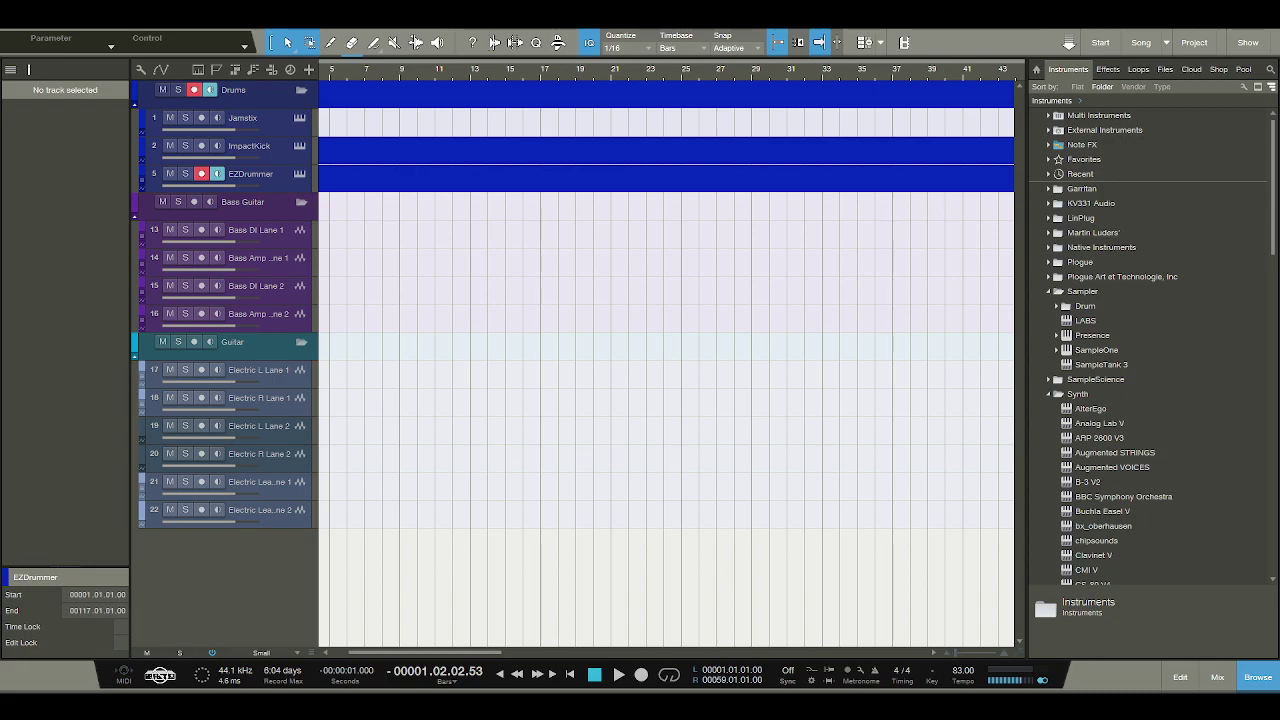
Enable input monitoring on guitar track 21.
{"action": "left_click", "coordinate": [218, 482]}
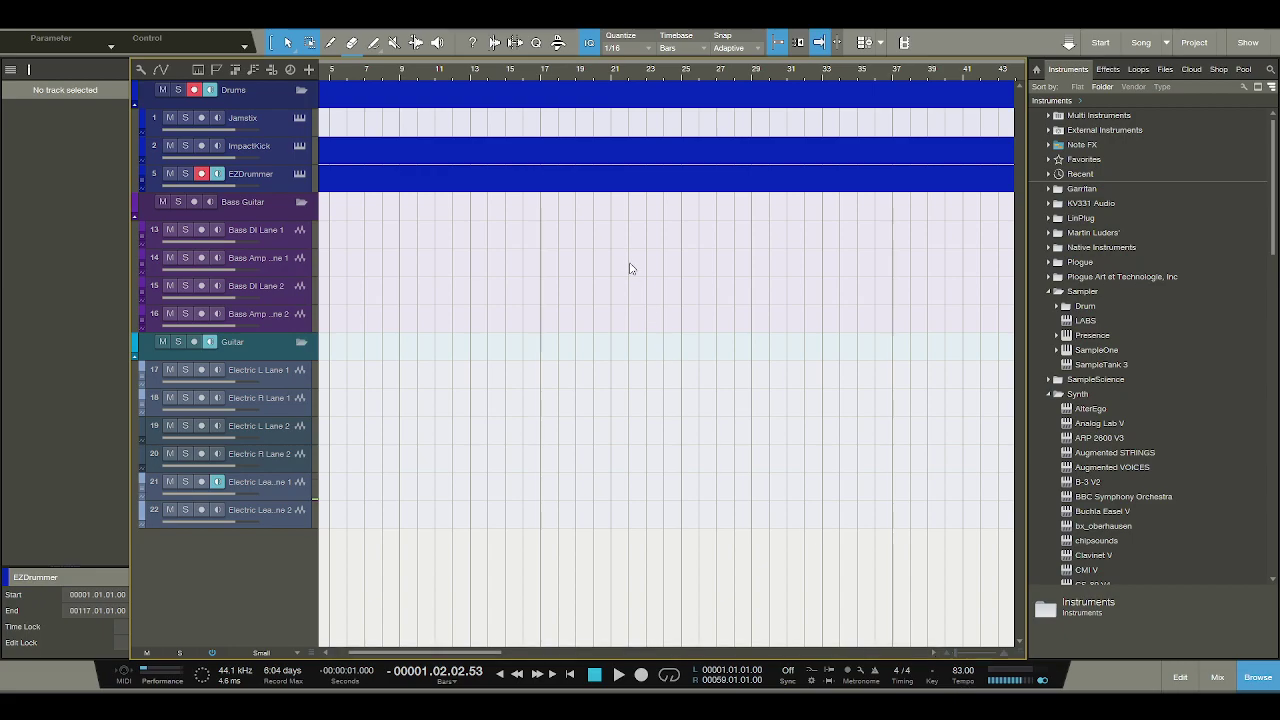
Open the EZDrummer pattern and place kicks on steps 1, 4 and 6 and a Snare Center hit on step 5.
{"action": "double_click", "coordinate": [493, 187]}
{"action": "left_click", "coordinate": [355, 451]}
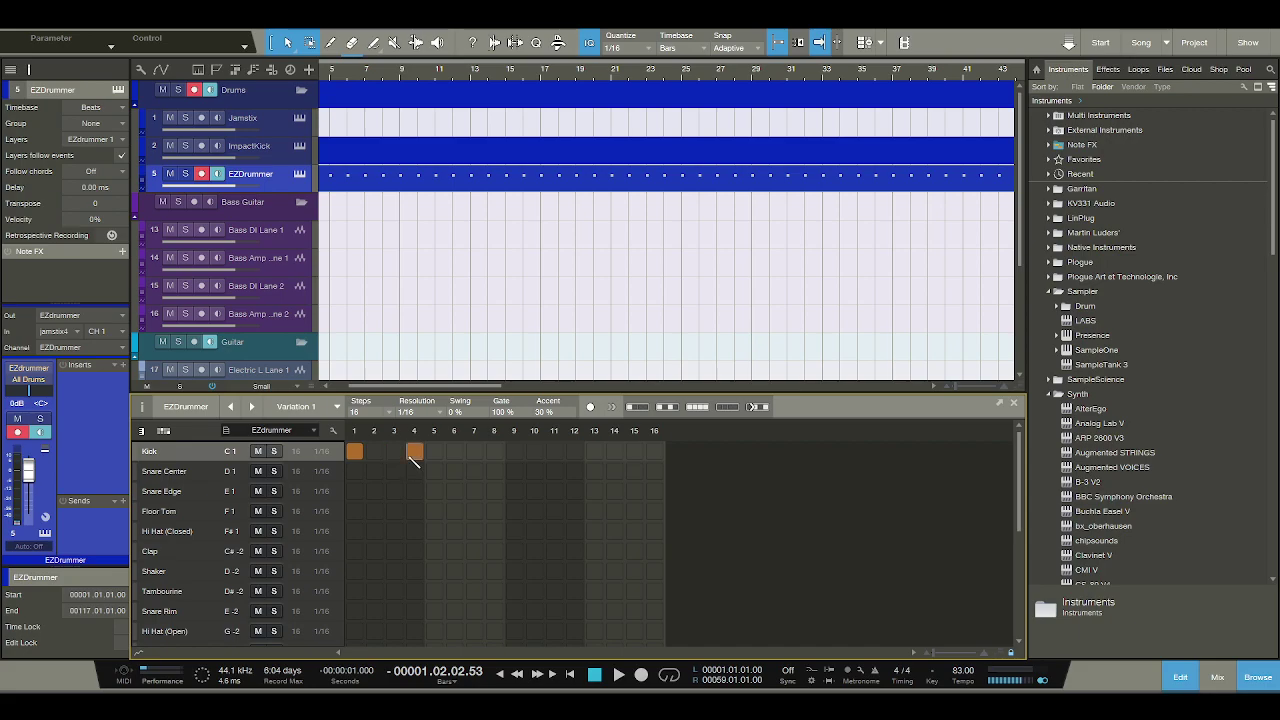
{"action": "left_click", "coordinate": [414, 451]}
{"action": "left_click", "coordinate": [434, 471]}
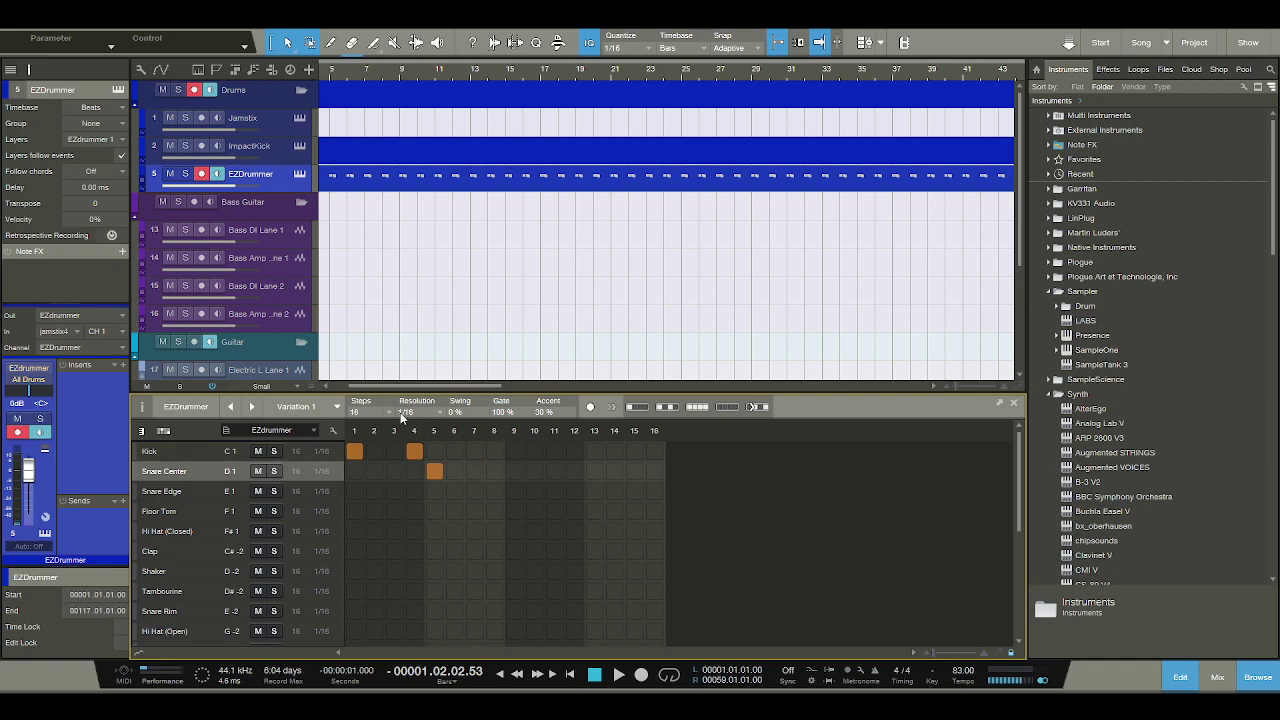
{"action": "left_click", "coordinate": [454, 451]}
Move the kick from step 6 to step 7, set the tempo to 79 BPM and audition the 32-step pattern.
{"action": "left_click", "coordinate": [619, 675]}
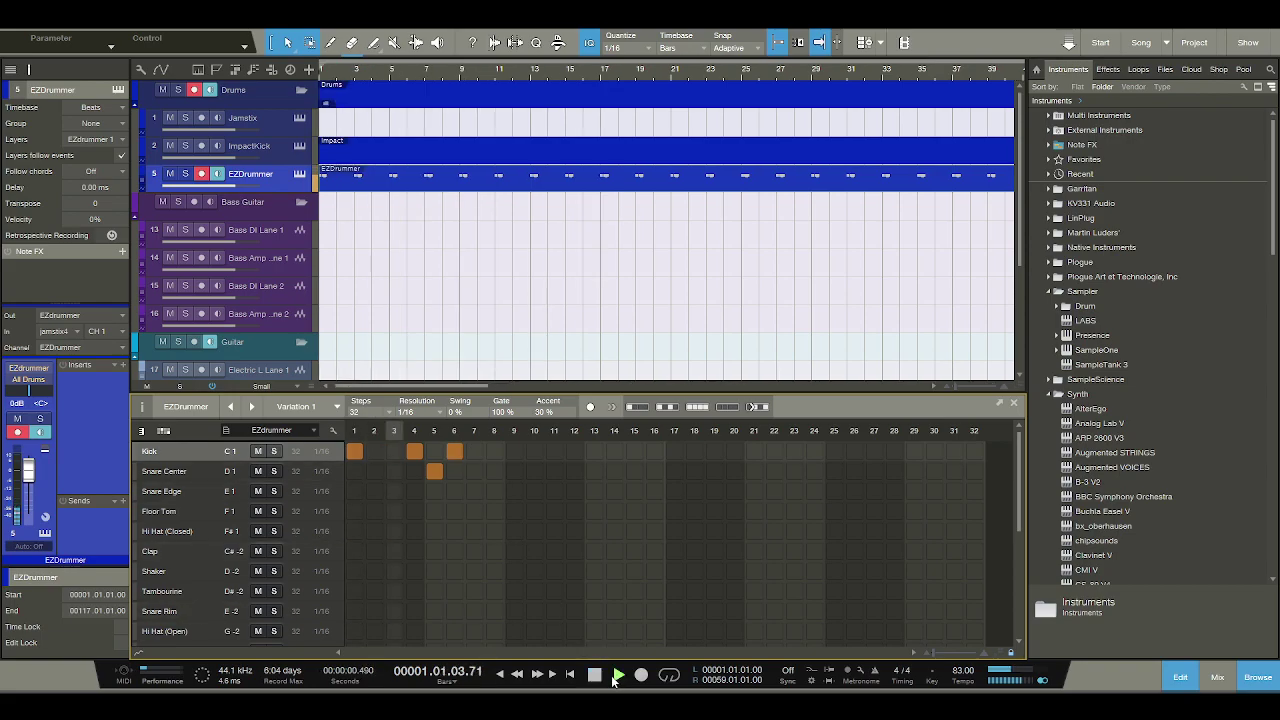
{"action": "key", "text": "space"}
{"action": "left_click", "coordinate": [454, 451]}
{"action": "left_click", "coordinate": [477, 453]}
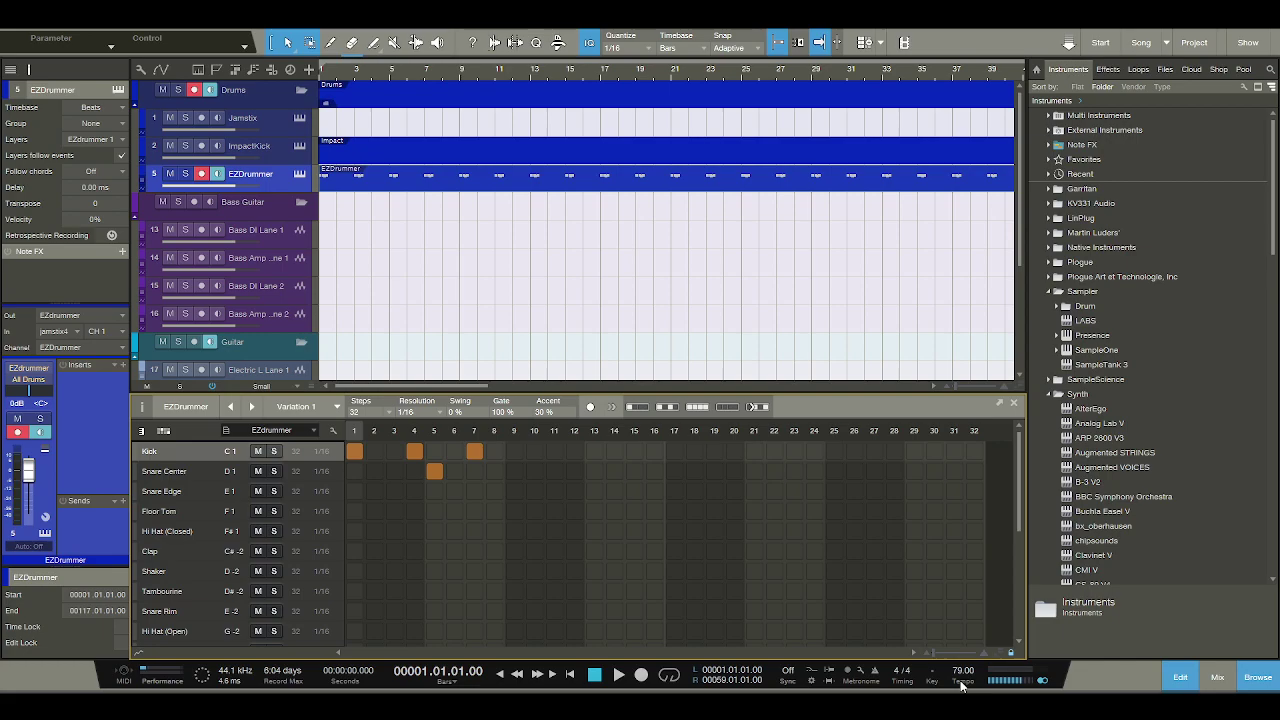
{"action": "left_click", "coordinate": [618, 675]}
{"action": "left_click", "coordinate": [594, 675]}
Try the third kick on step 8 instead of step 7 and audition the pattern.
{"action": "left_click", "coordinate": [474, 451]}
{"action": "left_click", "coordinate": [494, 451]}
{"action": "left_click", "coordinate": [616, 676]}
{"action": "left_click", "coordinate": [594, 675]}
{"action": "left_click", "coordinate": [474, 451]}
{"action": "left_click", "coordinate": [494, 451]}
Add kicks on steps 10 and 12, audition them, and move them to steps 9 and 11.
{"action": "left_click", "coordinate": [534, 451]}
{"action": "left_click", "coordinate": [574, 451]}
{"action": "left_click", "coordinate": [618, 675]}
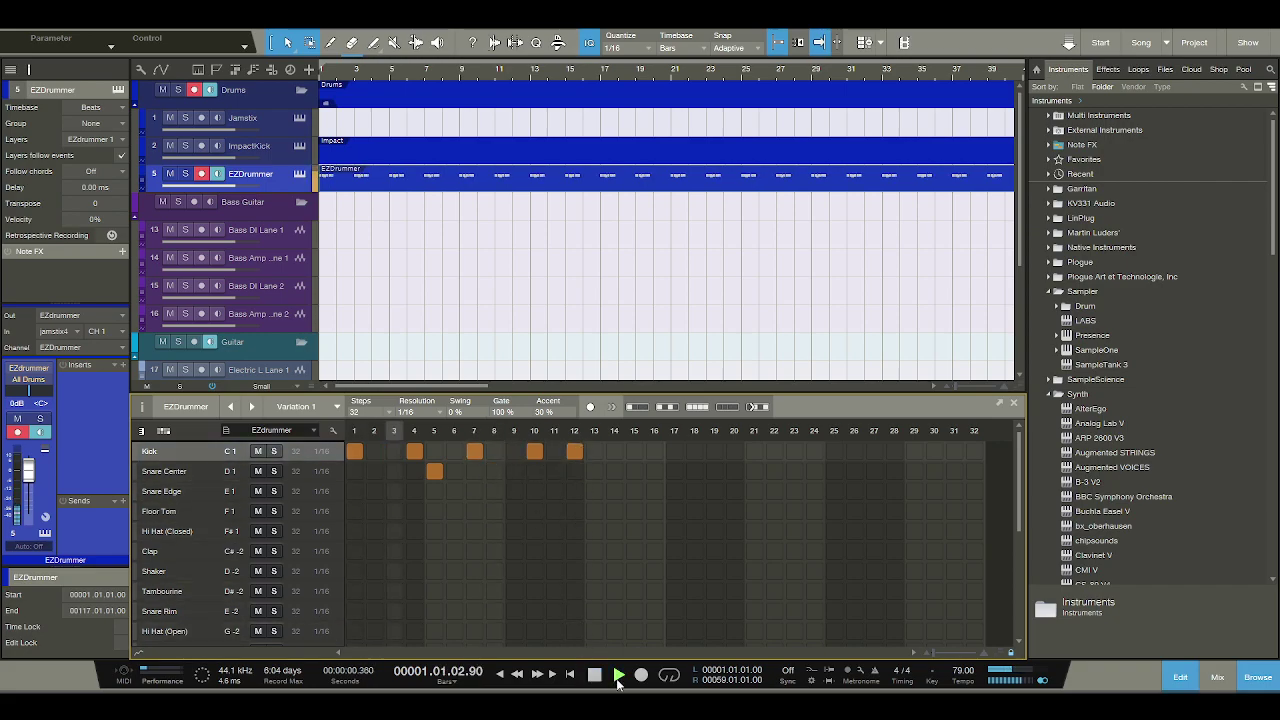
{"action": "left_click", "coordinate": [594, 675]}
{"action": "left_click", "coordinate": [514, 451]}
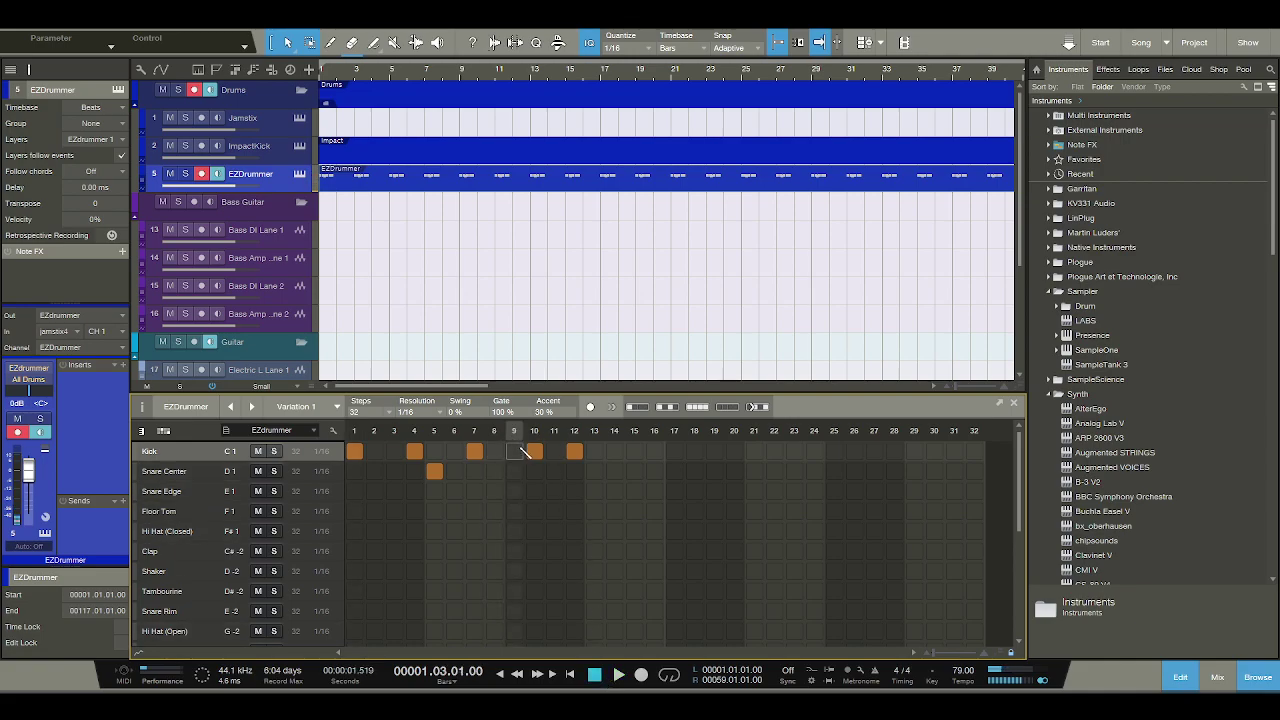
{"action": "left_click", "coordinate": [534, 451]}
{"action": "left_click", "coordinate": [574, 451]}
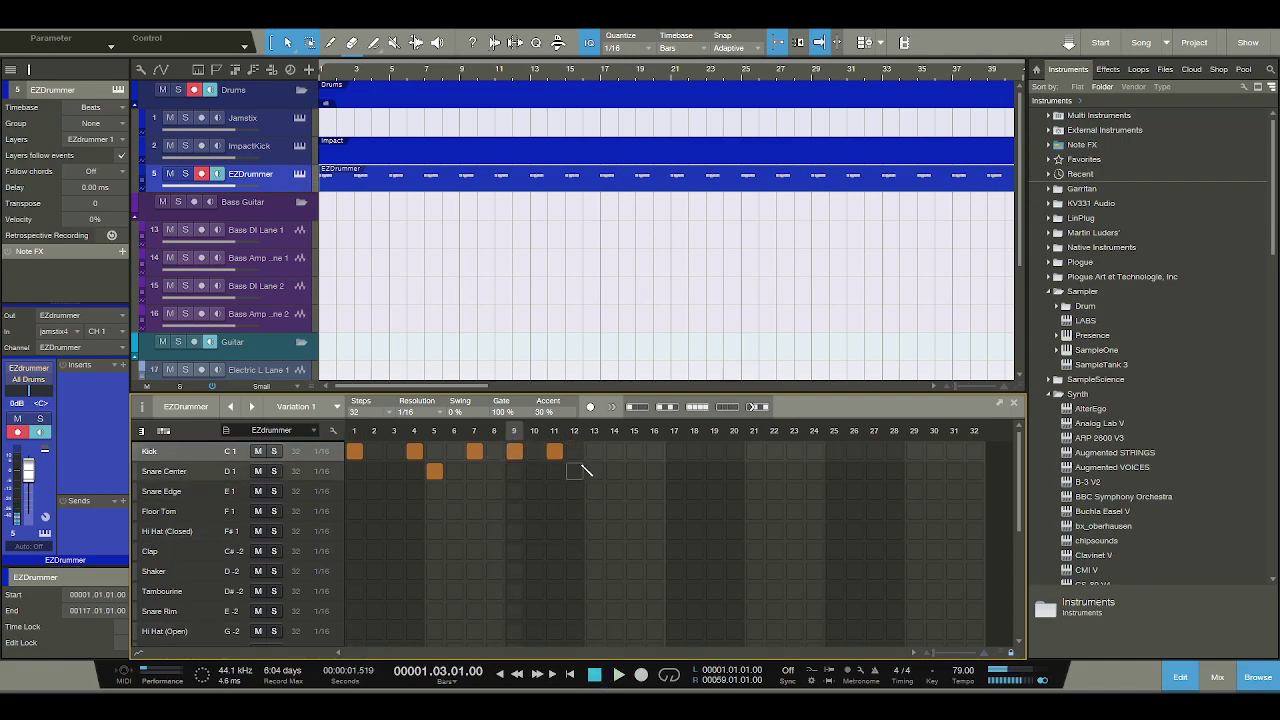
{"action": "left_click", "coordinate": [618, 675]}
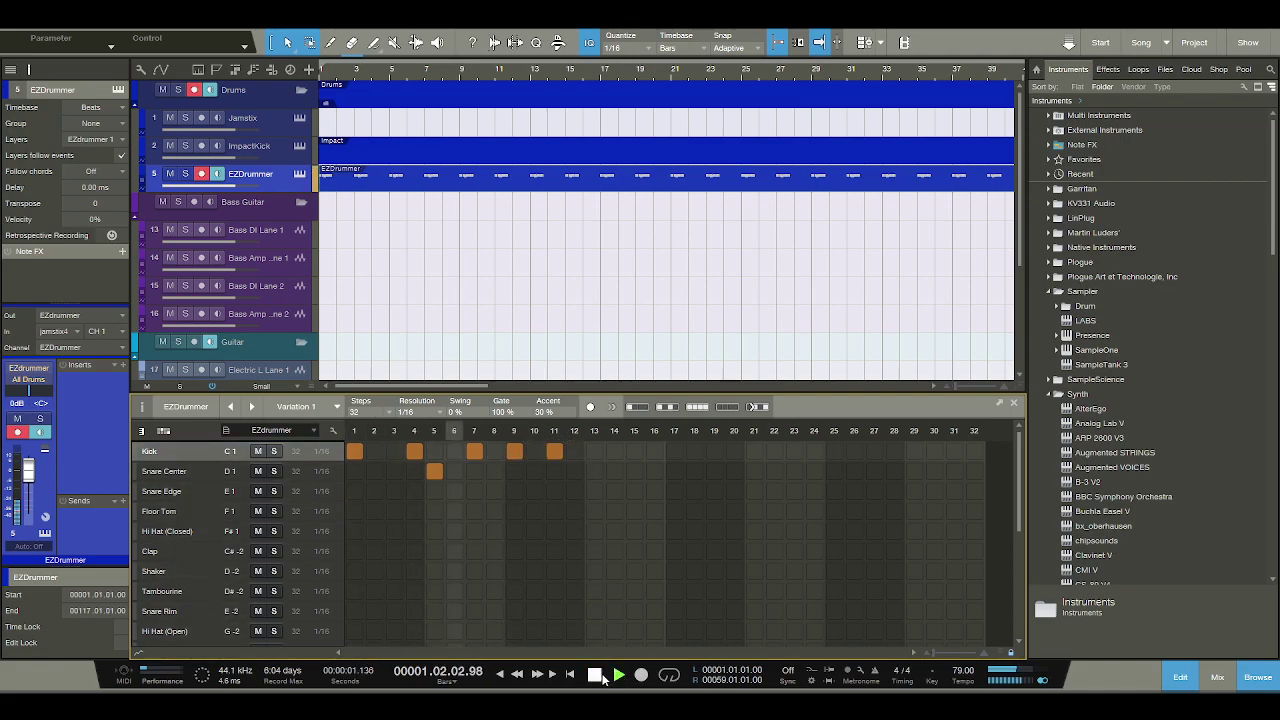
{"action": "left_click", "coordinate": [594, 675]}
Move the kick from step 9 to step 8 and audition the pattern.
{"action": "left_click", "coordinate": [514, 451]}
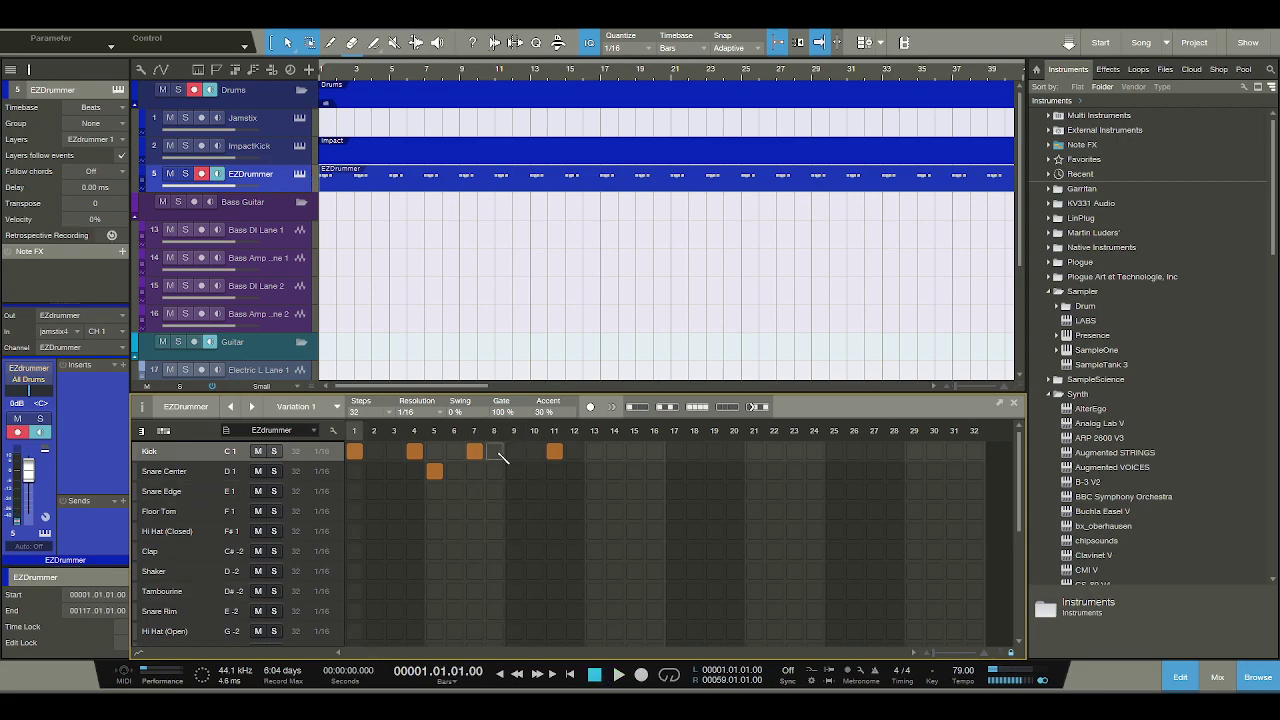
{"action": "left_click", "coordinate": [496, 451]}
{"action": "left_click", "coordinate": [613, 676]}
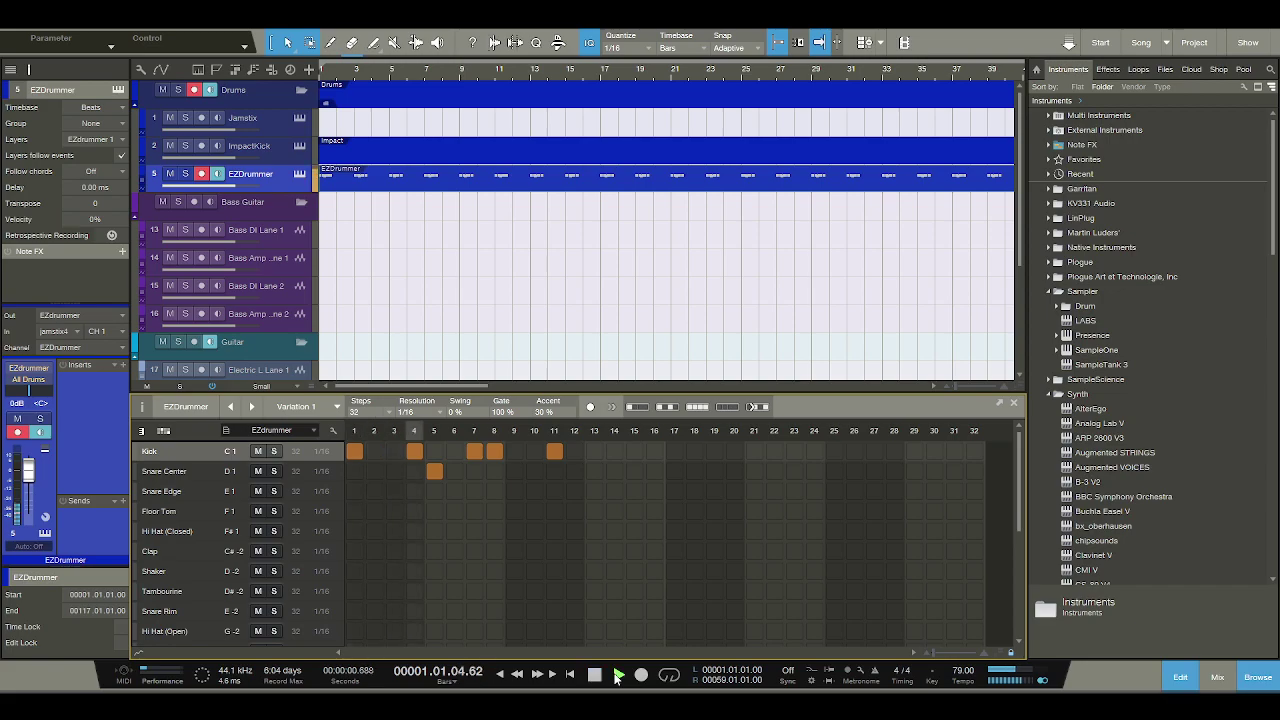
{"action": "left_click", "coordinate": [594, 675]}
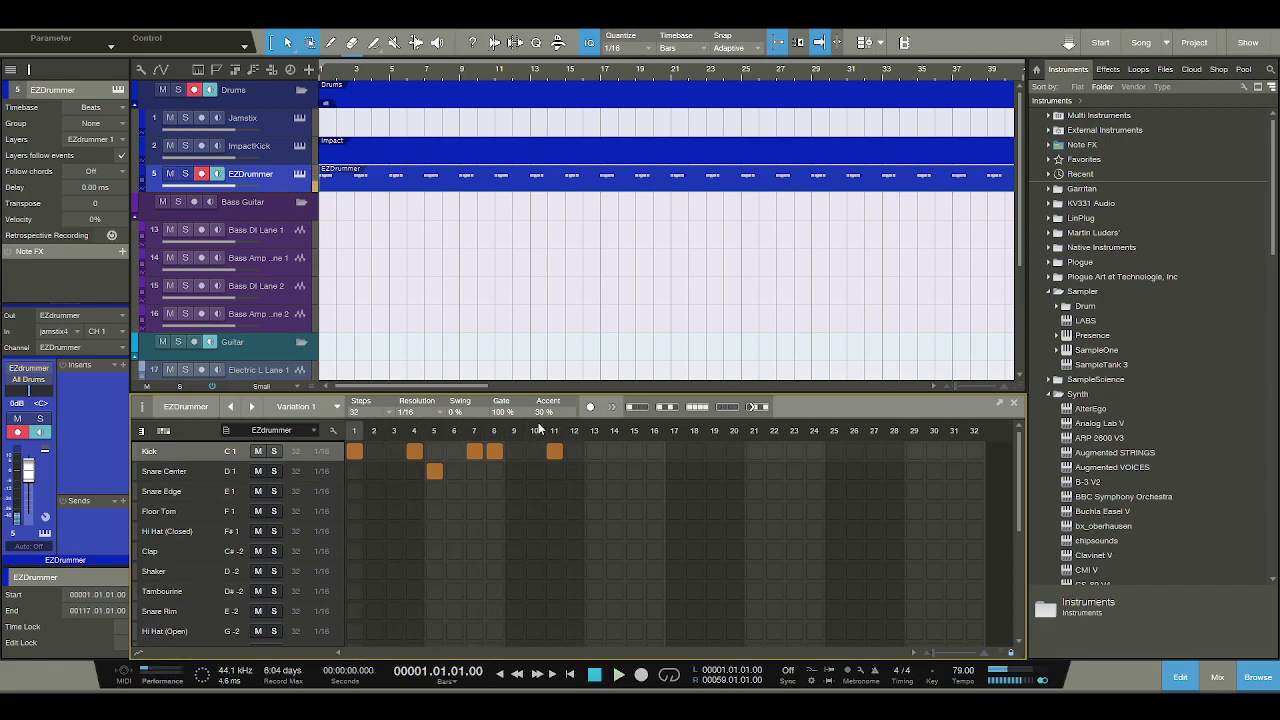
Add a kick on step 10 and a Snare Center hit on step 13, and play the pattern back.
{"action": "left_click", "coordinate": [594, 471]}
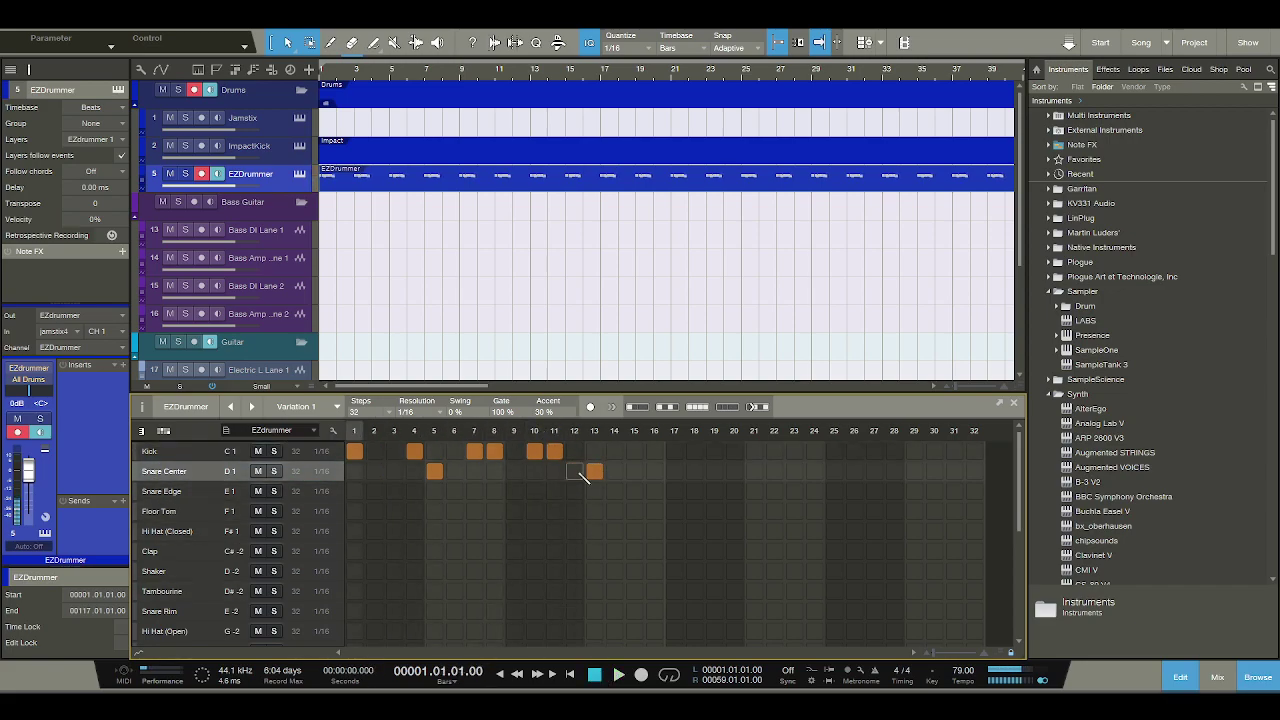
{"action": "left_click", "coordinate": [615, 676]}
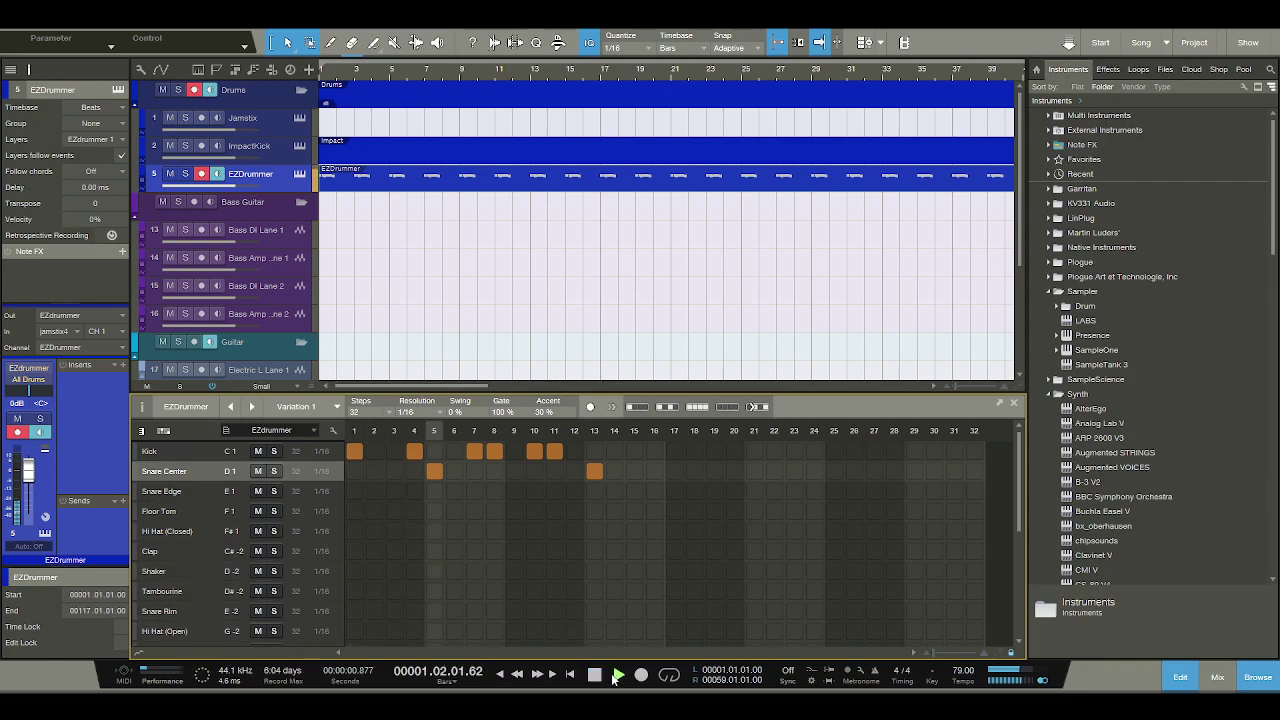
{"action": "left_click", "coordinate": [594, 675]}
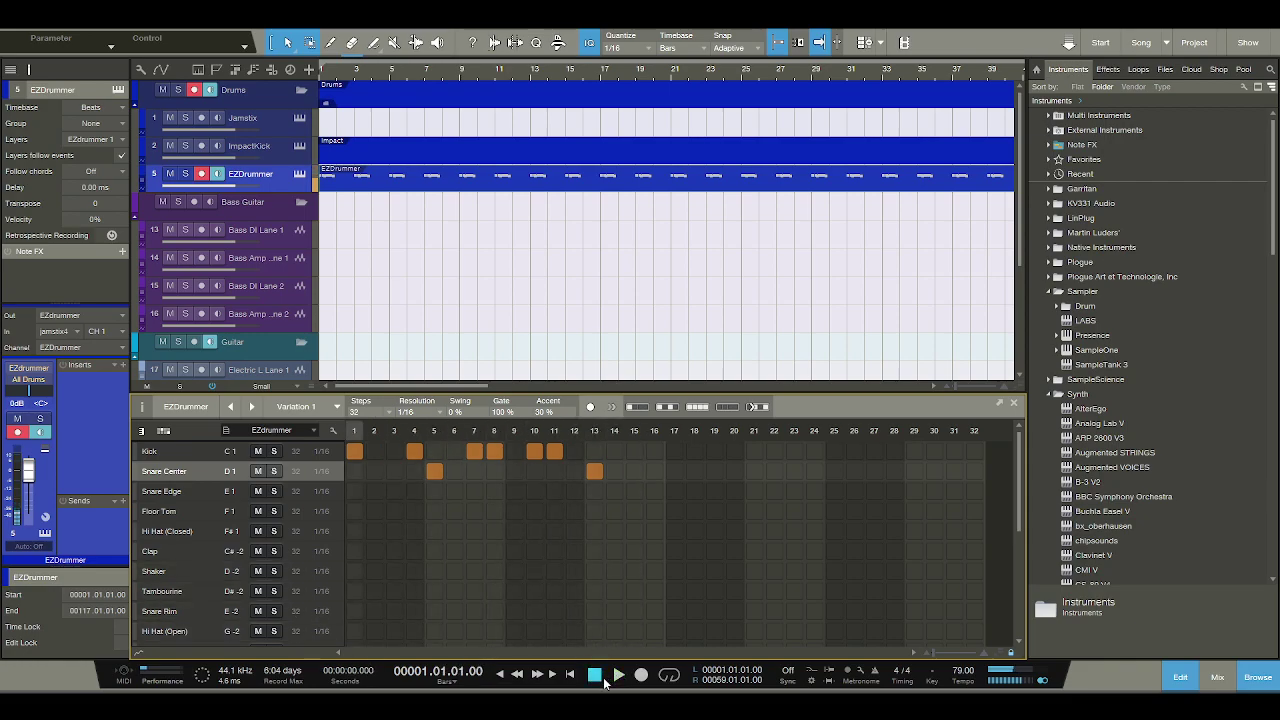
Move the kick from step 10 to step 12, add a kick on step 14 and audition the result.
{"action": "left_click", "coordinate": [534, 451]}
{"action": "left_click", "coordinate": [574, 451]}
{"action": "left_click", "coordinate": [614, 451]}
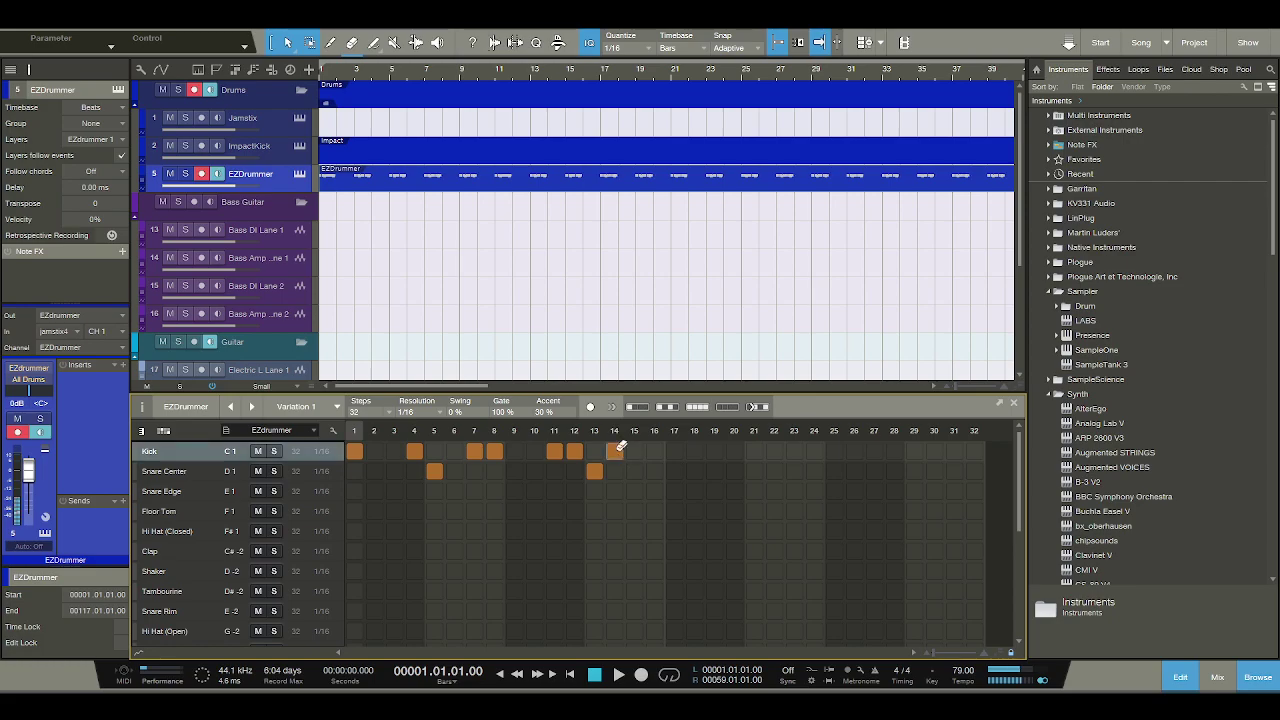
{"action": "left_click", "coordinate": [617, 675]}
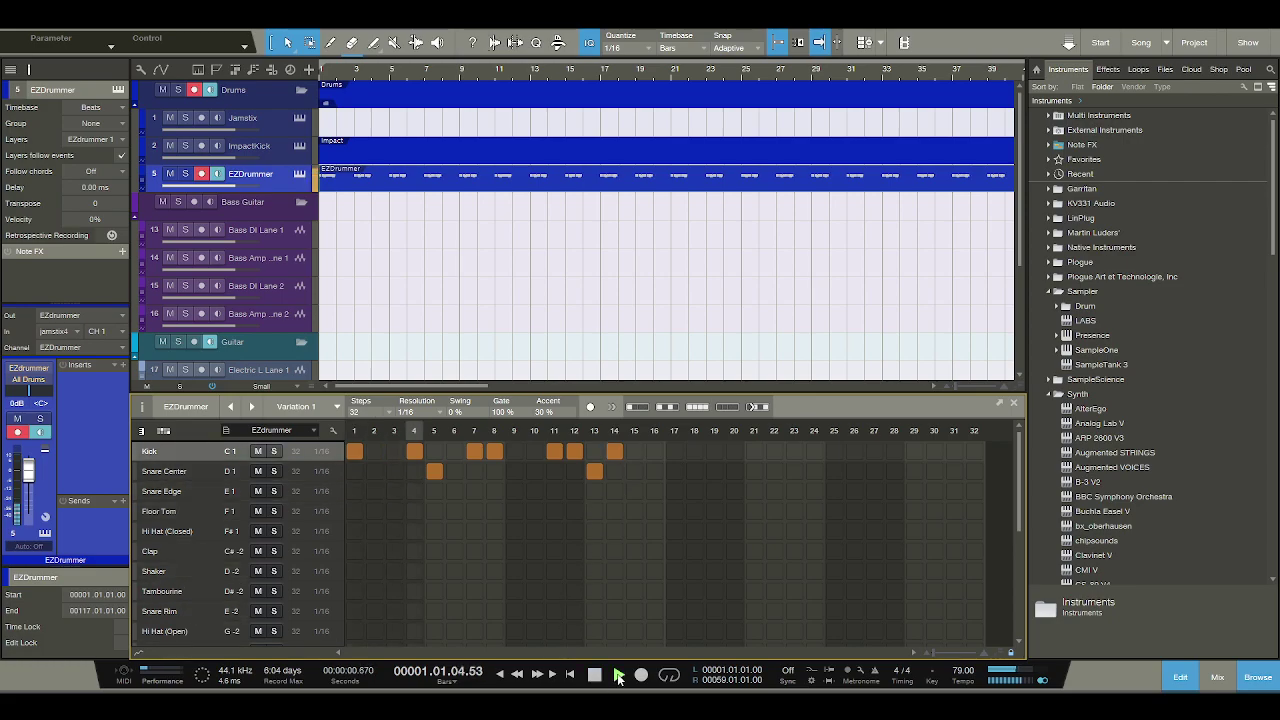
{"action": "left_click", "coordinate": [599, 676]}
Shift the last kick from step 14 to step 15 and audition the first half of the pattern.
{"action": "left_click", "coordinate": [614, 451]}
{"action": "left_click", "coordinate": [634, 451]}
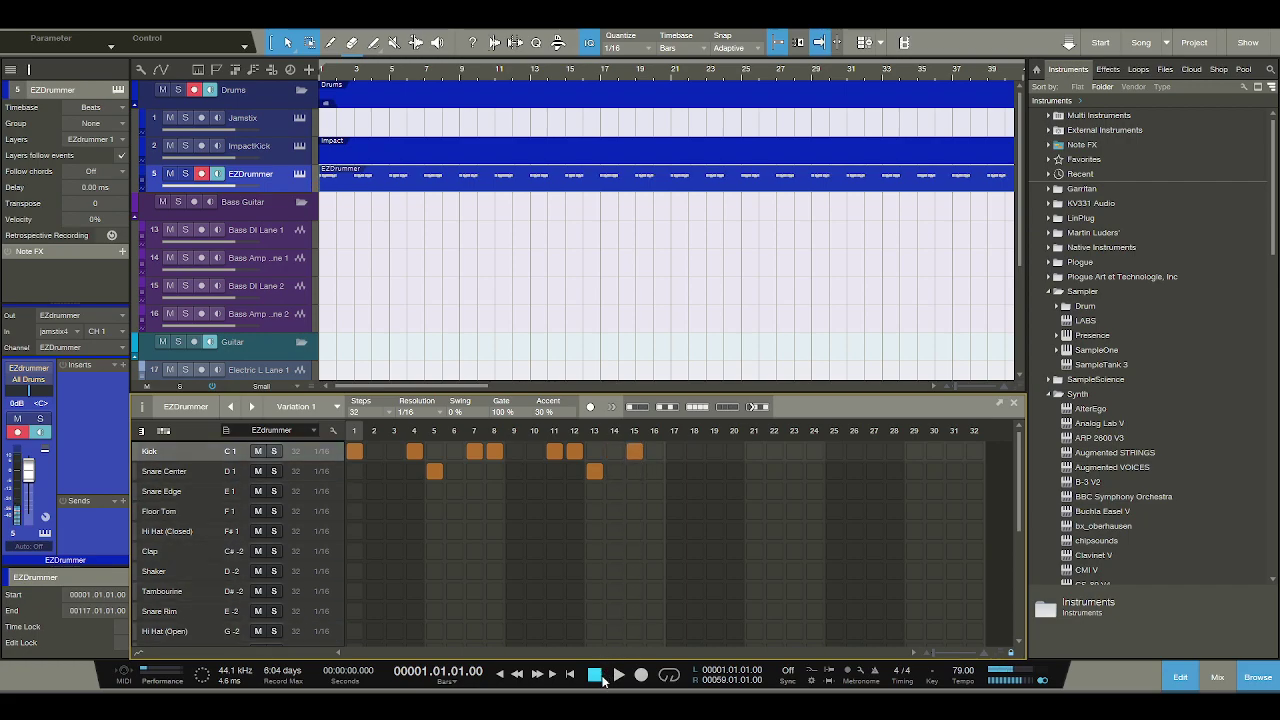
{"action": "left_click", "coordinate": [619, 676]}
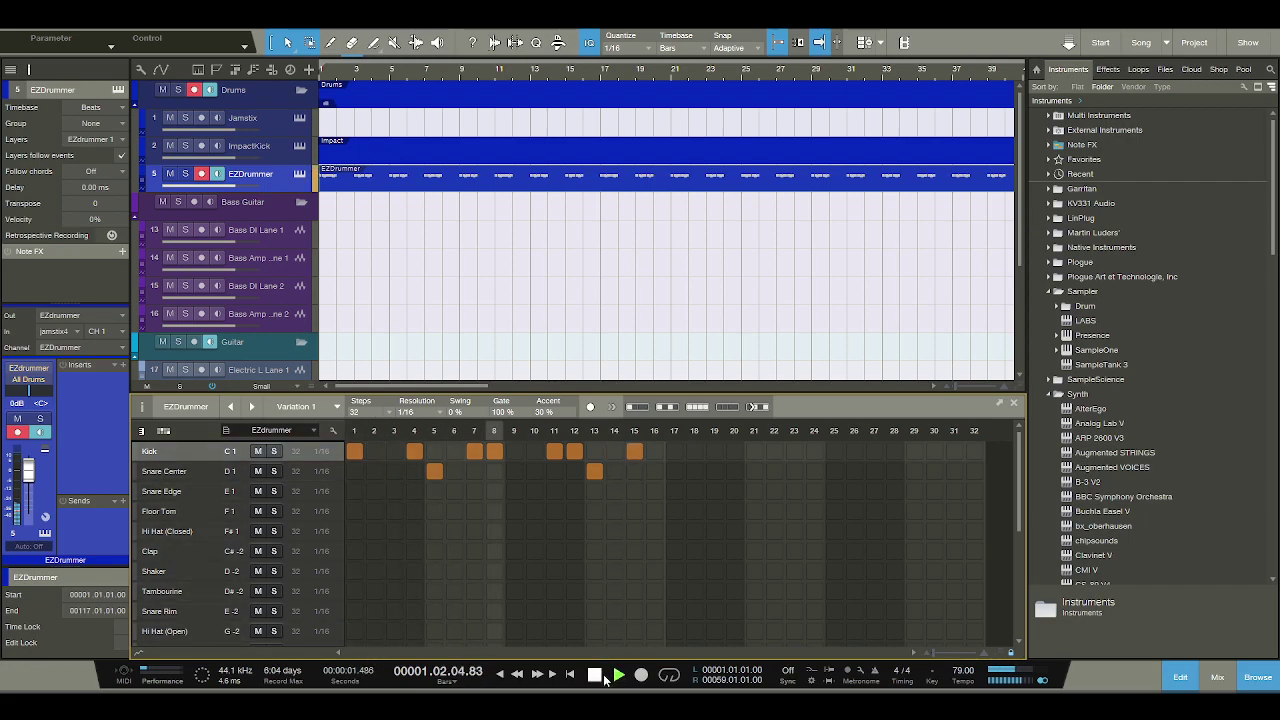
{"action": "left_click", "coordinate": [596, 676]}
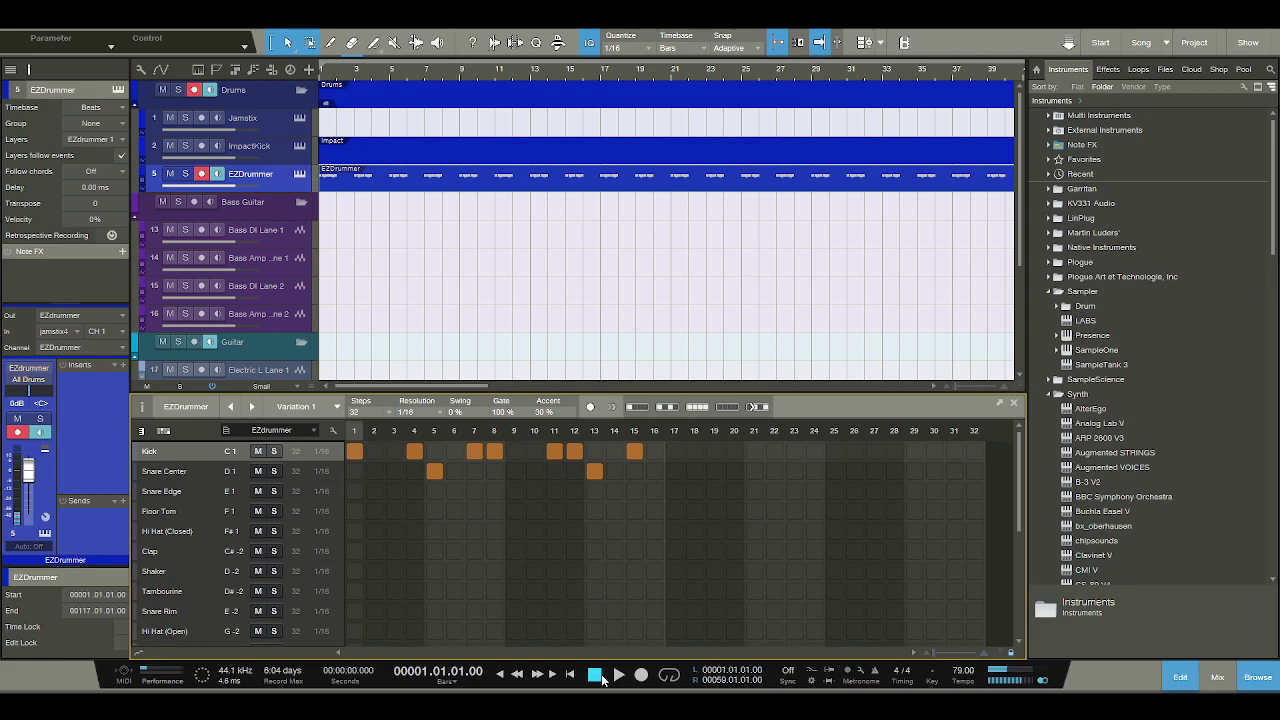
Repeat the groove in the second half with kicks on steps 17, 20, 23, 24, 27, 28 and 31 and snares on 21 and 29.
{"action": "left_click", "coordinate": [674, 451]}
{"action": "left_click", "coordinate": [734, 451]}
{"action": "left_click", "coordinate": [754, 471]}
{"action": "left_click", "coordinate": [794, 451]}
{"action": "left_click", "coordinate": [814, 451]}
{"action": "left_click", "coordinate": [874, 451]}
{"action": "left_click", "coordinate": [894, 451]}
{"action": "left_click", "coordinate": [914, 471]}
{"action": "left_click", "coordinate": [954, 451]}
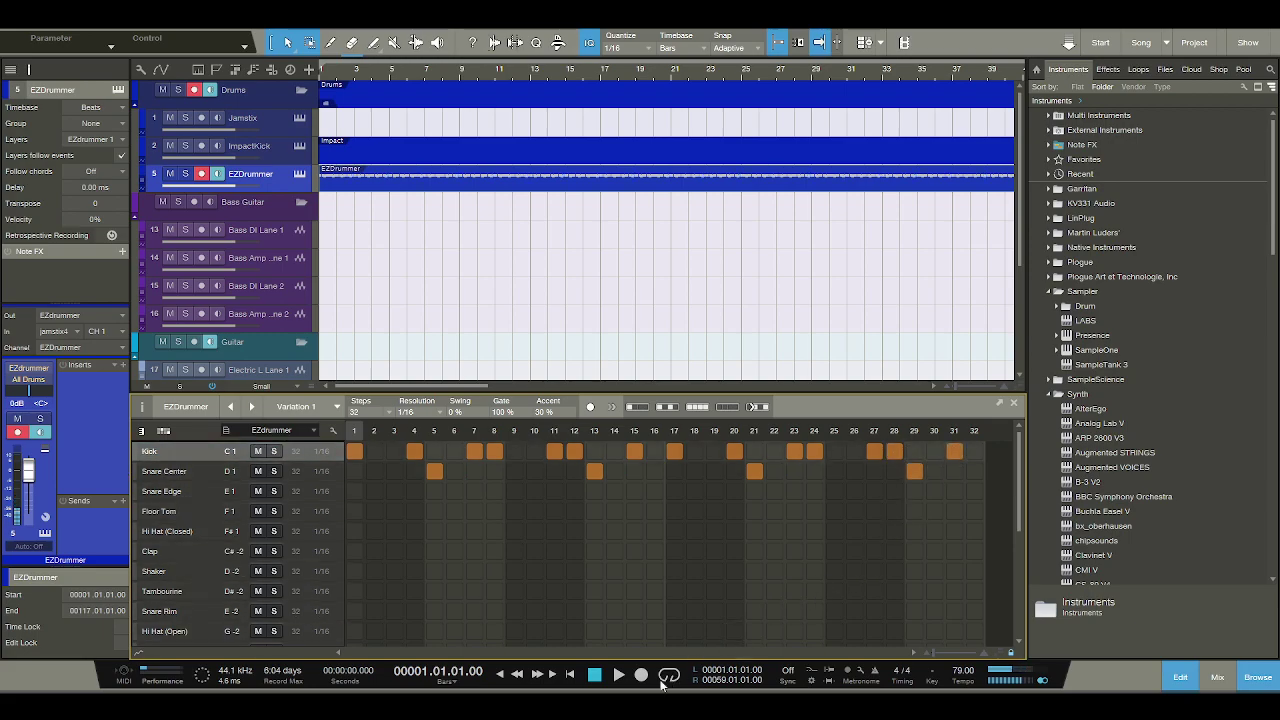
Play the full pattern and raise the All Drums submix volume to +8.1 dB in the mixer during playback.
{"action": "left_click", "coordinate": [618, 675]}
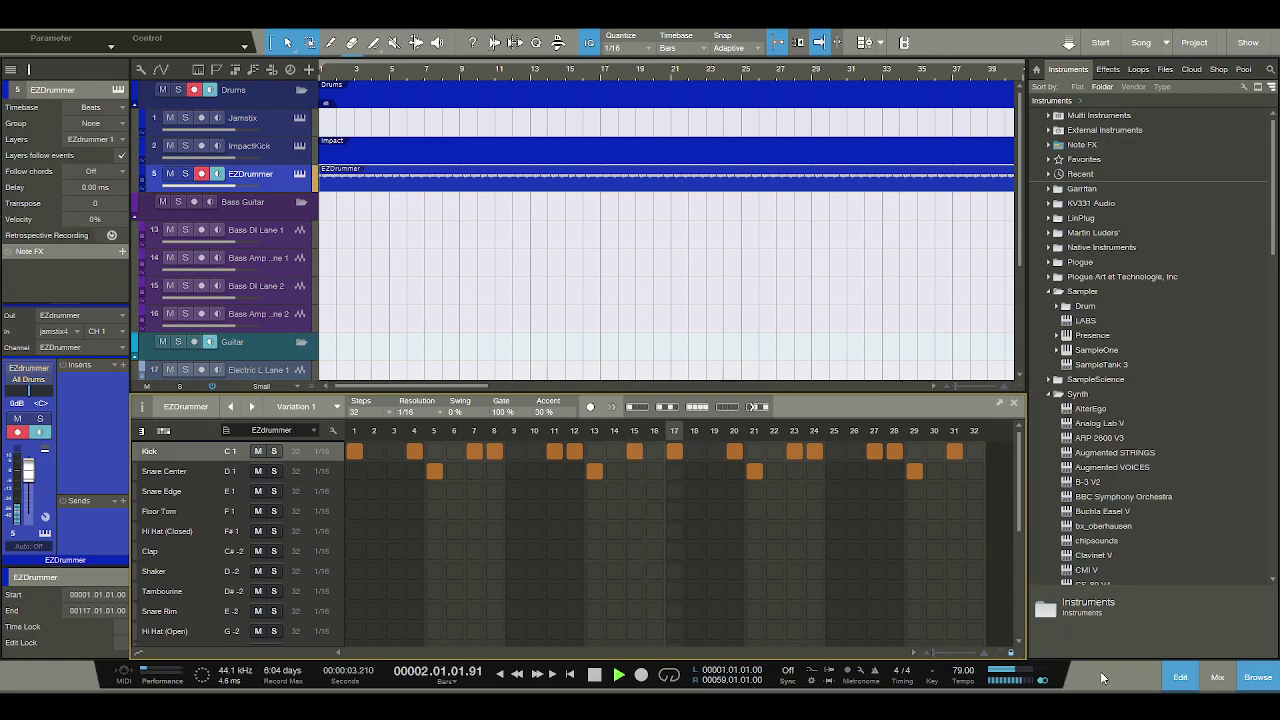
{"action": "left_click", "coordinate": [1218, 678]}
{"action": "left_click_drag", "start_coordinate": [474, 650], "coordinate": [875, 658]}
{"action": "left_click_drag", "start_coordinate": [517, 548], "coordinate": [520, 544]}
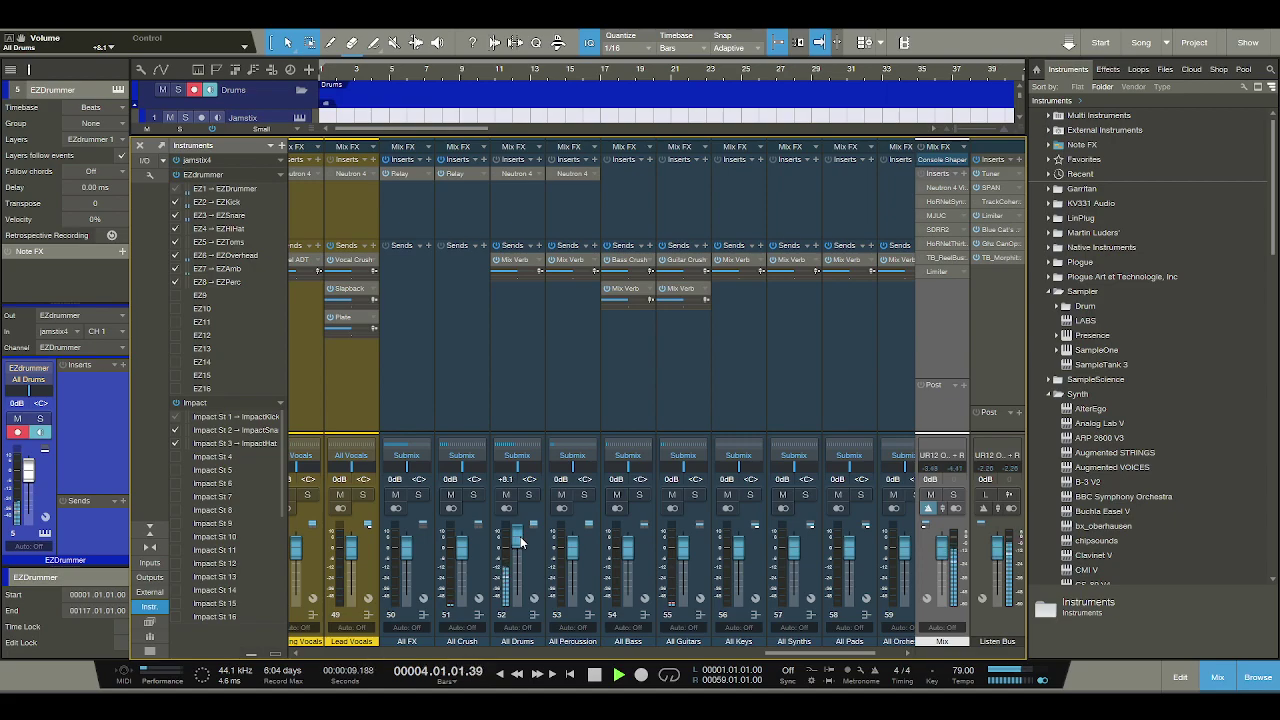
{"action": "left_click", "coordinate": [1215, 677]}
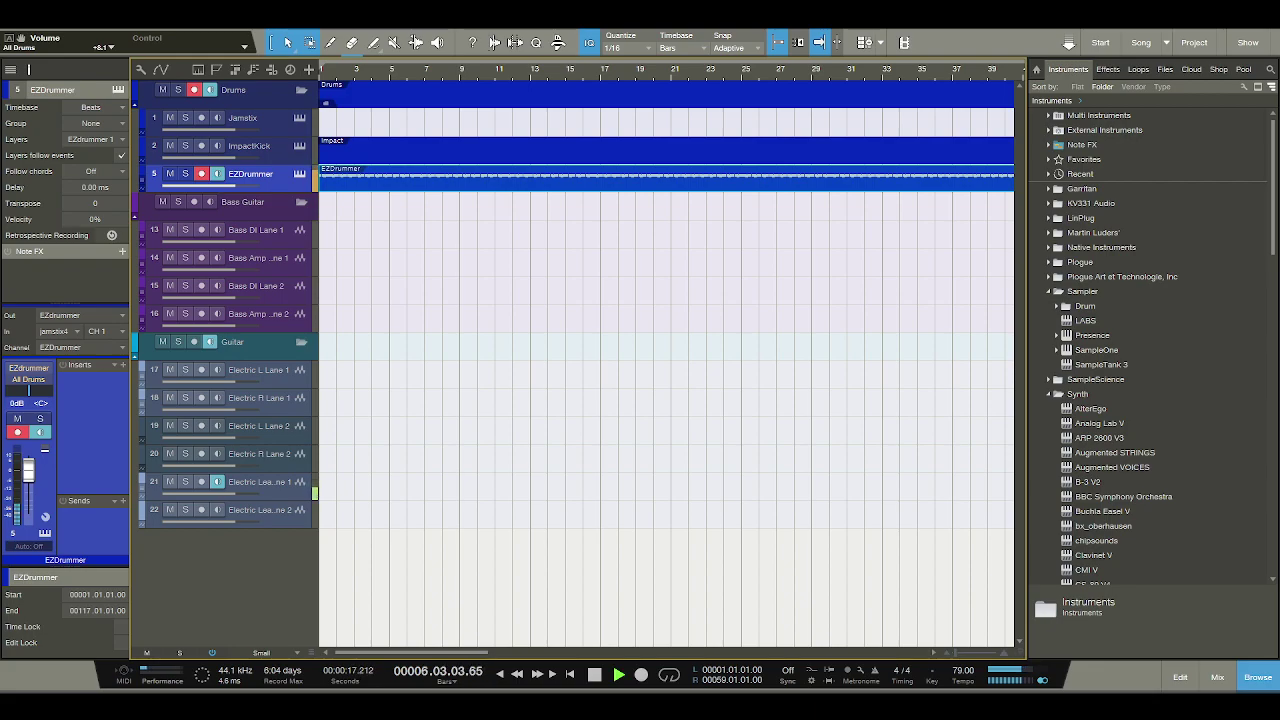
{"action": "left_click", "coordinate": [594, 675]}
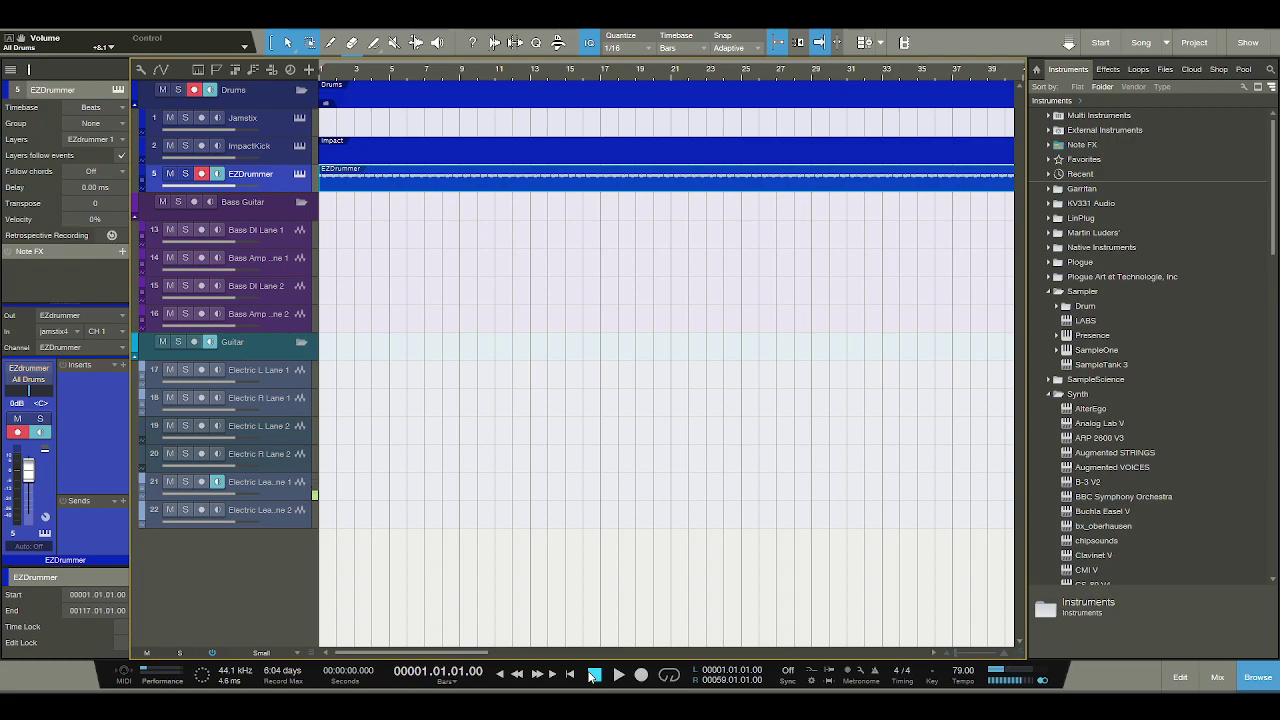
Clear the EZDrummer pattern and enter kicks on steps 1, 4, 7 and 11 with Snare Center hits on steps 5 and 13.
{"action": "double_click", "coordinate": [500, 180]}
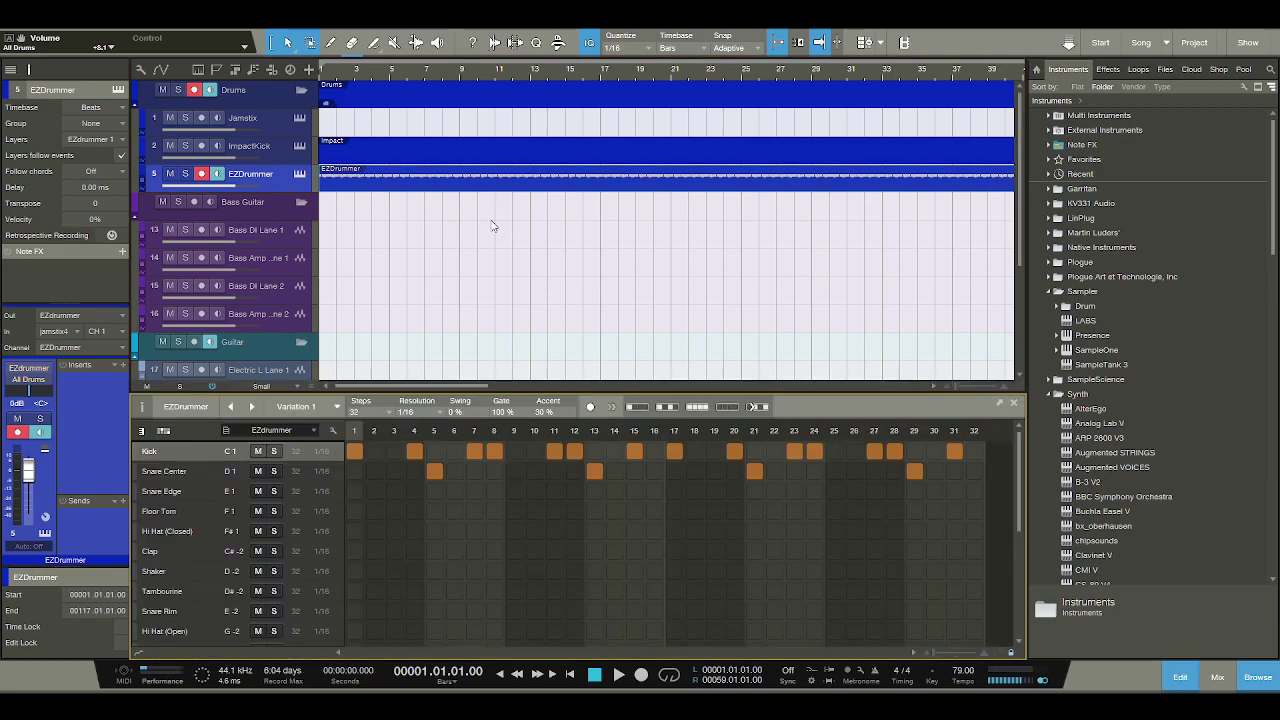
{"action": "mouse_move", "coordinate": [355, 451]}
{"action": "left_mouse_down"}
{"action": "mouse_move", "coordinate": [956, 427]}
{"action": "mouse_move", "coordinate": [981, 448]}
{"action": "mouse_move", "coordinate": [917, 469]}
{"action": "mouse_move", "coordinate": [550, 452]}
{"action": "mouse_move", "coordinate": [419, 465]}
{"action": "left_mouse_up"}
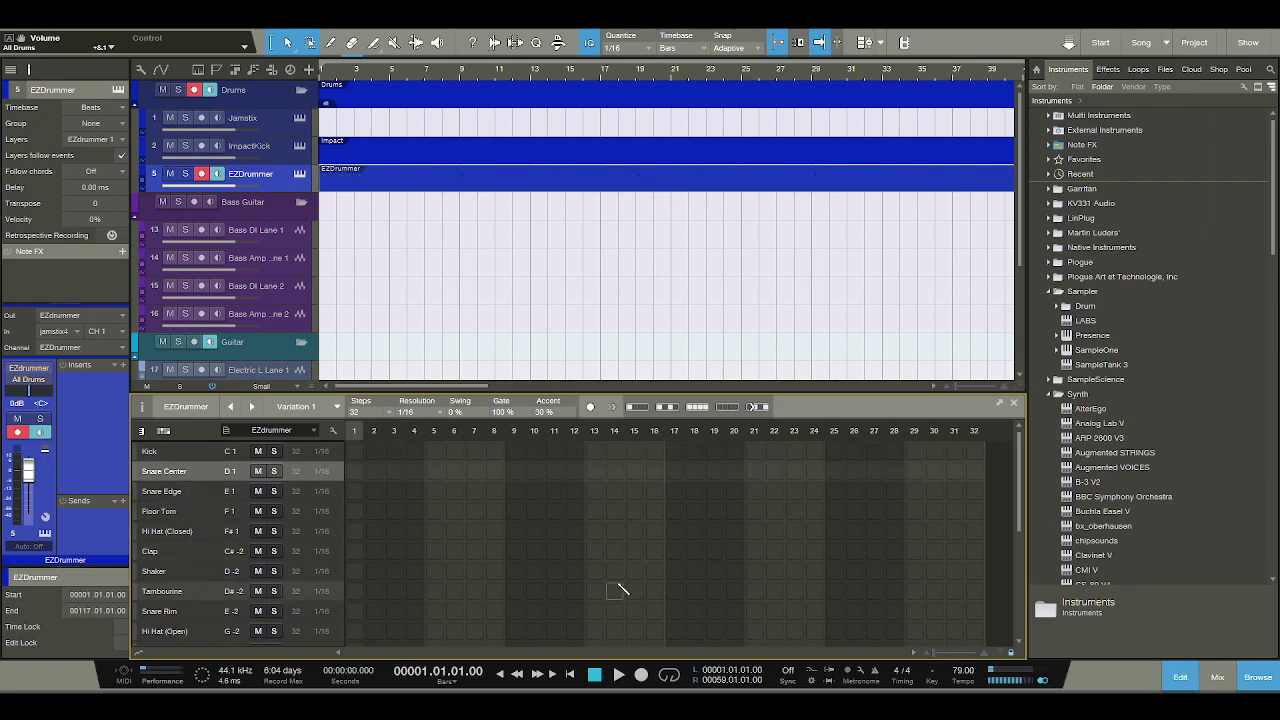
{"action": "left_click", "coordinate": [355, 451]}
{"action": "left_click", "coordinate": [414, 451]}
{"action": "left_click", "coordinate": [434, 471]}
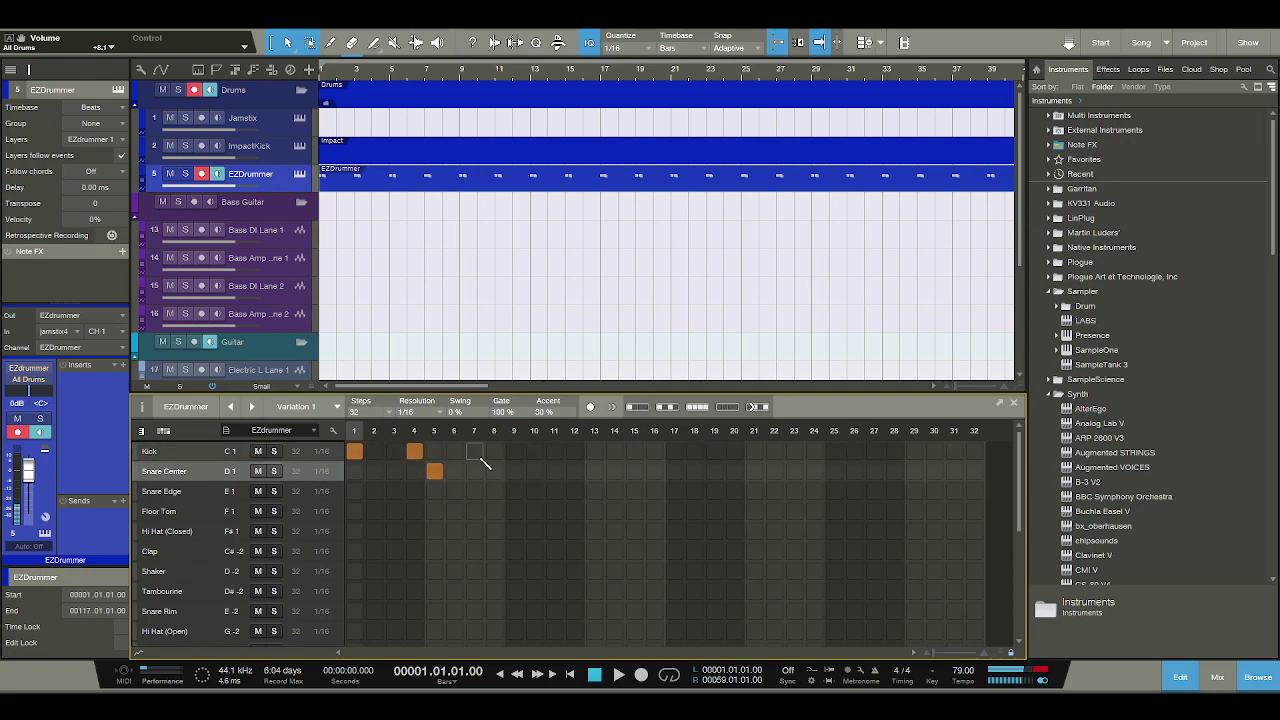
{"action": "left_click", "coordinate": [475, 451]}
{"action": "left_click", "coordinate": [553, 451]}
{"action": "left_click", "coordinate": [593, 471]}
Play the simplified kick and snare pattern twice from the start.
{"action": "key", "text": "space"}
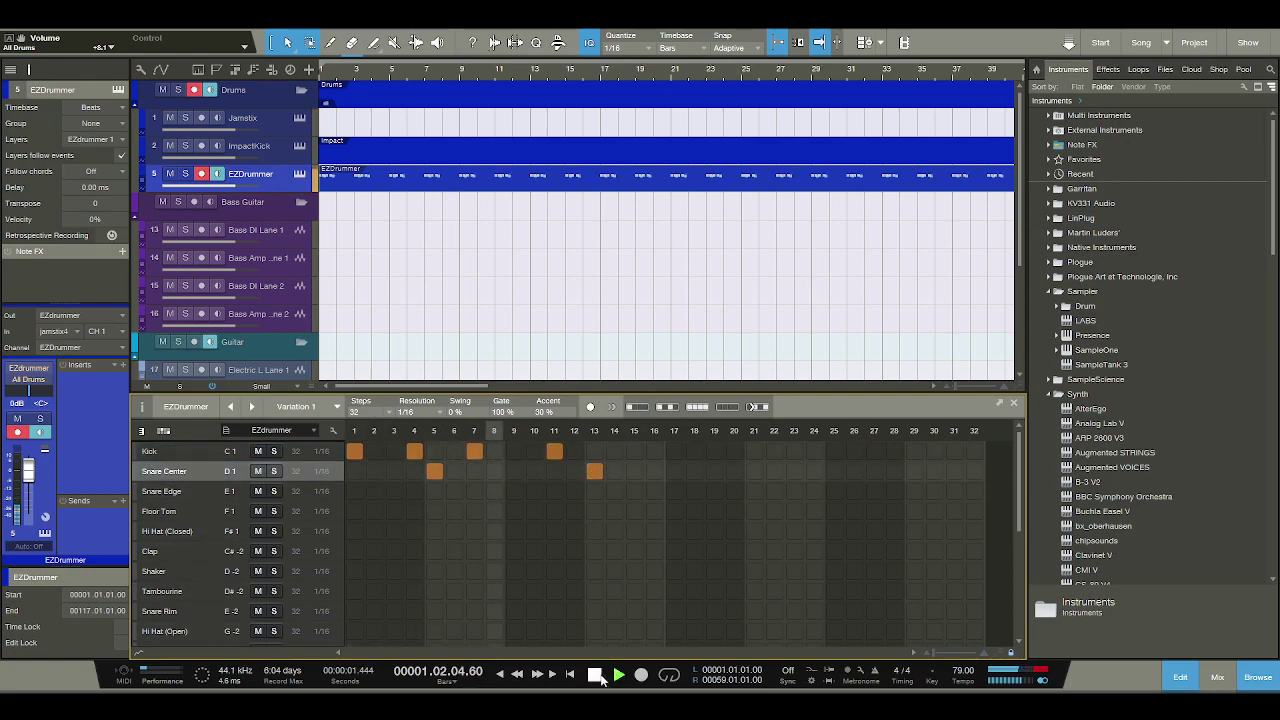
{"action": "left_click", "coordinate": [600, 676]}
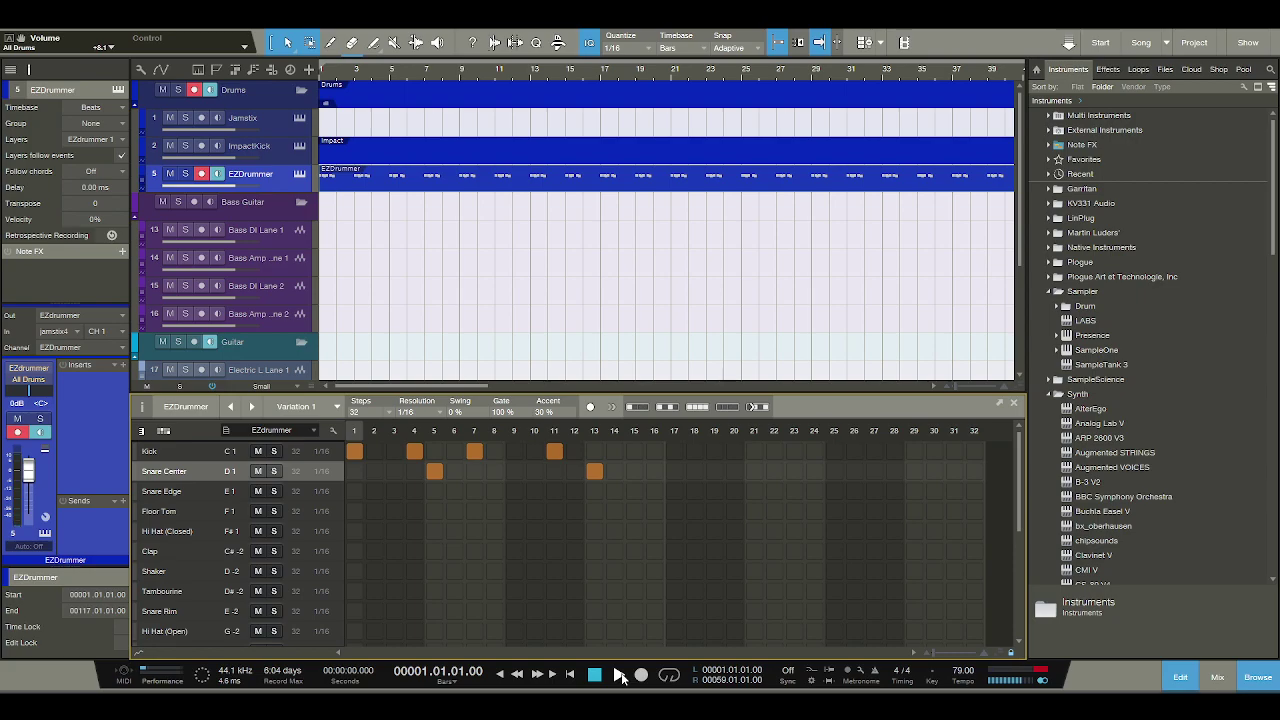
{"action": "left_click", "coordinate": [620, 676]}
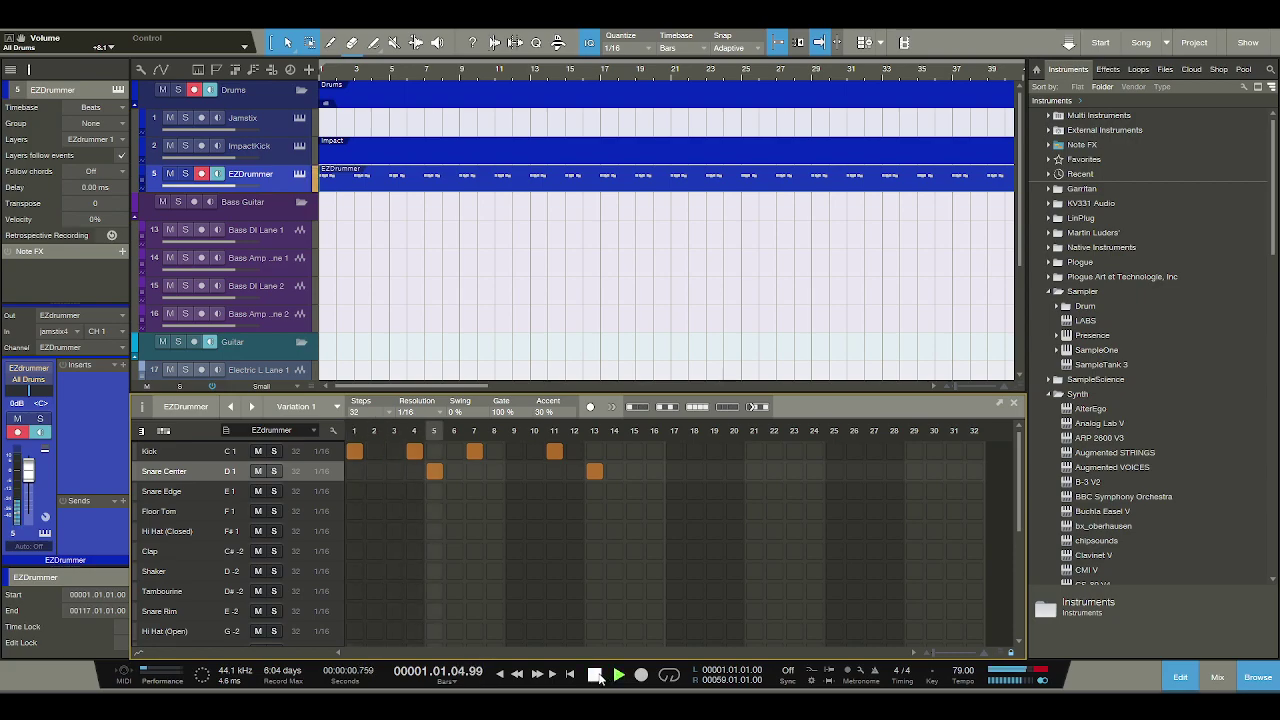
{"action": "left_click", "coordinate": [596, 676]}
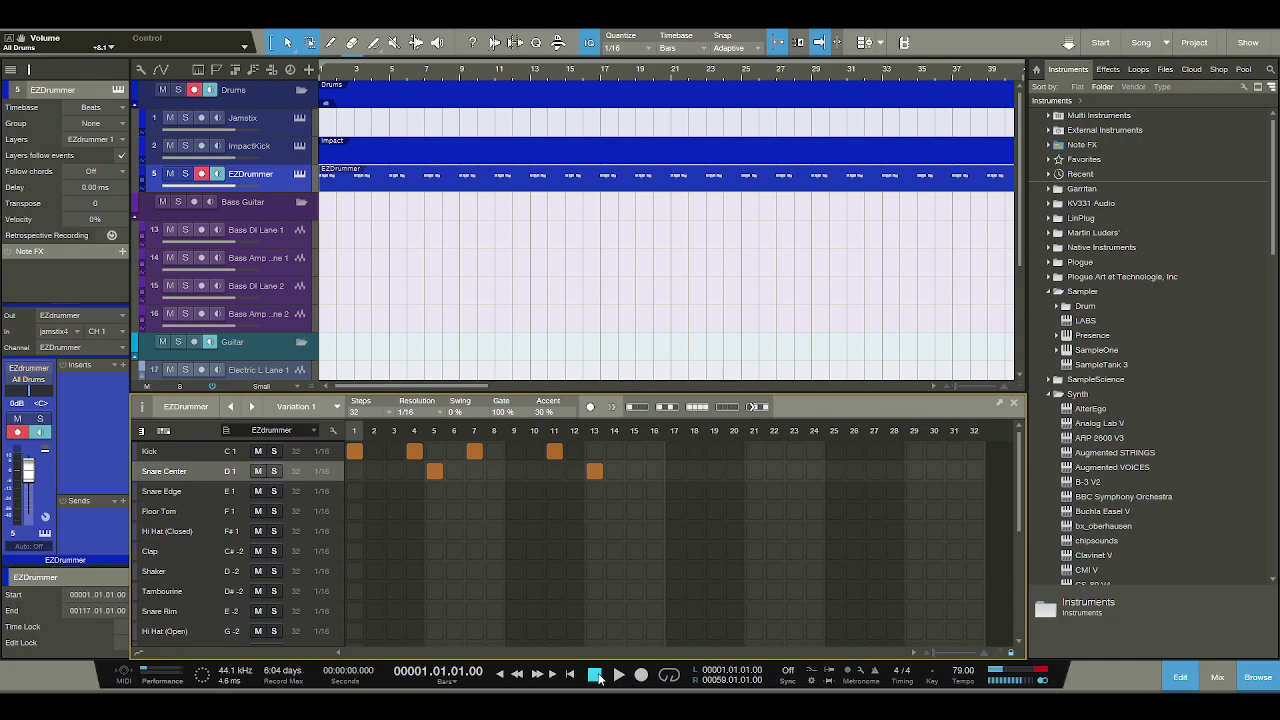
Remove the kicks on steps 4, 7 and 11 and the snare on step 13.
{"action": "left_click", "coordinate": [414, 451]}
{"action": "left_click", "coordinate": [474, 451]}
{"action": "left_click", "coordinate": [554, 451]}
{"action": "left_click", "coordinate": [594, 471]}
Try the snare hit on step 7 and on step 6 in place of step 5, auditioning each position.
{"action": "left_click", "coordinate": [434, 471]}
{"action": "left_click", "coordinate": [474, 471]}
{"action": "left_click", "coordinate": [618, 674]}
{"action": "left_click", "coordinate": [594, 674]}
{"action": "left_click", "coordinate": [454, 471]}
{"action": "left_click", "coordinate": [474, 471]}
{"action": "key", "text": "space"}
{"action": "key", "text": "space"}
{"action": "left_click", "coordinate": [440, 472]}
{"action": "left_click", "coordinate": [454, 471]}
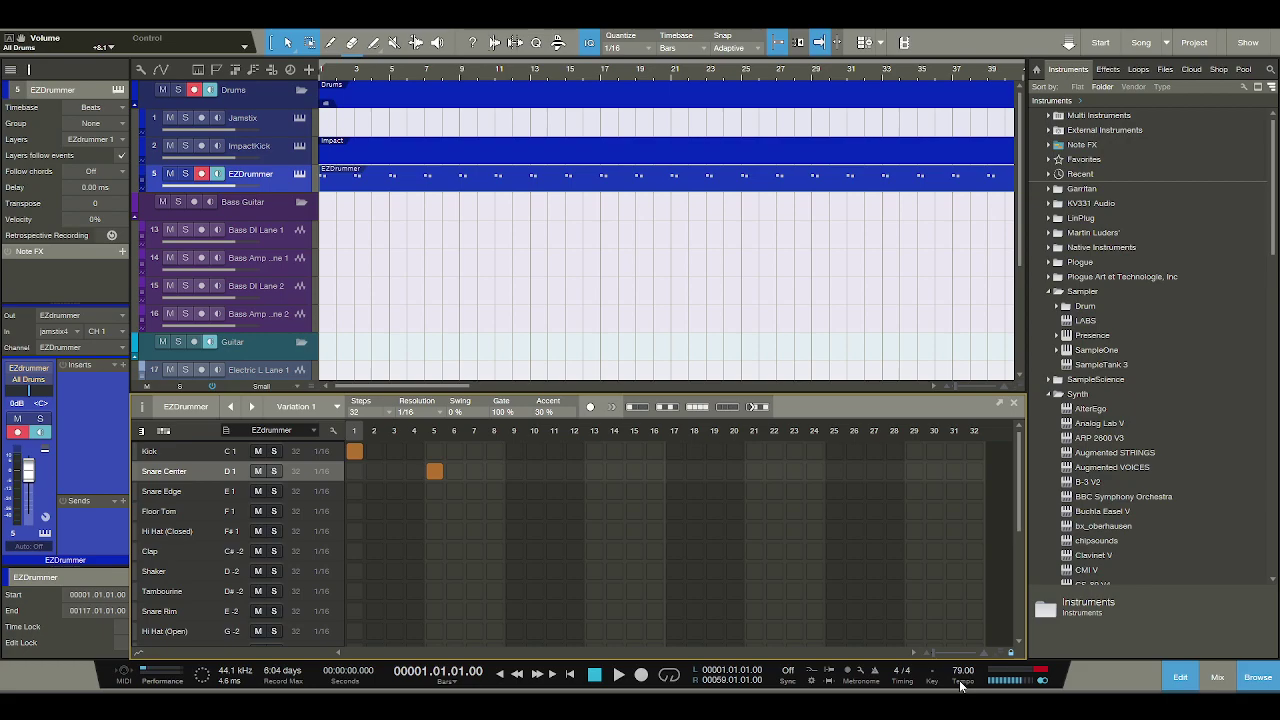
Set the song tempo to 89 BPM, audition the pattern and add a kick on step 4.
{"action": "scroll", "coordinate": [960, 684], "scroll_direction": "up", "scroll_amount": 2}
{"action": "scroll", "coordinate": [962, 679], "scroll_direction": "up", "scroll_amount": 8}
{"action": "key", "text": "space"}
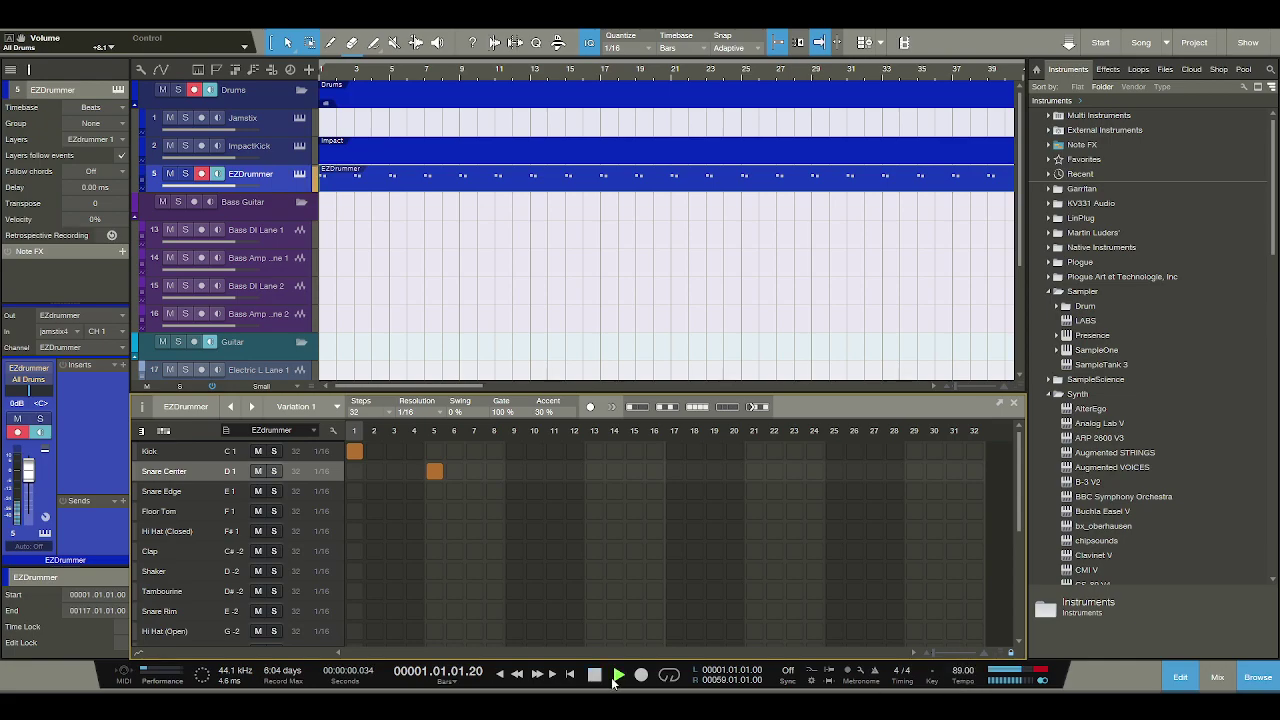
{"action": "key", "text": "space"}
{"action": "left_click", "coordinate": [414, 451]}
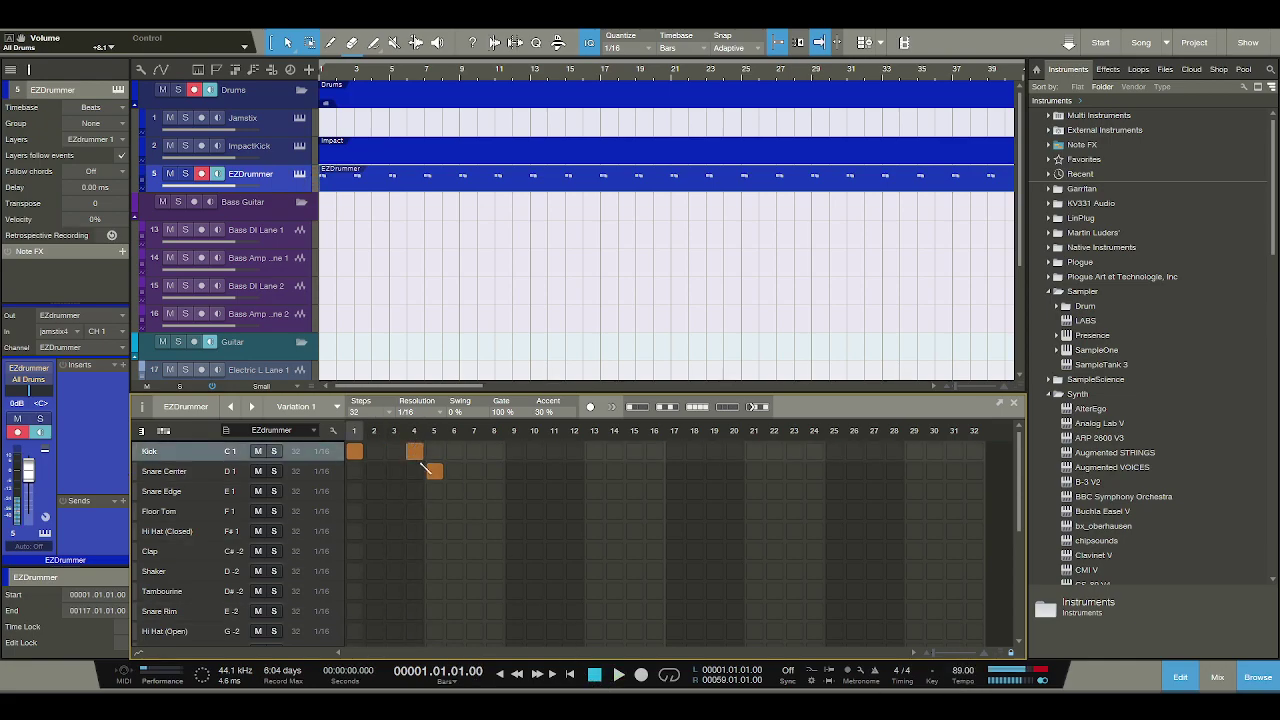
Audition the pattern, move the kick from step 4 to step 3 and play it again.
{"action": "key", "text": "space"}
{"action": "key", "text": "space"}
{"action": "left_click_drag", "start_coordinate": [414, 451], "coordinate": [396, 451]}
{"action": "key", "text": "space"}
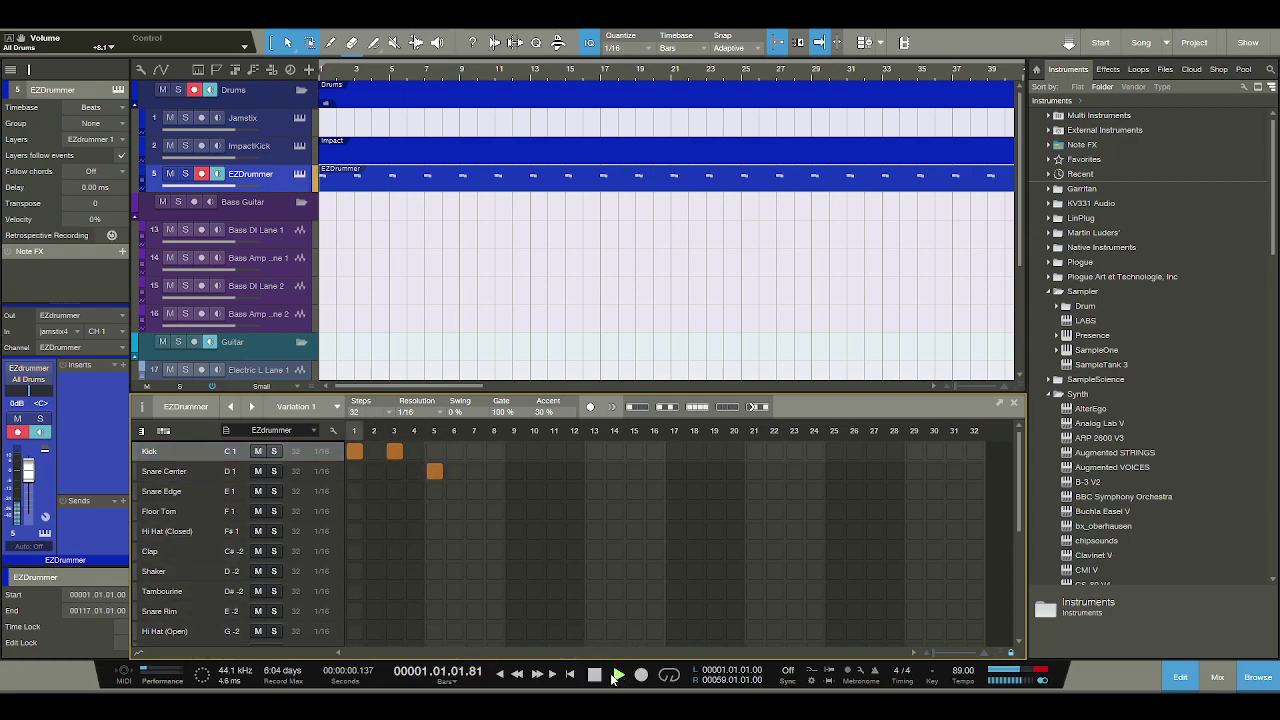
{"action": "key", "text": "space"}
Replace the kick on step 3 and snare on step 5 with a kick on step 6 and snare on step 9, auditioning the result.
{"action": "left_click", "coordinate": [394, 451]}
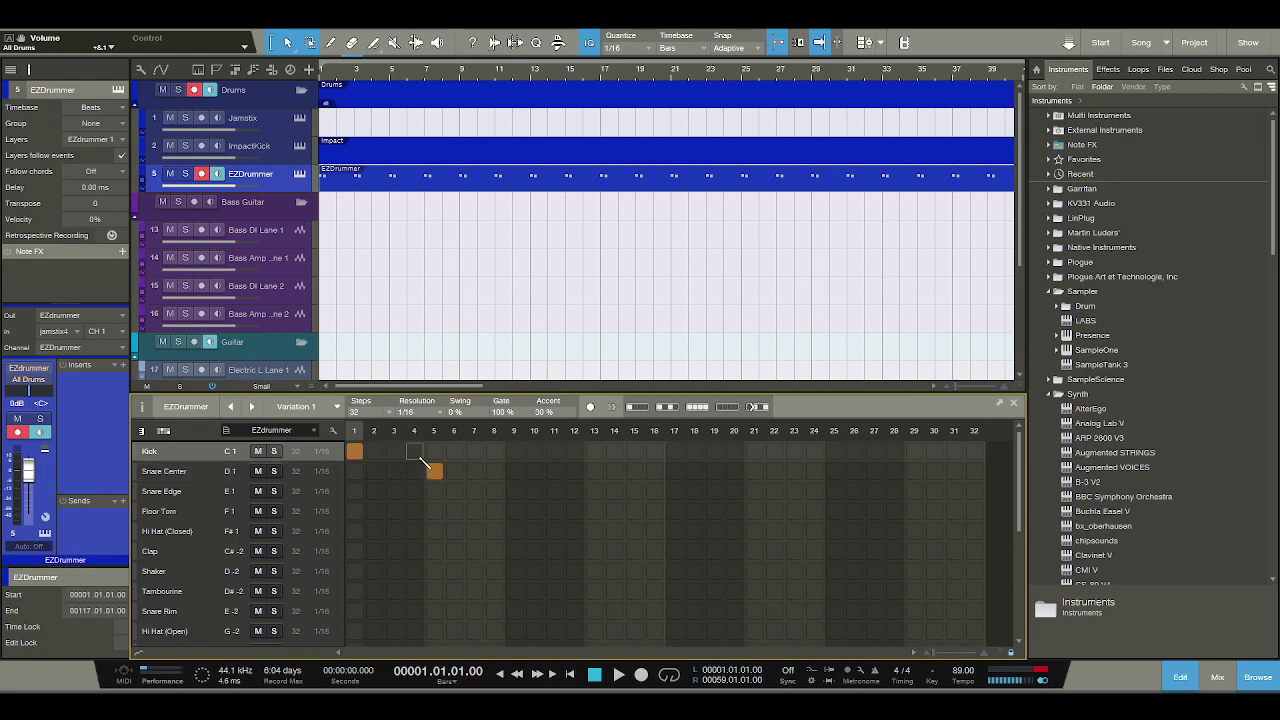
{"action": "left_click", "coordinate": [438, 467]}
{"action": "left_click", "coordinate": [454, 451]}
{"action": "left_click", "coordinate": [514, 471]}
{"action": "left_click", "coordinate": [618, 674]}
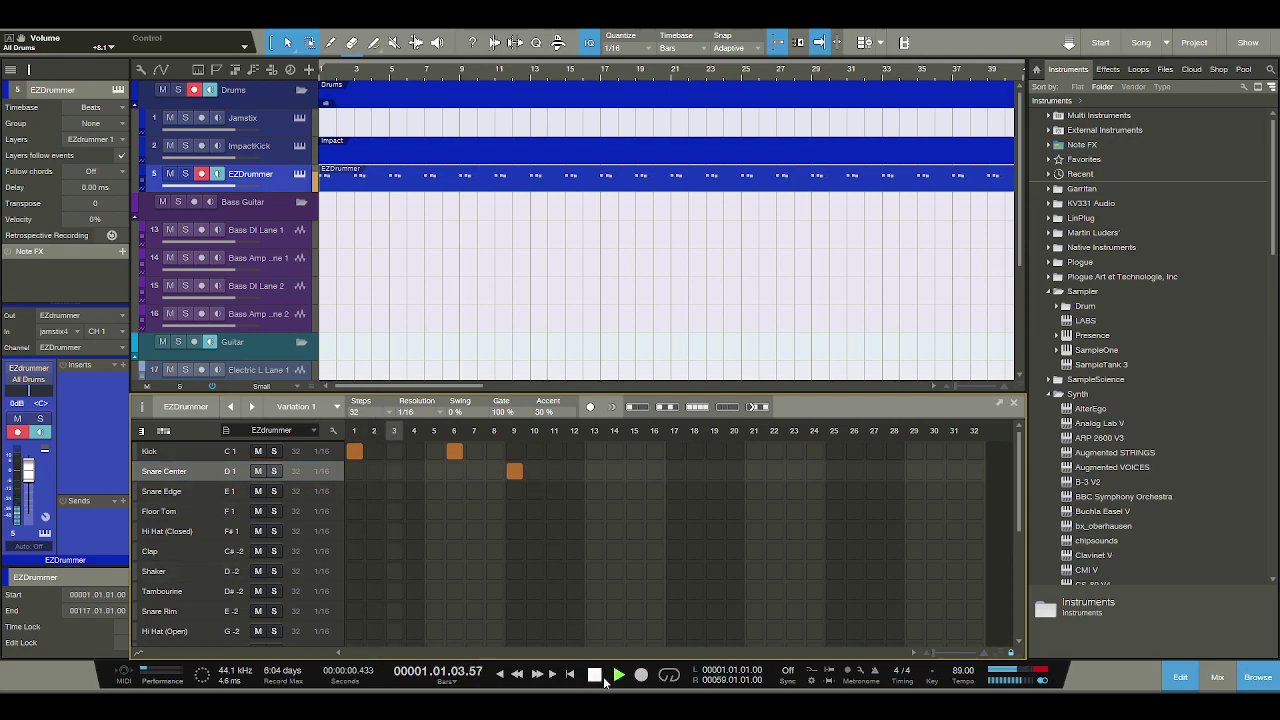
{"action": "left_click", "coordinate": [597, 676]}
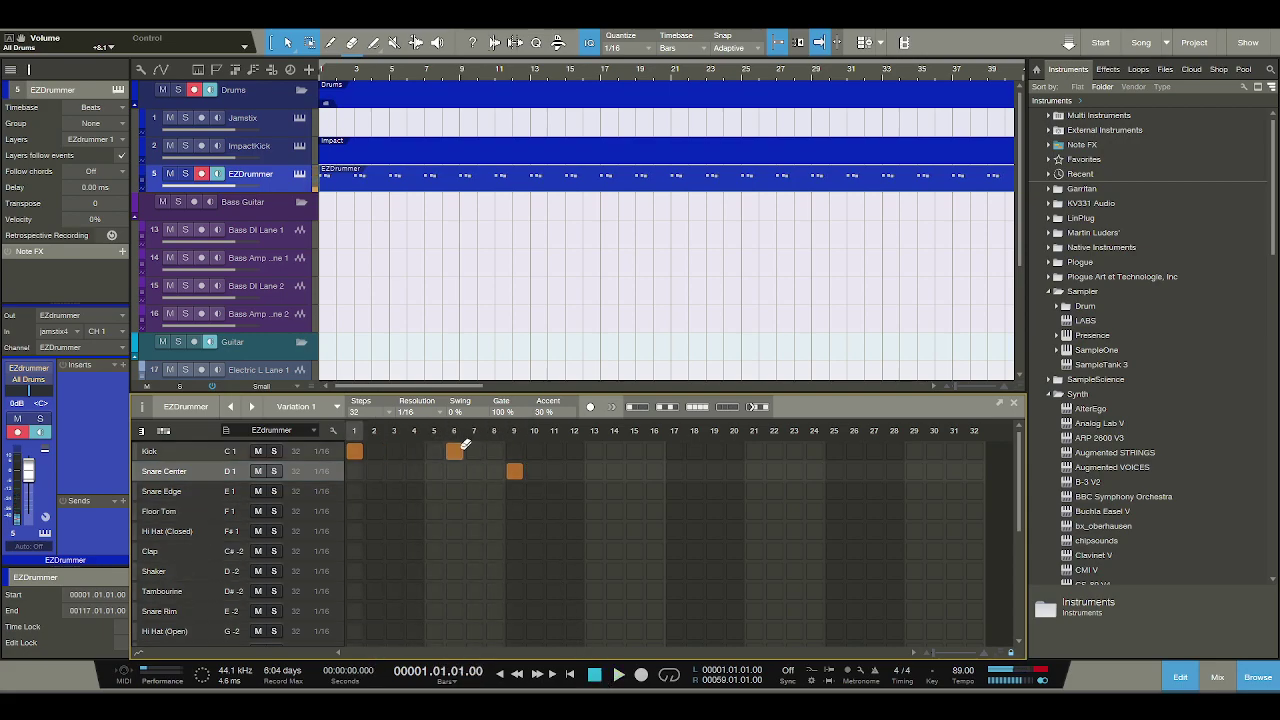
Set the song tempo to 147 BPM and audition the pattern.
{"action": "double_click", "coordinate": [966, 683]}
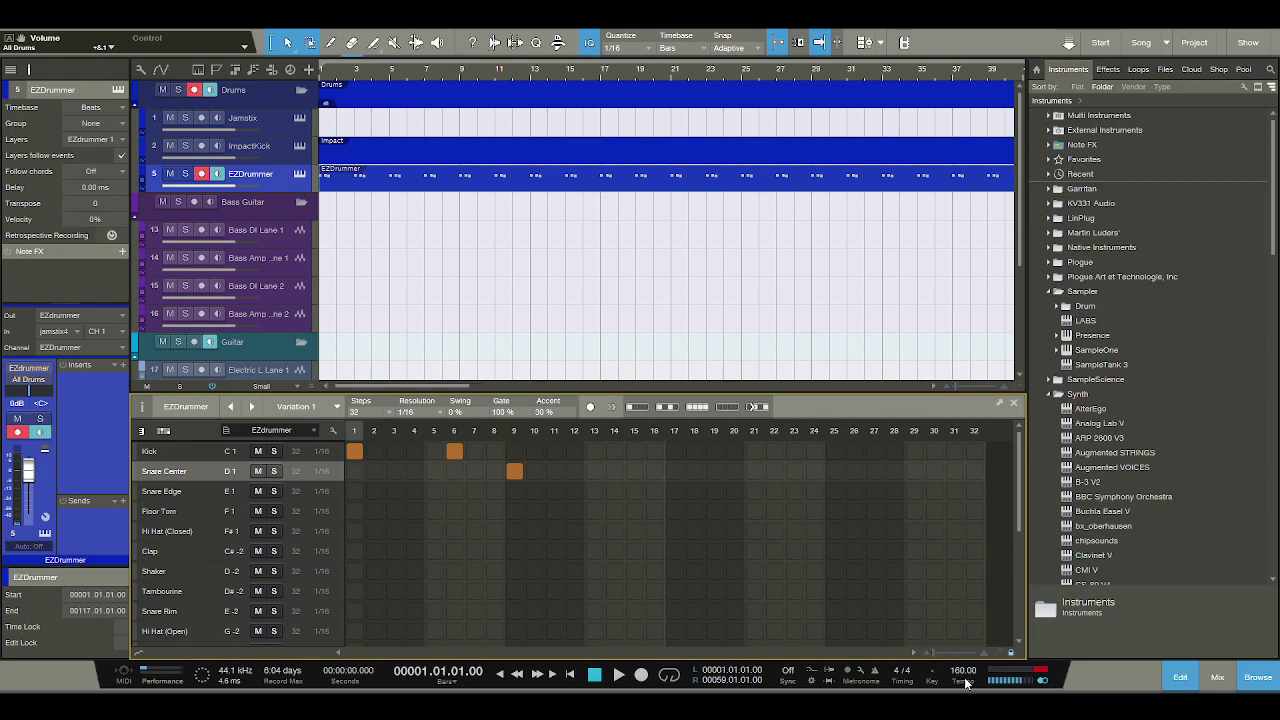
{"action": "left_click", "coordinate": [966, 683]}
{"action": "left_click", "coordinate": [608, 676]}
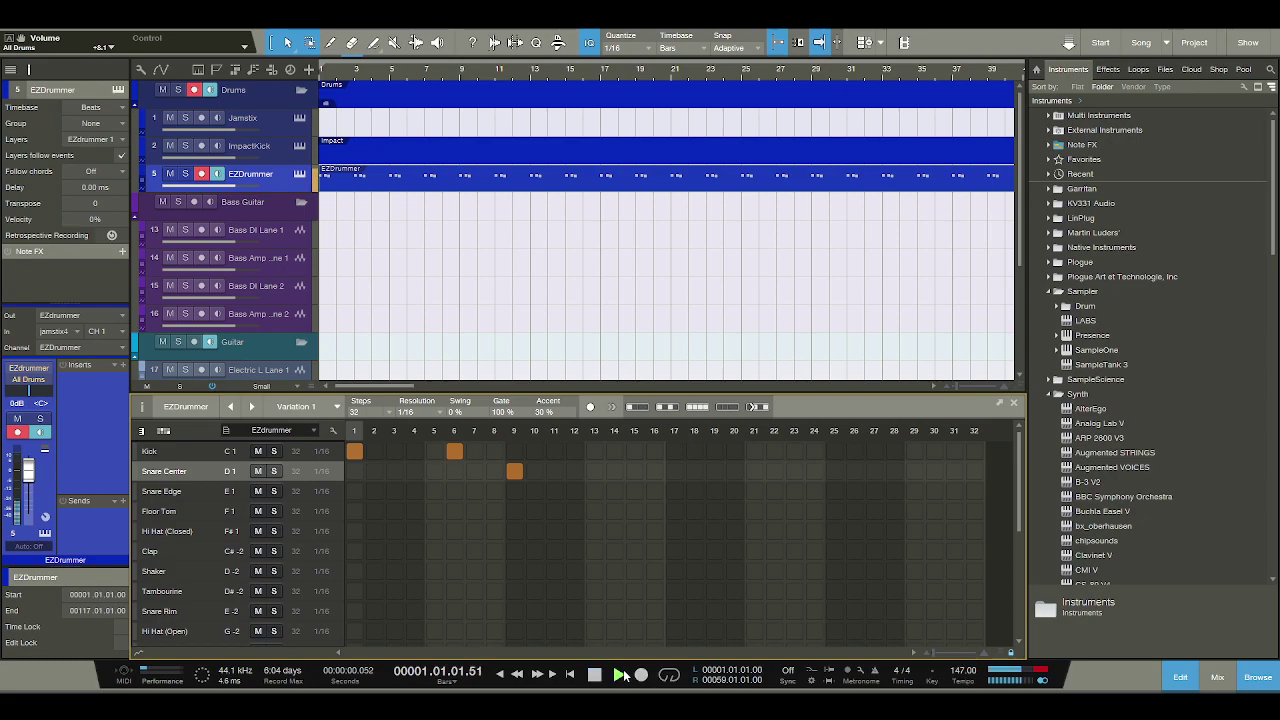
{"action": "left_click", "coordinate": [595, 675]}
Shift the second kick to step 7 and the snare to step 12, auditioning the pattern between changes.
{"action": "left_click_drag", "start_coordinate": [454, 451], "coordinate": [534, 471]}
{"action": "left_click", "coordinate": [610, 676]}
{"action": "left_click", "coordinate": [595, 675]}
{"action": "left_click", "coordinate": [534, 451]}
{"action": "left_click_drag", "start_coordinate": [534, 471], "coordinate": [574, 471]}
{"action": "left_click", "coordinate": [534, 451]}
{"action": "left_click", "coordinate": [612, 676]}
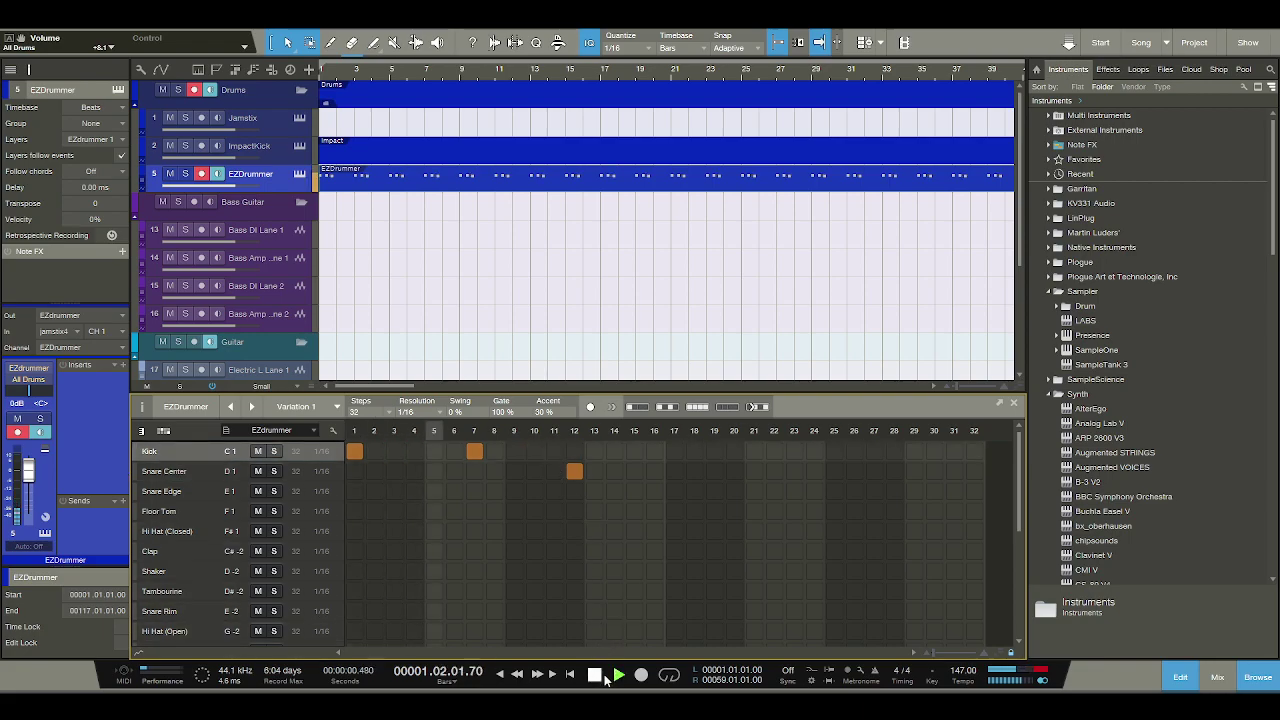
{"action": "left_click", "coordinate": [598, 677]}
Move the snare from step 12 to step 11, add a kick on step 13 and audition the pattern.
{"action": "left_click_drag", "start_coordinate": [574, 471], "coordinate": [554, 471]}
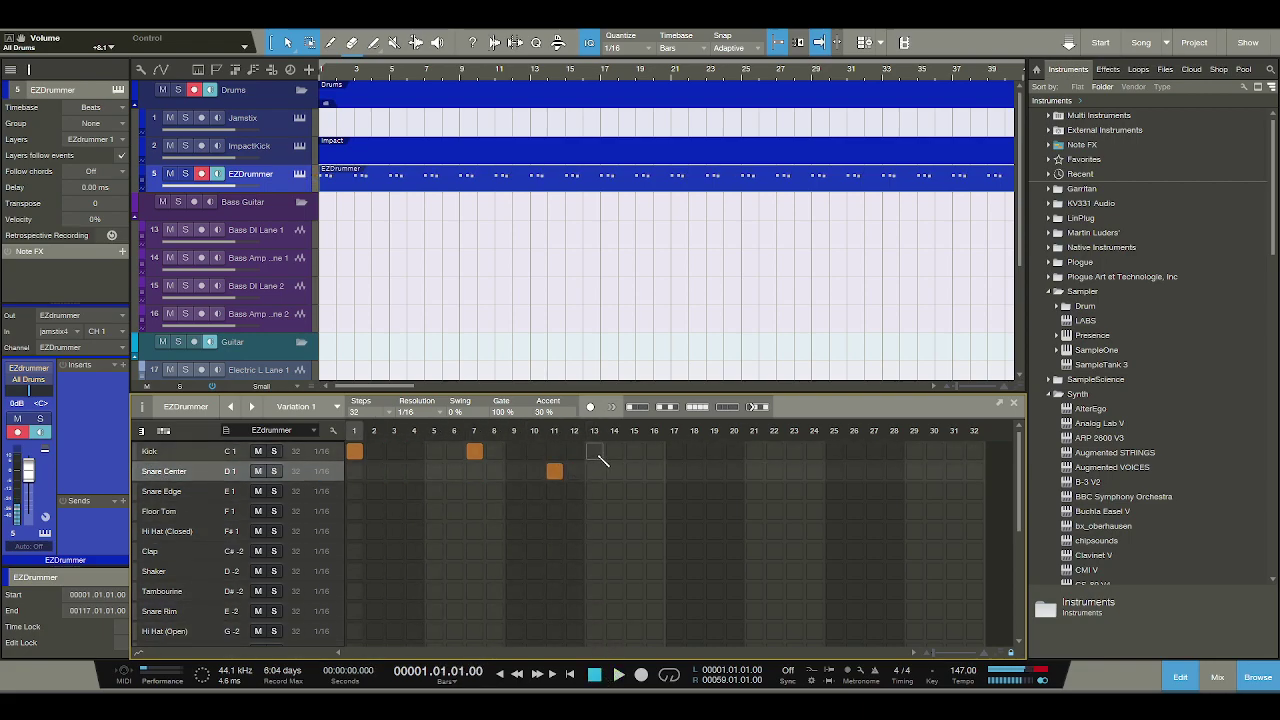
{"action": "left_click", "coordinate": [594, 451]}
{"action": "left_click", "coordinate": [618, 675]}
{"action": "key", "text": "space"}
Move the snare to step 9 and try the last kick on step 12, auditioning the pattern.
{"action": "left_click_drag", "start_coordinate": [554, 471], "coordinate": [514, 471]}
{"action": "left_click_drag", "start_coordinate": [594, 451], "coordinate": [574, 451]}
{"action": "key", "text": "space"}
{"action": "left_click", "coordinate": [598, 677]}
Move the last kick back to step 13 and play the pattern.
{"action": "left_click_drag", "start_coordinate": [574, 451], "coordinate": [594, 451]}
{"action": "left_click", "coordinate": [617, 675]}
{"action": "left_click", "coordinate": [594, 675]}
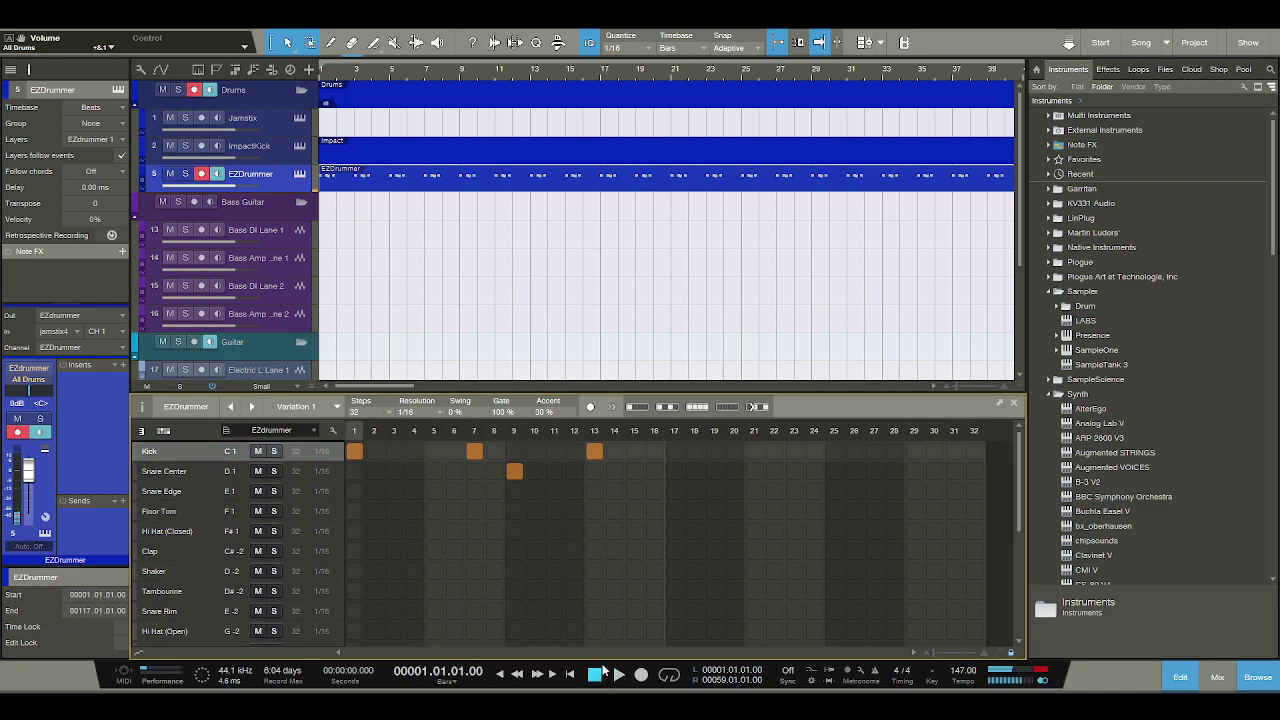
Try extra kicks on steps 4 and 5 and audition the pattern.
{"action": "left_click", "coordinate": [414, 451]}
{"action": "left_click", "coordinate": [434, 451]}
{"action": "key", "text": "space"}
{"action": "key", "text": "space"}
Clear all kick and snare hits from the pattern and set the song tempo to 97 BPM.
{"action": "left_click", "coordinate": [514, 471]}
{"action": "left_click_drag", "start_coordinate": [594, 451], "coordinate": [354, 451]}
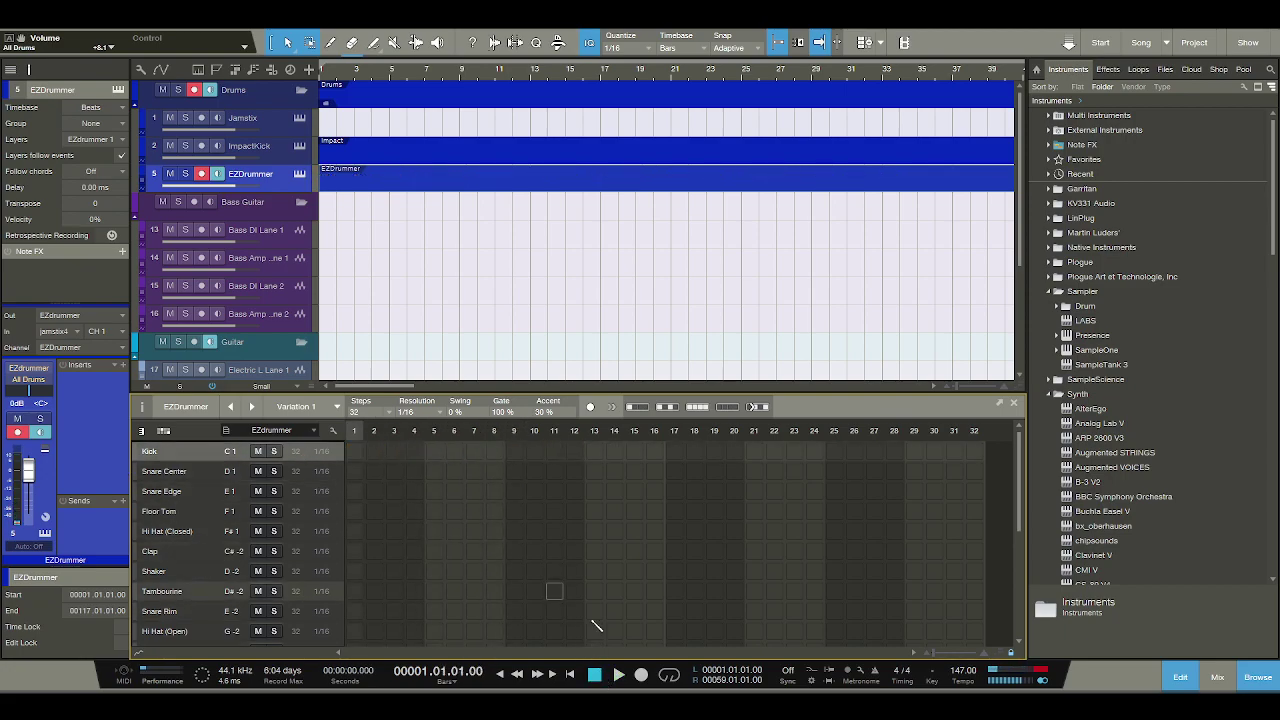
{"action": "left_click", "coordinate": [962, 681]}
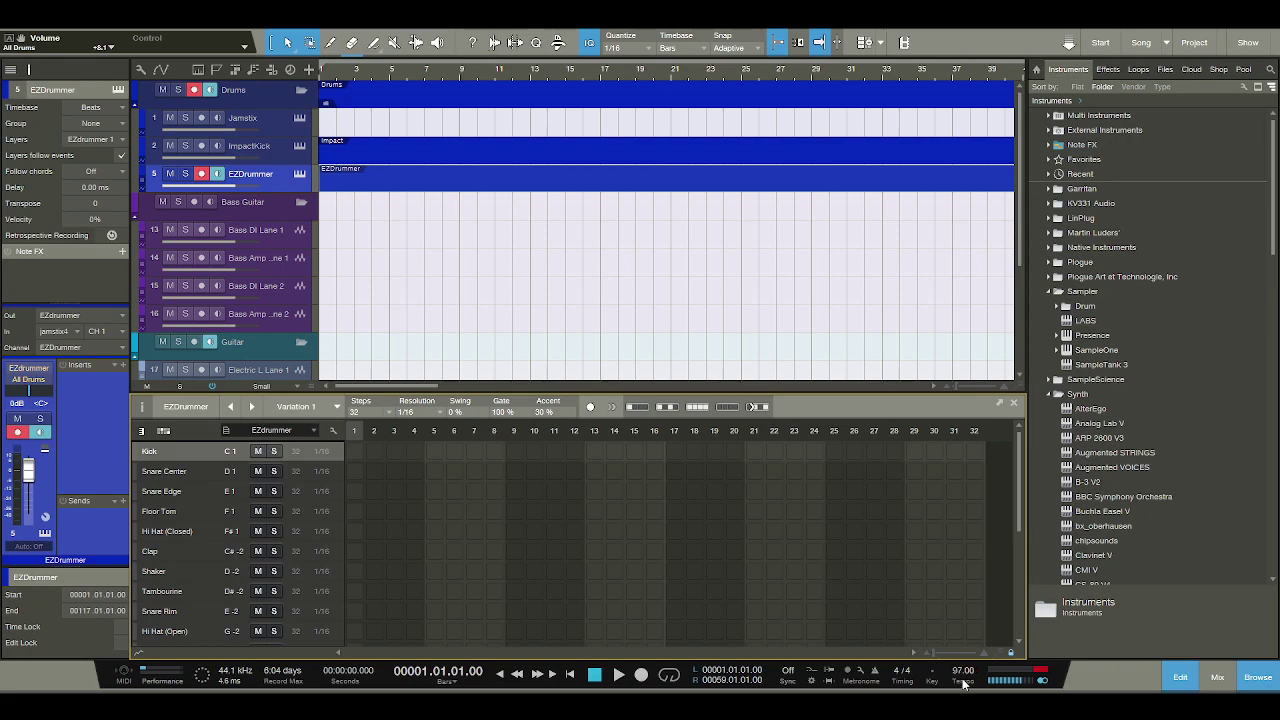
Program kicks on steps 1, 9, 17 and 25 and snares on steps 5, 13, 21 and 29, and audition the groove.
{"action": "left_click", "coordinate": [354, 451]}
{"action": "left_click", "coordinate": [434, 471]}
{"action": "left_click", "coordinate": [514, 451]}
{"action": "left_click", "coordinate": [594, 471]}
{"action": "left_click", "coordinate": [674, 451]}
{"action": "left_click", "coordinate": [754, 471]}
{"action": "left_click", "coordinate": [834, 451]}
{"action": "left_click", "coordinate": [914, 471]}
{"action": "key", "text": "space"}
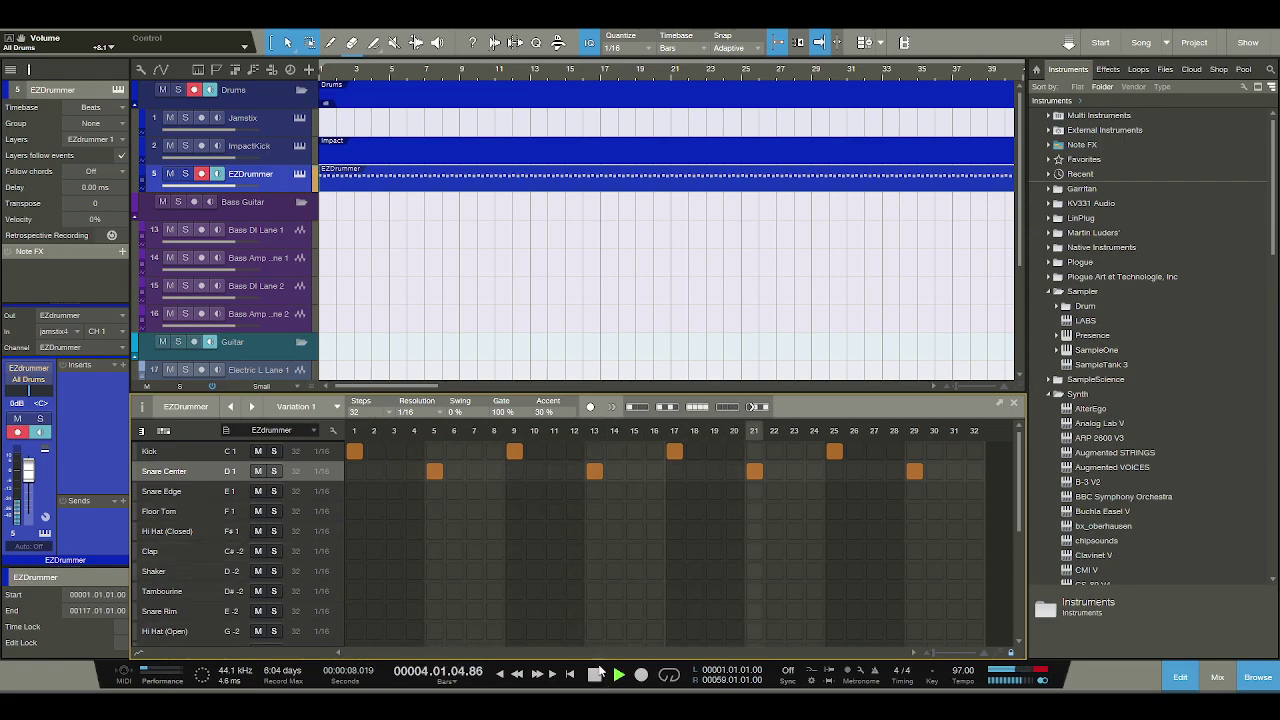
{"action": "left_click", "coordinate": [594, 674]}
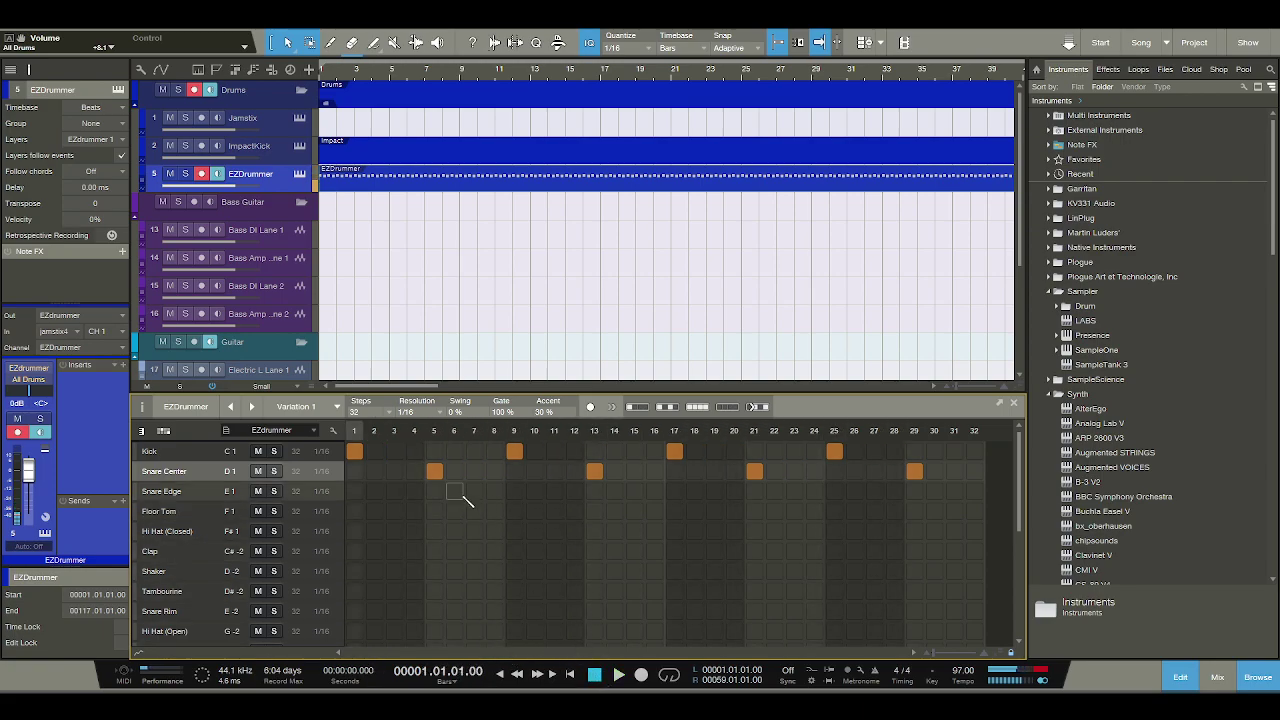
Move the first snare to step 3, replace the kick on step 9 with one on step 5, add a snare on step 14 and audition.
{"action": "left_click", "coordinate": [396, 471]}
{"action": "left_click", "coordinate": [434, 471]}
{"action": "left_click", "coordinate": [434, 451]}
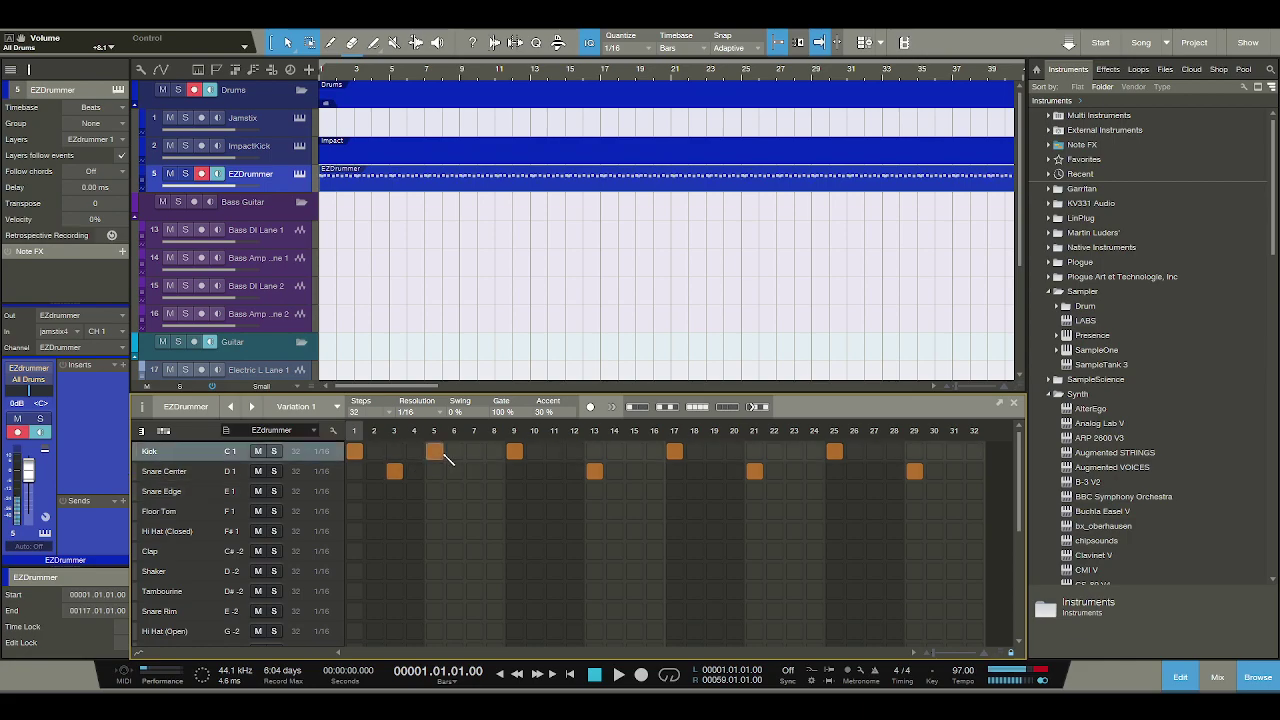
{"action": "left_click", "coordinate": [514, 451]}
{"action": "left_click", "coordinate": [614, 471]}
{"action": "left_click", "coordinate": [618, 675]}
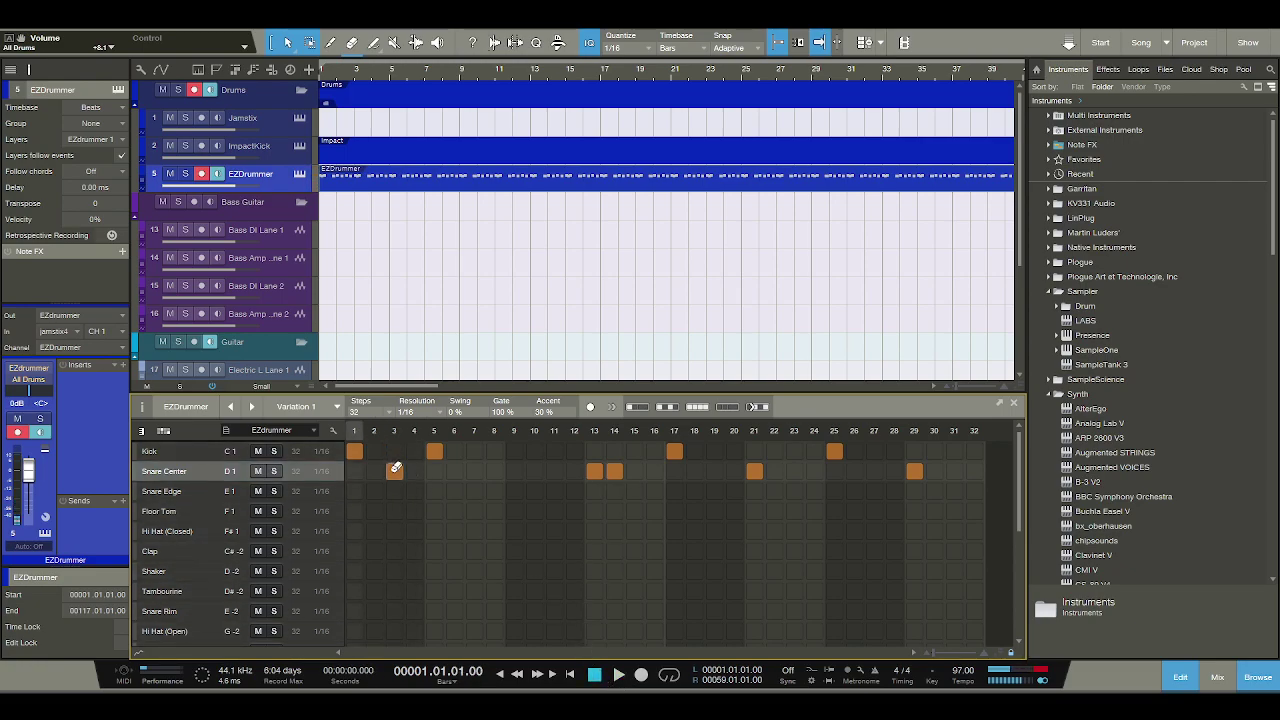
Try a snare hit on step 6 and audition the pattern.
{"action": "left_click", "coordinate": [434, 451]}
{"action": "left_click", "coordinate": [434, 451]}
{"action": "left_click", "coordinate": [454, 471]}
{"action": "left_click", "coordinate": [618, 675]}
{"action": "left_click", "coordinate": [597, 676]}
Clear every hit from the pattern and set the song tempo to 144 BPM.
{"action": "left_click", "coordinate": [614, 471]}
{"action": "left_click", "coordinate": [594, 471]}
{"action": "left_click", "coordinate": [754, 471]}
{"action": "left_click", "coordinate": [914, 469]}
{"action": "mouse_move", "coordinate": [829, 447]}
{"action": "left_mouse_down"}
{"action": "mouse_move", "coordinate": [362, 442]}
{"action": "mouse_move", "coordinate": [375, 466]}
{"action": "mouse_move", "coordinate": [474, 477]}
{"action": "left_mouse_up"}
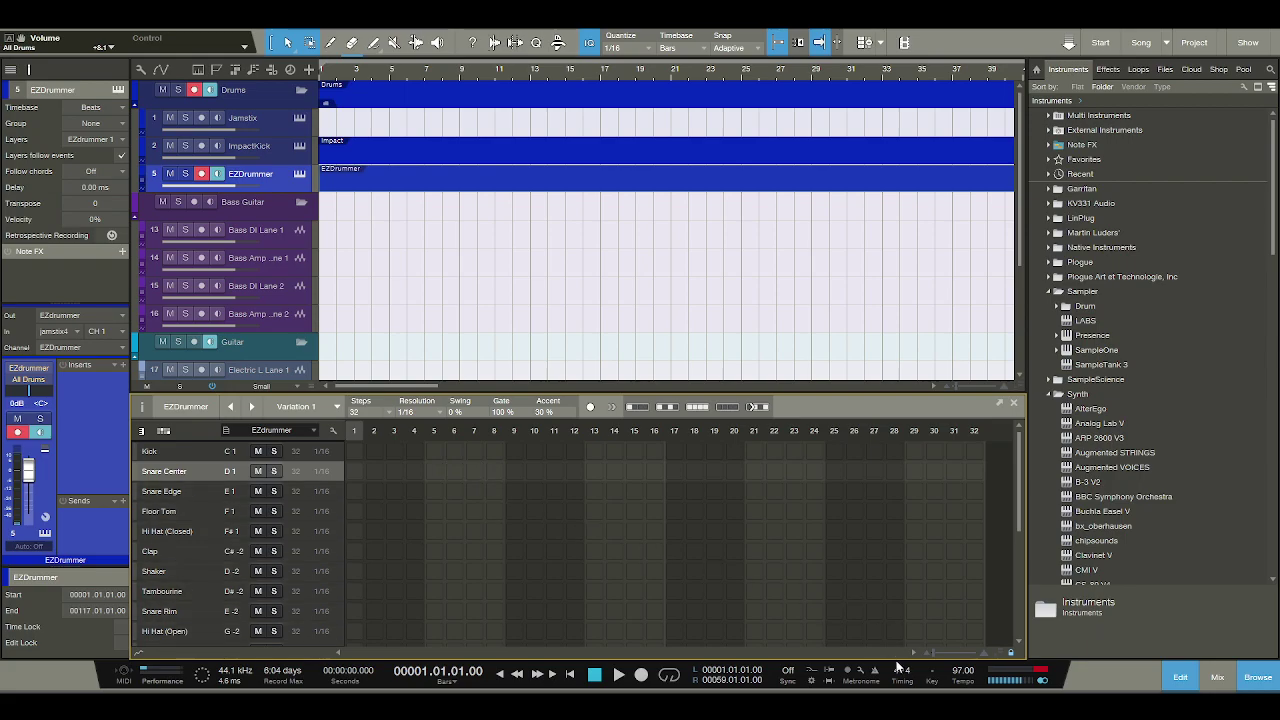
{"action": "left_click", "coordinate": [960, 682]}
{"action": "left_click", "coordinate": [960, 682]}
Program kicks on steps 1 and 7 and snares on steps 5 and 9, and audition the pattern.
{"action": "left_click", "coordinate": [354, 451]}
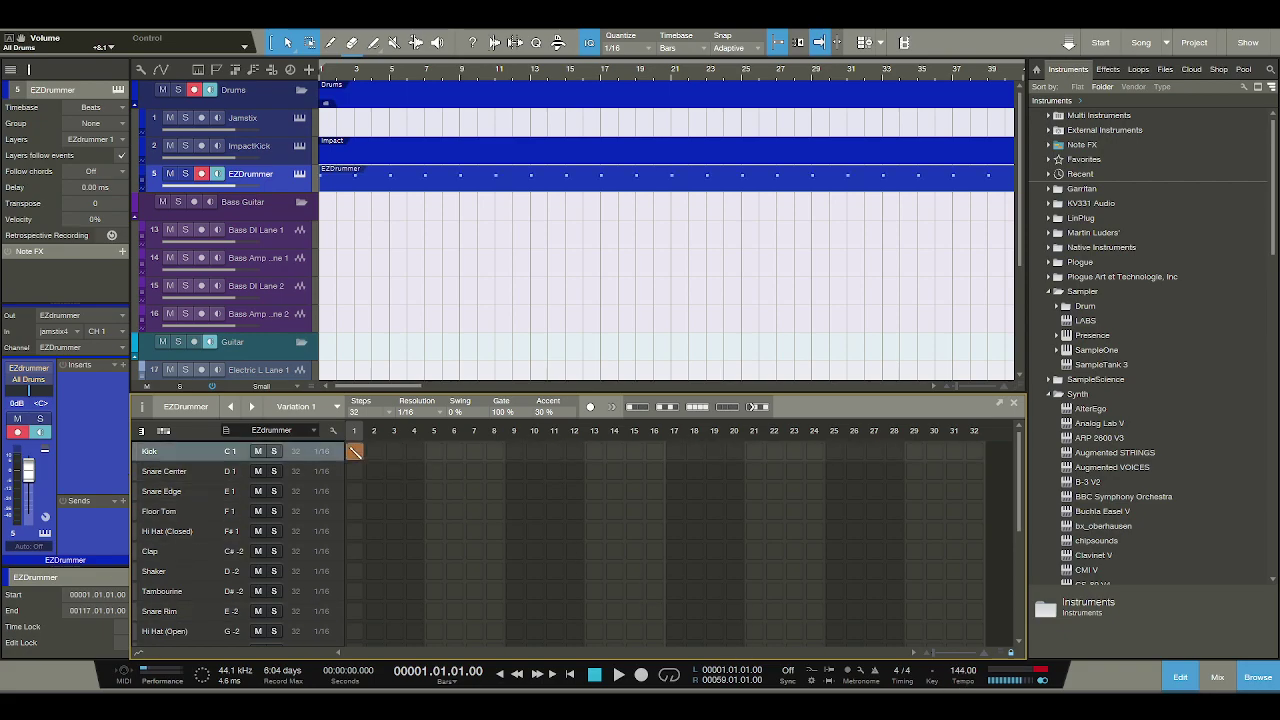
{"action": "left_click", "coordinate": [434, 471]}
{"action": "left_click", "coordinate": [474, 451]}
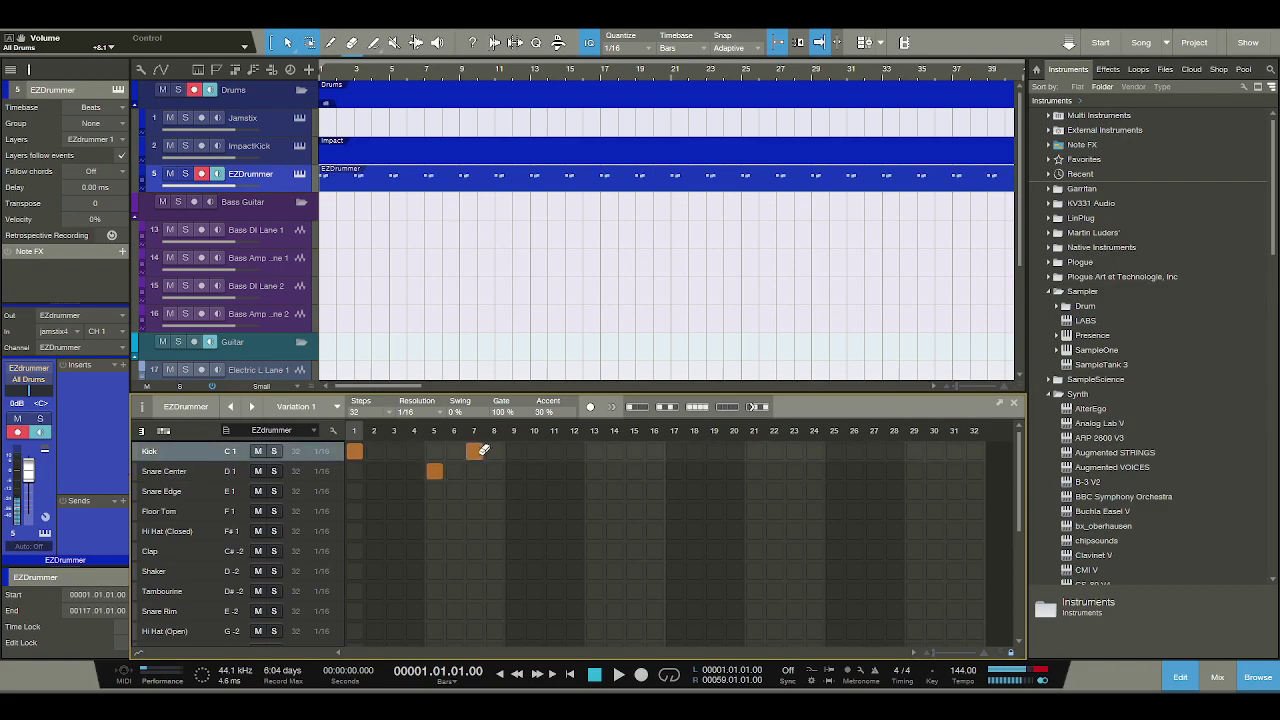
{"action": "left_click", "coordinate": [534, 471]}
{"action": "left_click", "coordinate": [534, 471]}
{"action": "left_click", "coordinate": [514, 471]}
{"action": "left_click", "coordinate": [618, 674]}
{"action": "left_click", "coordinate": [594, 674]}
Shift the snares to steps 4 and 8 and the second kick to step 6, auditioning the tighter pattern.
{"action": "left_click", "coordinate": [434, 471]}
{"action": "left_click", "coordinate": [414, 471]}
{"action": "left_click", "coordinate": [454, 451]}
{"action": "left_click", "coordinate": [474, 451]}
{"action": "left_click", "coordinate": [514, 471]}
{"action": "left_click", "coordinate": [494, 471]}
{"action": "left_click", "coordinate": [618, 674]}
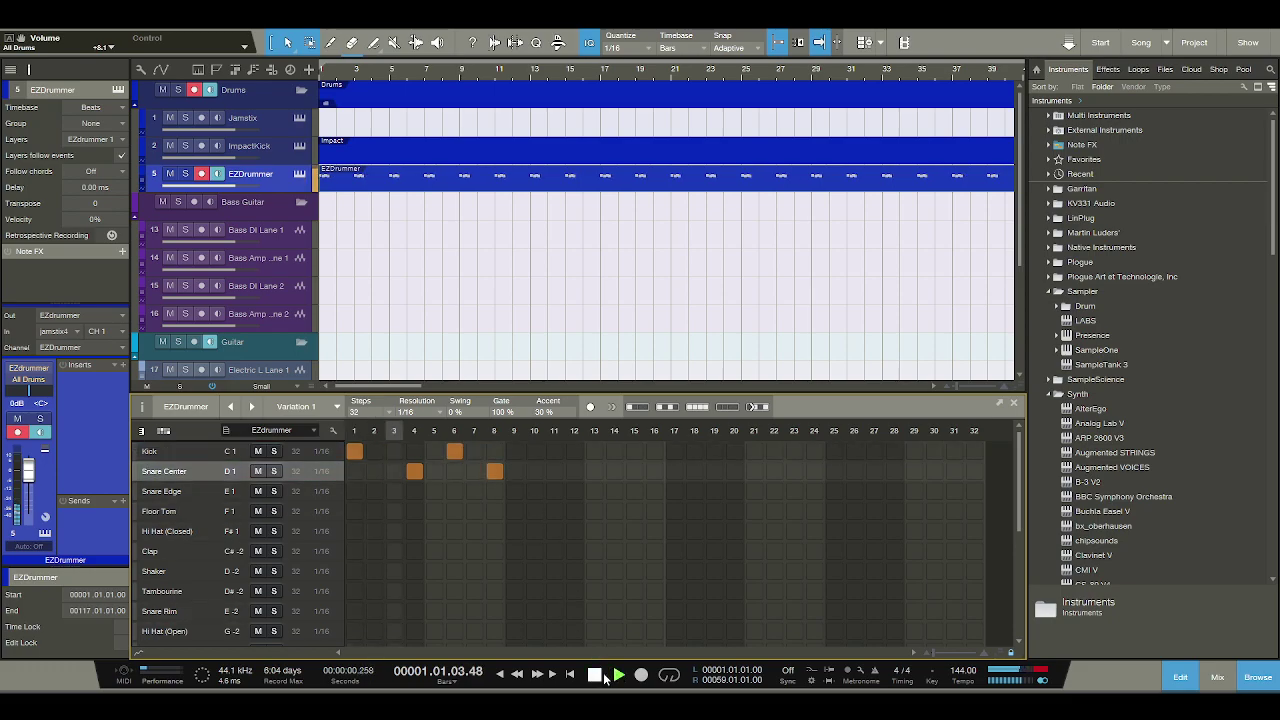
{"action": "left_click", "coordinate": [594, 674]}
Strip the pattern down to the kick on step 1 and play it twice.
{"action": "left_click", "coordinate": [454, 451]}
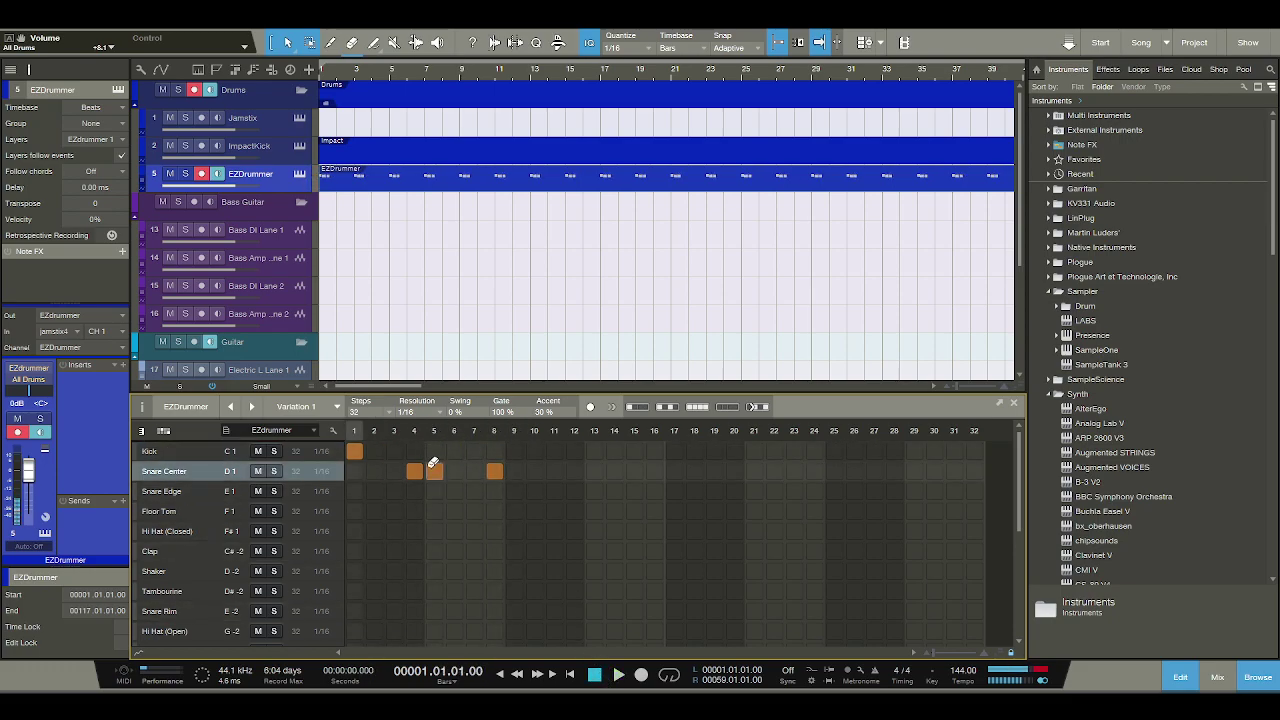
{"action": "left_click_drag", "start_coordinate": [414, 471], "coordinate": [526, 463]}
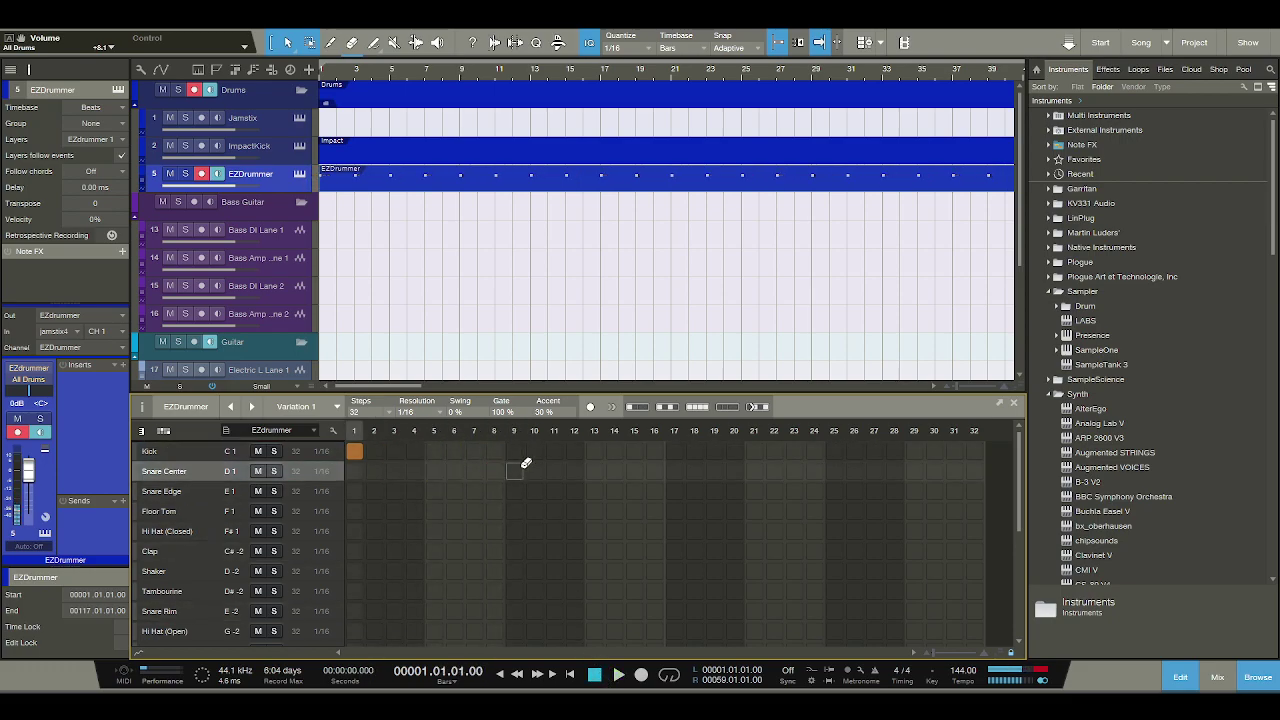
{"action": "left_click", "coordinate": [618, 675]}
{"action": "left_click", "coordinate": [594, 675]}
{"action": "left_click", "coordinate": [618, 675]}
{"action": "left_click", "coordinate": [594, 675]}
Add snares on steps 5 and 9 and a kick on step 7, and play the pattern.
{"action": "left_click", "coordinate": [441, 470]}
{"action": "left_click", "coordinate": [474, 451]}
{"action": "left_click", "coordinate": [514, 471]}
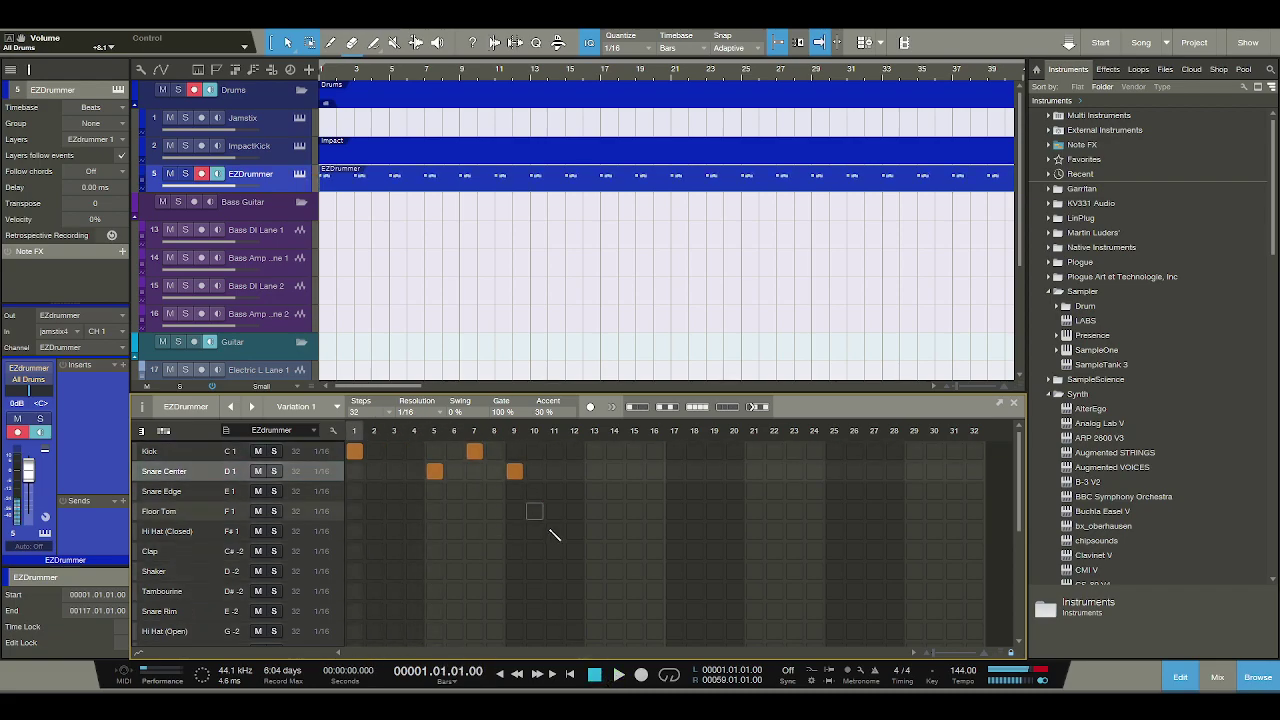
{"action": "left_click", "coordinate": [618, 675]}
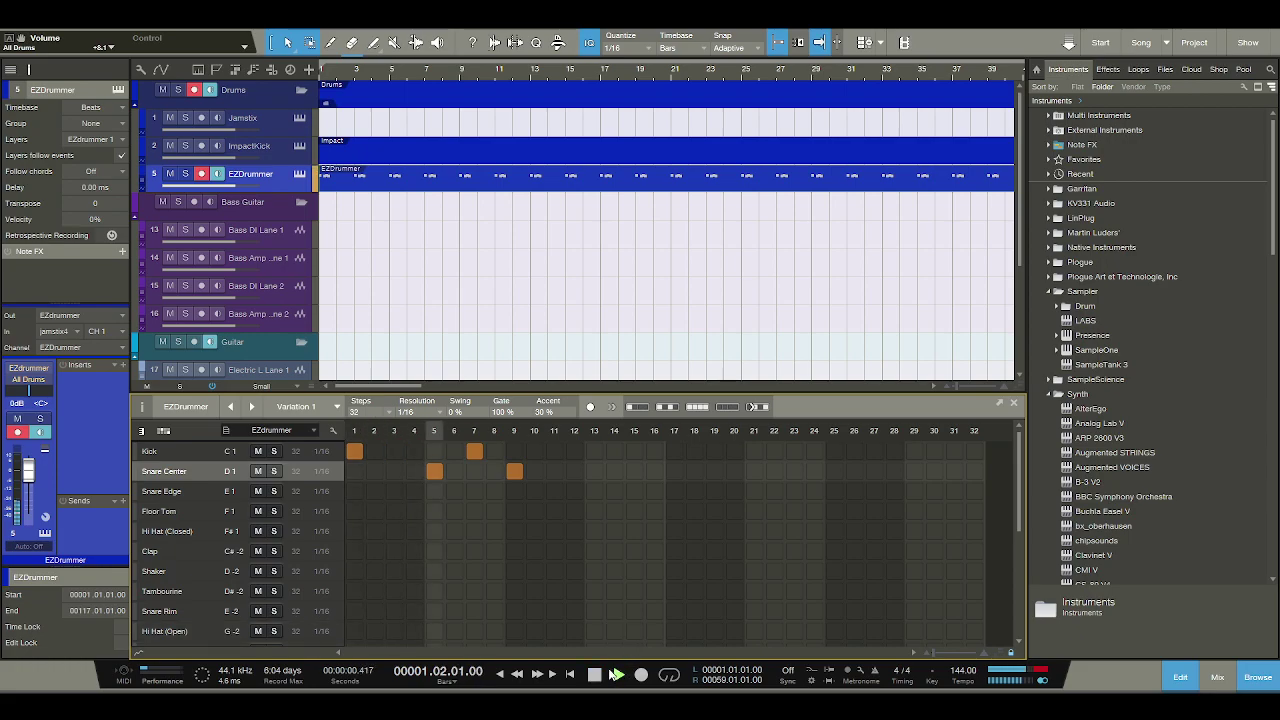
Move the second kick to step 8 and the second snare to step 11, and audition the change.
{"action": "left_click", "coordinate": [474, 451]}
{"action": "left_click", "coordinate": [494, 451]}
{"action": "left_click", "coordinate": [598, 676]}
{"action": "left_click", "coordinate": [514, 471]}
{"action": "left_click", "coordinate": [554, 471]}
{"action": "left_click", "coordinate": [618, 675]}
{"action": "left_click", "coordinate": [594, 675]}
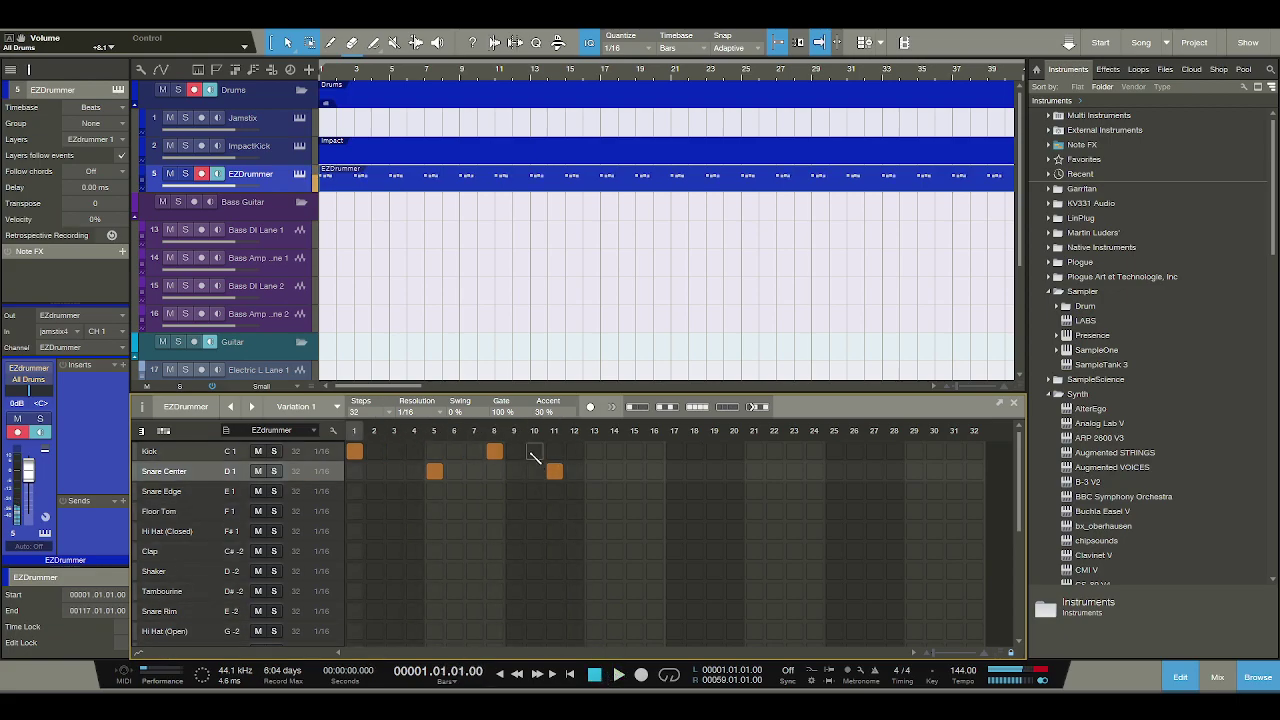
Move the snares to steps 4 and 9 and the second kick to step 7, and audition the pattern.
{"action": "left_click", "coordinate": [434, 471]}
{"action": "left_click", "coordinate": [414, 471]}
{"action": "left_click", "coordinate": [494, 451]}
{"action": "left_click", "coordinate": [474, 451]}
{"action": "left_click", "coordinate": [514, 471]}
{"action": "left_click", "coordinate": [554, 471]}
{"action": "left_click", "coordinate": [618, 675]}
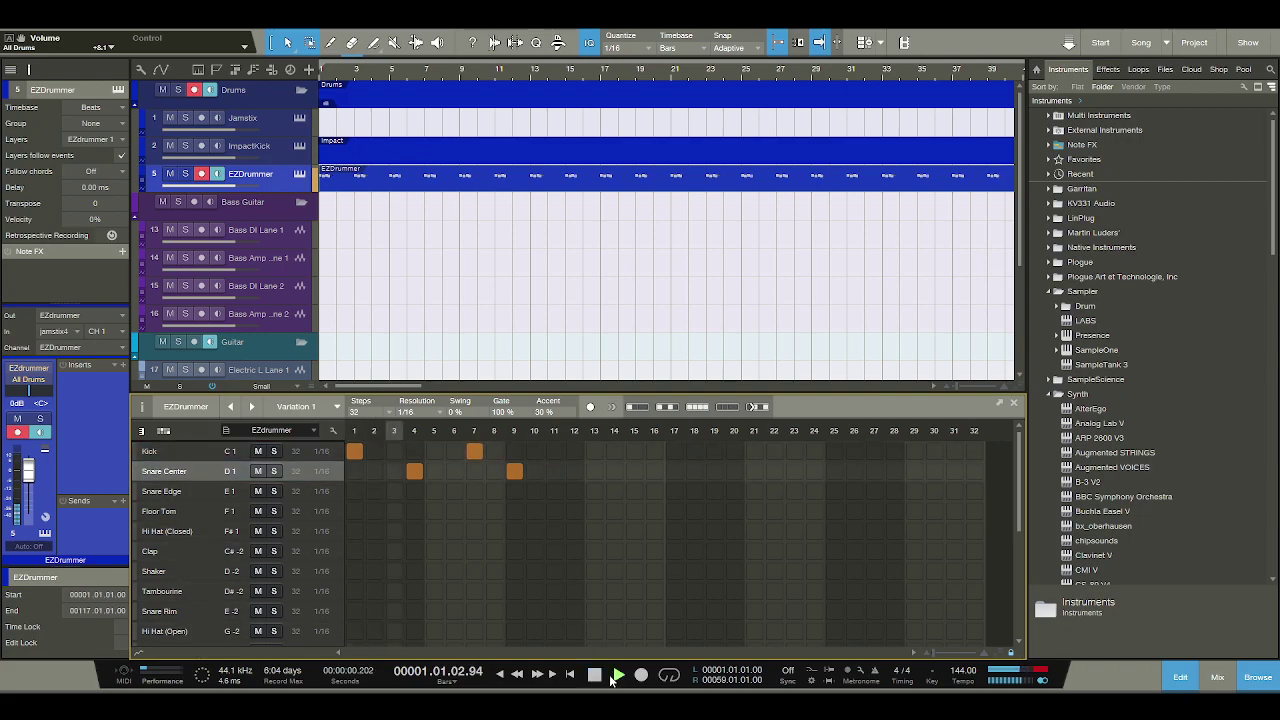
{"action": "key", "text": "space"}
Move the second kick from step 7 to step 6 and audition the pattern.
{"action": "left_click", "coordinate": [474, 451]}
{"action": "left_click", "coordinate": [454, 451]}
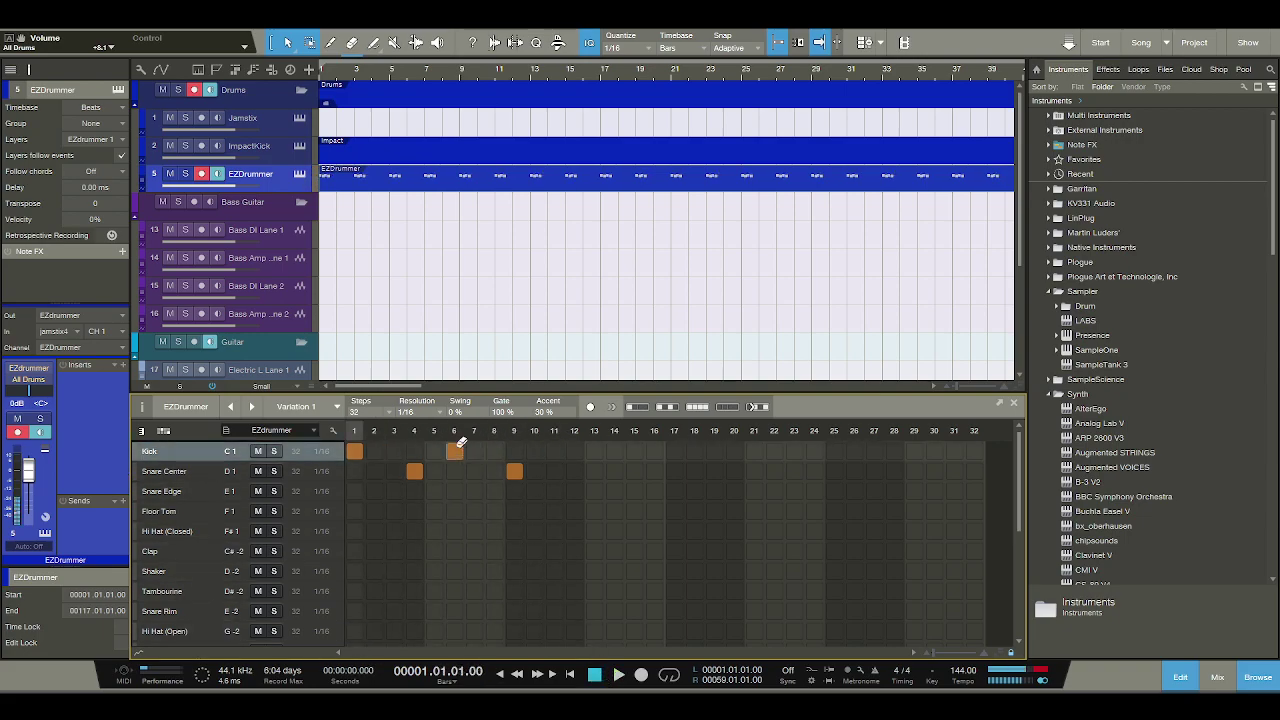
{"action": "key", "text": "space"}
{"action": "key", "text": "space"}
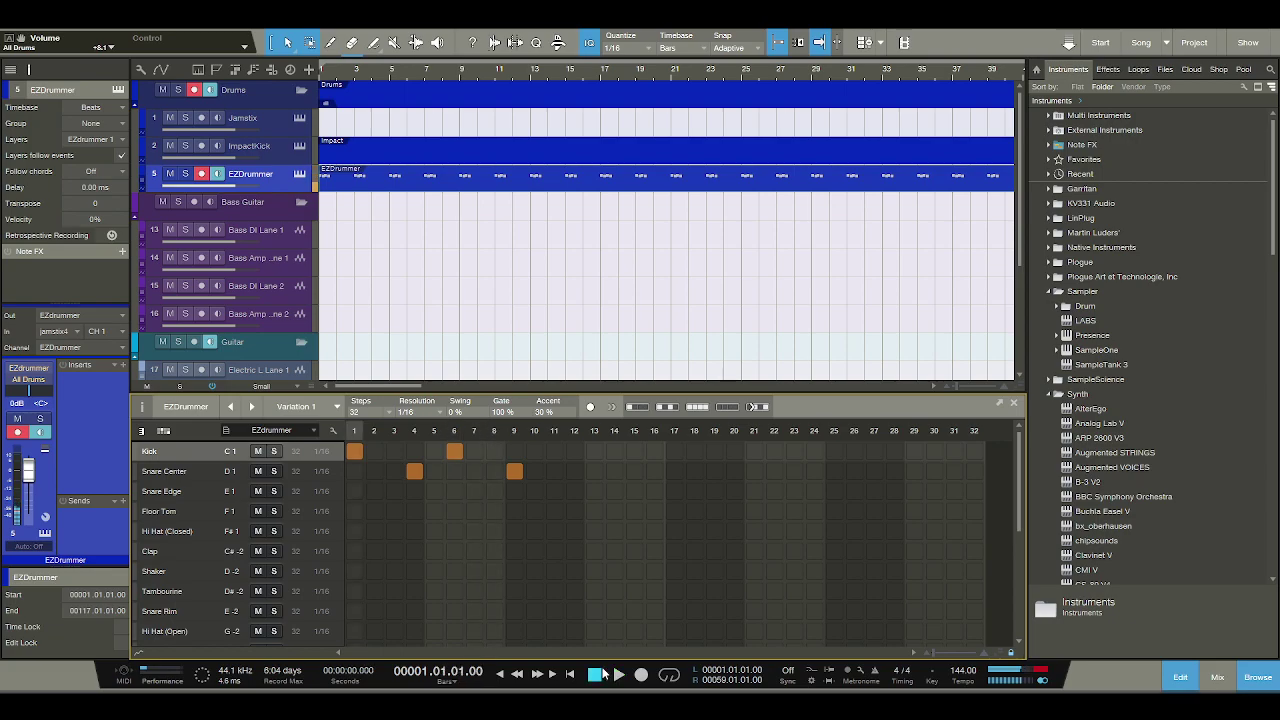
Remove the snares on steps 4 and 9 and the kick on step 6.
{"action": "left_click", "coordinate": [514, 471]}
{"action": "left_click", "coordinate": [414, 471]}
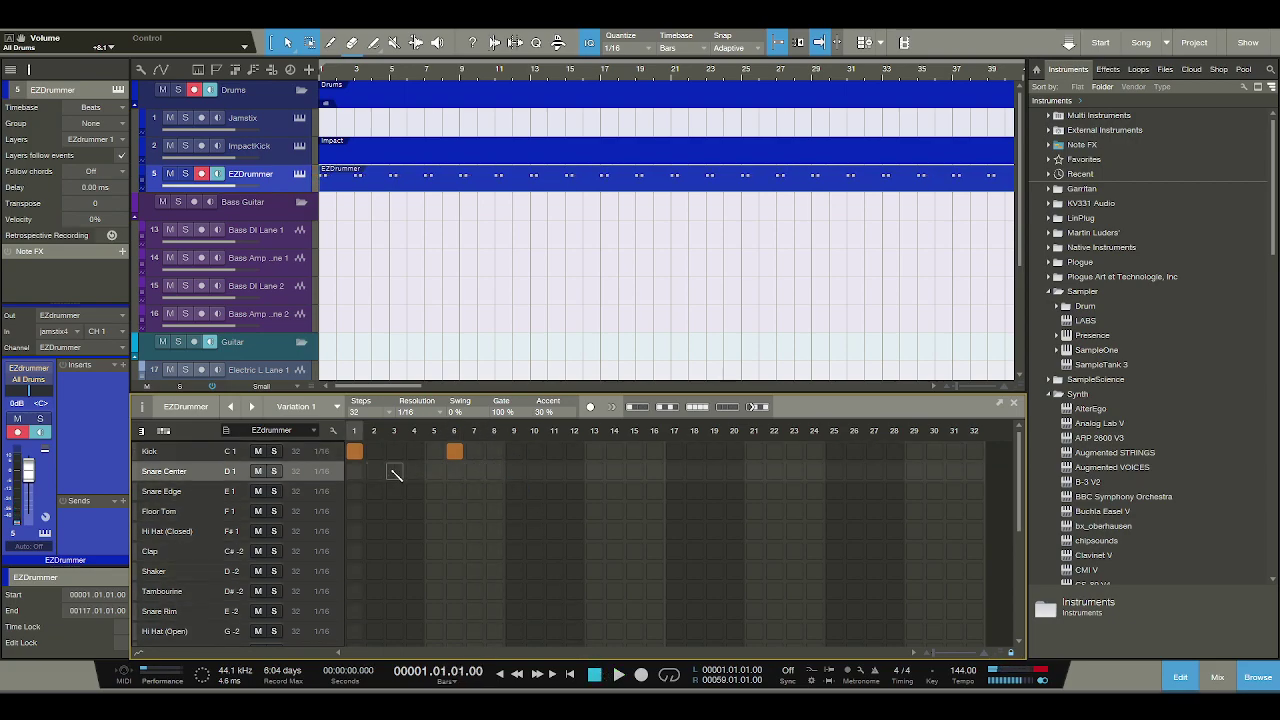
{"action": "left_click", "coordinate": [456, 449]}
Add snares on steps 9 and 25 and kicks on steps 14 and 19, and audition the groove.
{"action": "left_click", "coordinate": [514, 471]}
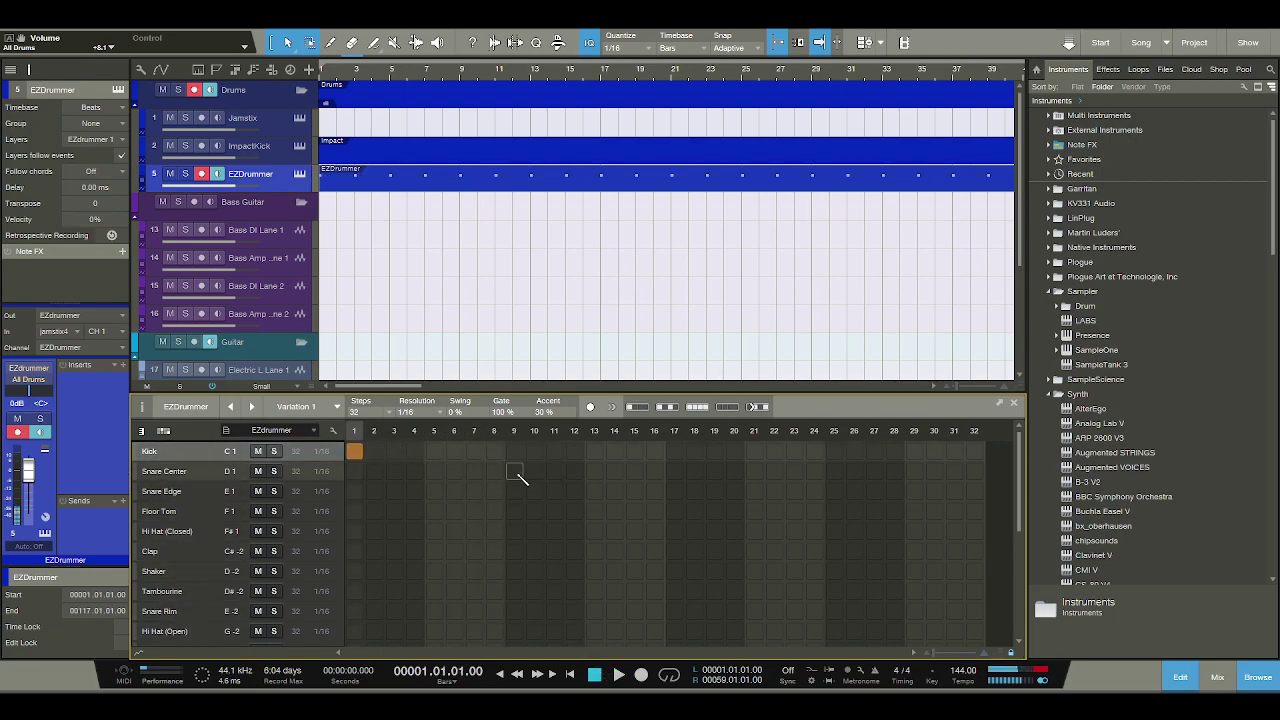
{"action": "left_click", "coordinate": [614, 451]}
{"action": "left_click", "coordinate": [714, 451]}
{"action": "left_click", "coordinate": [834, 471]}
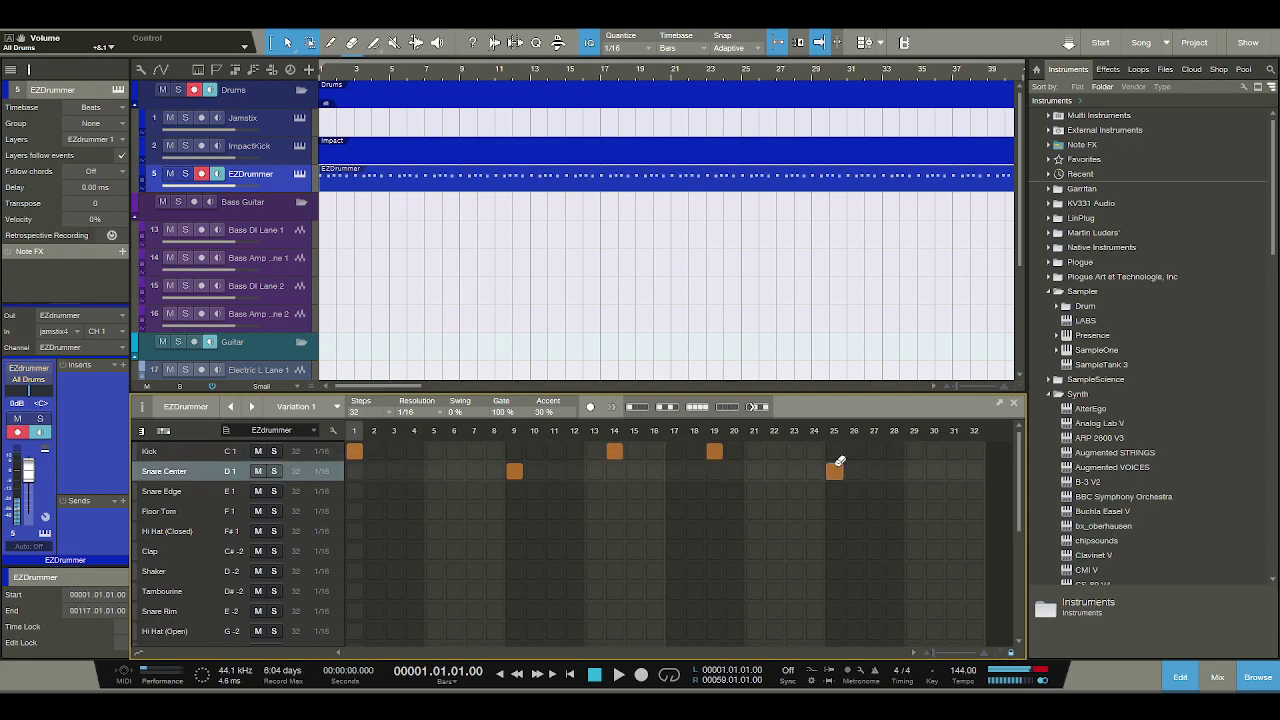
{"action": "left_click", "coordinate": [618, 677]}
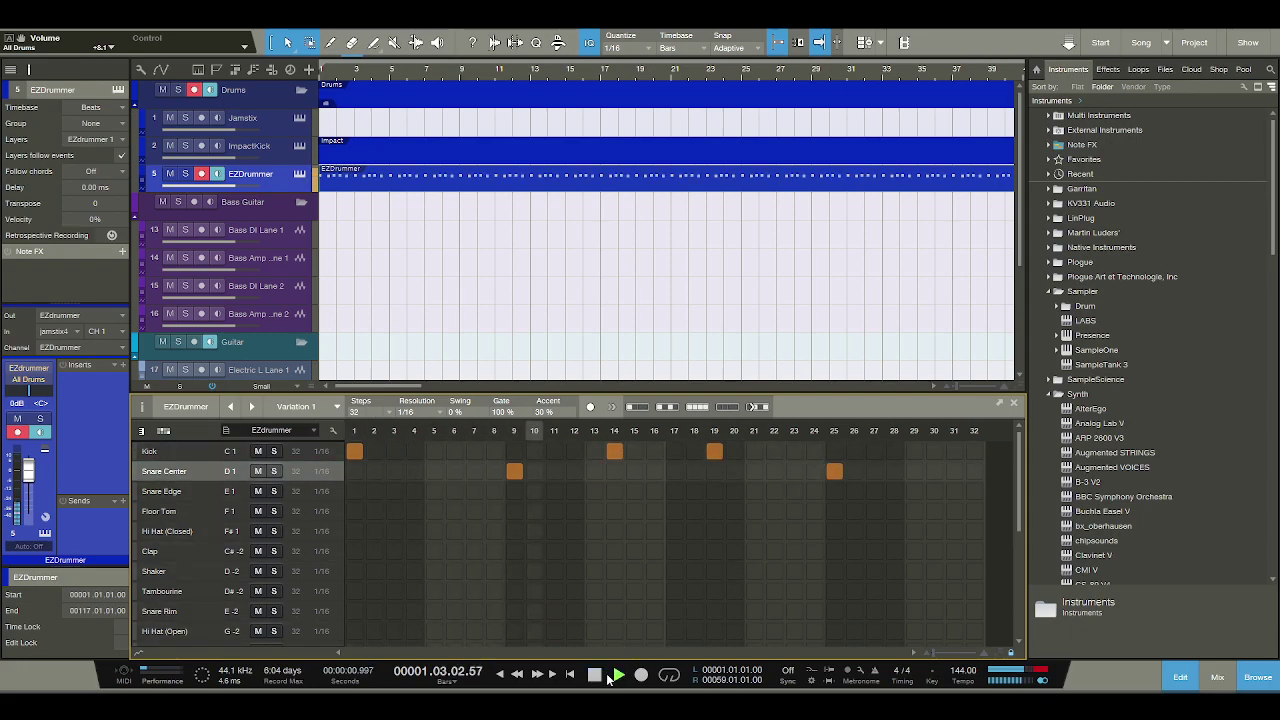
{"action": "left_click", "coordinate": [594, 674]}
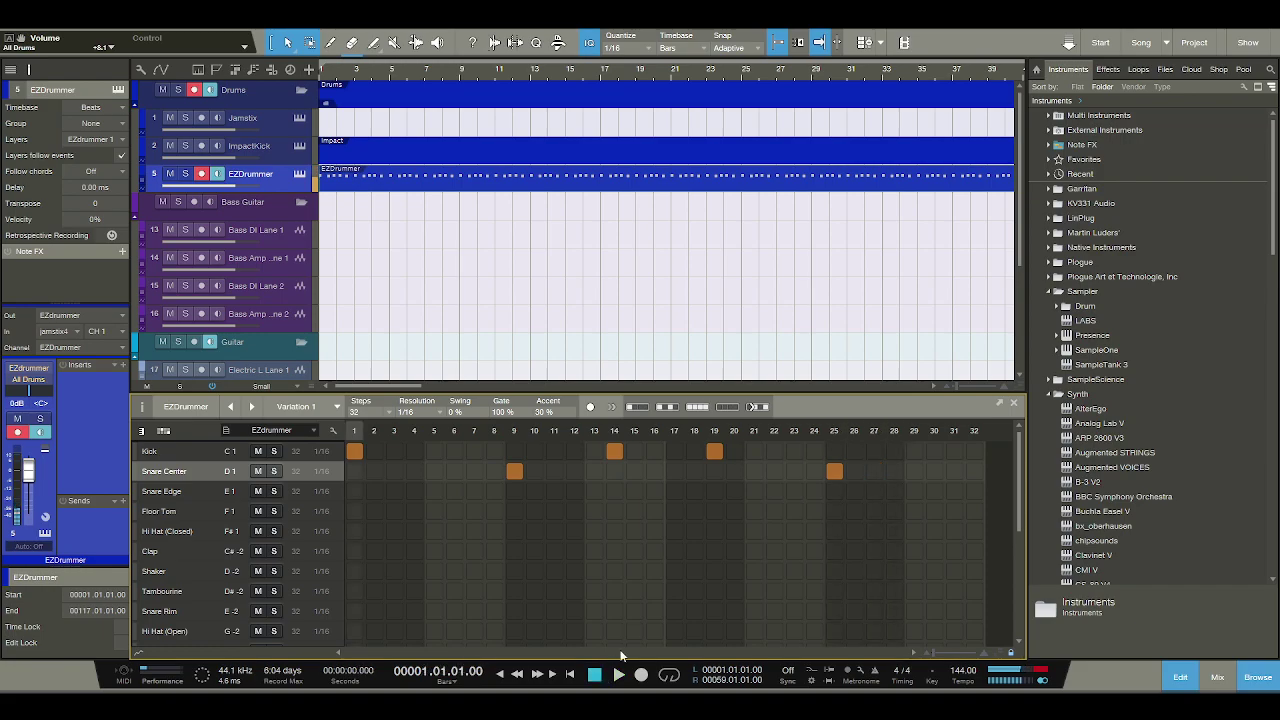
Try the third kick on step 21 in place of step 19 and audition the groove.
{"action": "left_click", "coordinate": [714, 451]}
{"action": "left_click", "coordinate": [754, 451]}
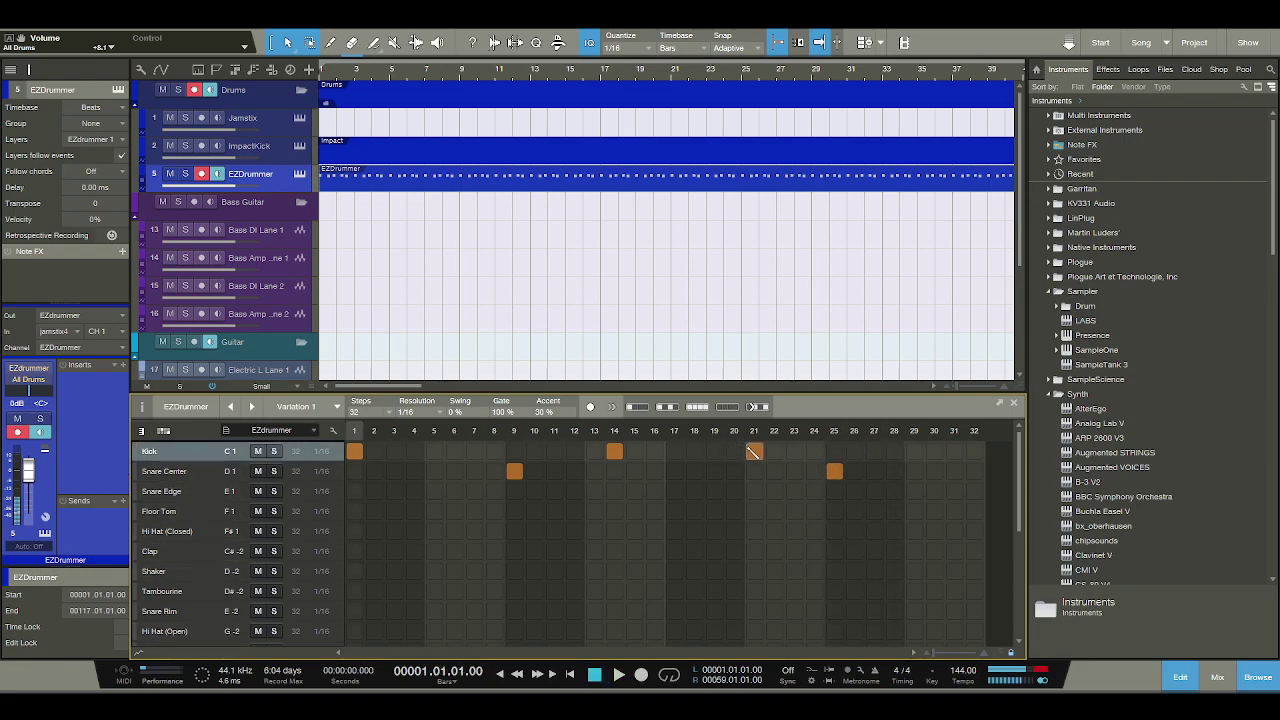
{"action": "left_click", "coordinate": [618, 677]}
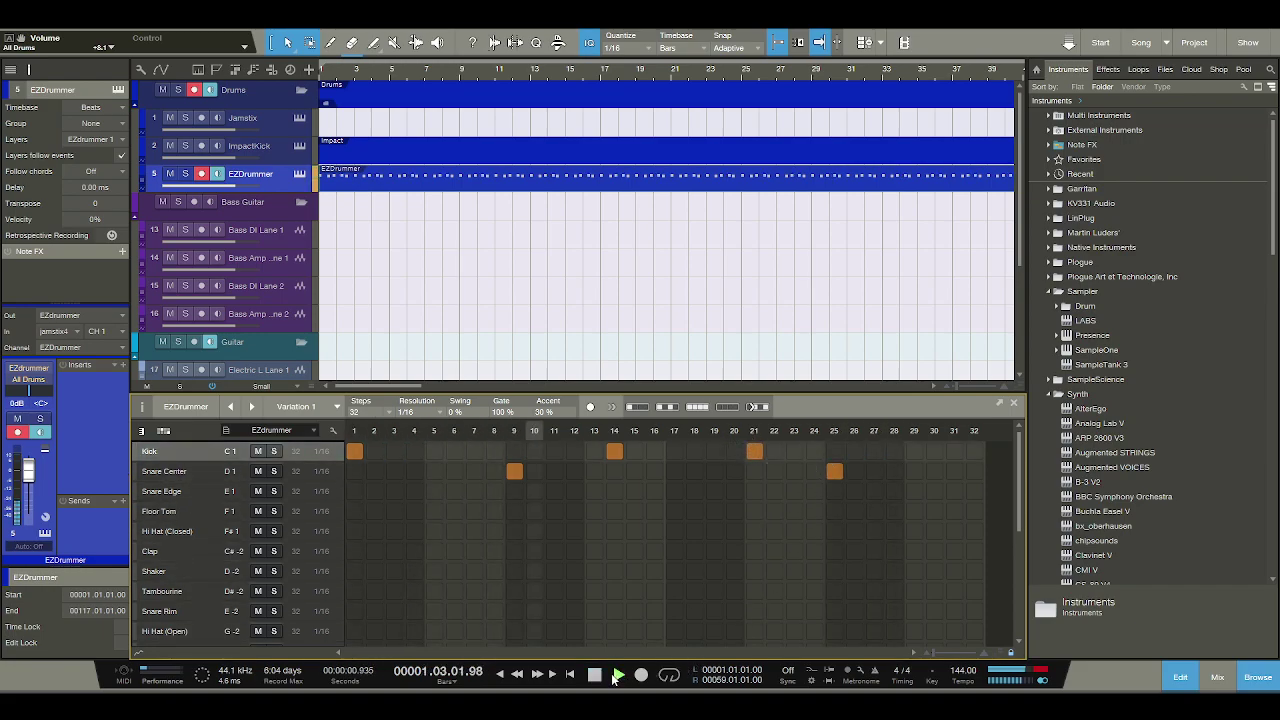
{"action": "left_click", "coordinate": [594, 674]}
Return the third kick to step 19 and play the groove.
{"action": "left_click", "coordinate": [714, 451]}
{"action": "left_click", "coordinate": [754, 451]}
{"action": "left_click", "coordinate": [619, 675]}
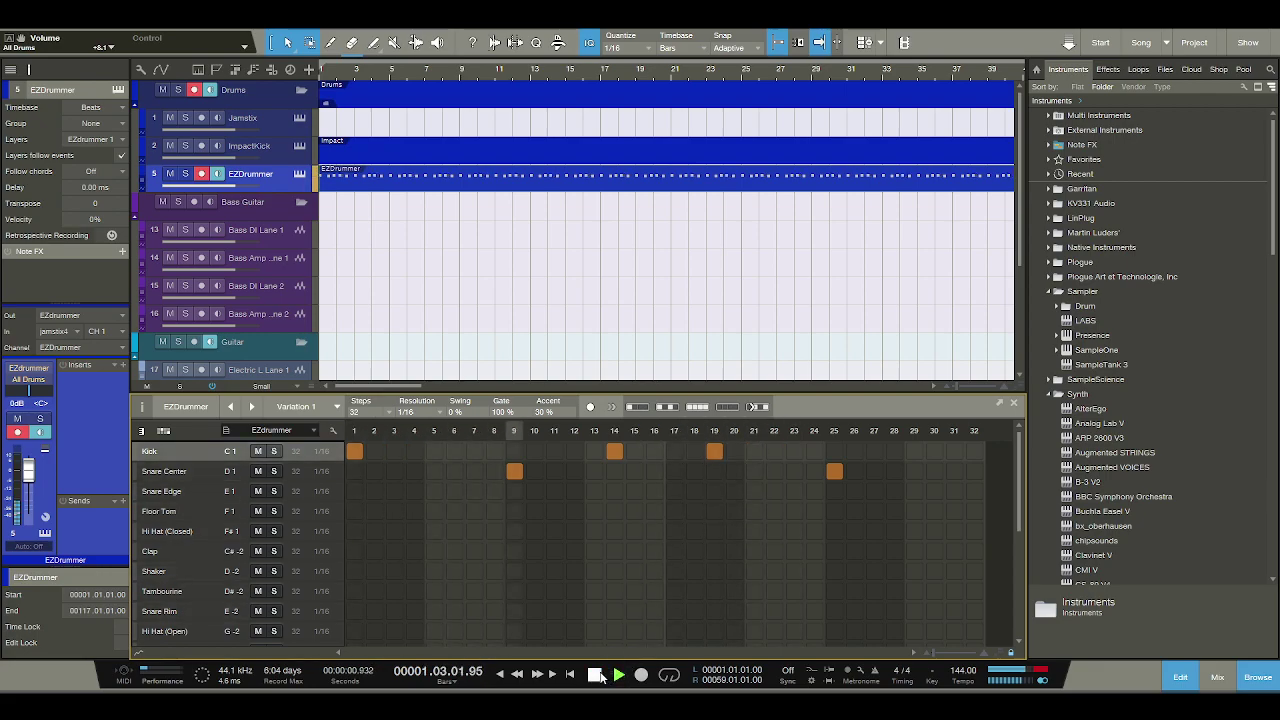
Try the second snare on step 23 in place of step 25, with a kick on step 25, and audition the groove.
{"action": "left_click", "coordinate": [594, 674]}
{"action": "left_click", "coordinate": [794, 471]}
{"action": "left_click", "coordinate": [834, 471]}
{"action": "left_click", "coordinate": [834, 451]}
{"action": "left_click", "coordinate": [617, 675]}
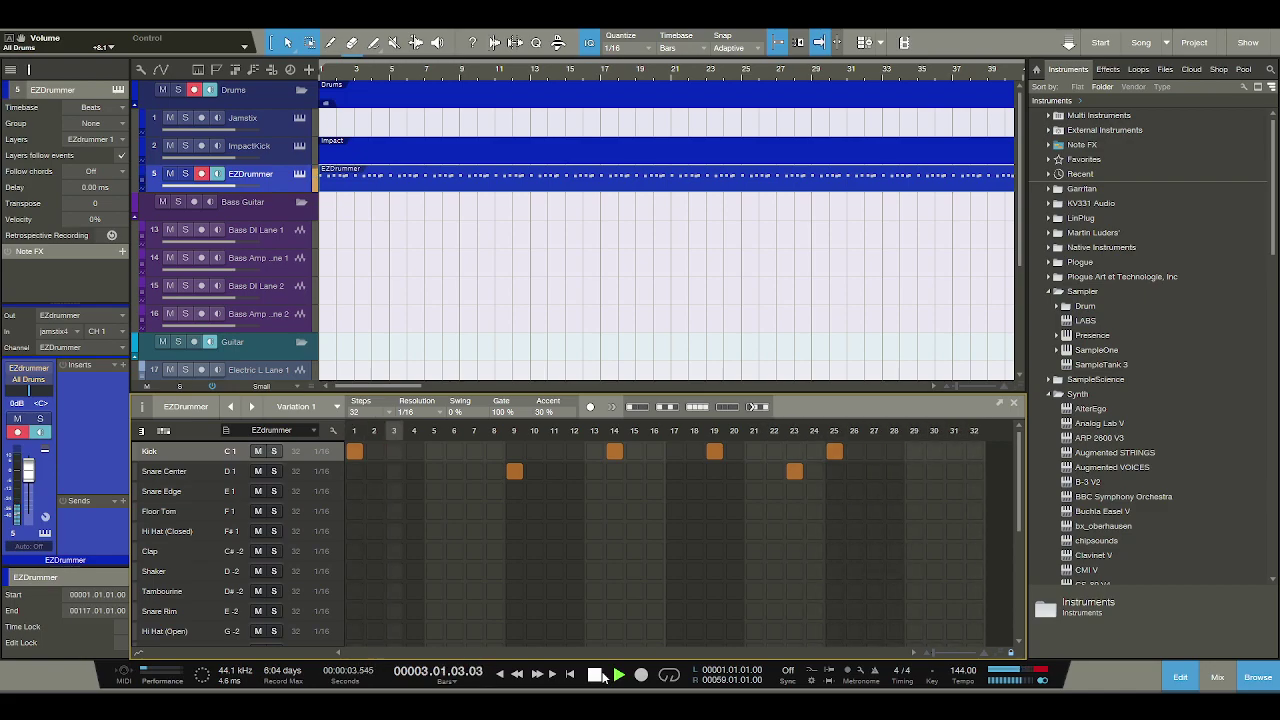
{"action": "left_click", "coordinate": [600, 675]}
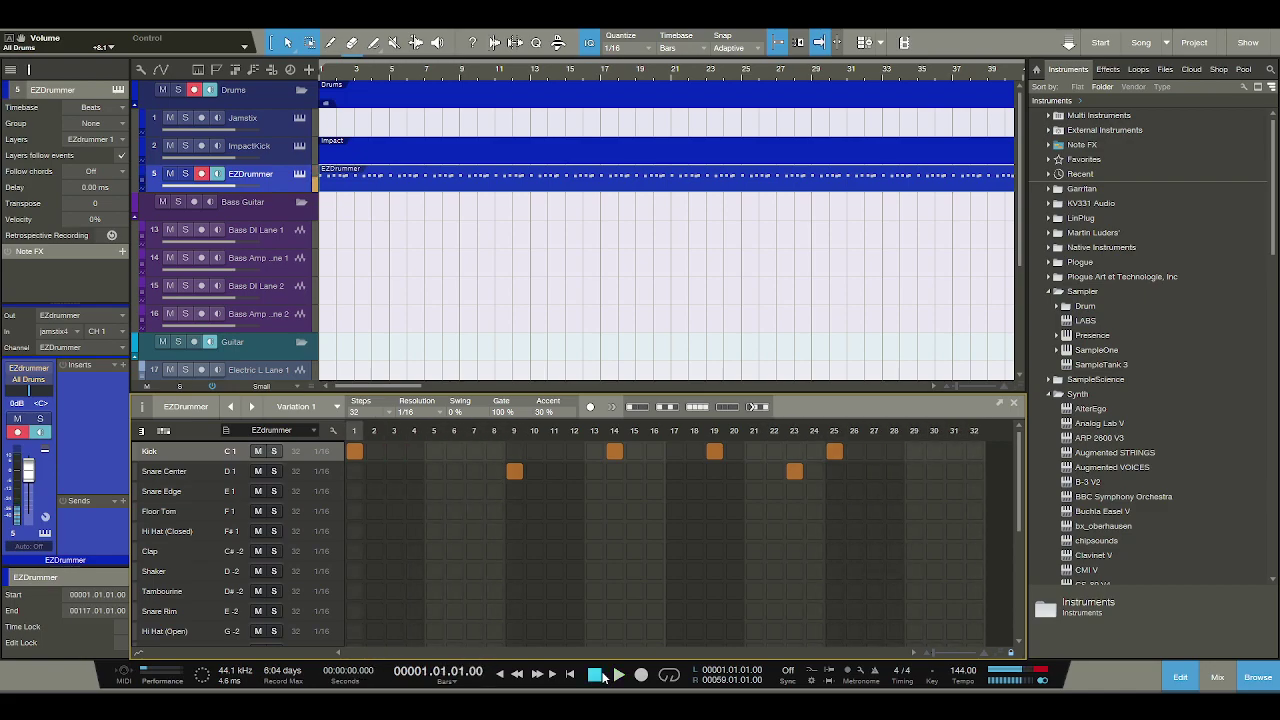
Clear all remaining kick and snare hits from the EZDrummer pattern.
{"action": "left_click", "coordinate": [794, 471]}
{"action": "left_click", "coordinate": [514, 471]}
{"action": "left_click_drag", "start_coordinate": [355, 450], "coordinate": [900, 446]}
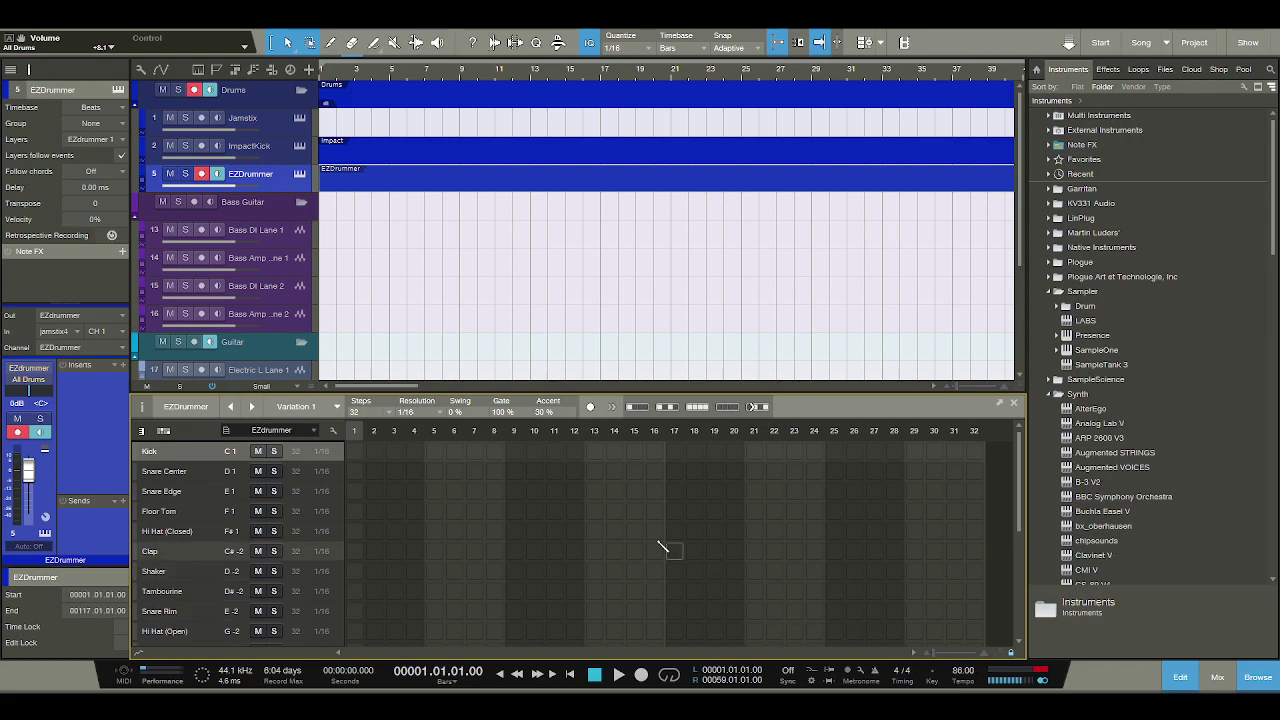
Place kicks on steps 1 and 3 and a snare on step 5 with 30% swing, and audition the groove.
{"action": "left_click", "coordinate": [355, 451]}
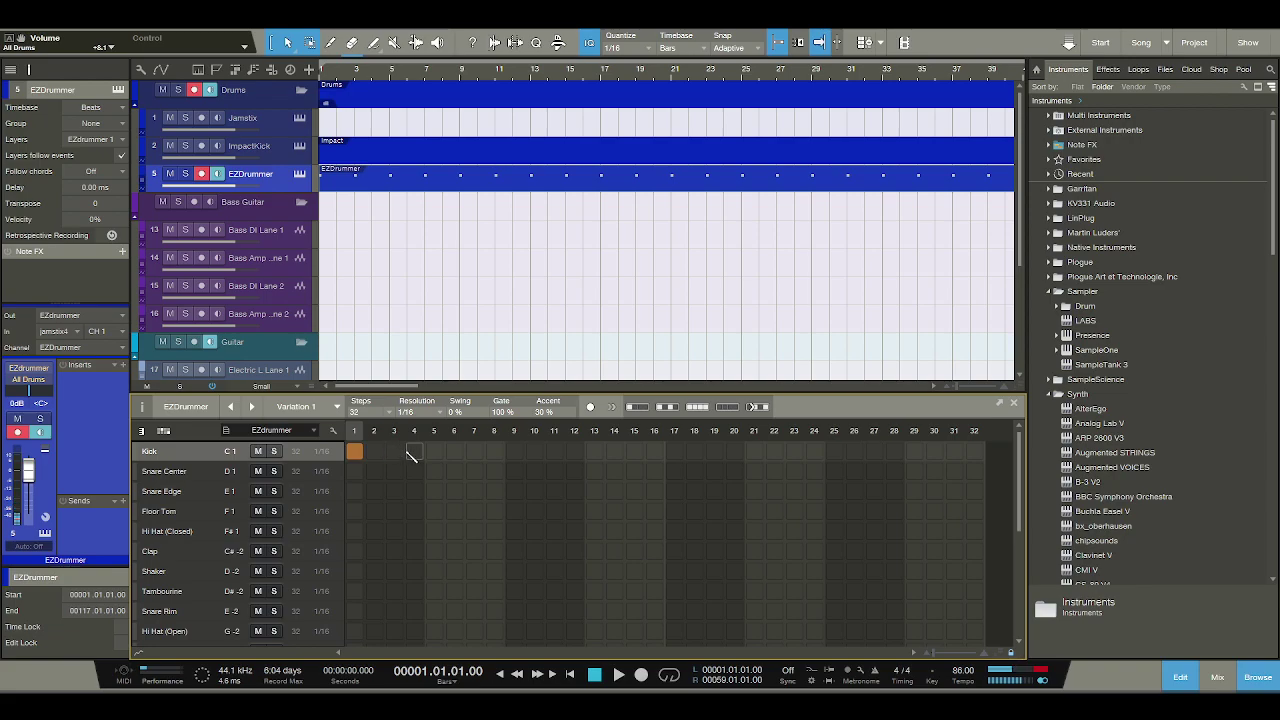
{"action": "left_click", "coordinate": [394, 451]}
{"action": "left_click", "coordinate": [414, 451]}
{"action": "left_click", "coordinate": [434, 471]}
{"action": "left_click", "coordinate": [612, 676]}
{"action": "left_click", "coordinate": [597, 676]}
{"action": "left_click", "coordinate": [414, 451]}
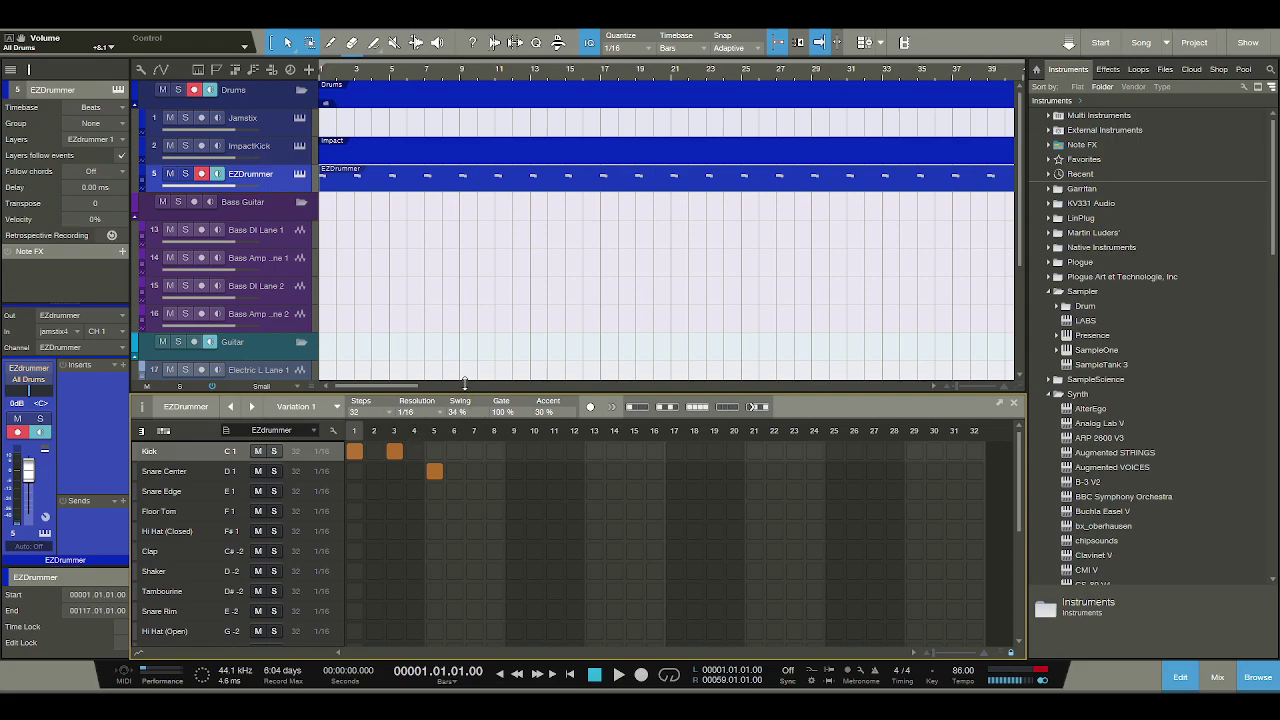
{"action": "left_click", "coordinate": [617, 675]}
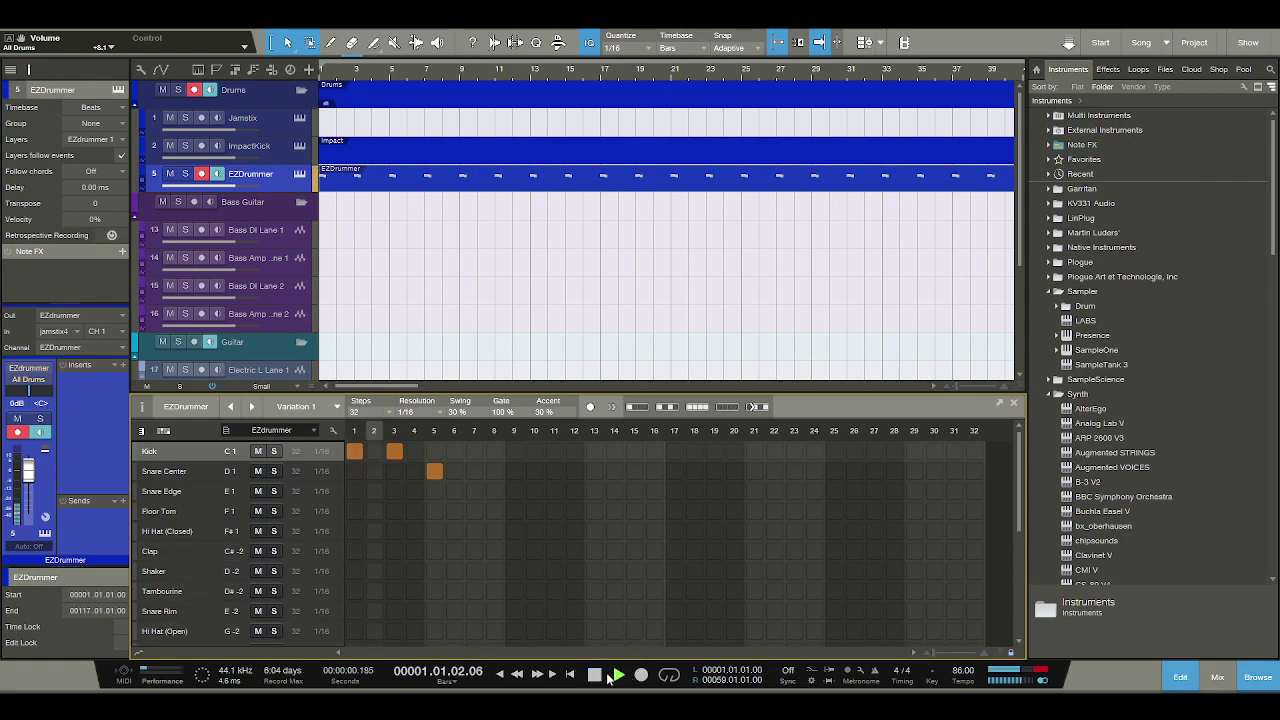
Move the second kick from step 3 to step 4 and audition the groove.
{"action": "left_click", "coordinate": [394, 451]}
{"action": "left_click", "coordinate": [414, 451]}
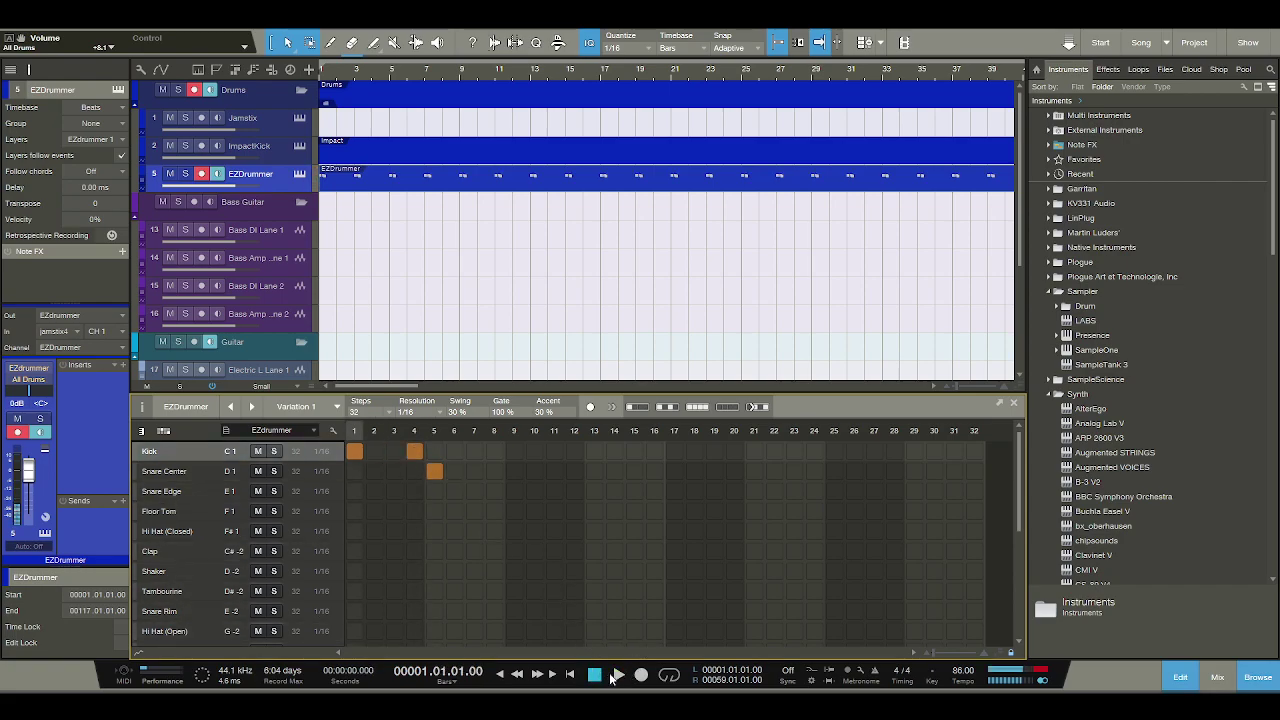
{"action": "left_click", "coordinate": [598, 677]}
{"action": "left_click", "coordinate": [618, 674]}
{"action": "key", "text": "space"}
Add kicks on steps 7, 10 and 11 and a snare on step 13, and audition the groove.
{"action": "left_click", "coordinate": [474, 451]}
{"action": "left_click", "coordinate": [534, 451]}
{"action": "left_click", "coordinate": [554, 451]}
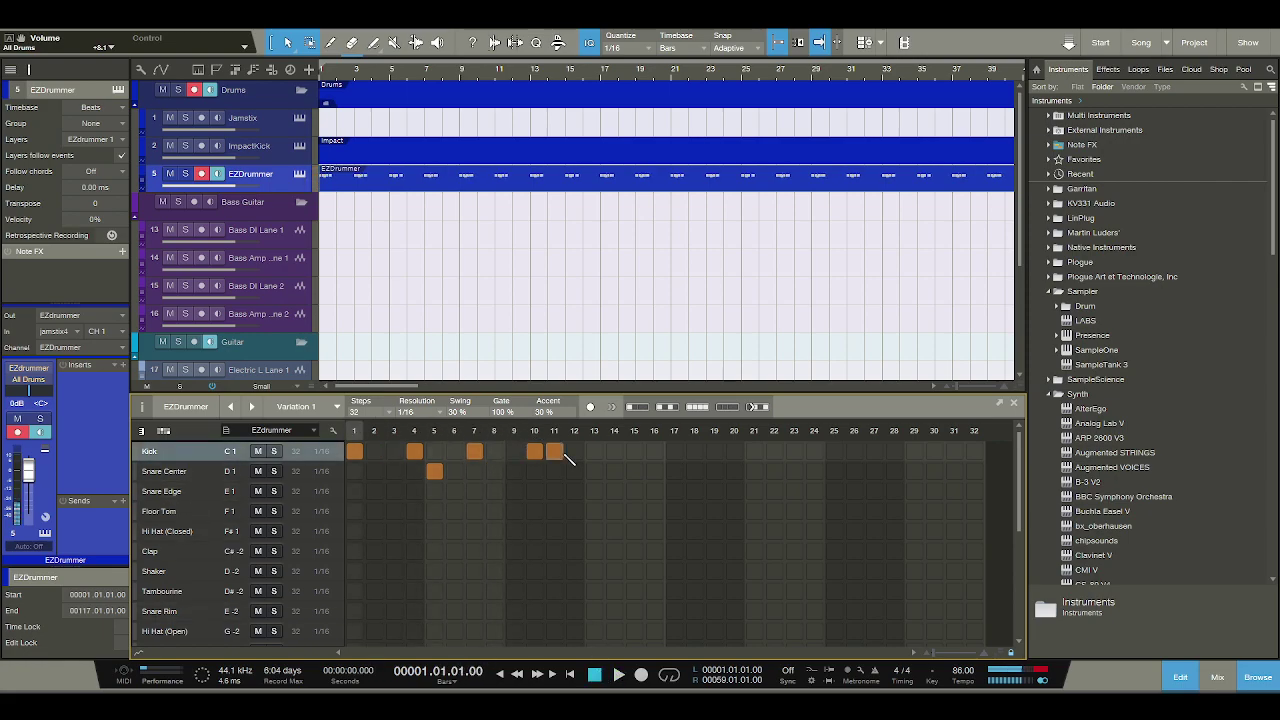
{"action": "left_click", "coordinate": [594, 471]}
{"action": "left_click", "coordinate": [608, 675]}
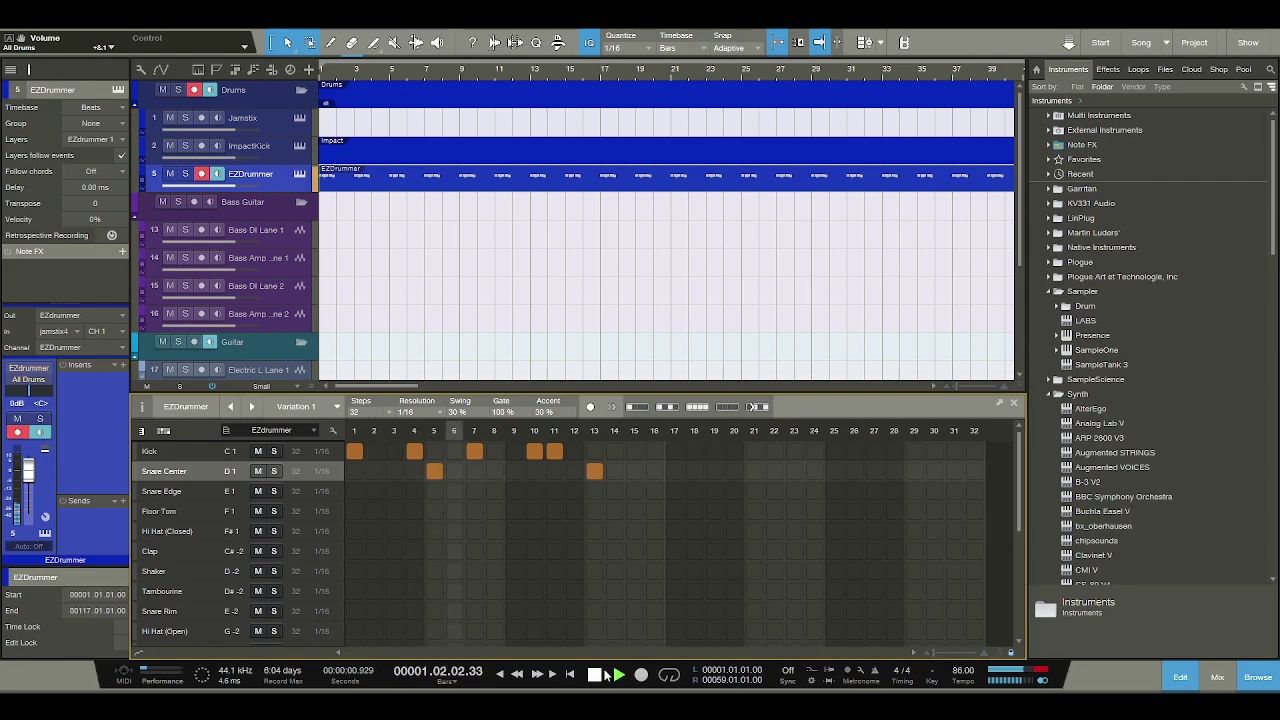
{"action": "key", "text": "space"}
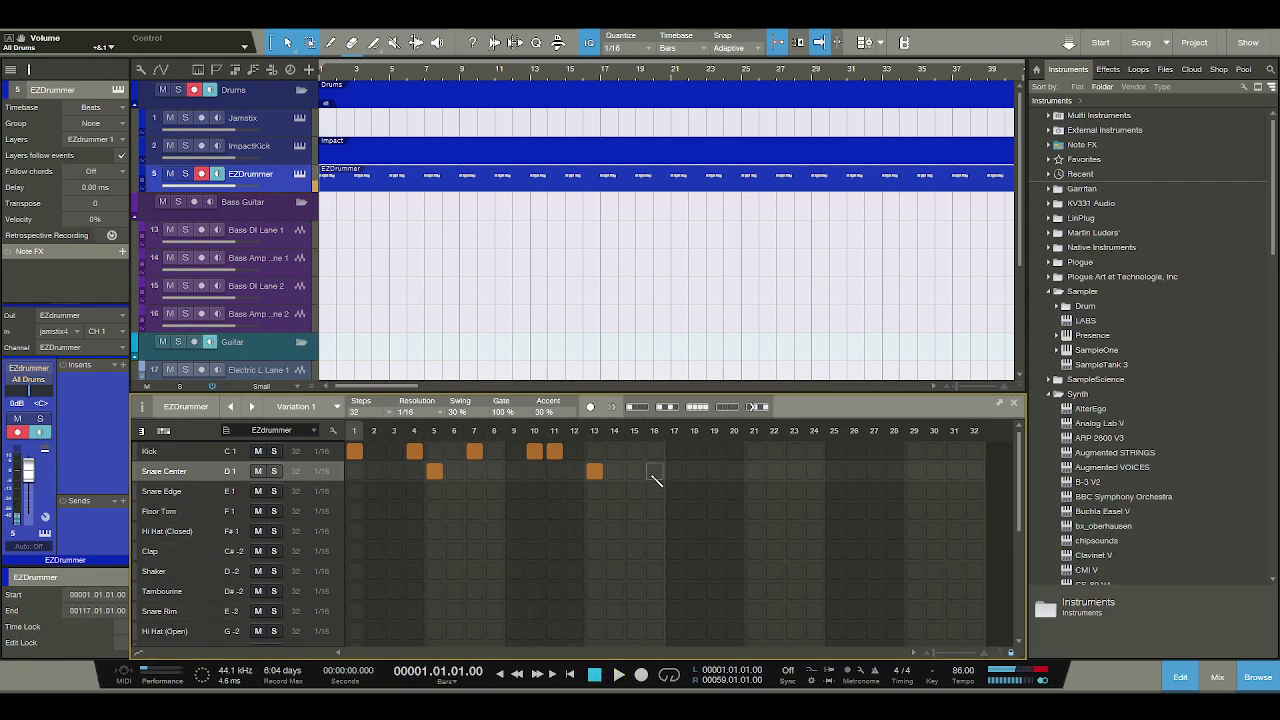
Add a kick on step 15 and audition the groove as a 16-step pattern.
{"action": "left_click", "coordinate": [634, 451]}
{"action": "left_click", "coordinate": [616, 675]}
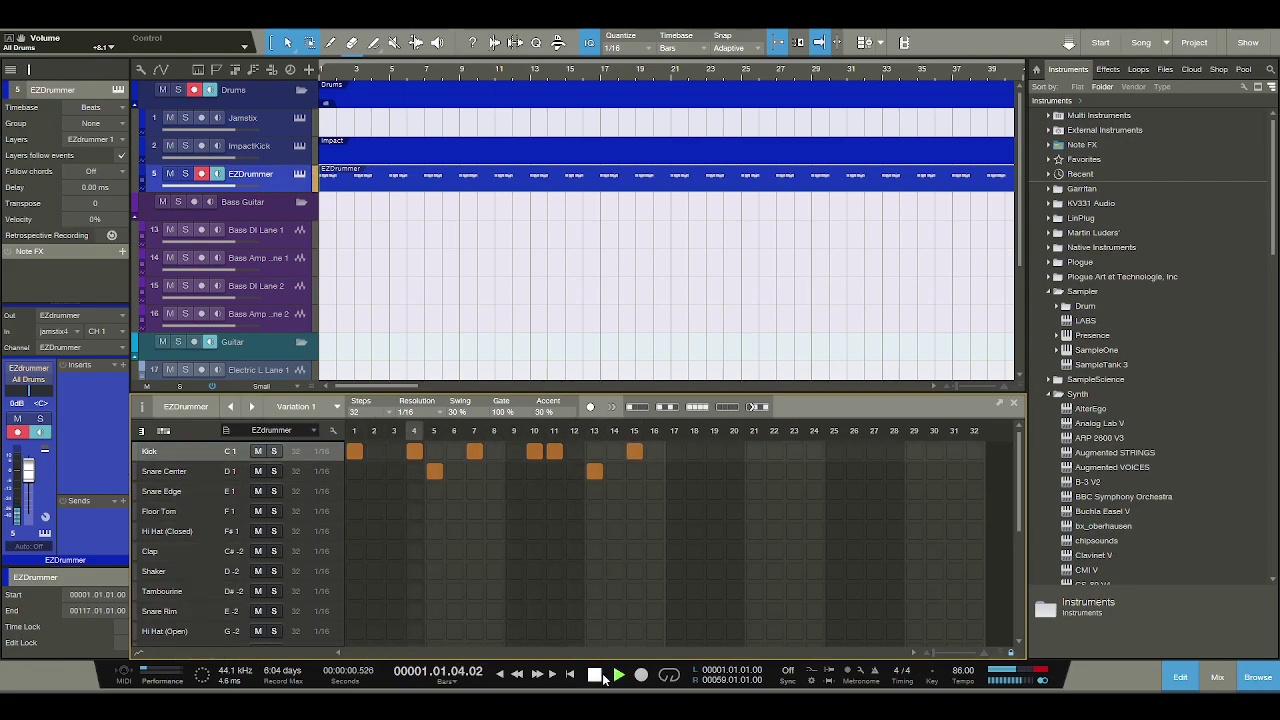
{"action": "left_click", "coordinate": [601, 677]}
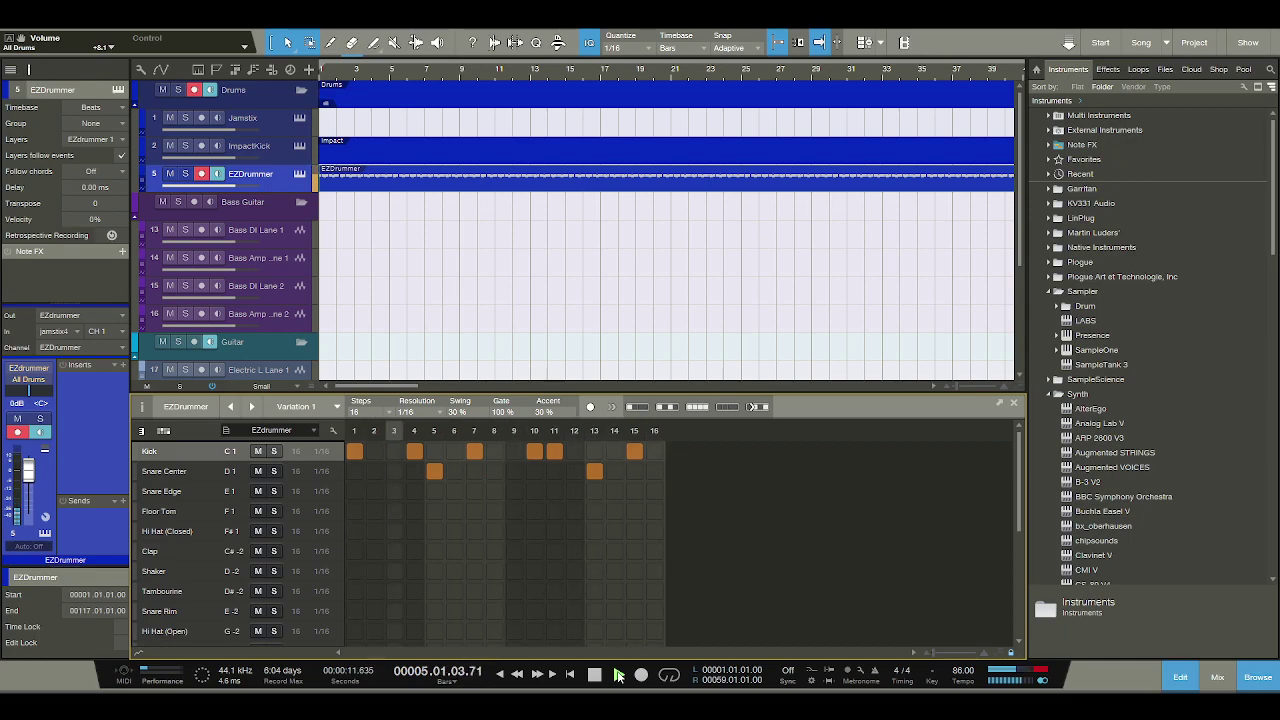
{"action": "left_click", "coordinate": [594, 675]}
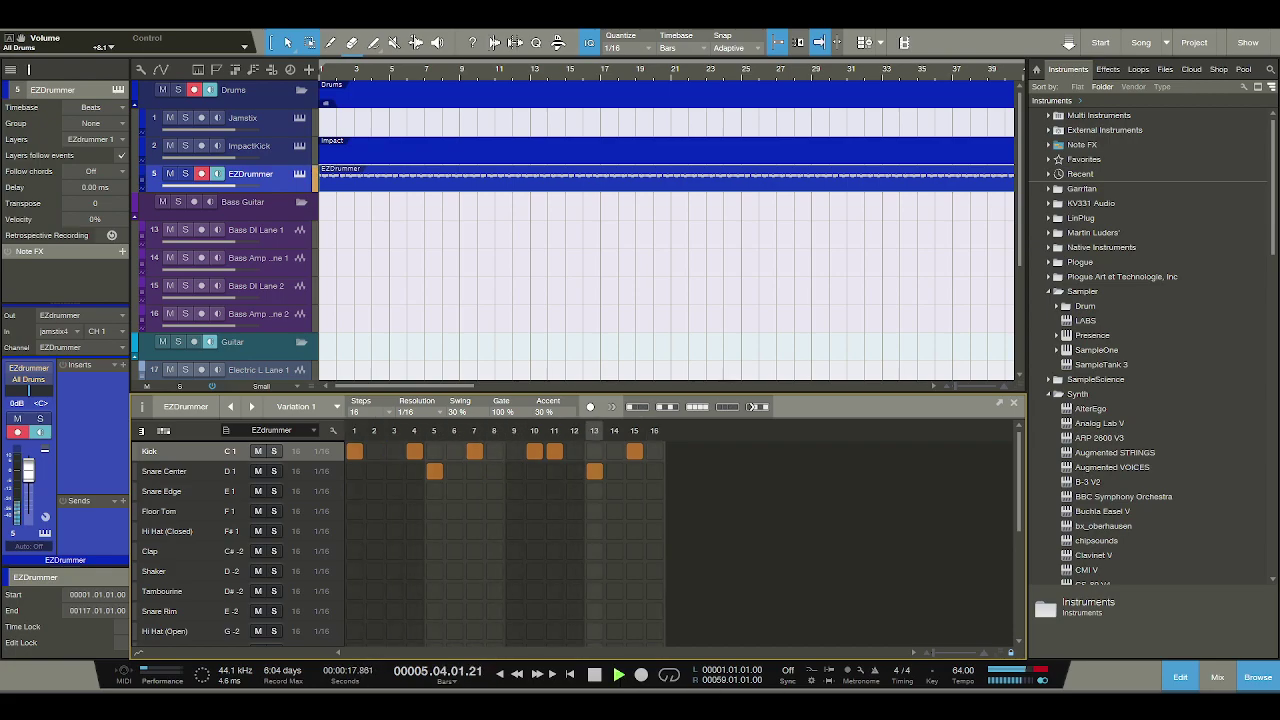
Try a tempo of 75 BPM, and settle on 73 BPM while the groove plays.
{"action": "type", "text": "75"}
{"action": "key", "text": "Return"}
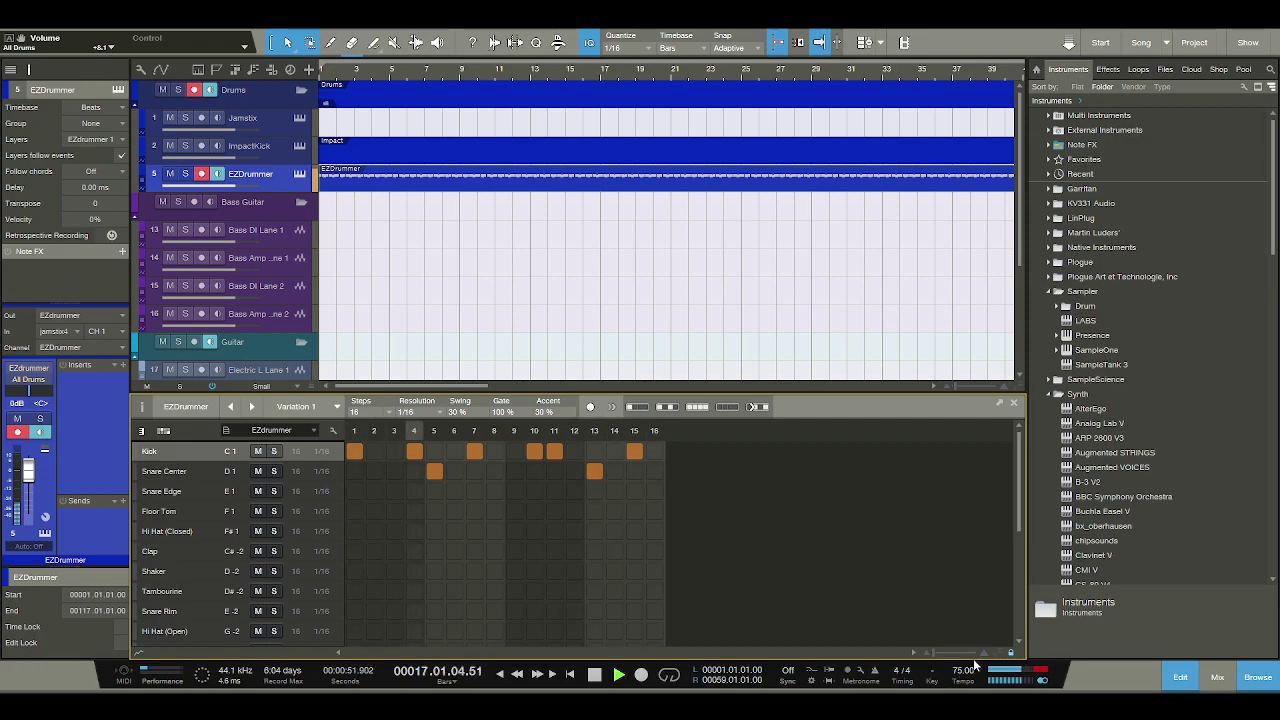
{"action": "left_click", "coordinate": [963, 671]}
{"action": "type", "text": "73"}
{"action": "key", "text": "Return"}
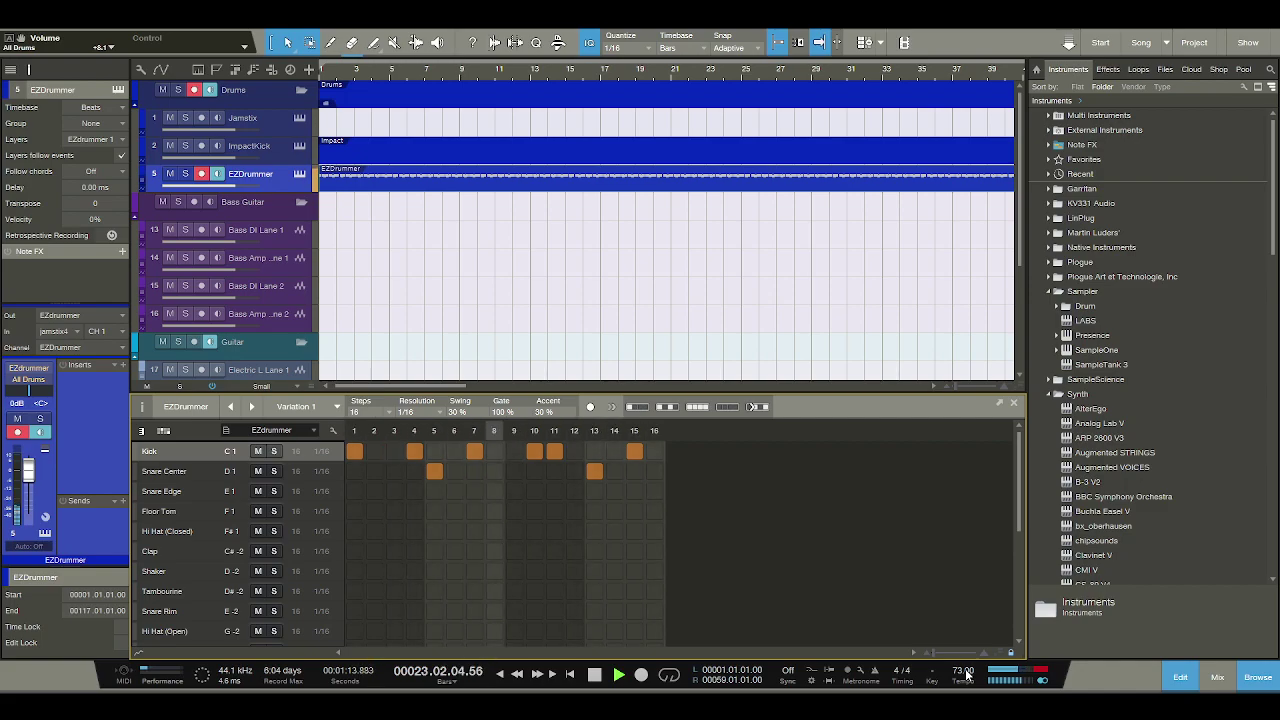
Stop playback and replace the Snare Center hits with Snare Rim hits on steps 5 and 13.
{"action": "key", "text": "space"}
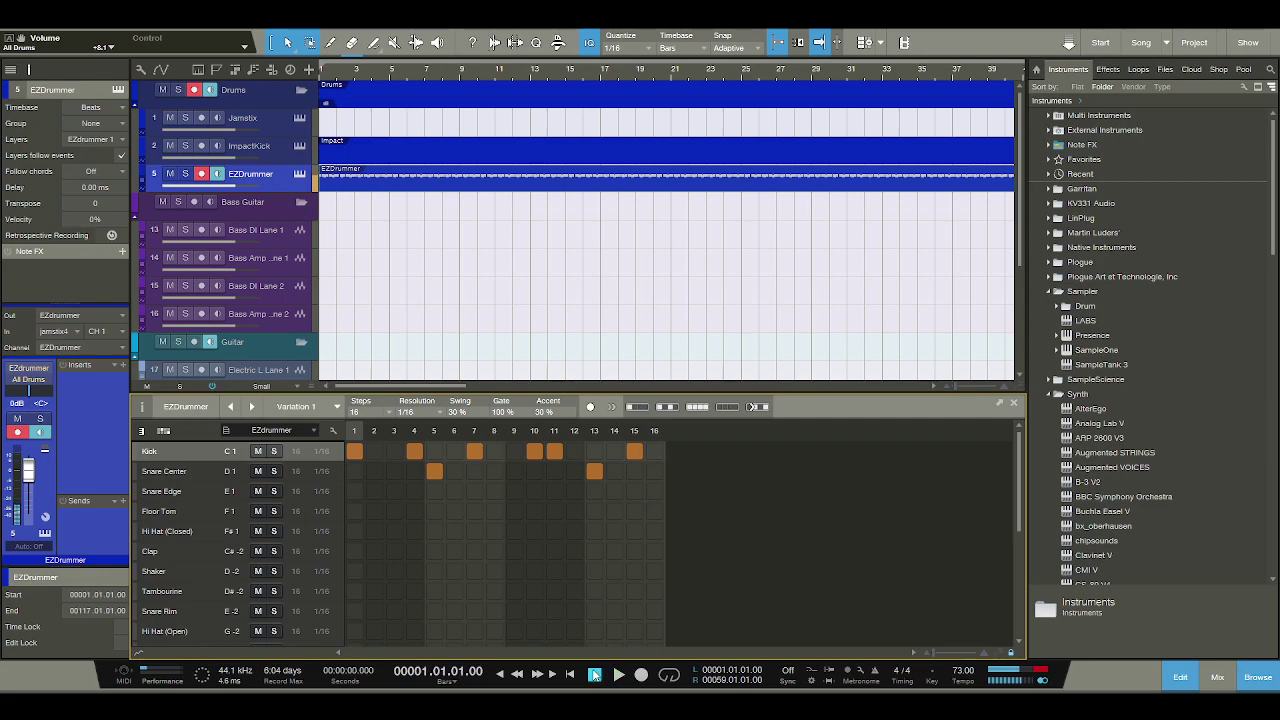
{"action": "left_click", "coordinate": [434, 612]}
{"action": "left_click", "coordinate": [594, 611]}
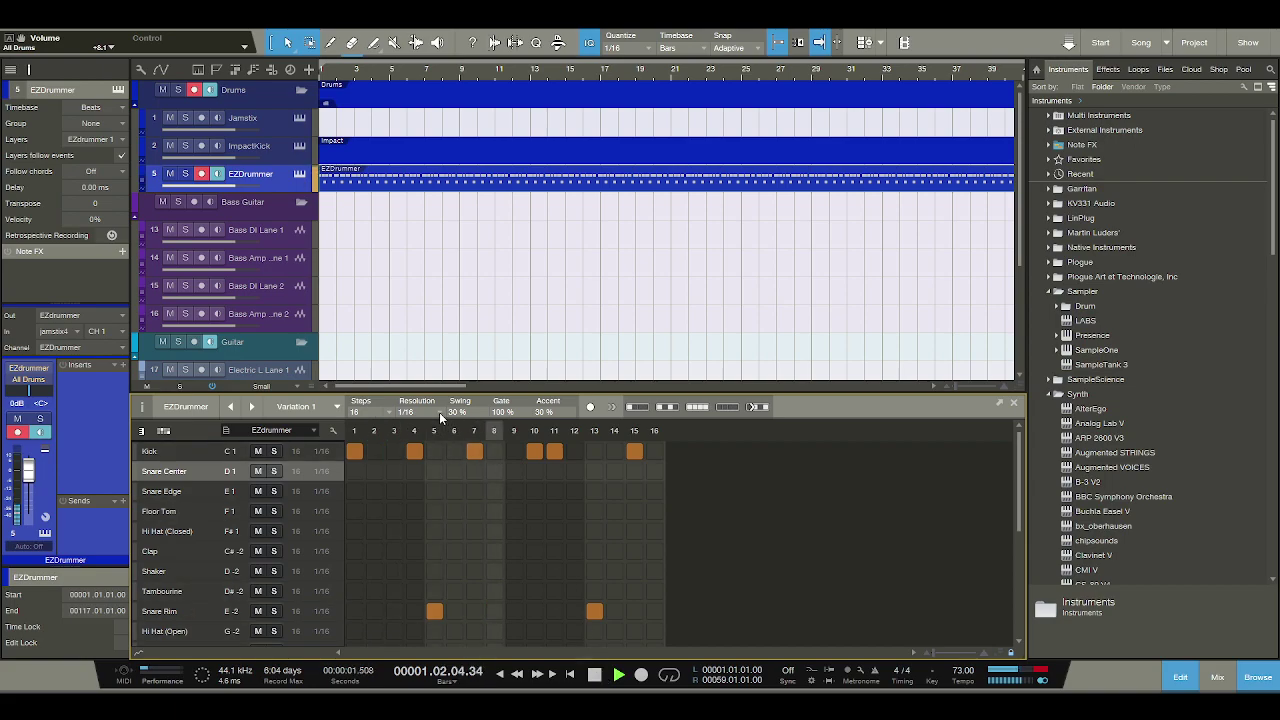
Add closed hi-hat hits on steps 2, 4, 5, 7, 8, 10, 12, 13 and 15.
{"action": "left_click", "coordinate": [374, 531]}
{"action": "left_click", "coordinate": [414, 531]}
{"action": "left_click", "coordinate": [434, 531]}
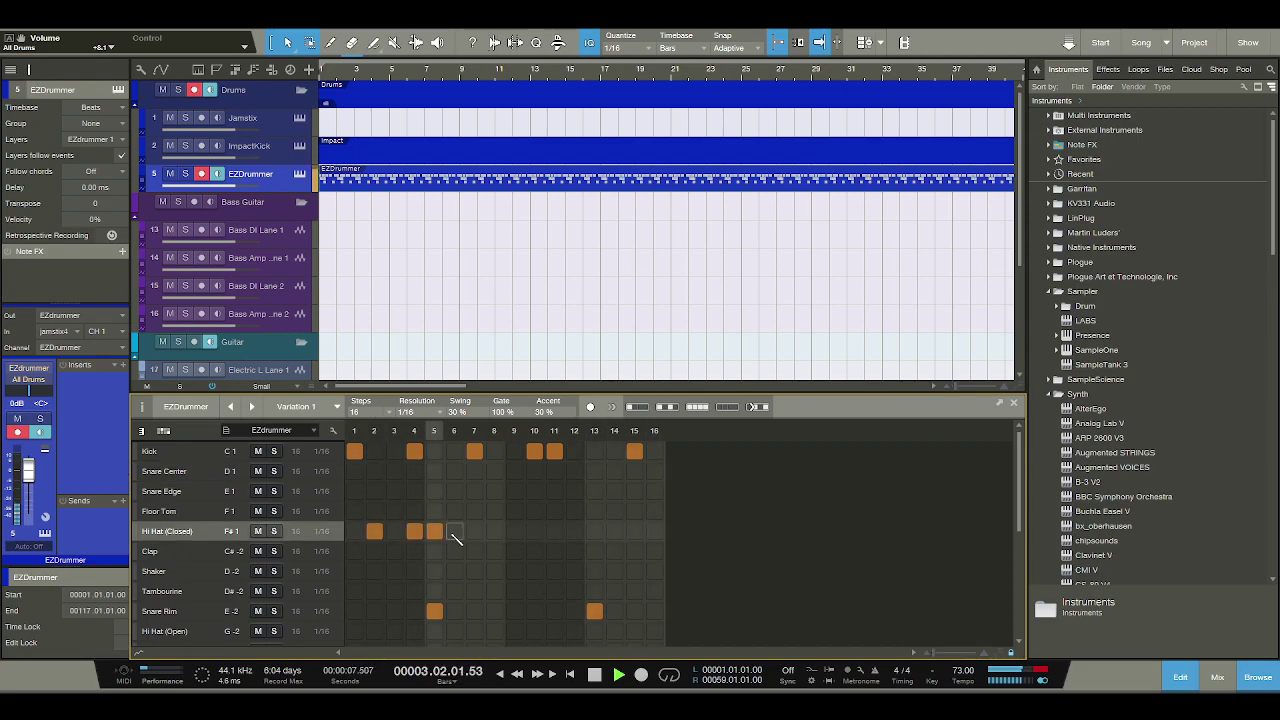
{"action": "left_click", "coordinate": [474, 531]}
{"action": "left_click", "coordinate": [494, 531]}
{"action": "left_click", "coordinate": [534, 531]}
{"action": "left_click", "coordinate": [574, 531]}
{"action": "left_click", "coordinate": [594, 531]}
{"action": "left_click", "coordinate": [634, 531]}
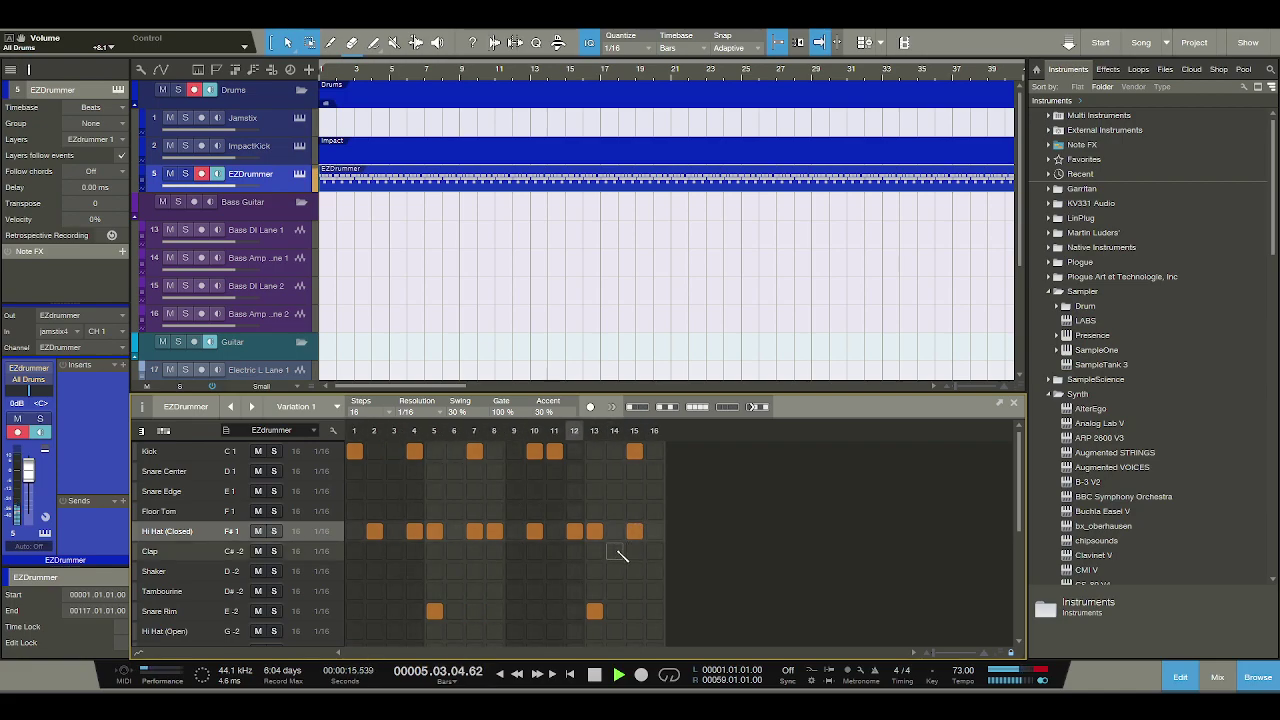
Add an open hi-hat on step 16 and fill the shaker lane on every odd step.
{"action": "left_click", "coordinate": [654, 628]}
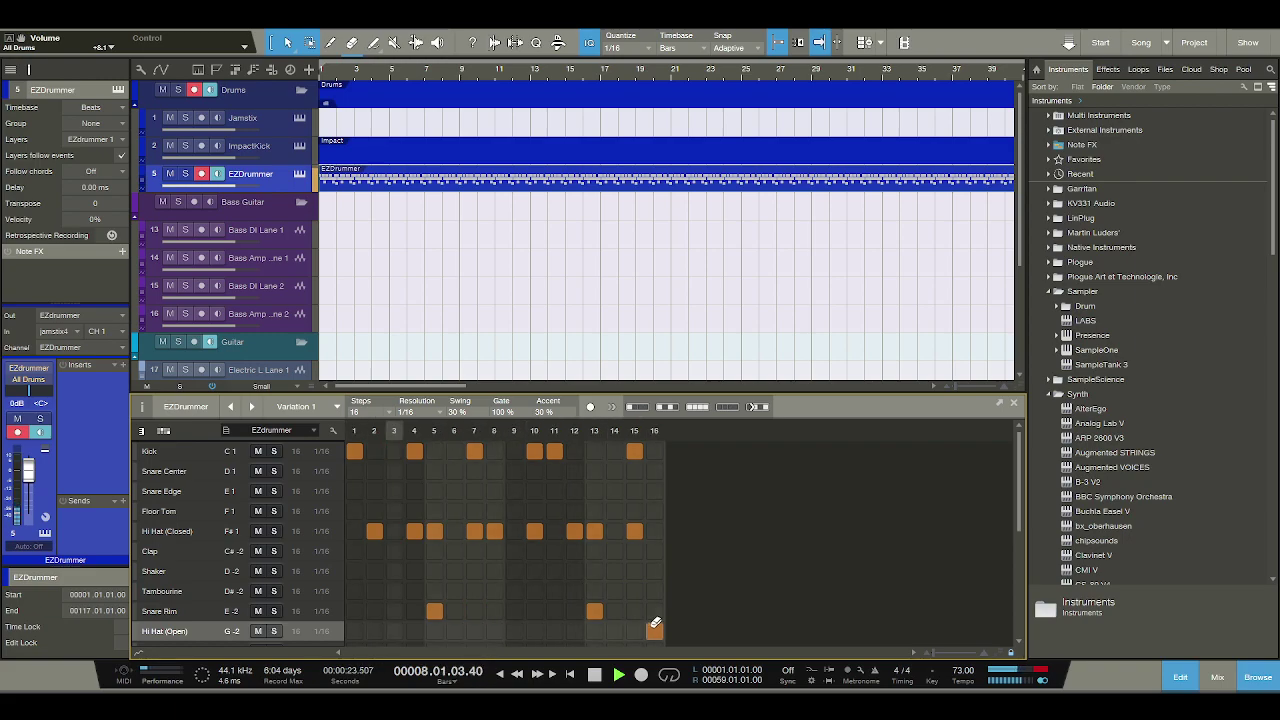
{"action": "left_click", "coordinate": [237, 571]}
{"action": "left_click", "coordinate": [666, 408]}
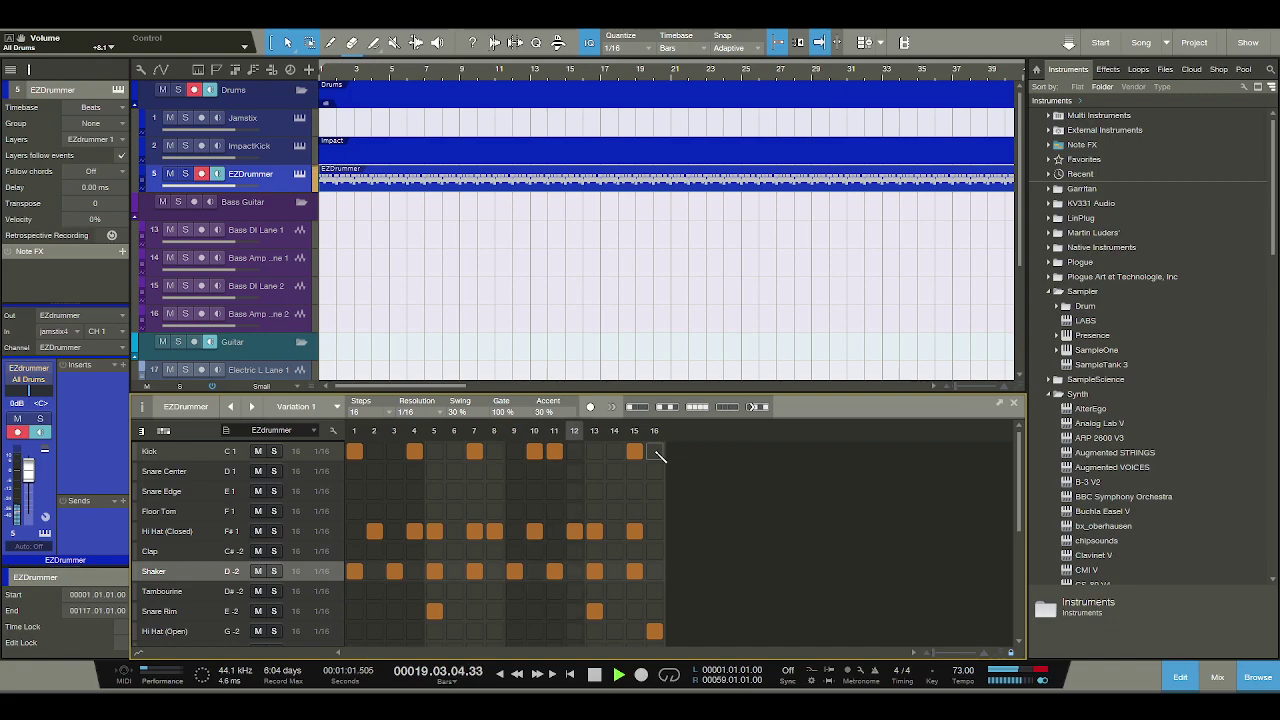
Try the groove with 45% swing, return the swing to 30% and stop playback.
{"action": "double_click", "coordinate": [458, 411]}
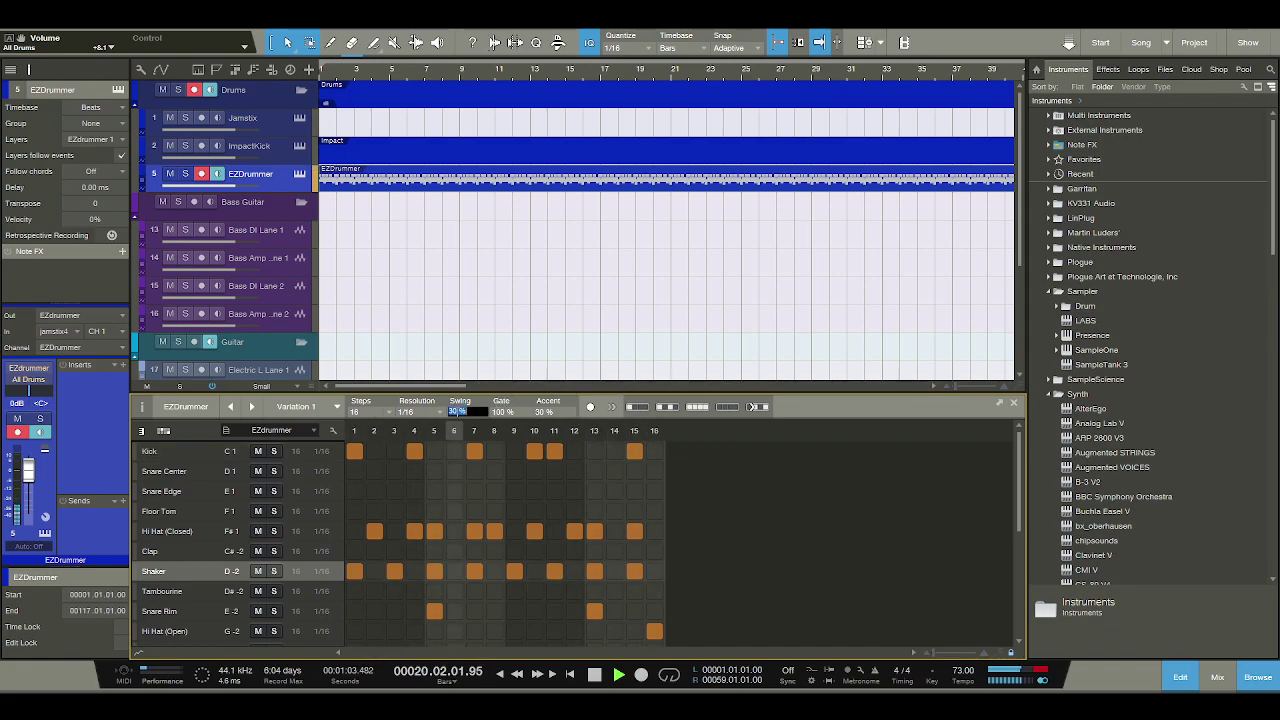
{"action": "type", "text": "45"}
{"action": "key", "text": "Return"}
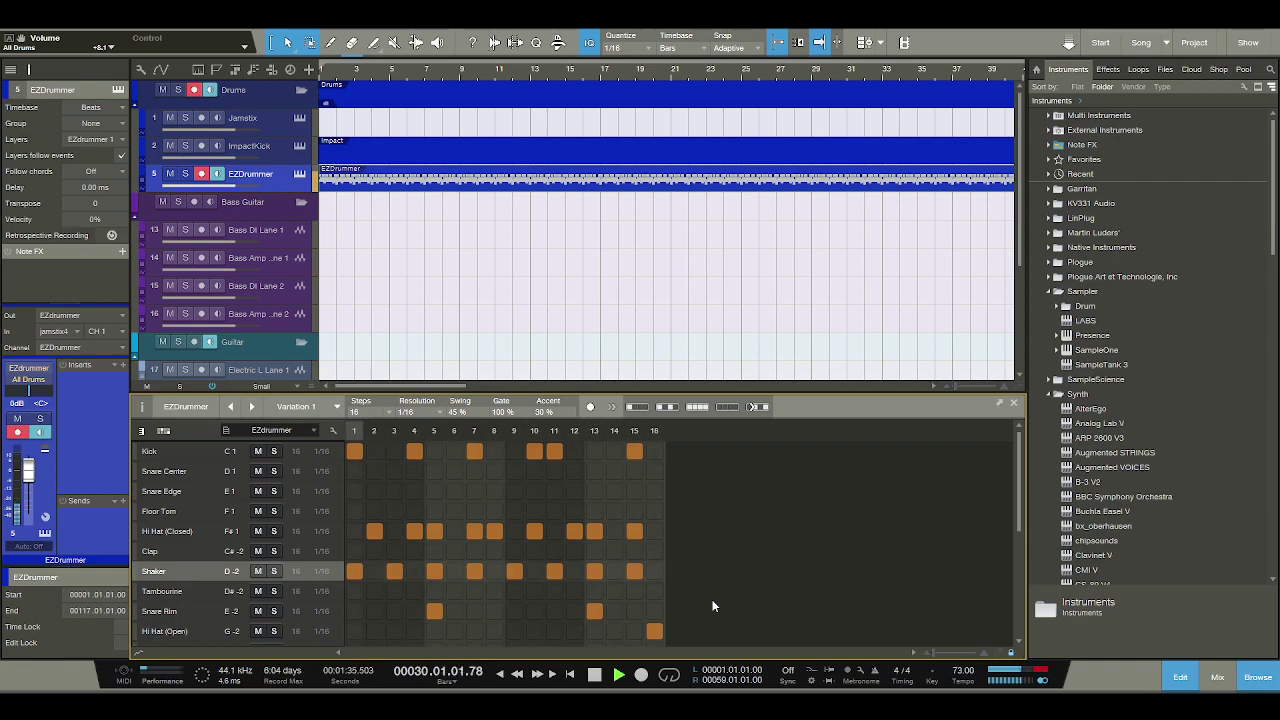
{"action": "double_click", "coordinate": [463, 411]}
{"action": "type", "text": "30"}
{"action": "key", "text": "Return"}
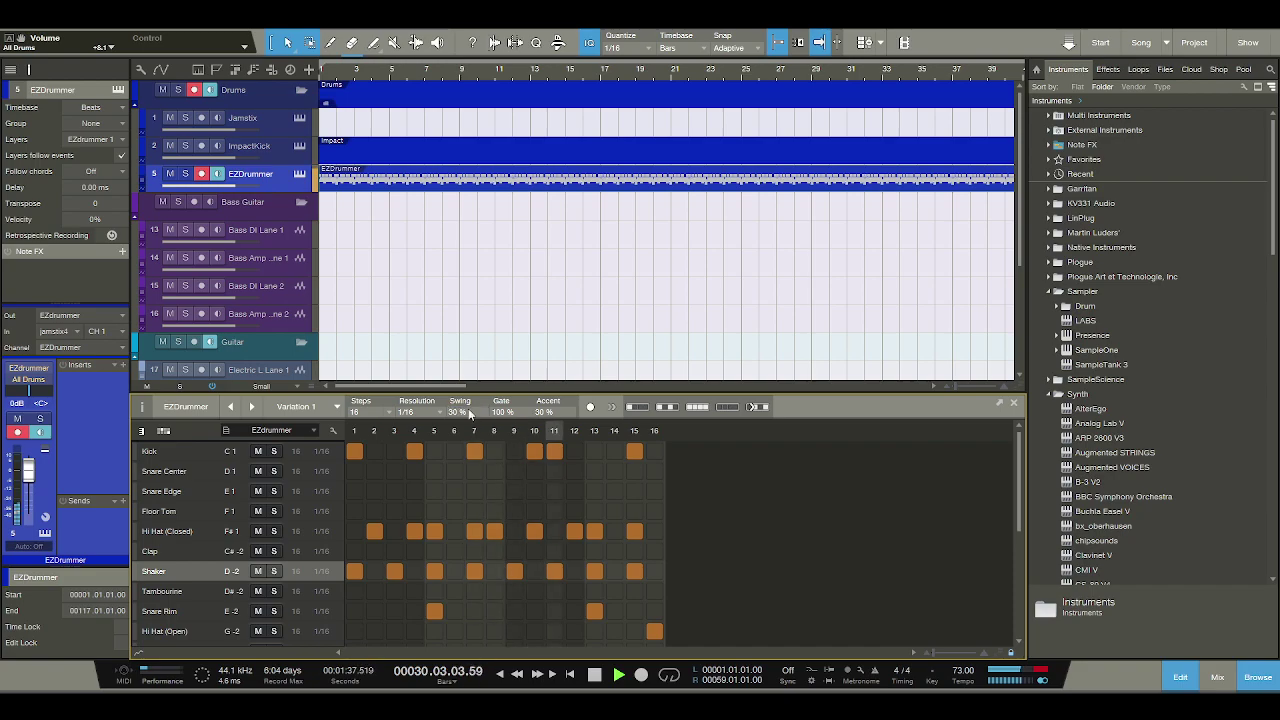
{"action": "left_click", "coordinate": [594, 675]}
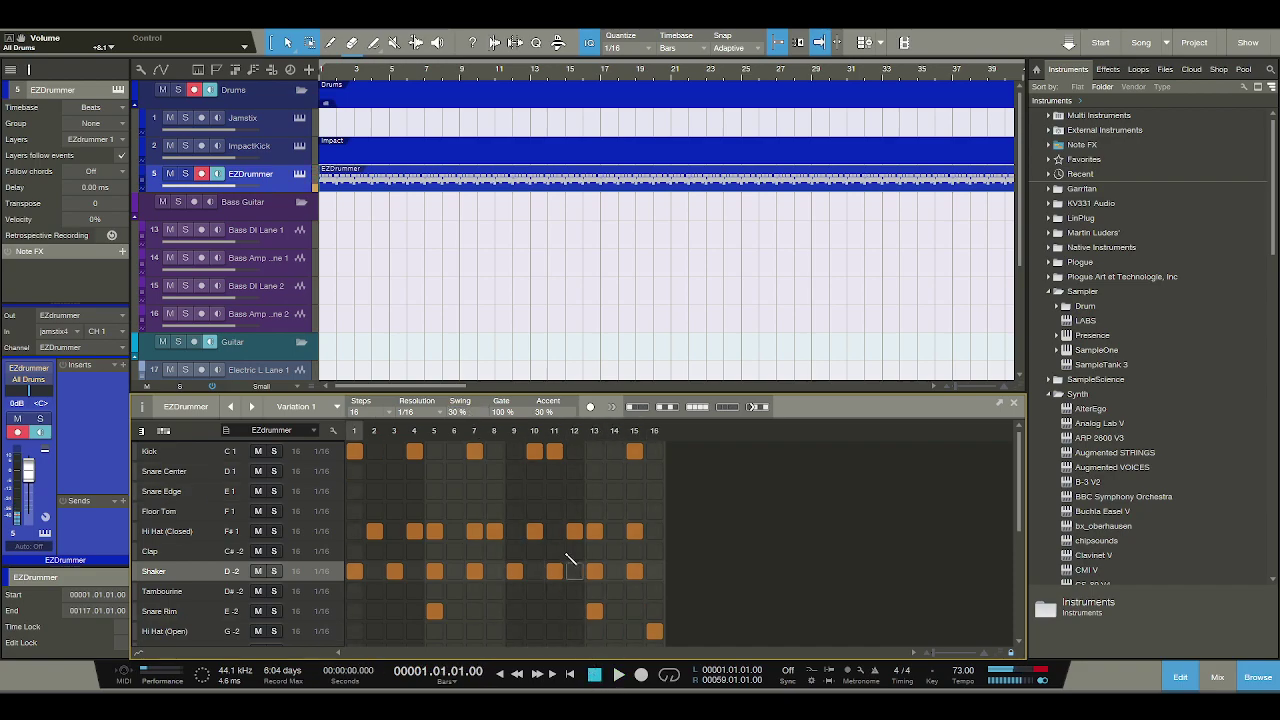
Turn off monitoring on the first Electric Lead lane and arm Electric L Lane 1 for recording.
{"action": "scroll", "coordinate": [460, 323], "scroll_direction": "down", "scroll_amount": 5}
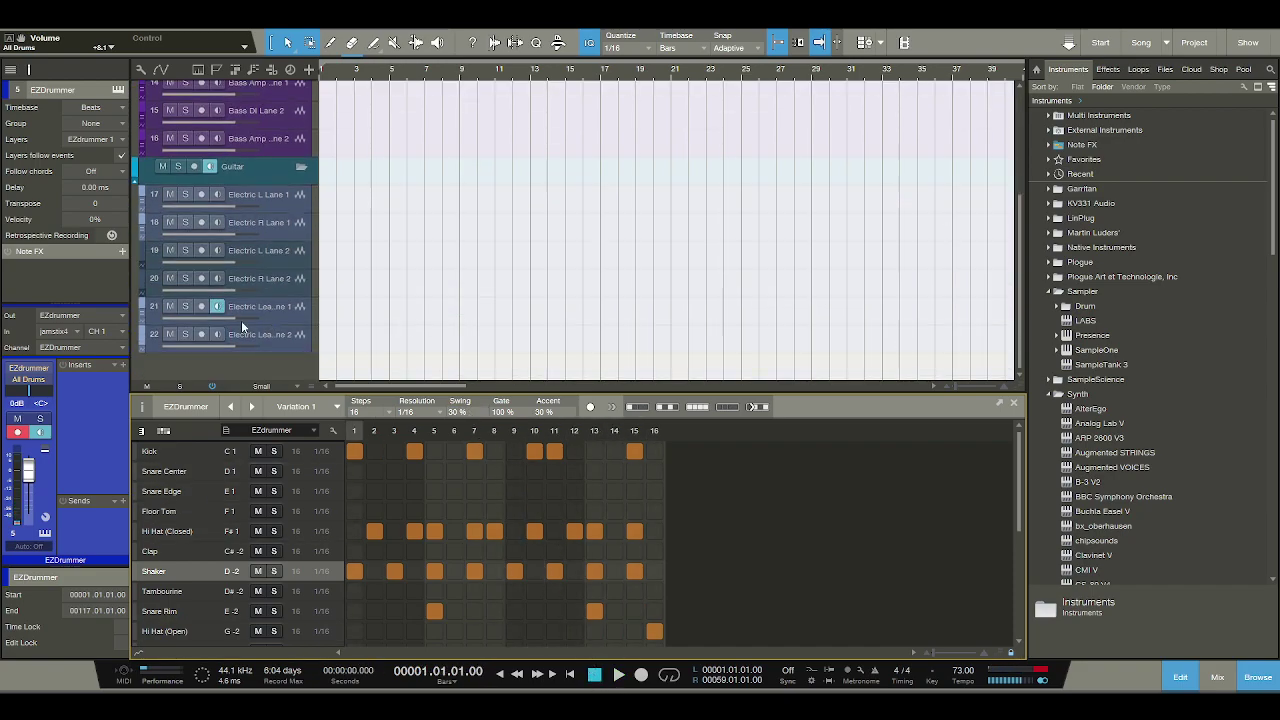
{"action": "scroll", "coordinate": [354, 300], "scroll_direction": "up", "scroll_amount": 5}
{"action": "scroll", "coordinate": [358, 303], "scroll_direction": "down", "scroll_amount": 4}
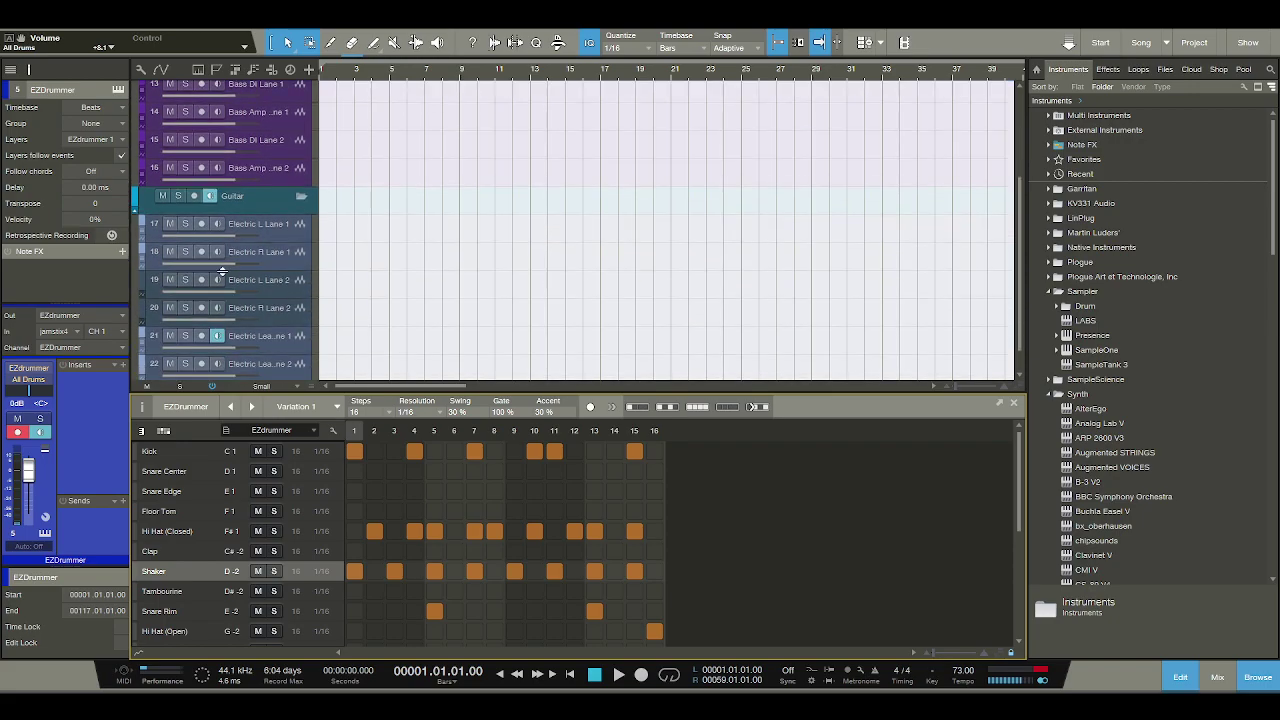
{"action": "left_click", "coordinate": [216, 335]}
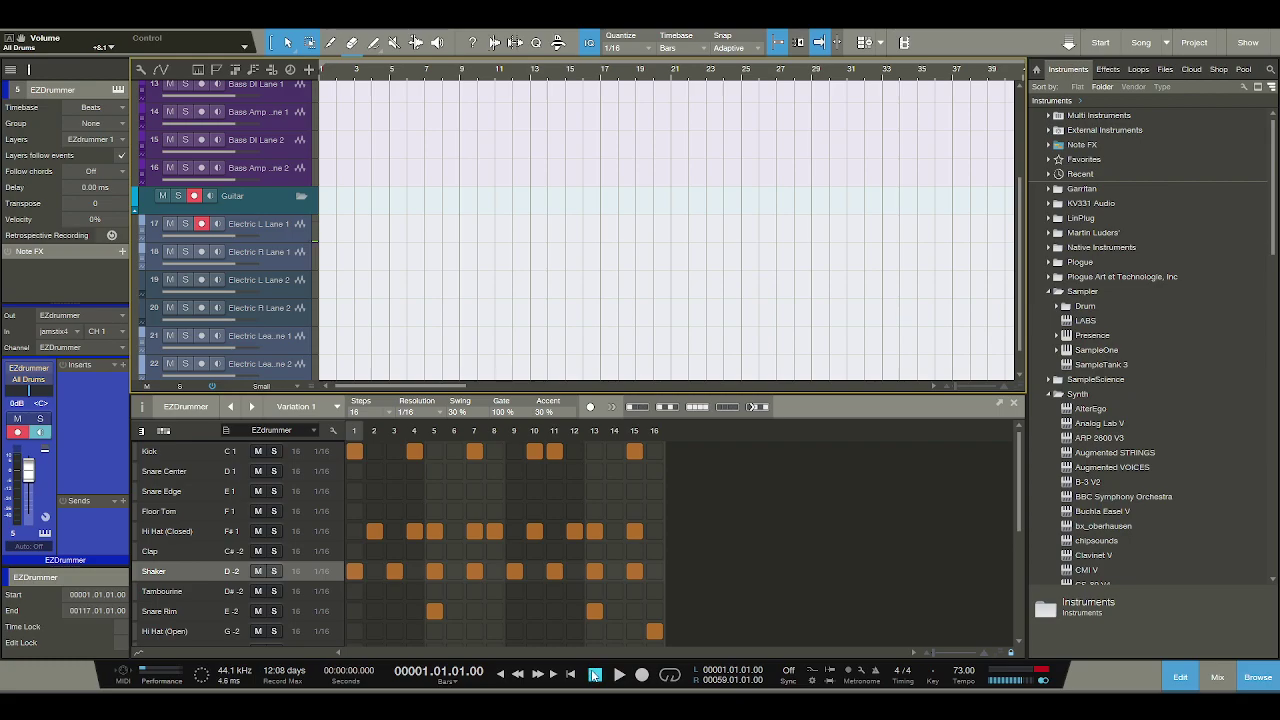
Record a first guitar take on Electric L Lane 1 from bar 1 to about bar 20.
{"action": "left_click", "coordinate": [641, 675]}
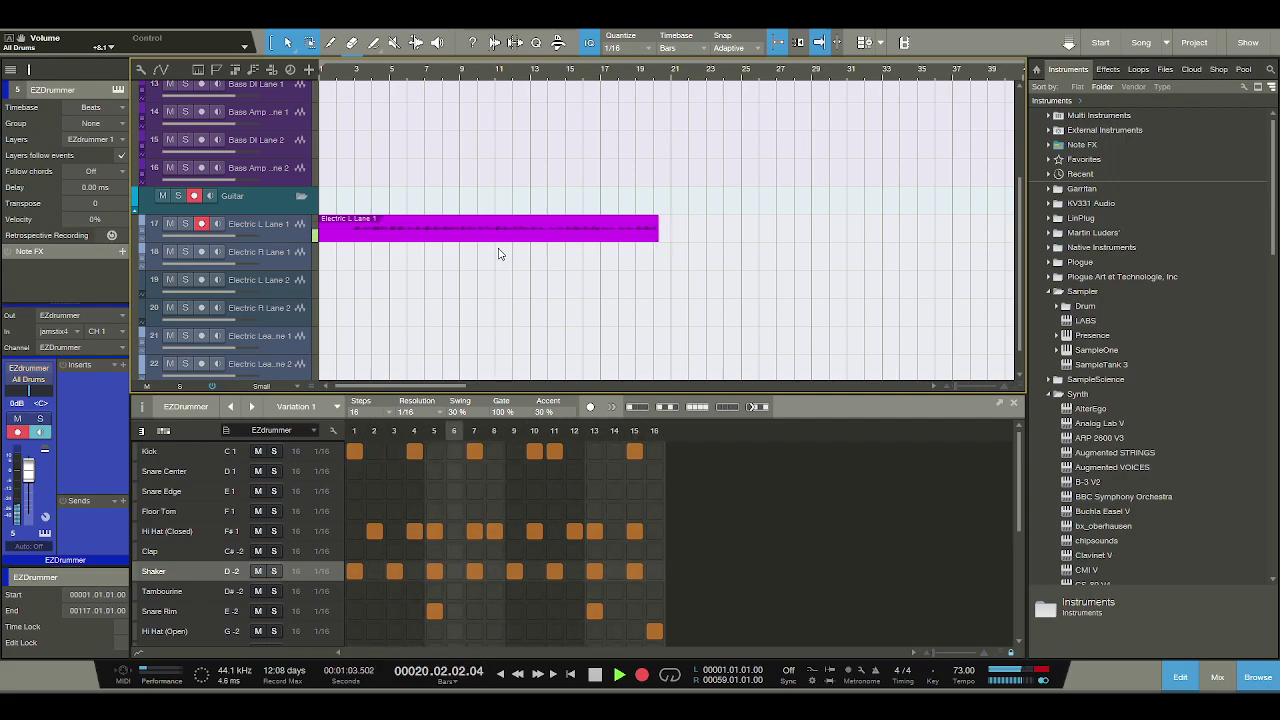
{"action": "key", "text": "space"}
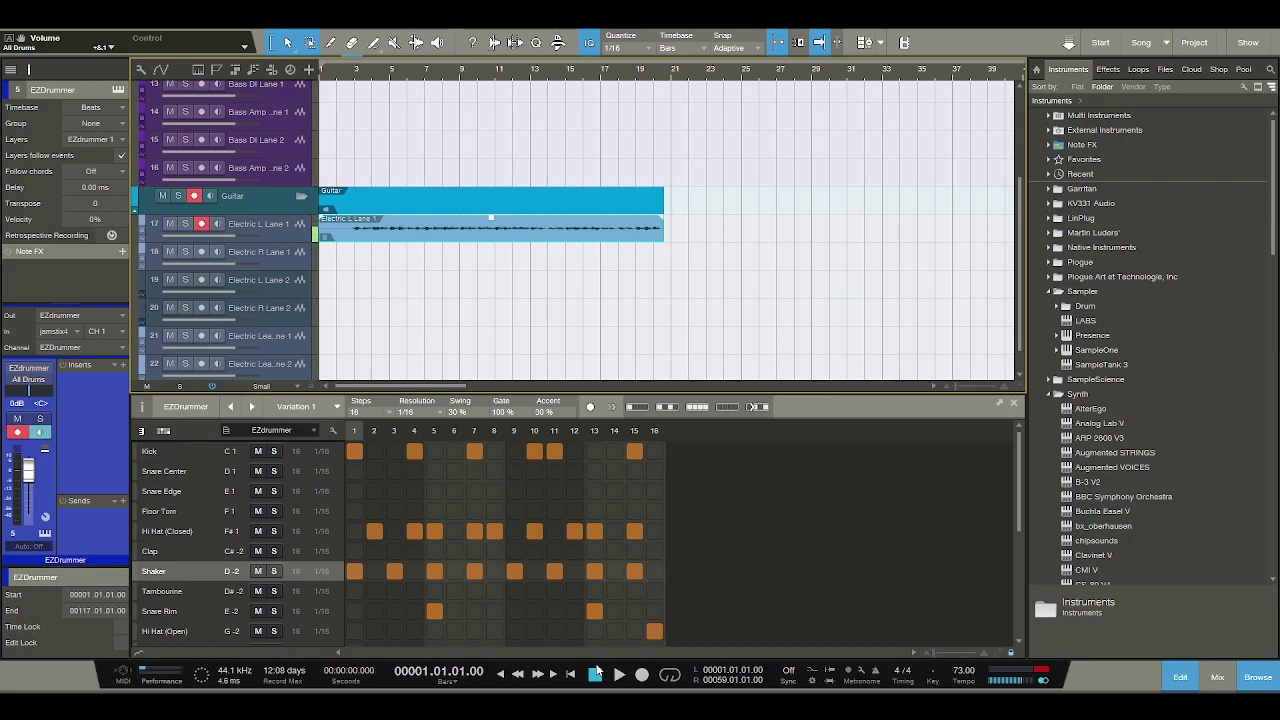
Re-record the guitar on Electric L Lane 1 from bar 1 to about bar 19 and delete the leftover end of the earlier take.
{"action": "left_click", "coordinate": [642, 673]}
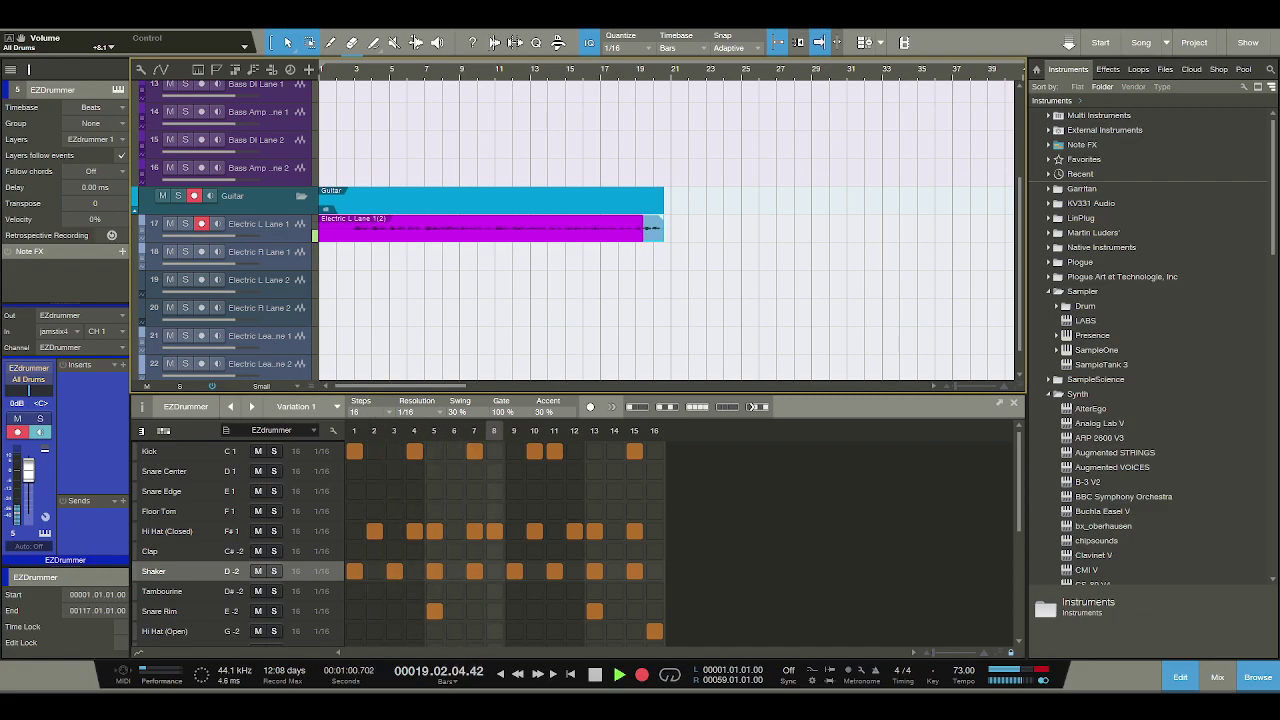
{"action": "key", "text": "space"}
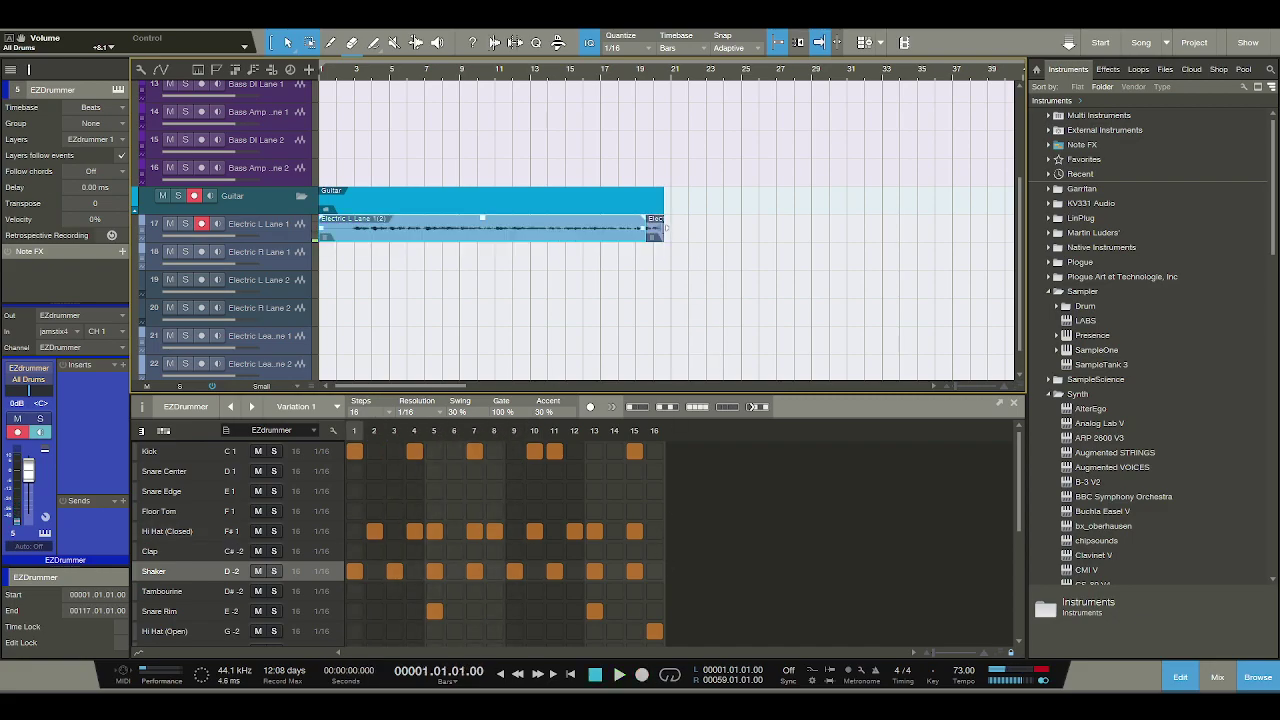
{"action": "left_click", "coordinate": [664, 228]}
{"action": "key", "text": "Delete"}
Record a second guitar take on Electric R Lane 1 to about bar 19, with Electric L Lane 1 disarmed and muted.
{"action": "left_click", "coordinate": [201, 251]}
{"action": "left_click", "coordinate": [201, 228]}
{"action": "left_click", "coordinate": [169, 224]}
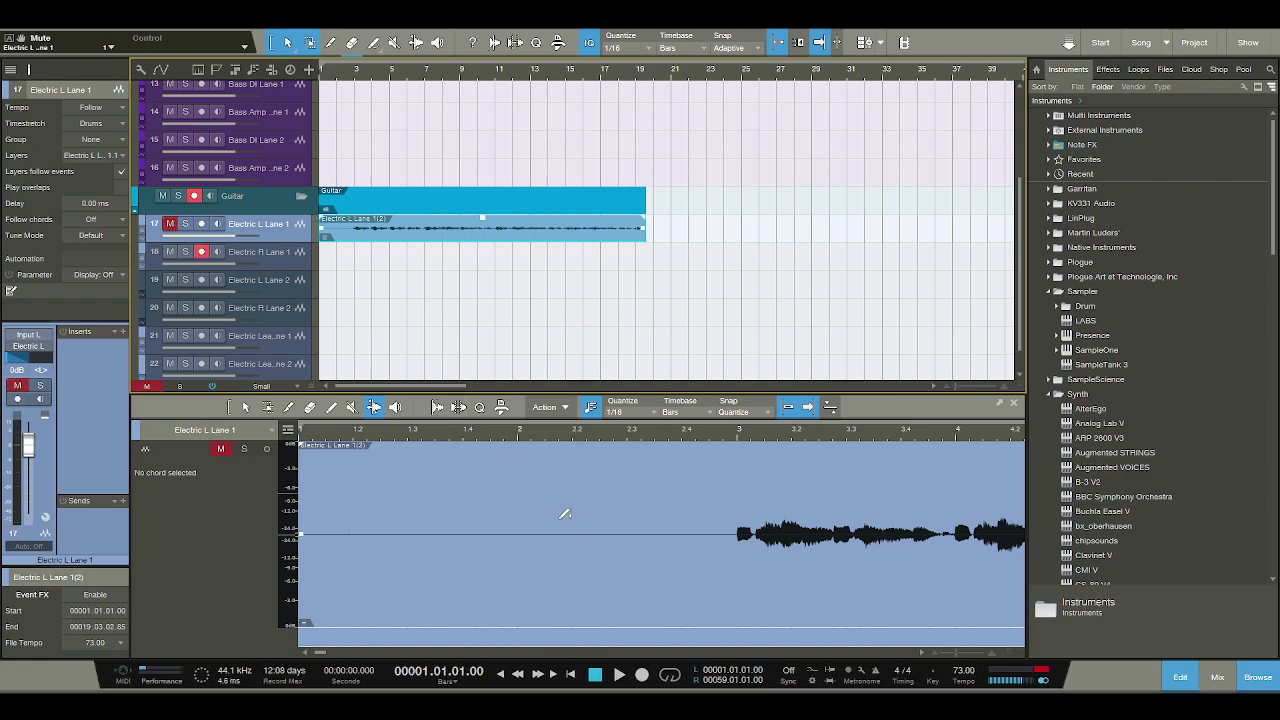
{"action": "left_click", "coordinate": [640, 676]}
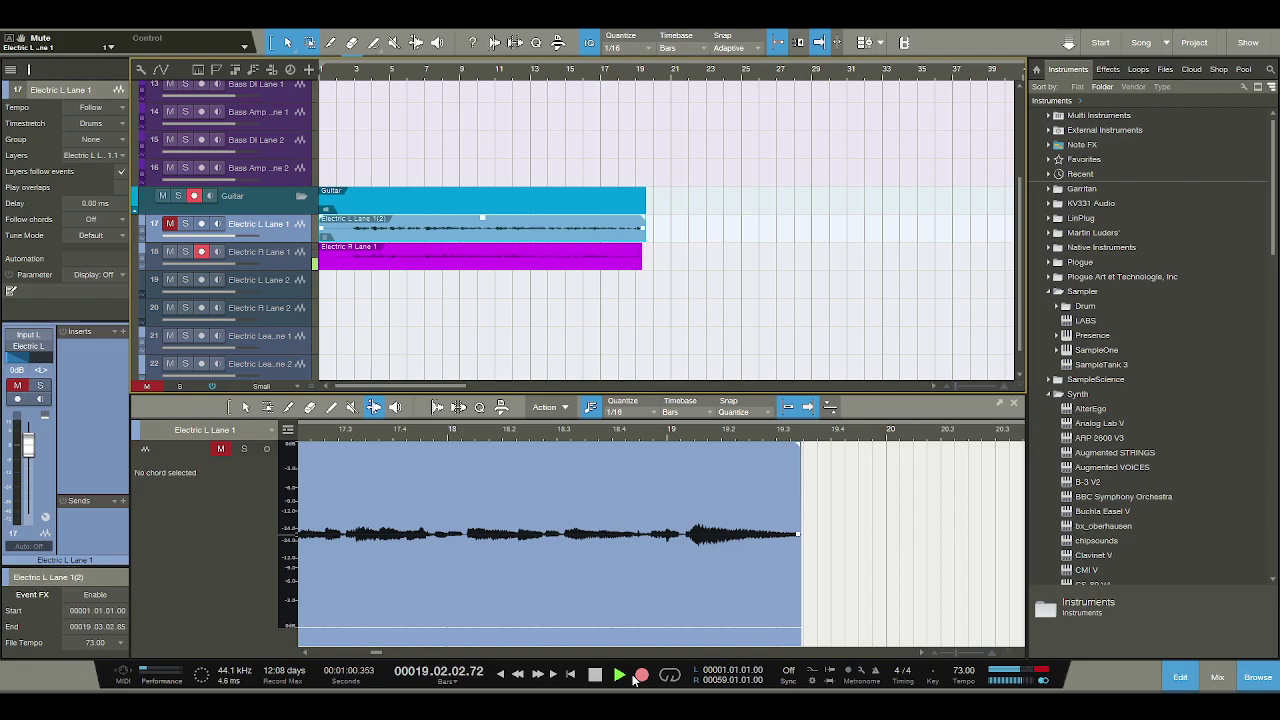
{"action": "key", "text": "space"}
Unmute Electric L Lane 1 and play both guitar takes together from about bar 3.
{"action": "left_click", "coordinate": [170, 223]}
{"action": "left_click", "coordinate": [356, 77]}
{"action": "key", "text": "space"}
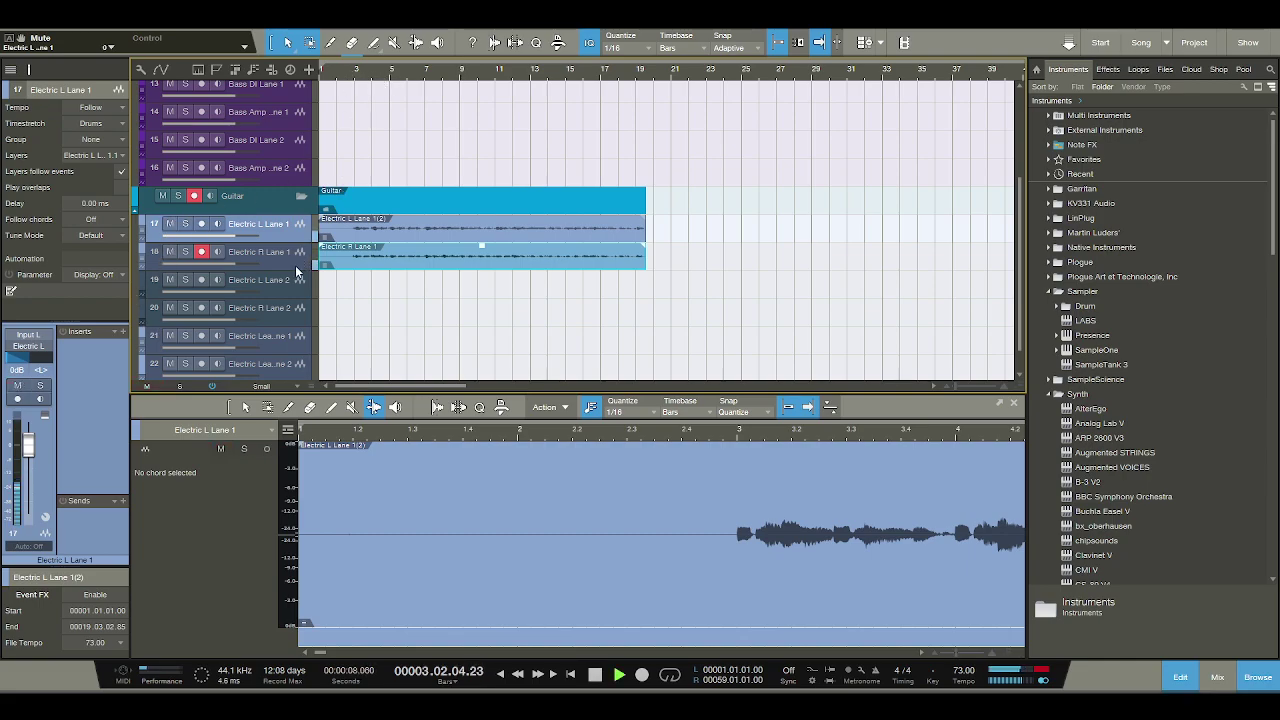
Turn on input monitoring for Electric Lead Lane 1 while the guitar takes play.
{"action": "scroll", "coordinate": [230, 300], "scroll_direction": "down", "scroll_amount": 2}
{"action": "left_click", "coordinate": [217, 316]}
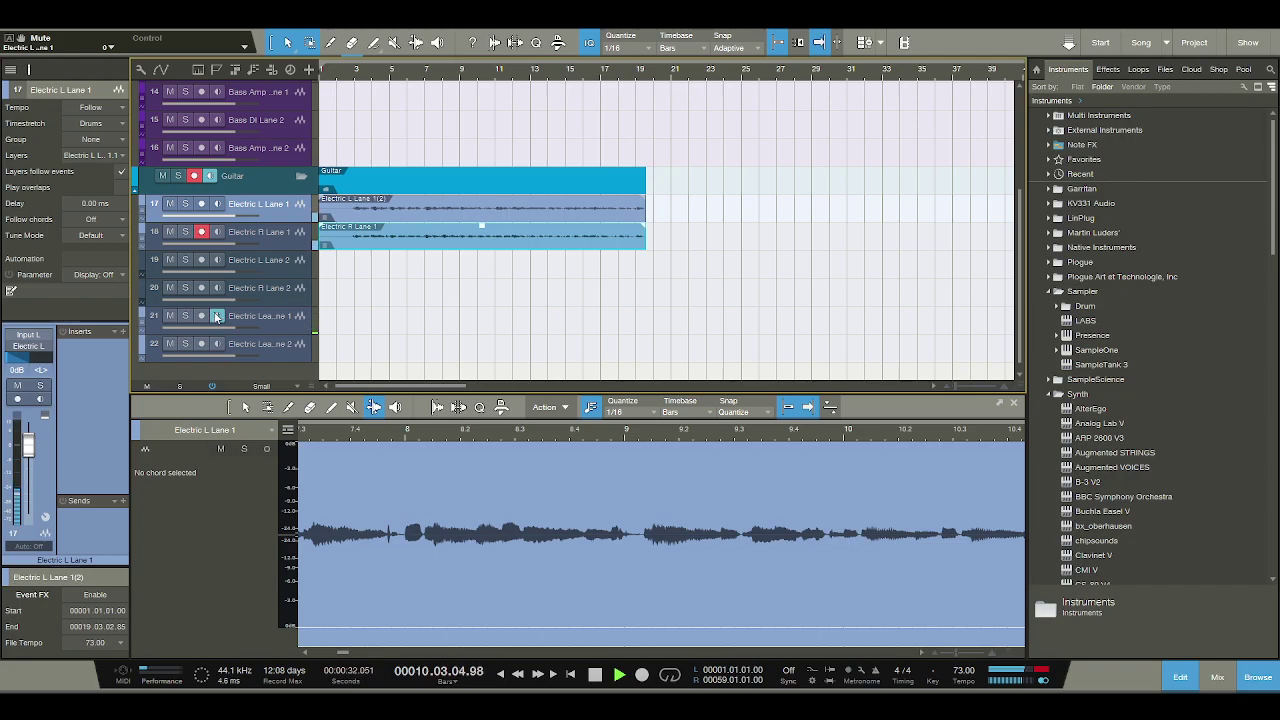
{"action": "left_click", "coordinate": [216, 318]}
Split both Electric Lane 1 guitar takes at bar 15 and again at bar 7.
{"action": "left_click", "coordinate": [330, 42]}
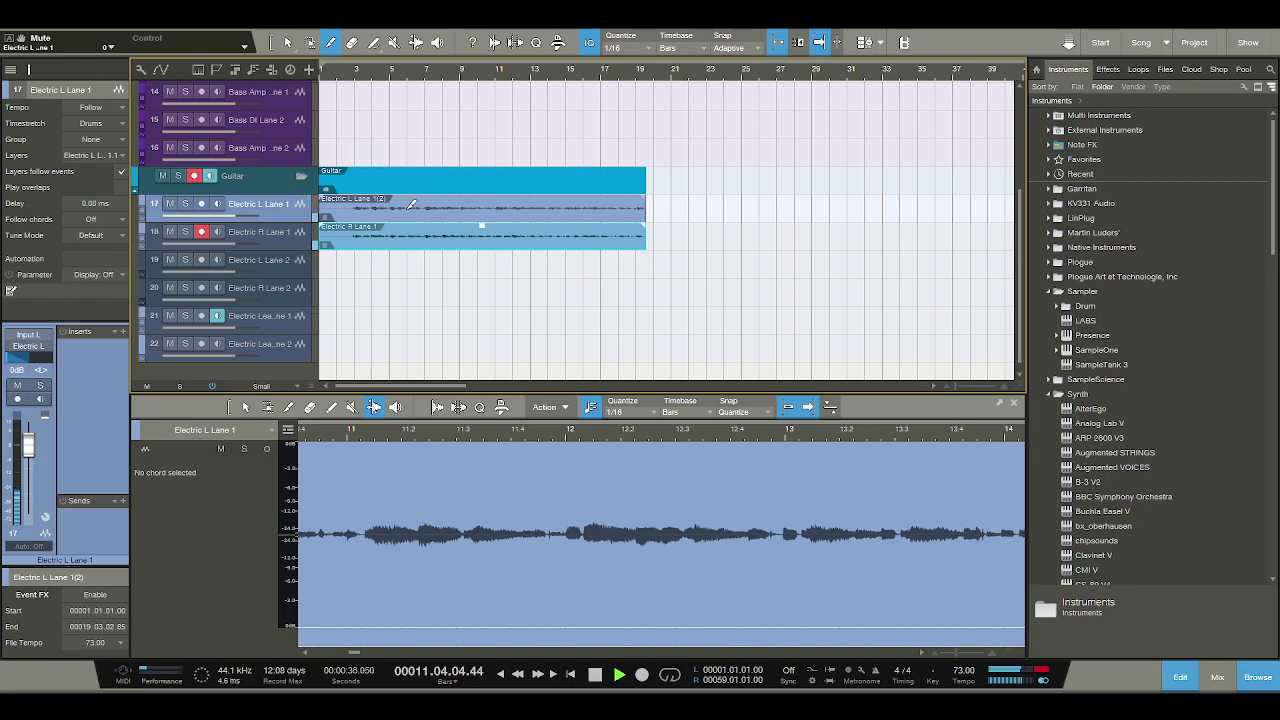
{"action": "left_click", "coordinate": [569, 206]}
{"action": "left_click", "coordinate": [570, 223]}
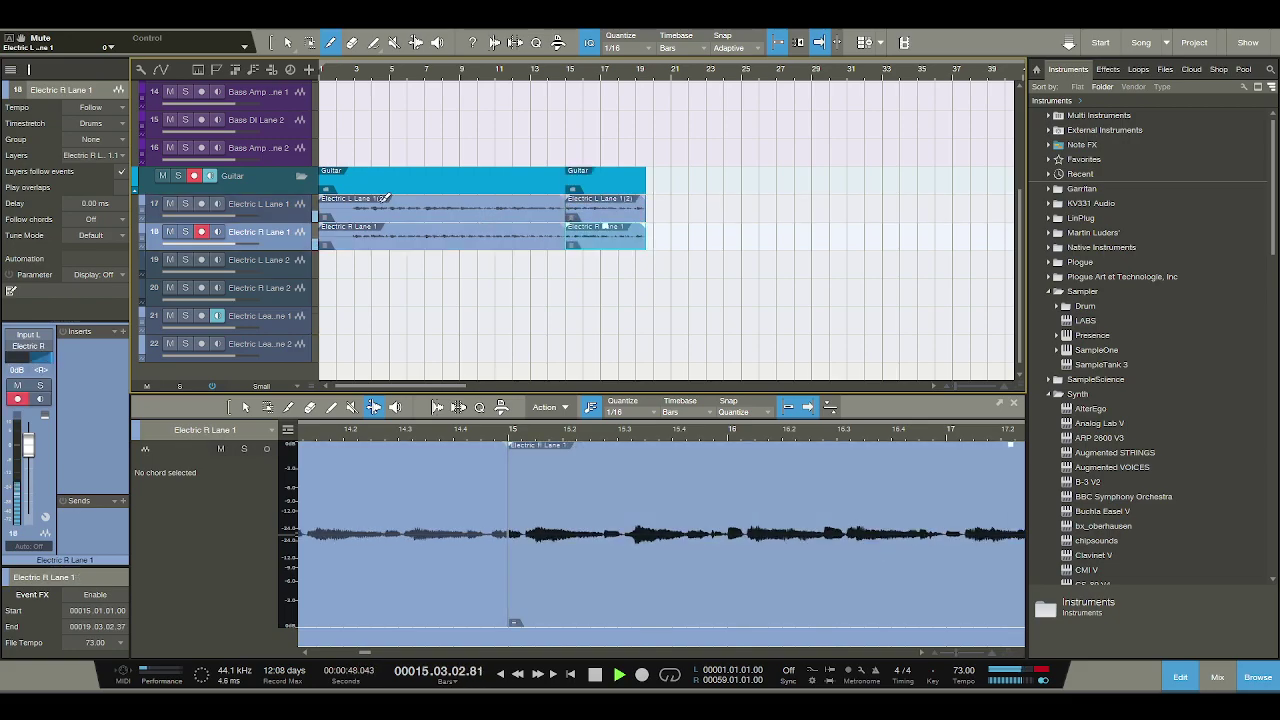
{"action": "left_click", "coordinate": [352, 76]}
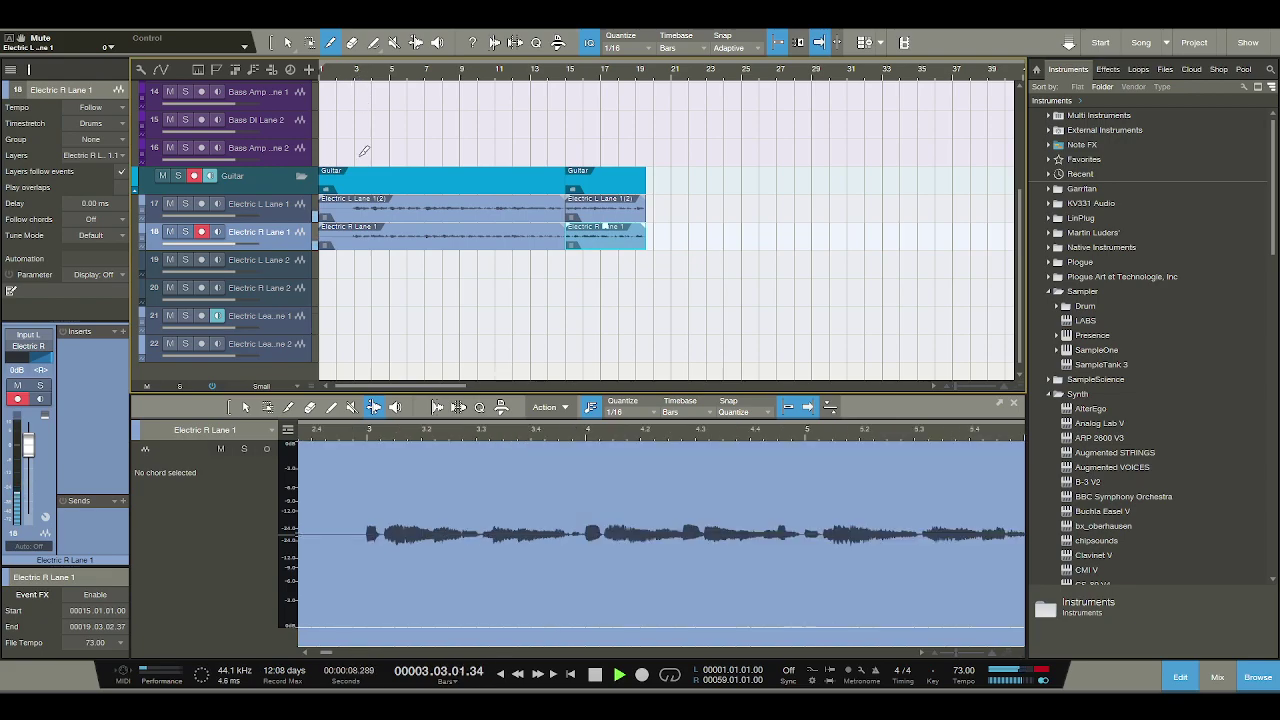
{"action": "left_click", "coordinate": [430, 179]}
{"action": "left_click", "coordinate": [287, 42]}
Stop playback and delete the guitar sections before bar 7 and after bar 15 on both Electric tracks.
{"action": "left_click", "coordinate": [595, 675]}
{"action": "left_click", "coordinate": [383, 219]}
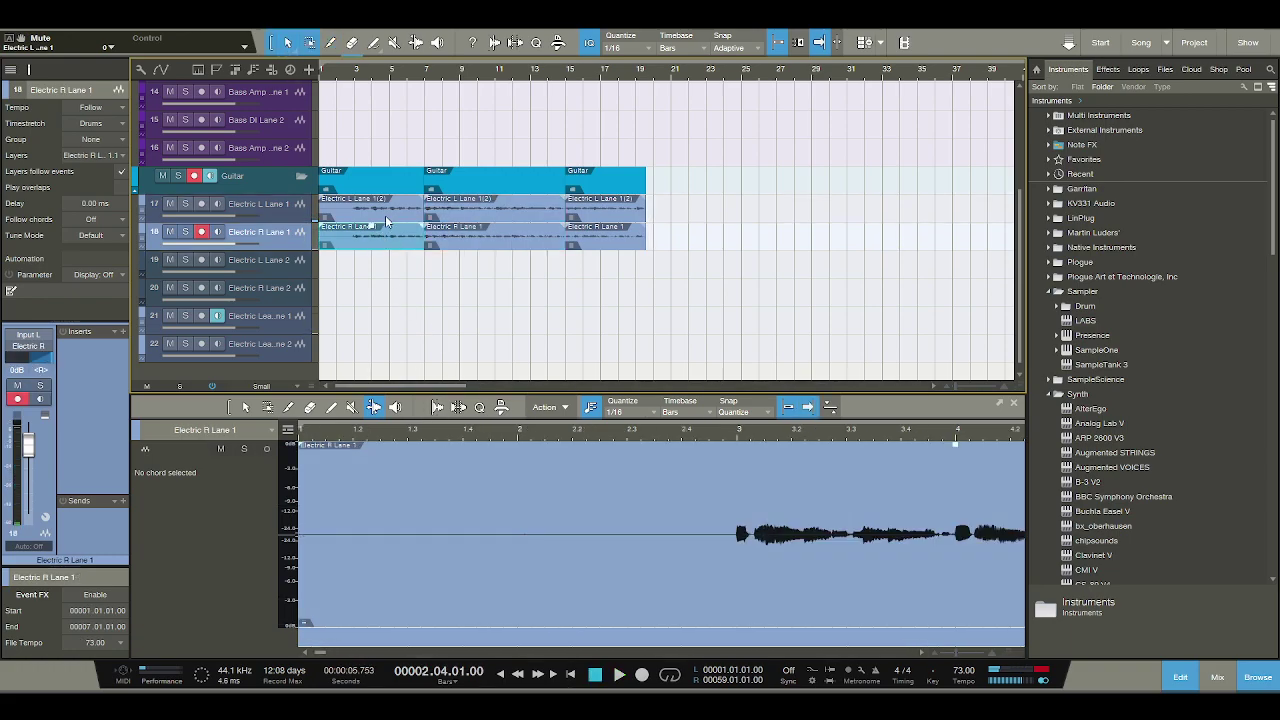
{"action": "key", "text": "Delete"}
{"action": "left_click", "coordinate": [600, 215]}
{"action": "key", "text": "Delete"}
Duplicate the bars 7 to 15 guitar sections directly after themselves and play across the join at bar 15.
{"action": "left_click", "coordinate": [491, 203]}
{"action": "key", "text": "d"}
{"action": "left_click", "coordinate": [552, 74]}
{"action": "key", "text": "space"}
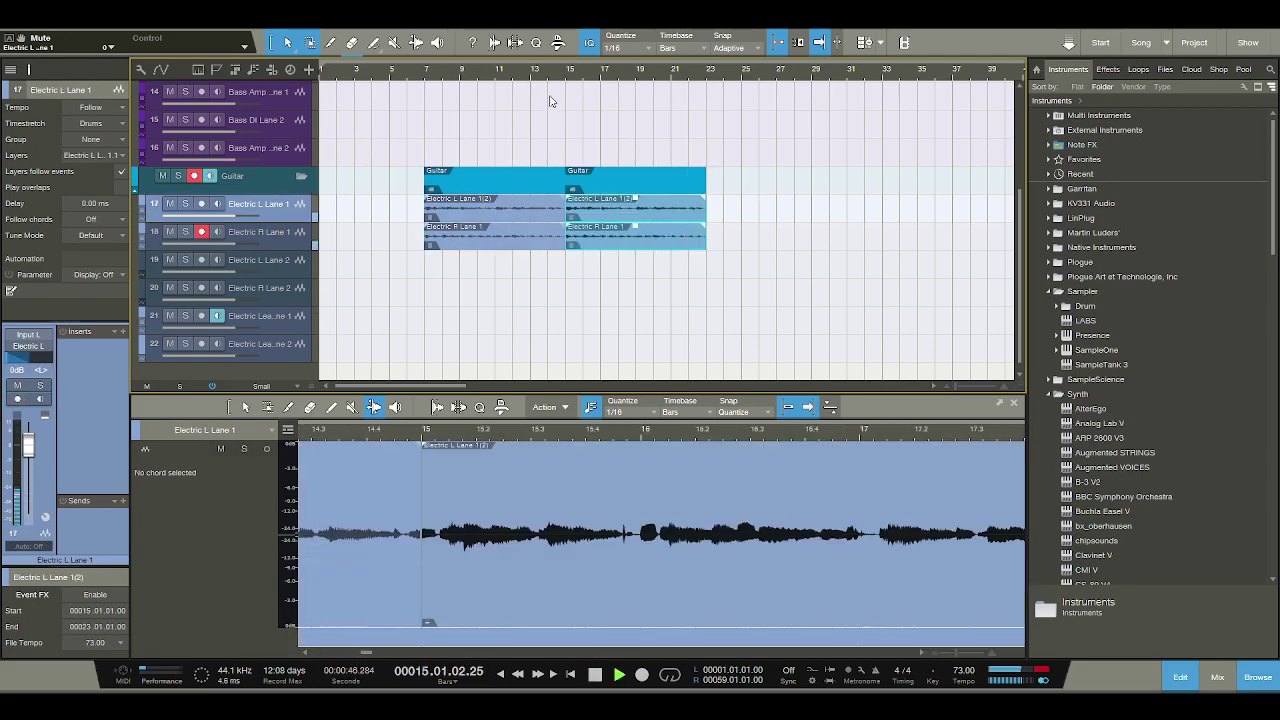
Move both pairs of guitar sections back to start at bar 1 and raise their audio level.
{"action": "left_click", "coordinate": [493, 205], "text": "shift"}
{"action": "left_click_drag", "start_coordinate": [395, 207], "coordinate": [395, 199]}
{"action": "key", "text": "f"}
{"action": "key", "text": "space"}
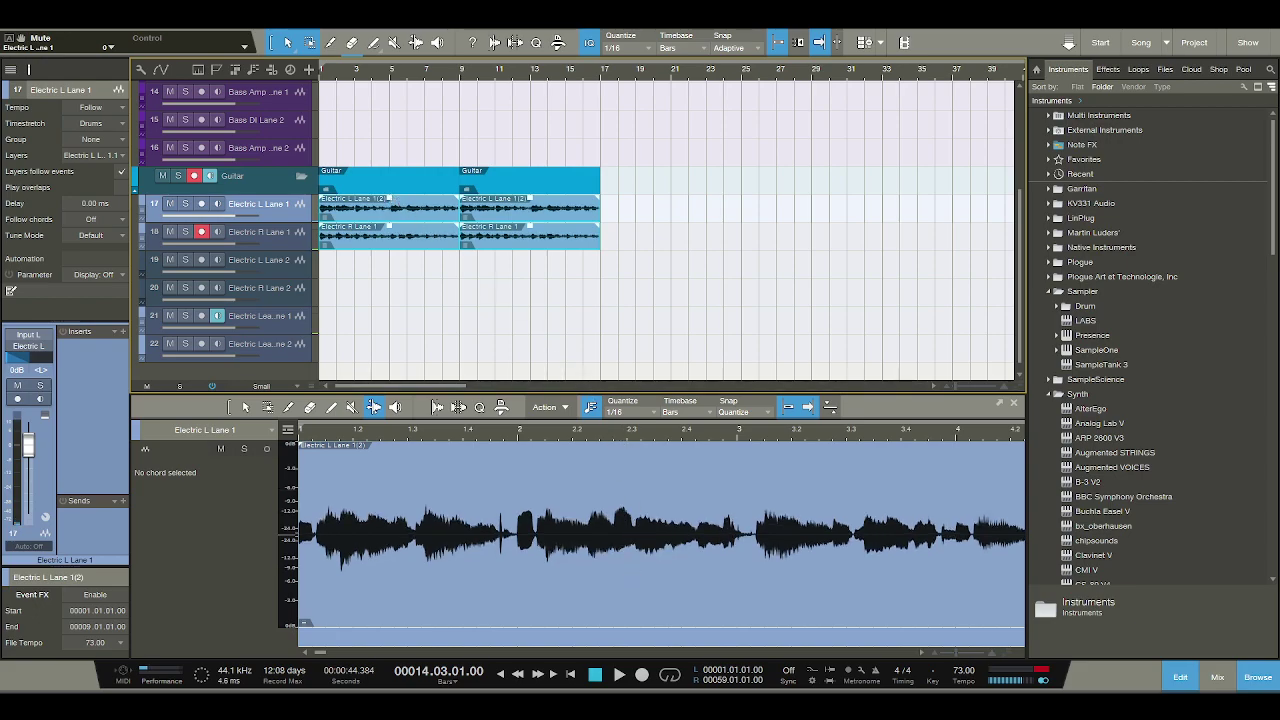
Play the guitar arrangement from bar 1 to about bar 12 and turn off monitoring on Electric Lead Lane 1.
{"action": "left_click", "coordinate": [596, 676]}
{"action": "left_click", "coordinate": [617, 676]}
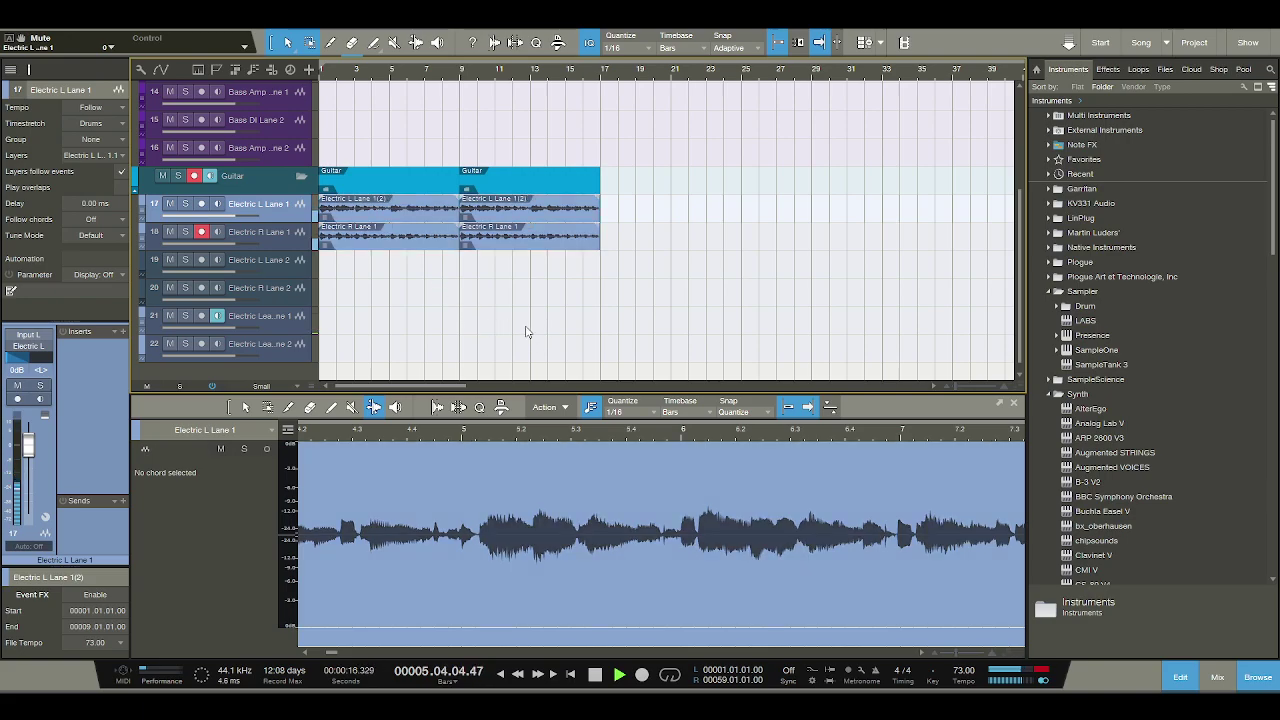
{"action": "scroll", "coordinate": [527, 332], "scroll_direction": "up", "scroll_amount": 5}
{"action": "scroll", "coordinate": [530, 331], "scroll_direction": "down", "scroll_amount": 2}
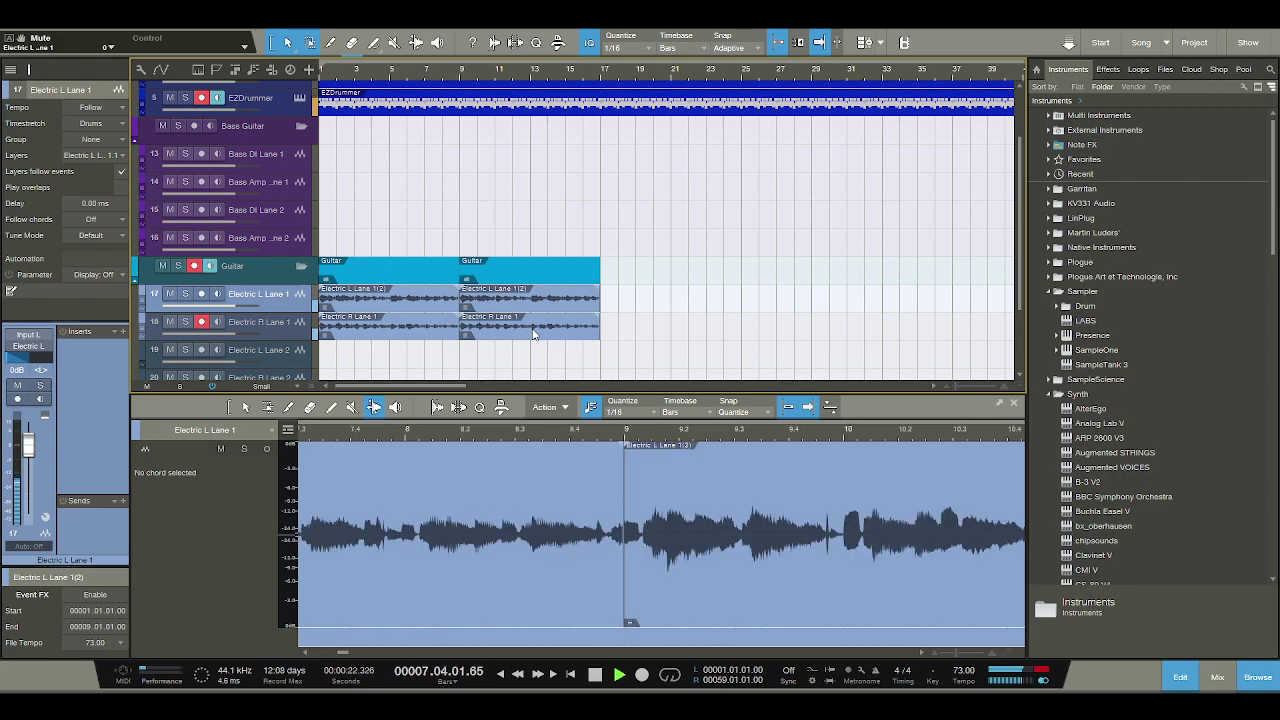
{"action": "scroll", "coordinate": [501, 274], "scroll_direction": "down", "scroll_amount": 2}
{"action": "left_click", "coordinate": [217, 307]}
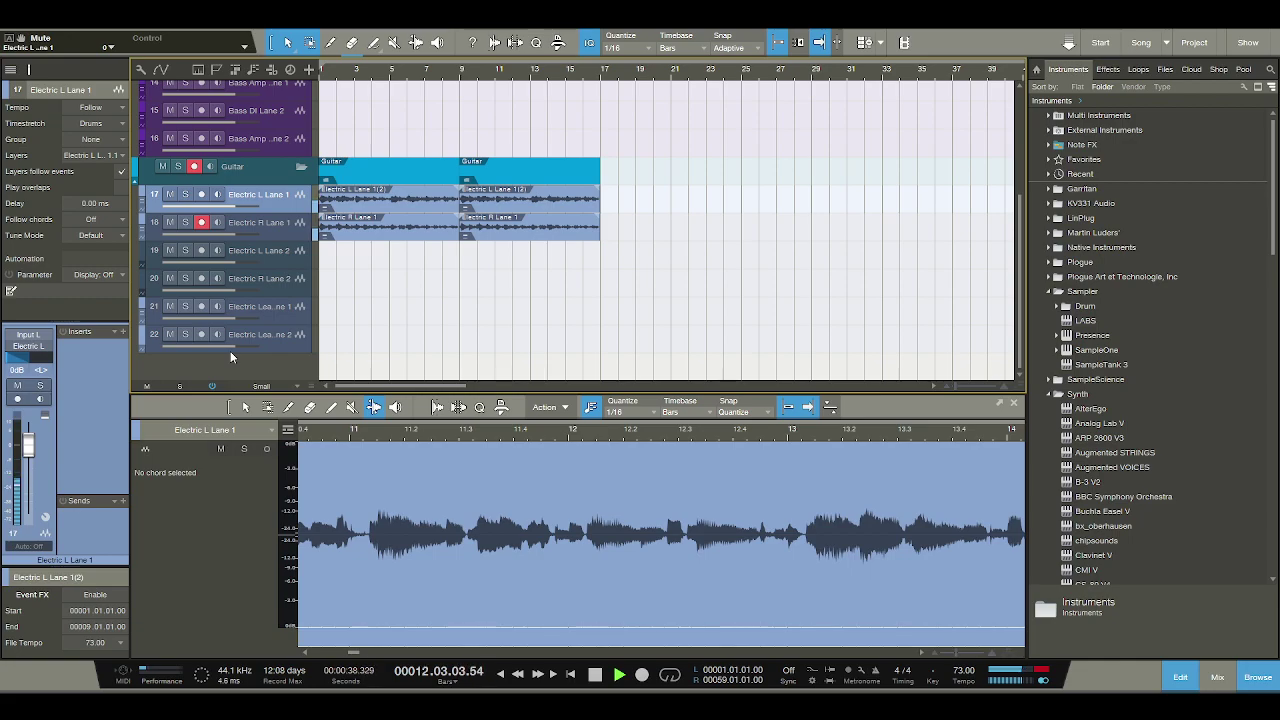
{"action": "left_click", "coordinate": [603, 675]}
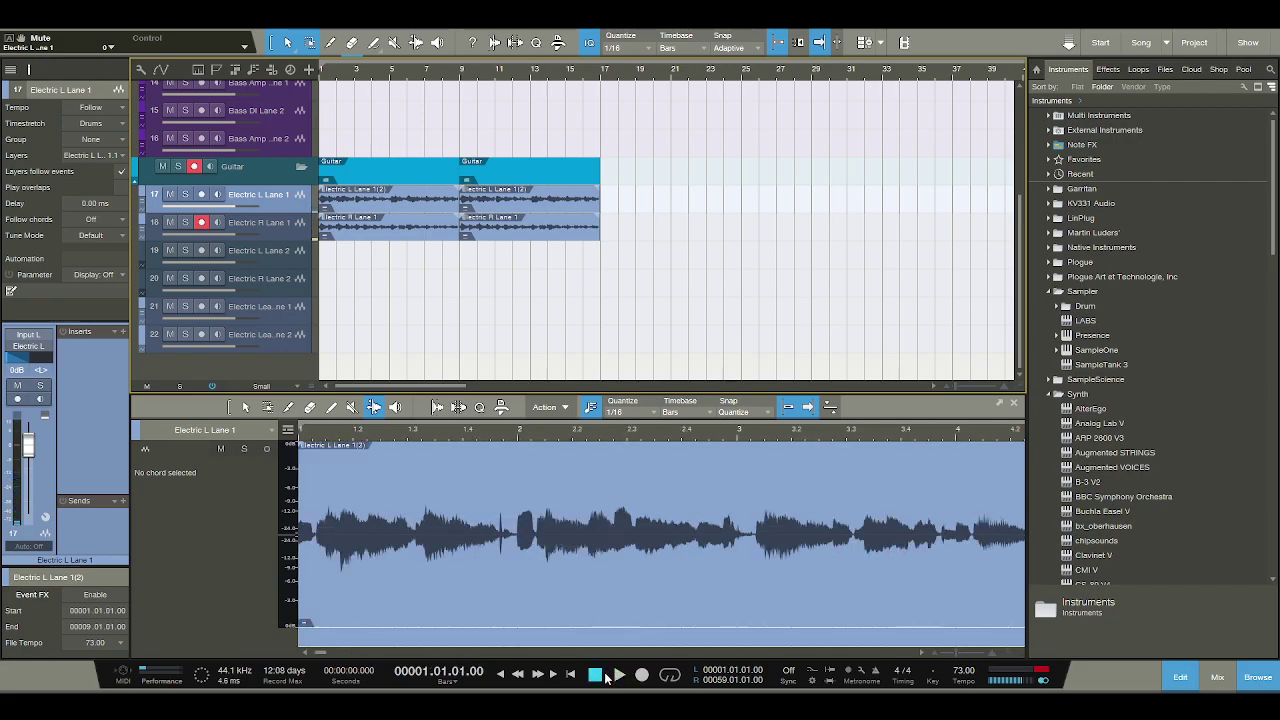
Arm Bass DI Lane 1 and Bass Amp Lane 1 for recording with input monitoring on.
{"action": "scroll", "coordinate": [293, 206], "scroll_direction": "up", "scroll_amount": 4}
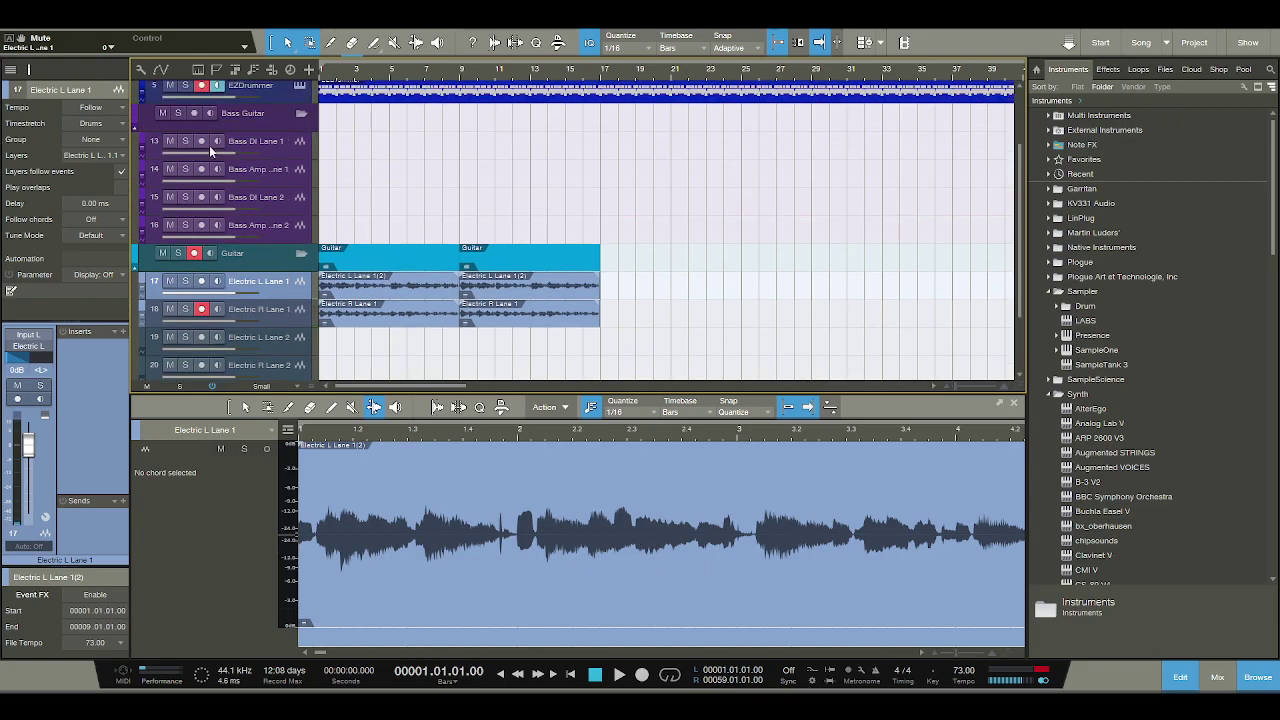
{"action": "left_click", "coordinate": [201, 169]}
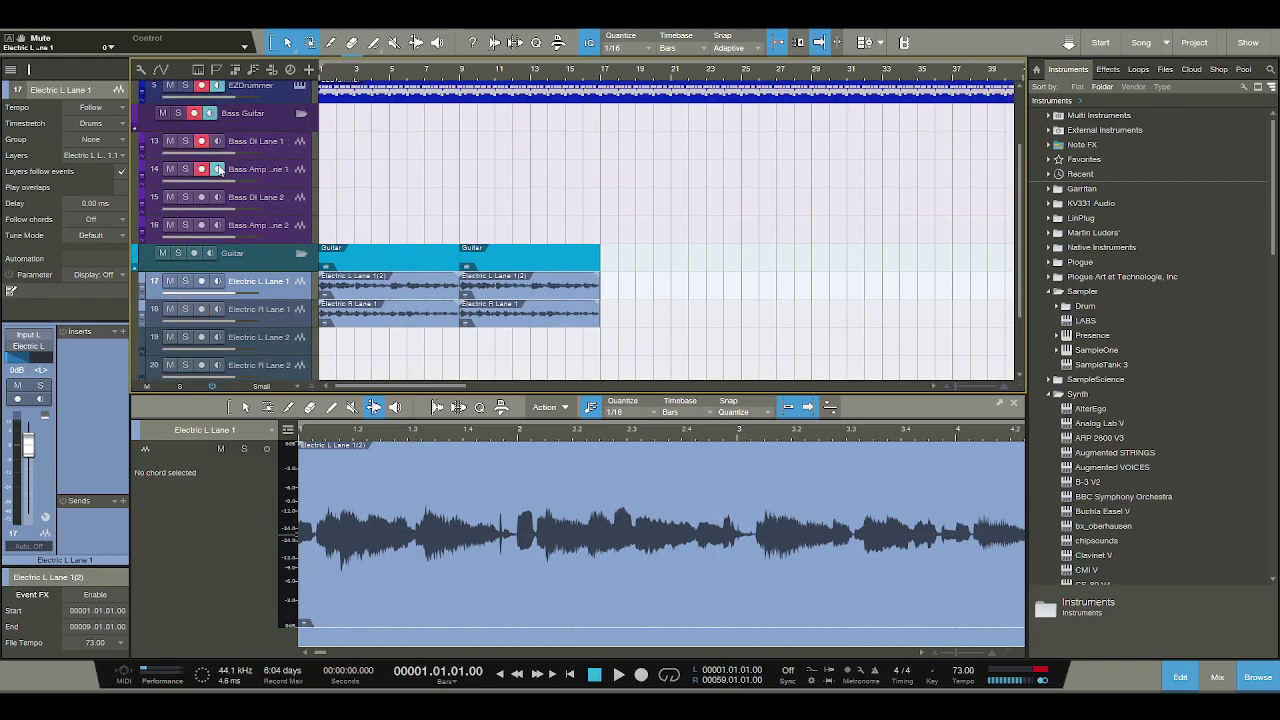
Set the loop range from bar 1 to bar 9, enable looping and play it to rehearse the bass part.
{"action": "key", "text": "w"}
{"action": "key", "text": "w"}
{"action": "left_click_drag", "start_coordinate": [485, 85], "coordinate": [384, 85]}
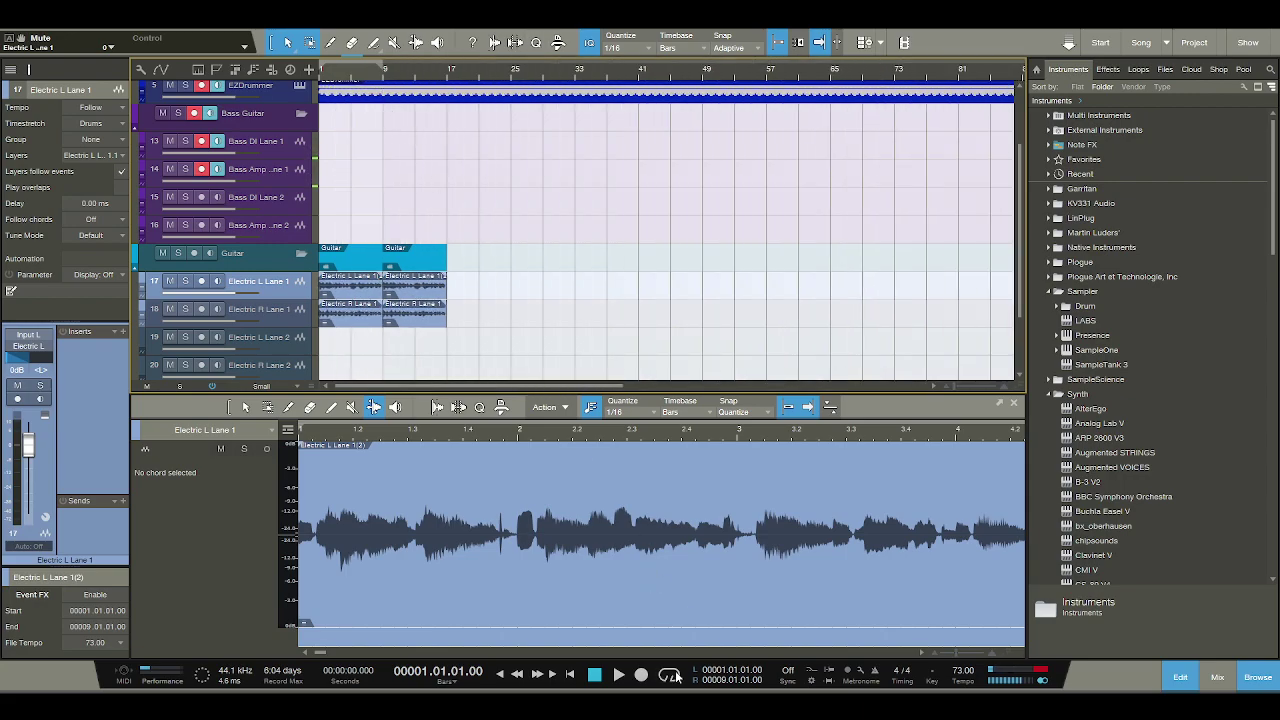
{"action": "left_click", "coordinate": [673, 676]}
{"action": "left_click", "coordinate": [617, 676]}
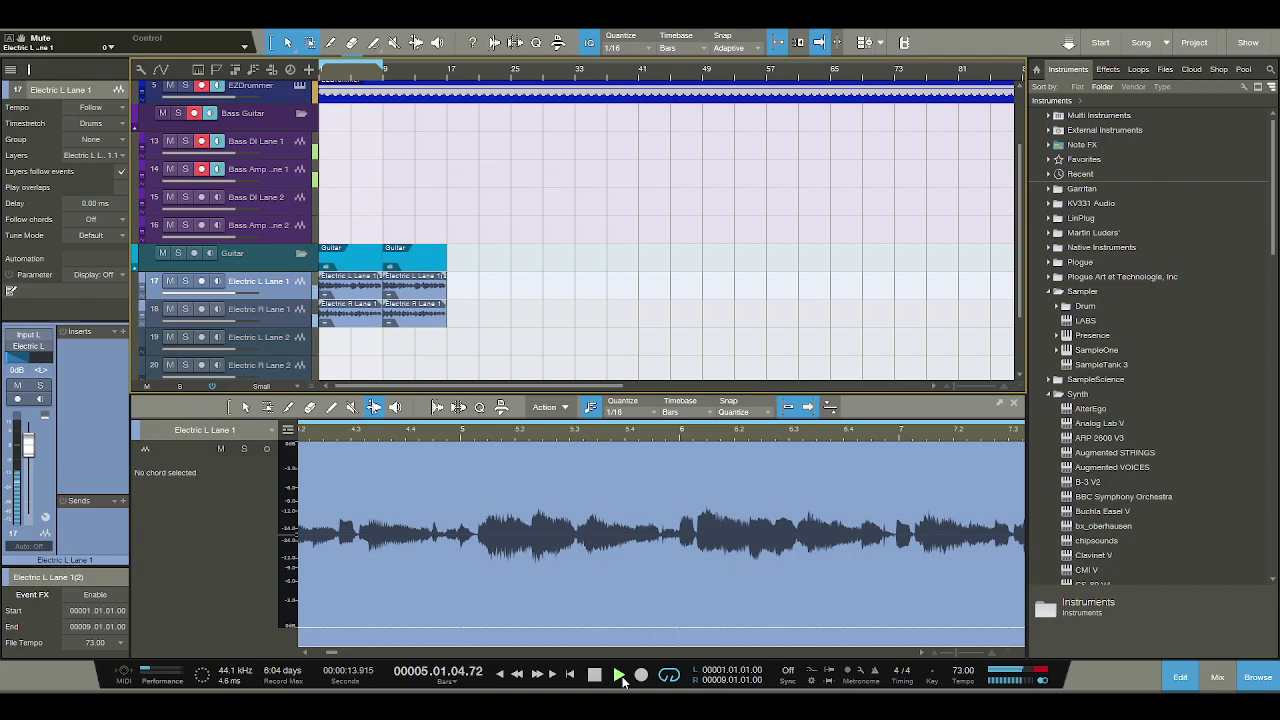
{"action": "left_click", "coordinate": [618, 675]}
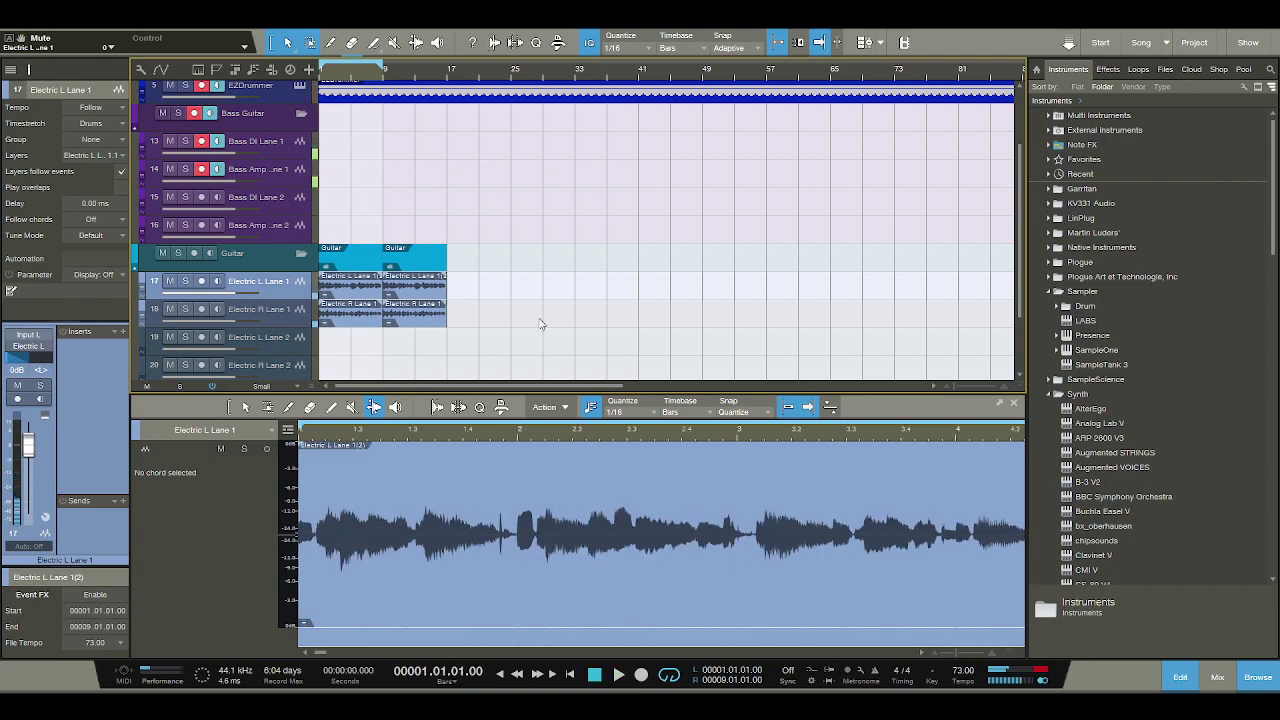
Move the guitar sections to start at bar 5, turn off looping and return the playhead to bar 1.
{"action": "left_click_drag", "start_coordinate": [356, 292], "coordinate": [385, 289]}
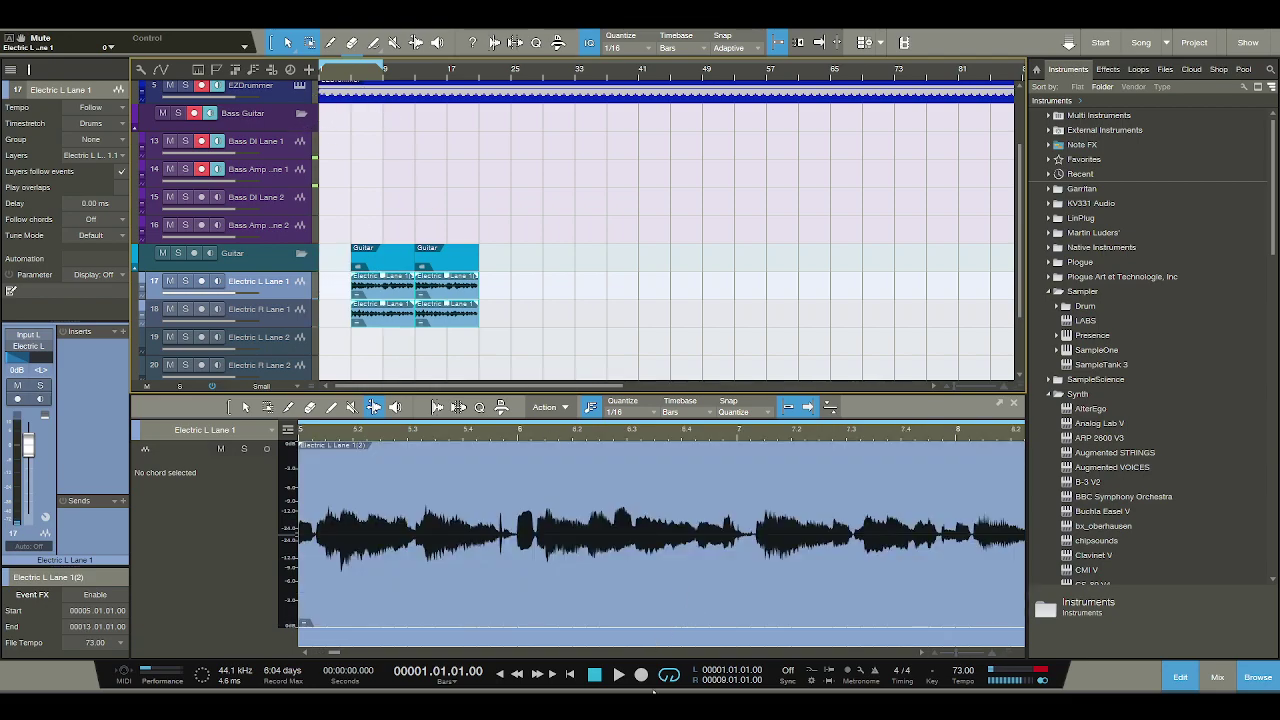
{"action": "left_click", "coordinate": [669, 676]}
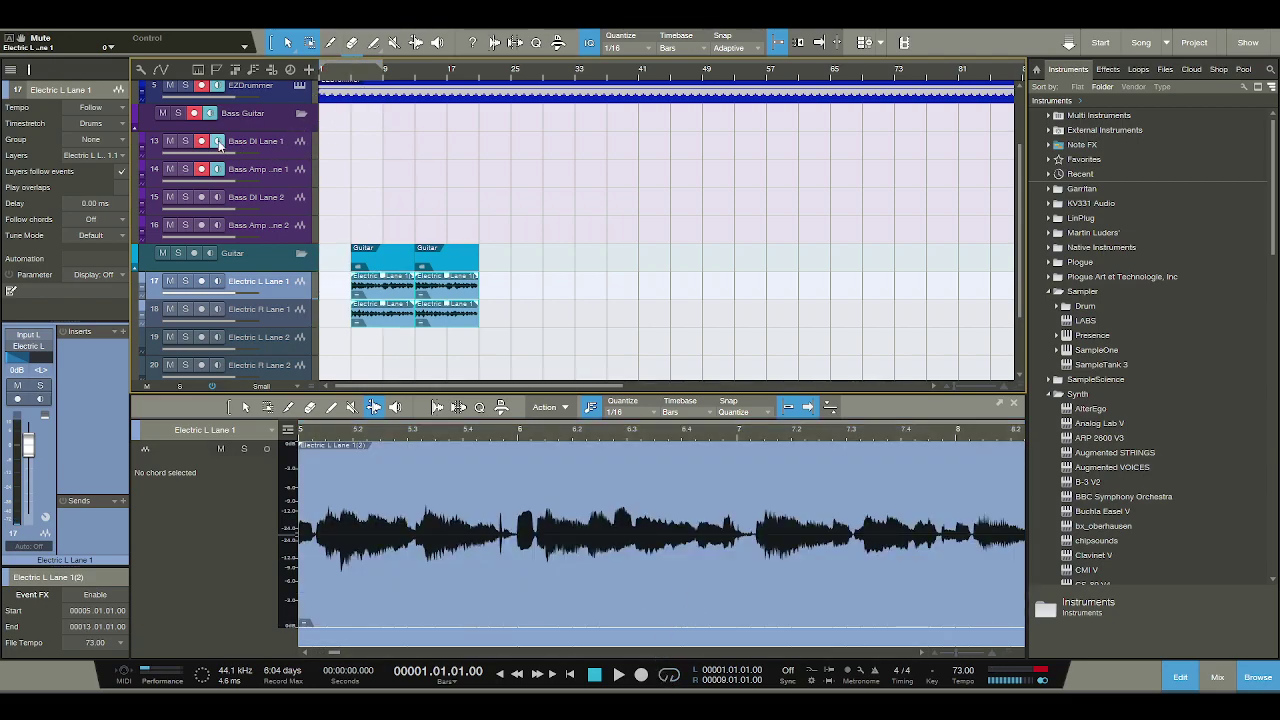
{"action": "left_click", "coordinate": [350, 78]}
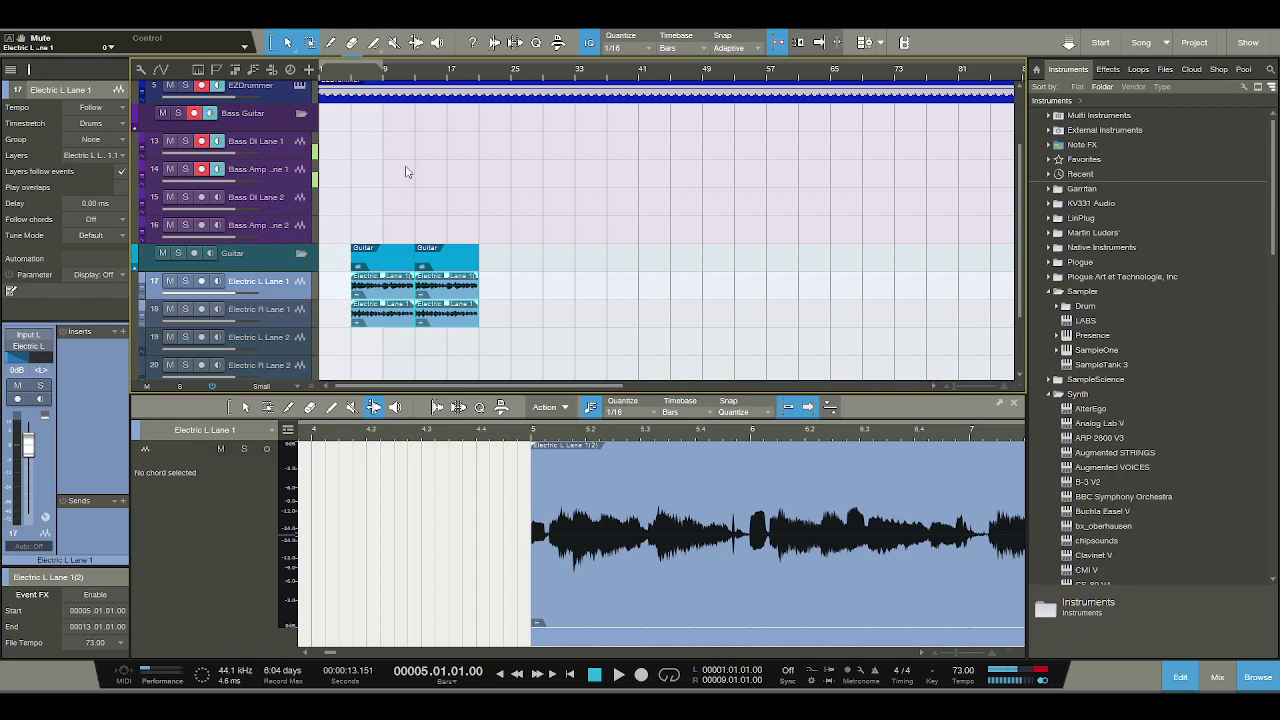
{"action": "left_click", "coordinate": [595, 674]}
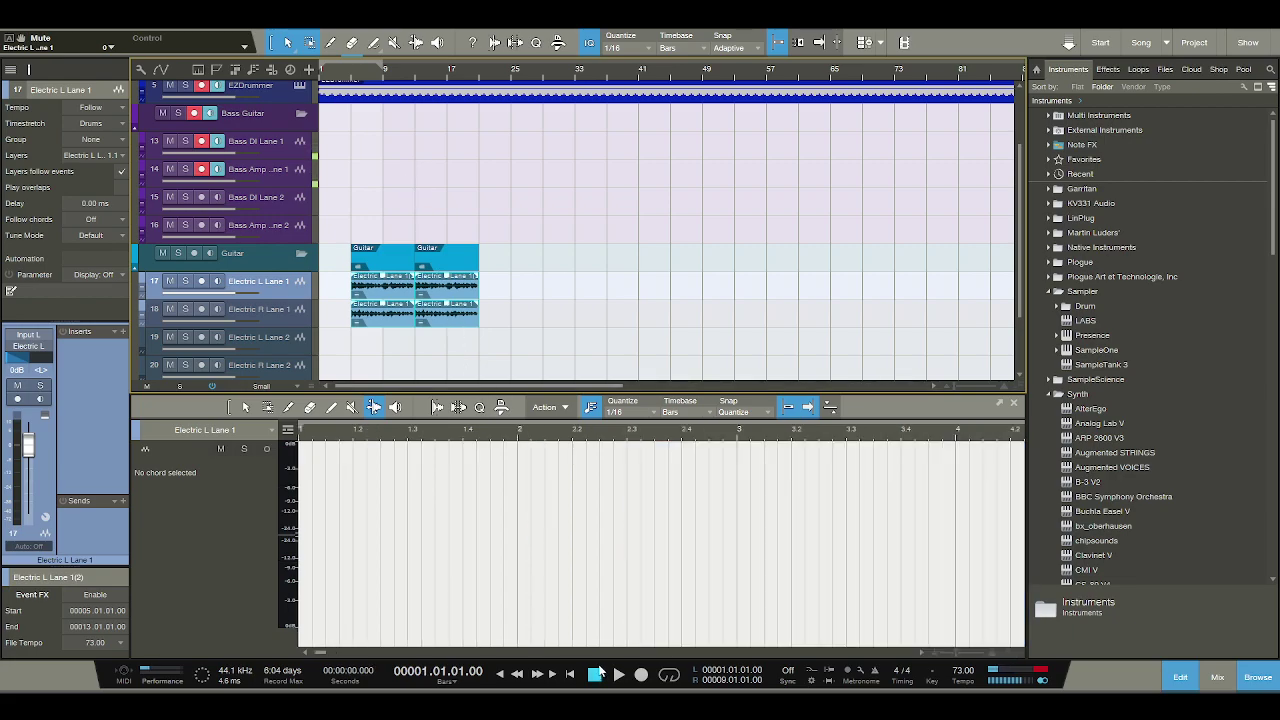
Turn off monitoring on both Lane 1 bass tracks and record a bass take from bar 1 to about bar 10.
{"action": "left_click", "coordinate": [219, 147]}
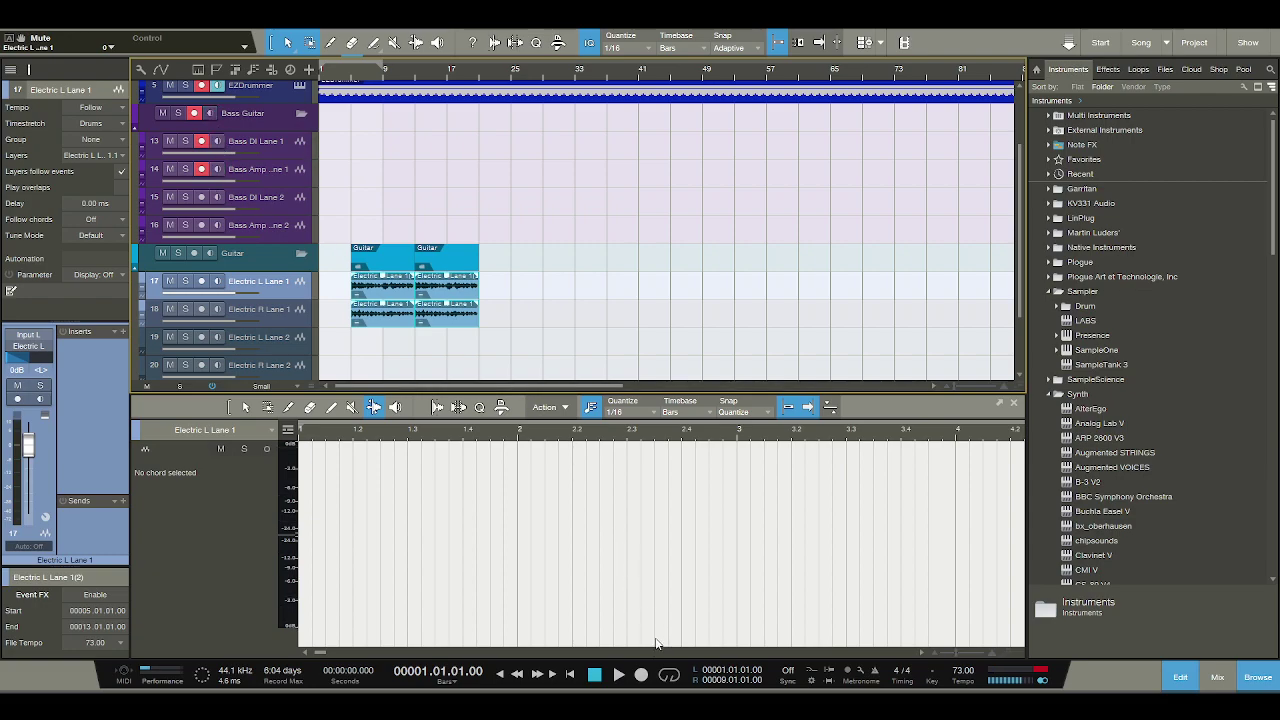
{"action": "left_click", "coordinate": [641, 674]}
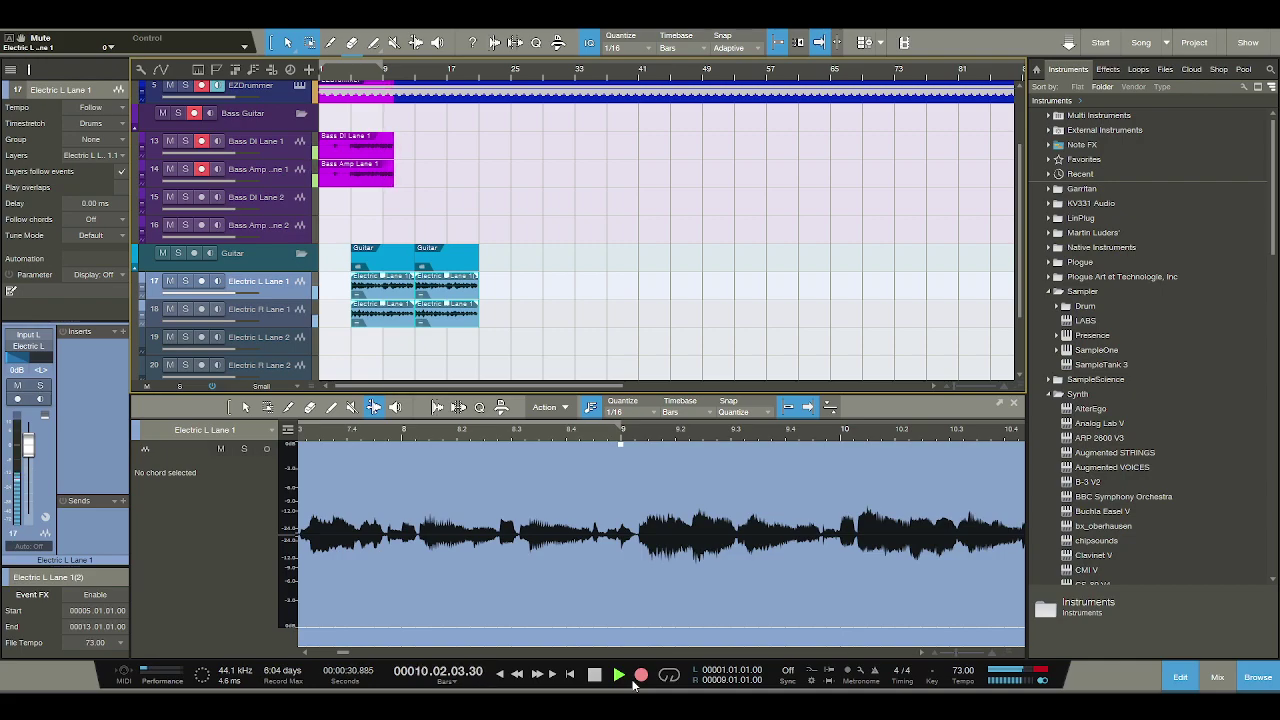
{"action": "key", "text": "space"}
Record a second bass take from bar 4 to about bar 21 on Bass DI and Bass Amp Lane 1.
{"action": "left_click", "coordinate": [340, 74]}
{"action": "left_click", "coordinate": [641, 680]}
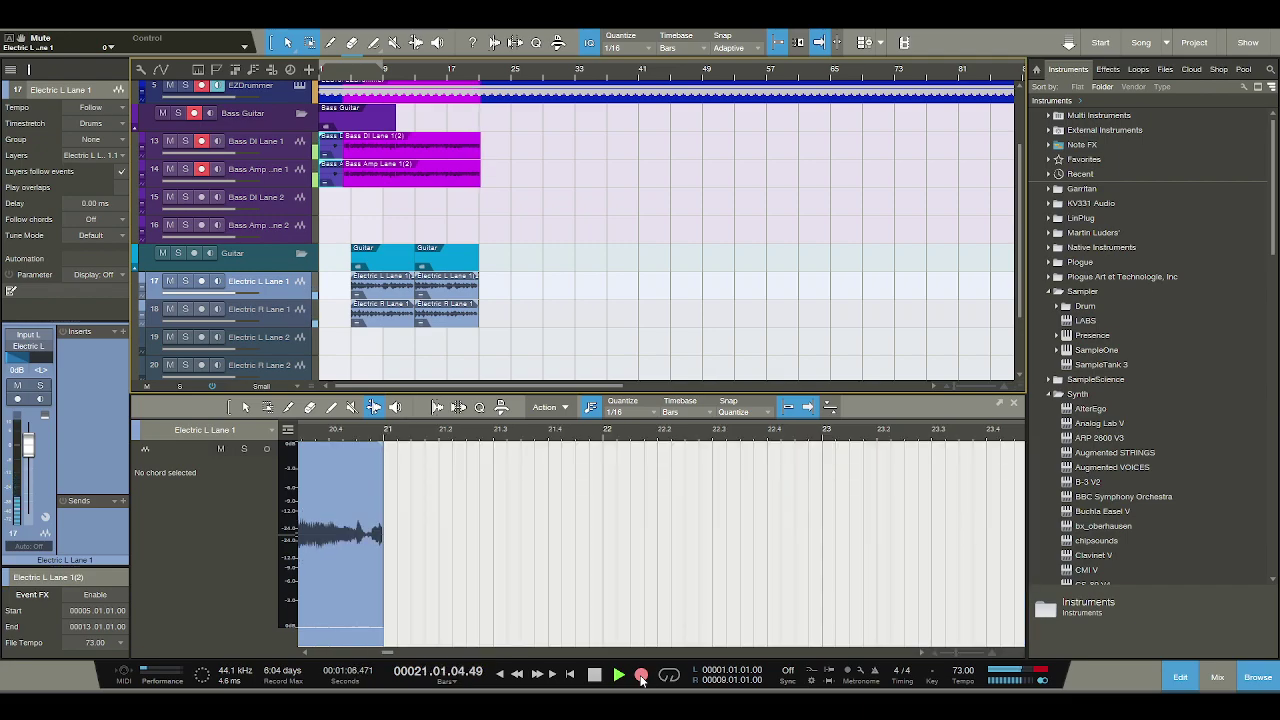
{"action": "key", "text": "space"}
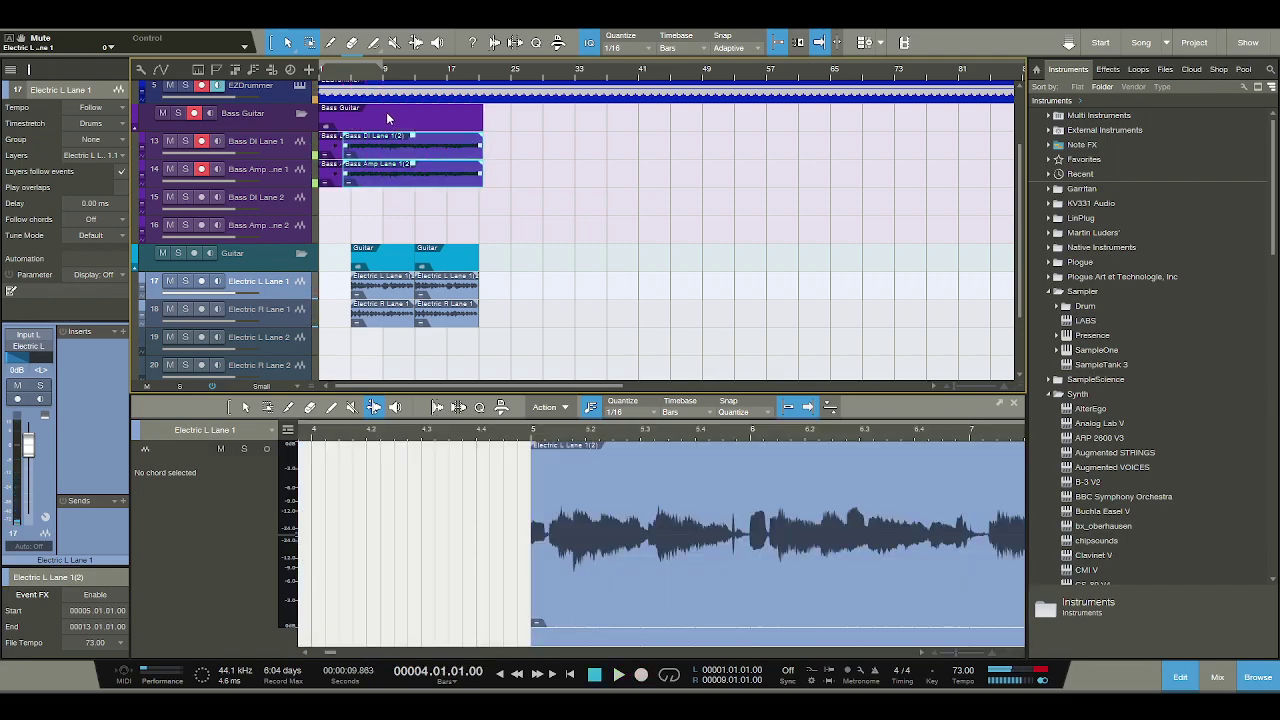
Play back the second bass take from bar 8 to about bar 12.
{"action": "left_click_drag", "start_coordinate": [400, 78], "coordinate": [410, 84]}
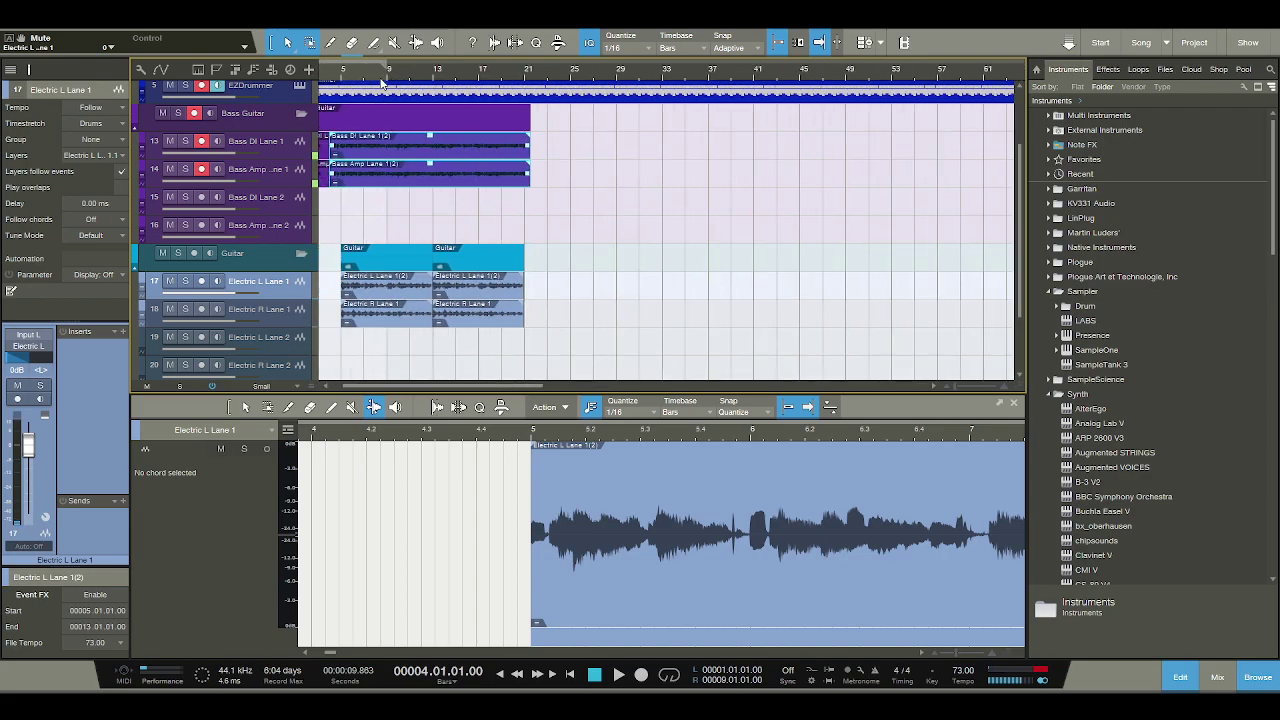
{"action": "left_click", "coordinate": [380, 83]}
{"action": "key", "text": "space"}
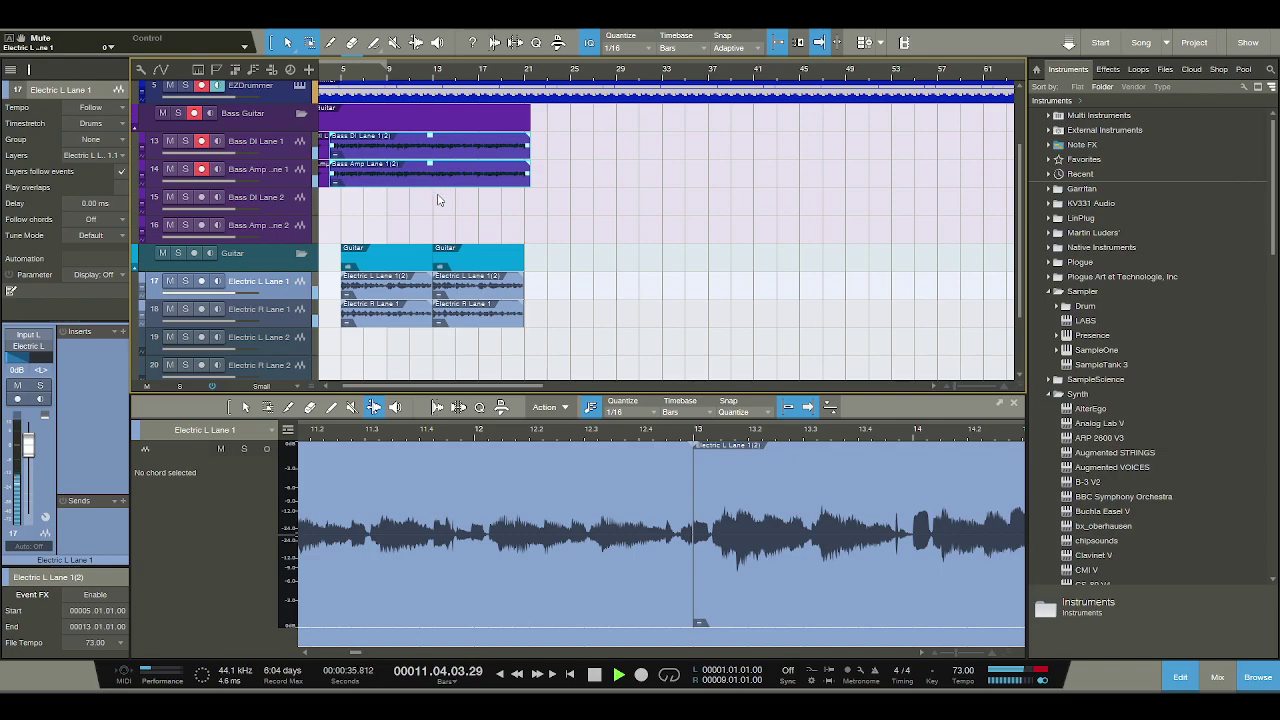
{"action": "left_click", "coordinate": [593, 677]}
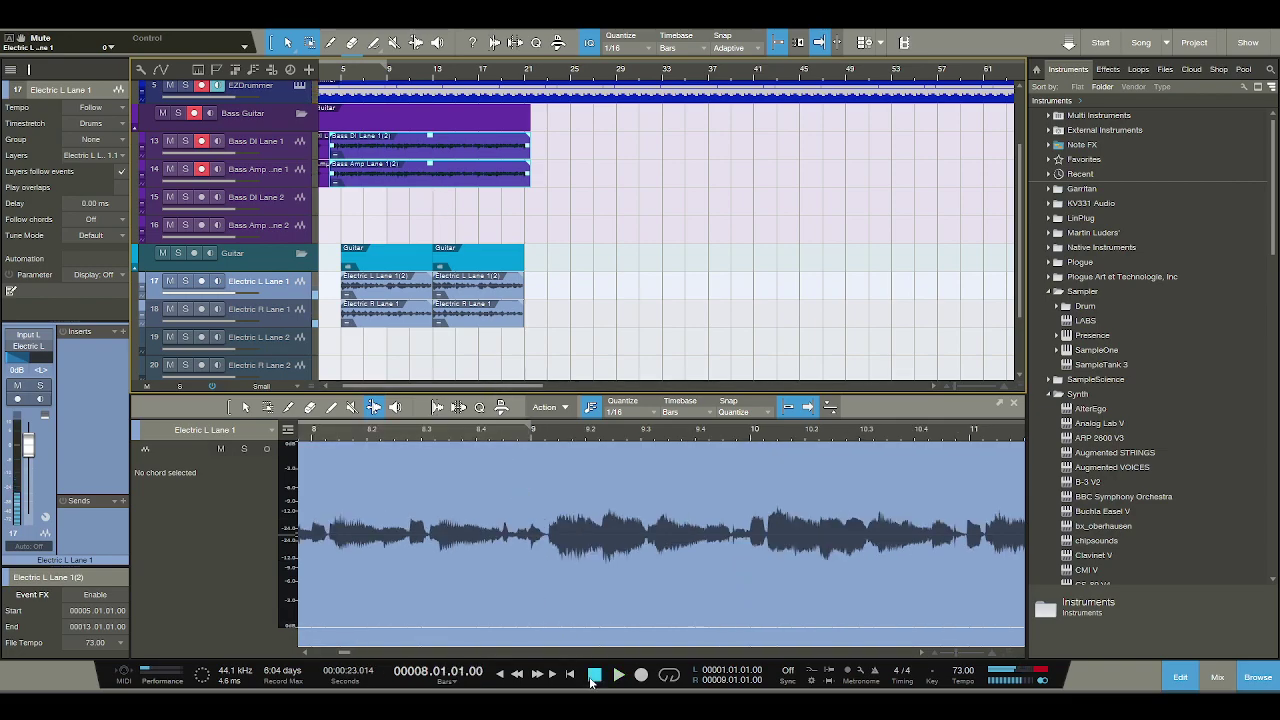
Record a third bass take from bar 3 to about bar 21 on Bass DI and Bass Amp Lane 1.
{"action": "left_click", "coordinate": [593, 677]}
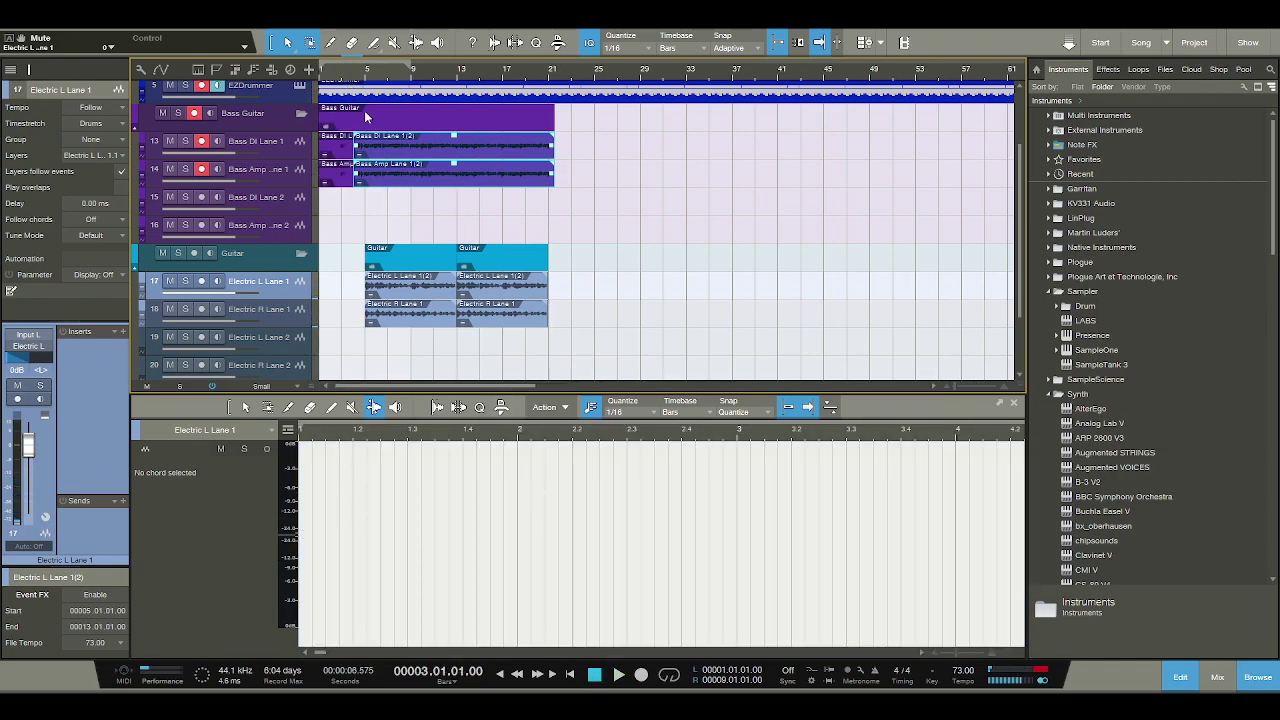
{"action": "left_click", "coordinate": [642, 676]}
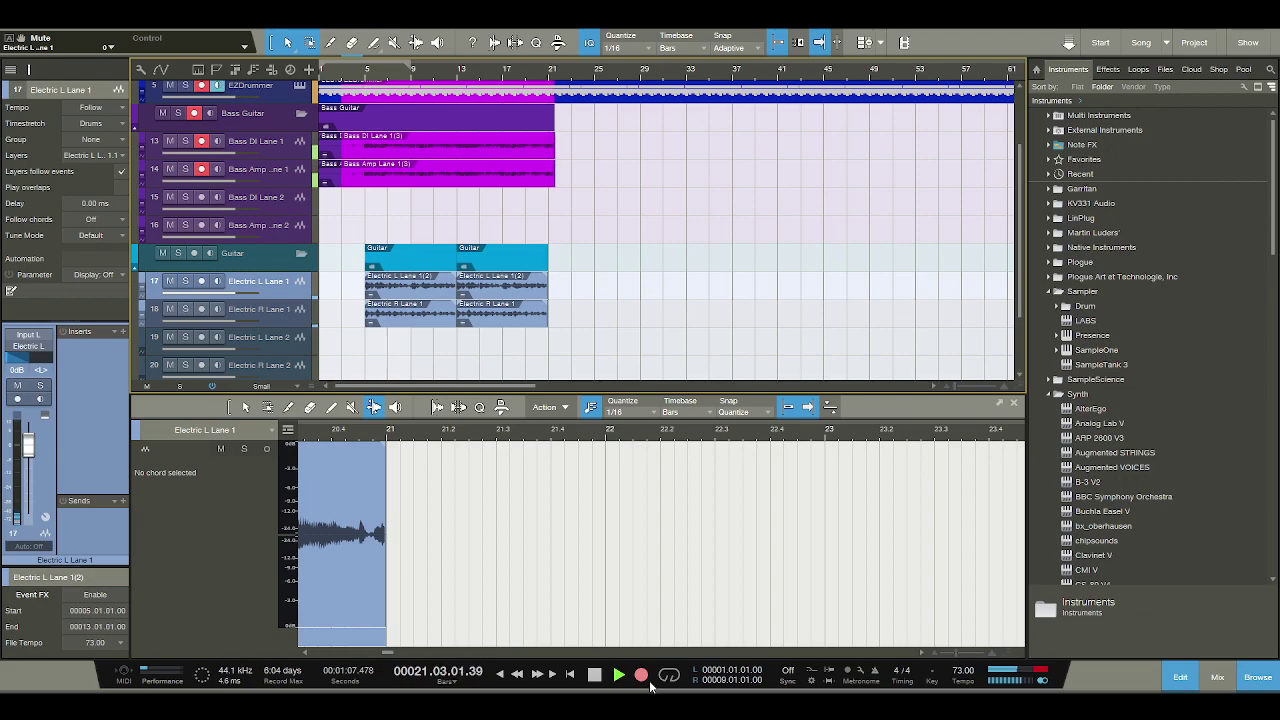
{"action": "key", "text": "space"}
Play the third bass take from bar 5 and split the bass recordings at bars 5 and 13.
{"action": "left_click", "coordinate": [366, 84]}
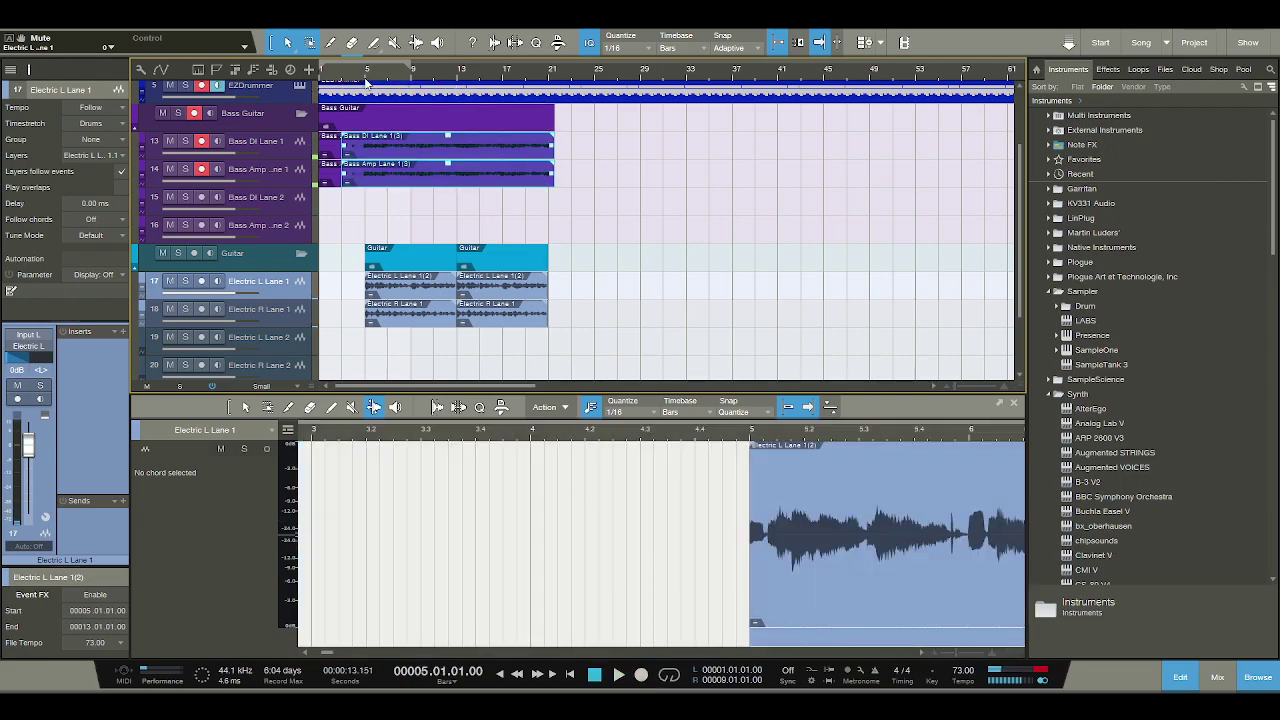
{"action": "key", "text": "space"}
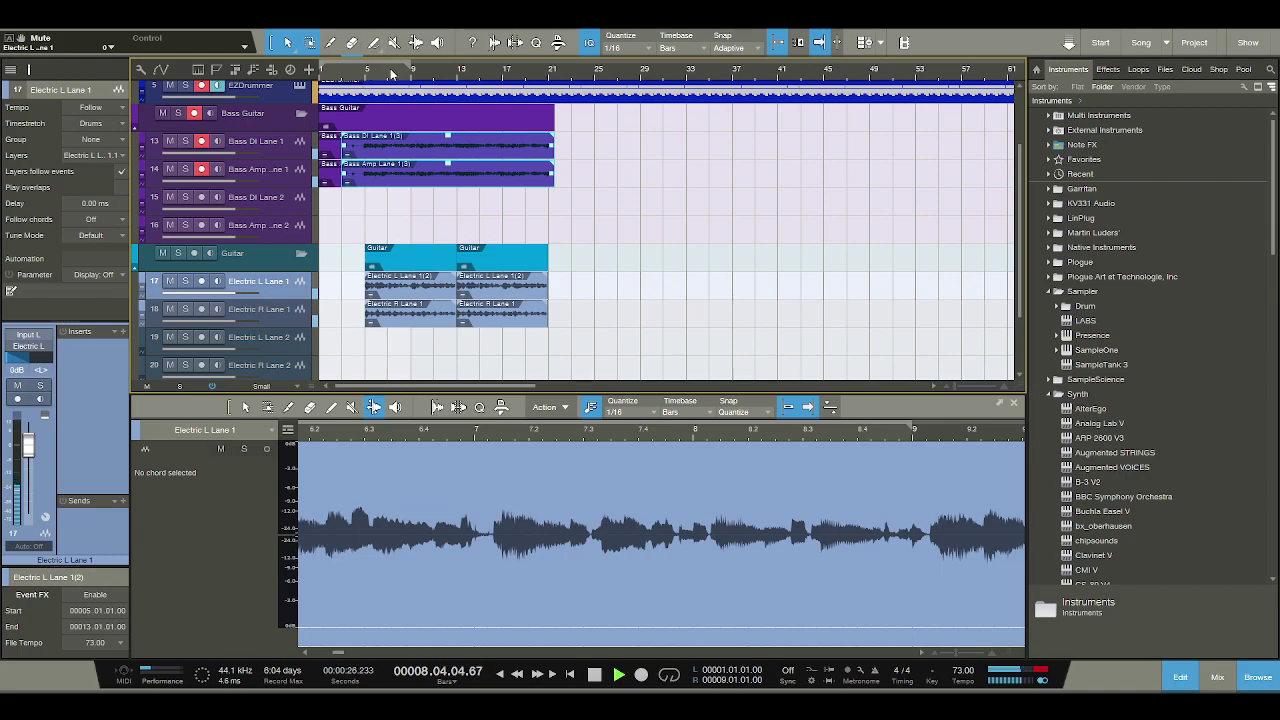
{"action": "scroll", "coordinate": [406, 79], "scroll_direction": "up", "scroll_amount": 3}
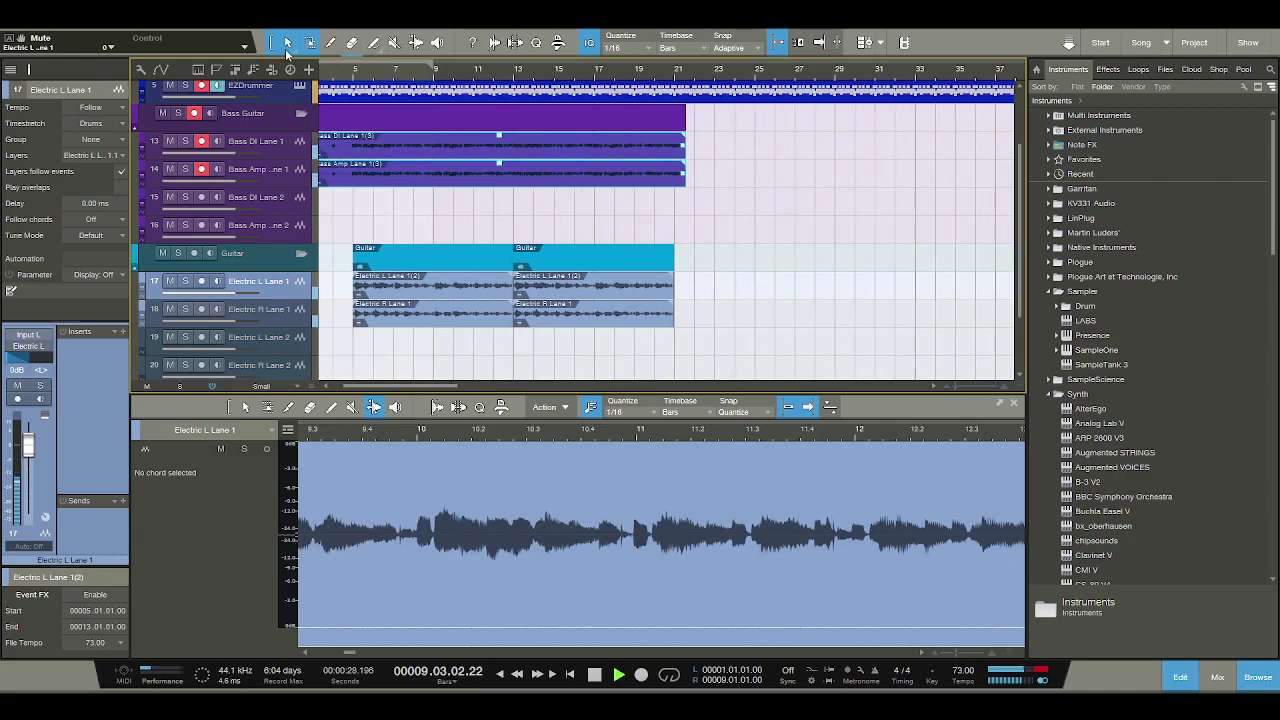
{"action": "left_click", "coordinate": [330, 42]}
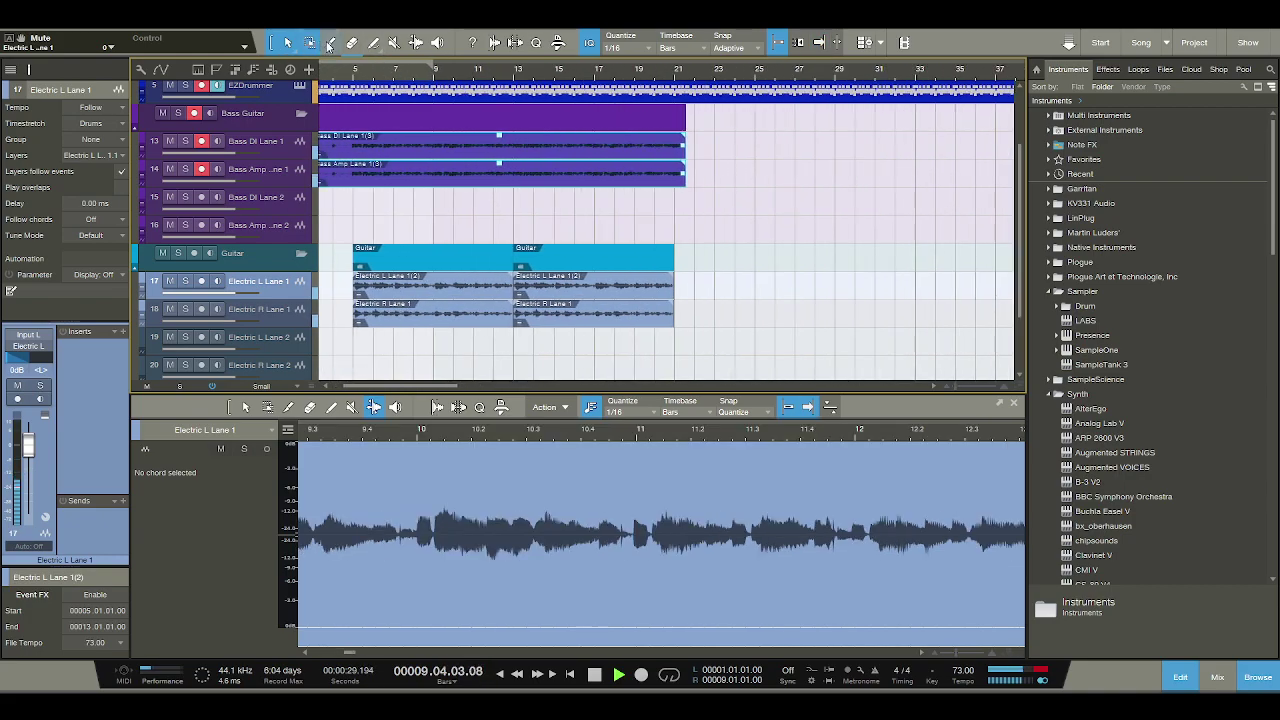
{"action": "left_click", "coordinate": [358, 104]}
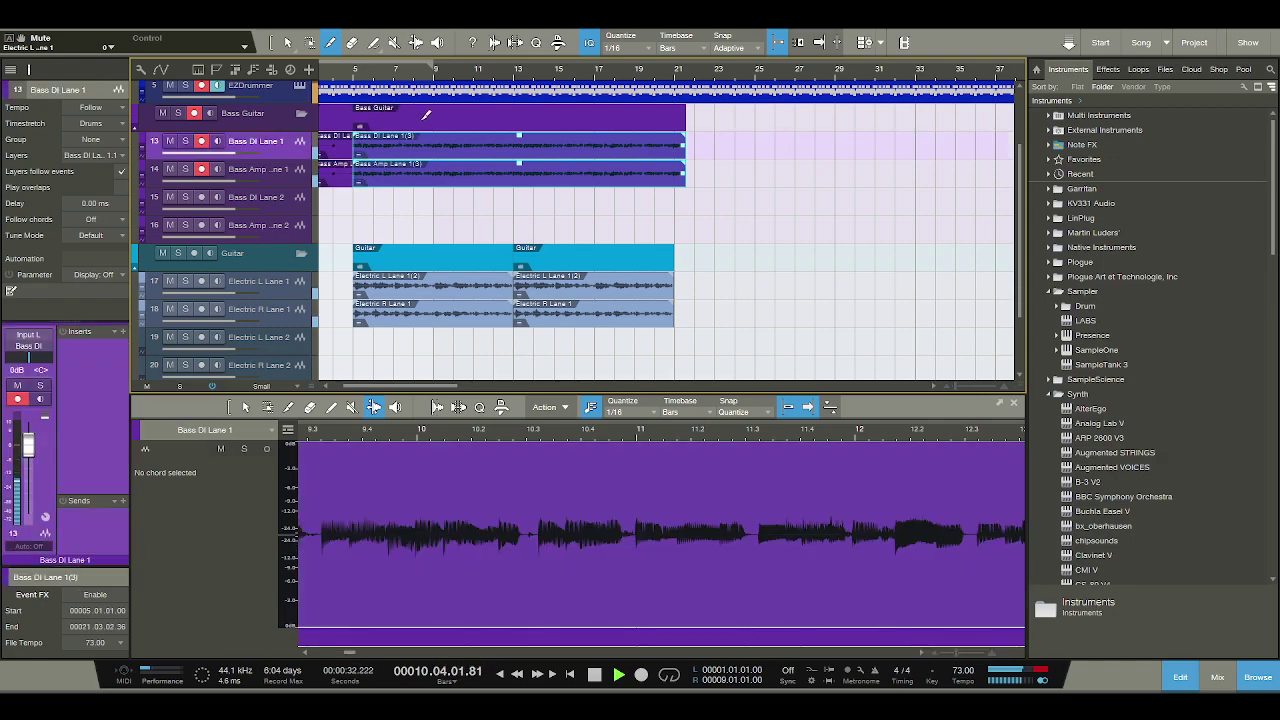
{"action": "left_click", "coordinate": [518, 117]}
{"action": "left_click", "coordinate": [293, 45]}
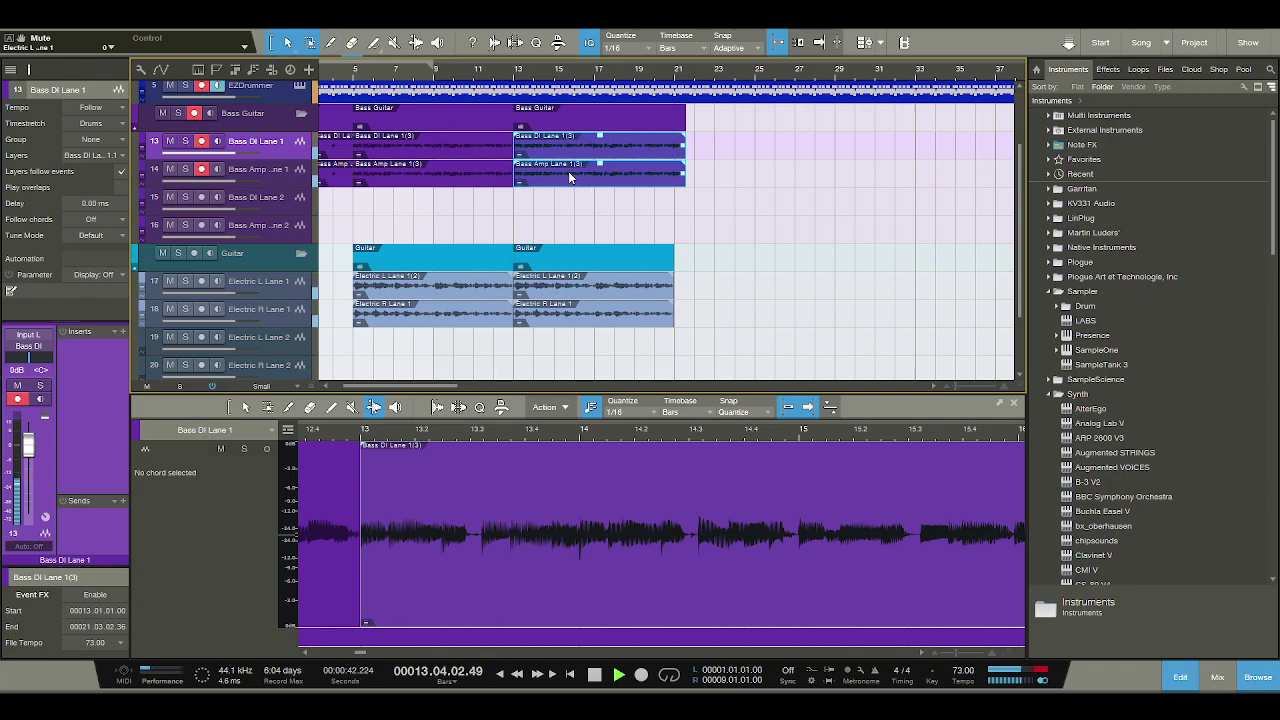
Delete the bass recordings outside bars 5 to 13 on both lanes and duplicate the kept section to bar 13.
{"action": "key", "text": "Delete"}
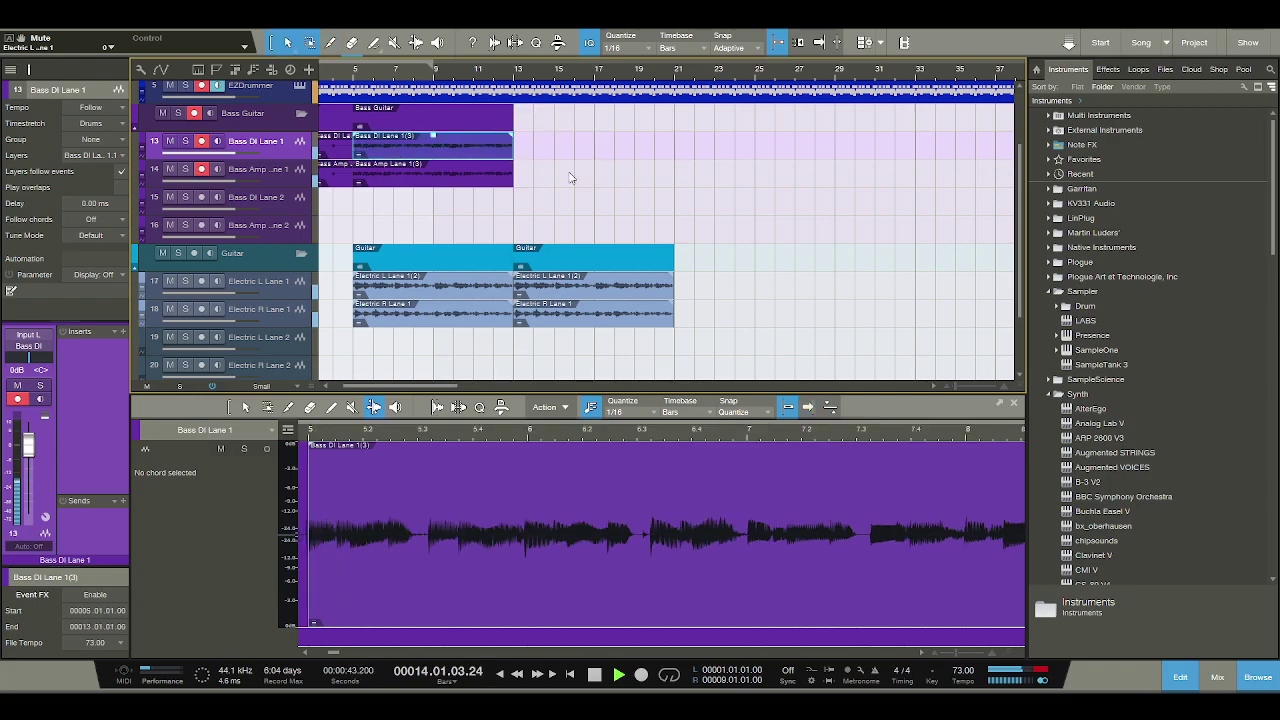
{"action": "left_click", "coordinate": [330, 168]}
{"action": "key", "text": "Delete"}
{"action": "left_click", "coordinate": [441, 148]}
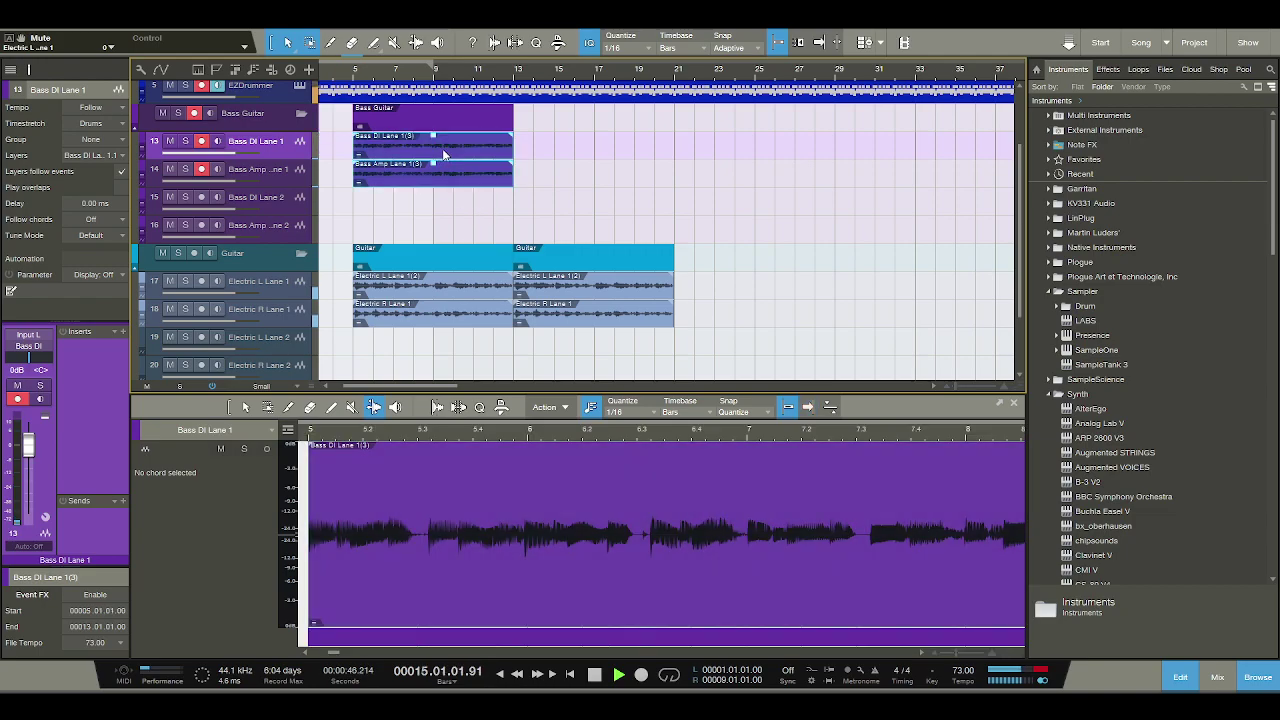
{"action": "key", "text": "d"}
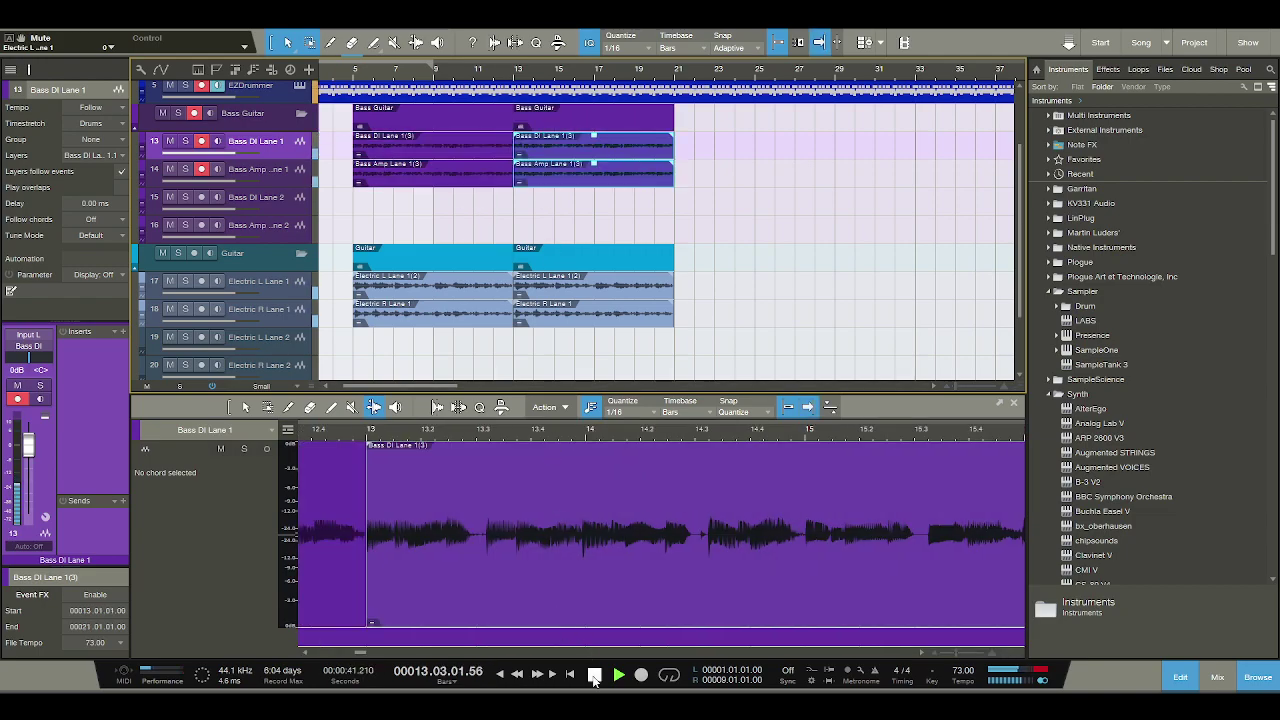
{"action": "left_click", "coordinate": [594, 675]}
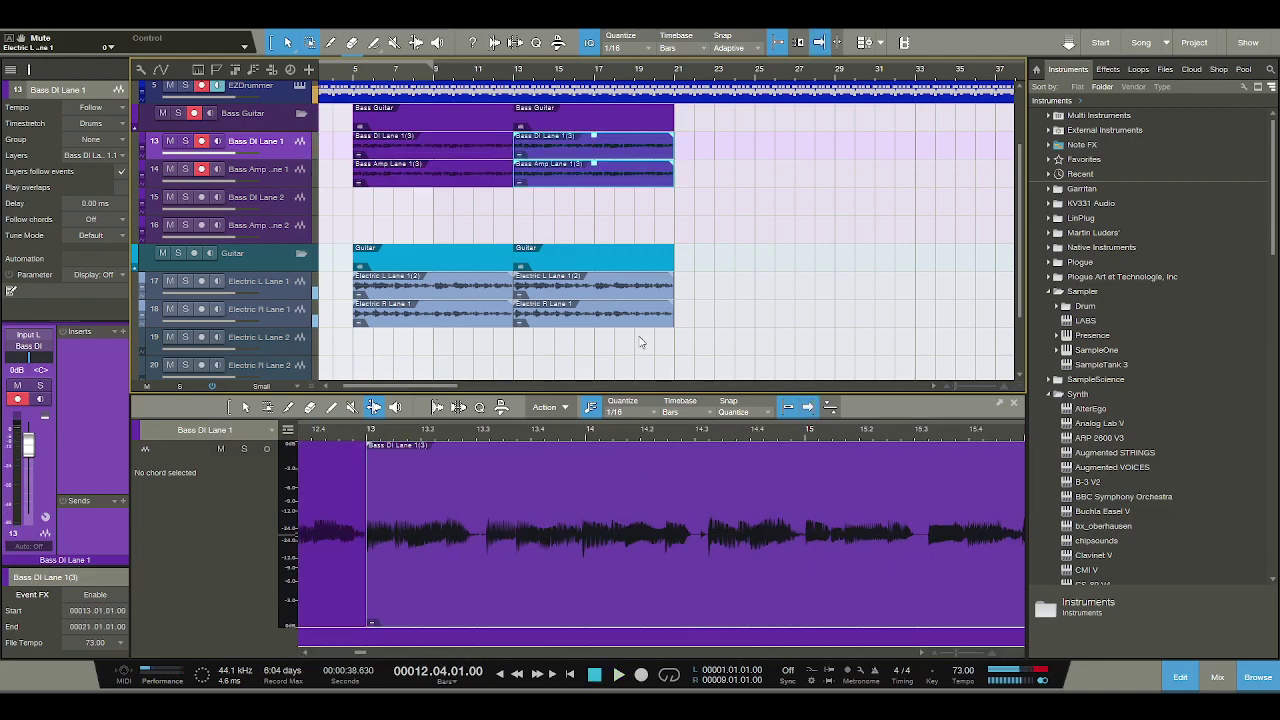
Move all bass and guitar events together so that they start at bar 1.
{"action": "left_click", "coordinate": [689, 353]}
{"action": "key", "text": "ctrl+a"}
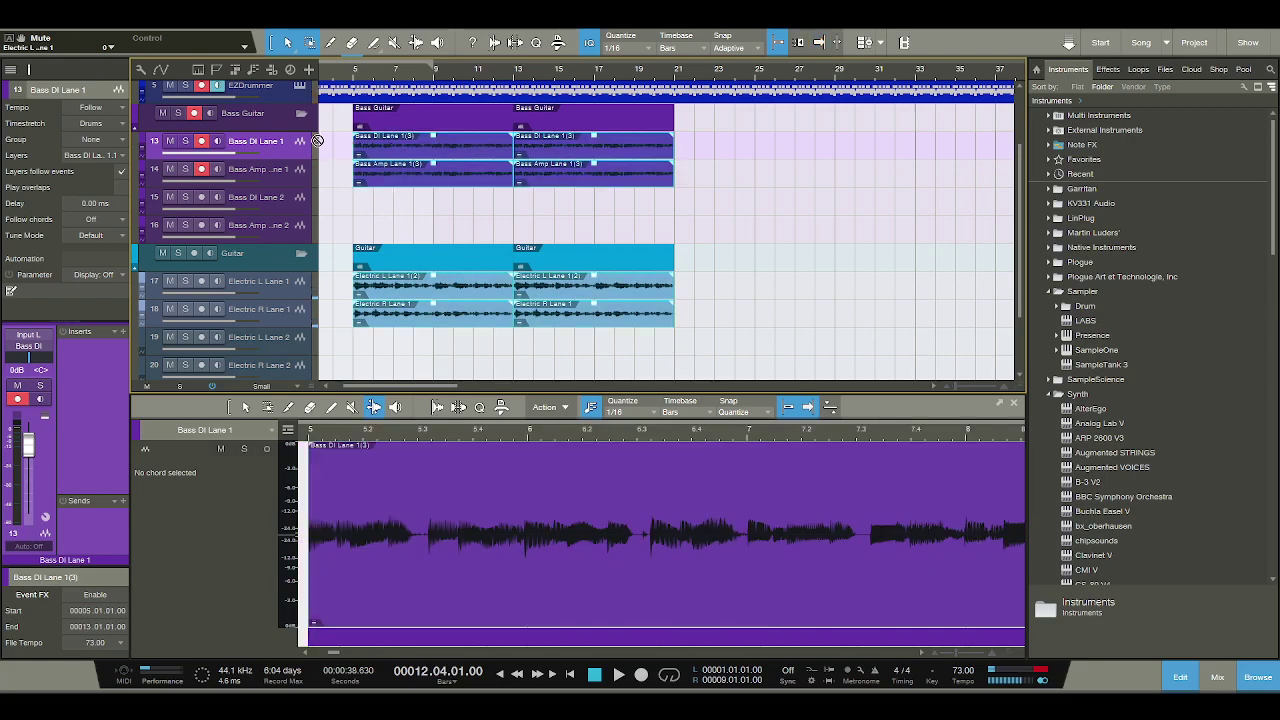
{"action": "scroll", "coordinate": [330, 150], "scroll_direction": "left", "scroll_amount": 1}
{"action": "mouse_move", "coordinate": [368, 152]}
{"action": "left_mouse_down"}
{"action": "mouse_move", "coordinate": [306, 160]}
{"action": "mouse_move", "coordinate": [326, 170]}
{"action": "mouse_move", "coordinate": [322, 145]}
{"action": "mouse_move", "coordinate": [362, 147]}
{"action": "left_mouse_up"}
{"action": "scroll", "coordinate": [306, 160], "scroll_direction": "down", "scroll_amount": 2}
{"action": "left_click", "coordinate": [368, 145]}
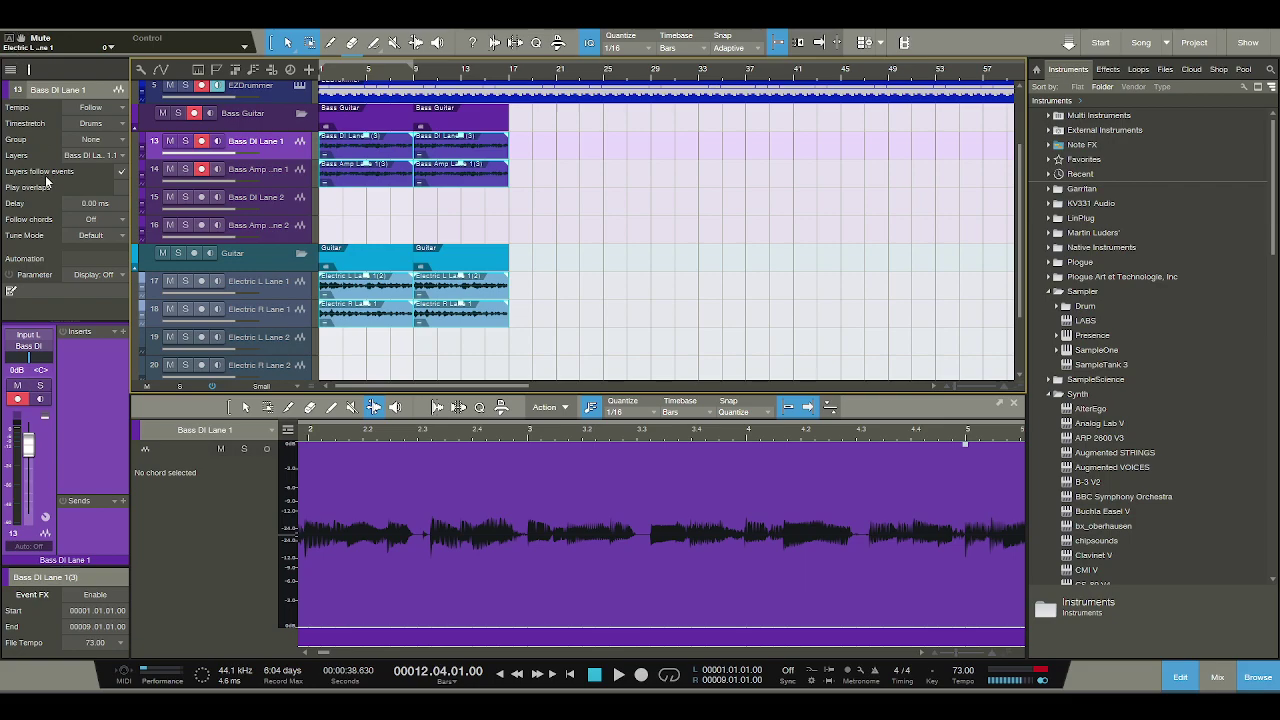
{"action": "scroll", "coordinate": [435, 155], "scroll_direction": "up", "scroll_amount": 2}
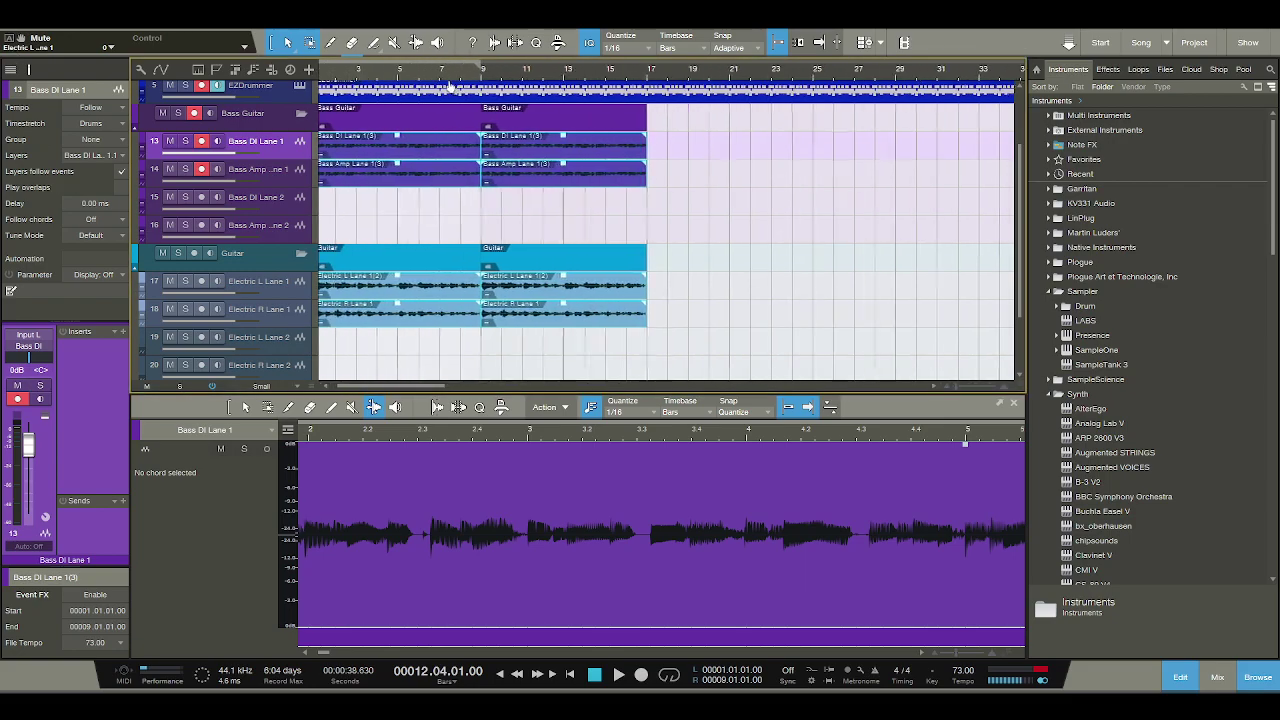
{"action": "scroll", "coordinate": [438, 156], "scroll_direction": "down", "scroll_amount": 3}
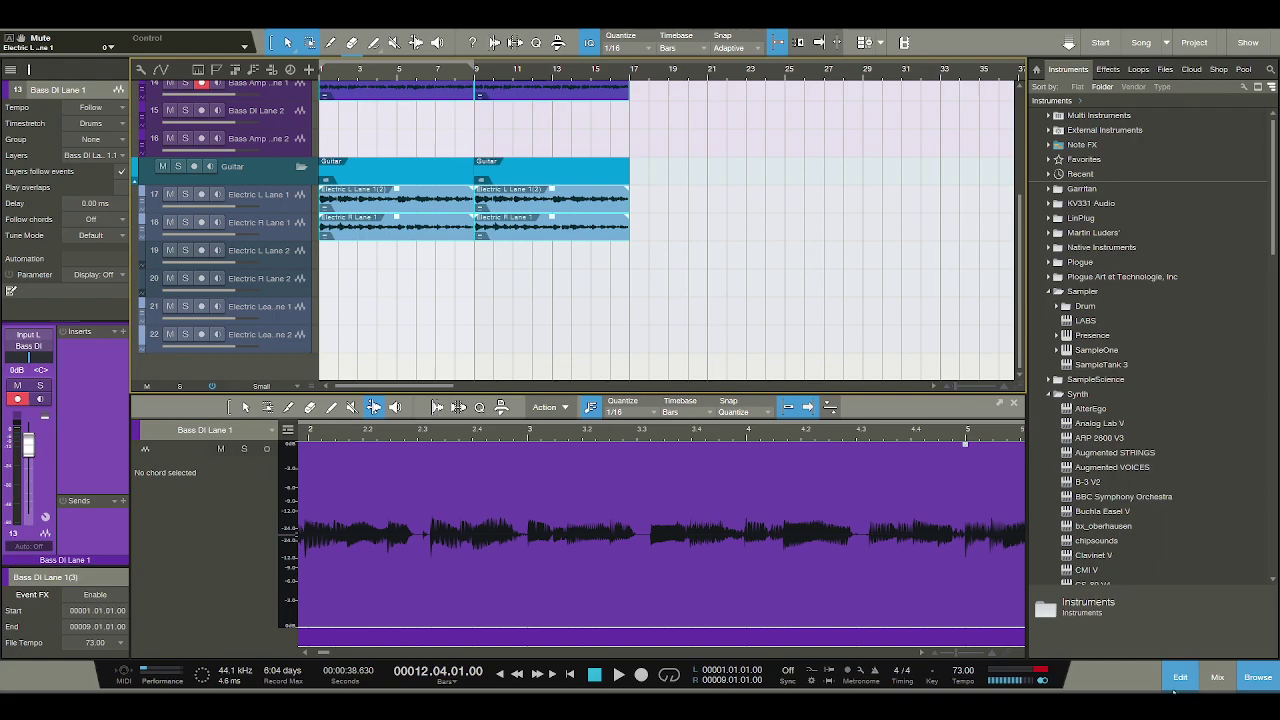
Hide the editor and add a Mellotron V instrument track below the guitar tracks.
{"action": "left_click", "coordinate": [1178, 684]}
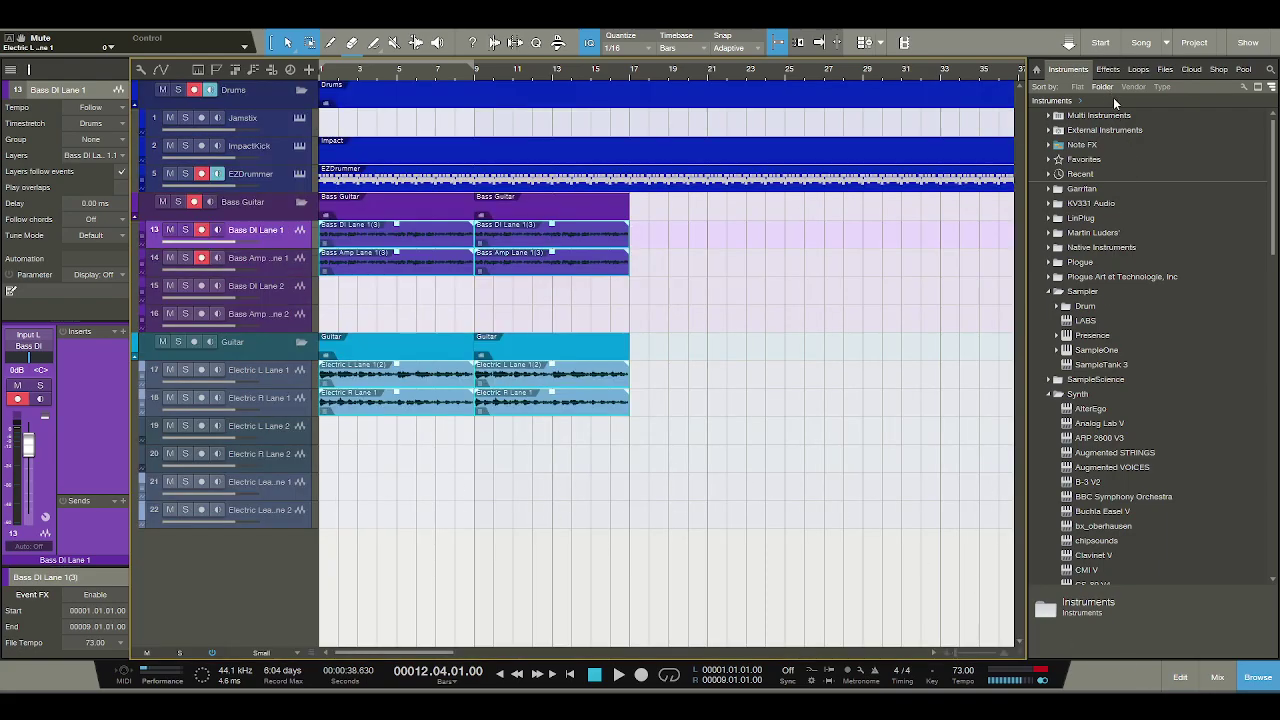
{"action": "scroll", "coordinate": [1182, 222], "scroll_direction": "down", "scroll_amount": 7}
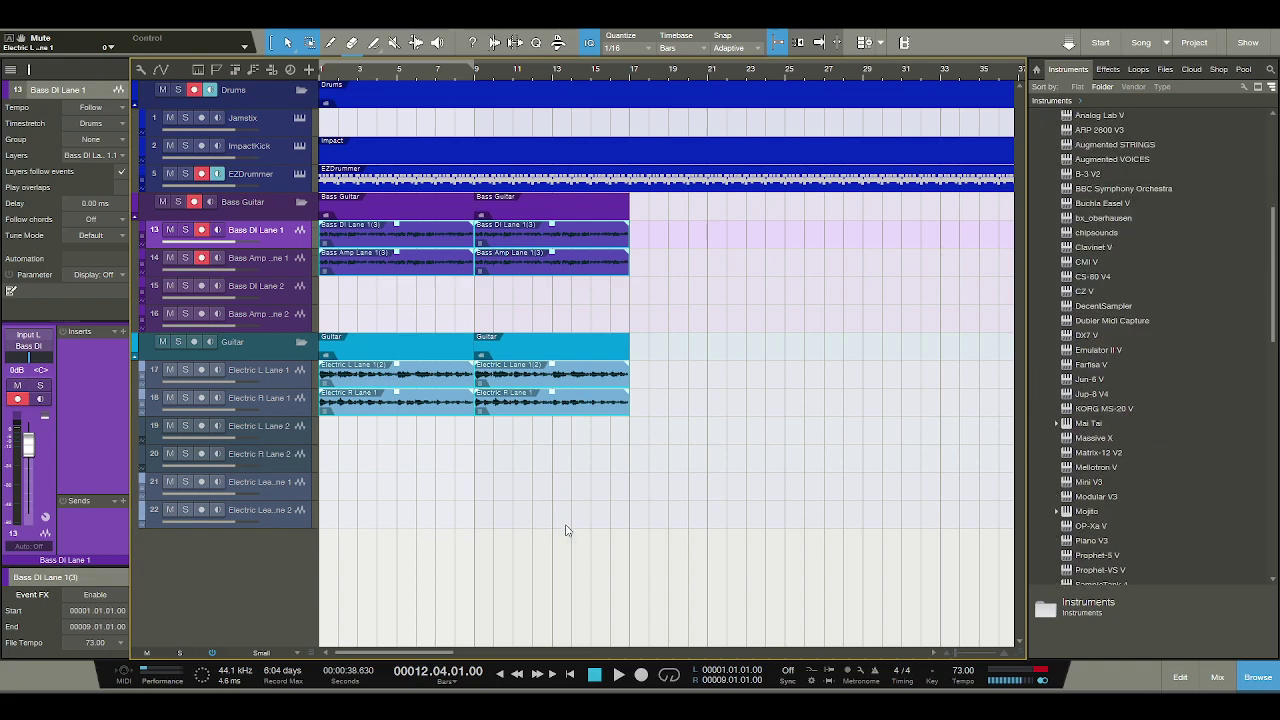
{"action": "scroll", "coordinate": [1120, 379], "scroll_direction": "down", "scroll_amount": 1}
{"action": "scroll", "coordinate": [1118, 385], "scroll_direction": "down", "scroll_amount": 1}
{"action": "left_click", "coordinate": [1103, 380]}
{"action": "left_click_drag", "start_coordinate": [1095, 388], "coordinate": [231, 557]}
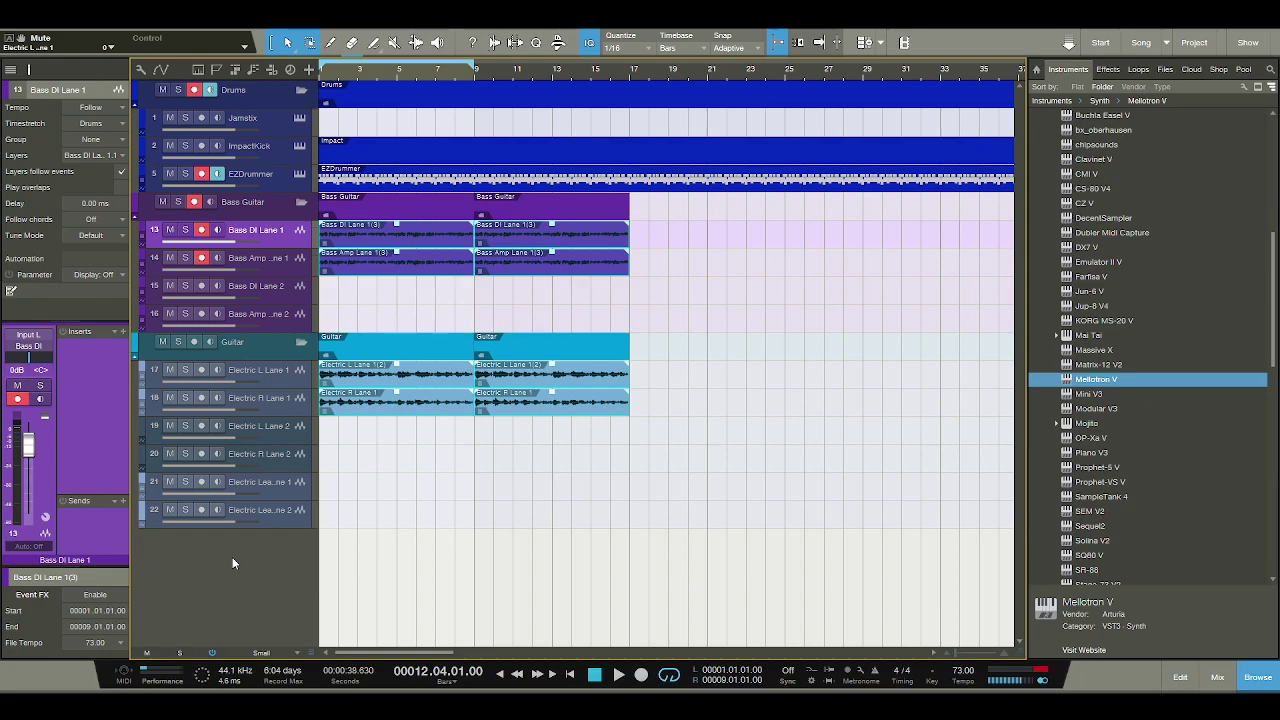
{"action": "left_click_drag", "start_coordinate": [232, 557], "coordinate": [232, 557]}
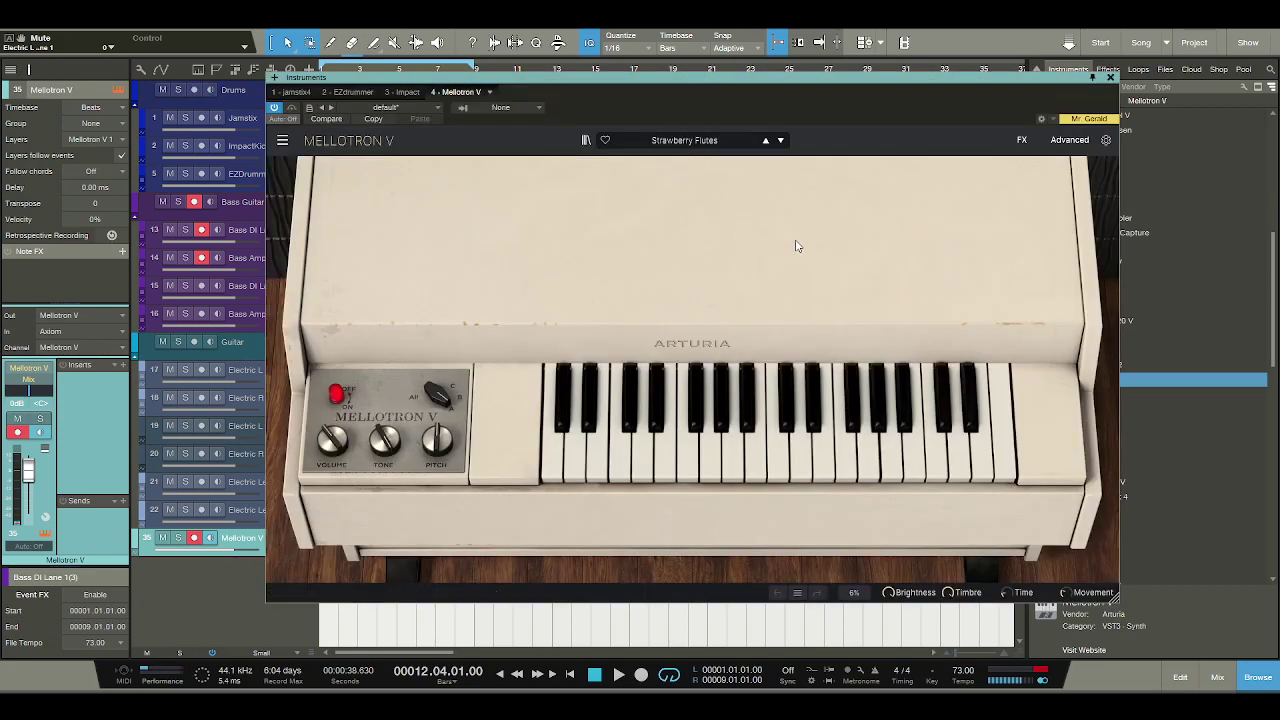
Audition several notes on the Mellotron V keyboard and close the instrument window.
{"action": "left_click", "coordinate": [758, 455]}
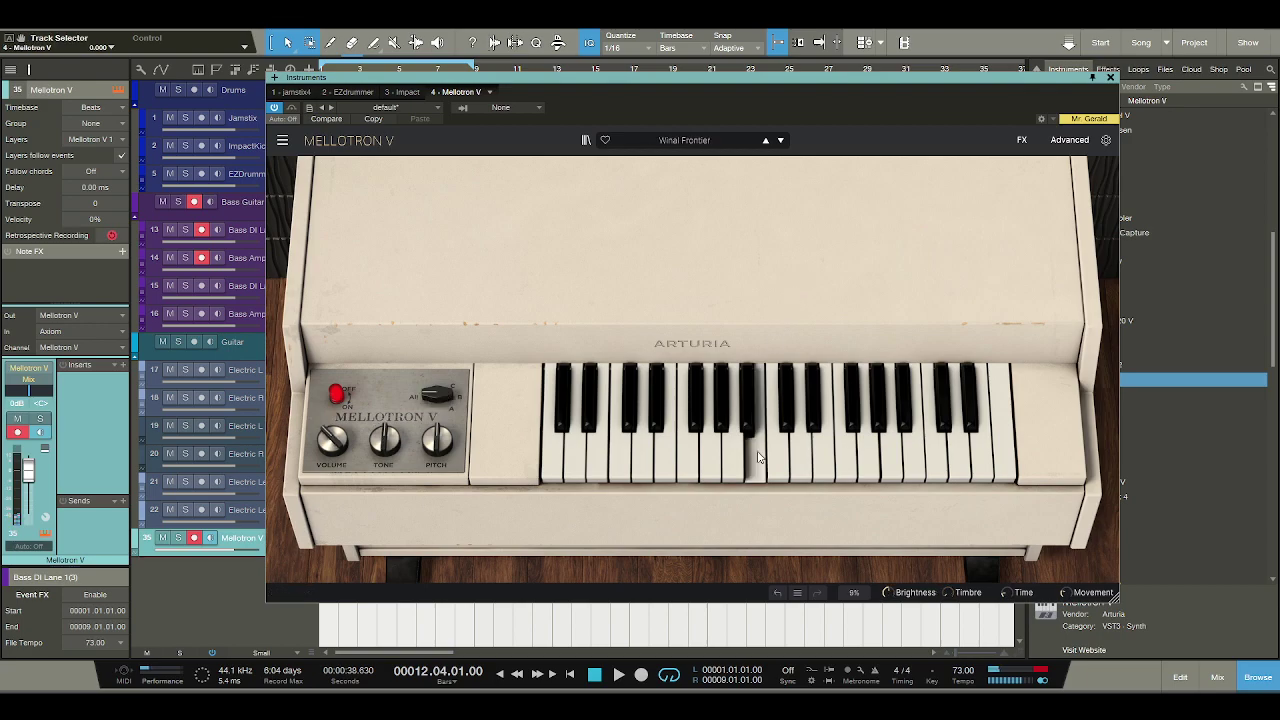
{"action": "left_click", "coordinate": [810, 457]}
{"action": "left_click", "coordinate": [833, 459]}
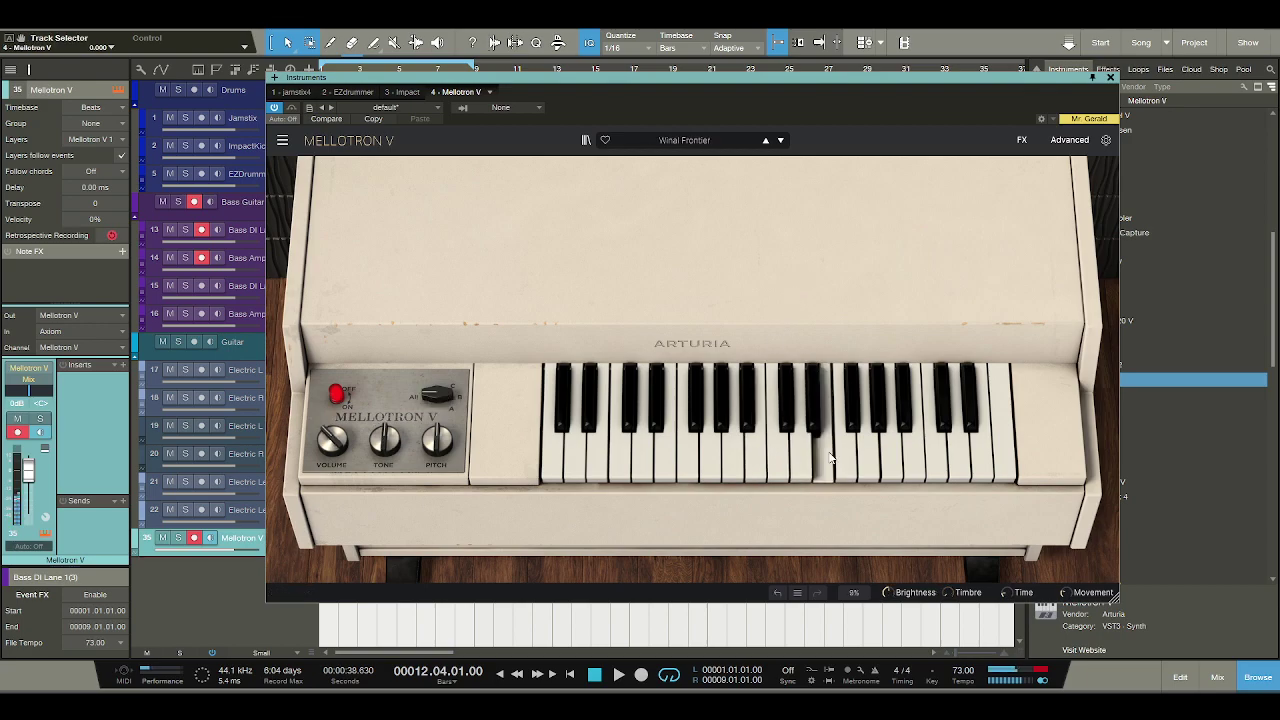
{"action": "left_click", "coordinate": [763, 451]}
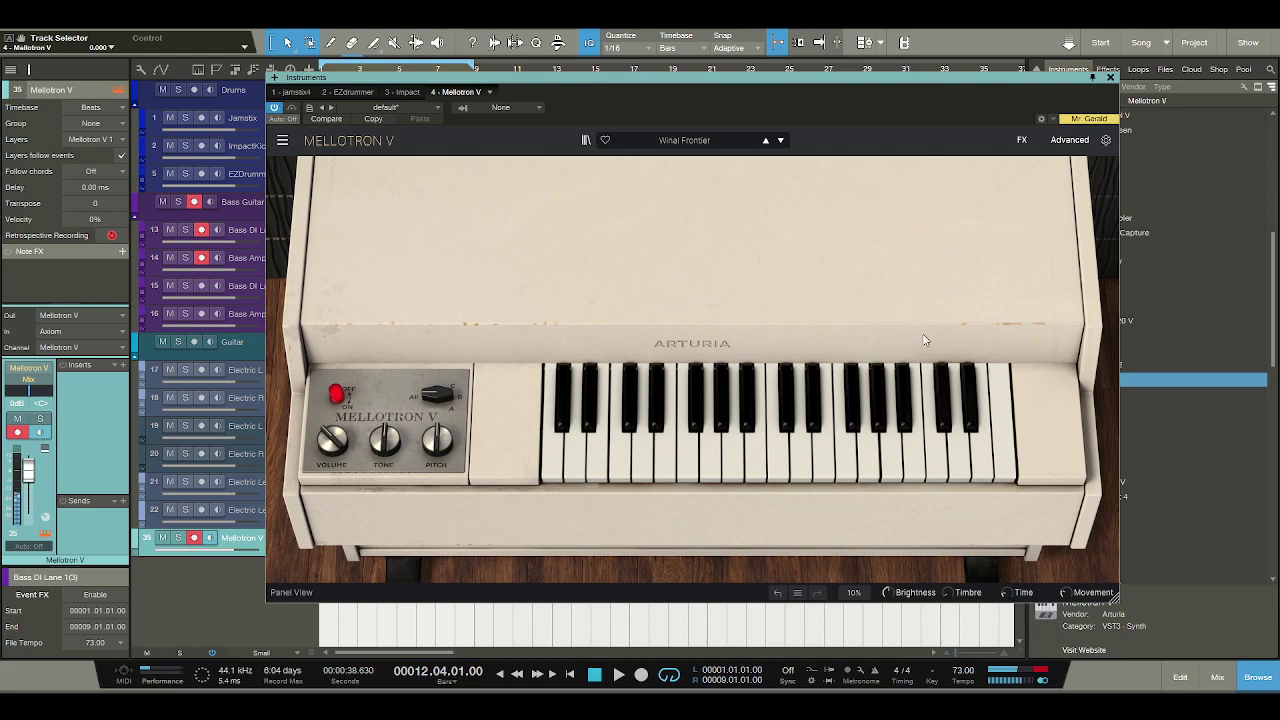
{"action": "left_click", "coordinate": [1110, 77]}
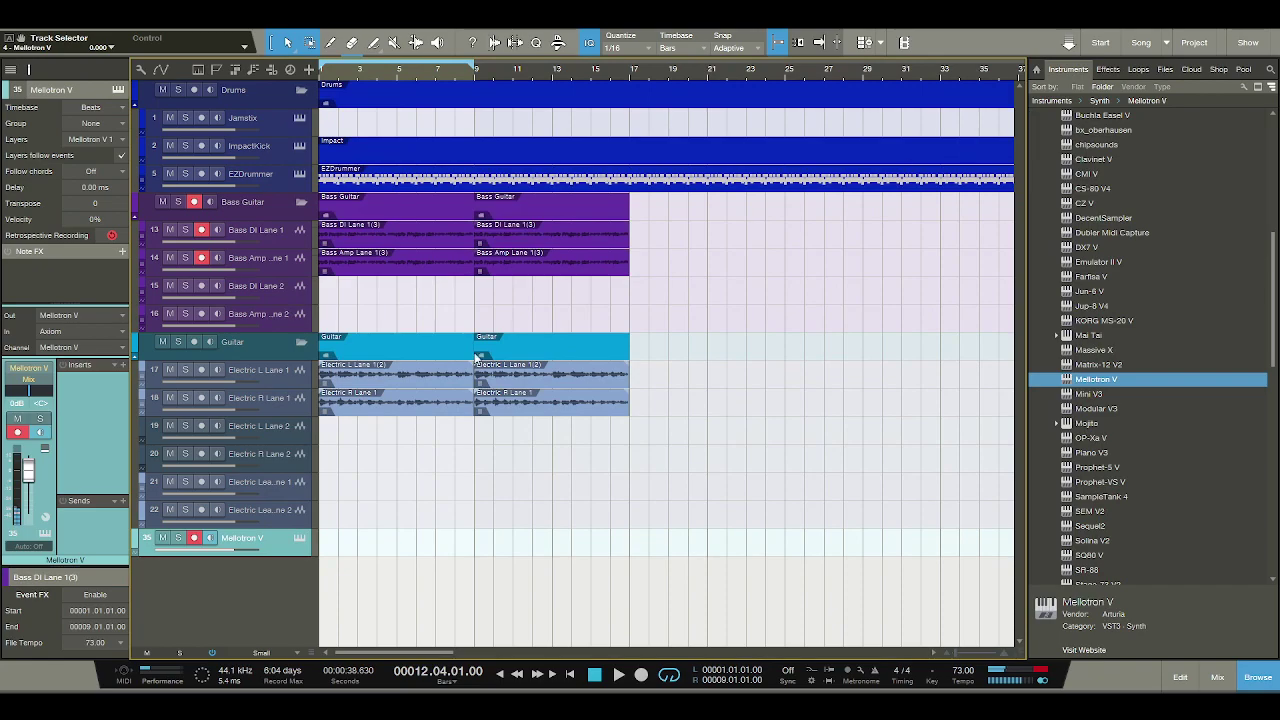
Create an empty Mellotron V part from bar 1 to 9, open it for editing and raise the track volume to +3.3 dB.
{"action": "double_click", "coordinate": [340, 538]}
{"action": "double_click", "coordinate": [357, 541]}
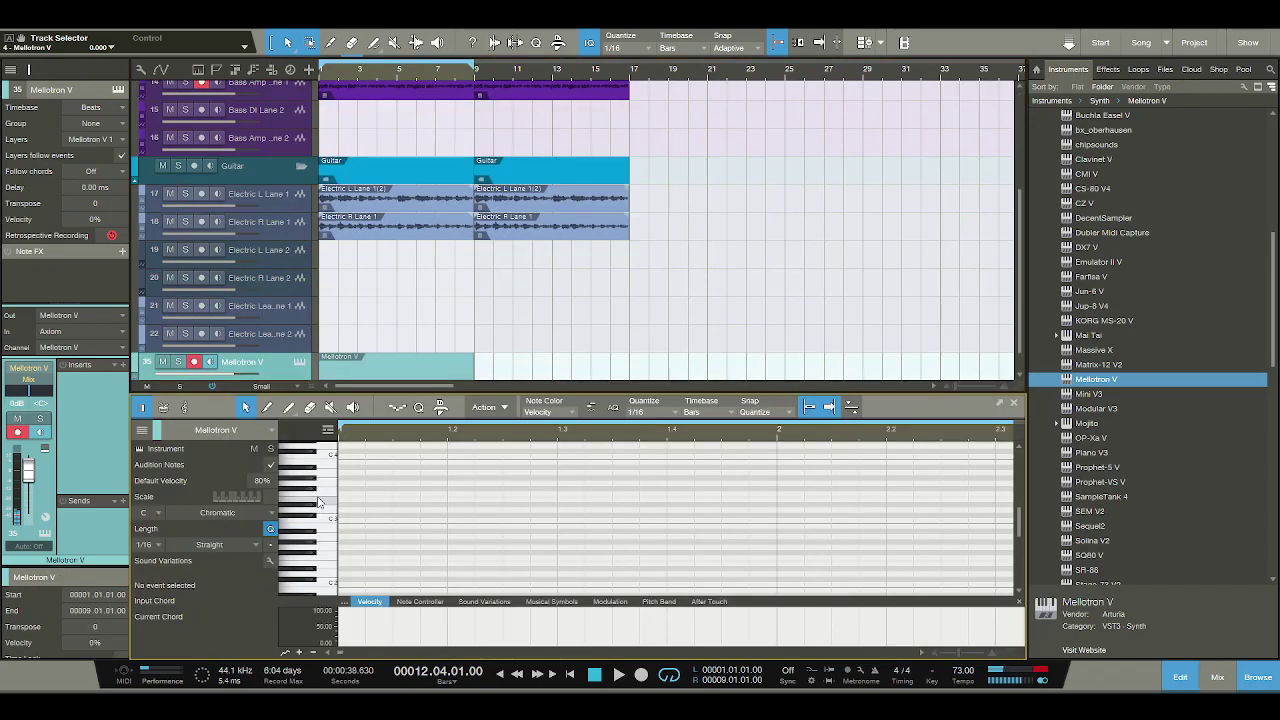
{"action": "left_click_drag", "start_coordinate": [27, 470], "coordinate": [27, 465]}
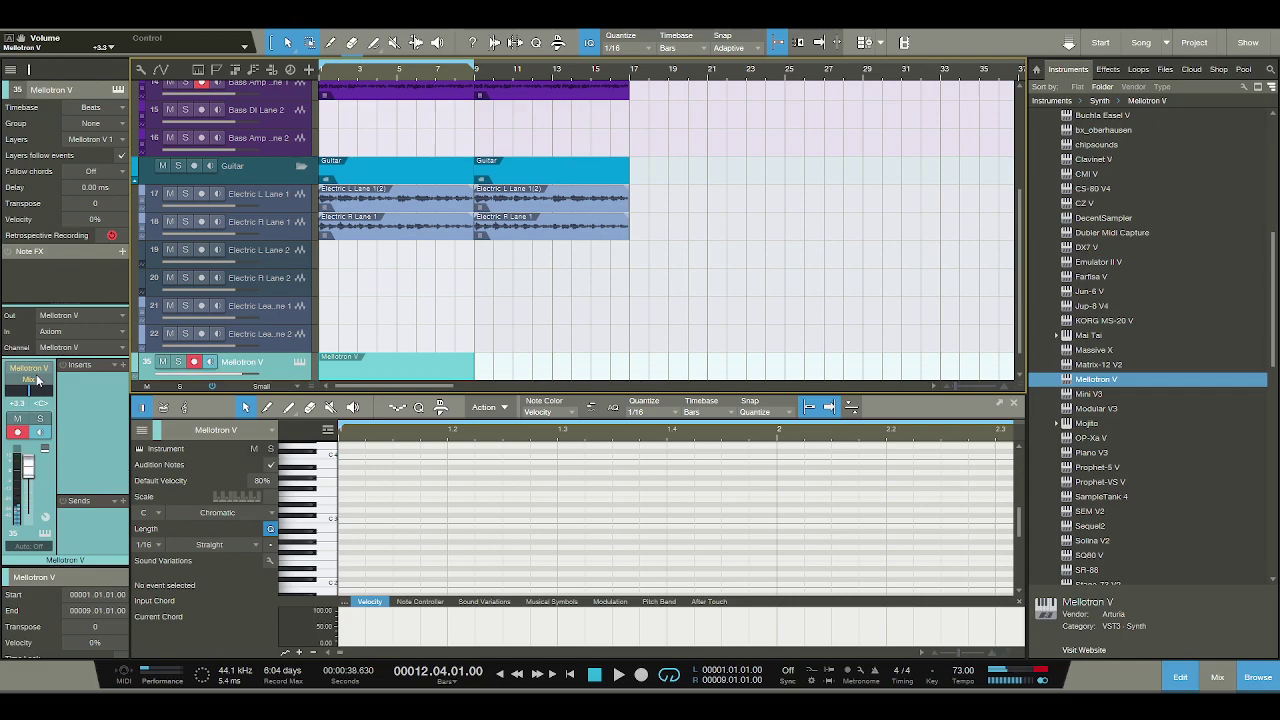
Audition Mellotron V pitches on the piano roll keys against the song playing from bar 1.
{"action": "left_click", "coordinate": [298, 510]}
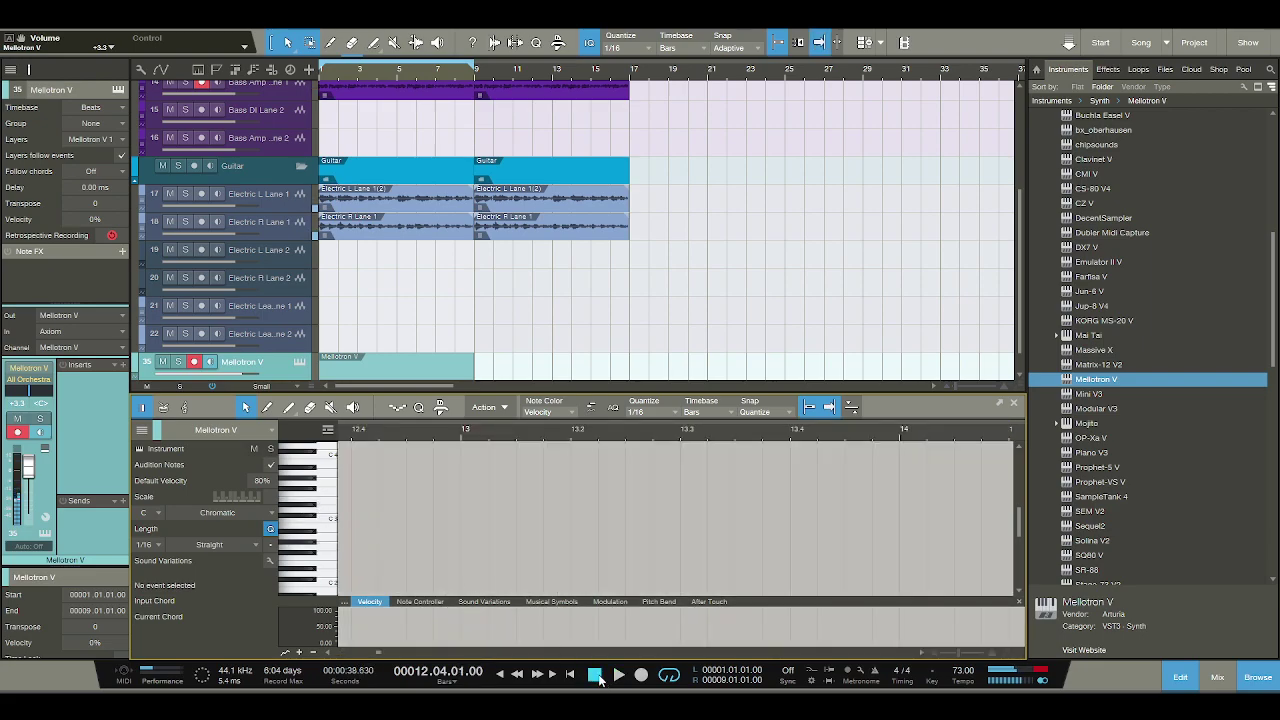
{"action": "left_click", "coordinate": [595, 675]}
{"action": "left_click", "coordinate": [619, 675]}
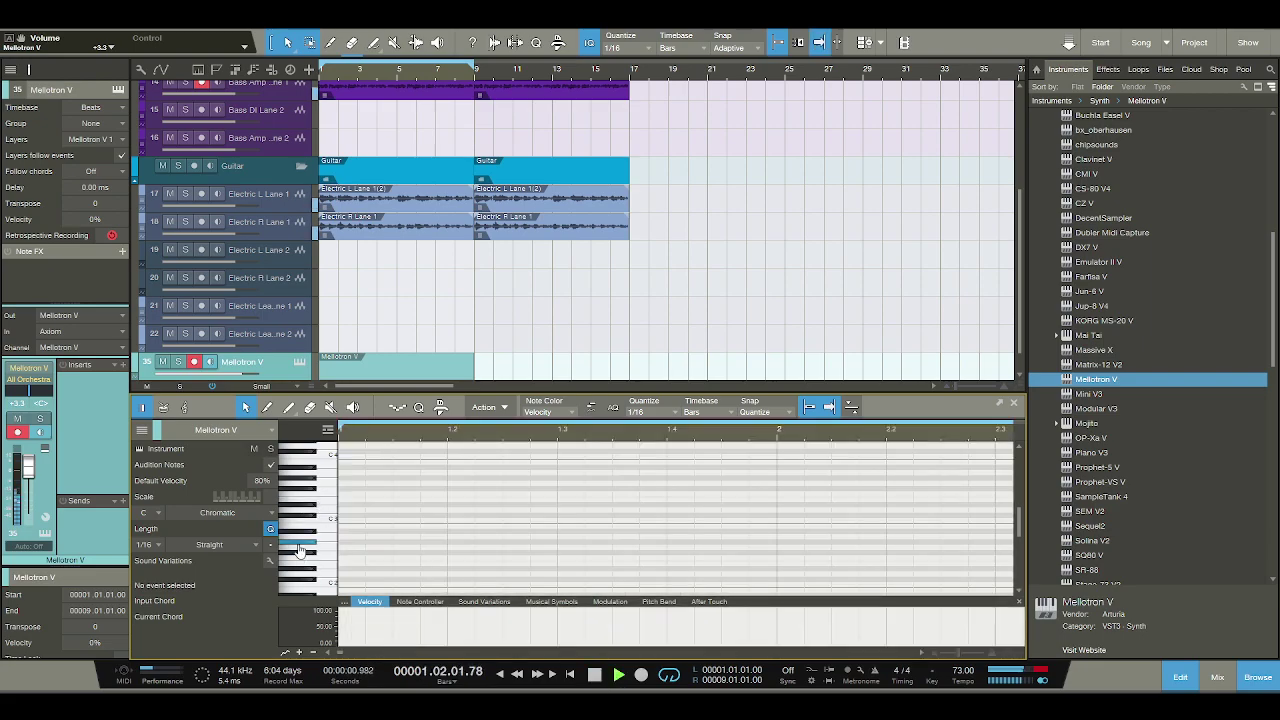
{"action": "left_click", "coordinate": [308, 567]}
{"action": "key", "text": "space"}
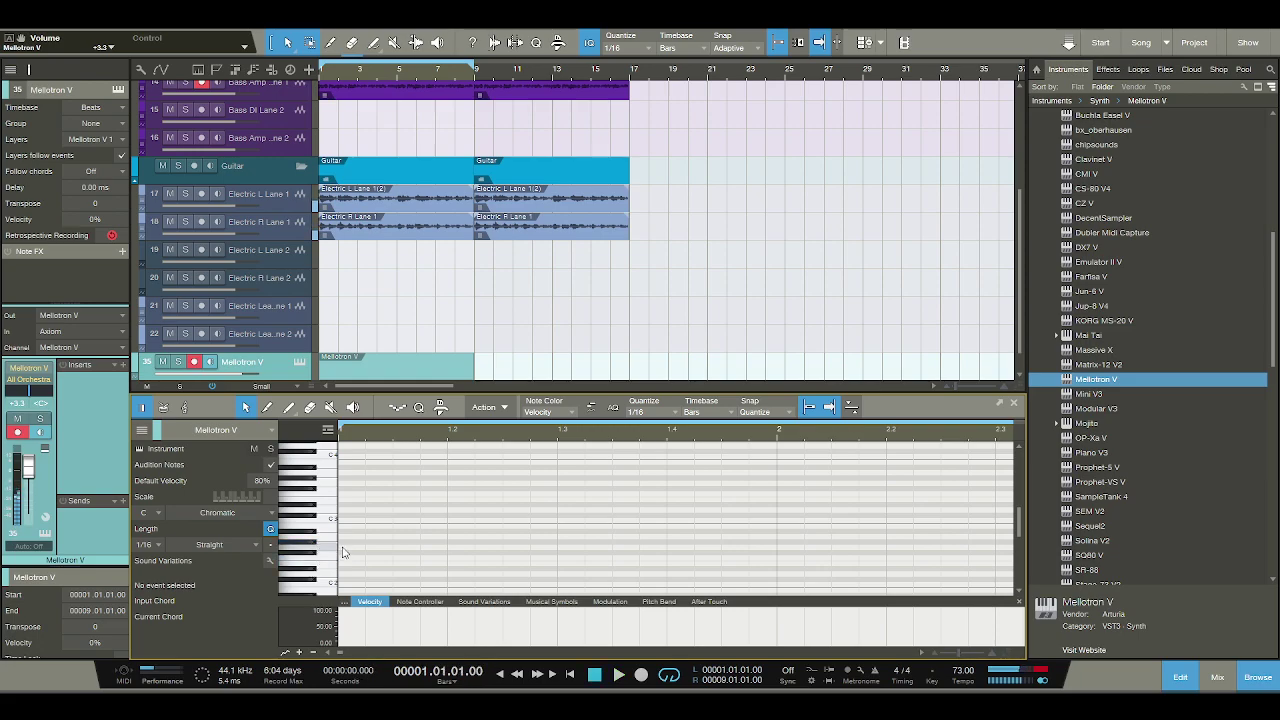
Draw a one-beat G#3 note at the start of bar 1 in the Mellotron V part and play it back.
{"action": "scroll", "coordinate": [343, 552], "scroll_direction": "up", "scroll_amount": 1}
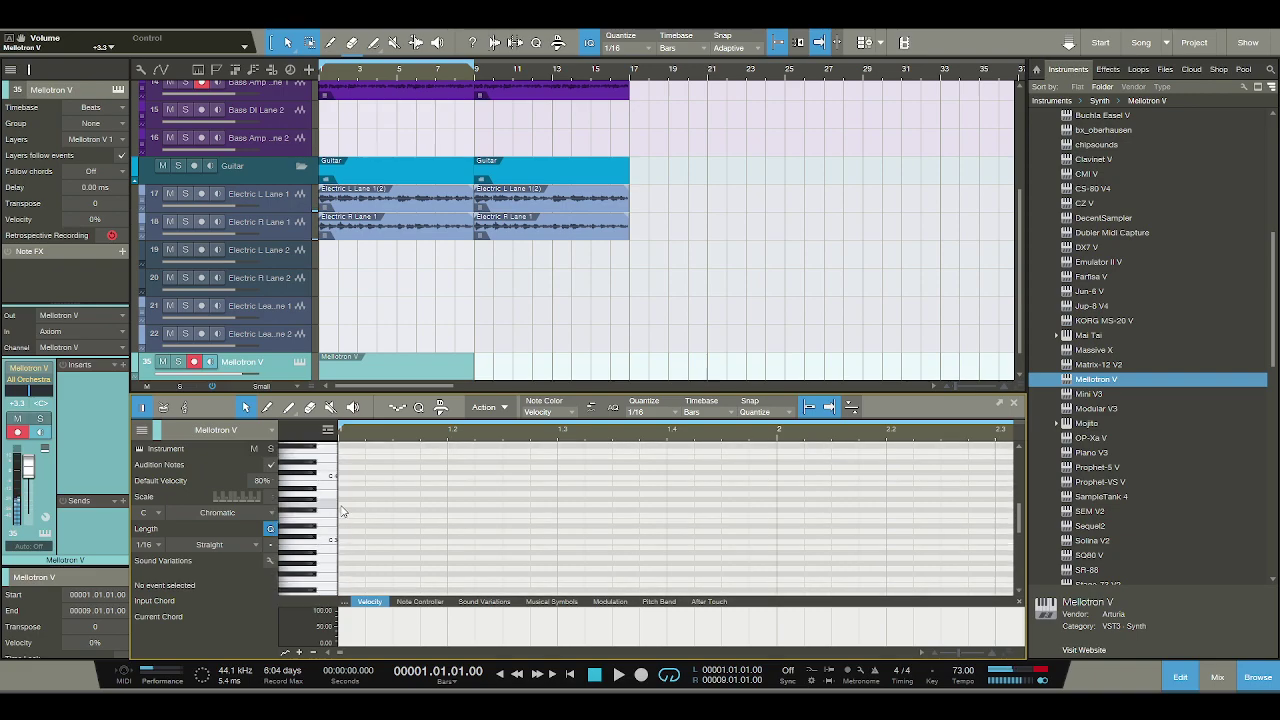
{"action": "left_click", "coordinate": [346, 505]}
{"action": "left_click_drag", "start_coordinate": [346, 508], "coordinate": [447, 503]}
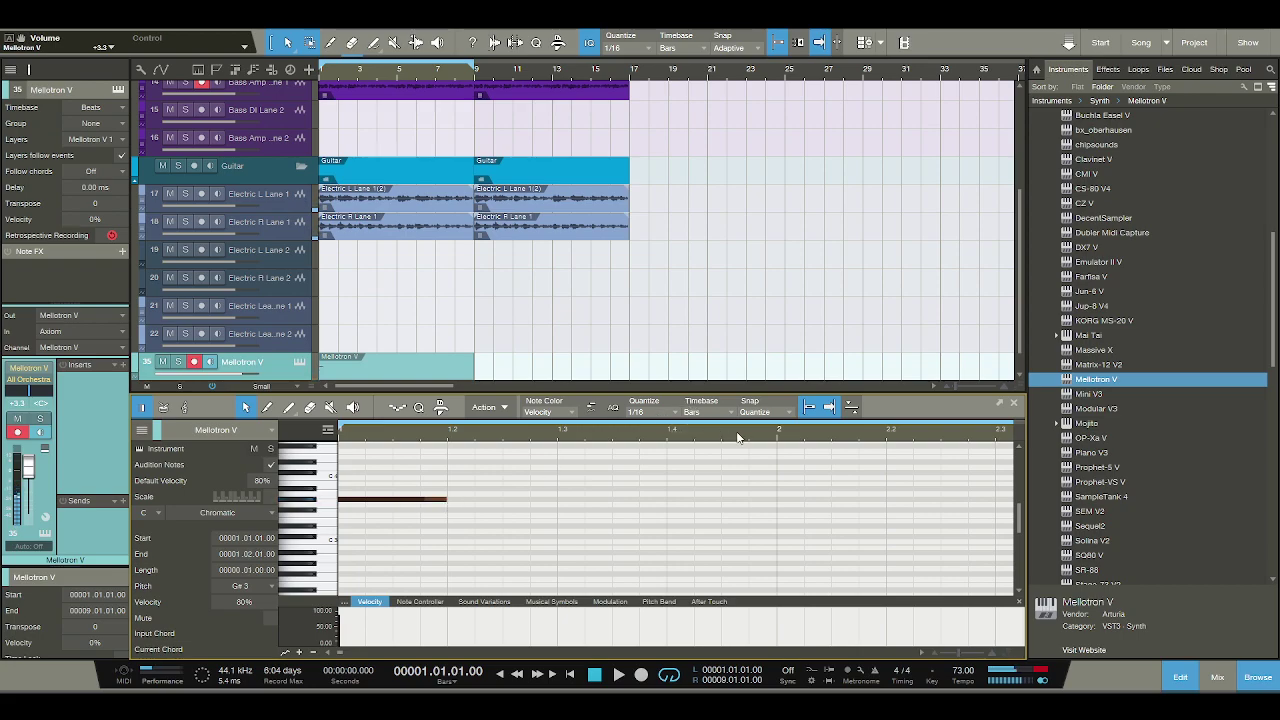
{"action": "left_click_drag", "start_coordinate": [677, 437], "coordinate": [684, 414]}
{"action": "key", "text": "space"}
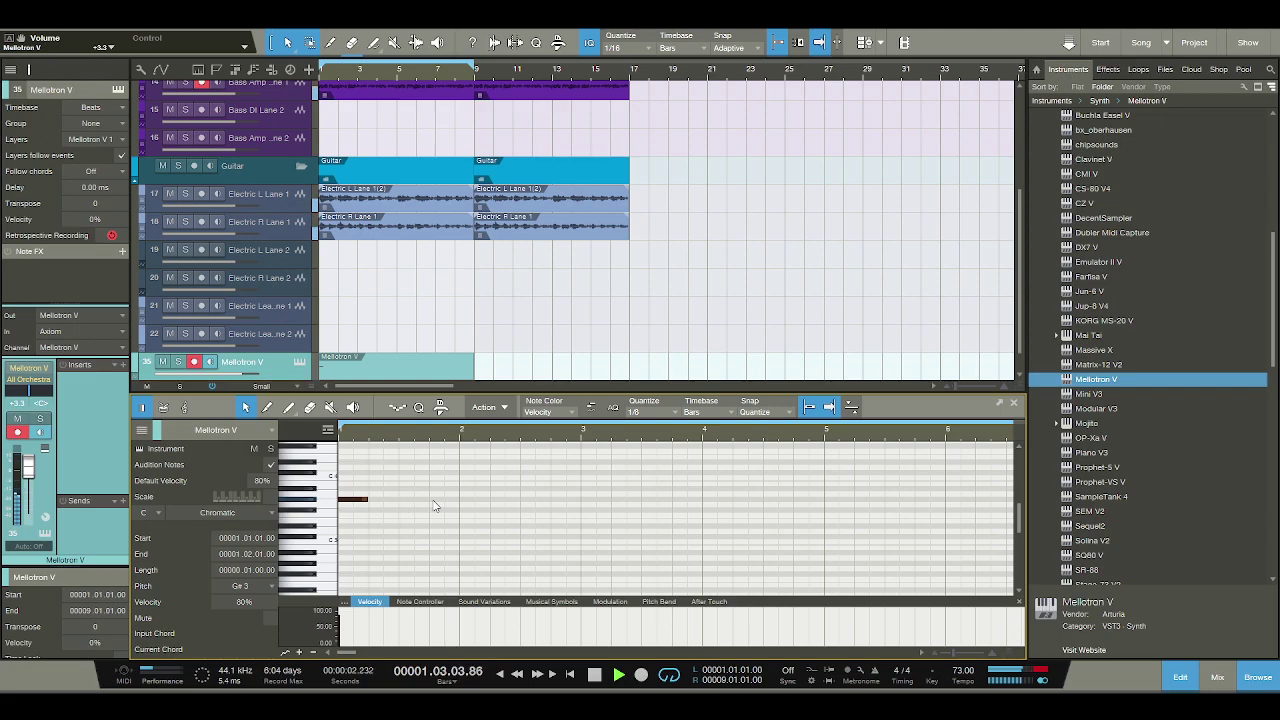
{"action": "key", "text": "space"}
Add a one-beat F3 note at the start of bar 2 and play back the Mellotron phrase.
{"action": "left_click", "coordinate": [465, 511]}
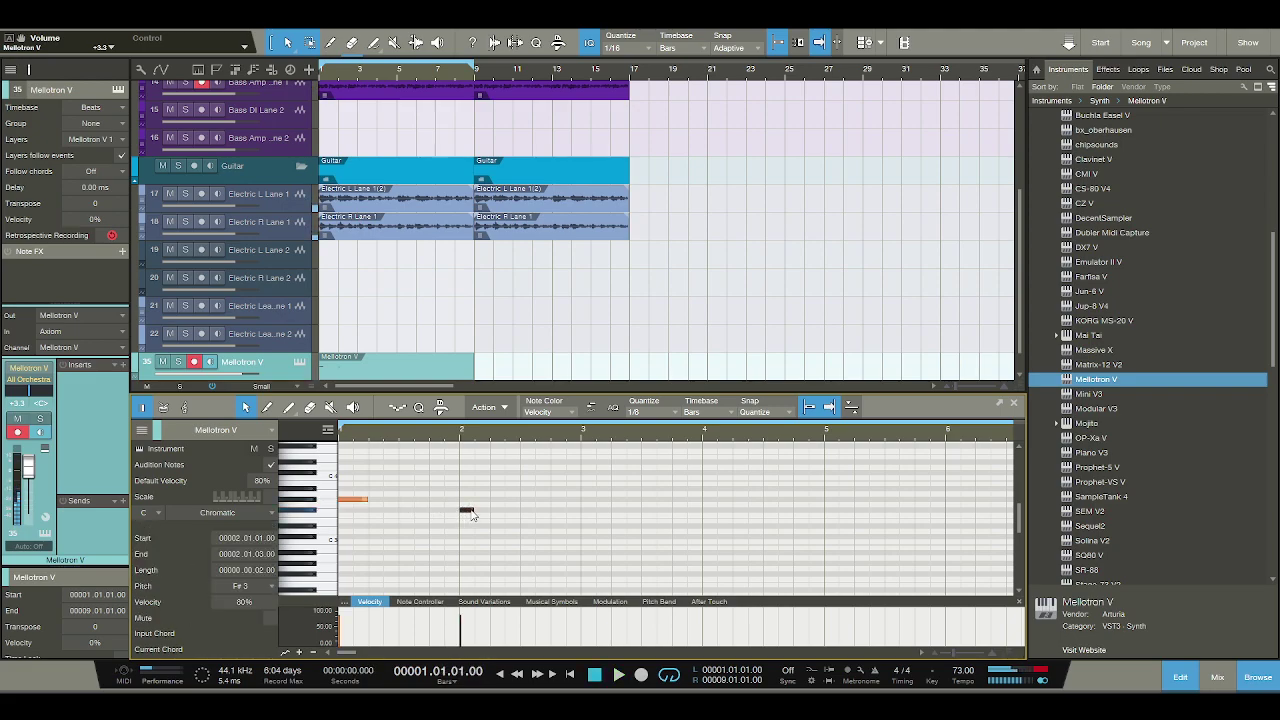
{"action": "left_click_drag", "start_coordinate": [468, 513], "coordinate": [489, 518]}
{"action": "key", "text": "space"}
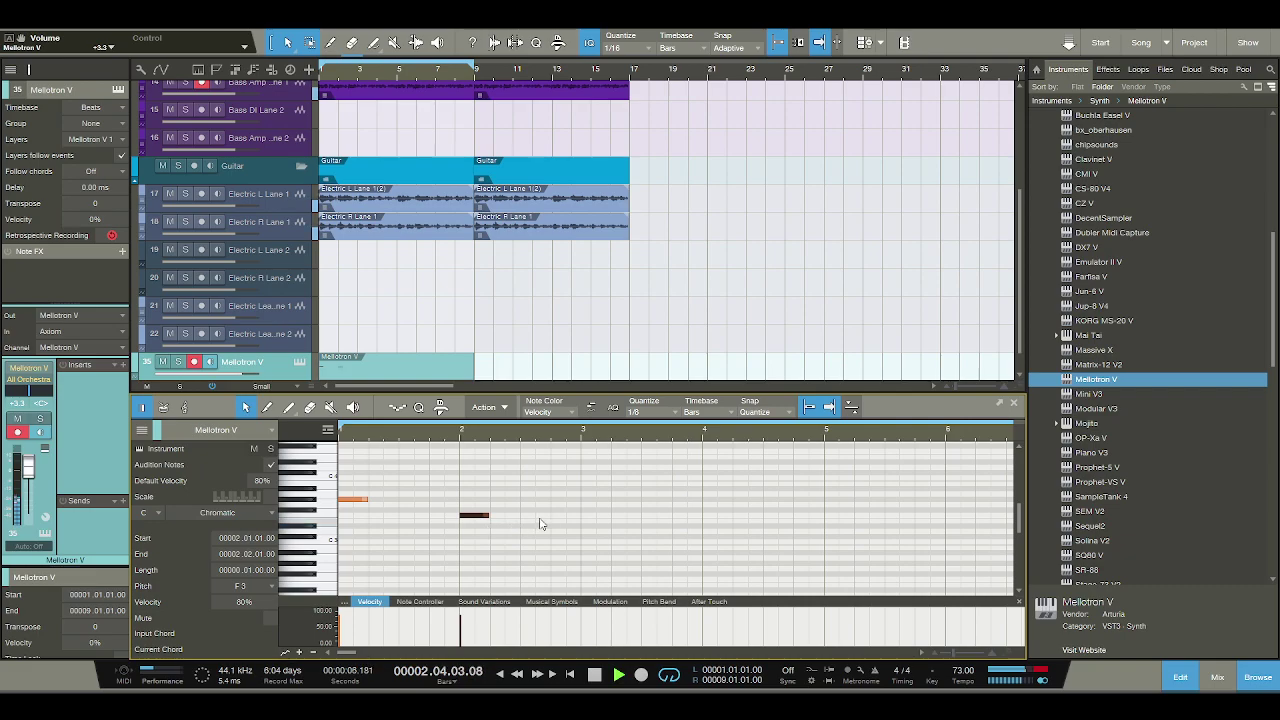
{"action": "key", "text": "space"}
Add a one-beat A#3 note at the start of bar 3 and play back the phrase.
{"action": "double_click", "coordinate": [586, 507]}
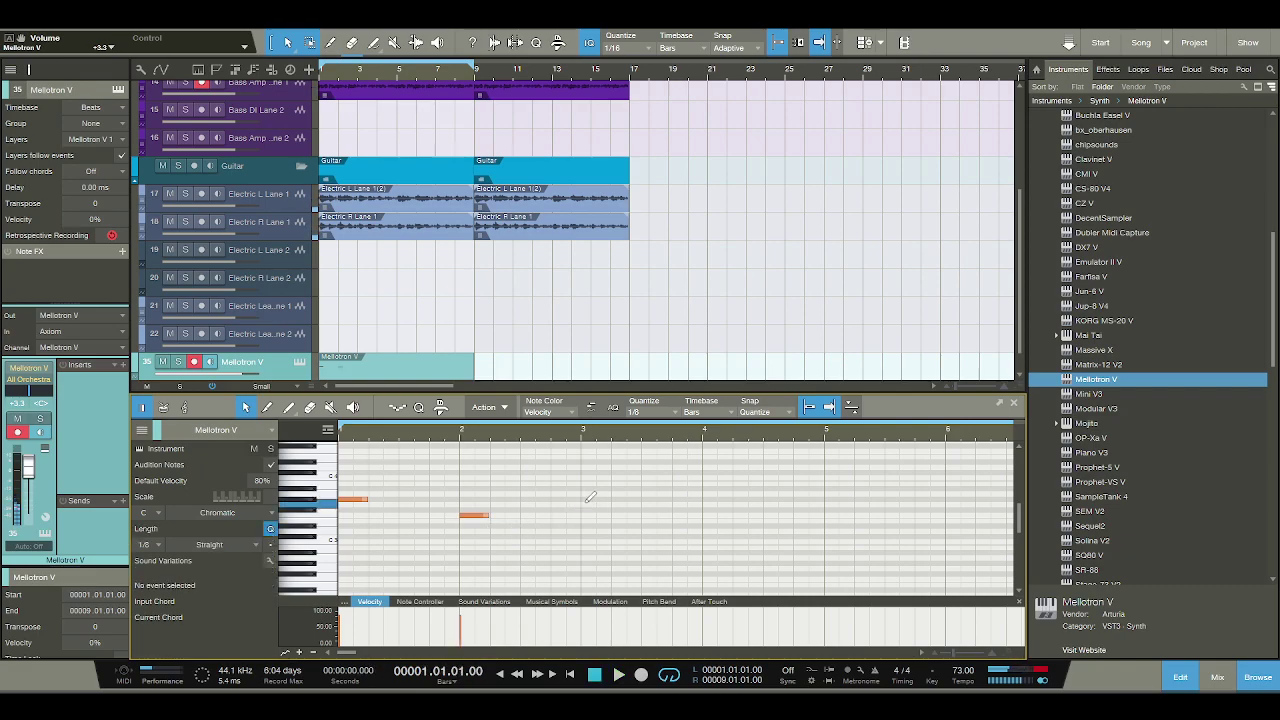
{"action": "left_click_drag", "start_coordinate": [588, 506], "coordinate": [609, 490]}
{"action": "key", "text": "space"}
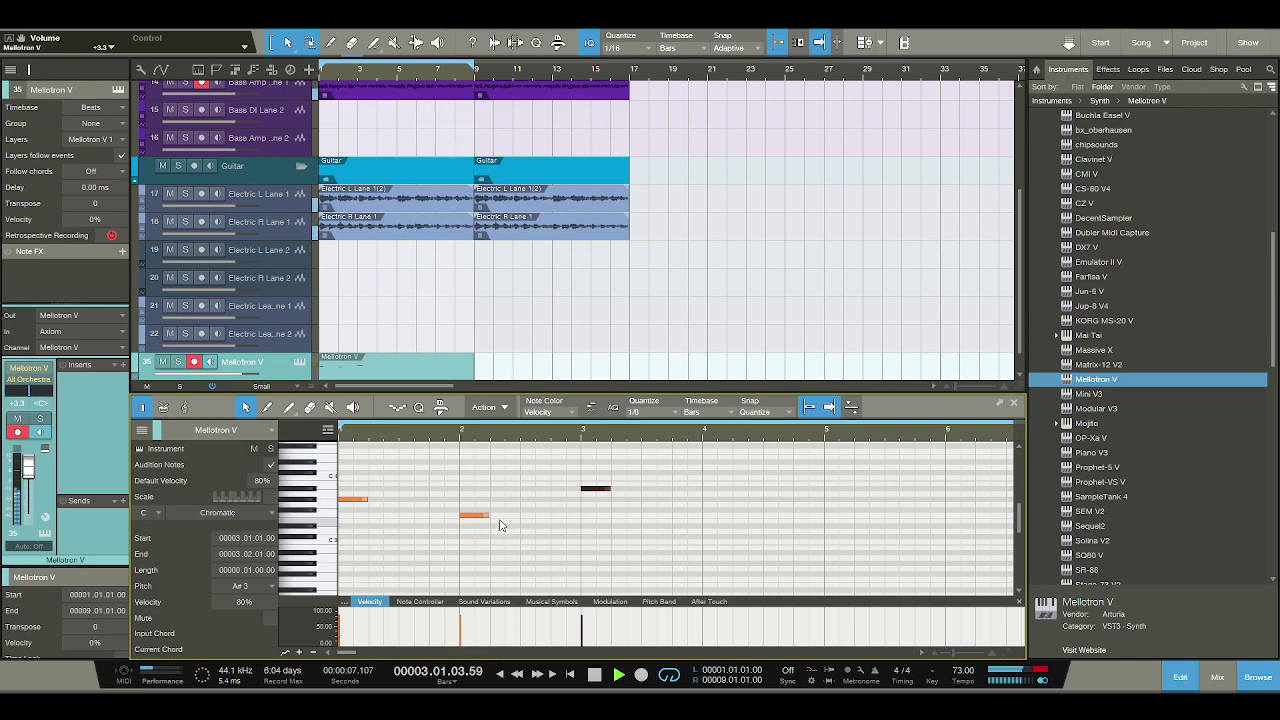
{"action": "key", "text": "space"}
Add a one-beat B3 note on beat 3 of bar 3 and listen to the phrase.
{"action": "double_click", "coordinate": [645, 485]}
{"action": "left_click_drag", "start_coordinate": [655, 484], "coordinate": [671, 484]}
{"action": "key", "text": "space"}
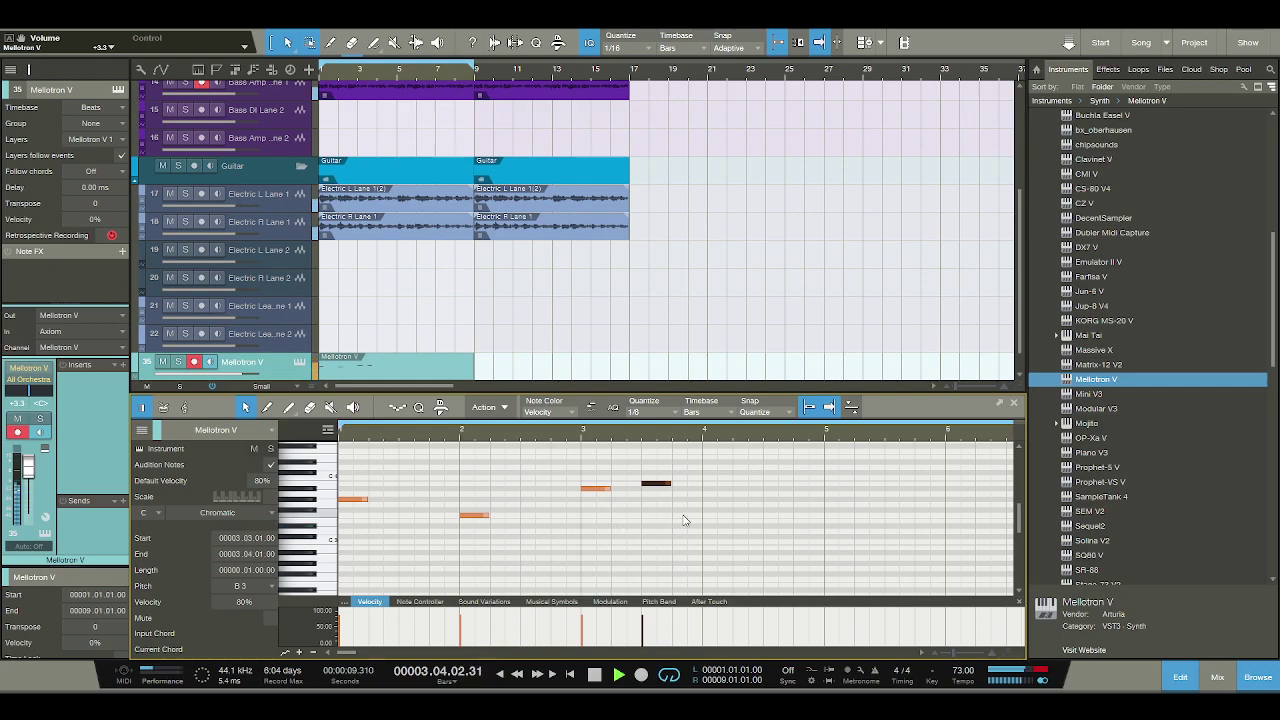
{"action": "key", "text": "space"}
Add a one-beat C#4 note at the start of bar 4 and play the phrase through.
{"action": "left_click", "coordinate": [707, 474]}
{"action": "left_click_drag", "start_coordinate": [714, 472], "coordinate": [731, 472]}
{"action": "key", "text": "space"}
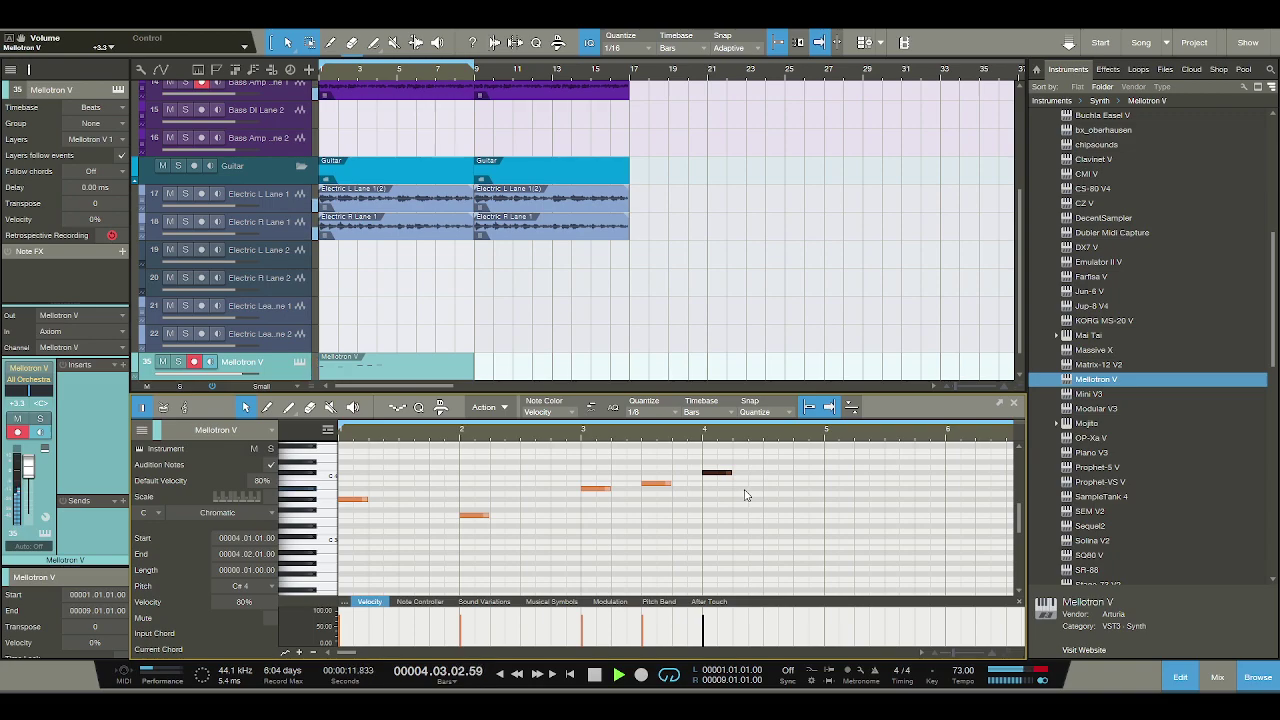
{"action": "key", "text": "space"}
Copy all the Mellotron V notes of bars 1 to 4 so that the phrase repeats from bar 5.
{"action": "left_click", "coordinate": [766, 562]}
{"action": "key", "text": "ctrl+a"}
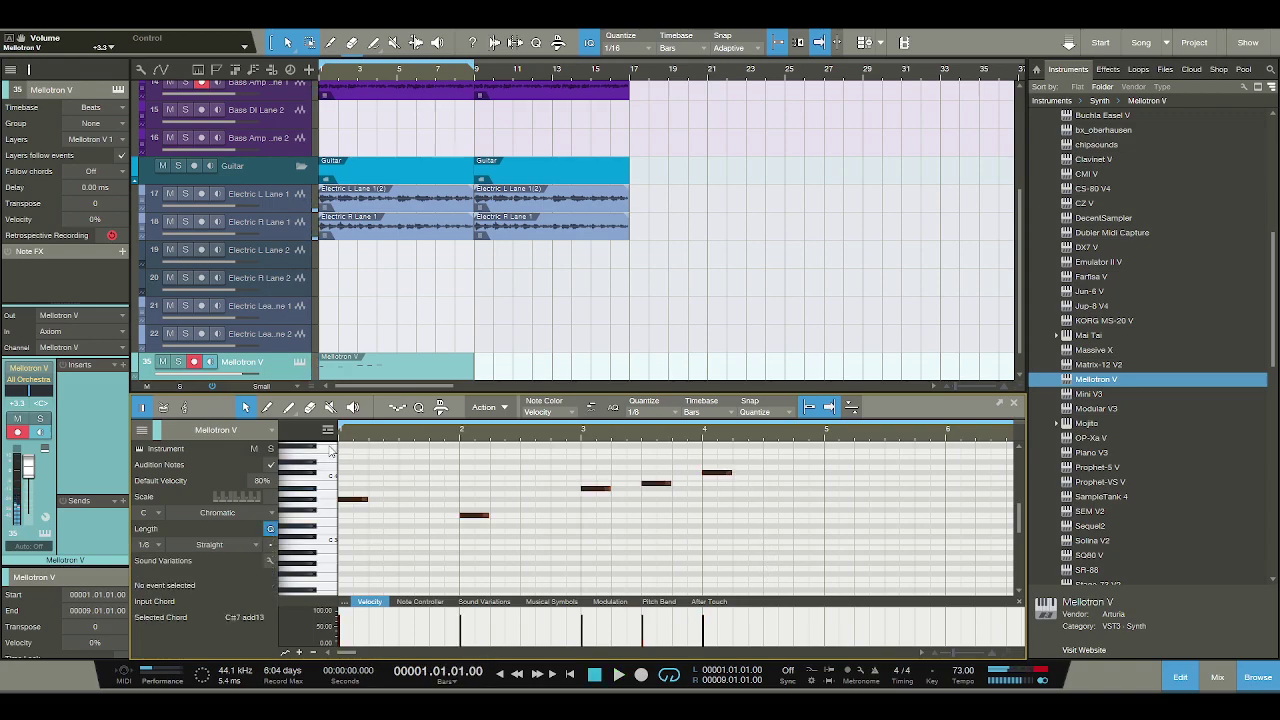
{"action": "left_click", "coordinate": [316, 558]}
{"action": "left_click", "coordinate": [315, 553]}
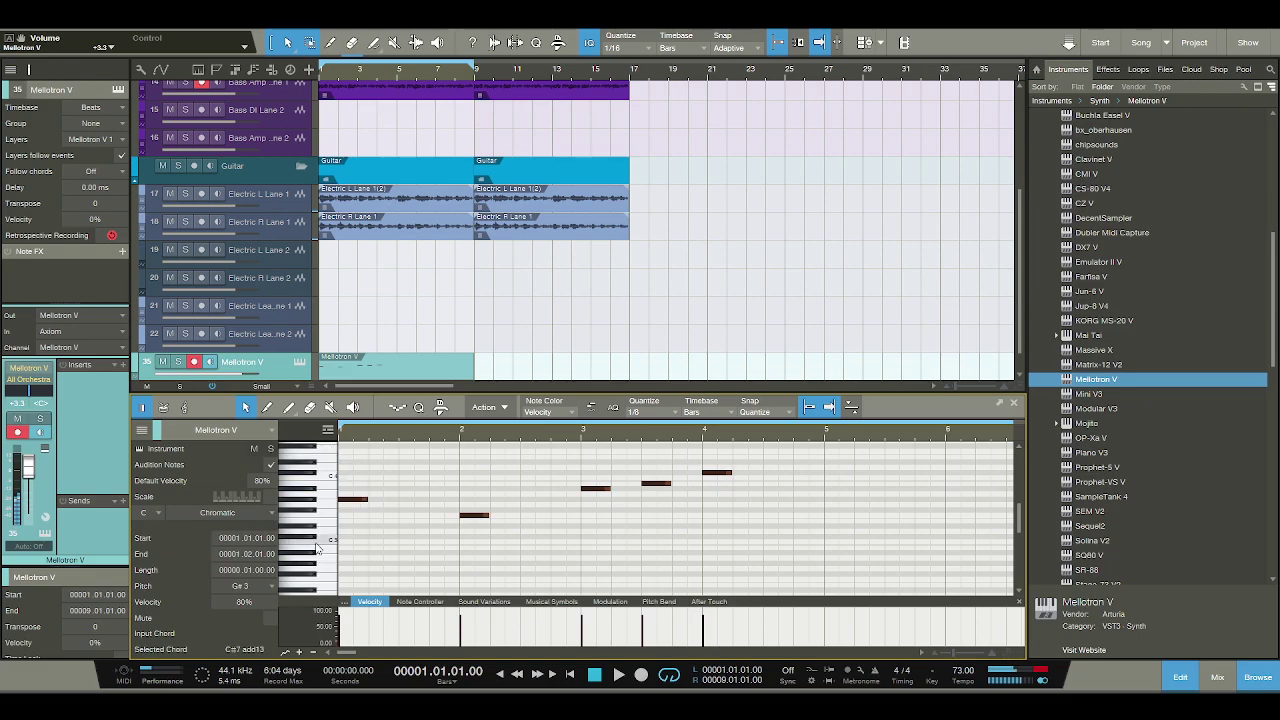
{"action": "left_click", "coordinate": [318, 541]}
{"action": "left_click", "coordinate": [336, 541]}
{"action": "left_click", "coordinate": [365, 465]}
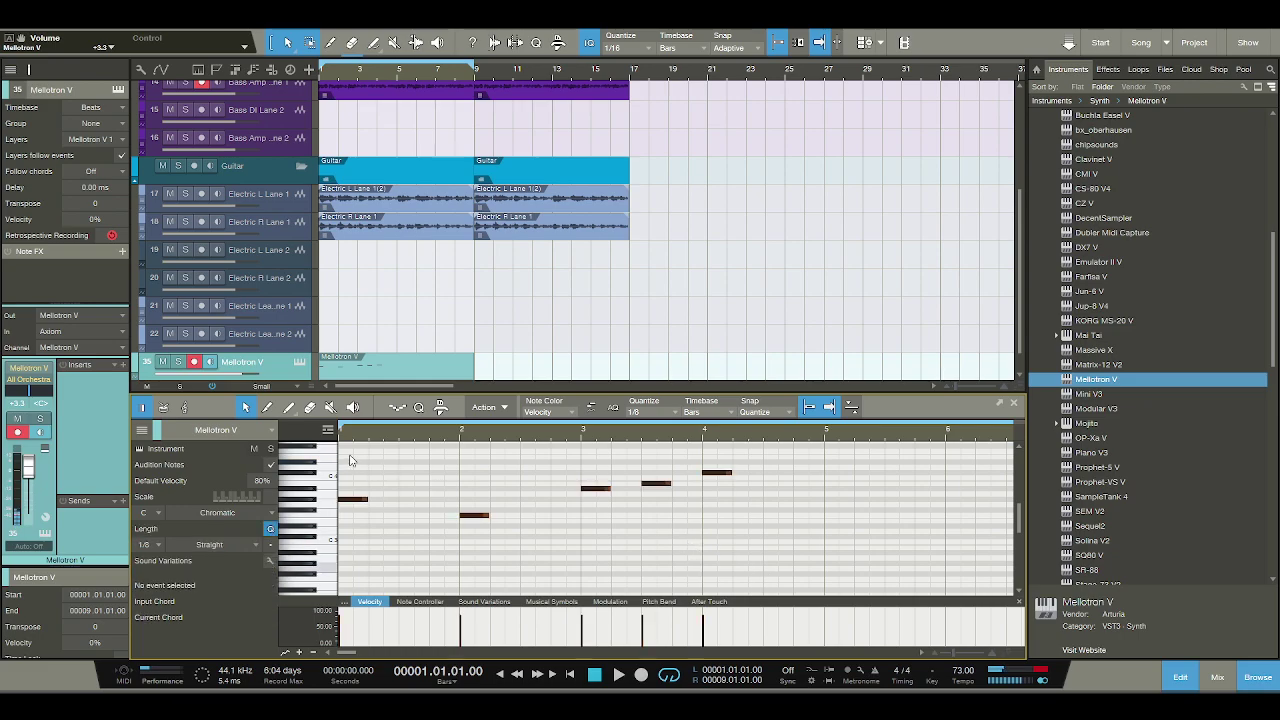
{"action": "key", "text": "ctrl+v"}
{"action": "scroll", "coordinate": [577, 355], "scroll_direction": "down", "scroll_amount": 1}
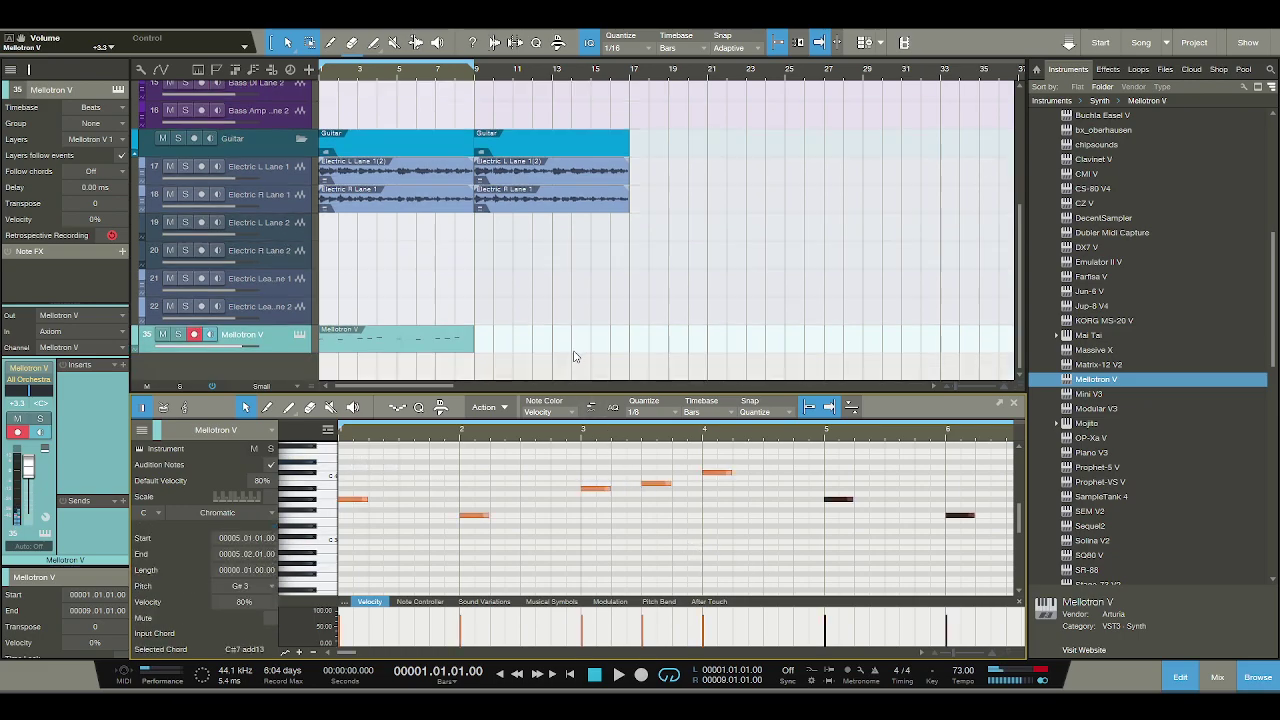
Add a Jun-6 V instrument track below the Mellotron V track and load the Stellar Evolution preset.
{"action": "left_click", "coordinate": [1102, 410]}
{"action": "scroll", "coordinate": [1100, 405], "scroll_direction": "up", "scroll_amount": 5}
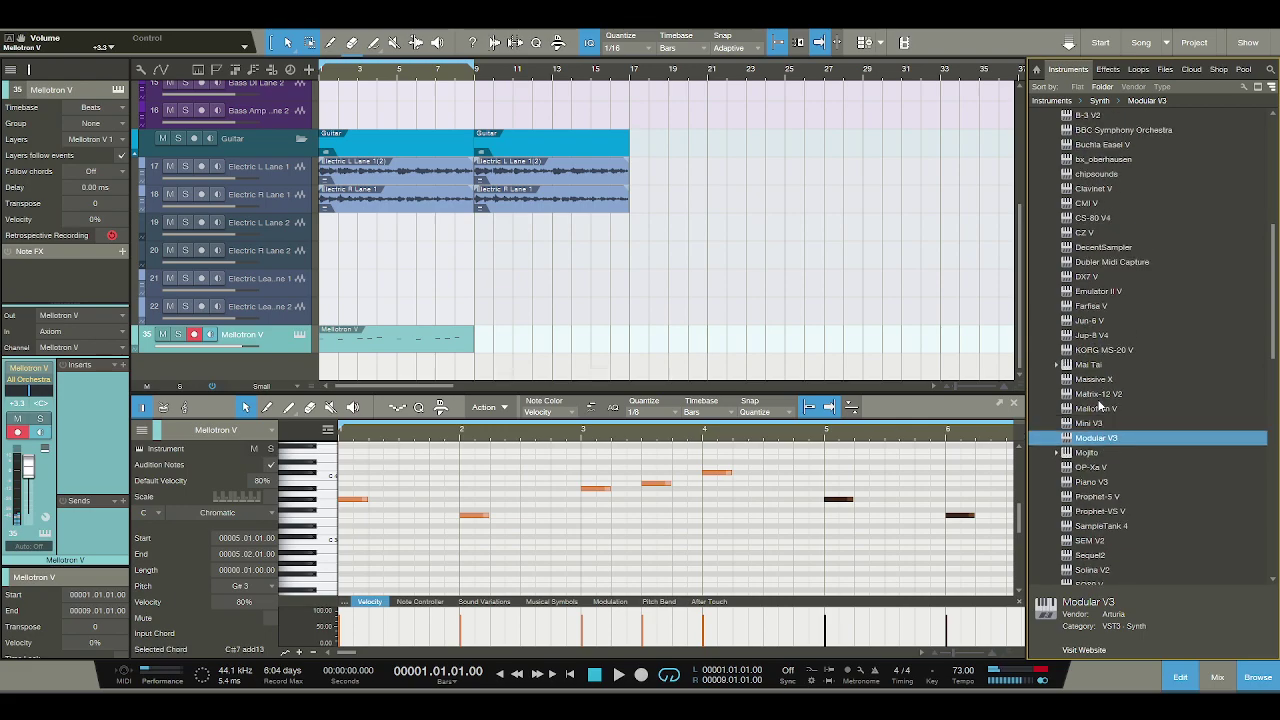
{"action": "left_click", "coordinate": [1099, 397]}
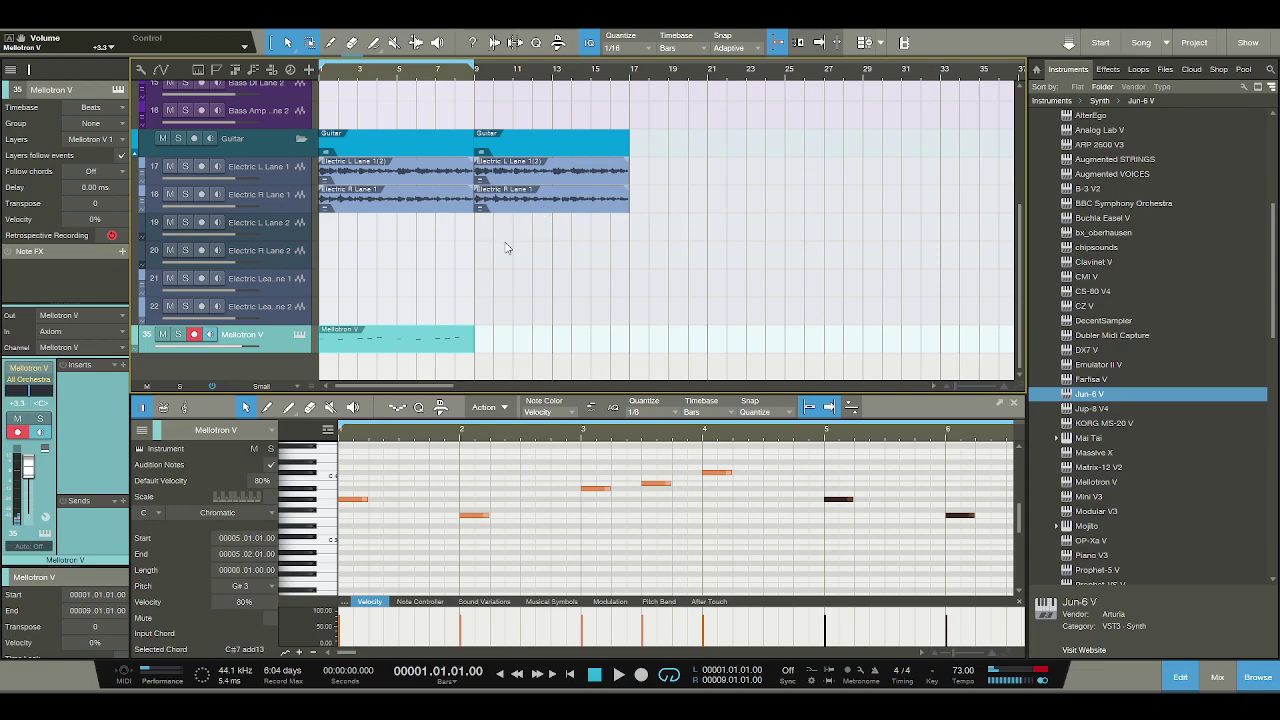
{"action": "left_click_drag", "start_coordinate": [507, 247], "coordinate": [506, 244]}
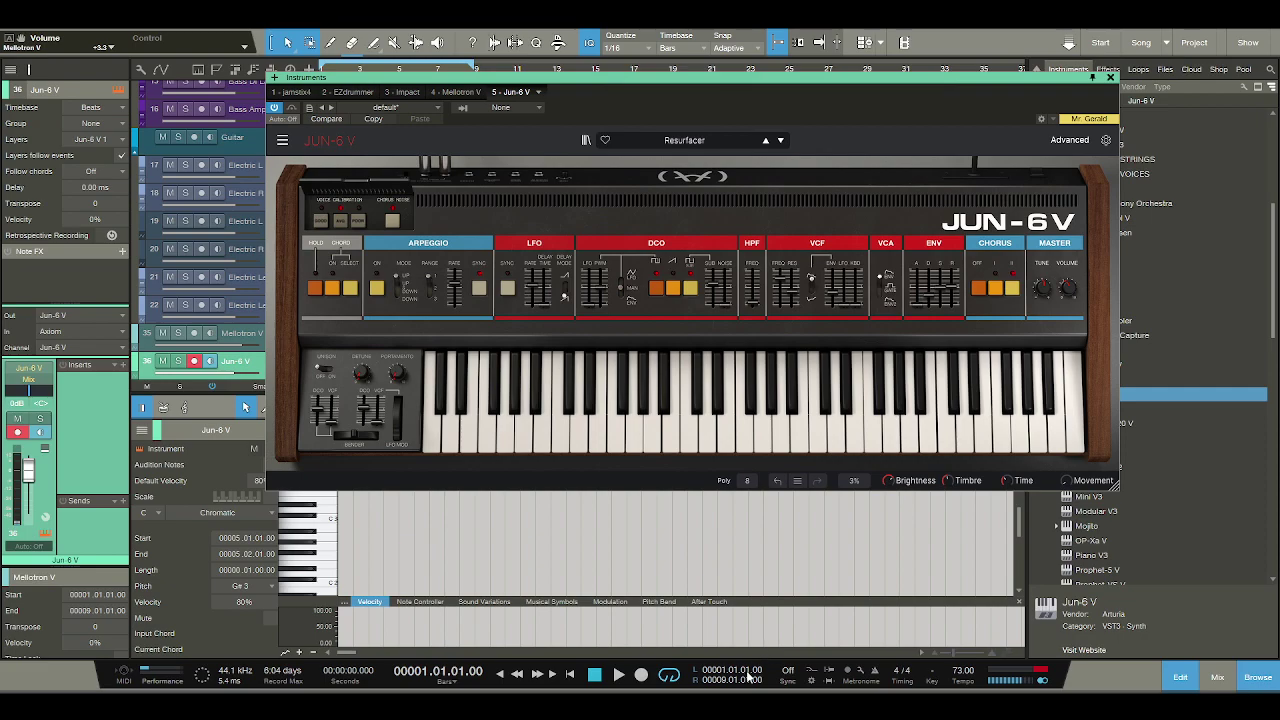
{"action": "left_click", "coordinate": [709, 445]}
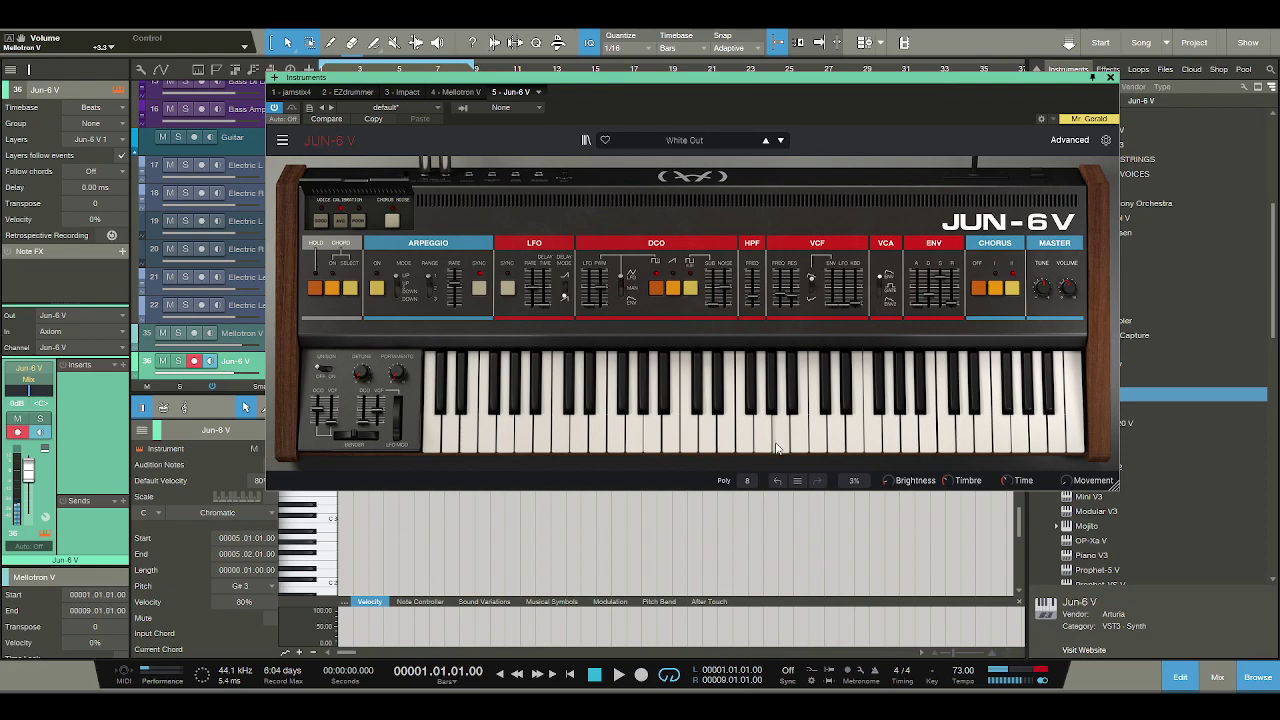
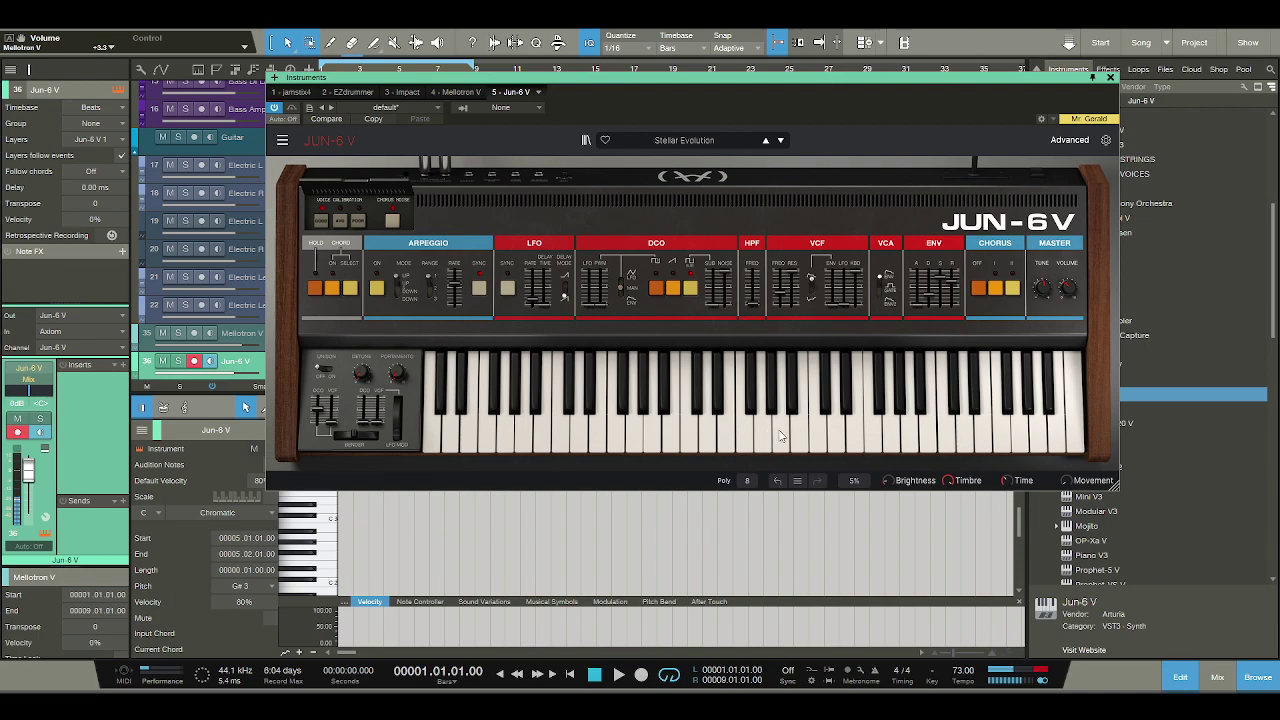
{"action": "left_click", "coordinate": [1110, 78]}
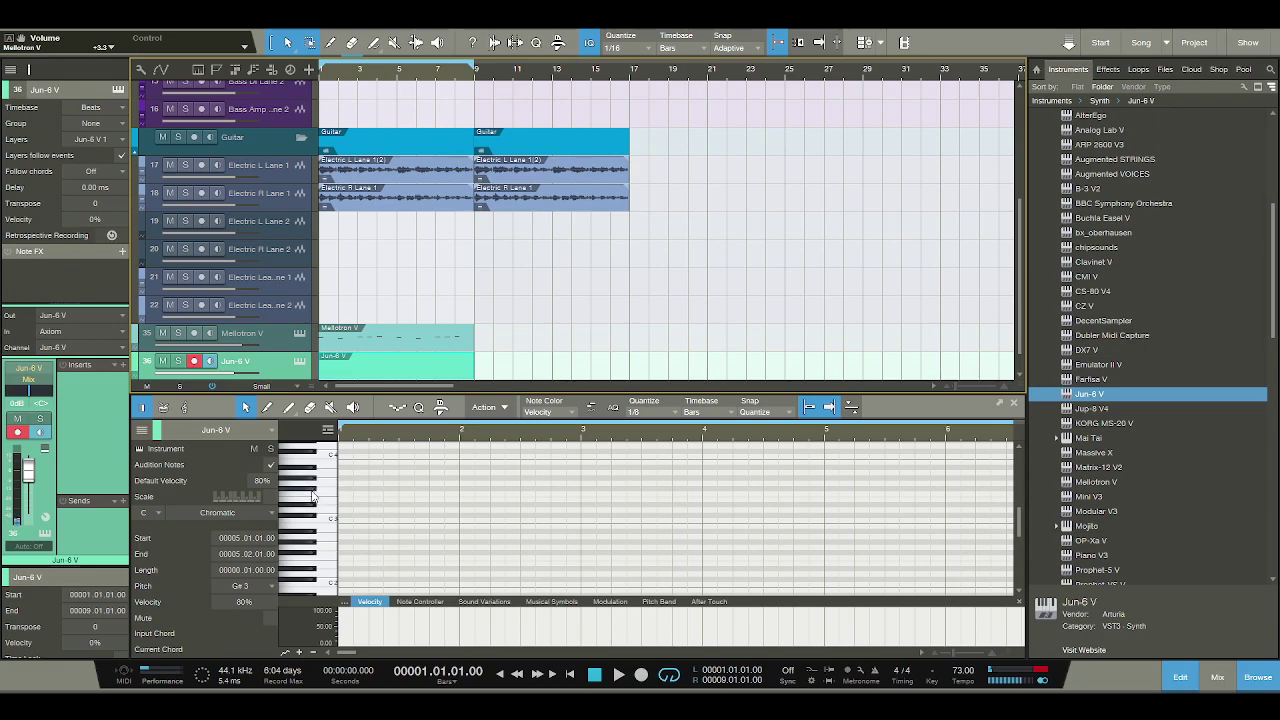
Mute the Mellotron V track during playback and return to the start of the song.
{"action": "key", "text": "space"}
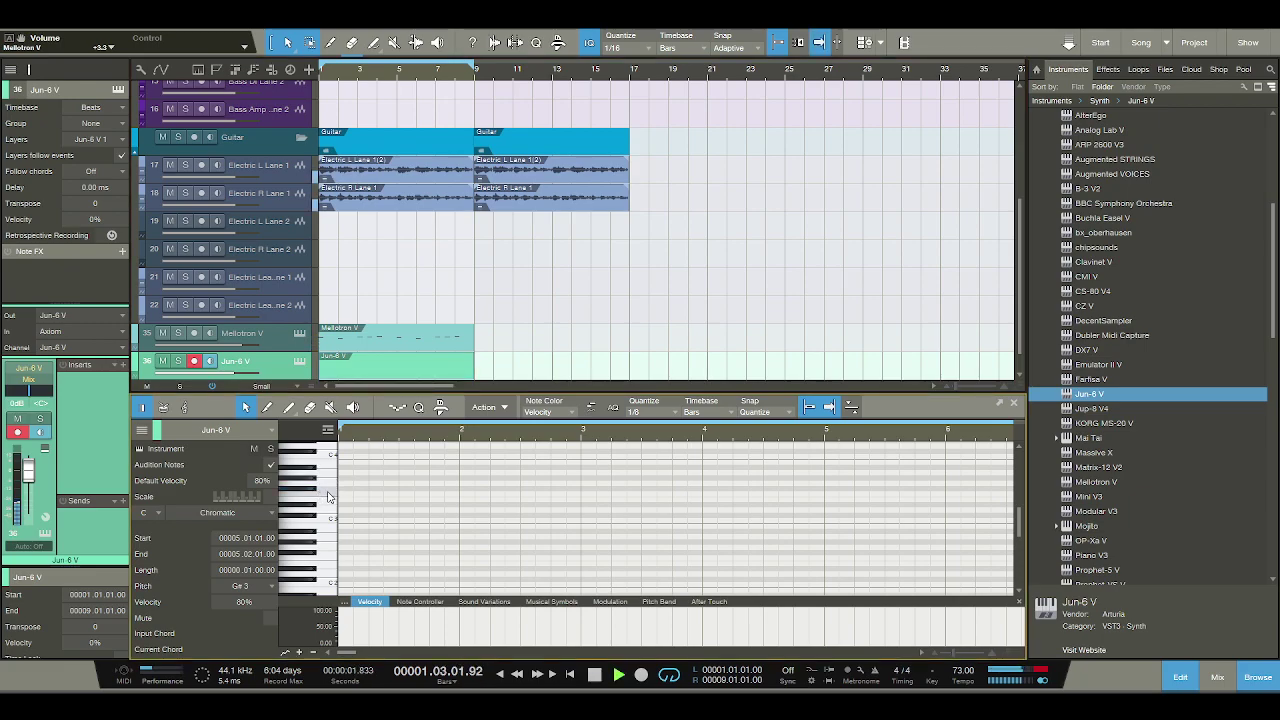
{"action": "left_click", "coordinate": [168, 337]}
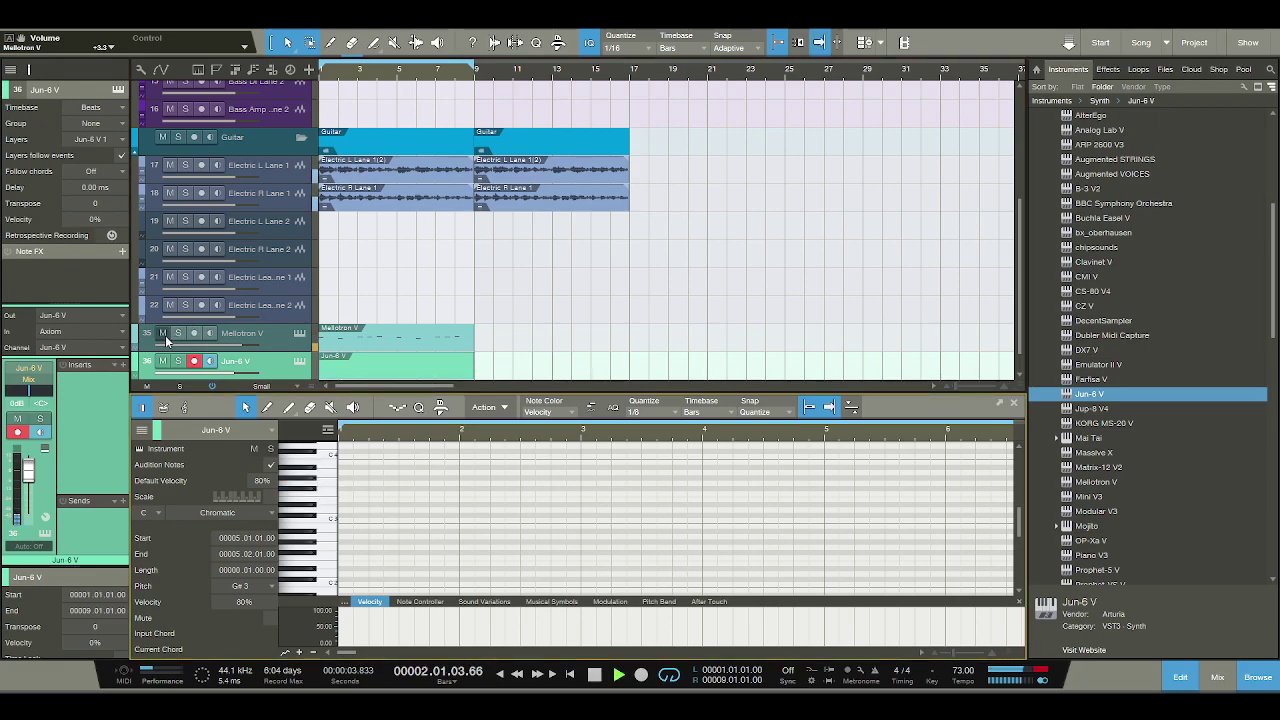
{"action": "left_click", "coordinate": [594, 674]}
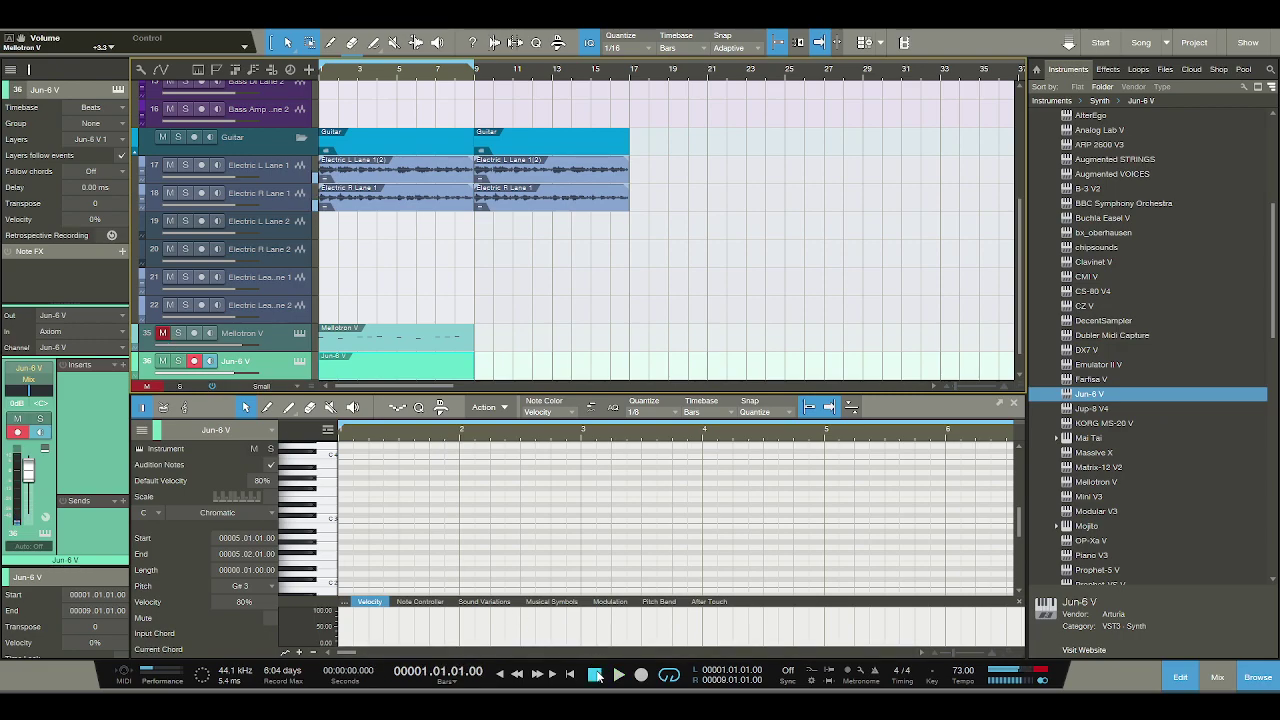
In the Jun-6 V part, add a one-beat A#2 at bar 1, a half-beat C#3 on beat 4 and a half-beat D#3 at bar 2.
{"action": "left_click", "coordinate": [318, 535]}
{"action": "left_click_drag", "start_coordinate": [341, 531], "coordinate": [366, 532]}
{"action": "key", "text": "space"}
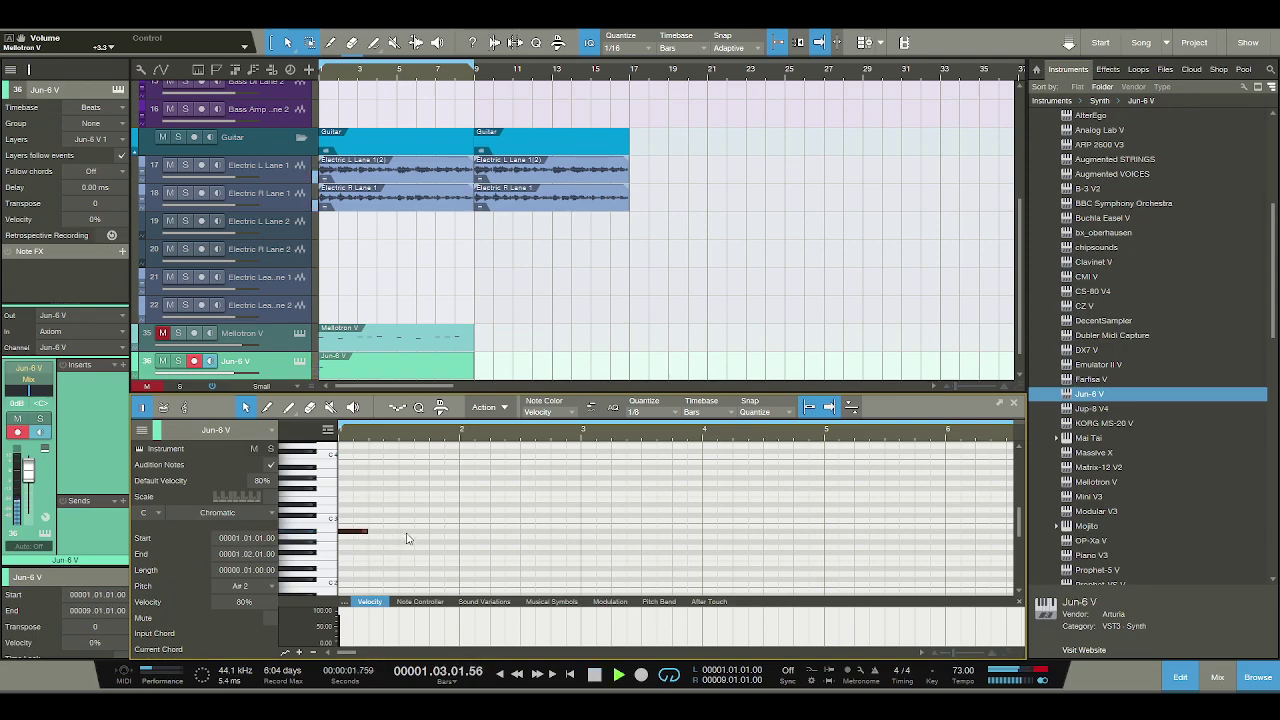
{"action": "left_click", "coordinate": [433, 517]}
{"action": "left_click", "coordinate": [466, 506]}
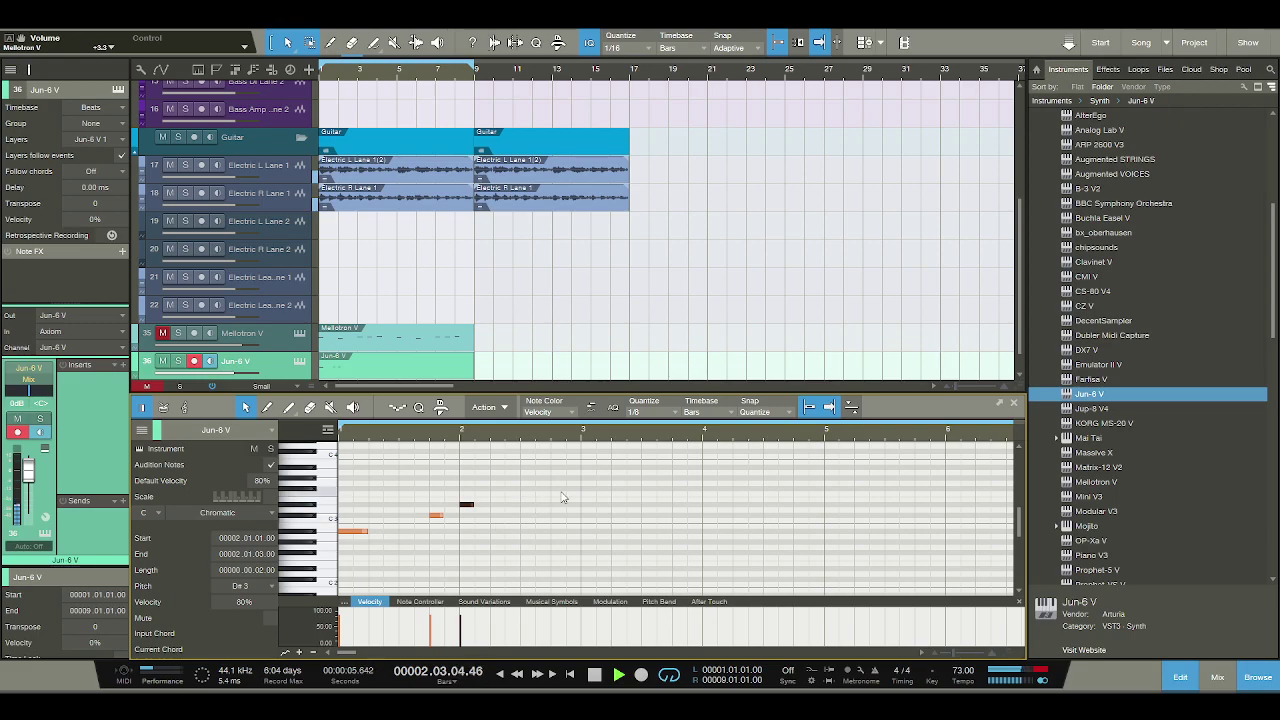
{"action": "key", "text": "space"}
Add half-beat notes A#3 at the start of bar 3 and B3 on its beat 3, playing back the phrase.
{"action": "double_click", "coordinate": [588, 467]}
{"action": "key", "text": "space"}
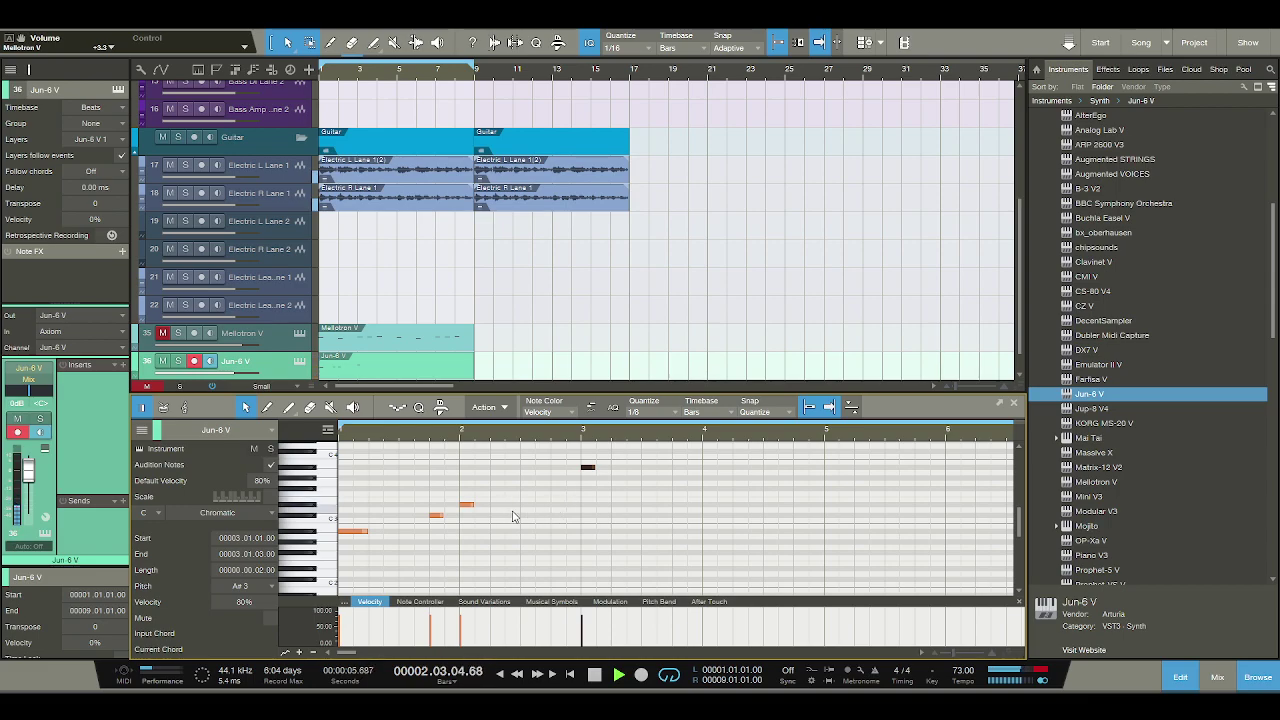
{"action": "scroll", "coordinate": [631, 503], "scroll_direction": "up", "scroll_amount": 2}
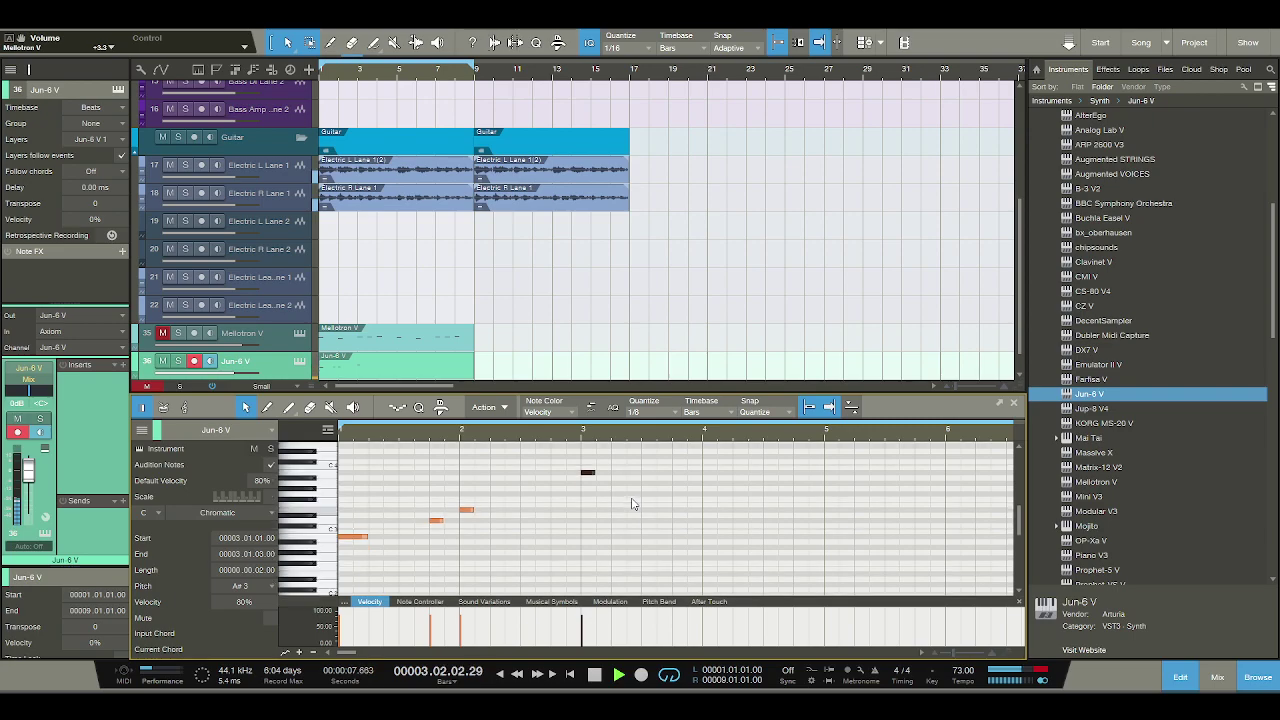
{"action": "key", "text": "space"}
{"action": "left_click", "coordinate": [646, 484]}
{"action": "key", "text": "space"}
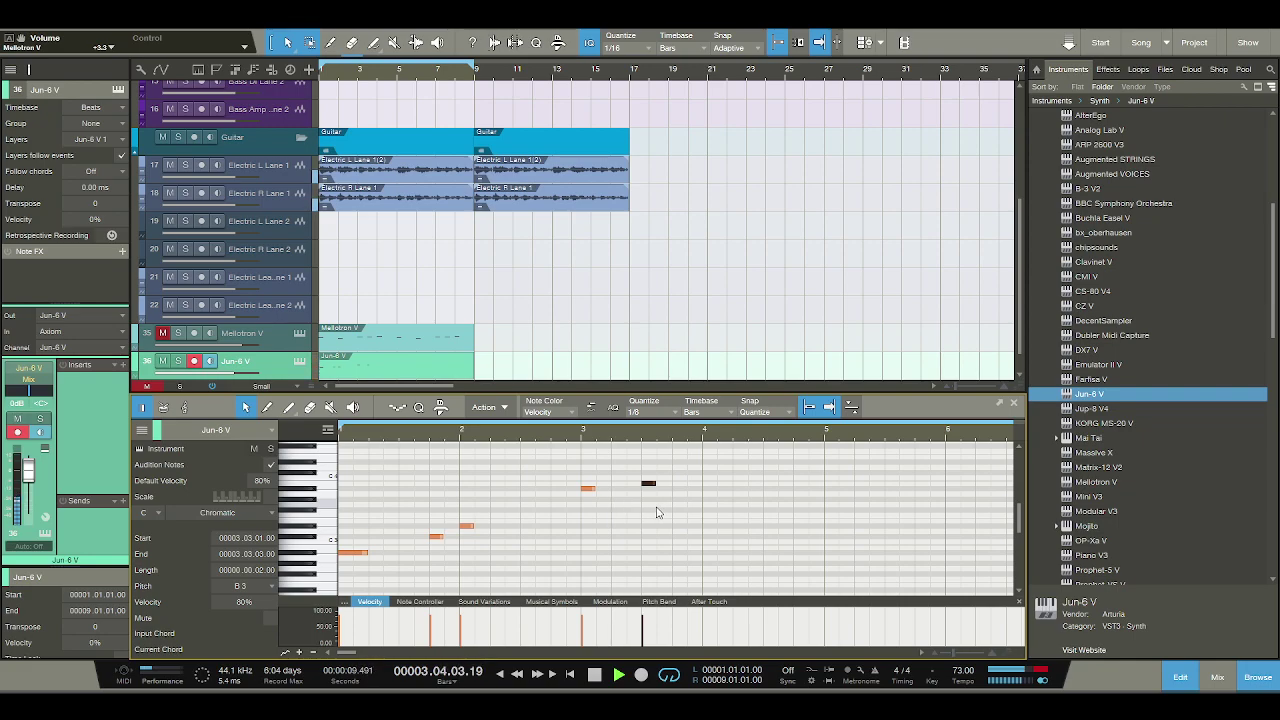
{"action": "key", "text": "space"}
Add a one-beat F#3 note at the start of bar 4 and play the phrase.
{"action": "left_click", "coordinate": [707, 500]}
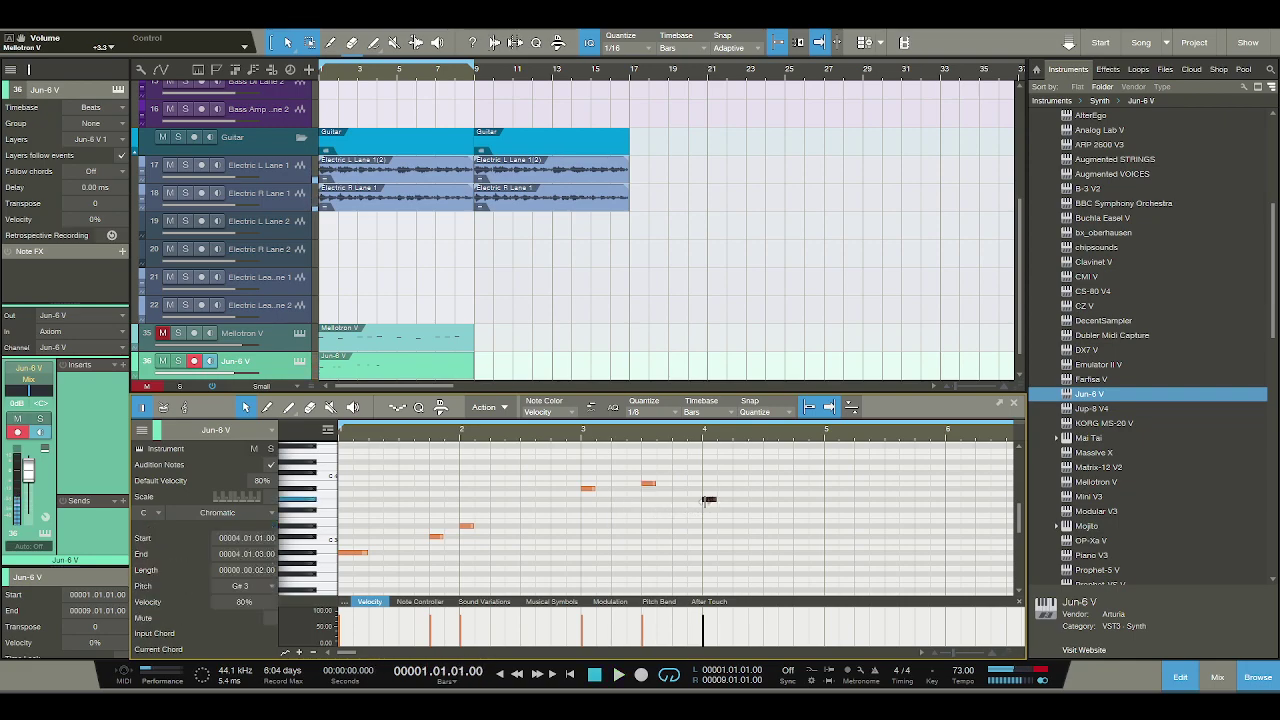
{"action": "left_click_drag", "start_coordinate": [709, 500], "coordinate": [732, 510]}
{"action": "key", "text": "space"}
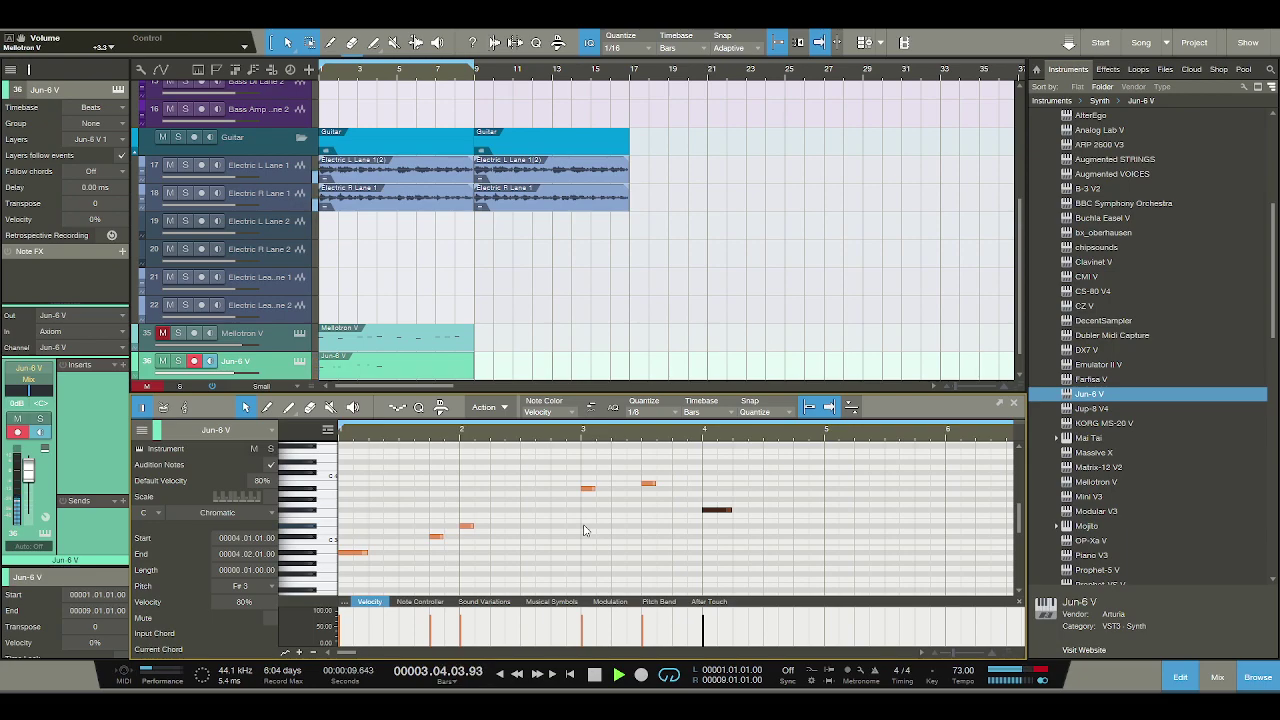
{"action": "key", "text": "space"}
Lower the bar 4 note to E3 and listen to it from the start of bar 4.
{"action": "left_click", "coordinate": [716, 512]}
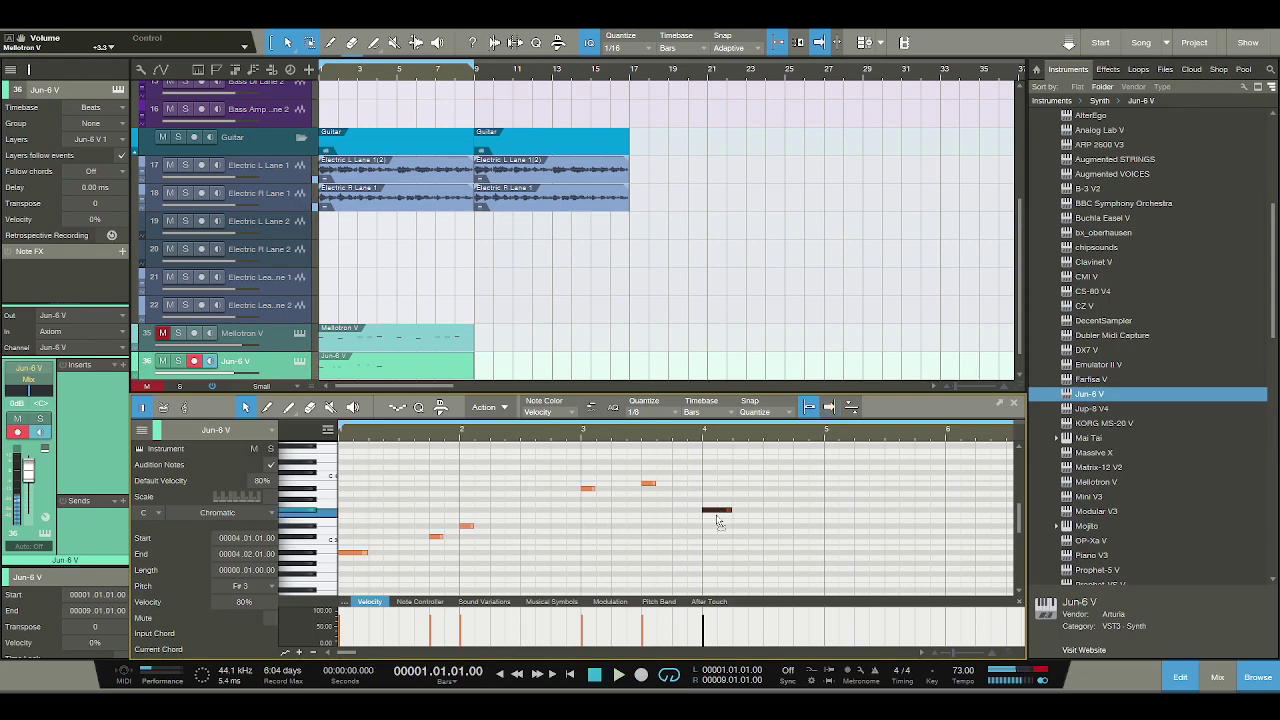
{"action": "key", "text": "Down"}
{"action": "key", "text": "Down"}
{"action": "left_click", "coordinate": [704, 434]}
{"action": "key", "text": "space"}
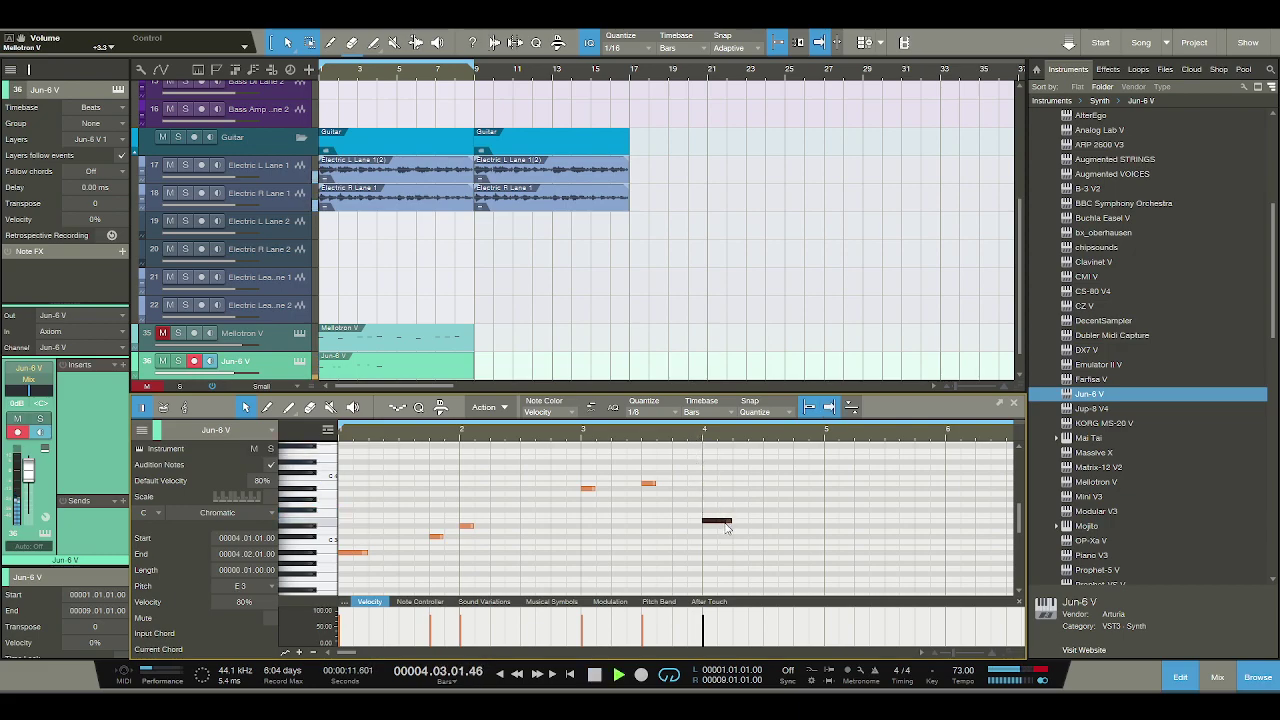
{"action": "key", "text": "space"}
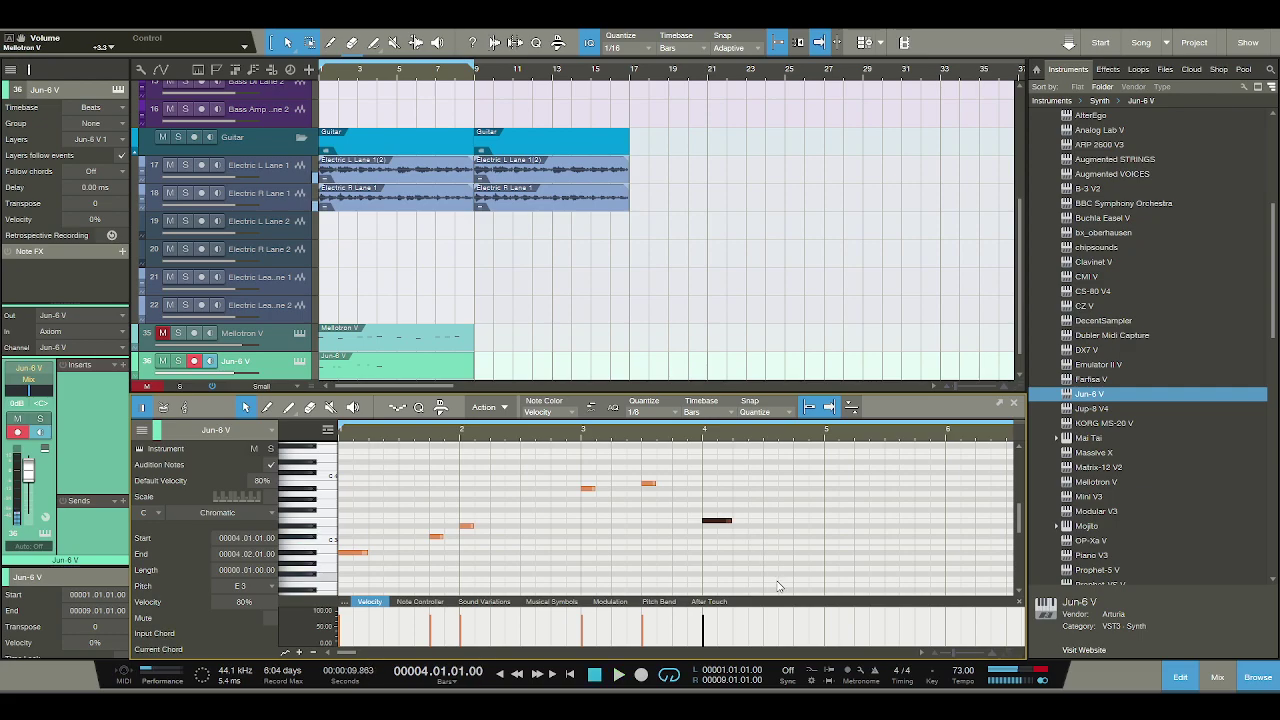
Duplicate all the Jun-6 V notes of bars 1 to 4 so that the phrase repeats from bar 5.
{"action": "left_click", "coordinate": [563, 497]}
{"action": "key", "text": "ctrl+a"}
{"action": "key", "text": "ctrl+d"}
Unmute the Mellotron V track and play the song from the beginning.
{"action": "left_click", "coordinate": [162, 333]}
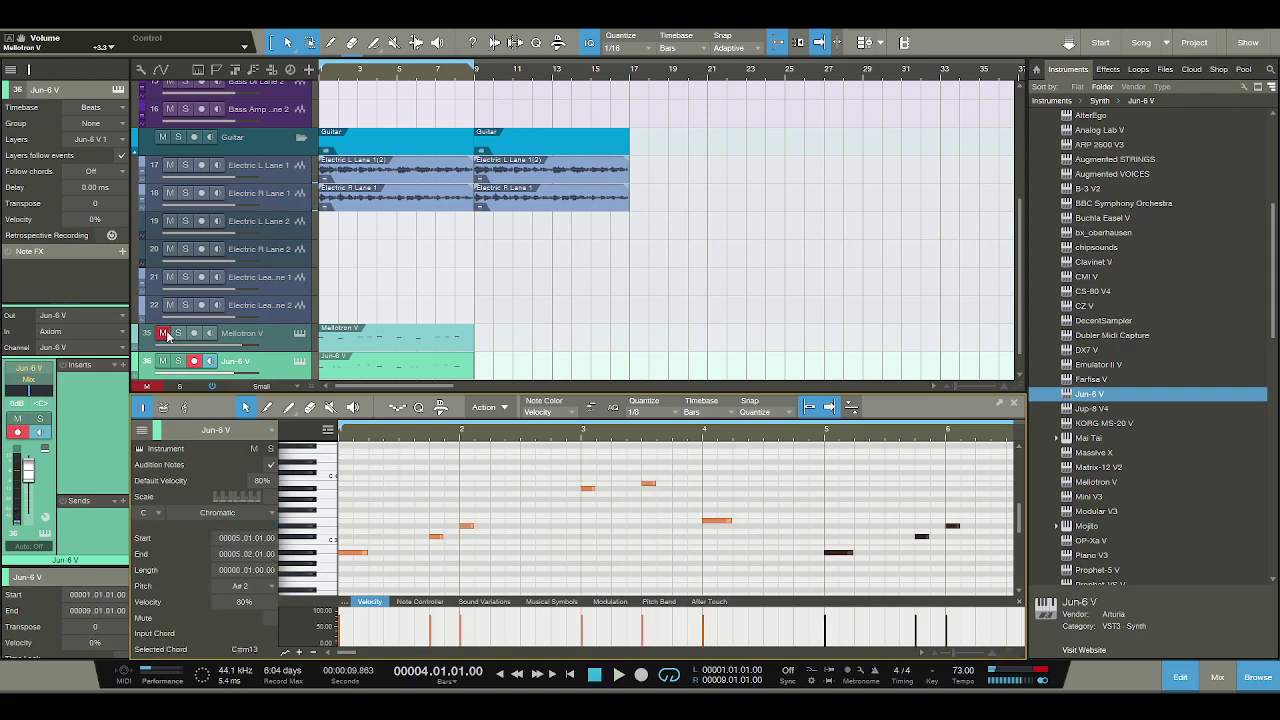
{"action": "left_click", "coordinate": [594, 674]}
{"action": "left_click", "coordinate": [618, 674]}
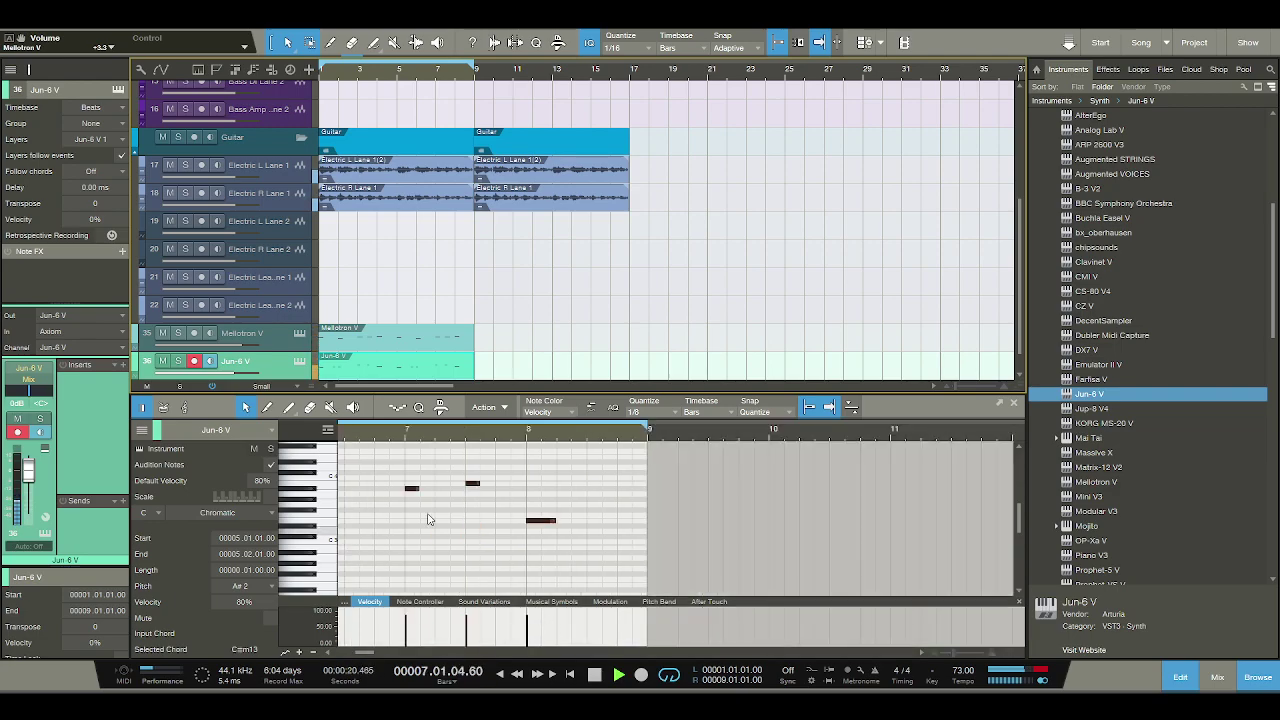
Solo the Mellotron V and Jun-6 V tracks and listen to them together from bar 7.
{"action": "left_click", "coordinate": [178, 333]}
{"action": "left_click", "coordinate": [180, 366]}
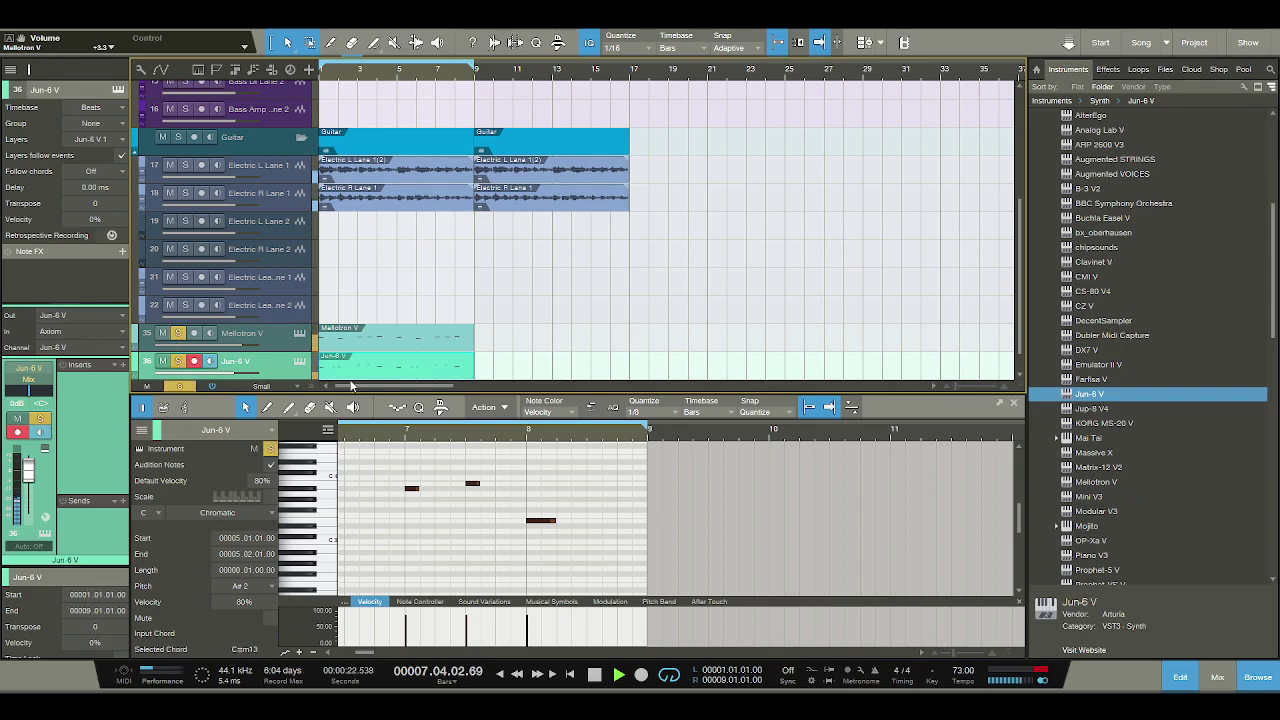
{"action": "left_click", "coordinate": [406, 436]}
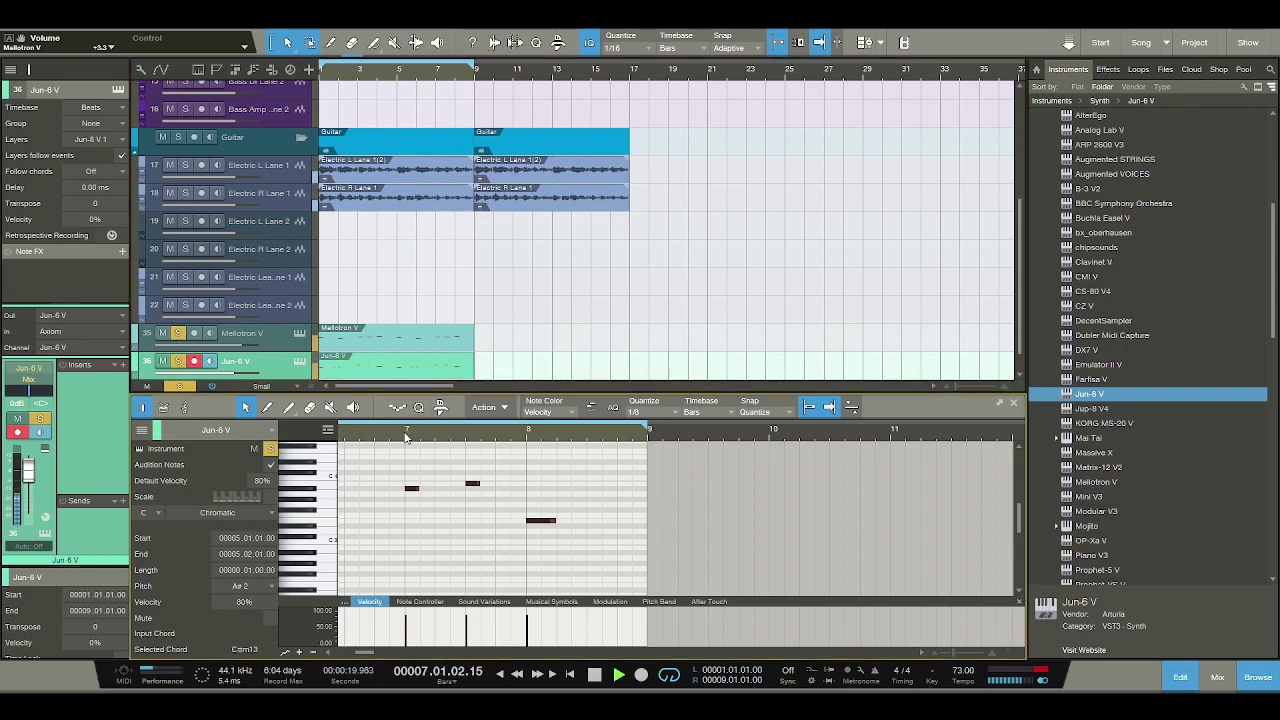
{"action": "key", "text": "space"}
{"action": "left_click", "coordinate": [389, 378]}
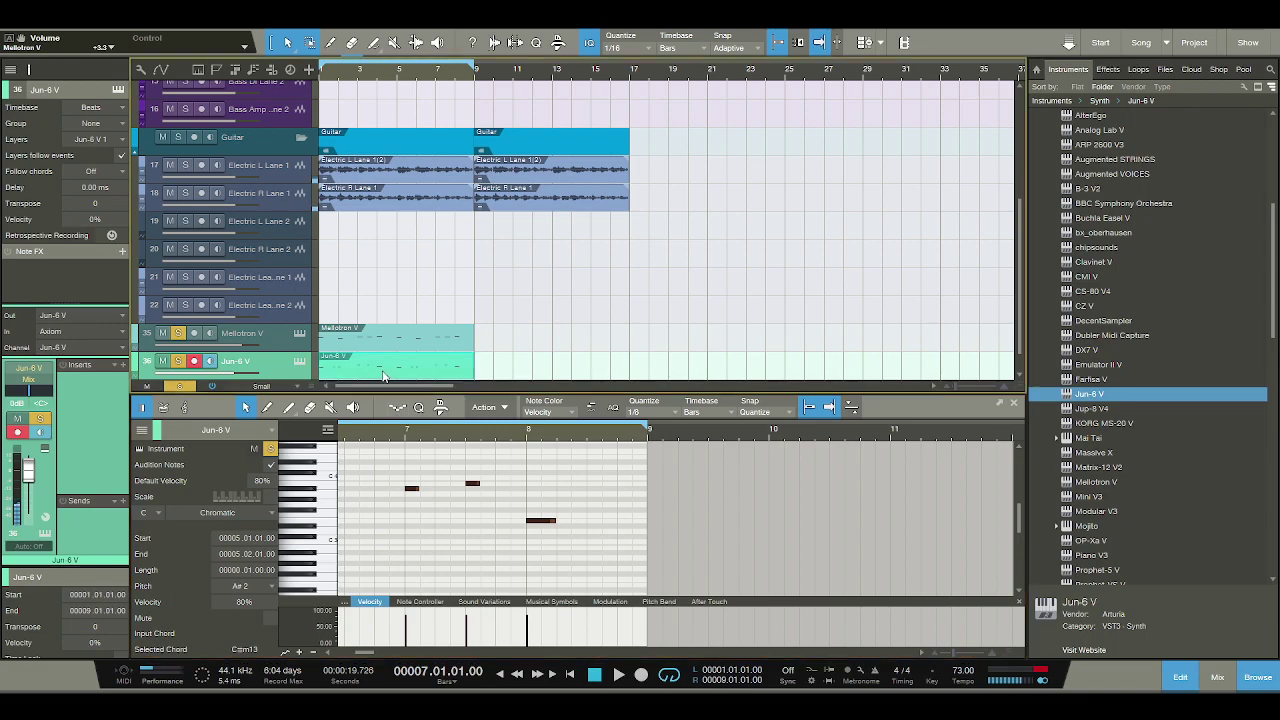
Lower the Jun-6 V note at the start of bar 3 to A3 and listen to the change.
{"action": "left_click", "coordinate": [587, 489]}
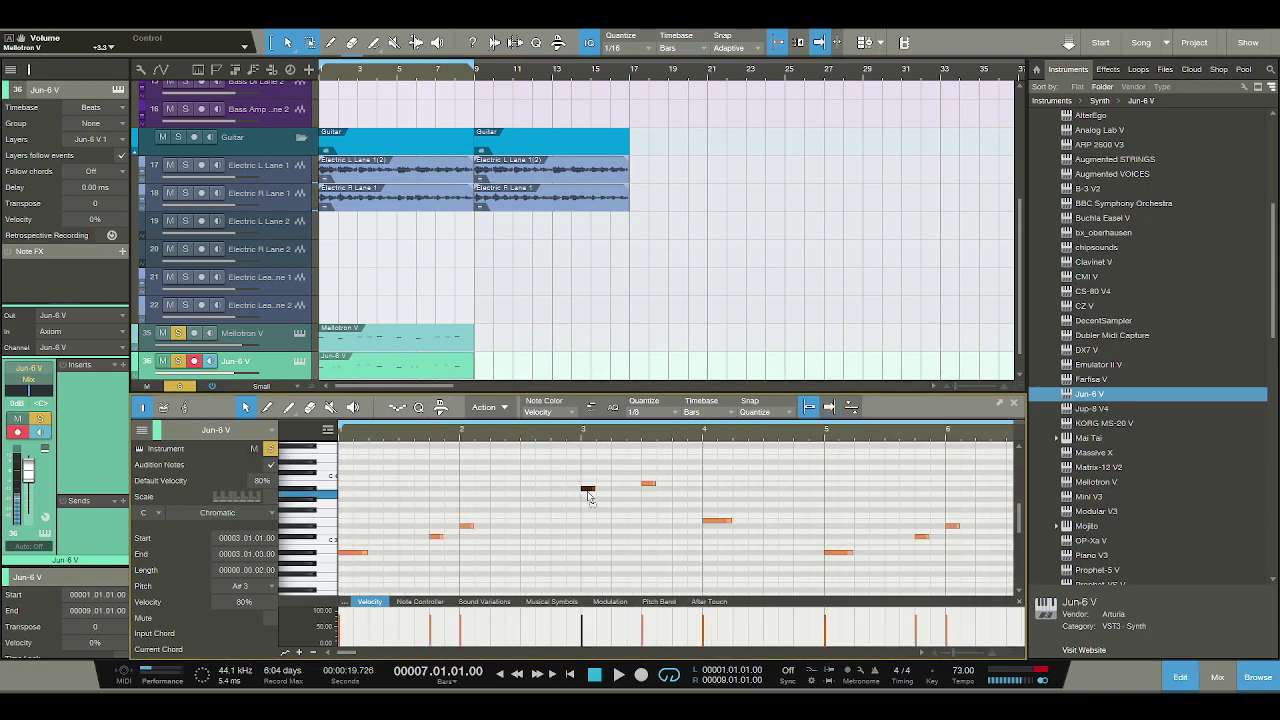
{"action": "left_click_drag", "start_coordinate": [588, 494], "coordinate": [588, 499]}
{"action": "left_click", "coordinate": [574, 441]}
{"action": "key", "text": "space"}
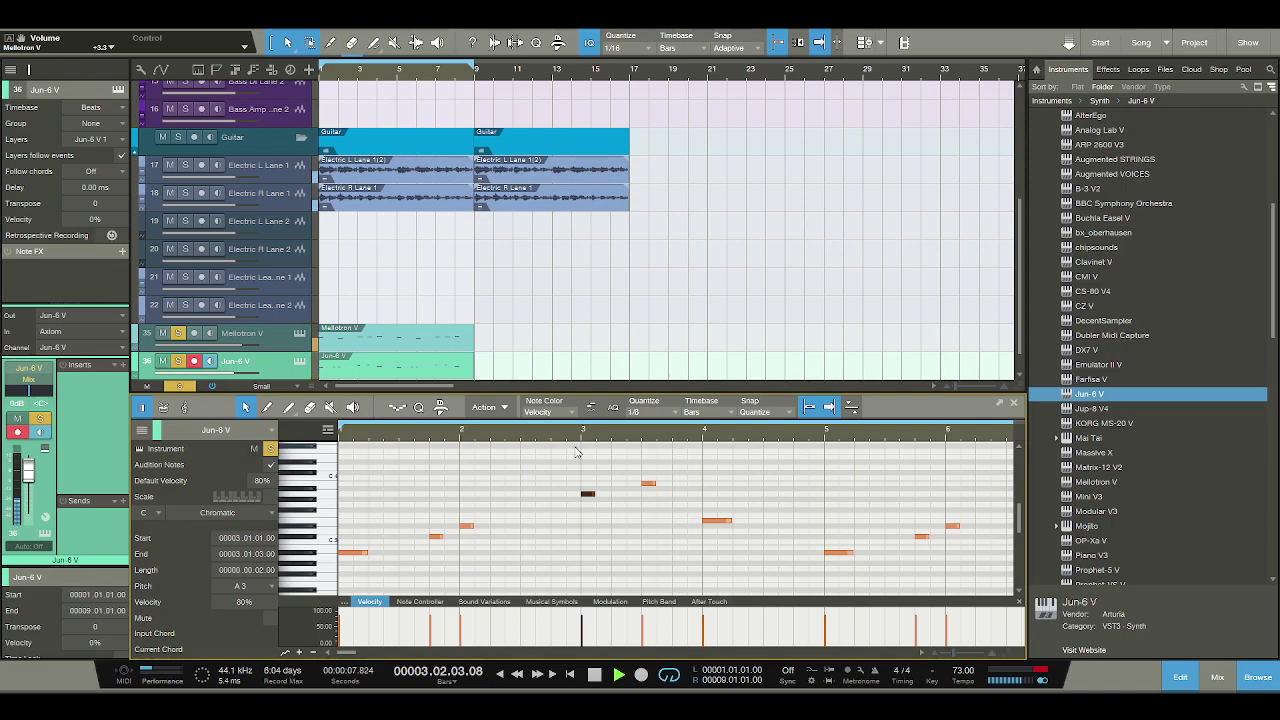
{"action": "key", "text": "space"}
Lower the Jun-6 V note on beat 3 of bar 3 to A#3 and play it back.
{"action": "left_click", "coordinate": [648, 484]}
{"action": "left_click_drag", "start_coordinate": [650, 490], "coordinate": [650, 494]}
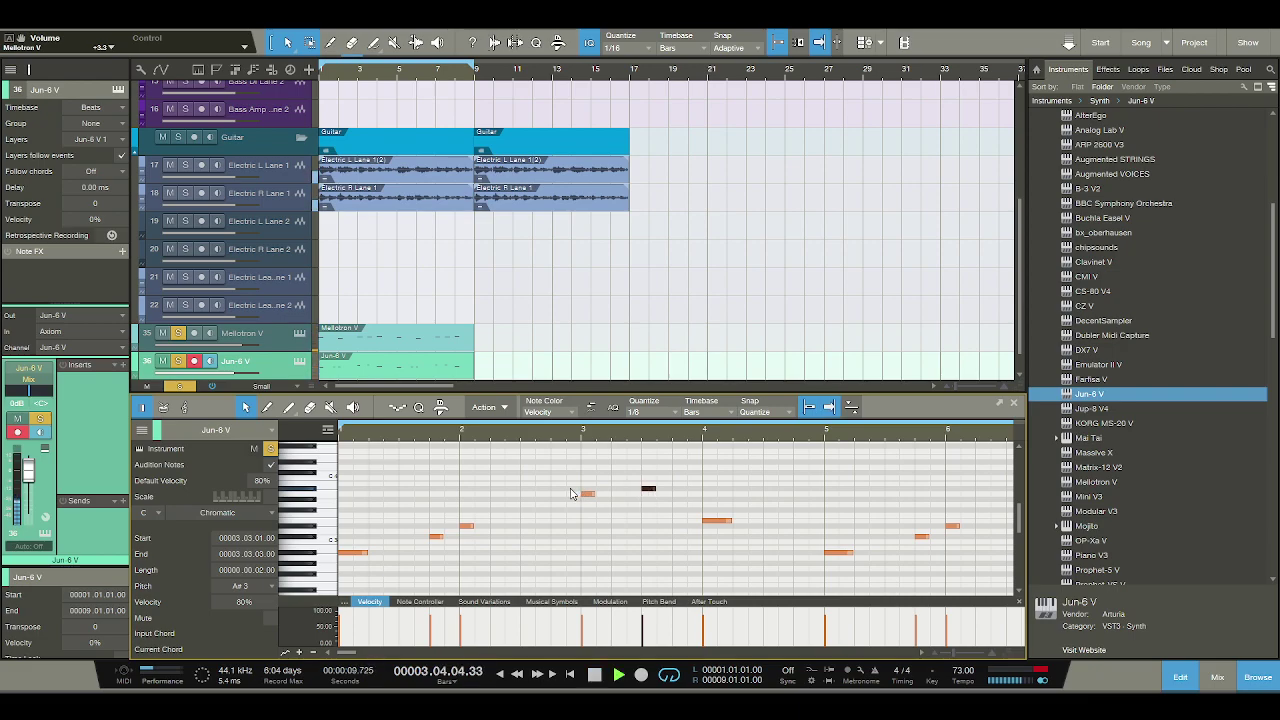
{"action": "key", "text": "space"}
Unsolo both synth tracks and lower the two Jun-6 V notes in bar 7 to A3 and A#3 during playback.
{"action": "left_click", "coordinate": [178, 360]}
{"action": "left_click", "coordinate": [178, 333]}
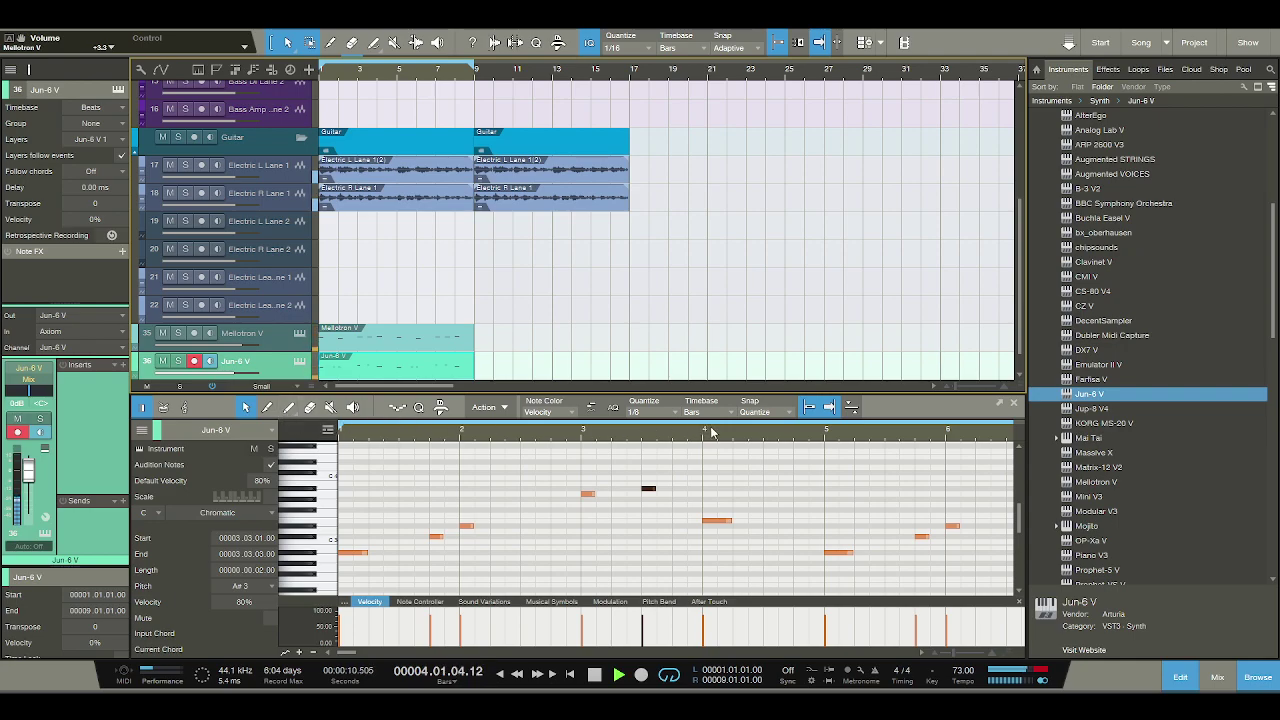
{"action": "scroll", "coordinate": [710, 432], "scroll_direction": "down", "scroll_amount": 3}
{"action": "left_click_drag", "start_coordinate": [787, 503], "coordinate": [732, 494]}
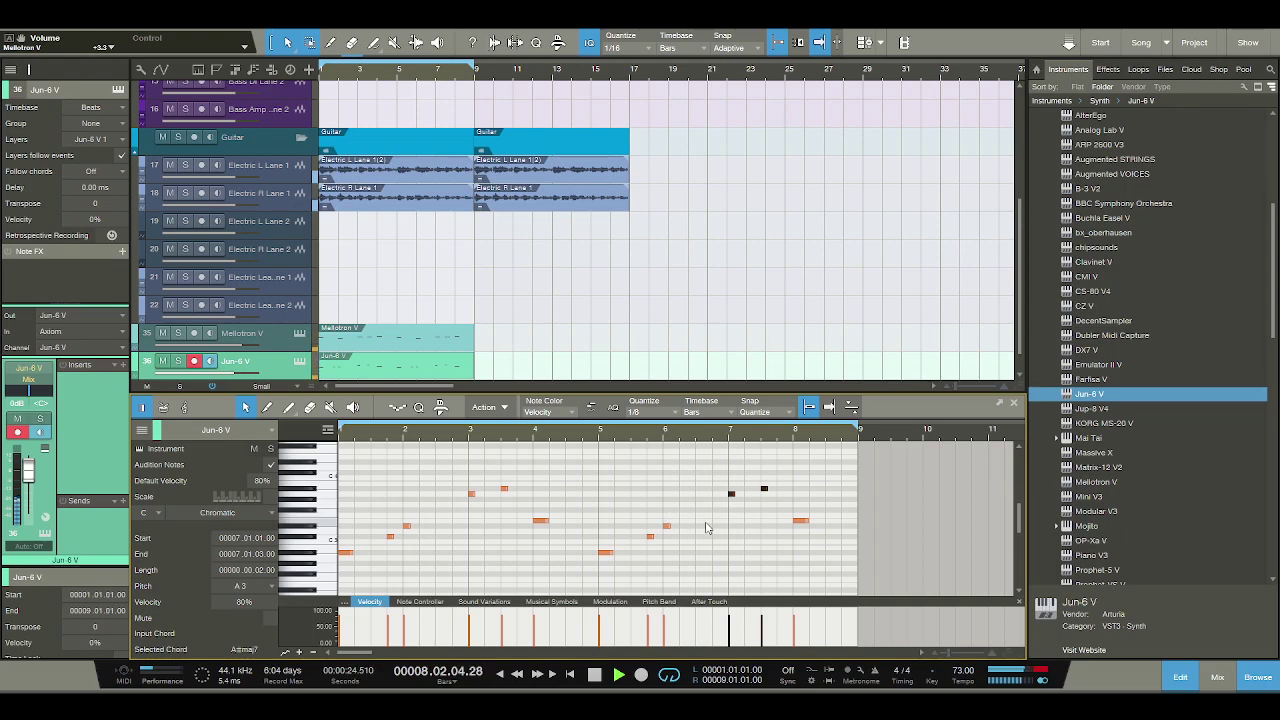
{"action": "key", "text": "space"}
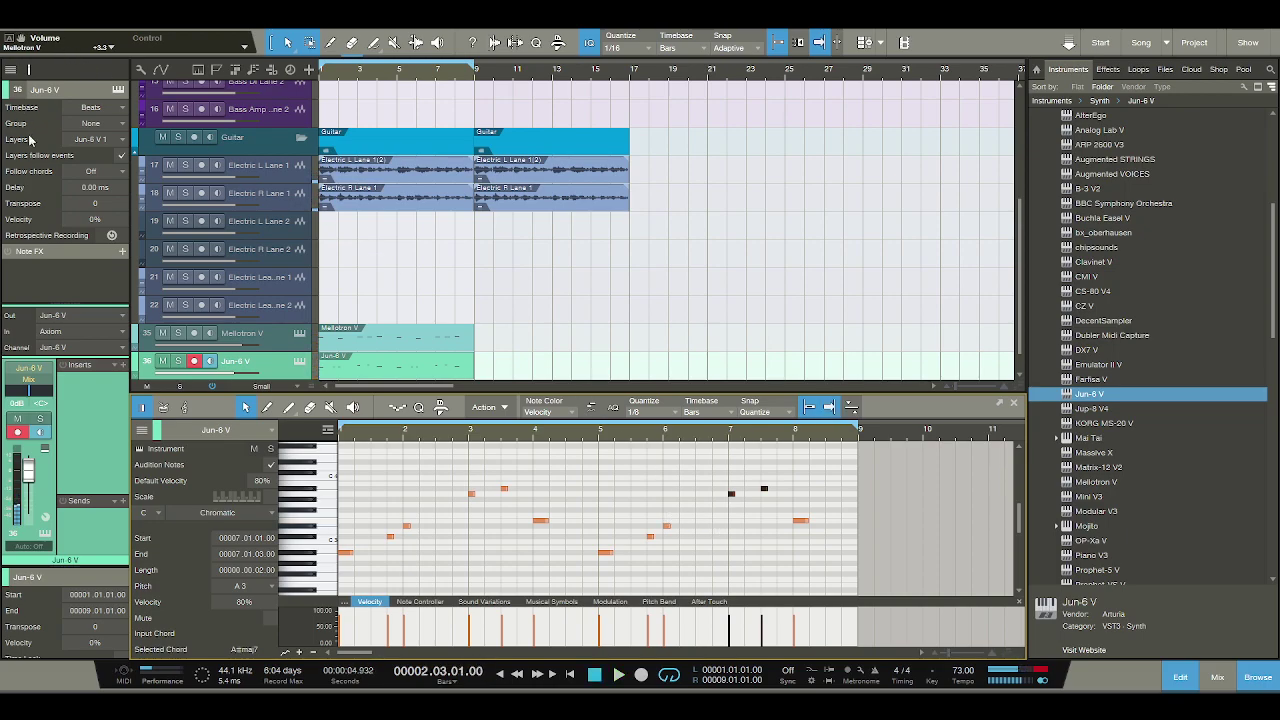
Add a Solina V2 instrument track and audition presets from Ocean Deep to Warm Humanoid.
{"action": "scroll", "coordinate": [1141, 435], "scroll_direction": "down", "scroll_amount": 7}
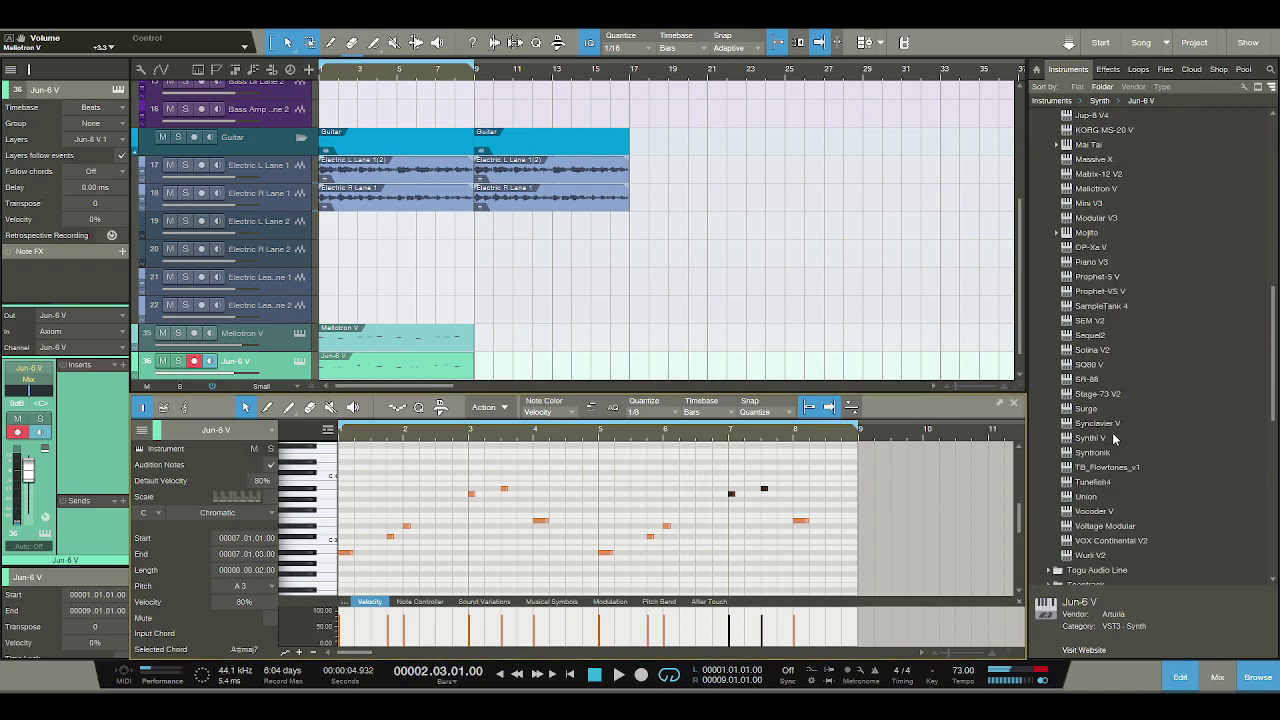
{"action": "left_click", "coordinate": [1095, 351]}
{"action": "scroll", "coordinate": [918, 305], "scroll_direction": "down", "scroll_amount": 1}
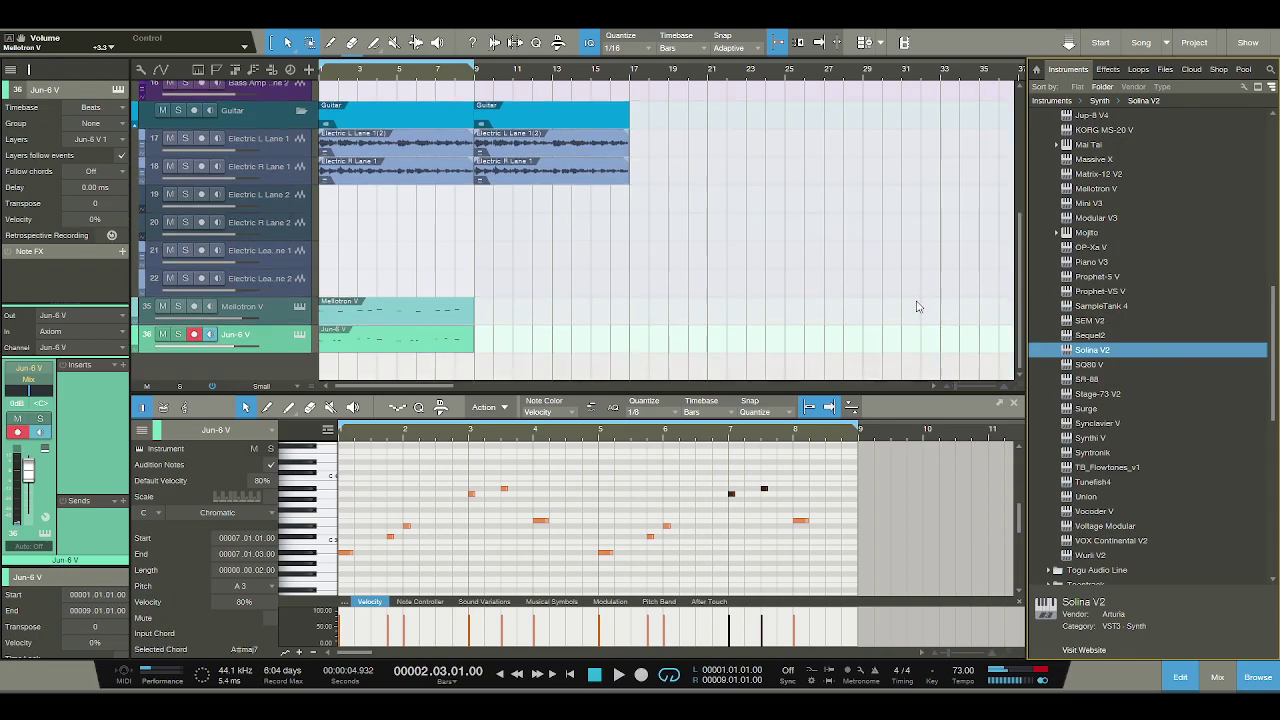
{"action": "left_click_drag", "start_coordinate": [1107, 350], "coordinate": [262, 366]}
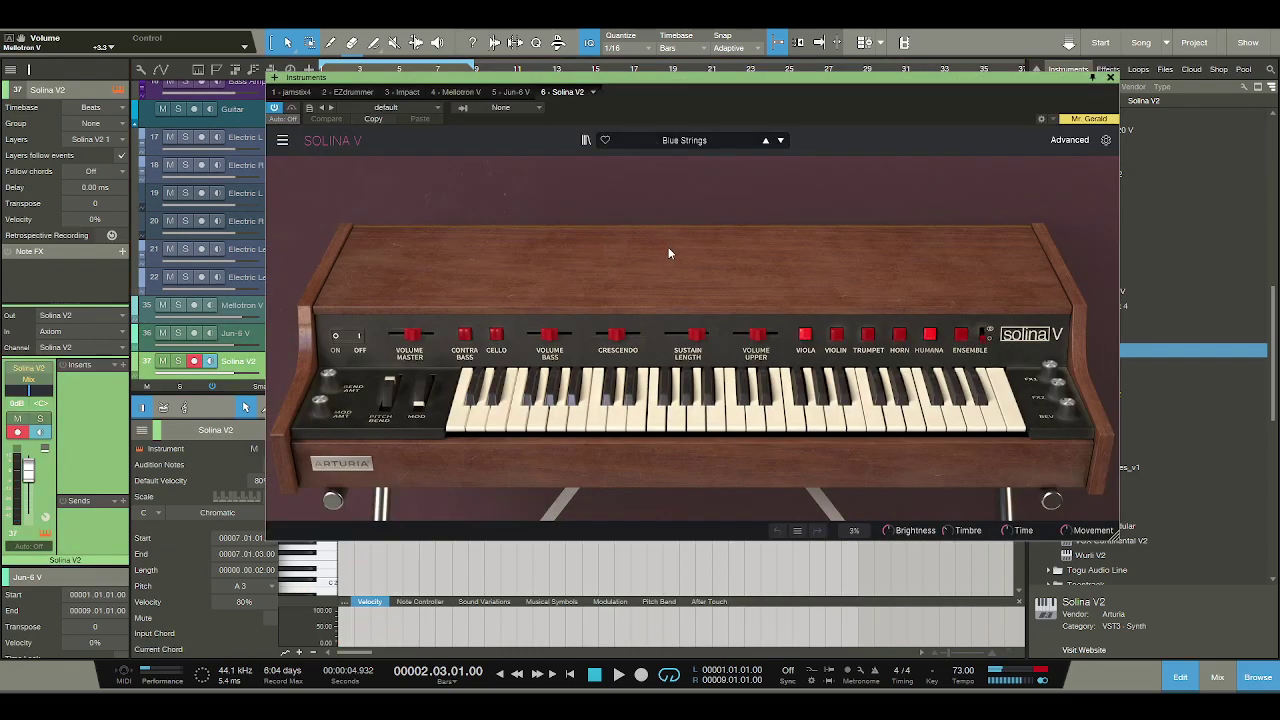
{"action": "left_click", "coordinate": [711, 421]}
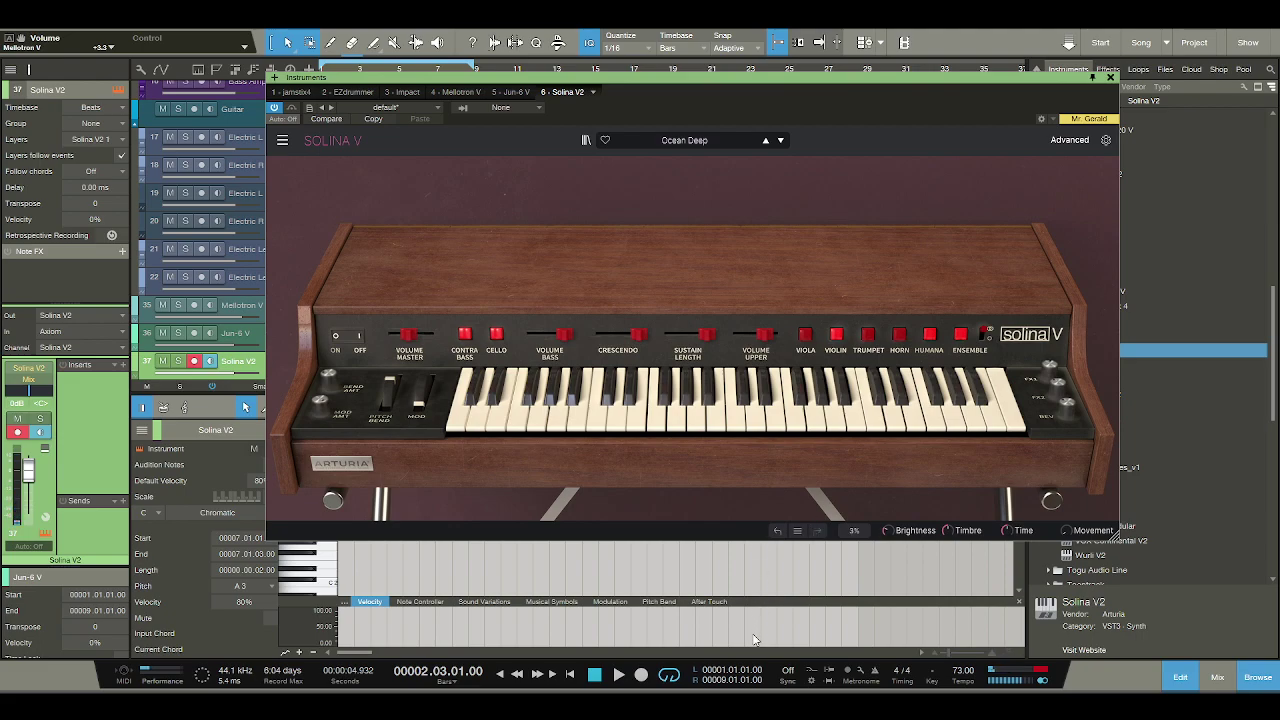
{"action": "left_click", "coordinate": [678, 418]}
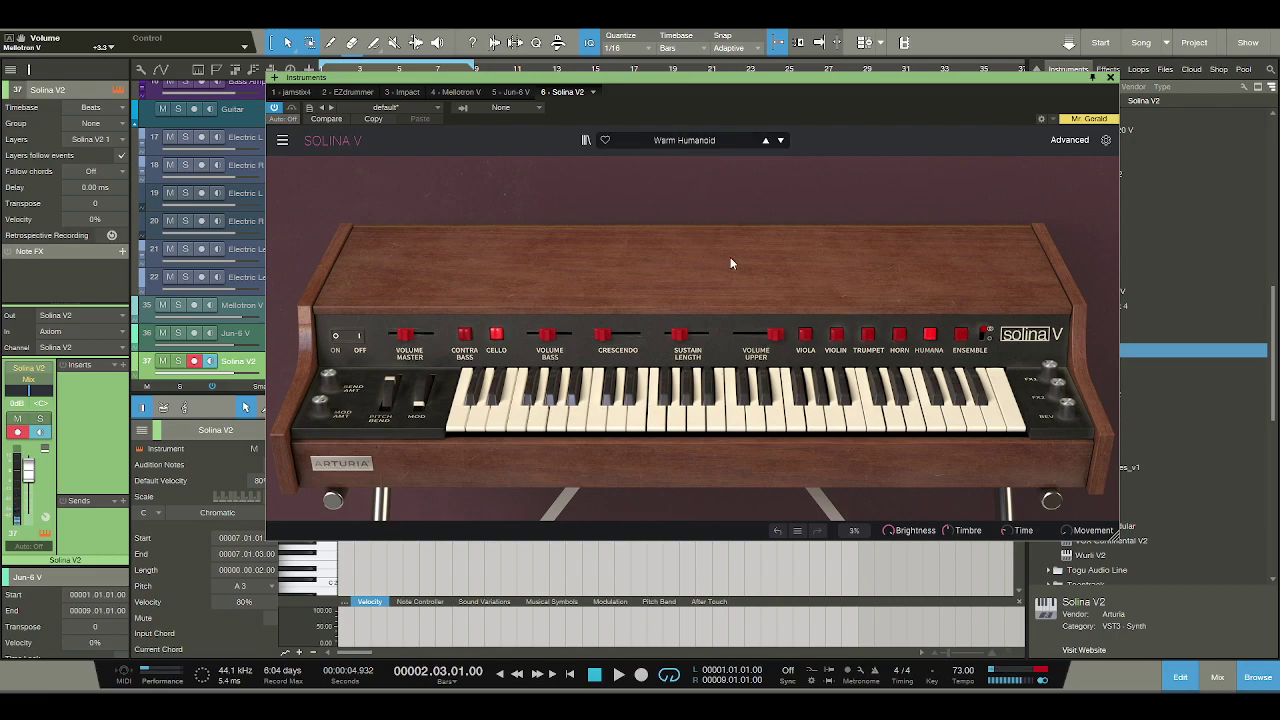
Create an empty Solina V2 part across bars 1 to 8, then try other presets and choose Ghost String.
{"action": "left_click", "coordinate": [1110, 77]}
{"action": "double_click", "coordinate": [335, 368]}
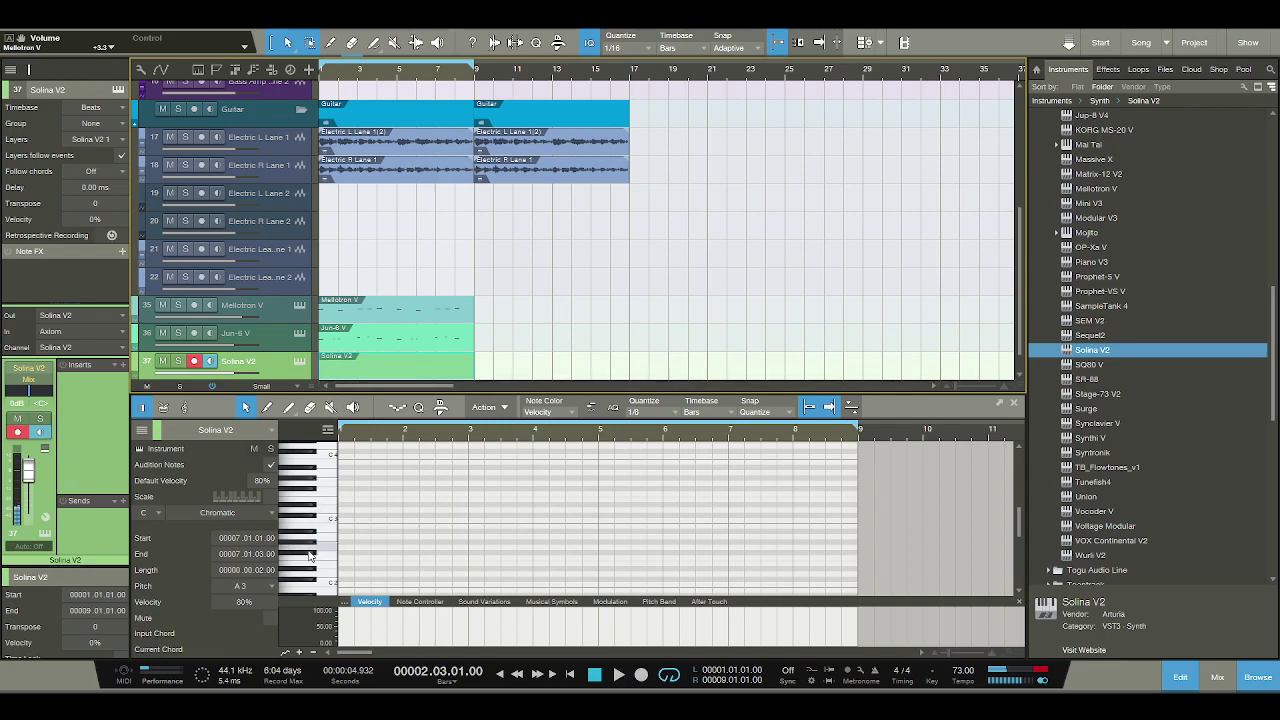
{"action": "left_click", "coordinate": [300, 361]}
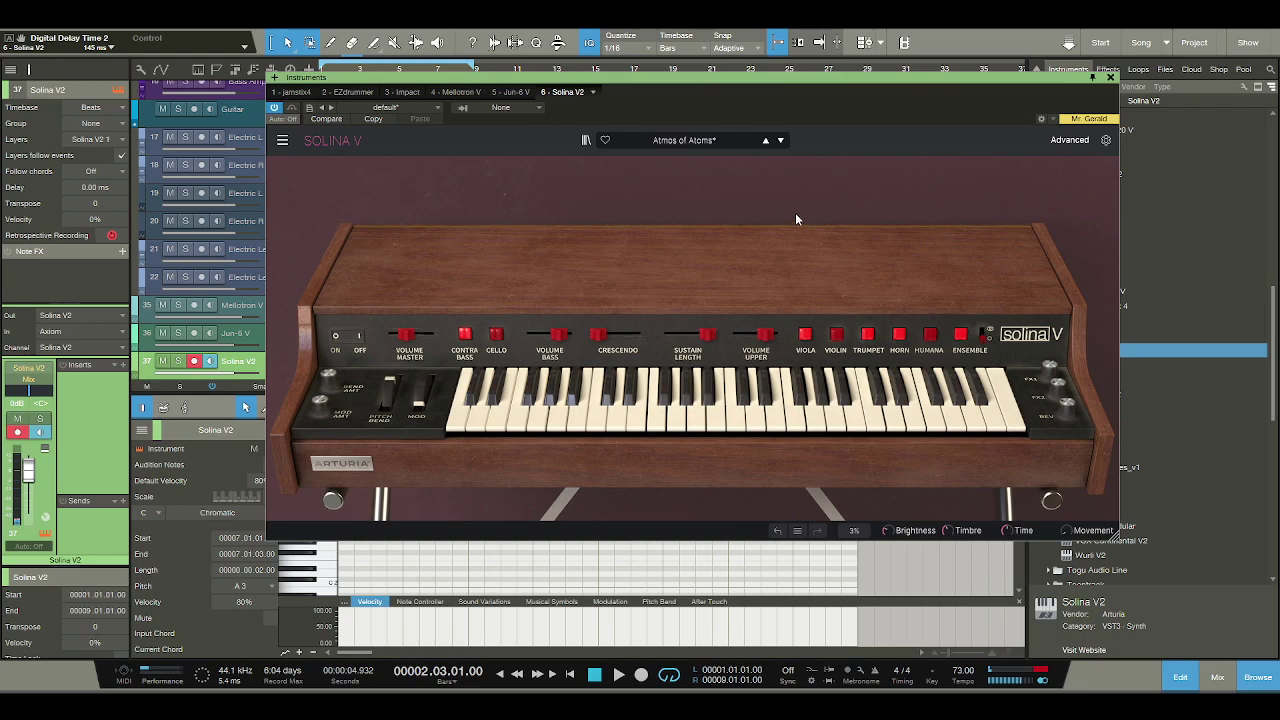
{"action": "left_click", "coordinate": [575, 410]}
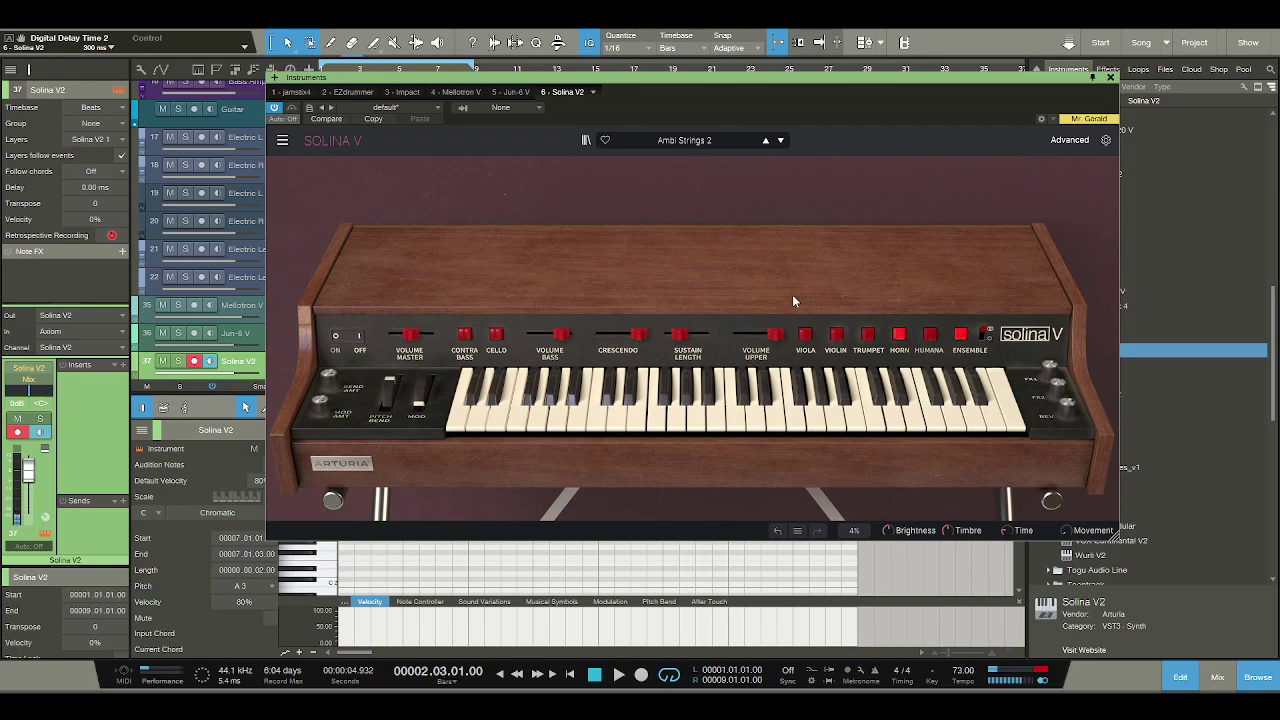
{"action": "left_click", "coordinate": [564, 421]}
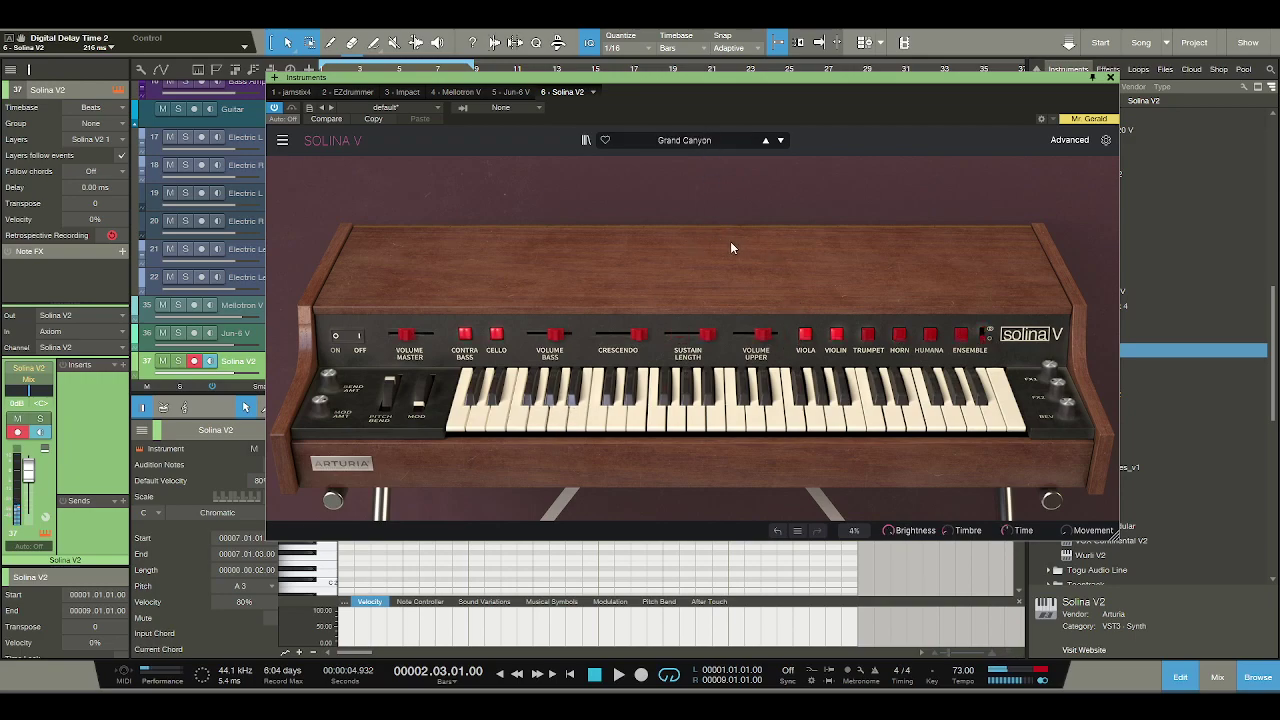
{"action": "left_click", "coordinate": [585, 415]}
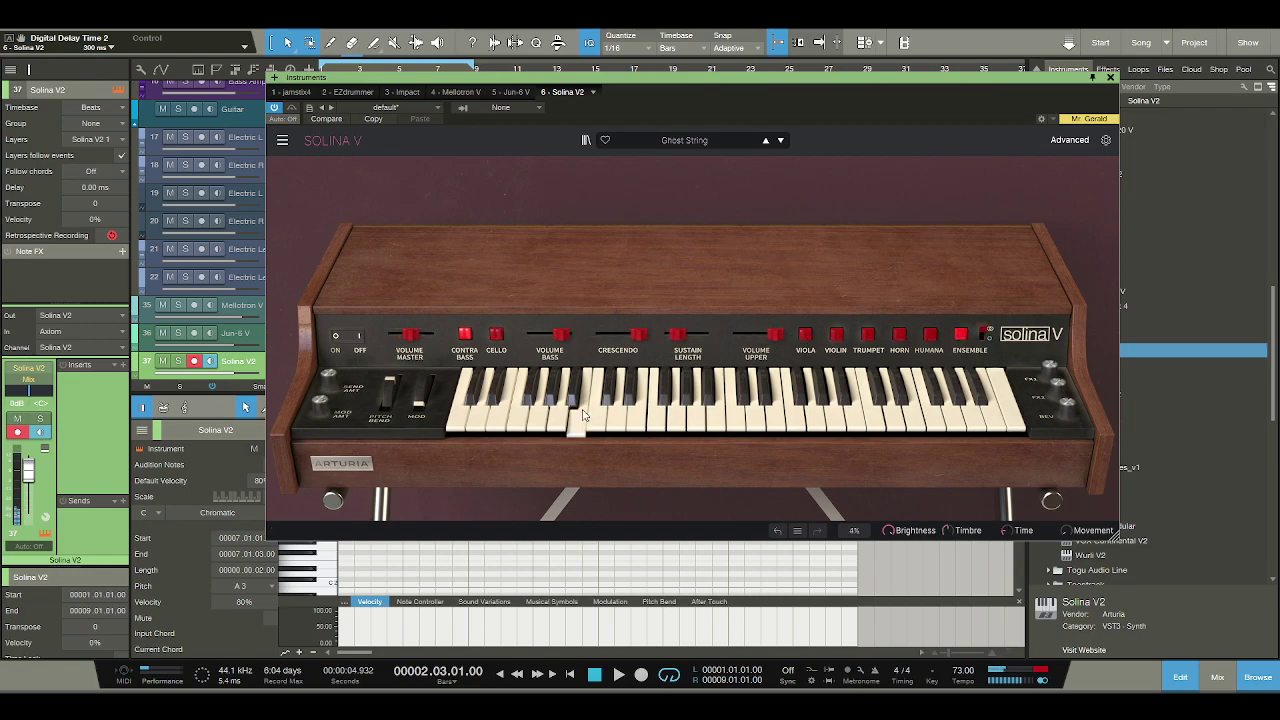
{"action": "left_click", "coordinate": [1113, 78]}
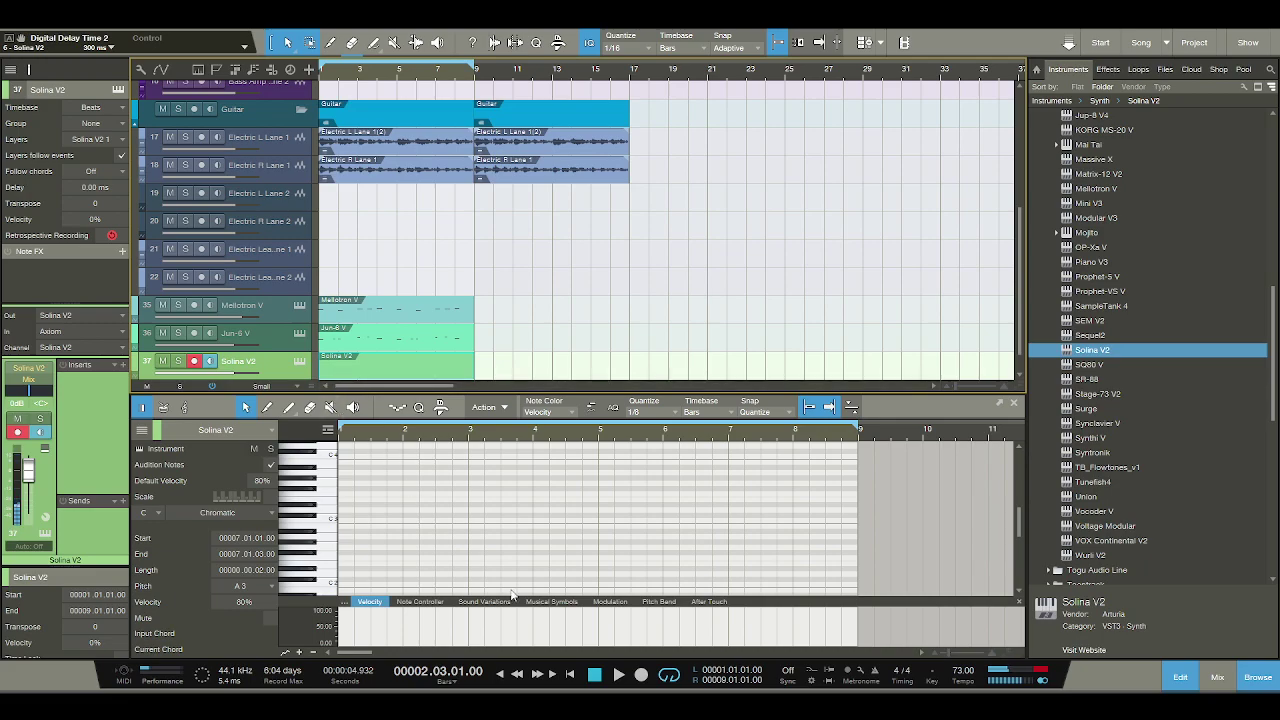
Add a one-bar G#2 note at the start of the Solina V2 part after briefly playing the song.
{"action": "key", "text": "comma"}
{"action": "key", "text": "space"}
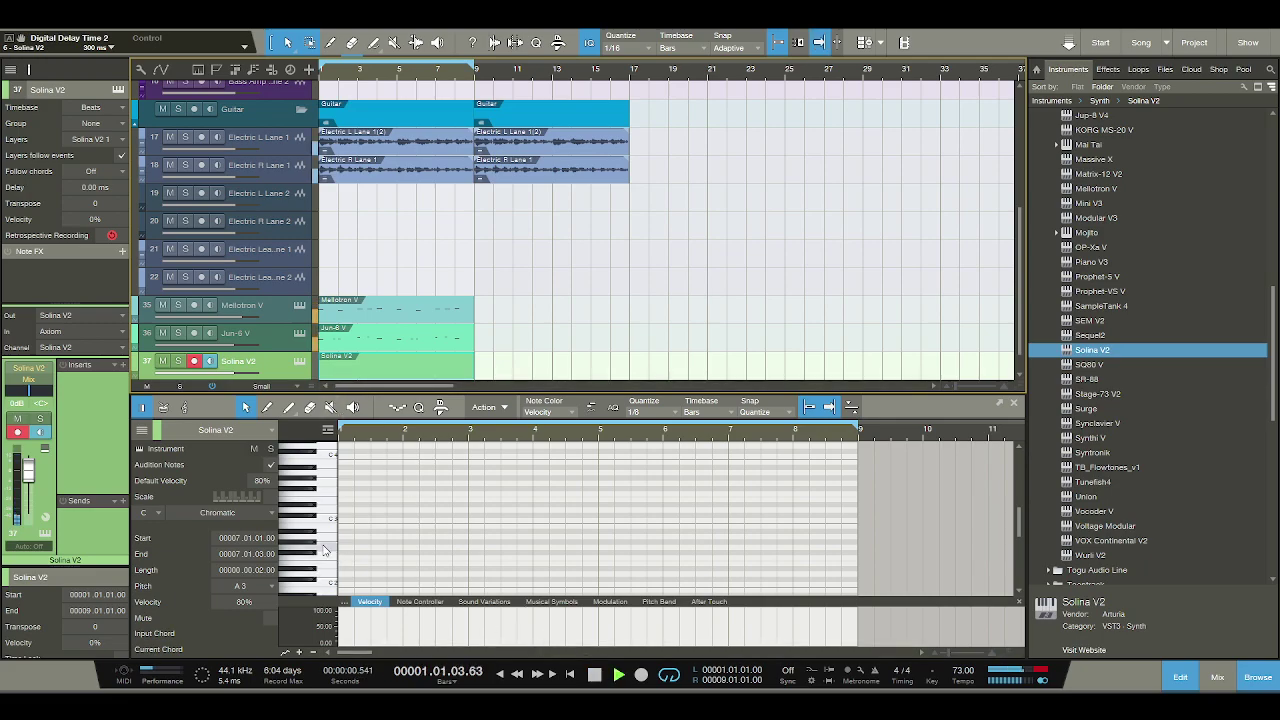
{"action": "key", "text": "space"}
{"action": "scroll", "coordinate": [333, 560], "scroll_direction": "down", "scroll_amount": 1}
{"action": "scroll", "coordinate": [333, 560], "scroll_direction": "down", "scroll_amount": 3}
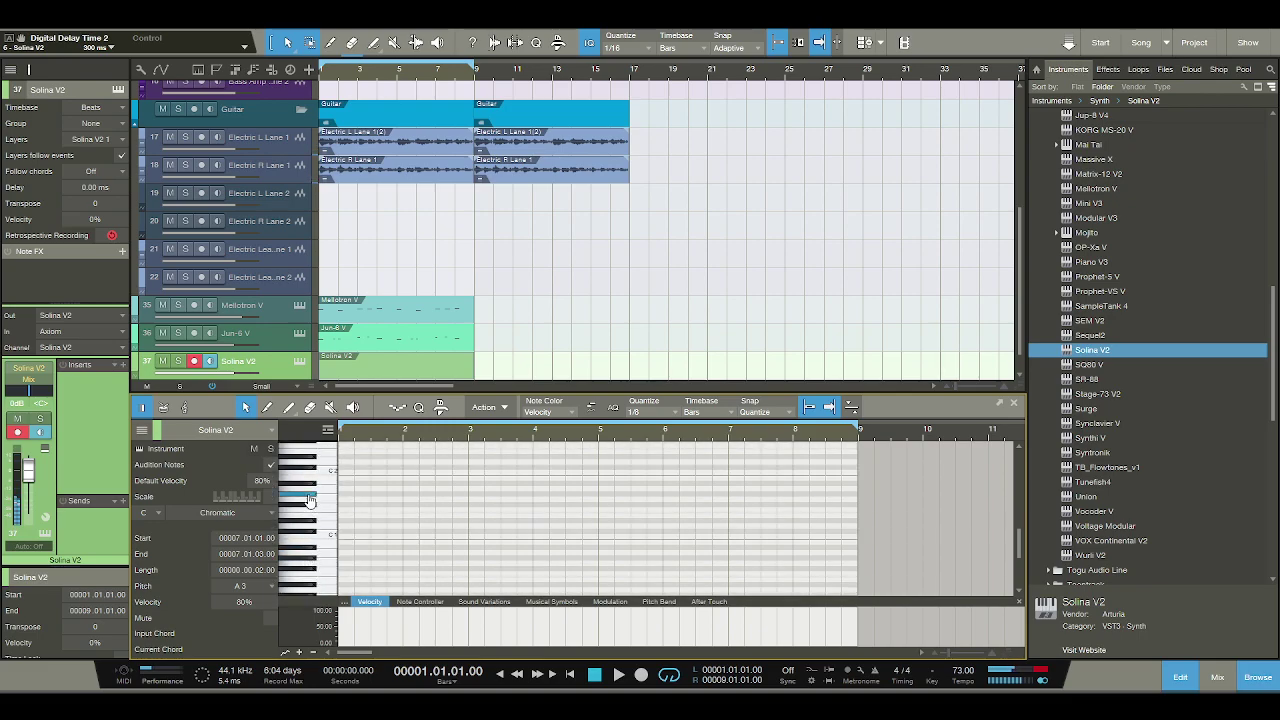
{"action": "scroll", "coordinate": [310, 495], "scroll_direction": "up", "scroll_amount": 1}
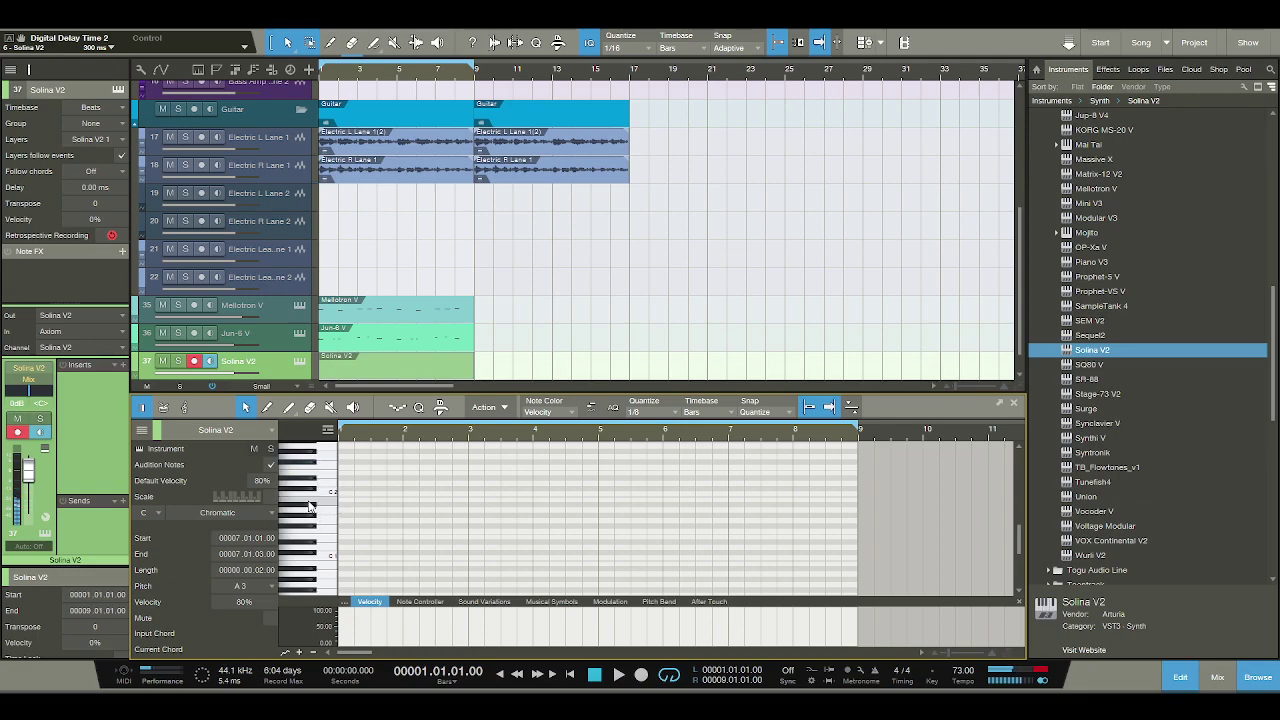
{"action": "left_click", "coordinate": [342, 452]}
{"action": "left_click_drag", "start_coordinate": [372, 452], "coordinate": [402, 452]}
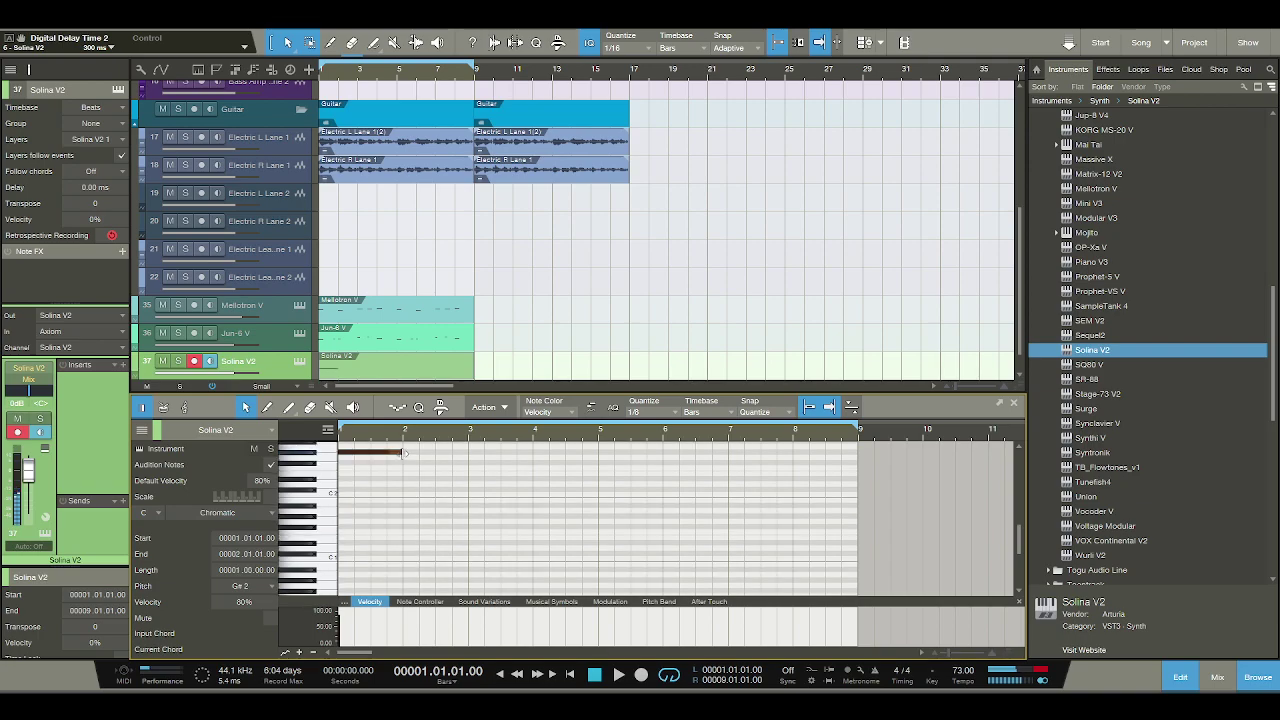
Show the Jun-6 V notes behind the Solina V2 part and lower the opening Solina note to G#1, checking it in playback.
{"action": "scroll", "coordinate": [300, 470], "scroll_direction": "up", "scroll_amount": 2}
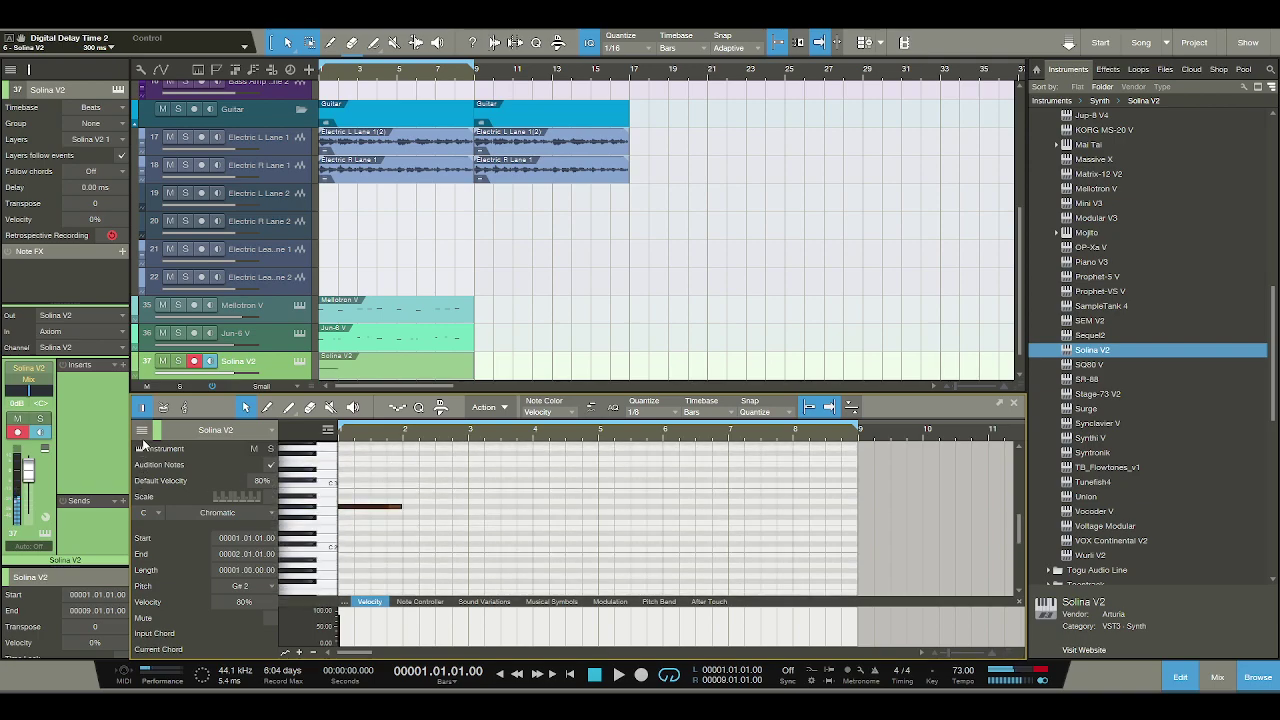
{"action": "left_click", "coordinate": [142, 430]}
{"action": "left_click", "coordinate": [145, 506]}
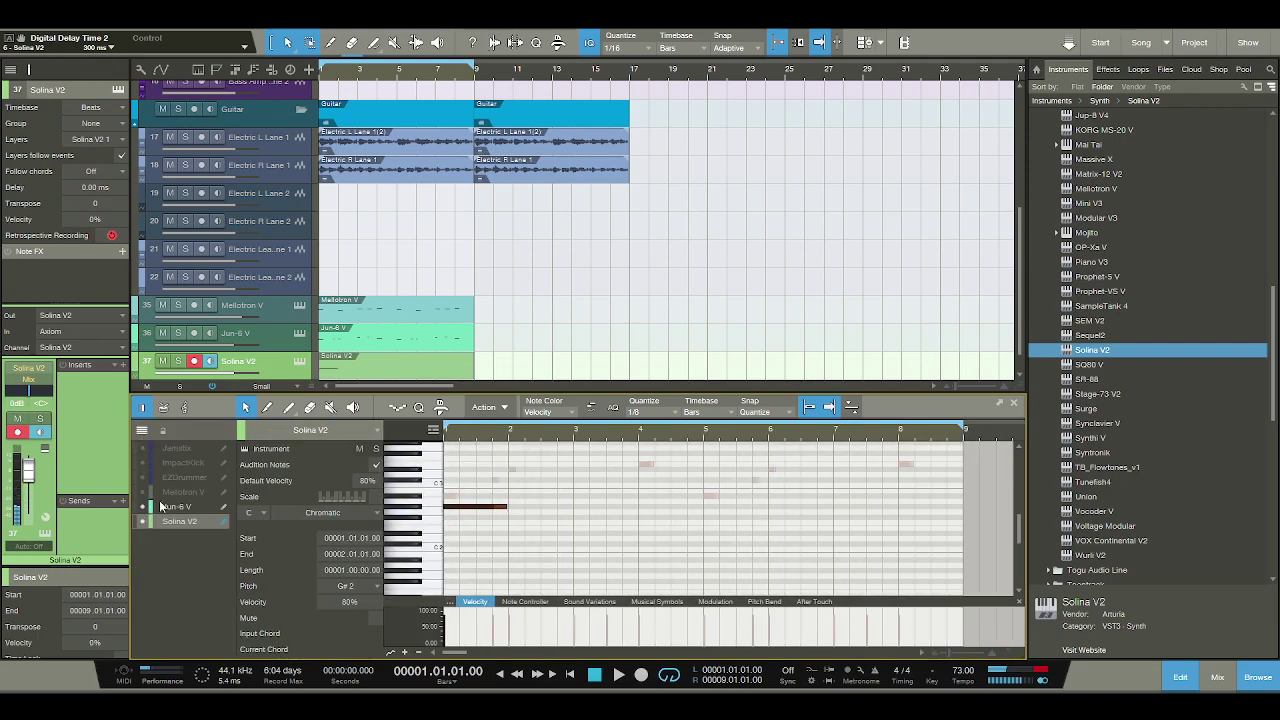
{"action": "left_click_drag", "start_coordinate": [474, 507], "coordinate": [474, 576]}
{"action": "key", "text": "space"}
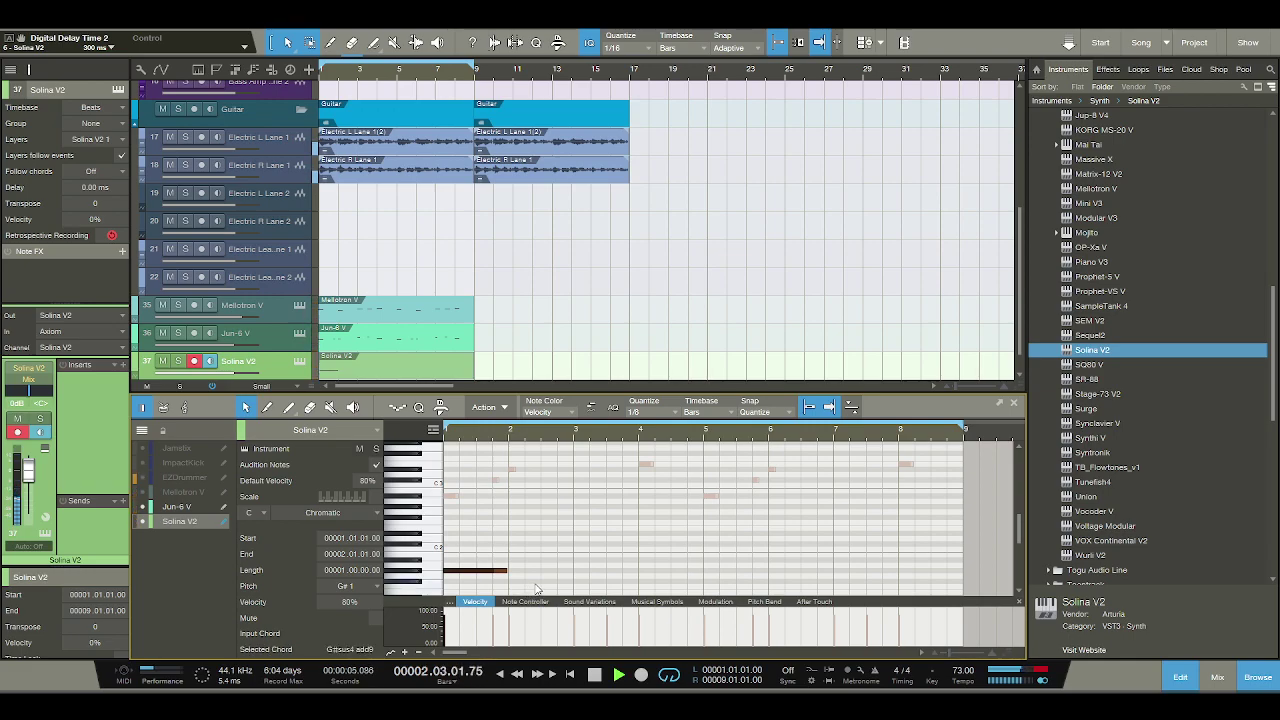
{"action": "left_click", "coordinate": [597, 675]}
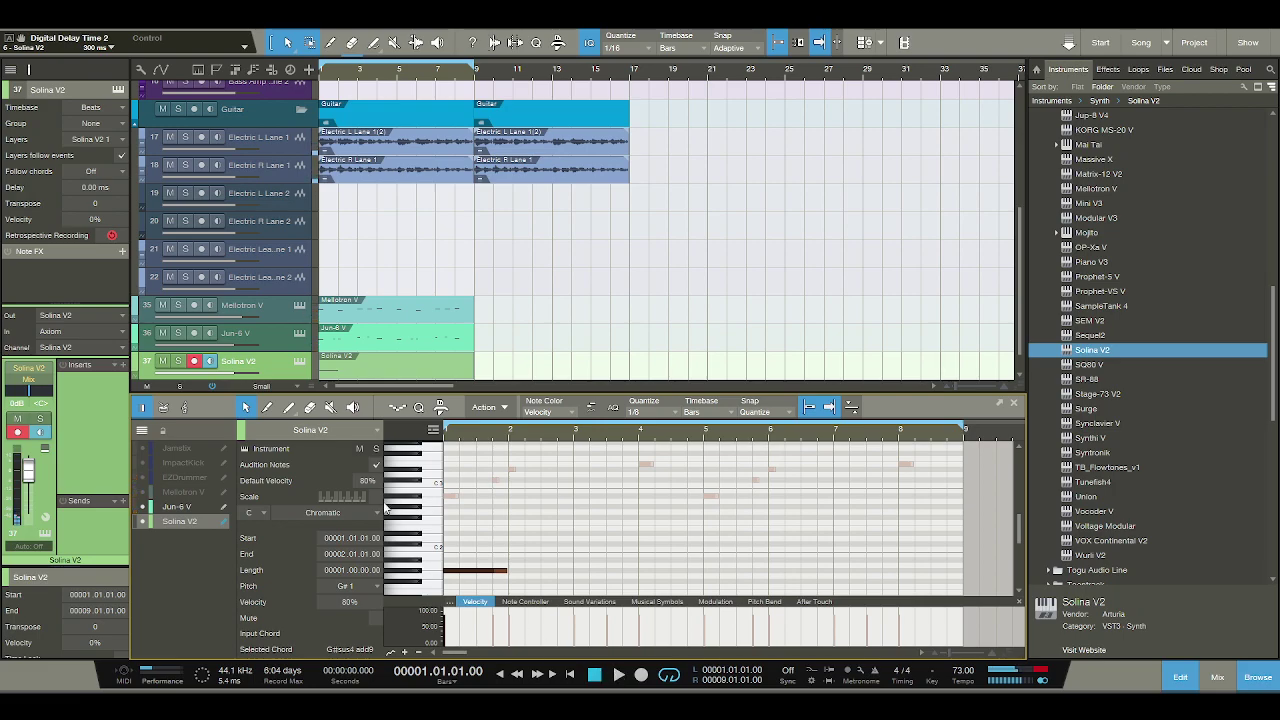
Solo the Mellotron V, Jun-6 V and Solina V2 tracks and shorten the opening Solina note to one beat during playback.
{"action": "left_click_drag", "start_coordinate": [185, 350], "coordinate": [184, 315]}
{"action": "key", "text": "space"}
{"action": "left_click_drag", "start_coordinate": [507, 571], "coordinate": [461, 572]}
{"action": "left_click", "coordinate": [598, 670]}
{"action": "left_click", "coordinate": [618, 674]}
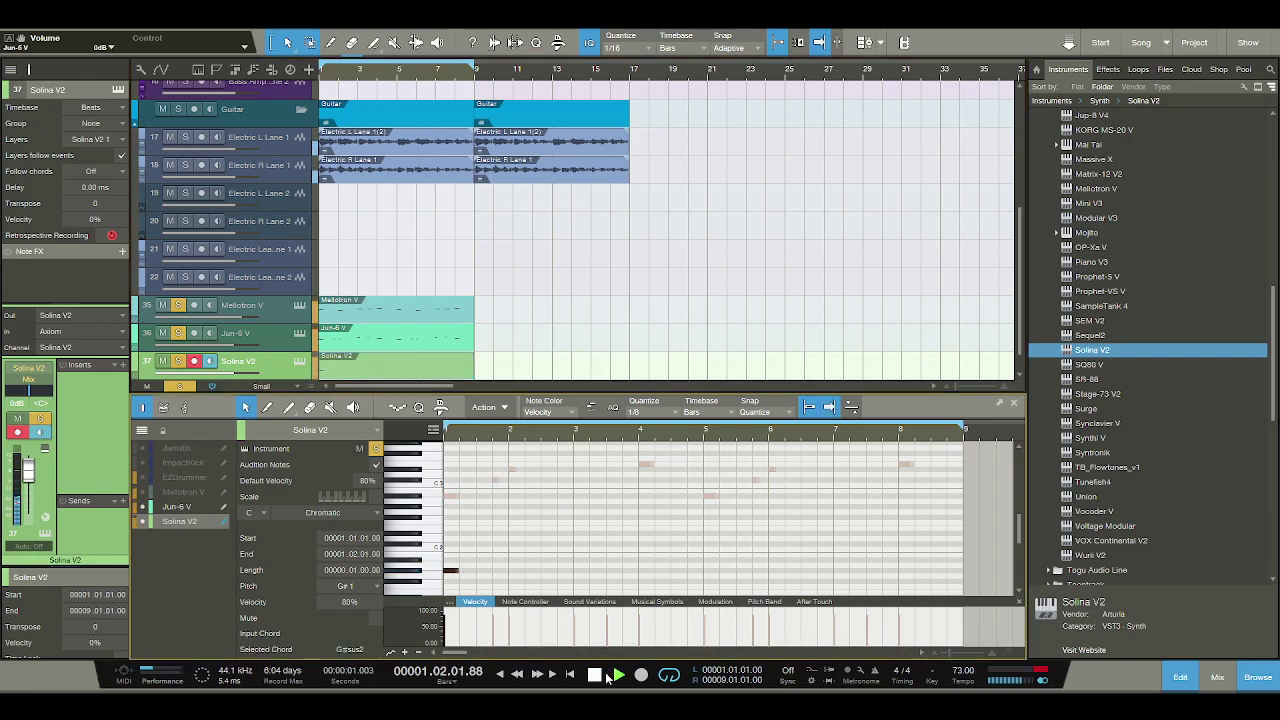
{"action": "key", "text": "space"}
Add a one-beat F1 note at the start of bar 2 in the Solina V2 part and play it back.
{"action": "left_click", "coordinate": [512, 586]}
{"action": "double_click", "coordinate": [511, 583]}
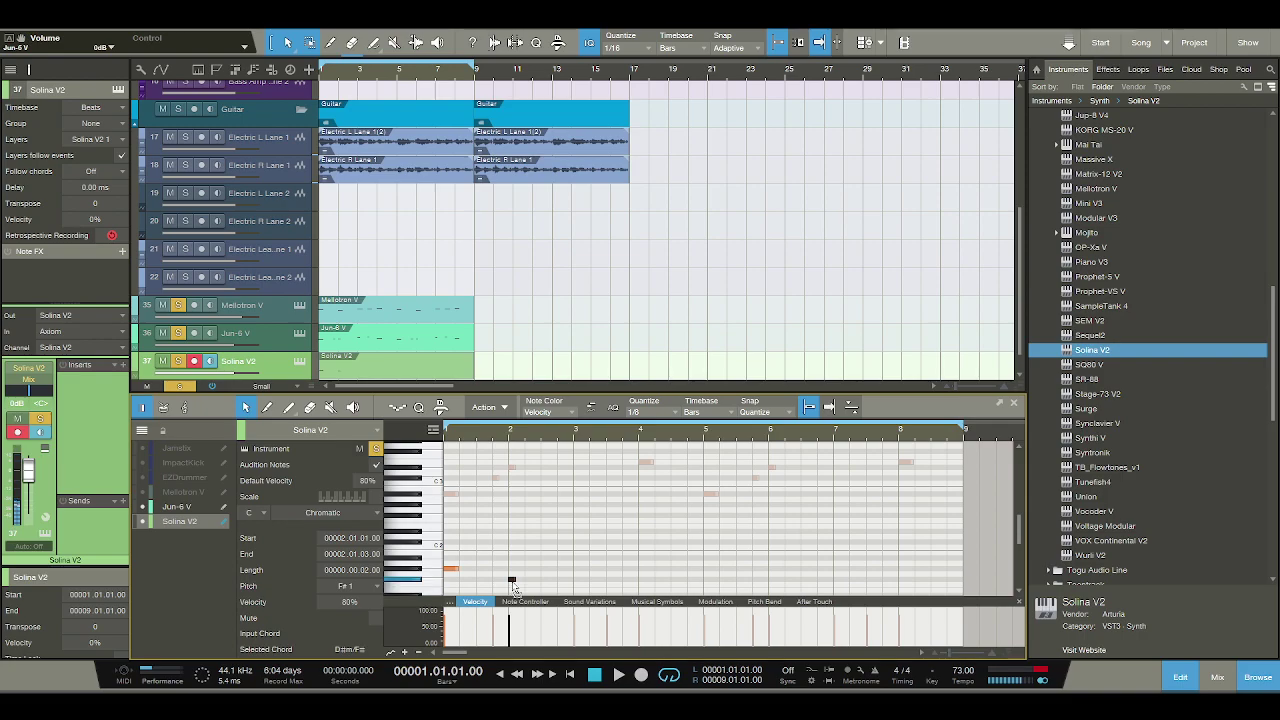
{"action": "left_click_drag", "start_coordinate": [513, 590], "coordinate": [524, 588]}
{"action": "key", "text": "space"}
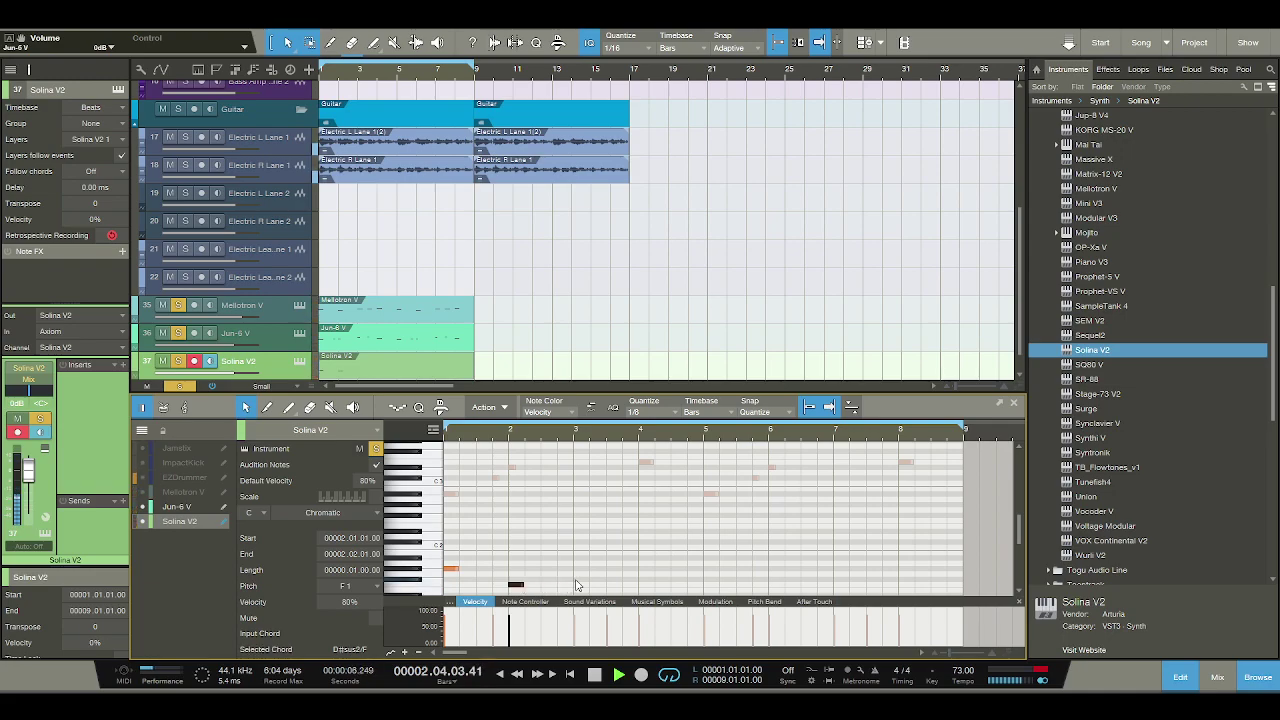
{"action": "key", "text": "space"}
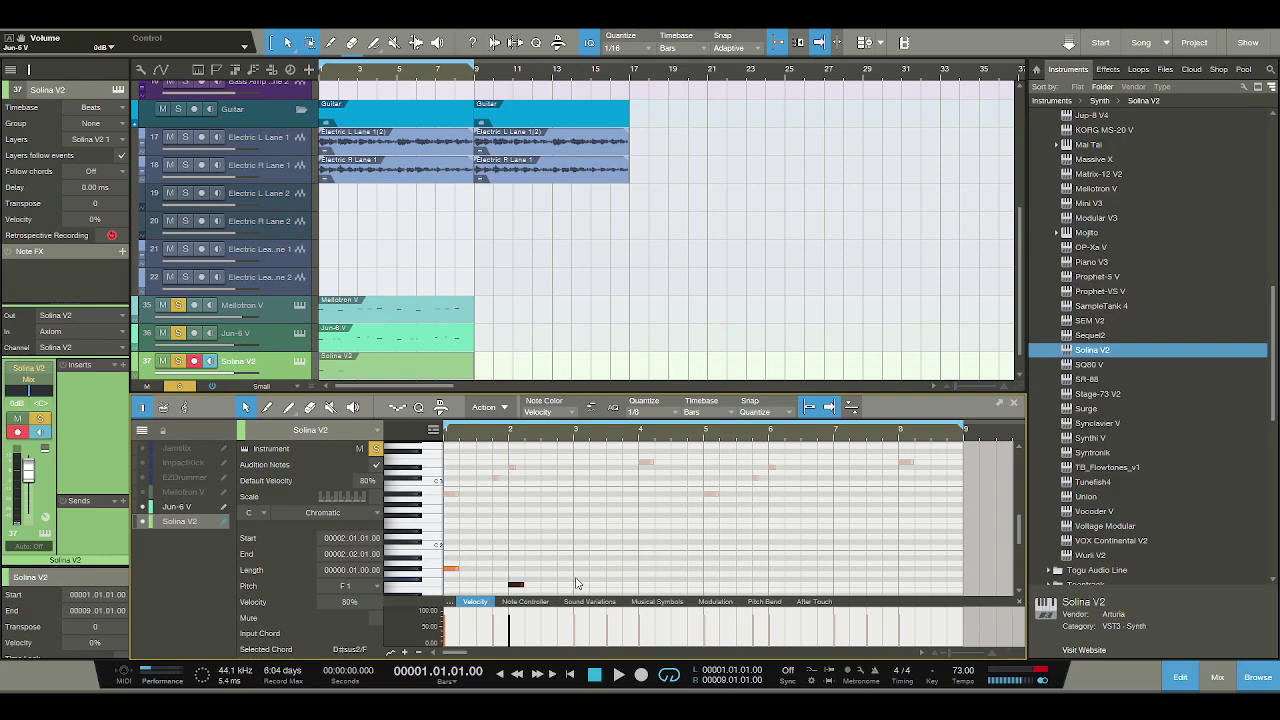
Lower the Solina V2 note in bar 1 to F1 and the one in bar 2 to A#0.
{"action": "left_click", "coordinate": [412, 580]}
{"action": "scroll", "coordinate": [418, 584], "scroll_direction": "down", "scroll_amount": 1}
{"action": "left_click_drag", "start_coordinate": [451, 563], "coordinate": [451, 580]}
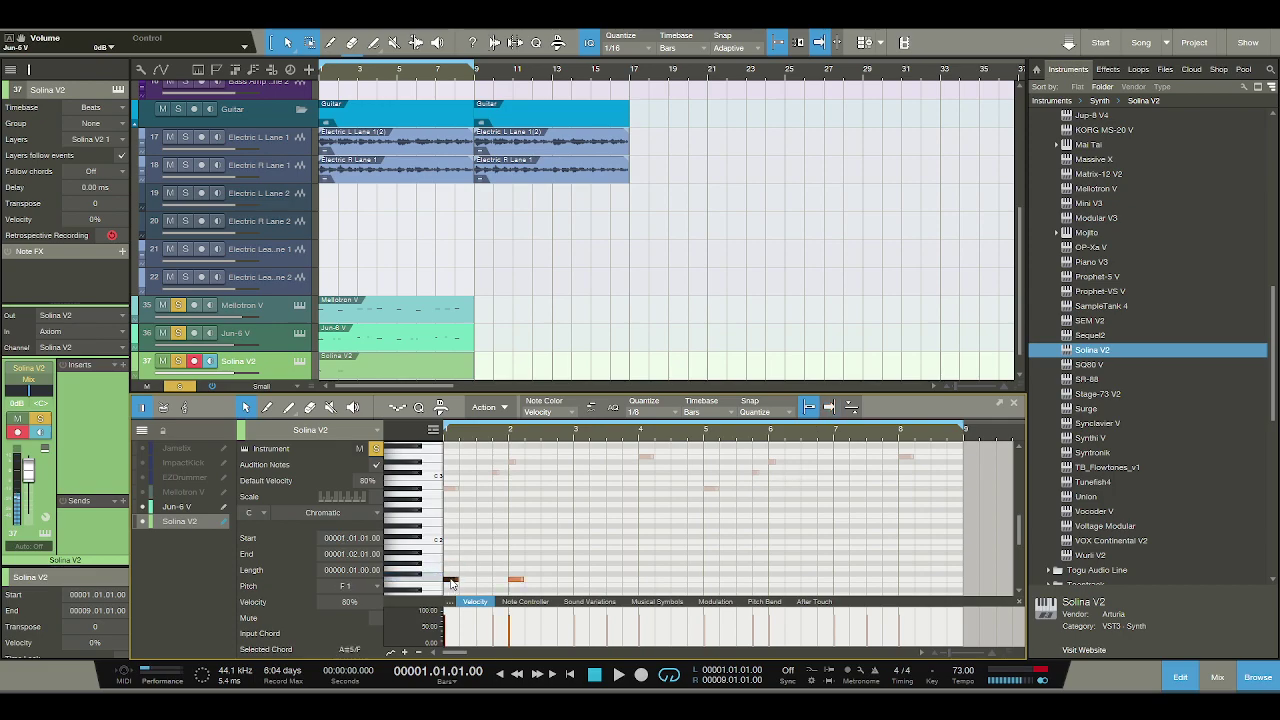
{"action": "scroll", "coordinate": [428, 586], "scroll_direction": "down", "scroll_amount": 3}
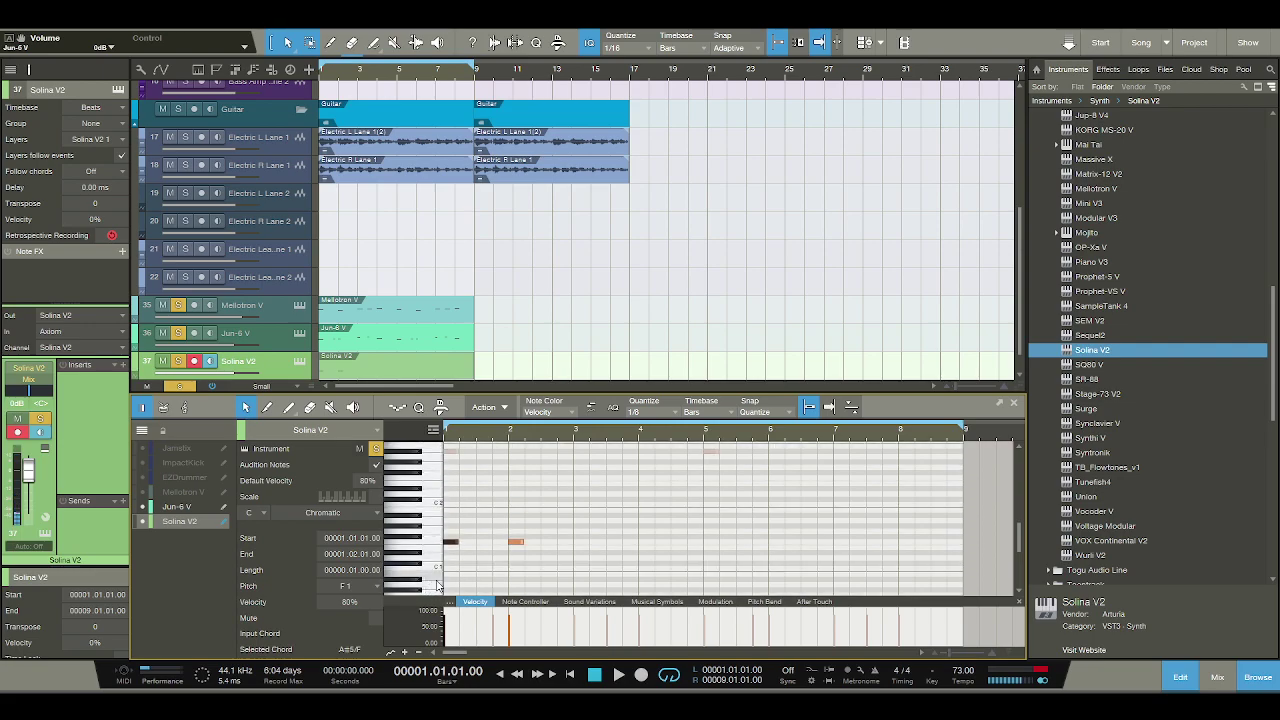
{"action": "left_click", "coordinate": [415, 585]}
{"action": "left_click_drag", "start_coordinate": [514, 547], "coordinate": [516, 583]}
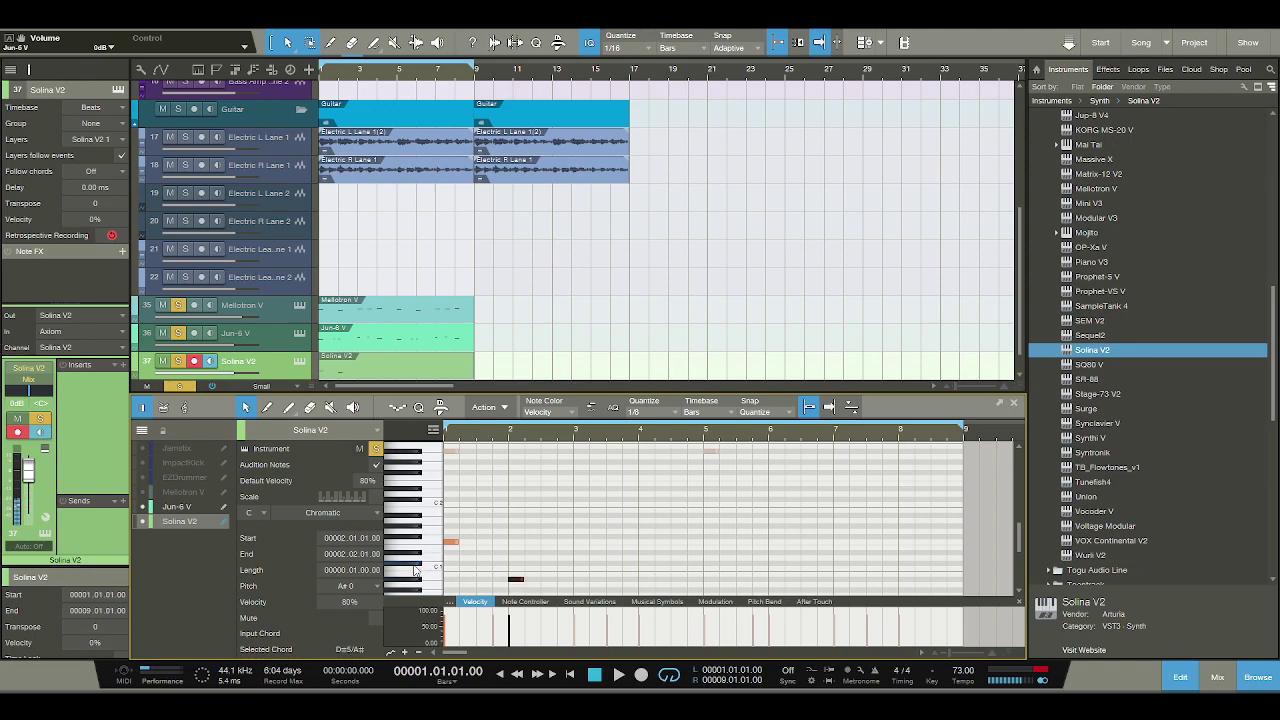
Add one-beat Solina V2 notes on C#1 in bar 3 and B0 in bar 4, and repeat the four-note line in bars 5 to 8.
{"action": "double_click", "coordinate": [578, 564]}
{"action": "double_click", "coordinate": [645, 576]}
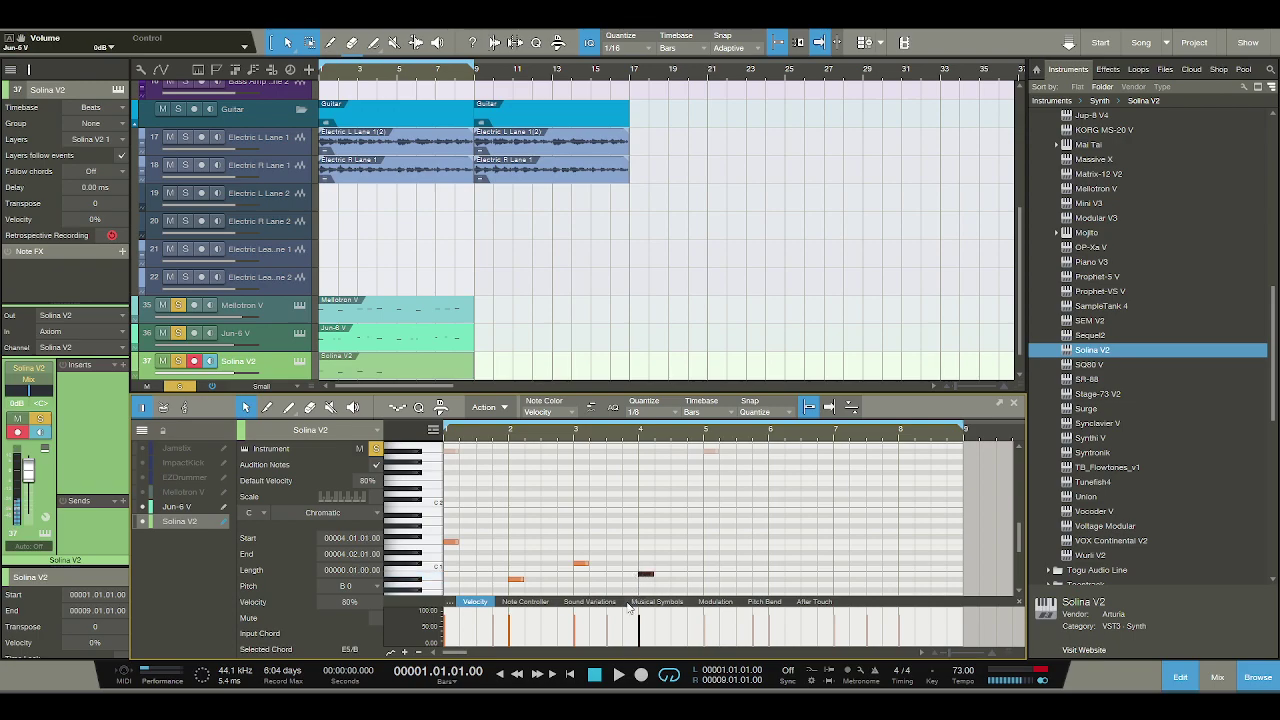
{"action": "left_click", "coordinate": [616, 675]}
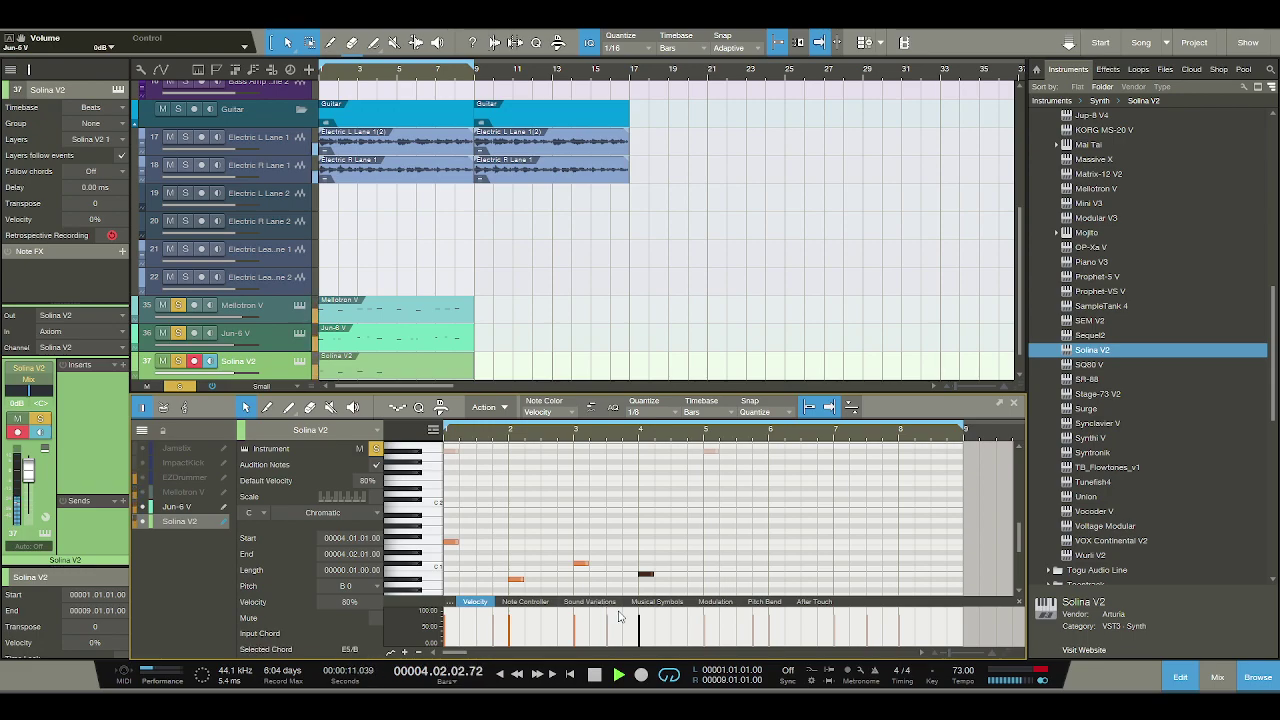
{"action": "left_click", "coordinate": [594, 675]}
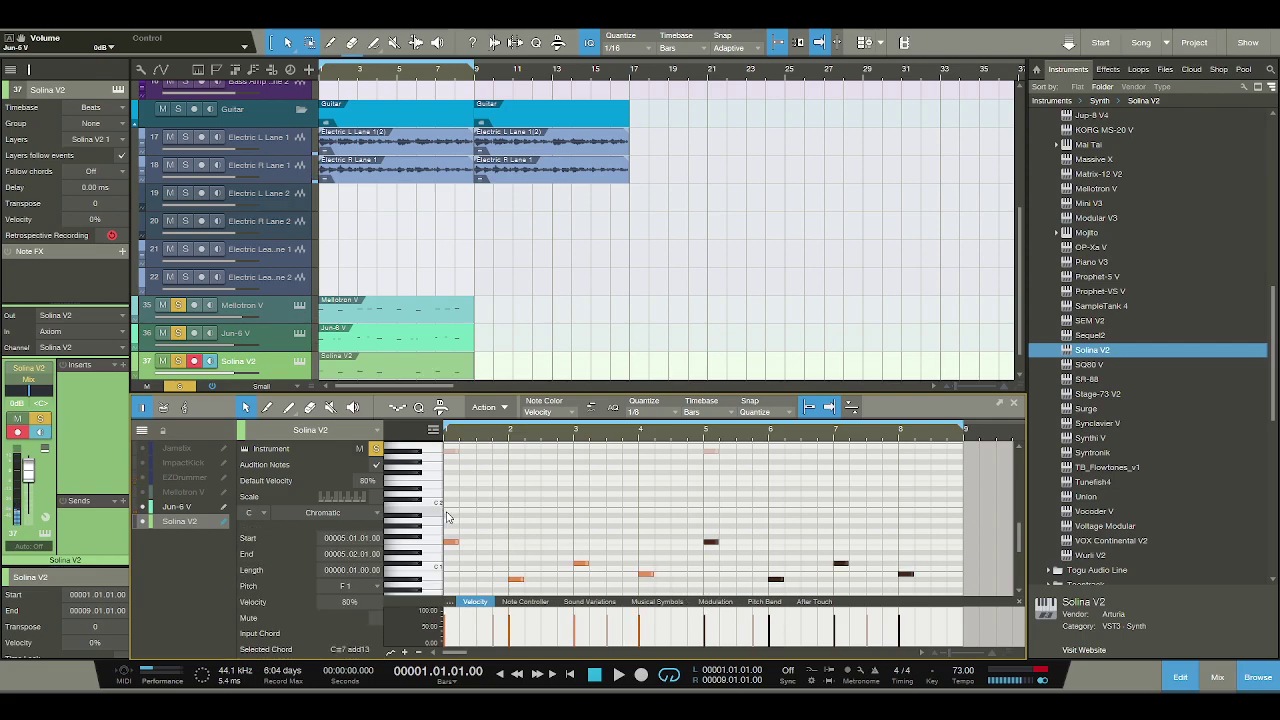
Search the instruments for "lab" and add LABS as a new instrument track below Solina V2.
{"action": "scroll", "coordinate": [597, 286], "scroll_direction": "down", "scroll_amount": 1}
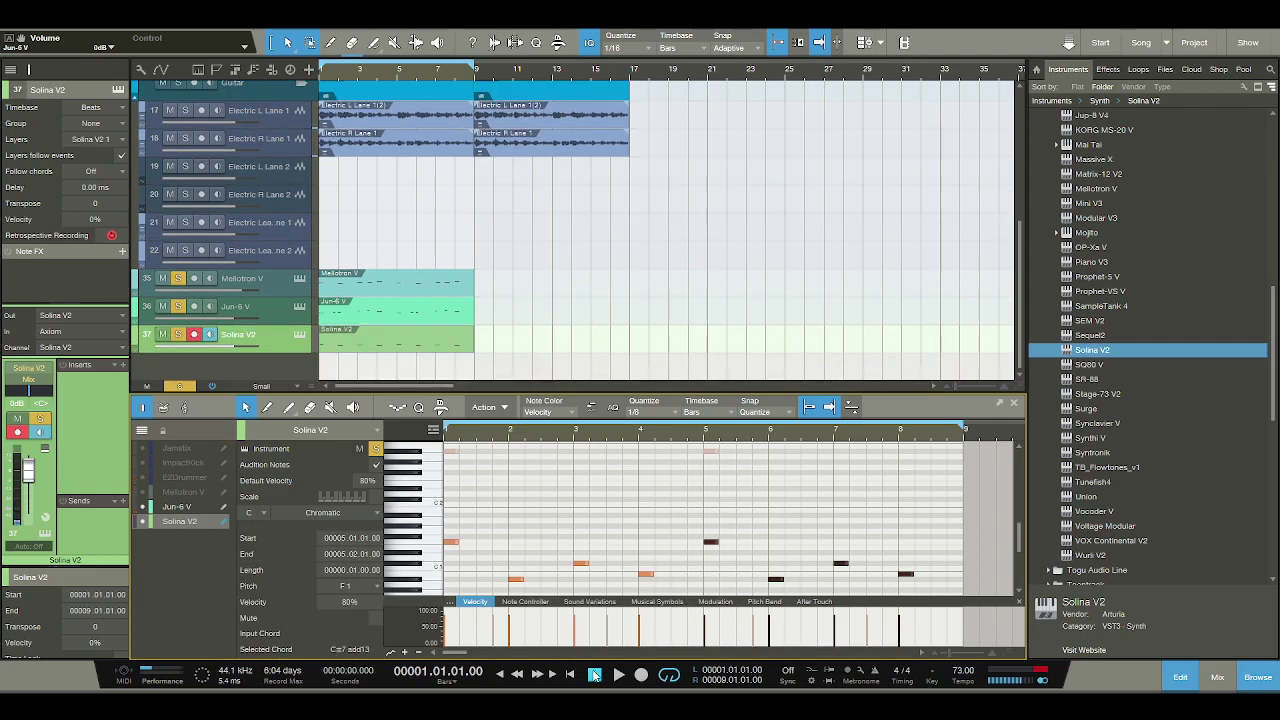
{"action": "left_click", "coordinate": [1270, 69]}
{"action": "type", "text": "lab"}
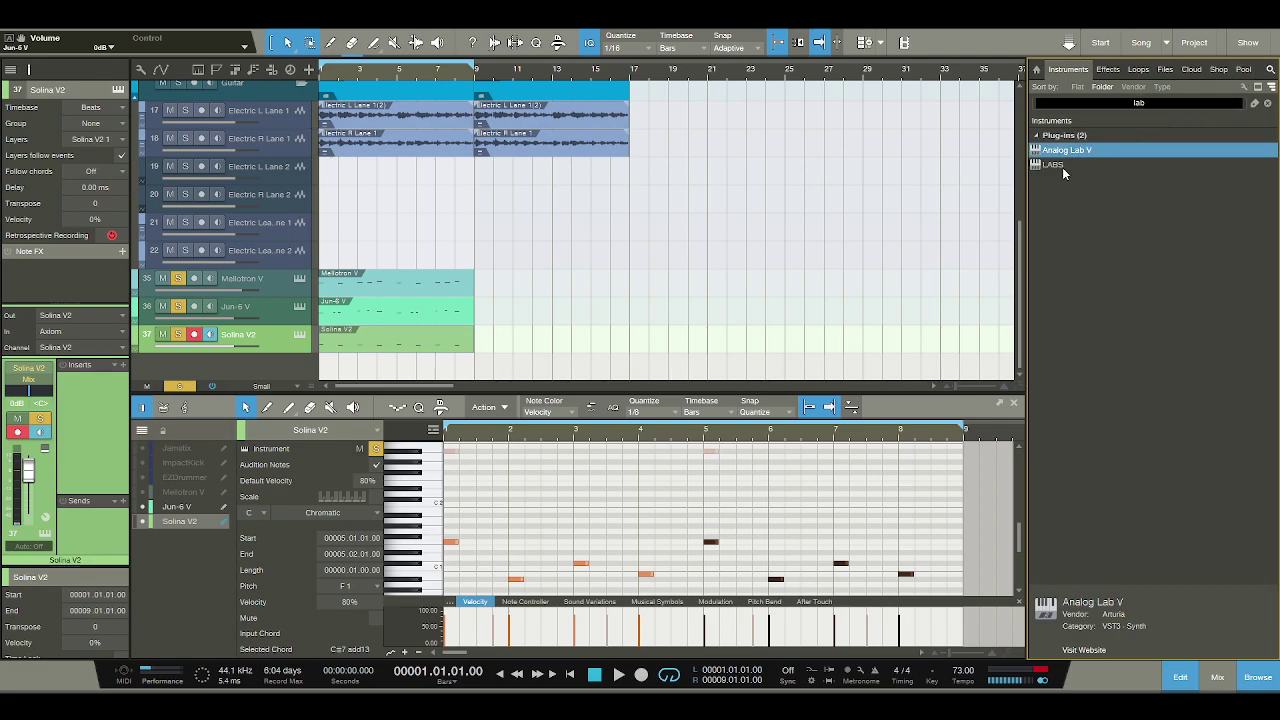
{"action": "left_click", "coordinate": [1060, 166]}
{"action": "left_click_drag", "start_coordinate": [268, 400], "coordinate": [275, 370]}
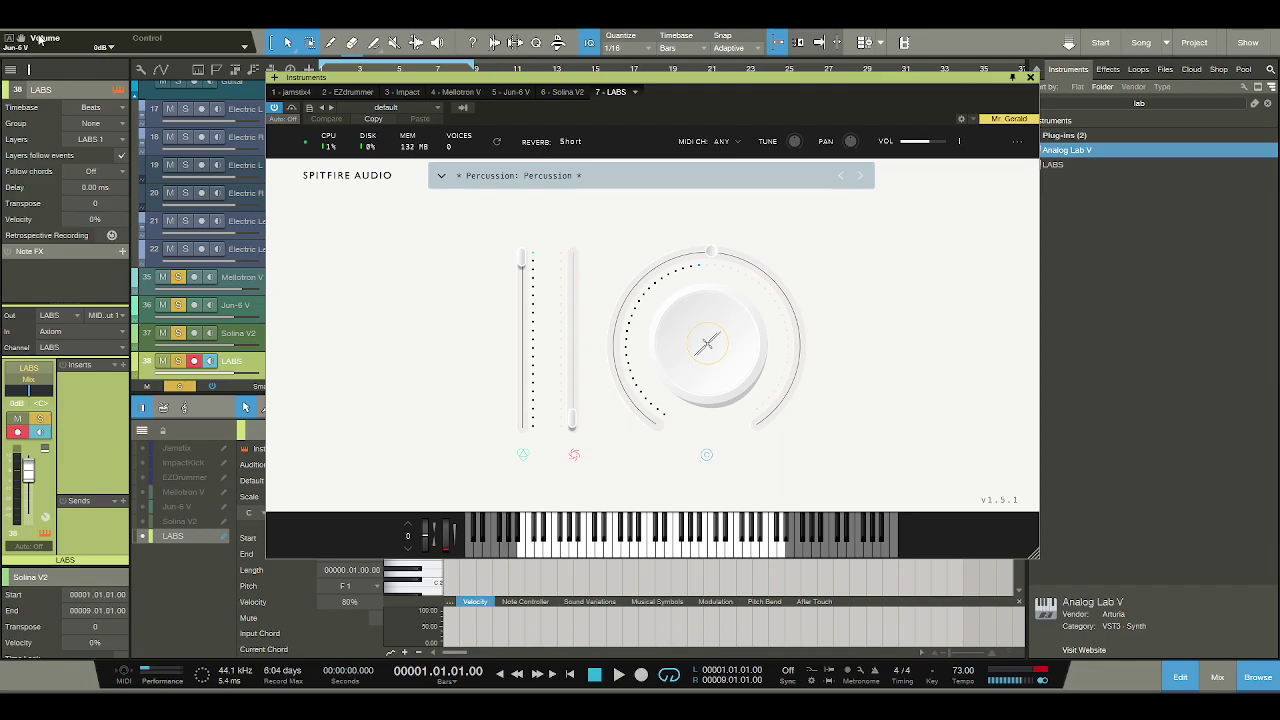
Filter the LABS presets by Experimental and browse through to the Siren Songs pack.
{"action": "left_click", "coordinate": [443, 176]}
{"action": "scroll", "coordinate": [488, 312], "scroll_direction": "down", "scroll_amount": 5}
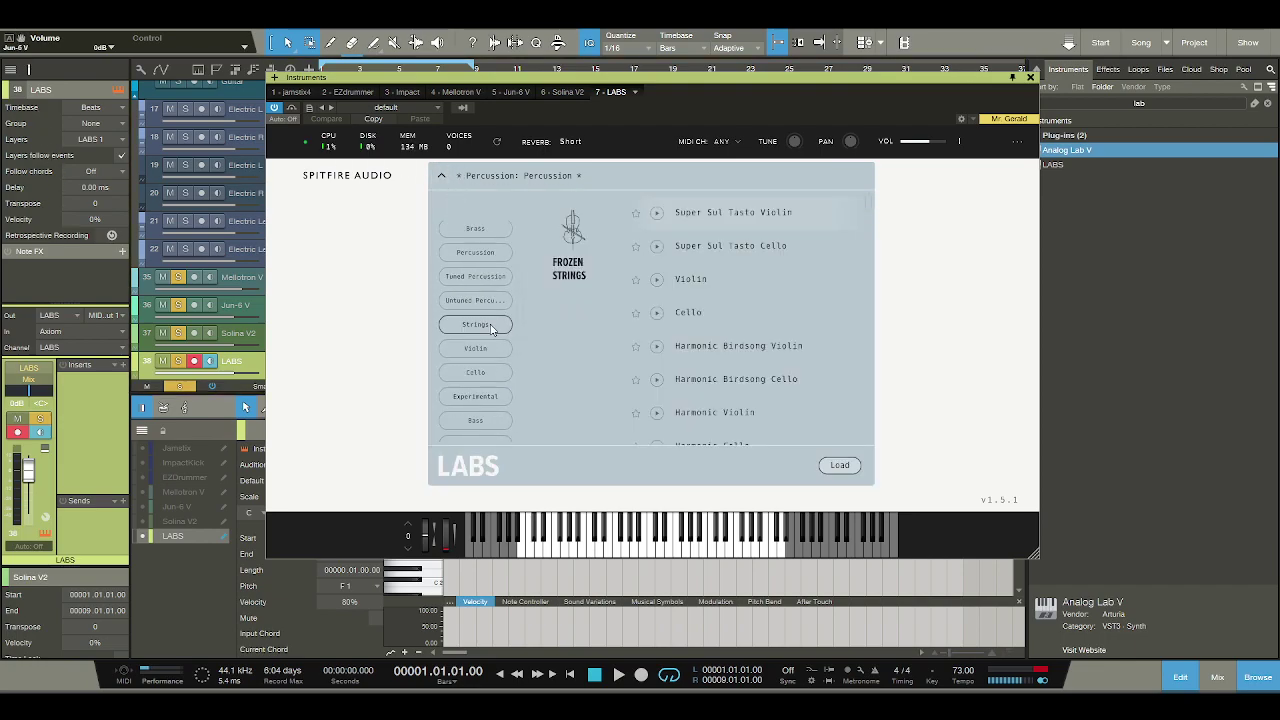
{"action": "left_click", "coordinate": [480, 293]}
{"action": "scroll", "coordinate": [672, 333], "scroll_direction": "down", "scroll_amount": 7}
{"action": "scroll", "coordinate": [673, 333], "scroll_direction": "up", "scroll_amount": 7}
{"action": "scroll", "coordinate": [673, 336], "scroll_direction": "down", "scroll_amount": 6}
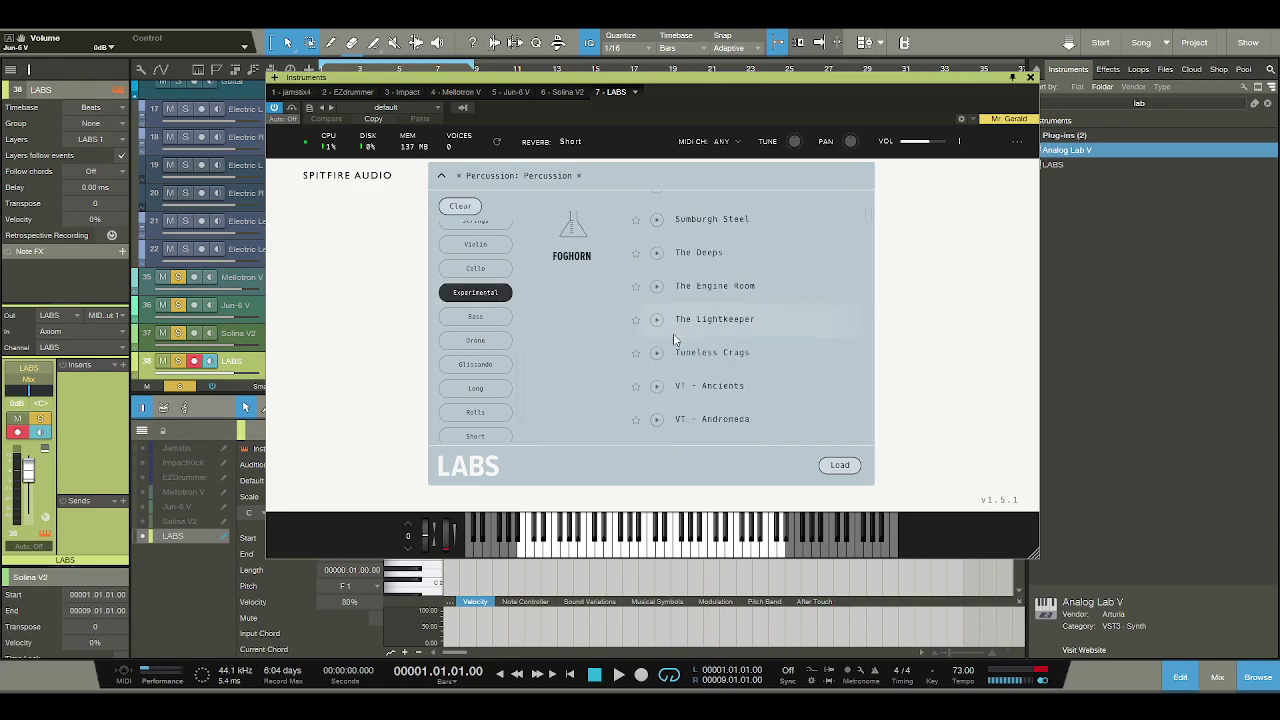
{"action": "scroll", "coordinate": [673, 338], "scroll_direction": "down", "scroll_amount": 5}
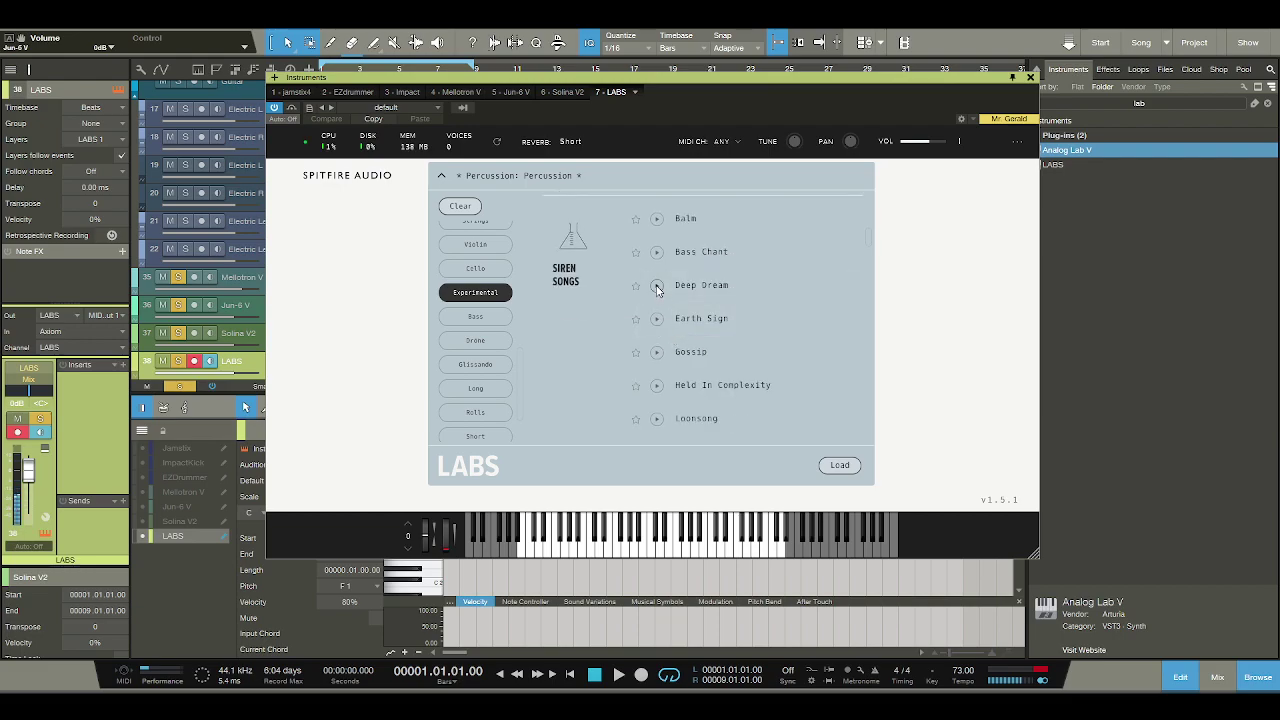
Preview Siren Songs presets in LABS, load Whalesong and close the instrument window.
{"action": "left_click", "coordinate": [657, 288]}
{"action": "scroll", "coordinate": [657, 307], "scroll_direction": "down", "scroll_amount": 3}
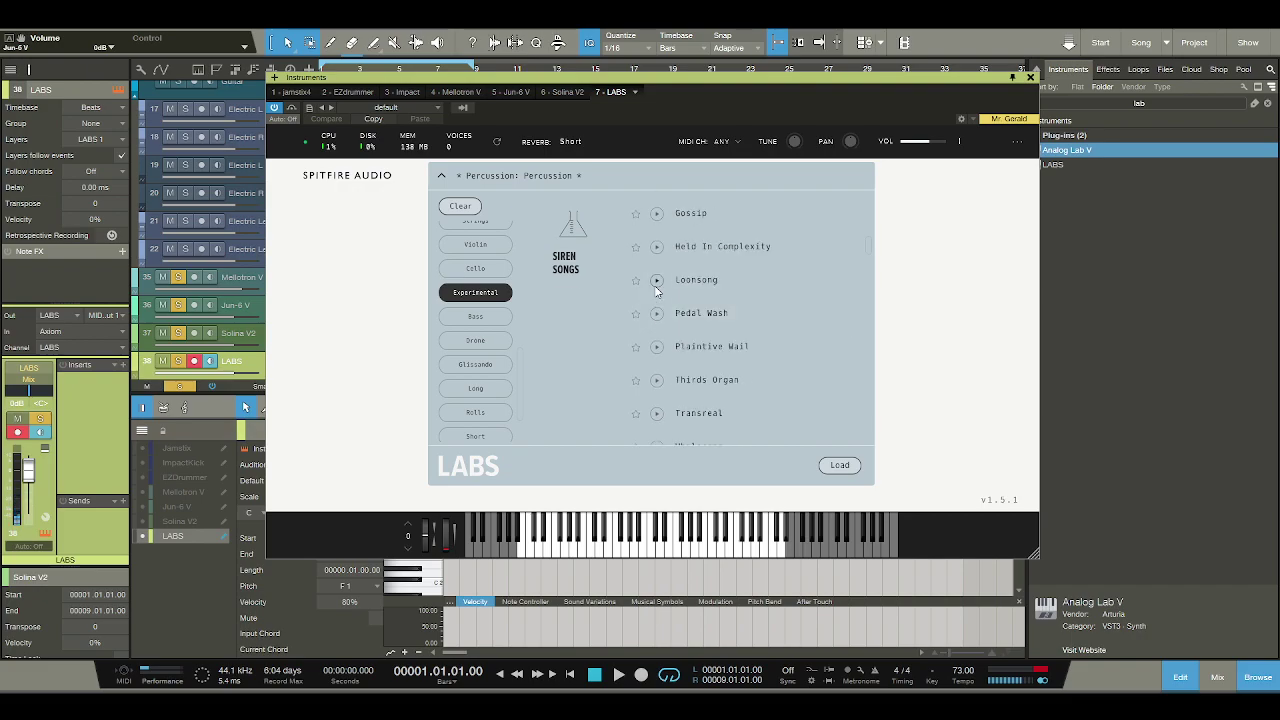
{"action": "scroll", "coordinate": [659, 316], "scroll_direction": "down", "scroll_amount": 3}
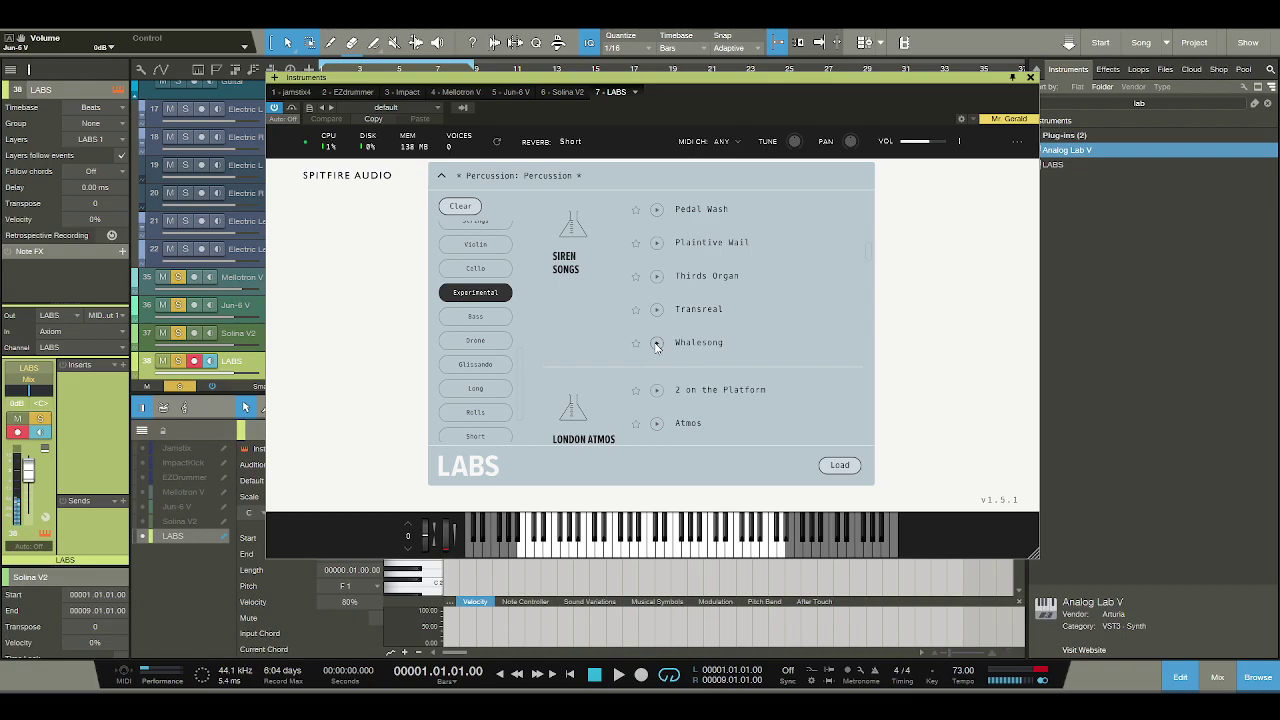
{"action": "scroll", "coordinate": [667, 335], "scroll_direction": "down", "scroll_amount": 2}
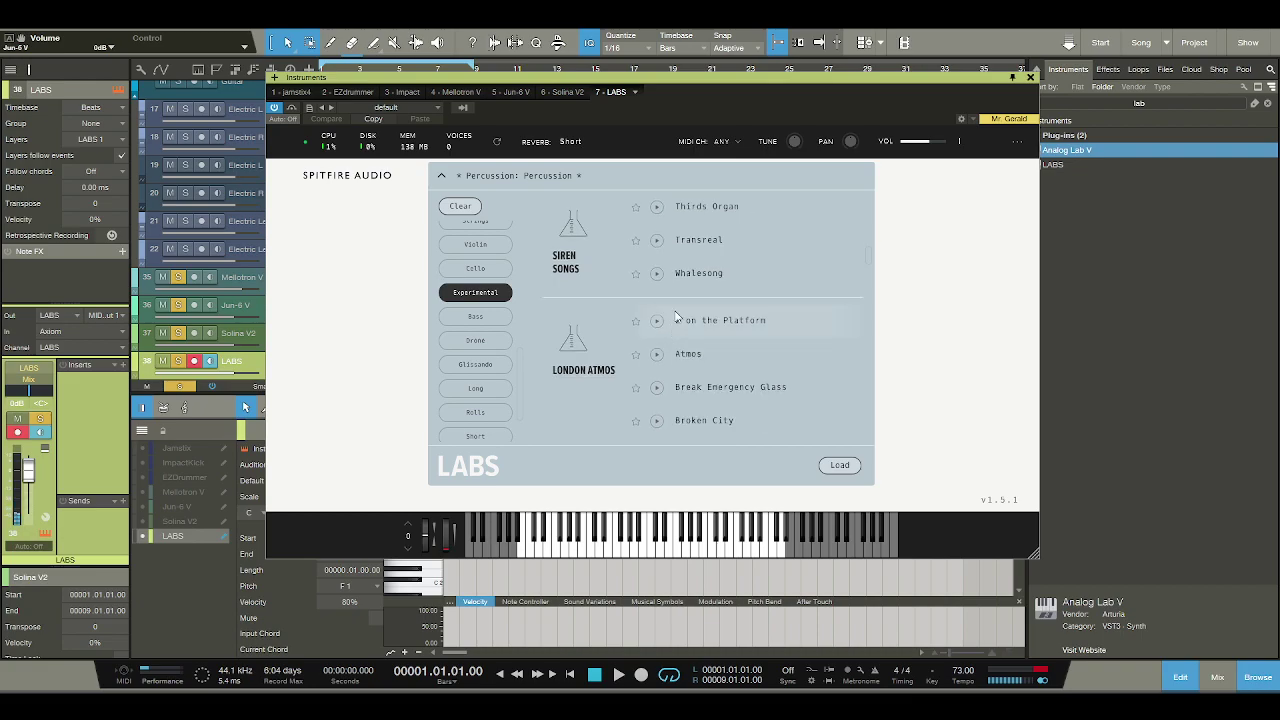
{"action": "left_click", "coordinate": [692, 284]}
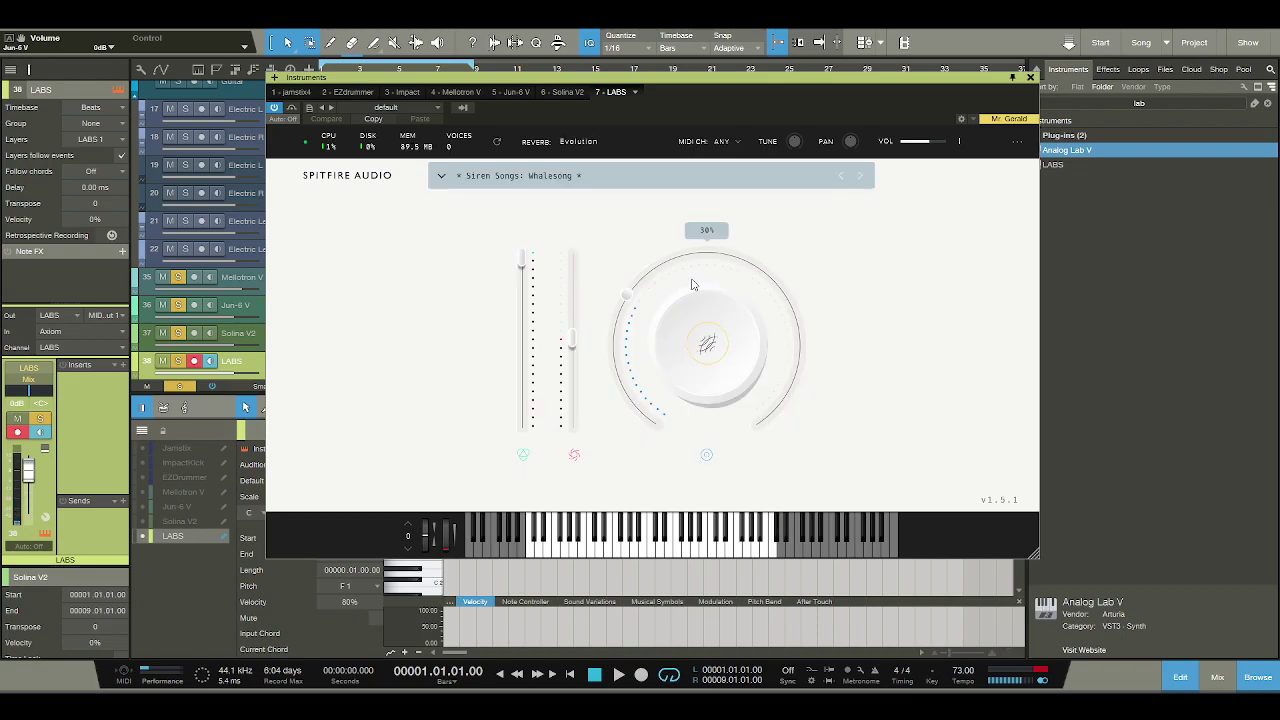
{"action": "left_click", "coordinate": [1029, 78]}
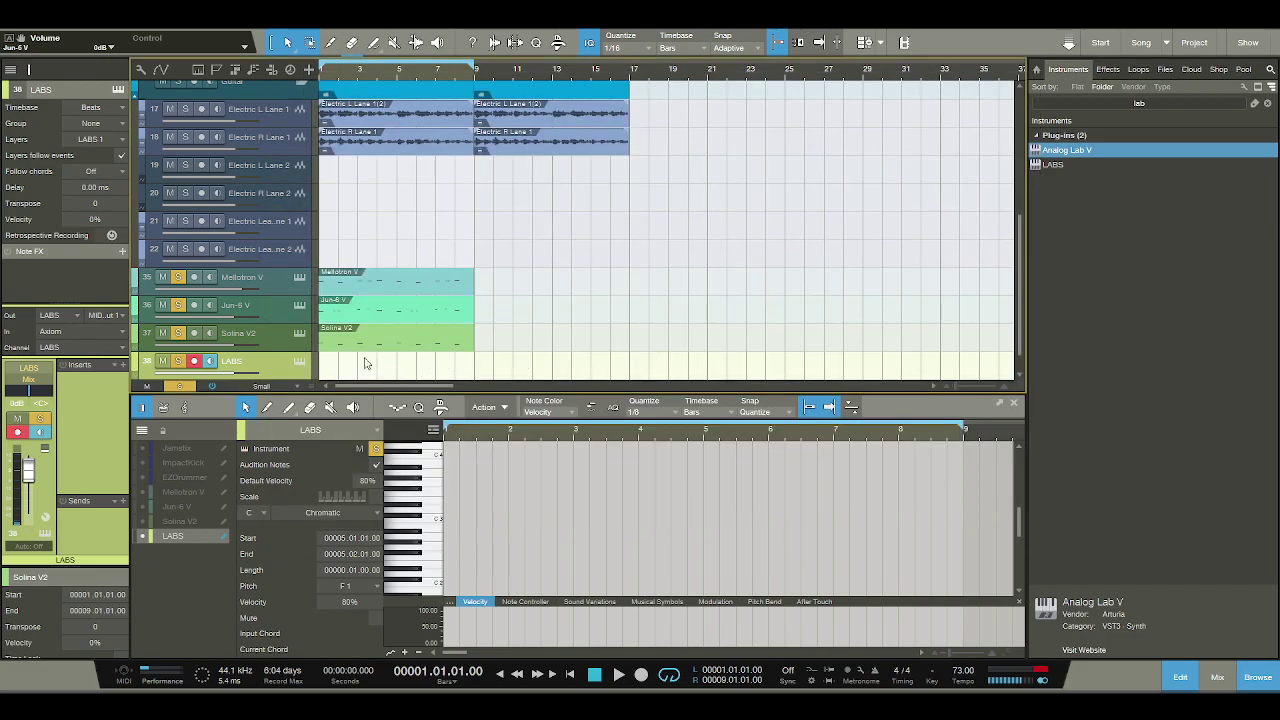
Create an empty eight-bar part on the LABS track from bar 1 and select it for note editing.
{"action": "double_click", "coordinate": [370, 360]}
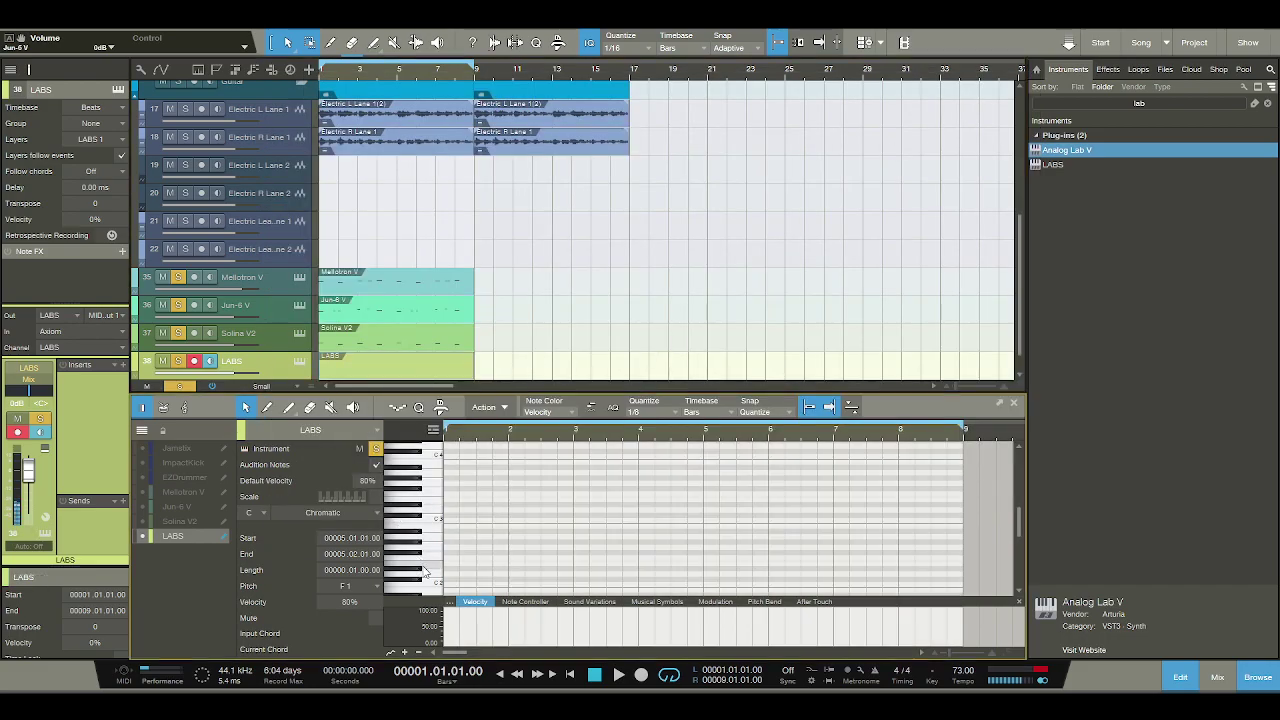
{"action": "left_click", "coordinate": [396, 343]}
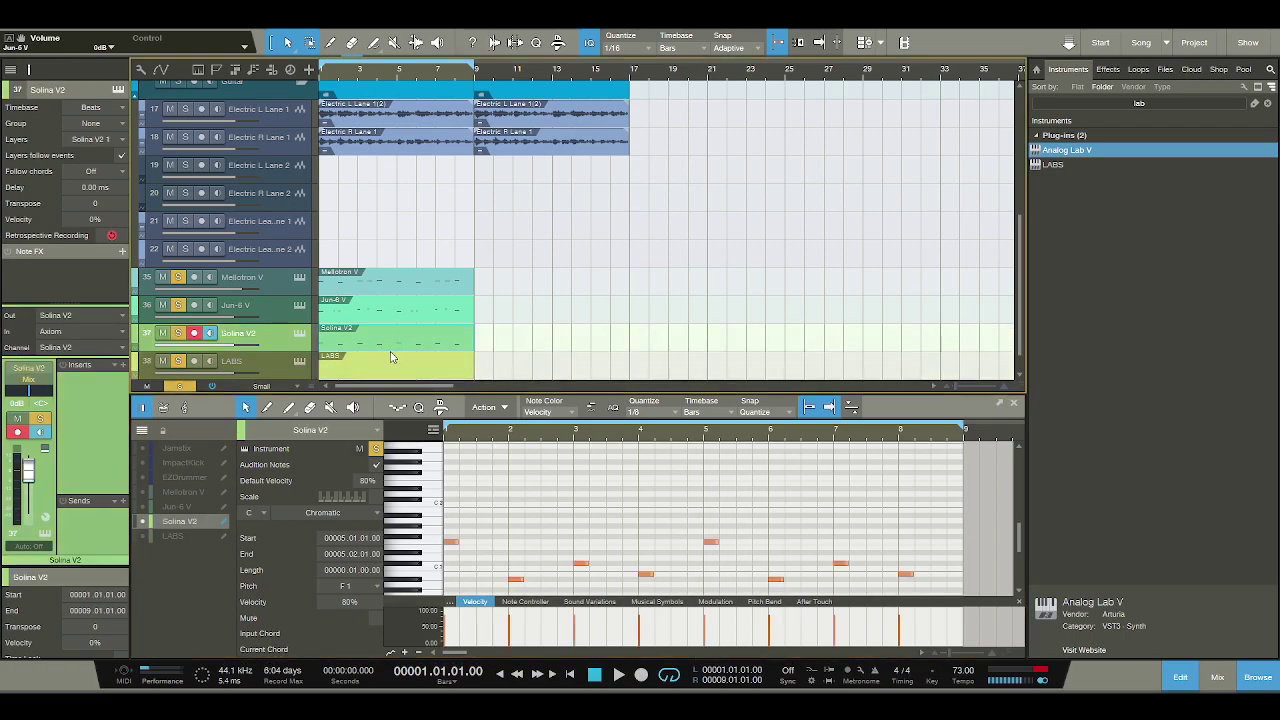
{"action": "left_click", "coordinate": [390, 366]}
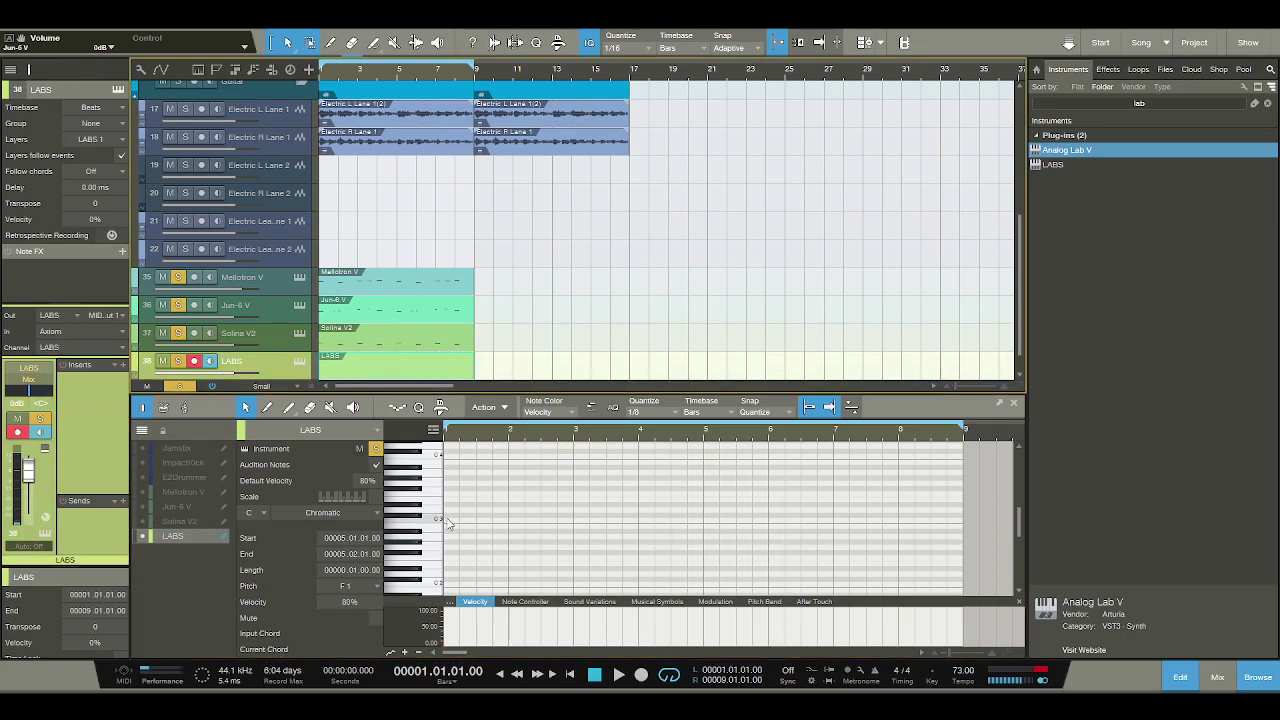
Draw a C3 note at bar 1 of the LABS part, extend it to two bars and audition it.
{"action": "left_click_drag", "start_coordinate": [446, 521], "coordinate": [506, 521]}
{"action": "key", "text": "space"}
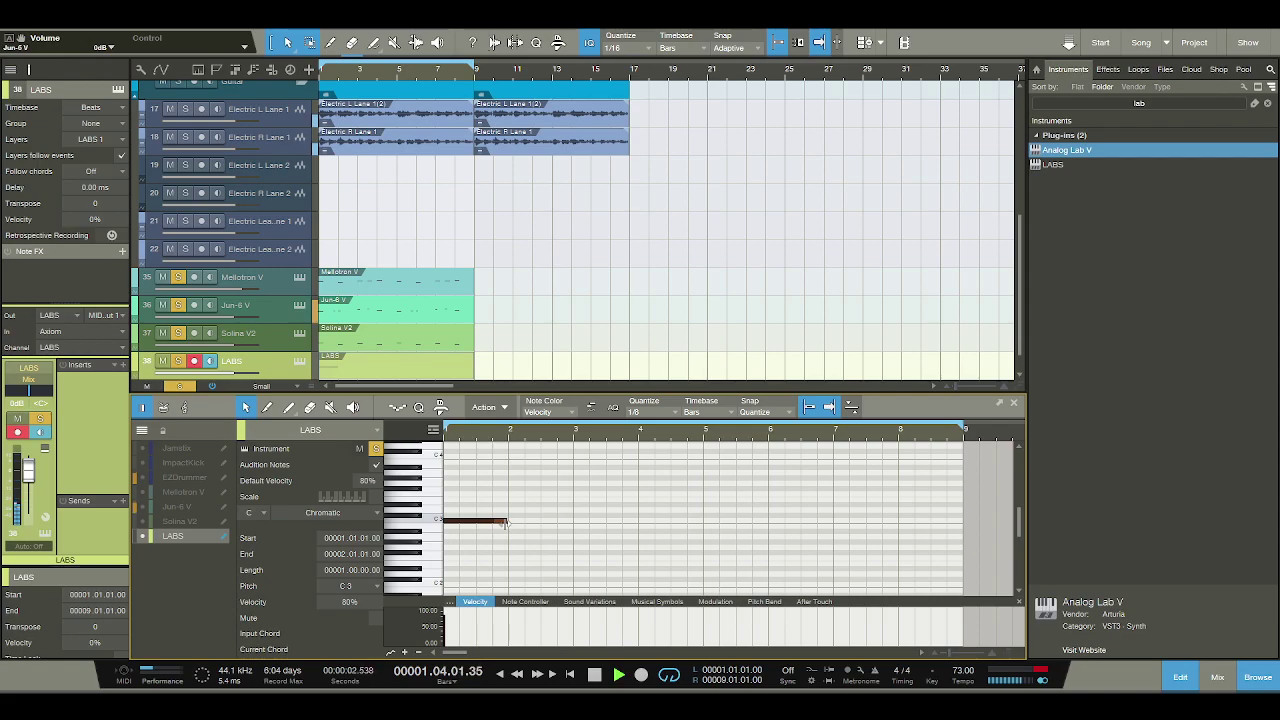
{"action": "left_click", "coordinate": [595, 675]}
{"action": "left_click", "coordinate": [614, 675]}
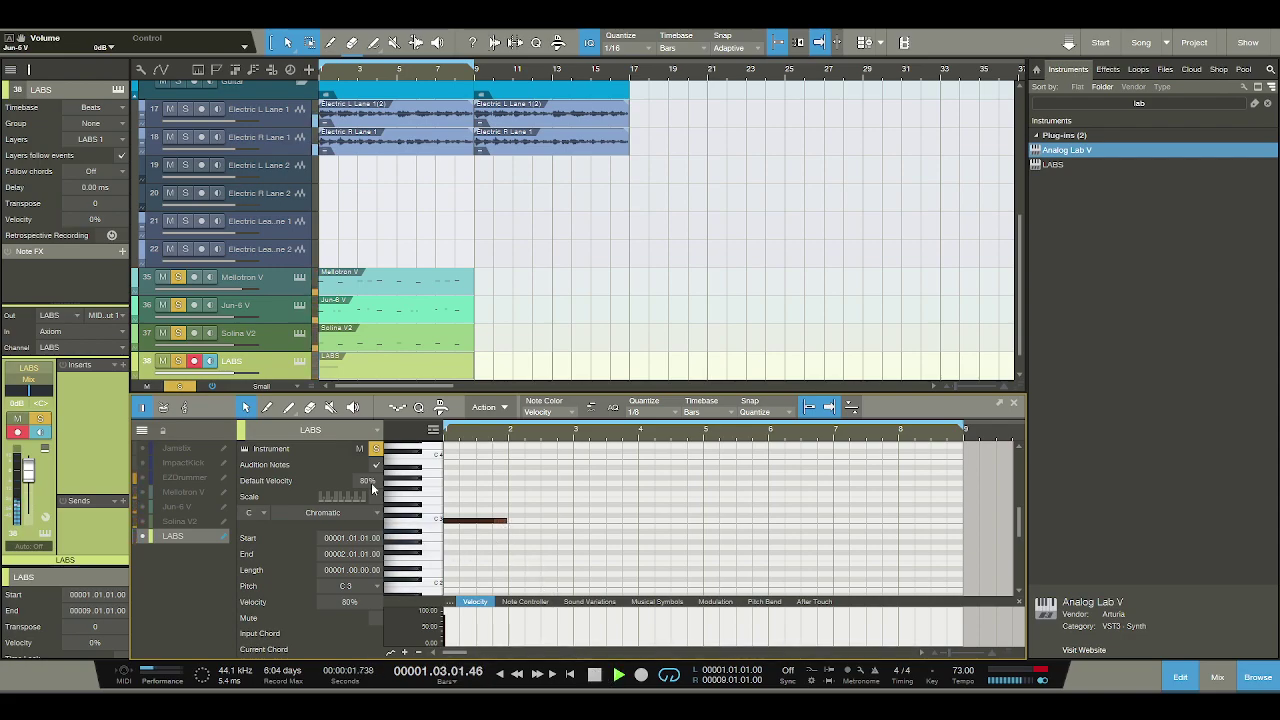
{"action": "left_click_drag", "start_coordinate": [507, 521], "coordinate": [575, 522]}
{"action": "key", "text": "space"}
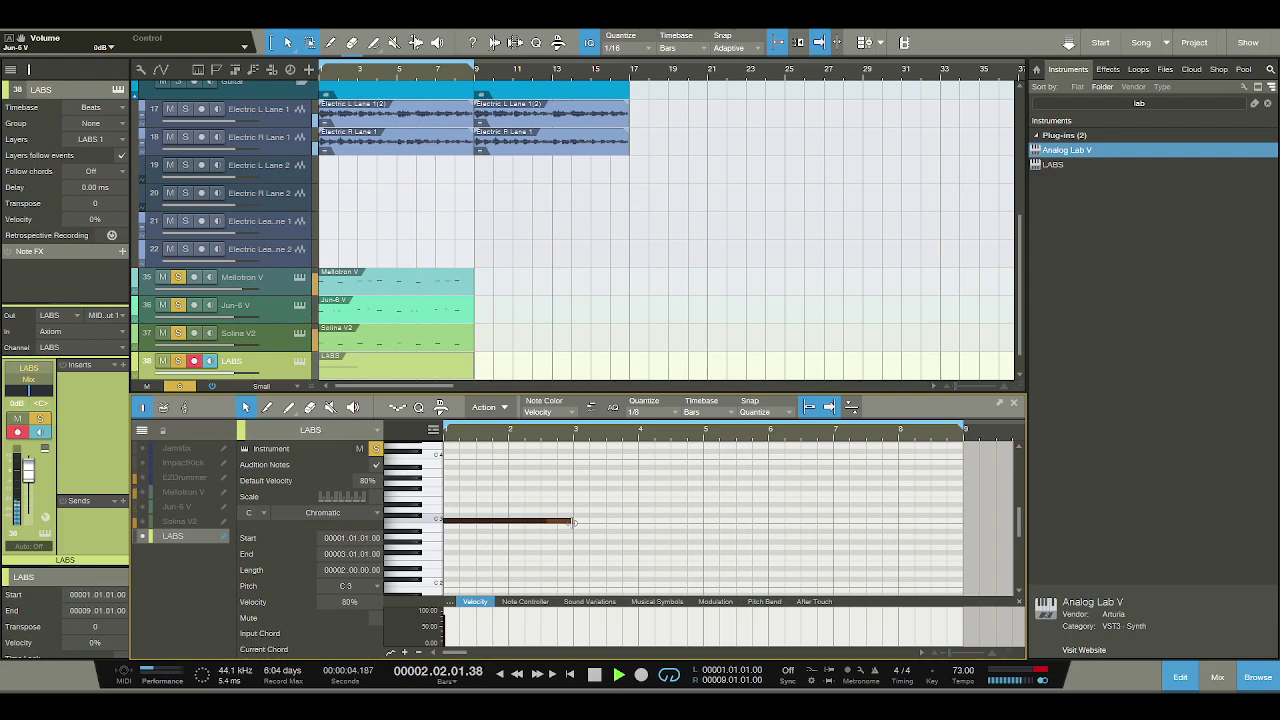
{"action": "key", "text": "space"}
Try a short D3 note at bar 3, and delete both it and the two-bar C3 note.
{"action": "double_click", "coordinate": [577, 512]}
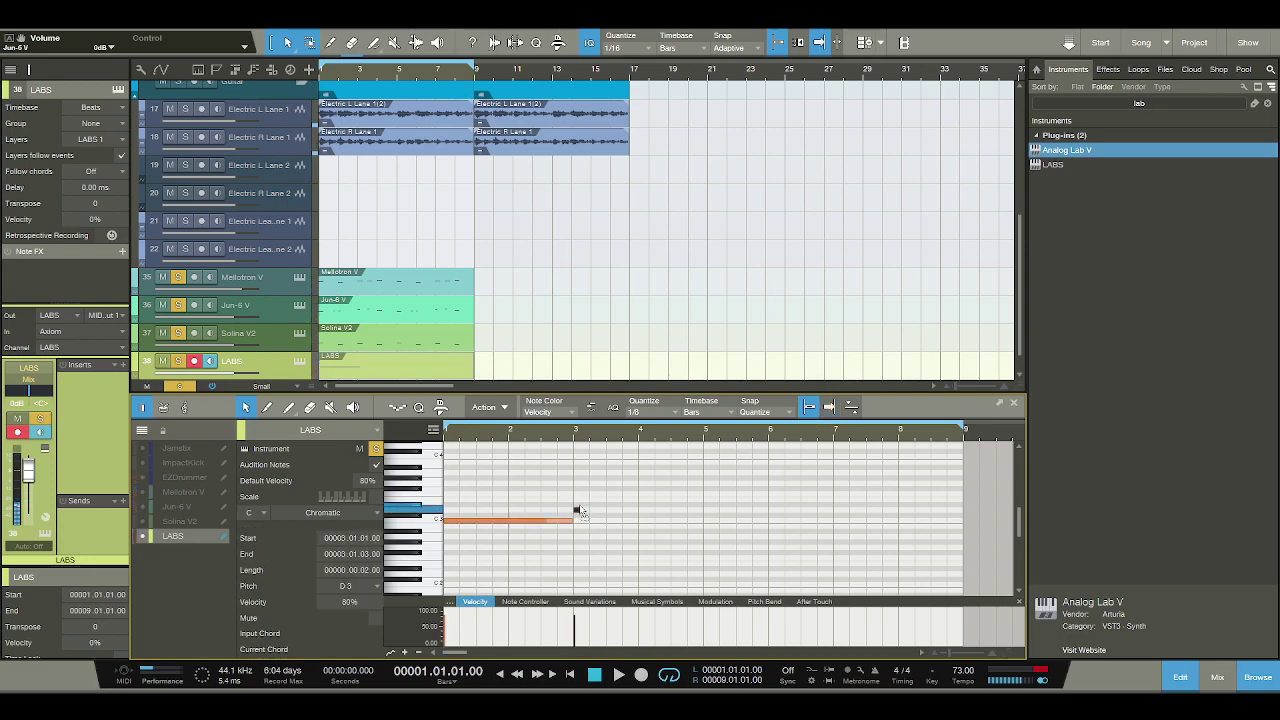
{"action": "double_click", "coordinate": [575, 509]}
{"action": "left_click", "coordinate": [545, 520]}
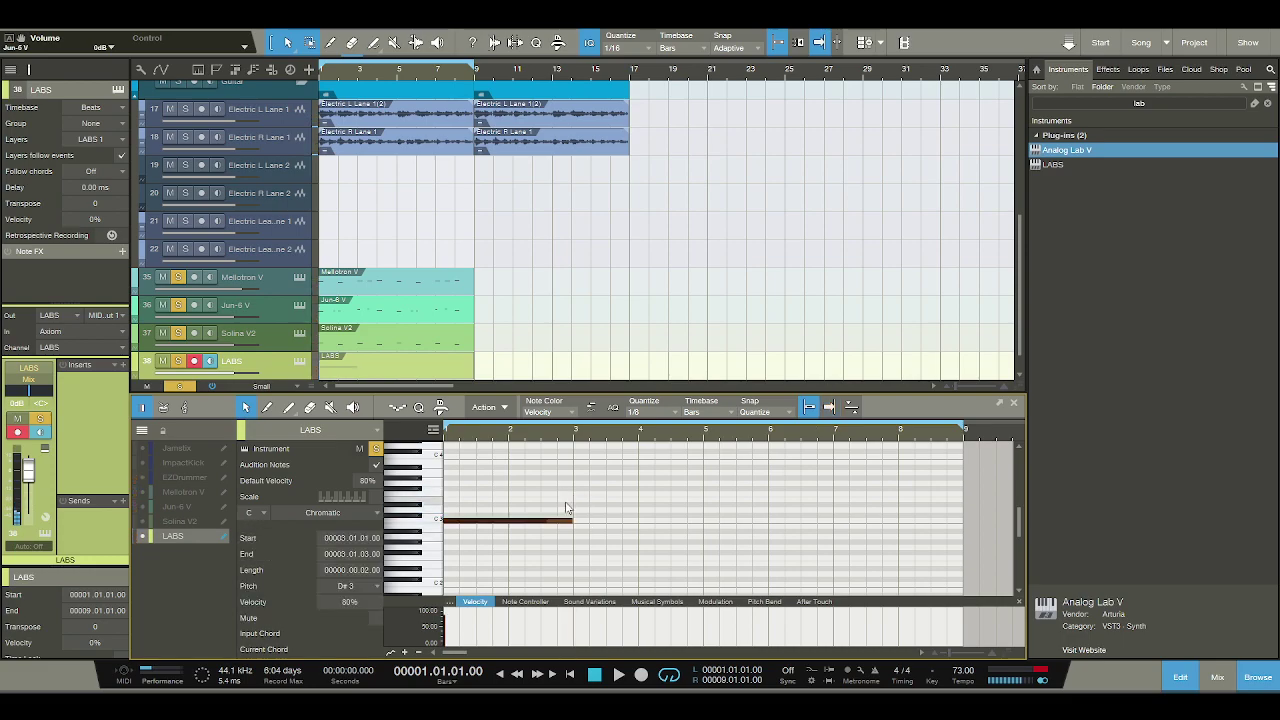
{"action": "double_click", "coordinate": [533, 520]}
Reopen LABS and load the Choir In The Rain preset from the Tundra Atmos pack.
{"action": "left_click", "coordinate": [300, 362]}
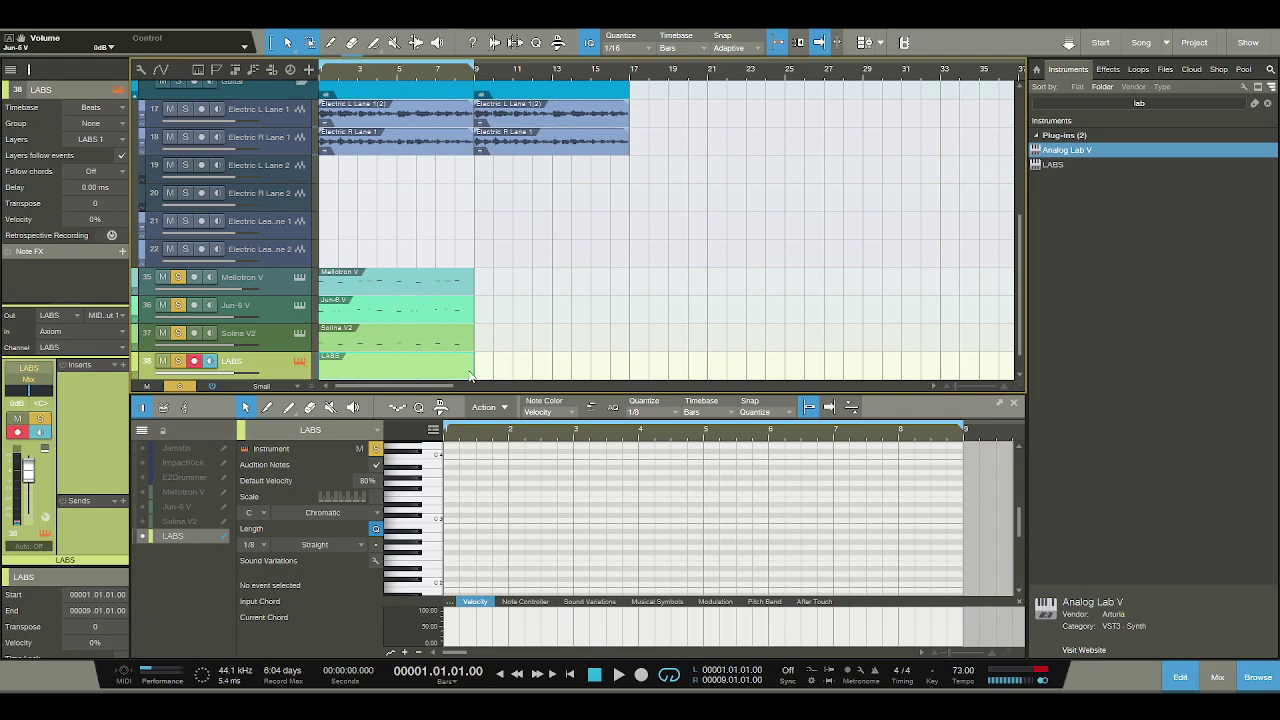
{"action": "scroll", "coordinate": [670, 355], "scroll_direction": "down", "scroll_amount": 10}
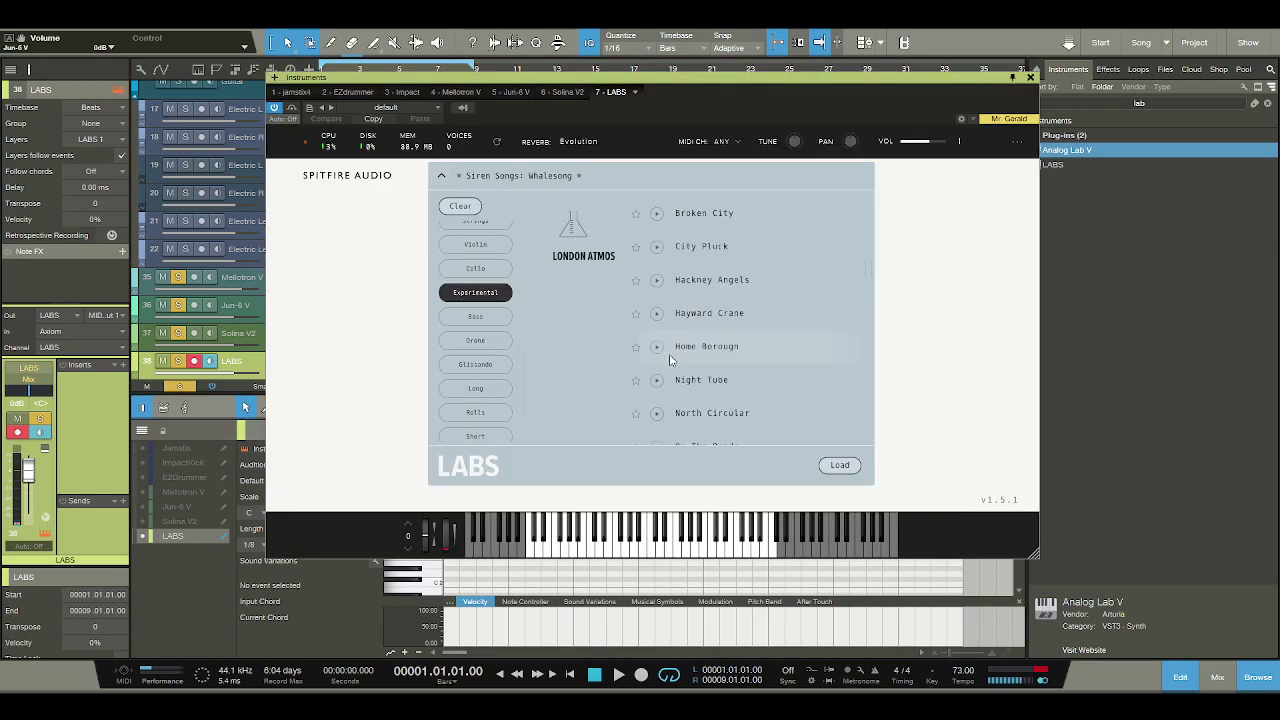
{"action": "scroll", "coordinate": [670, 360], "scroll_direction": "down", "scroll_amount": 10}
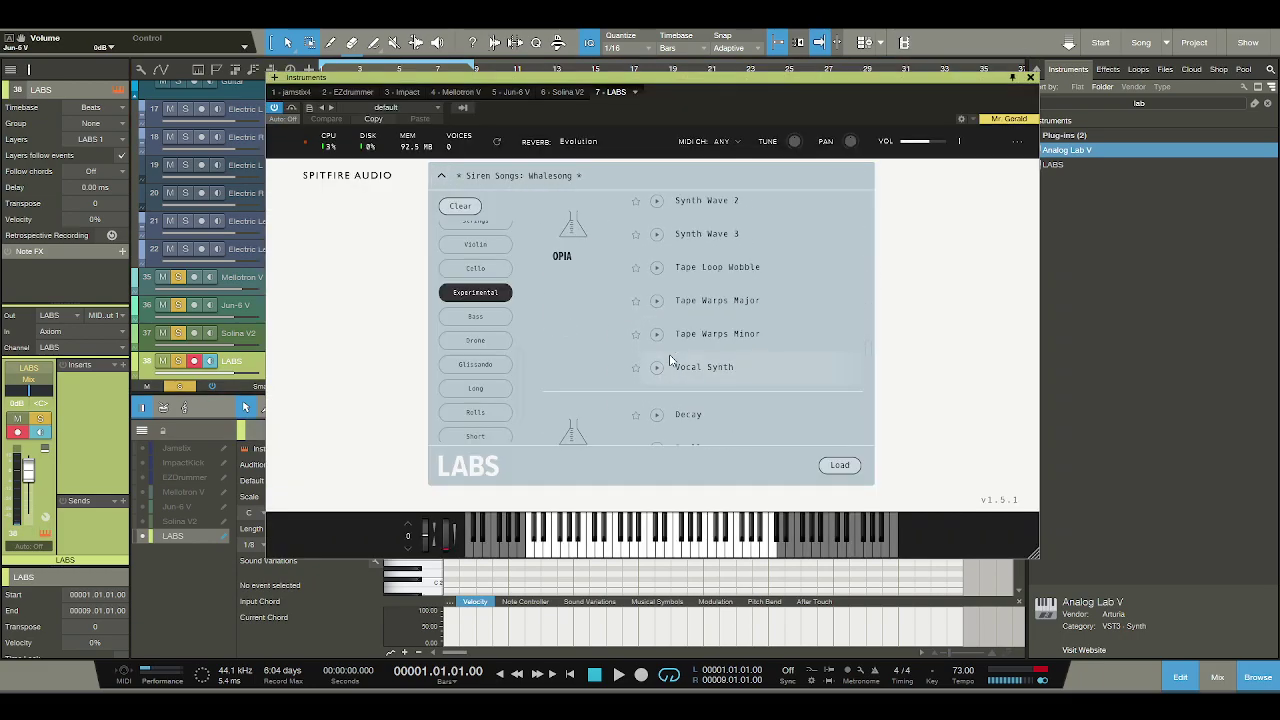
{"action": "scroll", "coordinate": [670, 360], "scroll_direction": "up", "scroll_amount": 2}
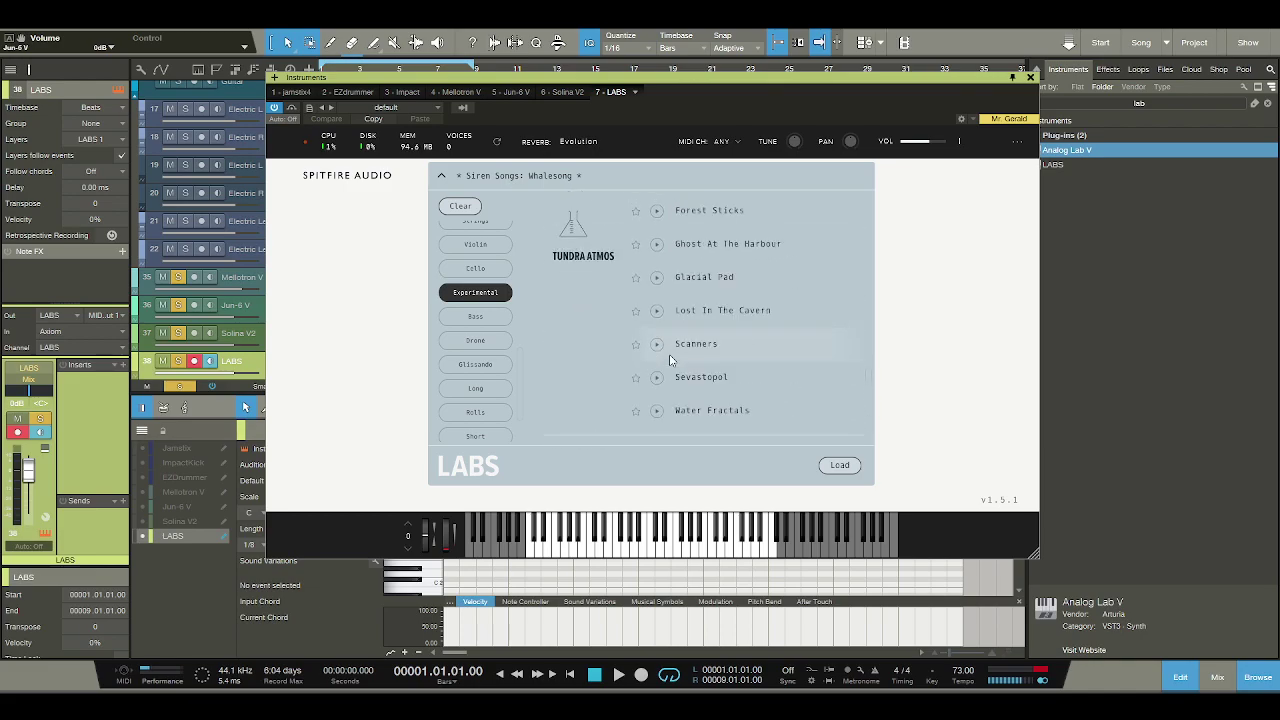
{"action": "scroll", "coordinate": [659, 348], "scroll_direction": "up", "scroll_amount": 2}
{"action": "scroll", "coordinate": [659, 348], "scroll_direction": "up", "scroll_amount": 3}
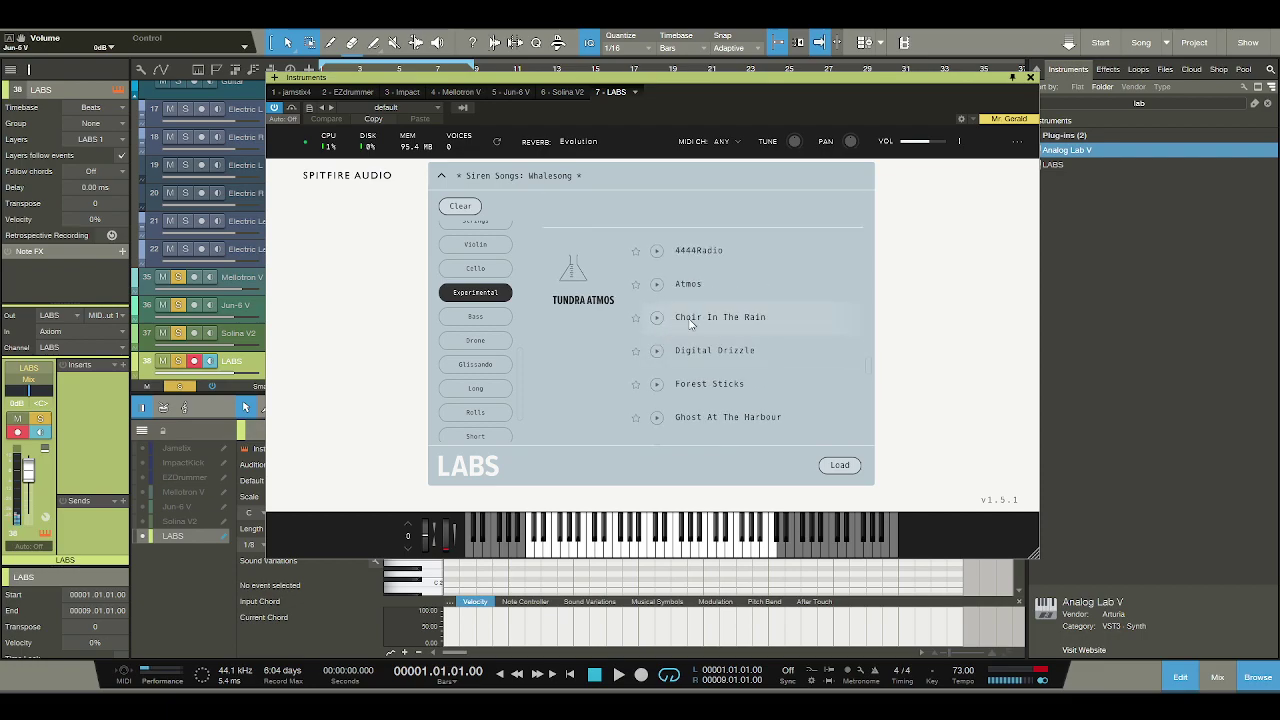
{"action": "left_click", "coordinate": [689, 323]}
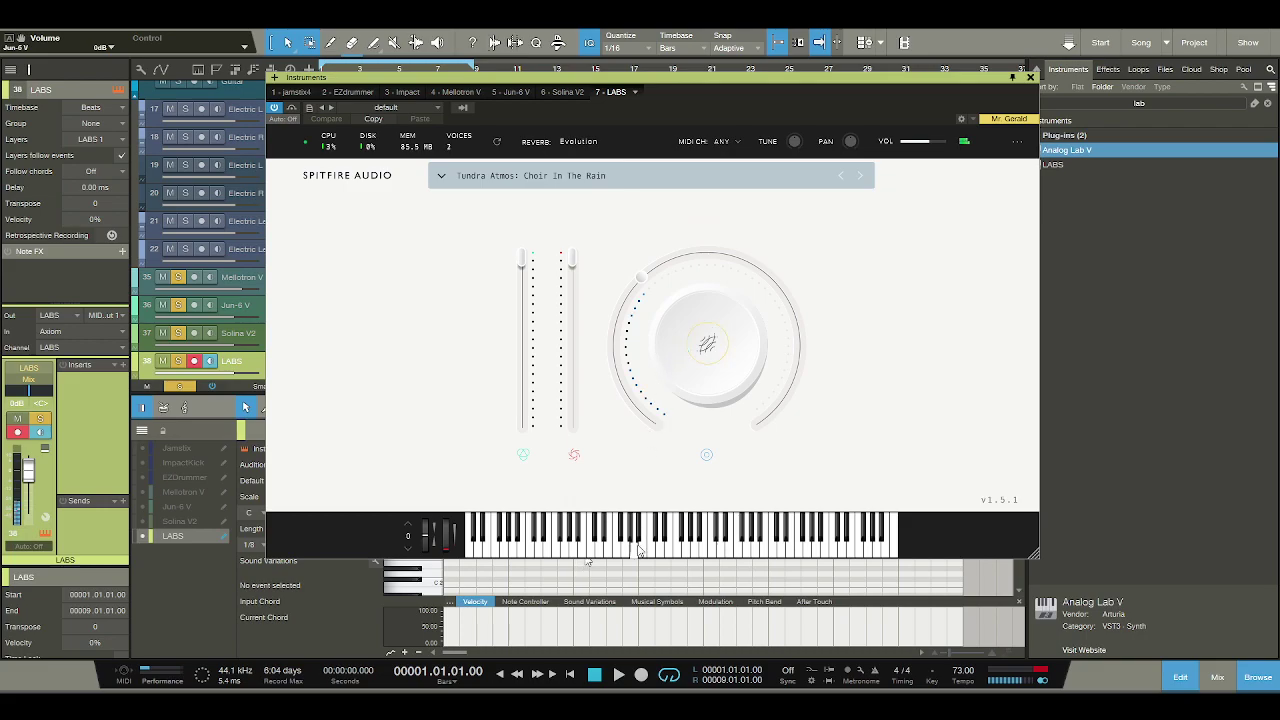
Load the Tundra Atmos Glacial Pad preset in LABS, test a note and close the instrument window.
{"action": "left_click", "coordinate": [555, 176]}
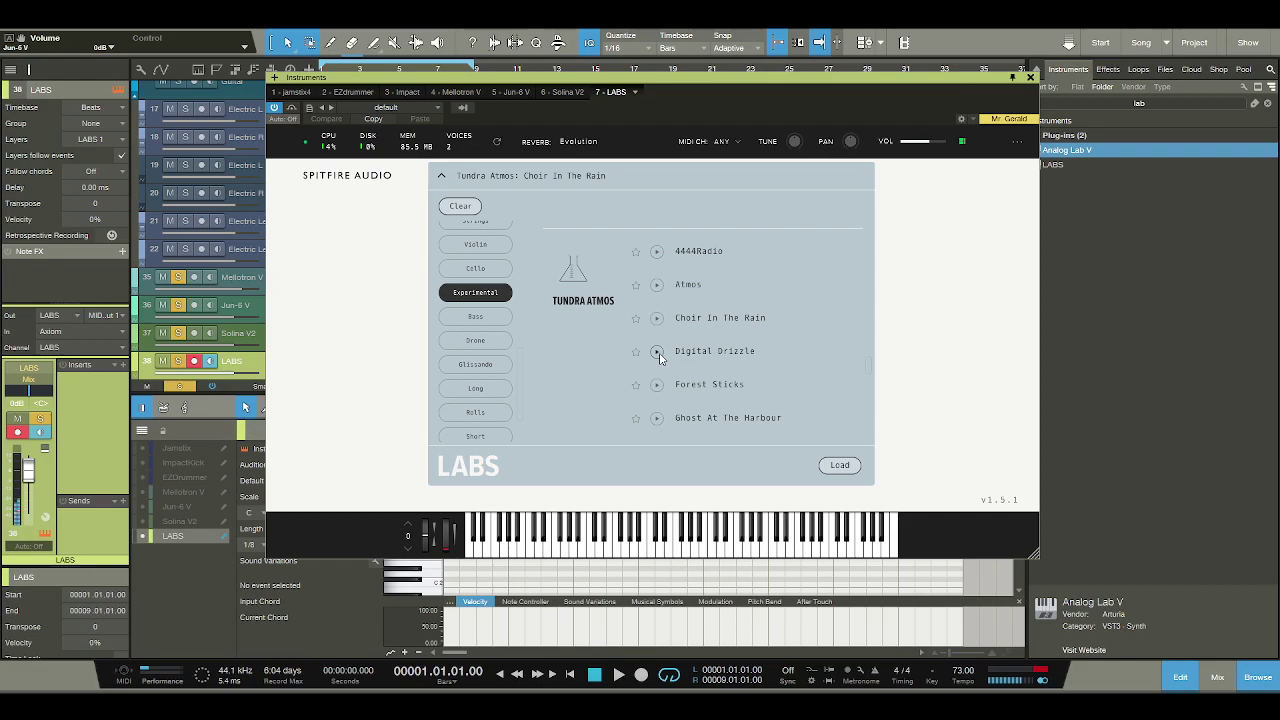
{"action": "scroll", "coordinate": [662, 385], "scroll_direction": "down", "scroll_amount": 3}
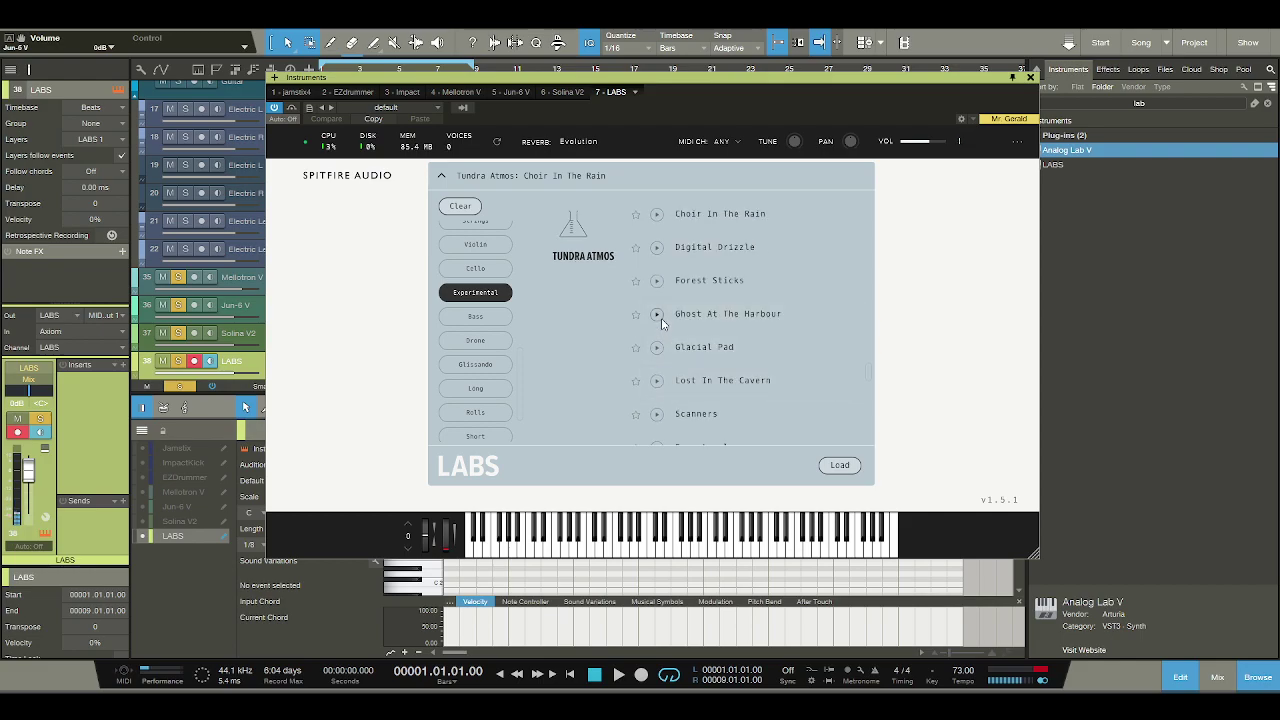
{"action": "left_click", "coordinate": [715, 347]}
{"action": "left_click", "coordinate": [635, 545]}
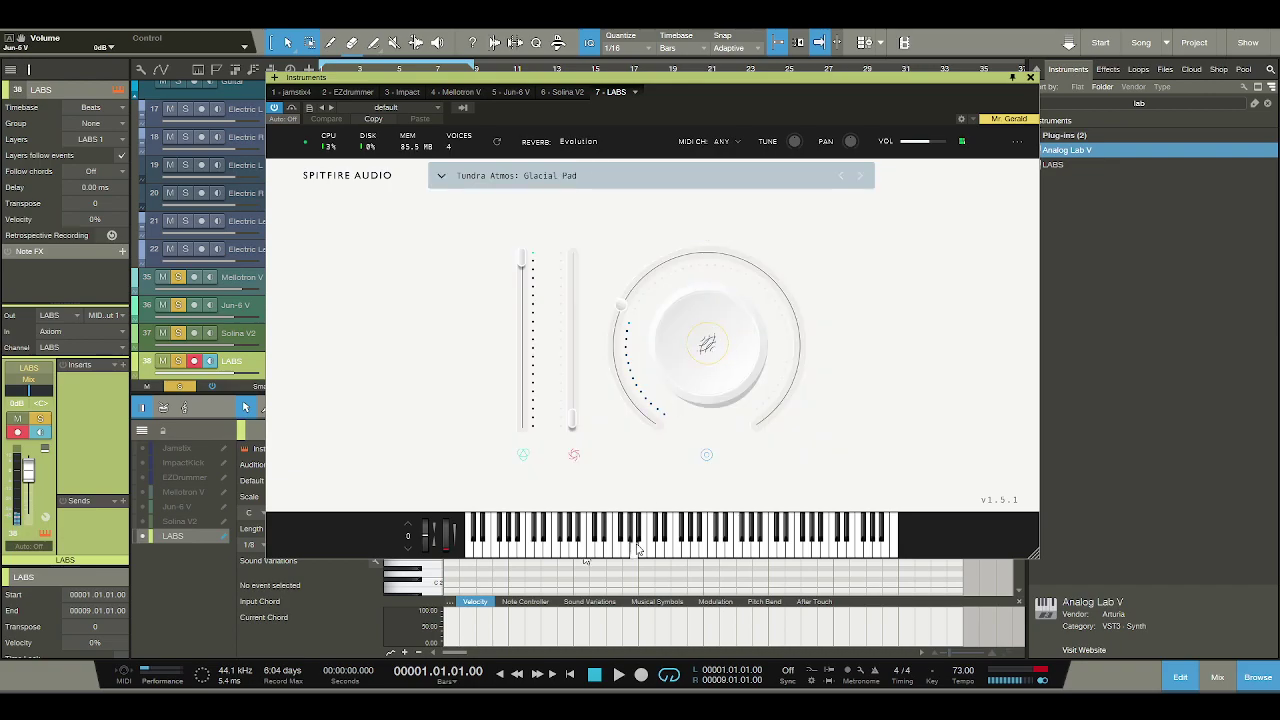
{"action": "left_click", "coordinate": [1031, 77]}
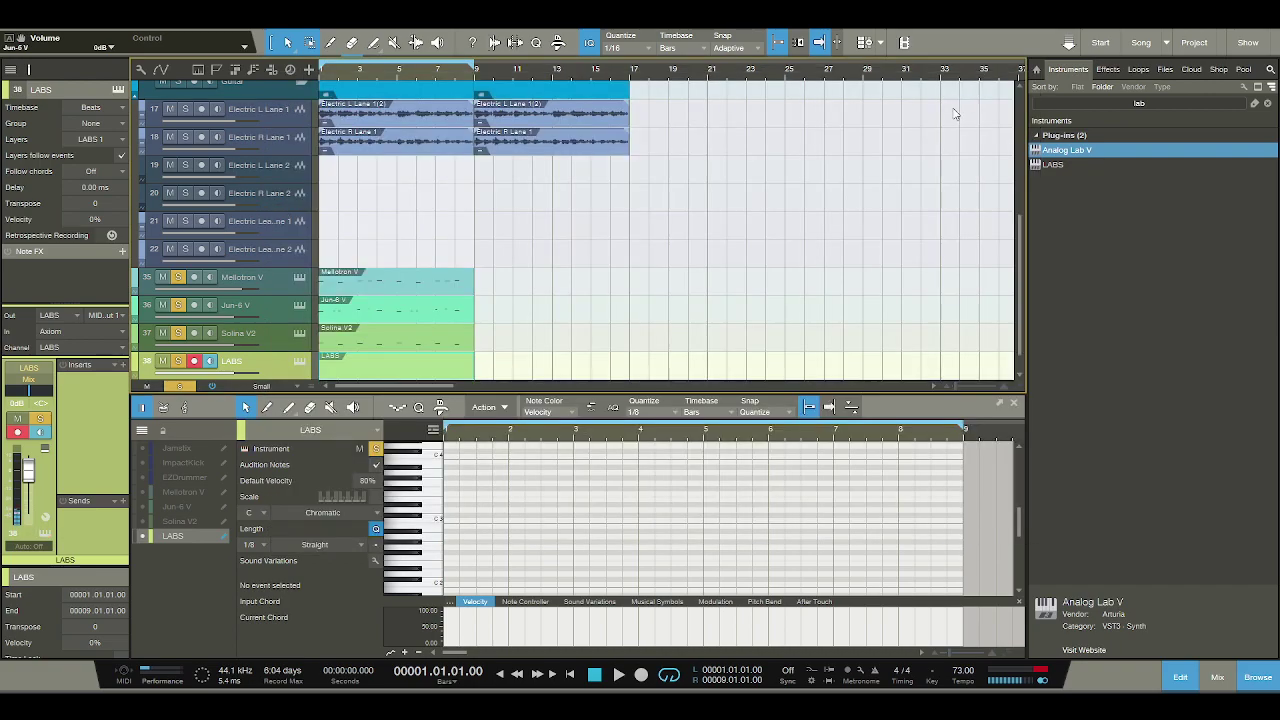
Browse the Experimental presets in LABS, load Wind & Rain from Organic Textures, test a note and close the instrument window.
{"action": "left_click", "coordinate": [300, 361]}
{"action": "left_click", "coordinate": [634, 180]}
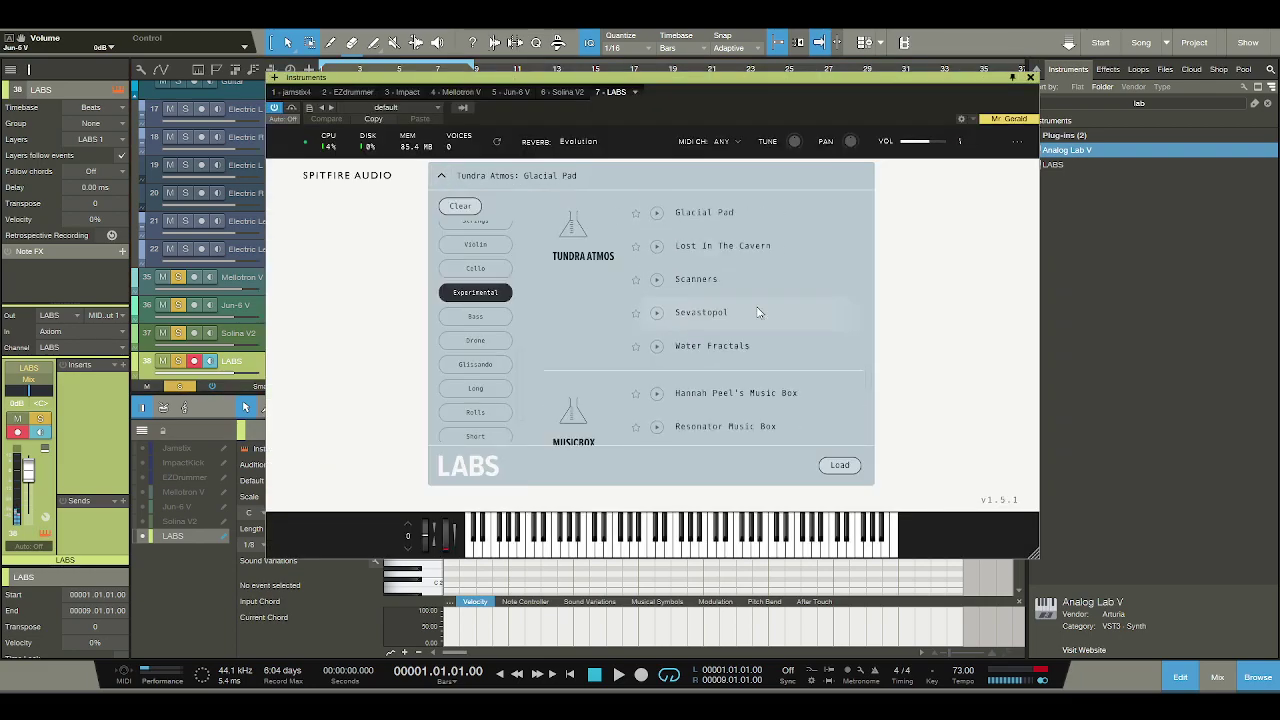
{"action": "scroll", "coordinate": [757, 313], "scroll_direction": "down", "scroll_amount": 3}
{"action": "scroll", "coordinate": [757, 313], "scroll_direction": "down", "scroll_amount": 5}
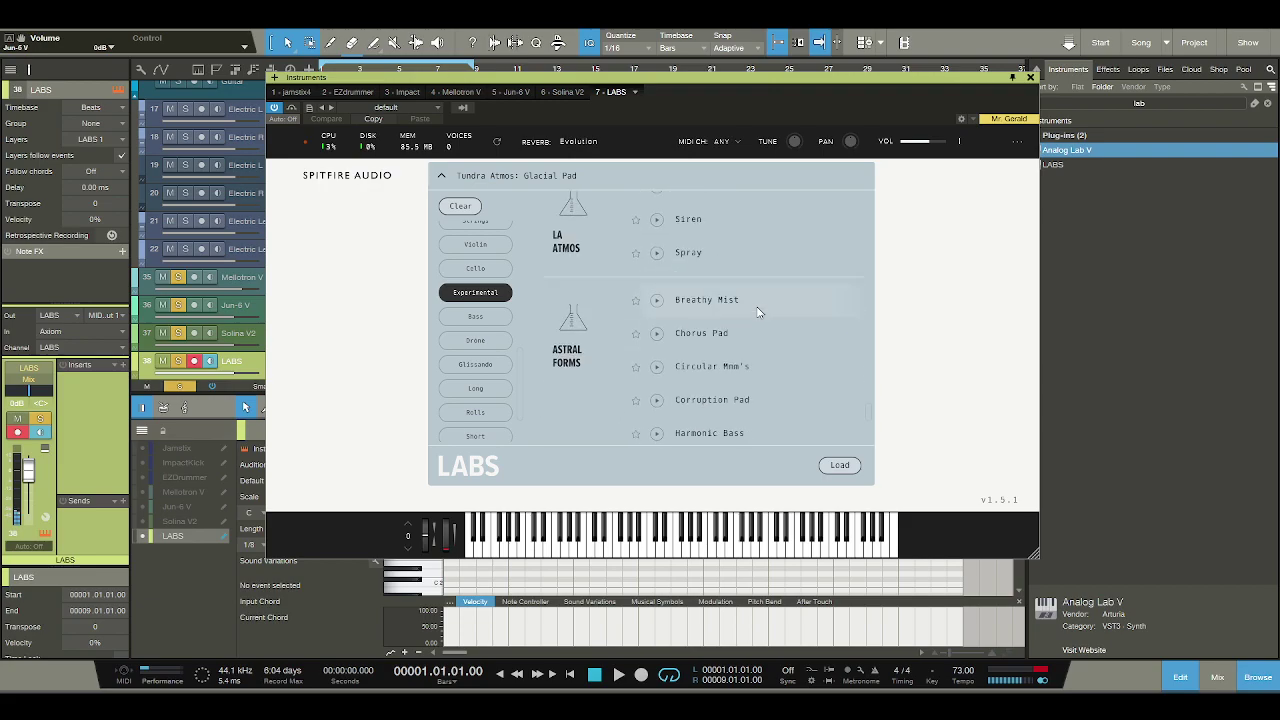
{"action": "scroll", "coordinate": [757, 313], "scroll_direction": "down", "scroll_amount": 5}
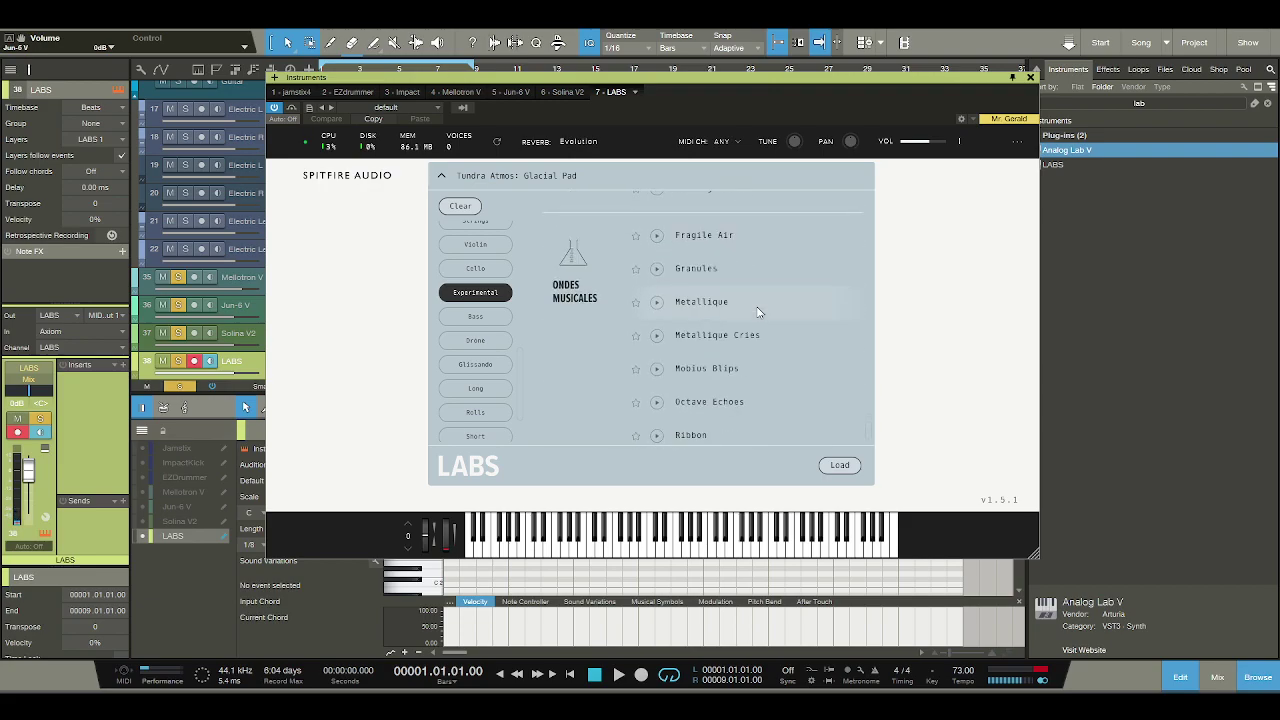
{"action": "scroll", "coordinate": [757, 313], "scroll_direction": "down", "scroll_amount": 1}
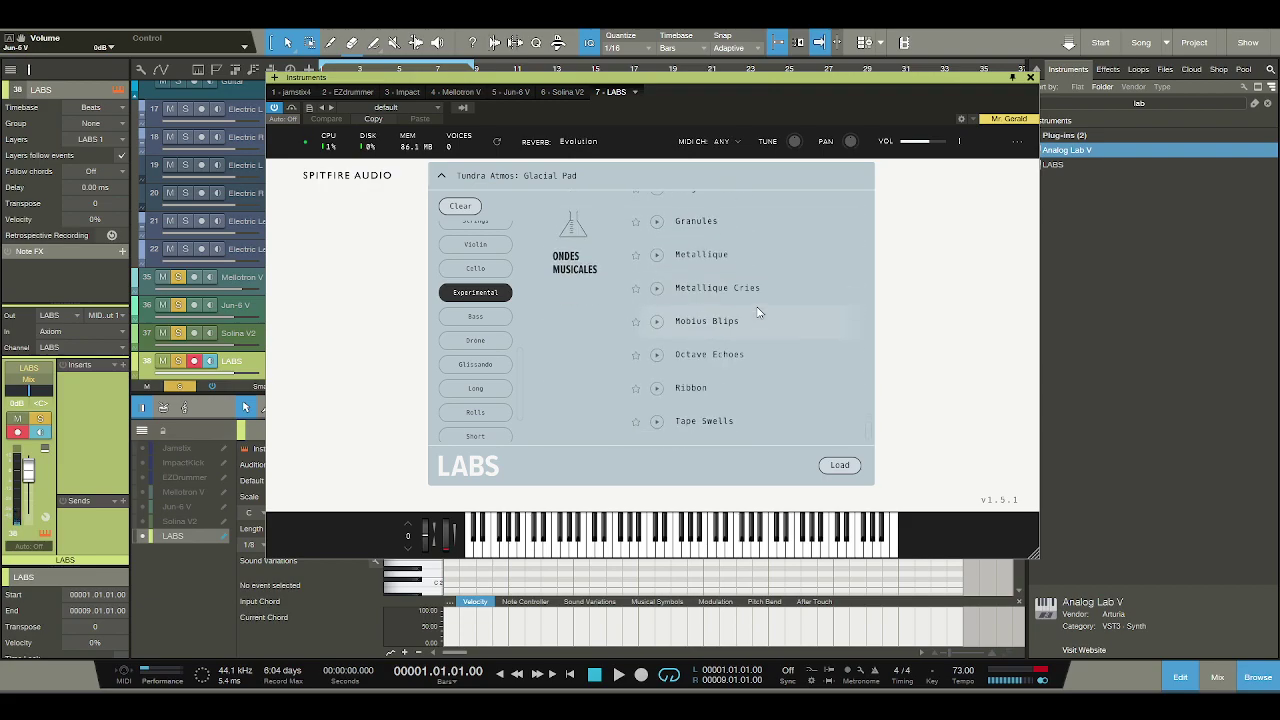
{"action": "scroll", "coordinate": [757, 313], "scroll_direction": "down", "scroll_amount": 10}
{"action": "scroll", "coordinate": [757, 313], "scroll_direction": "down", "scroll_amount": 10}
{"action": "scroll", "coordinate": [757, 313], "scroll_direction": "down", "scroll_amount": 6}
{"action": "scroll", "coordinate": [757, 313], "scroll_direction": "down", "scroll_amount": 2}
{"action": "scroll", "coordinate": [757, 313], "scroll_direction": "up", "scroll_amount": 6}
{"action": "scroll", "coordinate": [757, 313], "scroll_direction": "up", "scroll_amount": 6}
{"action": "scroll", "coordinate": [757, 313], "scroll_direction": "up", "scroll_amount": 6}
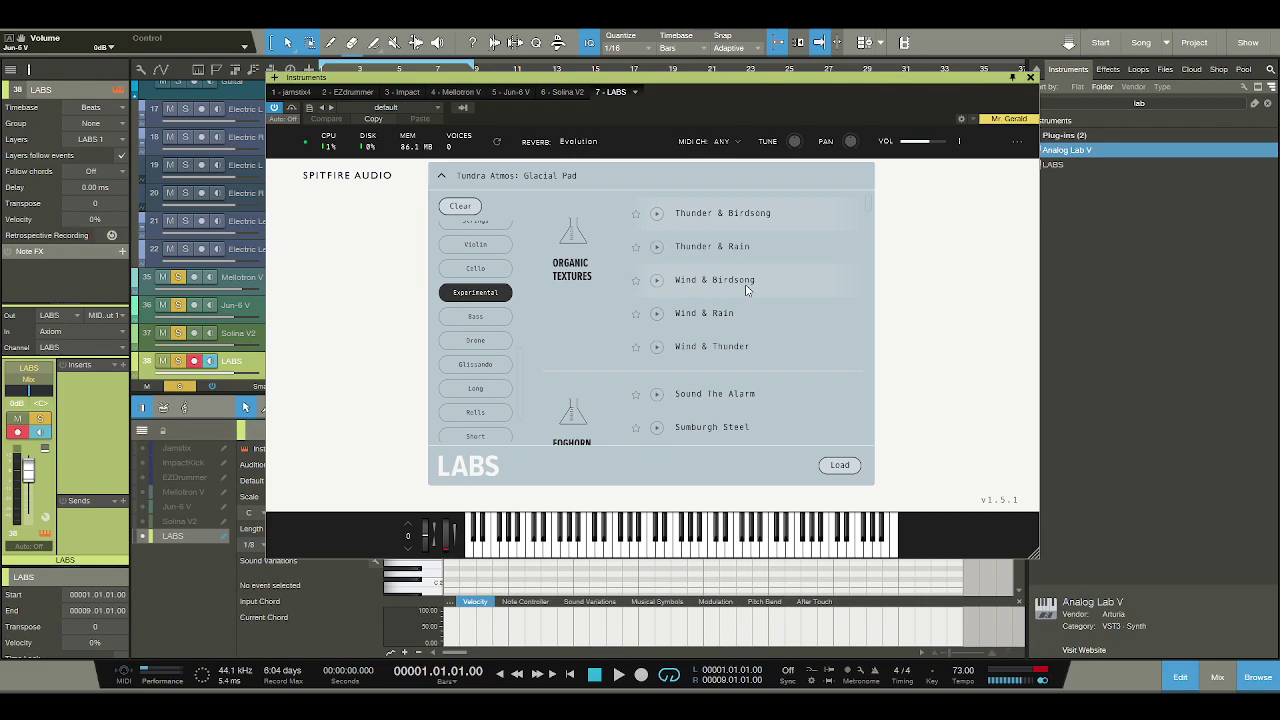
{"action": "left_click", "coordinate": [727, 317]}
{"action": "left_click", "coordinate": [616, 549]}
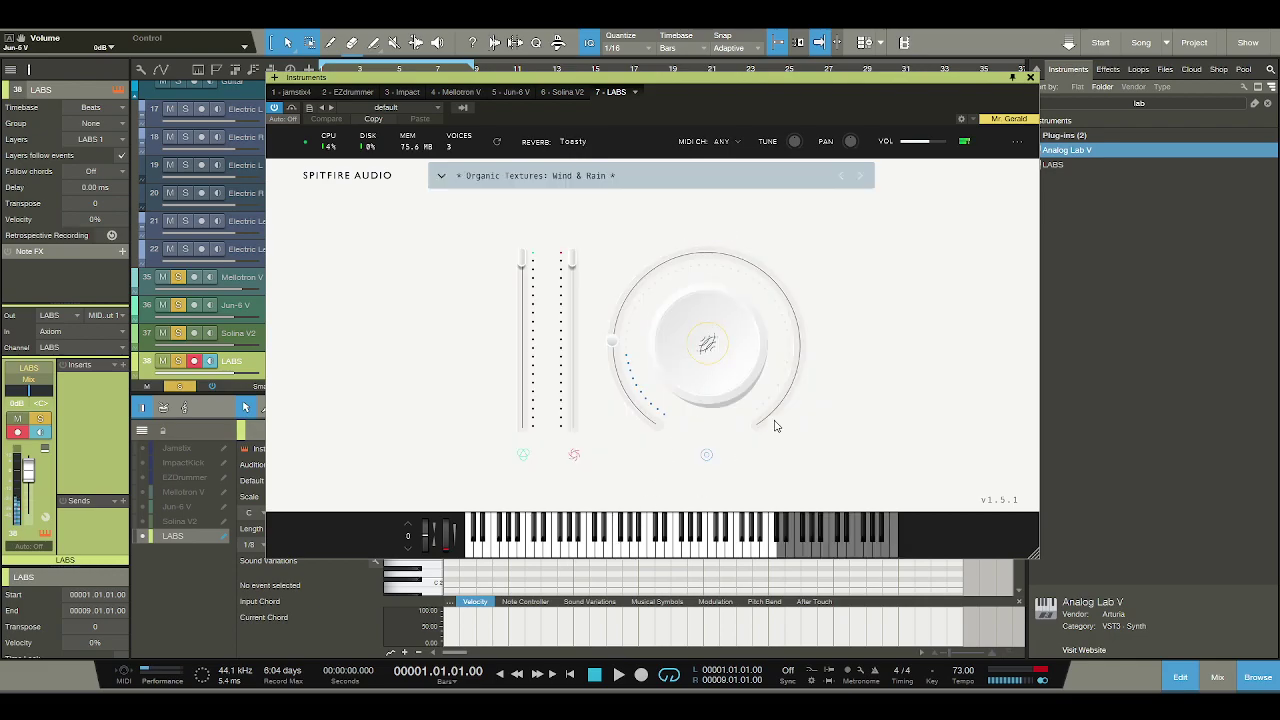
{"action": "left_click", "coordinate": [1030, 77]}
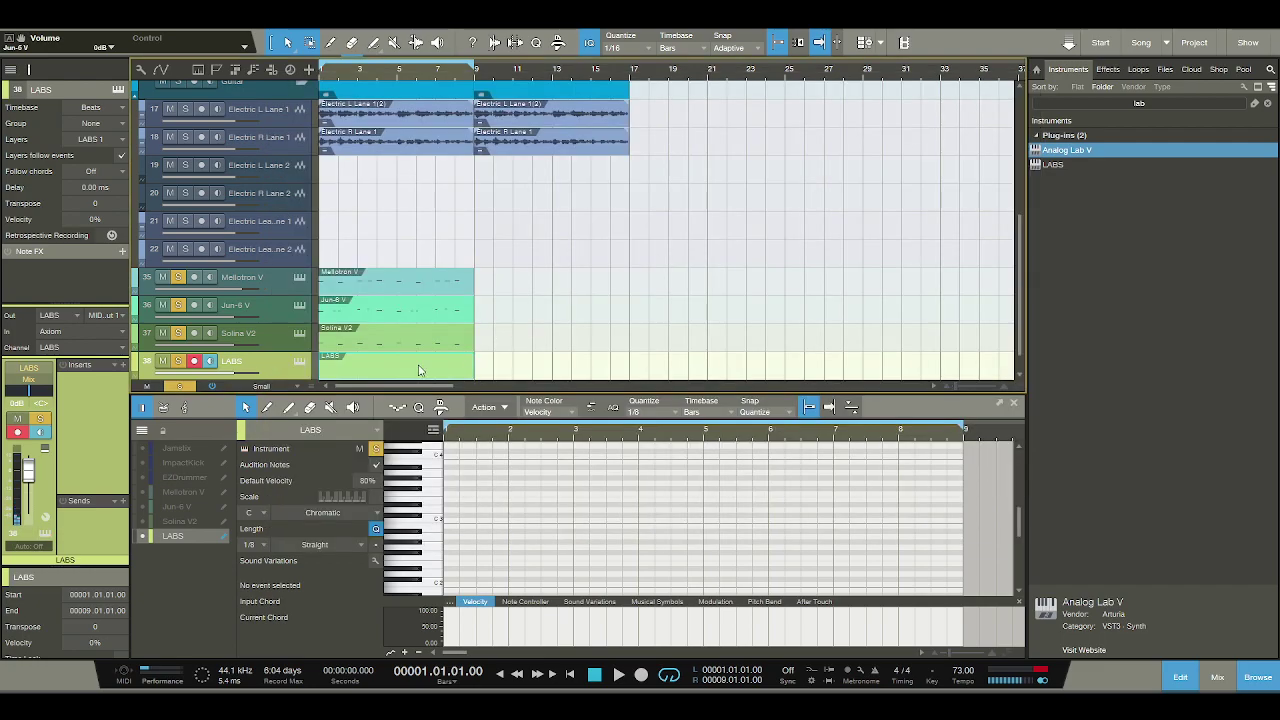
Audition several pitches between C2 and C3 with the LABS sound and keep the LABS part selected.
{"action": "left_click", "coordinate": [412, 538]}
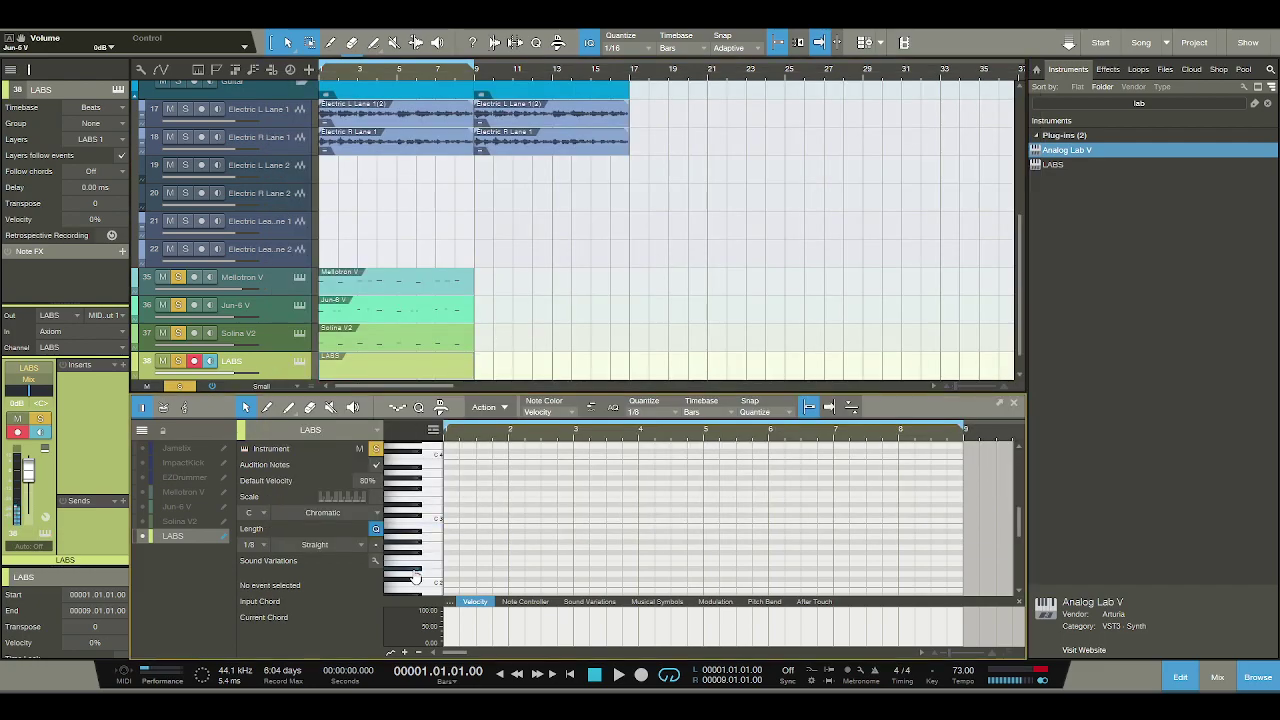
{"action": "left_click", "coordinate": [418, 572]}
{"action": "left_click", "coordinate": [431, 567]}
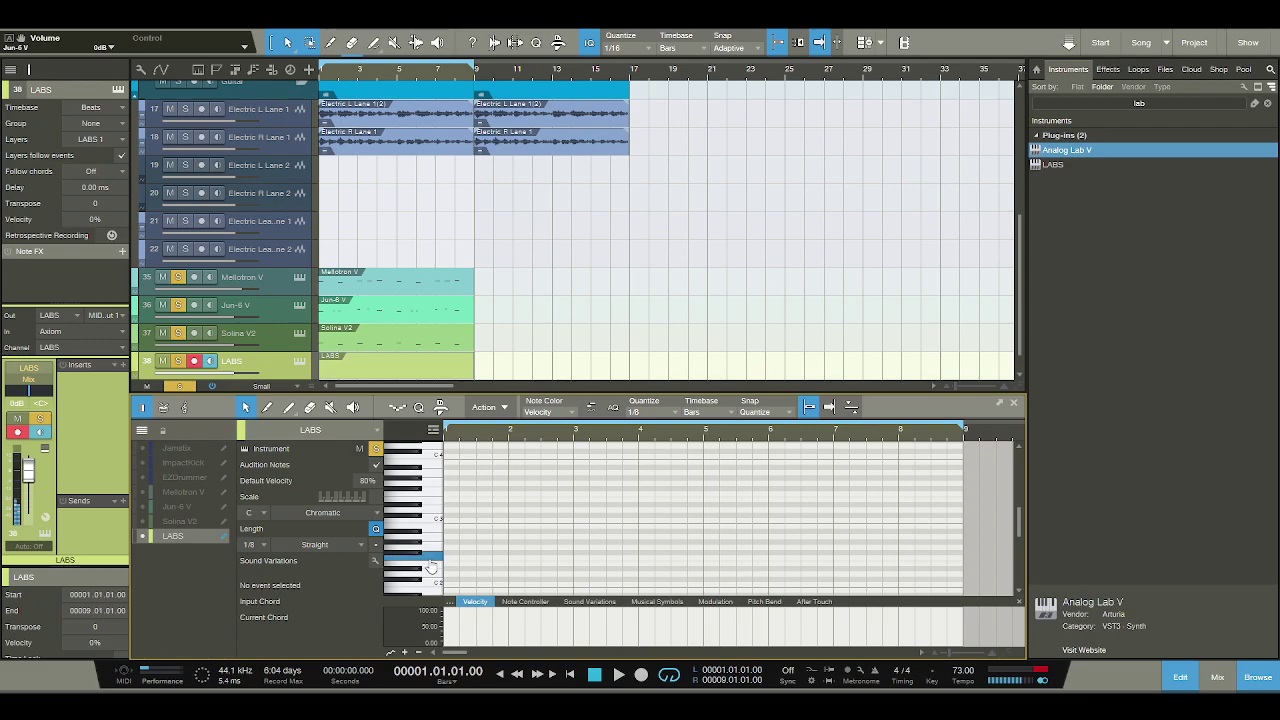
{"action": "left_click", "coordinate": [408, 346]}
{"action": "left_click", "coordinate": [403, 371]}
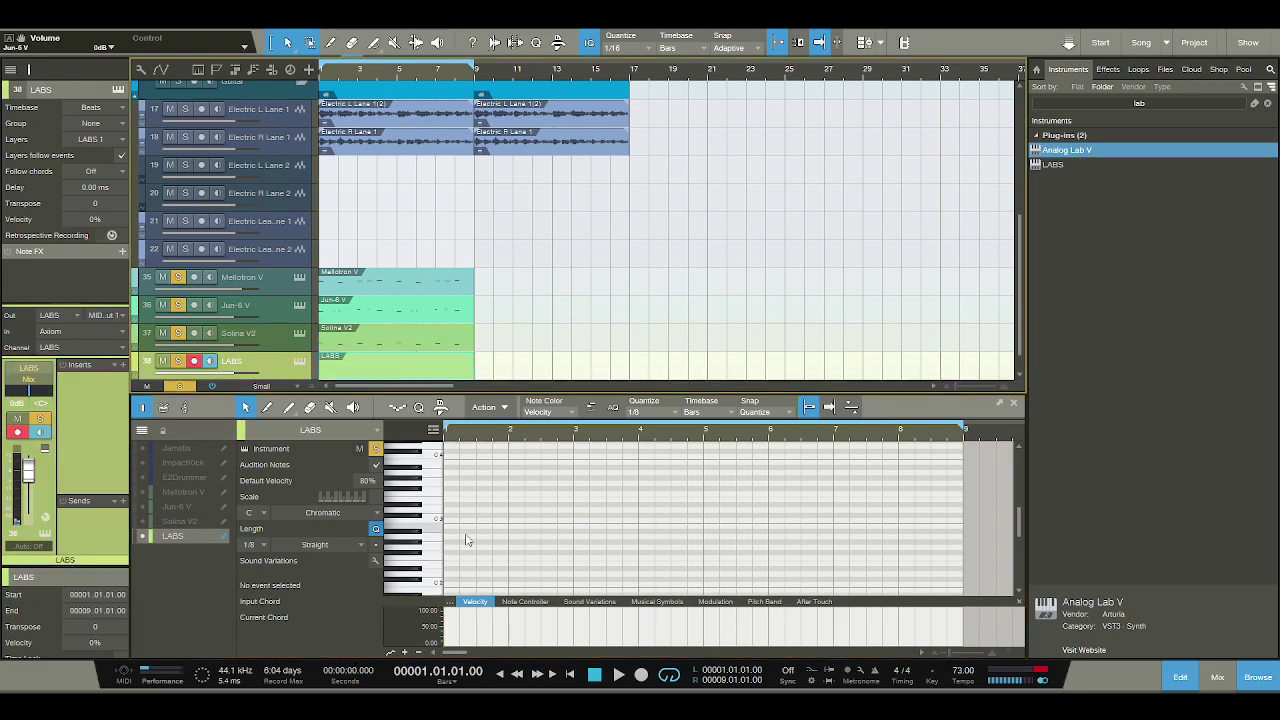
Draw an F2 note from bar 1 in the LABS part, audition it and extend it to four bars.
{"action": "left_click", "coordinate": [452, 558]}
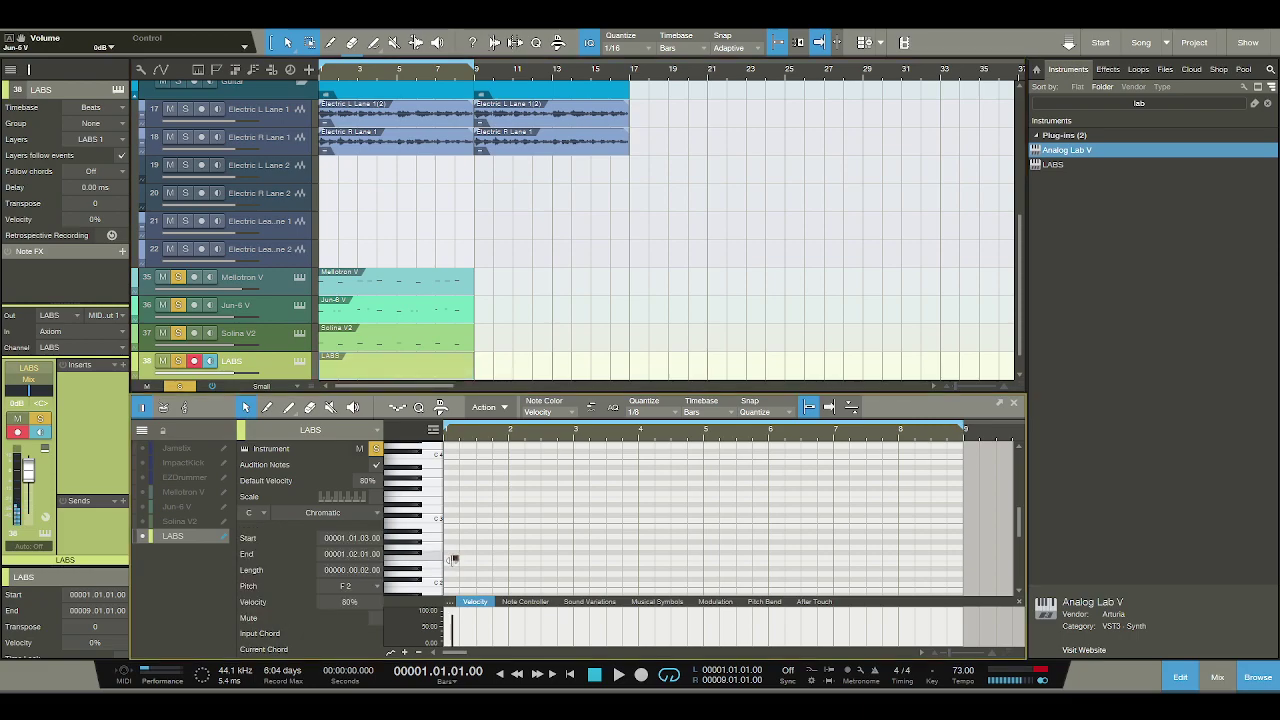
{"action": "left_click_drag", "start_coordinate": [452, 558], "coordinate": [505, 560]}
{"action": "key", "text": "space"}
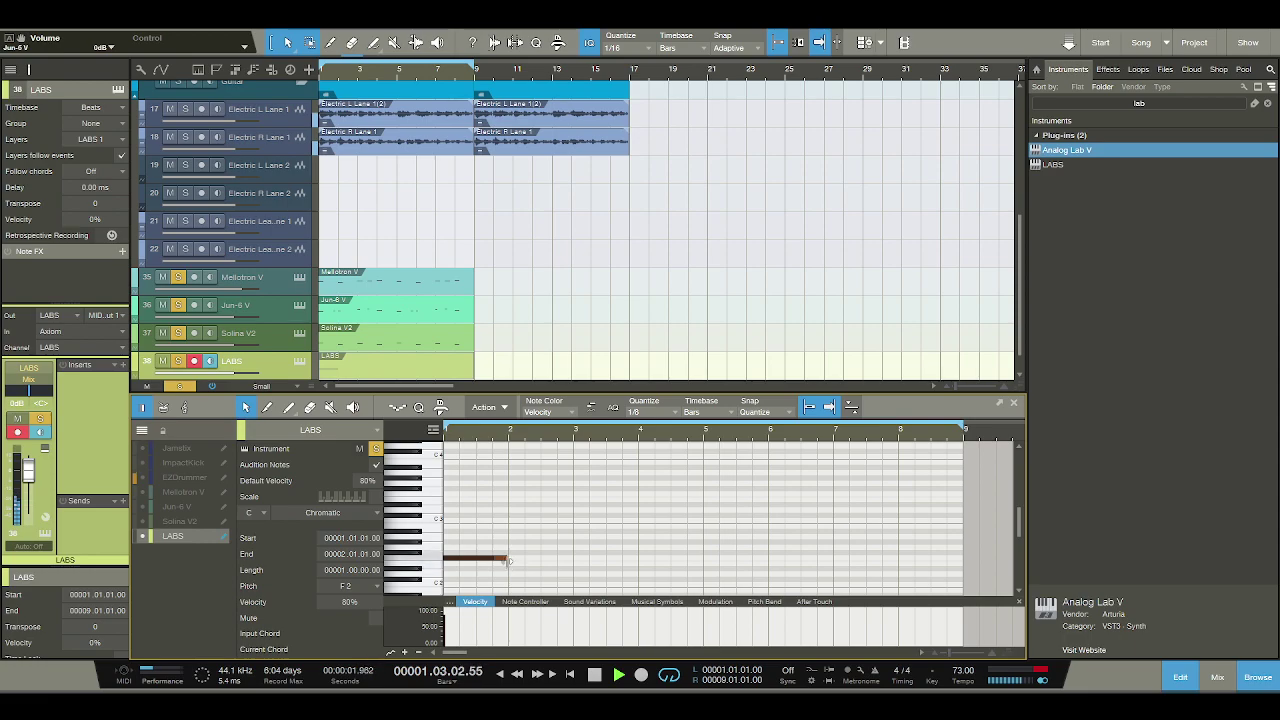
{"action": "key", "text": "space"}
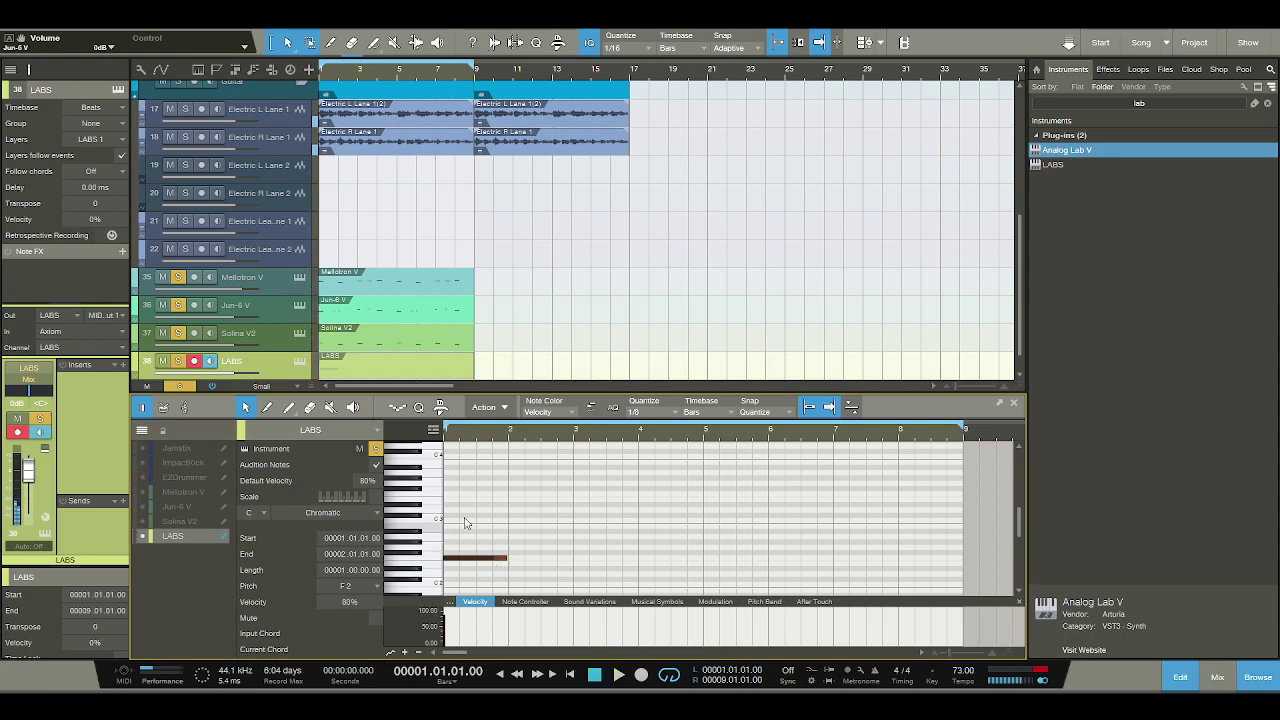
{"action": "left_click_drag", "start_coordinate": [509, 559], "coordinate": [702, 568]}
Lower the LABS channel volume to -26.6 dB while playing back the layered parts.
{"action": "key", "text": "space"}
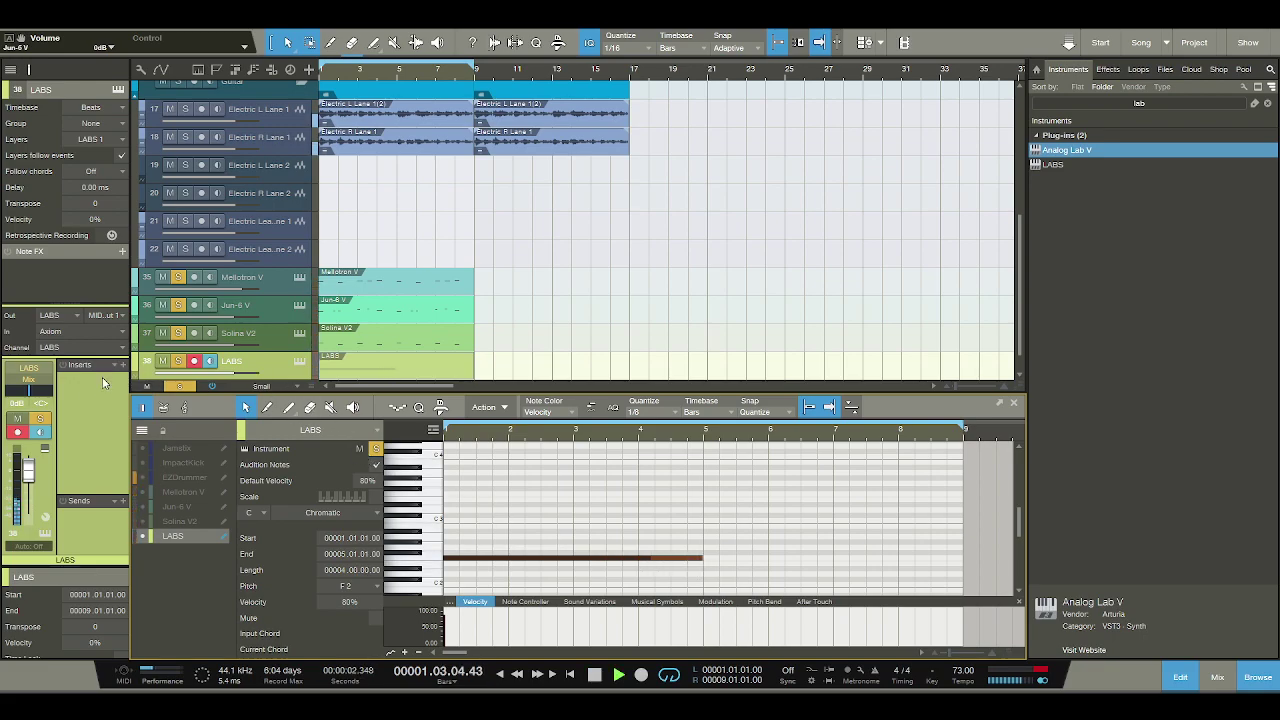
{"action": "left_click_drag", "start_coordinate": [28, 474], "coordinate": [31, 464]}
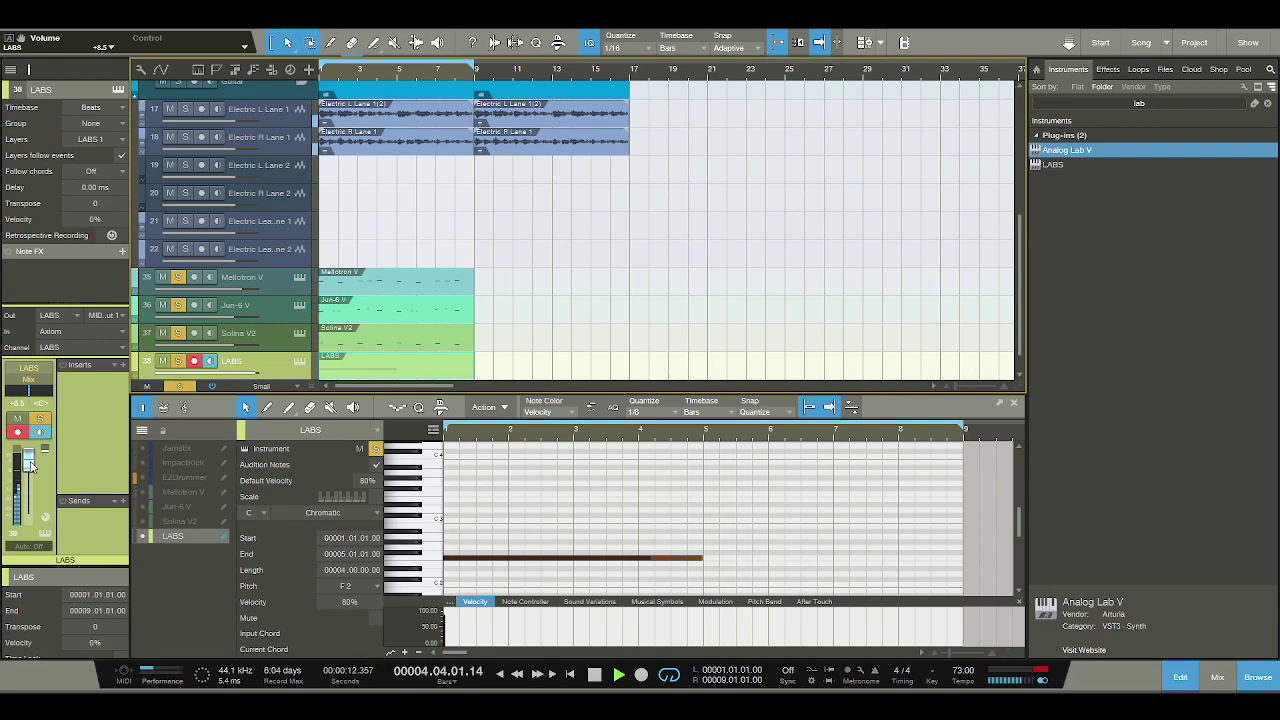
{"action": "left_click_drag", "start_coordinate": [31, 464], "coordinate": [30, 500]}
{"action": "key", "text": "space"}
Duplicate the four-bar F2 note into bars 5 to 8 and turn off solo on the Mellotron V, Jun-6 V, Solina V2 and LABS tracks.
{"action": "key", "text": "ctrl+d"}
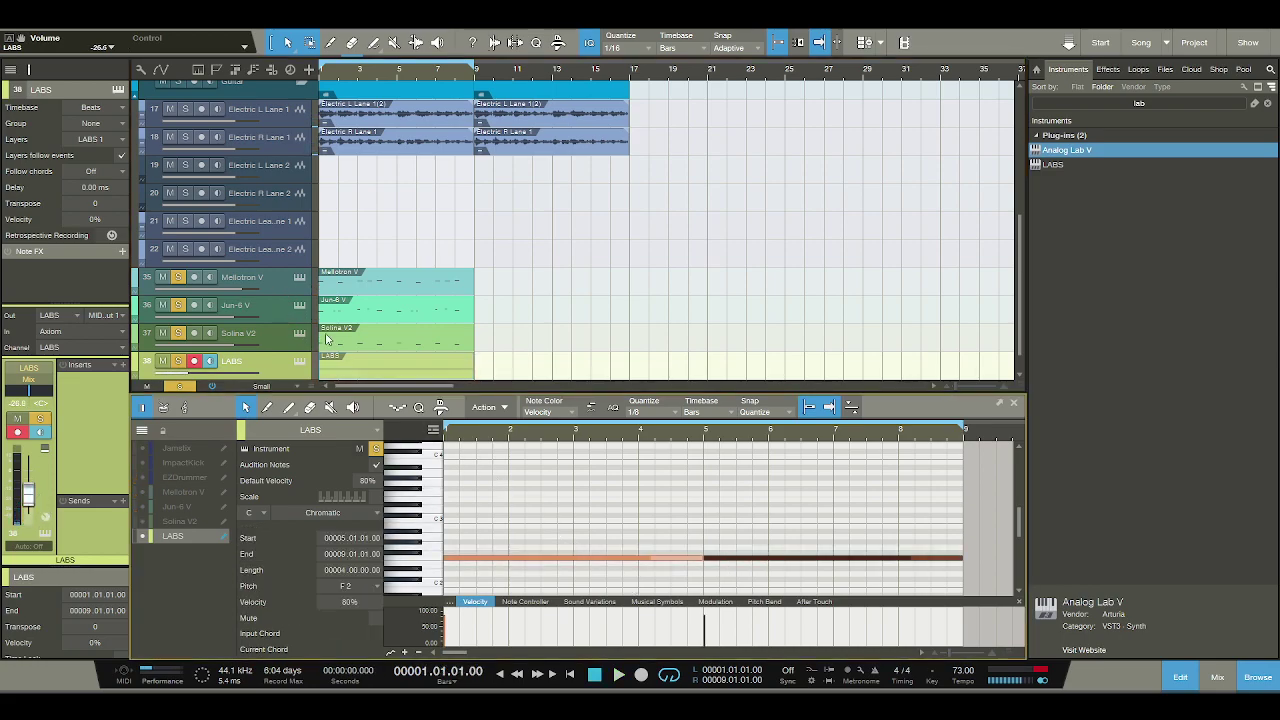
{"action": "left_click", "coordinate": [178, 361]}
{"action": "left_click", "coordinate": [177, 278]}
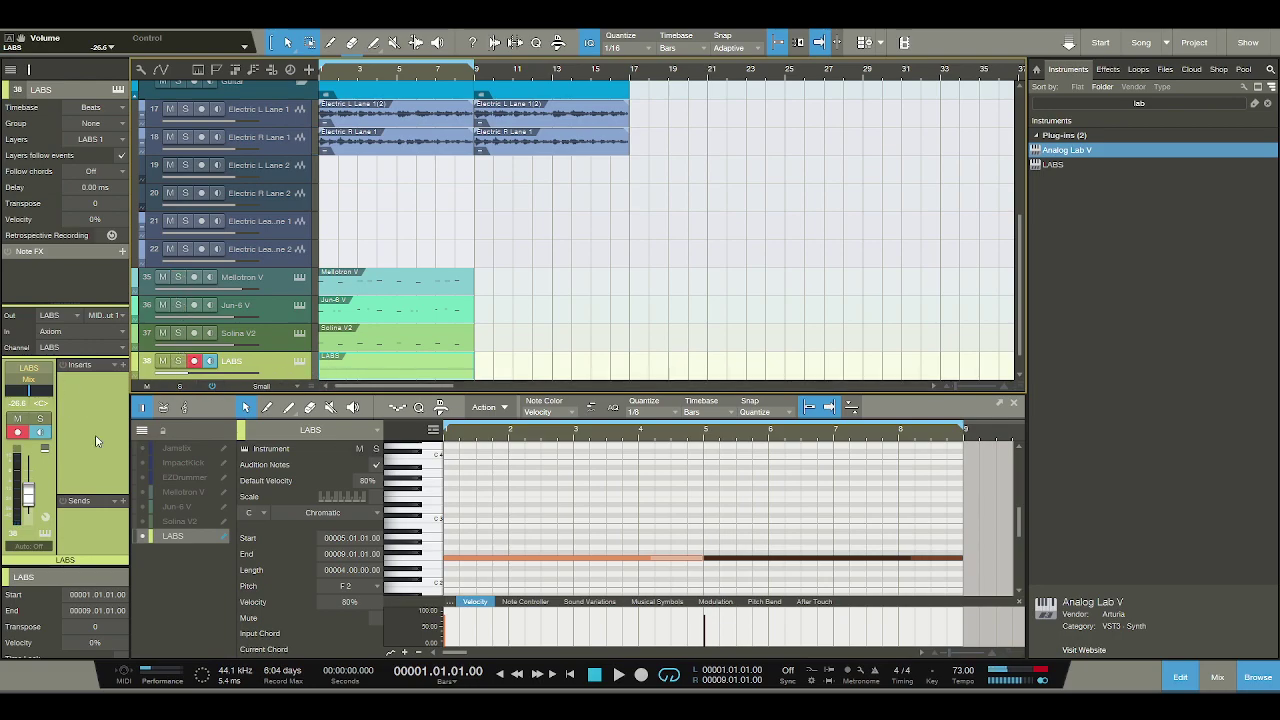
Raise the LABS channel volume to -5.4 dB and play back the layered parts.
{"action": "left_click_drag", "start_coordinate": [29, 497], "coordinate": [29, 478]}
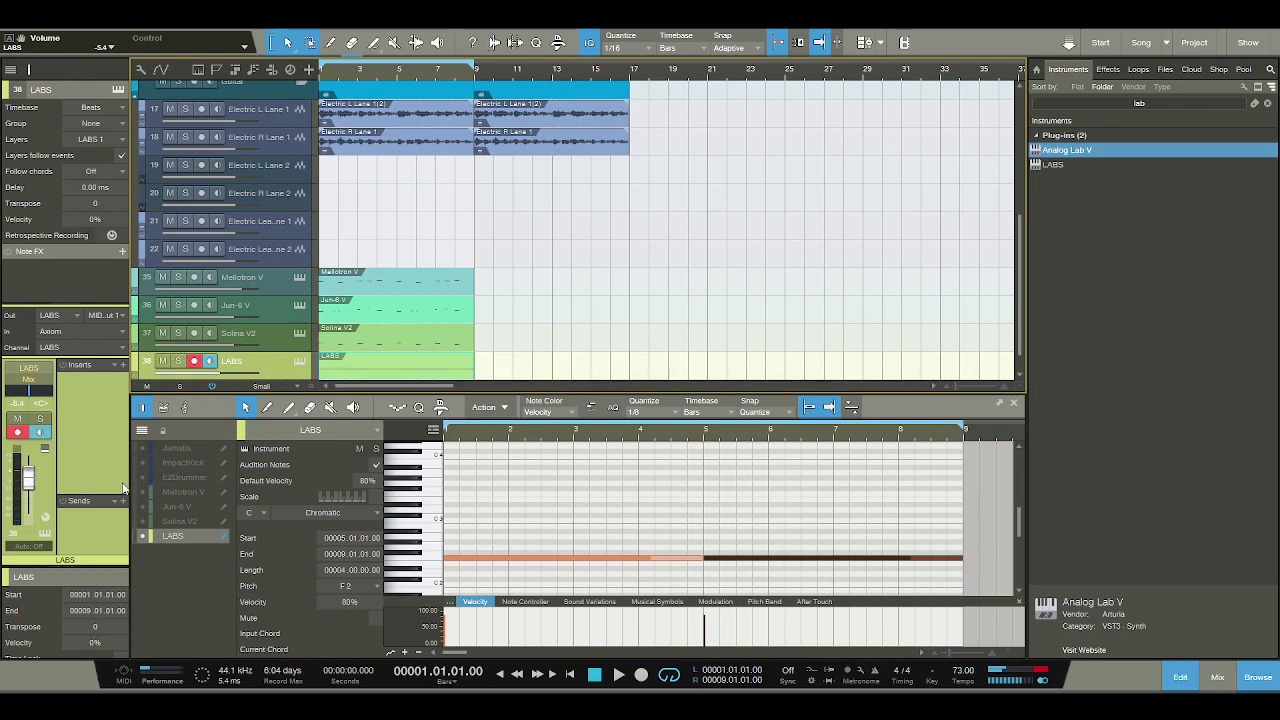
{"action": "left_click", "coordinate": [609, 675]}
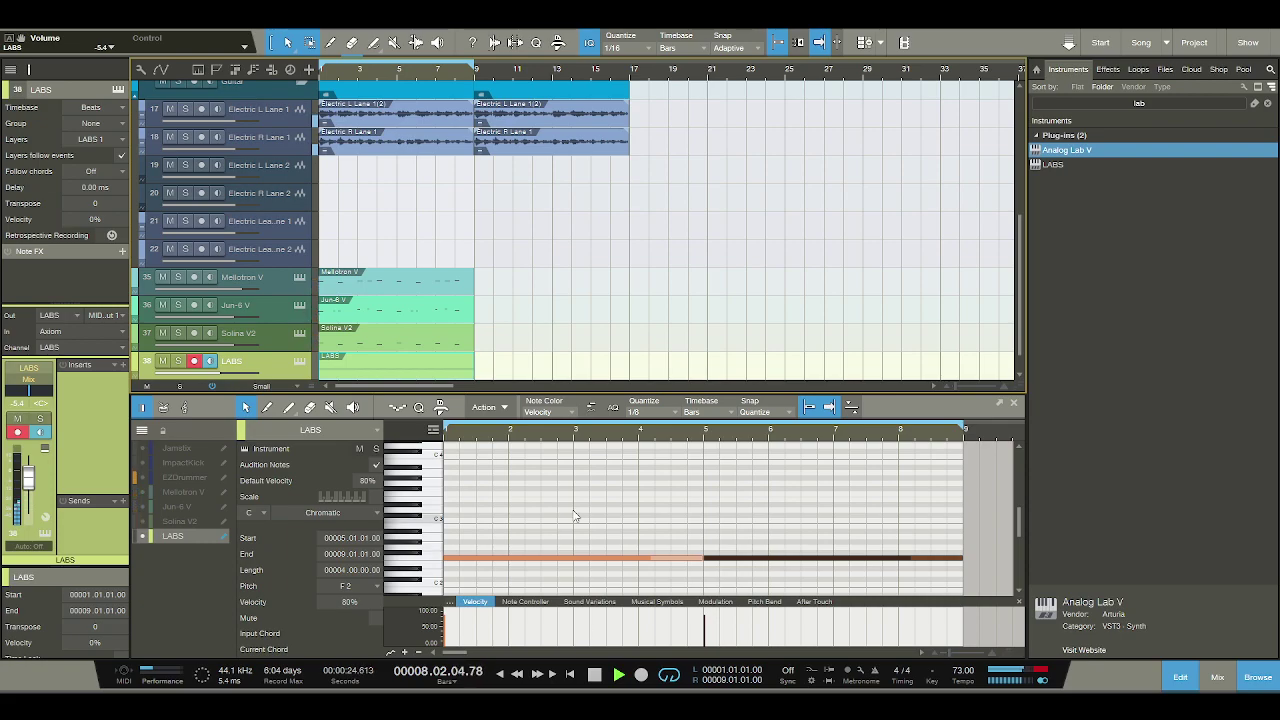
{"action": "key", "text": "space"}
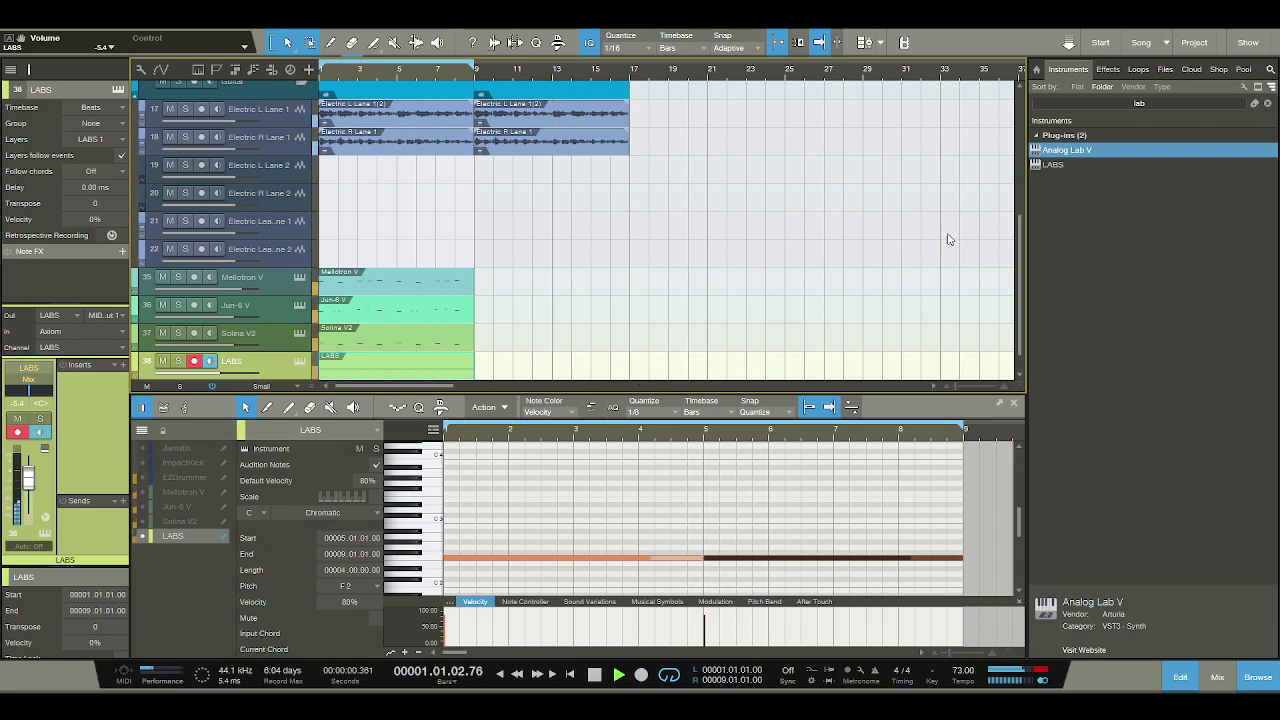
Add SEM V2 from the Synth instruments on a new track and create an empty part over bars 1 to 8.
{"action": "left_click", "coordinate": [1104, 108]}
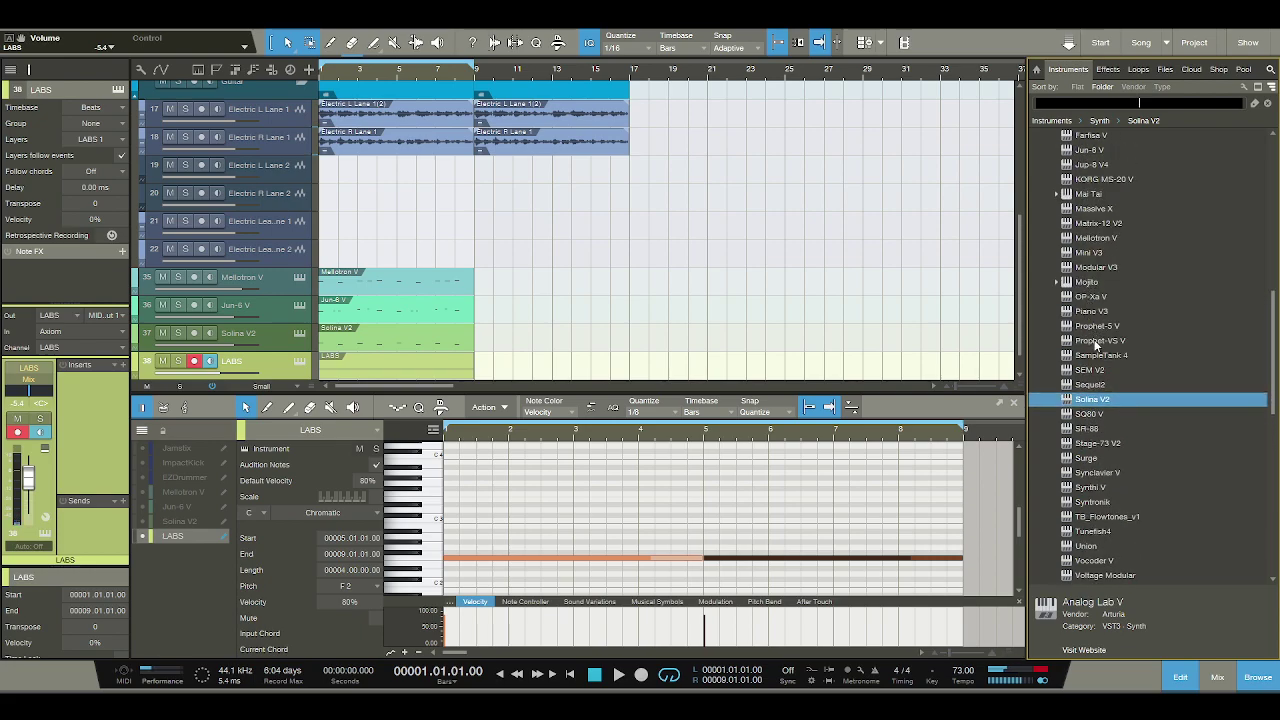
{"action": "scroll", "coordinate": [1096, 345], "scroll_direction": "up", "scroll_amount": 3}
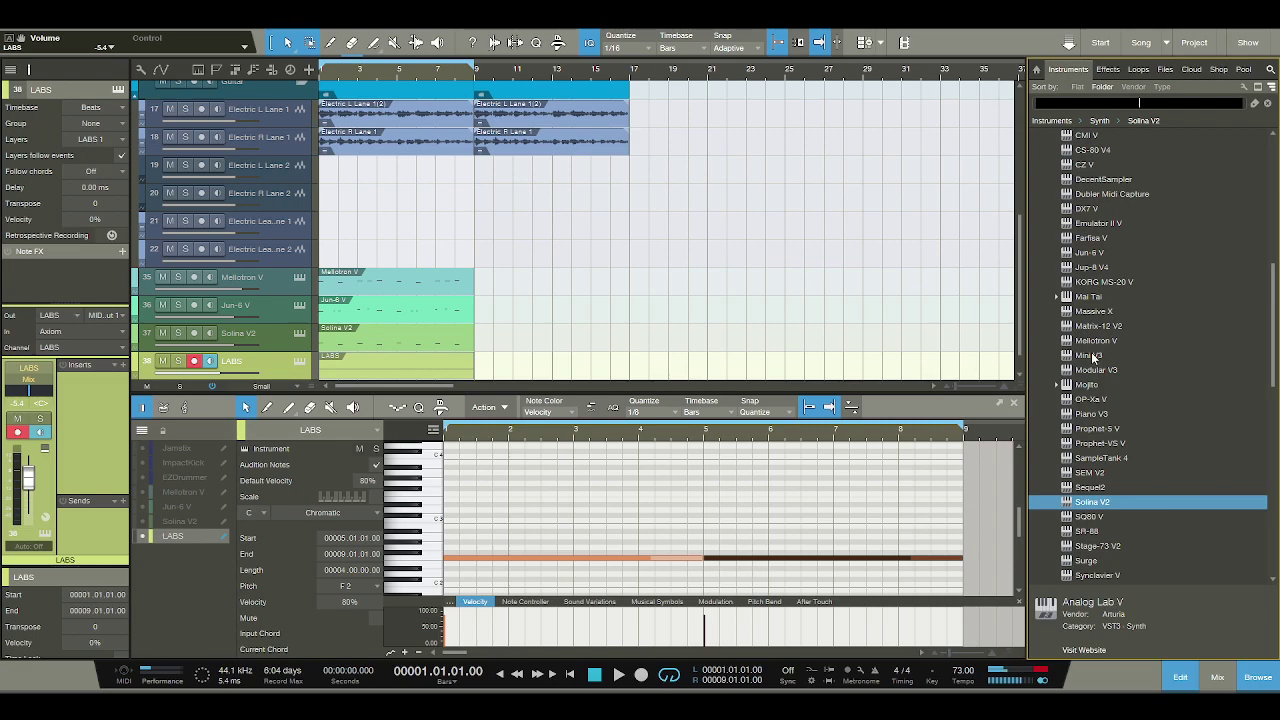
{"action": "scroll", "coordinate": [1091, 357], "scroll_direction": "up", "scroll_amount": 3}
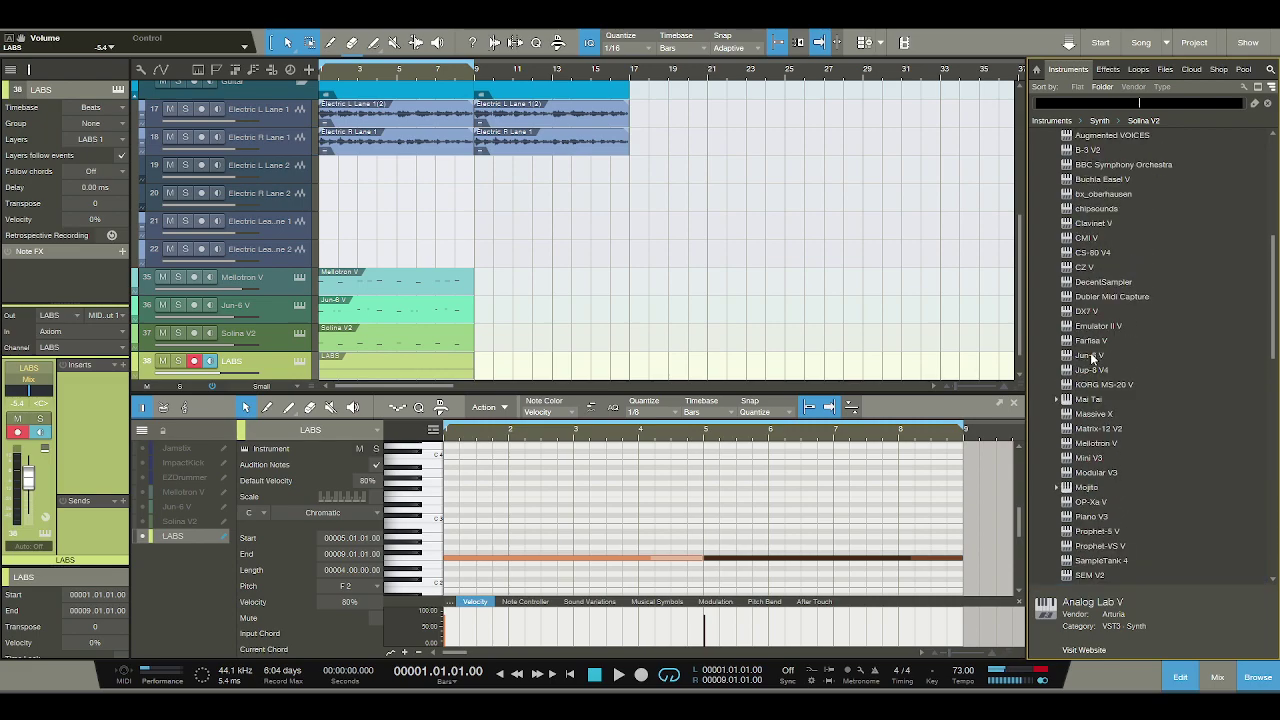
{"action": "scroll", "coordinate": [1093, 358], "scroll_direction": "up", "scroll_amount": 3}
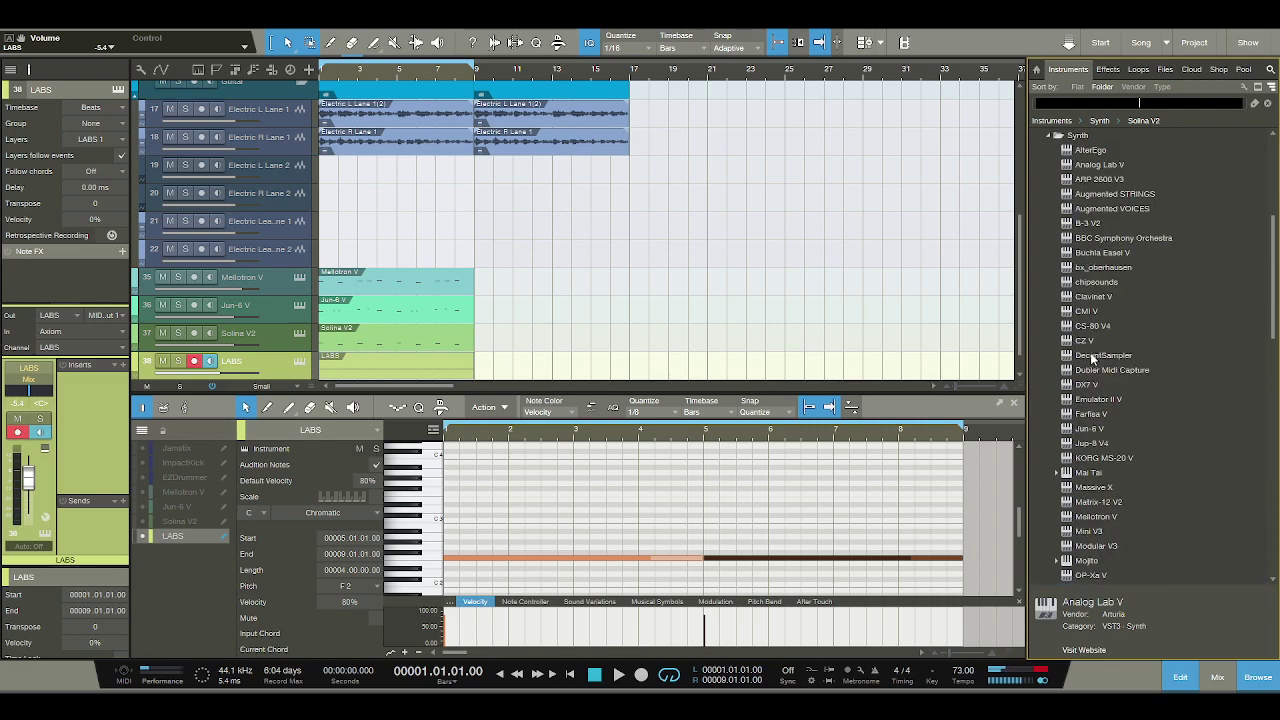
{"action": "scroll", "coordinate": [1090, 358], "scroll_direction": "up", "scroll_amount": 1}
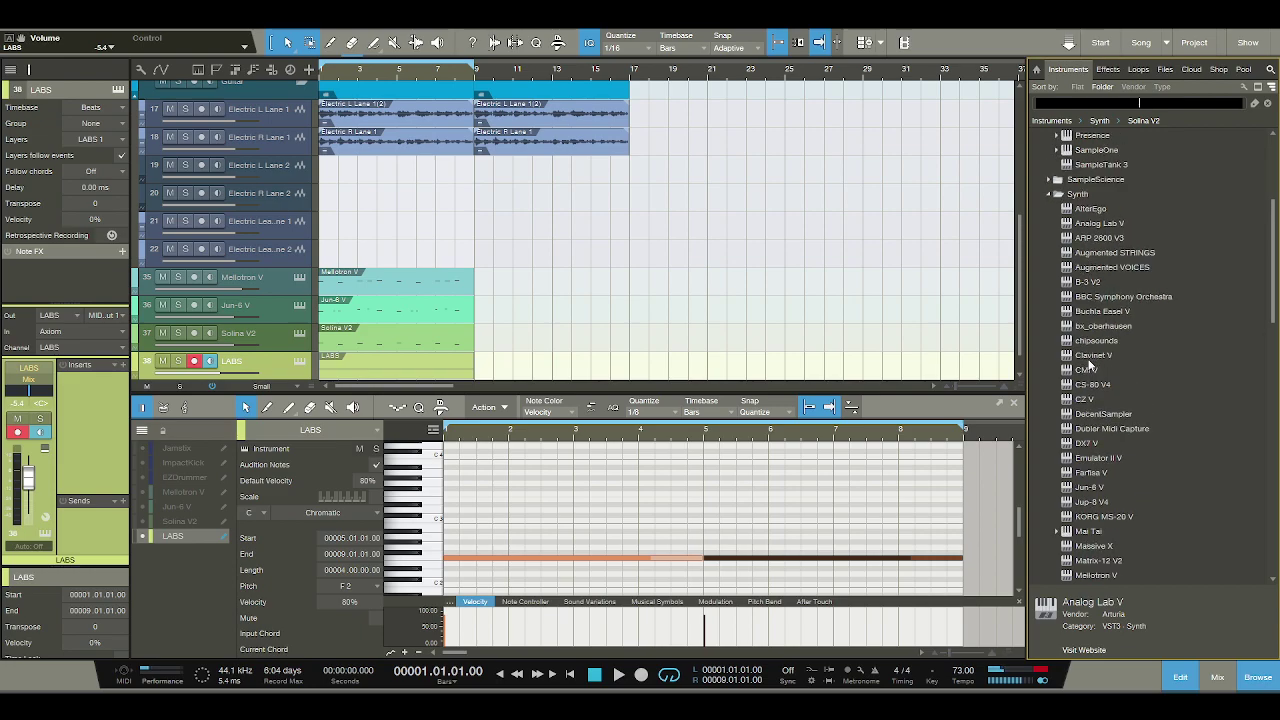
{"action": "scroll", "coordinate": [1137, 317], "scroll_direction": "down", "scroll_amount": 7}
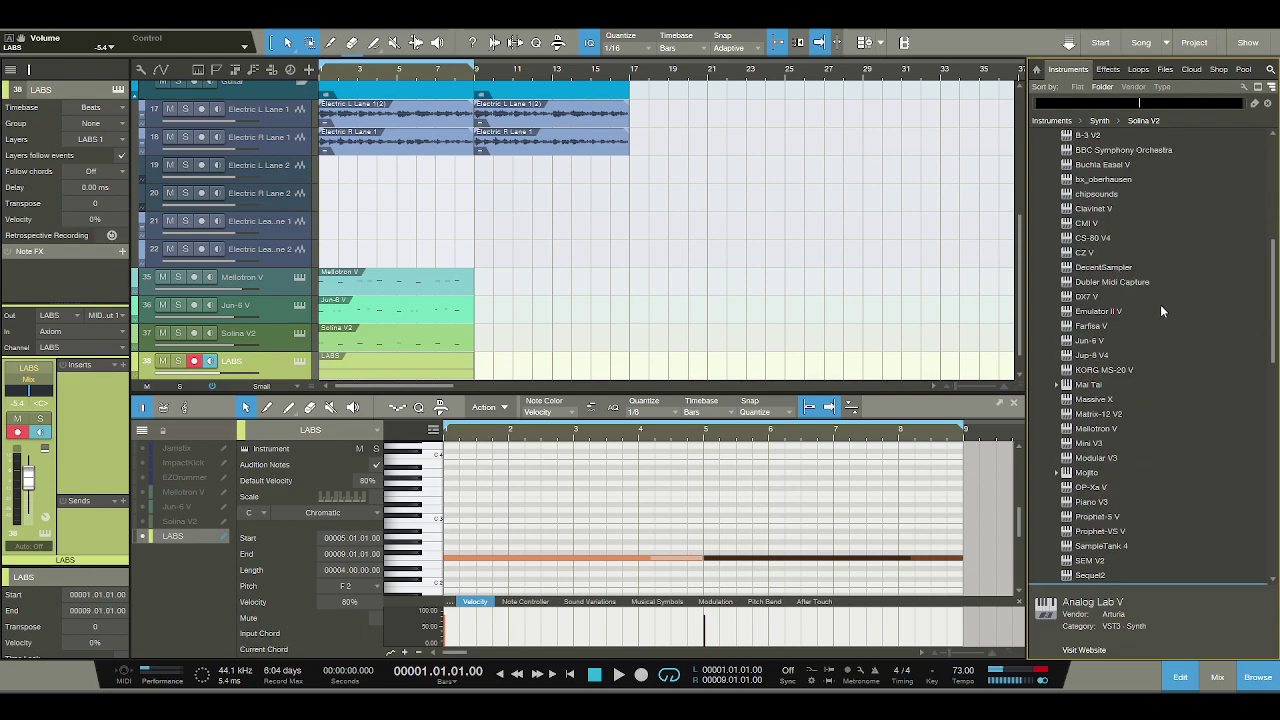
{"action": "scroll", "coordinate": [1160, 304], "scroll_direction": "down", "scroll_amount": 5}
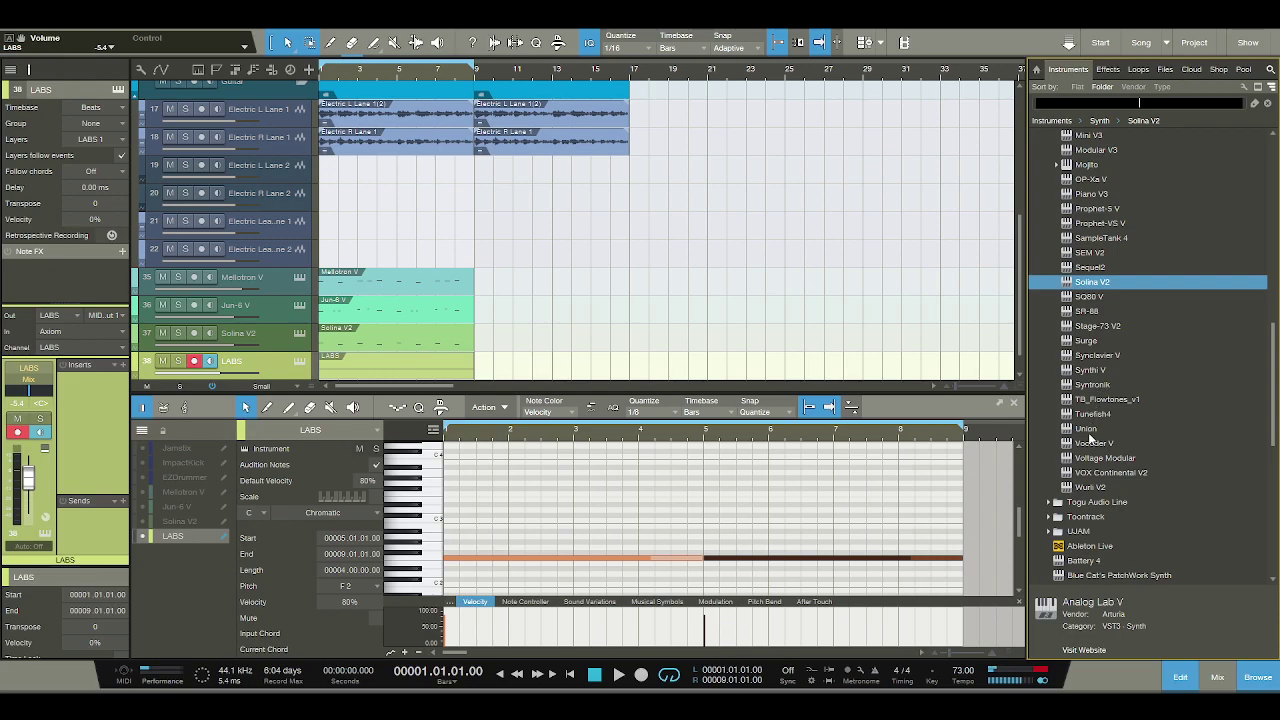
{"action": "scroll", "coordinate": [1095, 441], "scroll_direction": "up", "scroll_amount": 3}
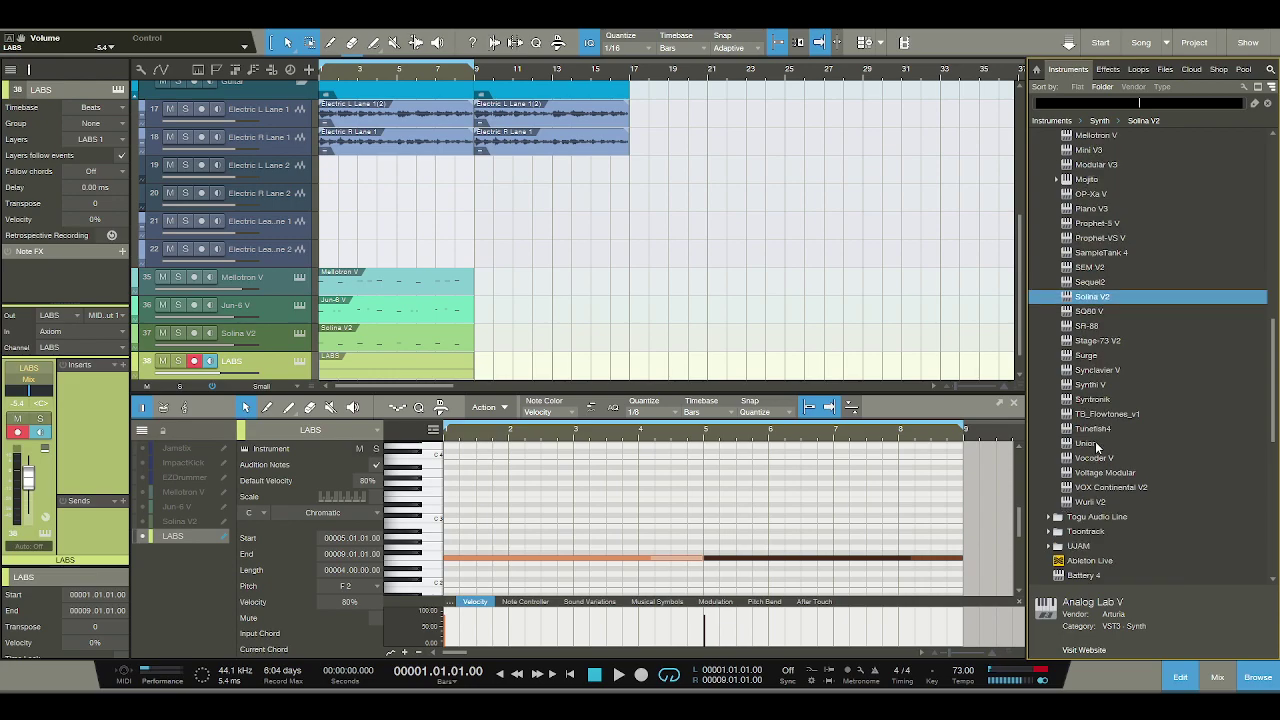
{"action": "scroll", "coordinate": [1097, 414], "scroll_direction": "up", "scroll_amount": 1}
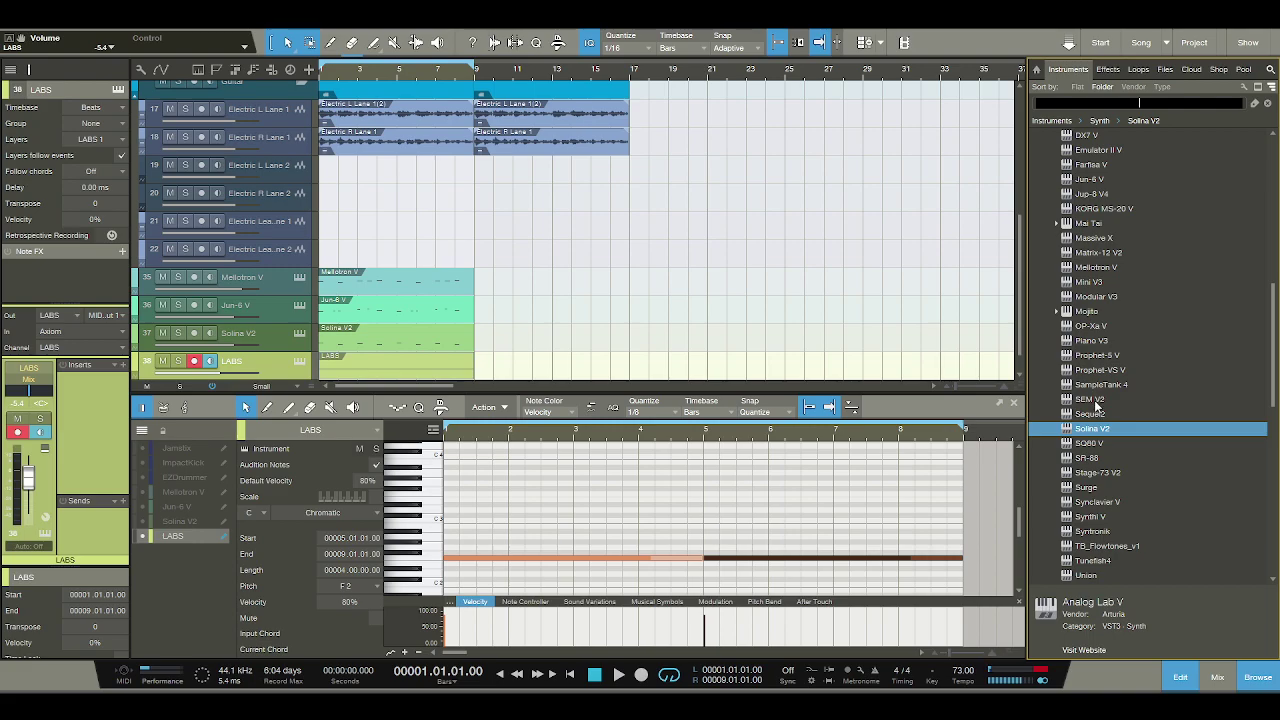
{"action": "scroll", "coordinate": [809, 289], "scroll_direction": "down", "scroll_amount": 1}
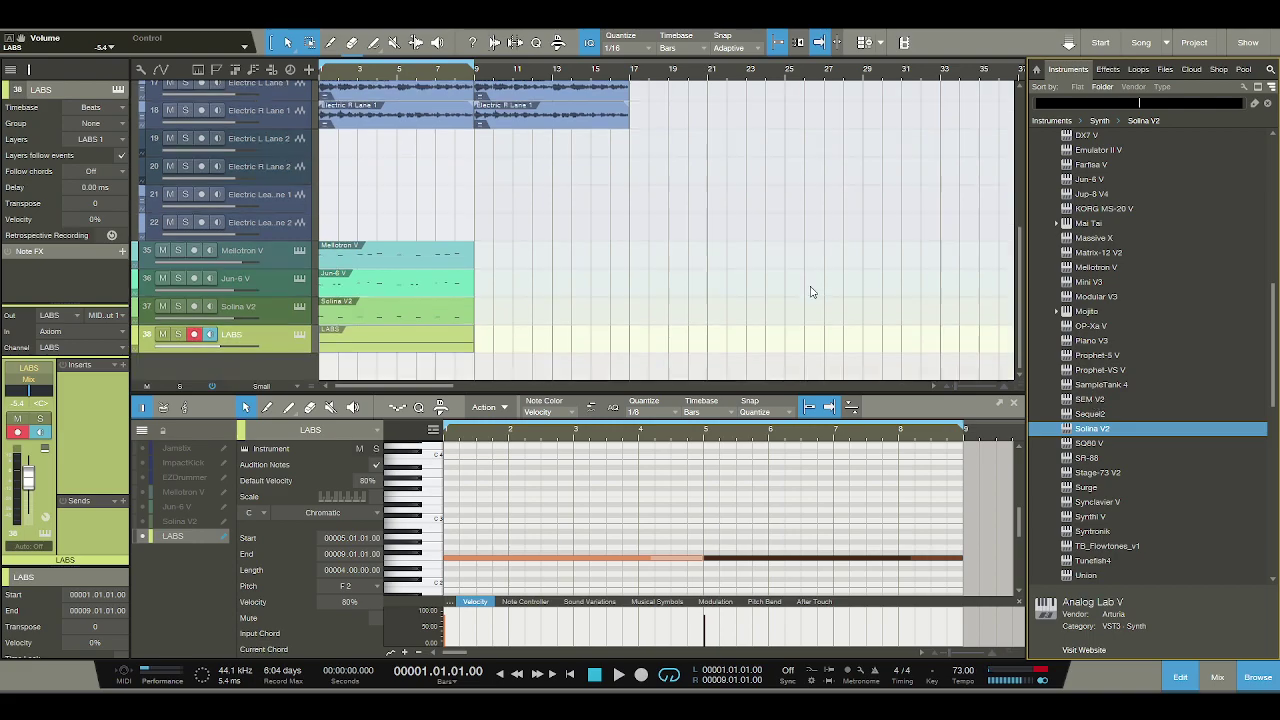
{"action": "left_click", "coordinate": [1089, 399]}
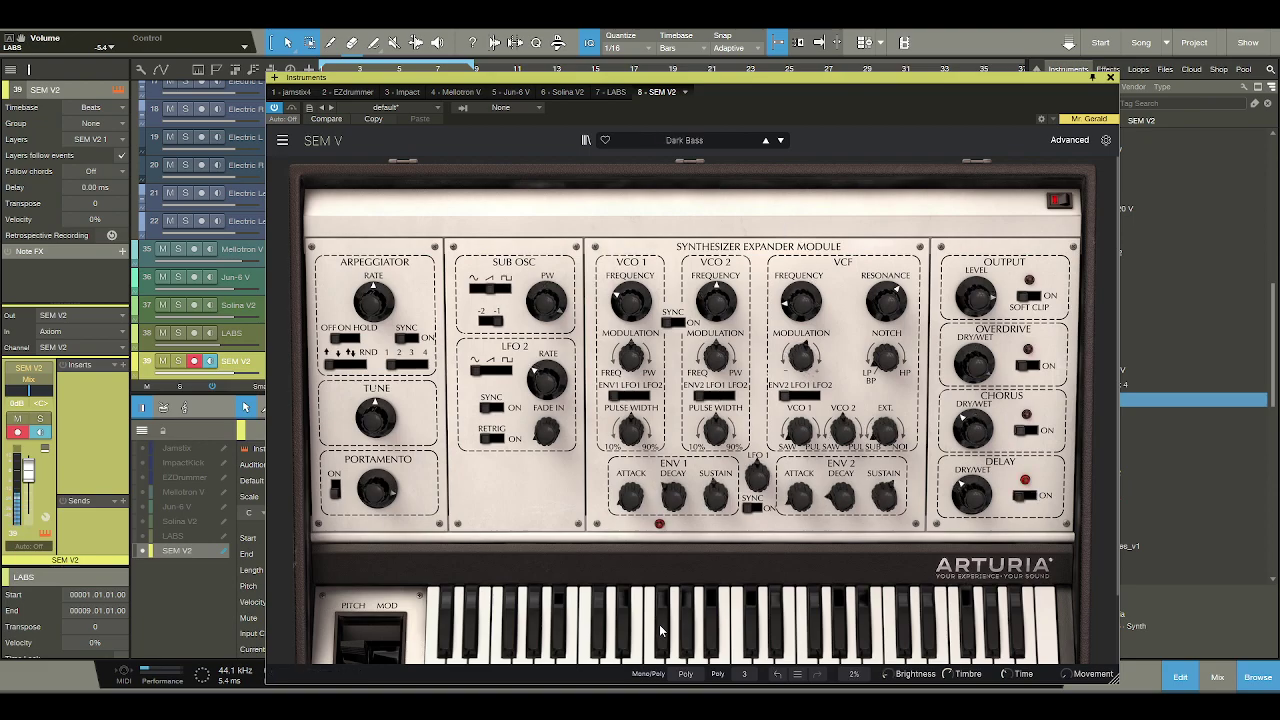
{"action": "left_click", "coordinate": [1111, 79]}
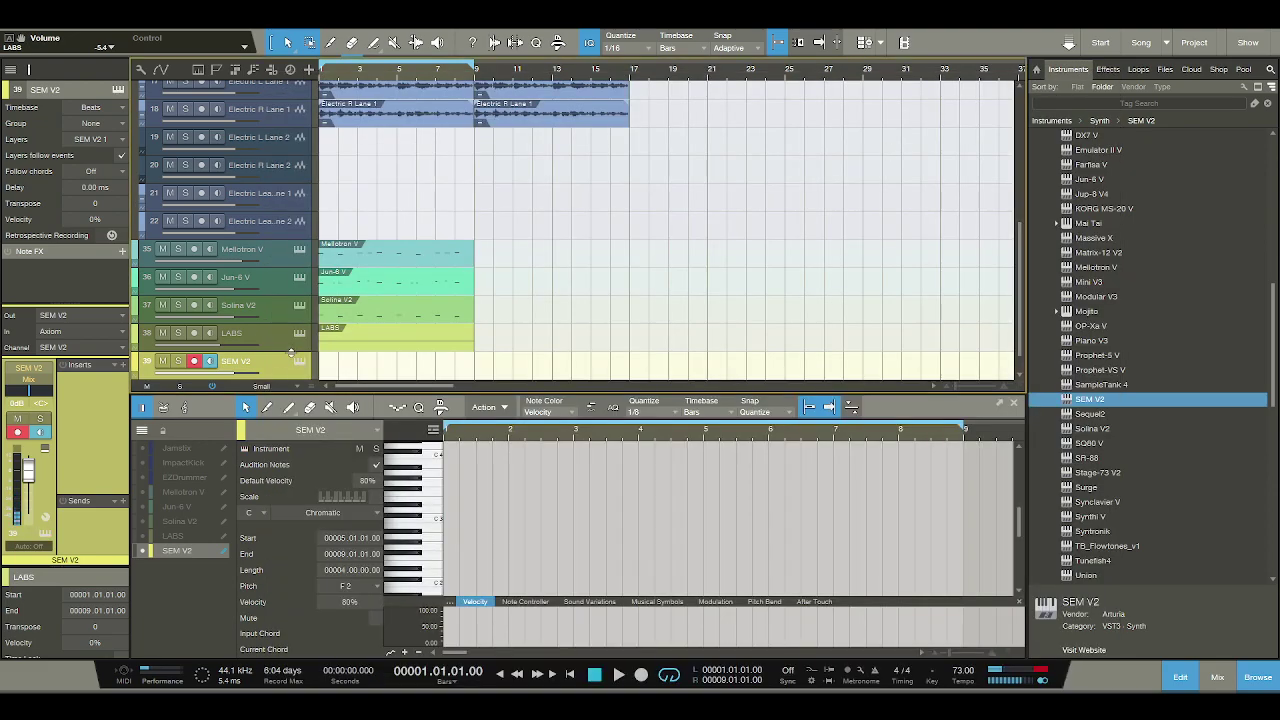
{"action": "double_click", "coordinate": [360, 371]}
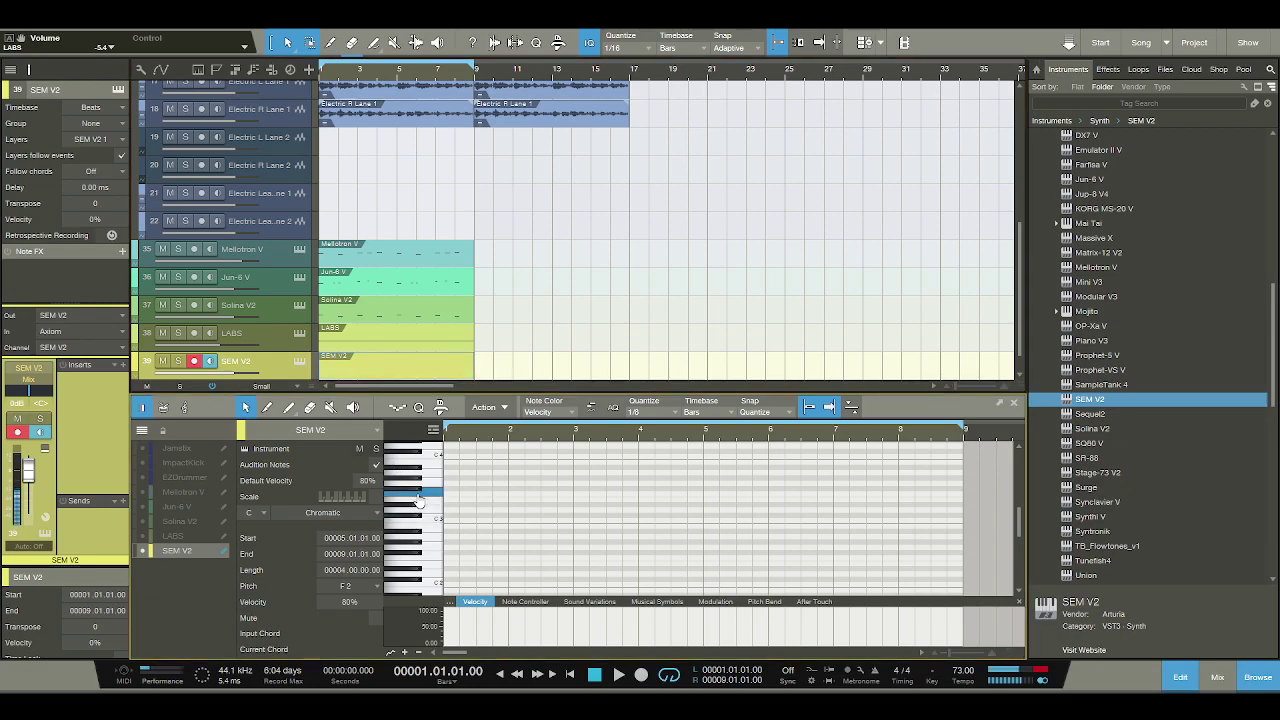
{"action": "double_click", "coordinate": [449, 494]}
{"action": "key", "text": "e"}
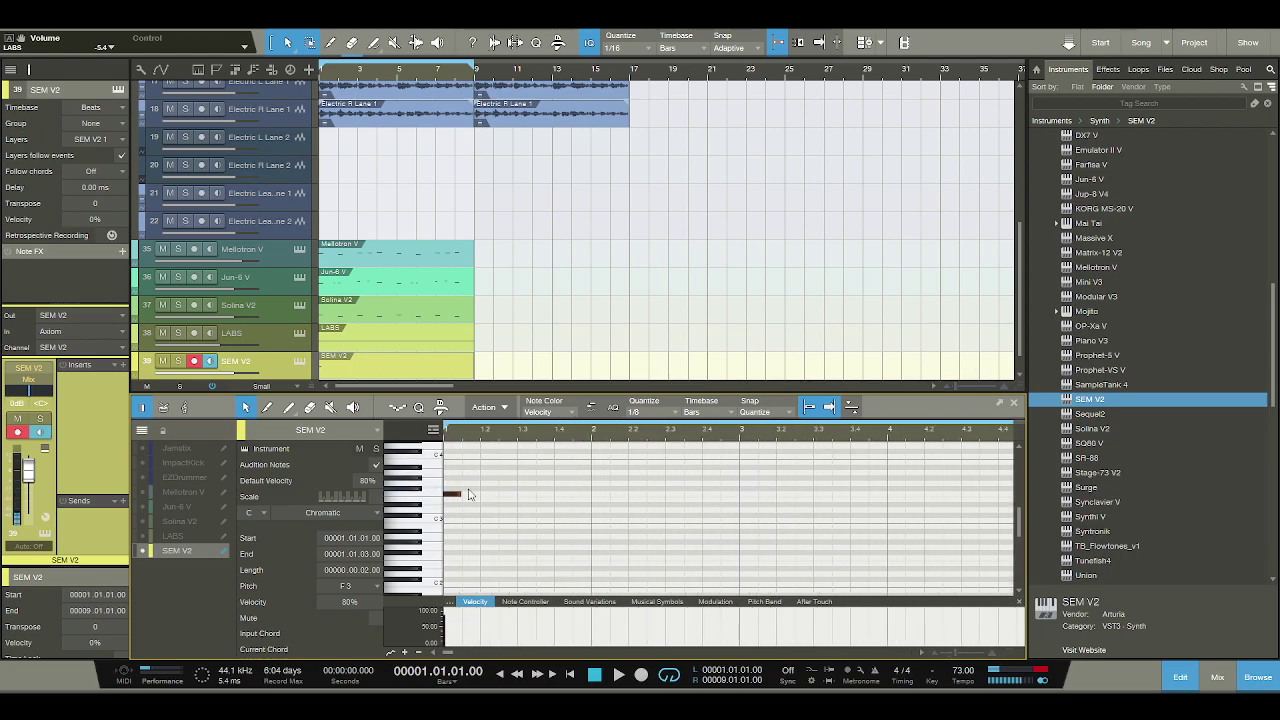
{"action": "scroll", "coordinate": [472, 493], "scroll_direction": "up", "scroll_amount": 1}
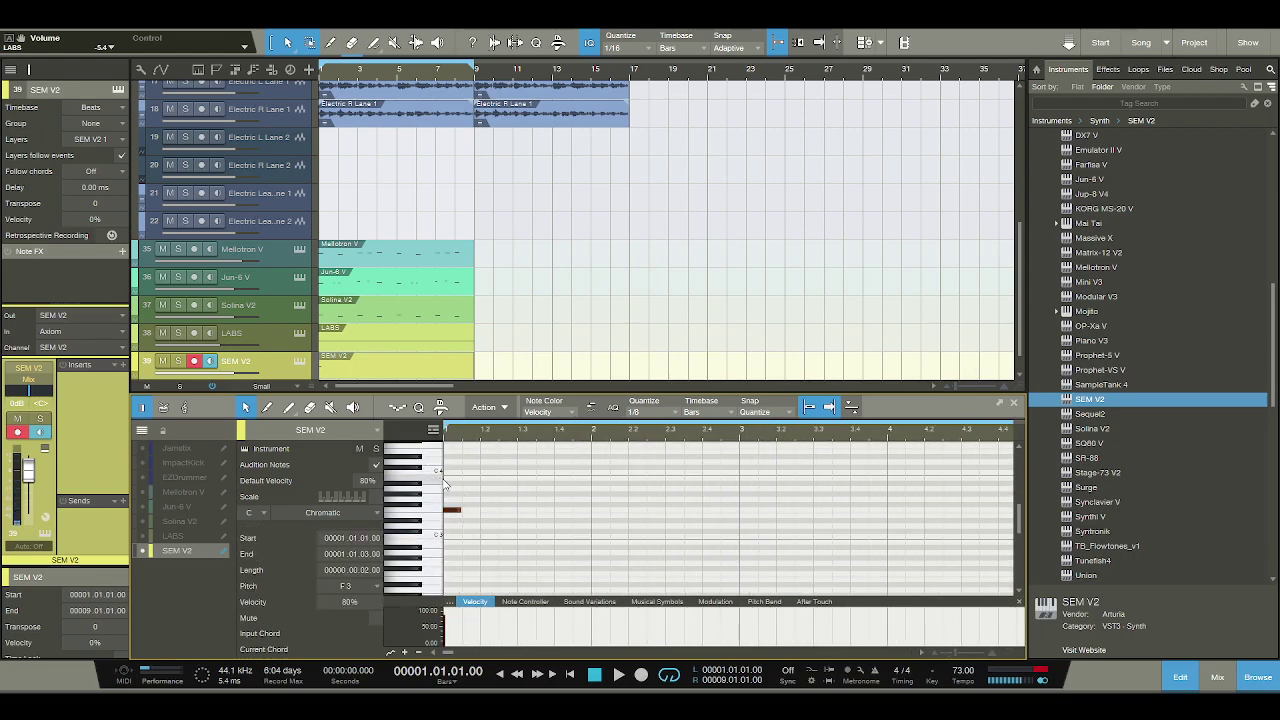
{"action": "key", "text": "Delete"}
Draw a short rhythm of F4 notes in bar 1 of the SEM V2 part and play it back with the track soloed.
{"action": "scroll", "coordinate": [446, 484], "scroll_direction": "up", "scroll_amount": 1}
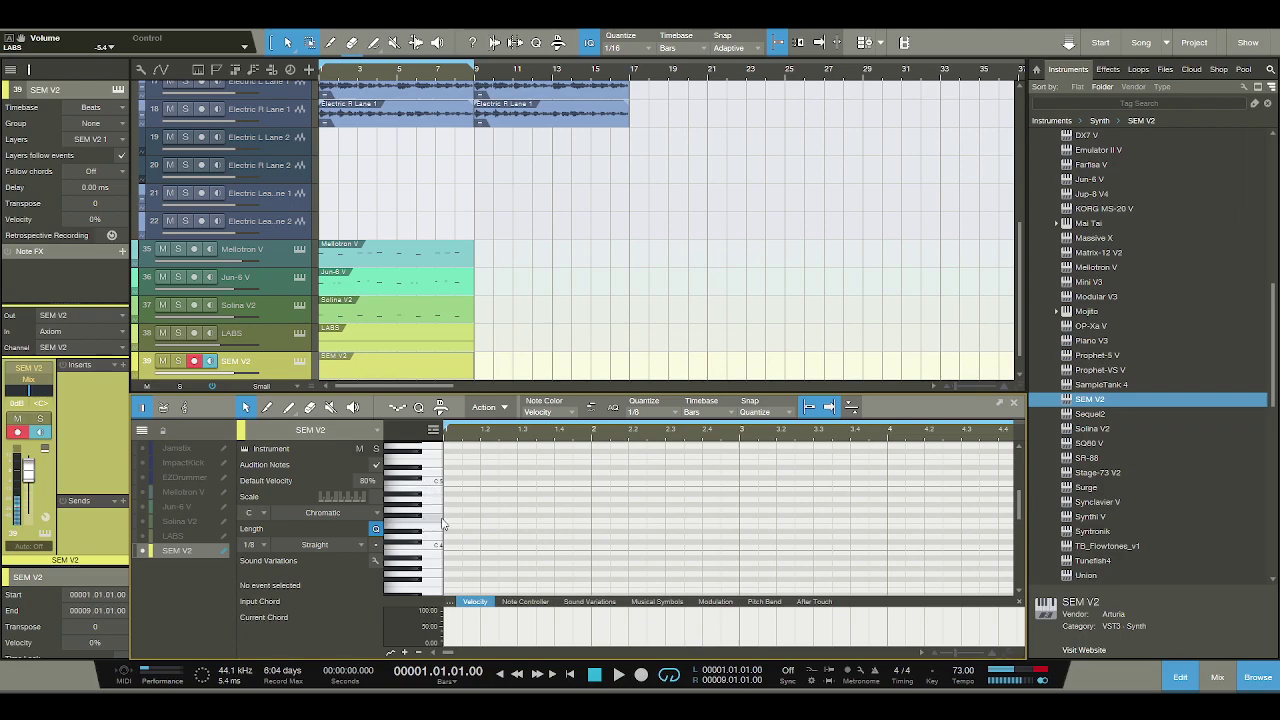
{"action": "left_click", "coordinate": [448, 522]}
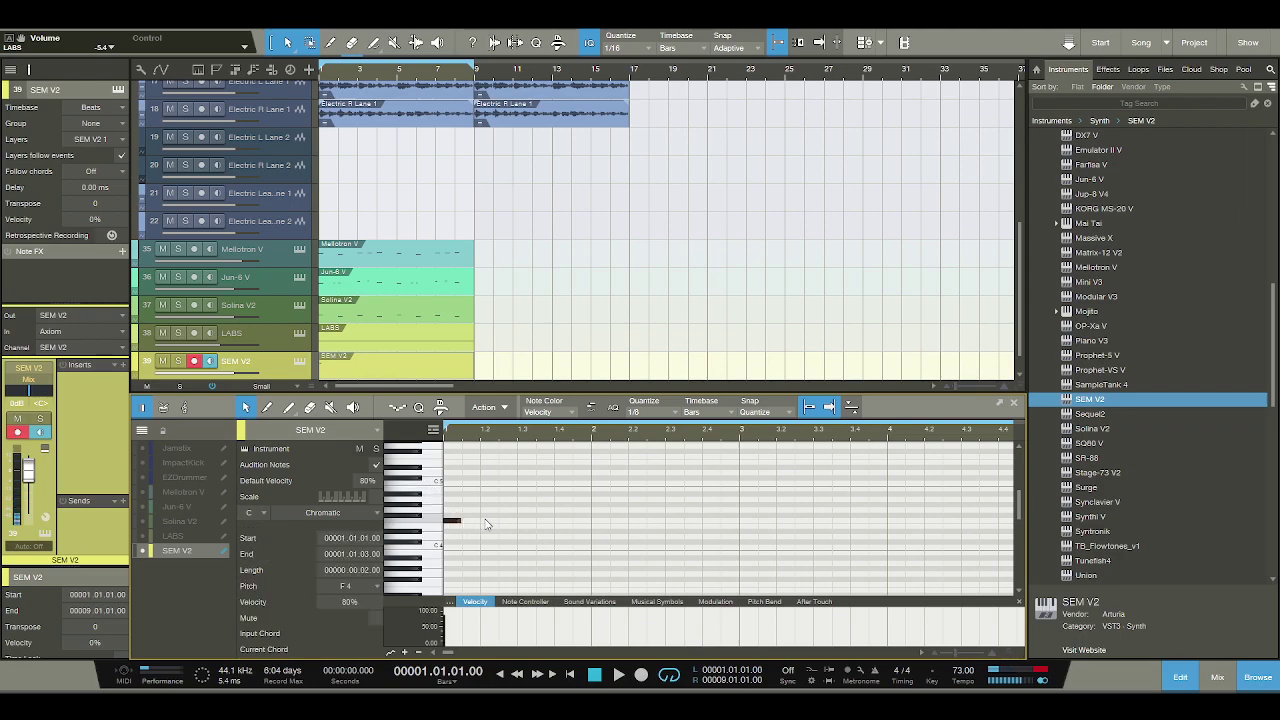
{"action": "left_click", "coordinate": [482, 522]}
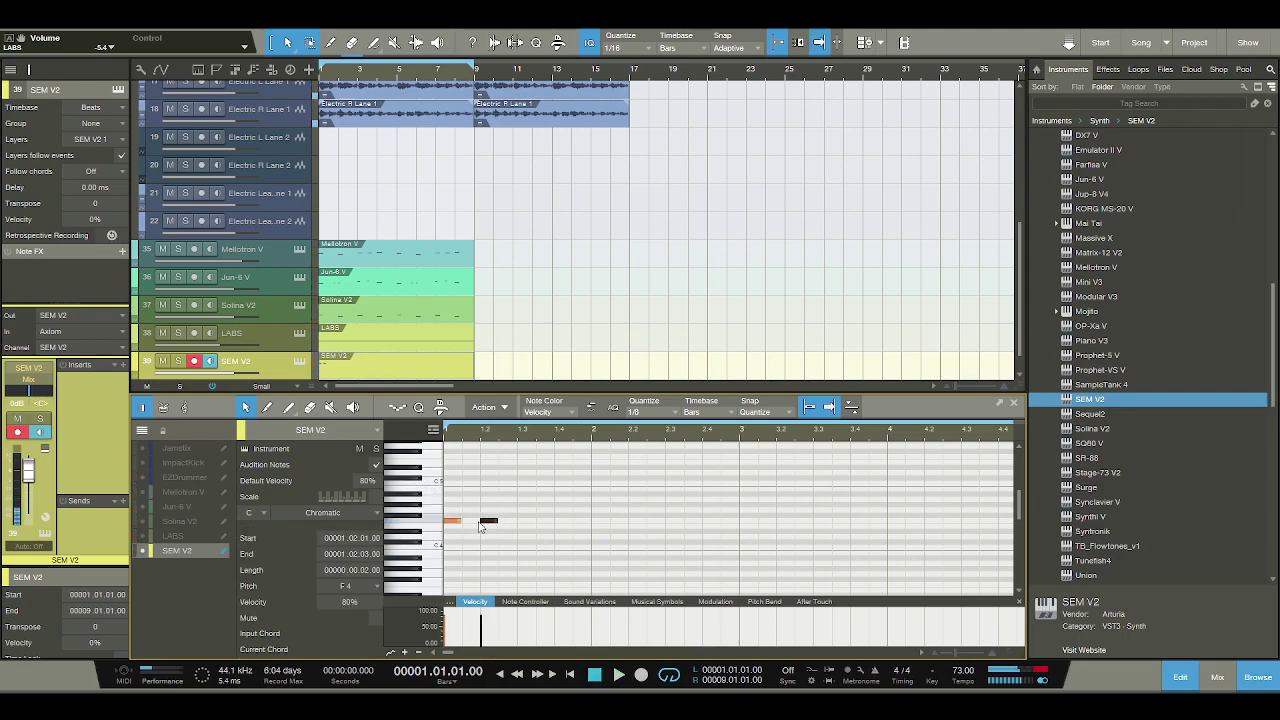
{"action": "left_click_drag", "start_coordinate": [462, 521], "coordinate": [535, 522]}
{"action": "left_click", "coordinate": [575, 521]}
{"action": "key", "text": "space"}
{"action": "left_click", "coordinate": [178, 361]}
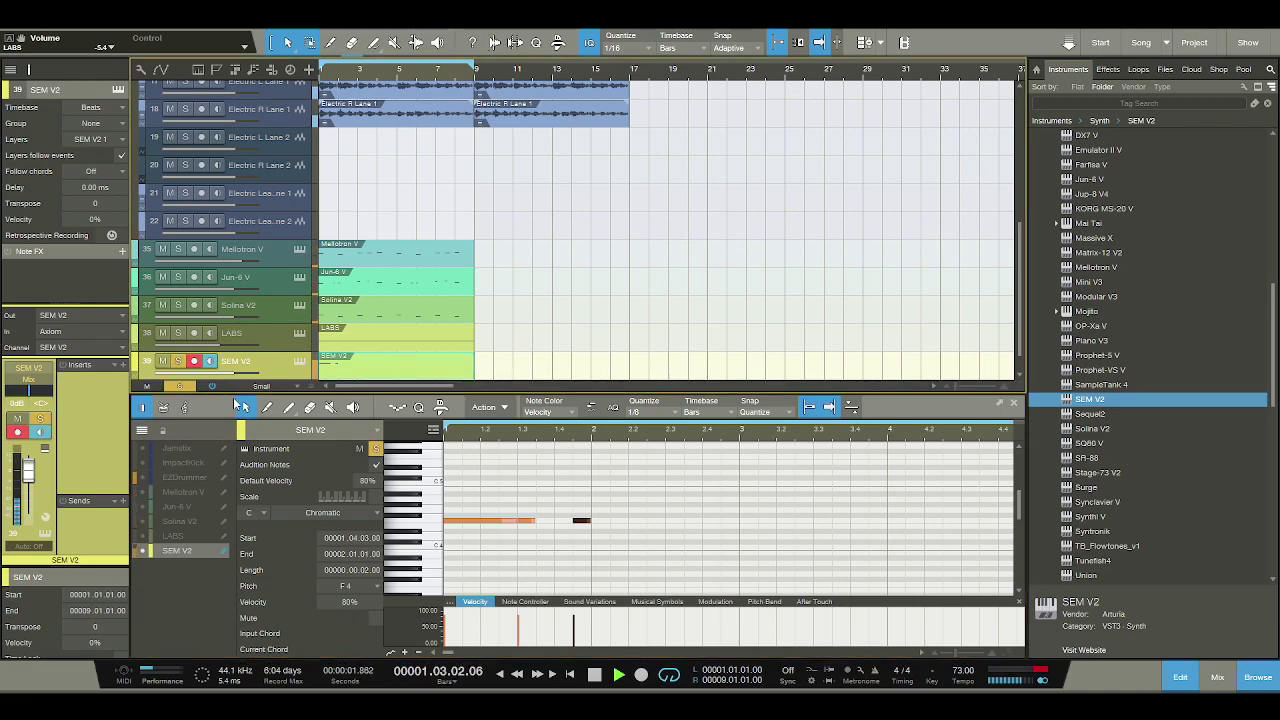
Move the last F4 note to beat 4 and set the first to one beat long, auditioning the bar 1 rhythm.
{"action": "key", "text": "space"}
{"action": "left_click_drag", "start_coordinate": [583, 526], "coordinate": [564, 524]}
{"action": "key", "text": "space"}
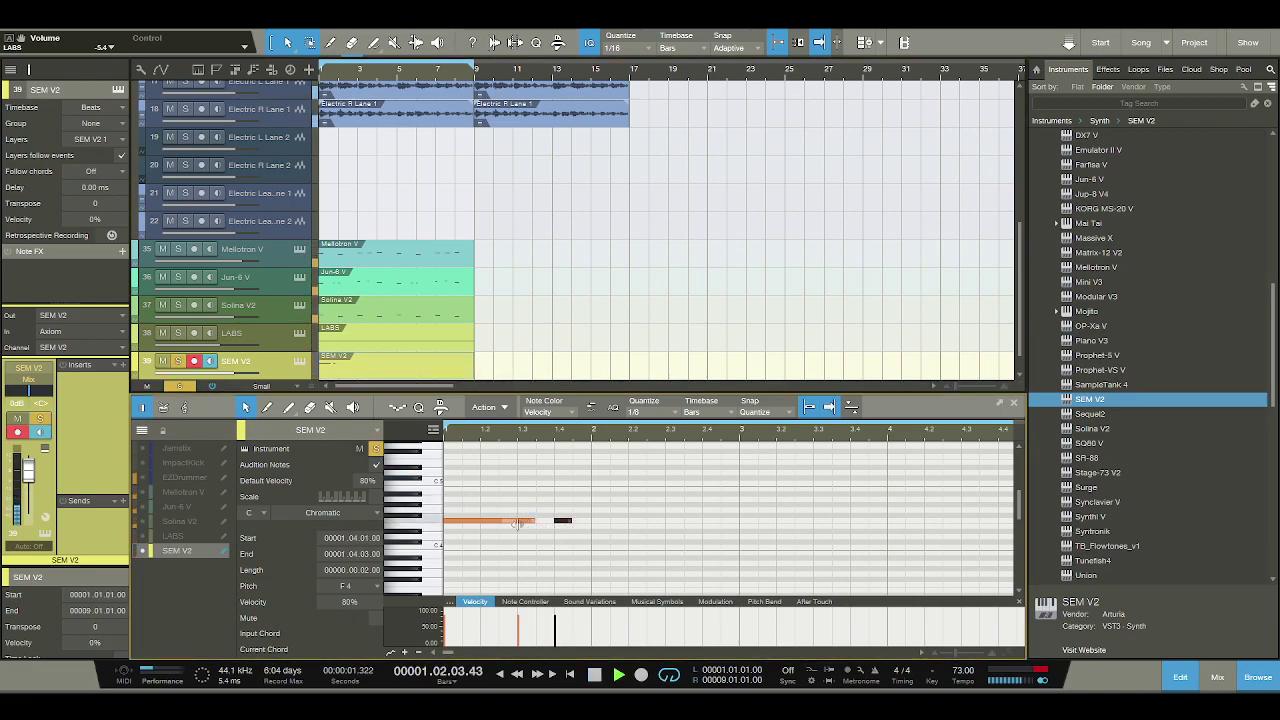
{"action": "key", "text": "space"}
{"action": "left_click_drag", "start_coordinate": [517, 524], "coordinate": [474, 521]}
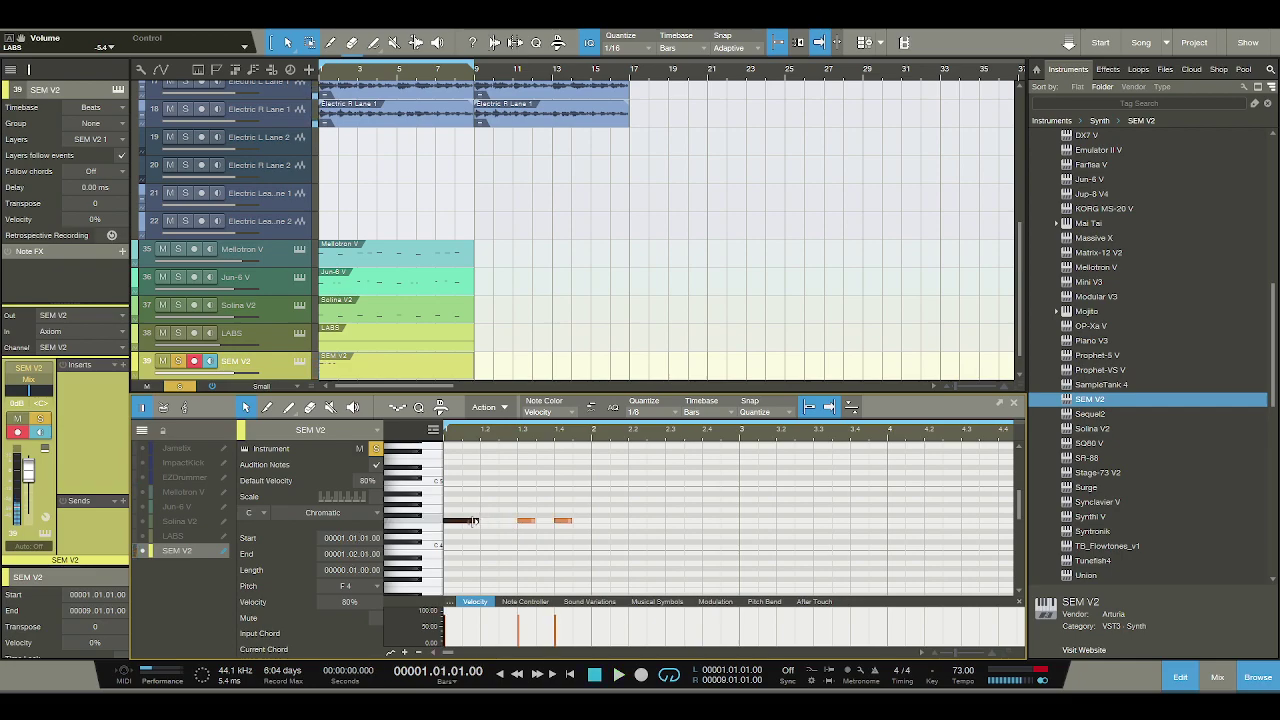
{"action": "key", "text": "space"}
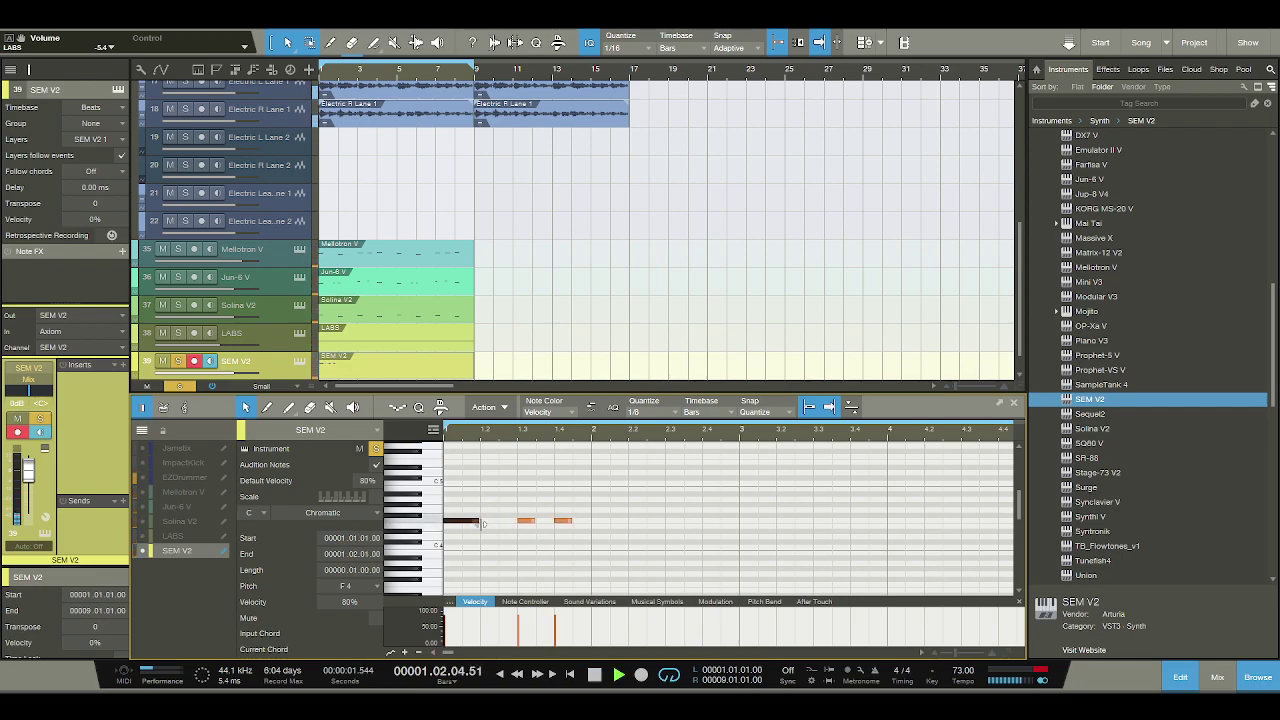
{"action": "key", "text": "space"}
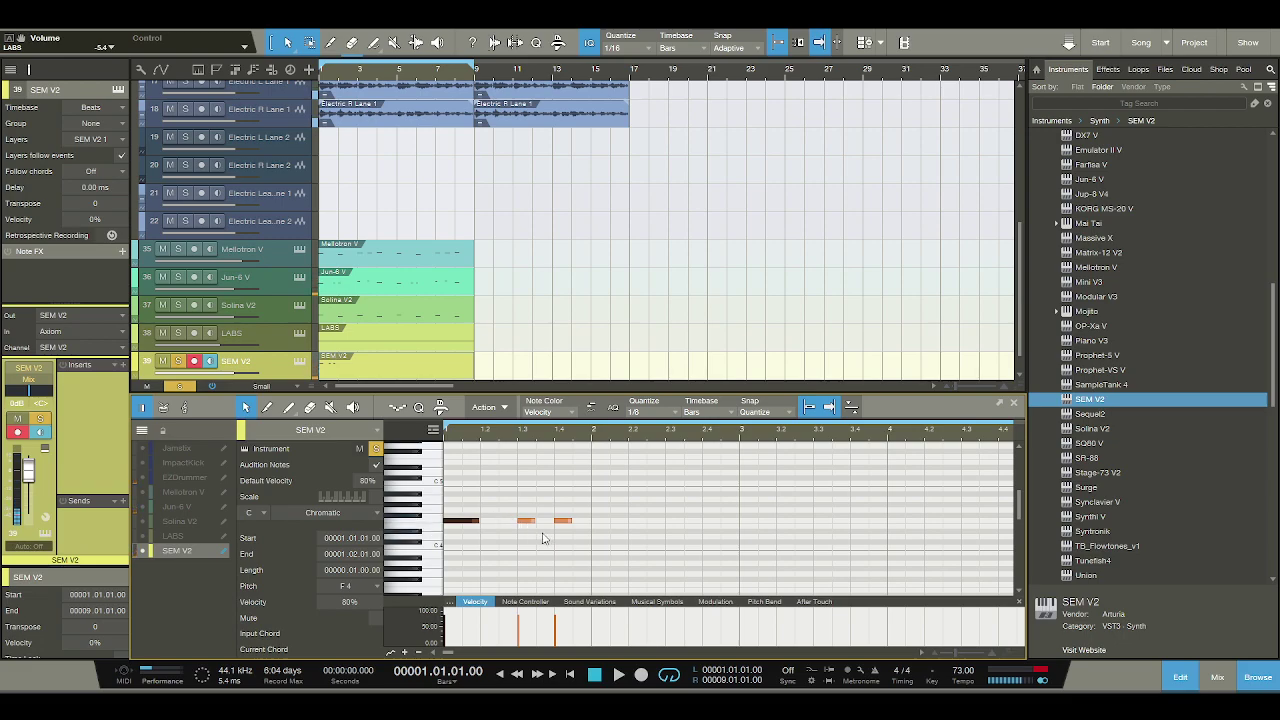
Duplicate the bar 1 rhythm of the SEM V2 part into bar 2 and transpose the copies to C#4.
{"action": "left_click", "coordinate": [369, 333]}
{"action": "left_click", "coordinate": [362, 317]}
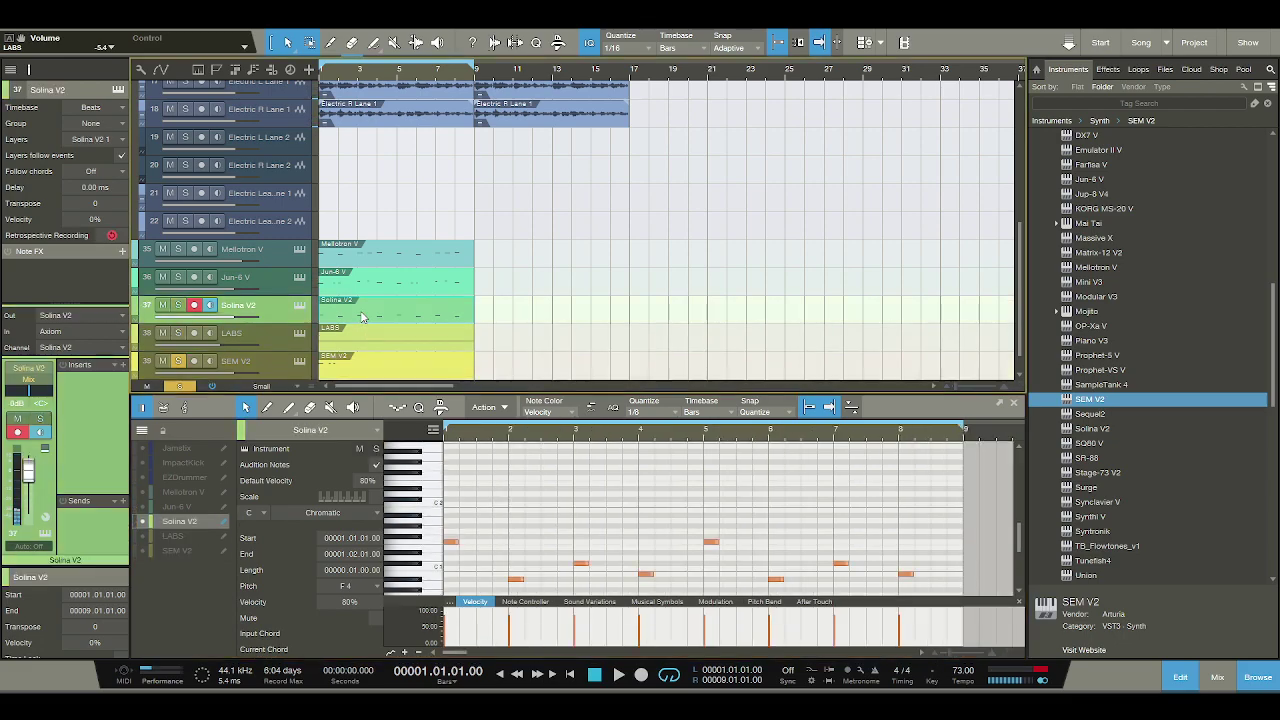
{"action": "left_click", "coordinate": [370, 364]}
{"action": "key", "text": "ctrl+a"}
{"action": "key", "text": "ctrl+d"}
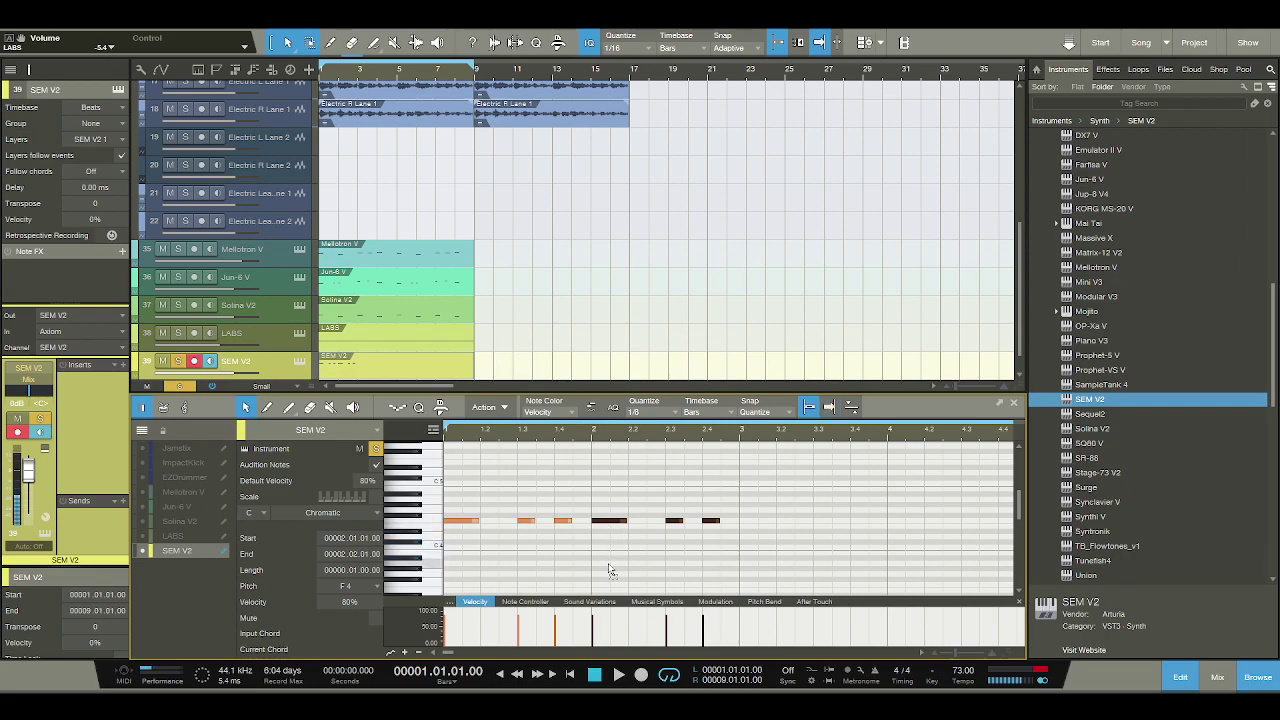
{"action": "left_click_drag", "start_coordinate": [610, 521], "coordinate": [610, 545]}
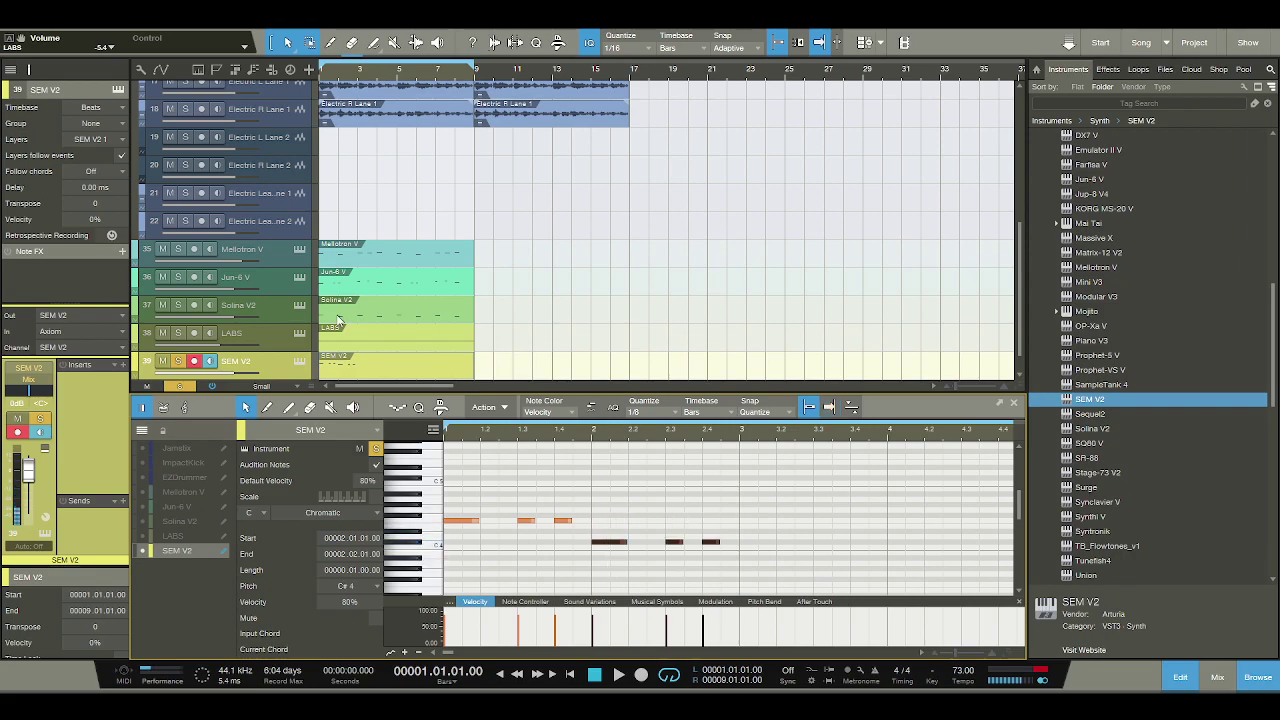
Compare with the Solina V2 part and lower the bar 2 notes of the SEM V2 part to A#3.
{"action": "left_click", "coordinate": [351, 320]}
{"action": "left_click", "coordinate": [353, 360]}
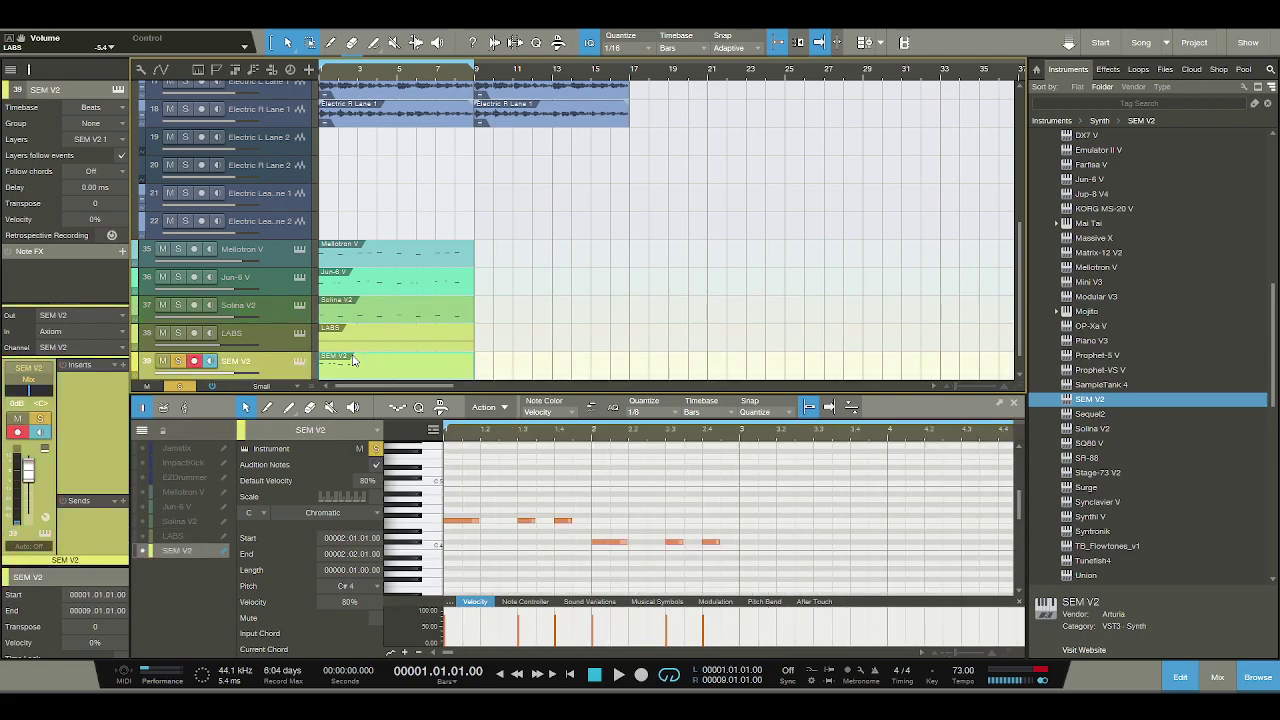
{"action": "left_click", "coordinate": [390, 318]}
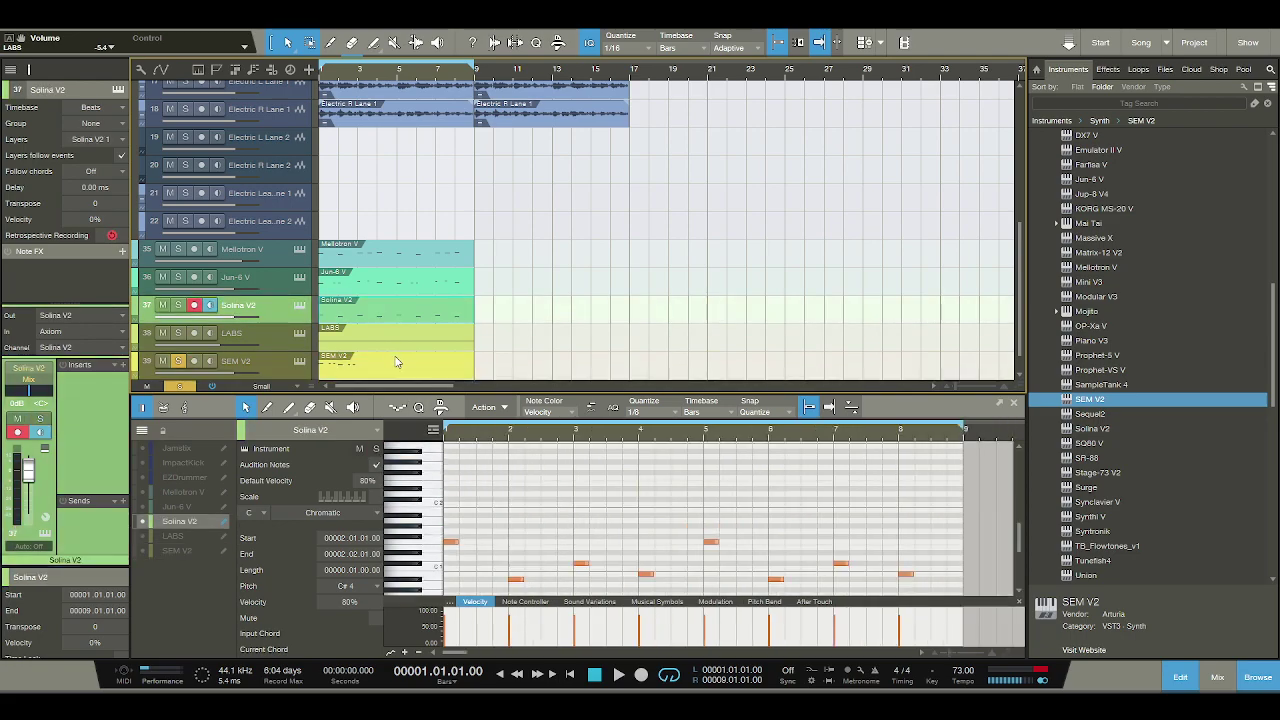
{"action": "left_click", "coordinate": [396, 362]}
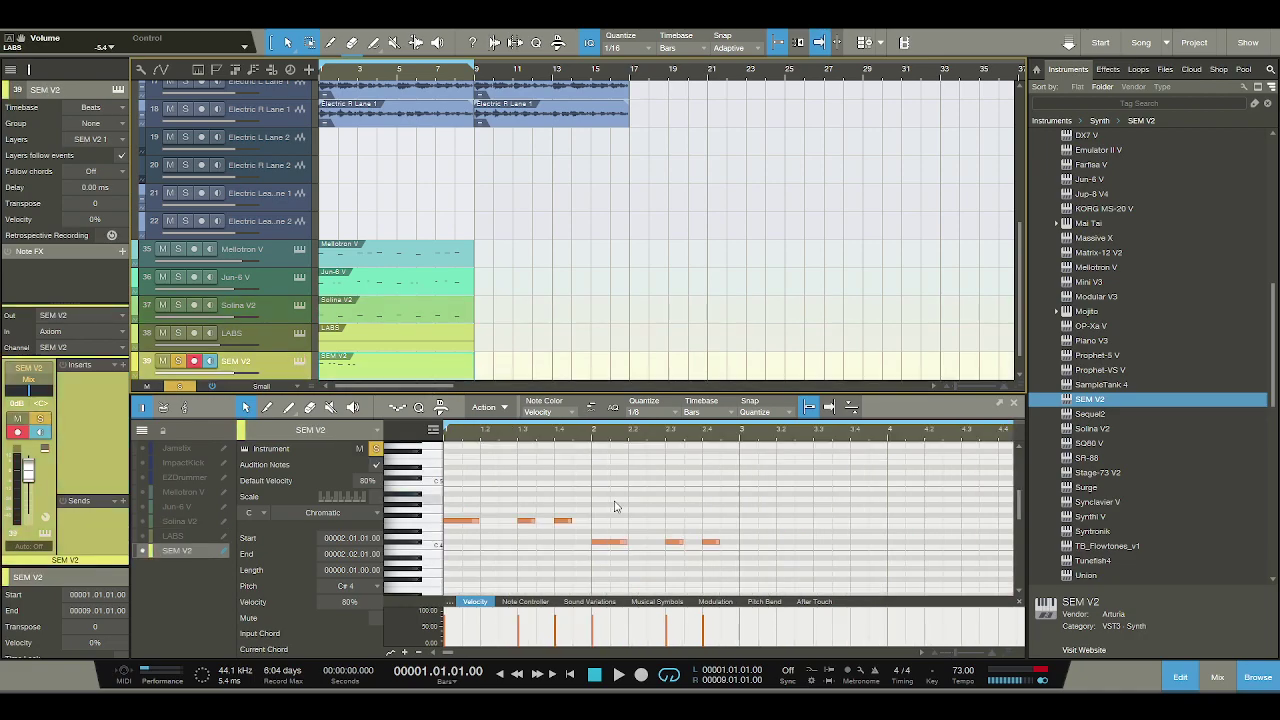
{"action": "left_click_drag", "start_coordinate": [622, 545], "coordinate": [623, 562]}
Check the Solina V2 part, duplicate the SEM V2 part's bar 2 rhythm into bar 3 and raise the copies to C#4.
{"action": "left_click", "coordinate": [405, 316]}
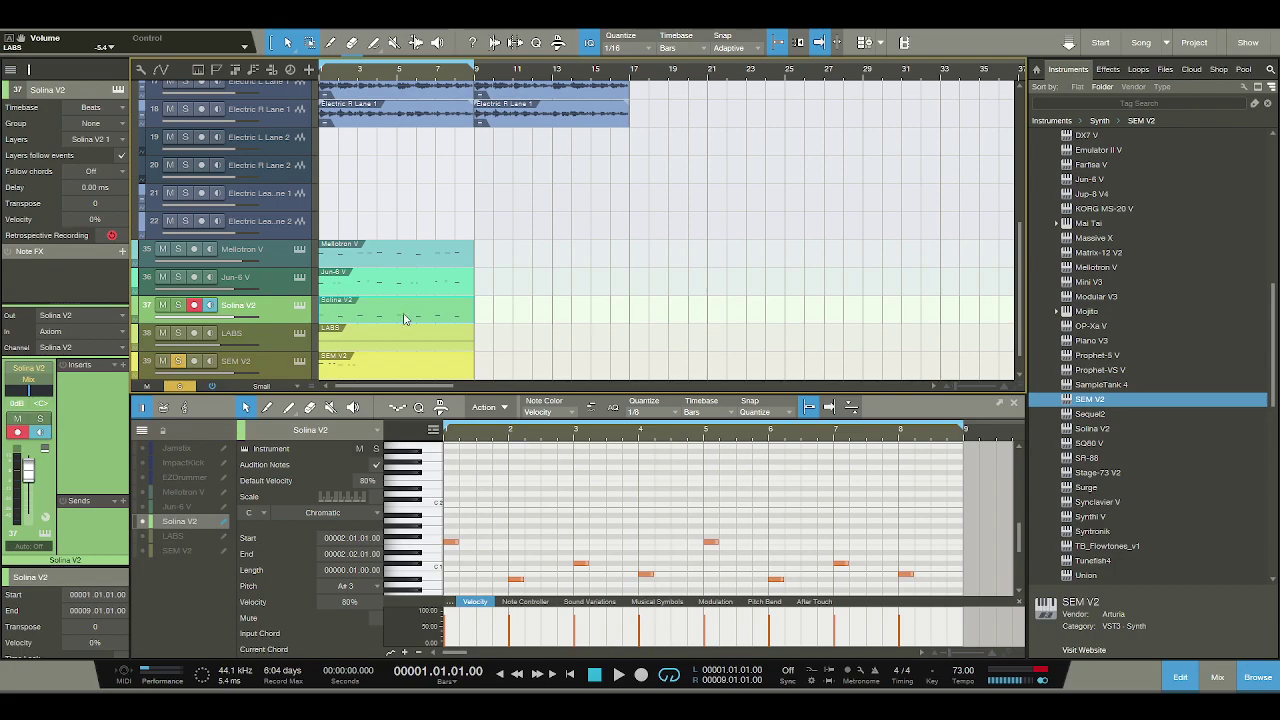
{"action": "key", "text": "Down"}
{"action": "key", "text": "Down"}
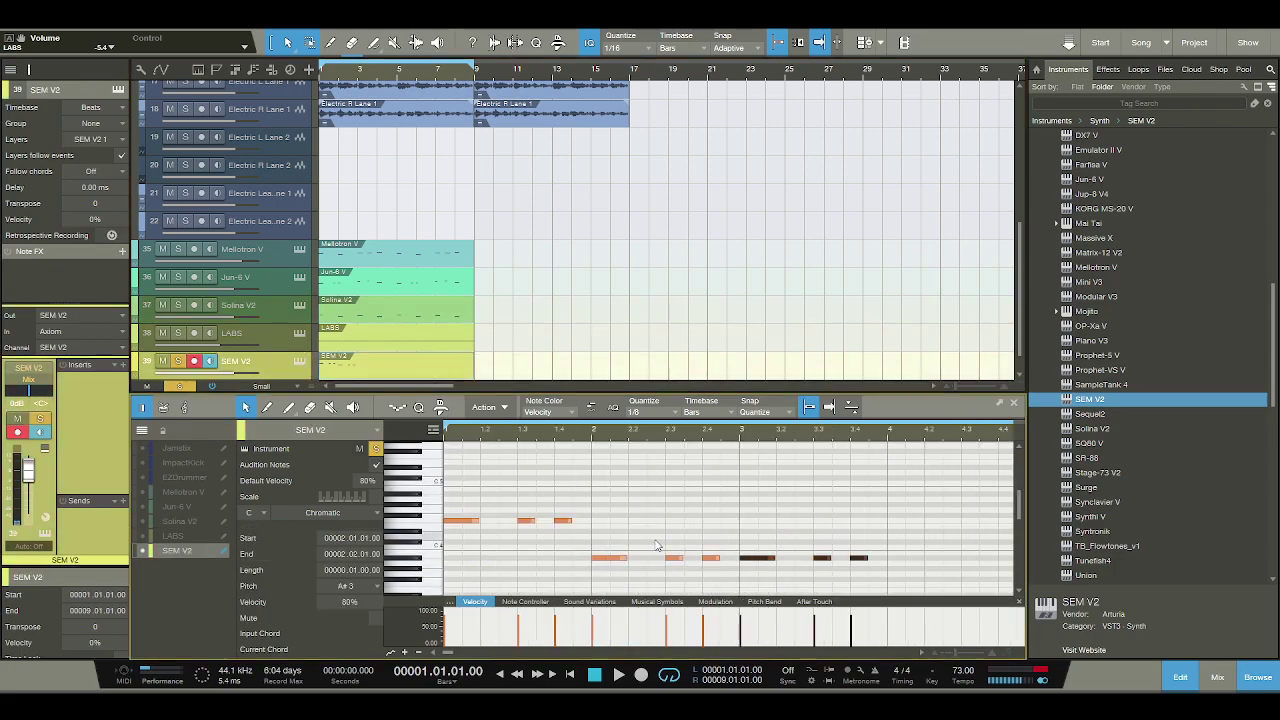
{"action": "left_click_drag", "start_coordinate": [748, 560], "coordinate": [749, 542]}
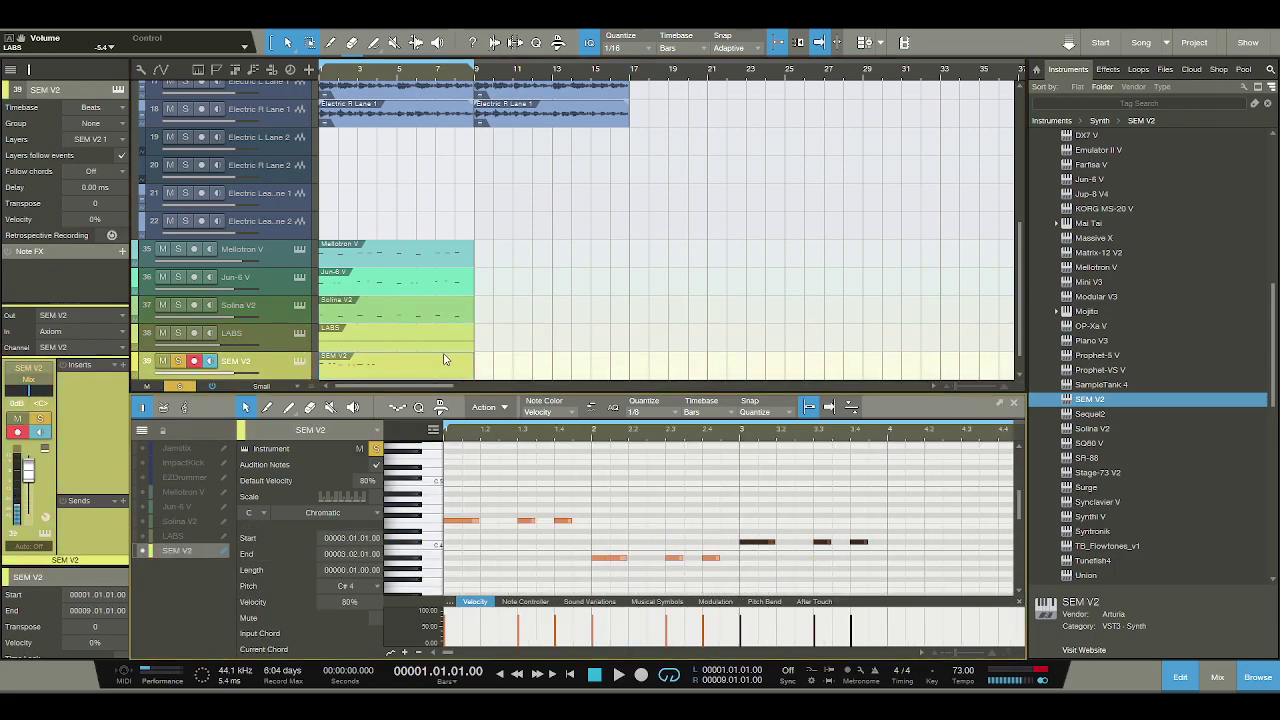
Check the Solina V2 part, duplicate the SEM V2 part's bar 3 rhythm into bar 4 and lower the copies to C4.
{"action": "left_click", "coordinate": [415, 320]}
{"action": "left_click", "coordinate": [404, 368]}
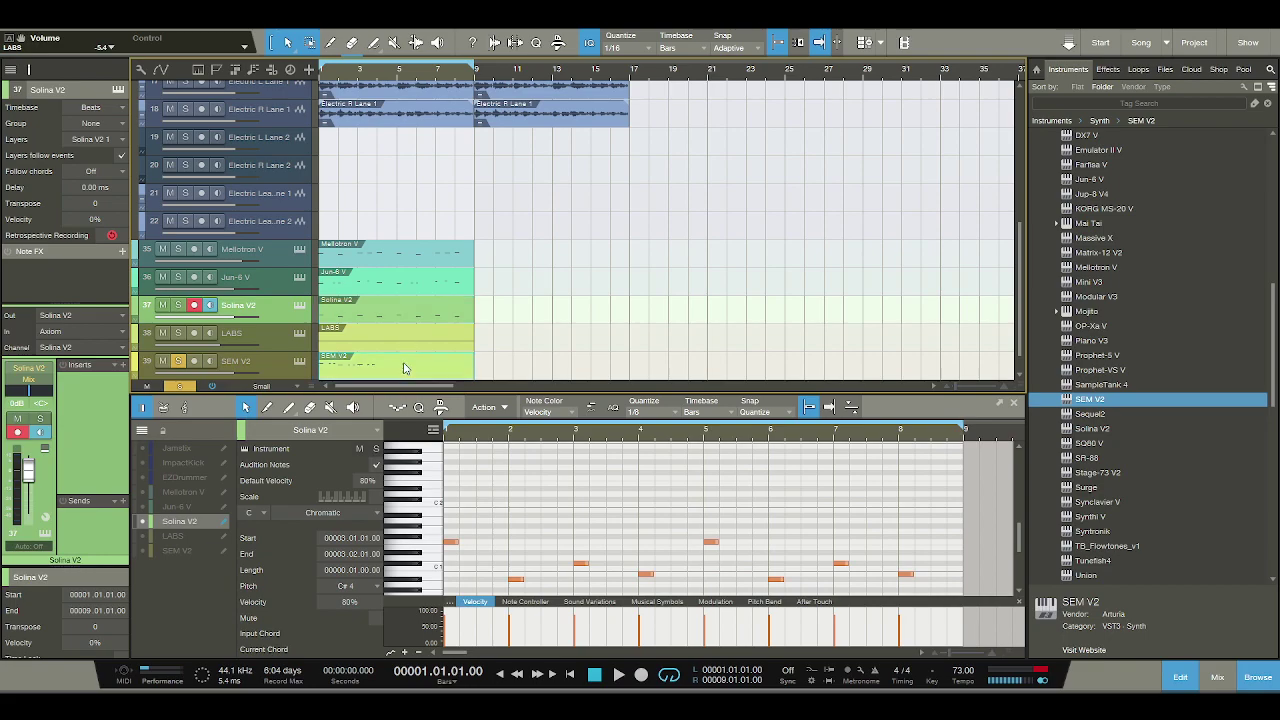
{"action": "key", "text": "Down"}
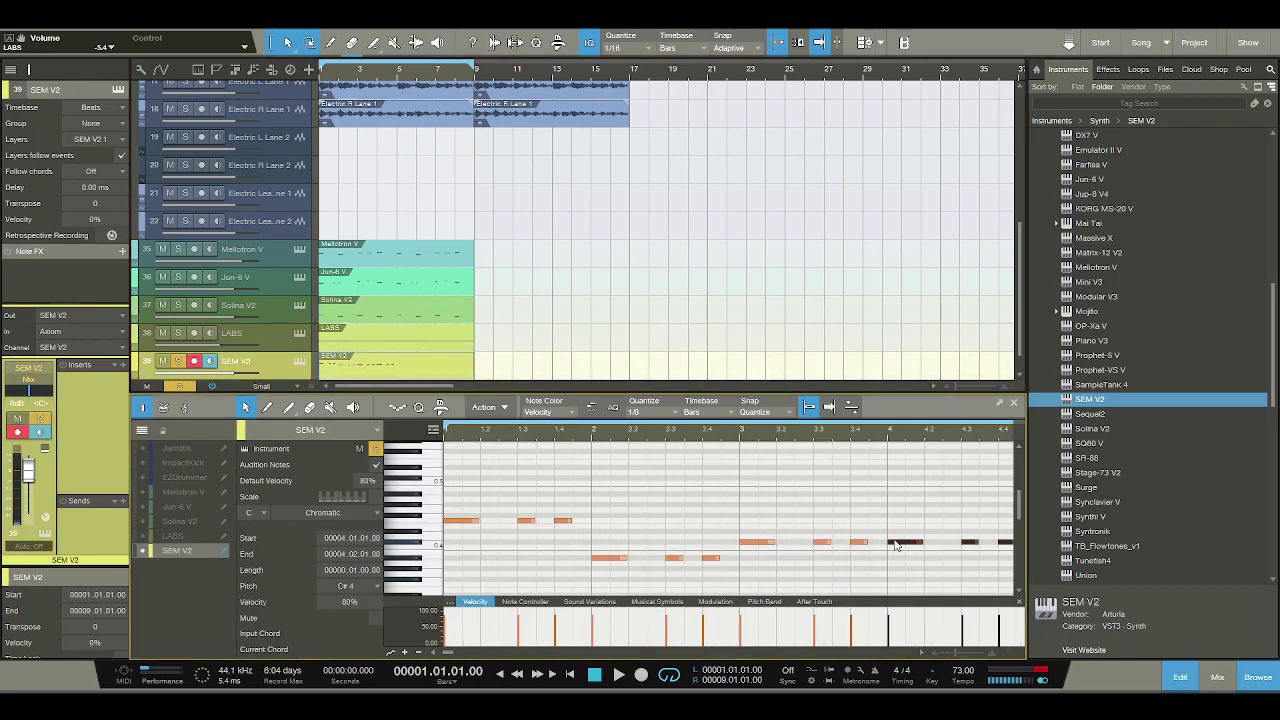
{"action": "key", "text": "space"}
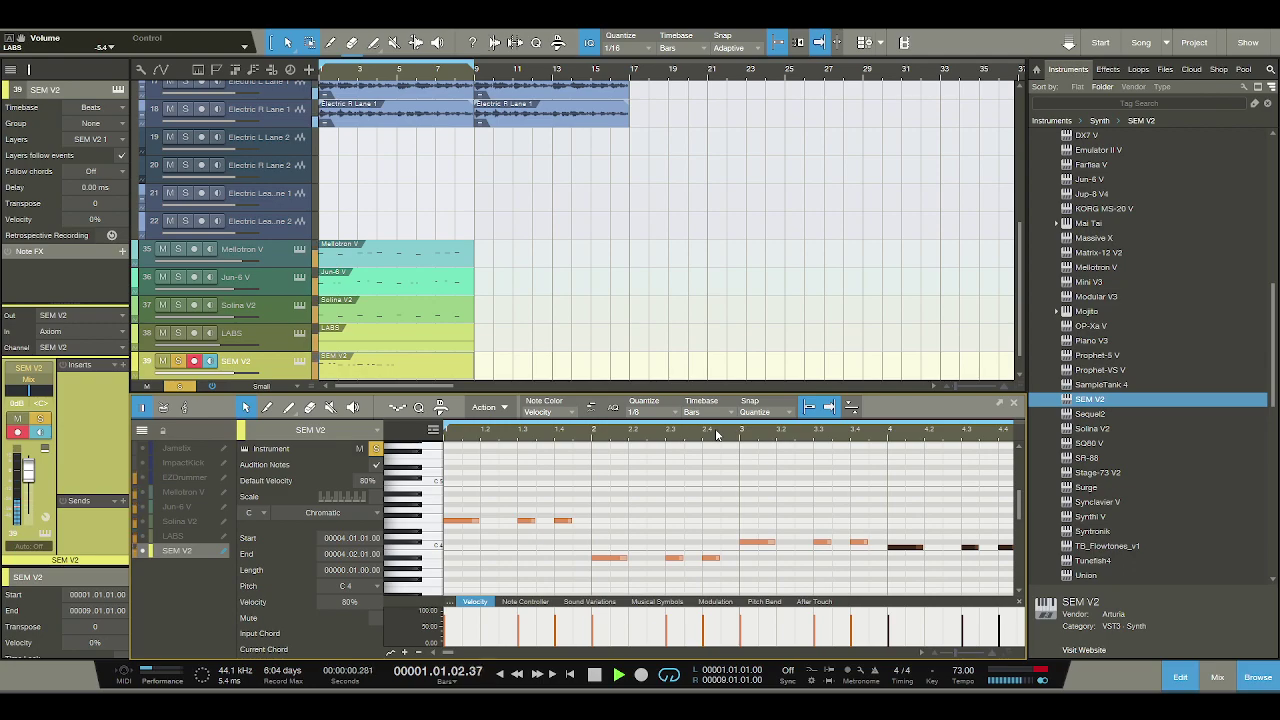
Solo Electric L Lane 1 and Electric R Lane 1 alongside the SEM V2 part and lower its bar 4 notes to B3.
{"action": "scroll", "coordinate": [218, 269], "scroll_direction": "up", "scroll_amount": 1}
{"action": "scroll", "coordinate": [210, 230], "scroll_direction": "up", "scroll_amount": 1}
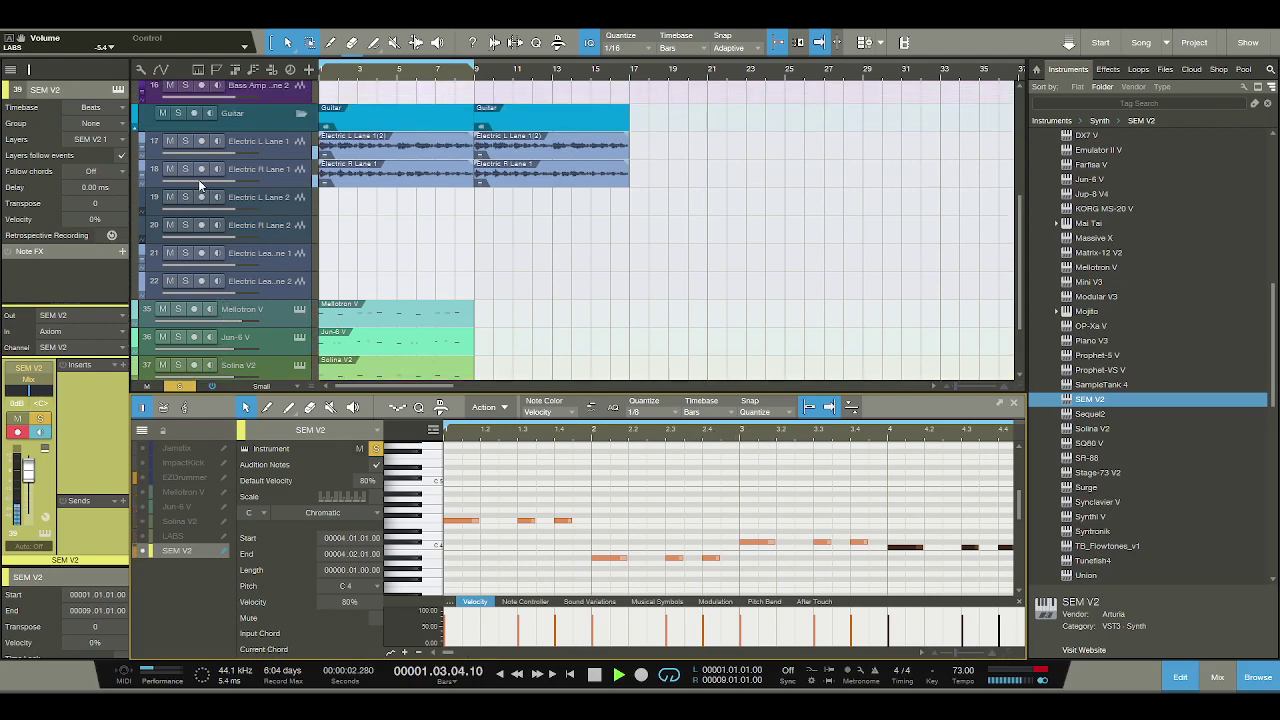
{"action": "scroll", "coordinate": [220, 173], "scroll_direction": "down", "scroll_amount": 3}
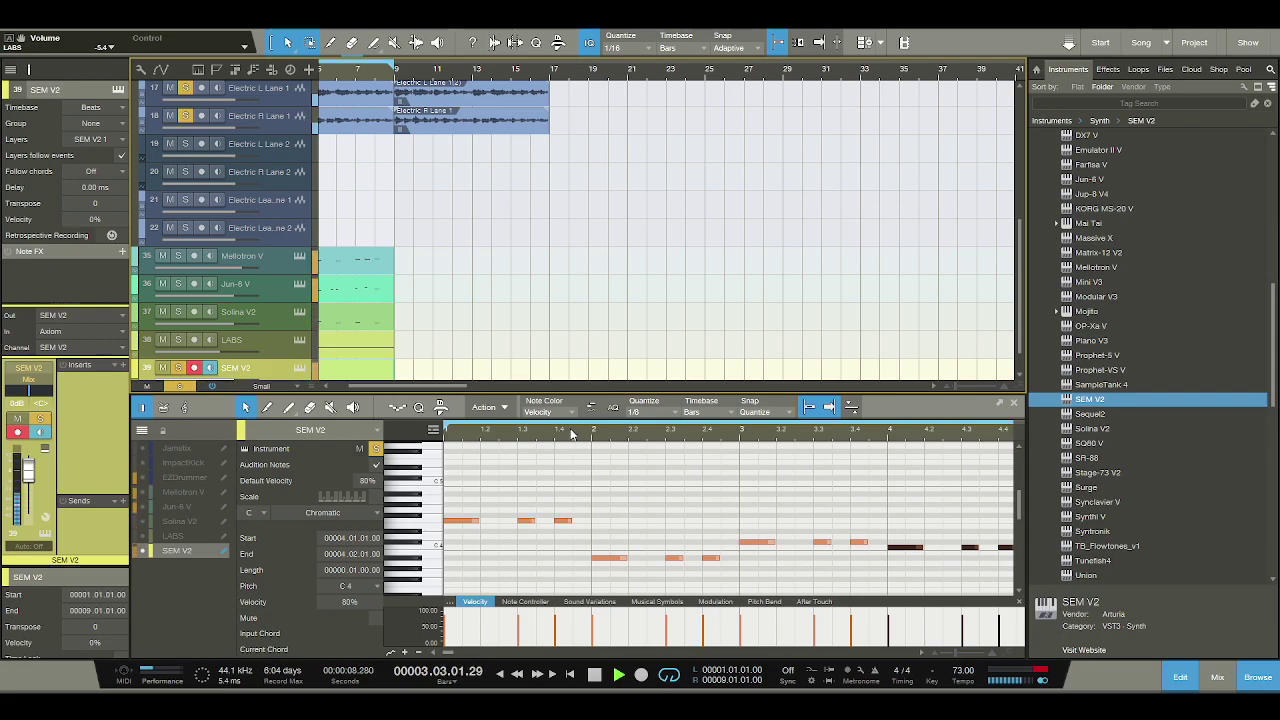
{"action": "key", "text": "shift+f"}
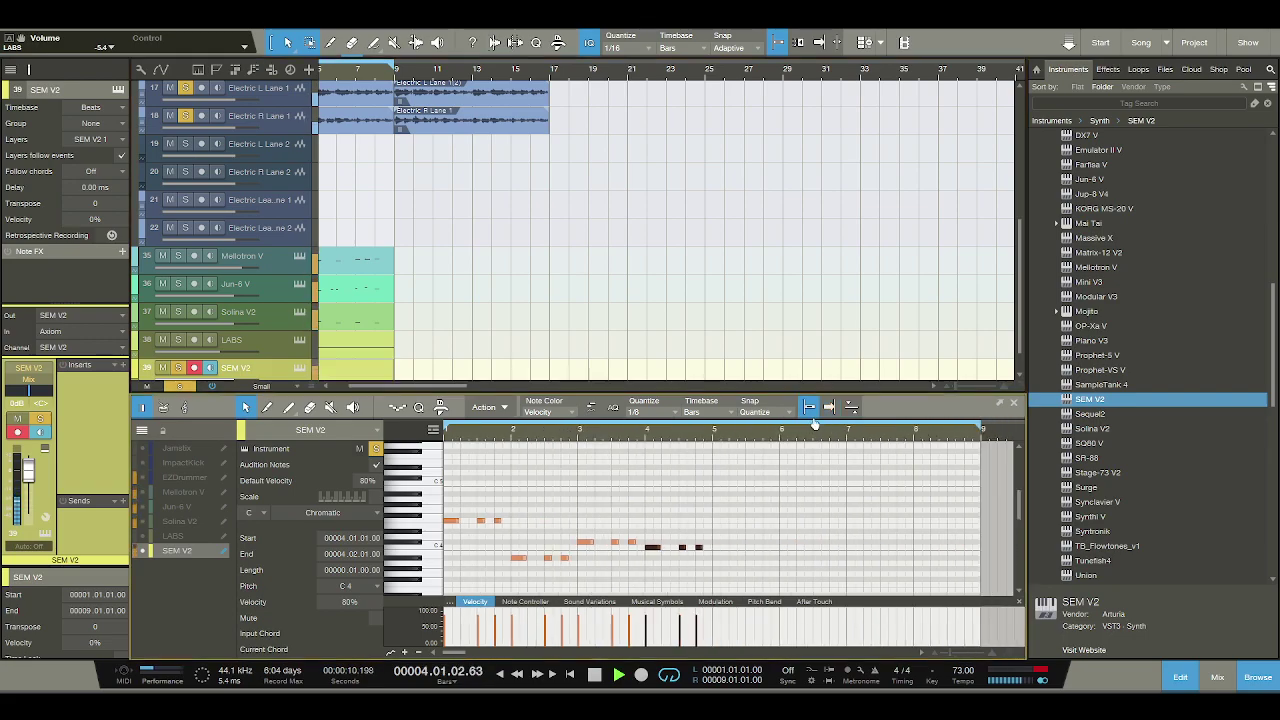
{"action": "key", "text": "space"}
{"action": "left_click", "coordinate": [652, 550]}
{"action": "left_click", "coordinate": [643, 443]}
{"action": "left_click", "coordinate": [640, 435]}
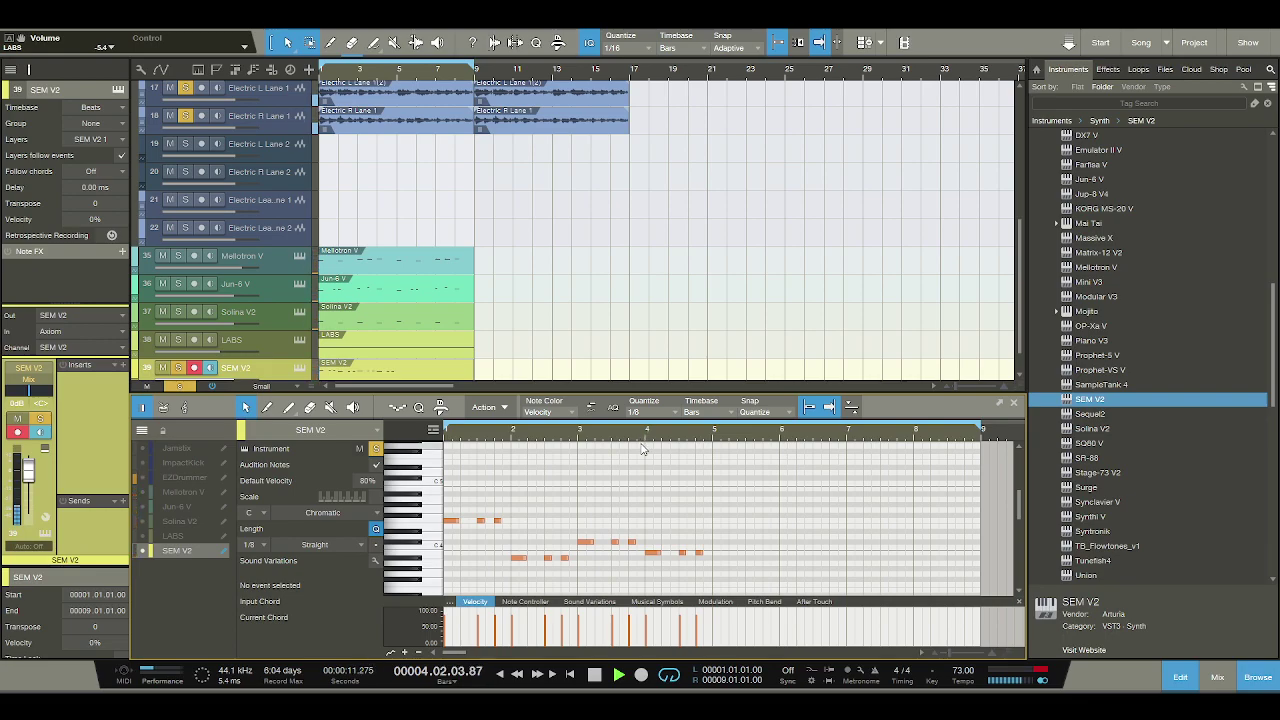
{"action": "key", "text": "space"}
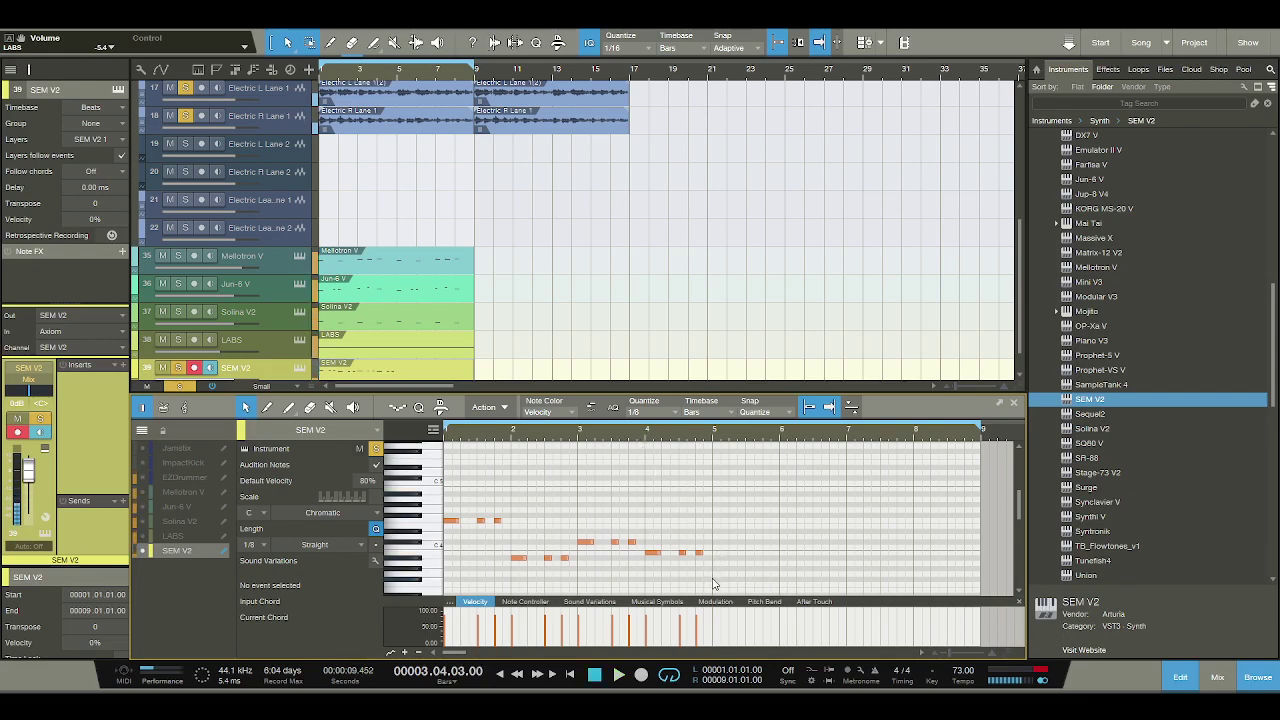
Duplicate the four-bar SEM V2 pattern into bars 5 to 8, transpose all notes down two octaves and audition them with the full mix.
{"action": "key", "text": "ctrl+a"}
{"action": "key", "text": "d"}
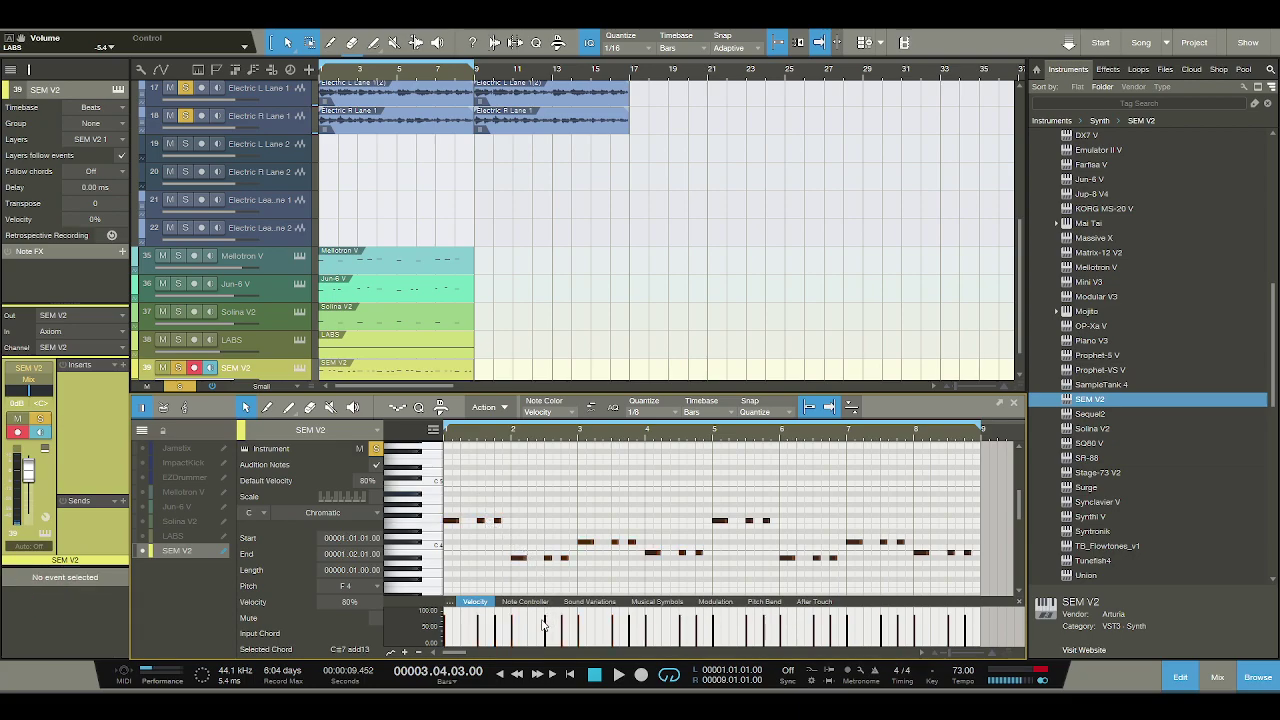
{"action": "left_click", "coordinate": [594, 674]}
{"action": "left_click", "coordinate": [619, 674]}
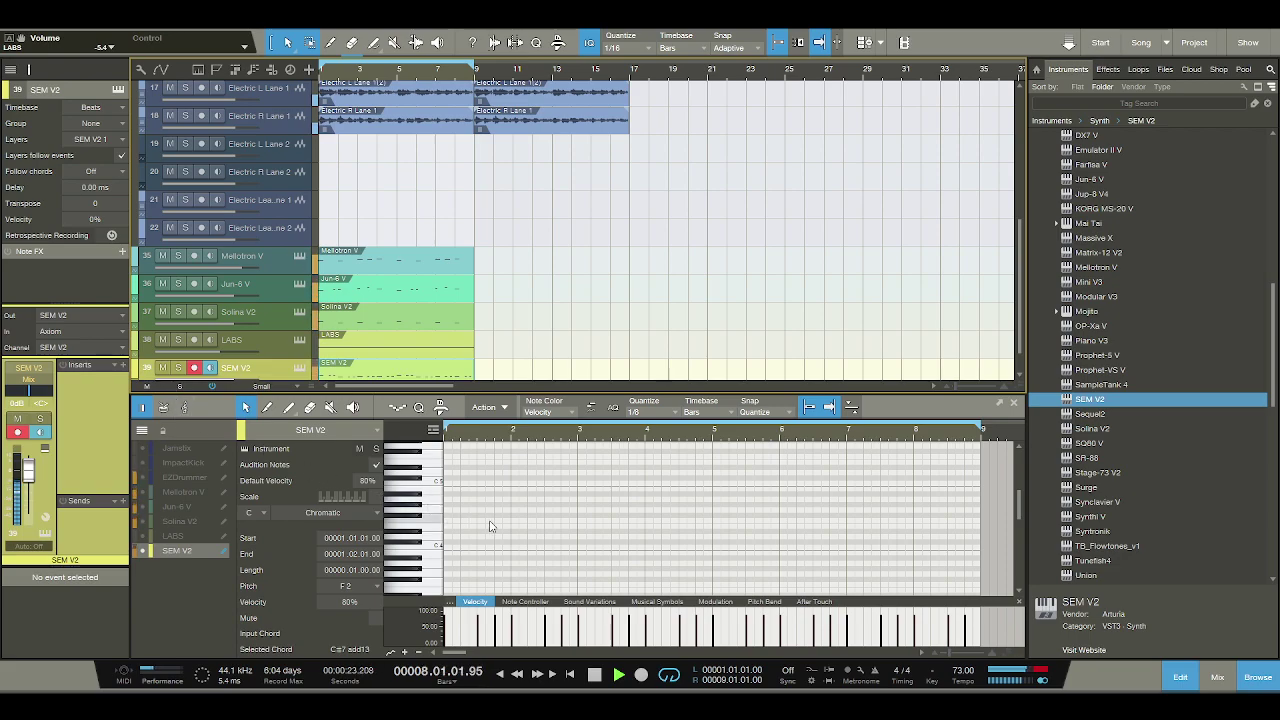
{"action": "left_click", "coordinate": [595, 675]}
Add a Mini V3 instrument track with the Elctric Piano preset and close the instrument window.
{"action": "scroll", "coordinate": [1107, 446], "scroll_direction": "up", "scroll_amount": 2}
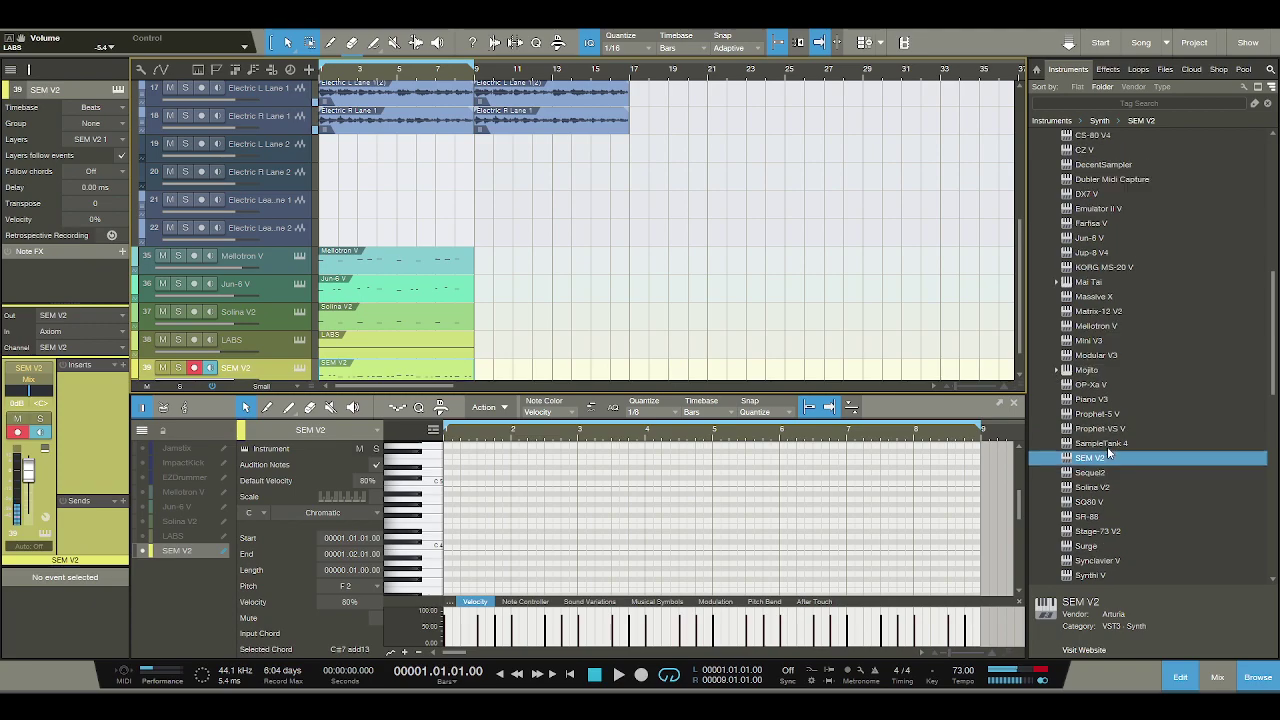
{"action": "scroll", "coordinate": [812, 273], "scroll_direction": "down", "scroll_amount": 1}
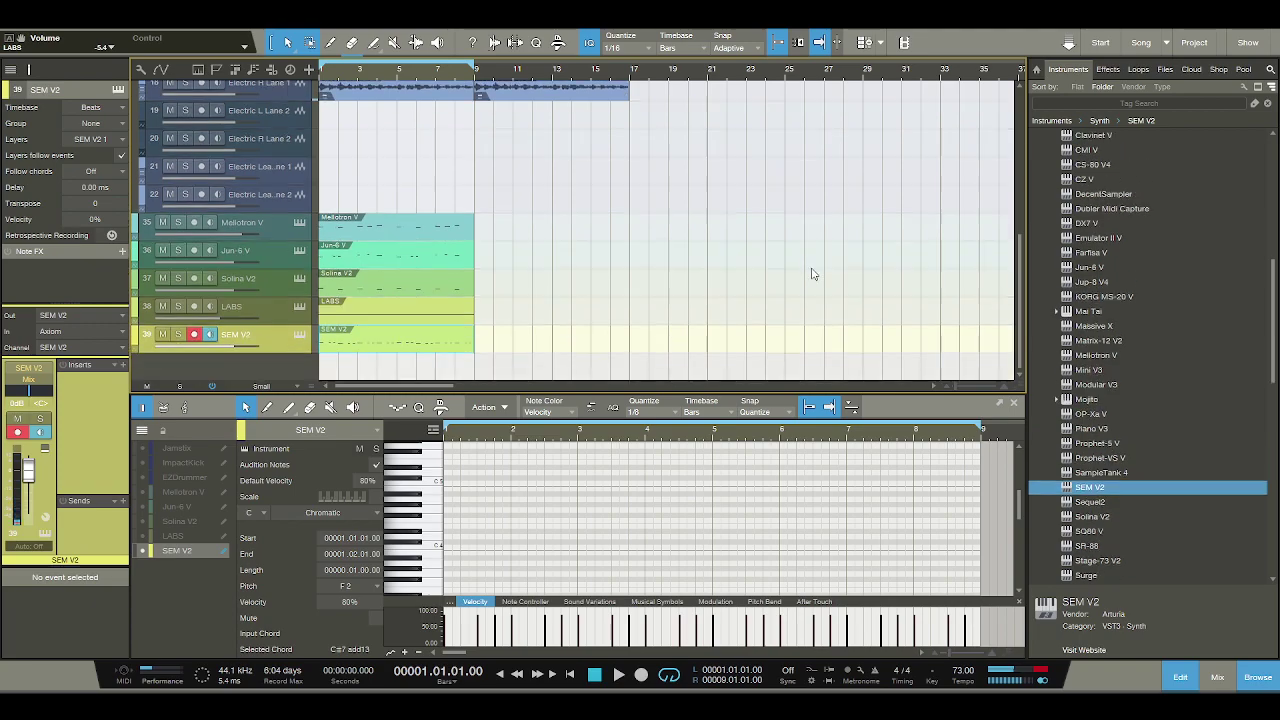
{"action": "left_click", "coordinate": [1097, 369]}
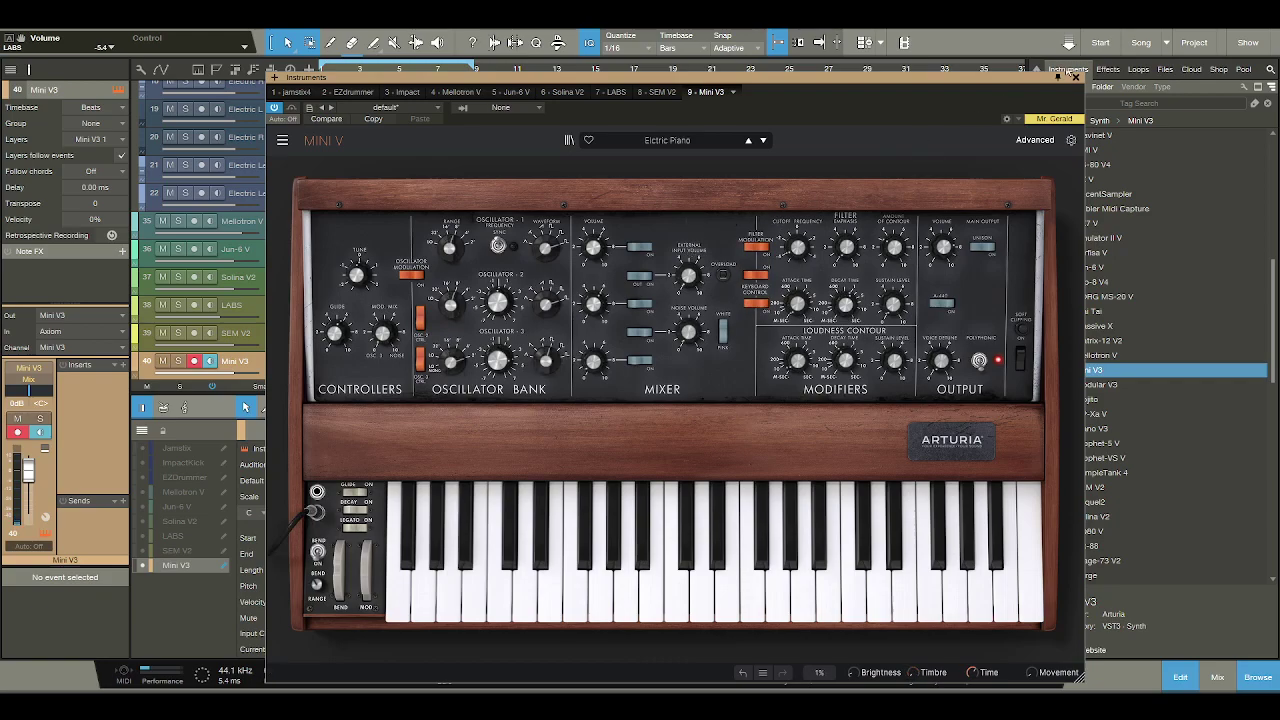
{"action": "left_click", "coordinate": [662, 549]}
{"action": "left_click", "coordinate": [1074, 79]}
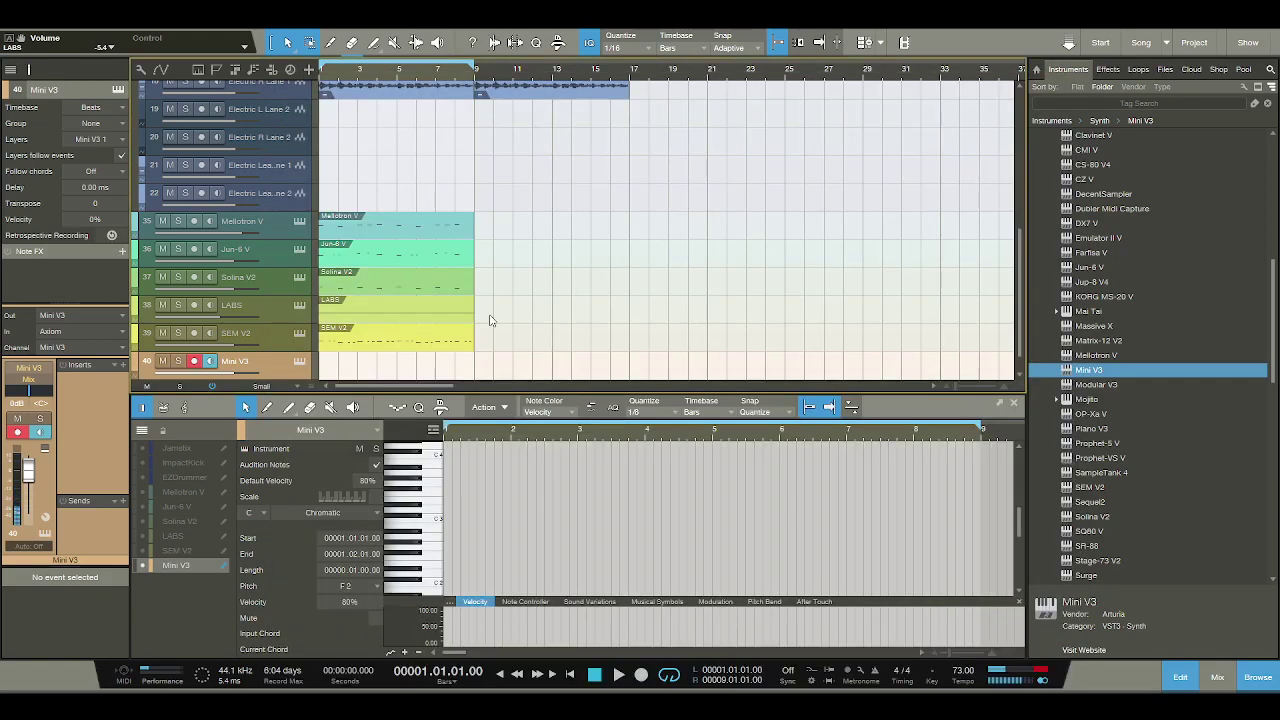
Create an empty eight-bar Mini V3 part and mute the Mellotron V, Jun-6 V, Solina V2, LABS and SEM V2 tracks.
{"action": "double_click", "coordinate": [332, 370]}
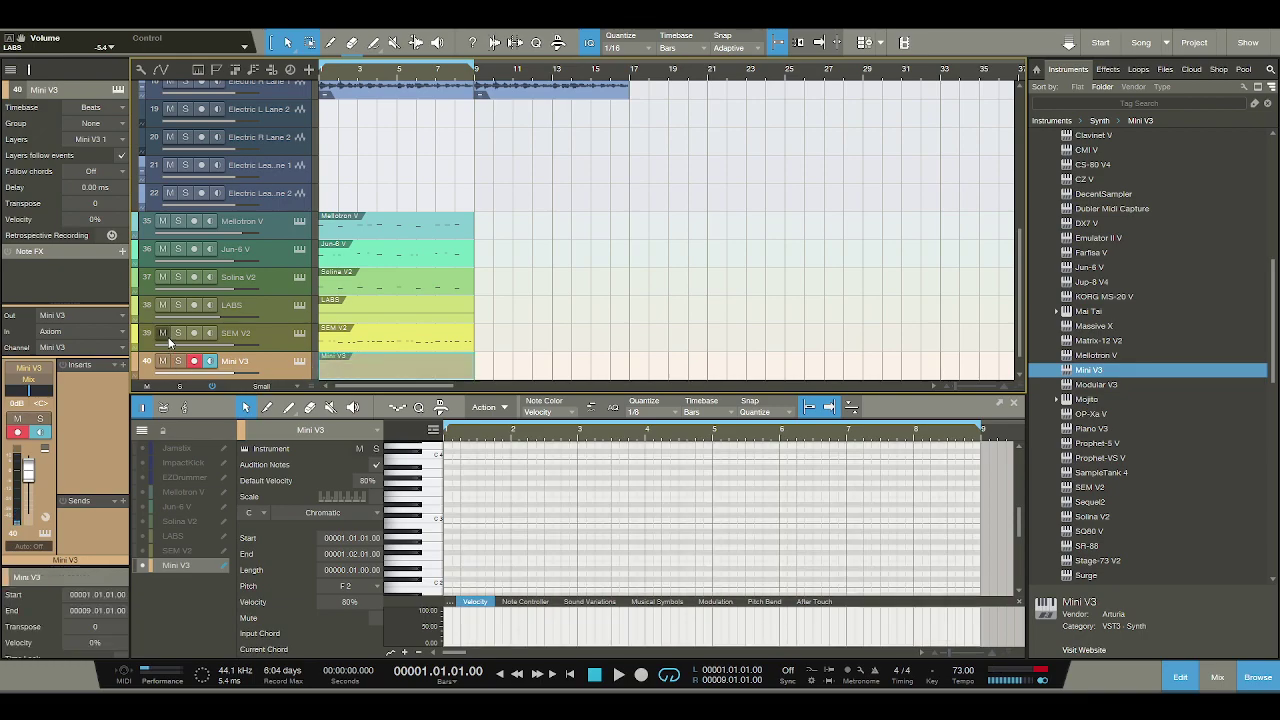
{"action": "left_click", "coordinate": [162, 305]}
{"action": "left_click", "coordinate": [162, 221]}
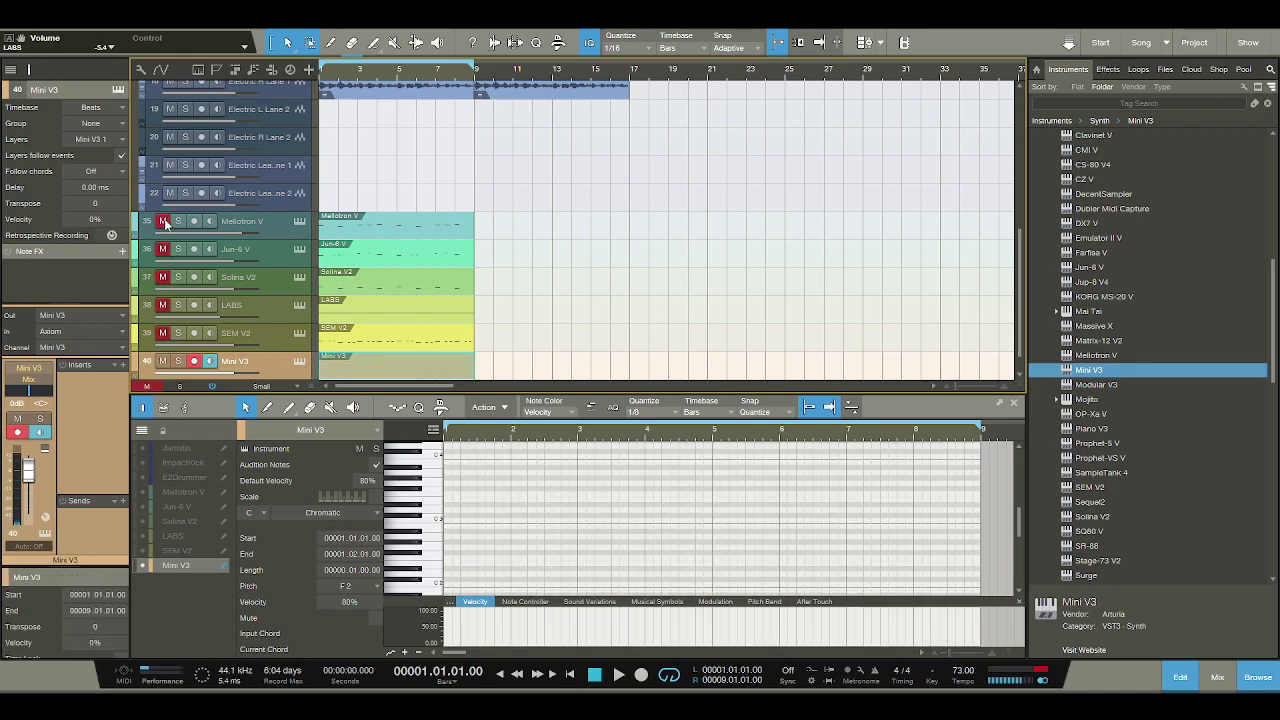
{"action": "left_click", "coordinate": [616, 675]}
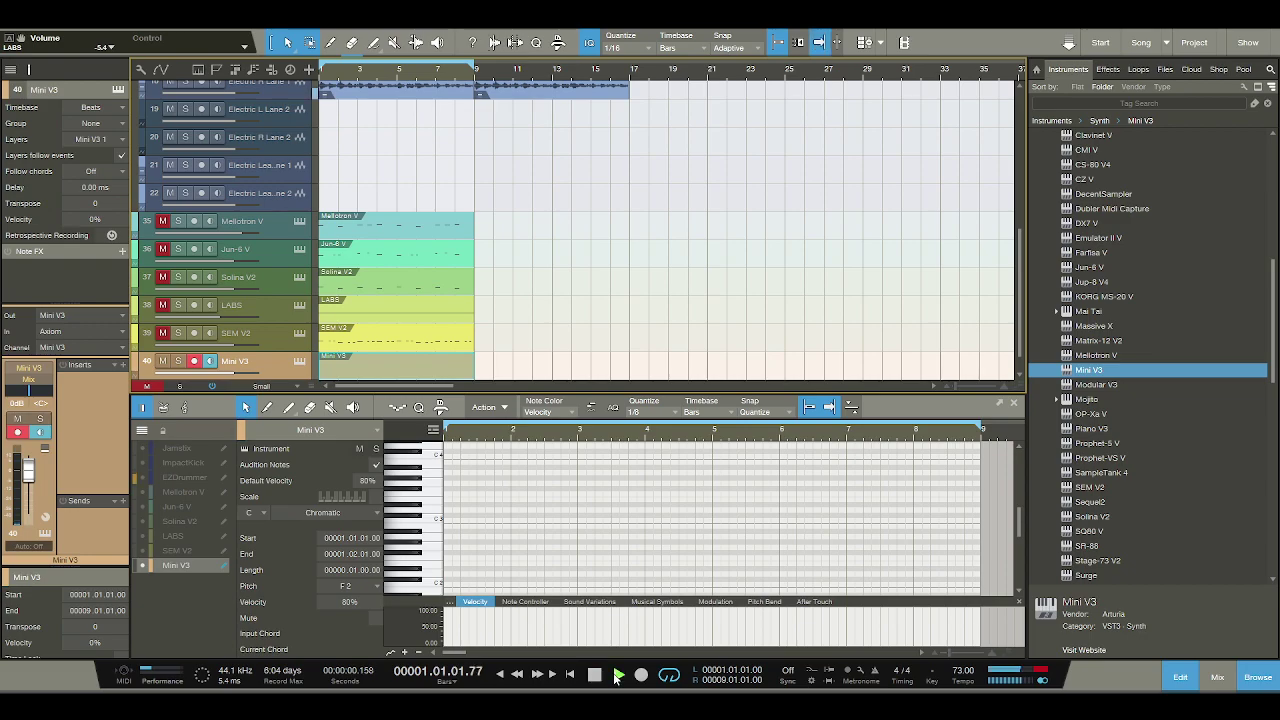
{"action": "left_click", "coordinate": [597, 676]}
Start the Mini V3 melody in bar 1 with half-beat notes, G#2 at 1.1.3 and A#2 at 1.2.1.
{"action": "scroll", "coordinate": [464, 531], "scroll_direction": "up", "scroll_amount": 3}
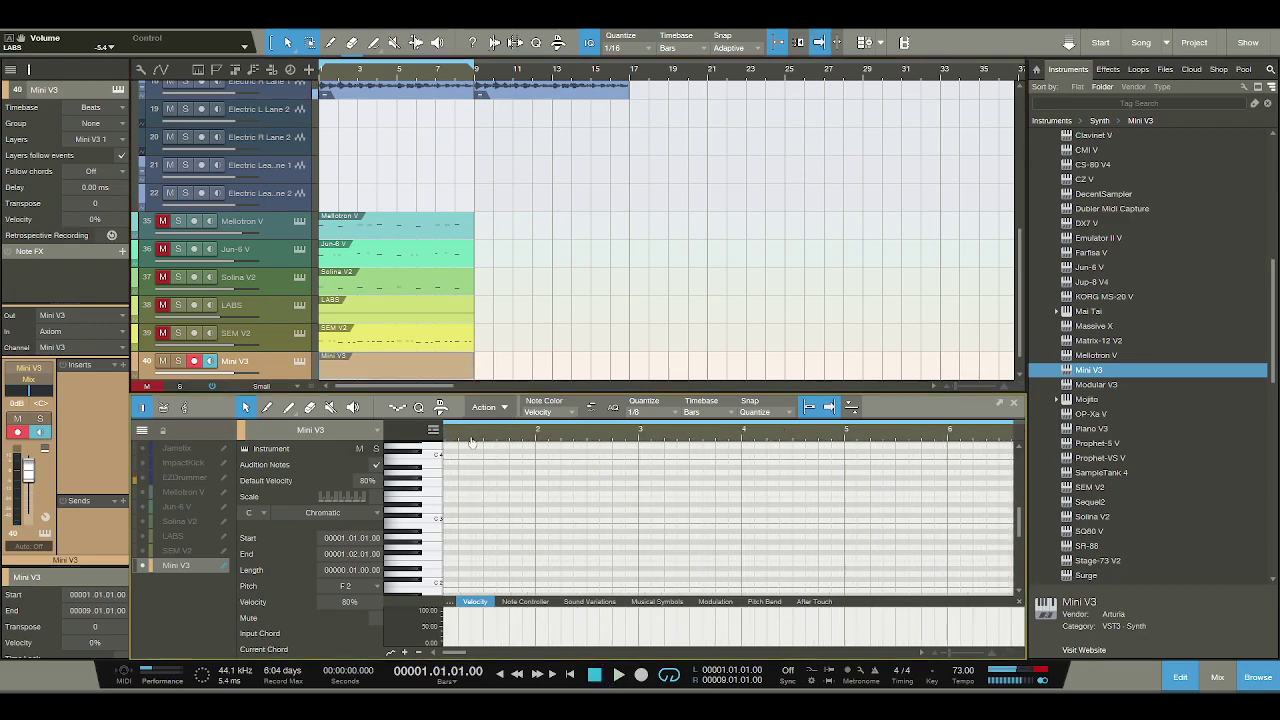
{"action": "left_click", "coordinate": [465, 528]}
{"action": "key", "text": "space"}
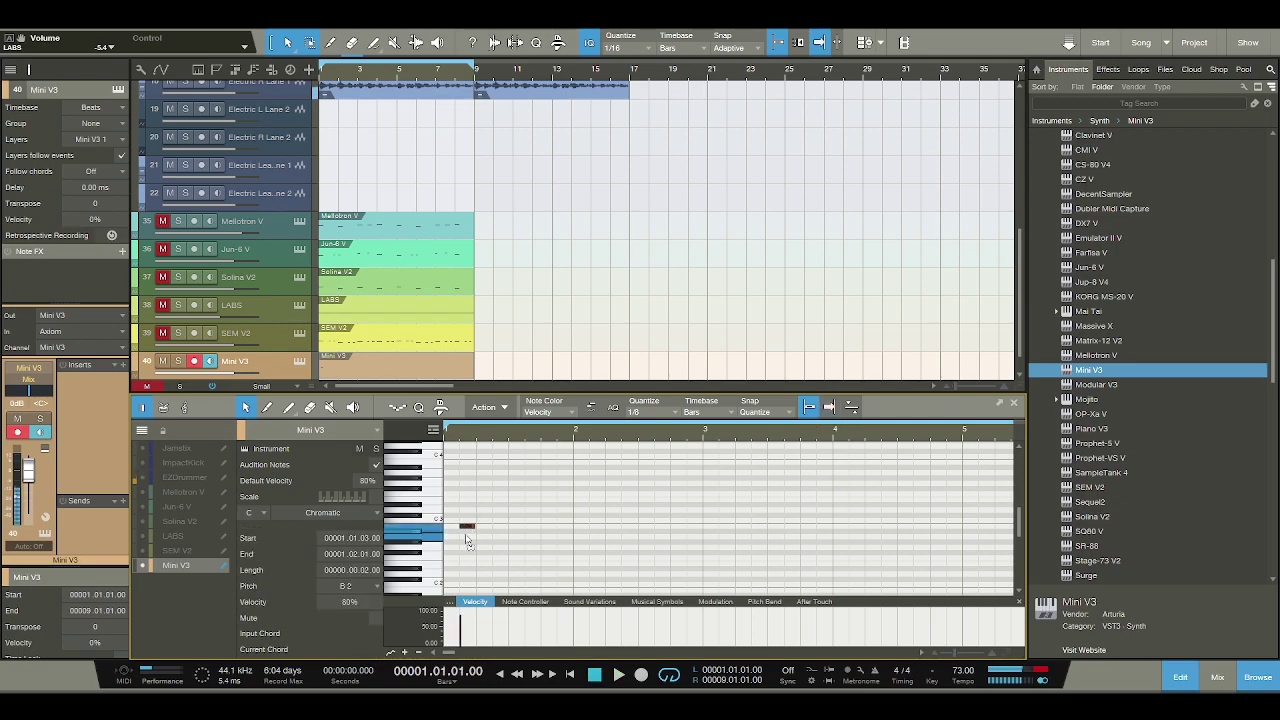
{"action": "left_click", "coordinate": [466, 545]}
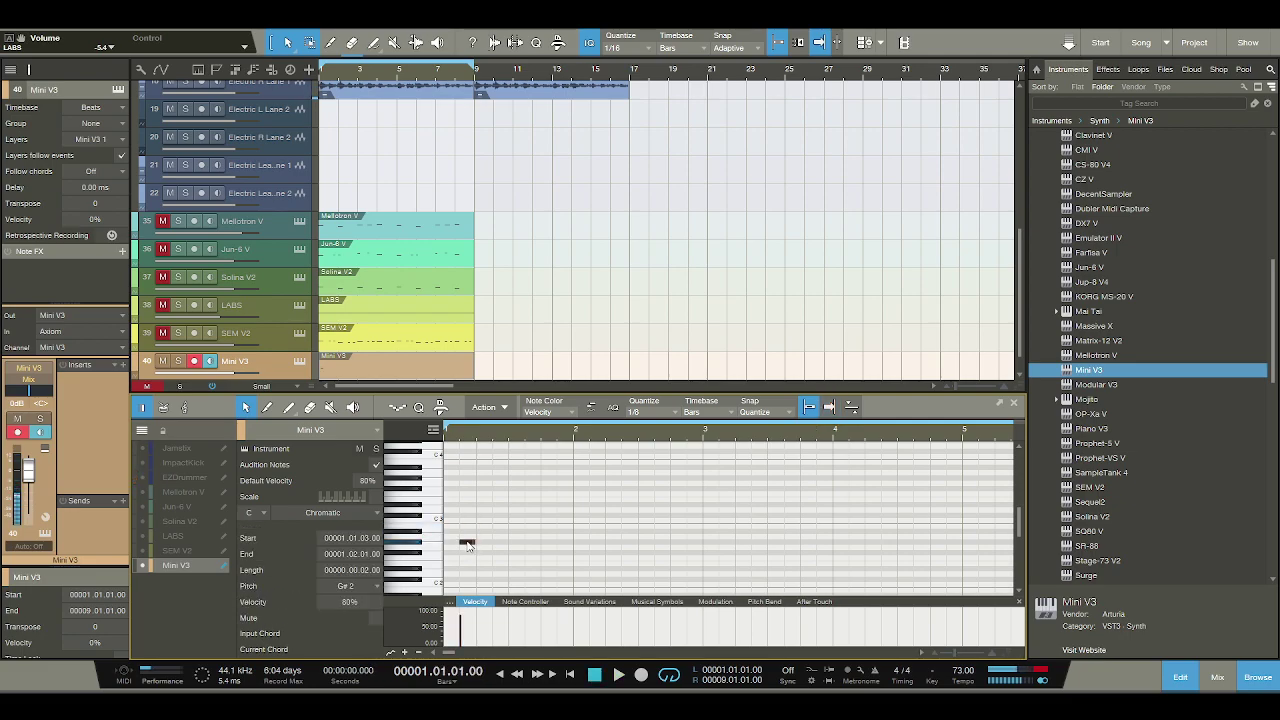
{"action": "left_click", "coordinate": [483, 533]}
{"action": "key", "text": "space"}
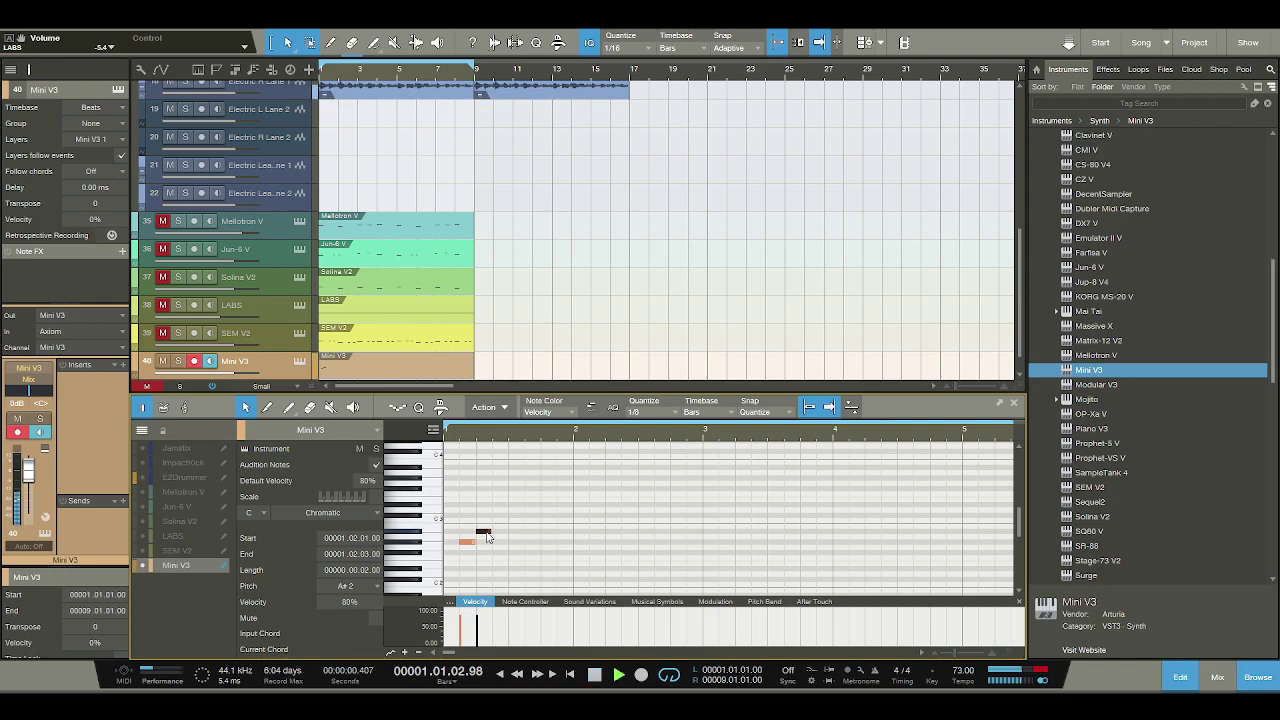
{"action": "key", "text": "space"}
Trim the start of the G#2 note to 1.1.4 on a 1/16 grid and audition the pickup.
{"action": "left_click", "coordinate": [464, 542]}
{"action": "key", "text": "e"}
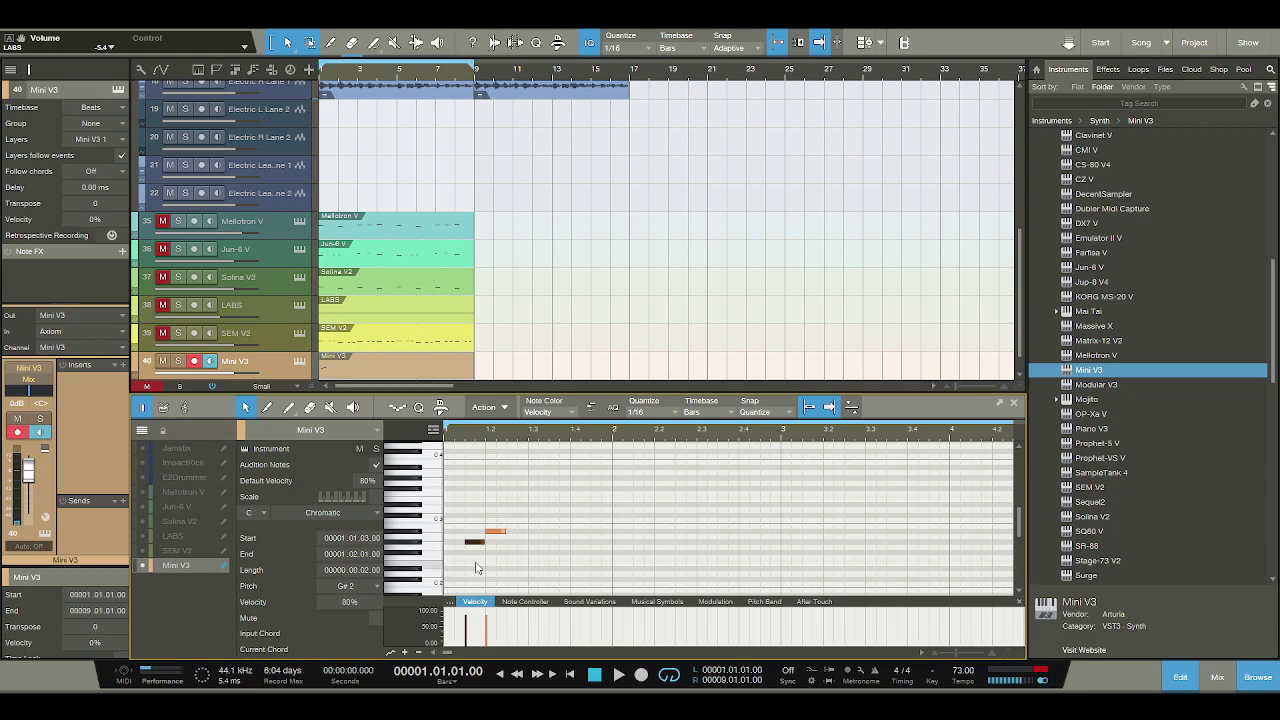
{"action": "left_click_drag", "start_coordinate": [465, 542], "coordinate": [477, 542]}
{"action": "key", "text": "space"}
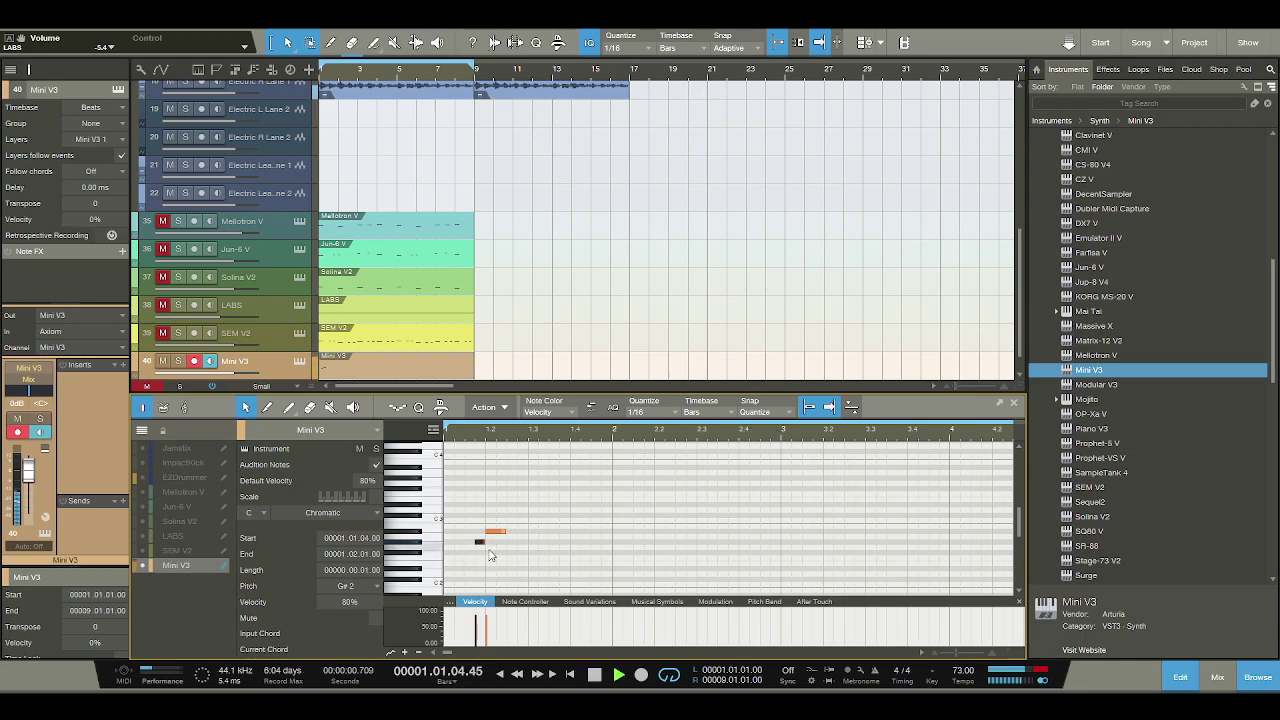
{"action": "key", "text": "space"}
Add two C3 notes after the A#2, the first at 1.2.3 and the second from 1.2.4 to 1.4.3.
{"action": "double_click", "coordinate": [511, 527]}
{"action": "double_click", "coordinate": [513, 520]}
{"action": "left_click", "coordinate": [532, 527]}
{"action": "left_click_drag", "start_coordinate": [531, 521], "coordinate": [561, 527]}
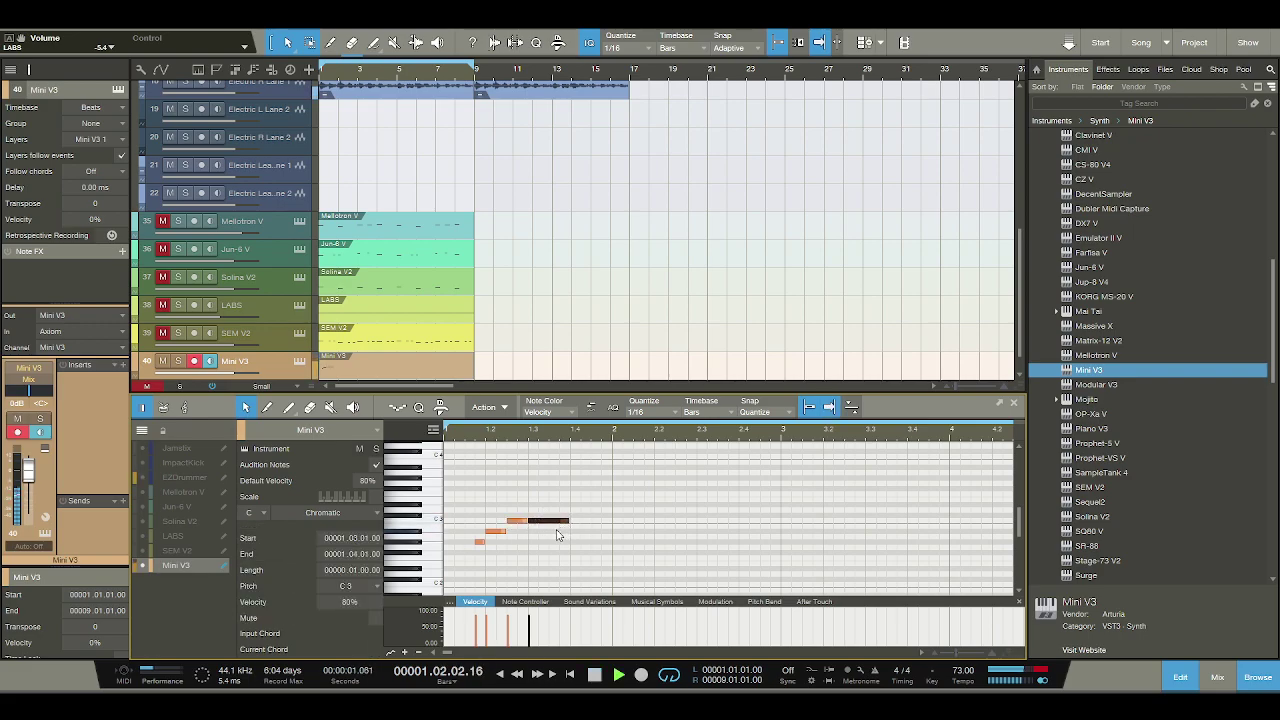
{"action": "left_click_drag", "start_coordinate": [524, 522], "coordinate": [531, 530]}
{"action": "key", "text": "space"}
{"action": "left_click_drag", "start_coordinate": [557, 521], "coordinate": [587, 522]}
{"action": "key", "text": "space"}
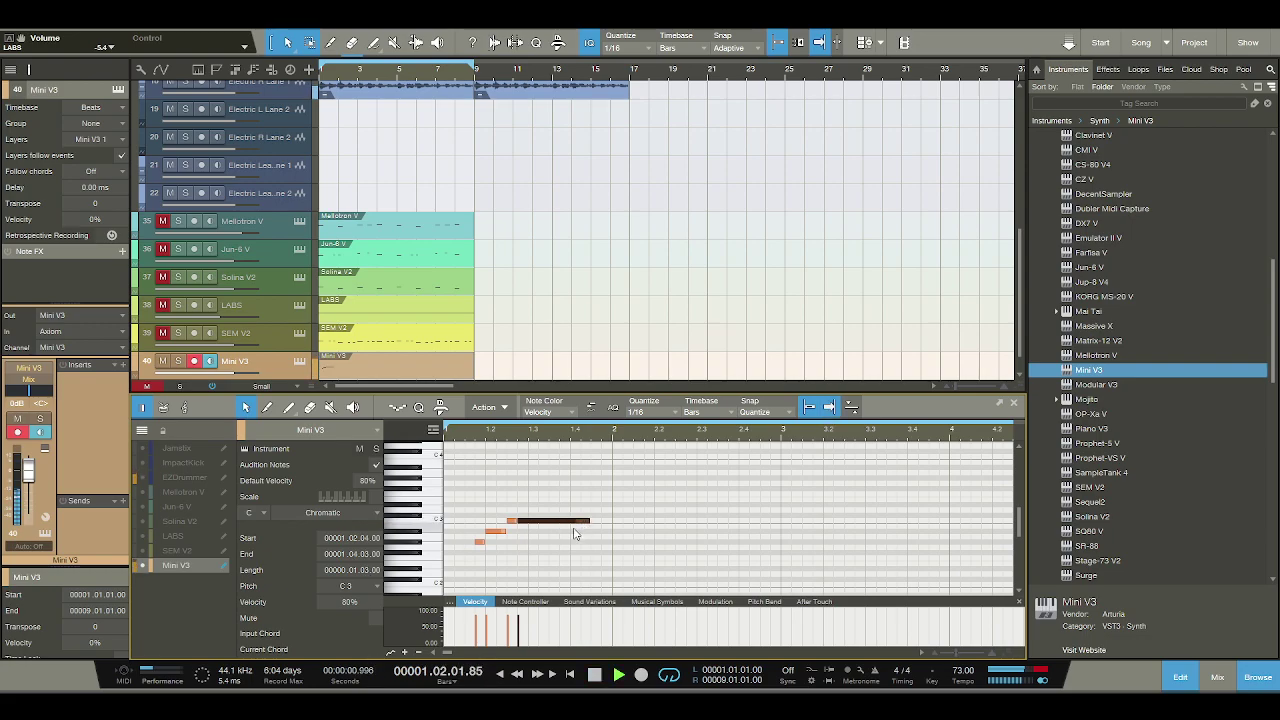
{"action": "key", "text": "space"}
Continue the Mini V3 melody in bar 2 with a one-beat F3, a half-beat D#3 and a one-beat D3.
{"action": "double_click", "coordinate": [616, 494]}
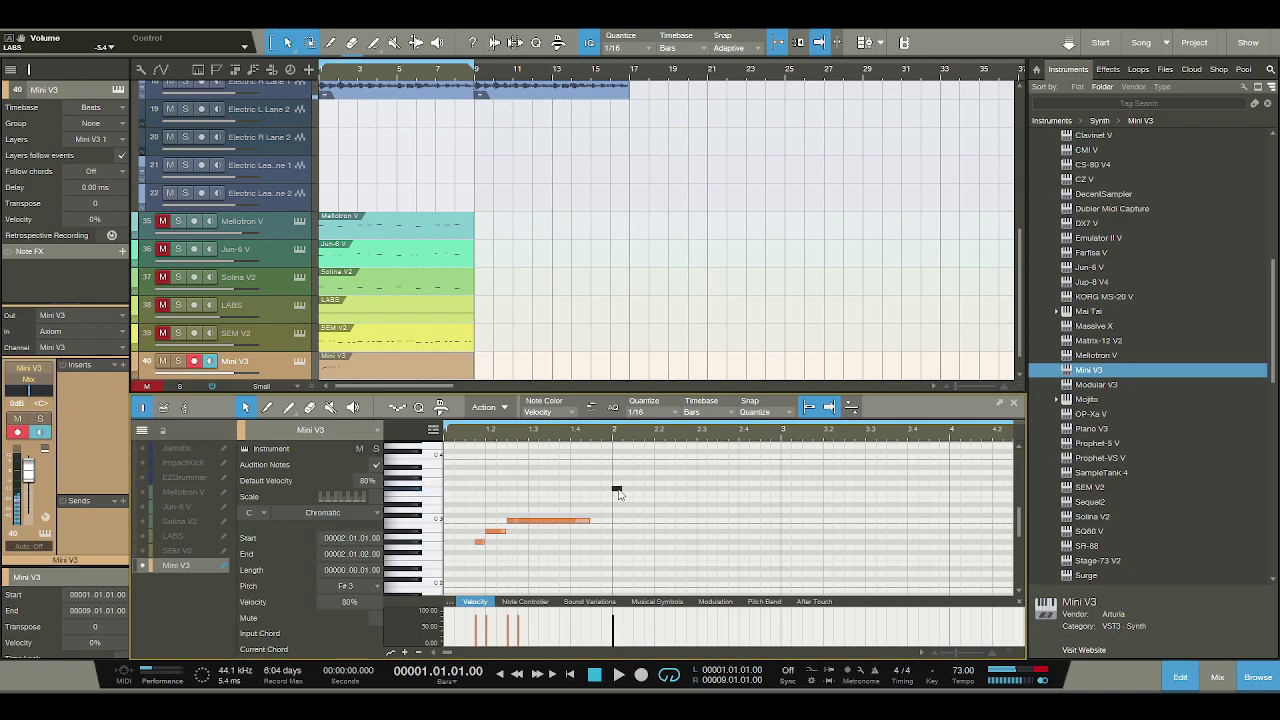
{"action": "left_click_drag", "start_coordinate": [624, 495], "coordinate": [654, 497]}
{"action": "double_click", "coordinate": [658, 507]}
{"action": "double_click", "coordinate": [680, 510]}
{"action": "left_click_drag", "start_coordinate": [685, 511], "coordinate": [718, 512]}
{"action": "key", "text": "space"}
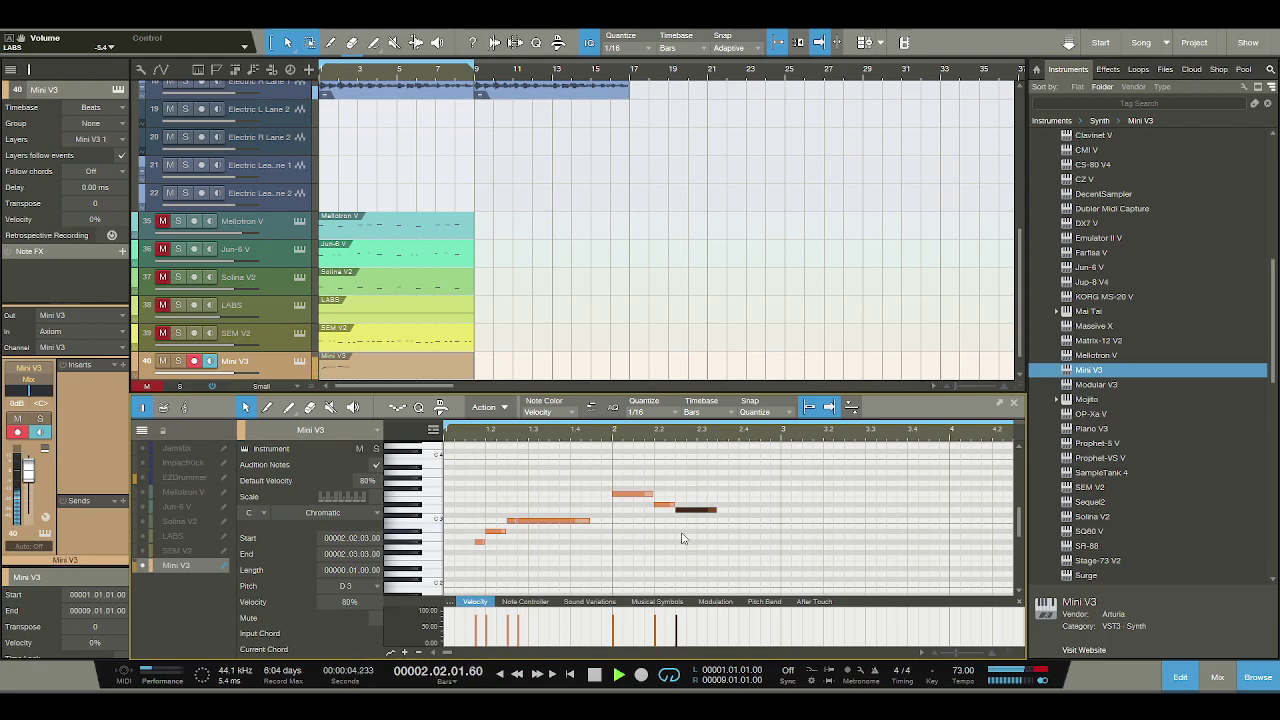
{"action": "key", "text": "space"}
Start bar 3 of the Mini V3 melody with half-beat C#3 and G#3 notes and audition the phrase.
{"action": "left_click_drag", "start_coordinate": [785, 516], "coordinate": [798, 516]}
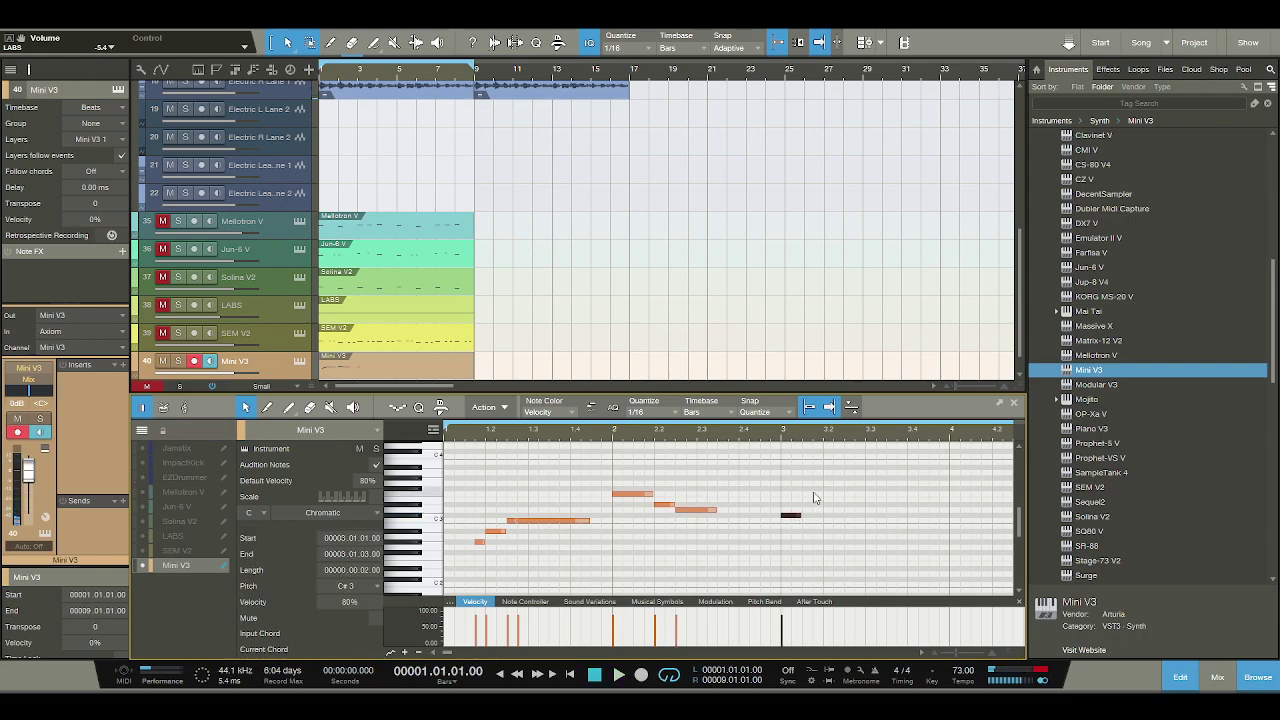
{"action": "left_click", "coordinate": [806, 479]}
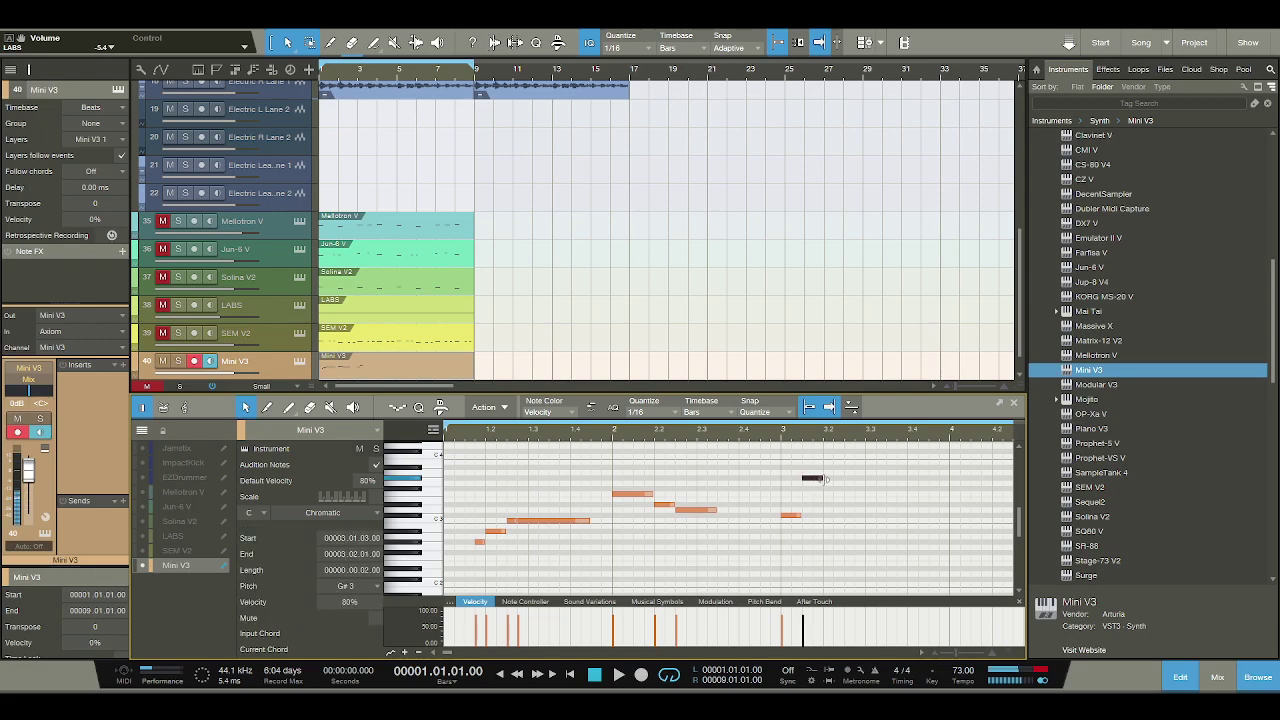
{"action": "key", "text": "space"}
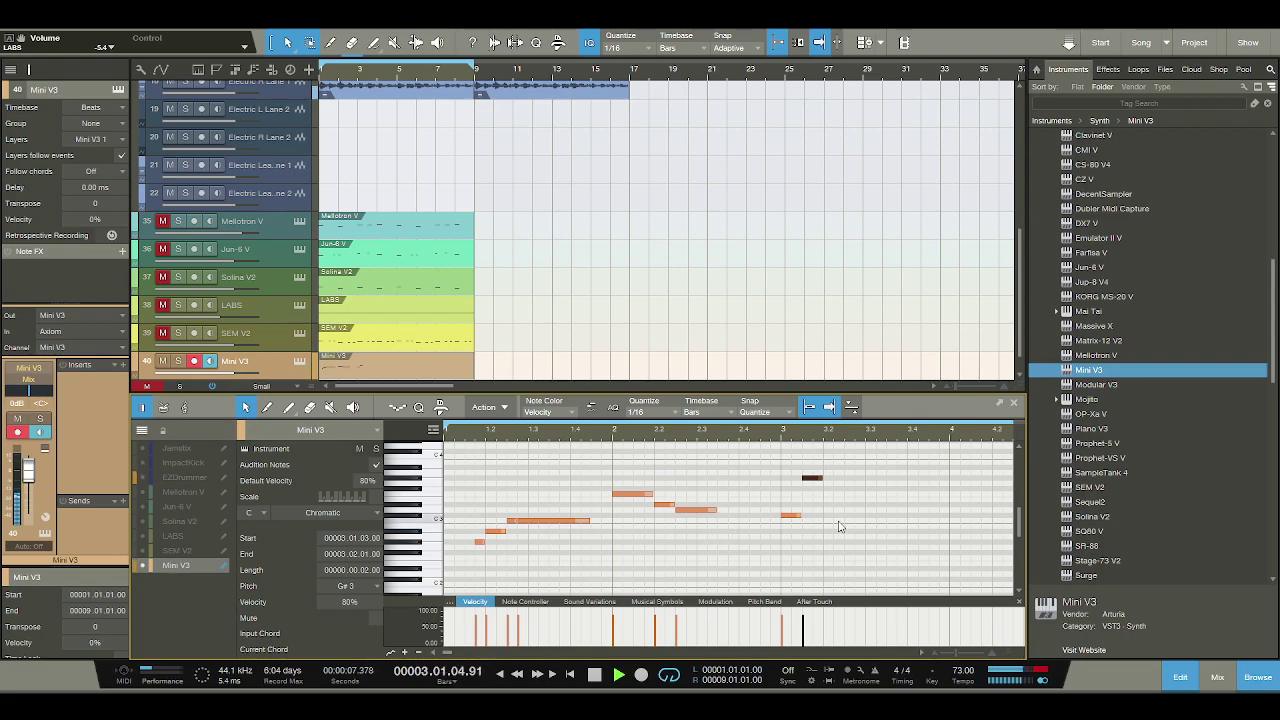
{"action": "key", "text": "space"}
{"action": "key", "text": "space"}
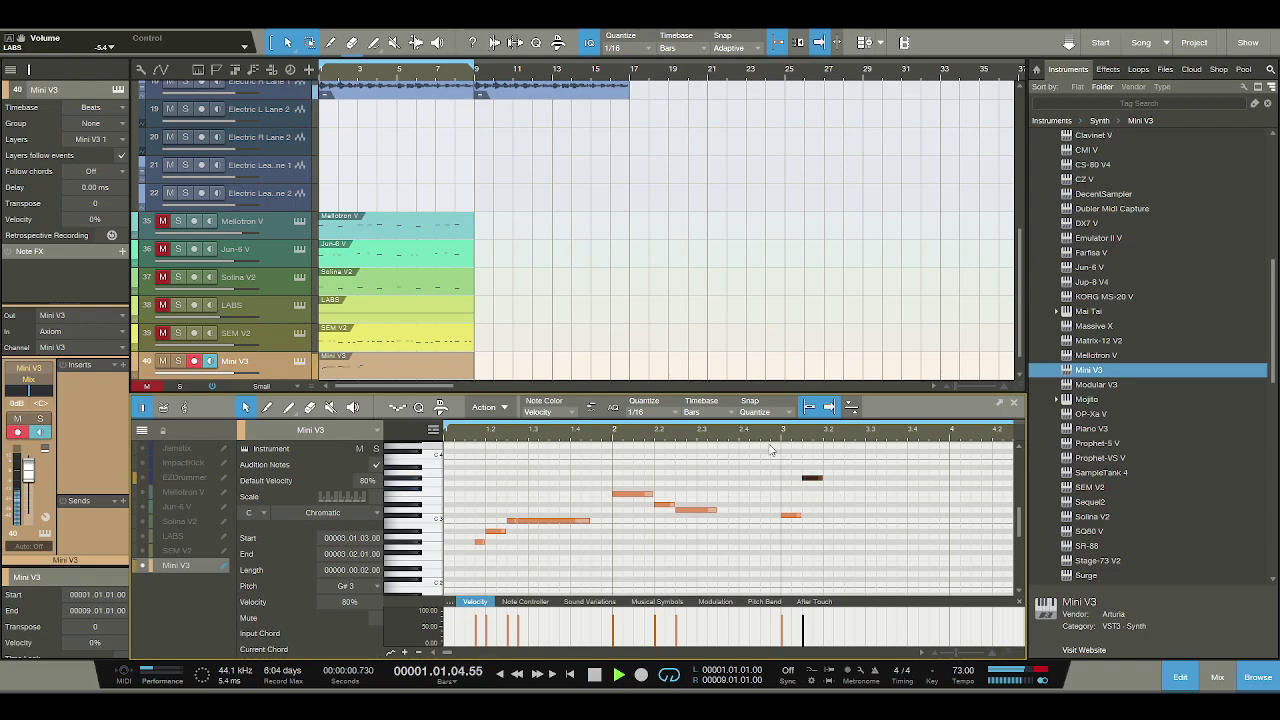
{"action": "key", "text": "space"}
Extend the bar 3 G#3 note to 3.2.3, follow it with a half-beat note there and lower that note to E3.
{"action": "left_click", "coordinate": [848, 474]}
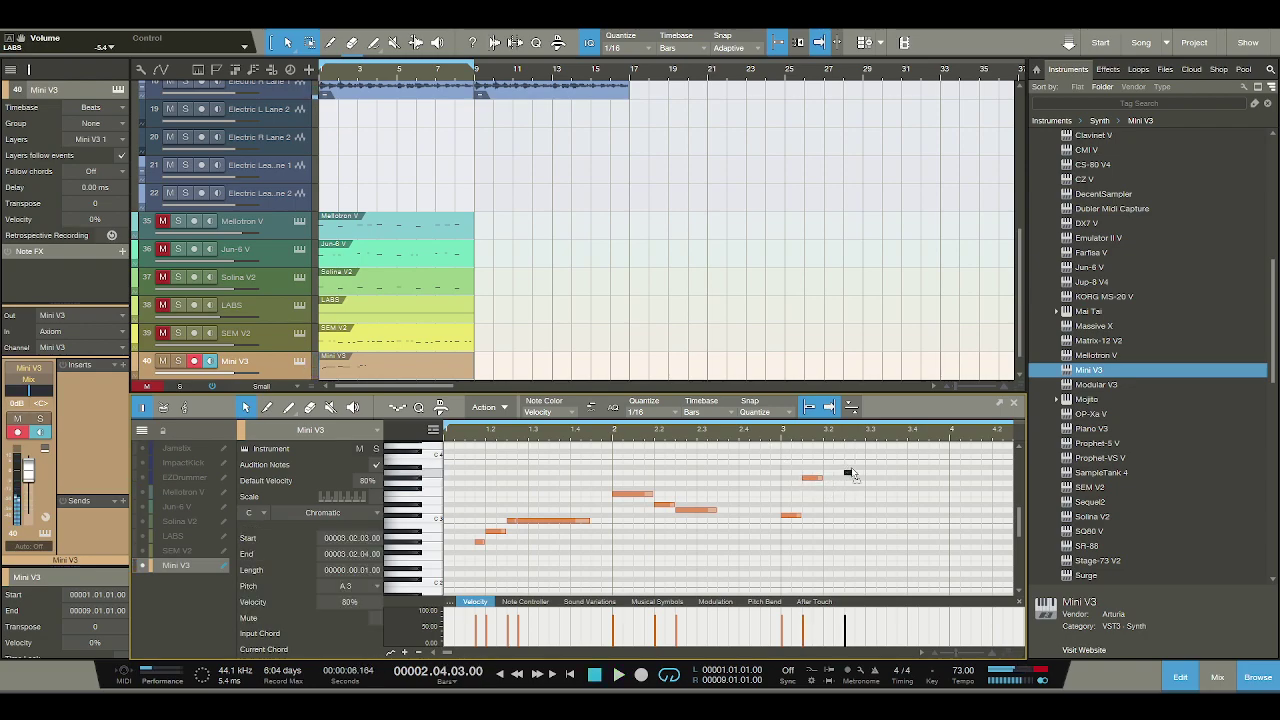
{"action": "left_click_drag", "start_coordinate": [822, 478], "coordinate": [848, 484]}
{"action": "left_click", "coordinate": [848, 468]}
{"action": "key", "text": "space"}
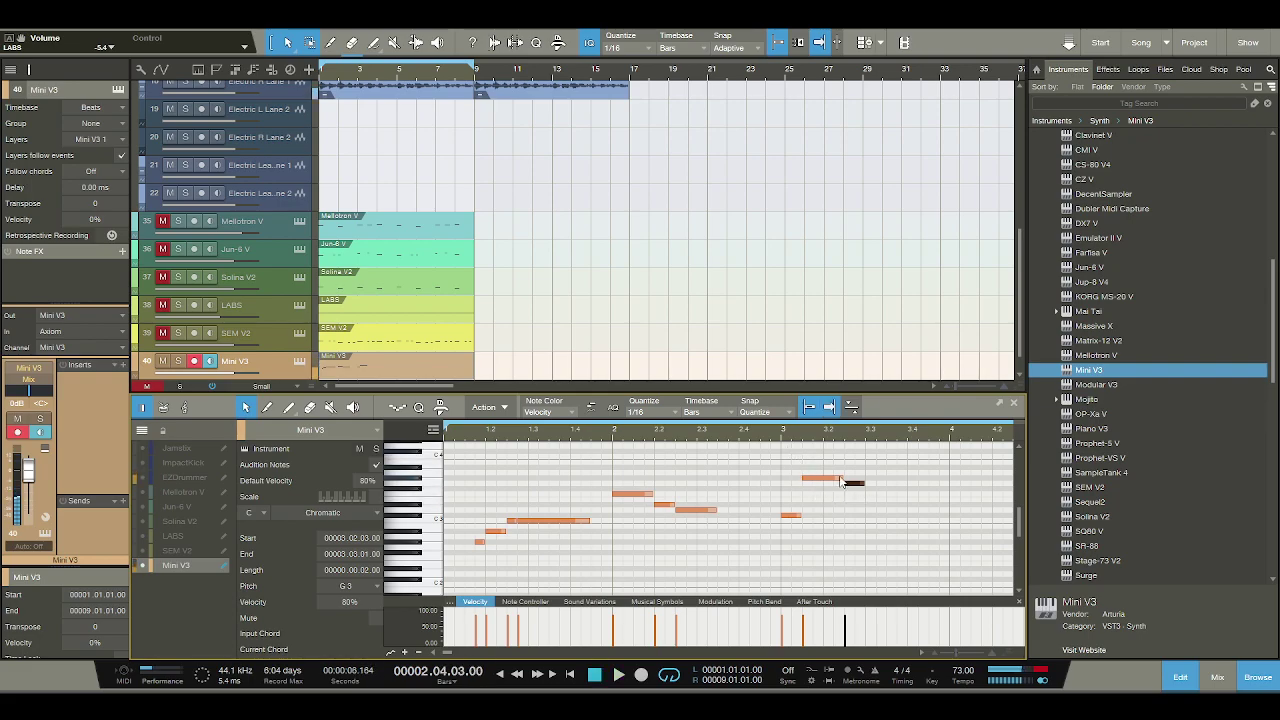
{"action": "left_click_drag", "start_coordinate": [850, 483], "coordinate": [852, 490]}
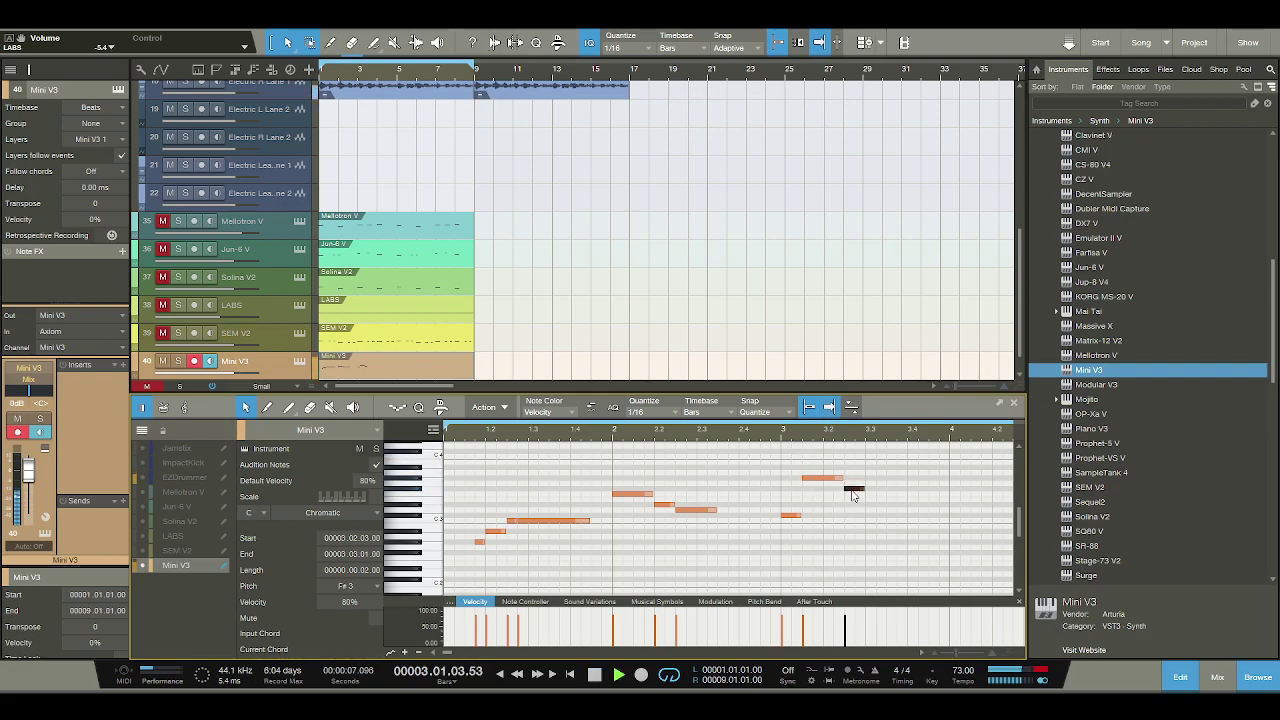
{"action": "left_click_drag", "start_coordinate": [852, 490], "coordinate": [857, 500]}
{"action": "key", "text": "space"}
{"action": "left_click", "coordinate": [855, 505]}
{"action": "key", "text": "space"}
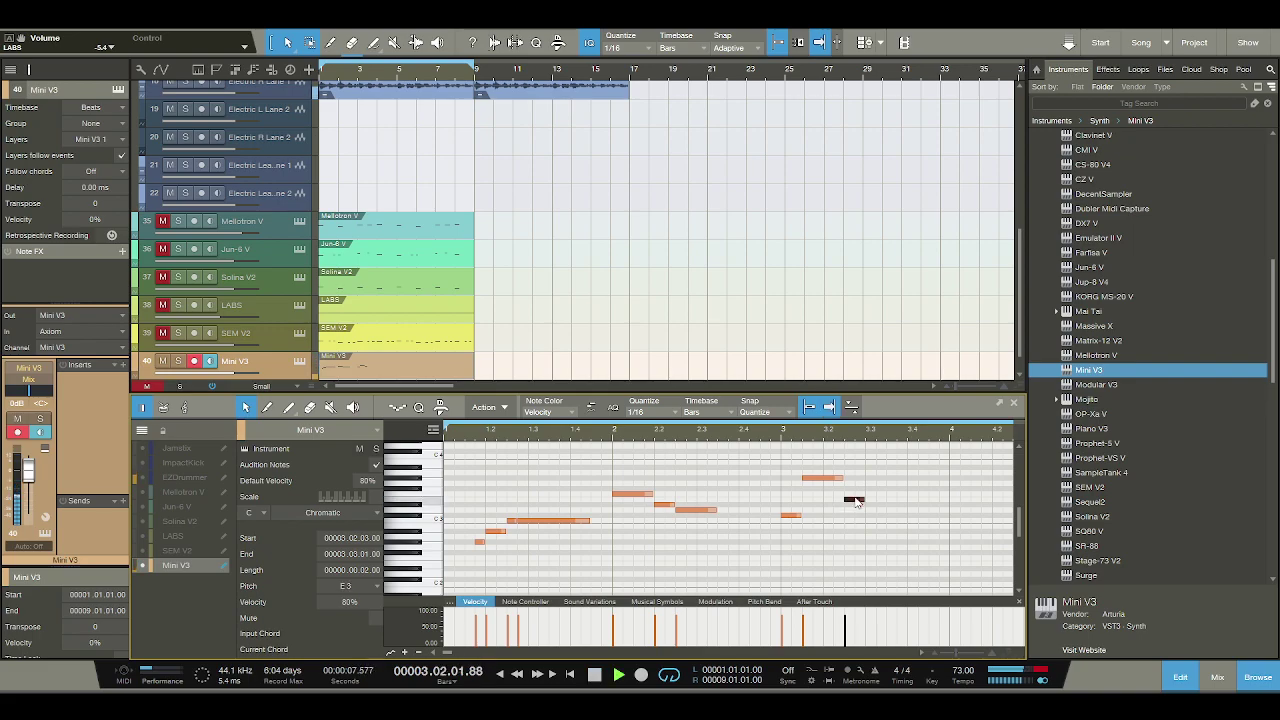
Extend the bar 3 E3 note to one beat, add a one-beat F#3 at 3.3.3 and audition the phrase.
{"action": "key", "text": "space"}
{"action": "key", "text": "space"}
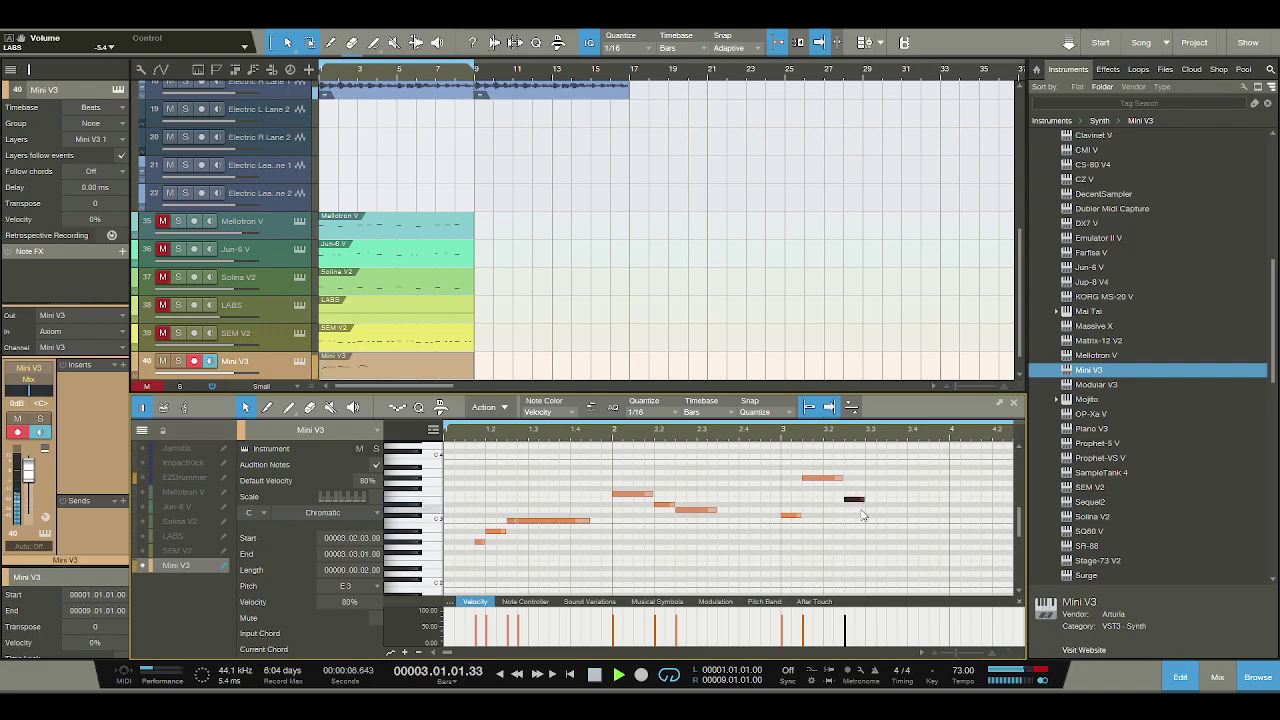
{"action": "key", "text": "space"}
{"action": "left_click", "coordinate": [868, 488]}
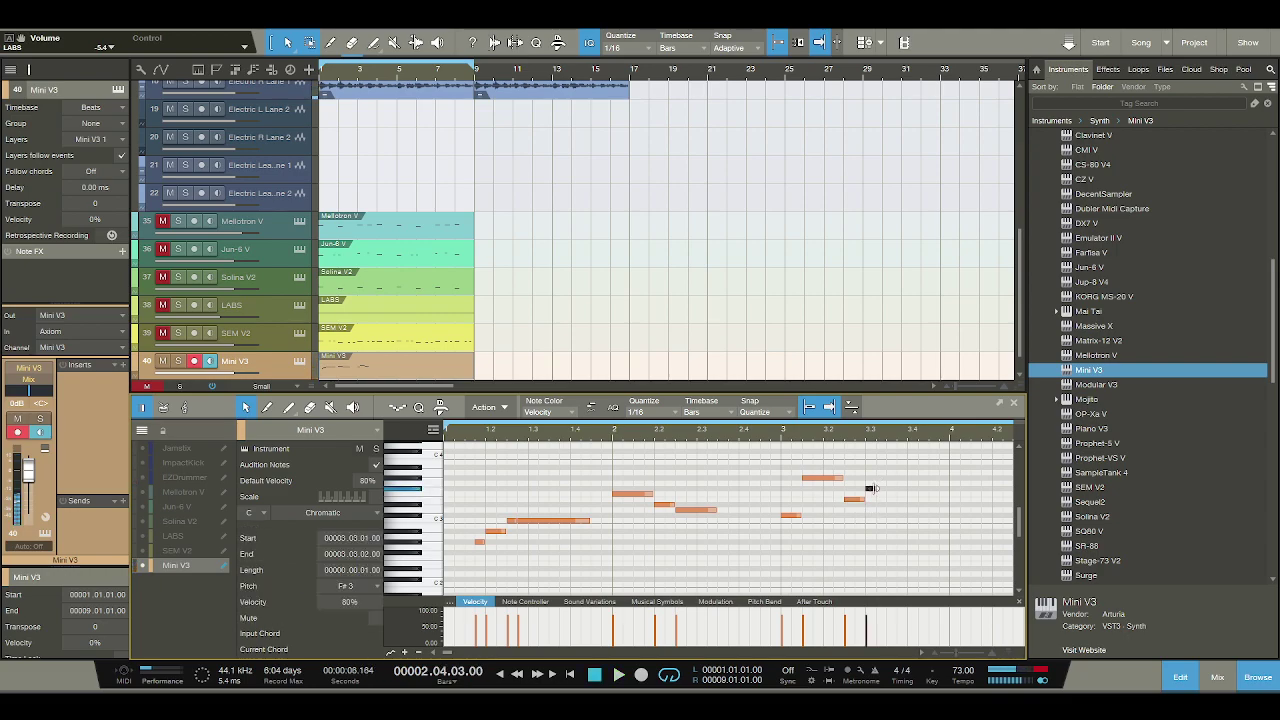
{"action": "left_click_drag", "start_coordinate": [864, 499], "coordinate": [938, 493]}
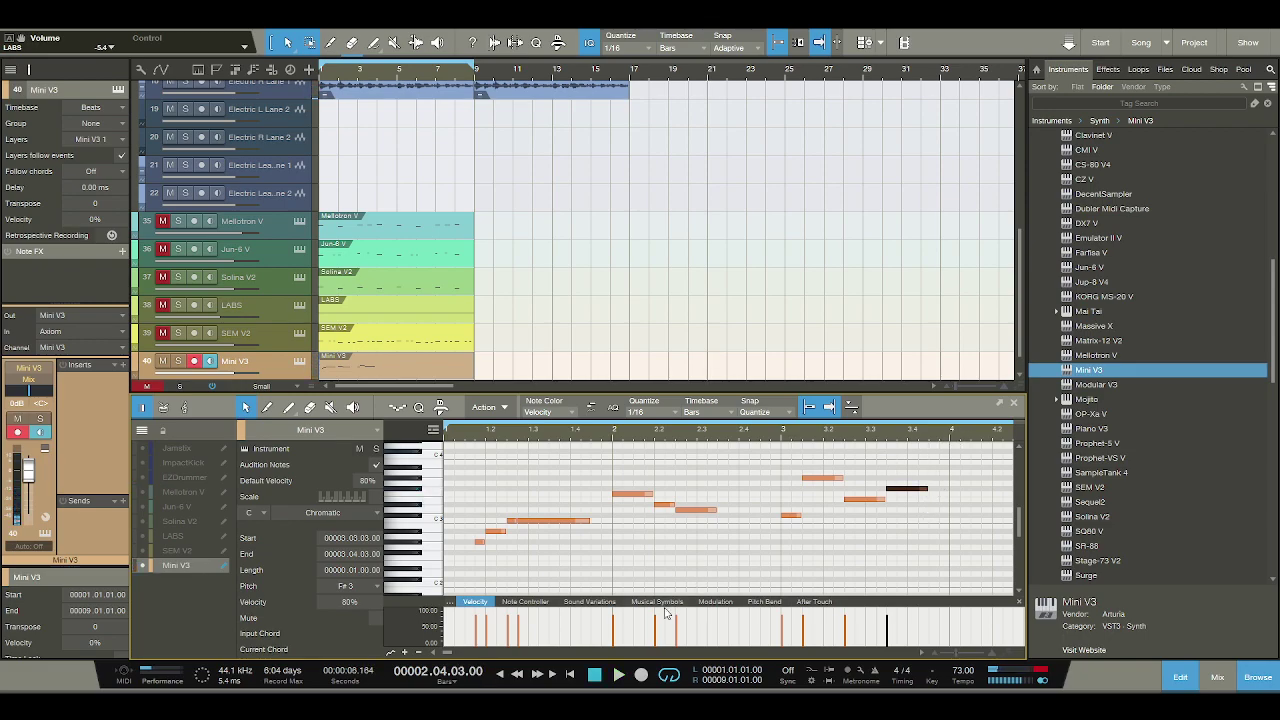
{"action": "left_click", "coordinate": [596, 675]}
{"action": "left_click", "coordinate": [618, 675]}
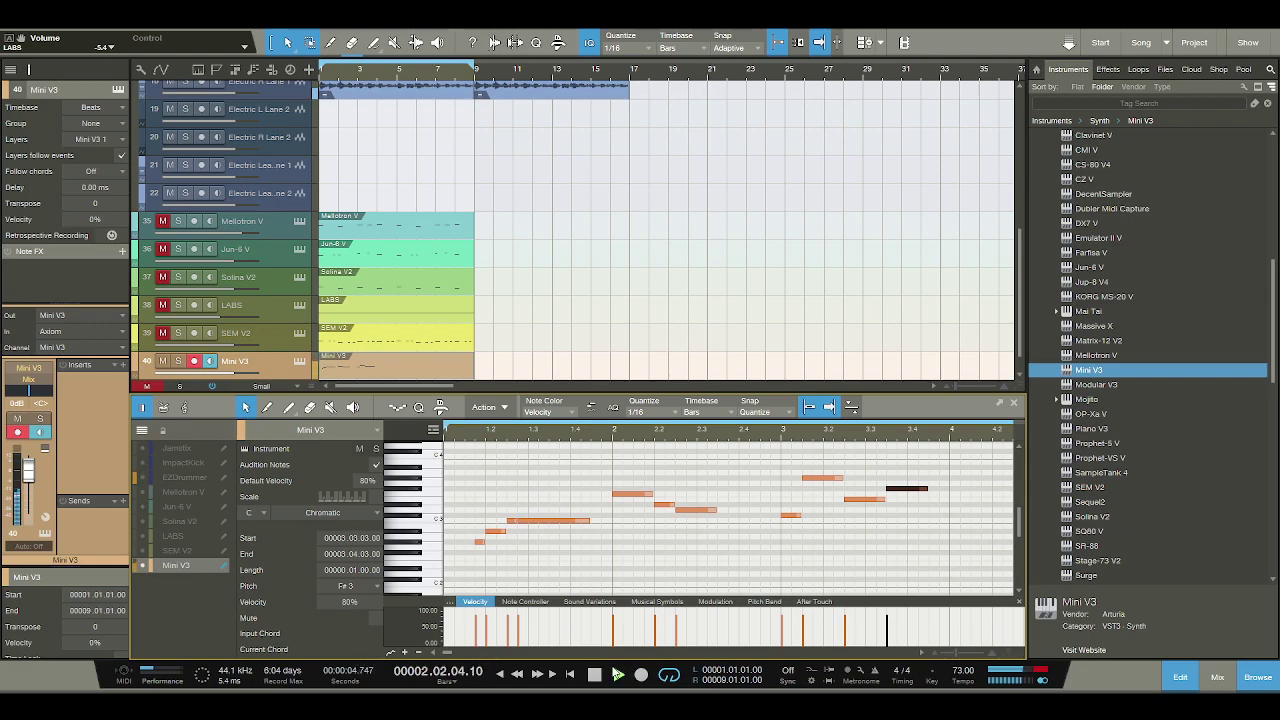
{"action": "left_click", "coordinate": [594, 676]}
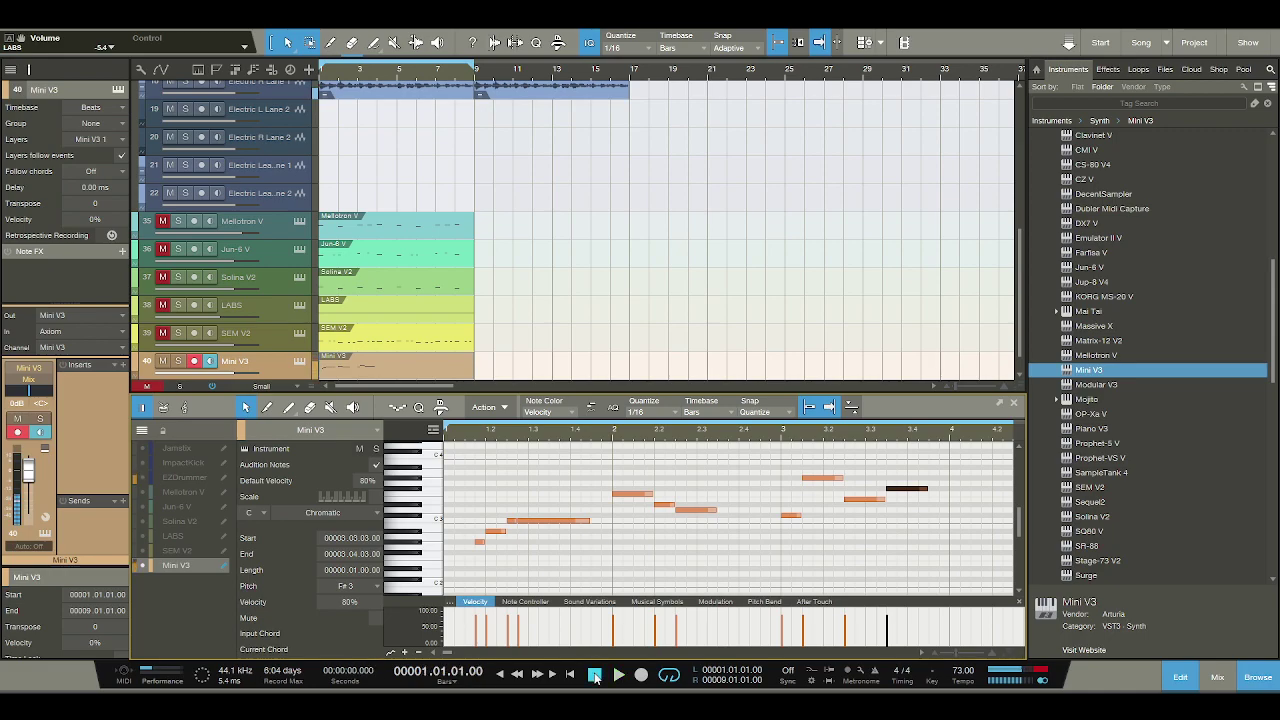
Reduce bar 3 of the Mini V3 melody to a single one-beat G#3 at 3.1.1 and audition it.
{"action": "left_click", "coordinate": [803, 479]}
{"action": "left_click_drag", "start_coordinate": [790, 518], "coordinate": [771, 485]}
{"action": "key", "text": "space"}
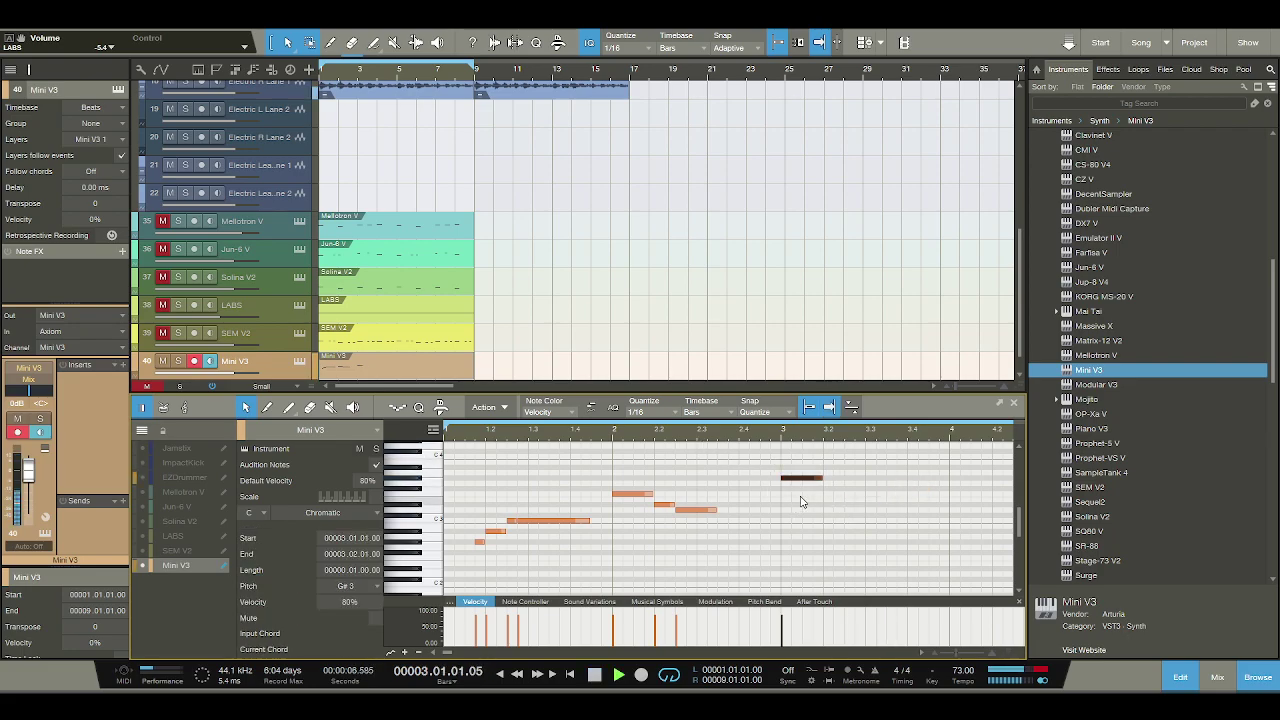
{"action": "key", "text": "space"}
Add a half-beat A#3 at 3.2.1 right after the bar 3 G#3 note and audition it.
{"action": "scroll", "coordinate": [835, 495], "scroll_direction": "up", "scroll_amount": 1}
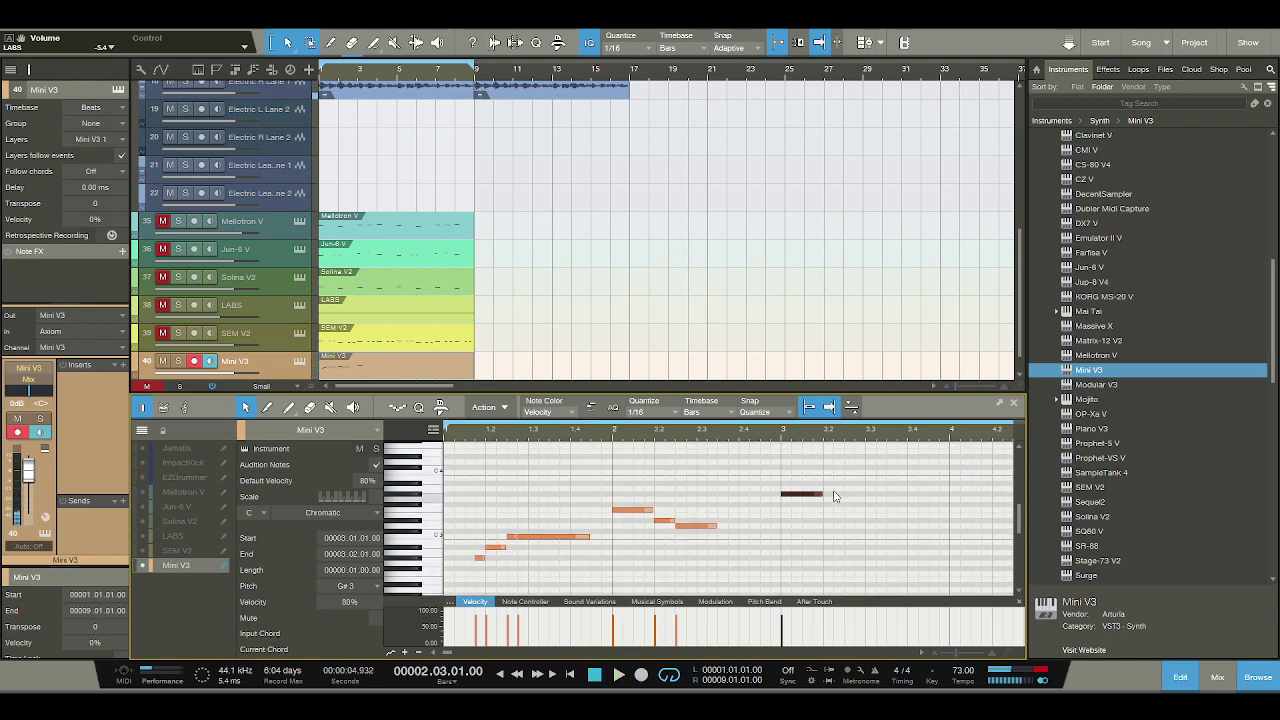
{"action": "scroll", "coordinate": [835, 495], "scroll_direction": "up", "scroll_amount": 1}
{"action": "left_click", "coordinate": [830, 498]}
{"action": "double_click", "coordinate": [830, 498]}
{"action": "key", "text": "space"}
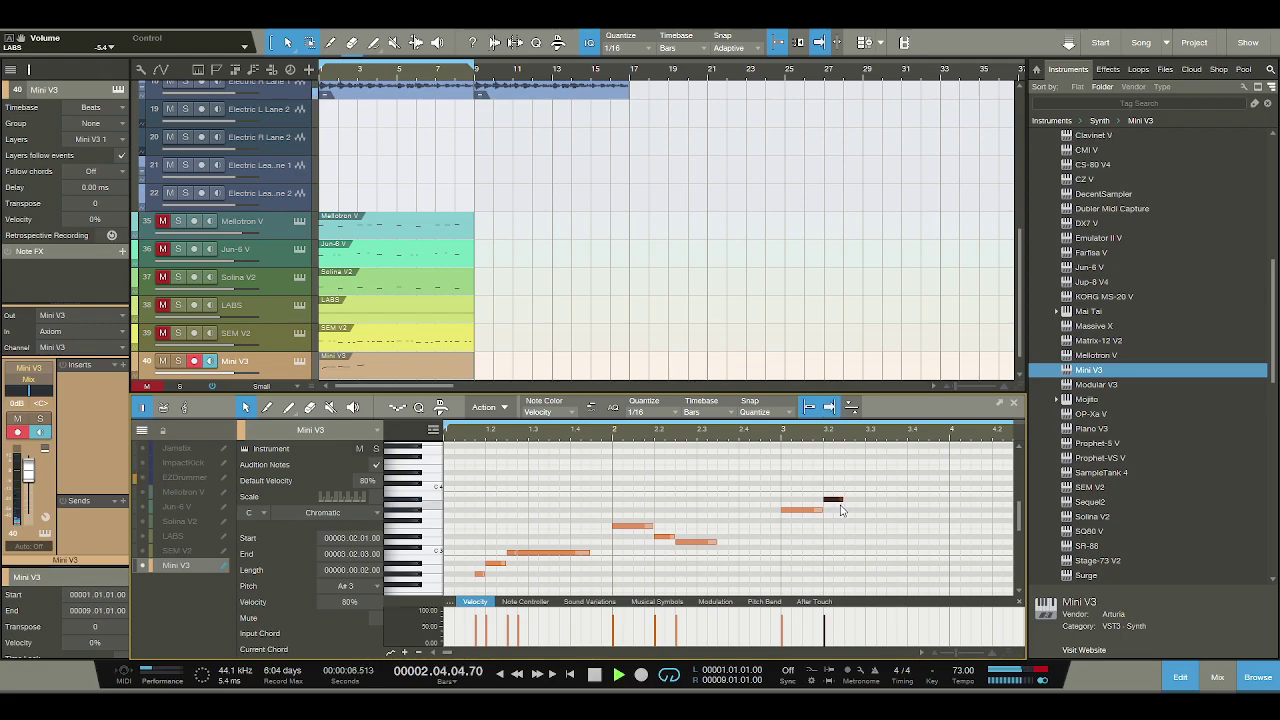
{"action": "key", "text": "space"}
Continue bar 3 with a half-beat B3 at 3.2.3 and a one-beat C#4 at 3.3.1, and audition the line.
{"action": "double_click", "coordinate": [850, 493]}
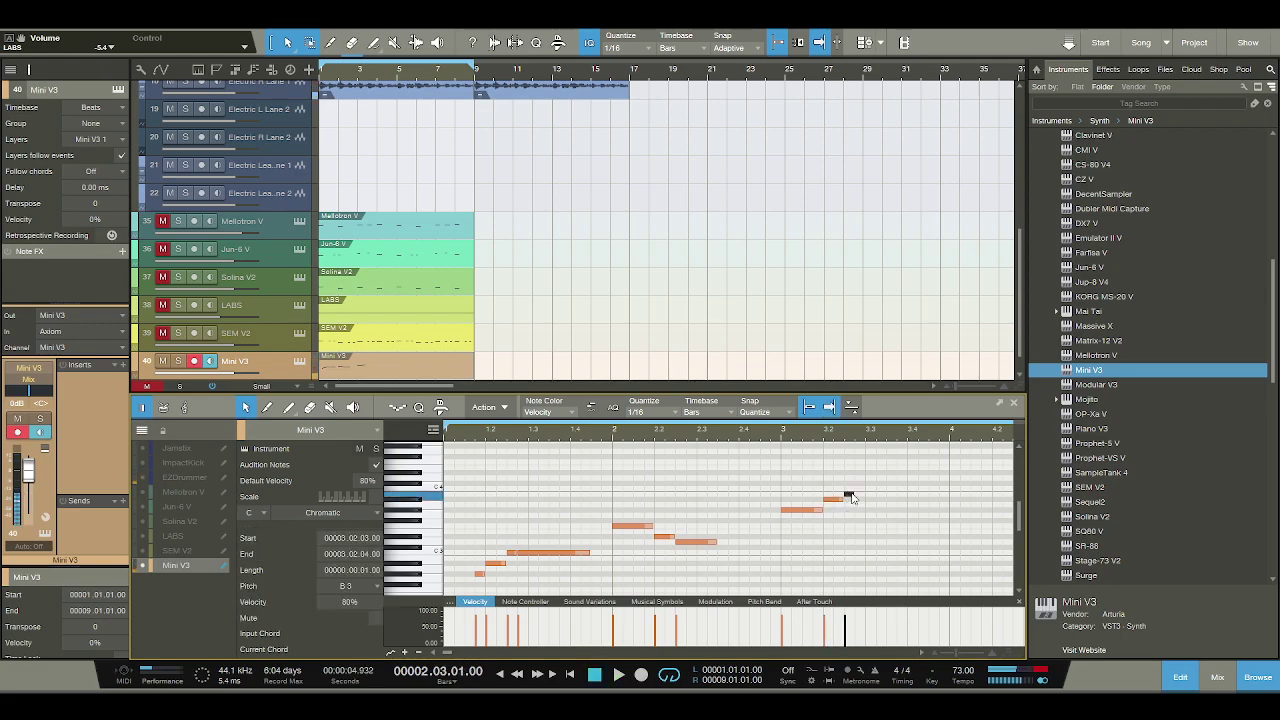
{"action": "double_click", "coordinate": [866, 485]}
{"action": "left_click_drag", "start_coordinate": [874, 485], "coordinate": [906, 485]}
{"action": "key", "text": "space"}
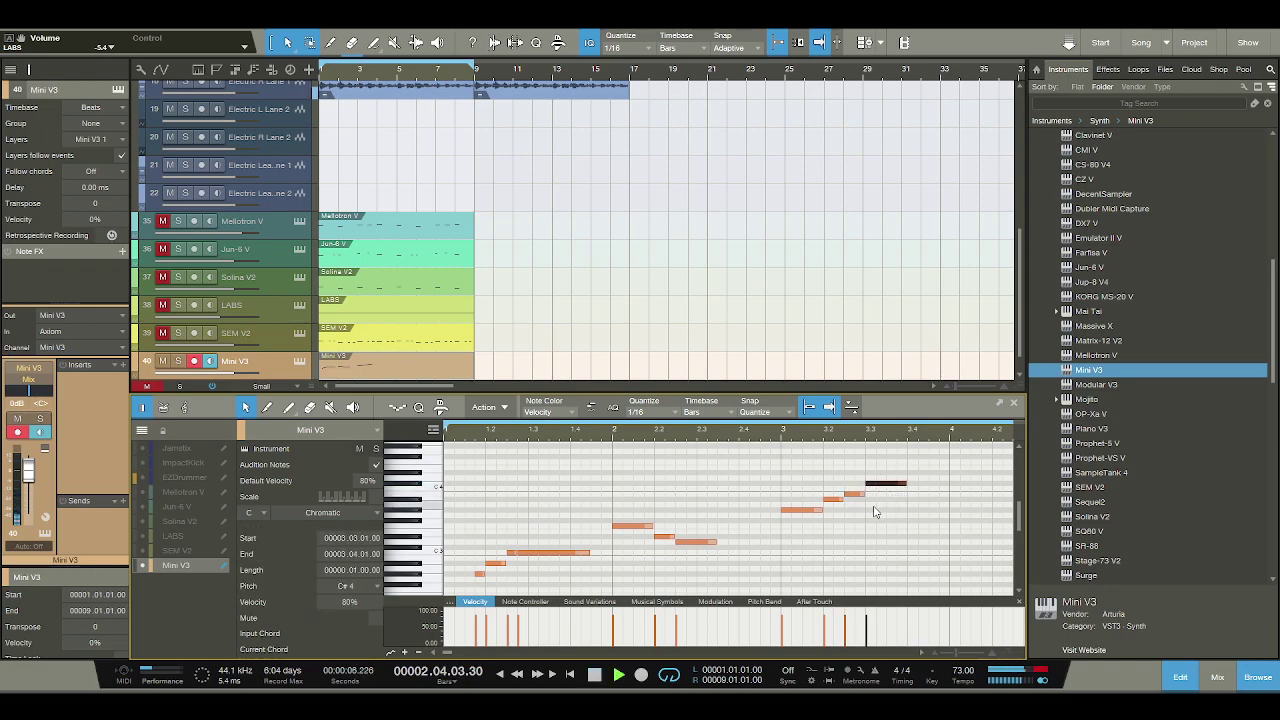
{"action": "key", "text": "space"}
Retime bar 3 with three-quarter-beat A#3 and B3 notes, starting B3 at 3.2.4 and C#4 at 3.3.3, and audition it.
{"action": "left_click", "coordinate": [859, 494]}
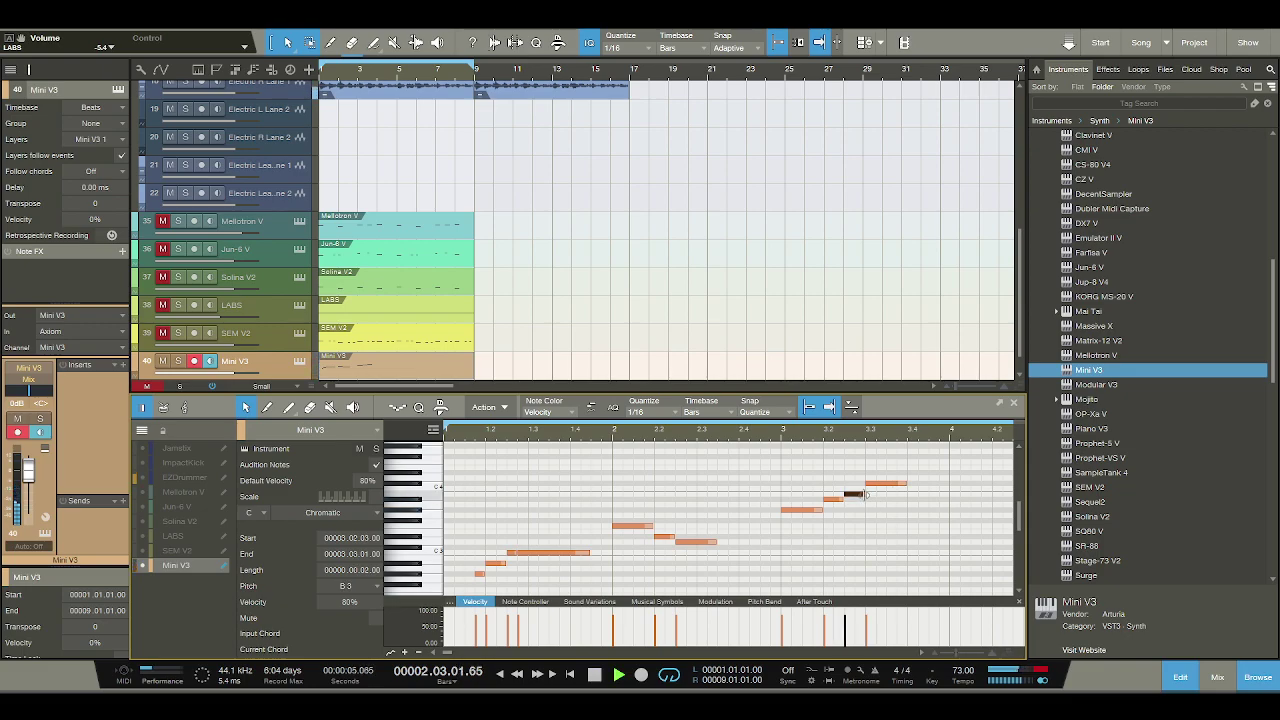
{"action": "left_click_drag", "start_coordinate": [862, 501], "coordinate": [883, 483]}
{"action": "left_click", "coordinate": [870, 484]}
{"action": "key", "text": "f"}
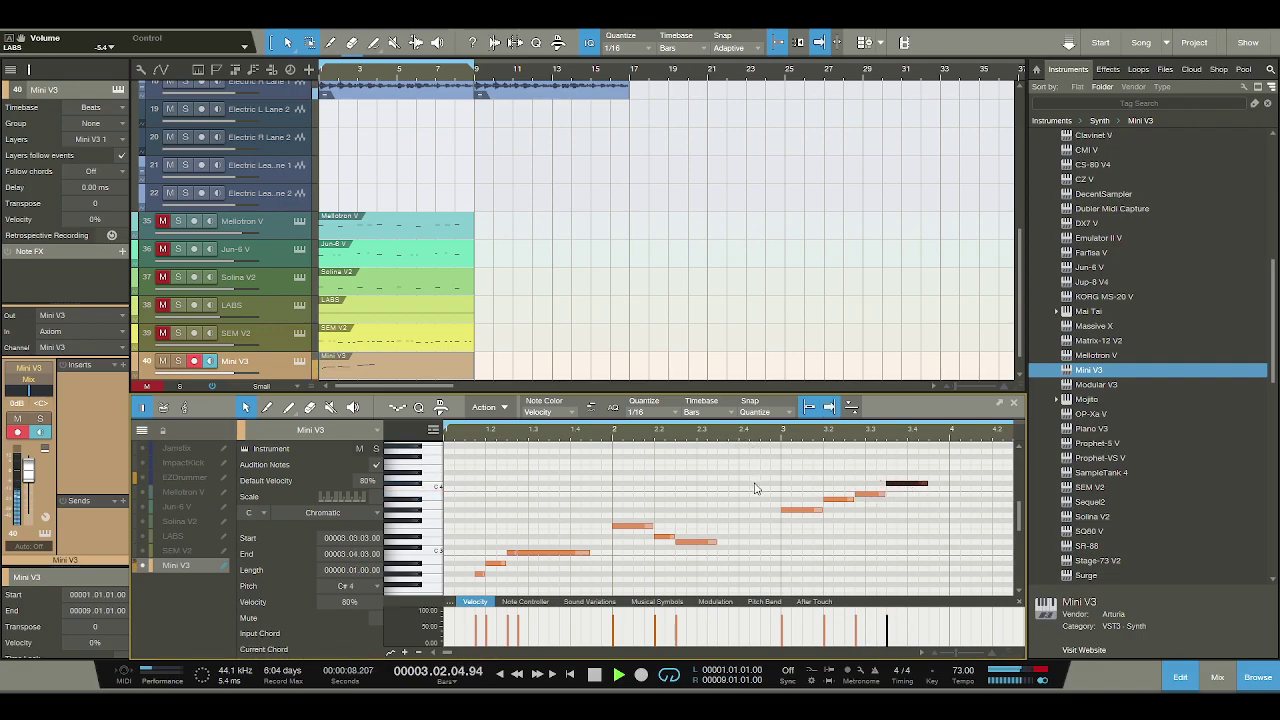
{"action": "key", "text": "space"}
Start bar 4 of the Mini V3 melody with a one-beat F#3 at 4.1.1 and audition the transition.
{"action": "key", "text": "w"}
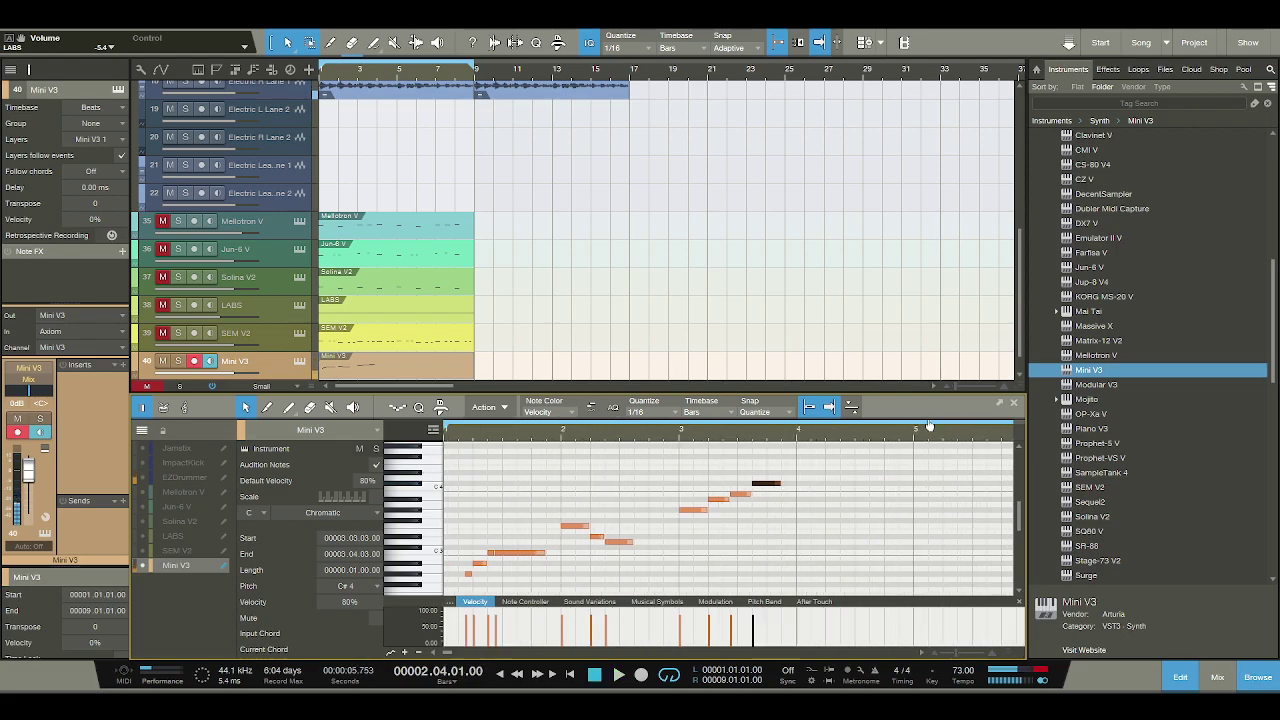
{"action": "left_click_drag", "start_coordinate": [899, 421], "coordinate": [900, 425]}
{"action": "left_click", "coordinate": [740, 510]}
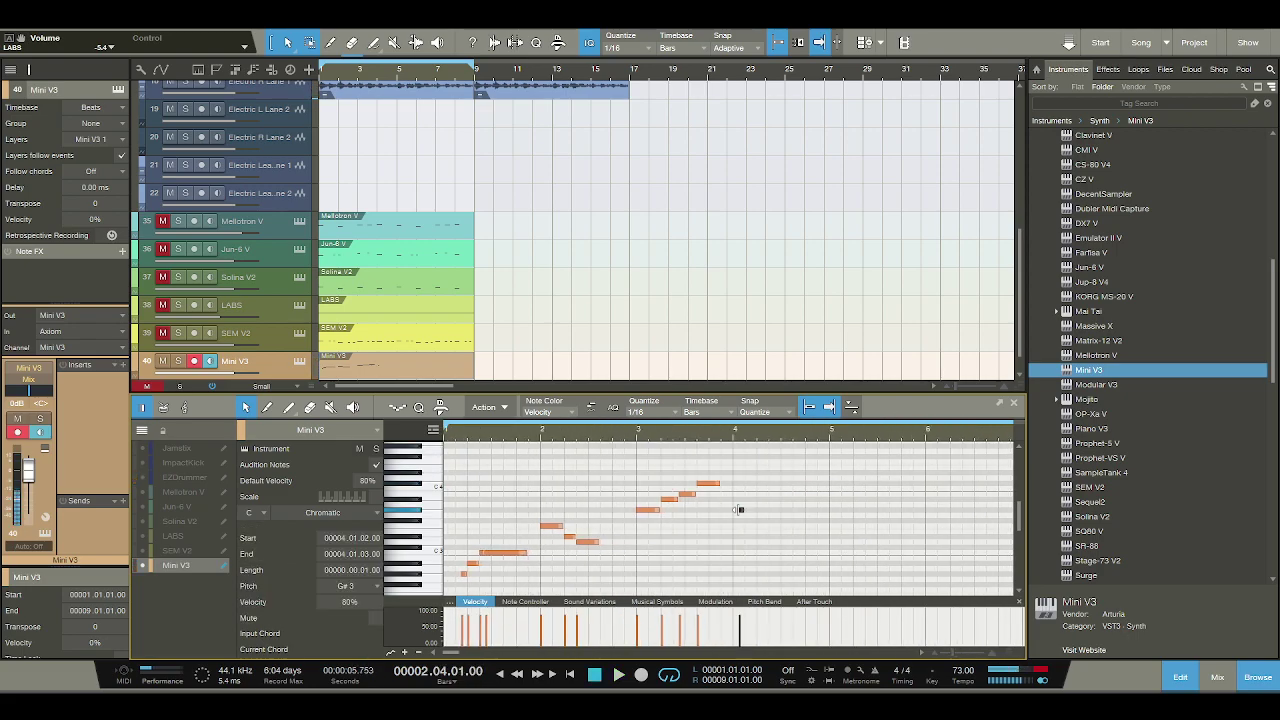
{"action": "mouse_move", "coordinate": [740, 510]}
{"action": "left_mouse_down"}
{"action": "mouse_move", "coordinate": [735, 521]}
{"action": "mouse_move", "coordinate": [753, 522]}
{"action": "left_mouse_up"}
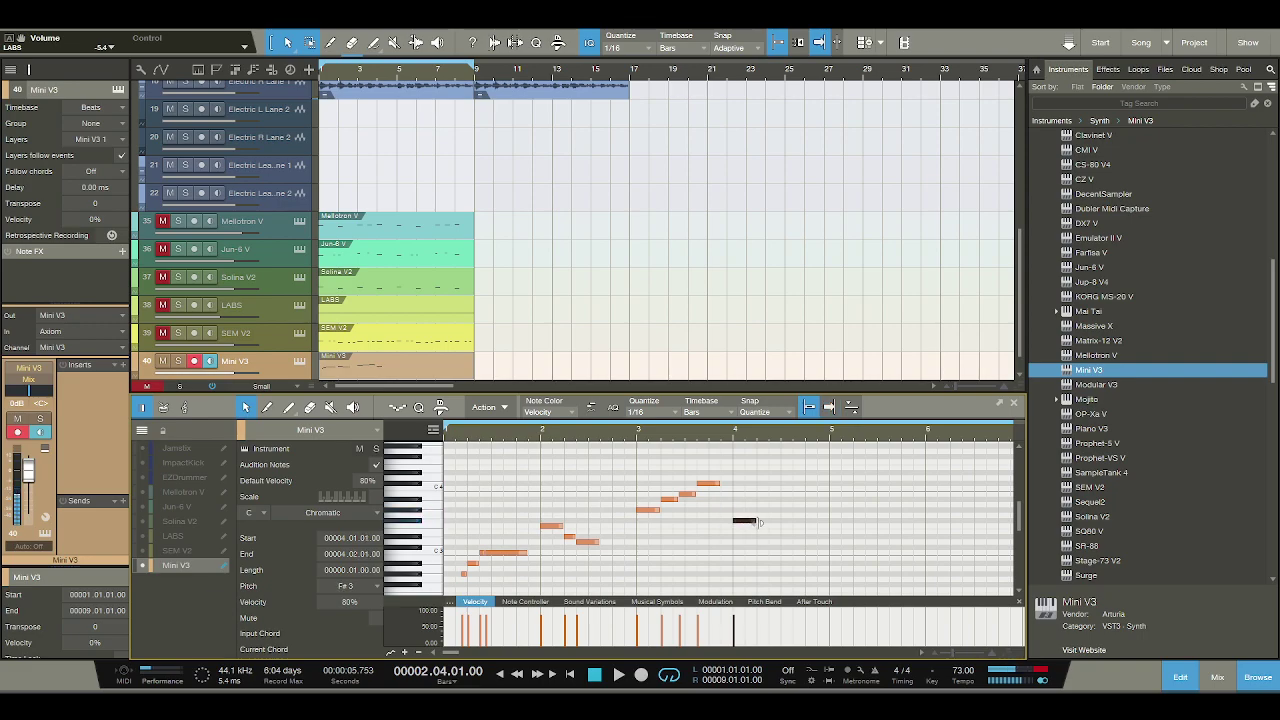
{"action": "scroll", "coordinate": [764, 446], "scroll_direction": "up", "scroll_amount": 3}
{"action": "key", "text": "space"}
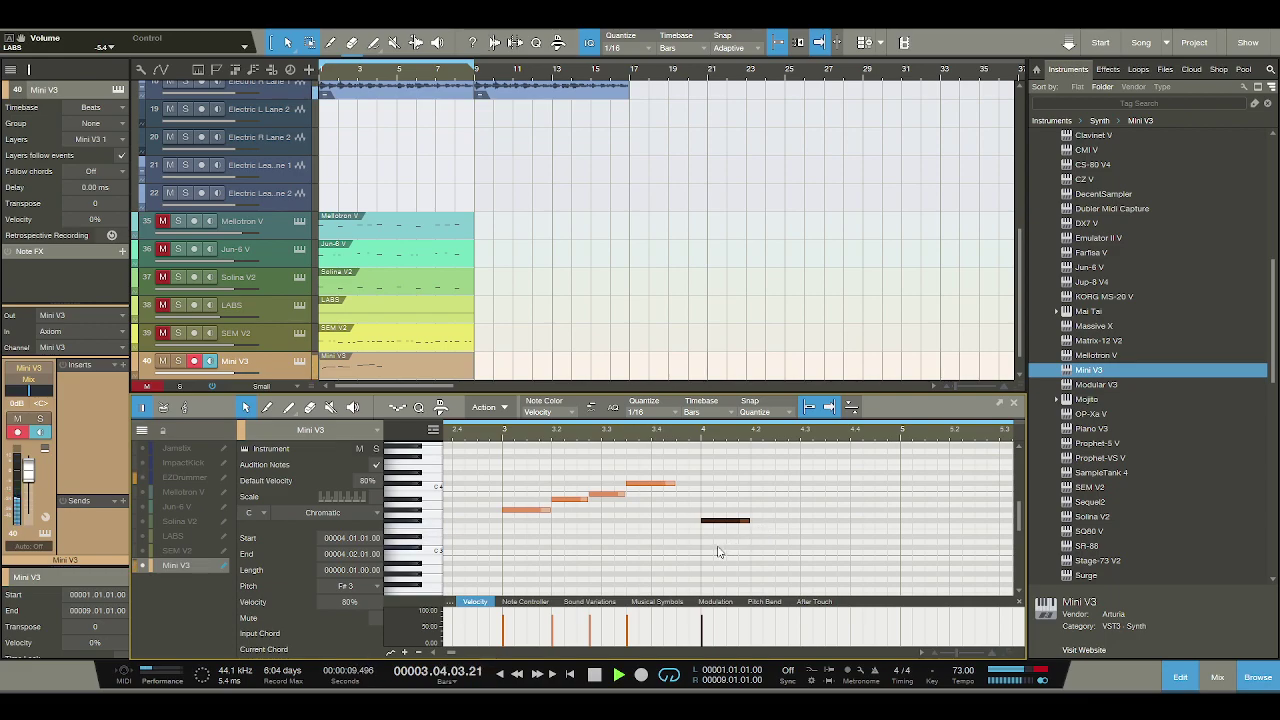
Add an E3 note three sixteenths long at beat 2 of bar 4, follow it with a one-beat D#3, and play back.
{"action": "key", "text": "space"}
{"action": "left_click", "coordinate": [755, 527]}
{"action": "left_click_drag", "start_coordinate": [756, 526], "coordinate": [758, 531]}
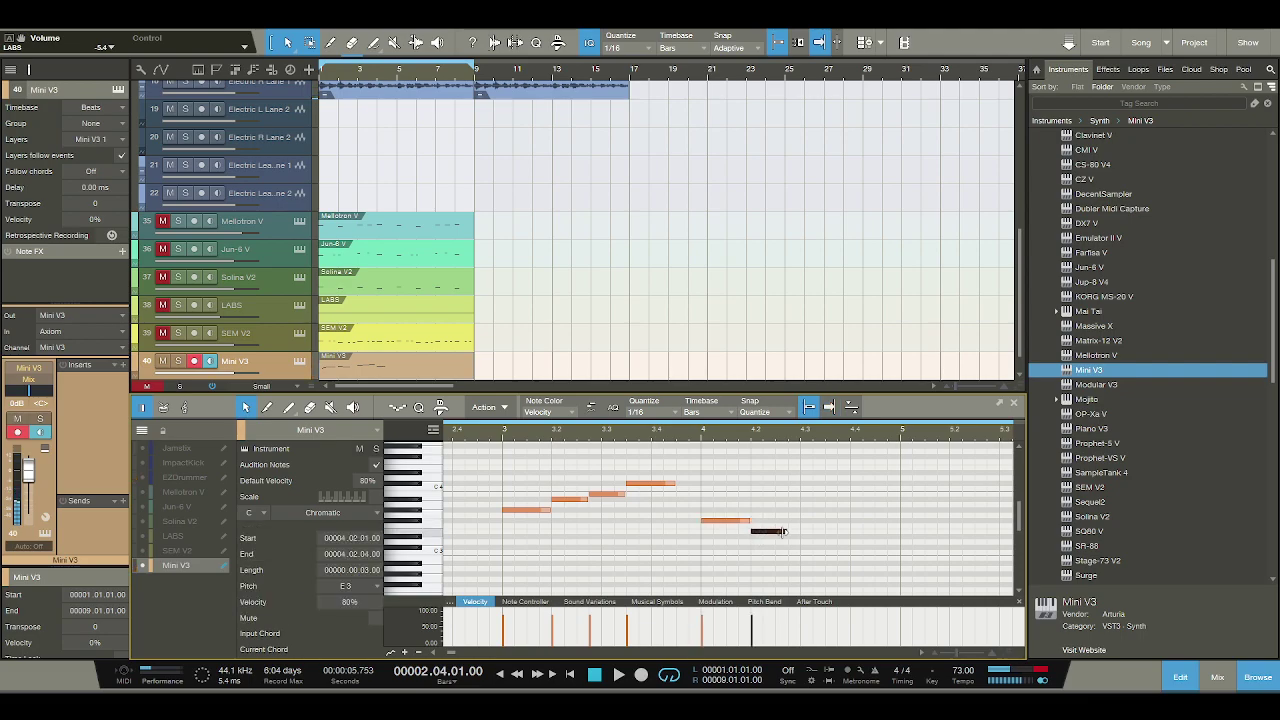
{"action": "left_click", "coordinate": [792, 537]}
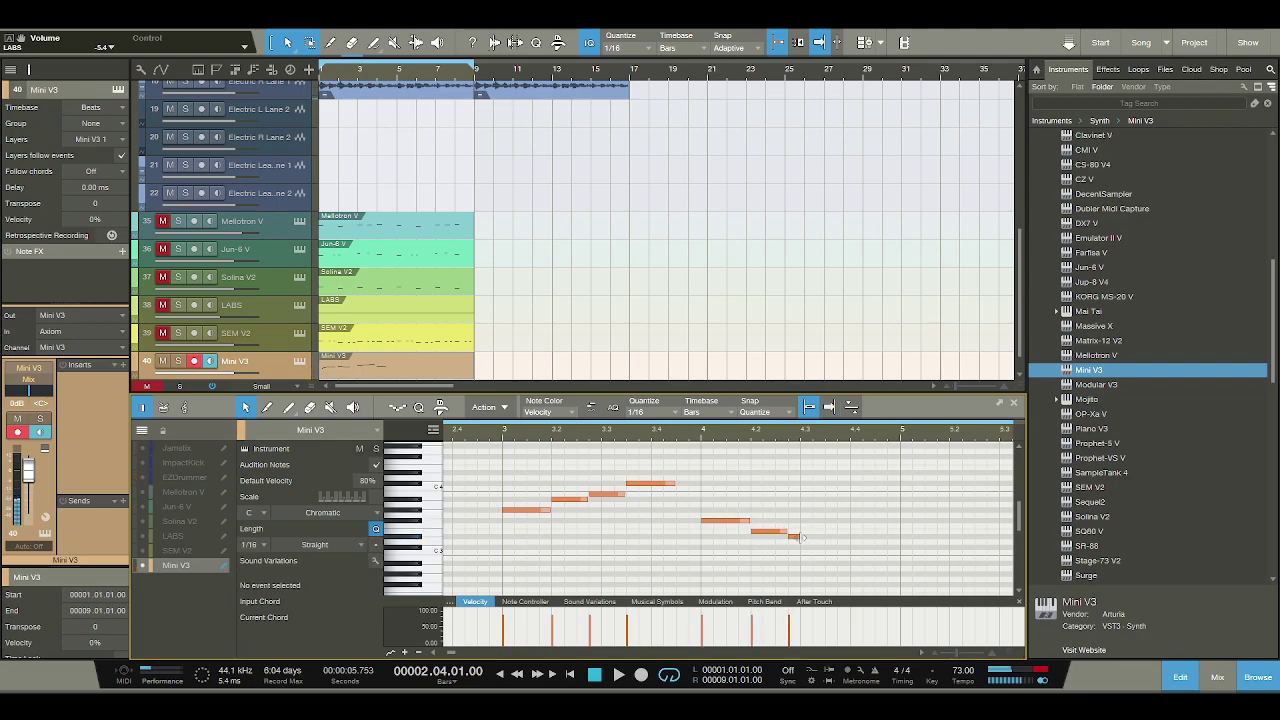
{"action": "left_click_drag", "start_coordinate": [843, 537], "coordinate": [849, 537]}
{"action": "key", "text": "space"}
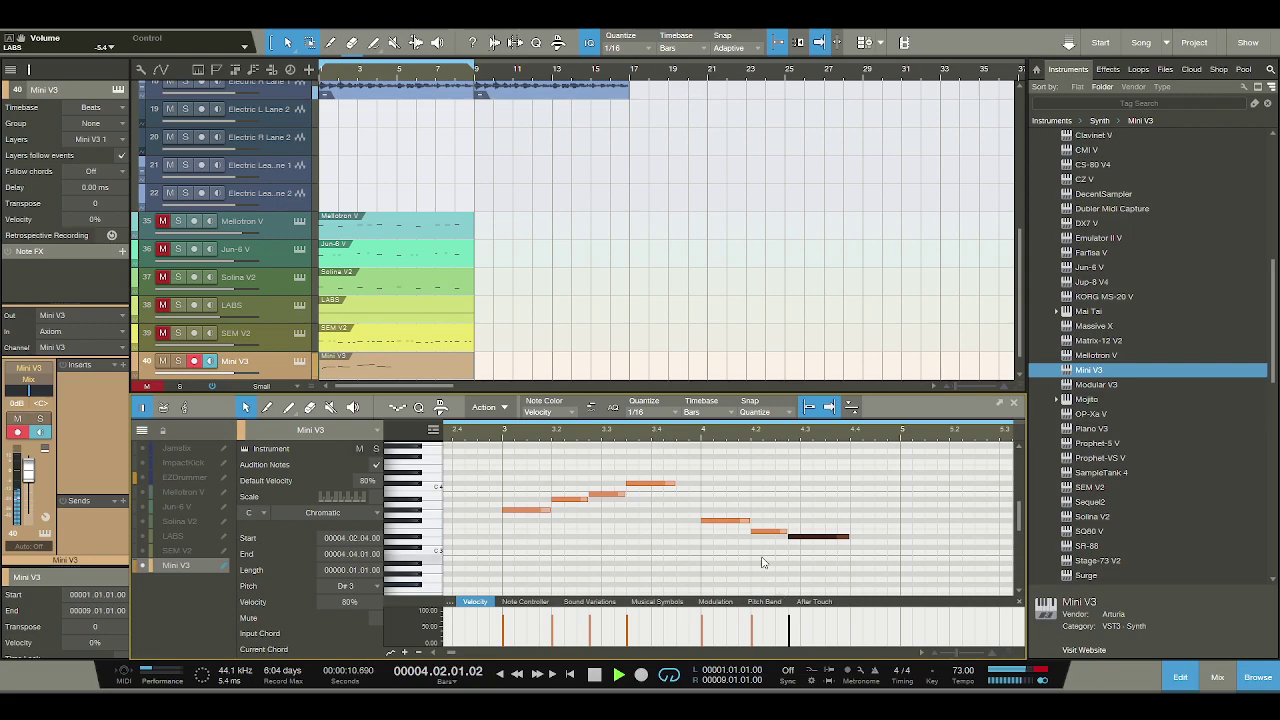
{"action": "key", "text": "space"}
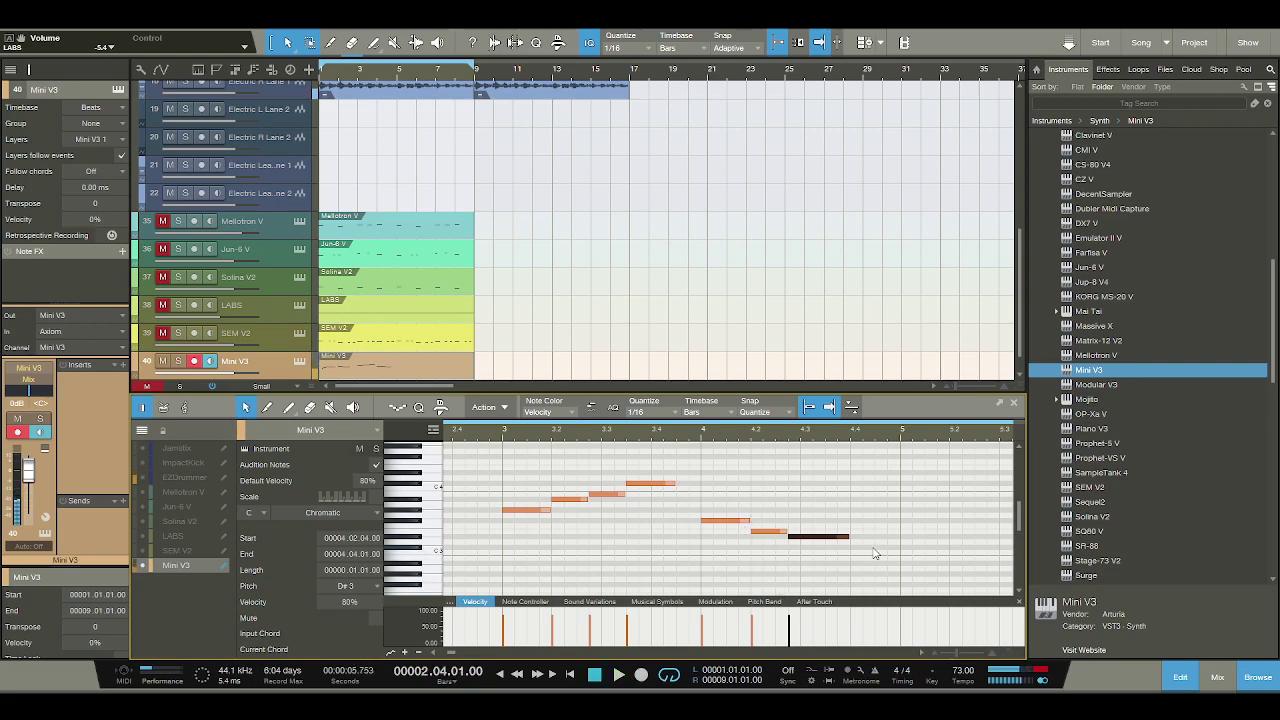
Add a B2 pickup note two sixteenths long just before bar 5 and play back the melody.
{"action": "left_click", "coordinate": [877, 558]}
{"action": "left_click_drag", "start_coordinate": [886, 558], "coordinate": [897, 562]}
{"action": "key", "text": "space"}
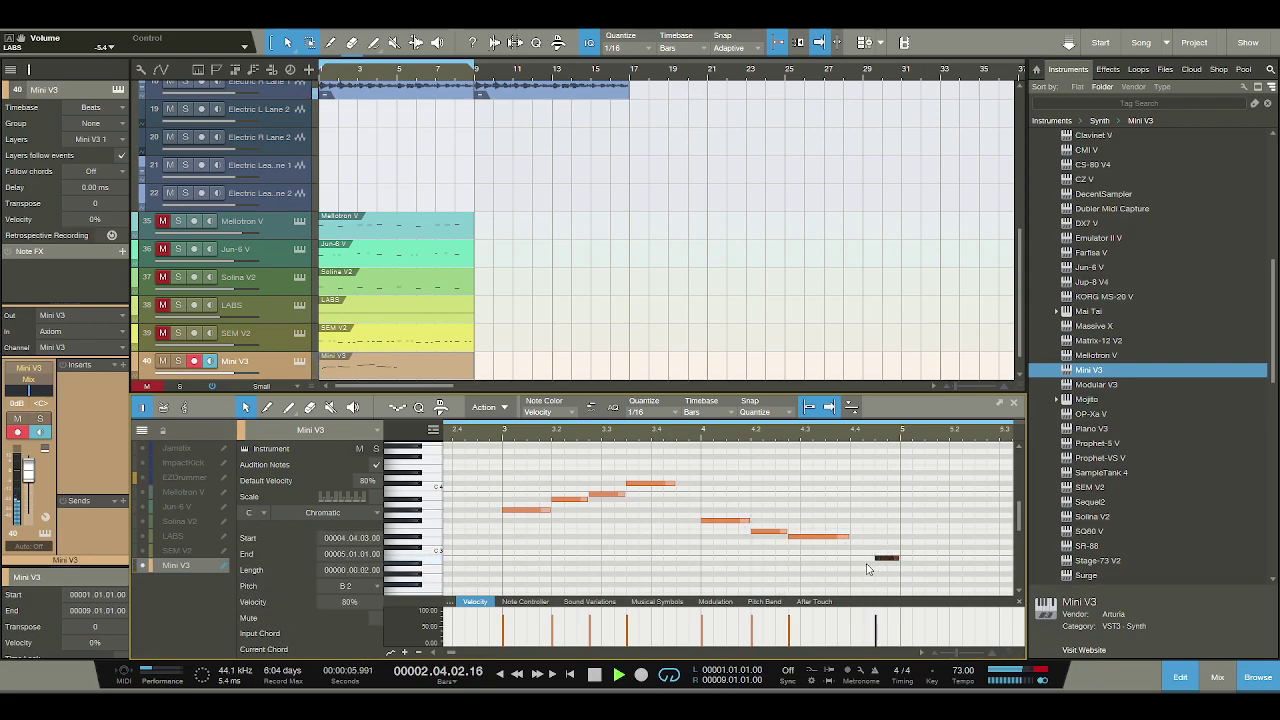
{"action": "key", "text": "space"}
Add a one-beat C#3 note at the start of bar 5 and play back the melody.
{"action": "left_click", "coordinate": [808, 550]}
{"action": "left_click_drag", "start_coordinate": [822, 550], "coordinate": [852, 551]}
{"action": "key", "text": "space"}
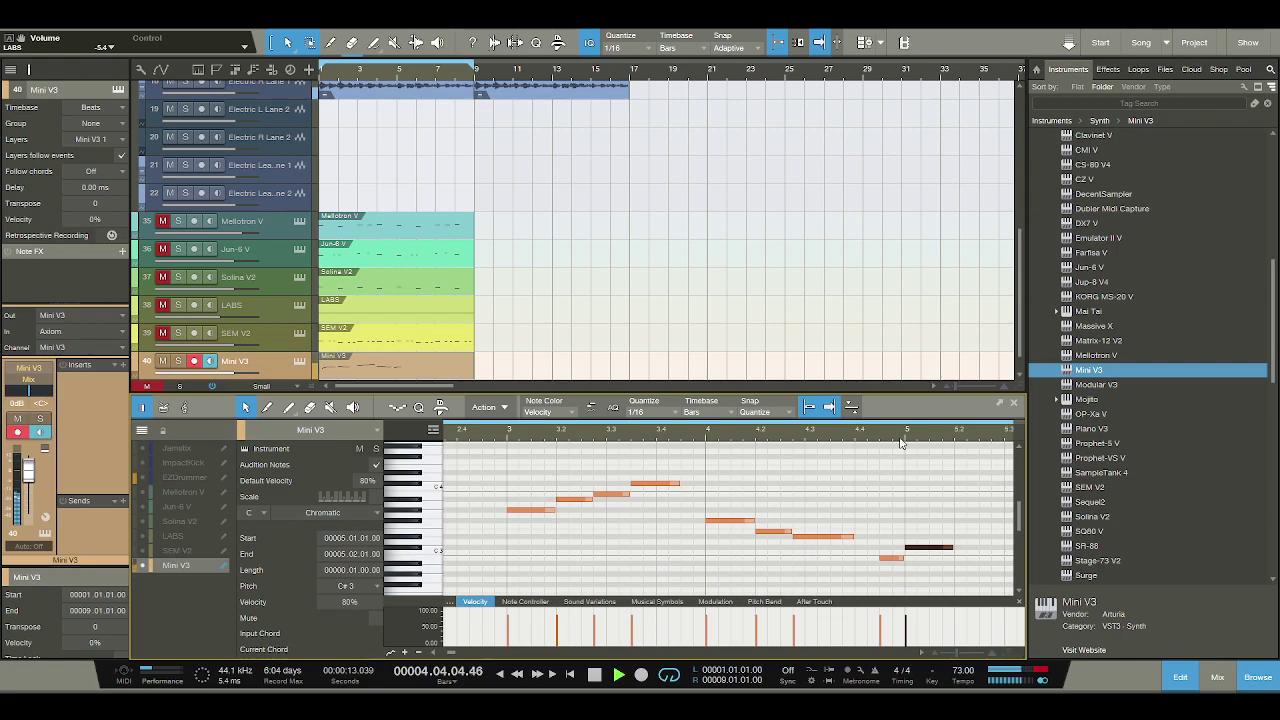
{"action": "key", "text": "space"}
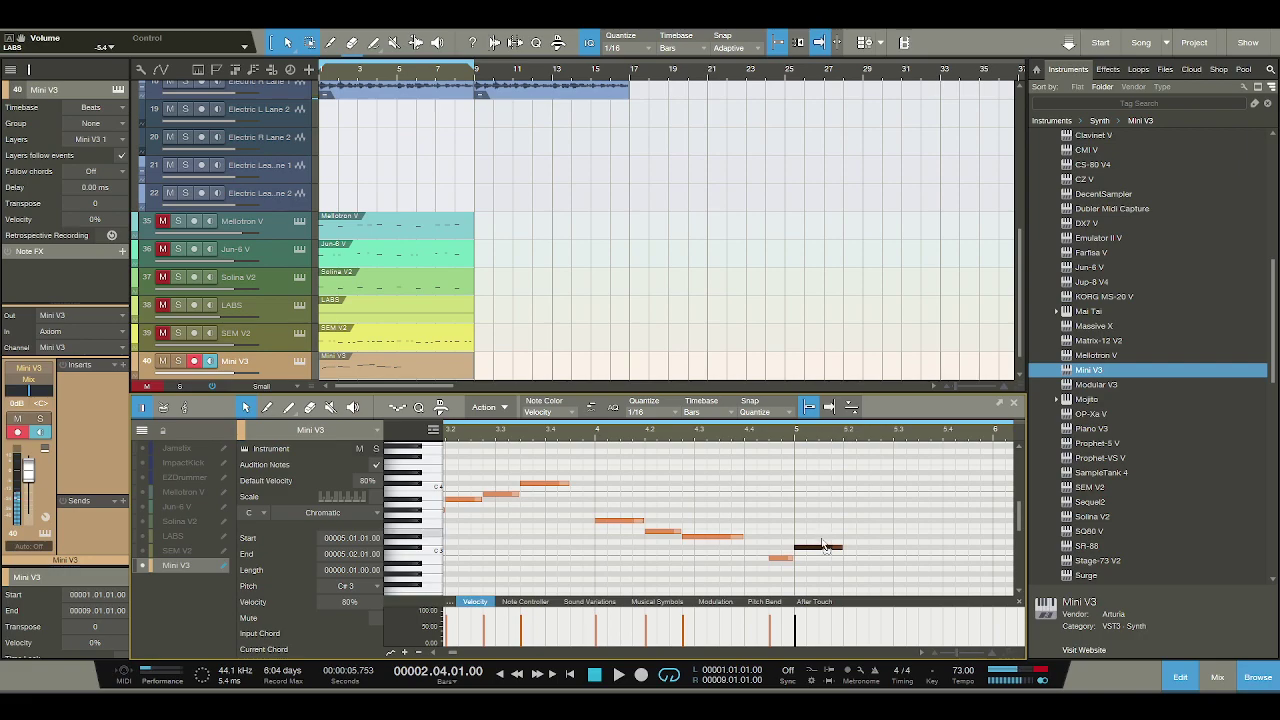
Lower the note at the start of bar 5 to C3 and audition it.
{"action": "key", "text": "Down"}
{"action": "key", "text": "space"}
{"action": "key", "text": "space"}
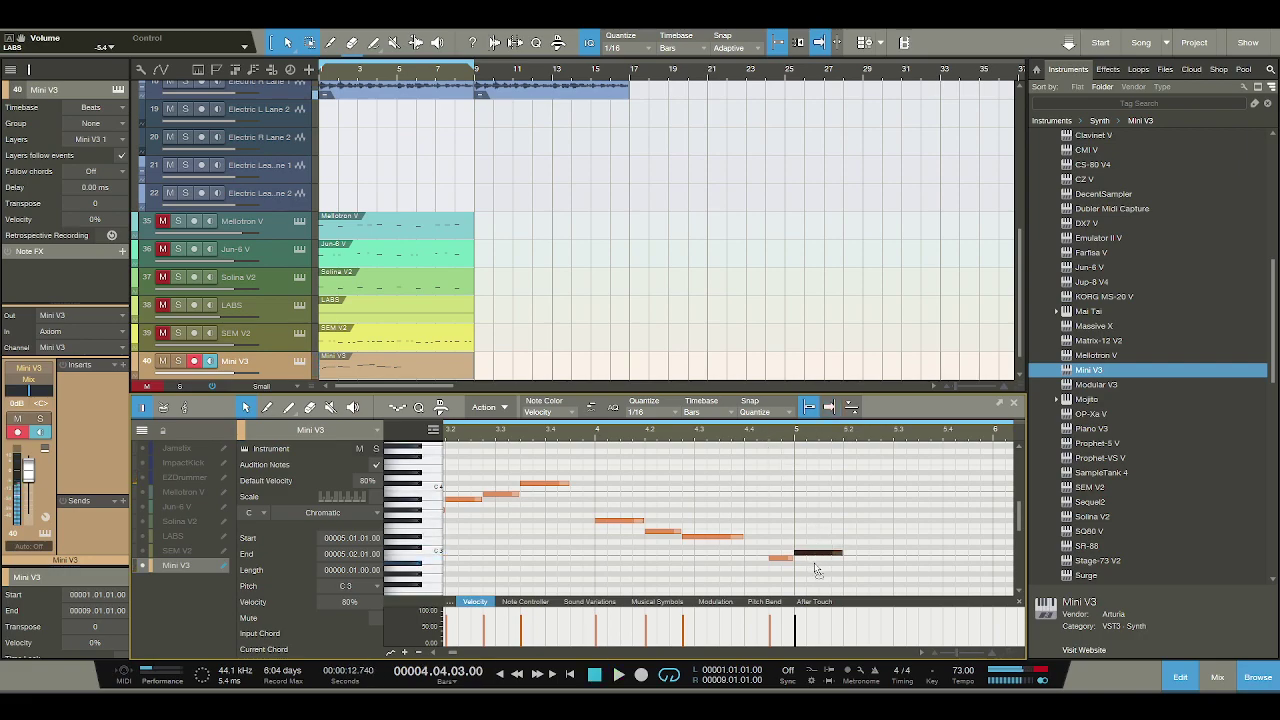
Raise the note at the start of bar 5 to F#3 and audition the phrase.
{"action": "left_click_drag", "start_coordinate": [815, 553], "coordinate": [816, 524]}
{"action": "key", "text": "space"}
{"action": "key", "text": "space"}
{"action": "key", "text": "space"}
{"action": "key", "text": "space"}
Lower the short pickup note before bar 5 to G#2.
{"action": "key", "text": "w"}
{"action": "key", "text": "w"}
{"action": "key", "text": "w"}
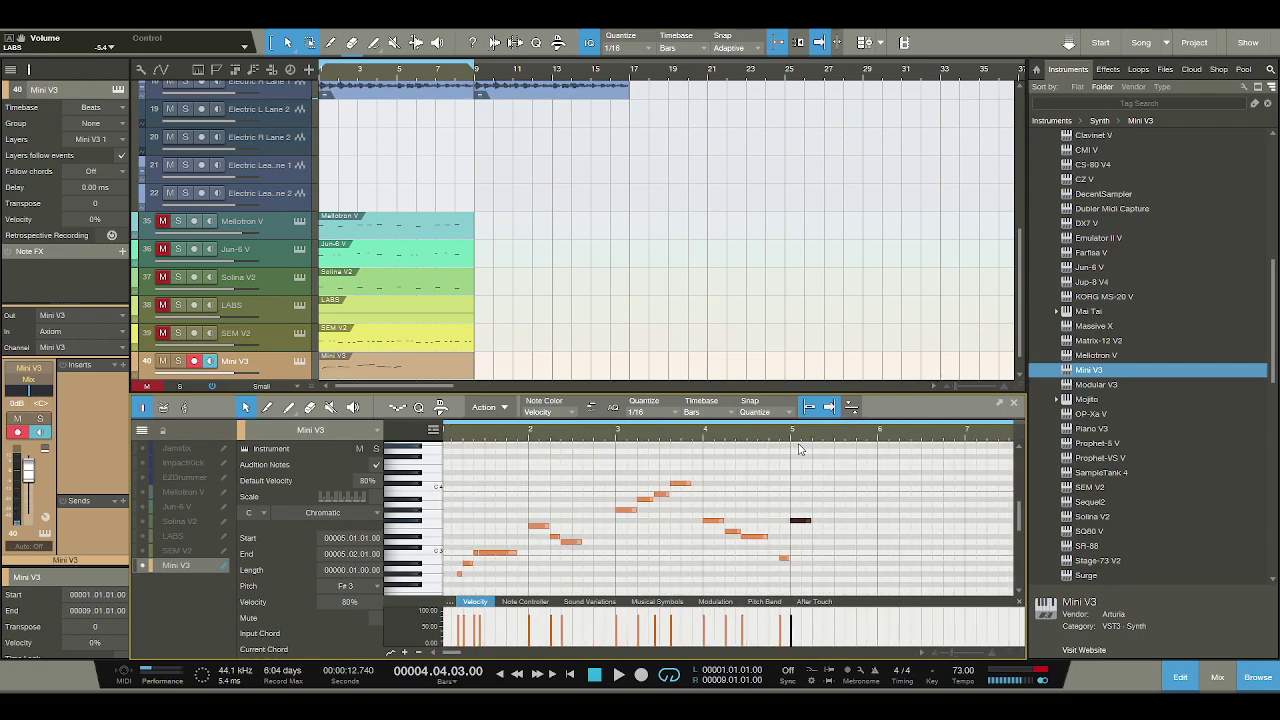
{"action": "key", "text": "e"}
{"action": "key", "text": "e"}
{"action": "key", "text": "e"}
{"action": "left_click", "coordinate": [752, 558]}
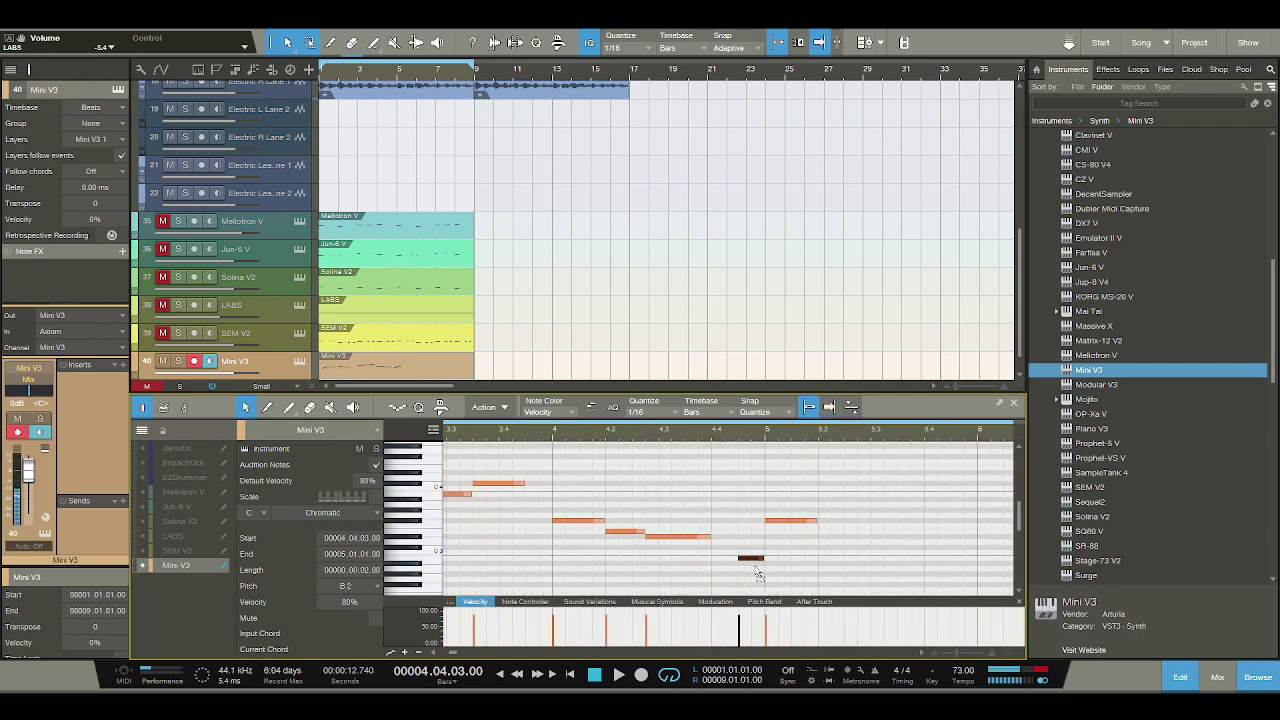
{"action": "key", "text": "Down"}
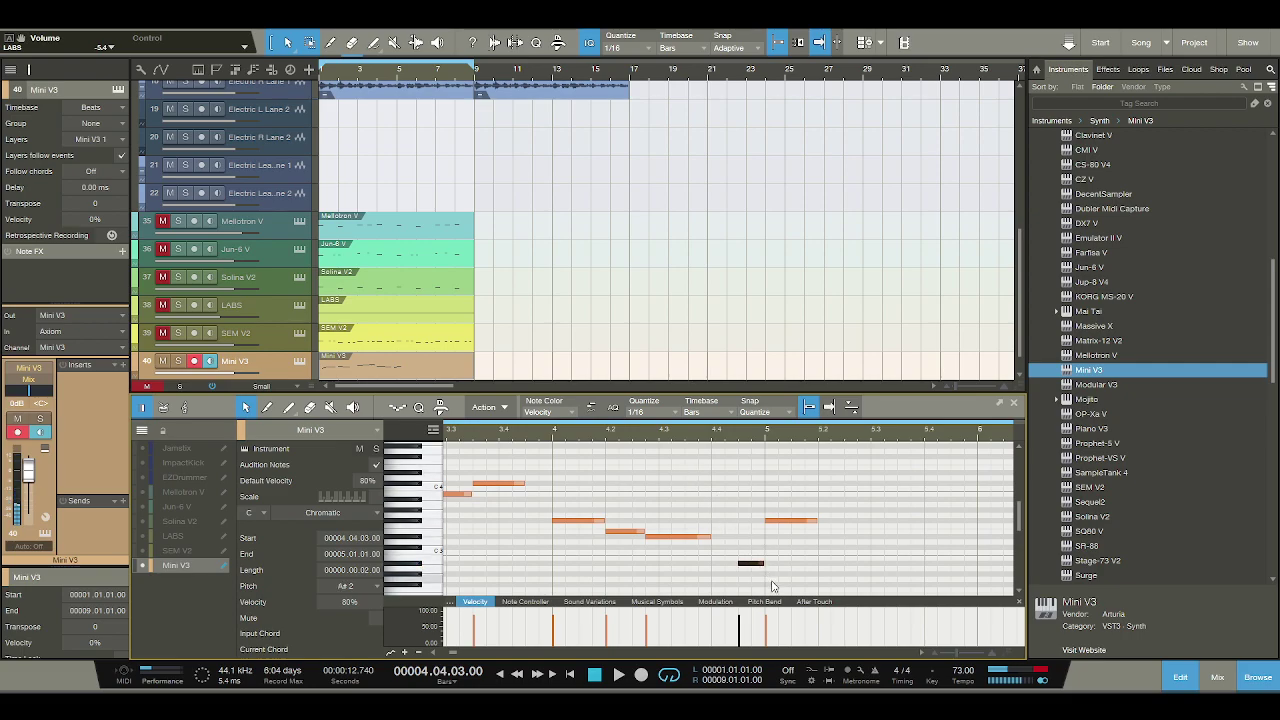
{"action": "key", "text": "Down"}
{"action": "key", "text": "Down"}
Lower the note at the start of bar 5 to B2.
{"action": "left_click", "coordinate": [778, 520]}
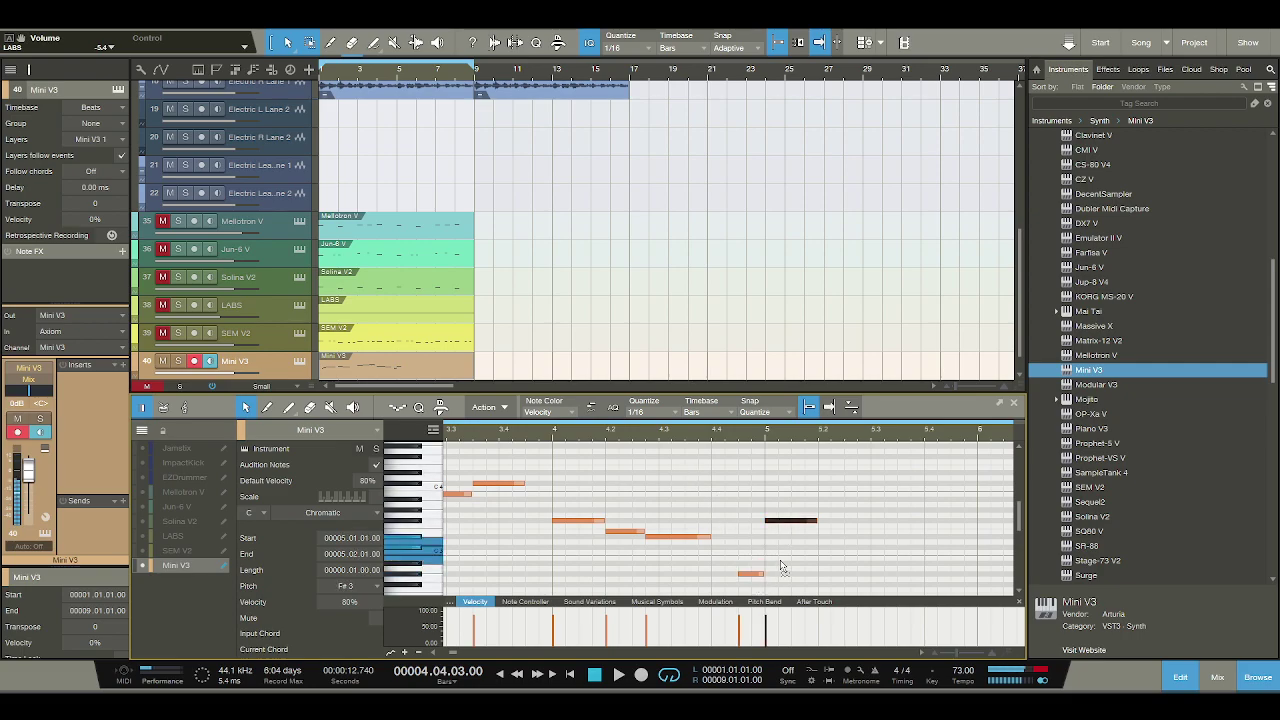
{"action": "key", "text": "Down"}
{"action": "key", "text": "Down"}
{"action": "key", "text": "Down"}
{"action": "key", "text": "Down"}
{"action": "key", "text": "Down"}
{"action": "key", "text": "Down"}
{"action": "key", "text": "Down"}
{"action": "key", "text": "Down"}
{"action": "key", "text": "Up"}
Set the pickup note before bar 5 to A#2 and the bar 5 note to C3, and play back from bar 4.
{"action": "left_click", "coordinate": [752, 573]}
{"action": "key", "text": "Up"}
{"action": "key", "text": "space"}
{"action": "key", "text": "space"}
{"action": "key", "text": "Up"}
{"action": "scroll", "coordinate": [703, 428], "scroll_direction": "down", "scroll_amount": 2}
{"action": "scroll", "coordinate": [705, 429], "scroll_direction": "up", "scroll_amount": 3}
{"action": "scroll", "coordinate": [707, 429], "scroll_direction": "up", "scroll_amount": 2}
{"action": "left_click_drag", "start_coordinate": [779, 558], "coordinate": [779, 552]}
{"action": "left_click", "coordinate": [746, 563]}
{"action": "left_click", "coordinate": [600, 437]}
{"action": "key", "text": "space"}
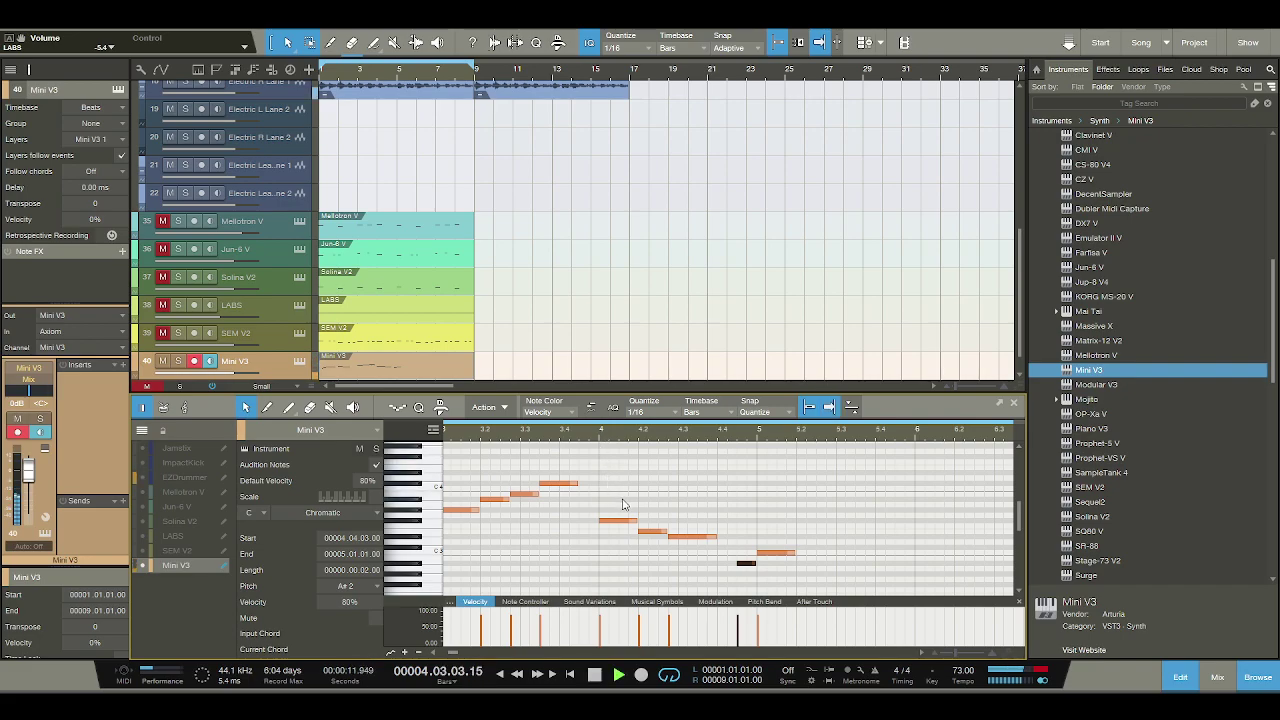
{"action": "key", "text": "space"}
Lower the pickup note before bar 5 to G#2 and play the phrase back from bar 4.
{"action": "left_click_drag", "start_coordinate": [750, 563], "coordinate": [750, 577]}
{"action": "key", "text": "space"}
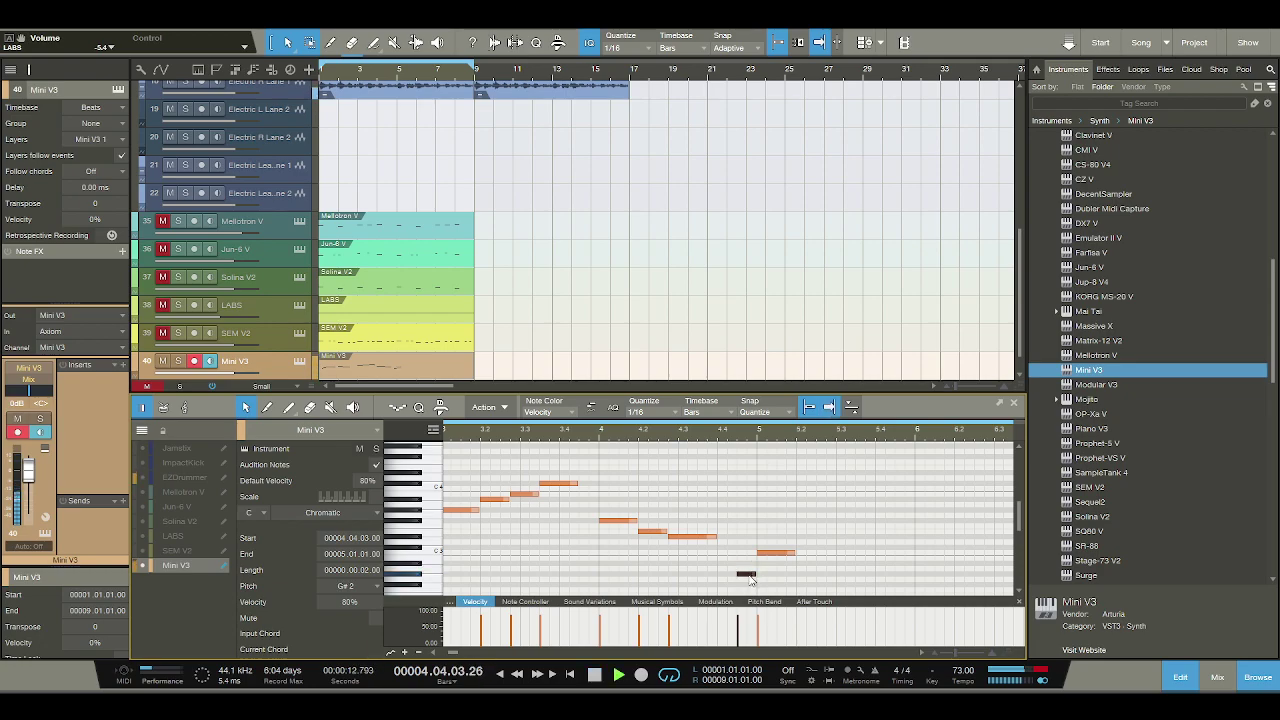
{"action": "key", "text": "space"}
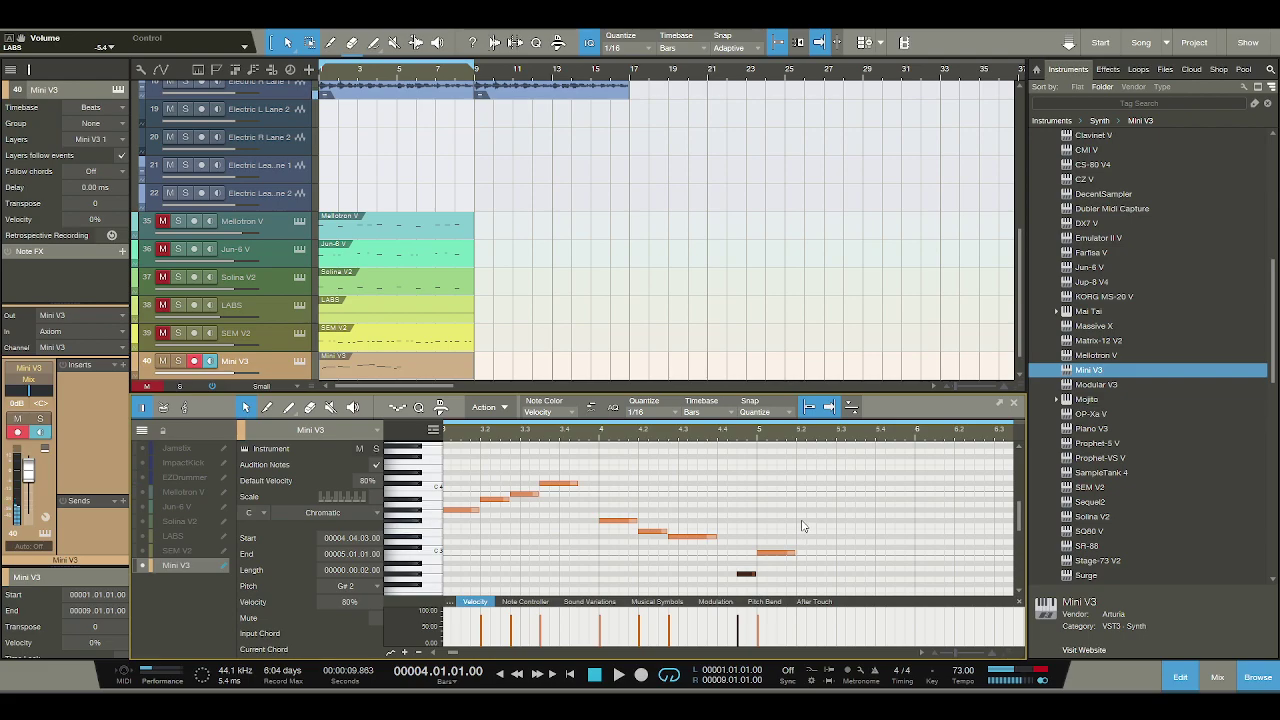
{"action": "key", "text": "space"}
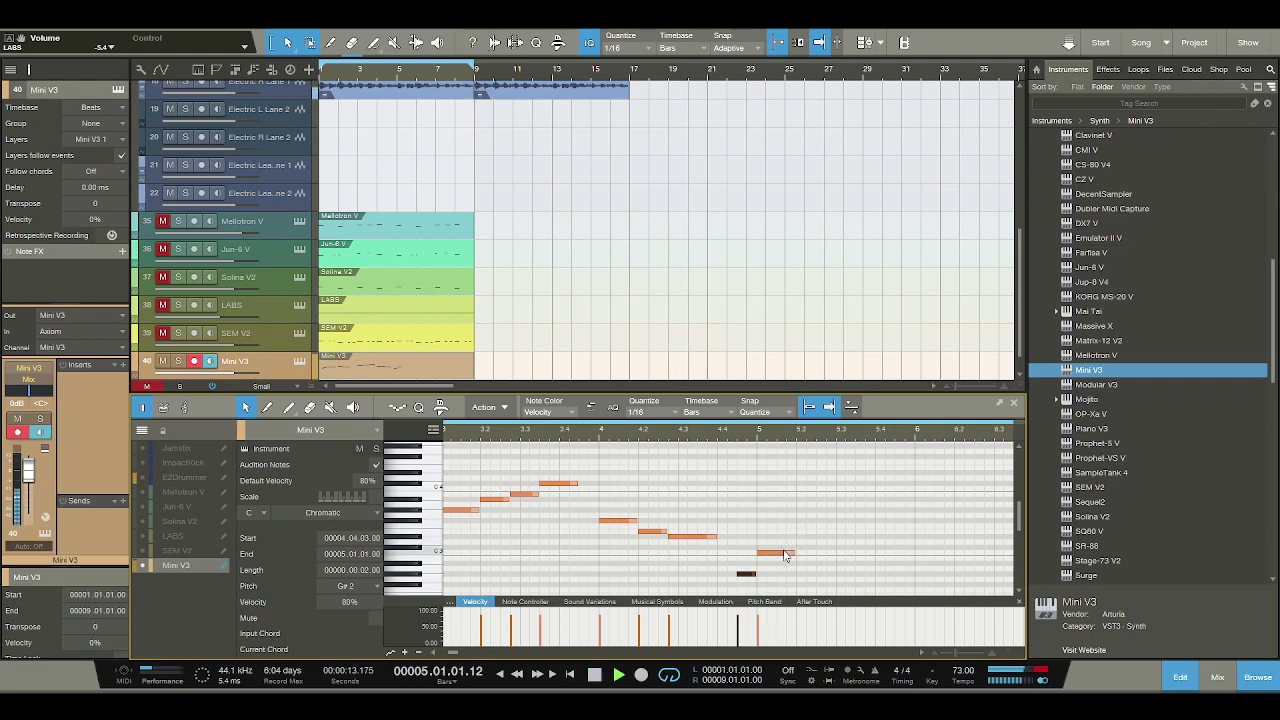
{"action": "key", "text": "space"}
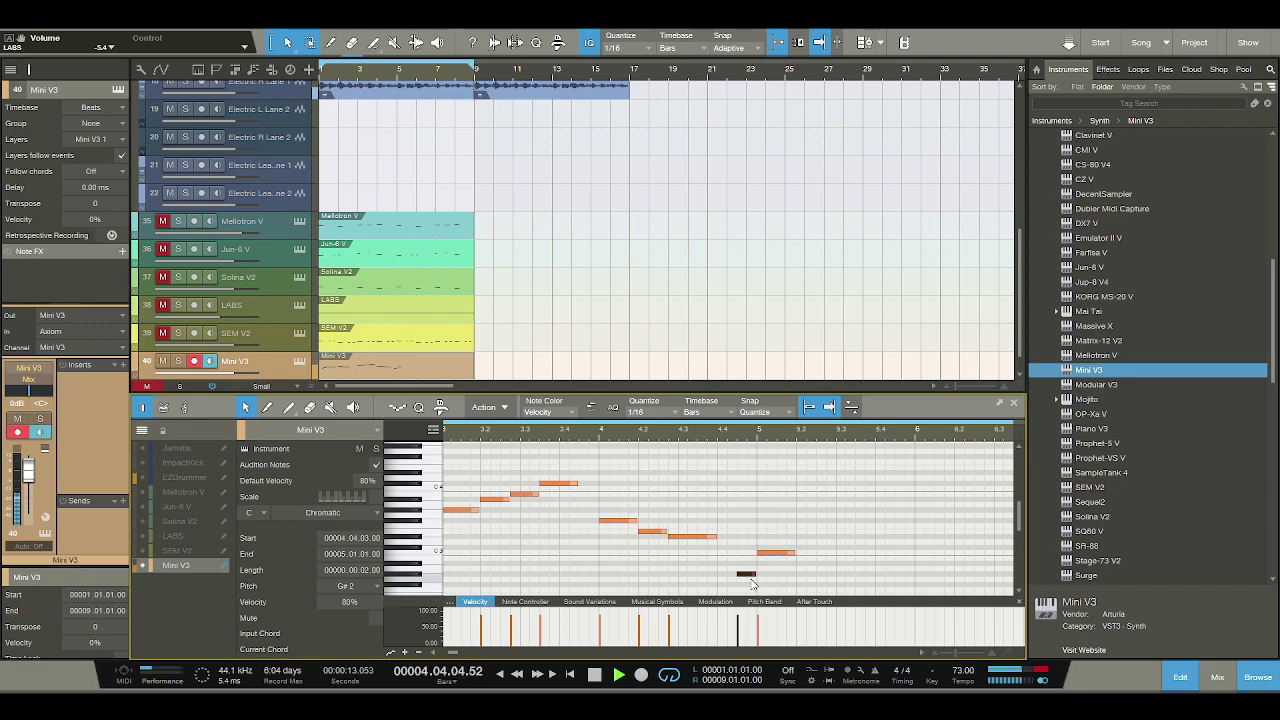
{"action": "key", "text": "space"}
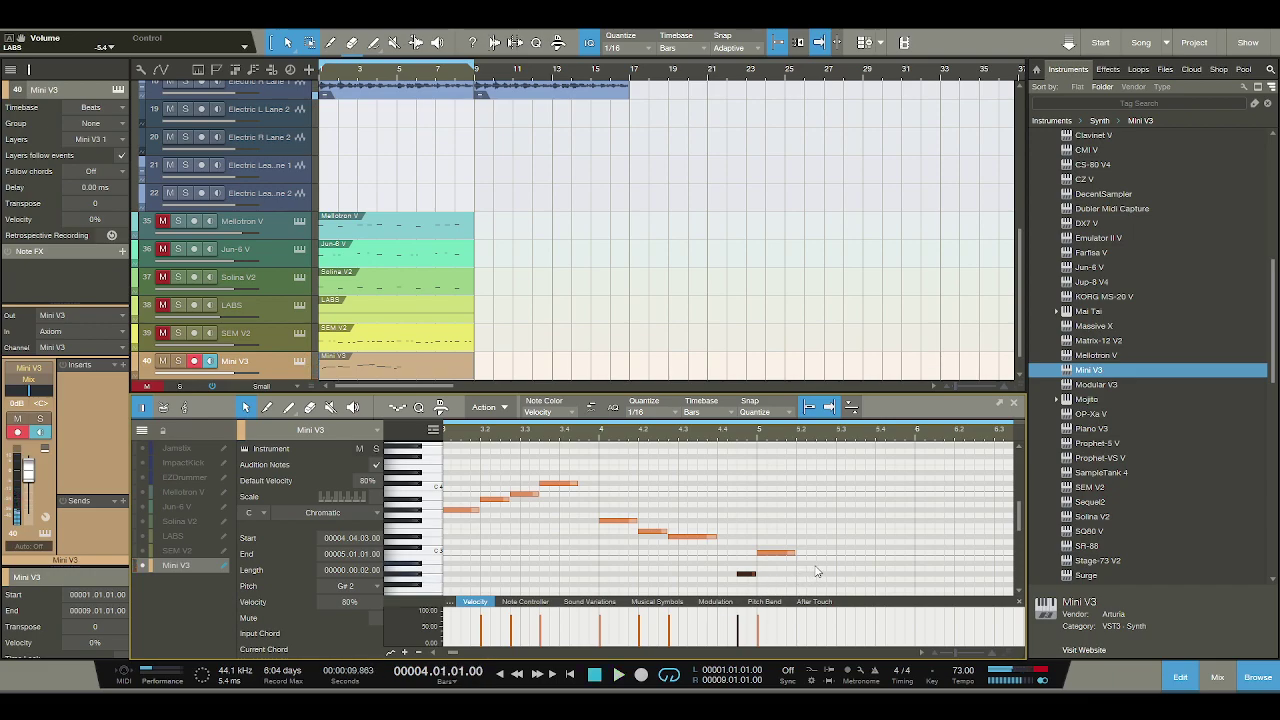
Add two short A#2 notes after beat 2 of bar 5 and a one-beat G#2 at beat 3, and play them back.
{"action": "double_click", "coordinate": [803, 563]}
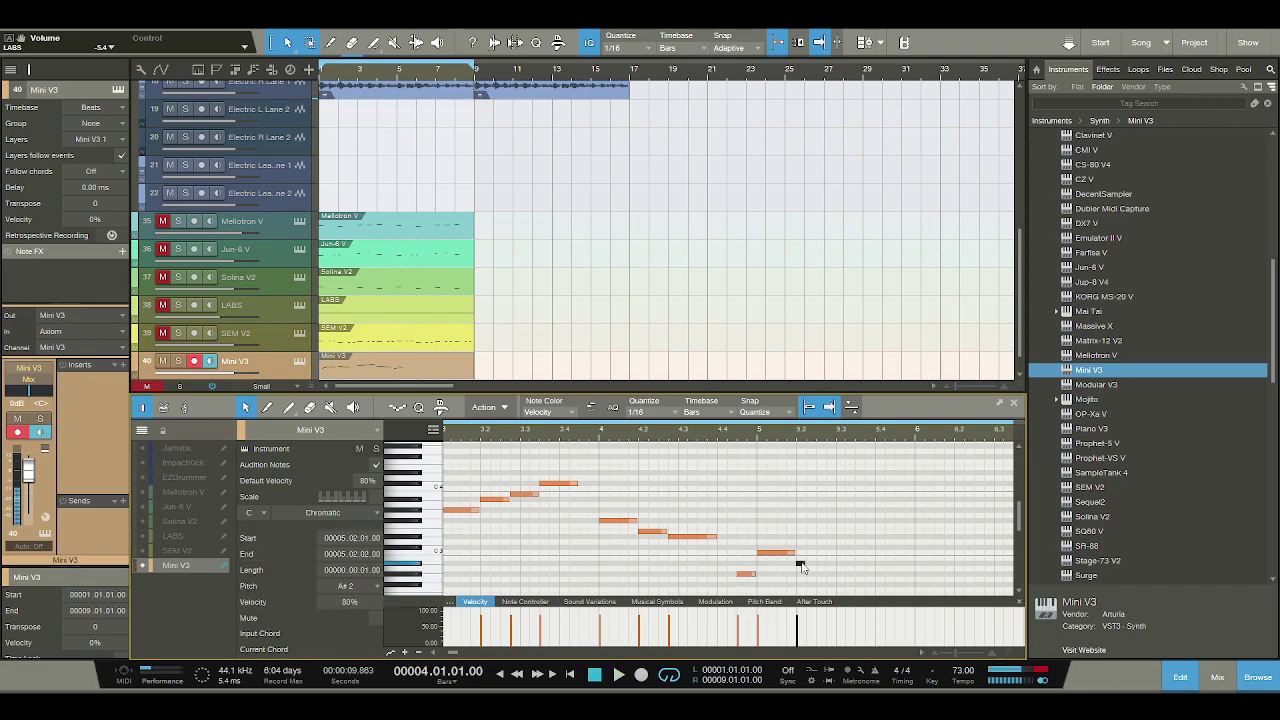
{"action": "double_click", "coordinate": [834, 566]}
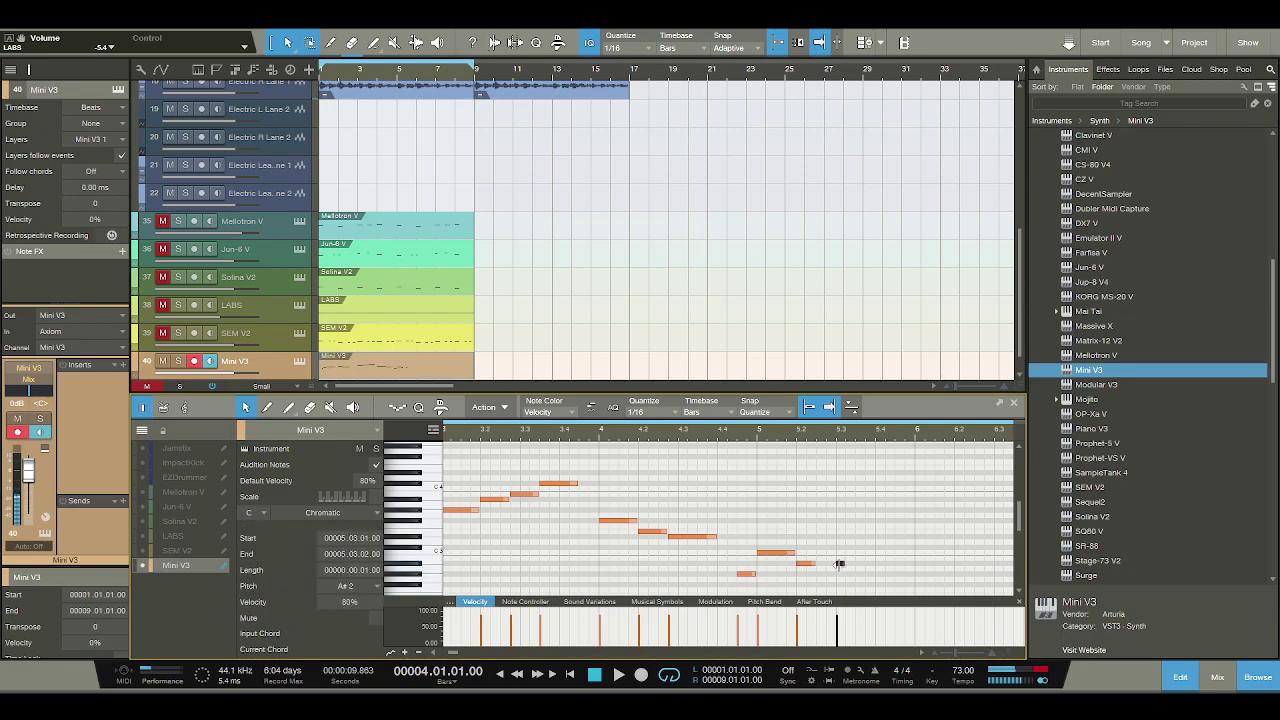
{"action": "double_click", "coordinate": [841, 574]}
{"action": "left_click_drag", "start_coordinate": [845, 574], "coordinate": [876, 574]}
{"action": "key", "text": "space"}
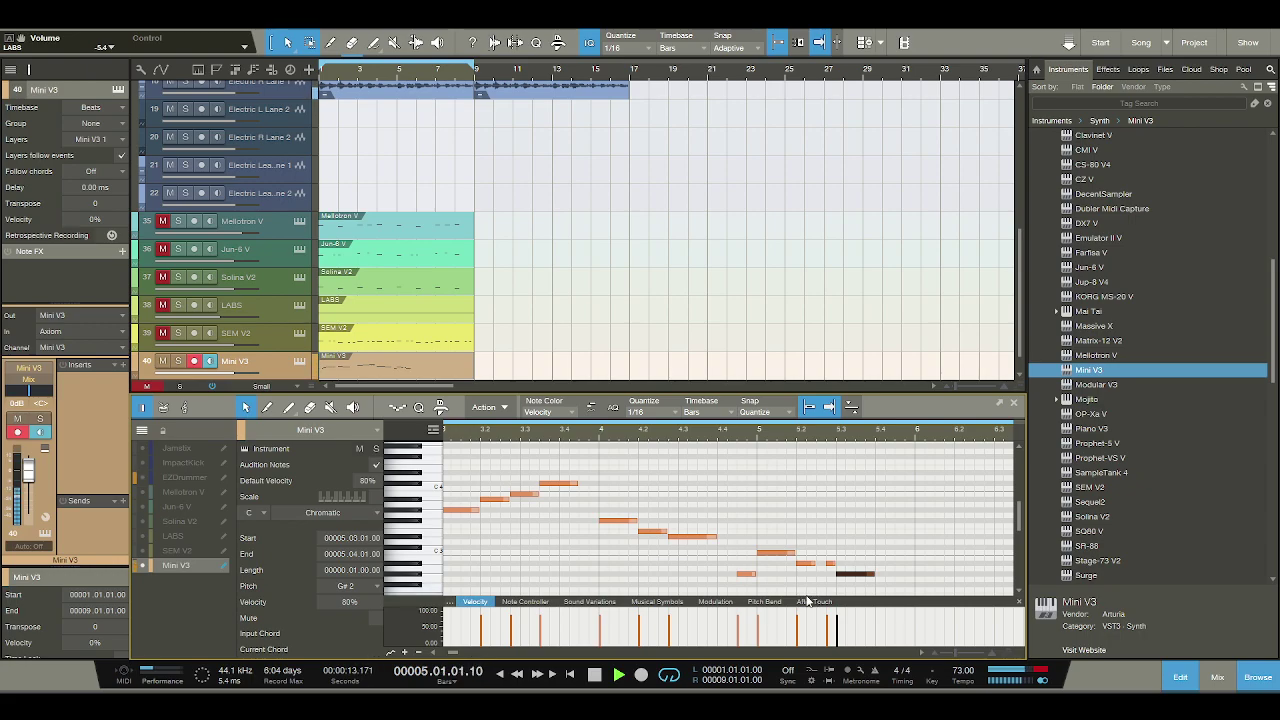
{"action": "key", "text": "space"}
Move the one-beat G#2 in bar 5 one sixteenth later, extend the A#2 before it to meet it, and play back.
{"action": "key", "text": "space"}
{"action": "key", "text": "alt+Right"}
{"action": "key", "text": "space"}
{"action": "key", "text": "space"}
{"action": "left_click_drag", "start_coordinate": [847, 442], "coordinate": [707, 444]}
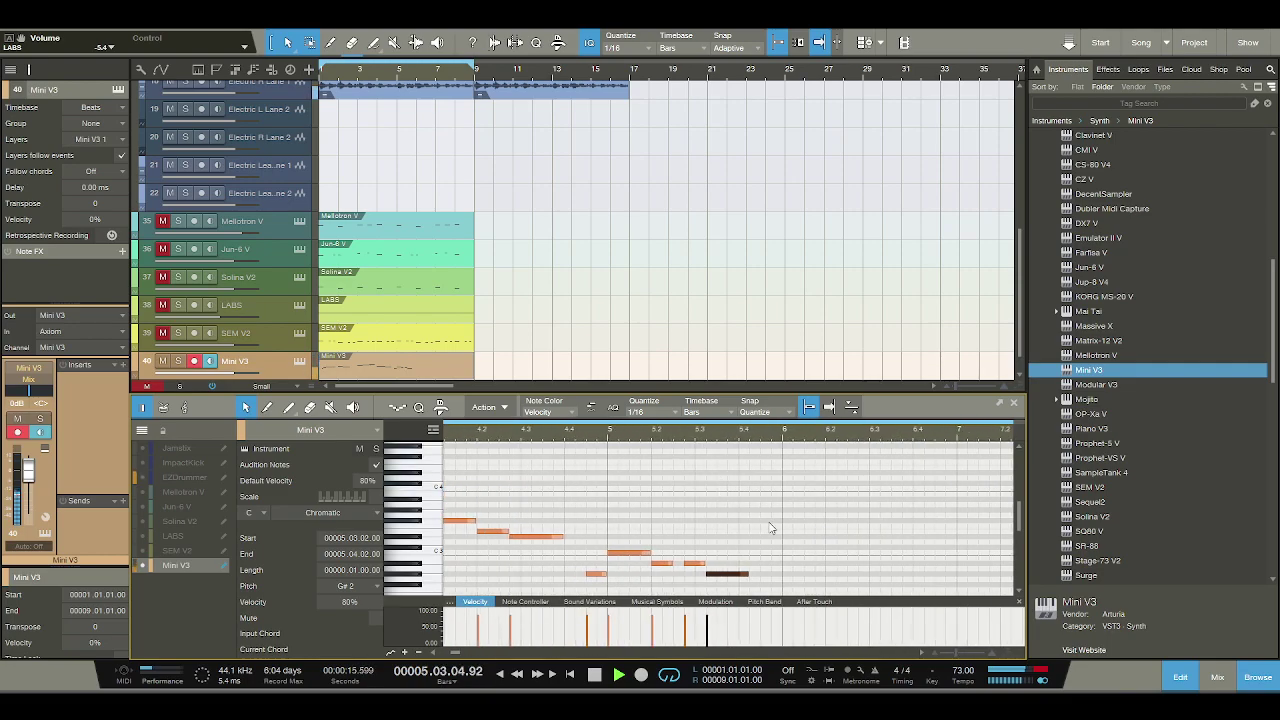
{"action": "key", "text": "space"}
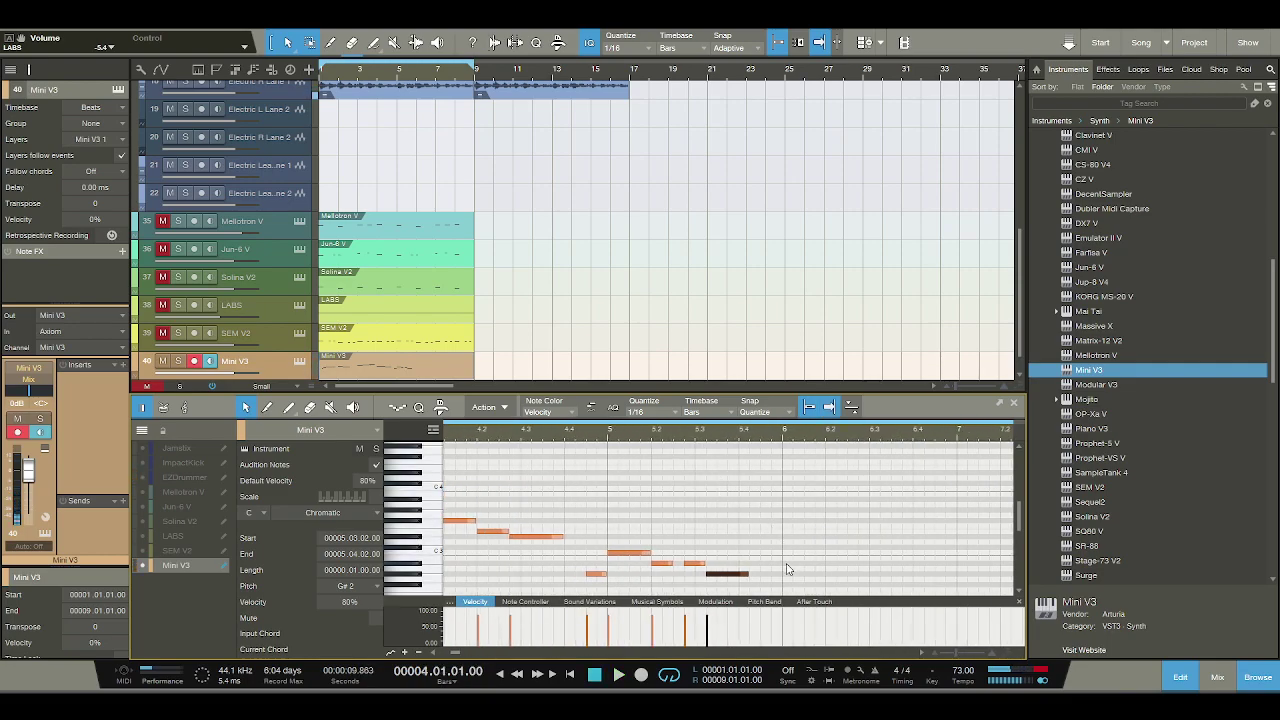
Add a phrase of short alternating G#2 and A#2 notes from the start of bar 6 to beat 3 and play it.
{"action": "left_click", "coordinate": [787, 564]}
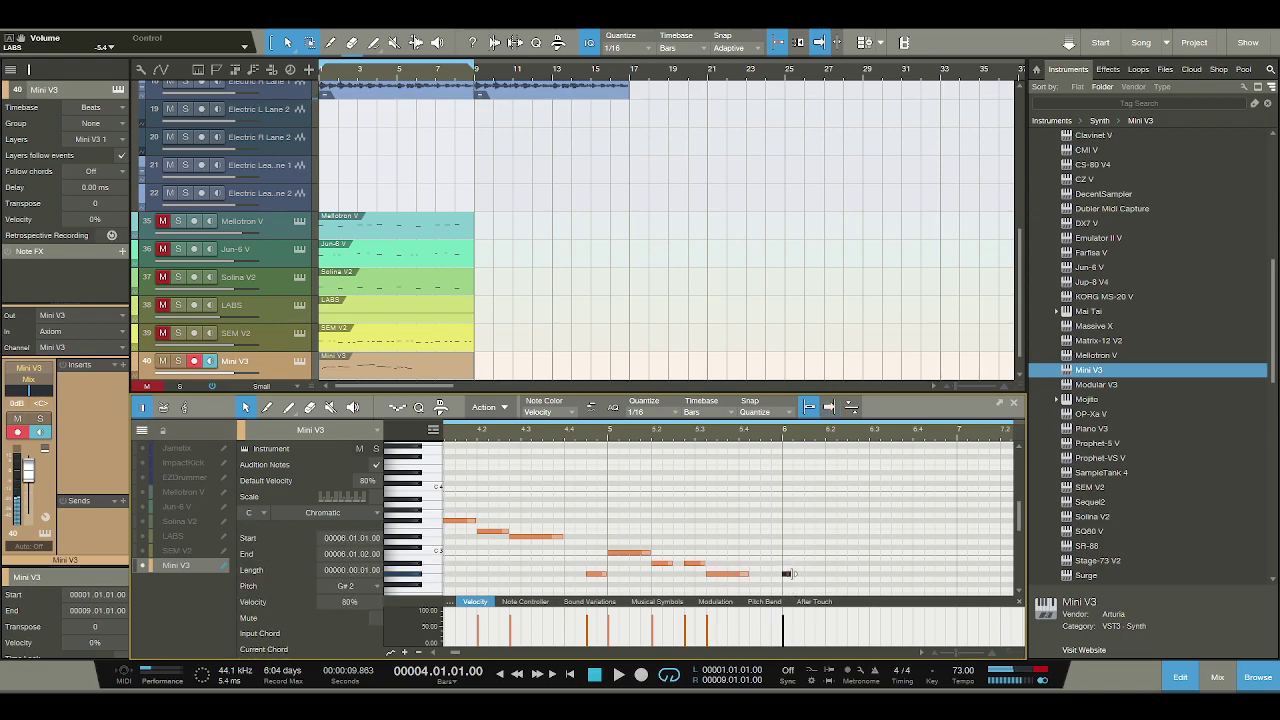
{"action": "mouse_move", "coordinate": [806, 564]}
{"action": "left_mouse_down"}
{"action": "mouse_move", "coordinate": [870, 577]}
{"action": "mouse_move", "coordinate": [886, 565]}
{"action": "left_mouse_up"}
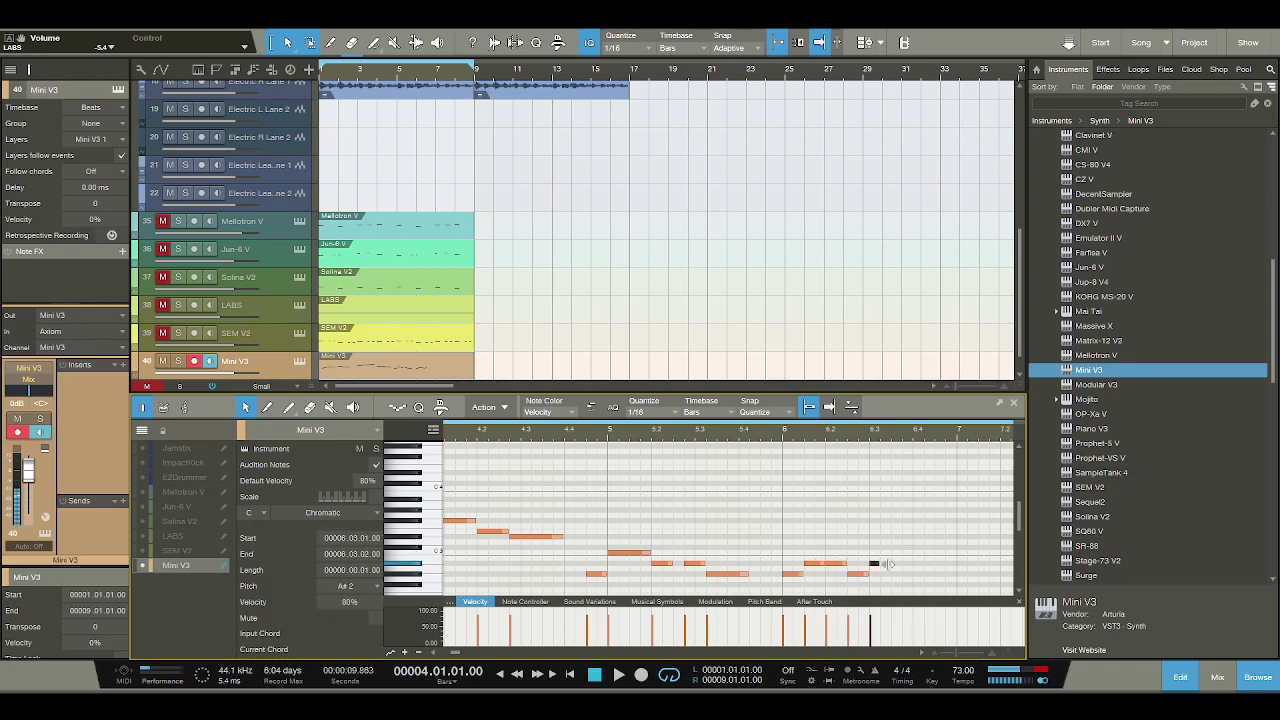
{"action": "key", "text": "space"}
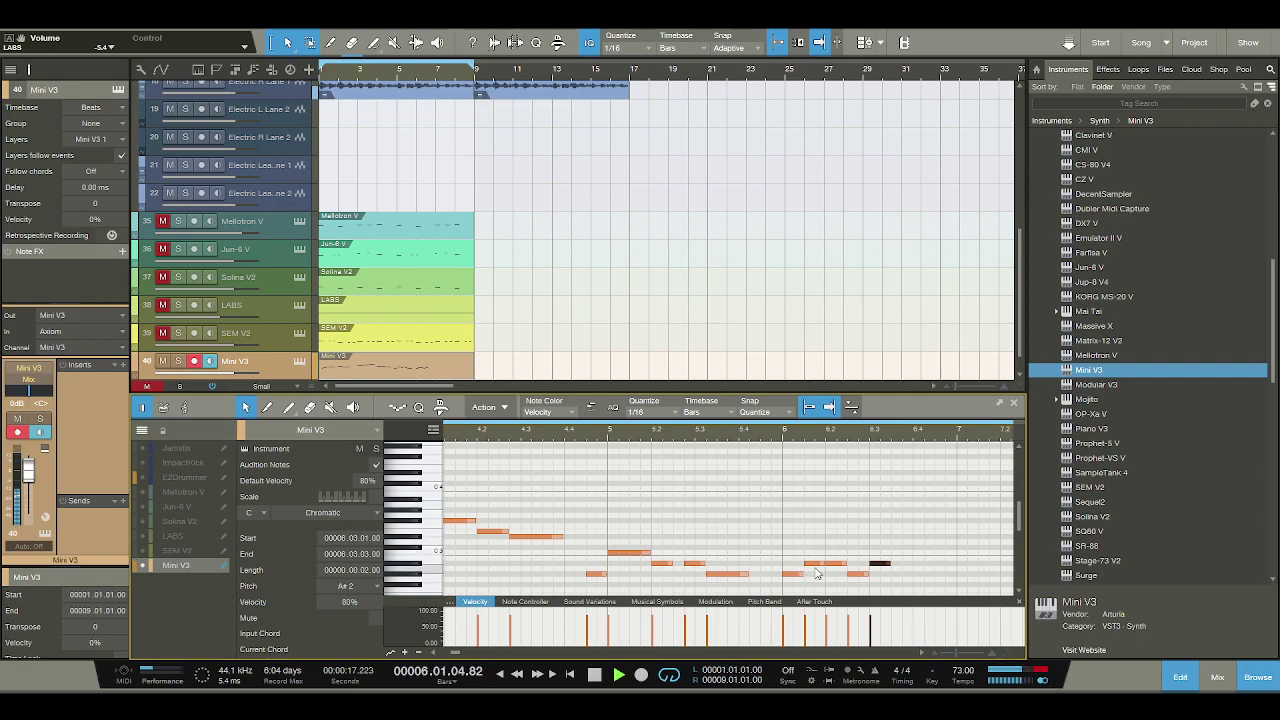
Extend the first G#2 of bar 6 to one beat, shift the following notes two sixteenths later, and lengthen the last A#2.
{"action": "key", "text": "space"}
{"action": "left_click_drag", "start_coordinate": [801, 574], "coordinate": [940, 565]}
{"action": "key", "text": "space"}
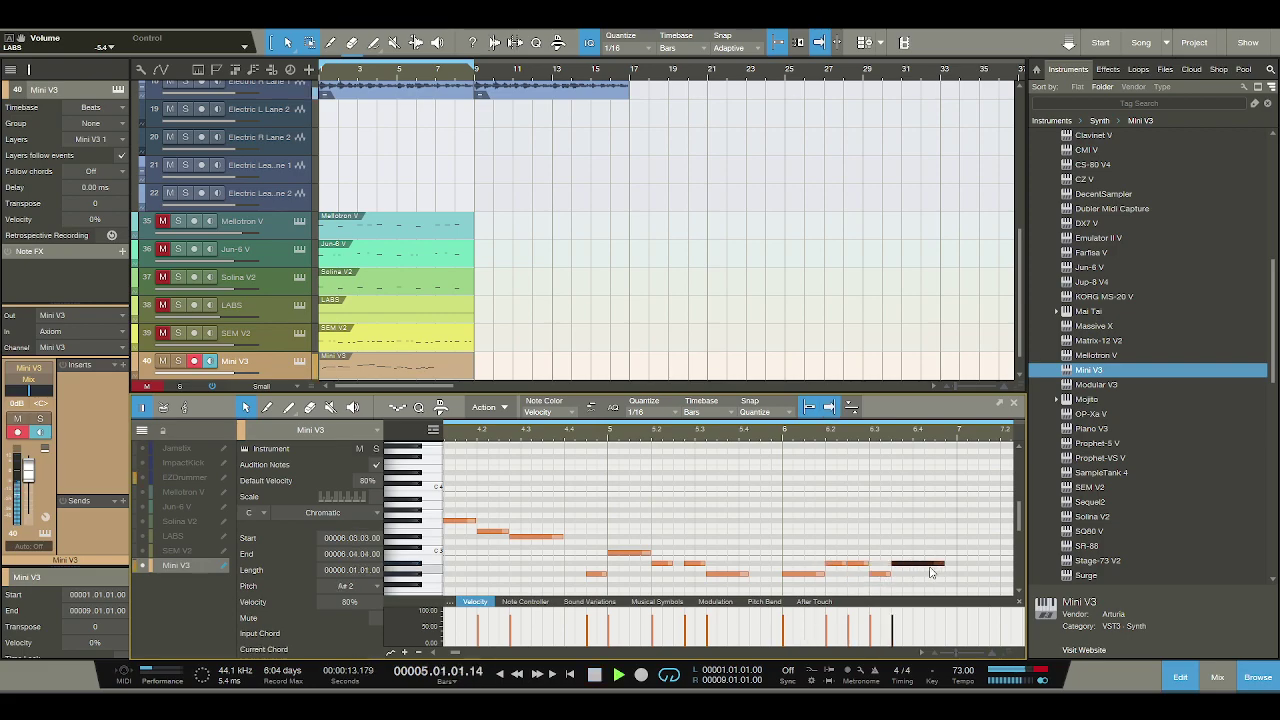
{"action": "key", "text": "space"}
Shorten the A#2 at beat 2 of bar 6 to one sixteenth and play back the phrase.
{"action": "left_click", "coordinate": [836, 564]}
{"action": "left_click", "coordinate": [862, 564]}
{"action": "key", "text": "space"}
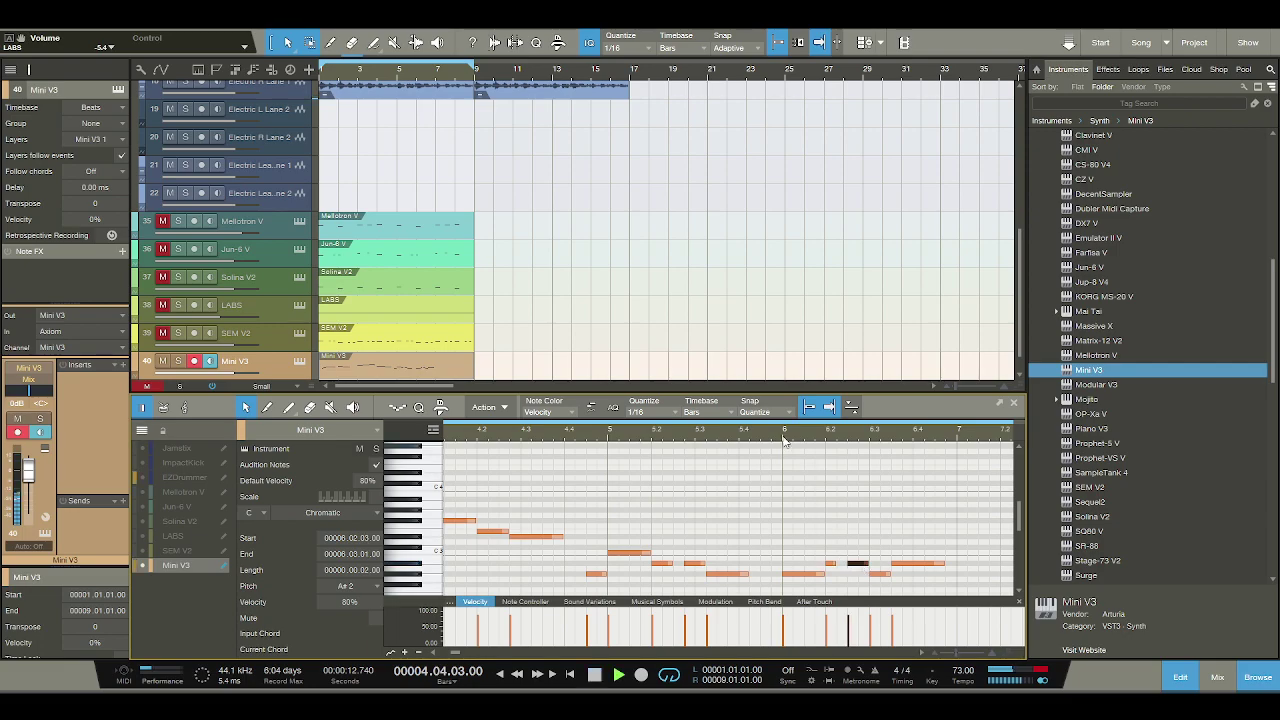
{"action": "key", "text": "space"}
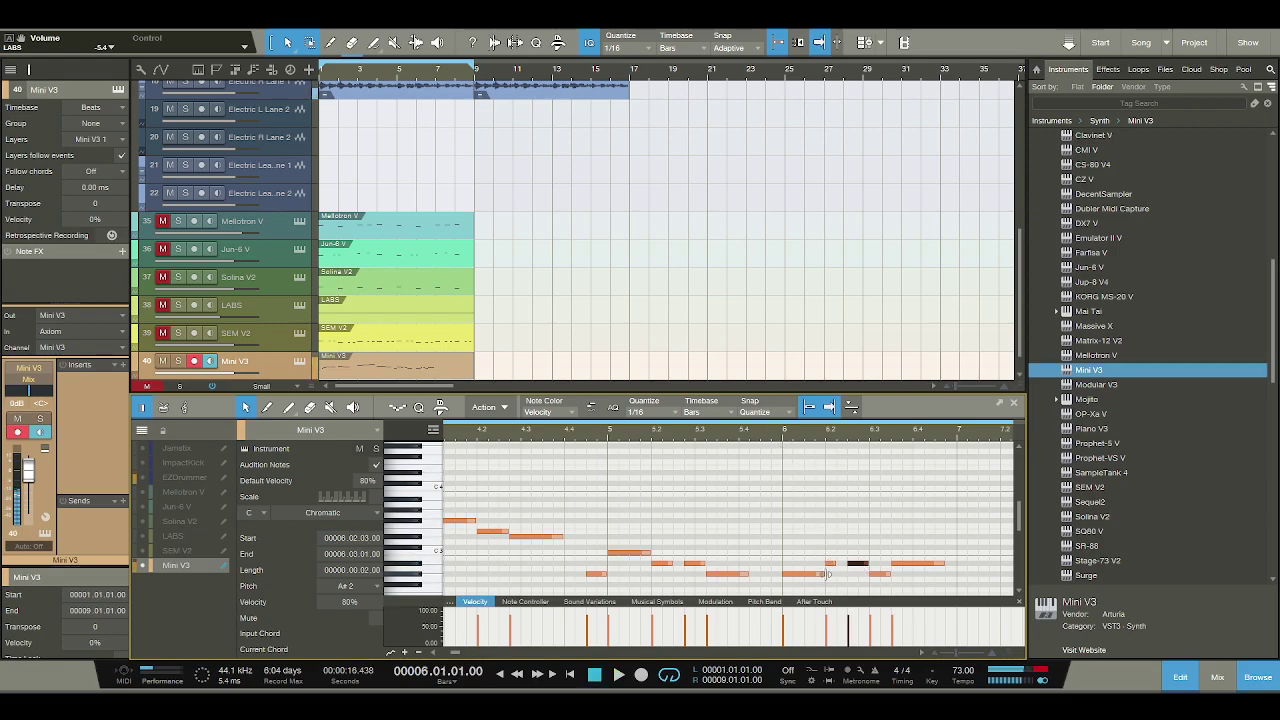
Shift the three short notes around beat 2 of bar 6 one sixteenth earlier, trim the opening G#2 to match, and play back.
{"action": "left_click", "coordinate": [830, 565]}
{"action": "left_click_drag", "start_coordinate": [830, 566], "coordinate": [868, 575]}
{"action": "key", "text": "space"}
{"action": "key", "text": "space"}
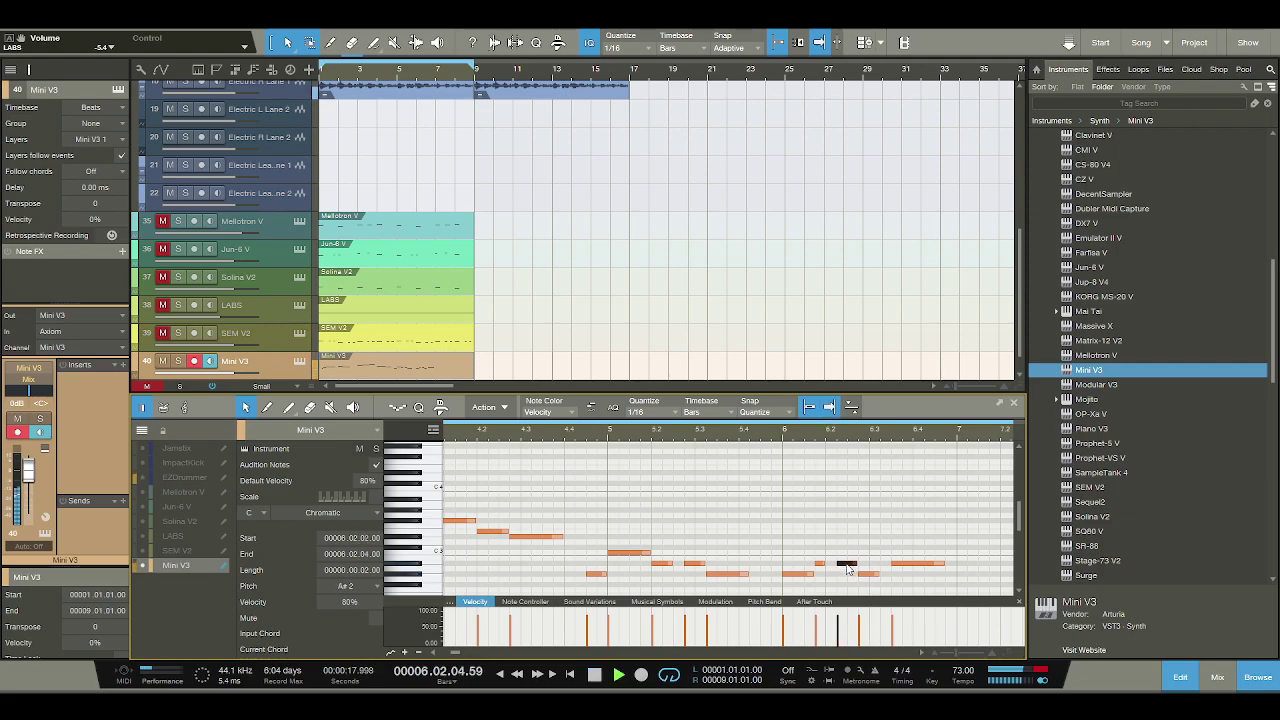
Shorten the G#2 before beat 3 of bar 6 to one sixteenth, move the long A#2 to start at beat 3, and play back.
{"action": "key", "text": "space"}
{"action": "left_click", "coordinate": [887, 566]}
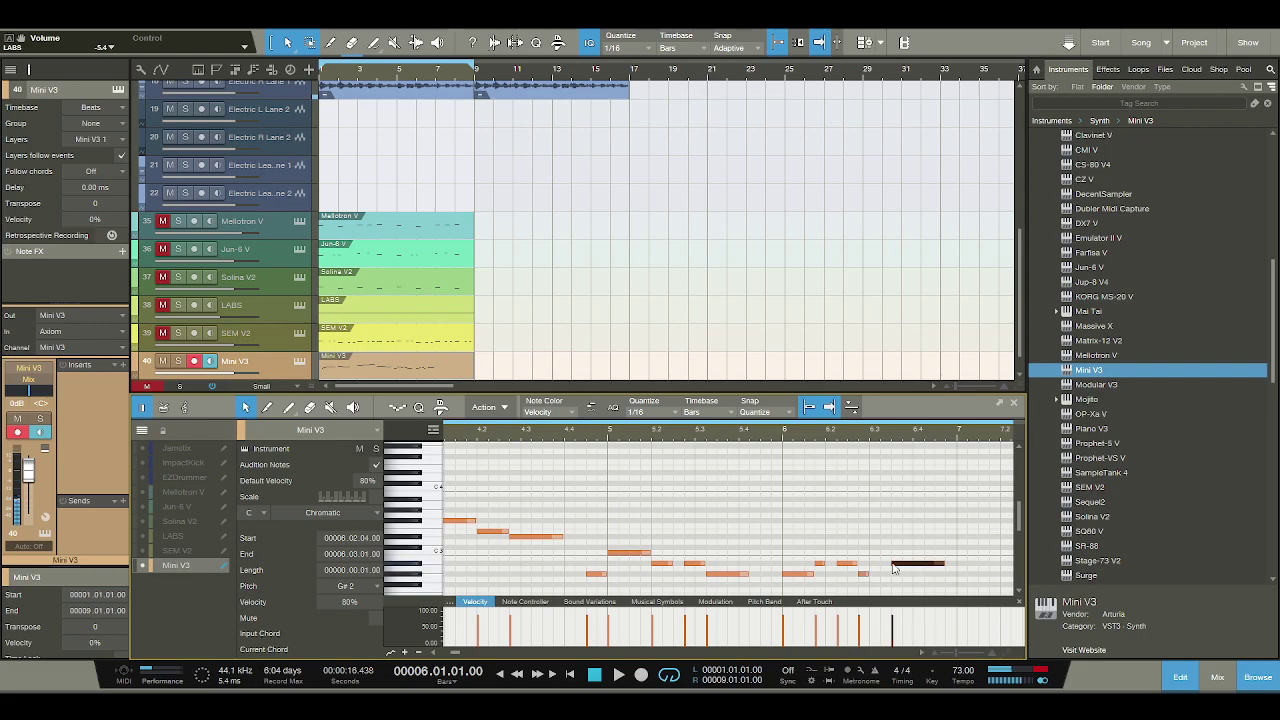
{"action": "key", "text": "alt+Left"}
{"action": "key", "text": "alt+Left"}
{"action": "key", "text": "space"}
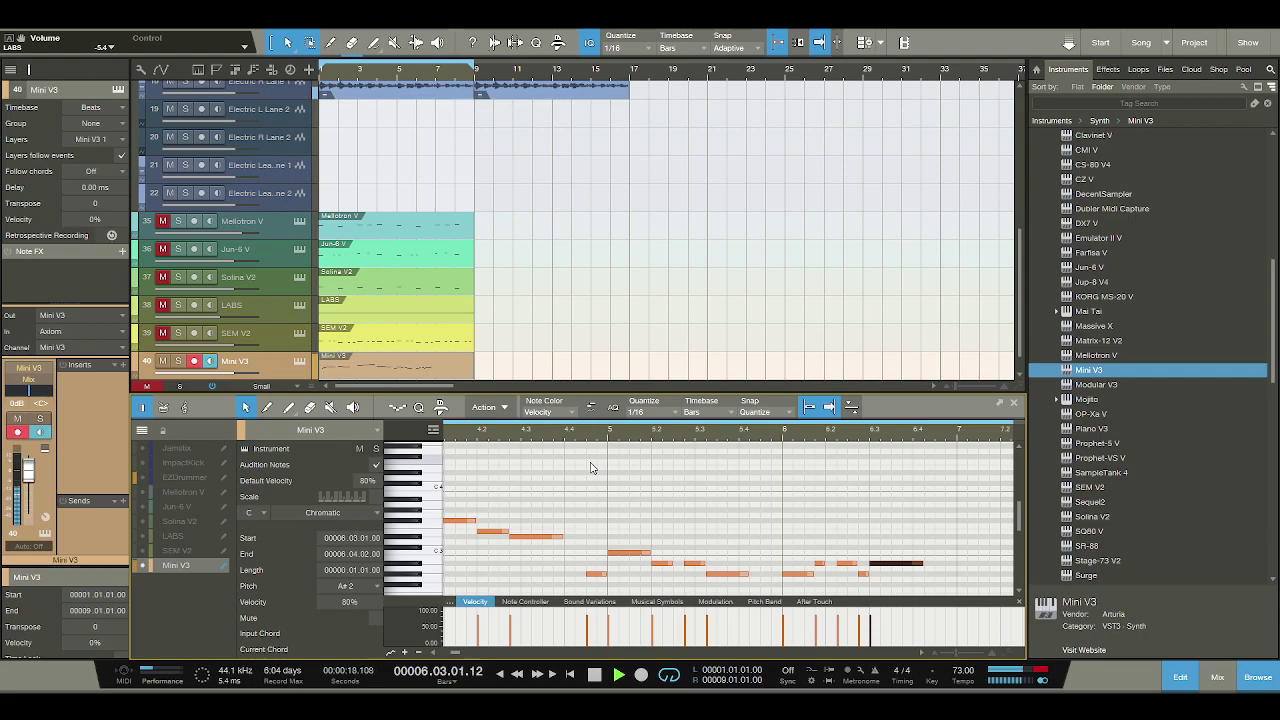
{"action": "key", "text": "space"}
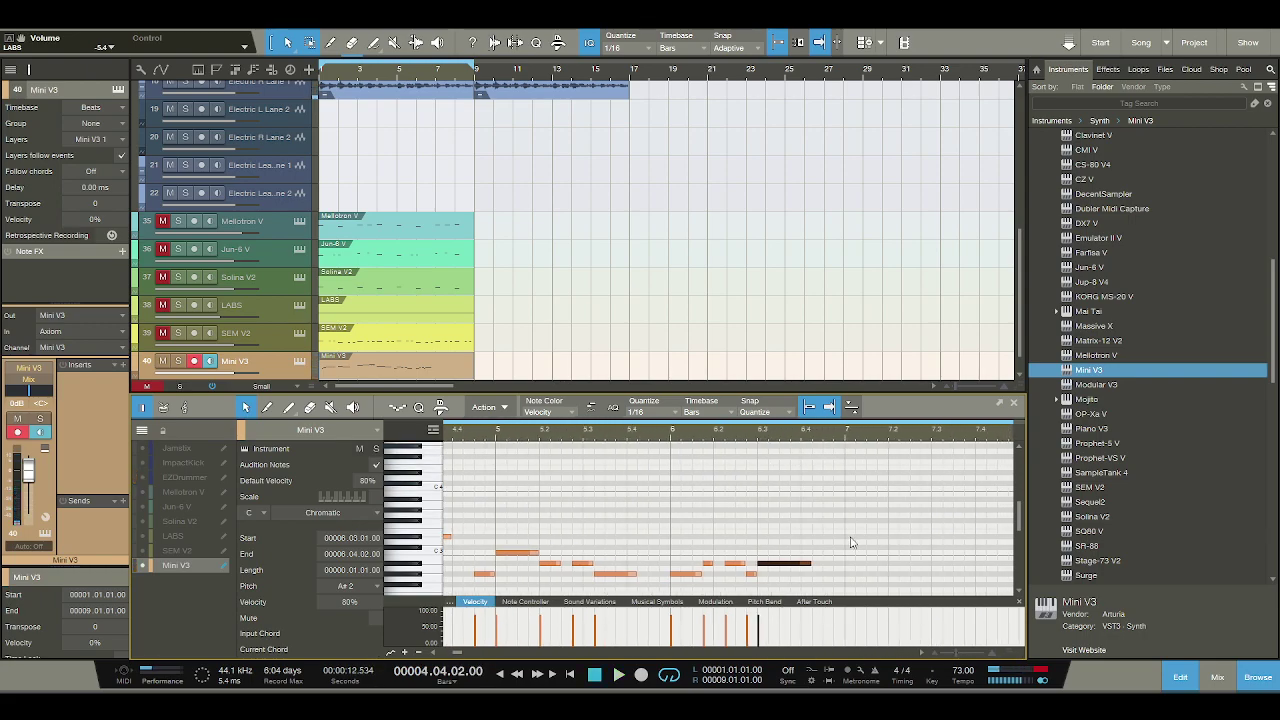
Add one-beat C#3, D#3 and E3 notes on beats 1, 2 and 3 of bar 7 and play them back.
{"action": "left_click_drag", "start_coordinate": [849, 536], "coordinate": [889, 546]}
{"action": "left_click", "coordinate": [893, 538]}
{"action": "left_click", "coordinate": [936, 531]}
{"action": "left_click_drag", "start_coordinate": [936, 531], "coordinate": [974, 531]}
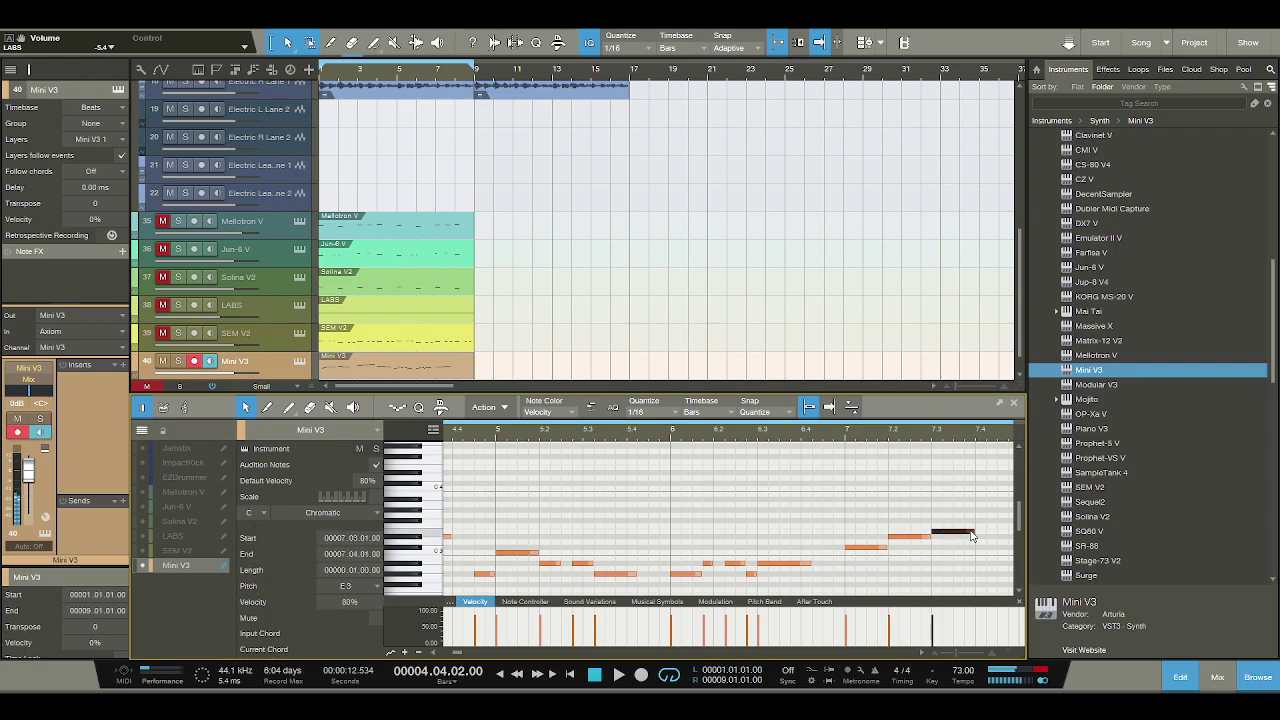
{"action": "key", "text": "space"}
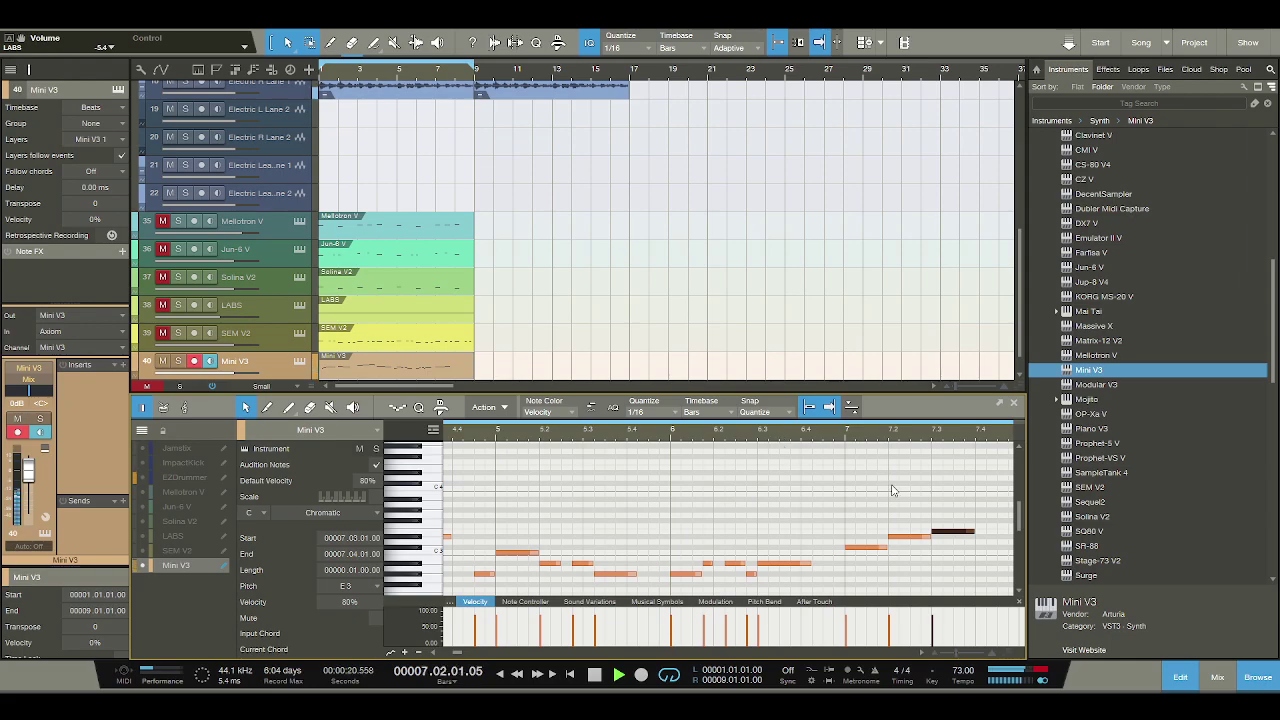
Play back bar 7, shorten its opening C#3 to two sixteenths, and add a two-sixteenth G#2 right after it at 7.1.3.
{"action": "key", "text": "w"}
{"action": "key", "text": "space"}
{"action": "key", "text": "space"}
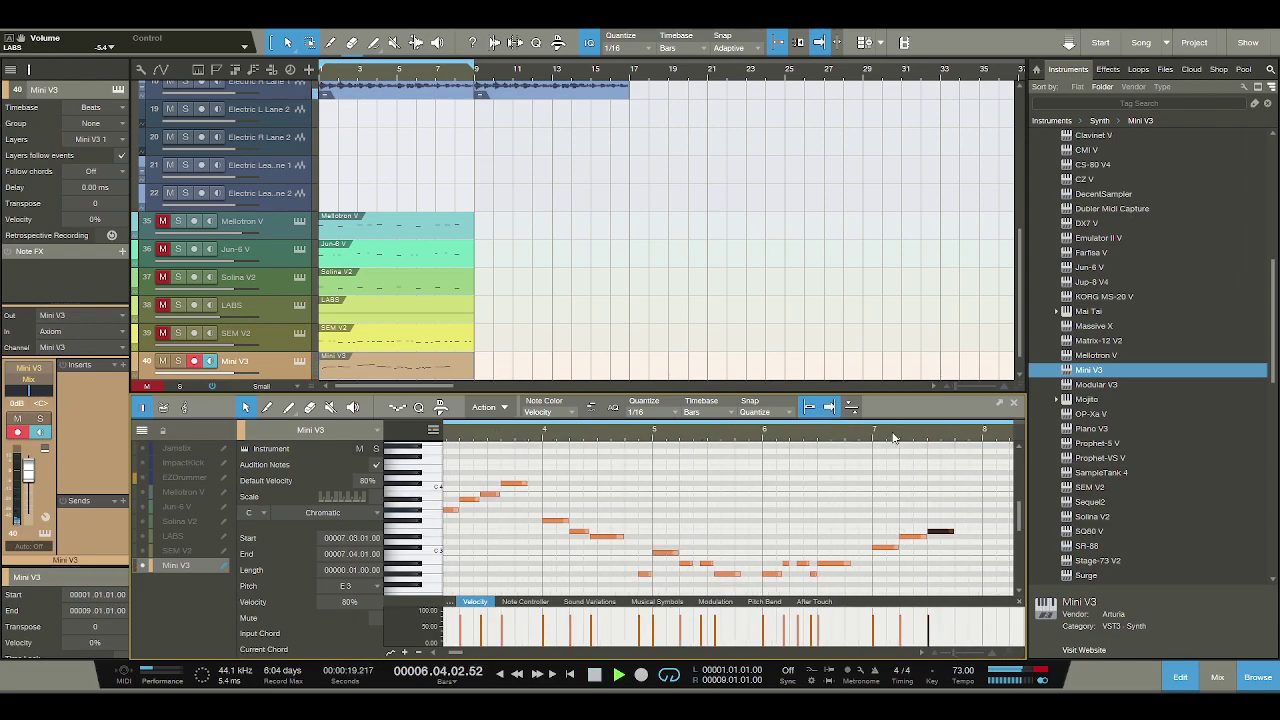
{"action": "key", "text": "e"}
{"action": "key", "text": "space"}
{"action": "left_click_drag", "start_coordinate": [910, 548], "coordinate": [909, 575]}
{"action": "double_click", "coordinate": [882, 574]}
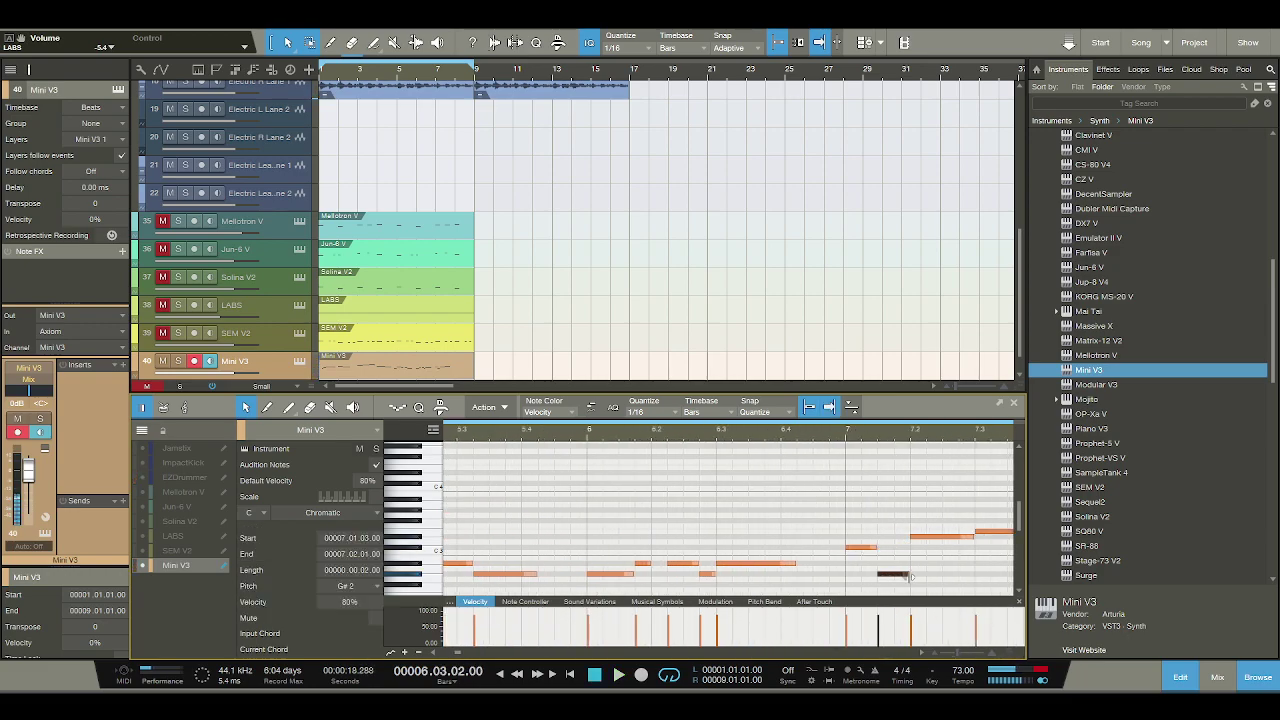
Make the D#3 at 7.2.1 one sixteenth, add a matching D#3 at 7.2.3 with the E3 moved to 7.2.4, and play back.
{"action": "mouse_move", "coordinate": [972, 537]}
{"action": "left_mouse_down"}
{"action": "mouse_move", "coordinate": [936, 538]}
{"action": "mouse_move", "coordinate": [971, 532]}
{"action": "left_mouse_up"}
{"action": "double_click", "coordinate": [944, 537]}
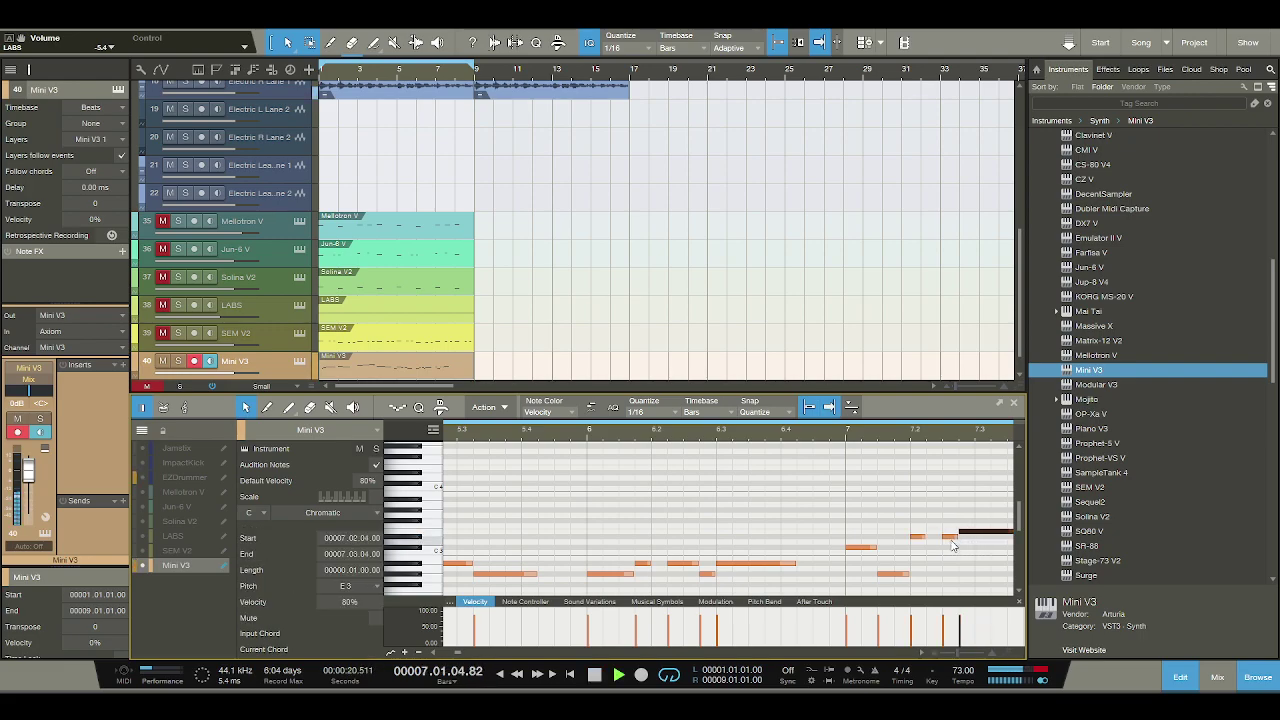
{"action": "key", "text": "space"}
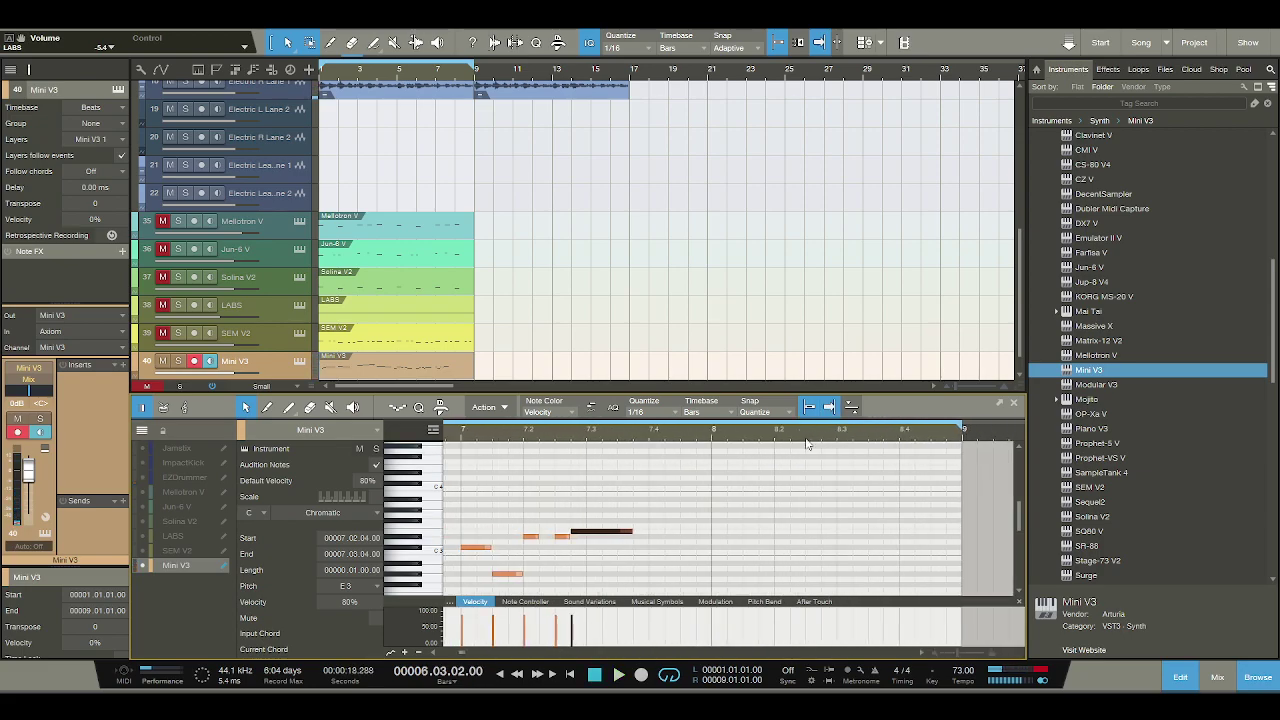
{"action": "key", "text": "space"}
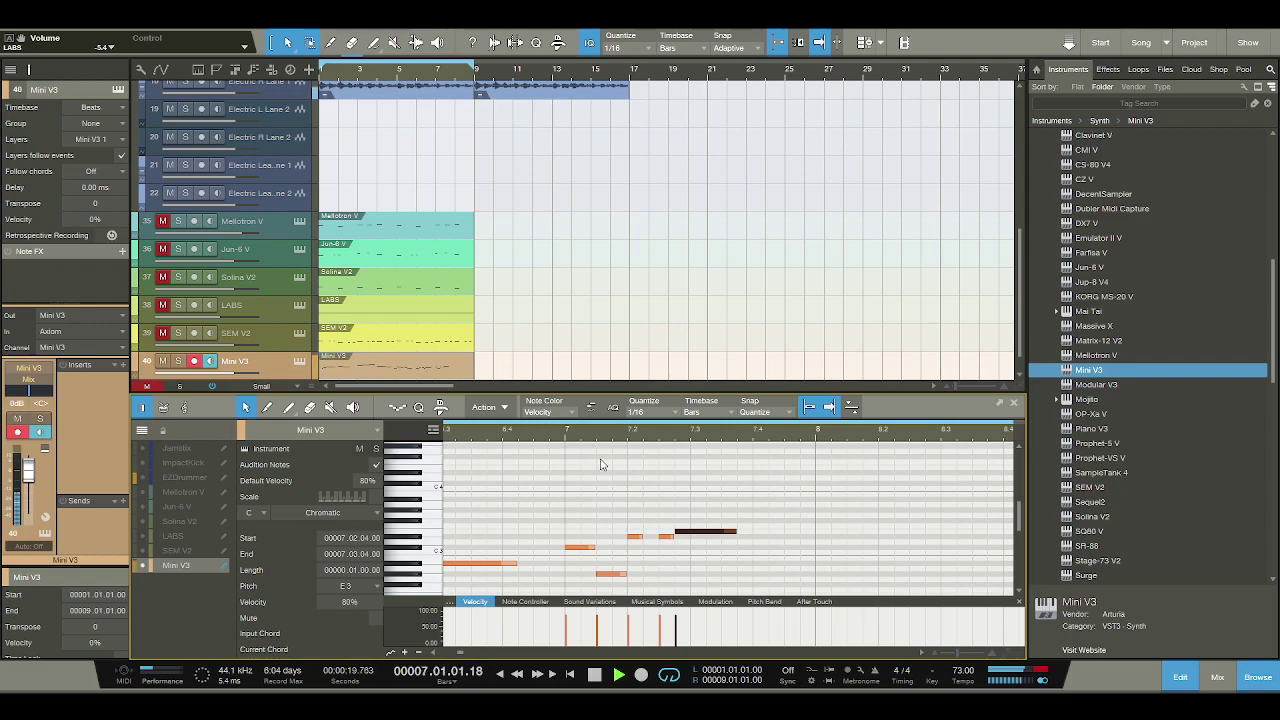
Add a three-sixteenth F#3 at 7.3.4 and a one-sixteenth E3 at 7.4.3, and play back the phrase.
{"action": "key", "text": "space"}
{"action": "left_click", "coordinate": [741, 527]}
{"action": "left_click_drag", "start_coordinate": [741, 522], "coordinate": [782, 531]}
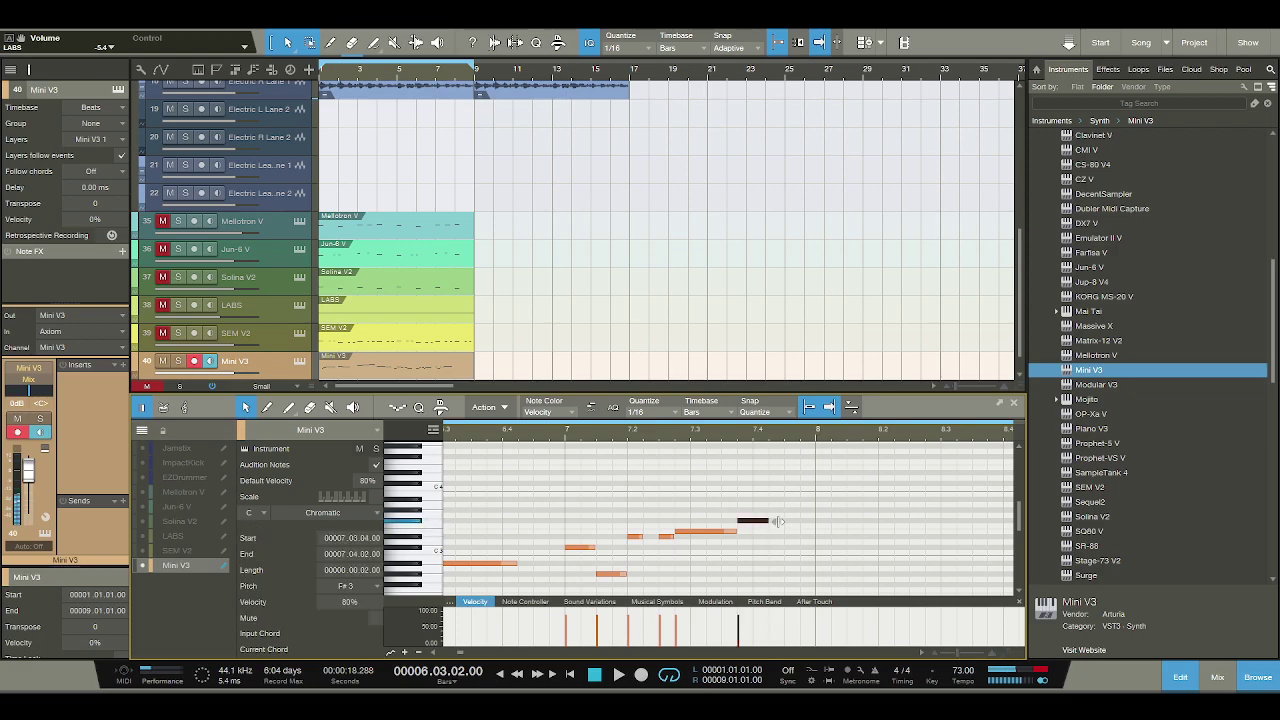
{"action": "left_click", "coordinate": [789, 532]}
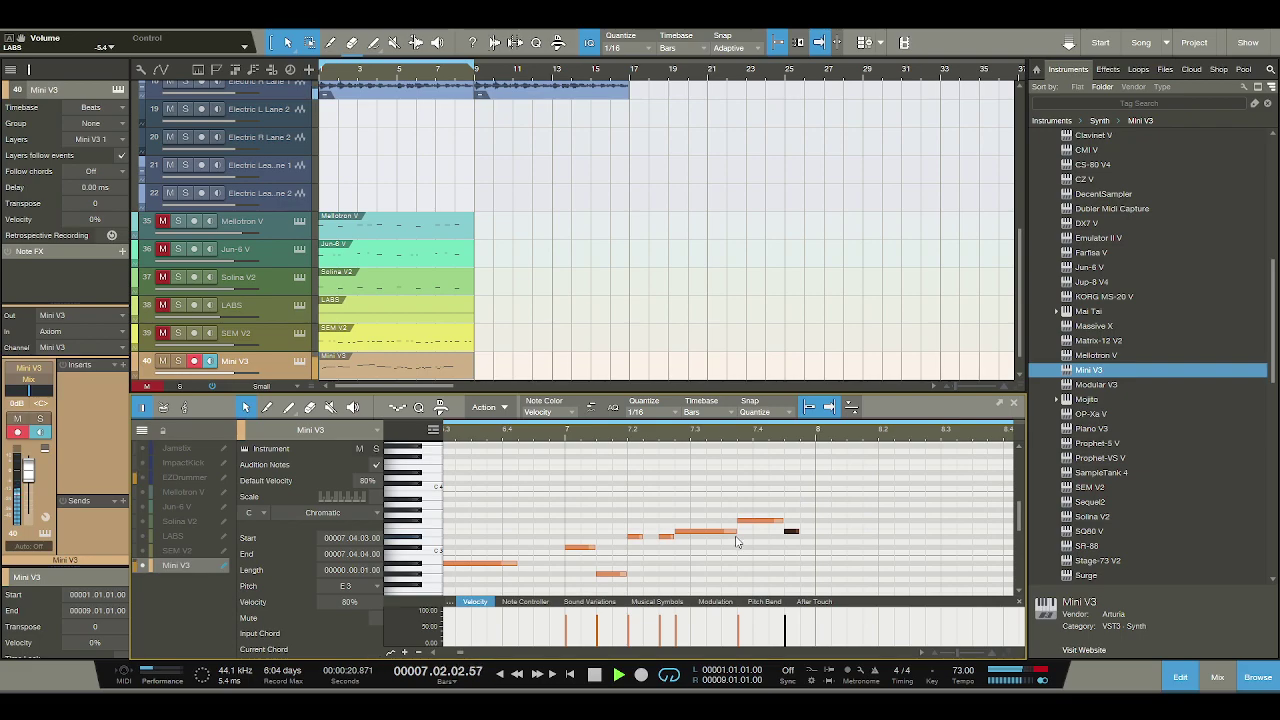
{"action": "key", "text": "space"}
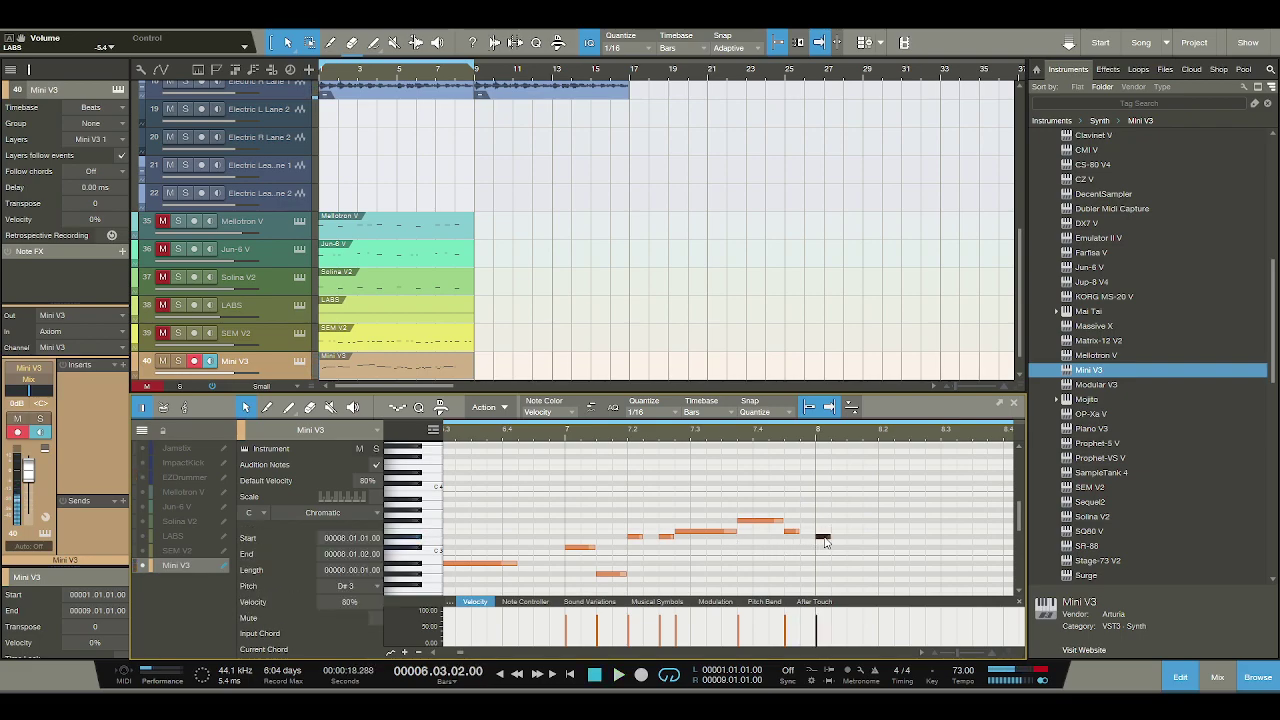
Open bar 8 with one-sixteenth D#3, C#3 and D#3 notes at 8.1.1, 8.1.2 and 8.1.3, and play them back.
{"action": "left_click", "coordinate": [832, 546]}
{"action": "left_click", "coordinate": [849, 537]}
{"action": "key", "text": "space"}
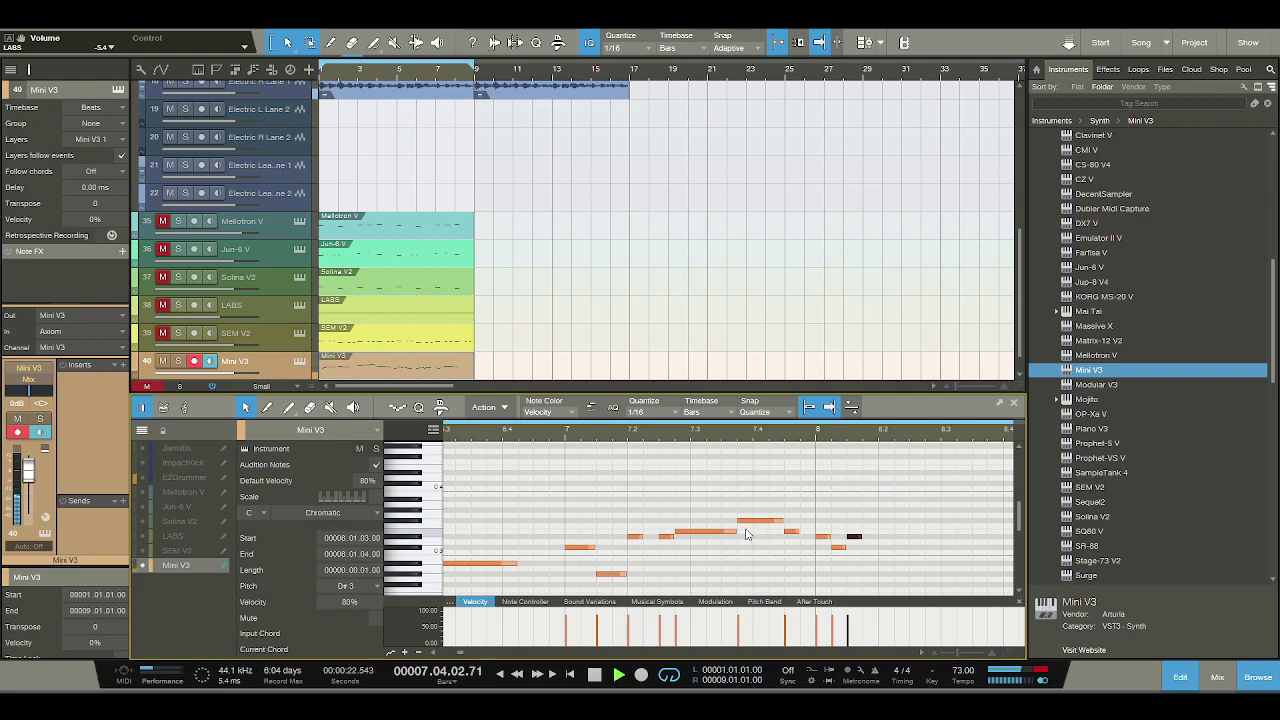
{"action": "key", "text": "space"}
Add one-sixteenth D#3, C#3, D#3 and A#2 notes from 8.2.3 through 8.3.2 and play back.
{"action": "left_click_drag", "start_coordinate": [856, 538], "coordinate": [919, 538]}
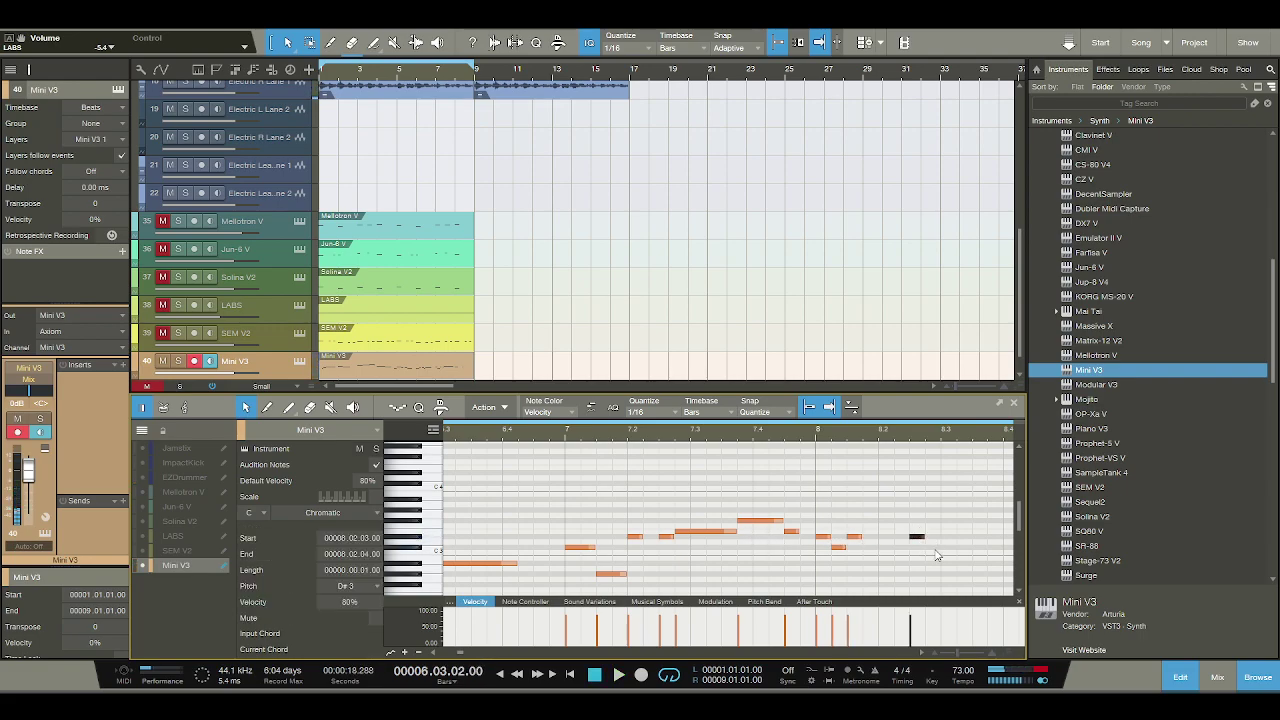
{"action": "double_click", "coordinate": [932, 547]}
{"action": "double_click", "coordinate": [948, 537]}
{"action": "left_click", "coordinate": [963, 566]}
{"action": "double_click", "coordinate": [963, 563]}
{"action": "key", "text": "space"}
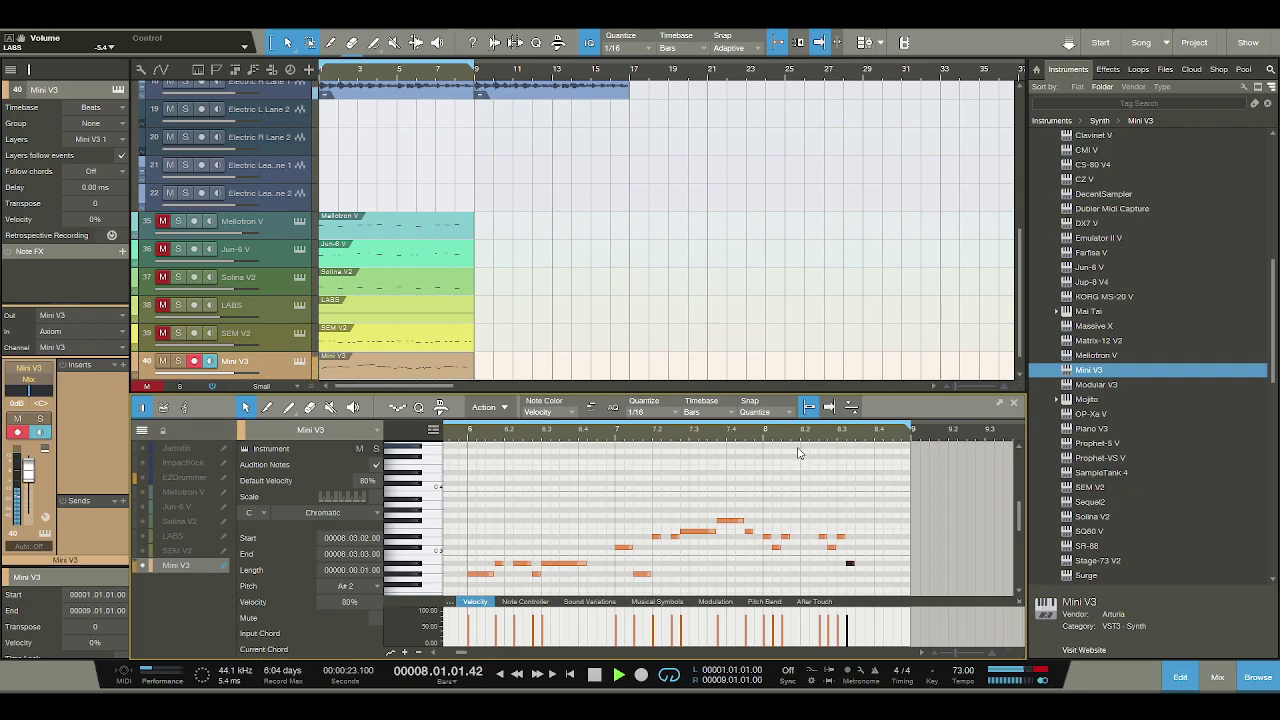
Remove the A#2 at 8.3.2 so the figure ends on the D#3 at 8.3.1, and play back from the end of bar 7.
{"action": "key", "text": "space"}
{"action": "left_click_drag", "start_coordinate": [851, 563], "coordinate": [842, 537]}
{"action": "left_click", "coordinate": [746, 432]}
{"action": "key", "text": "space"}
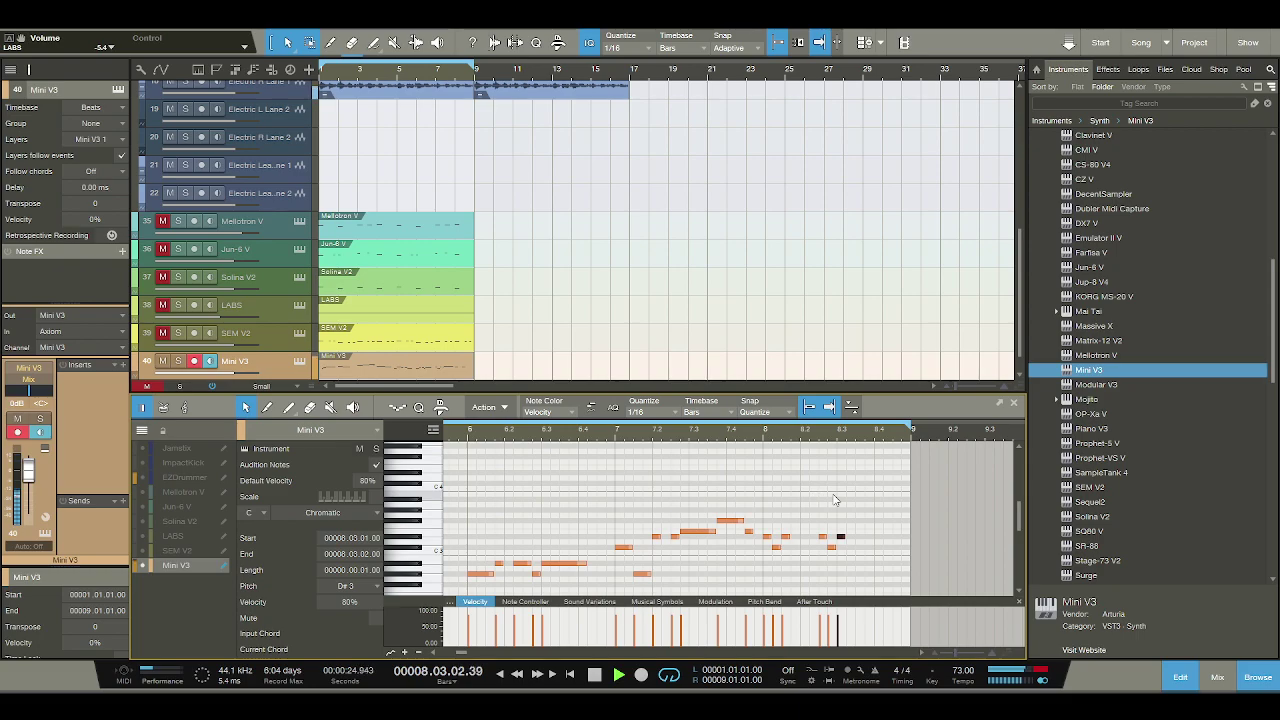
Add one-sixteenth D#3, C#3 and B2 notes at 8.4.1, 8.4.2 and 8.4.3 to finish bar 8.
{"action": "key", "text": "space"}
{"action": "double_click", "coordinate": [878, 537]}
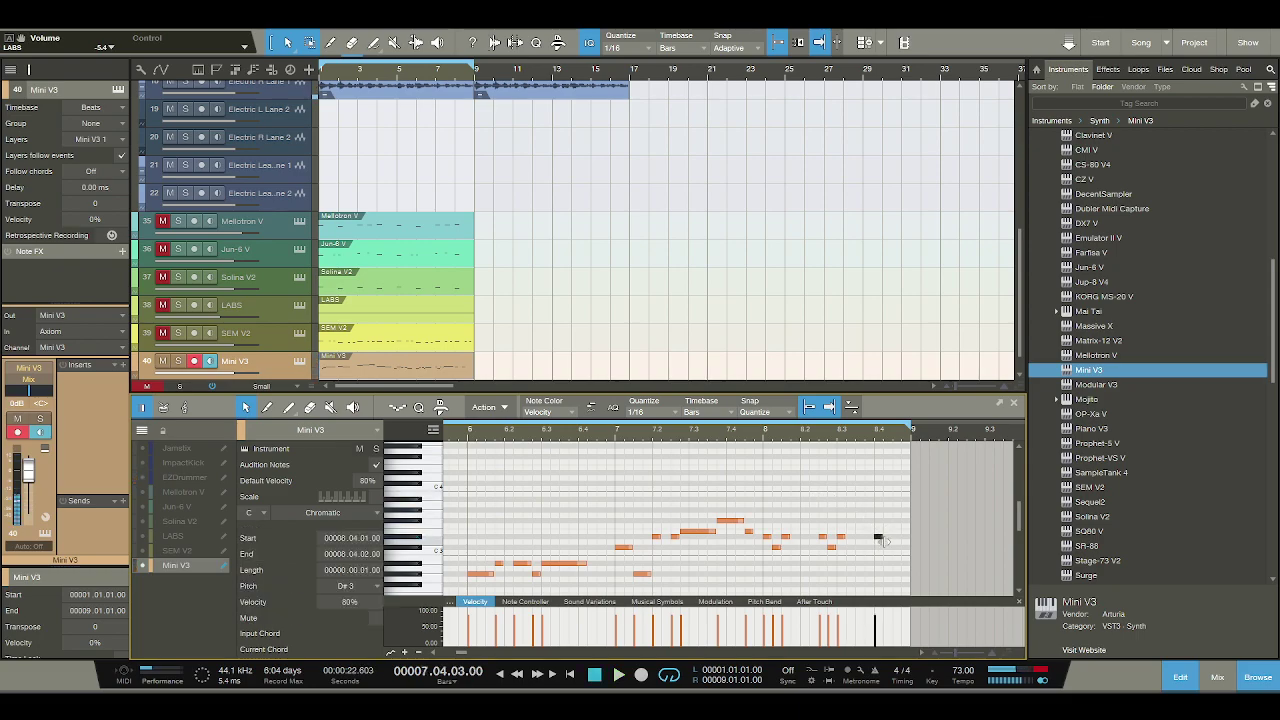
{"action": "double_click", "coordinate": [887, 547]}
{"action": "double_click", "coordinate": [897, 560]}
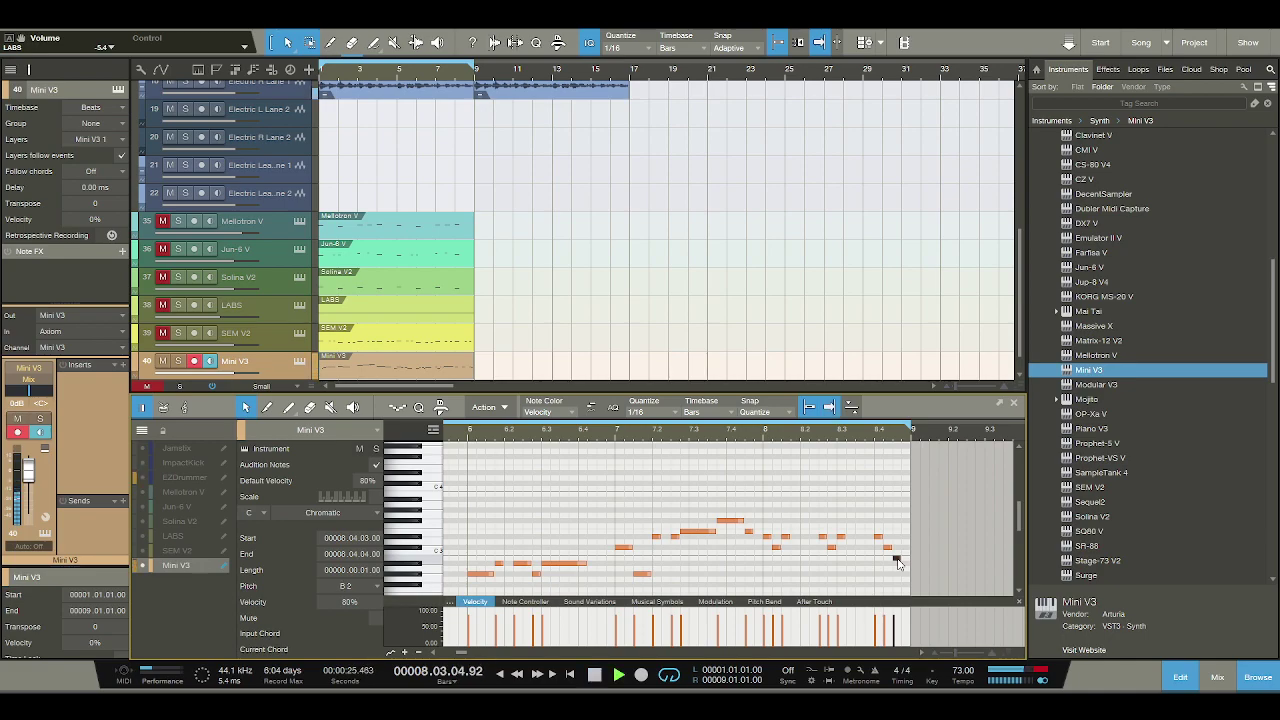
Play the melody from the start, skip ahead to bar 8, and listen to its ending.
{"action": "key", "text": "Home"}
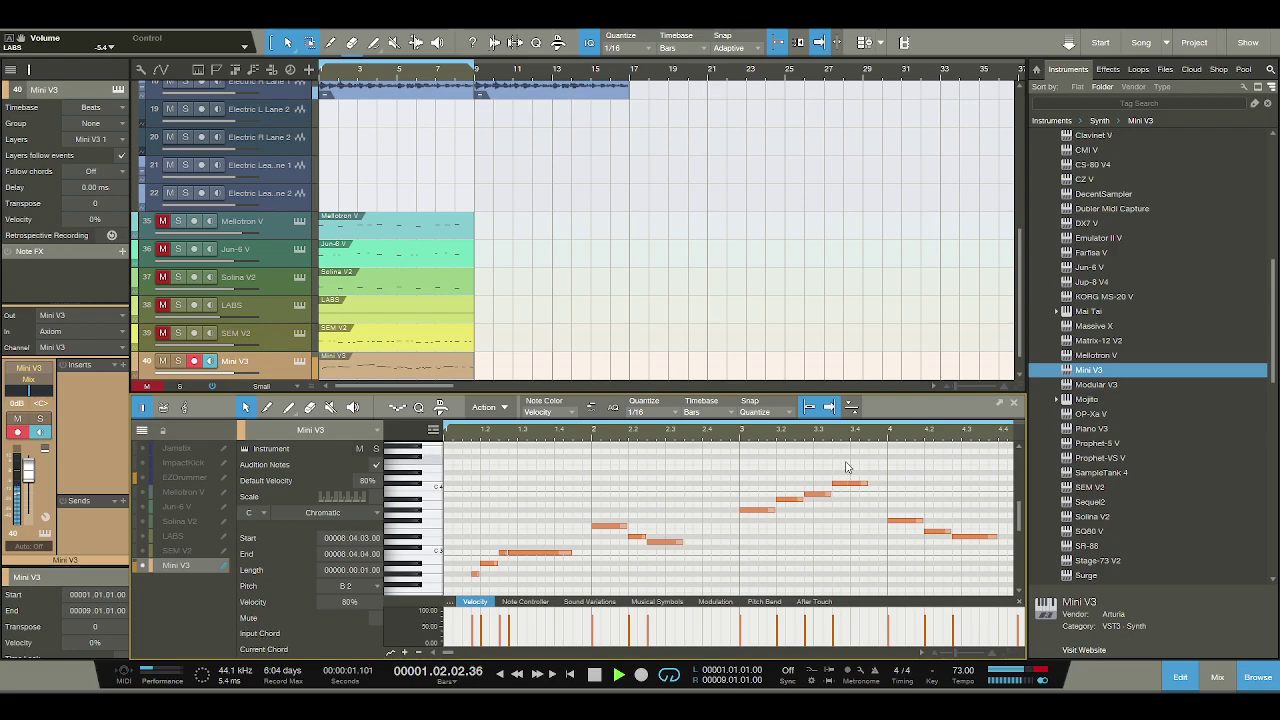
{"action": "left_click", "coordinate": [809, 409]}
{"action": "left_click", "coordinate": [727, 437]}
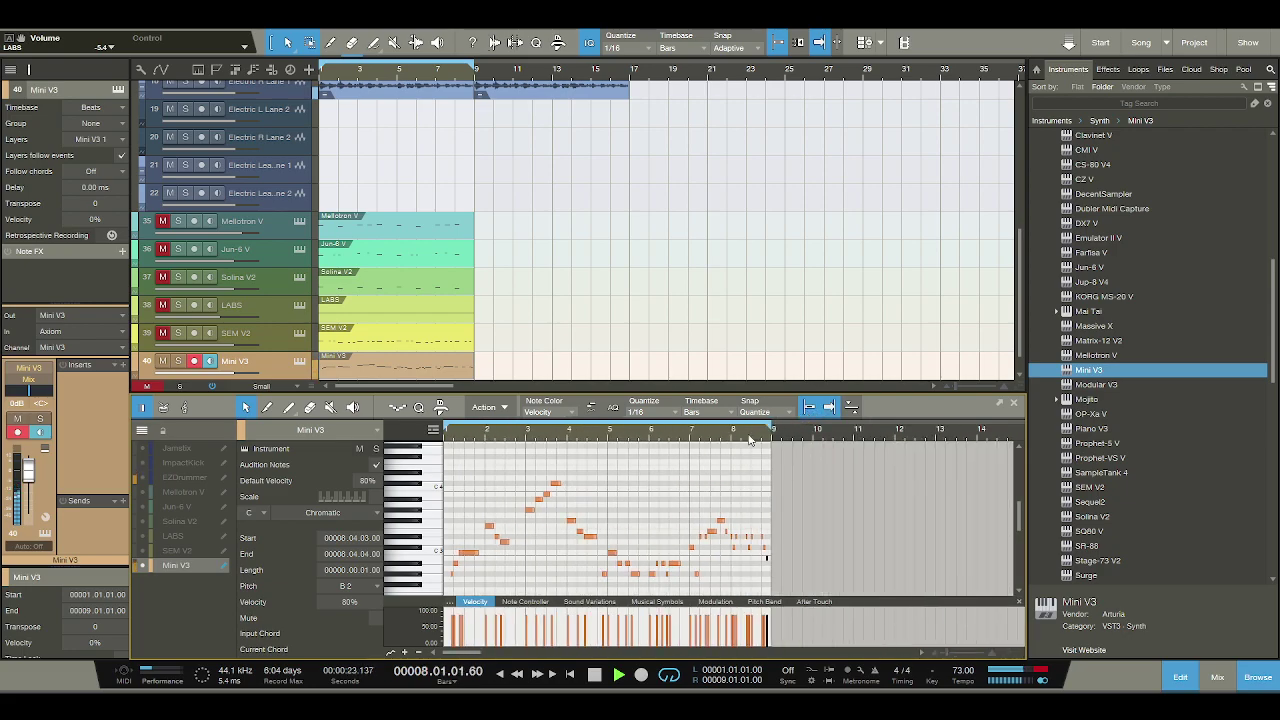
{"action": "key", "text": "e"}
{"action": "key", "text": "e"}
{"action": "key", "text": "e"}
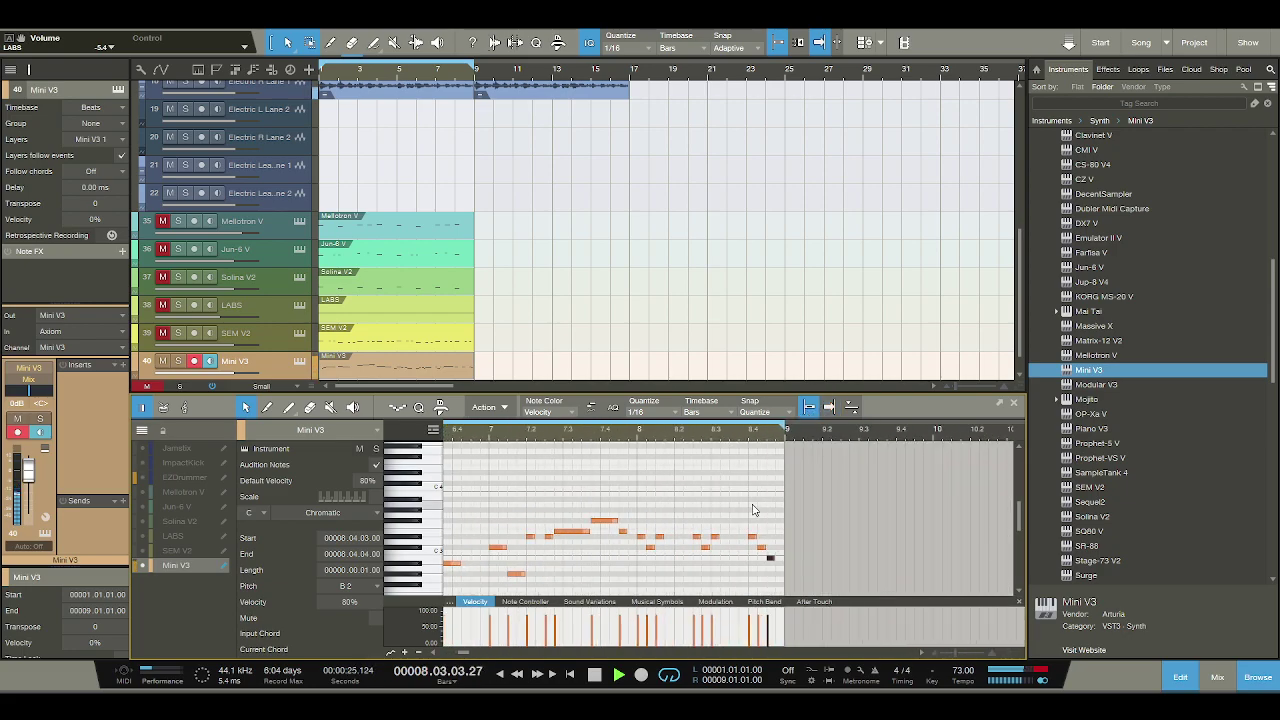
{"action": "key", "text": "space"}
Audition C3 and A#2 as the last note of bar 8, and settle on G#2.
{"action": "left_click_drag", "start_coordinate": [772, 562], "coordinate": [772, 556]}
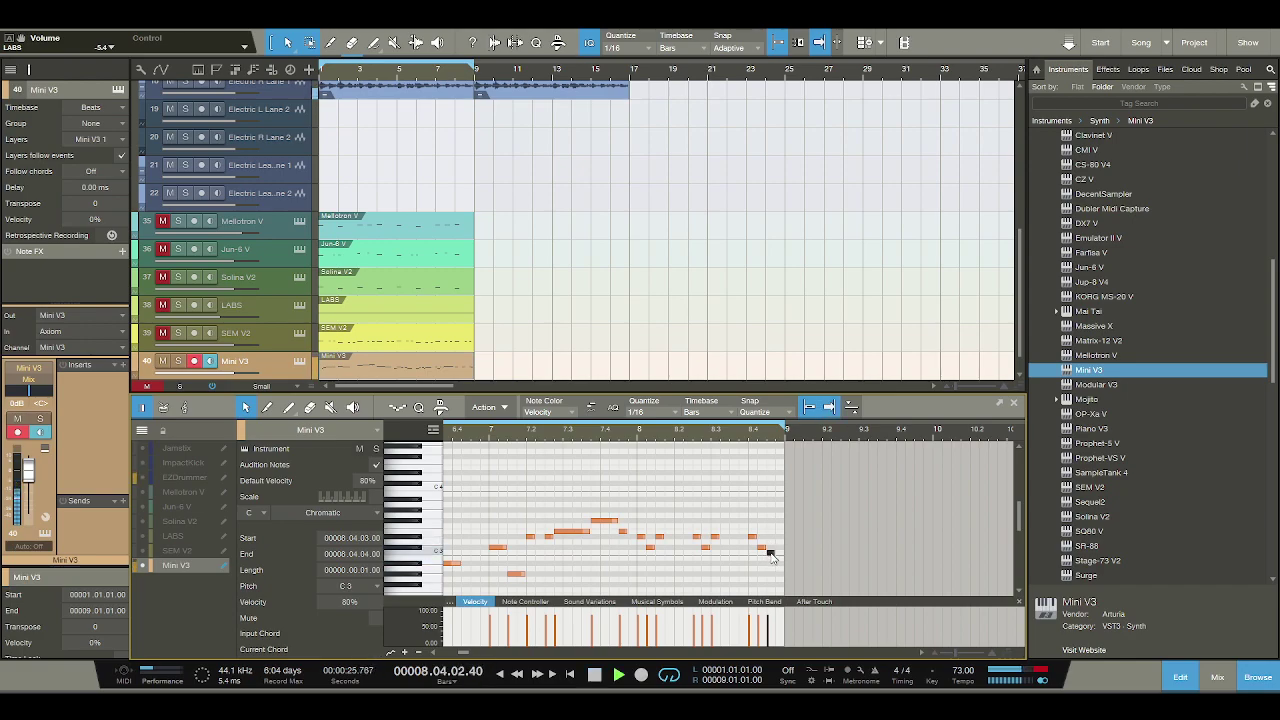
{"action": "left_click_drag", "start_coordinate": [772, 556], "coordinate": [772, 568]}
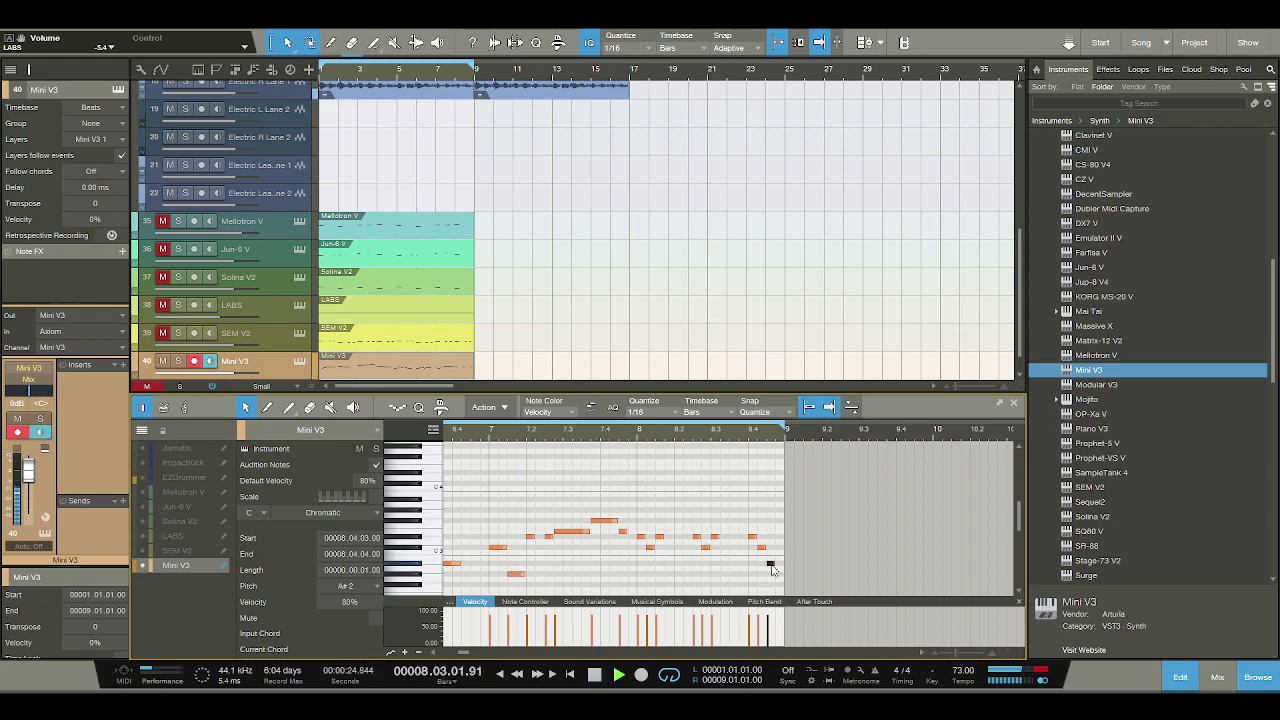
{"action": "key", "text": "space"}
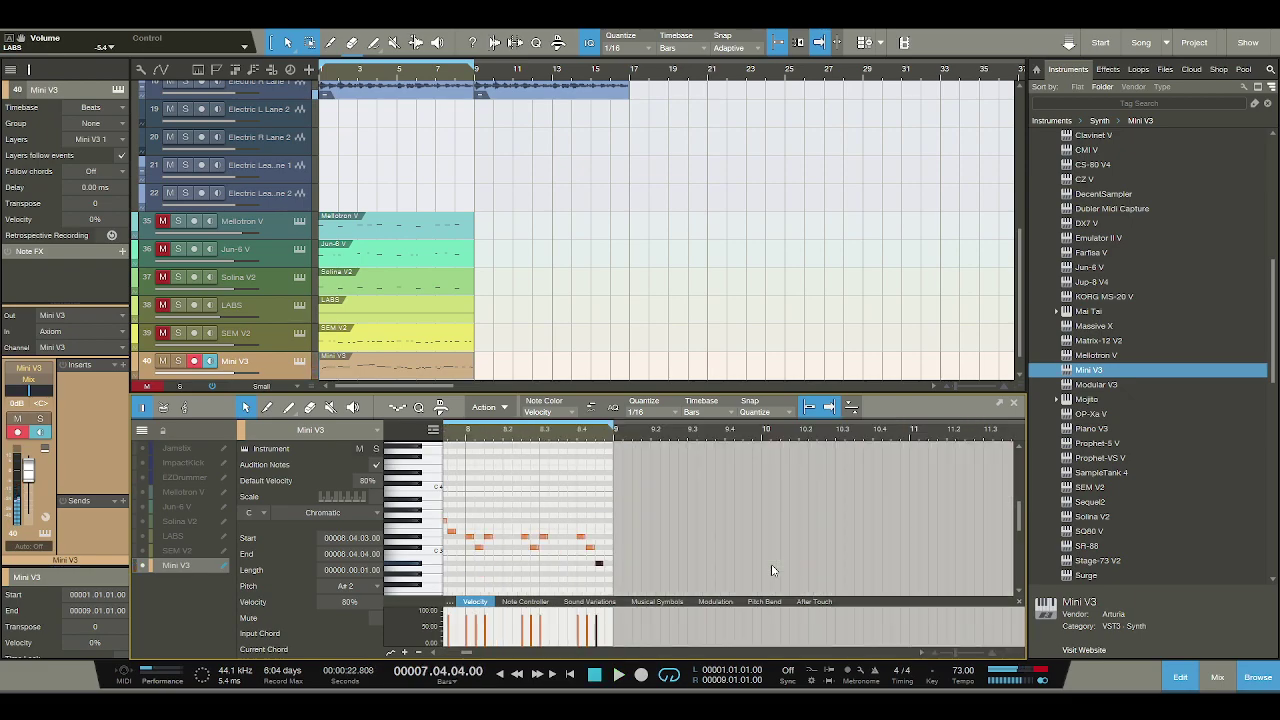
{"action": "left_click_drag", "start_coordinate": [597, 564], "coordinate": [602, 580]}
Play the melody from the start and audition the Rmi Lead preset in the Mini V3 synth window.
{"action": "key", "text": "space"}
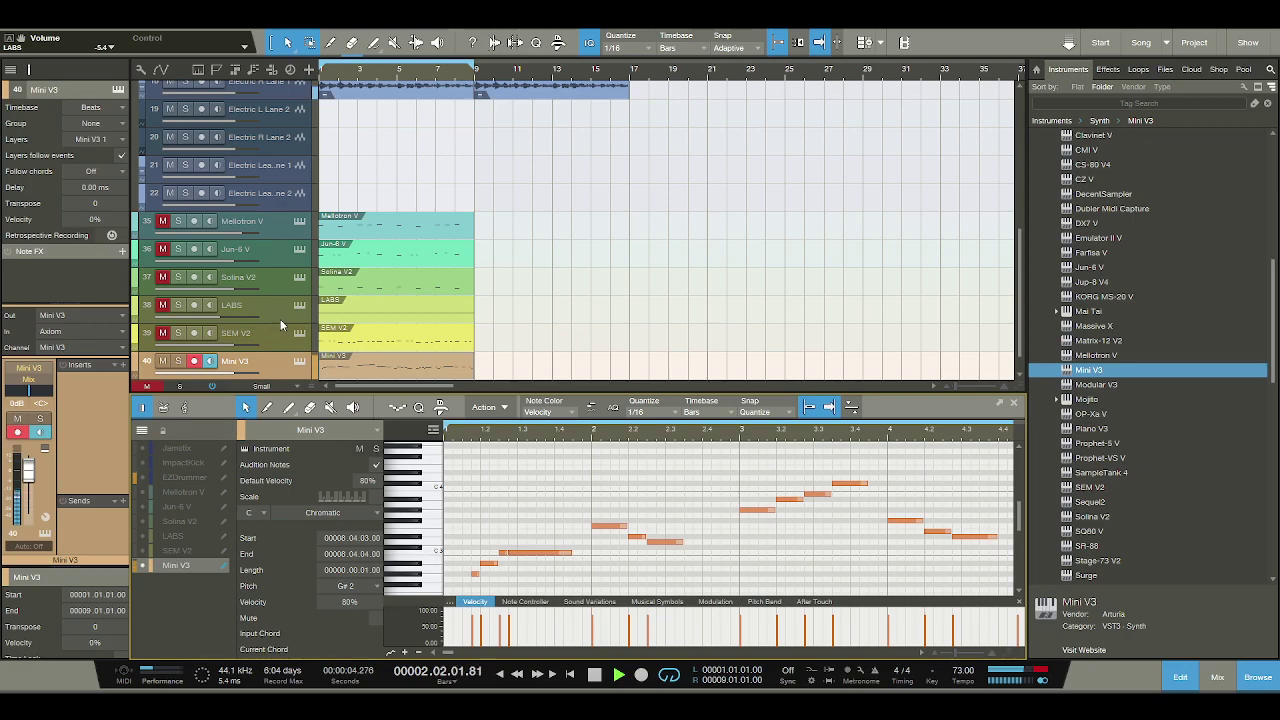
{"action": "key", "text": "F11"}
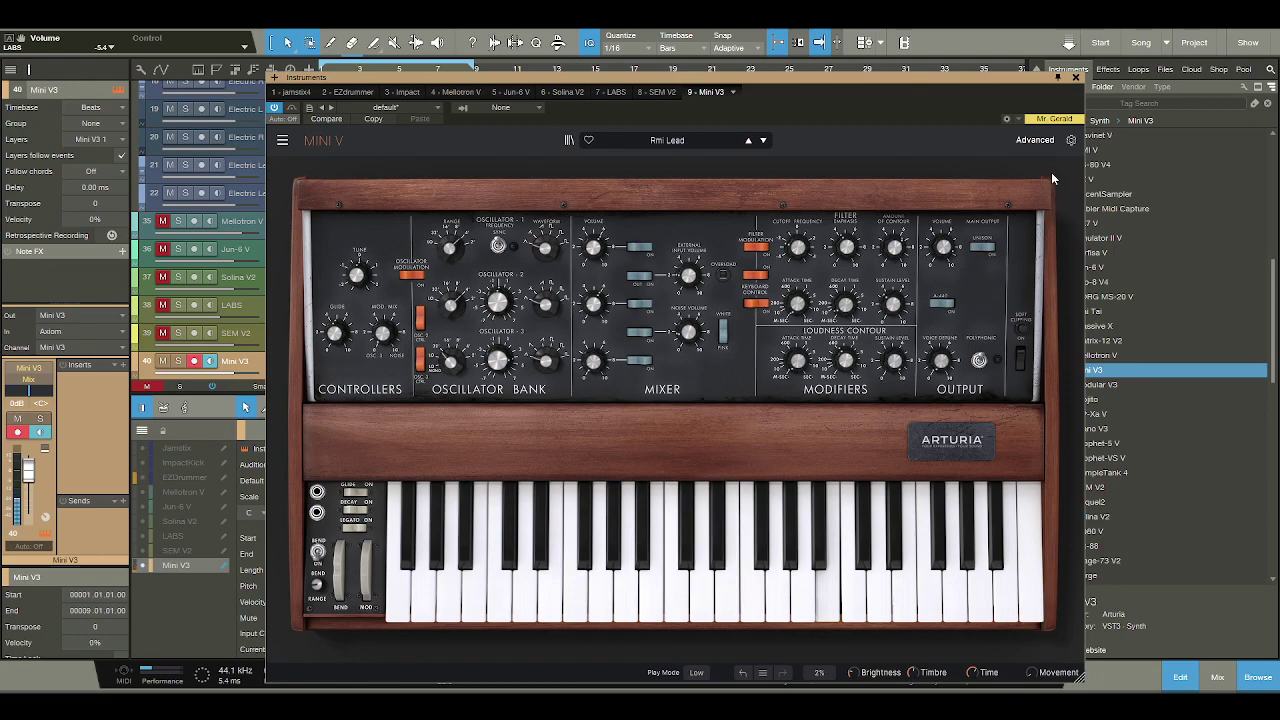
{"action": "left_click", "coordinate": [1075, 78]}
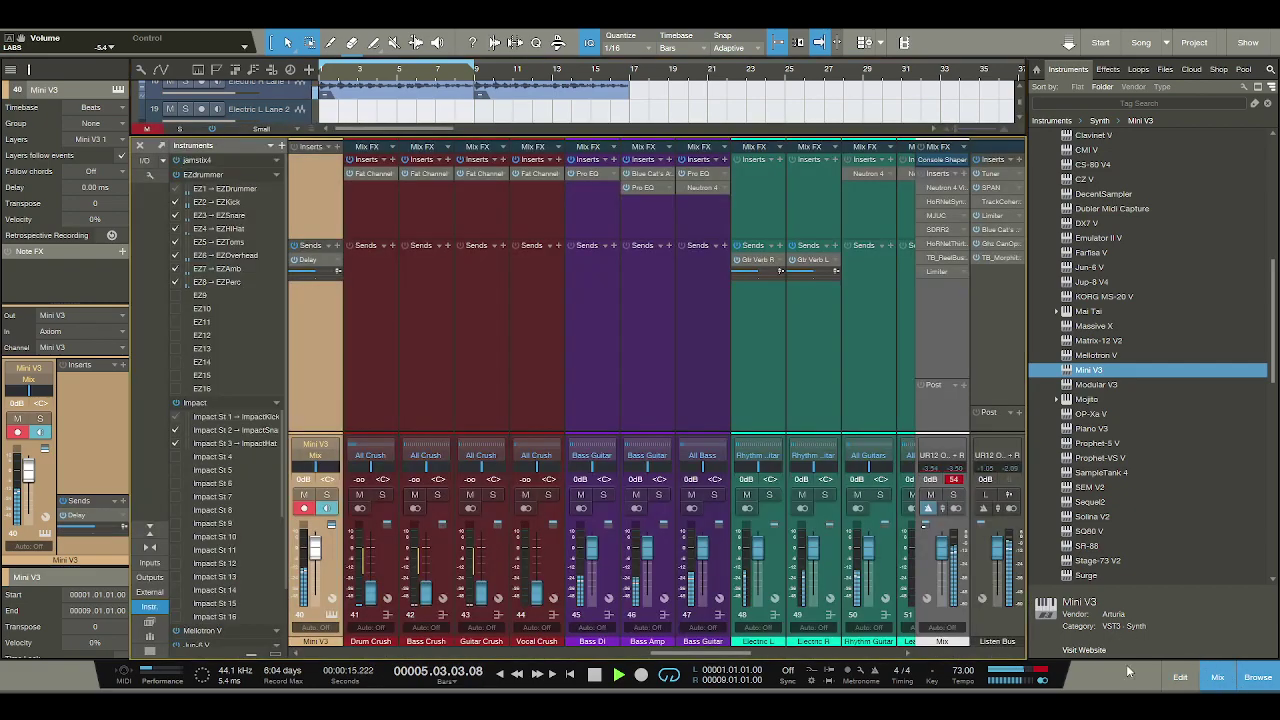
Send the Mini V3 channel to the Delay bus and raise the Delay channel's volume to -8.7 dB in the mixer.
{"action": "left_click", "coordinate": [1217, 677]}
{"action": "left_click_drag", "start_coordinate": [649, 651], "coordinate": [568, 651]}
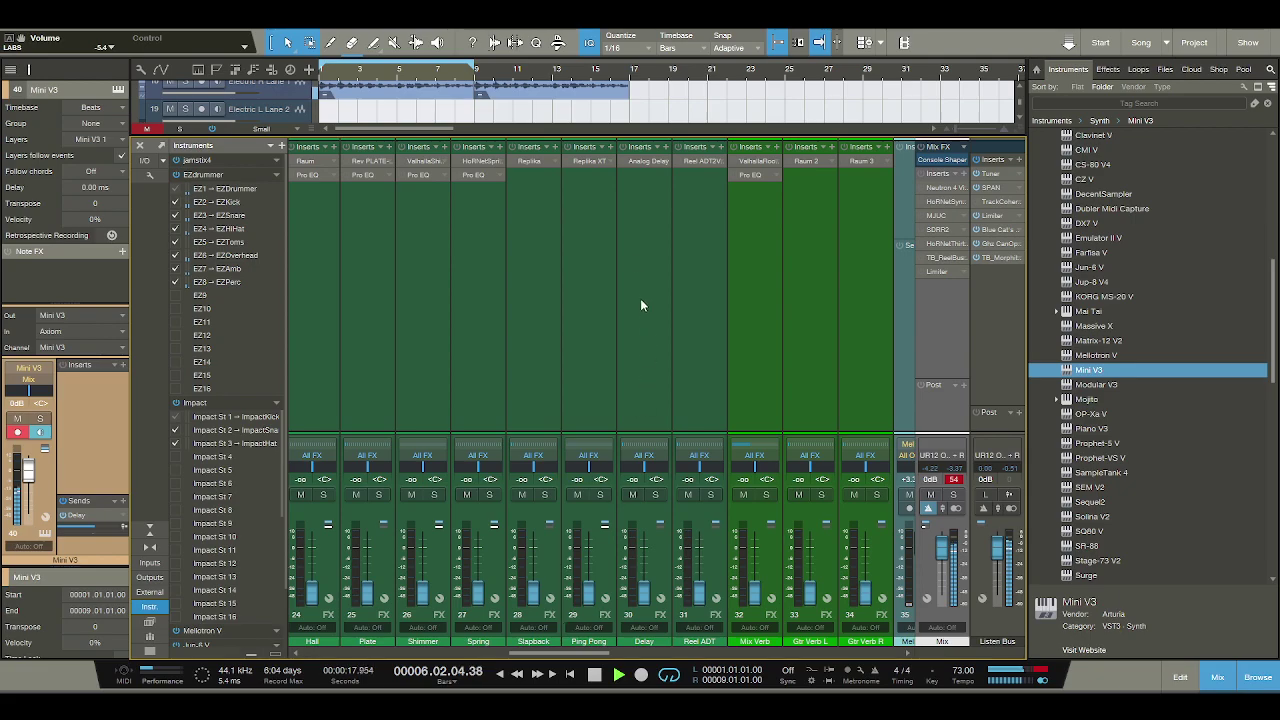
{"action": "left_click_drag", "start_coordinate": [644, 592], "coordinate": [648, 560]}
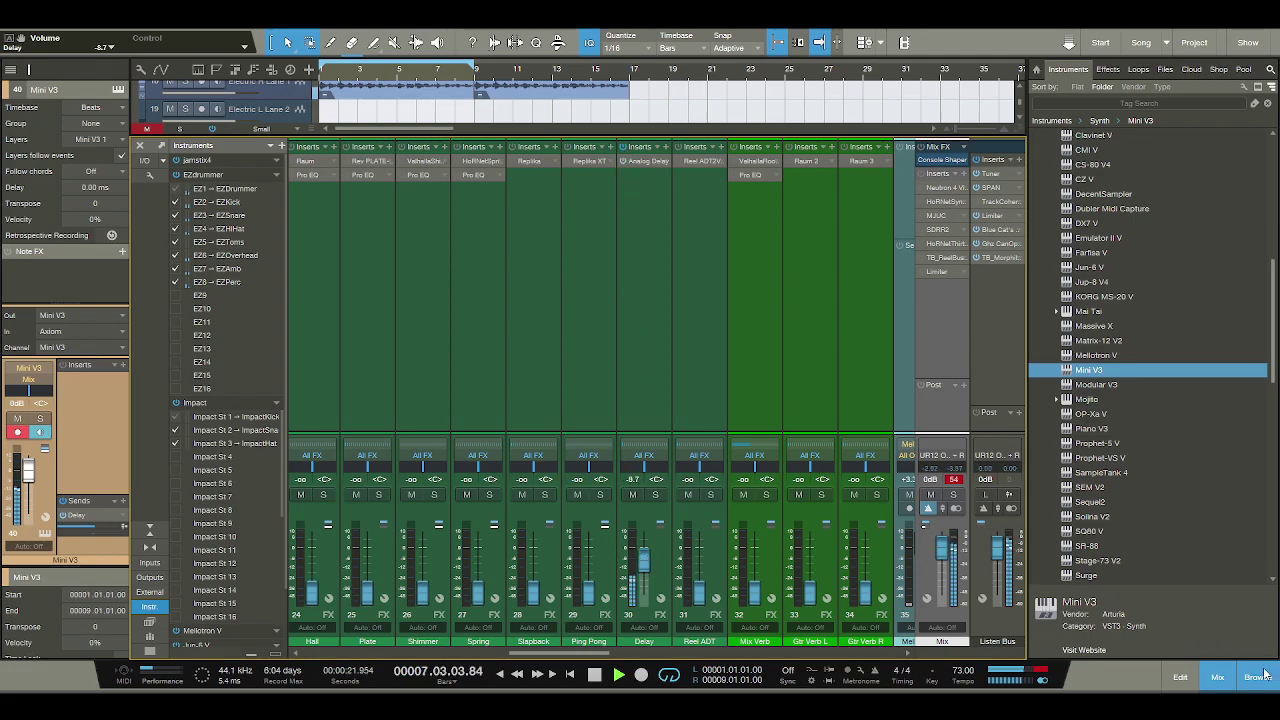
{"action": "left_click", "coordinate": [1218, 677]}
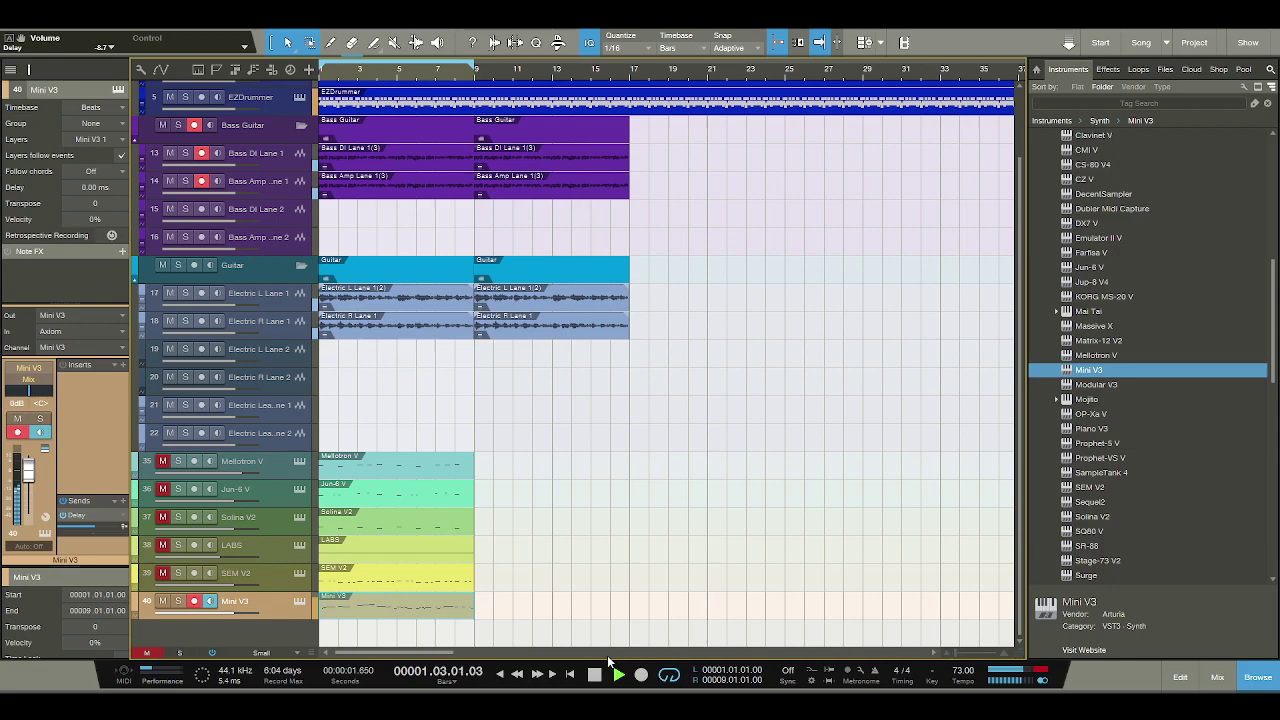
Audition Mini V3 presets including Sticky OS Cs, Sync Wheel Velo, Uncertain Lead and Oh Putaingue, and settle on Self Osc.
{"action": "left_click", "coordinate": [301, 606]}
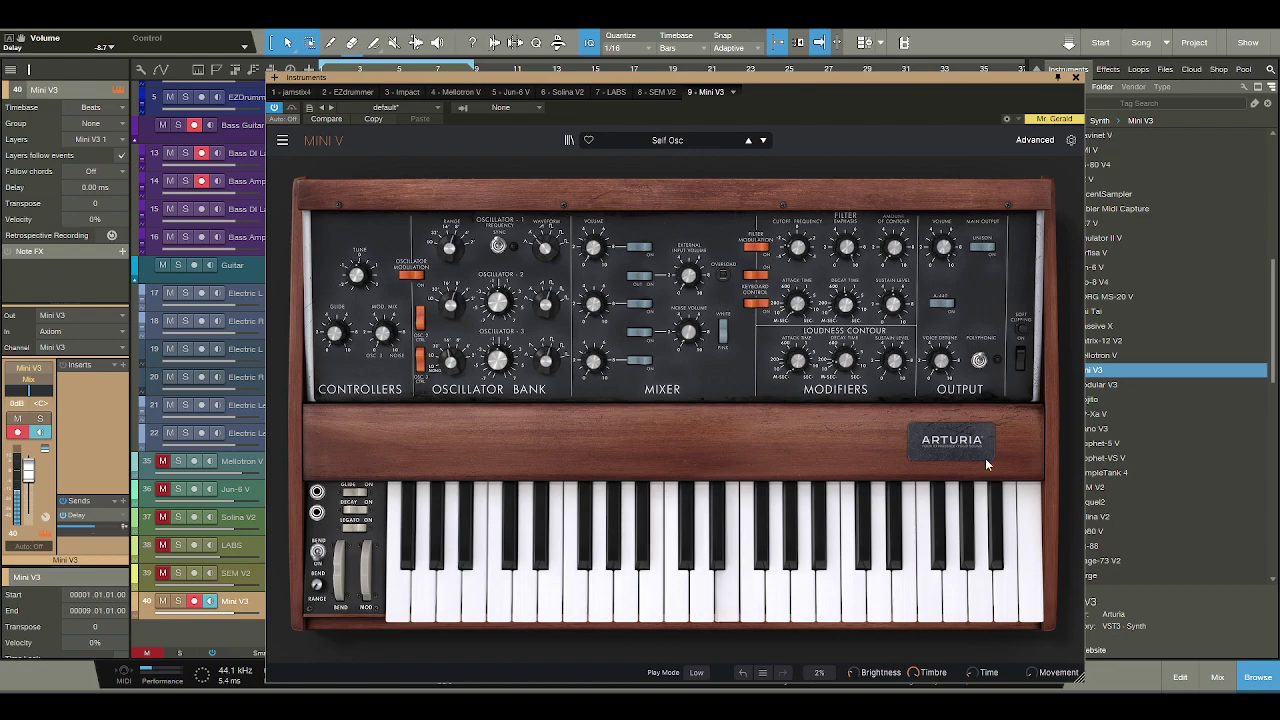
{"action": "left_click", "coordinate": [763, 140]}
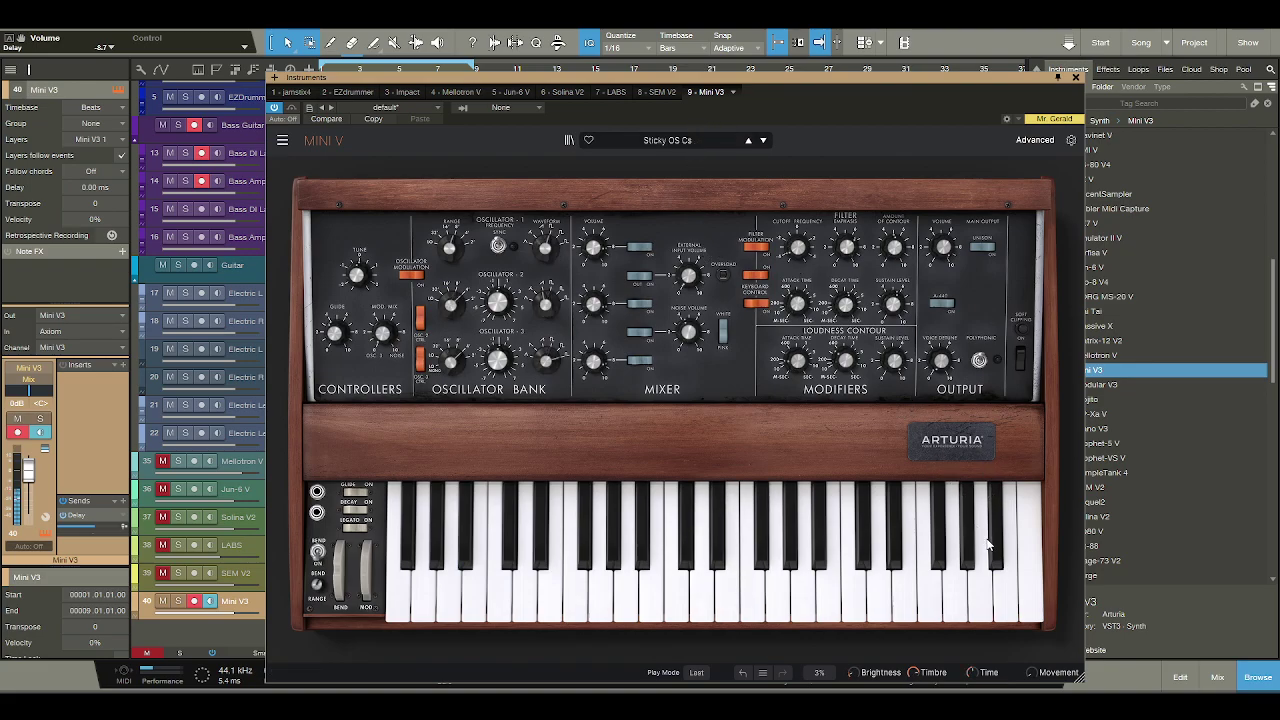
{"action": "left_click", "coordinate": [763, 140]}
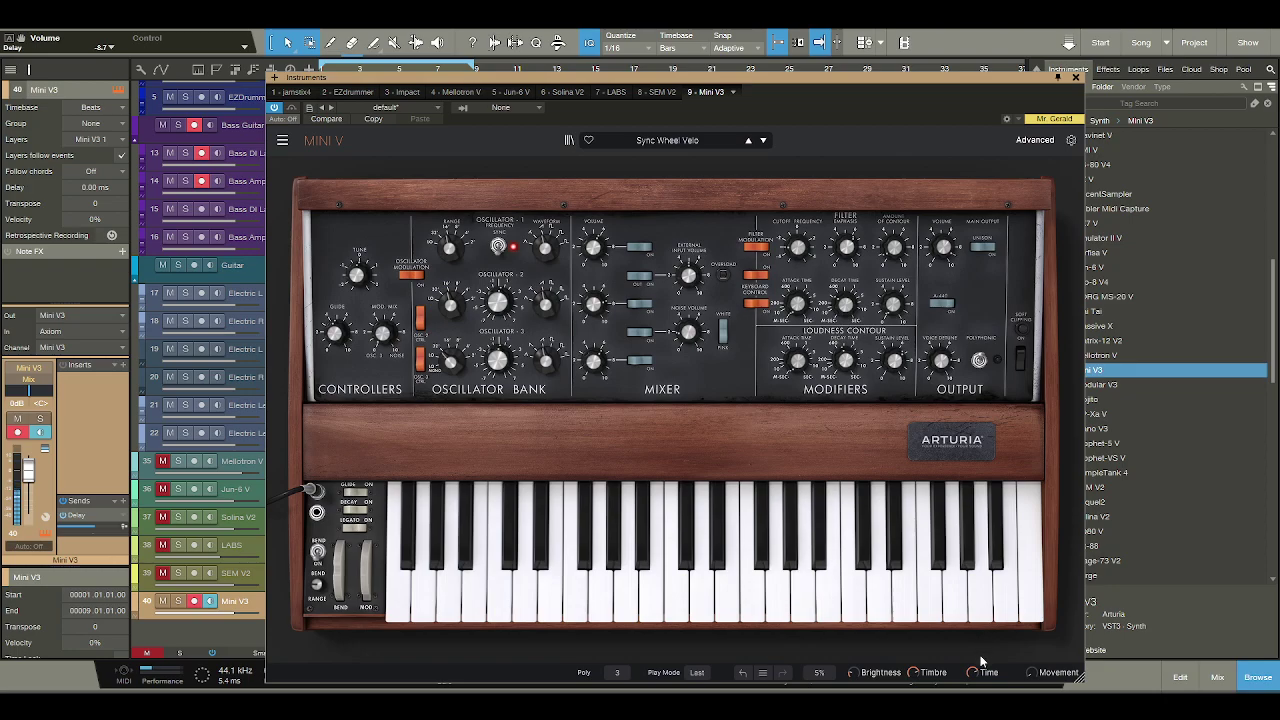
{"action": "left_click", "coordinate": [763, 140]}
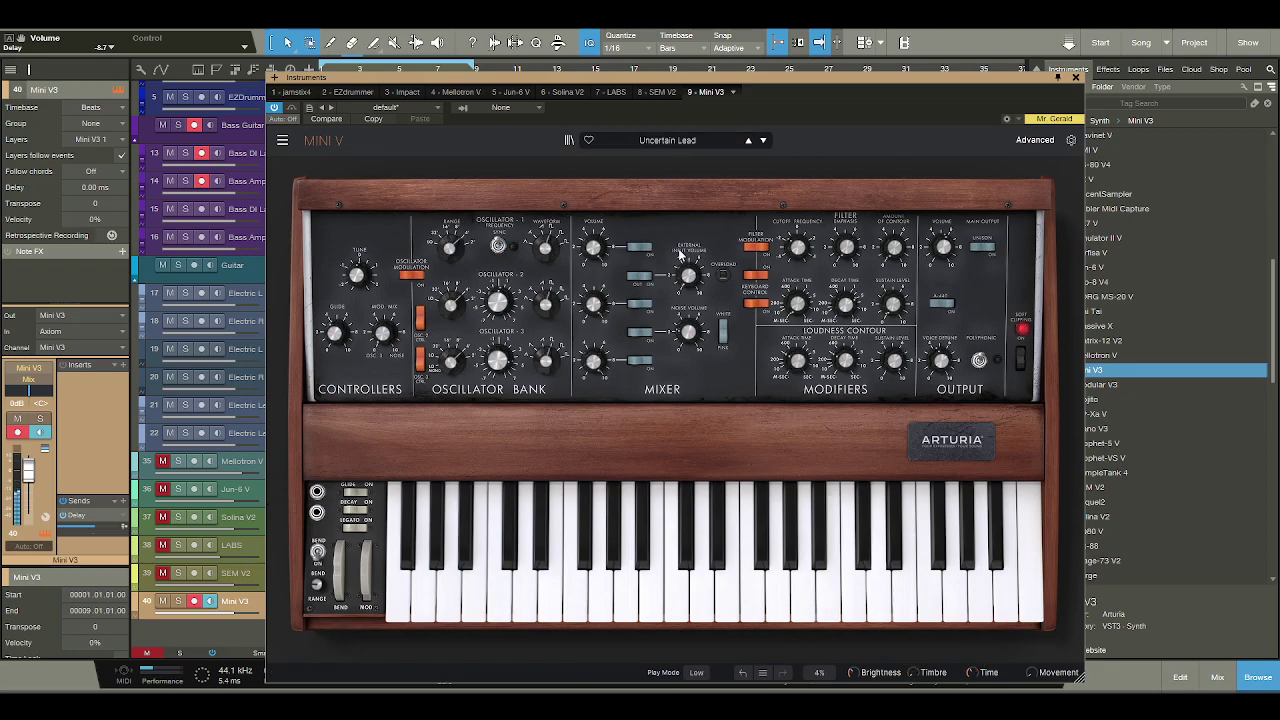
{"action": "left_click", "coordinate": [763, 140]}
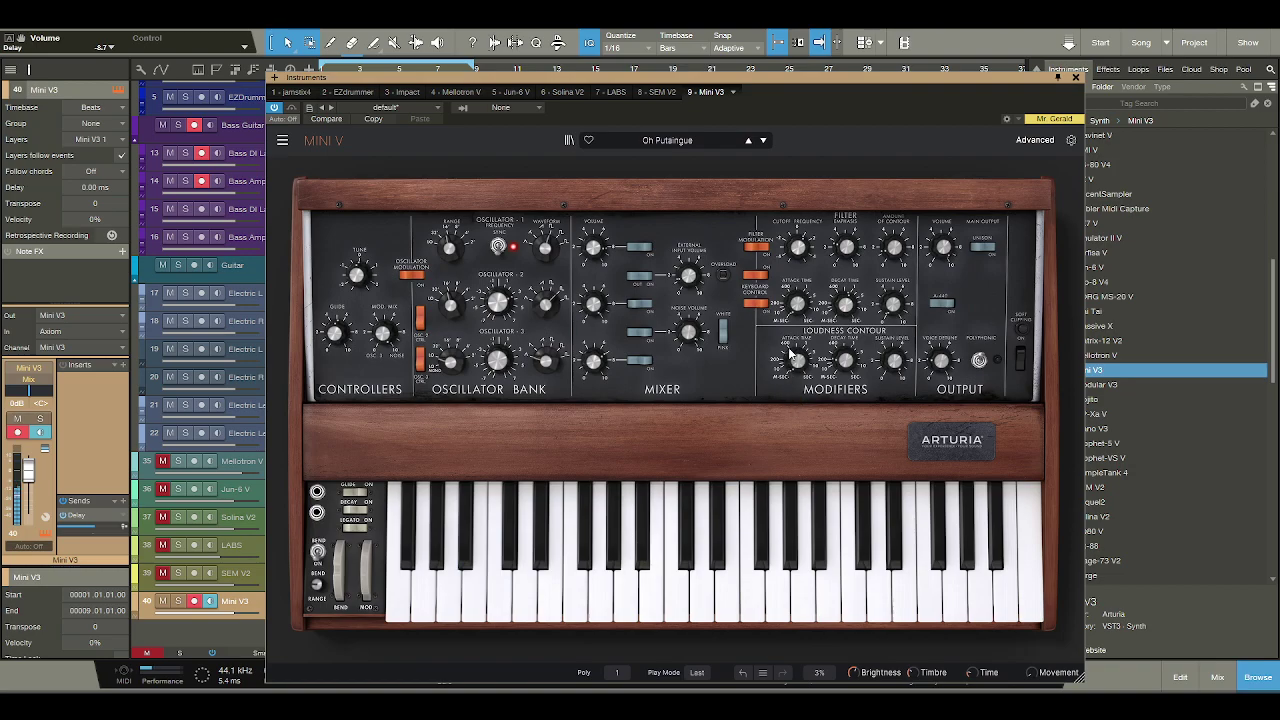
{"action": "scroll", "coordinate": [703, 140], "scroll_direction": "down", "scroll_amount": 3}
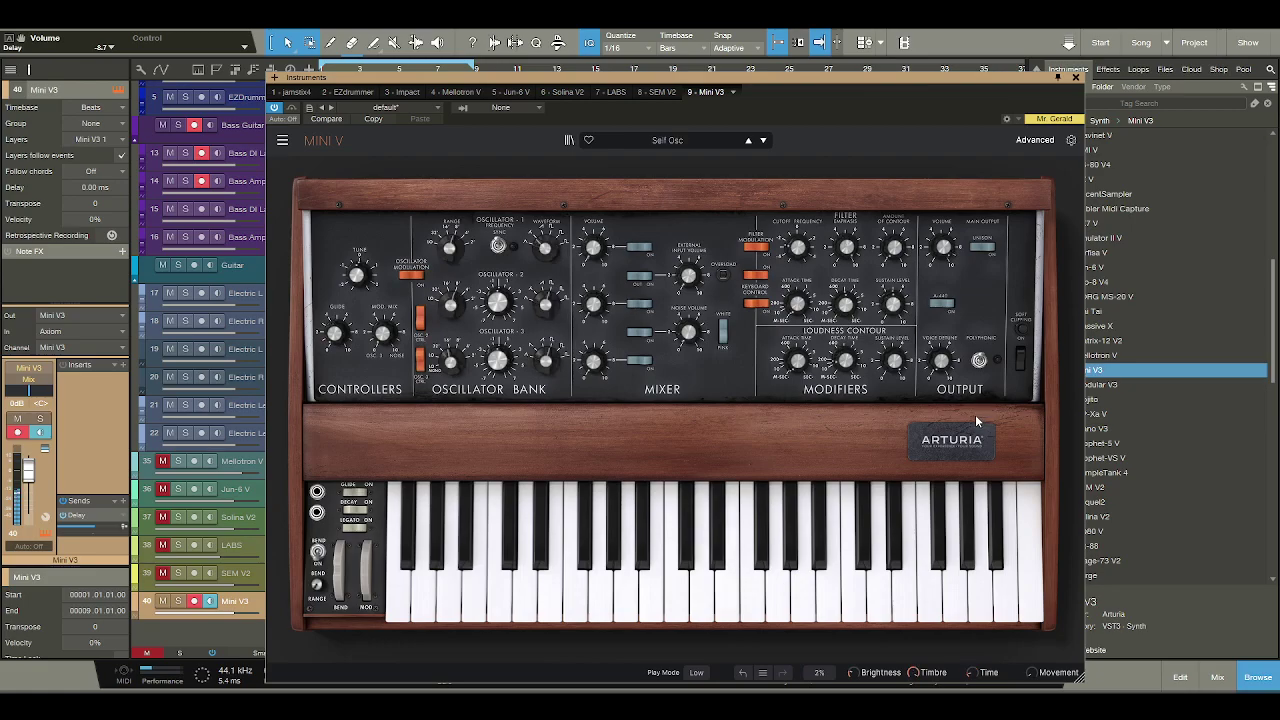
{"action": "left_click", "coordinate": [1076, 78]}
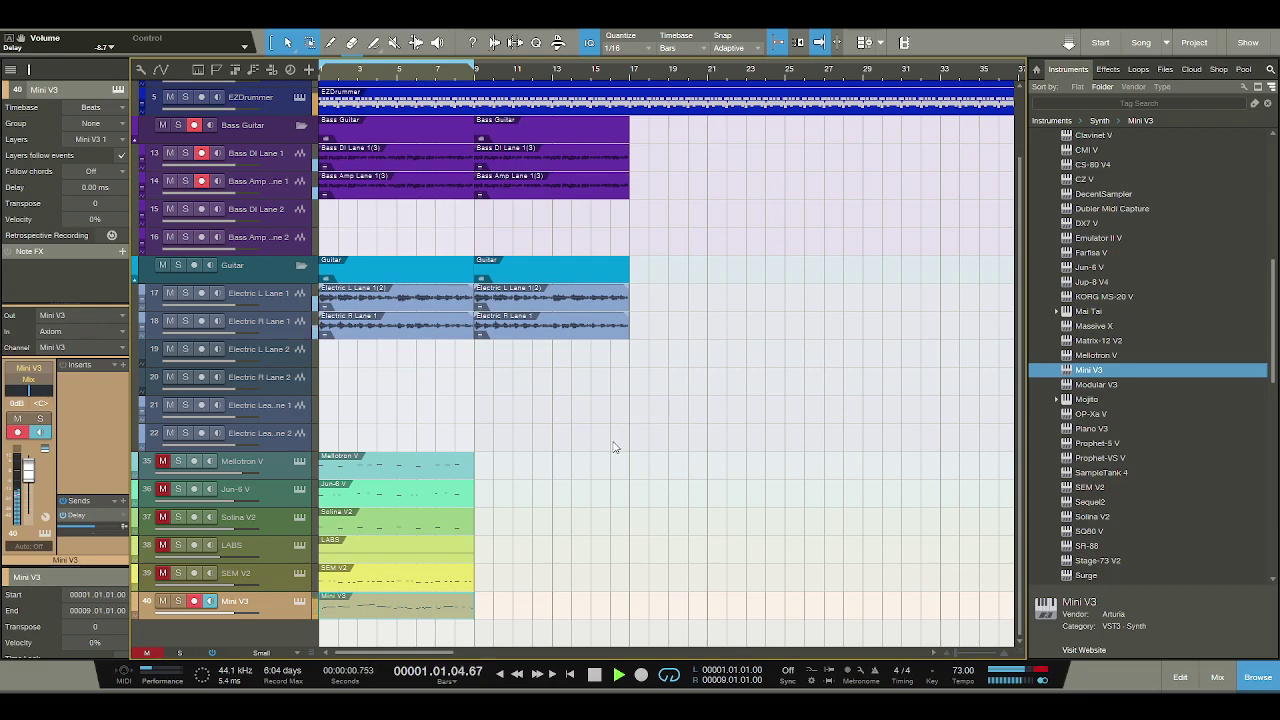
Stop playback, find Augmented VOICES in the Synth folder and add it to the arrangement as a new instrument track.
{"action": "key", "text": "space"}
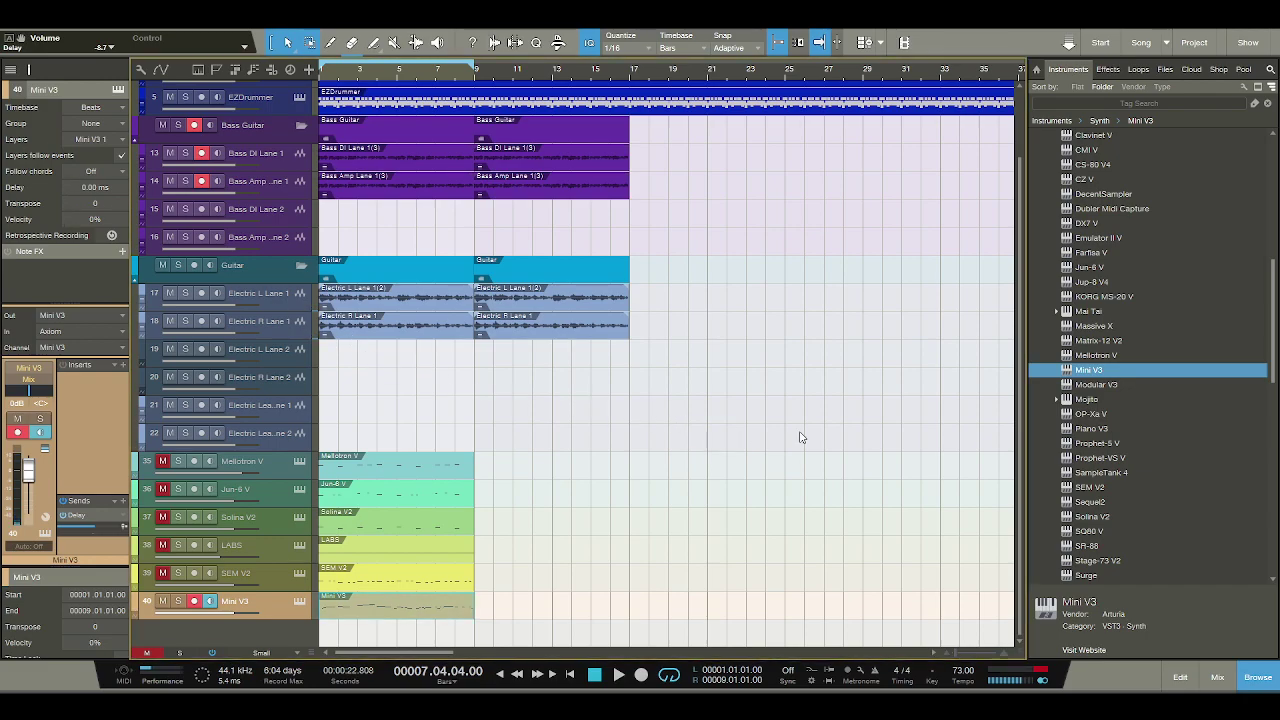
{"action": "scroll", "coordinate": [1090, 440], "scroll_direction": "down", "scroll_amount": 2}
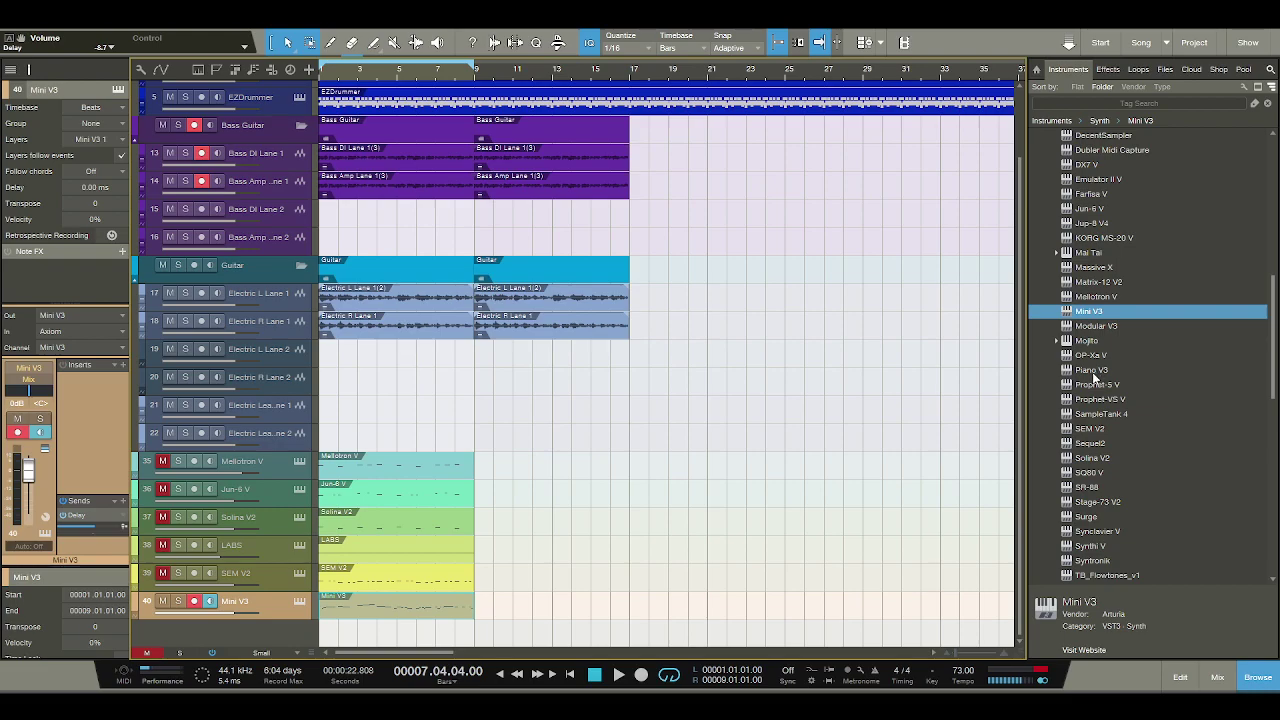
{"action": "scroll", "coordinate": [1108, 413], "scroll_direction": "down", "scroll_amount": 4}
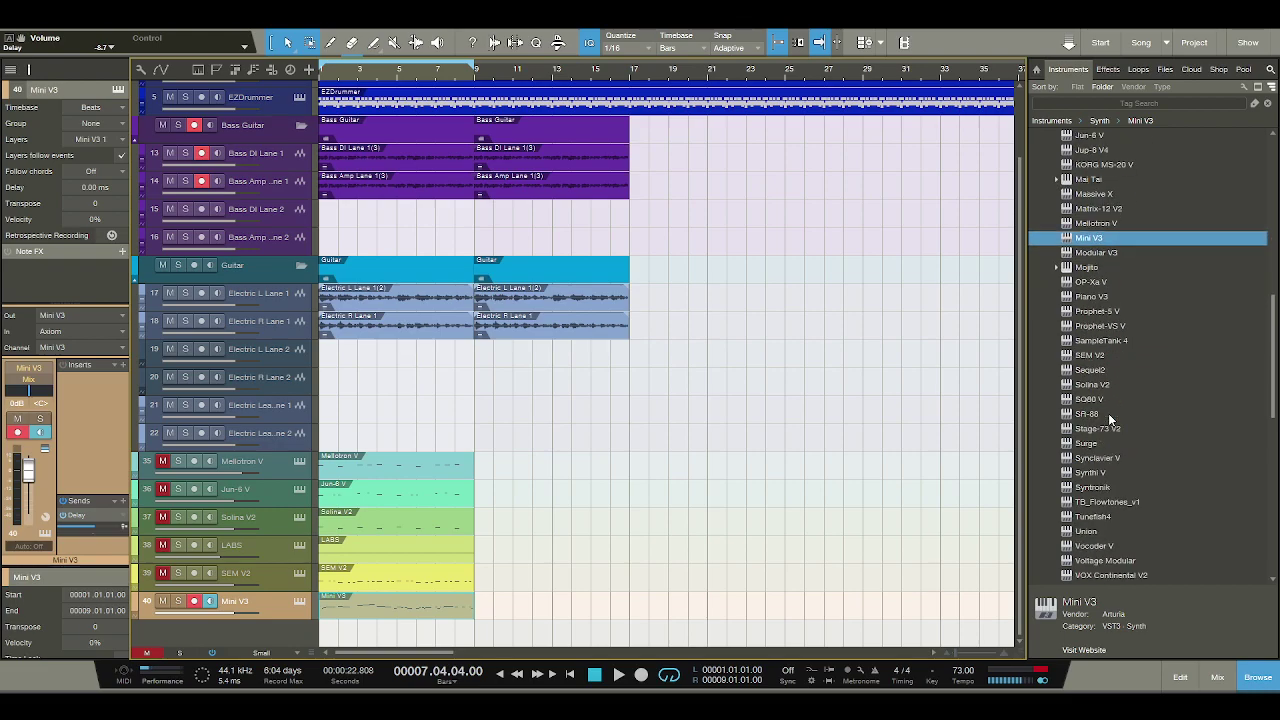
{"action": "scroll", "coordinate": [1108, 414], "scroll_direction": "up", "scroll_amount": 3}
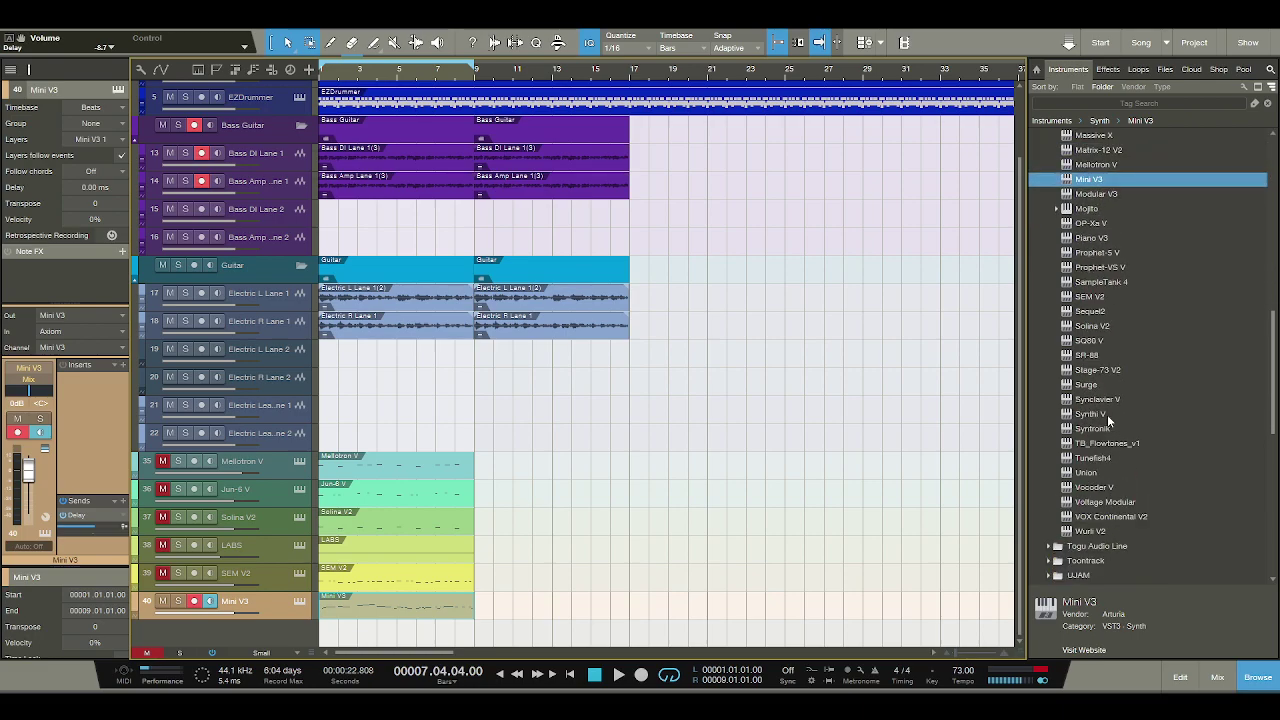
{"action": "scroll", "coordinate": [1107, 414], "scroll_direction": "up", "scroll_amount": 5}
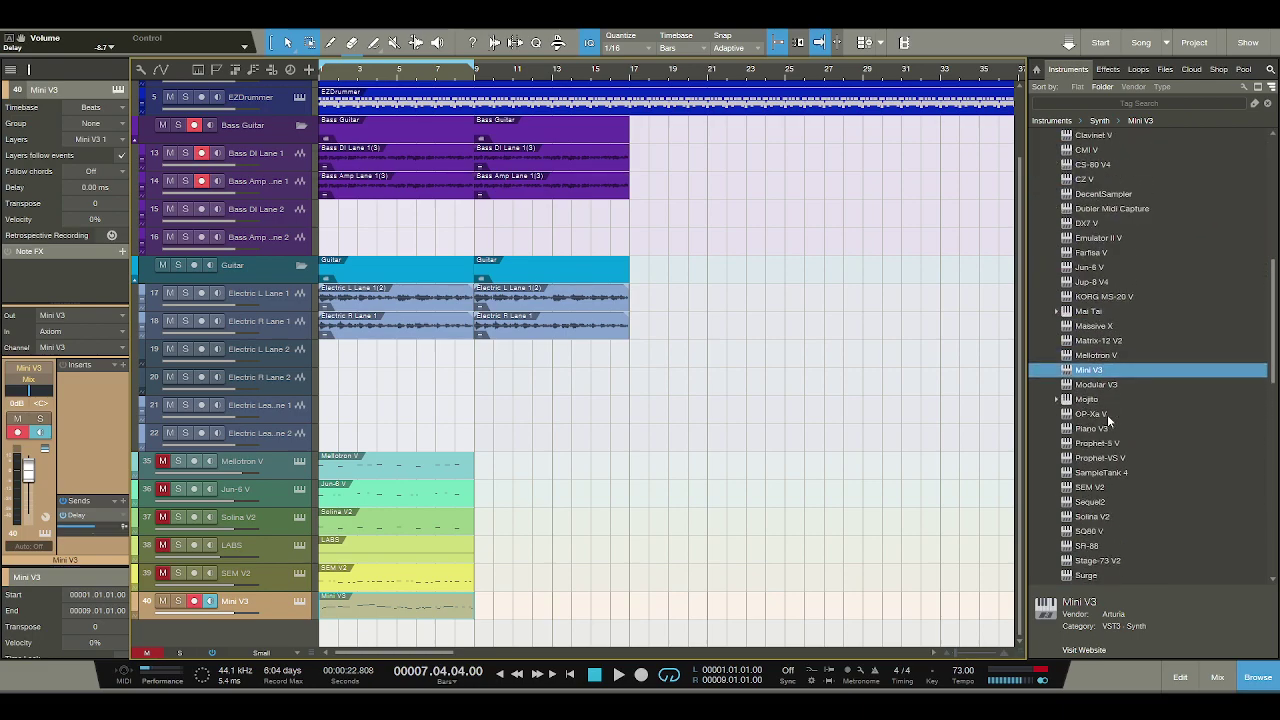
{"action": "scroll", "coordinate": [1107, 414], "scroll_direction": "up", "scroll_amount": 2}
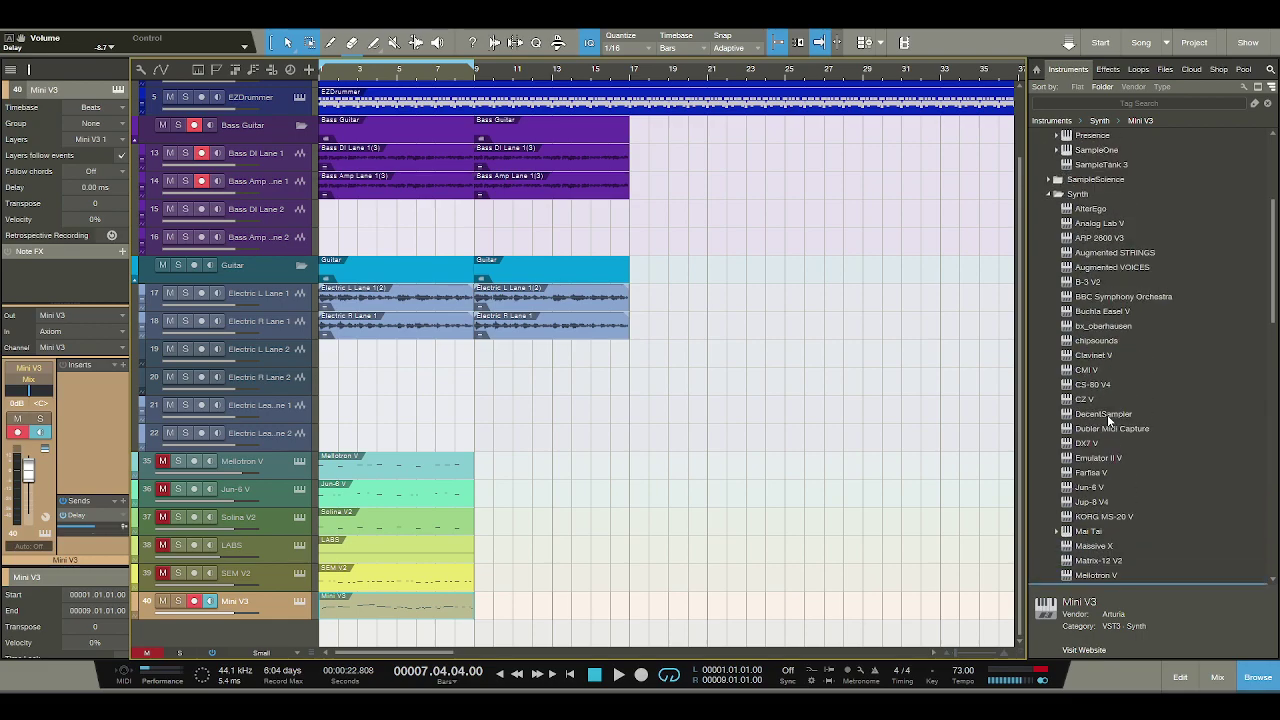
{"action": "scroll", "coordinate": [1107, 419], "scroll_direction": "up", "scroll_amount": 1}
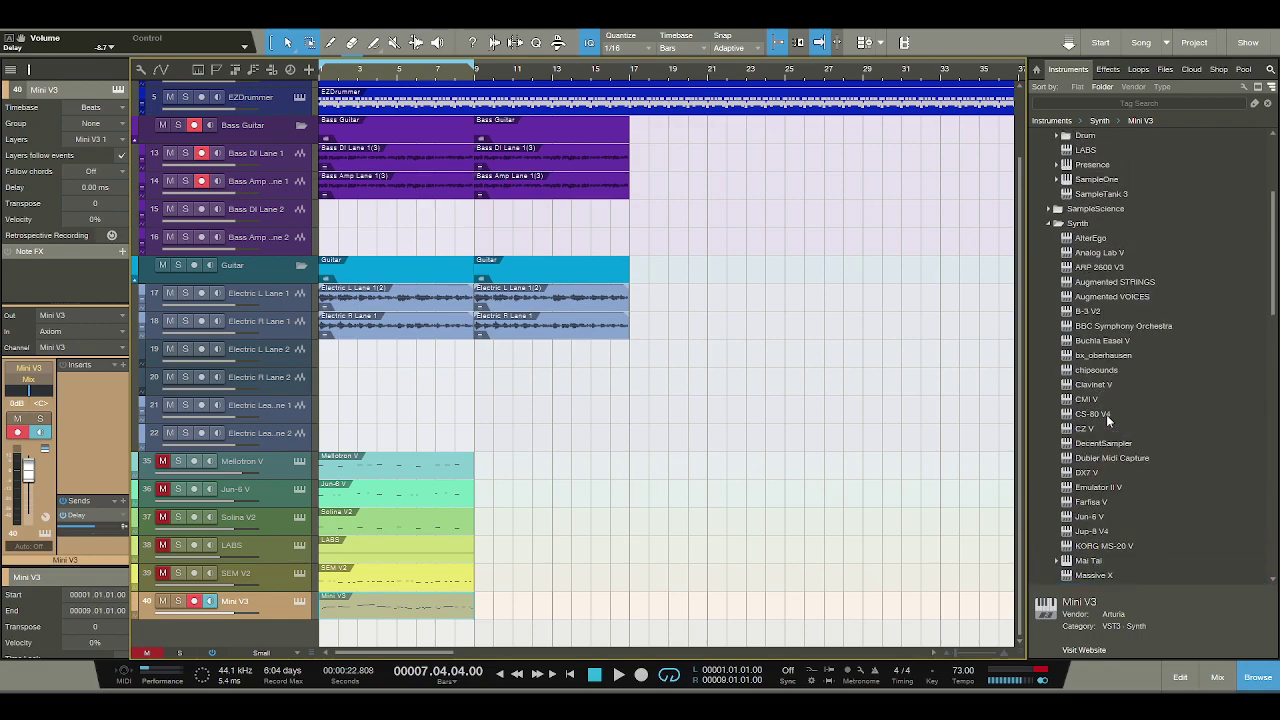
{"action": "left_click", "coordinate": [1107, 298]}
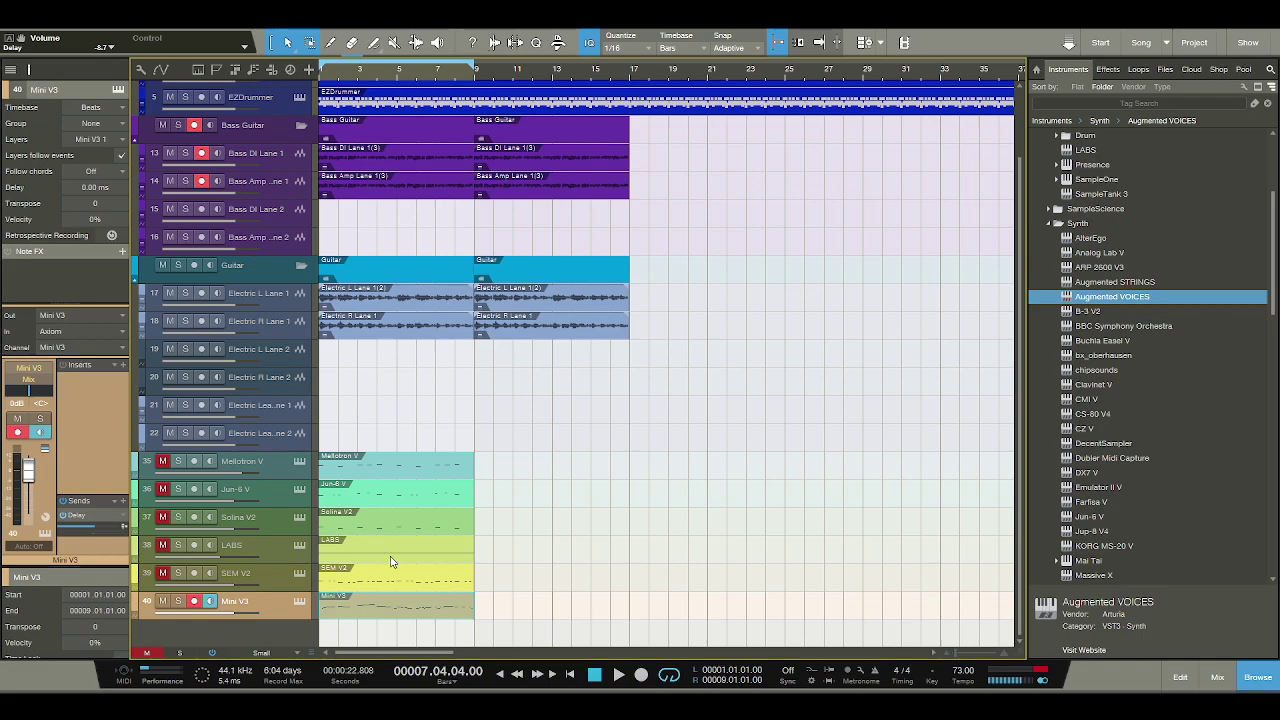
{"action": "left_click_drag", "start_coordinate": [390, 564], "coordinate": [392, 562]}
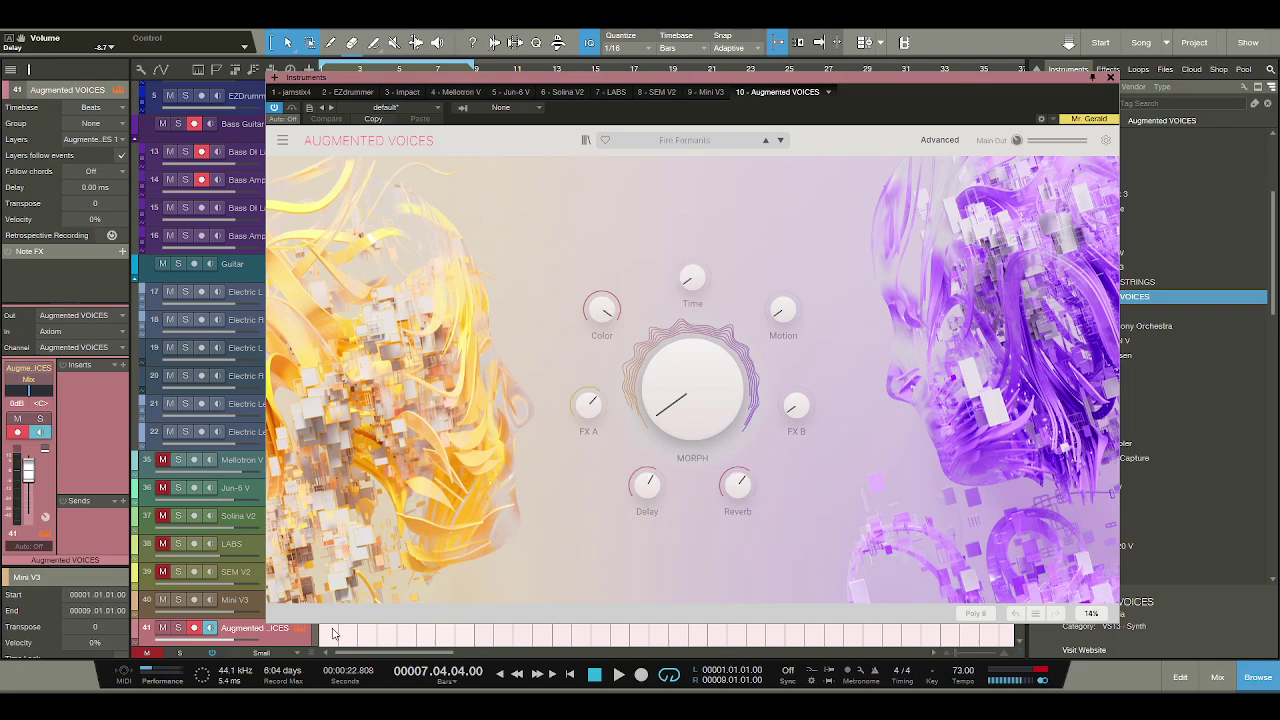
Open an empty Augmented VOICES part spanning bars 1 to 8 for note editing, and select the Simple Ohh preset.
{"action": "key", "text": "F2"}
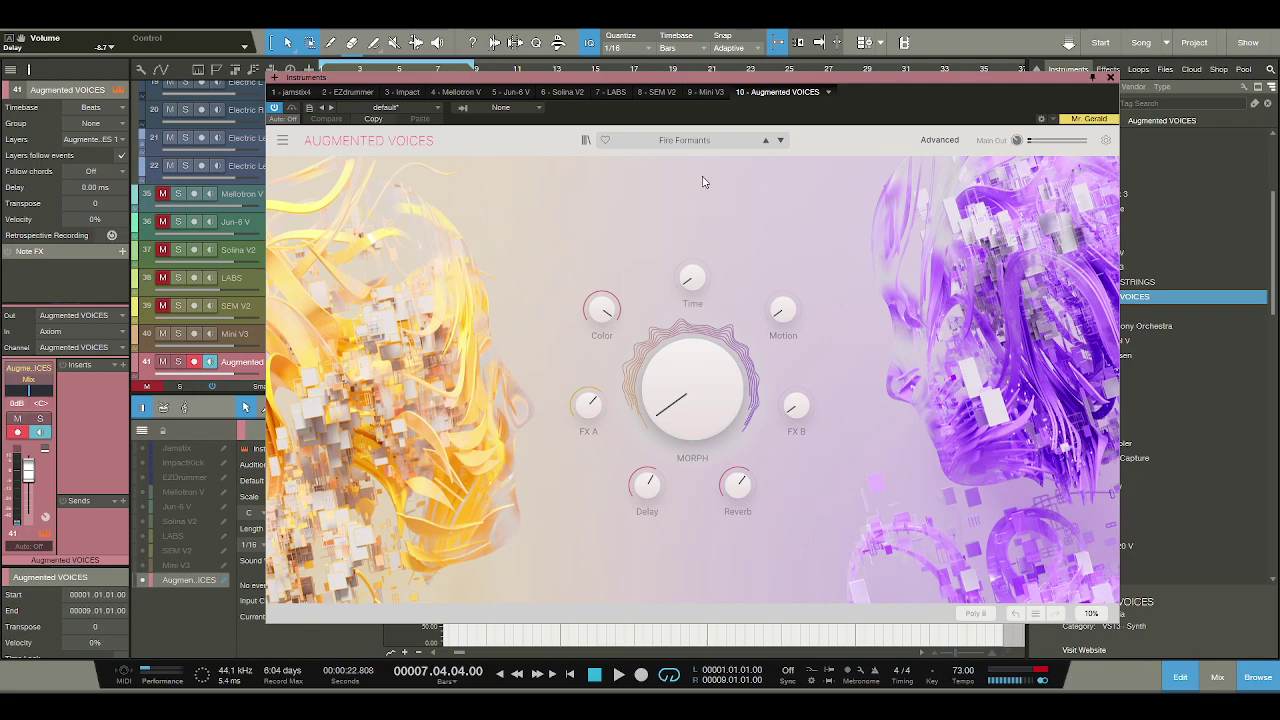
{"action": "left_click", "coordinate": [766, 140]}
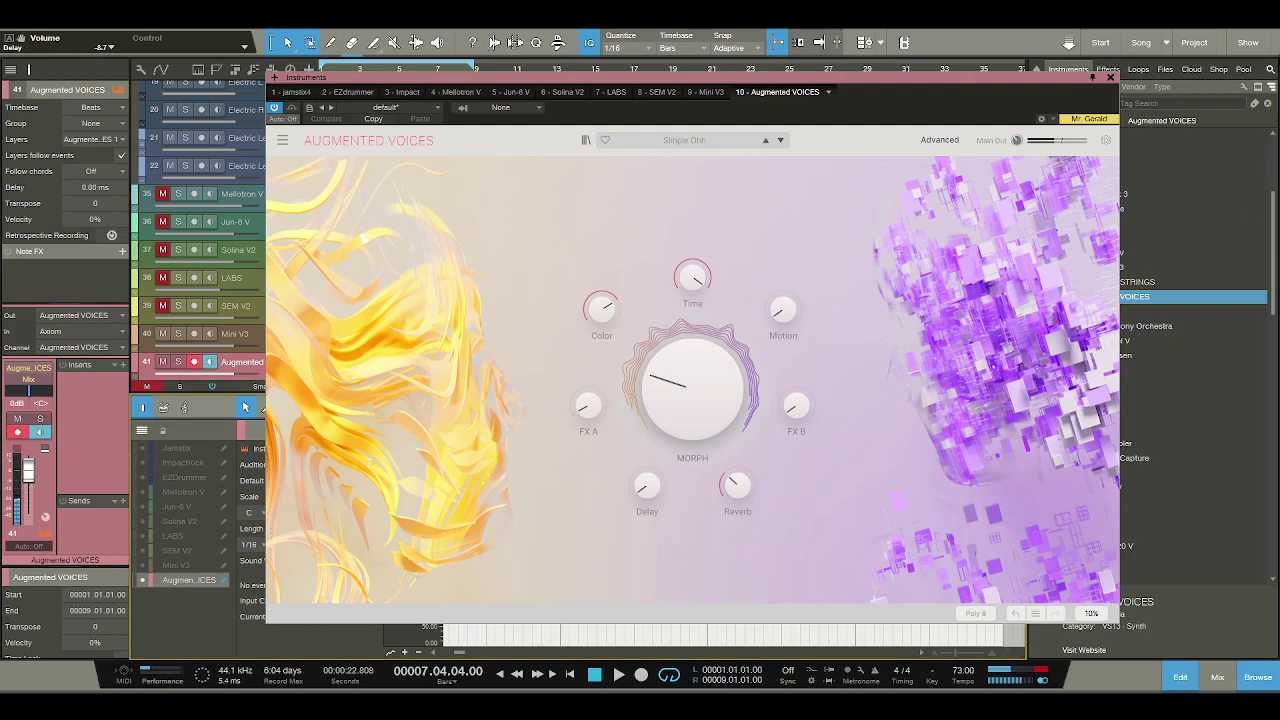
{"action": "left_click", "coordinate": [1110, 77]}
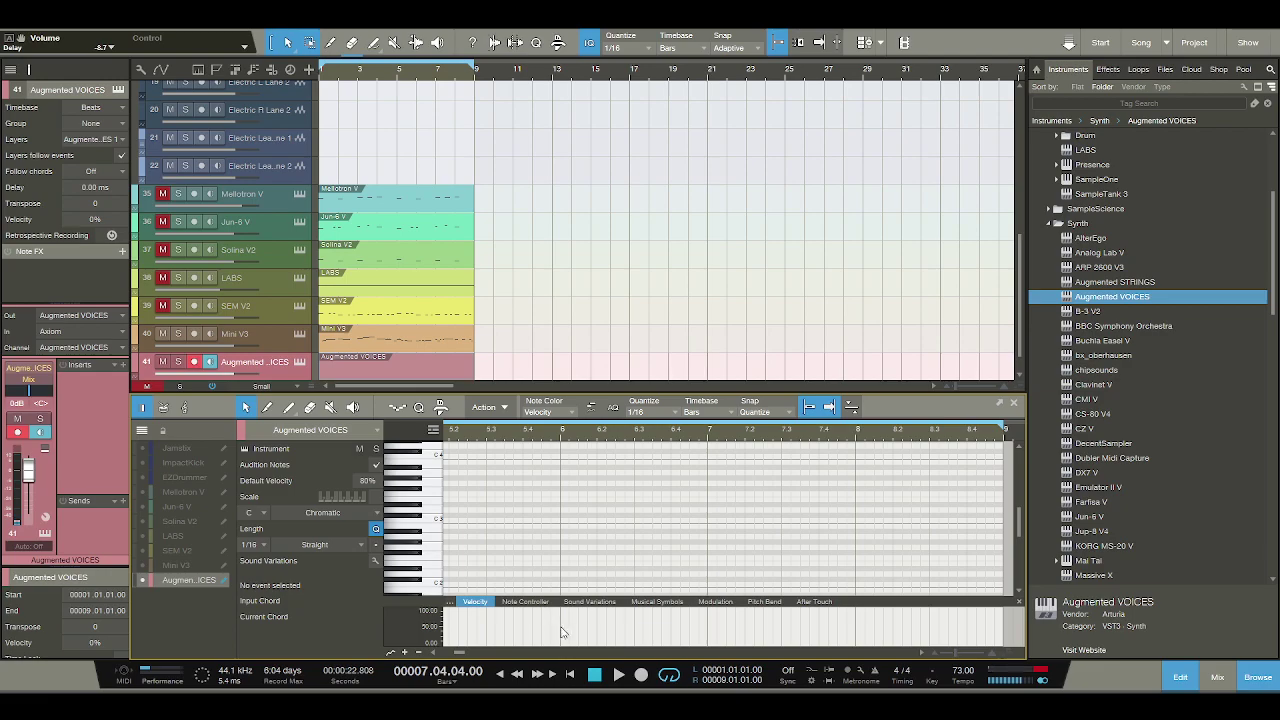
Audition C3 against playback, and try a descending phrase of longer C3, A#2 and G#2 notes at the start of bar 1.
{"action": "left_click", "coordinate": [594, 674]}
{"action": "left_click", "coordinate": [430, 520]}
{"action": "left_click", "coordinate": [429, 524]}
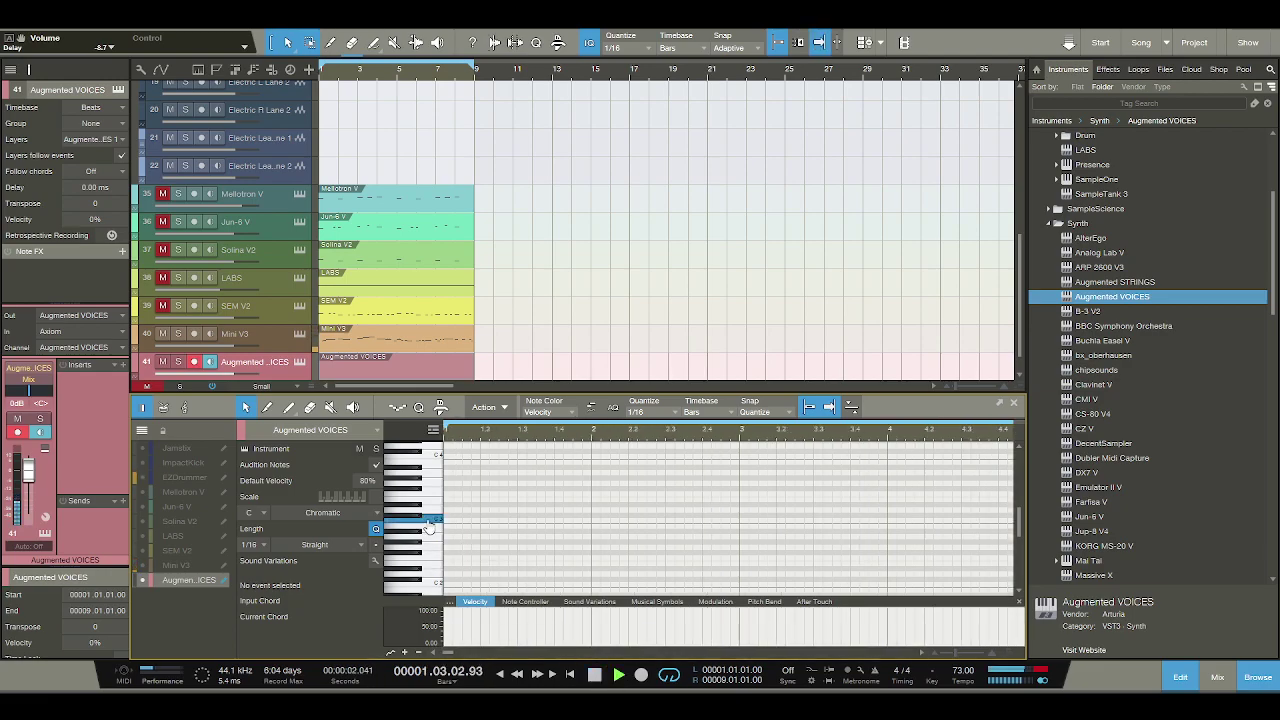
{"action": "left_click", "coordinate": [594, 674]}
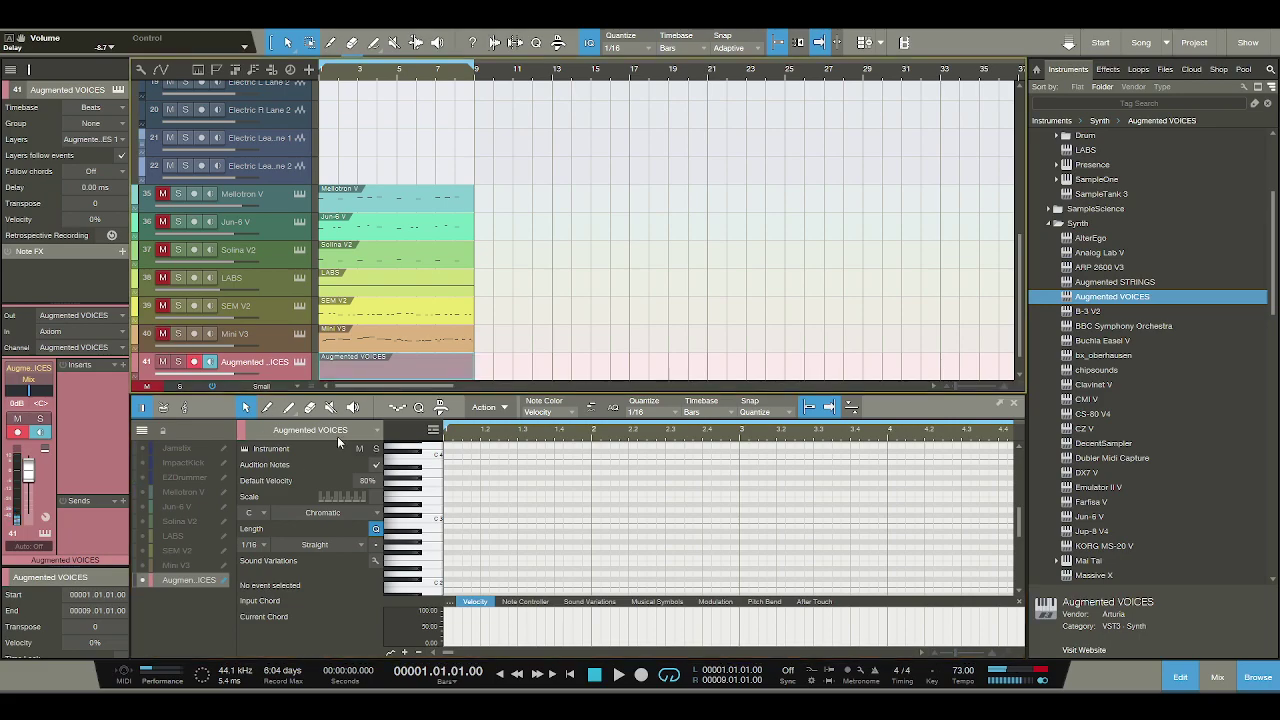
{"action": "left_click", "coordinate": [436, 521]}
{"action": "left_click", "coordinate": [438, 521]}
{"action": "left_click_drag", "start_coordinate": [447, 522], "coordinate": [506, 532]}
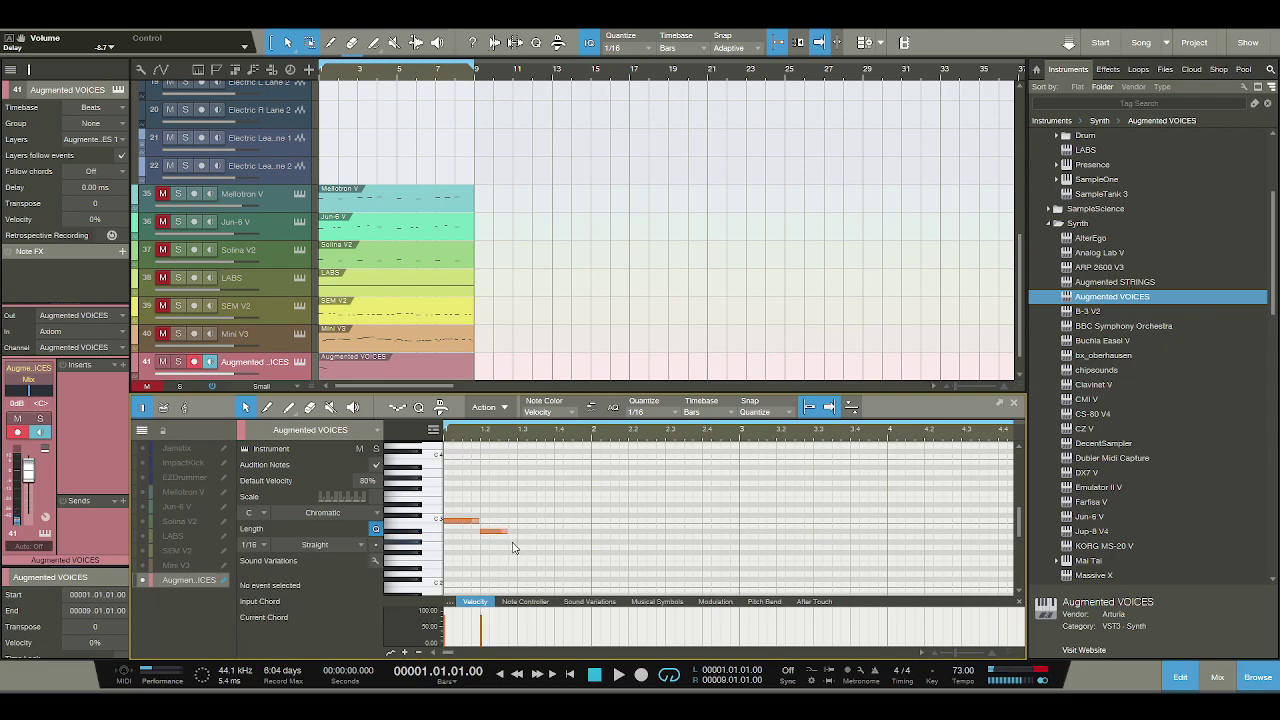
{"action": "left_click", "coordinate": [510, 543]}
{"action": "key", "text": "space"}
{"action": "left_click_drag", "start_coordinate": [515, 543], "coordinate": [545, 543]}
{"action": "key", "text": "space"}
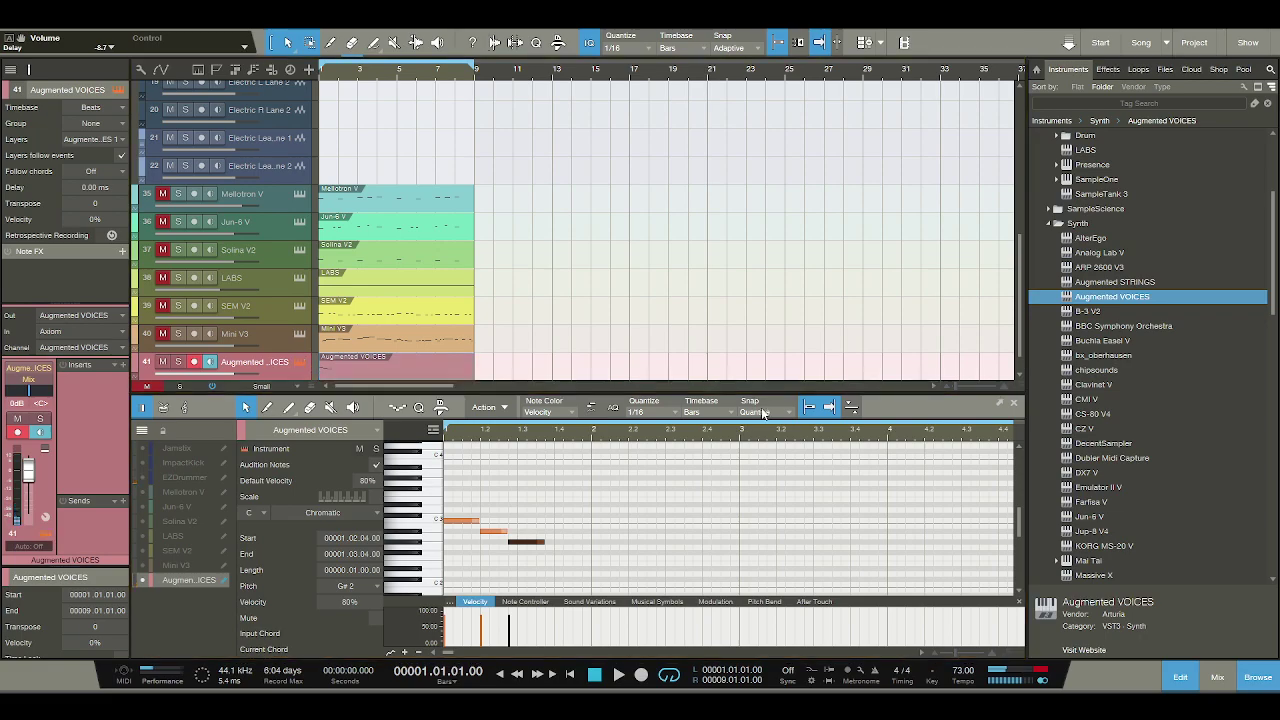
Browse other Augmented VOICES presets, including Ah Voice, and settle on Staccato Sustained Aah.
{"action": "key", "text": "F11"}
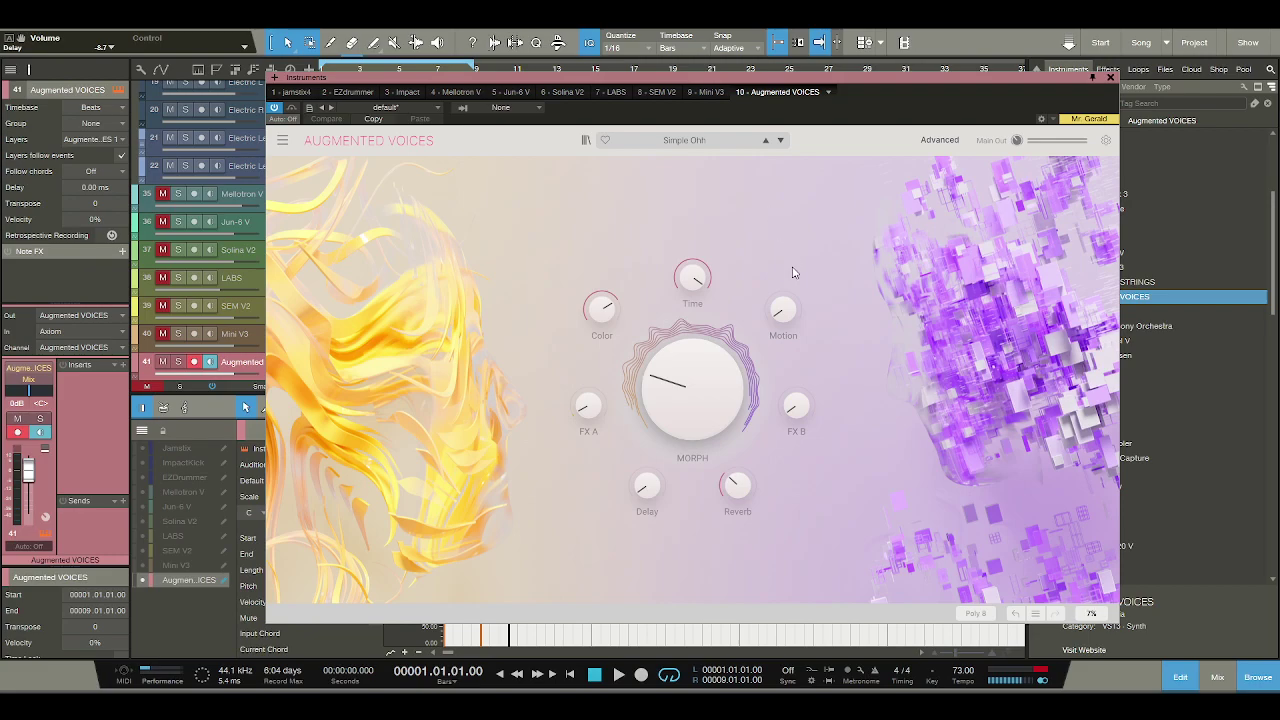
{"action": "left_click", "coordinate": [780, 140]}
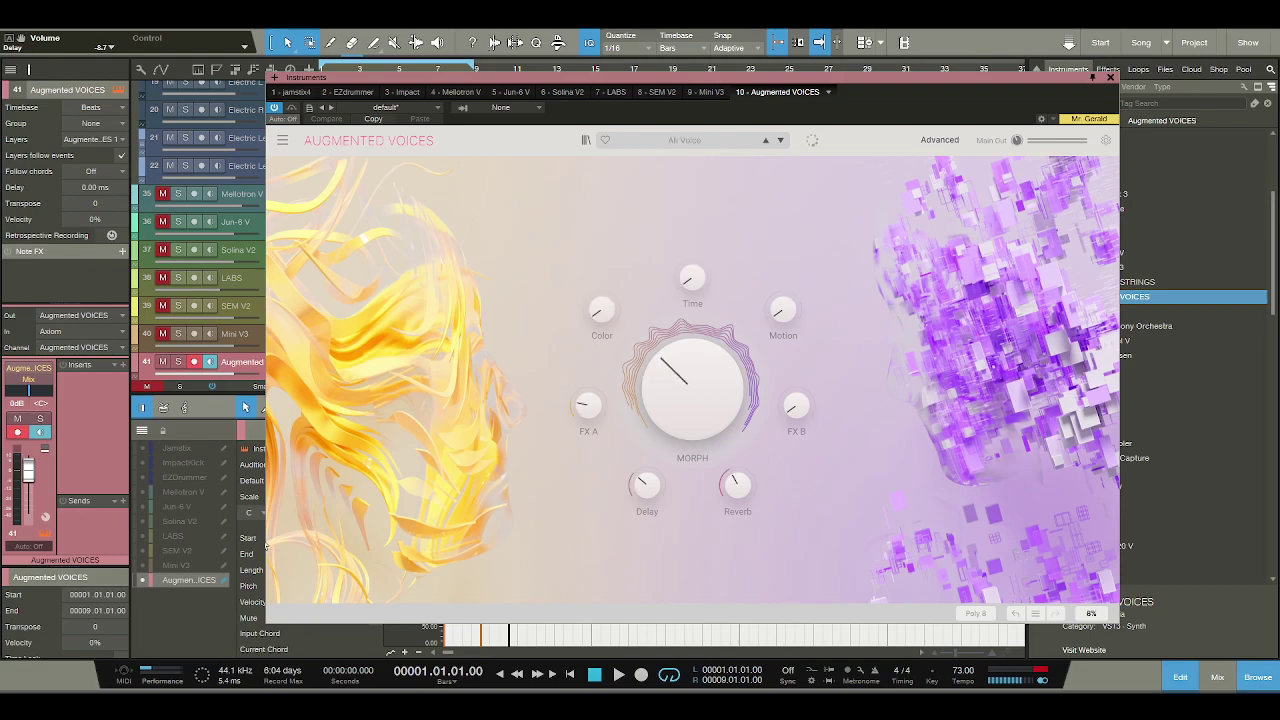
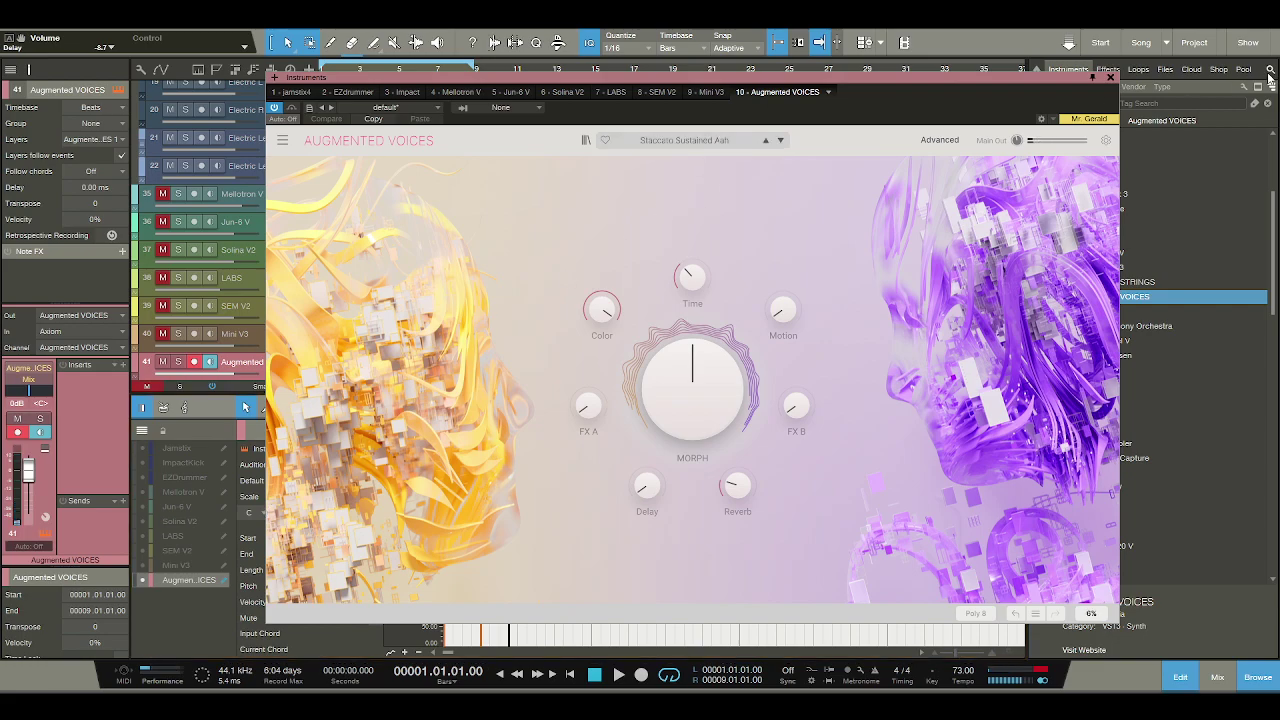
{"action": "left_click", "coordinate": [1110, 77]}
Undo the three trial notes in the Augmented VOICES part, and play the opening of the song.
{"action": "key", "text": "ctrl+z"}
{"action": "key", "text": "ctrl+z"}
{"action": "key", "text": "ctrl+z"}
{"action": "key", "text": "space"}
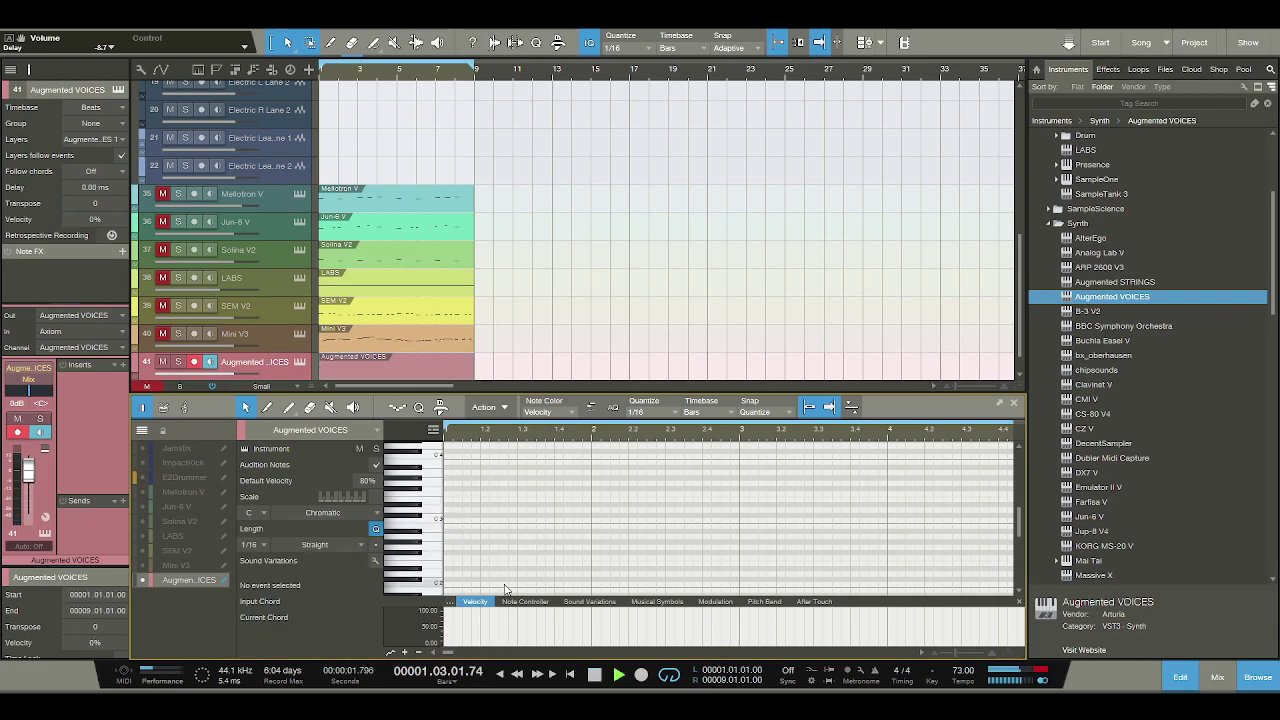
{"action": "key", "text": "space"}
{"action": "key", "text": "space"}
{"action": "key", "text": "space"}
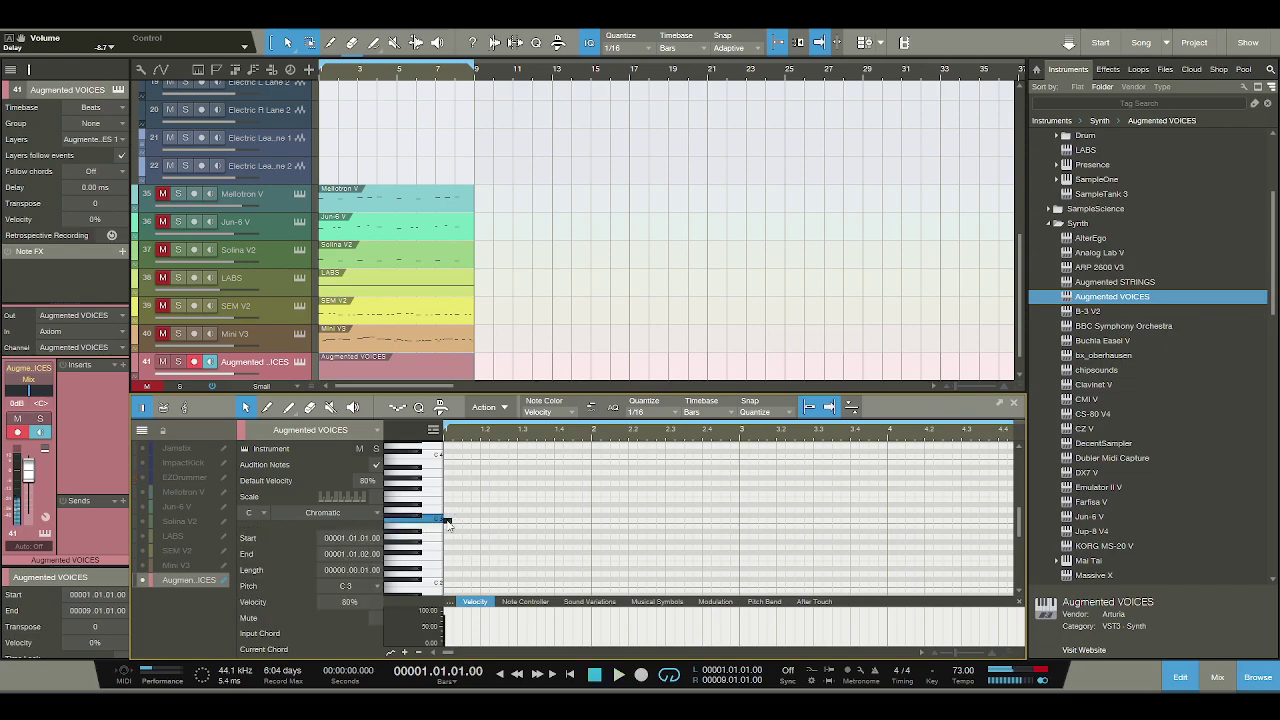
Add sixteenth notes C3 at 1.1.1, A#2 at 1.1.3, G#2 at 1.1.4, F2 at 1.2.1 and G#2 at 1.2.2, and play them.
{"action": "left_click", "coordinate": [448, 521]}
{"action": "left_click", "coordinate": [466, 531]}
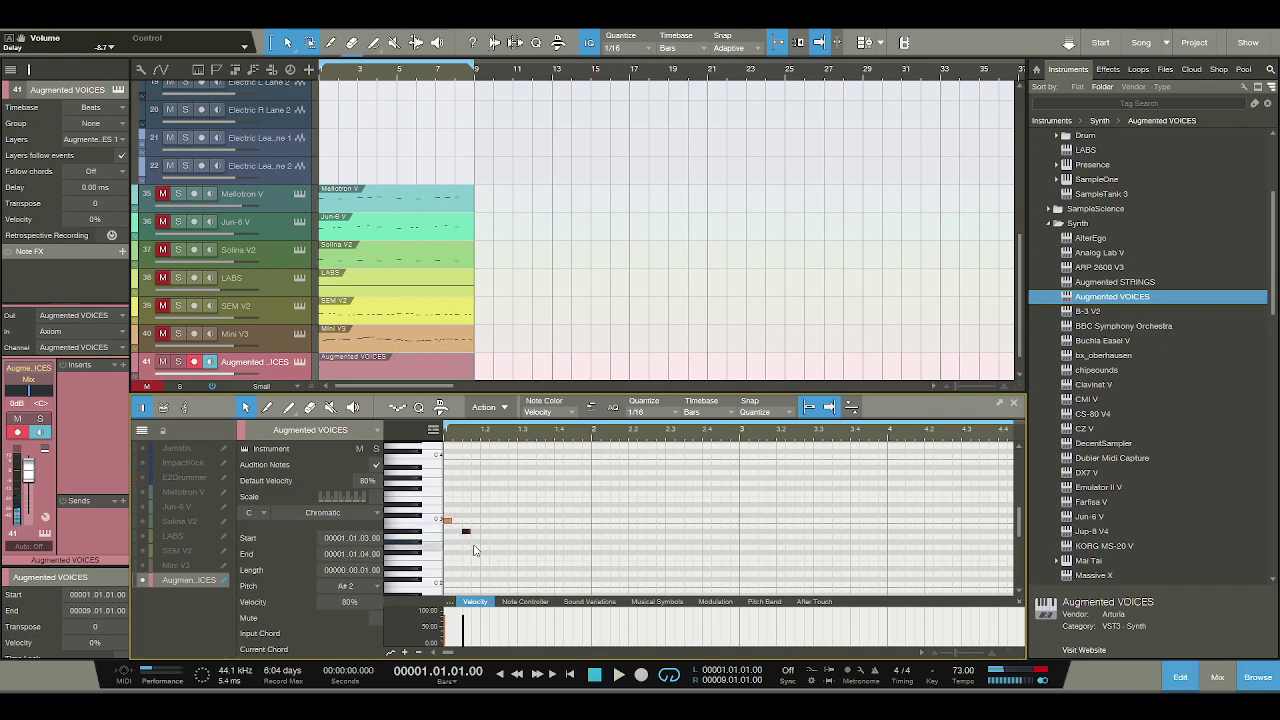
{"action": "left_click", "coordinate": [476, 543]}
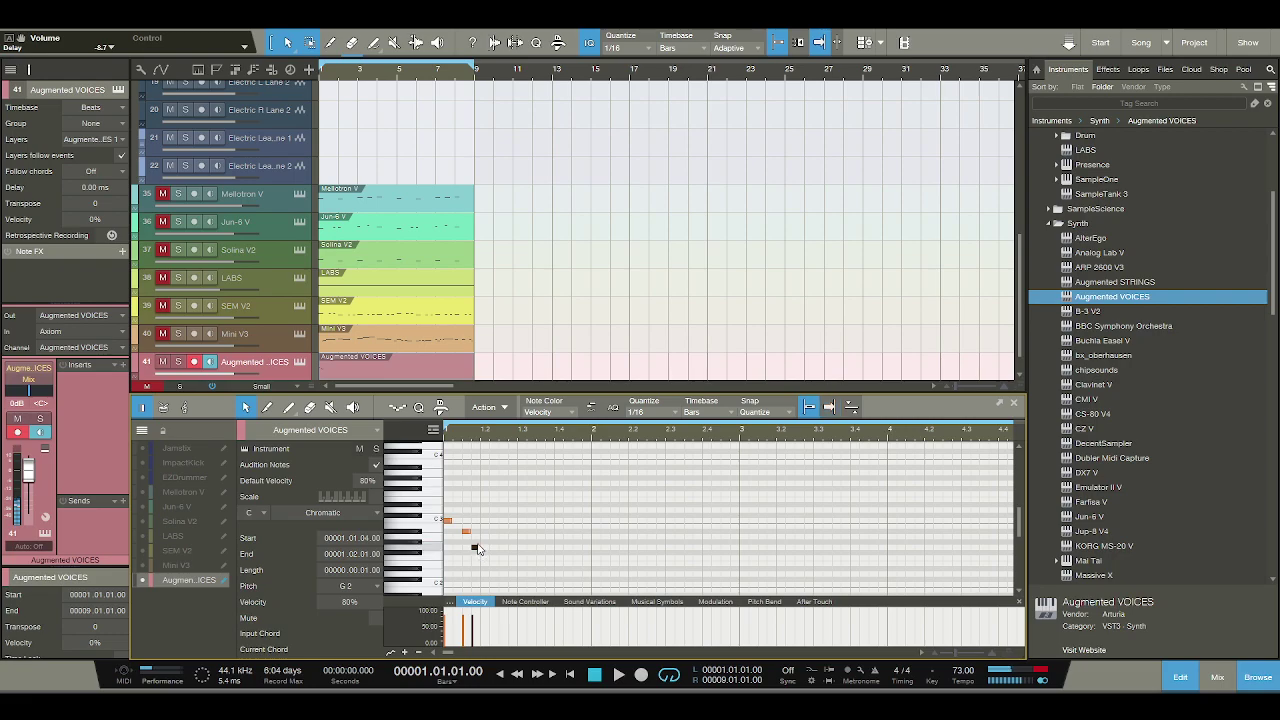
{"action": "left_click", "coordinate": [484, 558]}
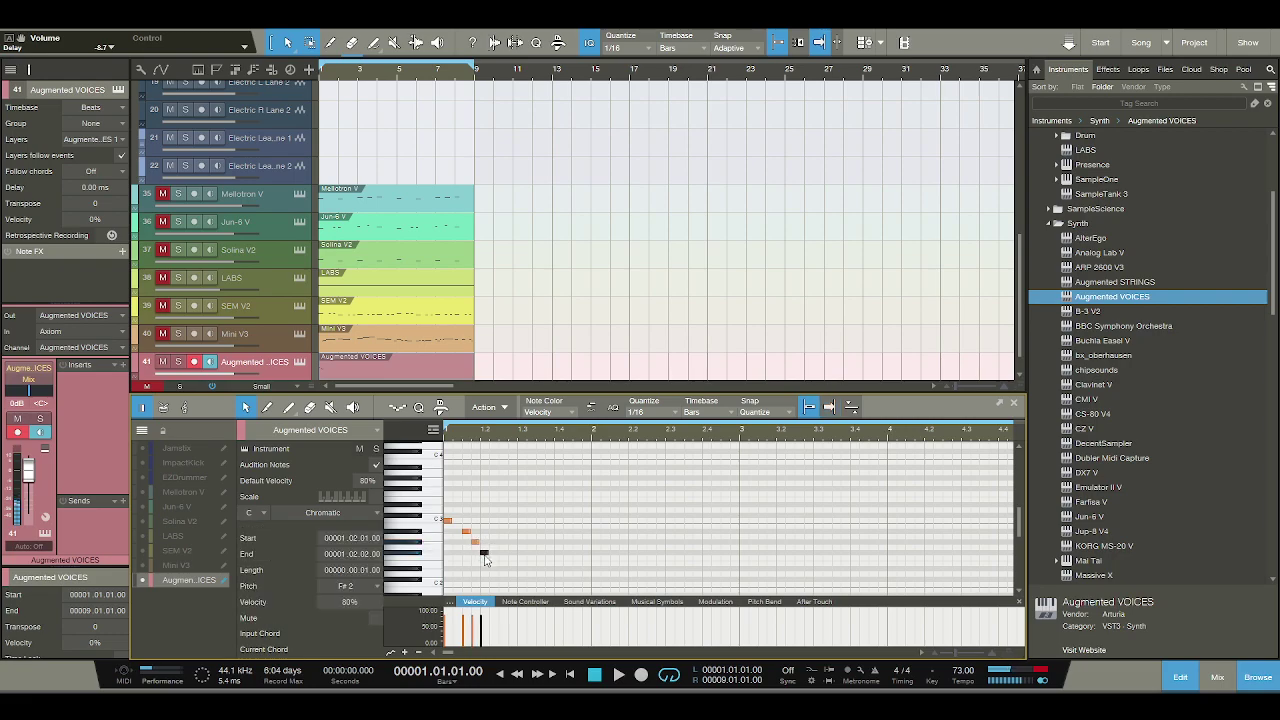
{"action": "left_click_drag", "start_coordinate": [484, 560], "coordinate": [485, 565]}
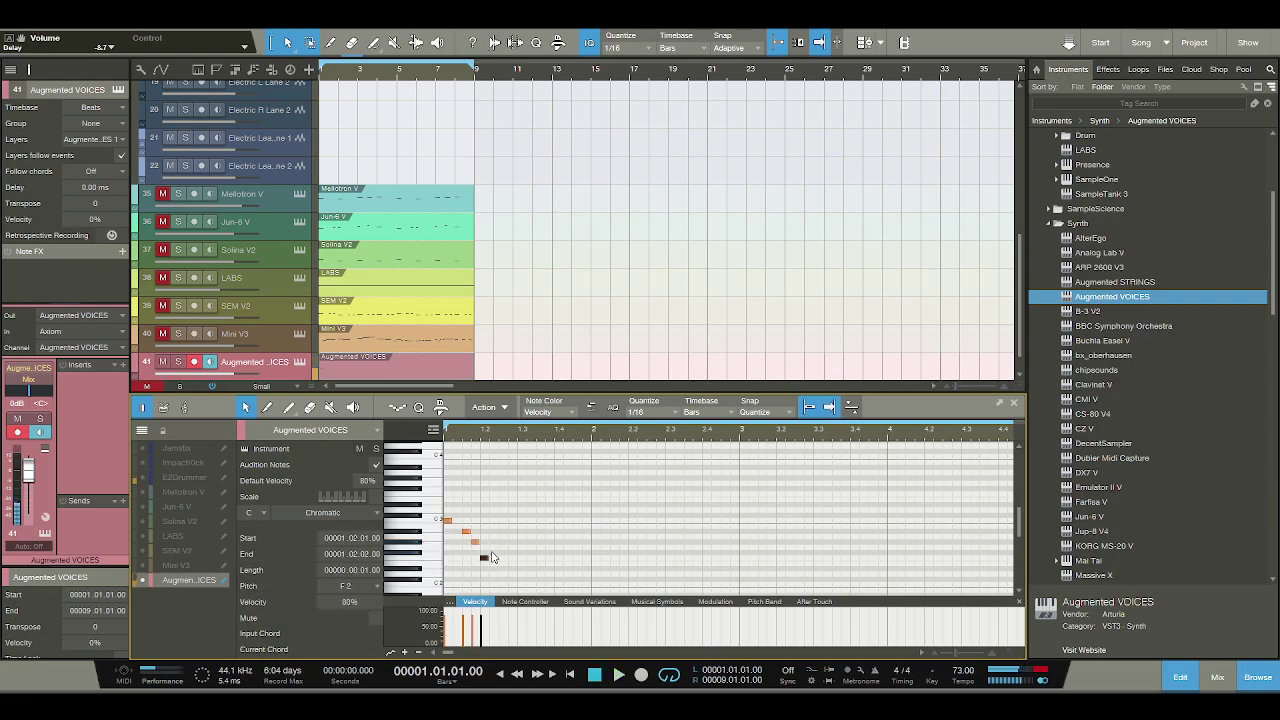
{"action": "left_click", "coordinate": [494, 543]}
{"action": "key", "text": "space"}
{"action": "key", "text": "space"}
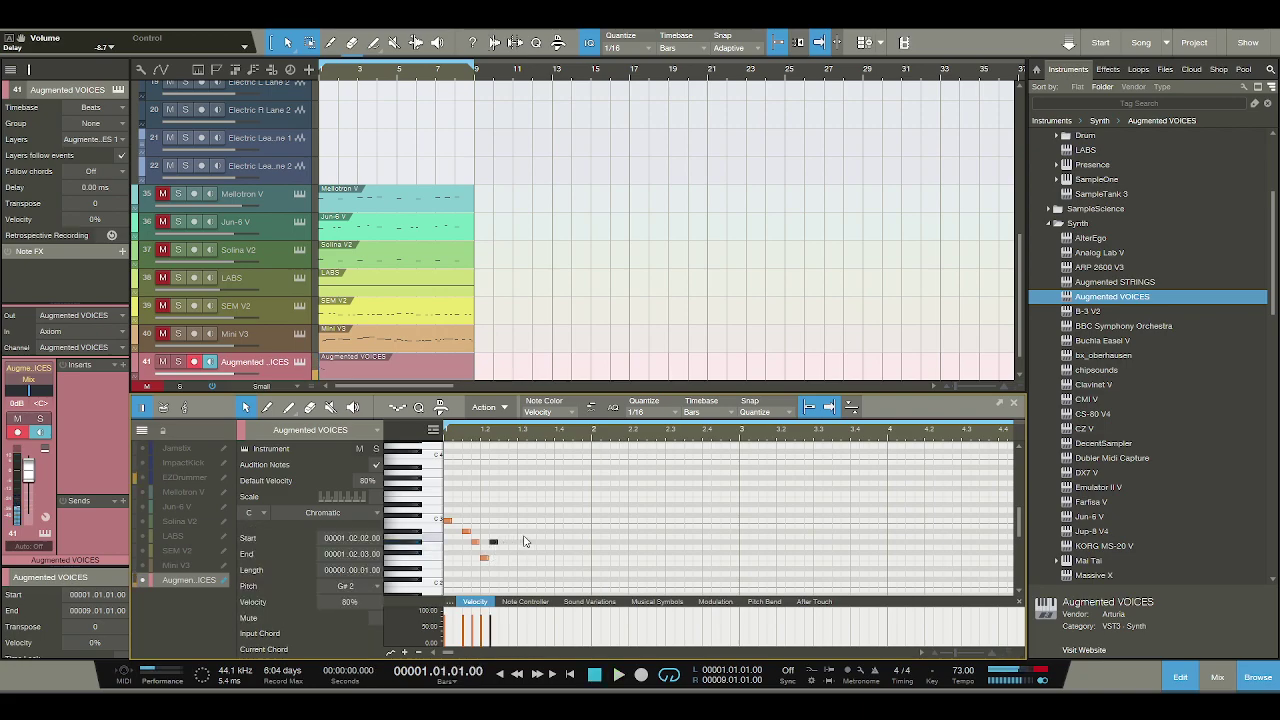
Fill beat 3 of bar 1 with sixteenth notes A#2, G#2, F2 and G#2, and play the phrase.
{"action": "left_click", "coordinate": [522, 542]}
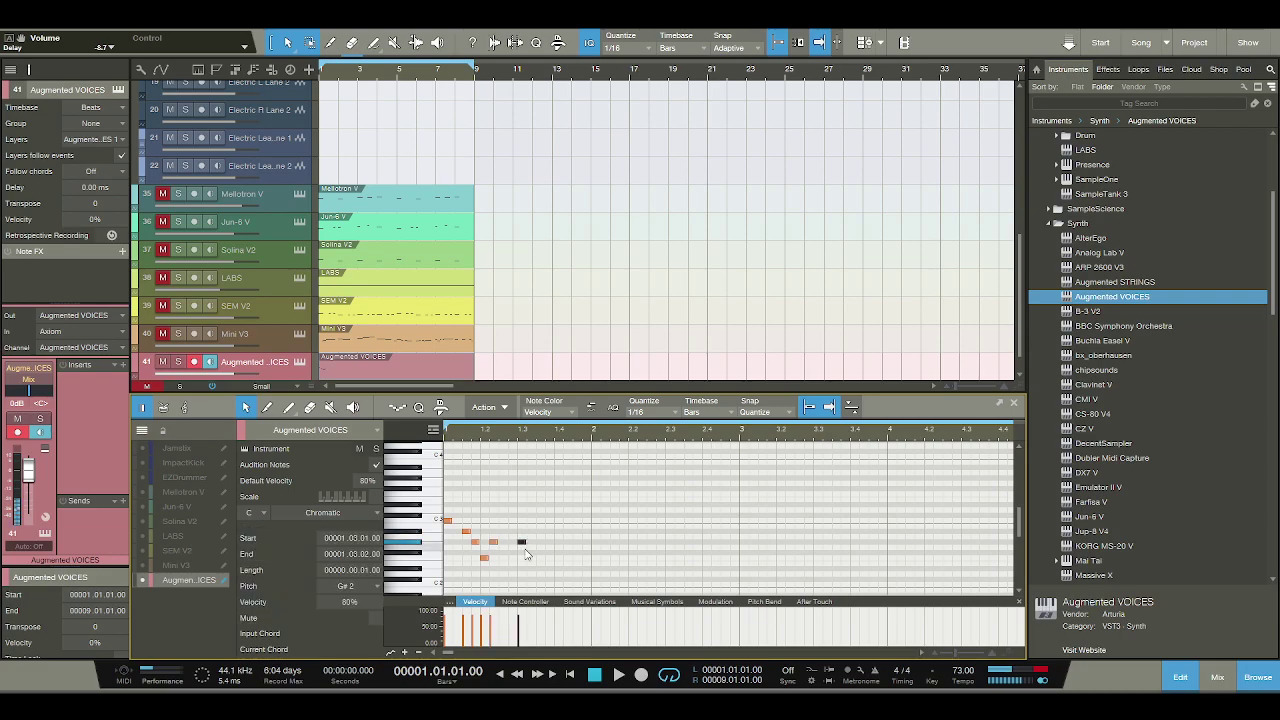
{"action": "left_click_drag", "start_coordinate": [522, 541], "coordinate": [531, 541]}
{"action": "left_click", "coordinate": [530, 531]}
{"action": "left_click", "coordinate": [540, 557]}
{"action": "left_click", "coordinate": [549, 541]}
{"action": "key", "text": "space"}
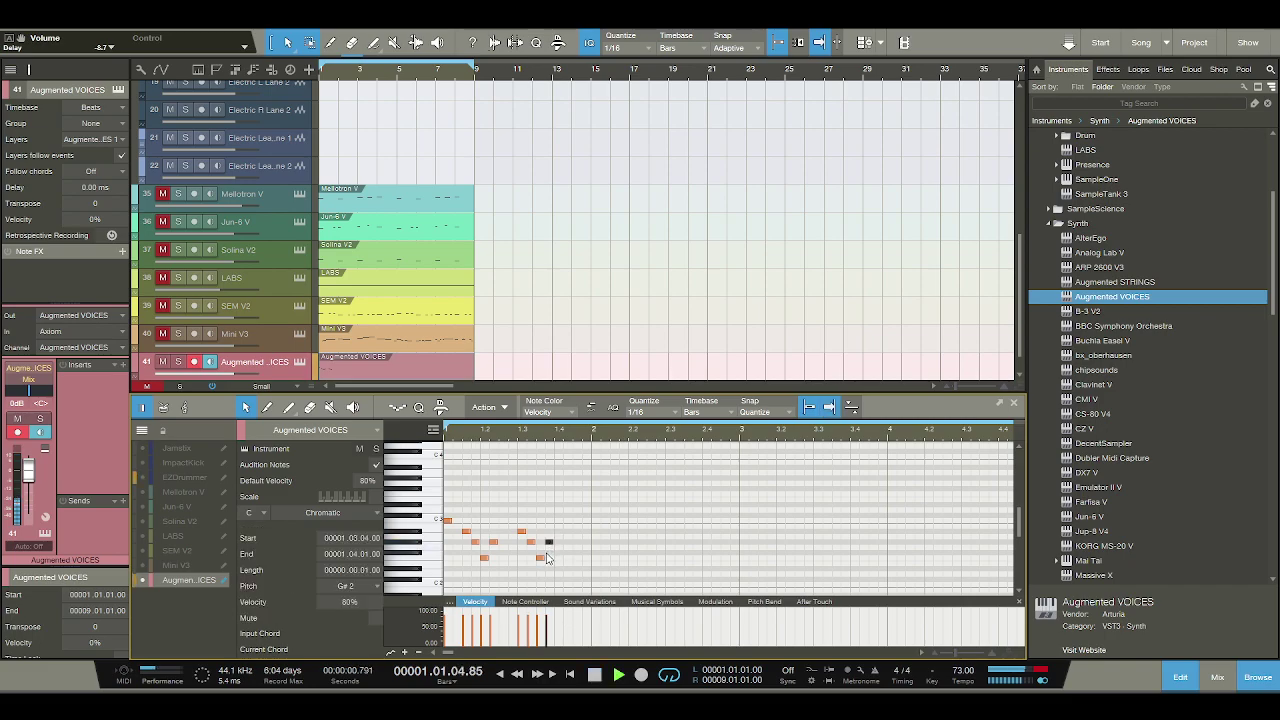
{"action": "key", "text": "space"}
Add sixteenth notes A#2 at 1.4.2 and F2 at 1.4.3, and play bar 1.
{"action": "left_click", "coordinate": [567, 531]}
{"action": "left_click", "coordinate": [576, 557]}
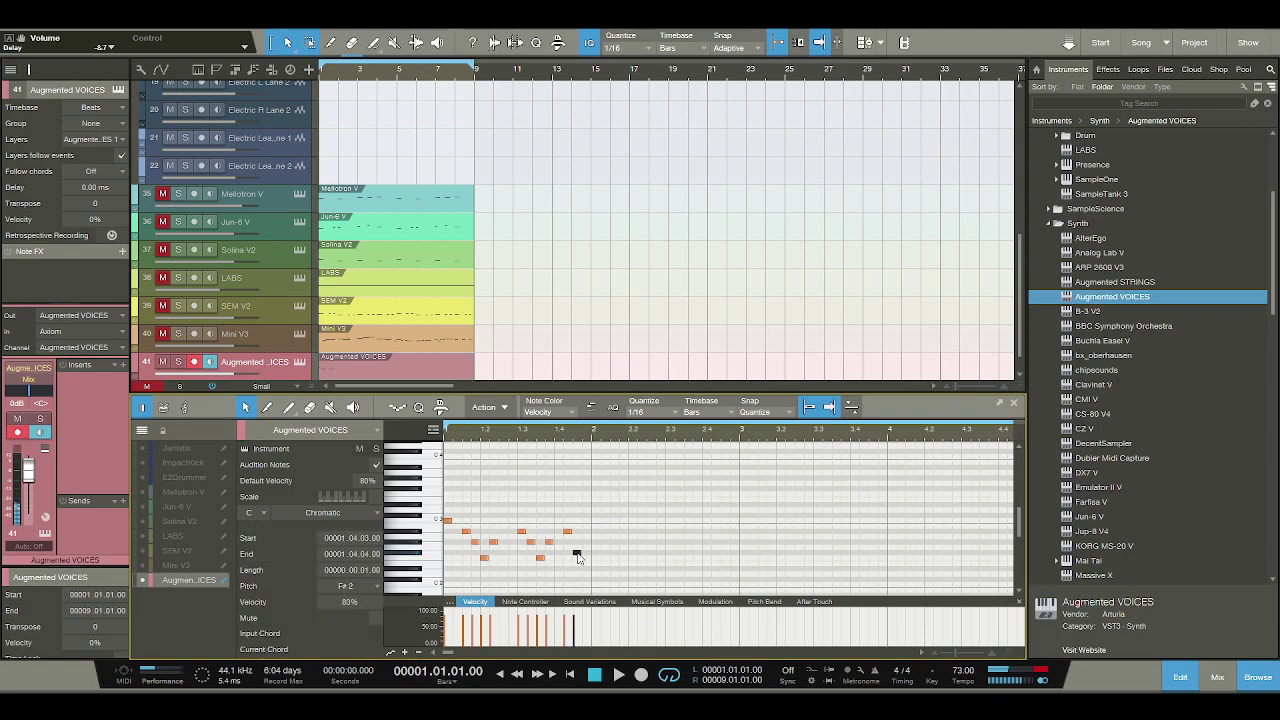
{"action": "key", "text": "space"}
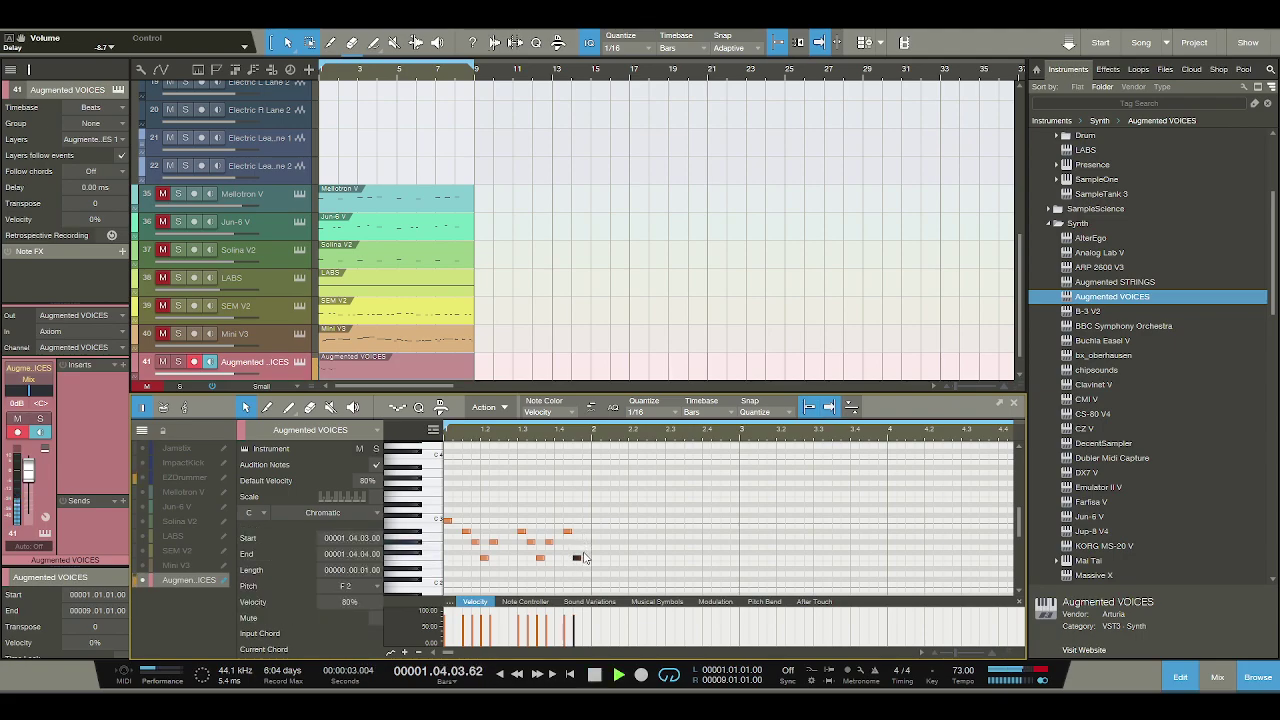
{"action": "key", "text": "space"}
Add A#2 sixteenth notes at 2.1.1 and 2.1.4, and play the phrase from the start.
{"action": "left_click", "coordinate": [595, 515]}
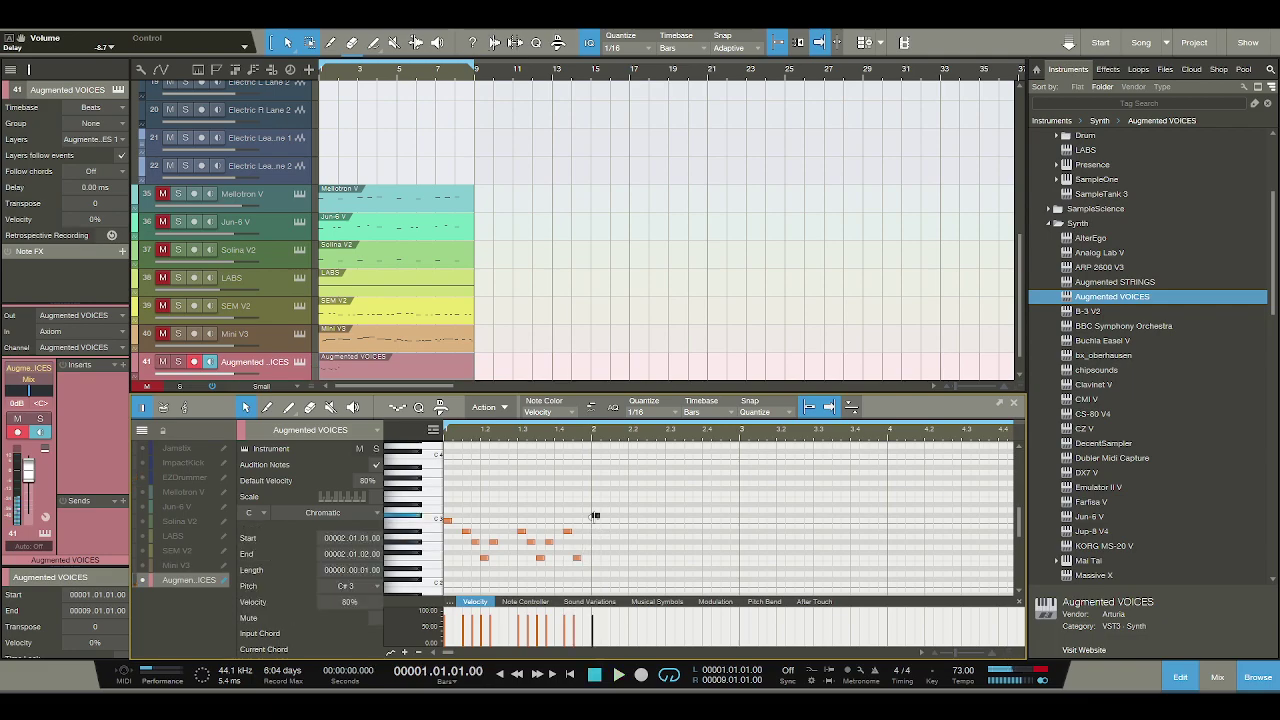
{"action": "key", "text": "Down"}
{"action": "key", "text": "Down"}
{"action": "key", "text": "Down"}
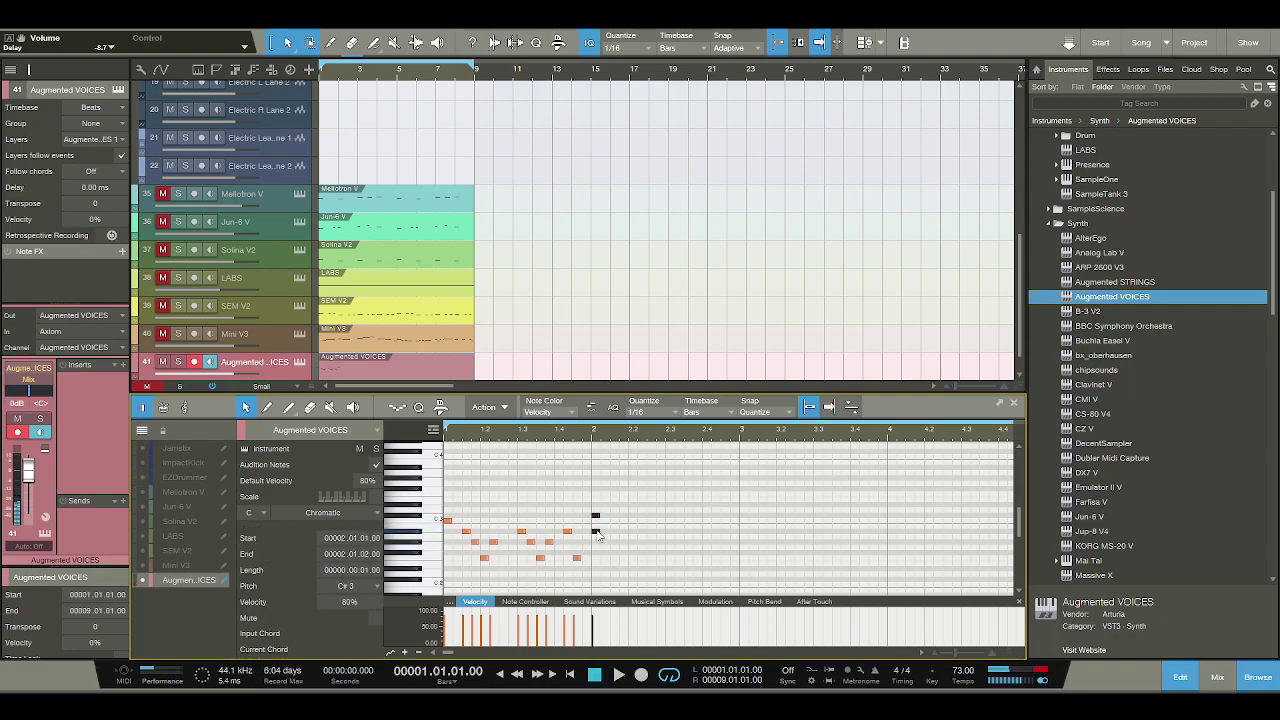
{"action": "left_click", "coordinate": [620, 531]}
{"action": "key", "text": "space"}
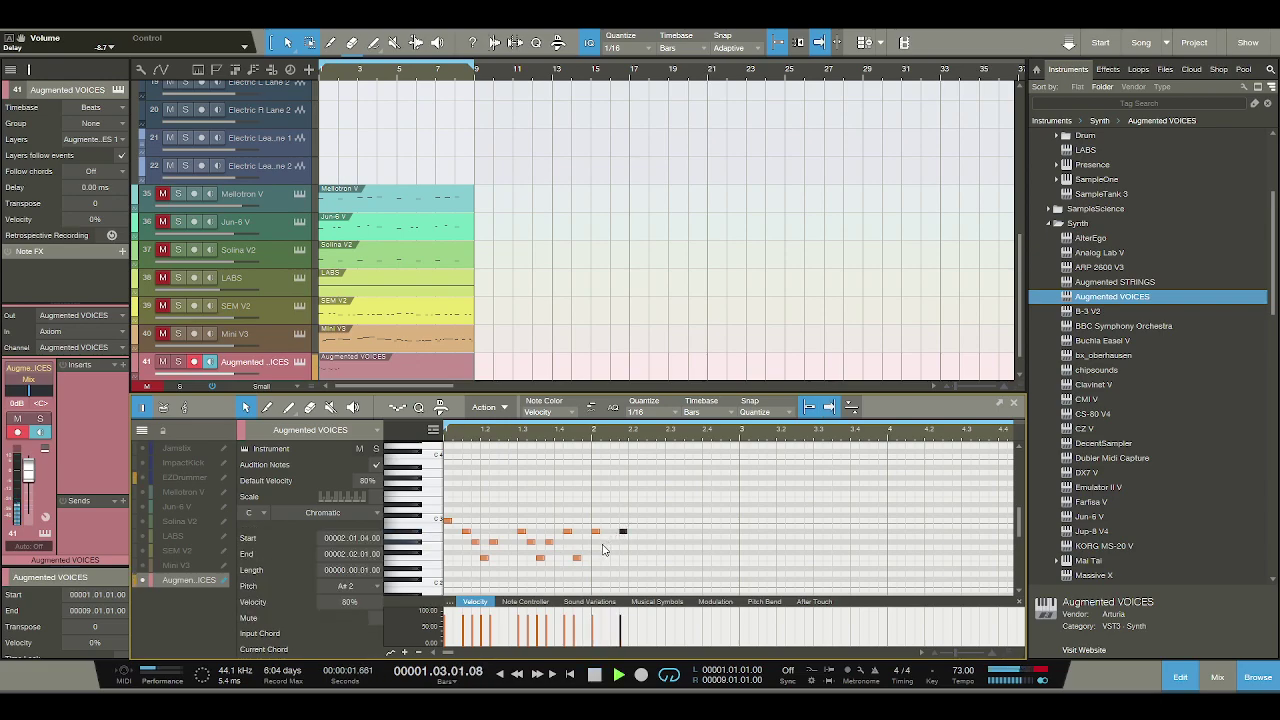
{"action": "key", "text": "space"}
Add sixteenth notes C3, C#3 and C3 on the second, third and fourth sixteenths of beat 2 in bar 2.
{"action": "left_click", "coordinate": [647, 517]}
{"action": "left_click", "coordinate": [647, 518]}
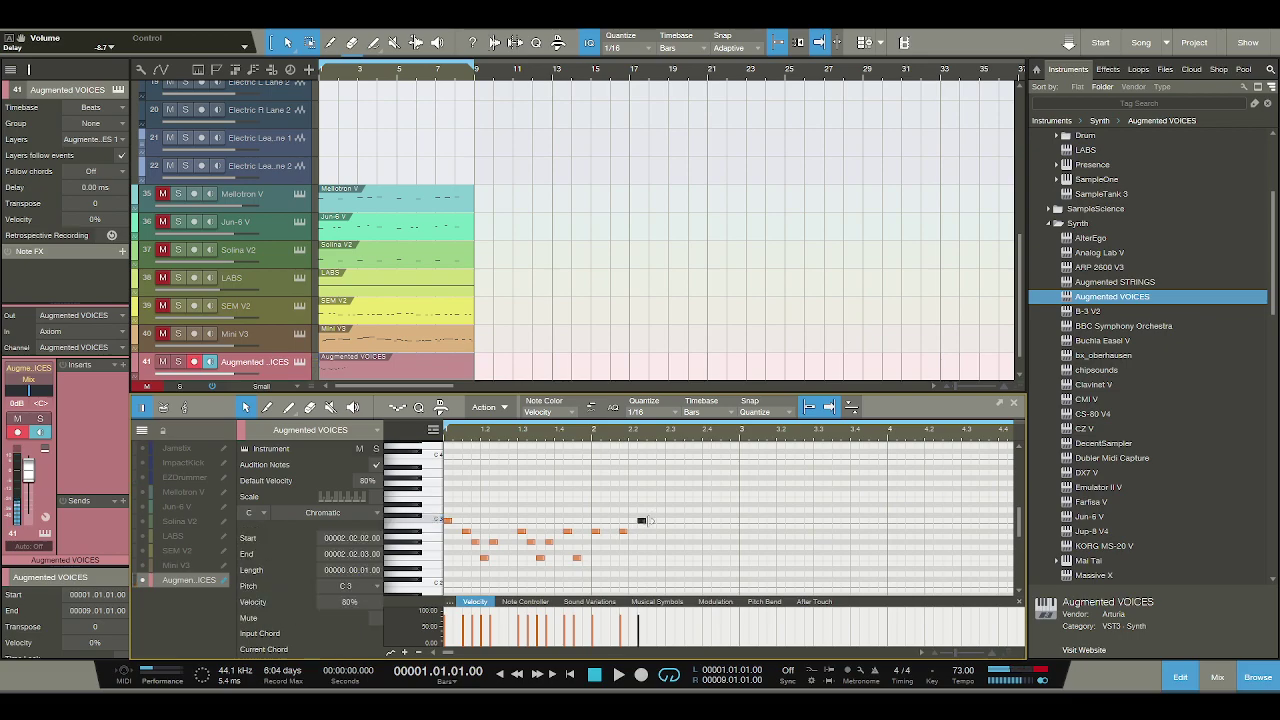
{"action": "left_click", "coordinate": [653, 518]}
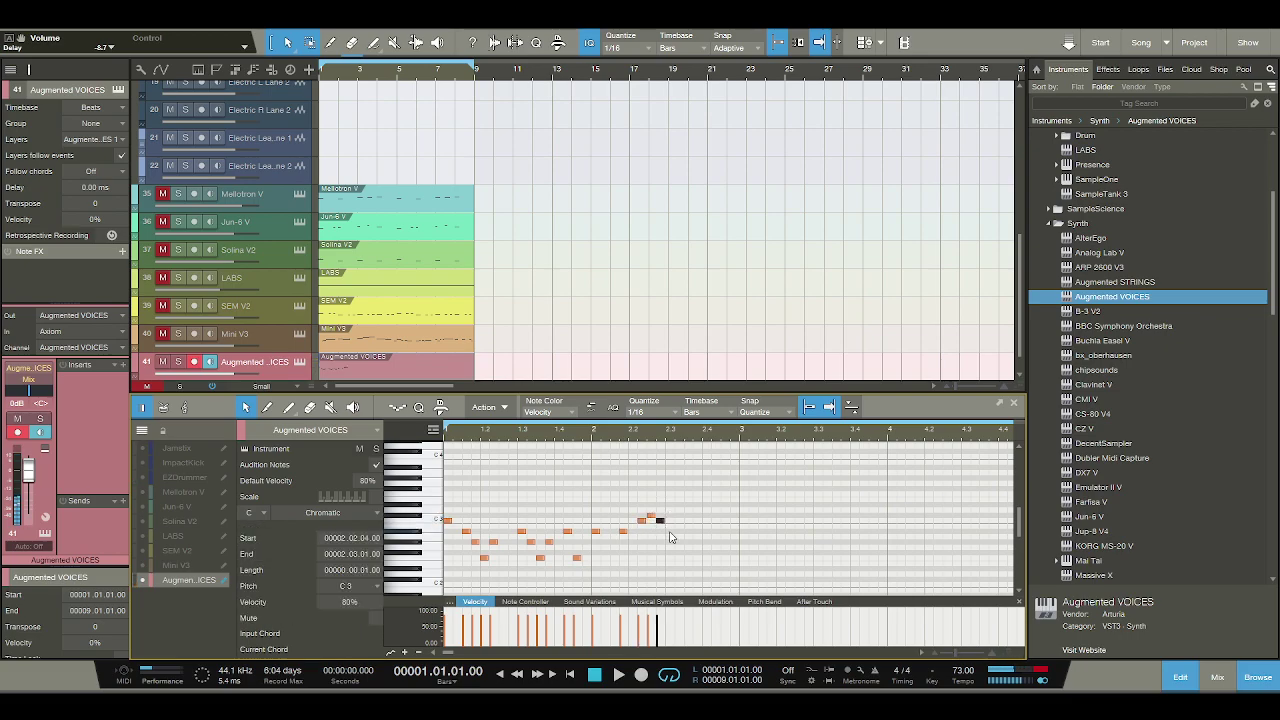
Add a sixteenth note A#2 at 2.3.1 and raise the Augmented VOICES volume to +4.9 dB during playback.
{"action": "left_click", "coordinate": [668, 532]}
{"action": "key", "text": "space"}
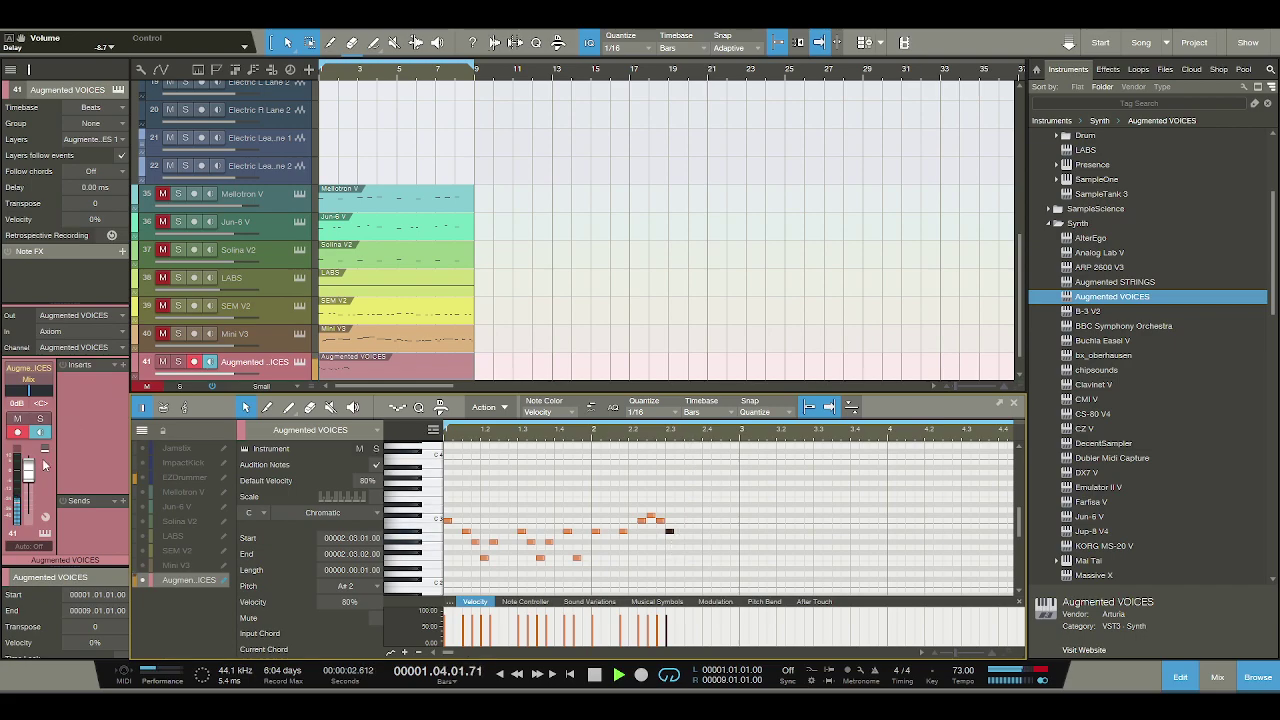
{"action": "left_click_drag", "start_coordinate": [29, 469], "coordinate": [29, 463]}
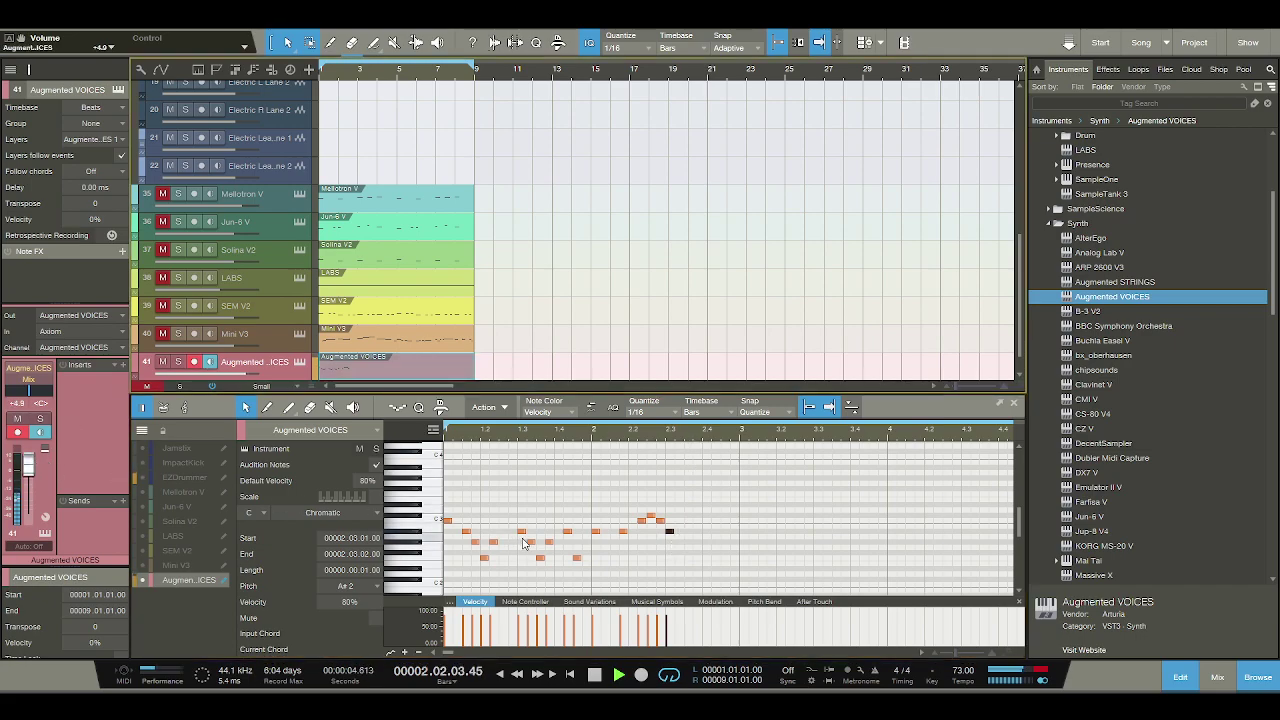
{"action": "key", "text": "space"}
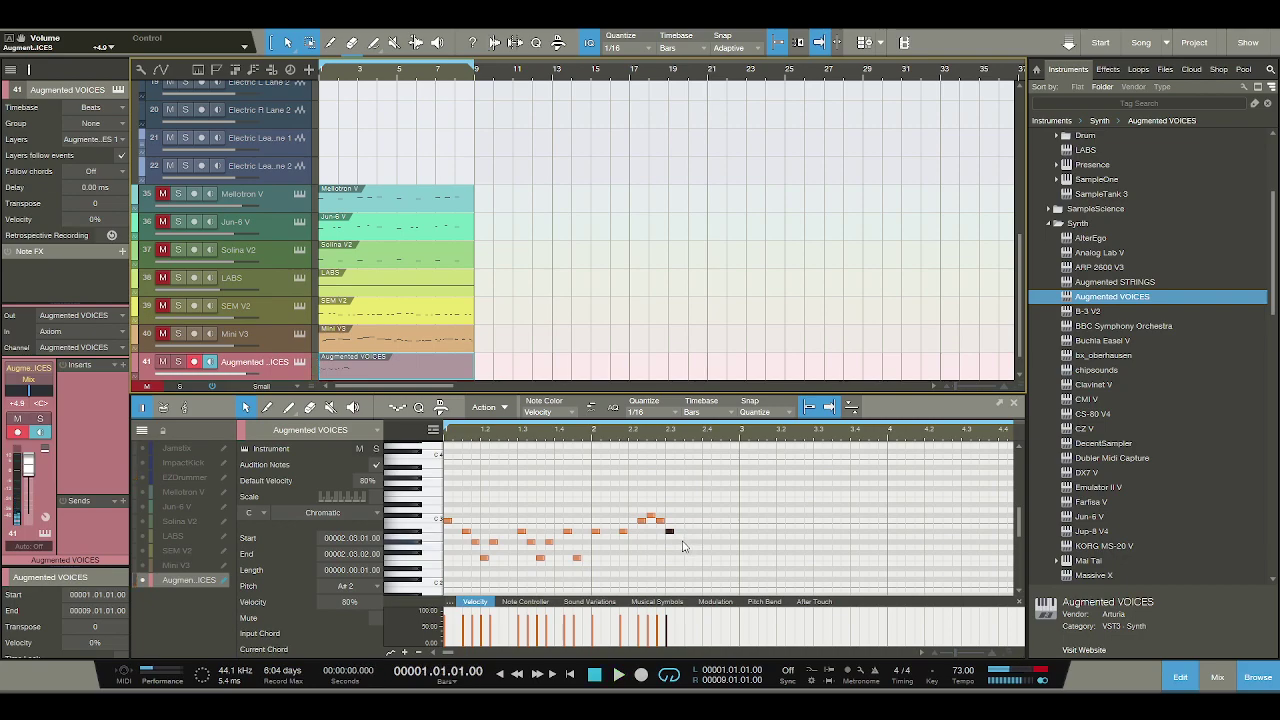
Add sixteenth notes G#2 at 2.3.3, A#2 at 2.3.4, F2 at 2.4.2 and G#2 at 2.4.3, and play the phrase.
{"action": "left_click", "coordinate": [688, 542]}
{"action": "left_click", "coordinate": [698, 531]}
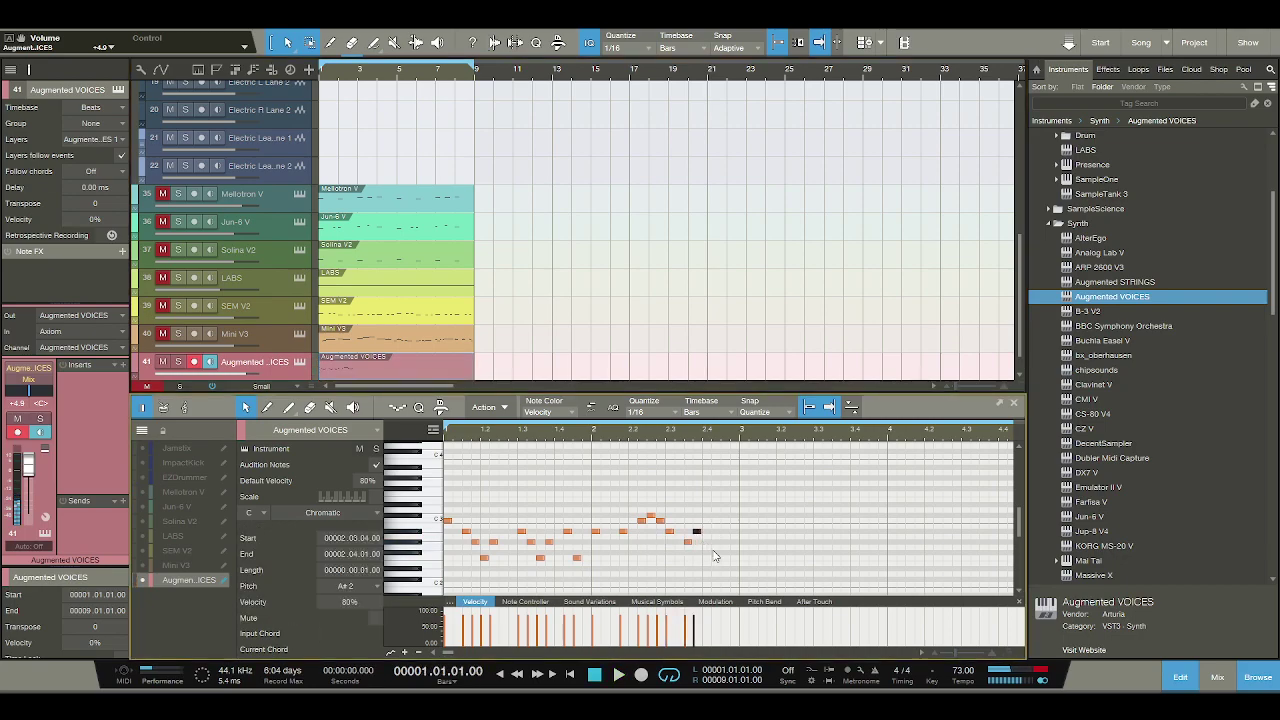
{"action": "left_click", "coordinate": [715, 553]}
{"action": "left_click_drag", "start_coordinate": [718, 563], "coordinate": [716, 568]}
{"action": "left_click", "coordinate": [724, 542]}
{"action": "key", "text": "space"}
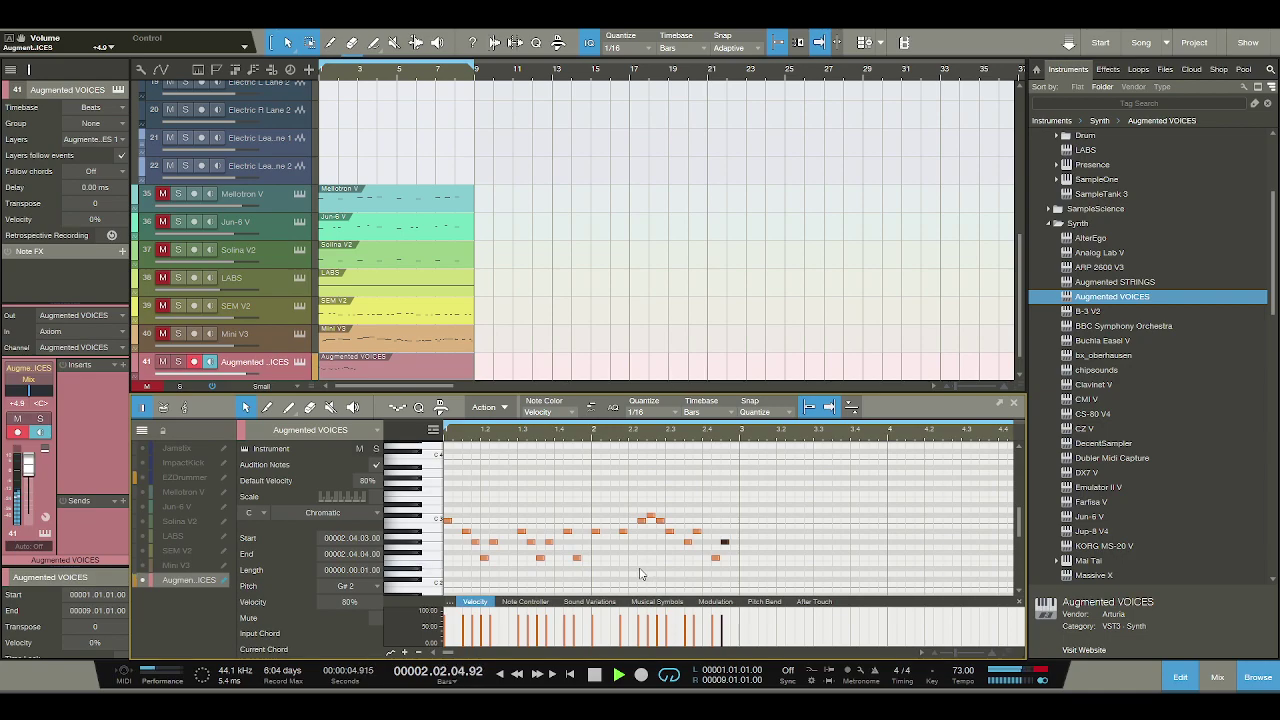
Add sixteenth notes C#3 at 3.1.1 and 3.1.3, D#3 at 3.1.4, E3 at 3.2.1 and F#3 at 3.2.2.
{"action": "key", "text": "space"}
{"action": "double_click", "coordinate": [752, 505]}
{"action": "left_click_drag", "start_coordinate": [748, 519], "coordinate": [746, 521]}
{"action": "double_click", "coordinate": [763, 516]}
{"action": "double_click", "coordinate": [772, 505]}
{"action": "double_click", "coordinate": [780, 499]}
{"action": "double_click", "coordinate": [789, 488]}
Add consecutive sixteenths C#3, D#3, E3, C#3, E3 and F#3 from 3.2.3 to 3.3.4, and play the melody from the start.
{"action": "double_click", "coordinate": [798, 515]}
{"action": "double_click", "coordinate": [808, 505]}
{"action": "double_click", "coordinate": [817, 498]}
{"action": "double_click", "coordinate": [826, 515]}
{"action": "double_click", "coordinate": [835, 498]}
{"action": "double_click", "coordinate": [844, 489]}
{"action": "key", "text": "space"}
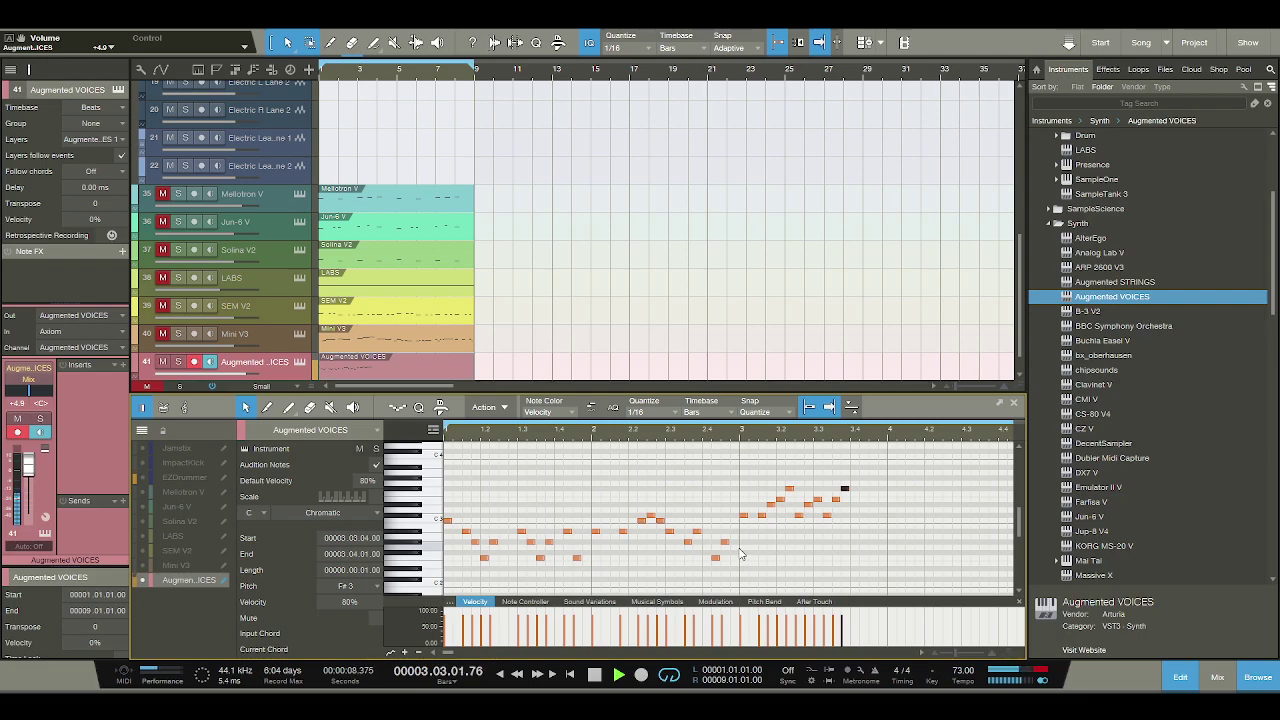
{"action": "key", "text": "Home"}
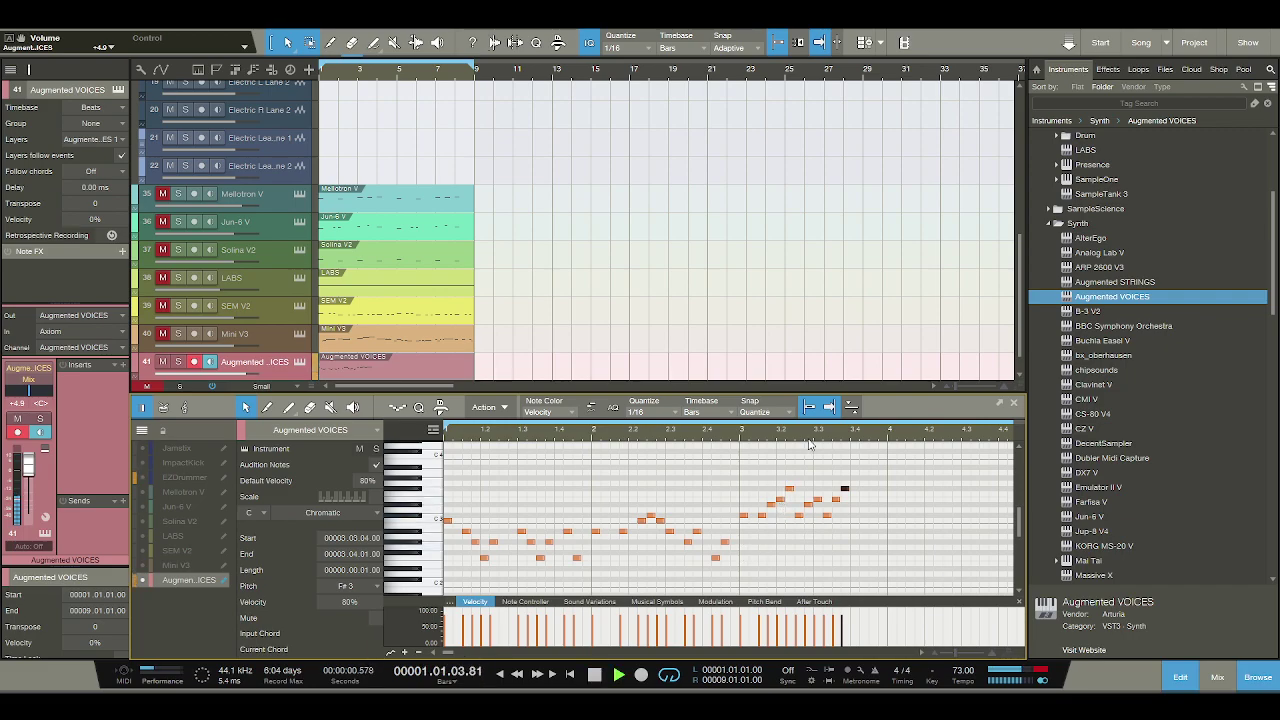
{"action": "scroll", "coordinate": [790, 430], "scroll_direction": "right", "scroll_amount": 1}
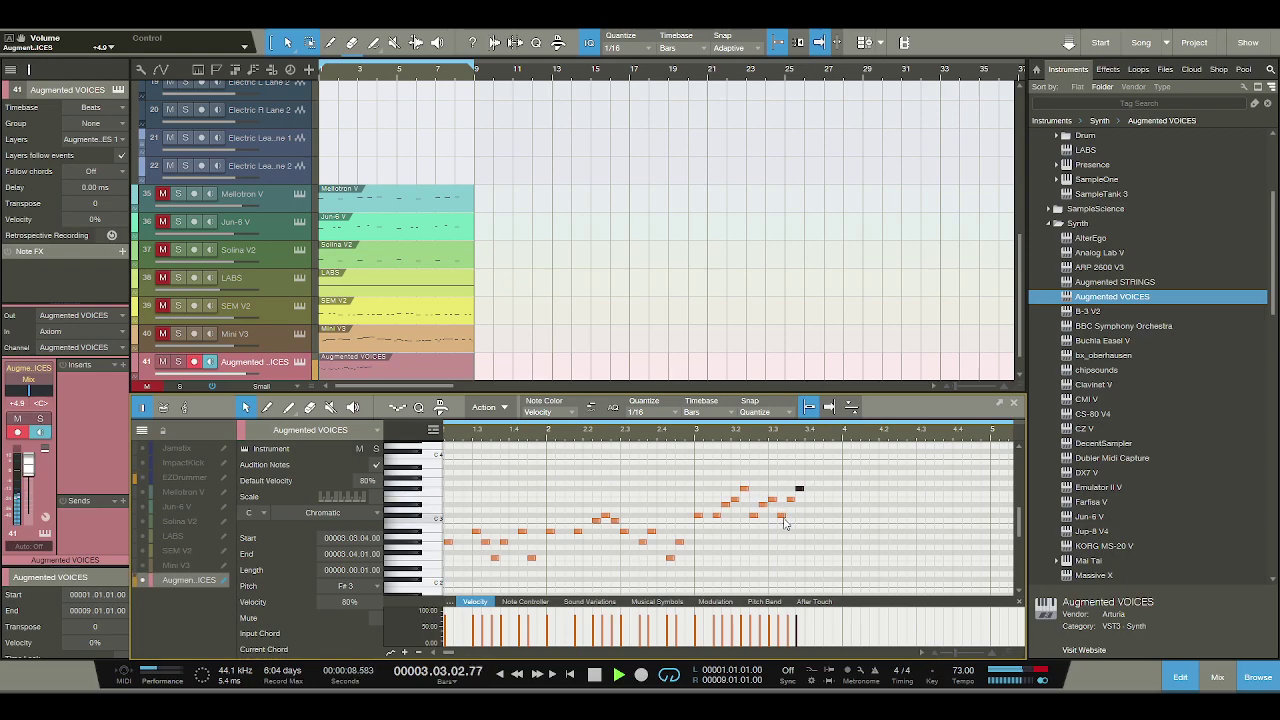
Add sixteenth notes D#3 at 3.4.2 and E3 at 3.4.3, and play through bar 3.
{"action": "key", "text": "space"}
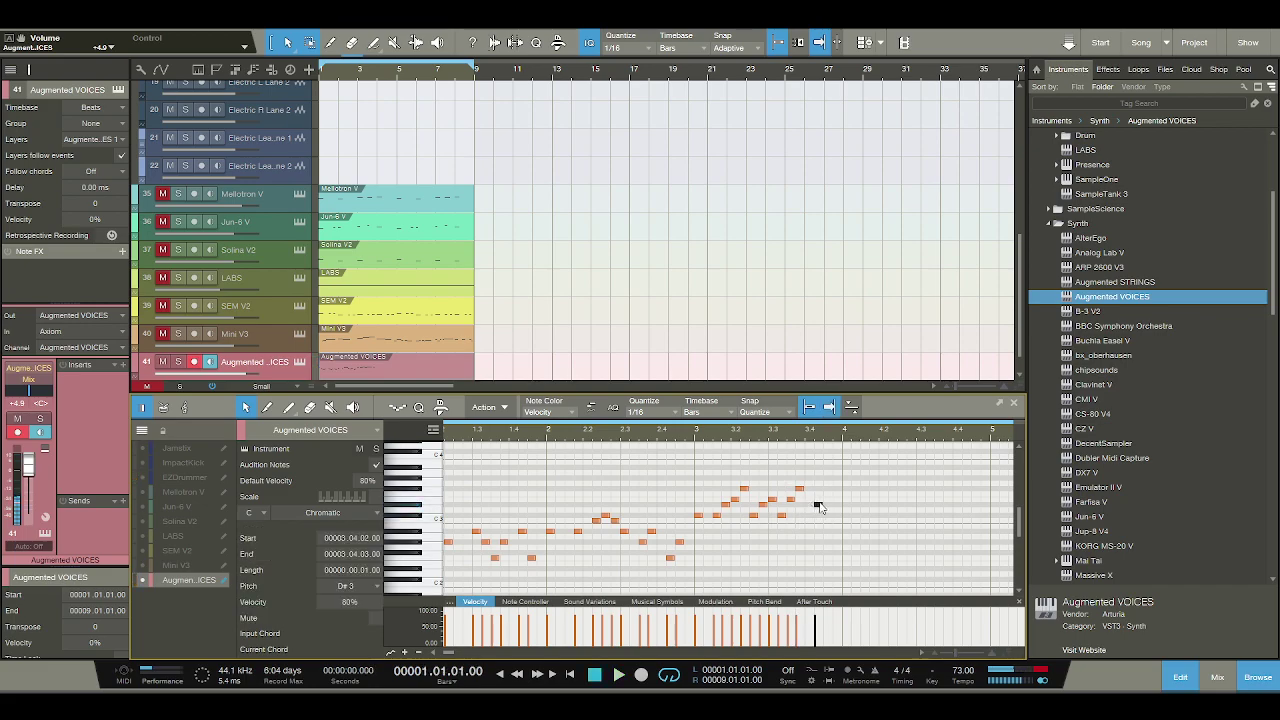
{"action": "key", "text": "space"}
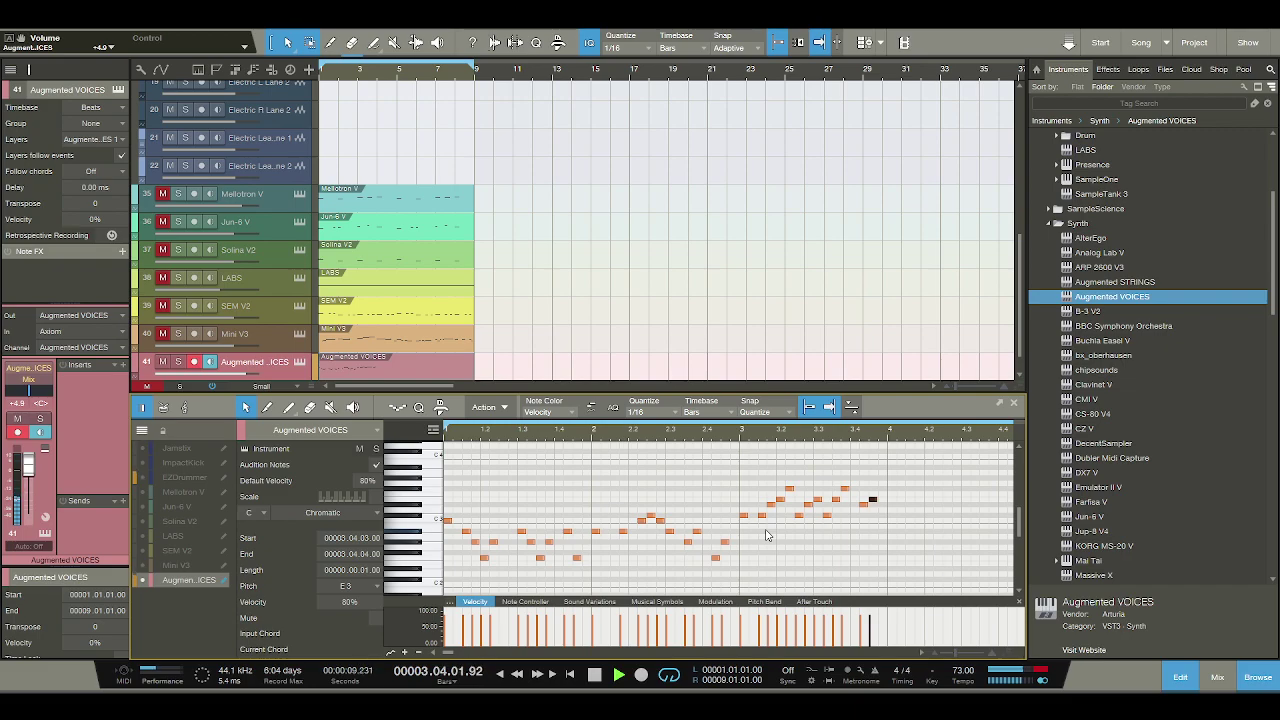
{"action": "key", "text": "space"}
Add sixteenths D#3 at 4.1.1 and 4.1.3, plus a descending C#3, B2, A#2, G#2 from 4.2.1, and play the phrase.
{"action": "double_click", "coordinate": [889, 516]}
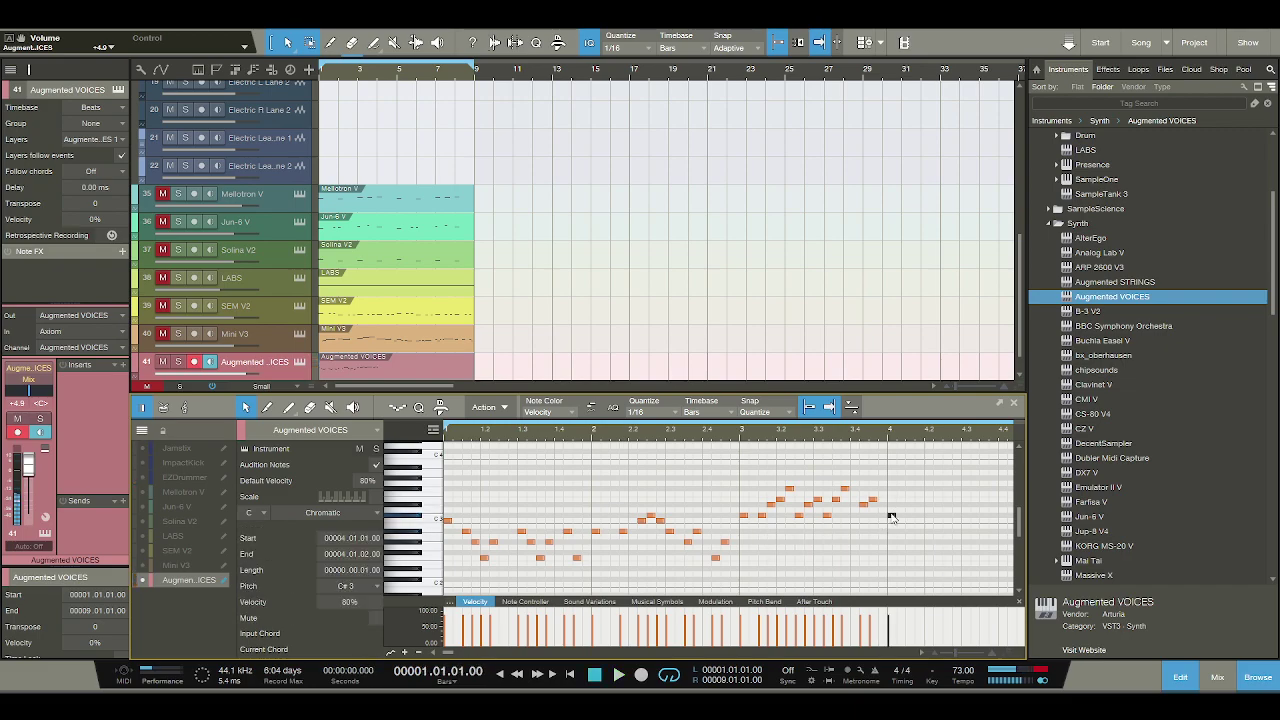
{"action": "left_click_drag", "start_coordinate": [891, 516], "coordinate": [891, 504]}
{"action": "left_click_drag", "start_coordinate": [926, 440], "coordinate": [833, 438]}
{"action": "left_click_drag", "start_coordinate": [802, 504], "coordinate": [822, 505]}
{"action": "double_click", "coordinate": [834, 515]}
{"action": "double_click", "coordinate": [854, 527]}
{"action": "left_click_drag", "start_coordinate": [855, 528], "coordinate": [865, 542]}
{"action": "key", "text": "space"}
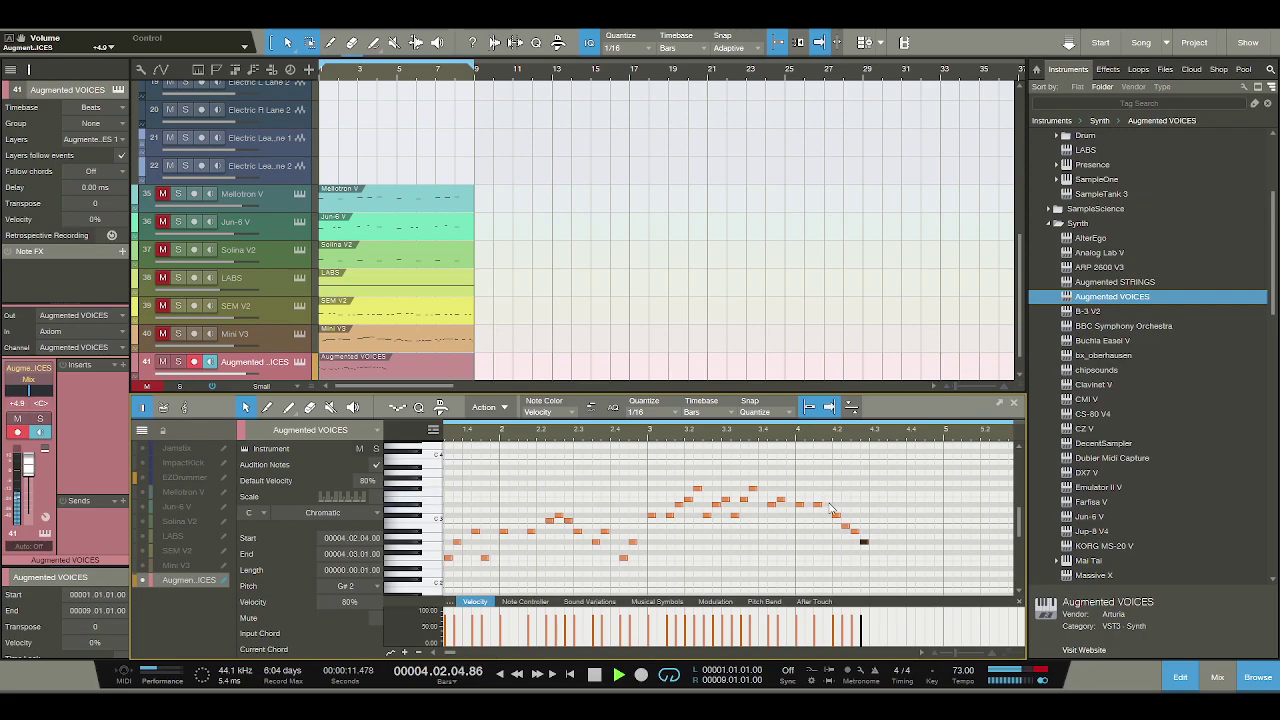
{"action": "key", "text": "space"}
Add sixteenths D#3 at 4.3.1 and 4.3.3, plus a descending C#3, B2, A#2, G#2 from 4.4.1, and play the phrase.
{"action": "left_click", "coordinate": [873, 505]}
{"action": "left_click", "coordinate": [891, 505]}
{"action": "left_click", "coordinate": [910, 516]}
{"action": "left_click", "coordinate": [919, 525]}
{"action": "left_click", "coordinate": [928, 531]}
{"action": "left_click", "coordinate": [937, 541]}
{"action": "key", "text": "space"}
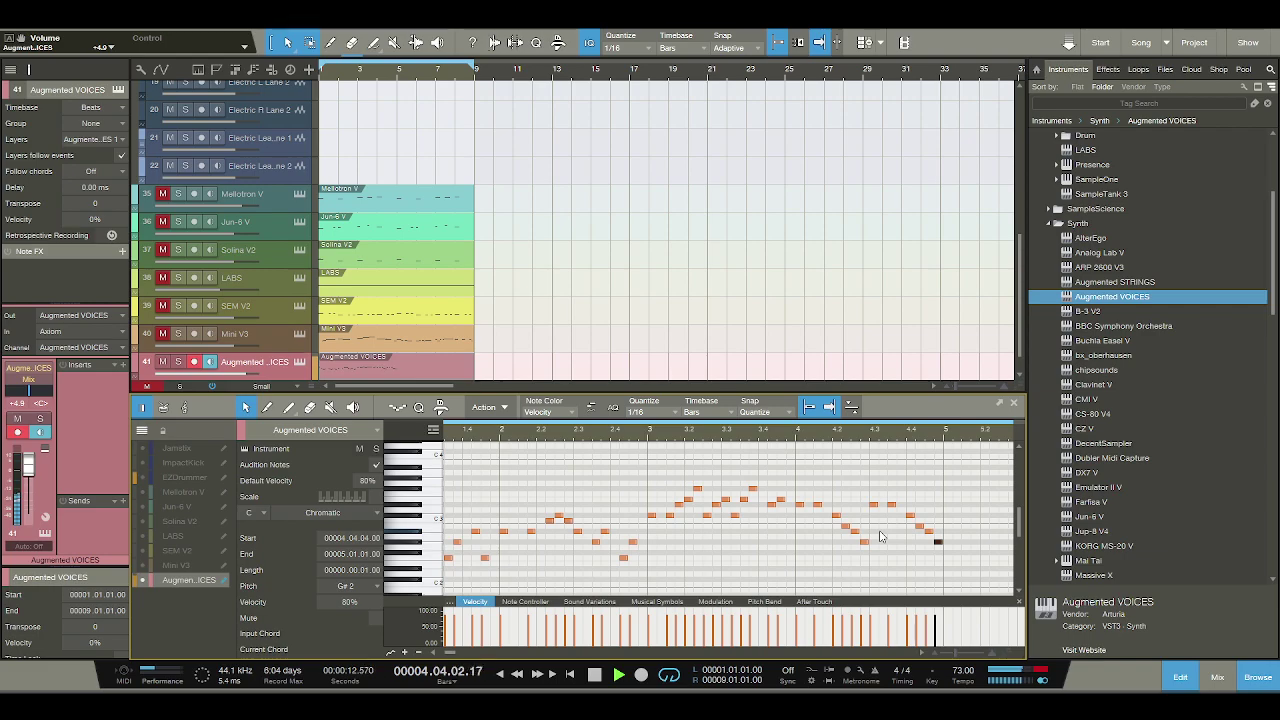
{"action": "left_click", "coordinate": [594, 674]}
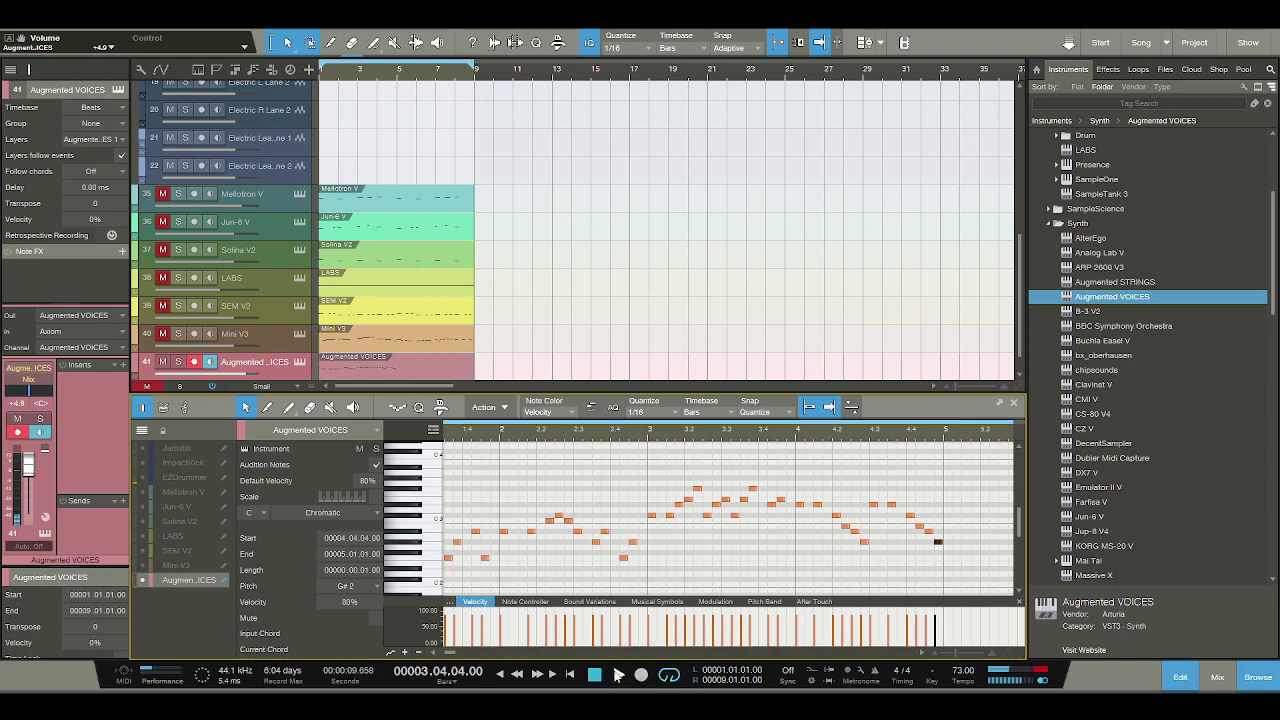
{"action": "left_click", "coordinate": [594, 674]}
{"action": "left_click", "coordinate": [617, 675]}
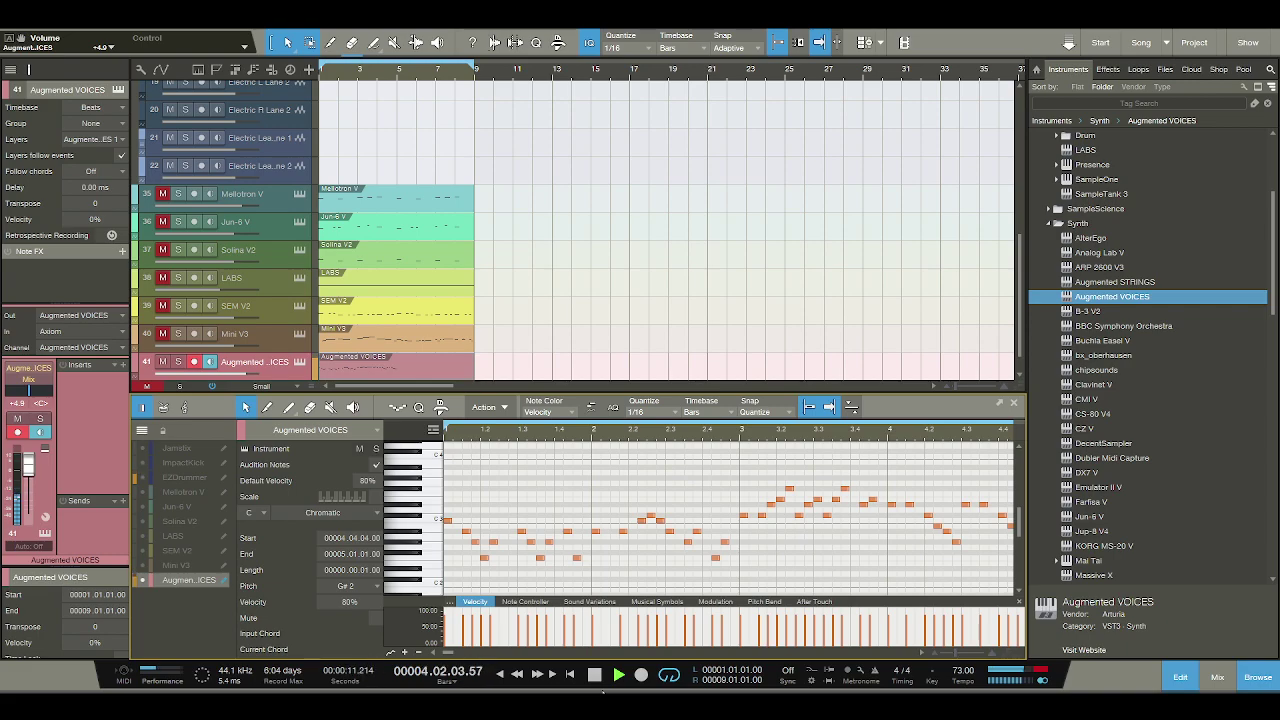
{"action": "left_click", "coordinate": [594, 674]}
Remove the A#2 notes at 4.2.3 and 4.4.3, move each following G#2 one sixteenth earlier, and play bar 4.
{"action": "key", "text": "e"}
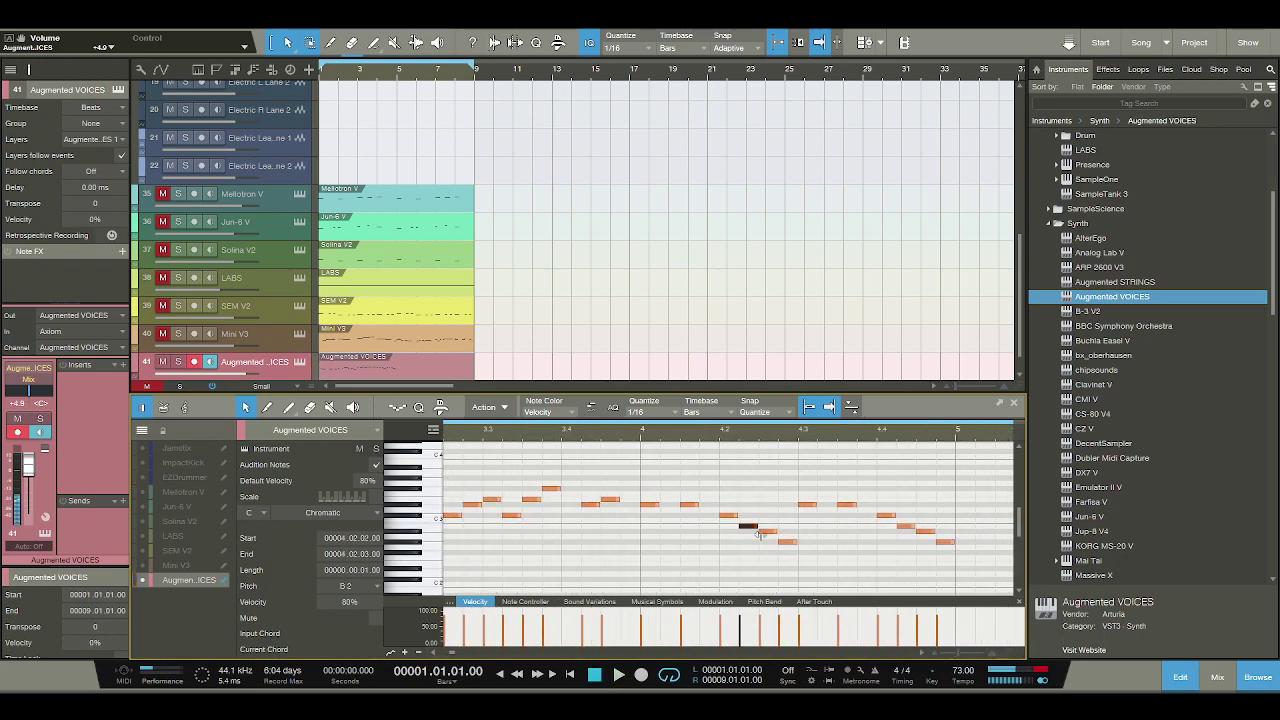
{"action": "left_click", "coordinate": [771, 541]}
{"action": "left_click", "coordinate": [771, 541]}
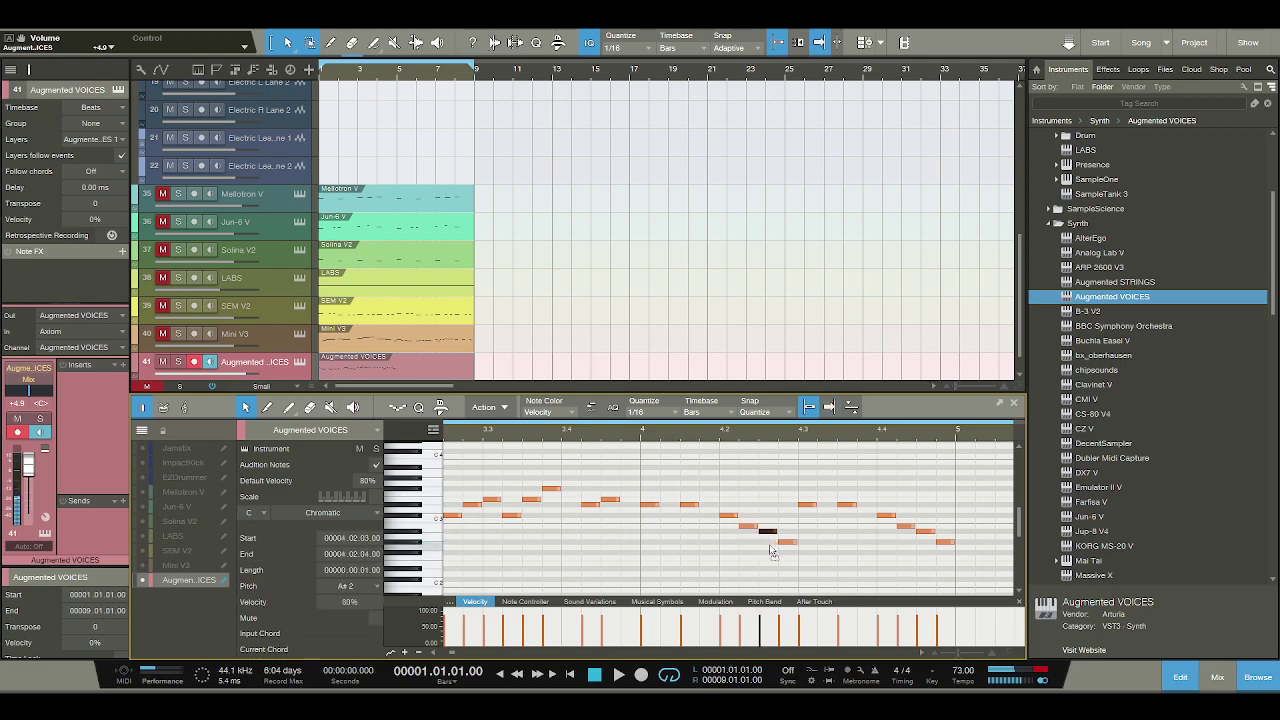
{"action": "left_click_drag", "start_coordinate": [769, 544], "coordinate": [787, 544]}
{"action": "left_click_drag", "start_coordinate": [958, 530], "coordinate": [930, 545]}
{"action": "key", "text": "space"}
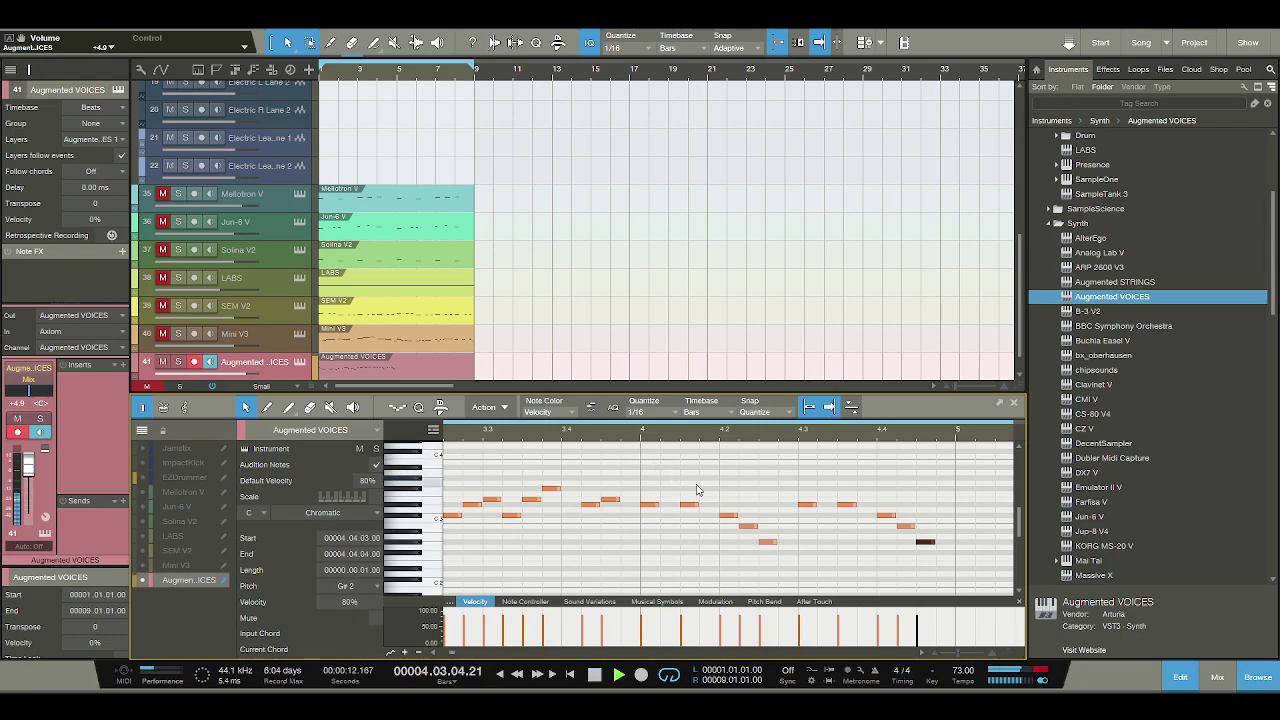
{"action": "key", "text": "space"}
Add a sixteenth note B2 at 4.4.4 and play bar 4.
{"action": "left_click_drag", "start_coordinate": [928, 540], "coordinate": [946, 527]}
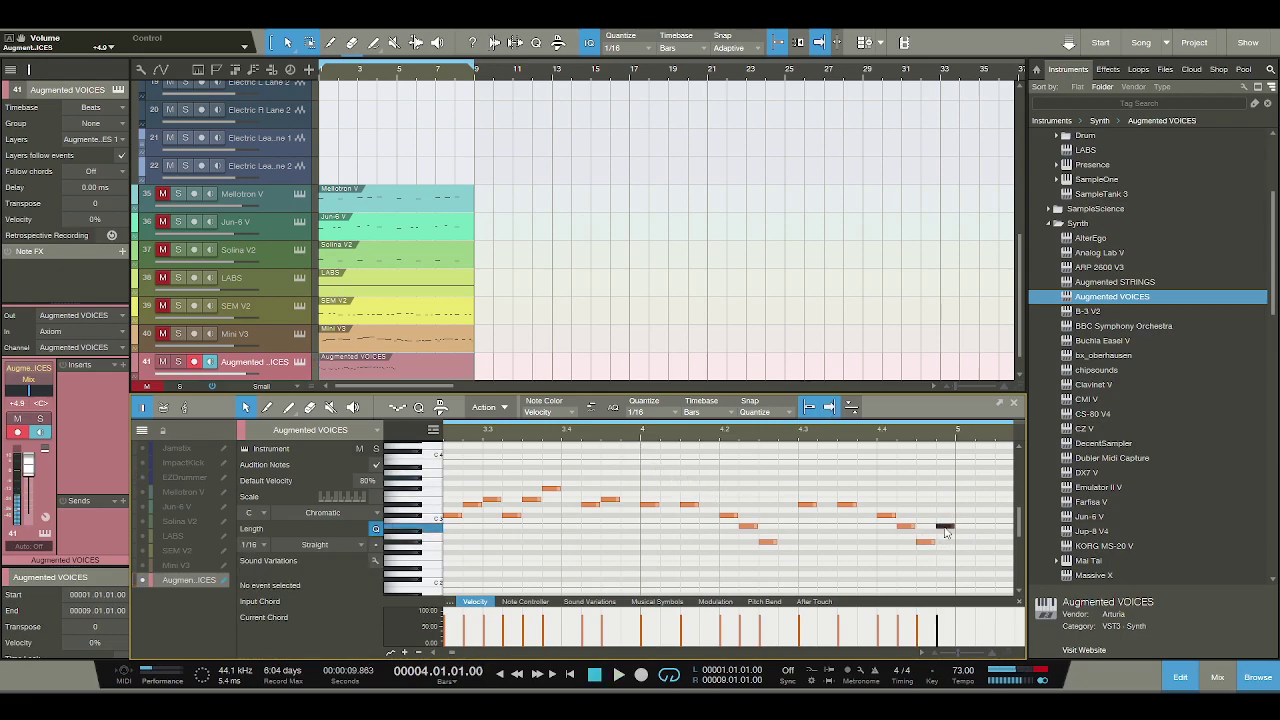
{"action": "left_click_drag", "start_coordinate": [942, 438], "coordinate": [830, 432]}
{"action": "key", "text": "space"}
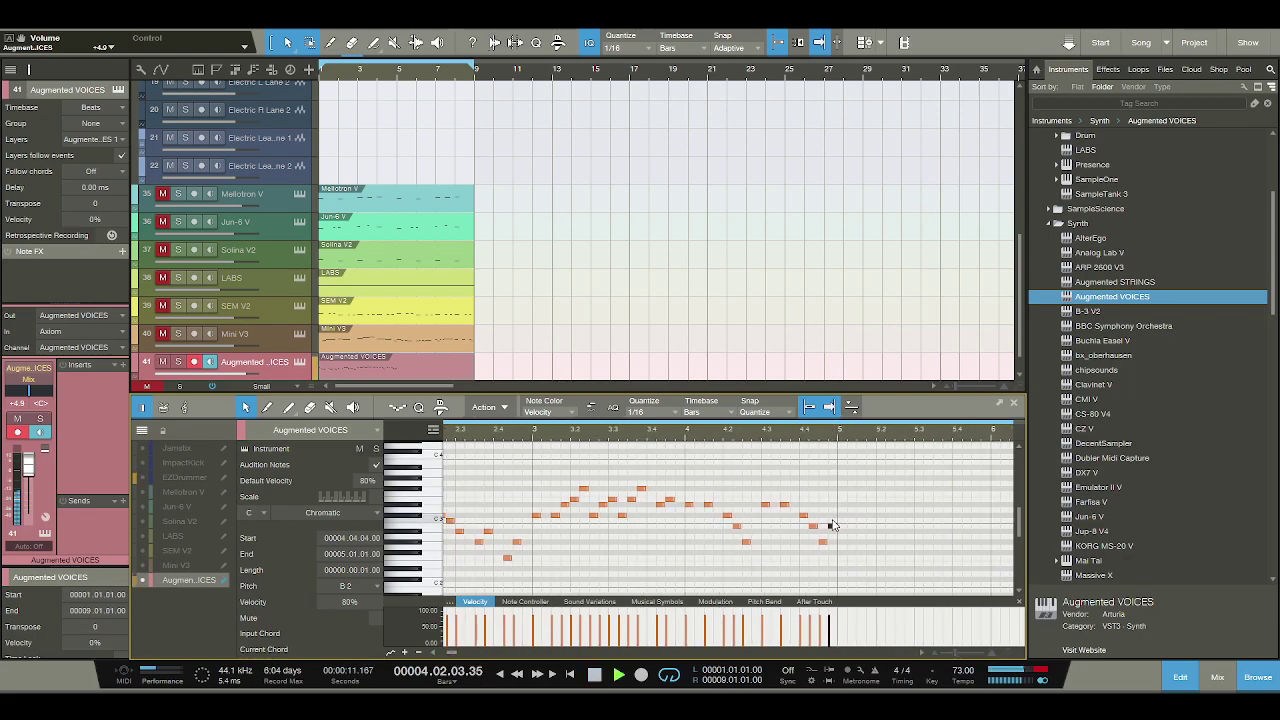
{"action": "key", "text": "space"}
Duplicate the whole four-bar melody into bars 5 to 8 and play the part.
{"action": "key", "text": "shift+f"}
{"action": "key", "text": "ctrl+a"}
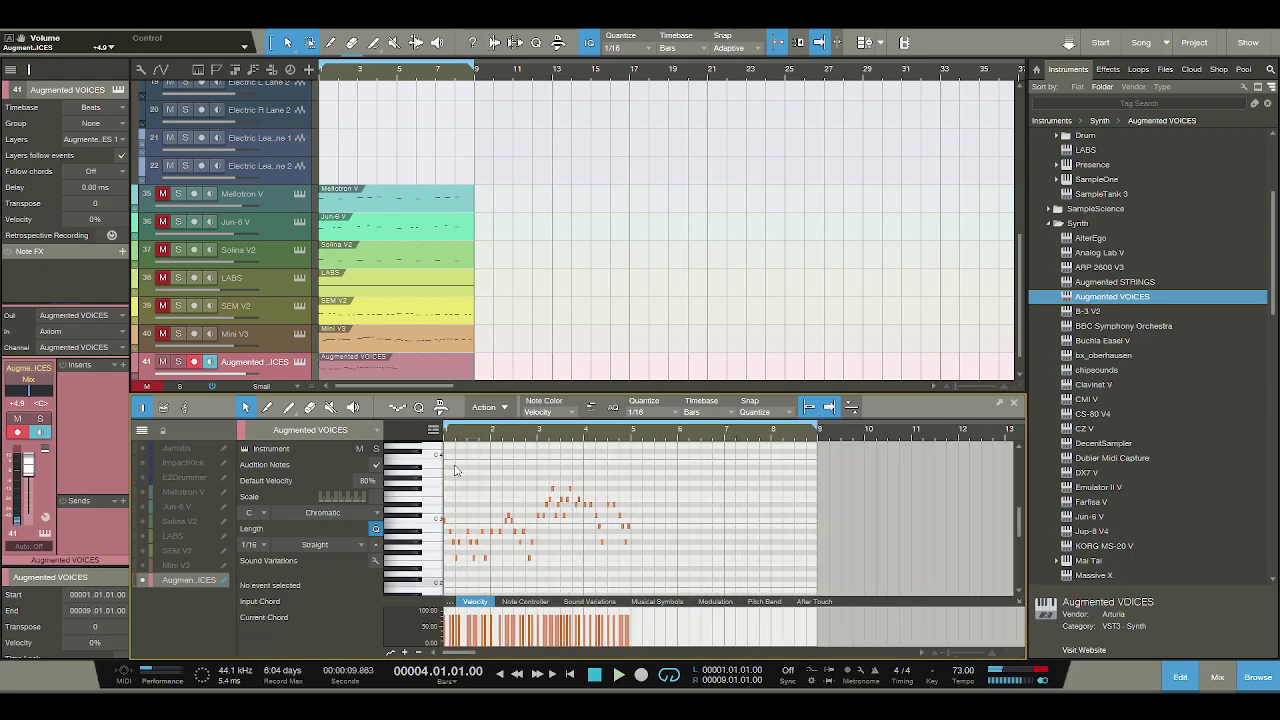
{"action": "key", "text": "d"}
{"action": "key", "text": "space"}
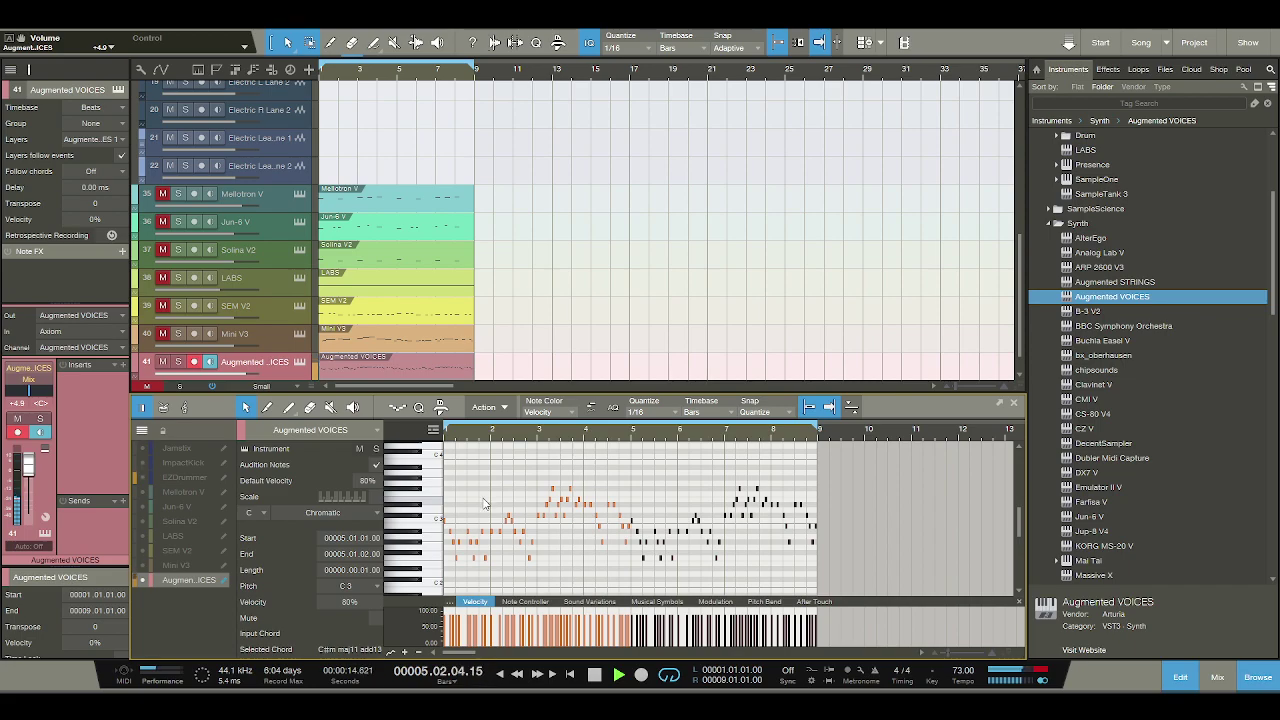
Add a Delay send to Augmented VOICES and play it with the other synth tracks except LABS unmuted.
{"action": "left_click", "coordinate": [163, 361]}
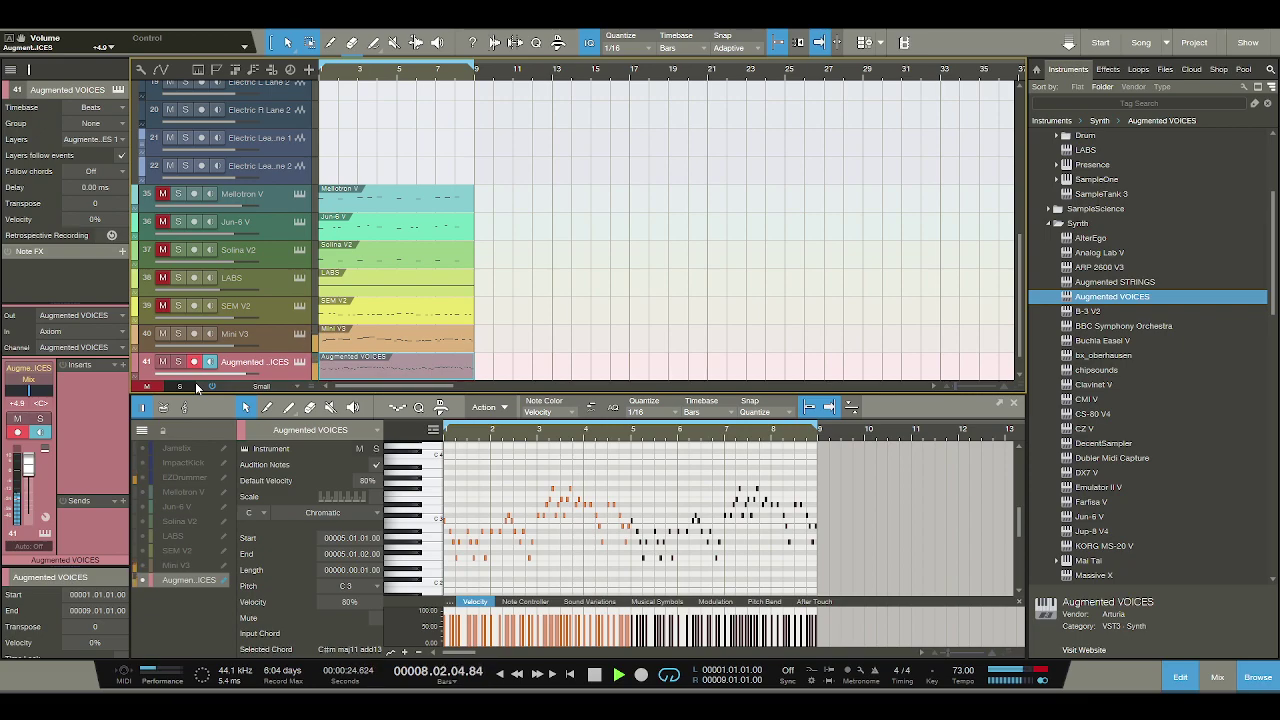
{"action": "left_click", "coordinate": [164, 305]}
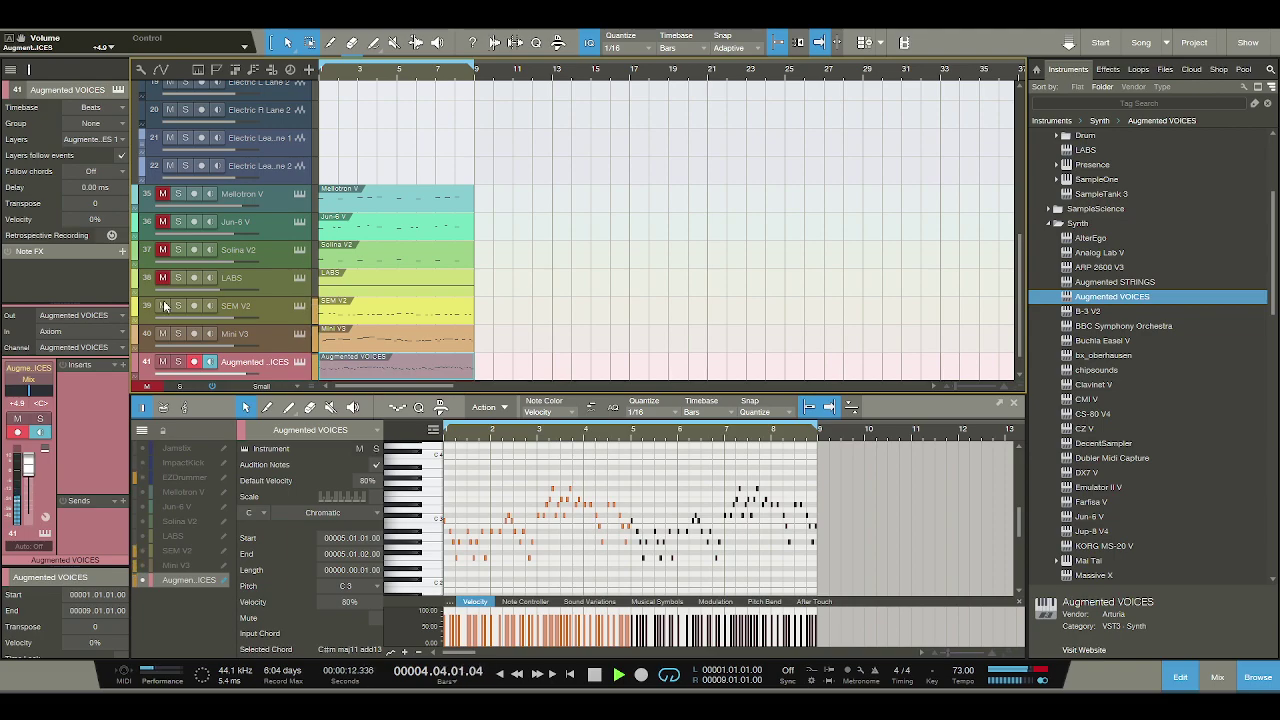
{"action": "left_click", "coordinate": [163, 194]}
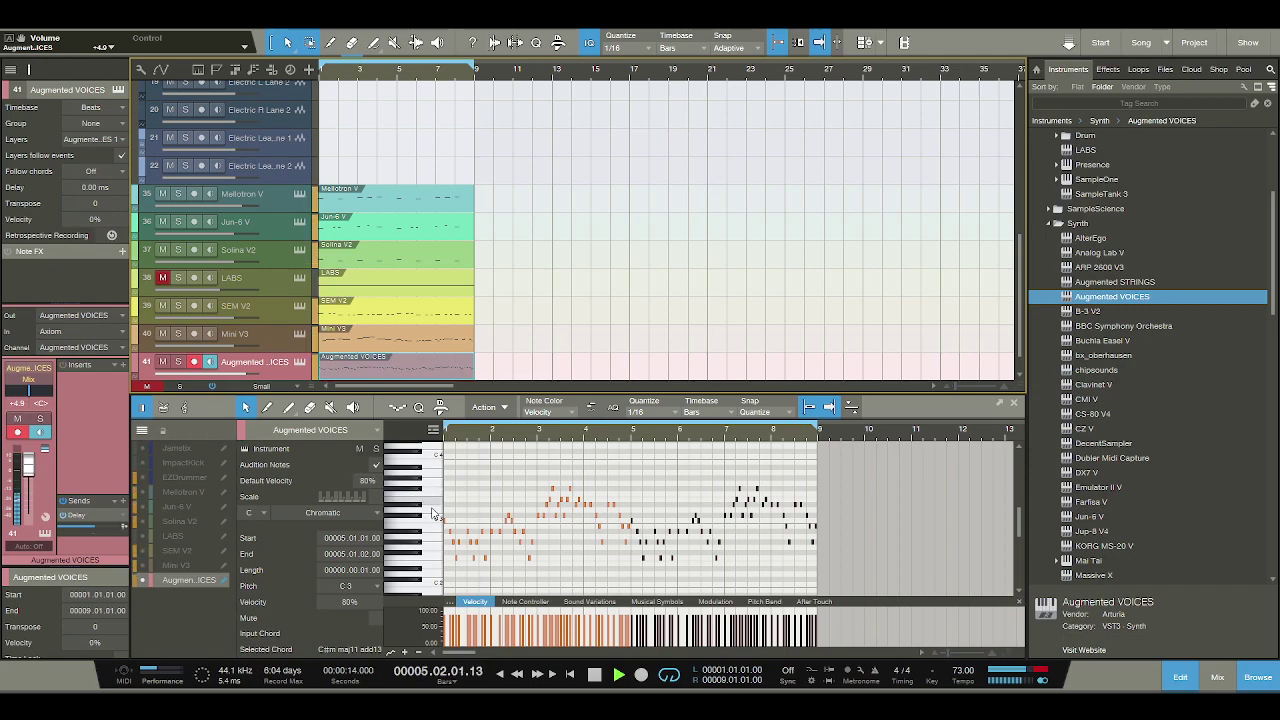
{"action": "key", "text": "space"}
Mute all synth tracks from Mellotron V through Augmented VOICES.
{"action": "left_click_drag", "start_coordinate": [162, 194], "coordinate": [163, 362]}
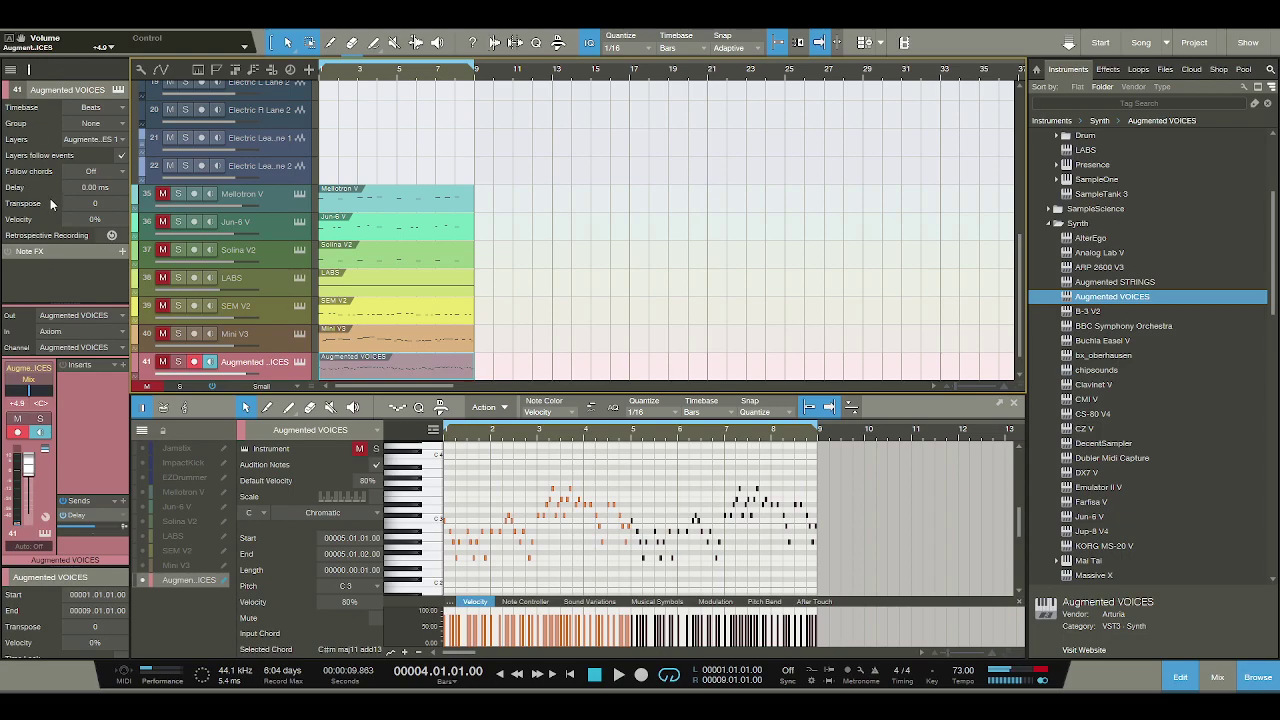
{"action": "left_click", "coordinate": [390, 343]}
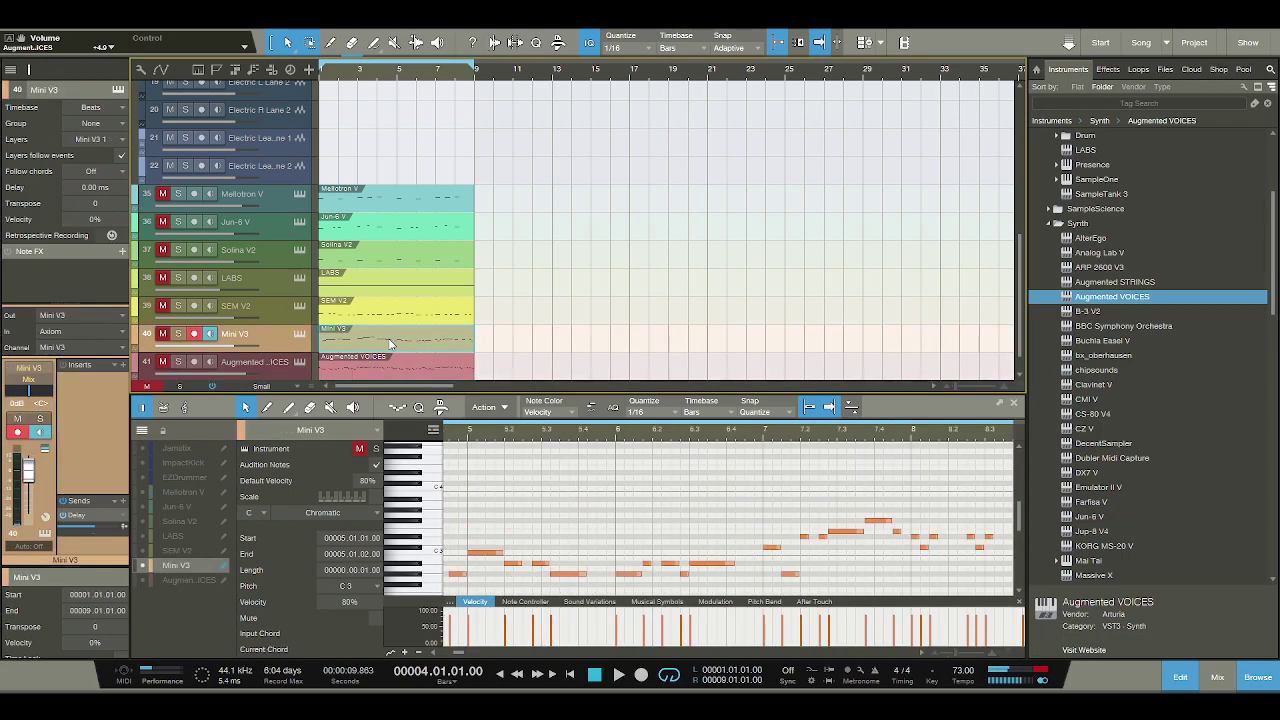
{"action": "scroll", "coordinate": [472, 348], "scroll_direction": "down", "scroll_amount": 1}
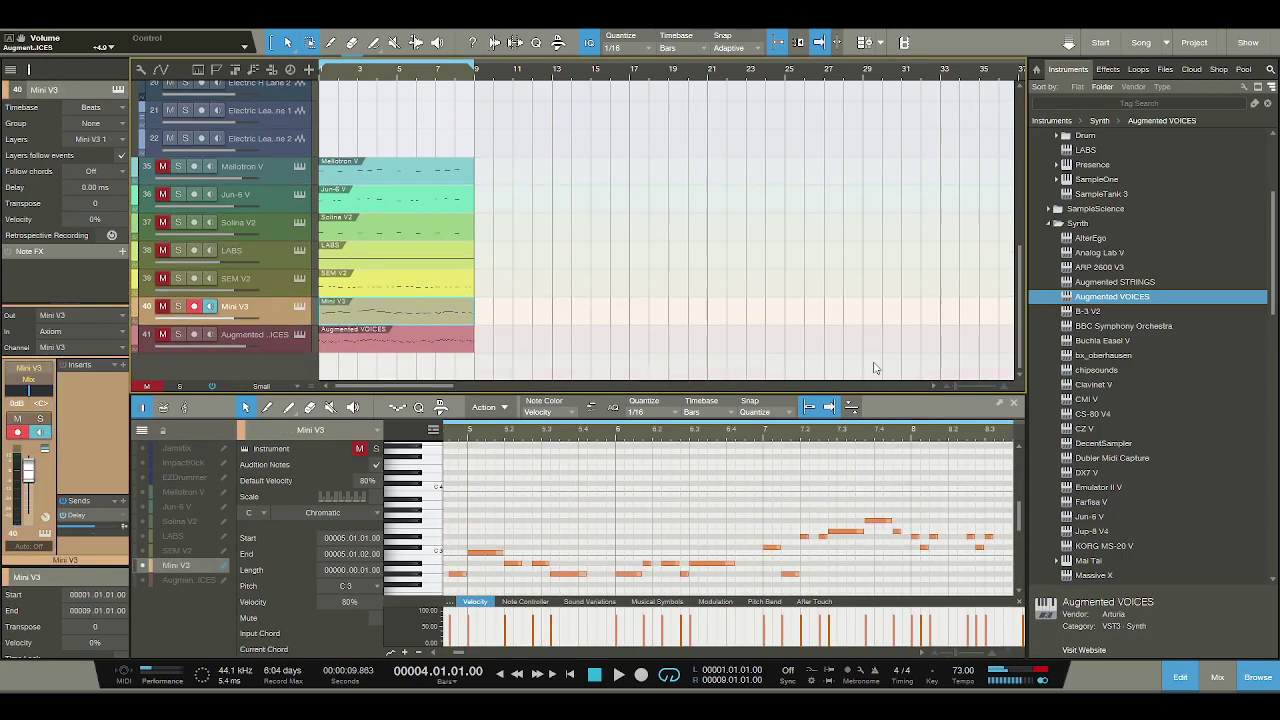
{"action": "left_click", "coordinate": [391, 349]}
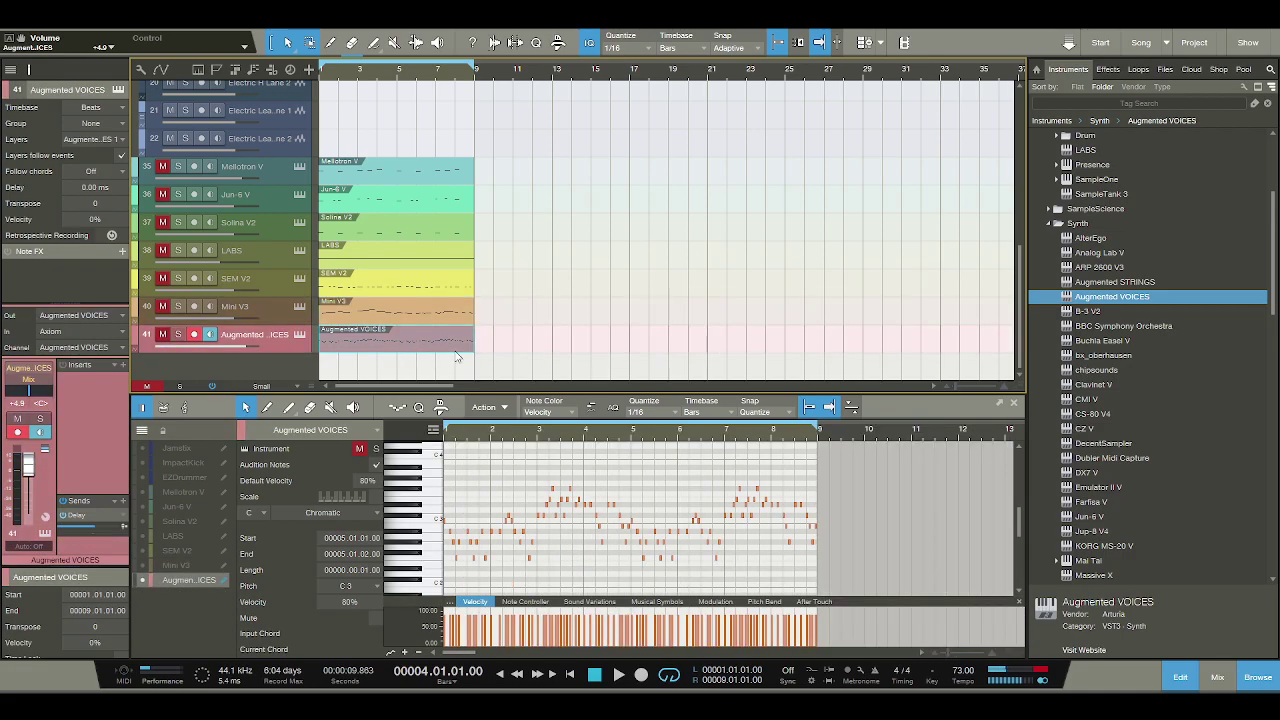
Add a Farfisa V instrument track below Augmented VOICES and load its Jazz Chorus 1 preset.
{"action": "scroll", "coordinate": [1105, 350], "scroll_direction": "down", "scroll_amount": 4}
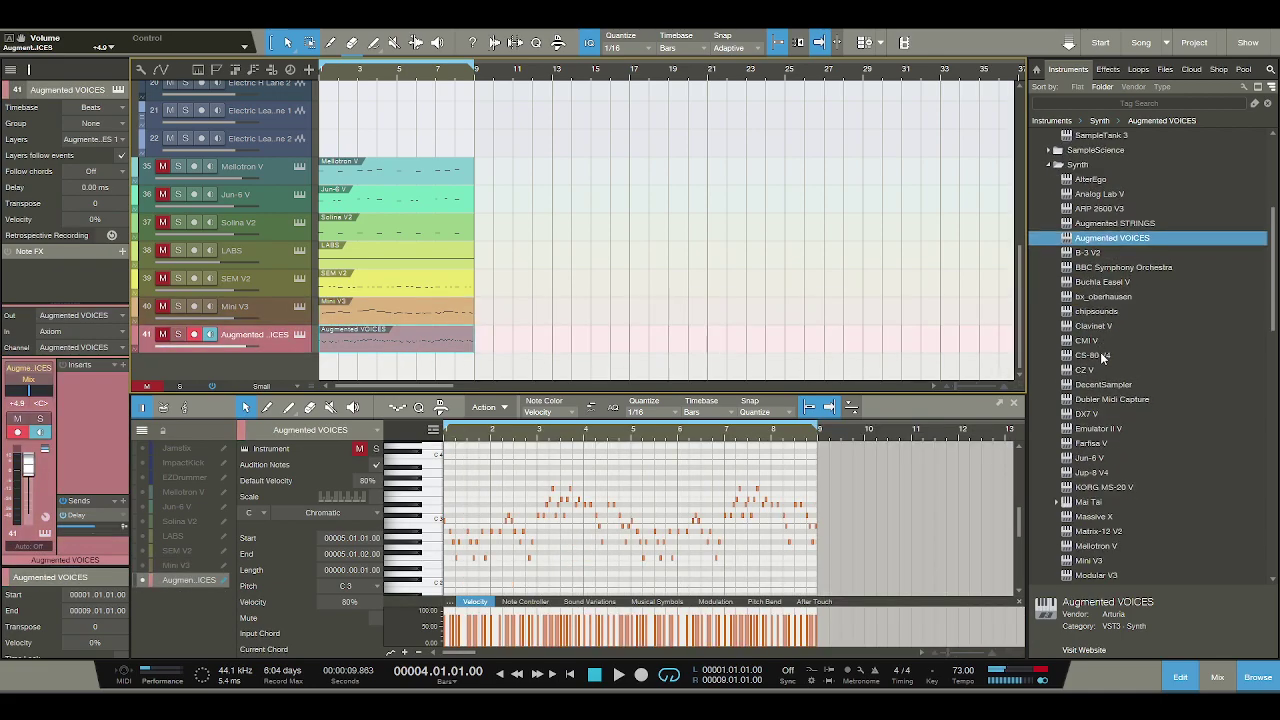
{"action": "scroll", "coordinate": [1100, 353], "scroll_direction": "down", "scroll_amount": 1}
{"action": "left_click", "coordinate": [1100, 298]}
{"action": "left_click", "coordinate": [428, 362]}
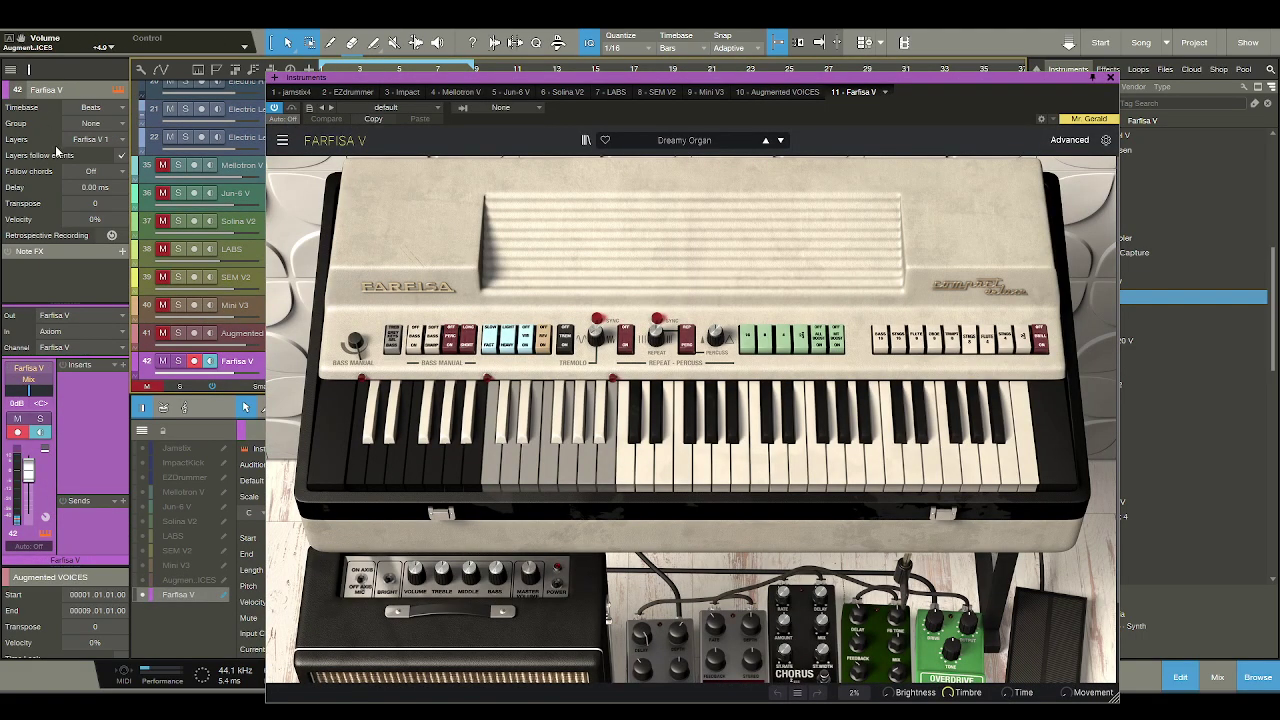
{"action": "left_click", "coordinate": [612, 265]}
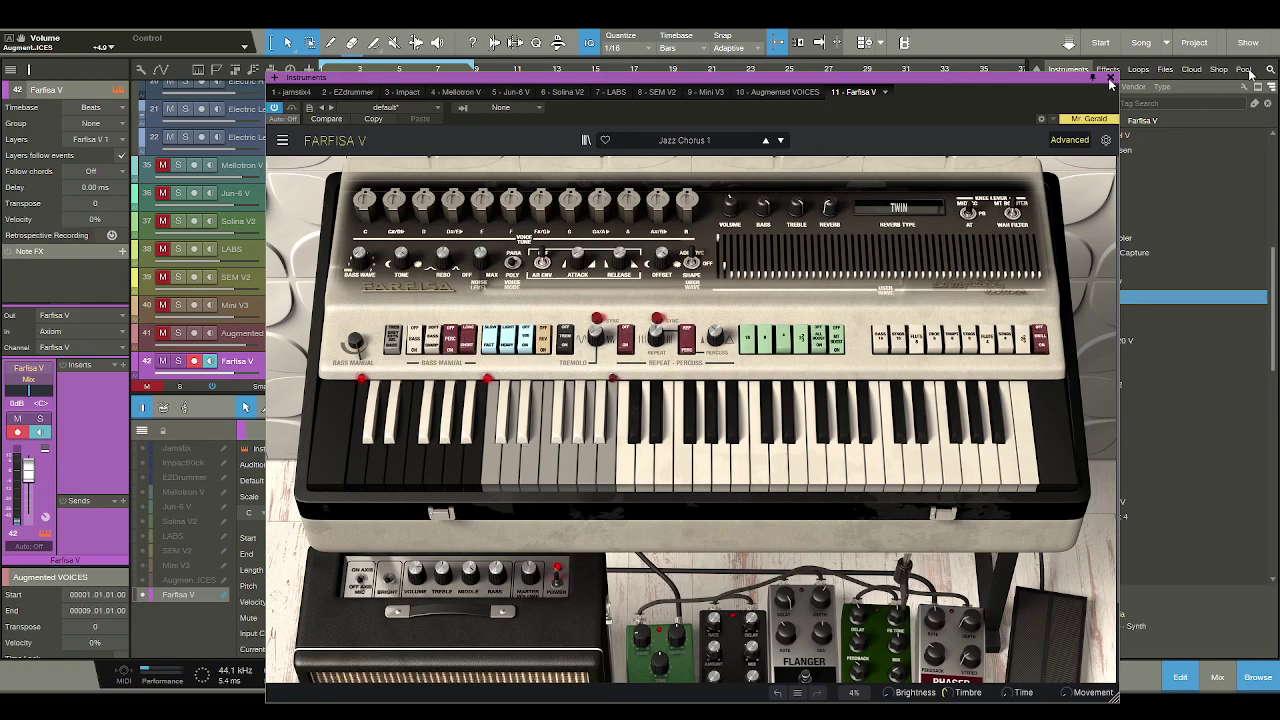
{"action": "left_click", "coordinate": [1110, 79]}
Create an empty eight-bar part on the Farfisa V track and audition notes on the piano-roll keyboard.
{"action": "double_click", "coordinate": [329, 369]}
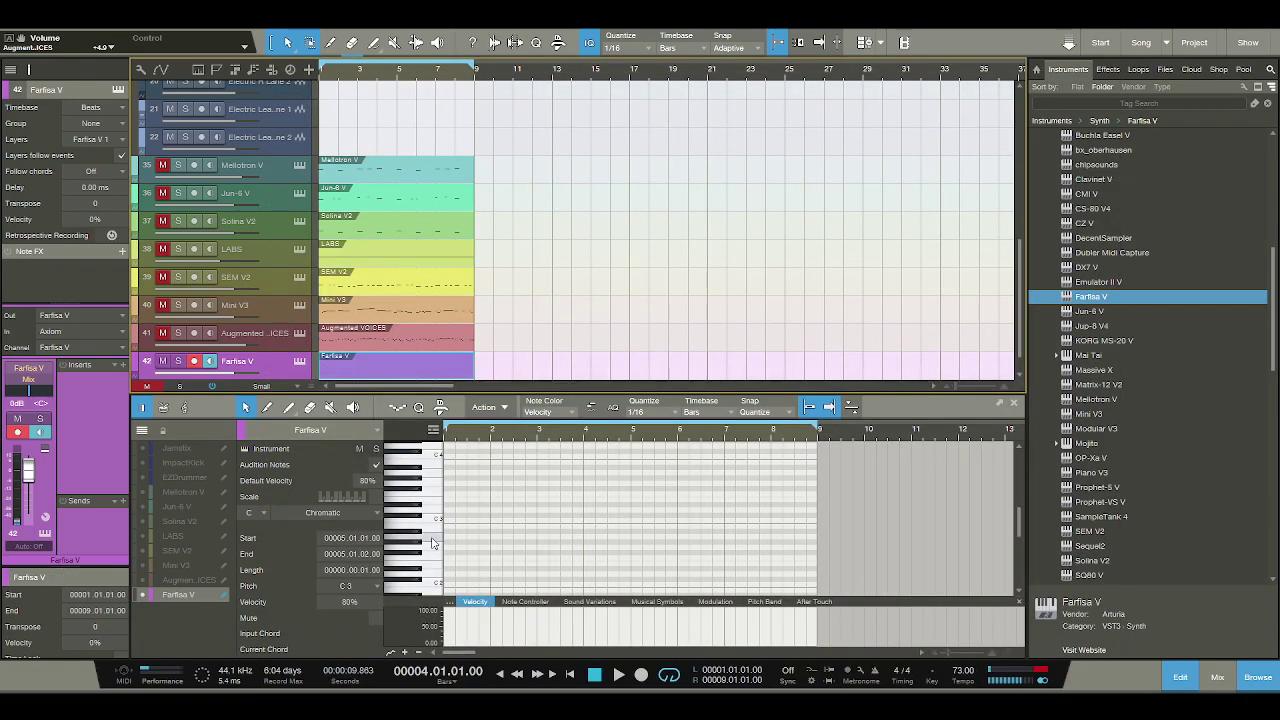
{"action": "left_click_drag", "start_coordinate": [431, 484], "coordinate": [420, 458]}
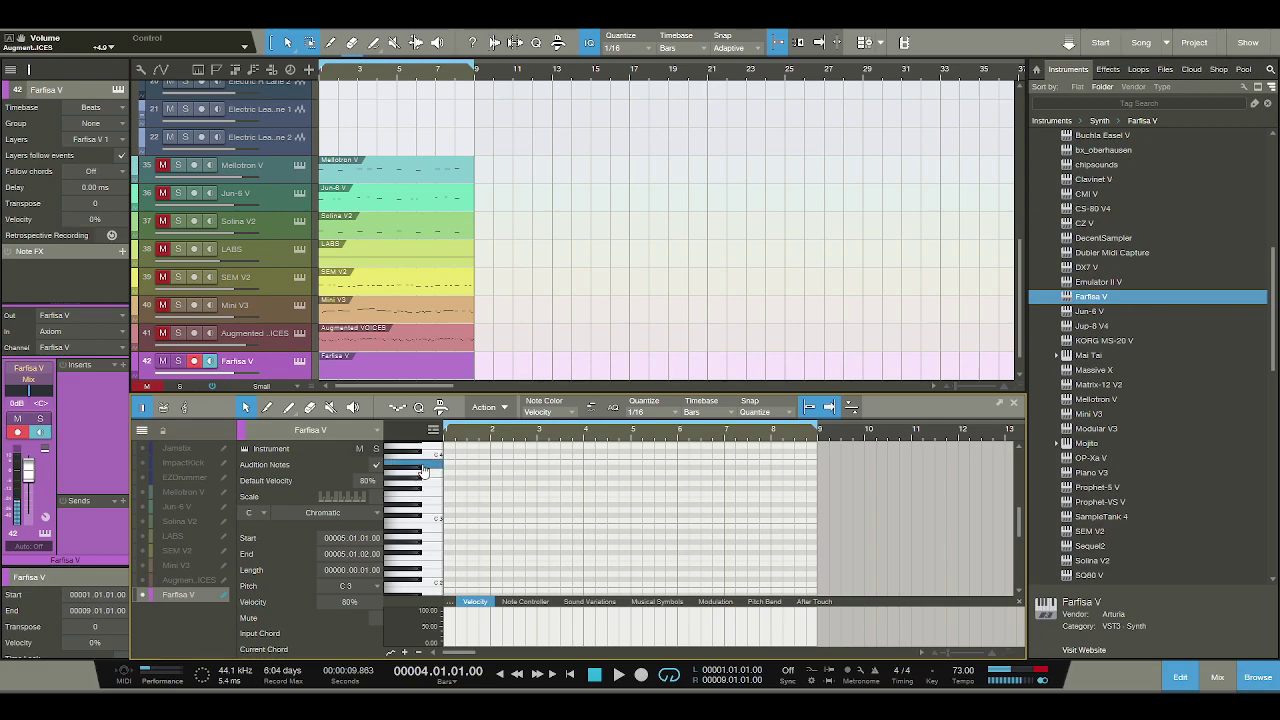
{"action": "left_click", "coordinate": [423, 460]}
{"action": "scroll", "coordinate": [452, 471], "scroll_direction": "up", "scroll_amount": 1}
{"action": "key", "text": "e"}
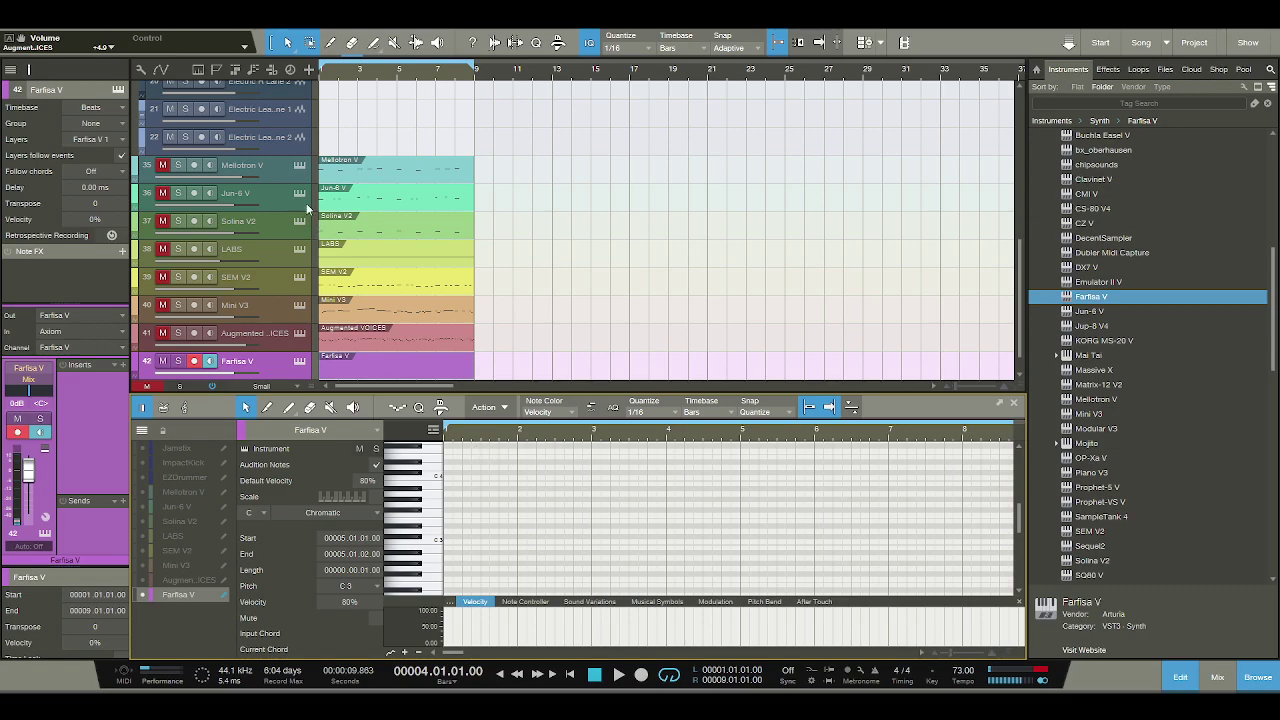
Go through the synth tracks from Mellotron V to Farfisa V, routing Solina V2 to All Pads and Farfisa V to All Keys.
{"action": "left_click", "coordinate": [283, 175]}
{"action": "left_click", "coordinate": [283, 196]}
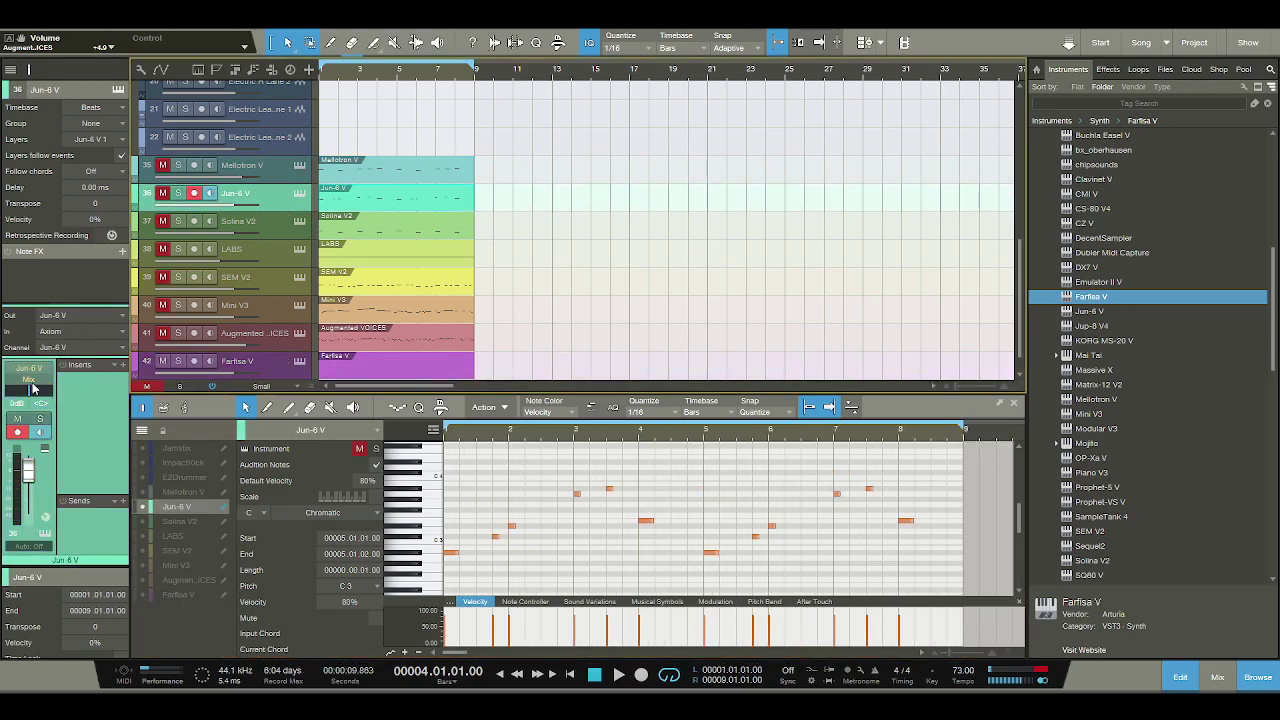
{"action": "left_click", "coordinate": [279, 227]}
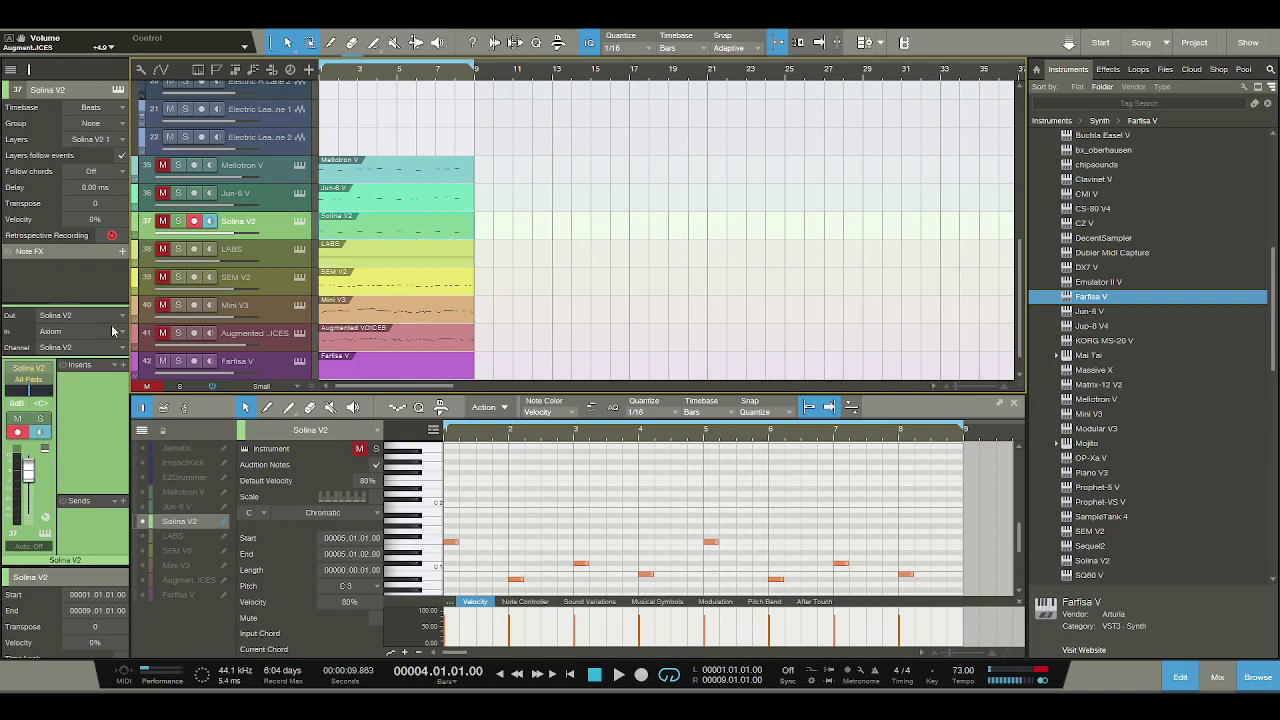
{"action": "left_click", "coordinate": [256, 254]}
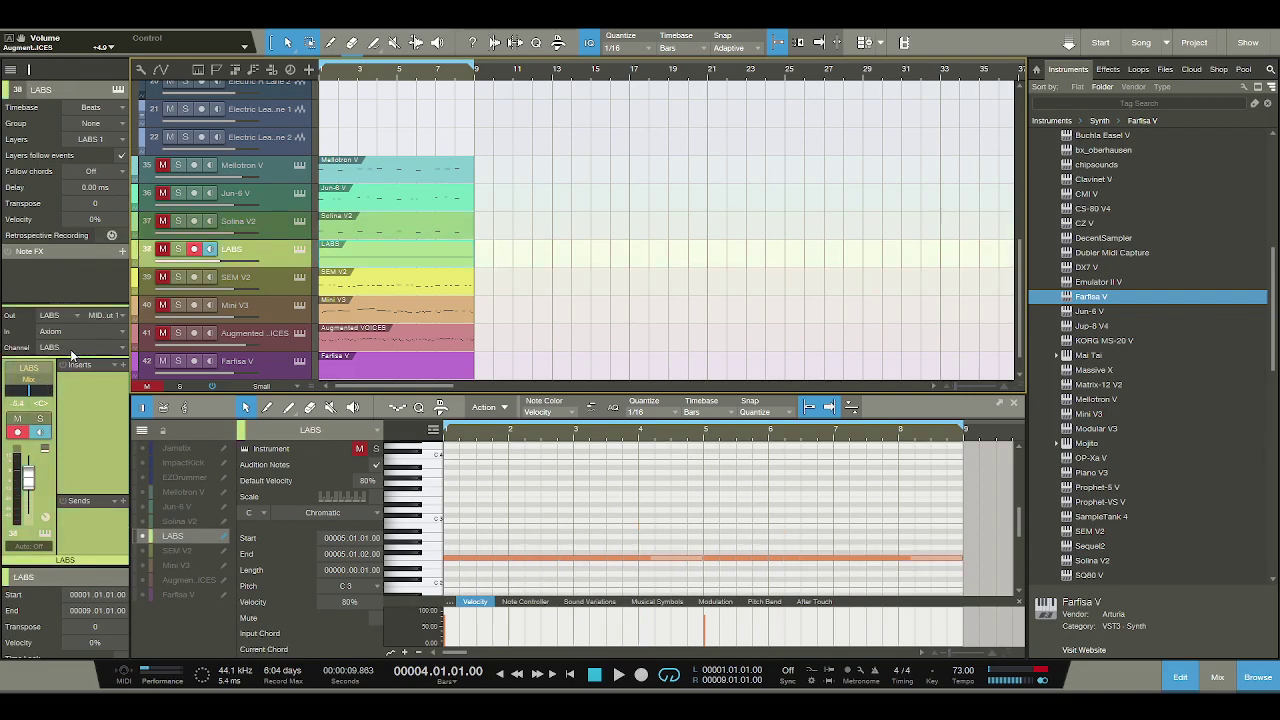
{"action": "left_click", "coordinate": [257, 290]}
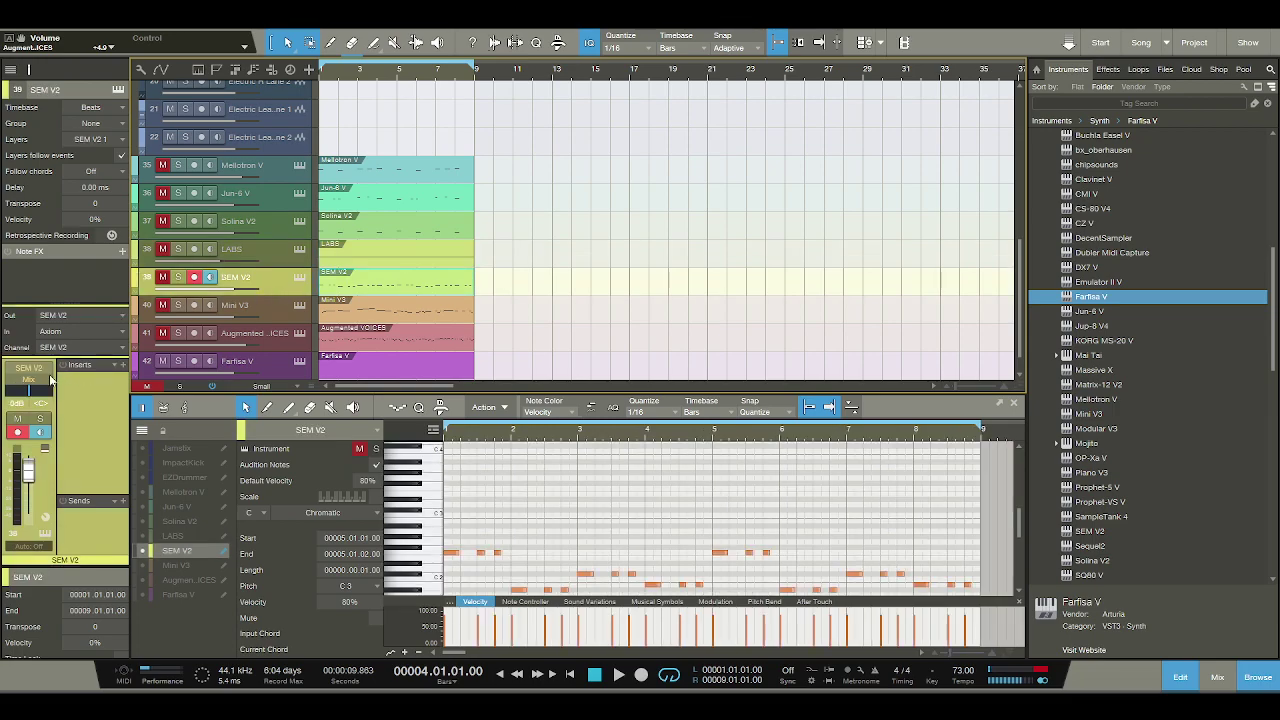
{"action": "left_click", "coordinate": [272, 308]}
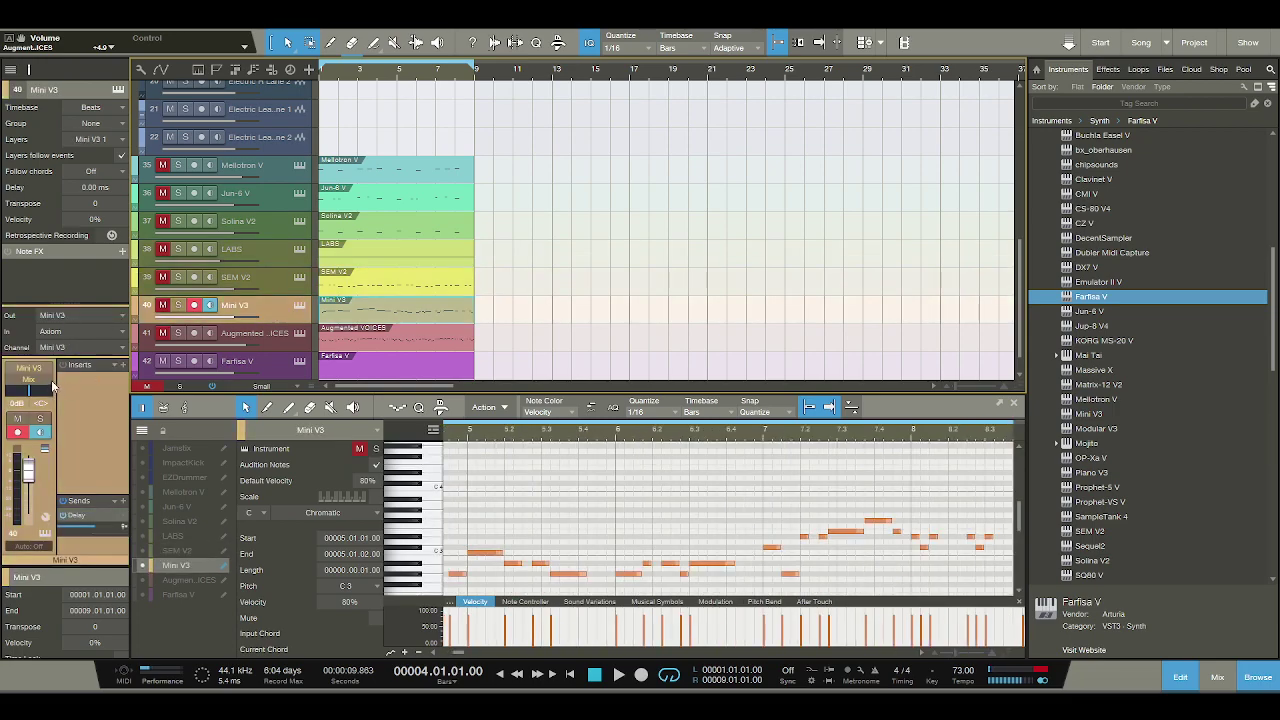
{"action": "left_click", "coordinate": [275, 335]}
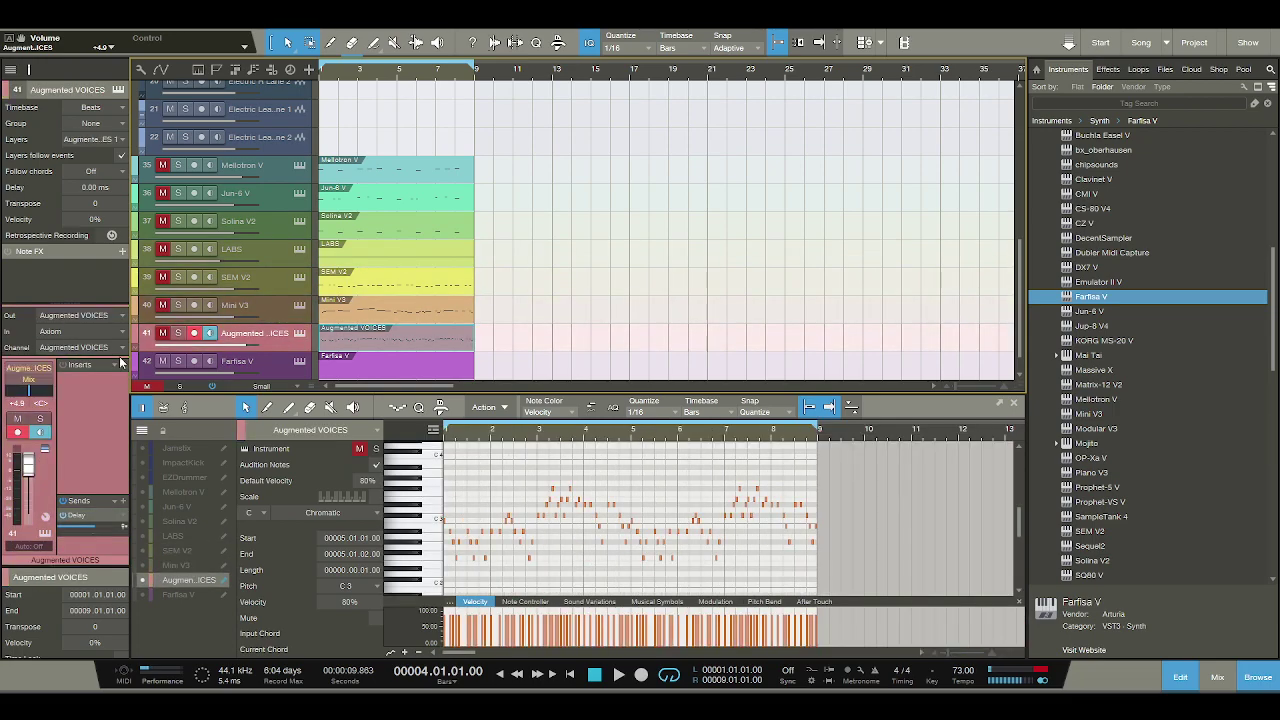
{"action": "left_click", "coordinate": [276, 363]}
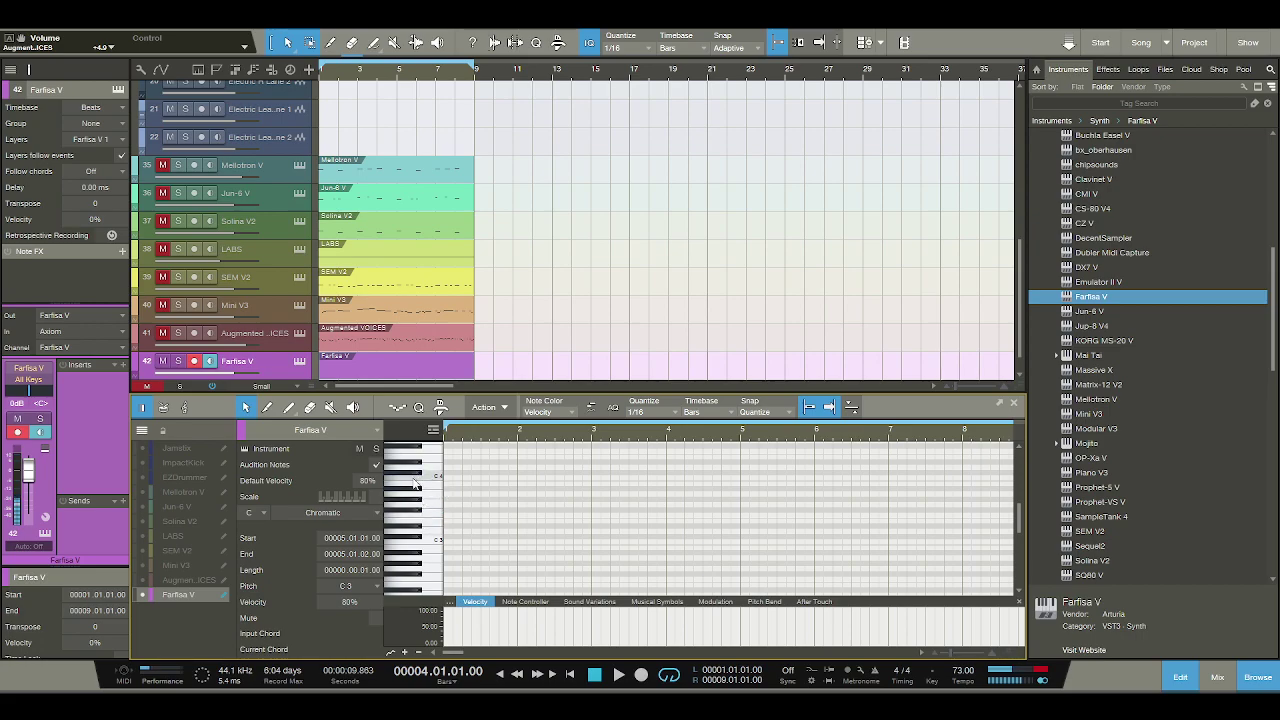
Add an F3 and C4 note pair at the very start of the Farfisa V part and play it.
{"action": "double_click", "coordinate": [447, 478]}
{"action": "left_click", "coordinate": [448, 517]}
{"action": "double_click", "coordinate": [448, 516]}
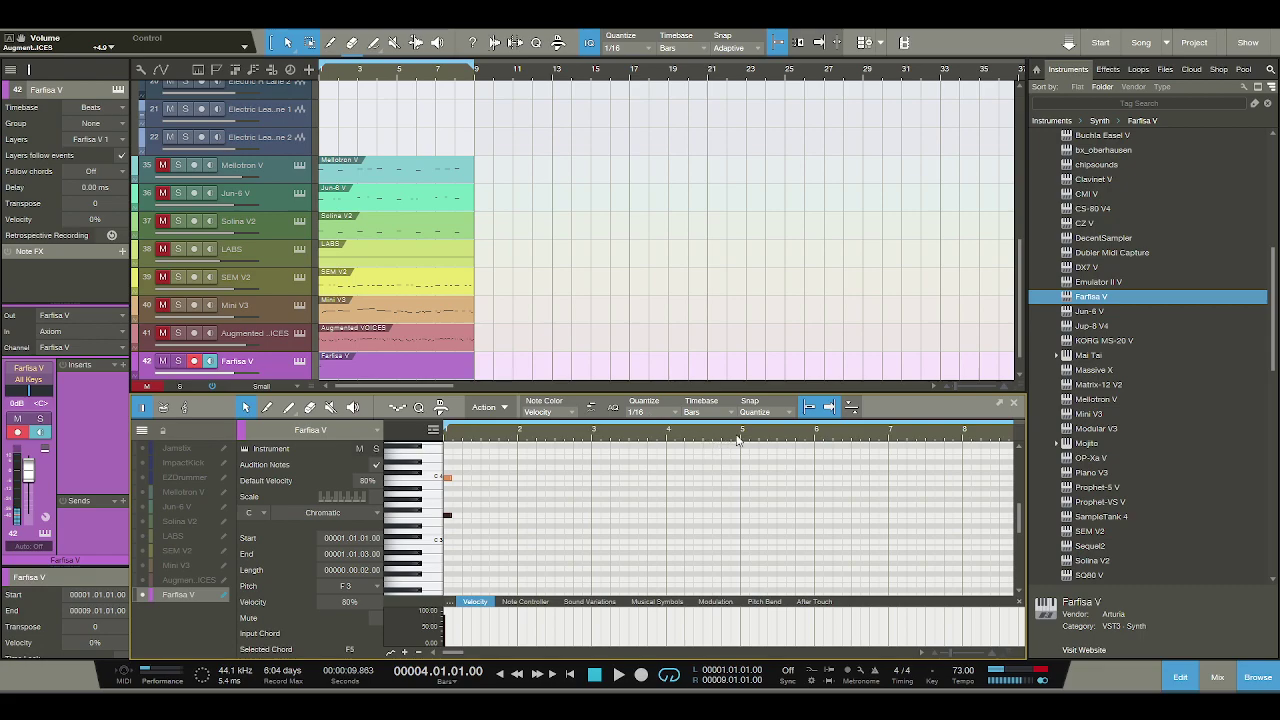
{"action": "key", "text": "f"}
{"action": "left_click", "coordinate": [618, 677]}
{"action": "key", "text": "space"}
Set the note editor's quantize to 1/8 and add eighth-note F3 and C4 pairs at 1.2 and 1.3.3.
{"action": "left_click_drag", "start_coordinate": [448, 478], "coordinate": [466, 478]}
{"action": "key", "text": "e"}
{"action": "key", "text": "space"}
{"action": "key", "text": "space"}
{"action": "double_click", "coordinate": [547, 477]}
{"action": "double_click", "coordinate": [547, 515]}
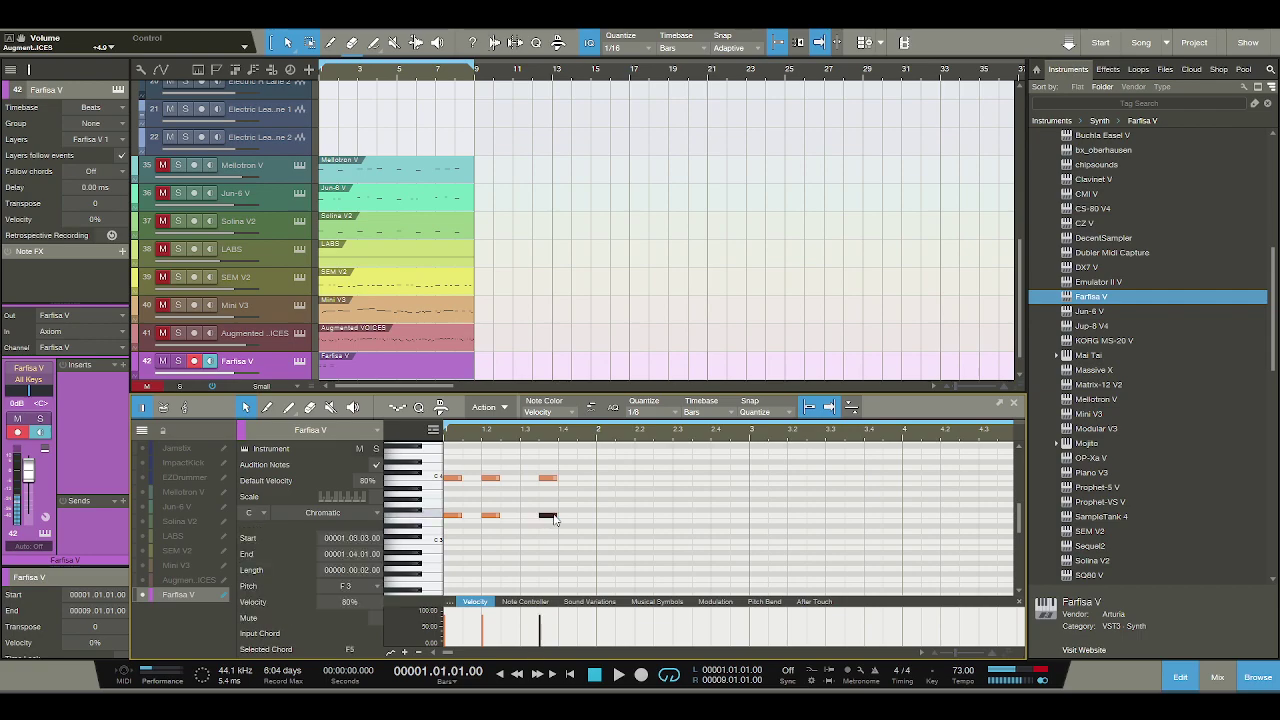
Add an eighth-note A#3 and F3 pair at 1.4.3 and play bar 1.
{"action": "double_click", "coordinate": [586, 488]}
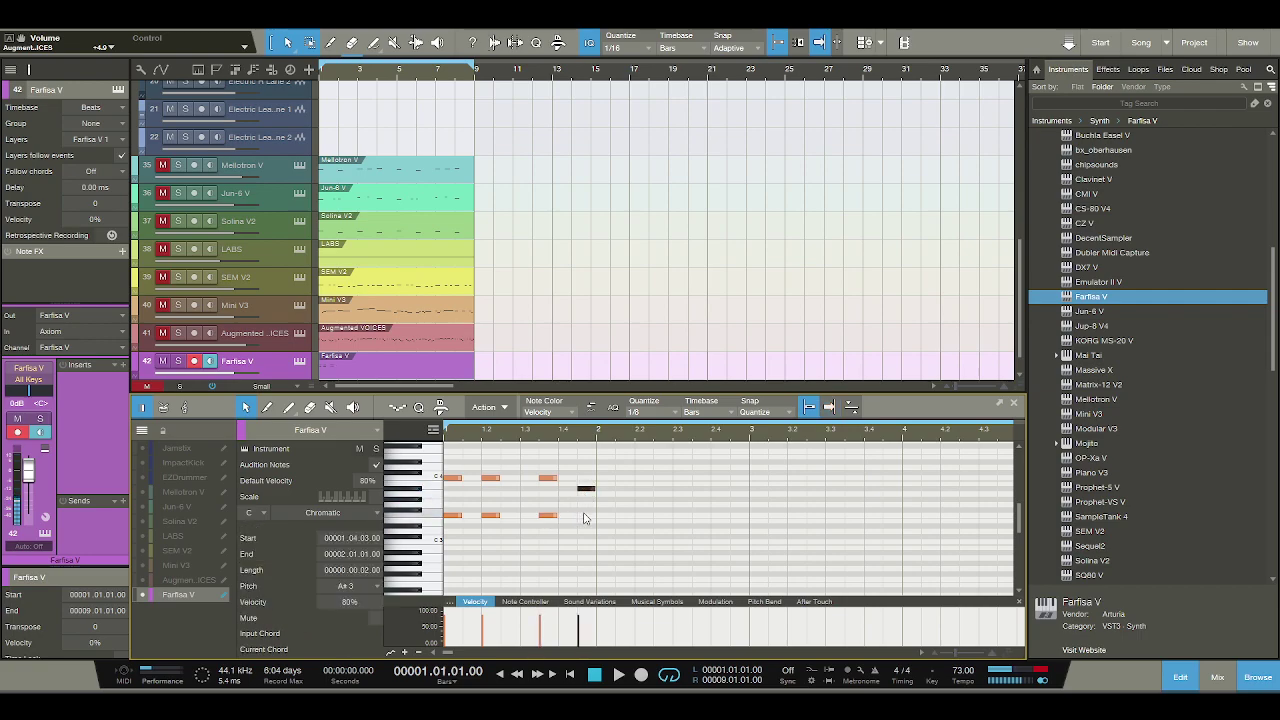
{"action": "double_click", "coordinate": [586, 516]}
{"action": "key", "text": "space"}
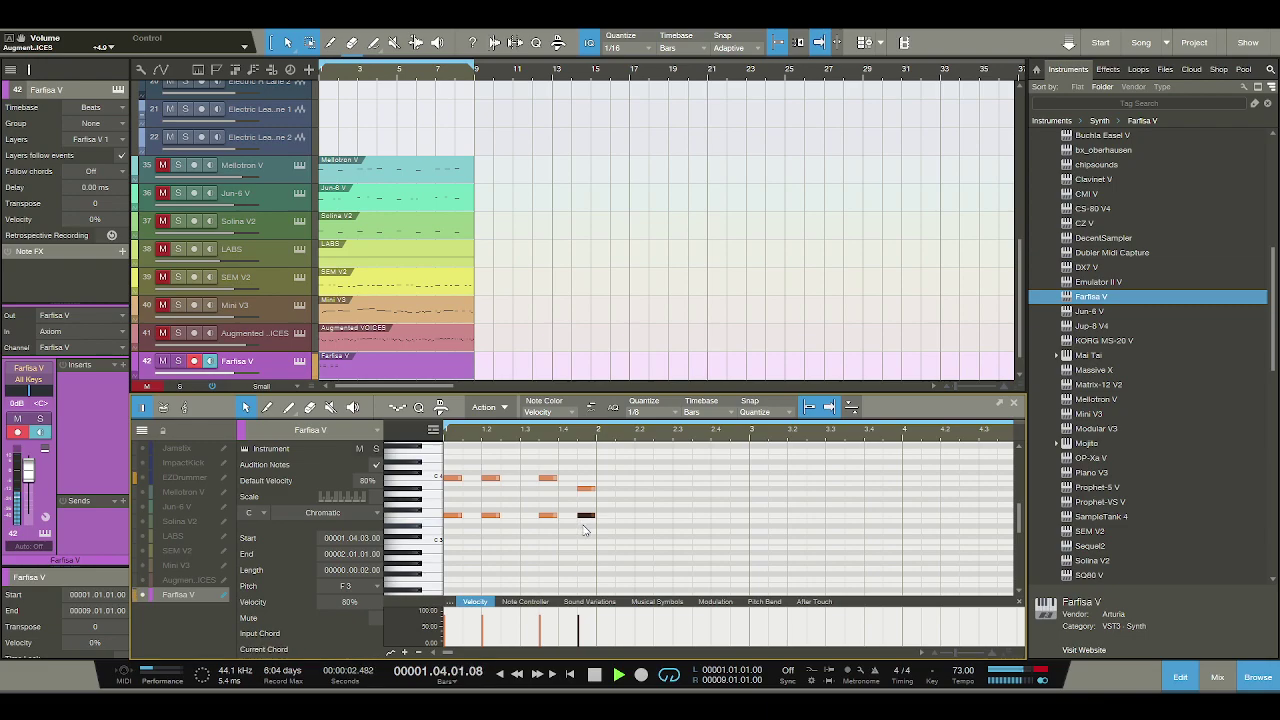
{"action": "key", "text": "space"}
{"action": "key", "text": "space"}
{"action": "key", "text": "space"}
Add eighth-note A#3 and F3 pairs at 2.1 and 2.2 in the Farfisa V part.
{"action": "left_click", "coordinate": [603, 497]}
{"action": "double_click", "coordinate": [603, 494]}
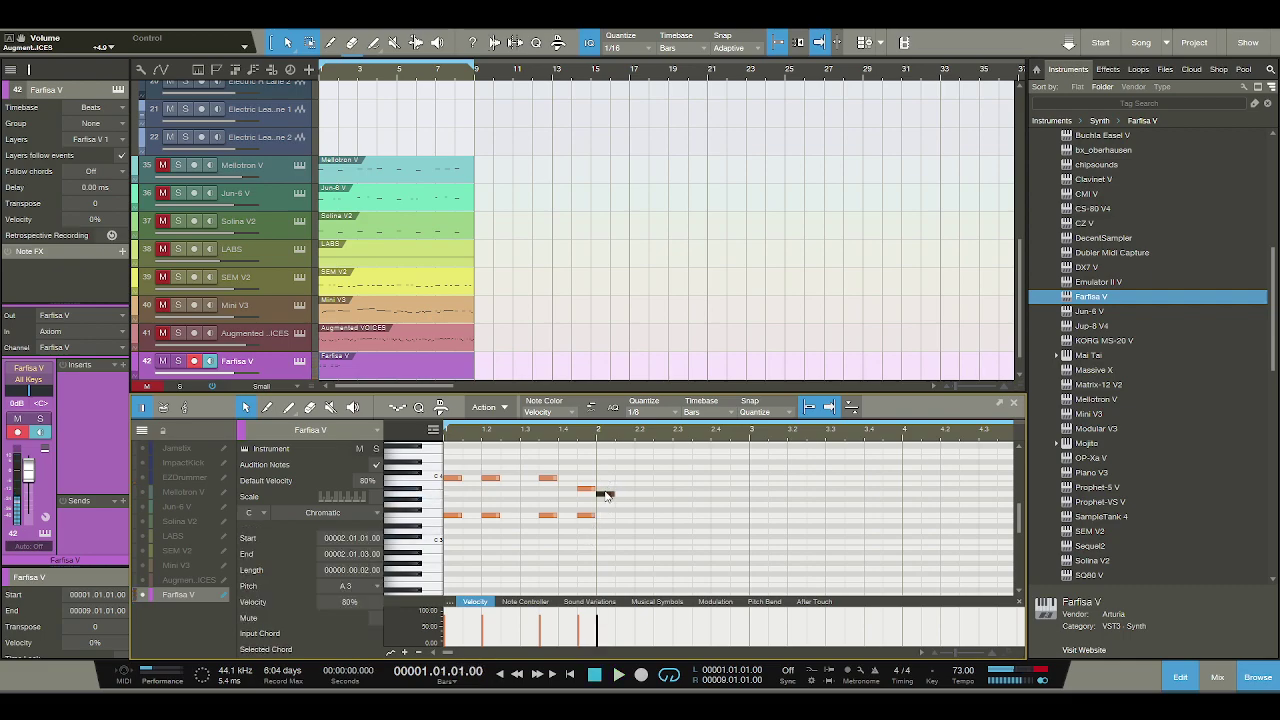
{"action": "left_click", "coordinate": [604, 516]}
{"action": "double_click", "coordinate": [604, 516]}
{"action": "key", "text": "space"}
{"action": "double_click", "coordinate": [643, 488]}
{"action": "double_click", "coordinate": [643, 515]}
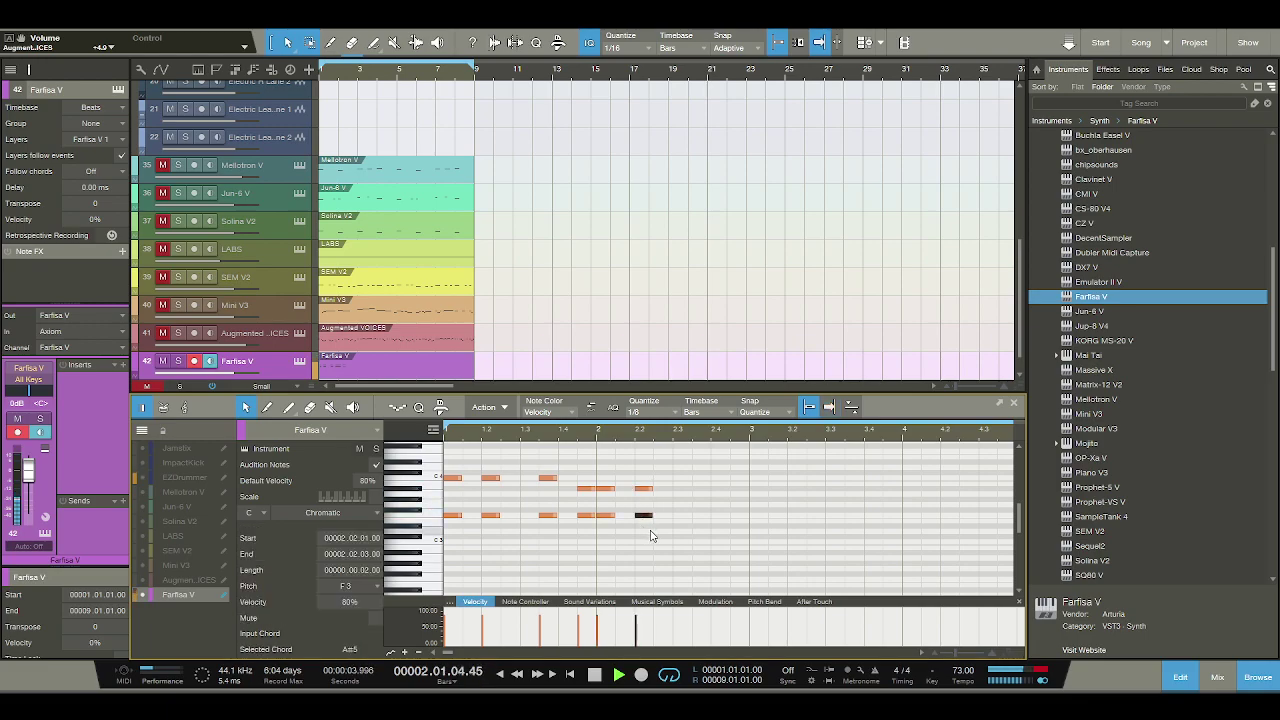
Add another A#3 and F3 pair after the 2.2 chord, shift it to 2.3.3, and play the part.
{"action": "double_click", "coordinate": [681, 488]}
{"action": "key", "text": "space"}
{"action": "double_click", "coordinate": [681, 515]}
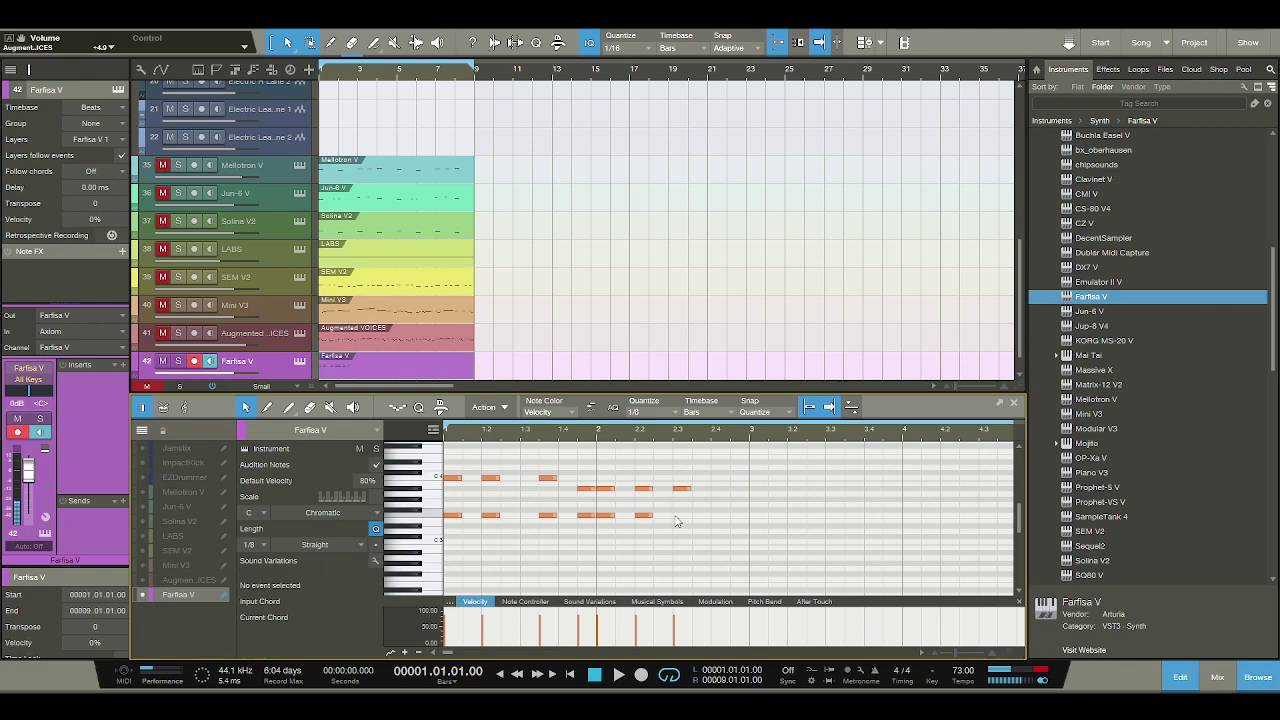
{"action": "left_click", "coordinate": [717, 494]}
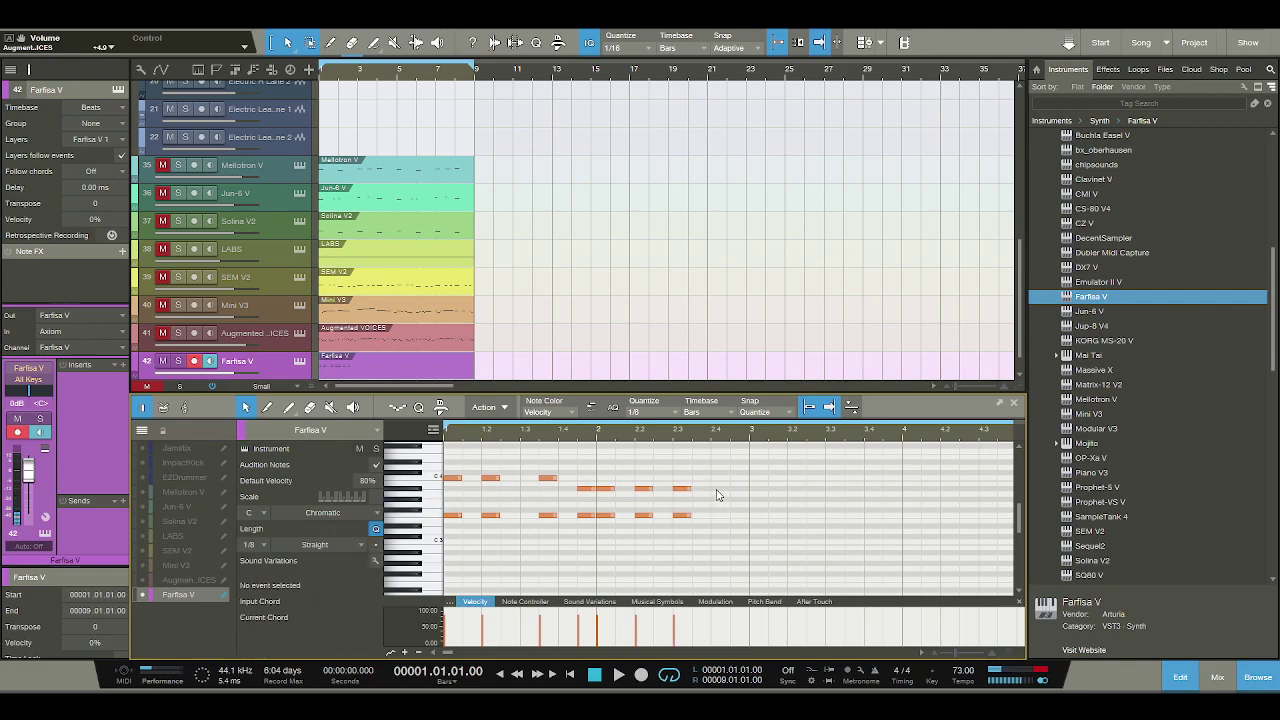
{"action": "left_click", "coordinate": [601, 519]}
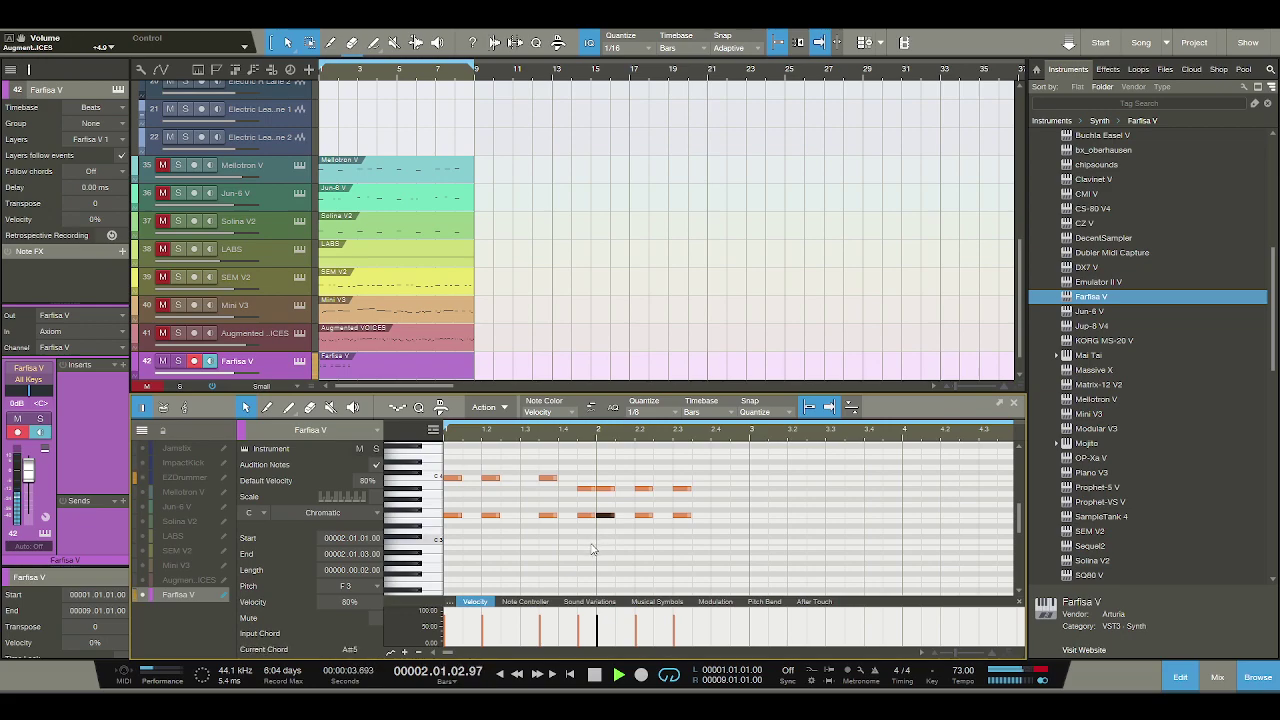
{"action": "key", "text": "space"}
{"action": "left_click", "coordinate": [682, 516]}
{"action": "left_click_drag", "start_coordinate": [684, 520], "coordinate": [703, 489]}
{"action": "key", "text": "space"}
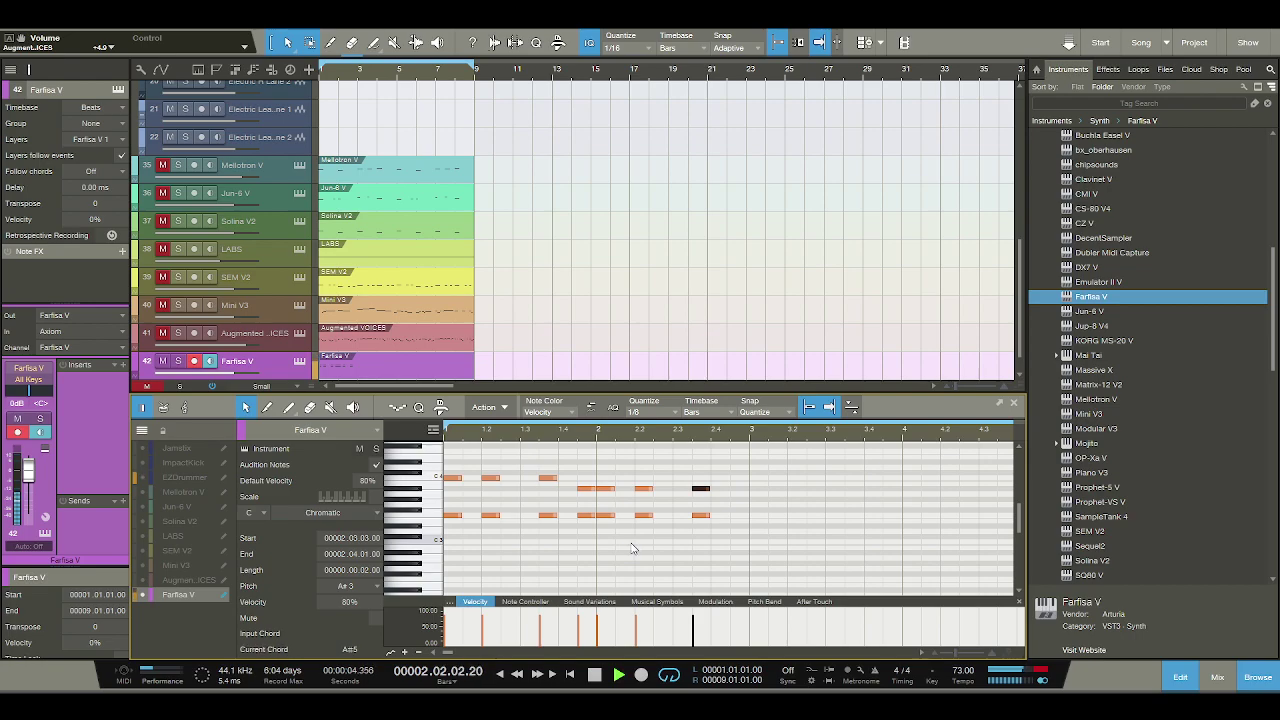
{"action": "key", "text": "space"}
Add a C4 and G#3 eighth-note pair at 2.4.3 and play the part from the start.
{"action": "left_click", "coordinate": [736, 479]}
{"action": "left_click", "coordinate": [737, 500]}
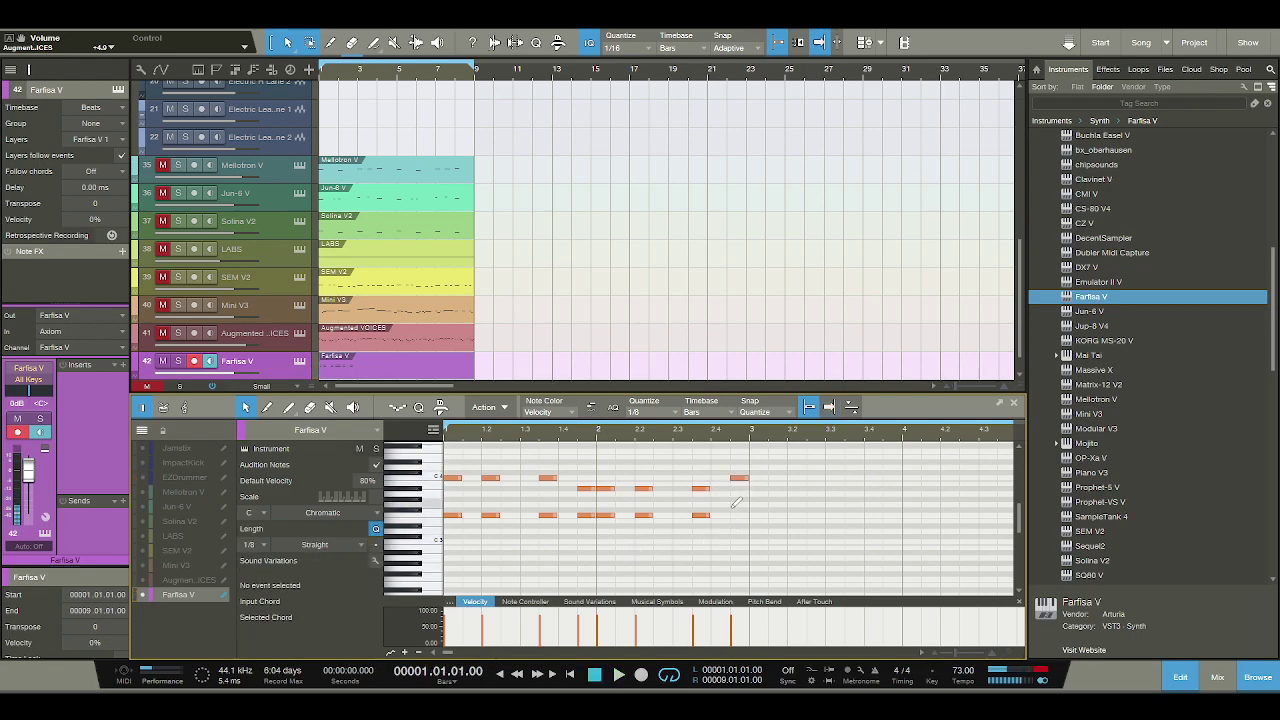
{"action": "key", "text": "space"}
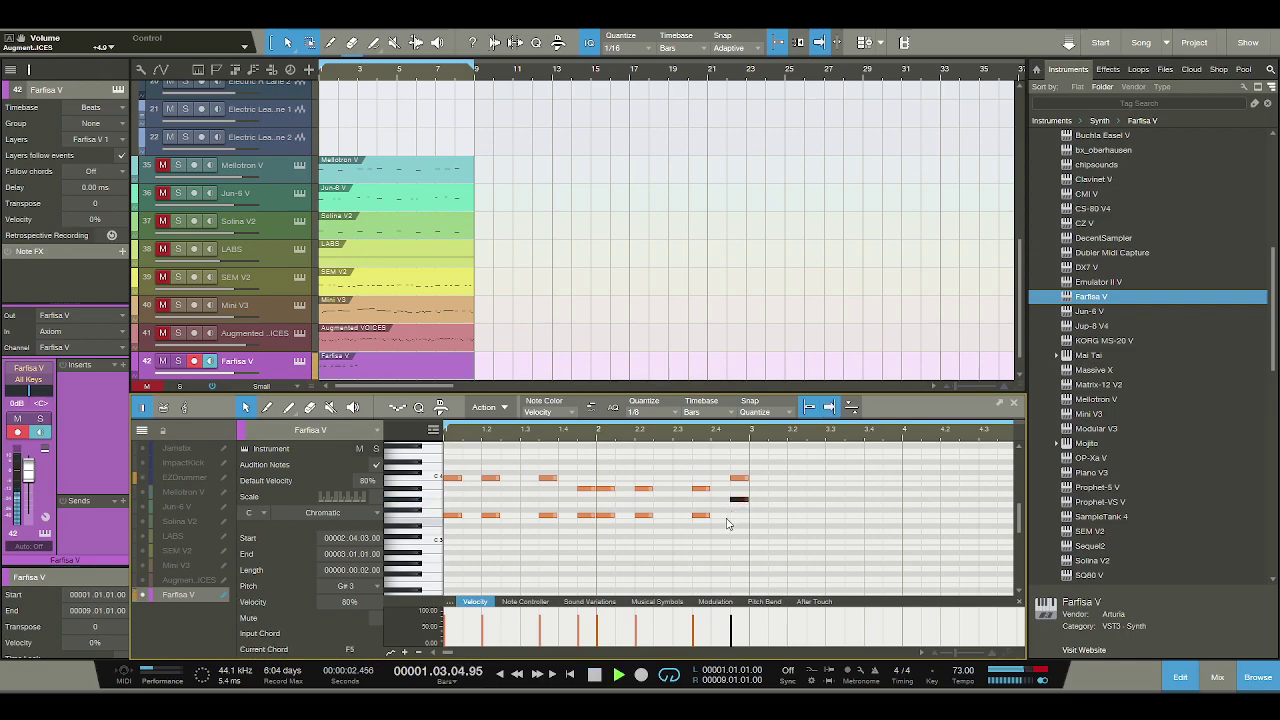
{"action": "key", "text": "space"}
Lower the three F3 notes in bar 2 by three semitones to D3 and play the result.
{"action": "key", "text": "Down"}
{"action": "key", "text": "Down"}
{"action": "key", "text": "Down"}
{"action": "key", "text": "Right"}
{"action": "key", "text": "Down"}
{"action": "key", "text": "Down"}
{"action": "key", "text": "Down"}
{"action": "key", "text": "Right"}
{"action": "key", "text": "Down"}
{"action": "key", "text": "Down"}
{"action": "key", "text": "Down"}
{"action": "key", "text": "space"}
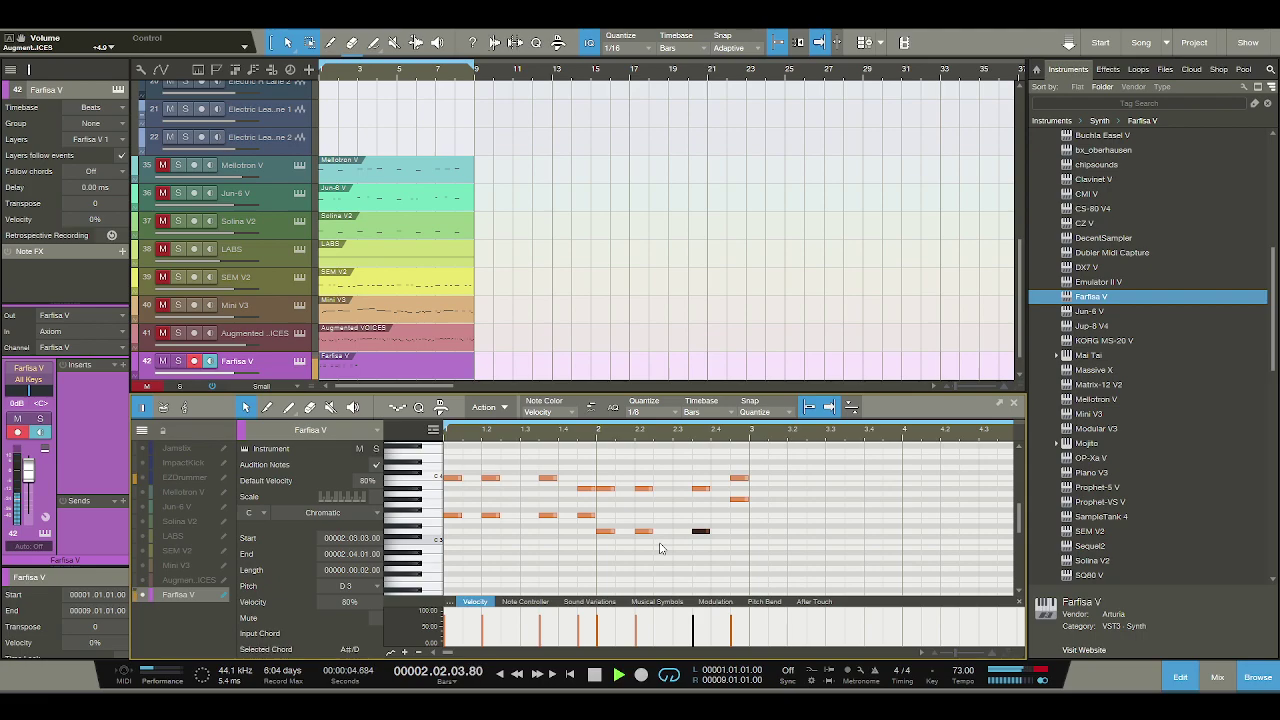
{"action": "key", "text": "space"}
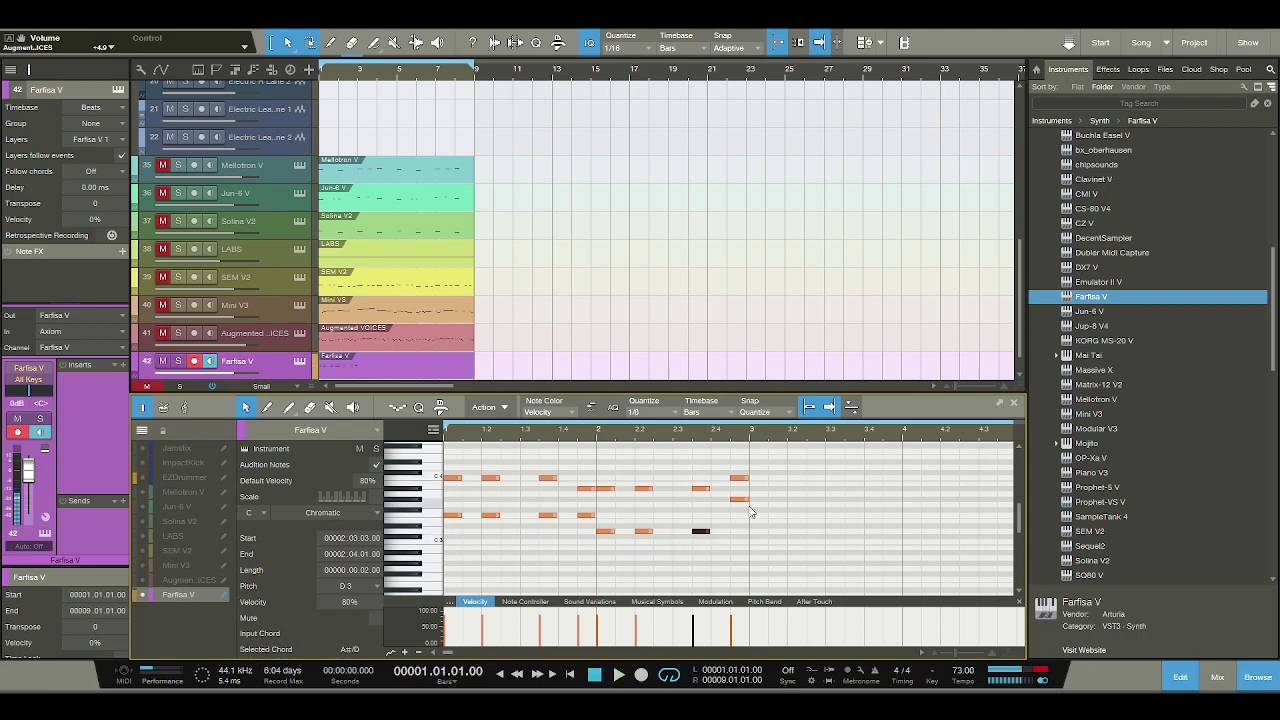
Add eighth-note C#4 and G#3 pairs in bar 3 at 3.1, 3.2 and 3.3.3.
{"action": "left_click", "coordinate": [757, 472]}
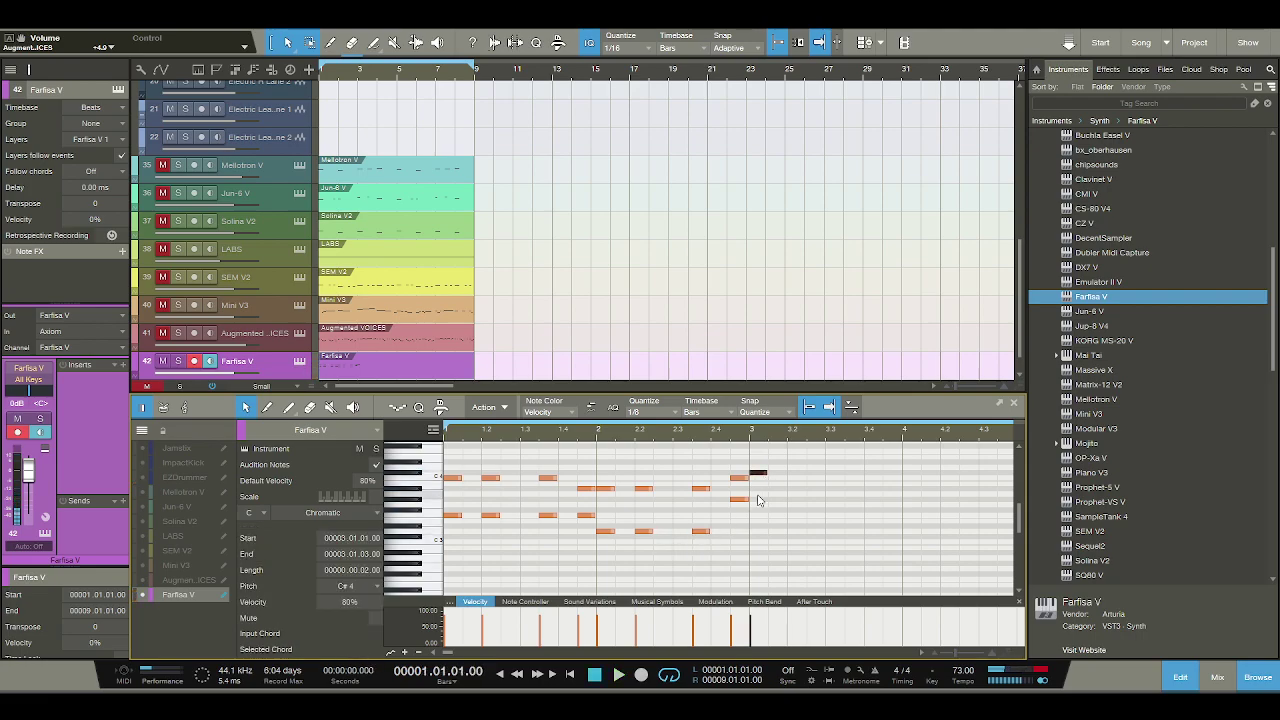
{"action": "left_click", "coordinate": [757, 500]}
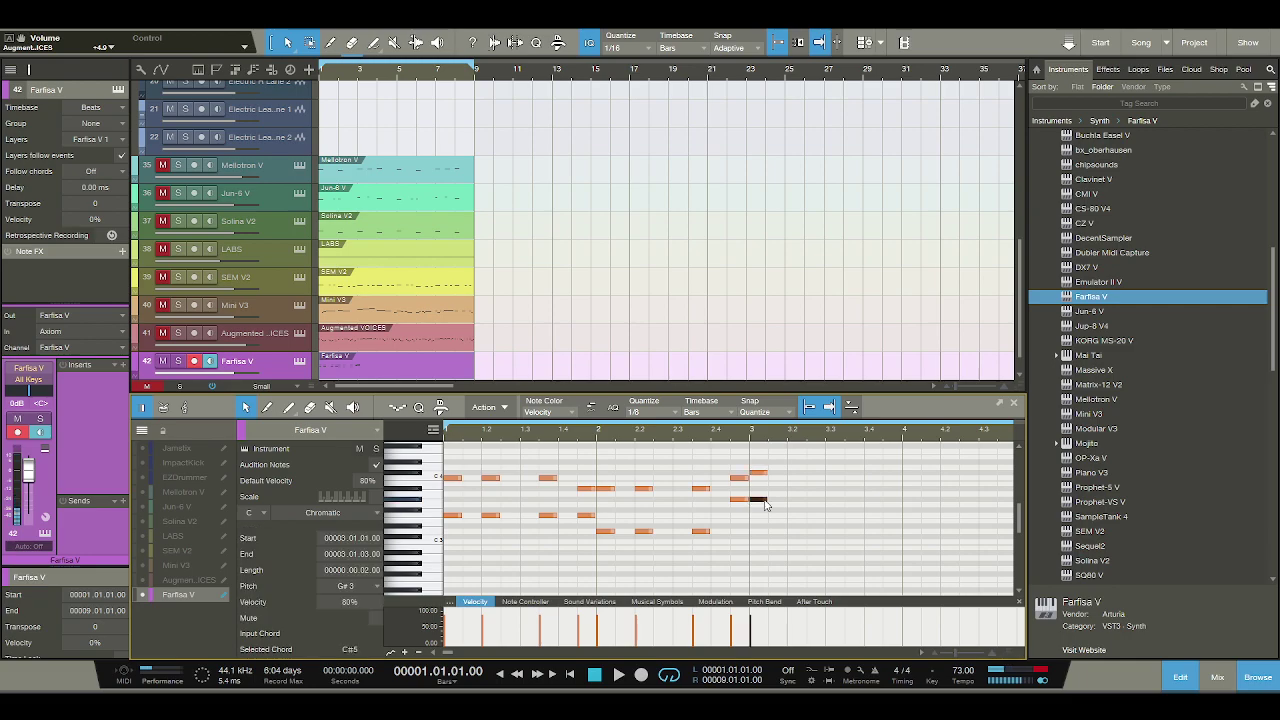
{"action": "left_click", "coordinate": [790, 477]}
{"action": "left_click", "coordinate": [792, 473]}
{"action": "left_click", "coordinate": [795, 499]}
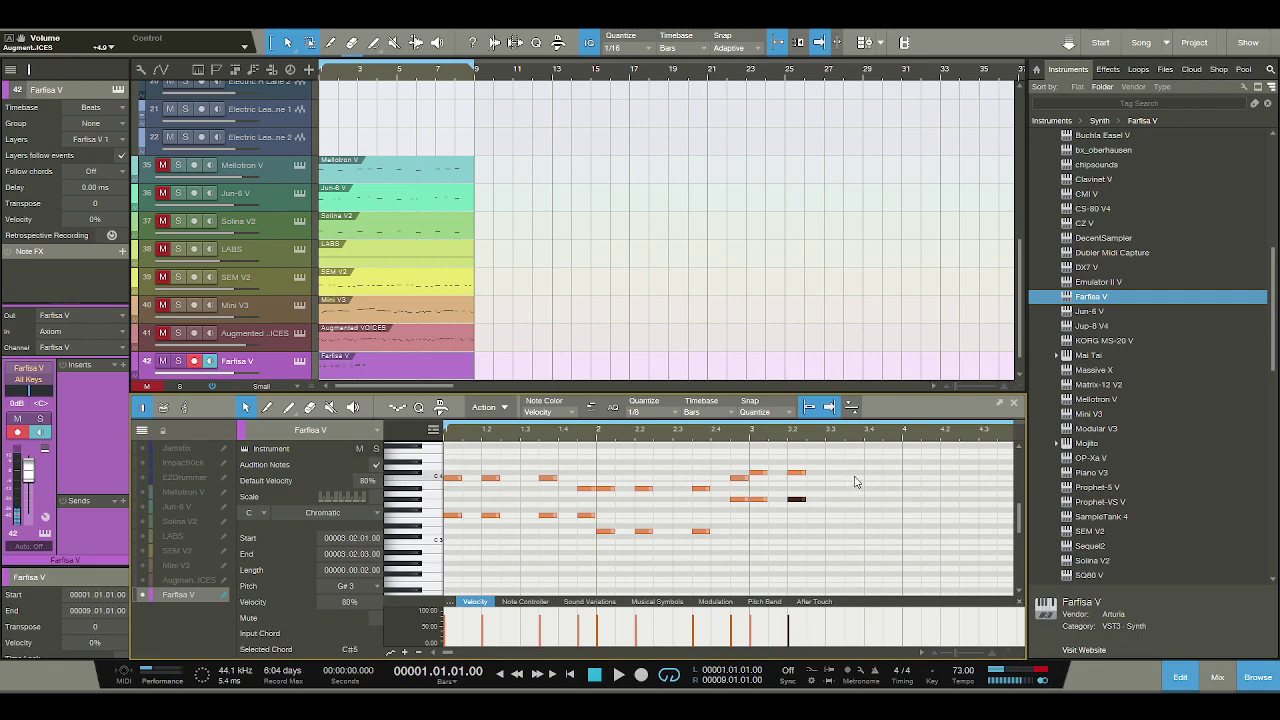
{"action": "left_click", "coordinate": [854, 472]}
{"action": "left_click", "coordinate": [857, 494]}
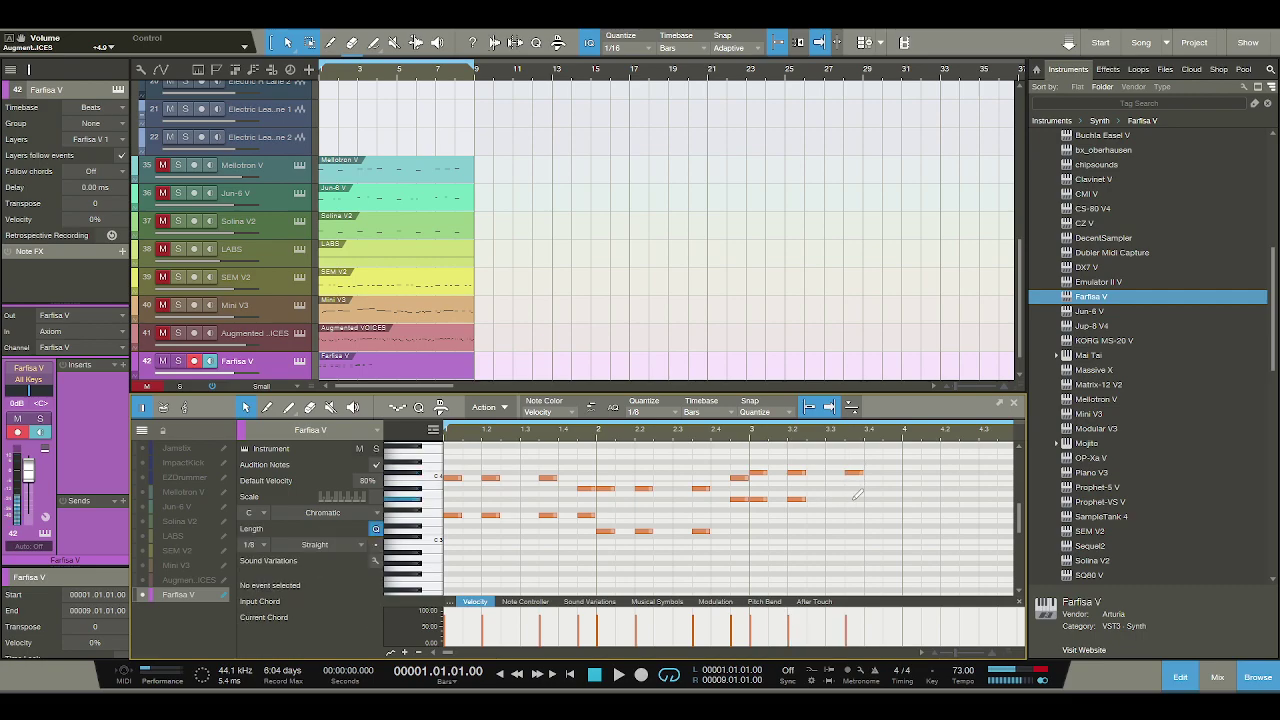
Add an A#3 and F#3 eighth-note pair at 3.4.3 and play bar 3.
{"action": "left_click_drag", "start_coordinate": [885, 495], "coordinate": [889, 490]}
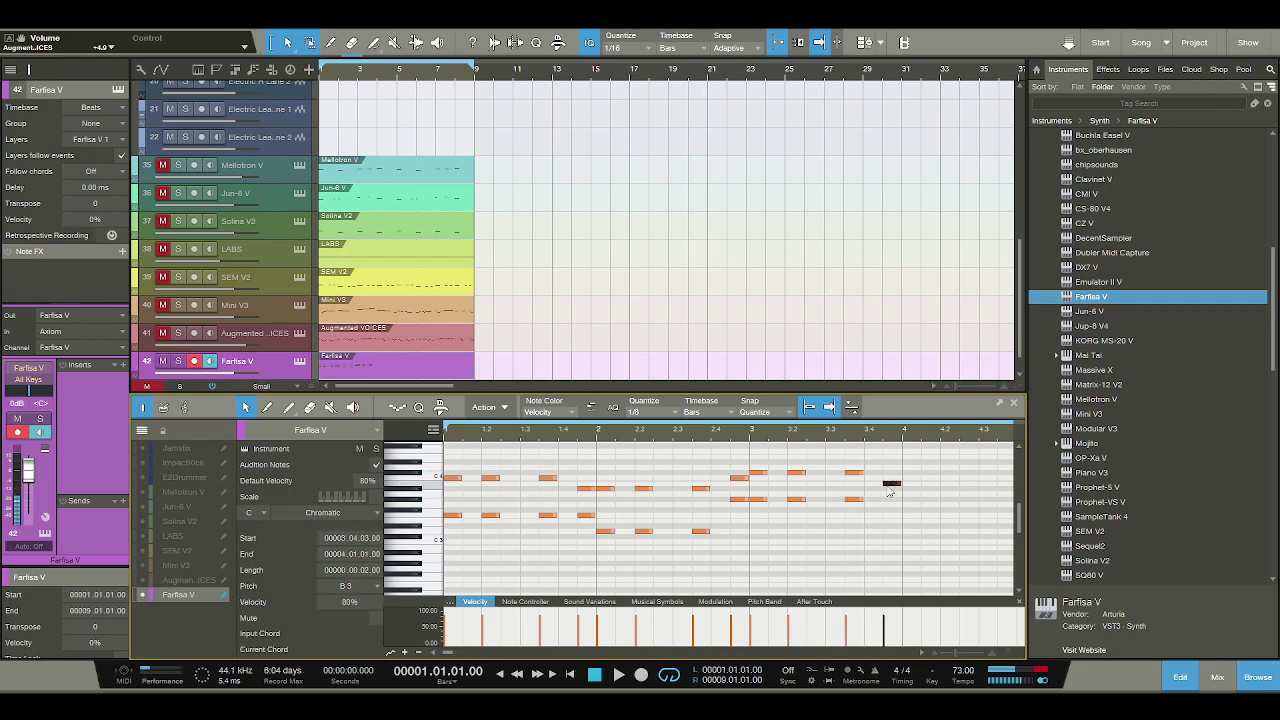
{"action": "key", "text": "space"}
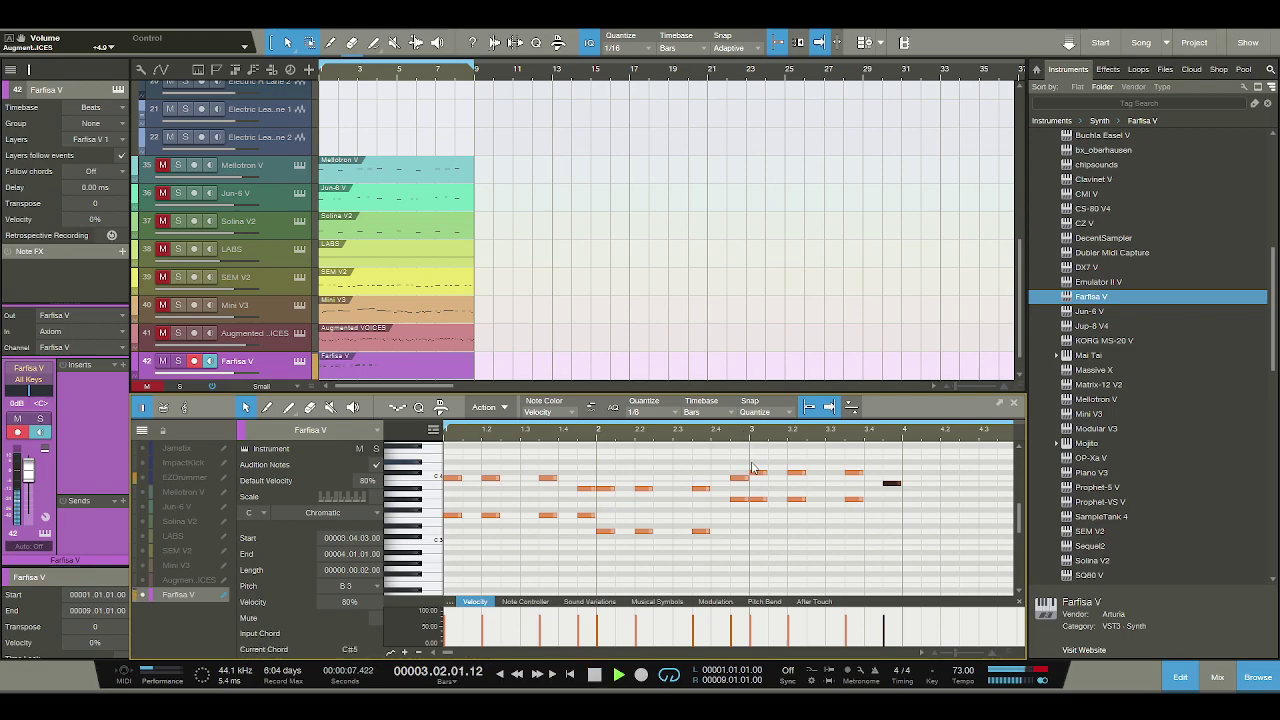
{"action": "key", "text": "space"}
{"action": "left_click_drag", "start_coordinate": [893, 486], "coordinate": [893, 491]}
{"action": "key", "text": "space"}
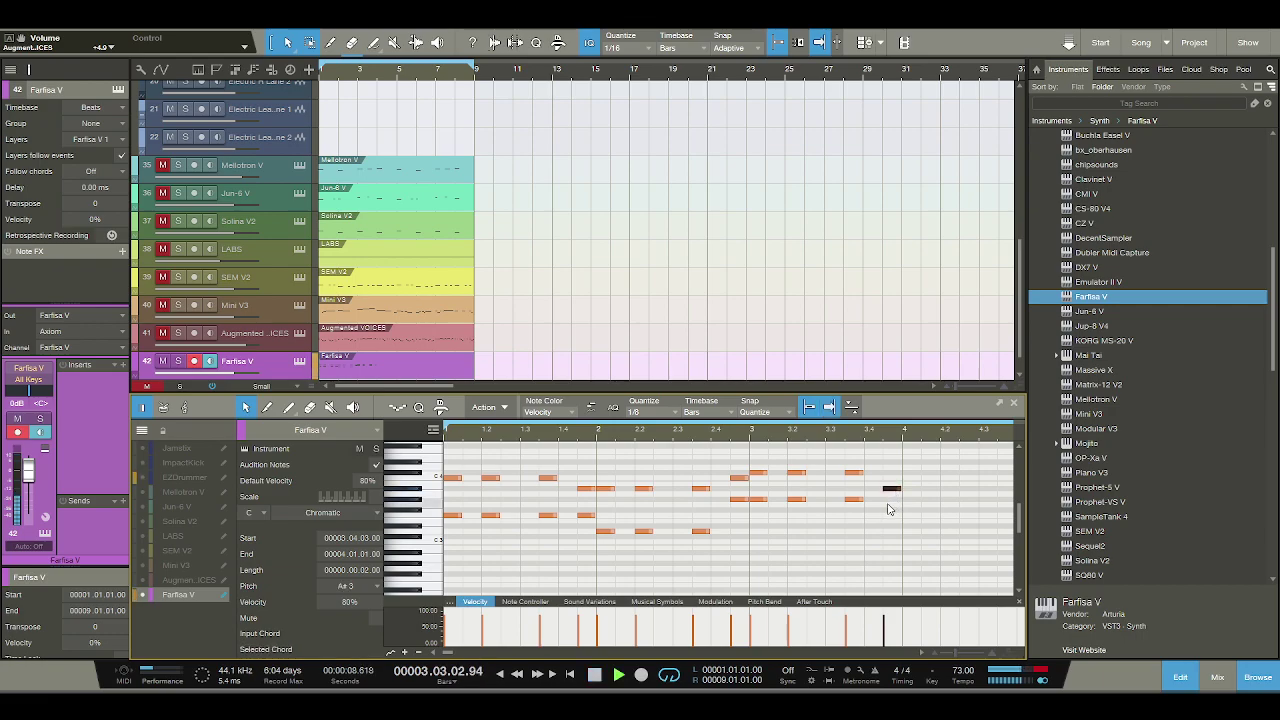
{"action": "key", "text": "space"}
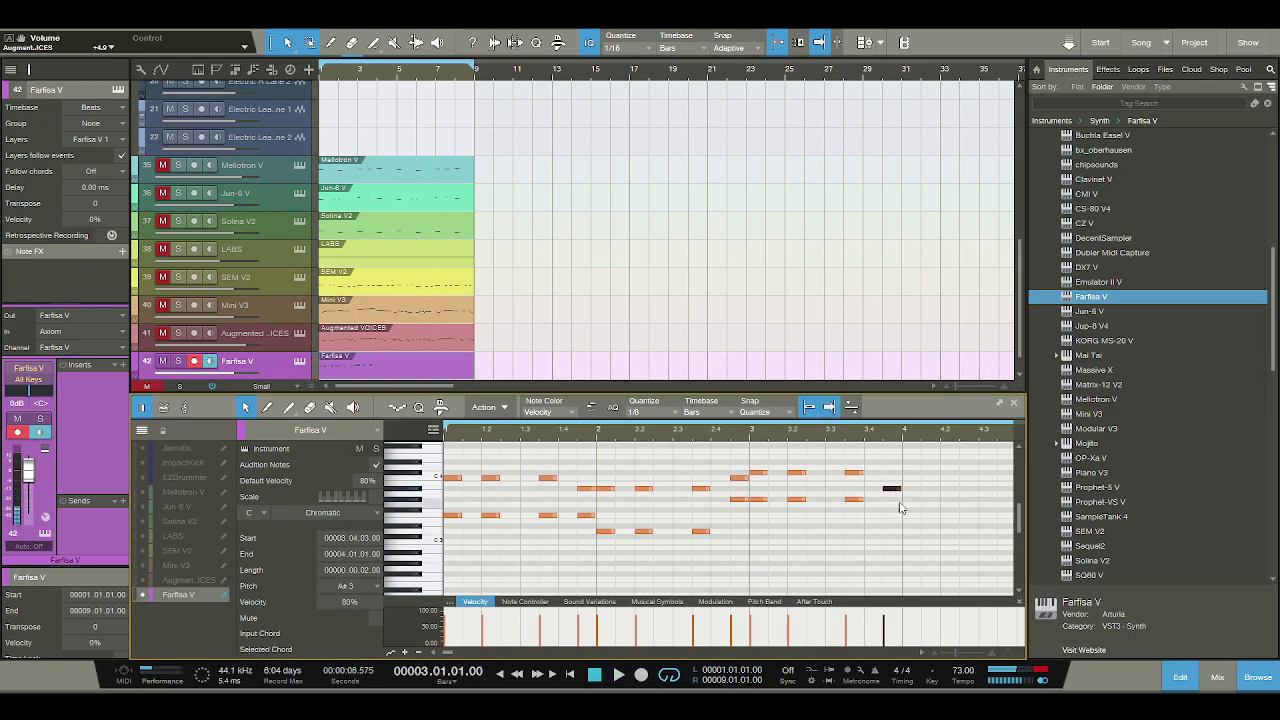
{"action": "left_click", "coordinate": [888, 512]}
{"action": "key", "text": "space"}
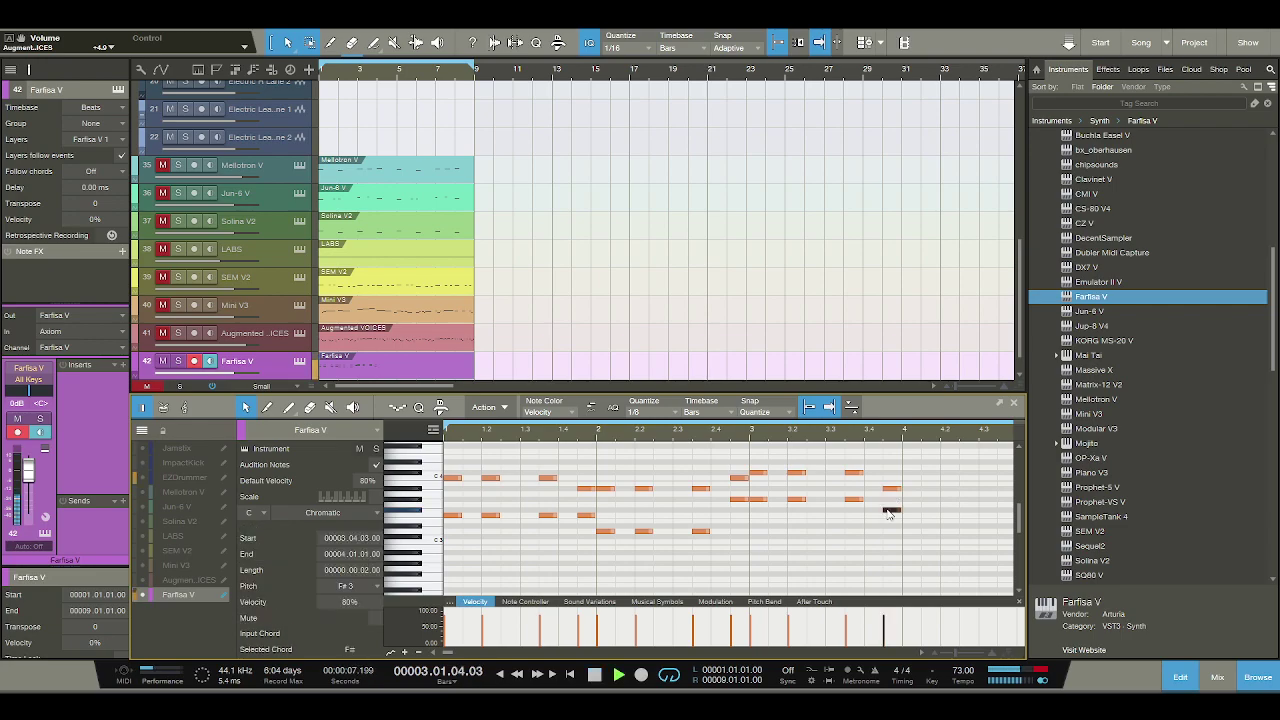
{"action": "left_click_drag", "start_coordinate": [924, 442], "coordinate": [870, 445]}
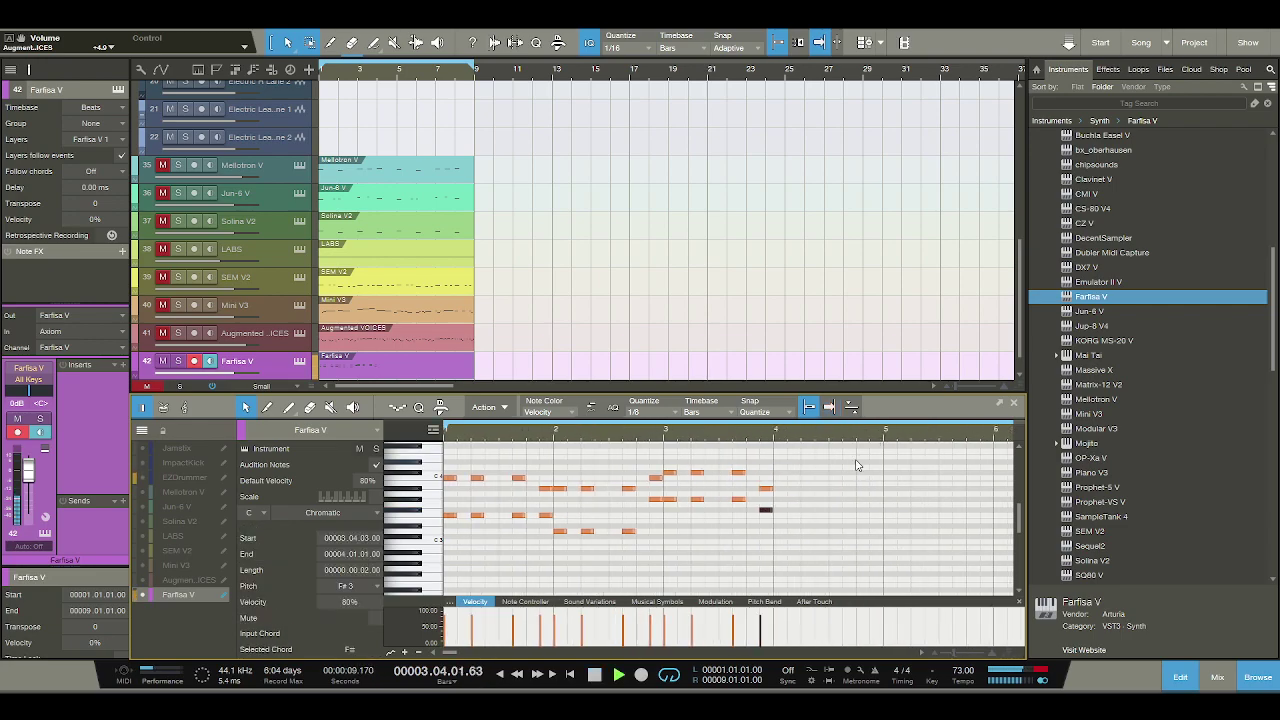
{"action": "key", "text": "space"}
Add bar 4's upper notes: B3 at 4.1, 4.2 and 4.3.3, and C4 at 4.4.3.
{"action": "left_click", "coordinate": [781, 495]}
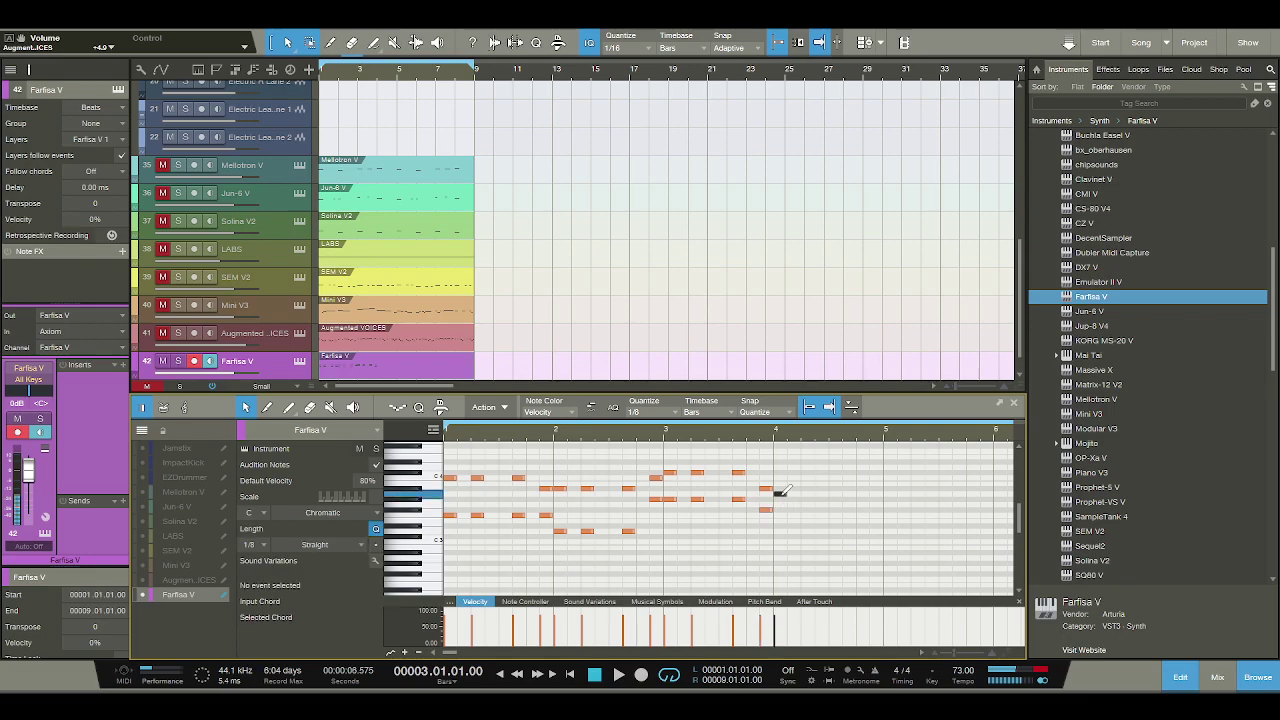
{"action": "left_click_drag", "start_coordinate": [792, 497], "coordinate": [792, 489]}
{"action": "left_click", "coordinate": [806, 486]}
{"action": "left_click", "coordinate": [848, 486]}
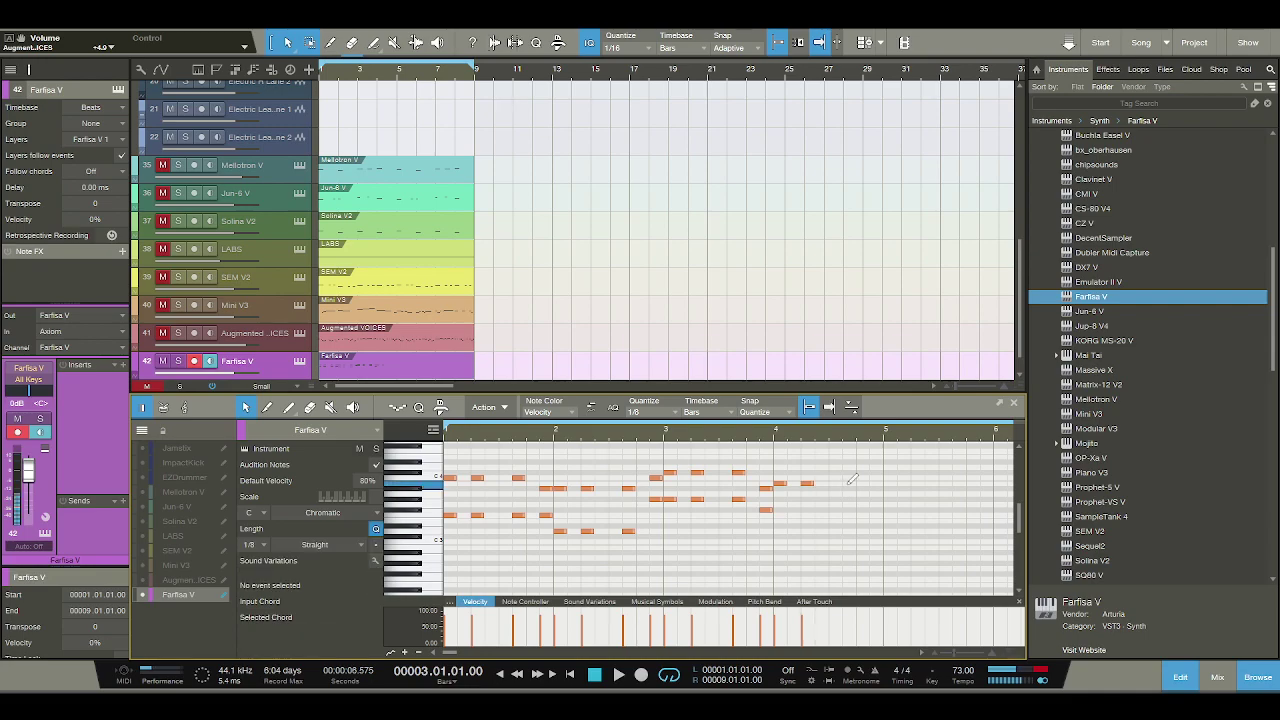
{"action": "left_click", "coordinate": [874, 489]}
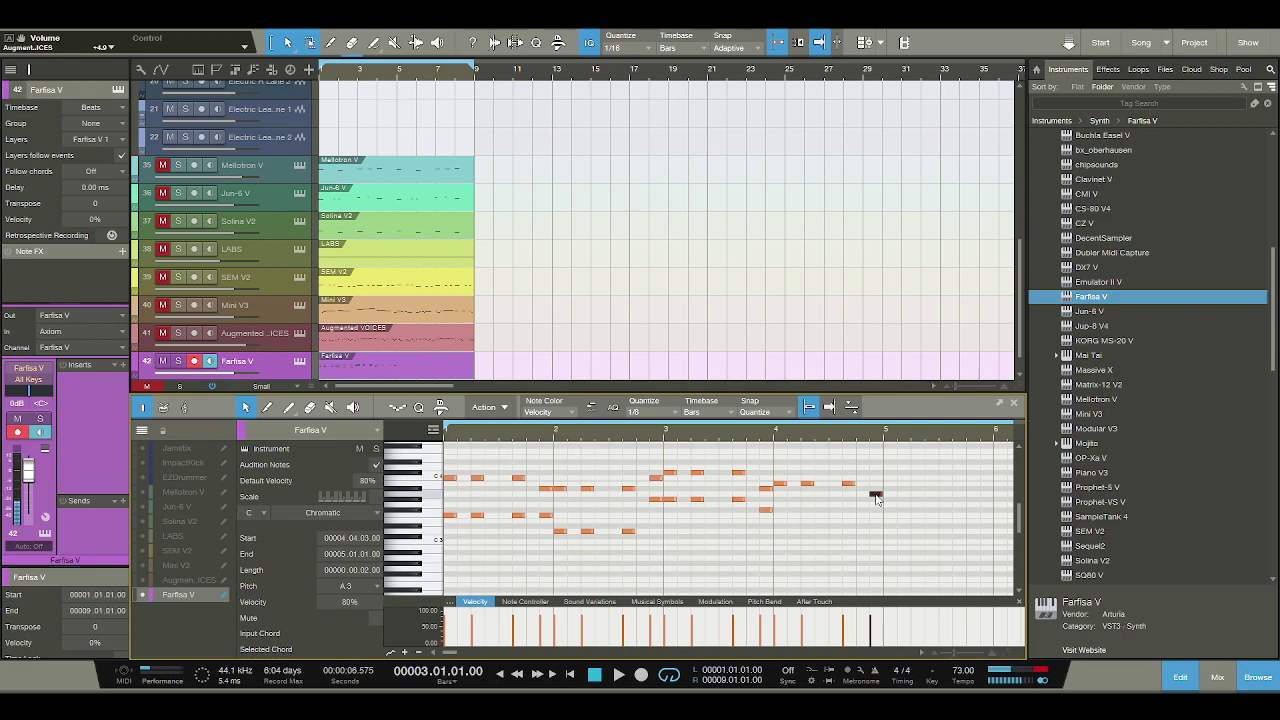
{"action": "left_click_drag", "start_coordinate": [876, 497], "coordinate": [876, 479]}
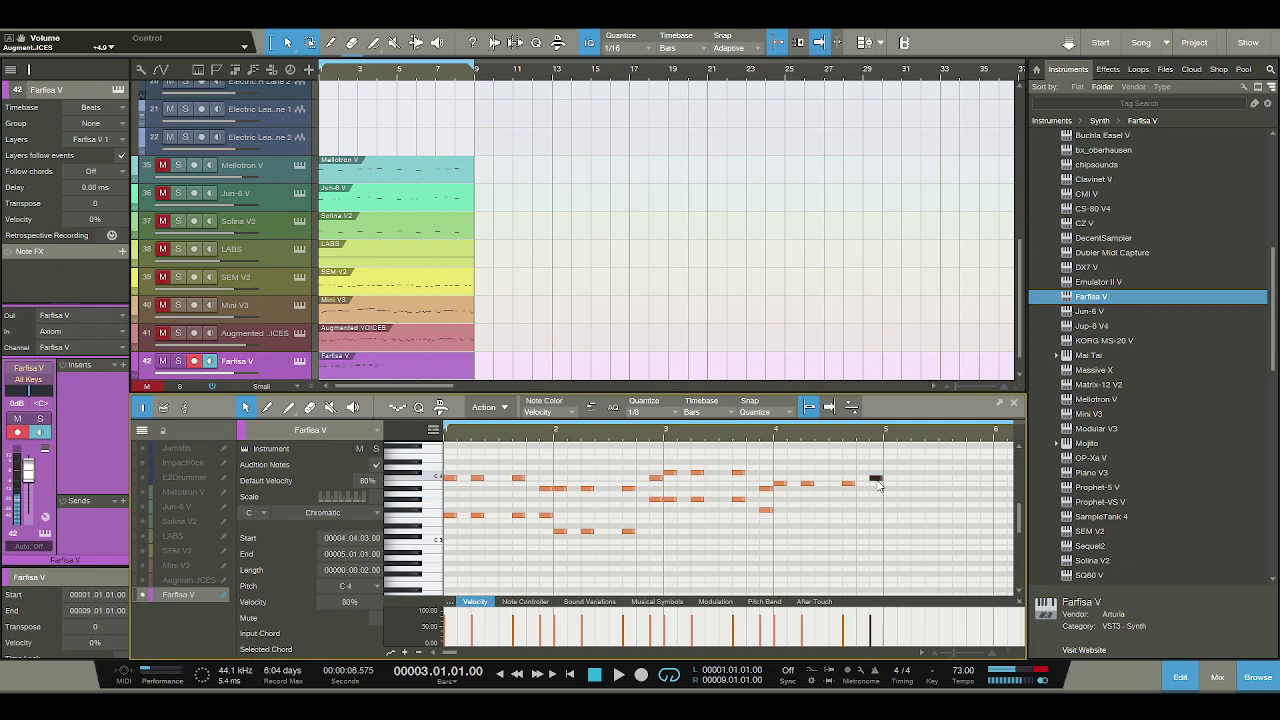
Play from bar 3, and add eighth-note D#3 notes under bar 4's upper notes at 4.1, 4.2, 4.3.3 and 4.4.3.
{"action": "key", "text": "space"}
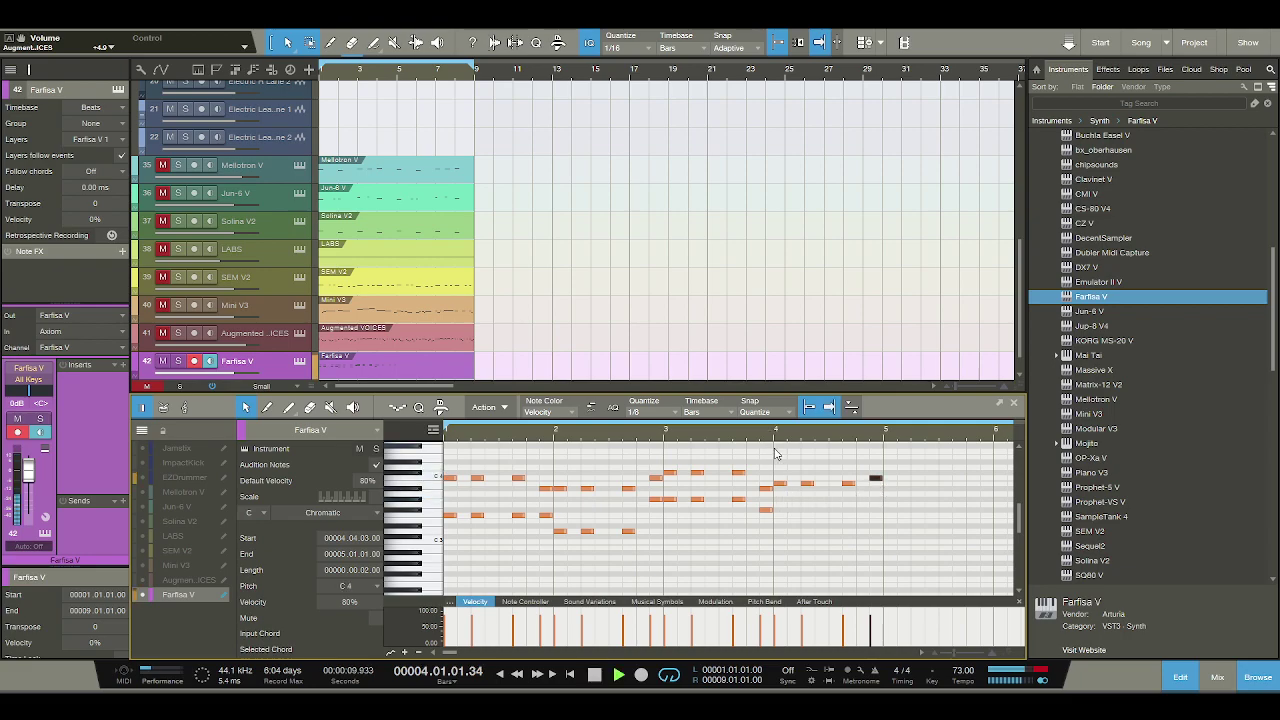
{"action": "key", "text": "space"}
{"action": "left_click", "coordinate": [778, 521]}
{"action": "left_click_drag", "start_coordinate": [782, 522], "coordinate": [782, 526]}
{"action": "left_click", "coordinate": [807, 526]}
{"action": "left_click", "coordinate": [848, 526]}
{"action": "left_click", "coordinate": [876, 526]}
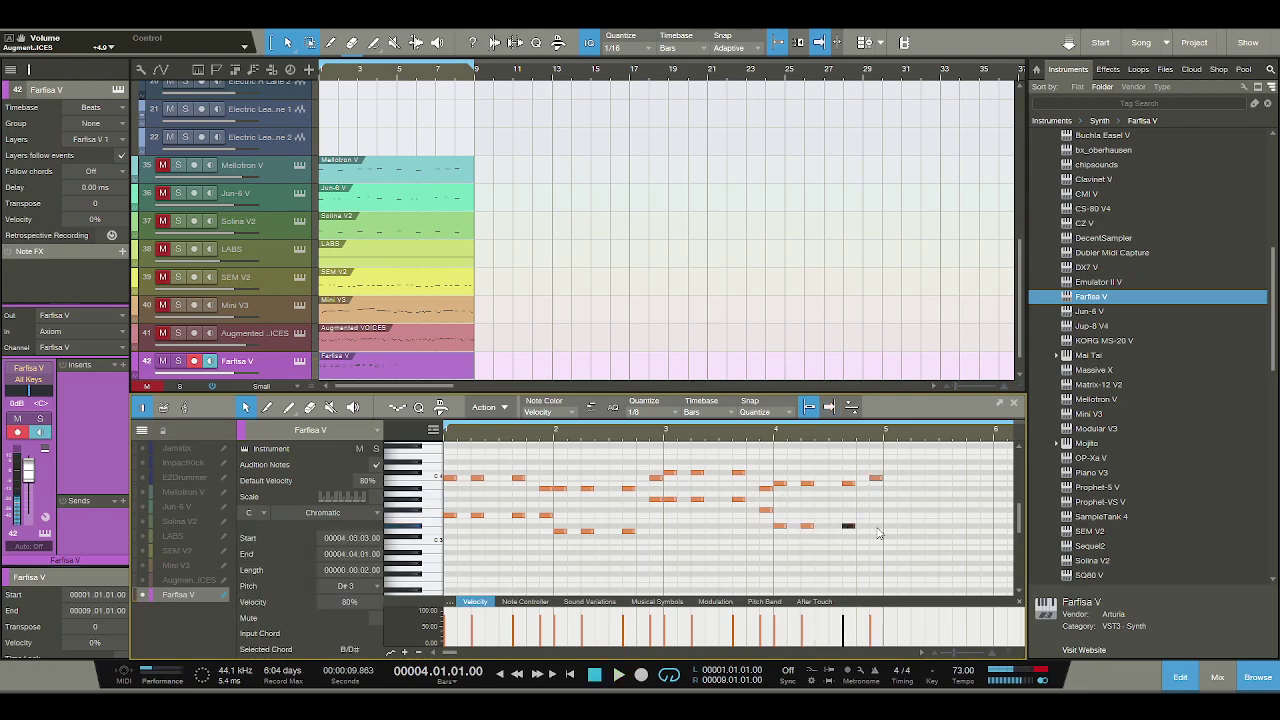
Lower the F#3 note at 3.4.3 to D#3, raise the lower note at 4.4.3 to F3, and play the result.
{"action": "mouse_move", "coordinate": [768, 515]}
{"action": "left_mouse_down"}
{"action": "mouse_move", "coordinate": [766, 500]}
{"action": "mouse_move", "coordinate": [771, 526]}
{"action": "left_mouse_up"}
{"action": "key", "text": "space"}
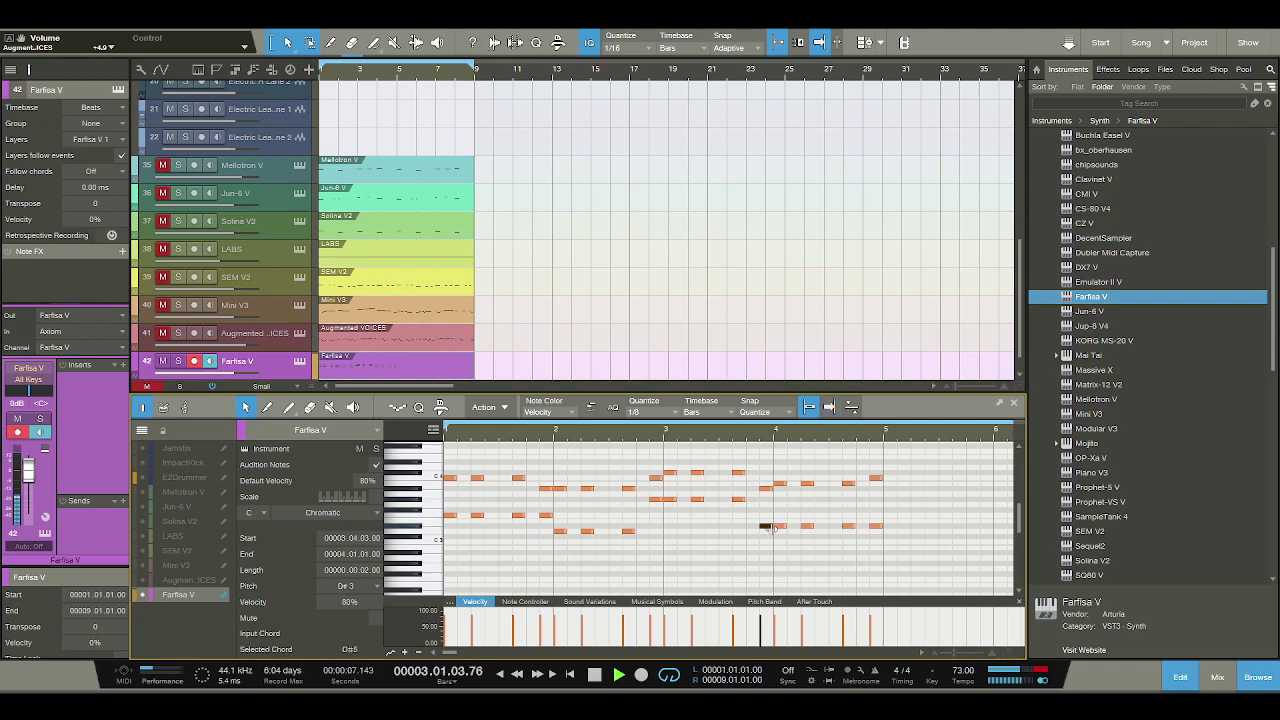
{"action": "left_click_drag", "start_coordinate": [878, 527], "coordinate": [876, 517]}
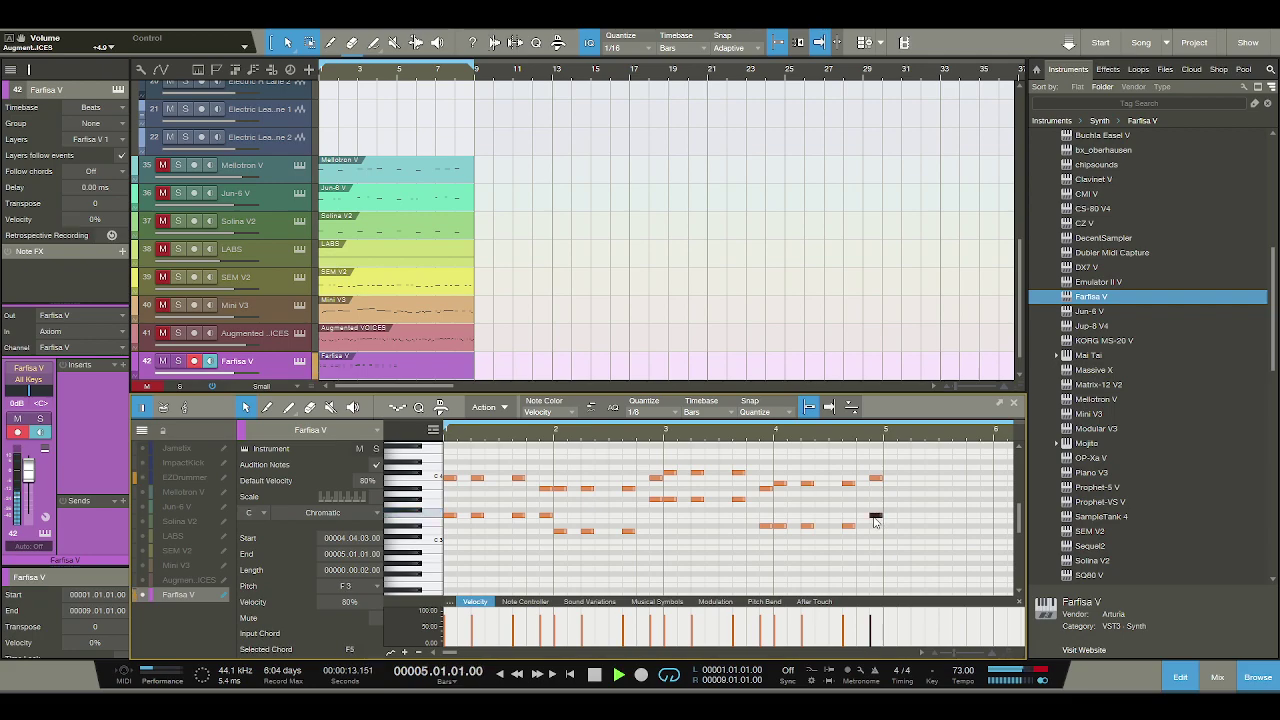
{"action": "left_click", "coordinate": [590, 677]}
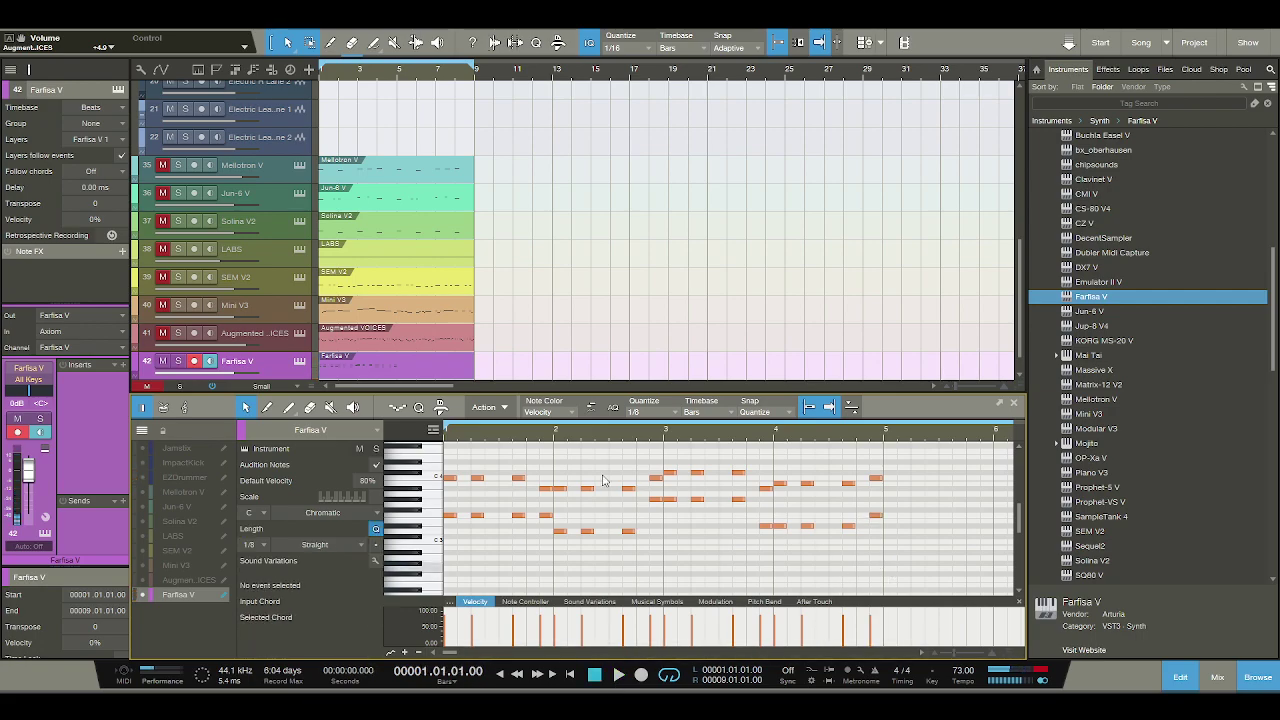
Paste a copy of the four-bar Farfisa V pattern at bar 5 and play across the join.
{"action": "key", "text": "ctrl+v"}
{"action": "key", "text": "space"}
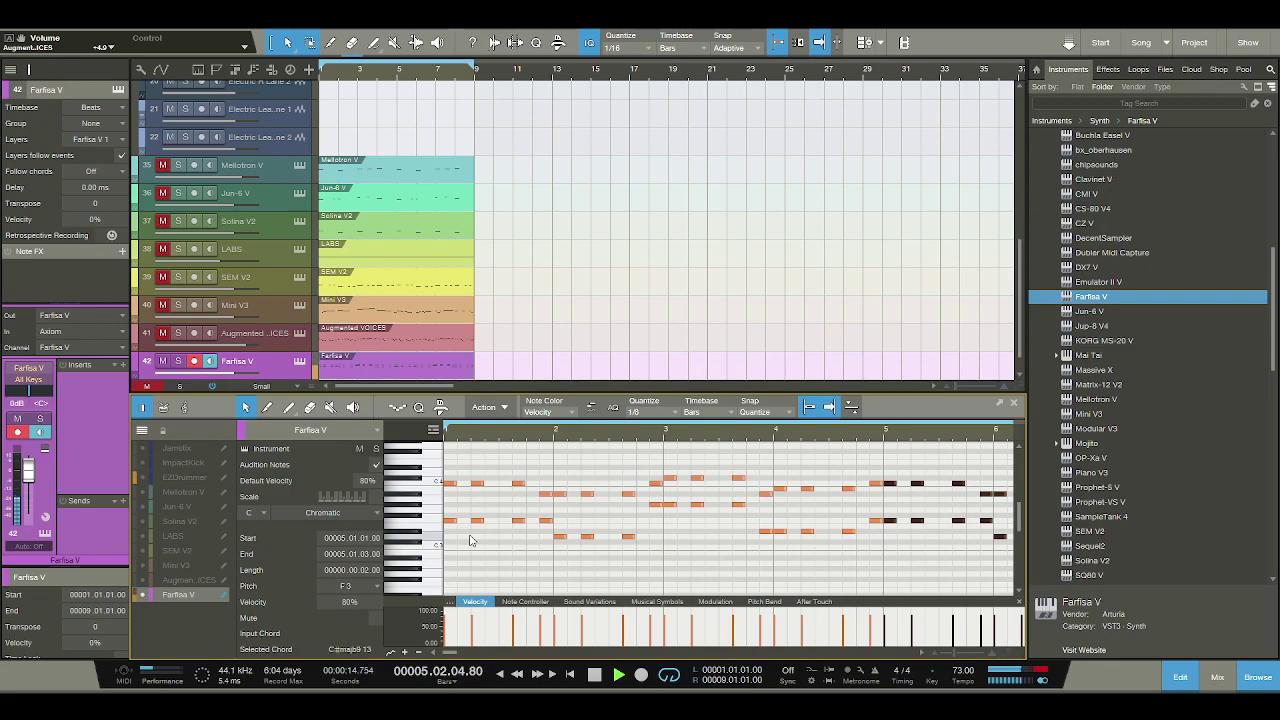
{"action": "key", "text": "space"}
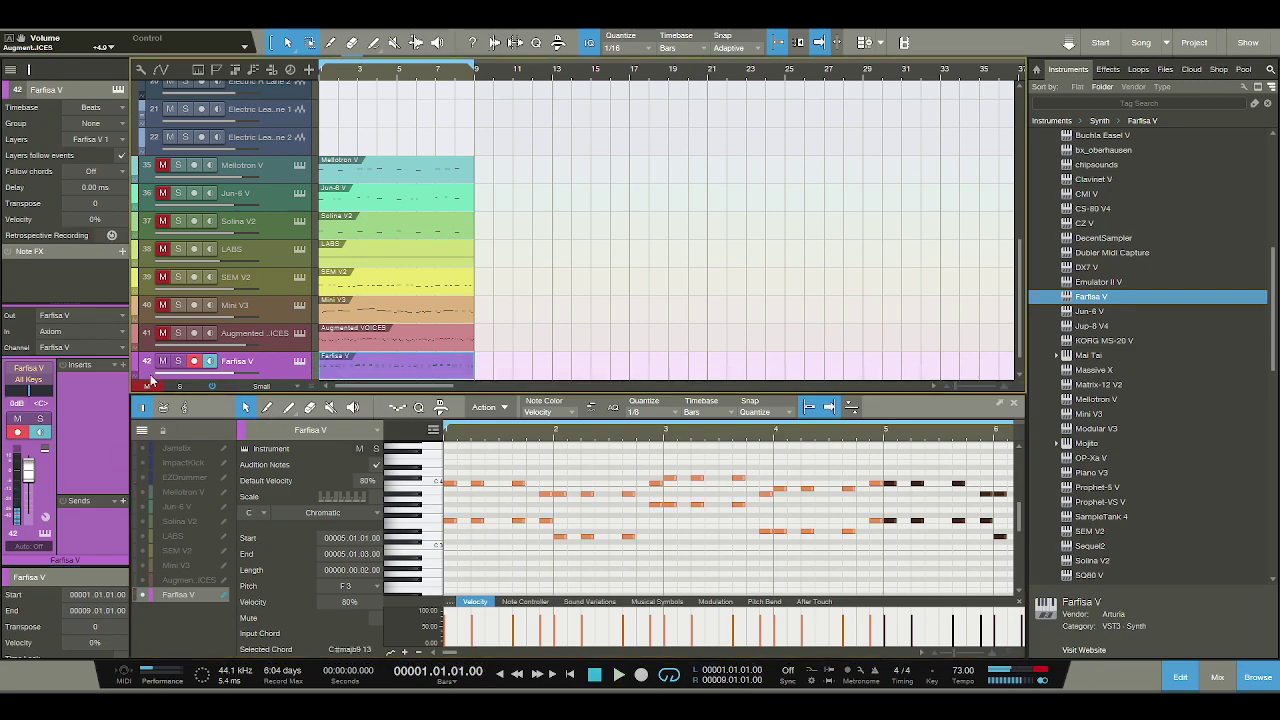
Play the section from the start, toggle the Mini V3 track's mute and select that track.
{"action": "left_click", "coordinate": [618, 676]}
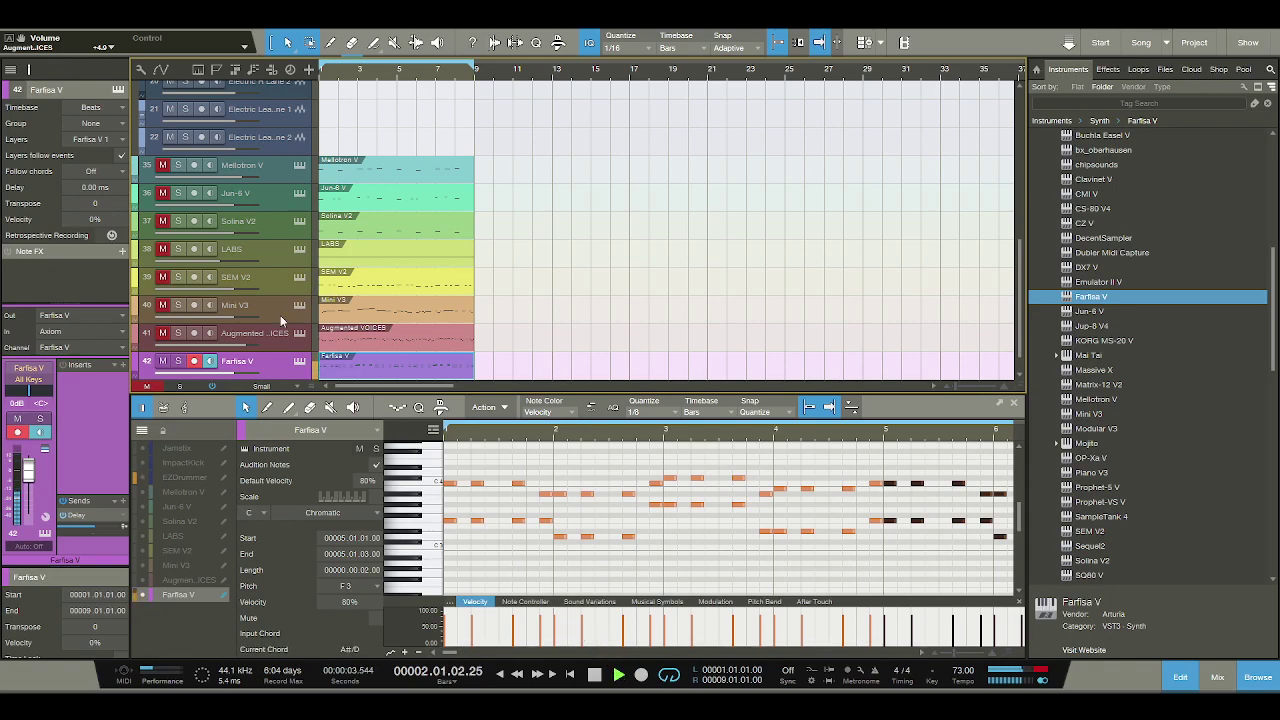
{"action": "left_click", "coordinate": [164, 306]}
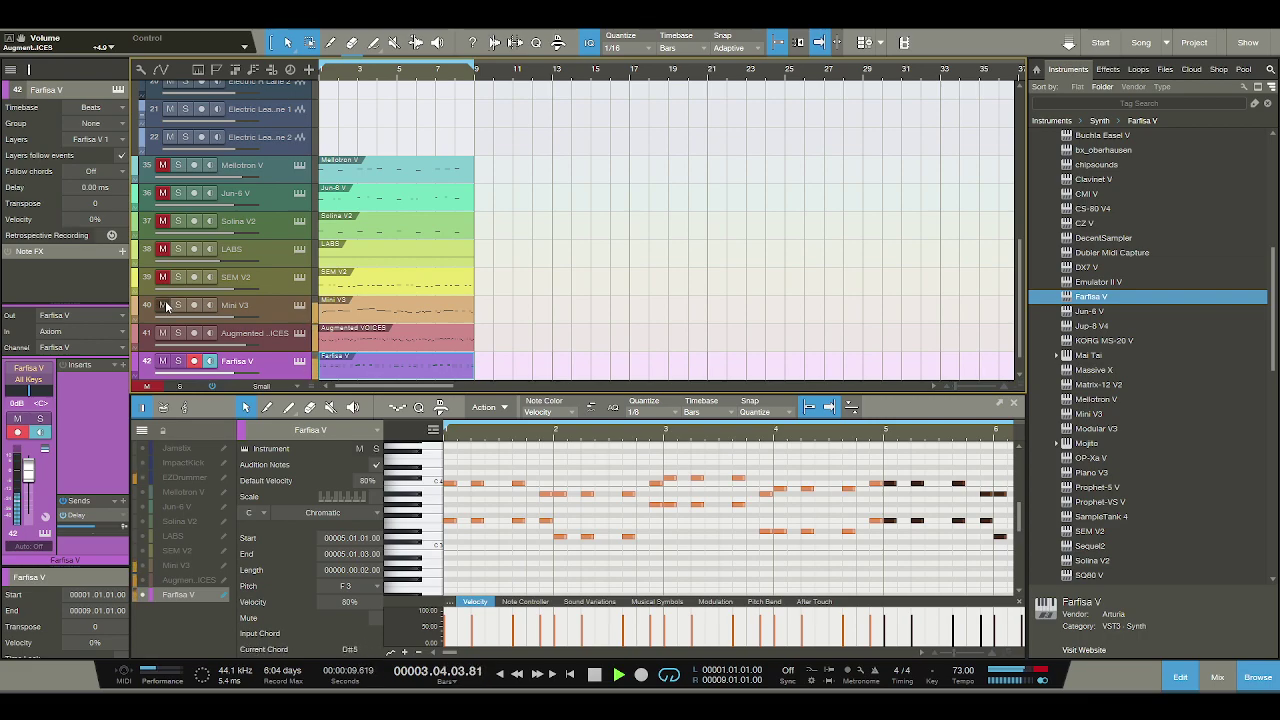
{"action": "left_click", "coordinate": [205, 313]}
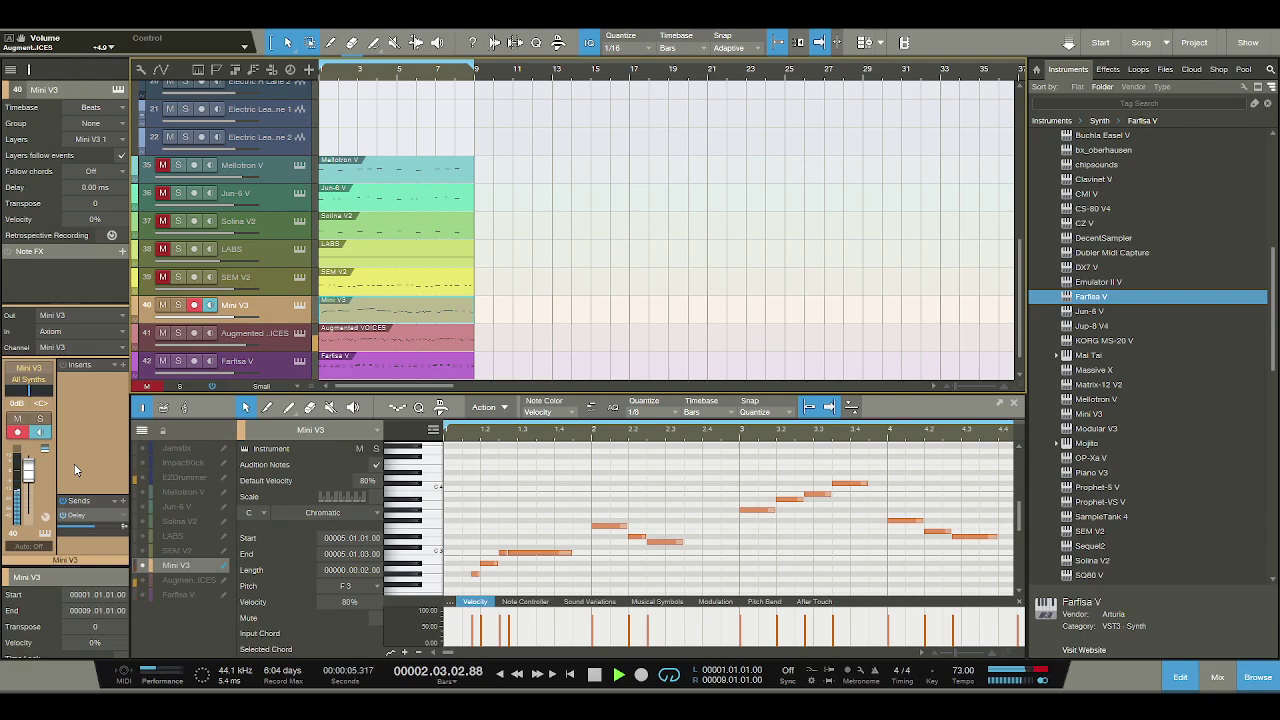
Select each synth track in turn from Mellotron V to Farfisa V during playback, and stop the transport.
{"action": "left_click", "coordinate": [278, 172]}
{"action": "left_click", "coordinate": [275, 192]}
{"action": "left_click", "coordinate": [275, 220]}
{"action": "left_click", "coordinate": [274, 248]}
{"action": "left_click", "coordinate": [274, 277]}
{"action": "left_click", "coordinate": [275, 318]}
{"action": "left_click", "coordinate": [277, 333]}
{"action": "left_click", "coordinate": [278, 361]}
{"action": "key", "text": "space"}
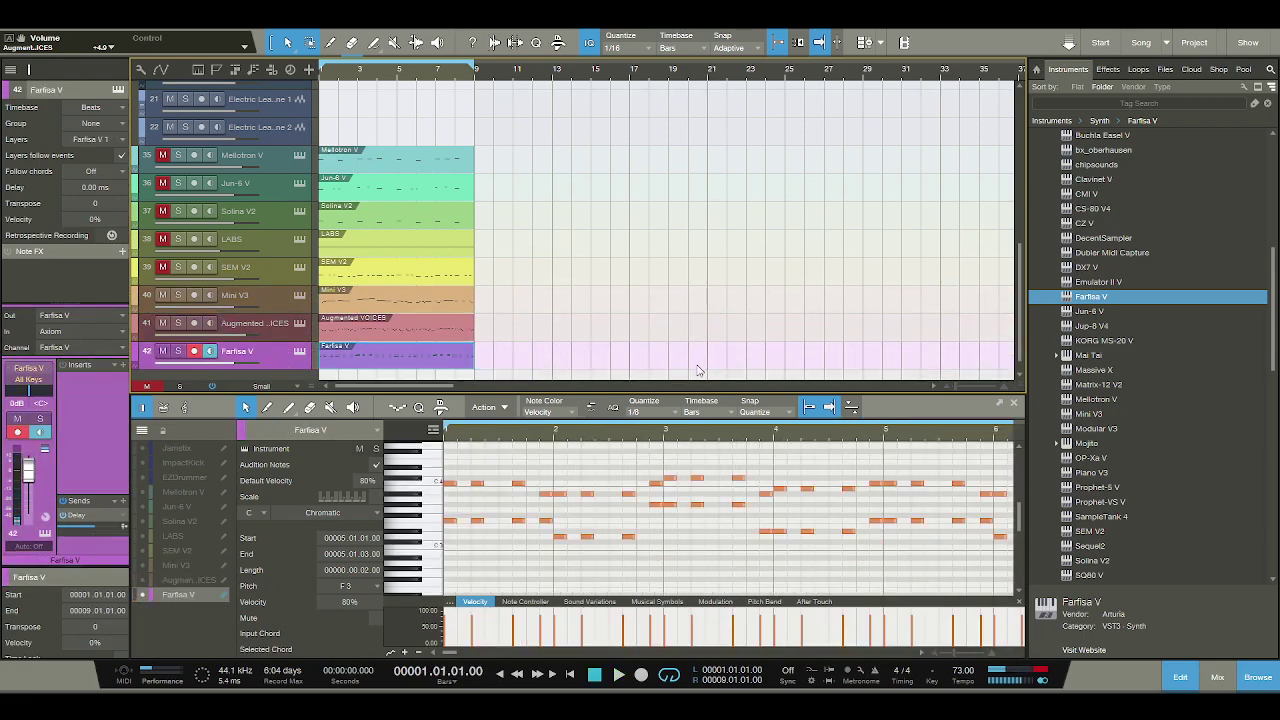
Add an Emulator II V instrument track below Farfisa V, audition the Shakuhachi preset and close the instrument window.
{"action": "scroll", "coordinate": [1158, 451], "scroll_direction": "up", "scroll_amount": 1}
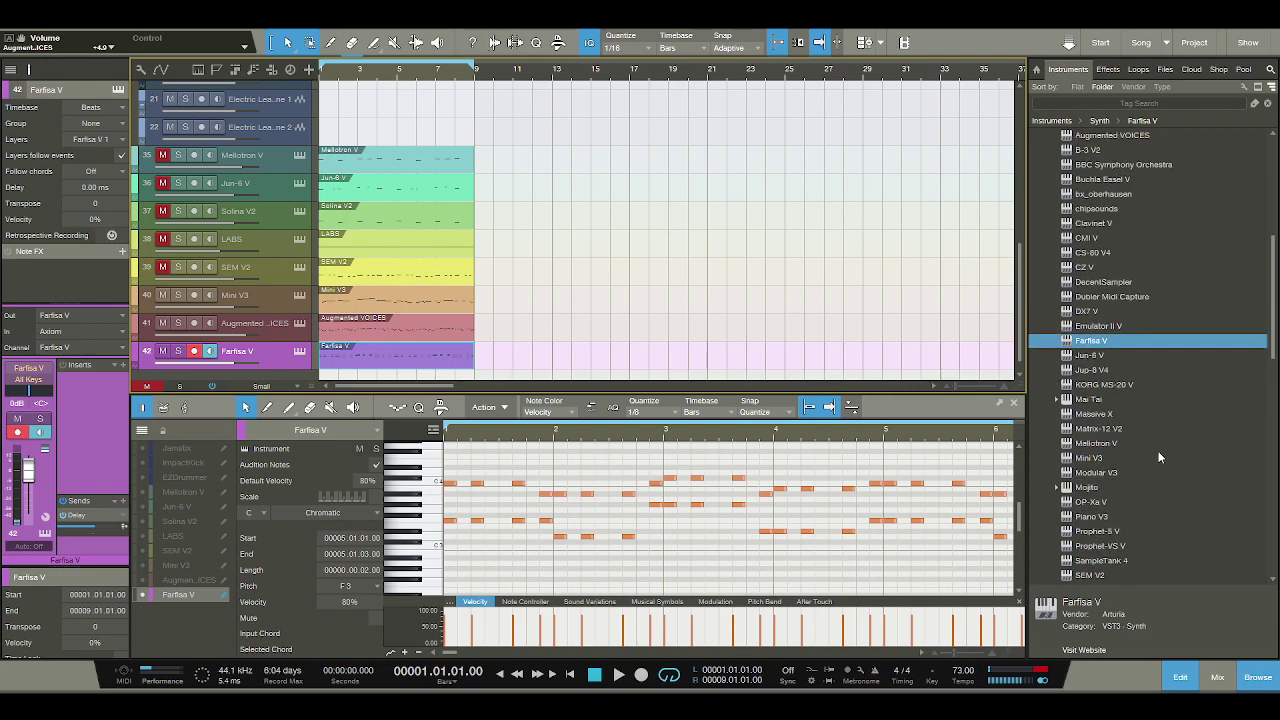
{"action": "scroll", "coordinate": [1120, 451], "scroll_direction": "up", "scroll_amount": 3}
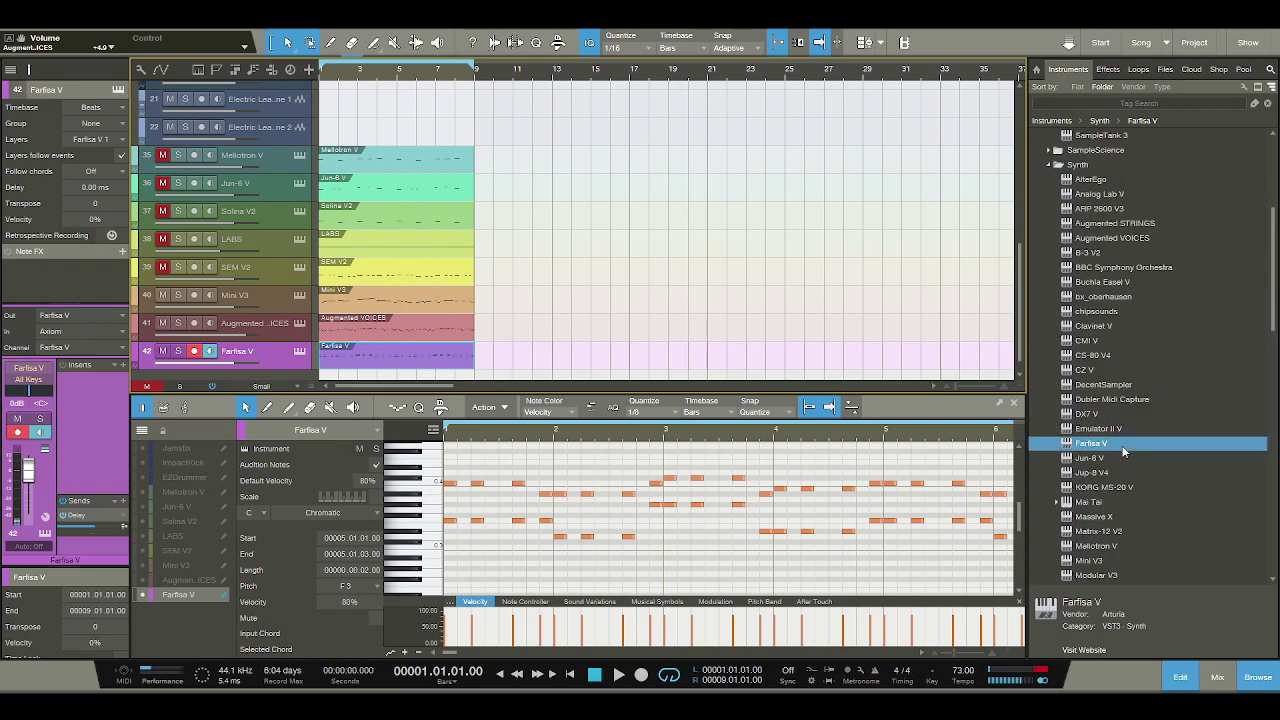
{"action": "scroll", "coordinate": [1123, 451], "scroll_direction": "up", "scroll_amount": 1}
{"action": "scroll", "coordinate": [1127, 434], "scroll_direction": "down", "scroll_amount": 10}
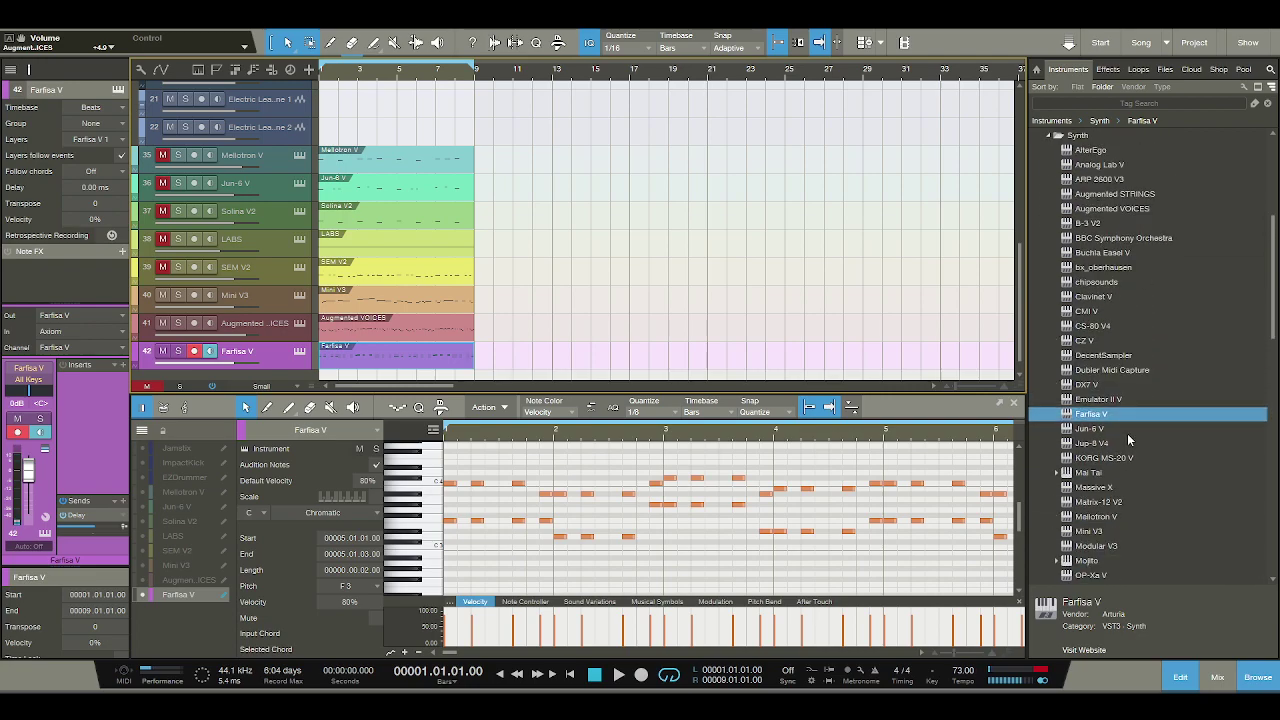
{"action": "scroll", "coordinate": [1127, 432], "scroll_direction": "down", "scroll_amount": 9}
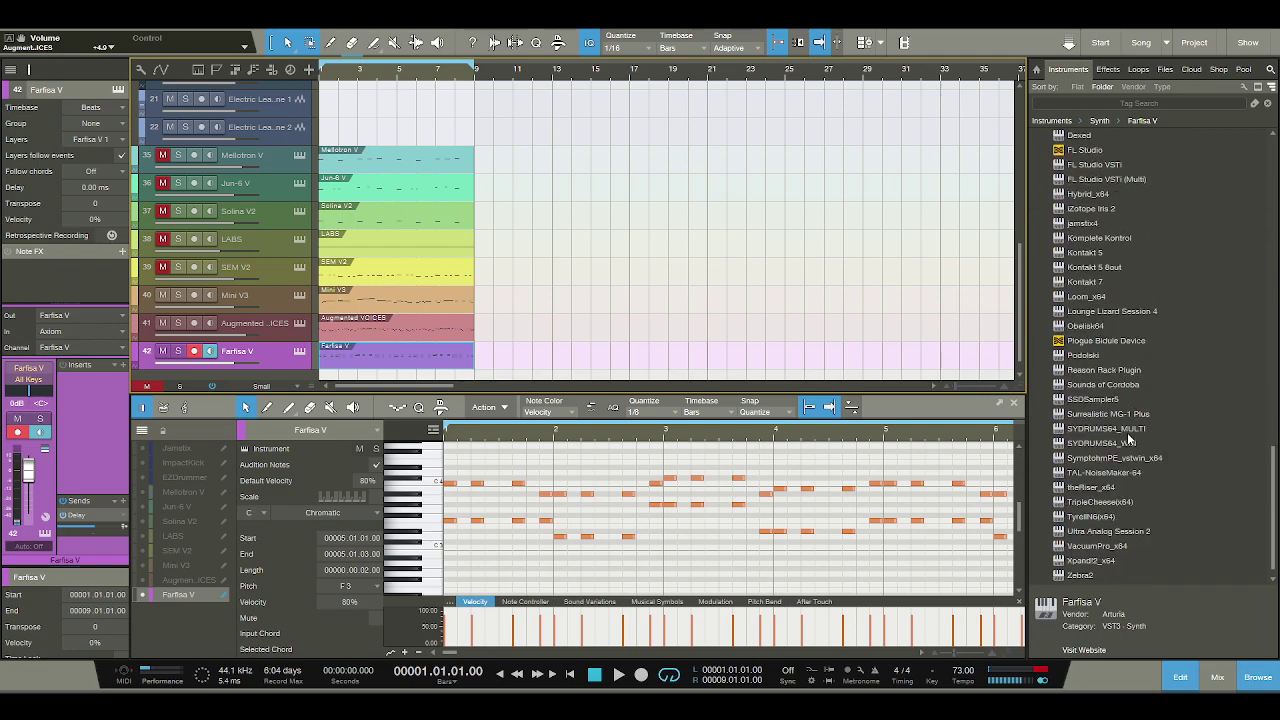
{"action": "scroll", "coordinate": [1128, 438], "scroll_direction": "down", "scroll_amount": 2}
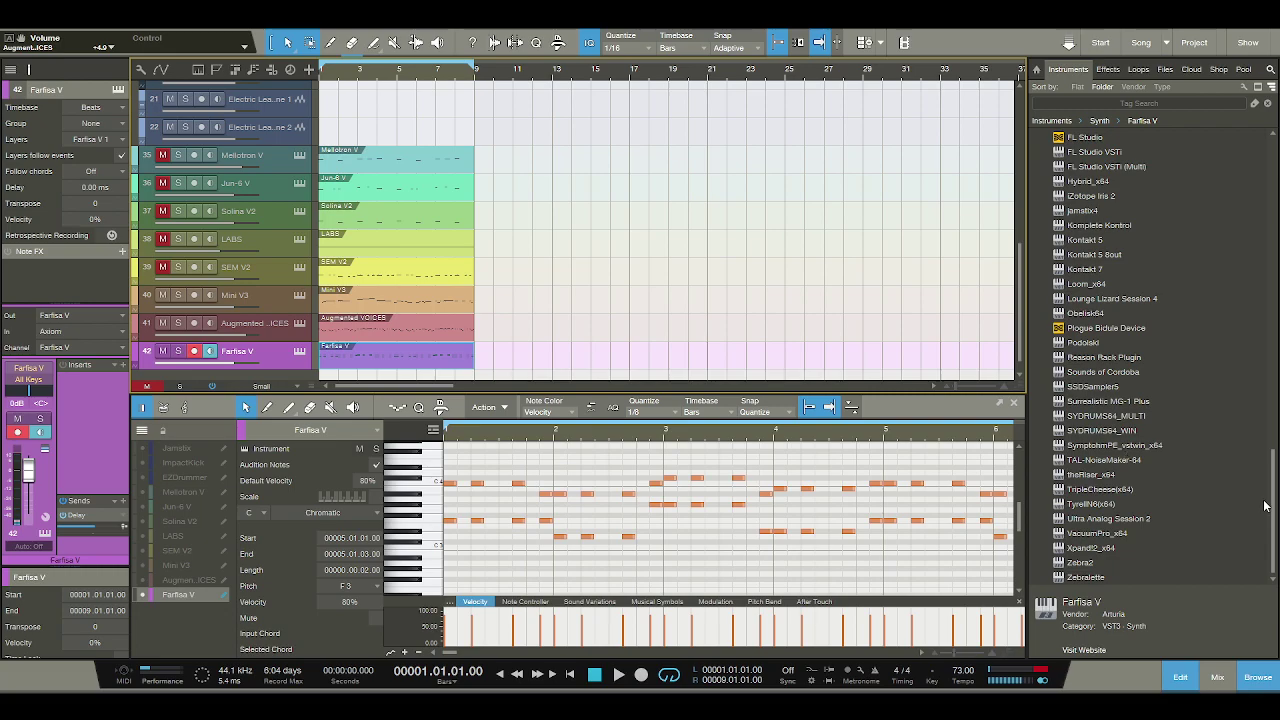
{"action": "left_click_drag", "start_coordinate": [1274, 515], "coordinate": [1236, 525]}
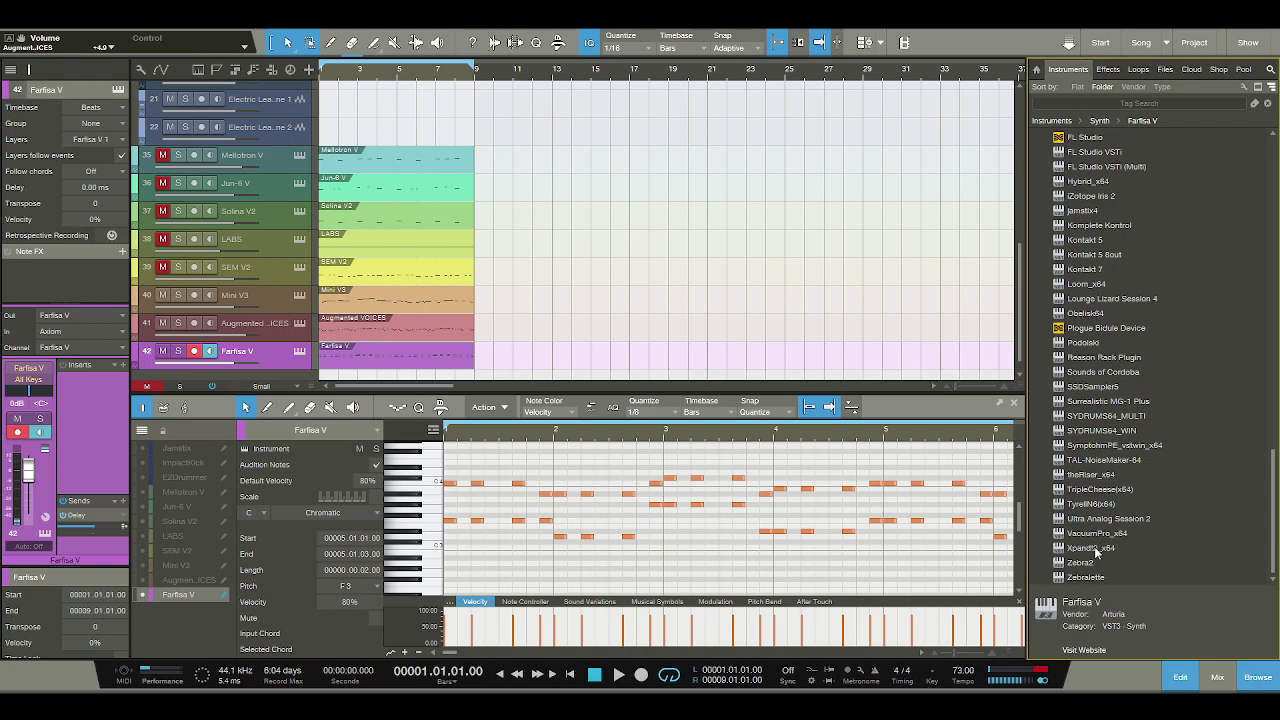
{"action": "scroll", "coordinate": [1100, 542], "scroll_direction": "up", "scroll_amount": 10}
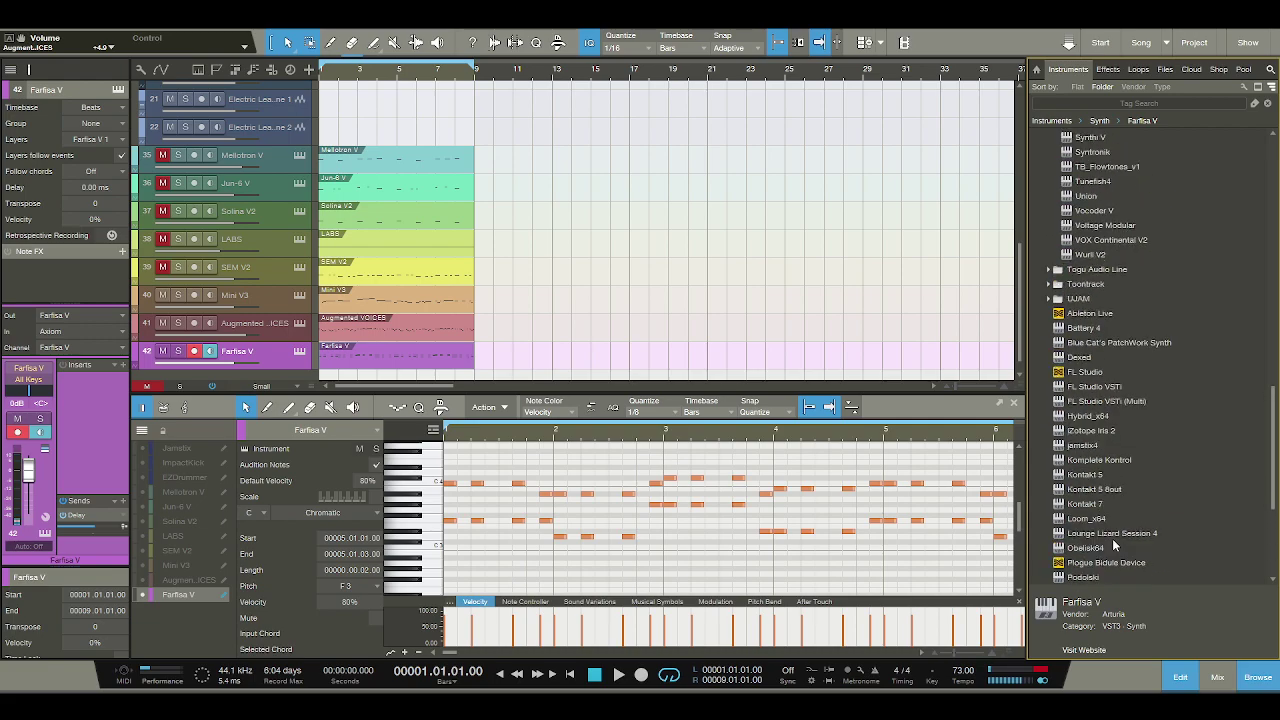
{"action": "scroll", "coordinate": [1114, 534], "scroll_direction": "up", "scroll_amount": 9}
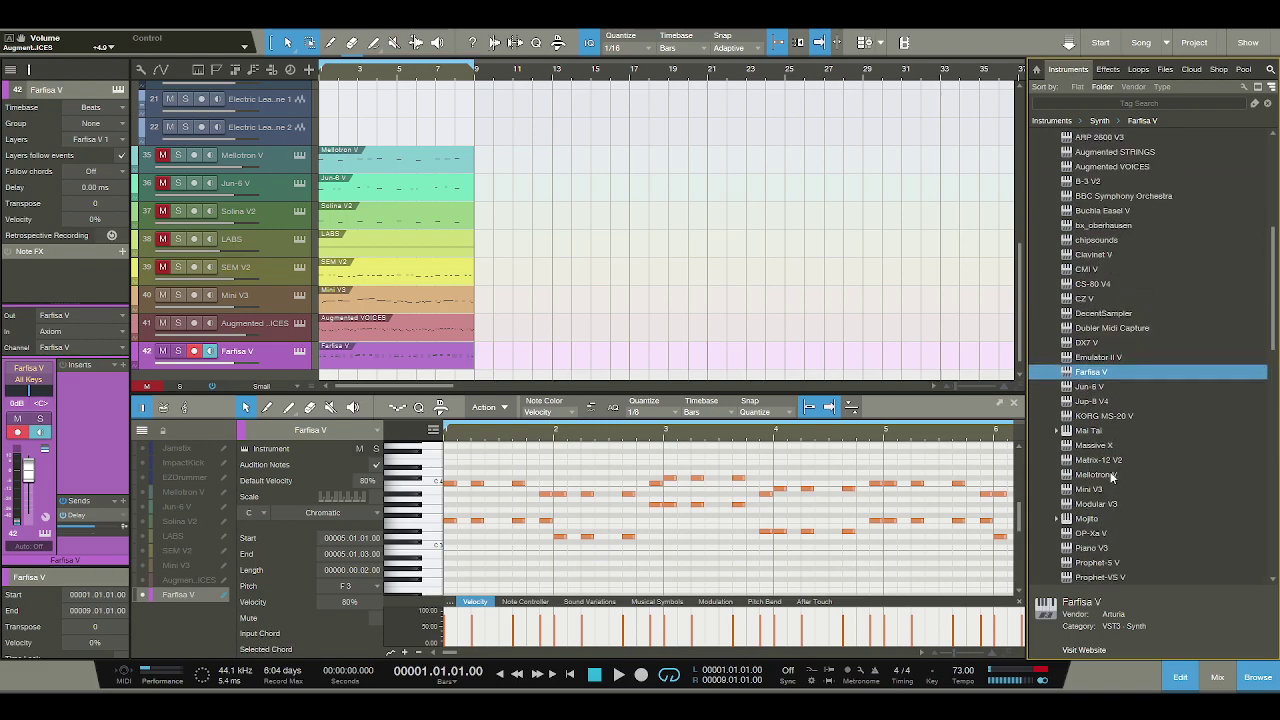
{"action": "left_click_drag", "start_coordinate": [1103, 360], "coordinate": [284, 370]}
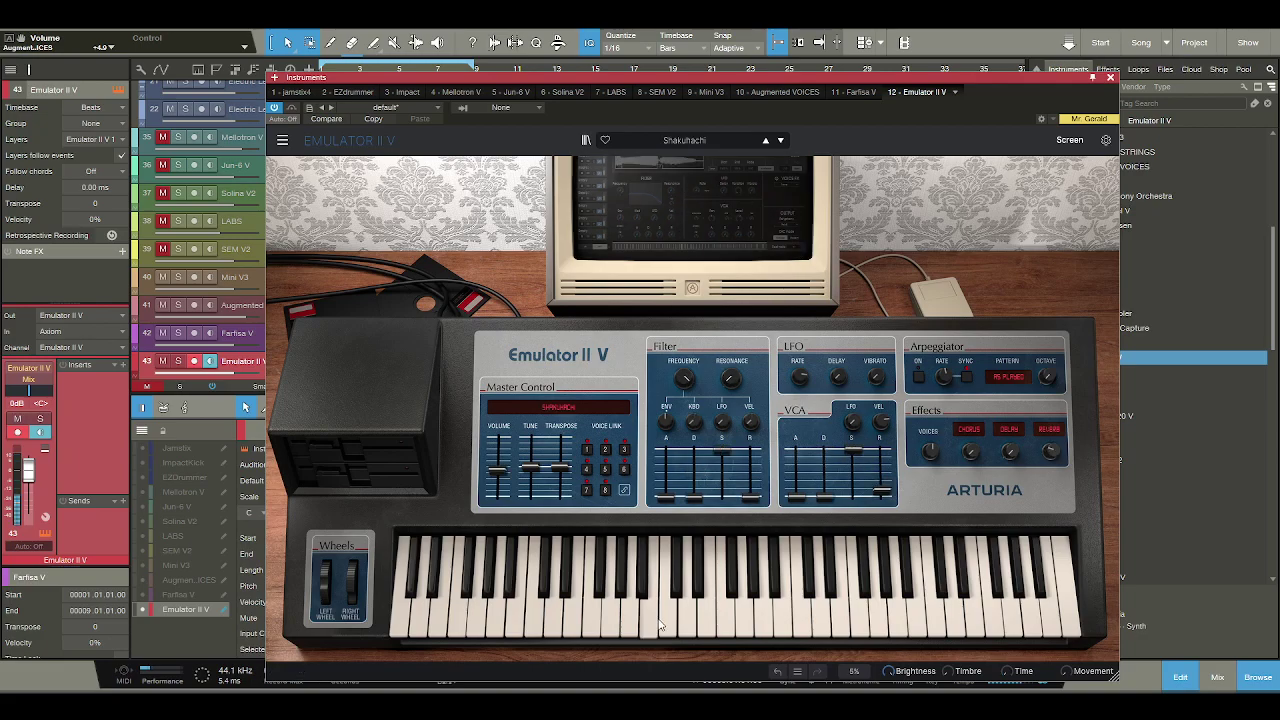
{"action": "left_click", "coordinate": [707, 610]}
{"action": "left_click", "coordinate": [1111, 78]}
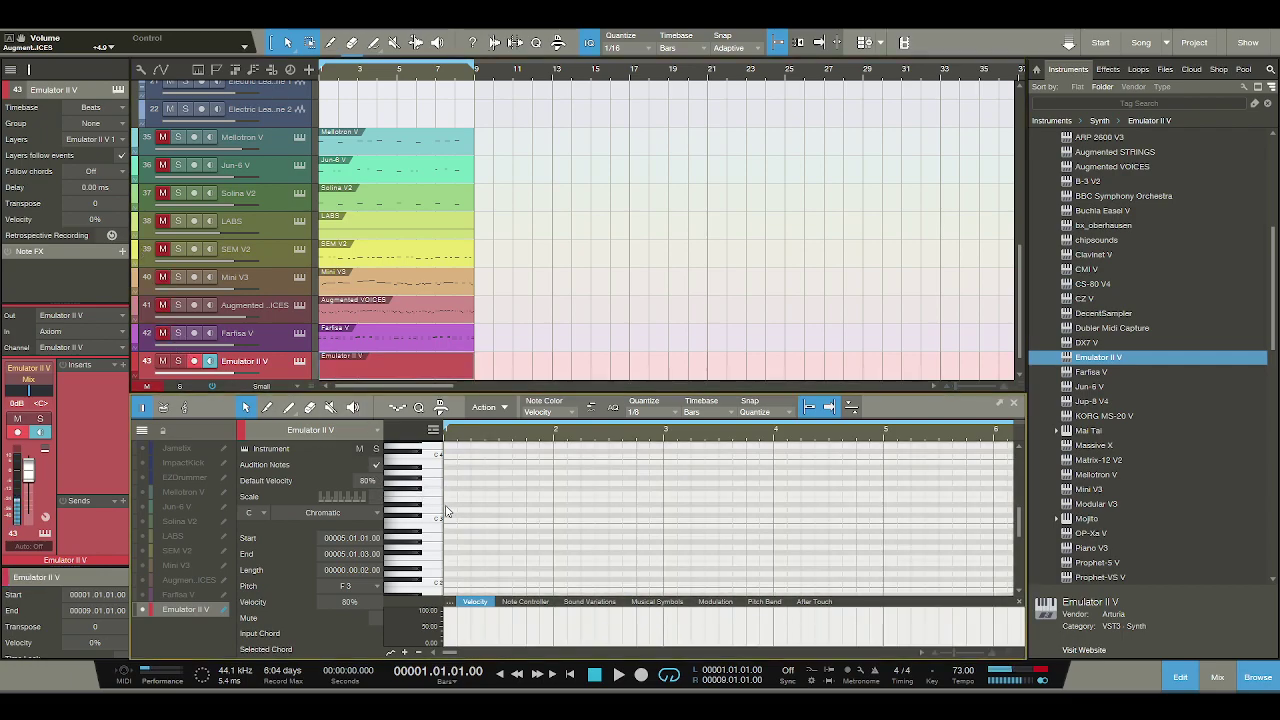
Add an F3 note on the Emulator II V track, place it at 1.3 with a two-beat length, and play it.
{"action": "key", "text": "space"}
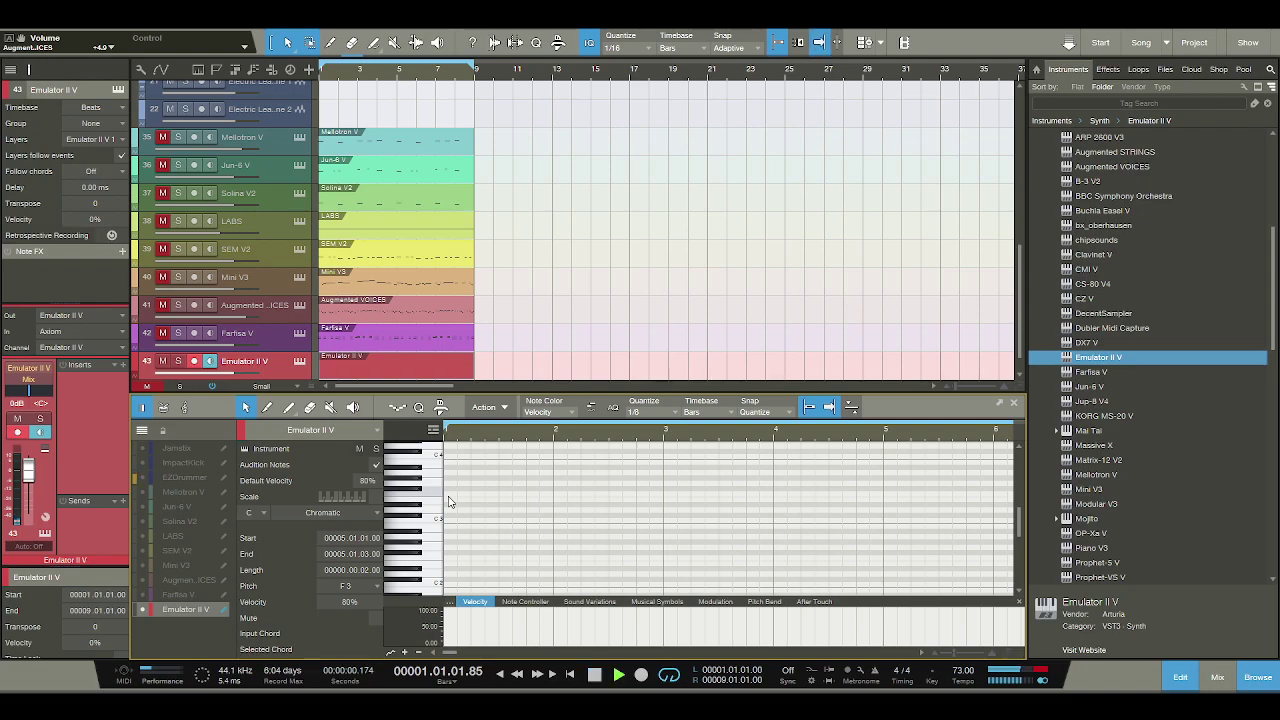
{"action": "left_click", "coordinate": [452, 496]}
{"action": "key", "text": "space"}
{"action": "key", "text": "space"}
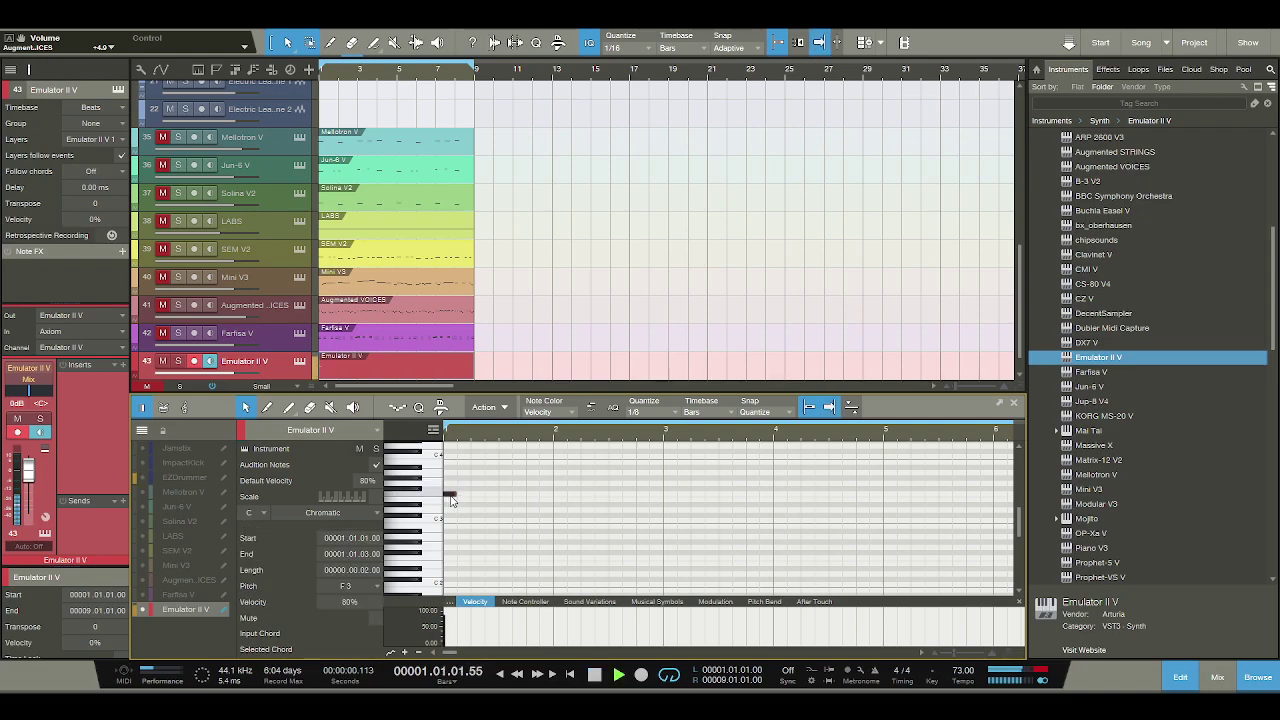
{"action": "left_click_drag", "start_coordinate": [450, 496], "coordinate": [556, 494]}
{"action": "key", "text": "space"}
{"action": "key", "text": "space"}
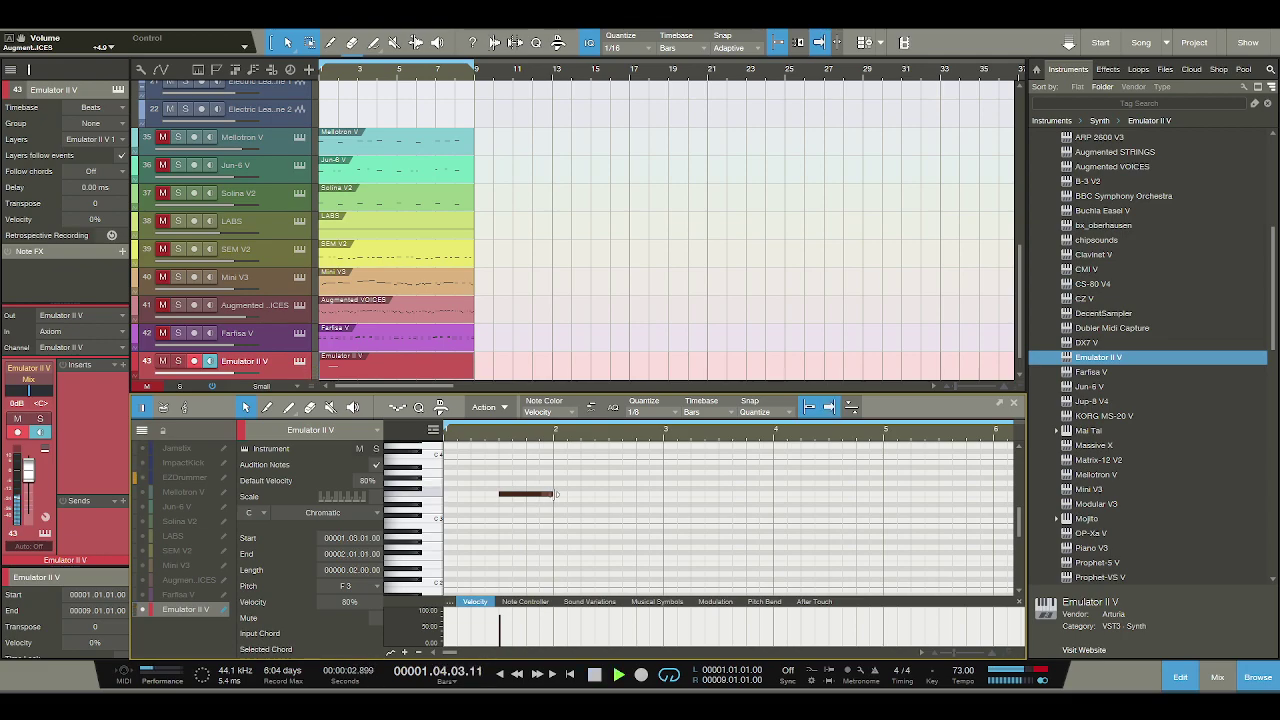
Add two-beat notes G#3 at 2.3 and A#3 at 3.3, playing the part after each one.
{"action": "left_click", "coordinate": [614, 485]}
{"action": "key", "text": "space"}
{"action": "left_click_drag", "start_coordinate": [615, 488], "coordinate": [662, 478]}
{"action": "key", "text": "space"}
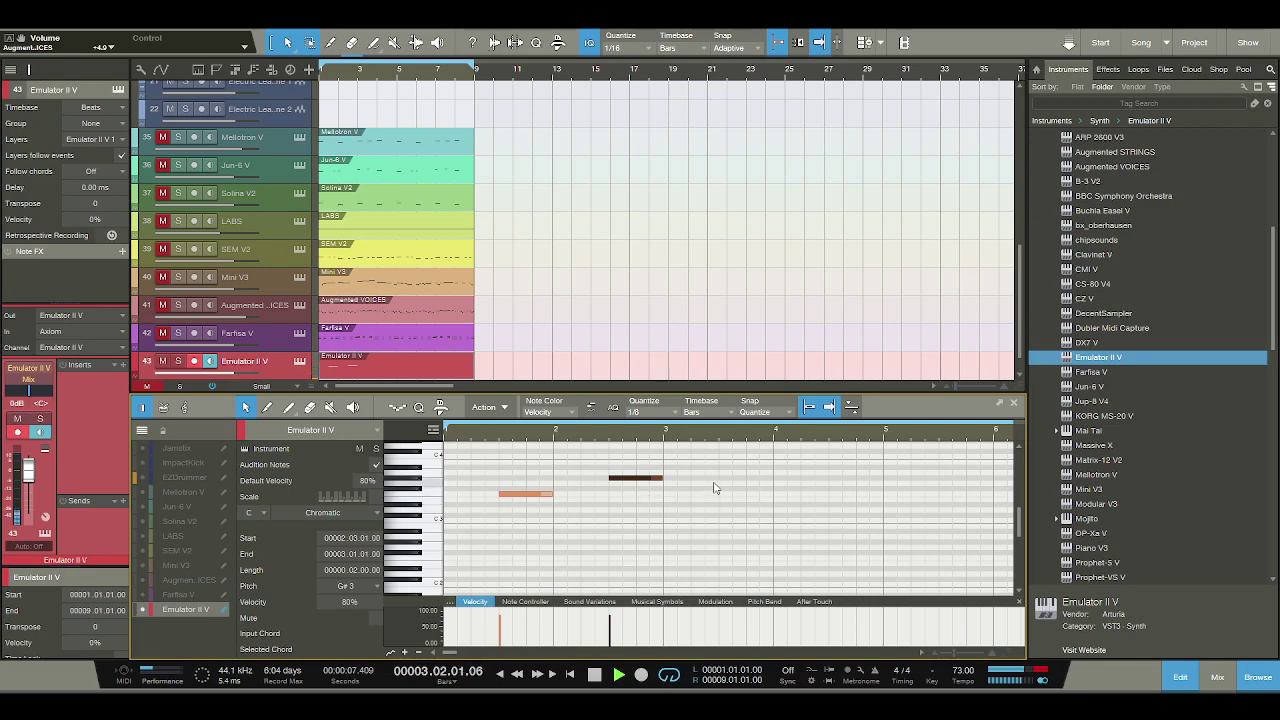
{"action": "key", "text": "space"}
{"action": "left_click_drag", "start_coordinate": [721, 467], "coordinate": [772, 469]}
{"action": "key", "text": "space"}
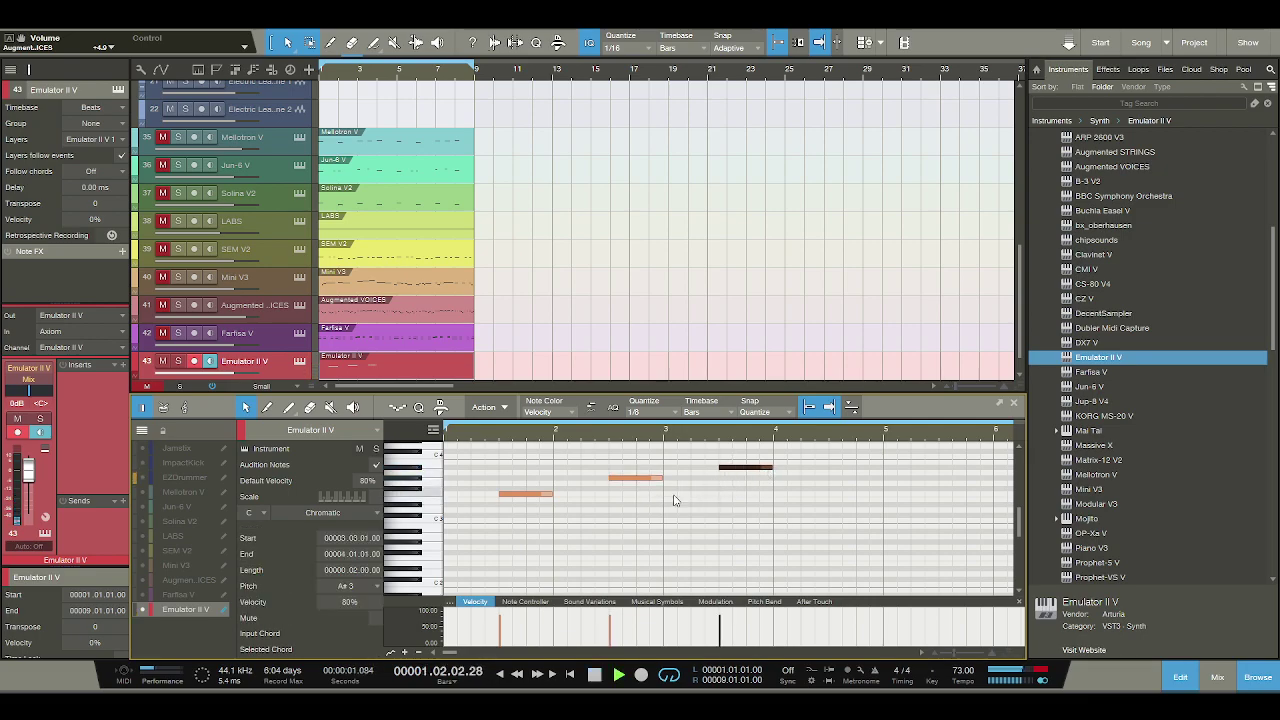
{"action": "key", "text": "space"}
{"action": "left_click", "coordinate": [557, 517]}
{"action": "left_click_drag", "start_coordinate": [561, 519], "coordinate": [604, 521]}
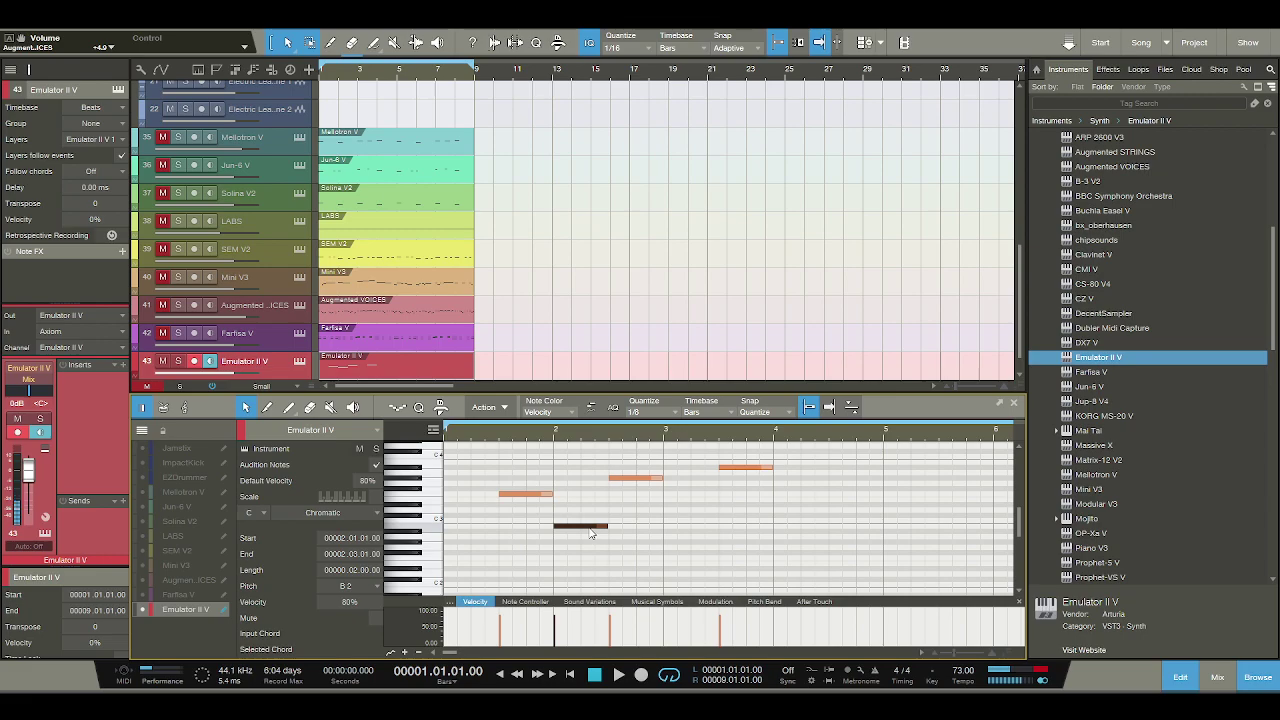
{"action": "key", "text": "ctrl+z"}
Play the three-note part, add a two-beat B3 note at 4.3, and play the line again.
{"action": "key", "text": "space"}
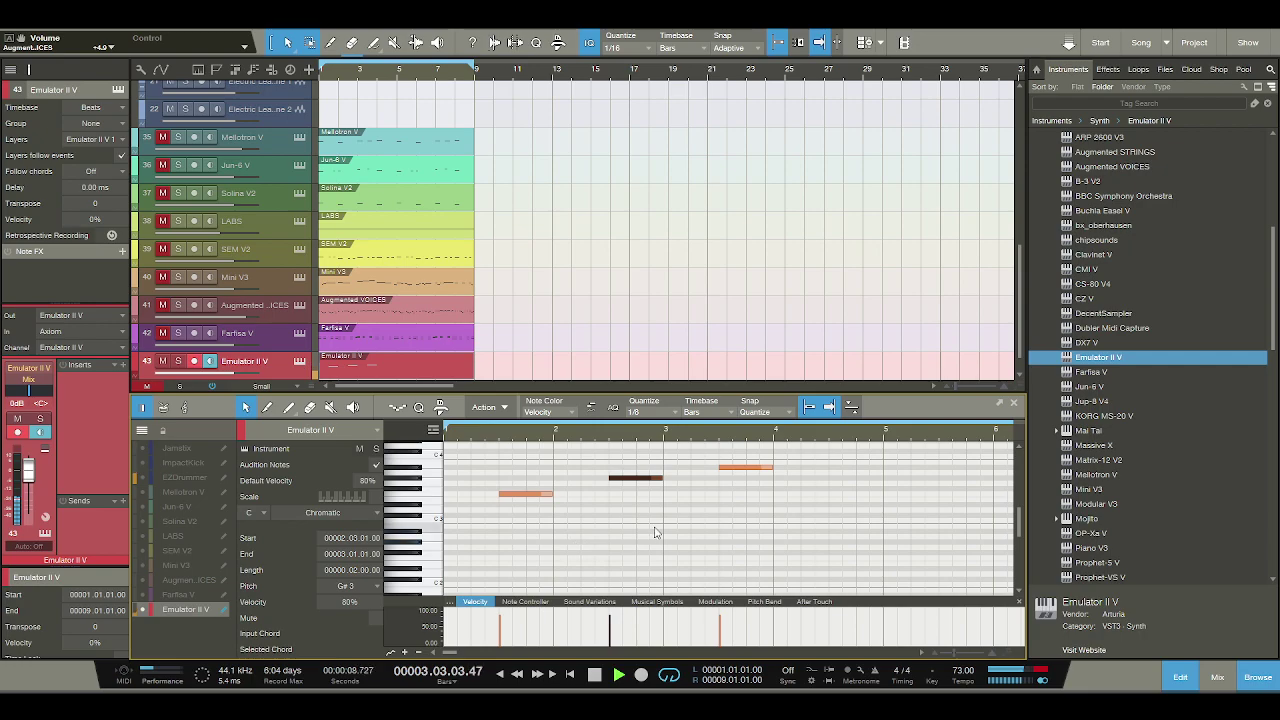
{"action": "key", "text": "space"}
{"action": "left_click", "coordinate": [829, 485]}
{"action": "double_click", "coordinate": [831, 484]}
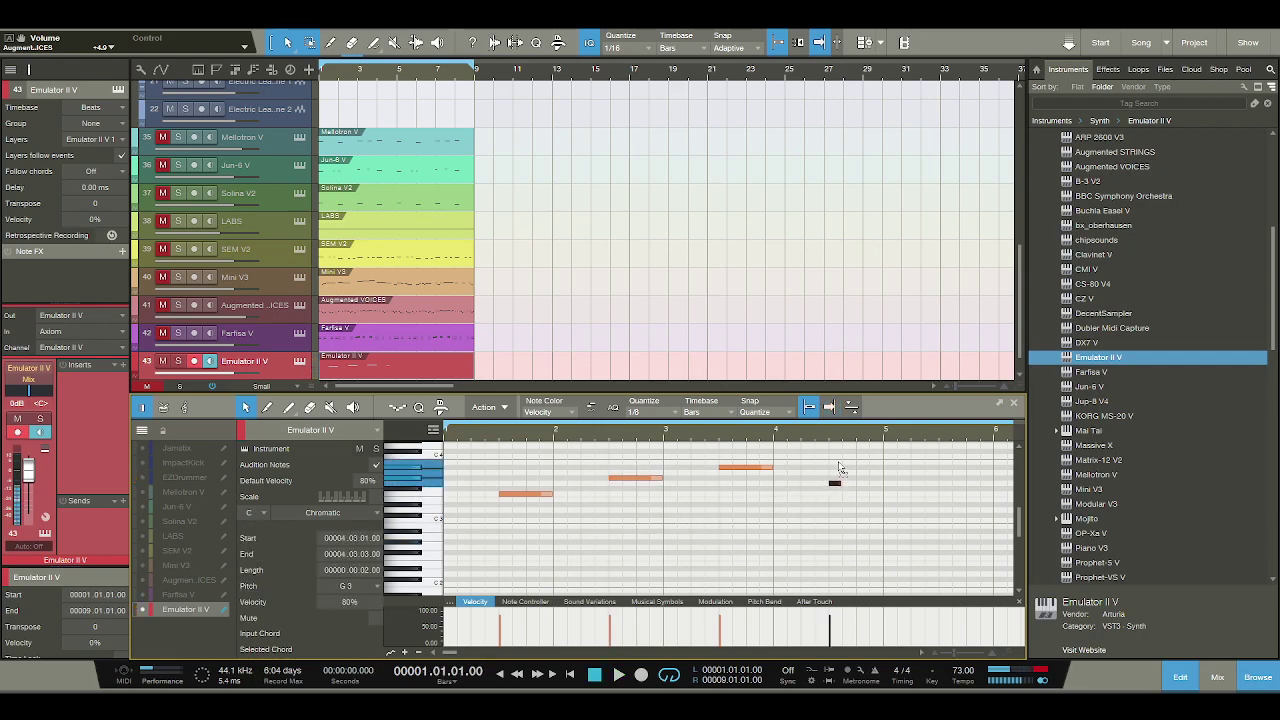
{"action": "left_click_drag", "start_coordinate": [839, 462], "coordinate": [882, 462]}
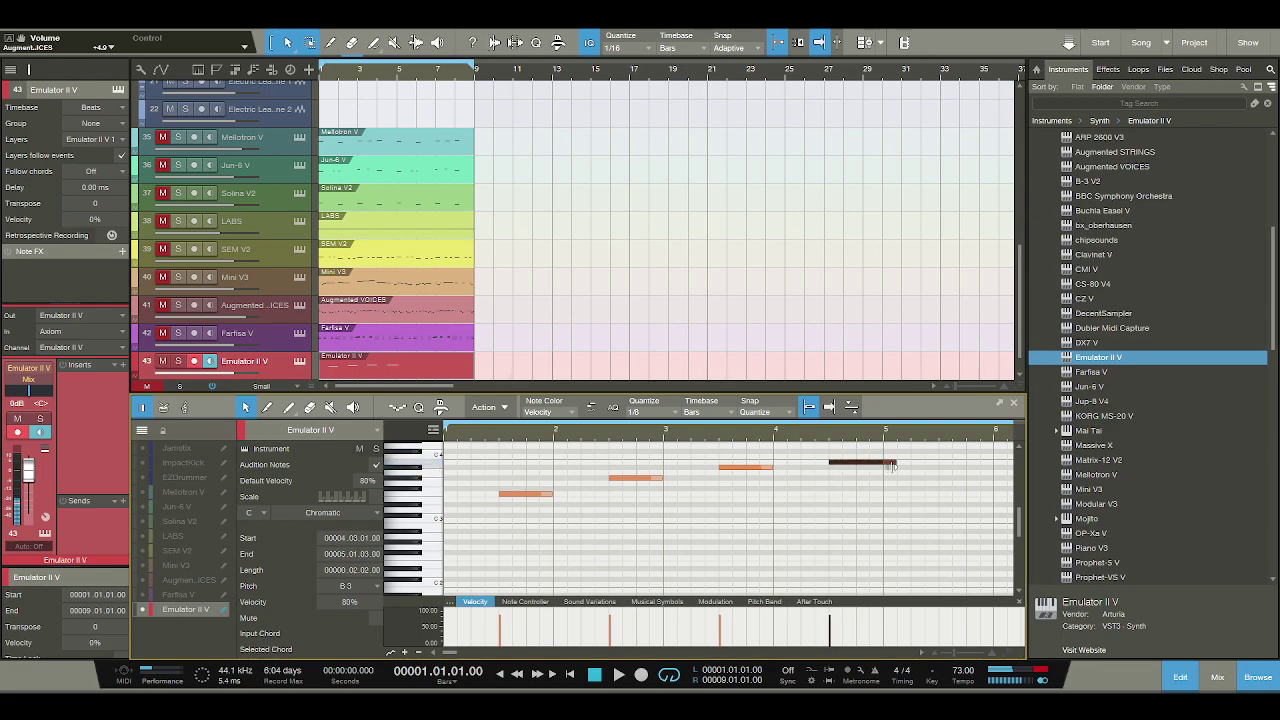
{"action": "key", "text": "space"}
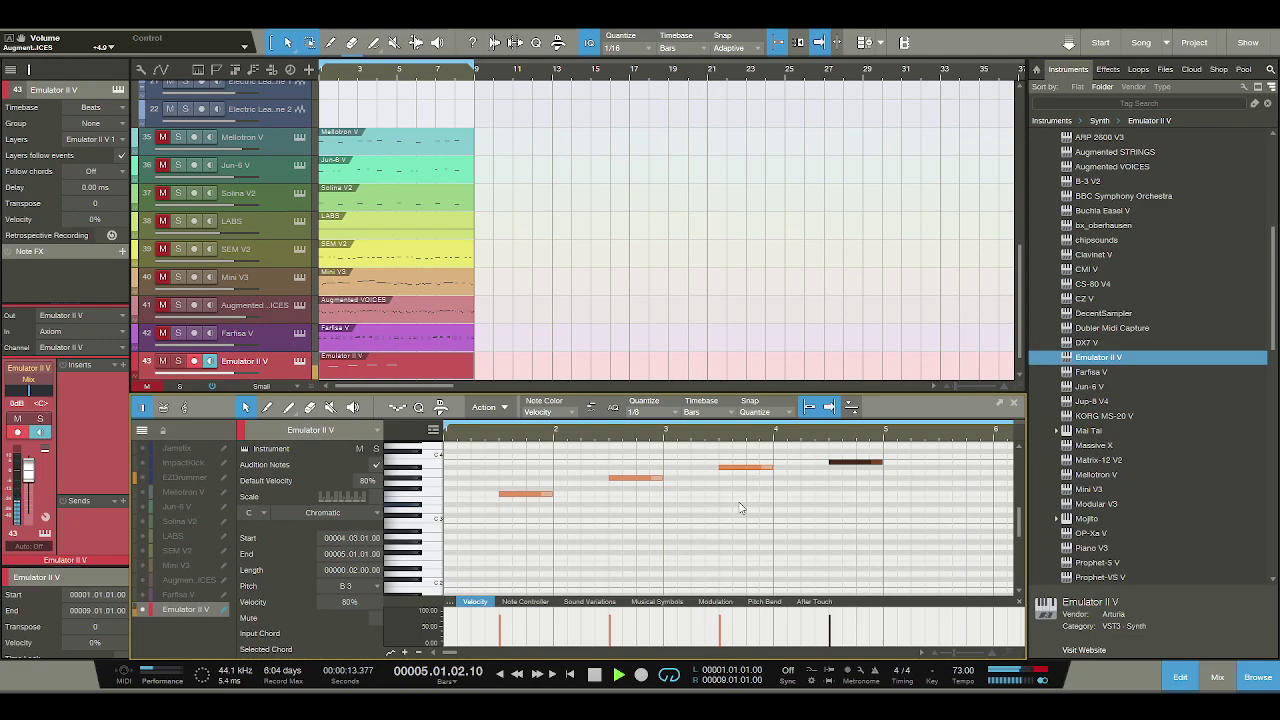
{"action": "key", "text": "space"}
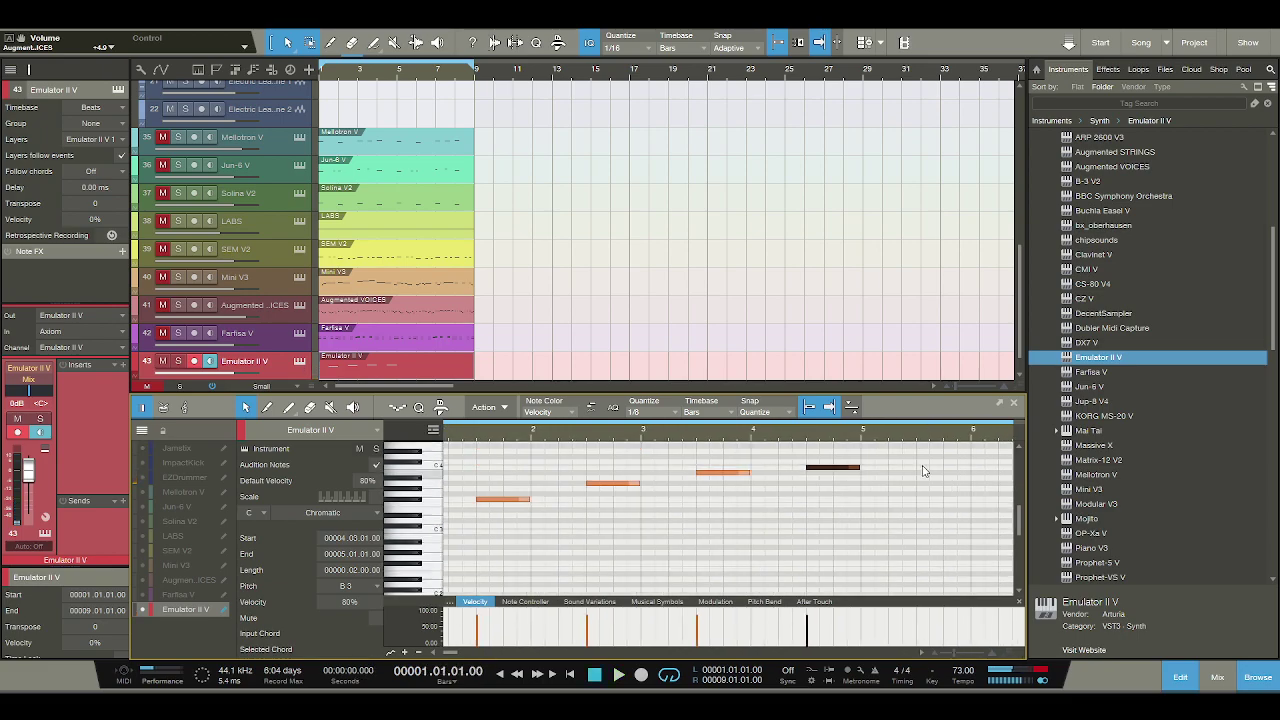
Add two-beat notes C4 at 5.3 and F3 at 6.3 on the Emulator II V track.
{"action": "left_click", "coordinate": [919, 457]}
{"action": "mouse_move", "coordinate": [922, 460]}
{"action": "left_mouse_down"}
{"action": "mouse_move", "coordinate": [968, 466]}
{"action": "mouse_move", "coordinate": [955, 472]}
{"action": "left_mouse_up"}
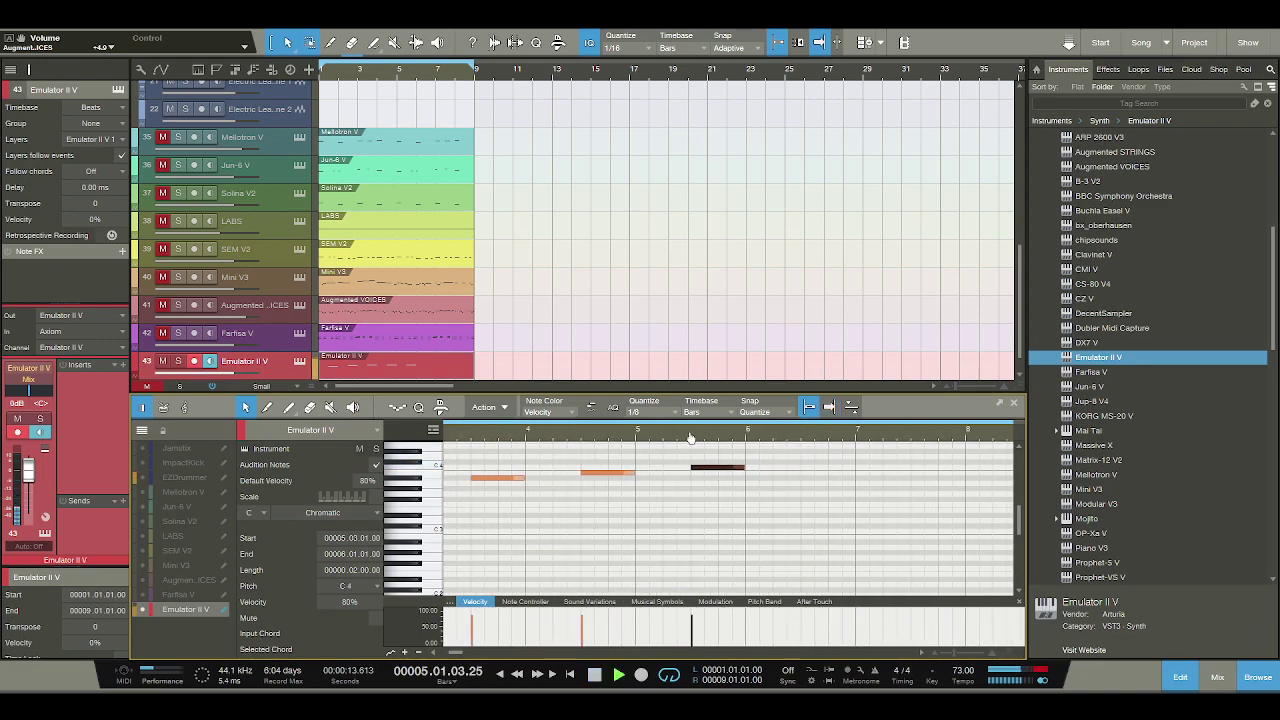
{"action": "key", "text": "space"}
{"action": "left_click", "coordinate": [796, 482]}
{"action": "left_click", "coordinate": [797, 482]}
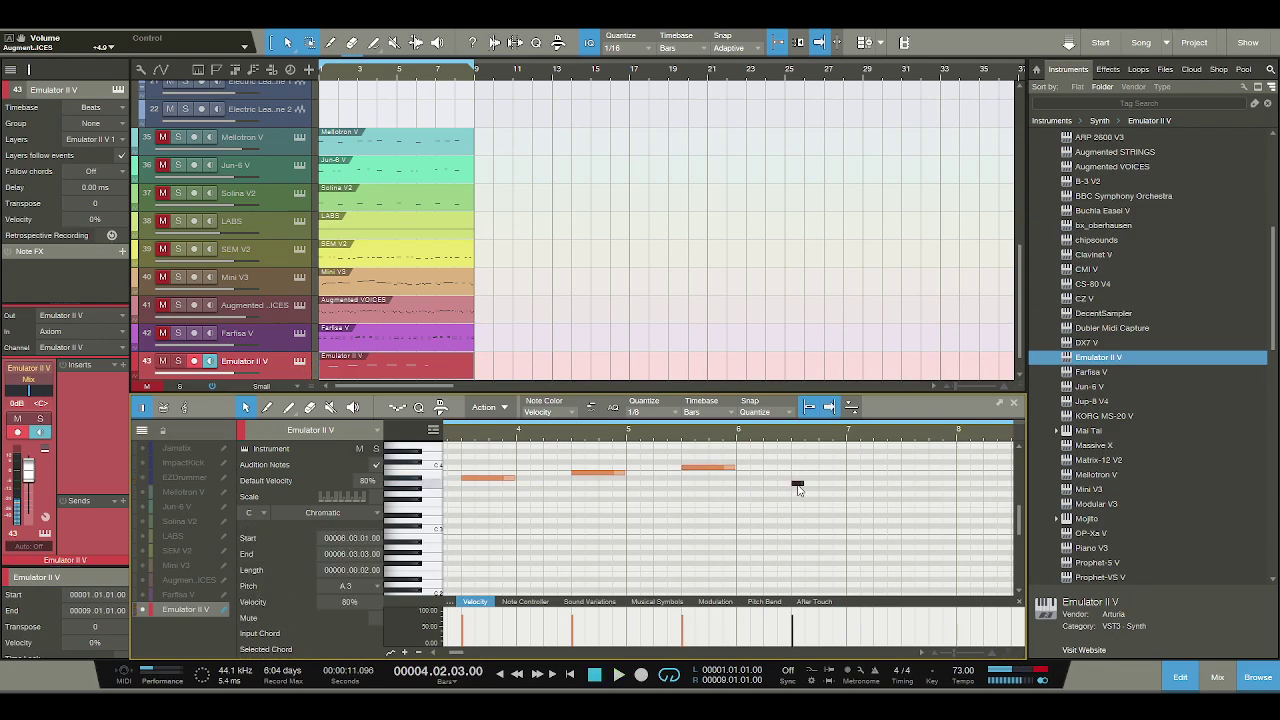
{"action": "left_click_drag", "start_coordinate": [797, 482], "coordinate": [848, 505]}
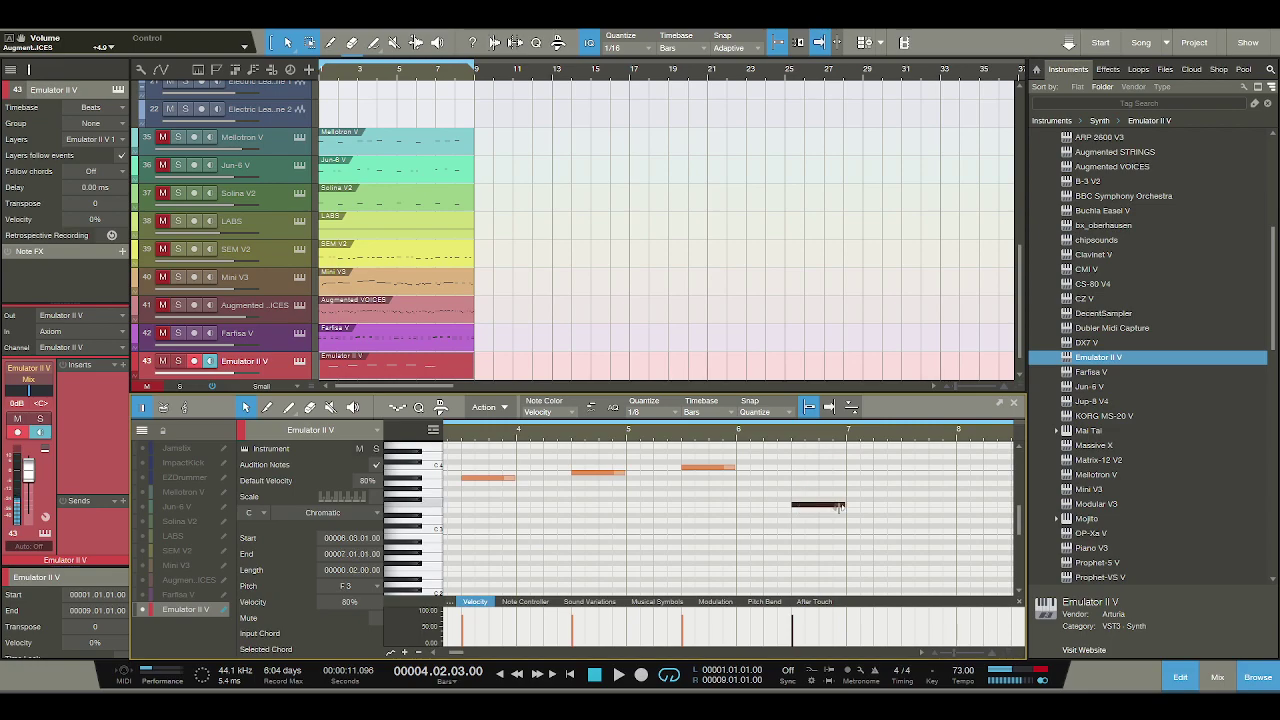
Play the six-note part, add a two-beat G#3 note at 7.3 on the Emulator II V track, and play it again.
{"action": "left_click_drag", "start_coordinate": [750, 432], "coordinate": [746, 420]}
{"action": "key", "text": "space"}
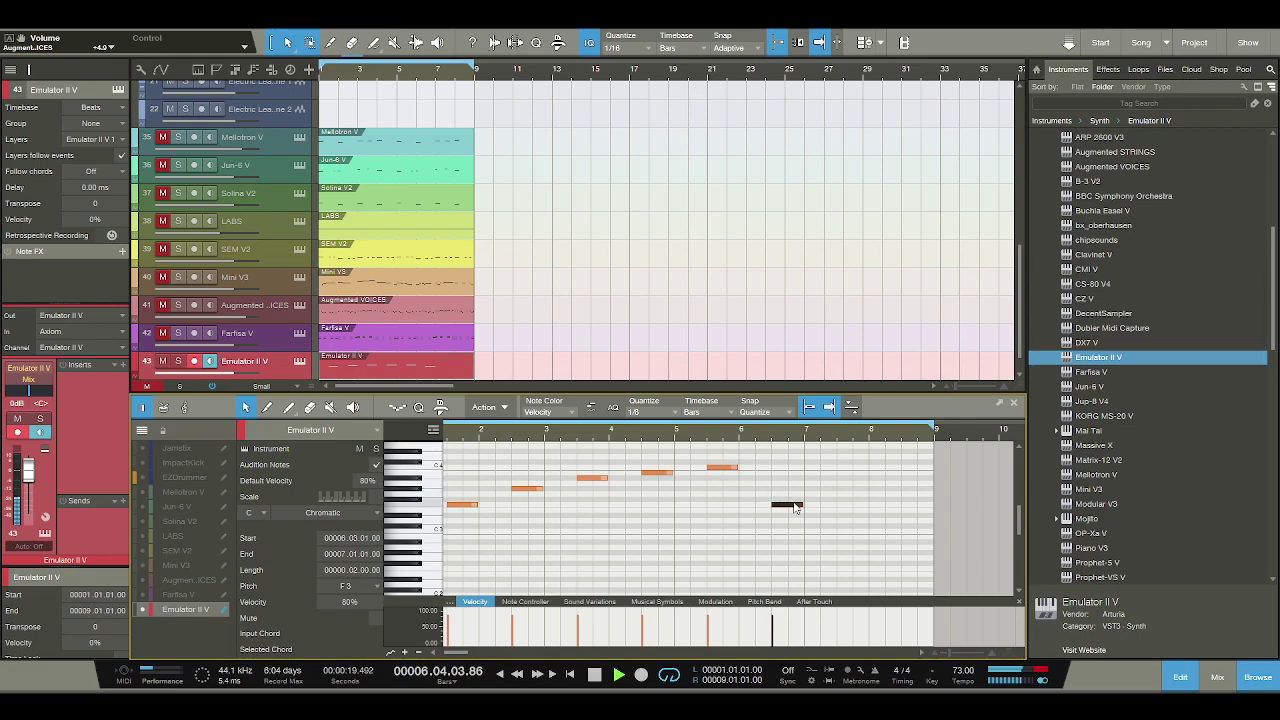
{"action": "key", "text": "space"}
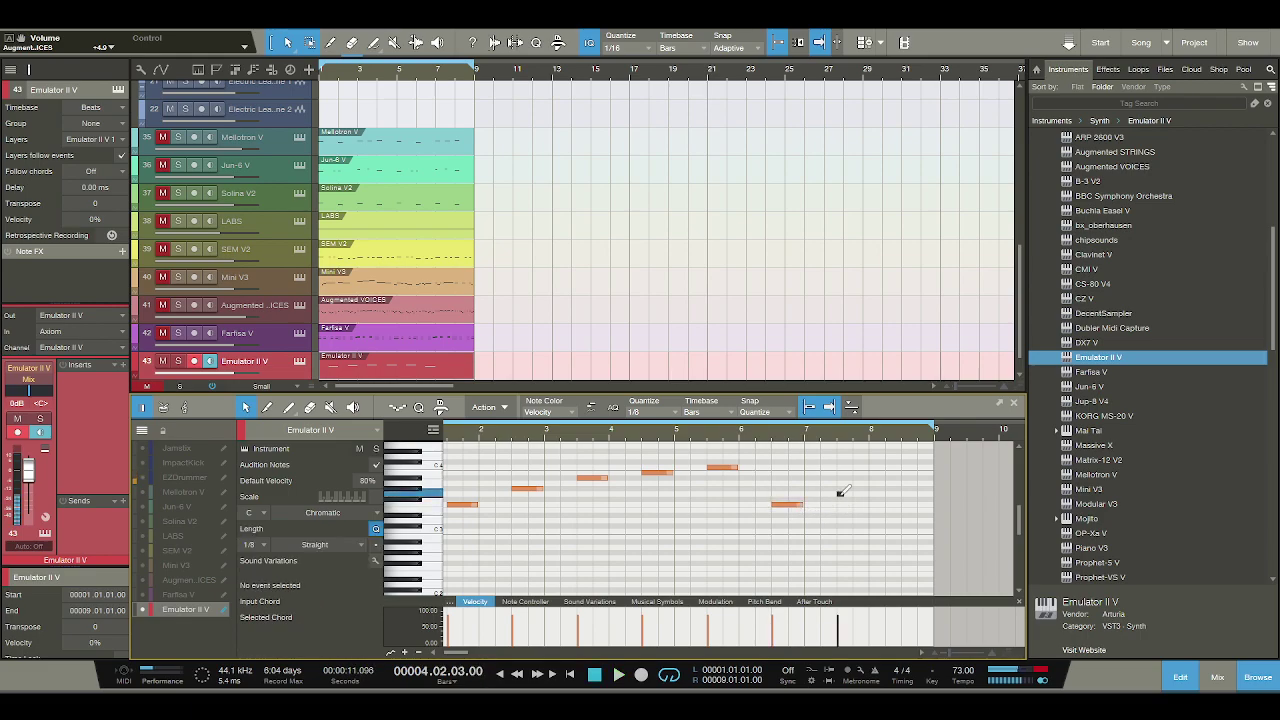
{"action": "left_click", "coordinate": [841, 491]}
{"action": "left_click_drag", "start_coordinate": [841, 491], "coordinate": [870, 490]}
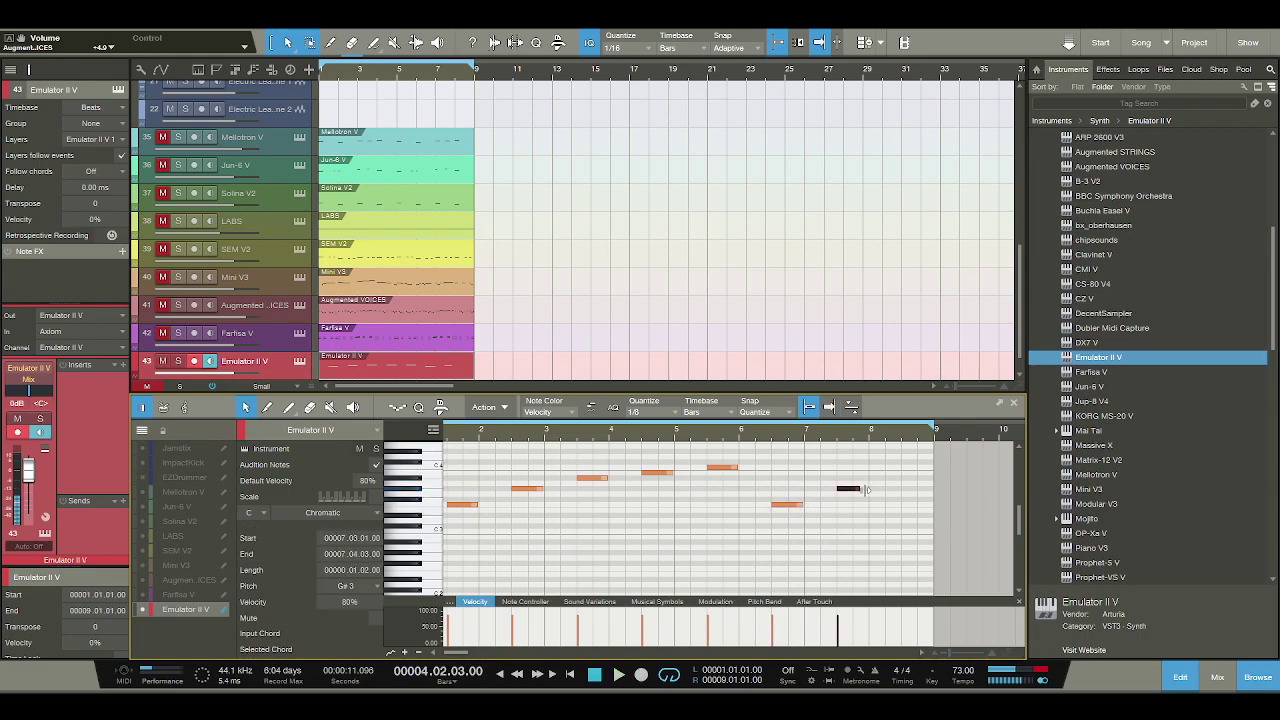
{"action": "key", "text": "space"}
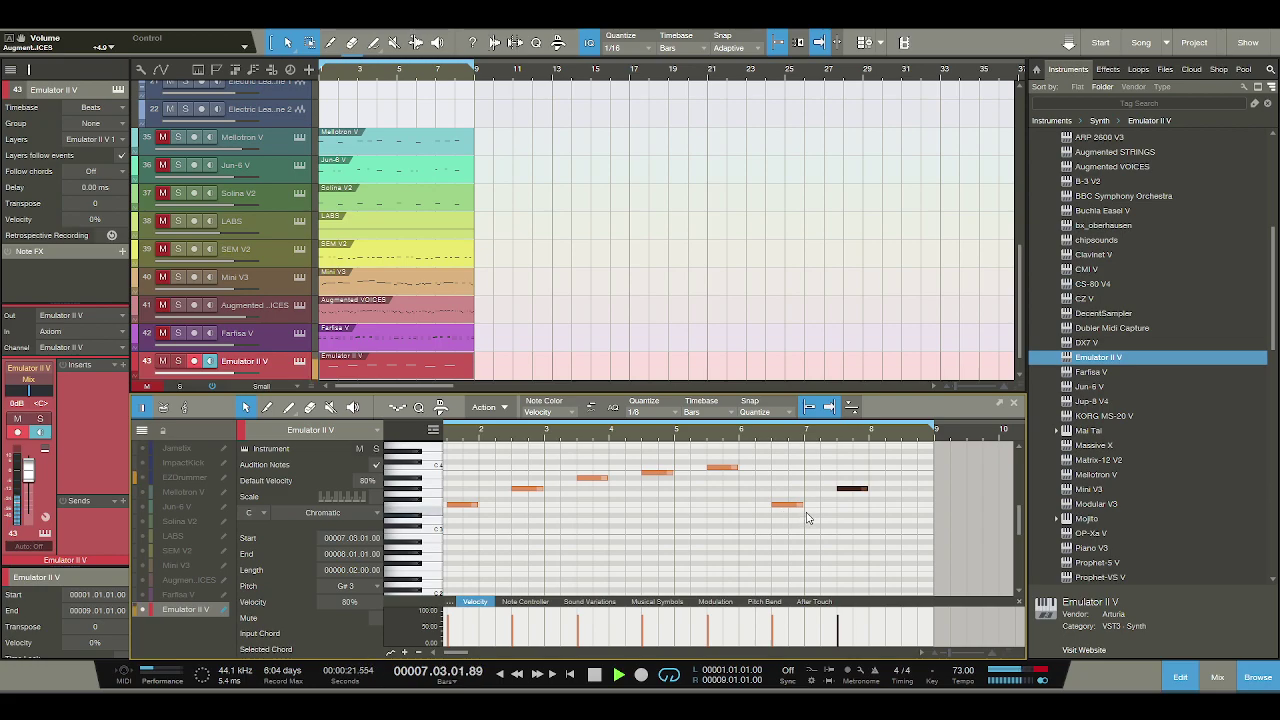
Add a closing two-beat F#3 note at 8.3 on the Emulator II V track and play the complete line.
{"action": "left_click", "coordinate": [903, 500]}
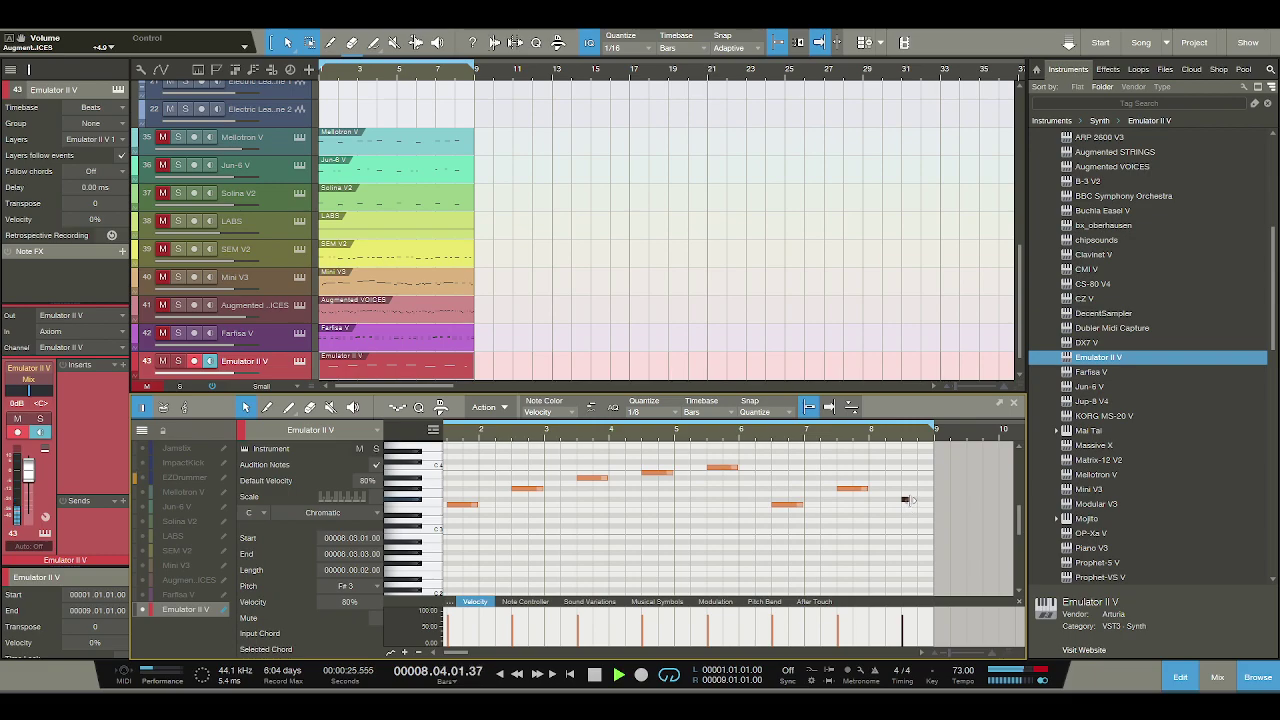
{"action": "key", "text": "space"}
{"action": "key", "text": "space"}
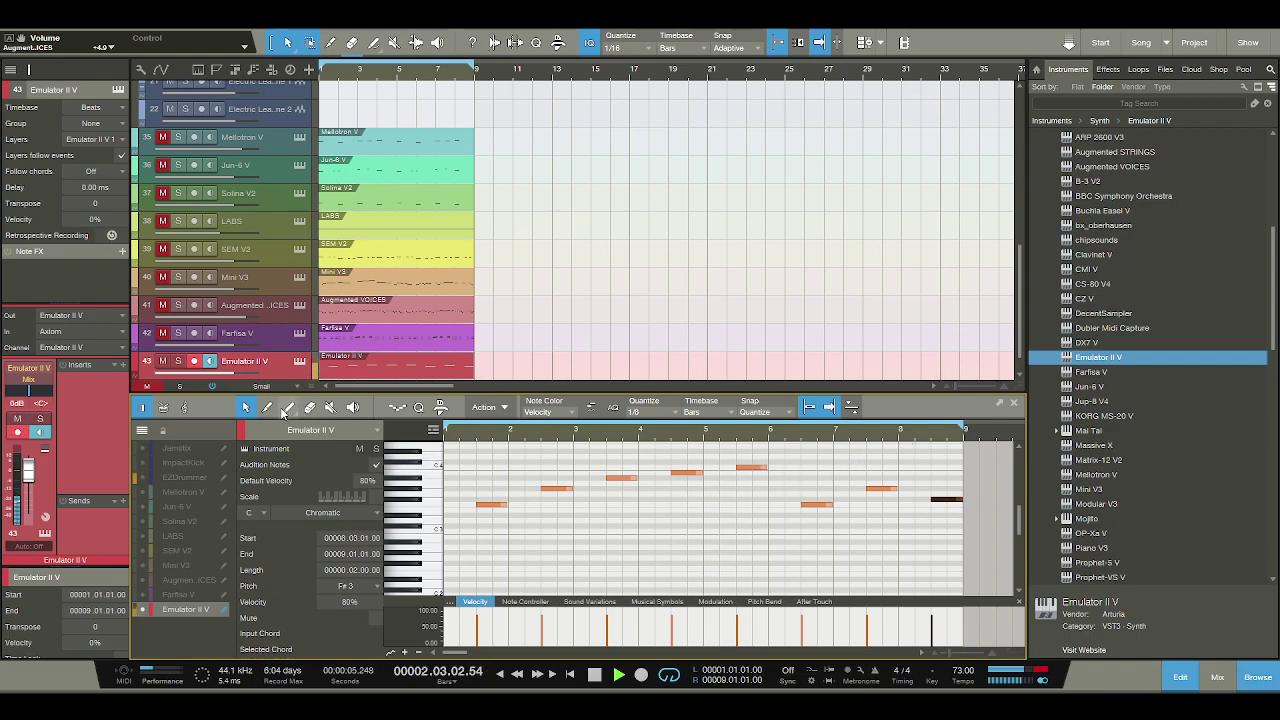
Add a Delay send to the Emulator II V track and play it with Mini V3, Augmented VOICES and Farfisa V unmuted.
{"action": "left_click", "coordinate": [120, 502]}
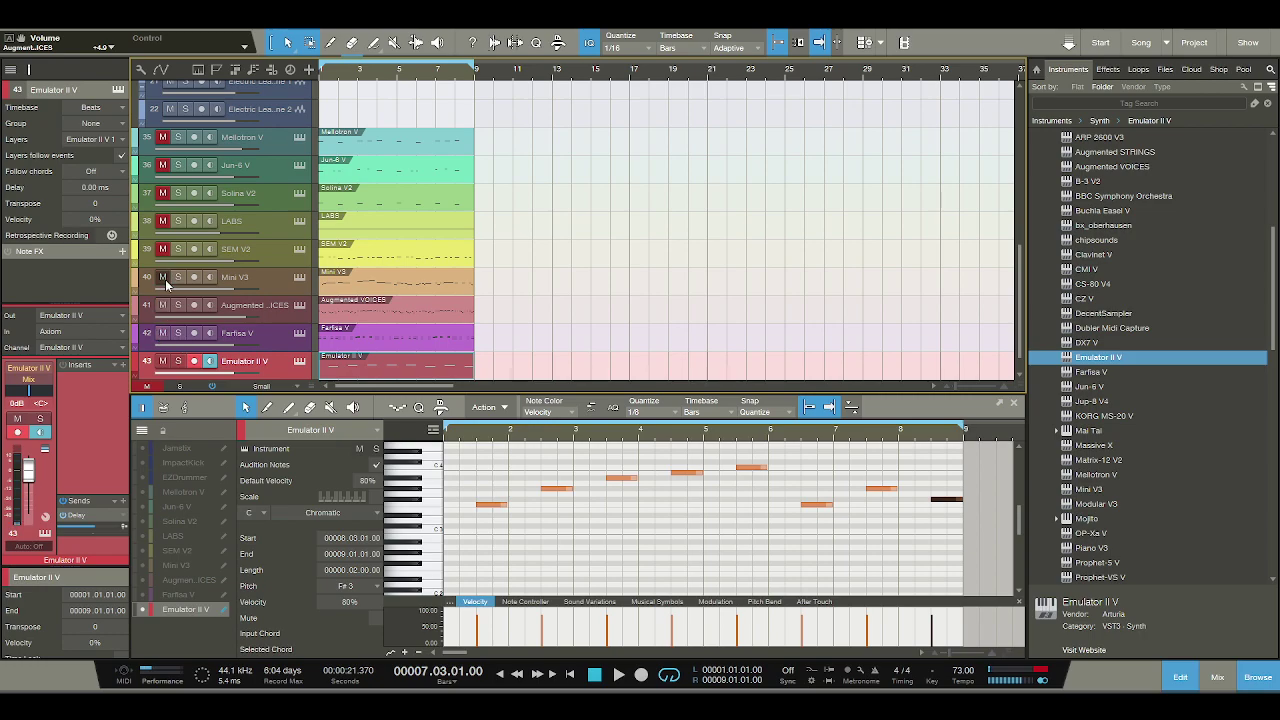
{"action": "left_click", "coordinate": [595, 678]}
{"action": "key", "text": "space"}
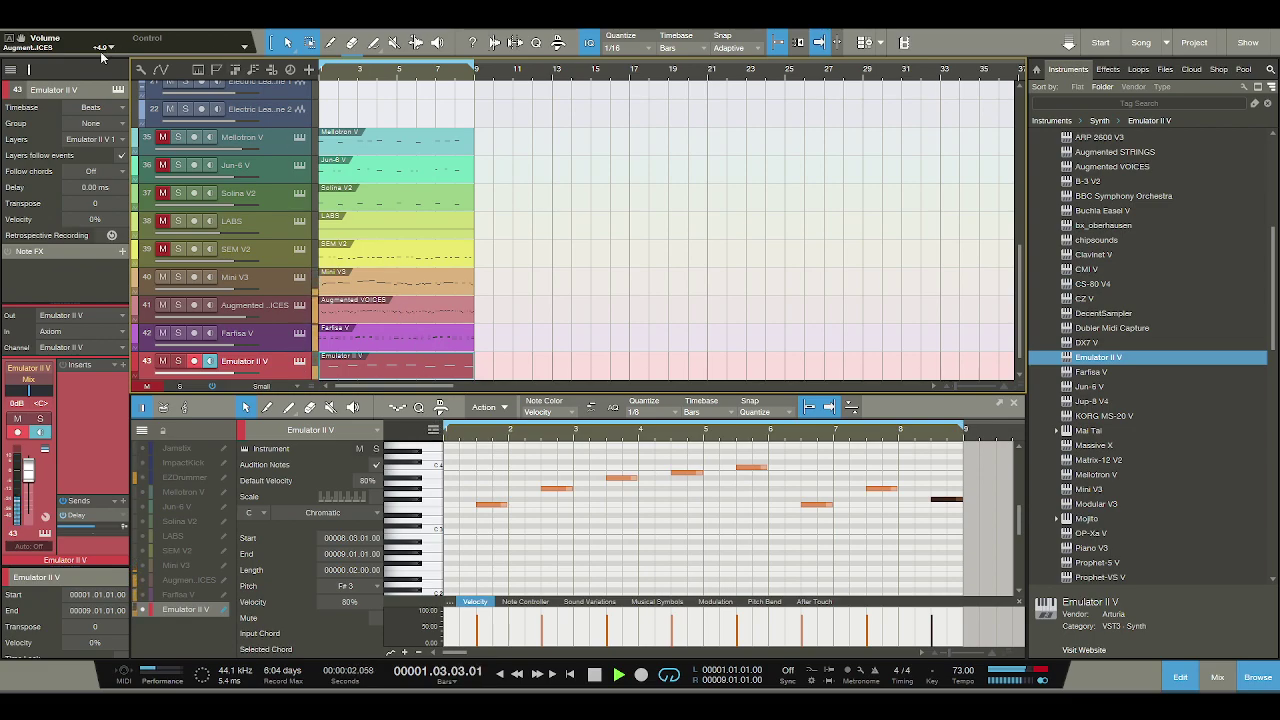
{"action": "key", "text": "space"}
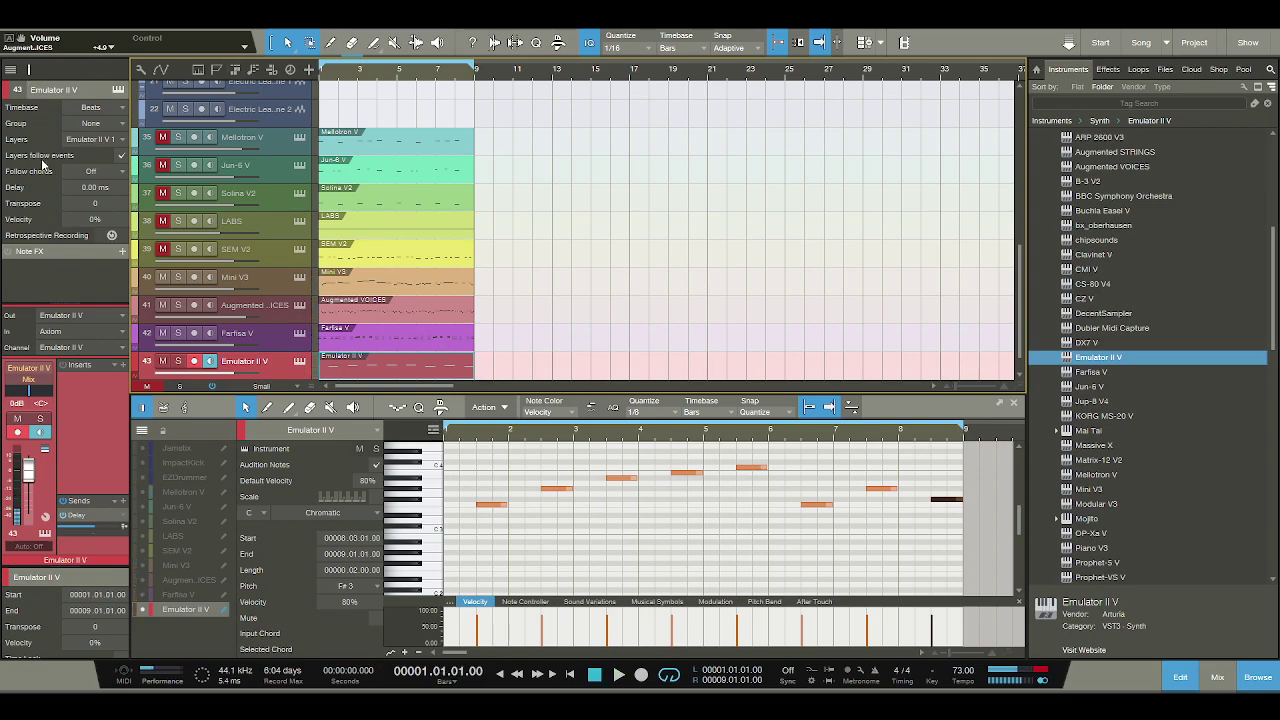
Find Kontakt 5 among the instruments and add it as a new track below Emulator II V.
{"action": "scroll", "coordinate": [1105, 424], "scroll_direction": "down", "scroll_amount": 2}
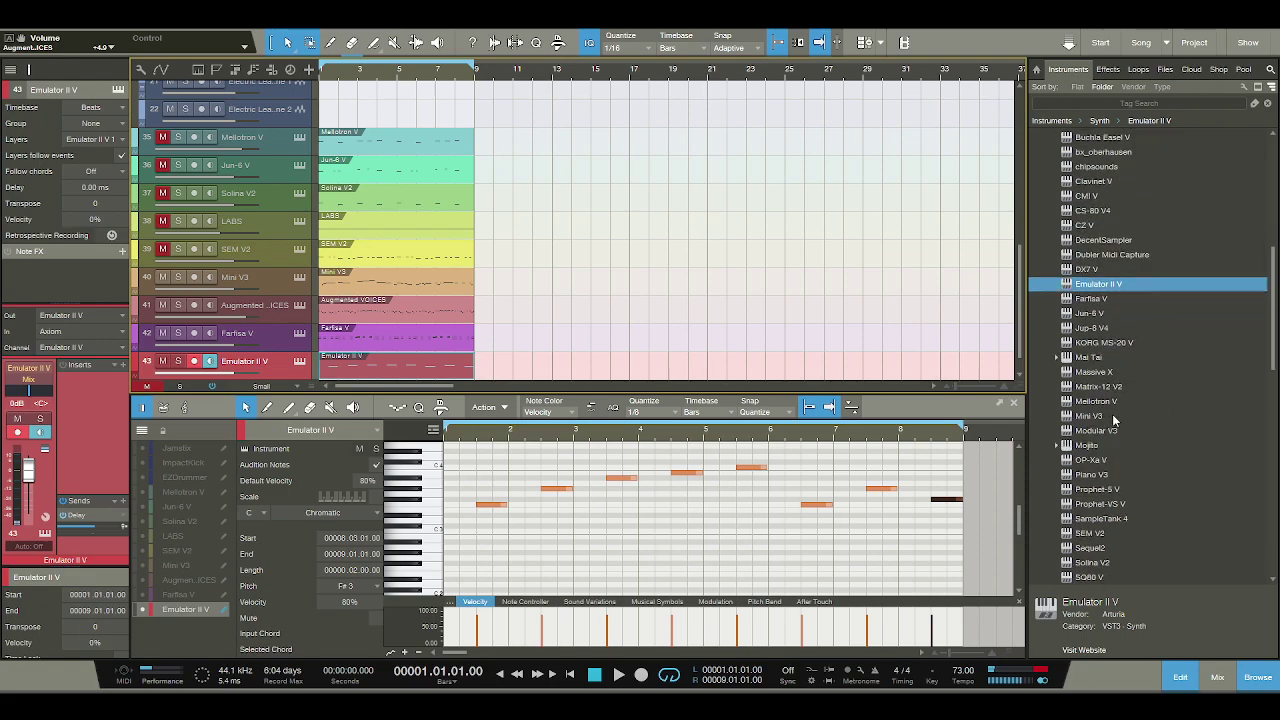
{"action": "scroll", "coordinate": [1112, 414], "scroll_direction": "up", "scroll_amount": 3}
{"action": "scroll", "coordinate": [1112, 414], "scroll_direction": "down", "scroll_amount": 6}
{"action": "scroll", "coordinate": [1112, 414], "scroll_direction": "down", "scroll_amount": 4}
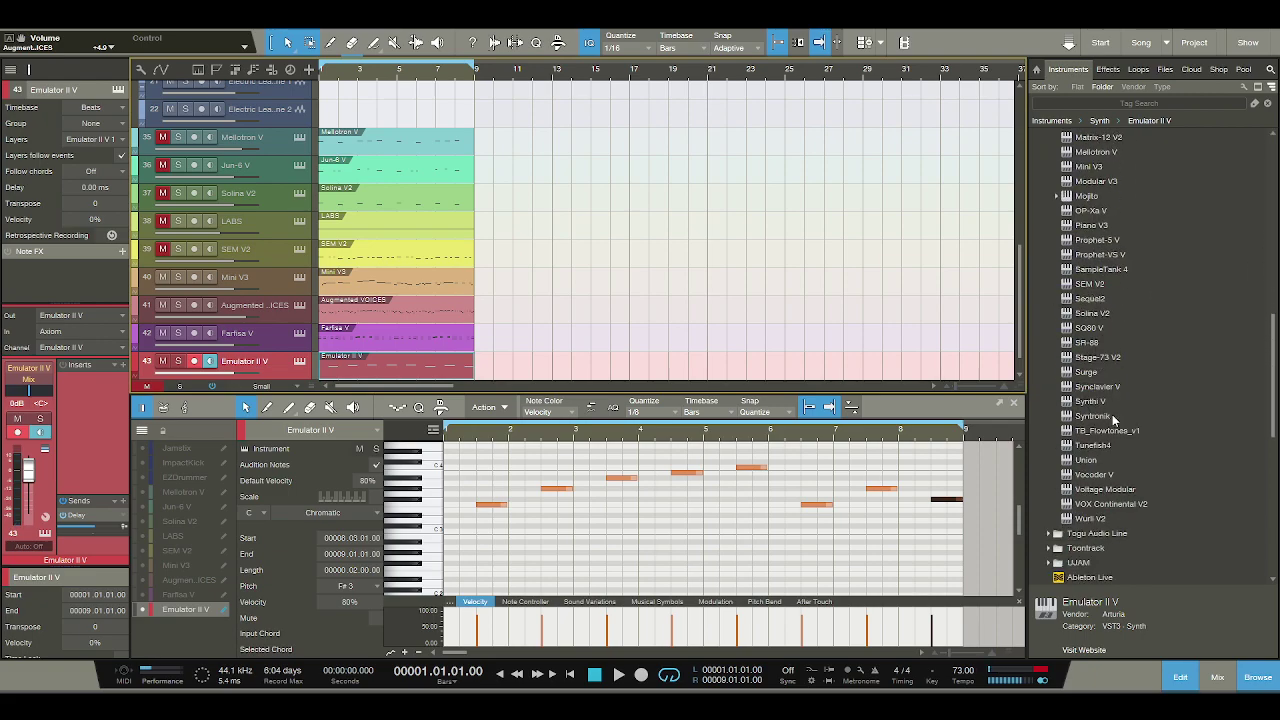
{"action": "scroll", "coordinate": [1113, 420], "scroll_direction": "down", "scroll_amount": 2}
{"action": "scroll", "coordinate": [1113, 420], "scroll_direction": "up", "scroll_amount": 5}
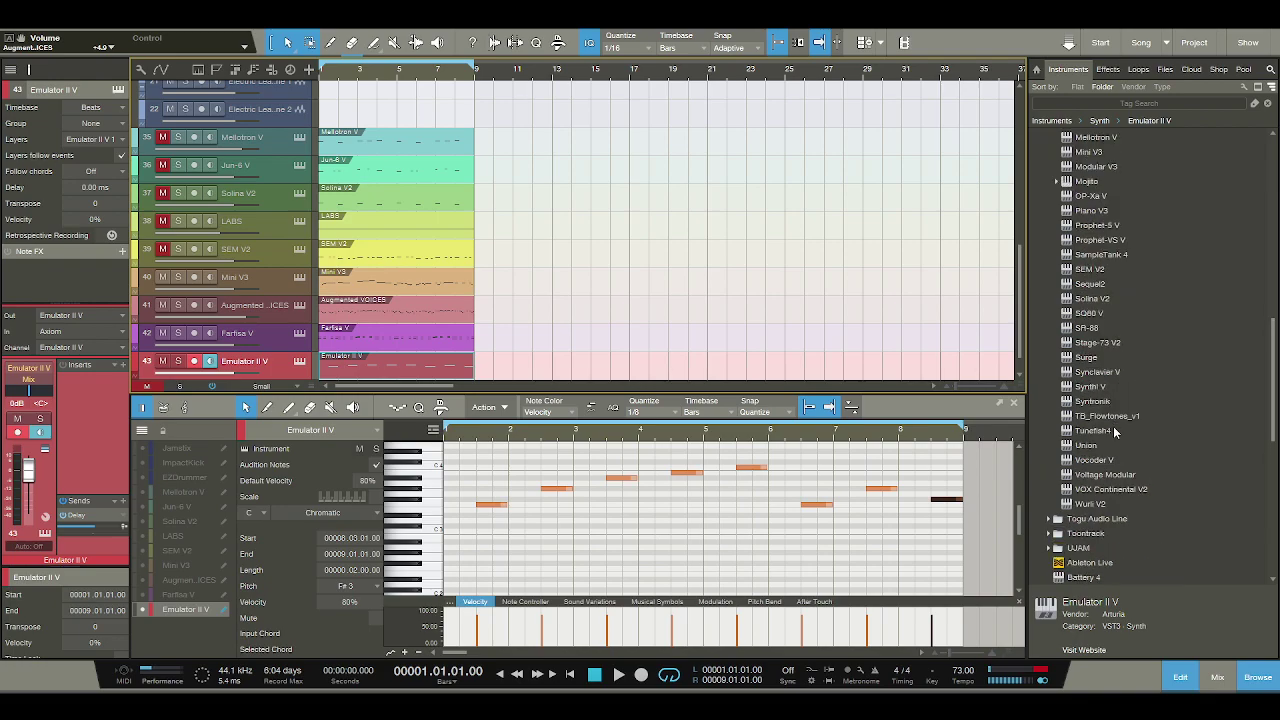
{"action": "scroll", "coordinate": [1113, 430], "scroll_direction": "down", "scroll_amount": 8}
{"action": "scroll", "coordinate": [1115, 432], "scroll_direction": "down", "scroll_amount": 4}
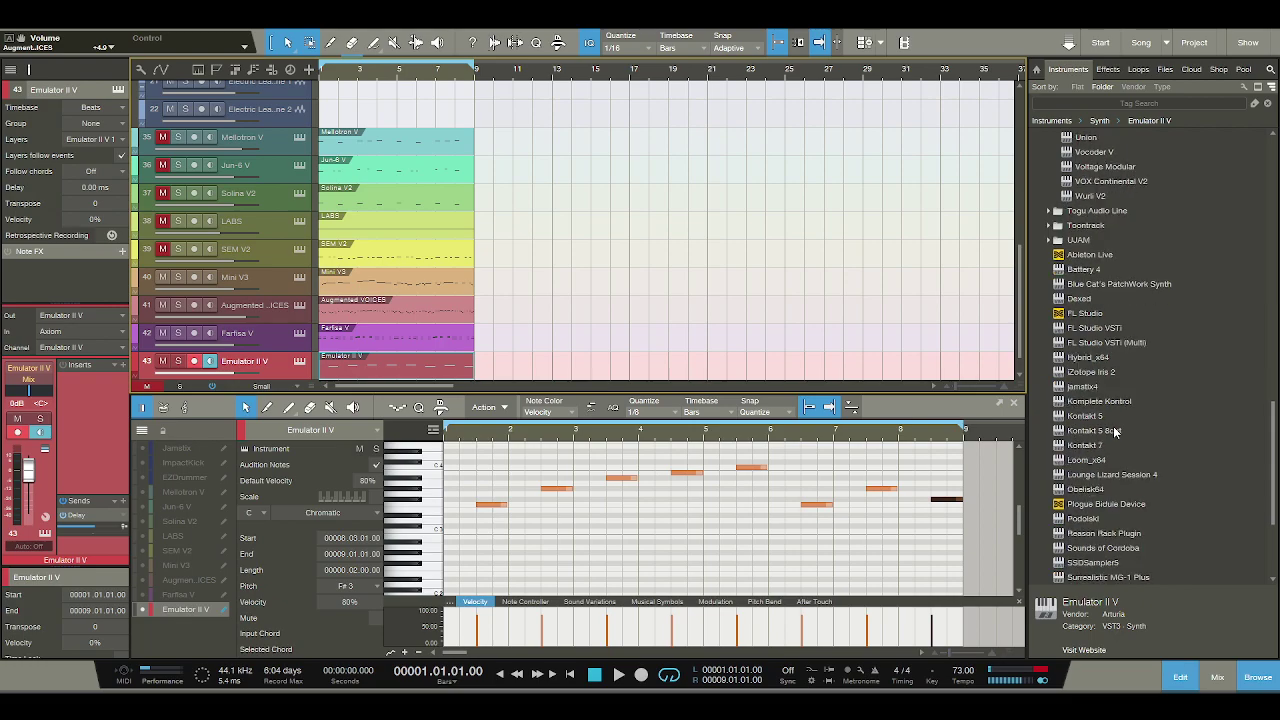
{"action": "left_click_drag", "start_coordinate": [1069, 418], "coordinate": [283, 368]}
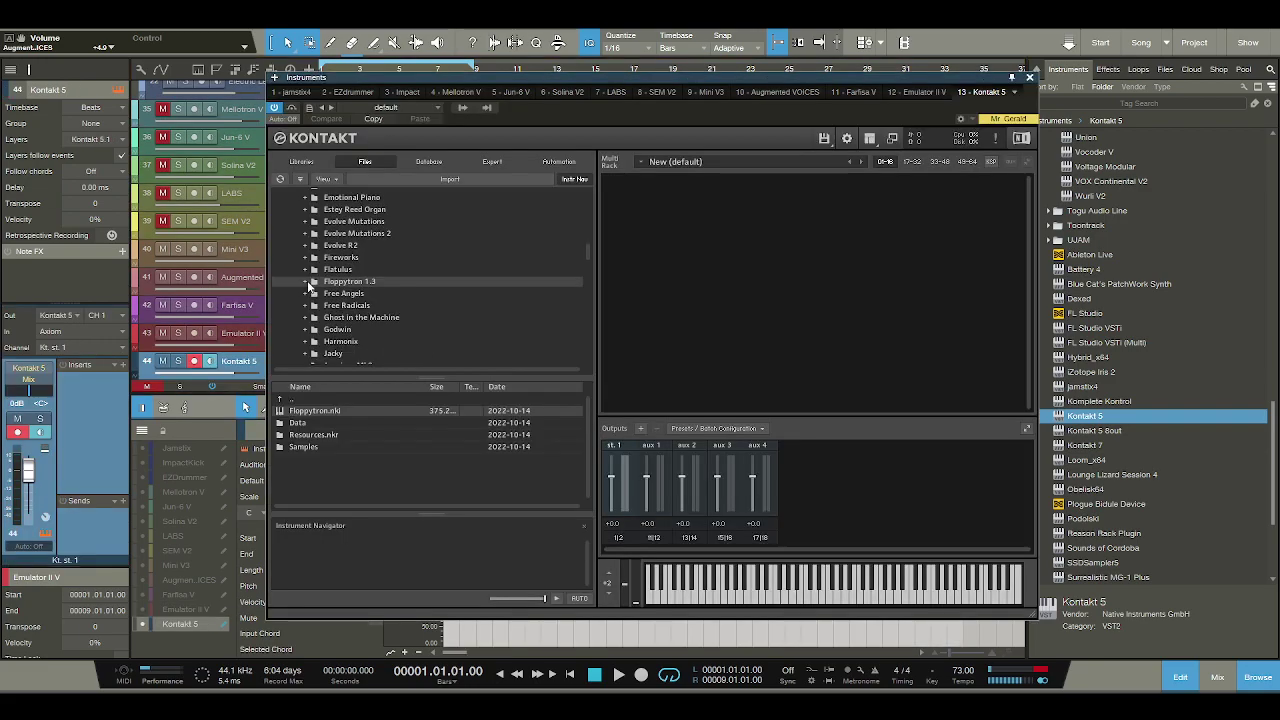
Load Floppytron.nki from the Floppytron 1.3 folder into Kontakt and filter its presets to the LEADS category.
{"action": "left_click", "coordinate": [307, 283]}
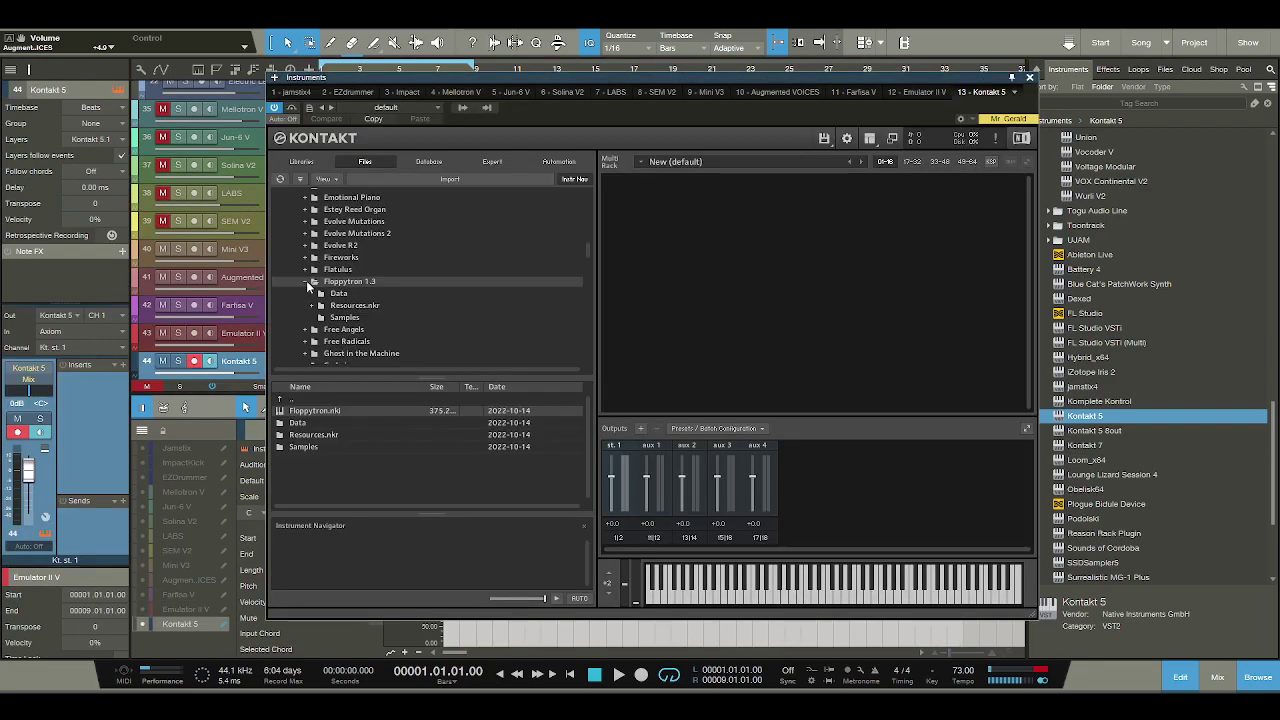
{"action": "left_click_drag", "start_coordinate": [317, 409], "coordinate": [684, 340]}
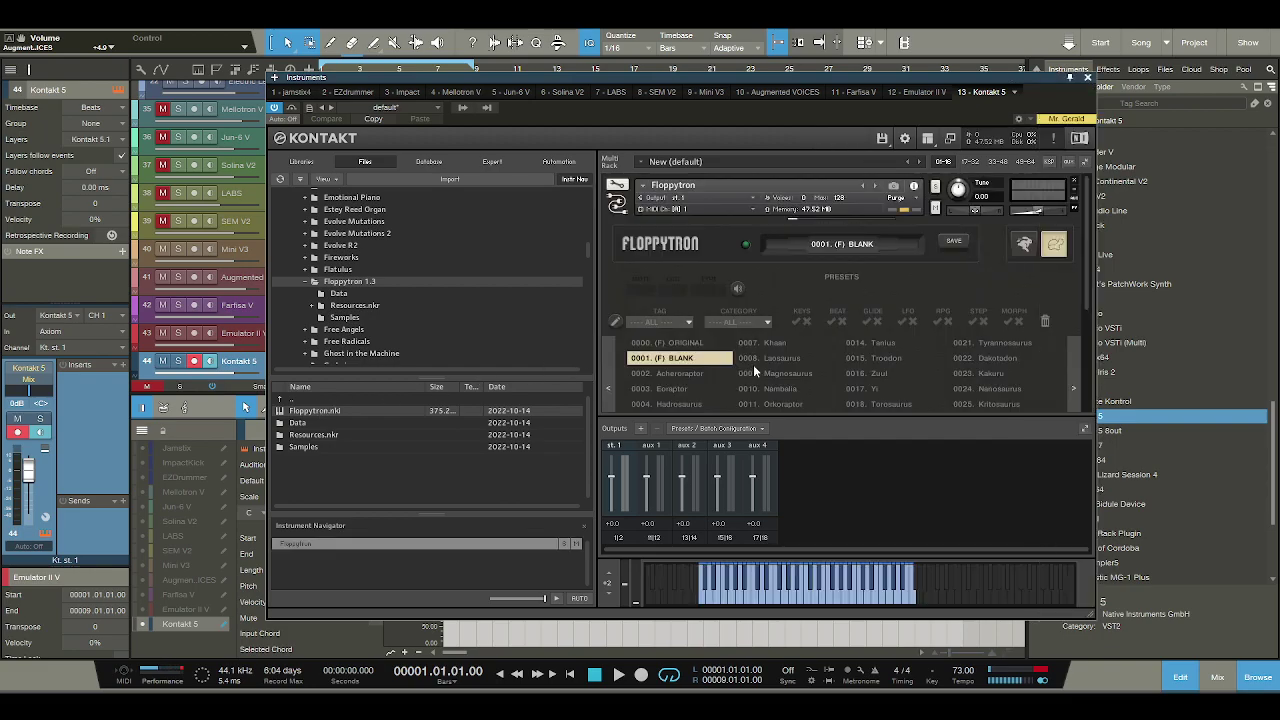
{"action": "left_click", "coordinate": [758, 321]}
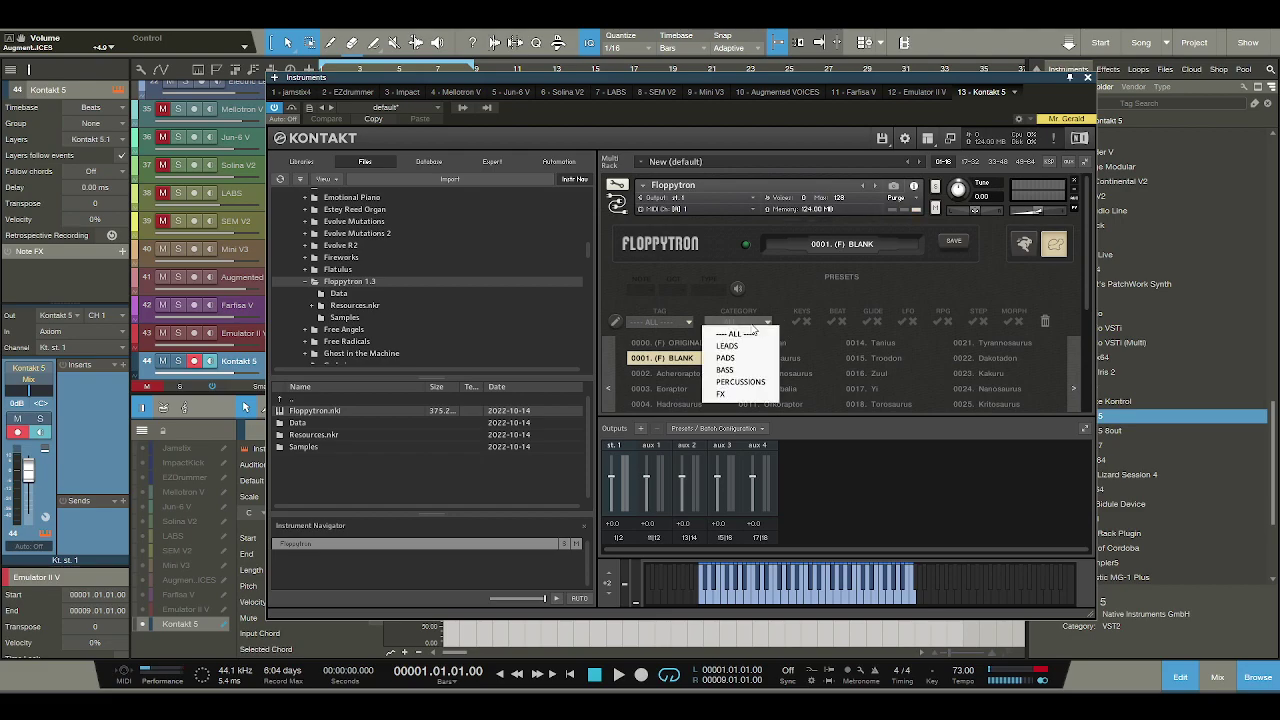
{"action": "left_click", "coordinate": [738, 347]}
{"action": "scroll", "coordinate": [895, 370], "scroll_direction": "down", "scroll_amount": 1}
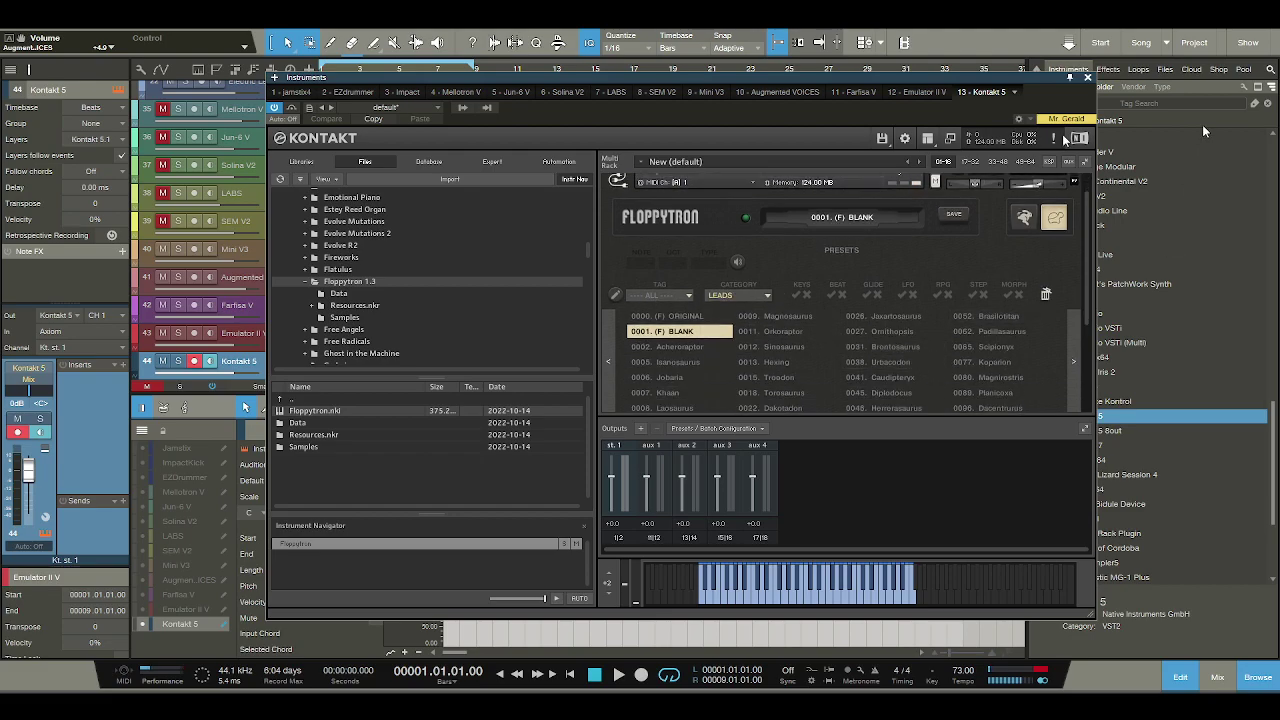
{"action": "left_click", "coordinate": [1086, 80]}
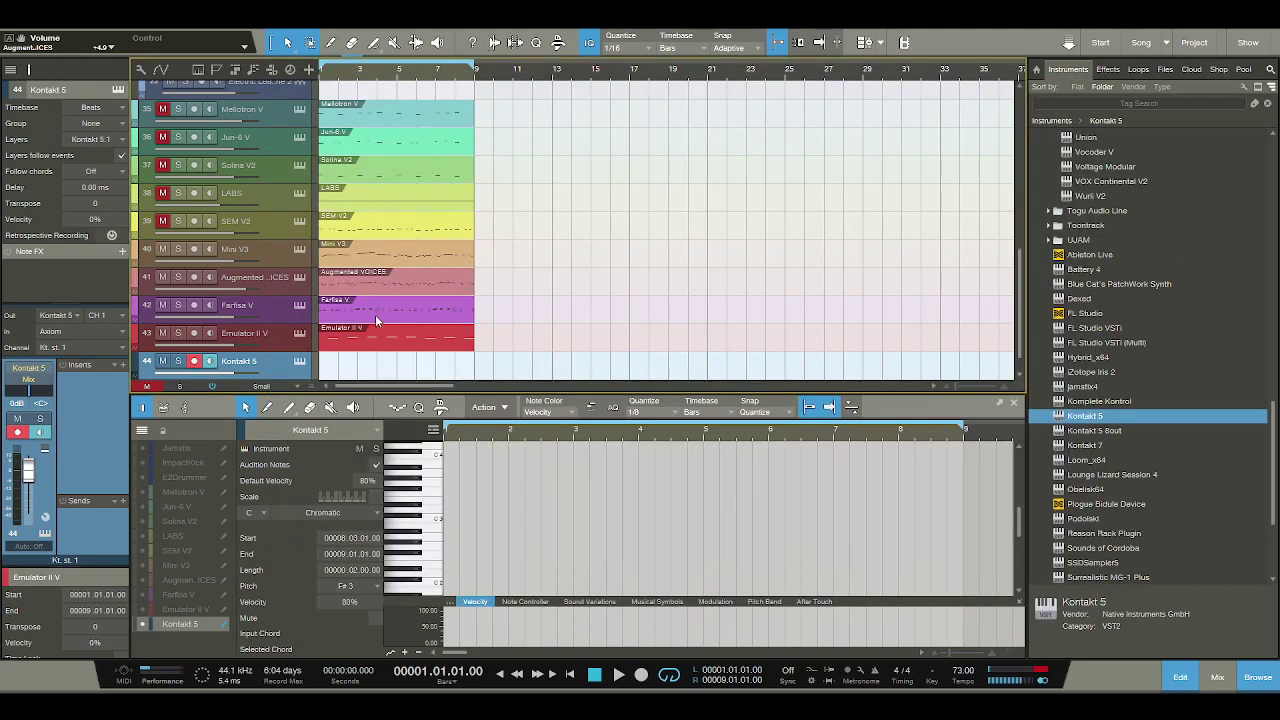
Inspect the Farfisa V organ's upper control panel, closing and reopening its cover, and close the instrument window.
{"action": "left_click", "coordinate": [300, 308]}
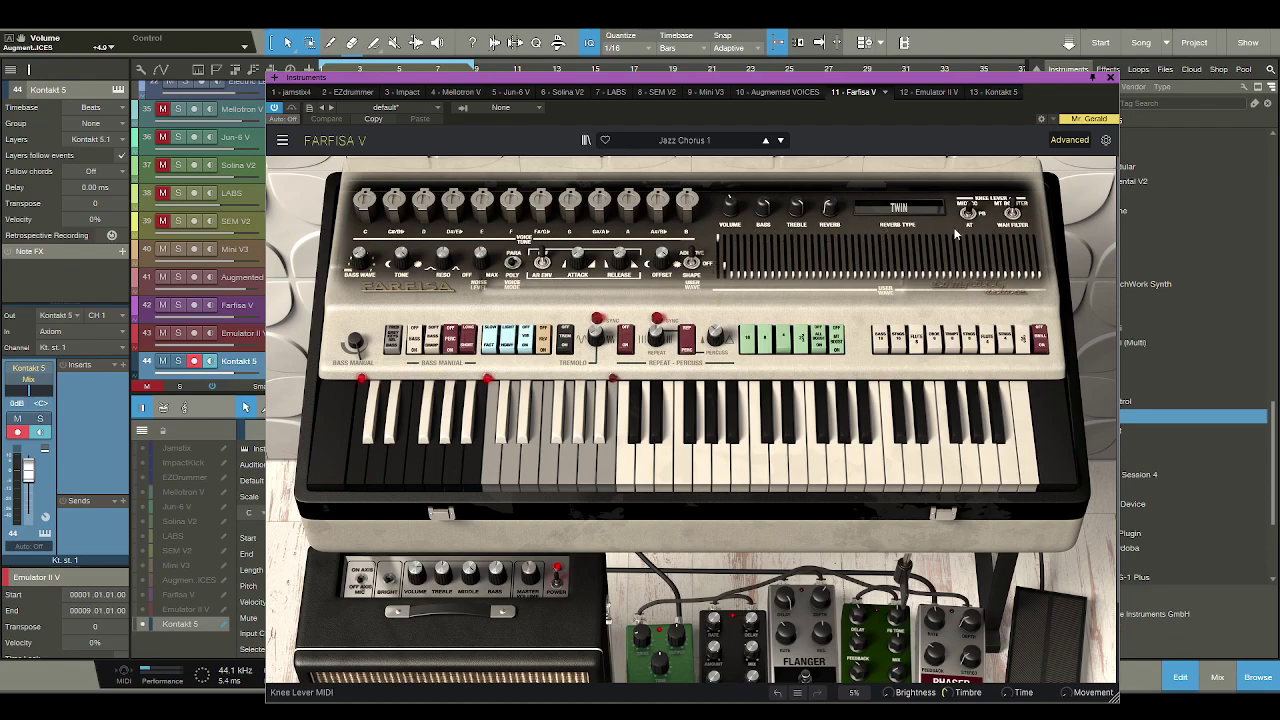
{"action": "left_click", "coordinate": [1013, 213]}
{"action": "left_click", "coordinate": [695, 162]}
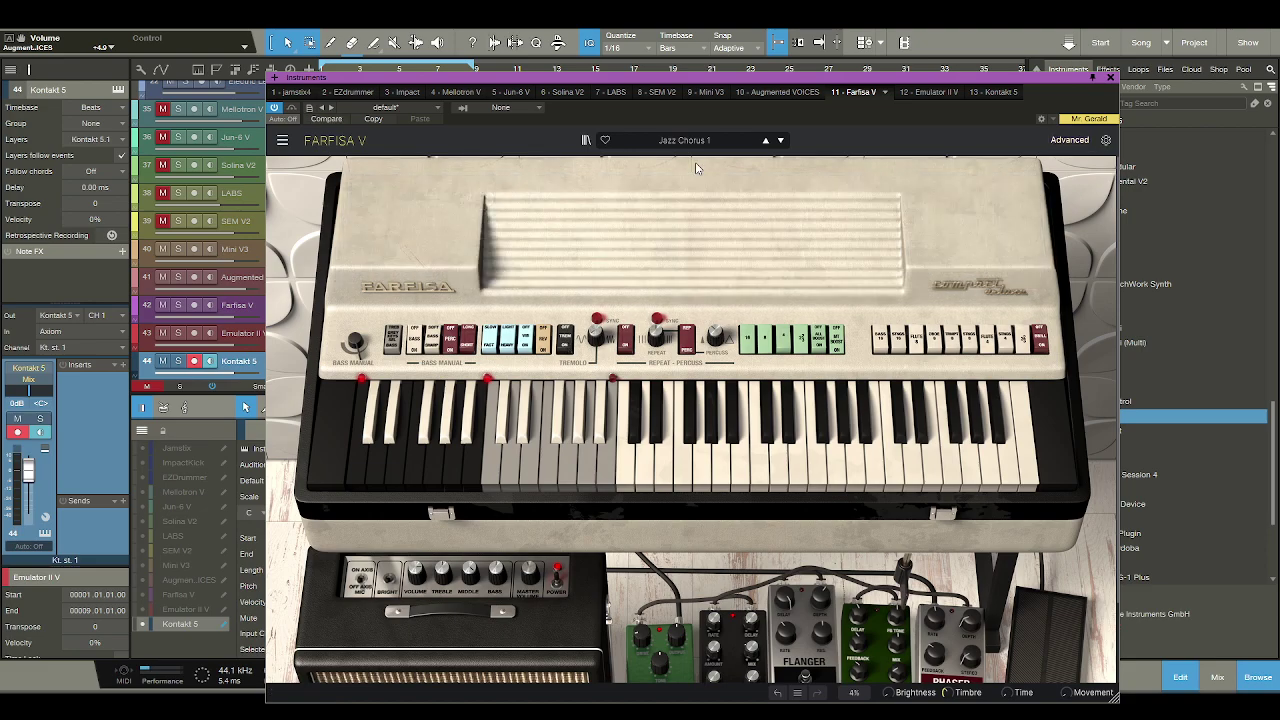
{"action": "left_click", "coordinate": [688, 177]}
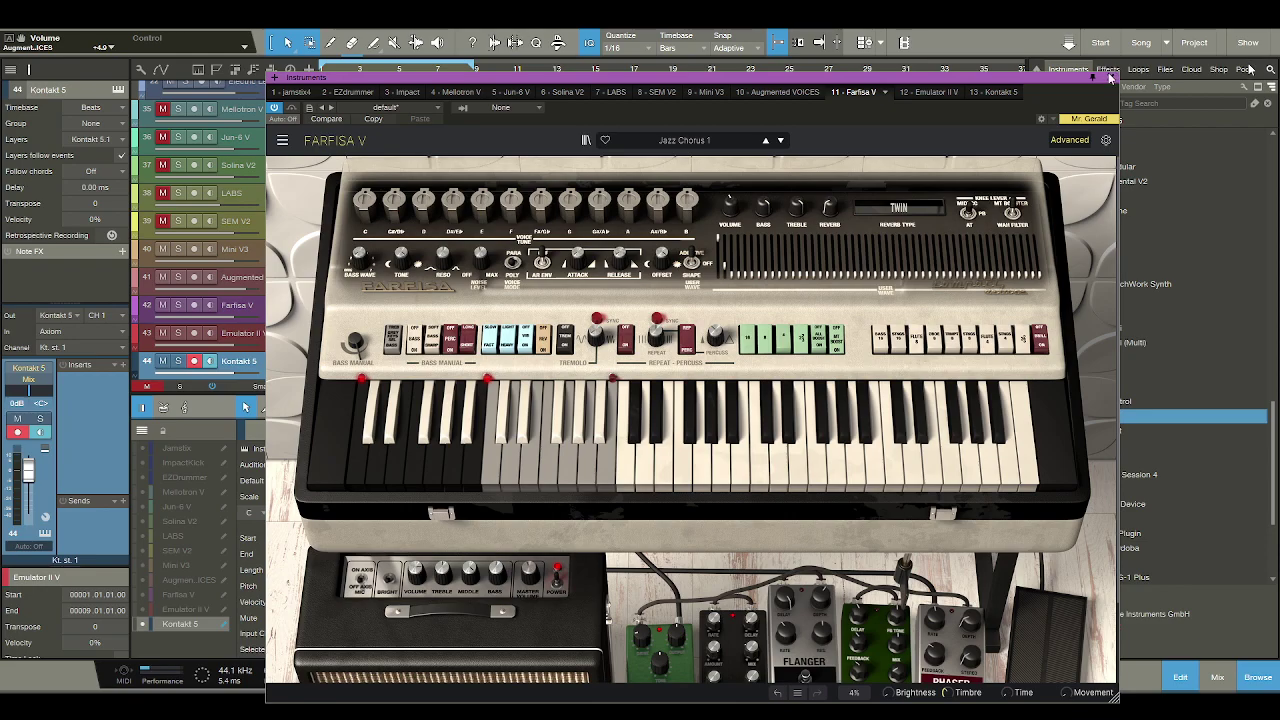
{"action": "left_click", "coordinate": [1109, 78]}
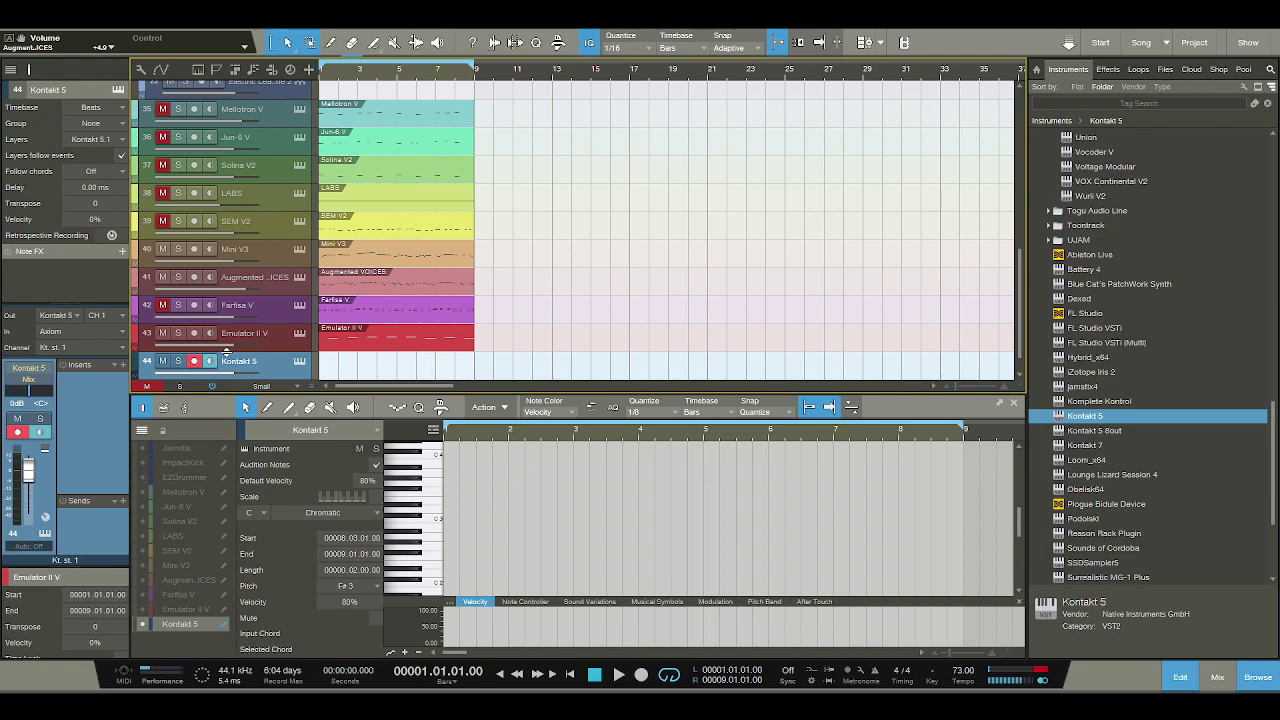
Mute the Mini V3, Augmented VOICES, Farfisa V, Emulator II V and Kontakt 5 tracks.
{"action": "left_click", "coordinate": [161, 334]}
{"action": "left_click", "coordinate": [161, 334]}
{"action": "left_click", "coordinate": [162, 305]}
{"action": "left_click", "coordinate": [162, 277]}
{"action": "scroll", "coordinate": [201, 266], "scroll_direction": "up", "scroll_amount": 10}
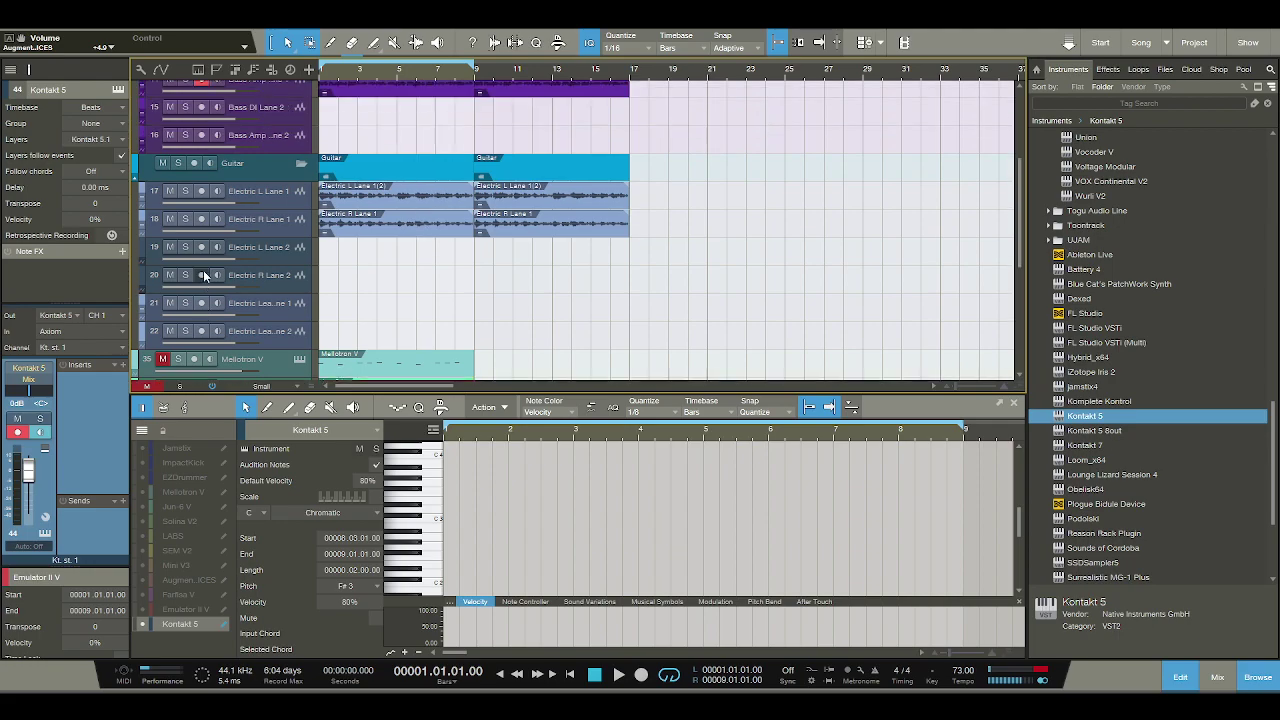
{"action": "scroll", "coordinate": [205, 280], "scroll_direction": "up", "scroll_amount": 2}
{"action": "scroll", "coordinate": [205, 278], "scroll_direction": "down", "scroll_amount": 5}
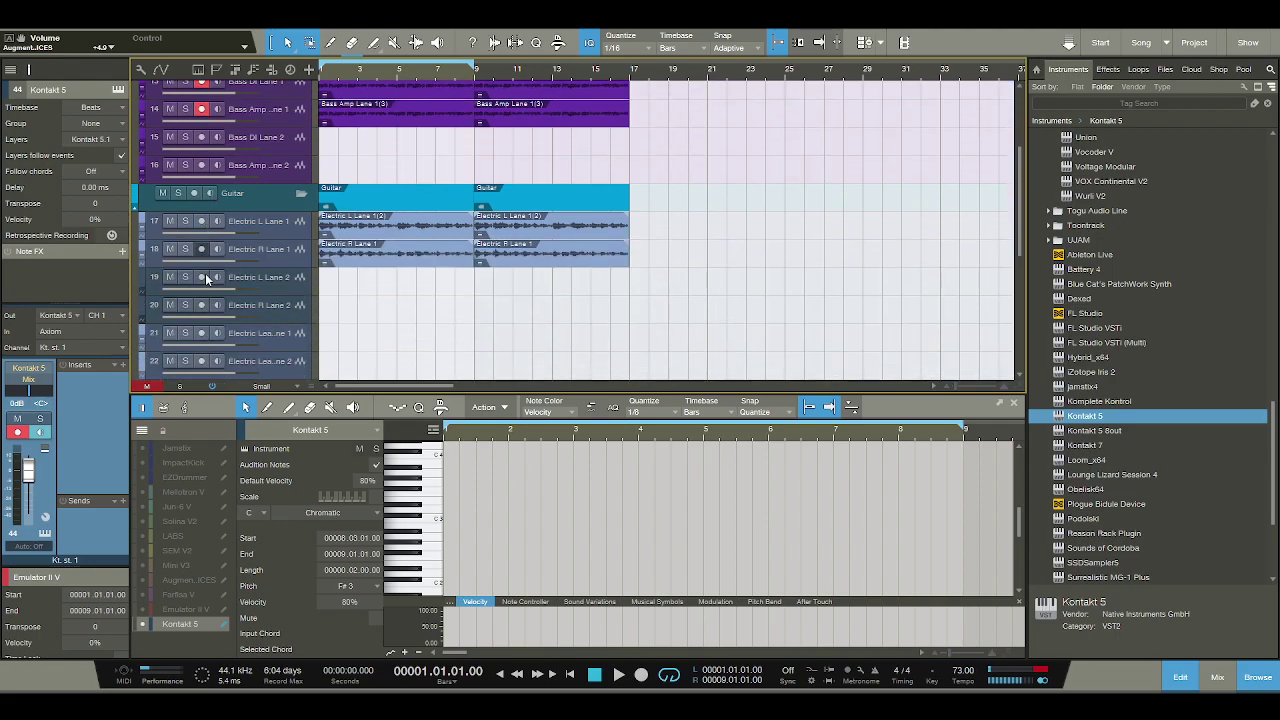
{"action": "scroll", "coordinate": [206, 279], "scroll_direction": "down", "scroll_amount": 4}
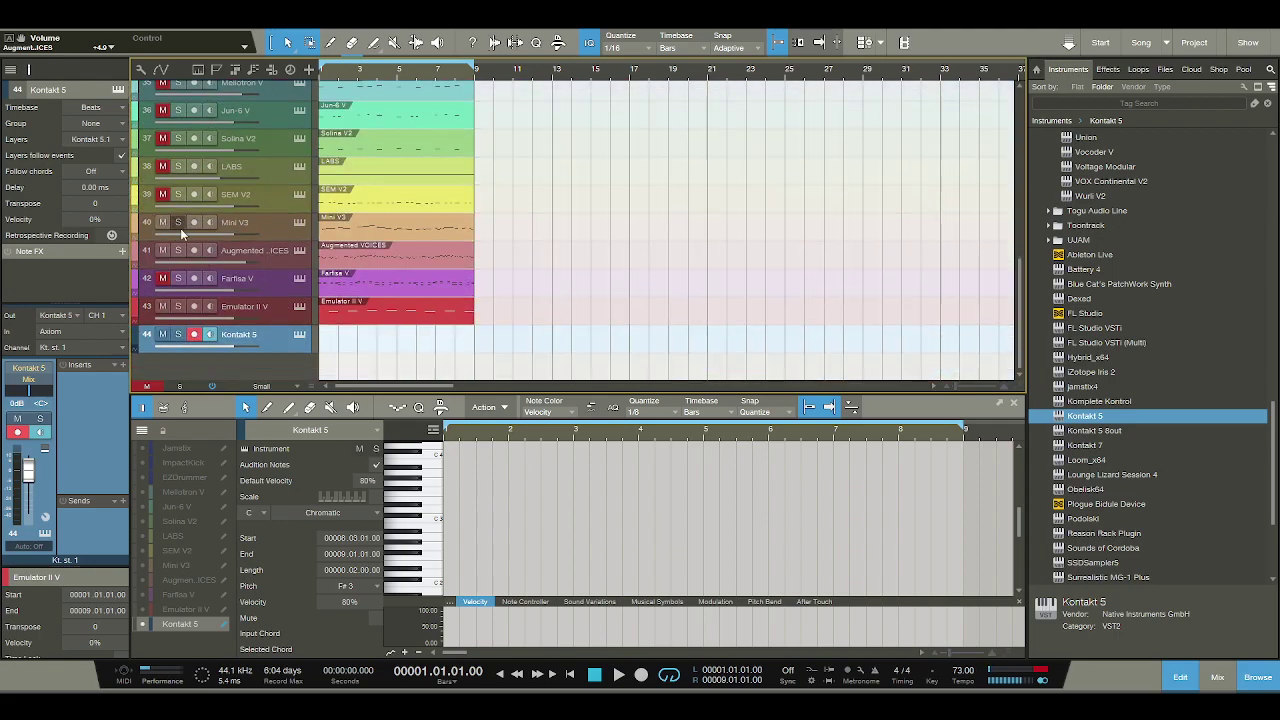
{"action": "left_click_drag", "start_coordinate": [169, 226], "coordinate": [163, 333]}
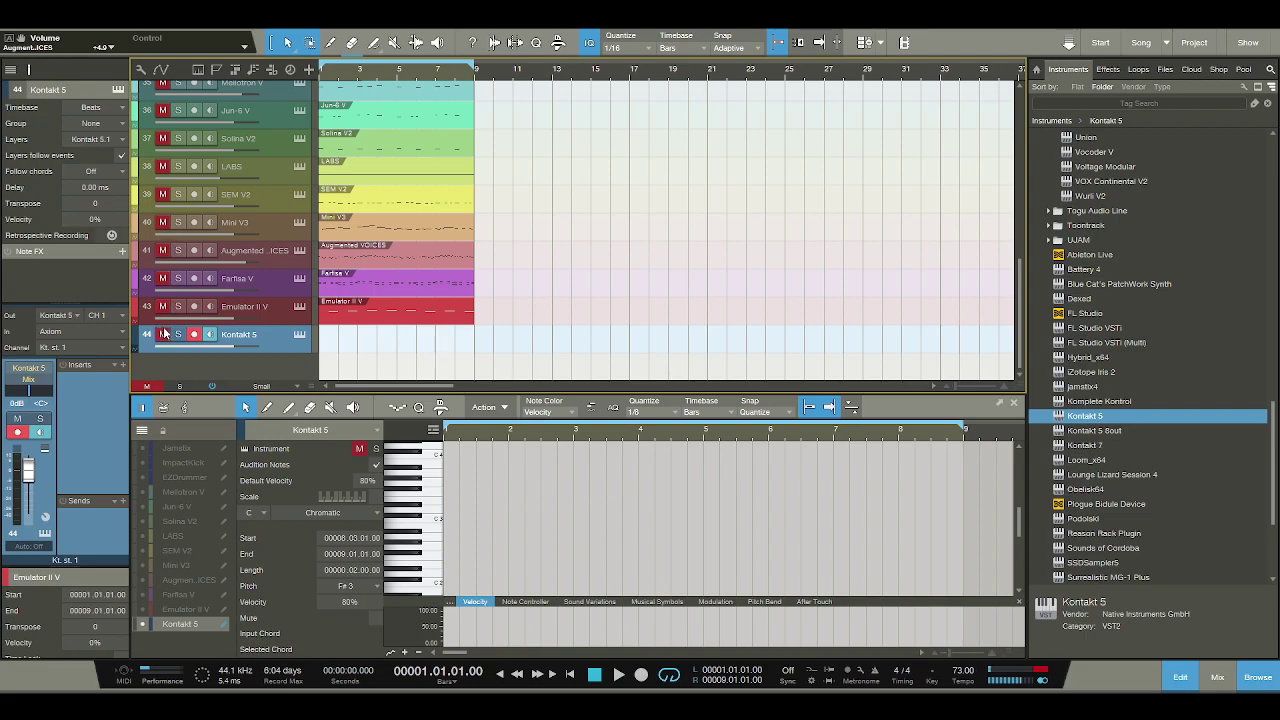
Look over the drum, bass and guitar tracks and return the playhead to the start of the song.
{"action": "scroll", "coordinate": [170, 320], "scroll_direction": "up", "scroll_amount": 6}
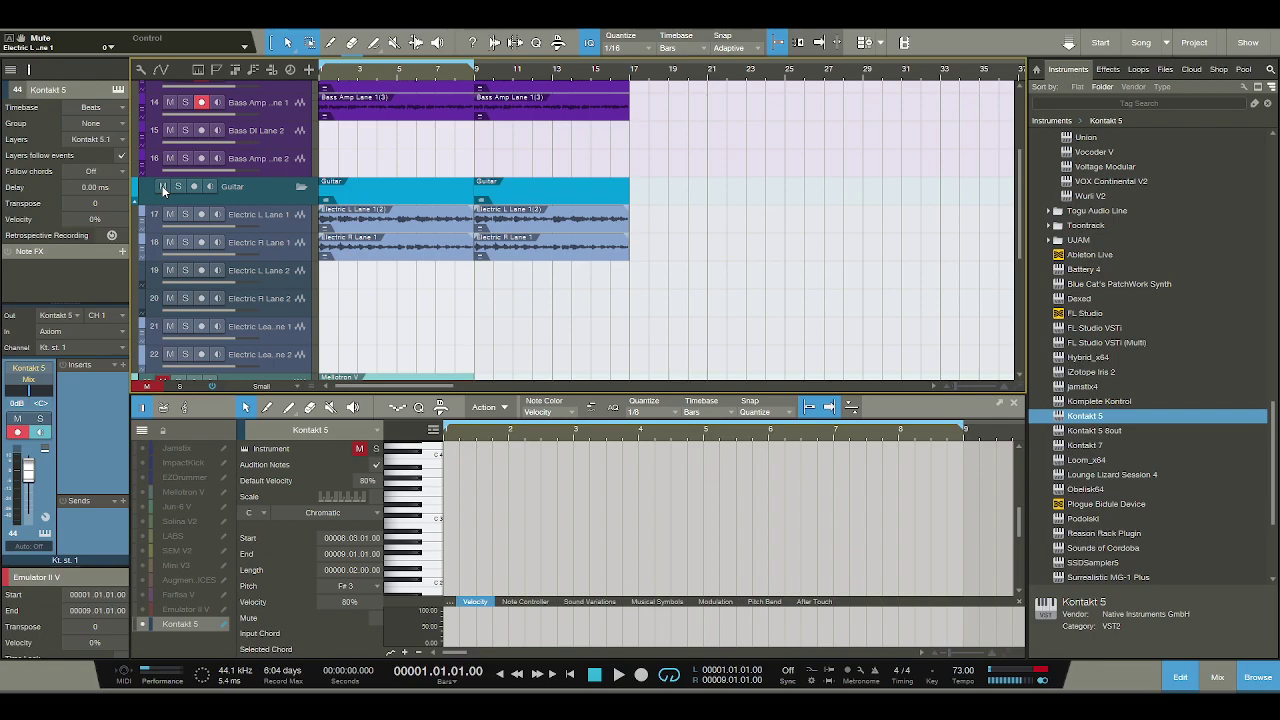
{"action": "scroll", "coordinate": [162, 186], "scroll_direction": "up", "scroll_amount": 4}
{"action": "scroll", "coordinate": [166, 149], "scroll_direction": "up", "scroll_amount": 2}
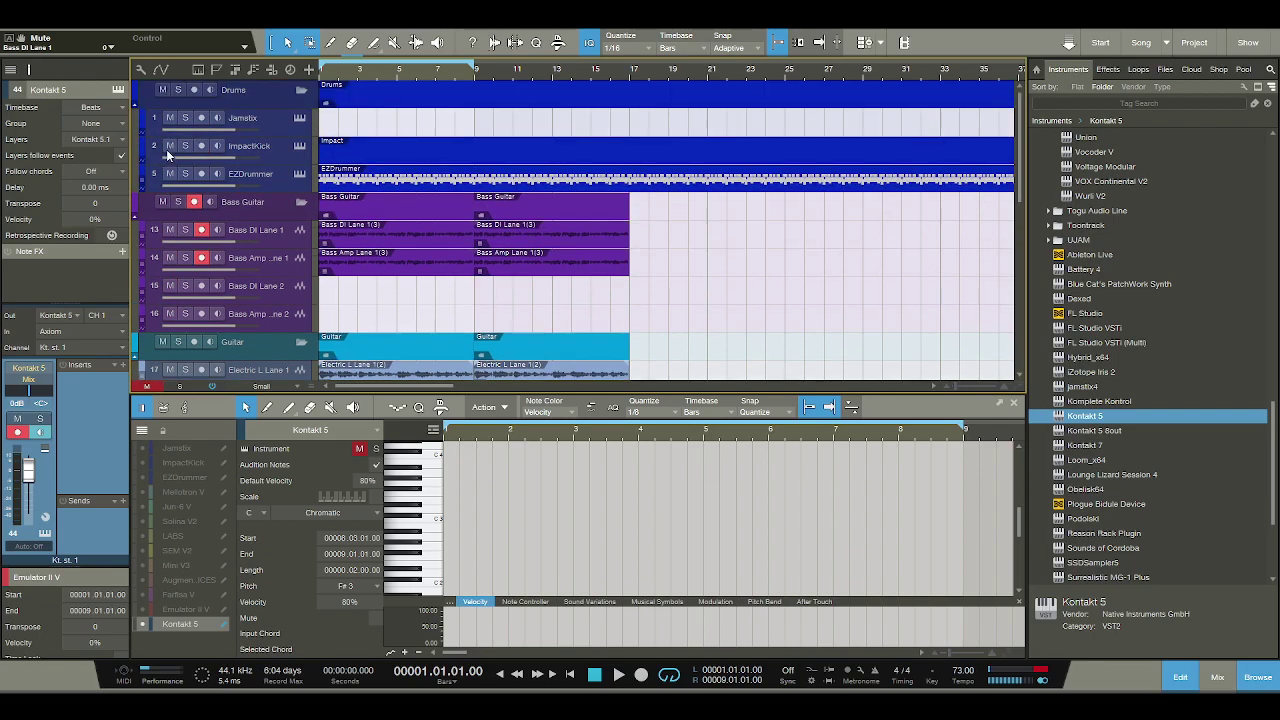
{"action": "scroll", "coordinate": [172, 200], "scroll_direction": "down", "scroll_amount": 7}
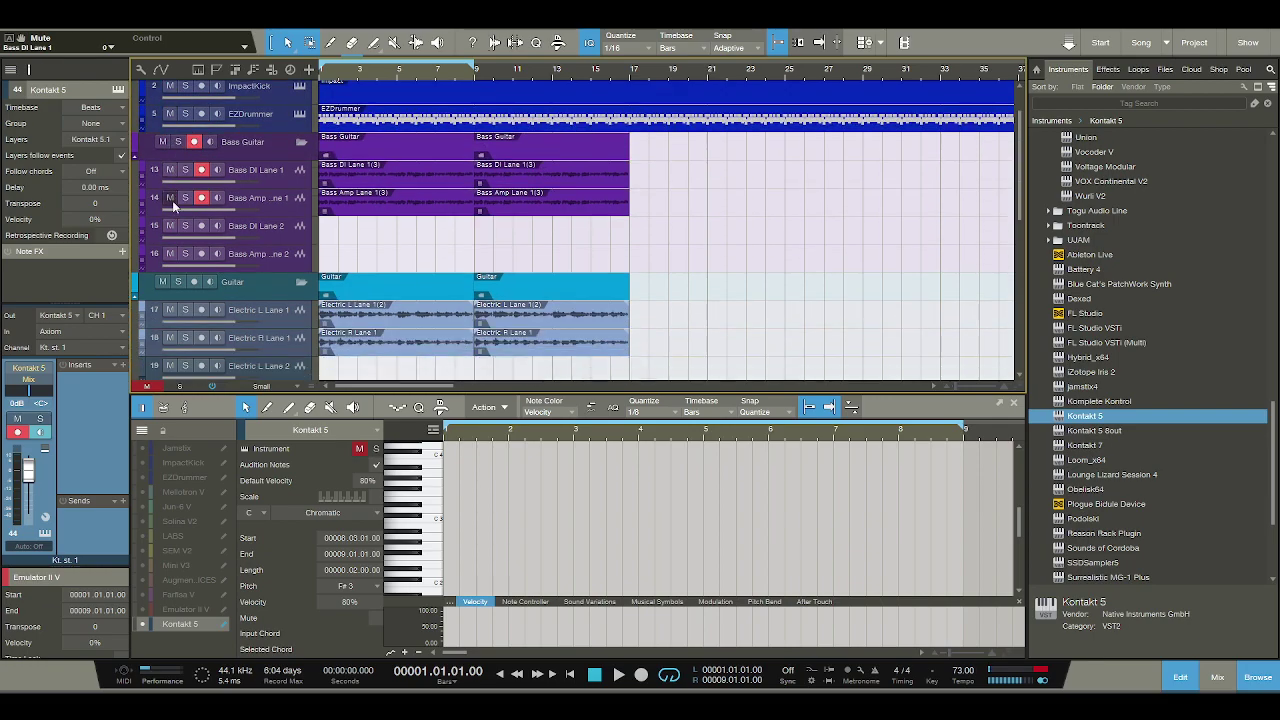
{"action": "left_click", "coordinate": [507, 68]}
{"action": "scroll", "coordinate": [486, 117], "scroll_direction": "down", "scroll_amount": 8}
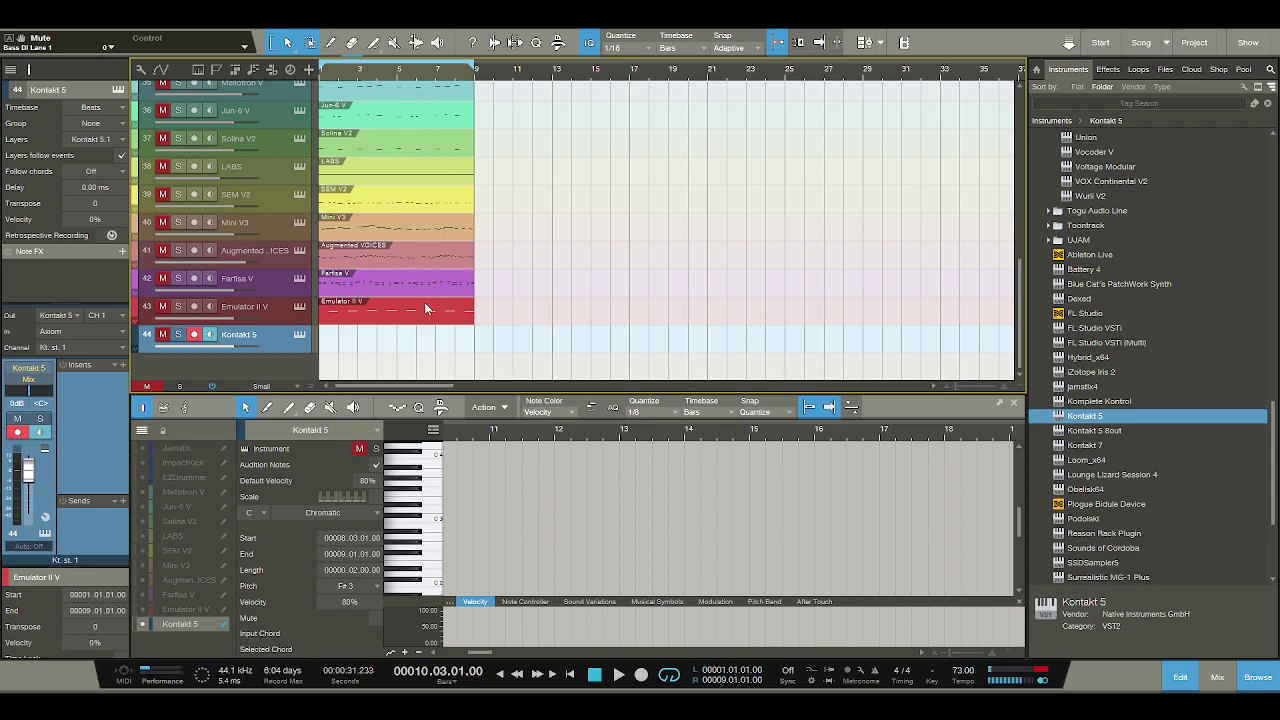
{"action": "left_click", "coordinate": [594, 675]}
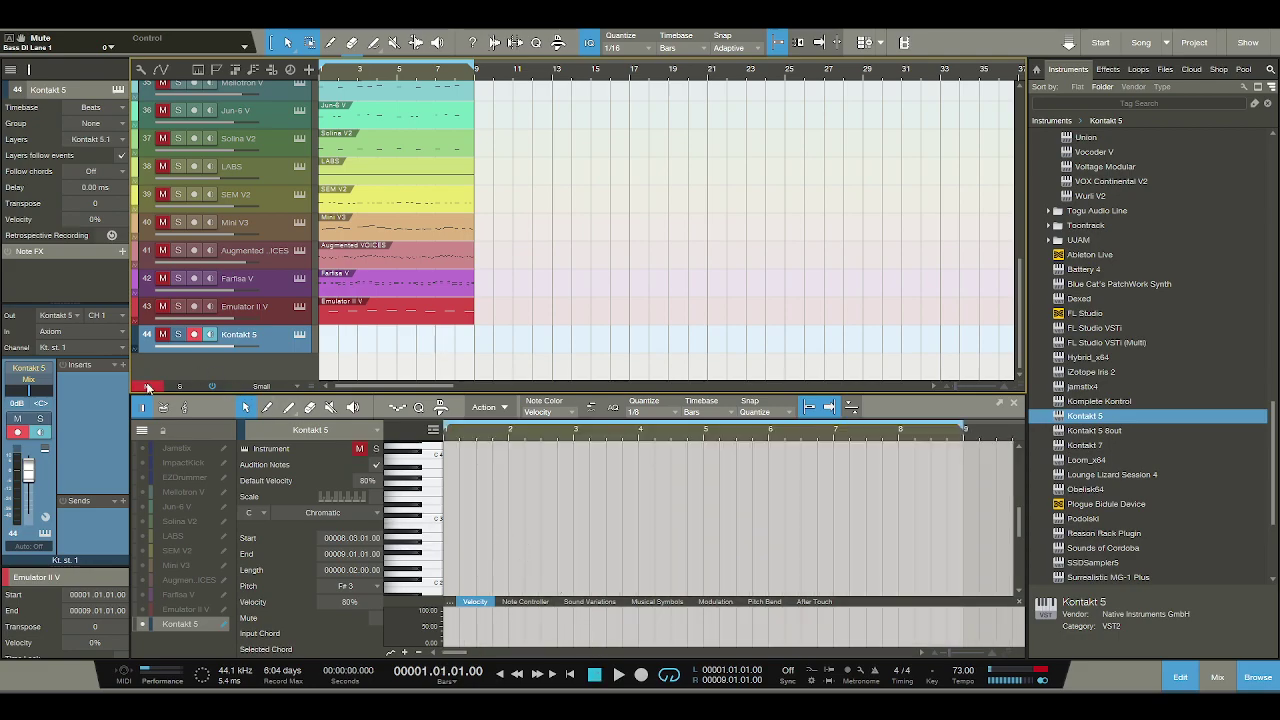
Clear the mutes on all tracks and briefly play the full arrangement from the start.
{"action": "left_click", "coordinate": [146, 386]}
{"action": "key", "text": "space"}
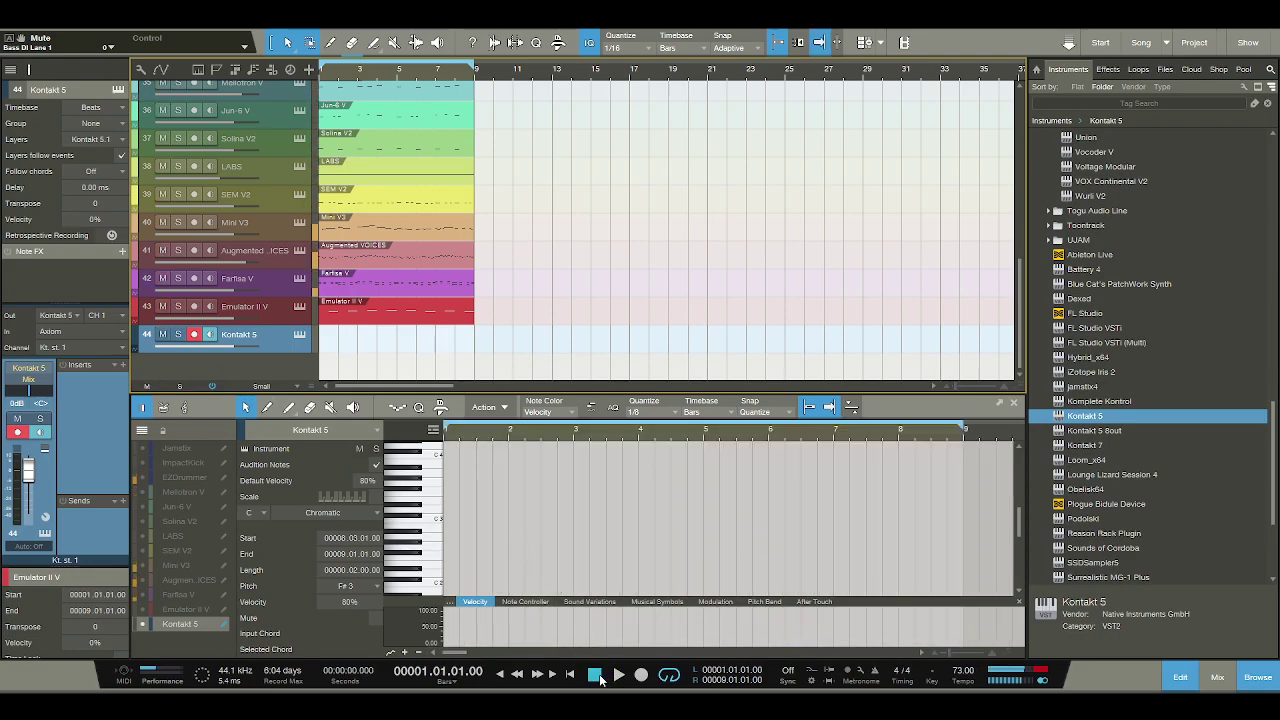
{"action": "key", "text": "space"}
Mute all synth tracks from Mellotron V through Emulator II V, leaving Kontakt 5 unmuted.
{"action": "scroll", "coordinate": [369, 351], "scroll_direction": "up", "scroll_amount": 3}
{"action": "scroll", "coordinate": [369, 351], "scroll_direction": "down", "scroll_amount": 2}
{"action": "left_click", "coordinate": [162, 112]}
{"action": "left_click", "coordinate": [162, 140]}
{"action": "left_click_drag", "start_coordinate": [161, 142], "coordinate": [162, 340]}
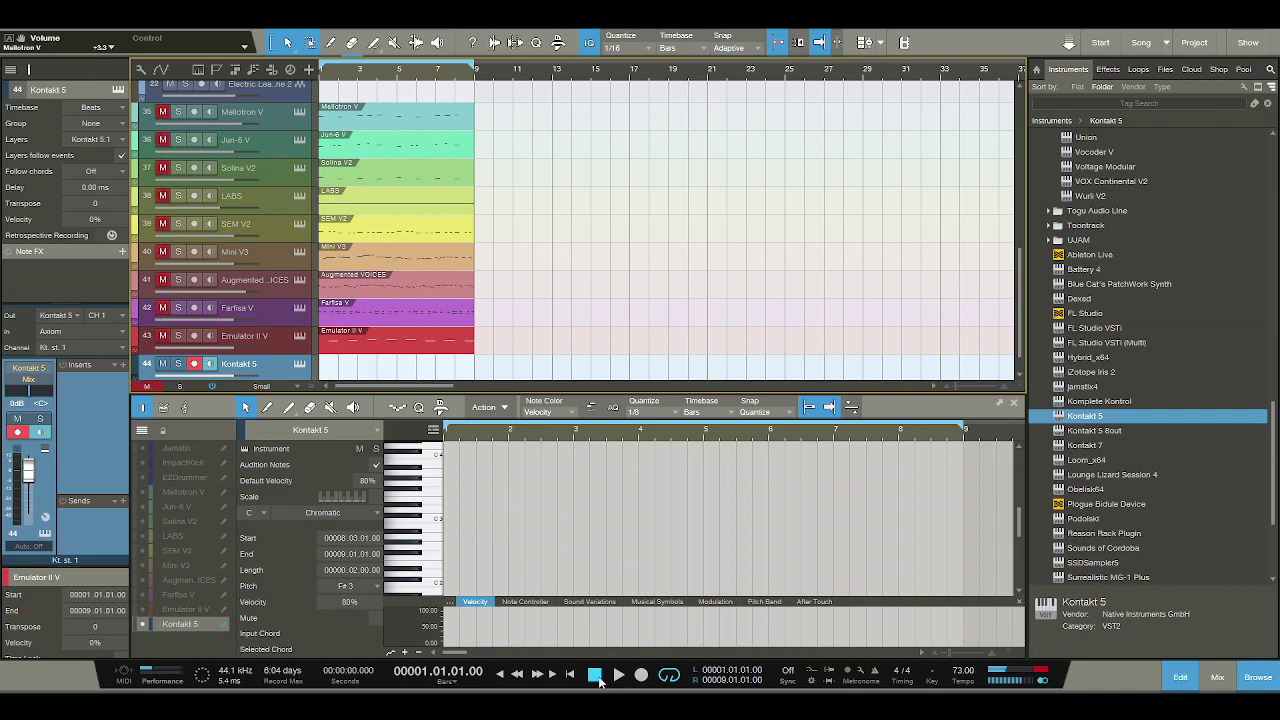
Audition the Floppytron lead presets Orkoraptor, Scipionyx and Magnirostris, leave 0080. Magnirostris loaded, and close the instrument window.
{"action": "left_click", "coordinate": [301, 364]}
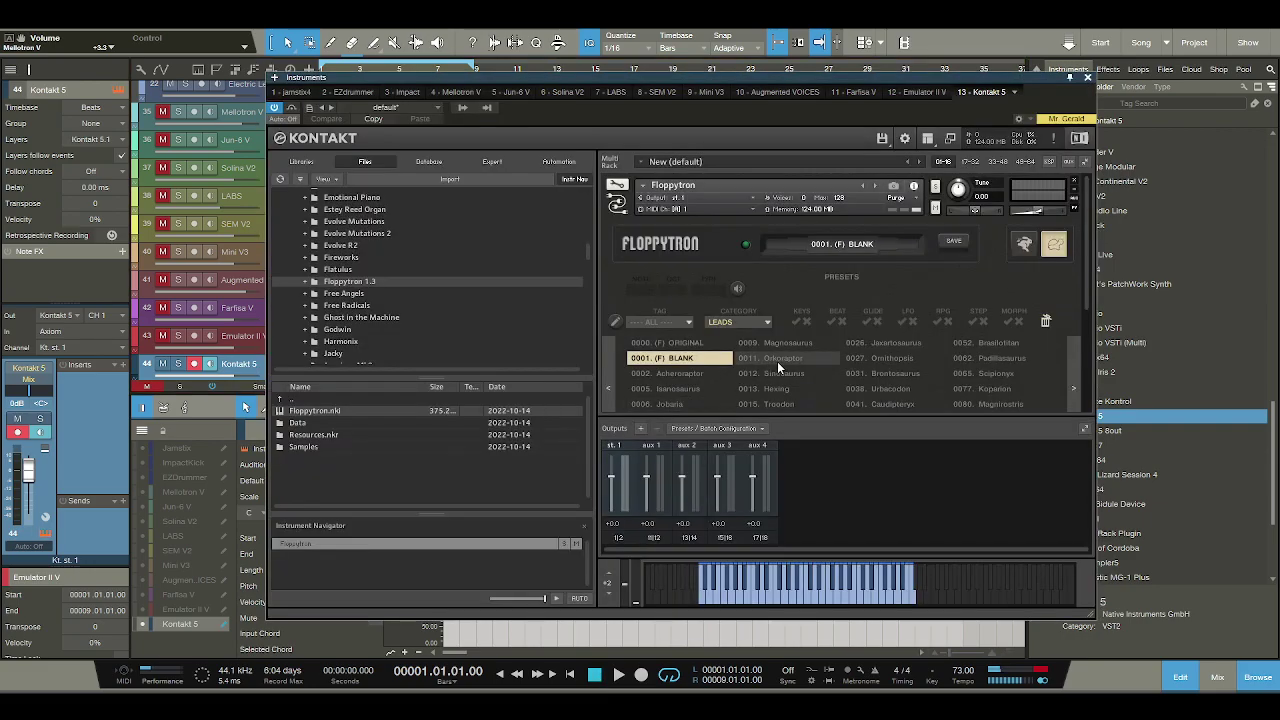
{"action": "left_click", "coordinate": [776, 358]}
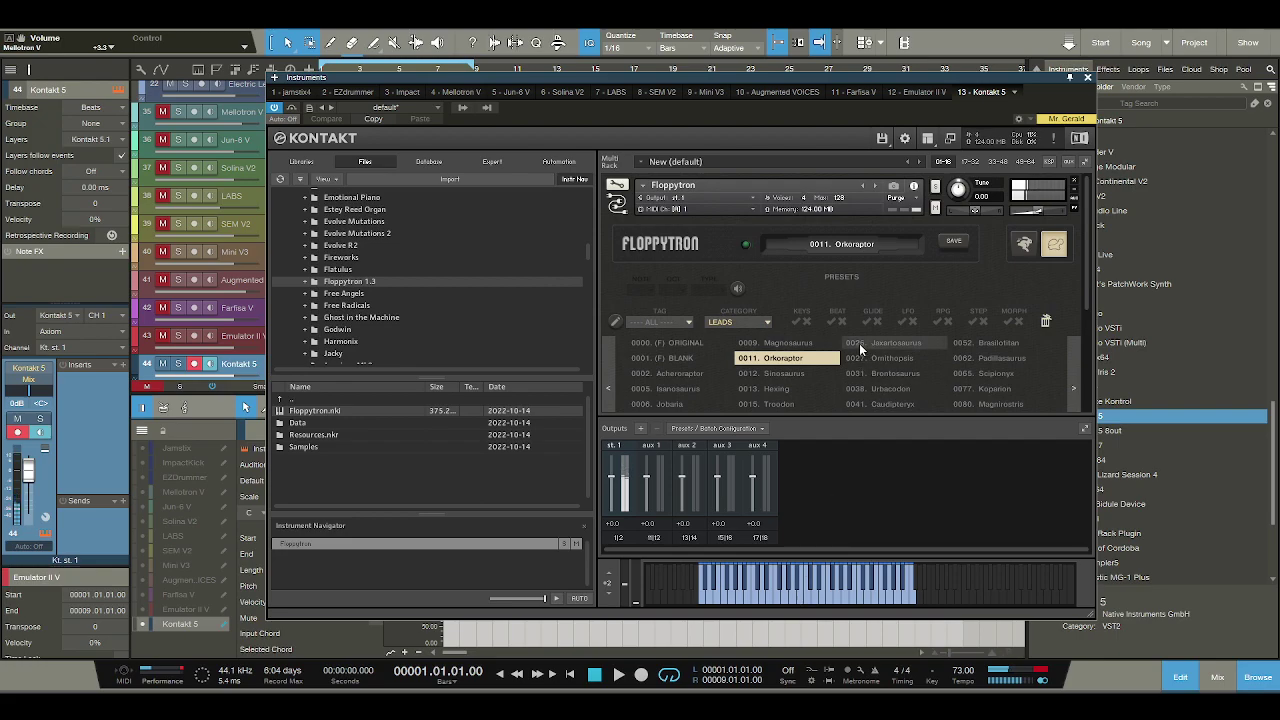
{"action": "scroll", "coordinate": [930, 350], "scroll_direction": "down", "scroll_amount": 1}
{"action": "left_click", "coordinate": [974, 351]}
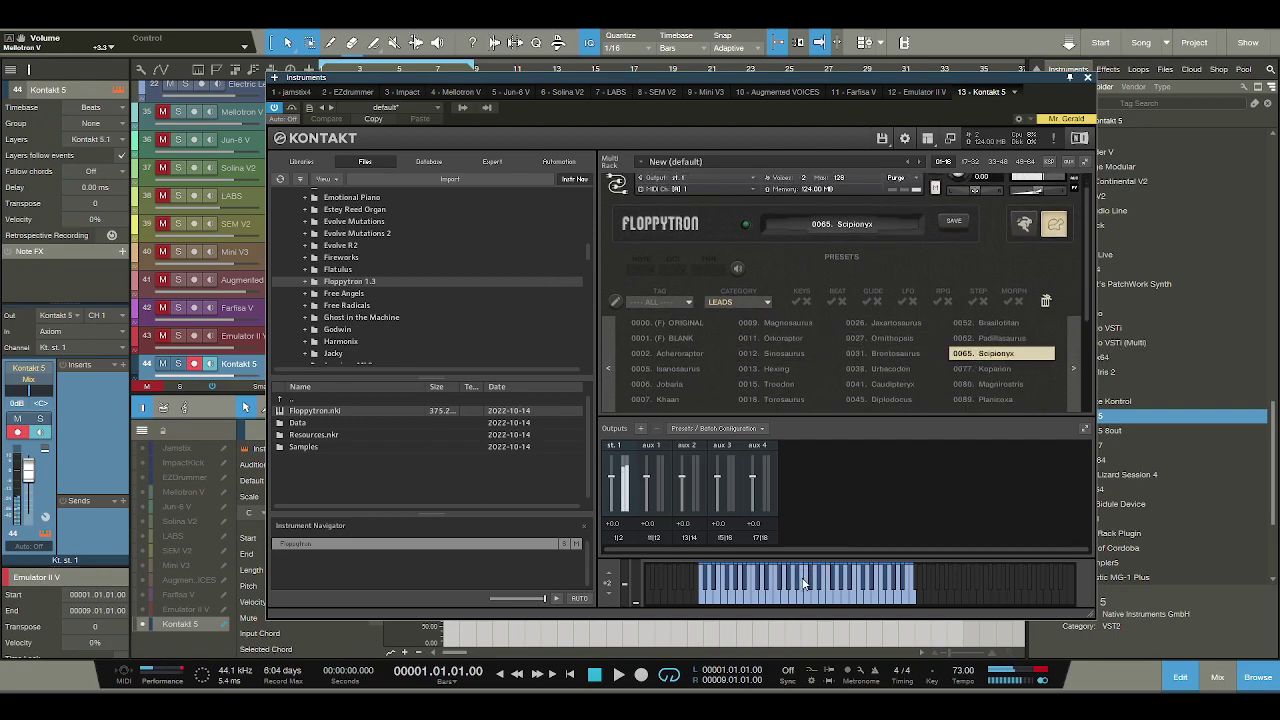
{"action": "left_click", "coordinate": [989, 383]}
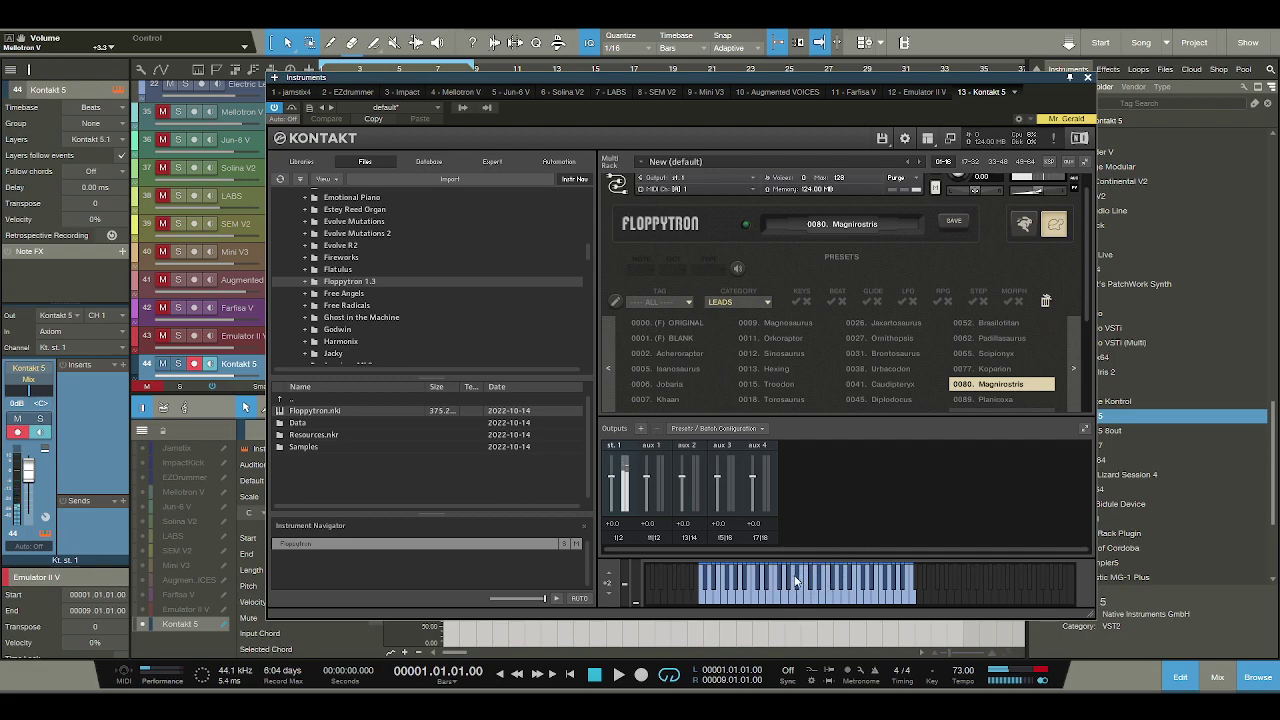
{"action": "left_click", "coordinate": [757, 594]}
{"action": "left_click", "coordinate": [777, 598]}
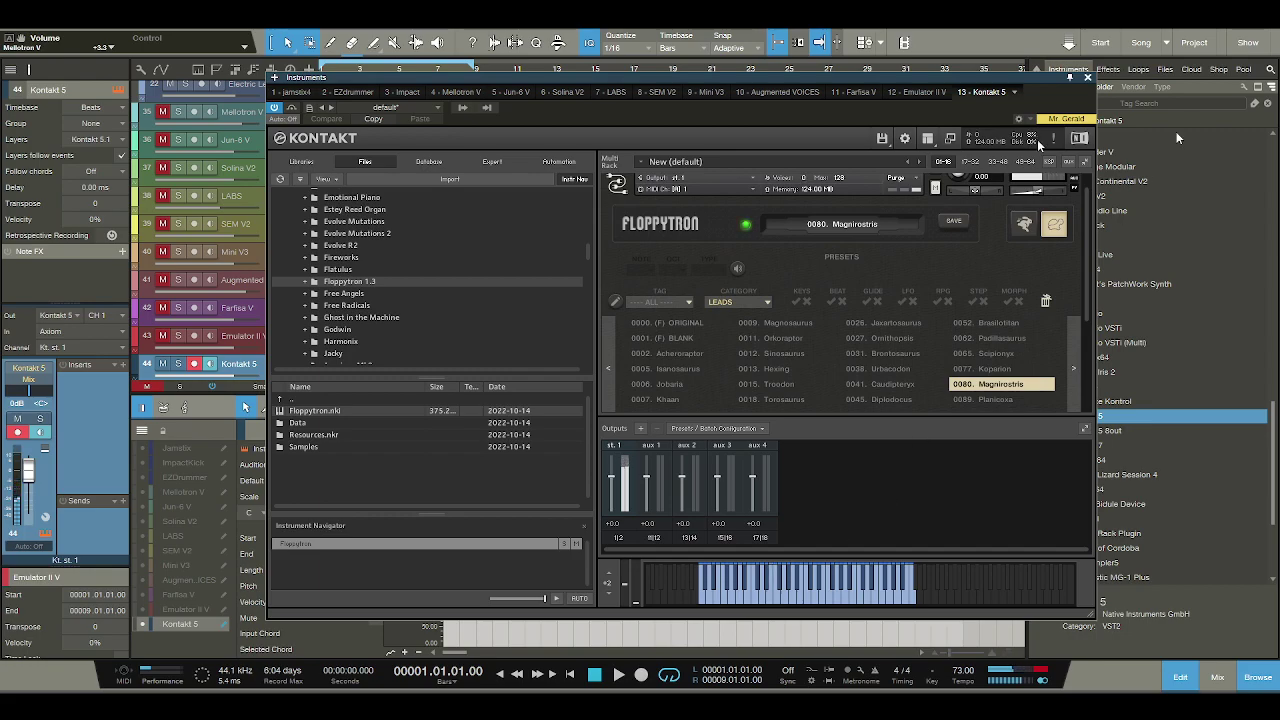
{"action": "left_click", "coordinate": [1088, 77]}
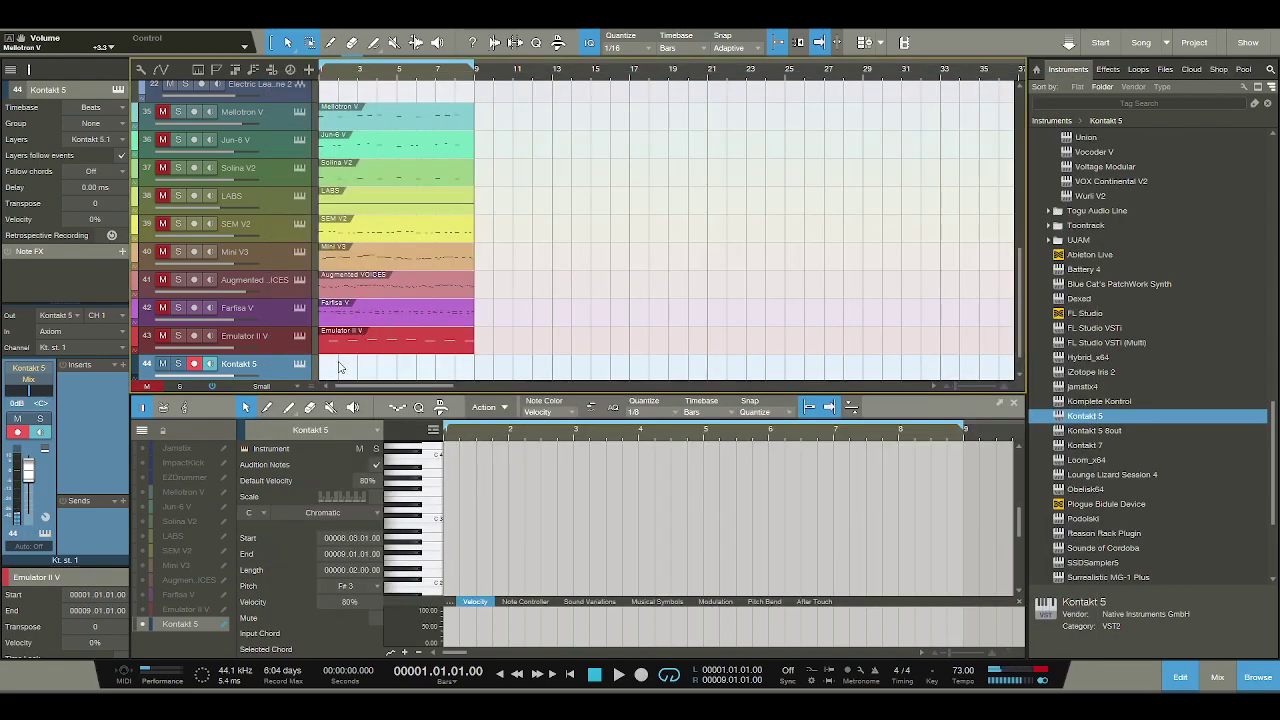
Create an empty eight-bar part on the Kontakt 5 track from bar 1 and audition tones against playback.
{"action": "key", "text": "space"}
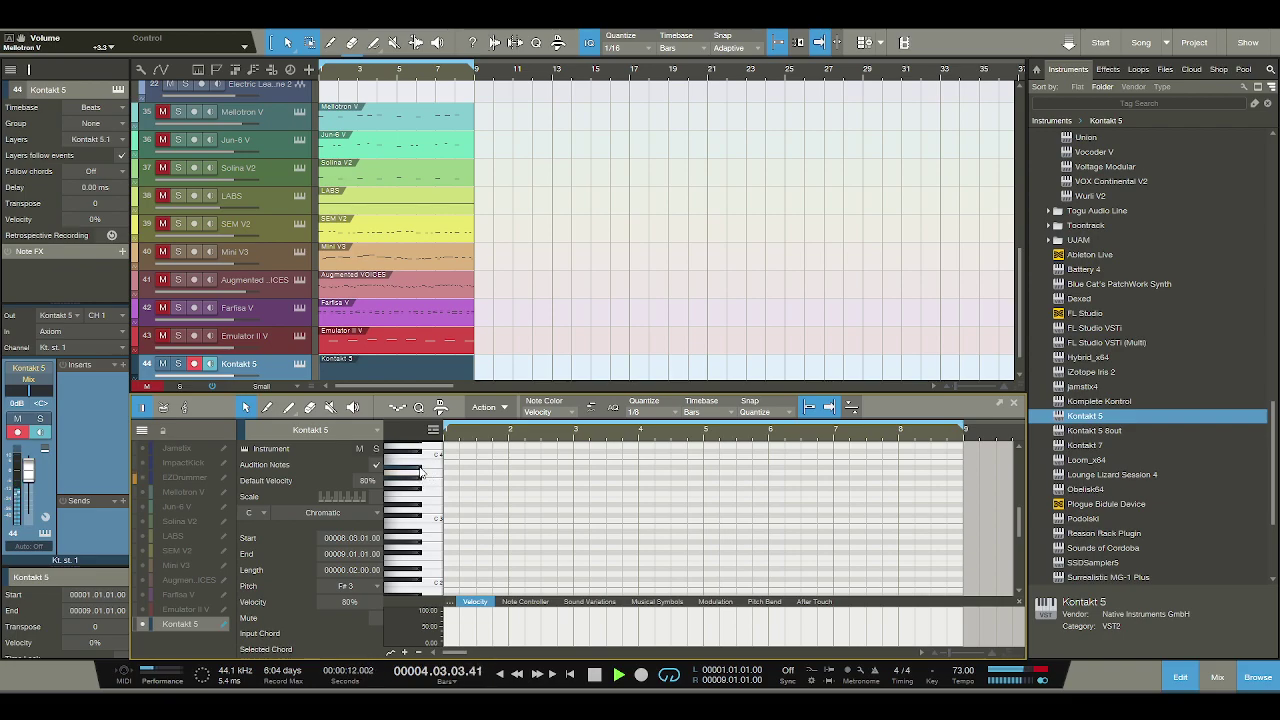
{"action": "key", "text": "space"}
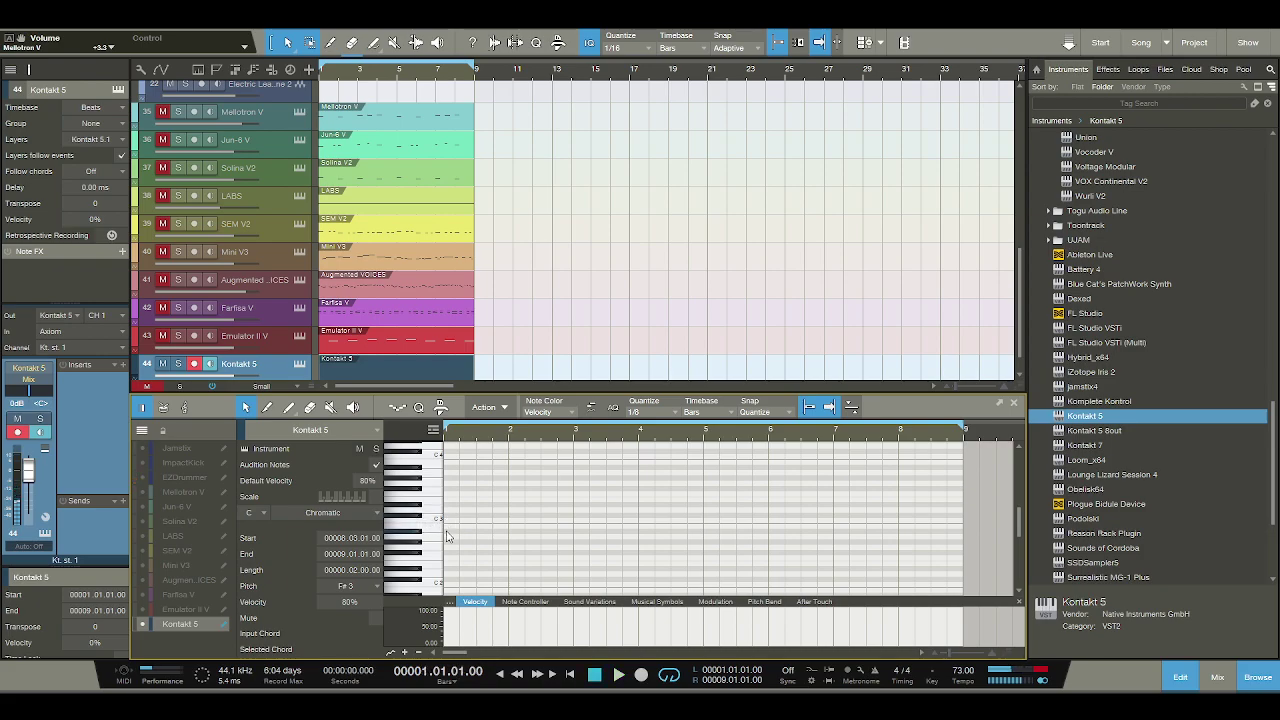
{"action": "scroll", "coordinate": [447, 537], "scroll_direction": "down", "scroll_amount": 1}
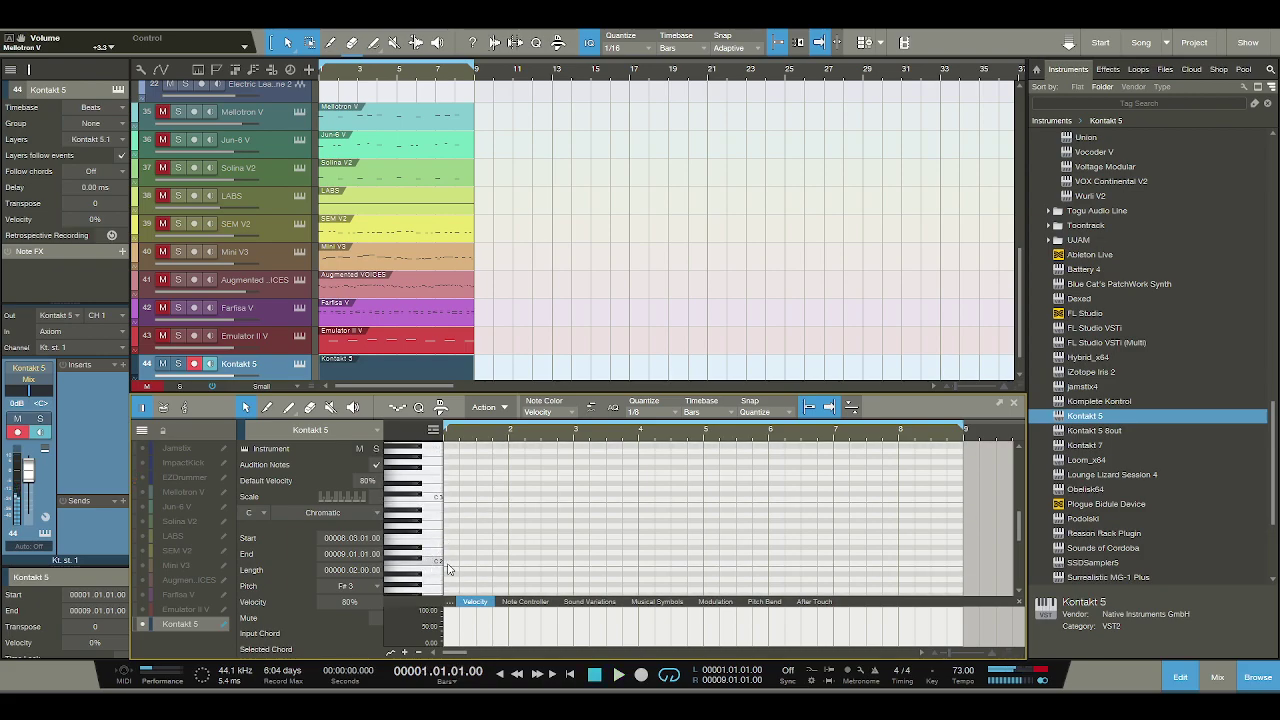
Enter one-beat notes C2 at bar 1 and D2 at bar 2 in the Kontakt 5 part, checking them against playback.
{"action": "left_click", "coordinate": [449, 564]}
{"action": "key", "text": "space"}
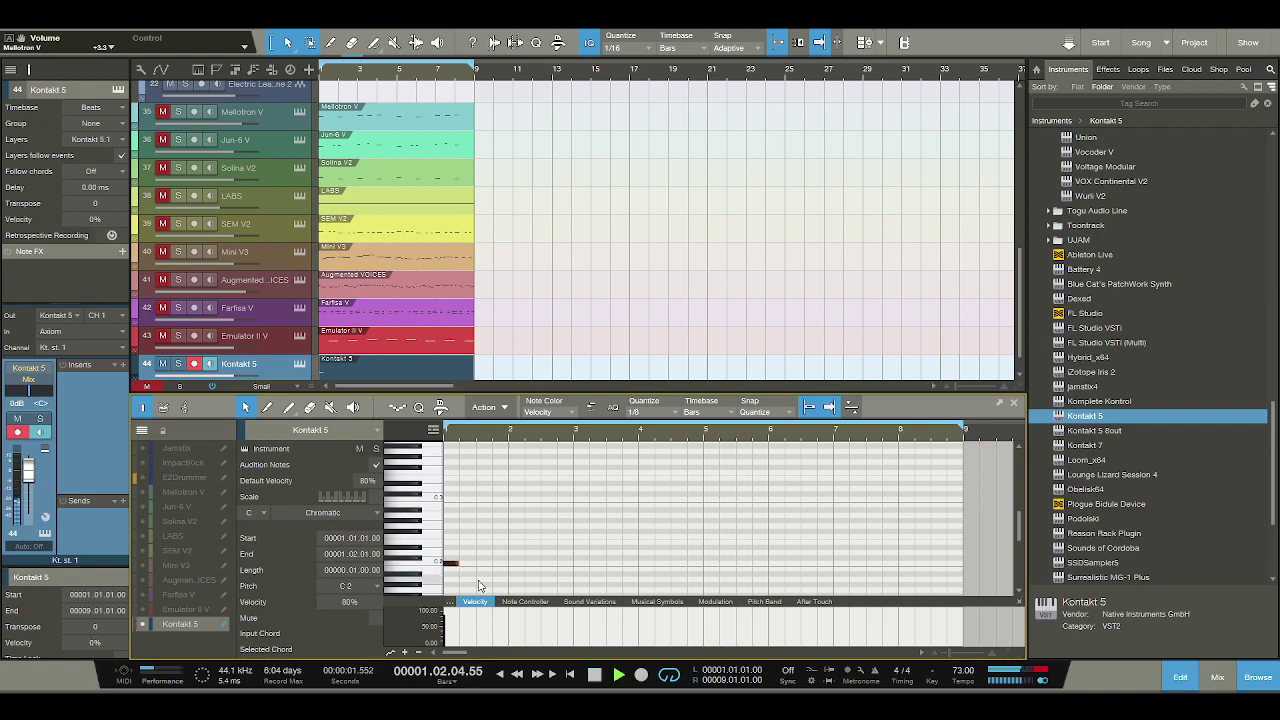
{"action": "left_click", "coordinate": [510, 553]}
{"action": "key", "text": "space"}
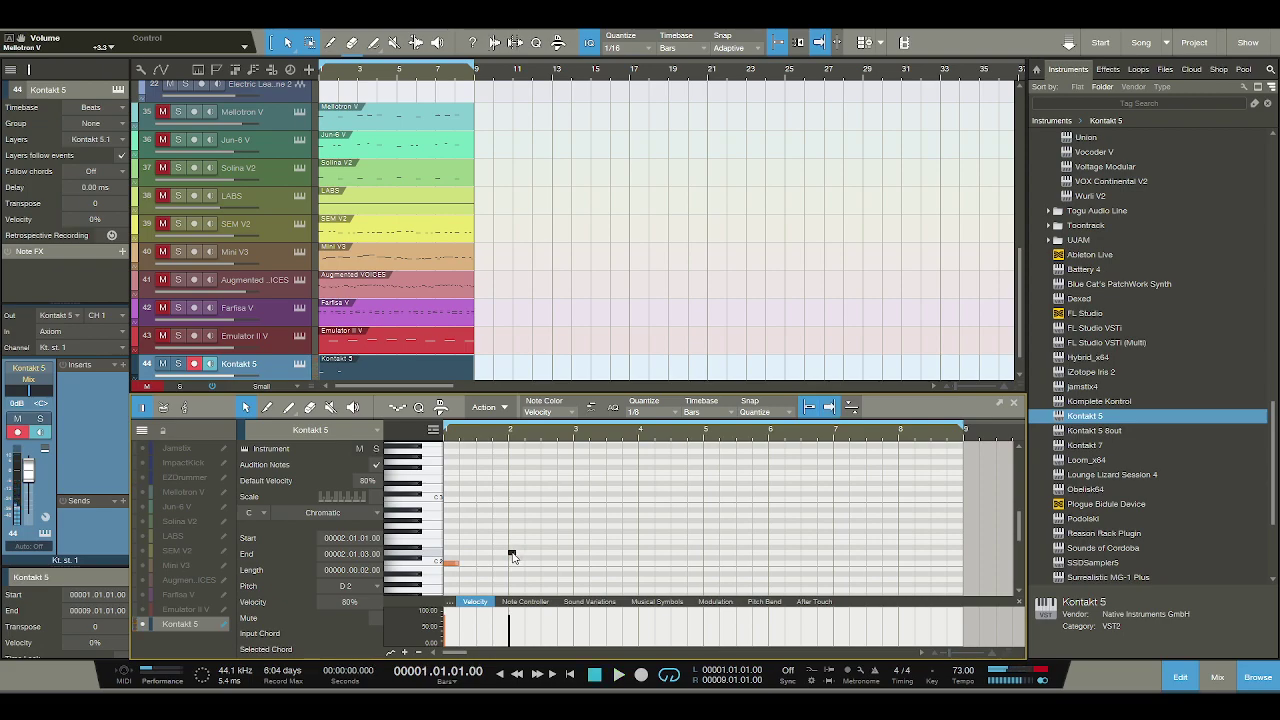
{"action": "key", "text": "ctrl+z"}
{"action": "key", "text": "space"}
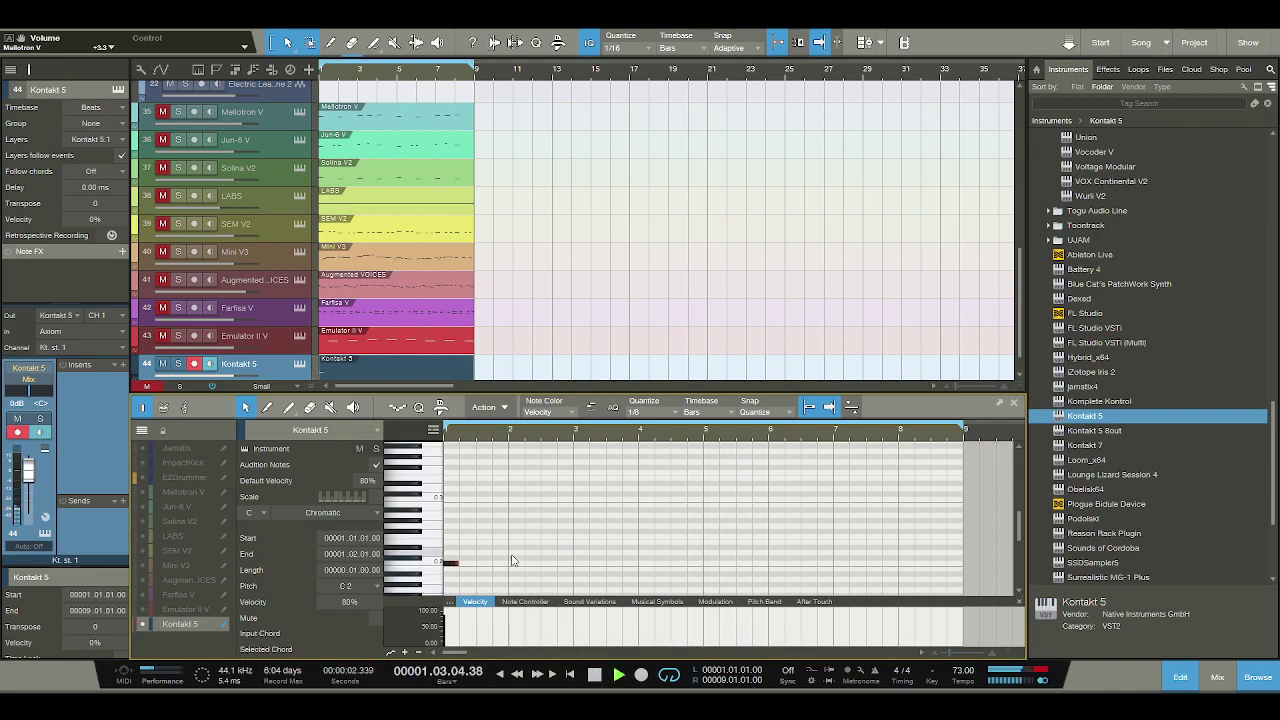
{"action": "key", "text": "space"}
{"action": "key", "text": "space"}
{"action": "left_click", "coordinate": [510, 555]}
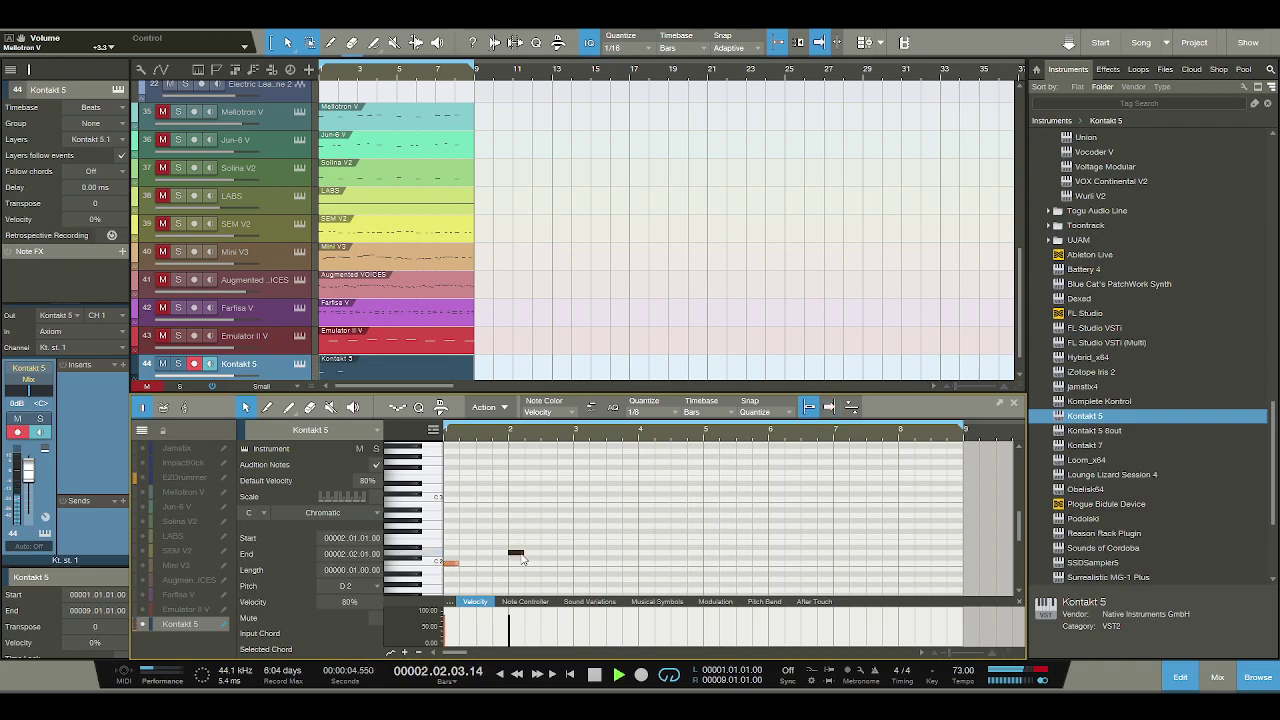
Add a one-beat D#2 note at bar 3, trying E2 against playback before moving it back to D#2.
{"action": "left_click", "coordinate": [583, 551]}
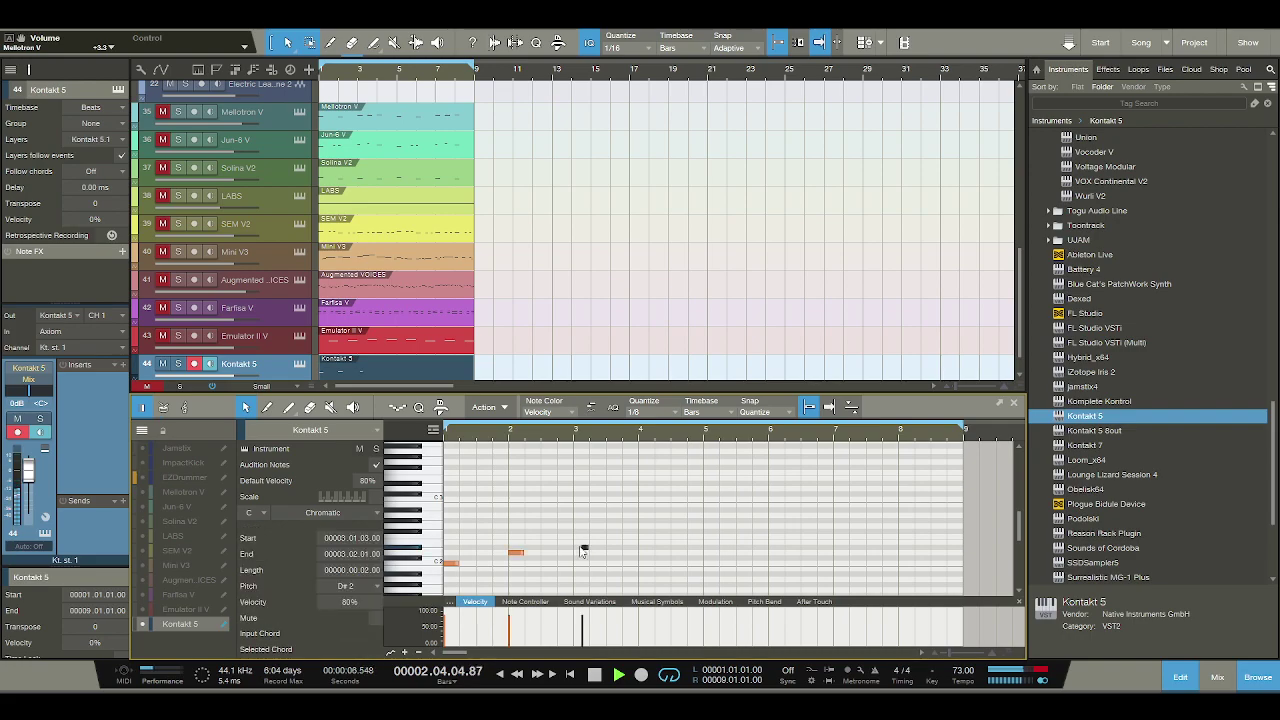
{"action": "key", "text": "space"}
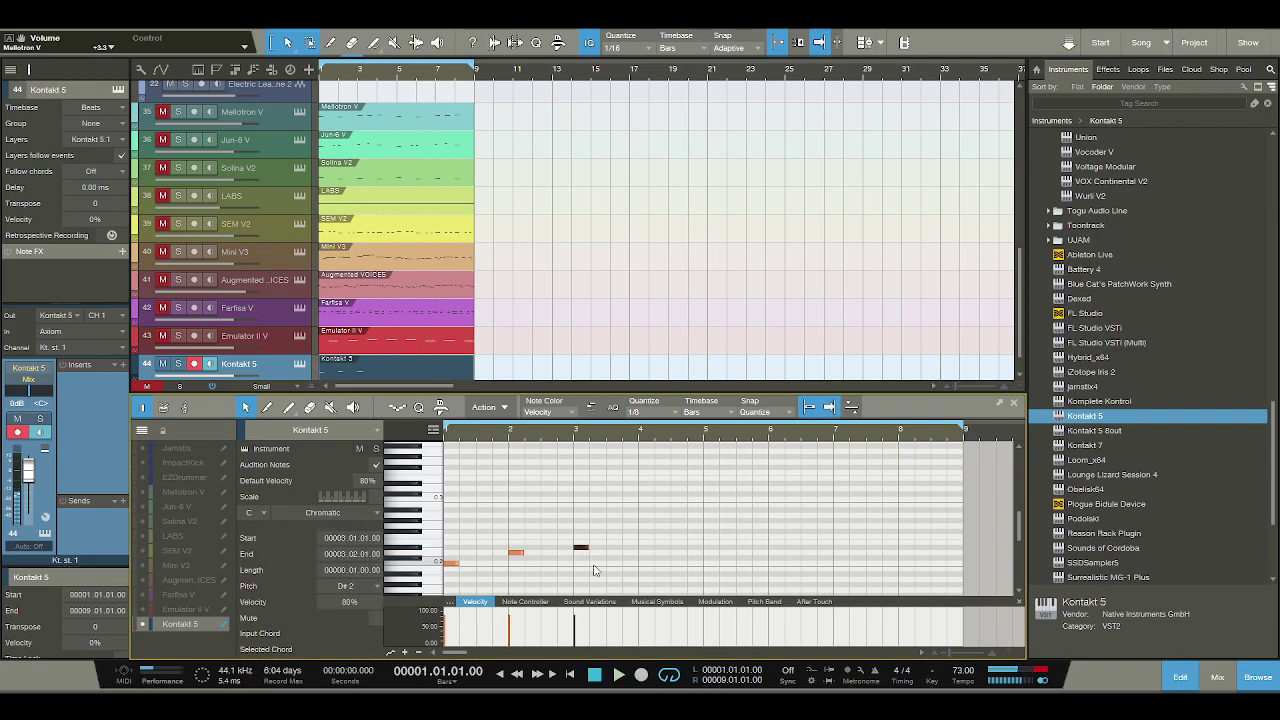
{"action": "left_click", "coordinate": [599, 581]}
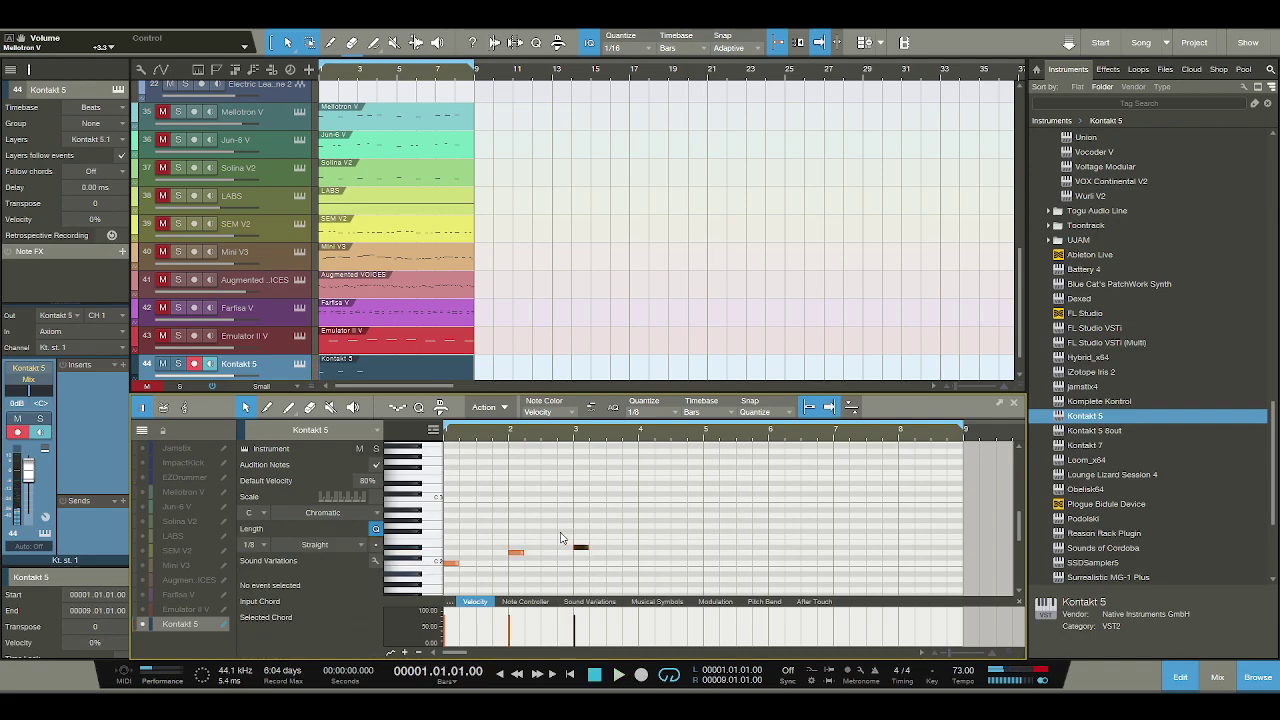
{"action": "left_click", "coordinate": [583, 550]}
{"action": "left_click_drag", "start_coordinate": [582, 548], "coordinate": [580, 544]}
{"action": "key", "text": "space"}
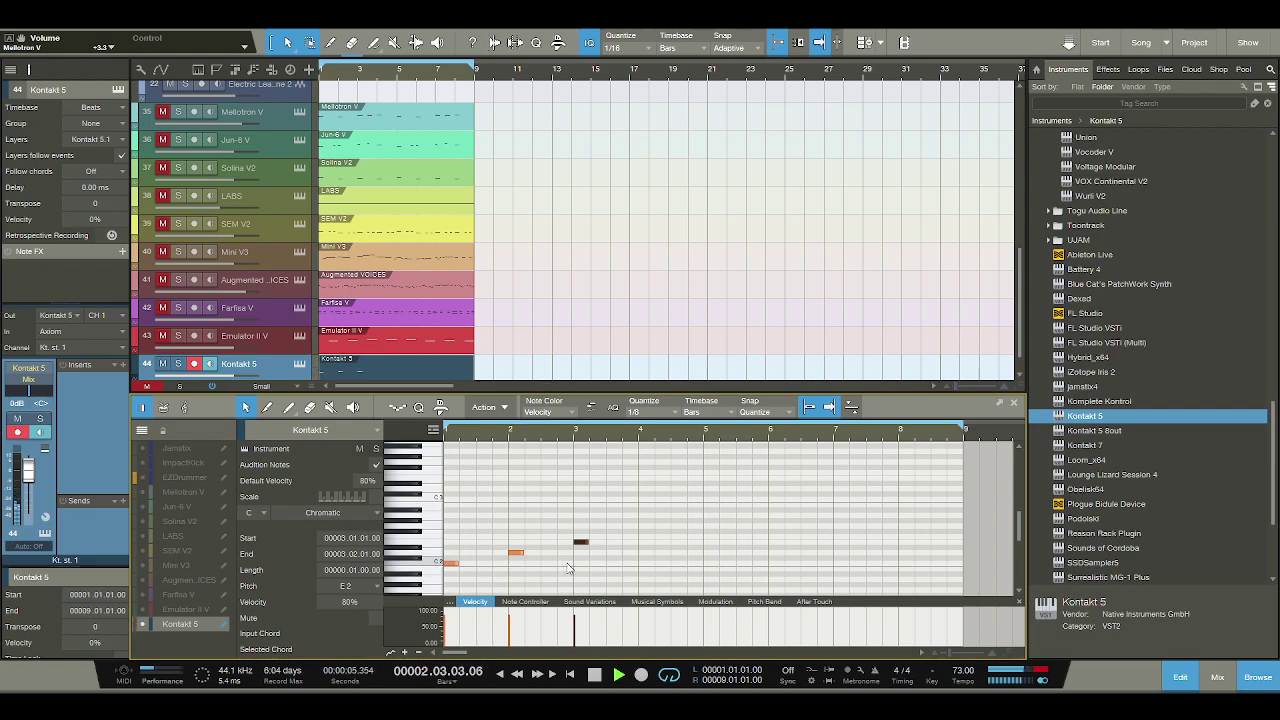
{"action": "key", "text": "space"}
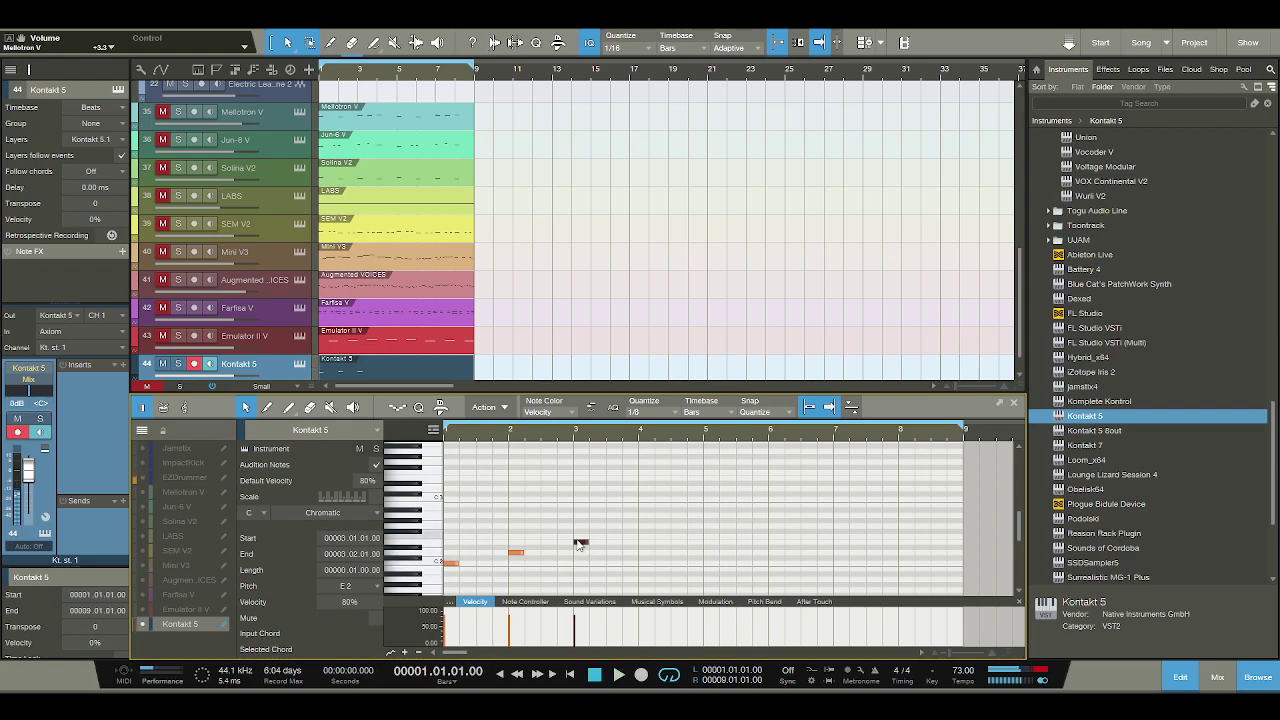
{"action": "left_click_drag", "start_coordinate": [581, 545], "coordinate": [579, 553]}
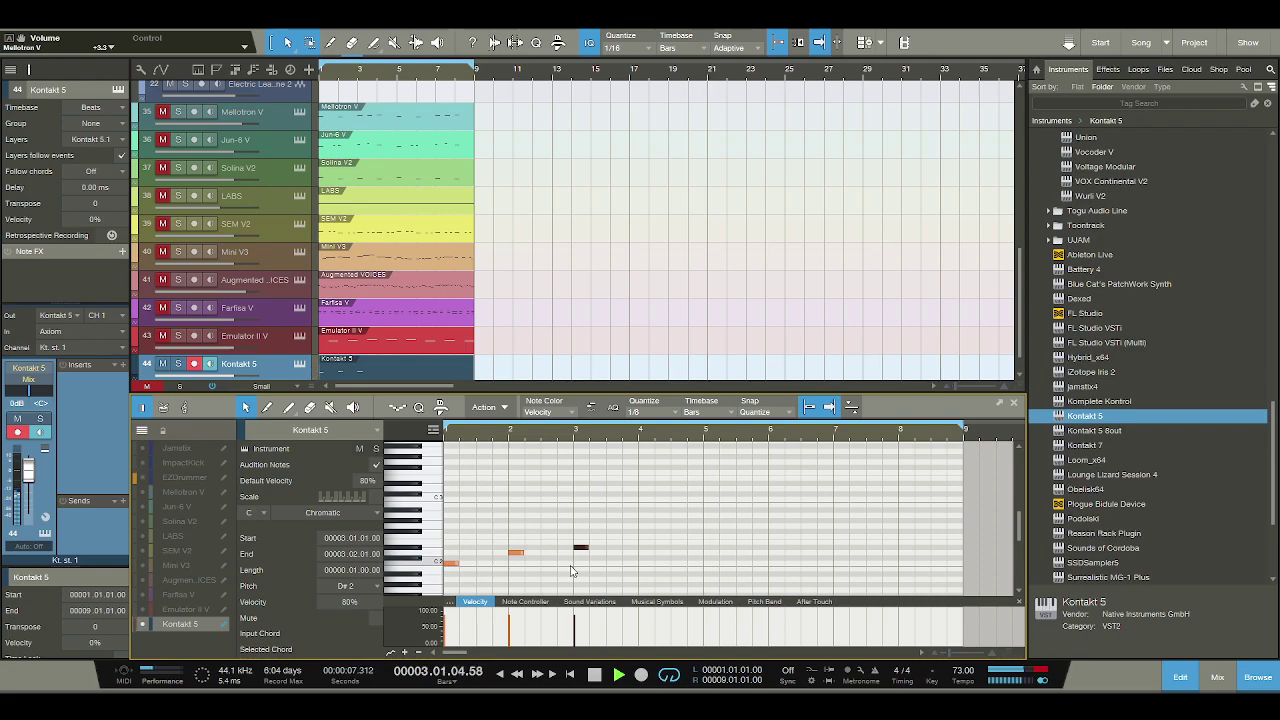
{"action": "key", "text": "space"}
Add a one-beat note at bar 4 and move its pitch from E2 to F2 and F#2, checking against playback.
{"action": "left_click", "coordinate": [645, 544]}
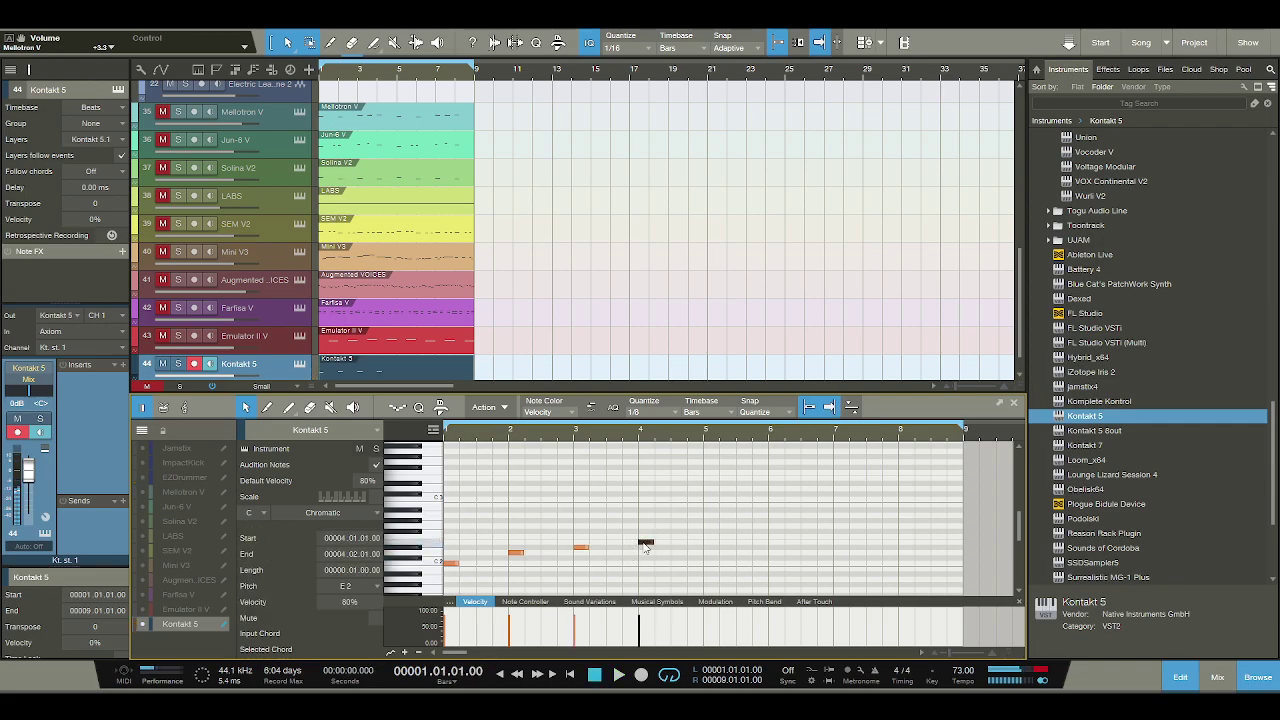
{"action": "left_click_drag", "start_coordinate": [645, 546], "coordinate": [645, 539]}
{"action": "key", "text": "space"}
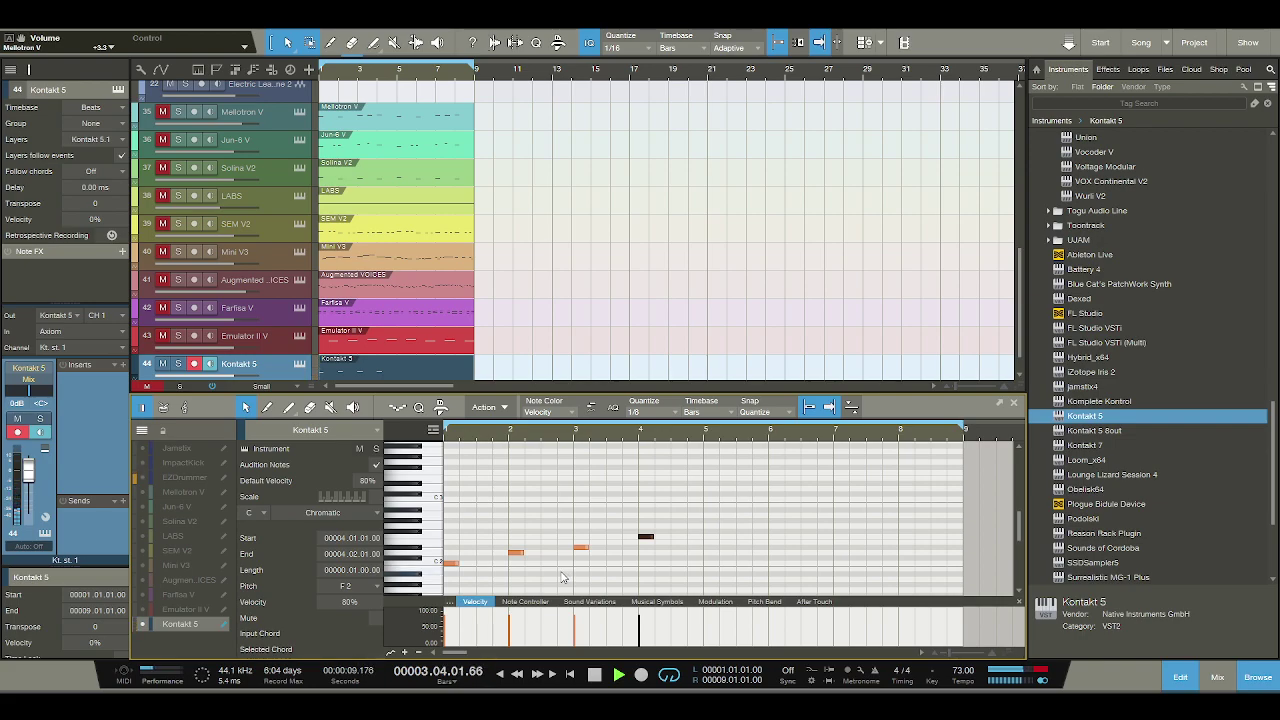
{"action": "key", "text": "space"}
{"action": "left_click", "coordinate": [646, 536]}
{"action": "left_click_drag", "start_coordinate": [646, 536], "coordinate": [646, 531]}
{"action": "key", "text": "space"}
{"action": "left_click", "coordinate": [635, 437]}
{"action": "key", "text": "space"}
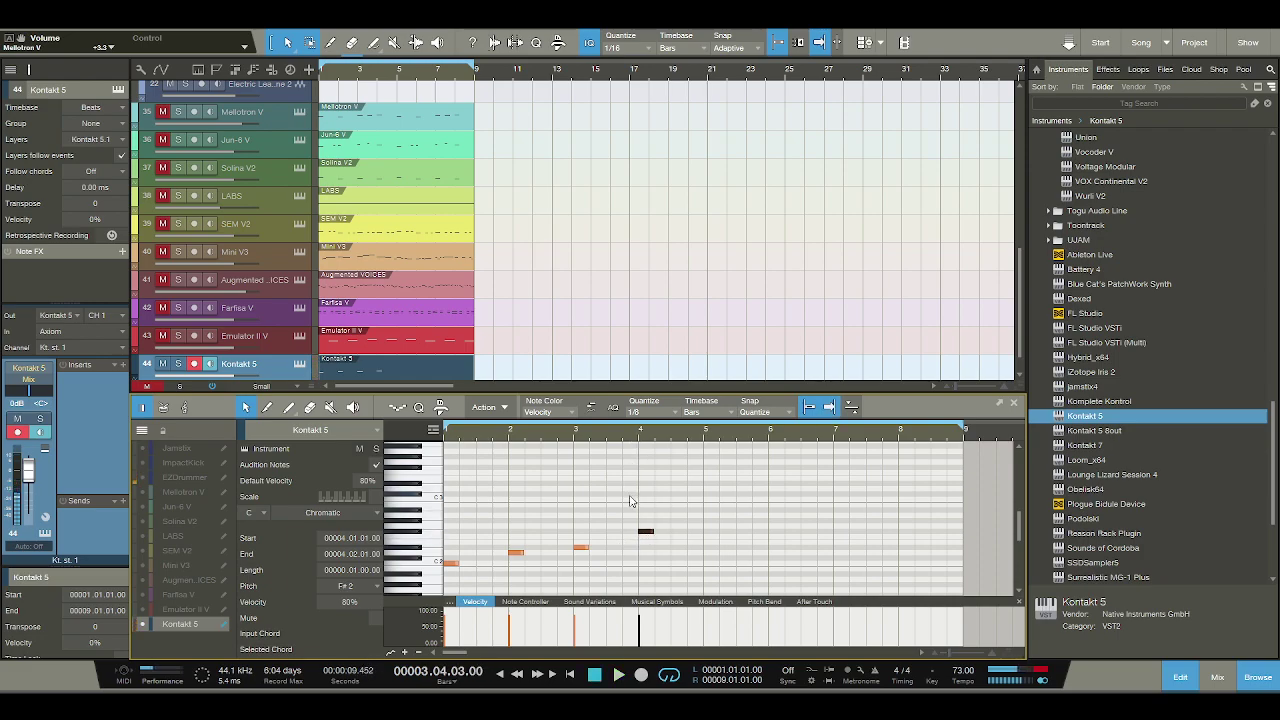
Delete all notes from the Kontakt 5 part.
{"action": "left_click", "coordinate": [672, 577]}
{"action": "key", "text": "ctrl+a"}
{"action": "key", "text": "Delete"}
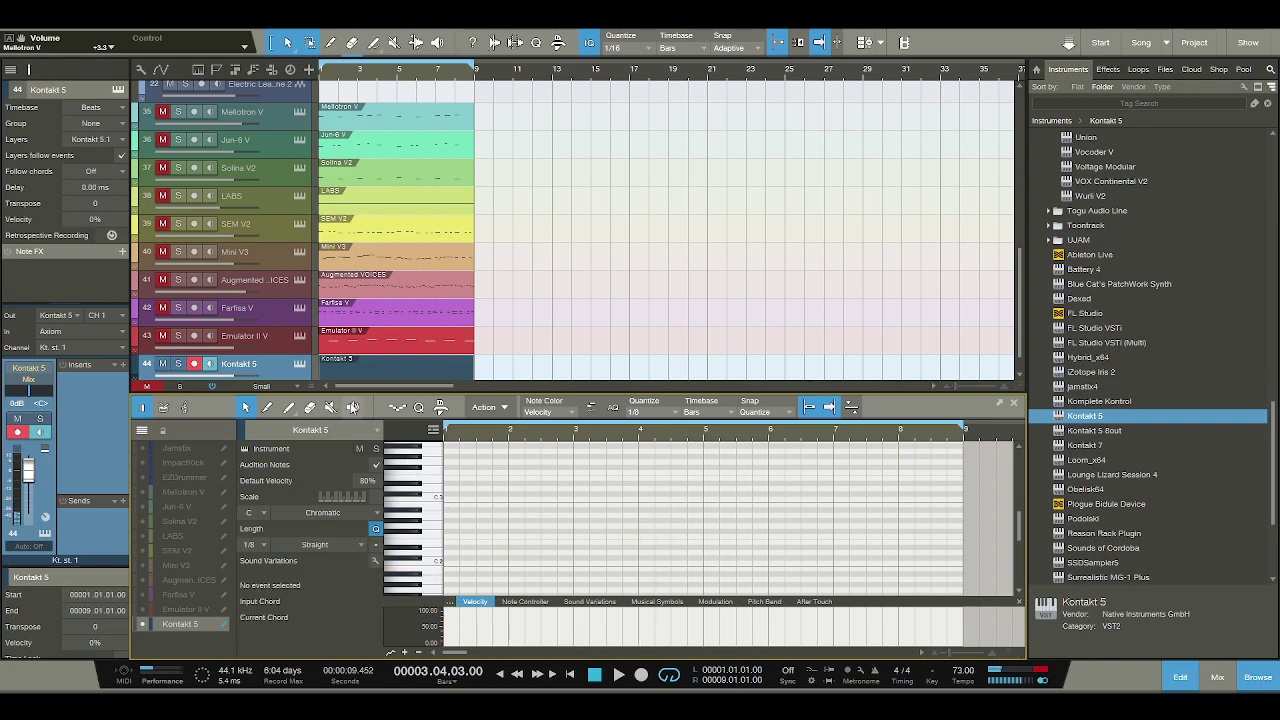
Replace Floppytron in the Kontakt 5 instrument with The Musique Box.nki from the Musique Box Instruments folder.
{"action": "left_click", "coordinate": [300, 364]}
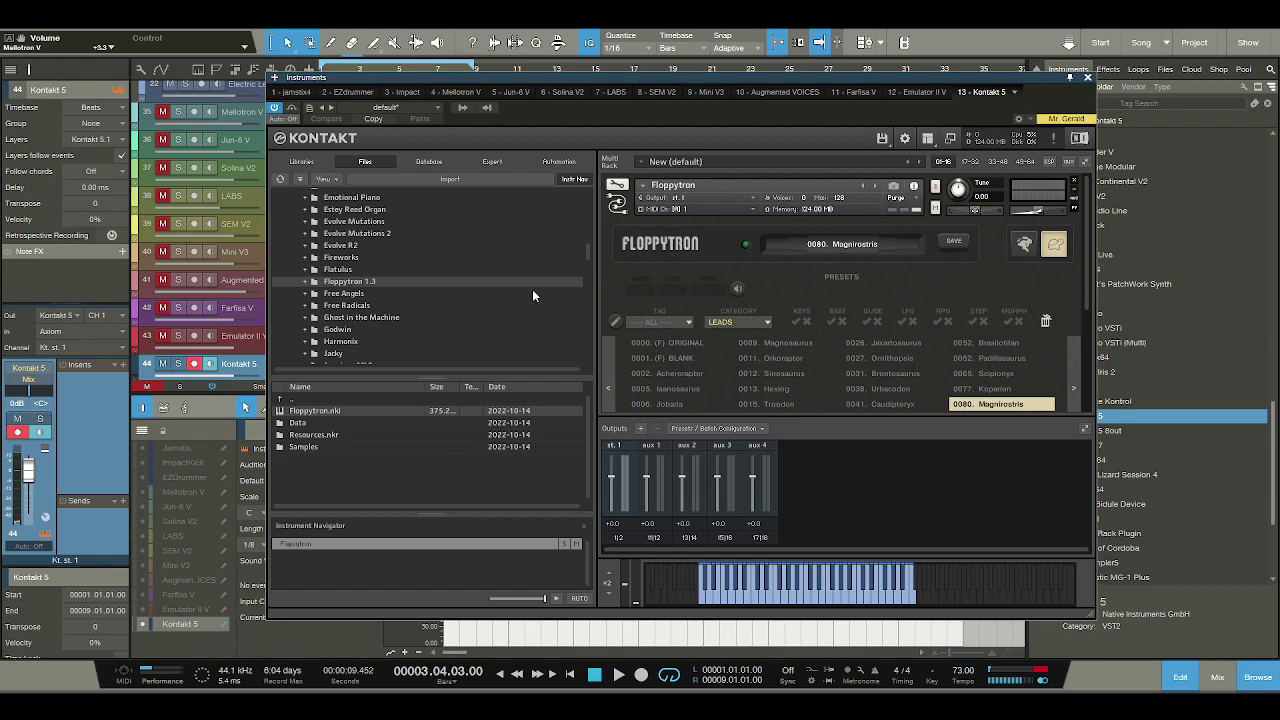
{"action": "double_click", "coordinate": [507, 410]}
{"action": "scroll", "coordinate": [380, 313], "scroll_direction": "down", "scroll_amount": 1}
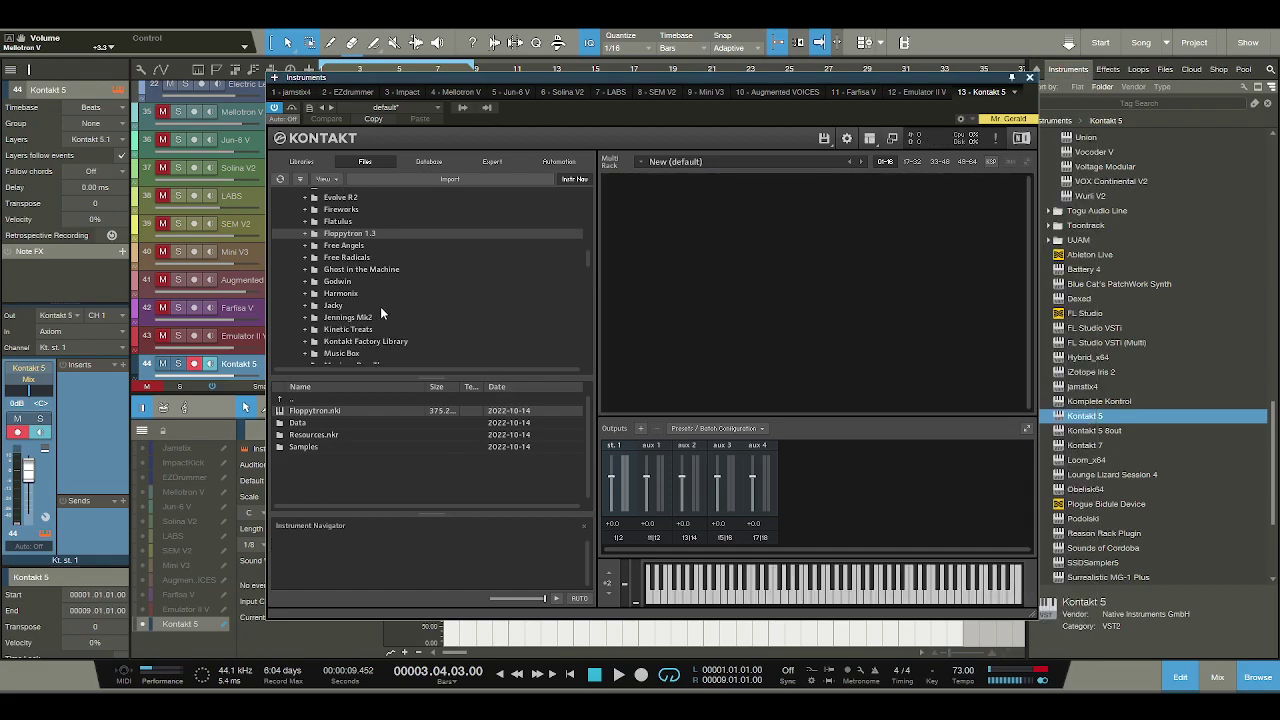
{"action": "scroll", "coordinate": [377, 313], "scroll_direction": "down", "scroll_amount": 2}
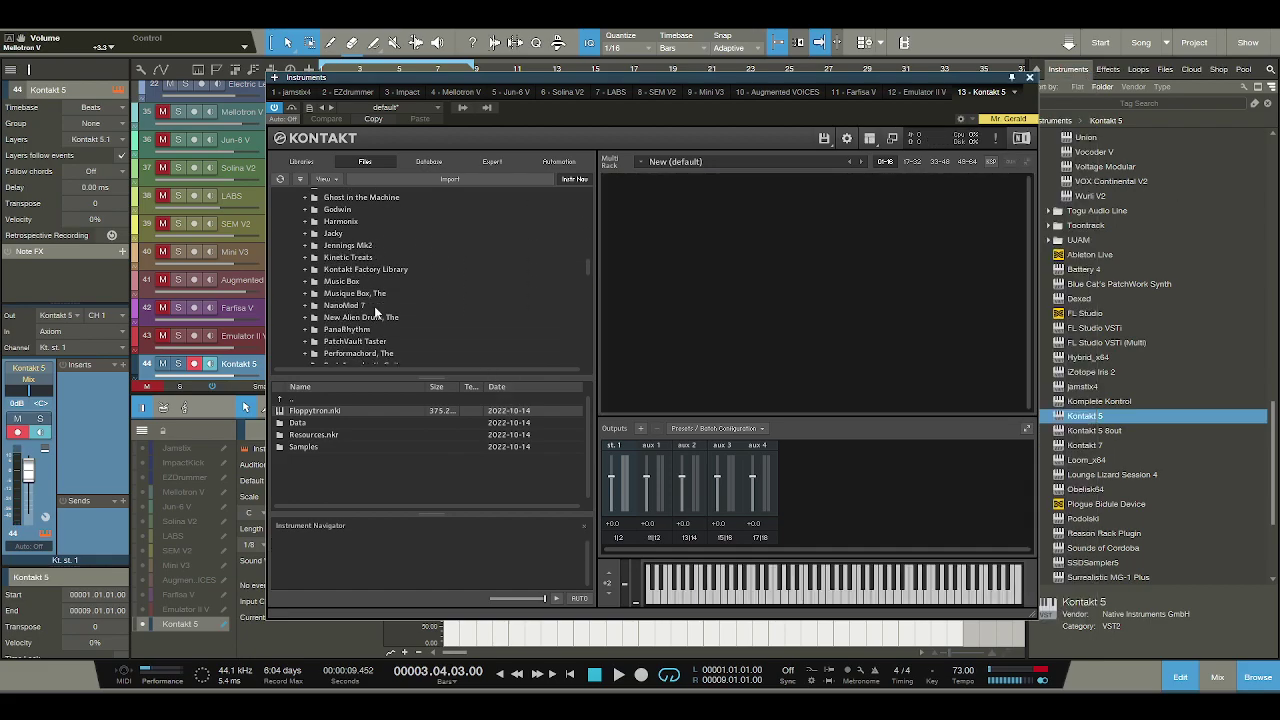
{"action": "scroll", "coordinate": [377, 313], "scroll_direction": "down", "scroll_amount": 1}
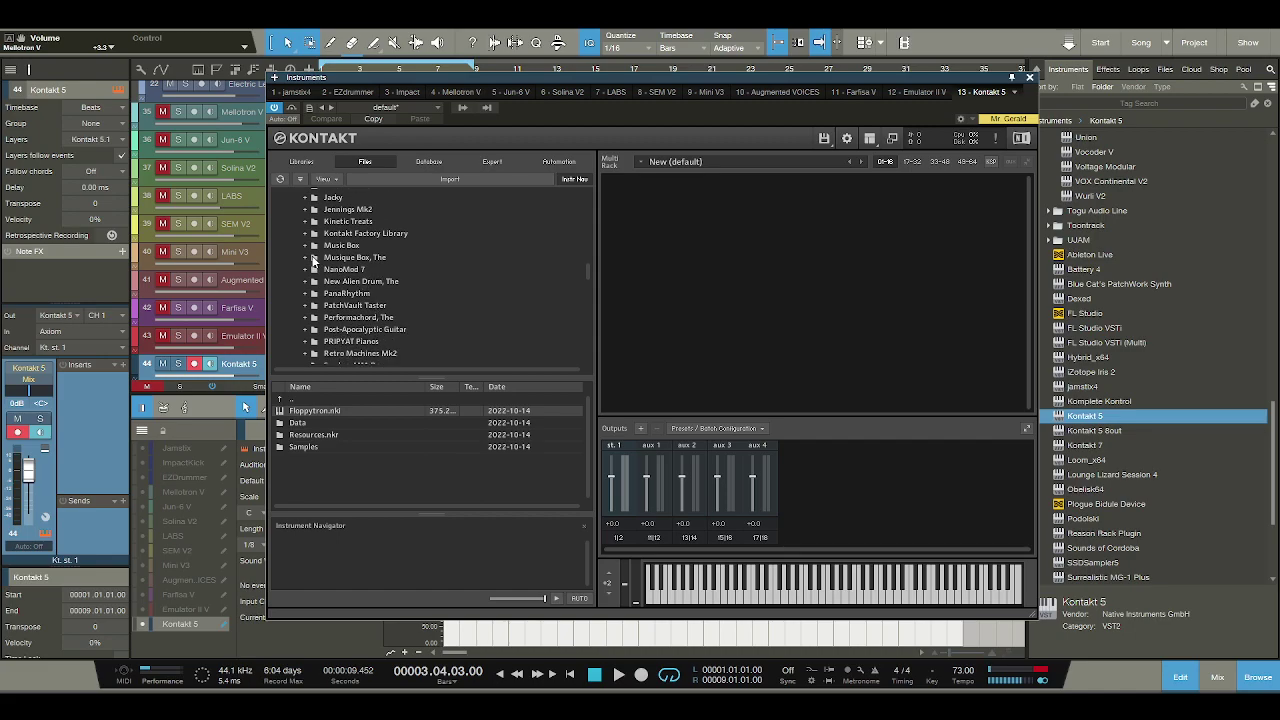
{"action": "left_click", "coordinate": [308, 259]}
{"action": "left_click", "coordinate": [350, 258]}
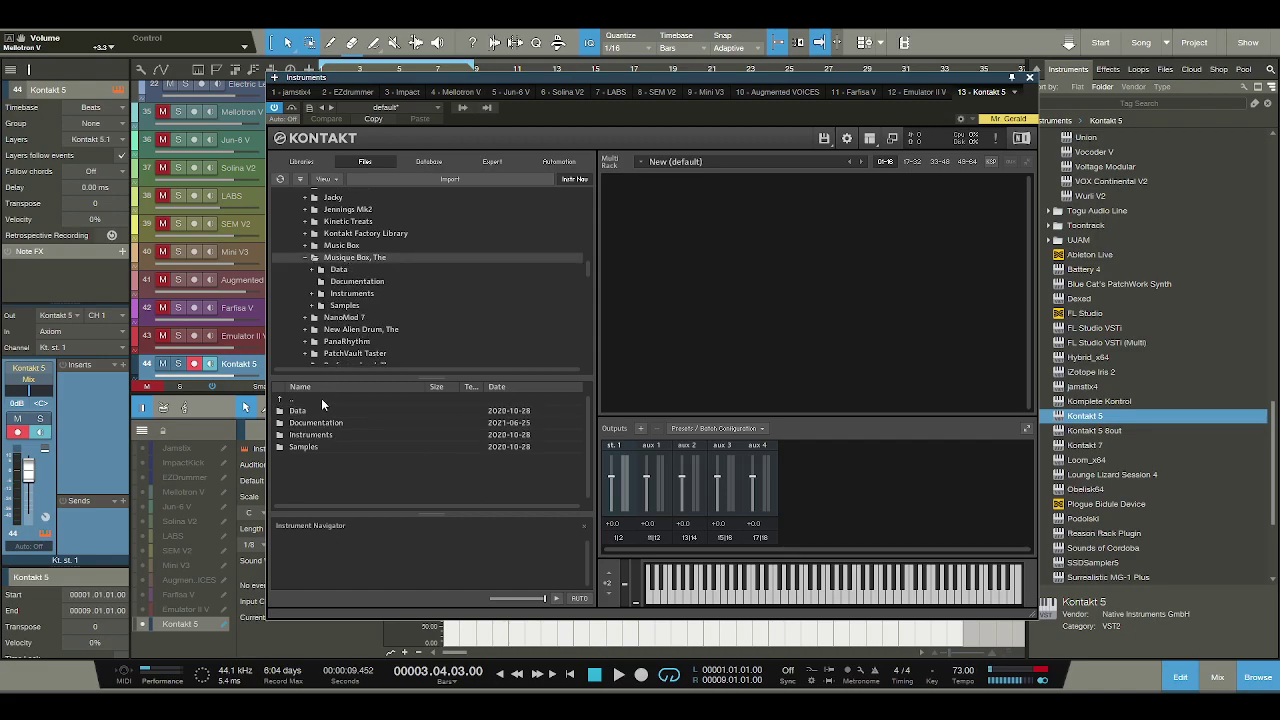
{"action": "double_click", "coordinate": [316, 435]}
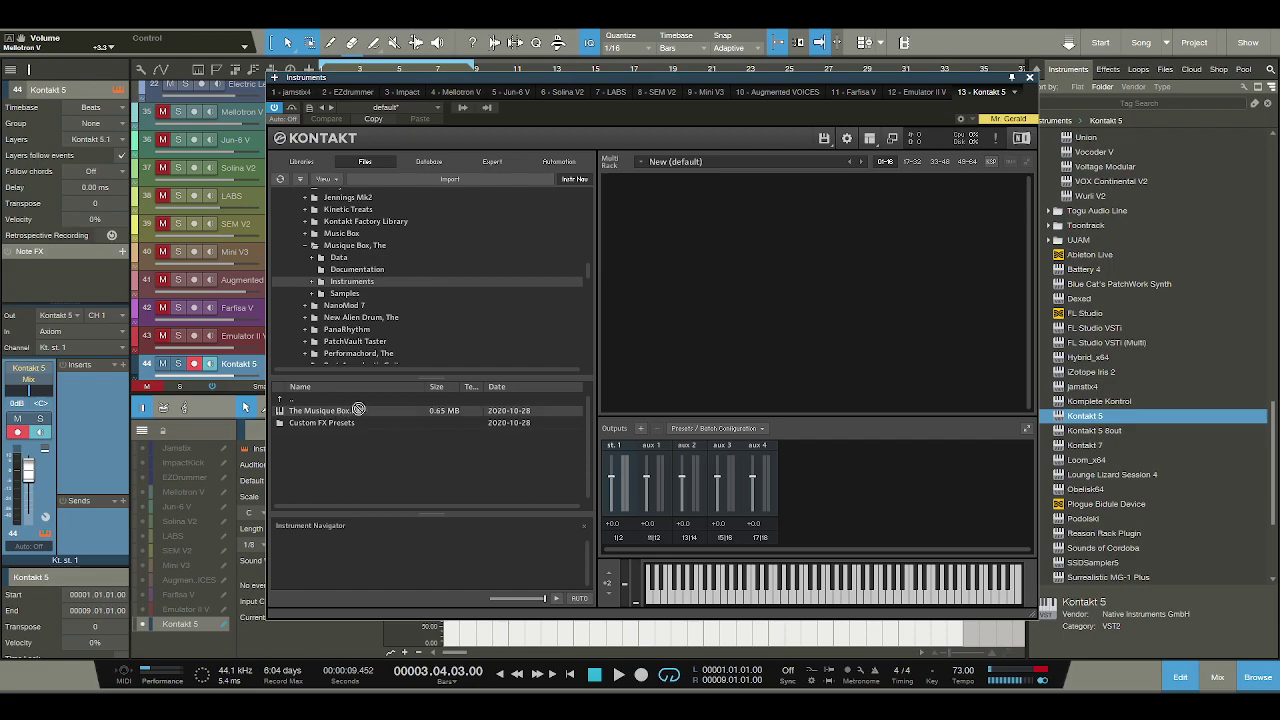
{"action": "left_click_drag", "start_coordinate": [716, 375], "coordinate": [719, 425]}
{"action": "left_click_drag", "start_coordinate": [713, 429], "coordinate": [708, 433]}
{"action": "left_click_drag", "start_coordinate": [720, 416], "coordinate": [692, 404]}
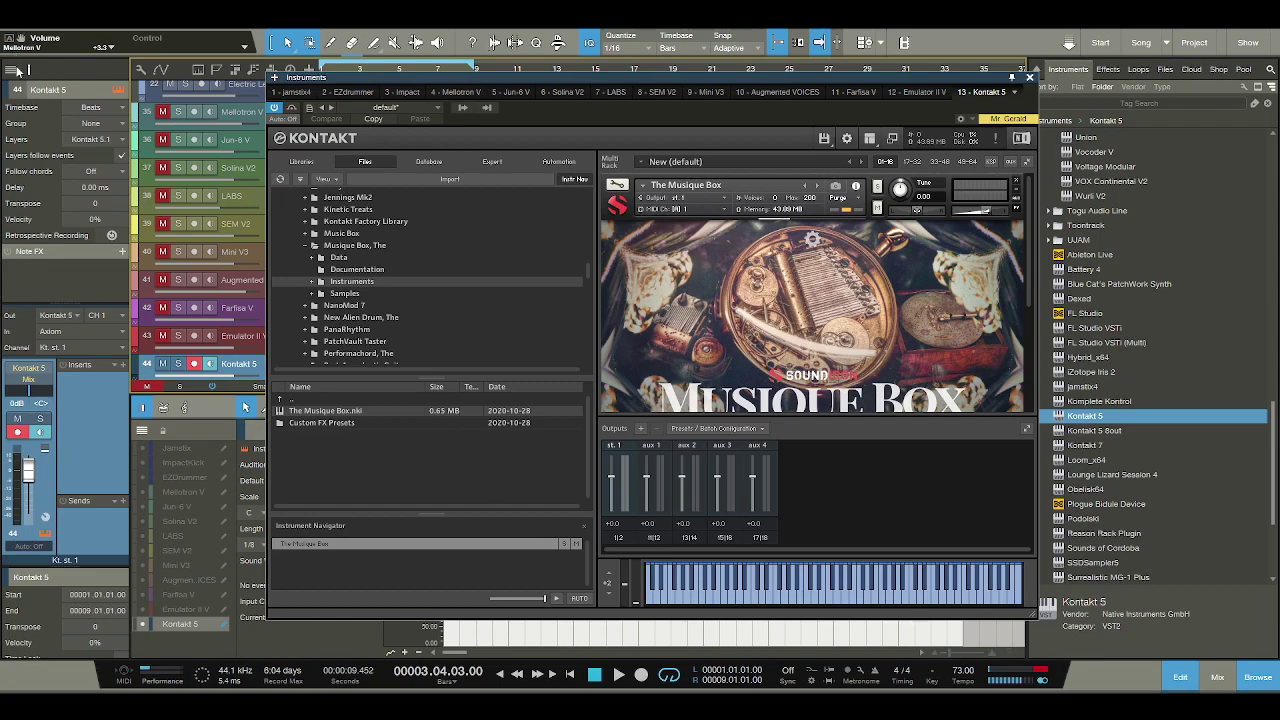
Audition several notes of The Musique Box, look at its Layer 2, and close the instrument window.
{"action": "scroll", "coordinate": [789, 380], "scroll_direction": "down", "scroll_amount": 3}
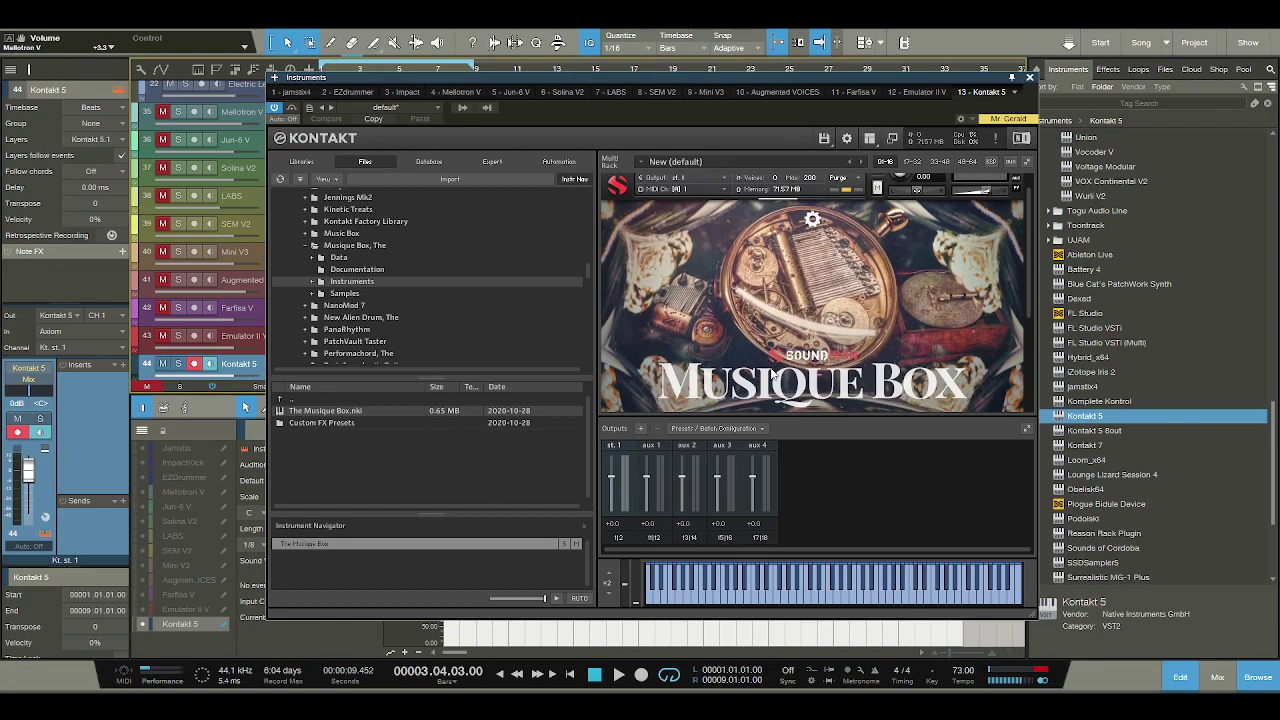
{"action": "left_click", "coordinate": [758, 592]}
{"action": "left_click", "coordinate": [824, 595]}
{"action": "left_click", "coordinate": [838, 596]}
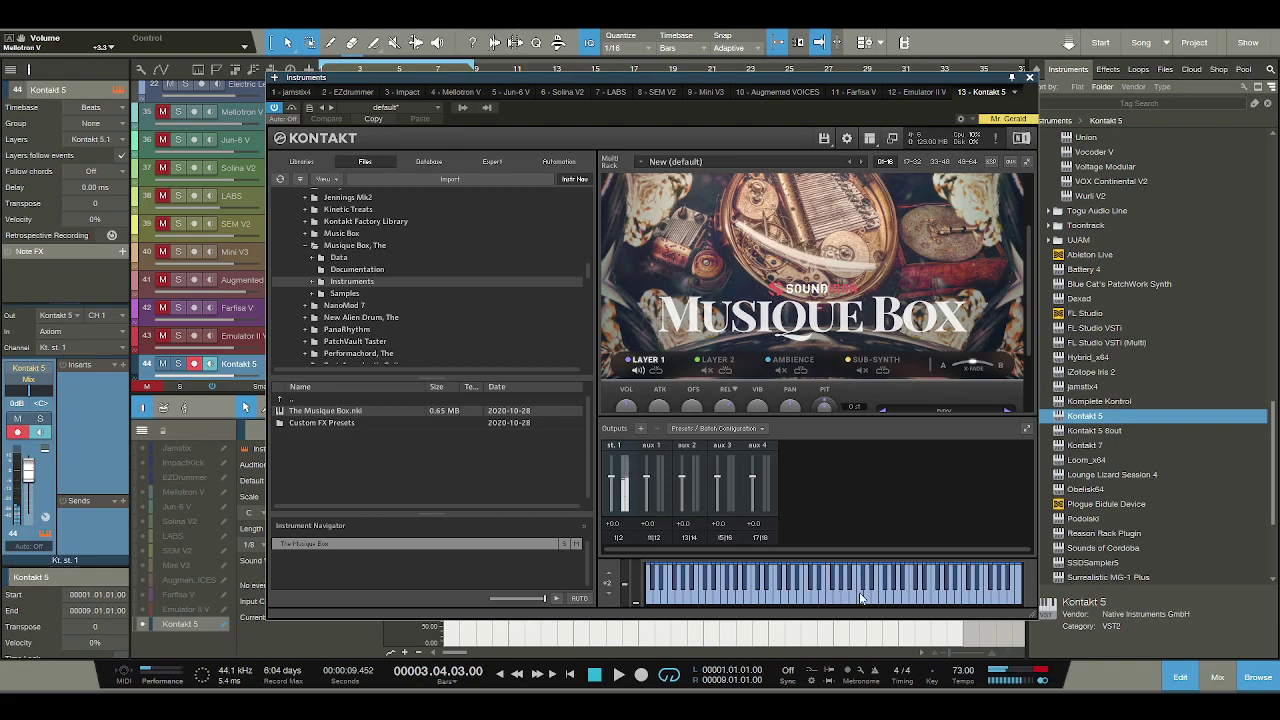
{"action": "left_click", "coordinate": [716, 360]}
{"action": "left_click", "coordinate": [796, 592]}
{"action": "left_click", "coordinate": [825, 592]}
{"action": "key", "text": "ctrl+w"}
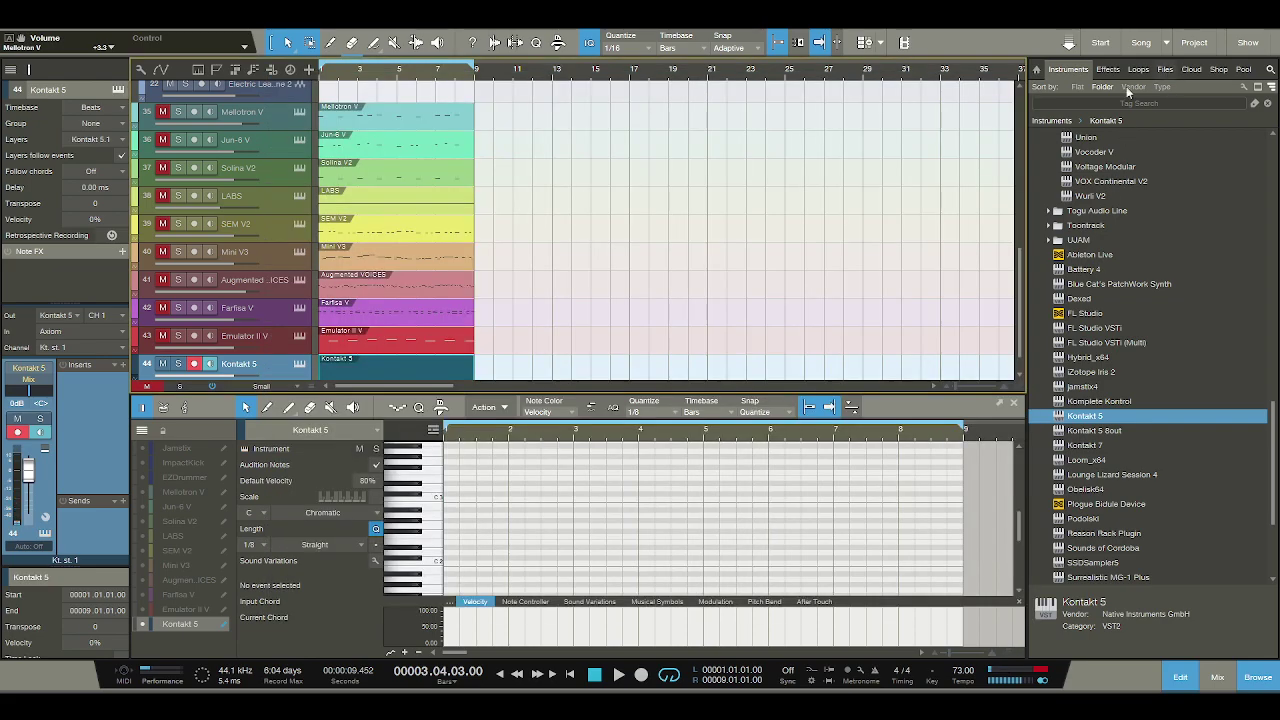
Audition notes around C3 on the Kontakt 5 track during playback and raise the track's volume to +10.0 dB.
{"action": "left_click", "coordinate": [432, 525]}
{"action": "left_click", "coordinate": [430, 492]}
{"action": "left_click", "coordinate": [430, 498]}
{"action": "key", "text": "space"}
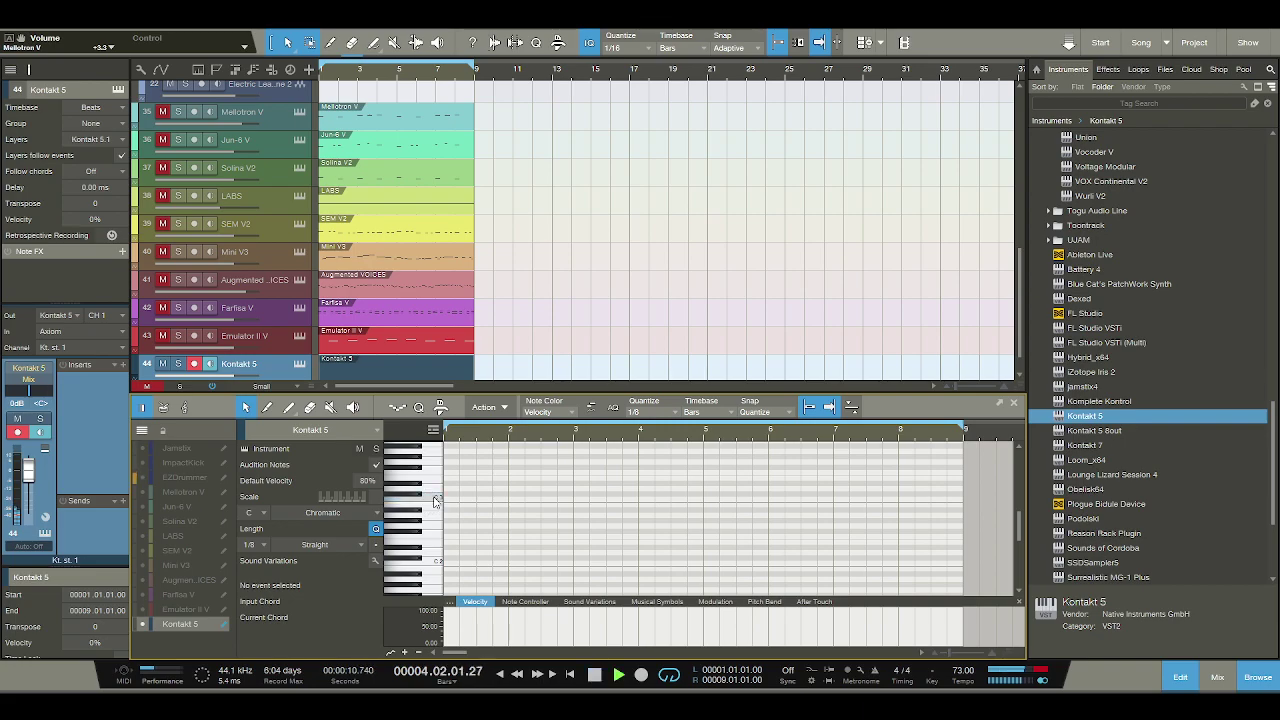
{"action": "left_click_drag", "start_coordinate": [29, 468], "coordinate": [29, 450]}
{"action": "left_click", "coordinate": [436, 498]}
{"action": "left_click", "coordinate": [436, 498]}
{"action": "left_click", "coordinate": [436, 498]}
{"action": "left_click", "coordinate": [436, 498]}
{"action": "left_click", "coordinate": [436, 498]}
{"action": "key", "text": "space"}
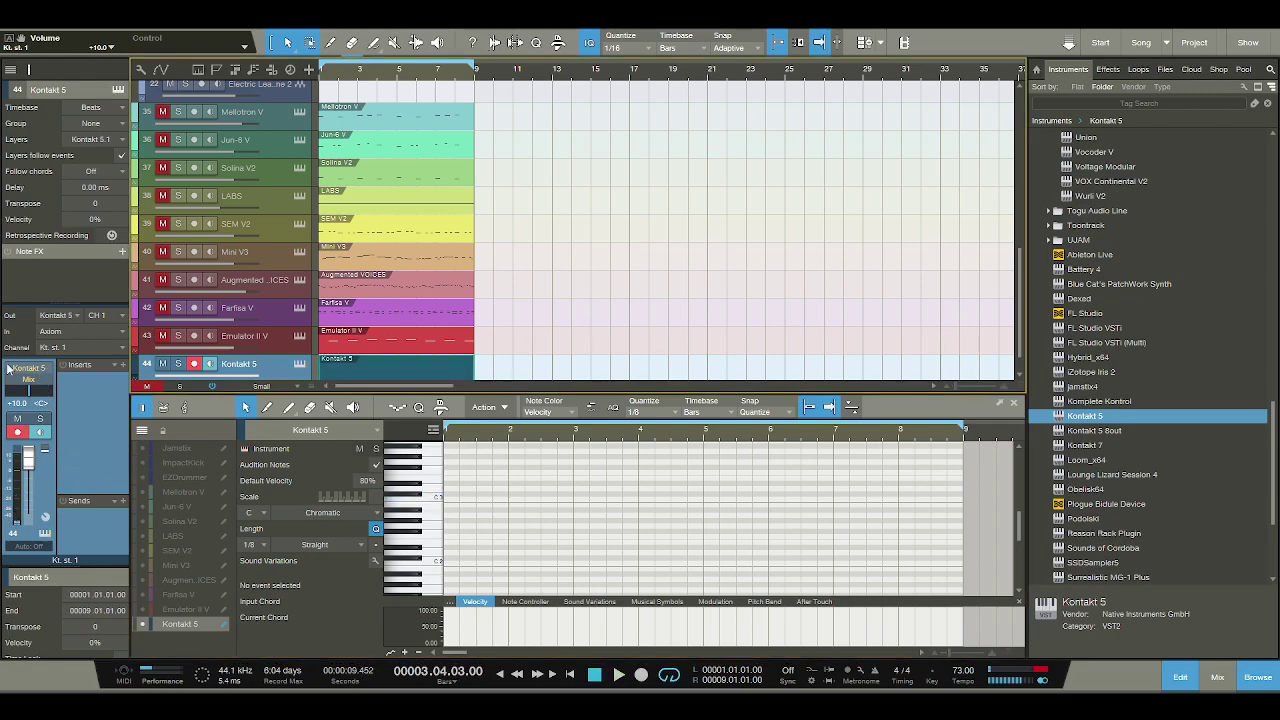
Briefly view the Kontakt 5 instrument, close it, and set the track's volume to +2.3 dB during playback, finishing back at the song start.
{"action": "left_click", "coordinate": [28, 369]}
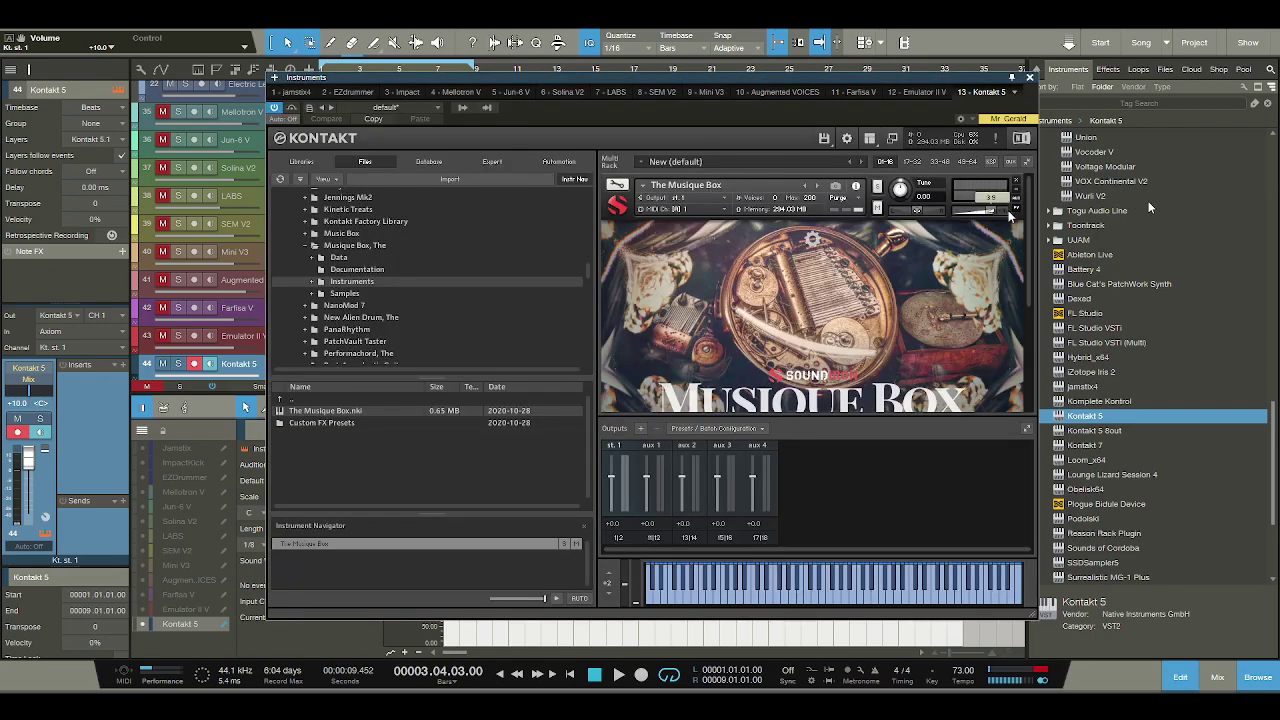
{"action": "left_click", "coordinate": [1030, 77]}
{"action": "left_click_drag", "start_coordinate": [20, 462], "coordinate": [28, 484]}
{"action": "scroll", "coordinate": [30, 484], "scroll_direction": "up", "scroll_amount": 4}
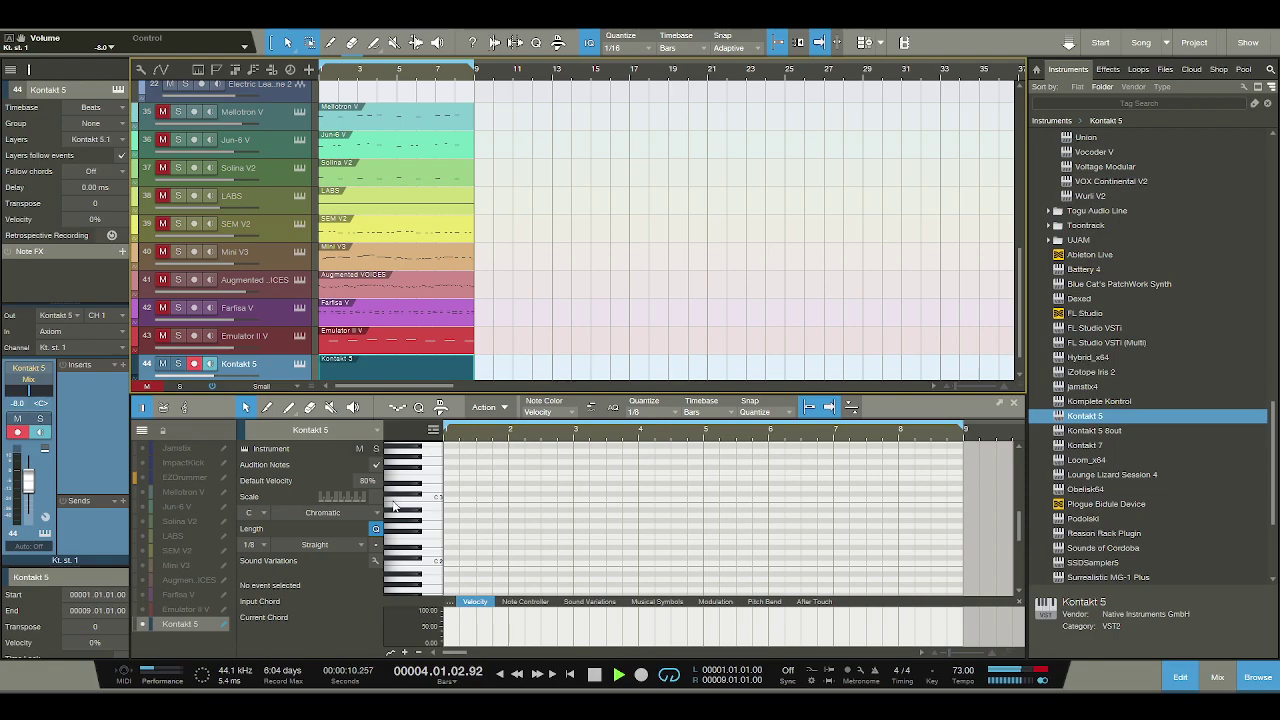
{"action": "scroll", "coordinate": [35, 484], "scroll_direction": "up", "scroll_amount": 3}
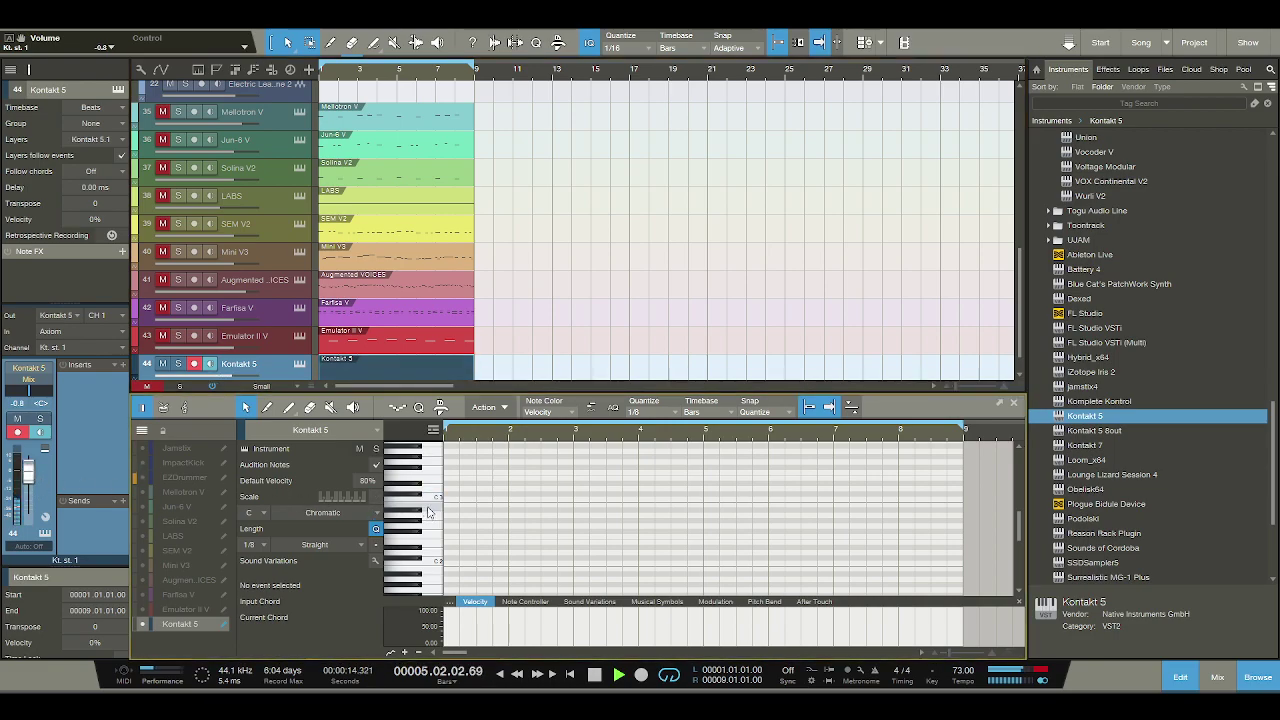
{"action": "scroll", "coordinate": [33, 477], "scroll_direction": "up", "scroll_amount": 3}
{"action": "scroll", "coordinate": [431, 497], "scroll_direction": "down", "scroll_amount": 5}
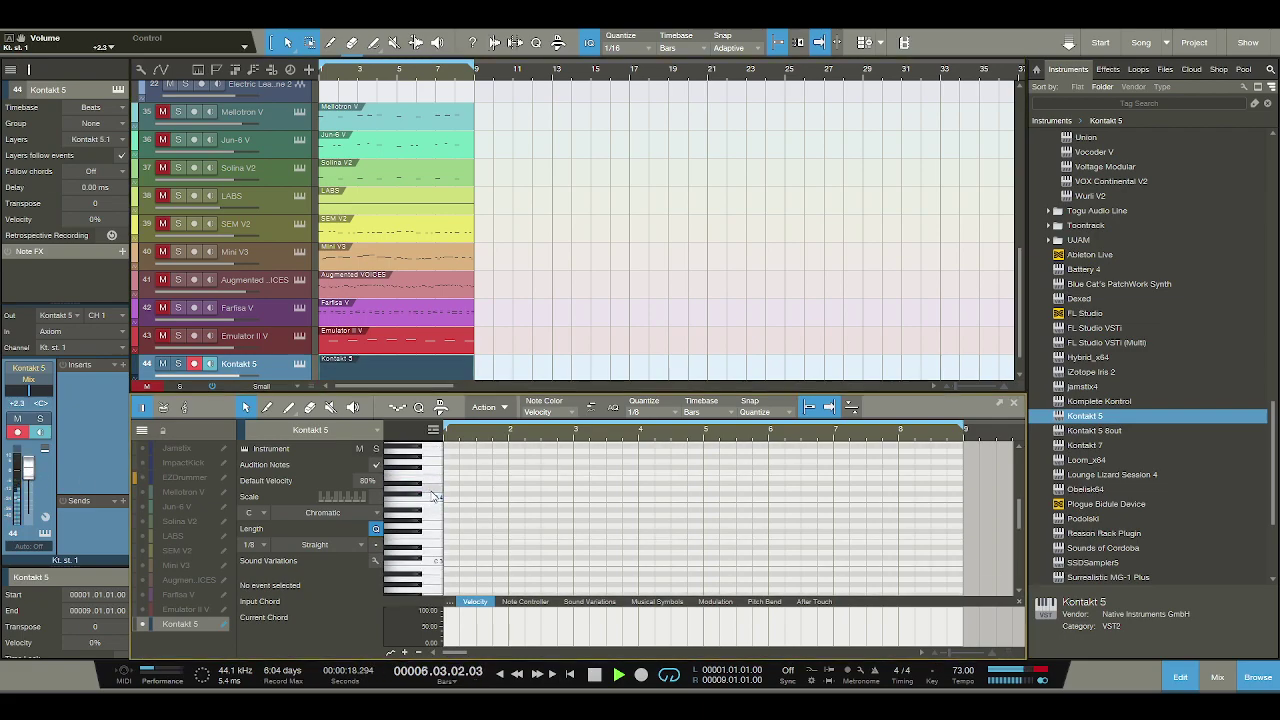
{"action": "key", "text": "space"}
{"action": "key", "text": "KP_0"}
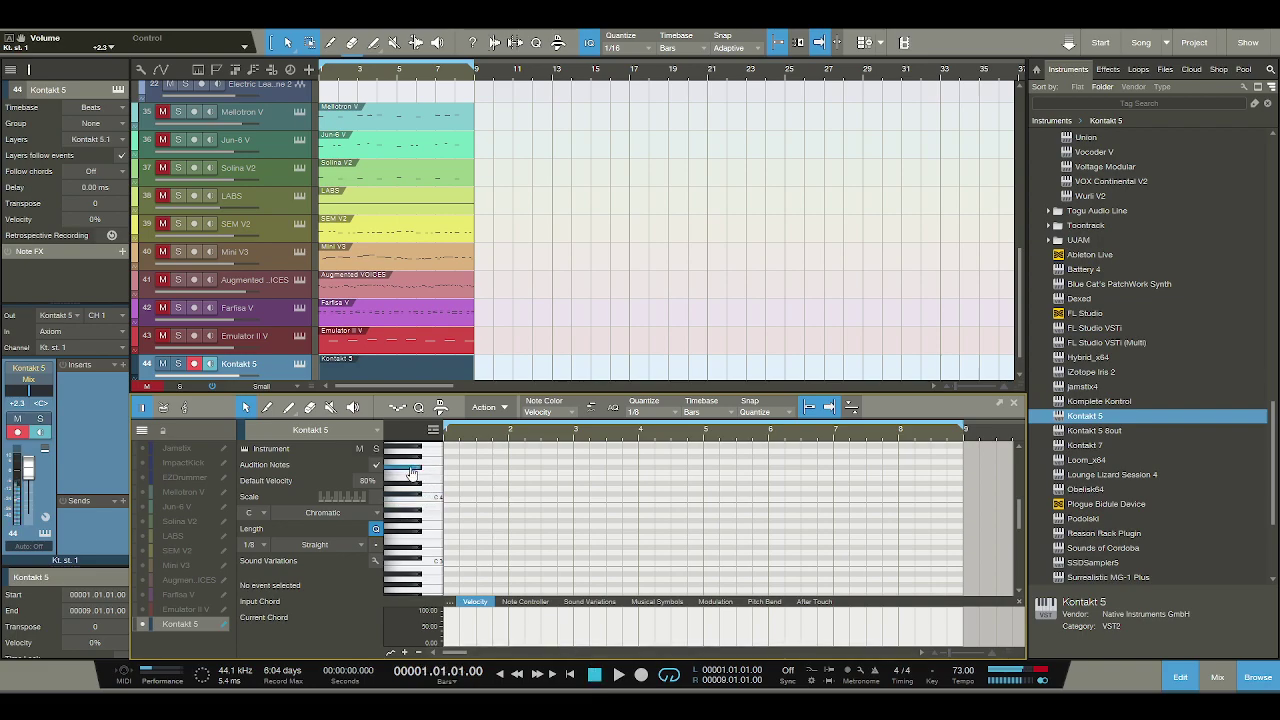
Enter an eighth-note F4 at the start of bar 1 in the Kontakt 5 part.
{"action": "left_click", "coordinate": [448, 471]}
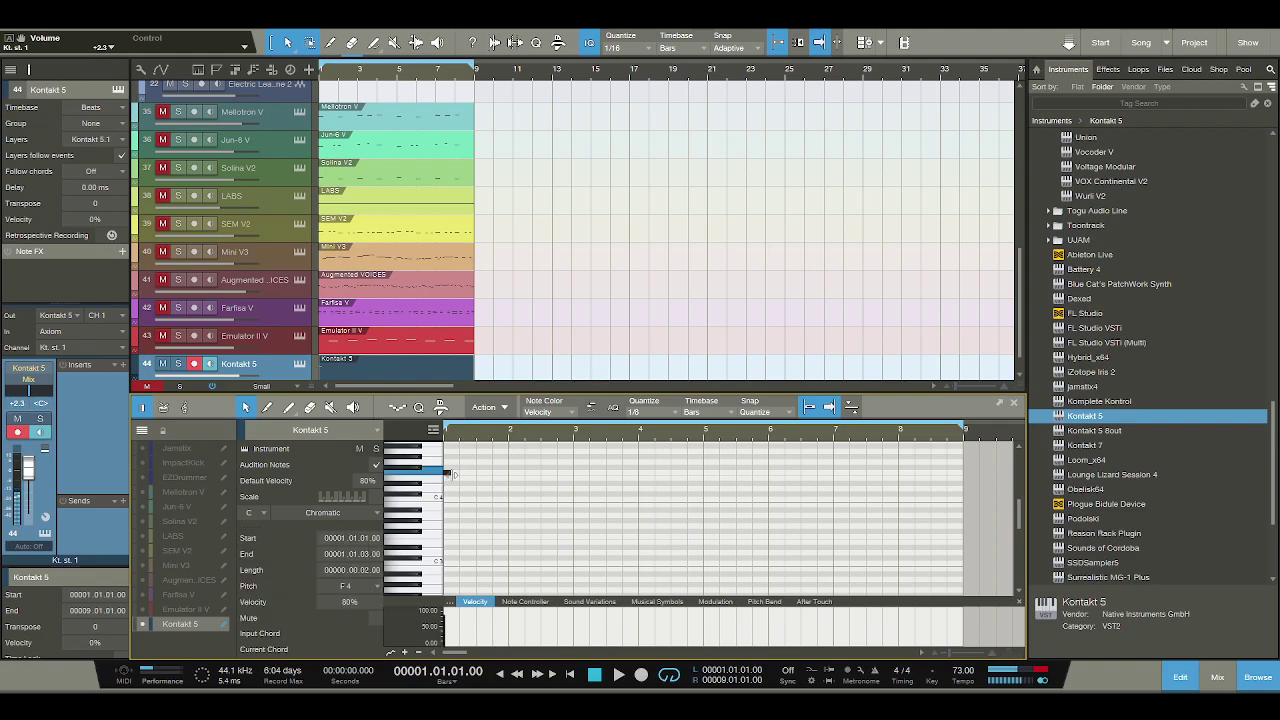
{"action": "key", "text": "space"}
{"action": "key", "text": "space"}
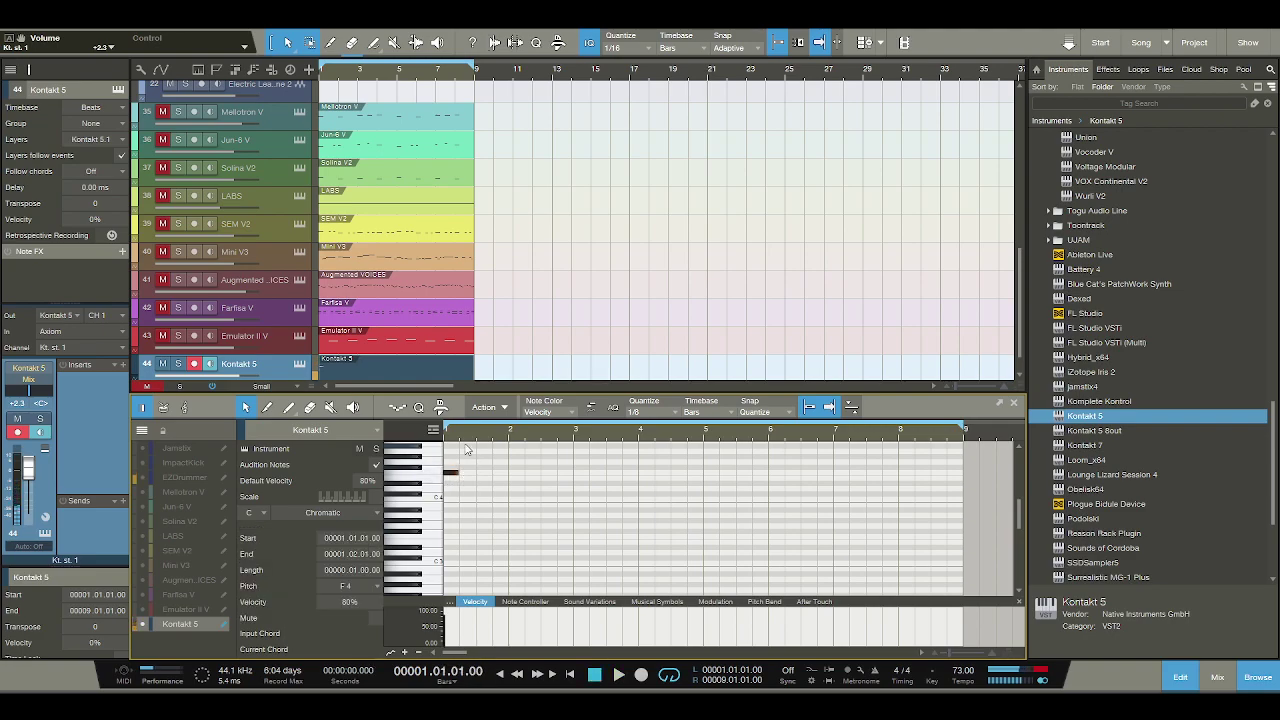
{"action": "key", "text": "e"}
{"action": "left_click_drag", "start_coordinate": [474, 474], "coordinate": [459, 473]}
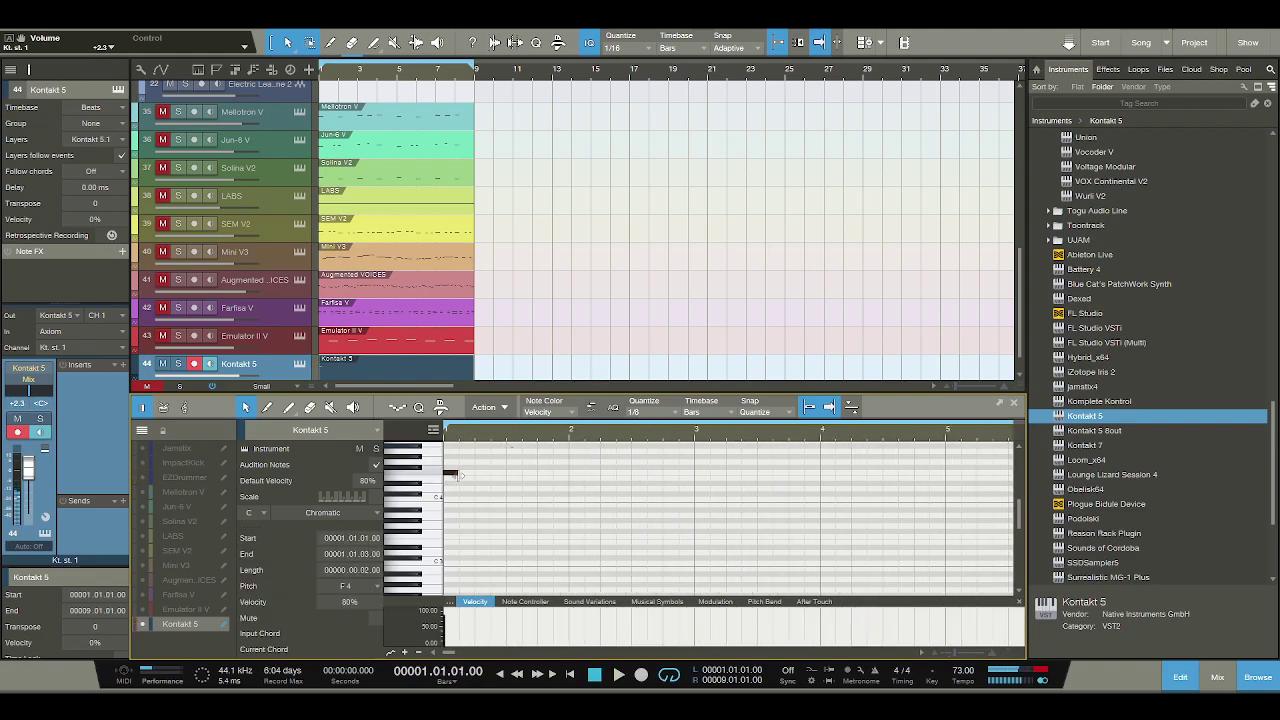
Try a bar 1 pattern that follows F4 with offbeat C4 eighth notes between G#4, G4 and F4.
{"action": "left_click", "coordinate": [462, 499]}
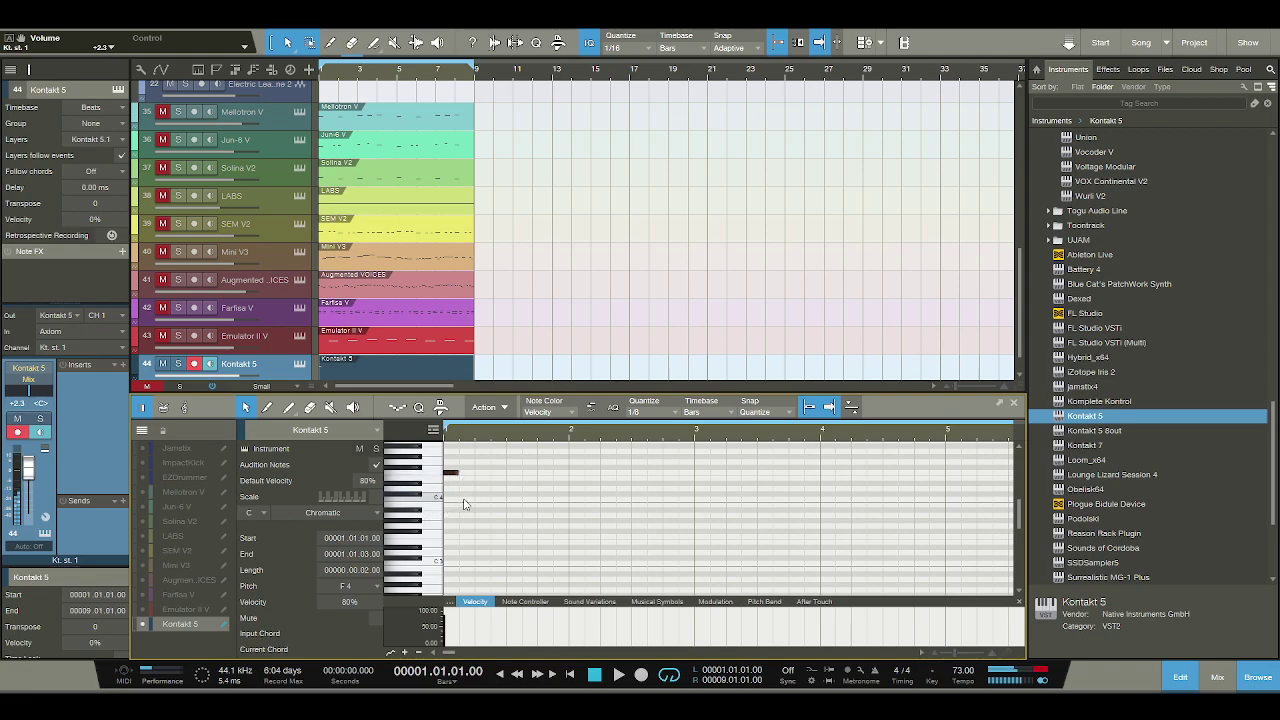
{"action": "left_click", "coordinate": [480, 464]}
{"action": "left_click_drag", "start_coordinate": [482, 463], "coordinate": [482, 457]}
{"action": "left_click", "coordinate": [498, 499]}
{"action": "left_click", "coordinate": [513, 462]}
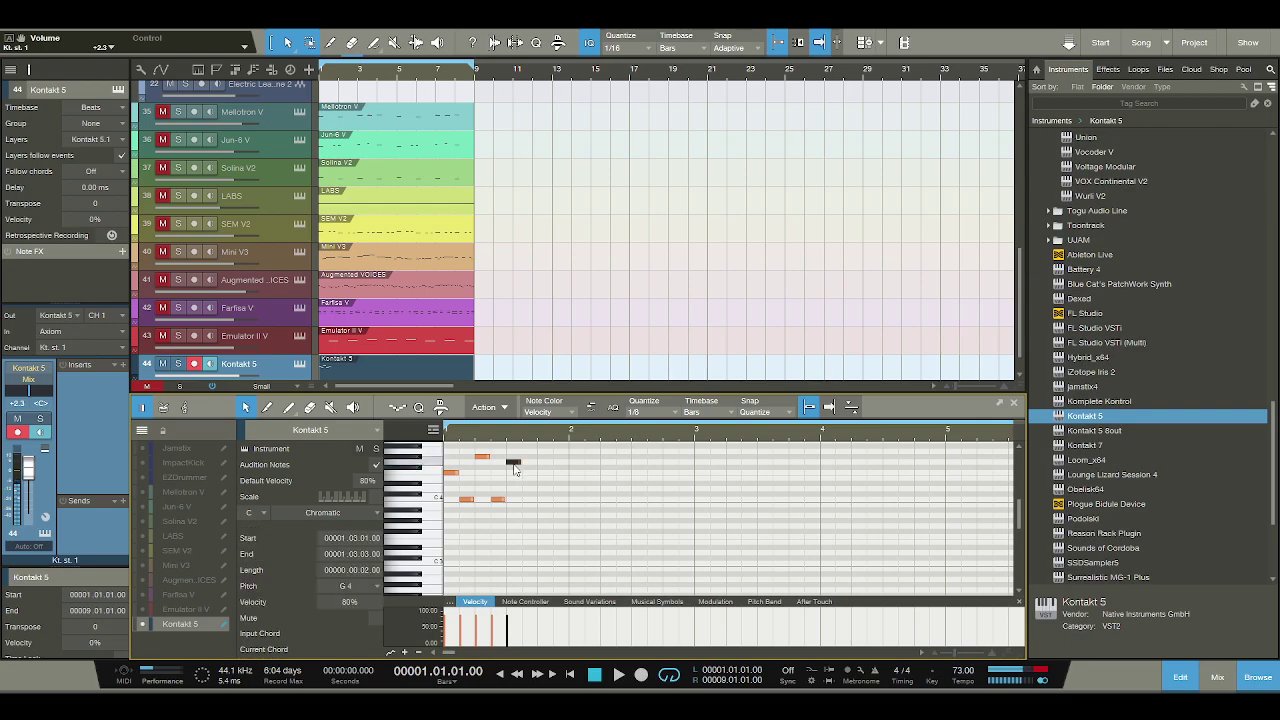
{"action": "left_click", "coordinate": [529, 499]}
{"action": "double_click", "coordinate": [545, 472]}
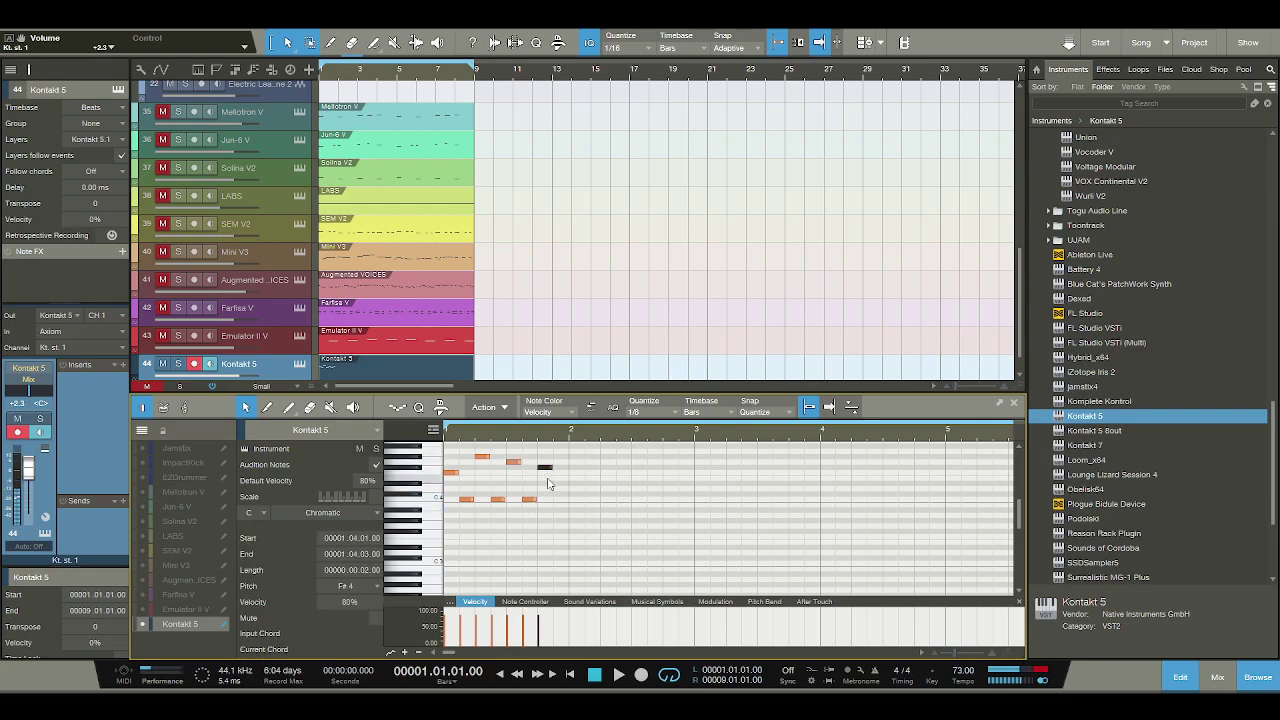
{"action": "left_click", "coordinate": [558, 502]}
{"action": "double_click", "coordinate": [558, 500]}
Play the alternating bar 1 pattern and delete all its notes.
{"action": "key", "text": "space"}
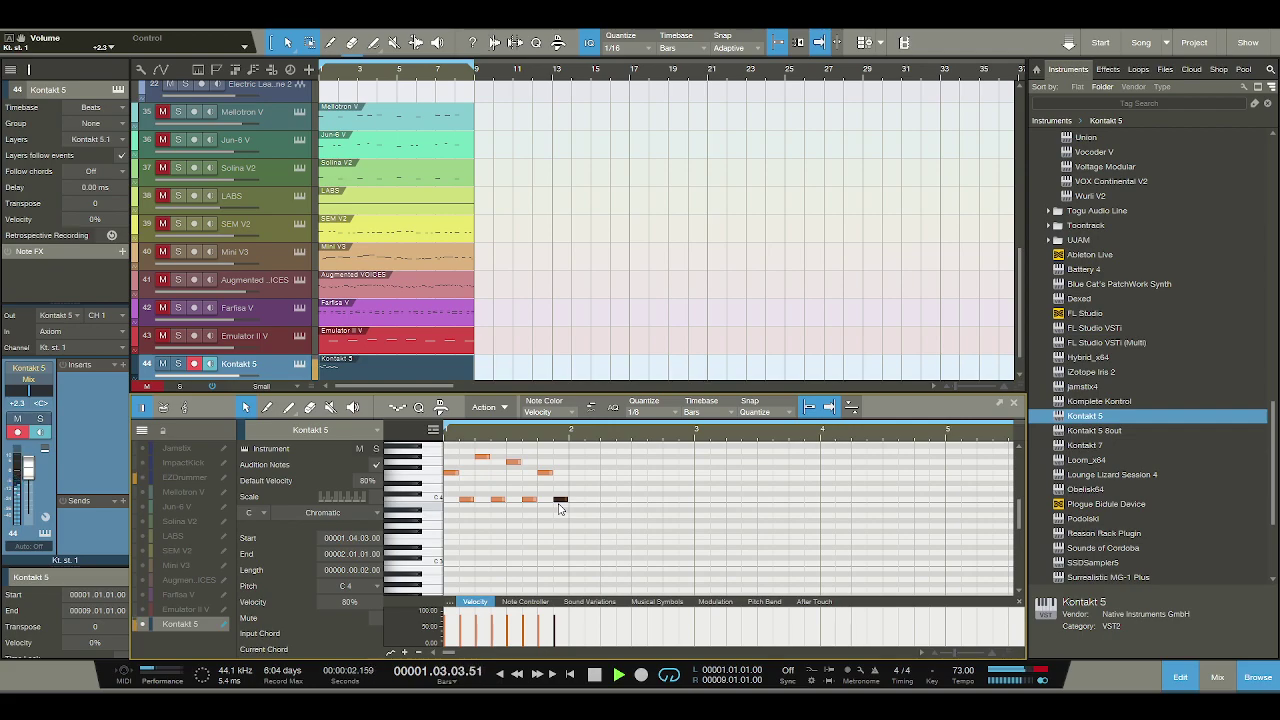
{"action": "key", "text": "space"}
{"action": "double_click", "coordinate": [576, 505]}
{"action": "left_click_drag", "start_coordinate": [583, 516], "coordinate": [448, 448]}
{"action": "key", "text": "Delete"}
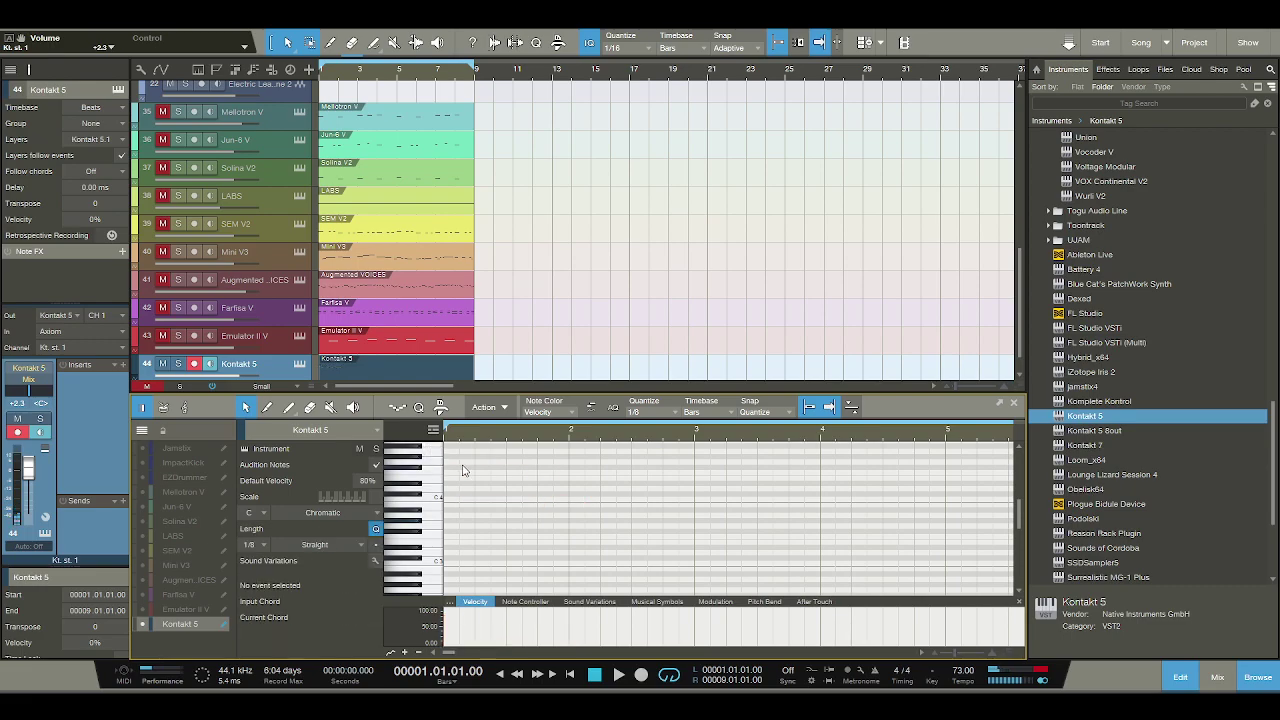
Enter eighth notes F4, C4, C4 from the start of bar 1 and play them back.
{"action": "double_click", "coordinate": [450, 473]}
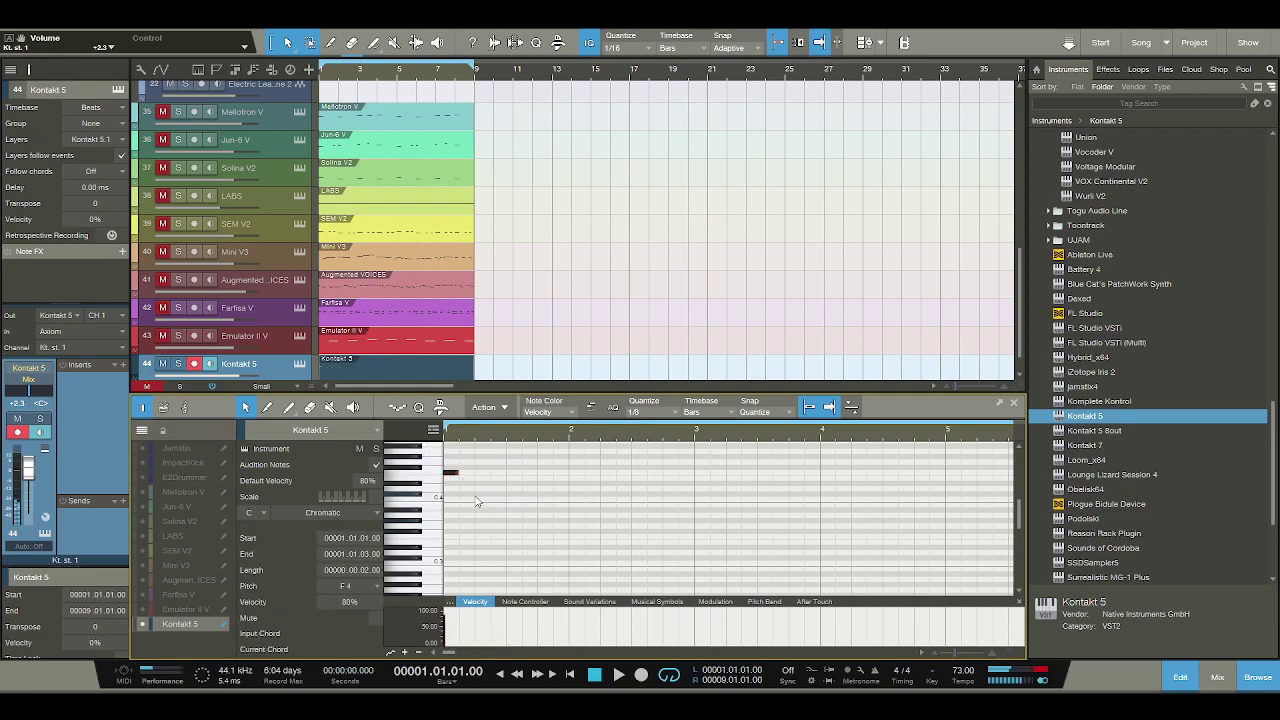
{"action": "double_click", "coordinate": [470, 498]}
{"action": "left_click", "coordinate": [480, 505]}
{"action": "double_click", "coordinate": [482, 499]}
{"action": "key", "text": "space"}
{"action": "key", "text": "space"}
Complete bar 1 with eighth notes G#4 and C4 from beat 3 and D#4 on beat 4, and listen to the result.
{"action": "double_click", "coordinate": [512, 468]}
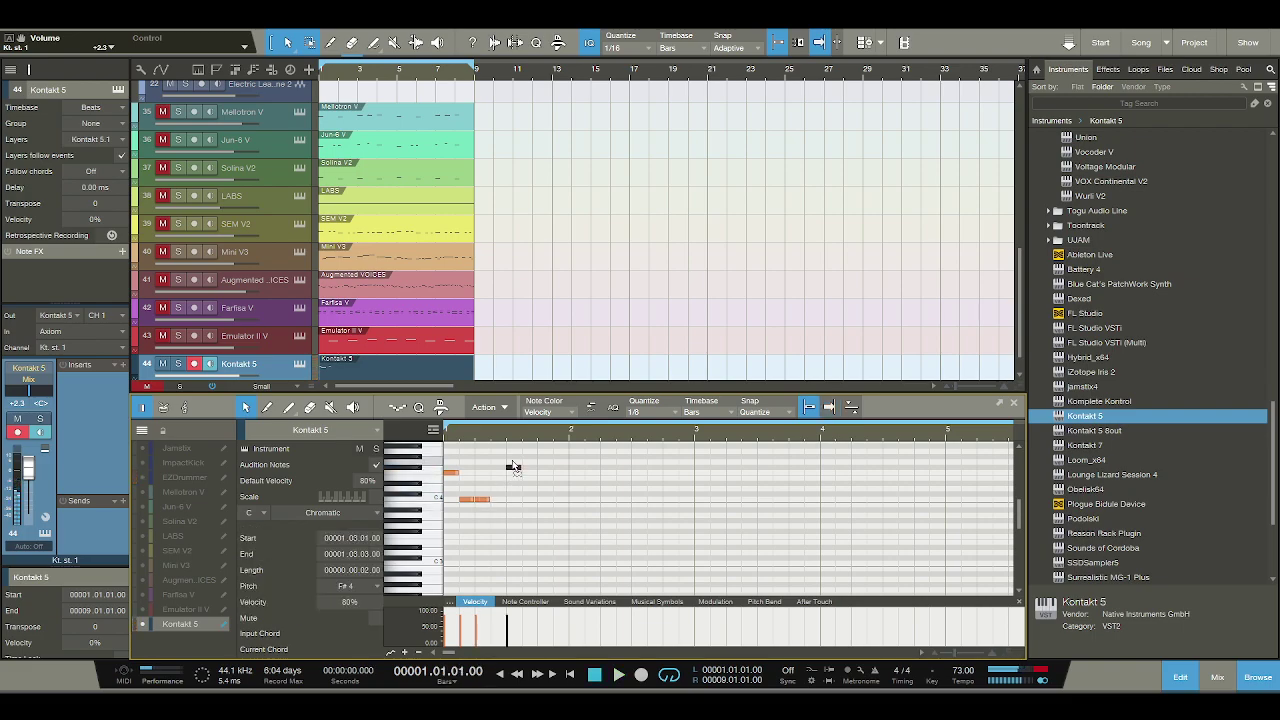
{"action": "left_click_drag", "start_coordinate": [513, 463], "coordinate": [513, 456]}
{"action": "double_click", "coordinate": [528, 495]}
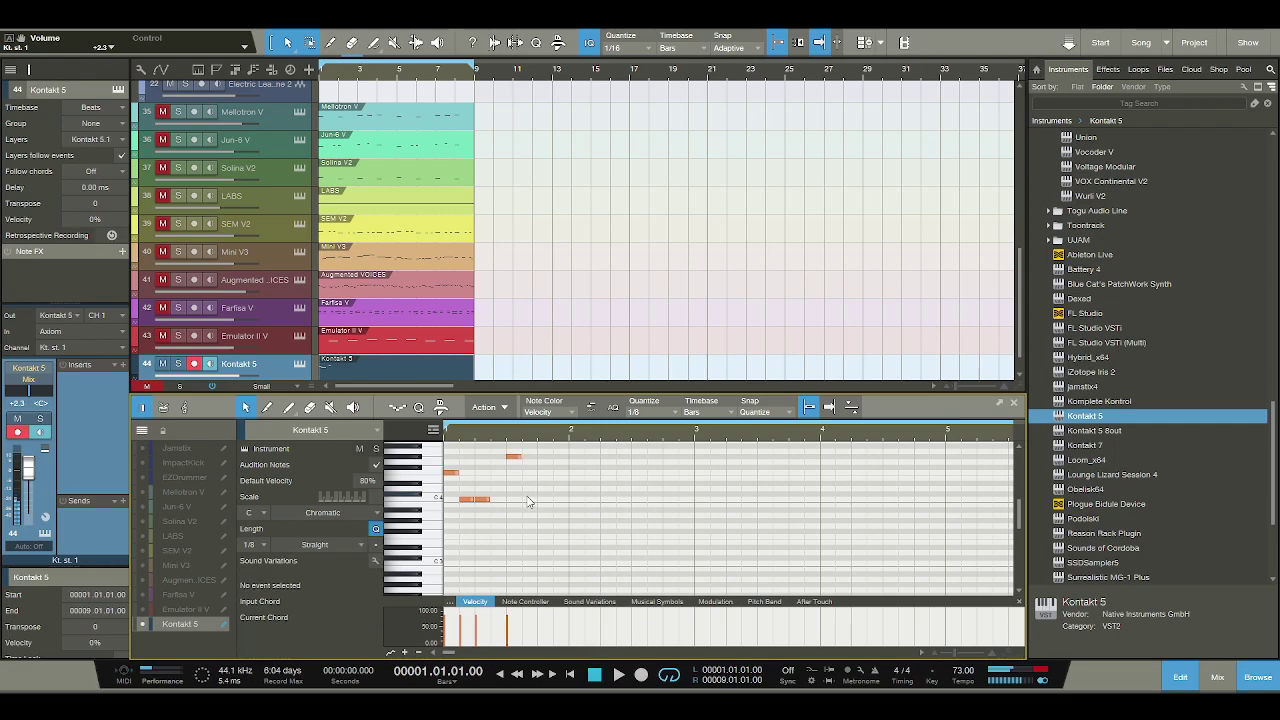
{"action": "double_click", "coordinate": [541, 490]}
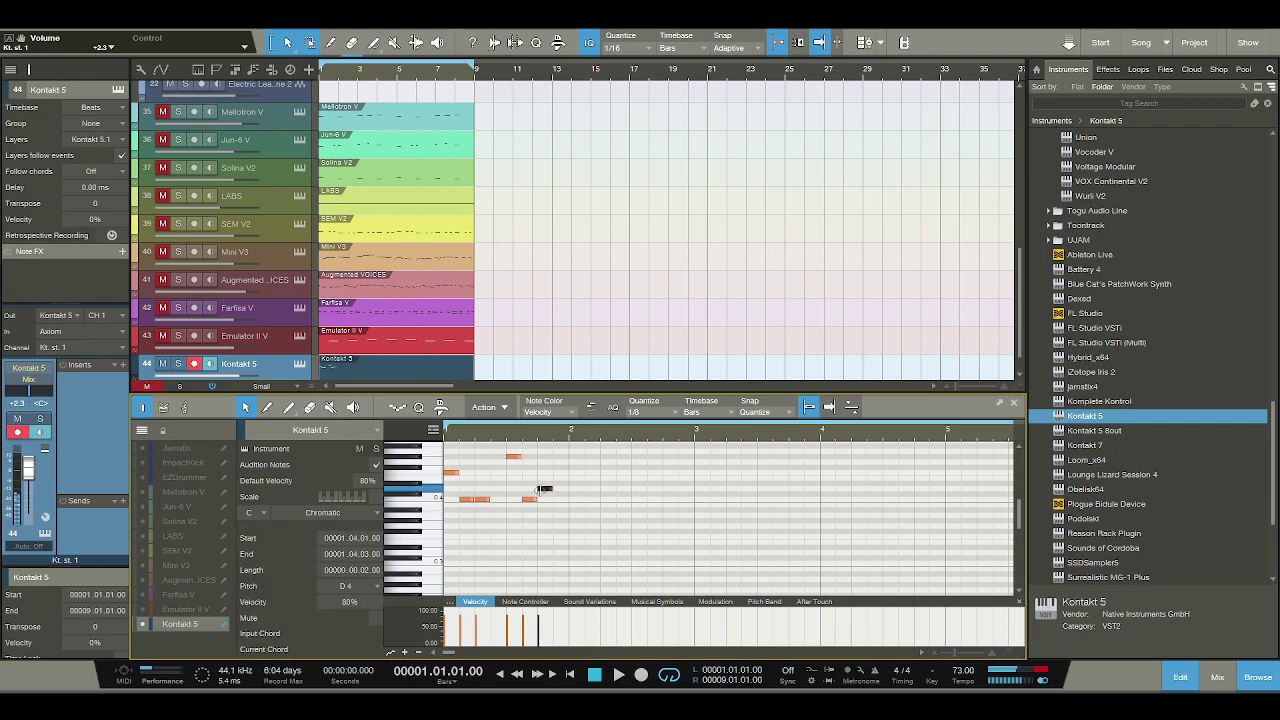
{"action": "left_click_drag", "start_coordinate": [543, 490], "coordinate": [543, 484]}
{"action": "key", "text": "space"}
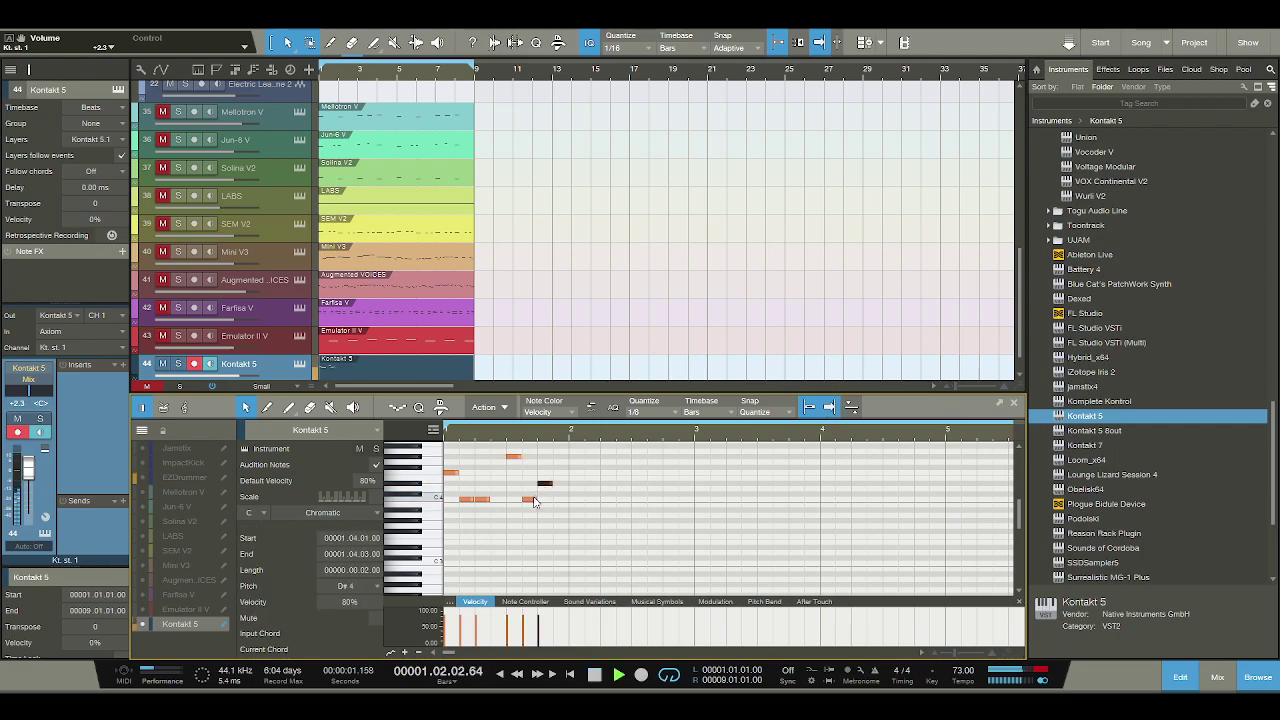
{"action": "key", "text": "space"}
Fill bar 2 with eighth notes F4, D#4, D4 from beat 1 and F4, D#4, D4, C4 from beat 3, leading to C#4 at bar 3.
{"action": "double_click", "coordinate": [577, 473]}
{"action": "double_click", "coordinate": [592, 484]}
{"action": "double_click", "coordinate": [606, 488]}
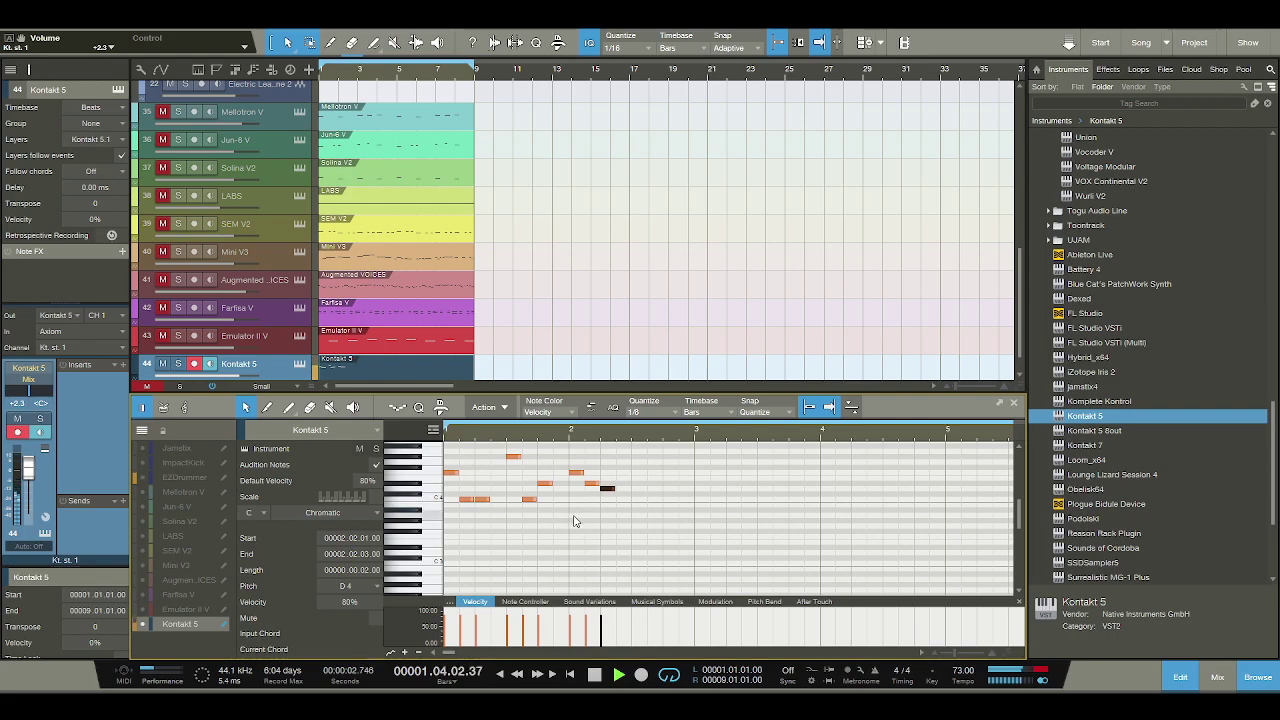
{"action": "key", "text": "space"}
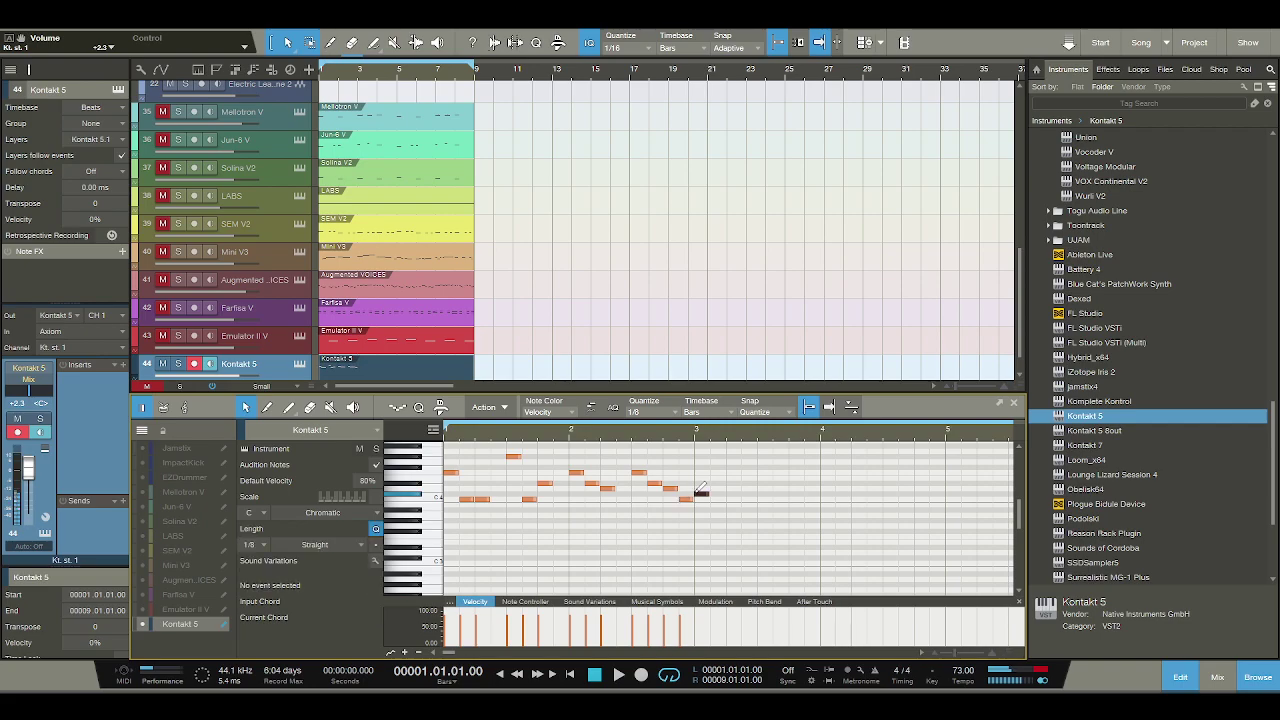
{"action": "key", "text": "space"}
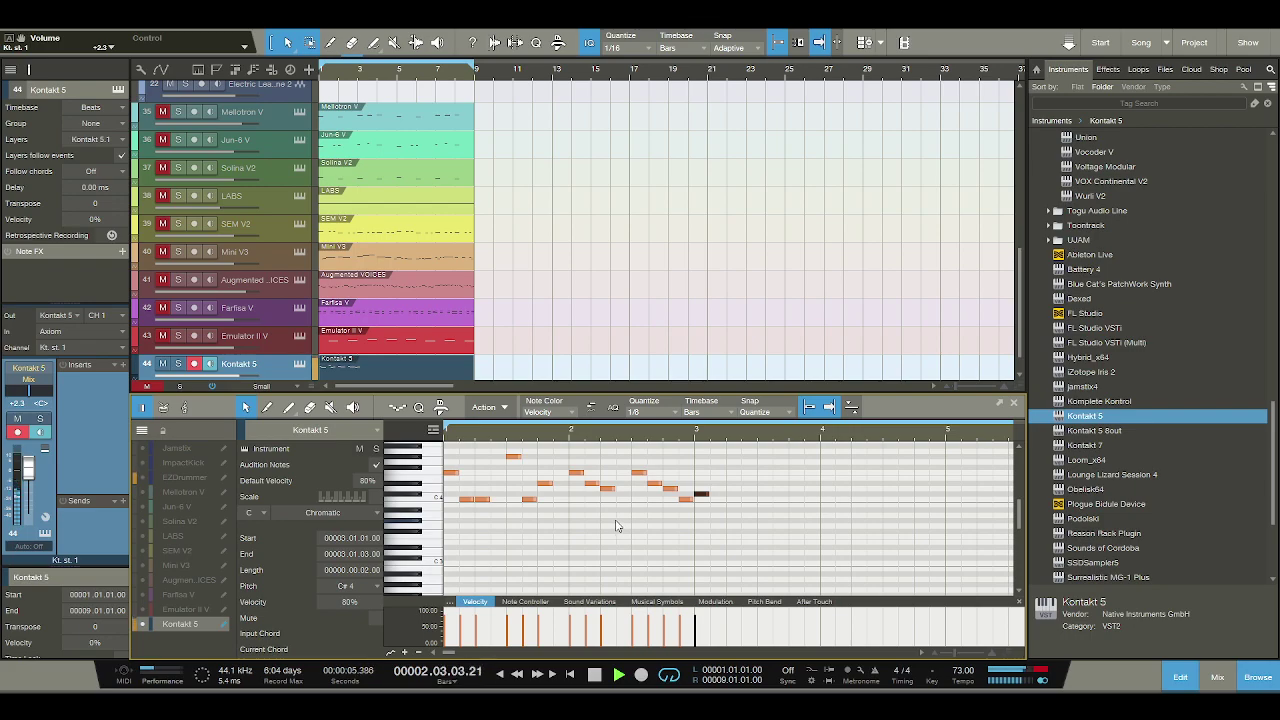
{"action": "key", "text": "space"}
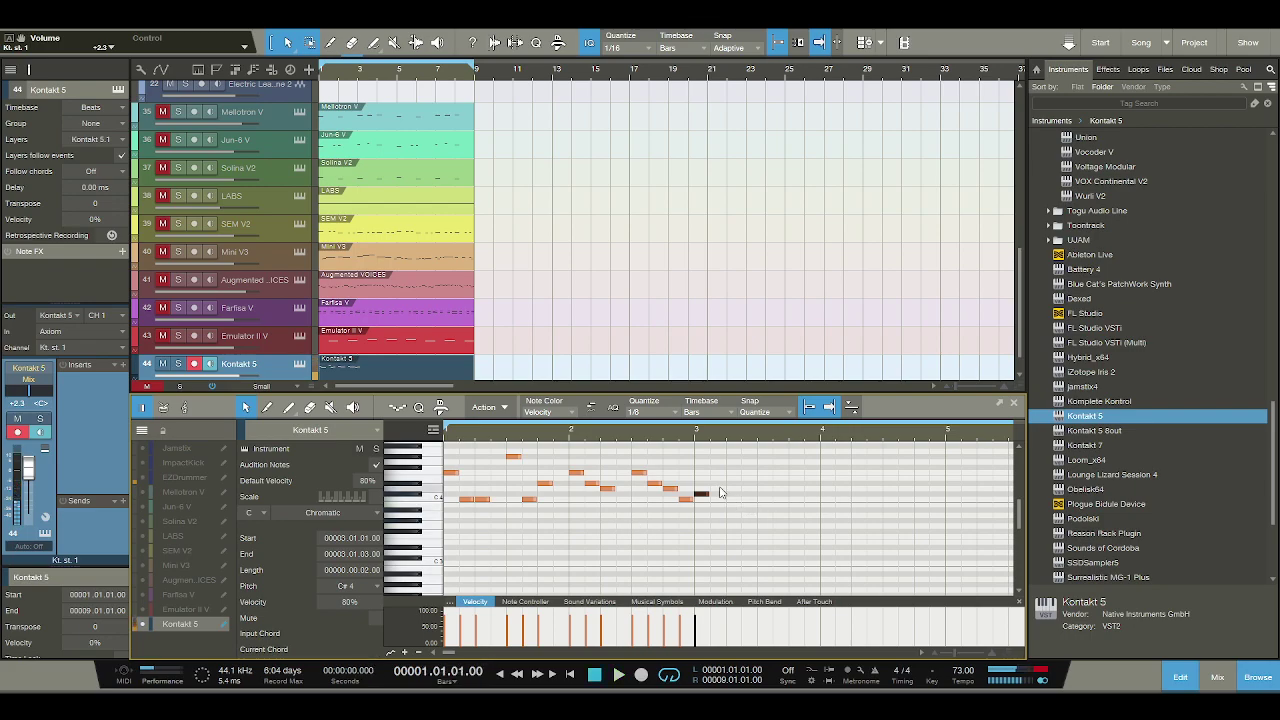
Add eighth notes C#4 on the offbeat of beat 1 and D#4 on beat 2 of bar 3, and play them back.
{"action": "left_click", "coordinate": [732, 486]}
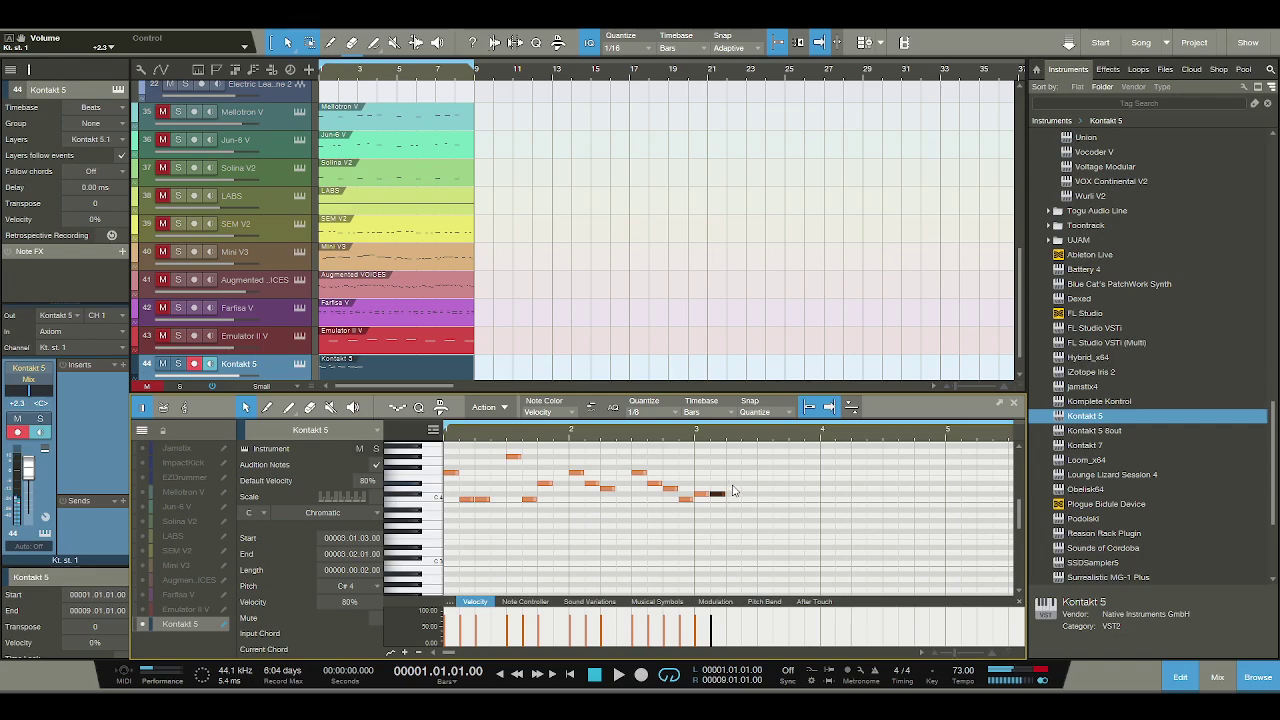
{"action": "key", "text": "space"}
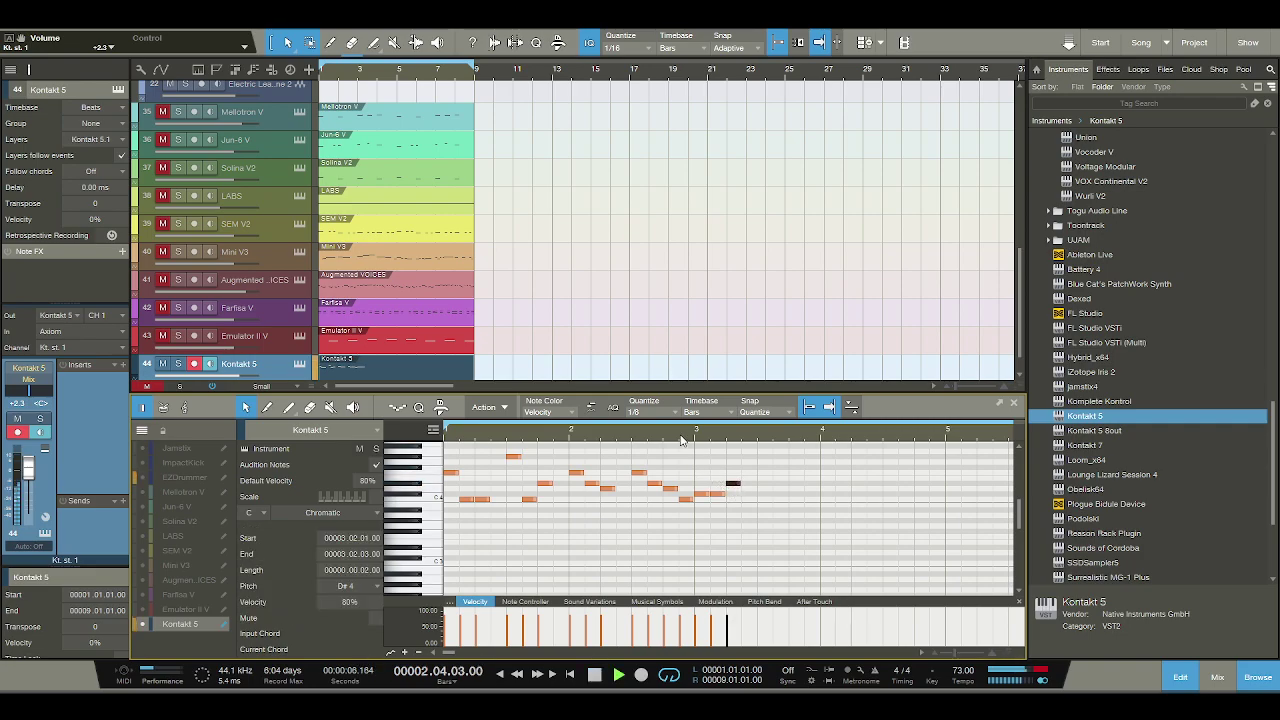
{"action": "key", "text": "space"}
Enter eighth notes F#4 and E4 from beat 3 and D#4 on beat 4 of bar 3, and listen to the phrase.
{"action": "left_click", "coordinate": [764, 467]}
{"action": "left_click", "coordinate": [781, 478]}
{"action": "left_click", "coordinate": [796, 485]}
{"action": "key", "text": "space"}
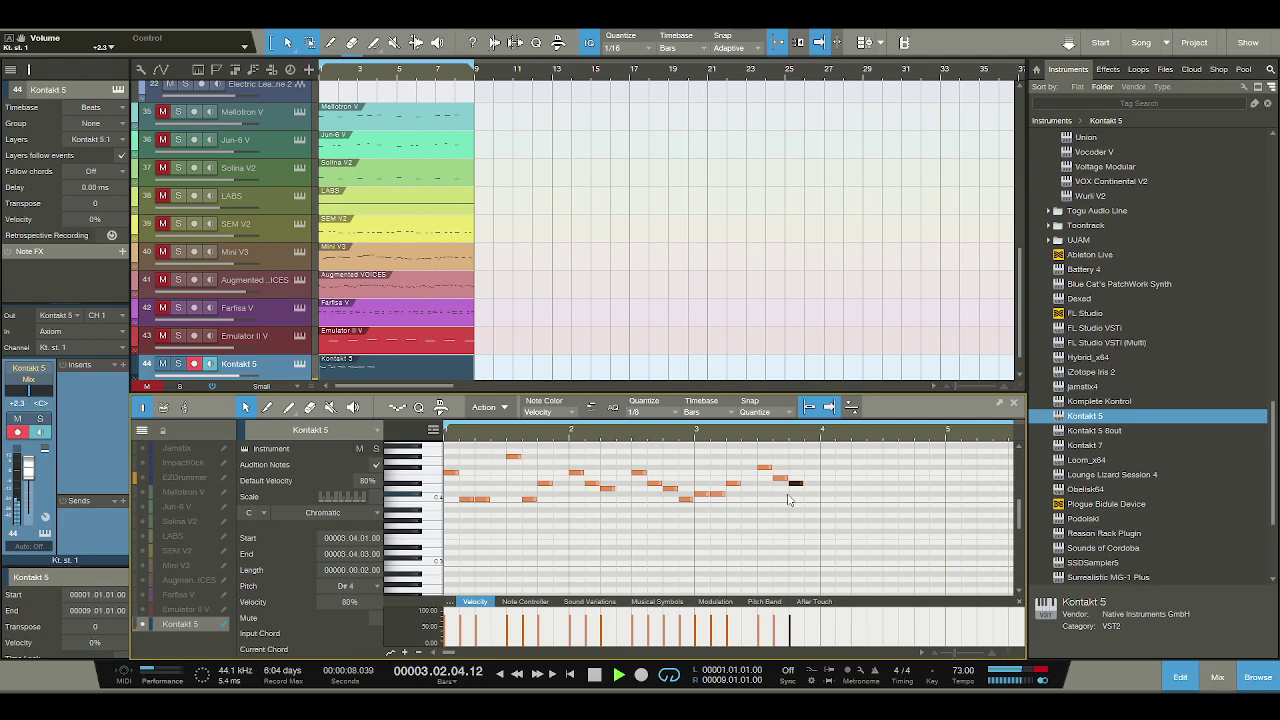
{"action": "key", "text": "space"}
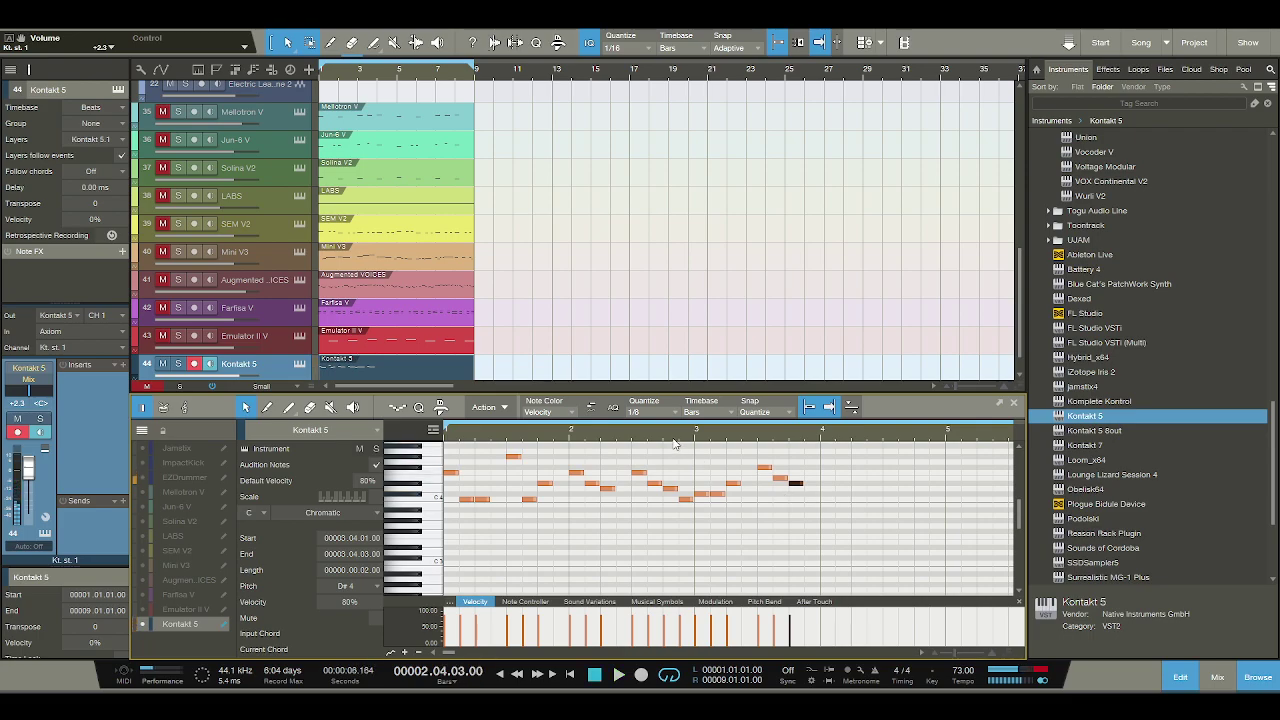
{"action": "key", "text": "space"}
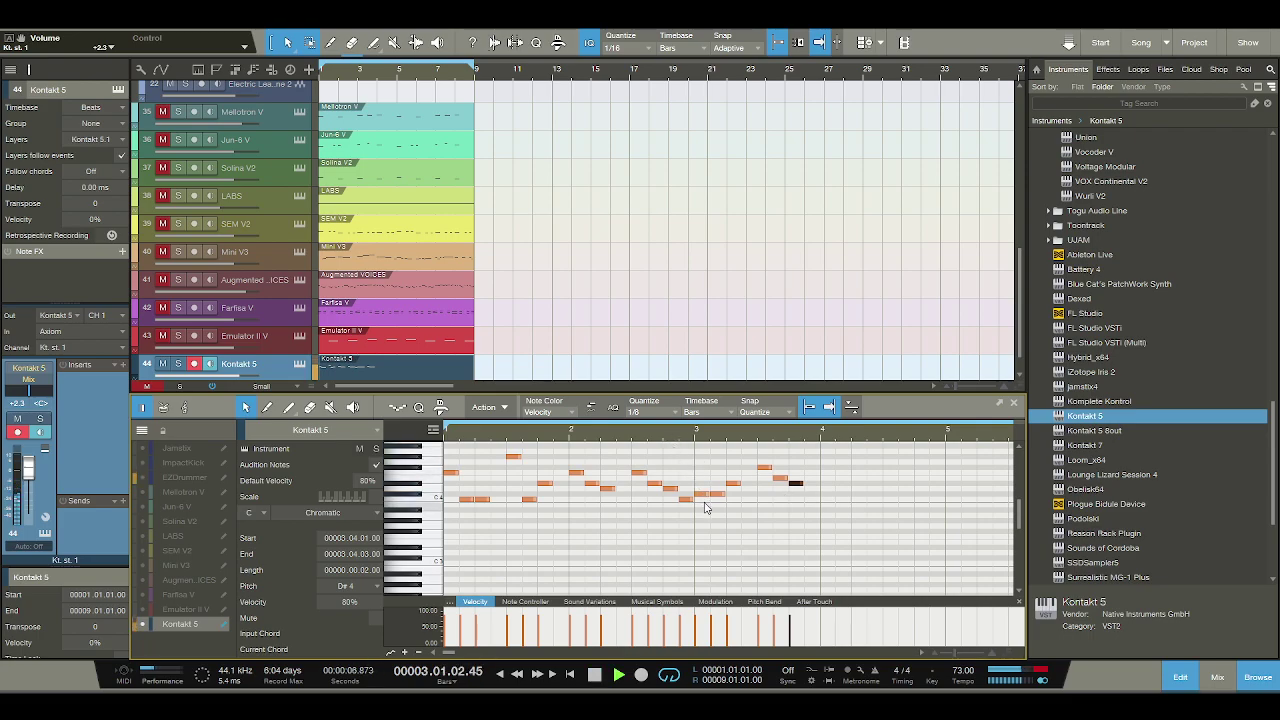
{"action": "key", "text": "space"}
Try G#4 on beat 3 and C#4 on beat 4 of bar 3 during playback.
{"action": "left_click", "coordinate": [765, 468]}
{"action": "left_click_drag", "start_coordinate": [765, 468], "coordinate": [796, 497]}
{"action": "left_click", "coordinate": [780, 479]}
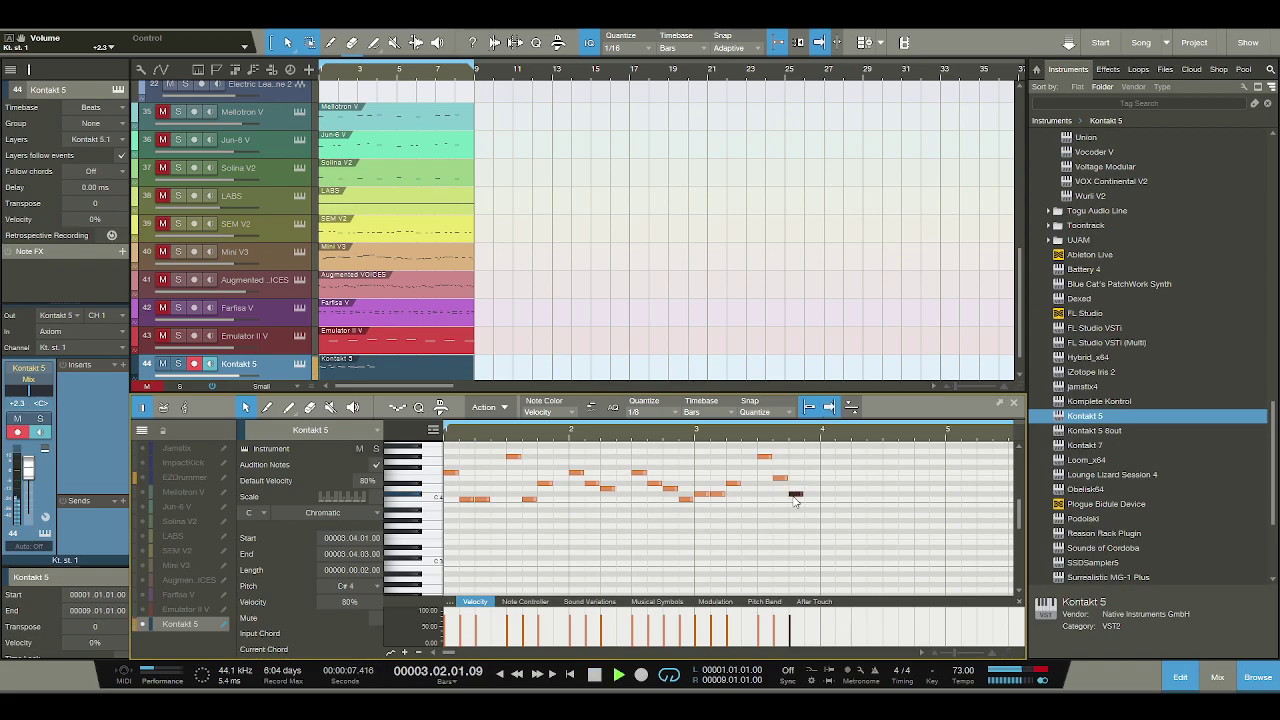
{"action": "key", "text": "space"}
Set the note on beat 3 of bar 3 to E4 and play the phrase.
{"action": "left_click", "coordinate": [766, 456]}
{"action": "key", "text": "Down"}
{"action": "key", "text": "Down"}
{"action": "key", "text": "Down"}
{"action": "key", "text": "Down"}
{"action": "key", "text": "space"}
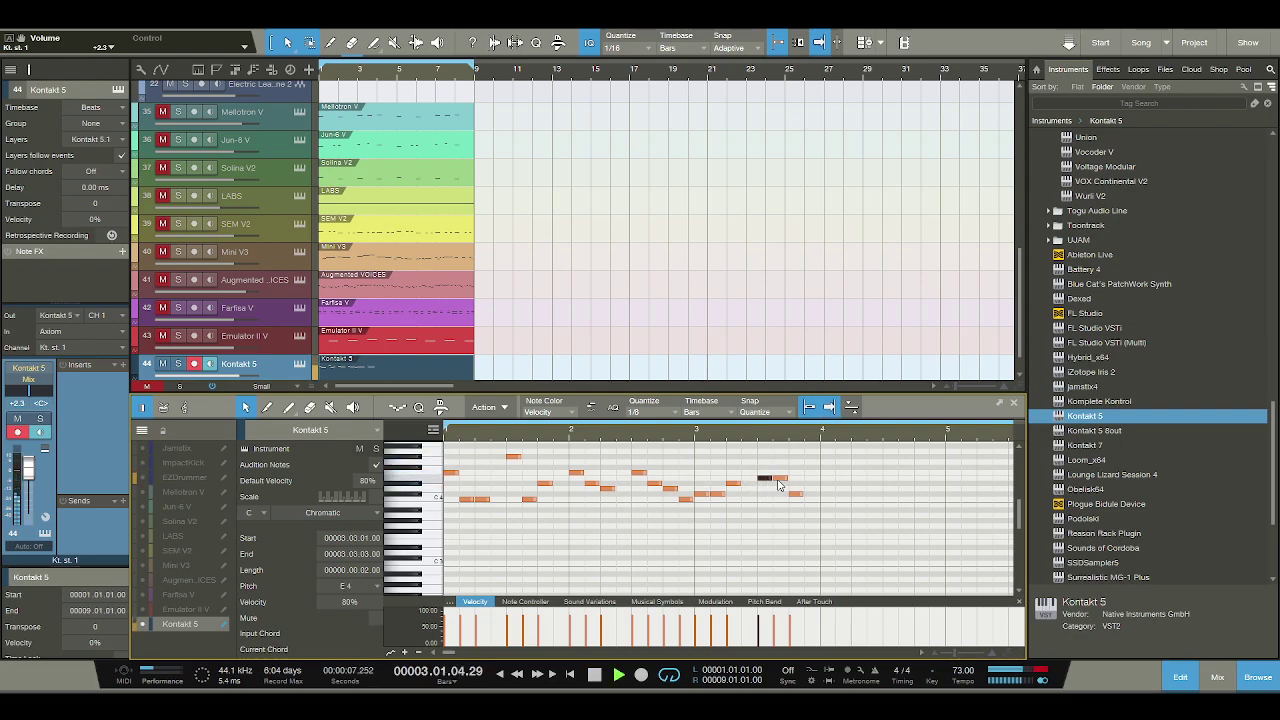
Raise bar 3's last two notes to F#4 on the beat 3 offbeat and E4 on beat 4 while listening.
{"action": "key", "text": "alt+Right"}
{"action": "key", "text": "Up"}
{"action": "key", "text": "Up"}
{"action": "left_click_drag", "start_coordinate": [797, 497], "coordinate": [797, 488]}
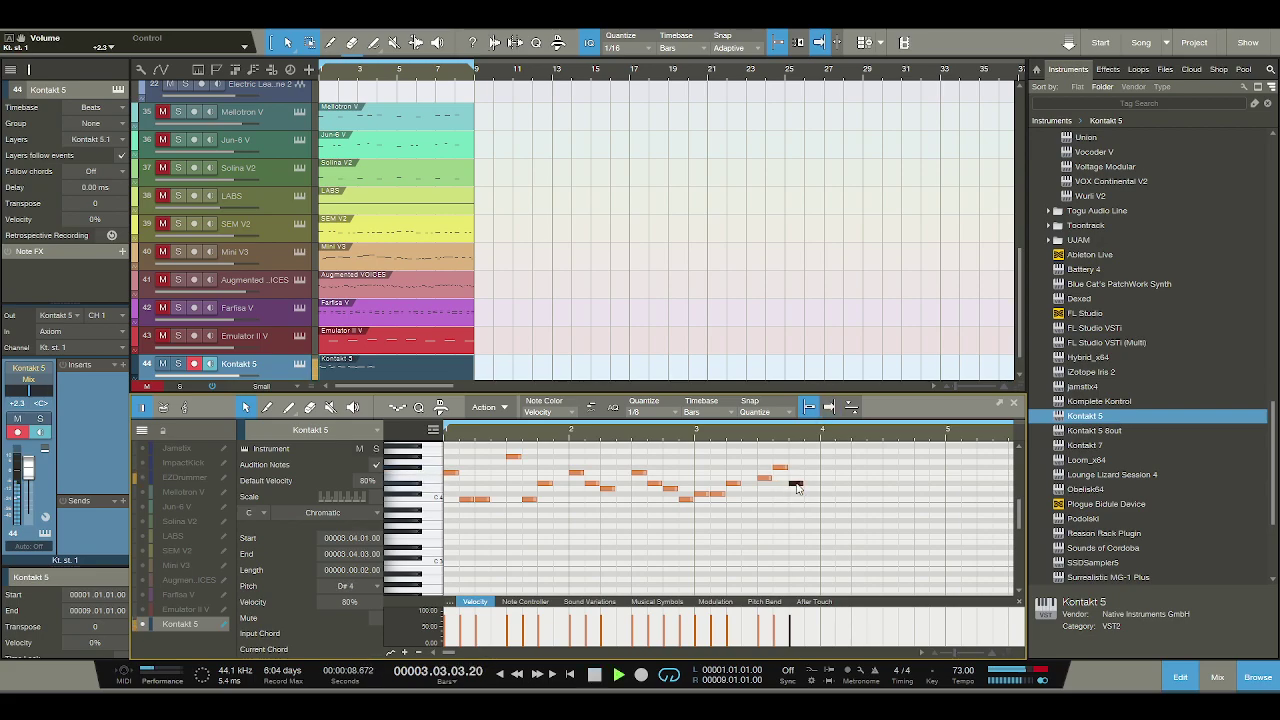
{"action": "key", "text": "Up"}
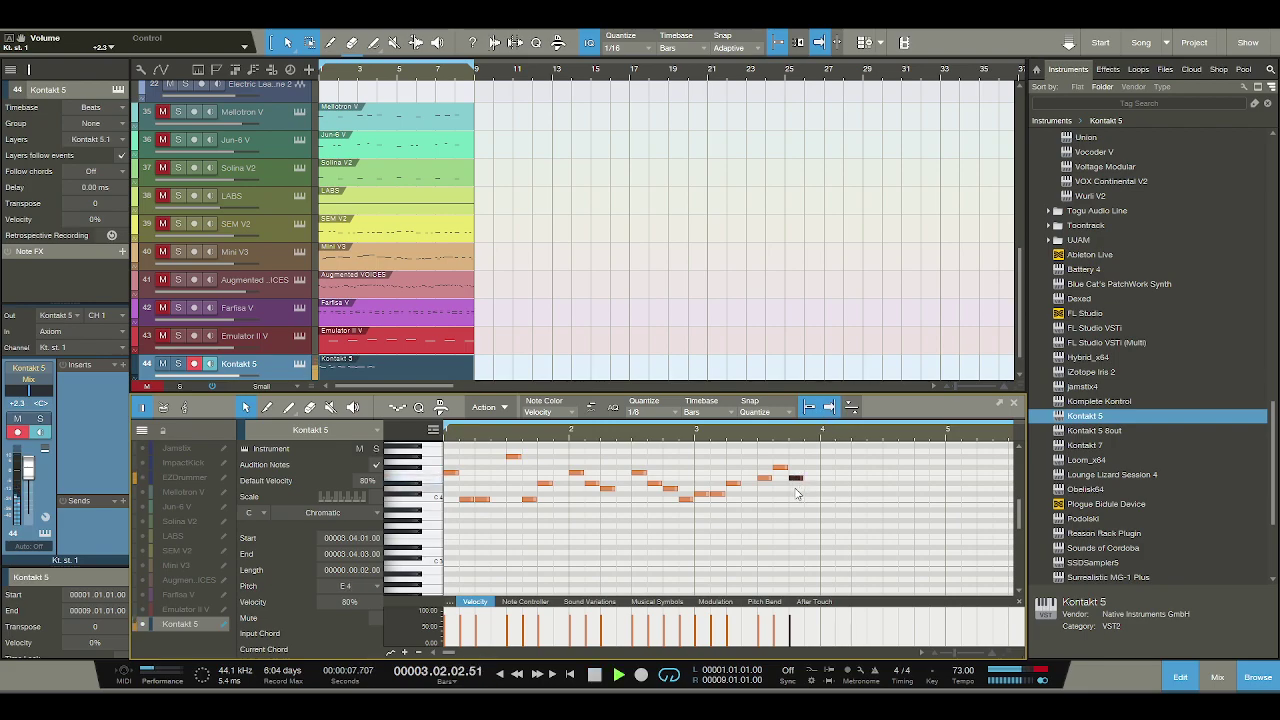
{"action": "key", "text": "space"}
Enter eighth notes D#4, C#4, D#4, B3 in the first half of bar 4.
{"action": "left_click", "coordinate": [829, 483]}
{"action": "left_click", "coordinate": [842, 494]}
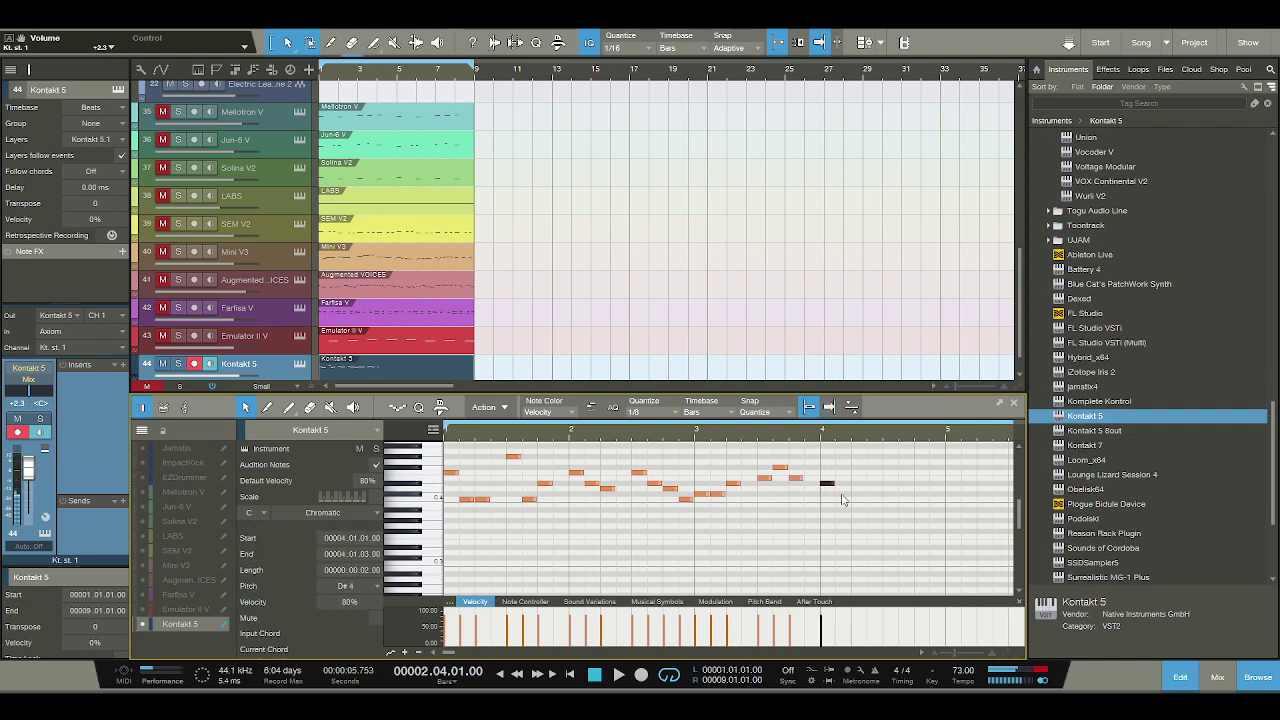
{"action": "left_click", "coordinate": [858, 483]}
{"action": "left_click", "coordinate": [869, 509]}
{"action": "left_click", "coordinate": [870, 504]}
Repeat the D#4, C#4, D#4, B3 pattern in bar 4's second half and duplicate the four-bar melody from bar 5.
{"action": "left_click", "coordinate": [886, 483]}
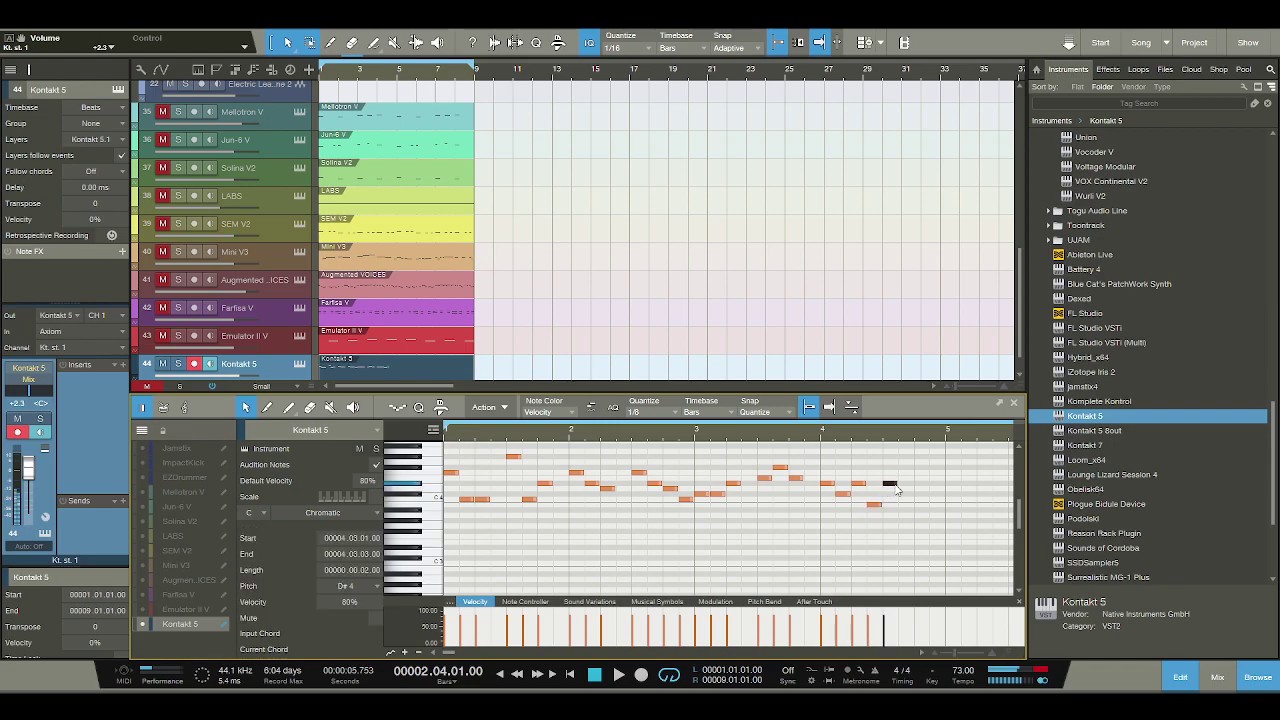
{"action": "left_click", "coordinate": [903, 494]}
{"action": "left_click", "coordinate": [919, 483]}
{"action": "left_click", "coordinate": [937, 510]}
{"action": "left_click", "coordinate": [936, 505]}
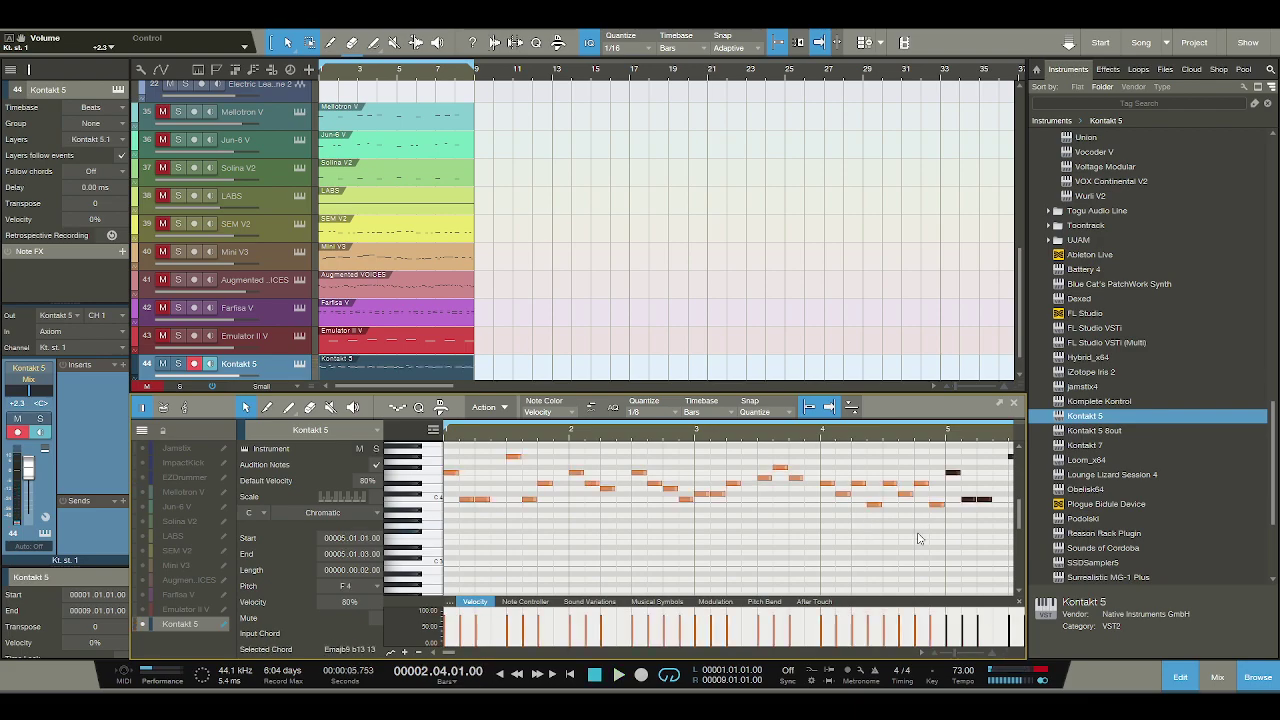
{"action": "left_click", "coordinate": [928, 437]}
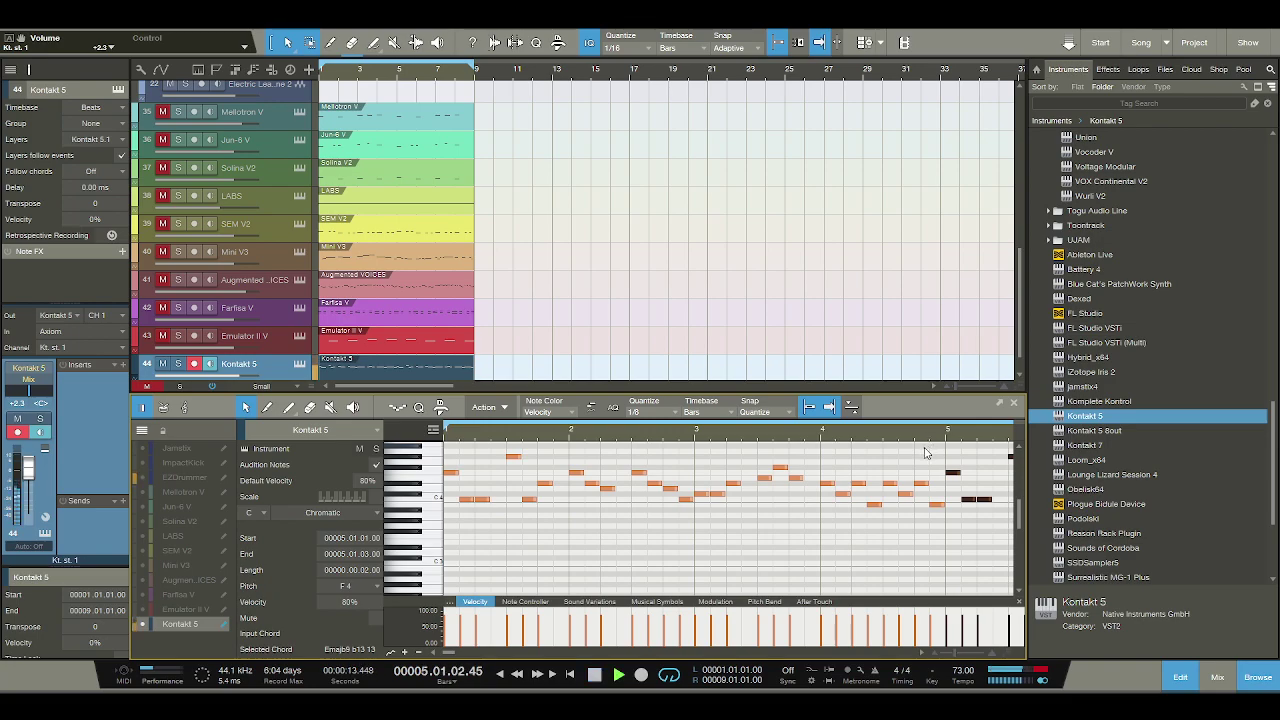
Raise the last note of bar 8 and the last note of bar 4 to C4 while the melody plays.
{"action": "key", "text": "shift+f"}
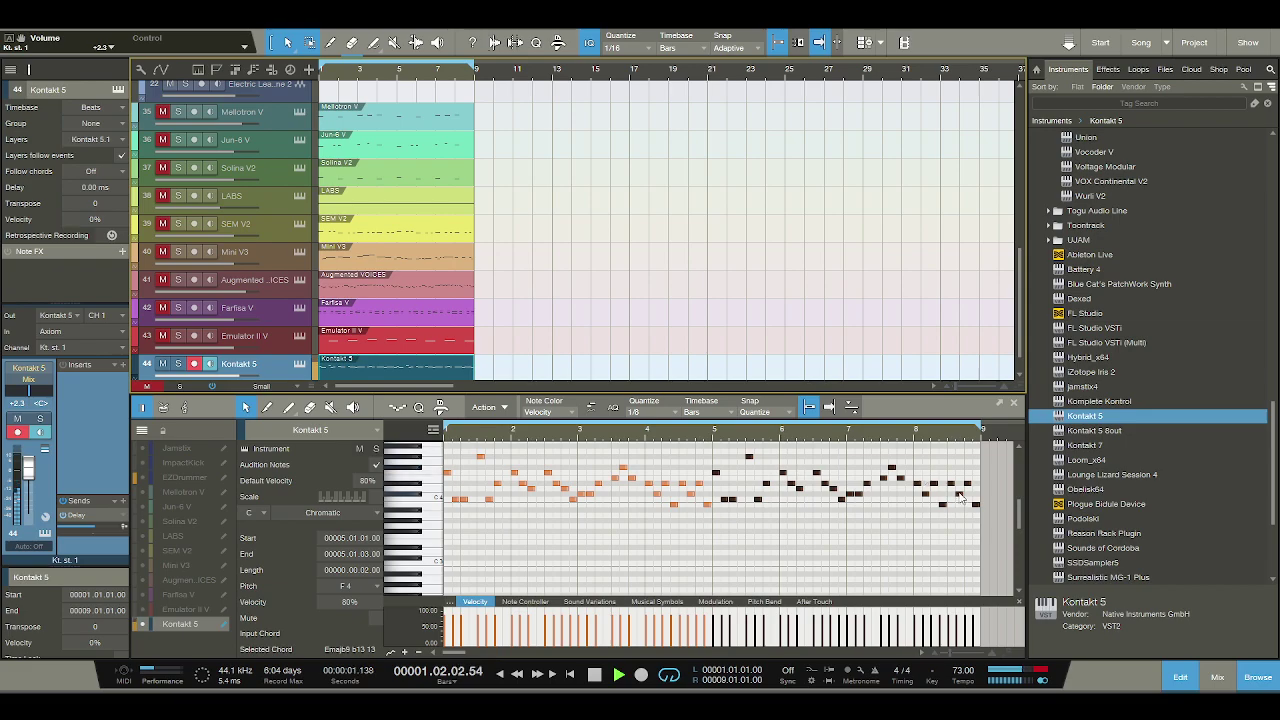
{"action": "left_click", "coordinate": [975, 502]}
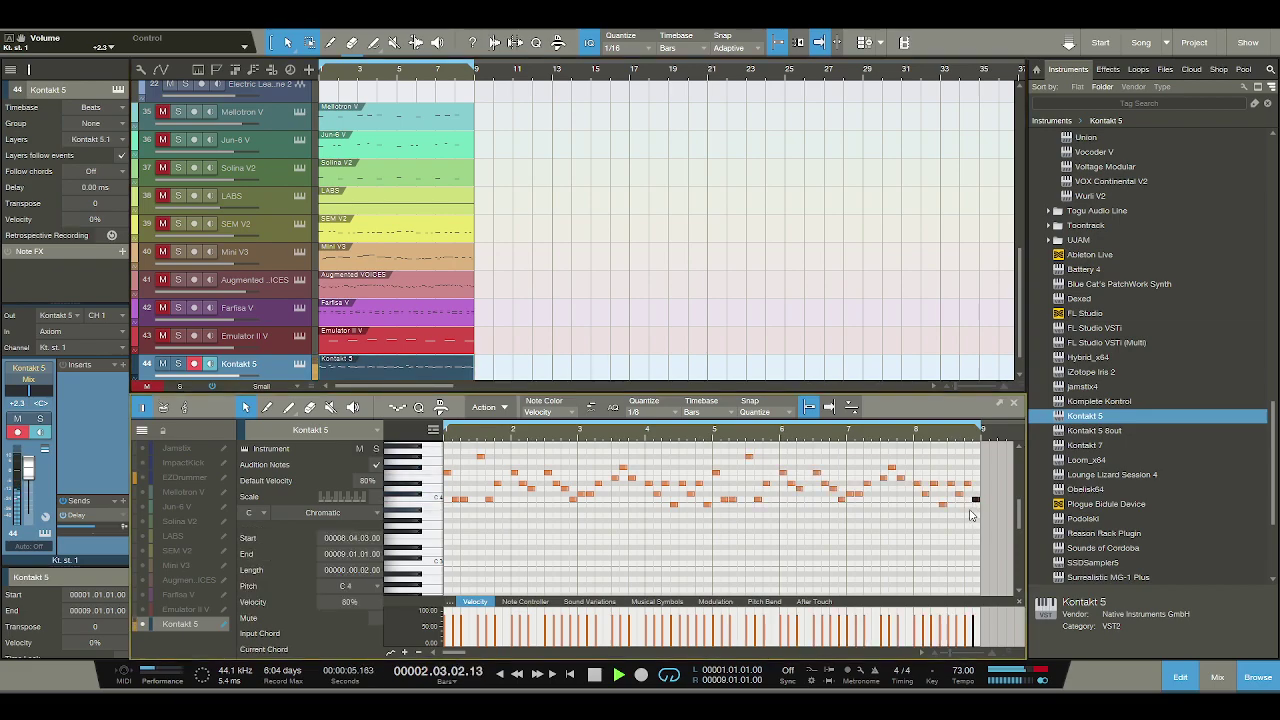
{"action": "left_click", "coordinate": [706, 501]}
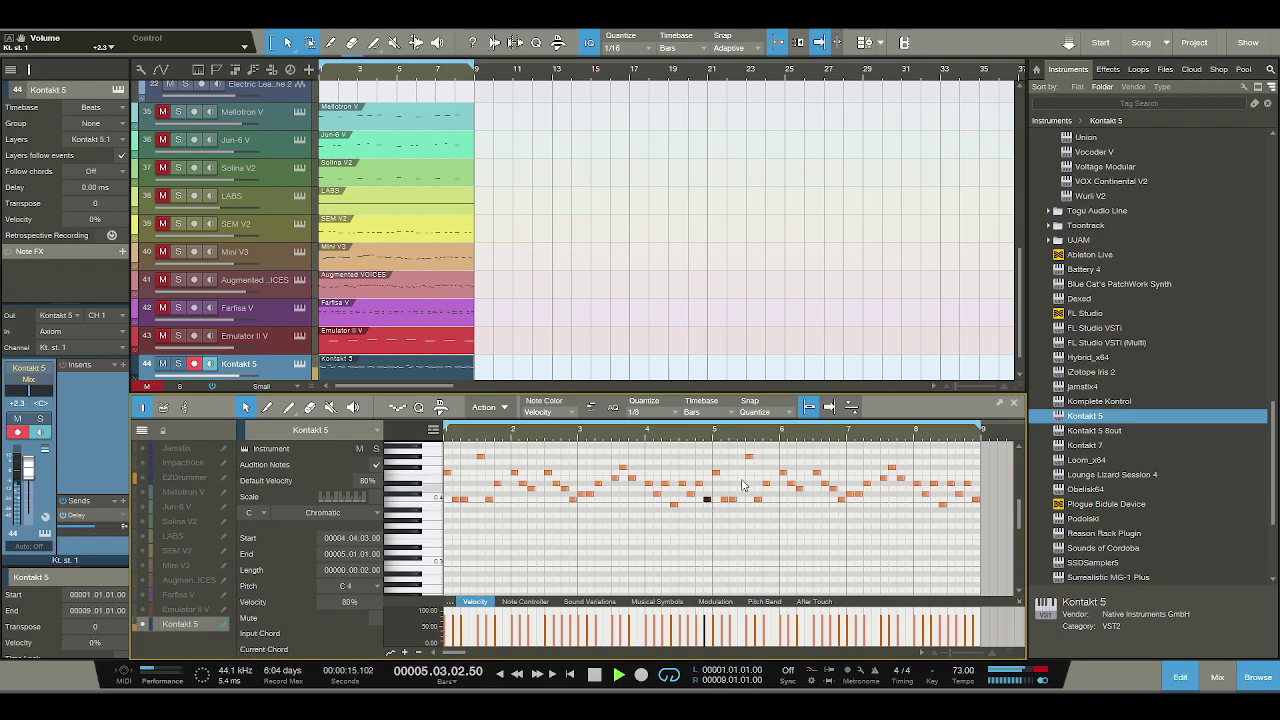
Unmute the Emulator II V, Farfisa V, Augmented VOICES and Mini V3 tracks to hear them with the melody.
{"action": "left_click", "coordinate": [166, 337]}
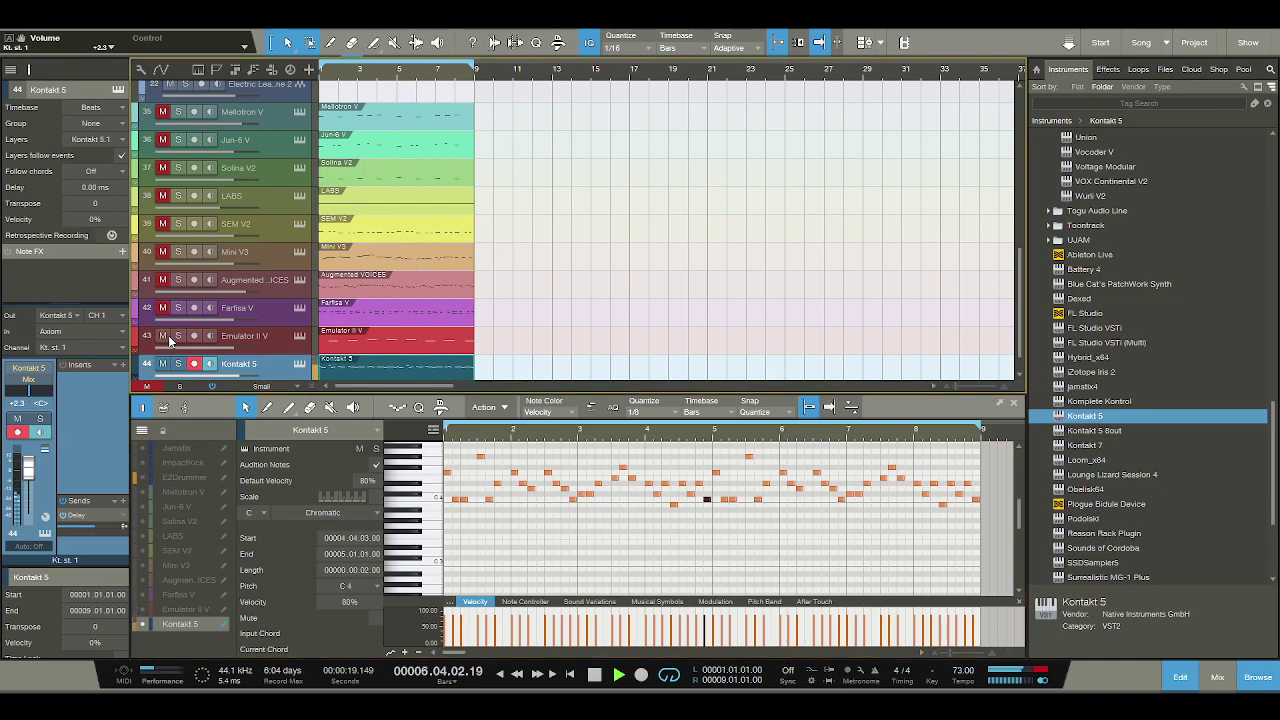
{"action": "left_click", "coordinate": [163, 308]}
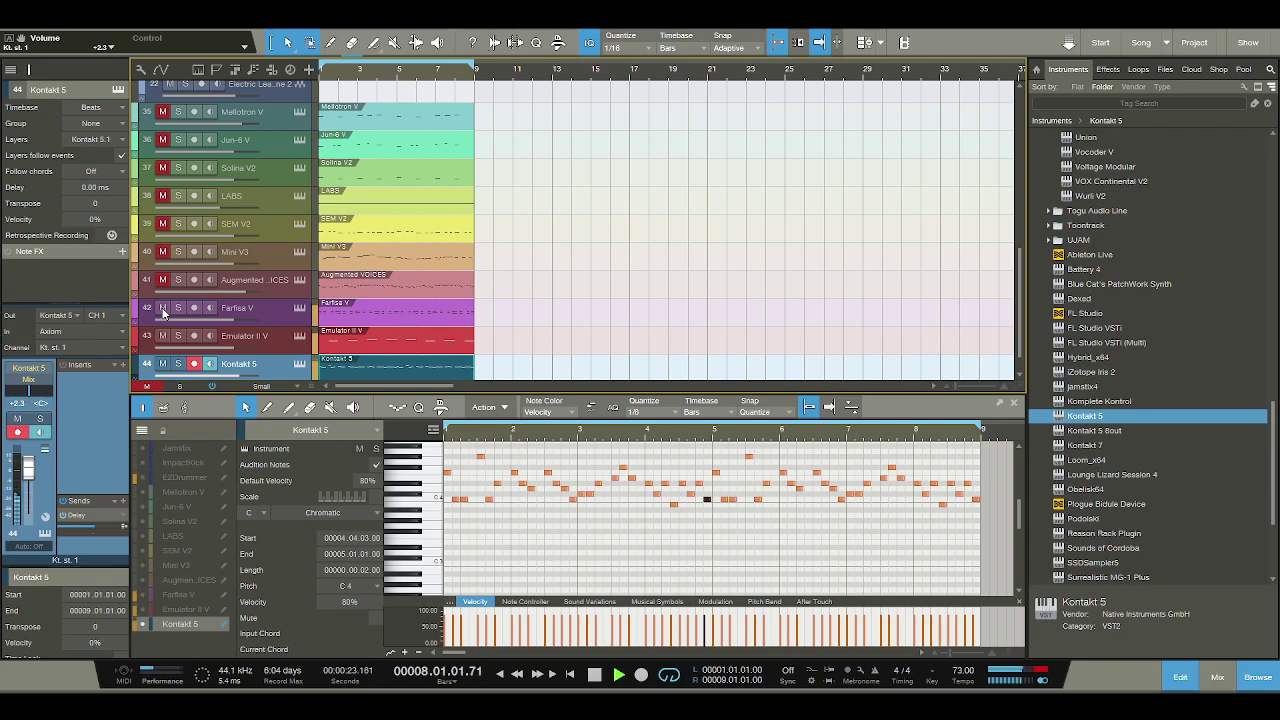
{"action": "left_click", "coordinate": [164, 252]}
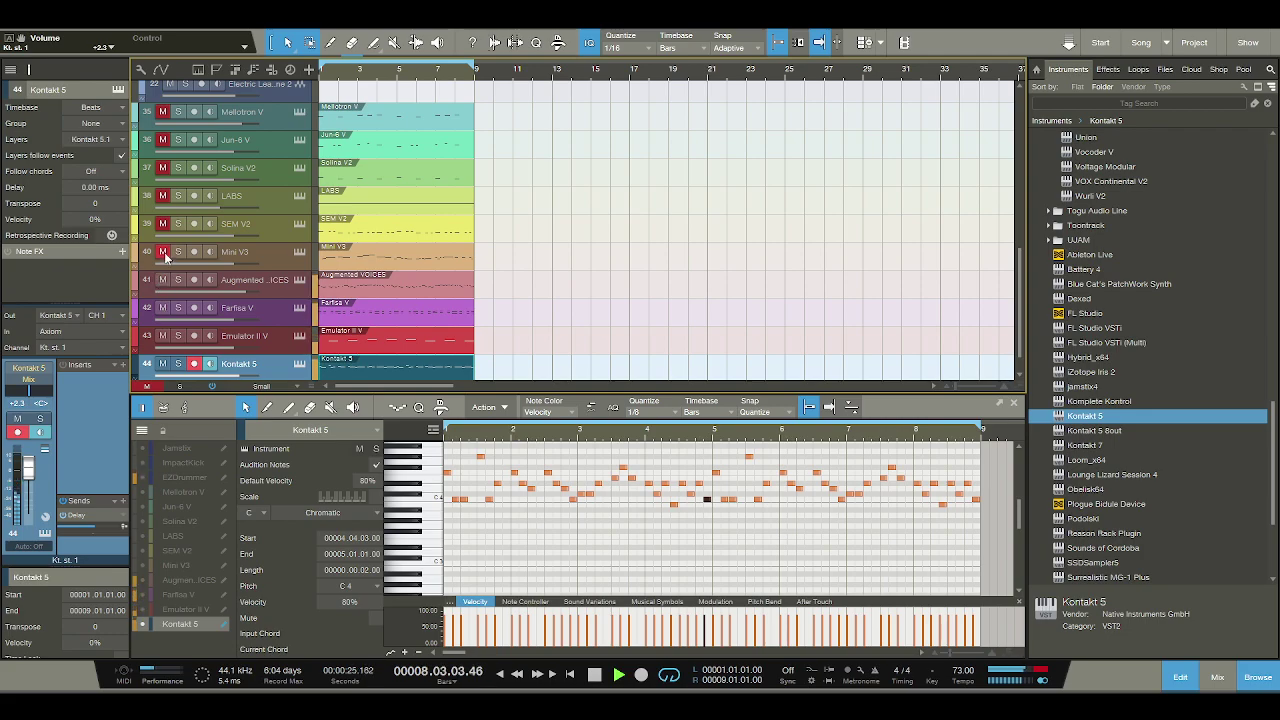
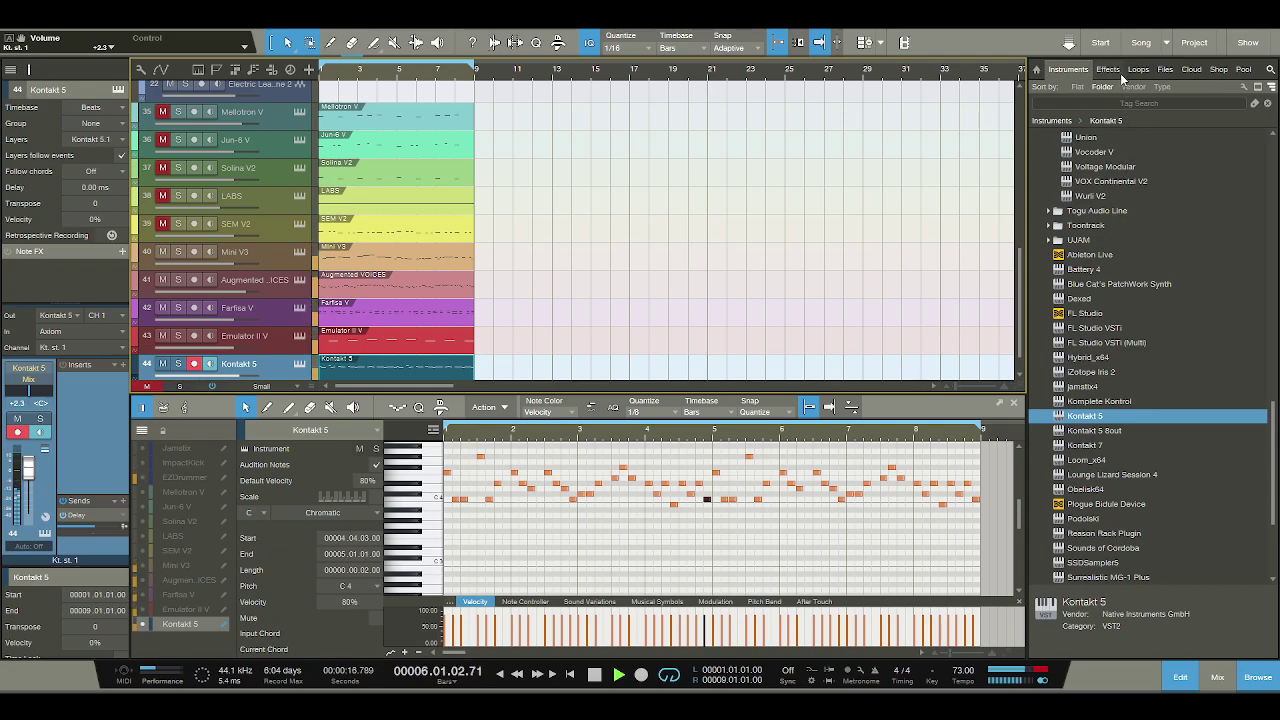
Search the effects for "replika", insert Replika on the Kontakt 5 track and stop playback.
{"action": "left_click", "coordinate": [1108, 69]}
{"action": "left_click", "coordinate": [1270, 69]}
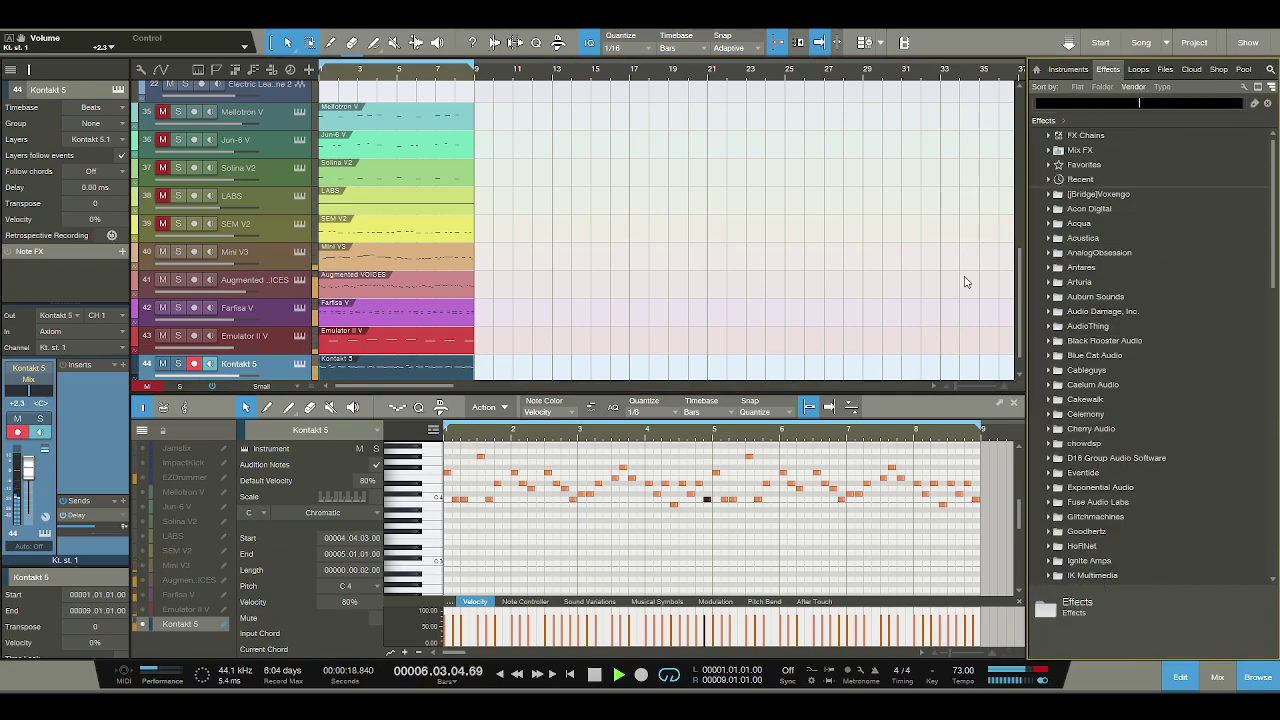
{"action": "type", "text": "replika"}
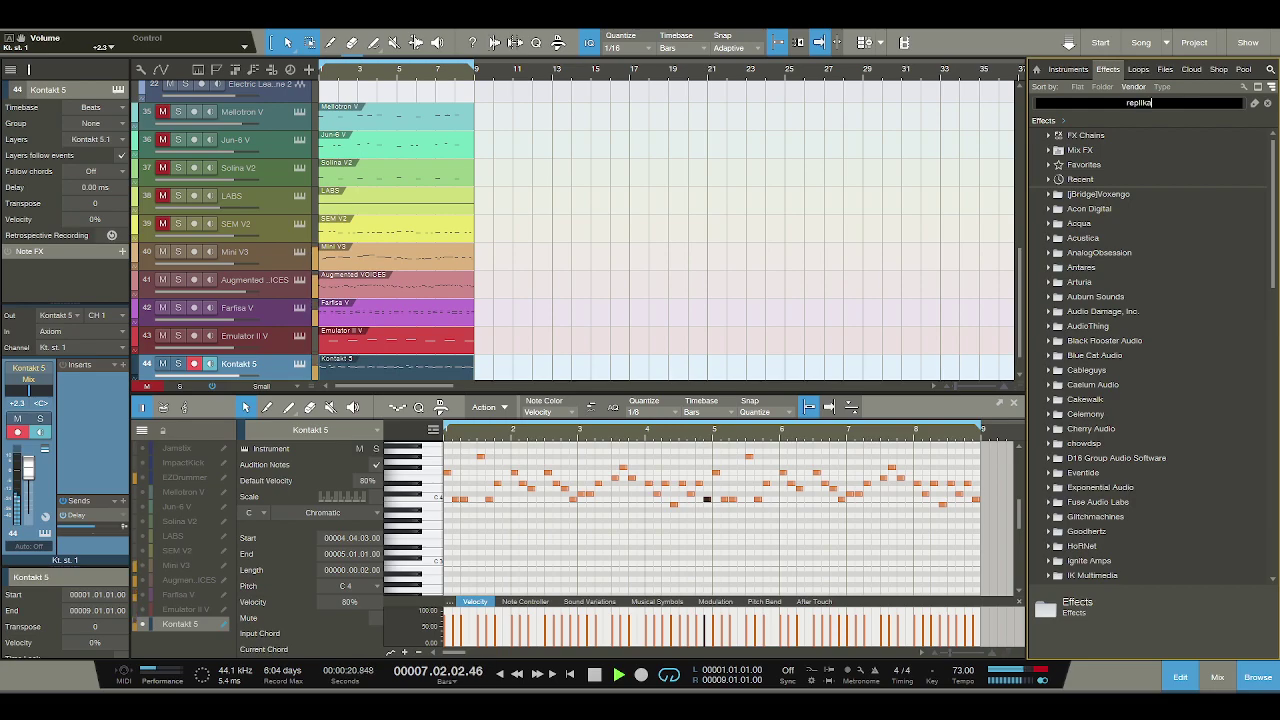
{"action": "left_click_drag", "start_coordinate": [1068, 152], "coordinate": [112, 422]}
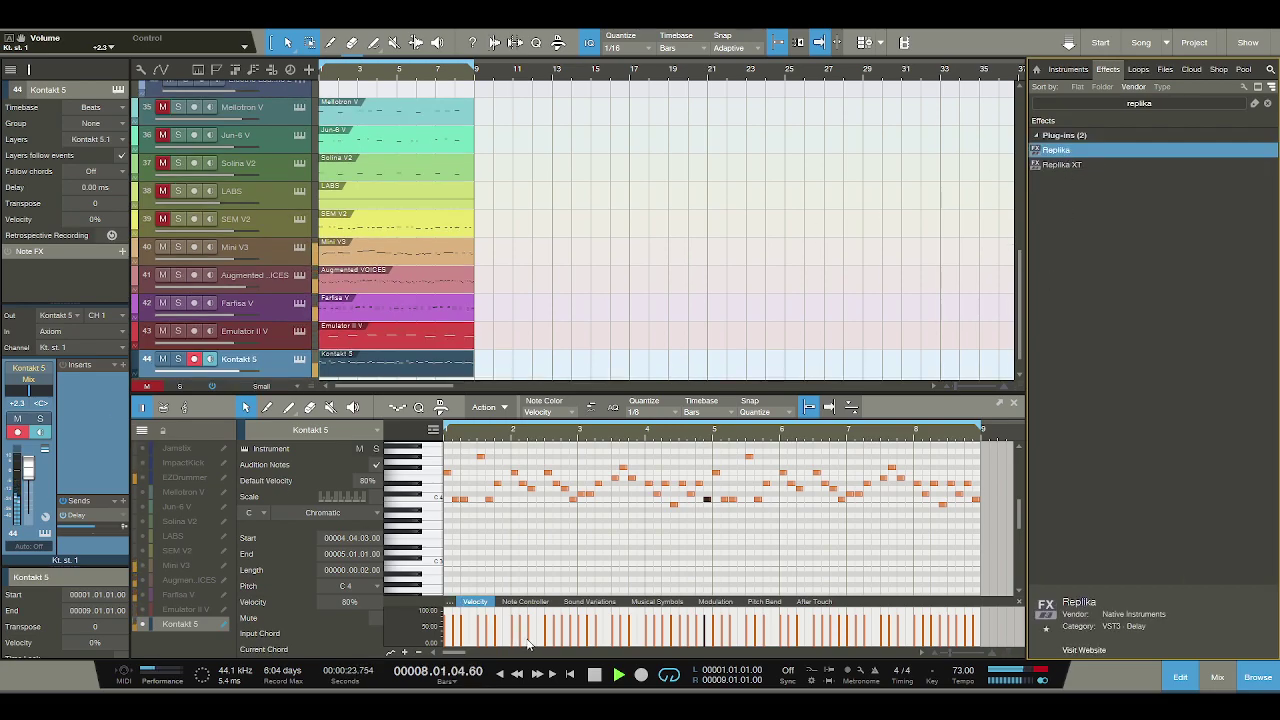
{"action": "left_click", "coordinate": [596, 676]}
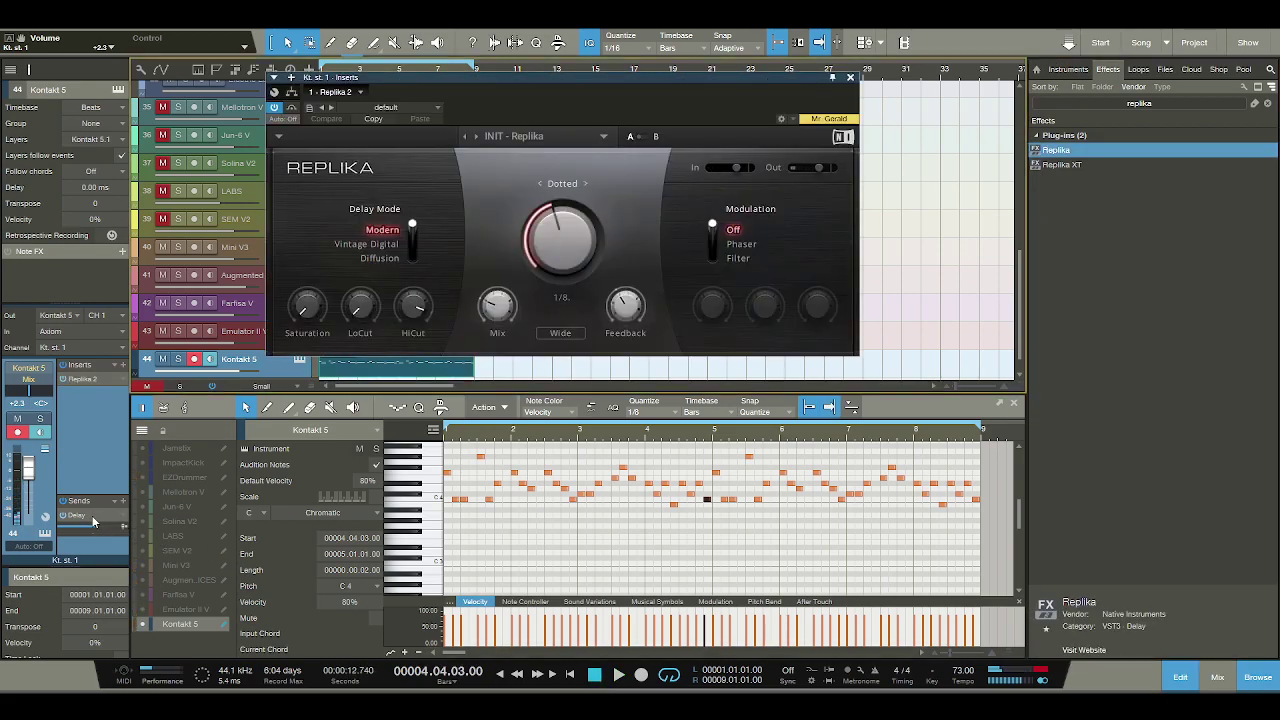
Remove the Kontakt 5 track's Delay send and set Replika to Straight timing with 21.5 % feedback.
{"action": "key", "text": "Delete"}
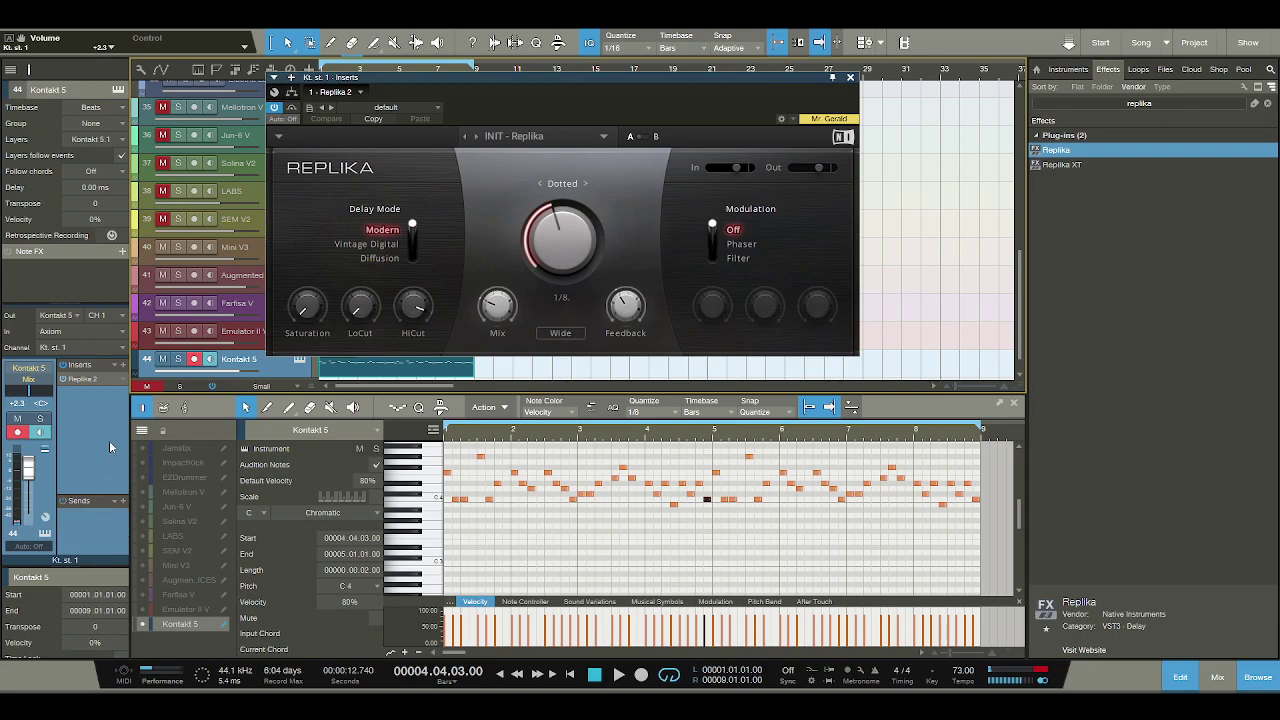
{"action": "left_click", "coordinate": [543, 190]}
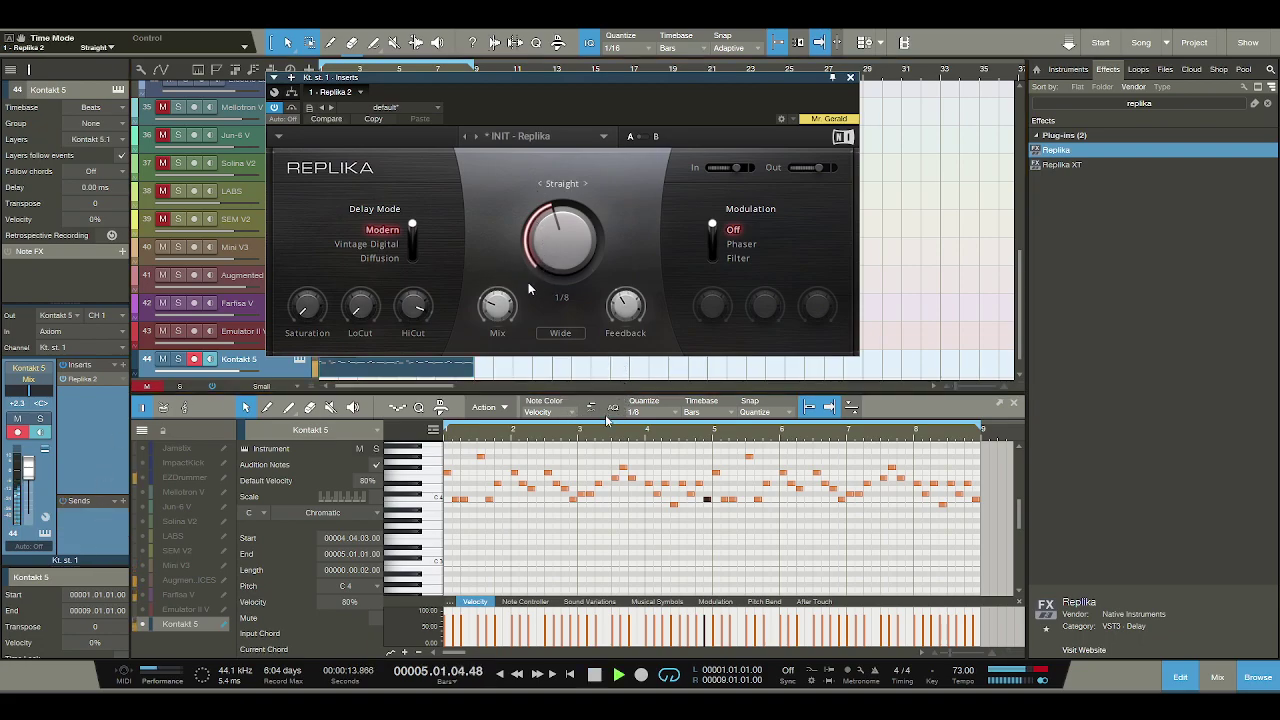
{"action": "left_click_drag", "start_coordinate": [625, 306], "coordinate": [625, 325]}
Mute the Mini V3, Augmented VOICES, Farfisa V and Emulator II V tracks, close Replika and stop playback.
{"action": "left_click", "coordinate": [164, 303]}
{"action": "left_click", "coordinate": [164, 331]}
{"action": "left_click", "coordinate": [164, 275]}
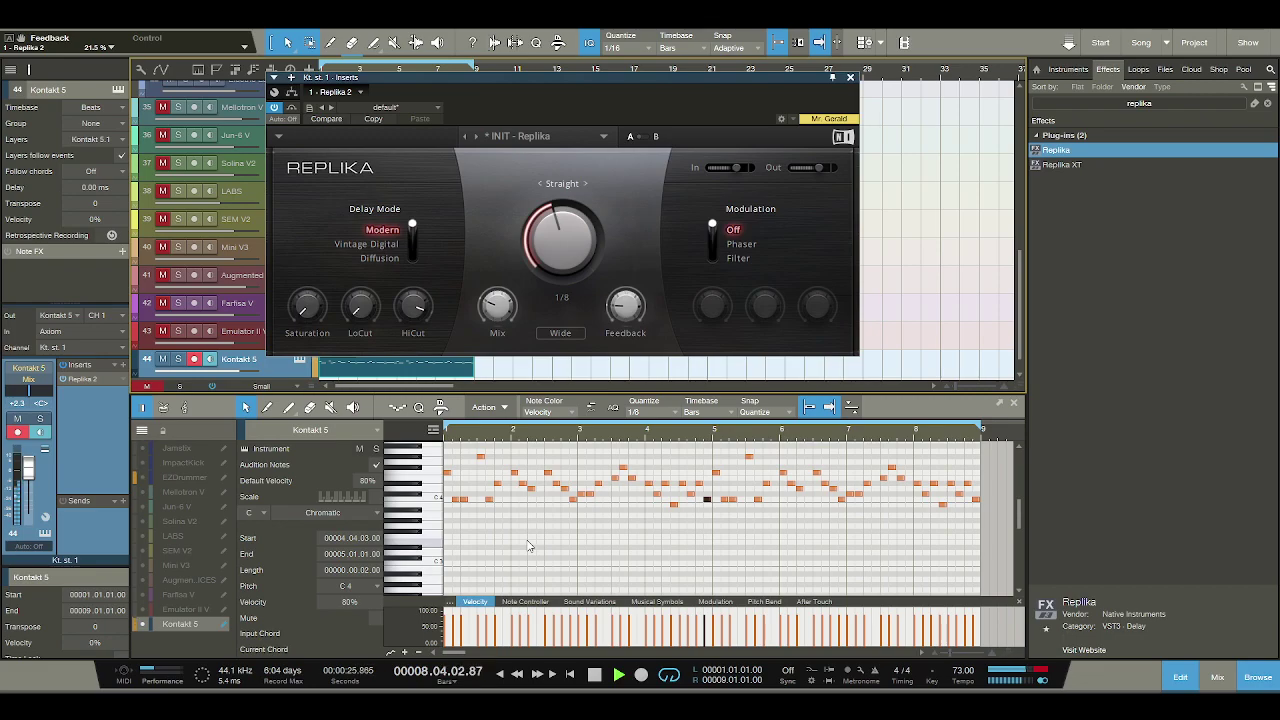
{"action": "left_click", "coordinate": [850, 77]}
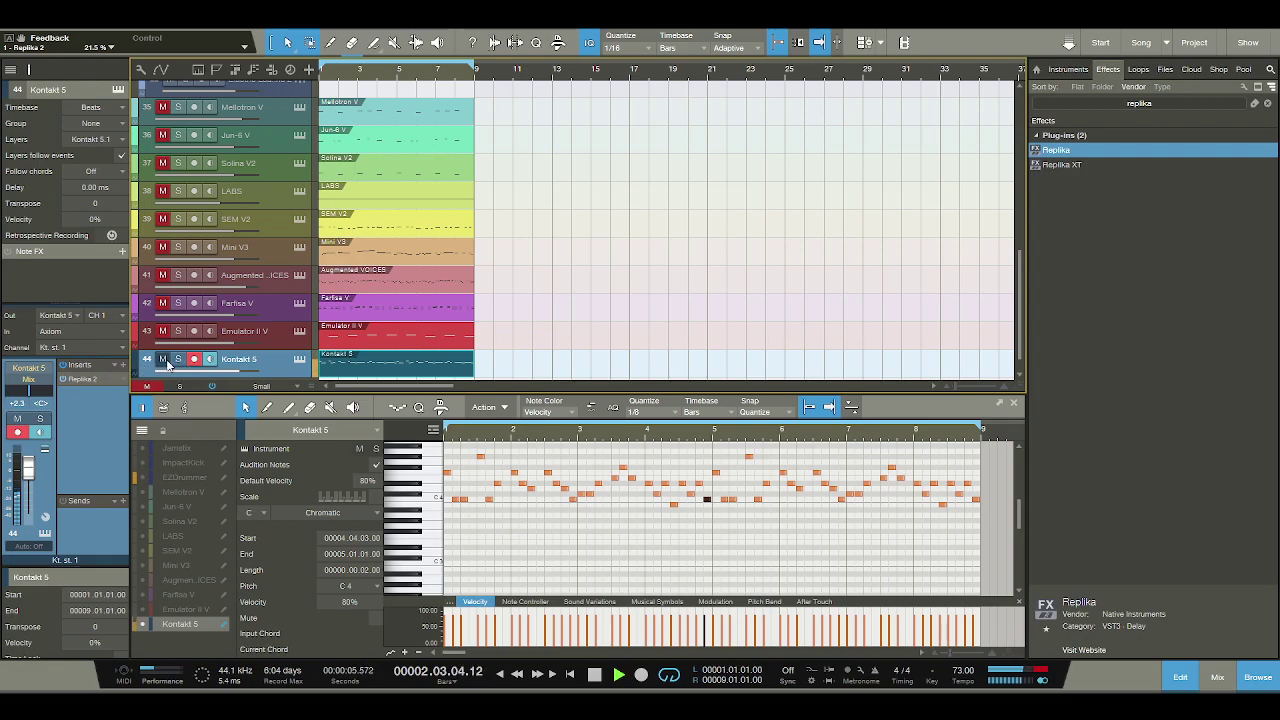
{"action": "key", "text": "space"}
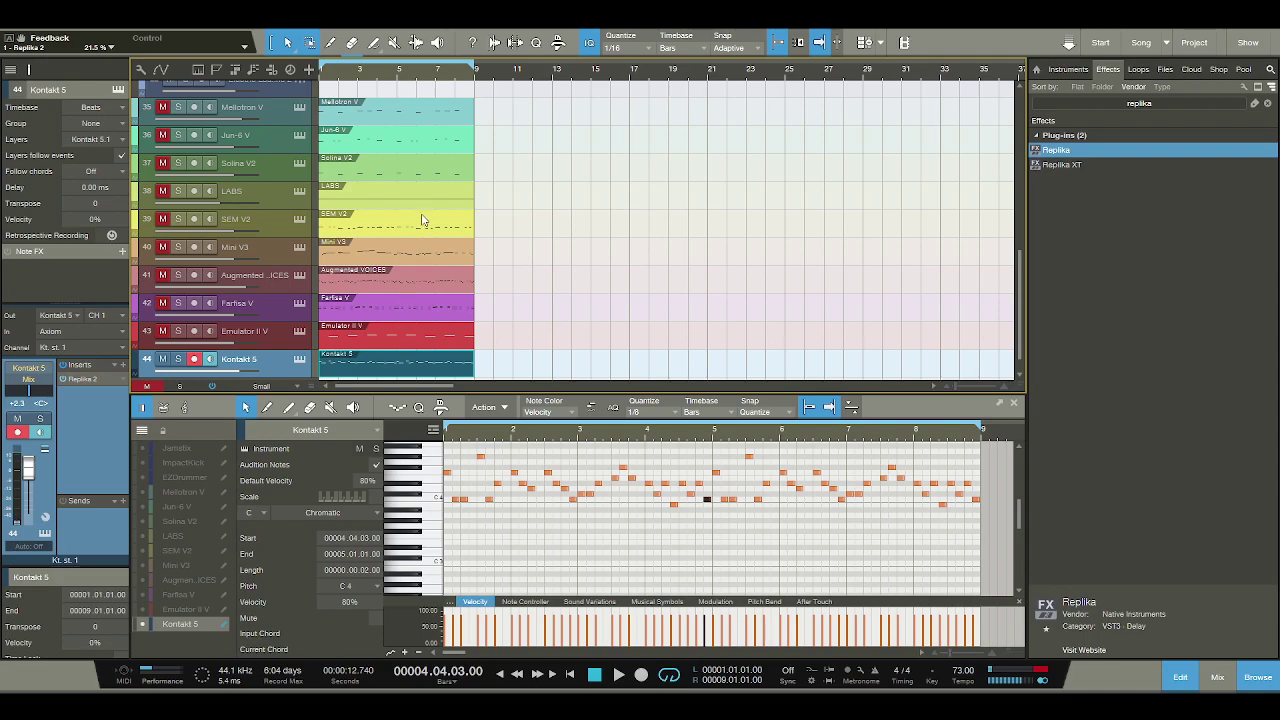
{"action": "scroll", "coordinate": [514, 250], "scroll_direction": "down", "scroll_amount": 1}
{"action": "scroll", "coordinate": [516, 252], "scroll_direction": "up", "scroll_amount": 1}
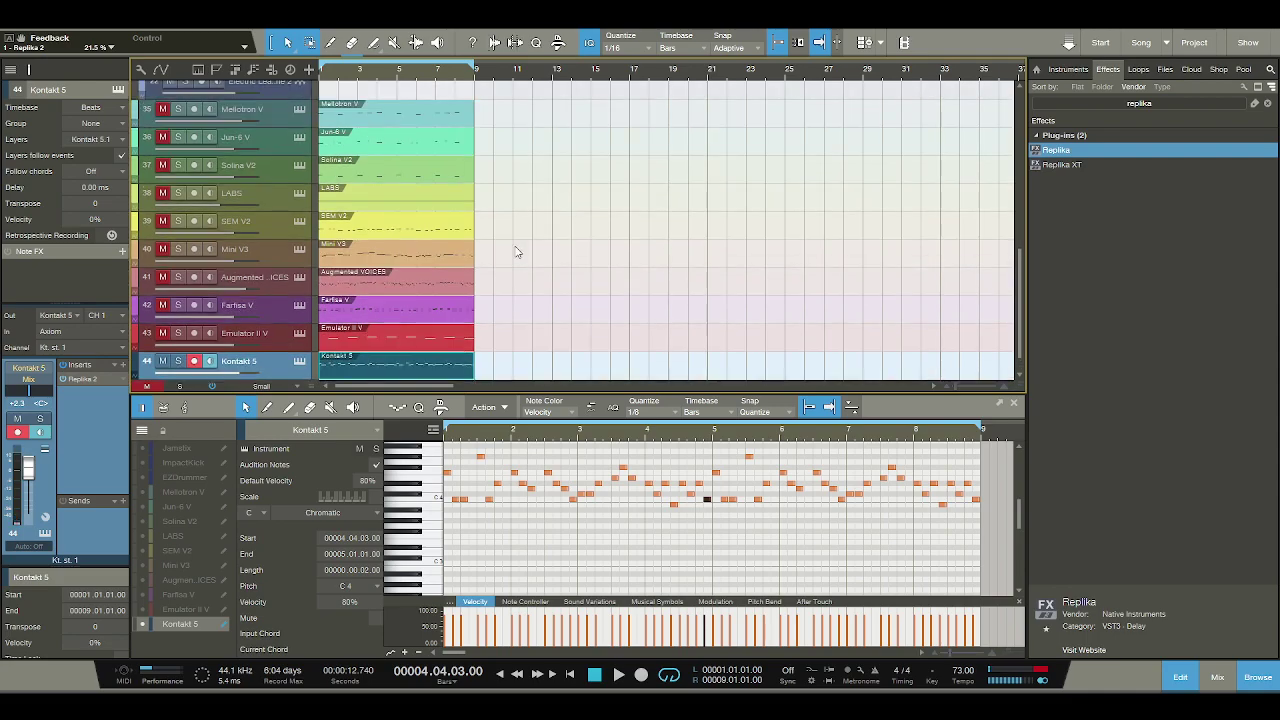
{"action": "scroll", "coordinate": [515, 252], "scroll_direction": "down", "scroll_amount": 1}
{"action": "scroll", "coordinate": [515, 253], "scroll_direction": "up", "scroll_amount": 2}
{"action": "scroll", "coordinate": [515, 262], "scroll_direction": "down", "scroll_amount": 1}
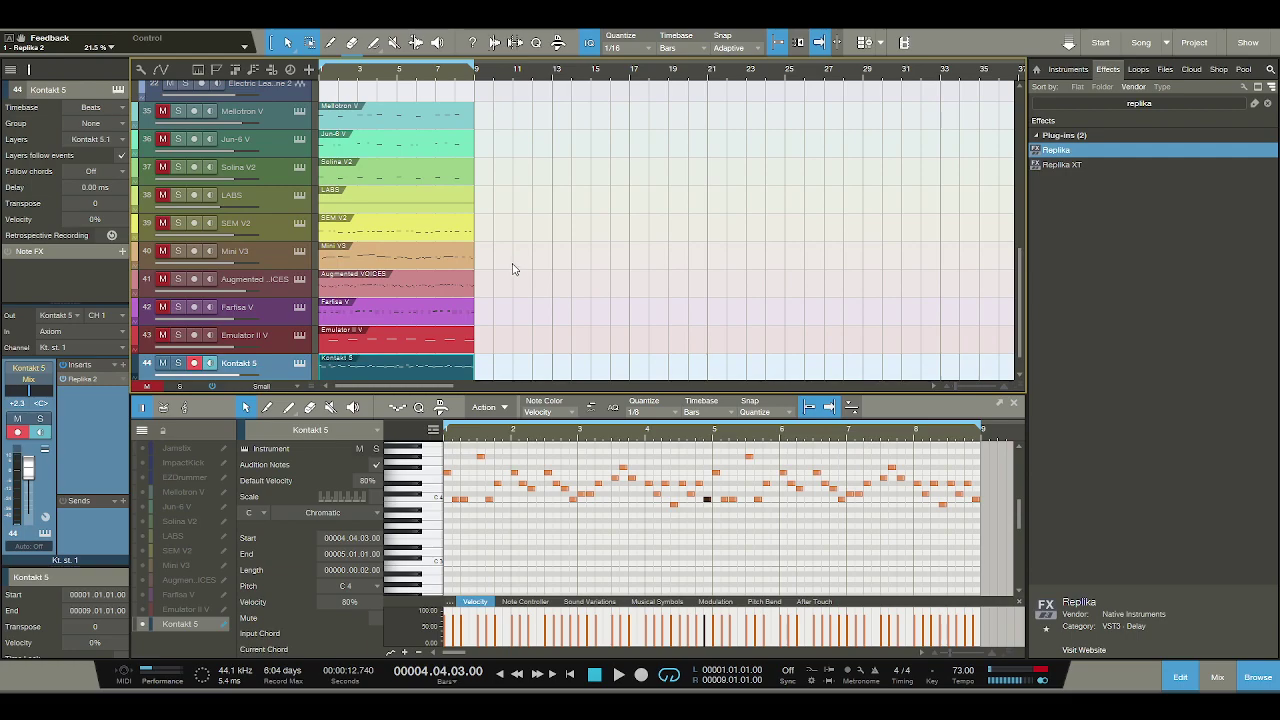
{"action": "scroll", "coordinate": [517, 276], "scroll_direction": "down", "scroll_amount": 1}
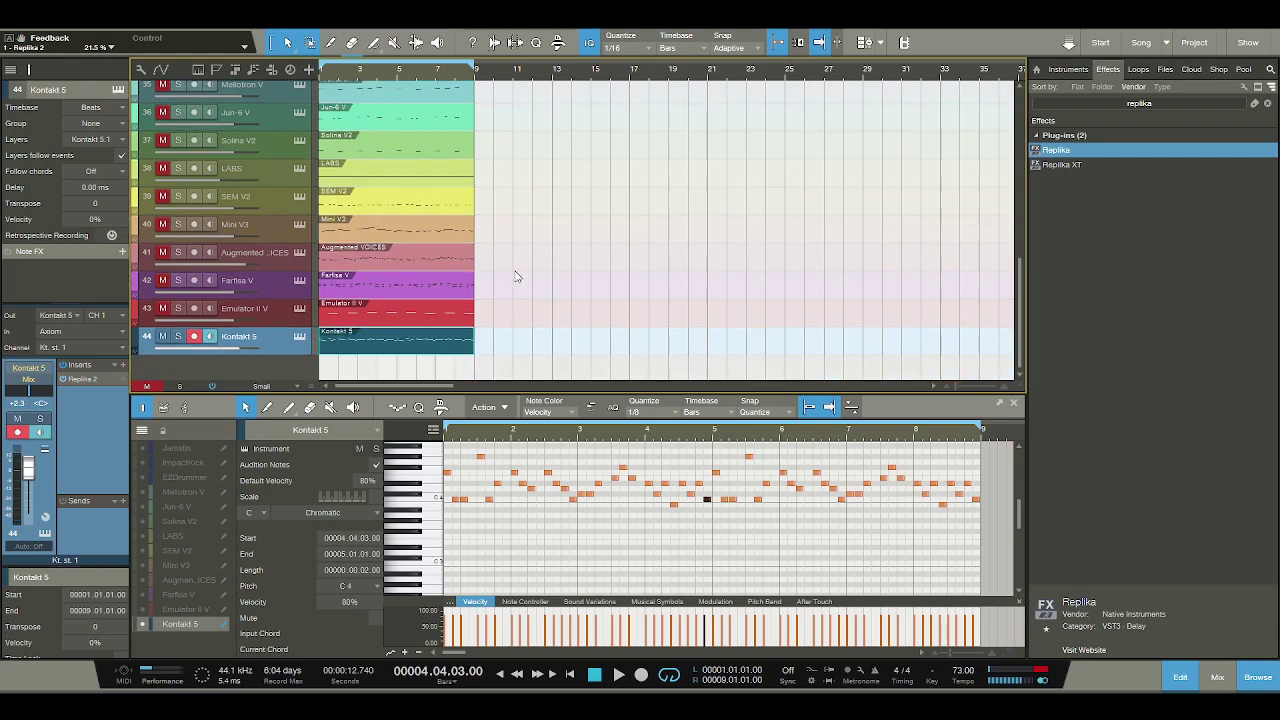
Clear the effects search and look through the plug-in vendor folders.
{"action": "left_click", "coordinate": [1138, 103]}
{"action": "key", "text": "BackSpace"}
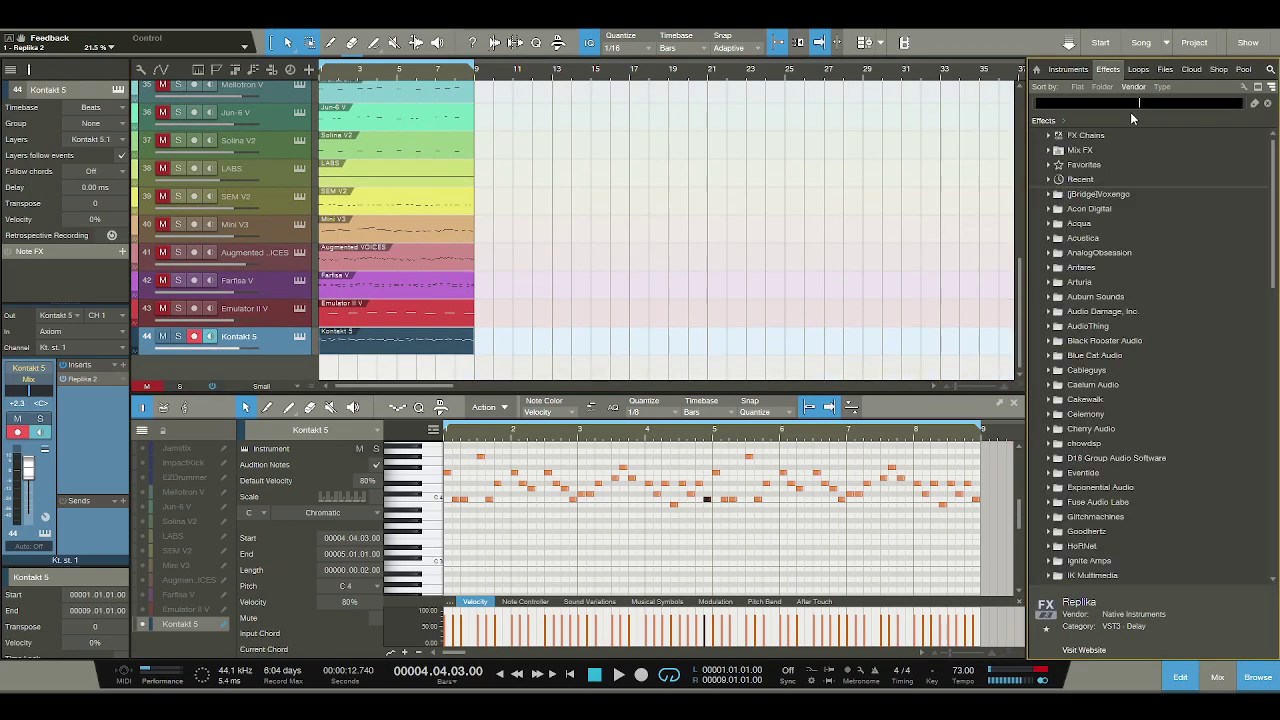
{"action": "scroll", "coordinate": [1144, 146], "scroll_direction": "down", "scroll_amount": 5}
{"action": "scroll", "coordinate": [1121, 277], "scroll_direction": "down", "scroll_amount": 12}
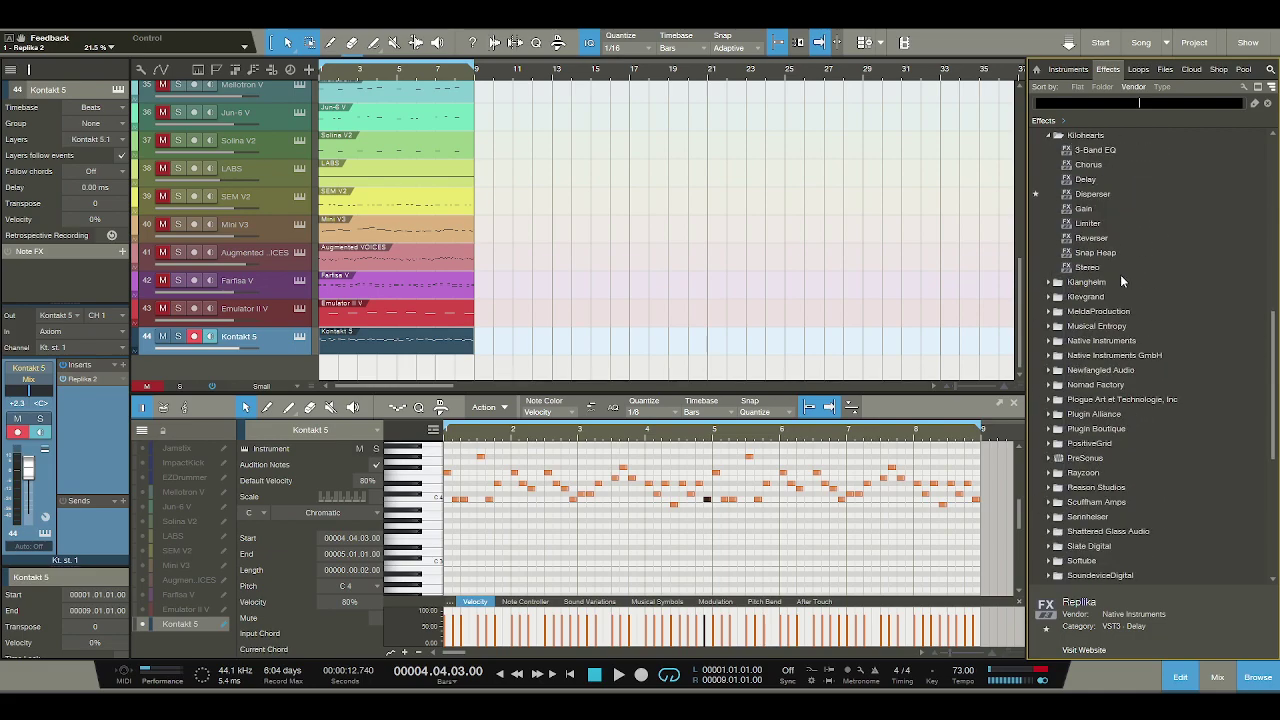
{"action": "scroll", "coordinate": [1120, 274], "scroll_direction": "up", "scroll_amount": 5}
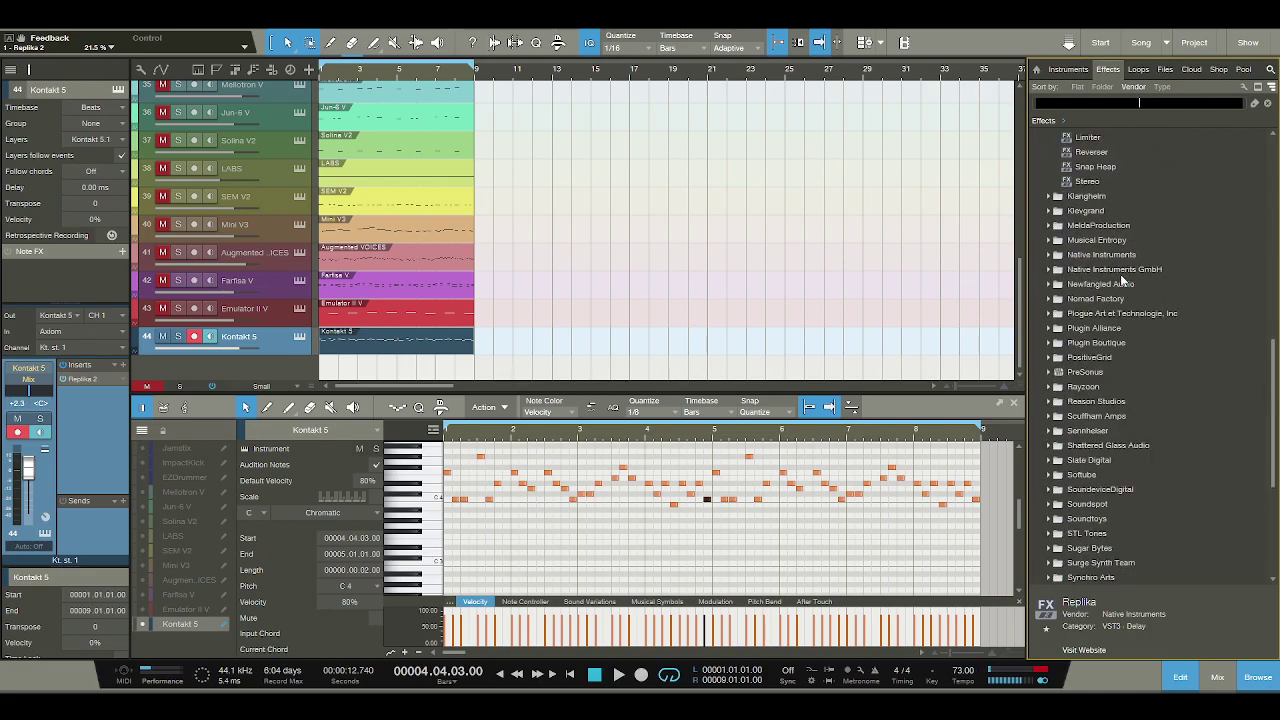
{"action": "left_click", "coordinate": [1120, 274]}
{"action": "scroll", "coordinate": [1120, 274], "scroll_direction": "up", "scroll_amount": 1}
Load CMI V from the Synth instruments onto a new track below Kontakt 5.
{"action": "left_click", "coordinate": [1068, 70]}
{"action": "scroll", "coordinate": [1095, 276], "scroll_direction": "down", "scroll_amount": 4}
{"action": "scroll", "coordinate": [1093, 284], "scroll_direction": "up", "scroll_amount": 5}
{"action": "scroll", "coordinate": [1093, 284], "scroll_direction": "up", "scroll_amount": 10}
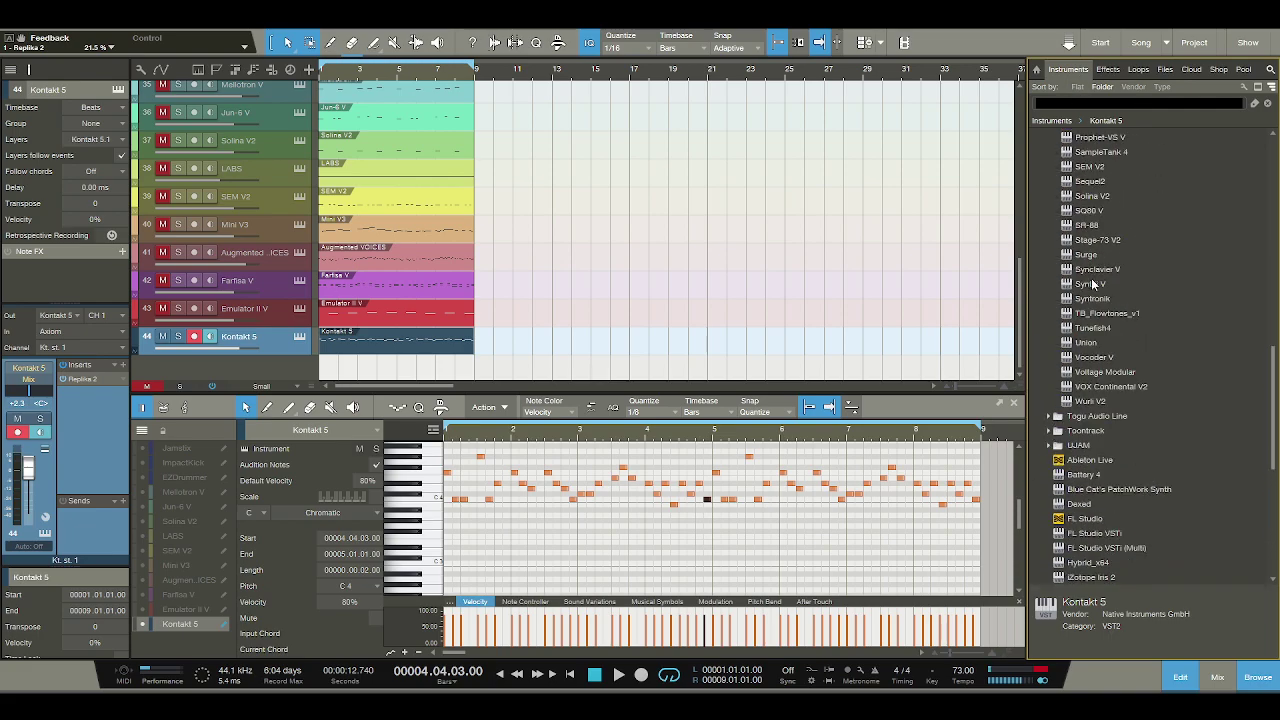
{"action": "scroll", "coordinate": [1093, 282], "scroll_direction": "up", "scroll_amount": 3}
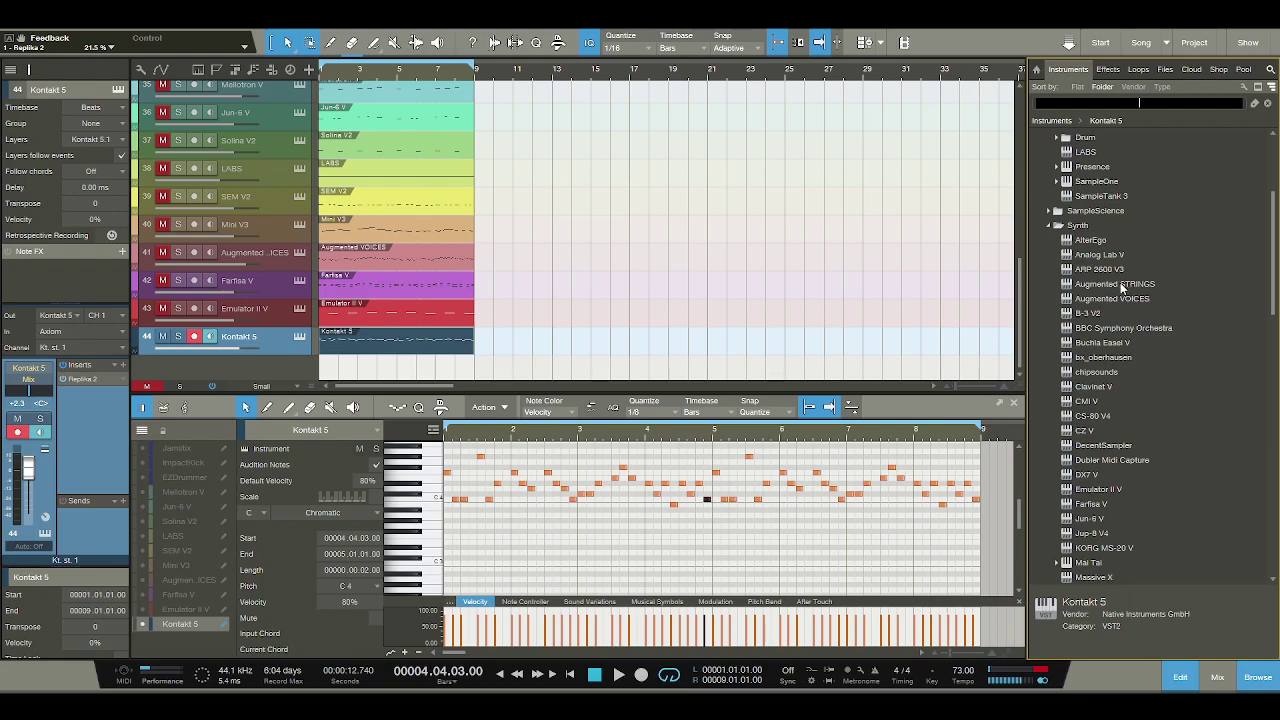
{"action": "scroll", "coordinate": [1114, 293], "scroll_direction": "down", "scroll_amount": 2}
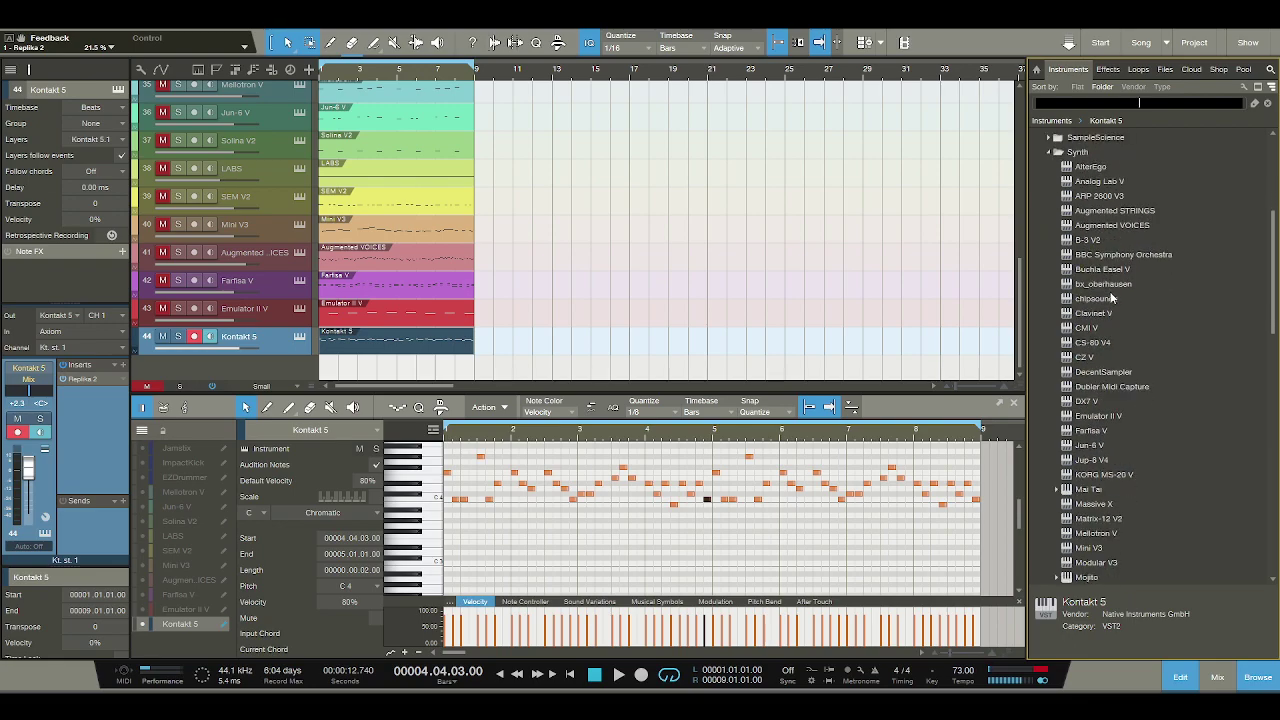
{"action": "left_click", "coordinate": [1094, 330]}
{"action": "left_click_drag", "start_coordinate": [1094, 330], "coordinate": [294, 370]}
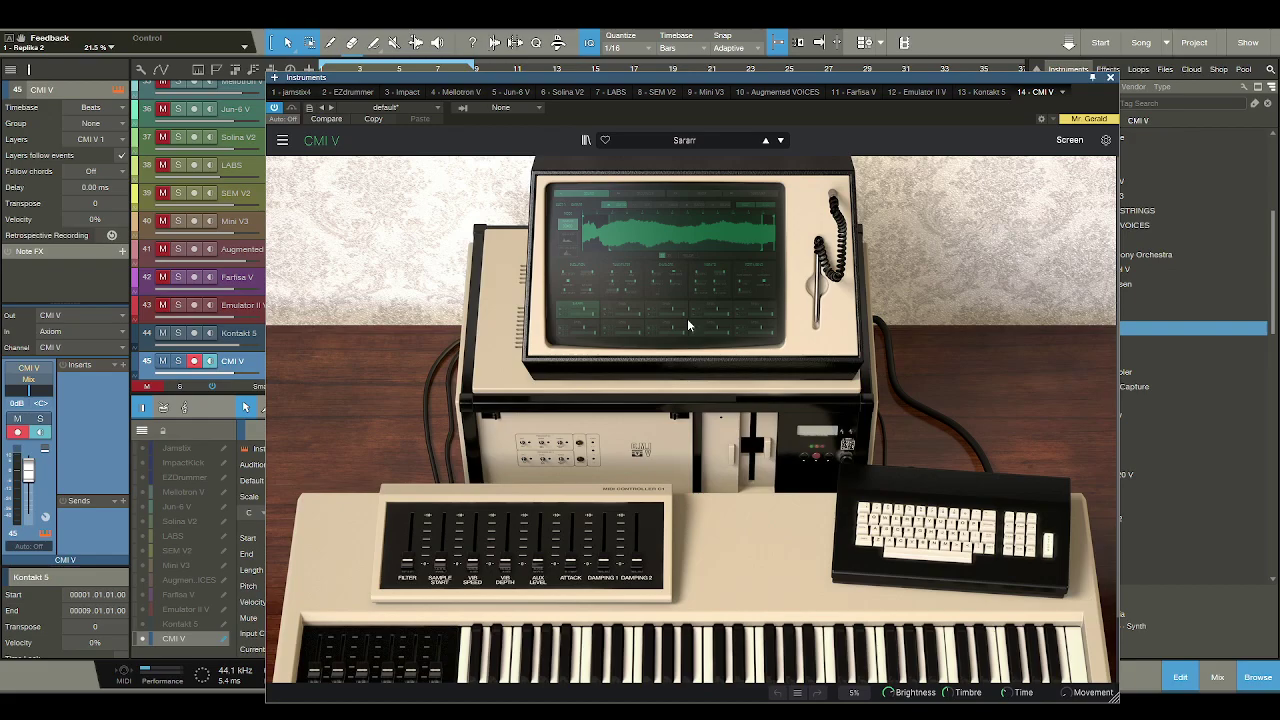
Audition the CMI V presets Film, Moving Pad and Strings Ensemble, then close the instrument window.
{"action": "left_click", "coordinate": [781, 140]}
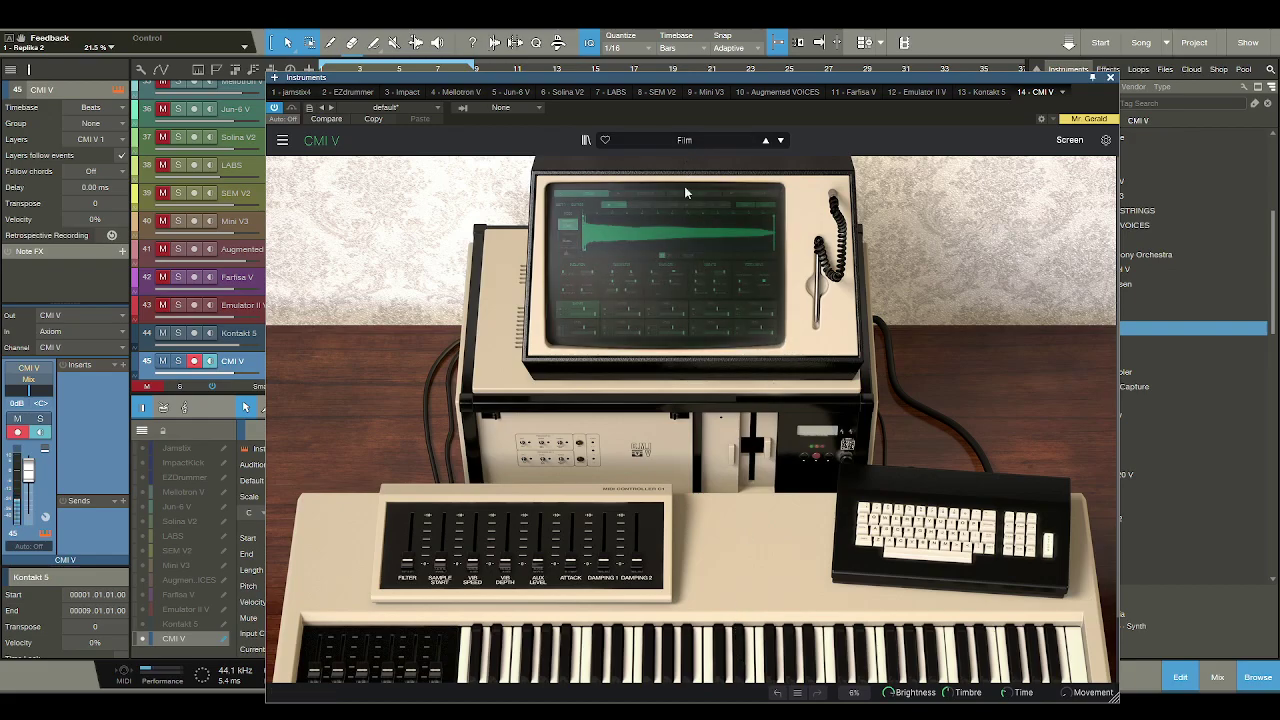
{"action": "left_click", "coordinate": [781, 140]}
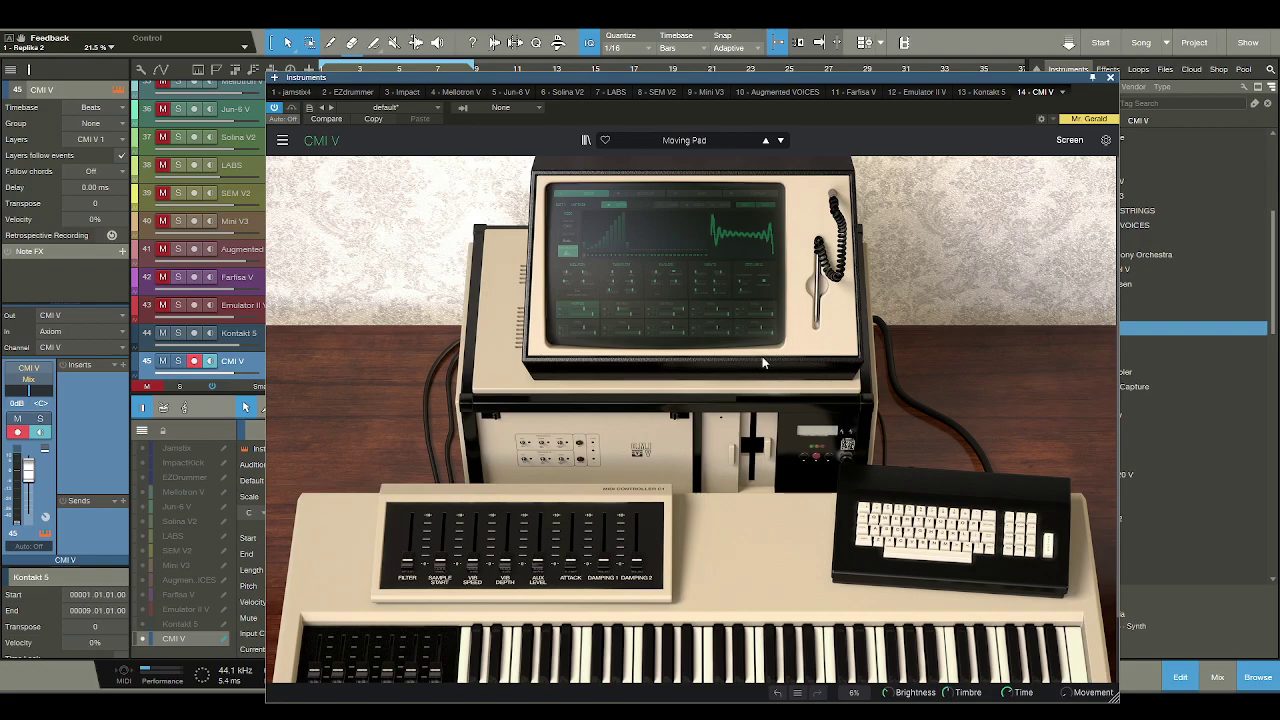
{"action": "left_click", "coordinate": [752, 660]}
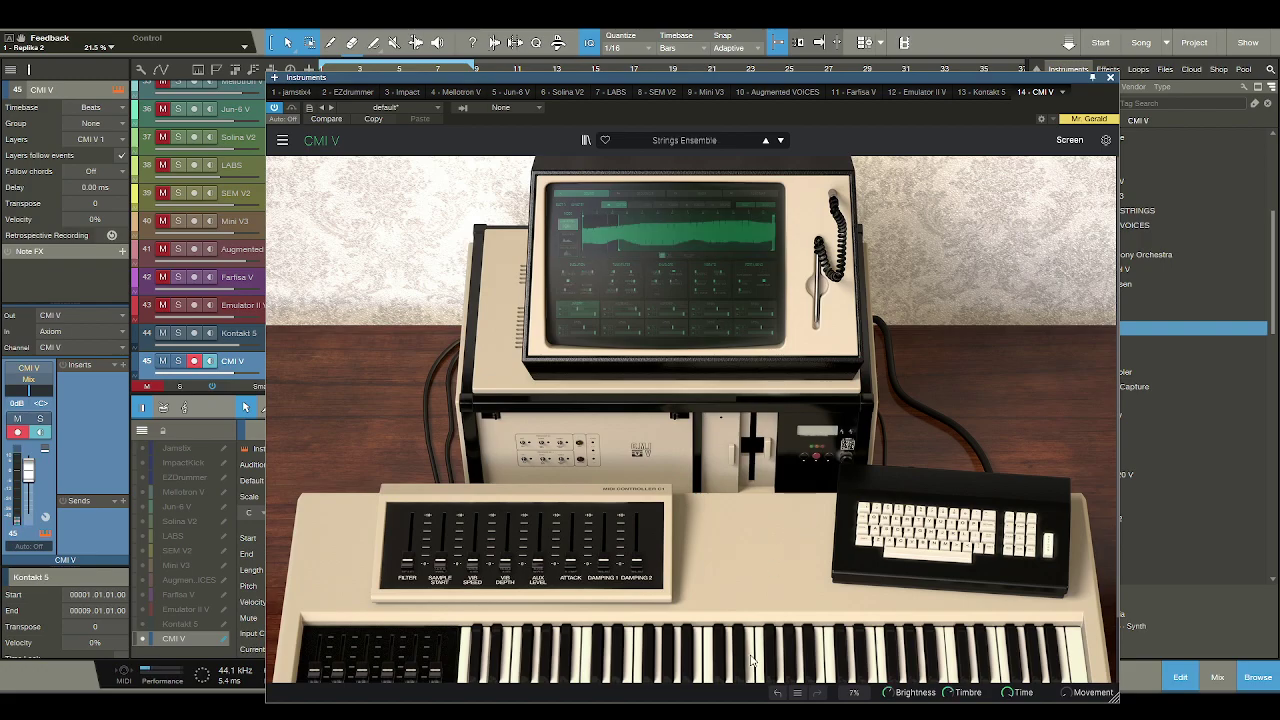
{"action": "left_click", "coordinate": [822, 663]}
{"action": "left_click", "coordinate": [1110, 77]}
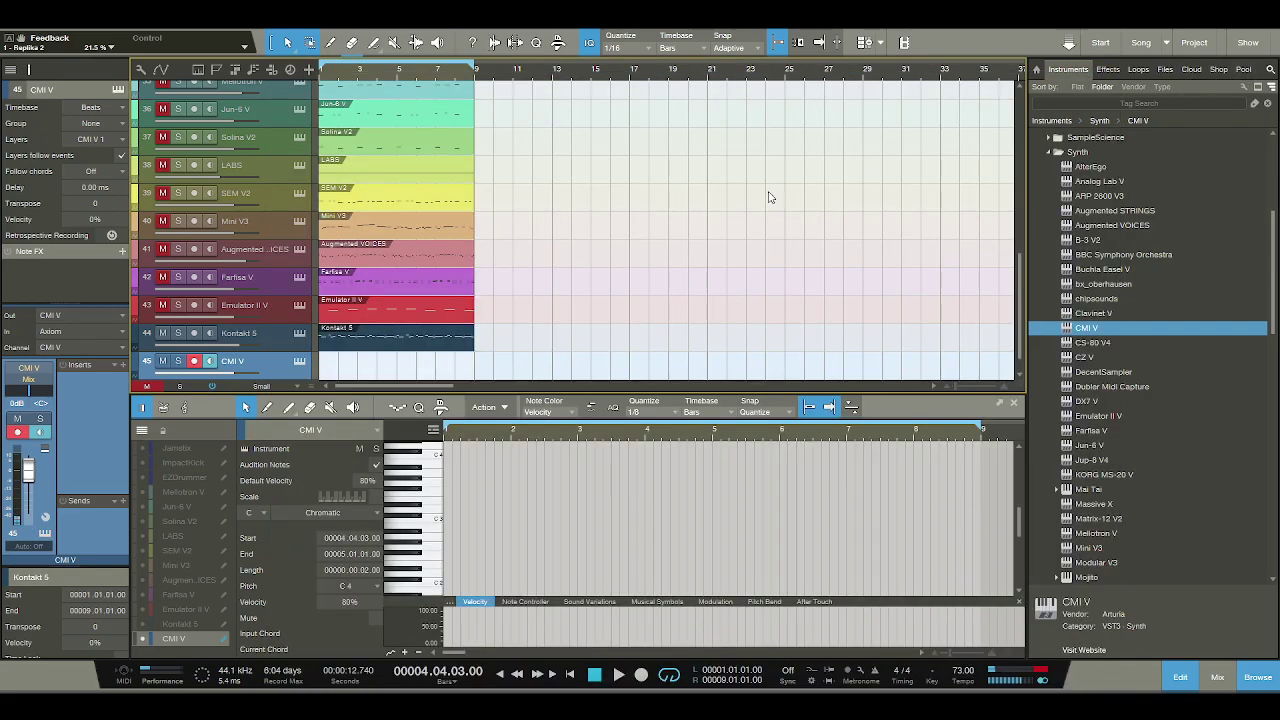
Create an empty eight-bar part on the CMI V track, try a note and playback, and remove the part.
{"action": "double_click", "coordinate": [340, 369]}
{"action": "left_click", "coordinate": [425, 528]}
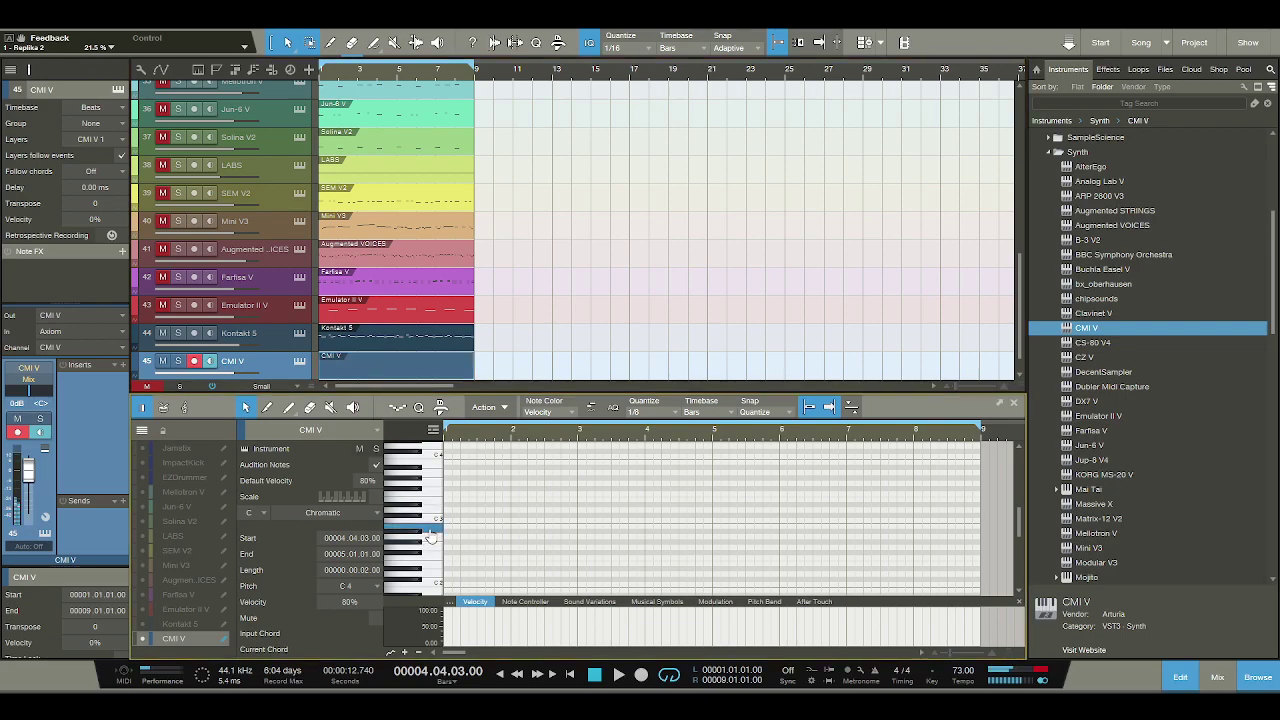
{"action": "key", "text": "space"}
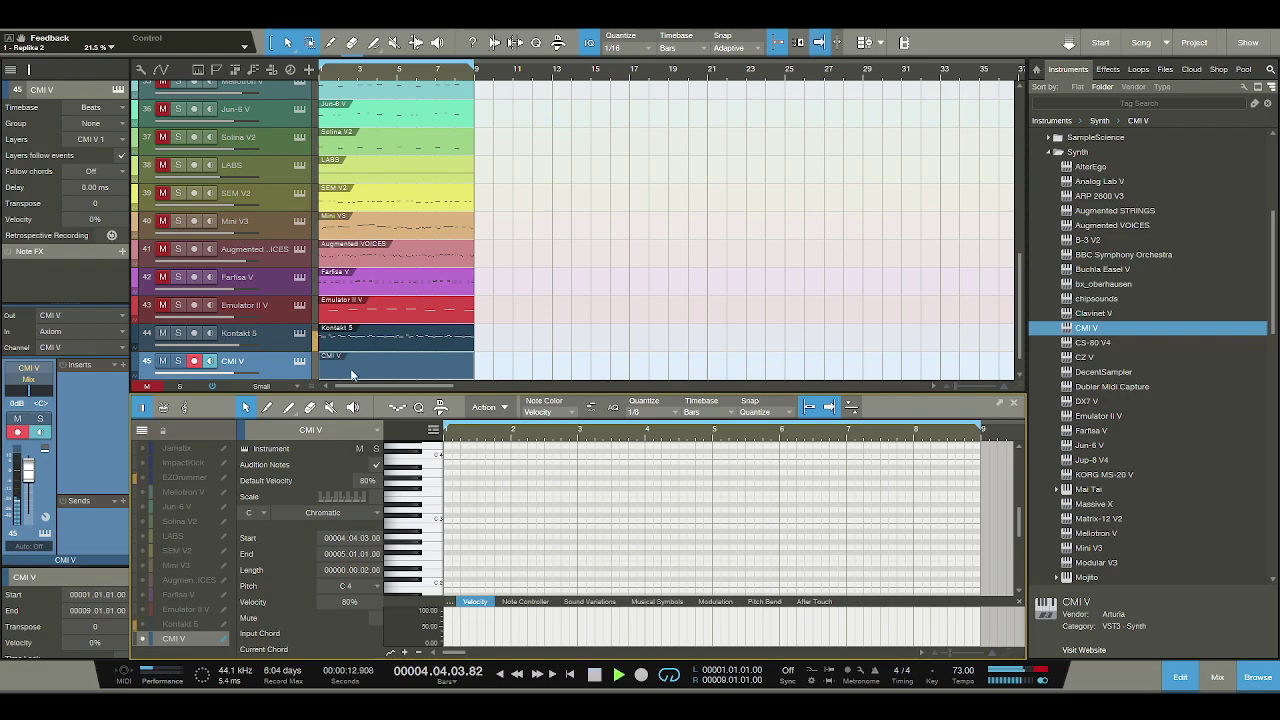
{"action": "key", "text": "space"}
{"action": "key", "text": "ctrl+z"}
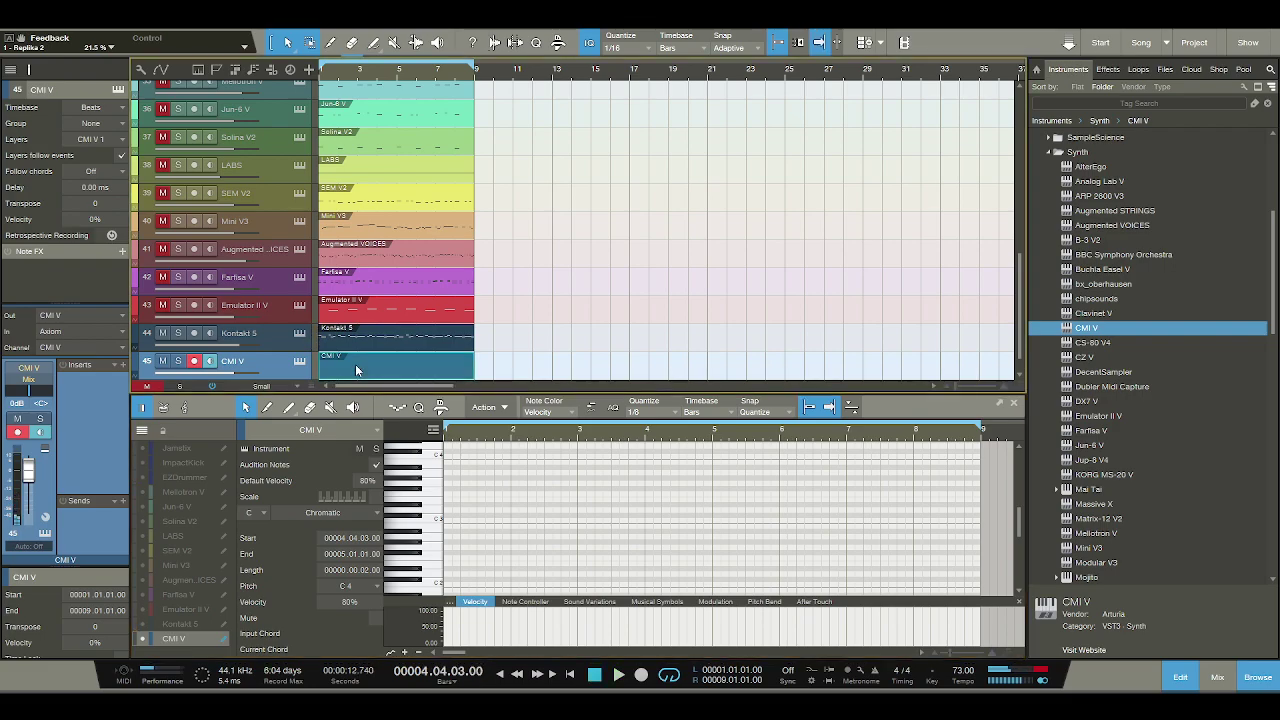
Replace CMI V on track 45 with the Augmented STRINGS instrument.
{"action": "scroll", "coordinate": [1127, 288], "scroll_direction": "up", "scroll_amount": 2}
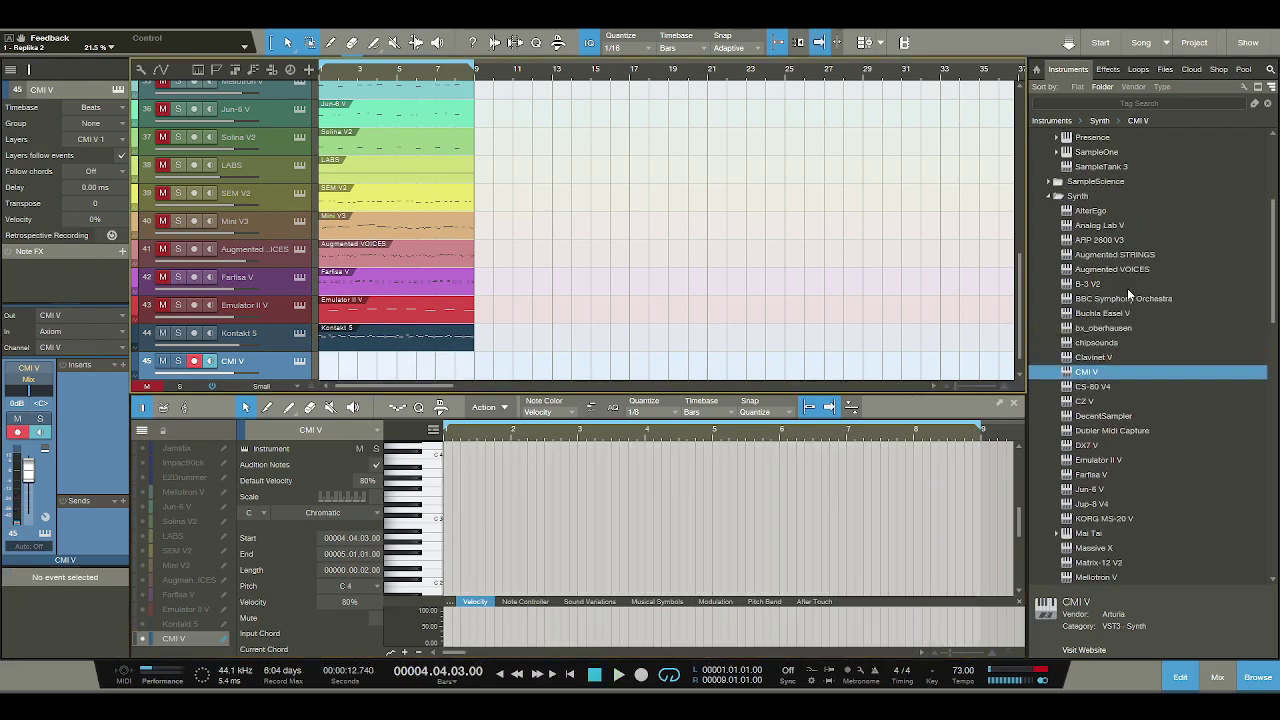
{"action": "left_click_drag", "start_coordinate": [1128, 254], "coordinate": [403, 310]}
{"action": "left_click_drag", "start_coordinate": [278, 374], "coordinate": [633, 364]}
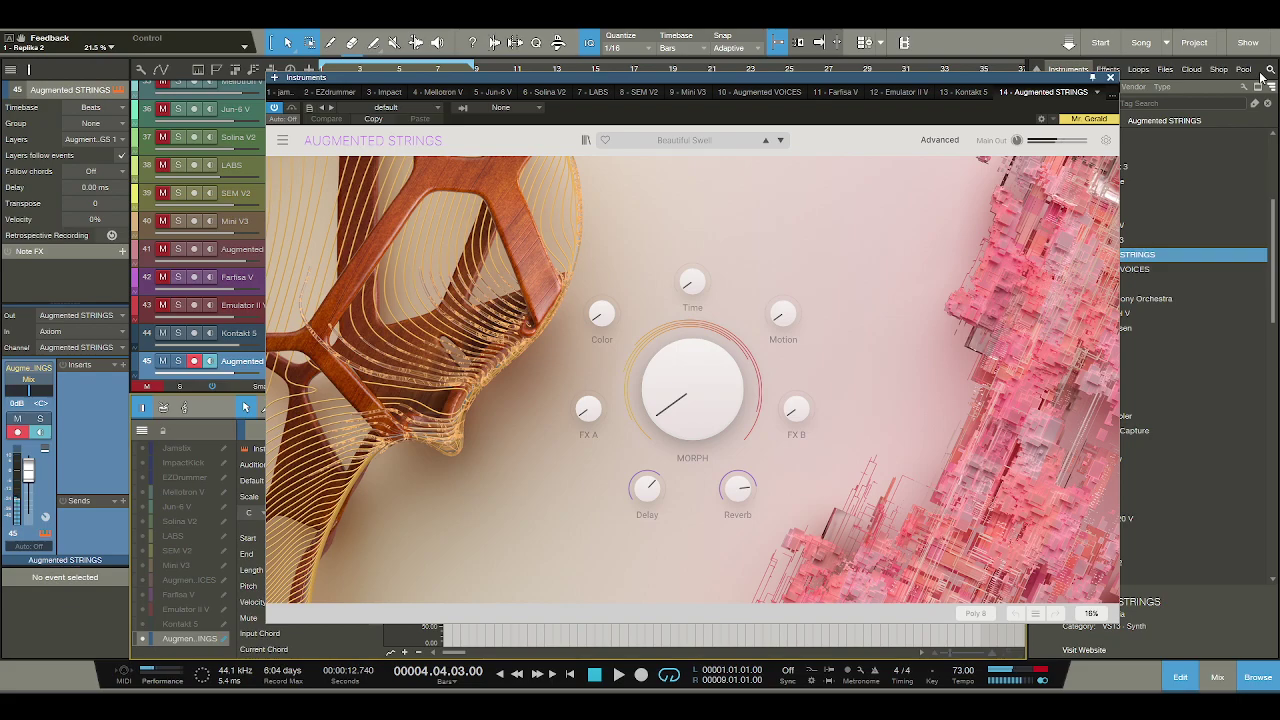
Close the instrument window, create an empty eight-bar part on the Augmented STRINGS track and return the playhead to the start.
{"action": "left_click", "coordinate": [1110, 77]}
{"action": "double_click", "coordinate": [332, 362]}
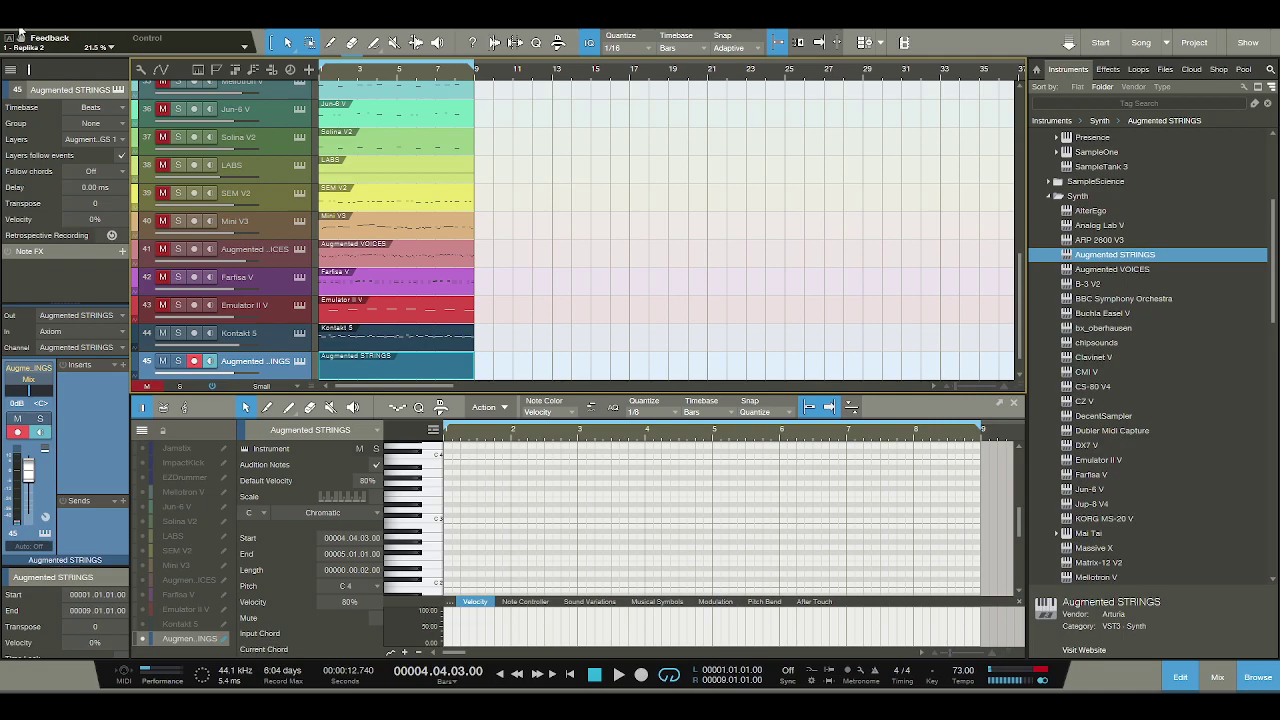
{"action": "left_click", "coordinate": [594, 679]}
Draw an F4 note filling bar 1 of the Augmented STRINGS part and check it with playback.
{"action": "left_click", "coordinate": [430, 498]}
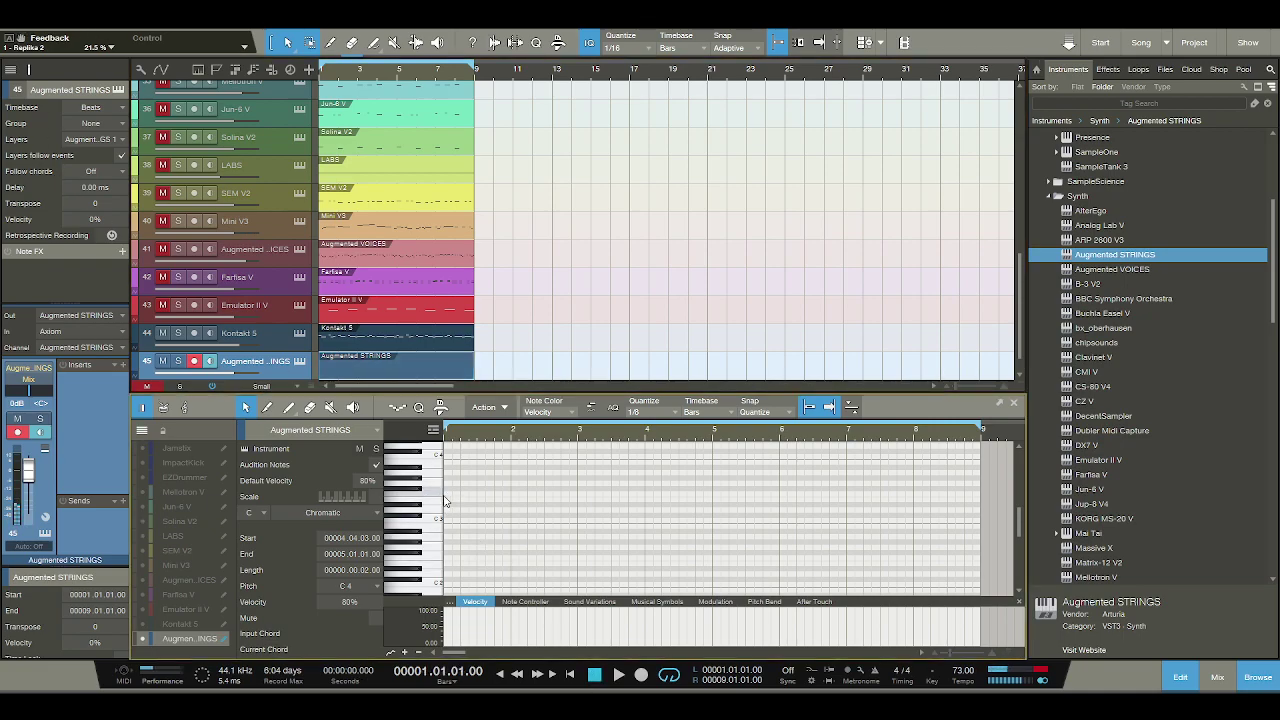
{"action": "scroll", "coordinate": [445, 502], "scroll_direction": "up", "scroll_amount": 5}
{"action": "left_click", "coordinate": [433, 504]}
{"action": "left_click_drag", "start_coordinate": [443, 507], "coordinate": [483, 508]}
{"action": "key", "text": "space"}
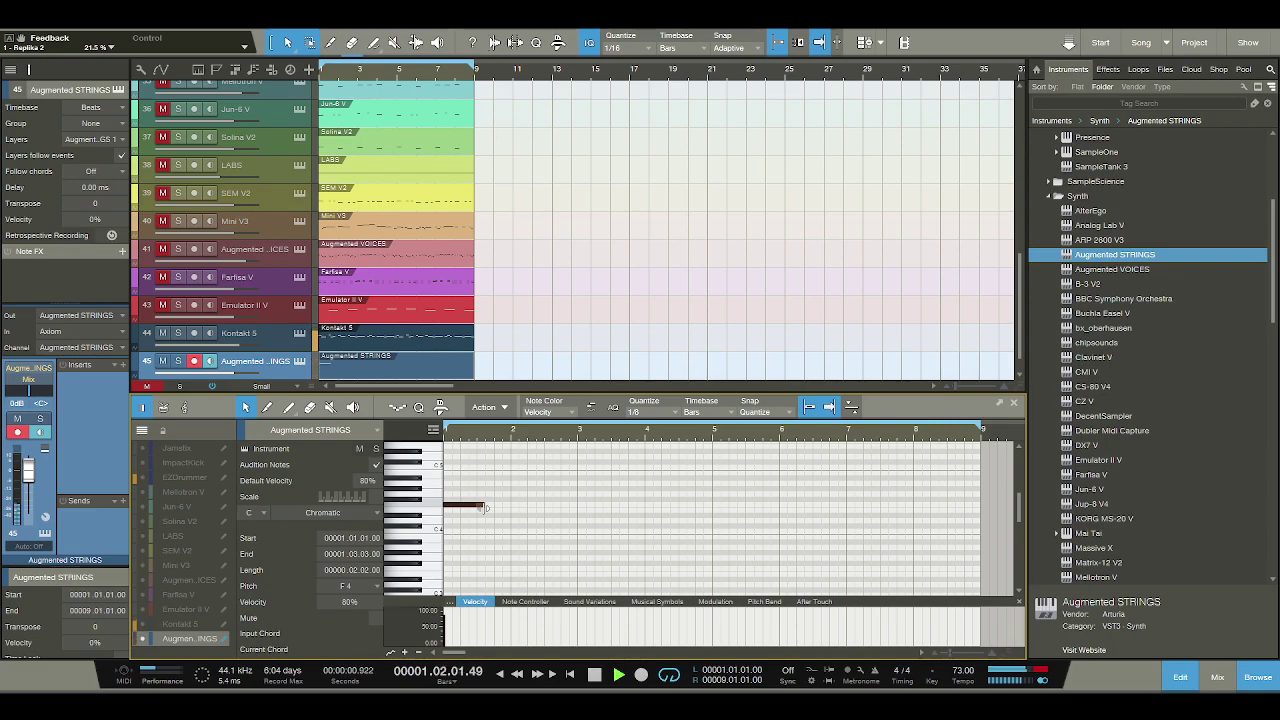
{"action": "left_click_drag", "start_coordinate": [483, 506], "coordinate": [510, 507]}
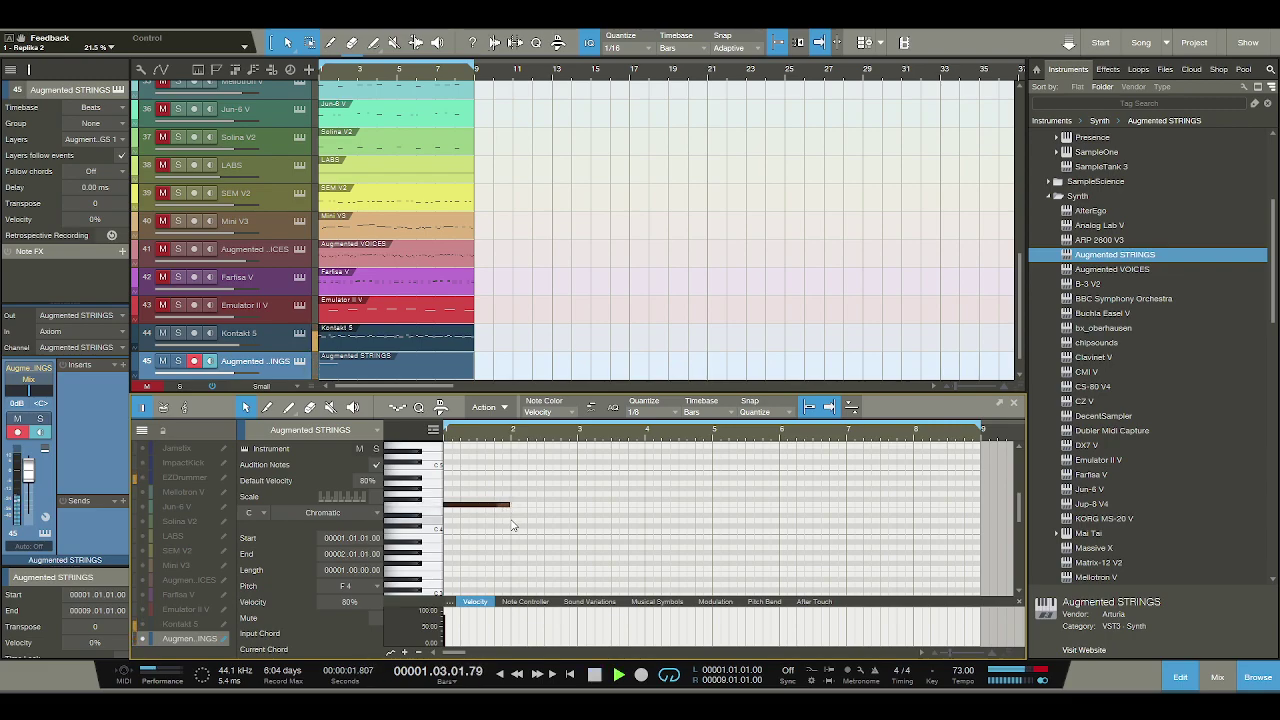
{"action": "key", "text": "space"}
Add a one-bar D4 note in bar 2 and a one-bar D#4 note in bar 3, listening during playback.
{"action": "left_click_drag", "start_coordinate": [512, 515], "coordinate": [564, 526]}
{"action": "key", "text": "space"}
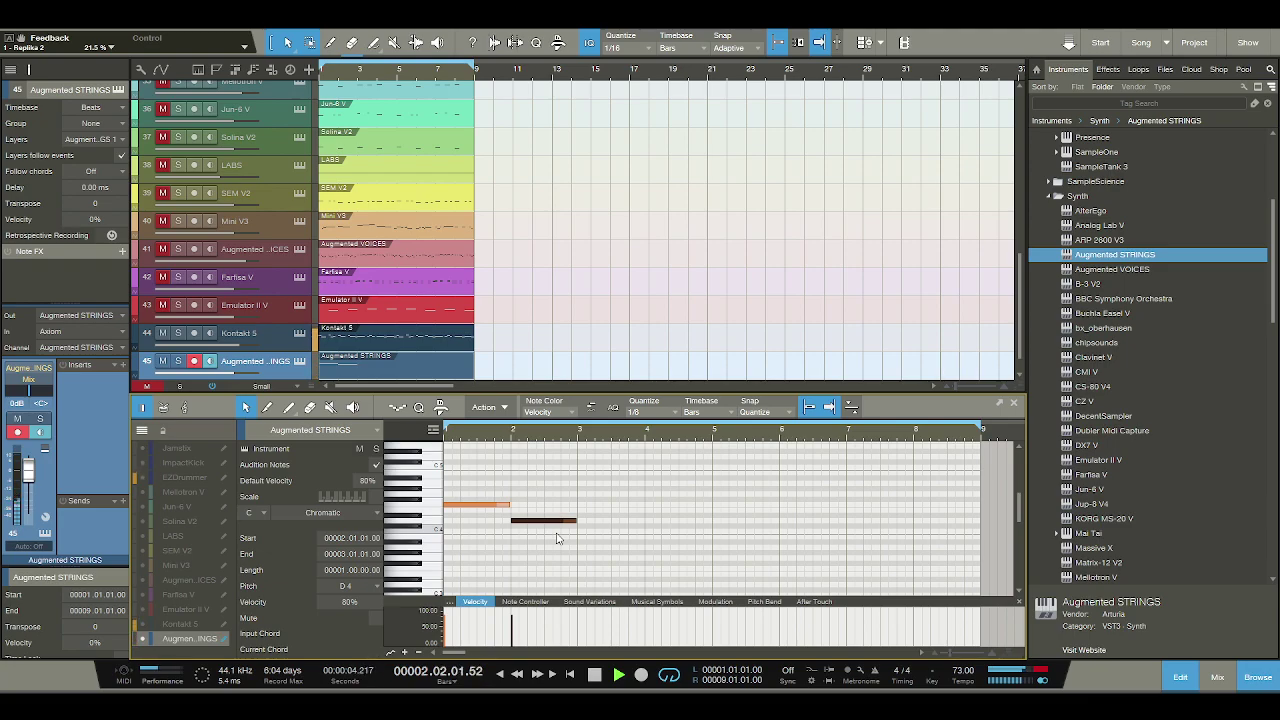
{"action": "left_click_drag", "start_coordinate": [580, 516], "coordinate": [641, 519]}
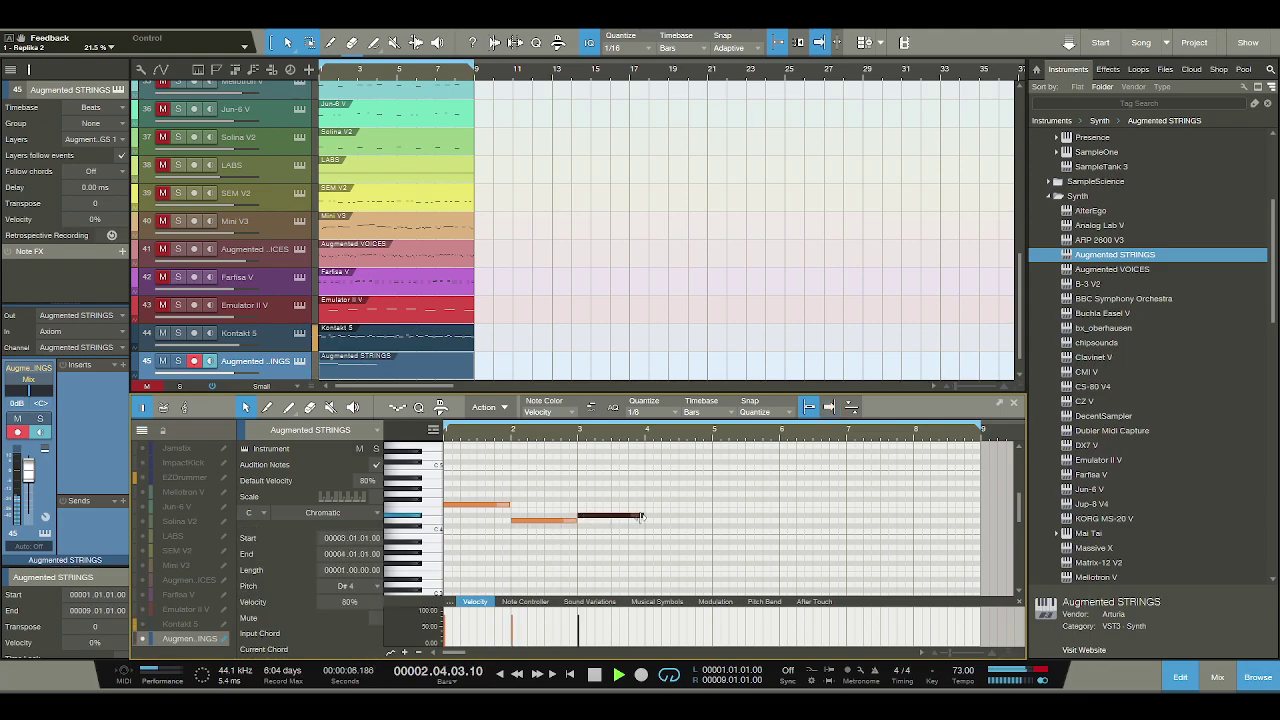
{"action": "key", "text": "space"}
Retune the bar 3 note, trying E4 before settling on C#4, and check each pitch with playback.
{"action": "left_click", "coordinate": [624, 516]}
{"action": "key", "text": "Up"}
{"action": "key", "text": "space"}
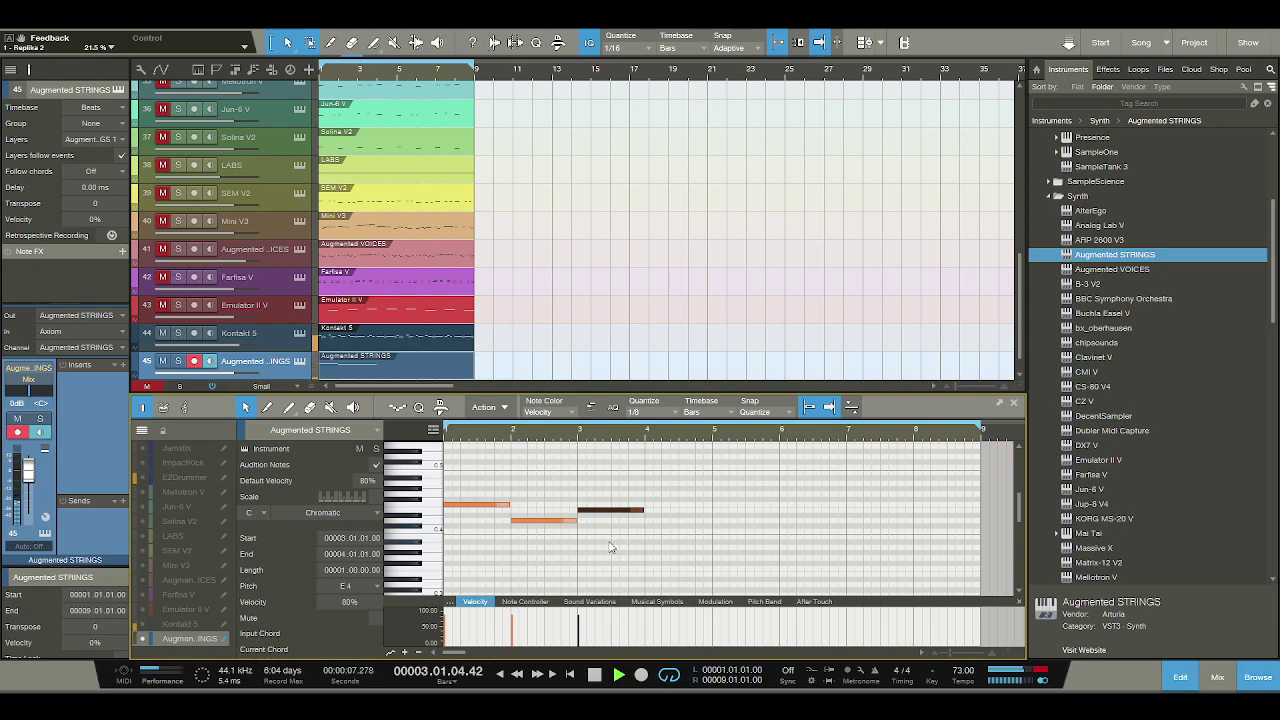
{"action": "key", "text": "space"}
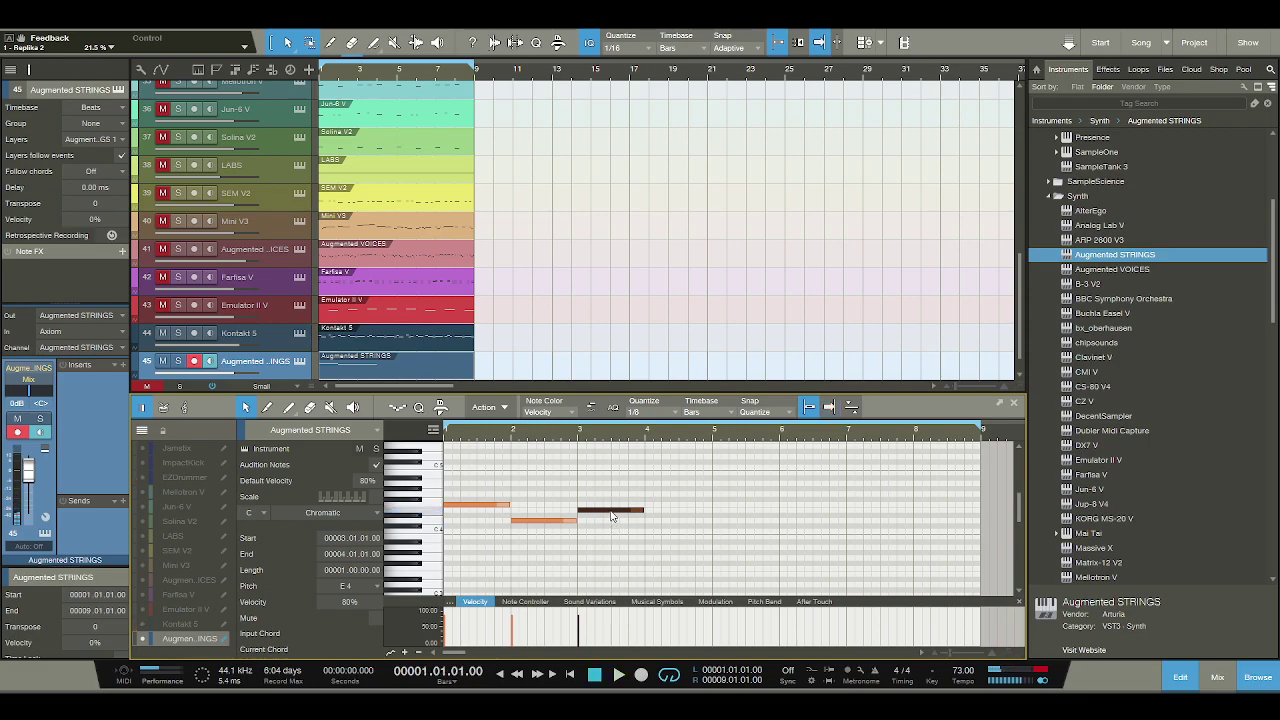
{"action": "key", "text": "Down"}
{"action": "key", "text": "Down"}
{"action": "key", "text": "Down"}
{"action": "key", "text": "space"}
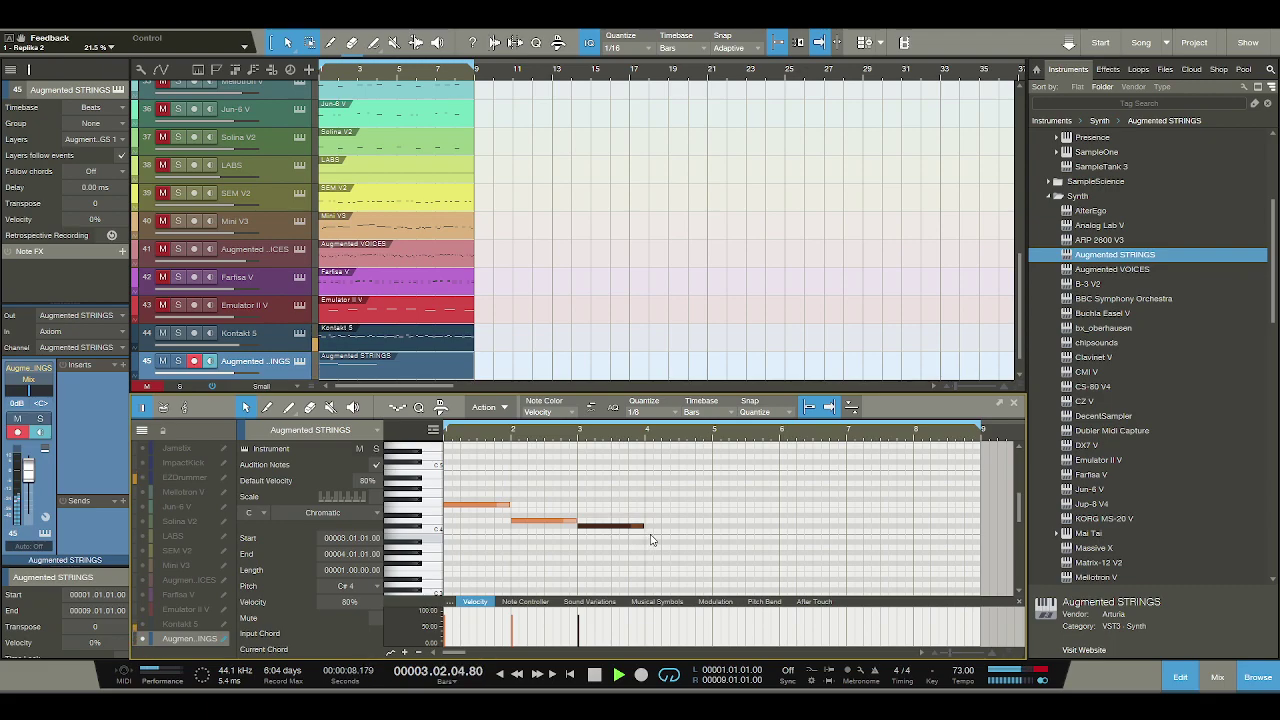
Add a one-bar B3 note in bar 4, duplicate the four notes into bars 5 to 8, and return to the start.
{"action": "left_click_drag", "start_coordinate": [699, 537], "coordinate": [711, 537]}
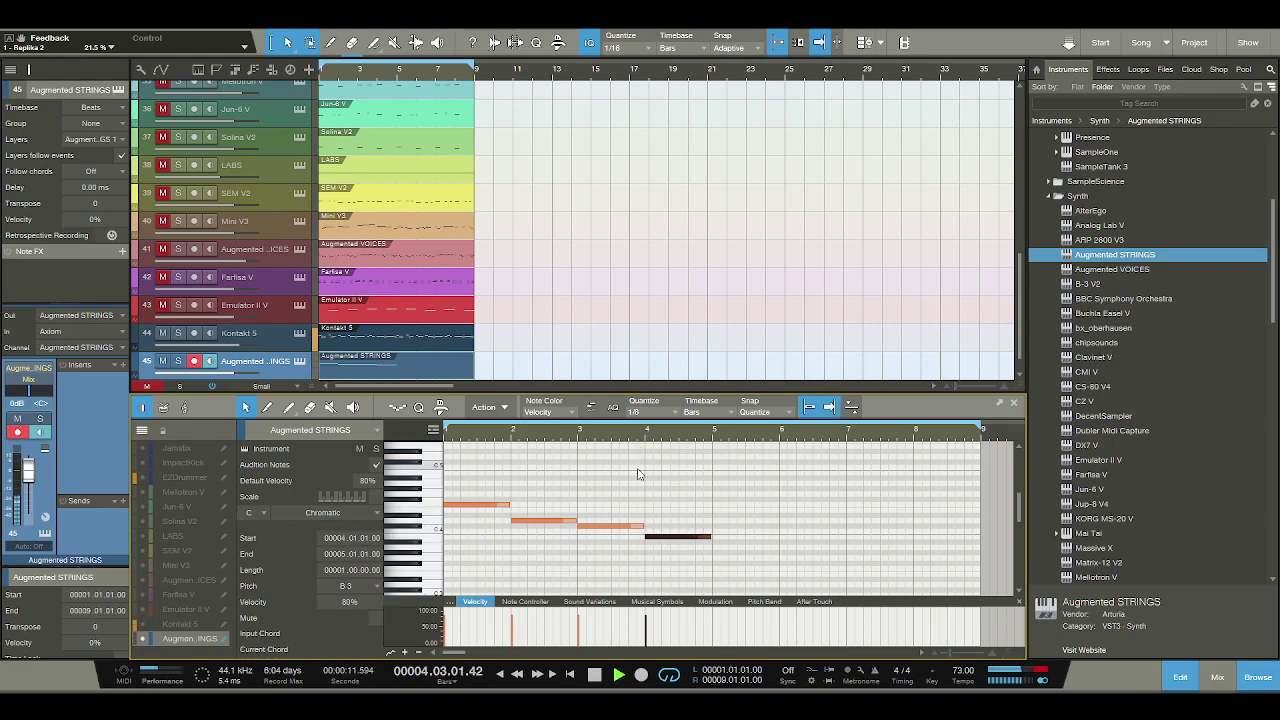
{"action": "key", "text": "ctrl+a"}
{"action": "key", "text": "d"}
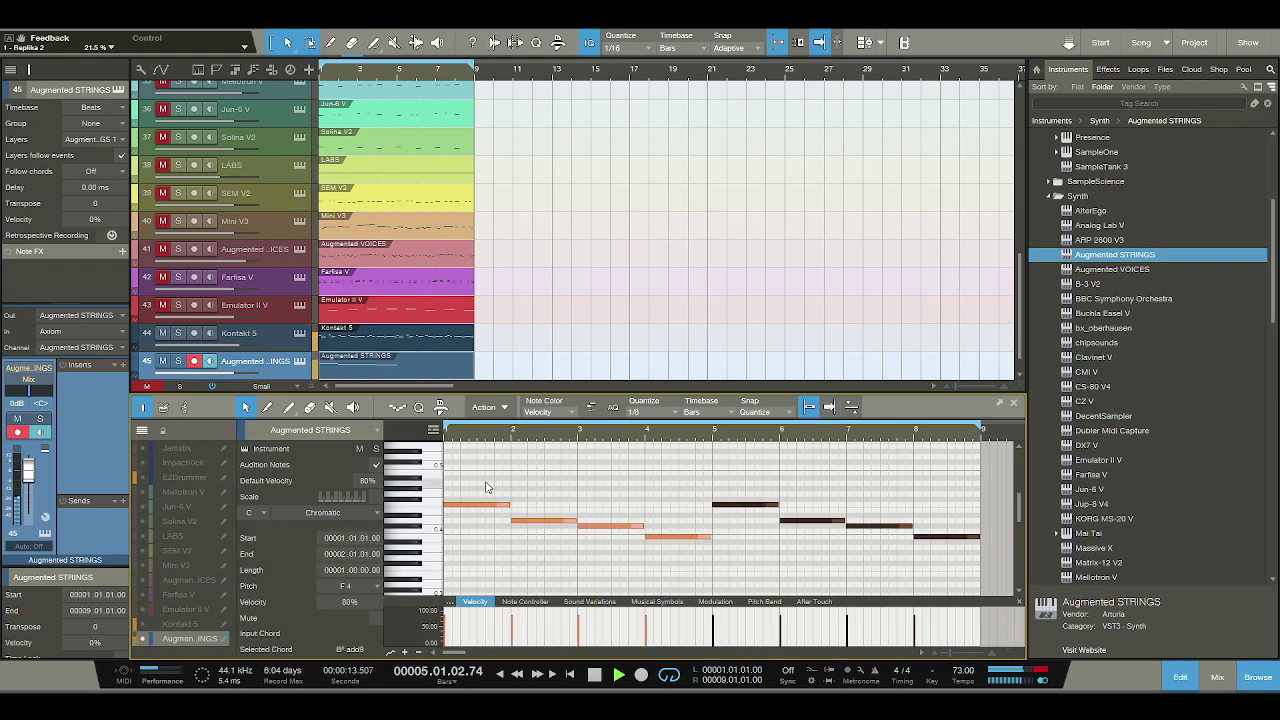
{"action": "key", "text": "space"}
{"action": "left_click", "coordinate": [703, 519]}
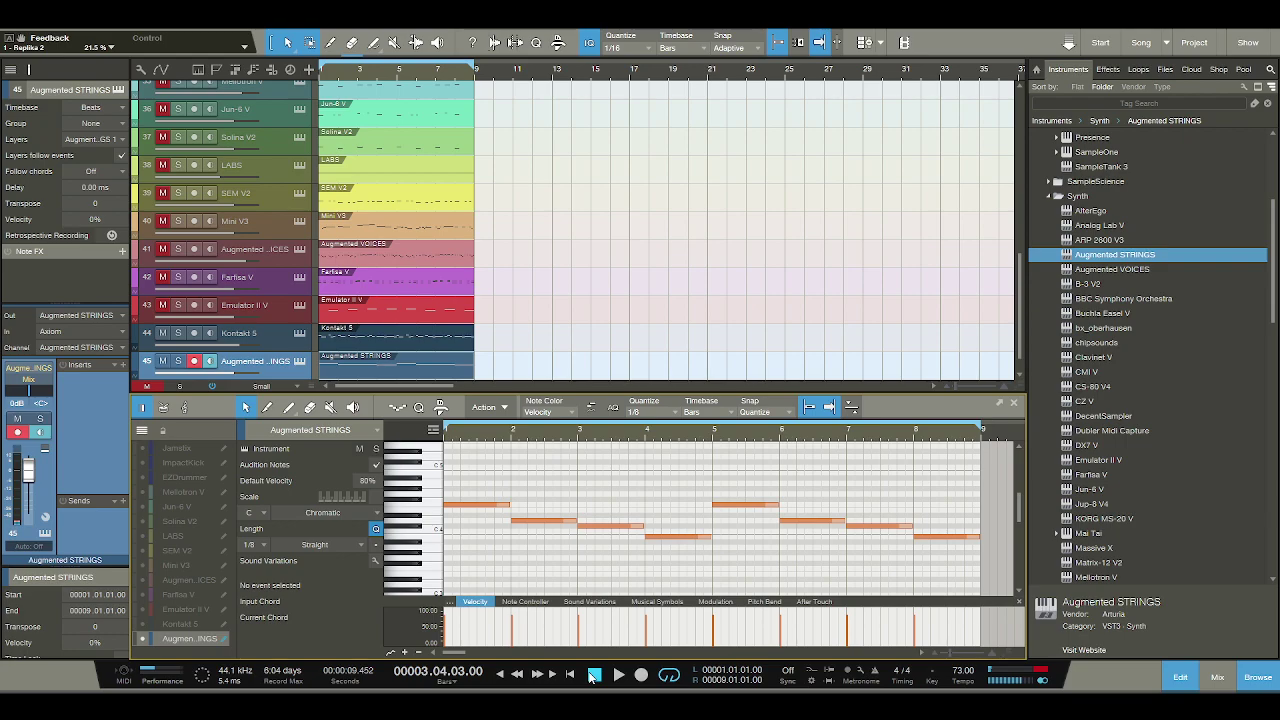
{"action": "left_click", "coordinate": [594, 676]}
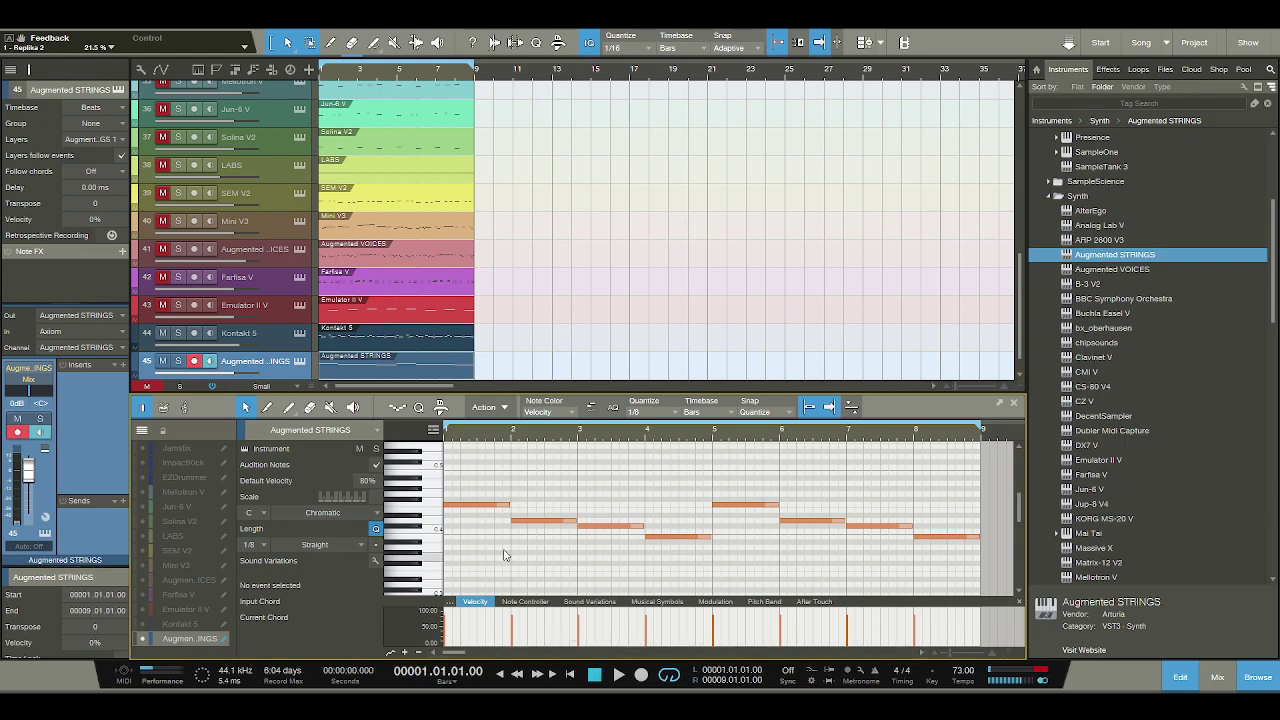
Draw a one-bar C4 harmony note below the F4 in bar 1 and check it with playback.
{"action": "scroll", "coordinate": [468, 549], "scroll_direction": "down", "scroll_amount": 1}
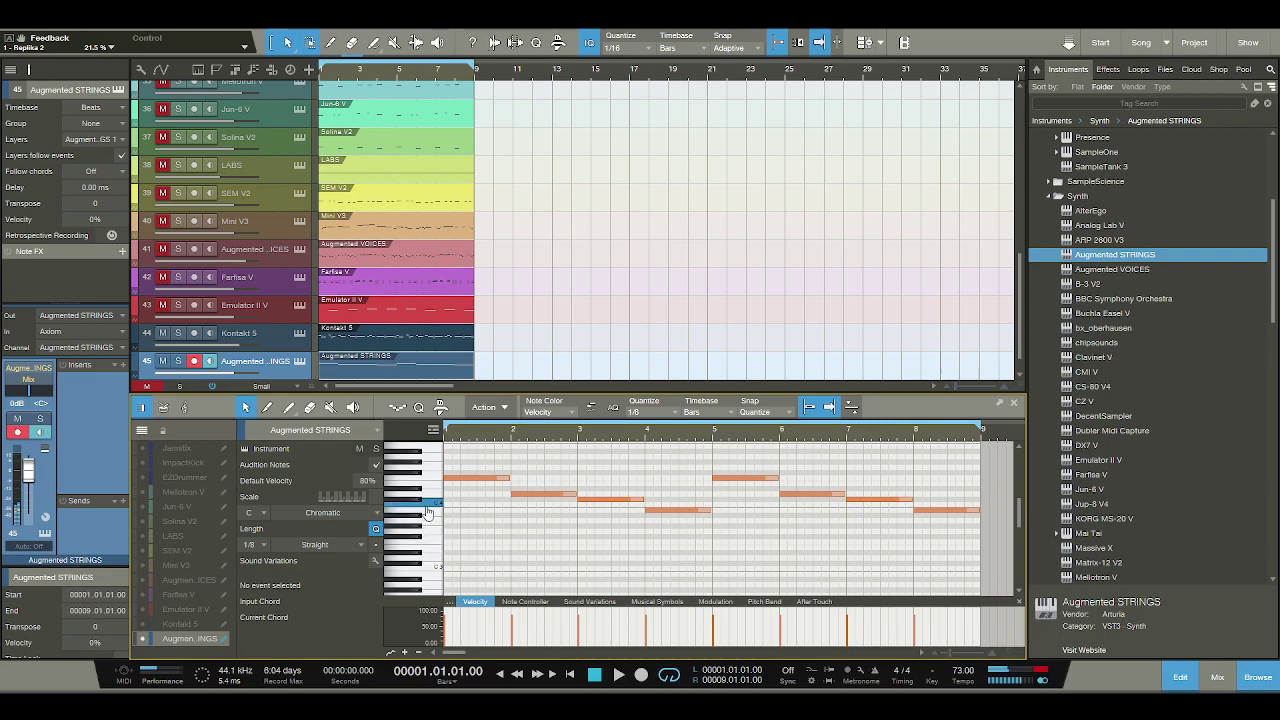
{"action": "left_click_drag", "start_coordinate": [446, 505], "coordinate": [514, 515]}
{"action": "key", "text": "space"}
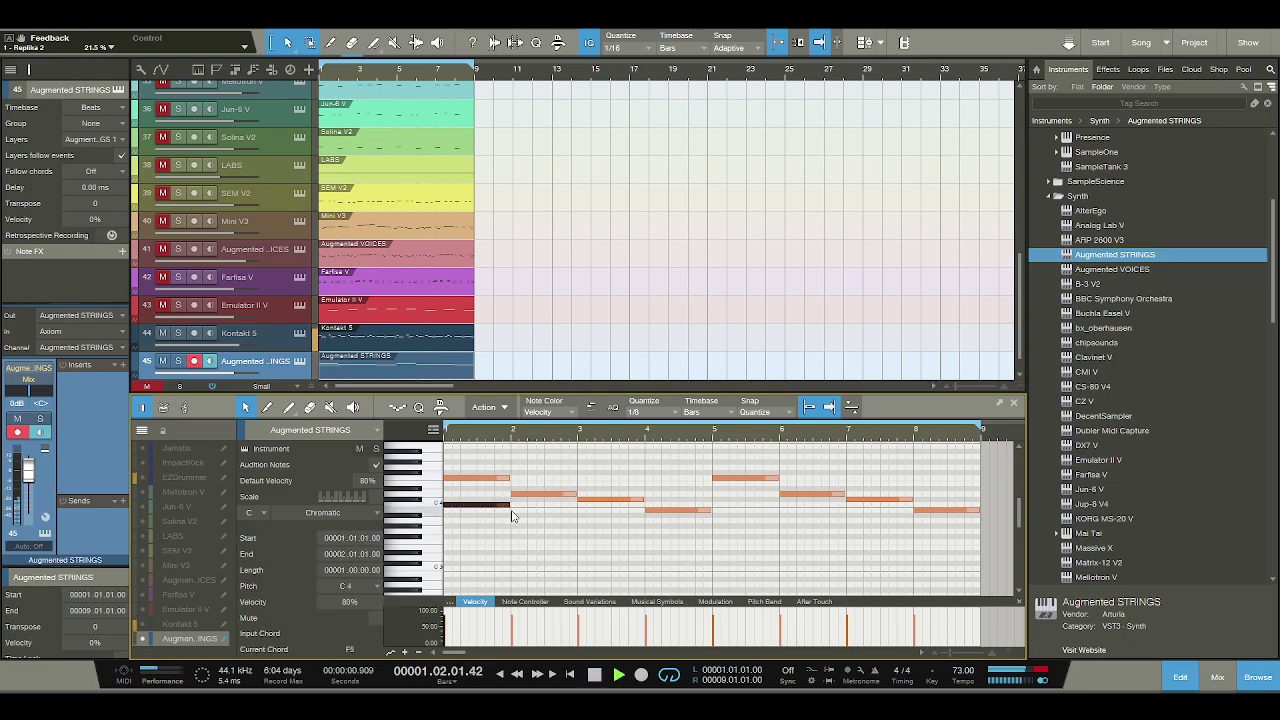
{"action": "key", "text": "space"}
Add a one-bar harmony note below the D4 in bar 2, trying A3 and G3 before moving it to F#3 and checking playback.
{"action": "left_click", "coordinate": [513, 520]}
{"action": "left_click", "coordinate": [513, 520]}
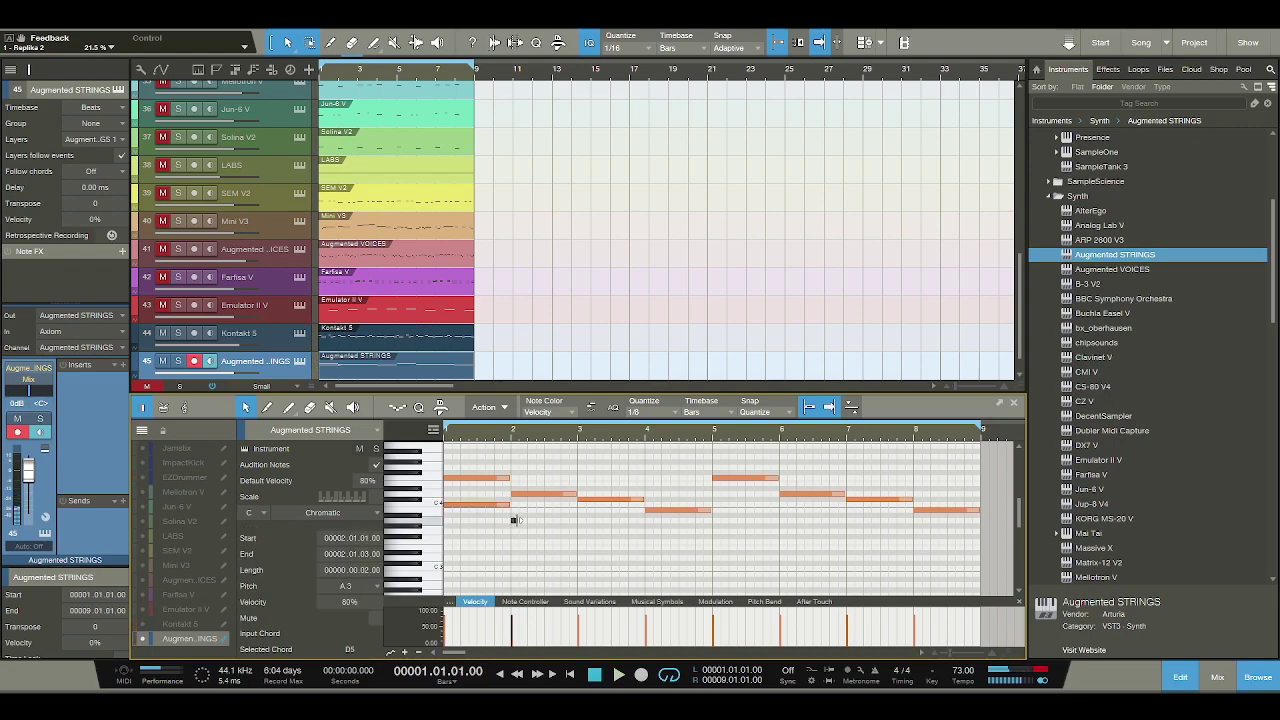
{"action": "left_click_drag", "start_coordinate": [514, 520], "coordinate": [577, 527]}
{"action": "left_click", "coordinate": [513, 433]}
{"action": "key", "text": "space"}
{"action": "key", "text": "space"}
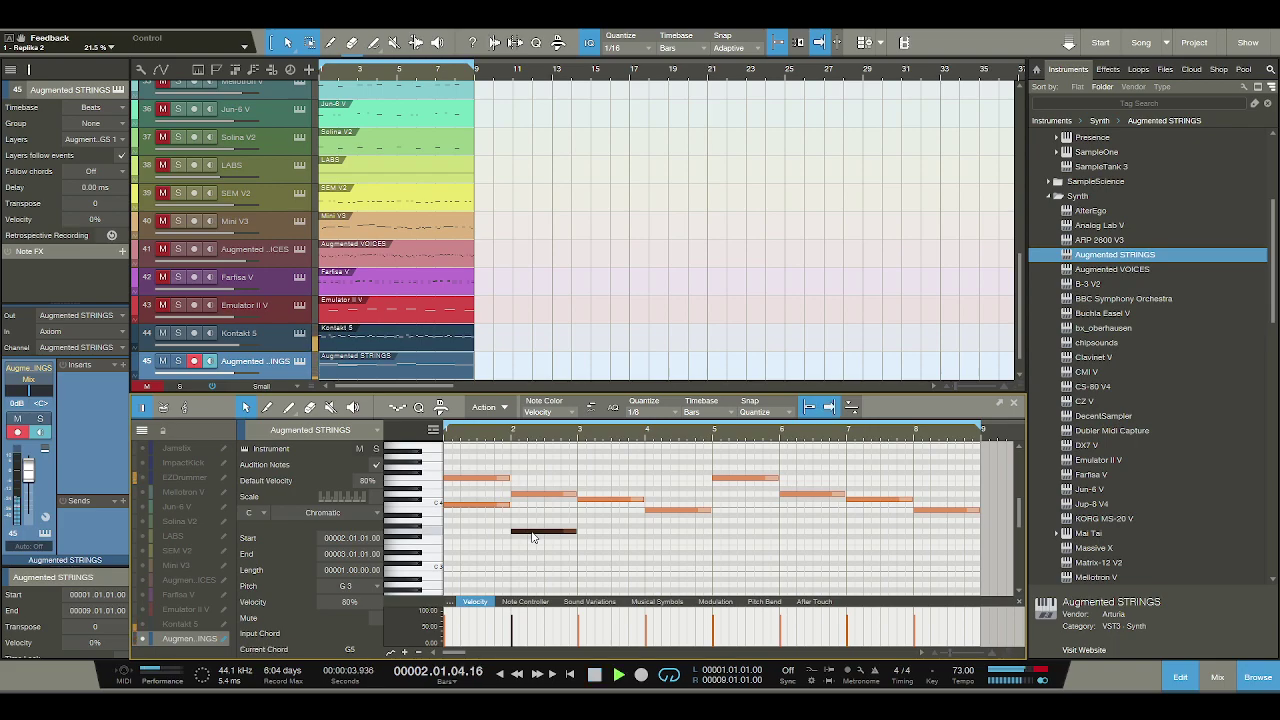
{"action": "left_click_drag", "start_coordinate": [531, 531], "coordinate": [533, 541]}
{"action": "key", "text": "space"}
{"action": "key", "text": "space"}
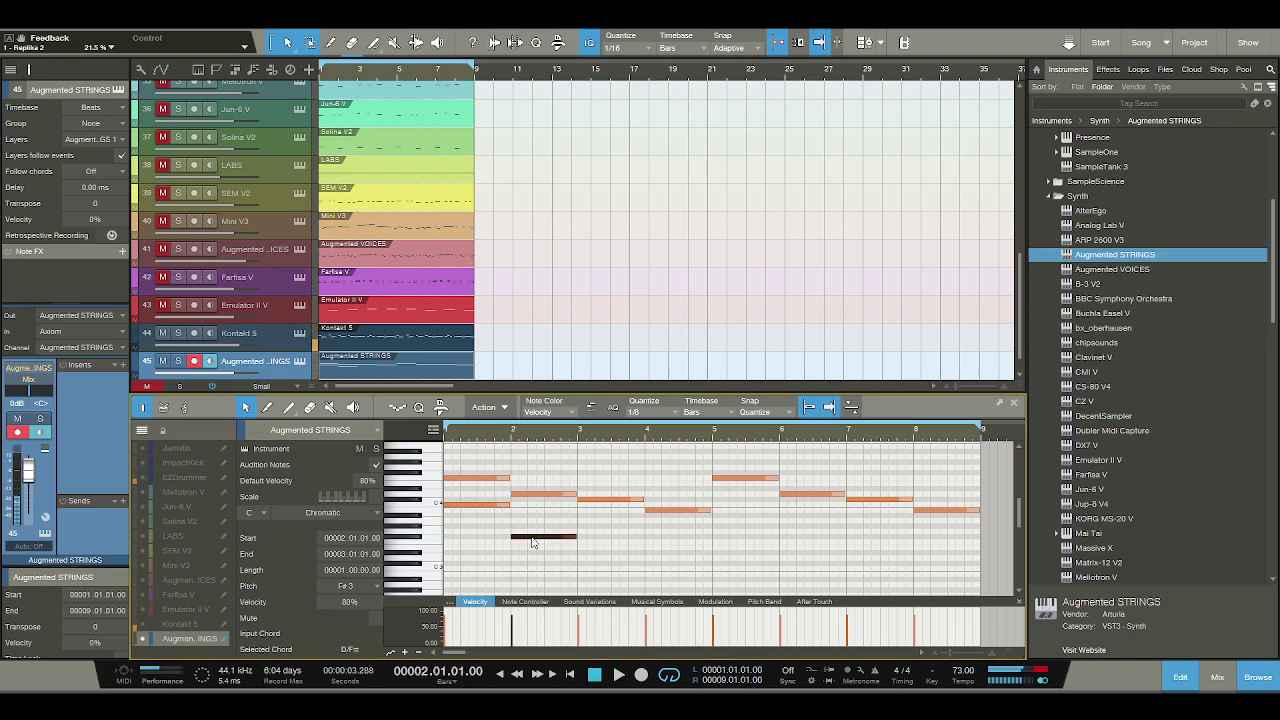
Delete the selected F#3 note in bar 2 of the Augmented STRINGS part and raise bar 1's lower note to F4.
{"action": "key", "text": "Delete"}
{"action": "key", "text": "Left"}
{"action": "key", "text": "Up"}
{"action": "key", "text": "Up"}
{"action": "key", "text": "Up"}
{"action": "key", "text": "Up"}
{"action": "key", "text": "Up"}
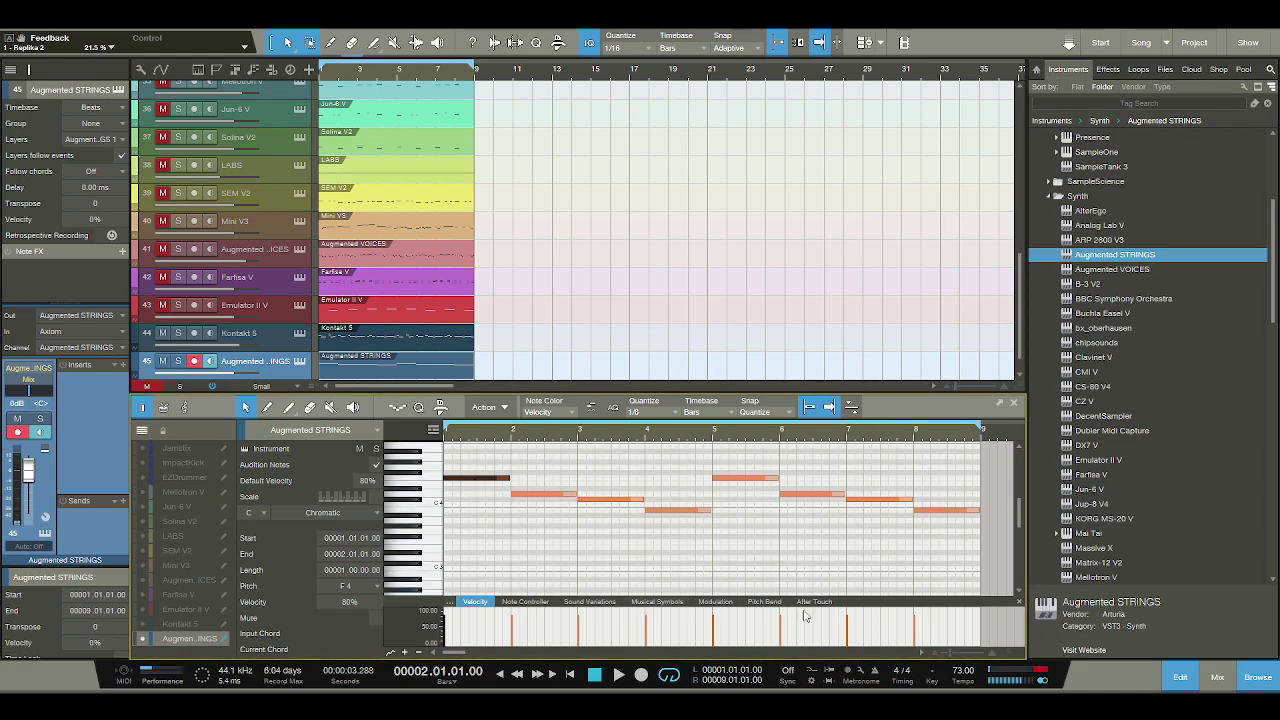
{"action": "left_click", "coordinate": [765, 511]}
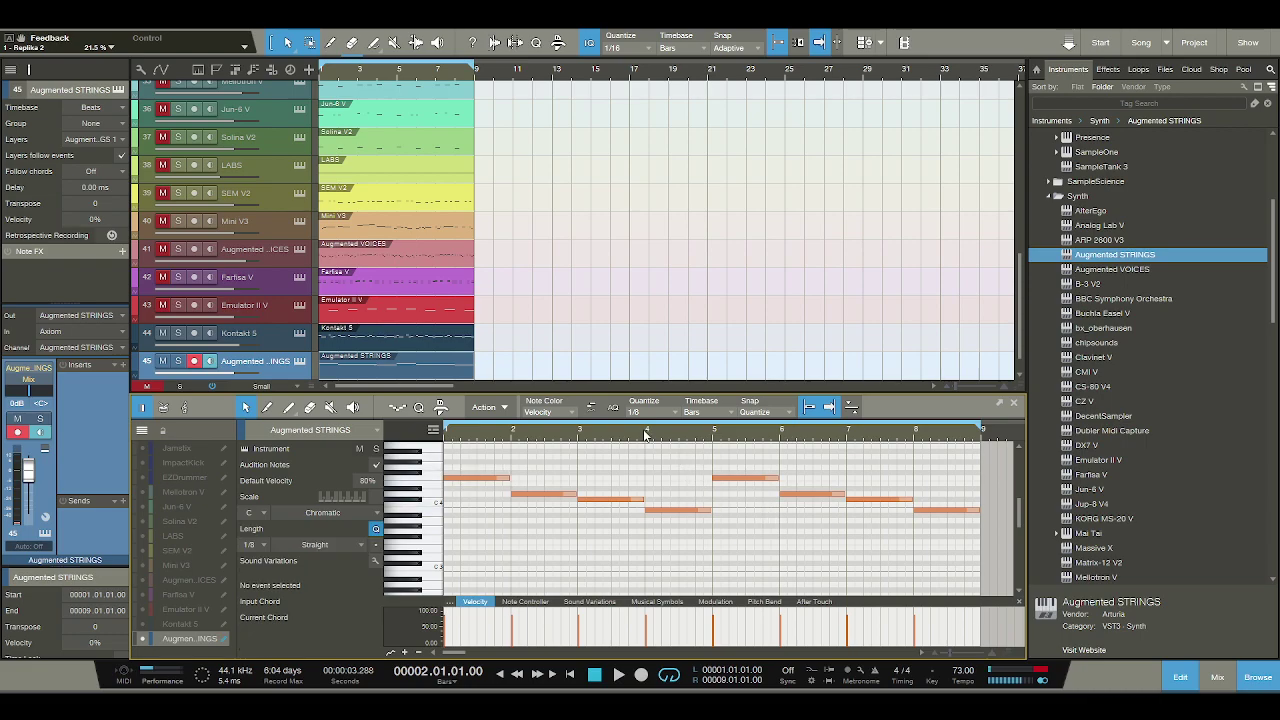
Play the string part, try lowering the bar 5 note to F#3, and undo the change.
{"action": "key", "text": "space"}
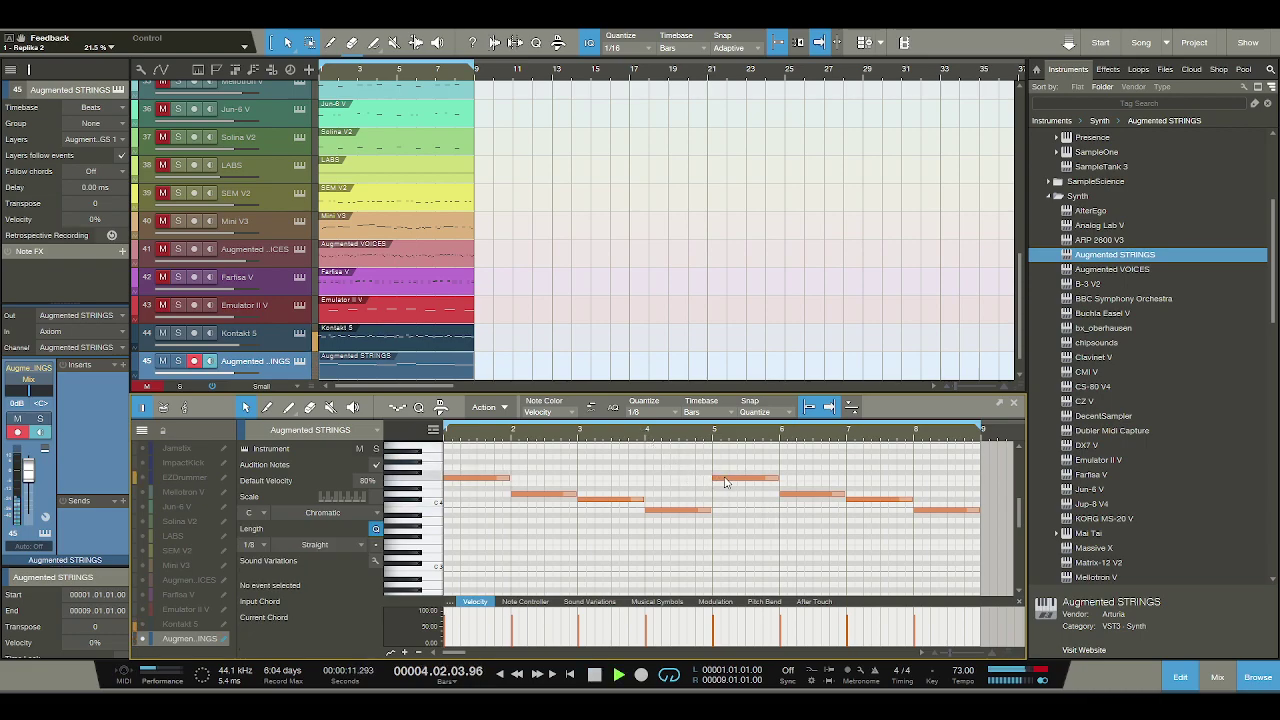
{"action": "key", "text": "space"}
{"action": "left_click", "coordinate": [727, 478]}
{"action": "left_click_drag", "start_coordinate": [731, 527], "coordinate": [731, 537]}
{"action": "key", "text": "space"}
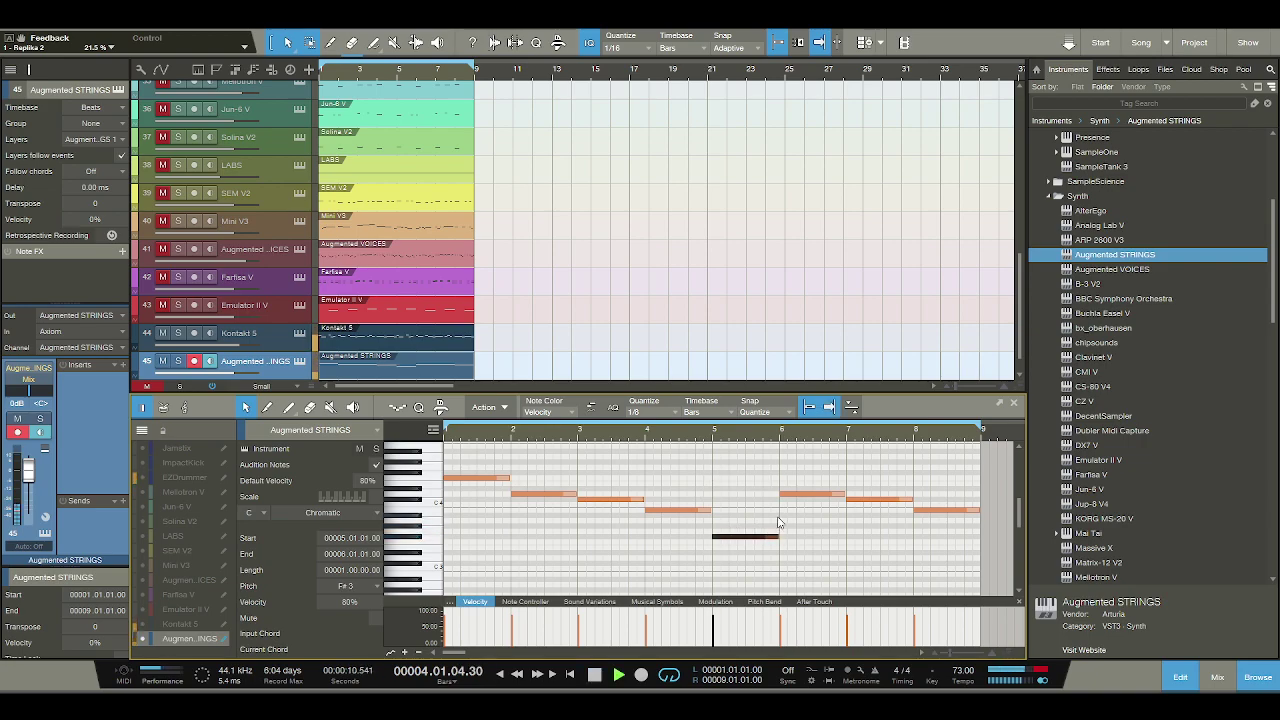
{"action": "key", "text": "space"}
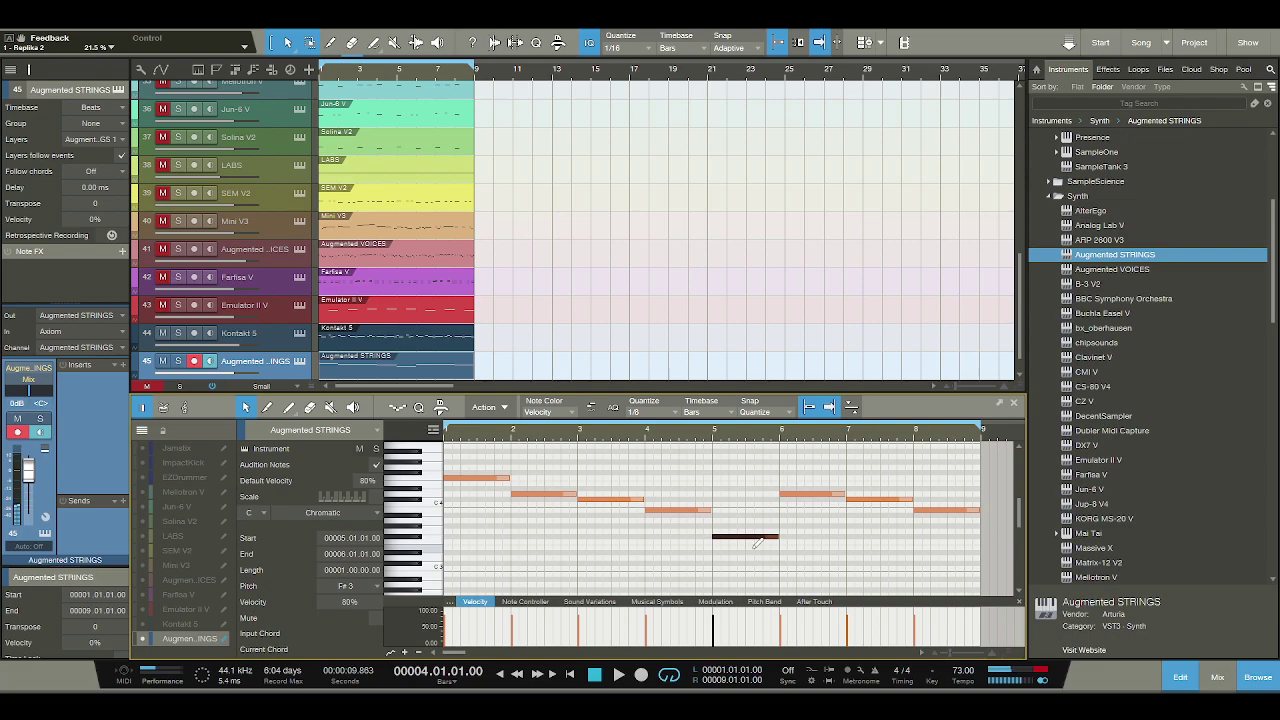
{"action": "key", "text": "ctrl+z"}
Close the note editor and unmute the Mellotron V and Jun-6 V tracks.
{"action": "left_click", "coordinate": [1186, 665]}
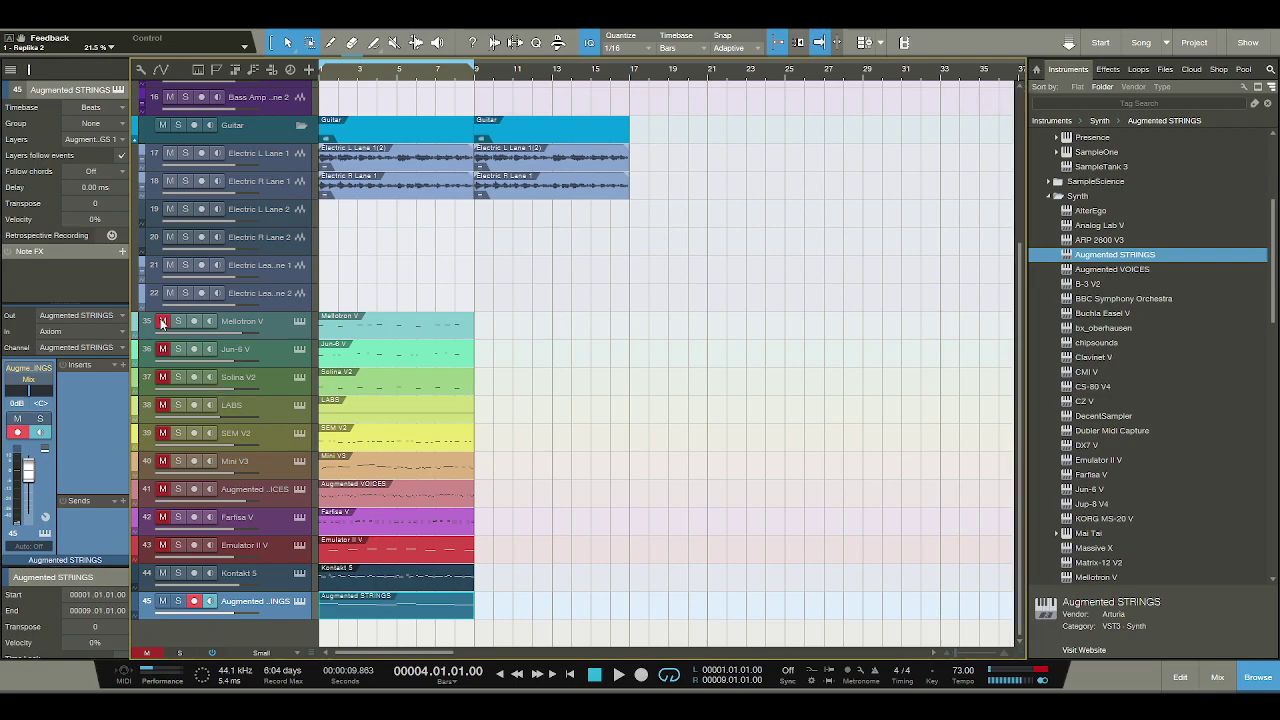
{"action": "left_click_drag", "start_coordinate": [162, 327], "coordinate": [160, 355]}
Select all bass, guitar and synth events and move them together to start at bar 29, leaving the drums in place.
{"action": "scroll", "coordinate": [499, 78], "scroll_direction": "down", "scroll_amount": 3}
{"action": "scroll", "coordinate": [450, 250], "scroll_direction": "up", "scroll_amount": 5}
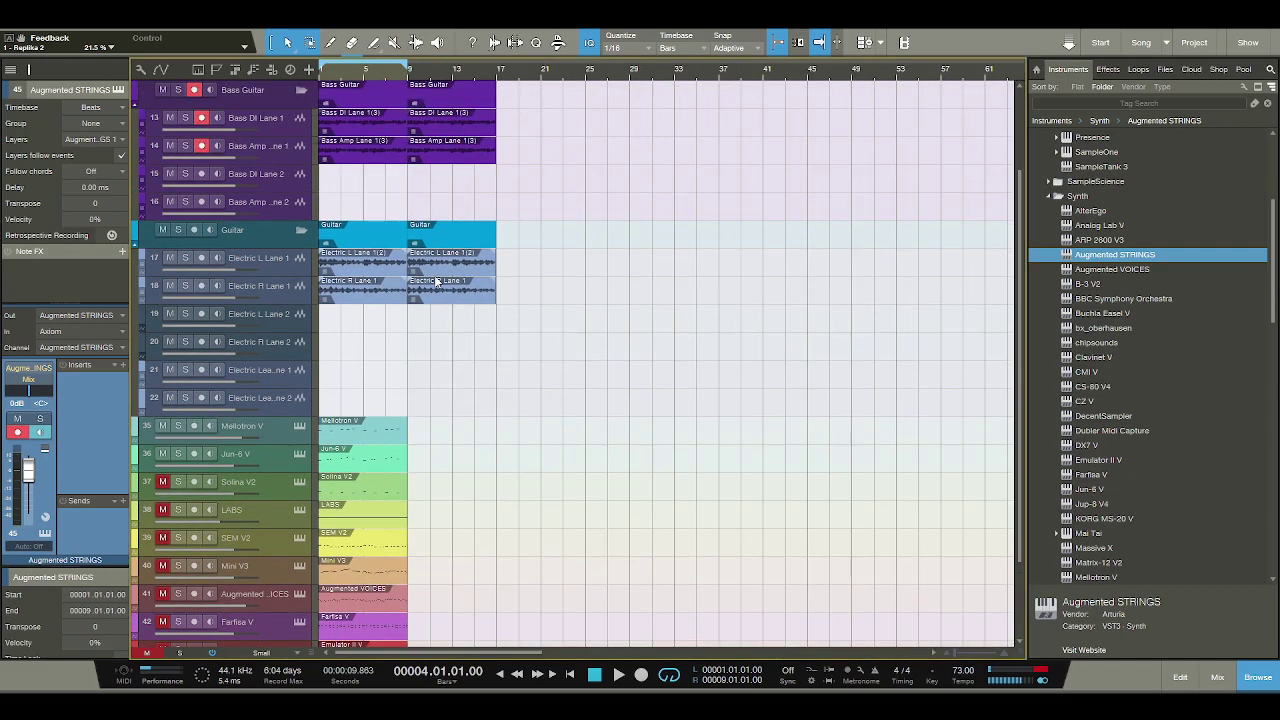
{"action": "scroll", "coordinate": [490, 232], "scroll_direction": "down", "scroll_amount": 2}
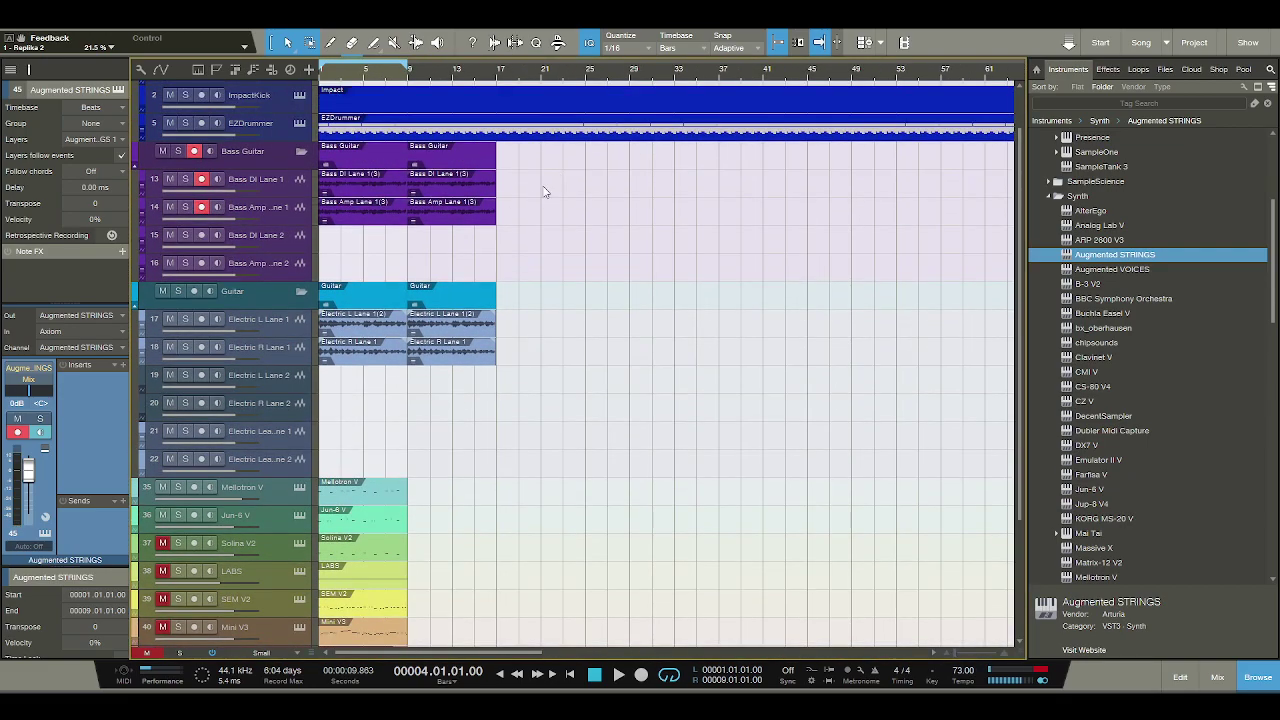
{"action": "scroll", "coordinate": [336, 444], "scroll_direction": "down", "scroll_amount": 5}
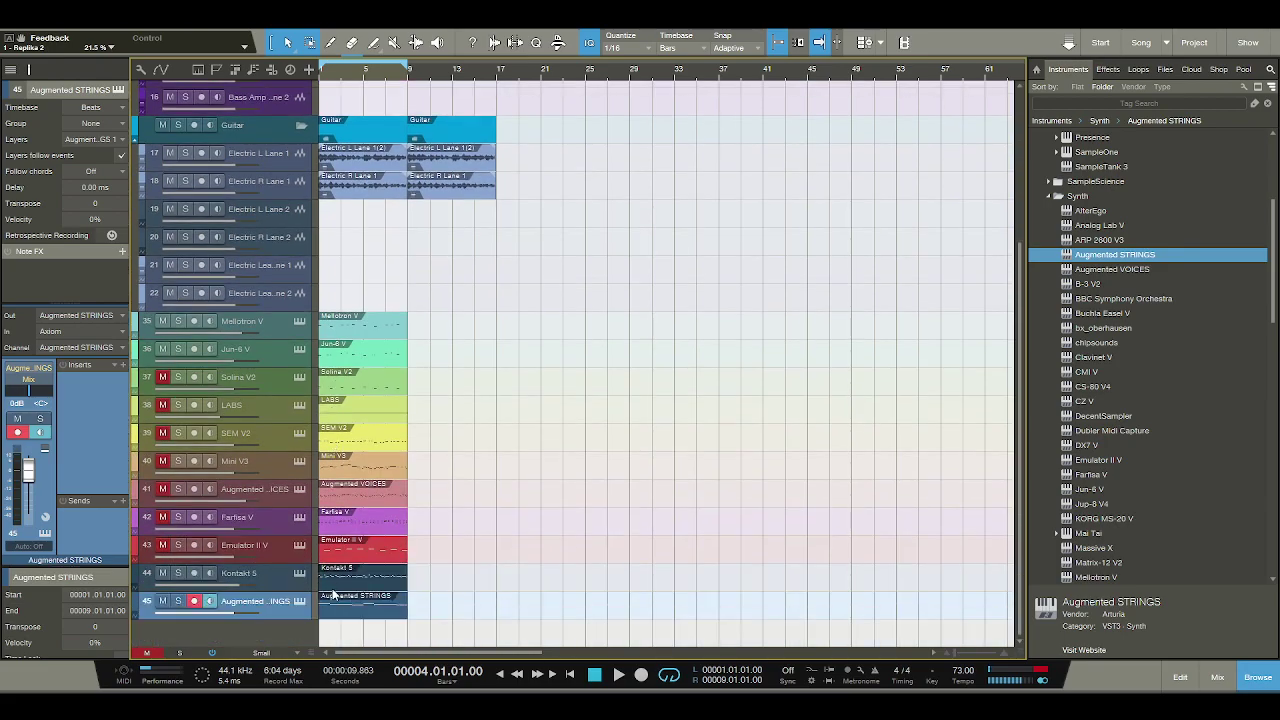
{"action": "key", "text": "ctrl+a"}
{"action": "left_click", "coordinate": [362, 494]}
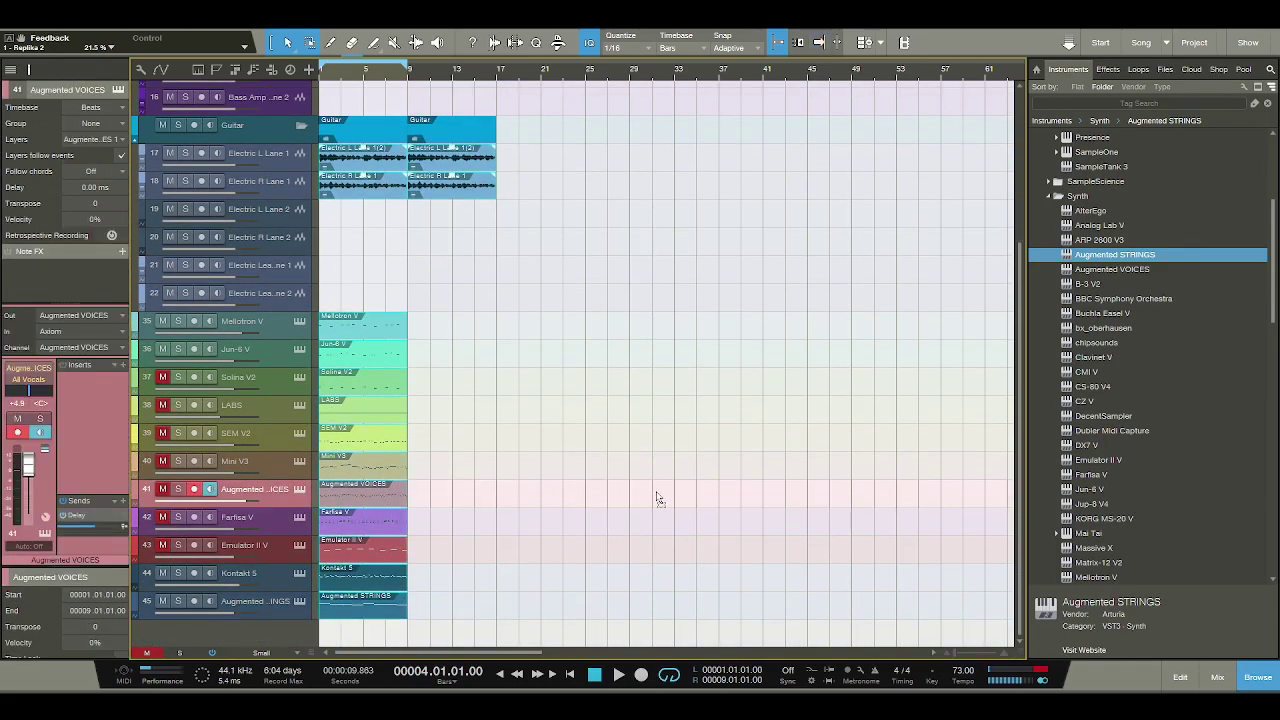
{"action": "left_click_drag", "start_coordinate": [672, 500], "coordinate": [672, 500]}
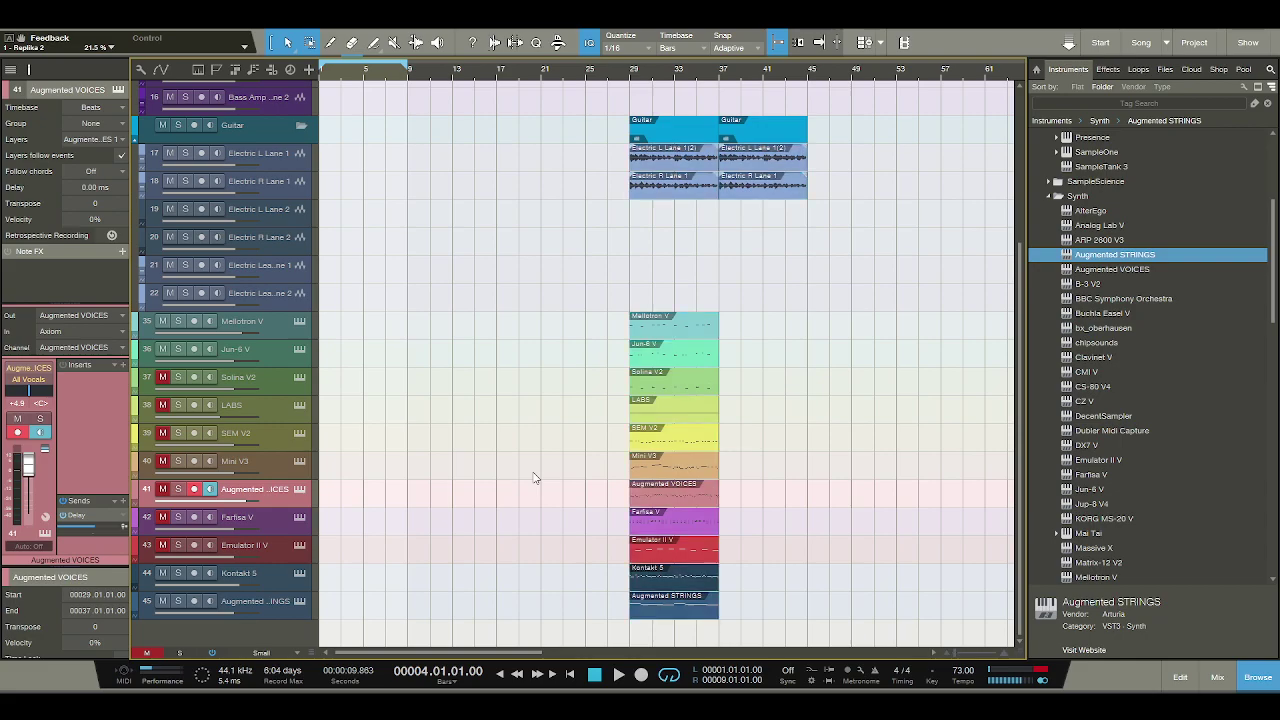
Trim the start of the EZDrummer part to bar 17.
{"action": "scroll", "coordinate": [477, 465], "scroll_direction": "up", "scroll_amount": 3}
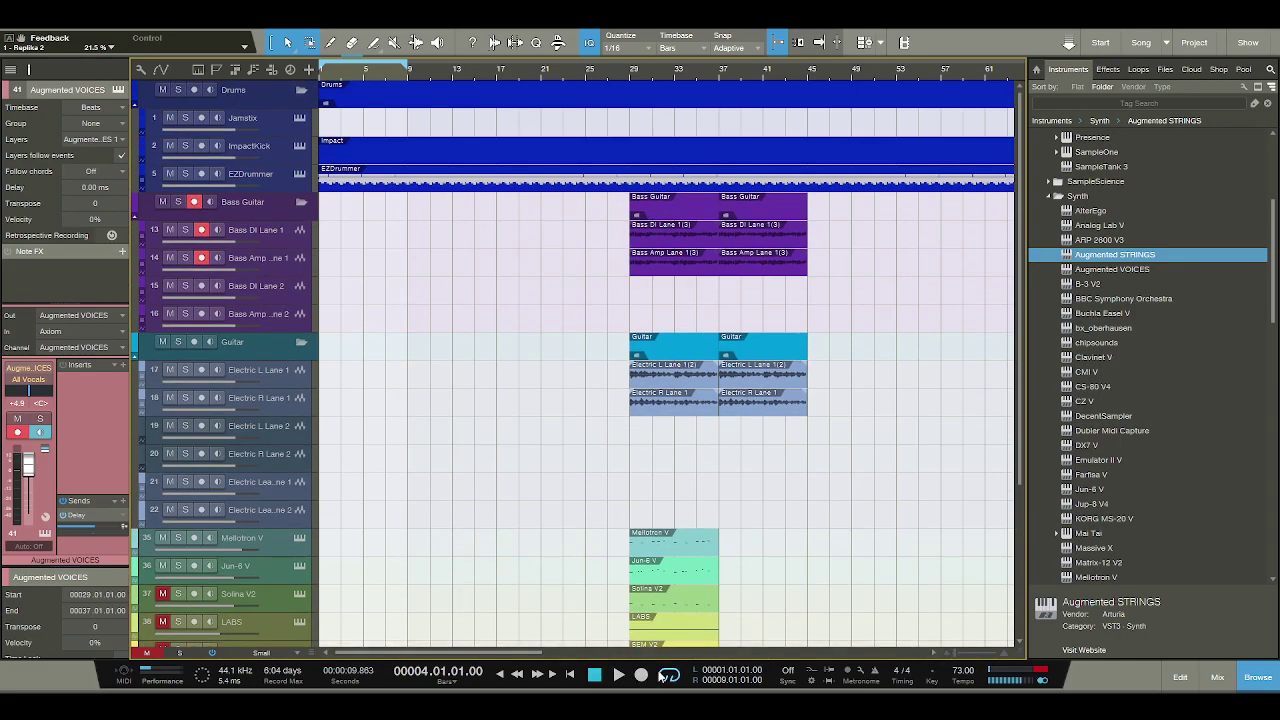
{"action": "left_click_drag", "start_coordinate": [321, 183], "coordinate": [499, 185]}
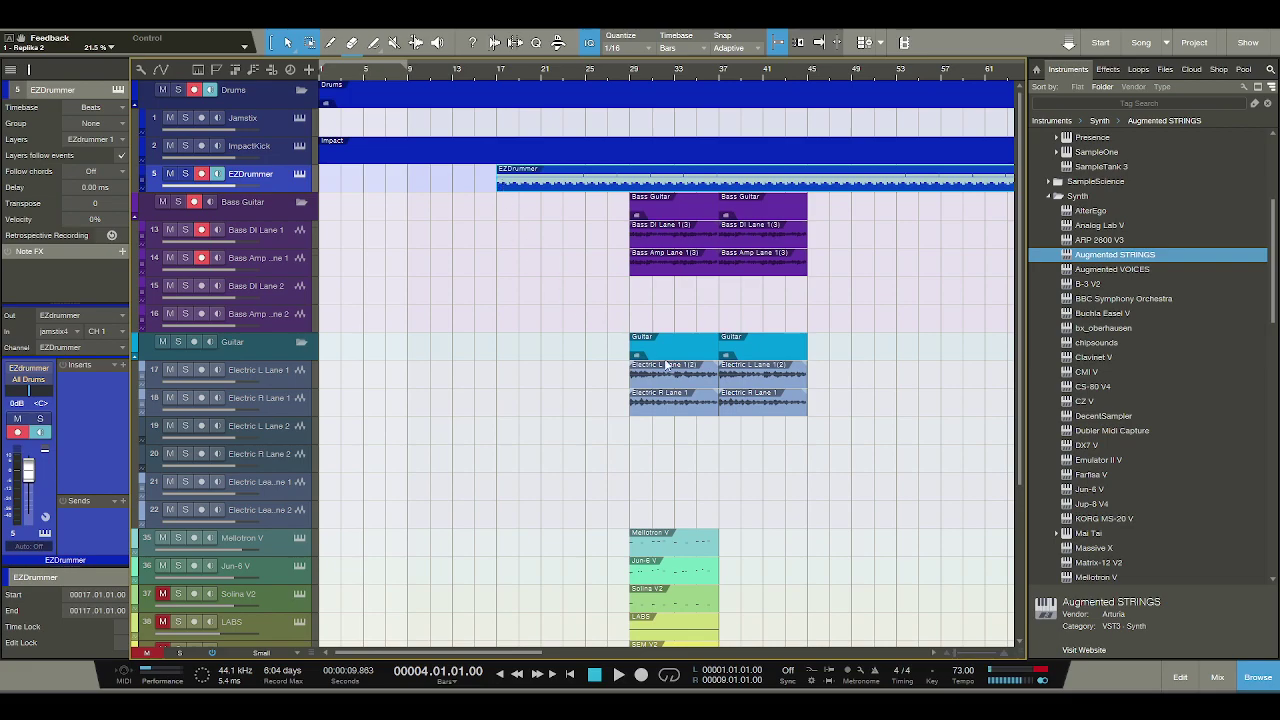
{"action": "left_click", "coordinate": [708, 447]}
Move the first pair of Electric L and Electric R guitar events to bar 1.
{"action": "scroll", "coordinate": [698, 440], "scroll_direction": "down", "scroll_amount": 3}
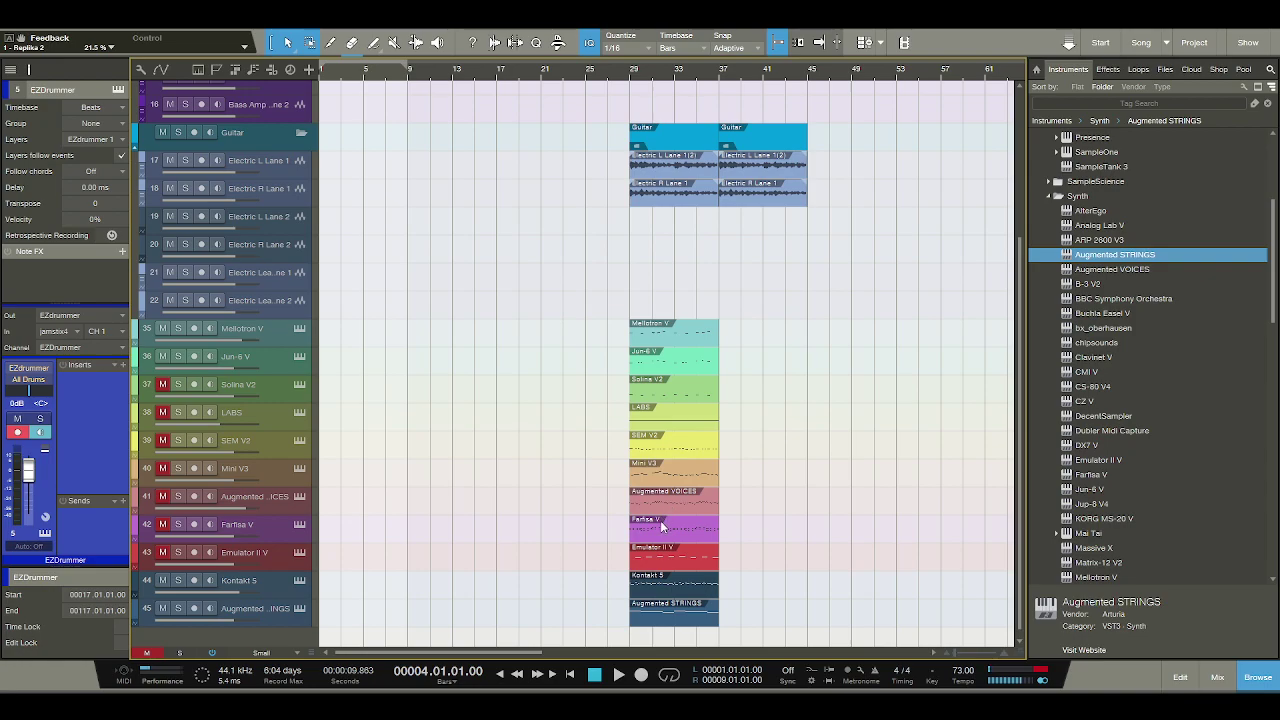
{"action": "scroll", "coordinate": [660, 520], "scroll_direction": "up", "scroll_amount": 2}
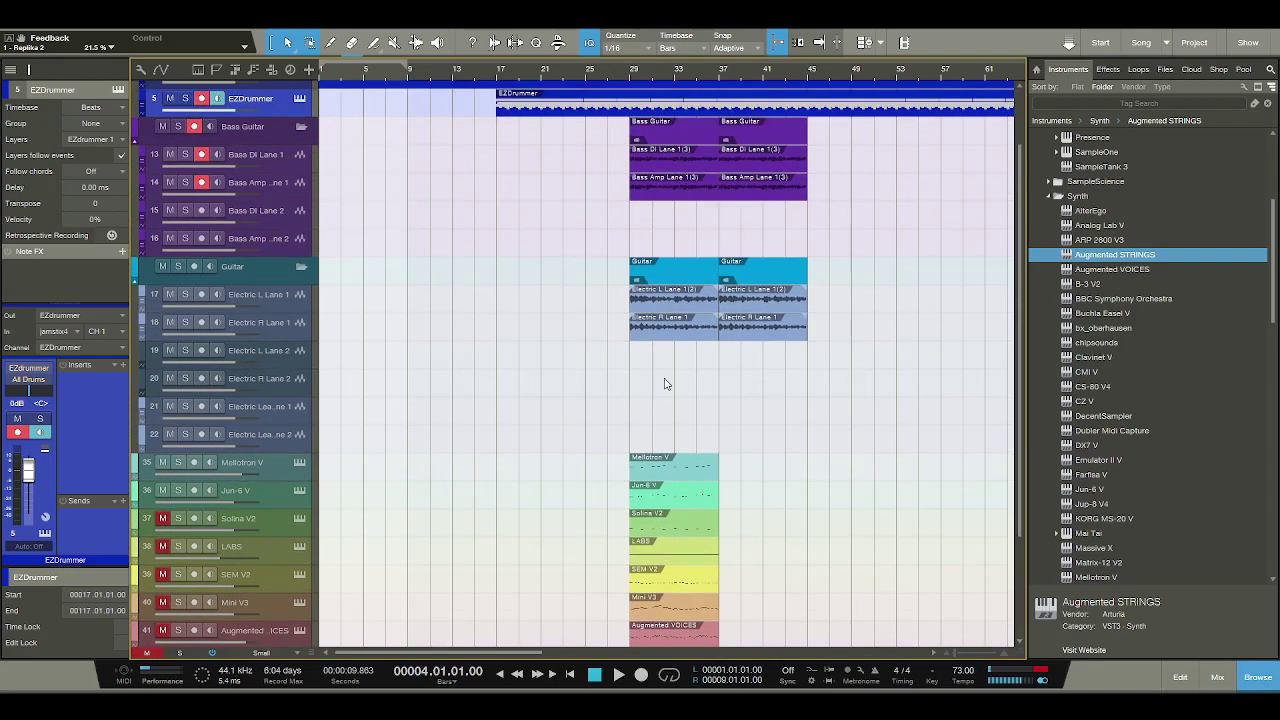
{"action": "left_click", "coordinate": [660, 305]}
{"action": "left_click", "coordinate": [662, 325]}
{"action": "left_click", "coordinate": [664, 305]}
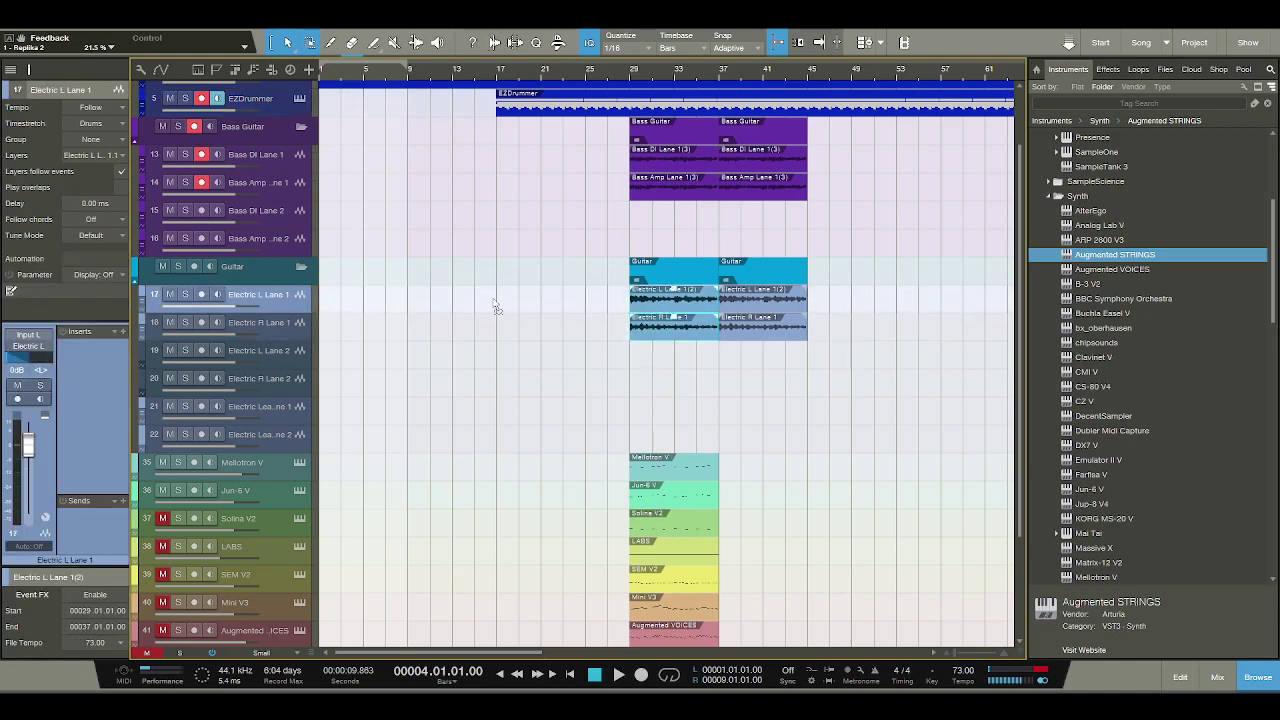
{"action": "left_click_drag", "start_coordinate": [664, 305], "coordinate": [347, 303]}
Start playback and move the Mellotron V, Jun-6 V and Solina V2 parts to start at bar 5.
{"action": "left_click", "coordinate": [595, 673]}
{"action": "left_click", "coordinate": [617, 674]}
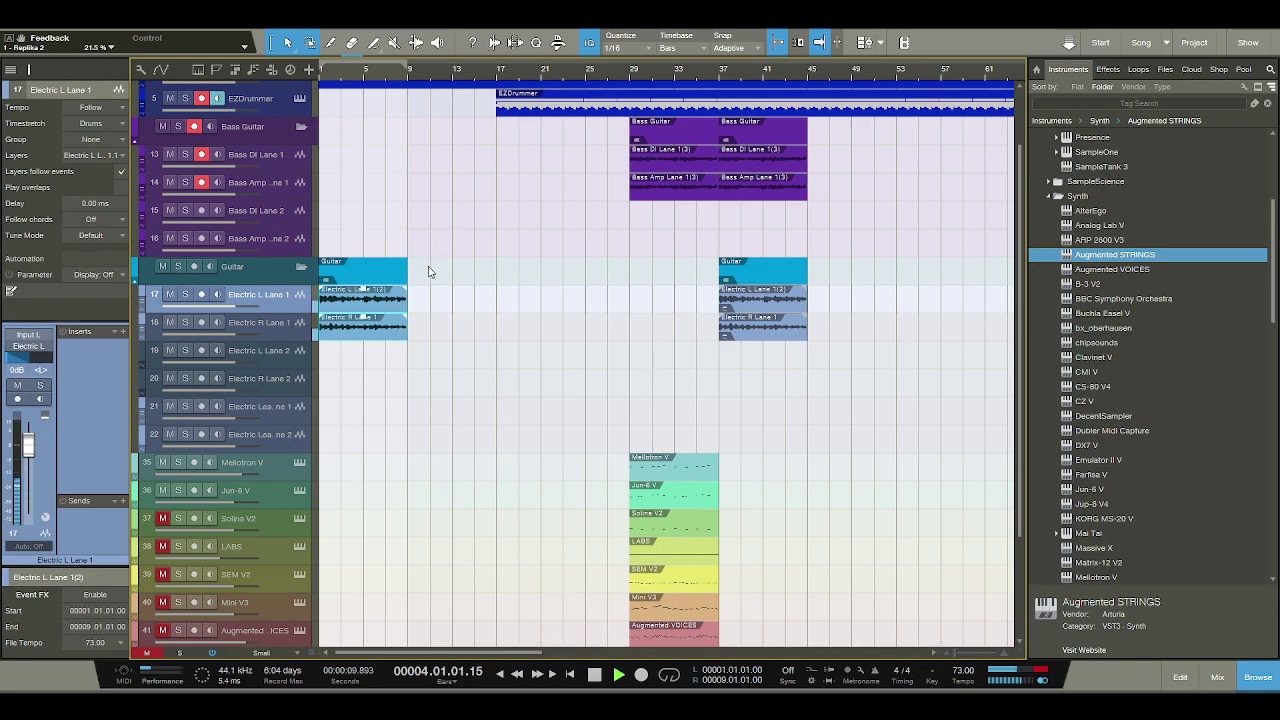
{"action": "left_click_drag", "start_coordinate": [638, 470], "coordinate": [385, 472]}
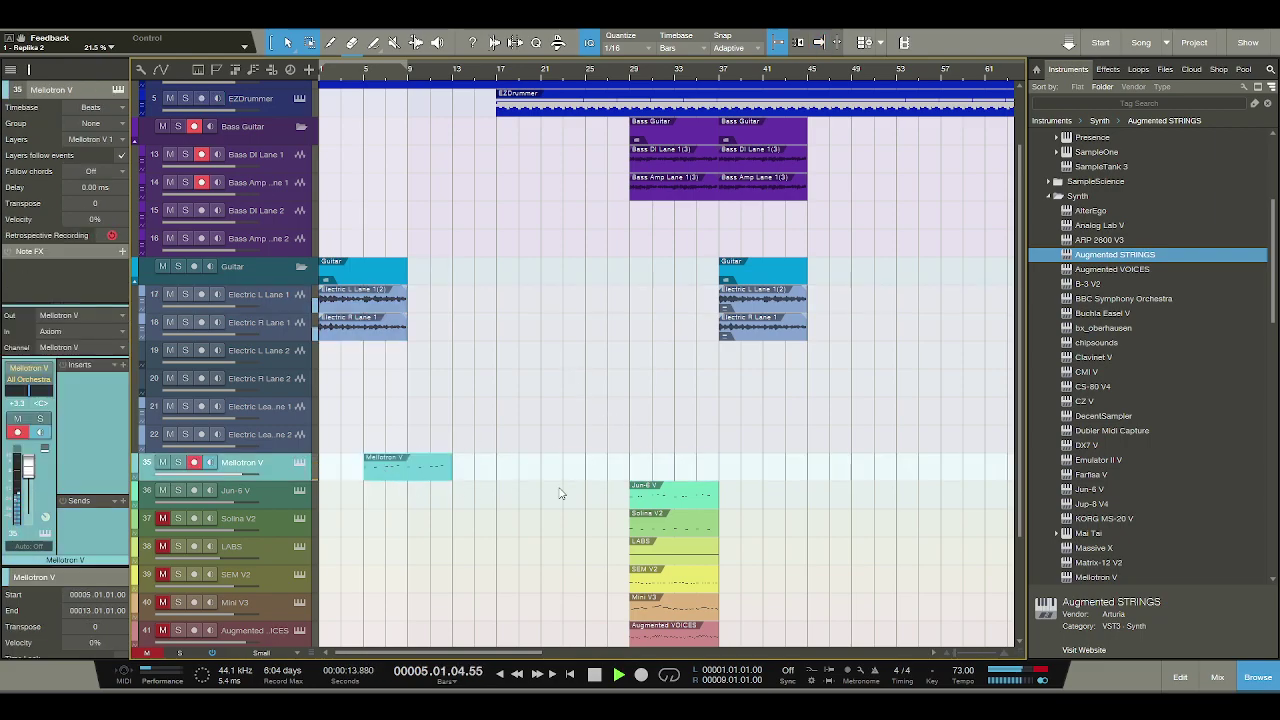
{"action": "left_click", "coordinate": [660, 495]}
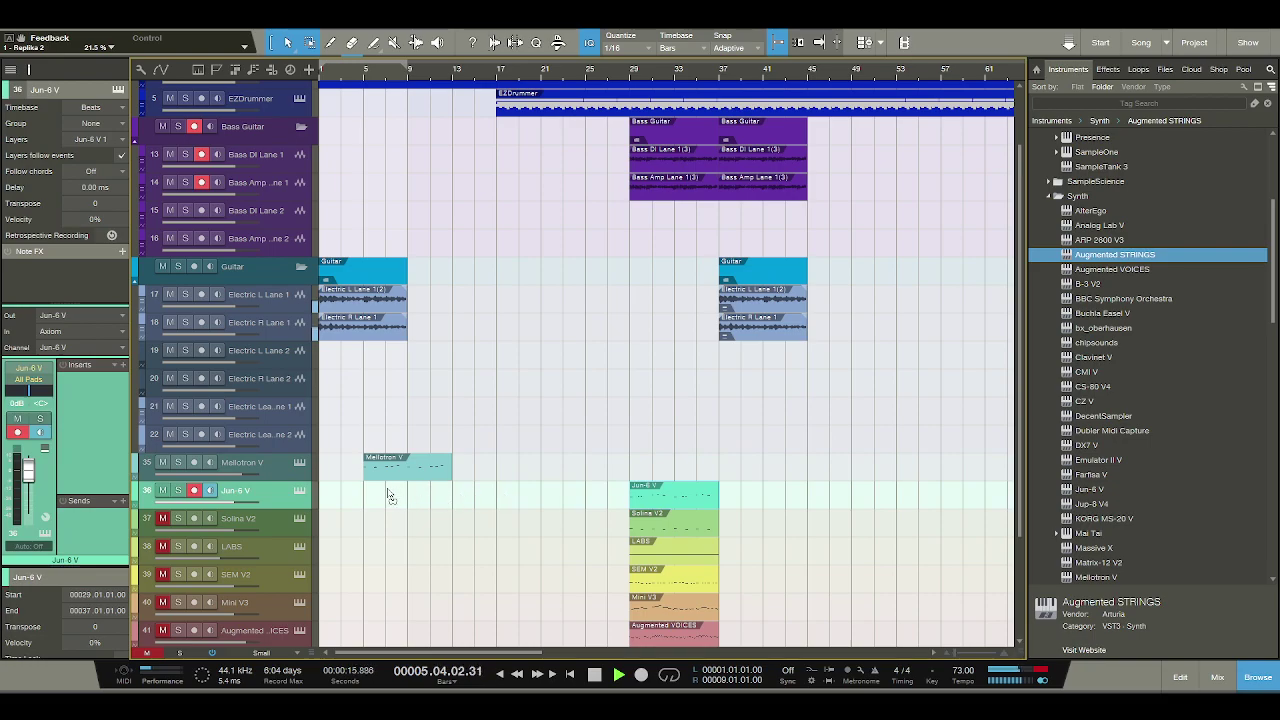
{"action": "left_click_drag", "start_coordinate": [660, 495], "coordinate": [390, 497]}
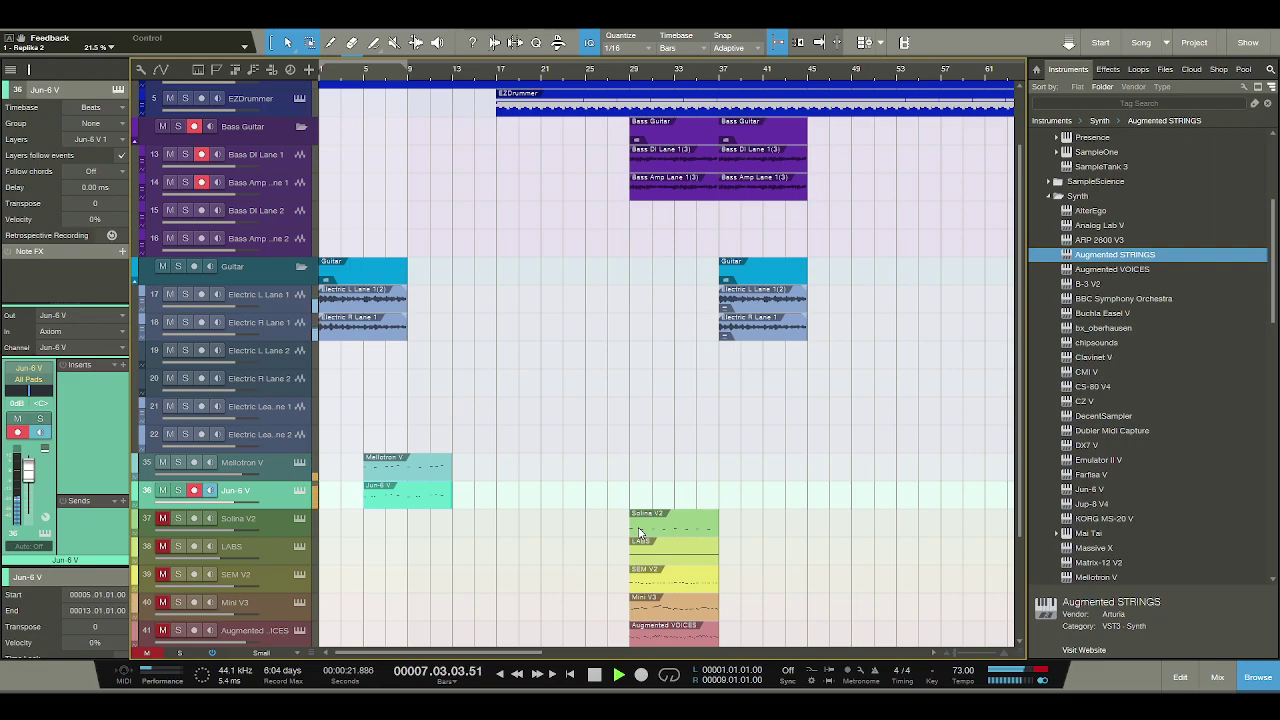
{"action": "left_click_drag", "start_coordinate": [640, 532], "coordinate": [376, 528]}
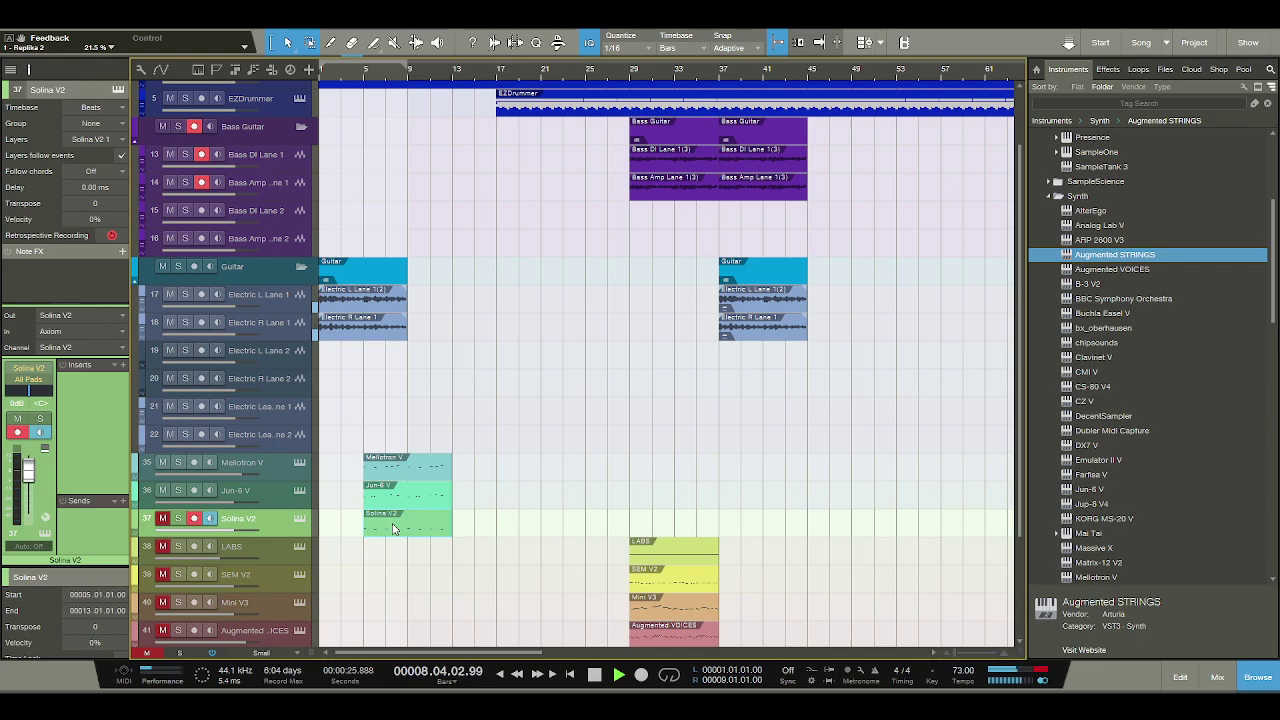
Move the Solina V2 part to bar 1 and play the arrangement from the beginning.
{"action": "left_click", "coordinate": [595, 675]}
{"action": "key", "text": "space"}
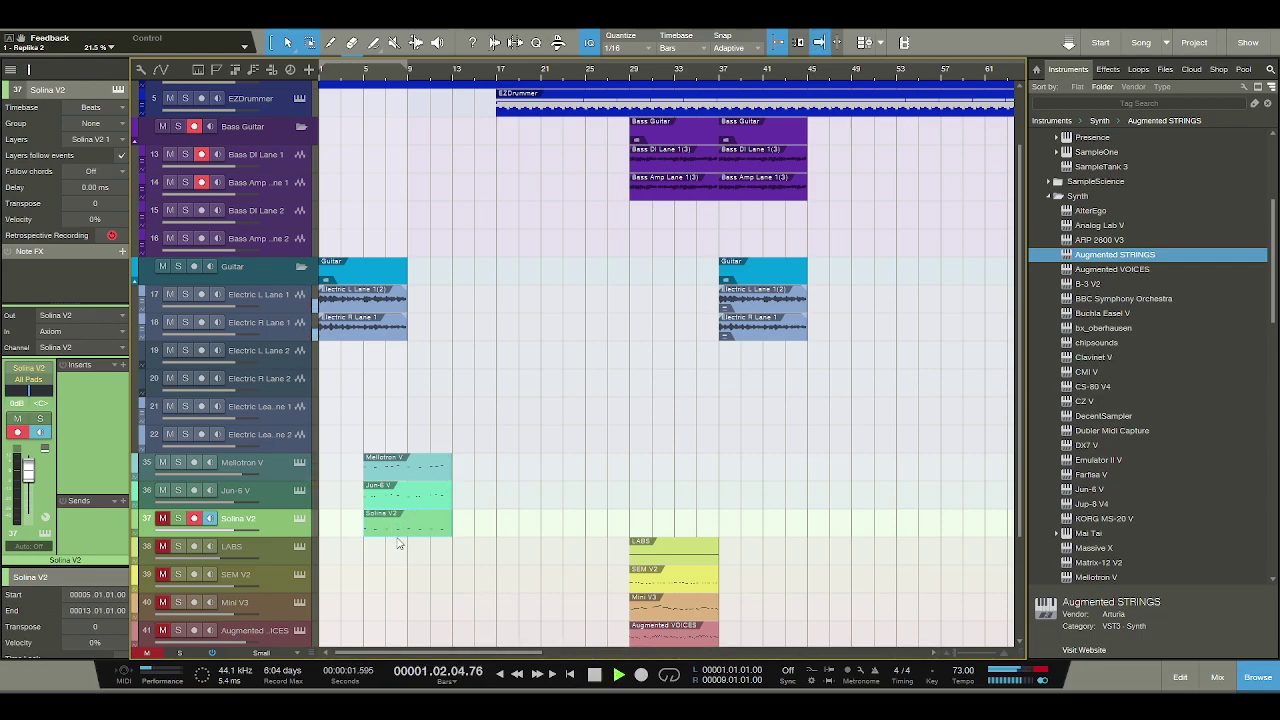
{"action": "left_click_drag", "start_coordinate": [397, 541], "coordinate": [352, 540]}
{"action": "left_click", "coordinate": [595, 675]}
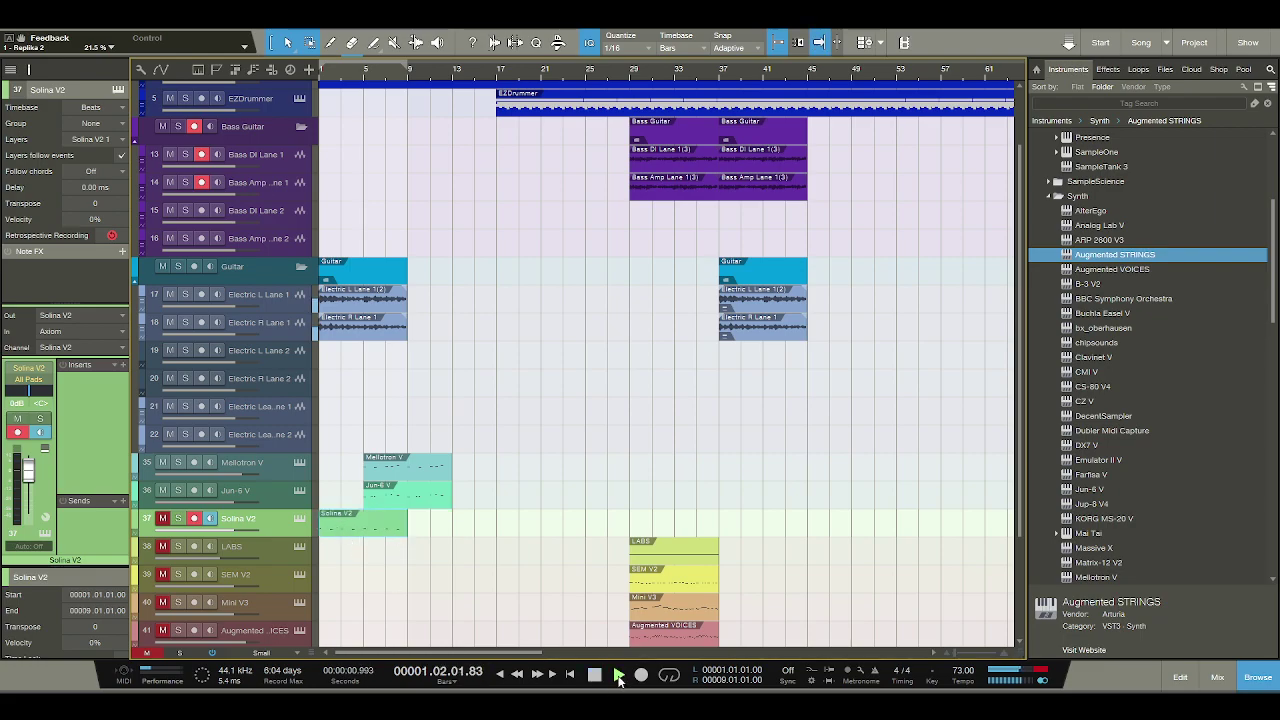
{"action": "left_click", "coordinate": [594, 676]}
{"action": "left_click", "coordinate": [619, 676]}
{"action": "left_click", "coordinate": [594, 676]}
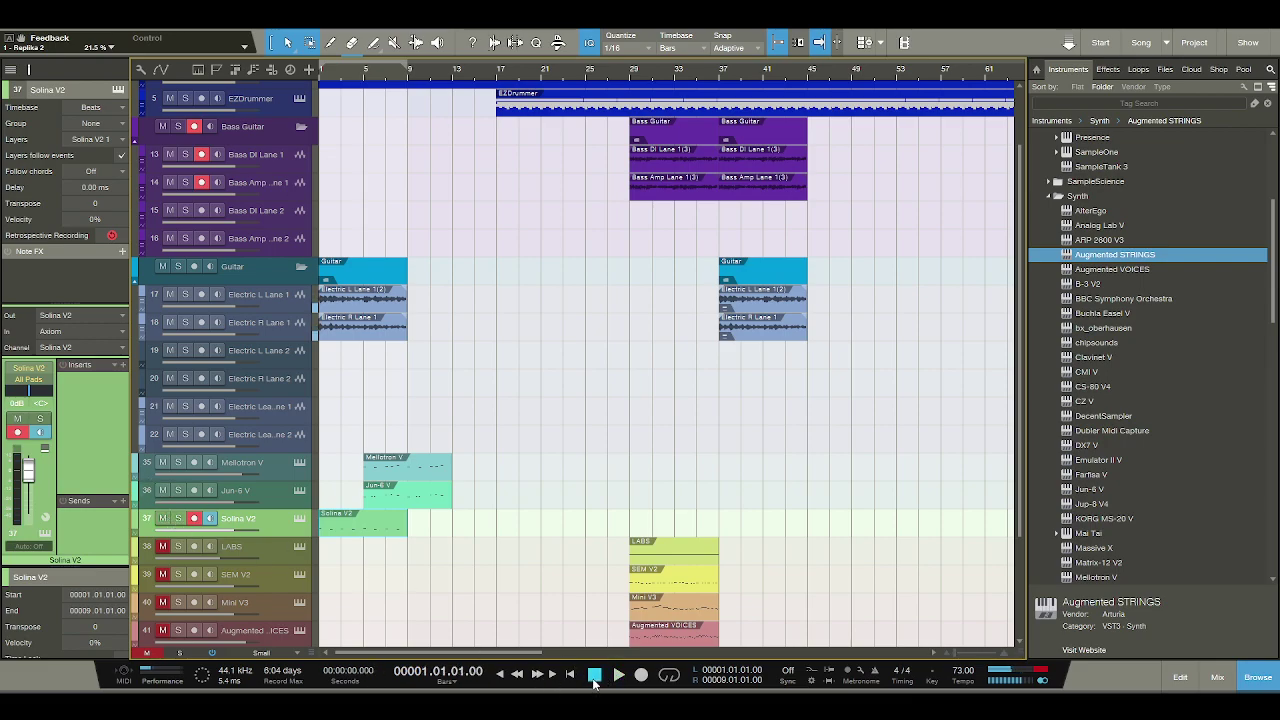
{"action": "key", "text": "space"}
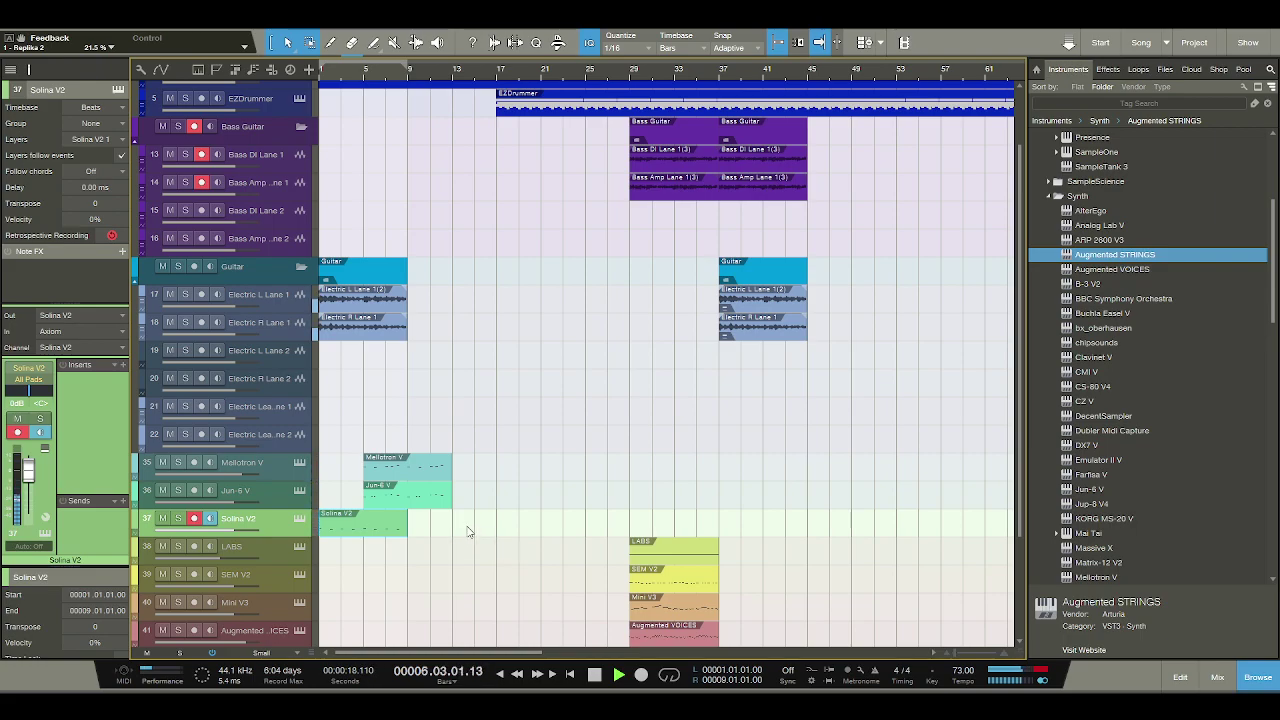
Shorten the Mellotron V and Jun-6 V parts to end at bar 9, and duplicate the opening guitar events at bar 9.
{"action": "left_click", "coordinate": [445, 468]}
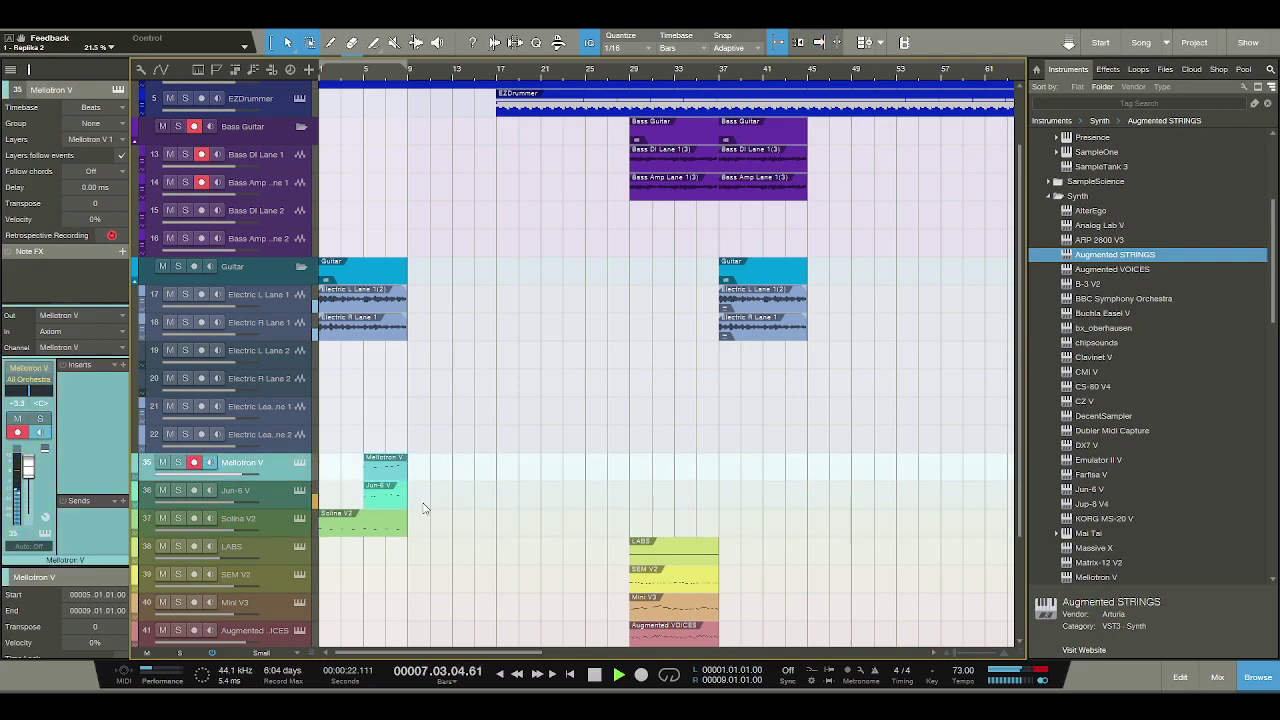
{"action": "left_click", "coordinate": [363, 298]}
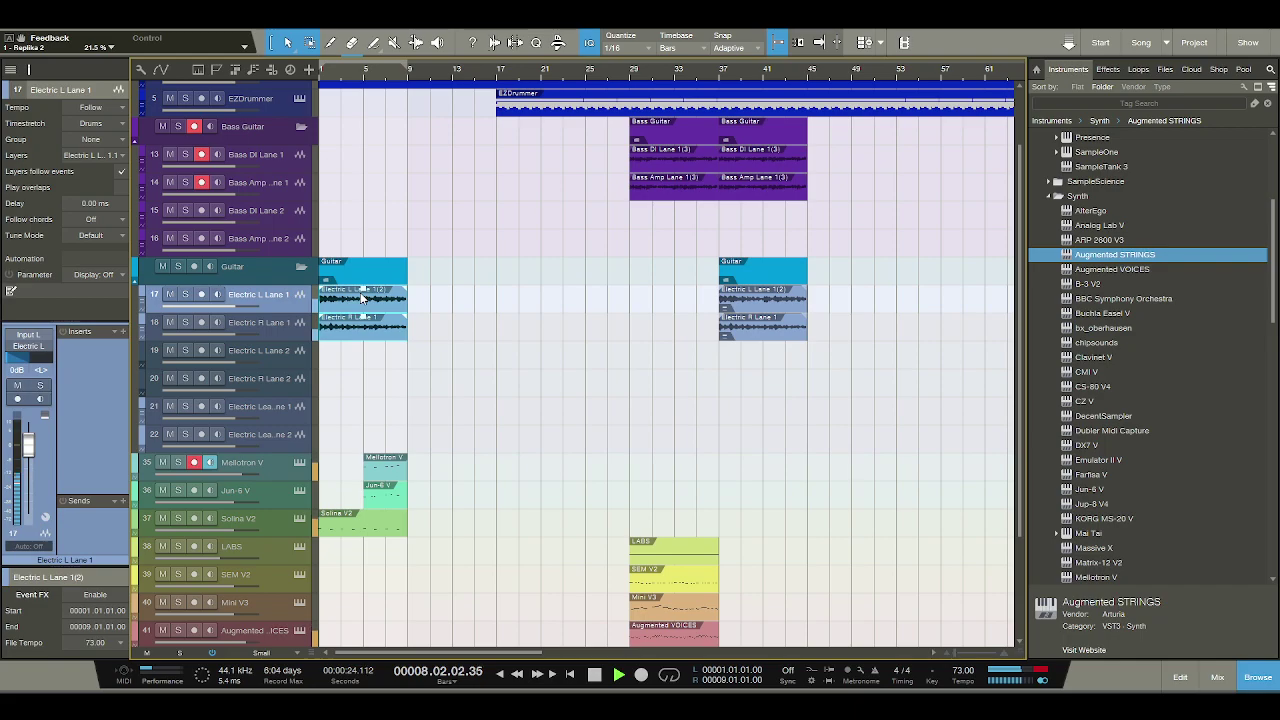
{"action": "key", "text": "d"}
Extend the EZDrummer part's start to bar 9, move the first bass event pair to bar 9, and stop playback.
{"action": "left_click_drag", "start_coordinate": [510, 112], "coordinate": [421, 113]}
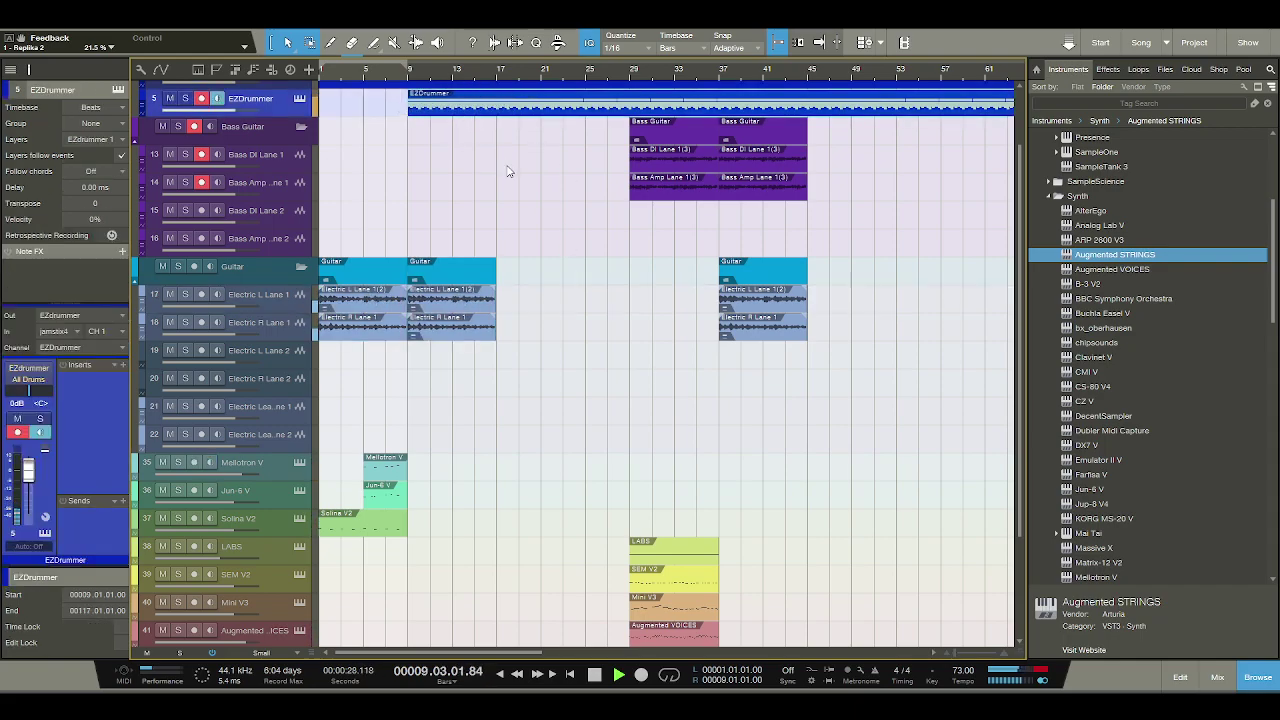
{"action": "left_click", "coordinate": [640, 162]}
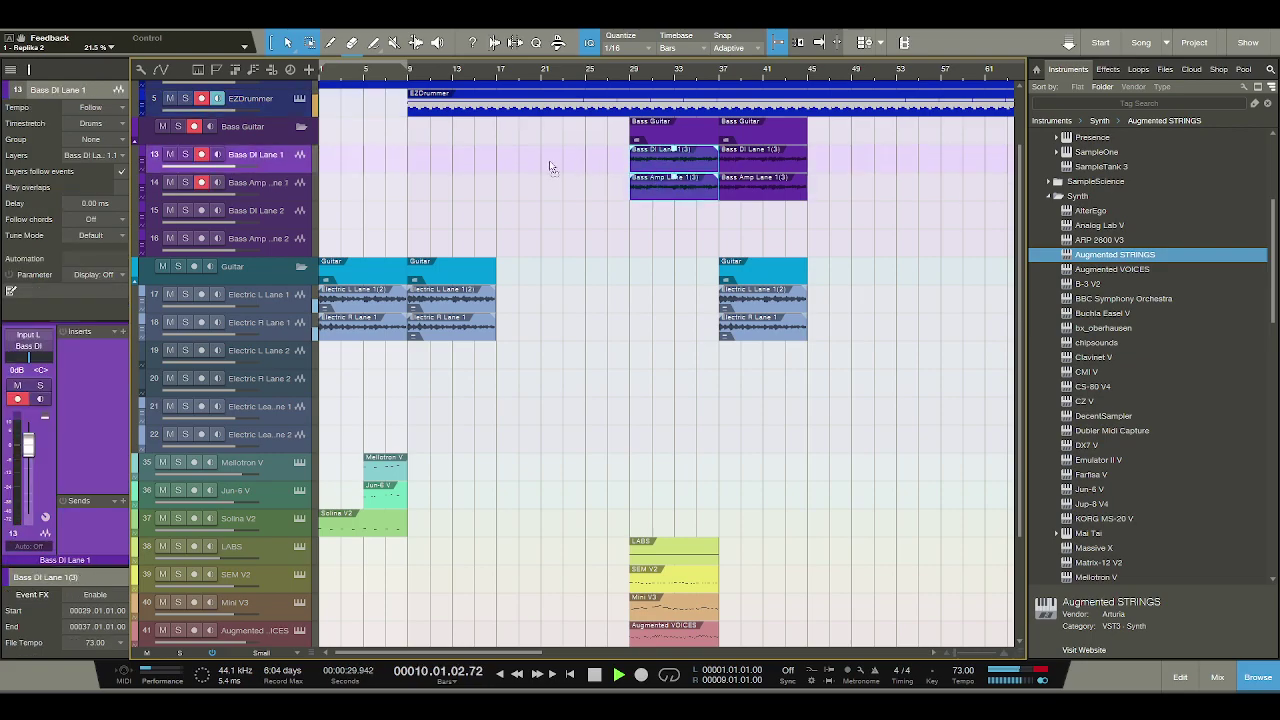
{"action": "left_click_drag", "start_coordinate": [435, 160], "coordinate": [438, 166]}
{"action": "left_click", "coordinate": [596, 675]}
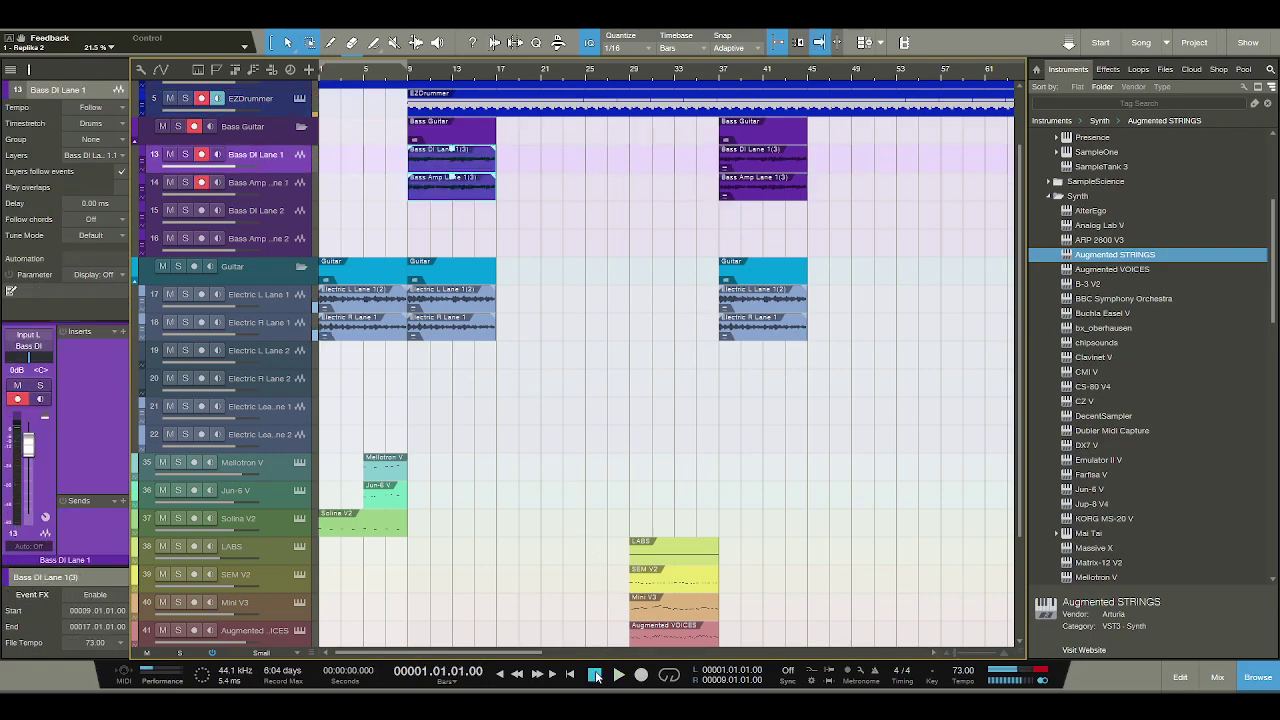
Extend the EZDrummer part back to bar 1 and move the opening guitar and synth parts together to start at bar 8.
{"action": "left_click_drag", "start_coordinate": [406, 97], "coordinate": [286, 110]}
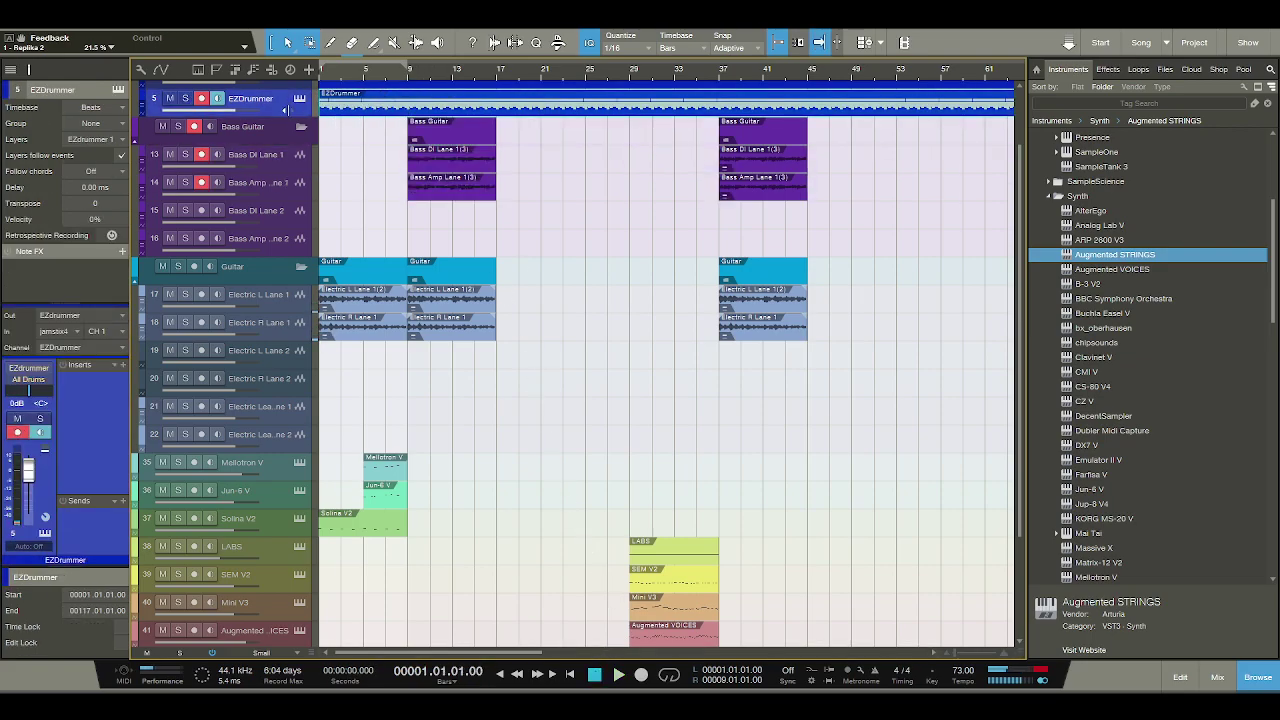
{"action": "left_click", "coordinate": [386, 297]}
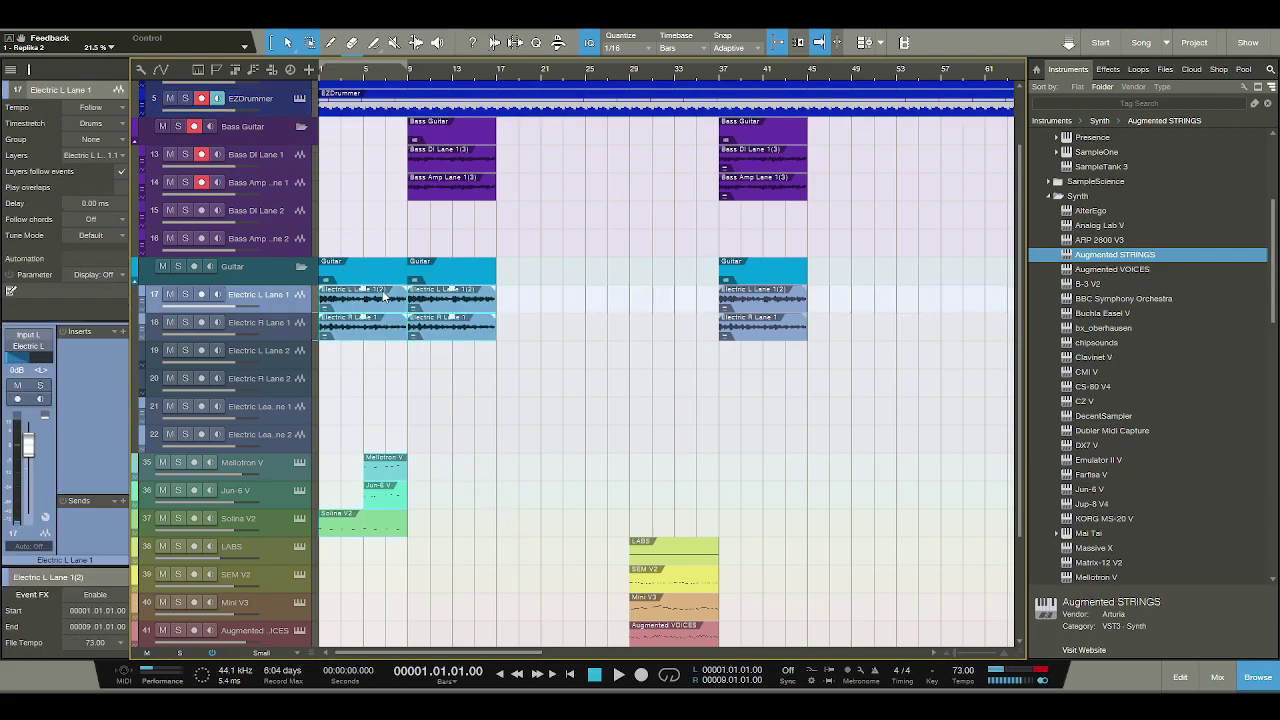
{"action": "left_click_drag", "start_coordinate": [380, 297], "coordinate": [459, 300]}
{"action": "left_click", "coordinate": [617, 675]}
{"action": "left_click", "coordinate": [425, 373]}
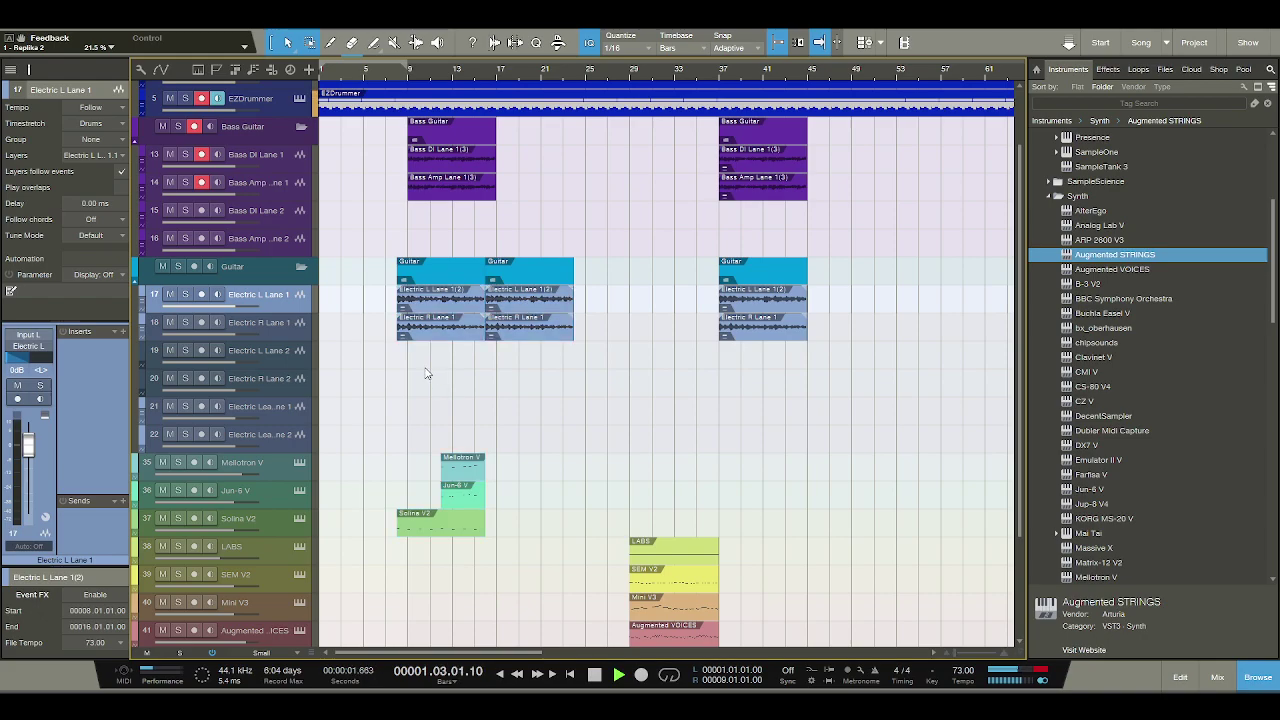
Move the two adjoining guitar event pairs together to start at bar 14.
{"action": "left_click", "coordinate": [447, 321]}
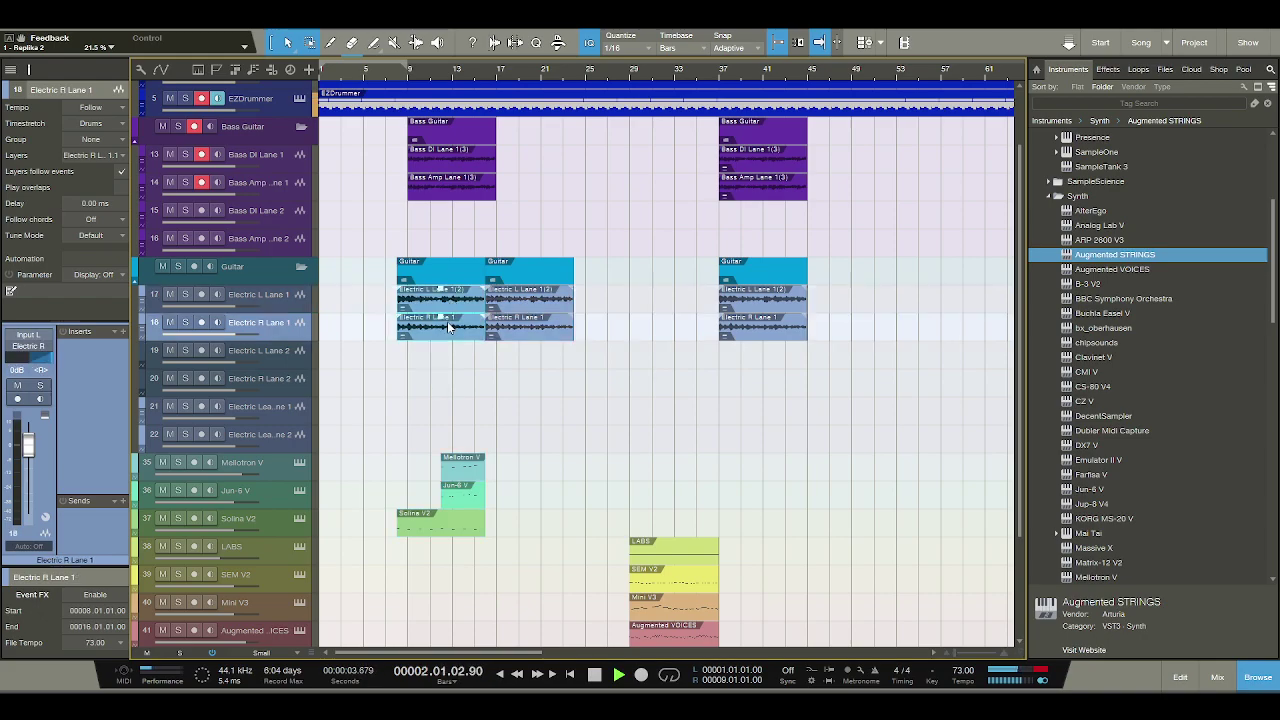
{"action": "left_click", "coordinate": [477, 306]}
{"action": "left_click_drag", "start_coordinate": [477, 306], "coordinate": [543, 316]}
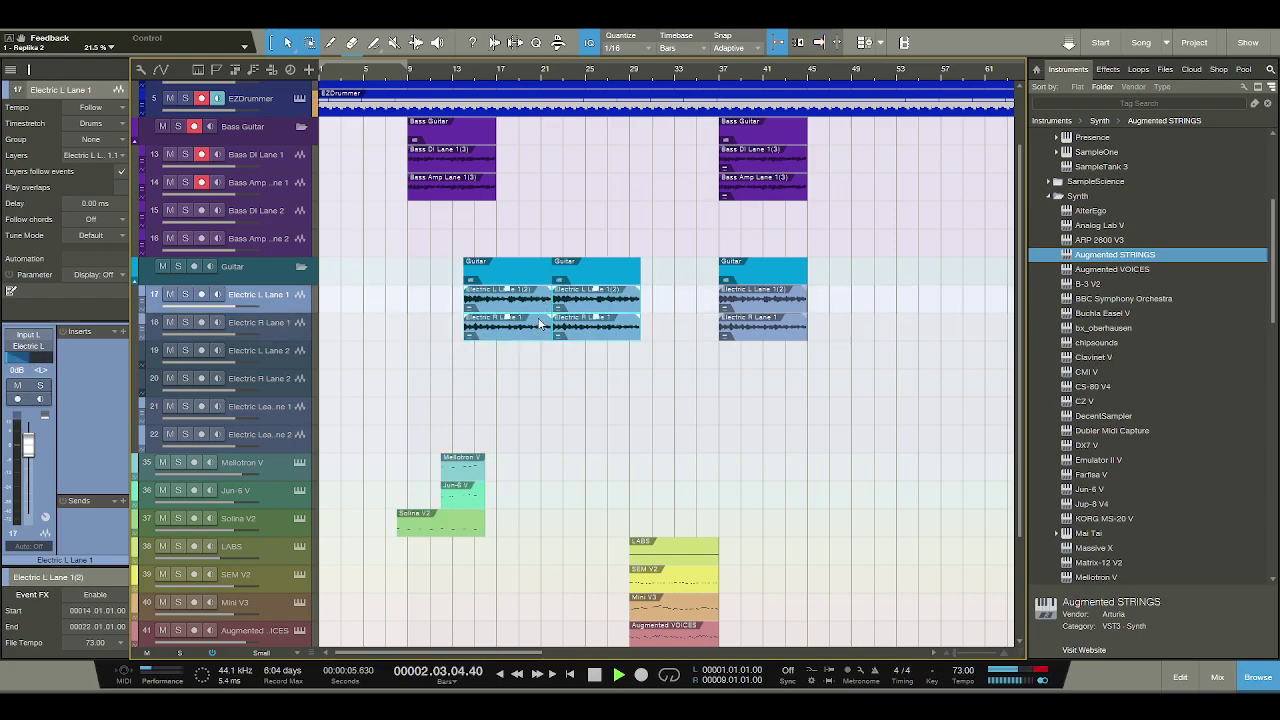
Move the Solina V2 and LABS parts to start at bar 3 and the Mellotron V and Jun-6 V parts to start at bar 7.
{"action": "left_click", "coordinate": [437, 530]}
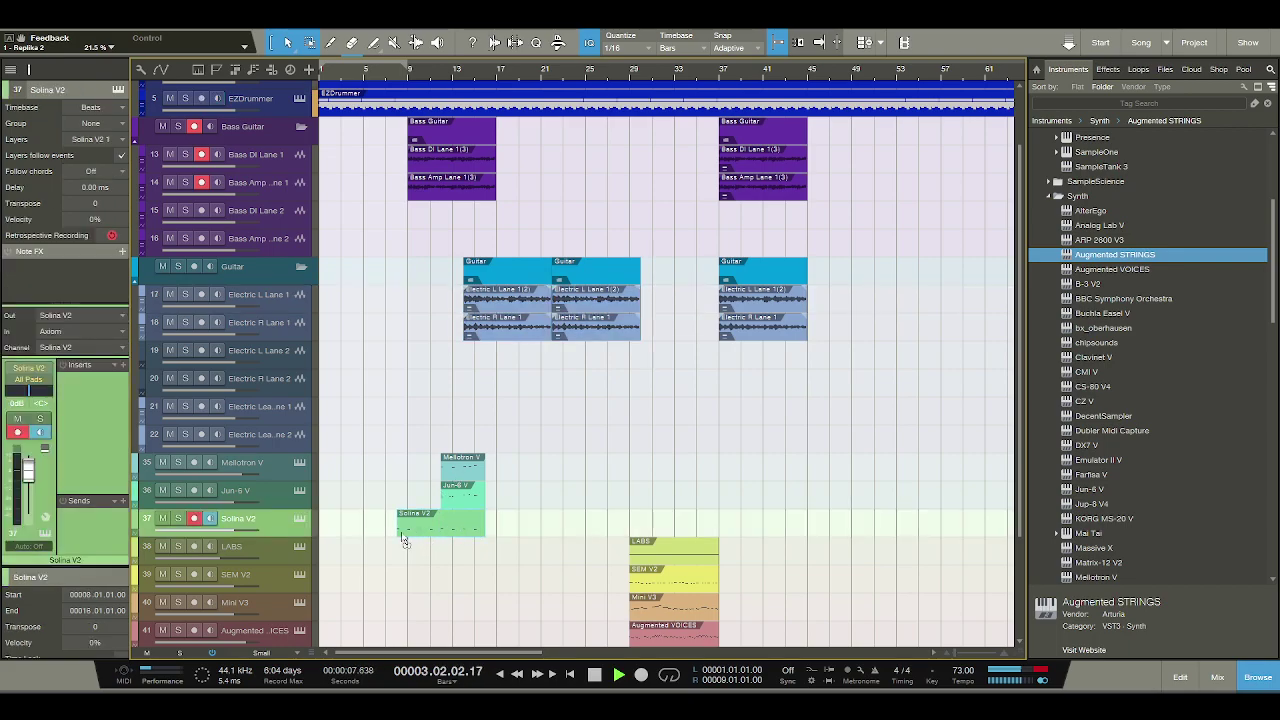
{"action": "left_click_drag", "start_coordinate": [408, 543], "coordinate": [396, 538]}
{"action": "key", "text": "space"}
{"action": "left_click_drag", "start_coordinate": [470, 508], "coordinate": [405, 473]}
{"action": "left_click", "coordinate": [405, 473]}
{"action": "left_click", "coordinate": [617, 675]}
{"action": "left_click_drag", "start_coordinate": [684, 566], "coordinate": [388, 563]}
Move the first bass event pair to bar 20 and the two adjoining guitar event pairs together to start at bar 11.
{"action": "left_click", "coordinate": [462, 157]}
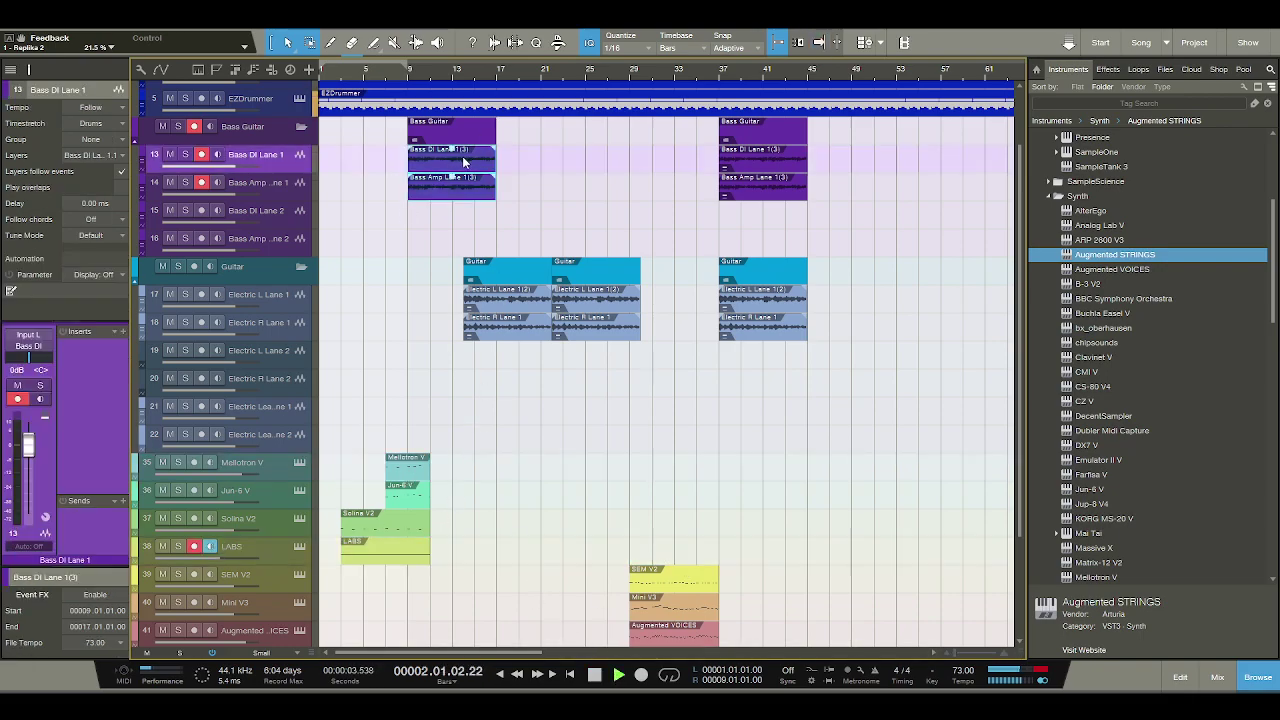
{"action": "left_click_drag", "start_coordinate": [584, 157], "coordinate": [584, 157]}
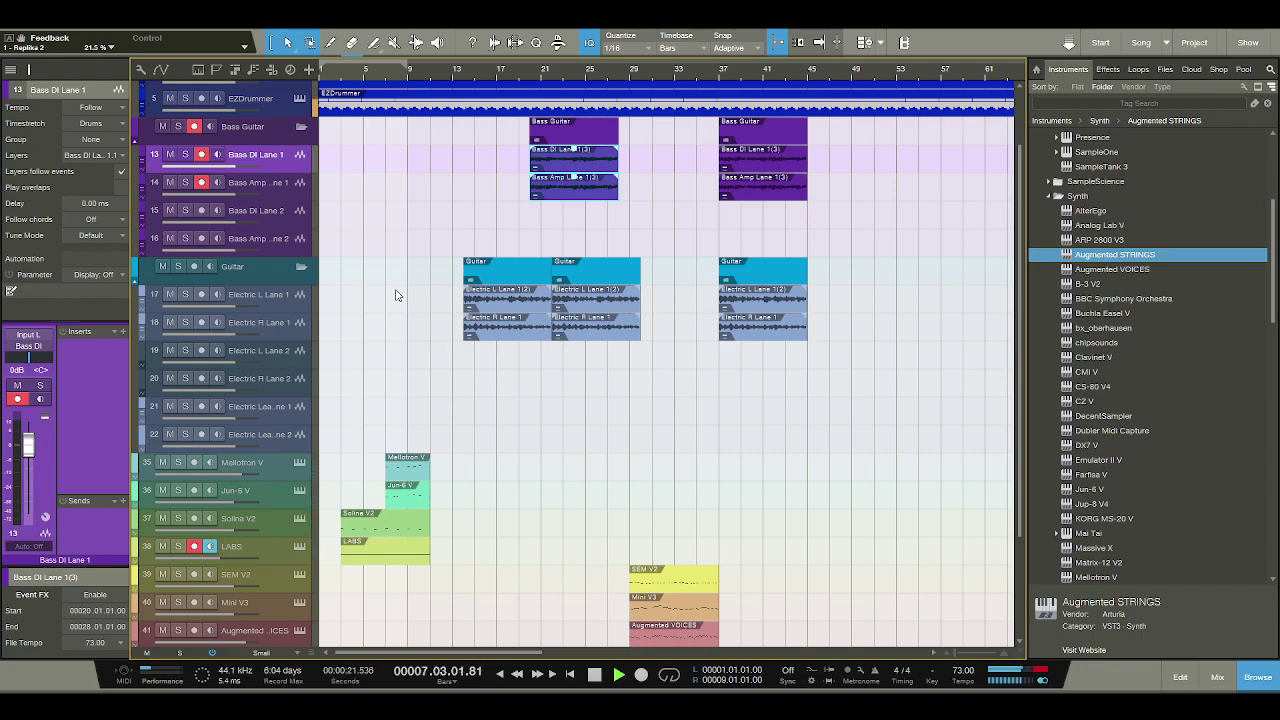
{"action": "left_click", "coordinate": [509, 302]}
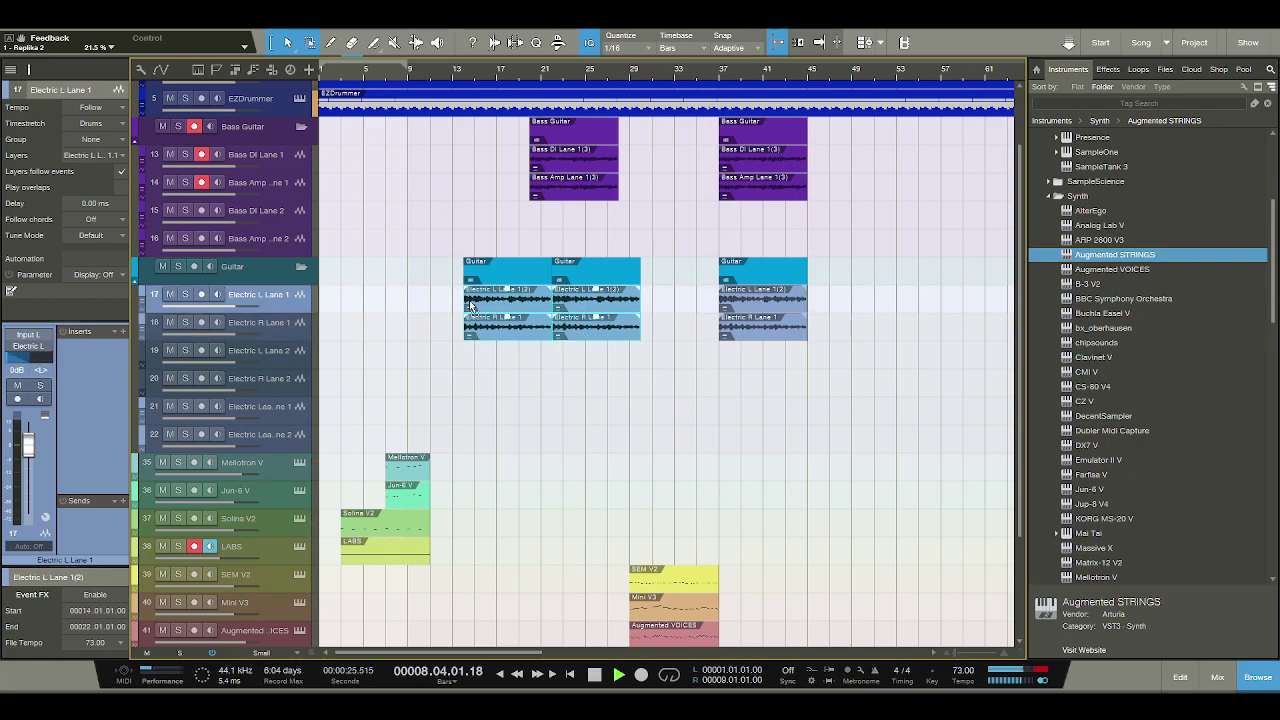
{"action": "left_click_drag", "start_coordinate": [502, 306], "coordinate": [469, 313]}
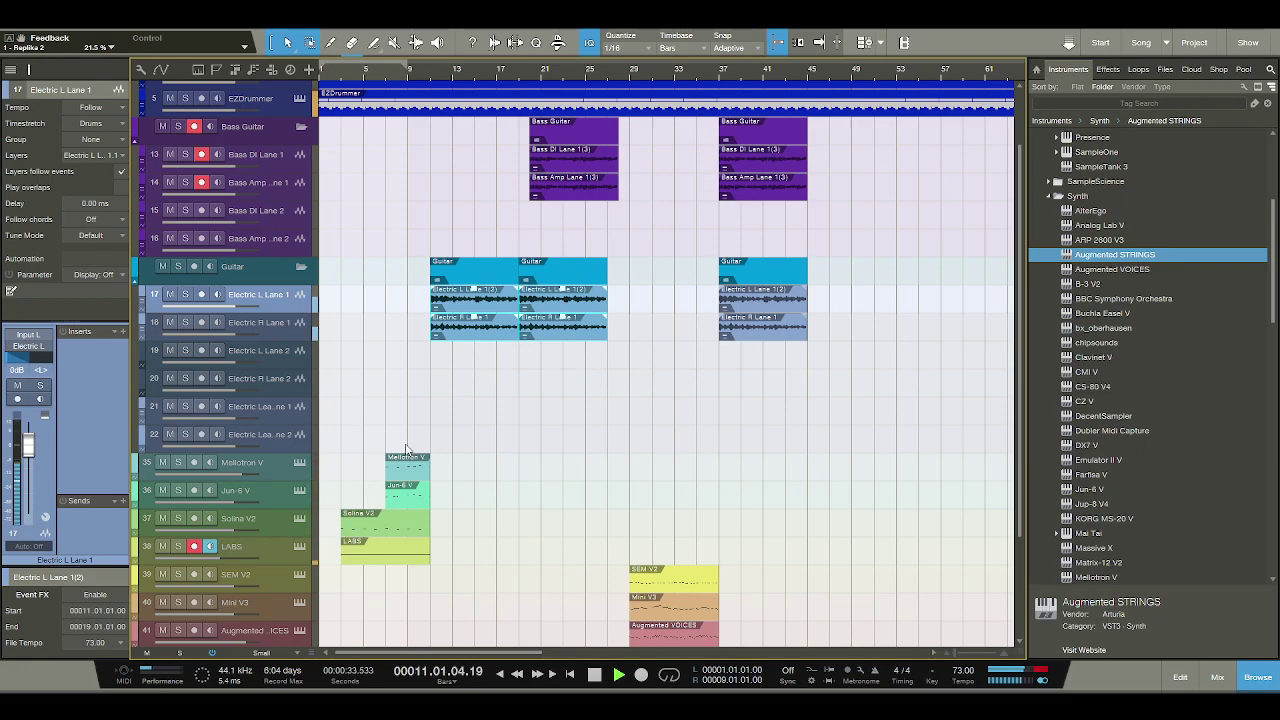
Duplicate the Mellotron V, Jun-6 V, Solina V2 and LABS parts, making all four copies span bars 11 to 19.
{"action": "left_click_drag", "start_coordinate": [406, 452], "coordinate": [420, 553]}
{"action": "key", "text": "d"}
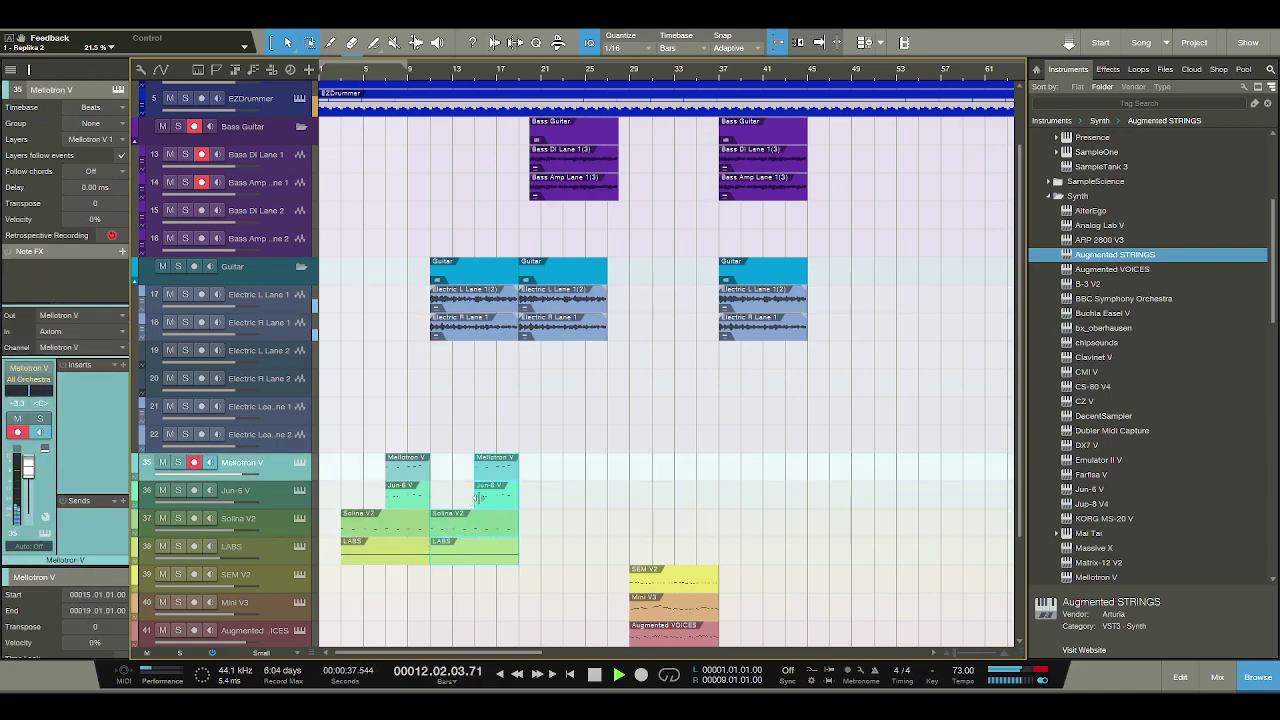
{"action": "left_click_drag", "start_coordinate": [514, 476], "coordinate": [562, 480]}
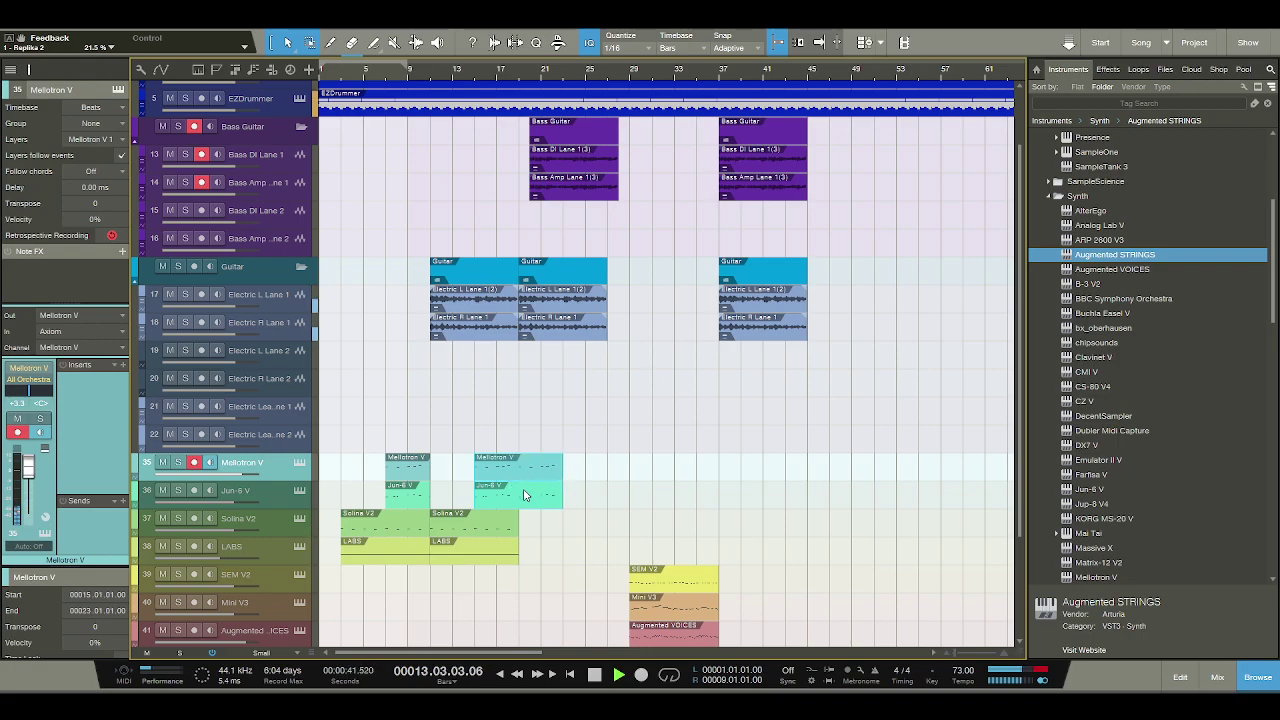
{"action": "left_click", "coordinate": [520, 494]}
{"action": "key", "text": "ctrl+z"}
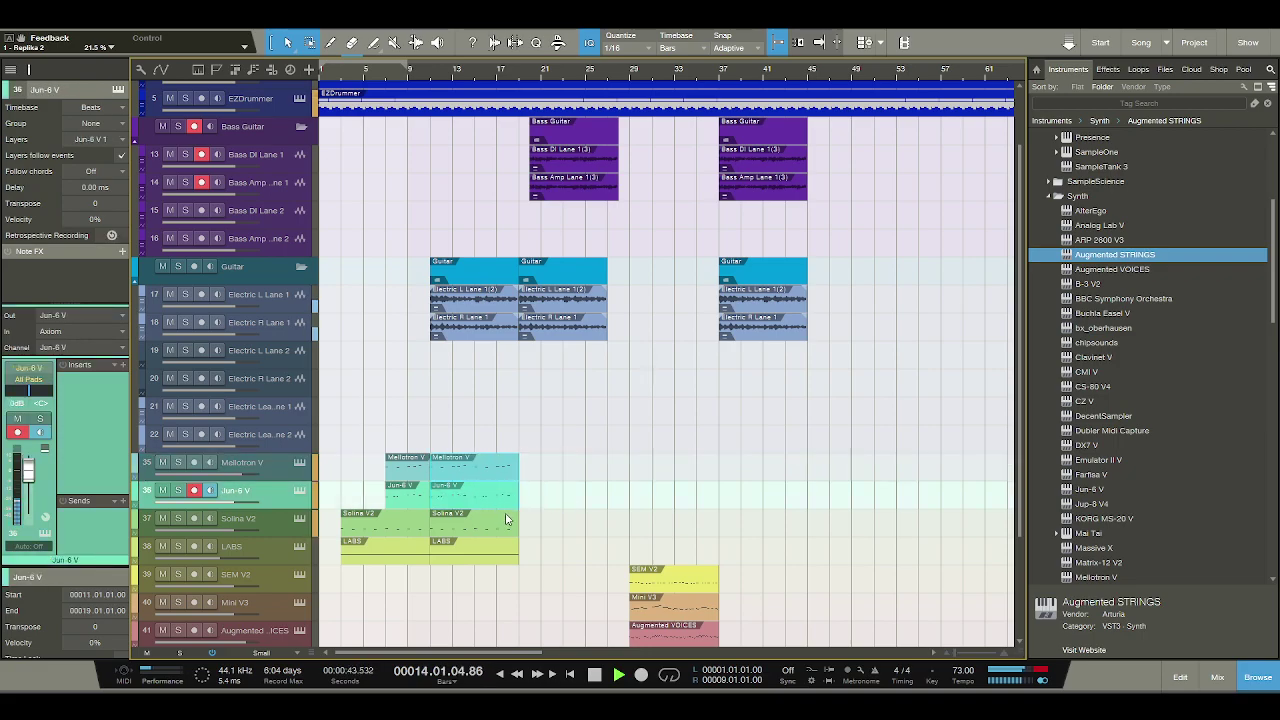
Move the first bass event pair to start at bar 19.
{"action": "left_click", "coordinate": [560, 184]}
{"action": "left_click", "coordinate": [539, 167]}
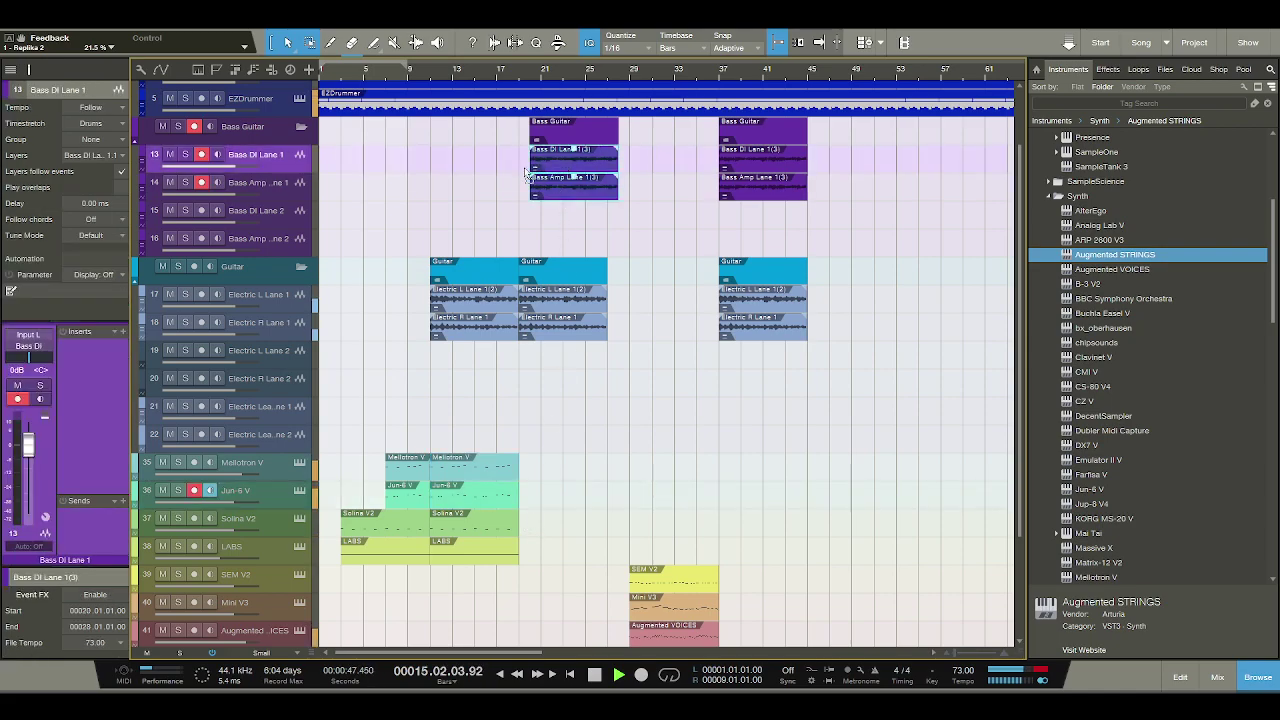
{"action": "key", "text": "ctrl+z"}
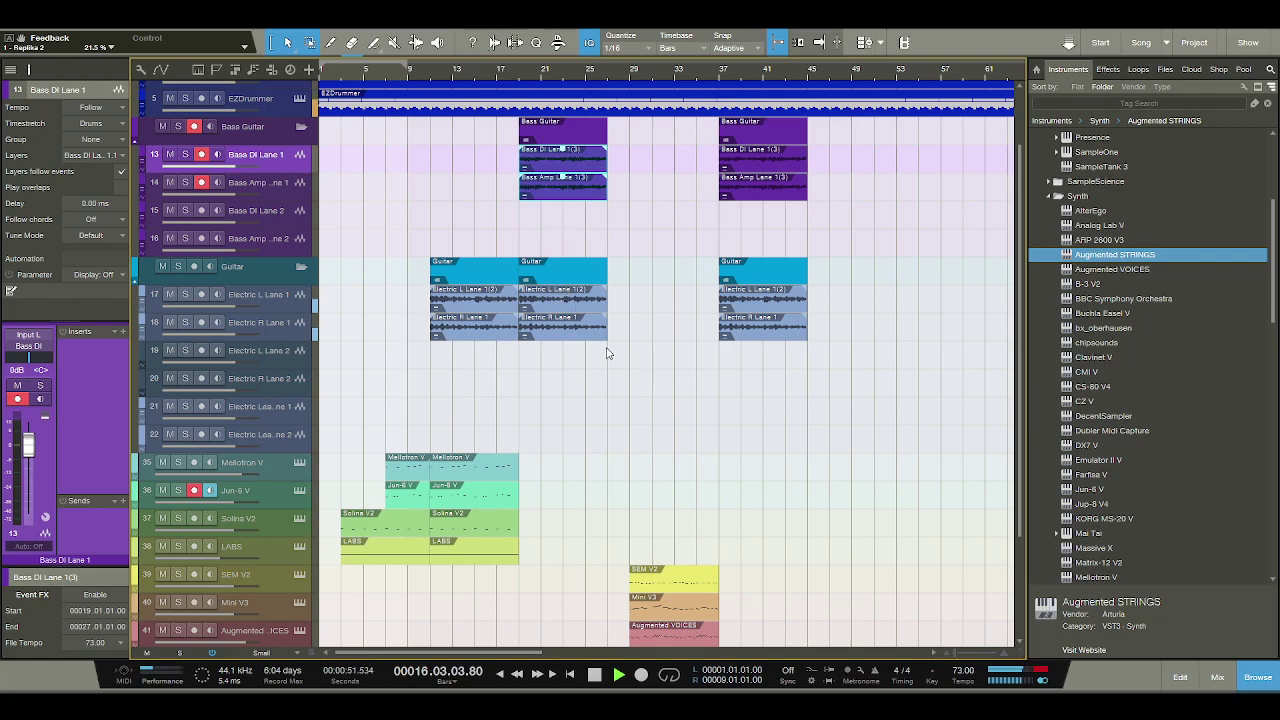
Move the SEM V2 part to start at bar 11 and duplicate it at bar 19.
{"action": "scroll", "coordinate": [610, 380], "scroll_direction": "down", "scroll_amount": 3}
{"action": "left_click", "coordinate": [572, 506]}
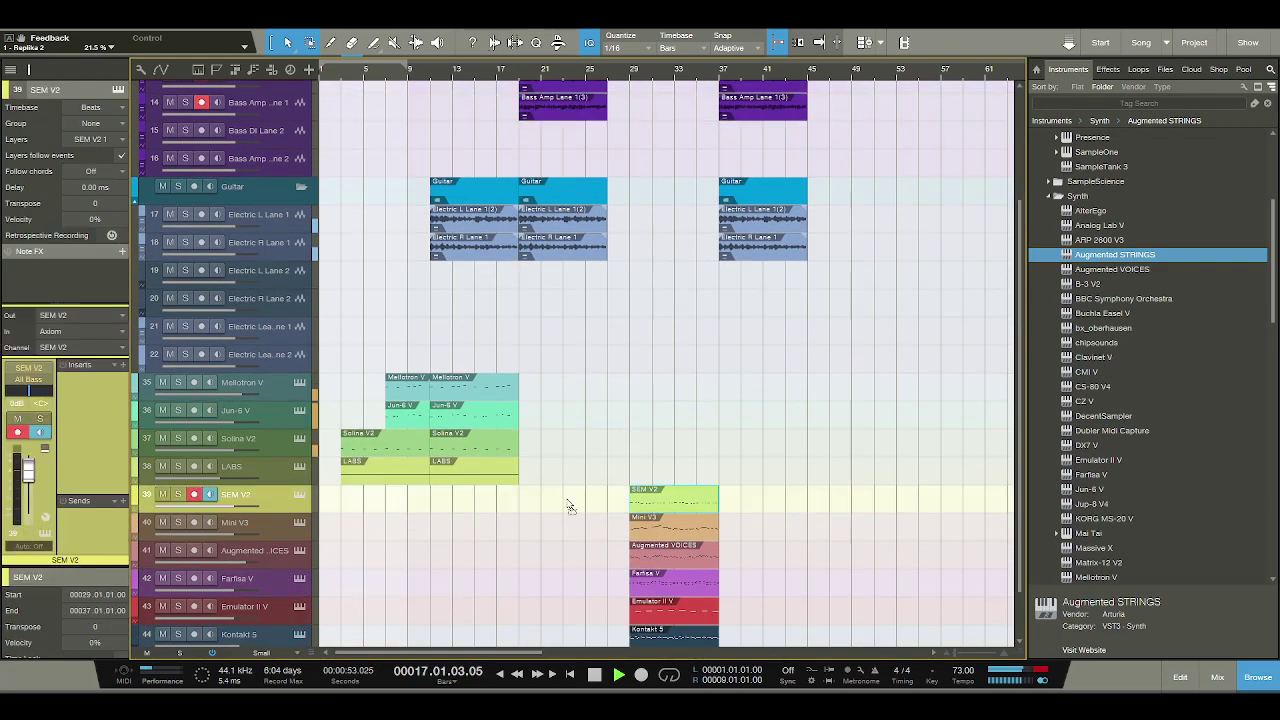
{"action": "key", "text": "ctrl+x"}
{"action": "key", "text": "ctrl+v"}
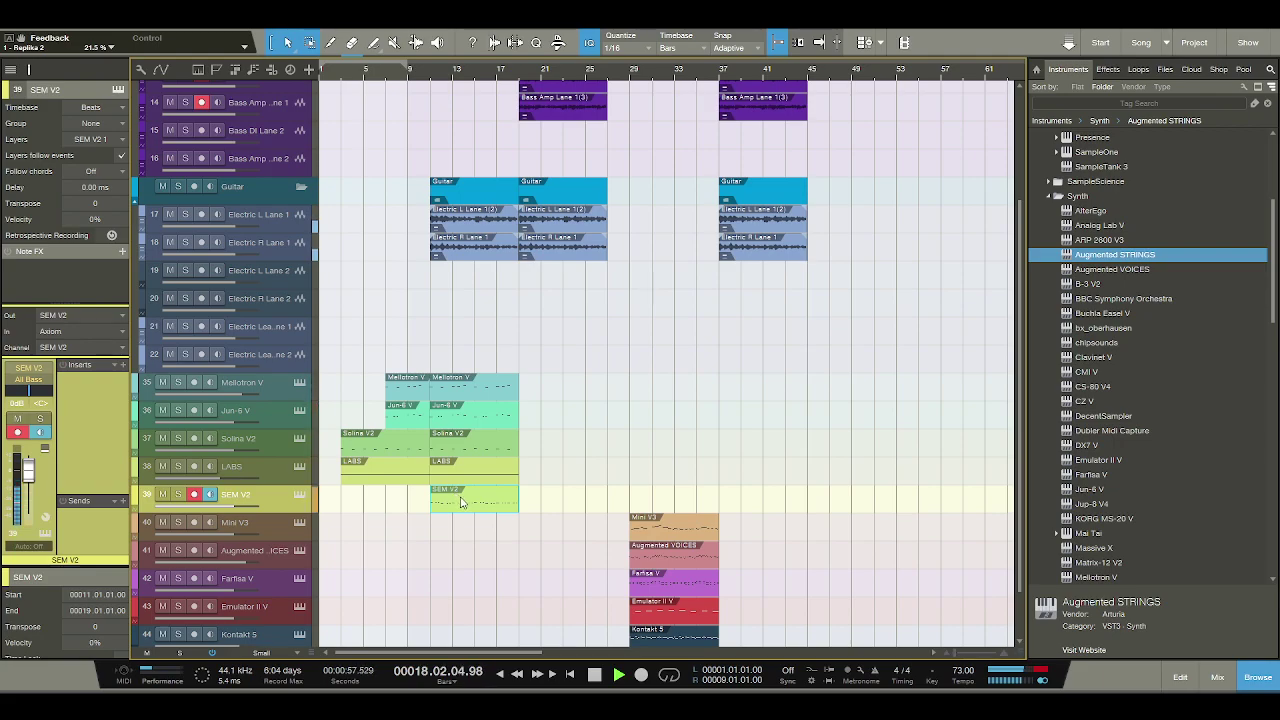
{"action": "key", "text": "d"}
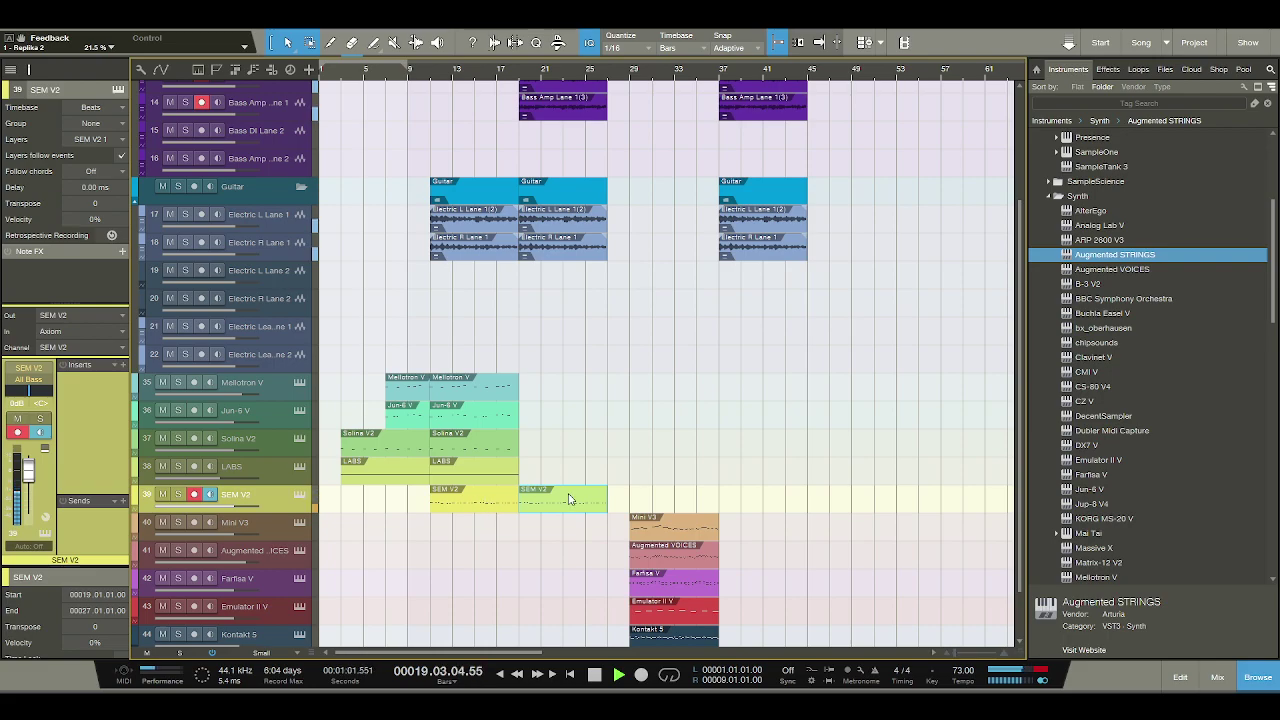
Move the last guitar event pair and the last bass event pair to start at bar 27.
{"action": "scroll", "coordinate": [570, 498], "scroll_direction": "down", "scroll_amount": 2}
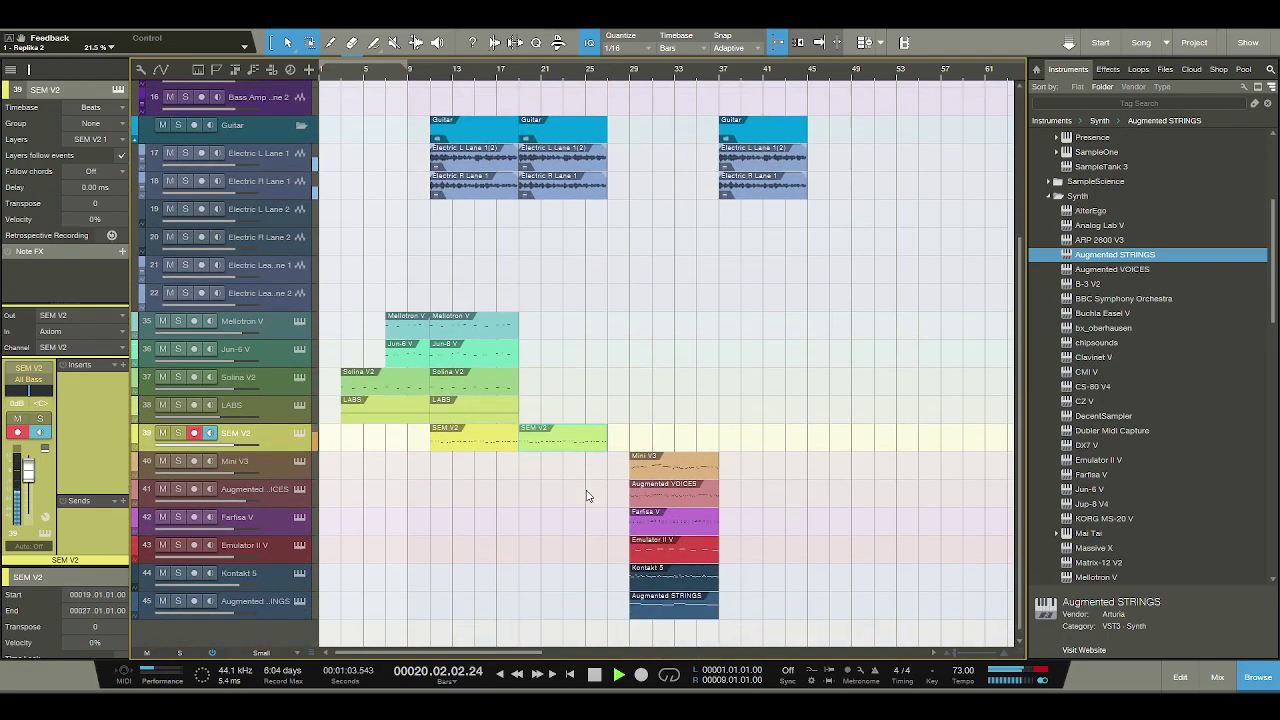
{"action": "scroll", "coordinate": [588, 490], "scroll_direction": "up", "scroll_amount": 2}
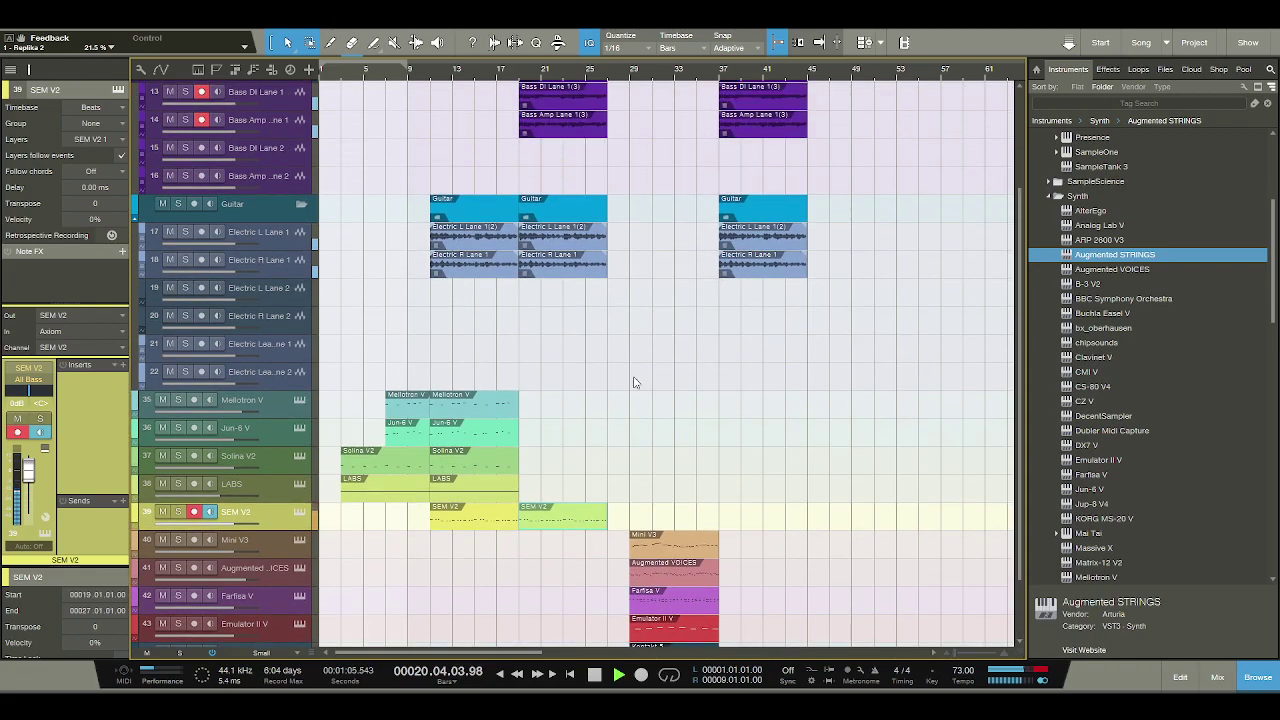
{"action": "left_click", "coordinate": [756, 240]}
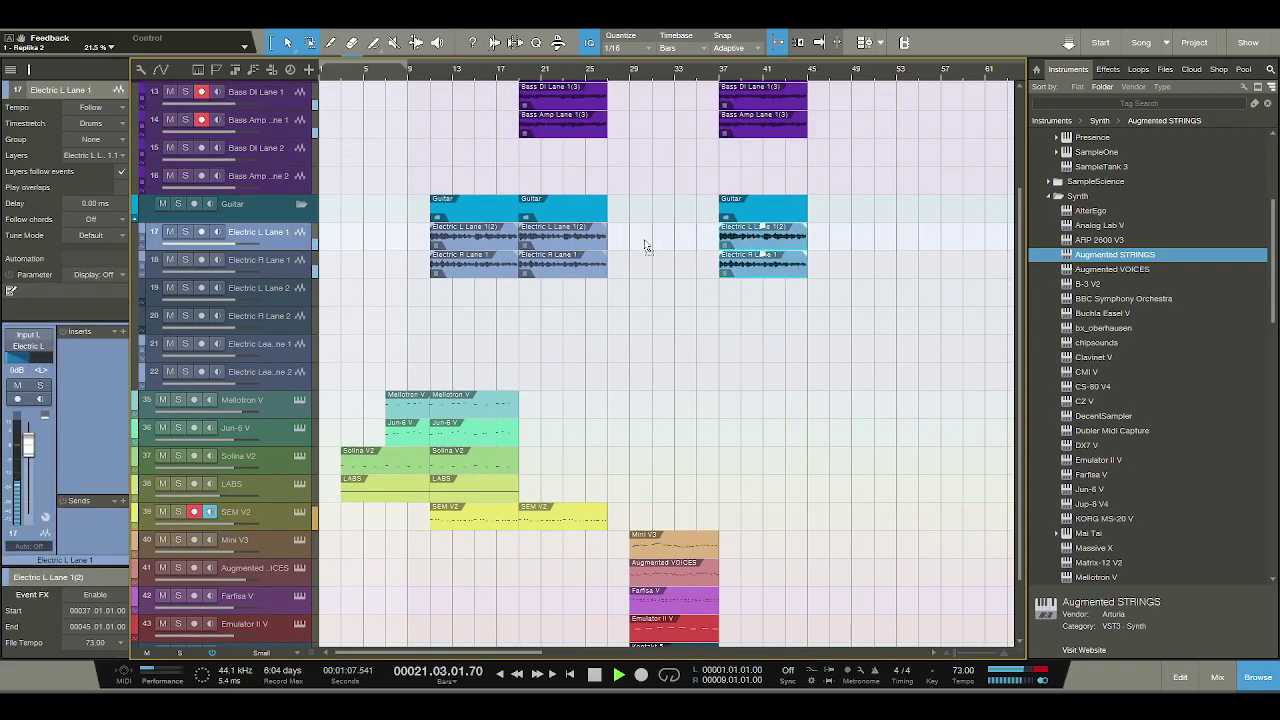
{"action": "left_click_drag", "start_coordinate": [645, 247], "coordinate": [645, 247]}
{"action": "left_click", "coordinate": [738, 106]}
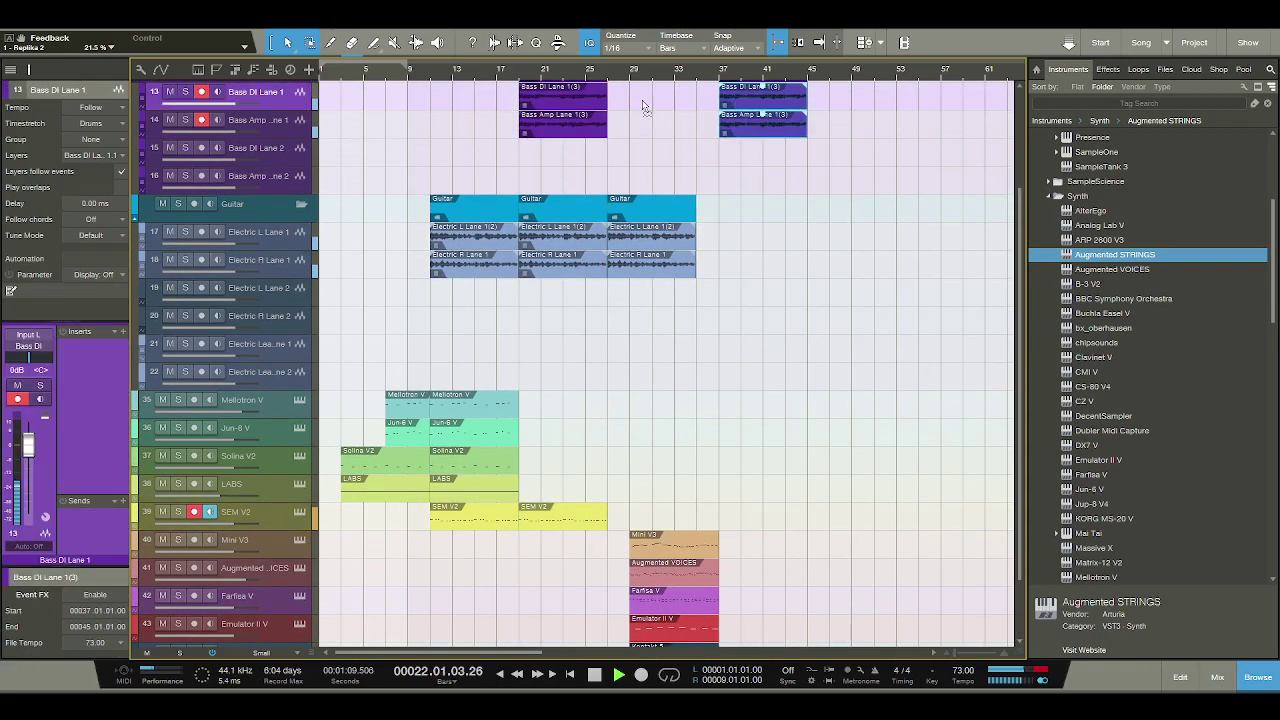
{"action": "left_click_drag", "start_coordinate": [643, 106], "coordinate": [640, 108]}
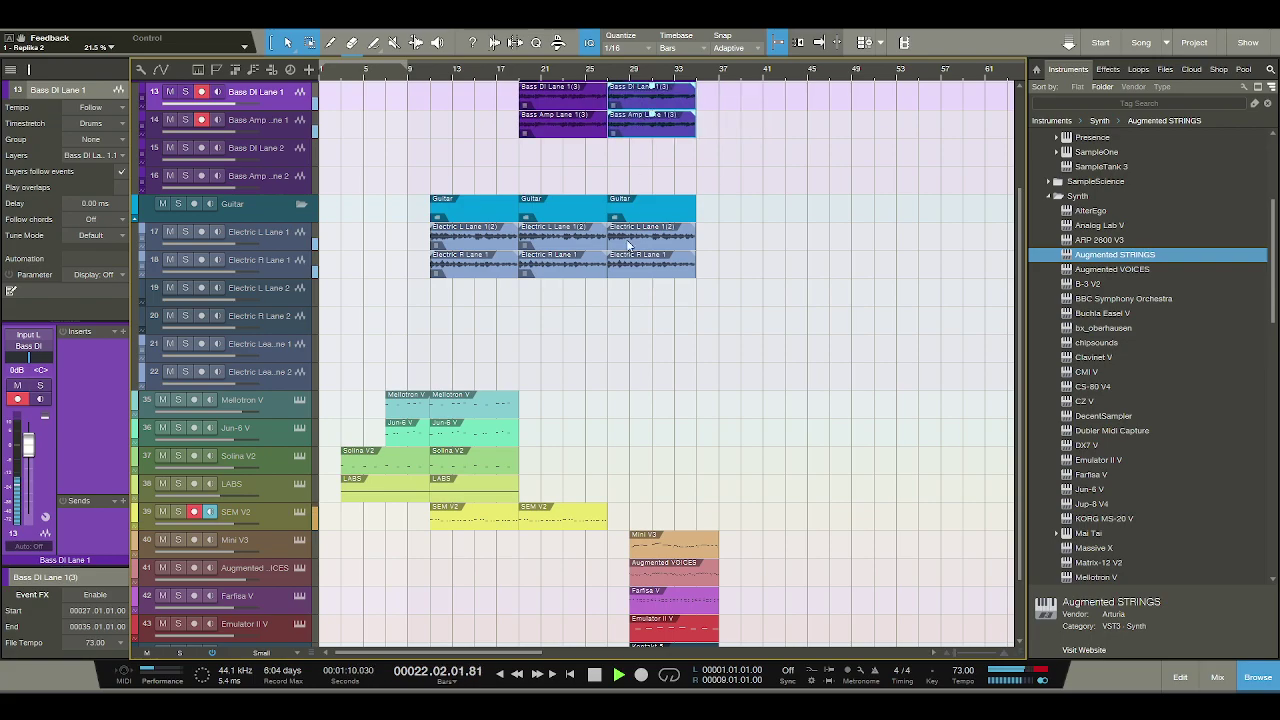
Duplicate the second LABS part three times so the LABS track runs to bar 43.
{"action": "left_click", "coordinate": [493, 493]}
{"action": "key", "text": "d"}
{"action": "key", "text": "d"}
{"action": "key", "text": "d"}
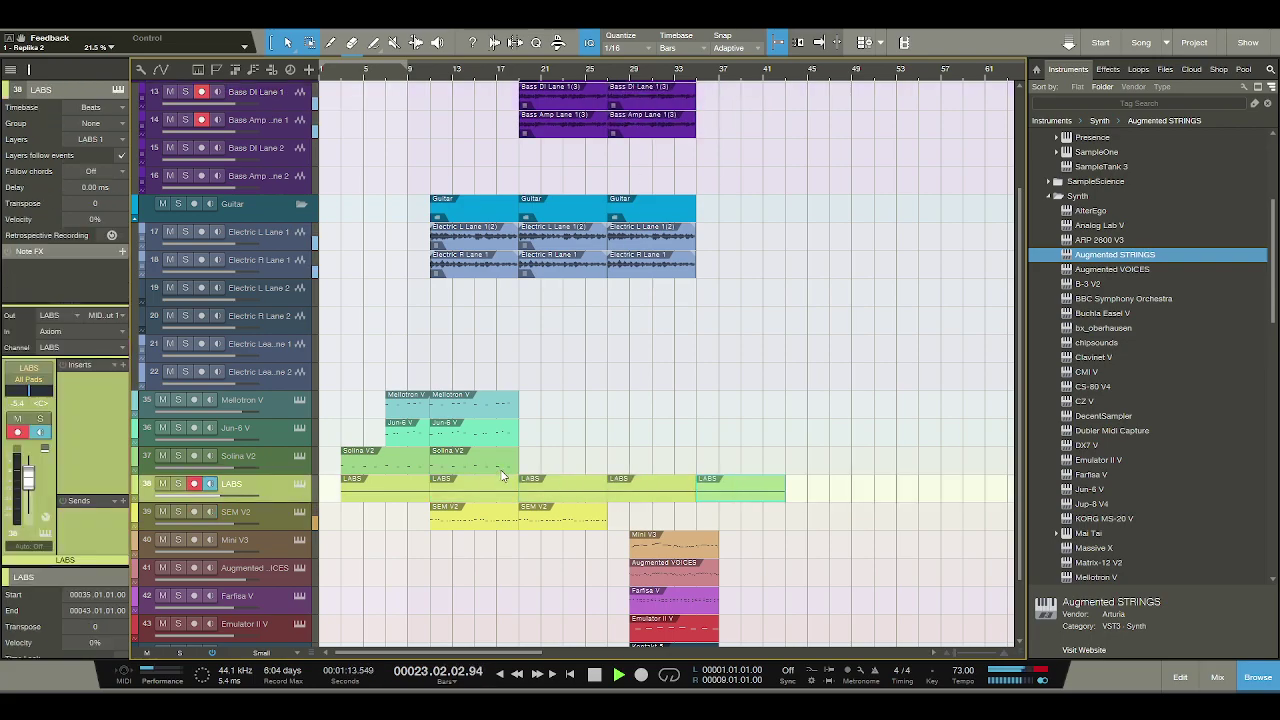
Duplicate the second SEM V2 part four times so the track runs to bar 59.
{"action": "left_click", "coordinate": [563, 517]}
{"action": "key", "text": "d"}
{"action": "key", "text": "d"}
{"action": "key", "text": "d"}
{"action": "key", "text": "d"}
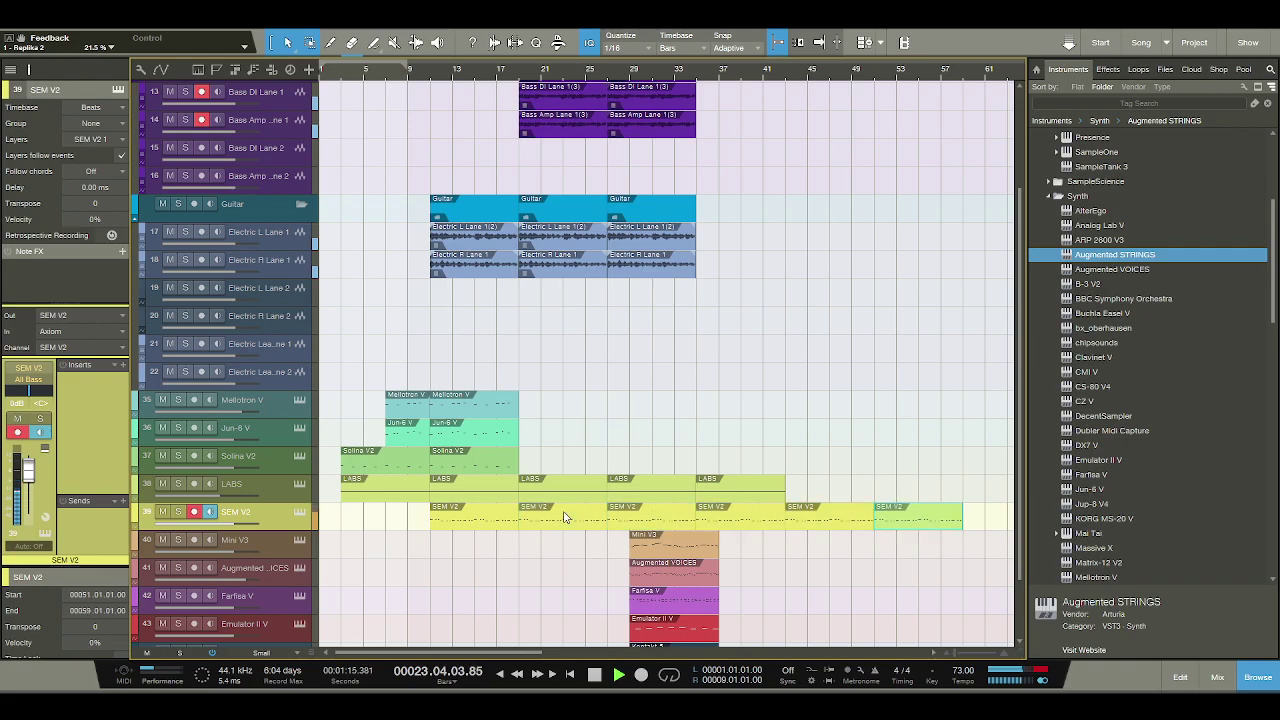
Duplicate the second Solina V2 part four times so the track runs to bar 51.
{"action": "left_click", "coordinate": [493, 470]}
{"action": "key", "text": "d"}
{"action": "key", "text": "d"}
{"action": "key", "text": "d"}
{"action": "key", "text": "d"}
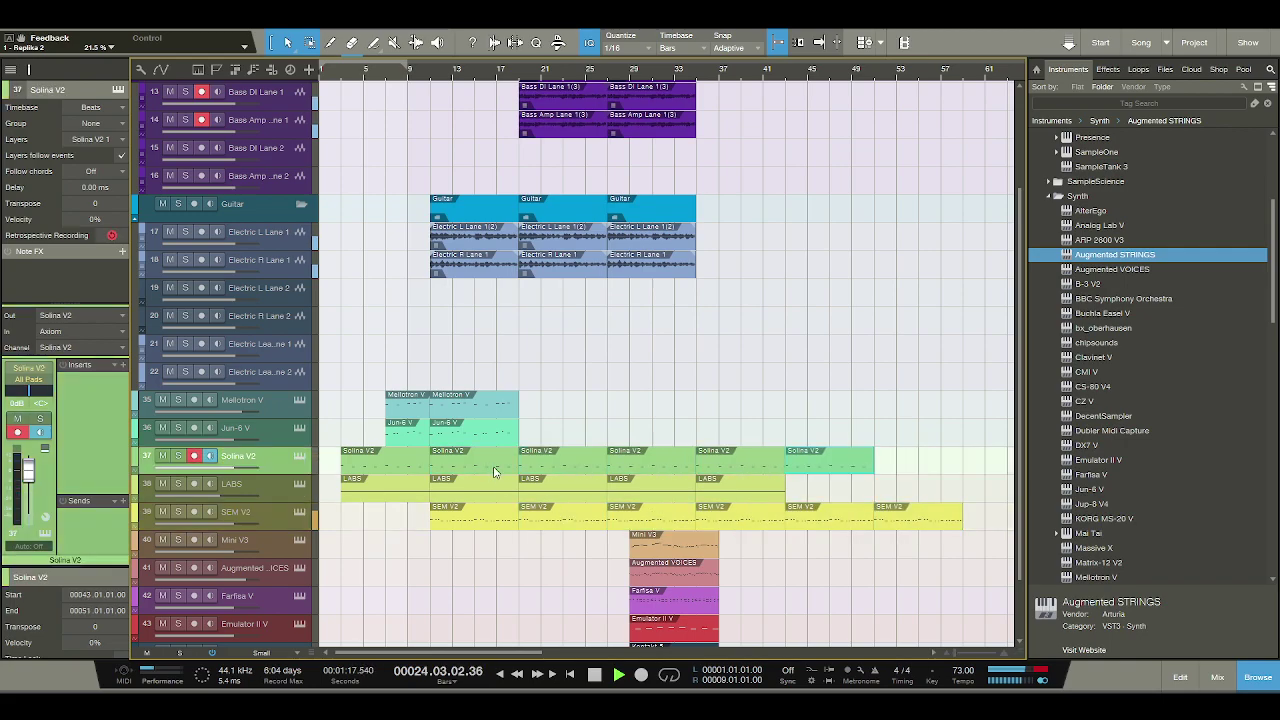
Move the Emulator II V part to start at bar 19 and play the song from about bar 17.
{"action": "scroll", "coordinate": [566, 520], "scroll_direction": "down", "scroll_amount": 3}
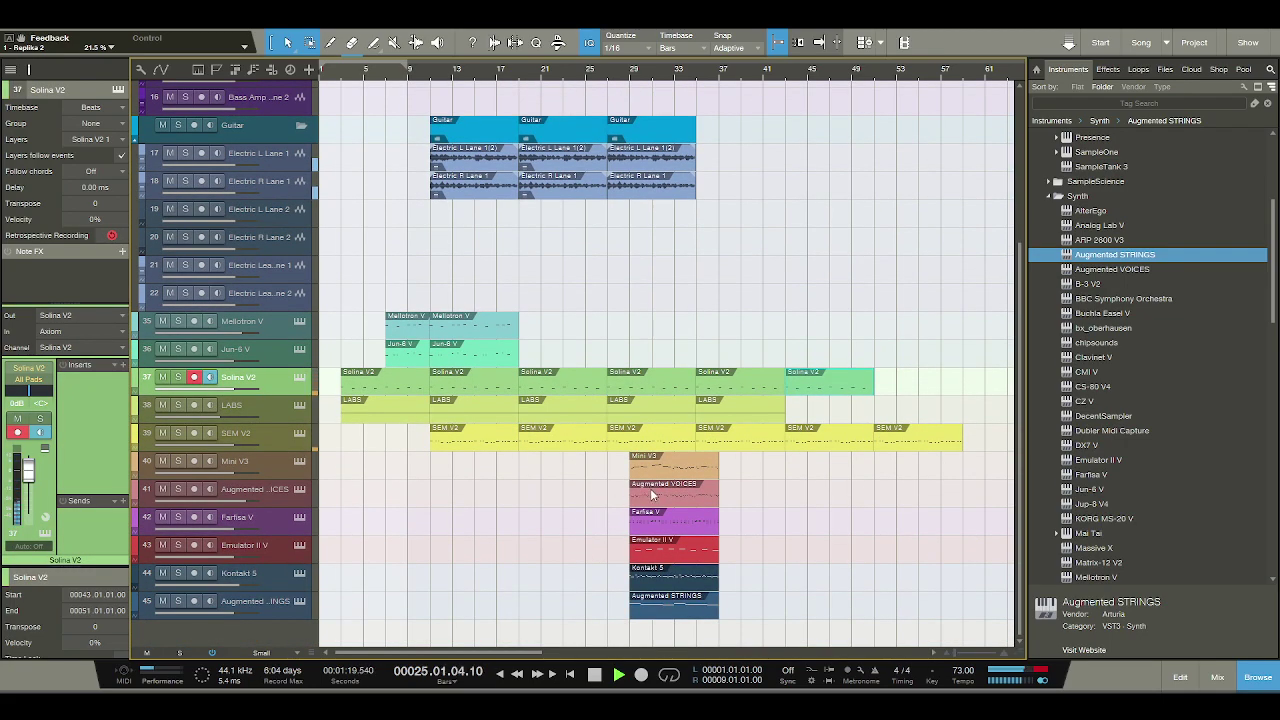
{"action": "key", "text": "space"}
{"action": "left_click_drag", "start_coordinate": [655, 544], "coordinate": [545, 544]}
{"action": "key", "text": "space"}
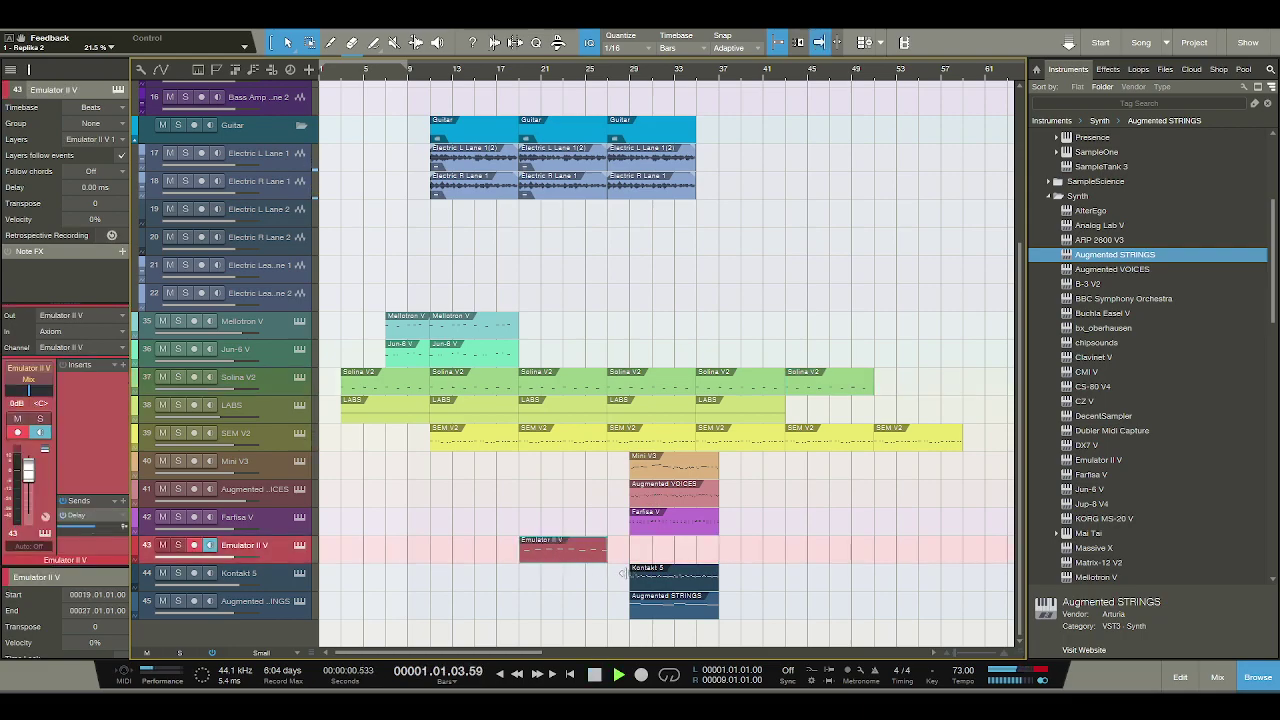
{"action": "left_click", "coordinate": [499, 76]}
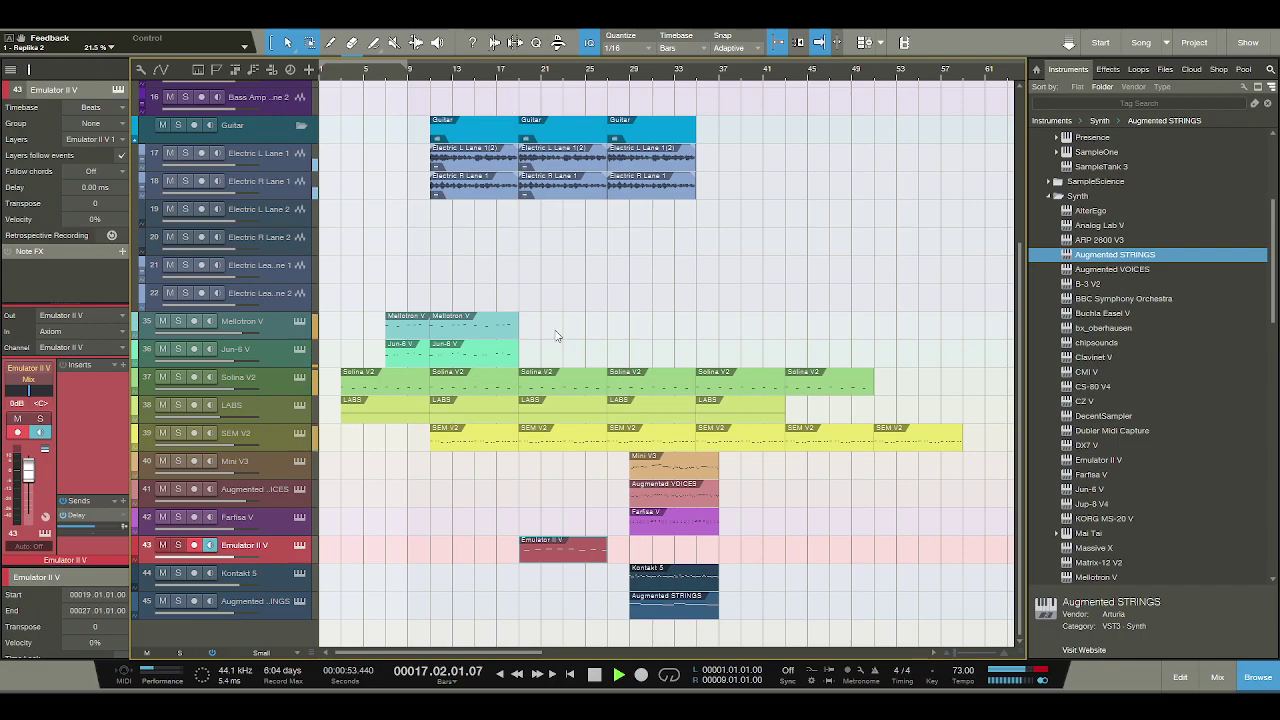
Try the Augmented STRINGS part at bar 19, undo the move and stop playback.
{"action": "left_click_drag", "start_coordinate": [645, 613], "coordinate": [546, 614]}
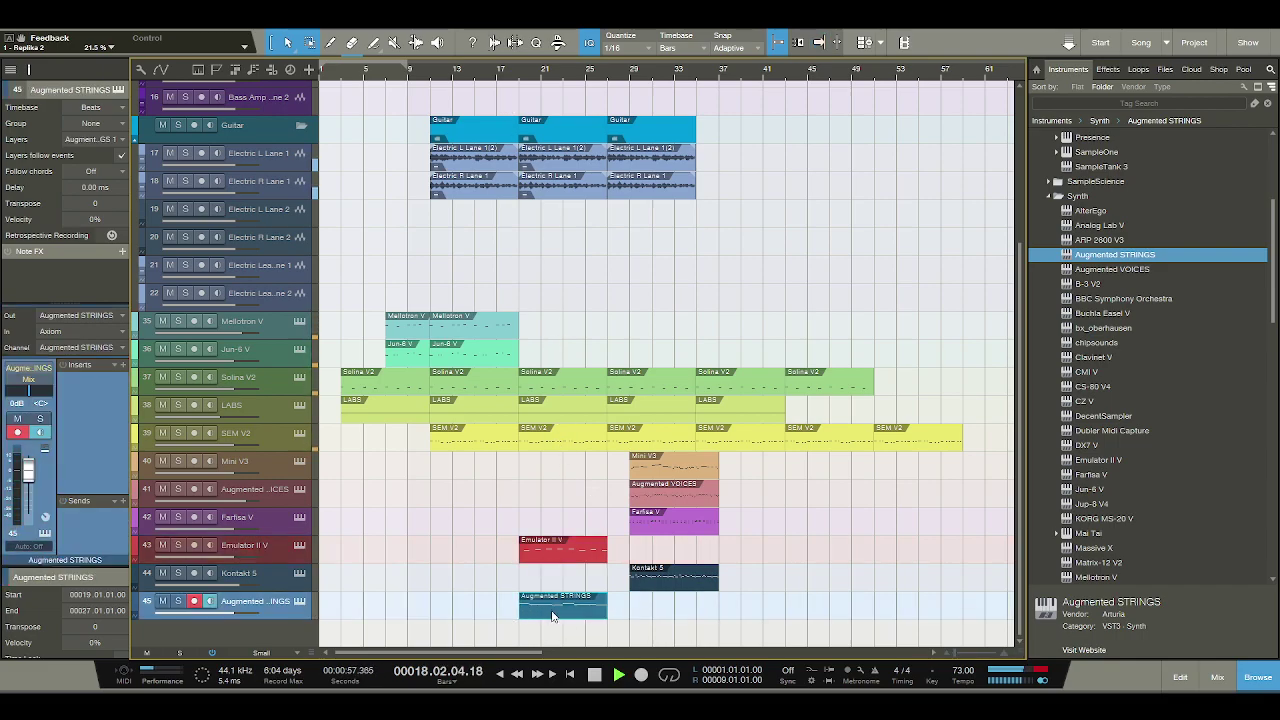
{"action": "key", "text": "ctrl+z"}
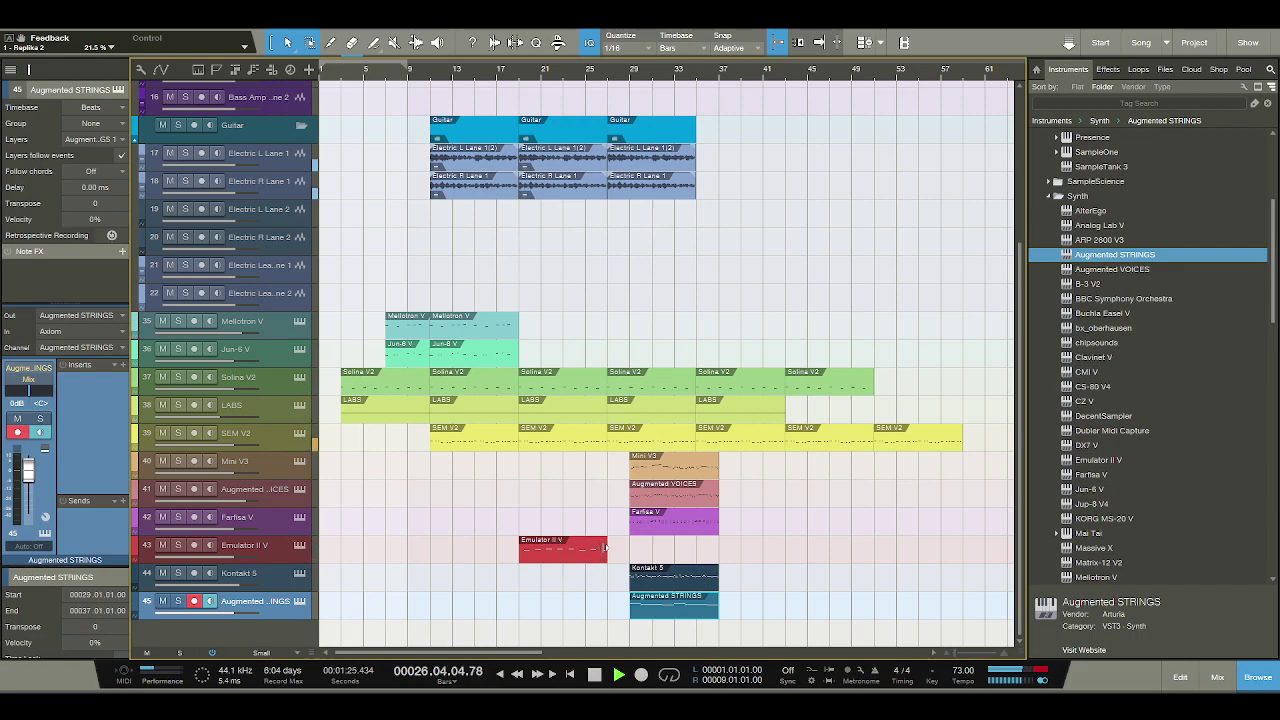
{"action": "key", "text": "space"}
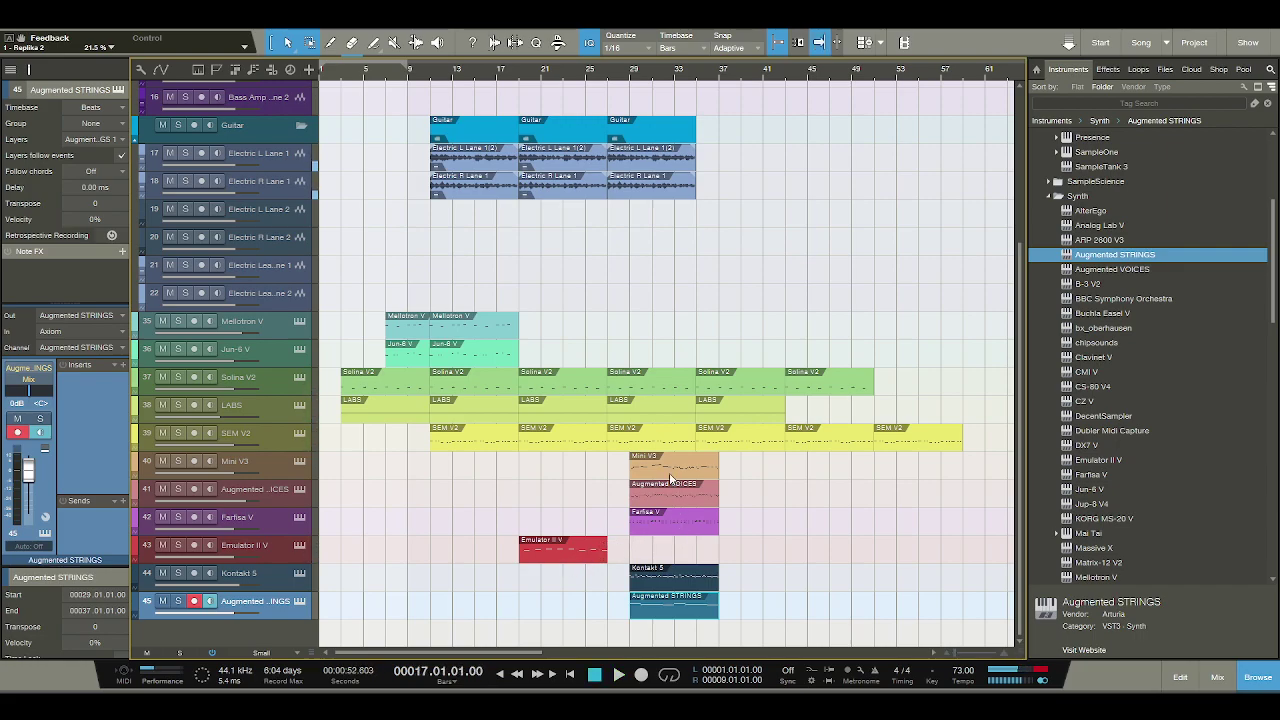
Play the arrangement from bar 1 and review the drum, bass, guitar and synth layers across the tracks.
{"action": "left_click", "coordinate": [667, 497]}
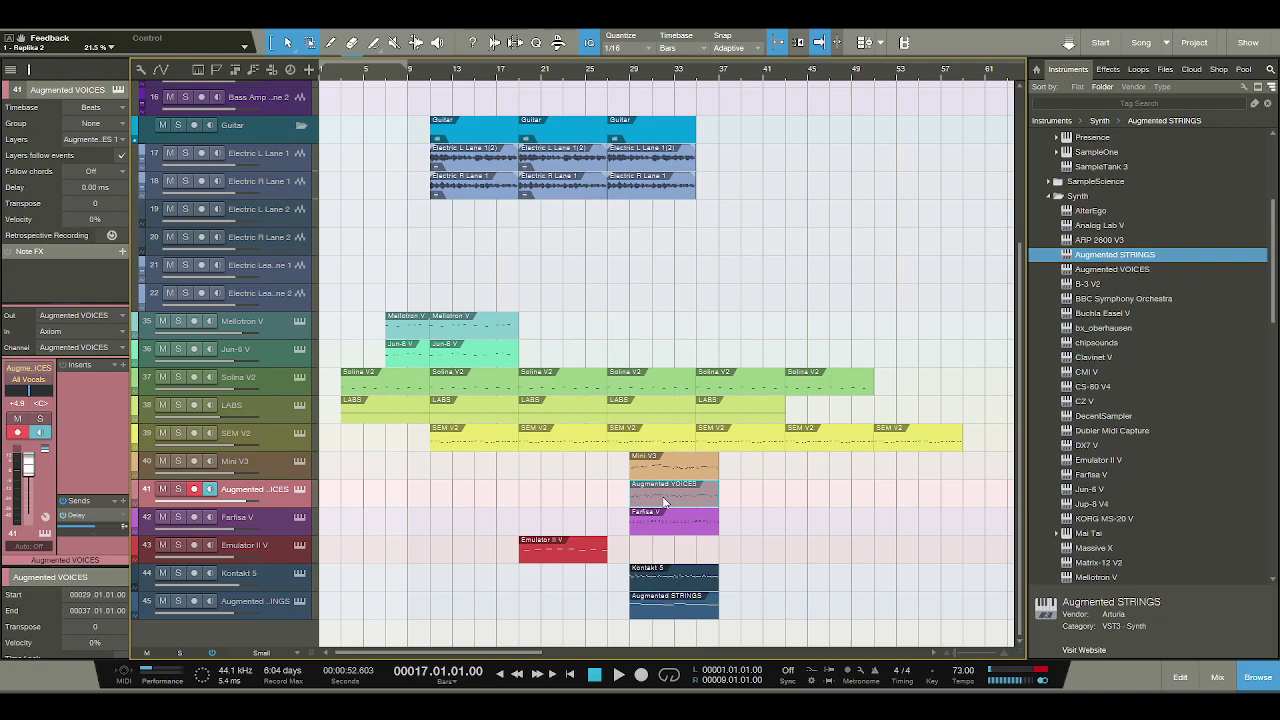
{"action": "left_click", "coordinate": [772, 80]}
{"action": "left_click", "coordinate": [895, 78]}
{"action": "left_click", "coordinate": [594, 675]}
{"action": "left_click", "coordinate": [619, 676]}
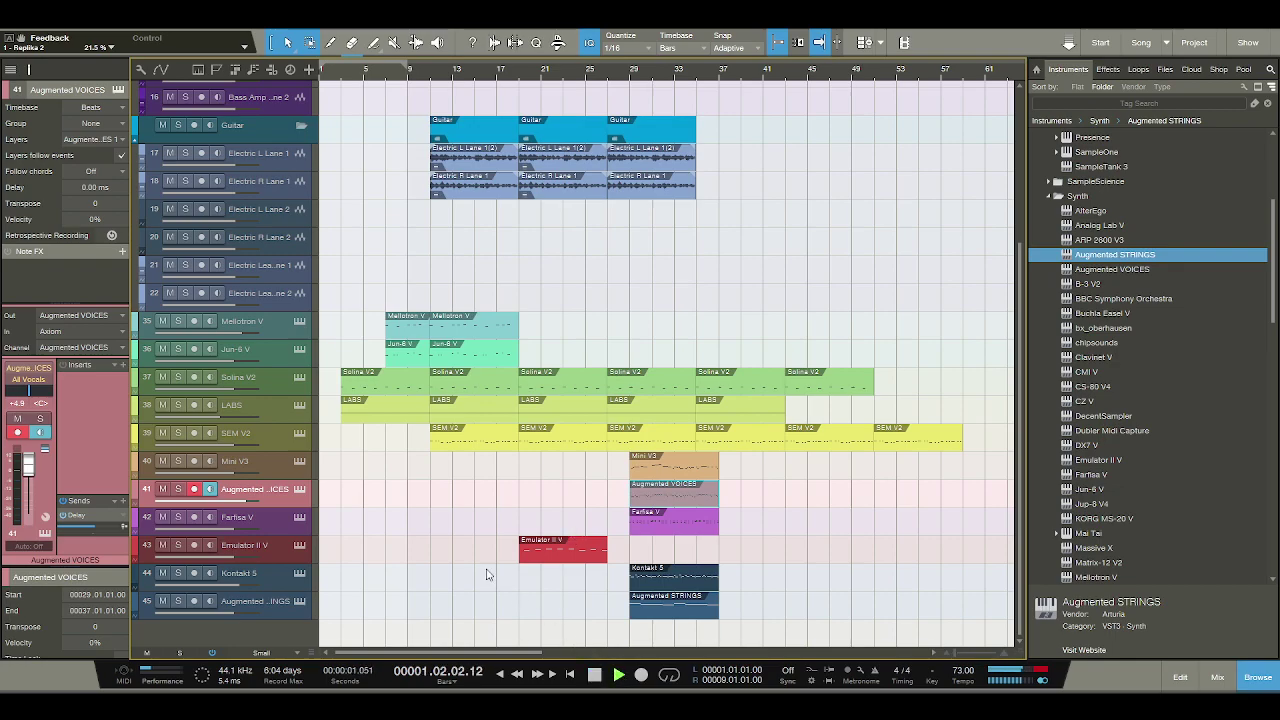
{"action": "scroll", "coordinate": [469, 558], "scroll_direction": "up", "scroll_amount": 5}
{"action": "scroll", "coordinate": [469, 558], "scroll_direction": "down", "scroll_amount": 3}
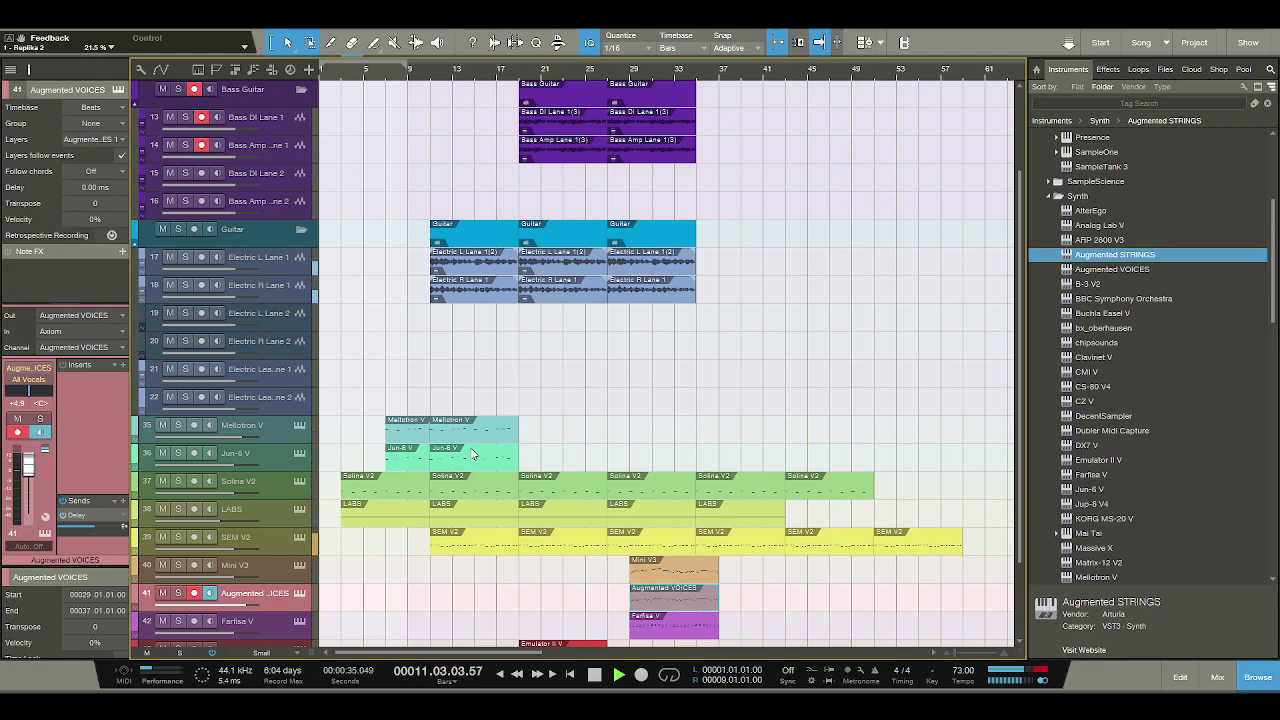
{"action": "scroll", "coordinate": [470, 450], "scroll_direction": "down", "scroll_amount": 1}
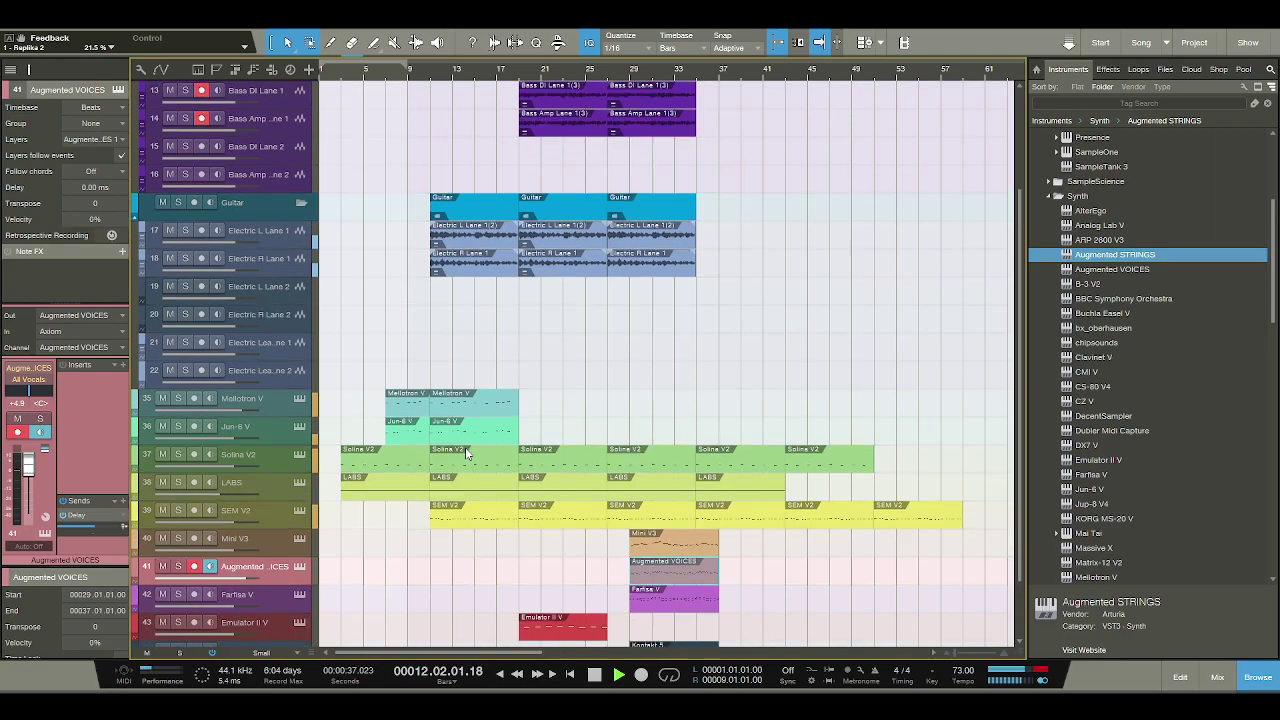
{"action": "scroll", "coordinate": [465, 447], "scroll_direction": "down", "scroll_amount": 3}
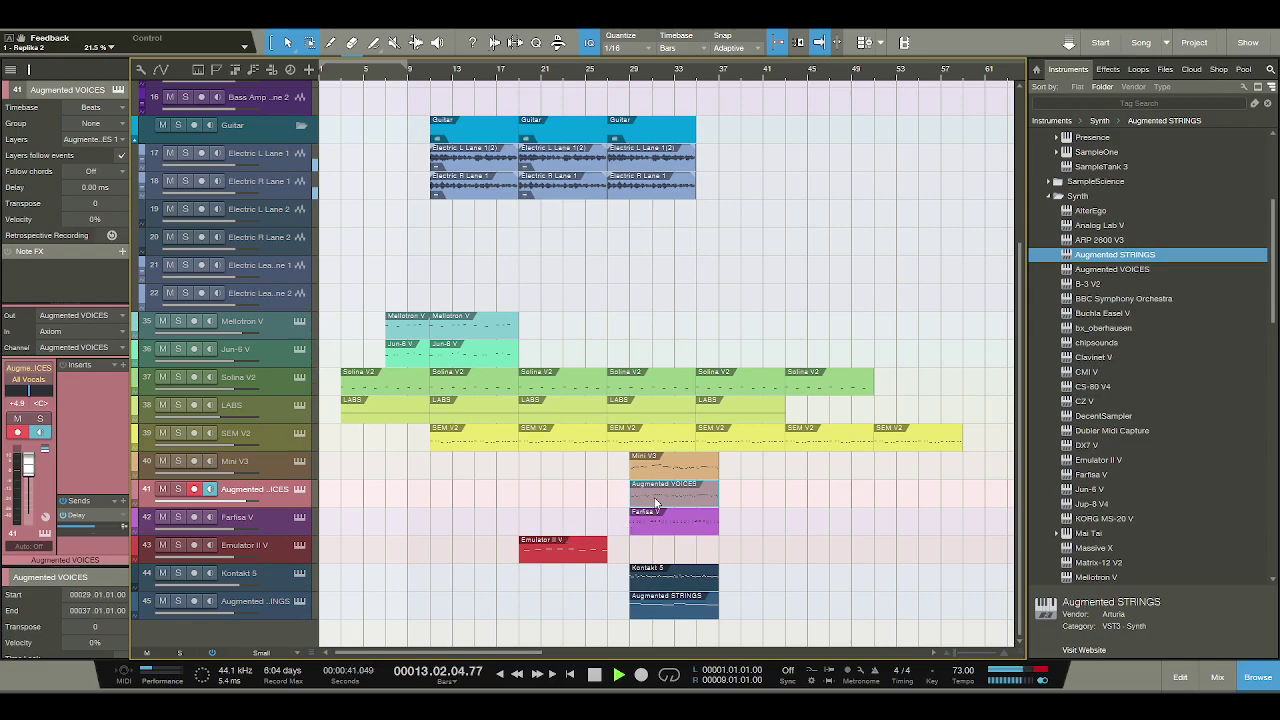
Try the Kontakt 5 part at bar 15 and move it on to start at bar 28.
{"action": "left_click", "coordinate": [507, 580]}
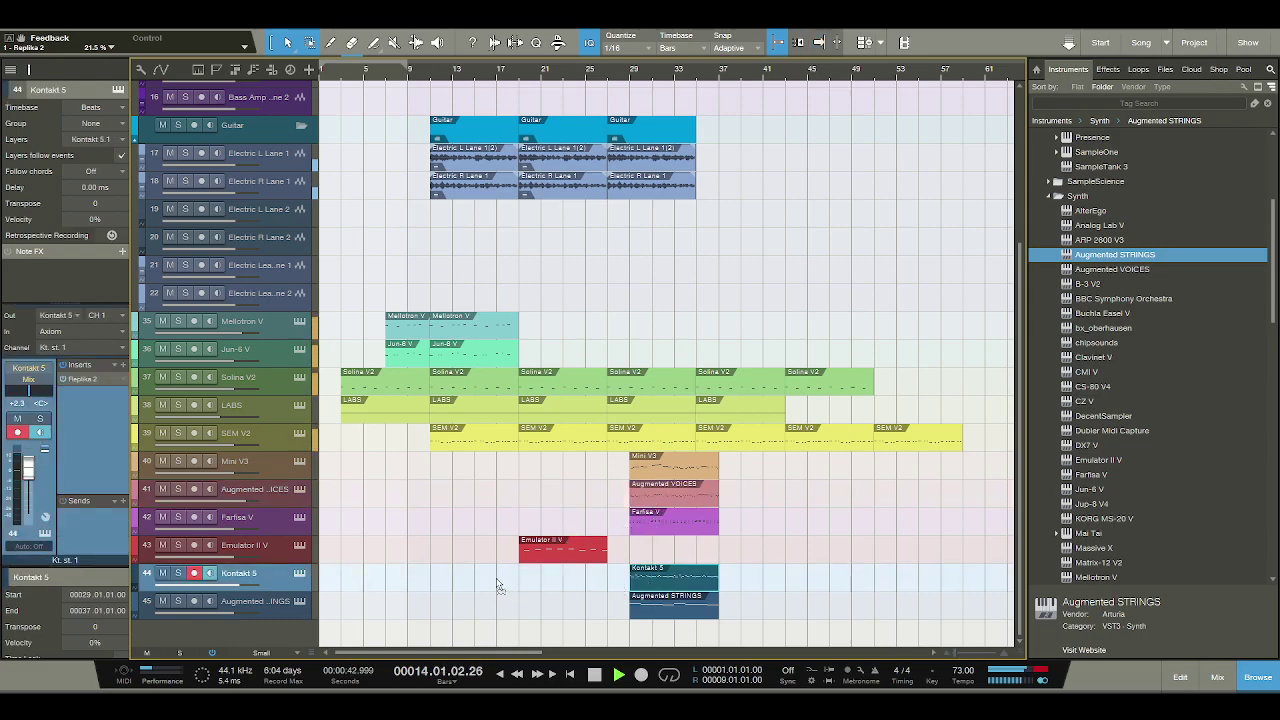
{"action": "left_click_drag", "start_coordinate": [702, 563], "coordinate": [547, 560]}
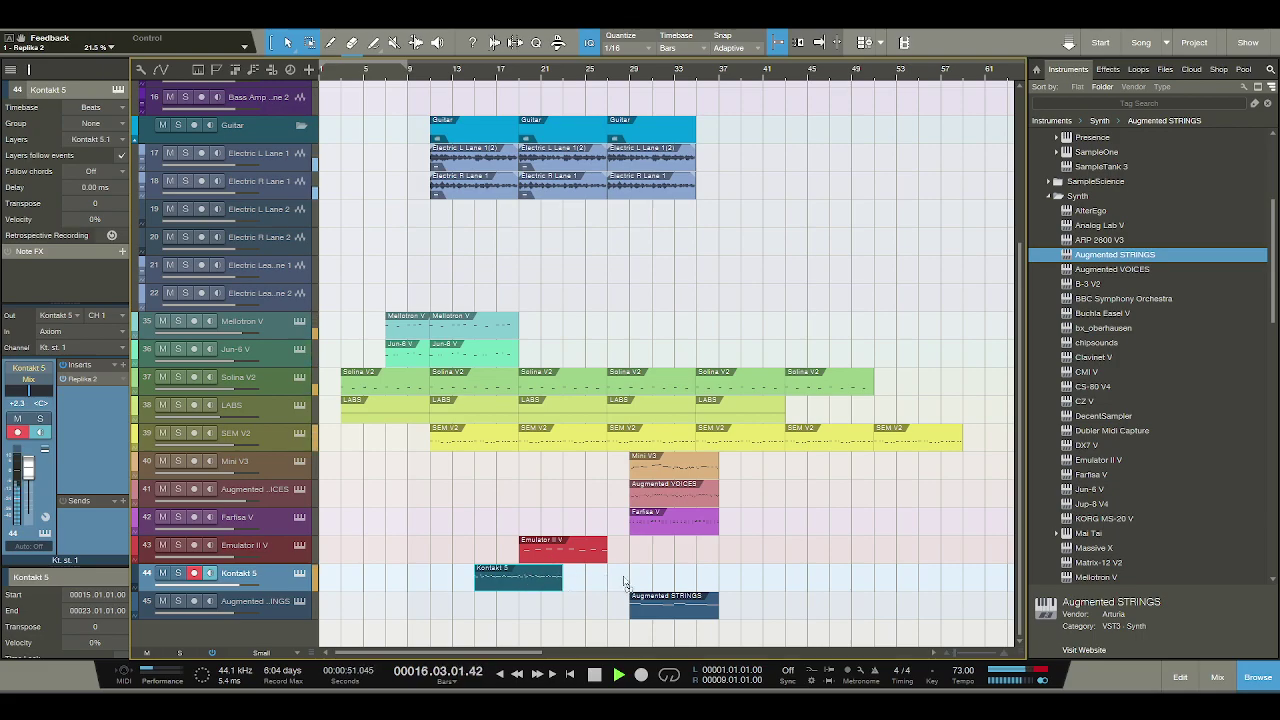
{"action": "left_click_drag", "start_coordinate": [518, 578], "coordinate": [663, 580]}
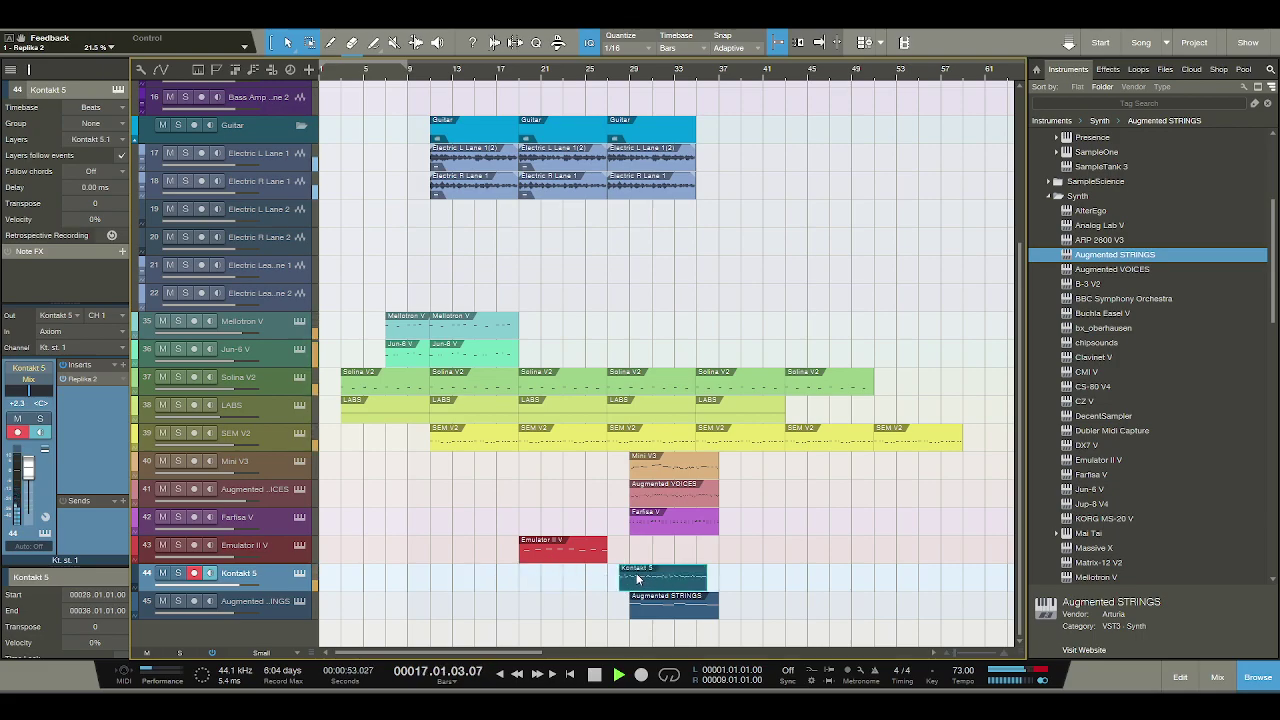
Move the Mini V3 part to bar 19 and the Emulator II V and Augmented VOICES parts to bar 28.
{"action": "left_click_drag", "start_coordinate": [671, 489], "coordinate": [557, 501]}
{"action": "left_click_drag", "start_coordinate": [557, 548], "coordinate": [657, 546]}
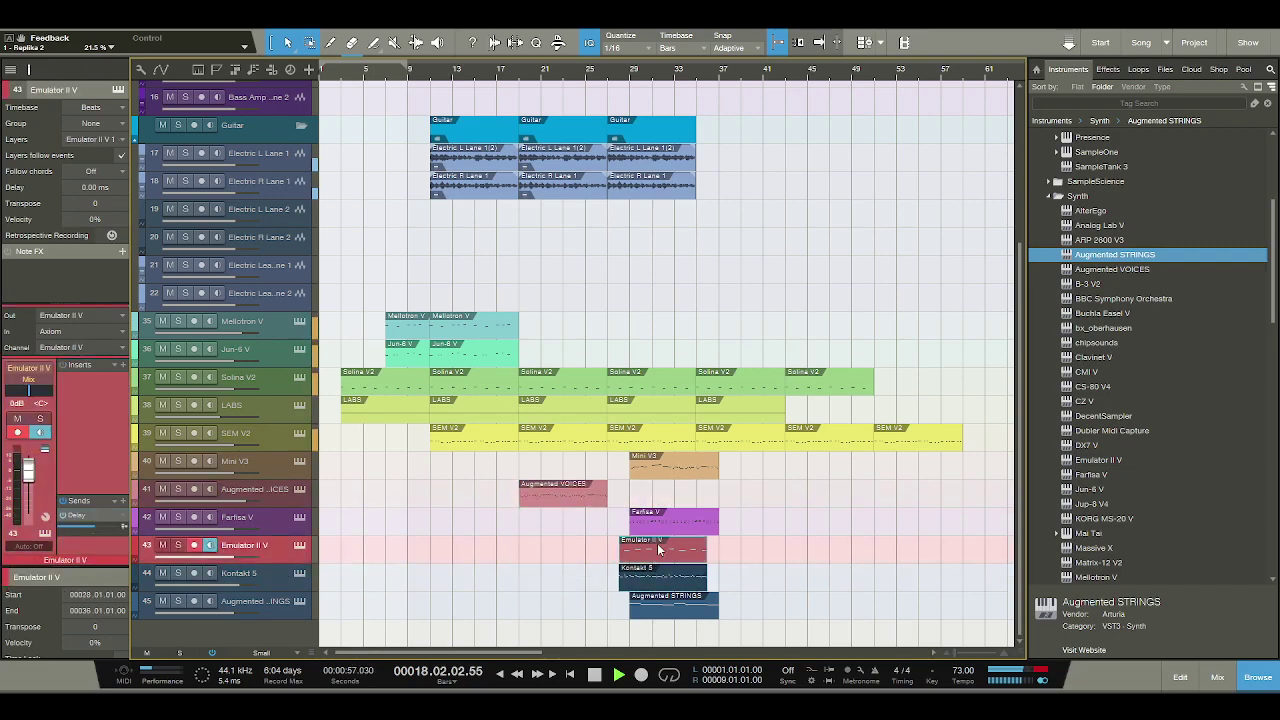
{"action": "left_click", "coordinate": [626, 463]}
{"action": "left_click_drag", "start_coordinate": [626, 463], "coordinate": [562, 470]}
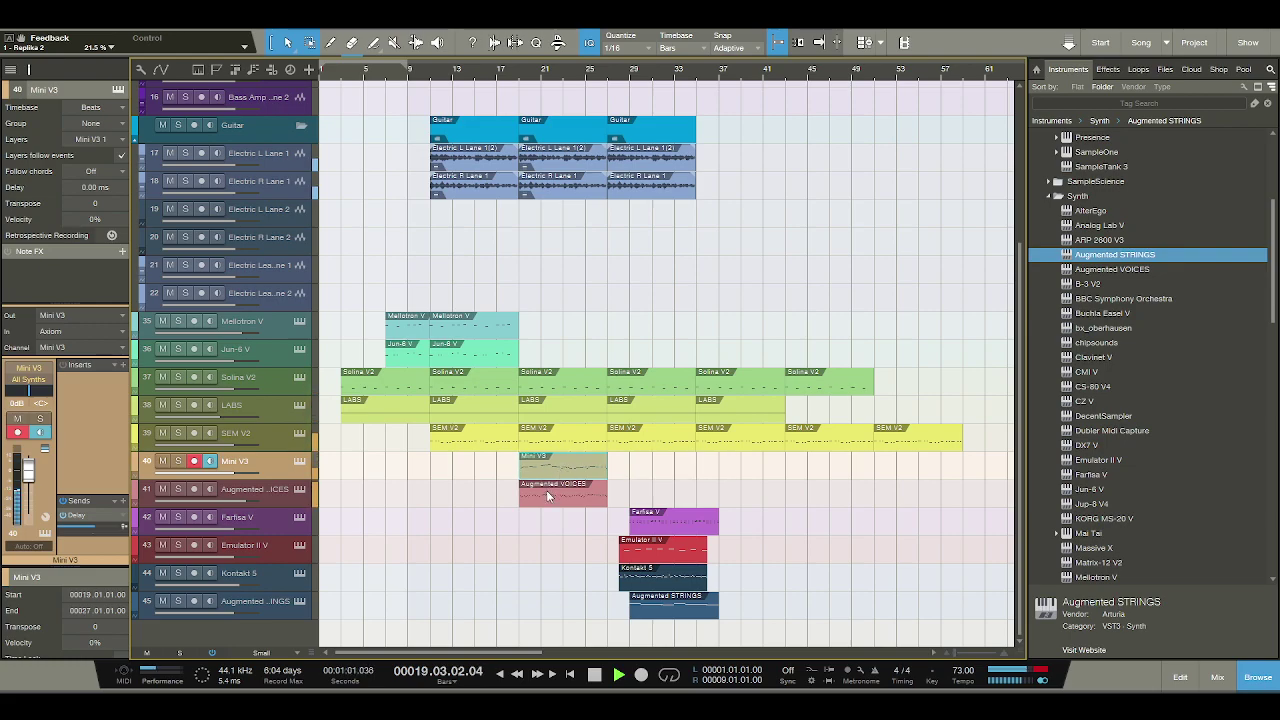
{"action": "left_click", "coordinate": [551, 494]}
{"action": "left_click_drag", "start_coordinate": [650, 505], "coordinate": [652, 505]}
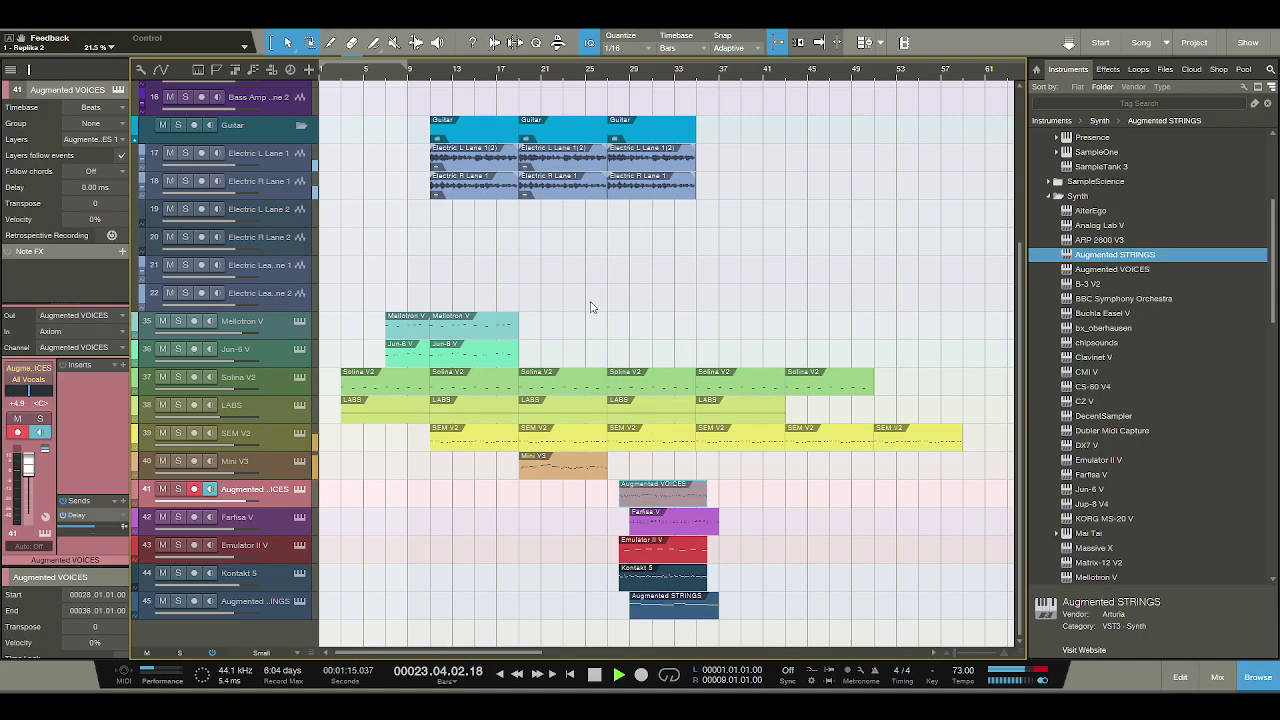
Copy the Mellotron V and Jun-6 V parts to bar 27 and duplicate the Mini V3 part to bar 27.
{"action": "key", "text": "d"}
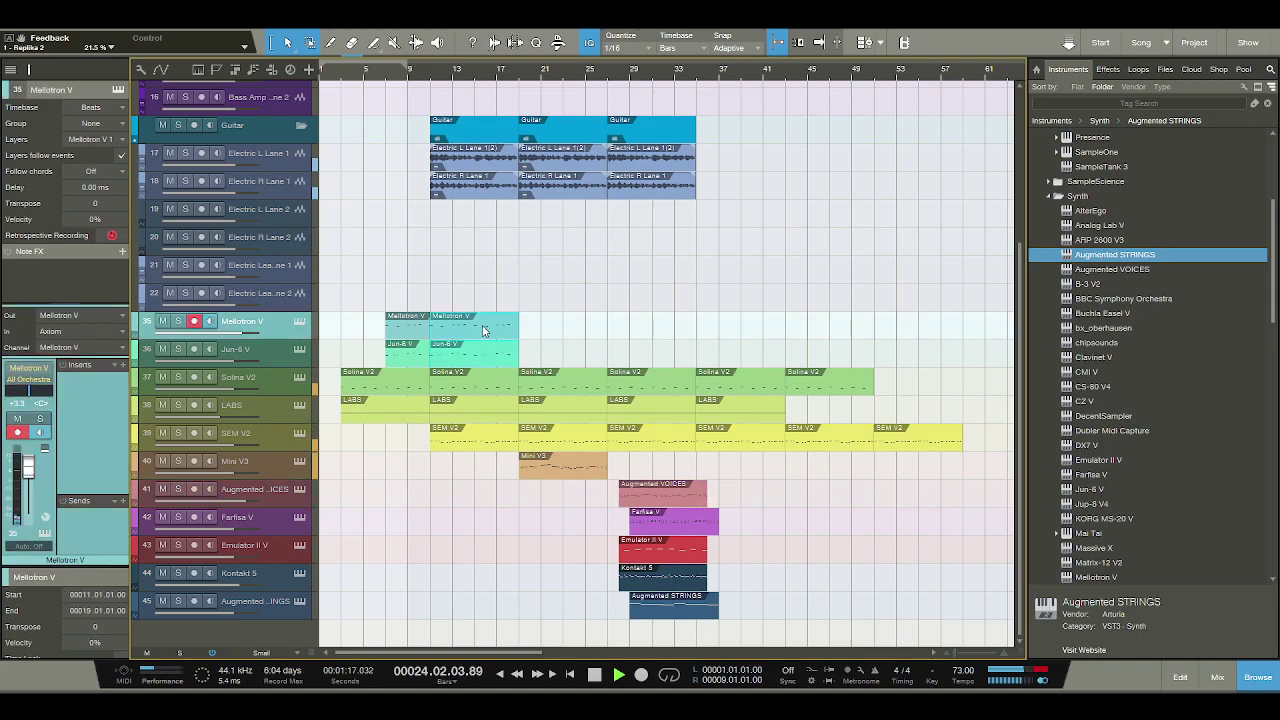
{"action": "key", "text": "alt+Right"}
{"action": "left_click", "coordinate": [590, 466]}
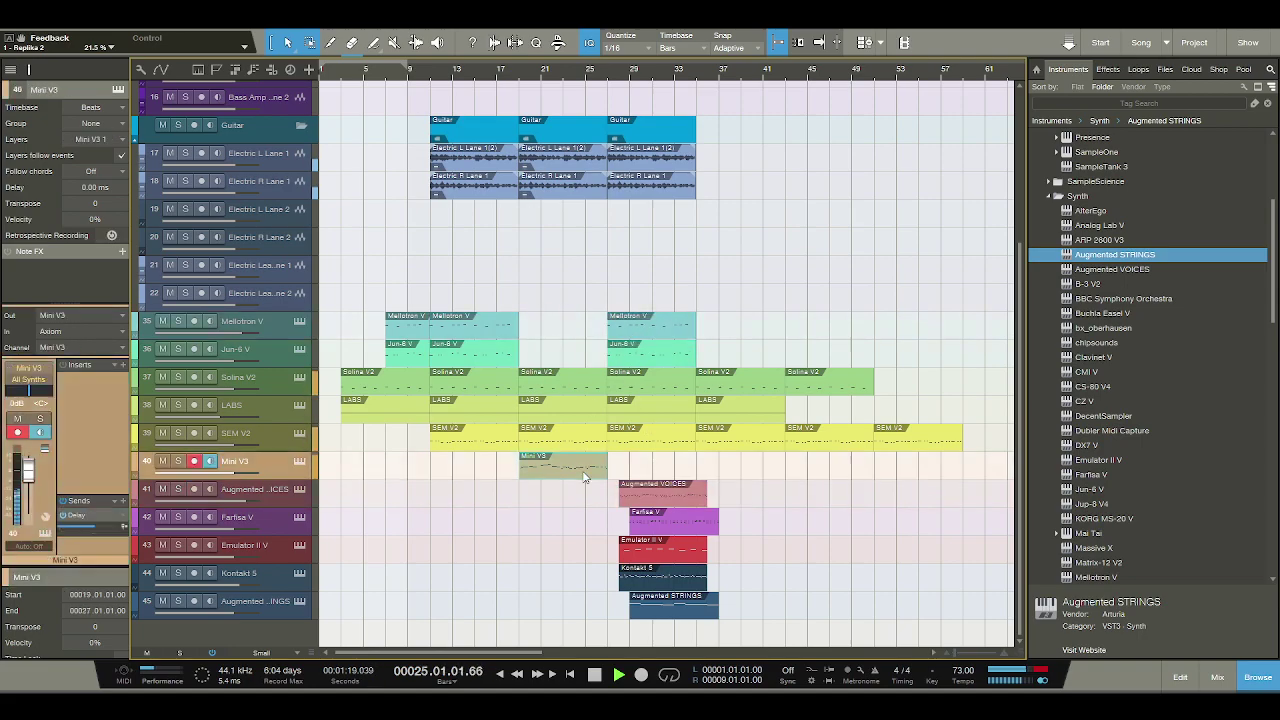
{"action": "key", "text": "d"}
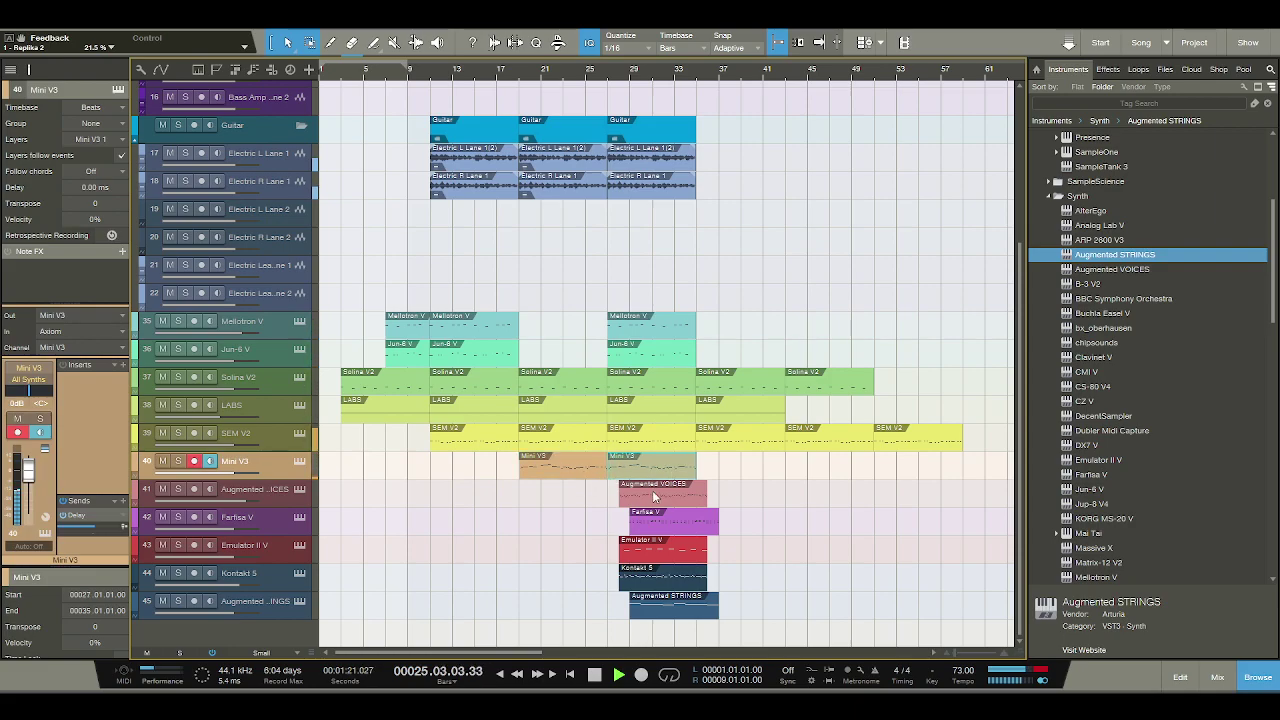
Shift the Augmented VOICES and Emulator II V parts back to start at bar 27.
{"action": "left_click", "coordinate": [652, 495]}
{"action": "key", "text": "alt+Left"}
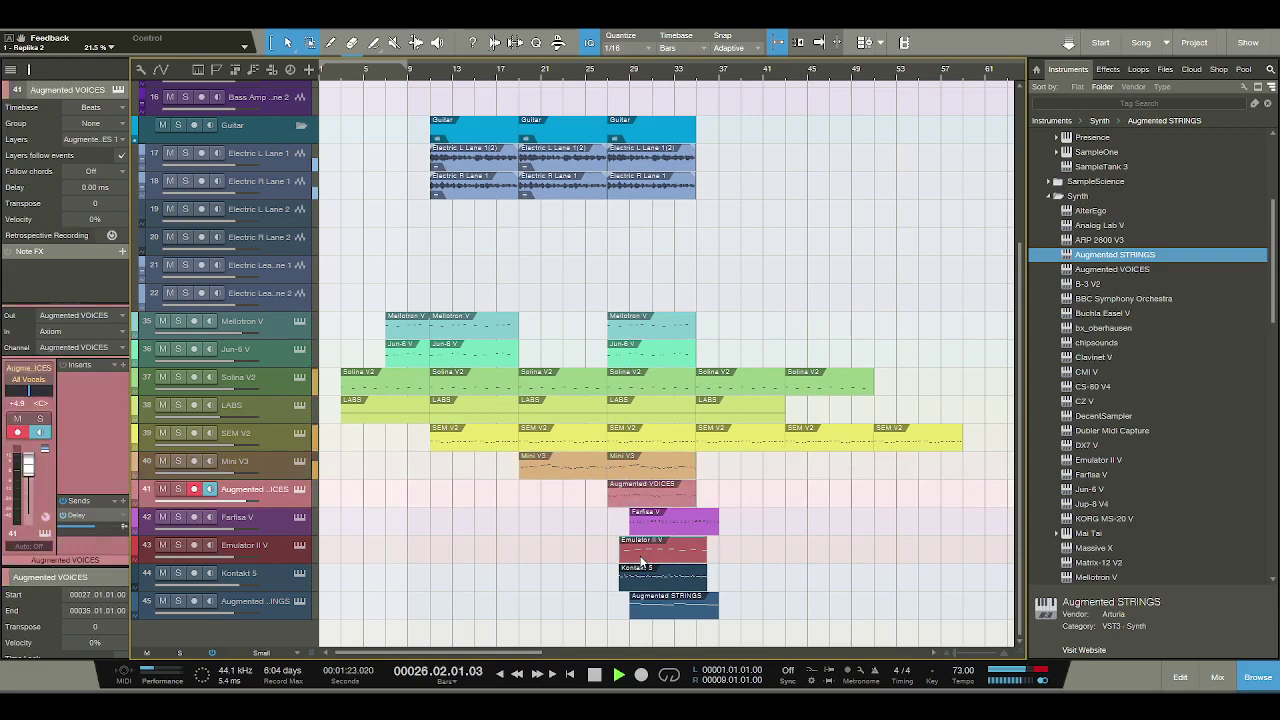
{"action": "left_click", "coordinate": [645, 553]}
{"action": "key", "text": "alt+Left"}
Move the Farfisa V and Augmented STRINGS parts to start at bar 35 and the Kontakt 5 part to bar 43.
{"action": "left_click", "coordinate": [705, 522]}
{"action": "key", "text": "alt+Right"}
{"action": "left_click_drag", "start_coordinate": [643, 572], "coordinate": [754, 572]}
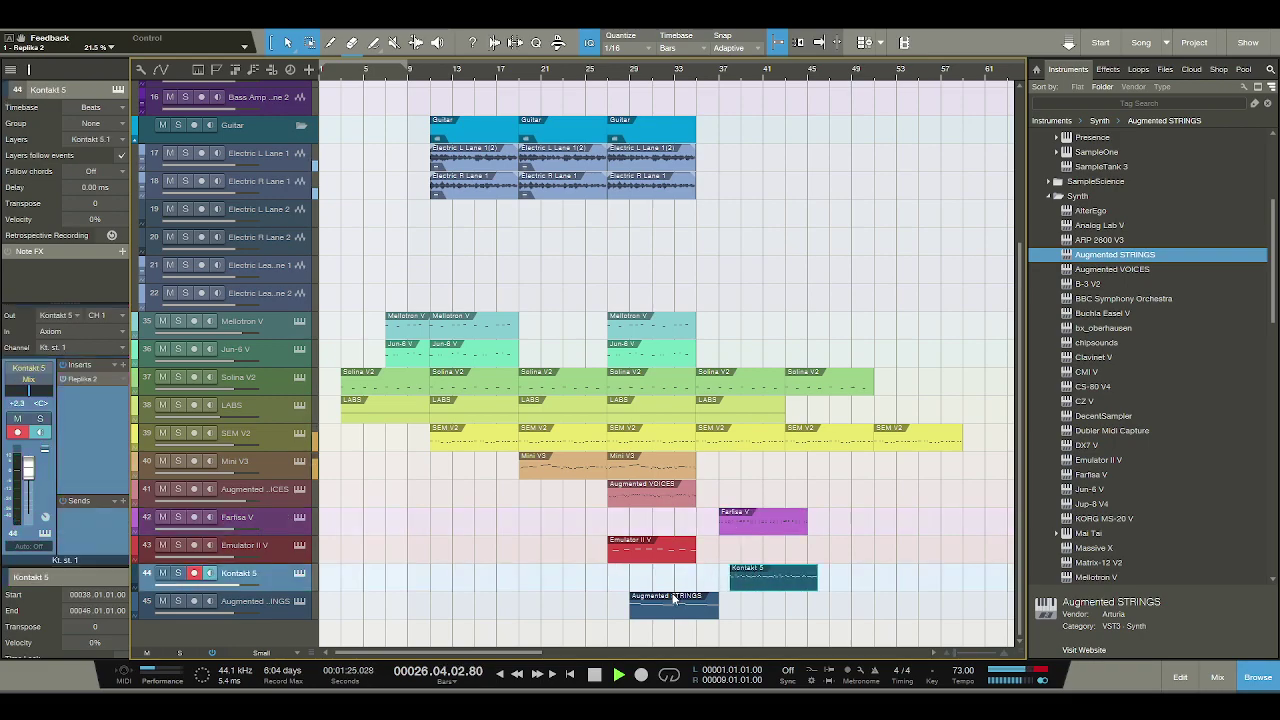
{"action": "left_click_drag", "start_coordinate": [676, 604], "coordinate": [742, 598]}
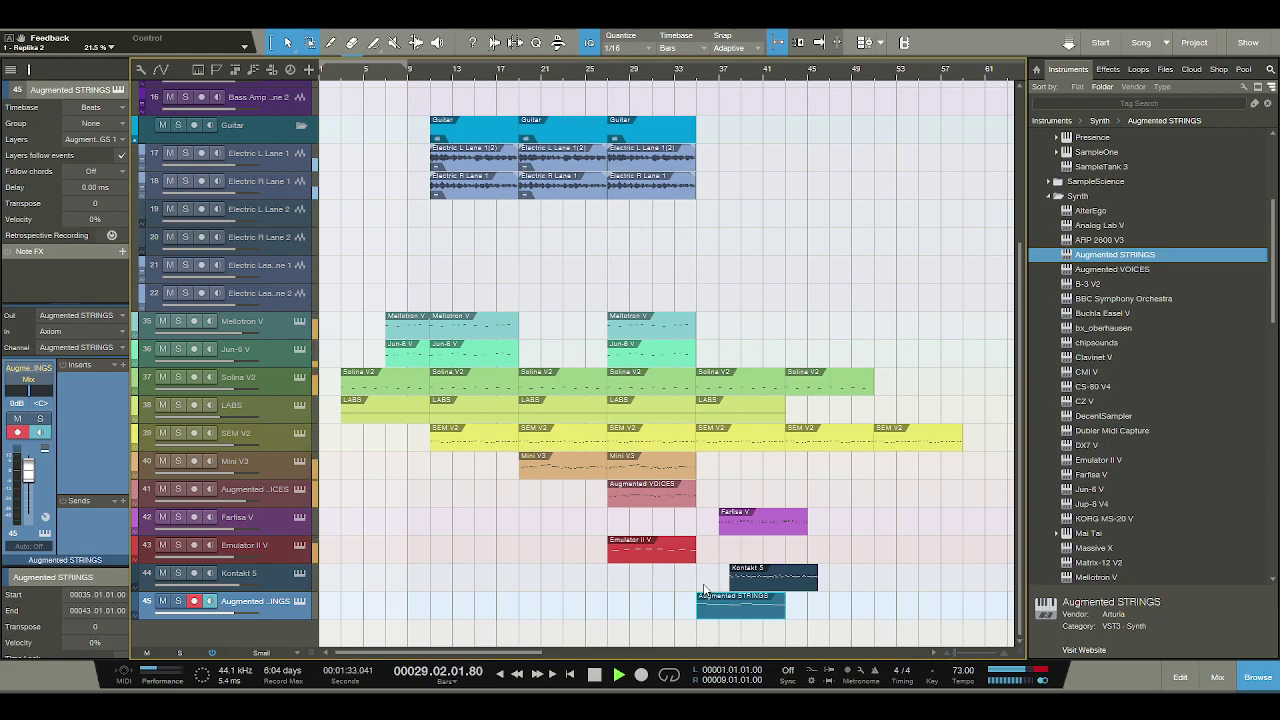
{"action": "left_click_drag", "start_coordinate": [750, 525], "coordinate": [727, 538]}
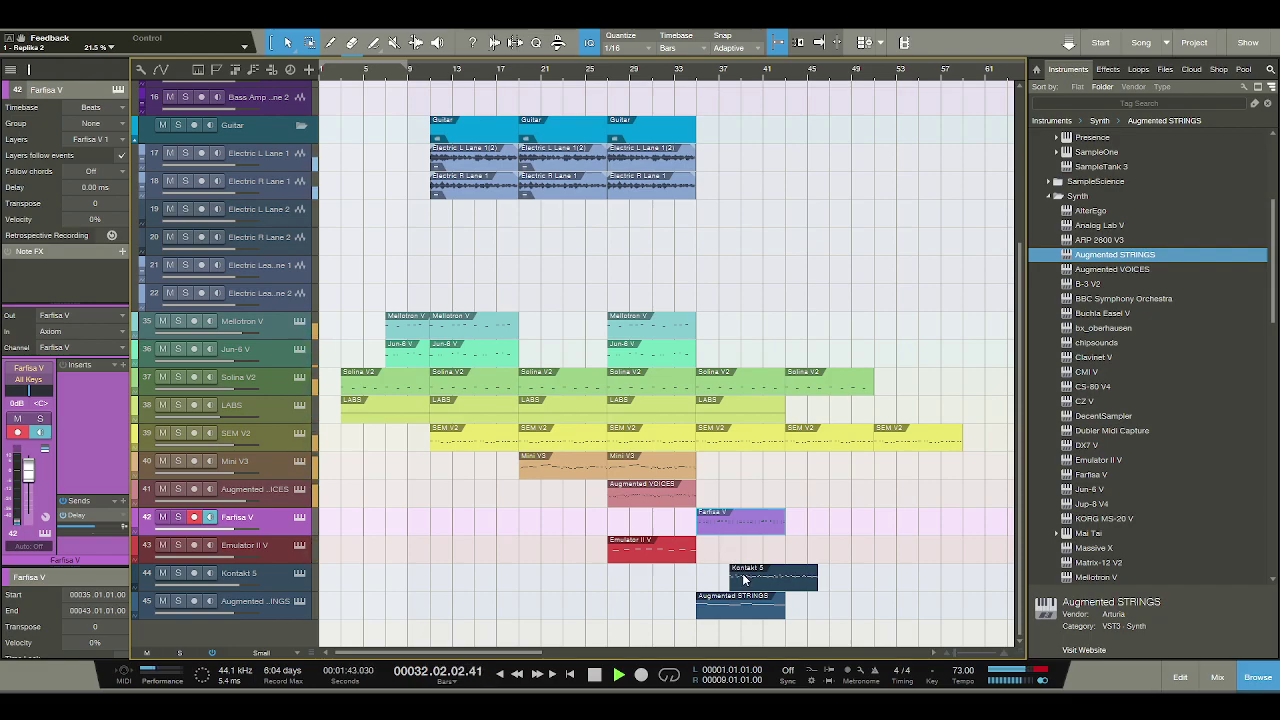
{"action": "left_click", "coordinate": [743, 577]}
{"action": "left_click_drag", "start_coordinate": [806, 580], "coordinate": [864, 580]}
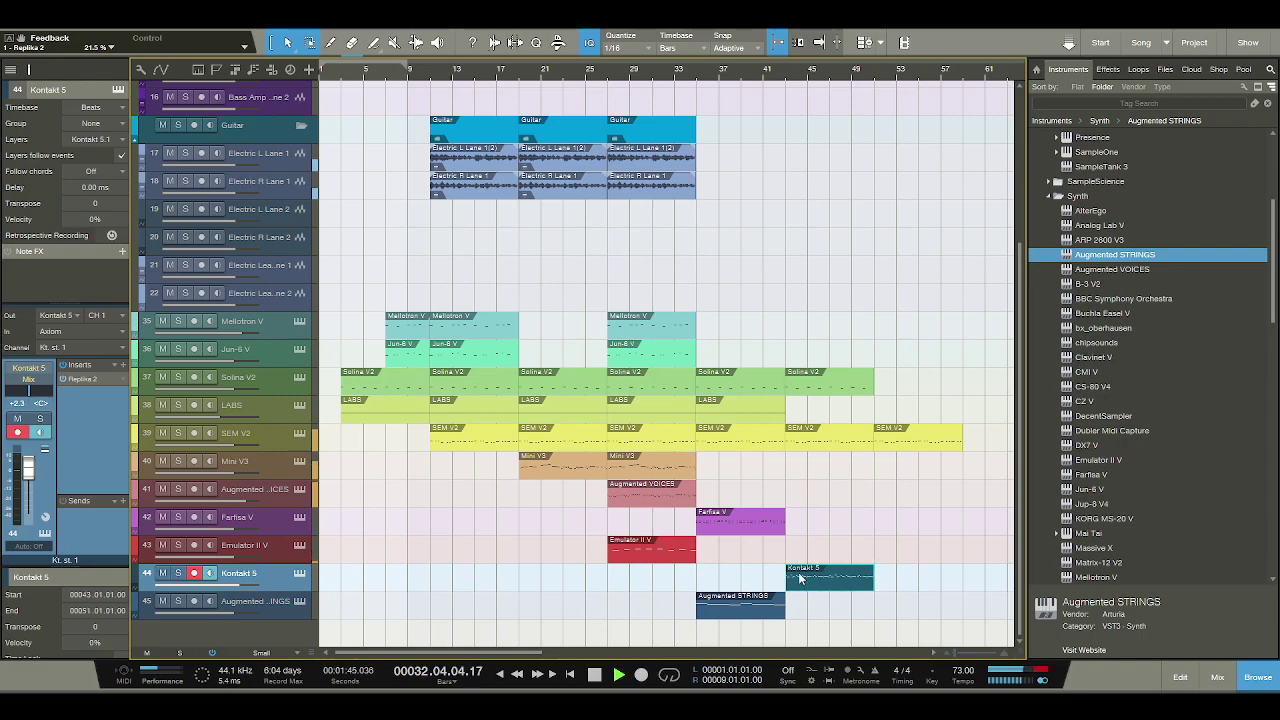
Duplicate the last bass and guitar clips twice so they continue from bar 35 to bar 51.
{"action": "scroll", "coordinate": [730, 248], "scroll_direction": "up", "scroll_amount": 1}
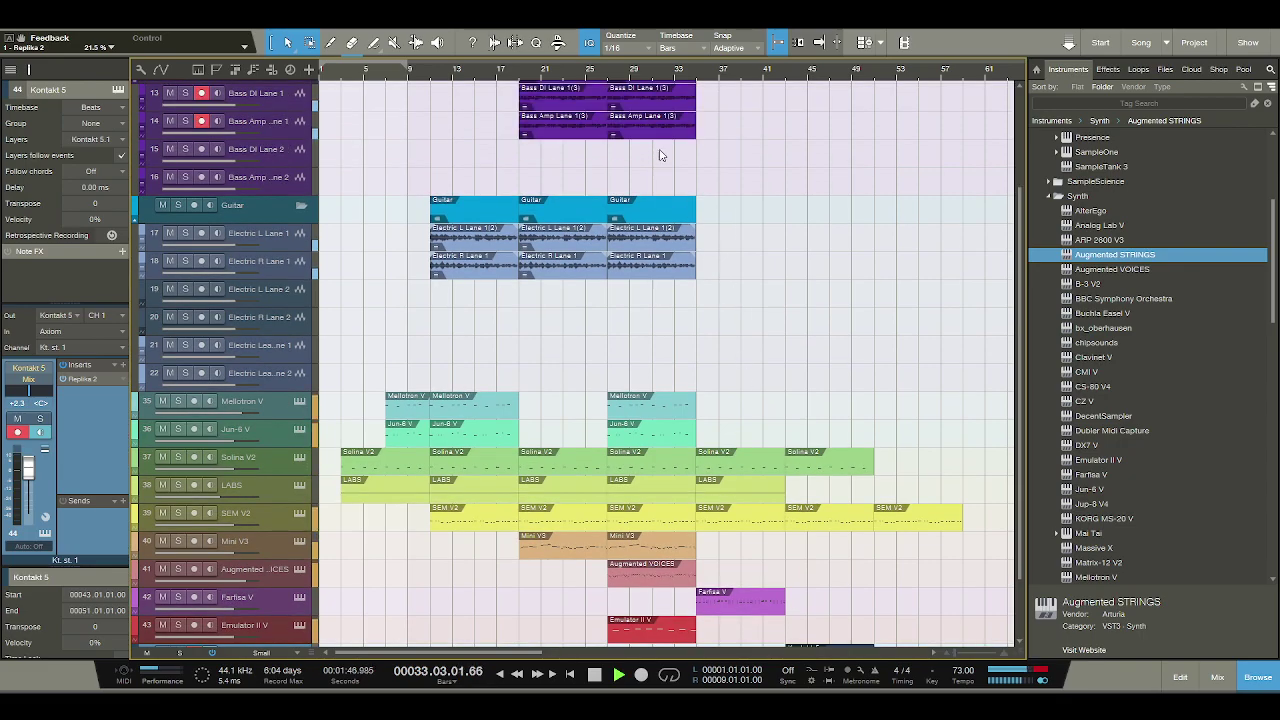
{"action": "key", "text": "d"}
{"action": "key", "text": "d"}
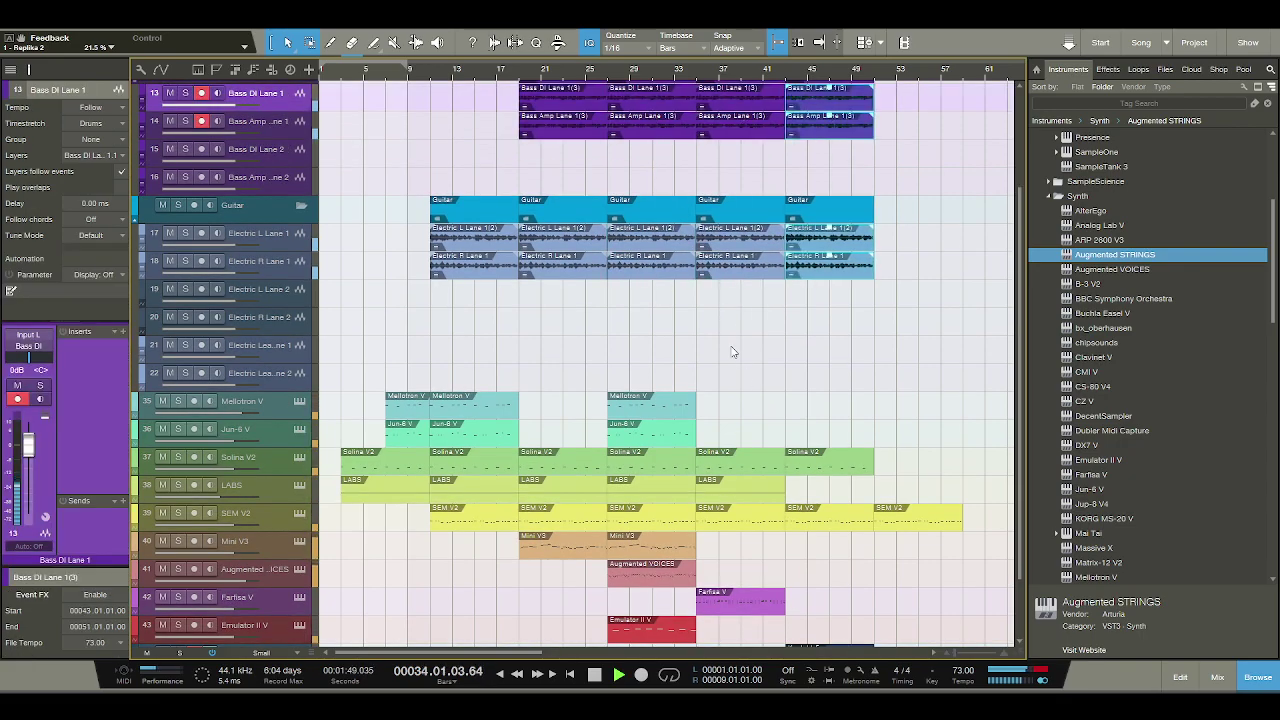
{"action": "scroll", "coordinate": [743, 363], "scroll_direction": "down", "scroll_amount": 1}
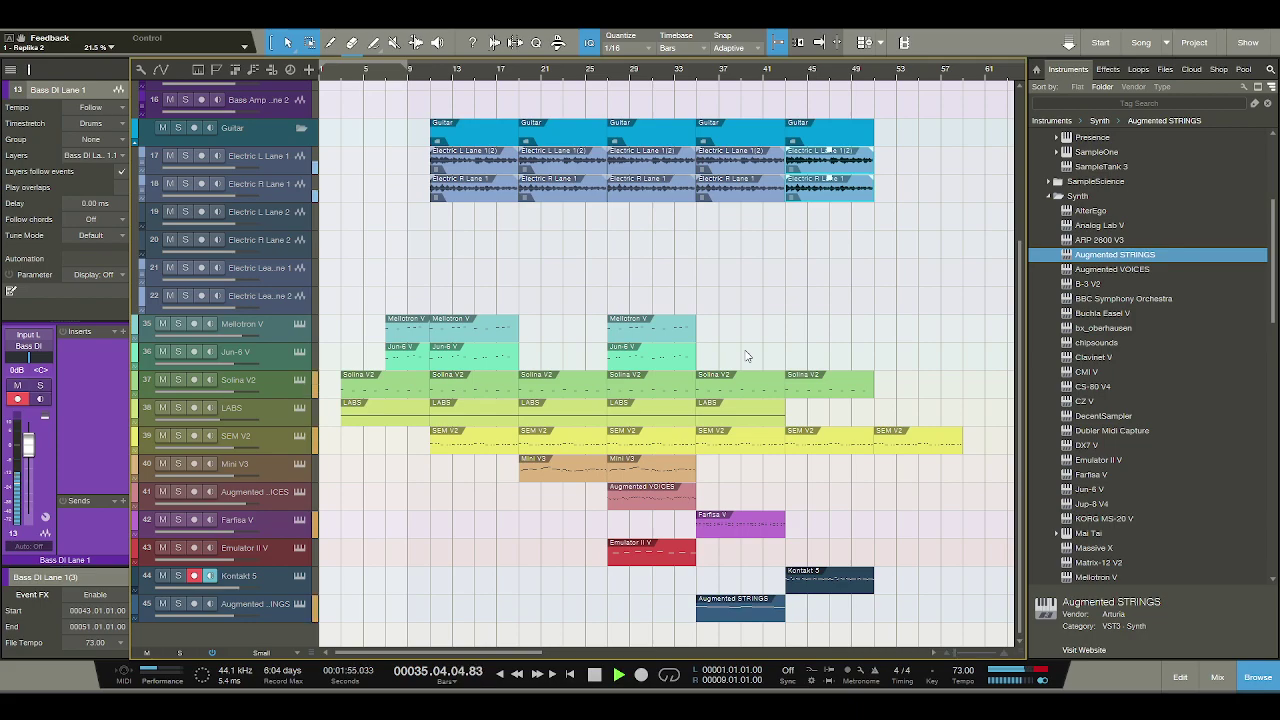
Raise the Farfisa V track volume to +5.4 dB and make the Kontakt 5 part span bars 39 to 43.
{"action": "left_click", "coordinate": [270, 520]}
{"action": "left_click_drag", "start_coordinate": [38, 473], "coordinate": [36, 463]}
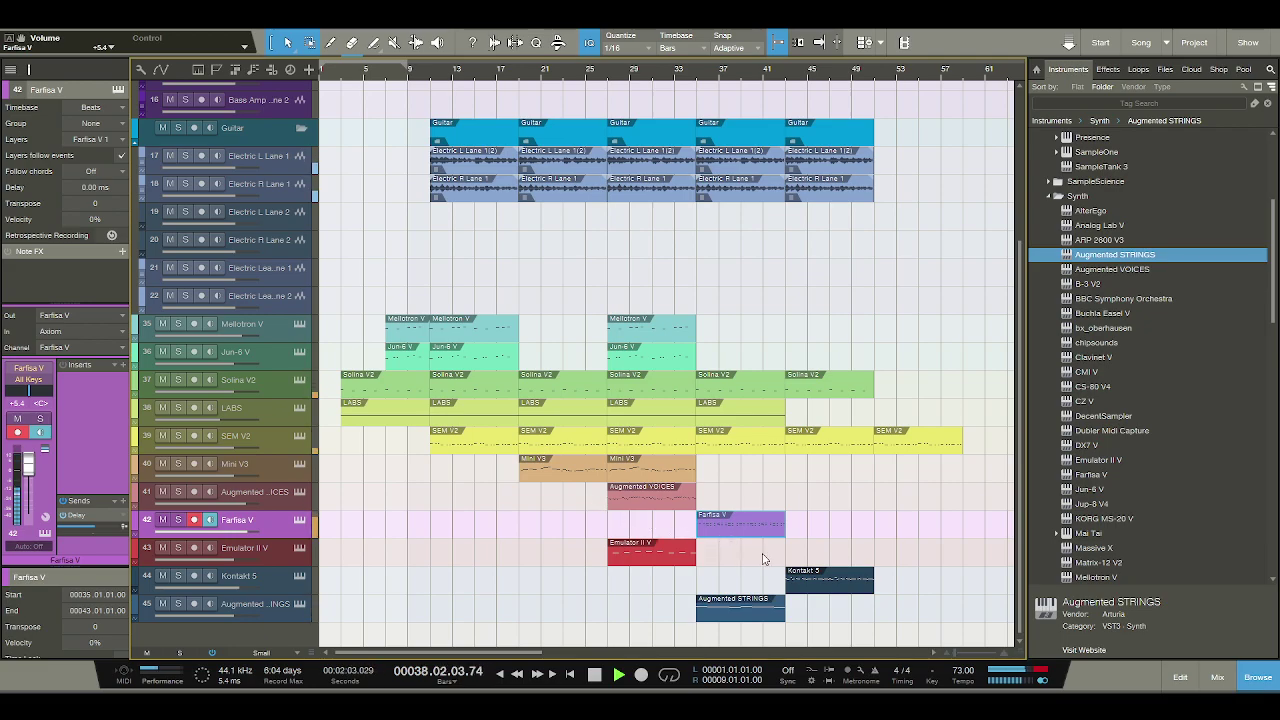
{"action": "mouse_move", "coordinate": [806, 580]}
{"action": "left_mouse_down"}
{"action": "mouse_move", "coordinate": [762, 582]}
{"action": "mouse_move", "coordinate": [836, 580]}
{"action": "mouse_move", "coordinate": [786, 580]}
{"action": "left_mouse_up"}
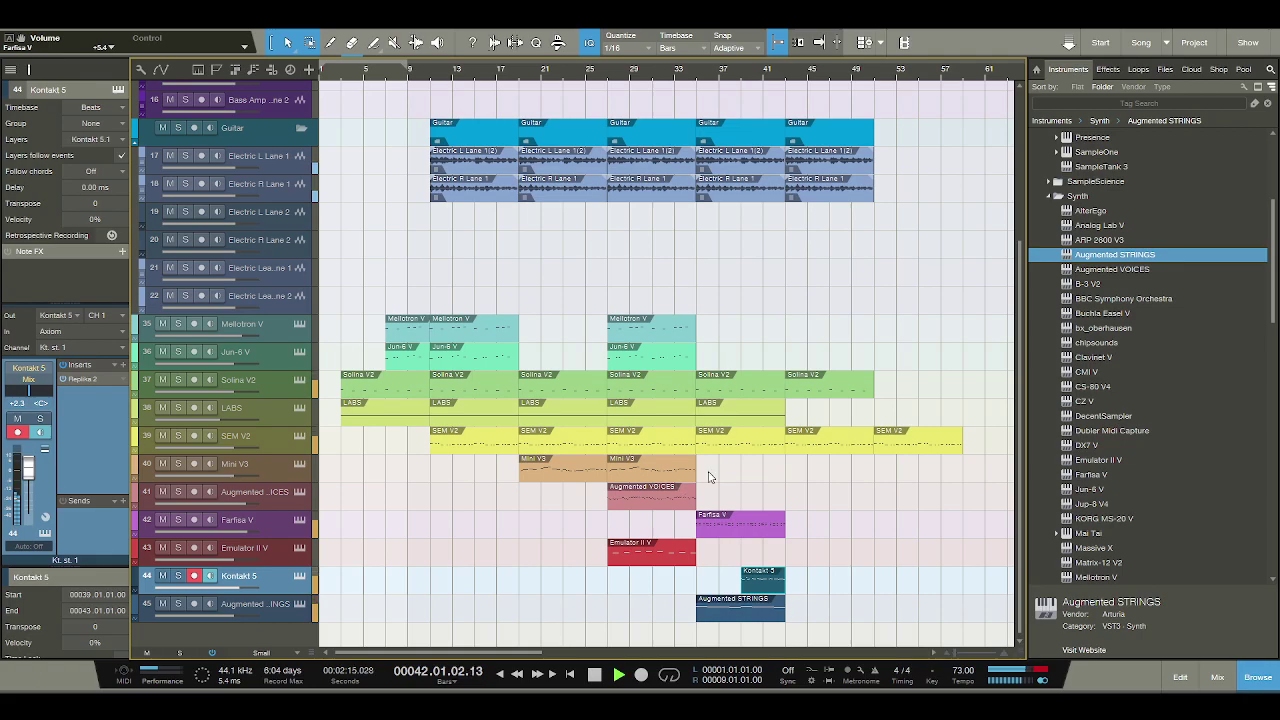
Stop playback and delete the guitar and bass clips that start at bar 43.
{"action": "scroll", "coordinate": [750, 445], "scroll_direction": "up", "scroll_amount": 3}
{"action": "scroll", "coordinate": [753, 447], "scroll_direction": "down", "scroll_amount": 2}
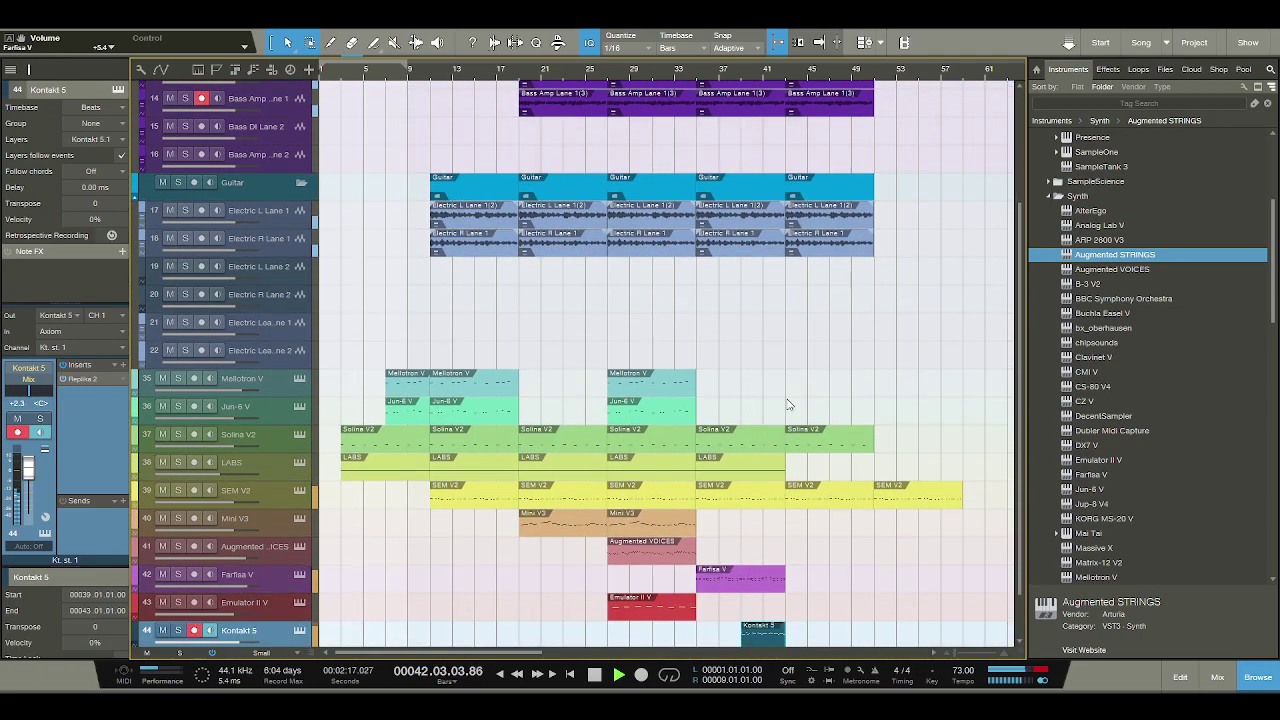
{"action": "left_click", "coordinate": [828, 228]}
{"action": "key", "text": "space"}
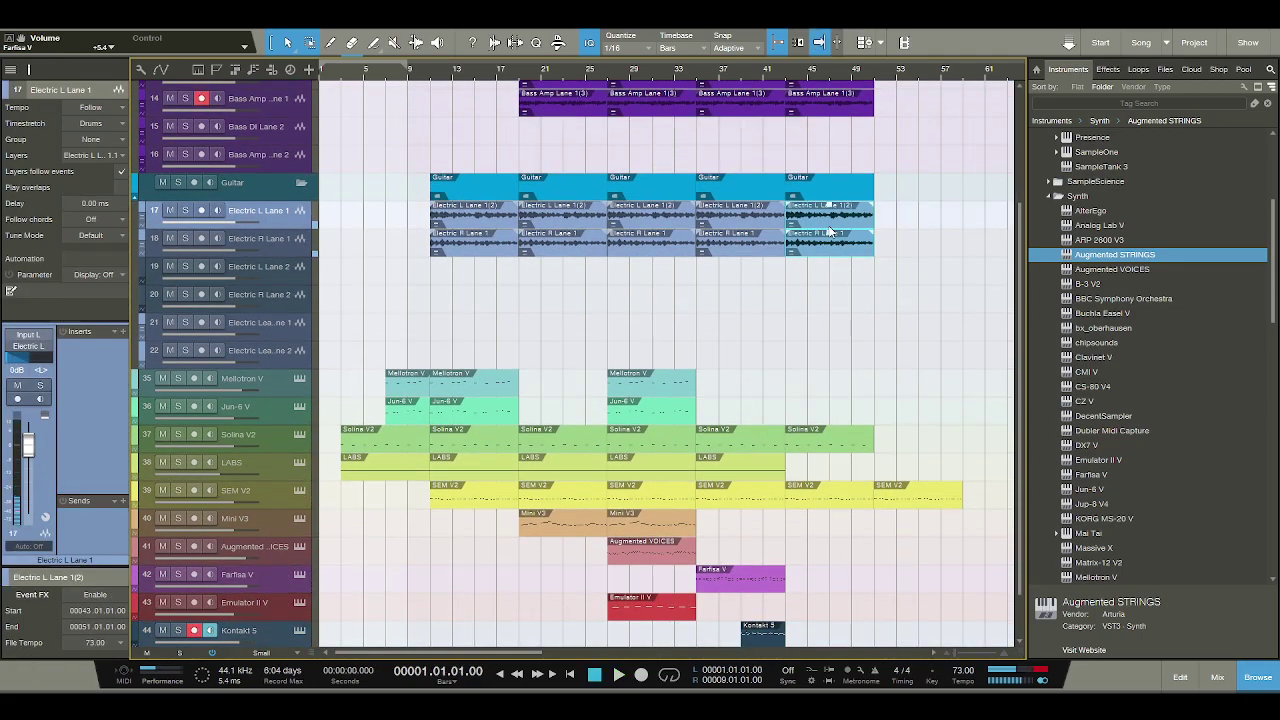
{"action": "key", "text": "Delete"}
{"action": "scroll", "coordinate": [835, 229], "scroll_direction": "up", "scroll_amount": 2}
{"action": "left_click", "coordinate": [830, 170]}
{"action": "key", "text": "Delete"}
{"action": "scroll", "coordinate": [705, 492], "scroll_direction": "down", "scroll_amount": 3}
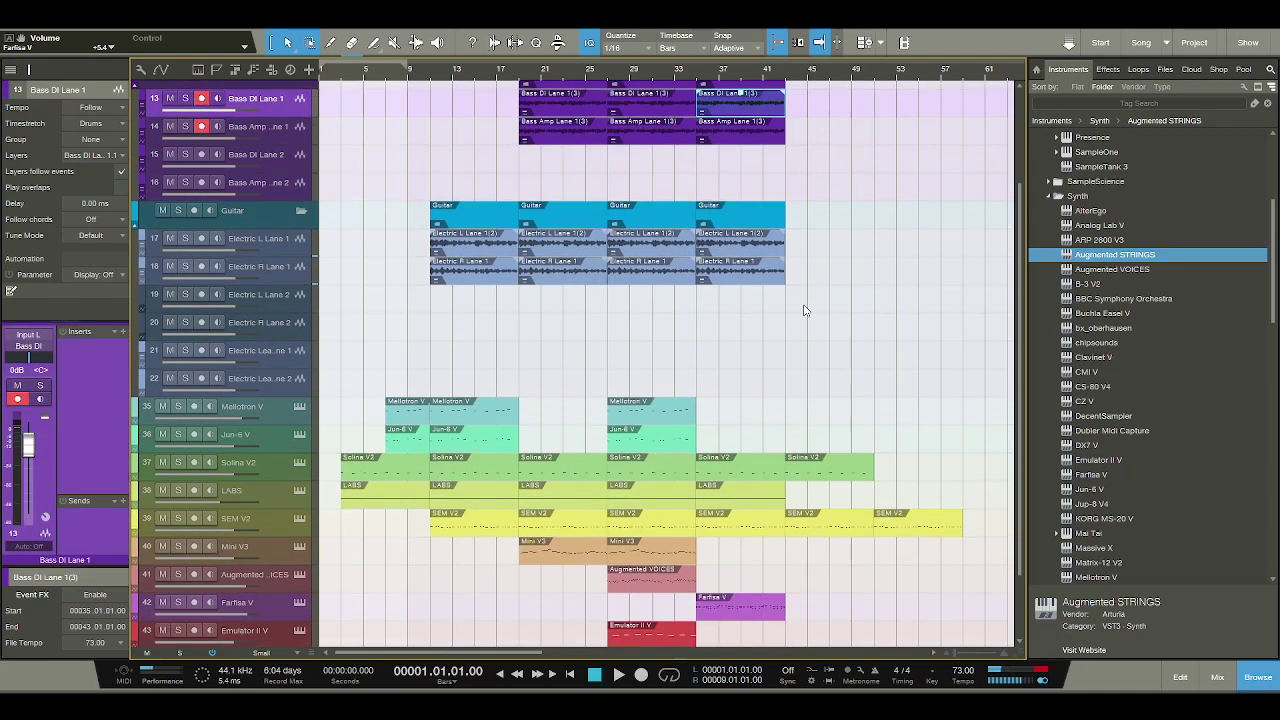
Copy the Augmented VOICES part to bar 43 and try a copy of the Emulator II V part there.
{"action": "left_click", "coordinate": [675, 484]}
{"action": "key", "text": "ctrl+c"}
{"action": "key", "text": "ctrl+v"}
{"action": "left_click", "coordinate": [657, 566]}
{"action": "key", "text": "ctrl+d"}
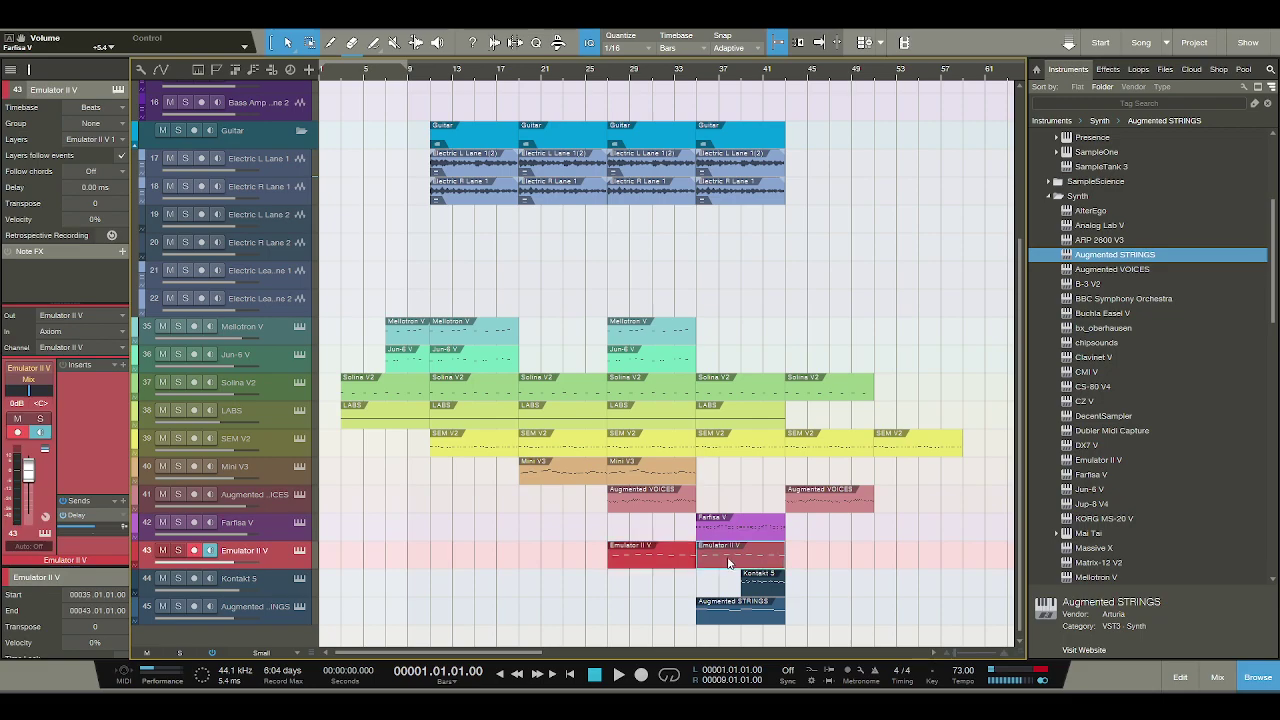
{"action": "left_click_drag", "start_coordinate": [810, 568], "coordinate": [817, 566]}
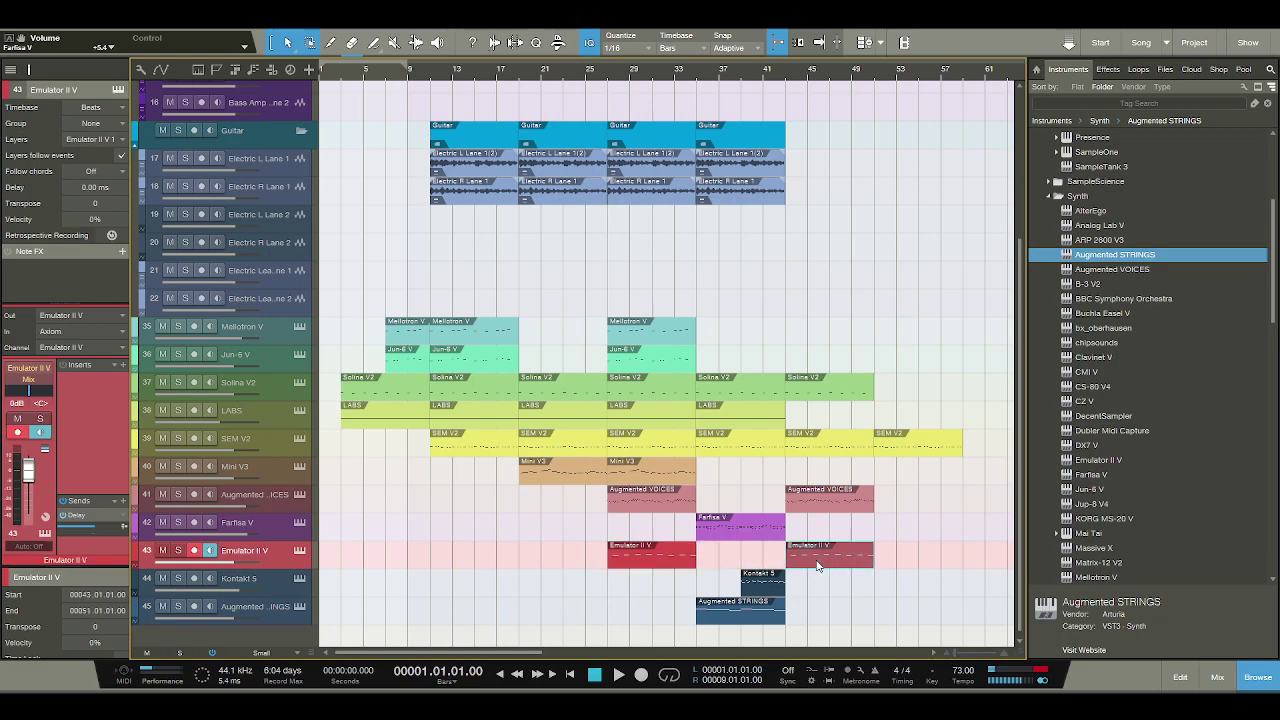
Duplicate the Farfisa V part to bar 43 and the LABS part to bars 43 and 51.
{"action": "left_click", "coordinate": [771, 538]}
{"action": "key", "text": "ctrl+d"}
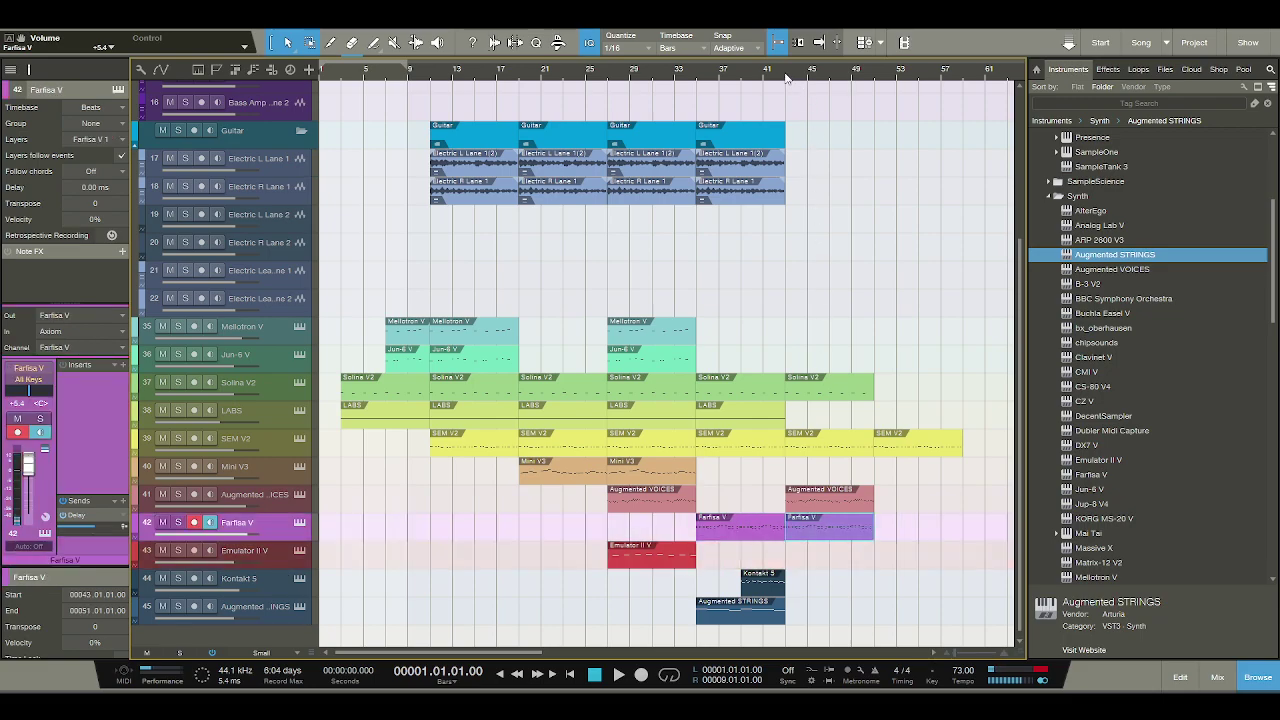
{"action": "left_click", "coordinate": [742, 419]}
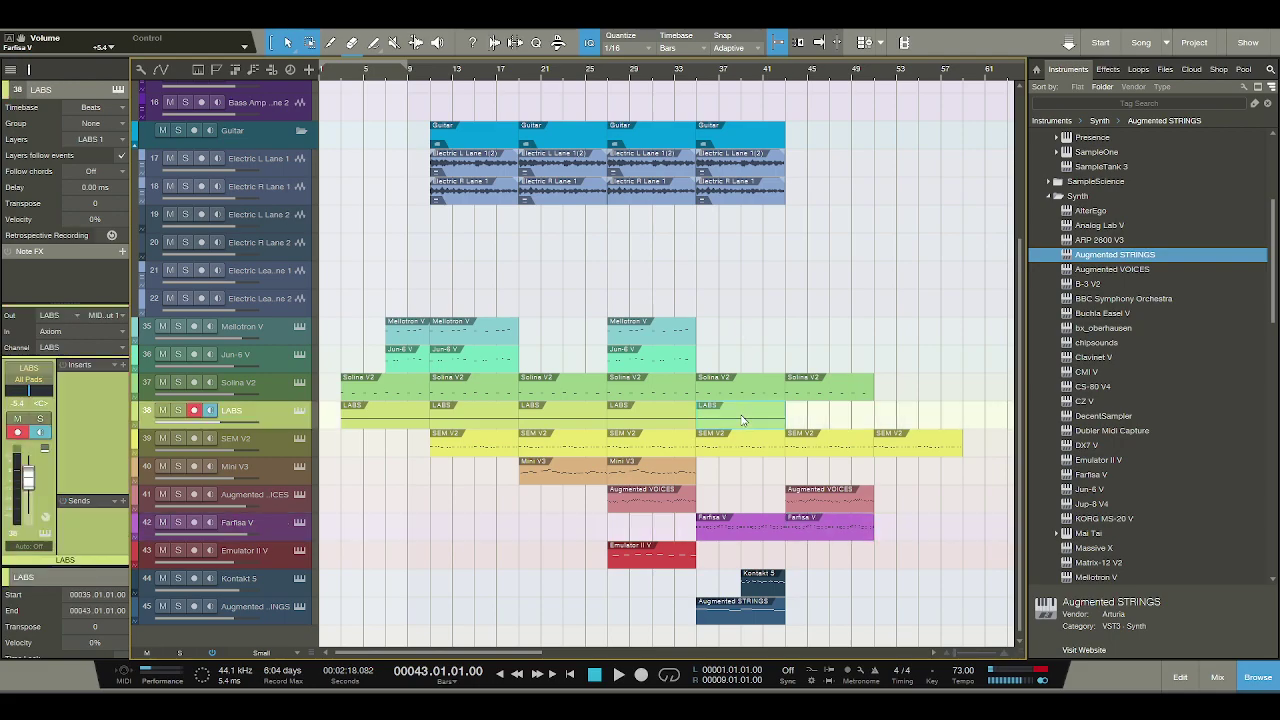
{"action": "key", "text": "ctrl+d"}
{"action": "key", "text": "ctrl+d"}
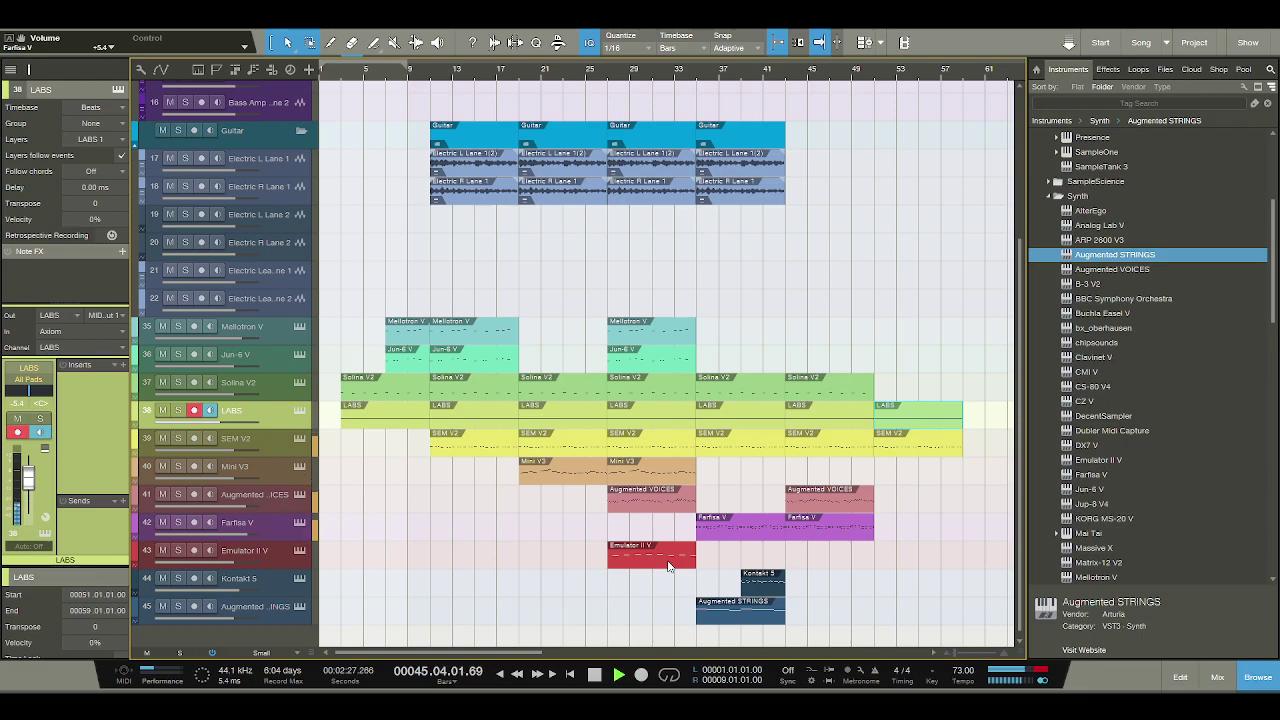
Delete the Augmented VOICES part at bar 27 and place a copy of the Mini V3 part at bar 52.
{"action": "left_click", "coordinate": [657, 505]}
{"action": "key", "text": "Delete"}
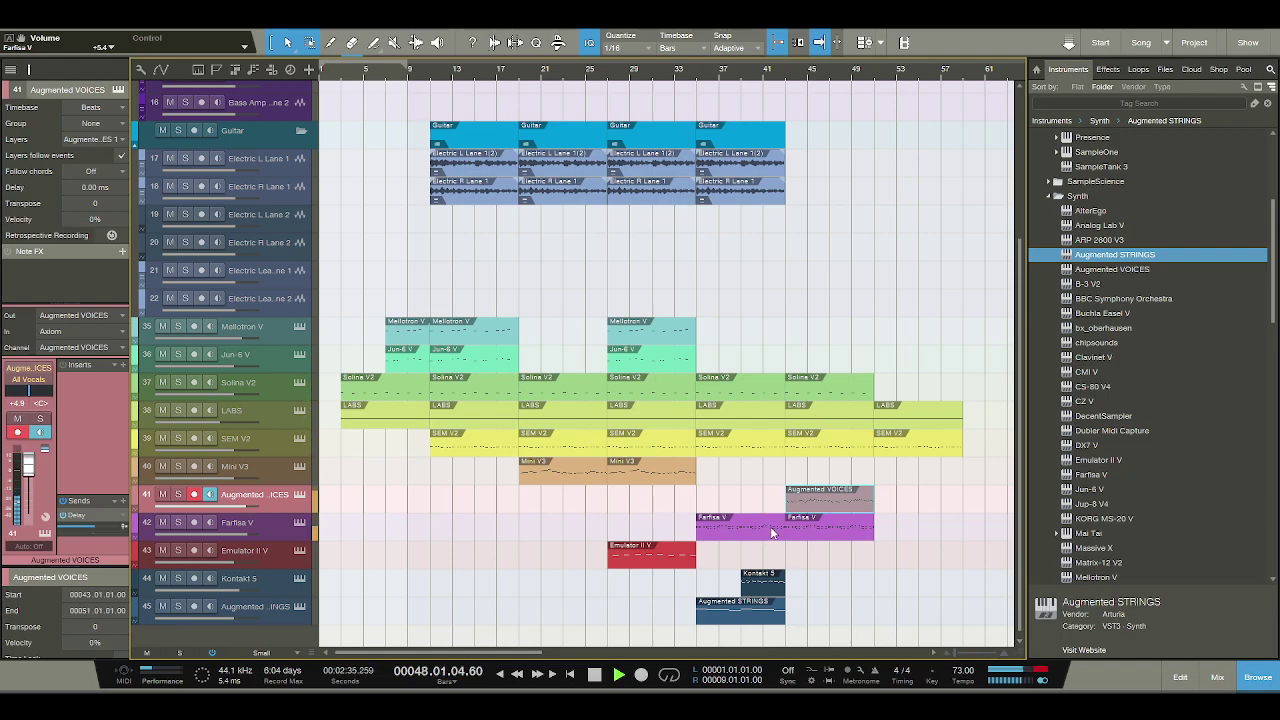
{"action": "scroll", "coordinate": [800, 541], "scroll_direction": "up", "scroll_amount": 2}
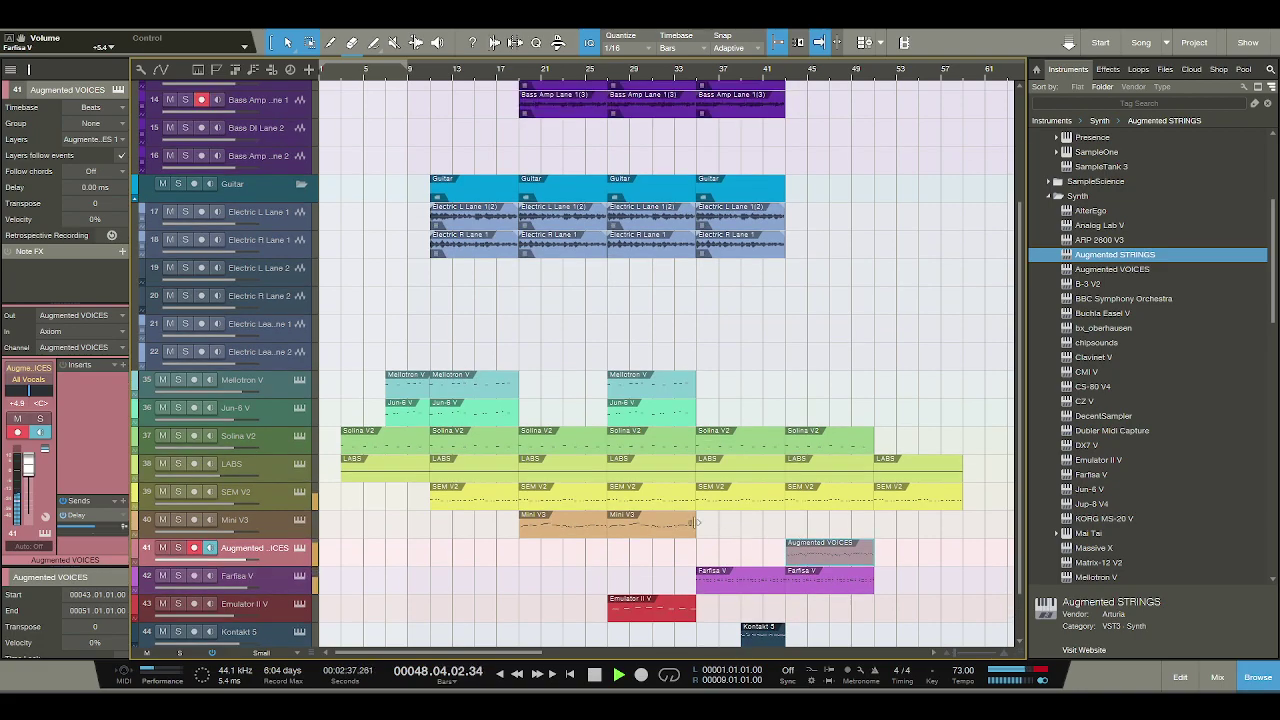
{"action": "left_click", "coordinate": [676, 527]}
{"action": "key", "text": "ctrl+d"}
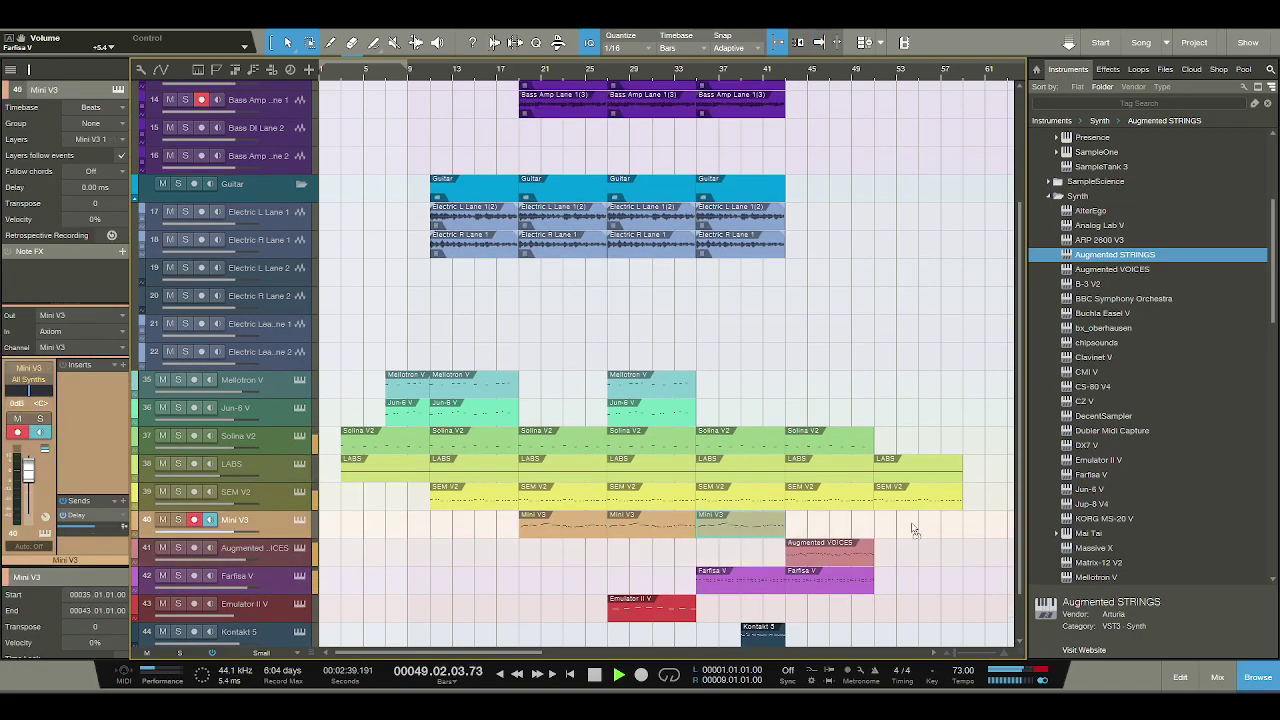
{"action": "key", "text": "ctrl+x"}
{"action": "key", "text": "ctrl+v"}
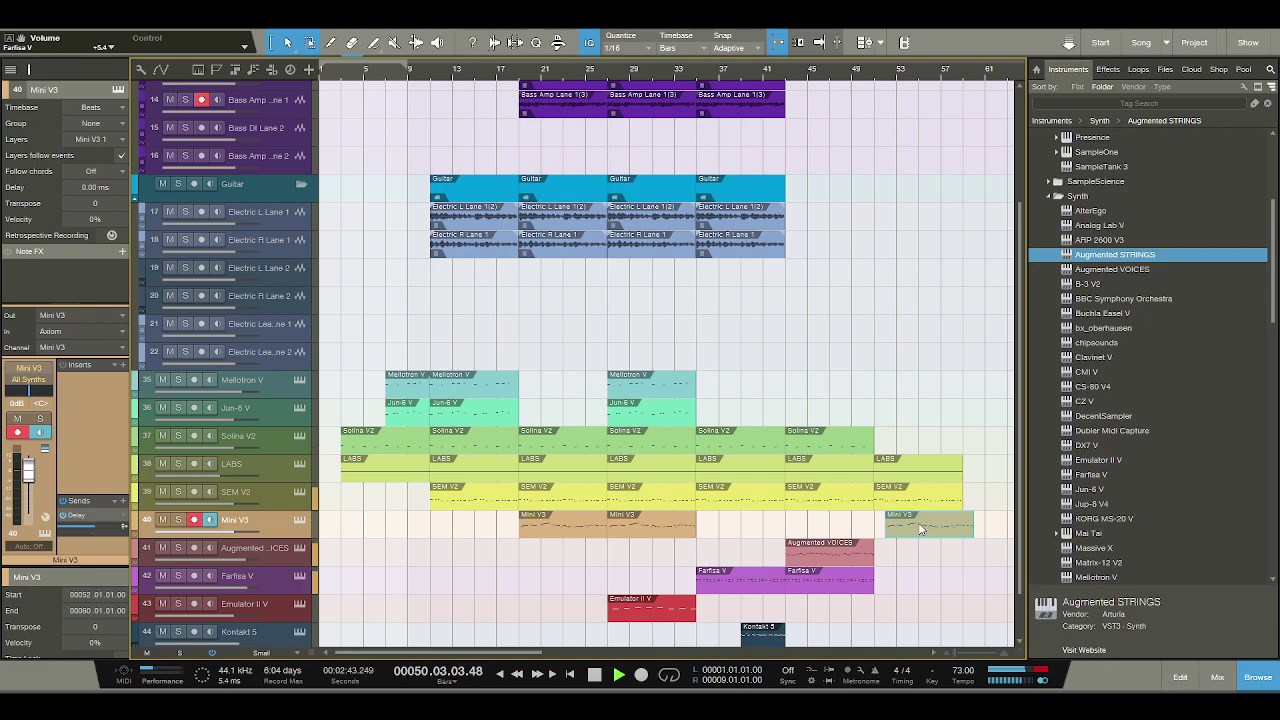
{"action": "key", "text": "space"}
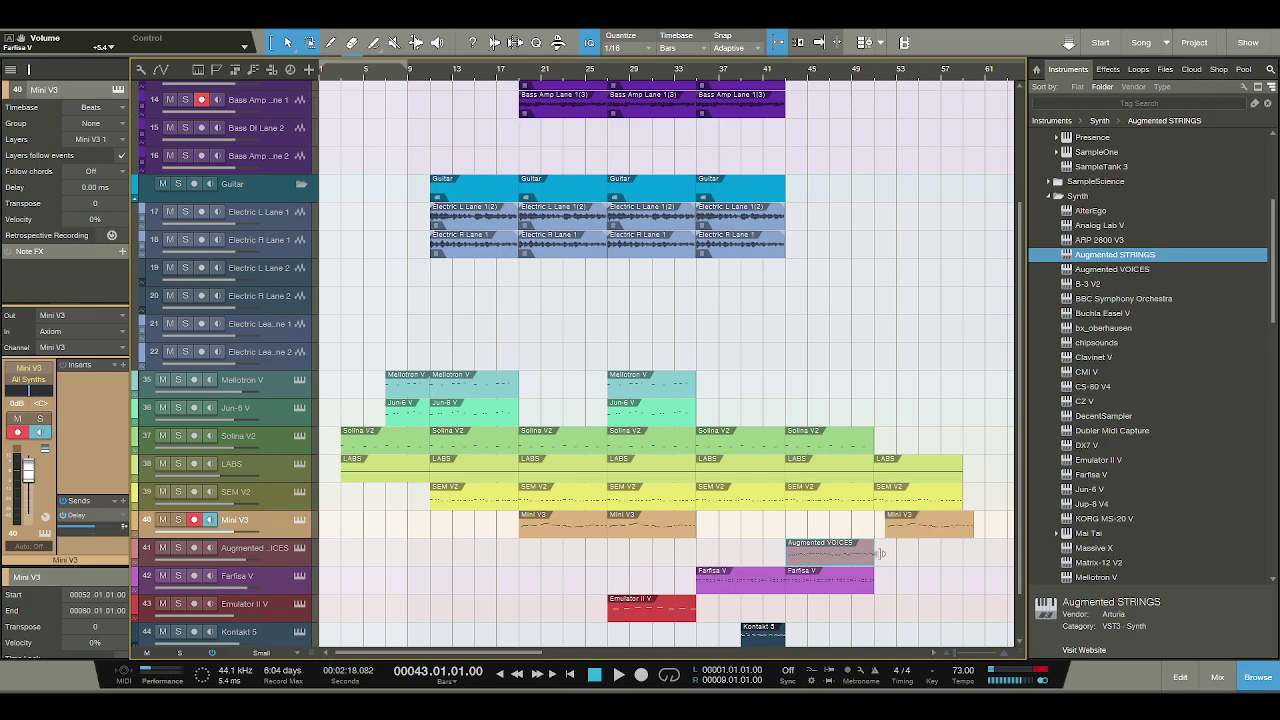
Create a one-bar Augmented VOICES part from bar 51 to 52 and open it for note editing.
{"action": "left_click", "coordinate": [880, 553]}
{"action": "double_click", "coordinate": [882, 557]}
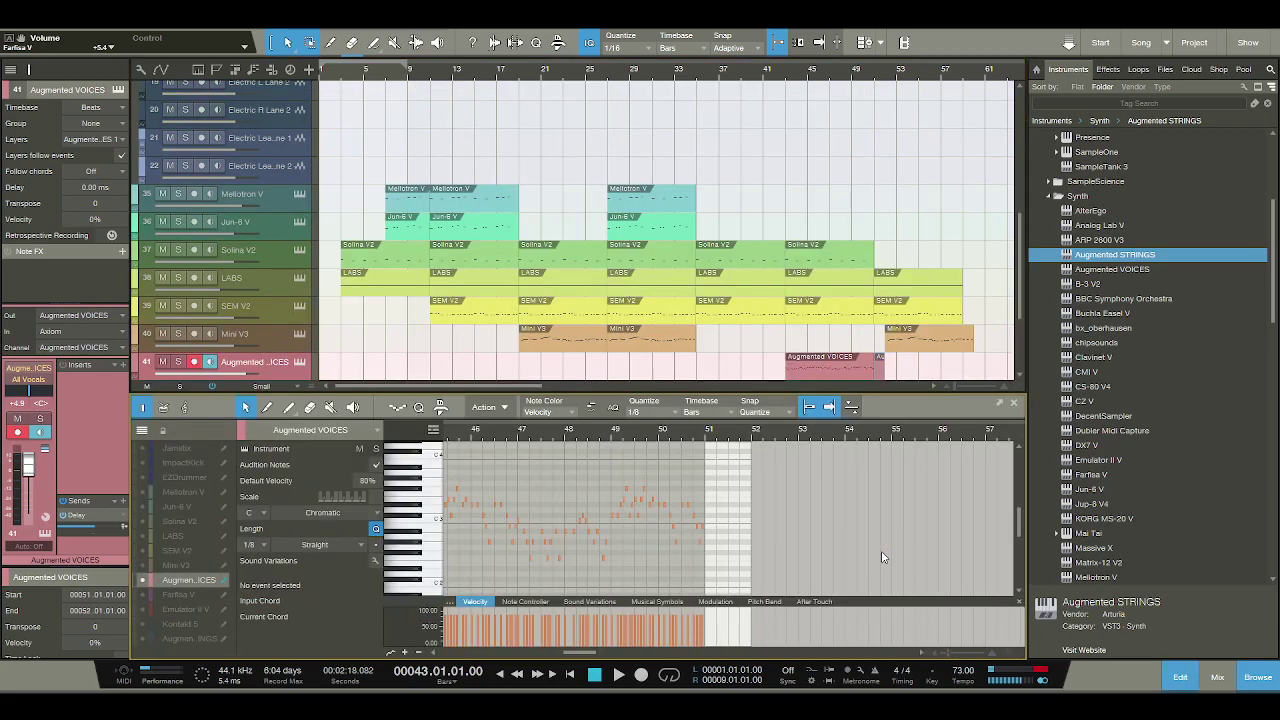
{"action": "scroll", "coordinate": [710, 459], "scroll_direction": "up", "scroll_amount": 1}
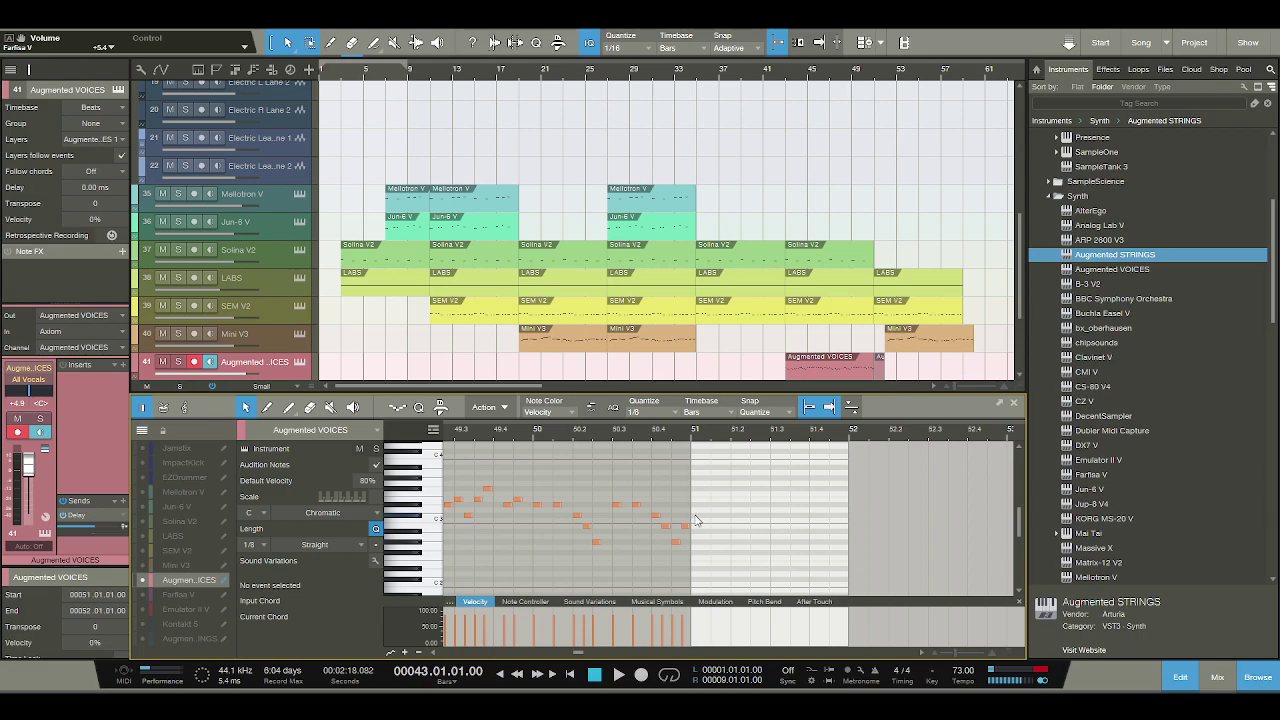
Draw a descending run of sixteenth notes (D#3, D#3, C#3, B2, G#2, B2) at the start of bar 51 in Augmented VOICES.
{"action": "left_click", "coordinate": [700, 505]}
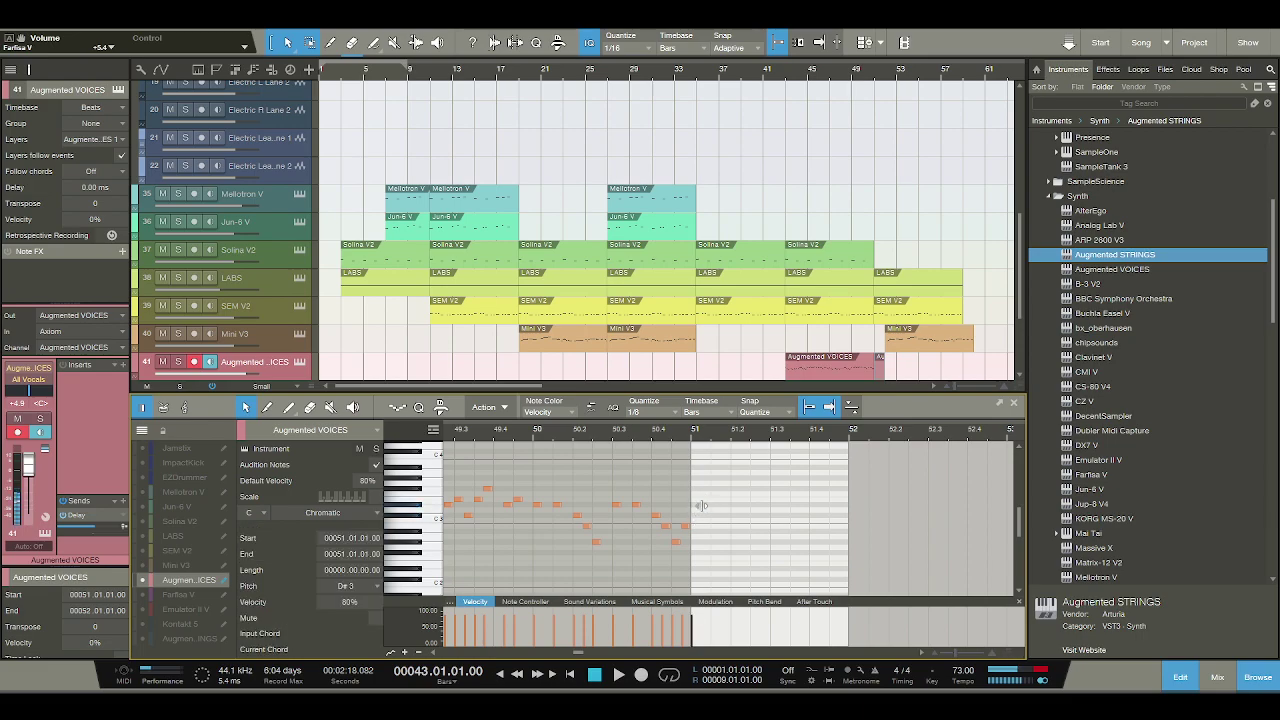
{"action": "key", "text": "Delete"}
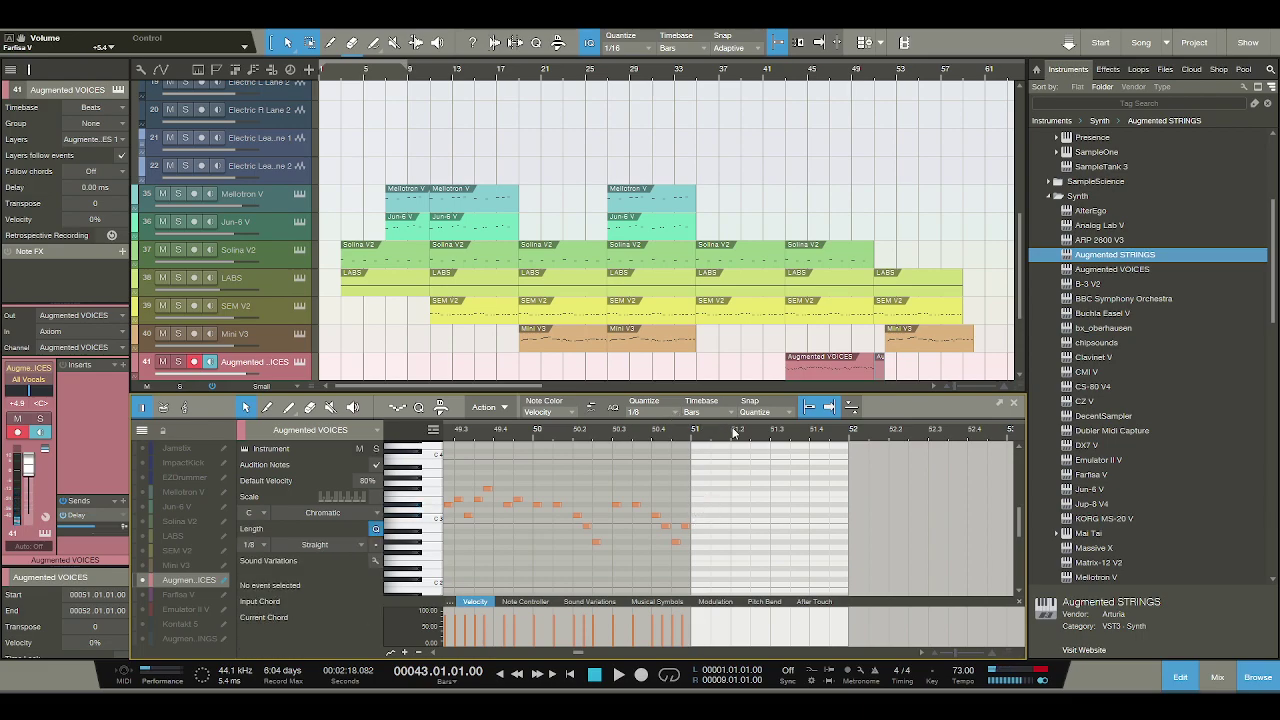
{"action": "left_click", "coordinate": [698, 505]}
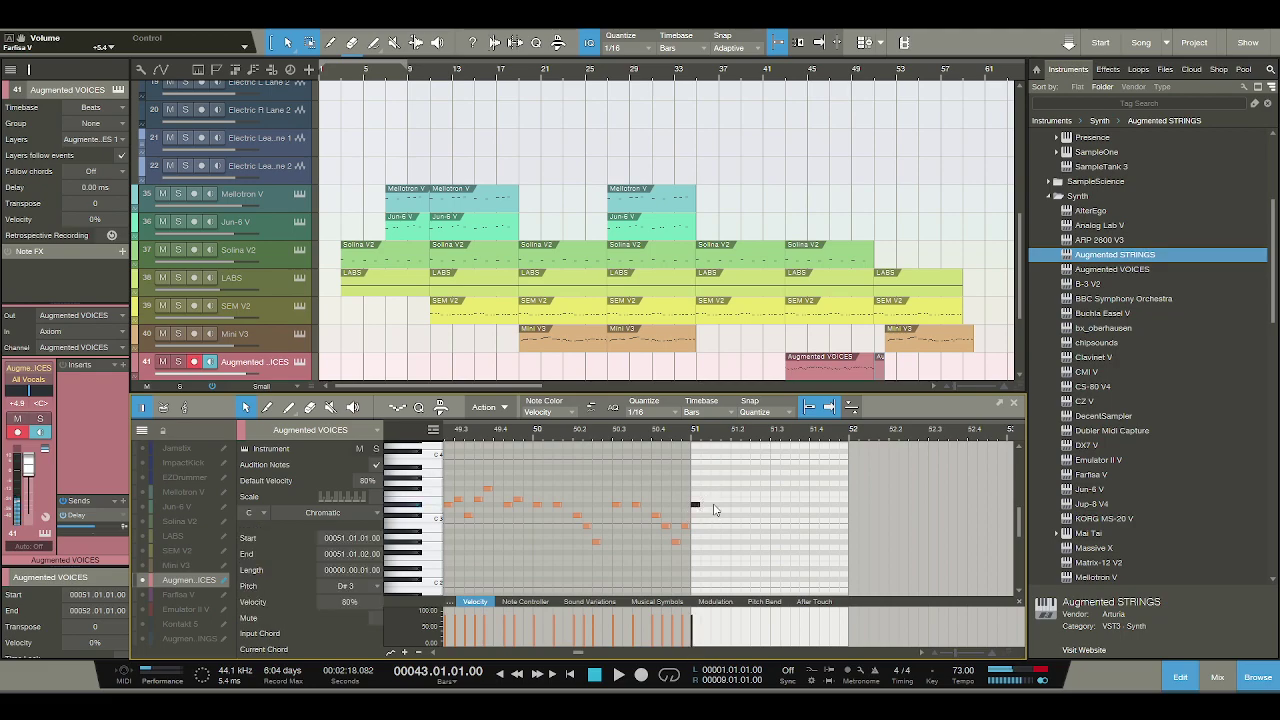
{"action": "left_click", "coordinate": [715, 505]}
{"action": "left_click", "coordinate": [735, 516]}
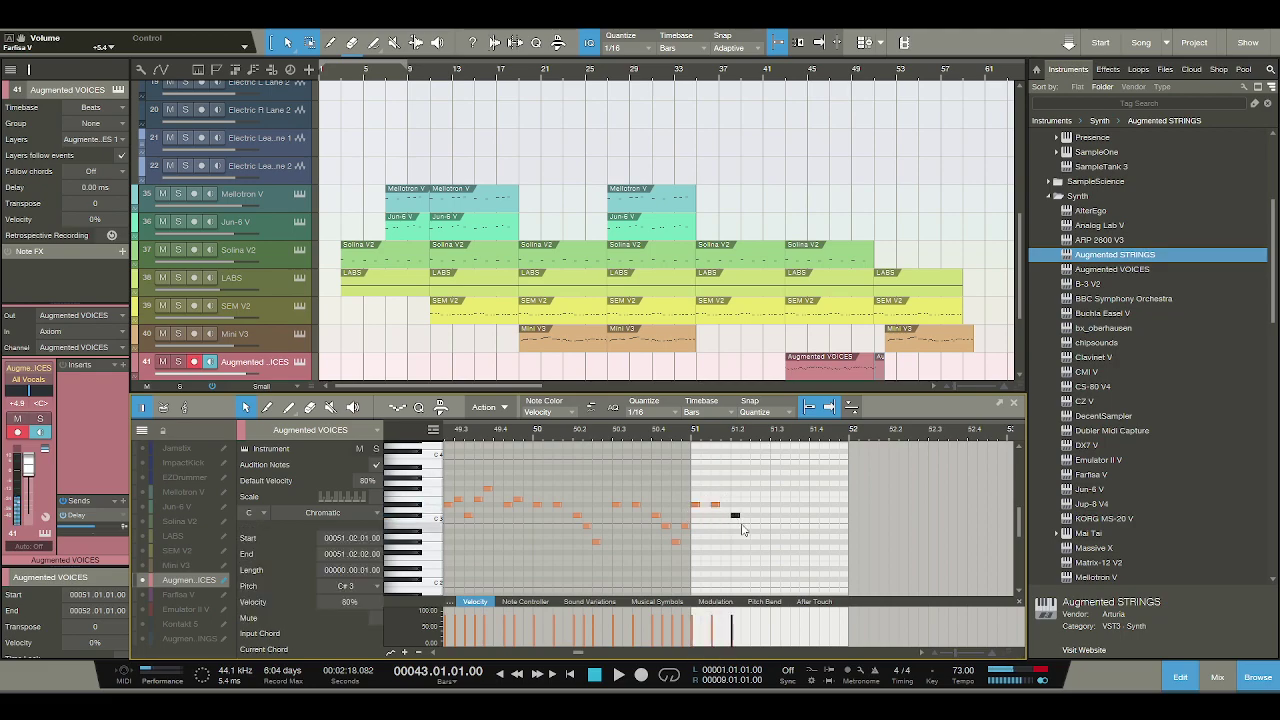
{"action": "left_click", "coordinate": [744, 527]}
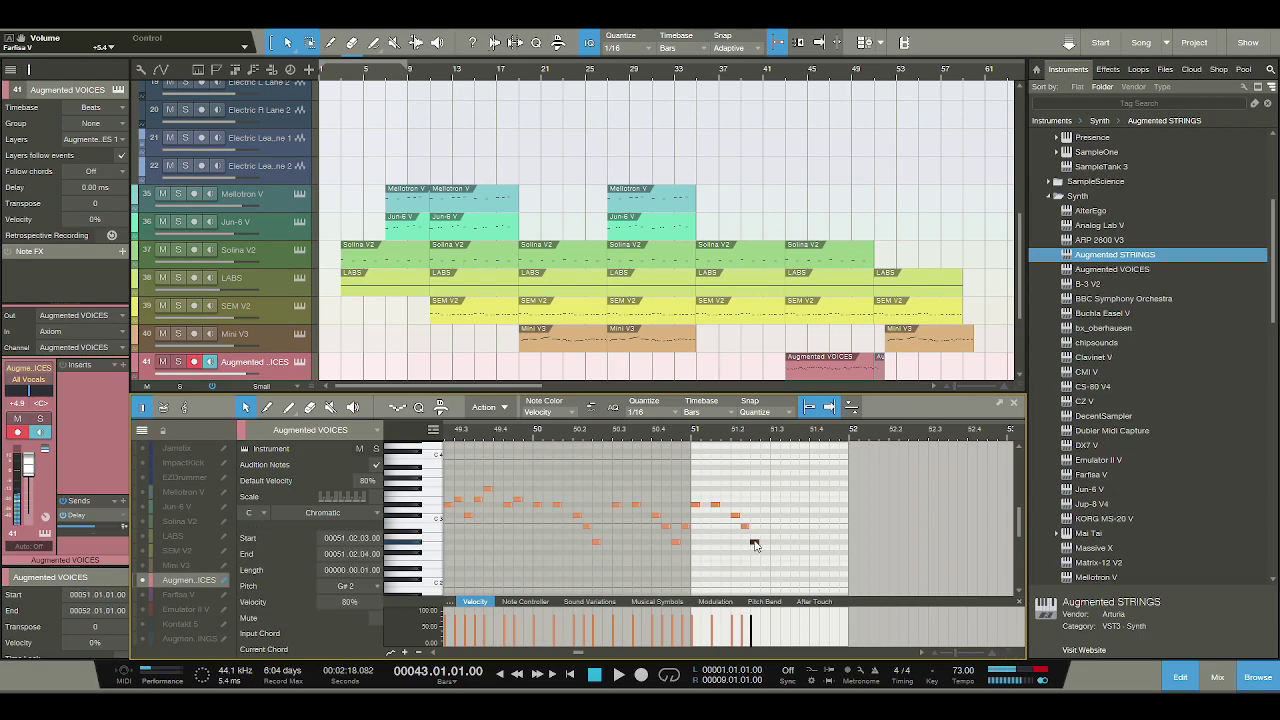
{"action": "left_click", "coordinate": [763, 527]}
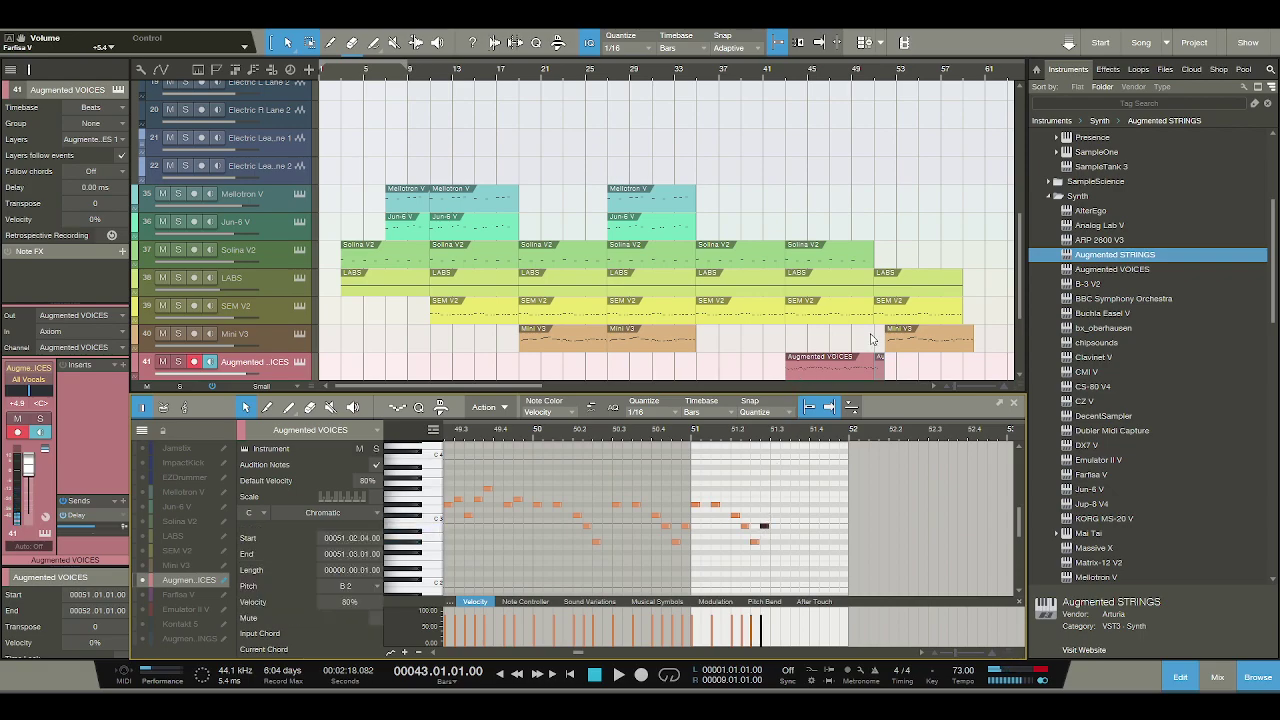
Move the LABS and SEM V2 parts at bar 51 to bar 53 and play the transition from bar 43.
{"action": "left_click", "coordinate": [895, 304]}
{"action": "left_click", "coordinate": [898, 292]}
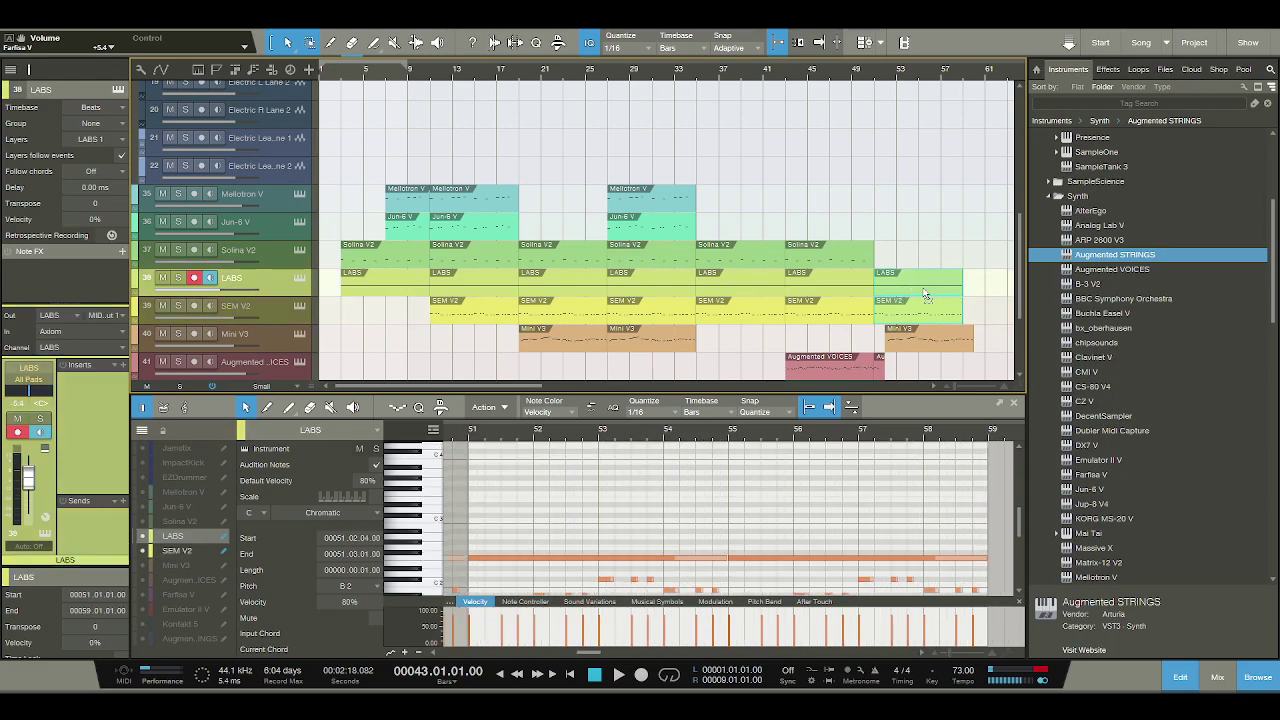
{"action": "left_click_drag", "start_coordinate": [920, 293], "coordinate": [943, 293]}
{"action": "key", "text": "space"}
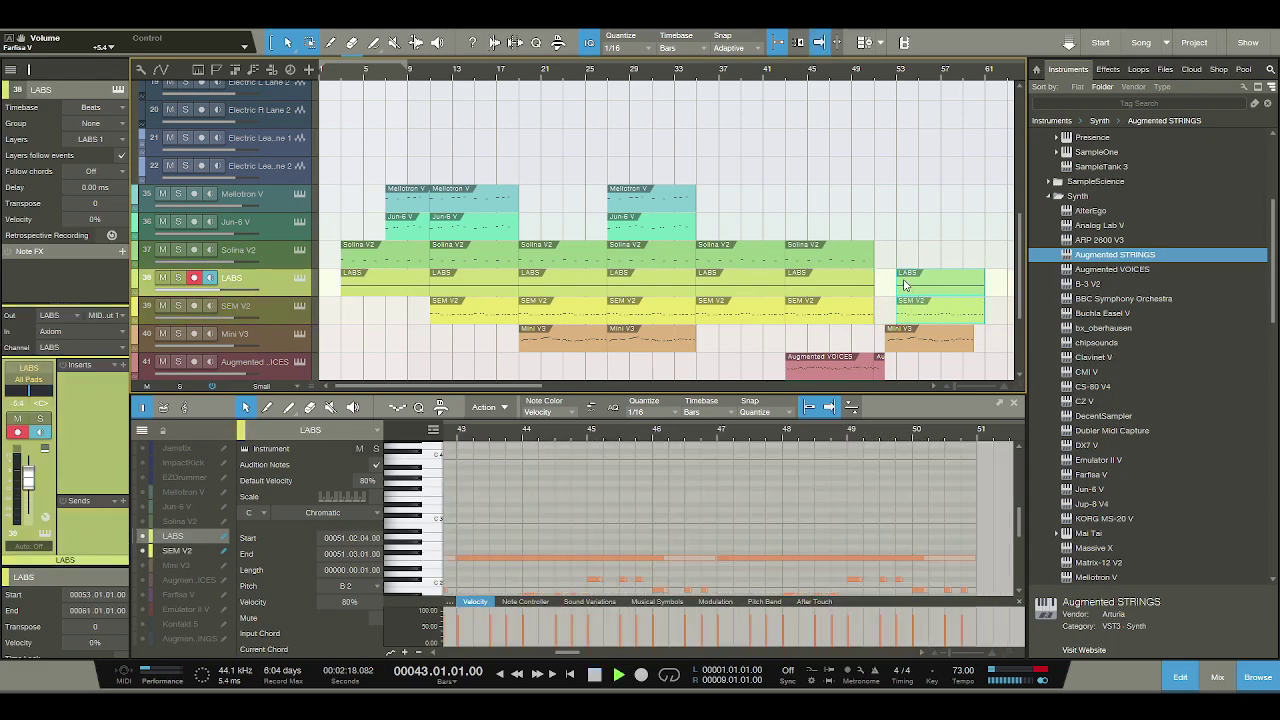
{"action": "scroll", "coordinate": [889, 306], "scroll_direction": "down", "scroll_amount": 3}
{"action": "scroll", "coordinate": [890, 310], "scroll_direction": "up", "scroll_amount": 3}
{"action": "scroll", "coordinate": [889, 308], "scroll_direction": "up", "scroll_amount": 3}
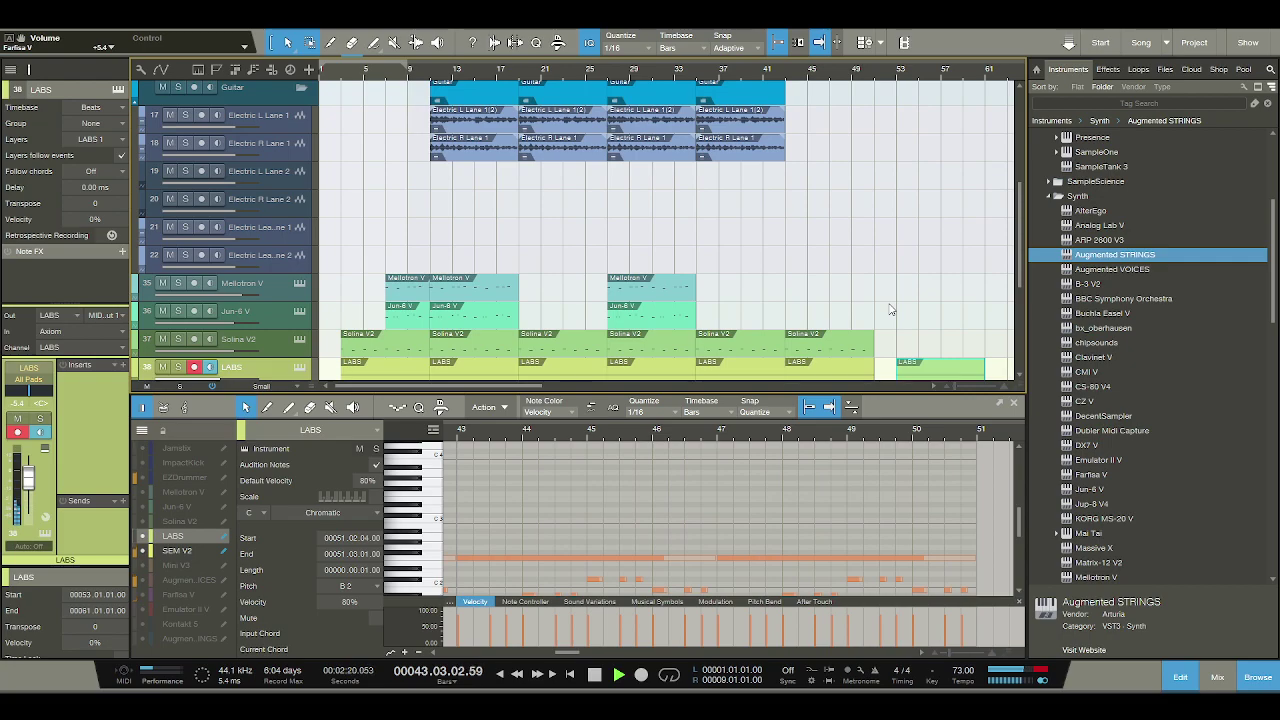
{"action": "scroll", "coordinate": [880, 200], "scroll_direction": "down", "scroll_amount": 4}
{"action": "left_click", "coordinate": [869, 80]}
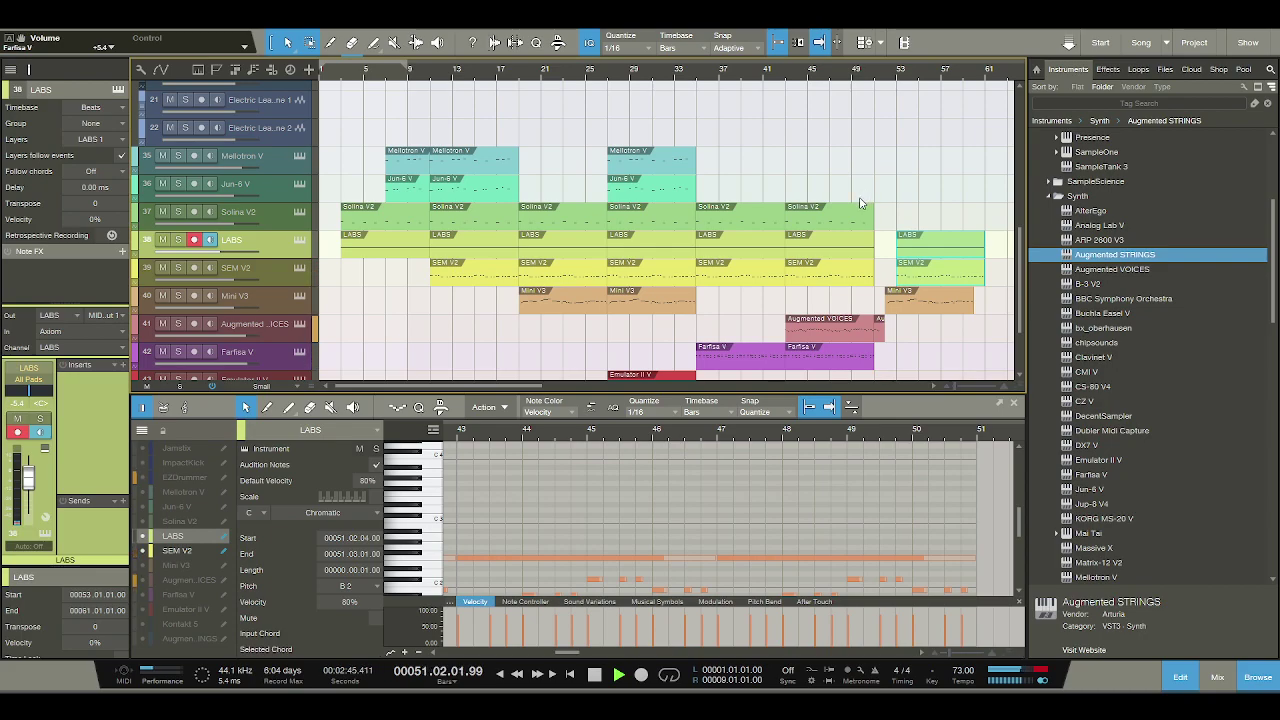
{"action": "key", "text": "space"}
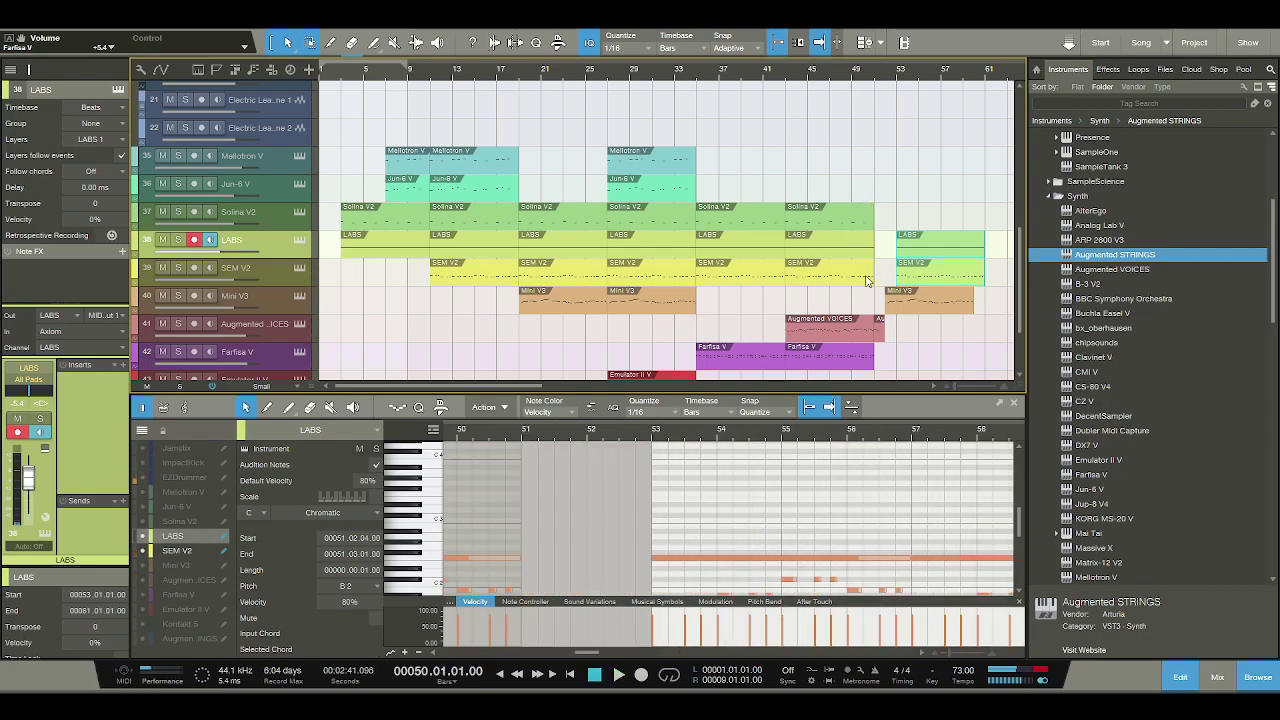
Replace the one-bar Augmented VOICES part with a copy of its eight-bar part and return the LABS, SEM V2 and Mini V3 parts to bar 51.
{"action": "left_click", "coordinate": [871, 333]}
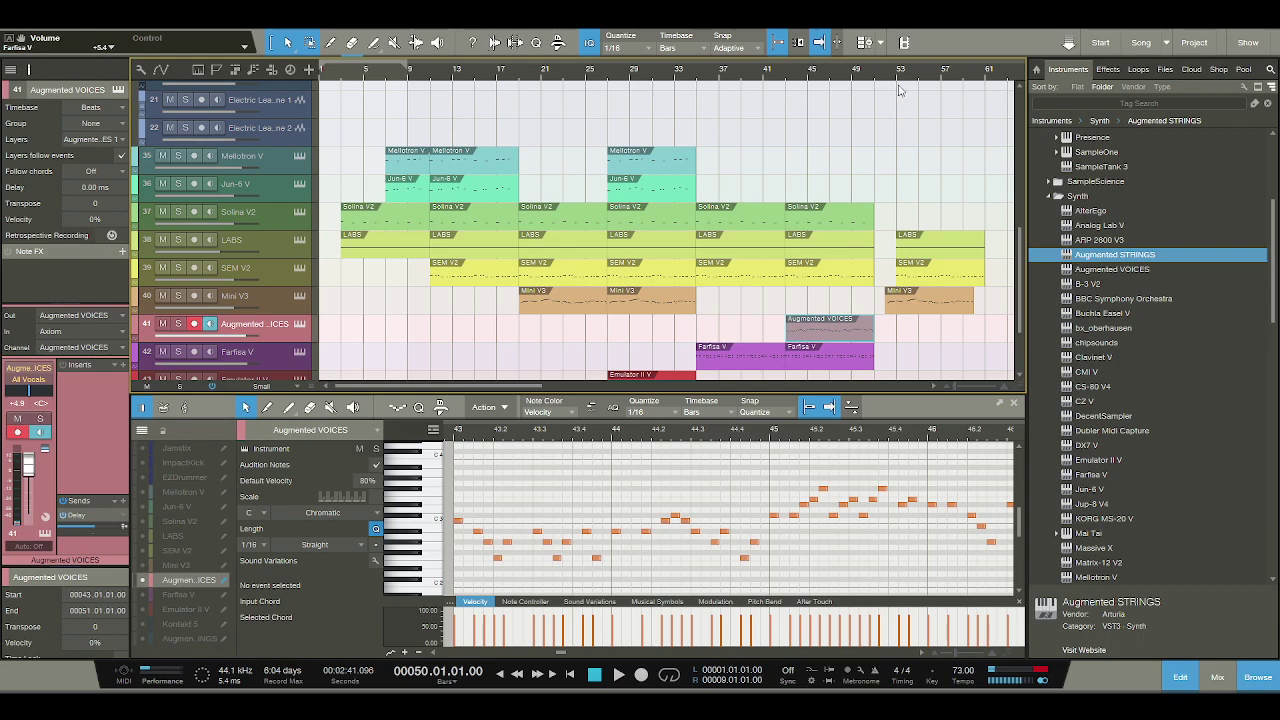
{"action": "left_click", "coordinate": [1170, 682]}
{"action": "left_click_drag", "start_coordinate": [904, 460], "coordinate": [873, 413]}
{"action": "left_click", "coordinate": [850, 498]}
{"action": "key", "text": "d"}
{"action": "left_click", "coordinate": [897, 413]}
{"action": "key", "text": "space"}
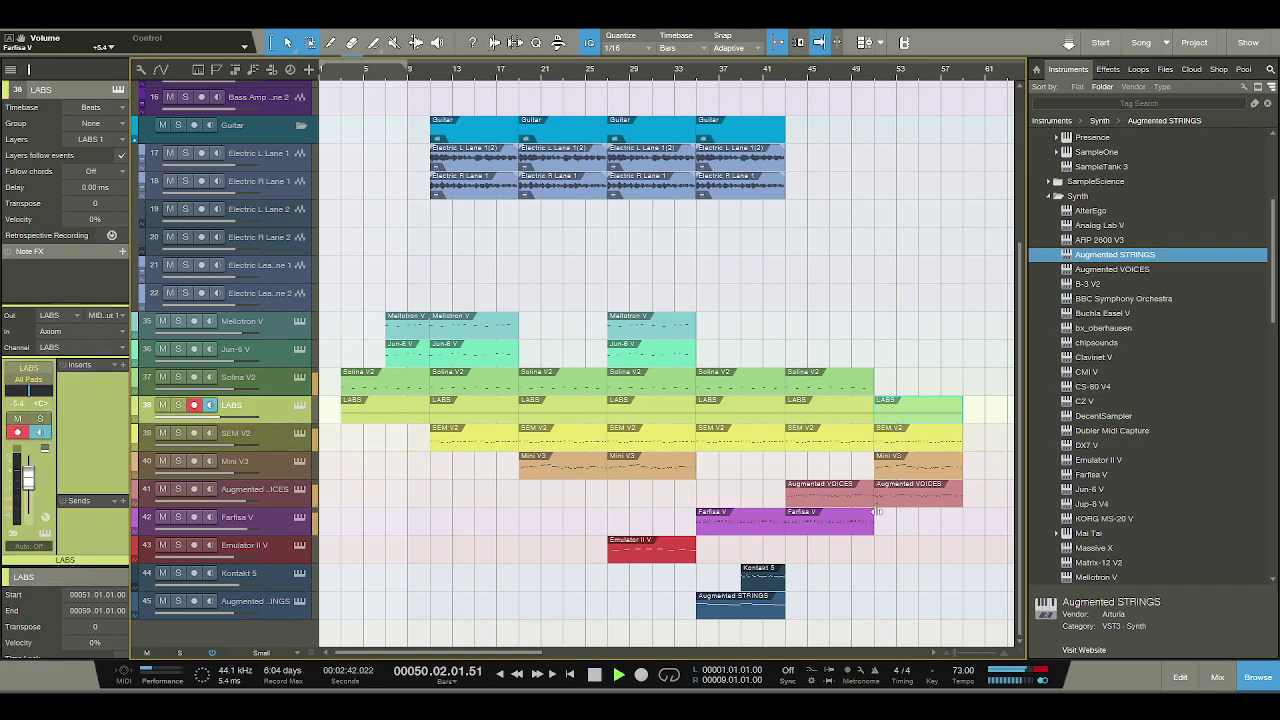
Copy the Augmented STRINGS part from bar 35 to bar 51.
{"action": "left_click", "coordinate": [775, 600]}
{"action": "key", "text": "d"}
{"action": "left_click_drag", "start_coordinate": [810, 605], "coordinate": [903, 605]}
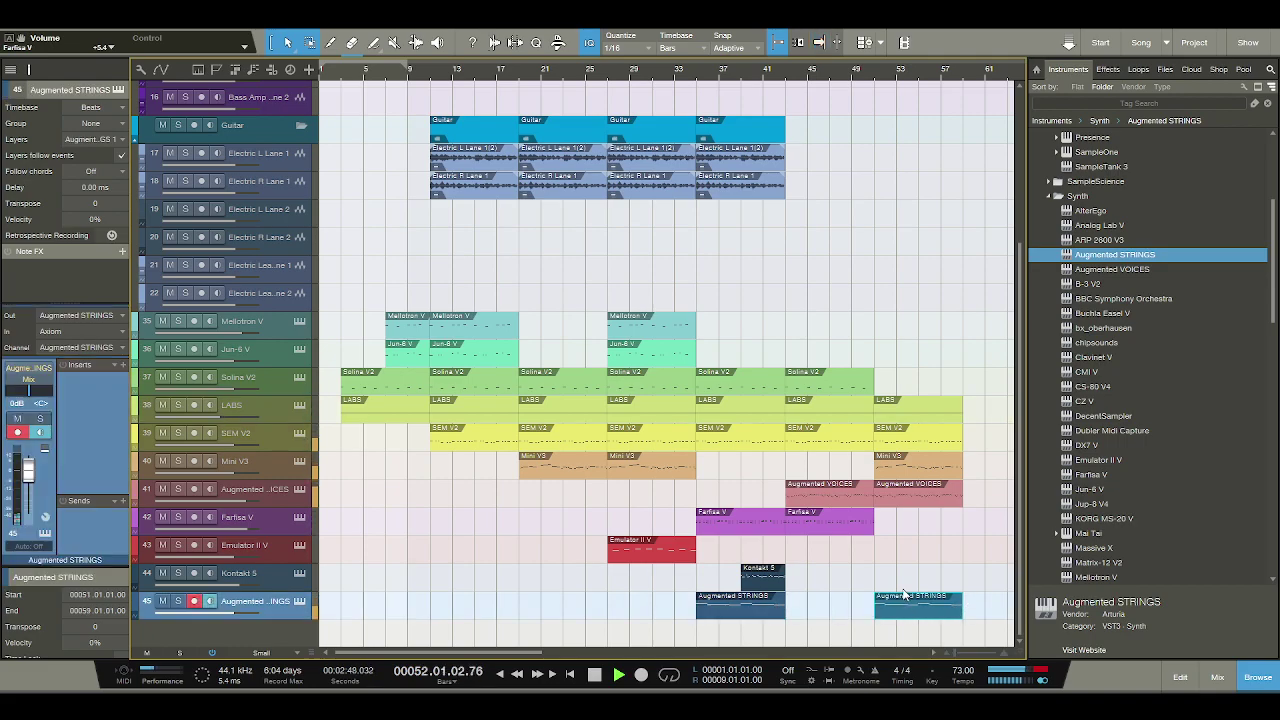
{"action": "scroll", "coordinate": [903, 600], "scroll_direction": "up", "scroll_amount": 2}
{"action": "scroll", "coordinate": [903, 595], "scroll_direction": "down", "scroll_amount": 2}
{"action": "scroll", "coordinate": [920, 75], "scroll_direction": "down", "scroll_amount": 3}
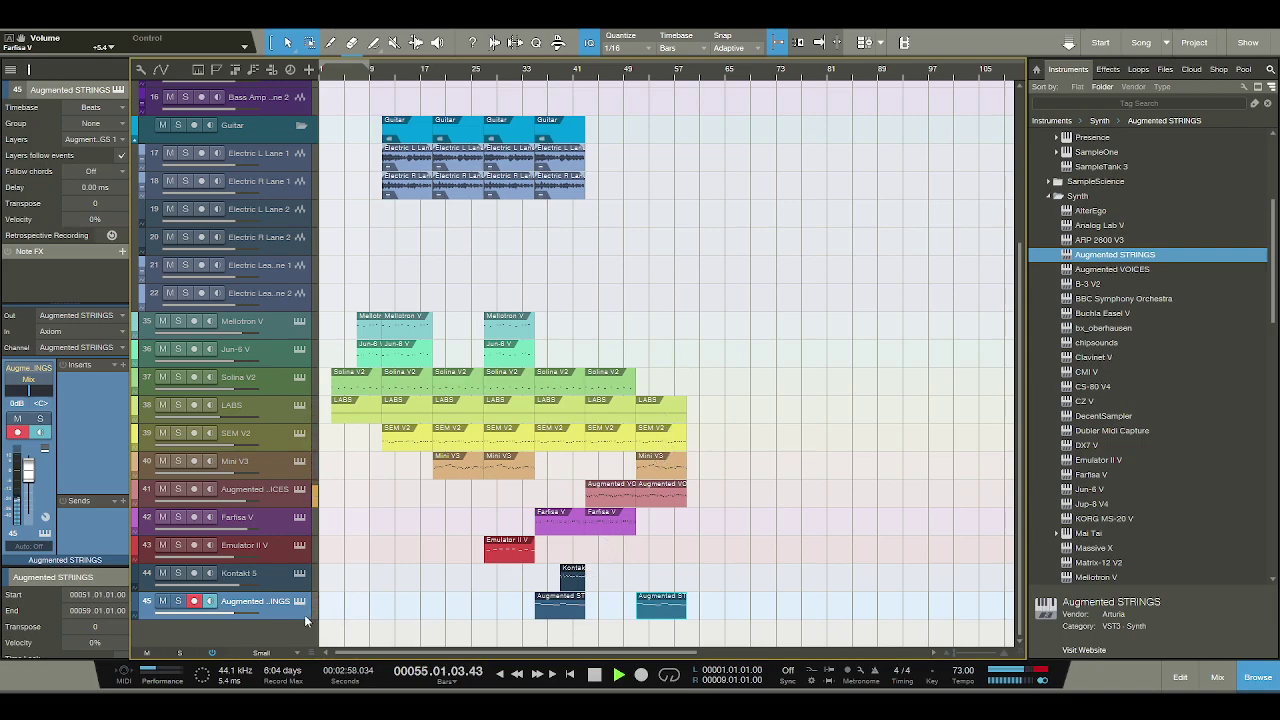
Search the effects for "room", insert ValhallaRoom on the Augmented STRINGS track and load its MediumHall preset.
{"action": "left_click", "coordinate": [1108, 69]}
{"action": "type", "text": "room"}
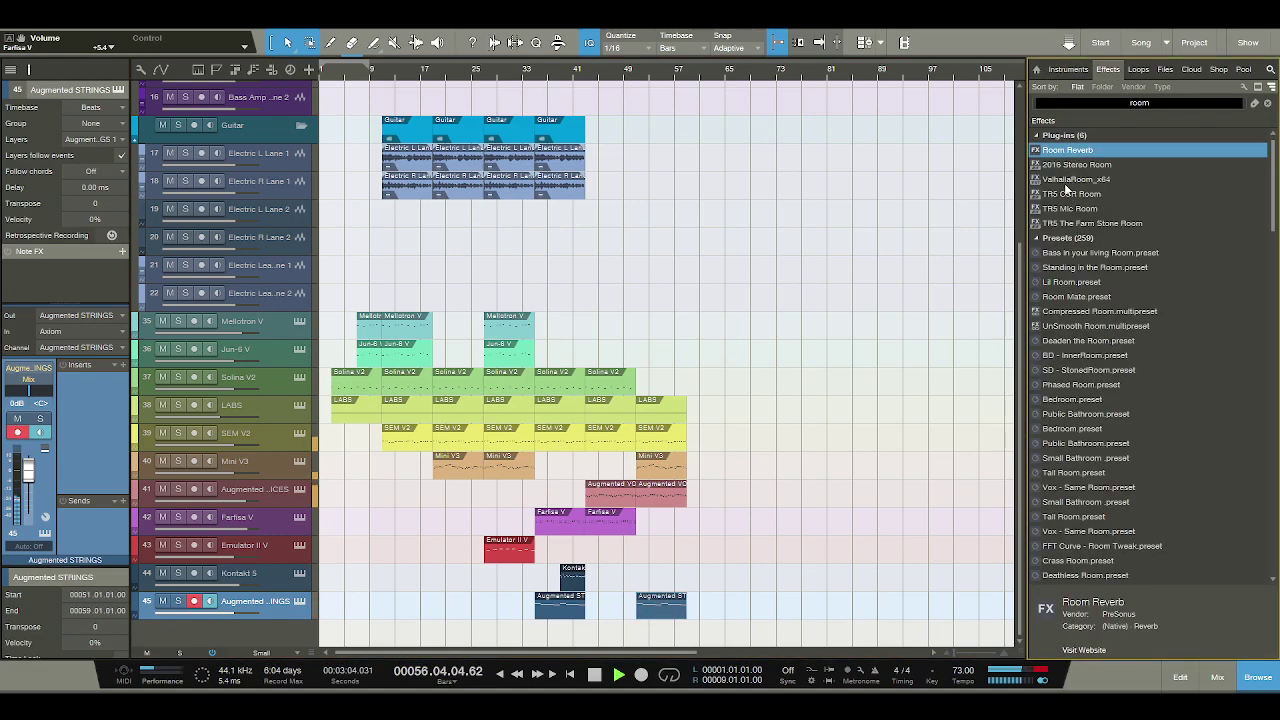
{"action": "left_click_drag", "start_coordinate": [1072, 180], "coordinate": [95, 400]}
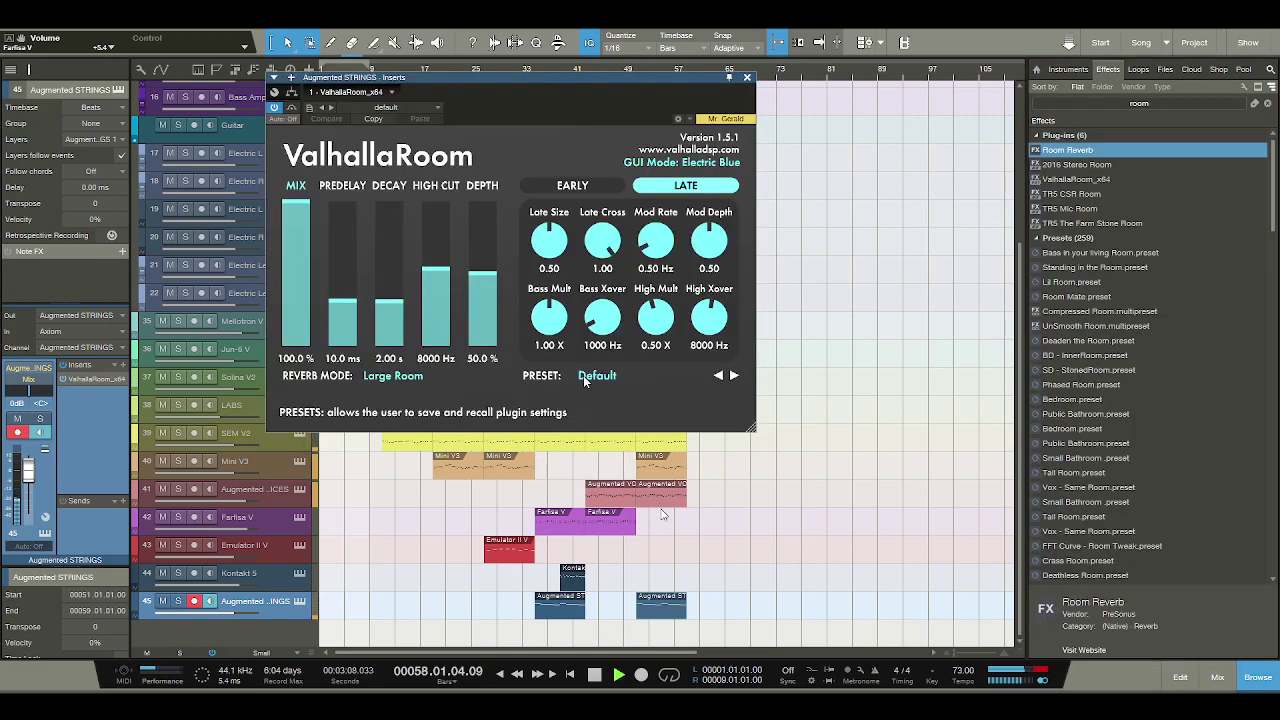
{"action": "left_click_drag", "start_coordinate": [300, 259], "coordinate": [300, 338]}
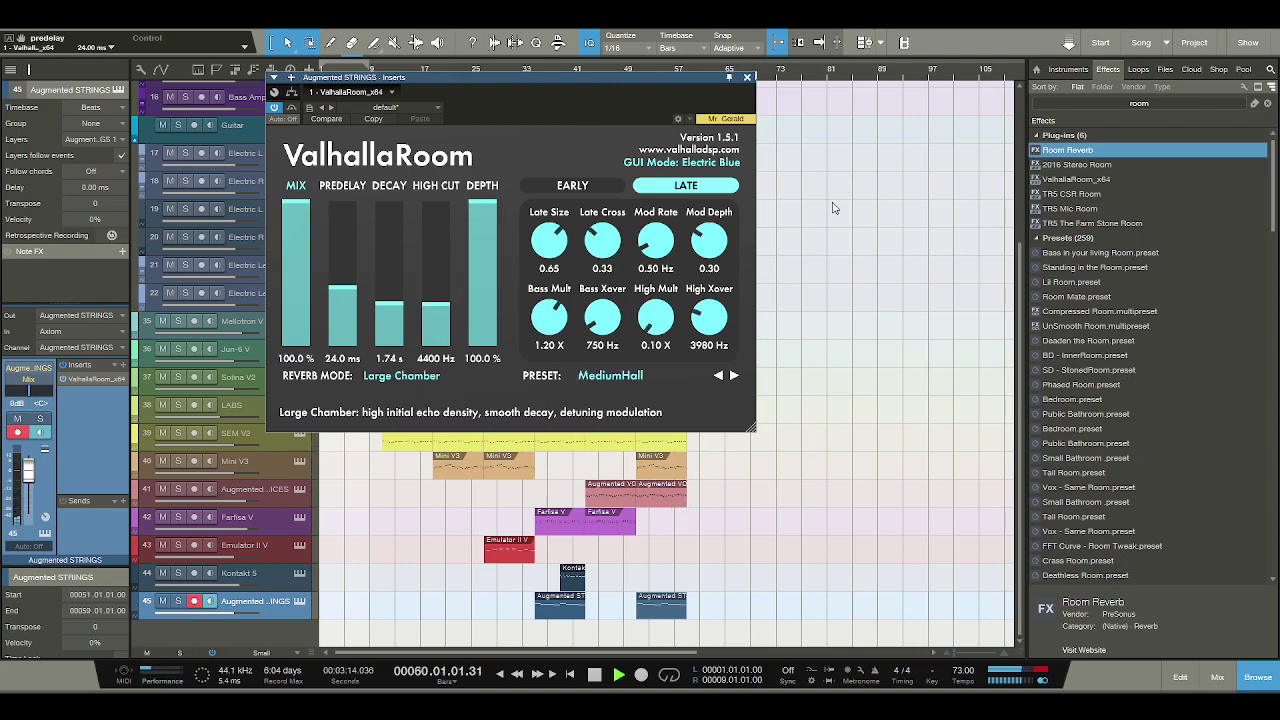
{"action": "key", "text": "Escape"}
Replay the section from about bar 51 and lower the ValhallaRoom mix on Augmented STRINGS to 50.7 %.
{"action": "left_click", "coordinate": [645, 83]}
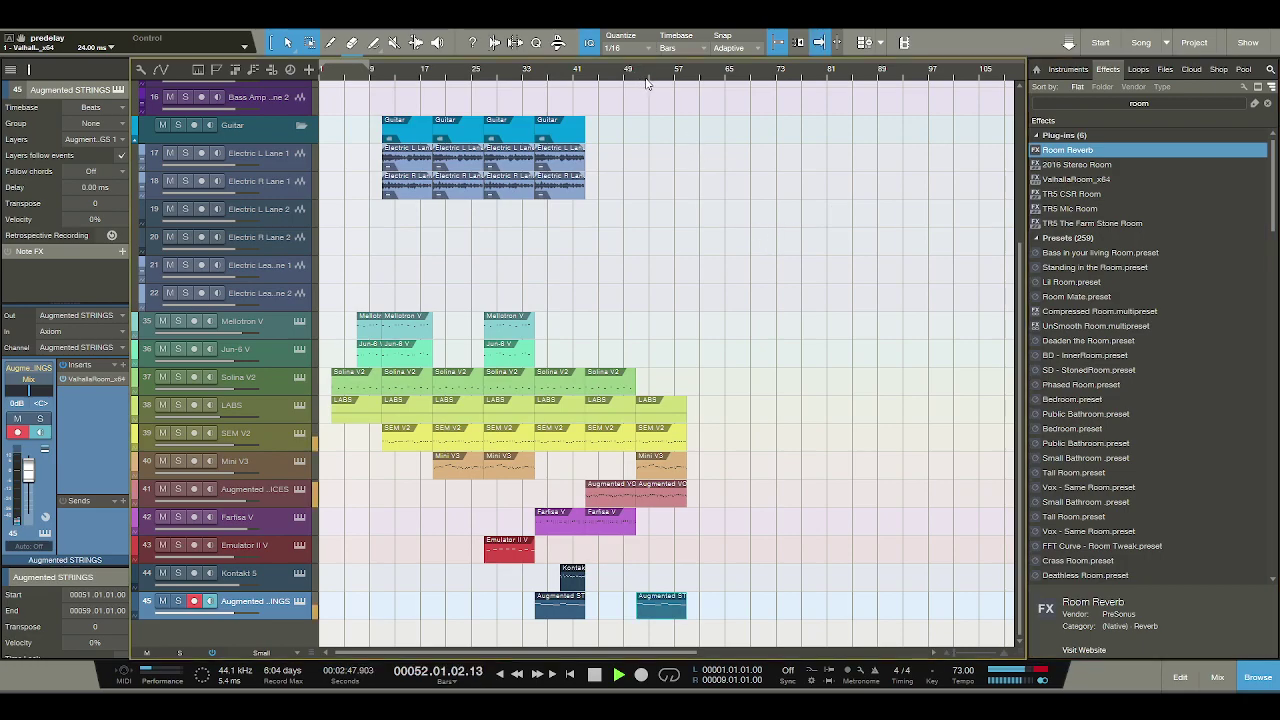
{"action": "double_click", "coordinate": [105, 377]}
{"action": "left_click_drag", "start_coordinate": [296, 205], "coordinate": [295, 285]}
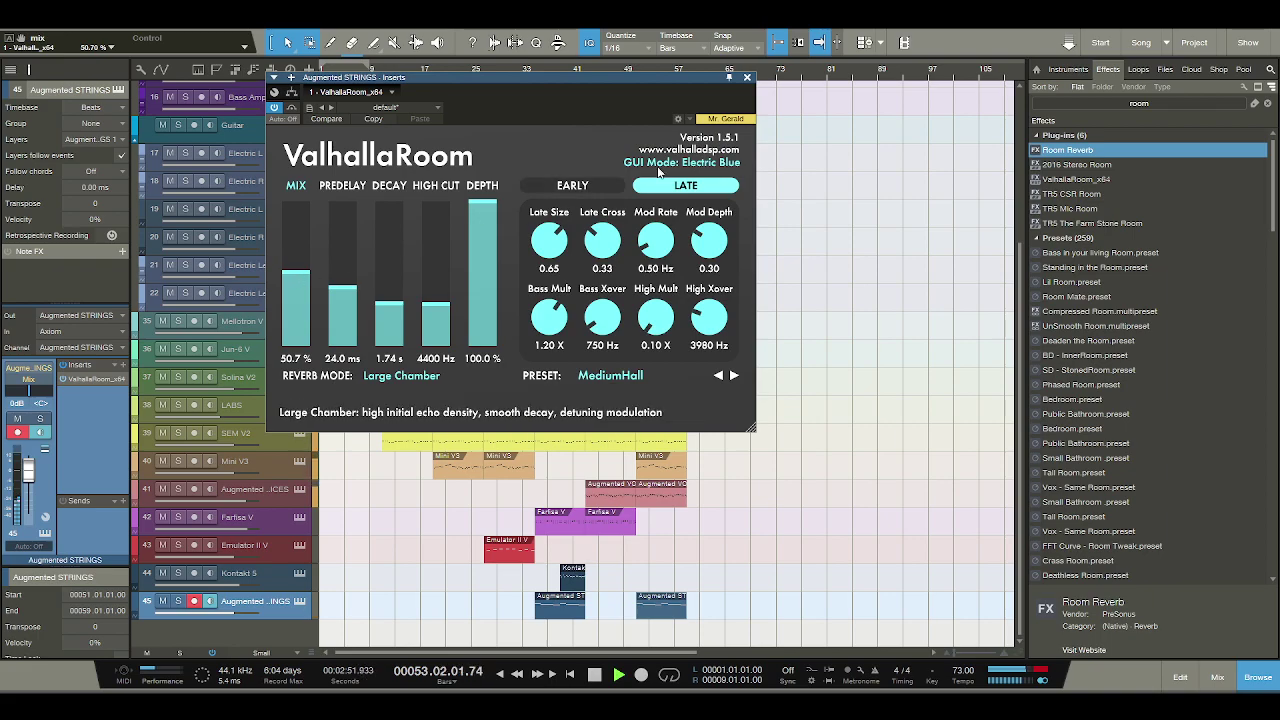
{"action": "key", "text": "Escape"}
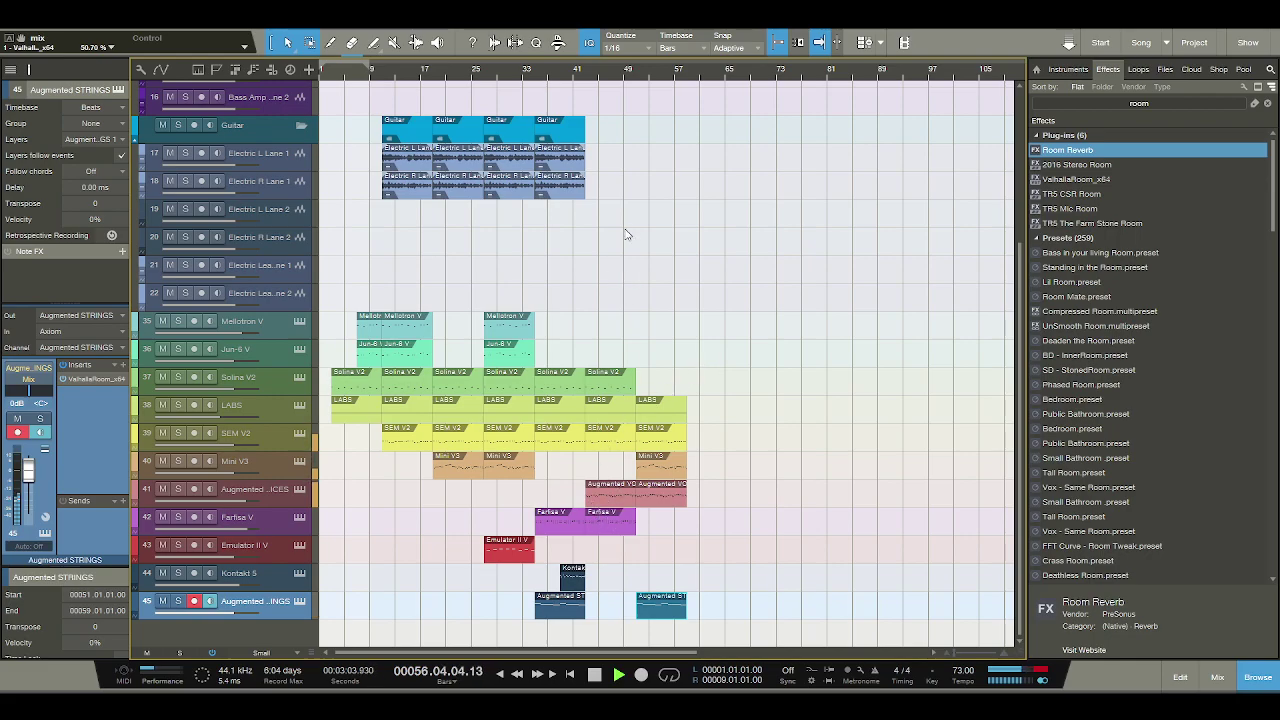
Copy the last pair of Electric L and R Lane 1 guitar clips to bar 59.
{"action": "left_click", "coordinate": [538, 170]}
{"action": "key", "text": "d"}
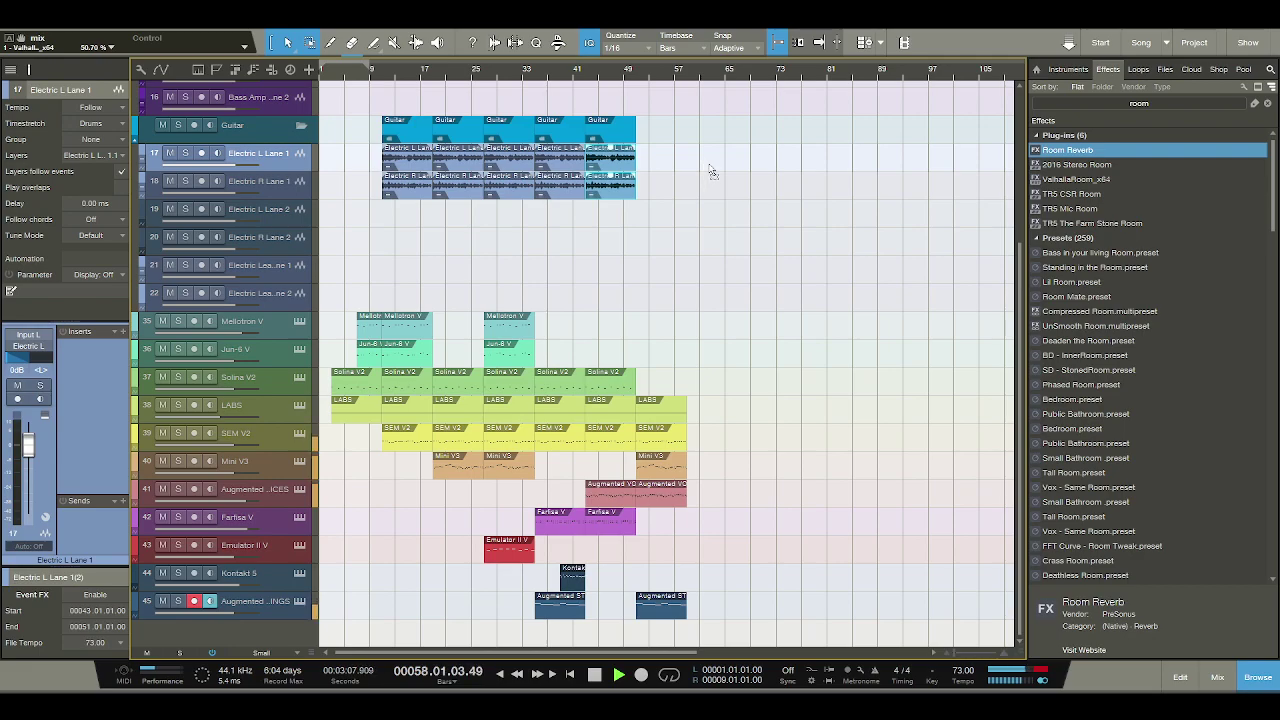
{"action": "left_click_drag", "start_coordinate": [714, 170], "coordinate": [714, 170]}
Duplicate the Mini V3 and Augmented VOICES parts to bar 59 and try a copy of the SEM V2 part there.
{"action": "left_click", "coordinate": [675, 460]}
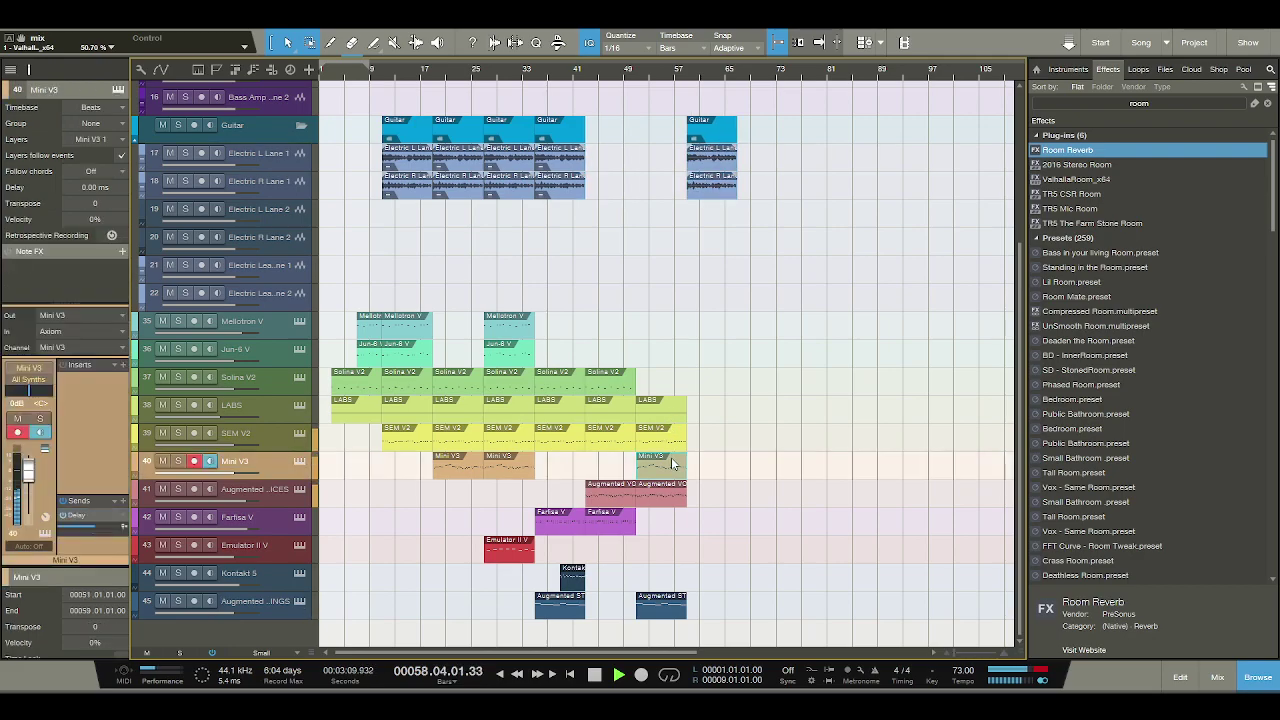
{"action": "key", "text": "d"}
{"action": "left_click", "coordinate": [660, 494]}
{"action": "key", "text": "d"}
{"action": "left_click", "coordinate": [680, 448]}
{"action": "key", "text": "d"}
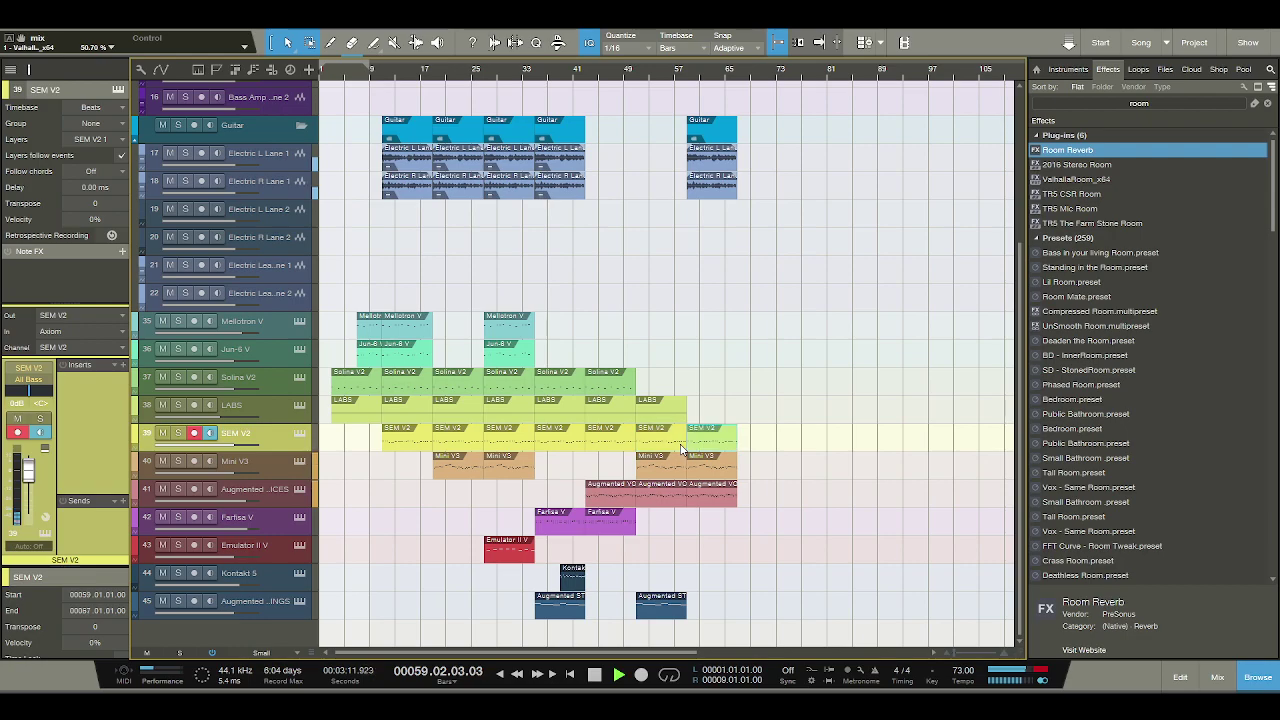
Copy the last Bass DI and Bass Amp clips to bar 67.
{"action": "scroll", "coordinate": [723, 400], "scroll_direction": "up", "scroll_amount": 5}
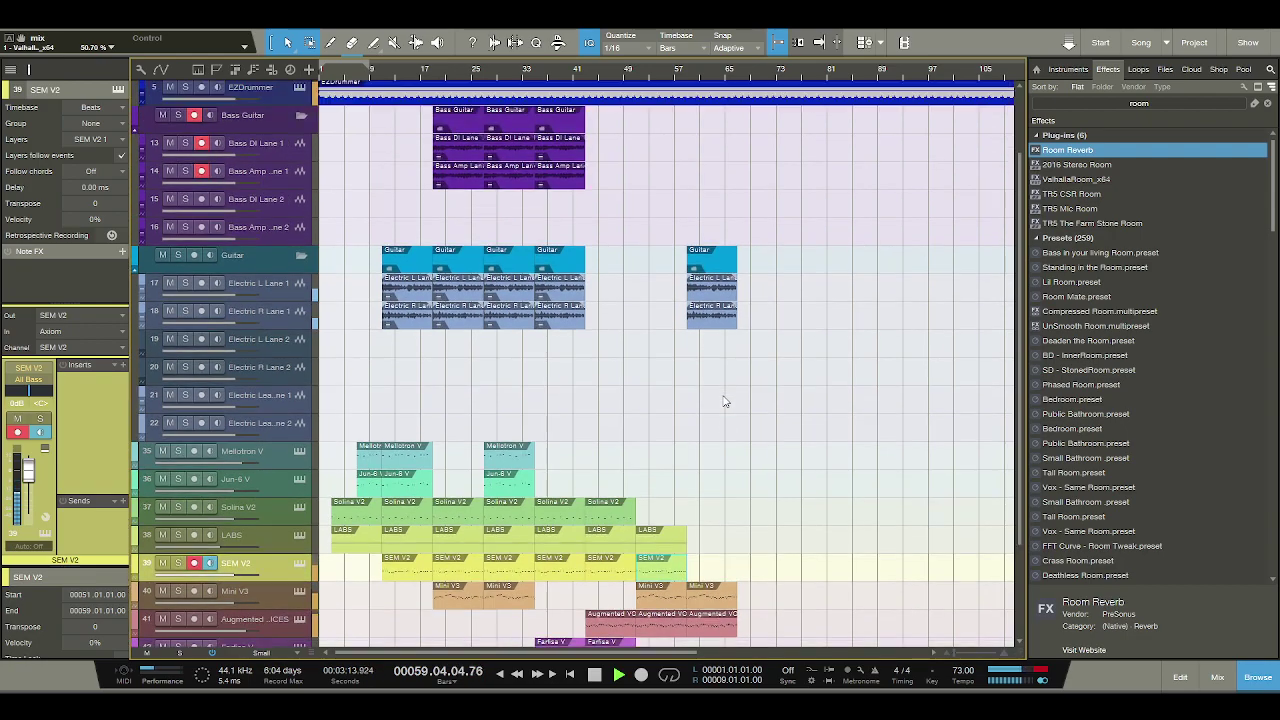
{"action": "left_click", "coordinate": [565, 238]}
{"action": "key", "text": "d"}
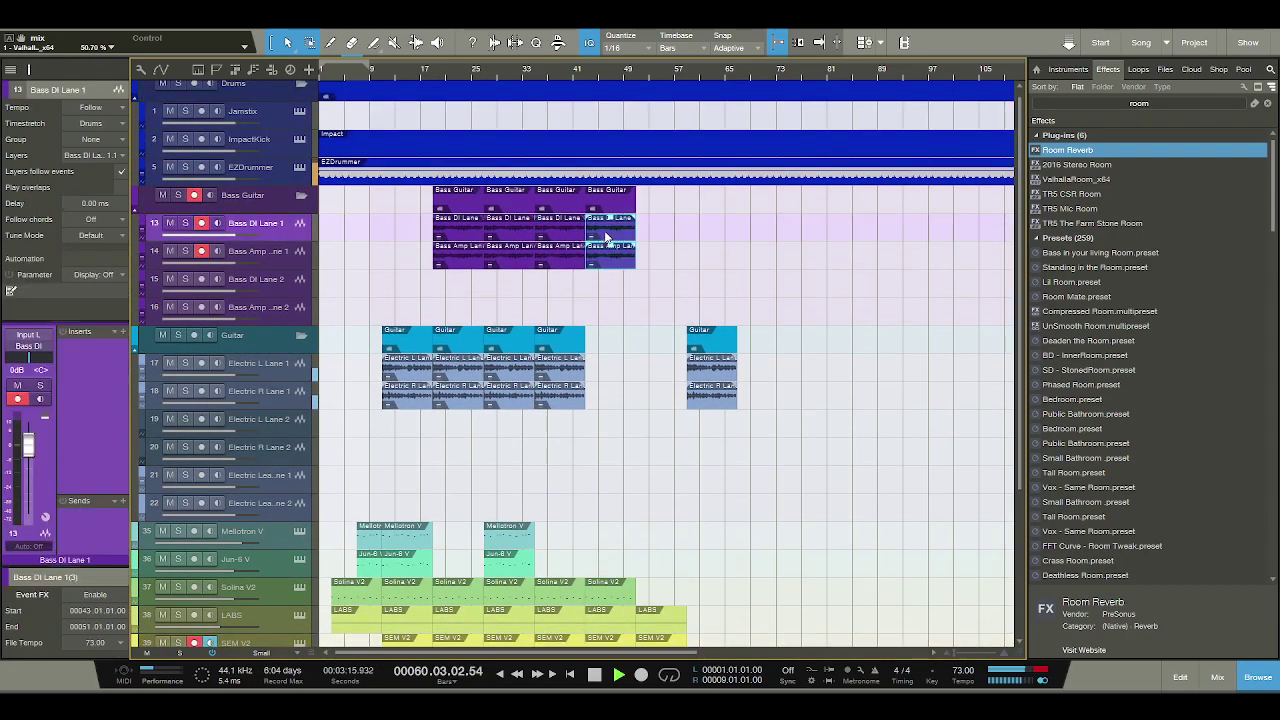
{"action": "key", "text": "ctrl+x"}
{"action": "key", "text": "ctrl+v"}
Duplicate the SEM V2 part to bars 59 and 67 and the guitar clips at bar 59 to bar 67.
{"action": "scroll", "coordinate": [700, 394], "scroll_direction": "down", "scroll_amount": 5}
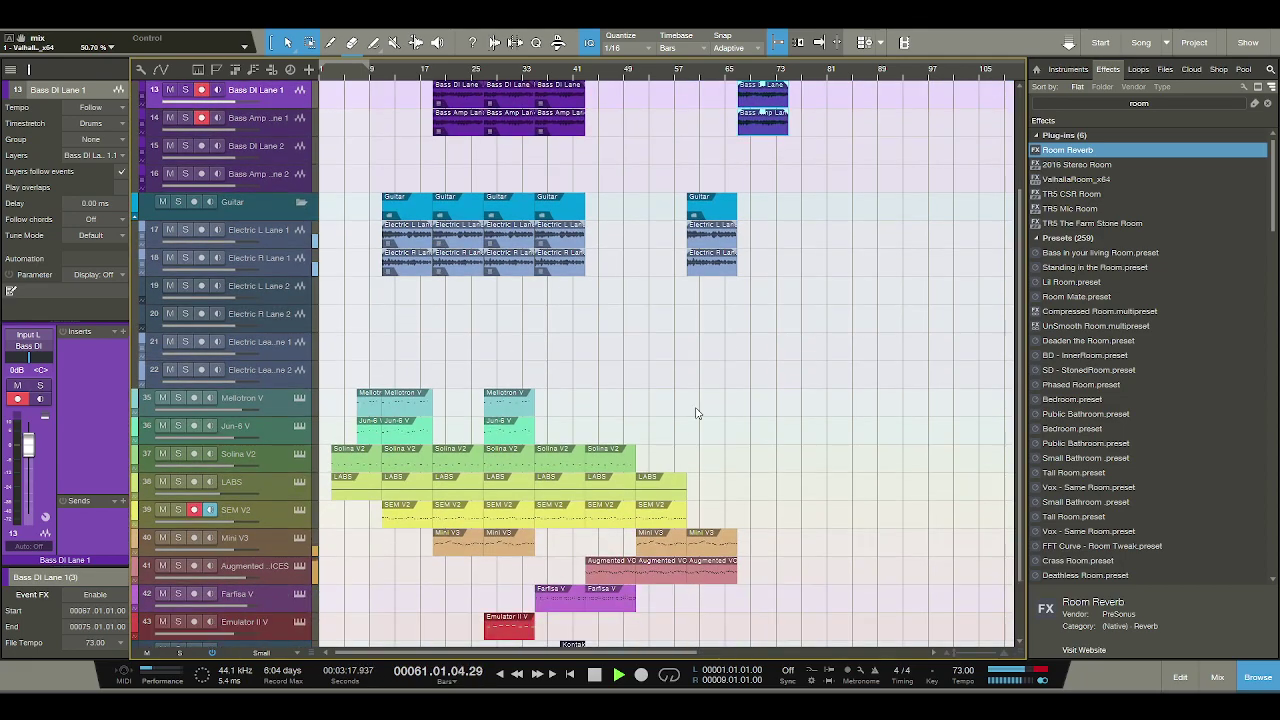
{"action": "left_click", "coordinate": [660, 512]}
{"action": "key", "text": "d"}
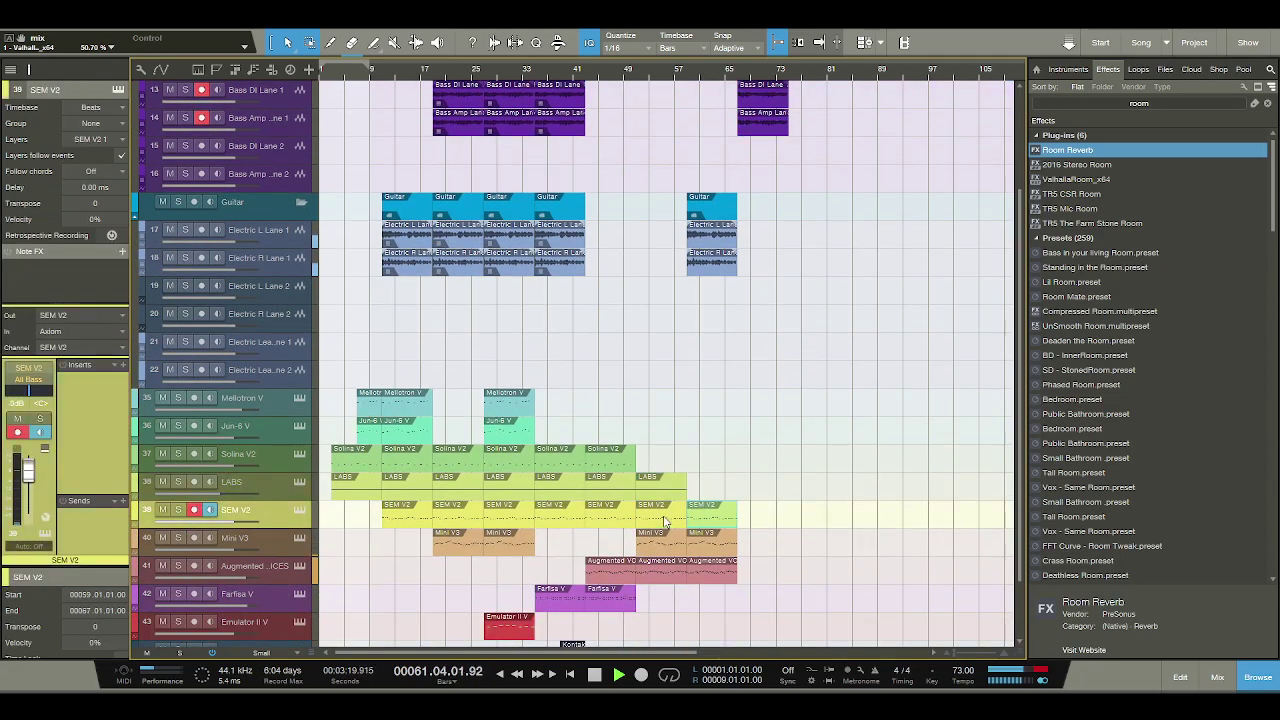
{"action": "key", "text": "d"}
{"action": "scroll", "coordinate": [723, 466], "scroll_direction": "up", "scroll_amount": 3}
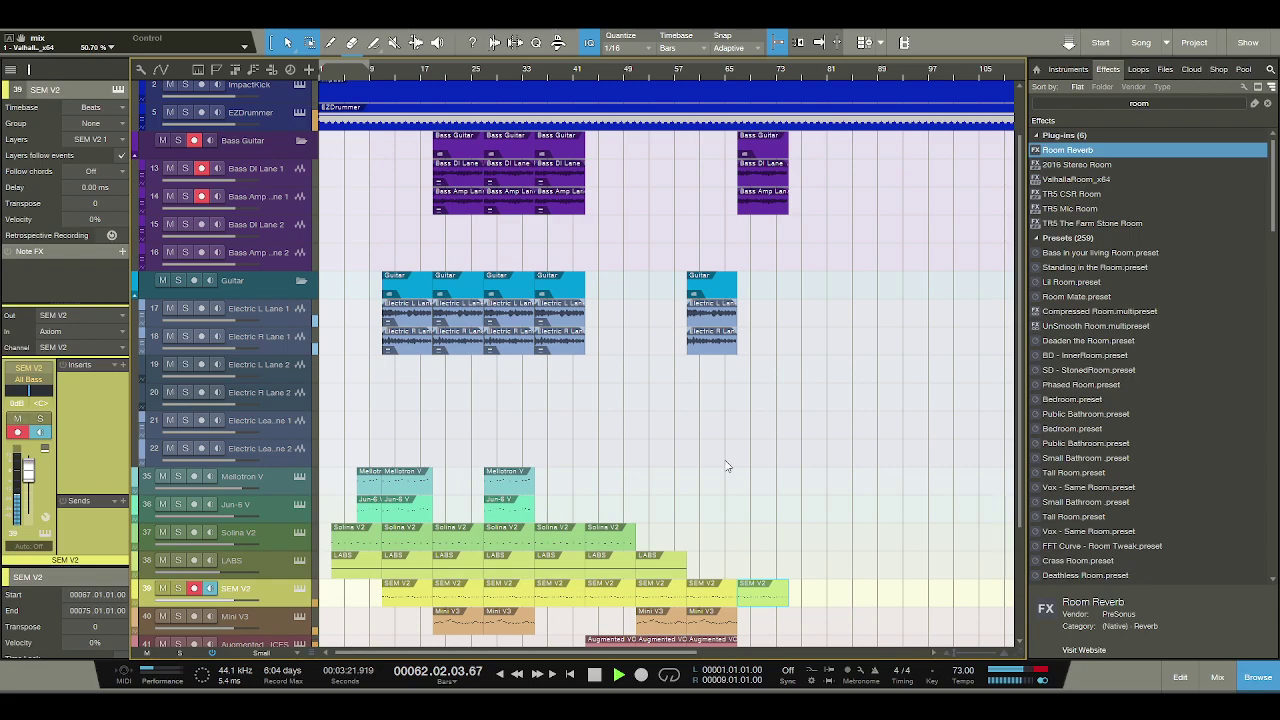
{"action": "left_click_drag", "start_coordinate": [757, 371], "coordinate": [712, 300]}
{"action": "key", "text": "d"}
Place a copy of the Farfisa V part at bar 59 and a copy of the Emulator II V part at bar 67.
{"action": "scroll", "coordinate": [740, 412], "scroll_direction": "down", "scroll_amount": 6}
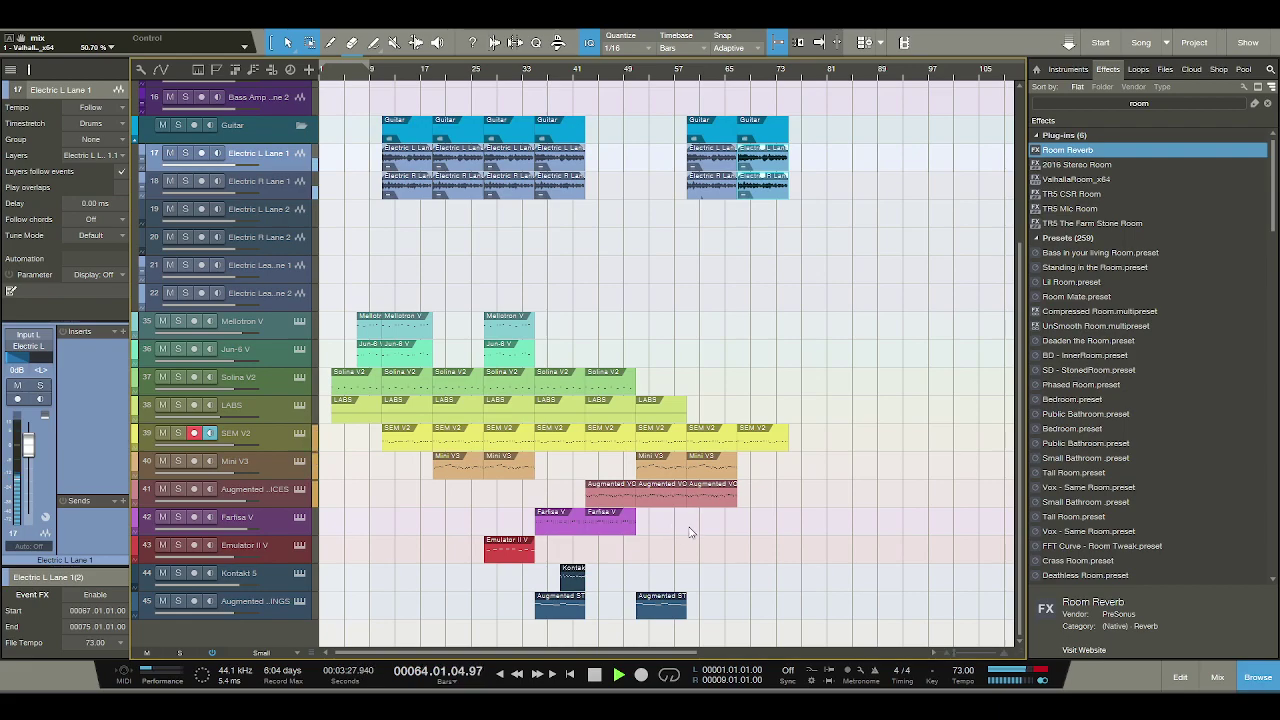
{"action": "left_click_drag", "start_coordinate": [622, 528], "coordinate": [722, 530]}
{"action": "left_click_drag", "start_coordinate": [529, 551], "coordinate": [580, 552]}
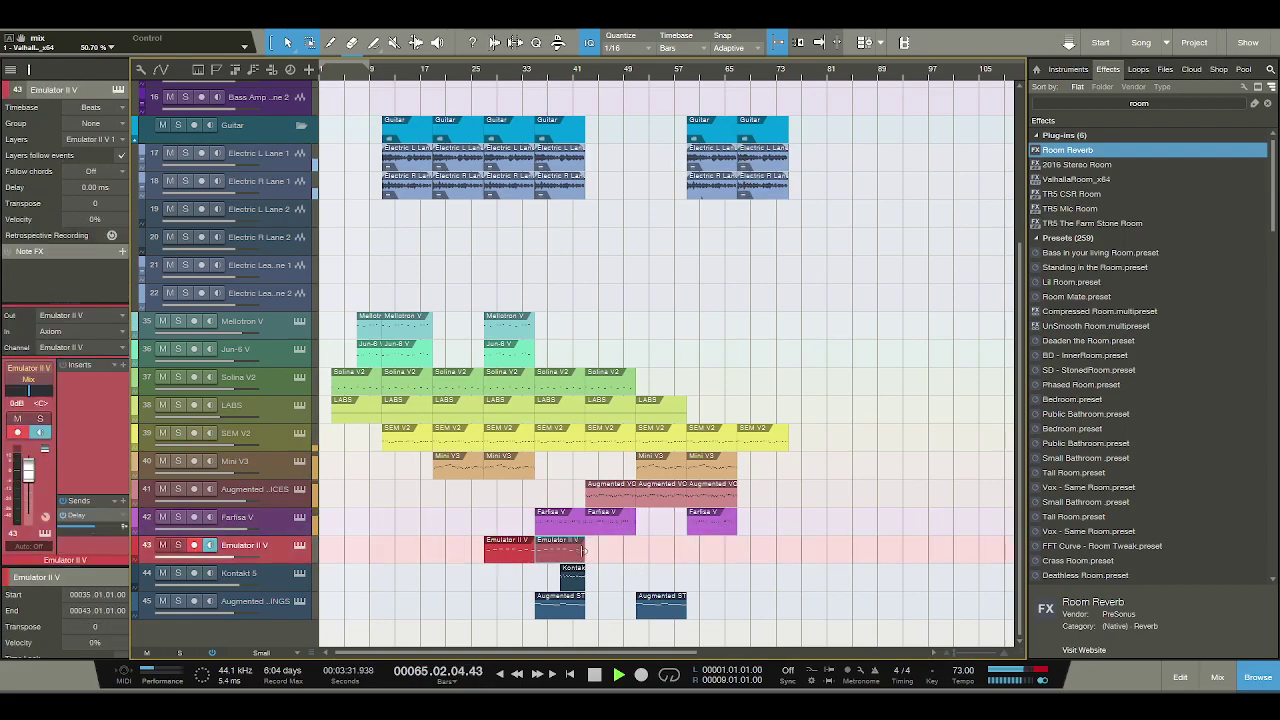
{"action": "left_click_drag", "start_coordinate": [695, 562], "coordinate": [783, 558]}
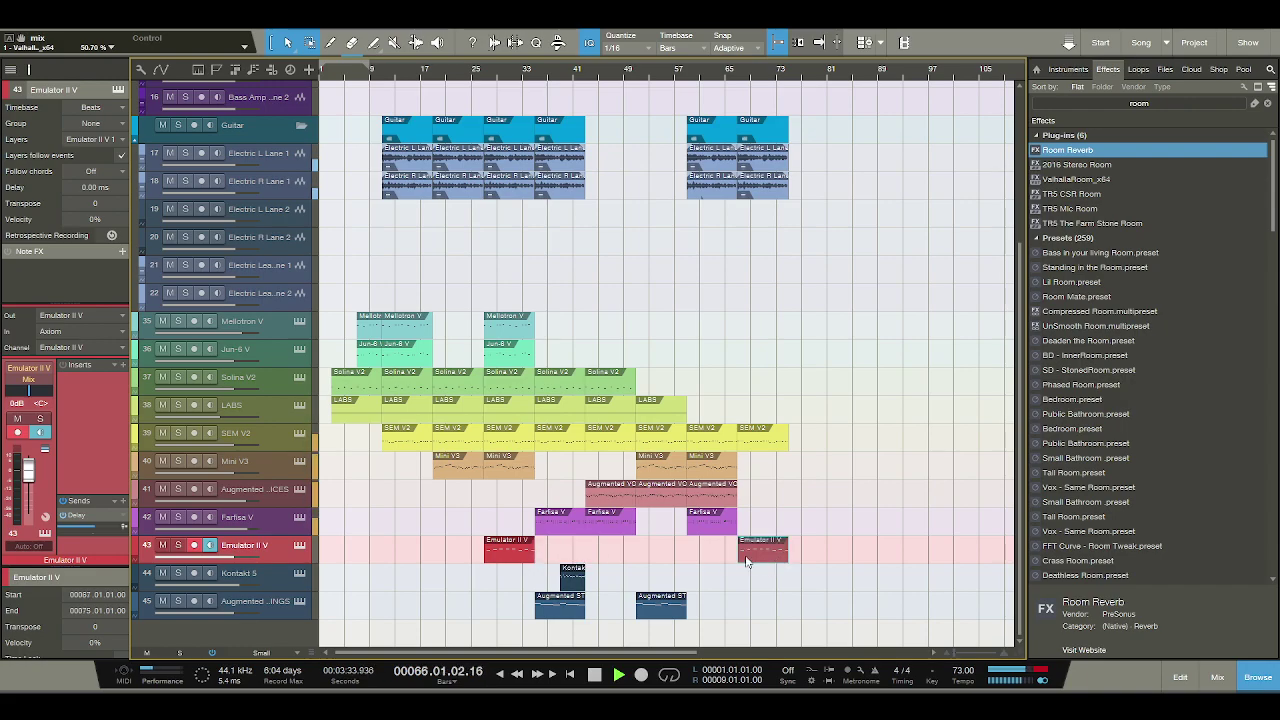
Duplicate the LABS part at bar 51 three times to fill bars 59, 67 and 75.
{"action": "left_click", "coordinate": [664, 419]}
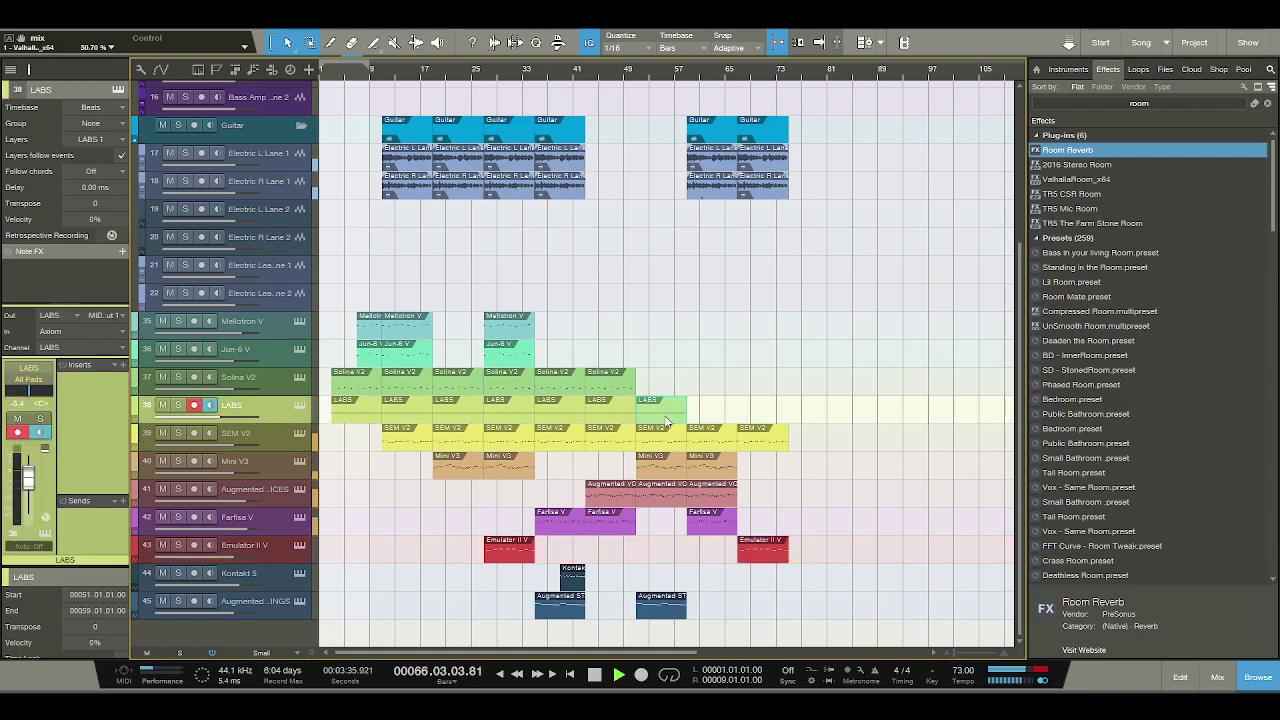
{"action": "key", "text": "d"}
{"action": "key", "text": "d"}
{"action": "key", "text": "d"}
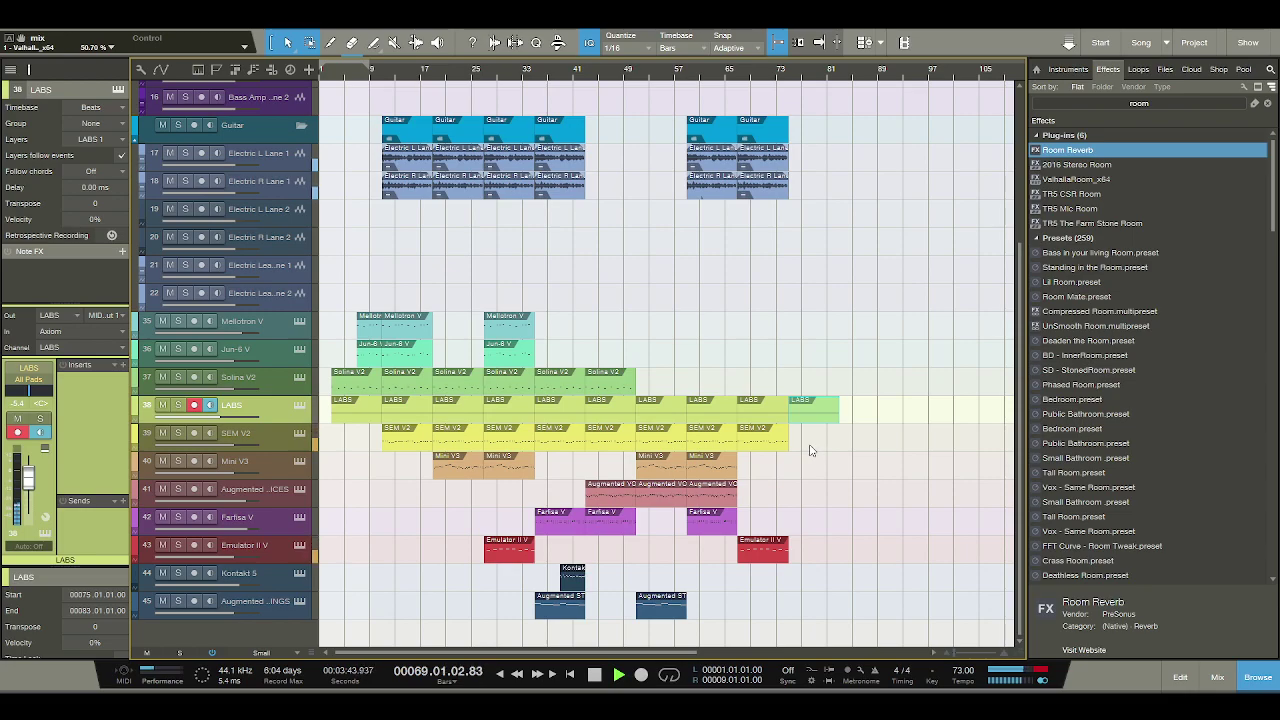
Duplicate the Mellotron V and Jun-6 V parts at bar 27 and place the copies at bar 67.
{"action": "left_click", "coordinate": [714, 522]}
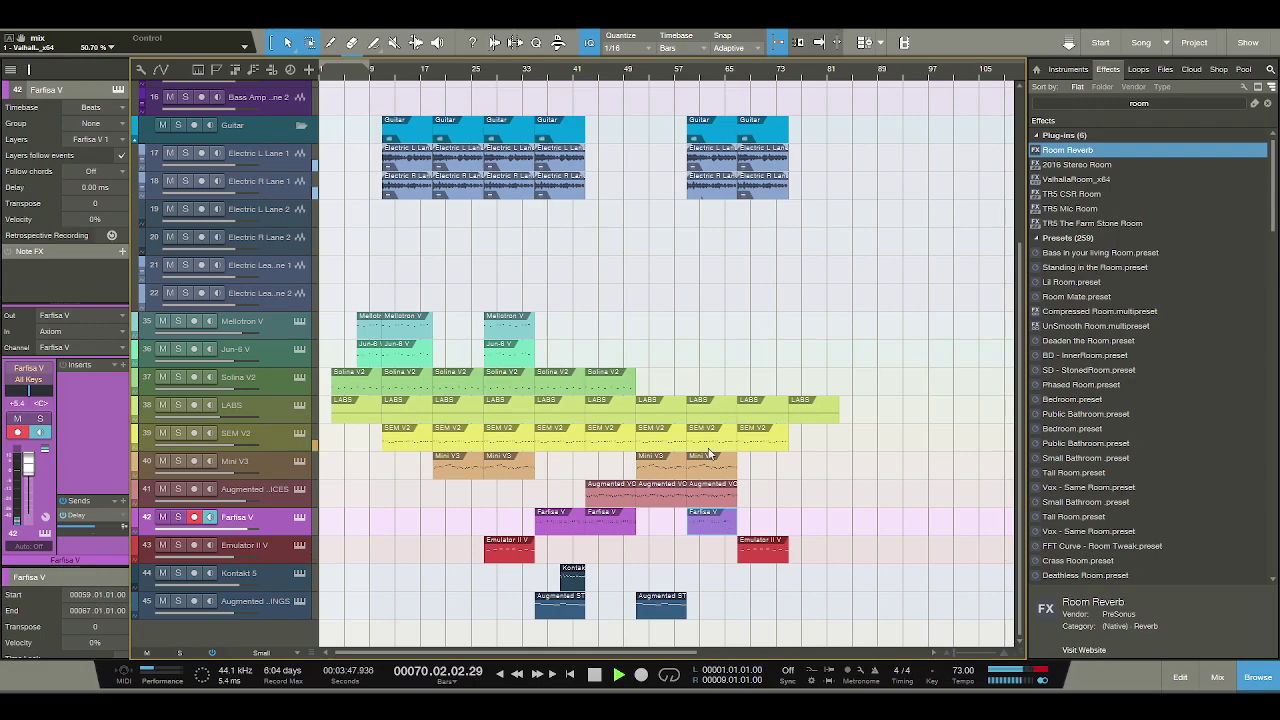
{"action": "left_click", "coordinate": [519, 330]}
{"action": "key", "text": "ctrl+c"}
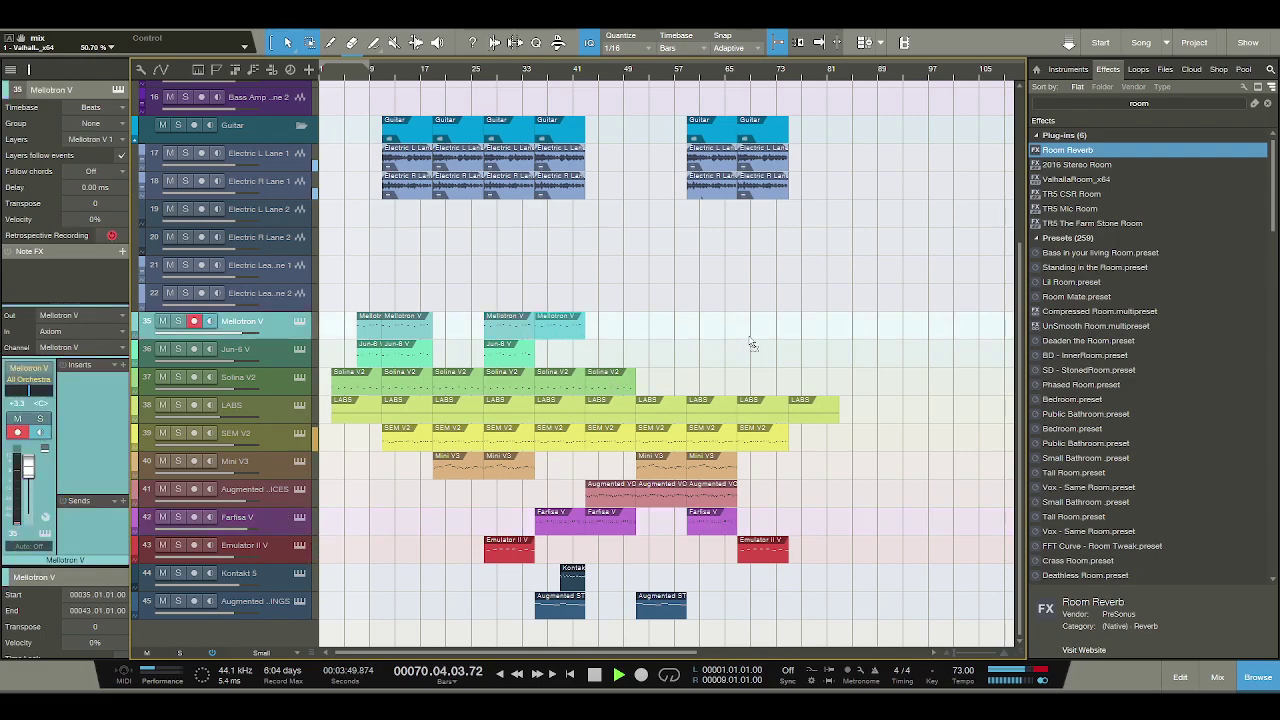
{"action": "key", "text": "ctrl+v"}
{"action": "left_click_drag", "start_coordinate": [513, 357], "coordinate": [563, 358]}
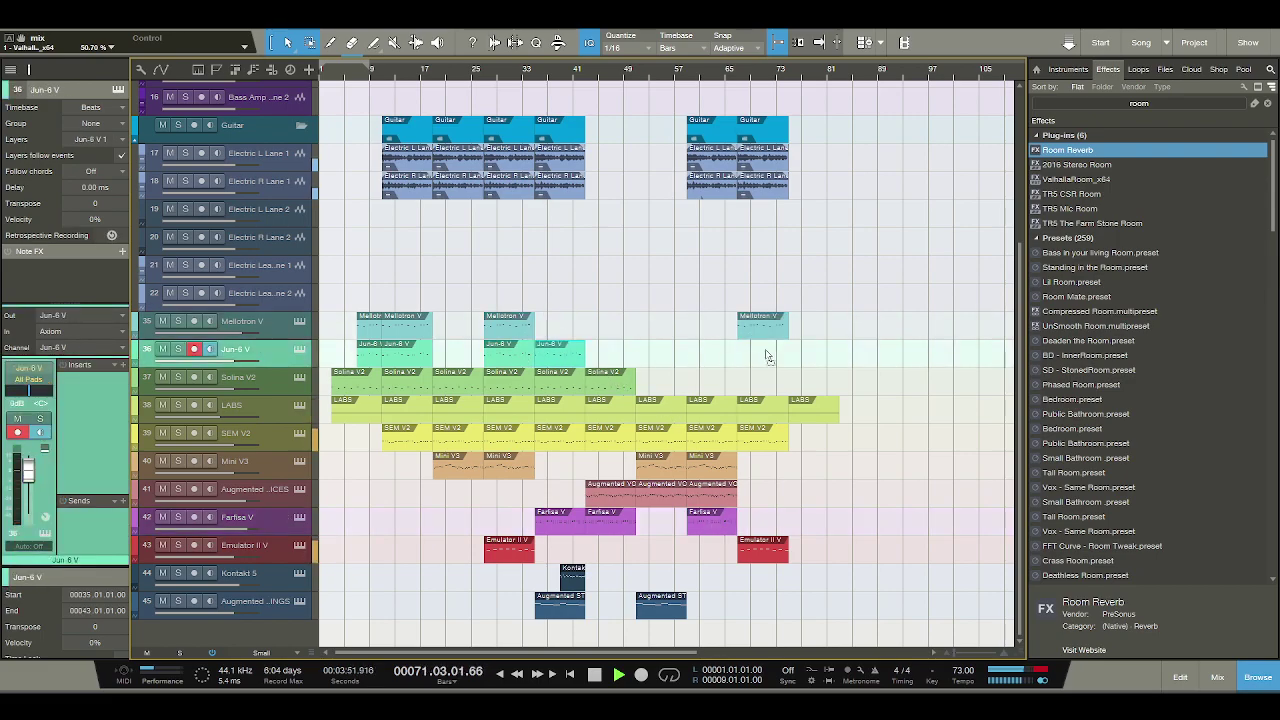
{"action": "left_click_drag", "start_coordinate": [767, 357], "coordinate": [764, 357]}
Place a copy of the Solina V2 part from bar 43 and the Augmented STRINGS part from bar 51 at bar 67.
{"action": "left_click_drag", "start_coordinate": [607, 377], "coordinate": [657, 387]}
{"action": "left_click_drag", "start_coordinate": [760, 387], "coordinate": [762, 390]}
{"action": "left_click", "coordinate": [683, 610]}
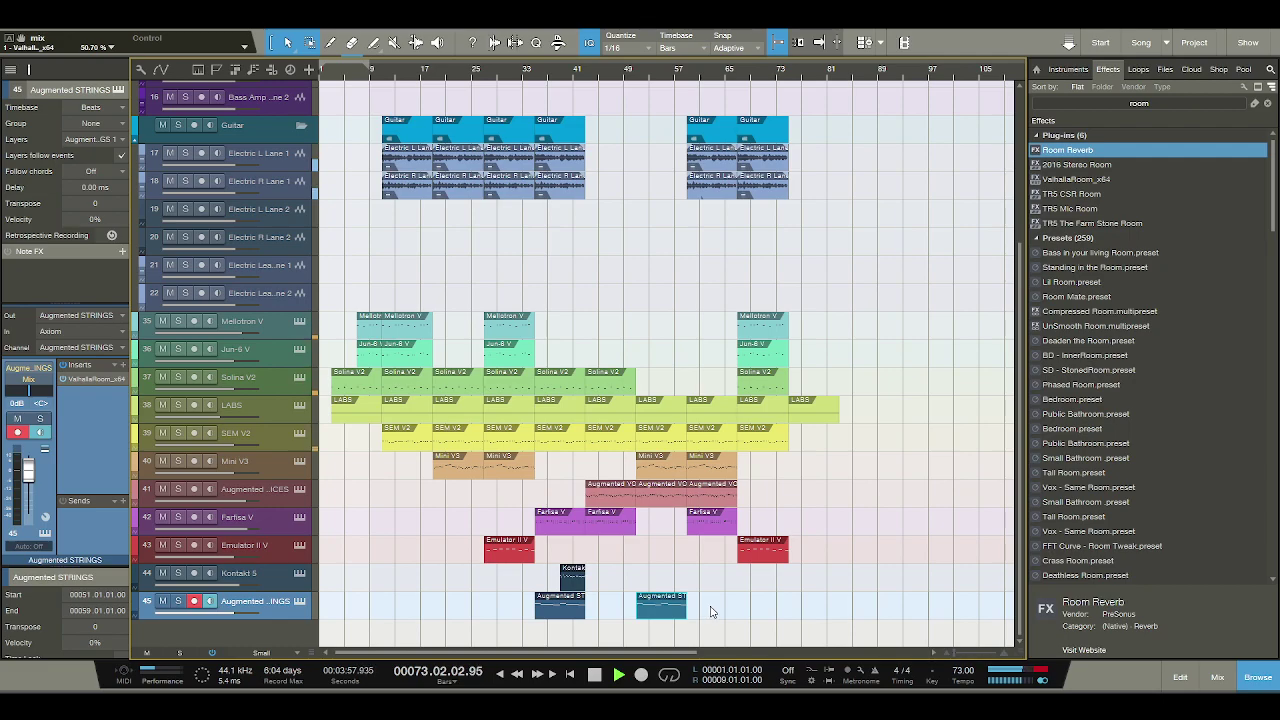
{"action": "key", "text": "d"}
{"action": "left_click_drag", "start_coordinate": [712, 612], "coordinate": [765, 603]}
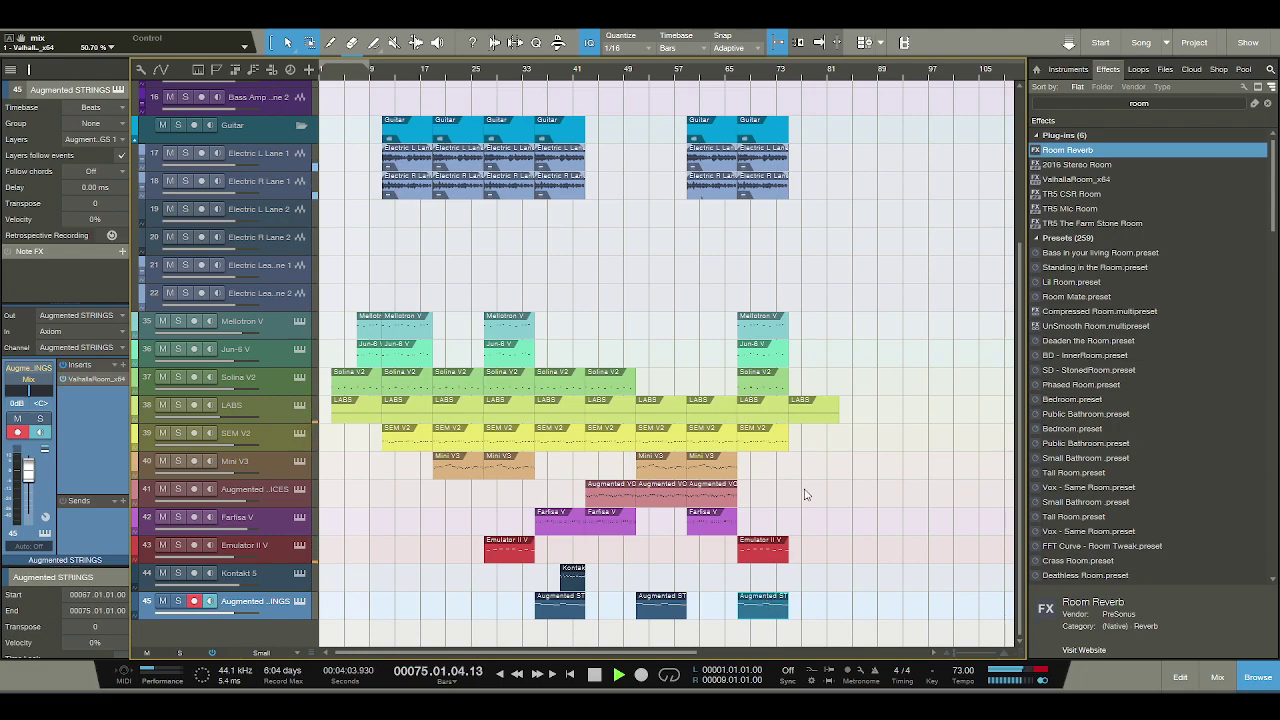
Restart playback from just before bar 43 to review the thinned-out section.
{"action": "key", "text": "space"}
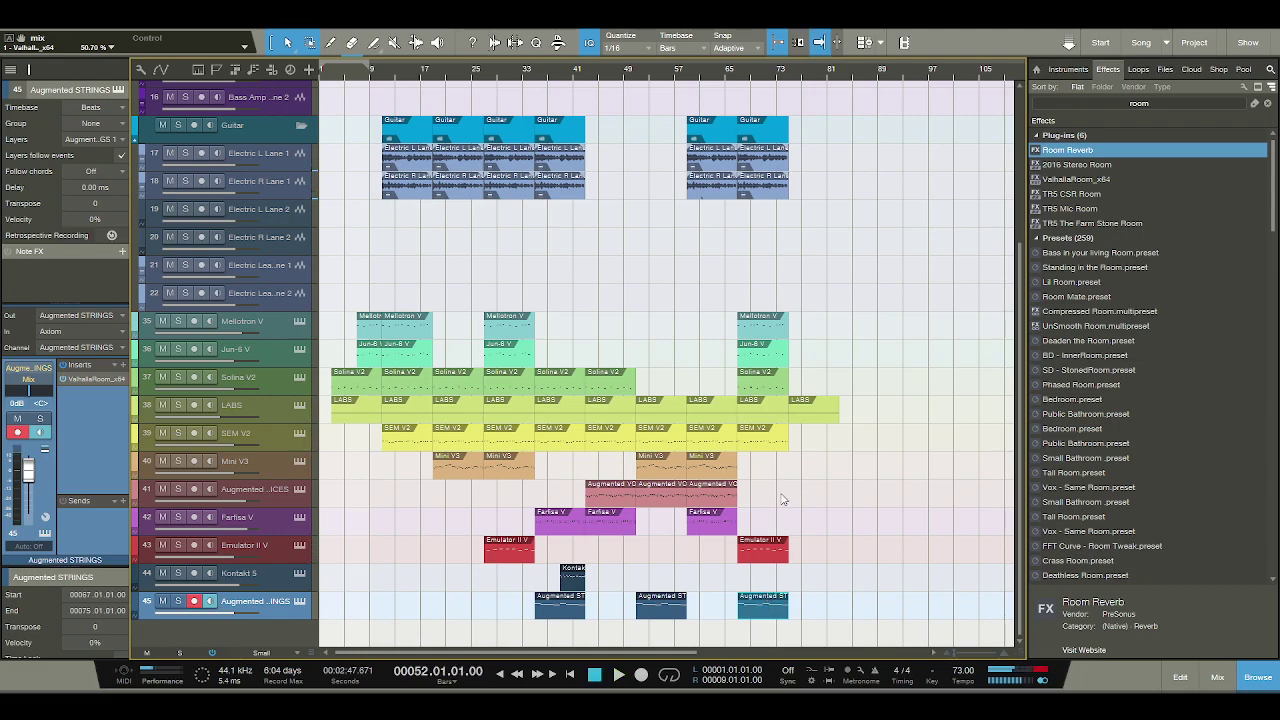
{"action": "key", "text": "Home"}
{"action": "left_click", "coordinate": [578, 78]}
{"action": "key", "text": "space"}
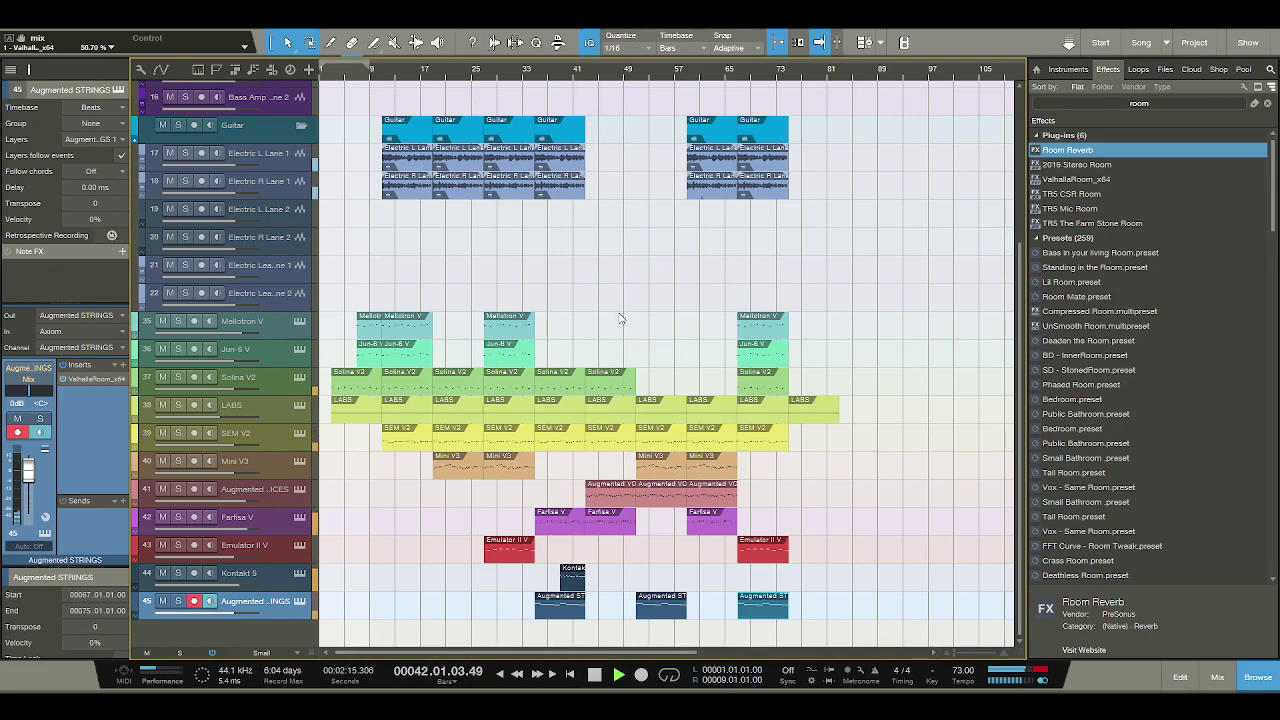
Duplicate the Solina V2 part at bar 43 twice to fill bars 51 and 59.
{"action": "left_click", "coordinate": [613, 390]}
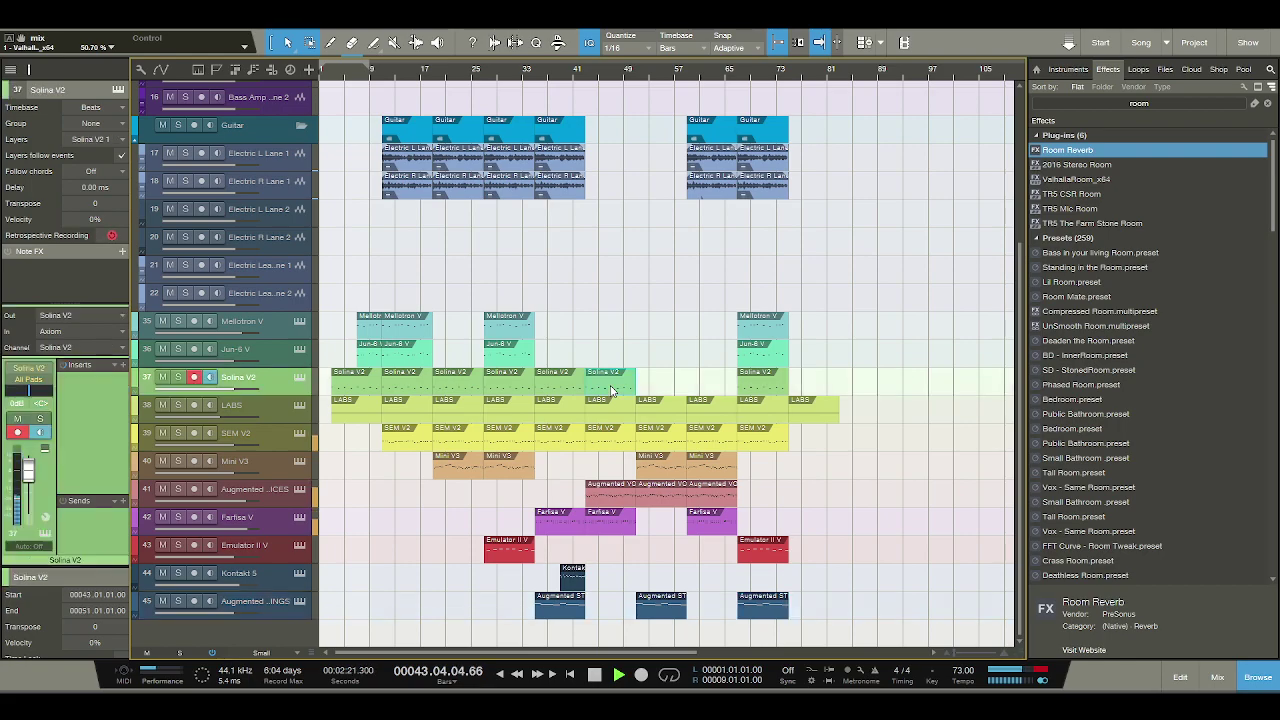
{"action": "key", "text": "d"}
{"action": "key", "text": "d"}
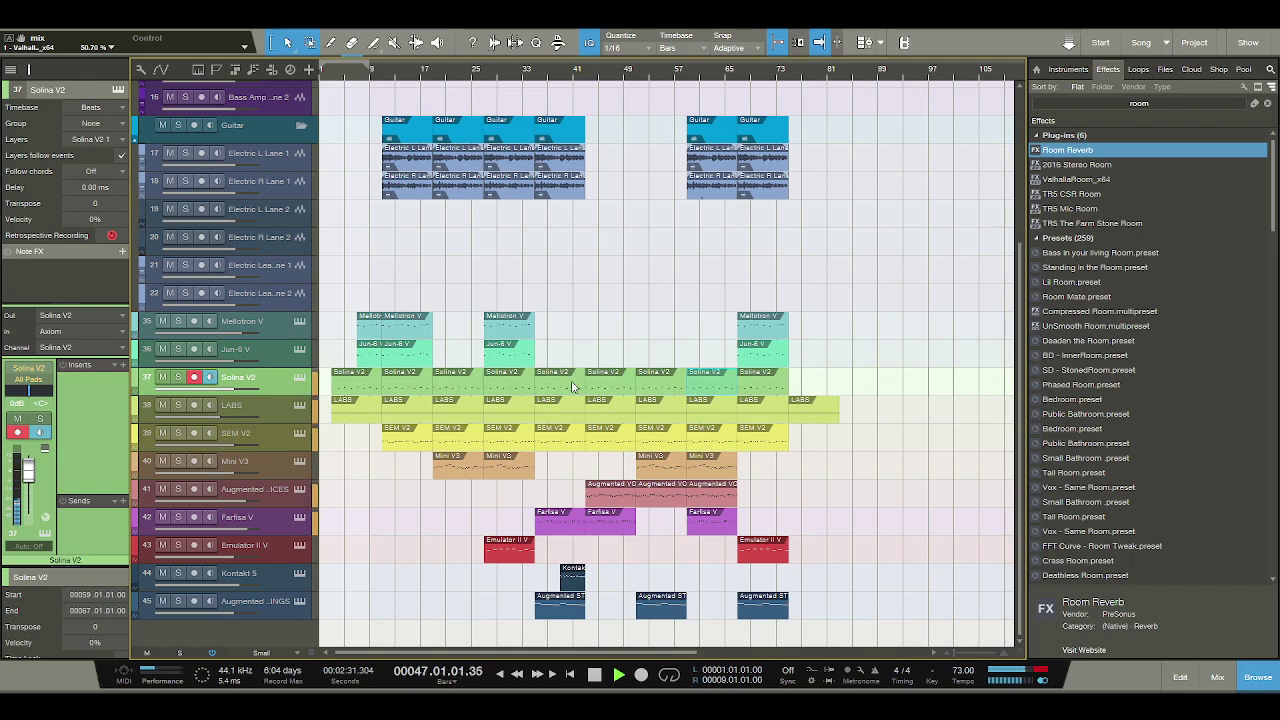
Place copies of the four-bar Kontakt 5 part at bars 55 and 71.
{"action": "left_click", "coordinate": [579, 581]}
{"action": "key", "text": "d"}
{"action": "key", "text": "f"}
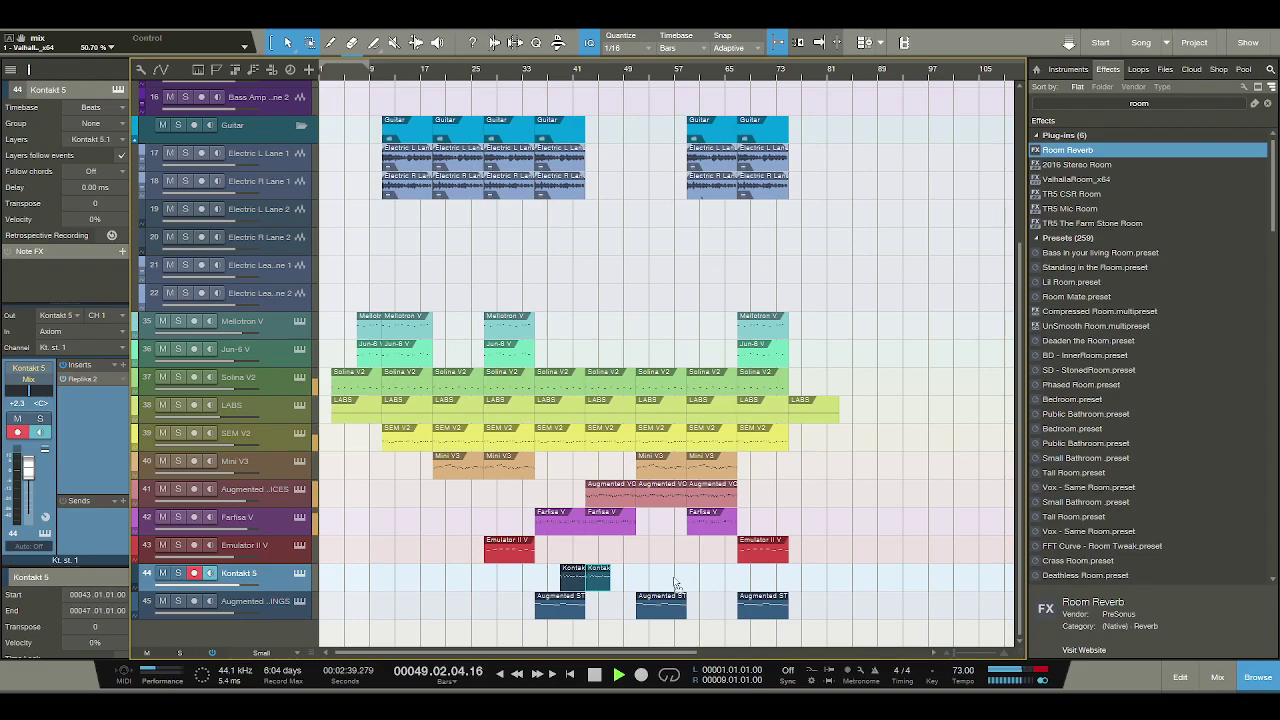
{"action": "key", "text": "ctrl+x"}
{"action": "key", "text": "ctrl+v"}
{"action": "key", "text": "d"}
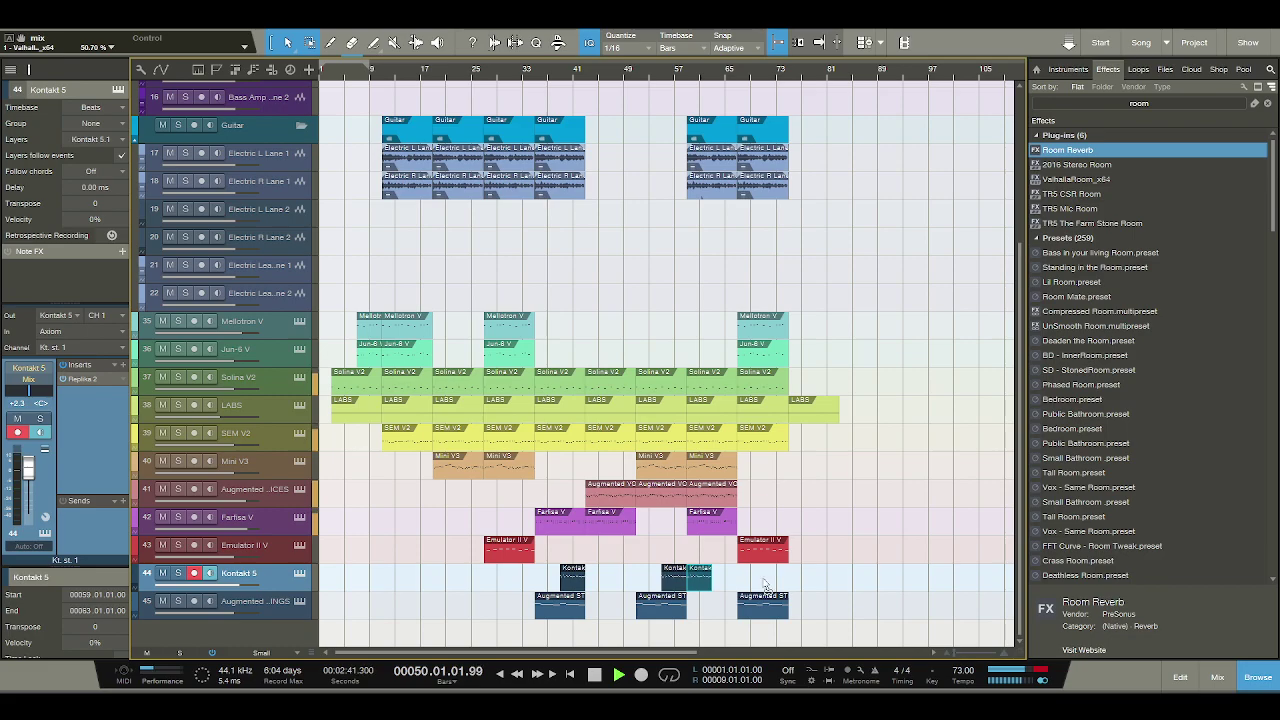
{"action": "key", "text": "ctrl+x"}
{"action": "key", "text": "ctrl+v"}
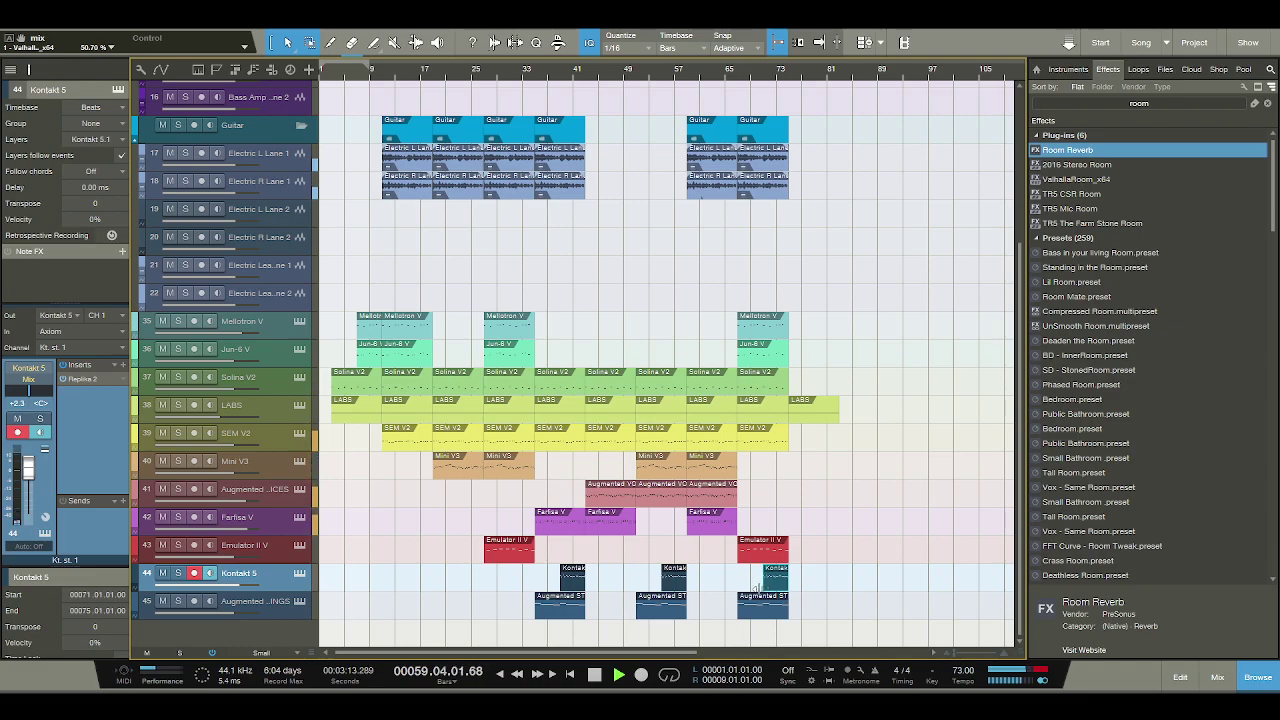
{"action": "left_click", "coordinate": [525, 330]}
{"action": "key", "text": "d"}
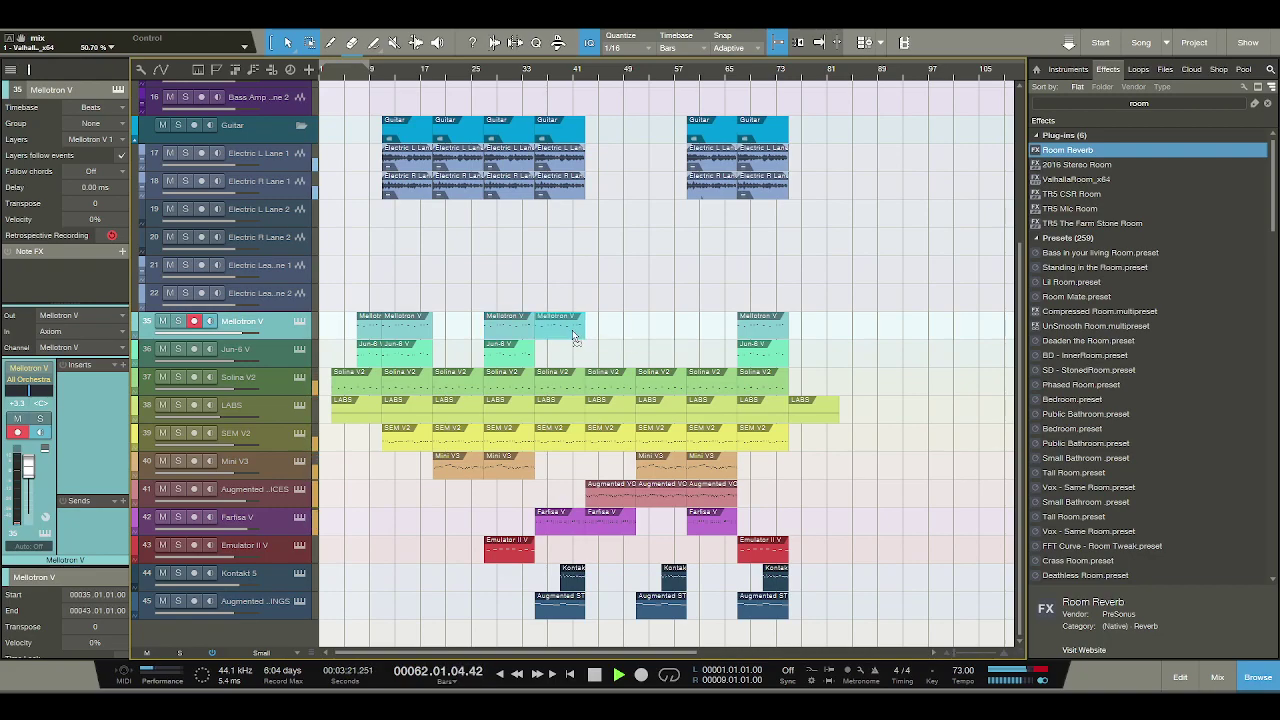
{"action": "key", "text": "Delete"}
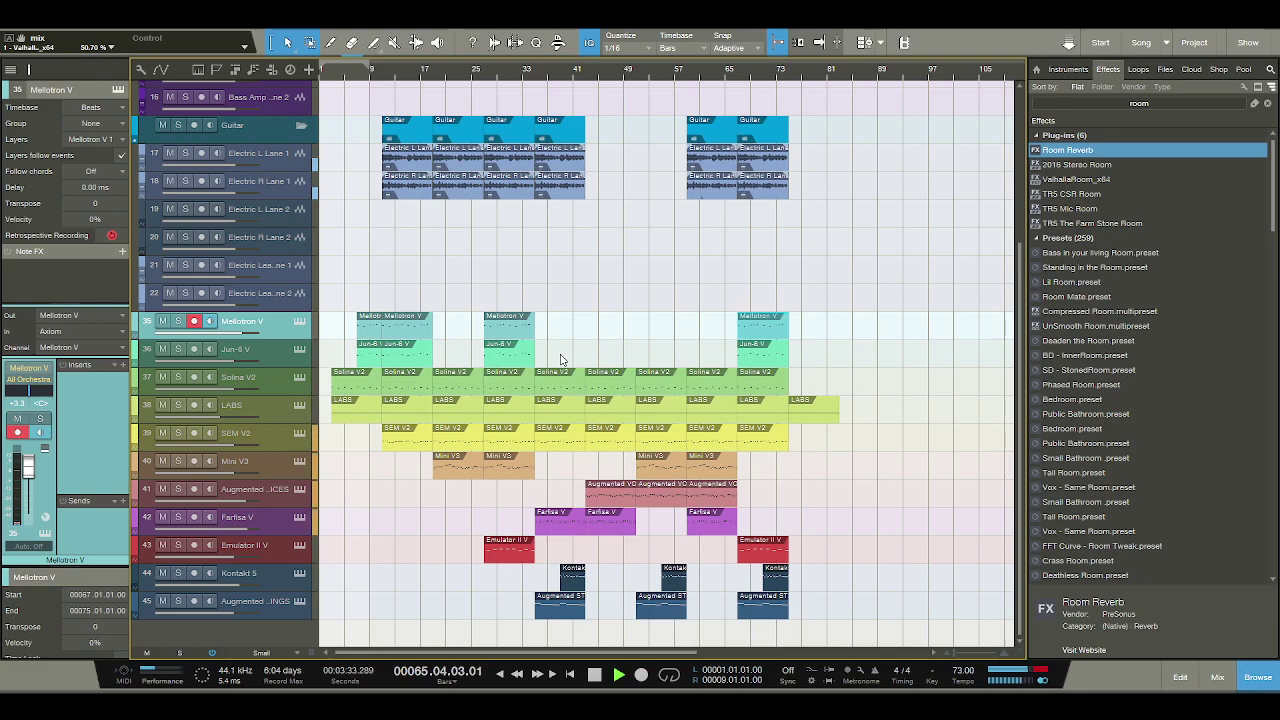
Set the Emulator II V track volume to +2.3 dB.
{"action": "scroll", "coordinate": [585, 366], "scroll_direction": "up", "scroll_amount": 5}
{"action": "scroll", "coordinate": [585, 366], "scroll_direction": "down", "scroll_amount": 4}
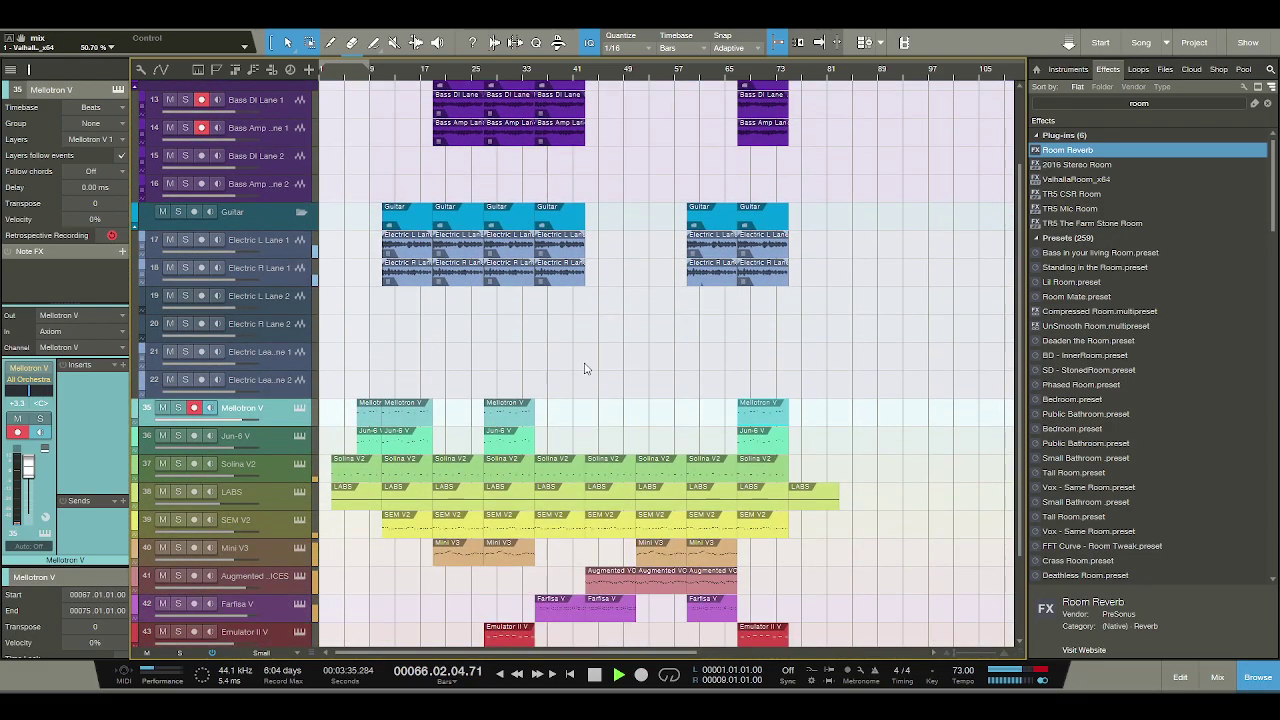
{"action": "scroll", "coordinate": [585, 368], "scroll_direction": "down", "scroll_amount": 1}
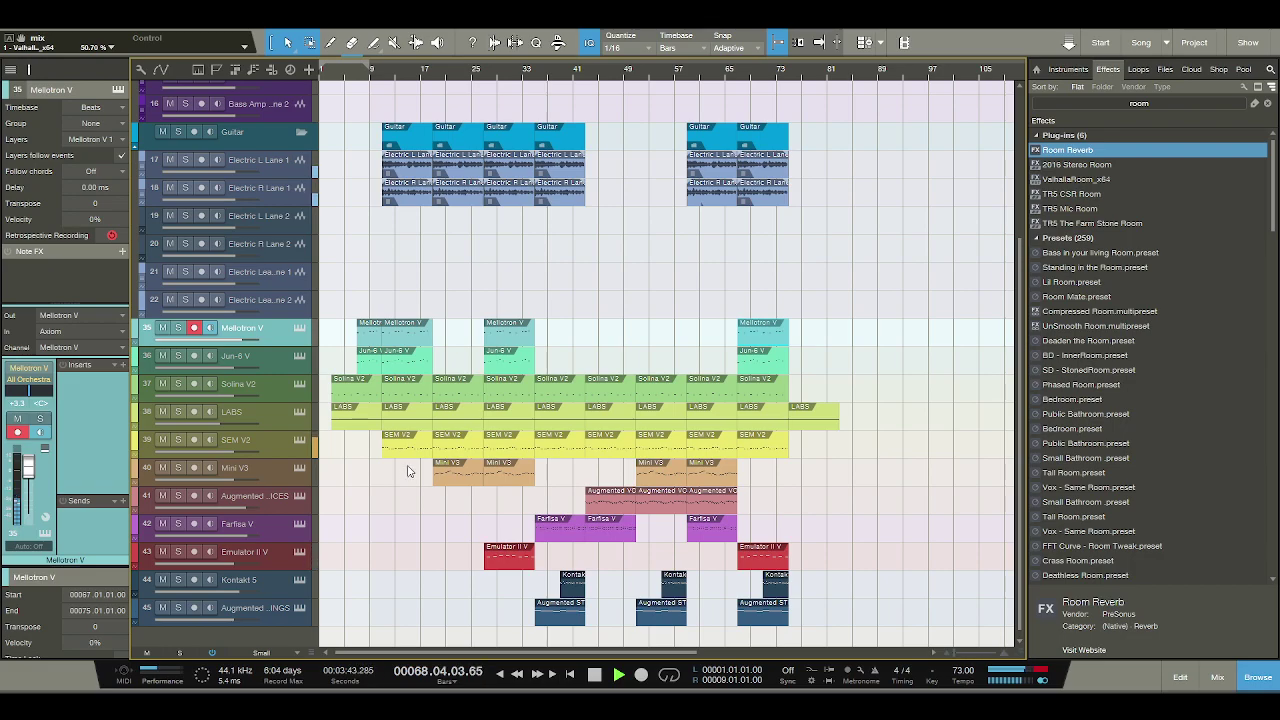
{"action": "left_click", "coordinate": [281, 548]}
{"action": "left_click_drag", "start_coordinate": [29, 466], "coordinate": [29, 471]}
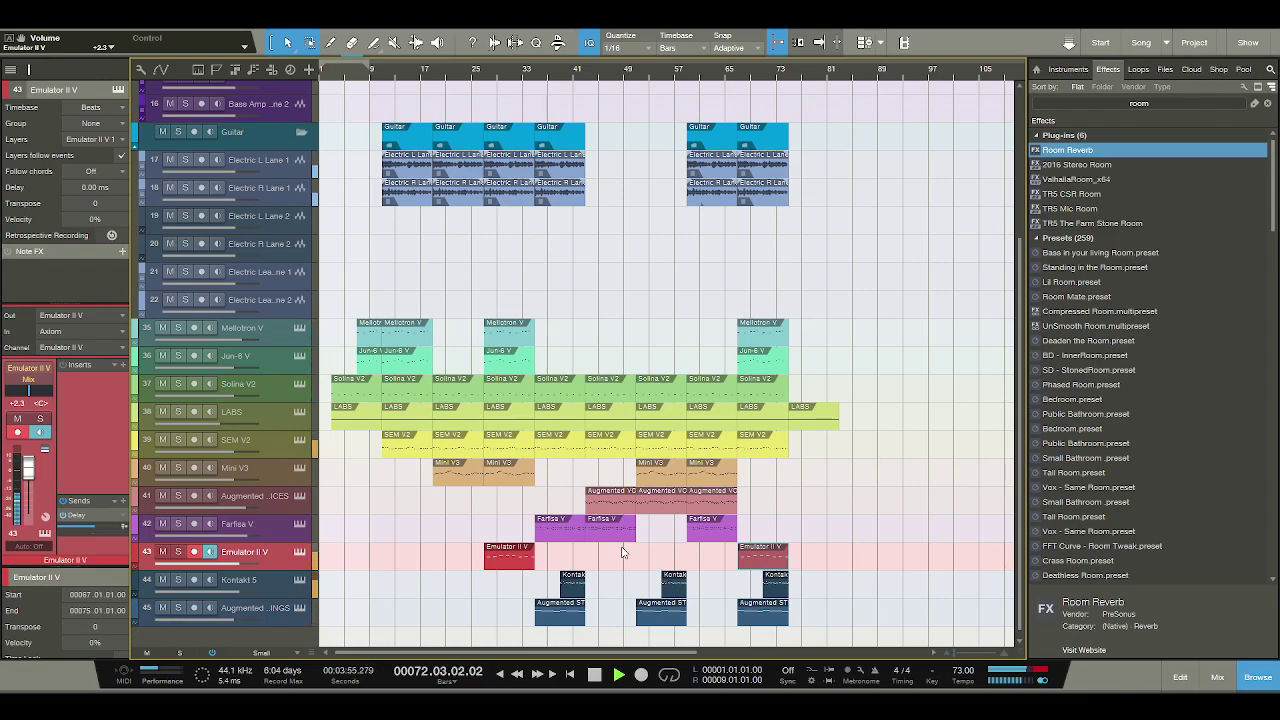
Delete the LABS part at bar 75.
{"action": "left_click", "coordinate": [810, 422]}
{"action": "key", "text": "Delete"}
Duplicate the left and right electric guitar clips at bar 67 to bar 75.
{"action": "scroll", "coordinate": [810, 349], "scroll_direction": "up", "scroll_amount": 4}
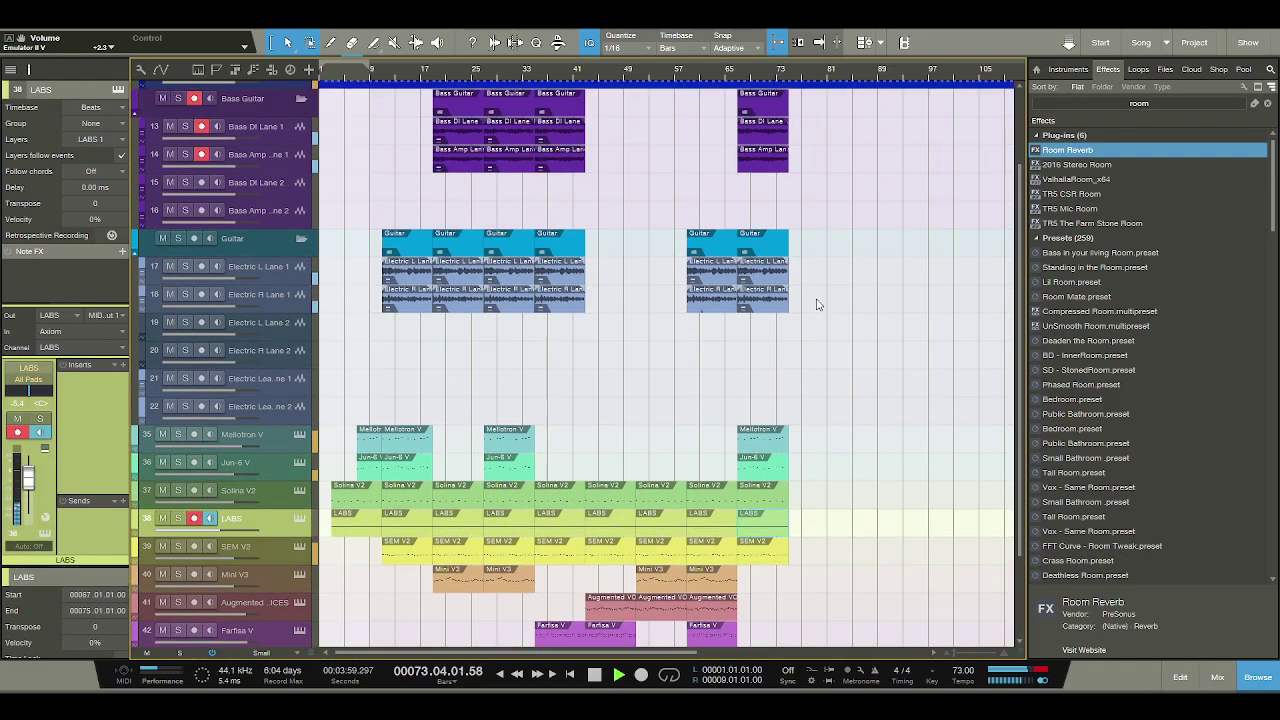
{"action": "left_click", "coordinate": [762, 288]}
{"action": "key", "text": "ctrl+d"}
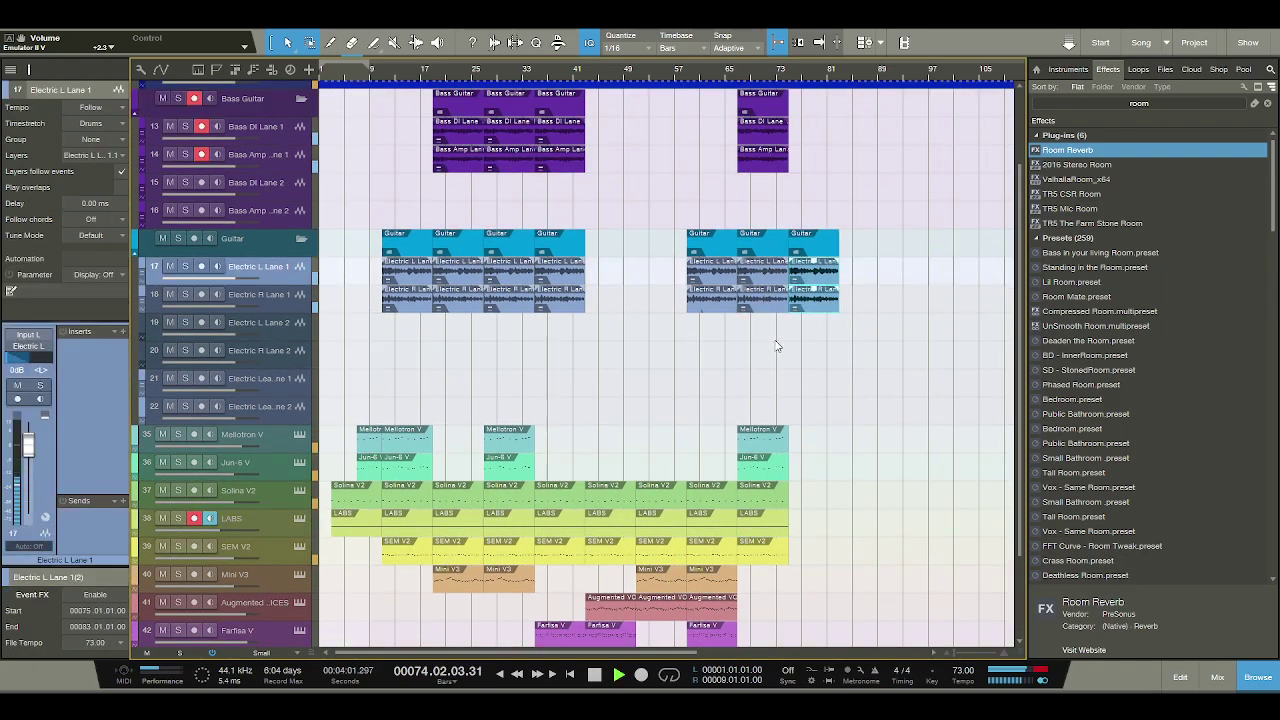
Duplicate the Kontakt 5 part at bar 71 to bar 75.
{"action": "scroll", "coordinate": [776, 346], "scroll_direction": "down", "scroll_amount": 3}
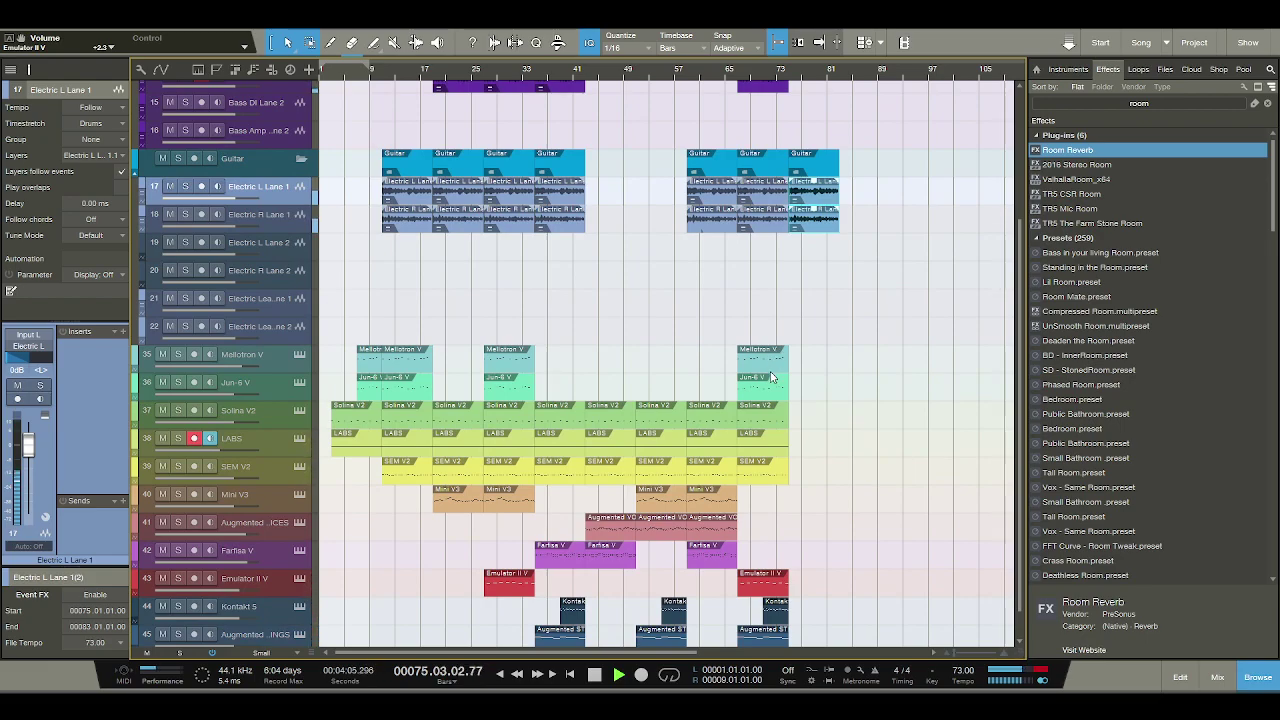
{"action": "scroll", "coordinate": [771, 376], "scroll_direction": "down", "scroll_amount": 1}
{"action": "left_click", "coordinate": [766, 578]}
{"action": "key", "text": "d"}
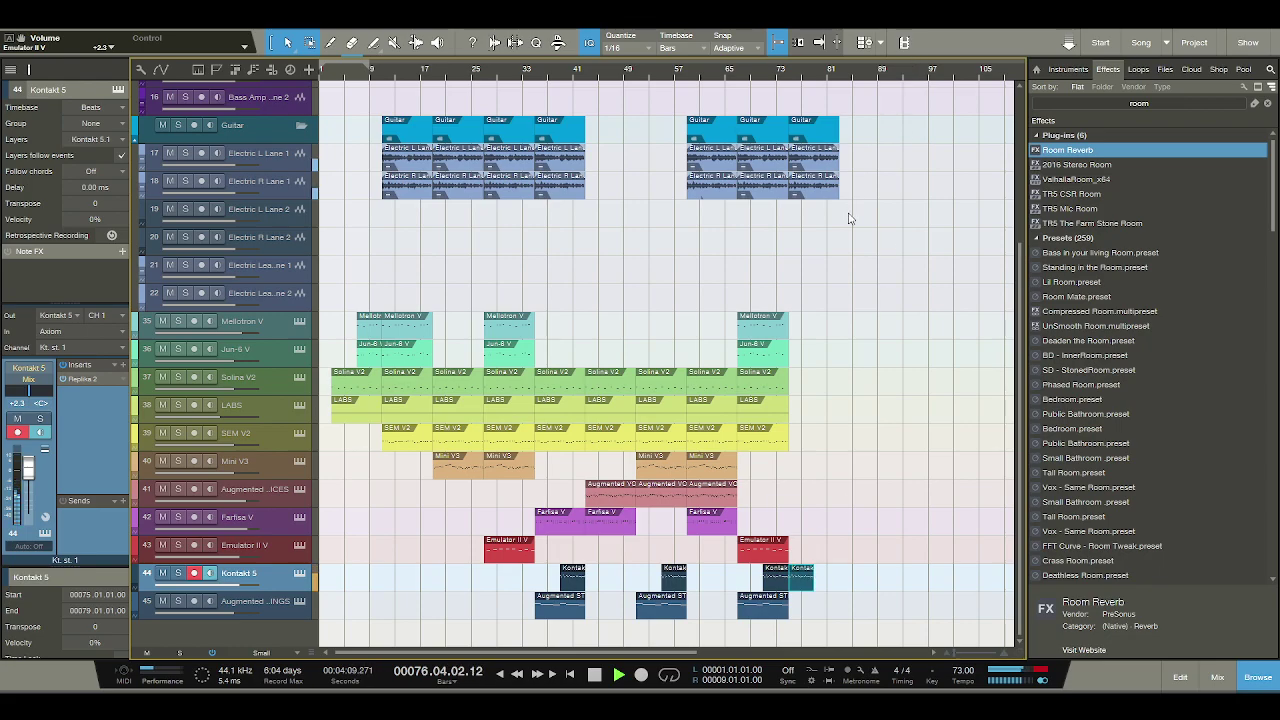
Delete the electric guitar clips at bar 75.
{"action": "left_click", "coordinate": [813, 176]}
{"action": "key", "text": "Delete"}
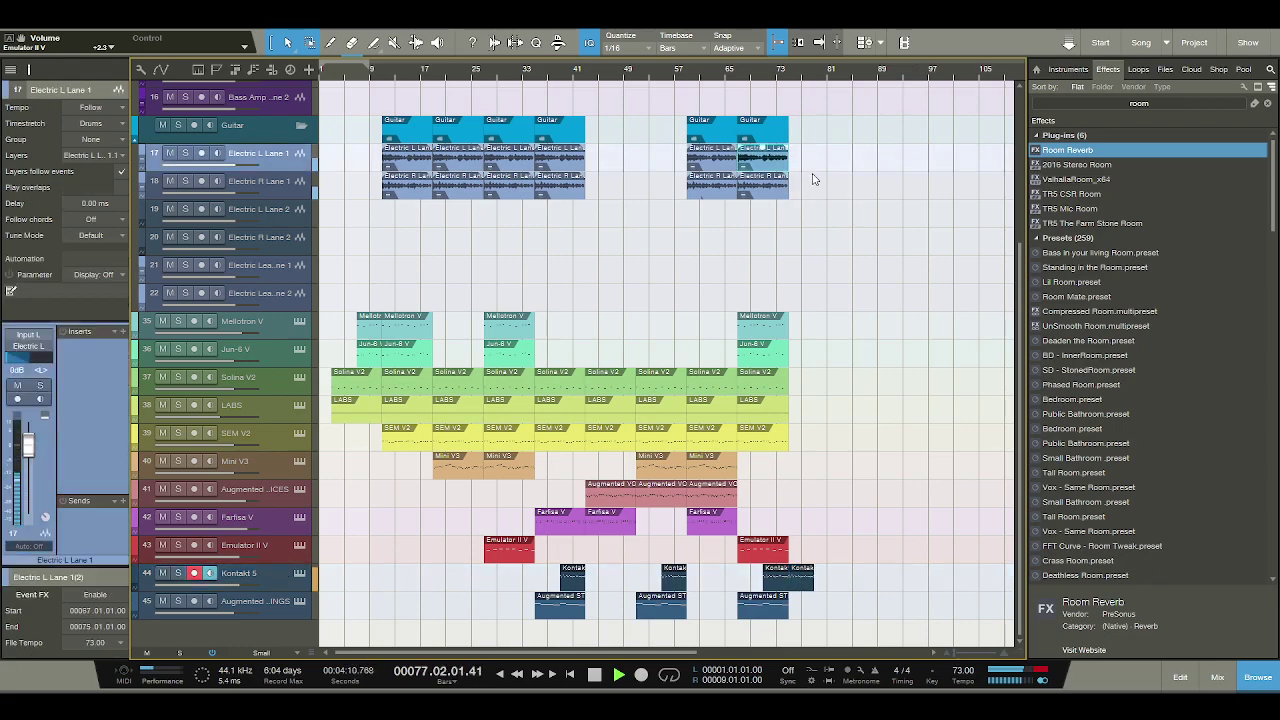
Duplicate the Solina V2 part at bar 67 to bar 75 and shorten the copy to end at bar 79.
{"action": "scroll", "coordinate": [811, 511], "scroll_direction": "up", "scroll_amount": 4}
{"action": "left_click", "coordinate": [784, 492]}
{"action": "key", "text": "d"}
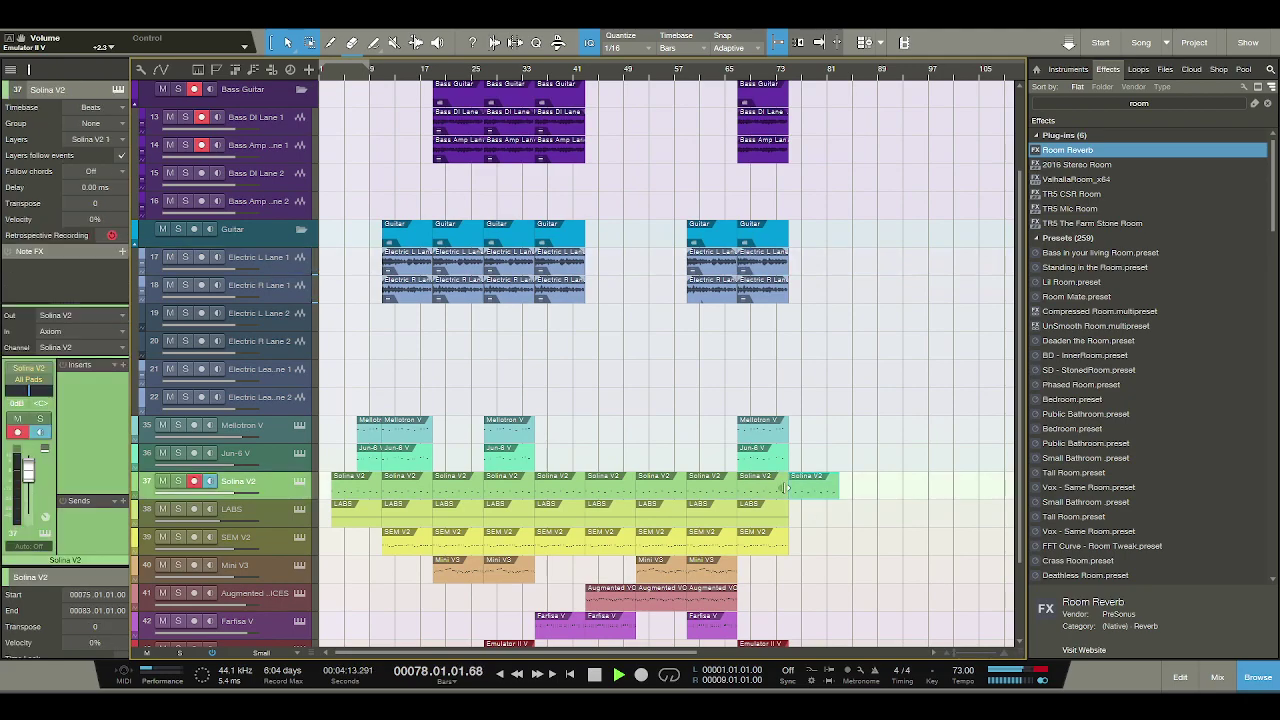
{"action": "scroll", "coordinate": [830, 495], "scroll_direction": "up", "scroll_amount": 1}
{"action": "left_click_drag", "start_coordinate": [838, 505], "coordinate": [815, 506]}
{"action": "scroll", "coordinate": [818, 507], "scroll_direction": "down", "scroll_amount": 4}
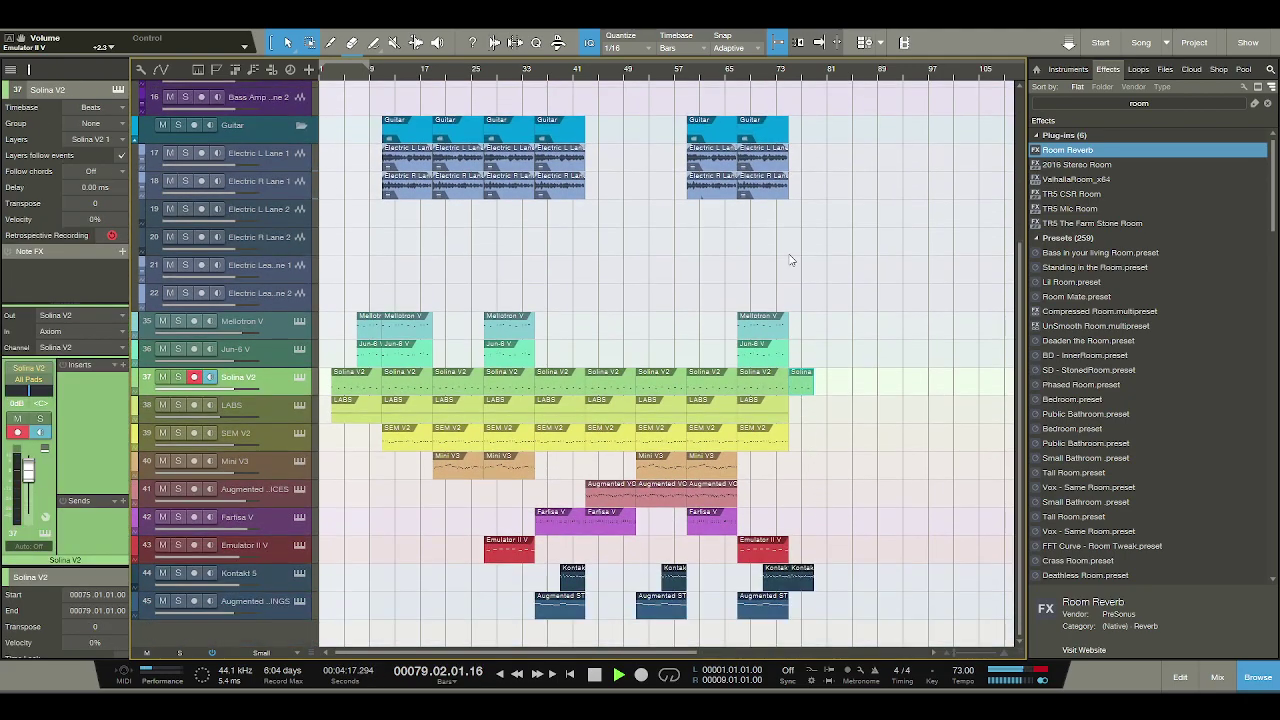
Play back the ending from bar 74, and play the arrangement from the beginning.
{"action": "left_click", "coordinate": [785, 72]}
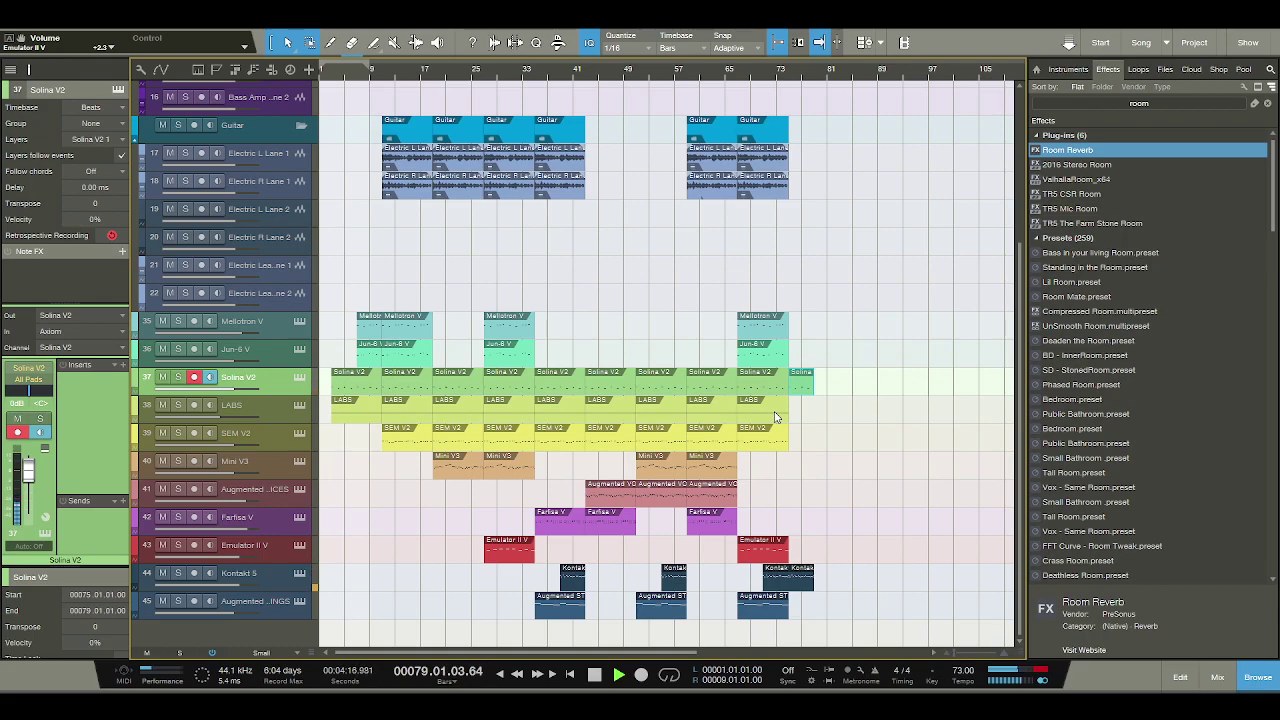
{"action": "key", "text": "space"}
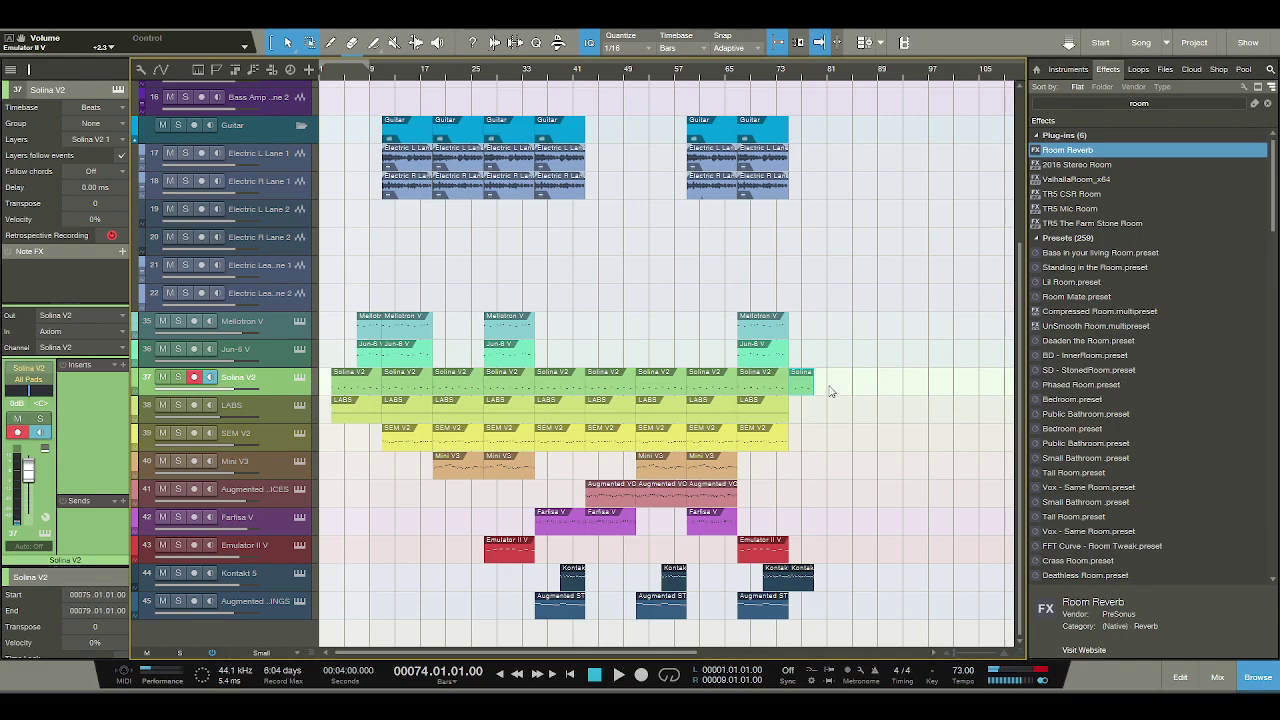
{"action": "left_click", "coordinate": [595, 674]}
{"action": "left_click", "coordinate": [617, 675]}
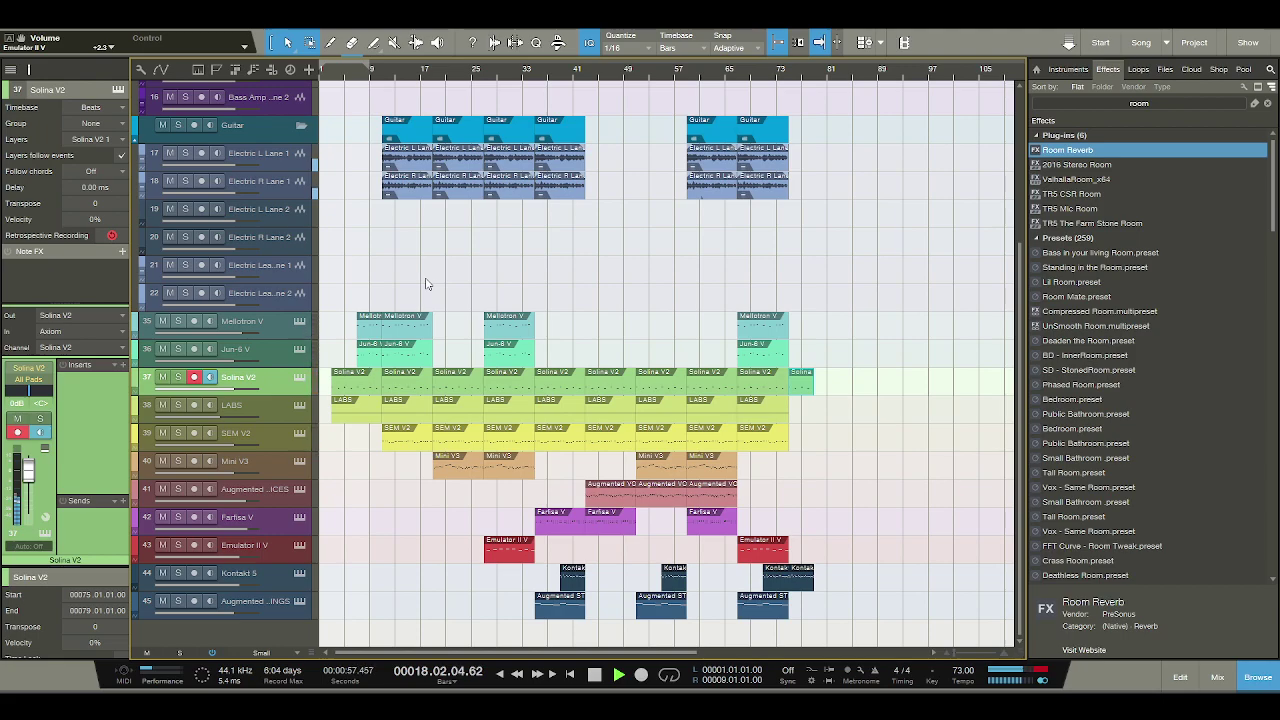
Stop playback and shorten the first electric guitar clips, starting at bar 11, to end at bar 15.
{"action": "key", "text": "space"}
{"action": "left_click", "coordinate": [422, 192]}
{"action": "left_click", "coordinate": [422, 166]}
{"action": "left_click_drag", "start_coordinate": [432, 162], "coordinate": [406, 164]}
{"action": "left_click", "coordinate": [436, 163]}
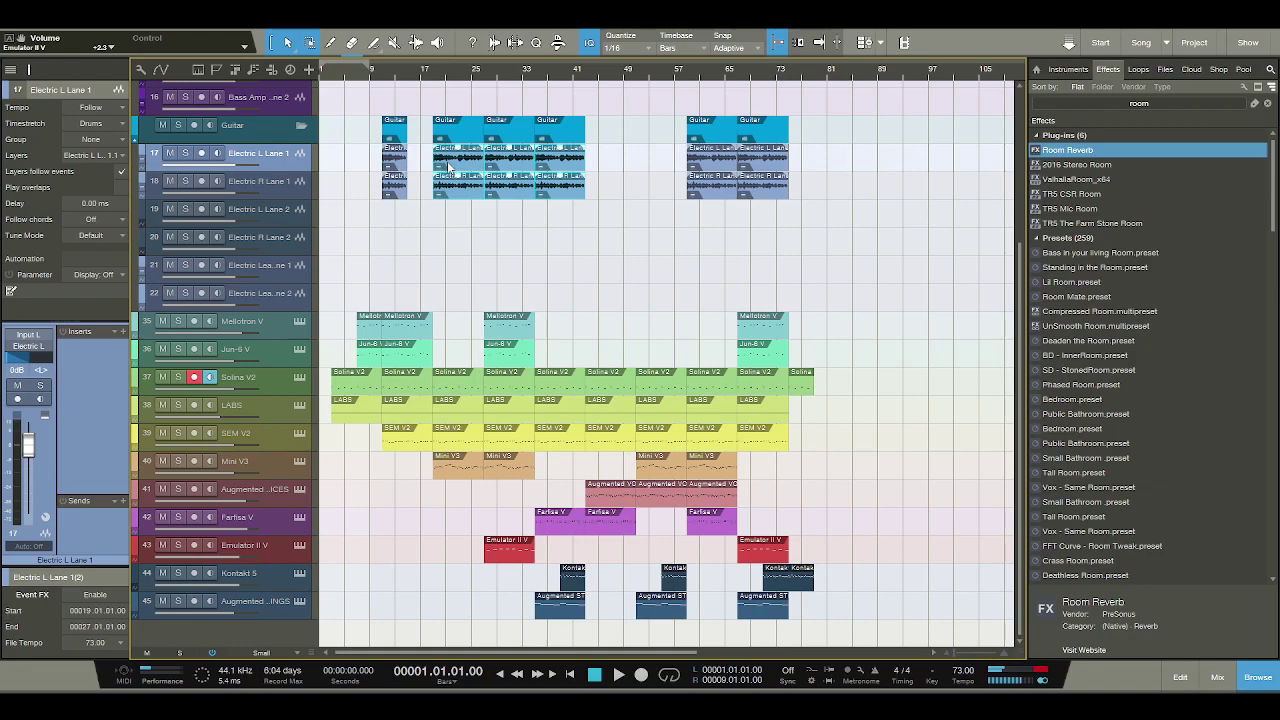
Shorten the Mellotron V, Jun-6 V, Solina V2, LABS and SEM V2 parts at bar 11 to end at bar 15.
{"action": "left_click", "coordinate": [428, 322]}
{"action": "left_click_drag", "start_coordinate": [427, 327], "coordinate": [408, 345]}
{"action": "left_click_drag", "start_coordinate": [428, 387], "coordinate": [402, 437]}
Move all bass, guitar and synth clips from bar 19 onward four bars earlier, closing the gap at bar 15.
{"action": "scroll", "coordinate": [417, 440], "scroll_direction": "up", "scroll_amount": 5}
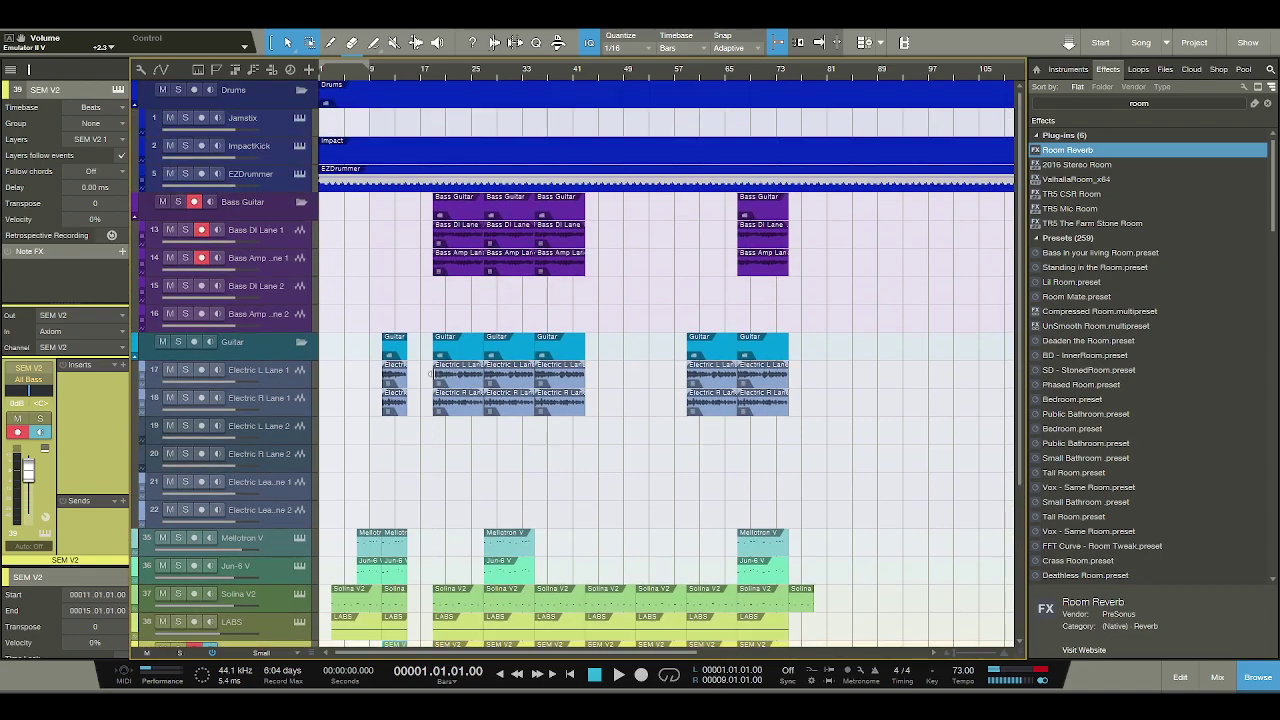
{"action": "scroll", "coordinate": [803, 436], "scroll_direction": "down", "scroll_amount": 5}
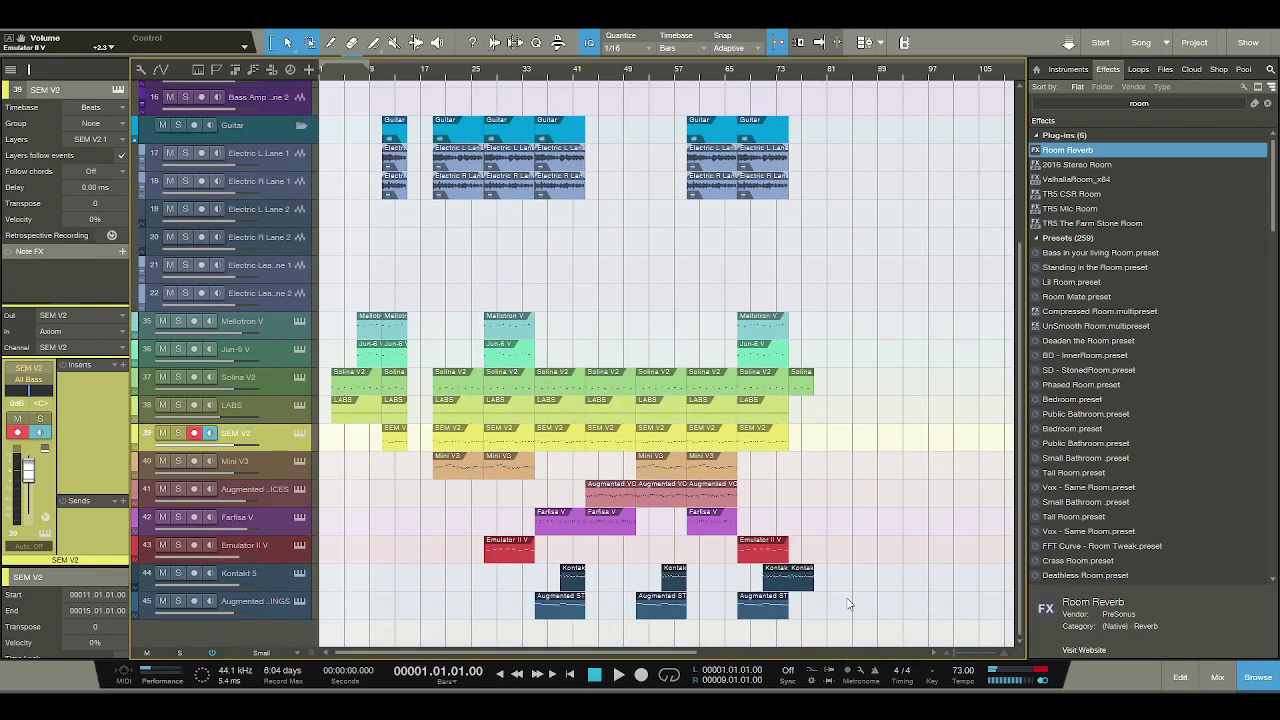
{"action": "left_click_drag", "start_coordinate": [464, 381], "coordinate": [438, 384]}
Play the arrangement from bar 13 to check the shortened transition, and clear the clip selection.
{"action": "left_click", "coordinate": [397, 80]}
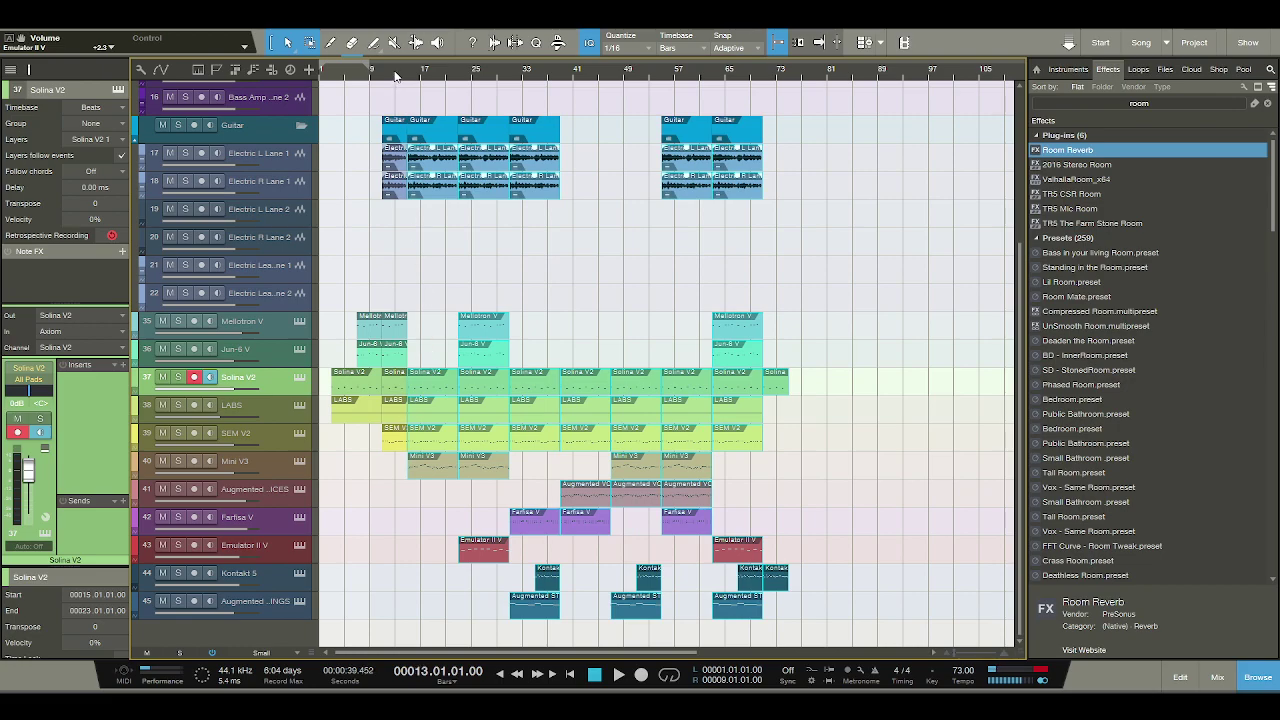
{"action": "key", "text": "space"}
{"action": "key", "text": "f"}
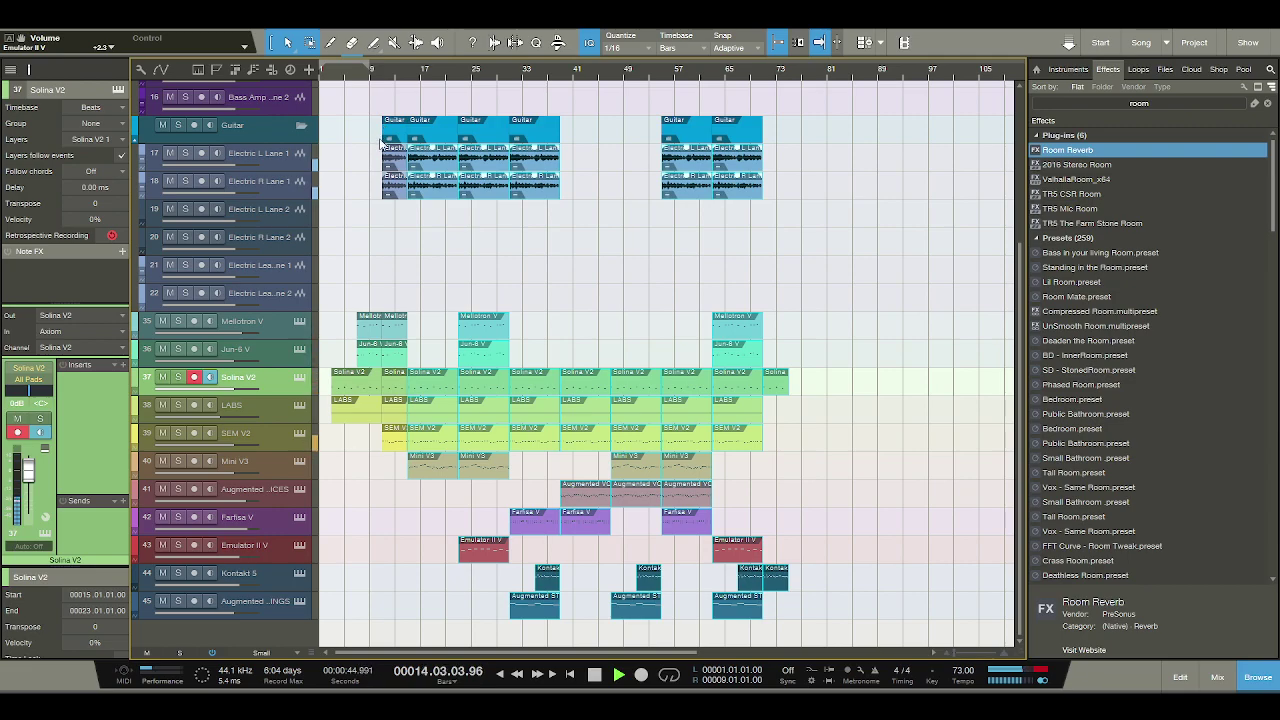
{"action": "left_click", "coordinate": [434, 543]}
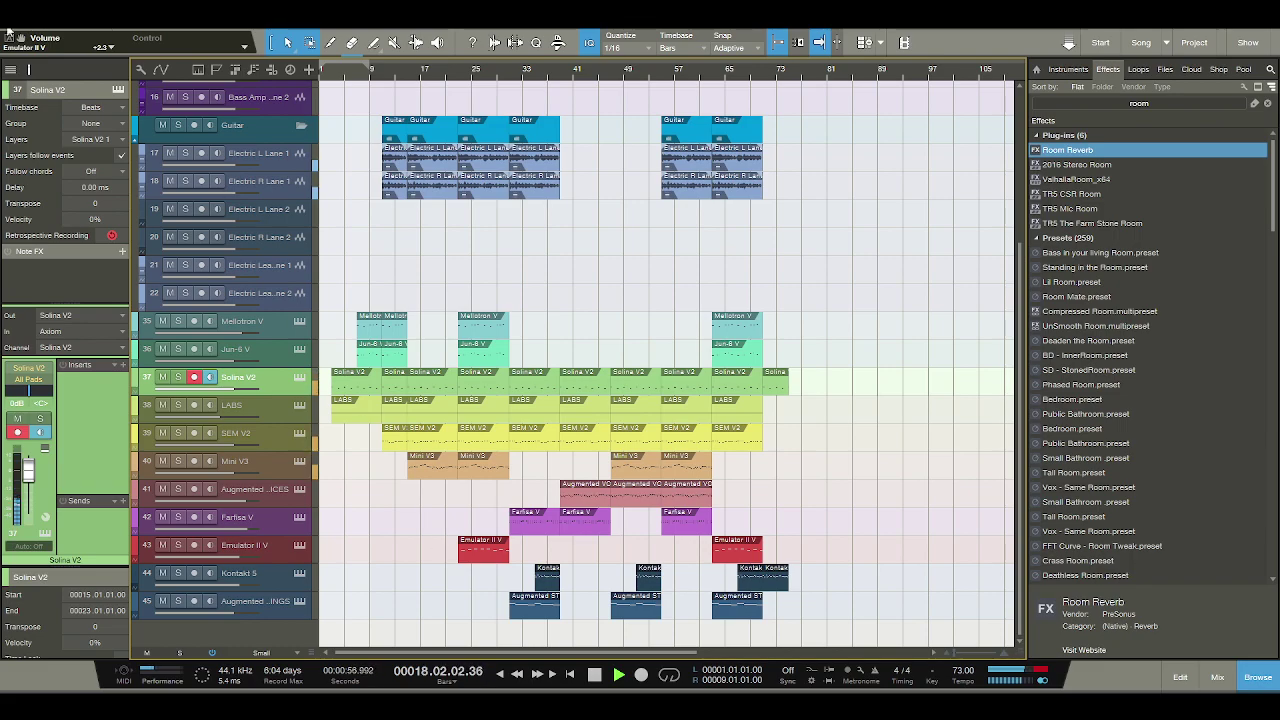
{"action": "scroll", "coordinate": [443, 257], "scroll_direction": "up", "scroll_amount": 5}
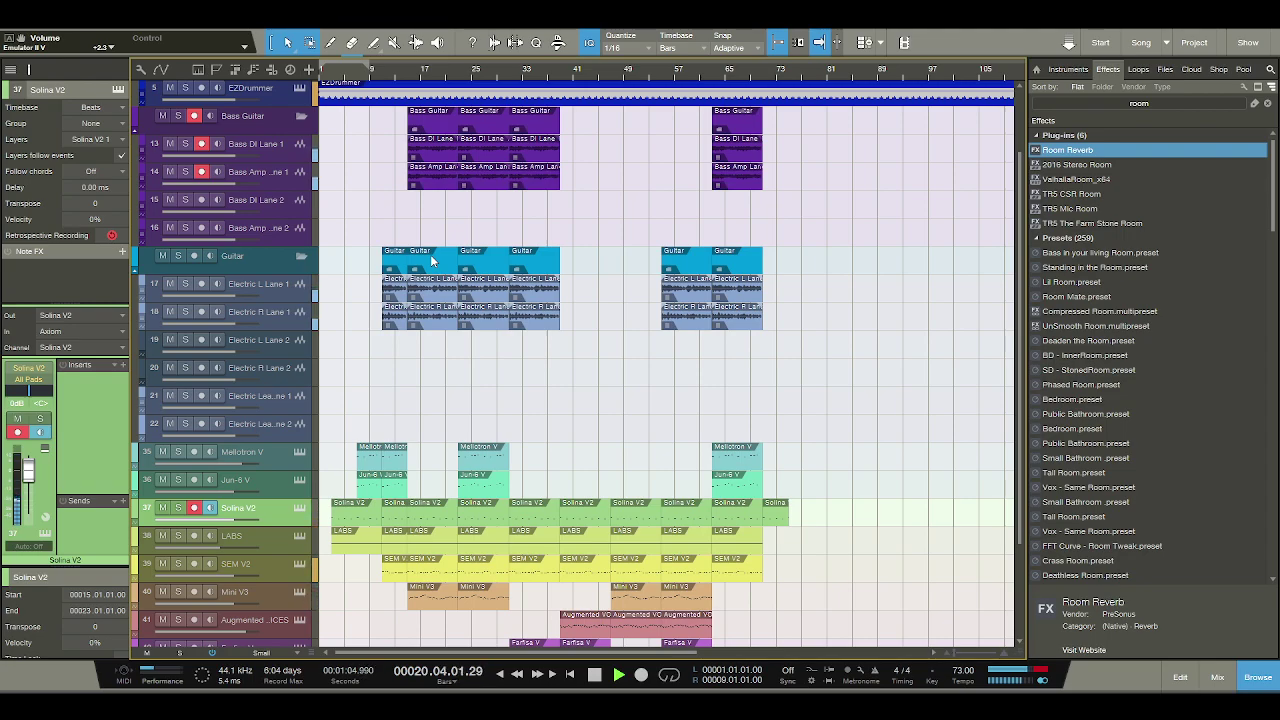
{"action": "scroll", "coordinate": [432, 262], "scroll_direction": "down", "scroll_amount": 3}
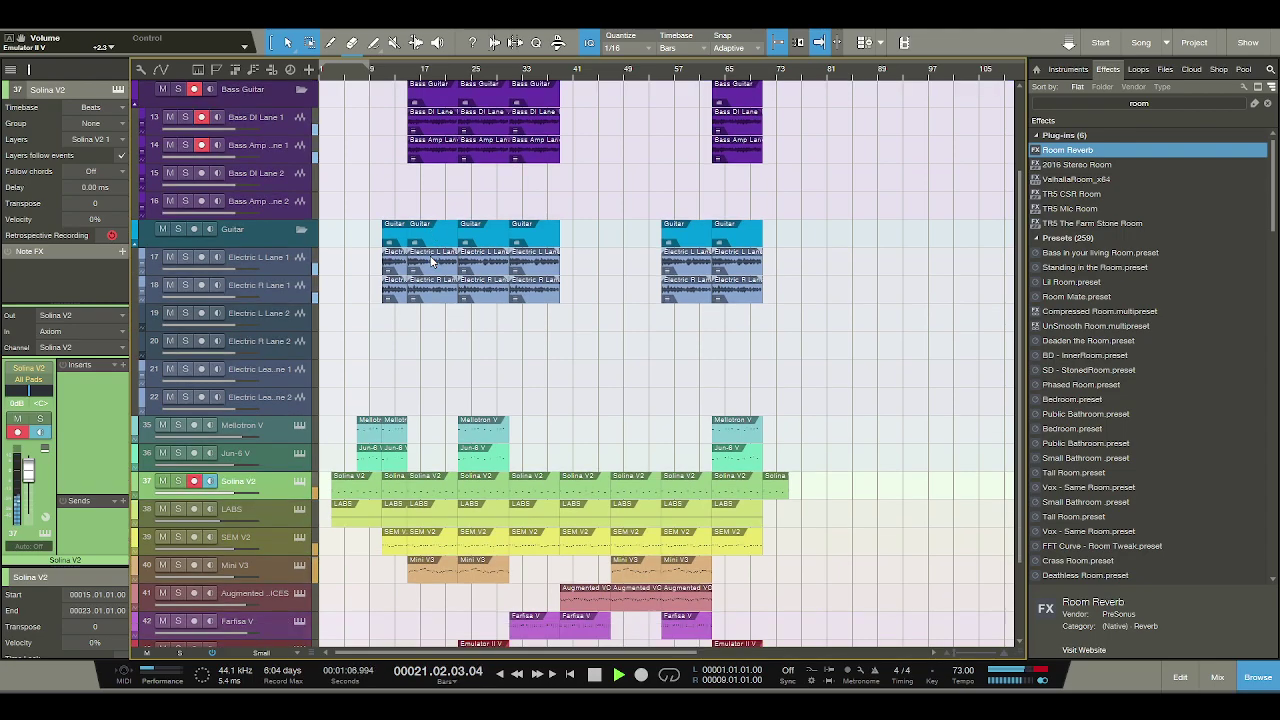
Copy the Mellotron V and Jun-6 V clips from bar 23 to bar 39 while the arrangement plays.
{"action": "scroll", "coordinate": [432, 262], "scroll_direction": "up", "scroll_amount": 4}
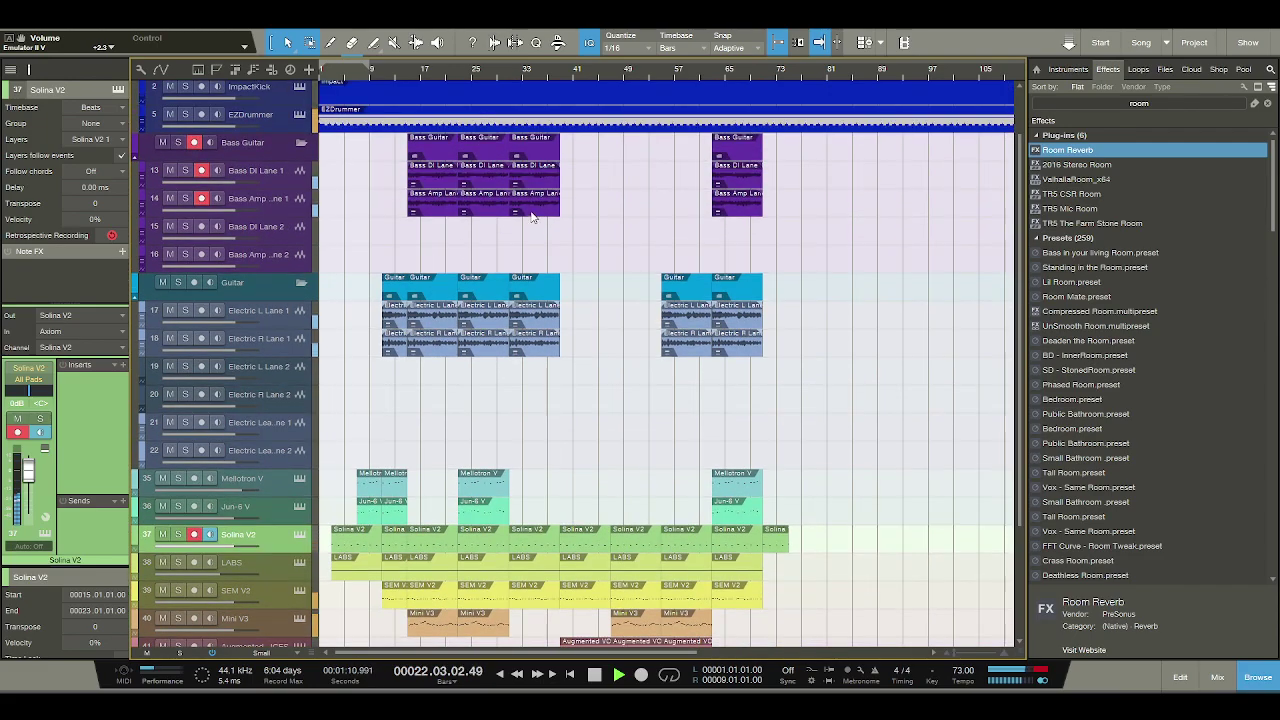
{"action": "scroll", "coordinate": [530, 270], "scroll_direction": "down", "scroll_amount": 5}
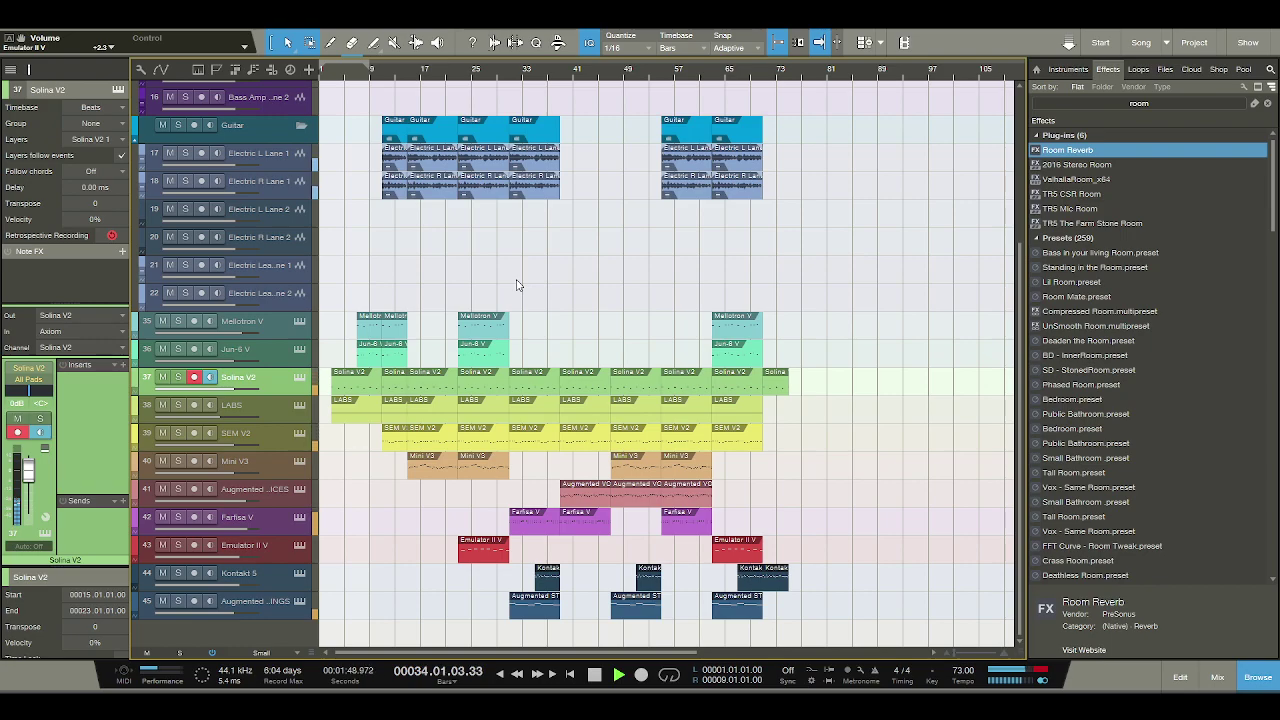
{"action": "key", "text": "f"}
{"action": "left_click_drag", "start_coordinate": [476, 355], "coordinate": [563, 340]}
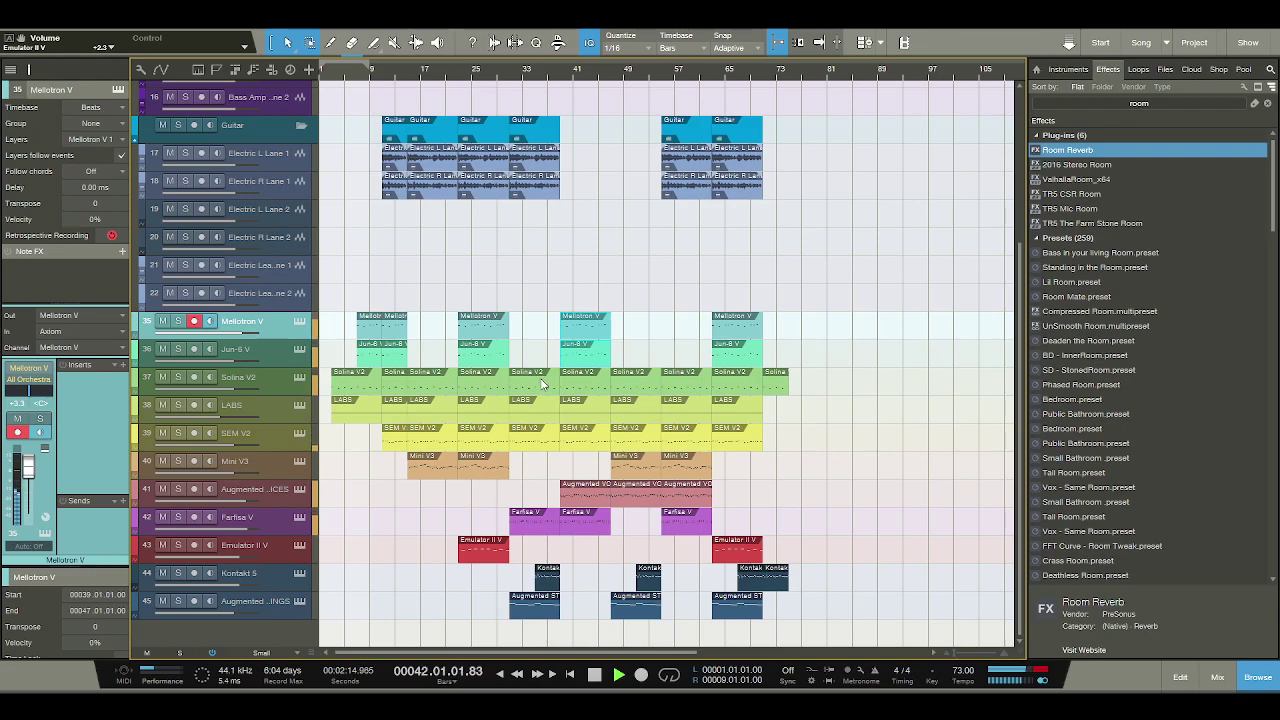
{"action": "left_click", "coordinate": [584, 490]}
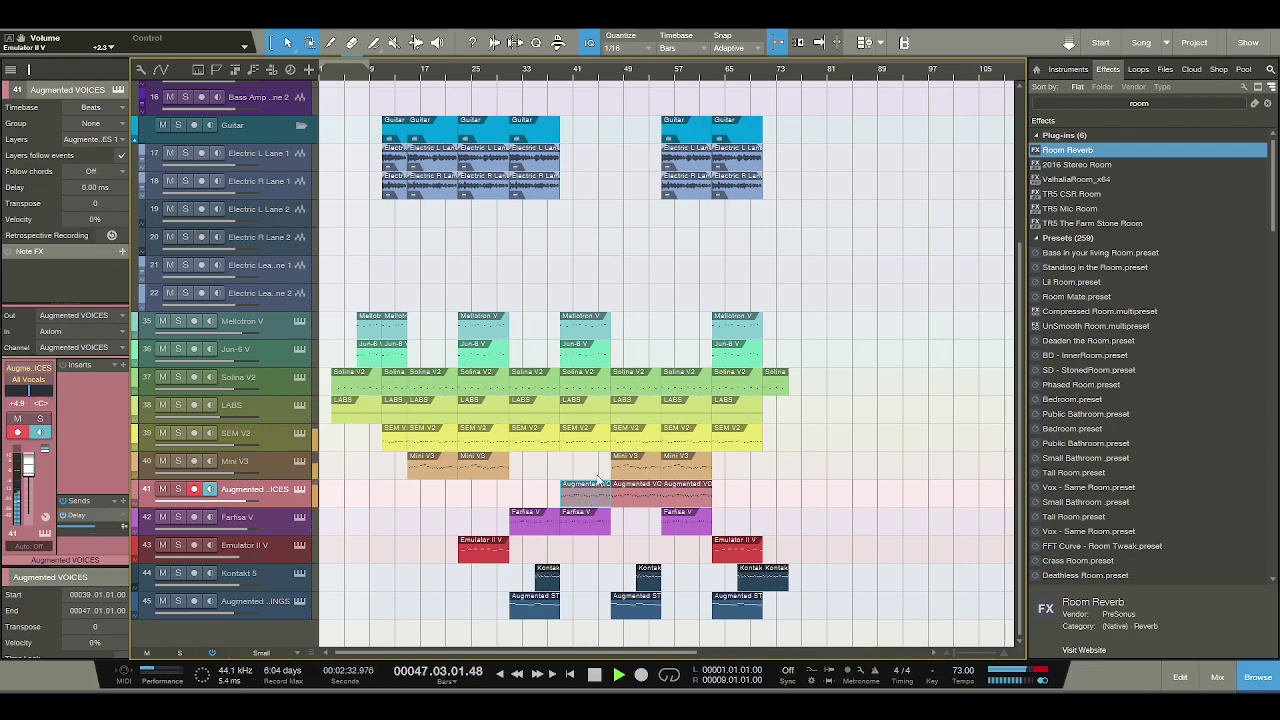
{"action": "left_click", "coordinate": [618, 334]}
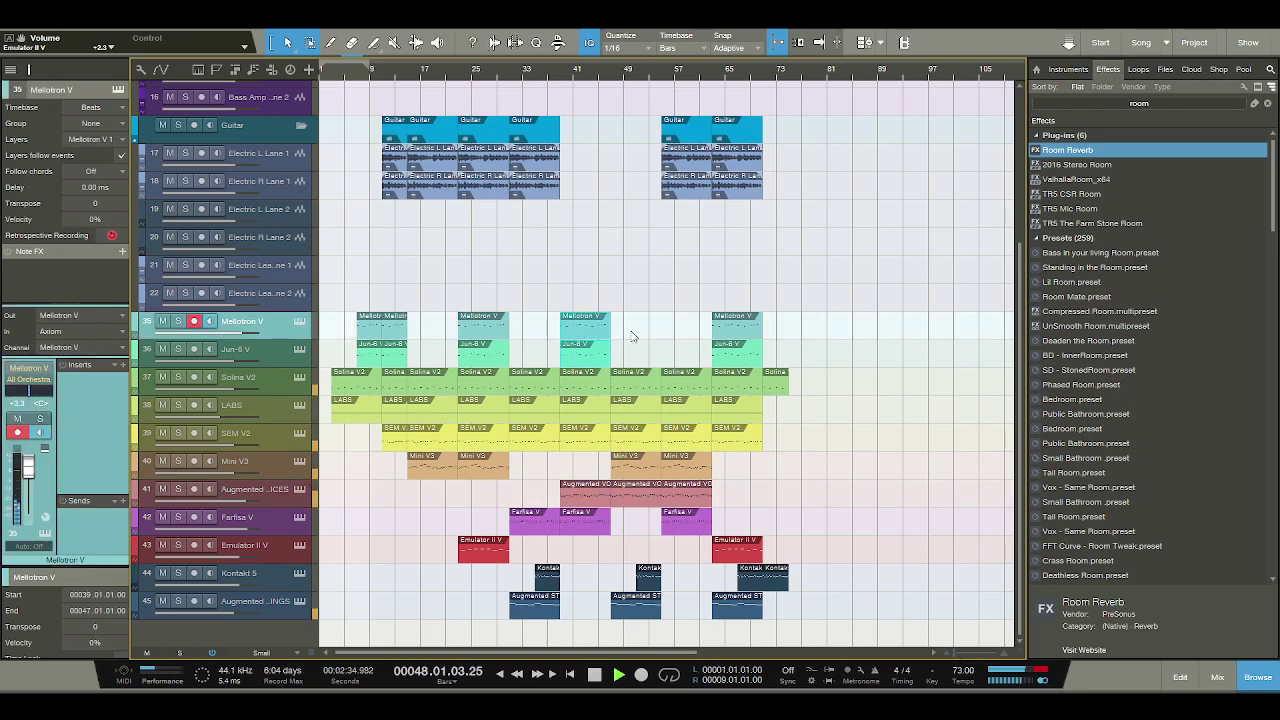
{"action": "key", "text": "ctrl+v"}
{"action": "left_click", "coordinate": [684, 314]}
{"action": "key", "text": "Delete"}
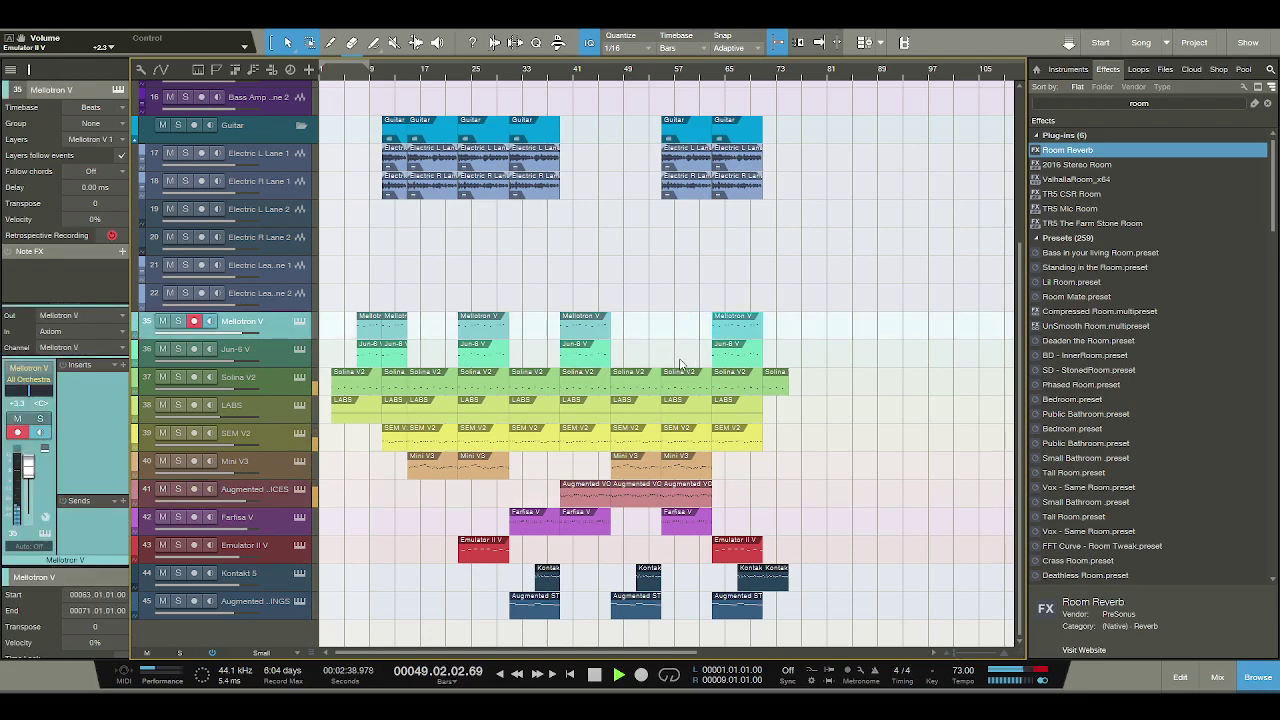
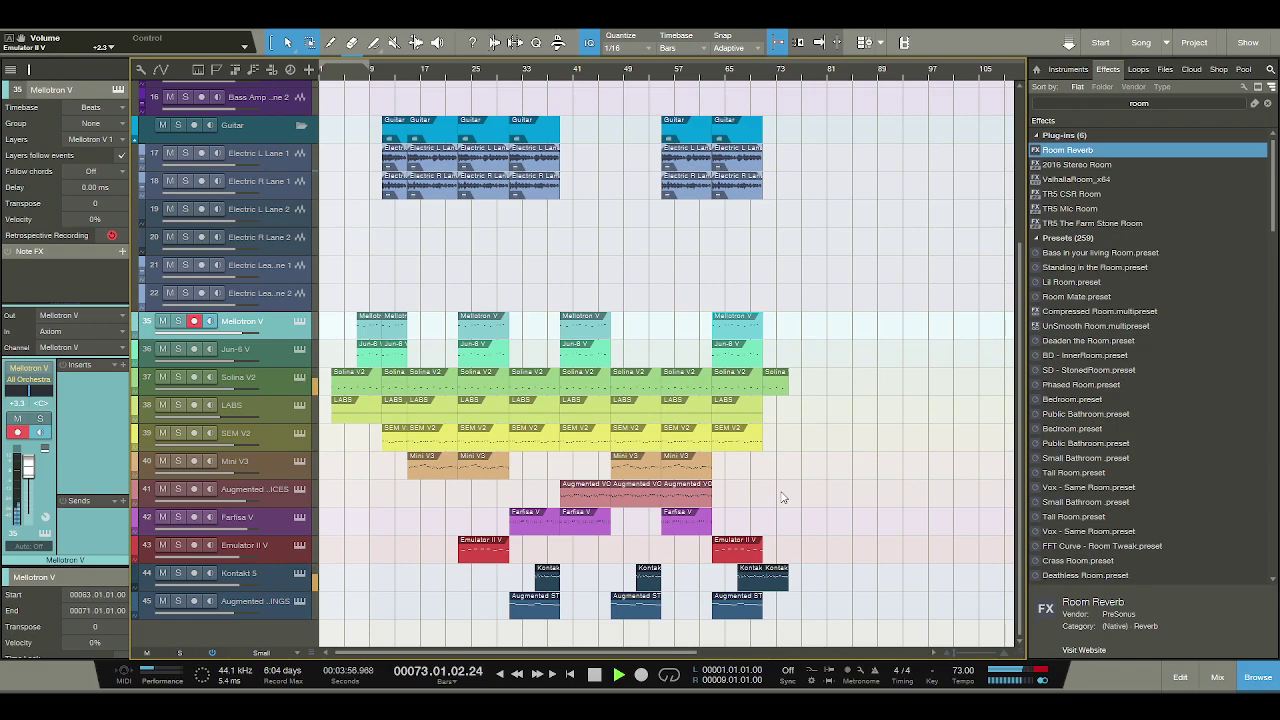
Shorten the EZDrummer clip to end at bar 75 and stop playback.
{"action": "scroll", "coordinate": [783, 497], "scroll_direction": "up", "scroll_amount": 6}
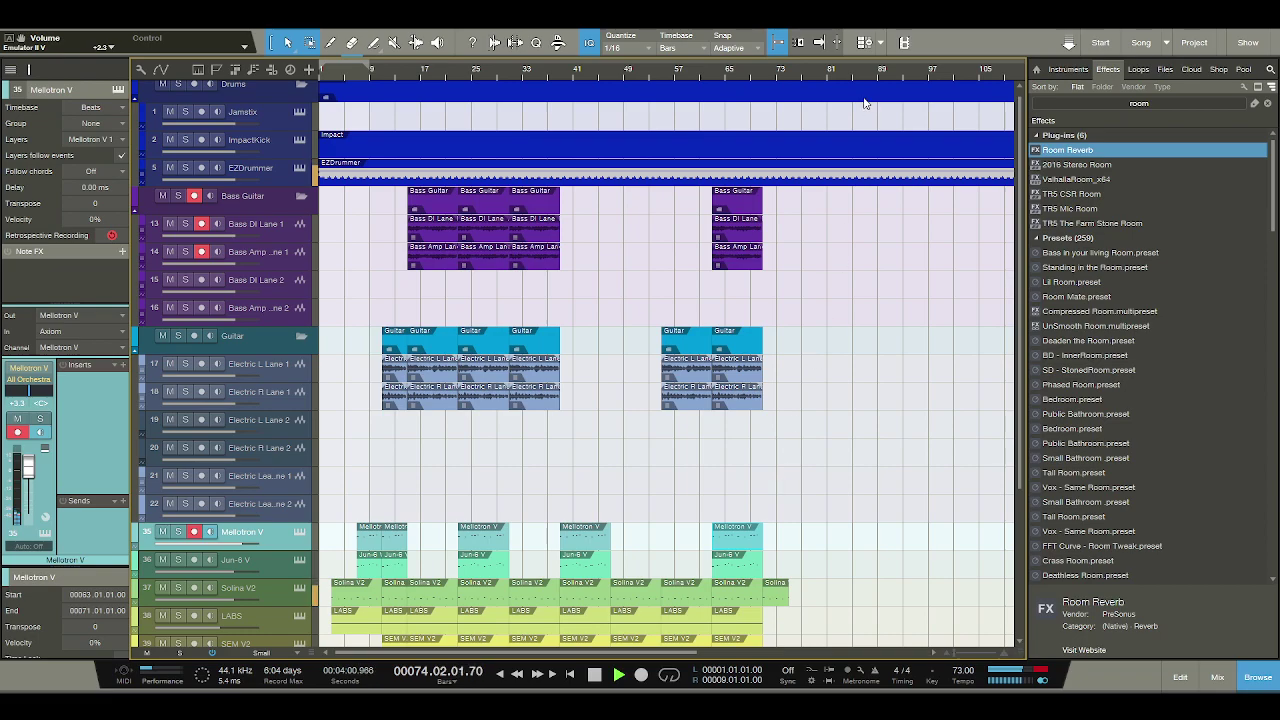
{"action": "scroll", "coordinate": [850, 71], "scroll_direction": "down", "scroll_amount": 2}
{"action": "left_click_drag", "start_coordinate": [785, 172], "coordinate": [614, 174]}
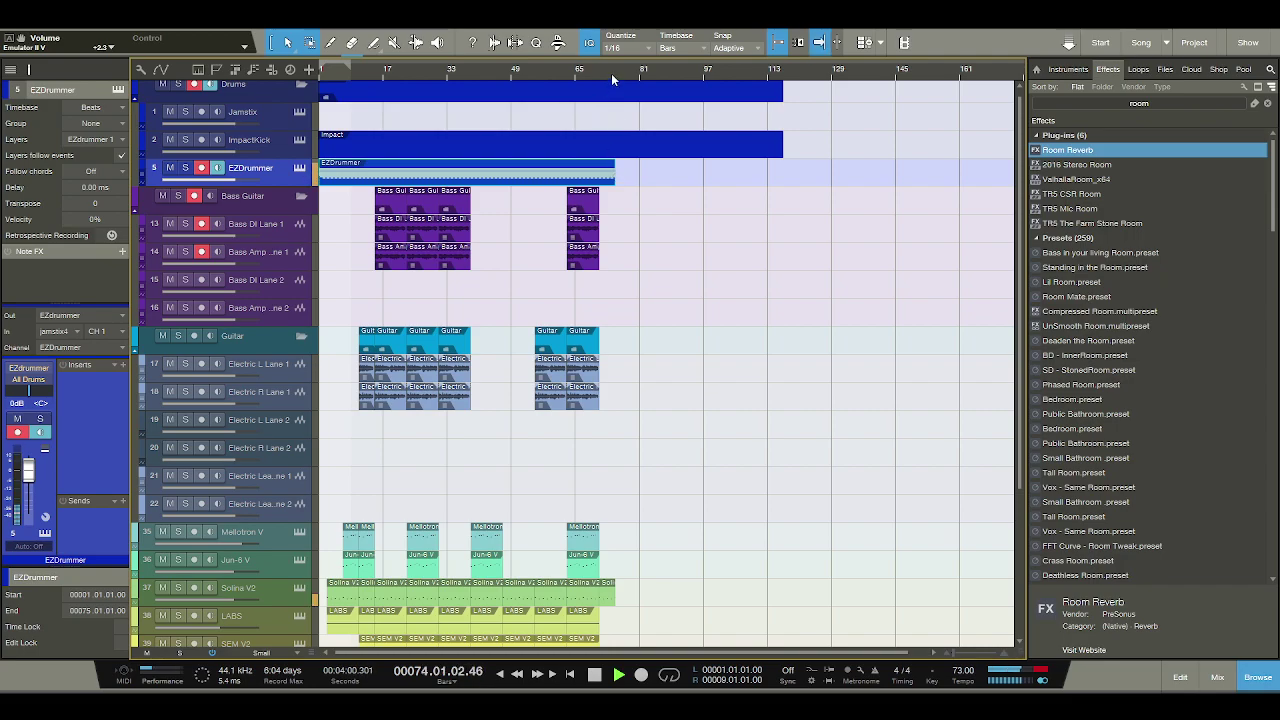
{"action": "left_click_drag", "start_coordinate": [611, 73], "coordinate": [621, 96]}
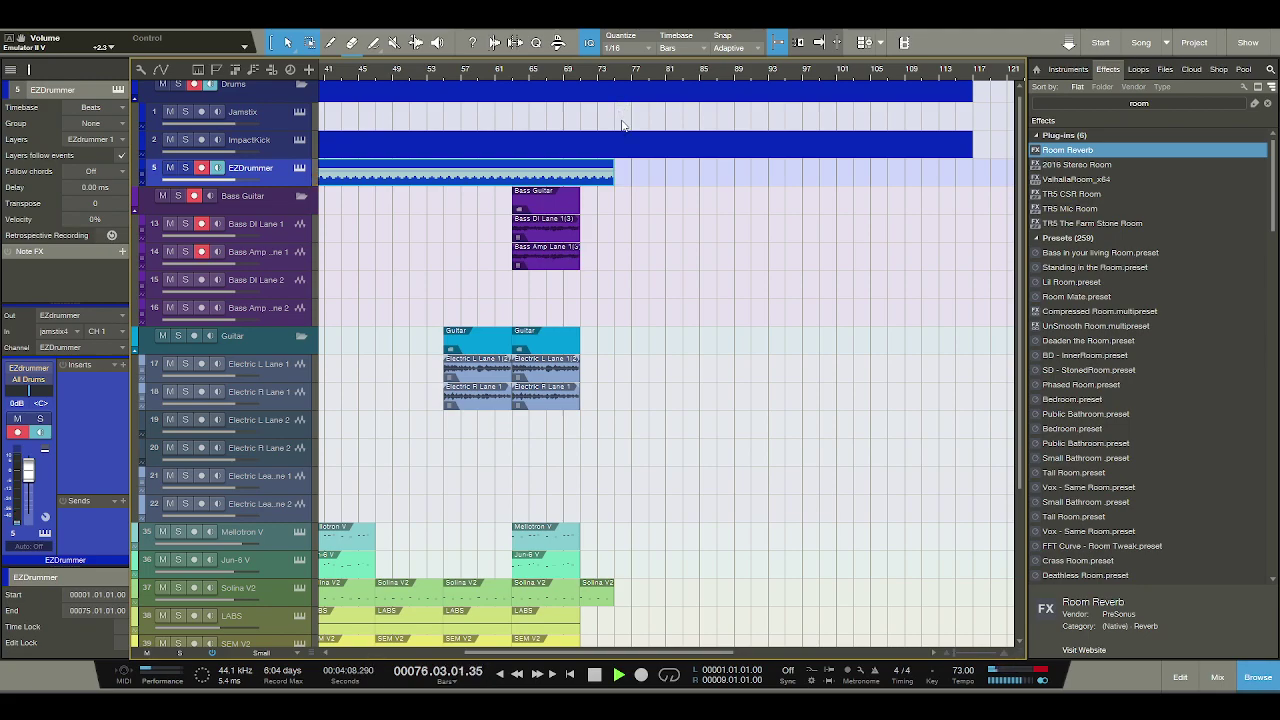
{"action": "key", "text": "space"}
Delete the long Impact clip from the ImpactKick track.
{"action": "key", "text": "Up"}
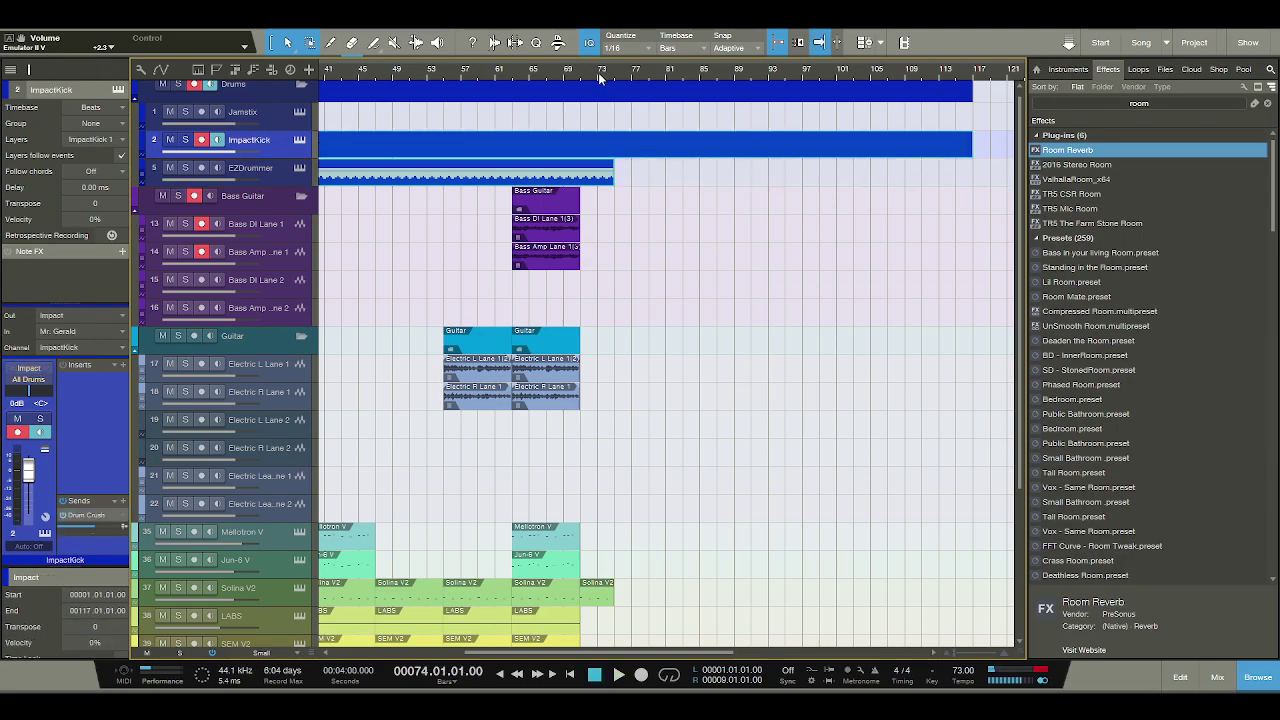
{"action": "scroll", "coordinate": [600, 78], "scroll_direction": "down", "scroll_amount": 2}
{"action": "scroll", "coordinate": [573, 200], "scroll_direction": "down", "scroll_amount": 5}
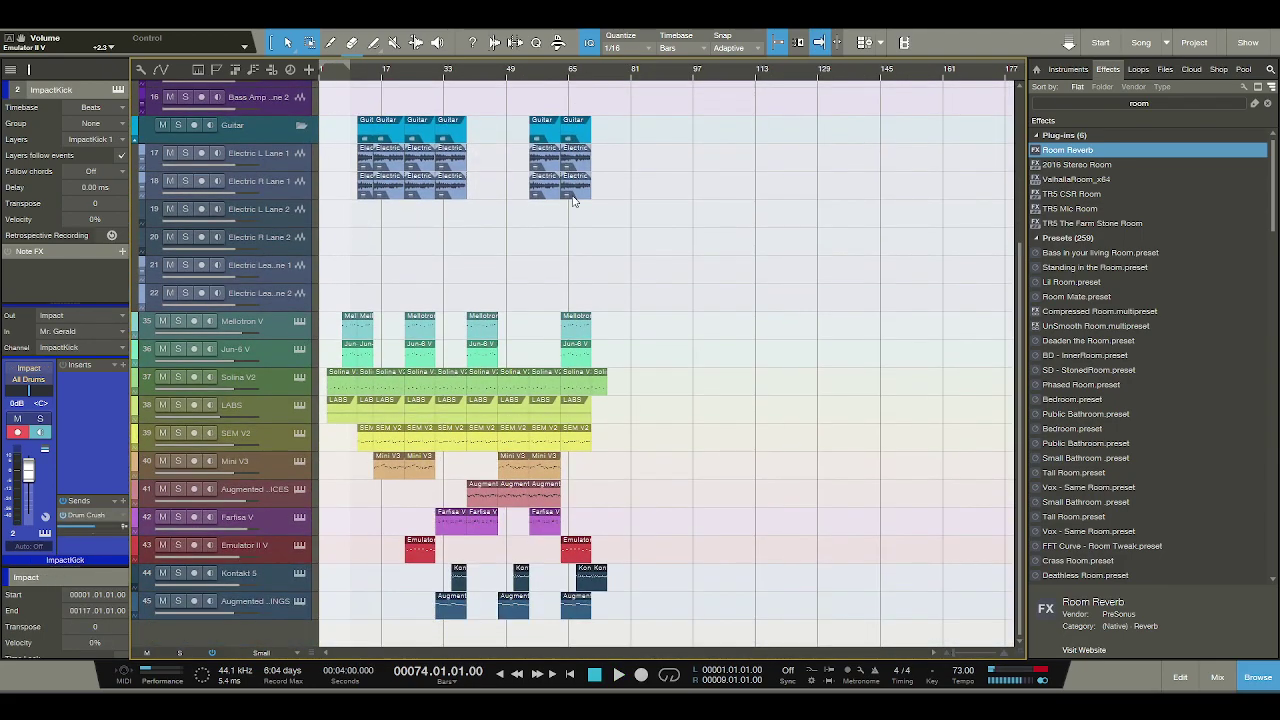
{"action": "left_click", "coordinate": [606, 80]}
{"action": "scroll", "coordinate": [447, 368], "scroll_direction": "up", "scroll_amount": 4}
{"action": "scroll", "coordinate": [447, 368], "scroll_direction": "up", "scroll_amount": 2}
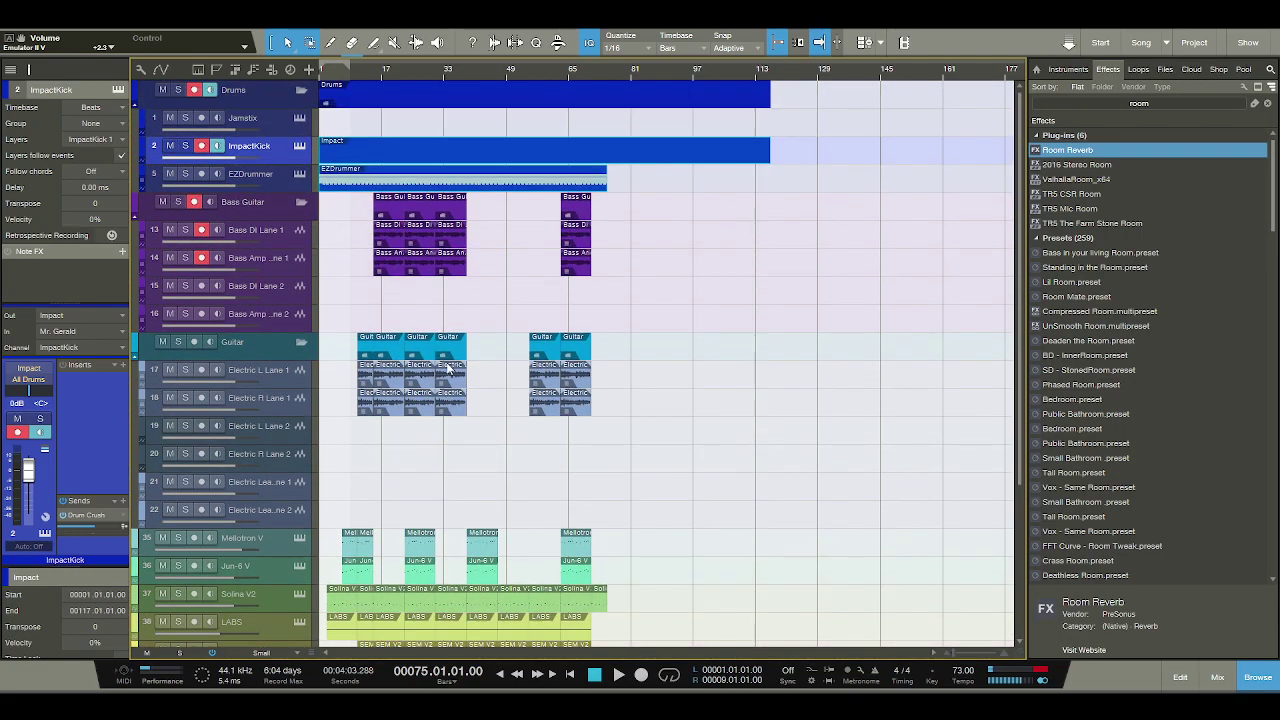
{"action": "double_click", "coordinate": [347, 152]}
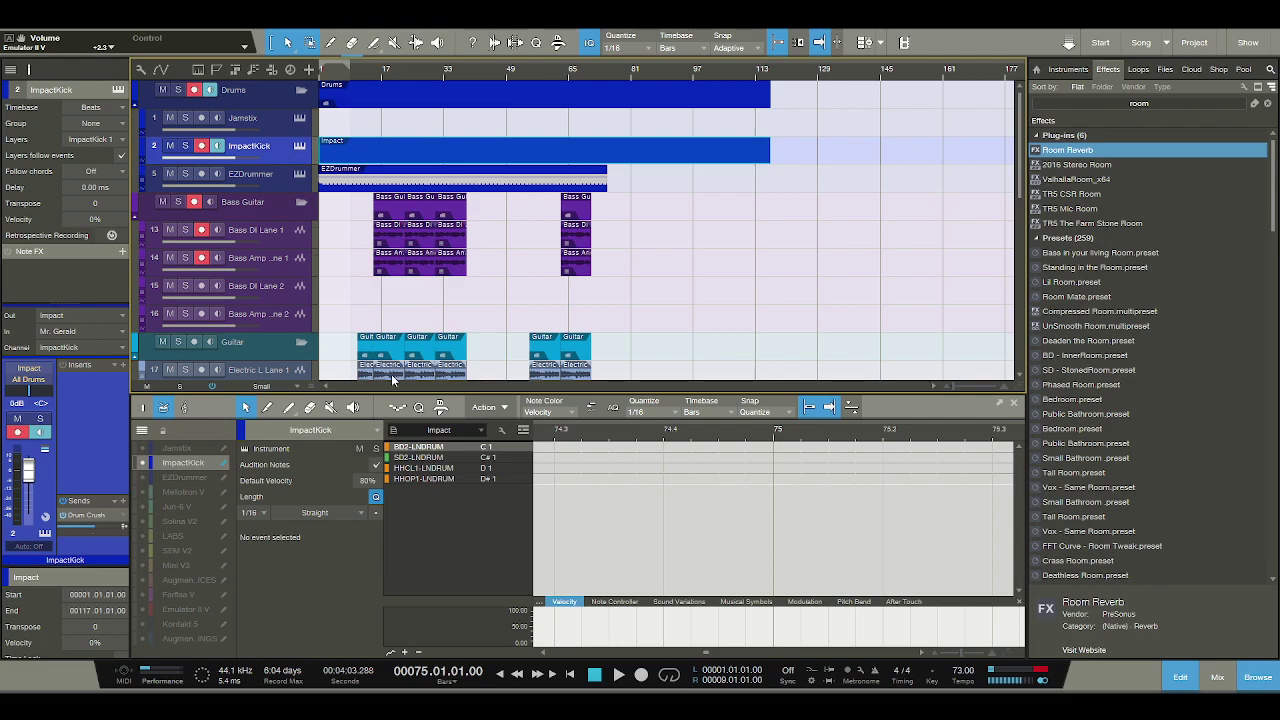
{"action": "key", "text": "Delete"}
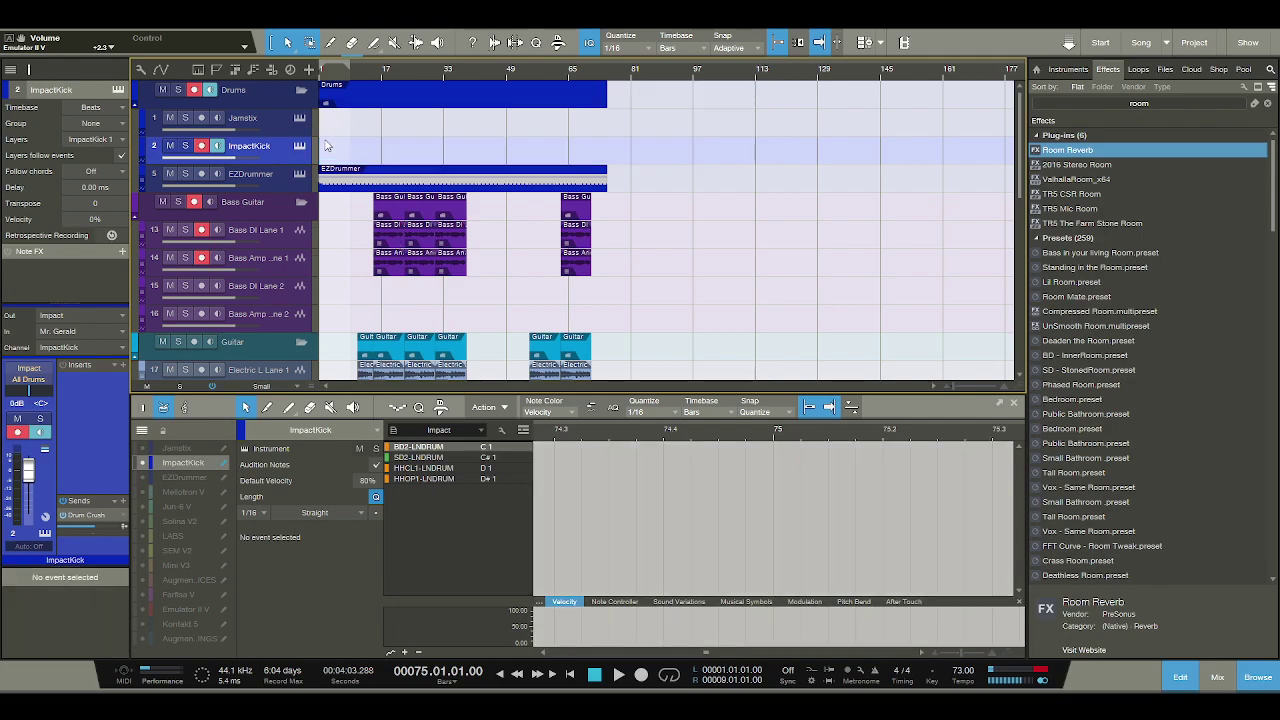
Insert an empty drum pattern on the ImpactKick track at bar 1.
{"action": "left_click", "coordinate": [324, 74]}
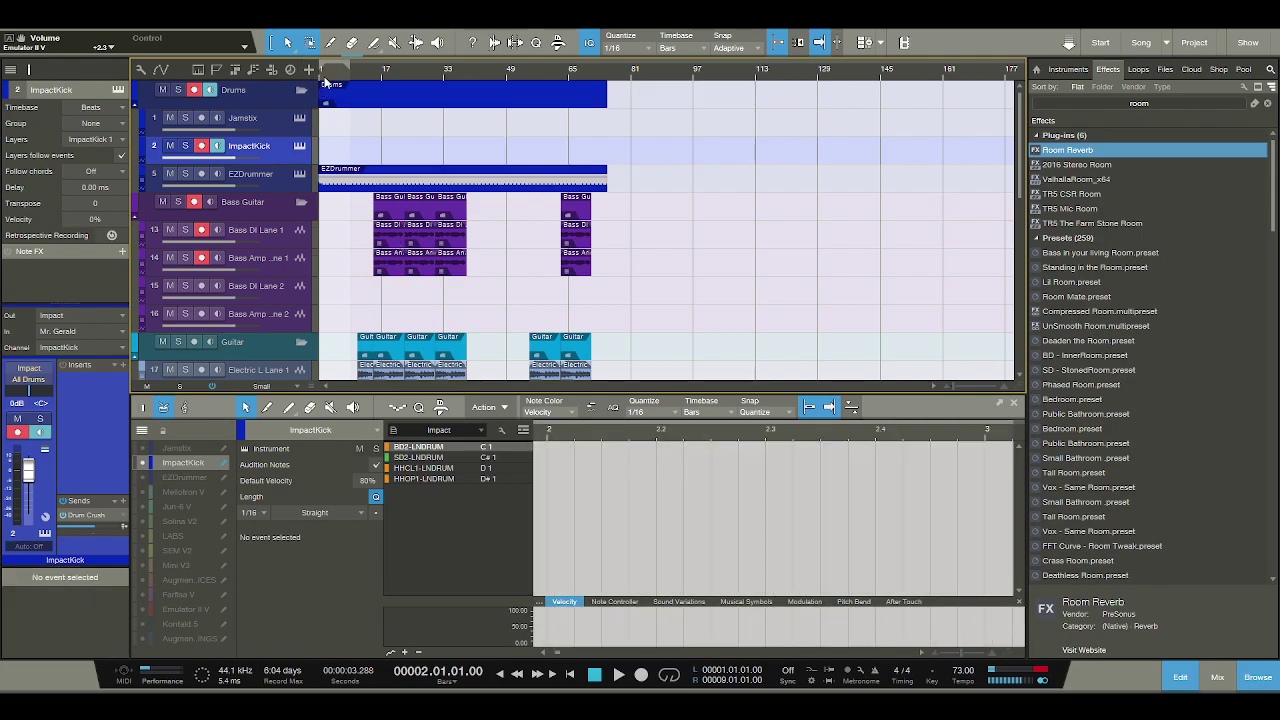
{"action": "left_click", "coordinate": [319, 77]}
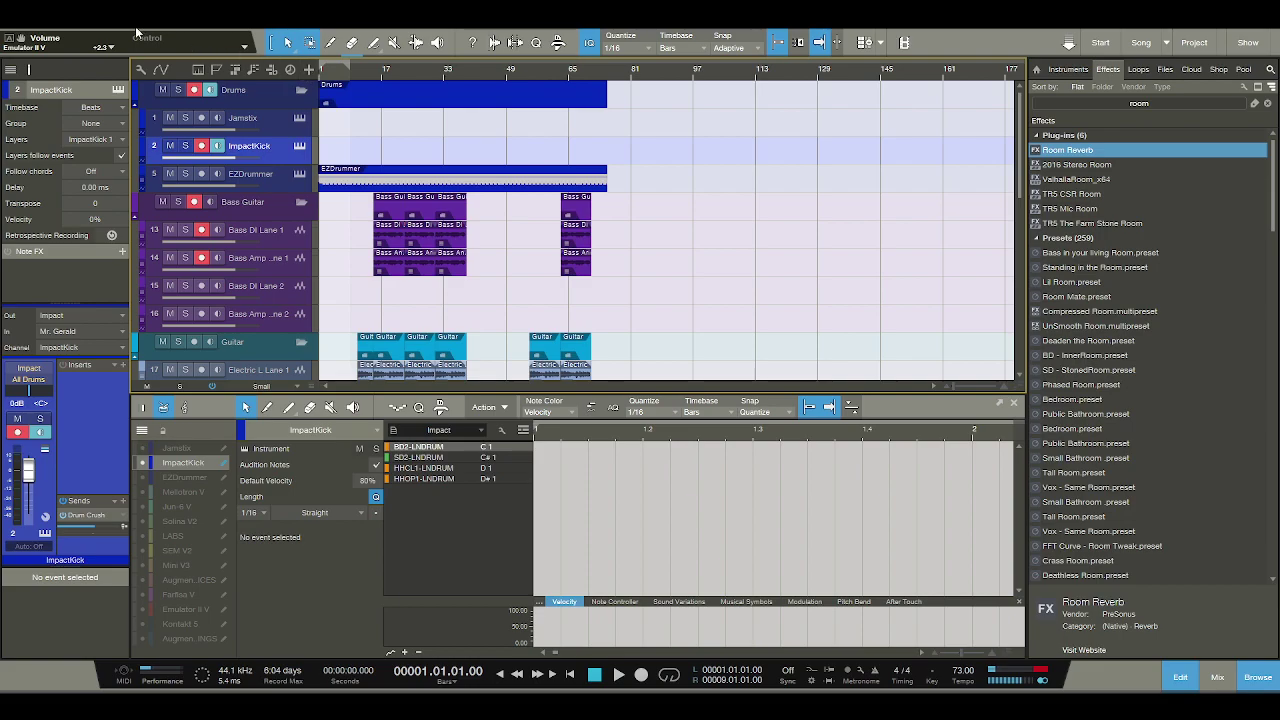
{"action": "key", "text": "ctrl+shift+p"}
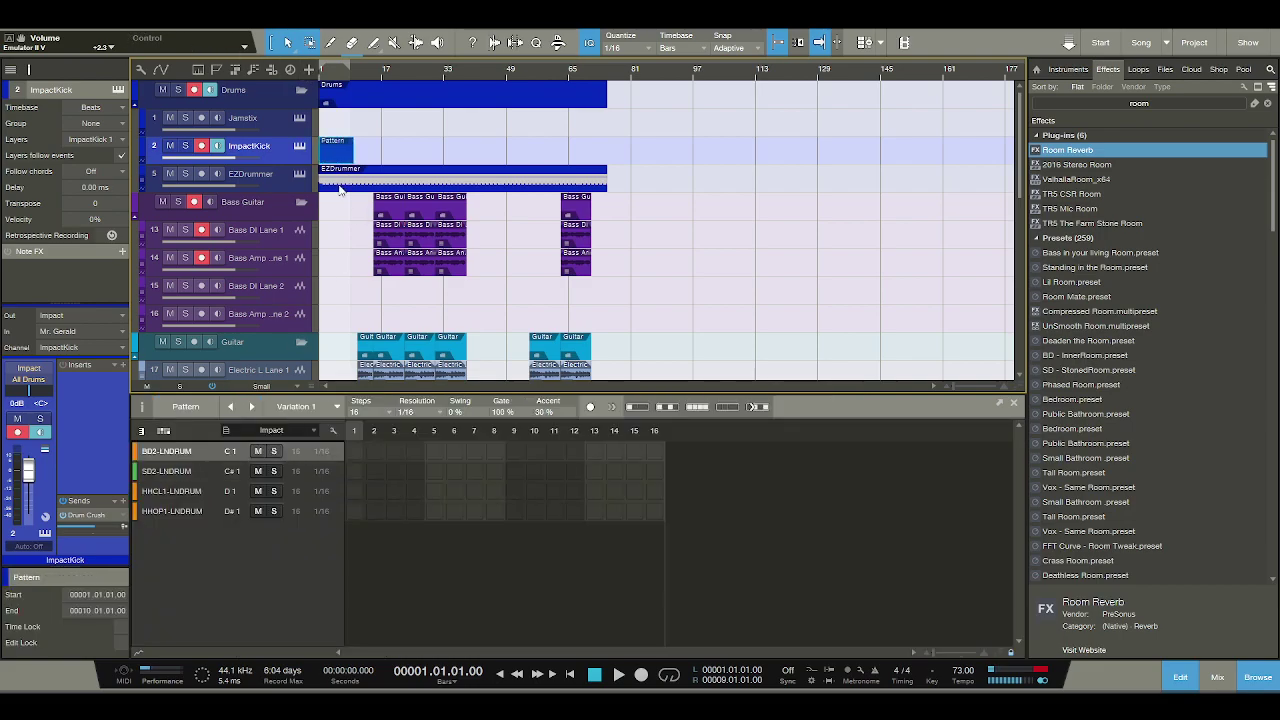
Program BD2-LNDRUM kick hits on steps 1, 4, 7, 10, 11 and 15, comparing the pattern with the EZDrummer clip.
{"action": "left_click", "coordinate": [342, 184]}
{"action": "left_click", "coordinate": [340, 150]}
{"action": "left_click", "coordinate": [355, 451]}
{"action": "left_click", "coordinate": [414, 451]}
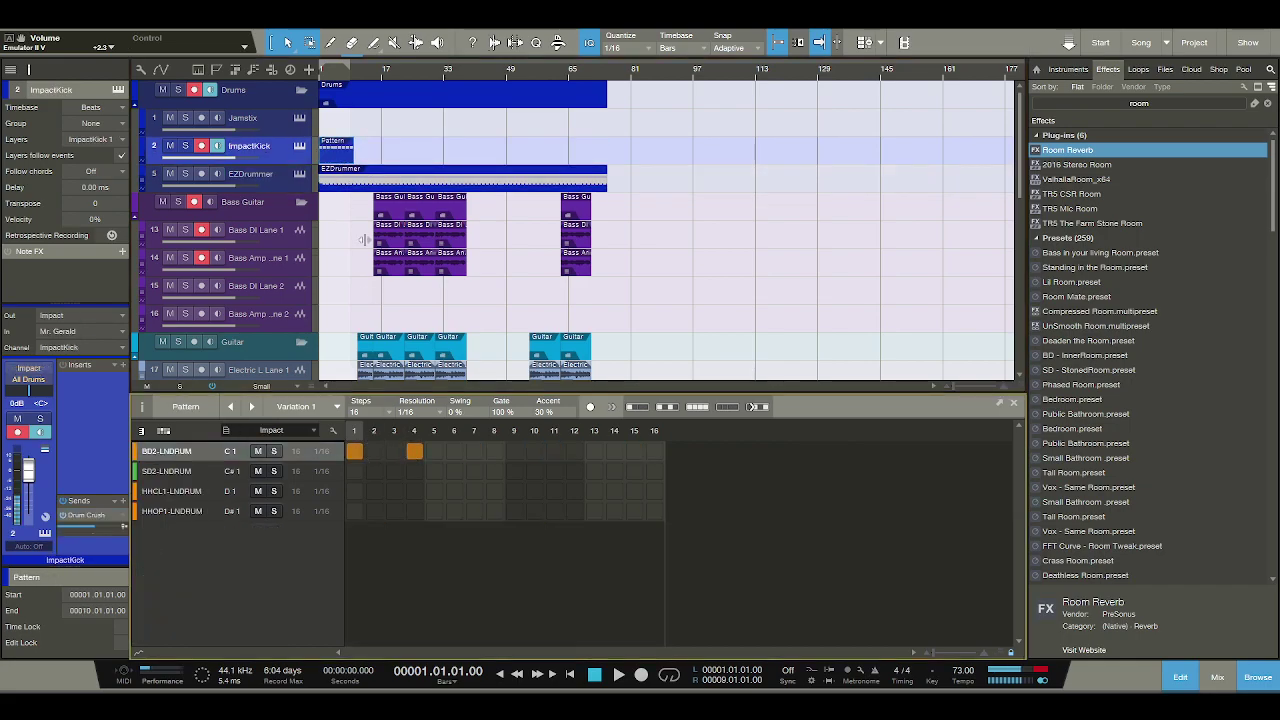
{"action": "left_click", "coordinate": [348, 186]}
{"action": "left_click", "coordinate": [343, 155]}
{"action": "left_click", "coordinate": [474, 451]}
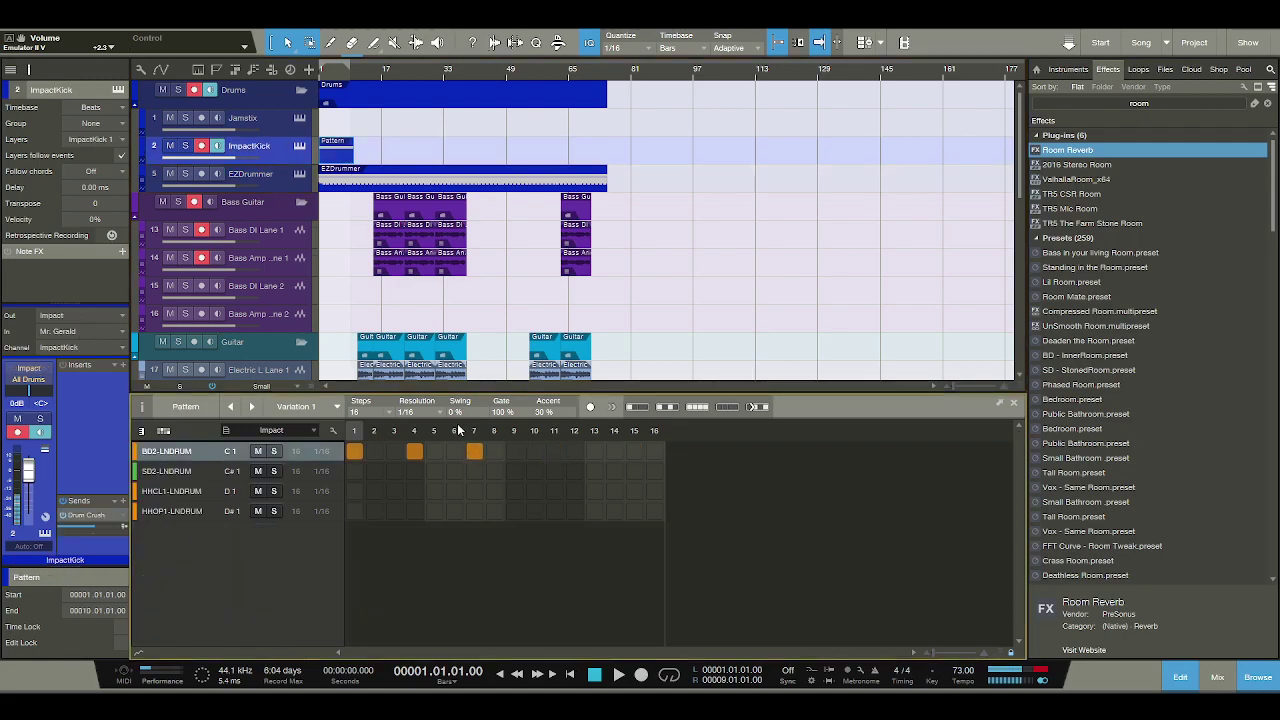
{"action": "left_click", "coordinate": [342, 180]}
{"action": "left_click", "coordinate": [340, 155]}
{"action": "left_click", "coordinate": [534, 451]}
{"action": "left_click", "coordinate": [341, 168]}
{"action": "left_click", "coordinate": [339, 153]}
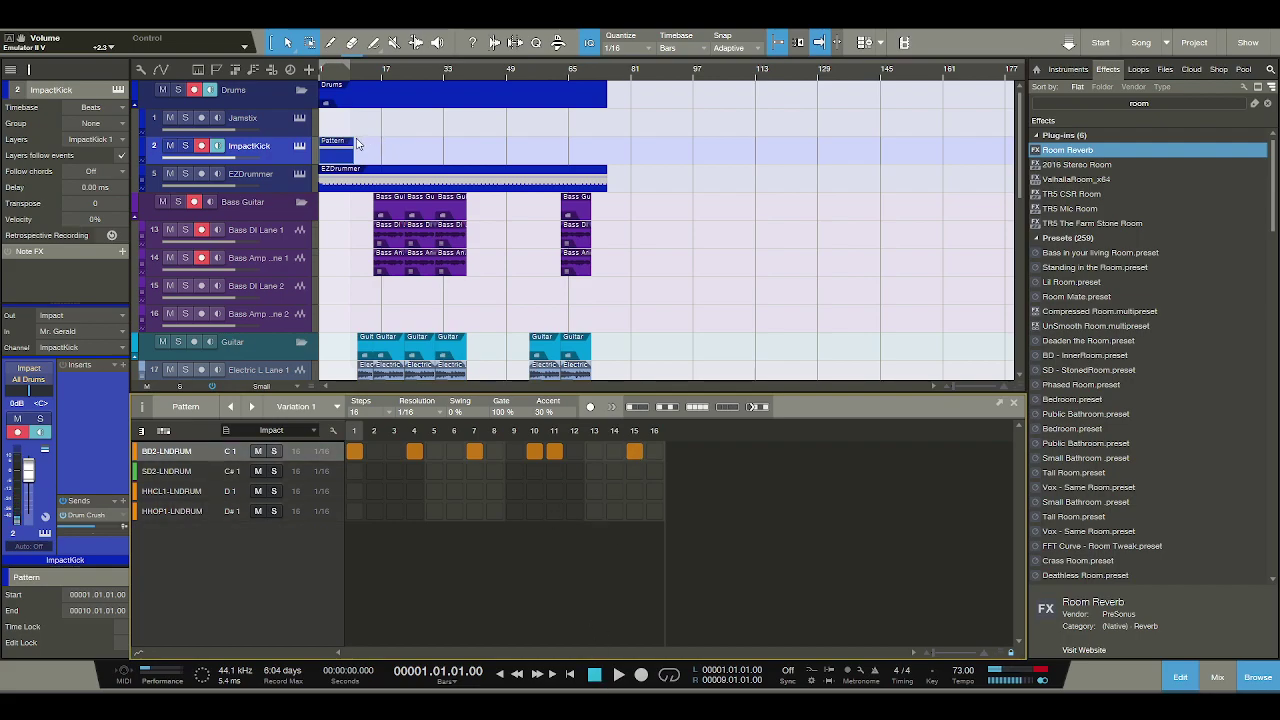
Extend the ImpactKick pattern to end at bar 75 and play the arrangement from bar 1 with the pattern editor closed.
{"action": "left_click_drag", "start_coordinate": [352, 148], "coordinate": [608, 160]}
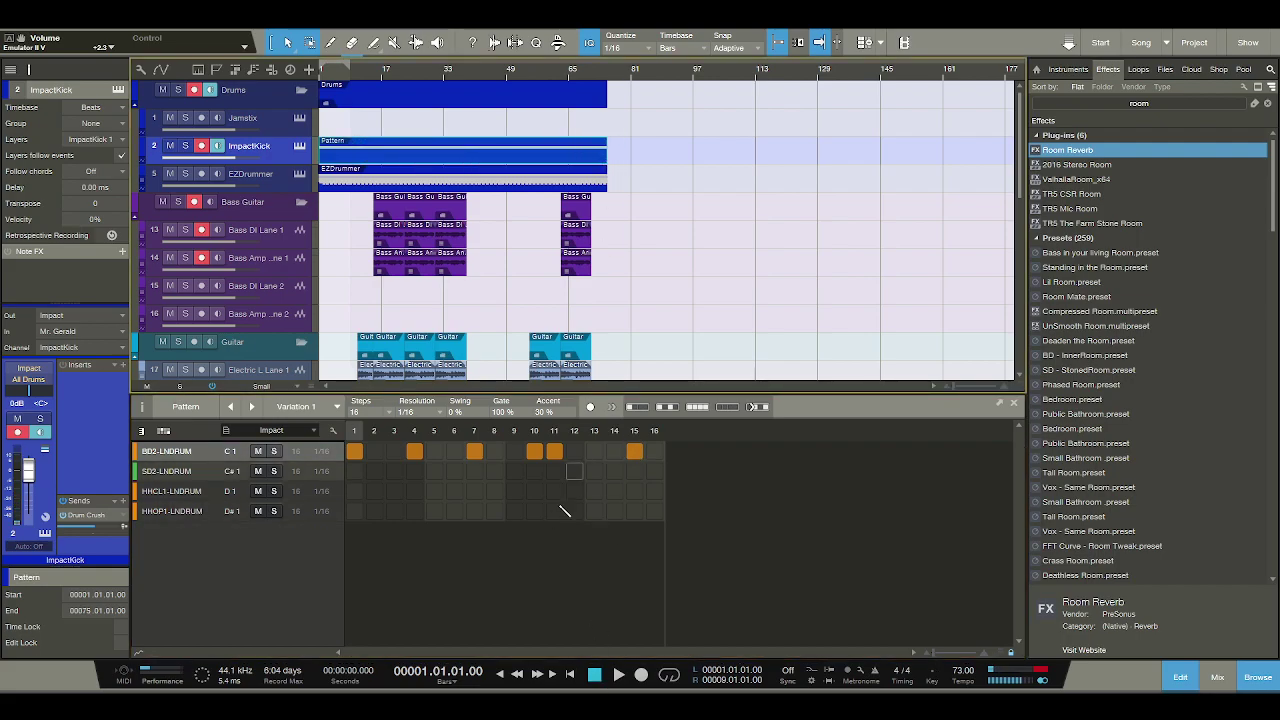
{"action": "left_click", "coordinate": [620, 676]}
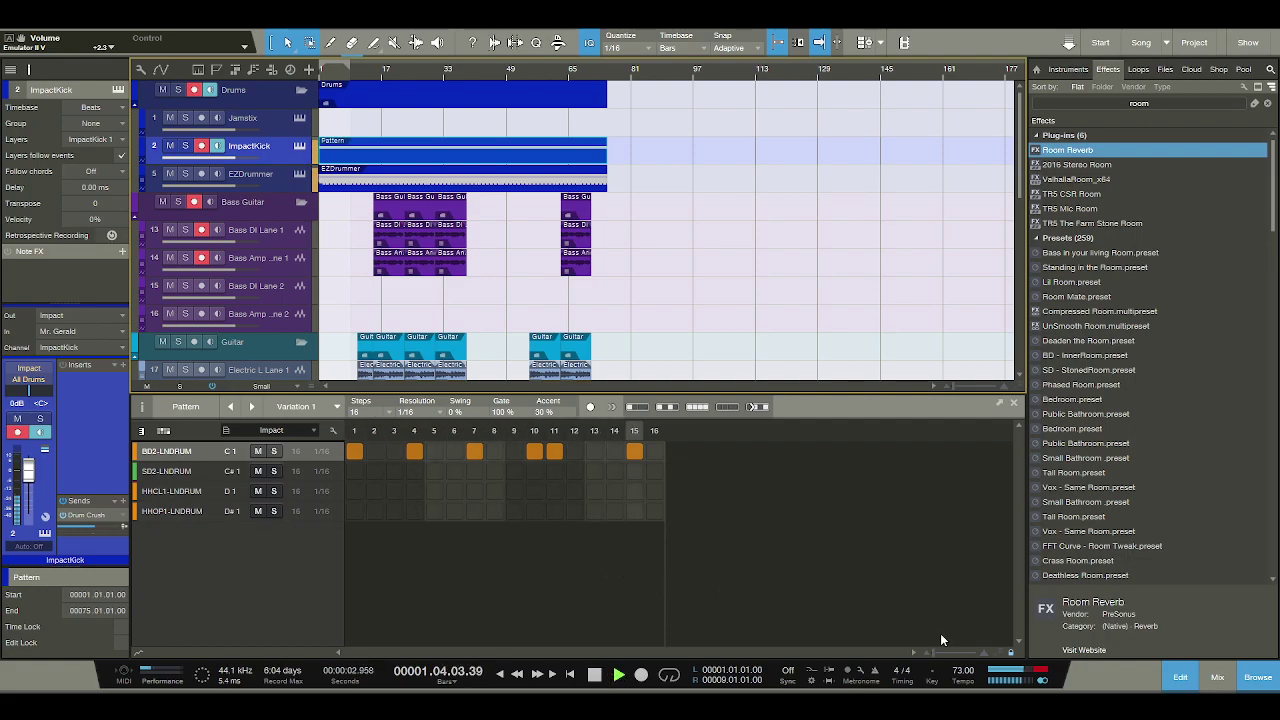
{"action": "left_click", "coordinate": [1183, 677]}
Listen to the opening while reviewing the channel settings of the instrument tracks from Solina V2 to Augmented STRINGS, then stop playback.
{"action": "scroll", "coordinate": [860, 534], "scroll_direction": "down", "scroll_amount": 3}
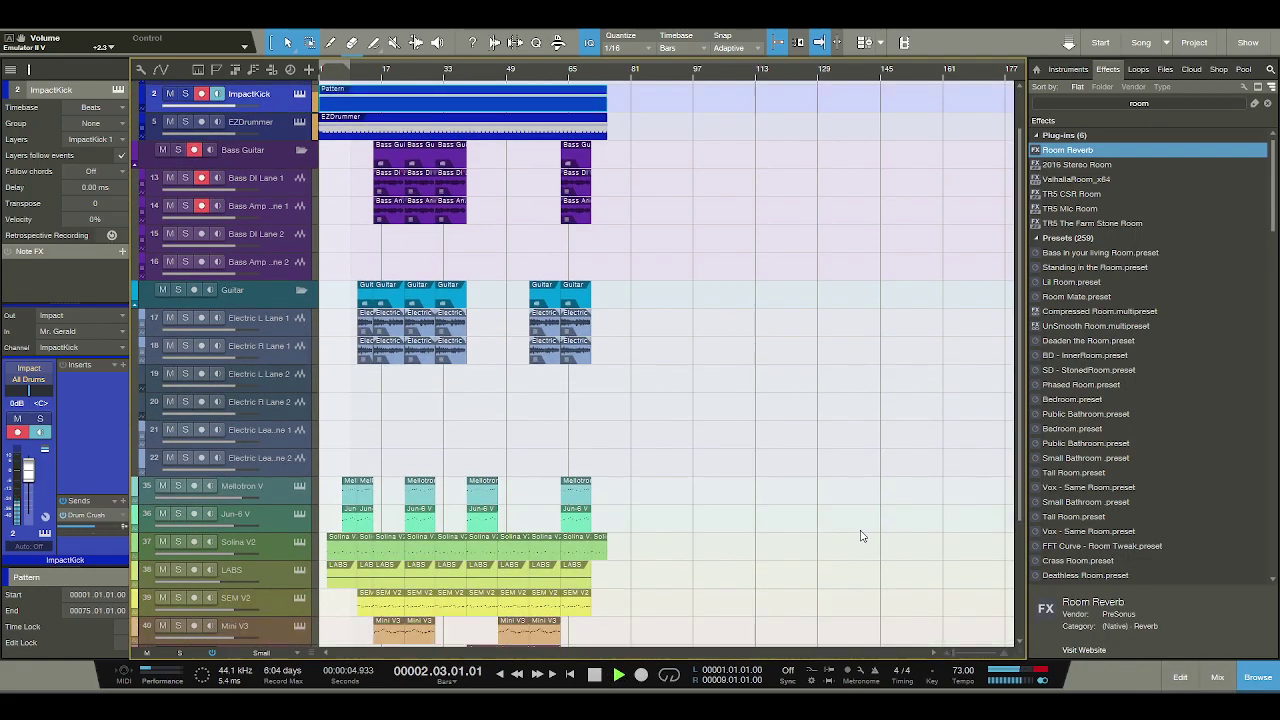
{"action": "scroll", "coordinate": [858, 542], "scroll_direction": "down", "scroll_amount": 1}
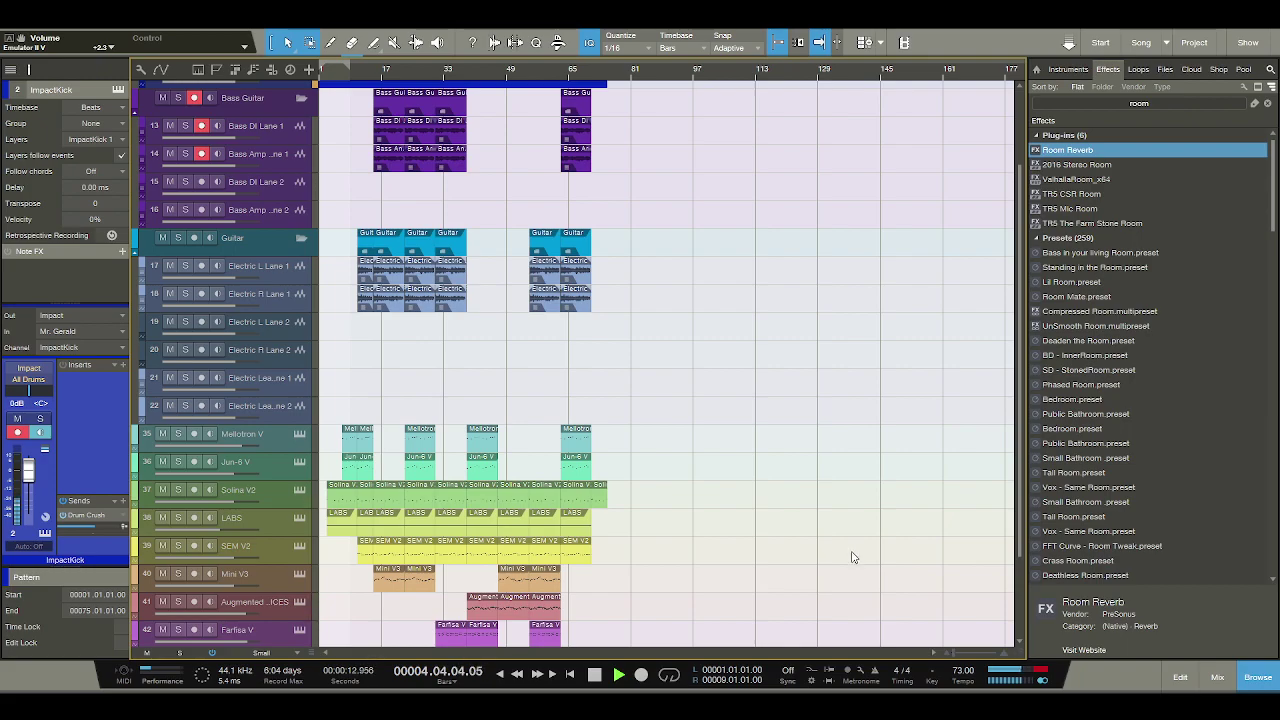
{"action": "scroll", "coordinate": [852, 557], "scroll_direction": "down", "scroll_amount": 4}
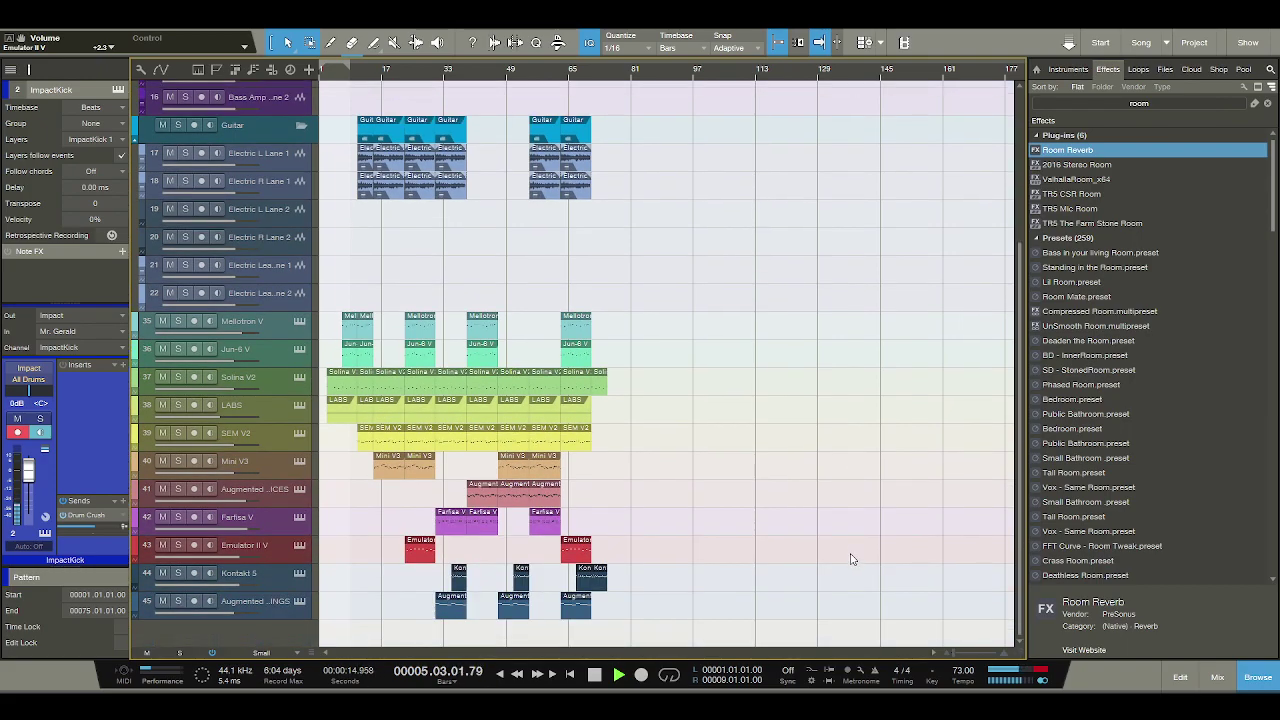
{"action": "left_click", "coordinate": [268, 406]}
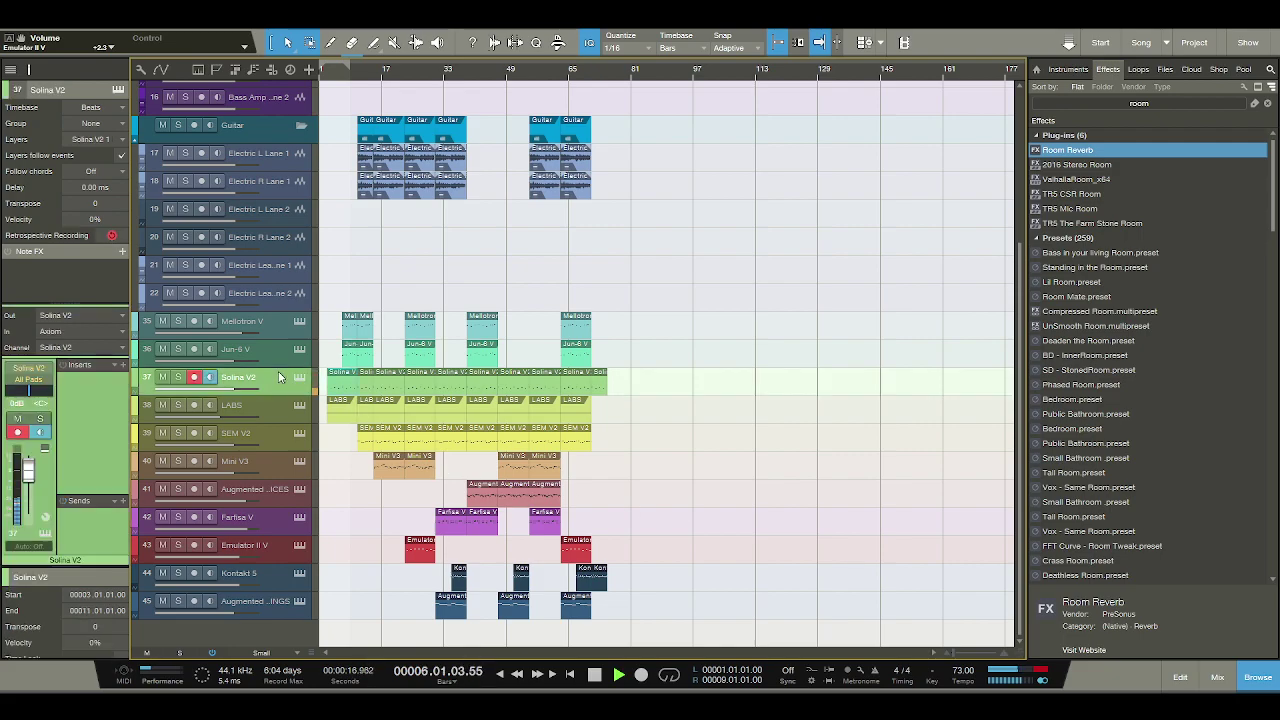
{"action": "left_click", "coordinate": [275, 440]}
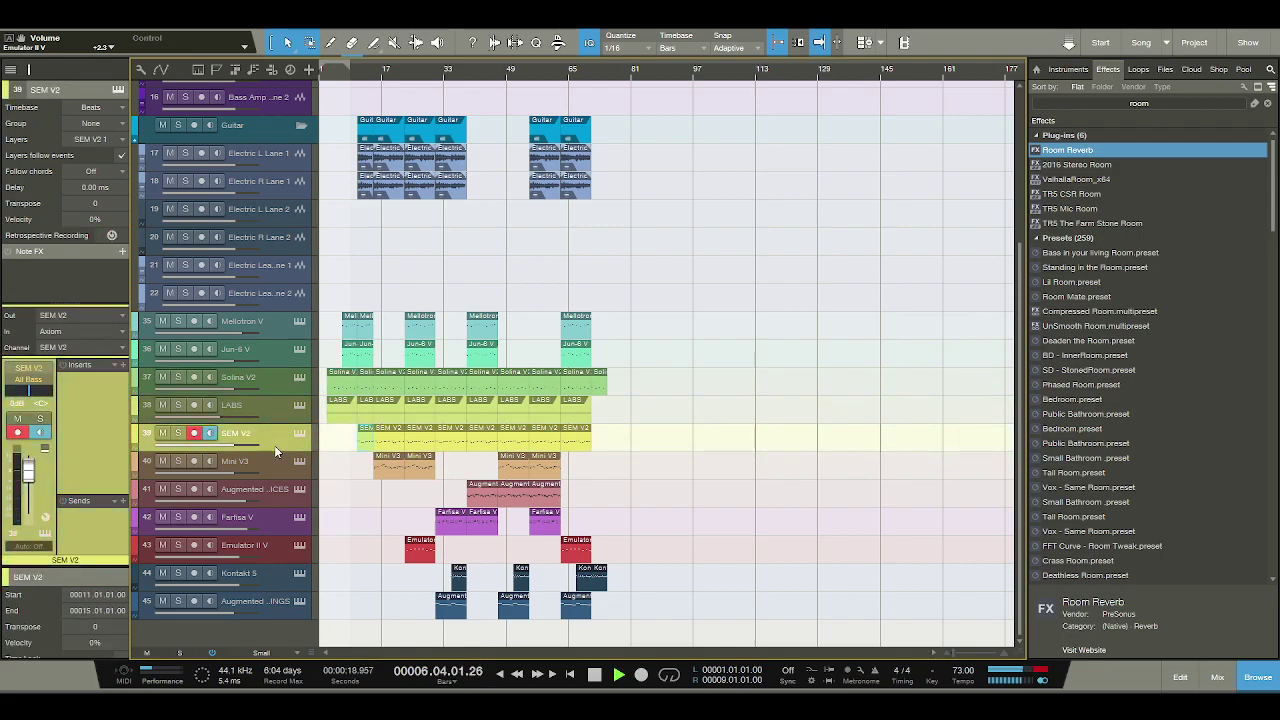
{"action": "left_click", "coordinate": [276, 466]}
{"action": "left_click", "coordinate": [277, 492]}
{"action": "left_click", "coordinate": [273, 517]}
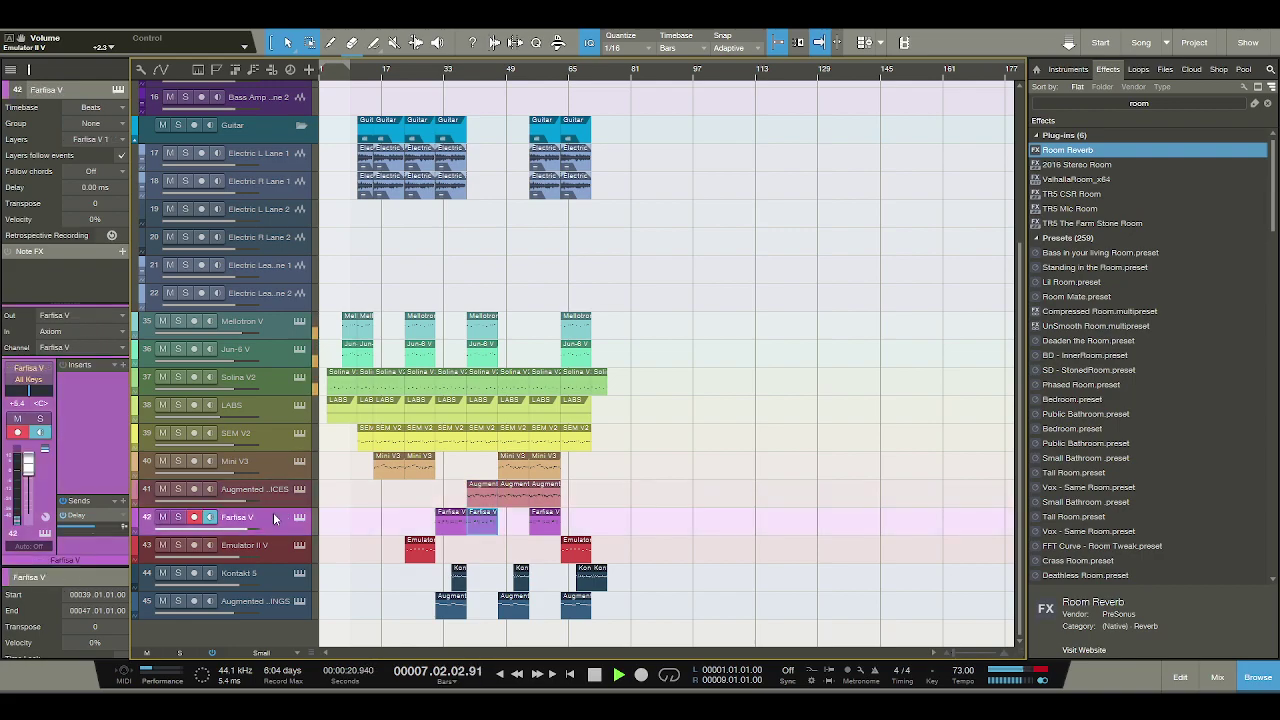
{"action": "left_click", "coordinate": [277, 546]}
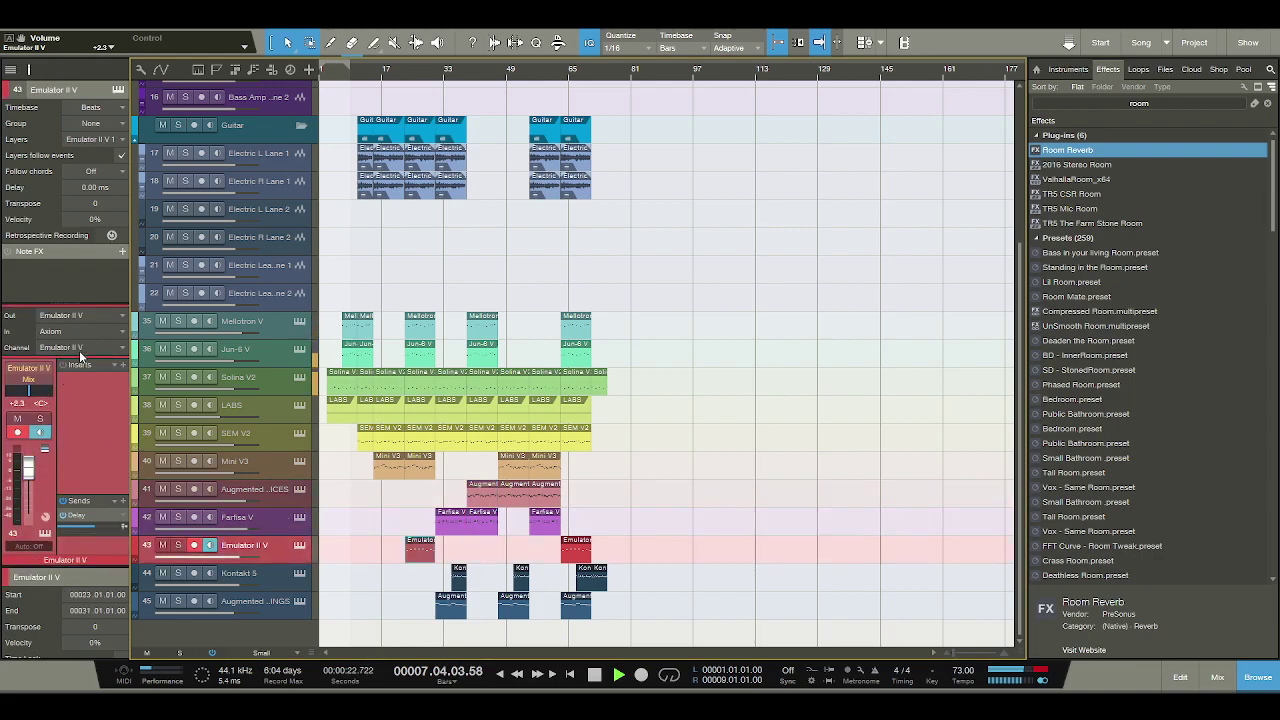
{"action": "left_click", "coordinate": [257, 572]}
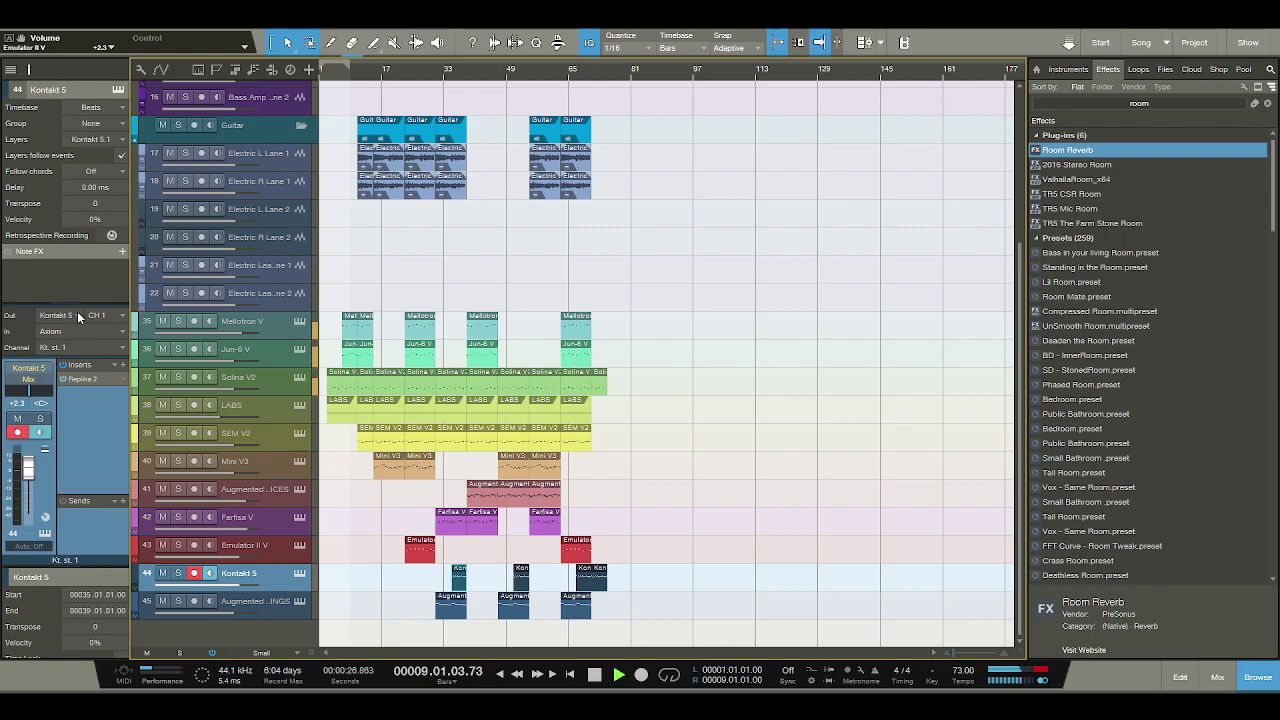
{"action": "left_click", "coordinate": [257, 601]}
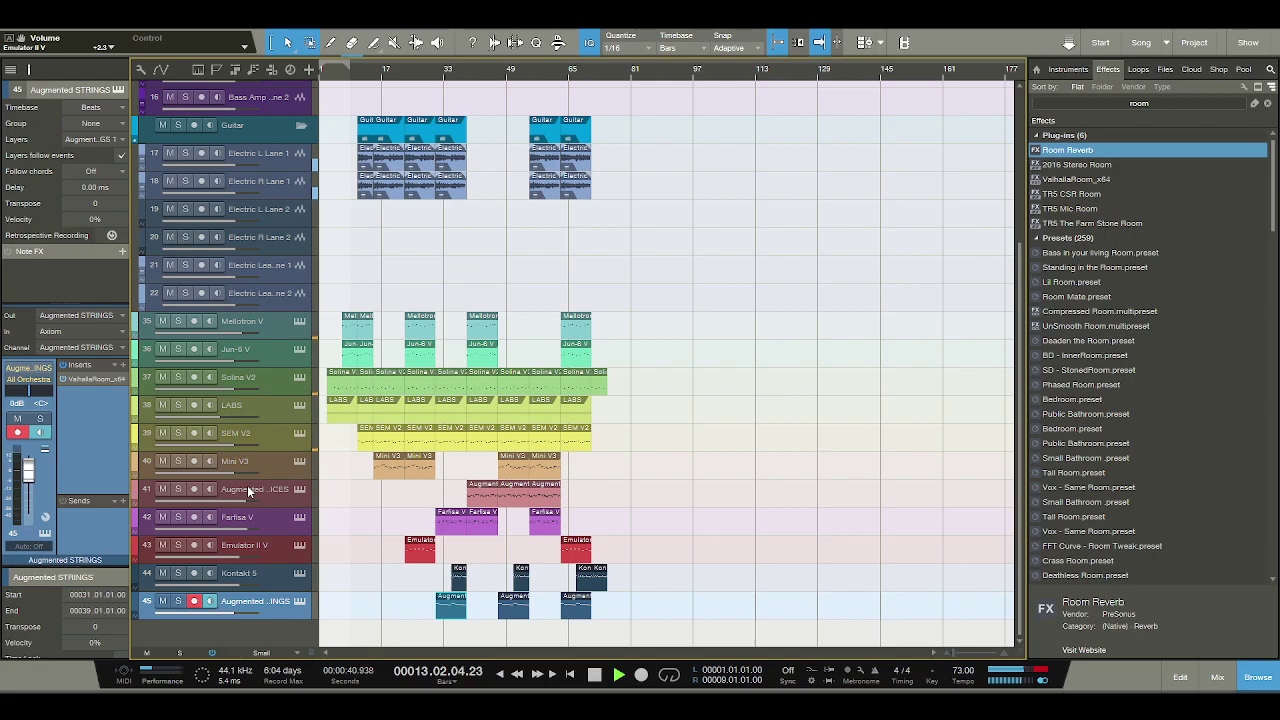
{"action": "left_click", "coordinate": [594, 675]}
Set the loop range from bar 1 to bar 75 and inspect how the tracks end.
{"action": "scroll", "coordinate": [588, 512], "scroll_direction": "up", "scroll_amount": 4}
{"action": "scroll", "coordinate": [588, 512], "scroll_direction": "up", "scroll_amount": 4}
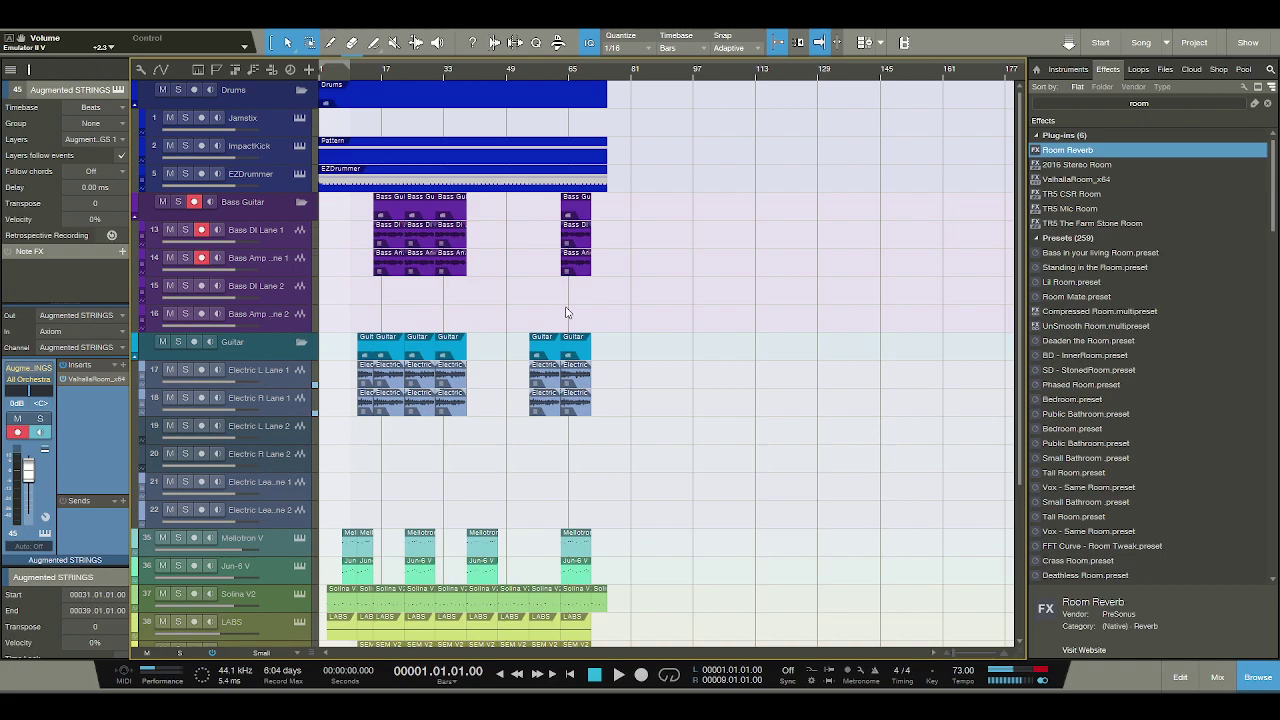
{"action": "left_click_drag", "start_coordinate": [350, 67], "coordinate": [633, 107]}
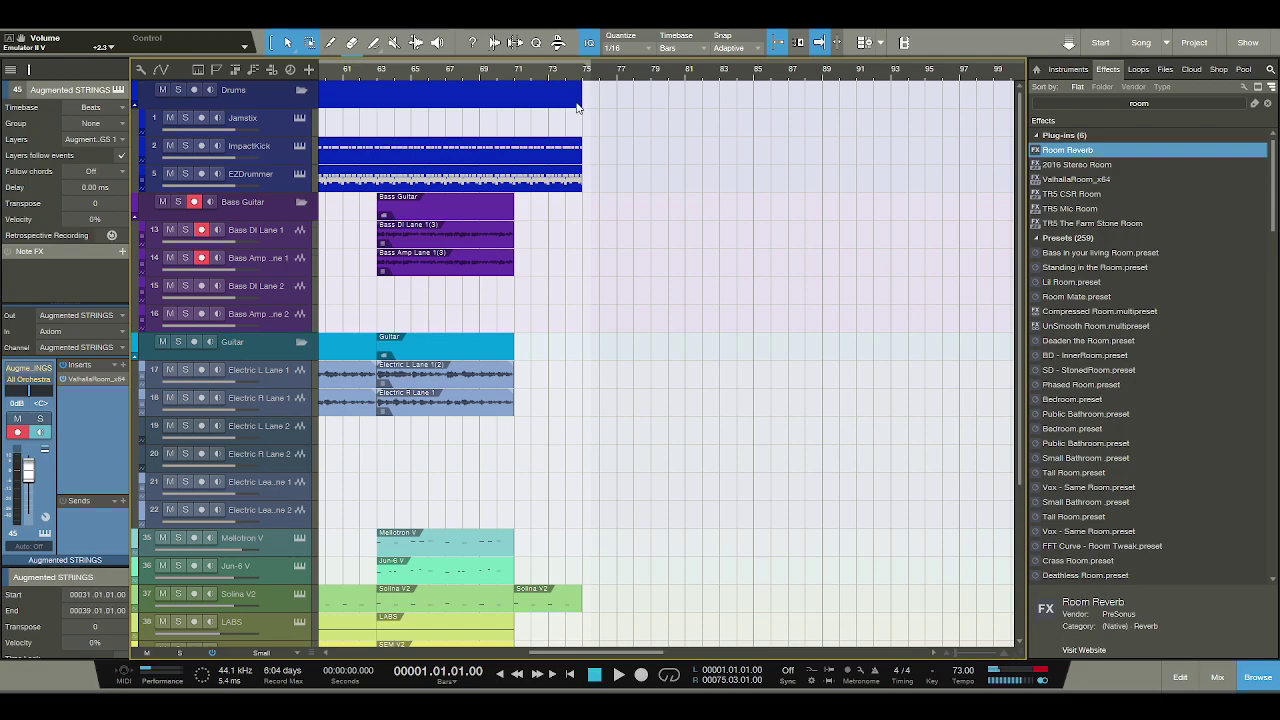
{"action": "scroll", "coordinate": [566, 157], "scroll_direction": "down", "scroll_amount": 4}
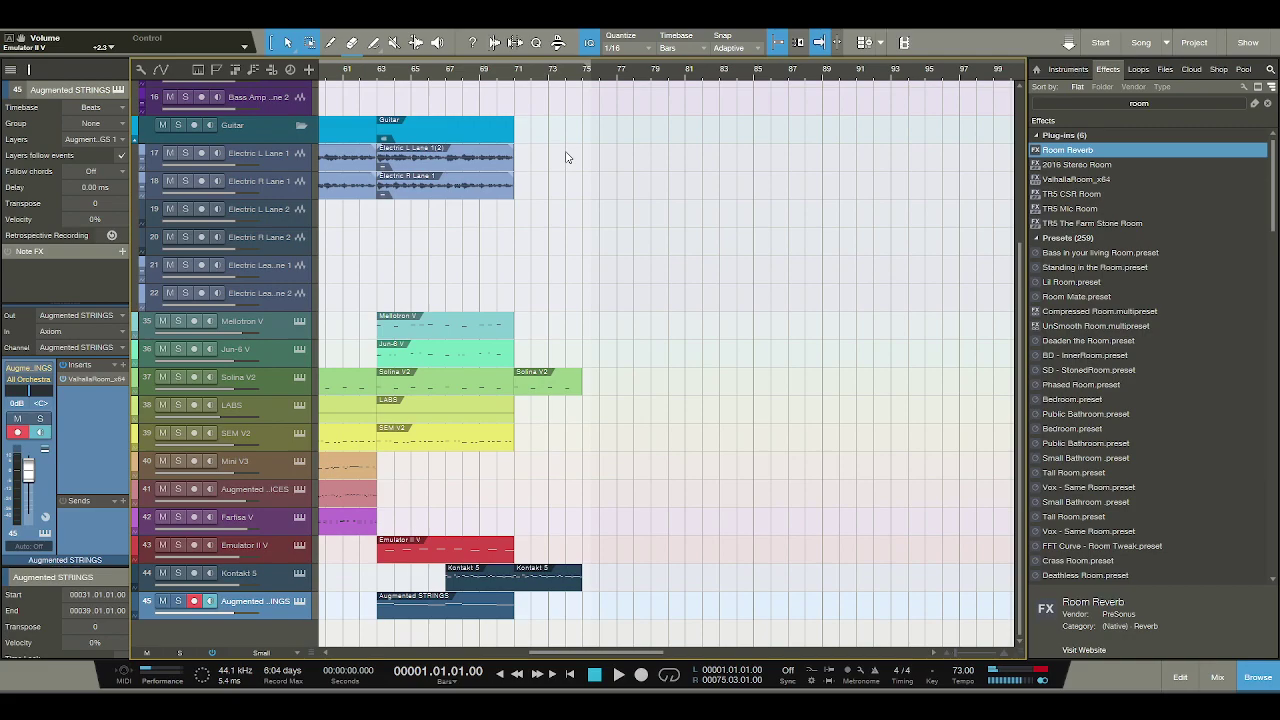
Look through the synth instruments in the browser for another sound to add to the song.
{"action": "left_click", "coordinate": [1067, 69]}
{"action": "scroll", "coordinate": [1120, 290], "scroll_direction": "down", "scroll_amount": 4}
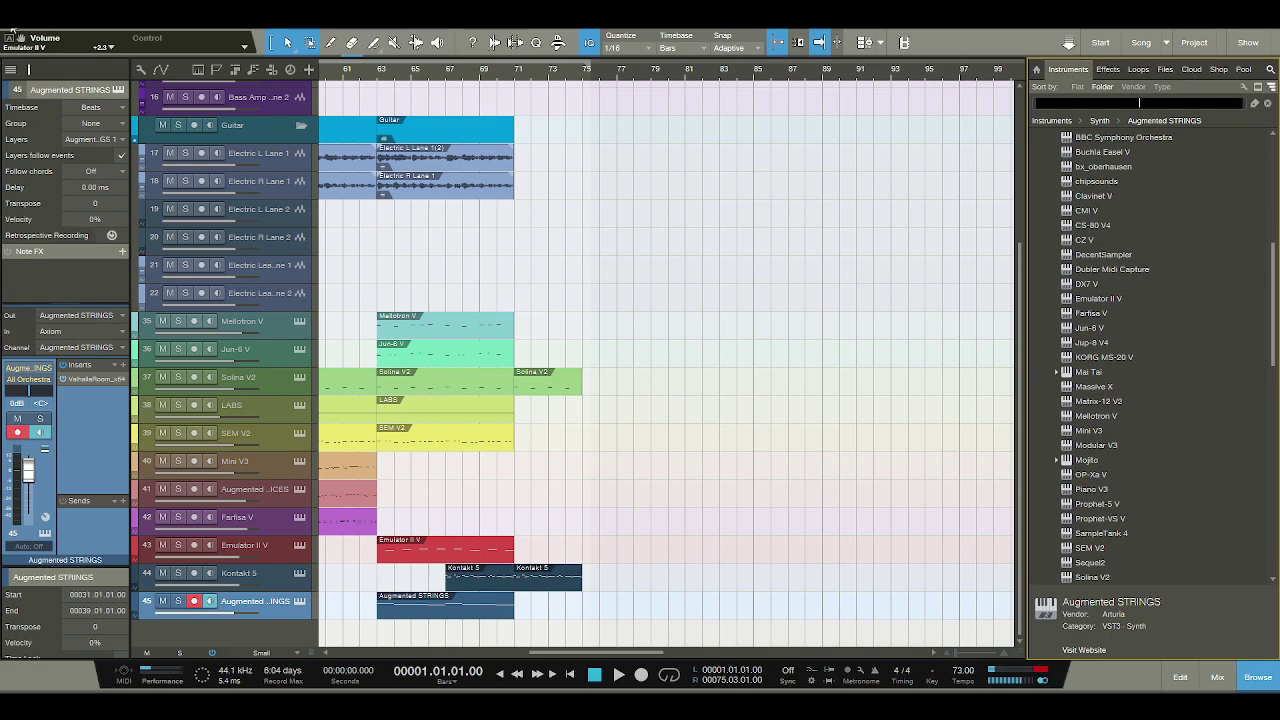
{"action": "left_click", "coordinate": [50, 183]}
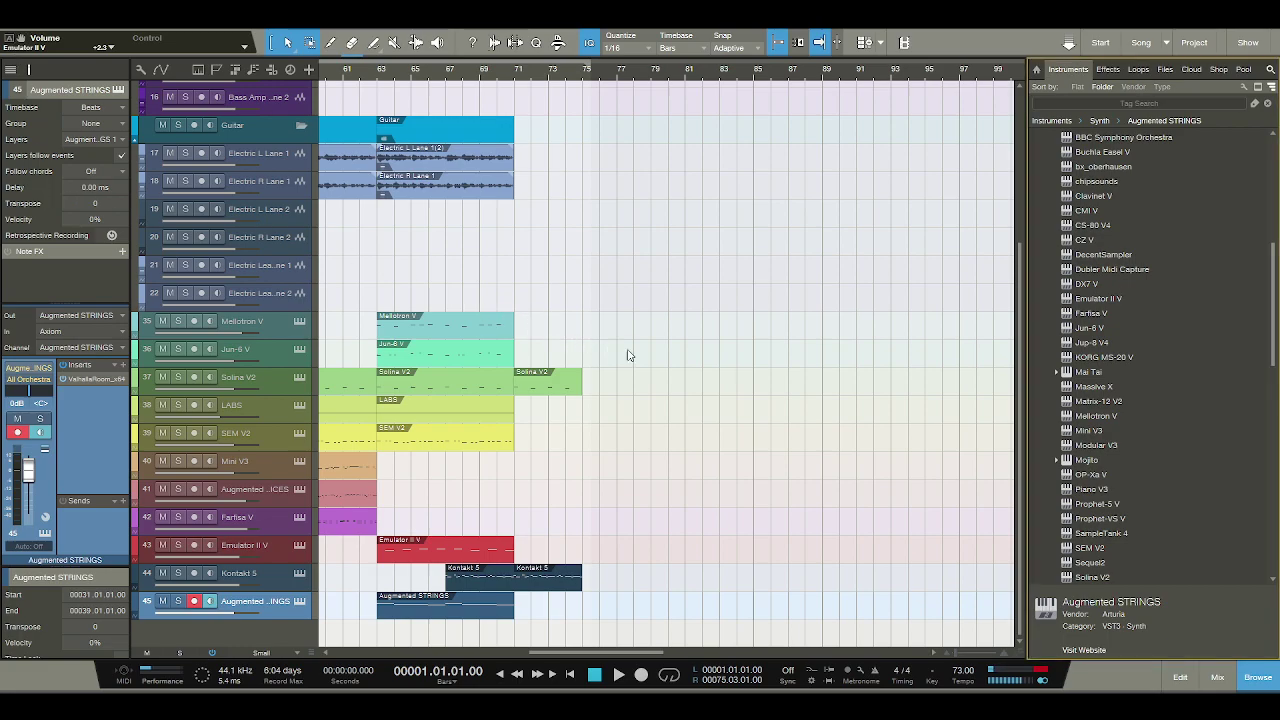
{"action": "scroll", "coordinate": [1116, 443], "scroll_direction": "down", "scroll_amount": 1}
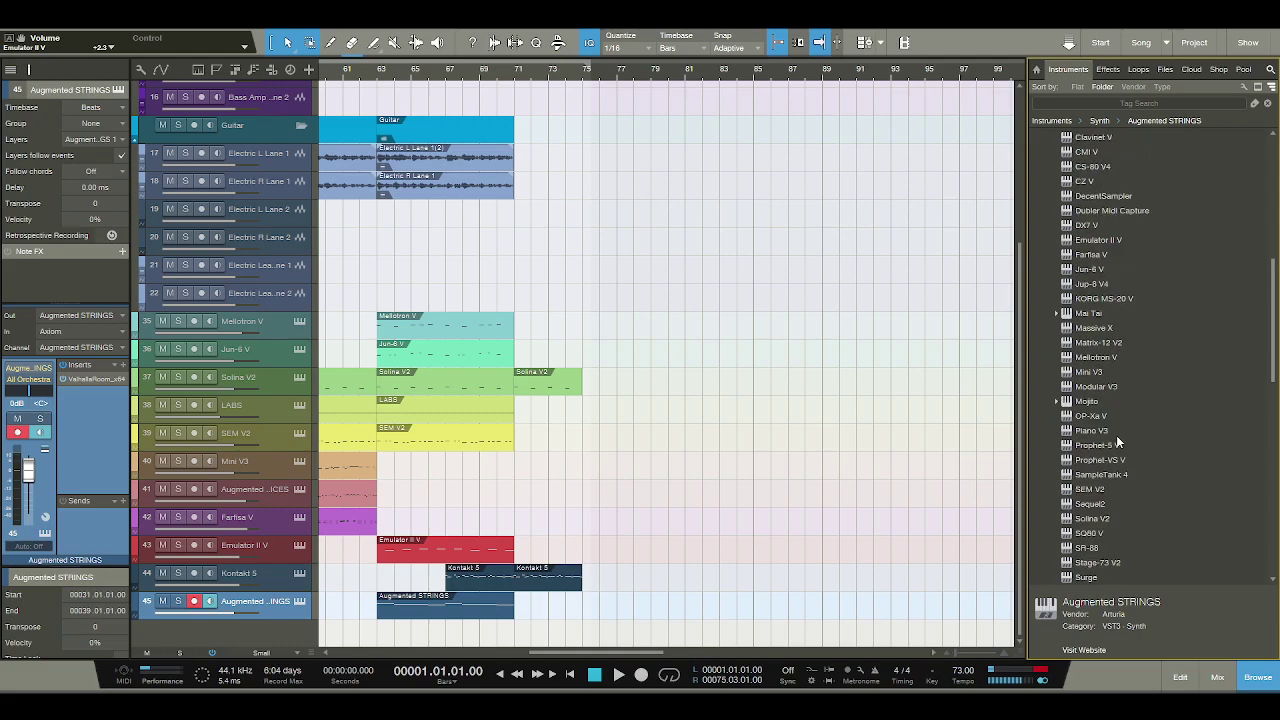
{"action": "scroll", "coordinate": [1116, 442], "scroll_direction": "down", "scroll_amount": 1}
{"action": "scroll", "coordinate": [1116, 442], "scroll_direction": "down", "scroll_amount": 1}
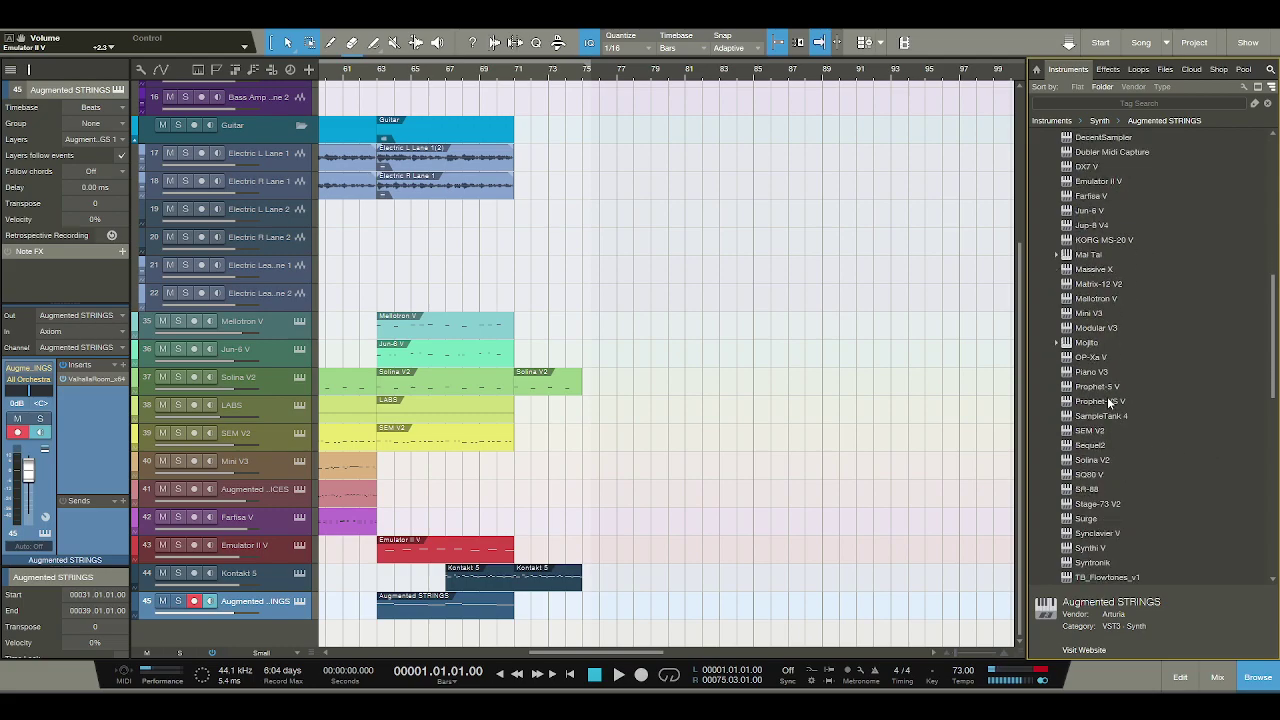
{"action": "scroll", "coordinate": [1106, 402], "scroll_direction": "down", "scroll_amount": 2}
{"action": "scroll", "coordinate": [1106, 402], "scroll_direction": "down", "scroll_amount": 1}
{"action": "scroll", "coordinate": [1106, 402], "scroll_direction": "up", "scroll_amount": 1}
{"action": "scroll", "coordinate": [1107, 405], "scroll_direction": "up", "scroll_amount": 3}
{"action": "scroll", "coordinate": [1107, 405], "scroll_direction": "up", "scroll_amount": 4}
{"action": "scroll", "coordinate": [1106, 402], "scroll_direction": "up", "scroll_amount": 1}
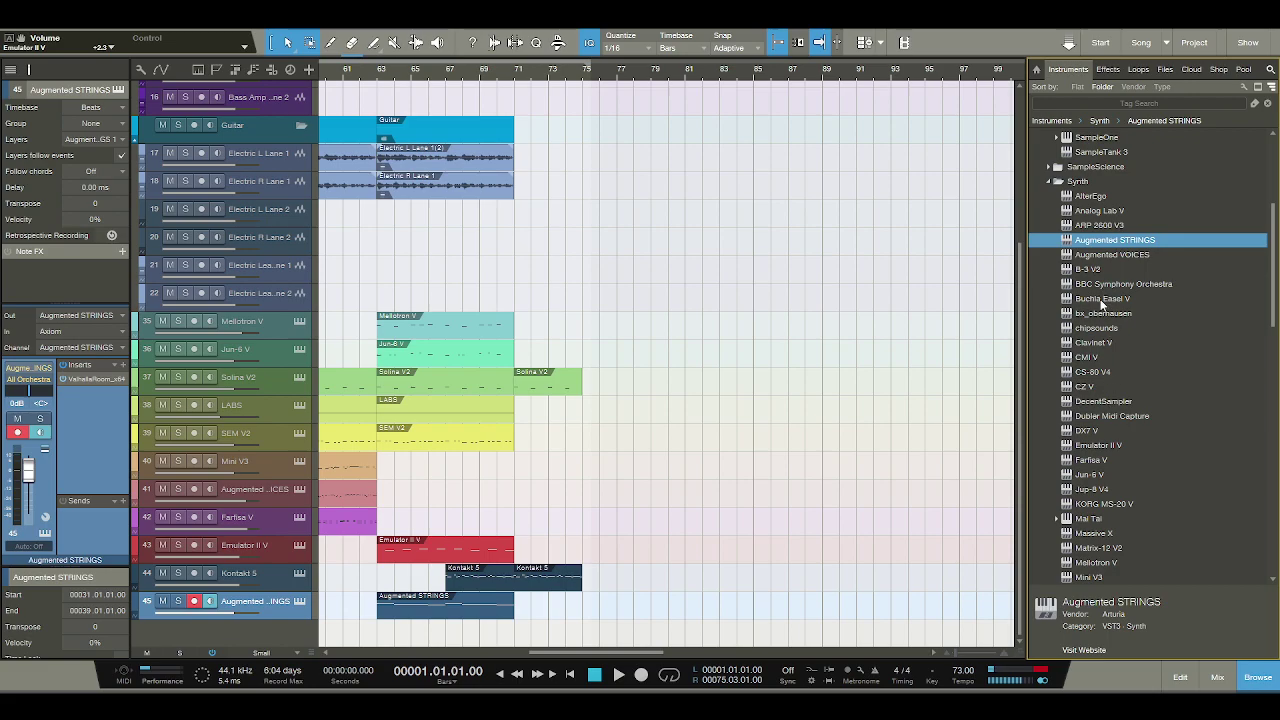
Add a Buchla Easel V instrument track below the Augmented STRINGS track and close its plug-in window.
{"action": "left_click", "coordinate": [1103, 299]}
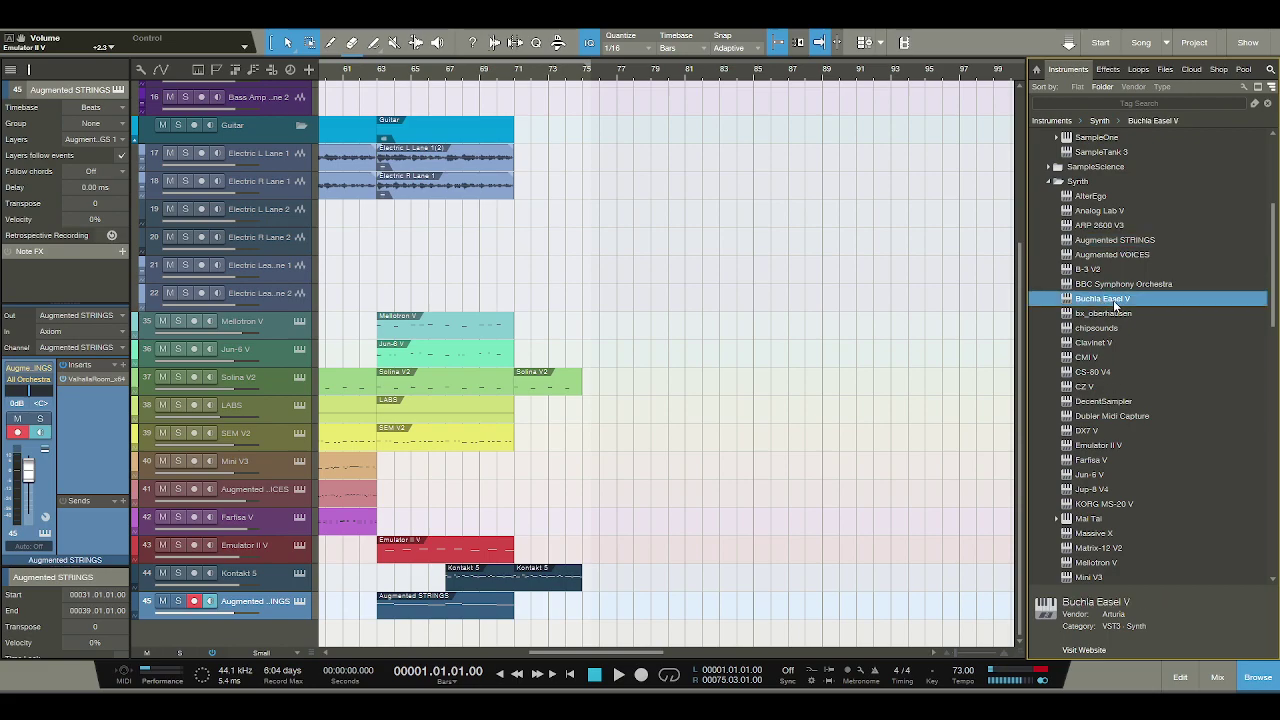
{"action": "scroll", "coordinate": [1114, 305], "scroll_direction": "down", "scroll_amount": 3}
{"action": "scroll", "coordinate": [1113, 300], "scroll_direction": "up", "scroll_amount": 3}
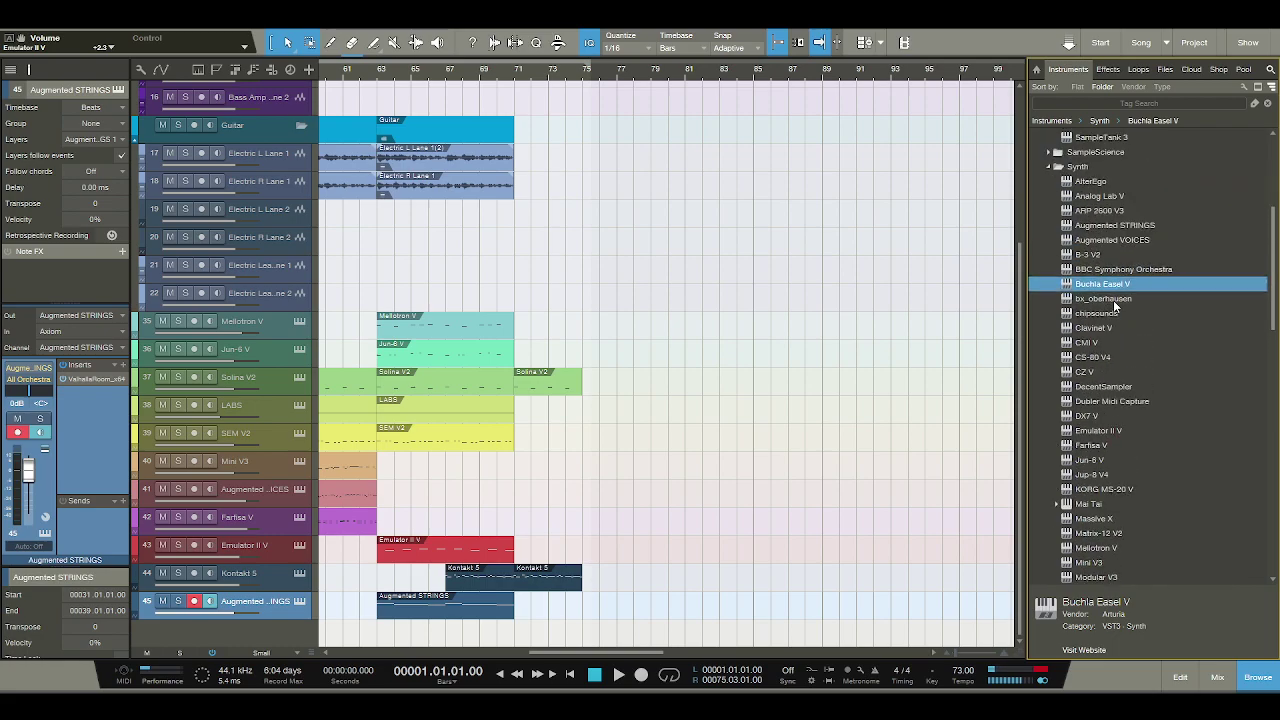
{"action": "left_click_drag", "start_coordinate": [583, 653], "coordinate": [388, 656]}
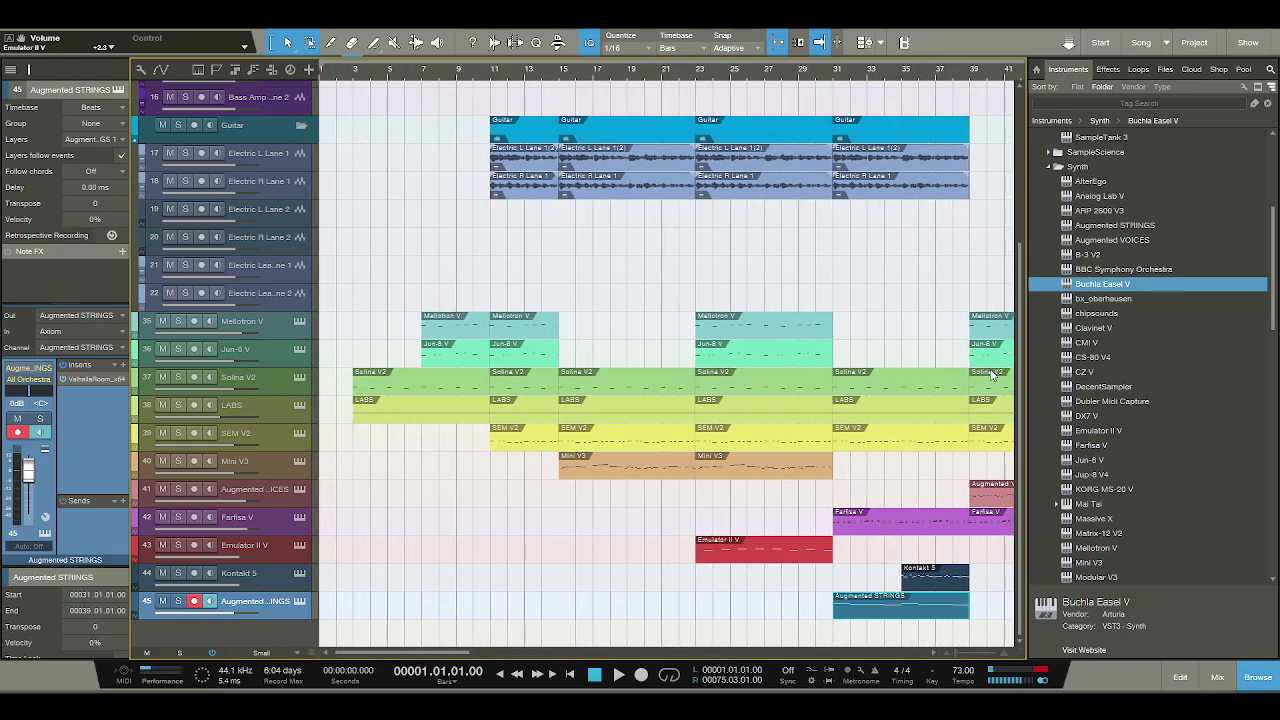
{"action": "left_click_drag", "start_coordinate": [1108, 287], "coordinate": [266, 630]}
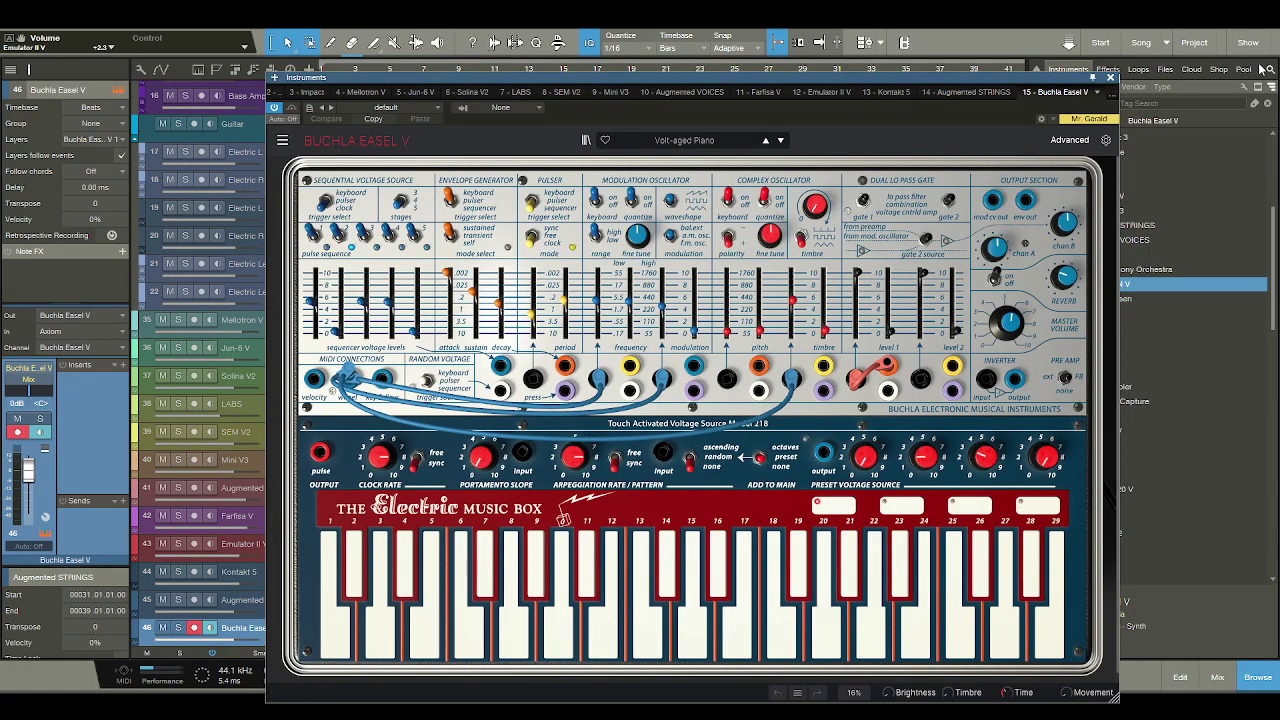
{"action": "left_click", "coordinate": [1110, 77]}
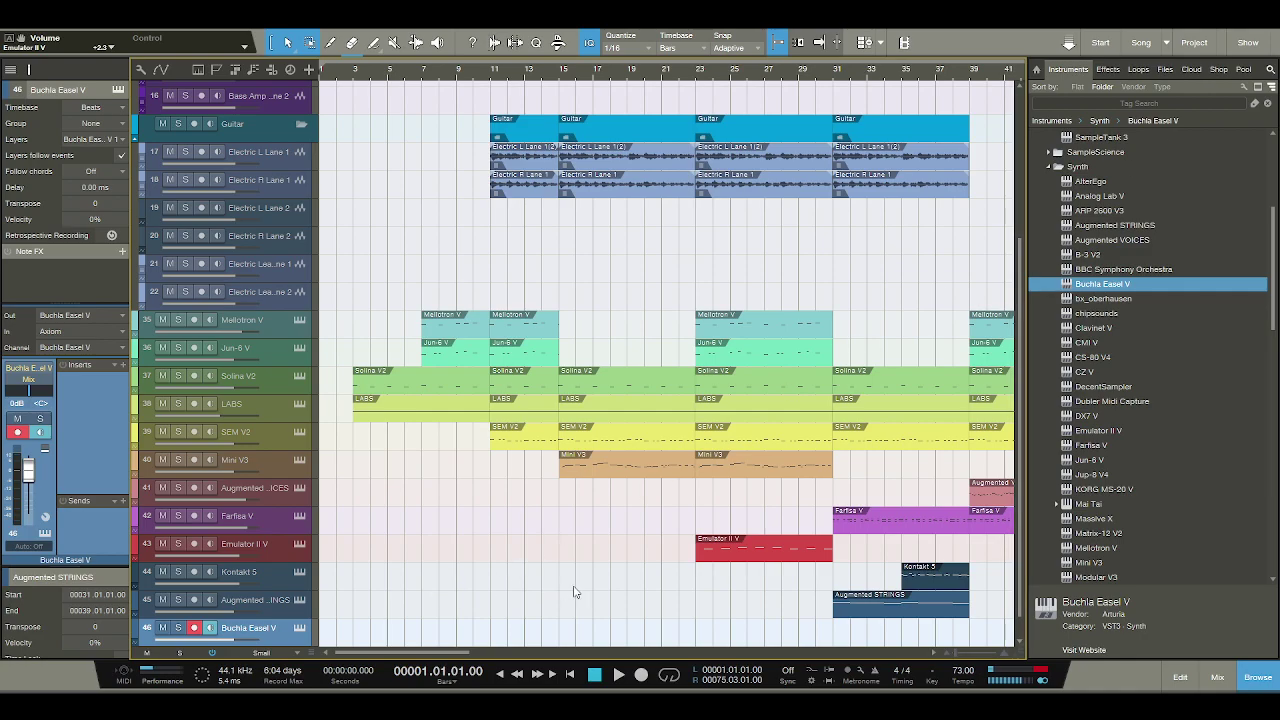
Create an empty clip on the Buchla Easel V track and trim it to span bars 15 to 23.
{"action": "double_click", "coordinate": [565, 631]}
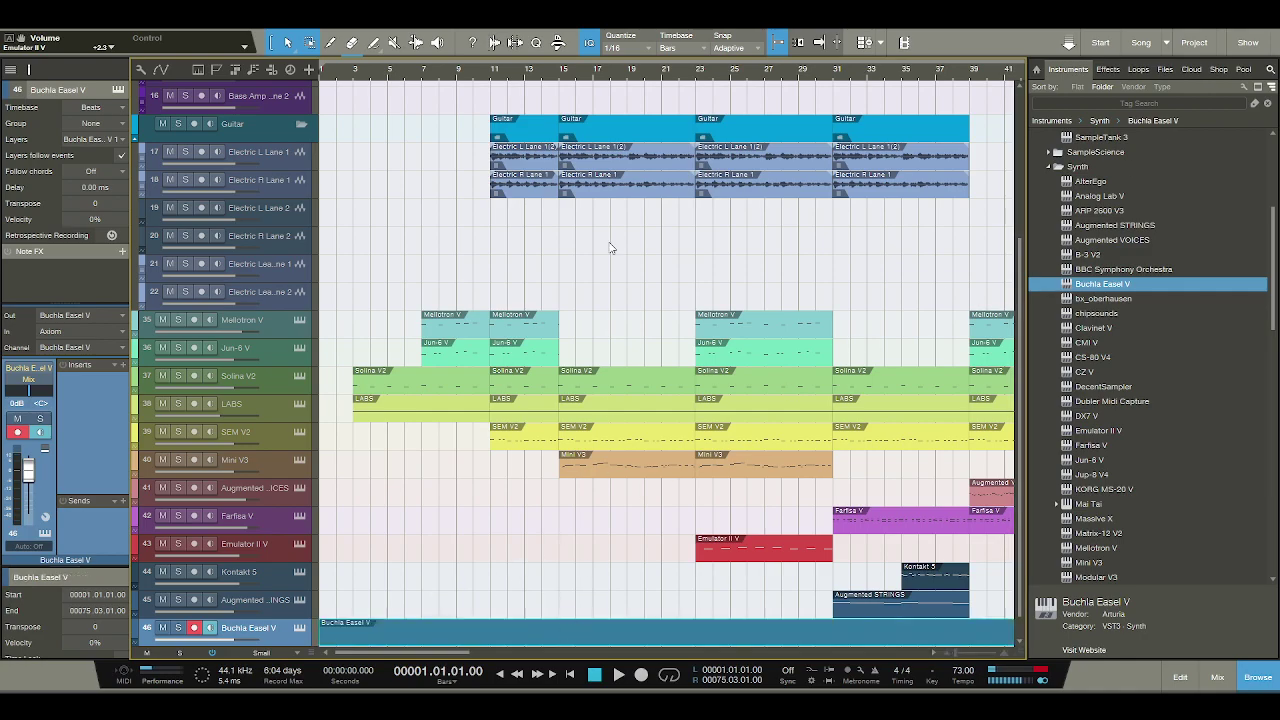
{"action": "key", "text": "shift+f"}
{"action": "left_click_drag", "start_coordinate": [764, 632], "coordinate": [452, 635]}
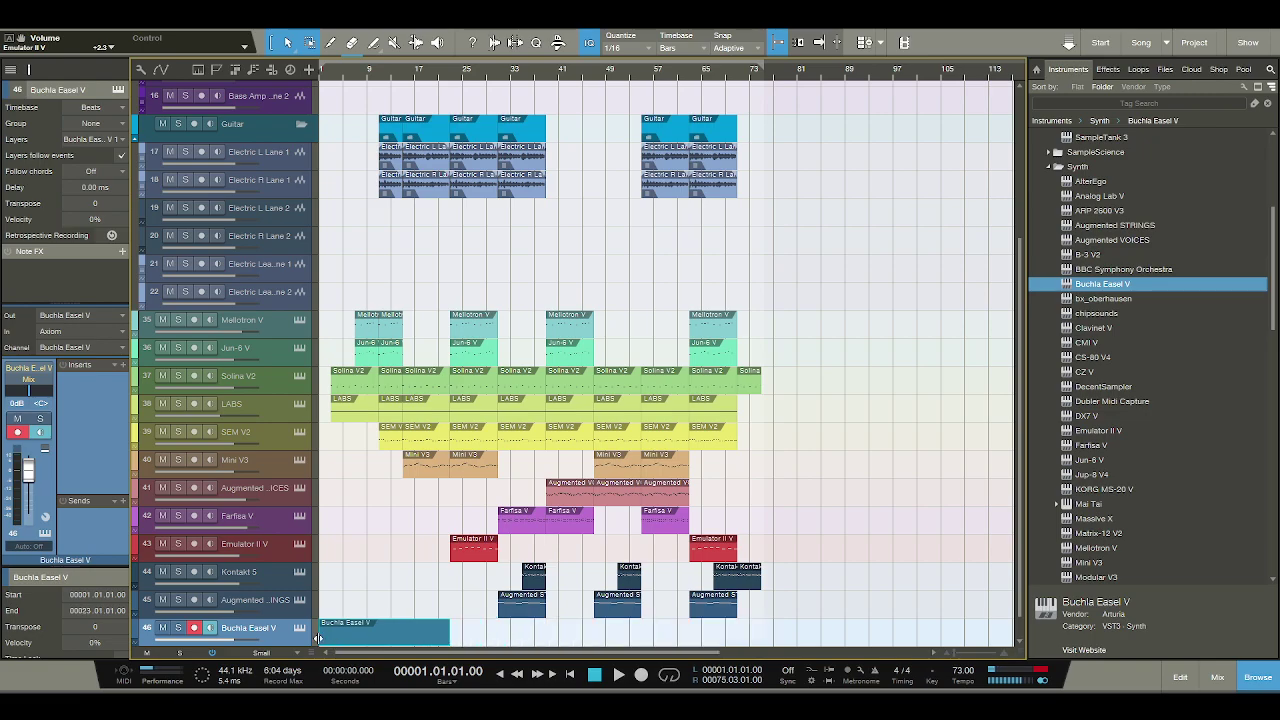
{"action": "left_click_drag", "start_coordinate": [320, 637], "coordinate": [399, 634]}
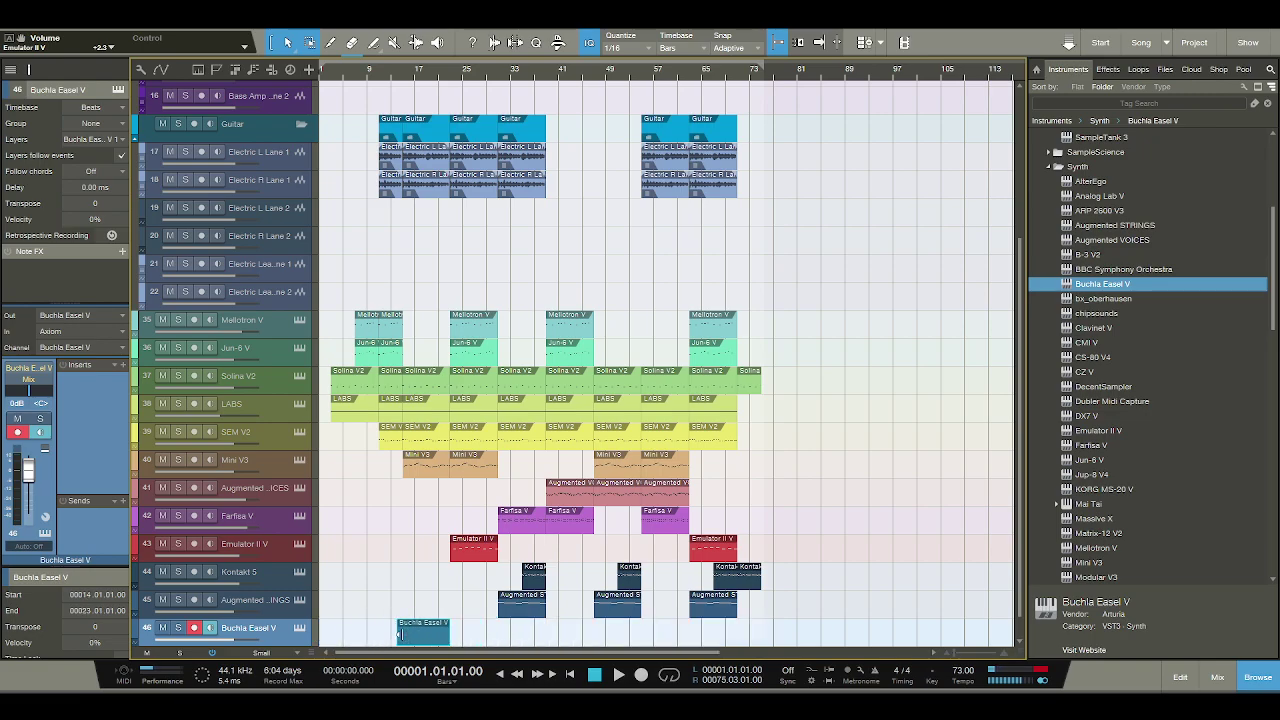
{"action": "key", "text": "e"}
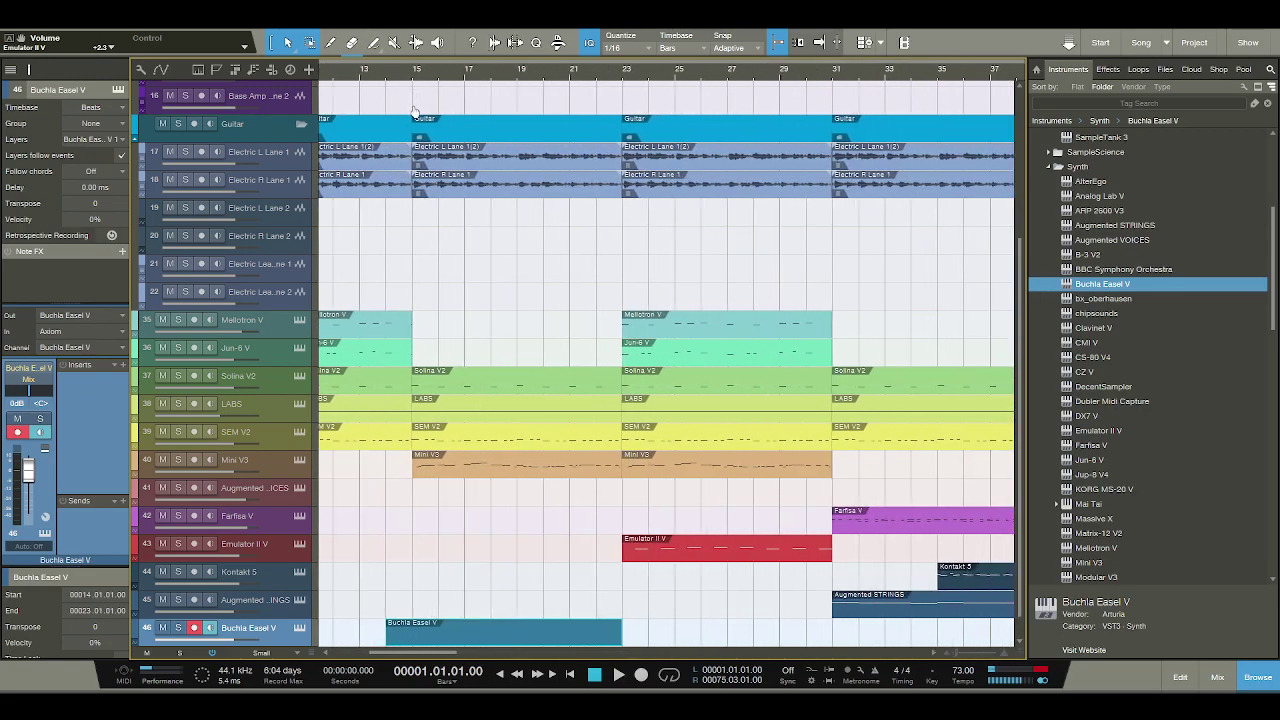
{"action": "left_click_drag", "start_coordinate": [392, 628], "coordinate": [412, 628]}
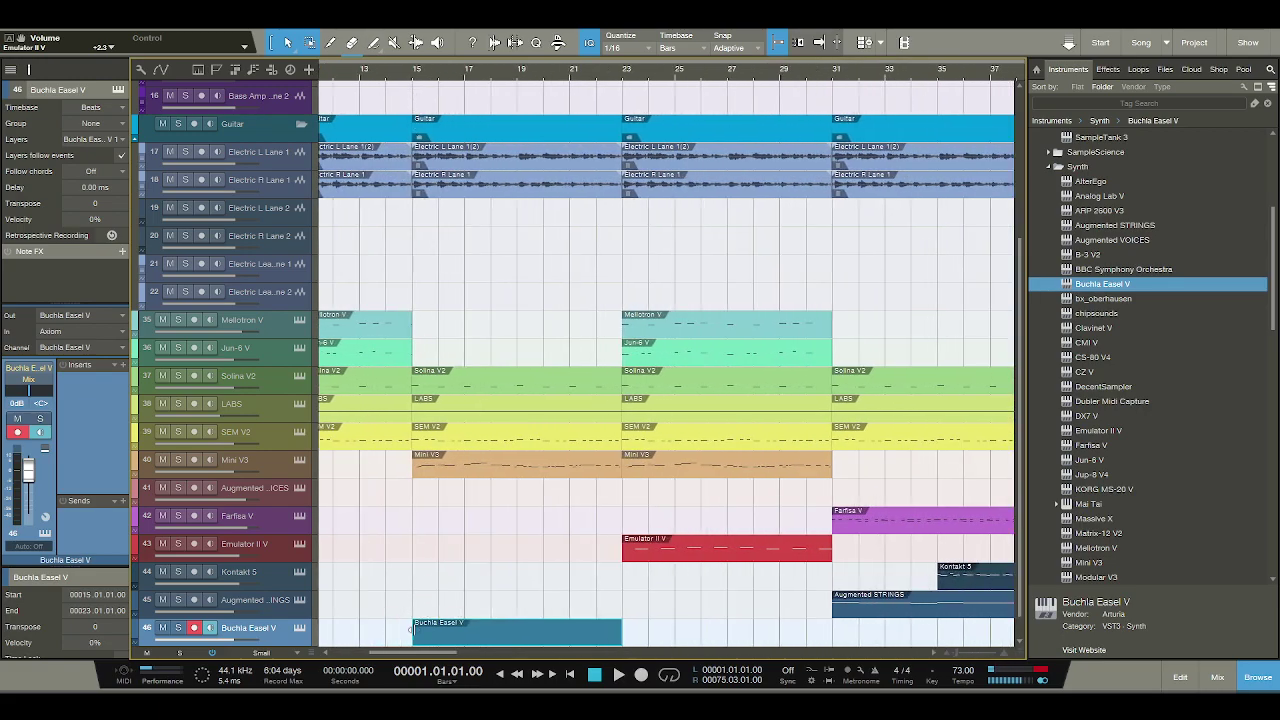
Open the Buchla Easel V clip for note editing and solo its track with Electric L Lane 1 and Electric R Lane 1.
{"action": "double_click", "coordinate": [480, 640]}
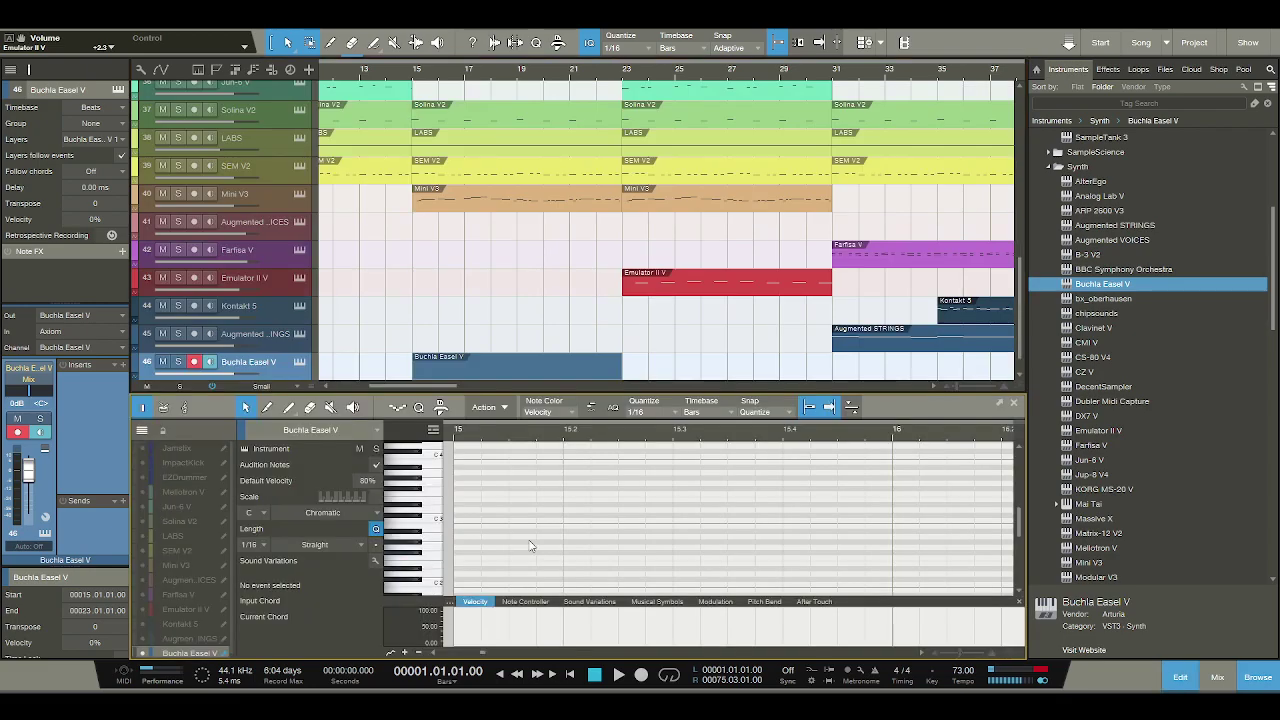
{"action": "scroll", "coordinate": [258, 222], "scroll_direction": "up", "scroll_amount": 10}
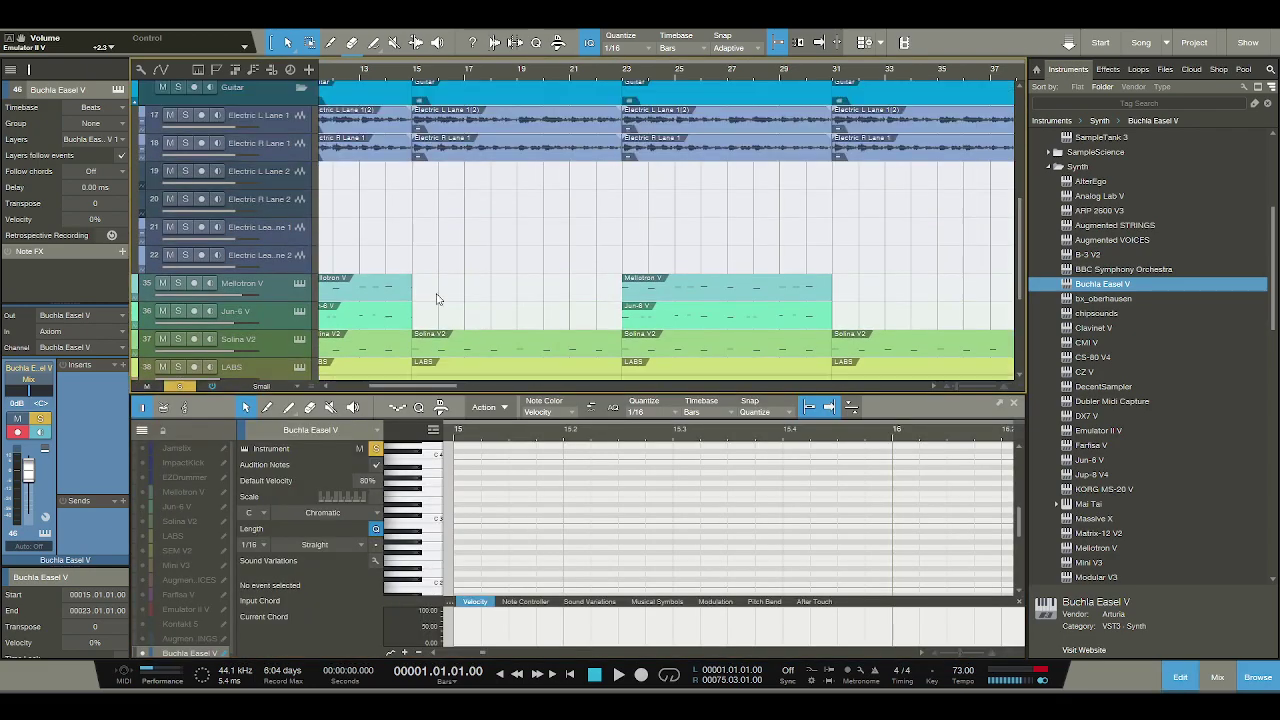
{"action": "left_click", "coordinate": [185, 276]}
{"action": "left_click", "coordinate": [185, 304]}
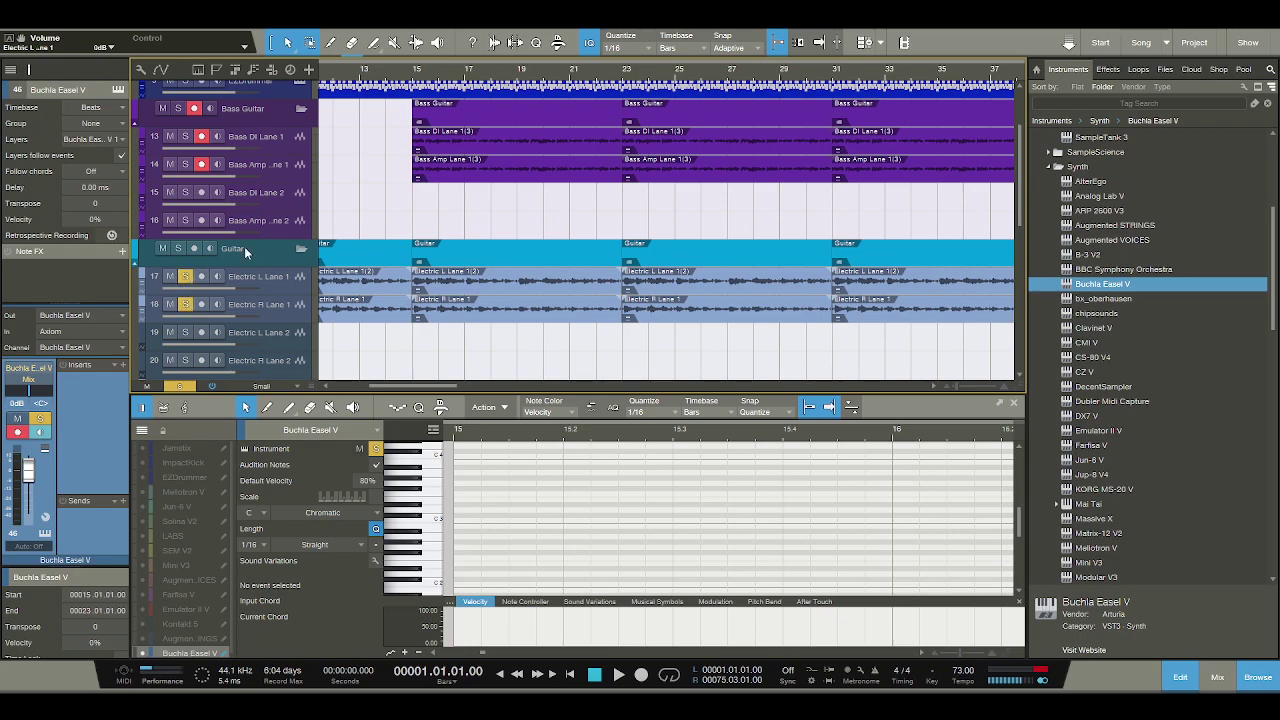
Loop the Buchla Easel V clip's range from bar 15 to 23 and start playback at bar 15.
{"action": "key", "text": "z"}
{"action": "scroll", "coordinate": [449, 330], "scroll_direction": "down", "scroll_amount": 10}
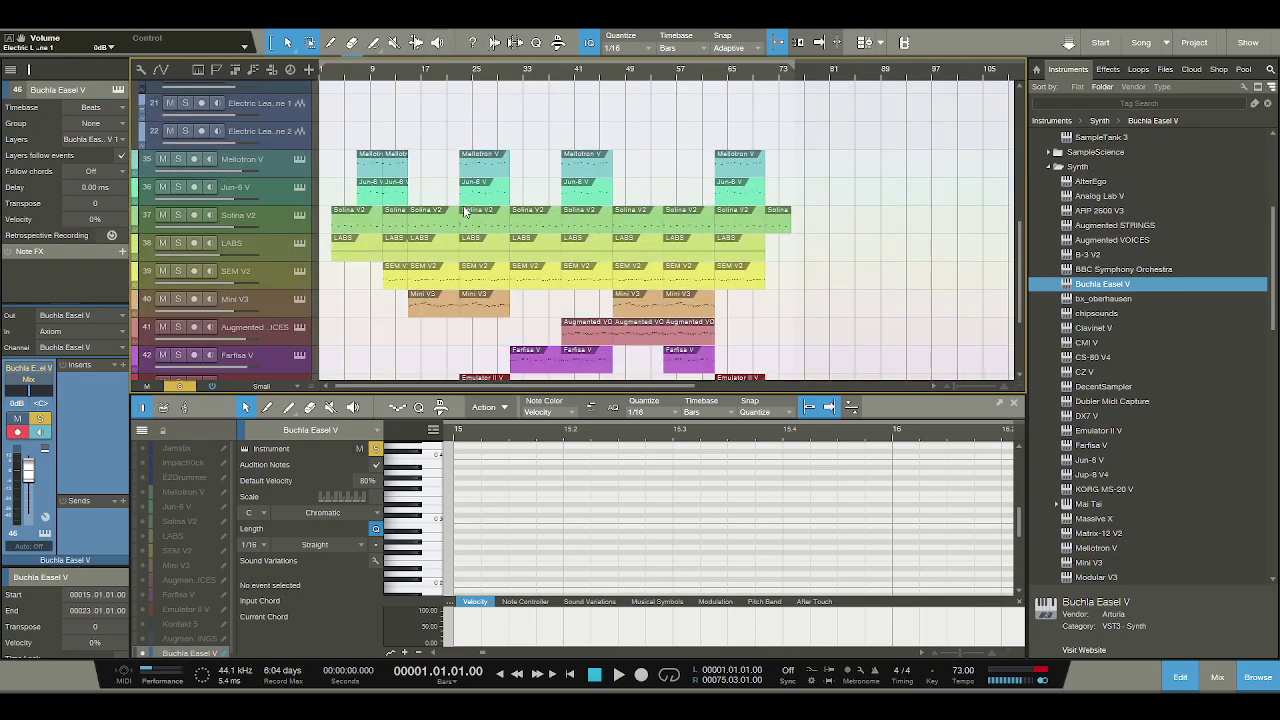
{"action": "scroll", "coordinate": [447, 343], "scroll_direction": "down", "scroll_amount": 1}
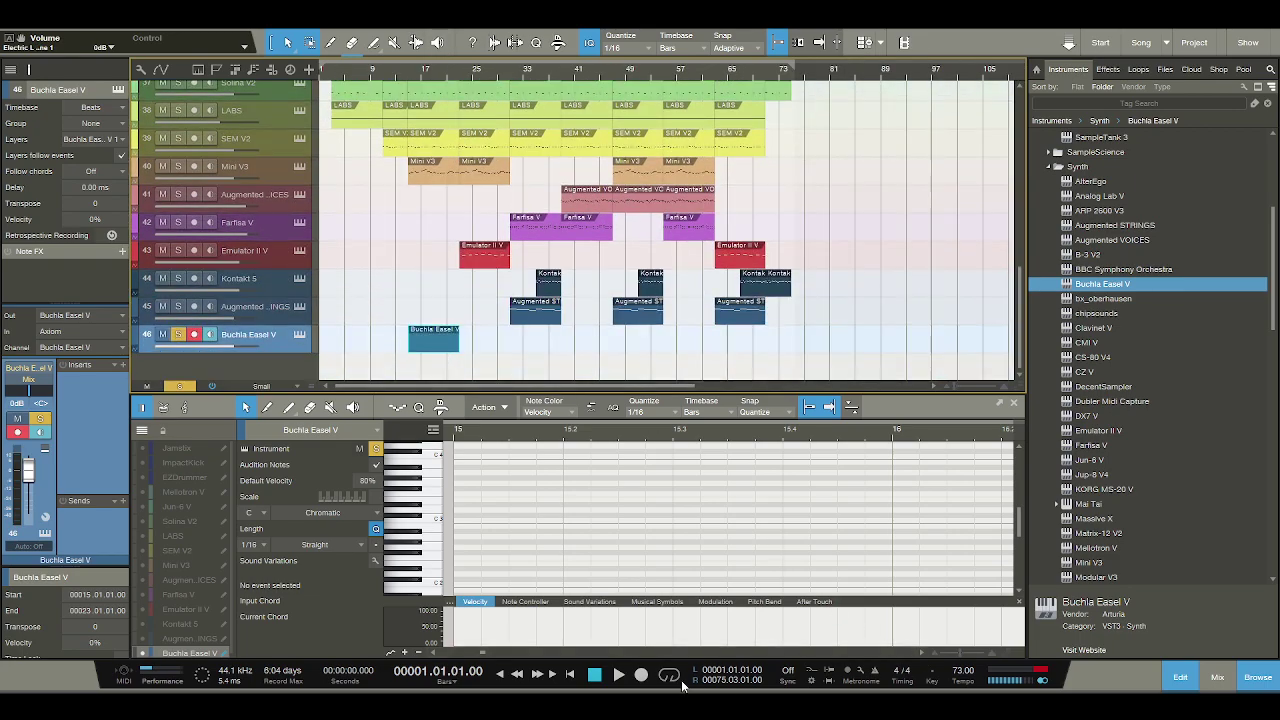
{"action": "key", "text": "p"}
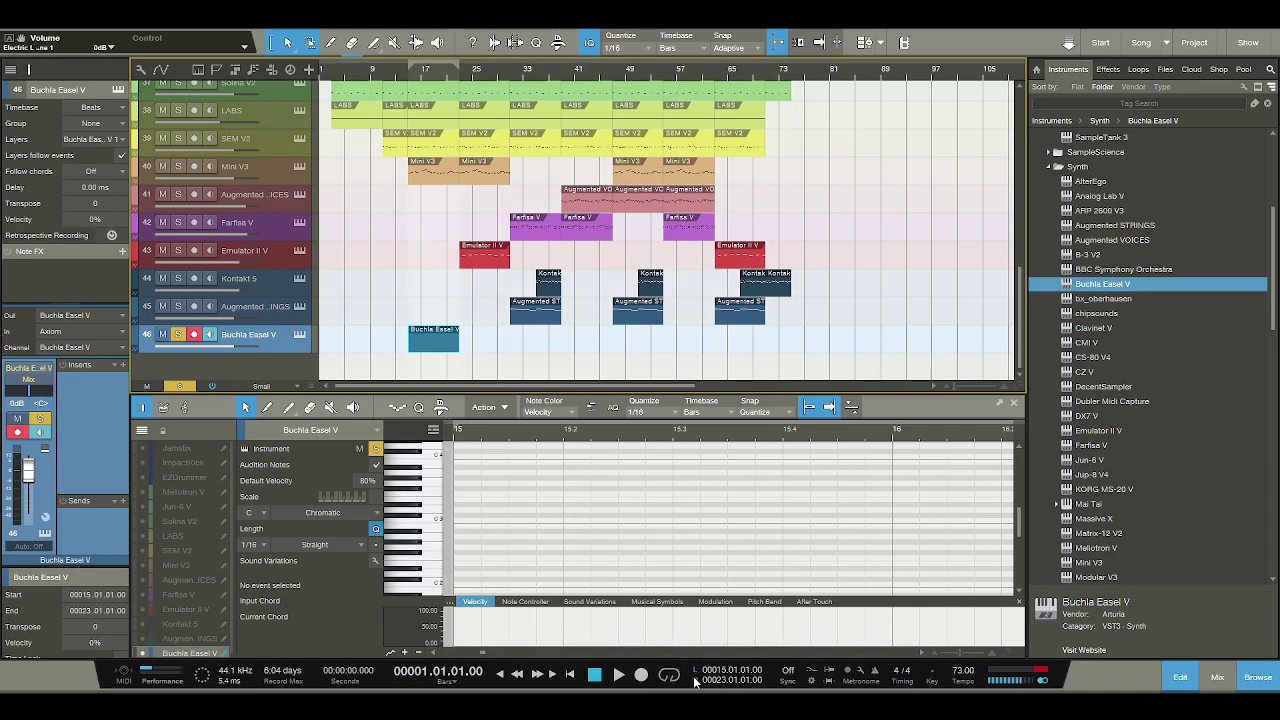
{"action": "left_click", "coordinate": [617, 676]}
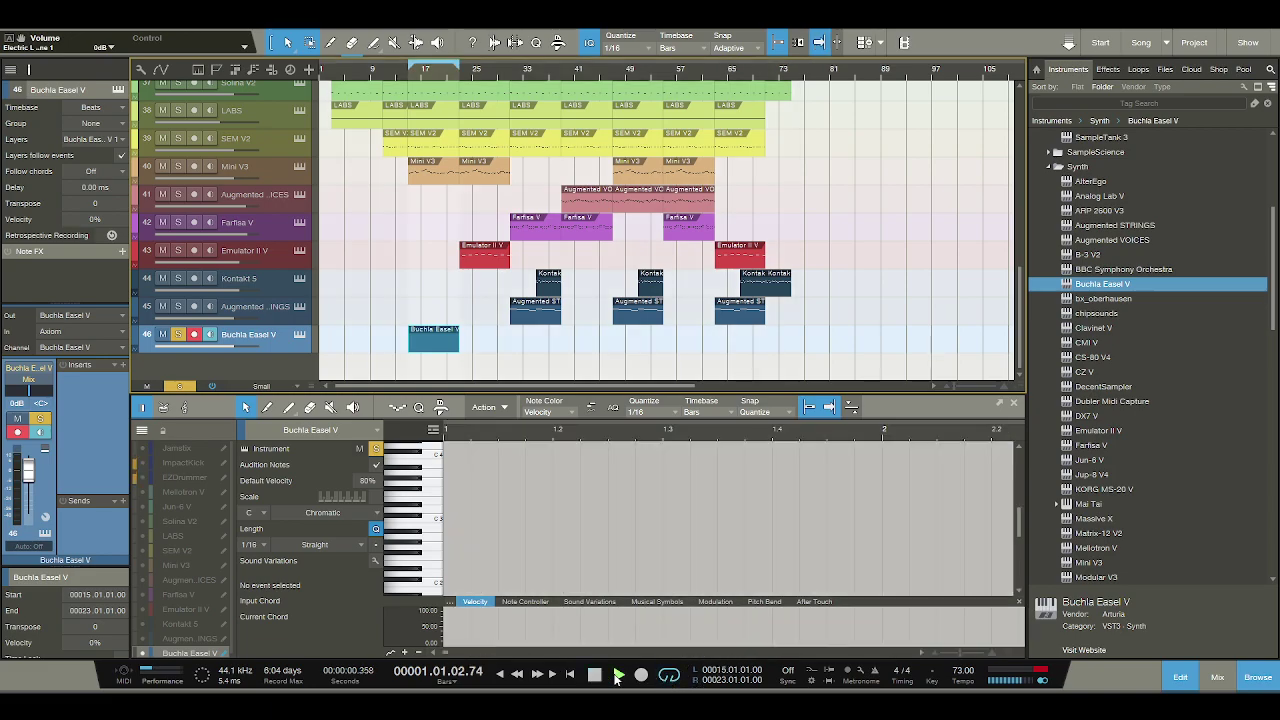
{"action": "left_click", "coordinate": [411, 82]}
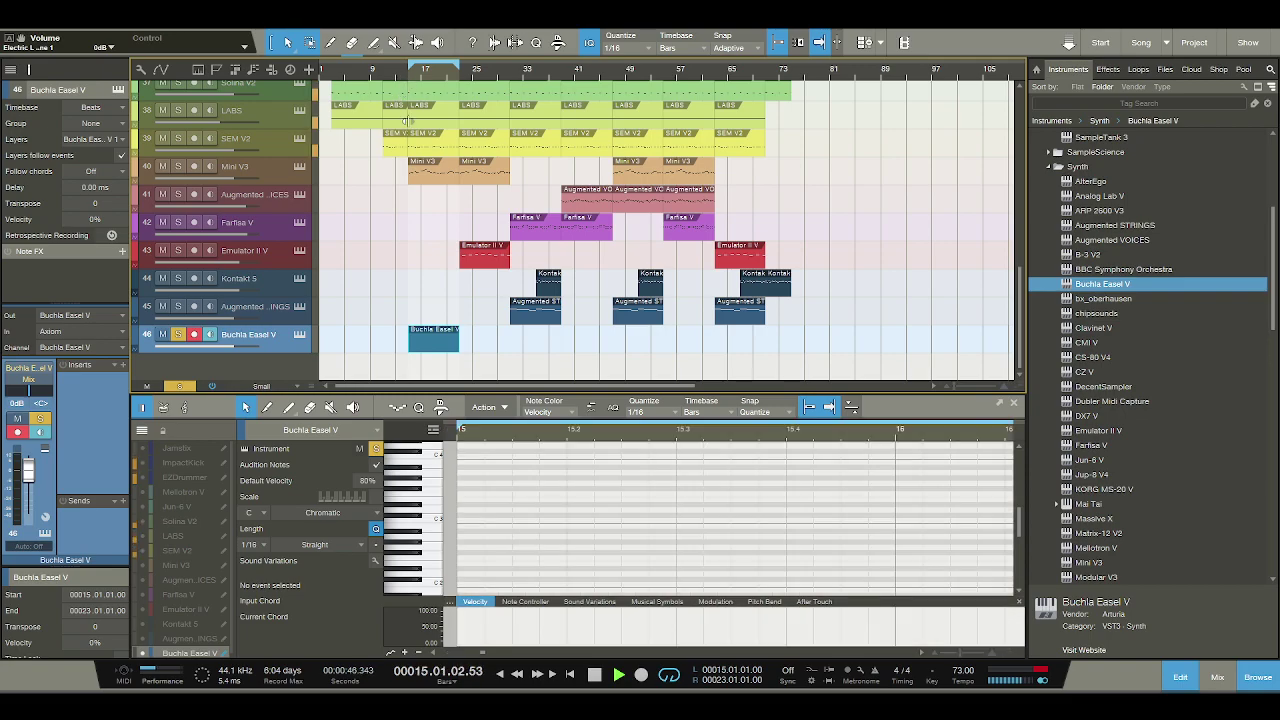
Listen to the looped section while reviewing the tracks, replay it from bar 15 with the whole clip in view, and stop playback.
{"action": "scroll", "coordinate": [432, 268], "scroll_direction": "up", "scroll_amount": 10}
{"action": "scroll", "coordinate": [429, 266], "scroll_direction": "up", "scroll_amount": 3}
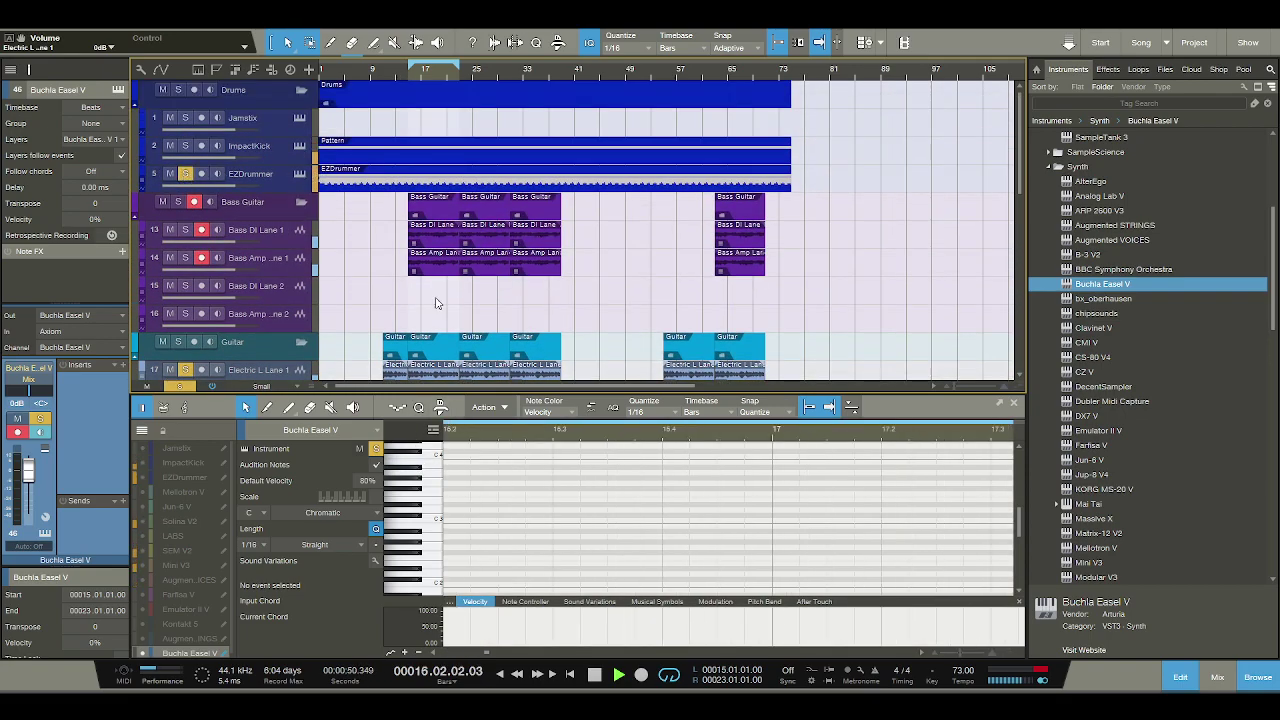
{"action": "scroll", "coordinate": [432, 302], "scroll_direction": "down", "scroll_amount": 13}
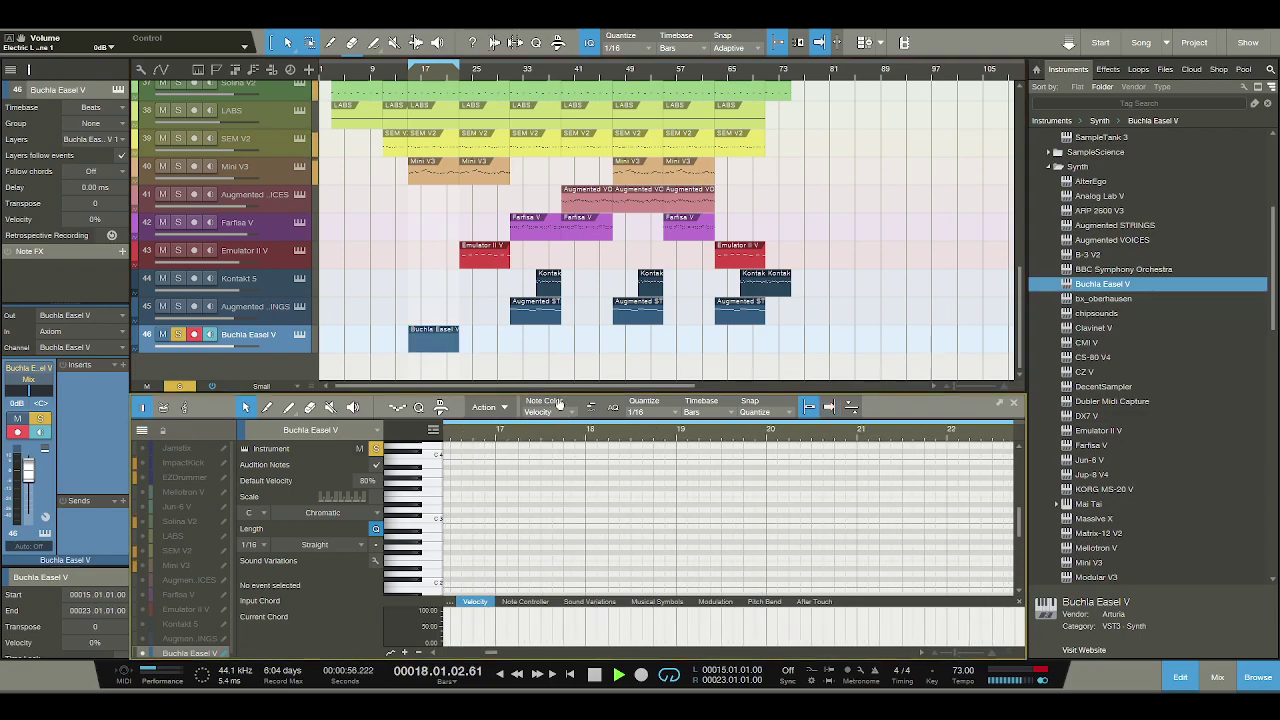
{"action": "scroll", "coordinate": [560, 430], "scroll_direction": "down", "scroll_amount": 3}
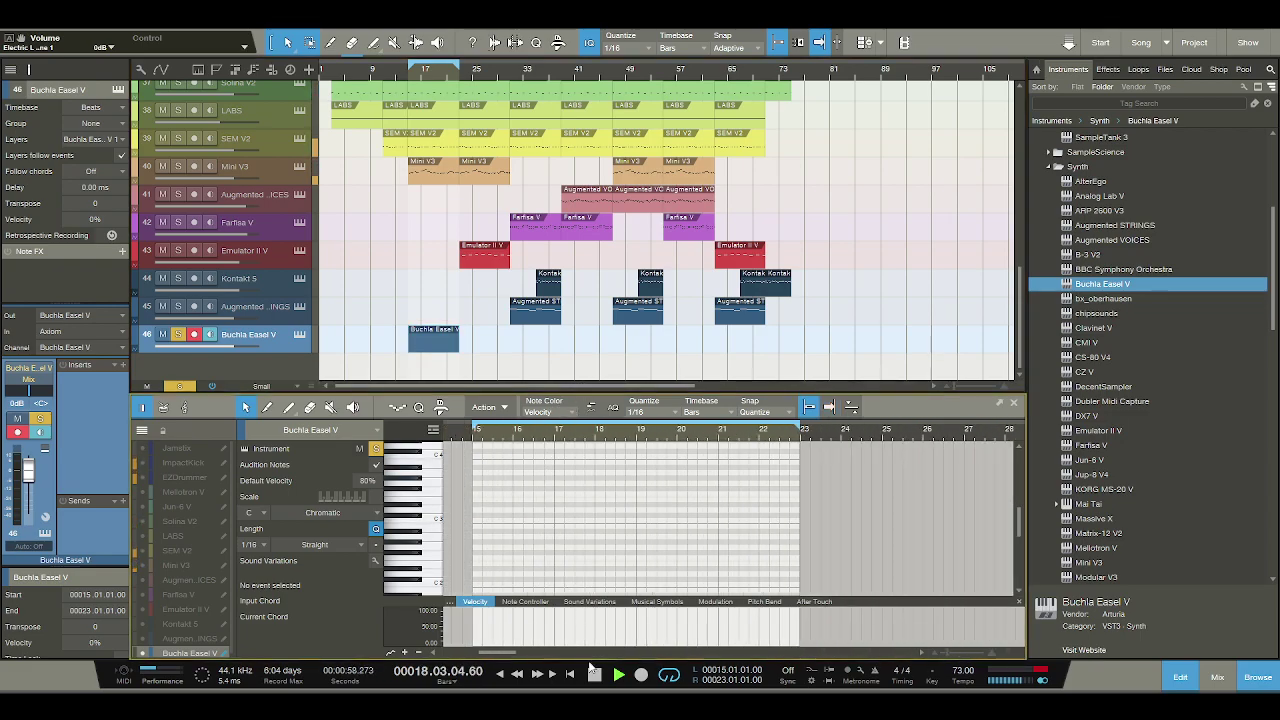
{"action": "left_click", "coordinate": [475, 434]}
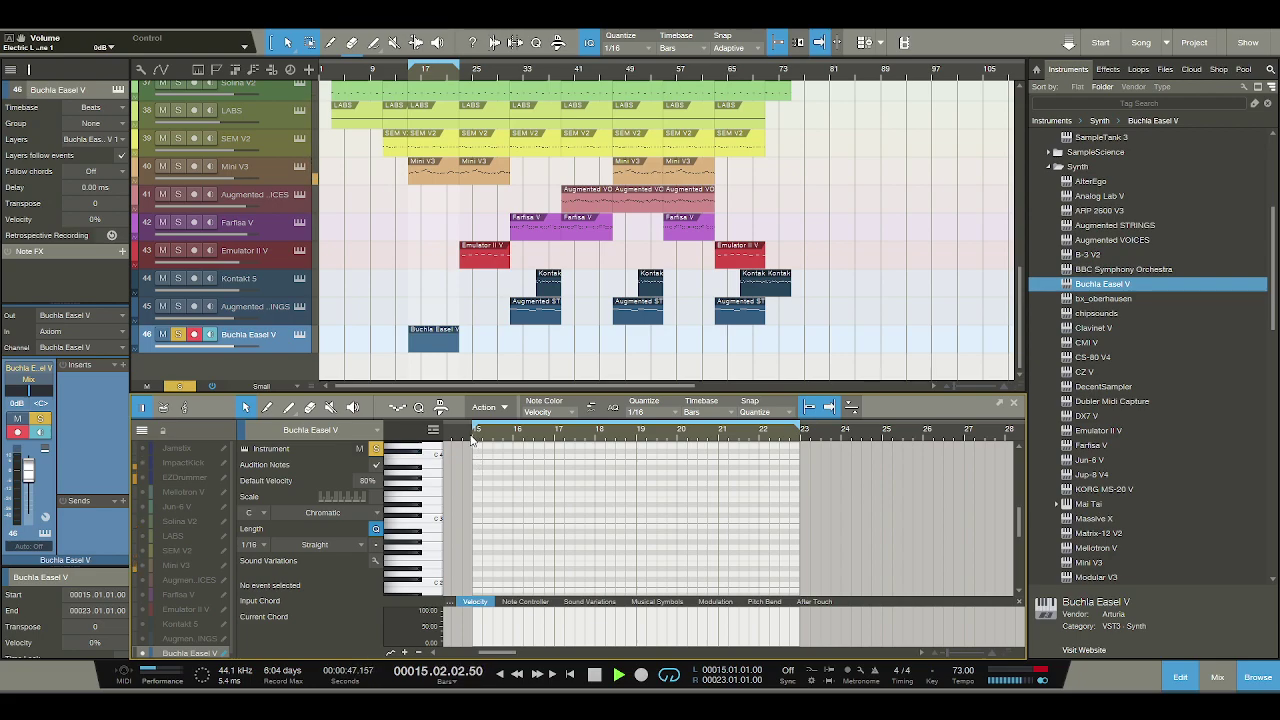
{"action": "left_click", "coordinate": [596, 675]}
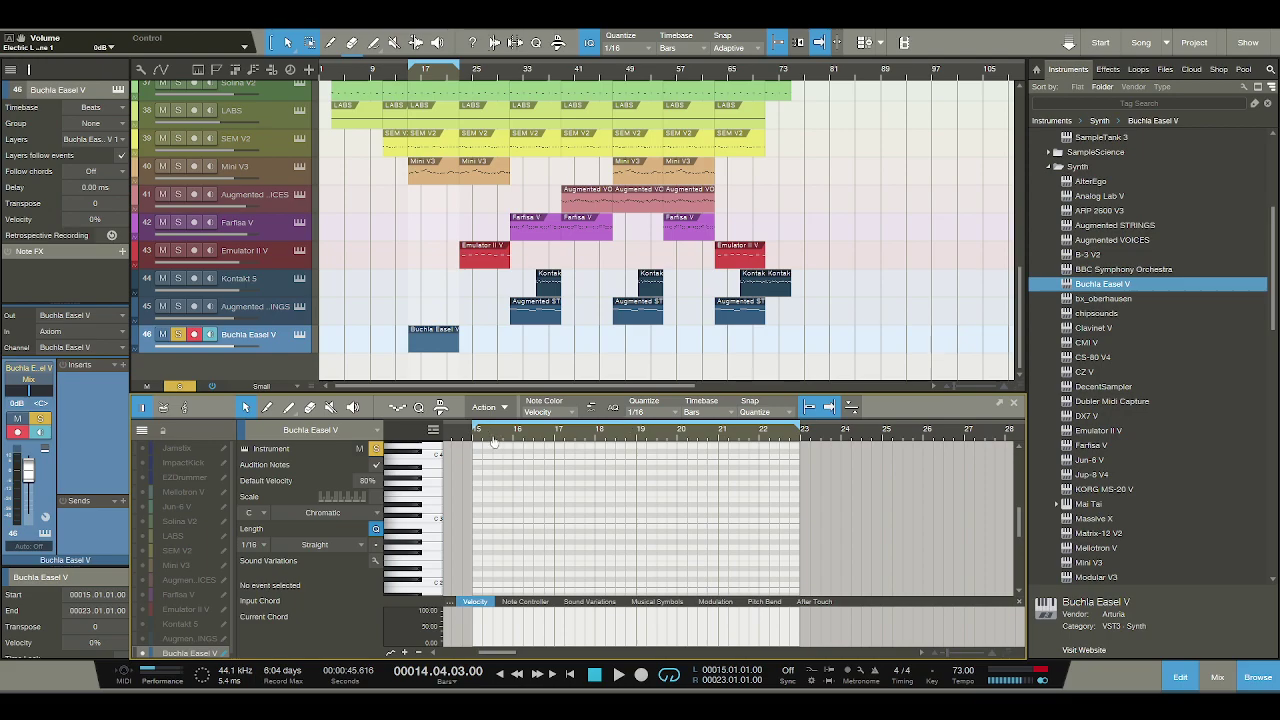
Audition the Buchla Easel V presets, load Rhood, and play the looped section with the plug-in window closed.
{"action": "key", "text": "e"}
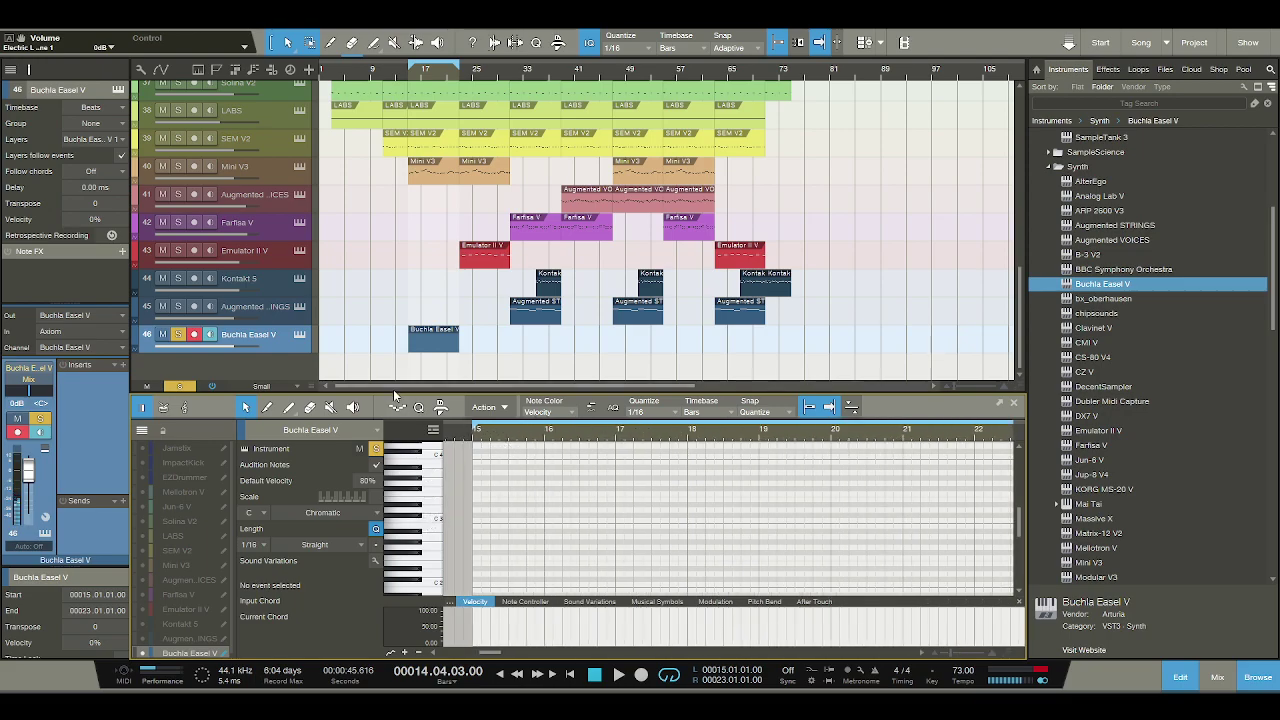
{"action": "left_click", "coordinate": [299, 334]}
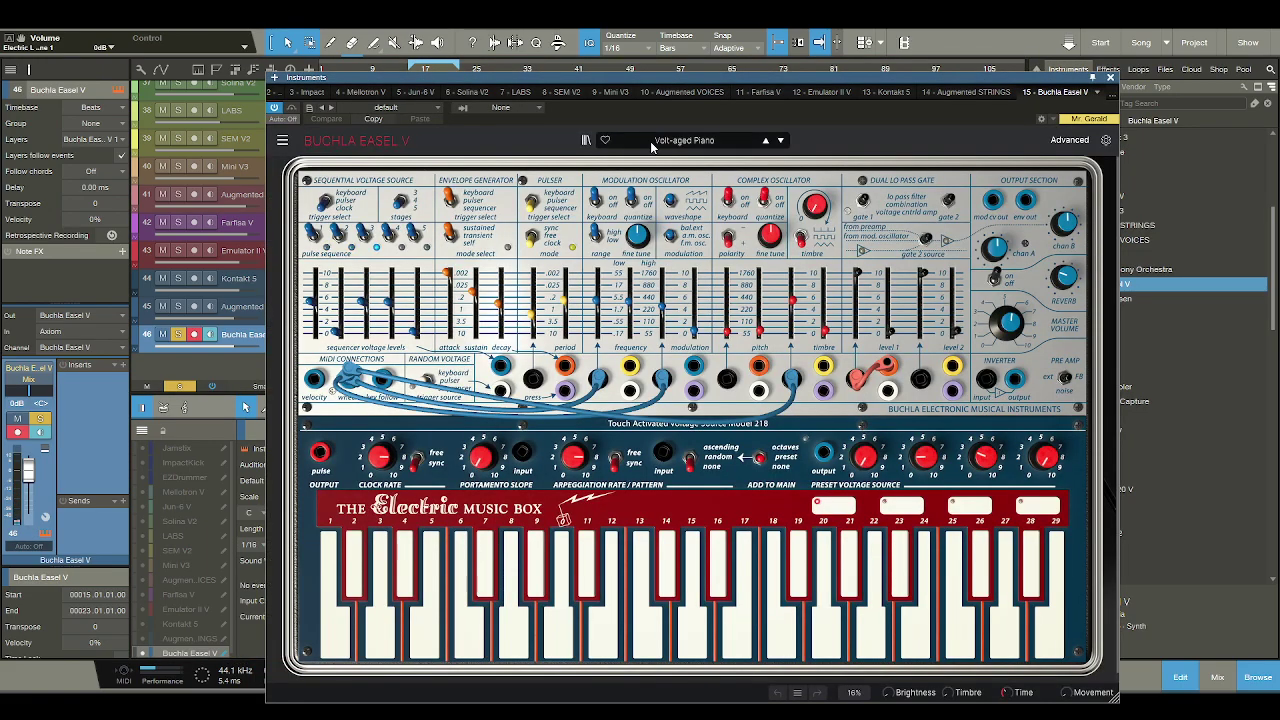
{"action": "left_click", "coordinate": [781, 140]}
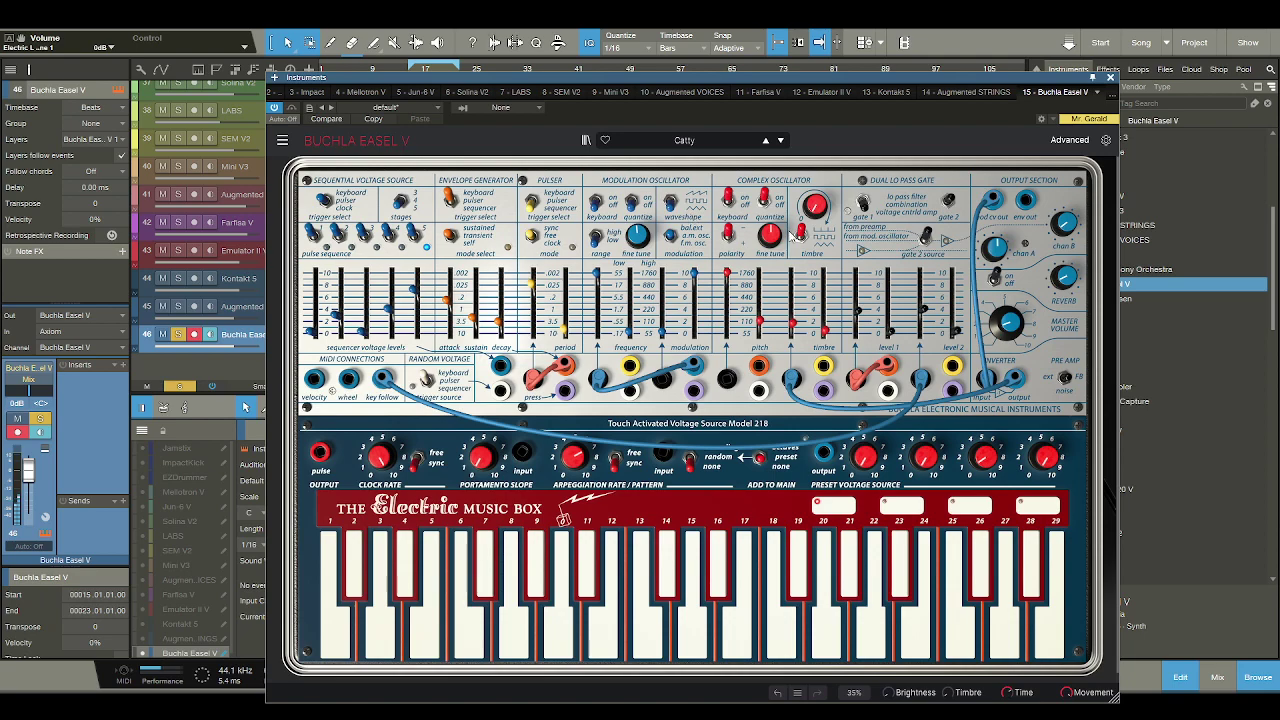
{"action": "left_click", "coordinate": [781, 140]}
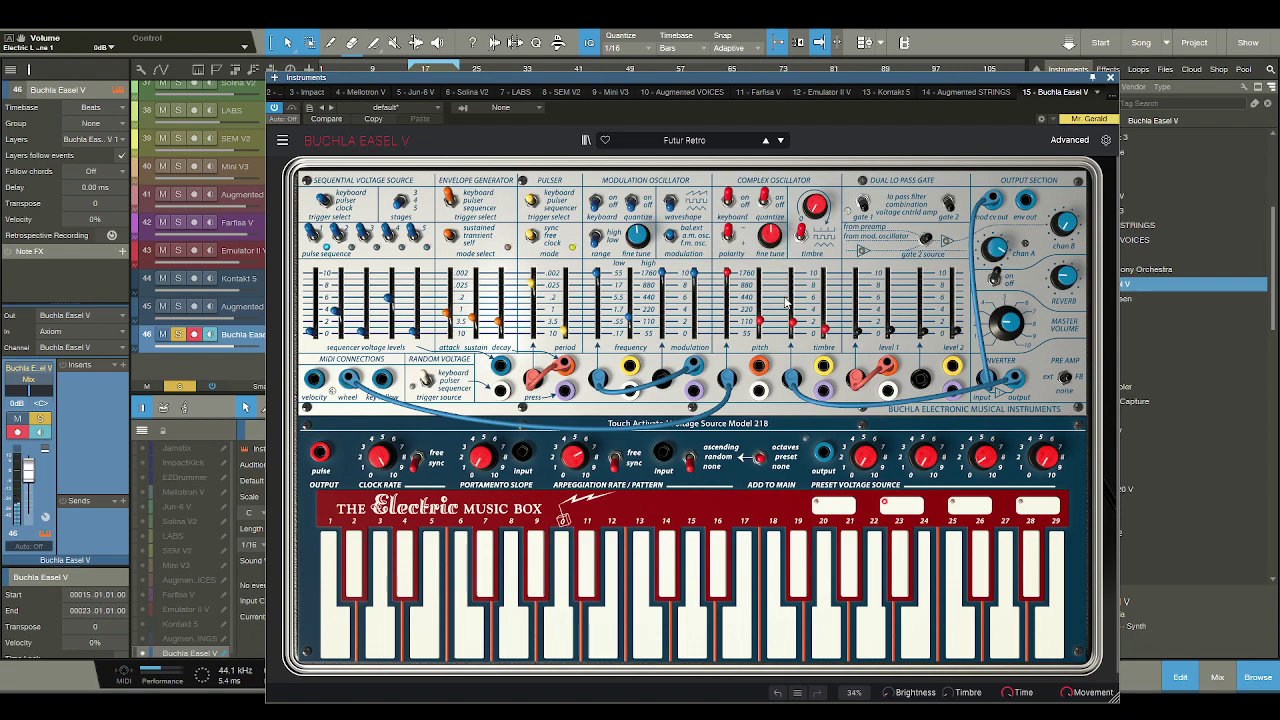
{"action": "left_click", "coordinate": [648, 640]}
{"action": "left_click", "coordinate": [692, 640]}
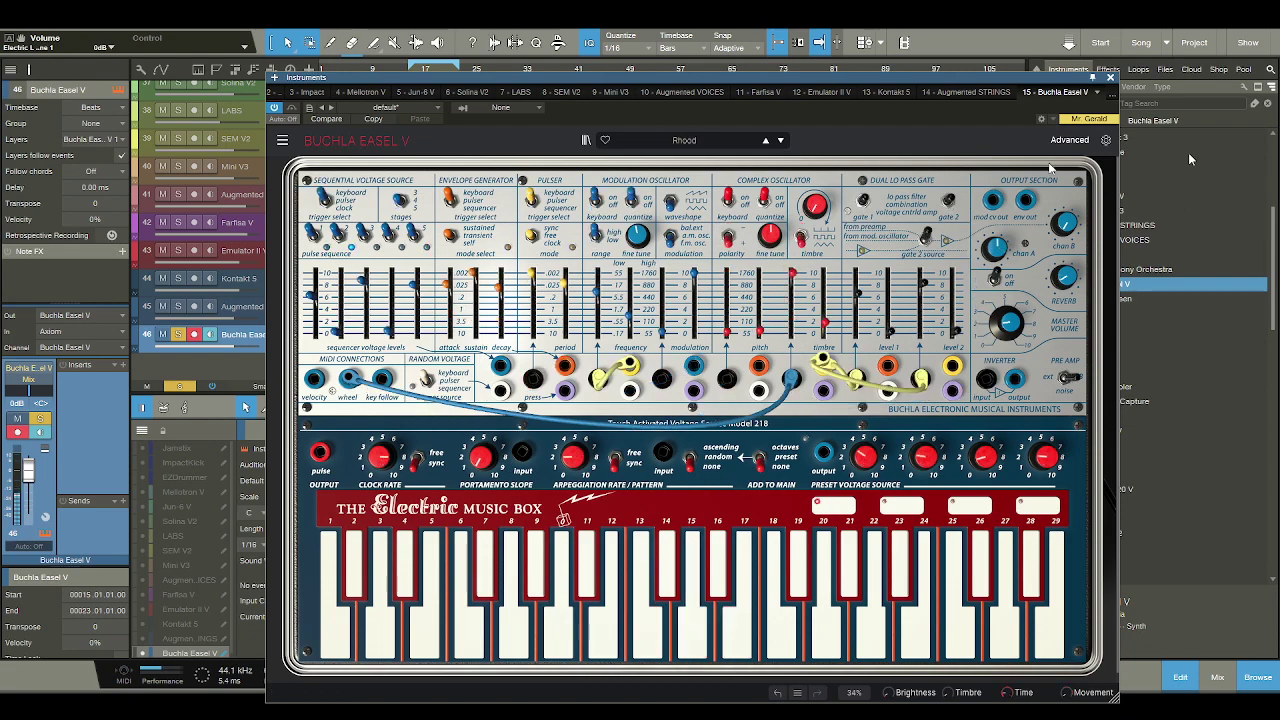
{"action": "left_click", "coordinate": [1111, 78]}
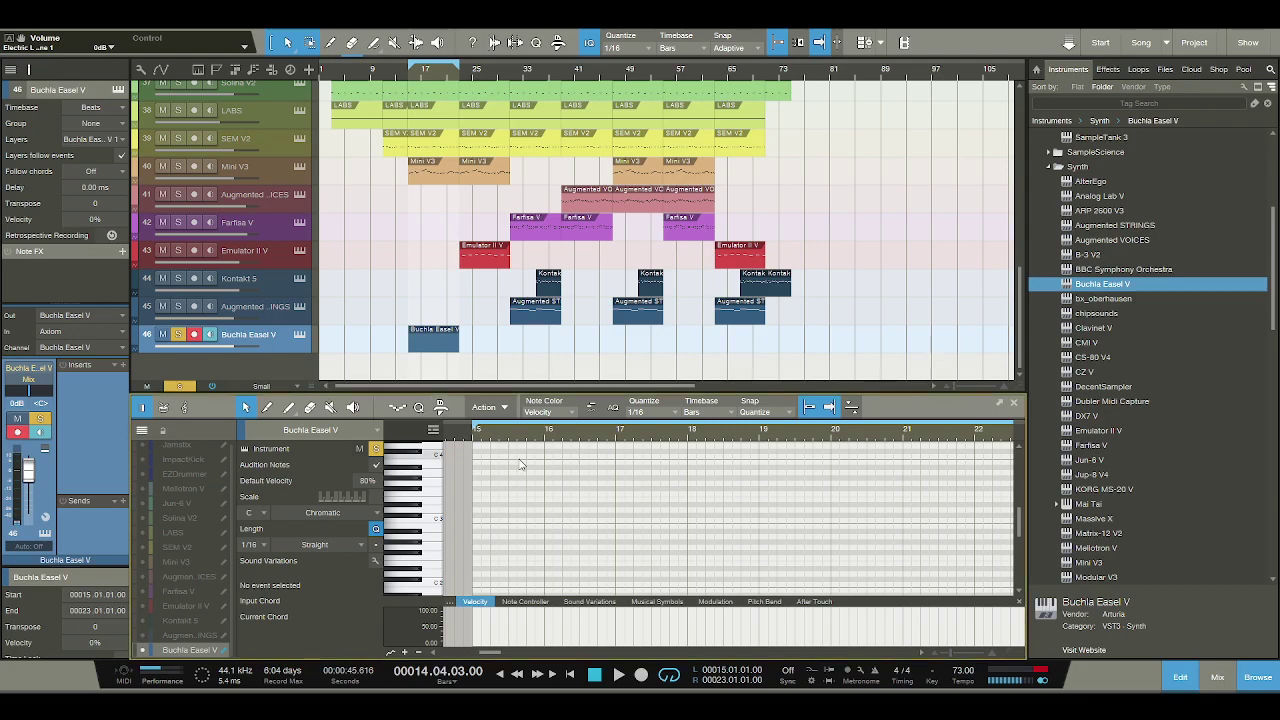
{"action": "key", "text": "space"}
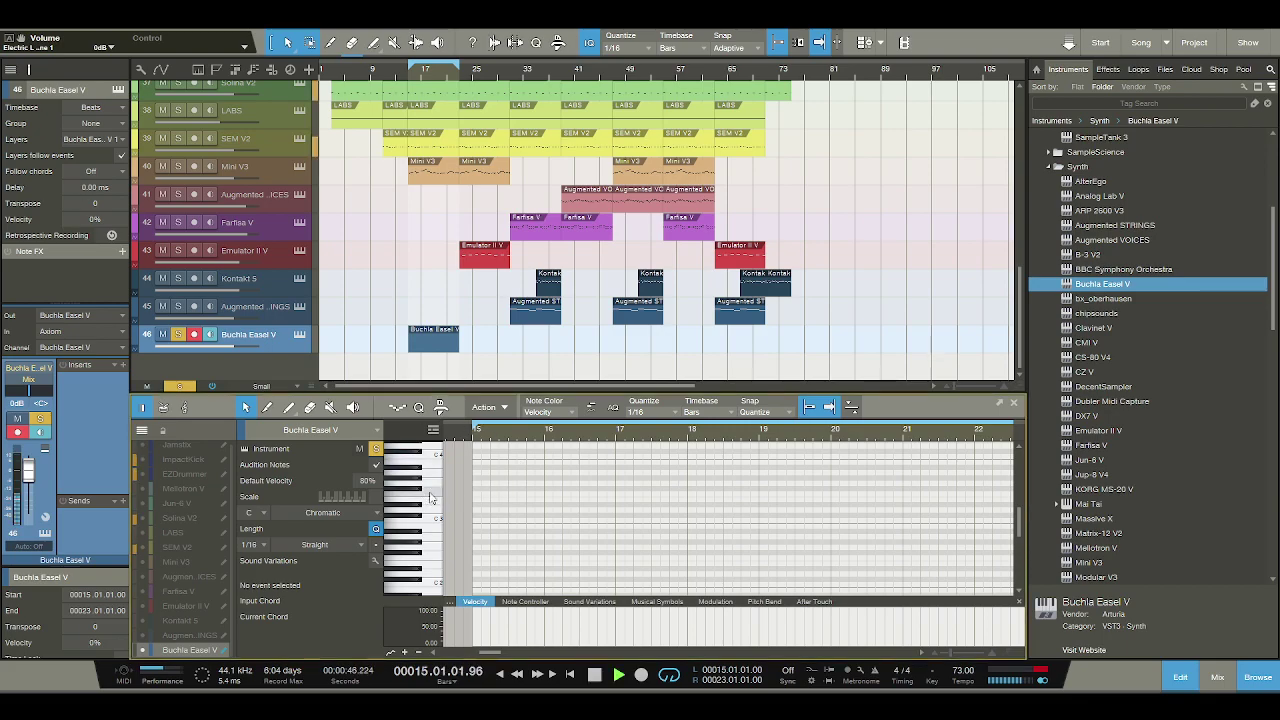
Enter a one-sixteenth F3 note at bar 15 and a two-sixteenth F3 note at 15.01.04, then play them back.
{"action": "key", "text": "space"}
{"action": "left_click", "coordinate": [483, 497]}
{"action": "key", "text": "e"}
{"action": "left_click_drag", "start_coordinate": [485, 494], "coordinate": [477, 495]}
{"action": "key", "text": "space"}
{"action": "left_click", "coordinate": [502, 496]}
{"action": "key", "text": "space"}
{"action": "key", "text": "space"}
{"action": "key", "text": "space"}
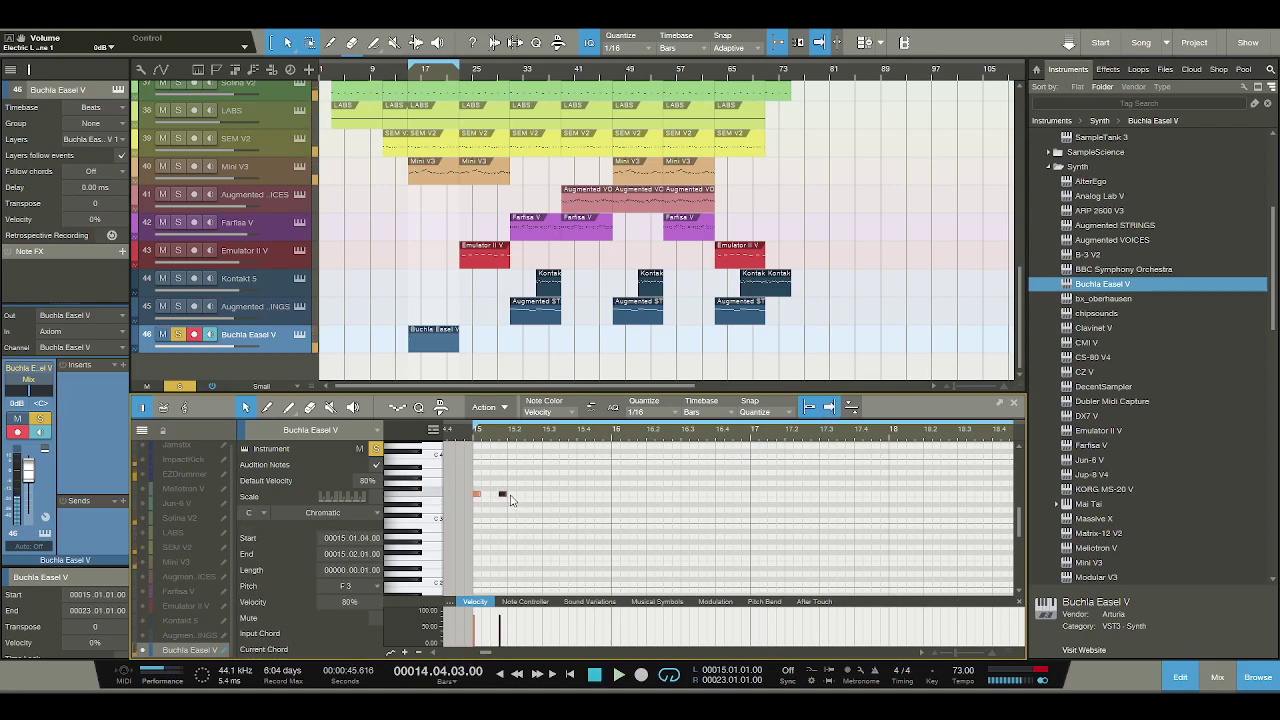
{"action": "left_click_drag", "start_coordinate": [505, 494], "coordinate": [515, 496]}
{"action": "key", "text": "space"}
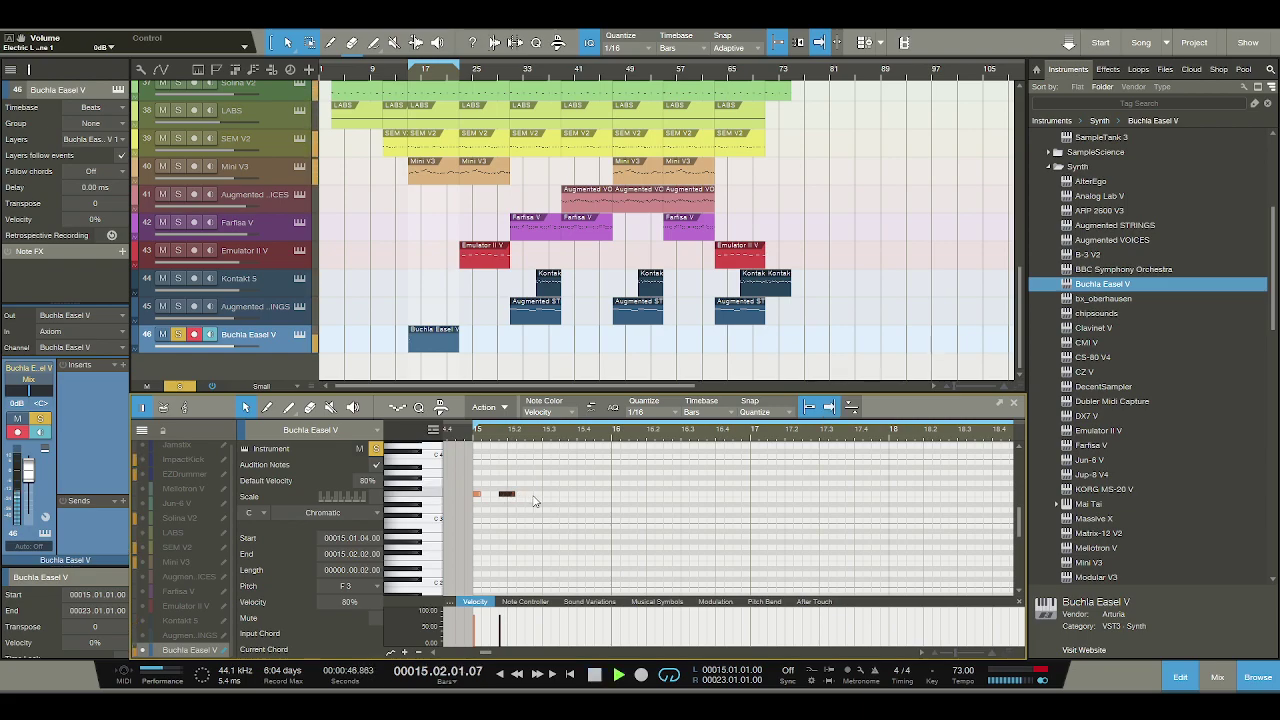
Add two-sixteenth notes to the melody: G3 at 15.02.04 and G#3 at 15.03.02.
{"action": "key", "text": "space"}
{"action": "left_click", "coordinate": [538, 494]}
{"action": "left_click_drag", "start_coordinate": [538, 494], "coordinate": [538, 483]}
{"action": "left_click", "coordinate": [547, 479]}
{"action": "key", "text": "space"}
{"action": "key", "text": "space"}
{"action": "left_click", "coordinate": [548, 483]}
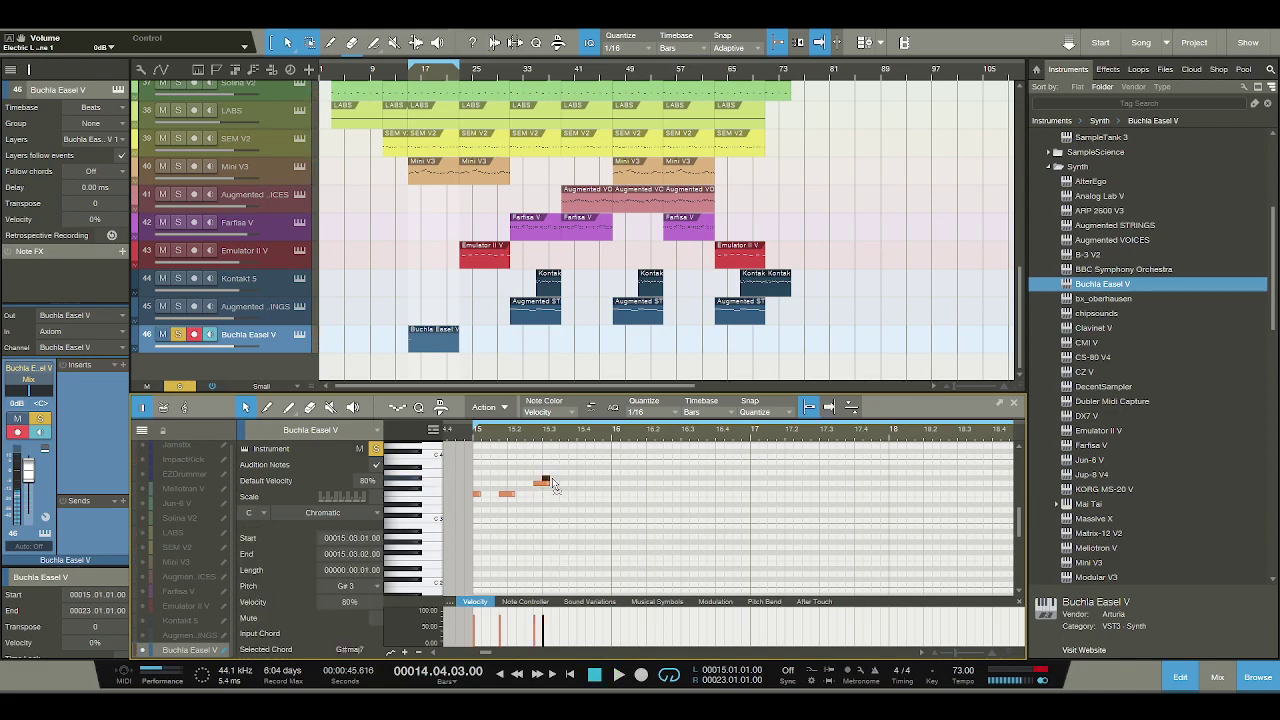
{"action": "left_click_drag", "start_coordinate": [545, 481], "coordinate": [556, 484]}
{"action": "key", "text": "space"}
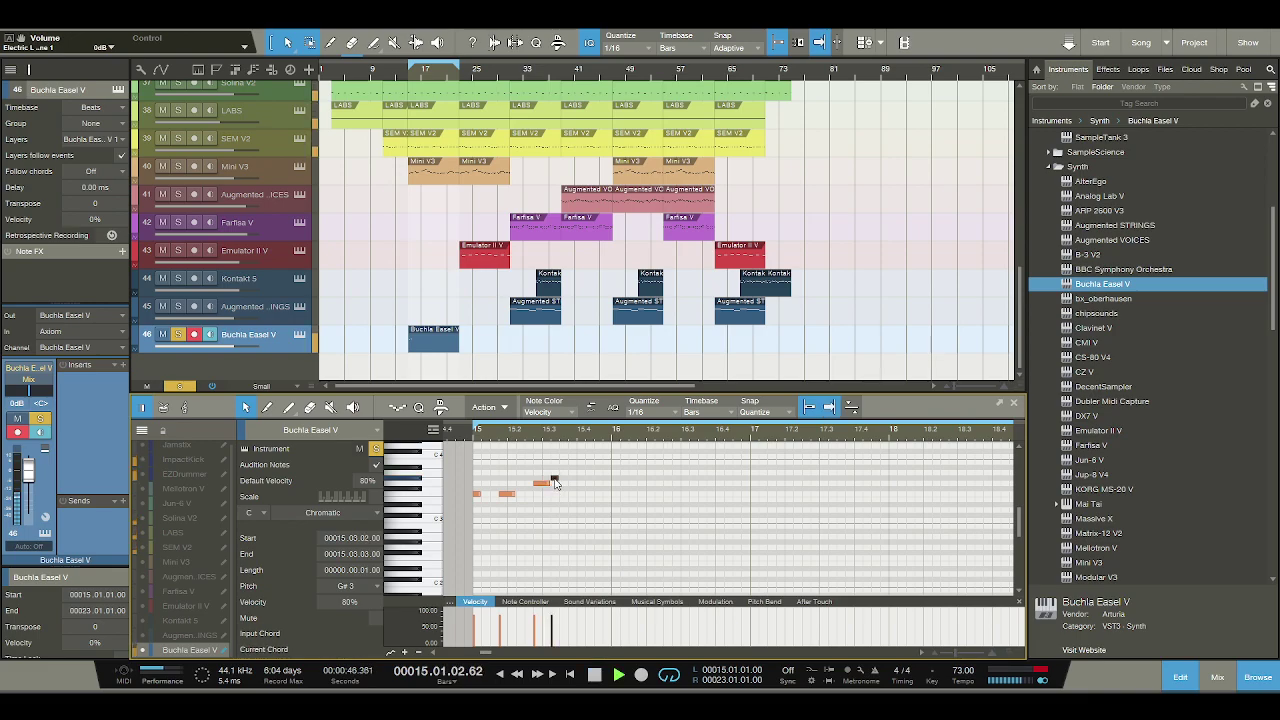
{"action": "left_click_drag", "start_coordinate": [556, 478], "coordinate": [565, 479]}
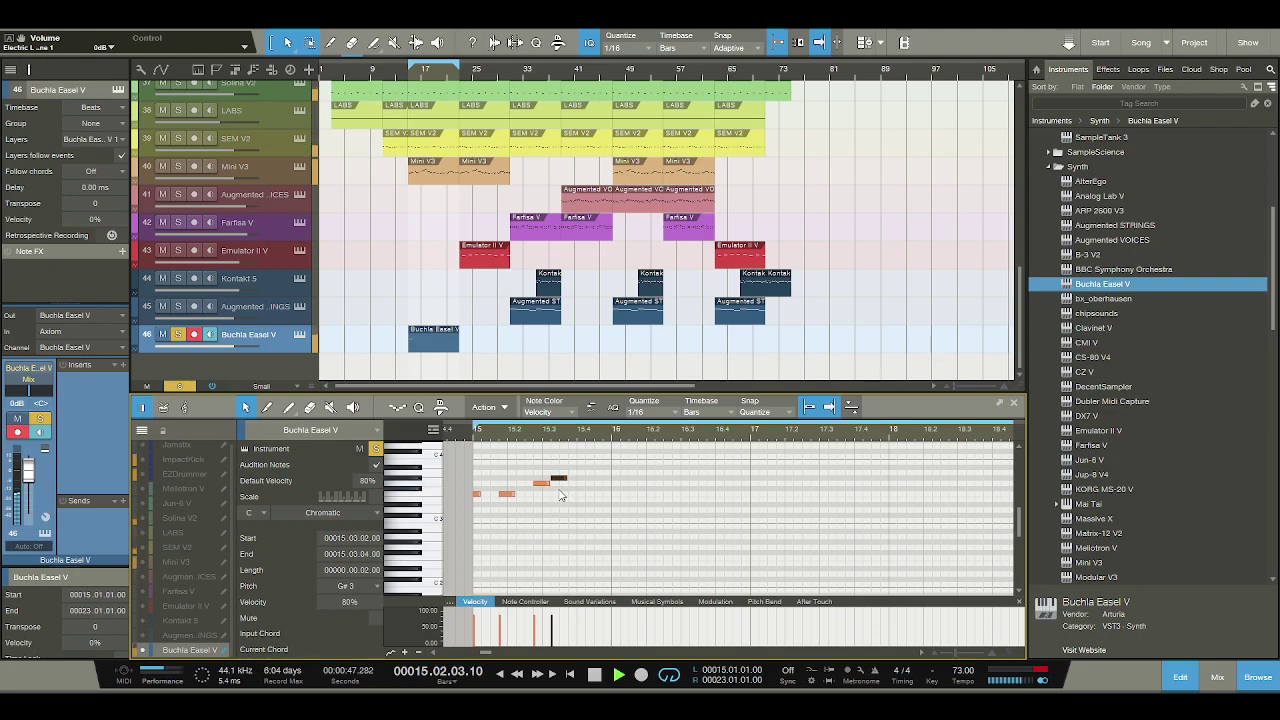
Descend to the end of bar 15 with two-sixteenth notes G3 at 15.03.04 and F3 at 15.04.02, plus a one-sixteenth D#3 at 15.04.04.
{"action": "left_click", "coordinate": [571, 484]}
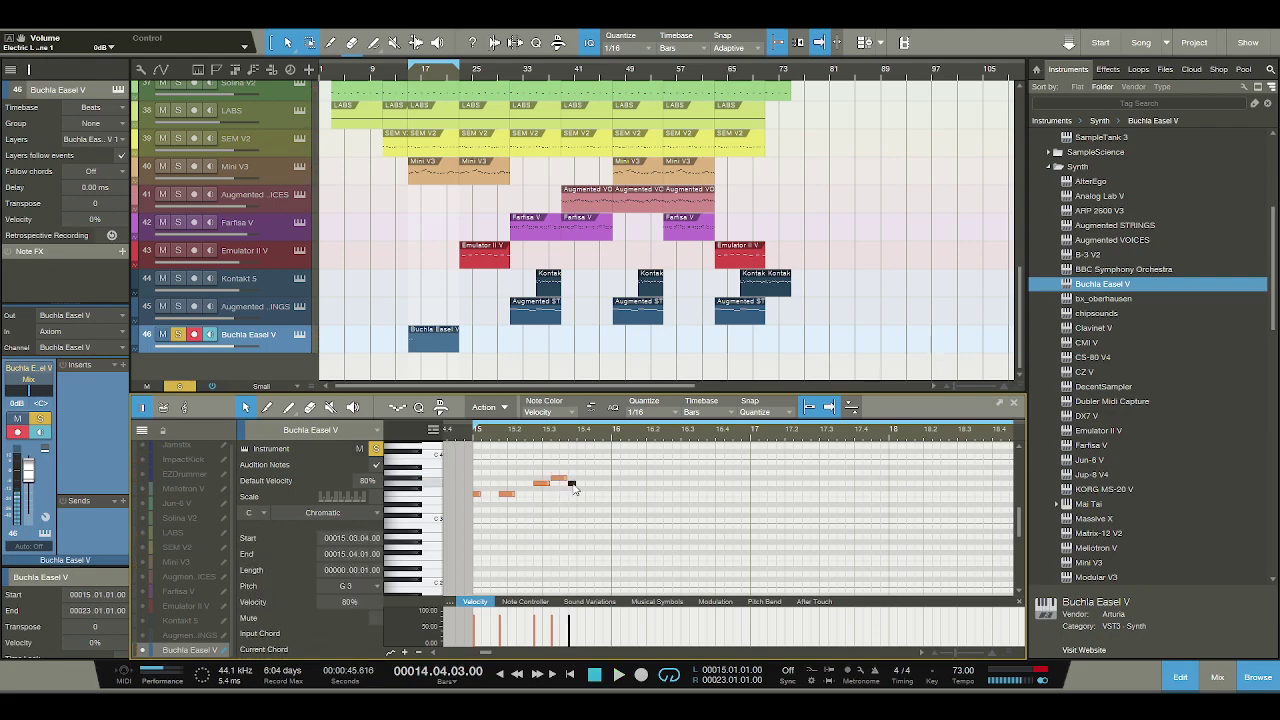
{"action": "left_click", "coordinate": [588, 489]}
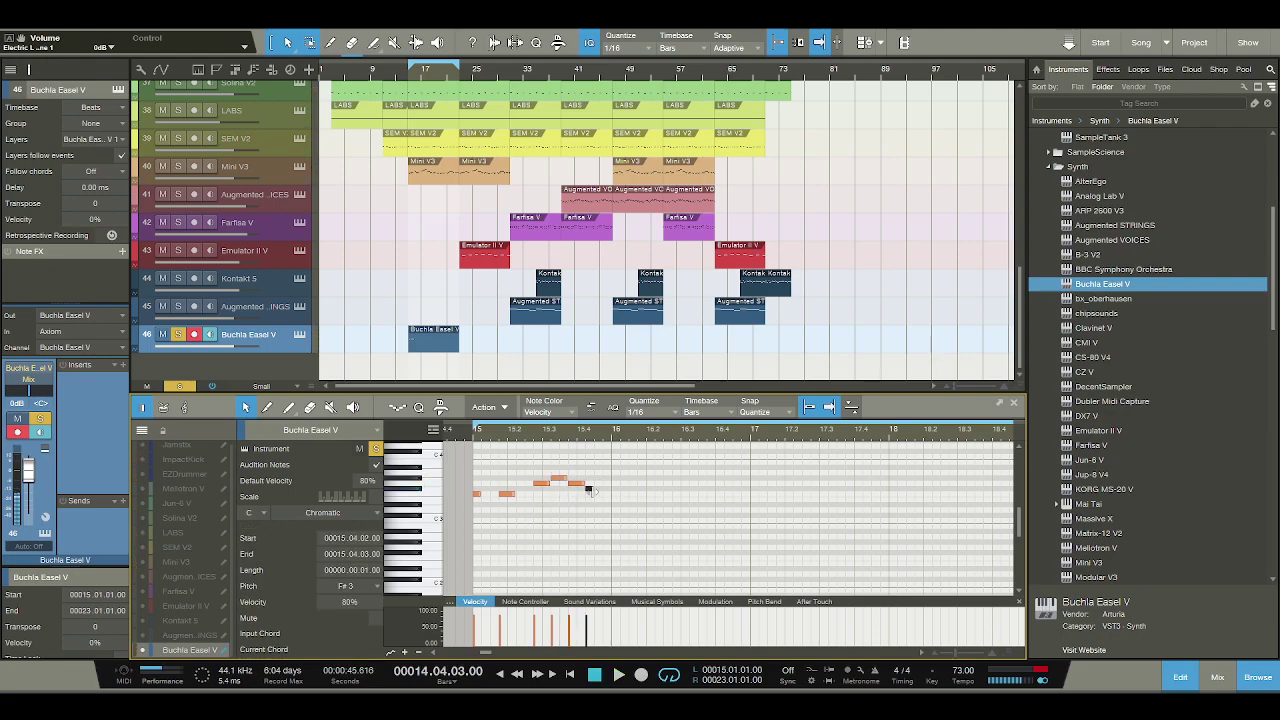
{"action": "left_click_drag", "start_coordinate": [589, 488], "coordinate": [600, 499]}
{"action": "left_click", "coordinate": [597, 494]}
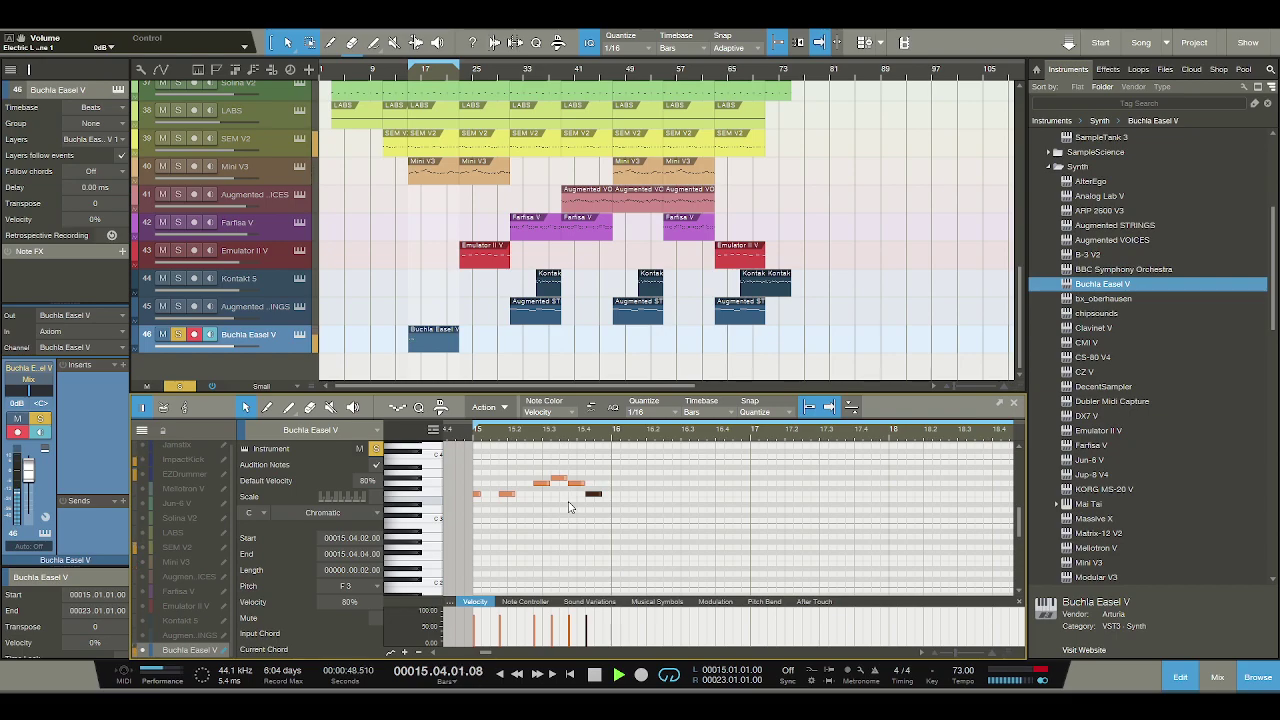
{"action": "key", "text": "space"}
{"action": "left_click", "coordinate": [606, 507]}
{"action": "double_click", "coordinate": [606, 507]}
{"action": "key", "text": "space"}
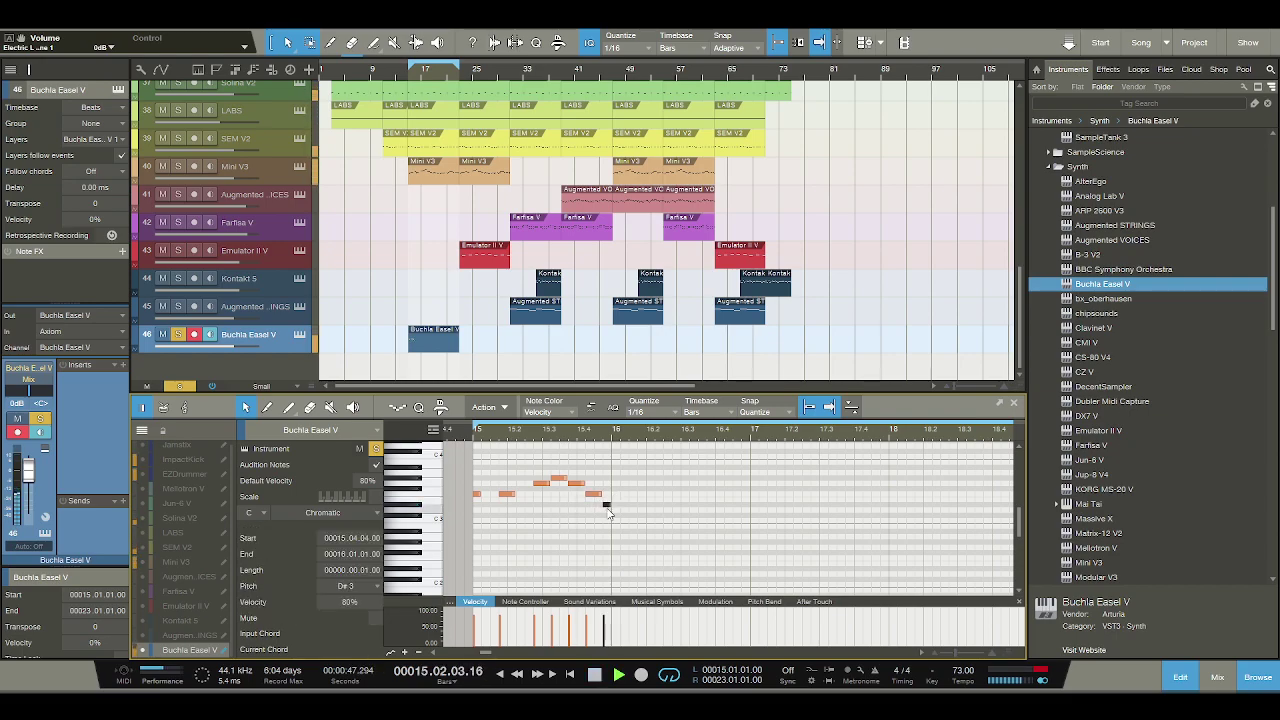
{"action": "key", "text": "space"}
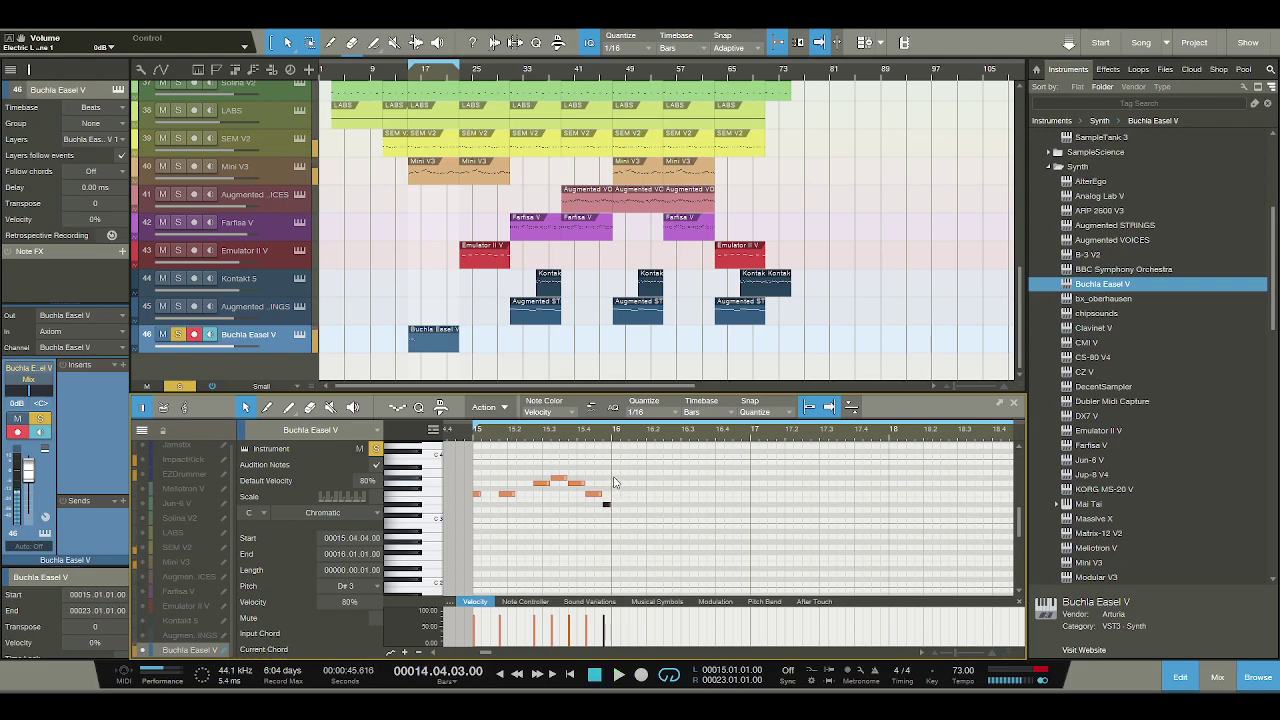
Add an A#3 note three sixteenths long at the start of bar 16 and play it back.
{"action": "double_click", "coordinate": [614, 473]}
{"action": "left_click_drag", "start_coordinate": [617, 478], "coordinate": [632, 469]}
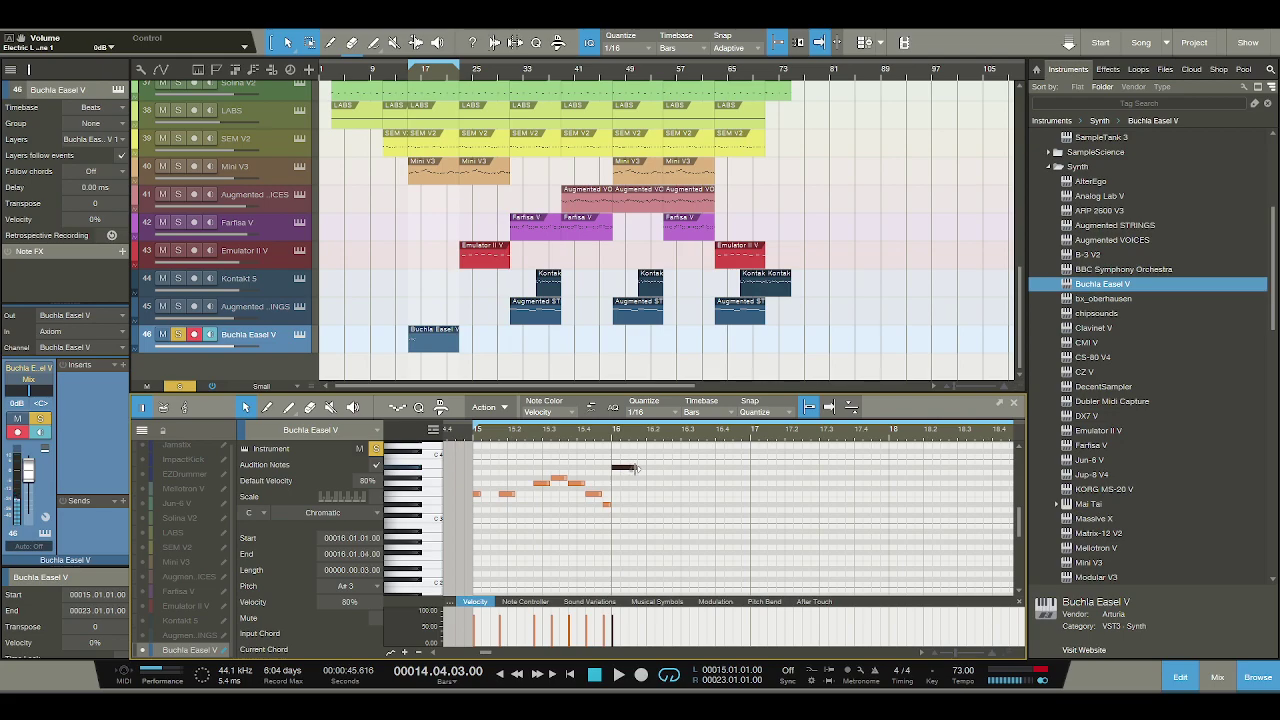
{"action": "key", "text": "space"}
{"action": "scroll", "coordinate": [621, 430], "scroll_direction": "down", "scroll_amount": 2}
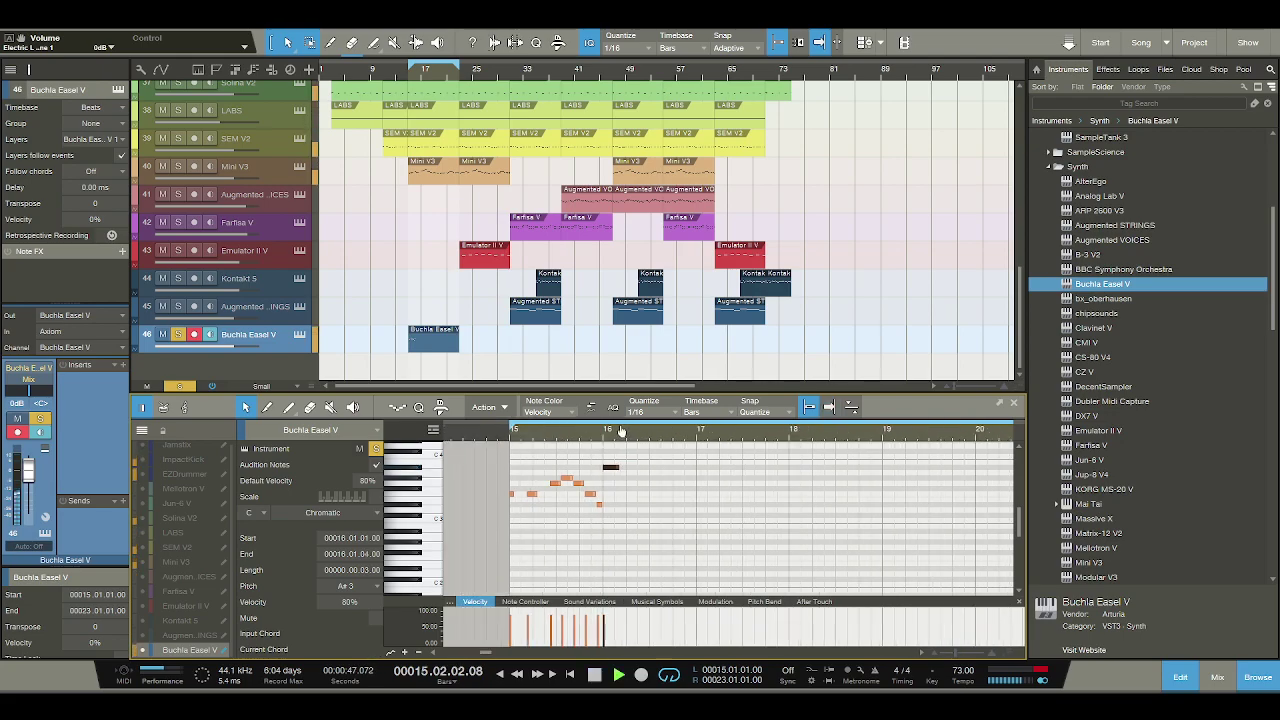
{"action": "scroll", "coordinate": [621, 430], "scroll_direction": "up", "scroll_amount": 2}
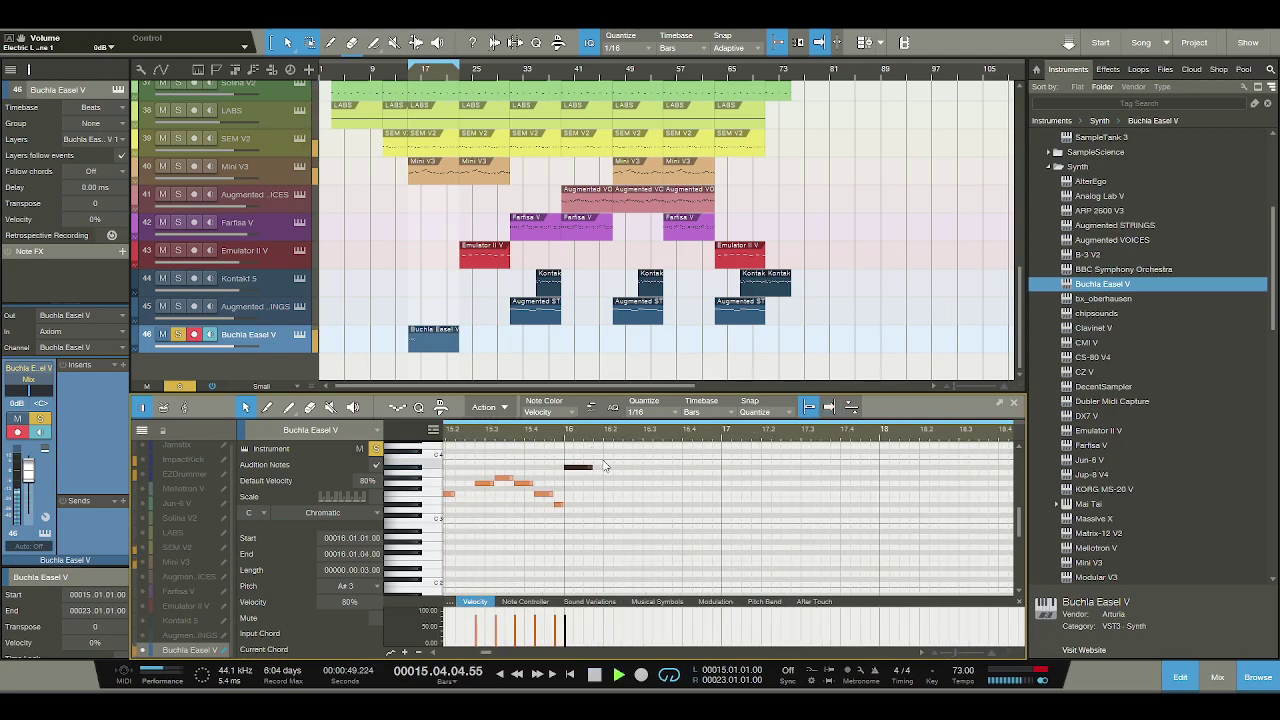
{"action": "key", "text": "space"}
Add one-sixteenth notes A#3 at 16.02.01, G#3 at 16.02.03 and G3 at 16.03.01, and play the phrase.
{"action": "left_click", "coordinate": [606, 467]}
{"action": "left_click", "coordinate": [627, 478]}
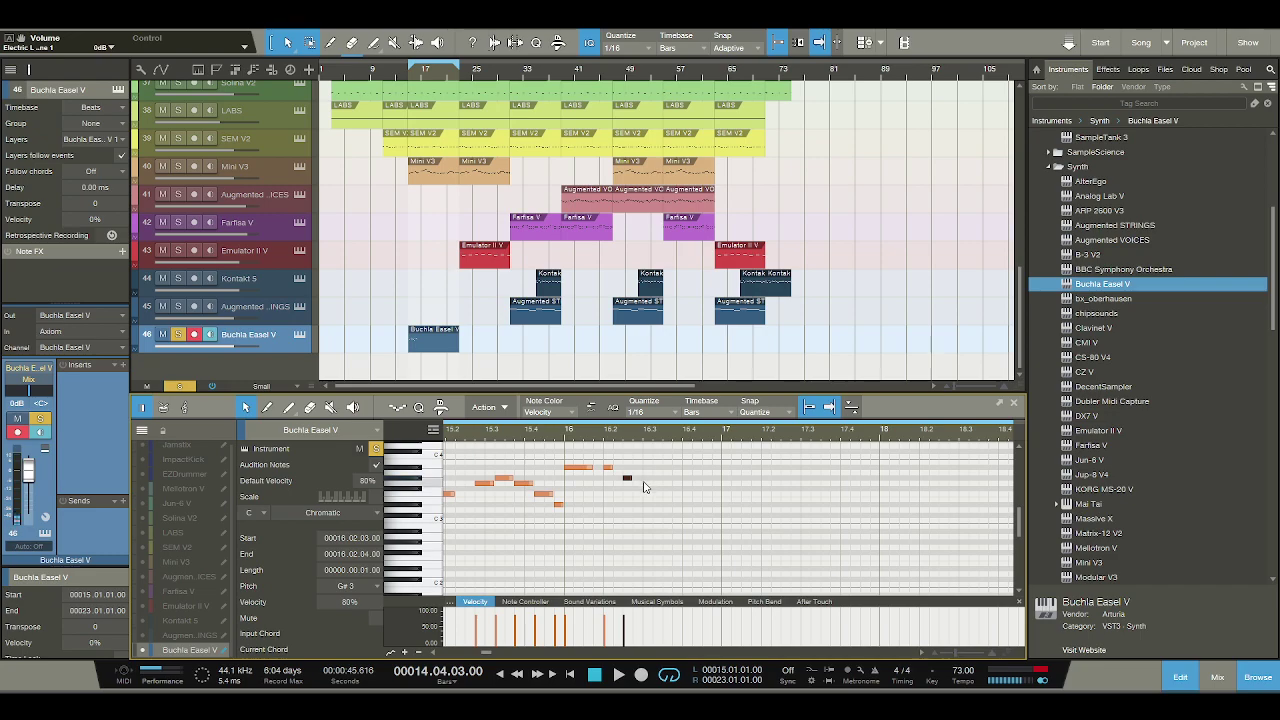
{"action": "left_click", "coordinate": [646, 486]}
{"action": "key", "text": "space"}
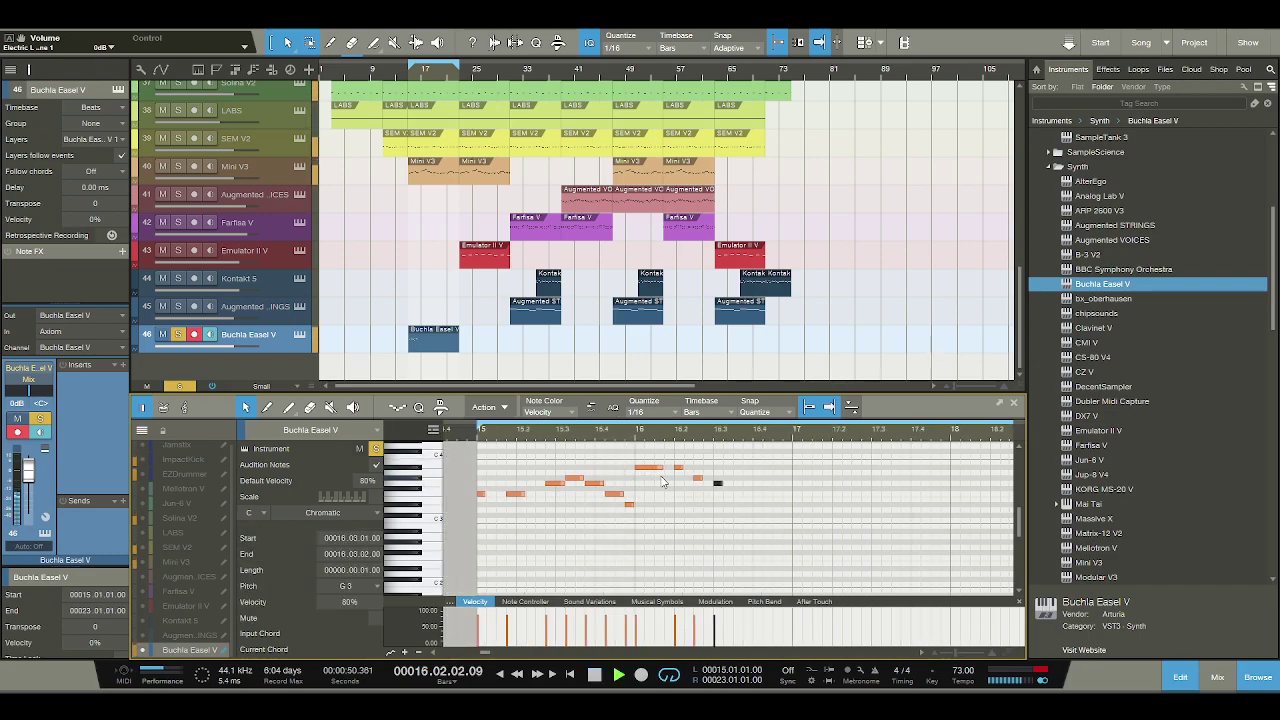
Start the G3 note in bar 16 at 16.02.04 and lengthen it to three sixteenths, checking by playback.
{"action": "key", "text": "space"}
{"action": "mouse_move", "coordinate": [717, 483]}
{"action": "left_mouse_down"}
{"action": "mouse_move", "coordinate": [695, 468]}
{"action": "mouse_move", "coordinate": [704, 481]}
{"action": "left_mouse_up"}
{"action": "key", "text": "space"}
{"action": "key", "text": "space"}
{"action": "left_click_drag", "start_coordinate": [703, 478], "coordinate": [704, 484]}
{"action": "key", "text": "space"}
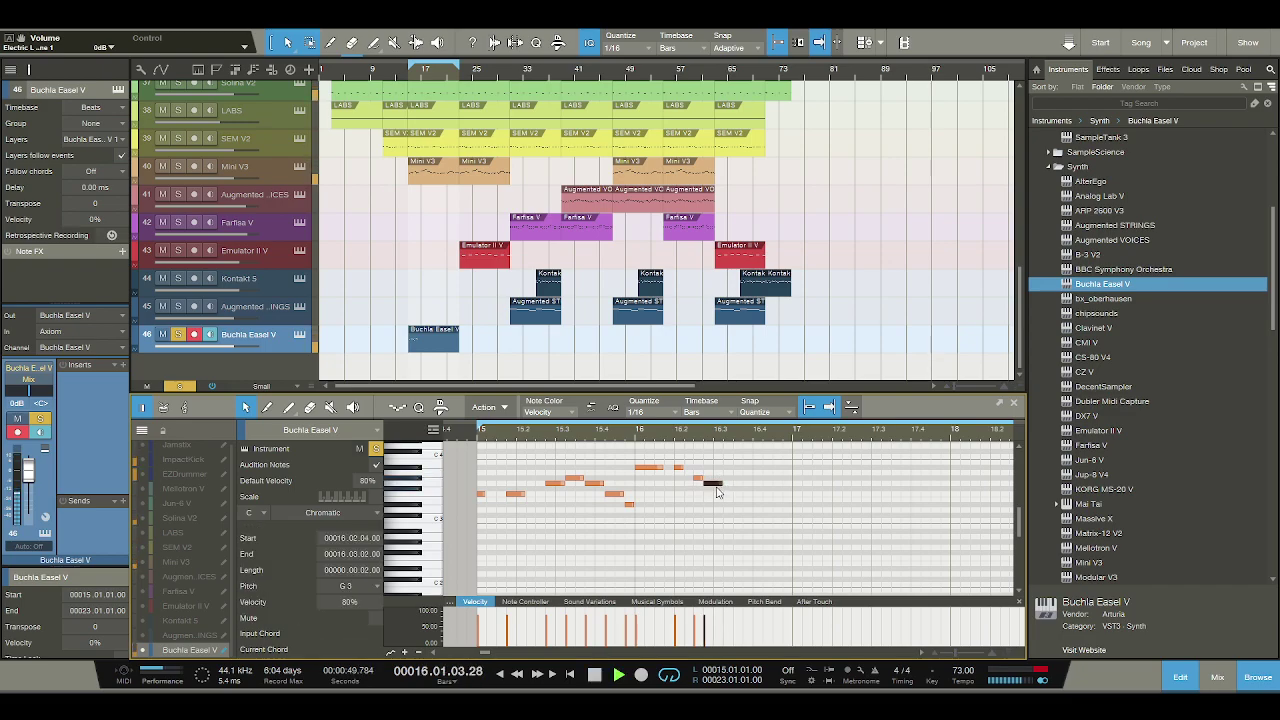
{"action": "left_click_drag", "start_coordinate": [722, 484], "coordinate": [732, 484]}
{"action": "key", "text": "space"}
Add a C4 note two sixteenths long at 16.03.04, checking its timing by playback.
{"action": "left_click", "coordinate": [748, 482]}
{"action": "scroll", "coordinate": [740, 476], "scroll_direction": "up", "scroll_amount": 1}
{"action": "double_click", "coordinate": [744, 463]}
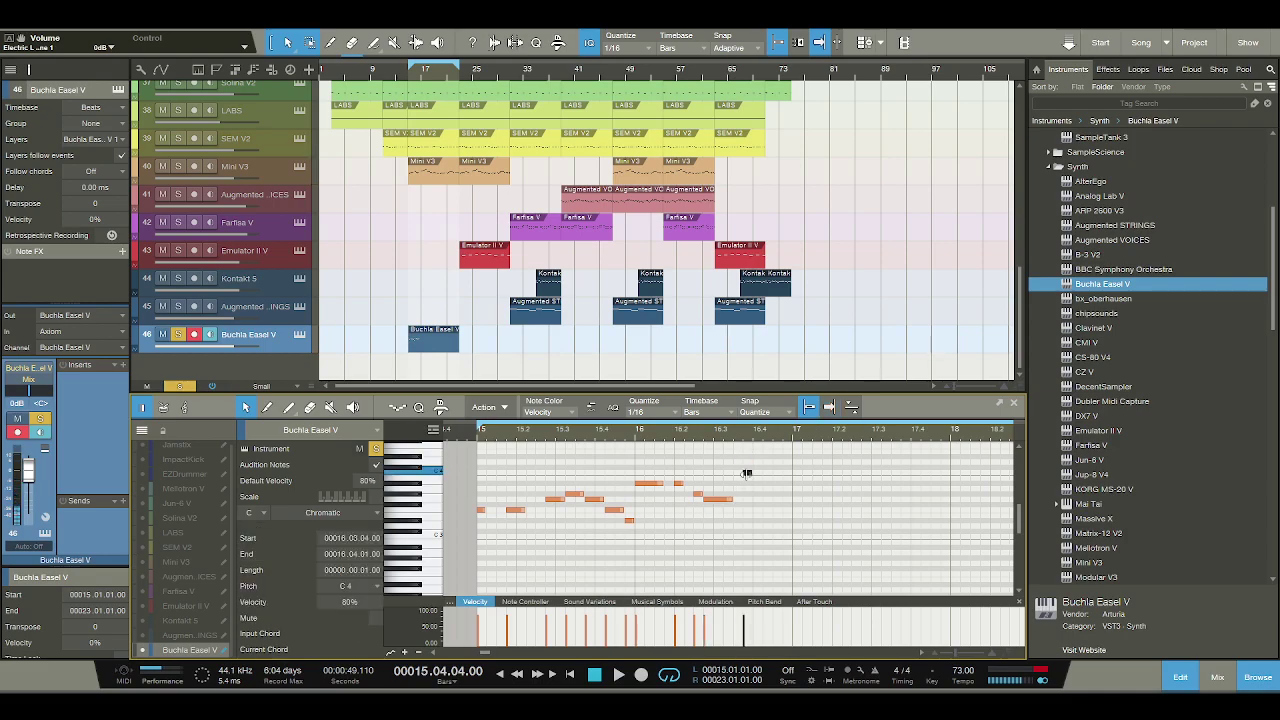
{"action": "key", "text": "space"}
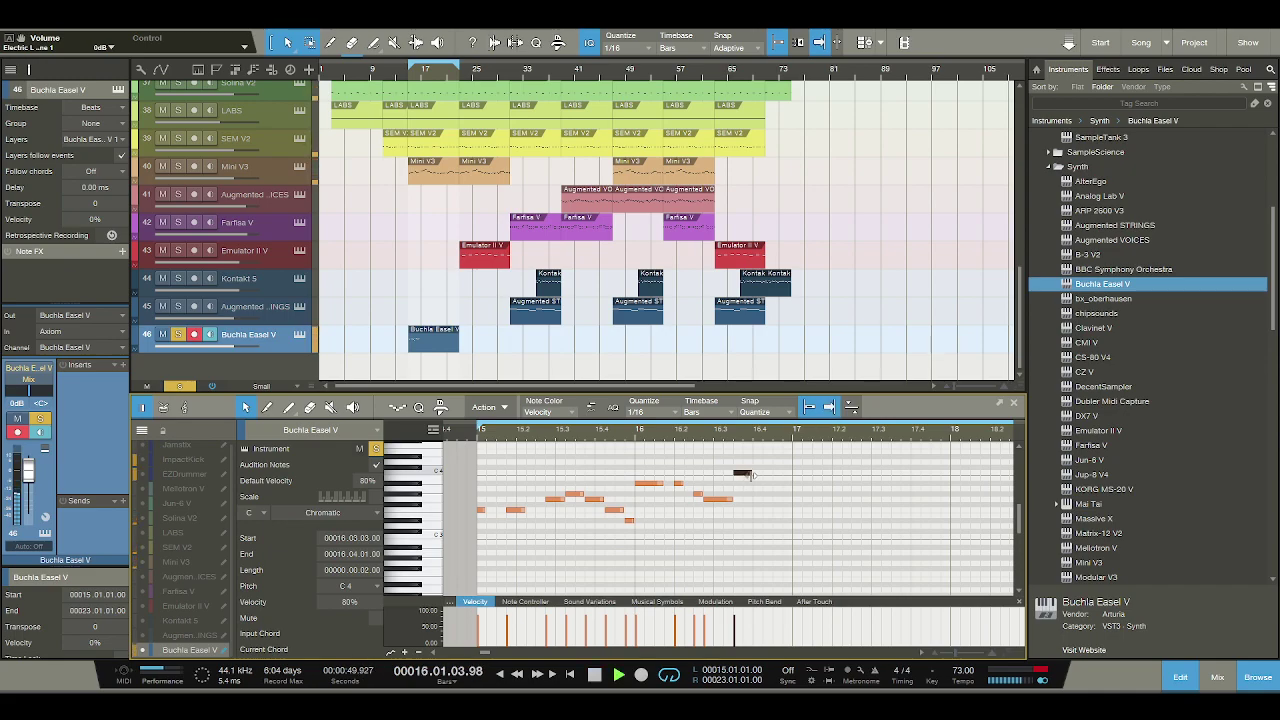
{"action": "key", "text": "space"}
{"action": "left_click_drag", "start_coordinate": [748, 474], "coordinate": [758, 478]}
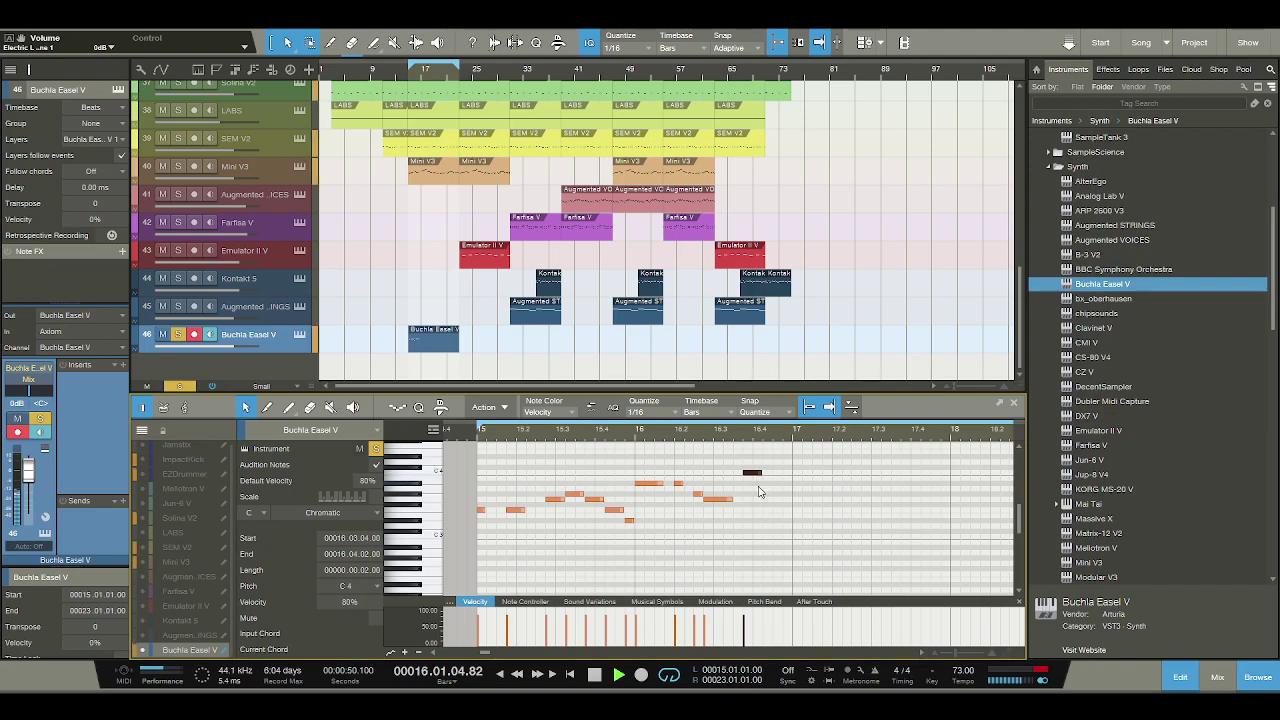
Finish bar 16 with a one-sixteenth A#3 at 16.04.02 and a two-sixteenth C4 at 16.04.03, and play it back.
{"action": "double_click", "coordinate": [768, 504]}
{"action": "left_click_drag", "start_coordinate": [768, 504], "coordinate": [775, 478]}
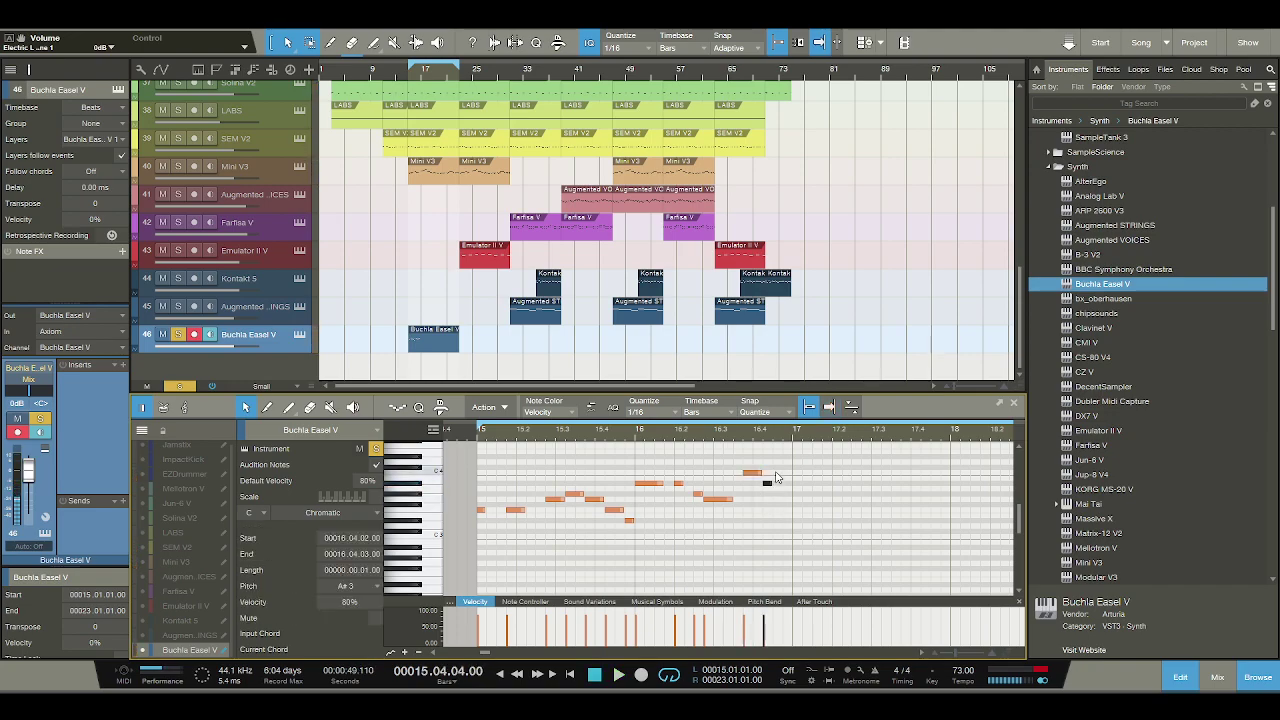
{"action": "double_click", "coordinate": [777, 472]}
{"action": "key", "text": "space"}
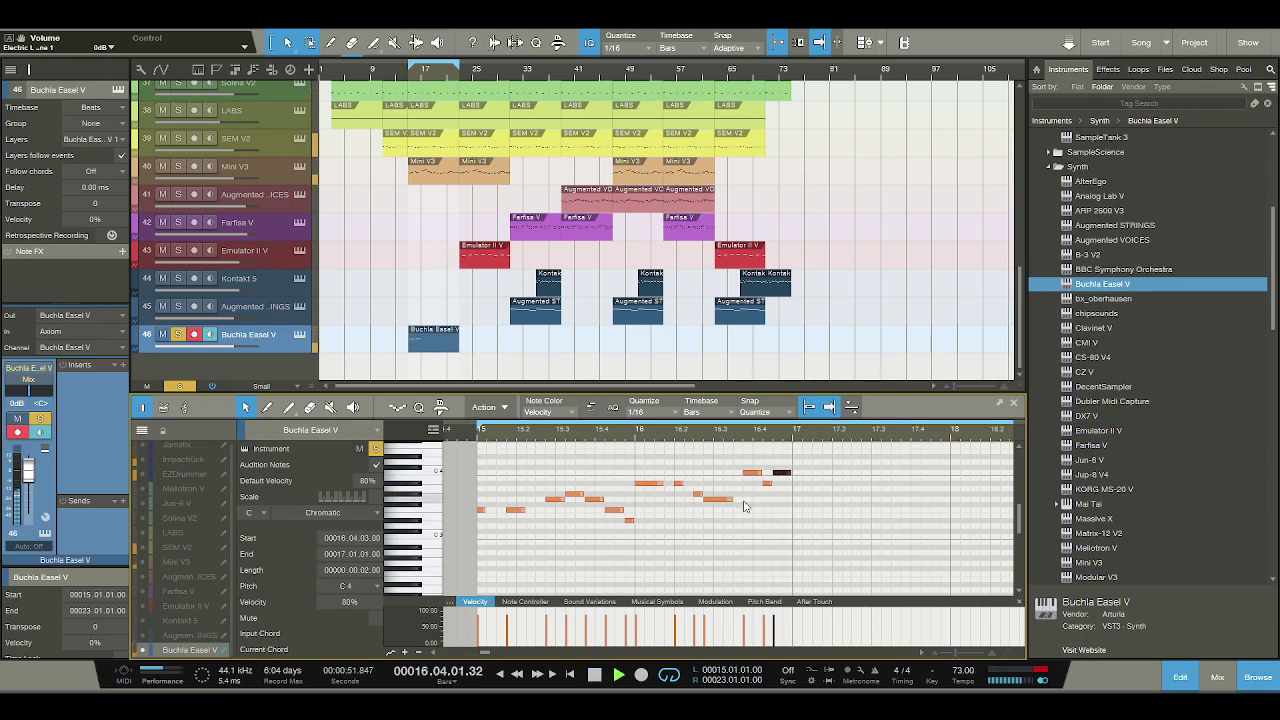
{"action": "key", "text": "space"}
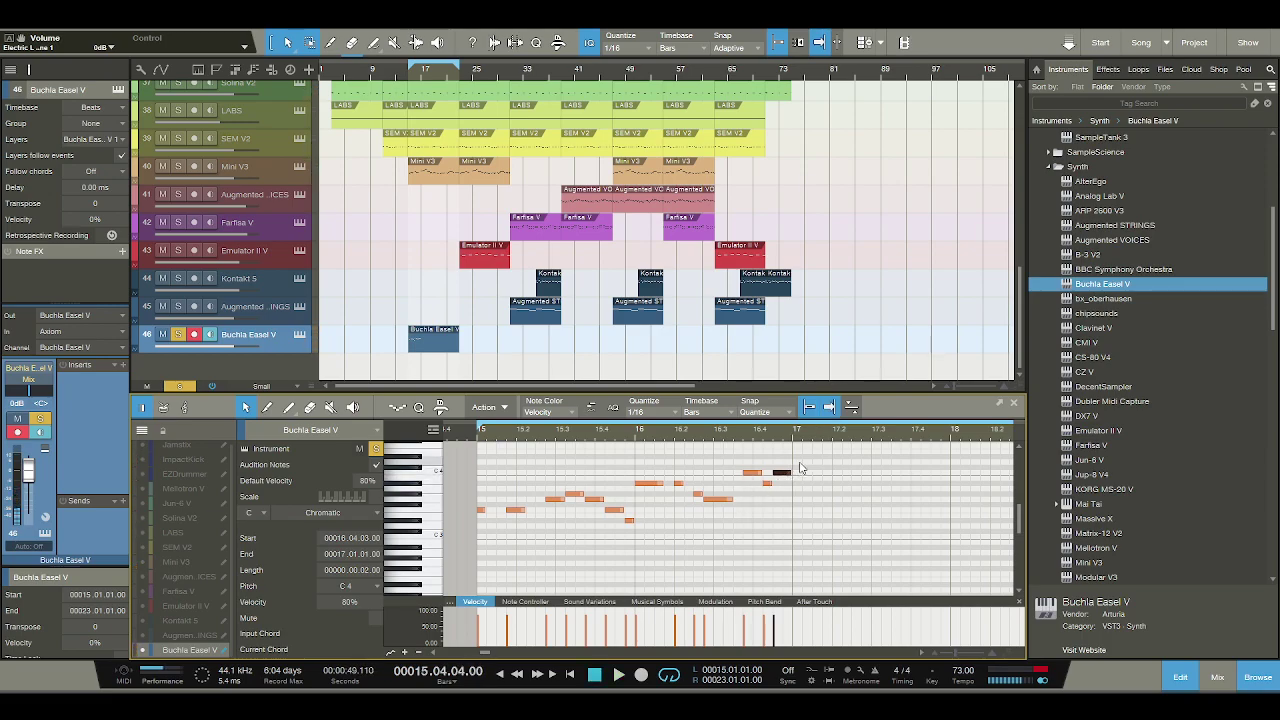
Add a two-sixteenth C#4 note in bar 17 and shift it to 17.01.04, checking each position by playback.
{"action": "double_click", "coordinate": [797, 462]}
{"action": "key", "text": "Down"}
{"action": "key", "text": "space"}
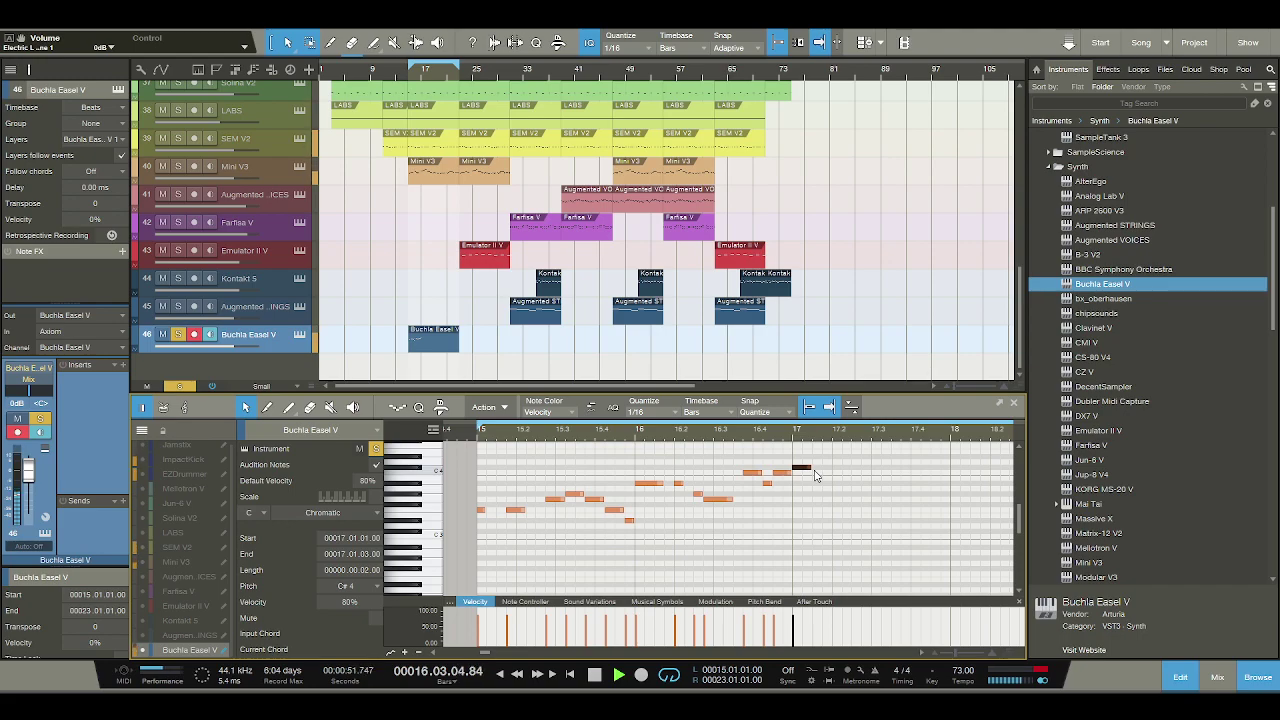
{"action": "key", "text": "space"}
{"action": "left_click_drag", "start_coordinate": [806, 471], "coordinate": [828, 477]}
{"action": "key", "text": "space"}
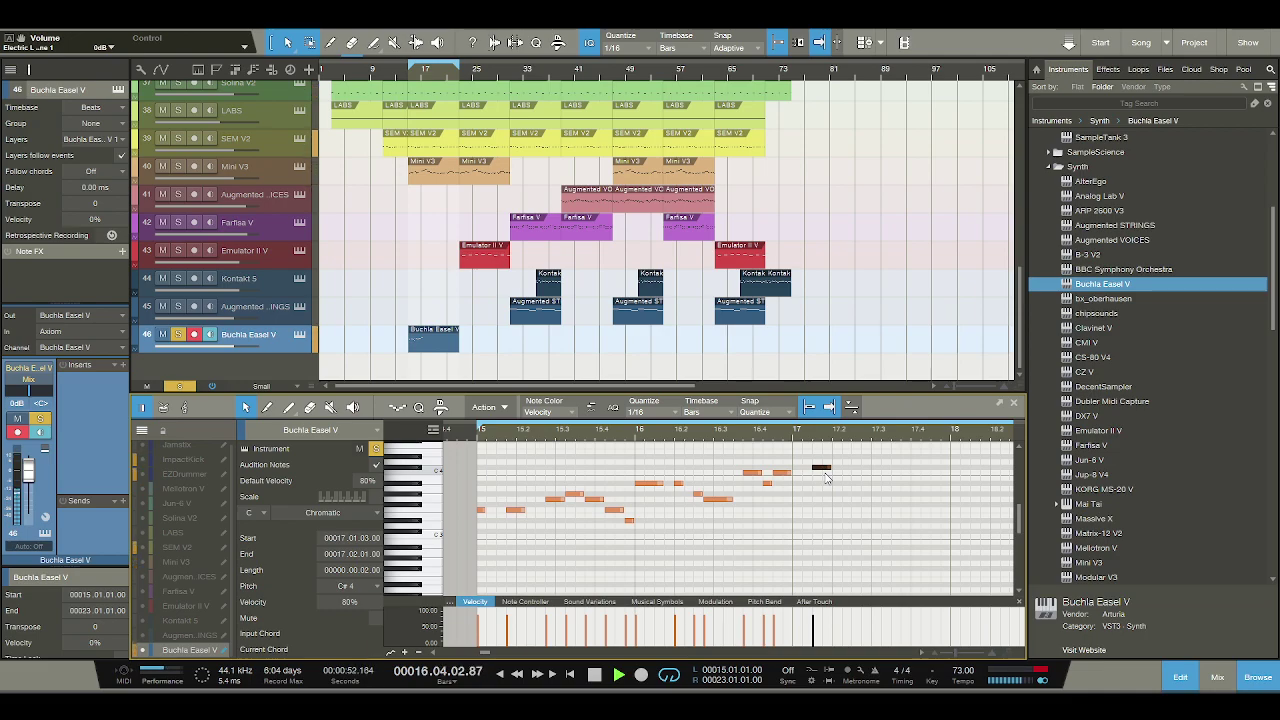
{"action": "key", "text": "space"}
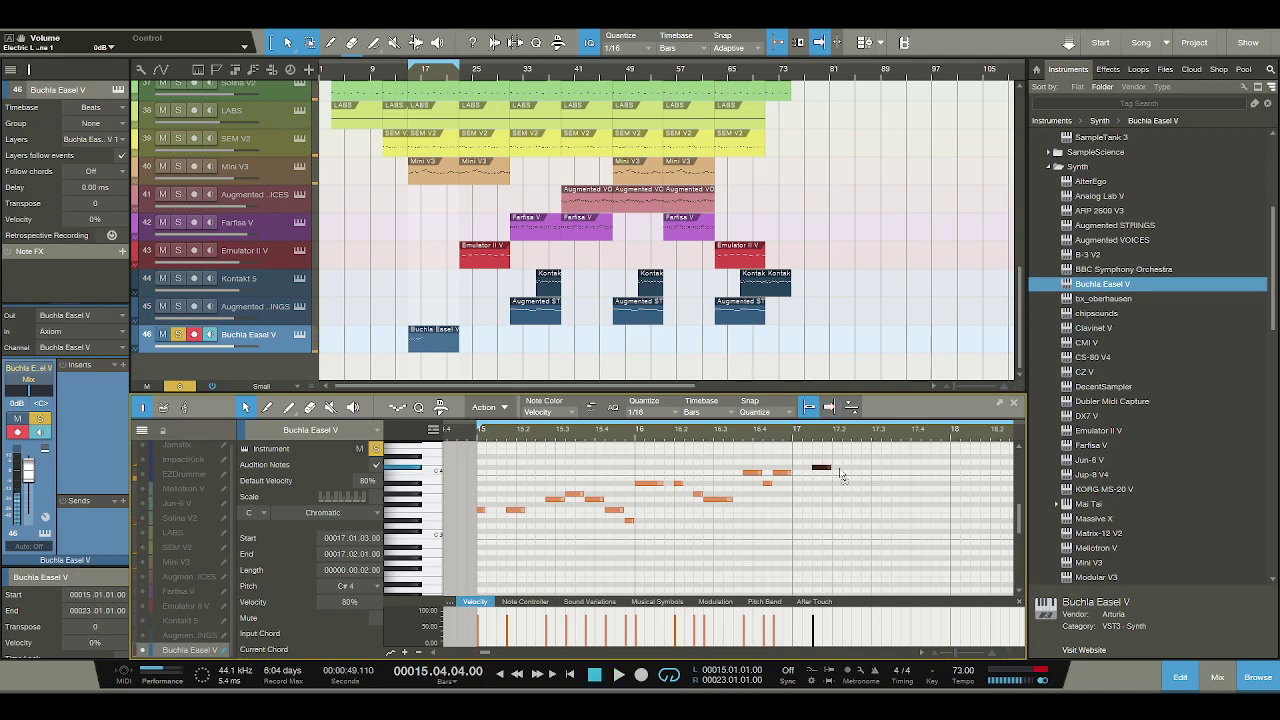
{"action": "left_click_drag", "start_coordinate": [834, 474], "coordinate": [844, 474]}
{"action": "key", "text": "space"}
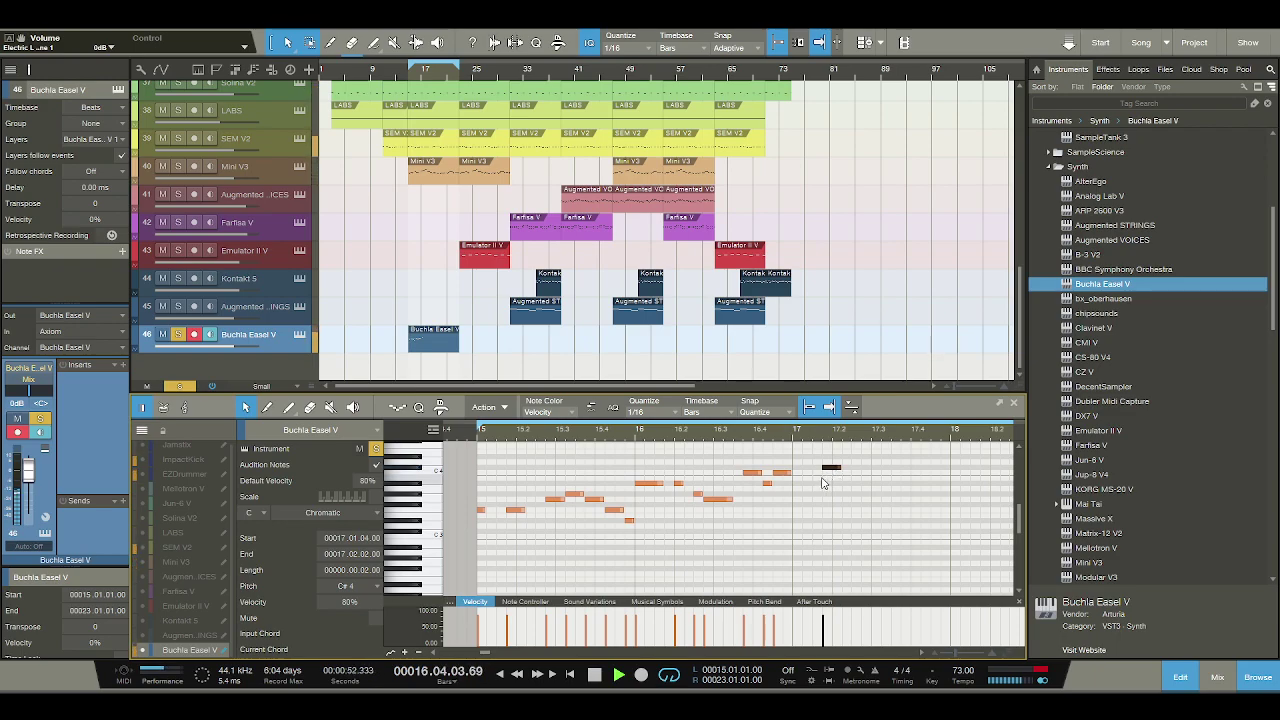
{"action": "key", "text": "space"}
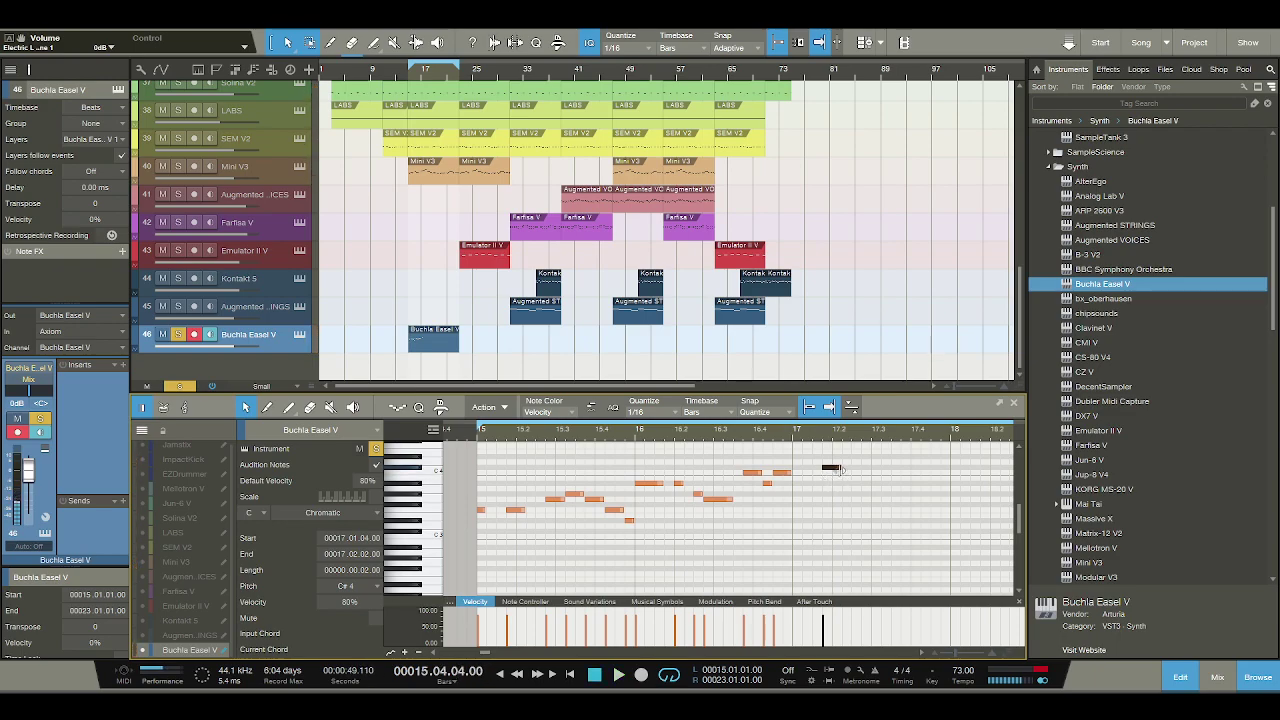
Continue the rising line with two-sixteenth notes D#4 at 17.02.02 and E4 at 17.02.04.
{"action": "double_click", "coordinate": [847, 457]}
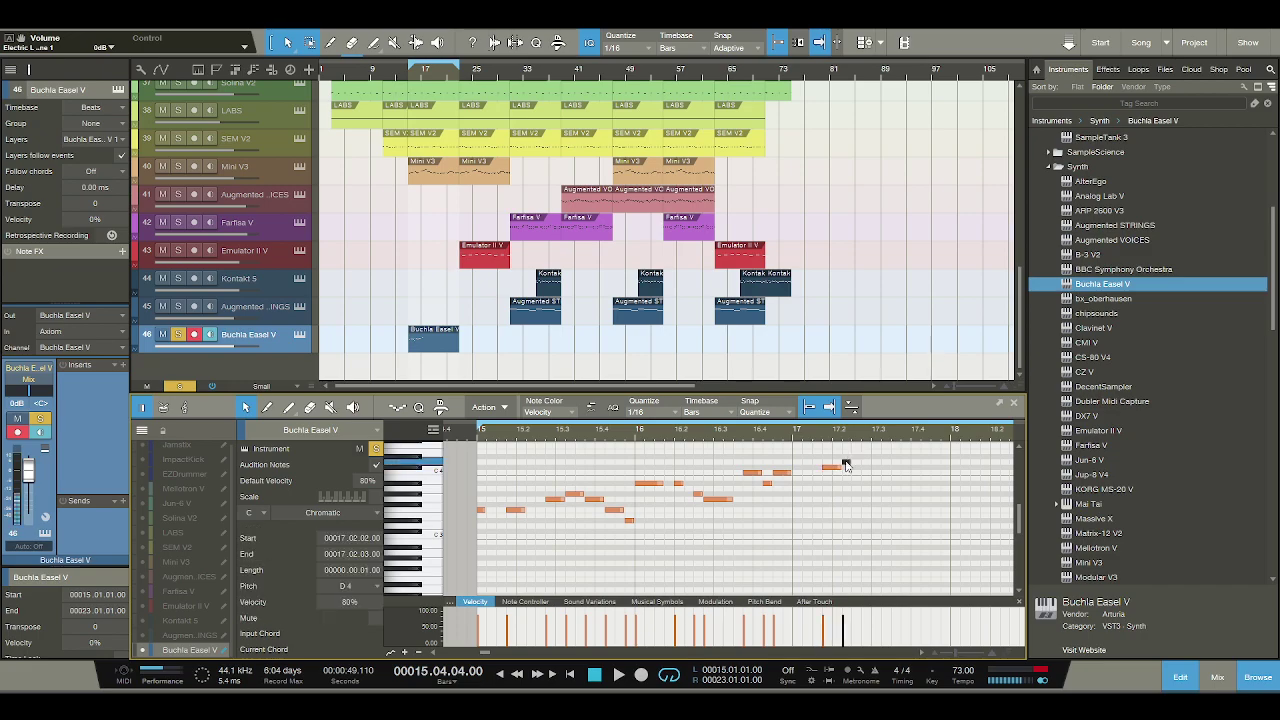
{"action": "key", "text": "space"}
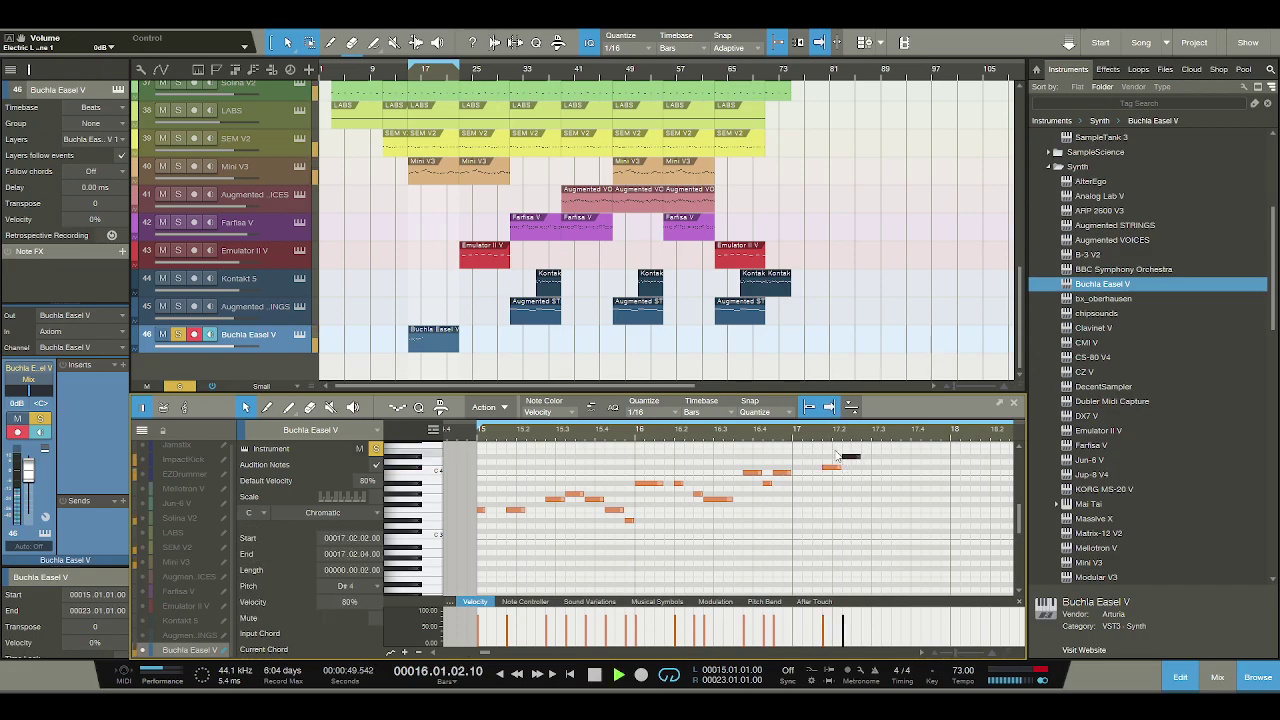
{"action": "key", "text": "space"}
{"action": "scroll", "coordinate": [788, 460], "scroll_direction": "up", "scroll_amount": 2}
{"action": "left_click", "coordinate": [790, 471]}
{"action": "left_click_drag", "start_coordinate": [788, 471], "coordinate": [810, 476]}
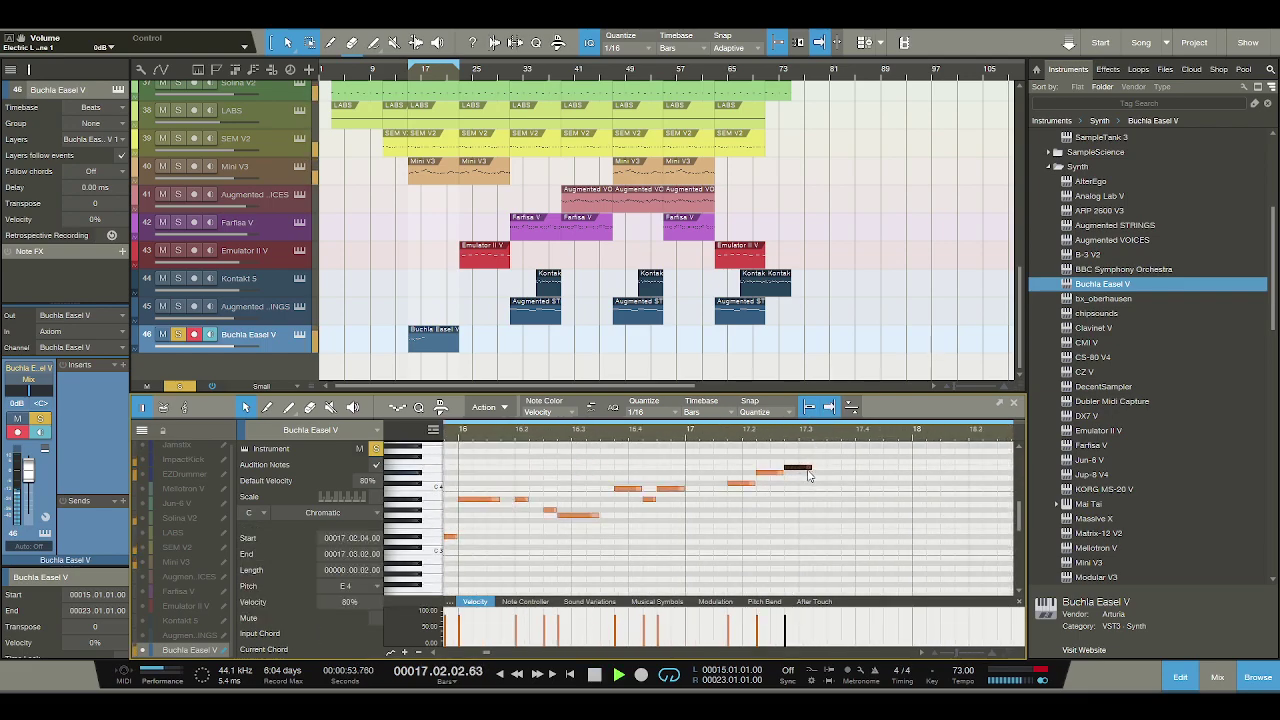
{"action": "key", "text": "space"}
Extend the run with two-sixteenth notes F#4 at 17.03.02, G#4 at 17.03.04 and B4 at 17.04.02, and play it back.
{"action": "scroll", "coordinate": [812, 478], "scroll_direction": "up", "scroll_amount": 1}
{"action": "left_click", "coordinate": [816, 479]}
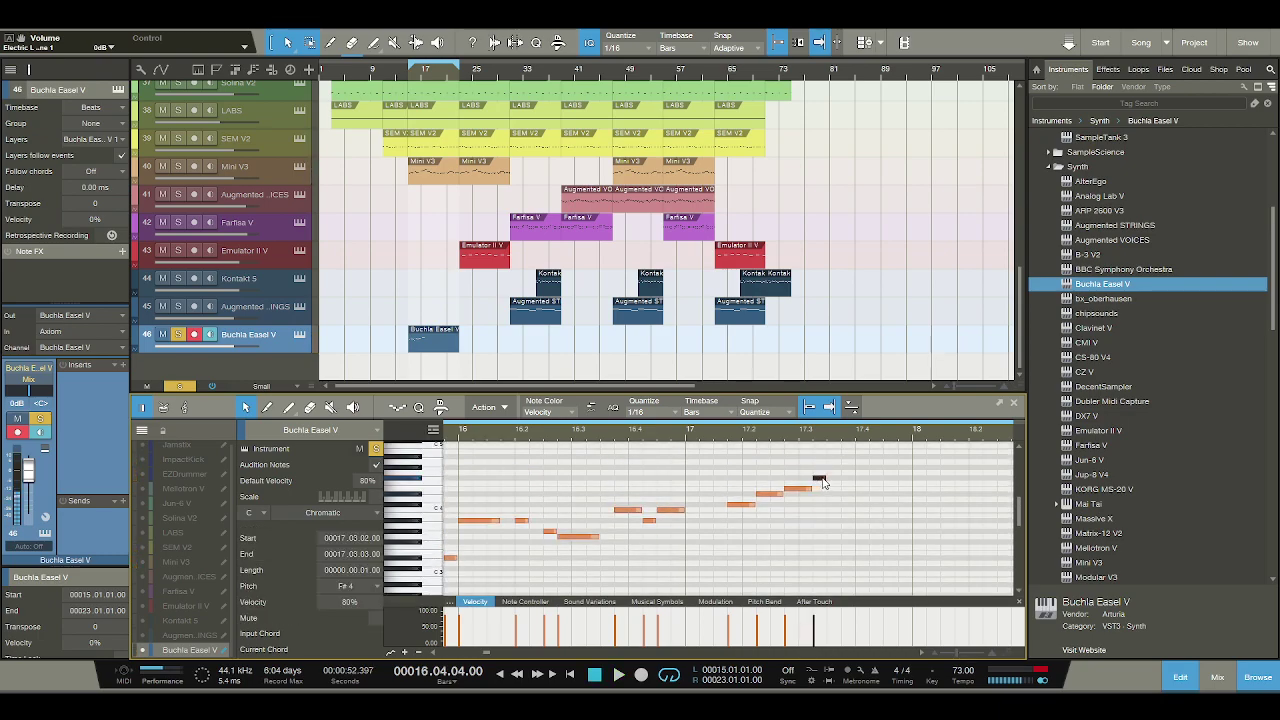
{"action": "left_click_drag", "start_coordinate": [846, 468], "coordinate": [895, 457]}
{"action": "left_click", "coordinate": [876, 458]}
{"action": "key", "text": "space"}
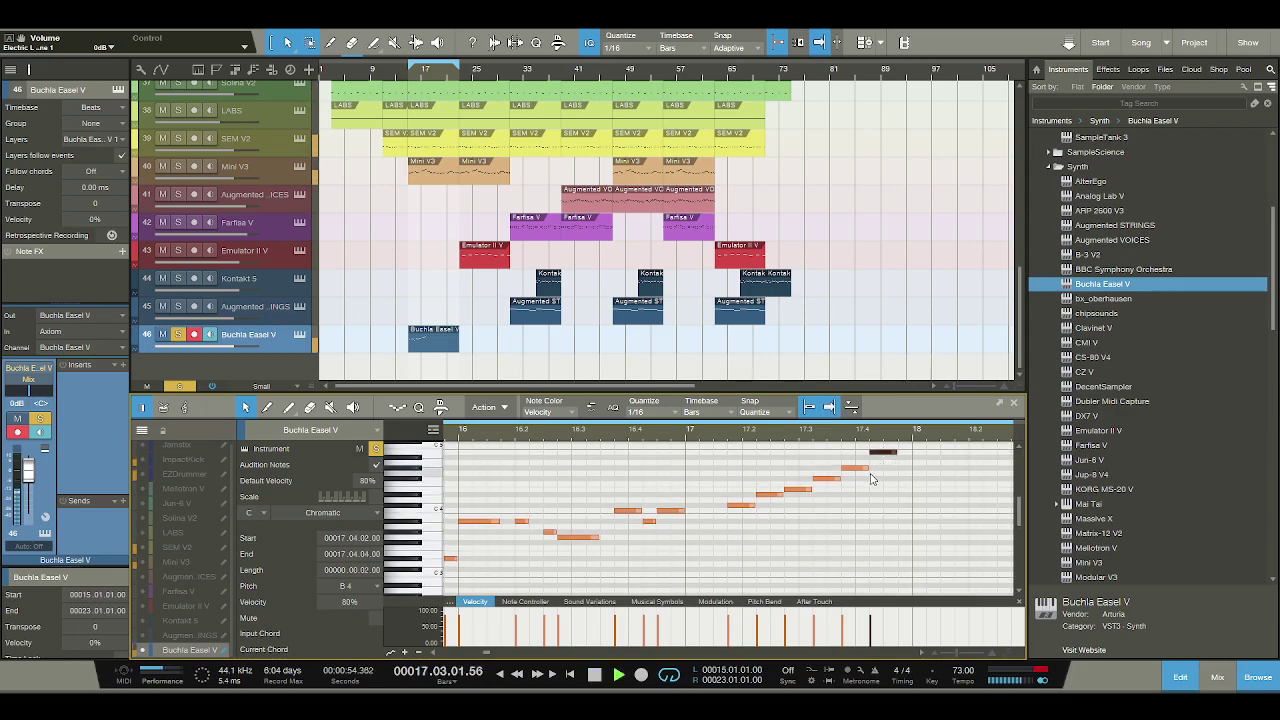
{"action": "key", "text": "space"}
{"action": "key", "text": "space"}
{"action": "key", "text": "space"}
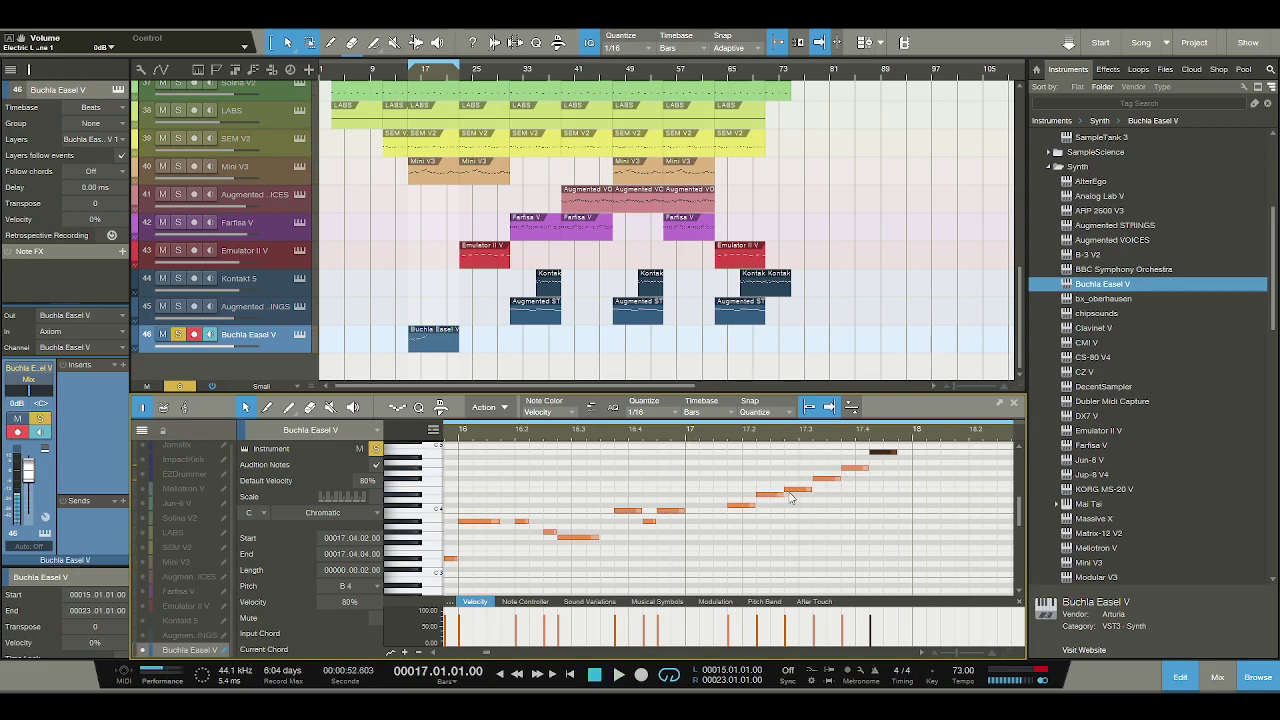
Shorten the E4 note to one sixteenth and trim the F#4 note's start to 17.03.03, then play the run.
{"action": "left_click_drag", "start_coordinate": [811, 490], "coordinate": [799, 490]}
{"action": "key", "text": "space"}
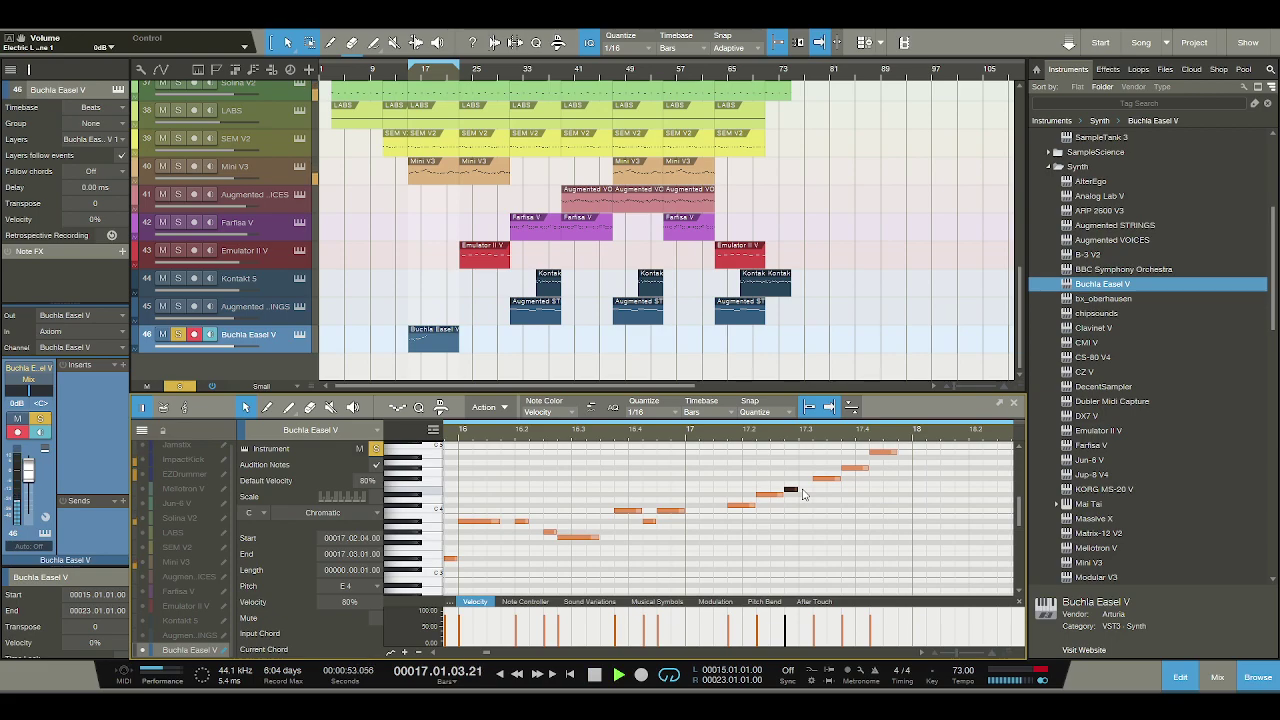
{"action": "key", "text": "space"}
{"action": "left_click_drag", "start_coordinate": [813, 480], "coordinate": [827, 482]}
{"action": "key", "text": "space"}
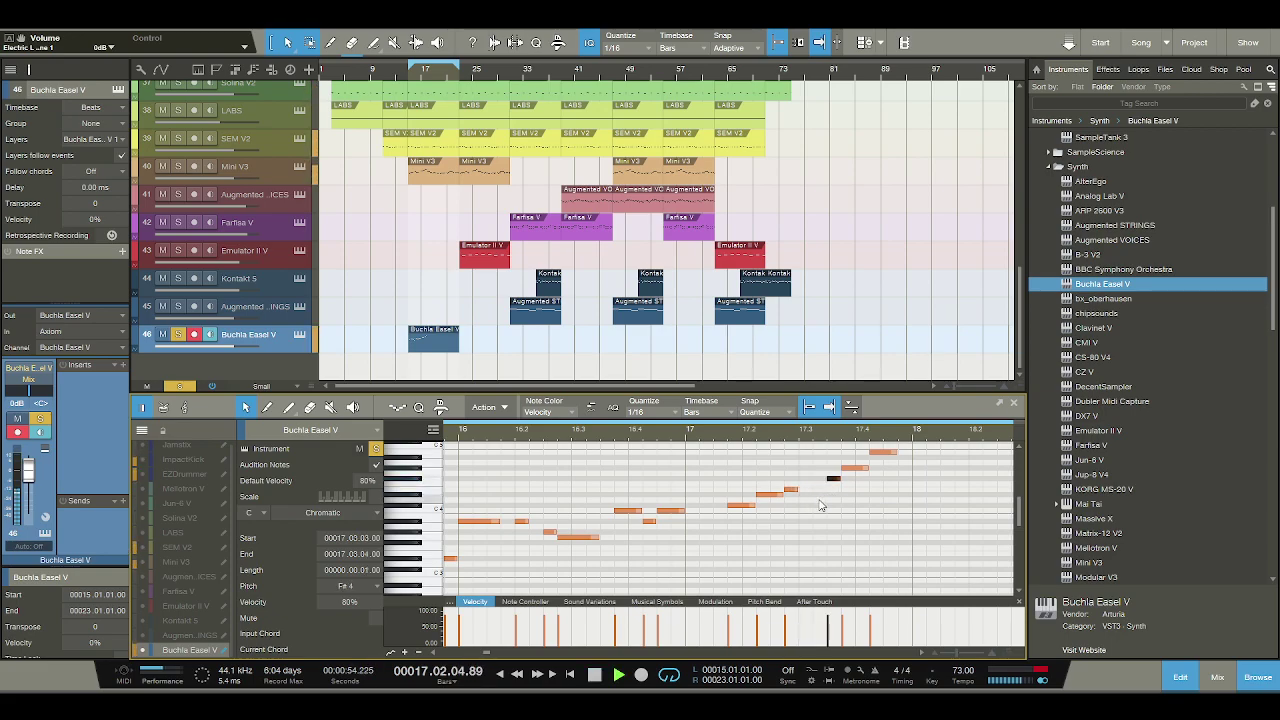
Shorten the first G#4 note in bar 17 to one sixteenth and lower the note at 17.04.02 to G#4, checking by playback.
{"action": "key", "text": "space"}
{"action": "mouse_move", "coordinate": [866, 467]}
{"action": "left_mouse_down"}
{"action": "mouse_move", "coordinate": [855, 467]}
{"action": "mouse_move", "coordinate": [877, 466]}
{"action": "left_mouse_up"}
{"action": "key", "text": "space"}
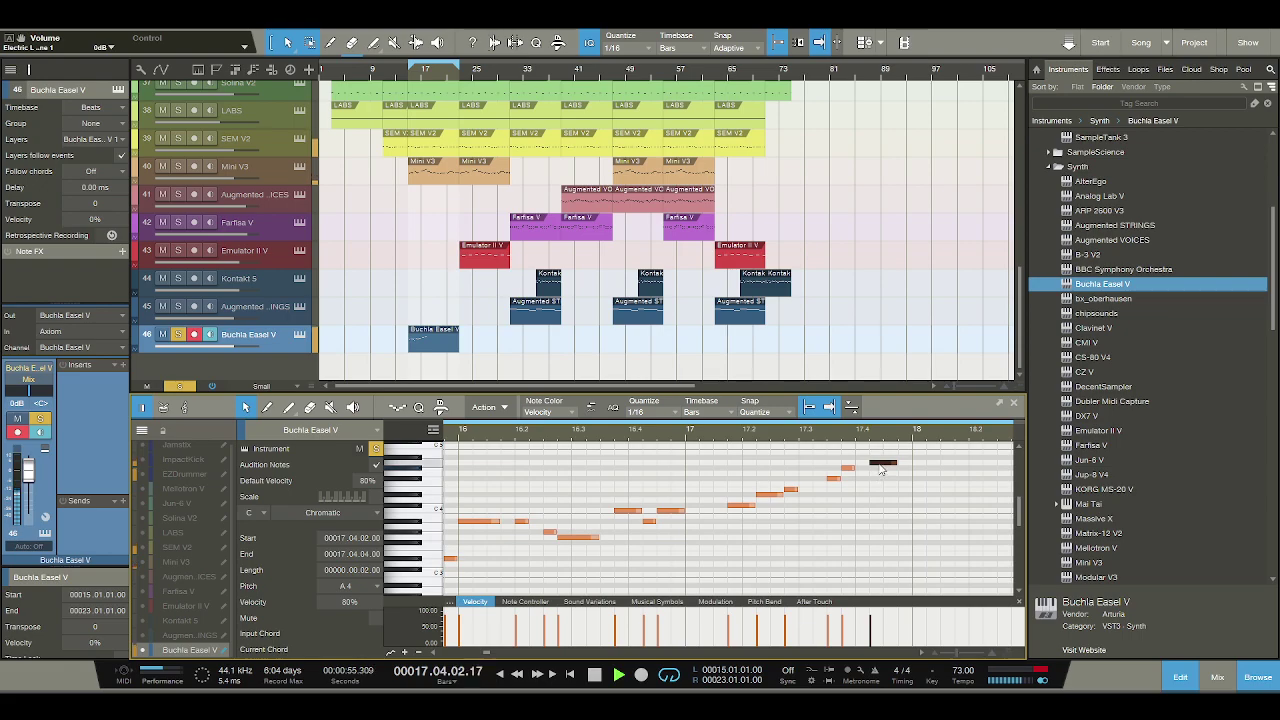
{"action": "left_click_drag", "start_coordinate": [880, 466], "coordinate": [880, 470]}
{"action": "key", "text": "space"}
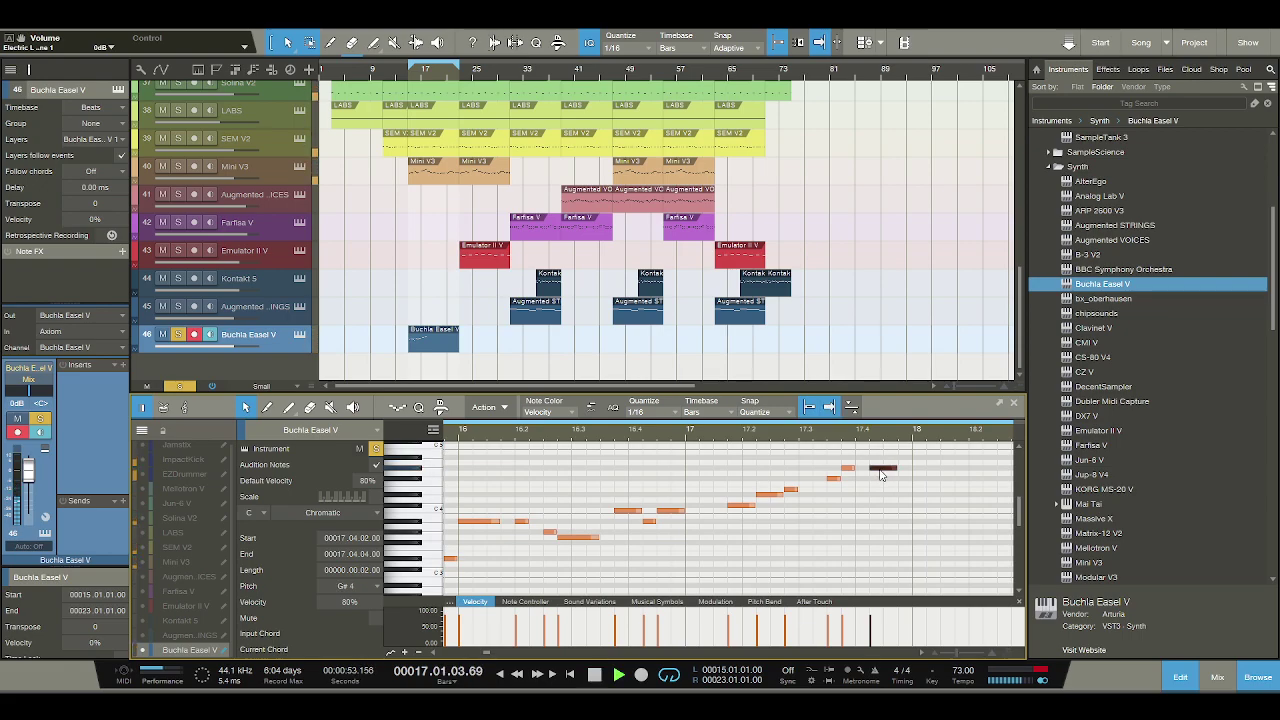
{"action": "key", "text": "space"}
Add a one-sixteenth E4 note at 17.04.04 and set the G#4 note before it to two sixteenths.
{"action": "left_click", "coordinate": [878, 470]}
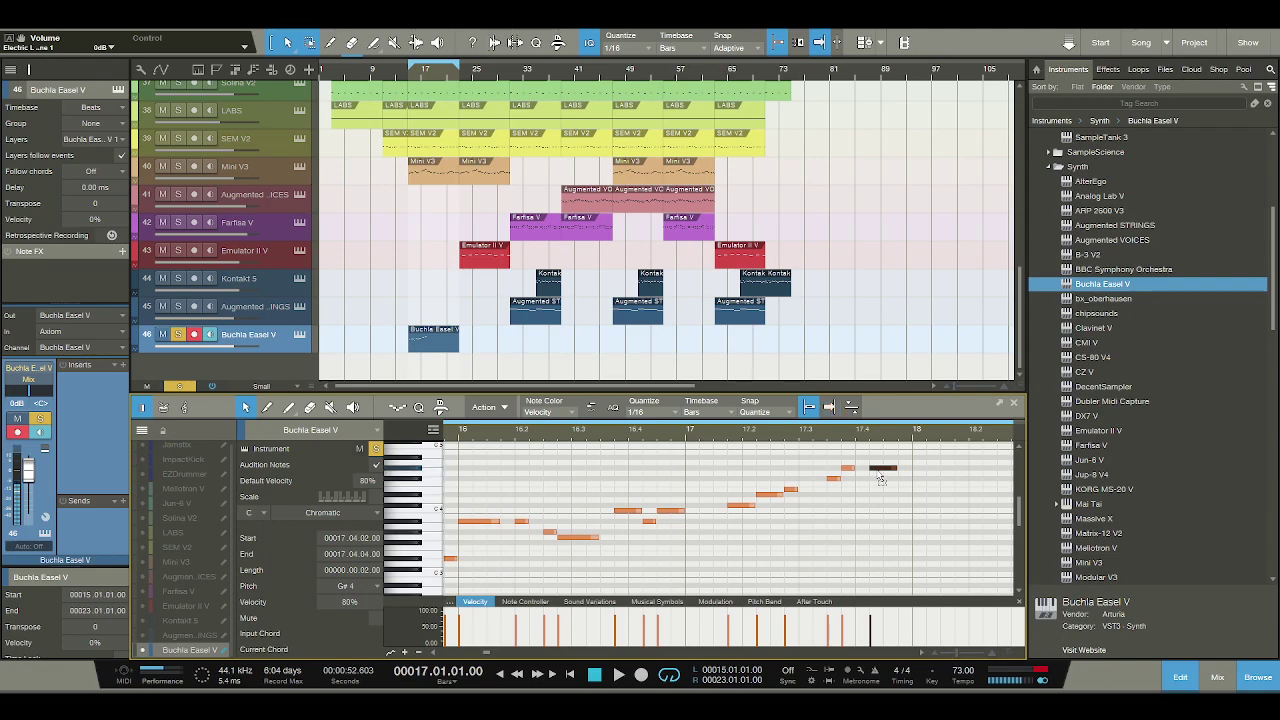
{"action": "double_click", "coordinate": [903, 491]}
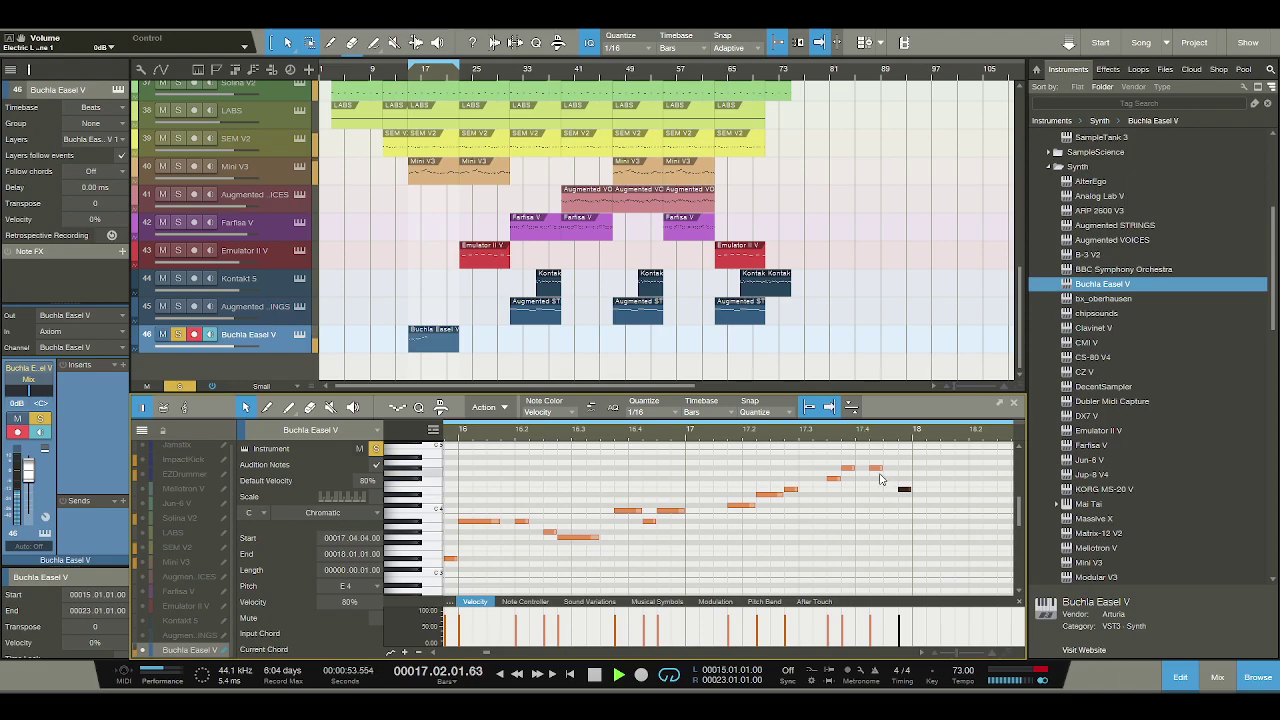
{"action": "left_click_drag", "start_coordinate": [880, 467], "coordinate": [897, 468]}
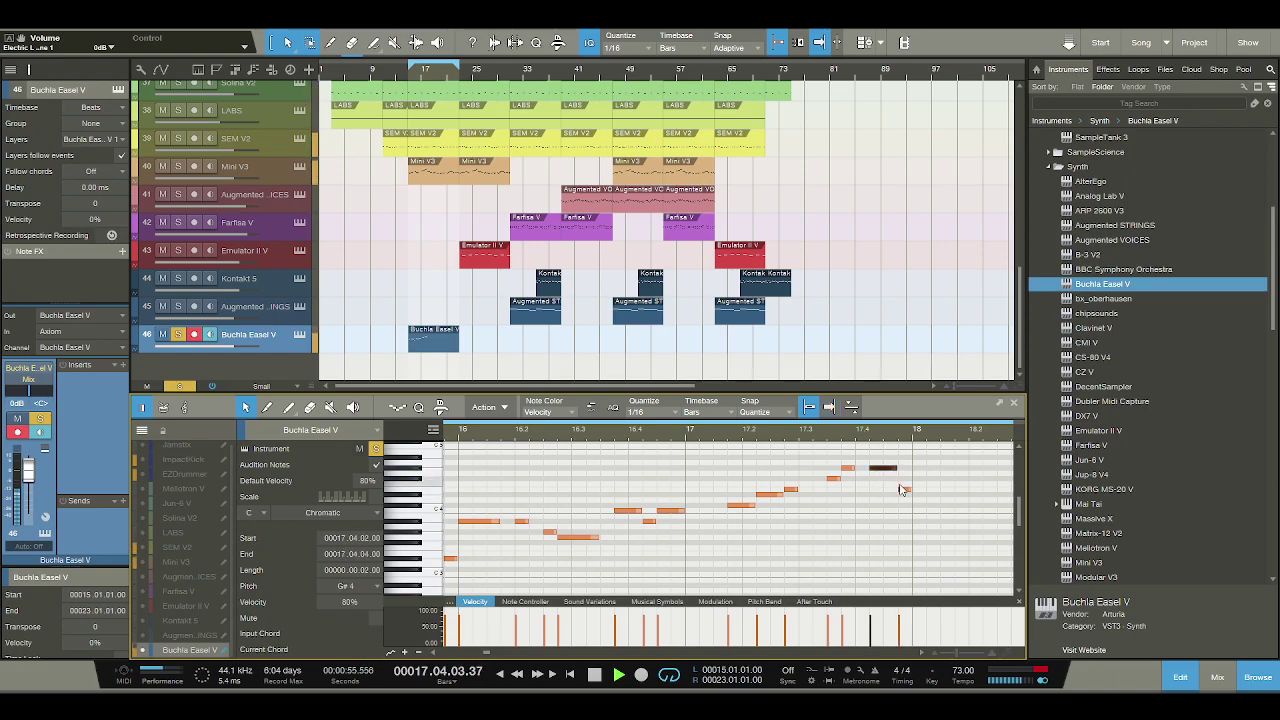
{"action": "key", "text": "space"}
Add an F#4 note at 18.01.01 and lengthen it to two sixteenths.
{"action": "double_click", "coordinate": [918, 479]}
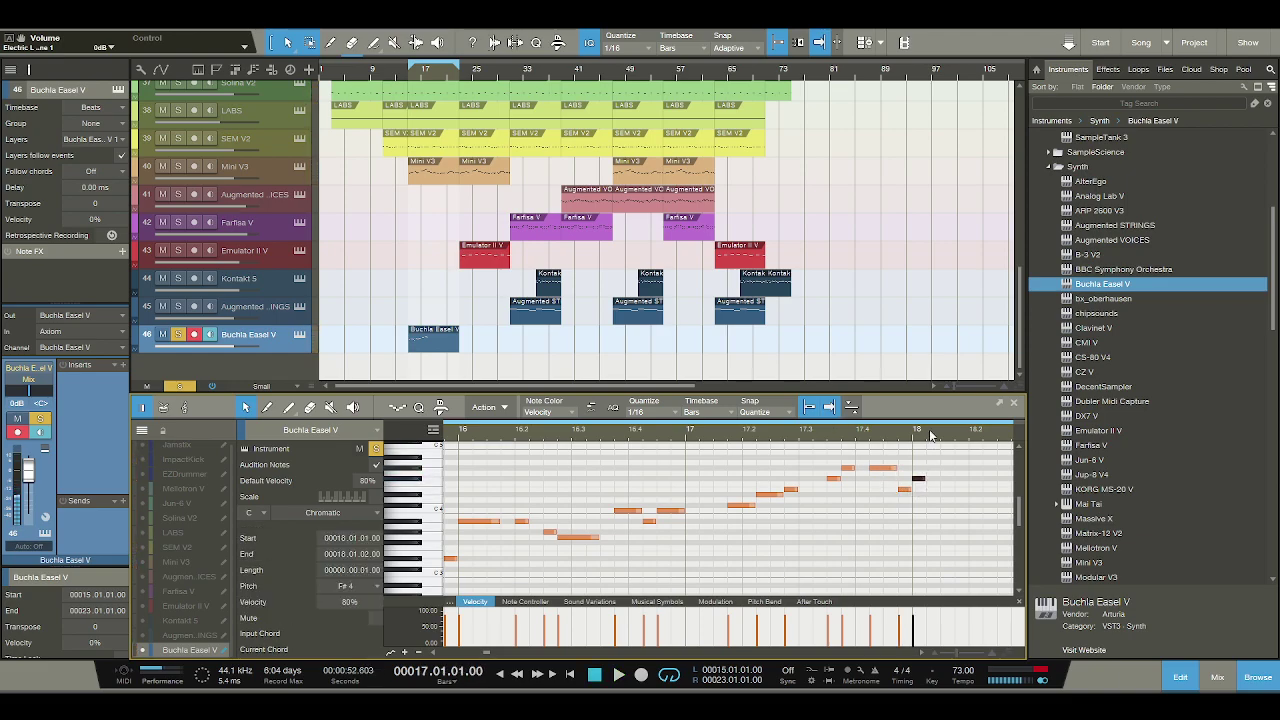
{"action": "scroll", "coordinate": [926, 440], "scroll_direction": "down", "scroll_amount": 2}
{"action": "key", "text": "space"}
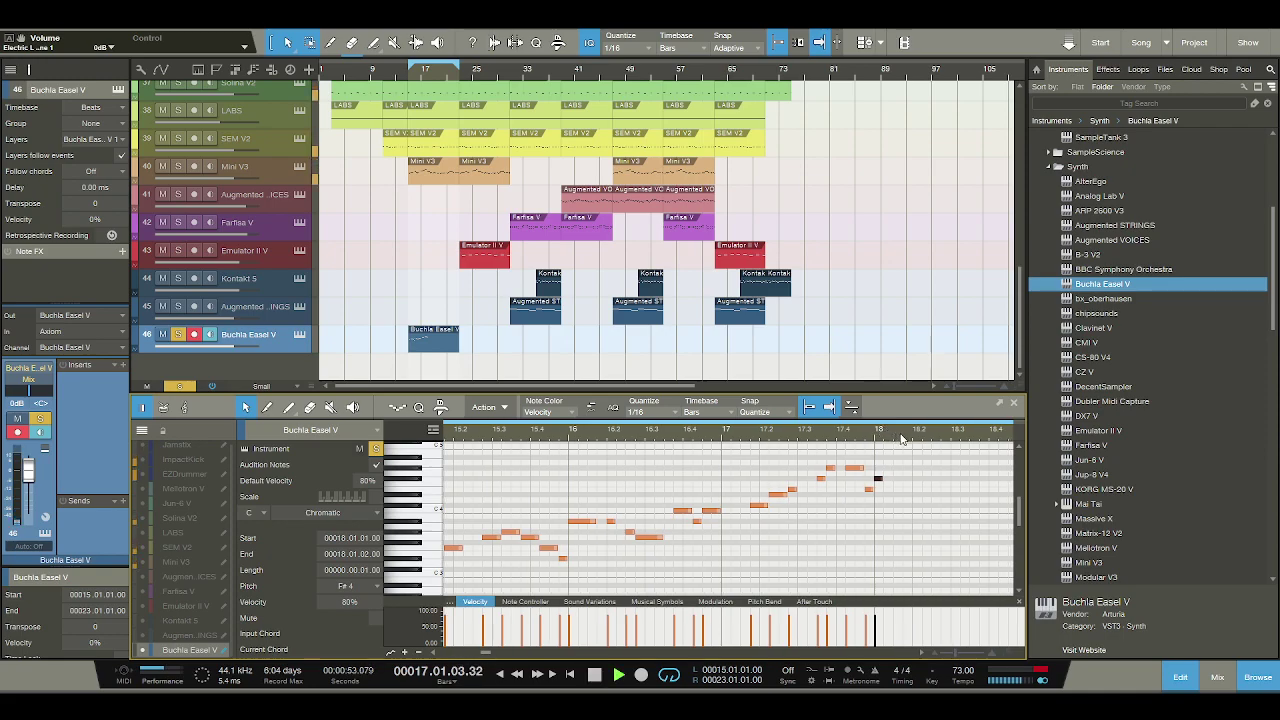
{"action": "left_click_drag", "start_coordinate": [900, 438], "coordinate": [771, 448]}
{"action": "key", "text": "space"}
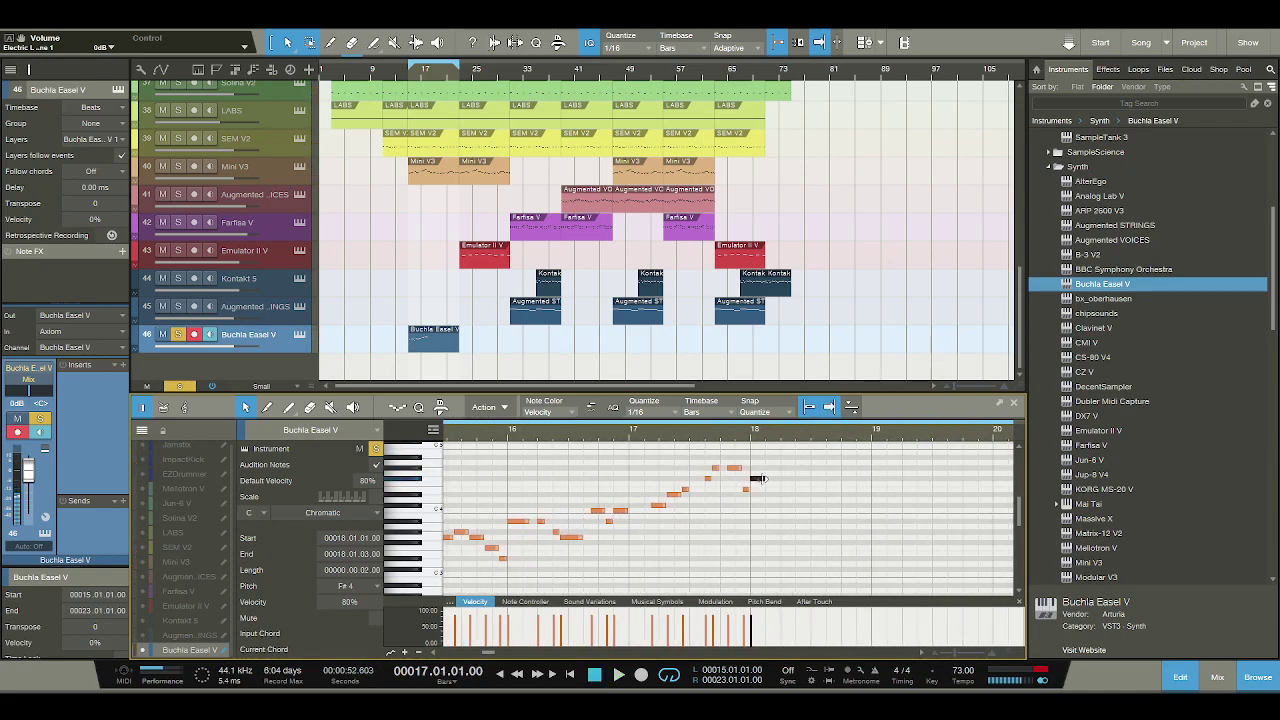
Continue with a two-sixteenth F#4 note at 18.01.04 and a one-sixteenth E4 note at 18.02.03, and play the phrase.
{"action": "mouse_move", "coordinate": [771, 436]}
{"action": "left_mouse_down"}
{"action": "mouse_move", "coordinate": [772, 457]}
{"action": "mouse_move", "coordinate": [826, 485]}
{"action": "left_mouse_up"}
{"action": "key", "text": "space"}
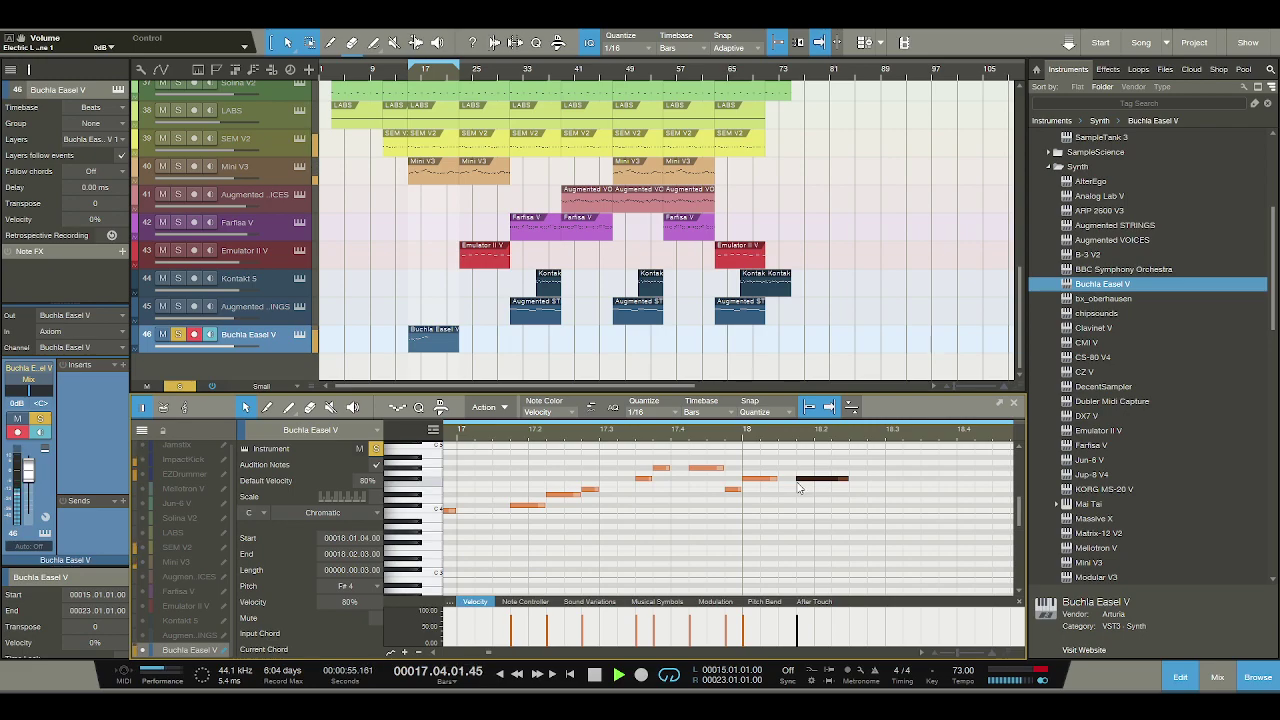
{"action": "key", "text": "space"}
{"action": "left_click", "coordinate": [855, 488]}
{"action": "left_click_drag", "start_coordinate": [850, 480], "coordinate": [831, 480]}
{"action": "key", "text": "space"}
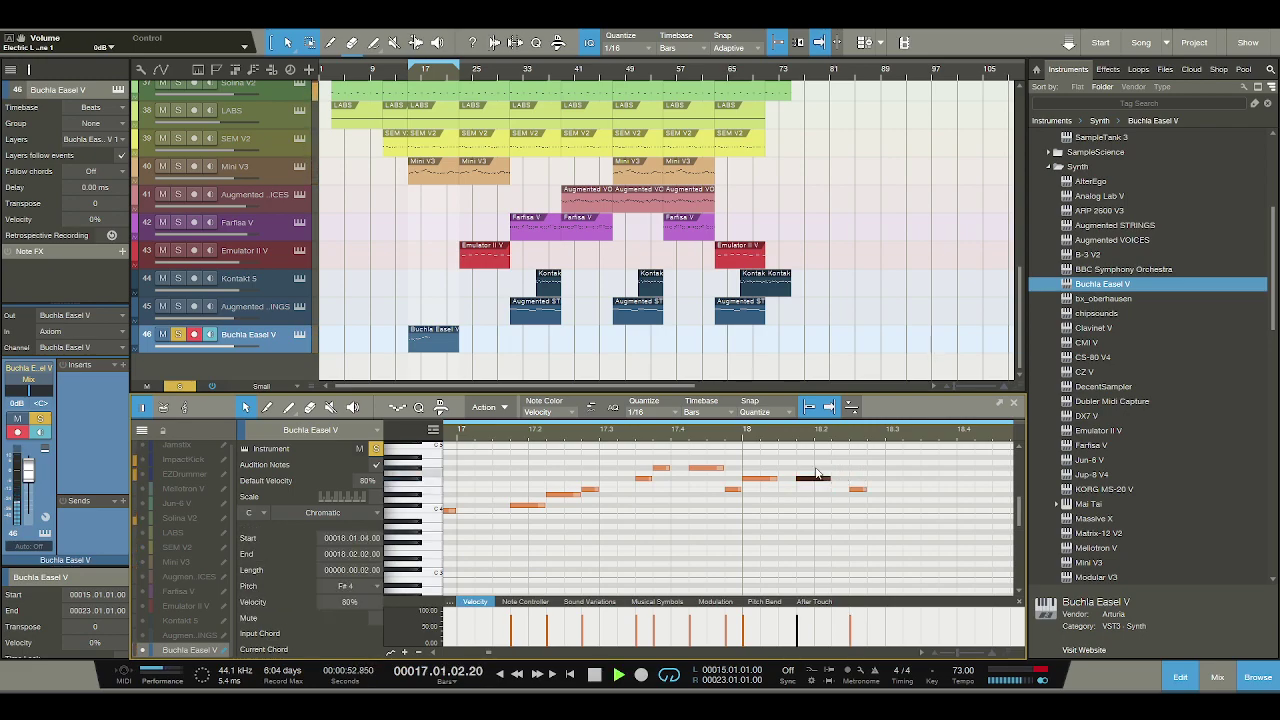
{"action": "key", "text": "space"}
Add a one-sixteenth D4 note at 18.03.01 and raise it to D#4, checking by playback.
{"action": "left_click", "coordinate": [888, 500]}
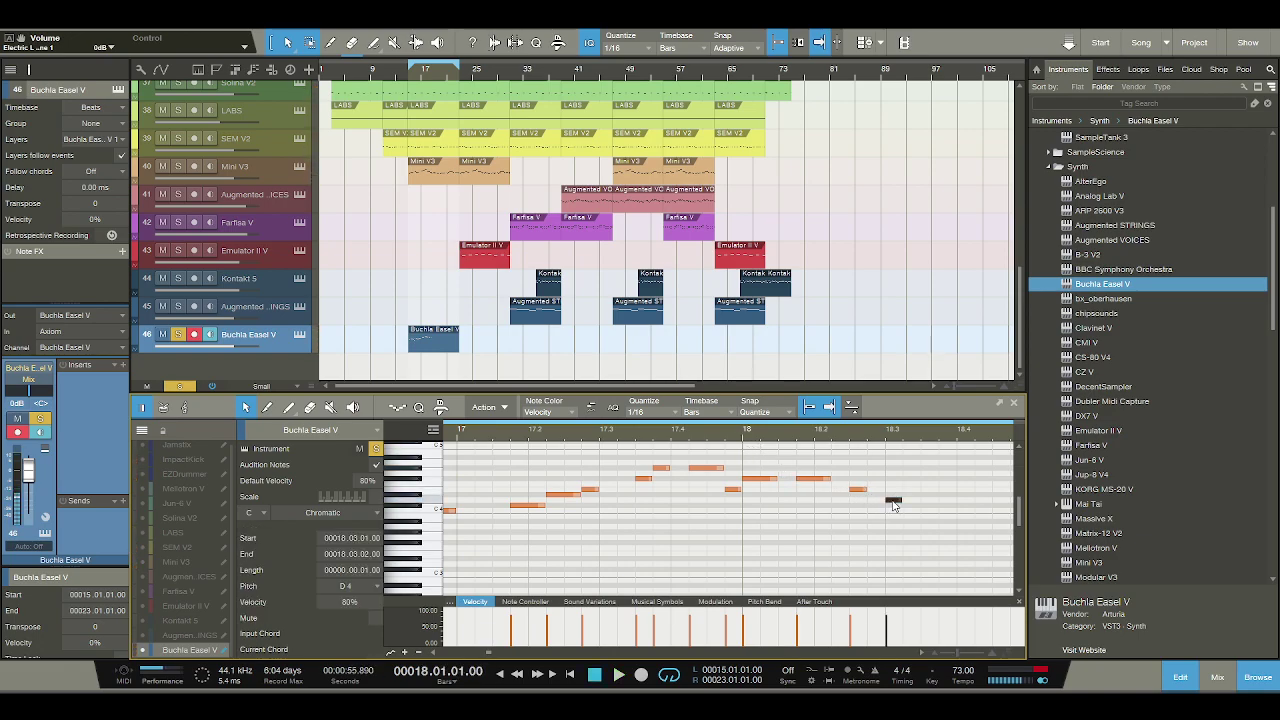
{"action": "key", "text": "space"}
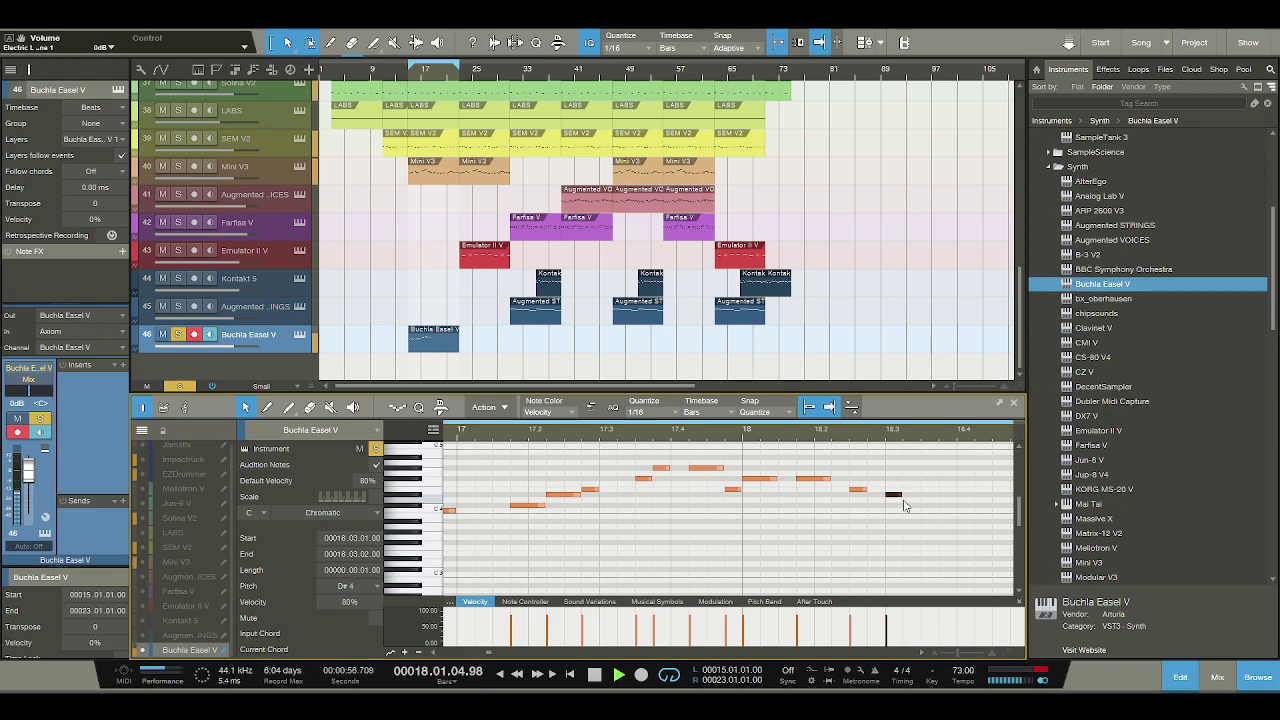
{"action": "key", "text": "space"}
Add one-sixteenth notes G#3 at 18.03.03, B3 at 18.03.04 and C#4 at 18.04.01, and play them.
{"action": "left_click", "coordinate": [928, 521]}
{"action": "key", "text": "Down"}
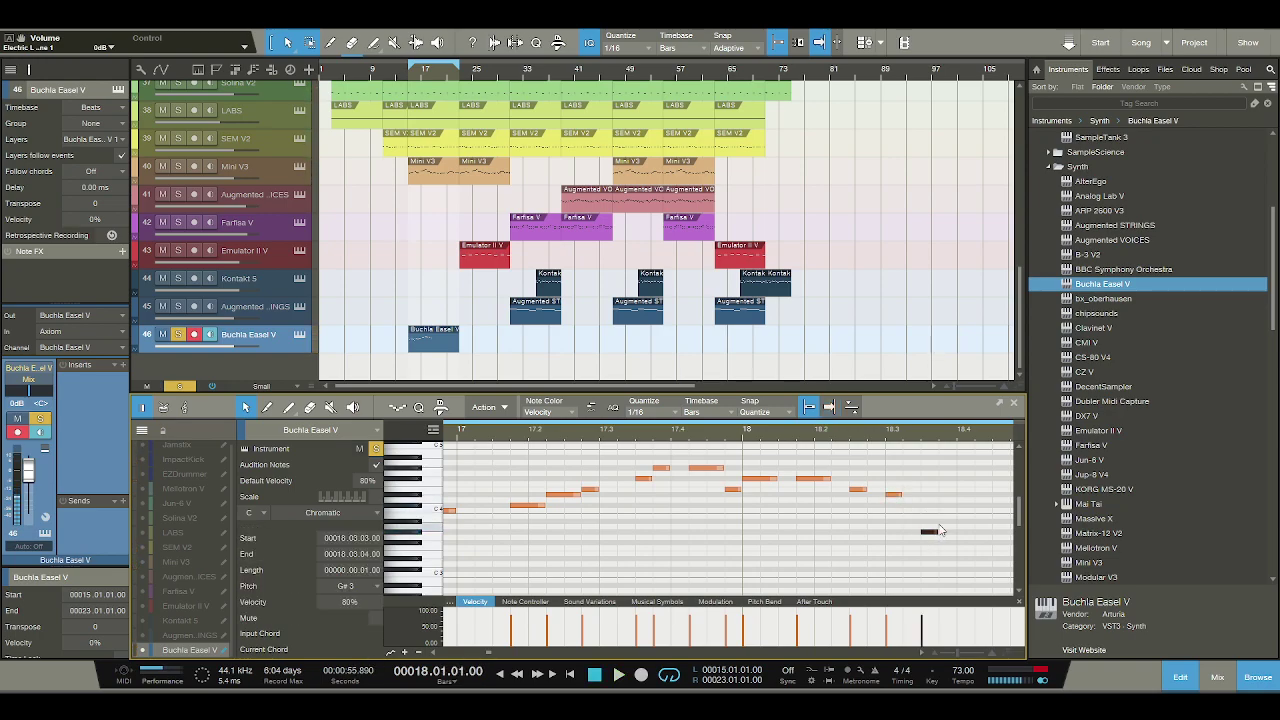
{"action": "left_click", "coordinate": [944, 521]}
{"action": "key", "text": "Up"}
{"action": "left_click", "coordinate": [962, 507]}
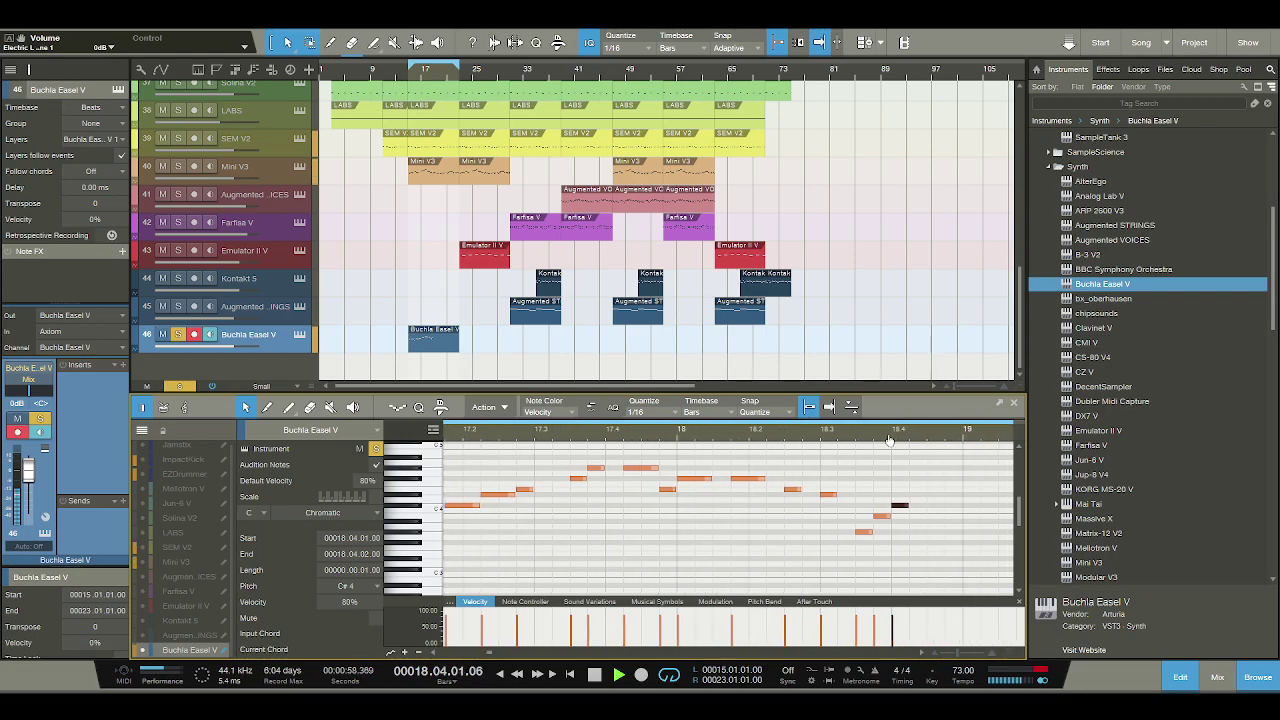
{"action": "key", "text": "space"}
Shift the B3 note to 18.04.01 and the C#4 note to 18.04.02, lengthening the C#4 note to two sixteenths.
{"action": "left_click", "coordinate": [842, 517]}
{"action": "key", "text": "alt+Right"}
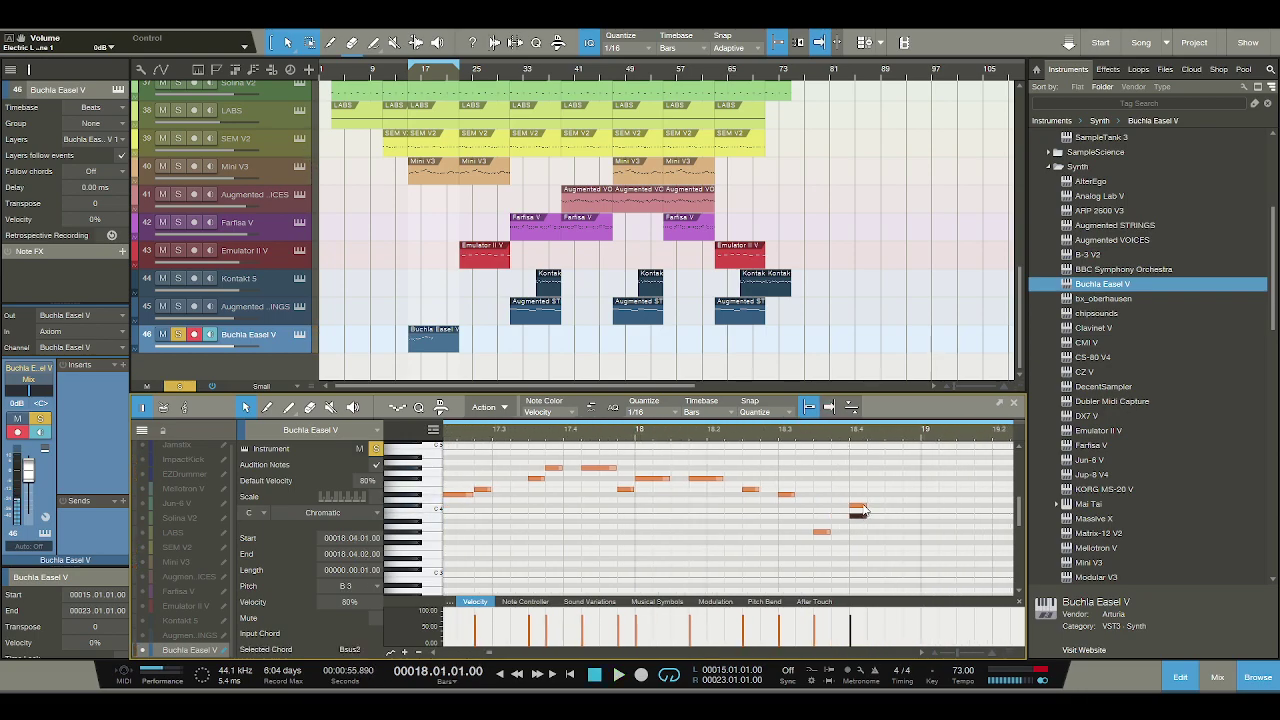
{"action": "left_click_drag", "start_coordinate": [866, 506], "coordinate": [889, 507]}
{"action": "key", "text": "alt+Right"}
{"action": "key", "text": "space"}
Add a one-sixteenth B3 note at 18.04.04 and play bar 18 from its start.
{"action": "double_click", "coordinate": [910, 516]}
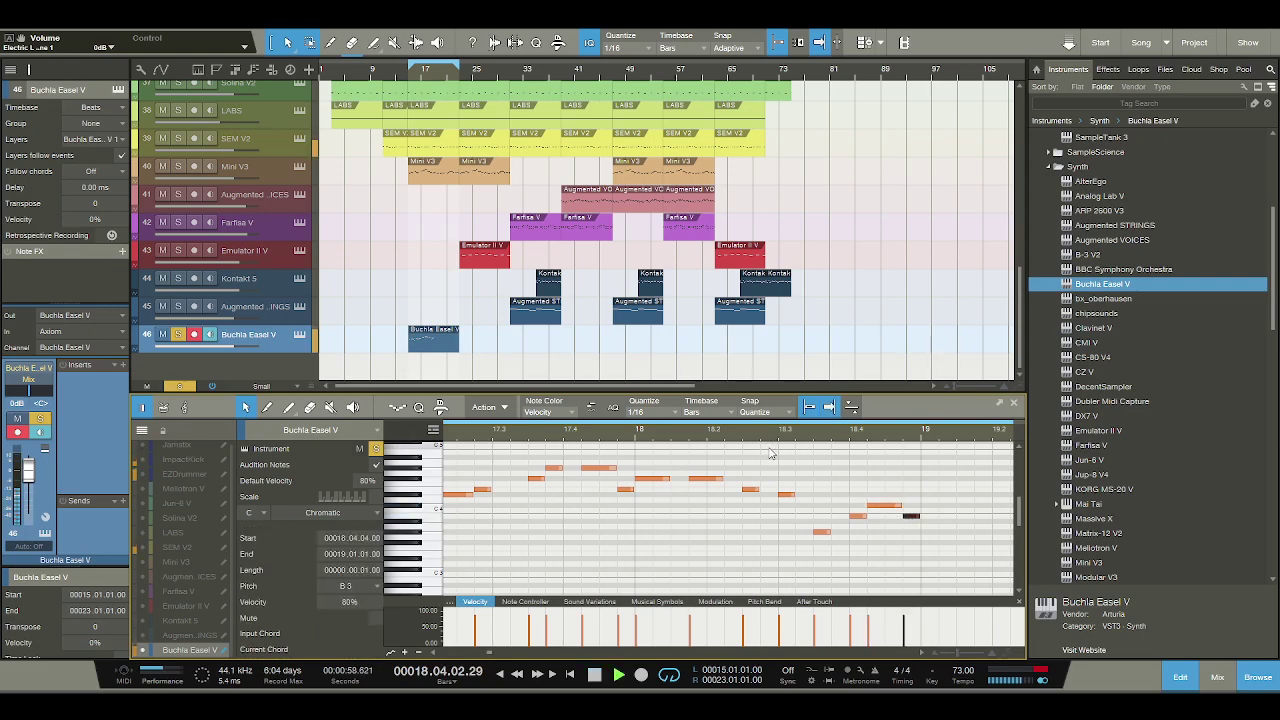
{"action": "left_click", "coordinate": [634, 432]}
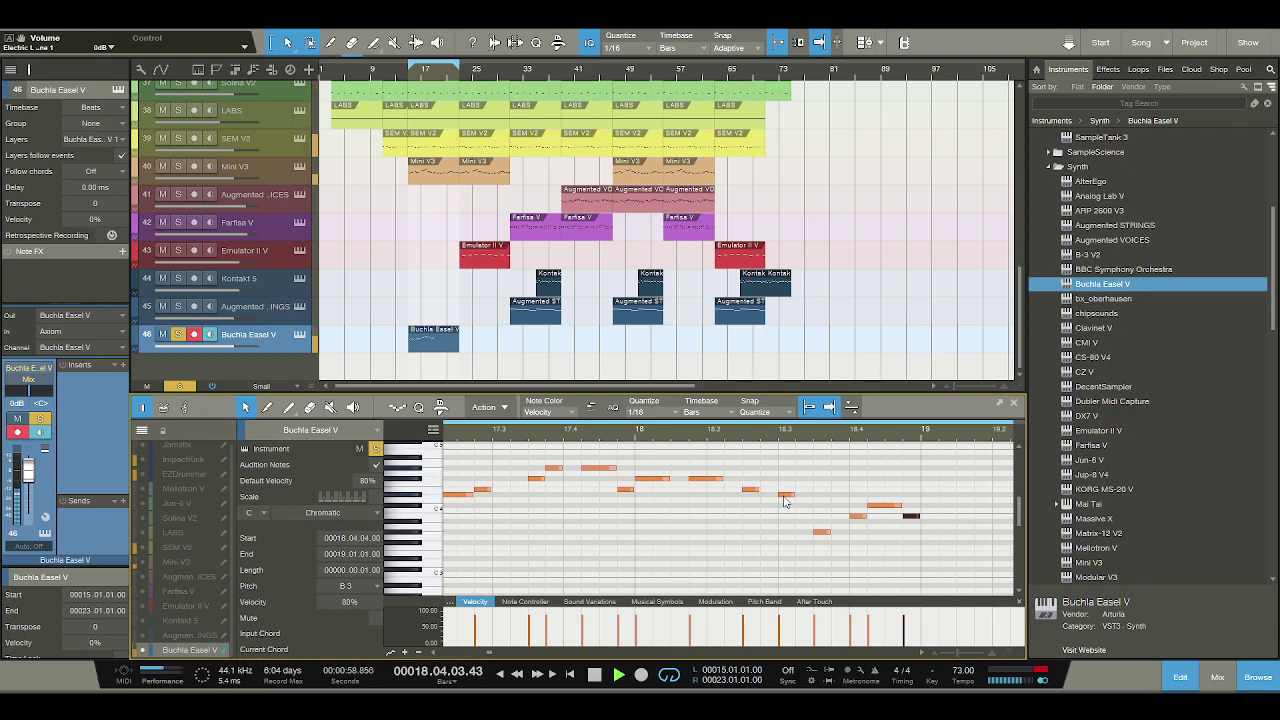
{"action": "key", "text": "space"}
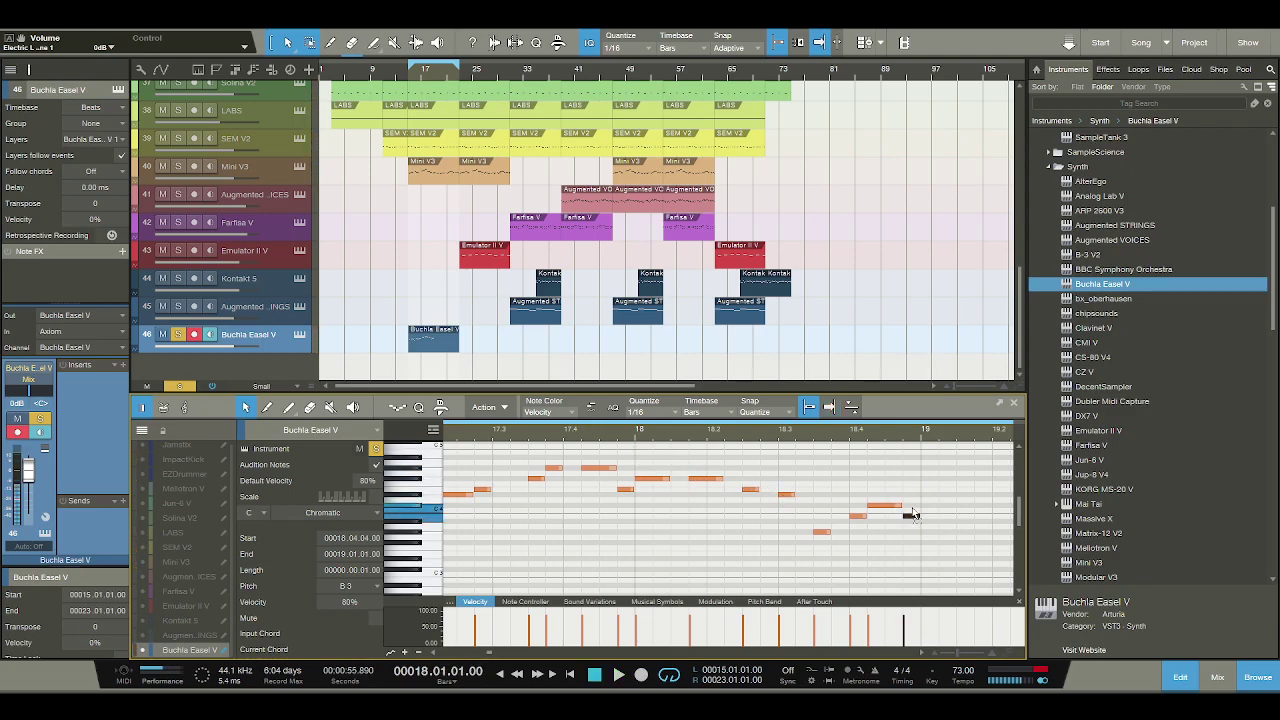
Try C4, G#3 and A#3 as the pitch of the note at 18.04.04, comparing each by playback.
{"action": "left_click_drag", "start_coordinate": [913, 515], "coordinate": [913, 510]}
{"action": "key", "text": "space"}
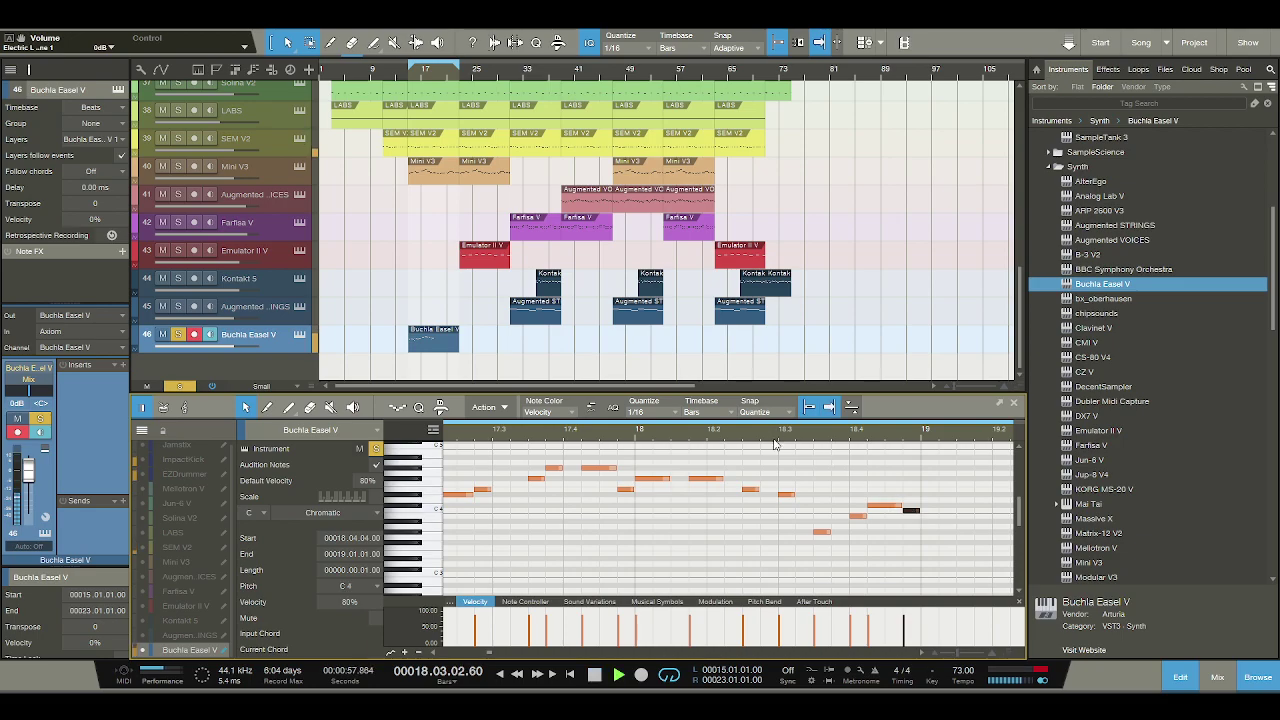
{"action": "key", "text": "space"}
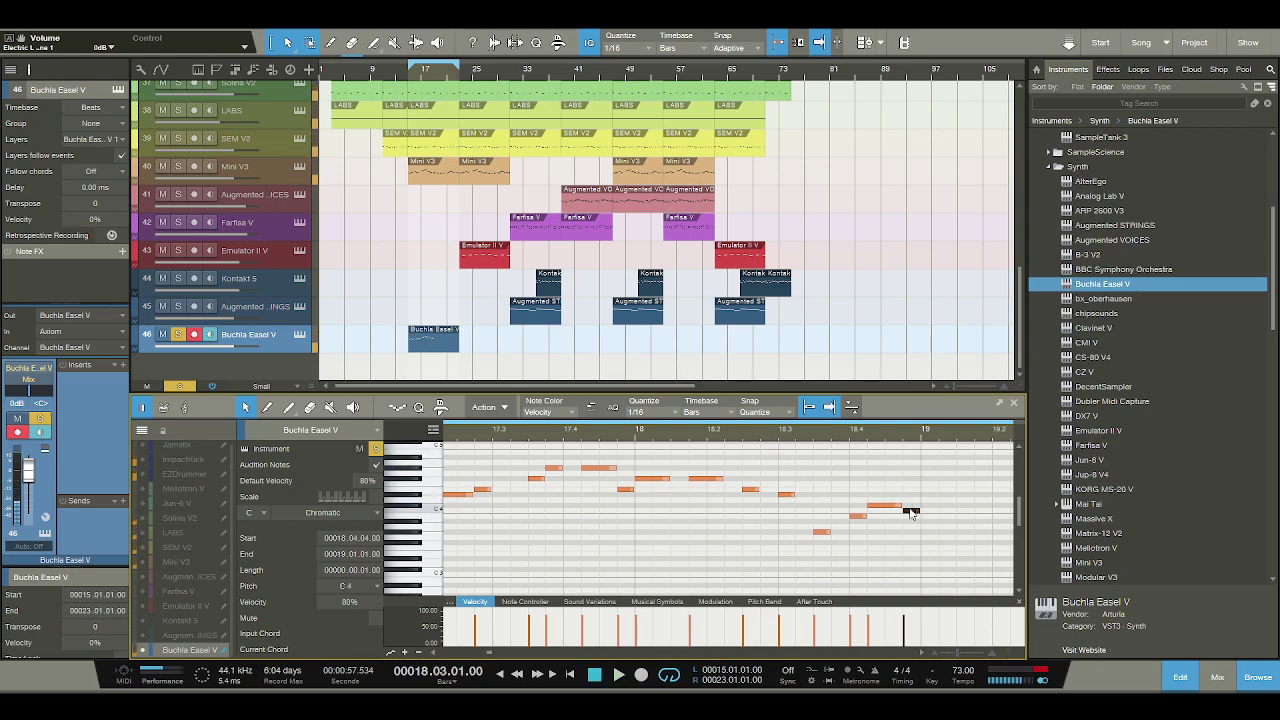
{"action": "left_click_drag", "start_coordinate": [910, 510], "coordinate": [911, 533]}
{"action": "key", "text": "space"}
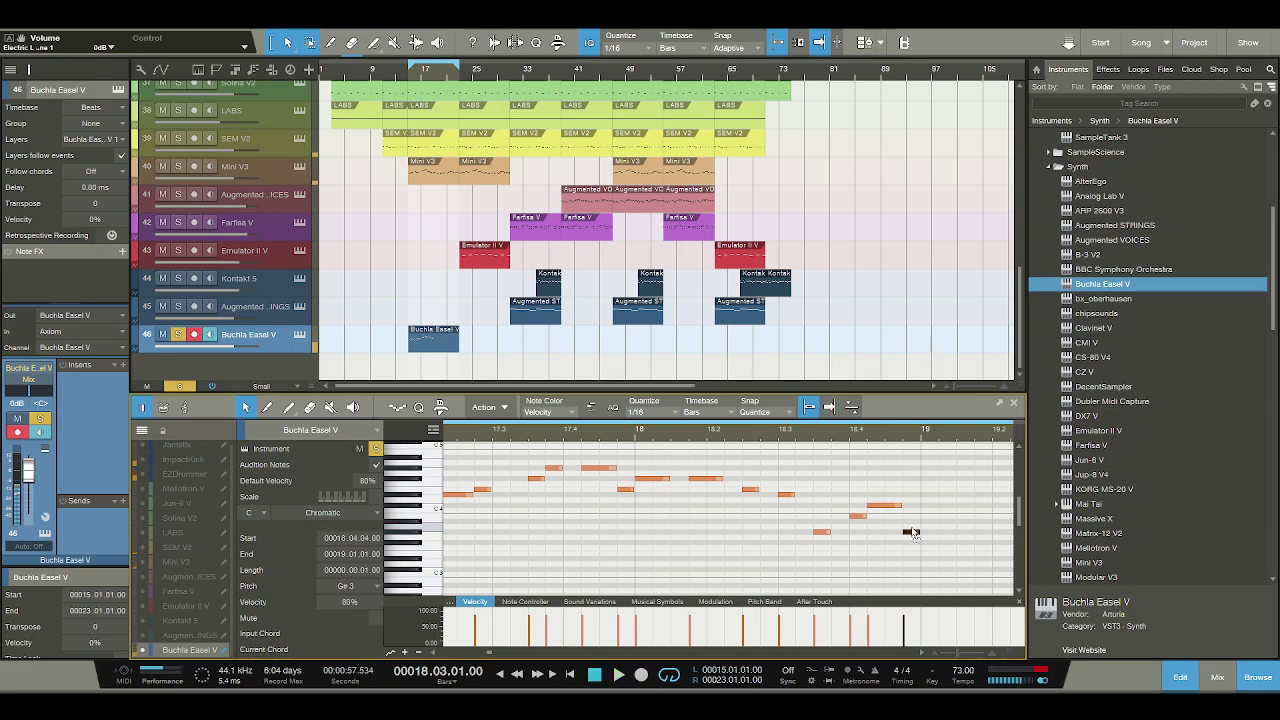
{"action": "left_click_drag", "start_coordinate": [912, 529], "coordinate": [914, 521]}
{"action": "key", "text": "space"}
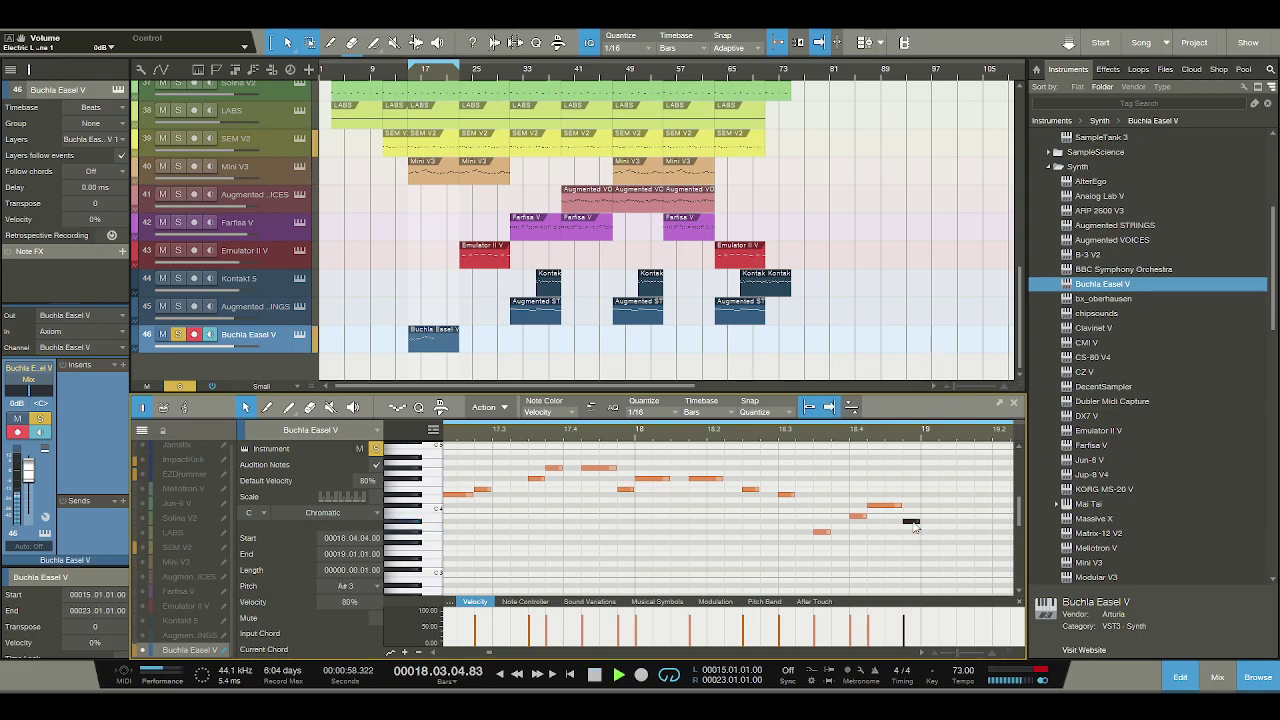
{"action": "key", "text": "space"}
Lengthen the D#4 note at 18.03.01 to two sixteenths and play from 17.04.04.
{"action": "left_click", "coordinate": [622, 440]}
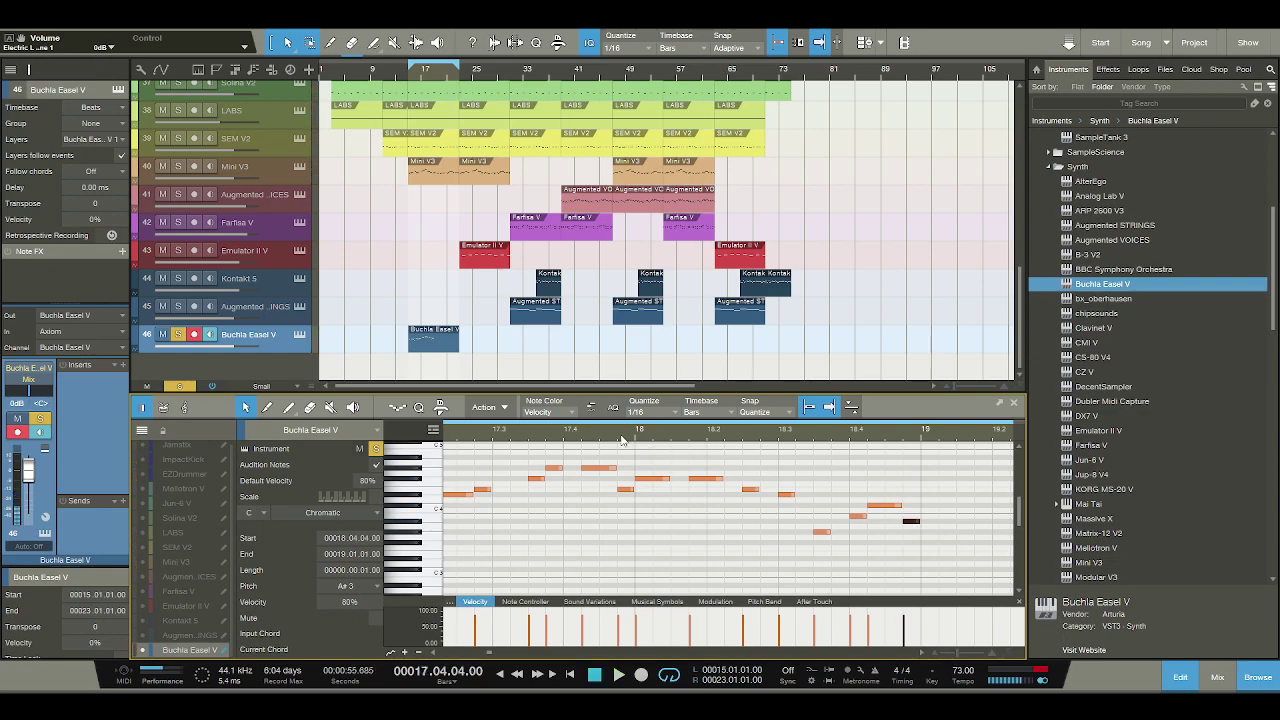
{"action": "key", "text": "space"}
{"action": "key", "text": "space"}
{"action": "left_click_drag", "start_coordinate": [779, 494], "coordinate": [806, 502]}
{"action": "key", "text": "space"}
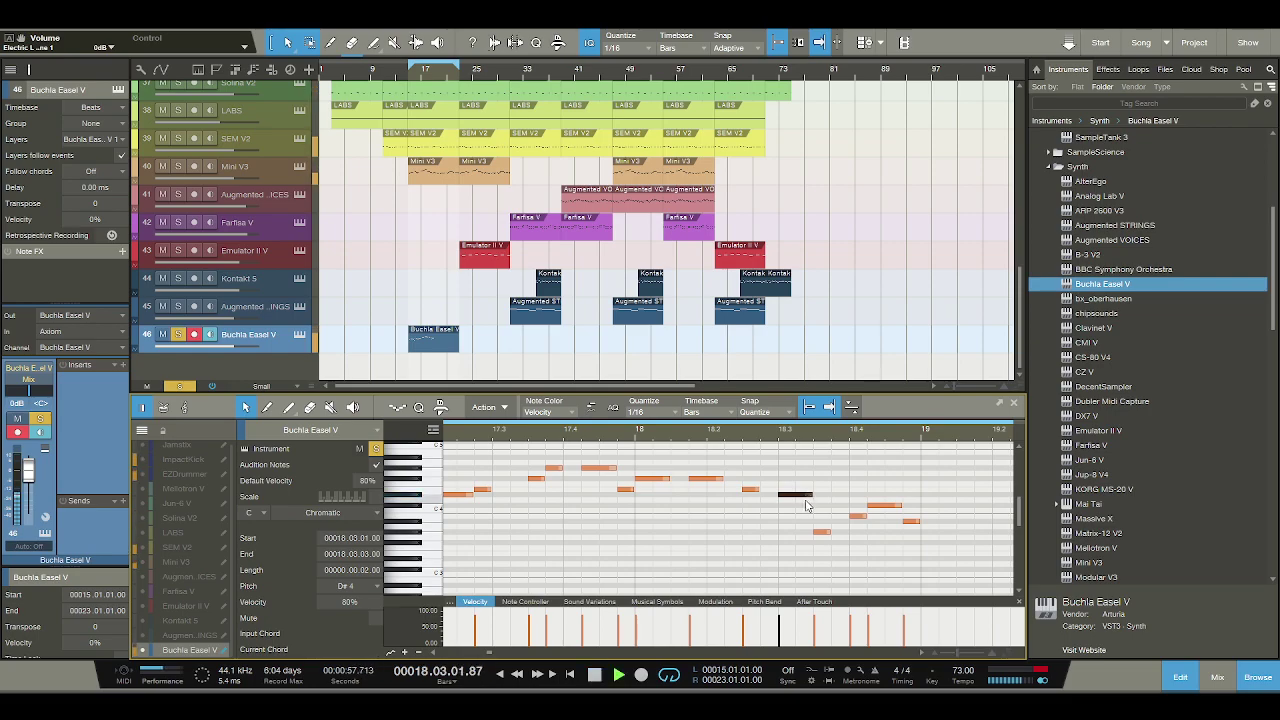
{"action": "key", "text": "space"}
Try D#4 and E4 as the pitch of bar 18's last note, listening to each.
{"action": "left_click", "coordinate": [884, 505]}
{"action": "left_click", "coordinate": [911, 521]}
{"action": "key", "text": "Up"}
{"action": "key", "text": "Up"}
{"action": "key", "text": "Up"}
{"action": "key", "text": "Up"}
{"action": "key", "text": "Up"}
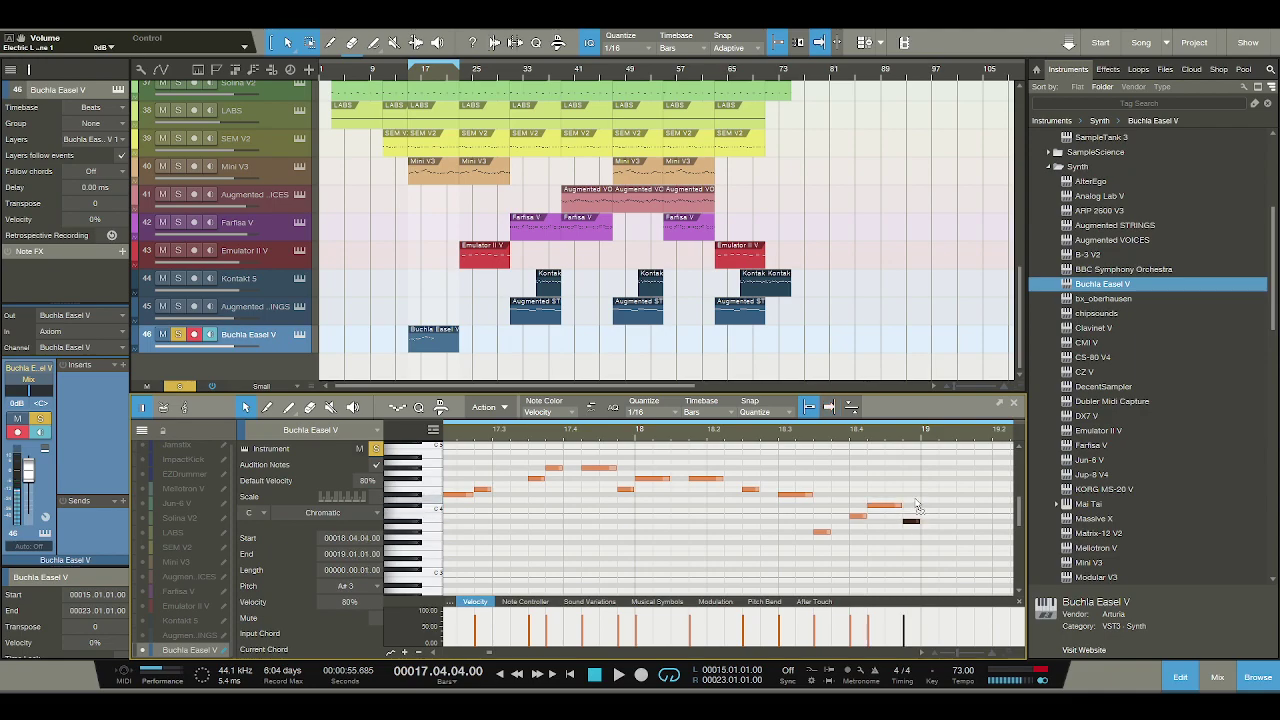
{"action": "key", "text": "space"}
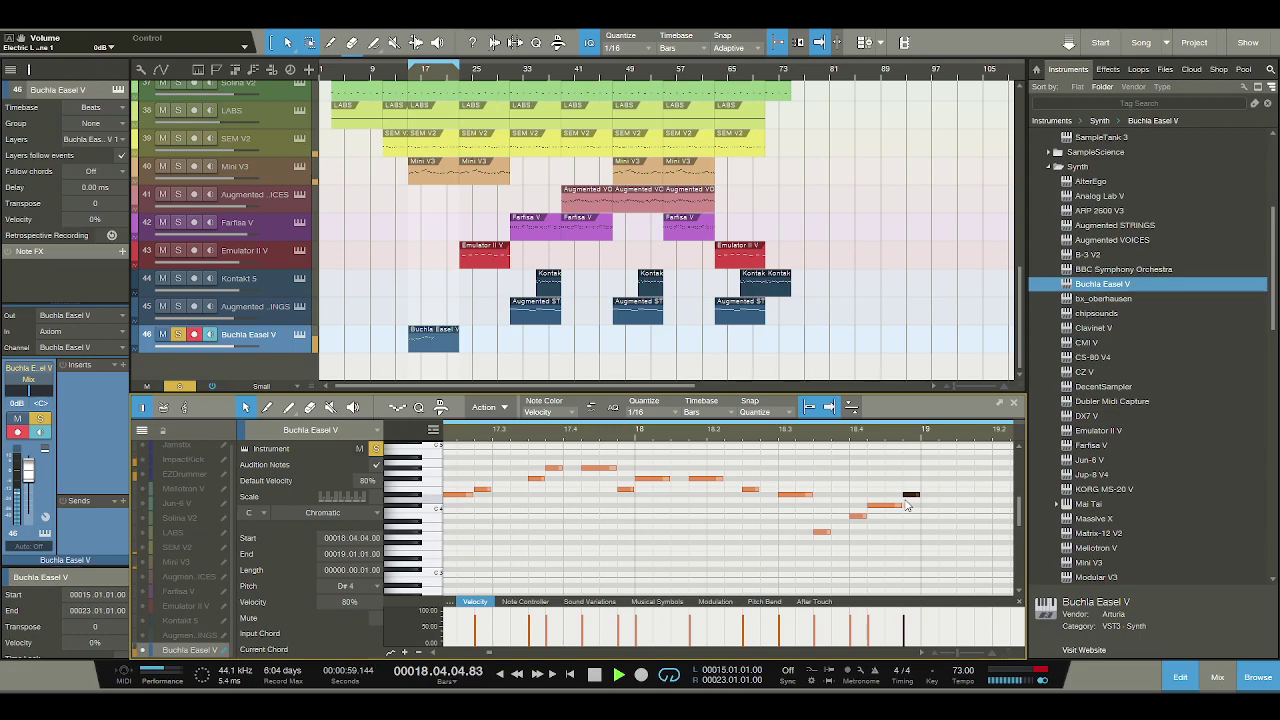
{"action": "key", "text": "Up"}
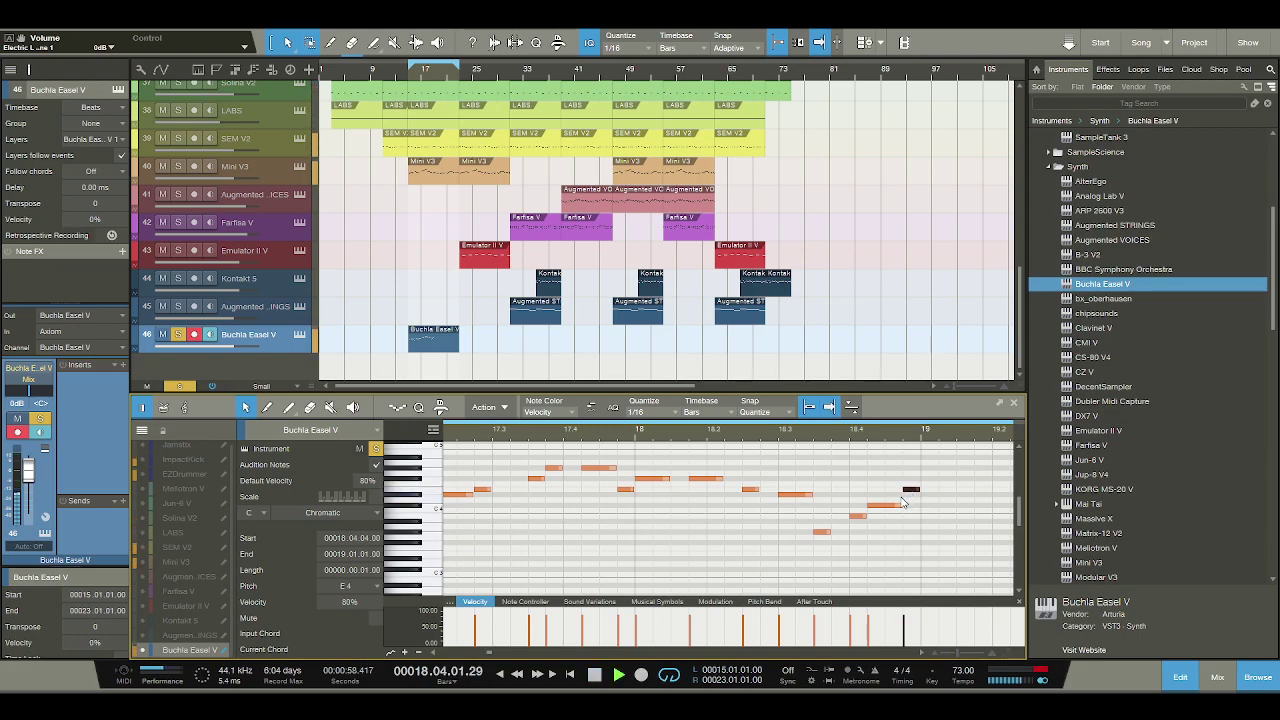
{"action": "key", "text": "space"}
Raise bar 18's last note to F#4 and on to G#4, auditioning both pitches.
{"action": "left_click_drag", "start_coordinate": [911, 491], "coordinate": [911, 482]}
{"action": "key", "text": "space"}
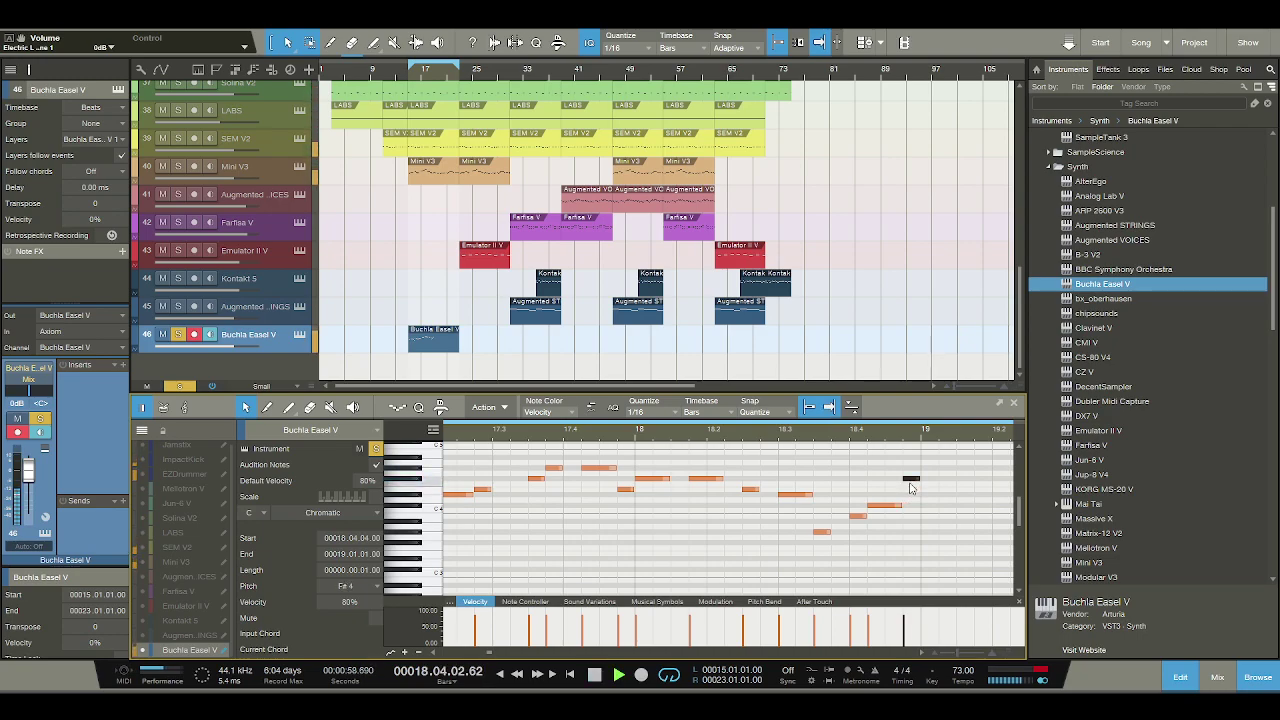
{"action": "key", "text": "space"}
{"action": "key", "text": "space"}
{"action": "left_click_drag", "start_coordinate": [911, 478], "coordinate": [912, 474]}
{"action": "key", "text": "space"}
{"action": "key", "text": "space"}
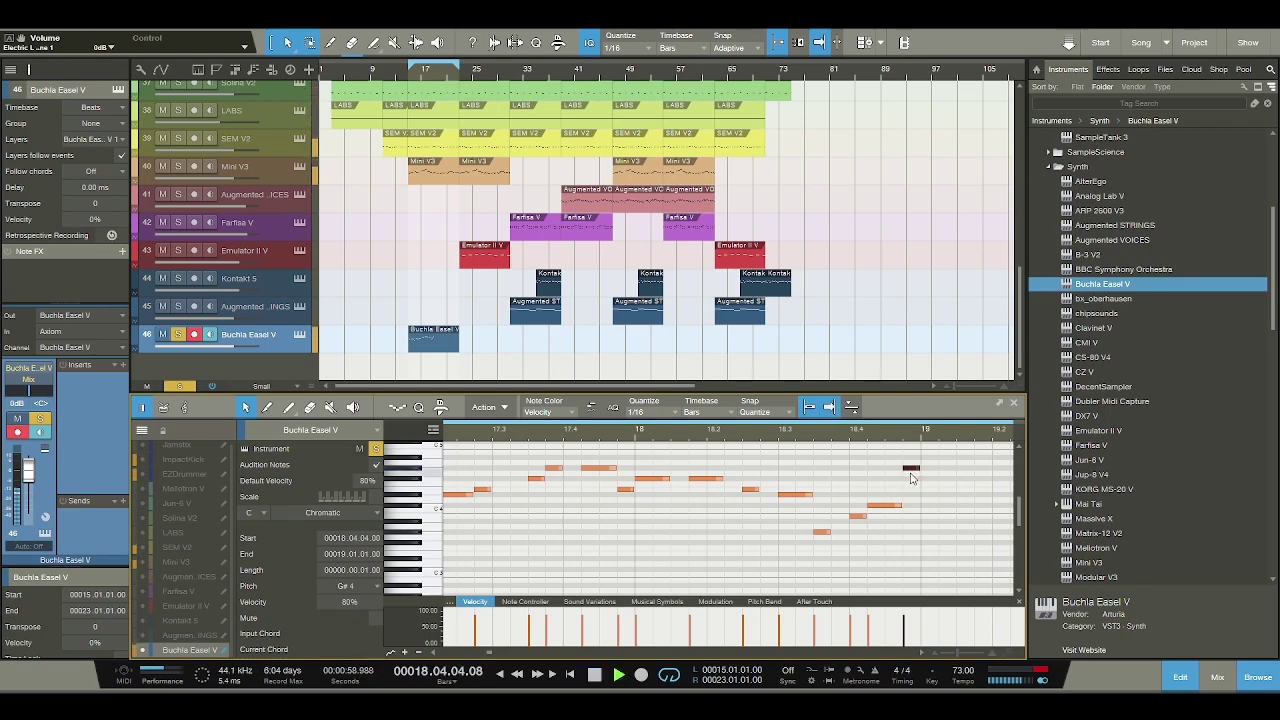
{"action": "key", "text": "space"}
Copy the whole melody of bars 15 to 18 to bar 19 and play the transition.
{"action": "key", "text": "w"}
{"action": "key", "text": "w"}
{"action": "key", "text": "w"}
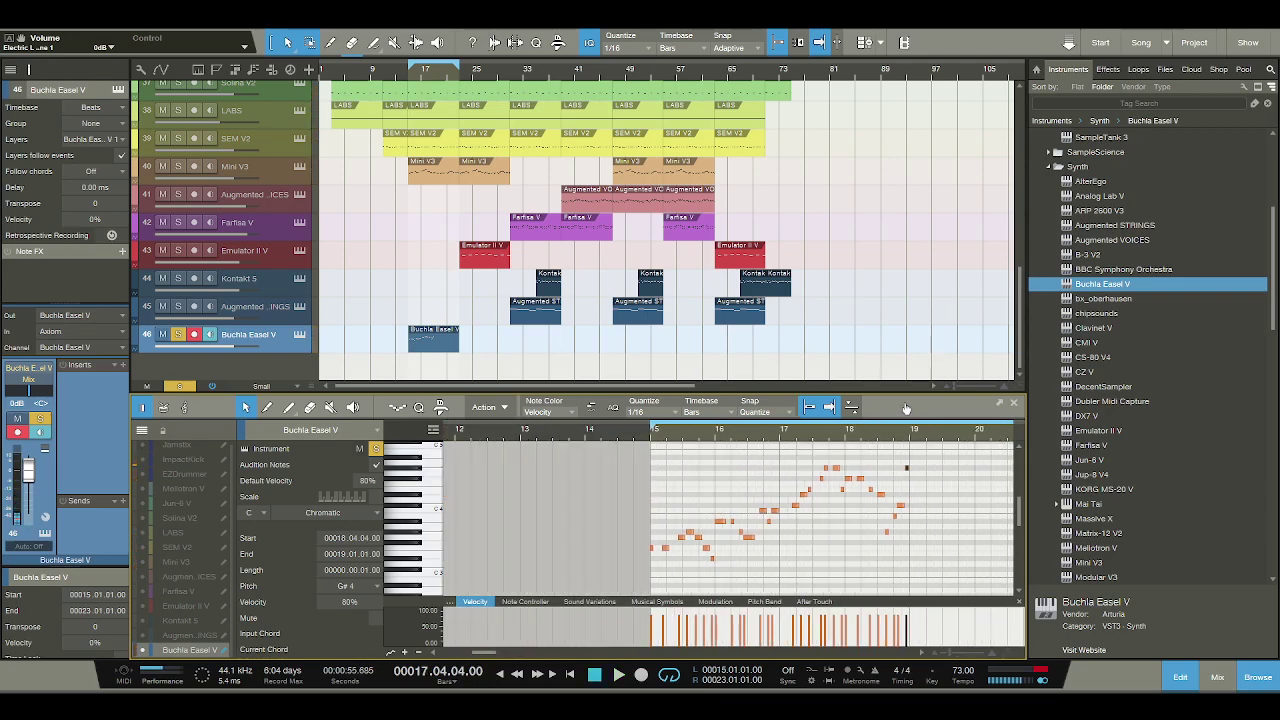
{"action": "left_click", "coordinate": [847, 543]}
{"action": "key", "text": "ctrl+v"}
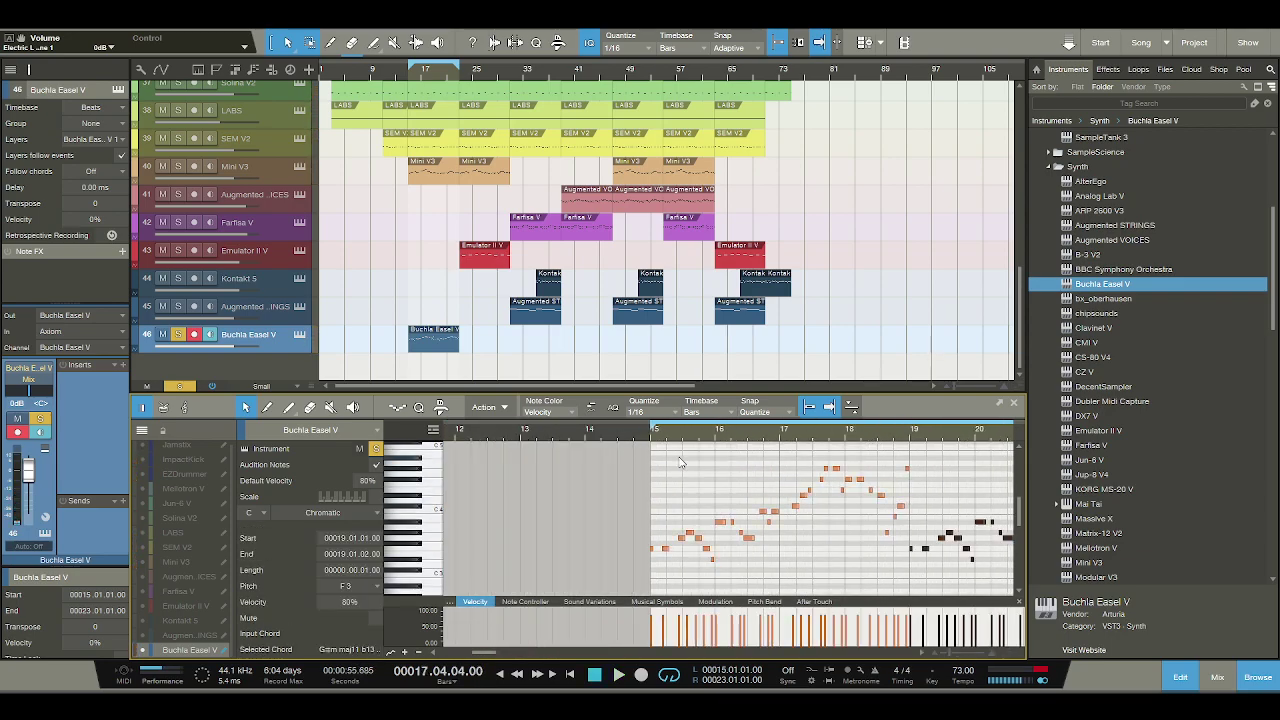
{"action": "key", "text": "space"}
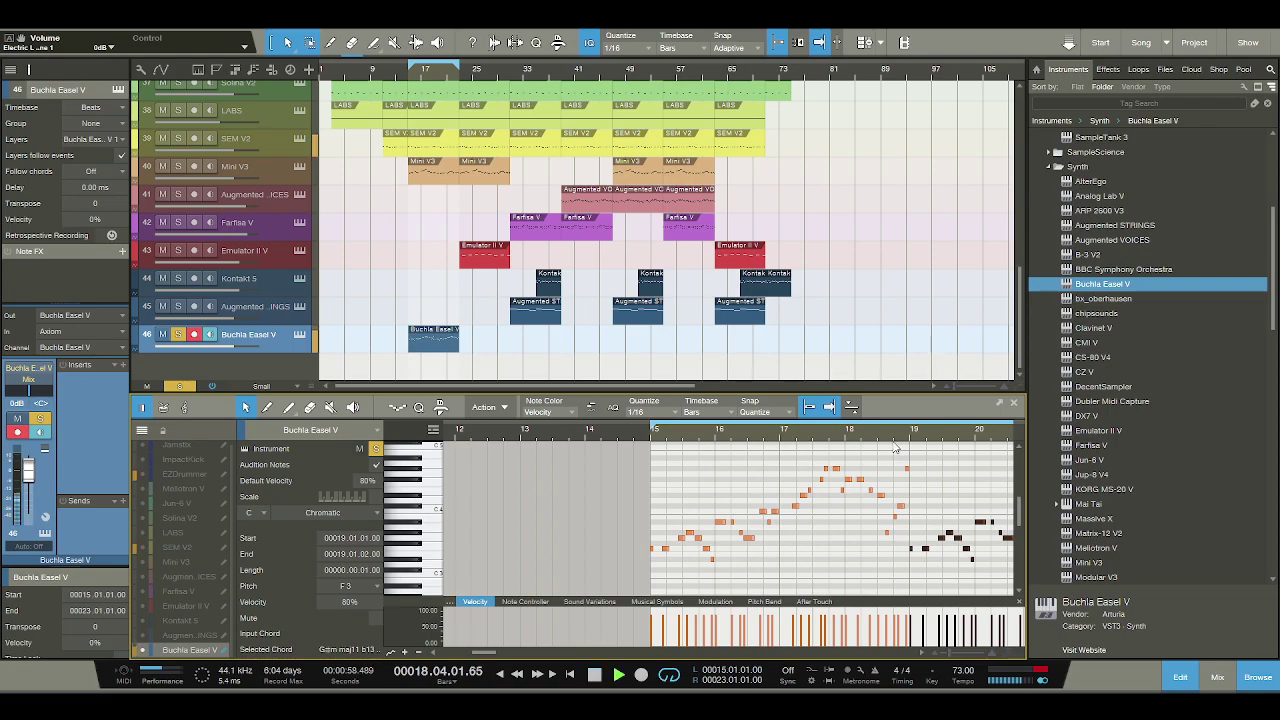
{"action": "key", "text": "space"}
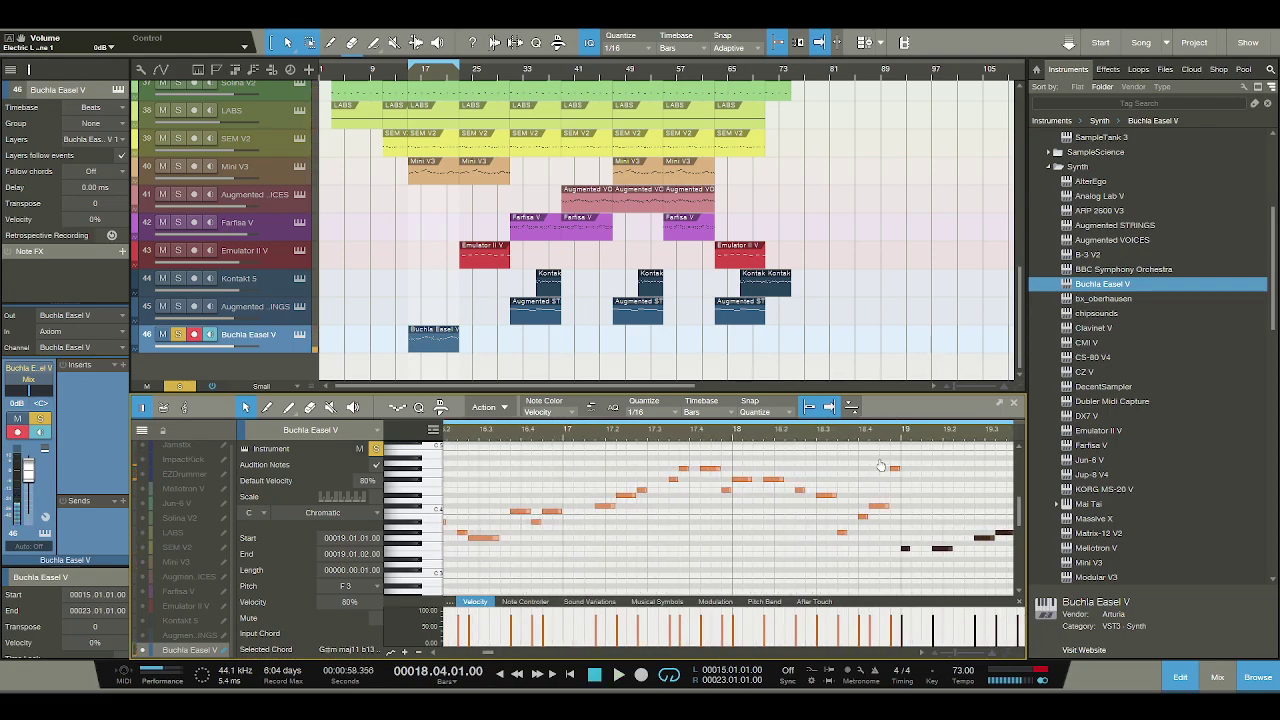
Lower the note at 18.04.04 to G#3 and play the lead-in to bar 19.
{"action": "scroll", "coordinate": [890, 462], "scroll_direction": "up", "scroll_amount": 3}
{"action": "left_click", "coordinate": [889, 468]}
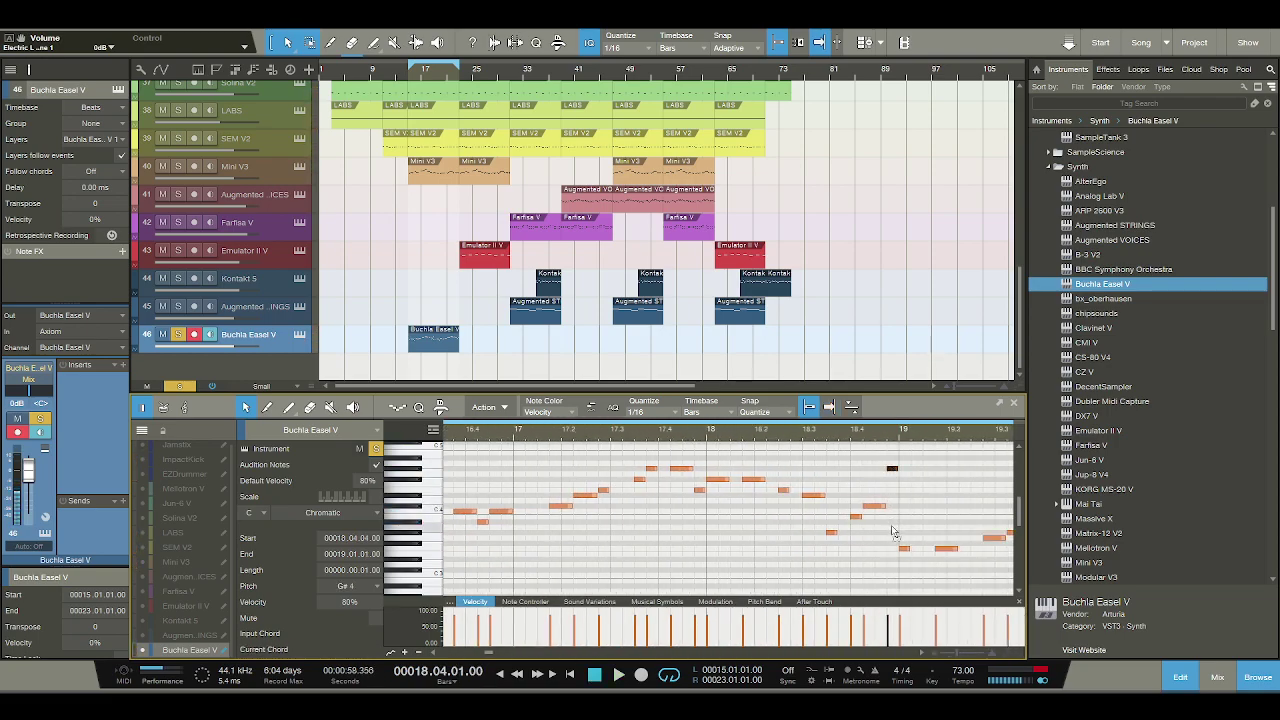
{"action": "double_click", "coordinate": [891, 532]}
{"action": "key", "text": "shift+Down"}
{"action": "left_click_drag", "start_coordinate": [893, 533], "coordinate": [893, 536]}
{"action": "key", "text": "space"}
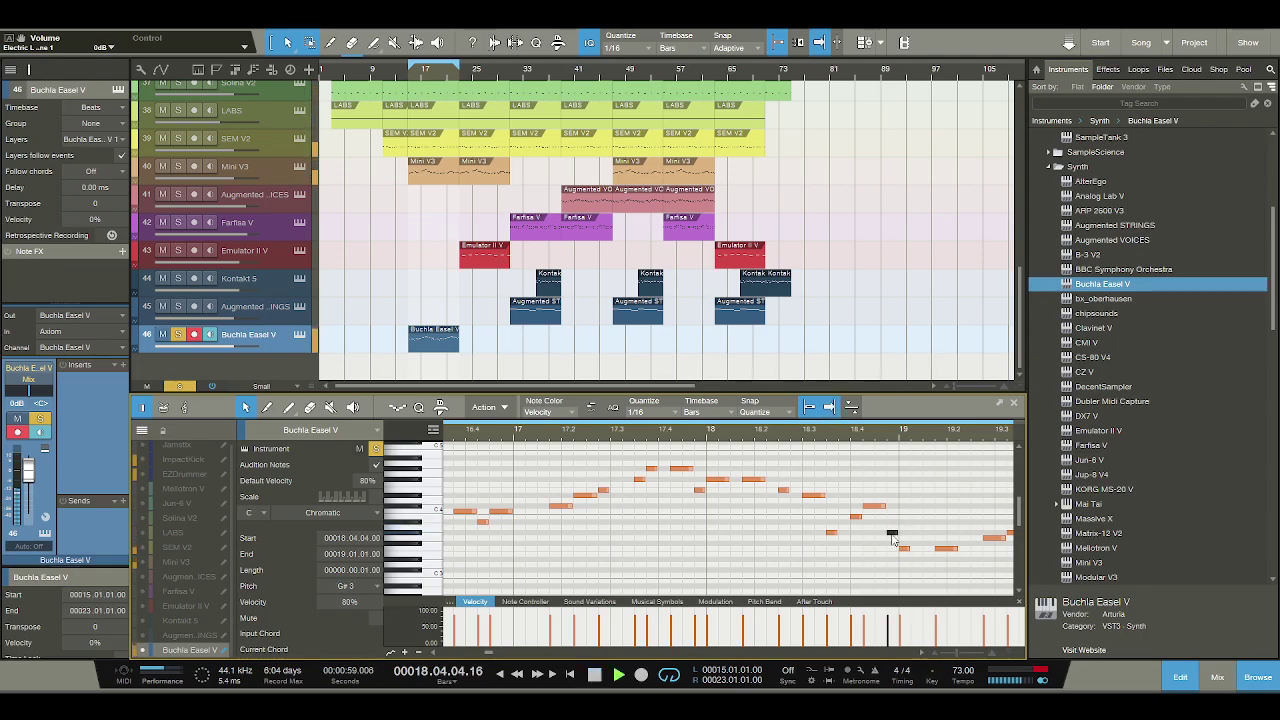
Lower the last note of the repeated melody, at 22.04.04, to A#3 and play the melody back.
{"action": "key", "text": "space"}
{"action": "scroll", "coordinate": [990, 456], "scroll_direction": "down", "scroll_amount": 4}
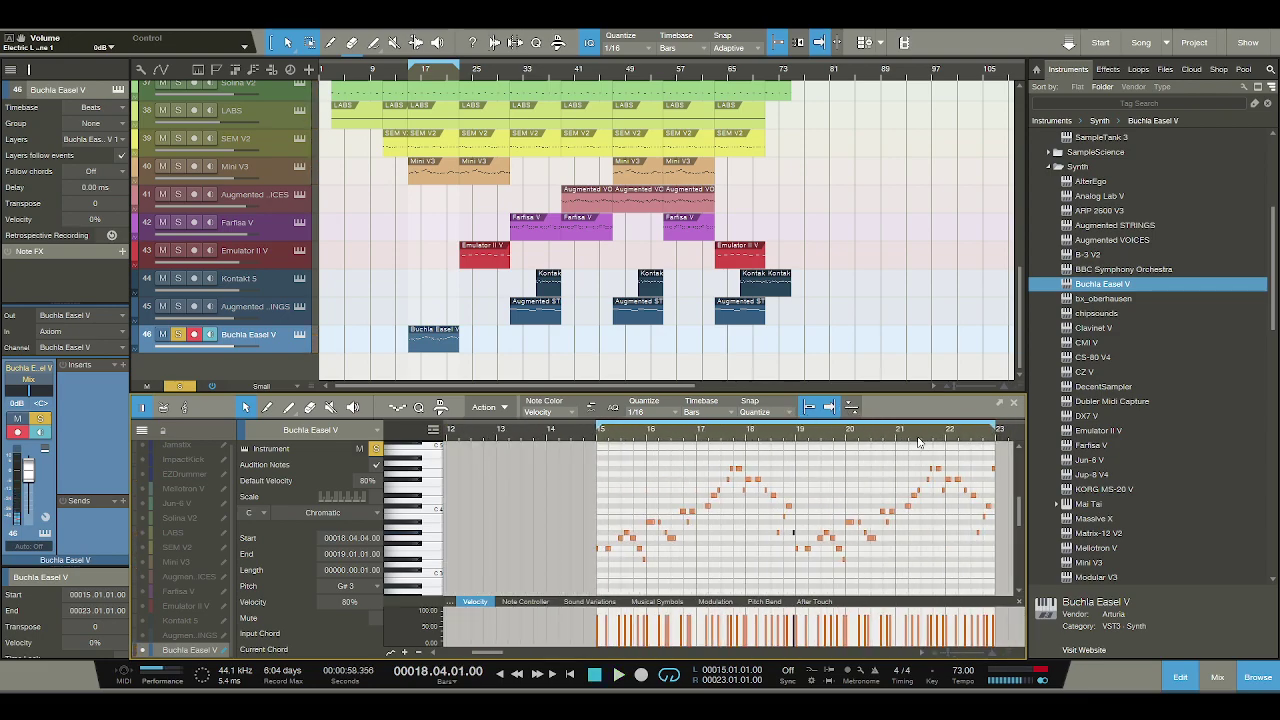
{"action": "scroll", "coordinate": [988, 458], "scroll_direction": "up", "scroll_amount": 2}
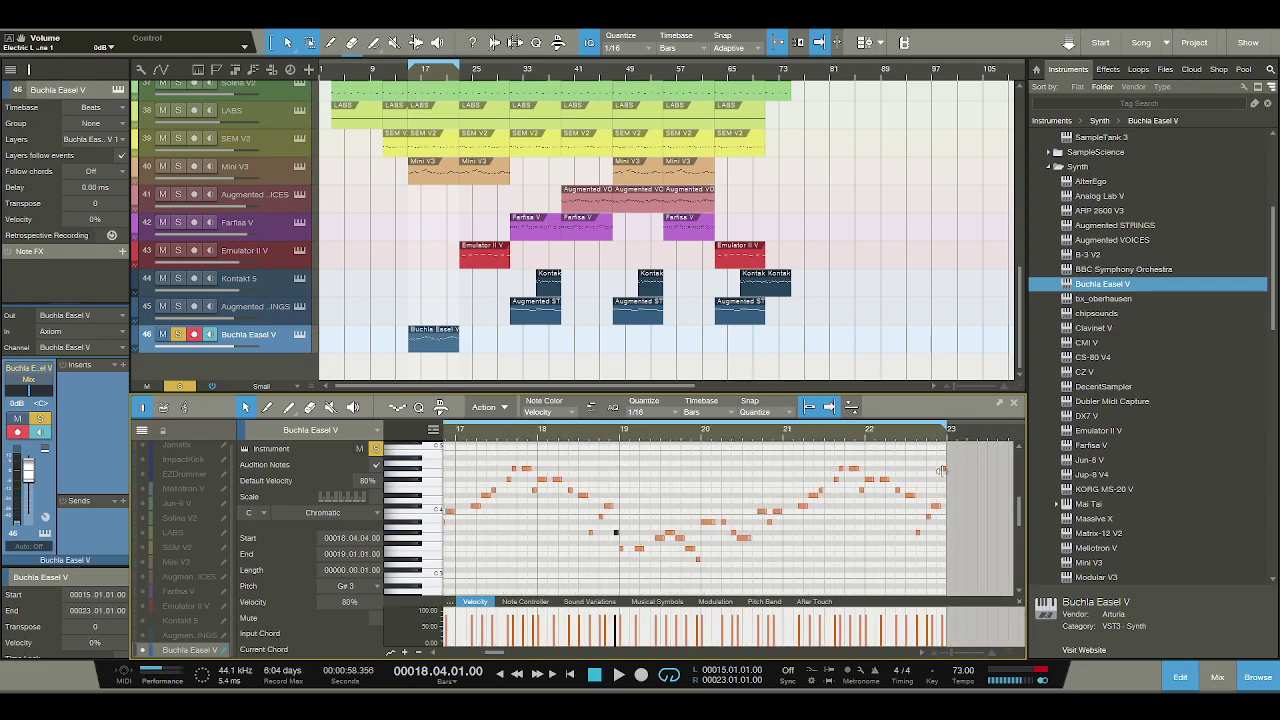
{"action": "left_click", "coordinate": [943, 469]}
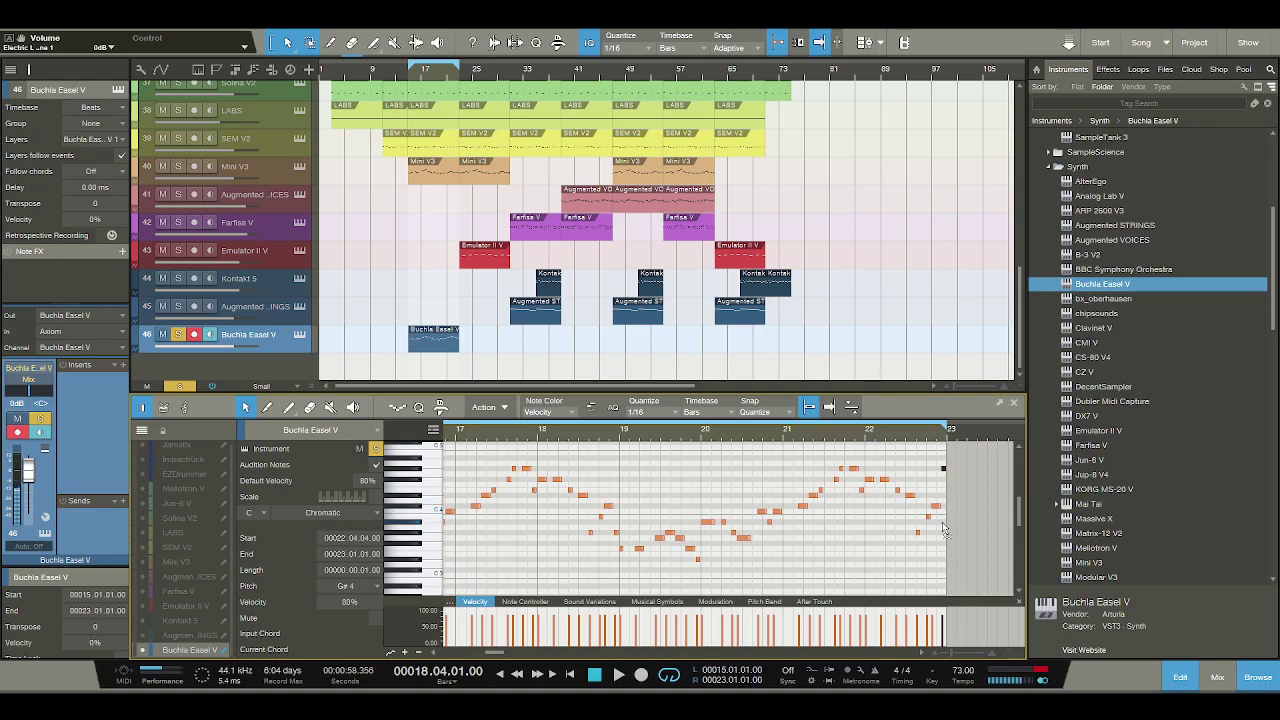
{"action": "left_click_drag", "start_coordinate": [943, 528], "coordinate": [943, 521]}
{"action": "key", "text": "space"}
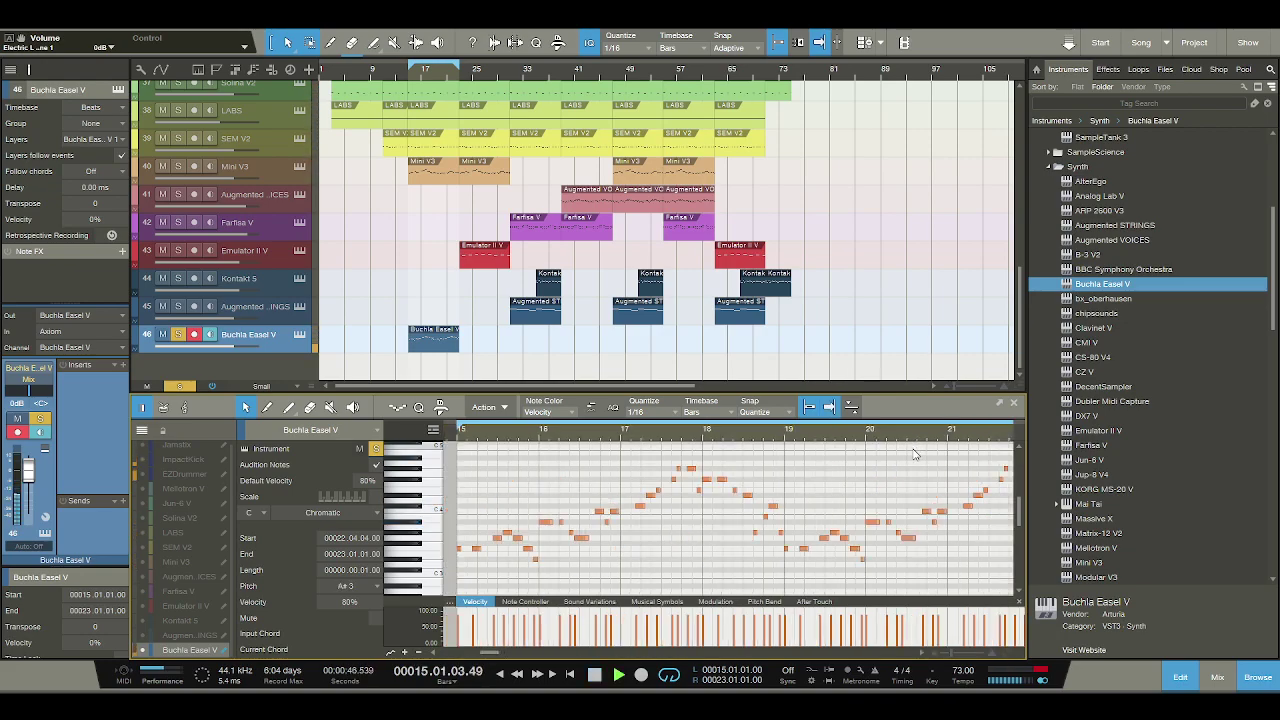
{"action": "key", "text": "space"}
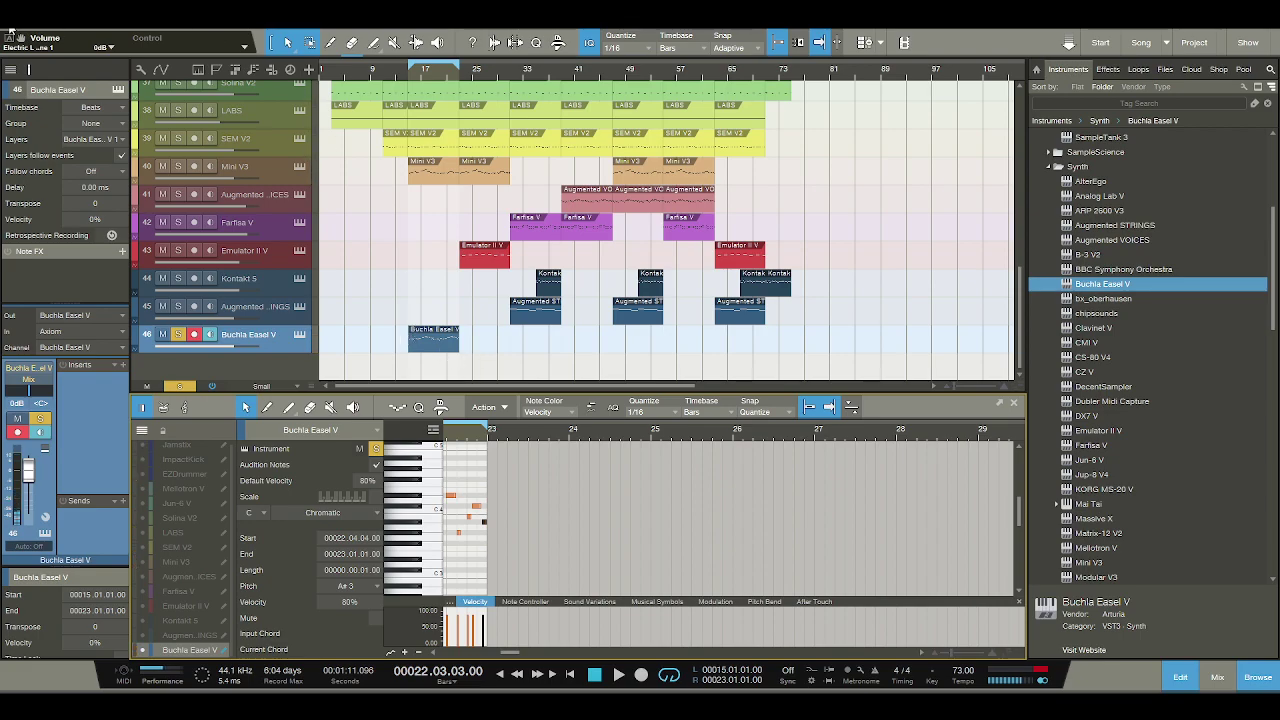
Audition other Buchla Easel V presets, including Wha Wha, RandoPong, Sonophone and Repeat Keys, with its track soloed.
{"action": "left_click", "coordinate": [178, 334]}
{"action": "left_click", "coordinate": [430, 340]}
{"action": "left_click", "coordinate": [430, 347]}
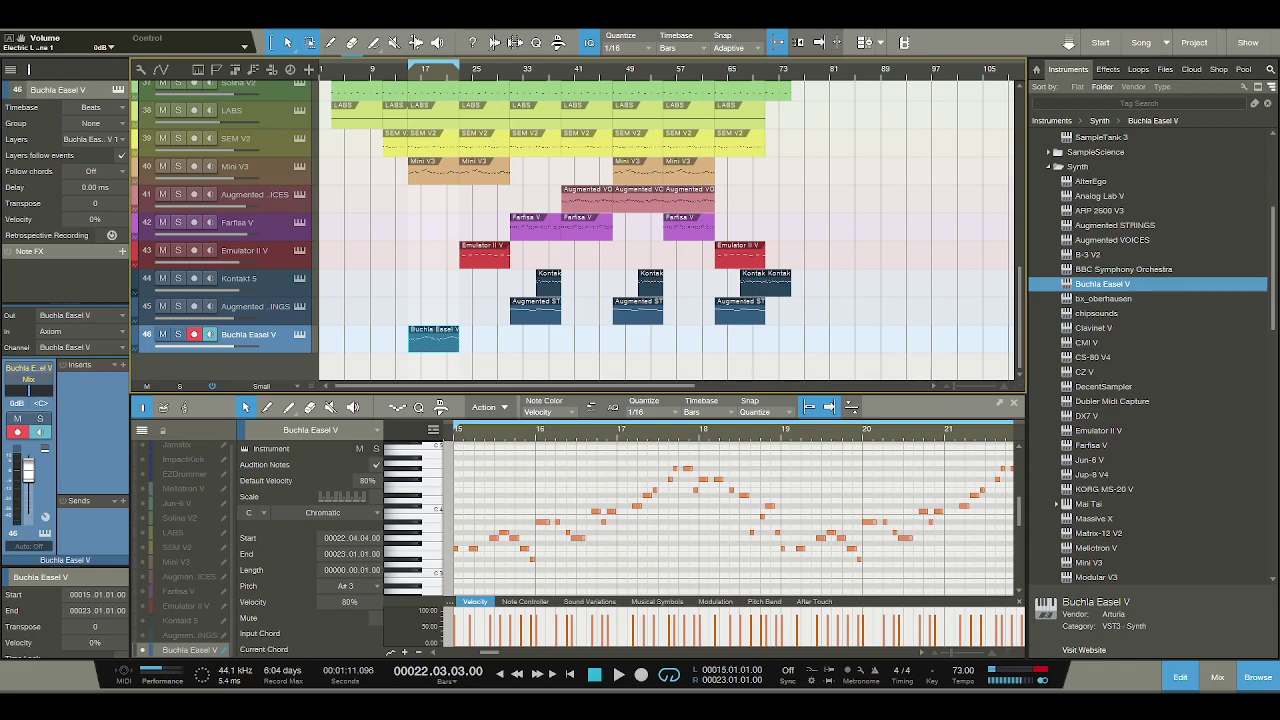
{"action": "left_click", "coordinate": [178, 334]}
{"action": "left_click", "coordinate": [300, 336]}
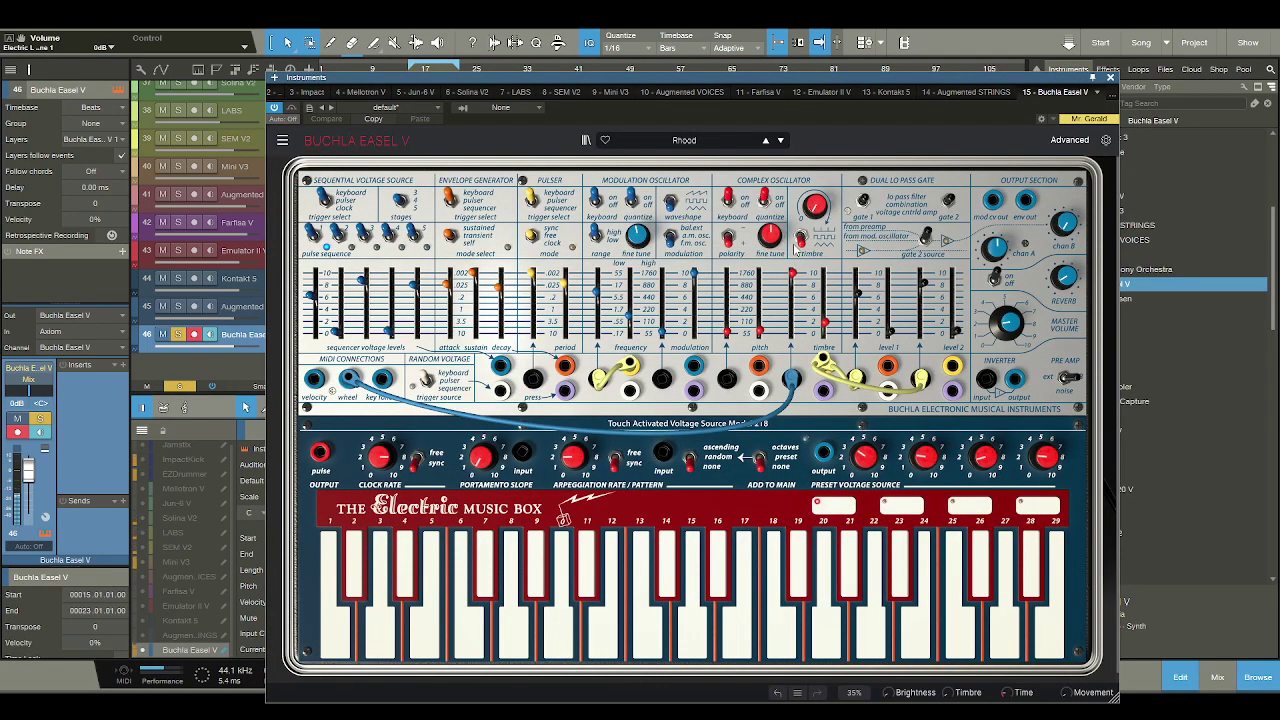
{"action": "left_click", "coordinate": [780, 140]}
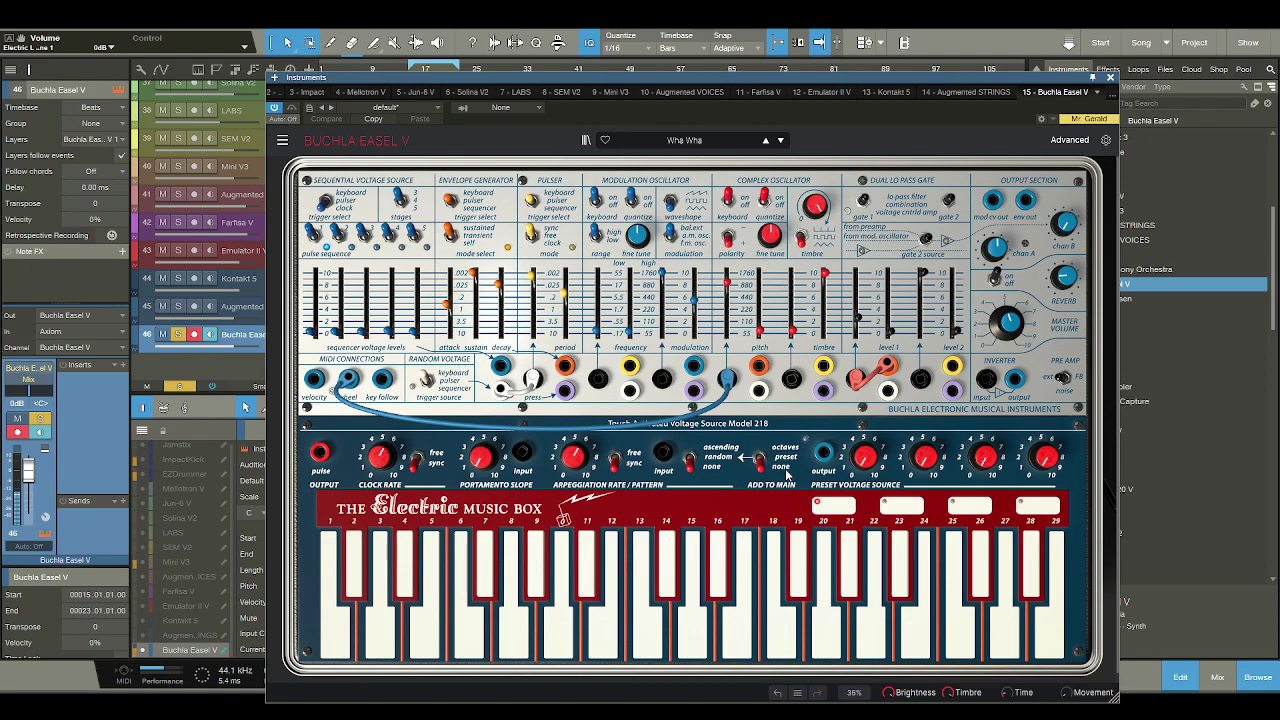
{"action": "left_click", "coordinate": [780, 140]}
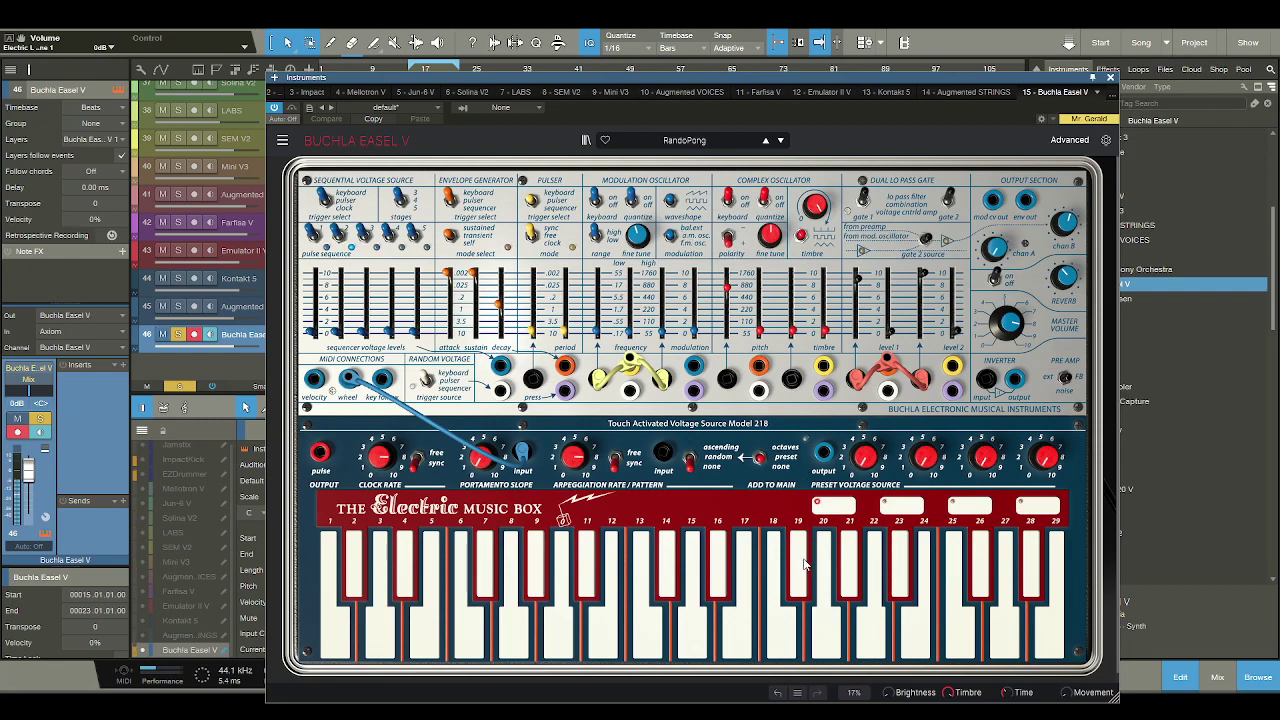
{"action": "left_click", "coordinate": [780, 140]}
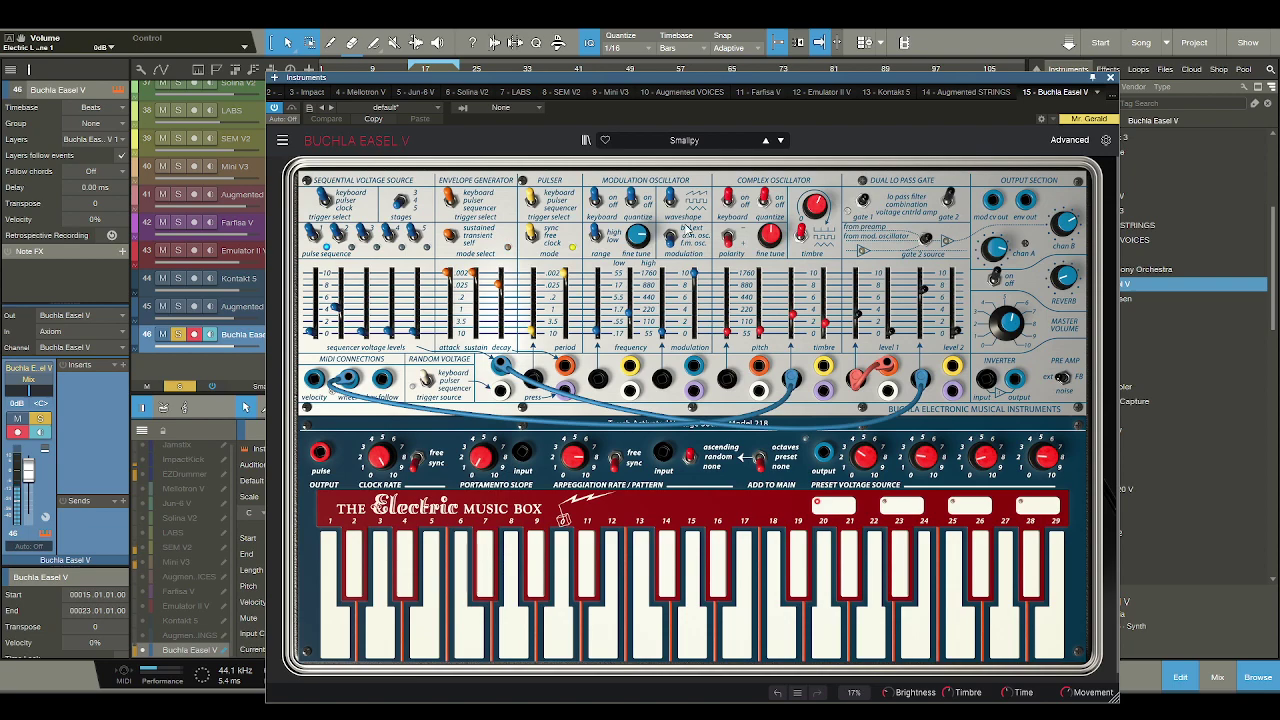
{"action": "left_click", "coordinate": [765, 140]}
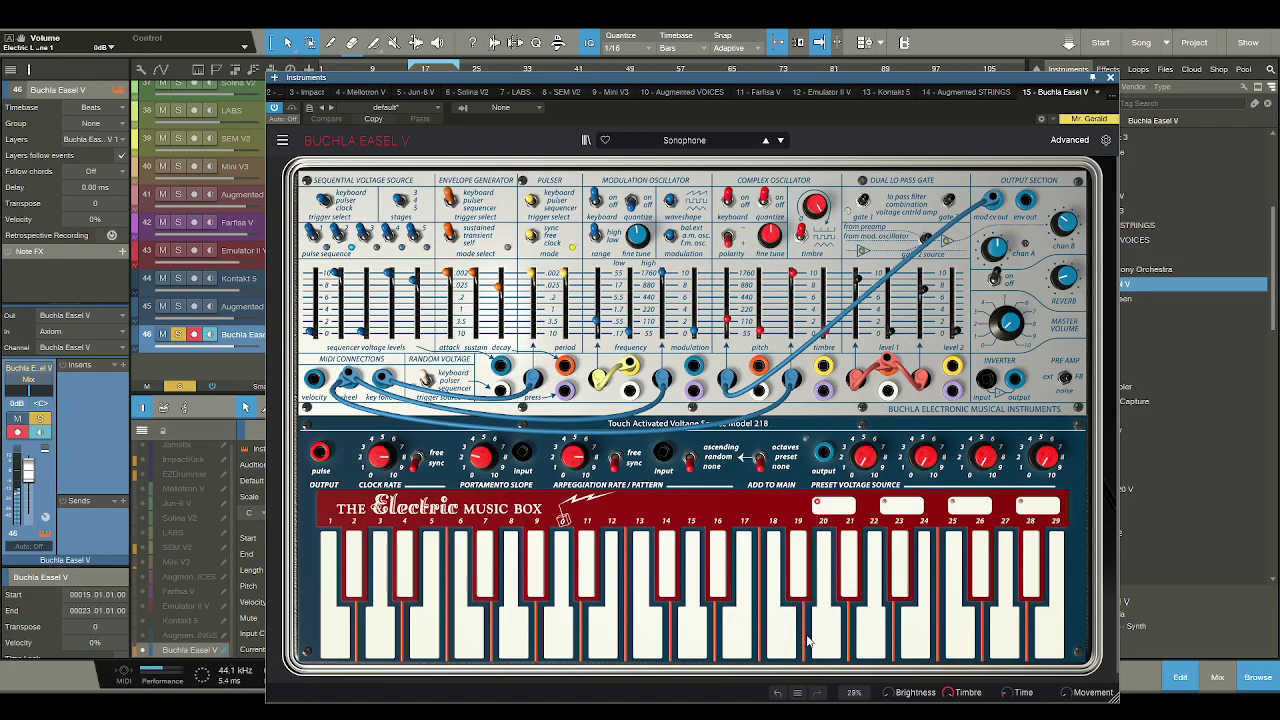
{"action": "left_click", "coordinate": [780, 140]}
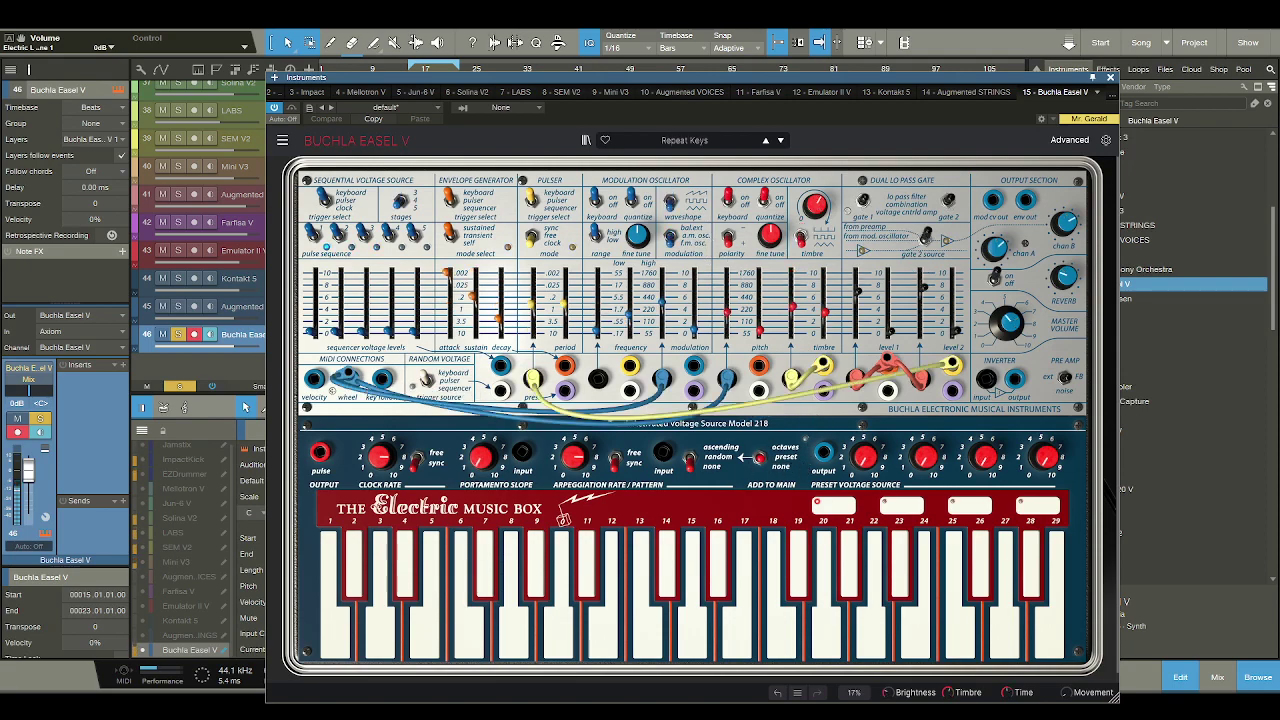
Return to the Rhood preset, set the Buchla Easel V volume to -4.4 dB and unsolo its track.
{"action": "left_click_drag", "start_coordinate": [30, 470], "coordinate": [30, 482]}
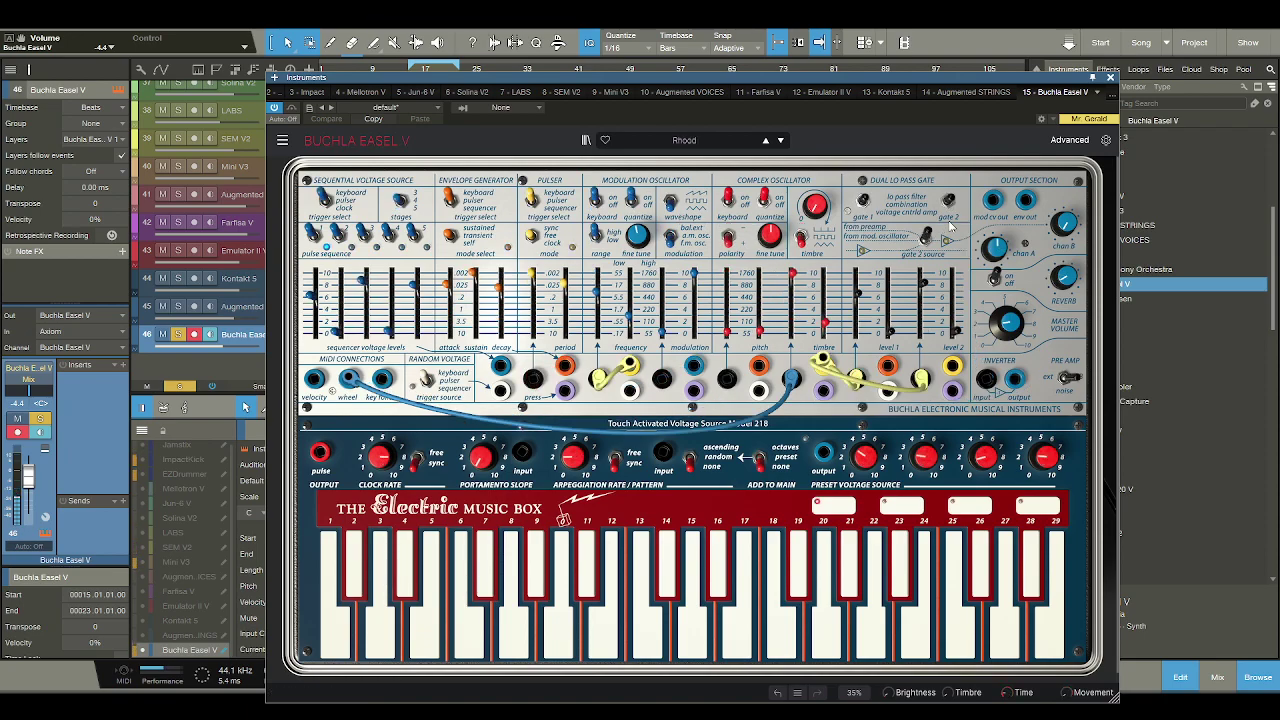
{"action": "left_click", "coordinate": [1109, 78]}
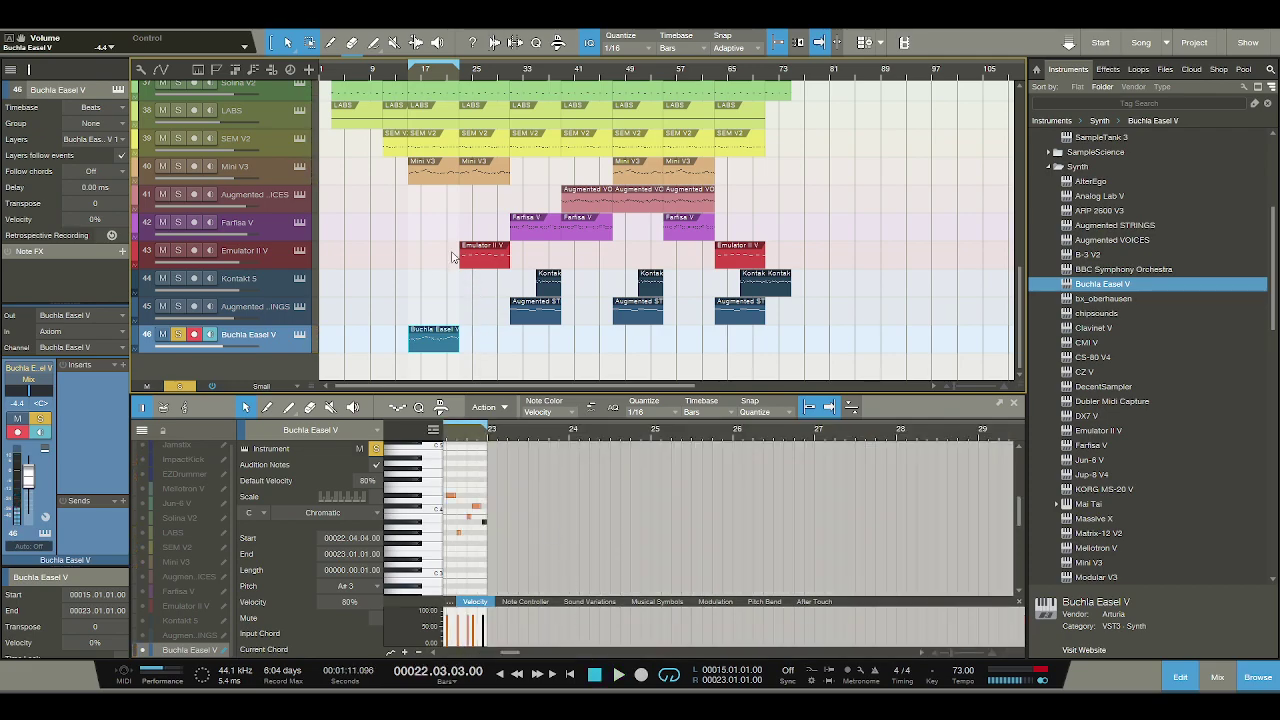
{"action": "left_click", "coordinate": [178, 334]}
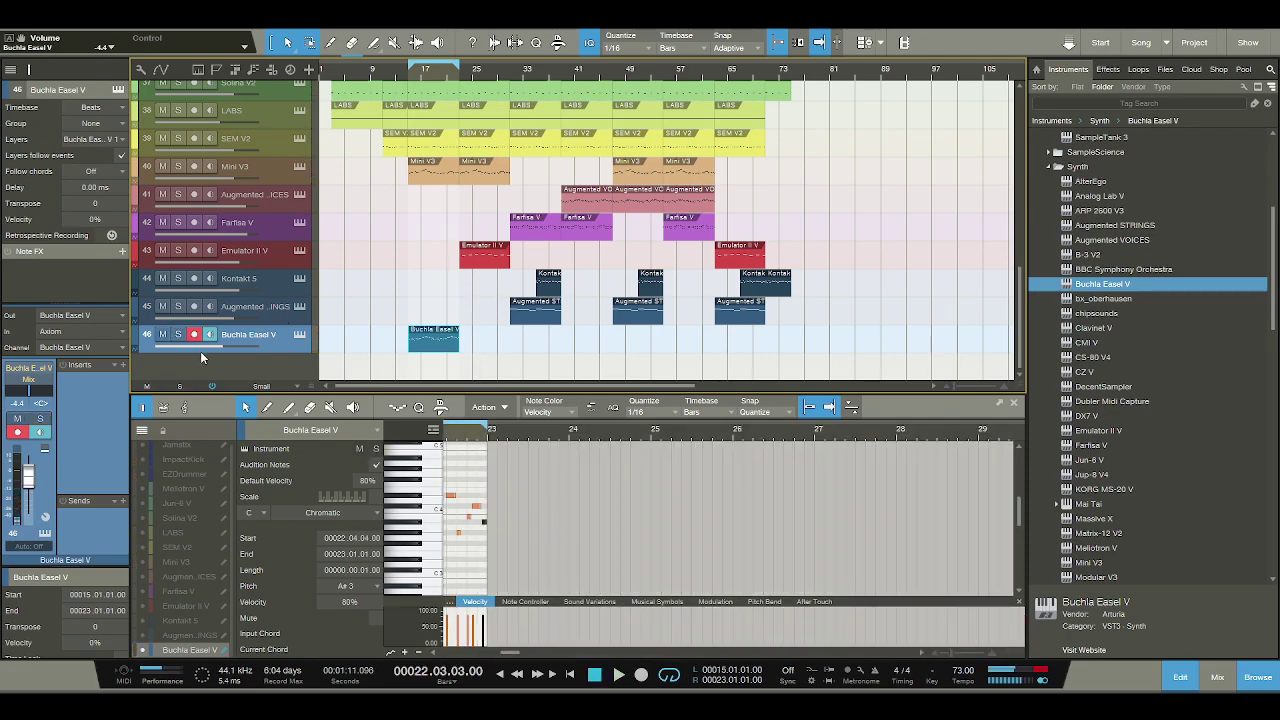
Try the Buchla Easel V clip at bar 23, move it on to bar 31 and duplicate it to bar 39 during playback.
{"action": "left_click", "coordinate": [443, 342]}
{"action": "left_click_drag", "start_coordinate": [493, 347], "coordinate": [491, 344]}
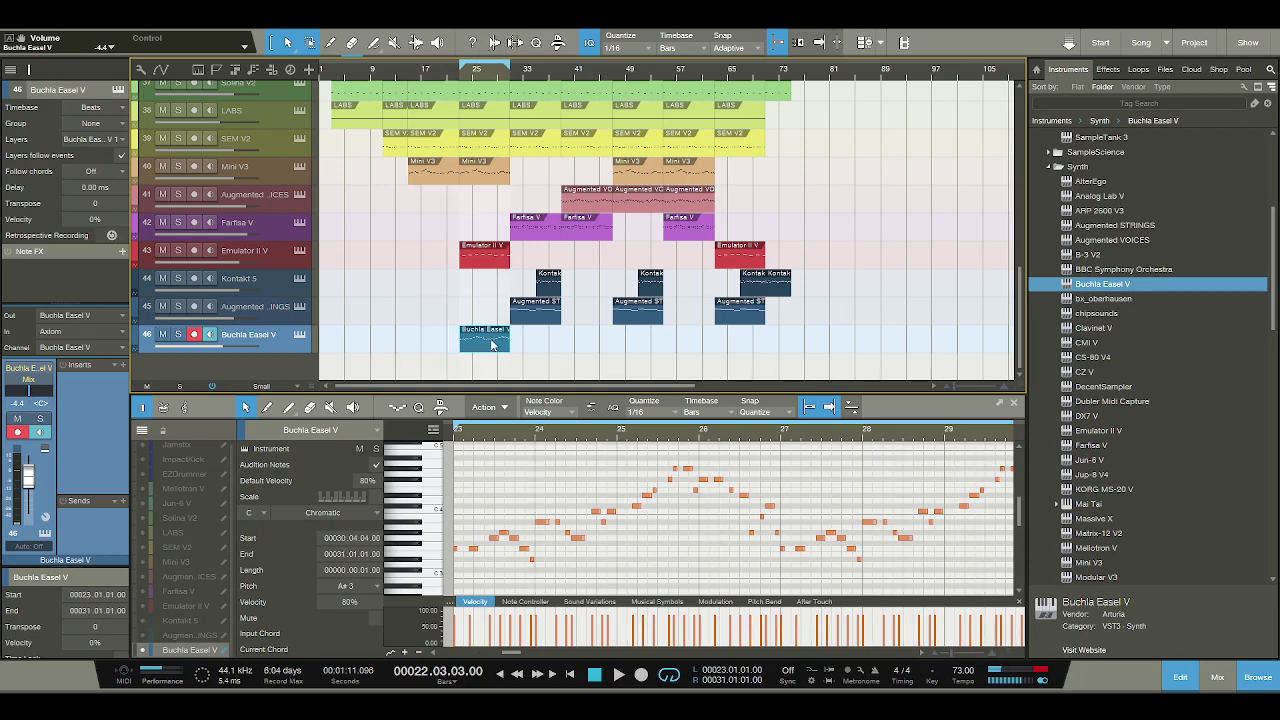
{"action": "key", "text": "space"}
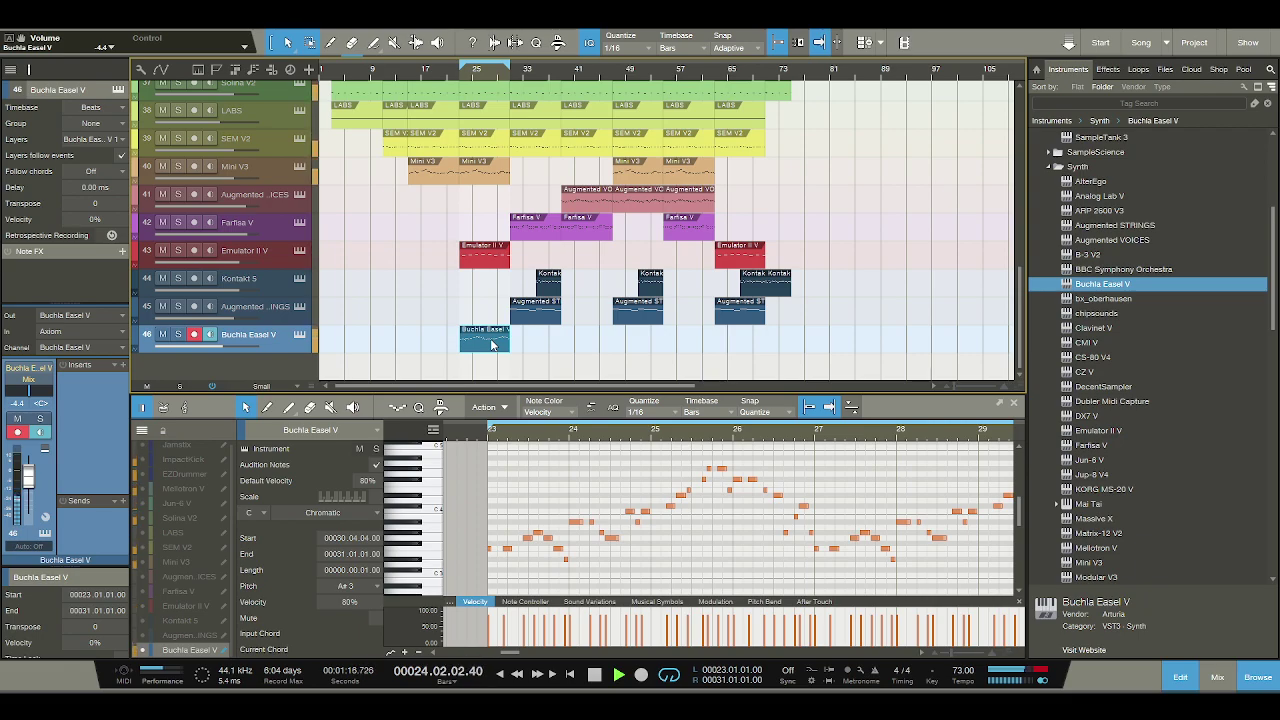
{"action": "key", "text": "d"}
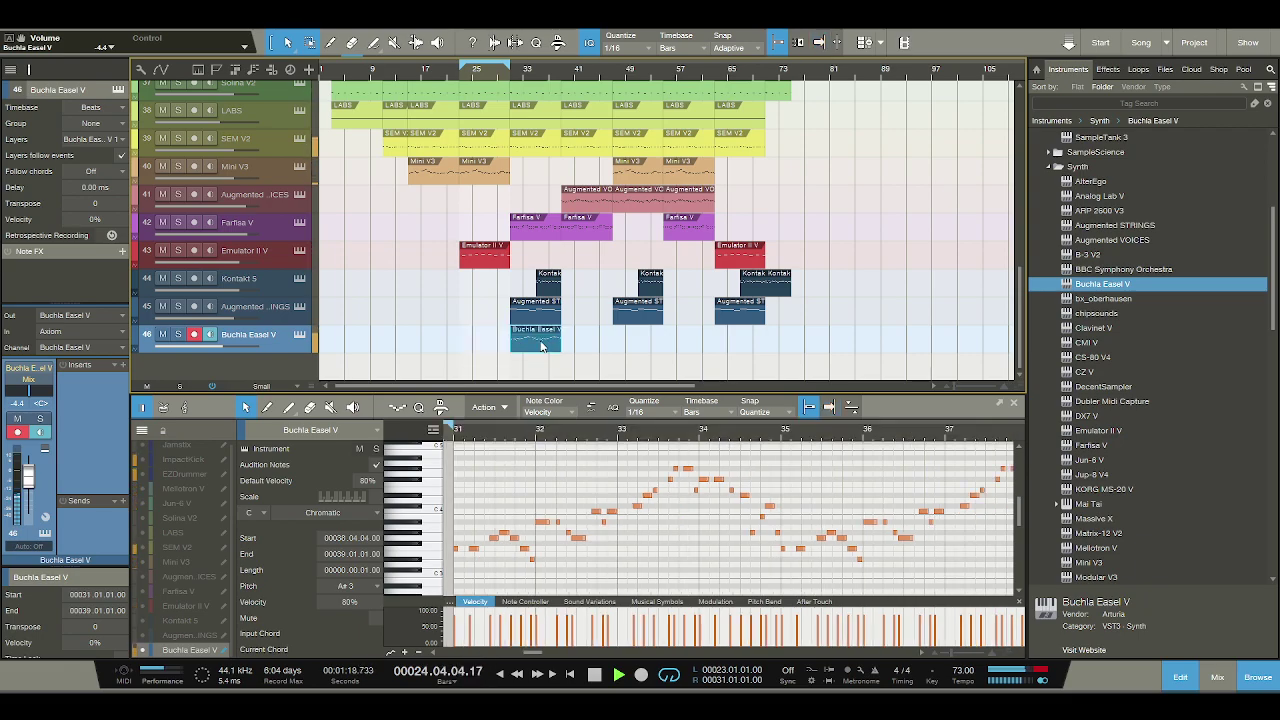
{"action": "key", "text": "d"}
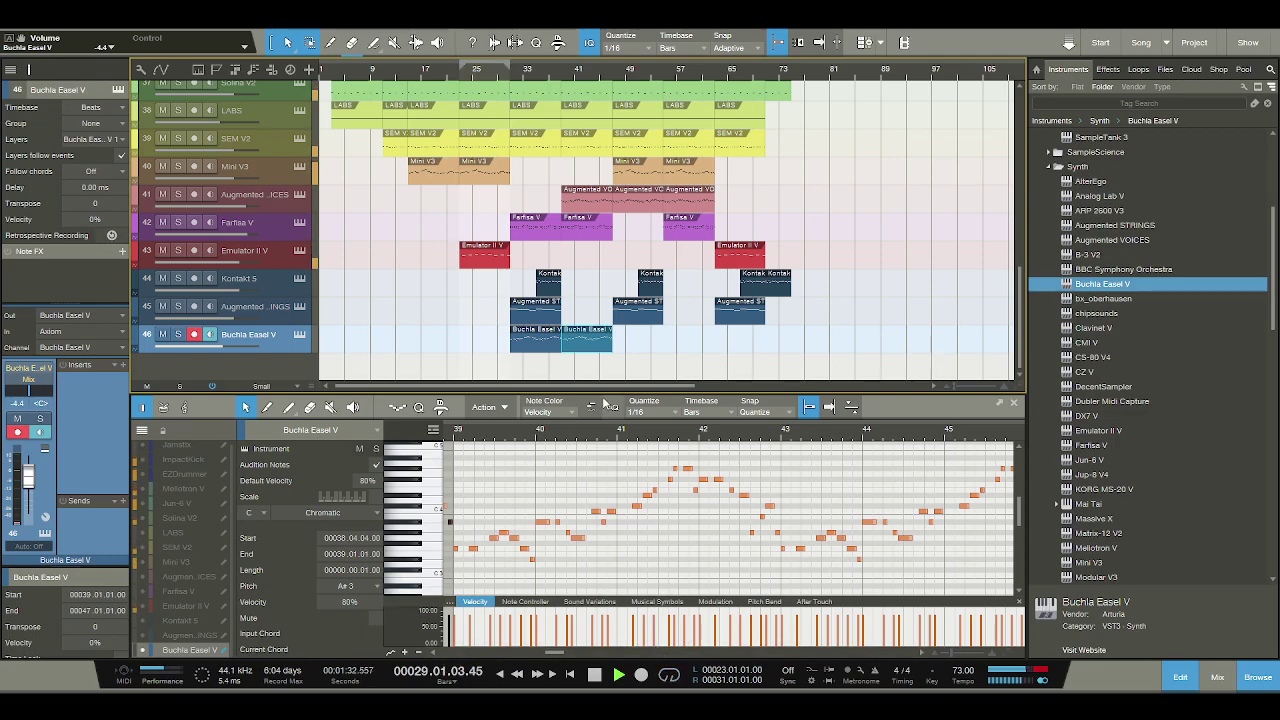
Add a Delay send to the Buchla Easel V track and raise its volume to +4.9 dB.
{"action": "key", "text": "F2"}
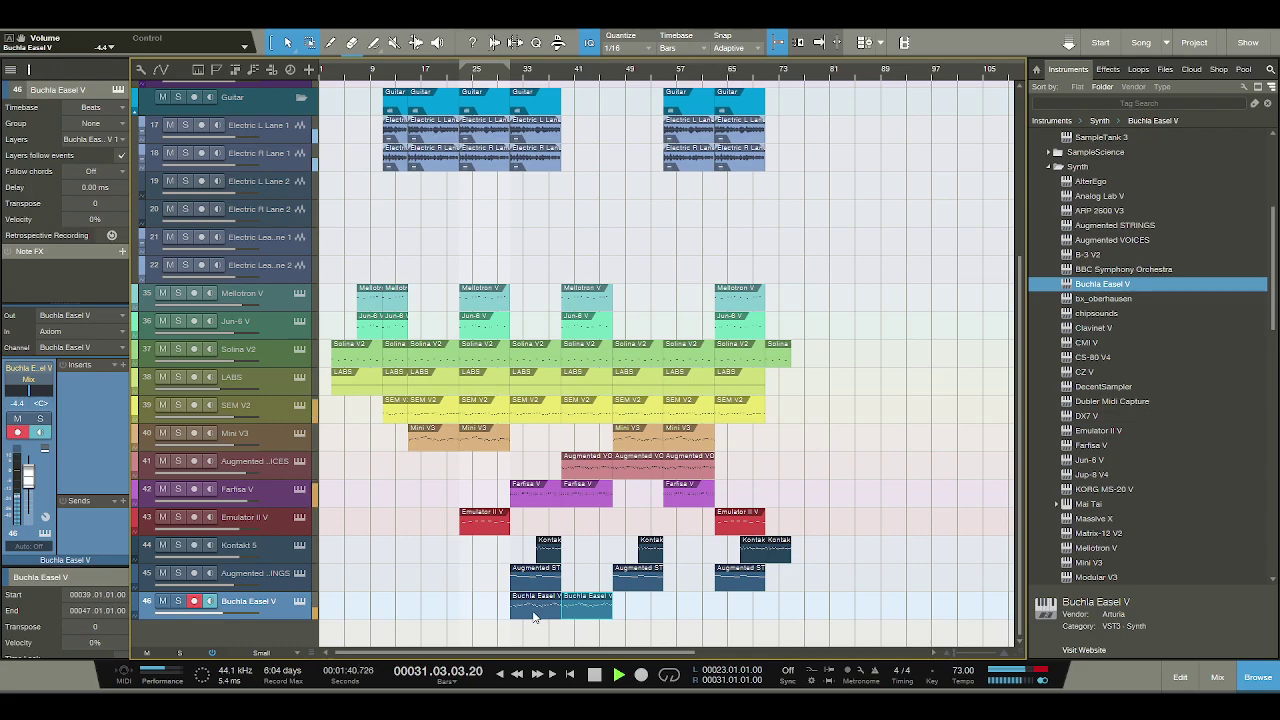
{"action": "mouse_move", "coordinate": [28, 478]}
{"action": "left_mouse_down"}
{"action": "mouse_move", "coordinate": [28, 458]}
{"action": "mouse_move", "coordinate": [28, 470]}
{"action": "left_mouse_up"}
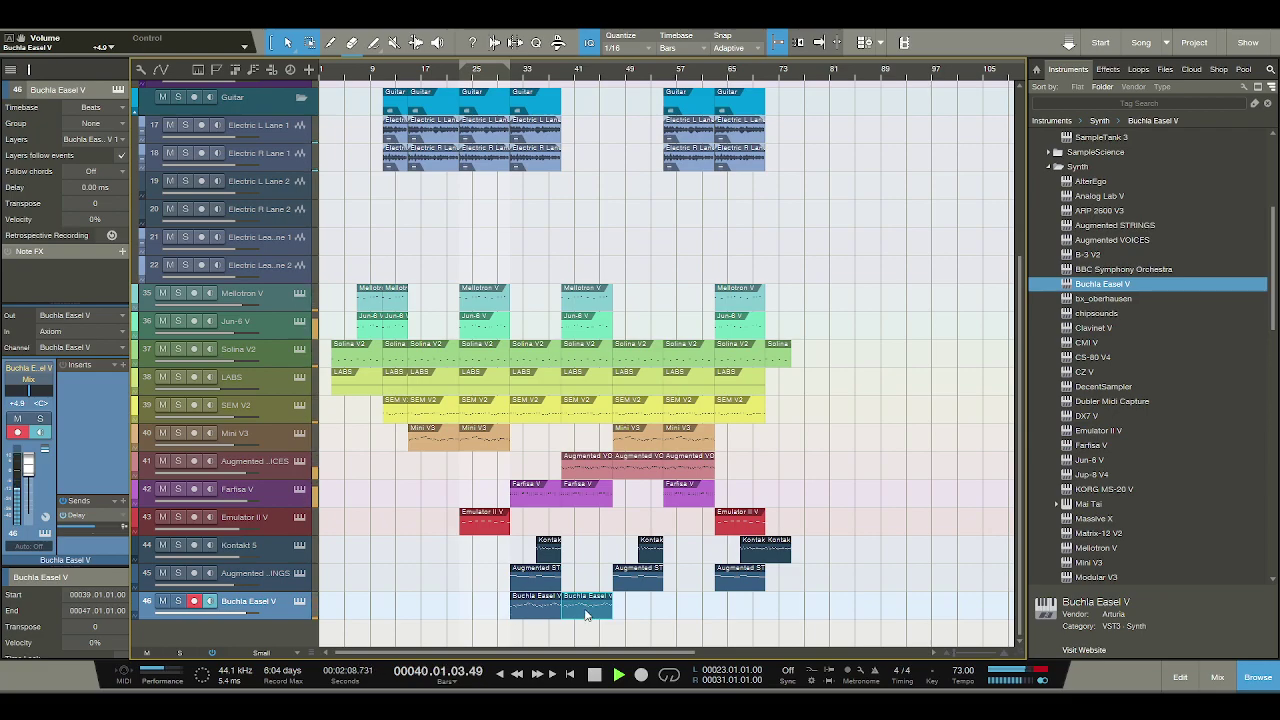
Move the second Buchla Easel V clip from bar 39 to bar 55, leaving the first clip at bar 31.
{"action": "key", "text": "Delete"}
{"action": "key", "text": "d"}
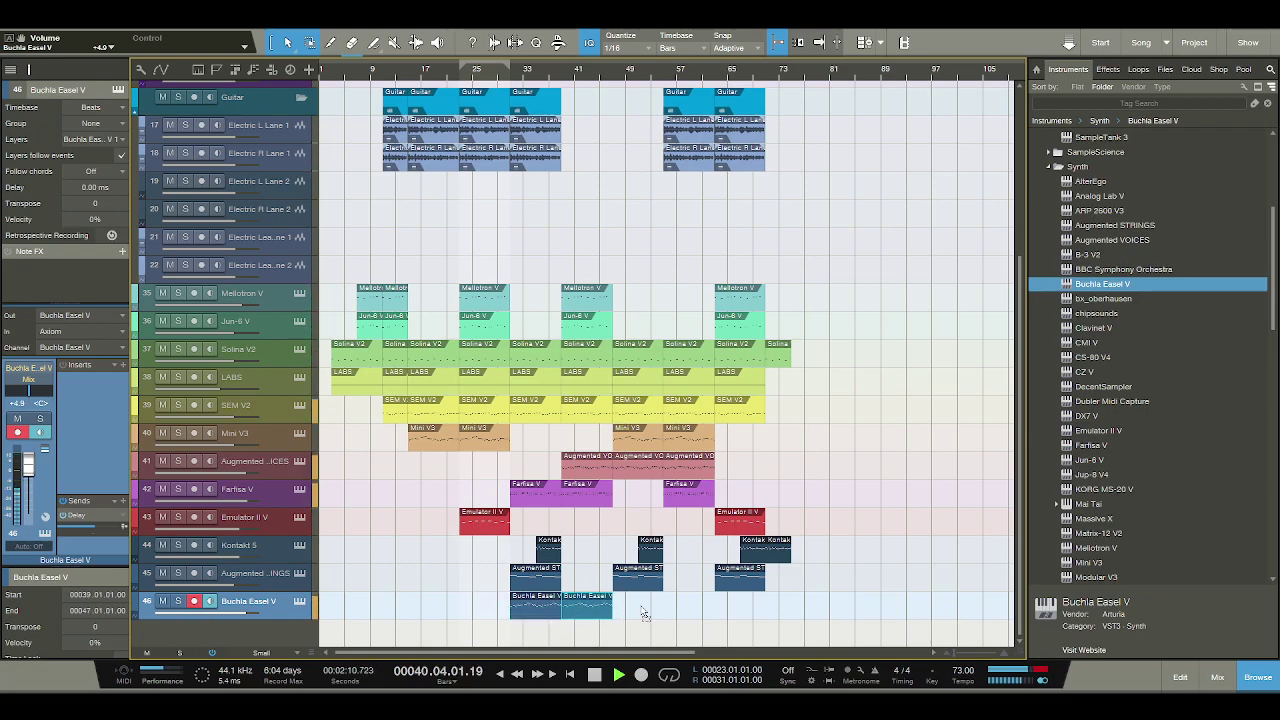
{"action": "left_click_drag", "start_coordinate": [581, 606], "coordinate": [640, 610]}
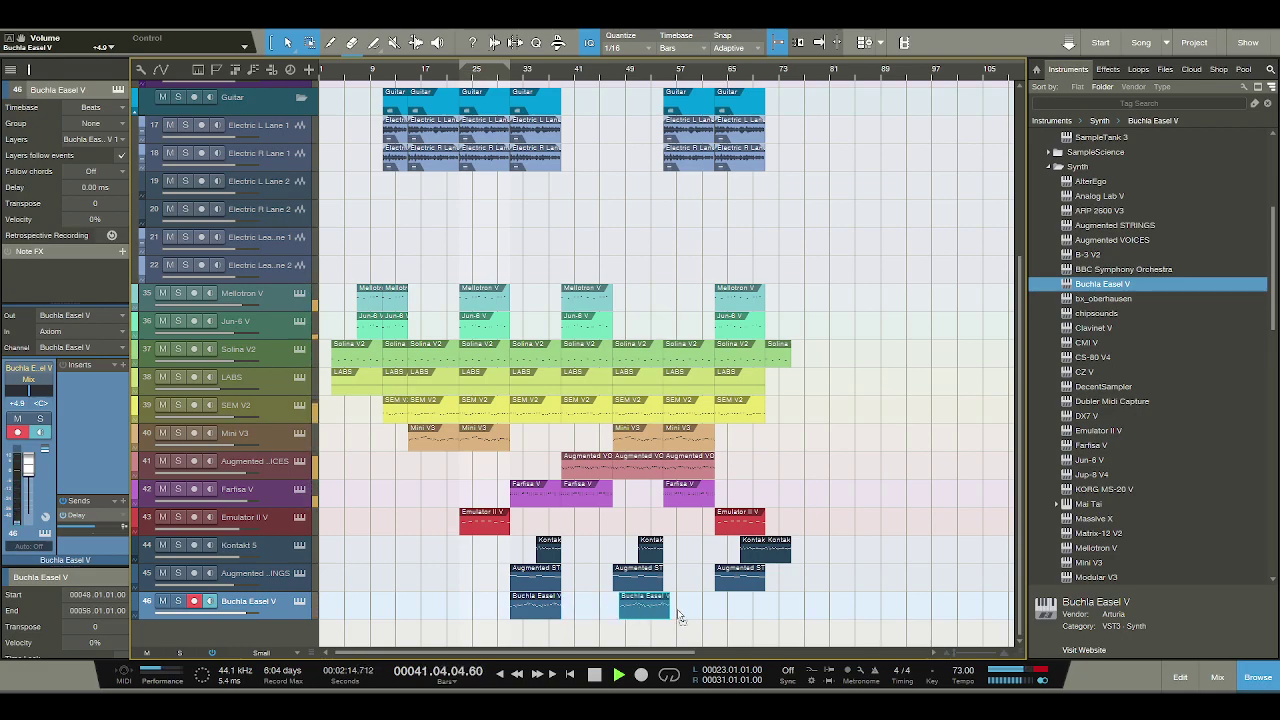
{"action": "left_click_drag", "start_coordinate": [686, 617], "coordinate": [684, 617]}
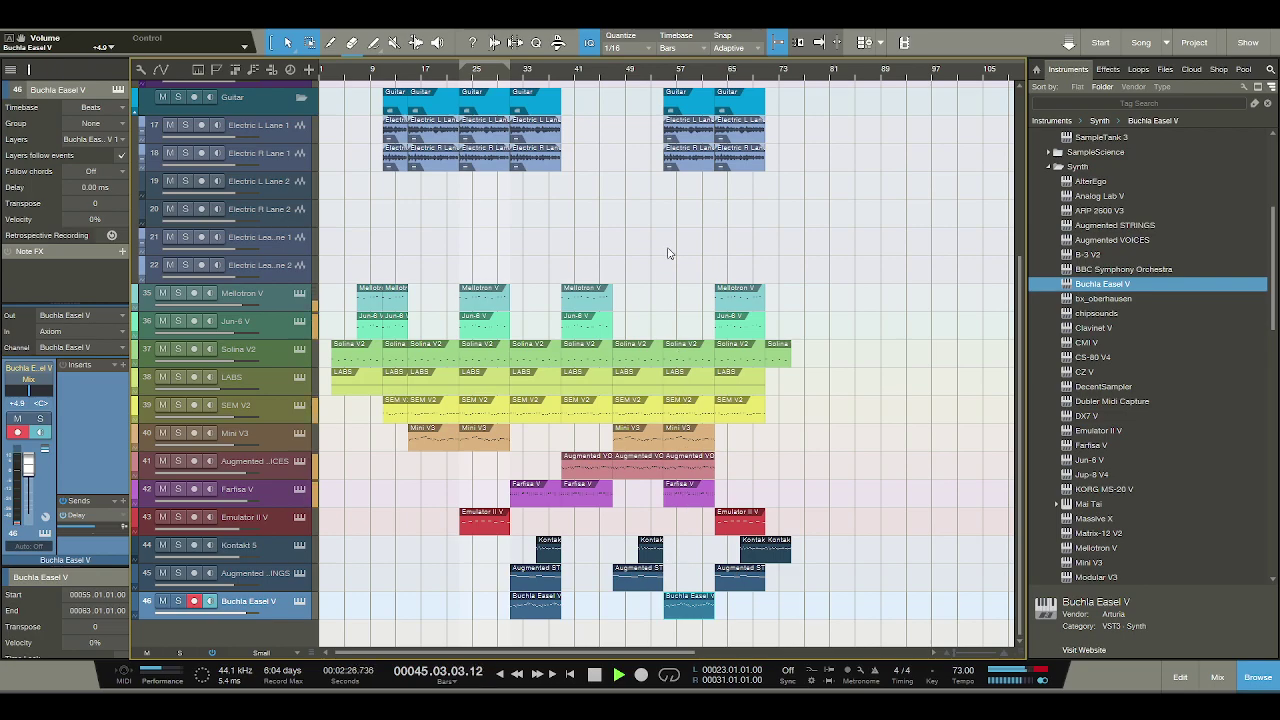
Lower the Buchla Easel V track volume to +0.7 dB while listening to the song's ending, and stop playback.
{"action": "left_click", "coordinate": [670, 80]}
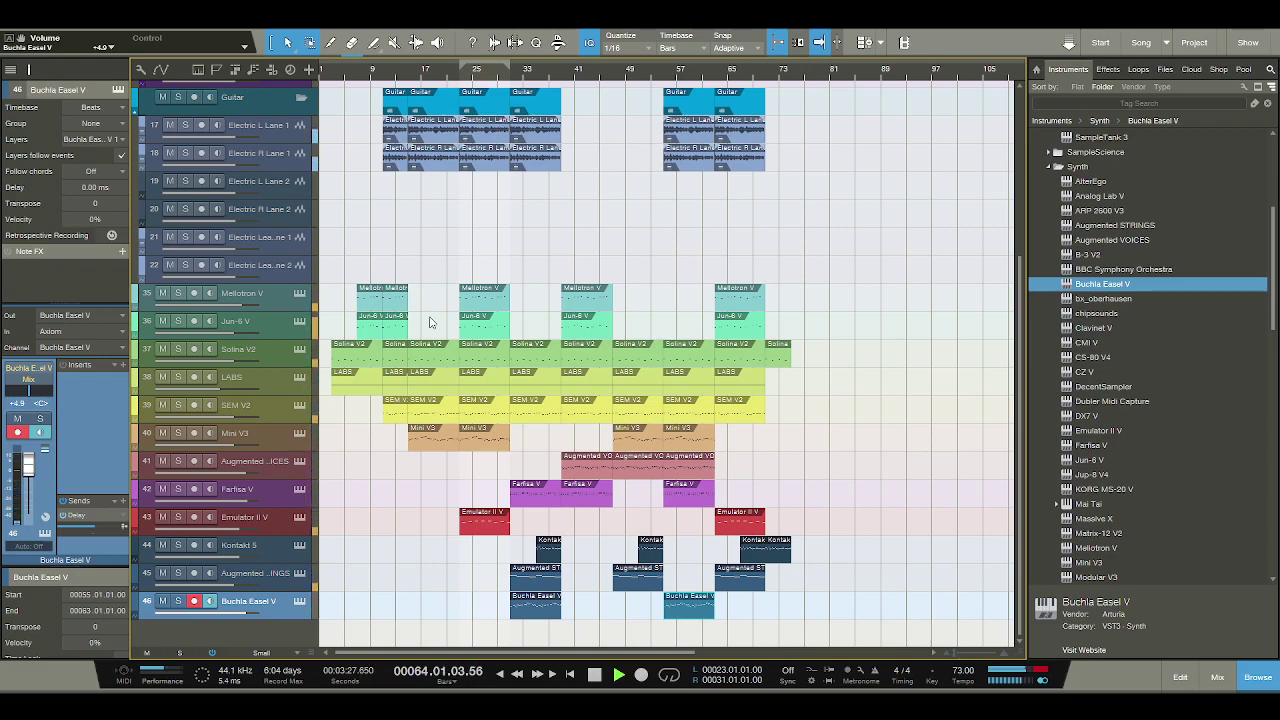
{"action": "left_click_drag", "start_coordinate": [28, 463], "coordinate": [27, 477]}
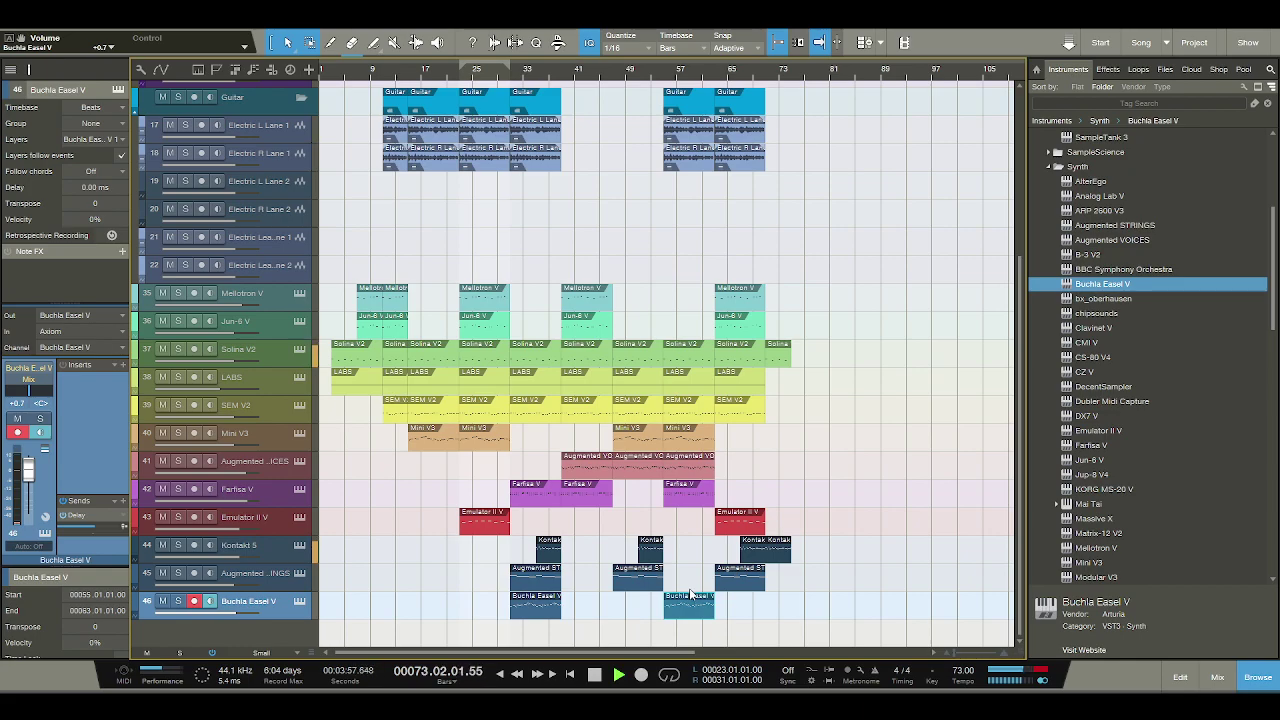
{"action": "left_click", "coordinate": [600, 679]}
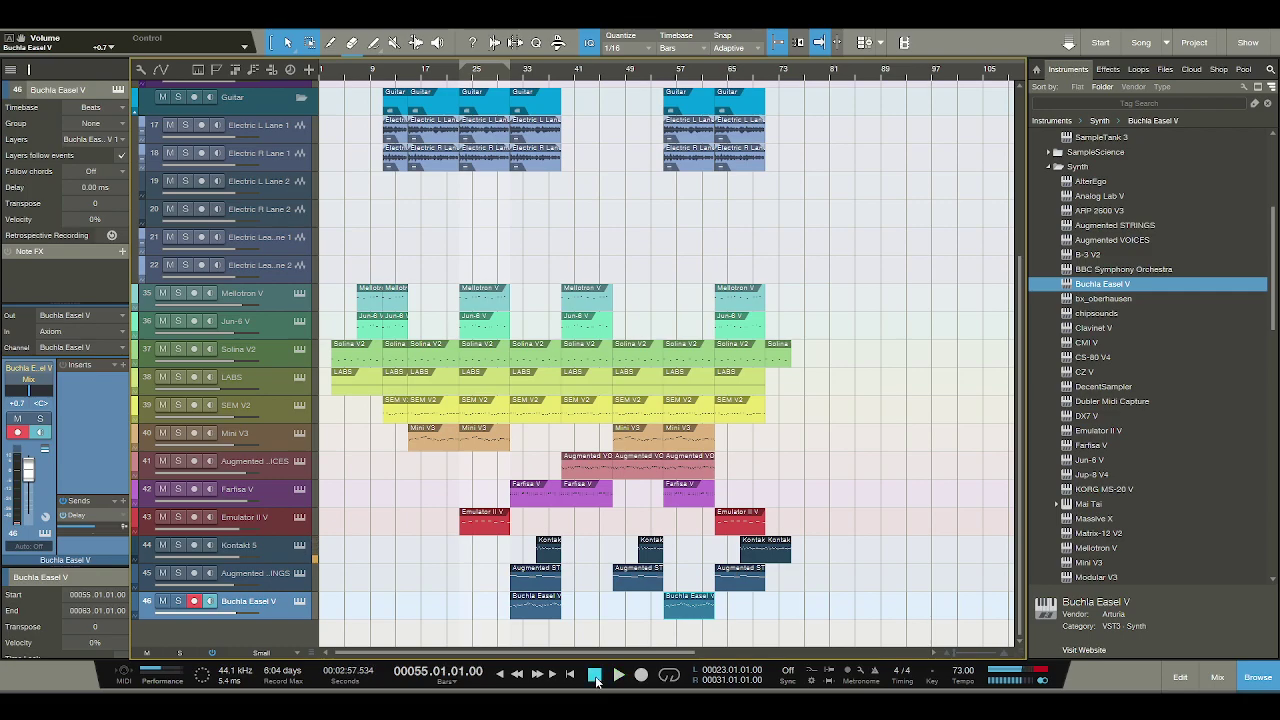
Raise the Mix Verb effects channel to -8.3 dB in the mixer and play from bar 55.
{"action": "left_click", "coordinate": [1217, 678]}
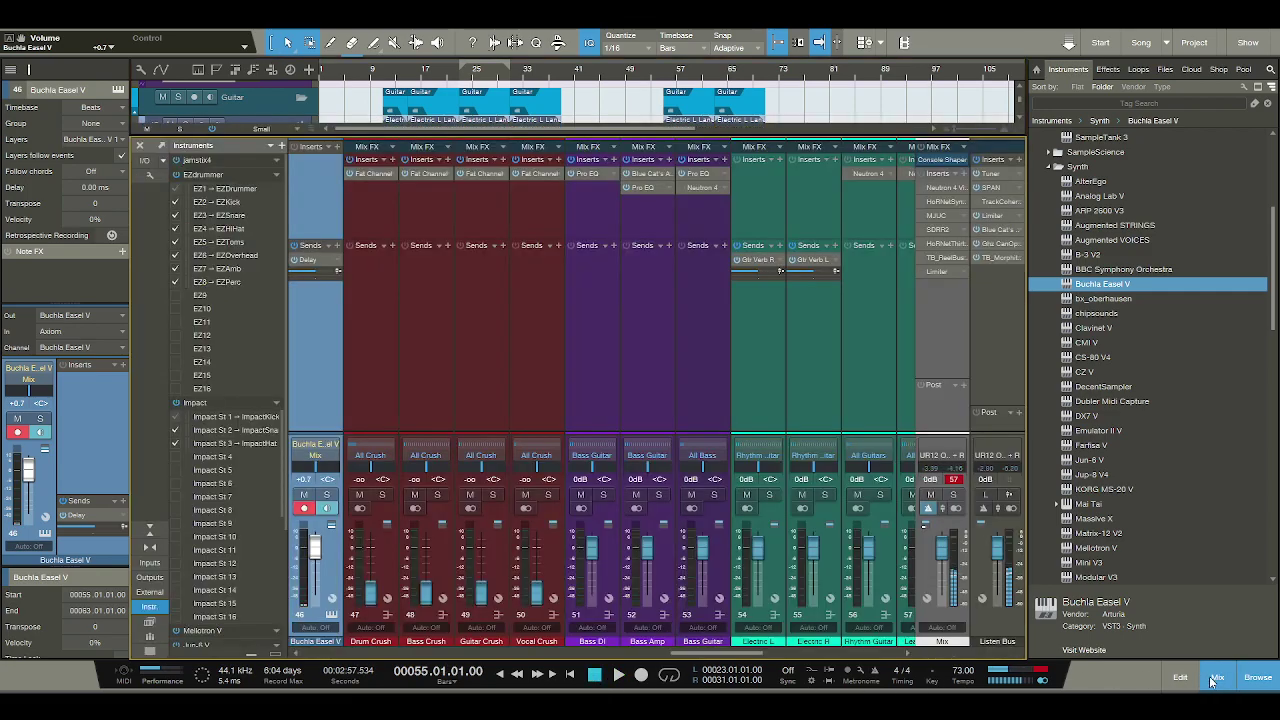
{"action": "left_click_drag", "start_coordinate": [690, 652], "coordinate": [540, 651]}
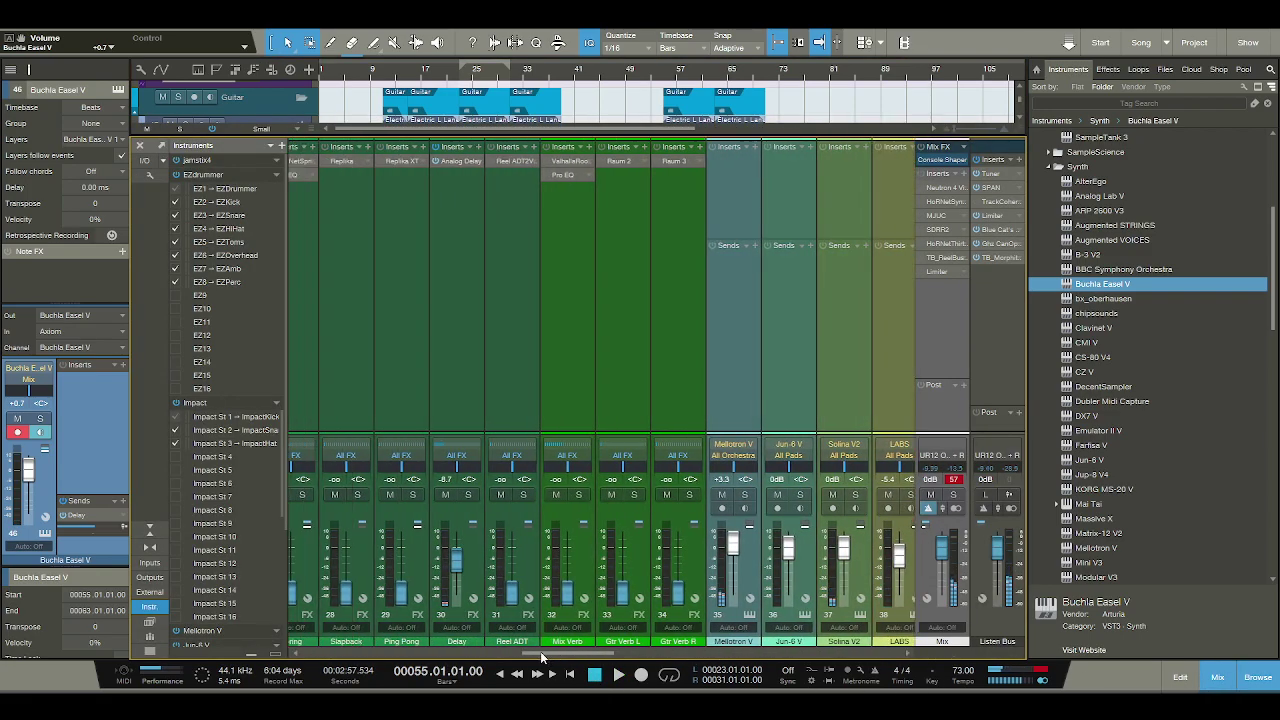
{"action": "left_click_drag", "start_coordinate": [567, 594], "coordinate": [570, 562]}
{"action": "key", "text": "space"}
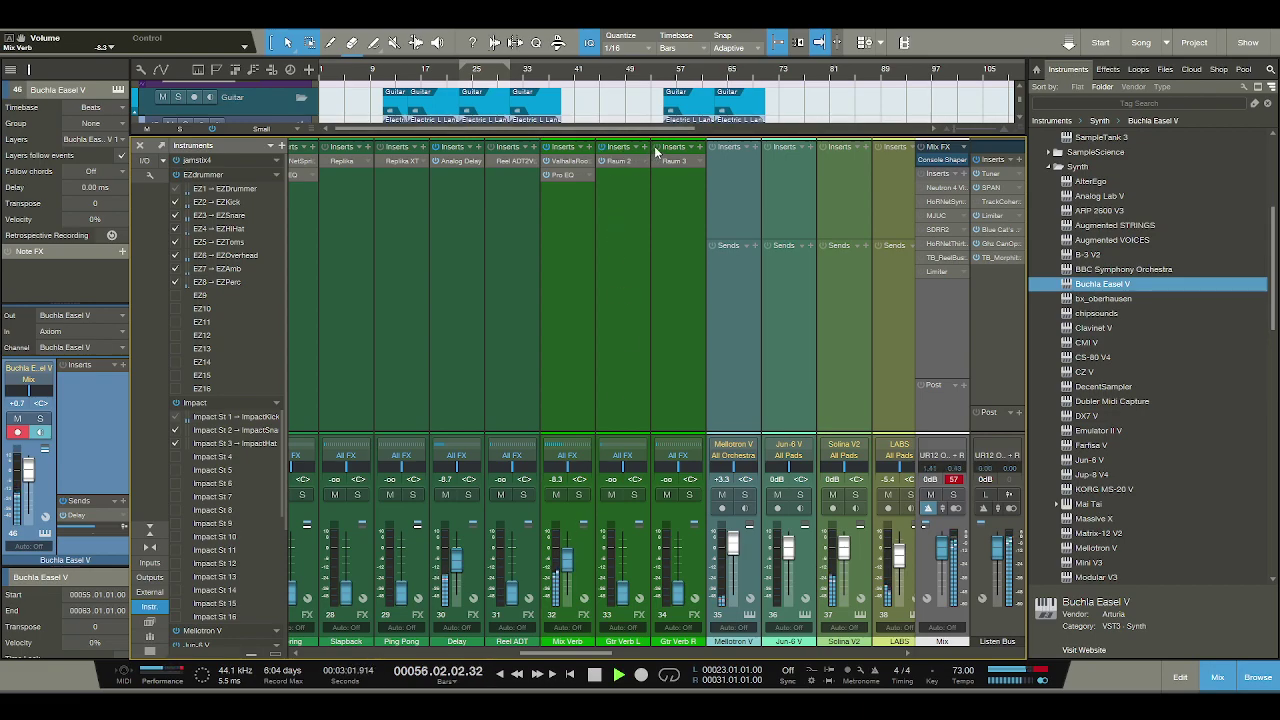
Raise the Gtr Verb L and Gtr Verb R channels together to -14.0 dB.
{"action": "left_click", "coordinate": [667, 287]}
{"action": "left_click", "coordinate": [623, 342], "text": "shift"}
{"action": "left_click_drag", "start_coordinate": [621, 600], "coordinate": [620, 566]}
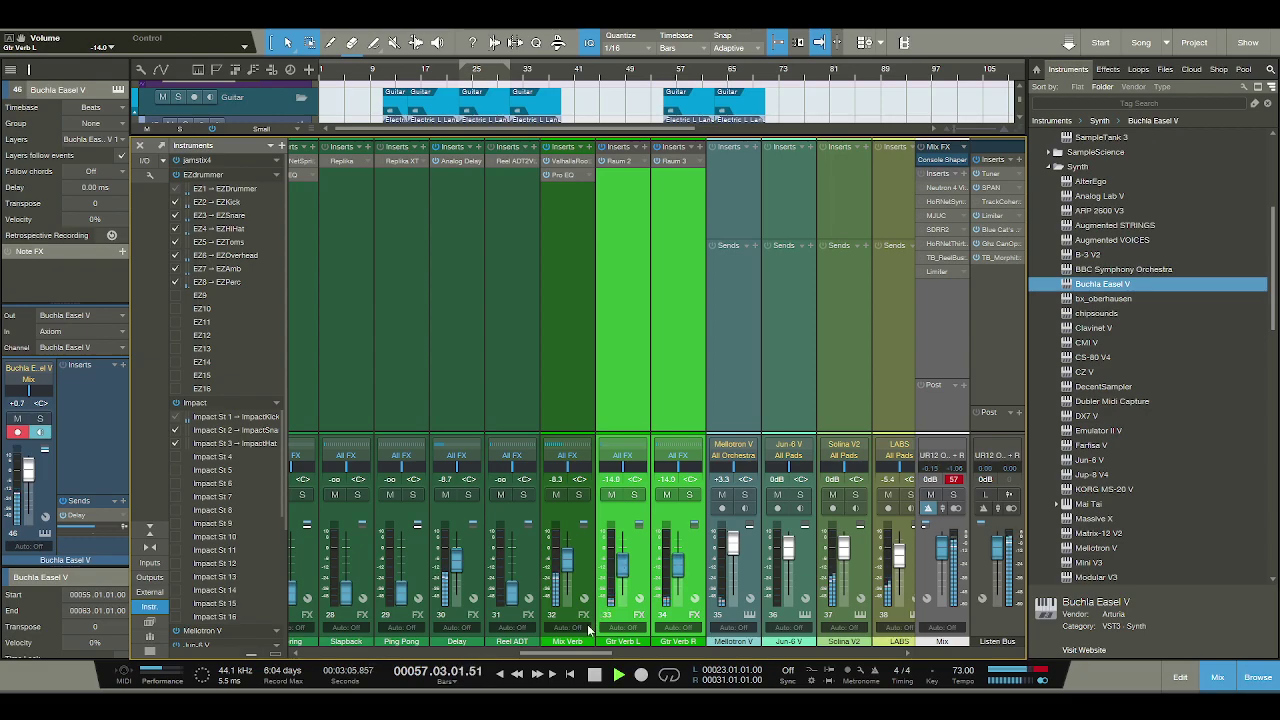
Blend in the crush buses with Drum Crush at -33.7 dB, Bass Crush at -36.5 dB and Guitar Crush at -37.4 dB, and return to the arrangement.
{"action": "left_click_drag", "start_coordinate": [553, 650], "coordinate": [674, 652]}
{"action": "left_click_drag", "start_coordinate": [534, 604], "coordinate": [590, 588]}
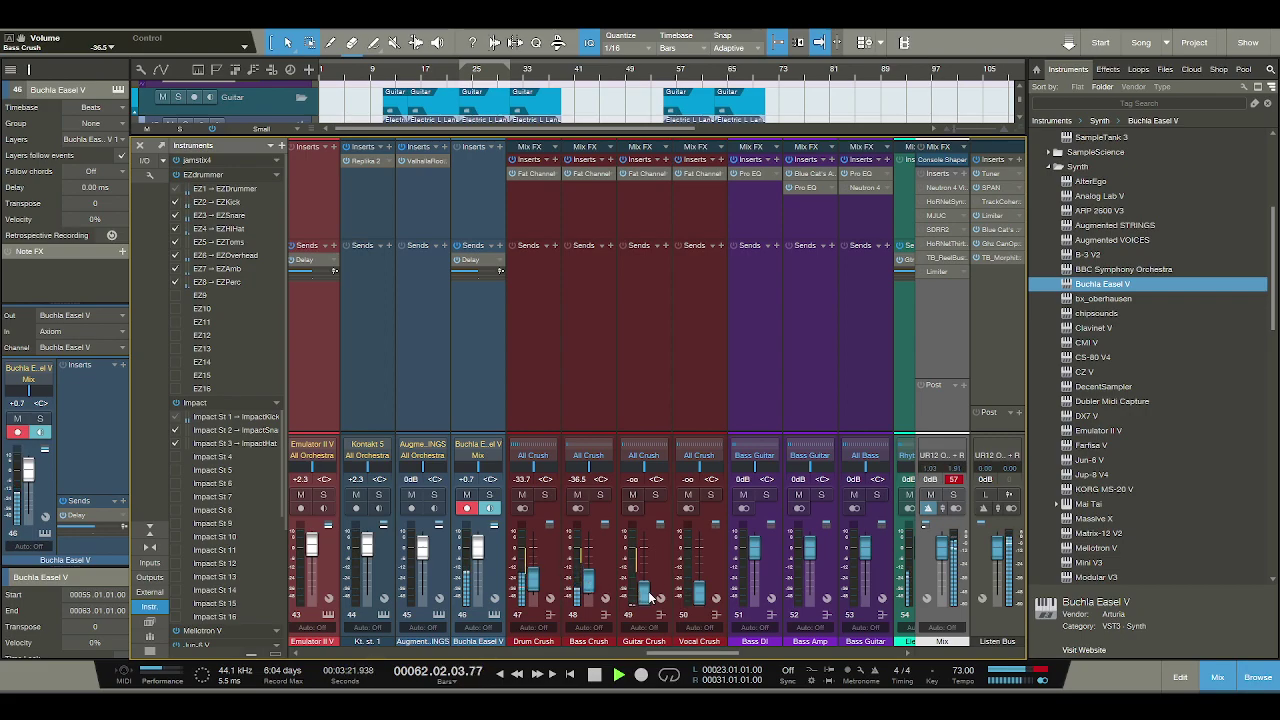
{"action": "left_click_drag", "start_coordinate": [643, 597], "coordinate": [643, 585]}
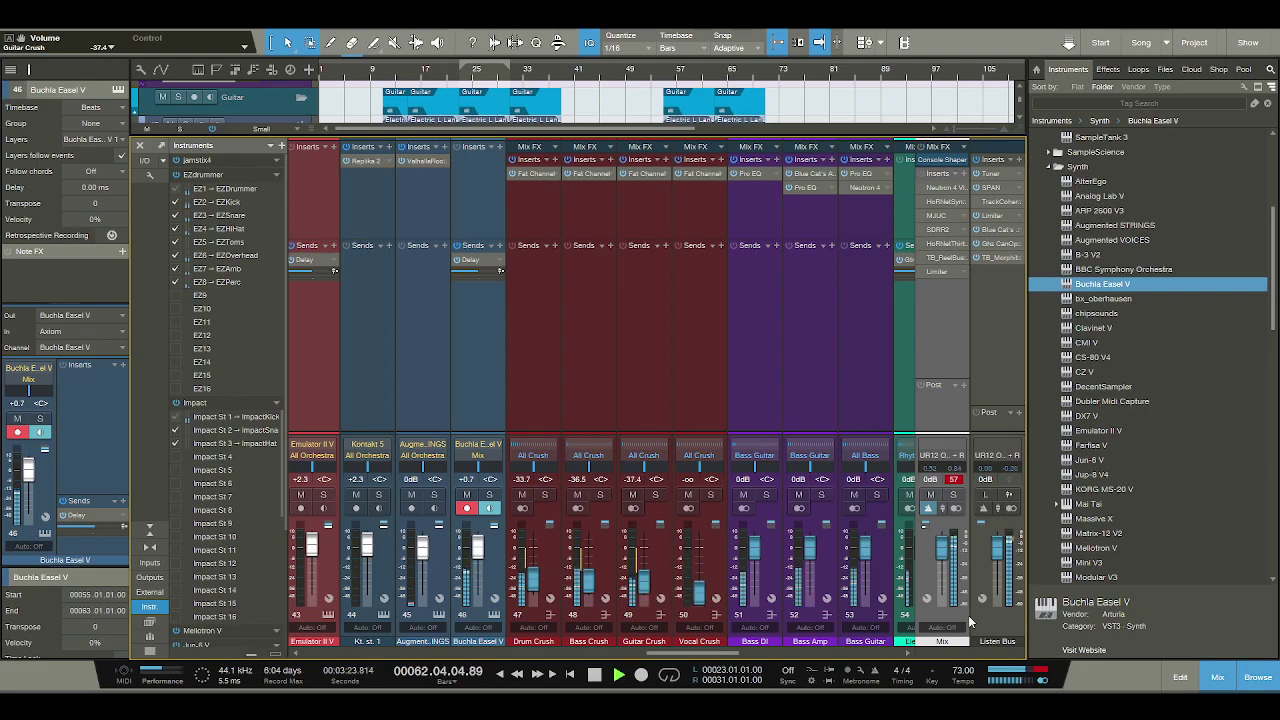
{"action": "left_click", "coordinate": [1214, 677]}
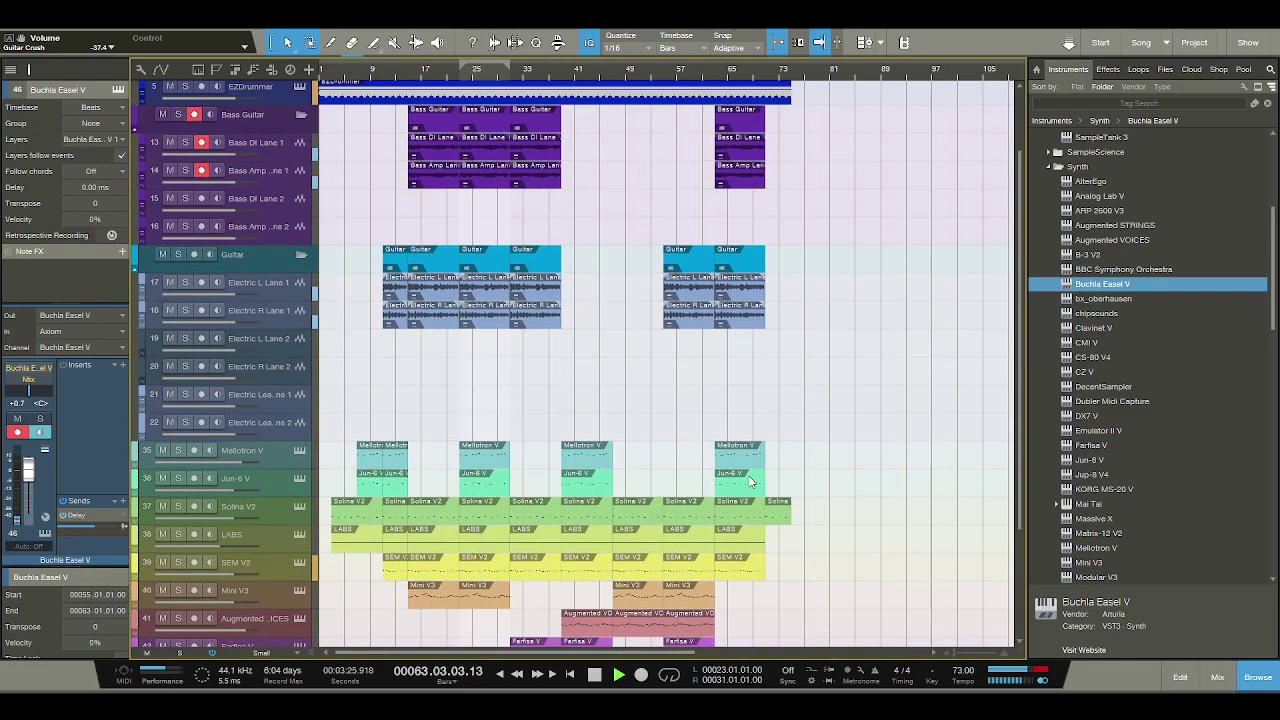
{"action": "scroll", "coordinate": [738, 485], "scroll_direction": "down", "scroll_amount": 3}
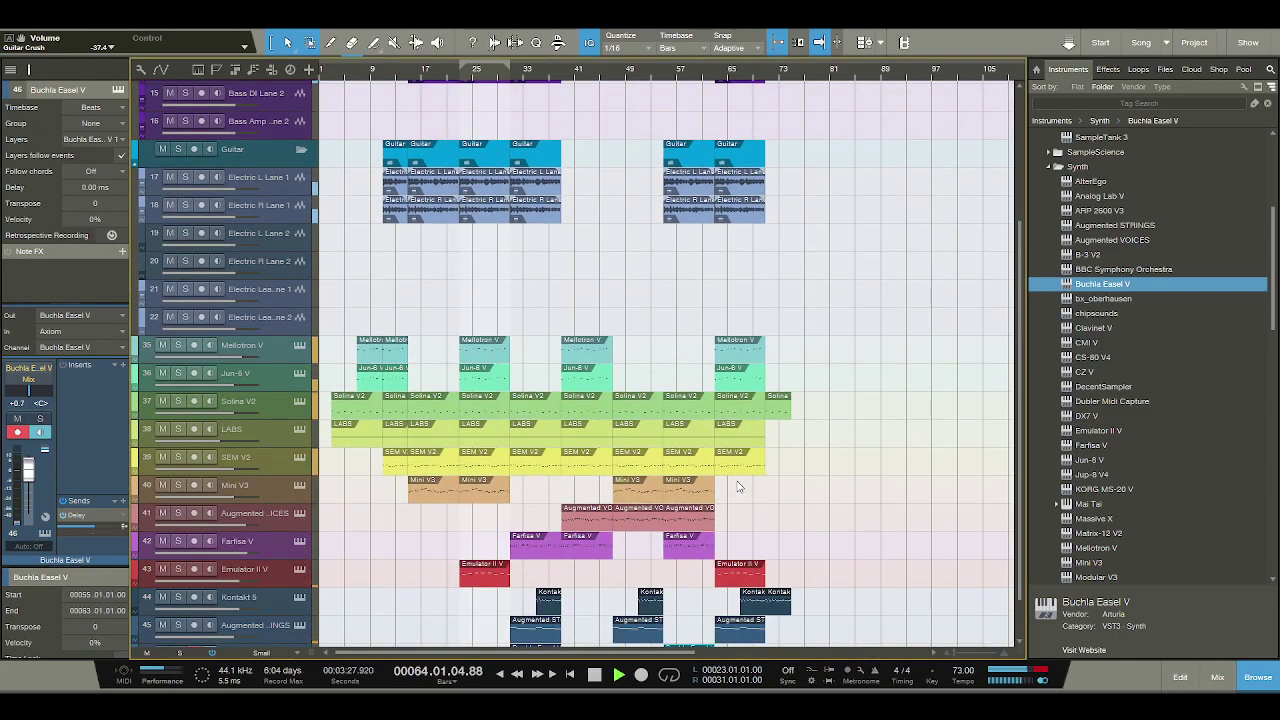
Add a copy of the Bass DI Lane 1 and Bass Amp Lane 1 clips from bar 63 at bar 55, and stop playback.
{"action": "scroll", "coordinate": [729, 464], "scroll_direction": "up", "scroll_amount": 3}
{"action": "scroll", "coordinate": [729, 464], "scroll_direction": "up", "scroll_amount": 2}
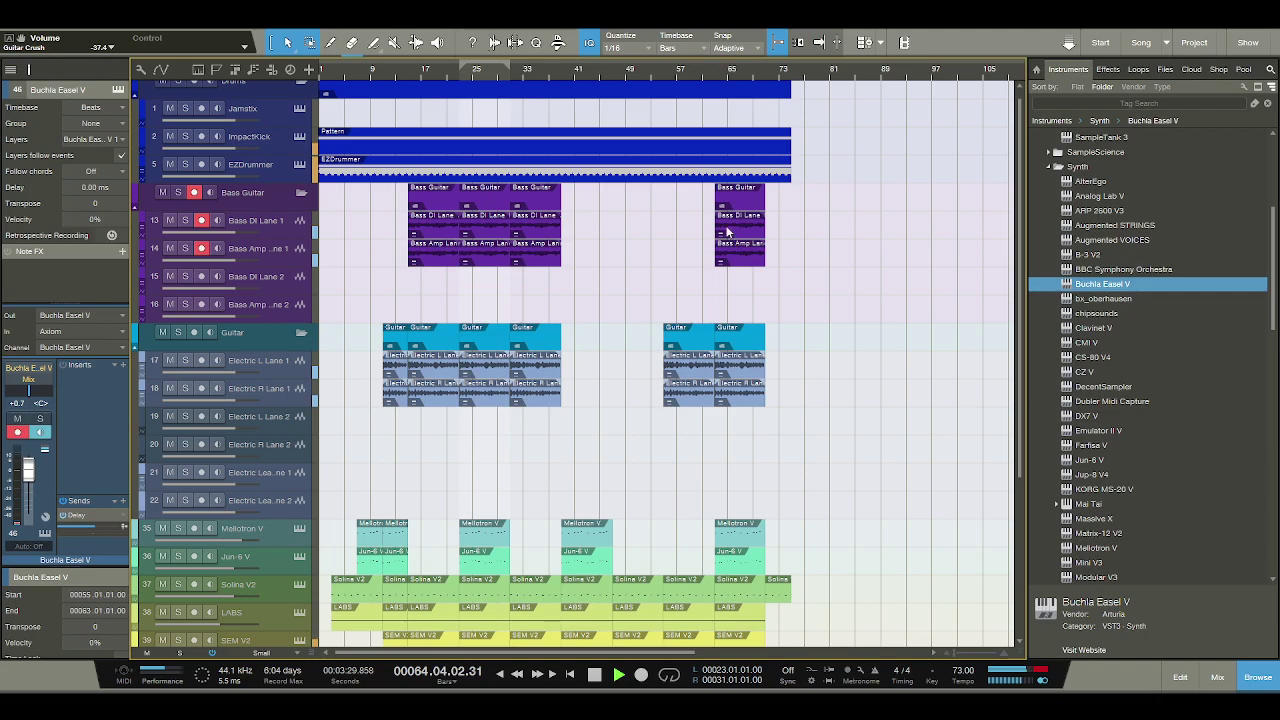
{"action": "left_click", "coordinate": [760, 222]}
{"action": "key", "text": "d"}
{"action": "key", "text": "ctrl+x"}
{"action": "key", "text": "ctrl+v"}
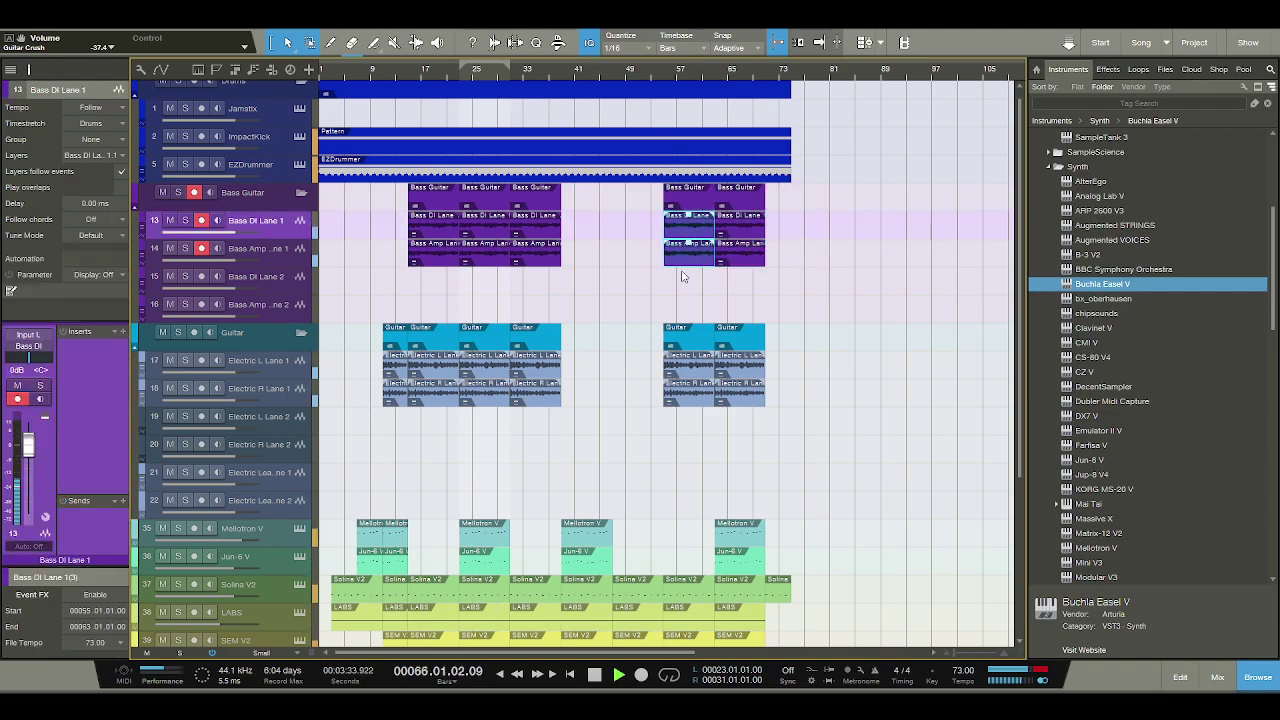
{"action": "scroll", "coordinate": [683, 277], "scroll_direction": "down", "scroll_amount": 3}
{"action": "scroll", "coordinate": [705, 305], "scroll_direction": "down", "scroll_amount": 1}
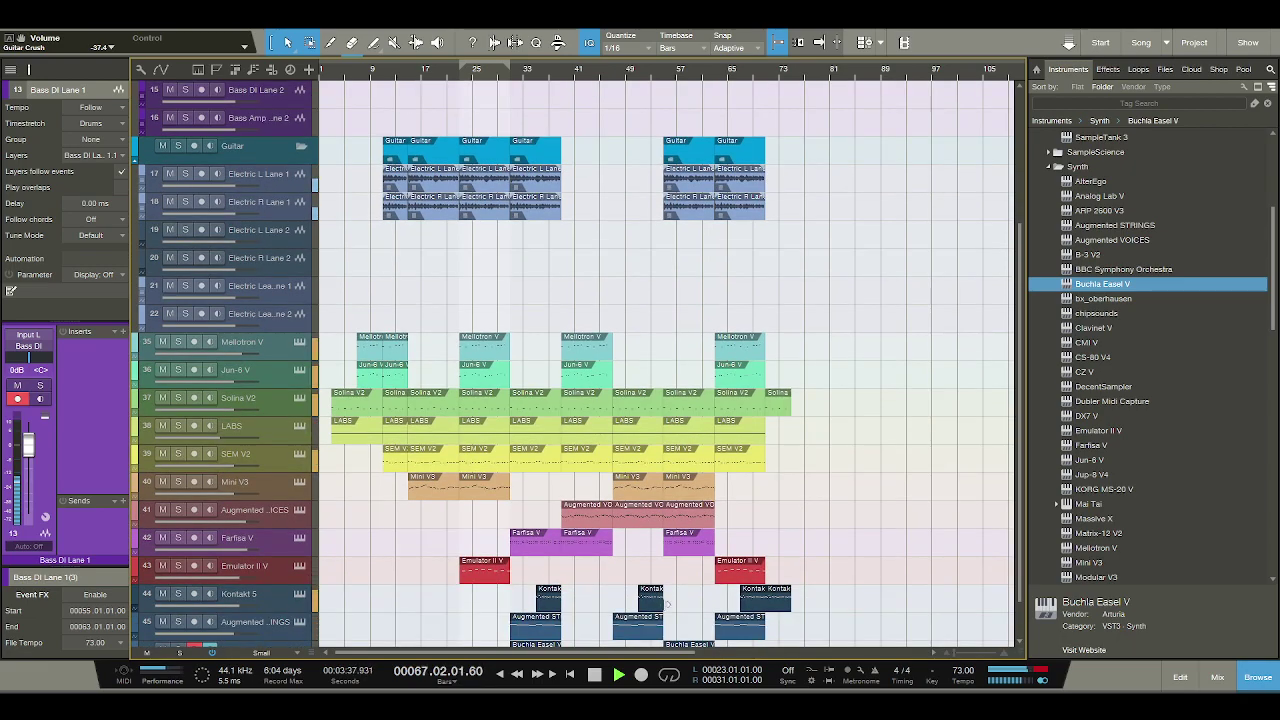
{"action": "left_click", "coordinate": [595, 675]}
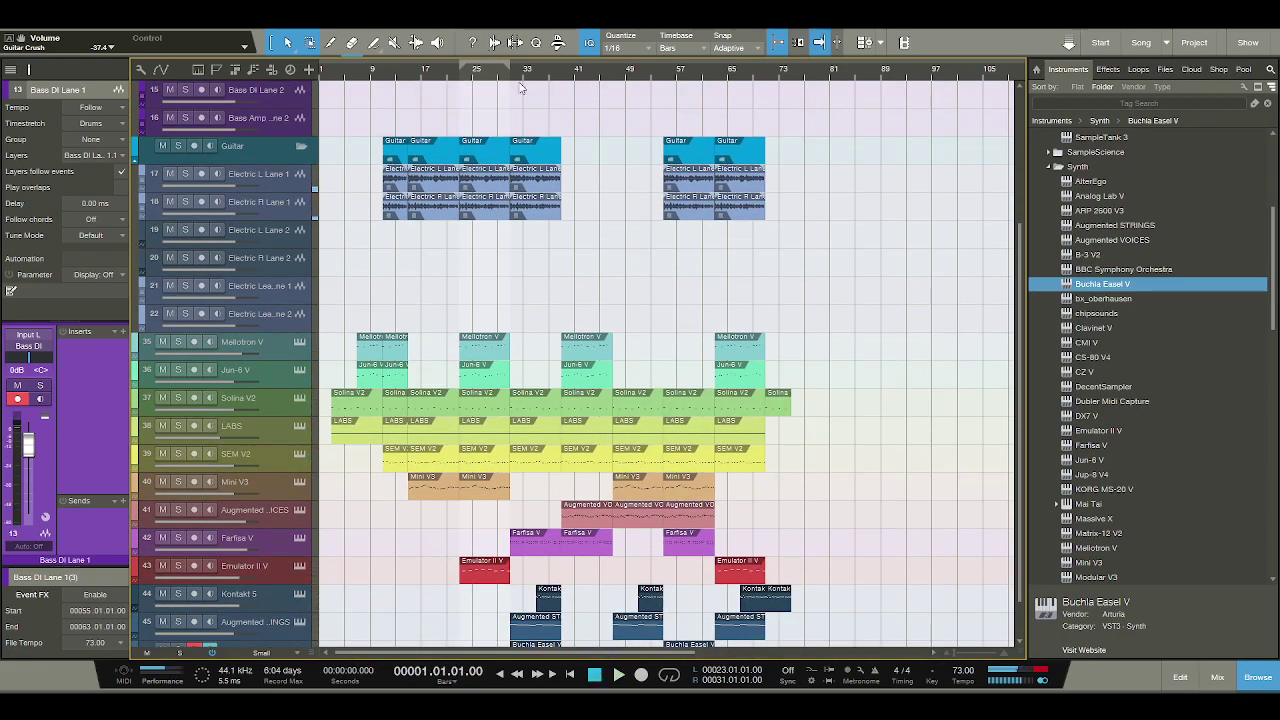
Extend the loop range's end to bar 77 and play the song's ending.
{"action": "scroll", "coordinate": [780, 85], "scroll_direction": "up", "scroll_amount": 4}
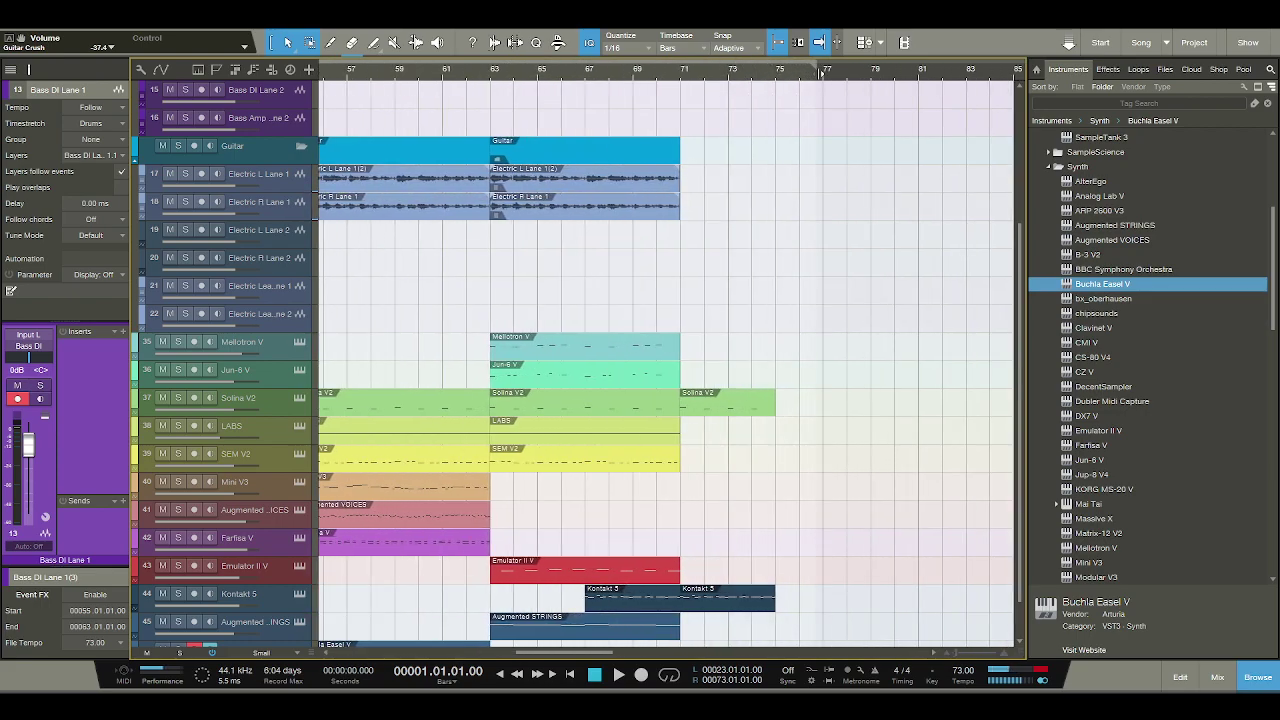
{"action": "key", "text": "space"}
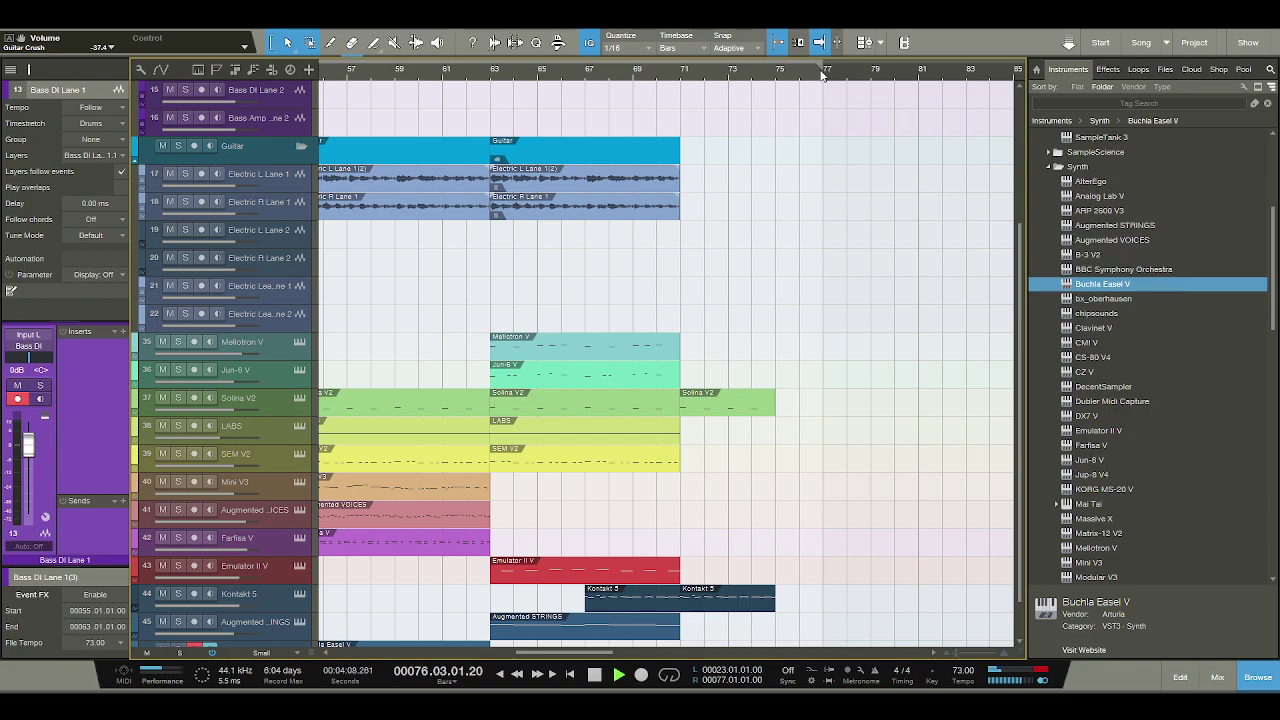
{"action": "key", "text": "space"}
Show the Submix channel's volume automation as a track in the arrangement.
{"action": "scroll", "coordinate": [813, 345], "scroll_direction": "down", "scroll_amount": 2}
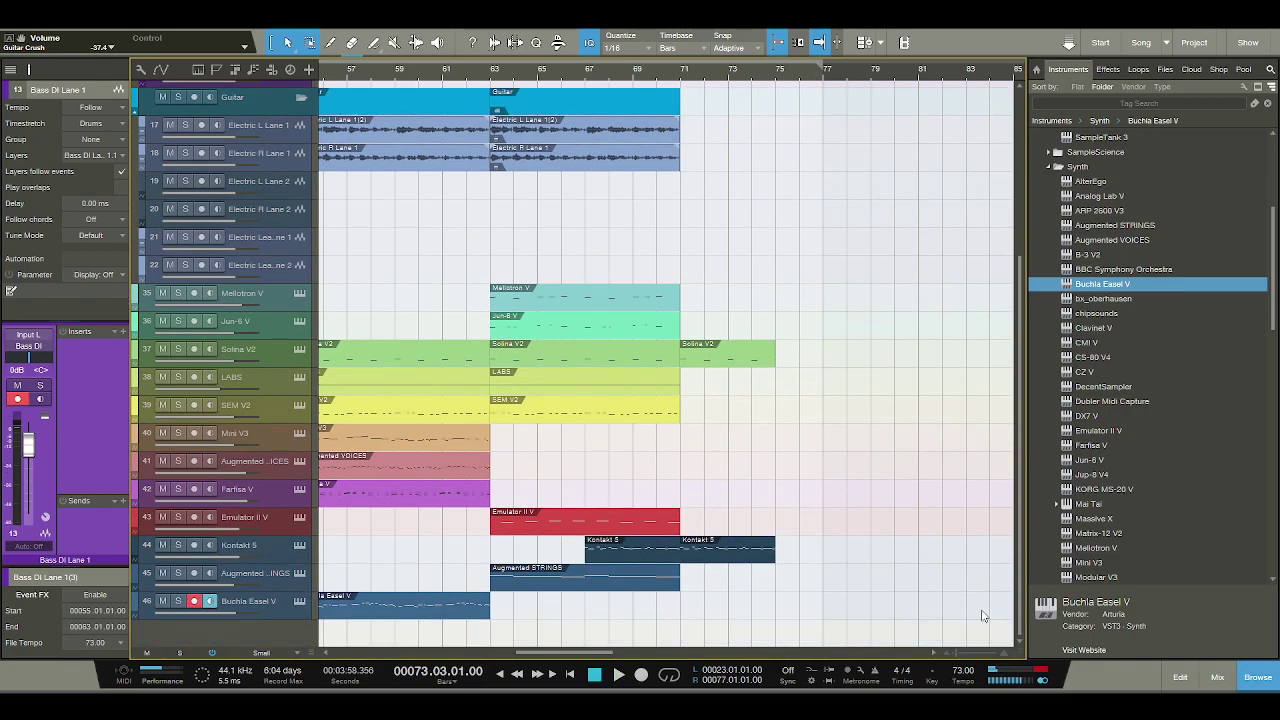
{"action": "left_click", "coordinate": [1217, 677]}
{"action": "left_click_drag", "start_coordinate": [495, 652], "coordinate": [903, 636]}
{"action": "left_click", "coordinate": [906, 618]}
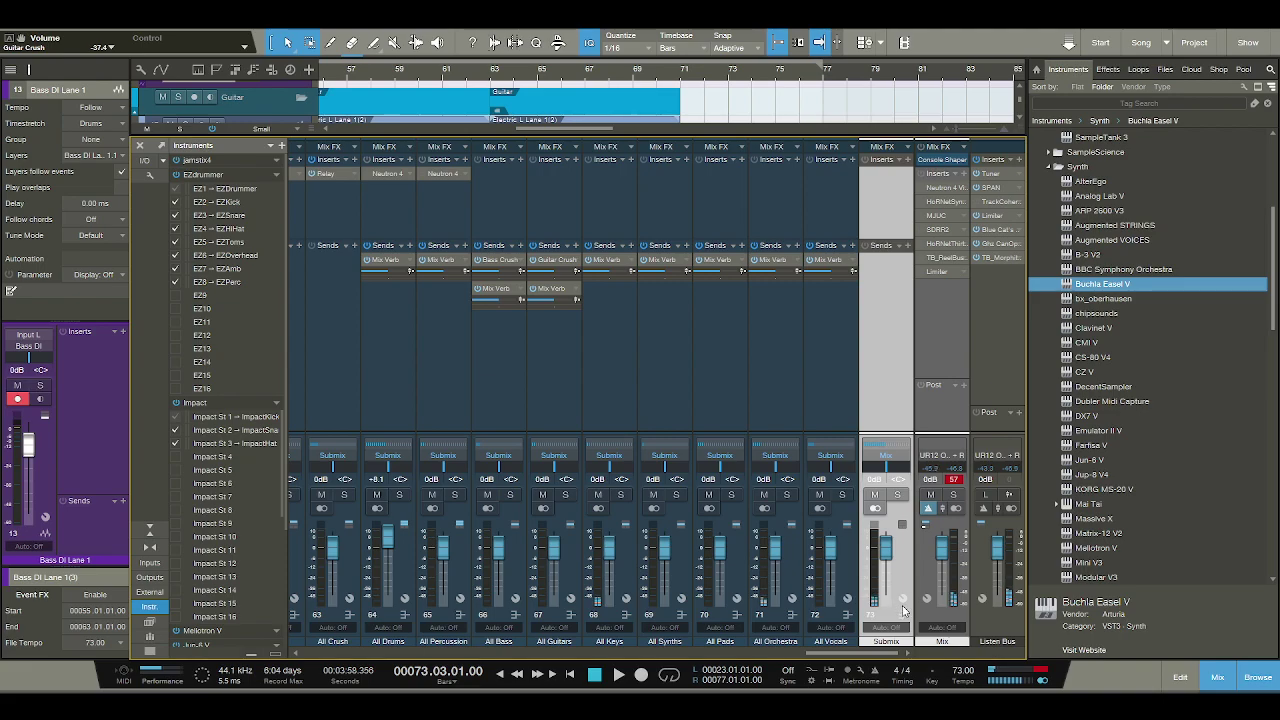
{"action": "left_click", "coordinate": [803, 393]}
{"action": "left_click", "coordinate": [598, 428]}
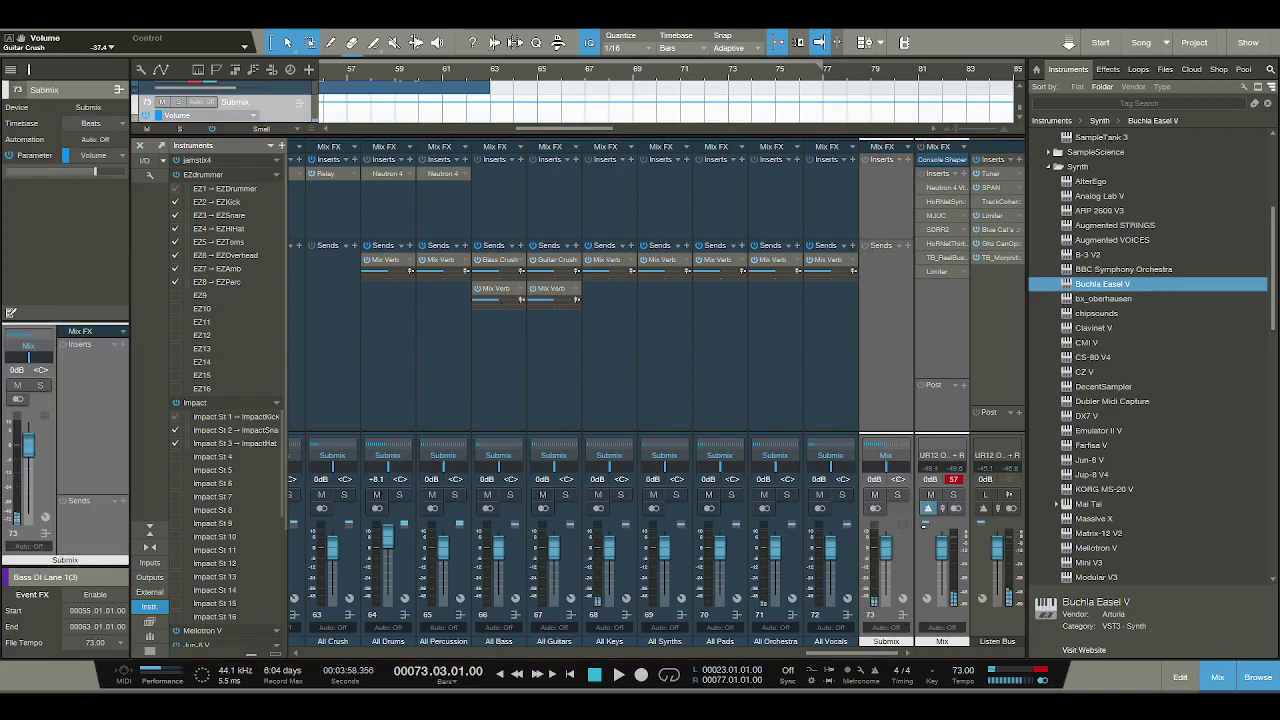
{"action": "key", "text": "F3"}
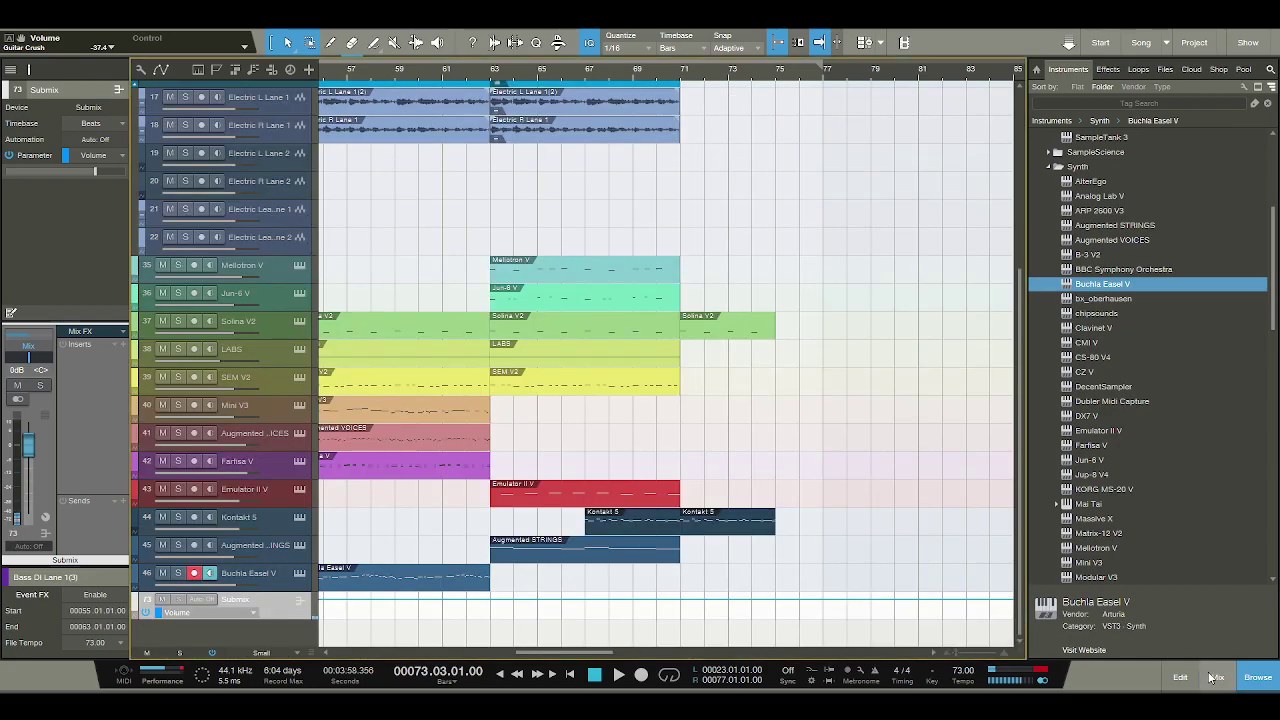
Draw a fade-out on the Submix volume automation from bar 75 down to bar 76, and listen to the ending.
{"action": "left_click", "coordinate": [776, 604]}
{"action": "left_click_drag", "start_coordinate": [800, 608], "coordinate": [798, 631]}
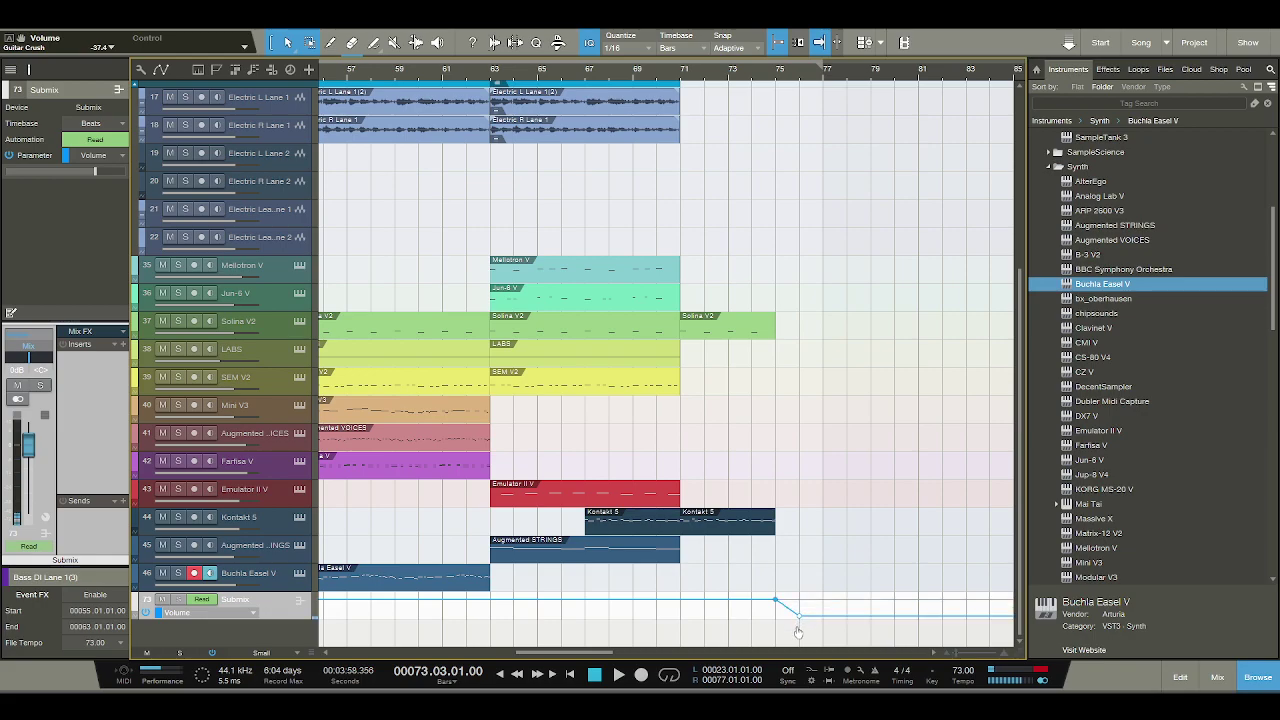
{"action": "key", "text": "space"}
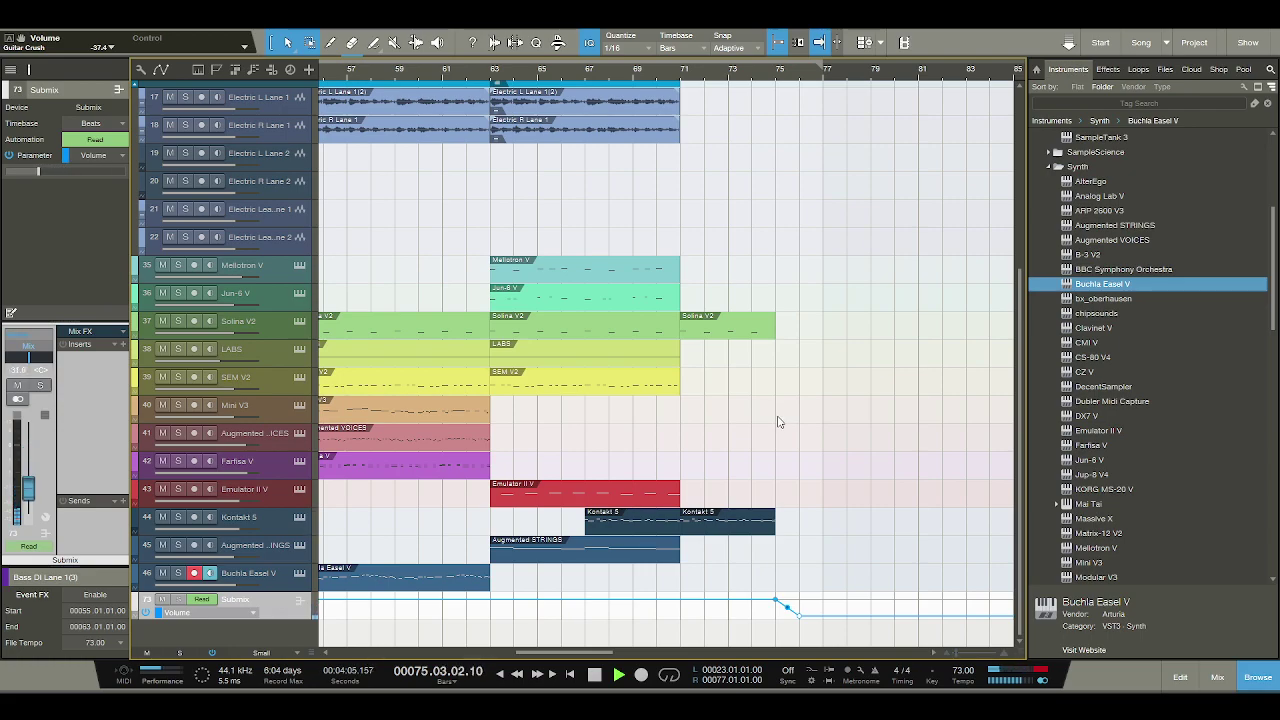
{"action": "key", "text": "space"}
{"action": "key", "text": "space"}
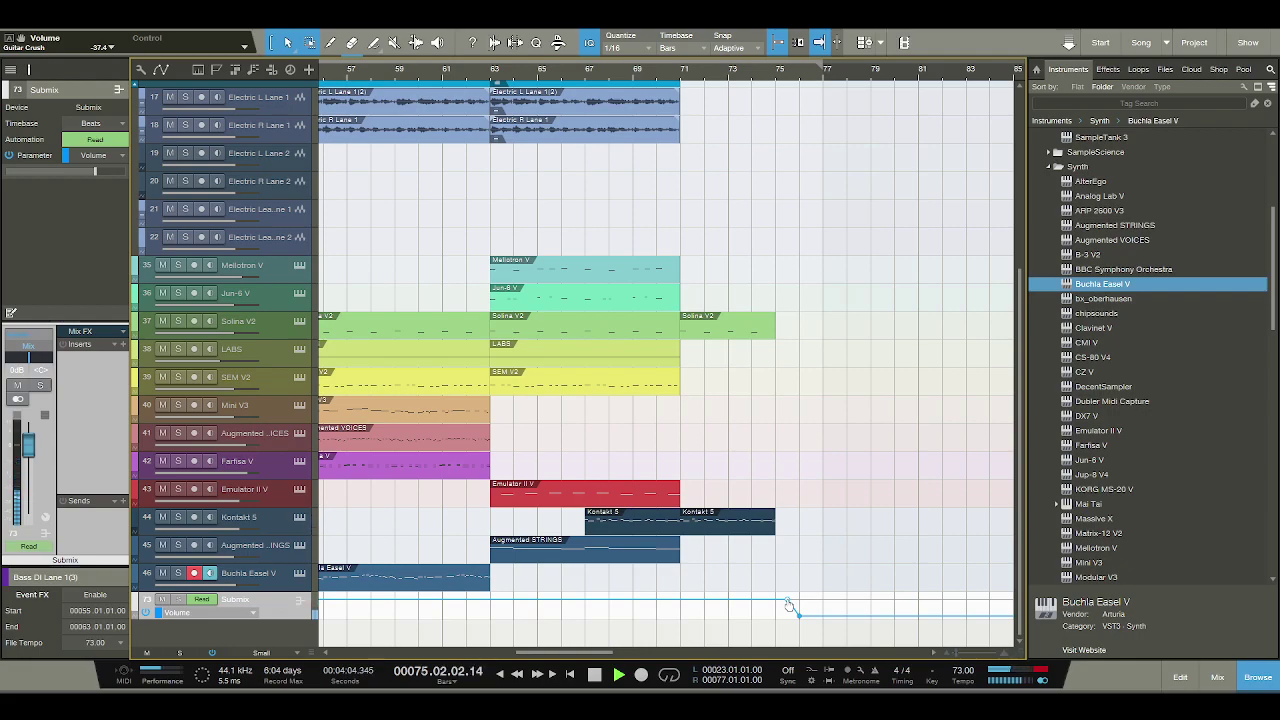
Shift the Submix fade-out half a bar later, from about bar 75.3 to bar 76.3, and replay the ending.
{"action": "left_click_drag", "start_coordinate": [789, 605], "coordinate": [811, 620]}
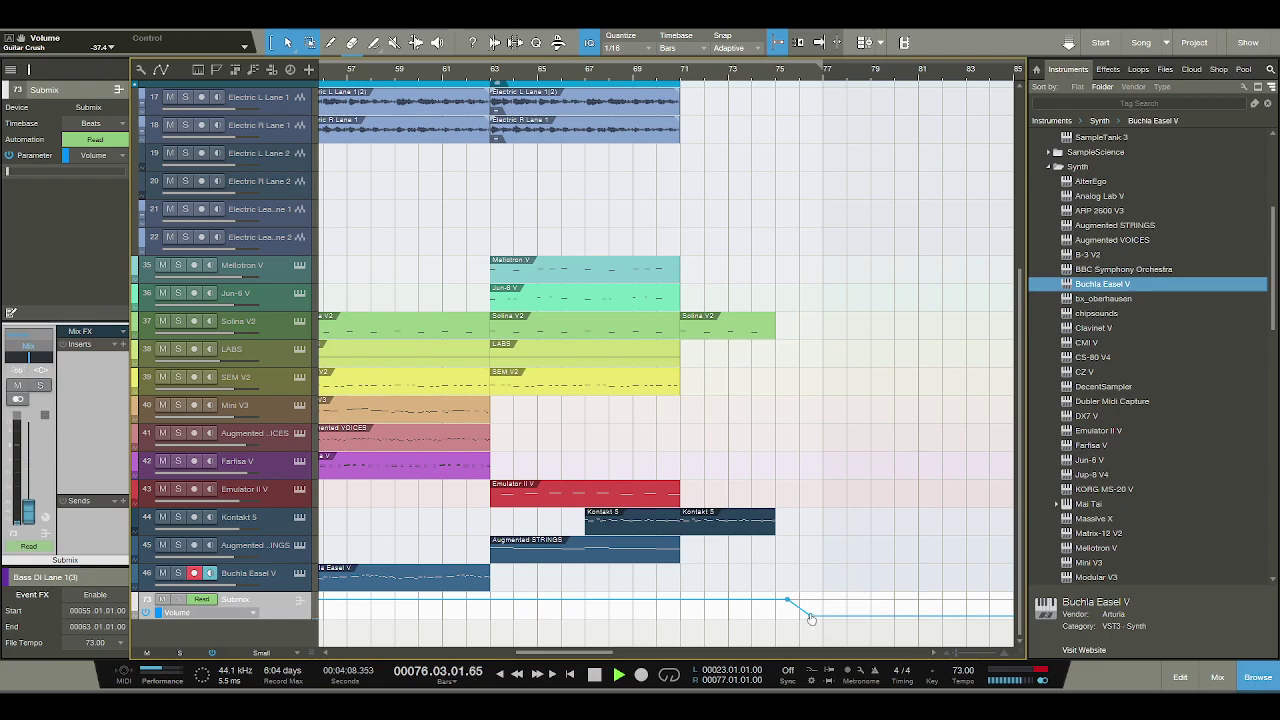
{"action": "left_click", "coordinate": [789, 82]}
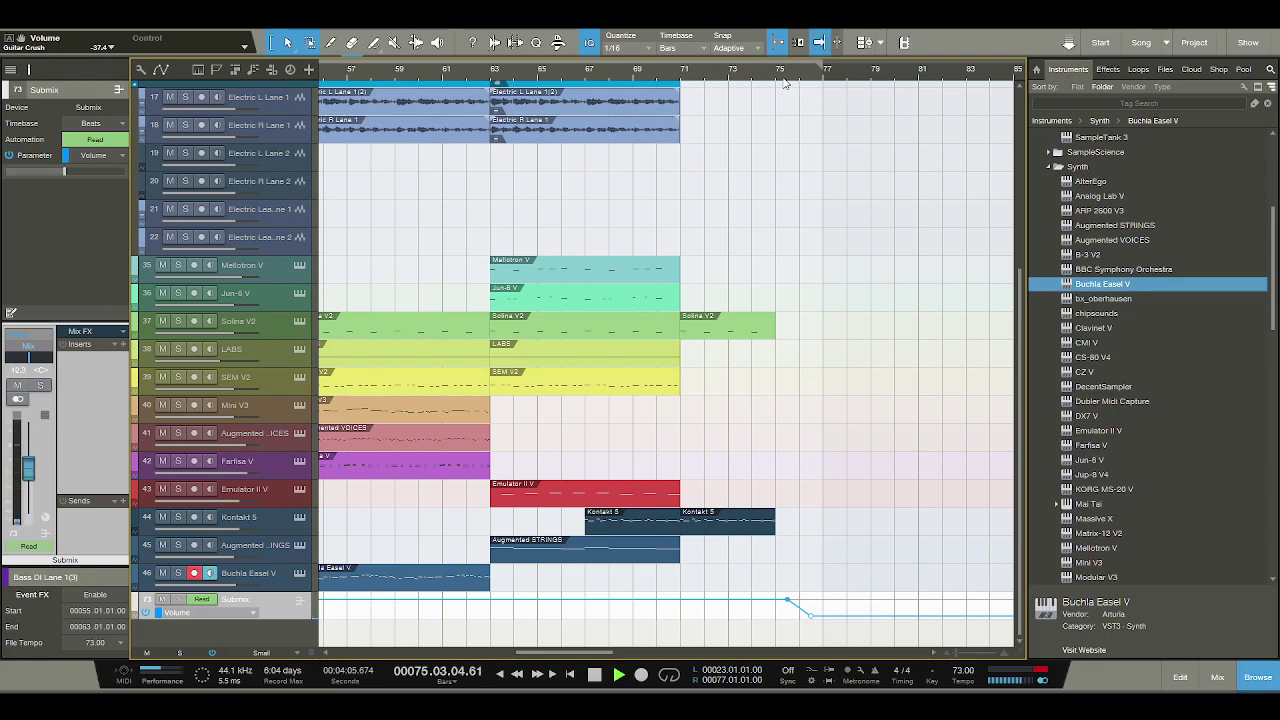
{"action": "left_click", "coordinate": [764, 82]}
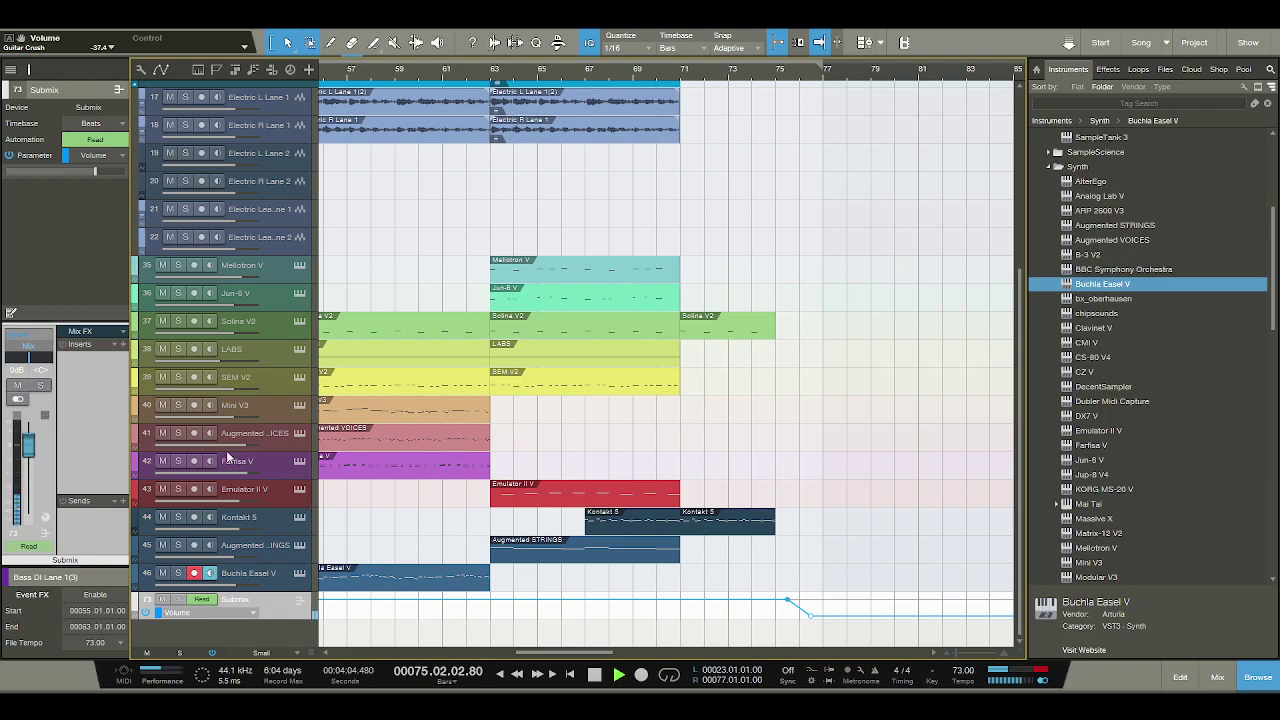
Solo and unsolo the Farfisa V track to check its tail during the ending, and stop playback.
{"action": "left_click", "coordinate": [178, 462]}
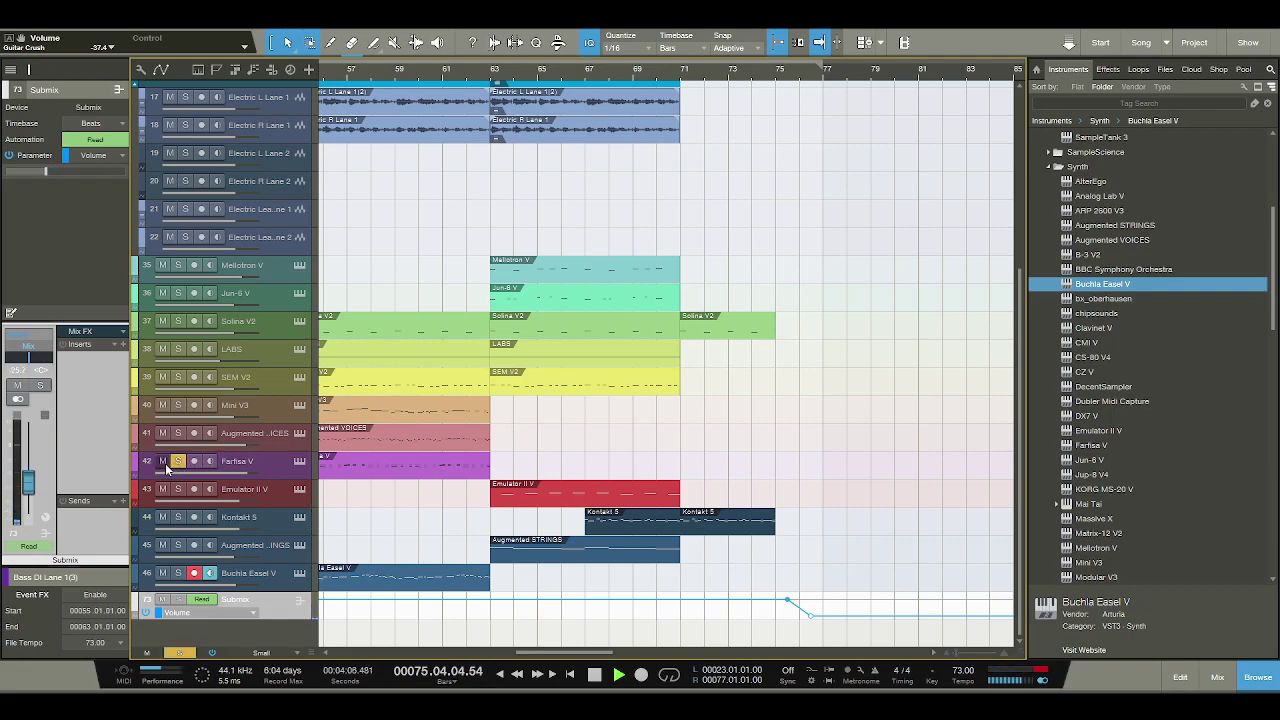
{"action": "left_click", "coordinate": [177, 463]}
{"action": "left_click", "coordinate": [178, 462]}
{"action": "left_click", "coordinate": [178, 462]}
{"action": "left_click", "coordinate": [178, 462]}
{"action": "left_click", "coordinate": [178, 462]}
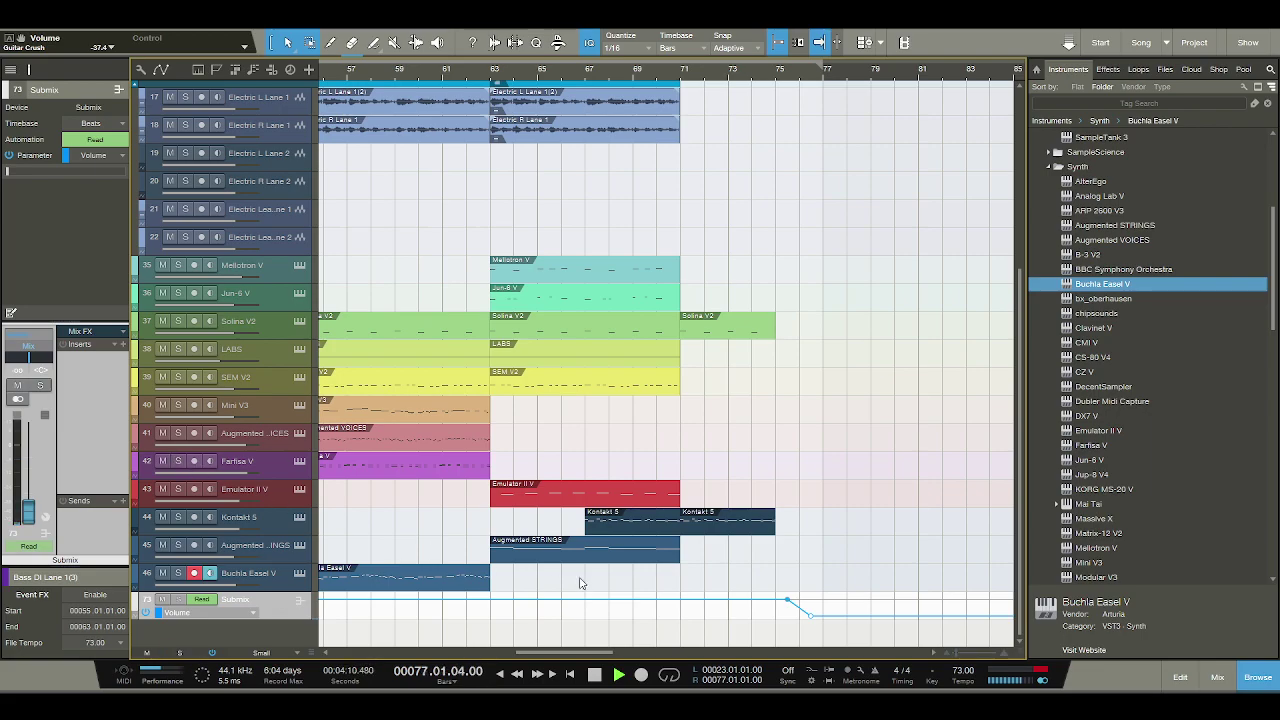
{"action": "left_click", "coordinate": [594, 674]}
Select the Farfisa V channel in the mixer and remove the Delay send from the Emulator II V channel.
{"action": "key", "text": "space"}
{"action": "left_click_drag", "start_coordinate": [845, 652], "coordinate": [641, 652]}
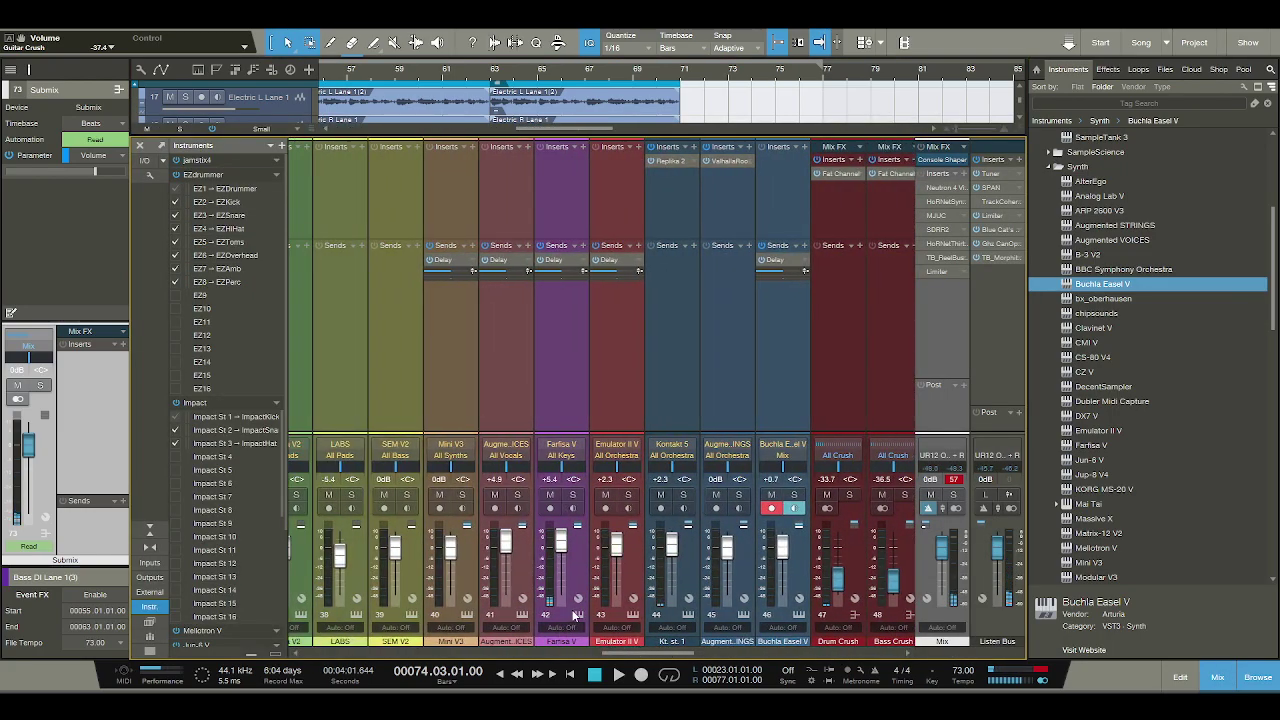
{"action": "left_click", "coordinate": [570, 290]}
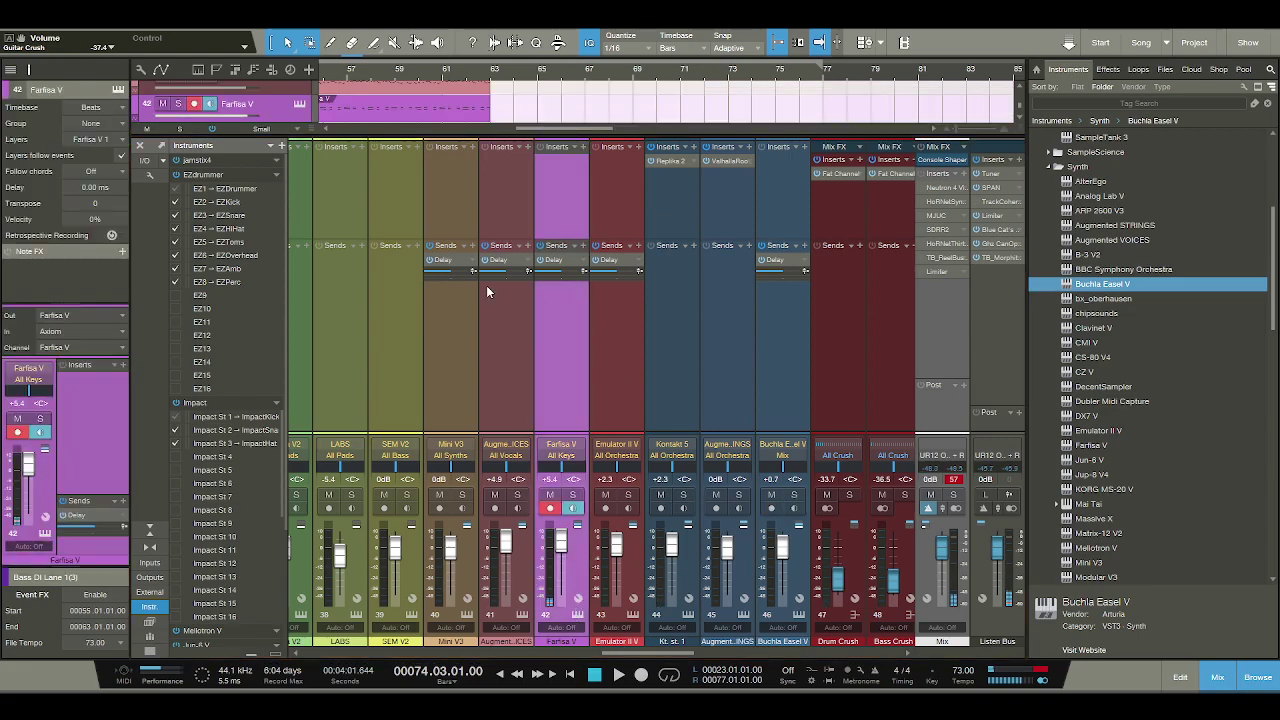
Show the Farfisa V track's volume automation and make it step up from silence at bar 31, where its first clip starts.
{"action": "left_click", "coordinate": [1217, 673]}
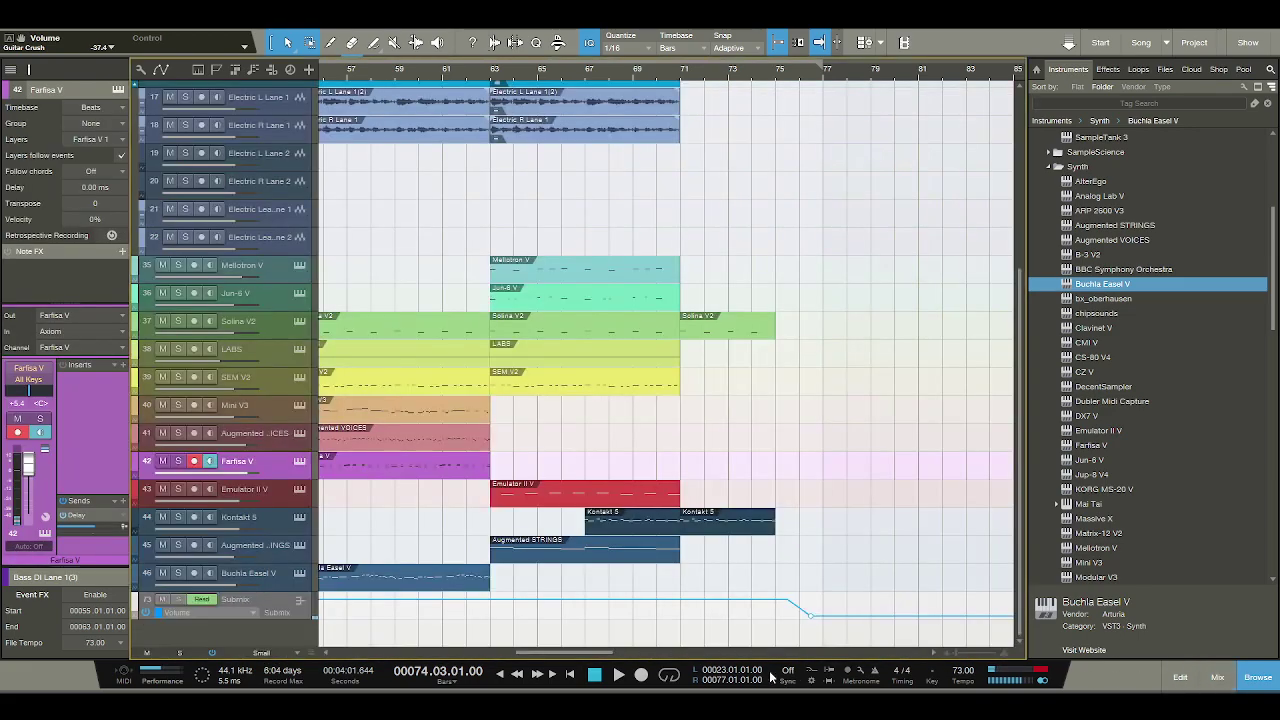
{"action": "left_click_drag", "start_coordinate": [520, 652], "coordinate": [358, 632]}
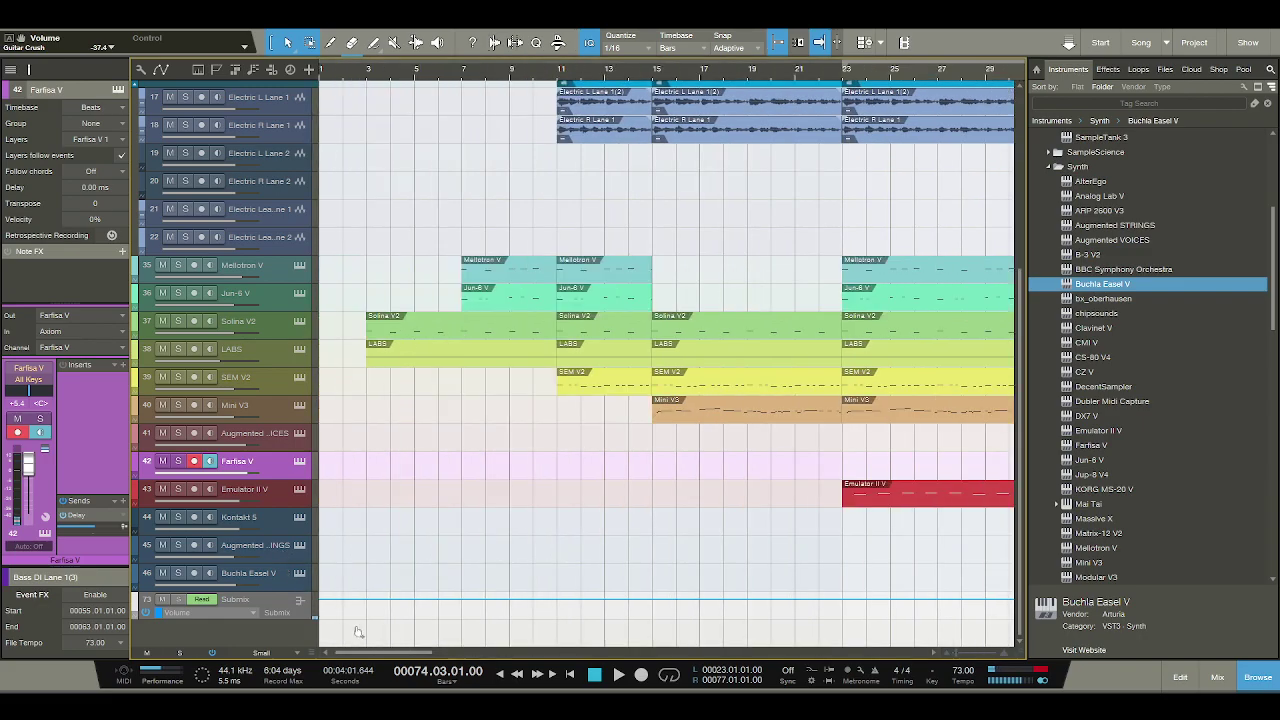
{"action": "left_click", "coordinate": [134, 475]}
{"action": "left_click_drag", "start_coordinate": [930, 70], "coordinate": [770, 78]}
{"action": "left_click", "coordinate": [798, 492]}
{"action": "left_click", "coordinate": [798, 492]}
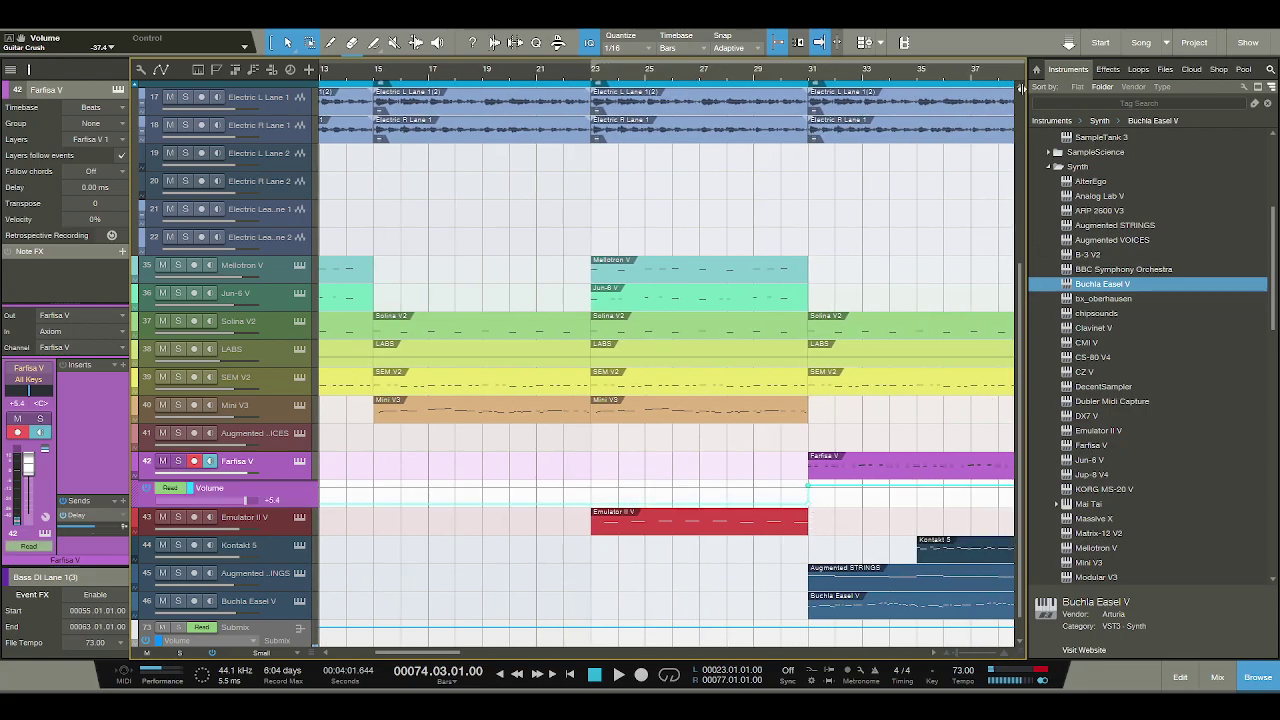
Automate Farfisa V's volume to drop to silence at bar 47, return to 0 dB at bar 55 and cut again at bar 63.
{"action": "left_click_drag", "start_coordinate": [987, 72], "coordinate": [930, 68]}
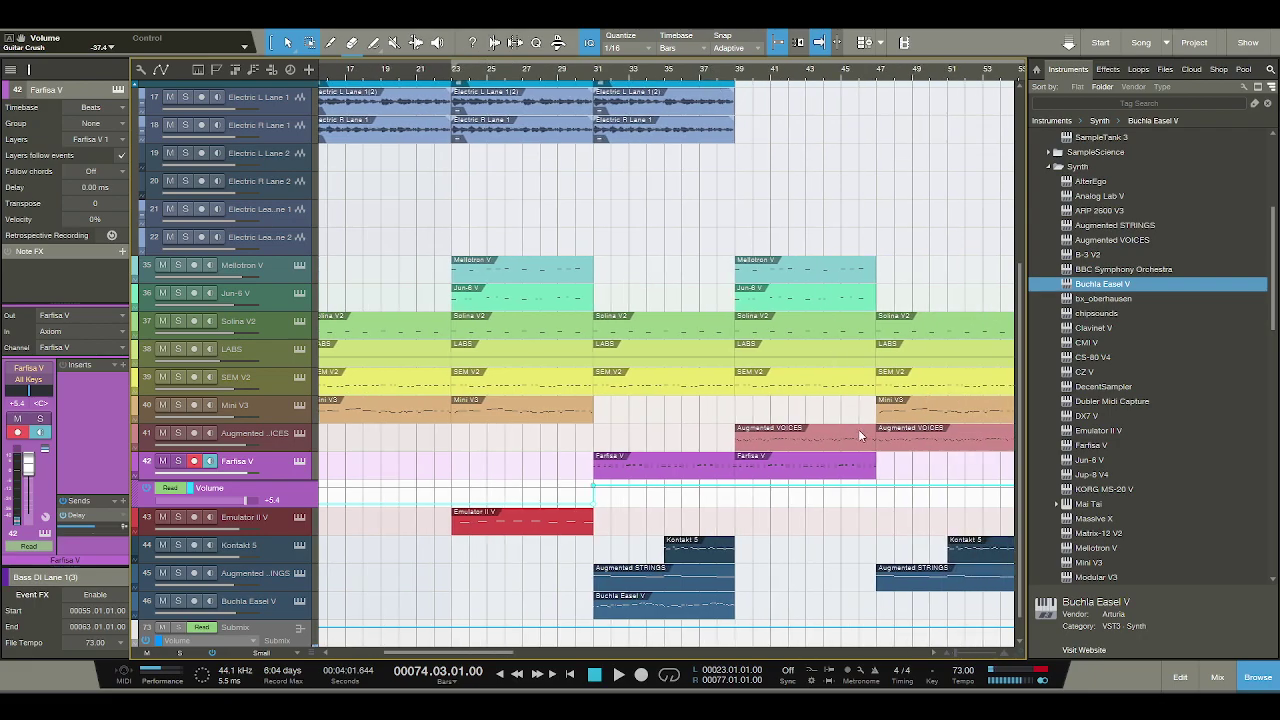
{"action": "left_click_drag", "start_coordinate": [880, 490], "coordinate": [878, 522]}
{"action": "left_click_drag", "start_coordinate": [986, 74], "coordinate": [811, 76]}
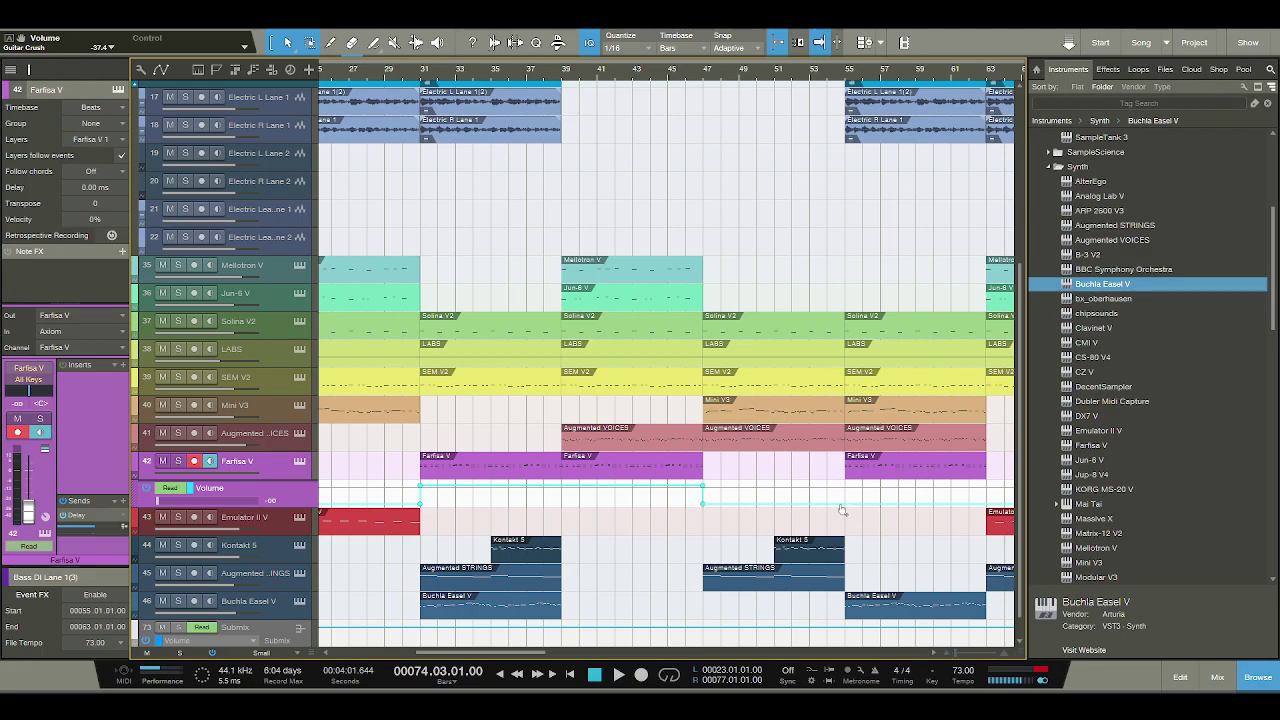
{"action": "left_click_drag", "start_coordinate": [846, 509], "coordinate": [846, 490]}
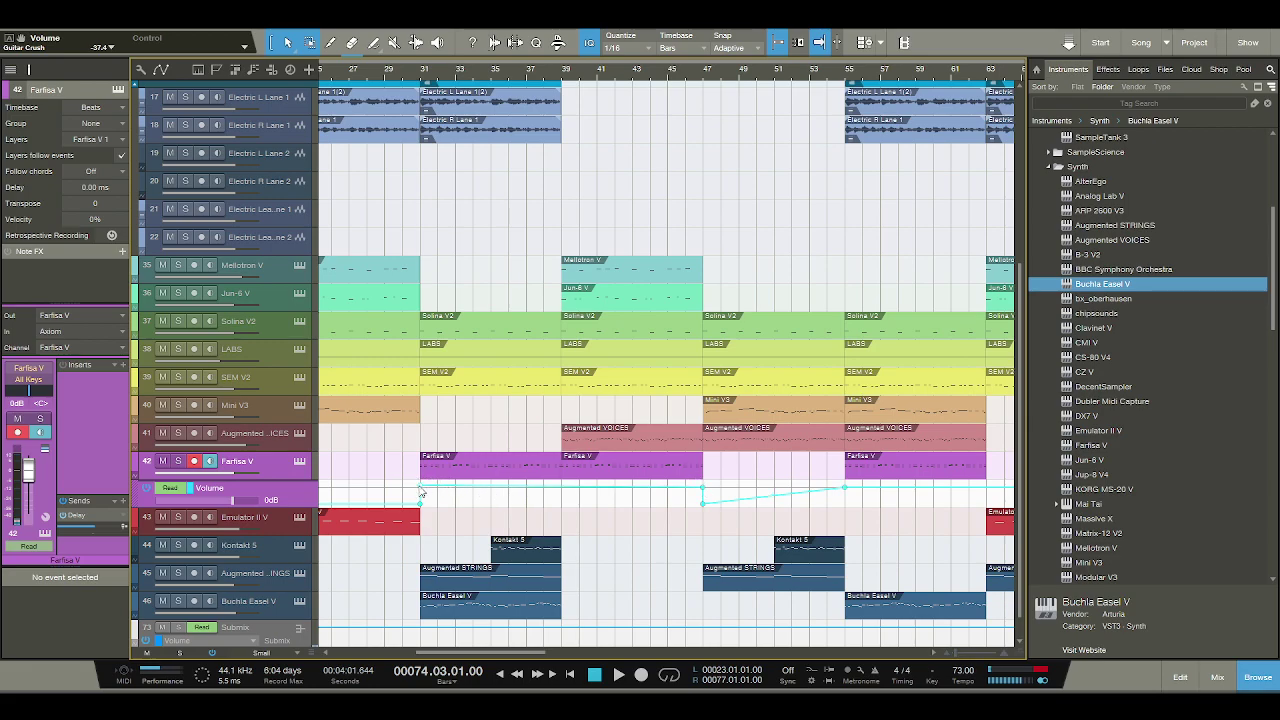
{"action": "left_click_drag", "start_coordinate": [830, 497], "coordinate": [845, 519]}
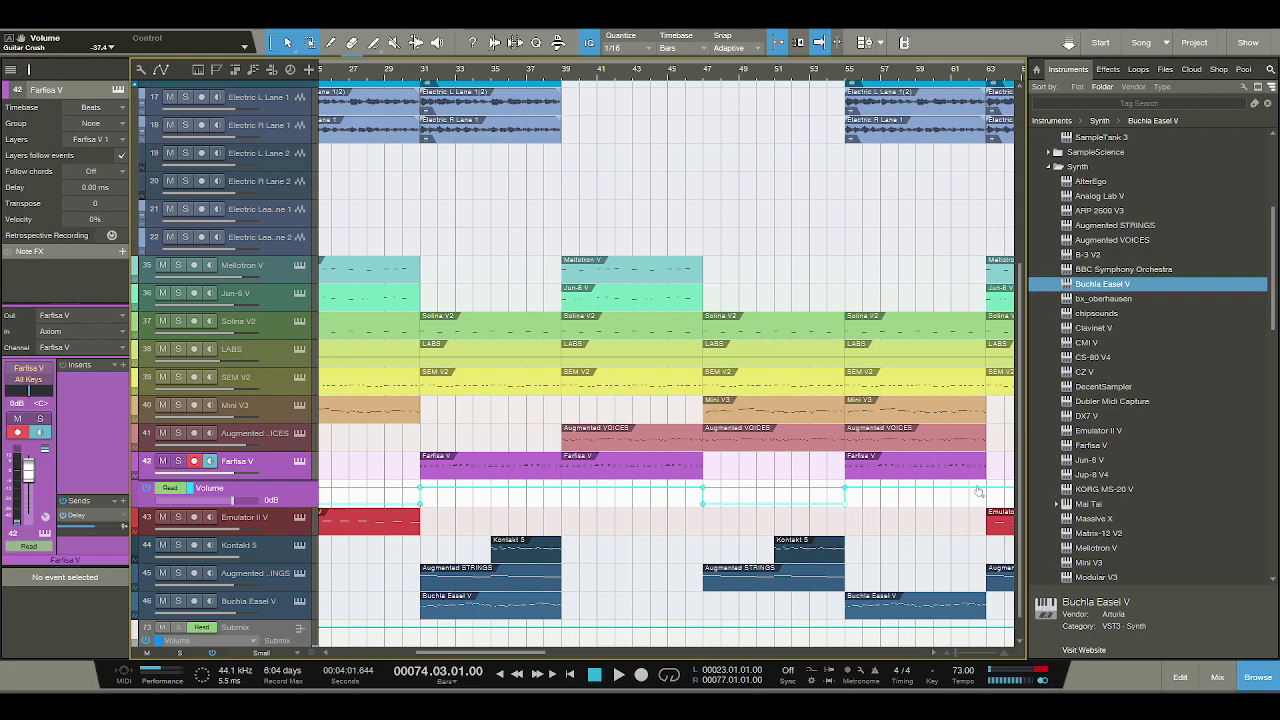
{"action": "left_click_drag", "start_coordinate": [1000, 493], "coordinate": [990, 512]}
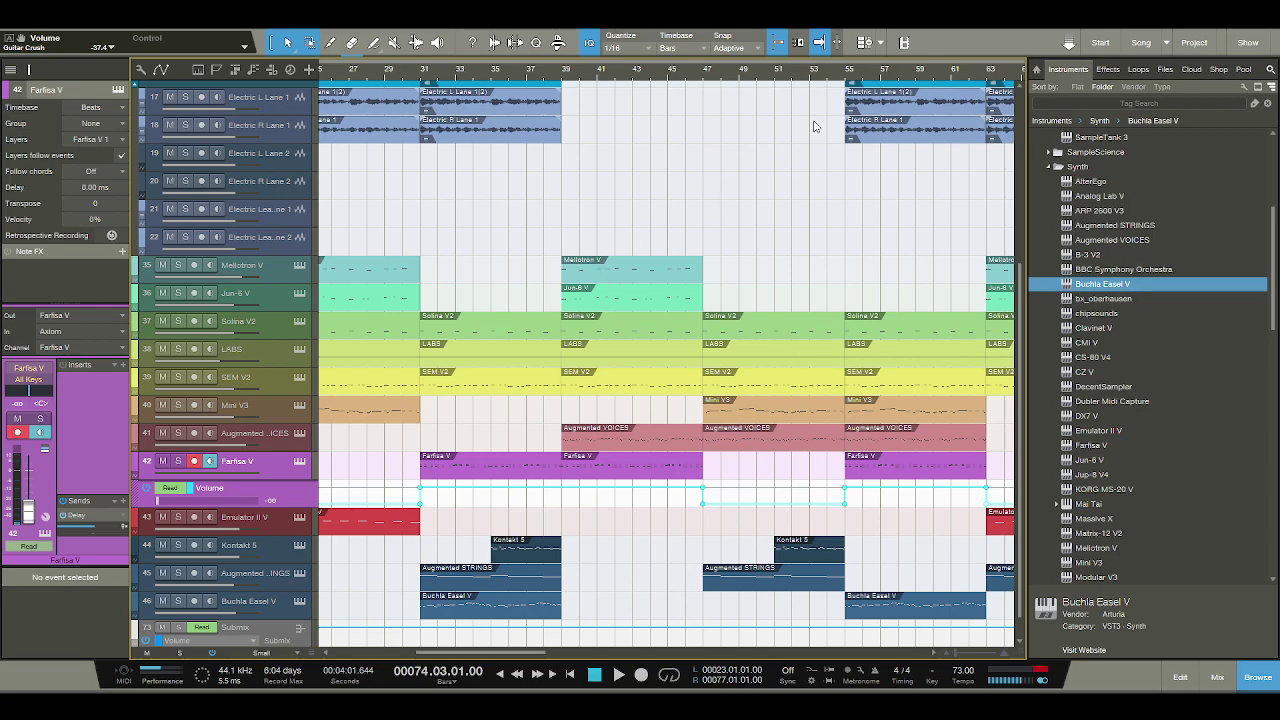
Play the song from about bar 55 and again from bar 73 to check the automation and the ending.
{"action": "left_click", "coordinate": [842, 80]}
{"action": "key", "text": "space"}
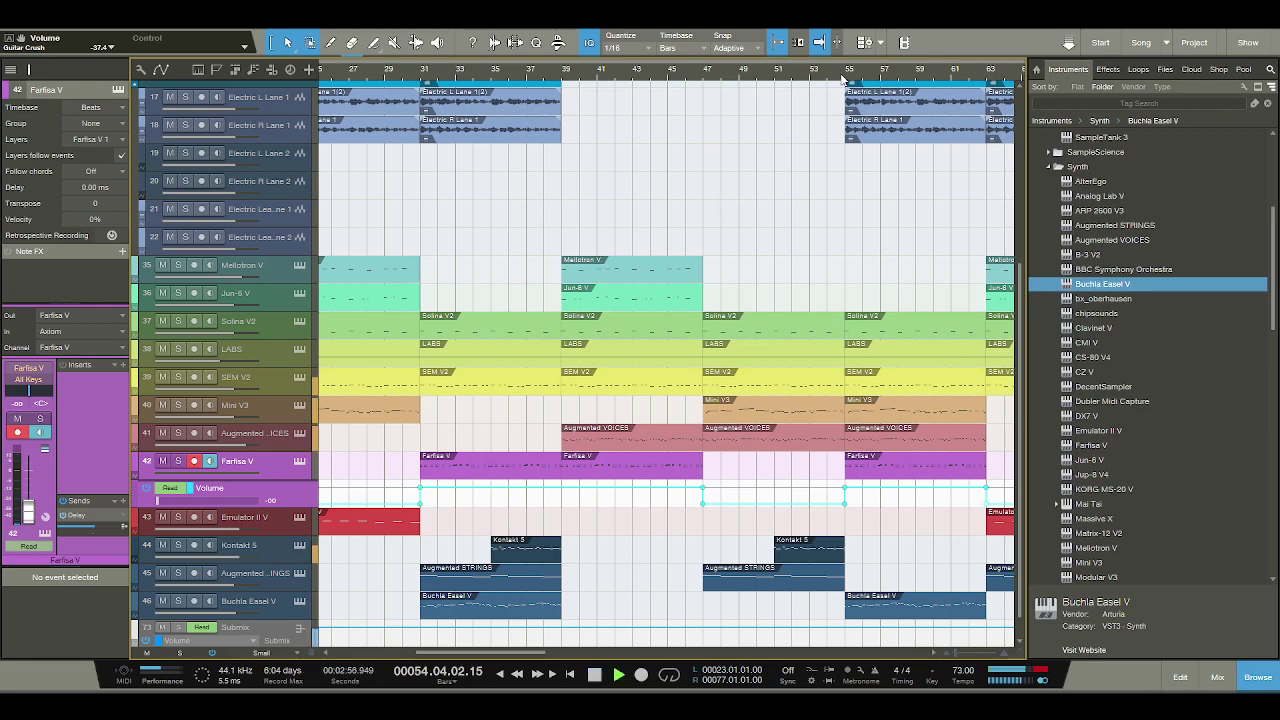
{"action": "scroll", "coordinate": [916, 78], "scroll_direction": "down", "scroll_amount": 5}
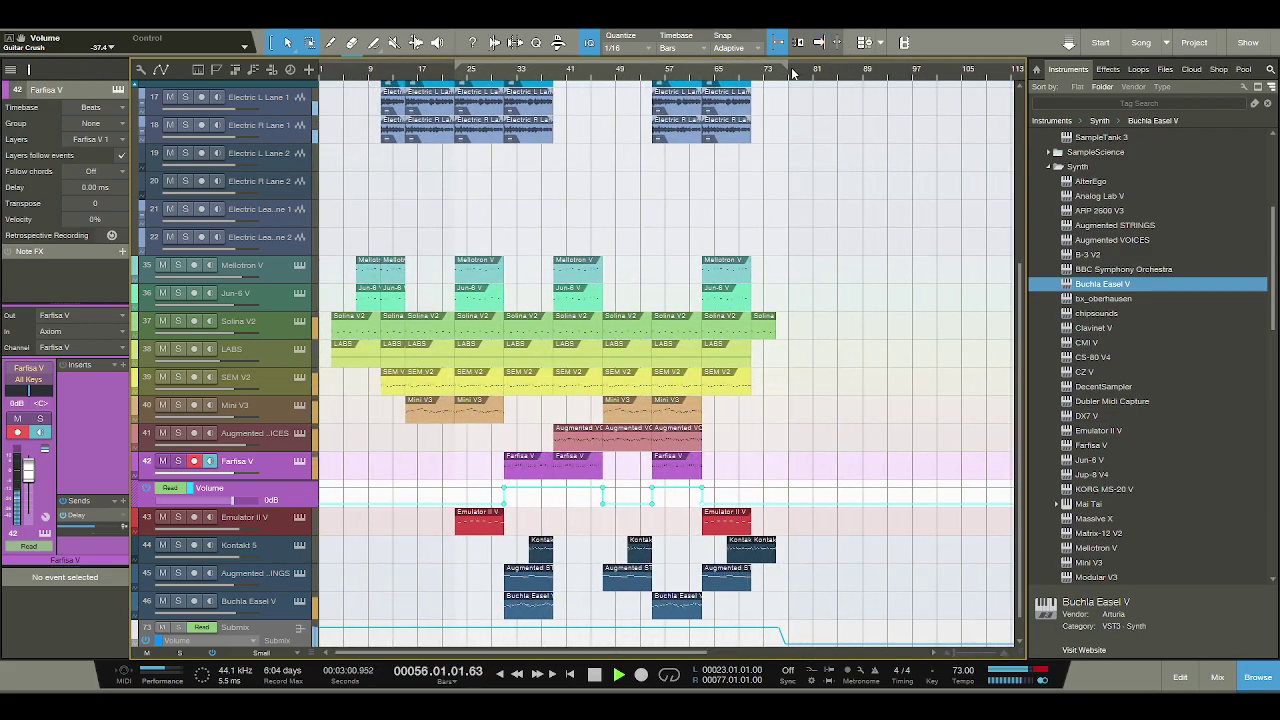
{"action": "left_click", "coordinate": [764, 79]}
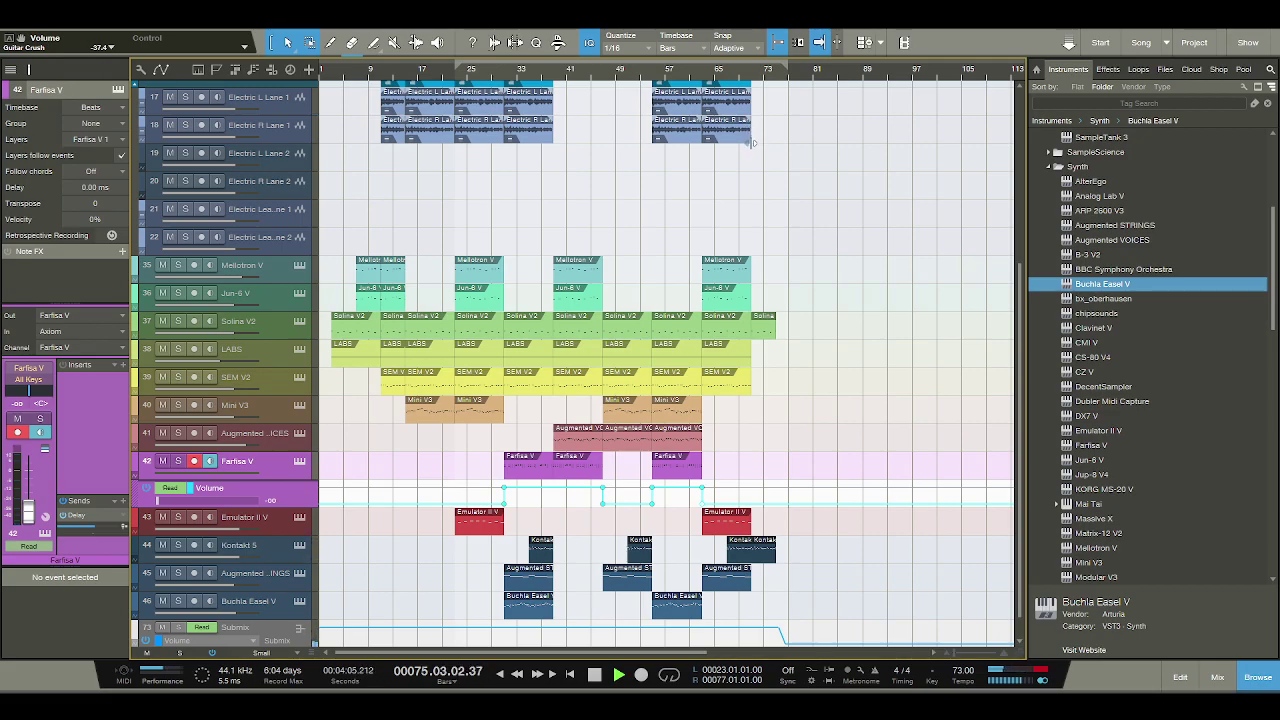
{"action": "left_click", "coordinate": [594, 678]}
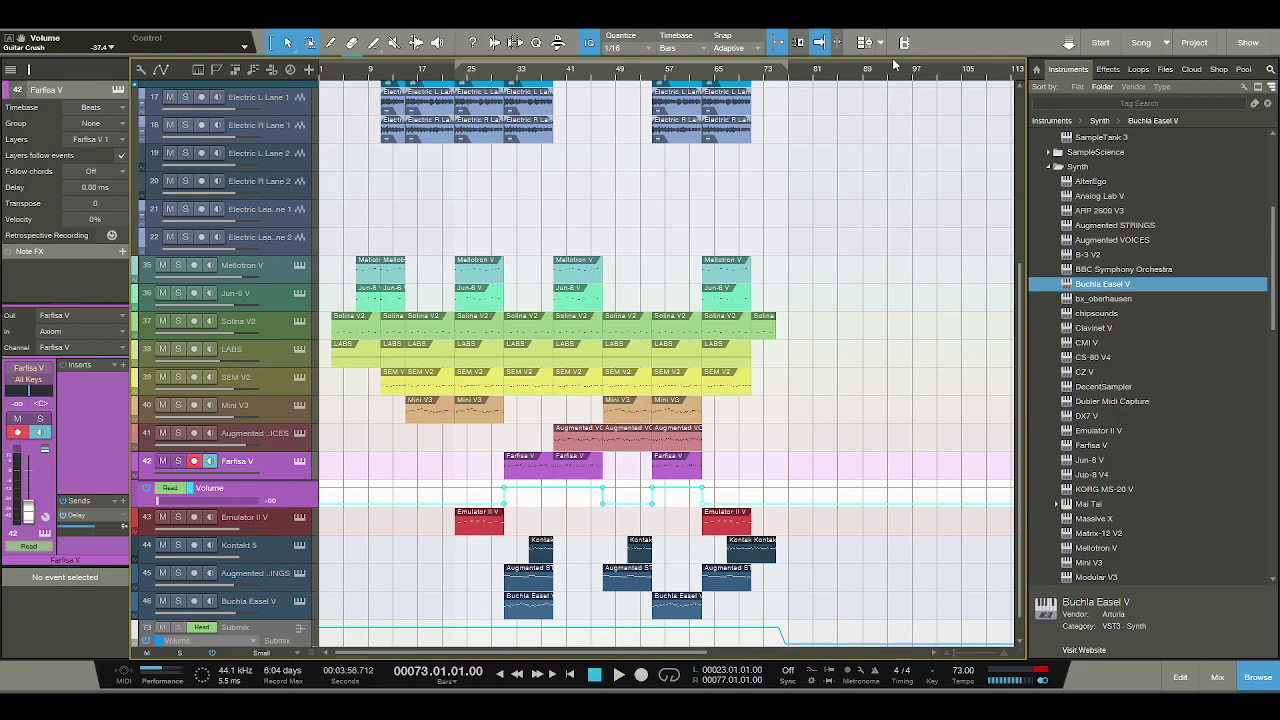
Set the loop range to start at bar 1 and end at 00076.03.01.00.
{"action": "scroll", "coordinate": [829, 89], "scroll_direction": "up", "scroll_amount": 2}
{"action": "scroll", "coordinate": [829, 89], "scroll_direction": "up", "scroll_amount": 3}
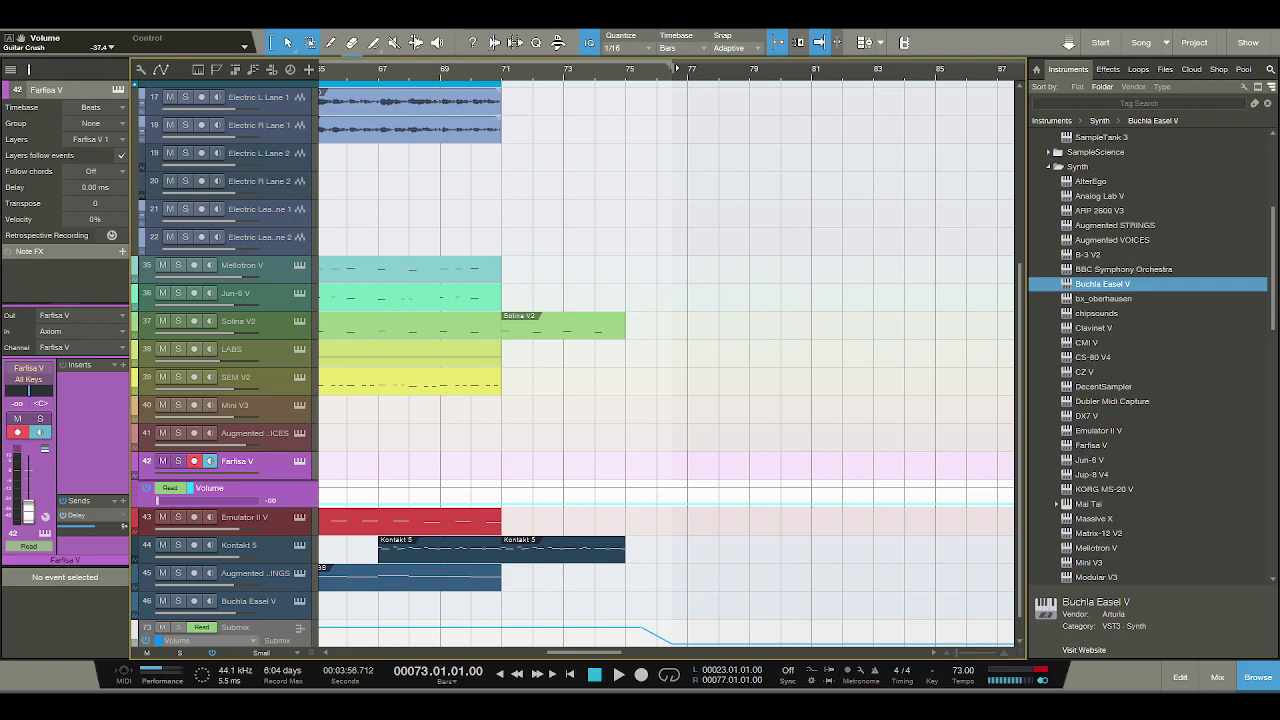
{"action": "scroll", "coordinate": [576, 83], "scroll_direction": "down", "scroll_amount": 4}
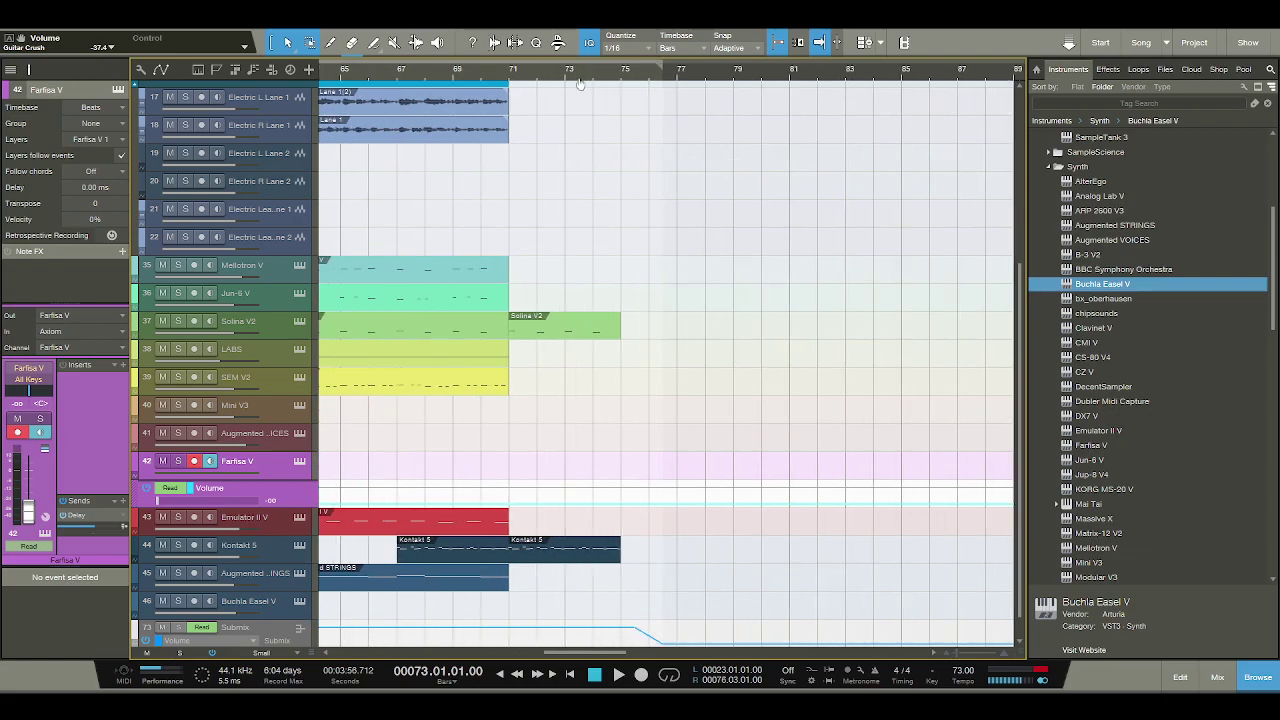
{"action": "scroll", "coordinate": [631, 52], "scroll_direction": "down", "scroll_amount": 3}
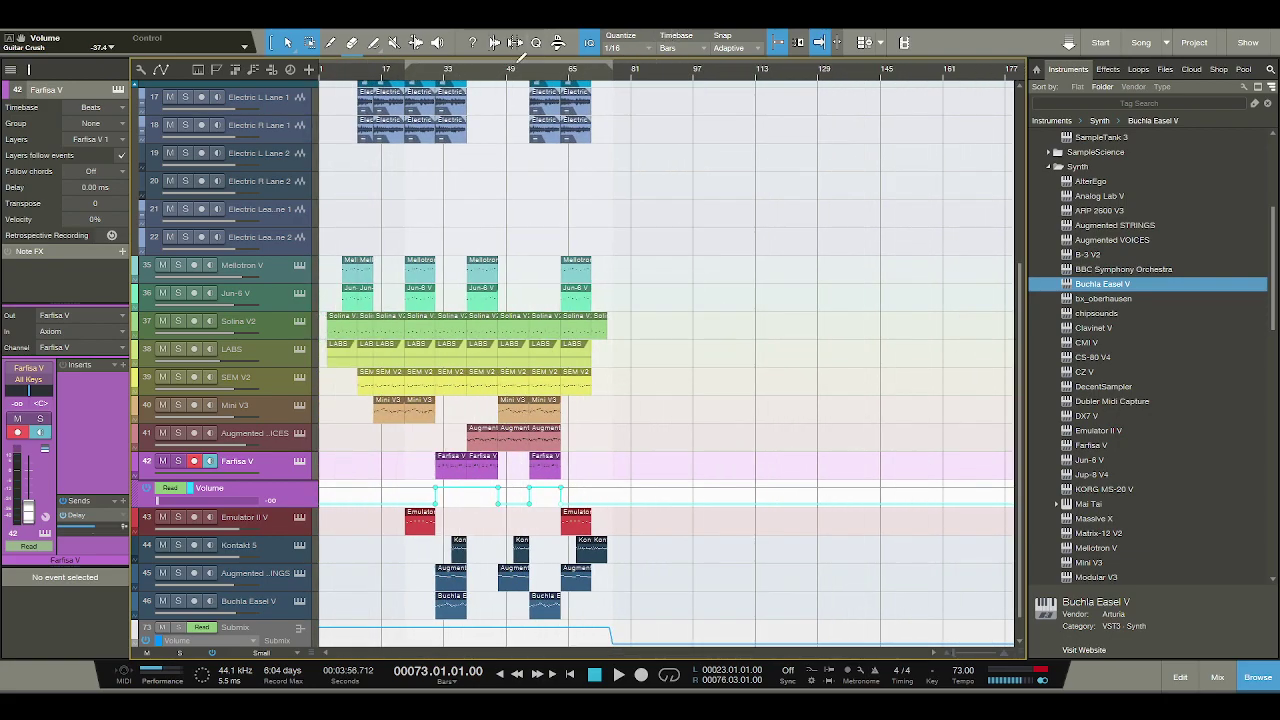
{"action": "left_click_drag", "start_coordinate": [401, 64], "coordinate": [322, 64]}
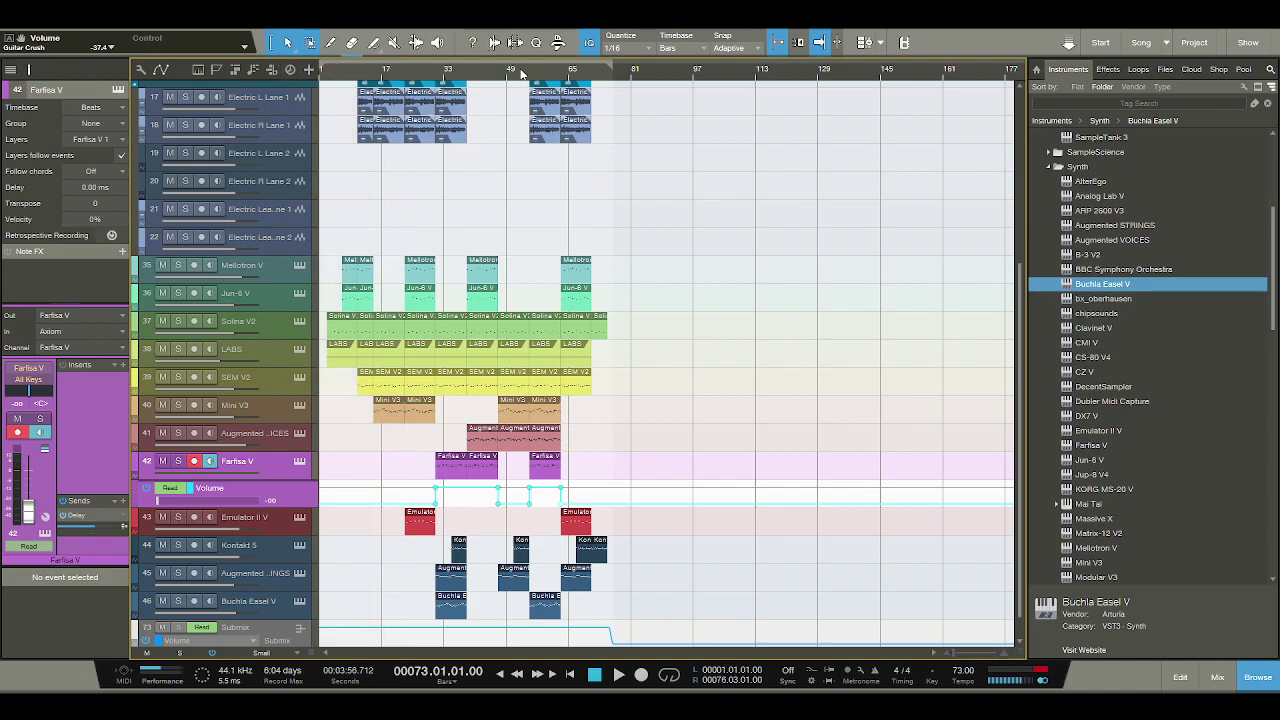
{"action": "left_click", "coordinate": [613, 77]}
Turn on looping and play the song from the beginning.
{"action": "left_click", "coordinate": [669, 675]}
{"action": "left_click", "coordinate": [594, 676]}
{"action": "left_click", "coordinate": [617, 676]}
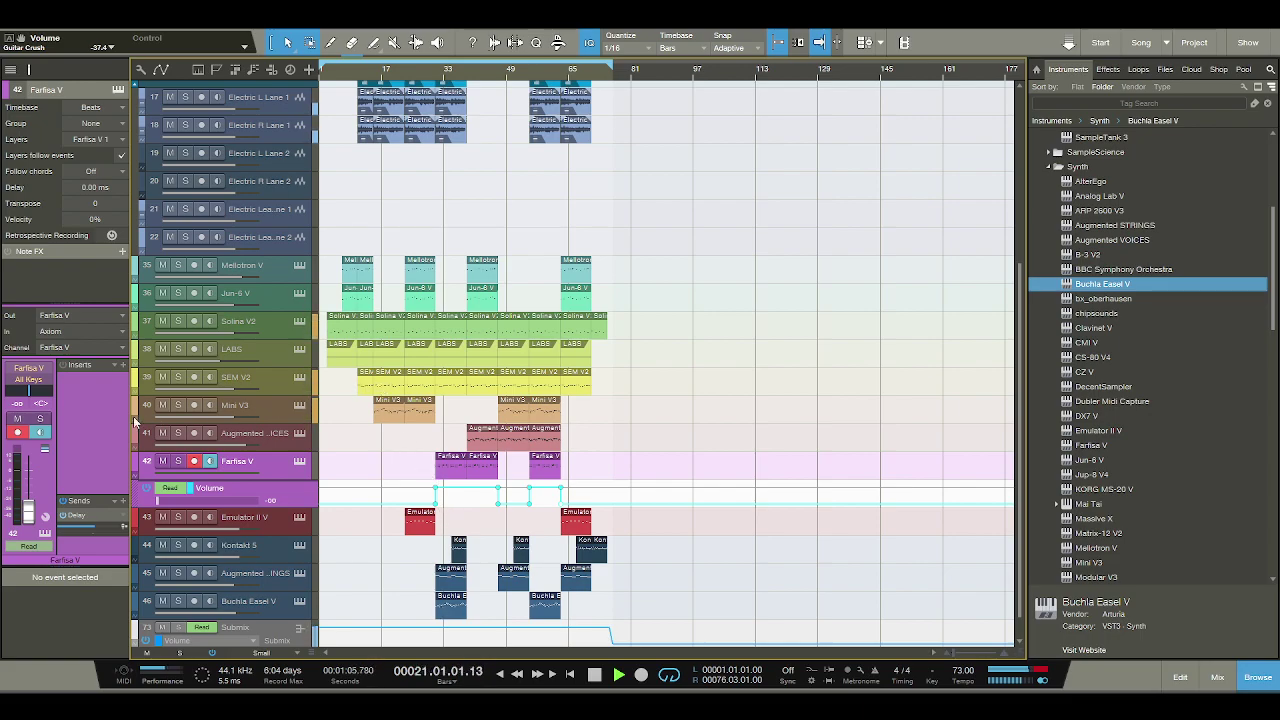
Check the Mini V3 and Buchla Easel V channels in the mixer during playback, and return to the full arrangement.
{"action": "left_click", "coordinate": [1217, 677]}
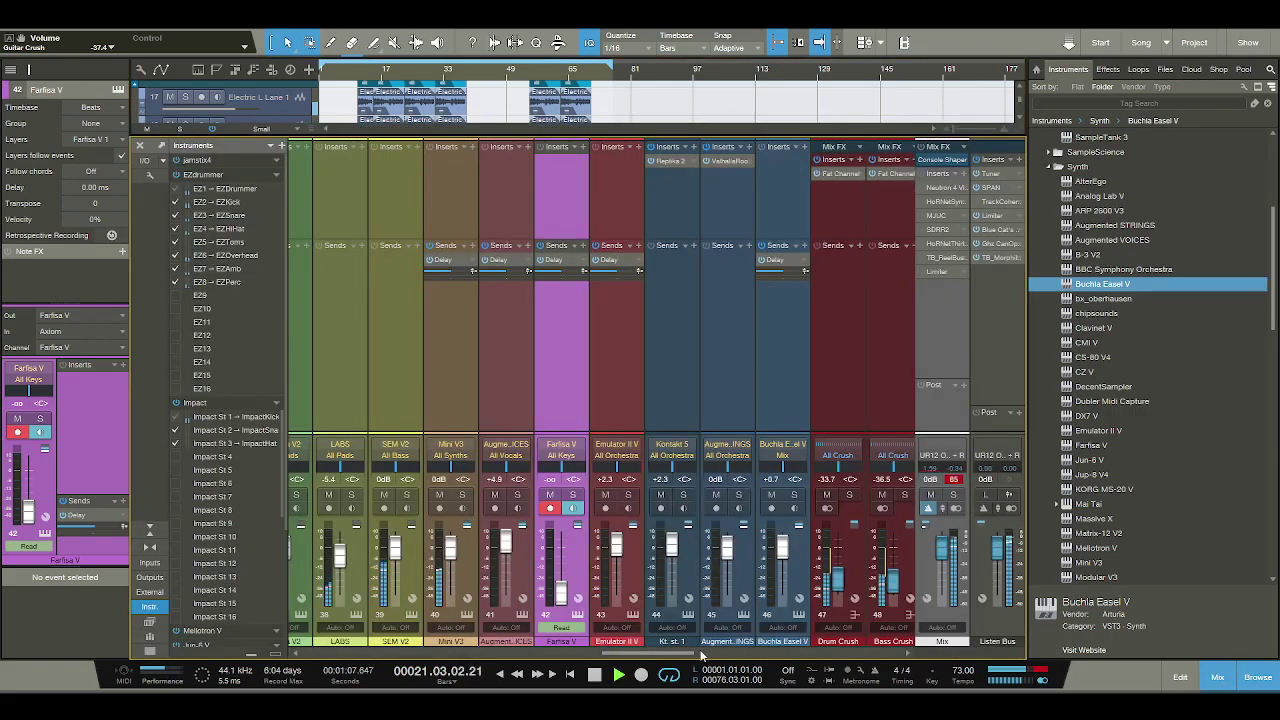
{"action": "scroll", "coordinate": [650, 655], "scroll_direction": "left", "scroll_amount": 4}
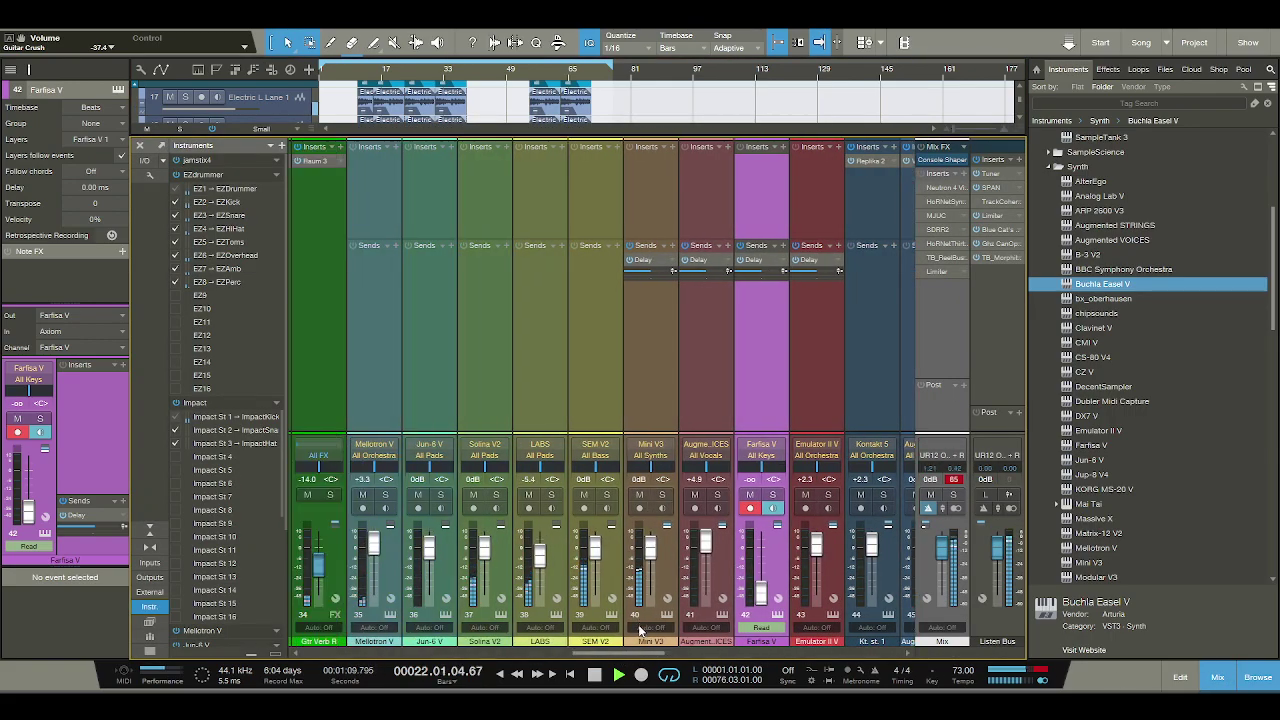
{"action": "left_click", "coordinate": [665, 622]}
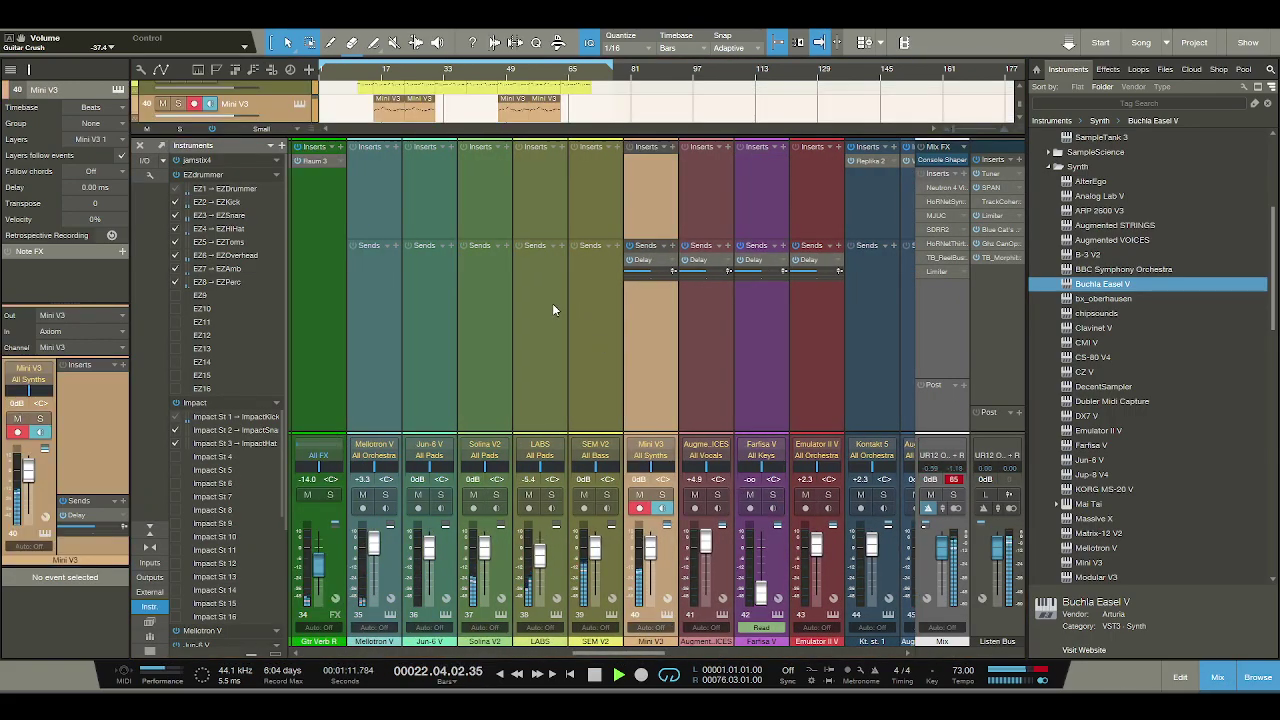
{"action": "left_click_drag", "start_coordinate": [650, 655], "coordinate": [698, 654]}
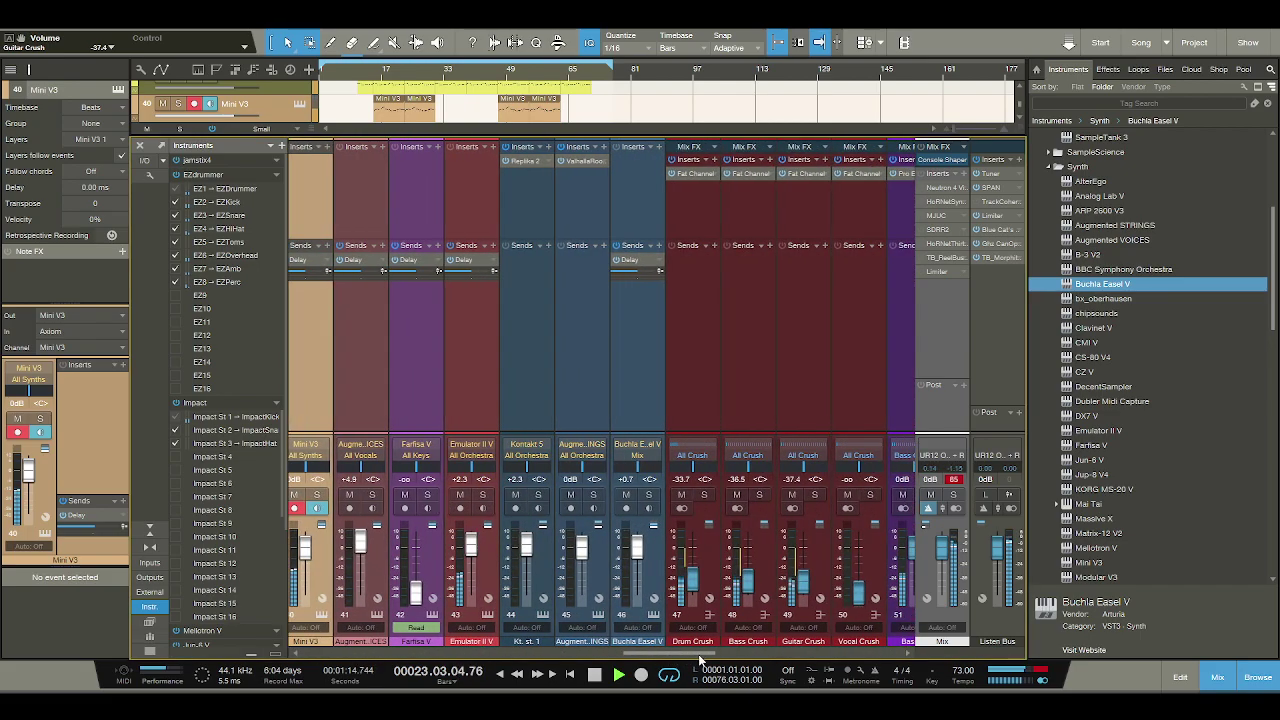
{"action": "left_click", "coordinate": [644, 630]}
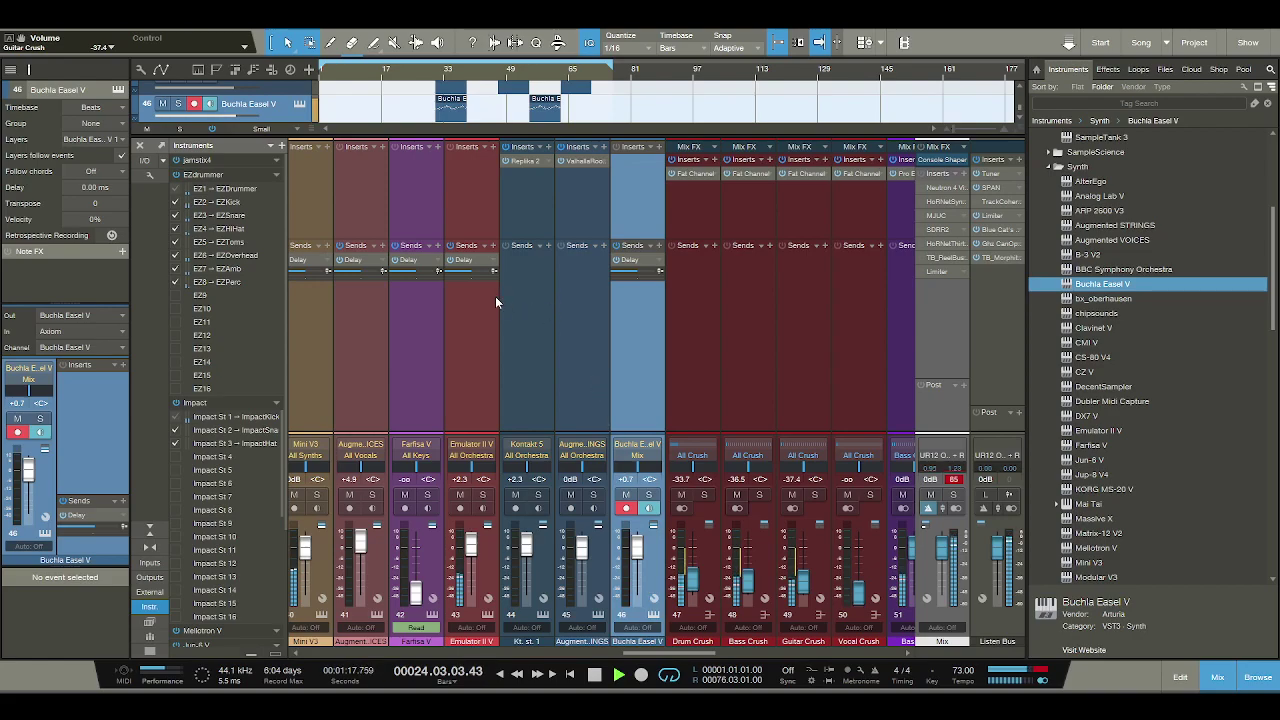
{"action": "key", "text": "F3"}
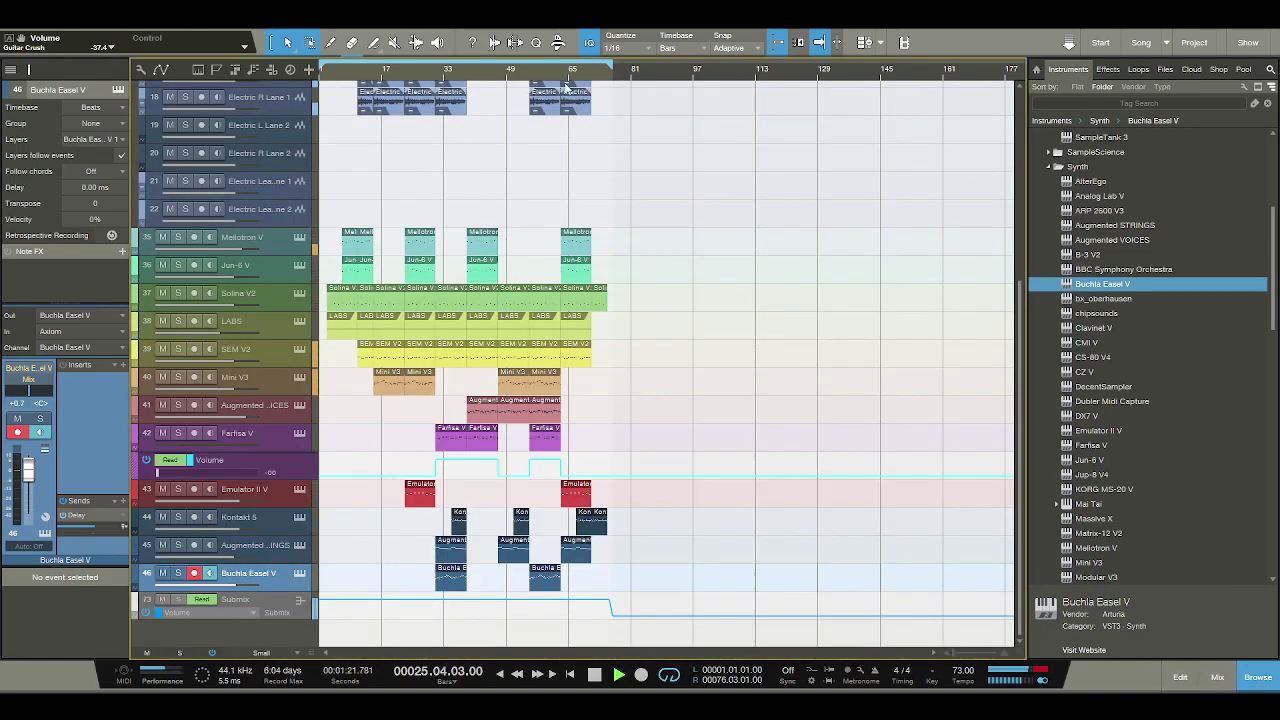
Show the Mini V3 track's pan automation and shift the pan to L50 from bar 55.
{"action": "scroll", "coordinate": [566, 73], "scroll_direction": "up", "scroll_amount": 3}
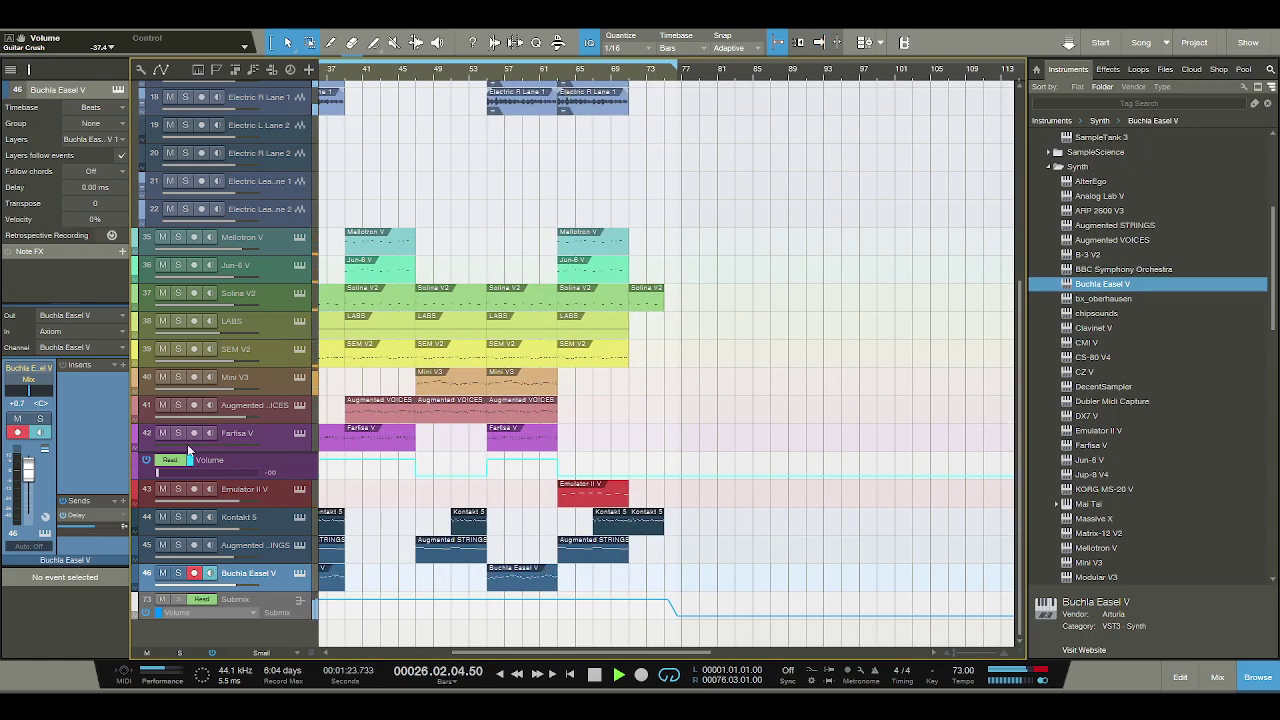
{"action": "left_click", "coordinate": [133, 390]}
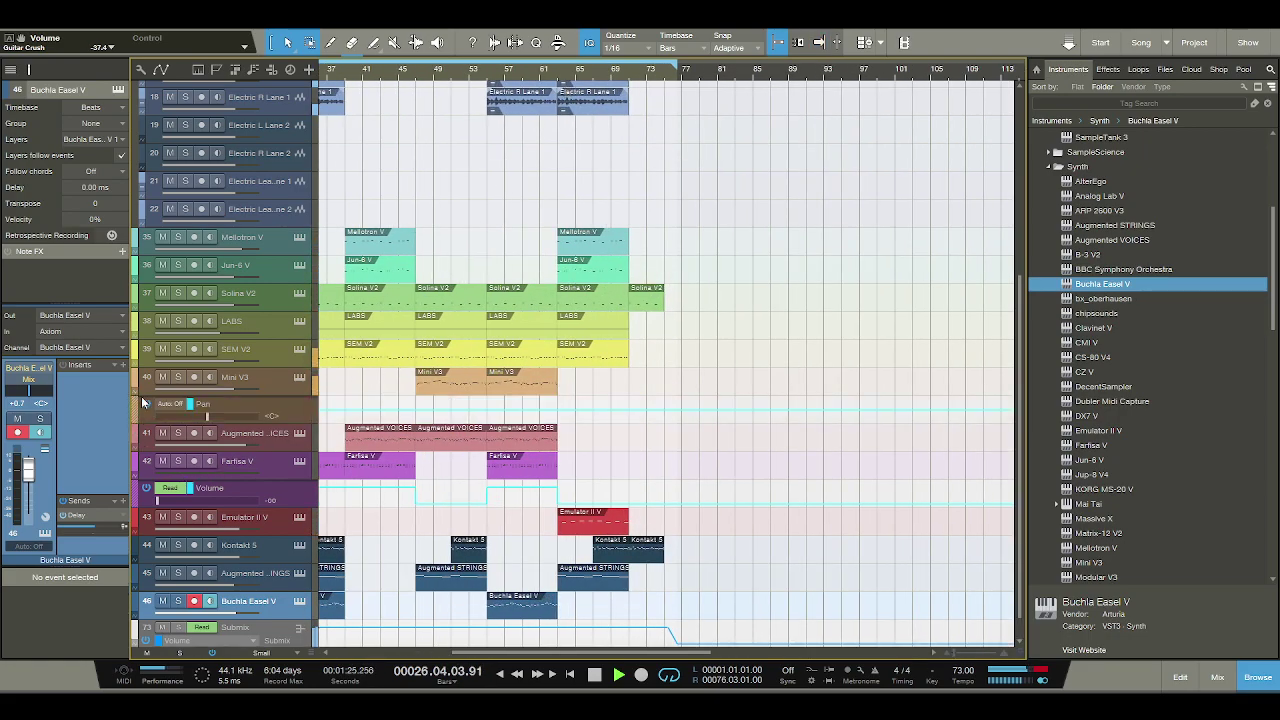
{"action": "left_click", "coordinate": [492, 413]}
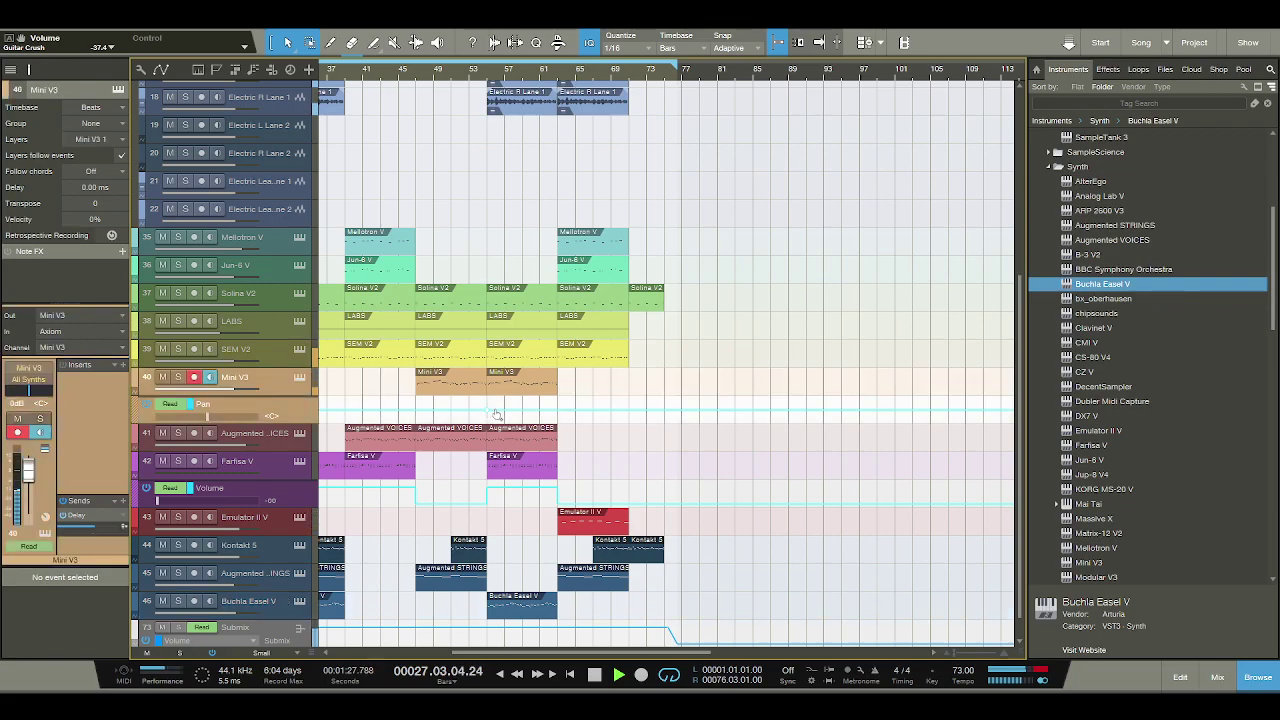
{"action": "left_click_drag", "start_coordinate": [492, 411], "coordinate": [488, 406]}
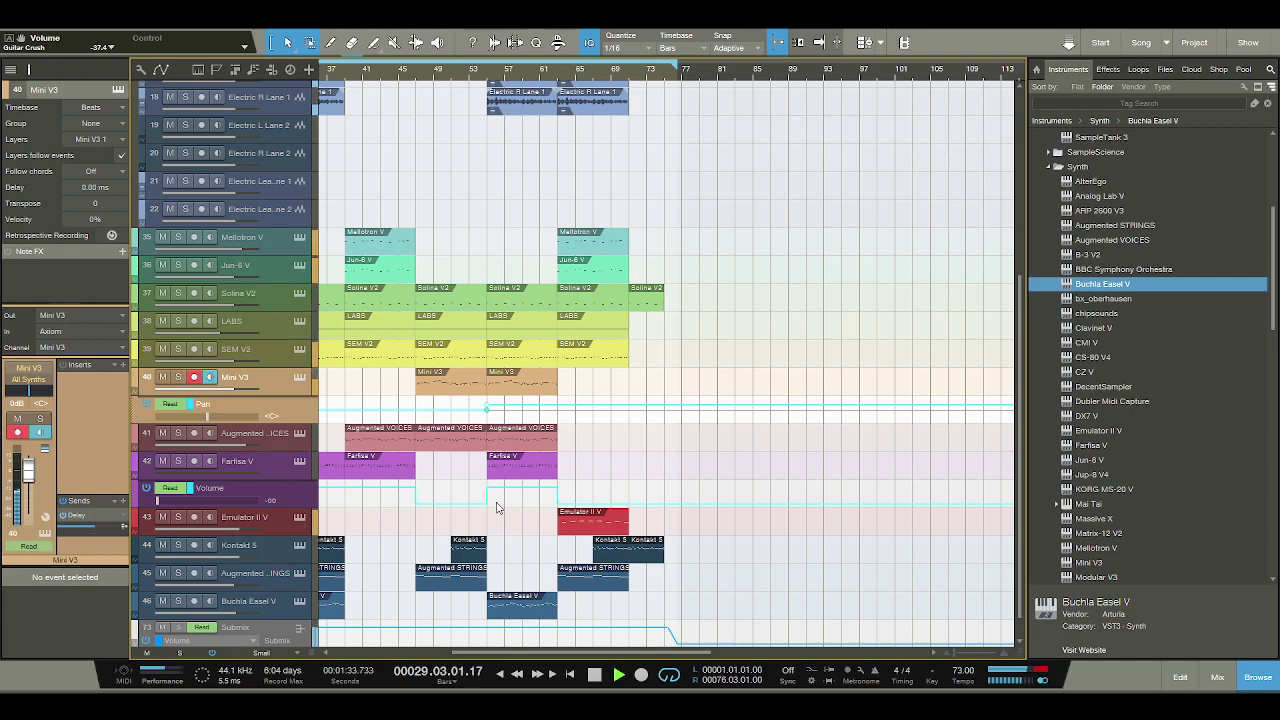
Automate the Buchla Easel V track's pan to R50 from bar 55, and play the whole arrangement through before stopping.
{"action": "left_click", "coordinate": [139, 614]}
{"action": "scroll", "coordinate": [480, 610], "scroll_direction": "down", "scroll_amount": 2}
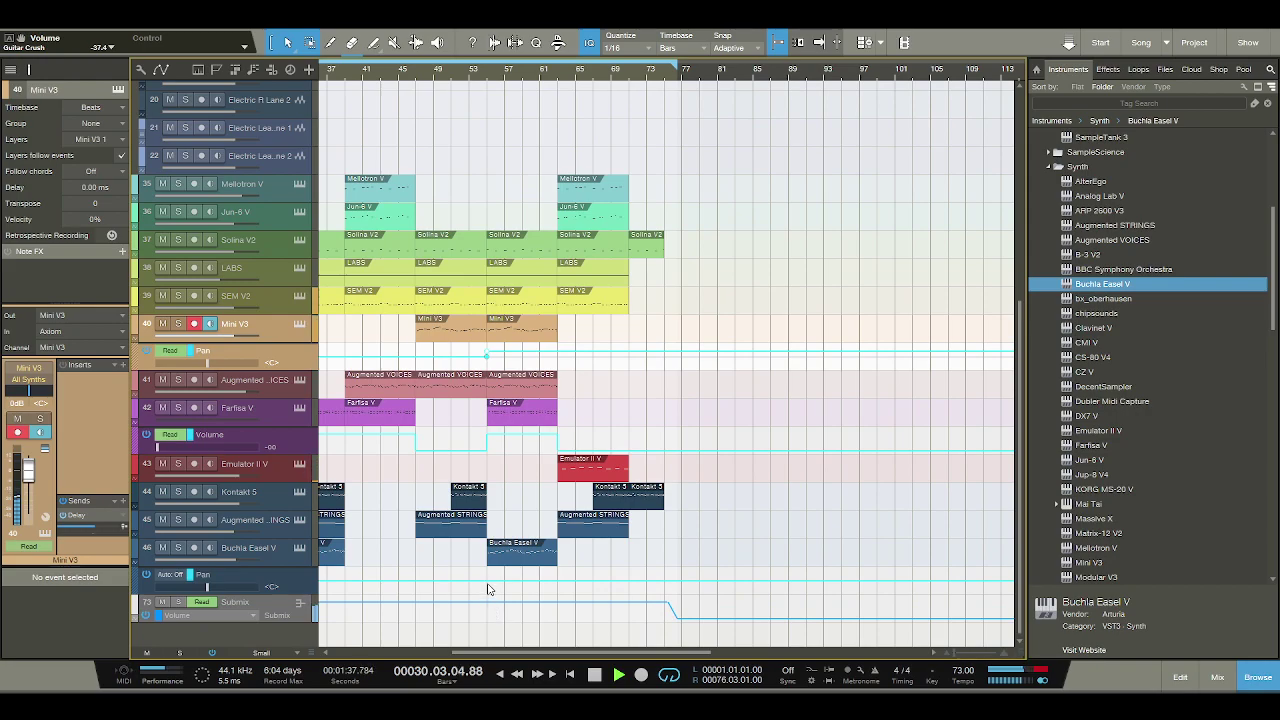
{"action": "left_click", "coordinate": [489, 584]}
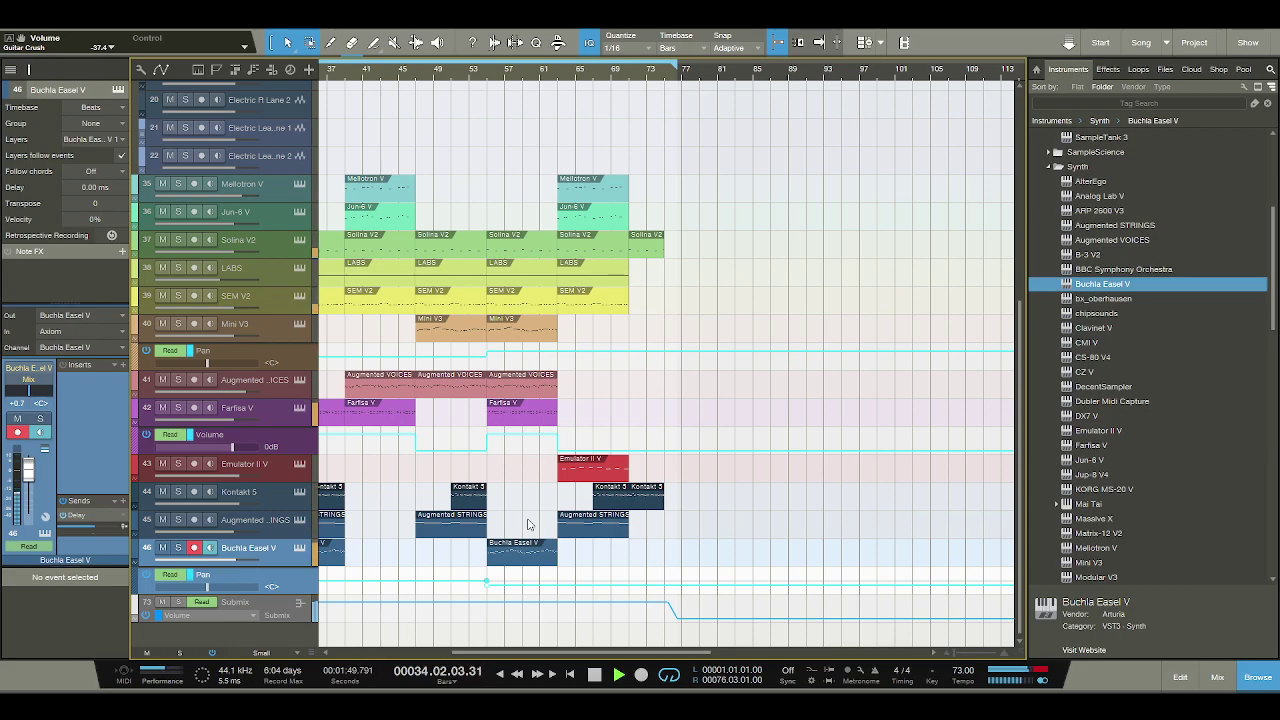
{"action": "left_click_drag", "start_coordinate": [427, 77], "coordinate": [438, 45]}
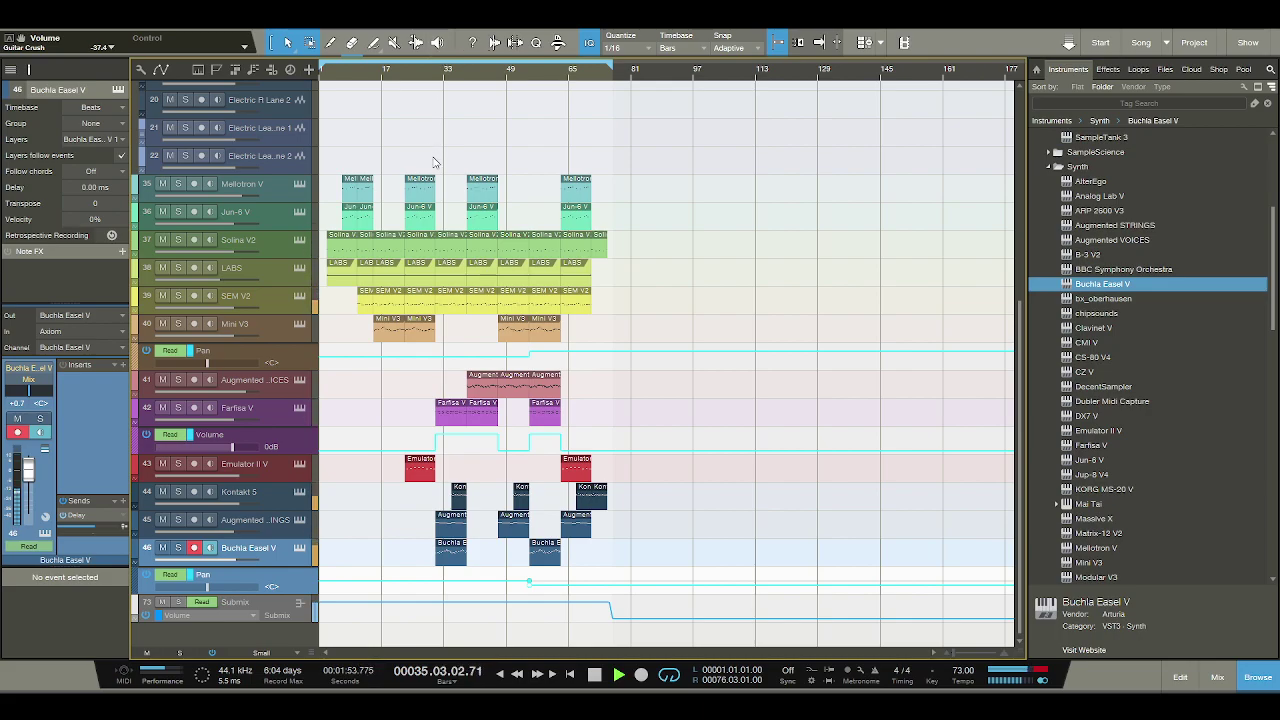
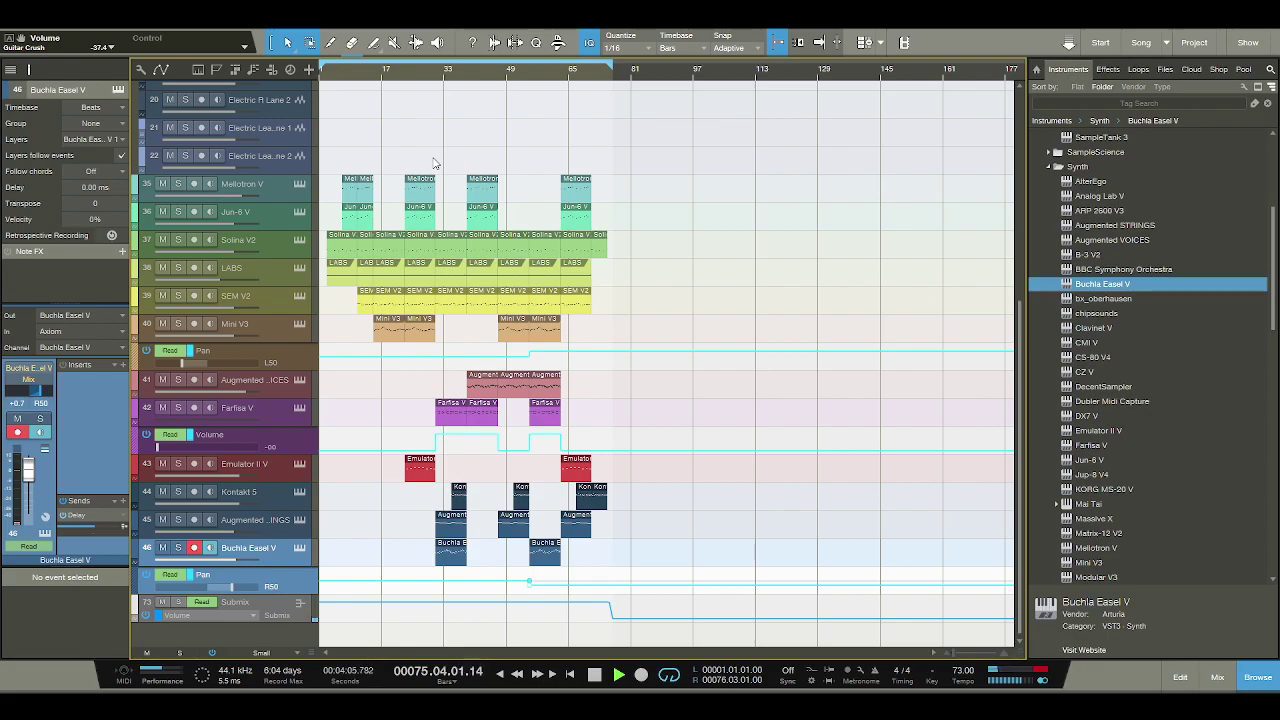
{"action": "key", "text": "space"}
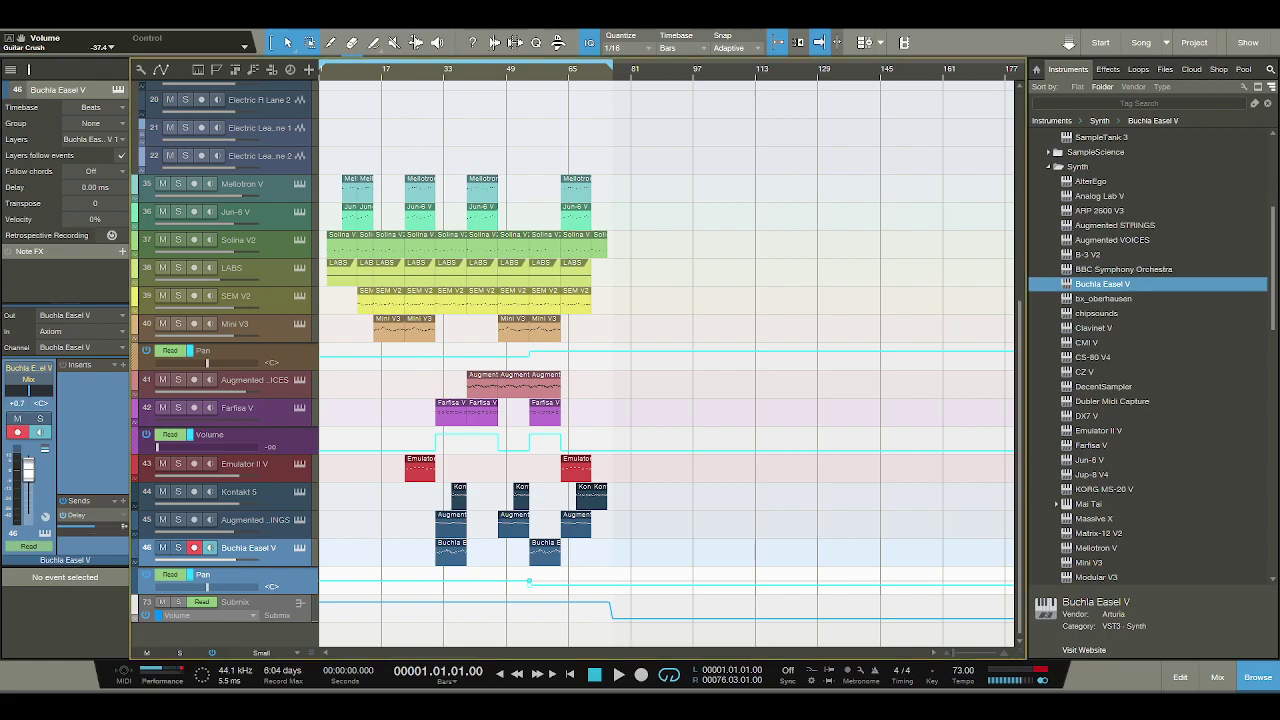
Open the EZDrummer track's pattern and add Kick hits on steps 1 and 3 and Snare Center hits on steps 5 and 9.
{"action": "scroll", "coordinate": [332, 158], "scroll_direction": "up", "scroll_amount": 10}
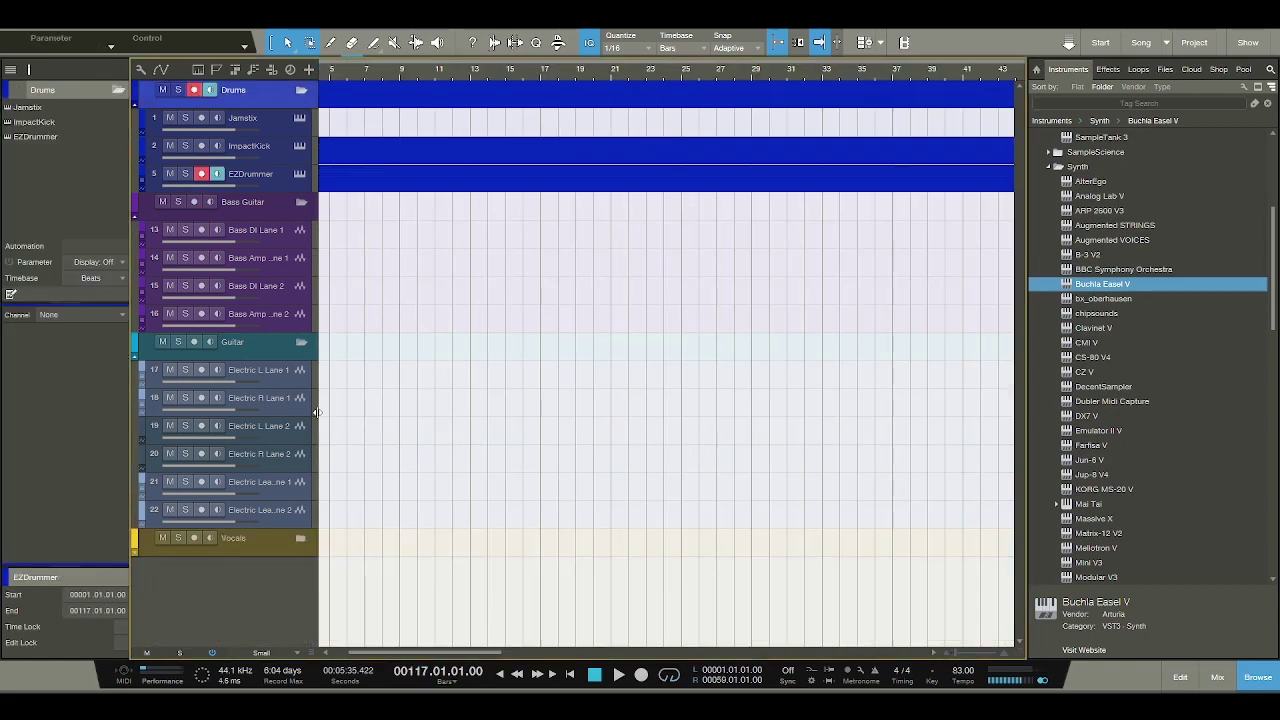
{"action": "double_click", "coordinate": [336, 187]}
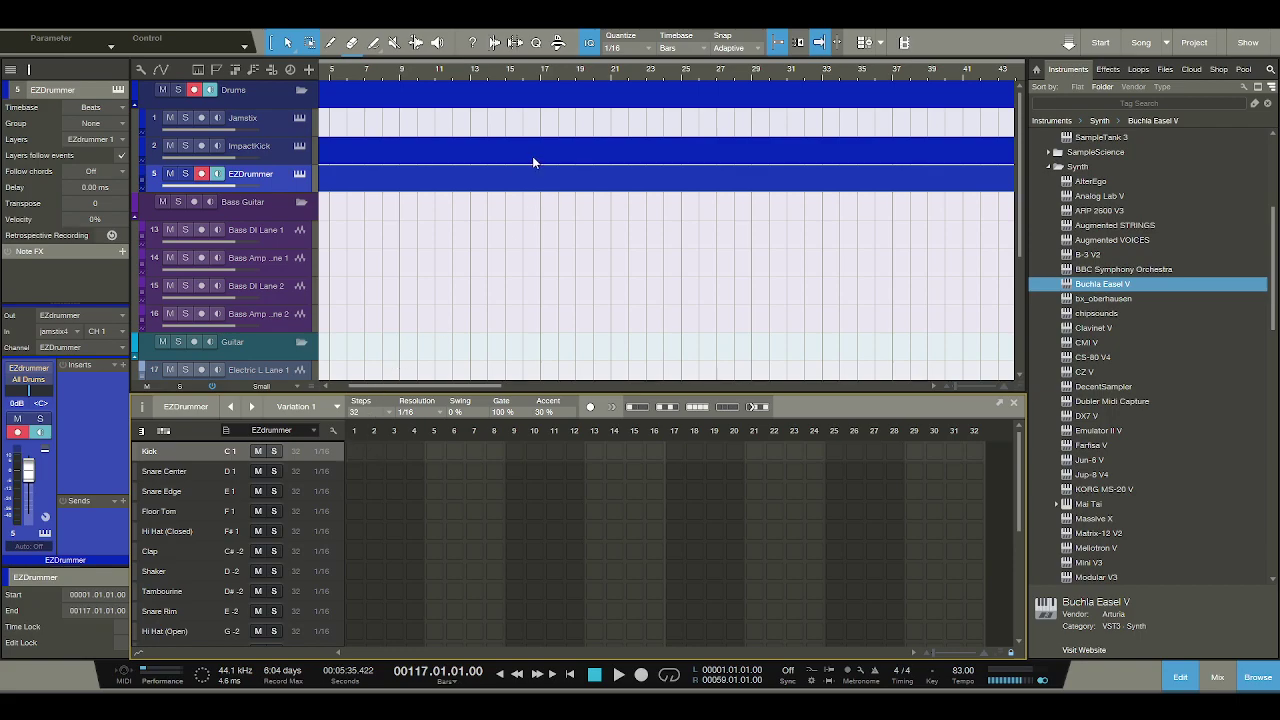
{"action": "left_click", "coordinate": [354, 451]}
{"action": "left_click", "coordinate": [394, 451]}
{"action": "left_click", "coordinate": [434, 471]}
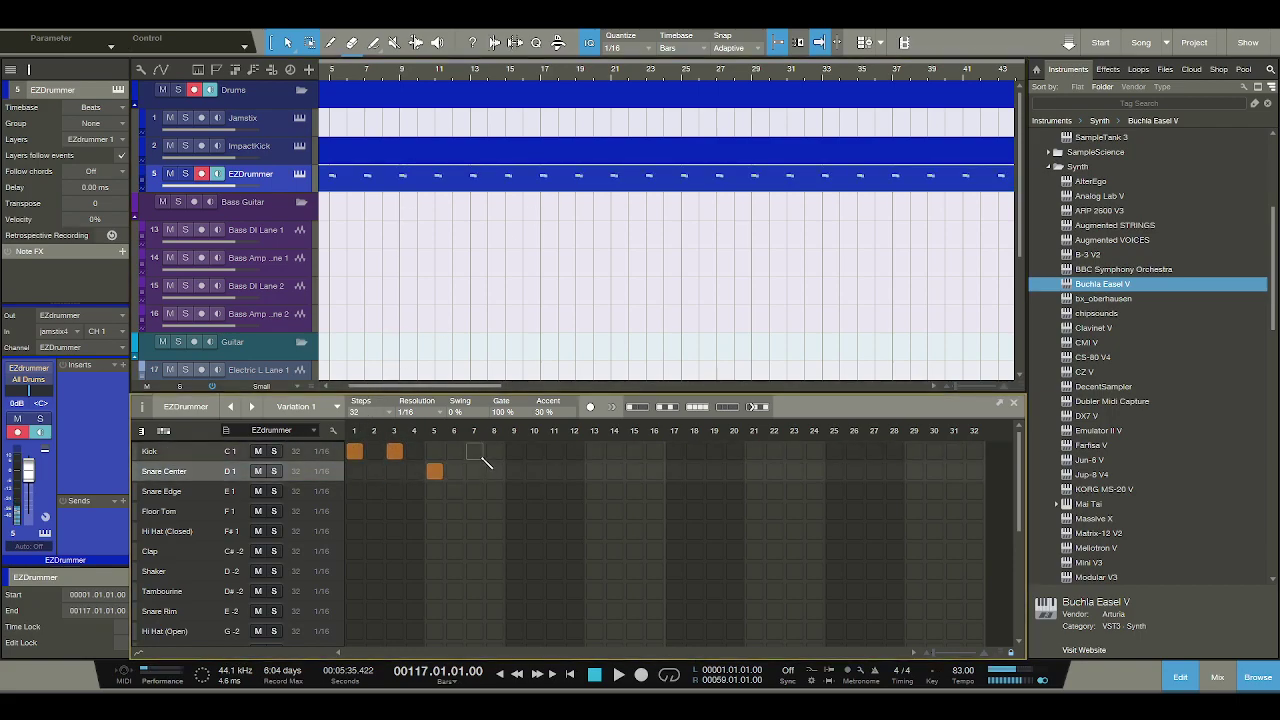
{"action": "left_click", "coordinate": [514, 471]}
Play the pattern briefly from the start, and move the Snare Center hit on step 9 to step 10.
{"action": "left_click", "coordinate": [594, 675]}
{"action": "key", "text": "space"}
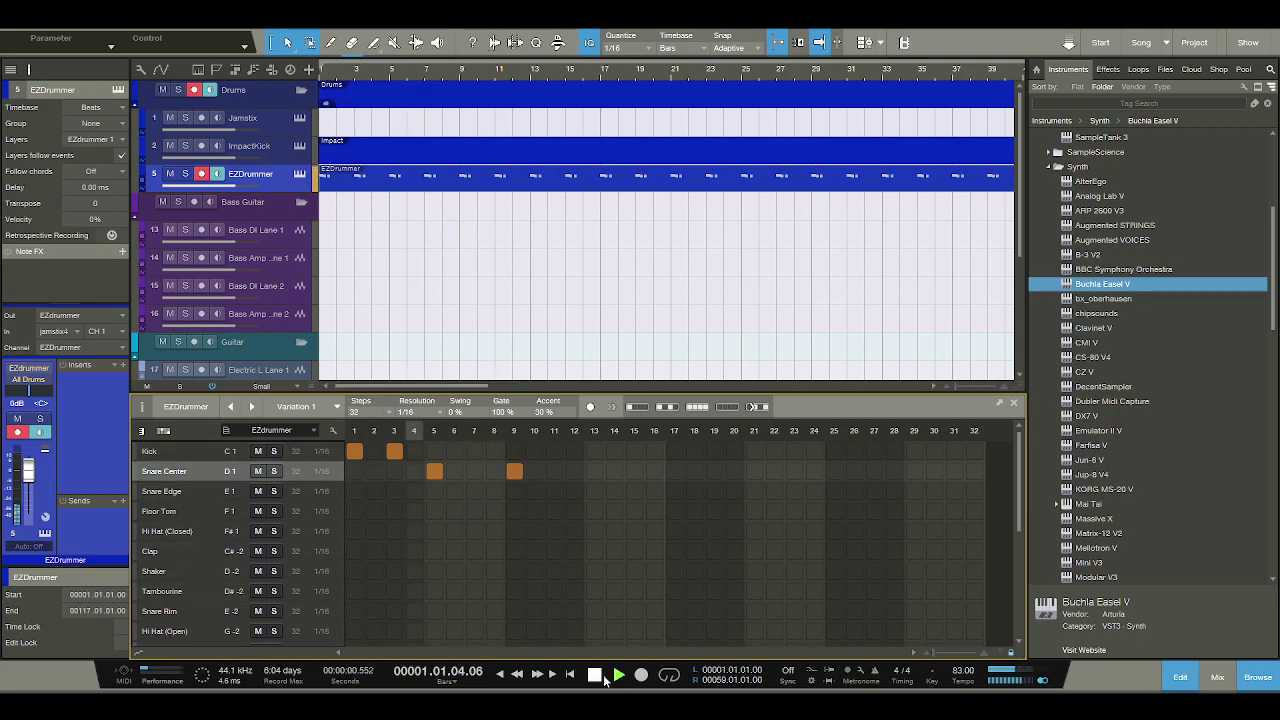
{"action": "left_click", "coordinate": [600, 677]}
{"action": "left_click", "coordinate": [514, 473]}
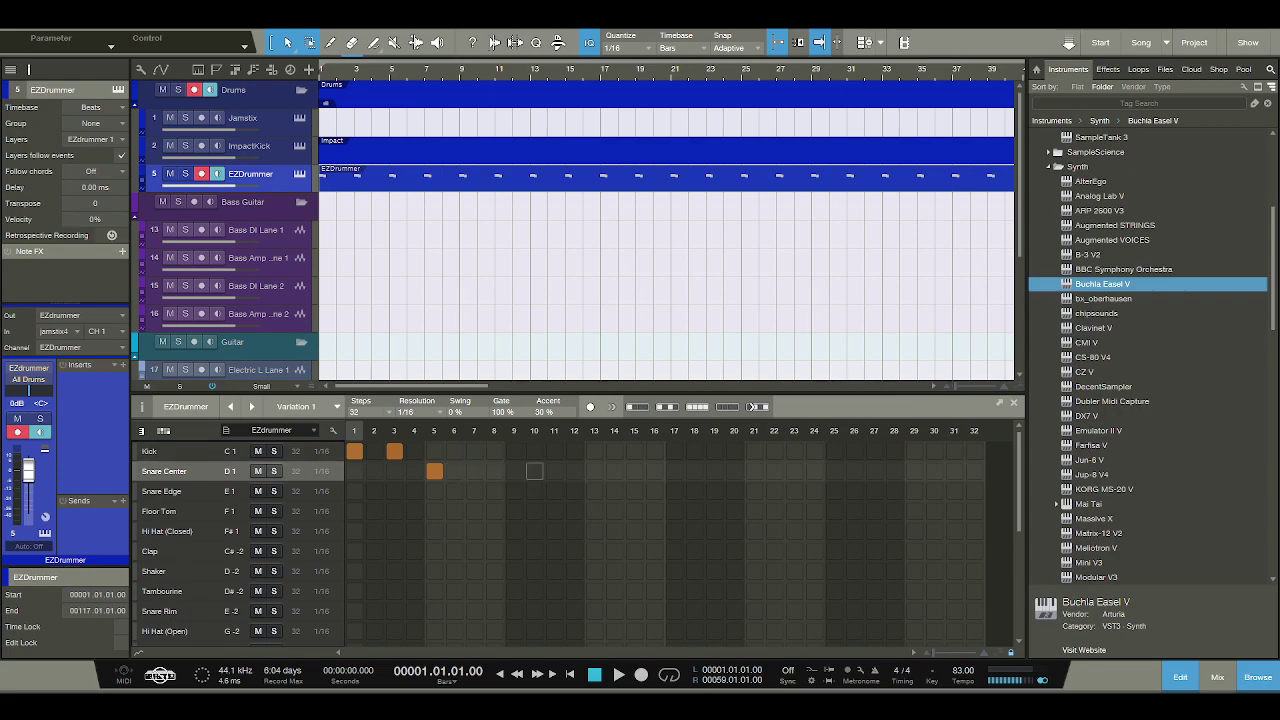
{"action": "left_click", "coordinate": [534, 471]}
Add Kick hits on steps 12, 14 and 16 and a Snare Center hit on step 13.
{"action": "left_click", "coordinate": [574, 451]}
{"action": "left_click", "coordinate": [594, 471]}
{"action": "left_click", "coordinate": [614, 451]}
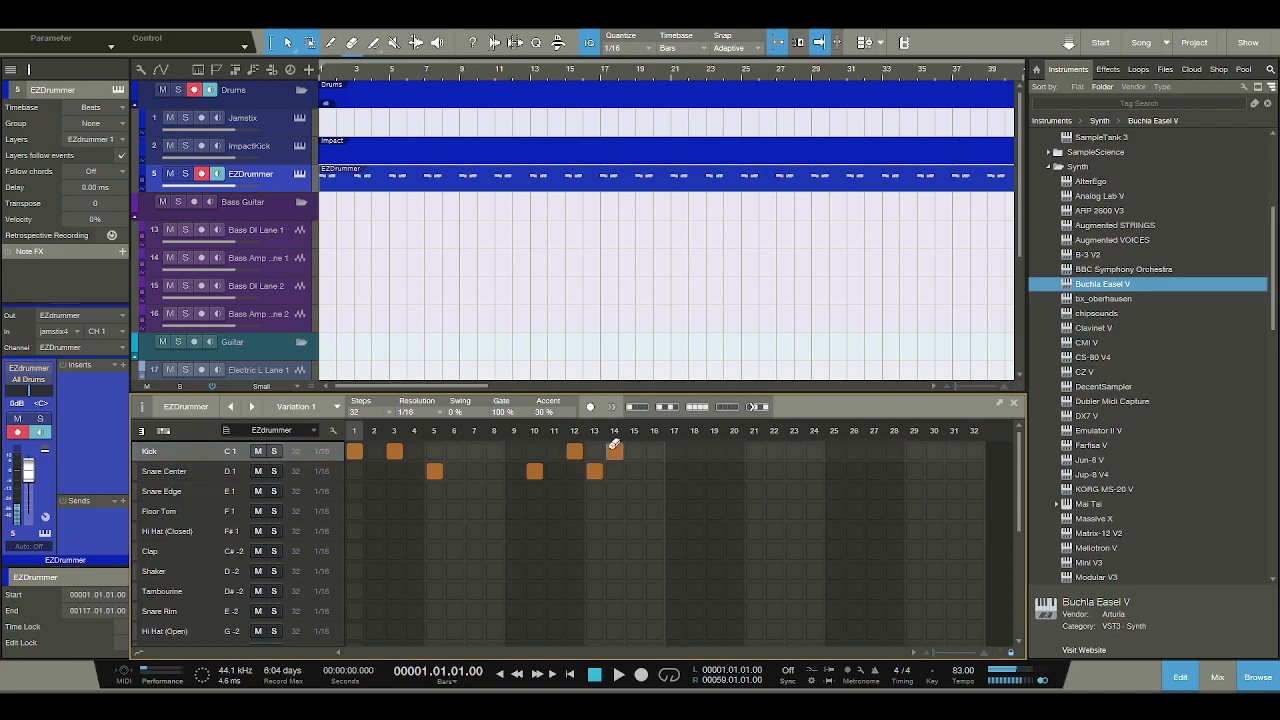
{"action": "left_click", "coordinate": [654, 451]}
Add Kick hits on steps 17, 19, 23, 28 and 31 and Snare Center hits on steps 21, 24, 26, 29 and 32.
{"action": "left_click", "coordinate": [674, 451]}
{"action": "left_click", "coordinate": [714, 451]}
{"action": "left_click", "coordinate": [754, 471]}
{"action": "left_click", "coordinate": [794, 451]}
{"action": "left_click", "coordinate": [814, 471]}
{"action": "left_click", "coordinate": [854, 471]}
{"action": "left_click", "coordinate": [894, 451]}
{"action": "left_click", "coordinate": [914, 471]}
{"action": "left_click", "coordinate": [954, 451]}
{"action": "left_click", "coordinate": [974, 471]}
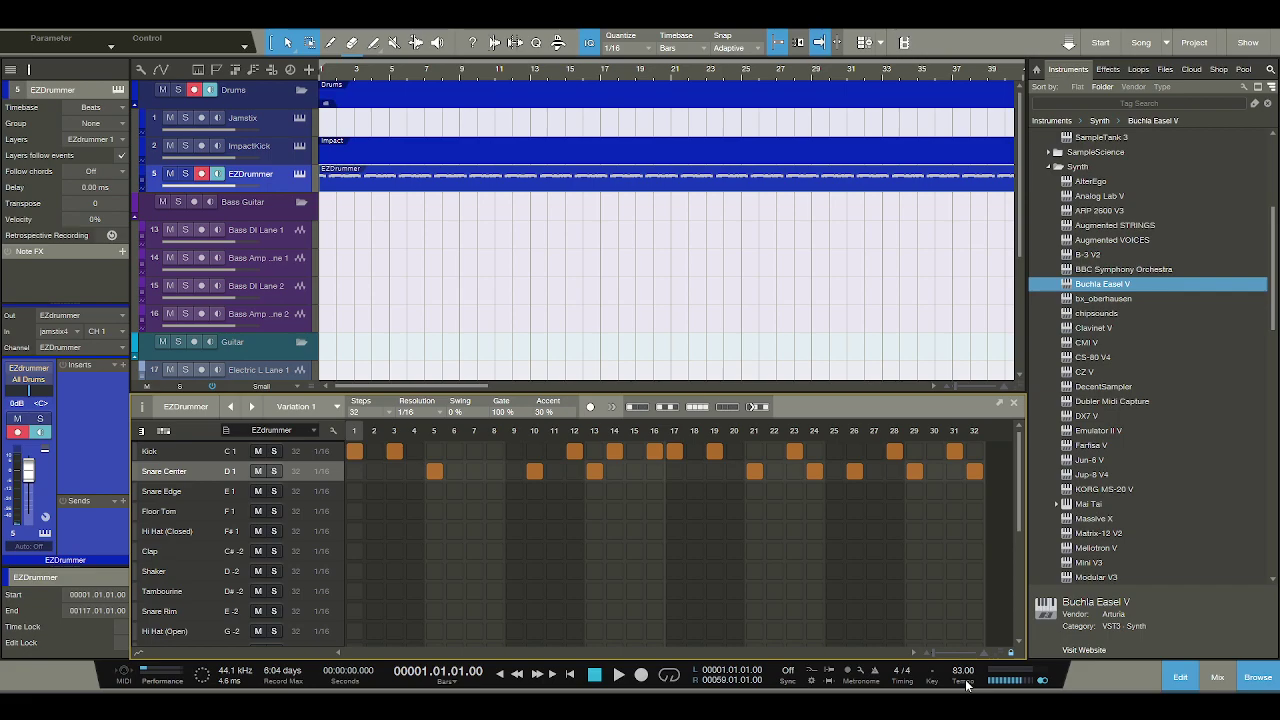
Try a song tempo of 94 for the drum pattern.
{"action": "scroll", "coordinate": [966, 685], "scroll_direction": "up", "scroll_amount": 5}
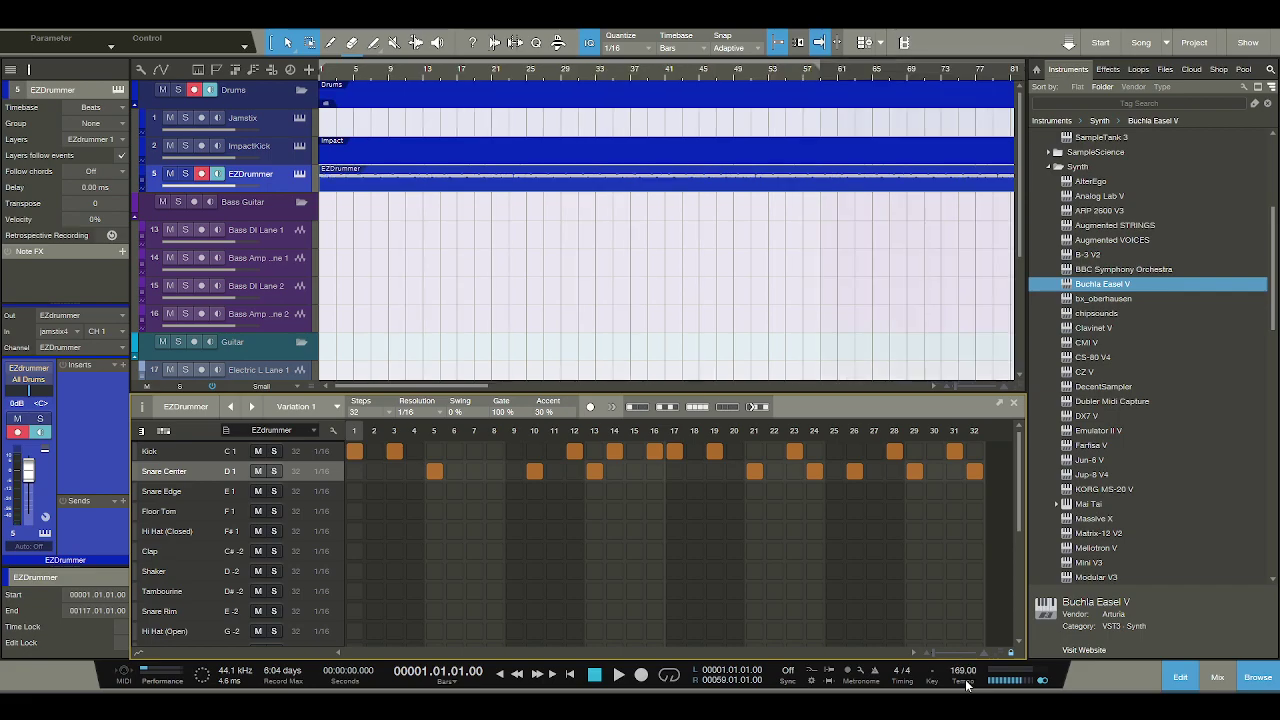
{"action": "scroll", "coordinate": [966, 685], "scroll_direction": "down", "scroll_amount": 4}
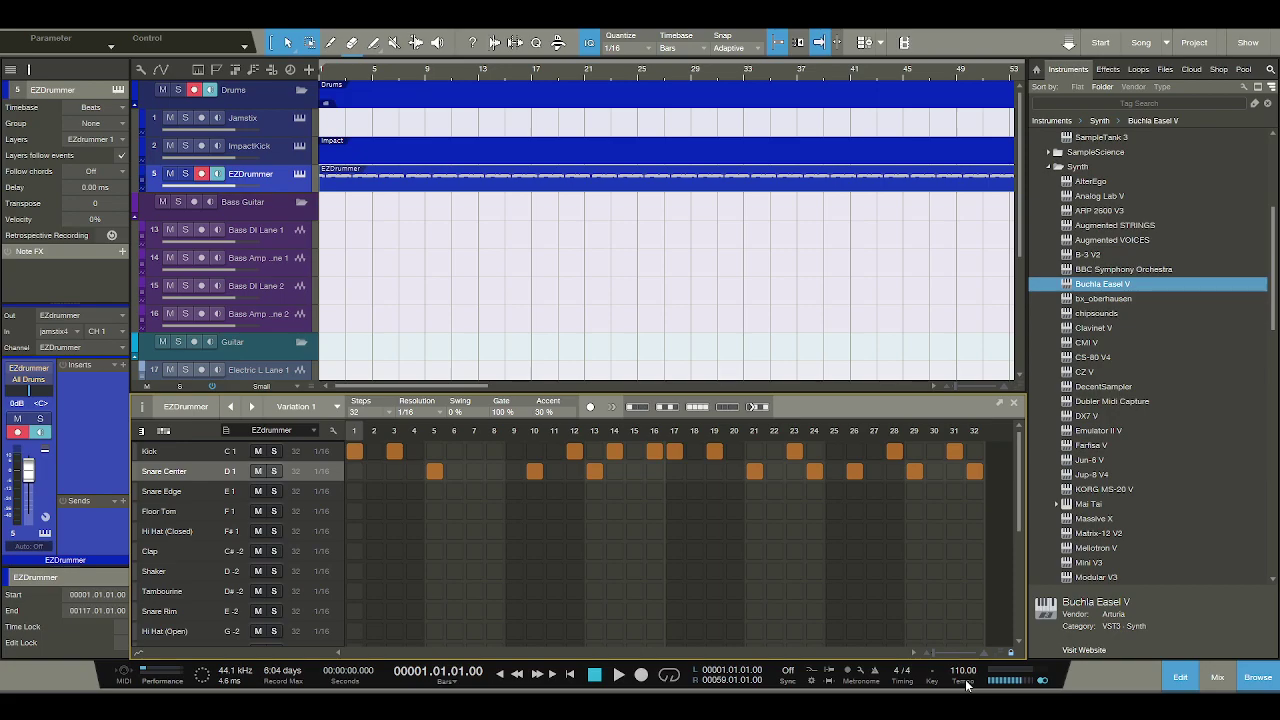
{"action": "scroll", "coordinate": [966, 685], "scroll_direction": "down", "scroll_amount": 2}
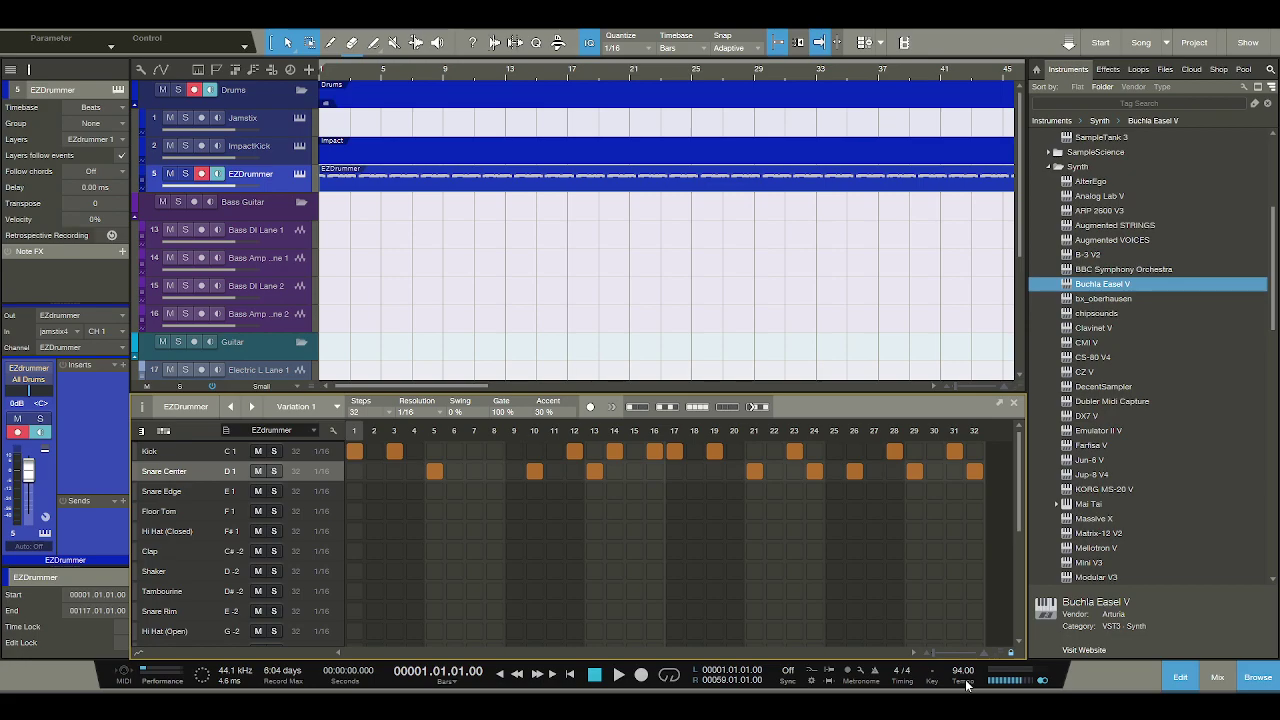
{"action": "scroll", "coordinate": [966, 684], "scroll_direction": "up", "scroll_amount": 1}
{"action": "left_click", "coordinate": [966, 670]}
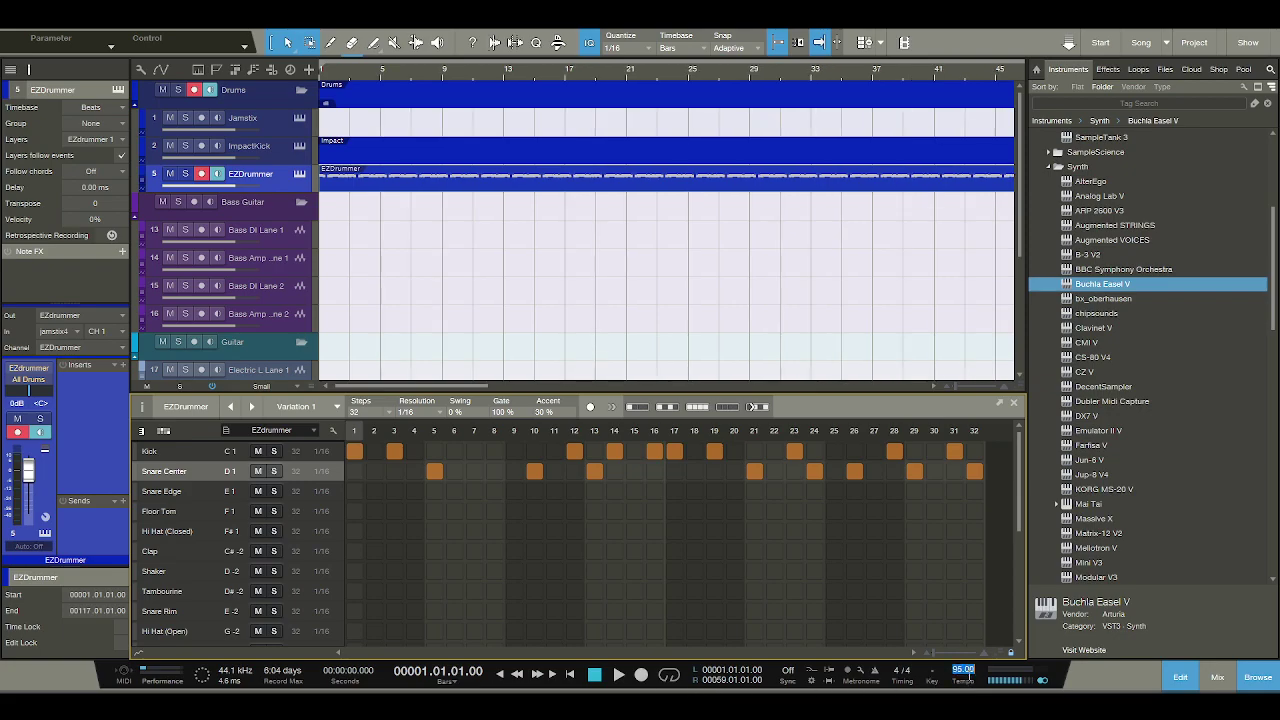
{"action": "type", "text": "94"}
{"action": "key", "text": "Return"}
Play the pattern while trying a tempo of 84, settle on 86, and stop playback.
{"action": "left_click", "coordinate": [619, 674]}
{"action": "left_click", "coordinate": [958, 676]}
{"action": "type", "text": "84"}
{"action": "key", "text": "Return"}
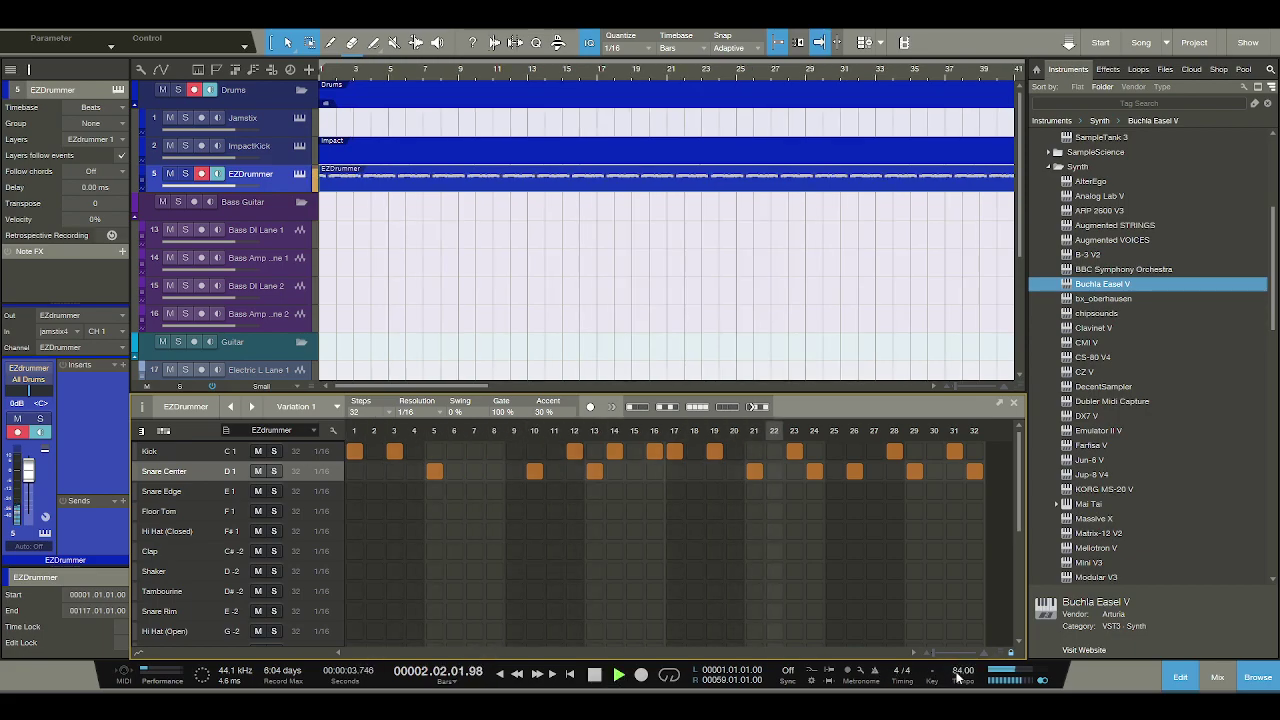
{"action": "left_click", "coordinate": [958, 676]}
{"action": "type", "text": "8"}
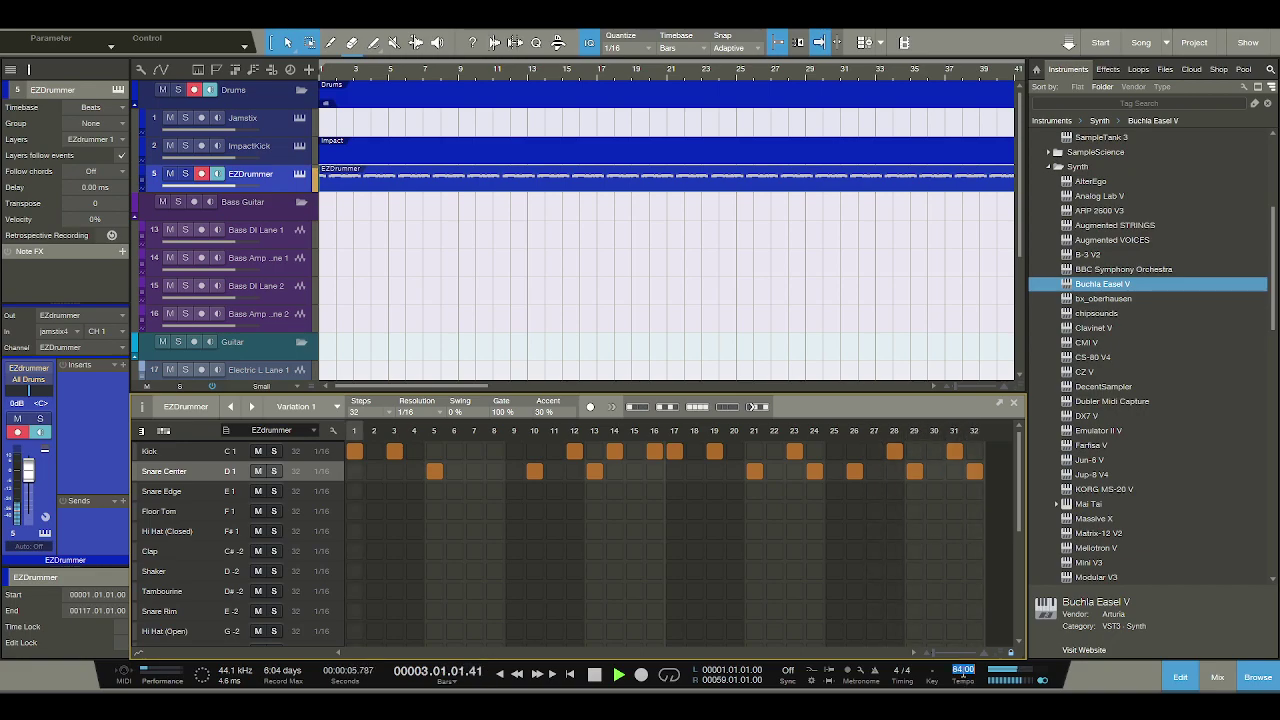
{"action": "type", "text": "6"}
{"action": "key", "text": "Return"}
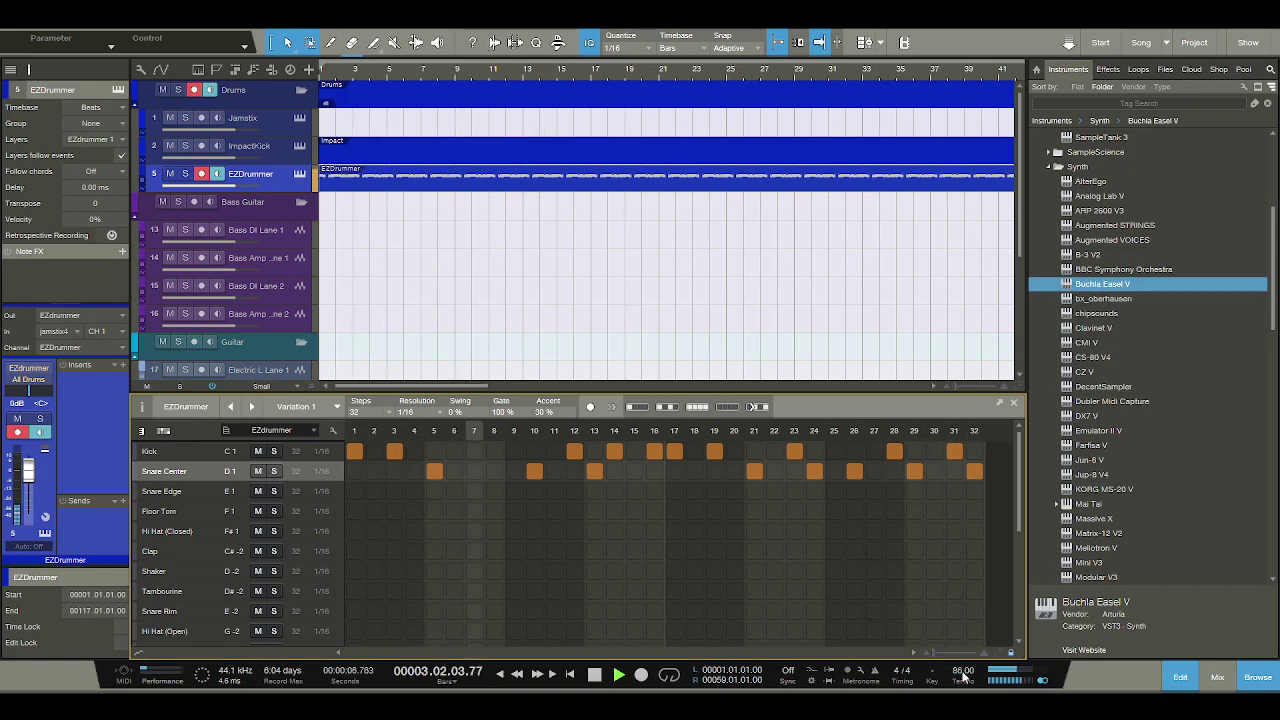
{"action": "left_click", "coordinate": [595, 675]}
Turn on input monitoring for the Electric Lead Lane 1 track.
{"action": "scroll", "coordinate": [440, 320], "scroll_direction": "down", "scroll_amount": 3}
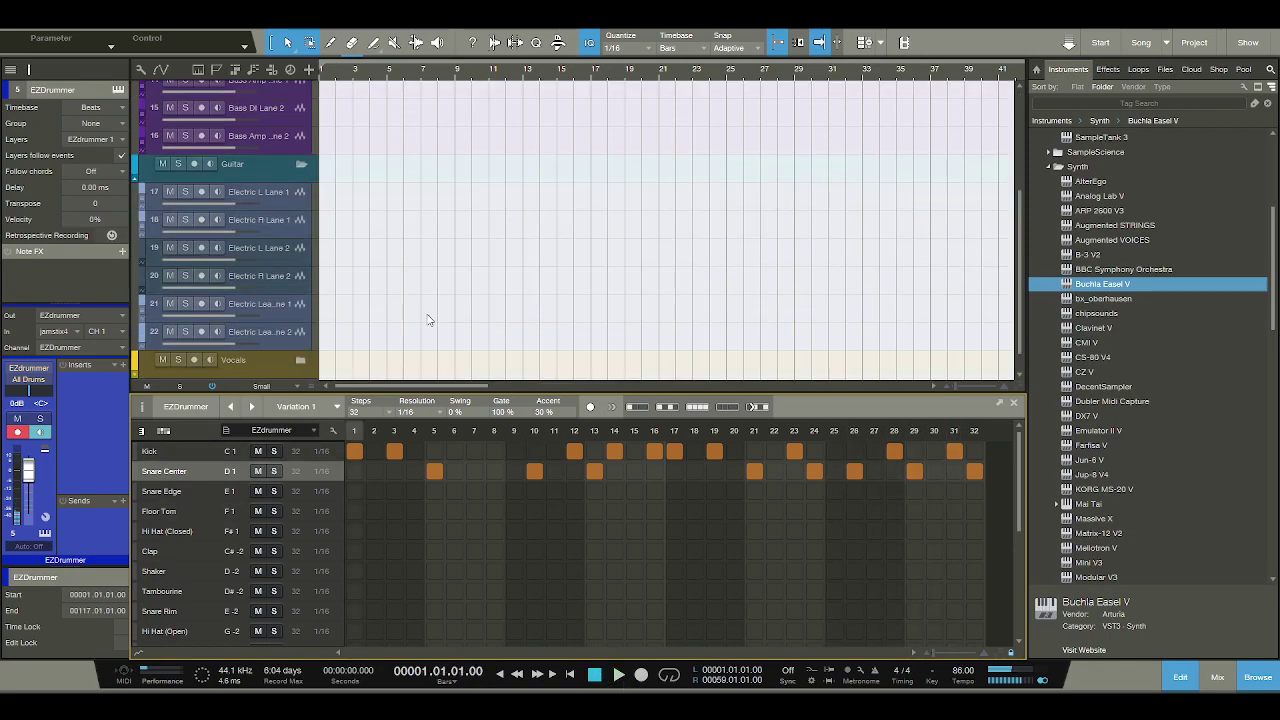
{"action": "left_click", "coordinate": [216, 331]}
{"action": "left_click", "coordinate": [216, 303]}
{"action": "left_click", "coordinate": [216, 191]}
{"action": "left_click", "coordinate": [216, 192]}
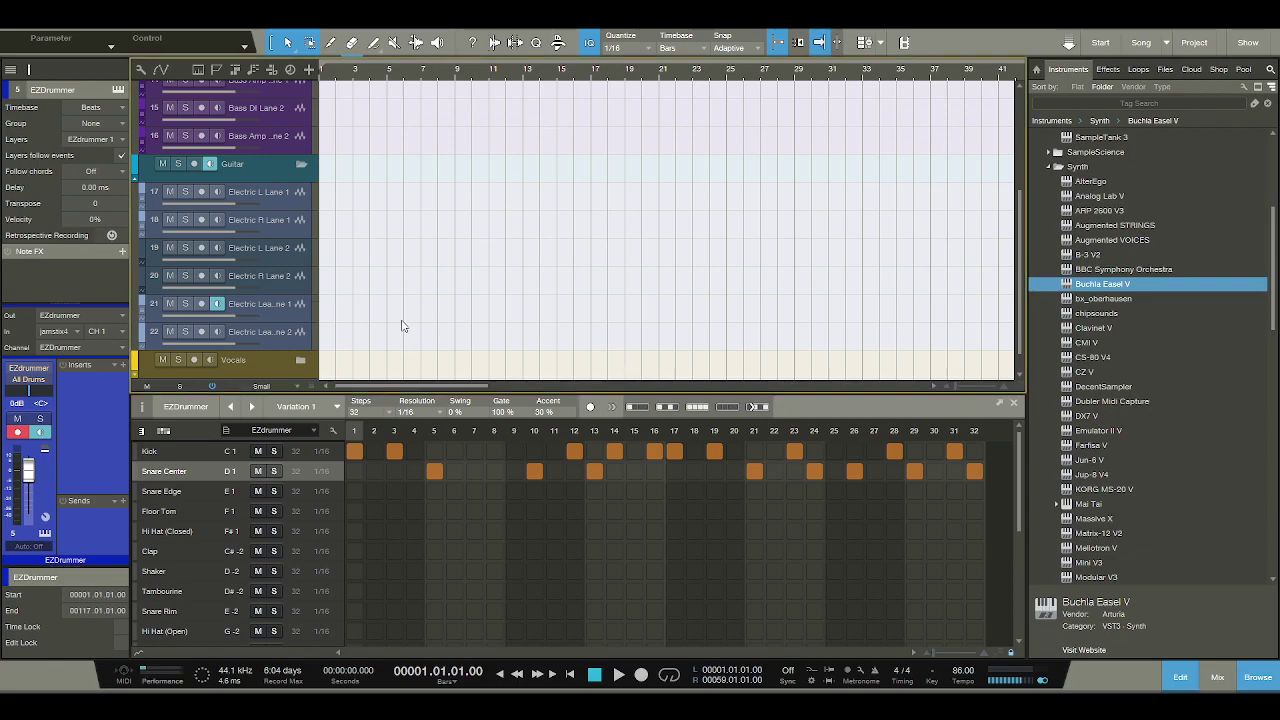
{"action": "scroll", "coordinate": [400, 319], "scroll_direction": "down", "scroll_amount": 1}
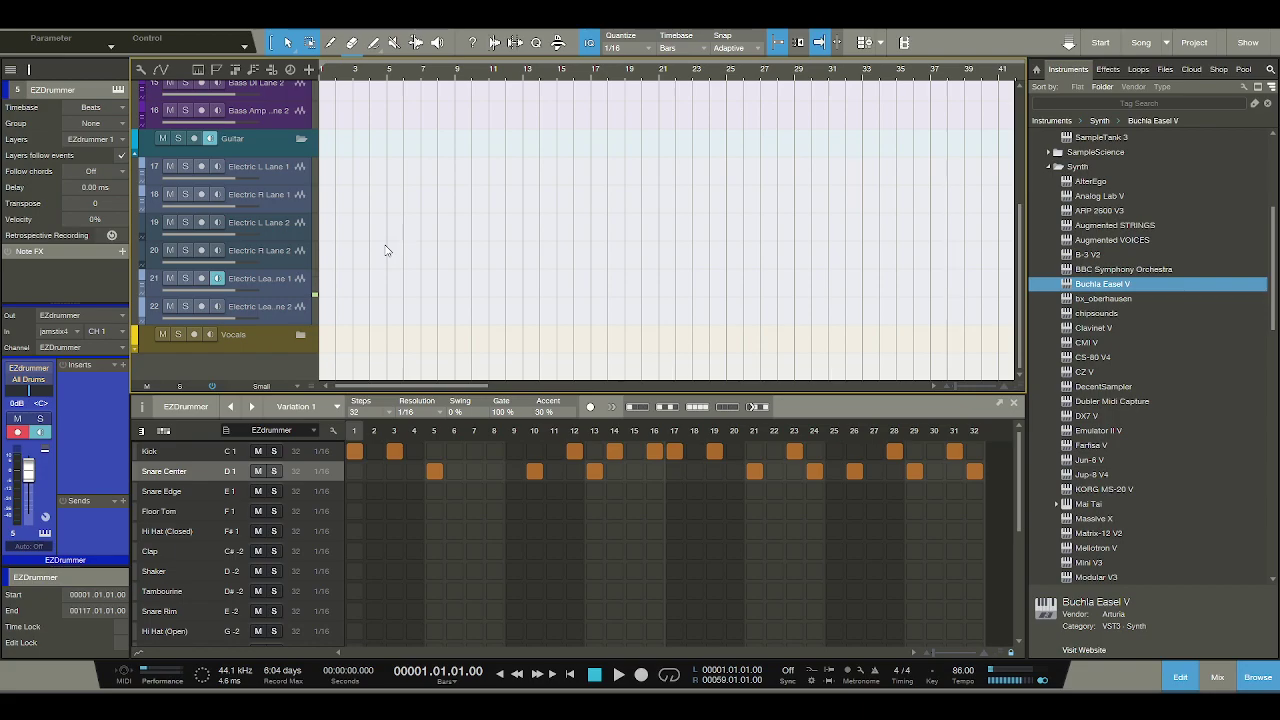
Close the pattern editor and arm the Electric L Lane 1 track for recording.
{"action": "scroll", "coordinate": [378, 296], "scroll_direction": "up", "scroll_amount": 5}
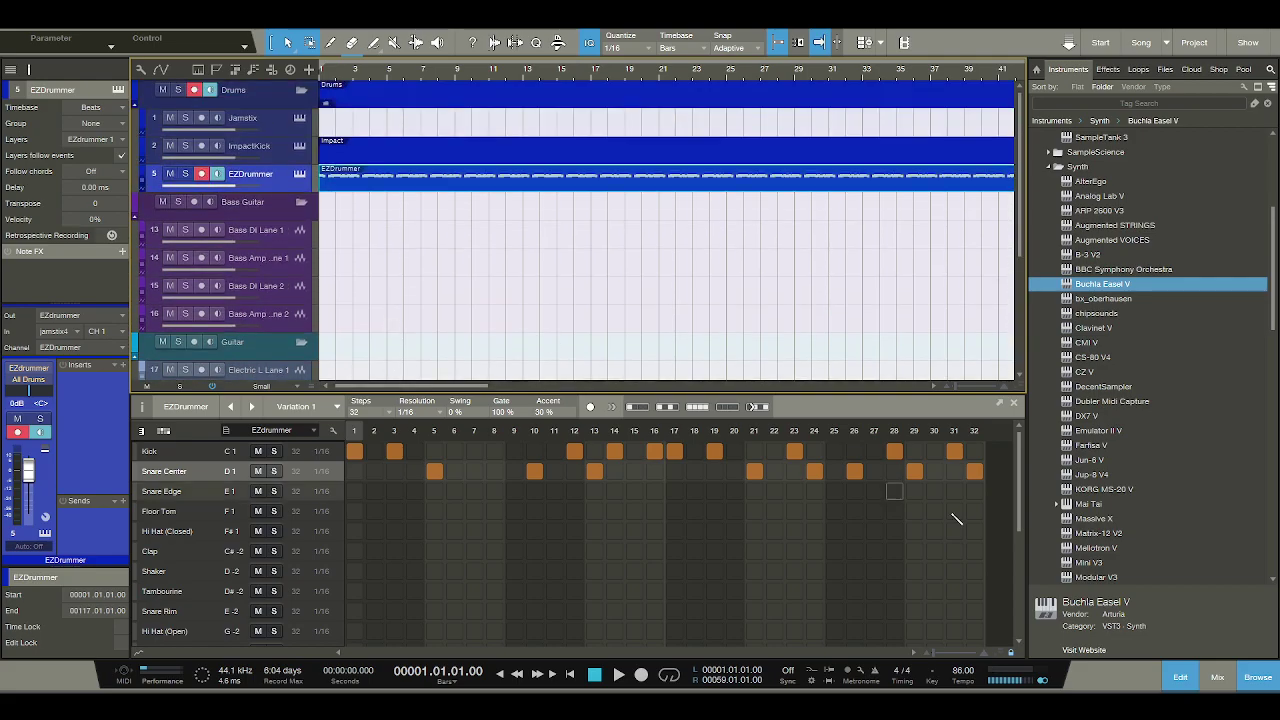
{"action": "left_click", "coordinate": [1180, 677]}
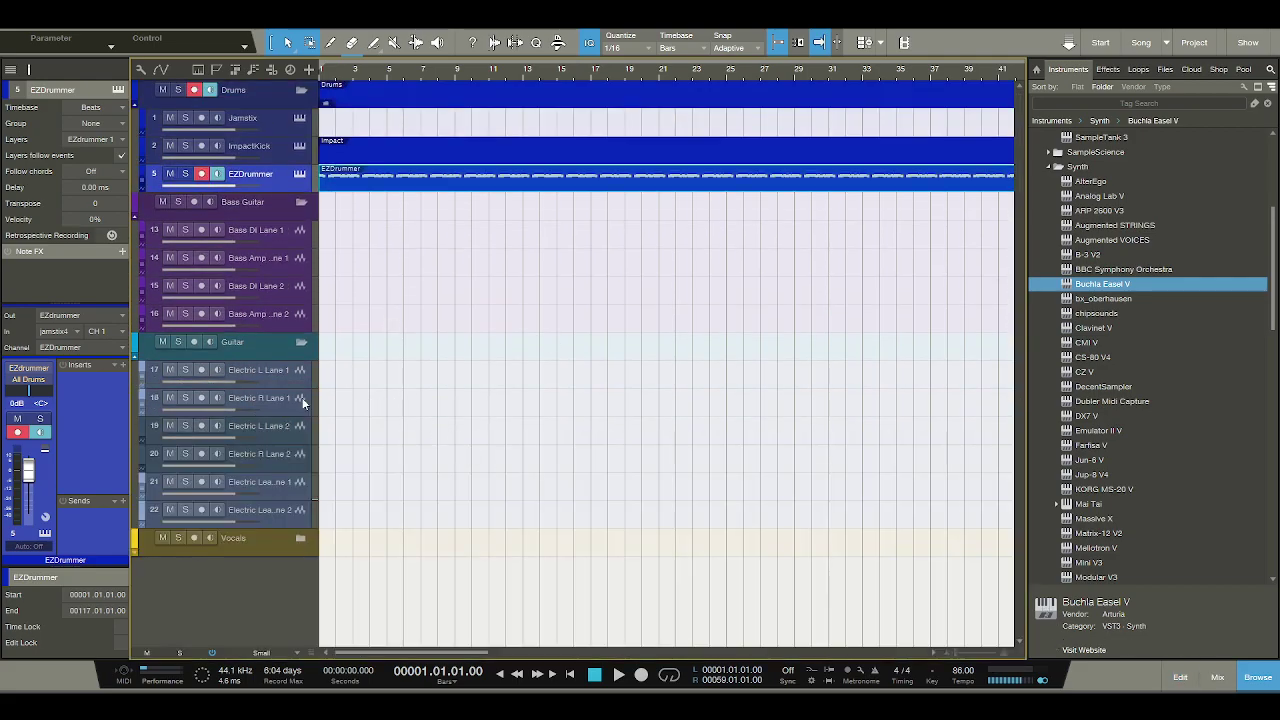
{"action": "left_click", "coordinate": [203, 369]}
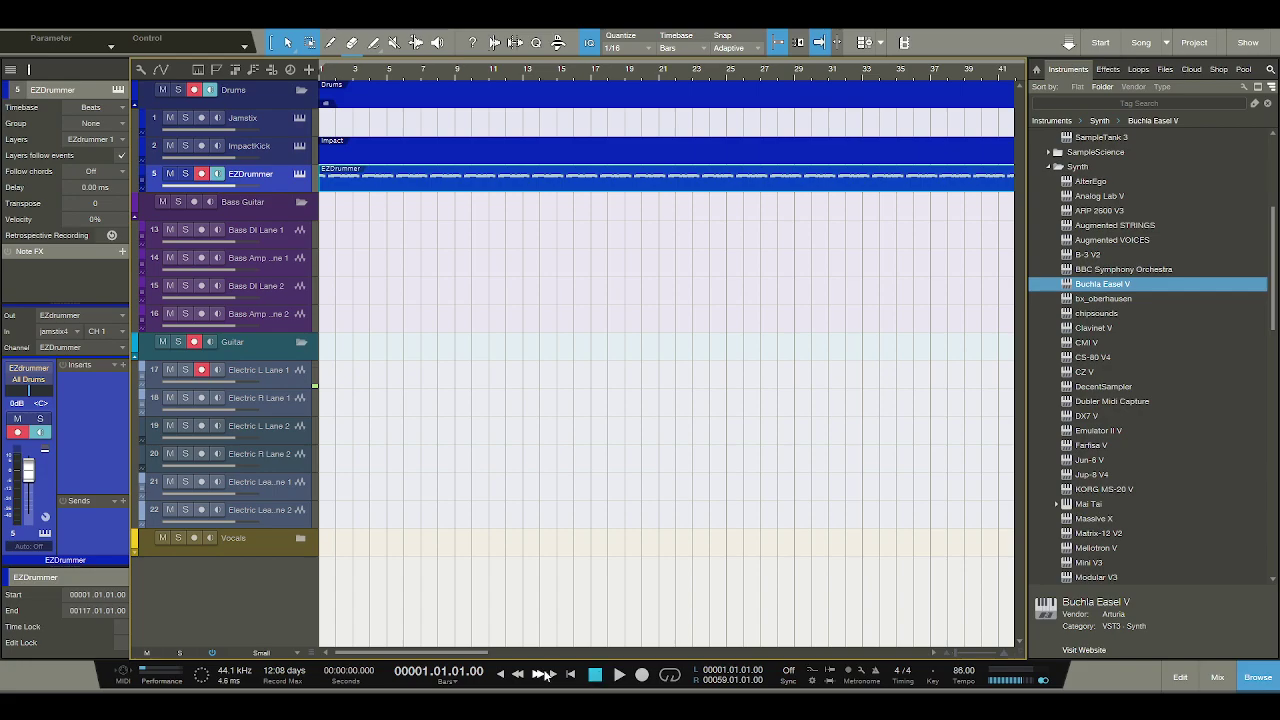
Record two short test takes on Electric L Lane 1 from the start of the song.
{"action": "left_click", "coordinate": [638, 677]}
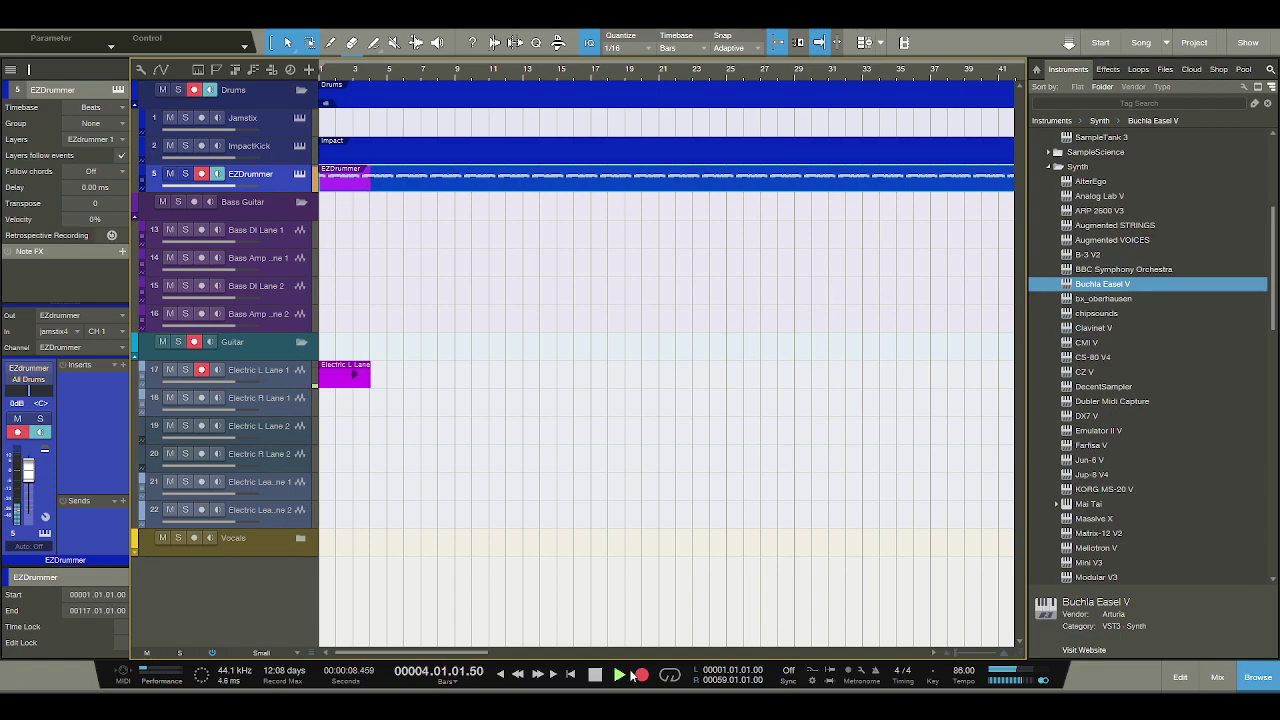
{"action": "key", "text": "space"}
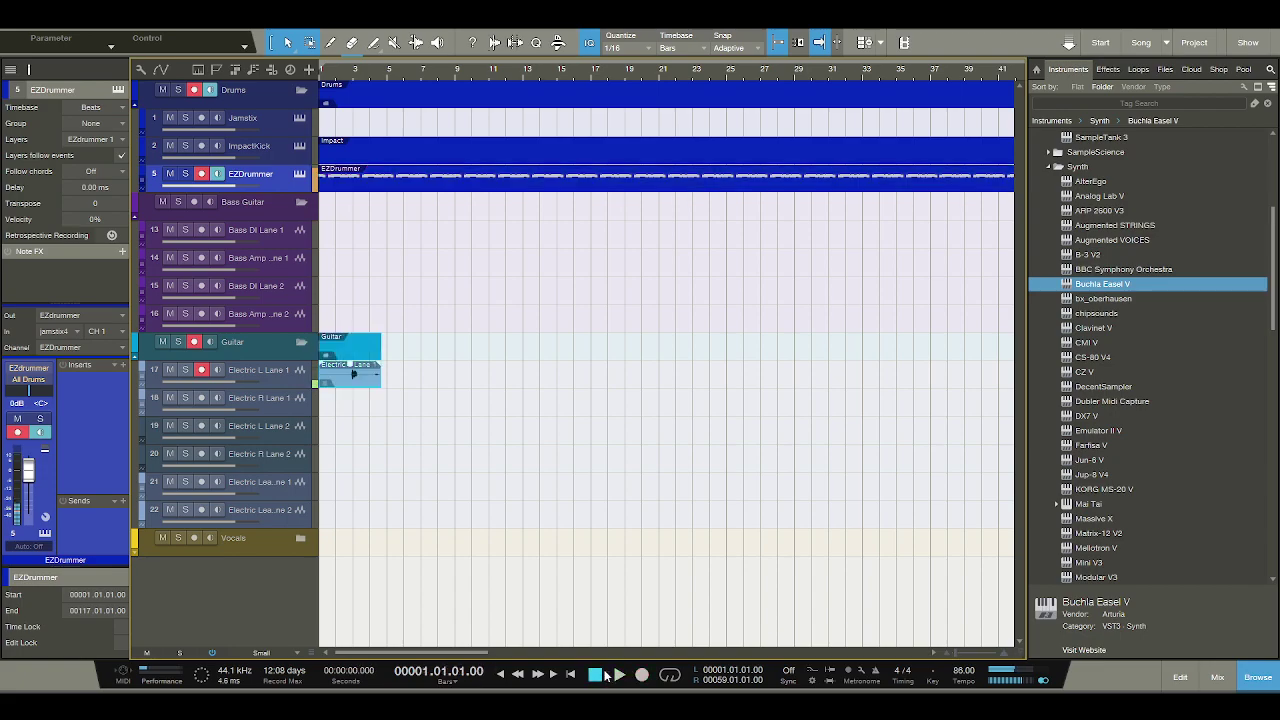
{"action": "left_click", "coordinate": [619, 675]}
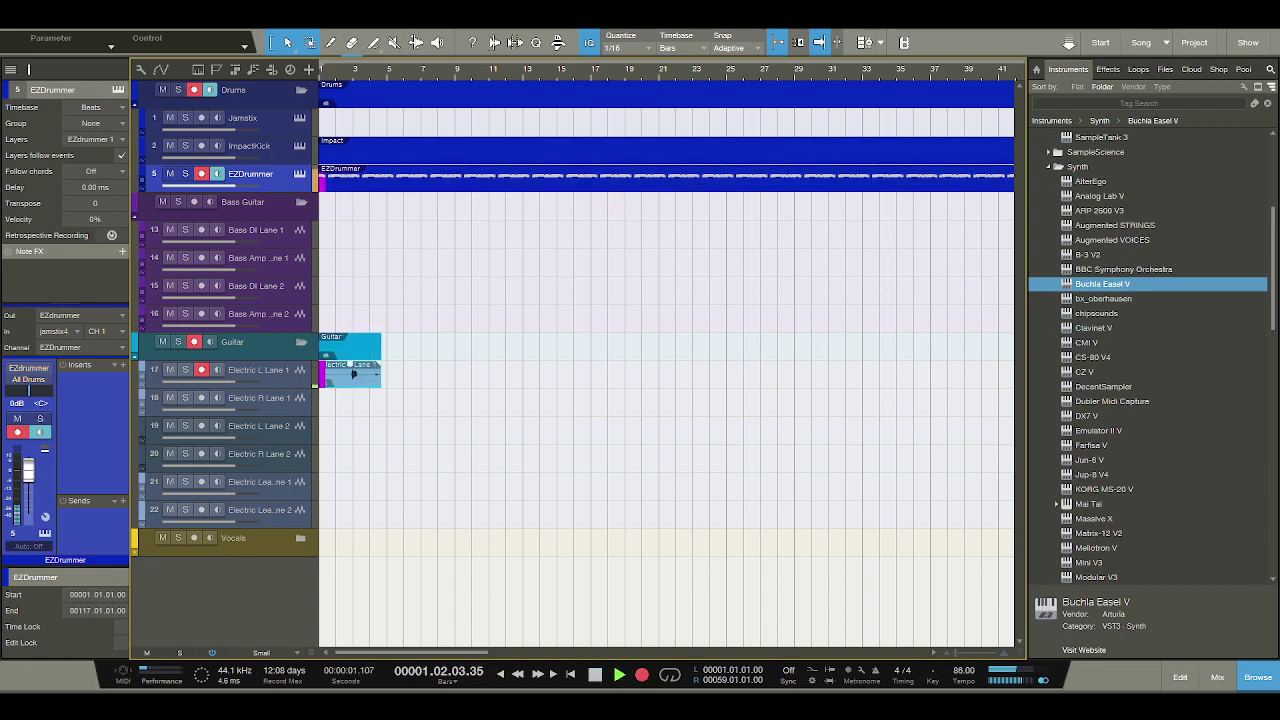
{"action": "left_click", "coordinate": [595, 675]}
Raise the All Drums bus volume to +10 dB in the mixer, and return to the full arrangement.
{"action": "key", "text": "F3"}
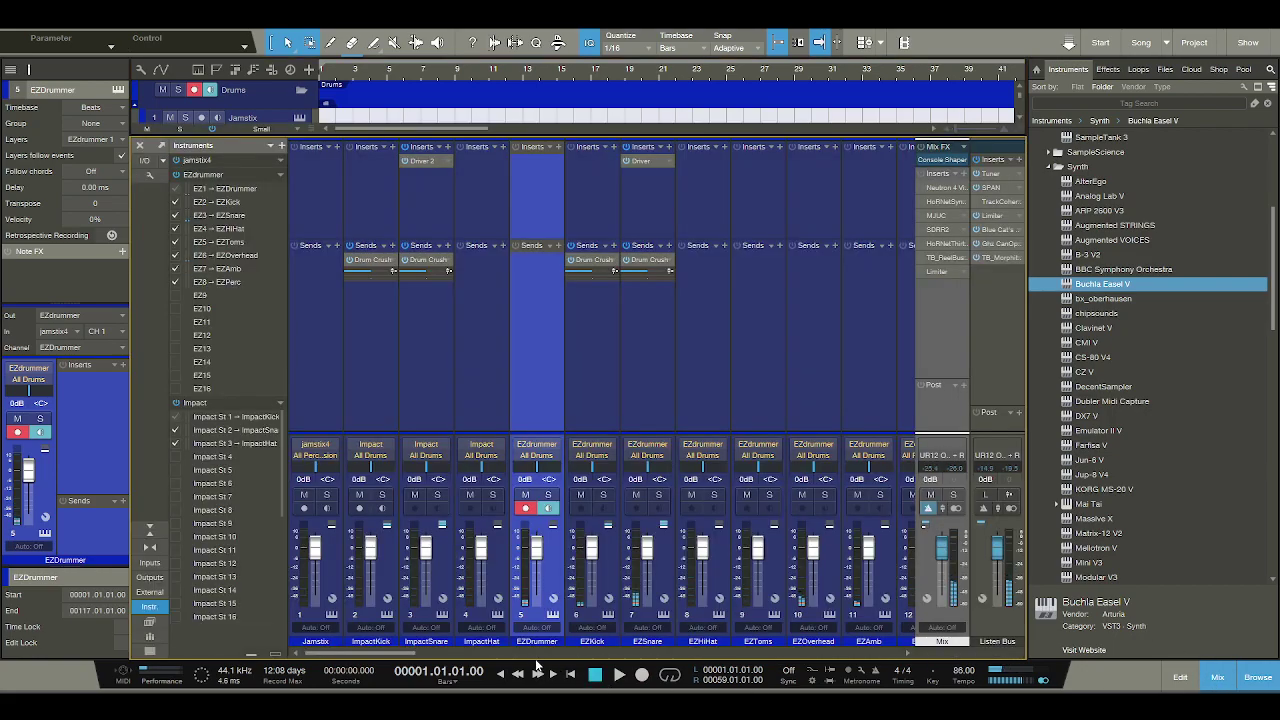
{"action": "left_click_drag", "start_coordinate": [416, 655], "coordinate": [880, 655]}
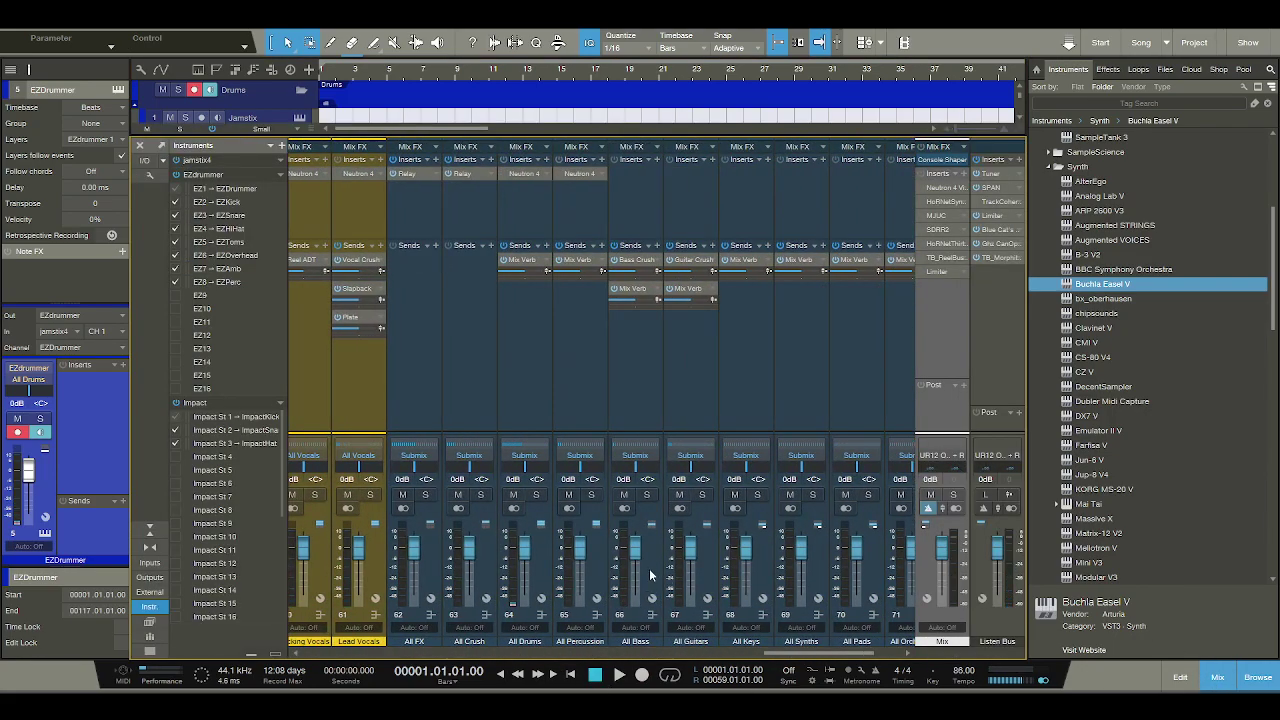
{"action": "left_click", "coordinate": [1220, 680]}
Play the song and record a guitar take on Electric L Lane 1 until about bar 11.
{"action": "left_click", "coordinate": [619, 674]}
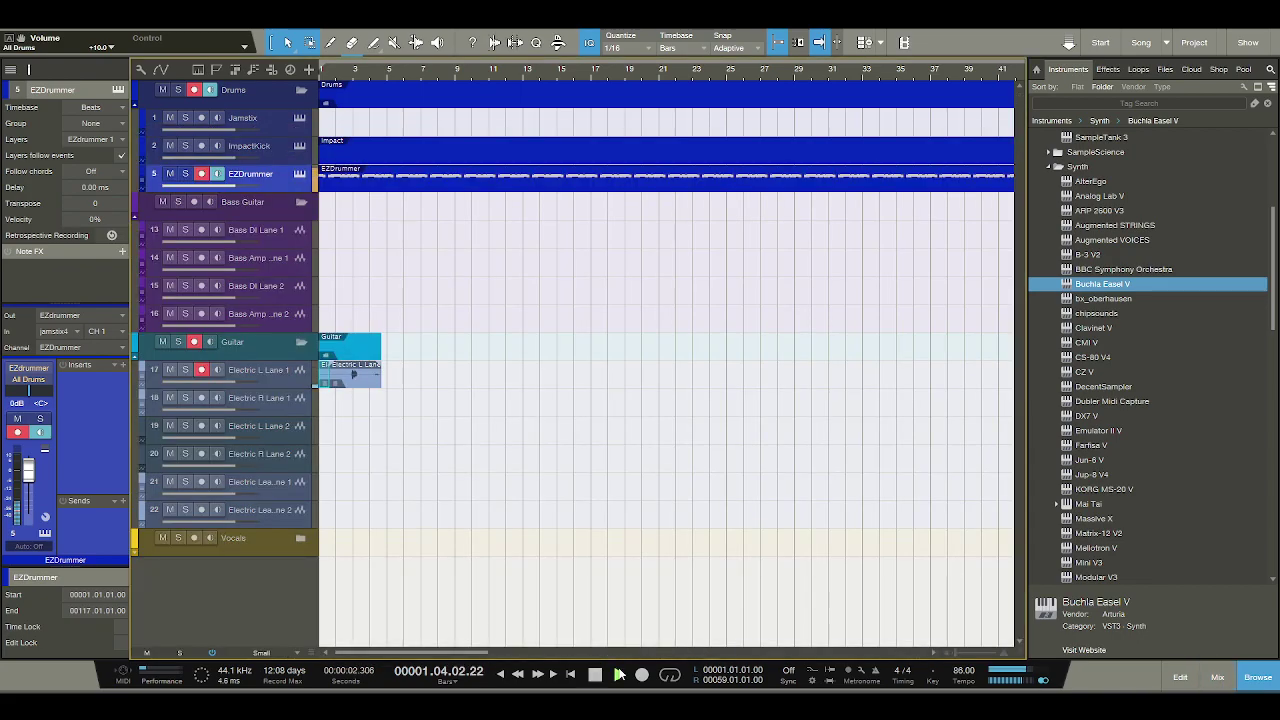
{"action": "left_click", "coordinate": [641, 673]}
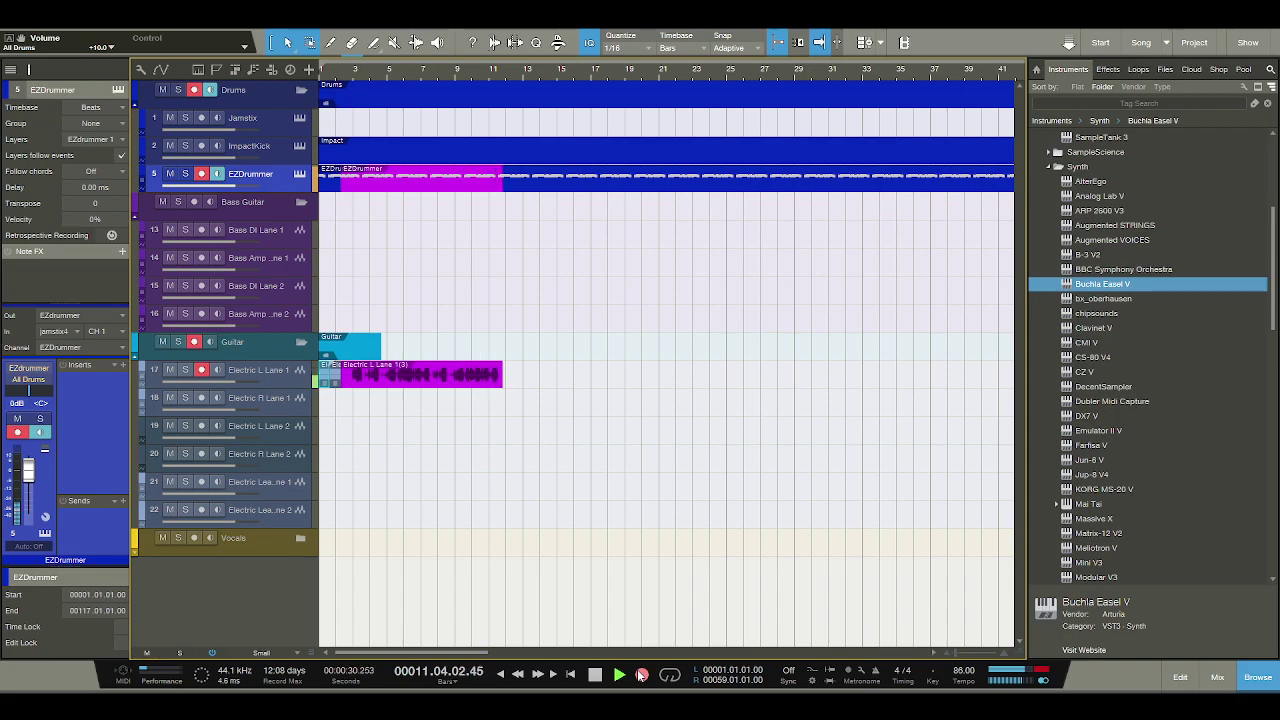
{"action": "key", "text": "space"}
Arm Electric R Lane 1 instead of Electric L Lane 1 and record a second guitar take, muting Electric L Lane 1.
{"action": "left_click", "coordinate": [203, 368]}
{"action": "left_click", "coordinate": [642, 676]}
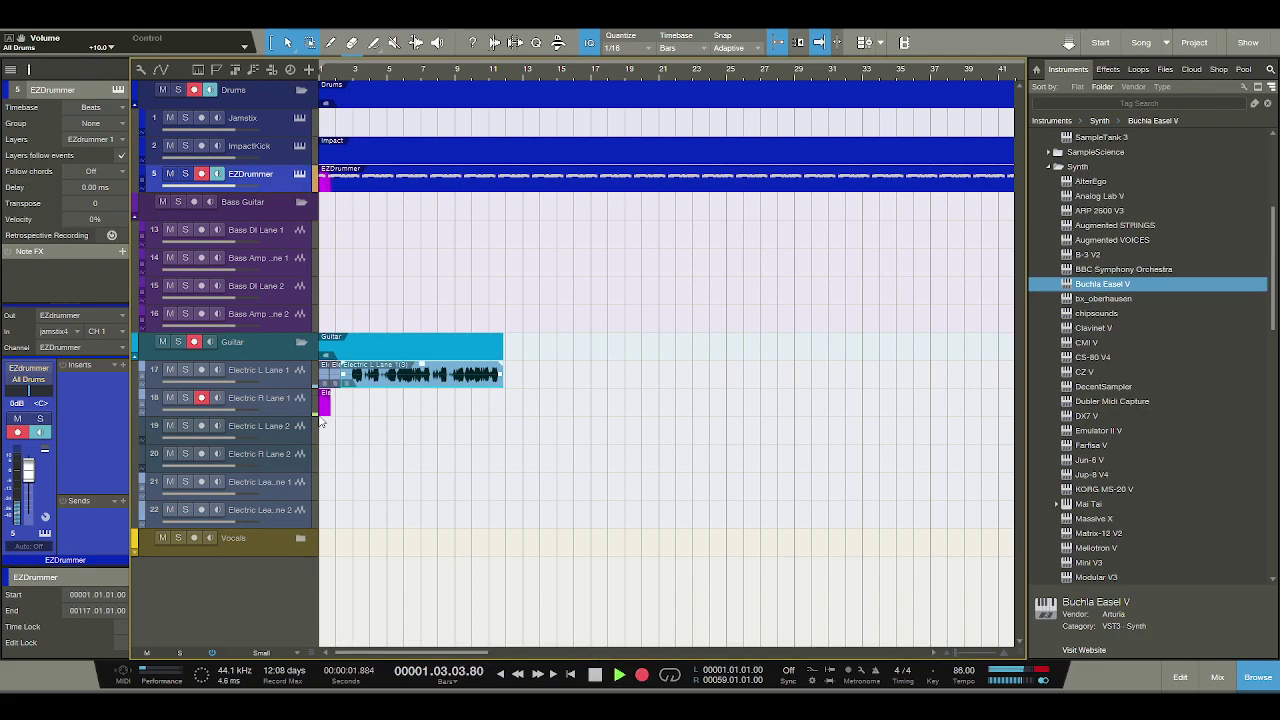
{"action": "left_click", "coordinate": [167, 372]}
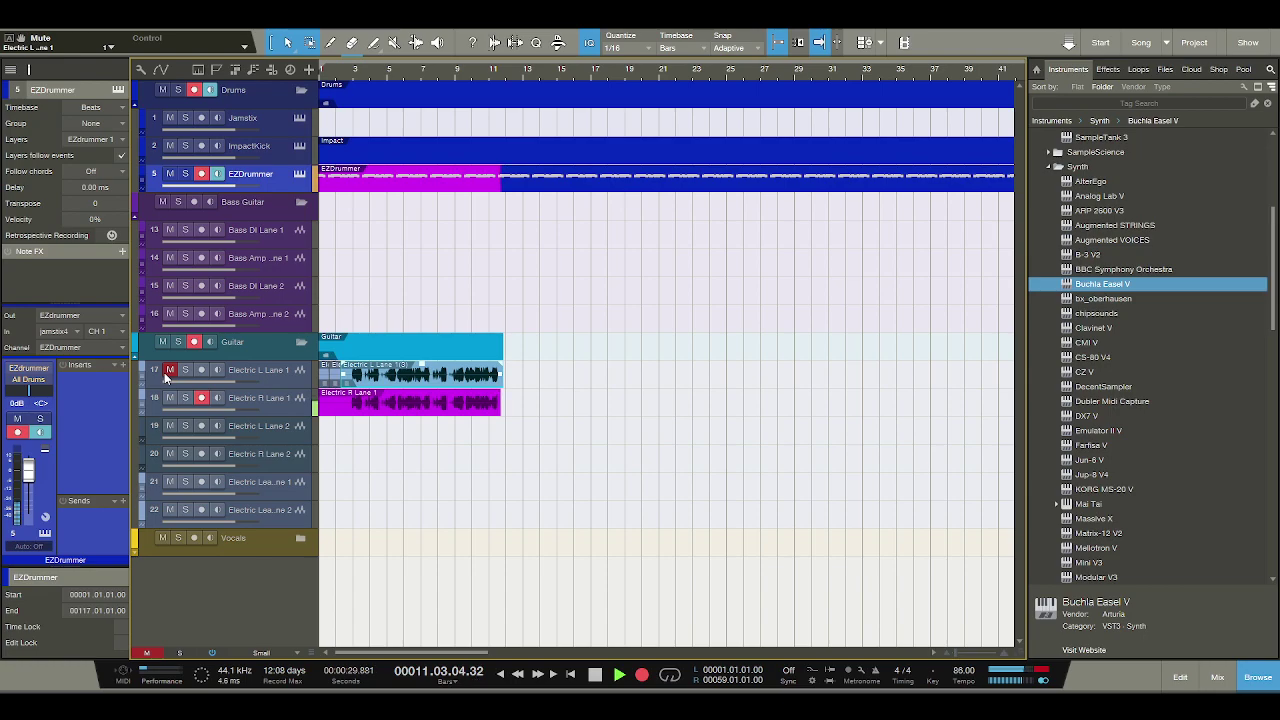
{"action": "key", "text": "space"}
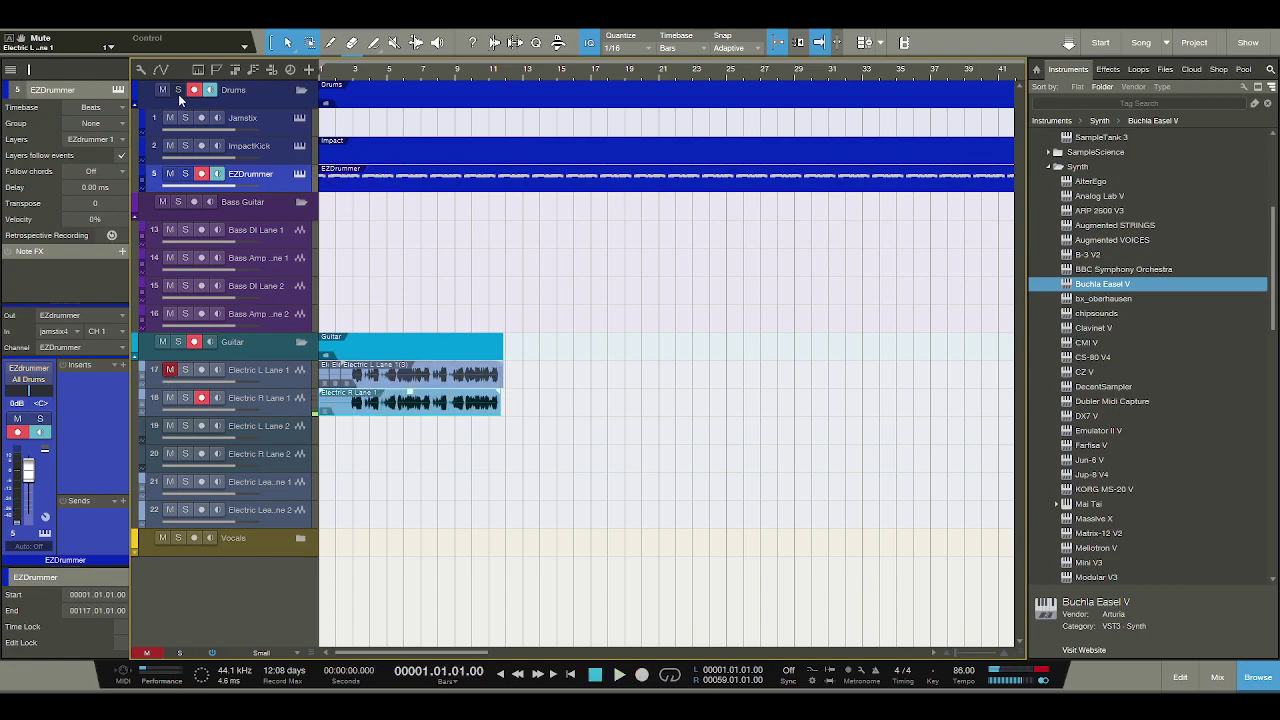
Split the recordings in the Guitar folder at bars 3 and 11.
{"action": "left_click", "coordinate": [330, 42]}
{"action": "left_click", "coordinate": [383, 339]}
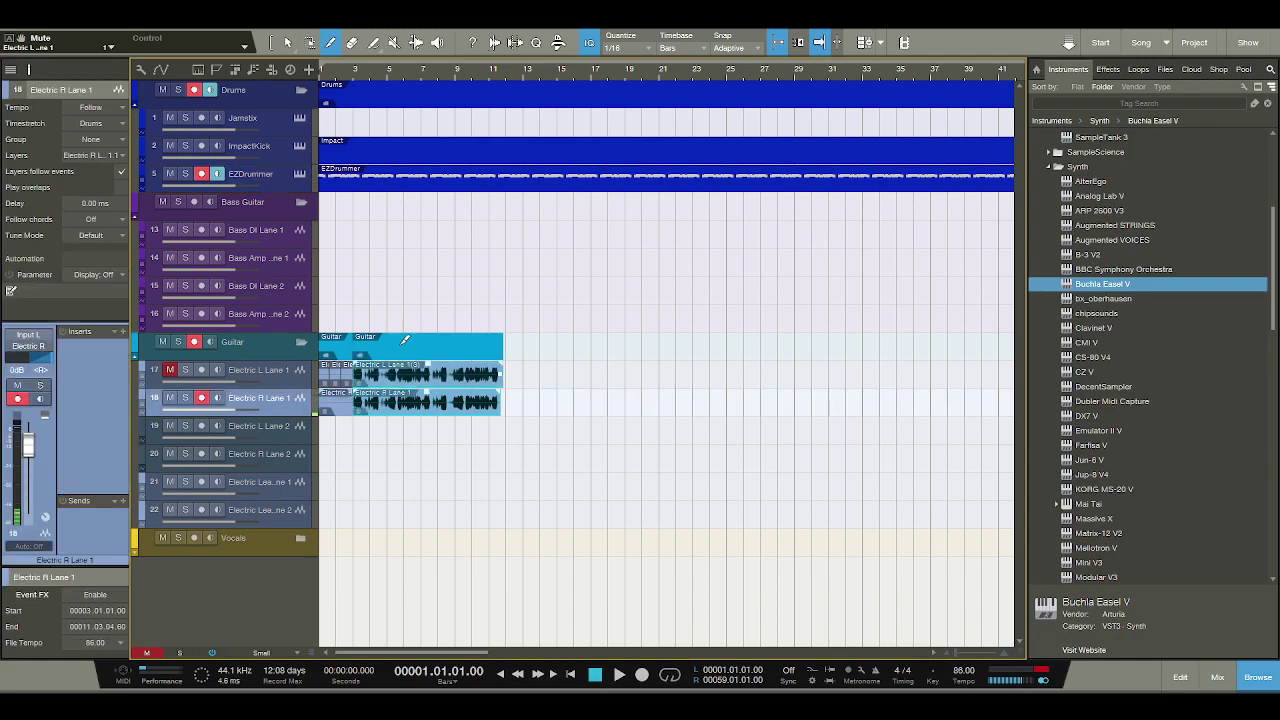
{"action": "left_click", "coordinate": [492, 340]}
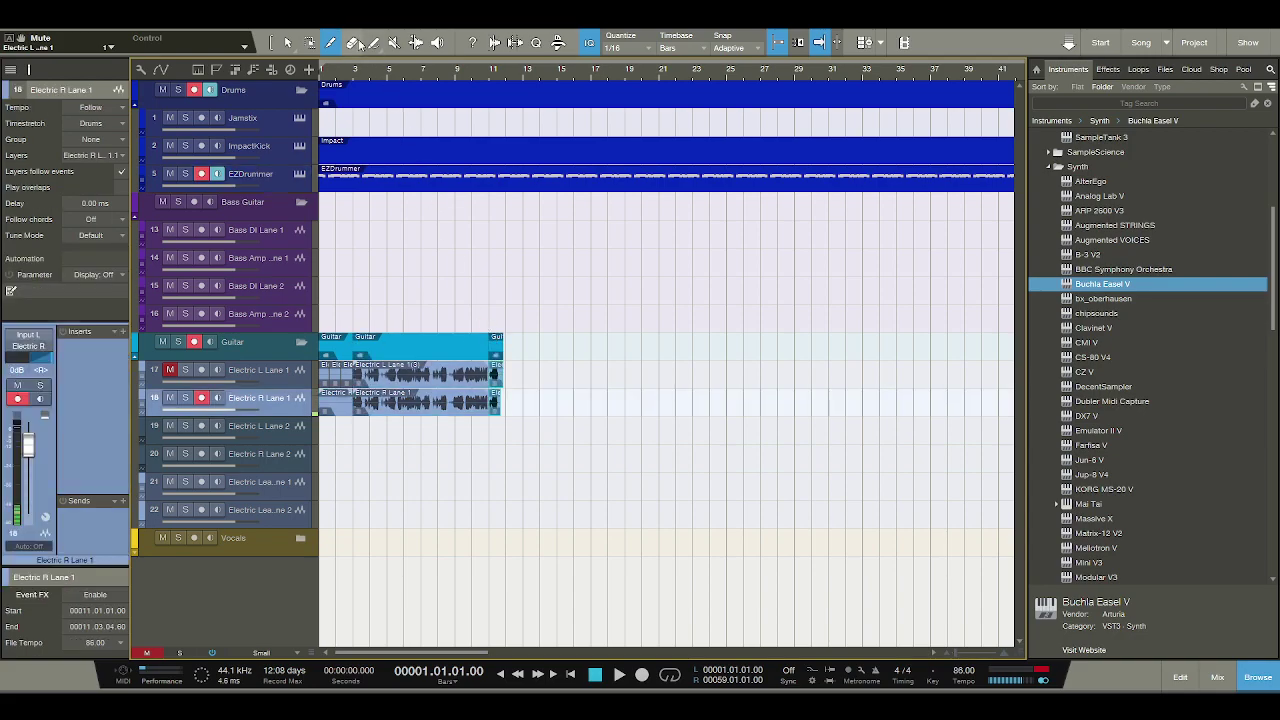
Delete the guitar pieces before bar 3 and after bar 11 on both Electric Lane 1 tracks.
{"action": "left_click", "coordinate": [287, 42]}
{"action": "left_click_drag", "start_coordinate": [338, 393], "coordinate": [336, 383]}
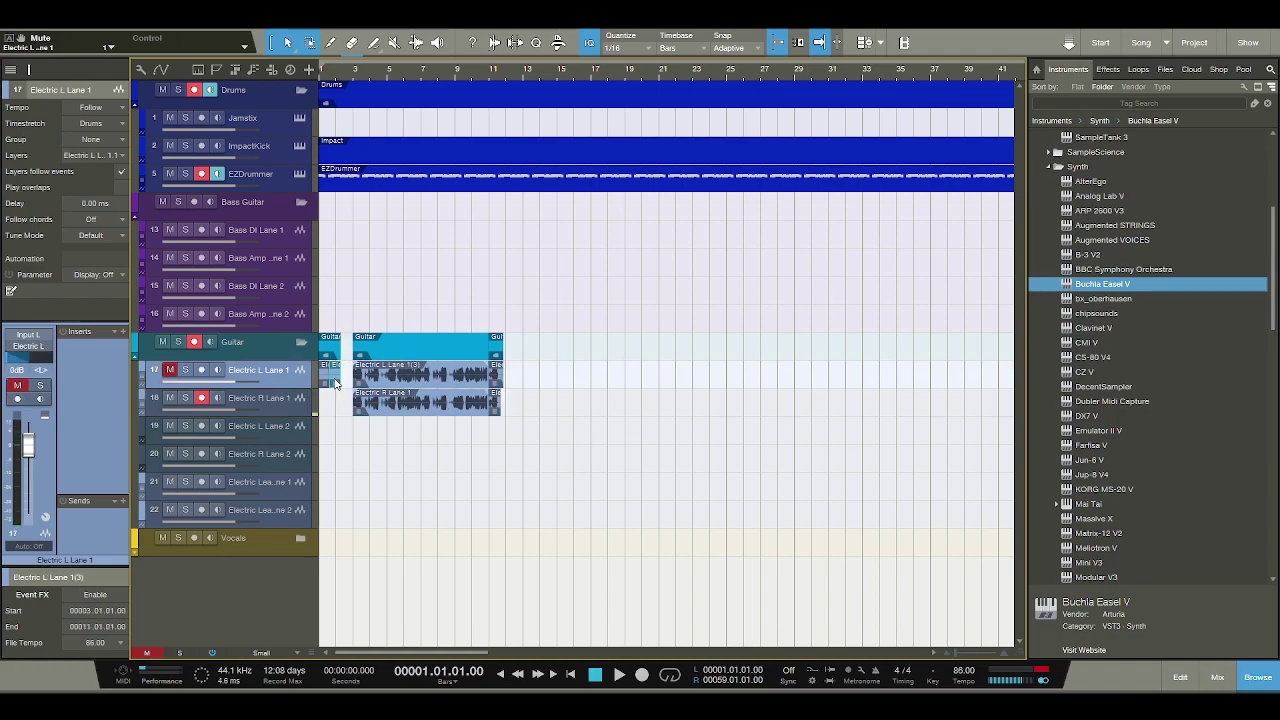
{"action": "key", "text": "Delete"}
{"action": "left_click", "coordinate": [495, 400]}
{"action": "key", "text": "Delete"}
{"action": "left_click", "coordinate": [505, 408]}
Move the remaining guitar clips to start at bar 1 and set the loop range to bars 1 to 9.
{"action": "left_click", "coordinate": [390, 376]}
{"action": "left_click_drag", "start_coordinate": [392, 378], "coordinate": [360, 378]}
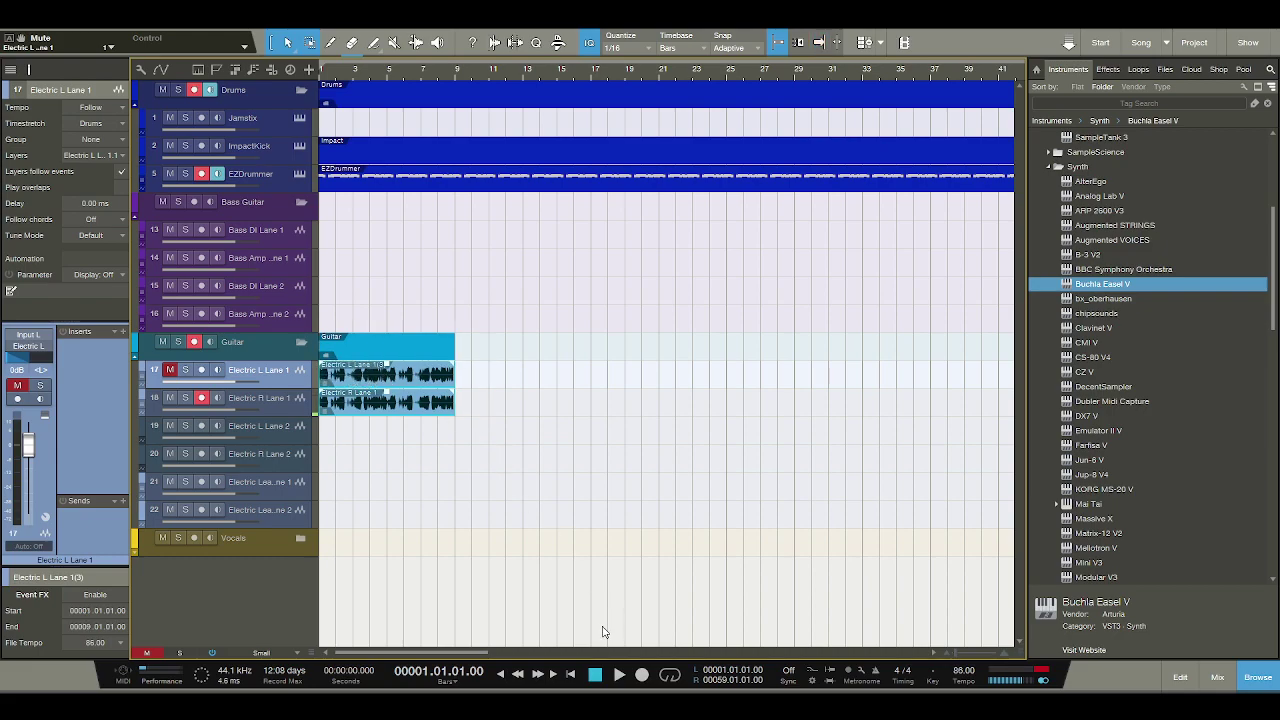
{"action": "key", "text": "p"}
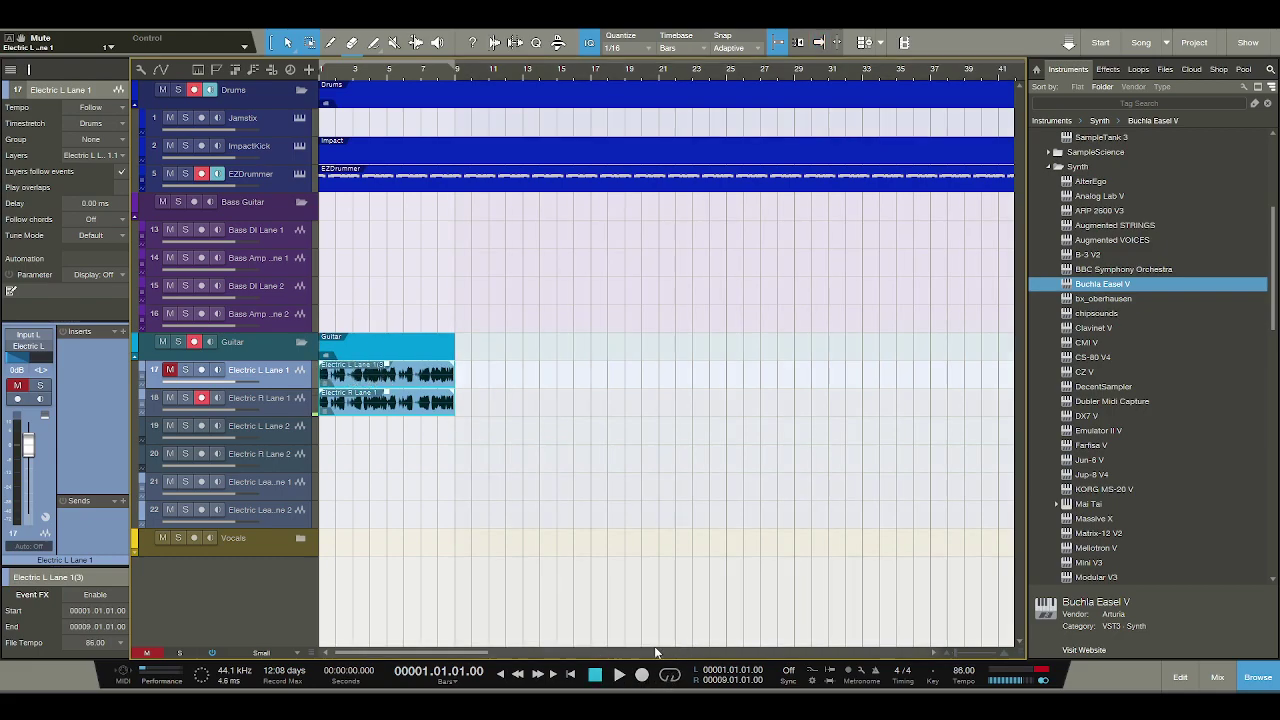
Loop playback of bars 1 to 9 with Electric L Lane 1 unmuted and input monitoring enabled on the first Electric Lead lane.
{"action": "left_click", "coordinate": [440, 80]}
{"action": "key", "text": "space"}
{"action": "key", "text": "f"}
{"action": "left_click", "coordinate": [182, 369]}
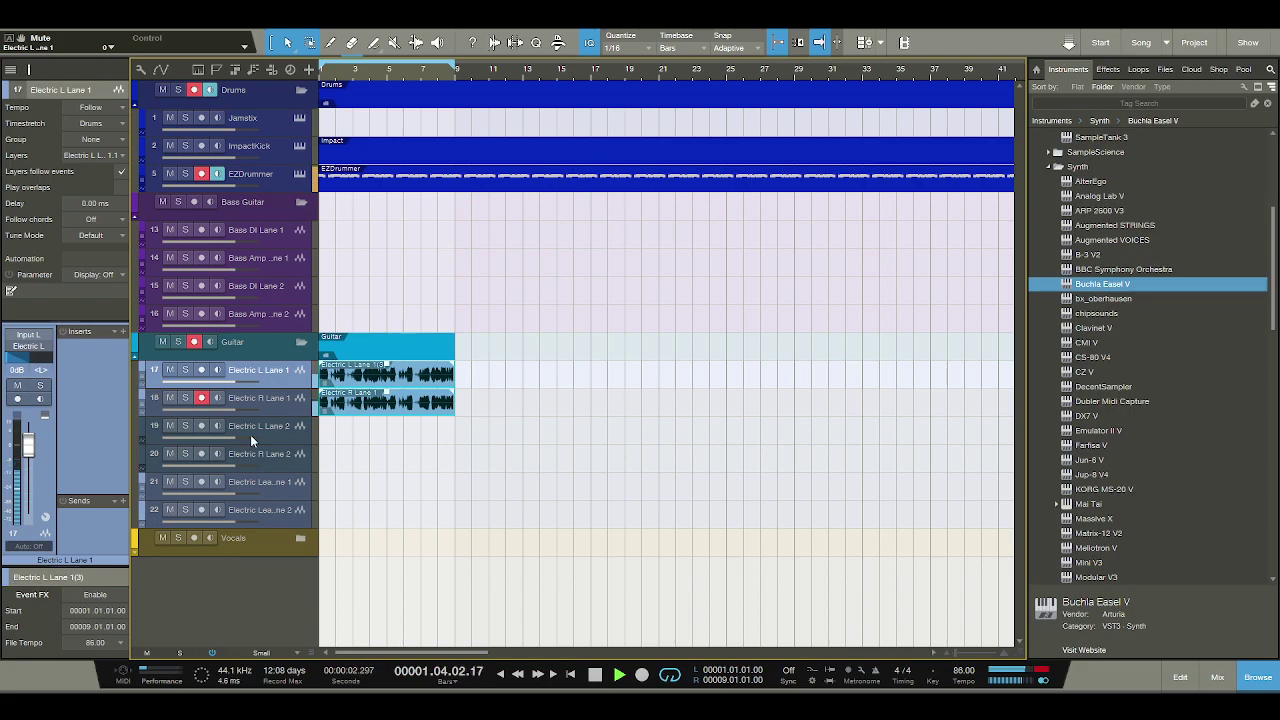
{"action": "left_click", "coordinate": [218, 482]}
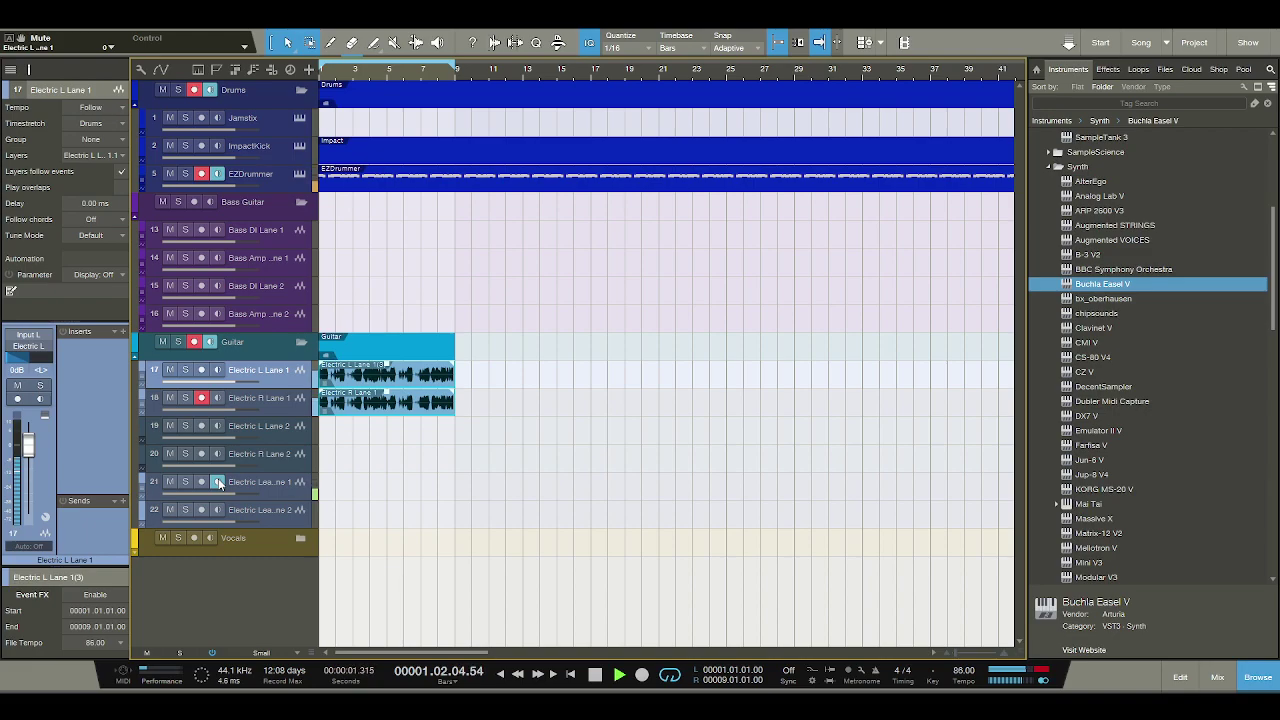
{"action": "left_click", "coordinate": [596, 675]}
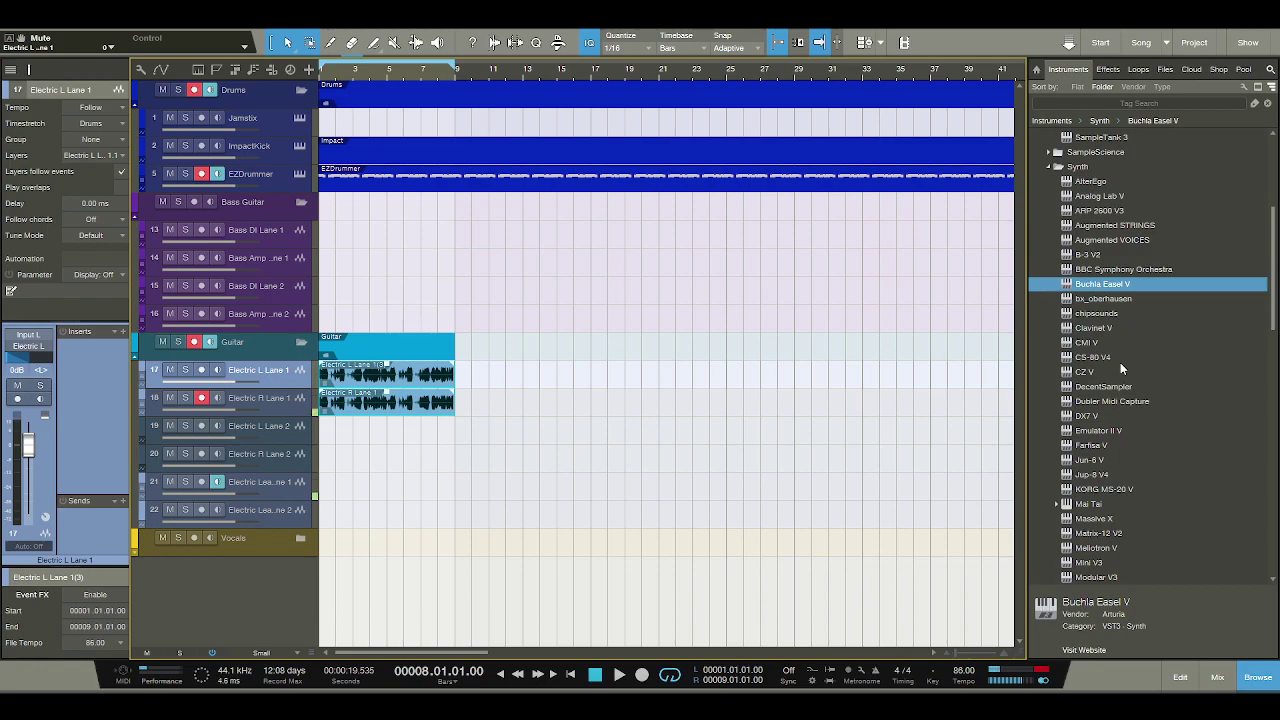
Search the instruments for "vox", add VOX Continental V2 as a new instrument track, and close its plug-in window.
{"action": "scroll", "coordinate": [1121, 369], "scroll_direction": "down", "scroll_amount": 2}
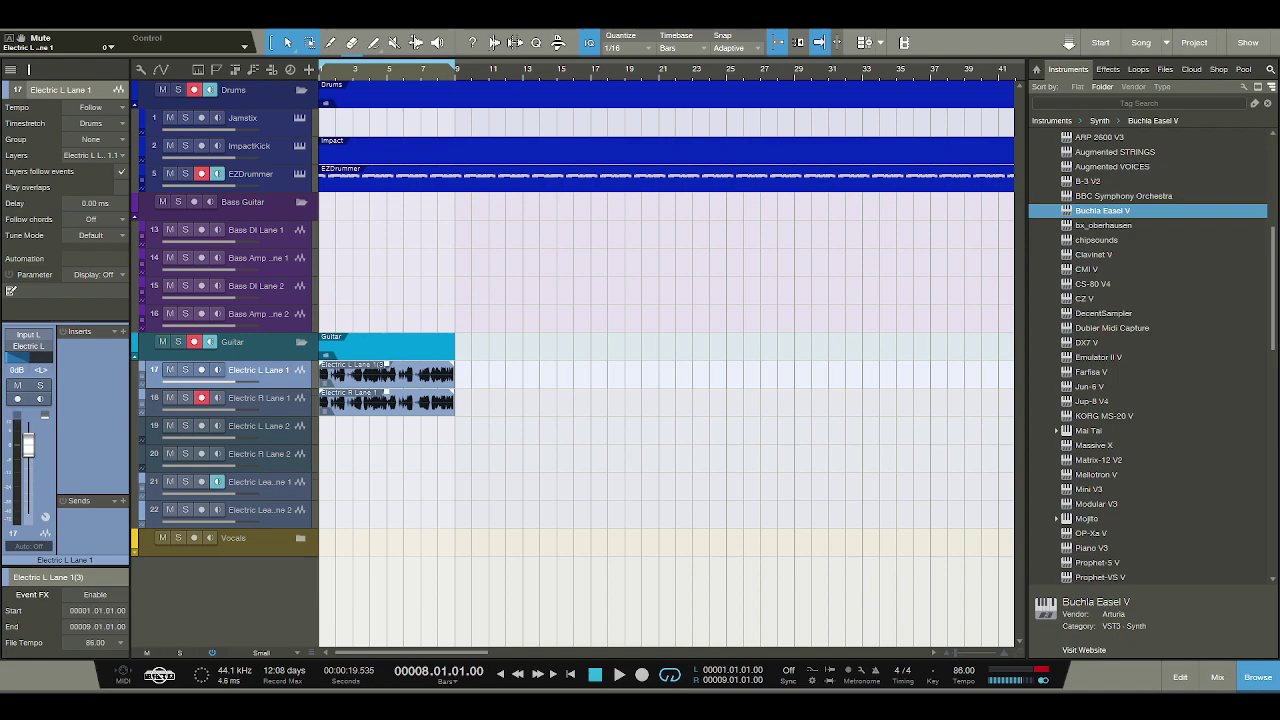
{"action": "left_click", "coordinate": [1157, 101]}
{"action": "type", "text": "vox"}
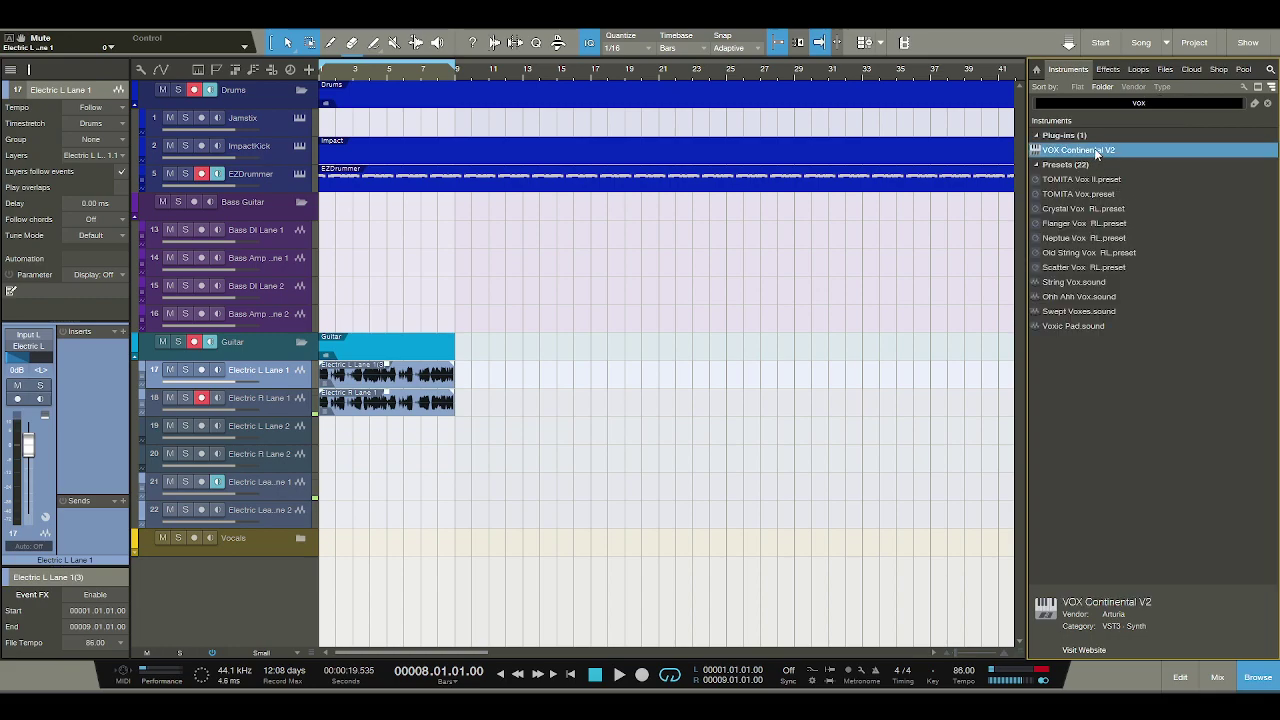
{"action": "key", "text": "Return"}
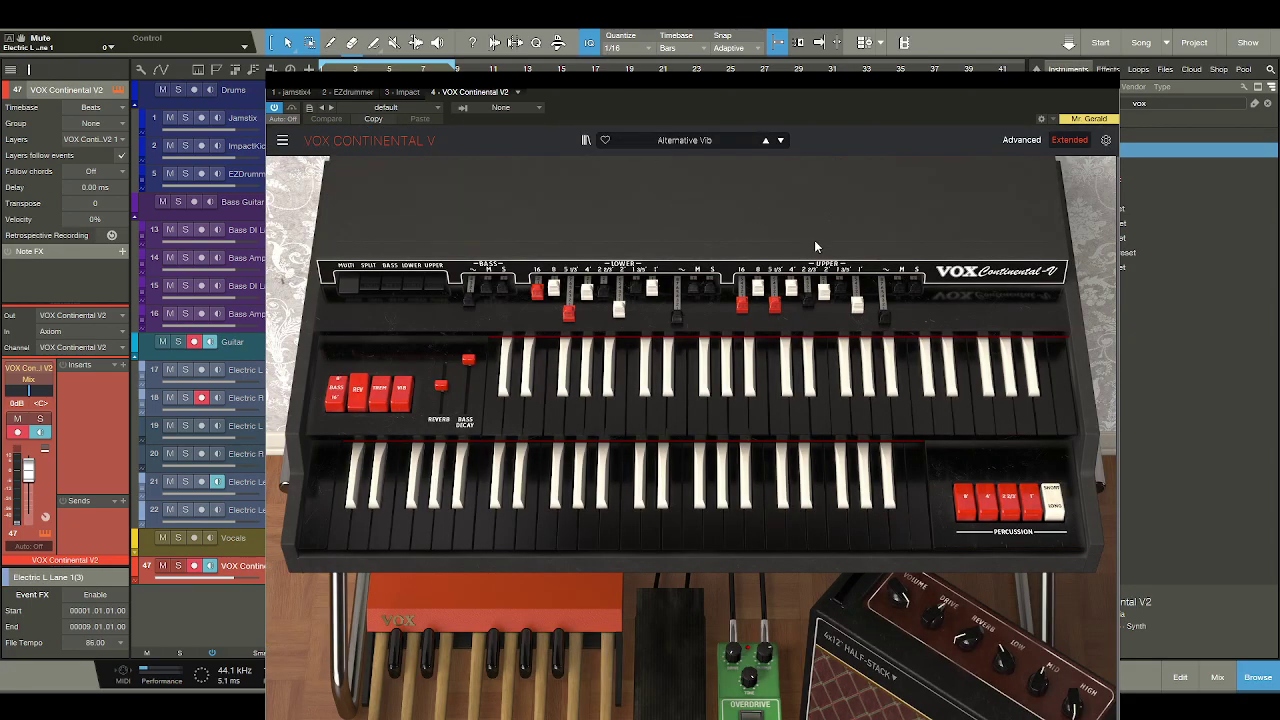
{"action": "left_click", "coordinate": [1110, 77]}
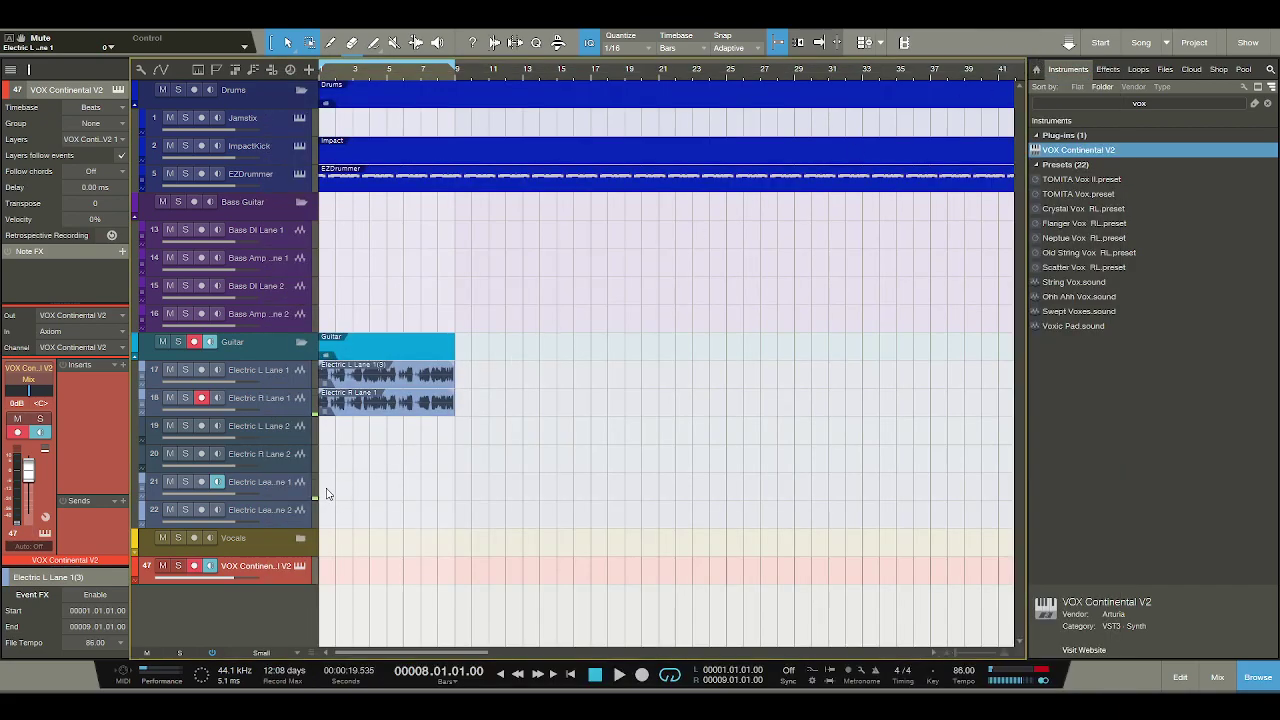
Create an empty part across bars 1 to 9 on the VOX Continental V2 track and open it for note editing.
{"action": "double_click", "coordinate": [334, 568]}
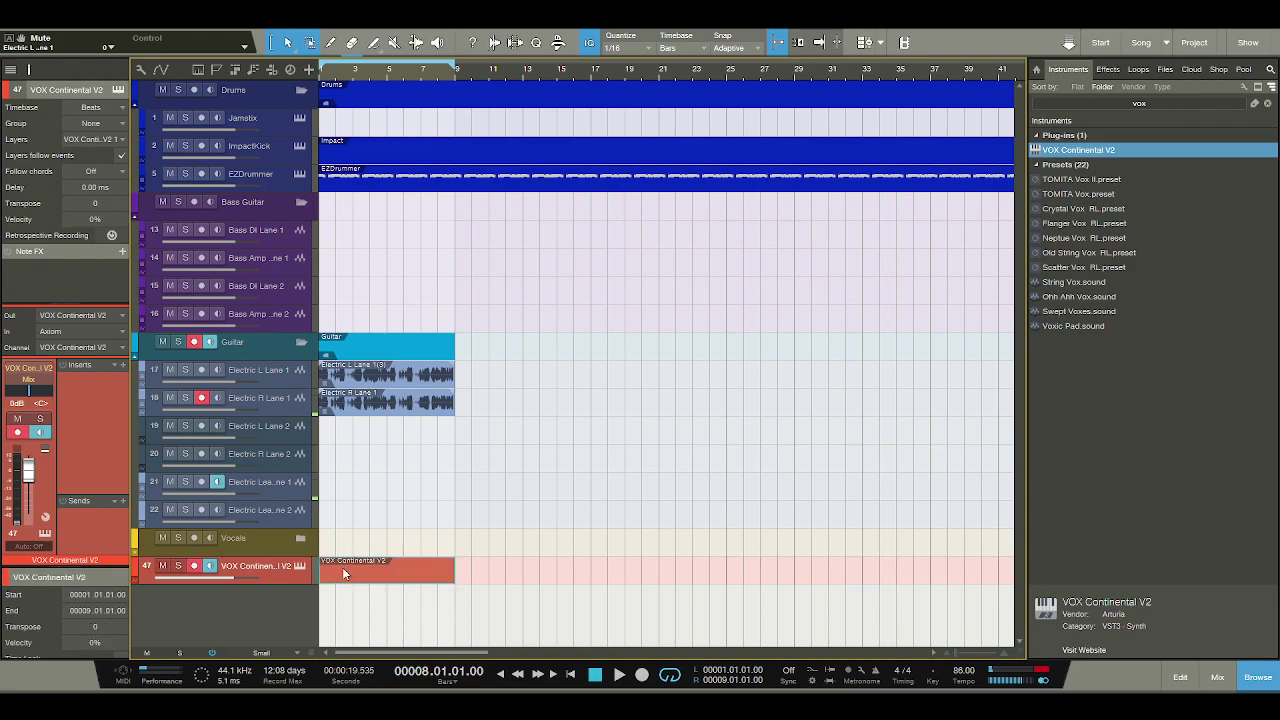
{"action": "double_click", "coordinate": [343, 573]}
{"action": "left_click", "coordinate": [595, 675]}
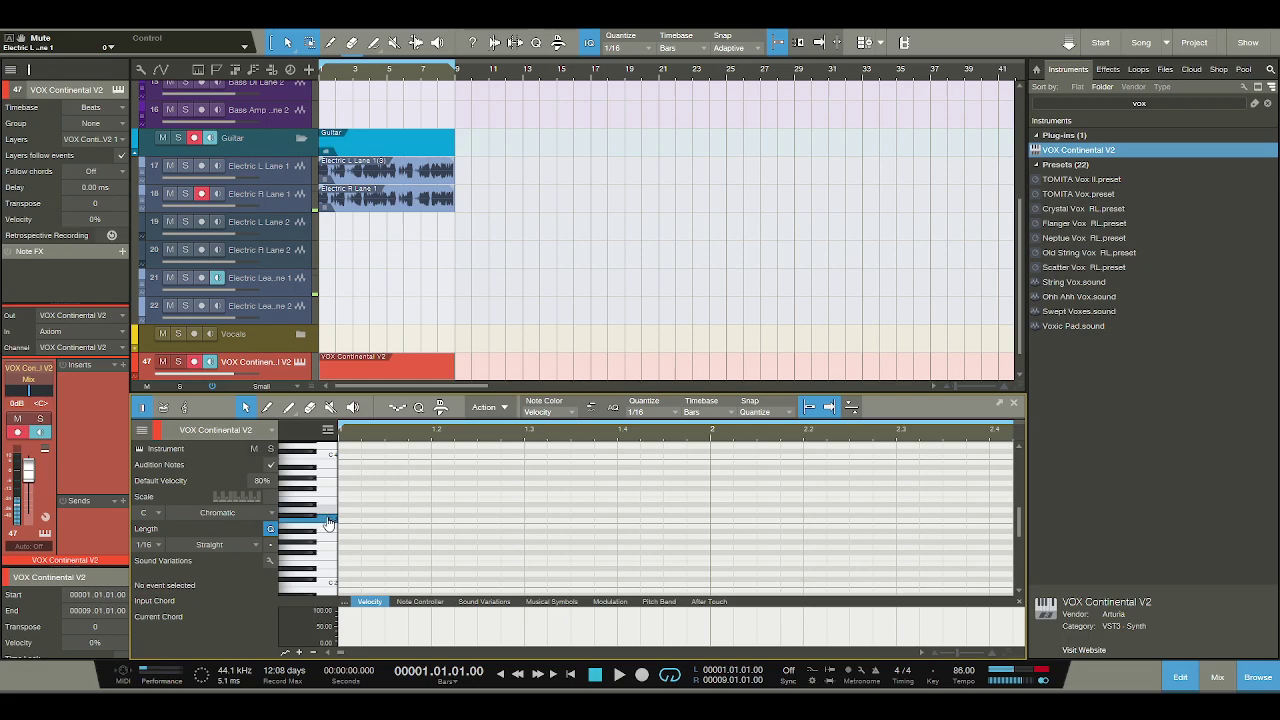
Raise the VOX Continental V2 track volume to +10 dB and audition the loop.
{"action": "key", "text": "space"}
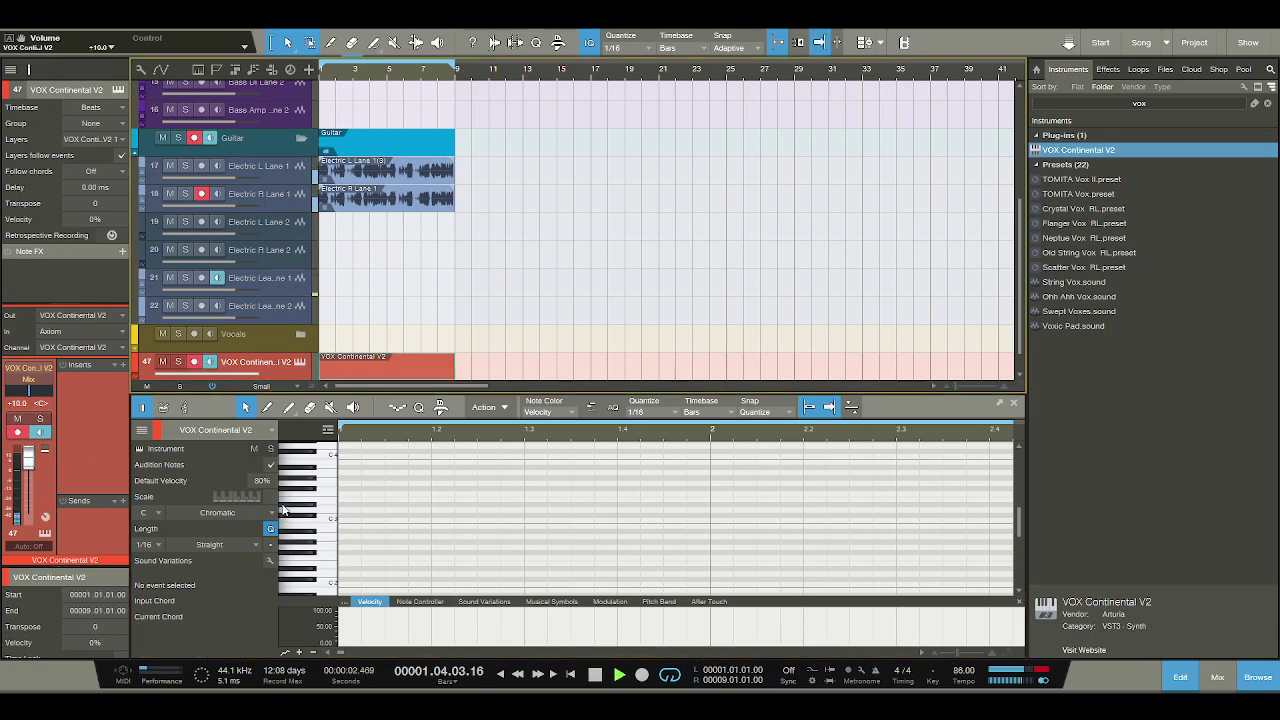
{"action": "key", "text": "space"}
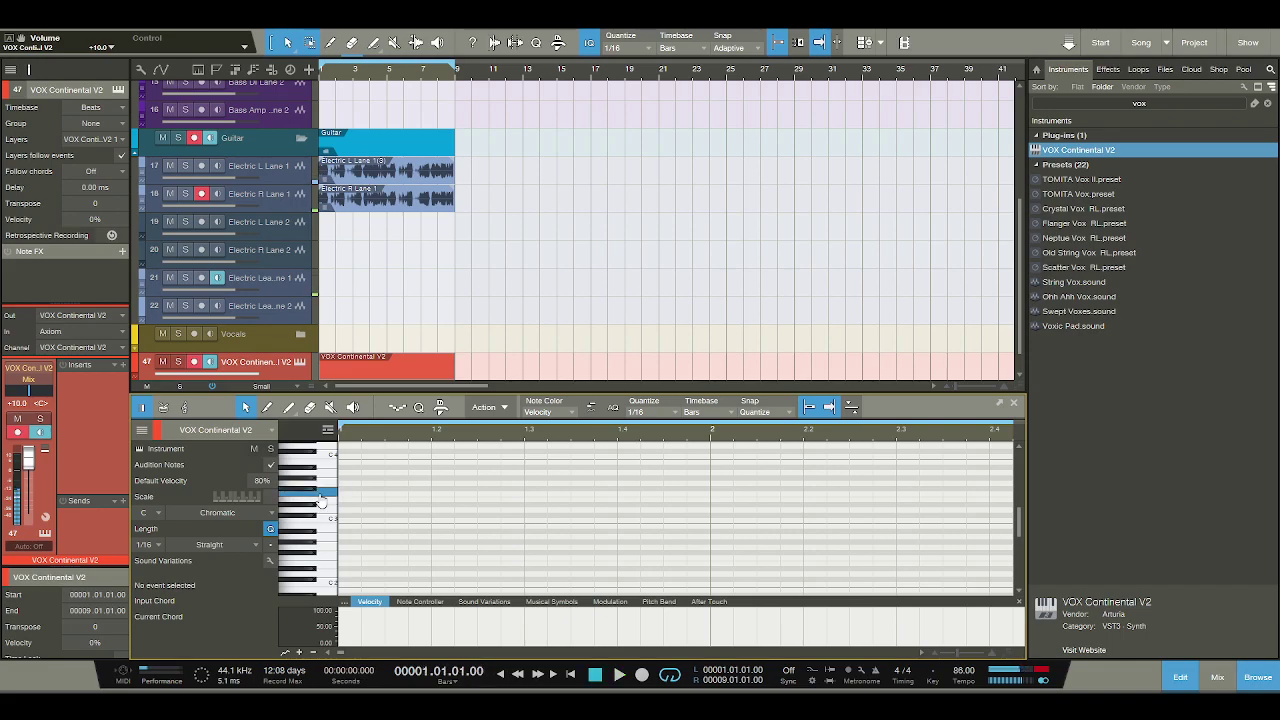
{"action": "key", "text": "space"}
{"action": "key", "text": "space"}
Add G3 and G2 notes at the start of bar 1, each ending at 1.3.3, and check them in playback.
{"action": "left_click_drag", "start_coordinate": [340, 485], "coordinate": [570, 485]}
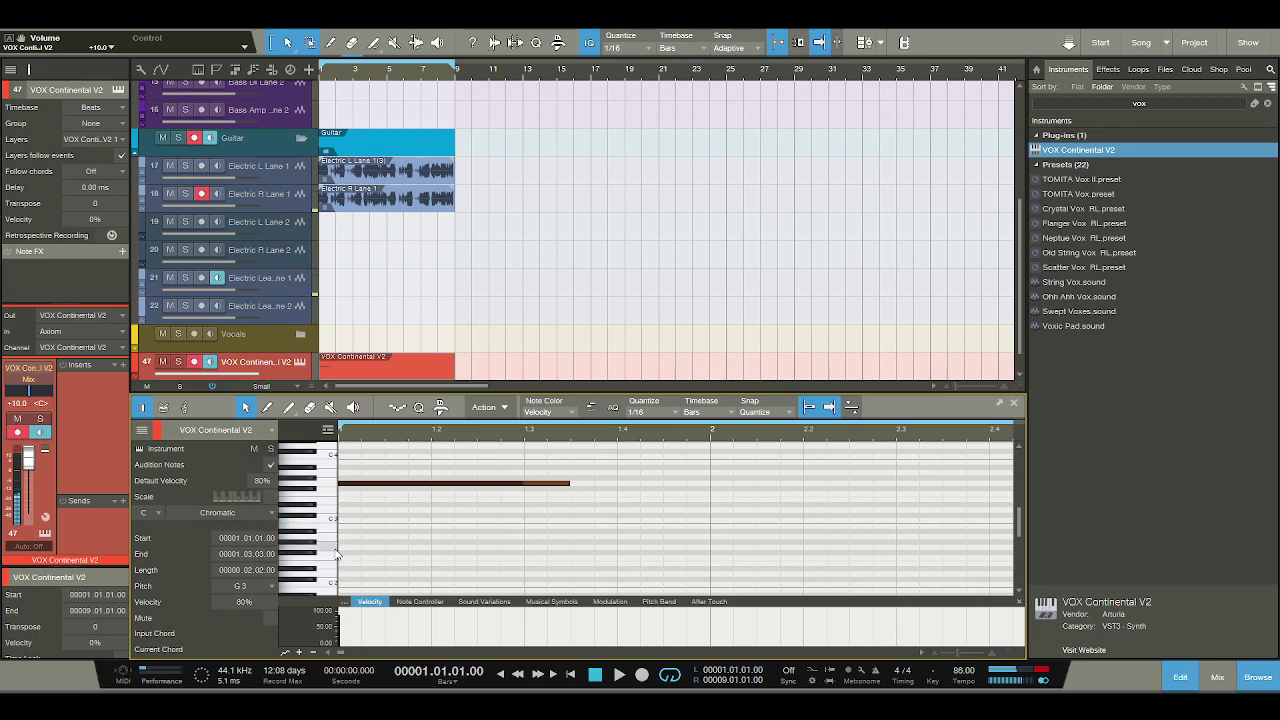
{"action": "left_click_drag", "start_coordinate": [344, 553], "coordinate": [562, 550]}
{"action": "key", "text": "space"}
{"action": "key", "text": "space"}
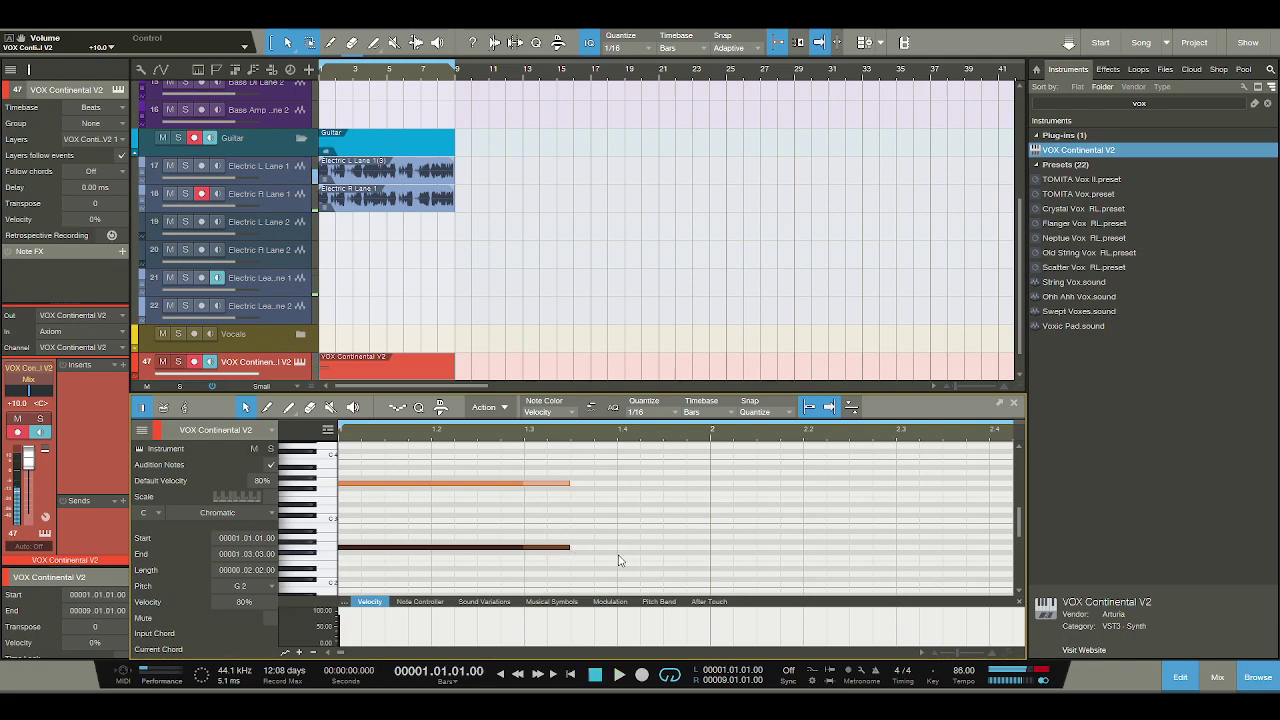
Add sixteenth notes A3, A#3, C4 and A#3 in sequence from 1.3.3, directly after the long G notes.
{"action": "scroll", "coordinate": [600, 535], "scroll_direction": "up", "scroll_amount": 2}
{"action": "left_click", "coordinate": [580, 490]}
{"action": "mouse_move", "coordinate": [584, 492]}
{"action": "left_mouse_down"}
{"action": "mouse_move", "coordinate": [588, 508]}
{"action": "mouse_move", "coordinate": [598, 498]}
{"action": "left_mouse_up"}
{"action": "left_click", "coordinate": [604, 493]}
{"action": "left_click", "coordinate": [627, 483]}
{"action": "left_click", "coordinate": [650, 495]}
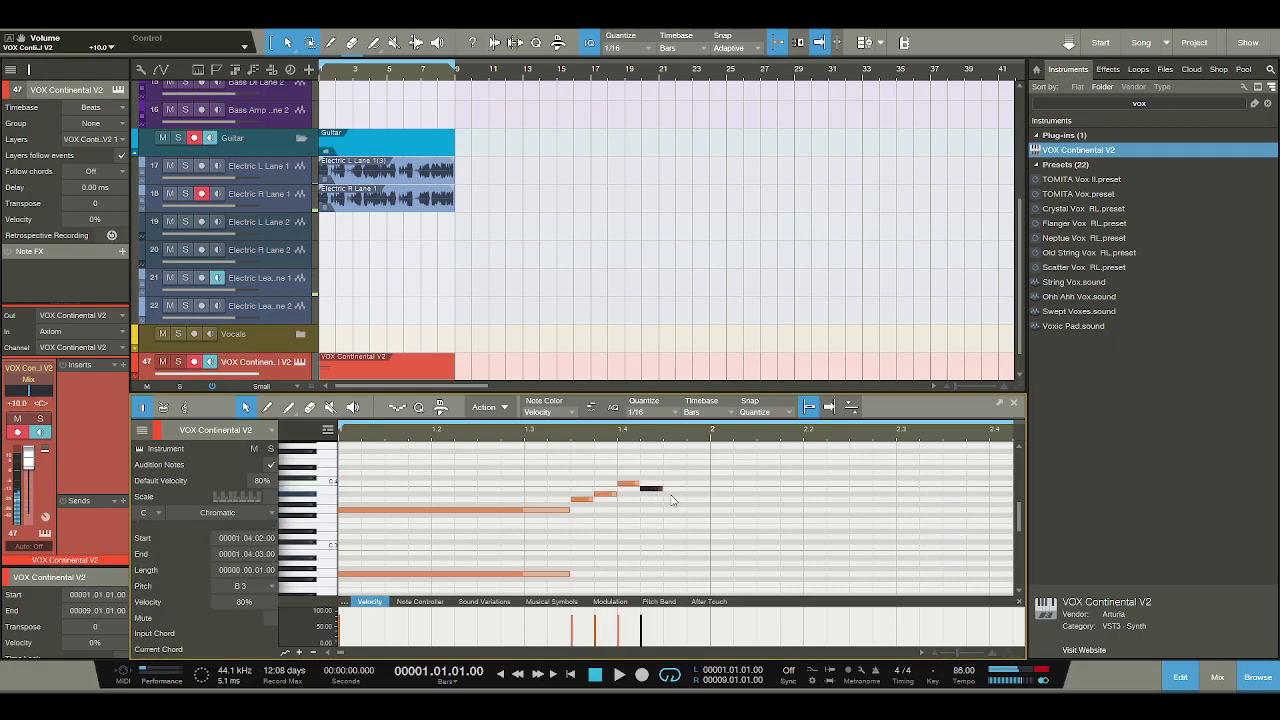
{"action": "key", "text": "space"}
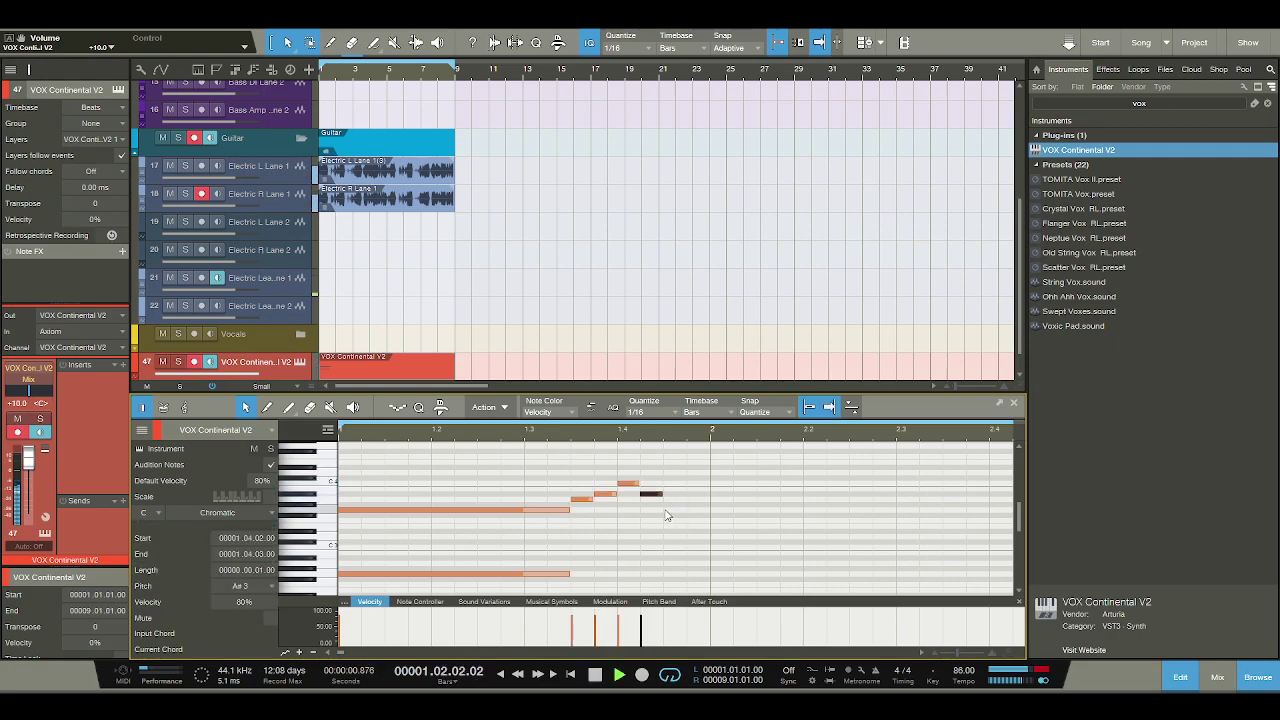
{"action": "key", "text": "space"}
Complete the bar 1 run with sixteenth notes A3 and G3 leading up to bar 2, and audition it.
{"action": "left_click", "coordinate": [672, 498]}
{"action": "left_click", "coordinate": [697, 504]}
{"action": "left_click_drag", "start_coordinate": [695, 505], "coordinate": [695, 511]}
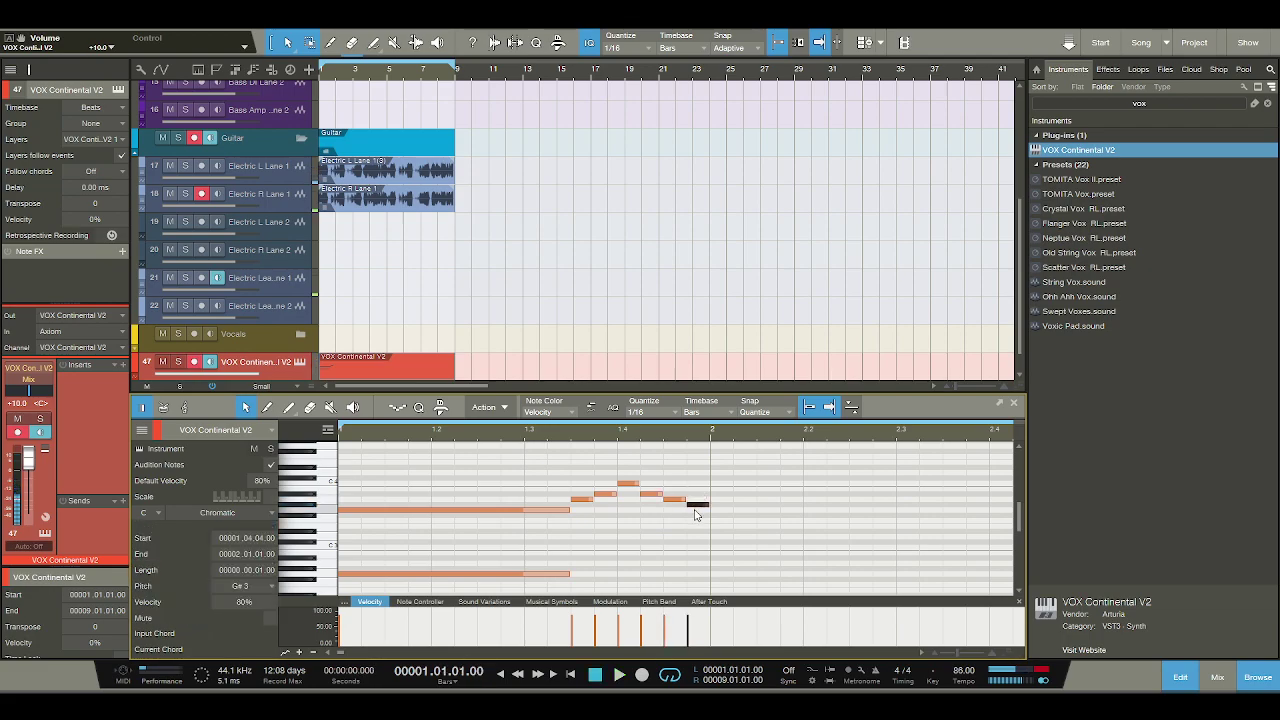
{"action": "key", "text": "space"}
{"action": "left_click", "coordinate": [684, 516]}
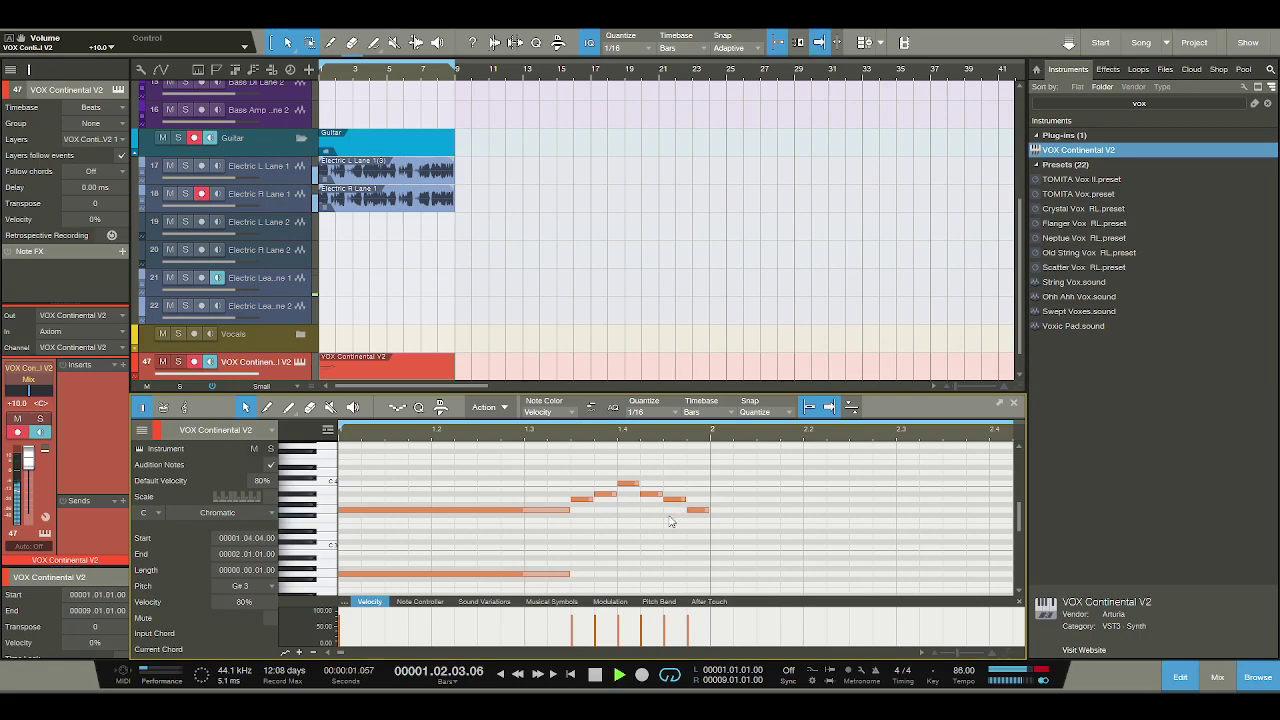
{"action": "key", "text": "space"}
Add F3 and F2 notes at the start of bar 2, each three beats long, and play them back.
{"action": "left_click", "coordinate": [714, 521]}
{"action": "left_click_drag", "start_coordinate": [733, 521], "coordinate": [988, 522]}
{"action": "scroll", "coordinate": [730, 546], "scroll_direction": "down", "scroll_amount": 1}
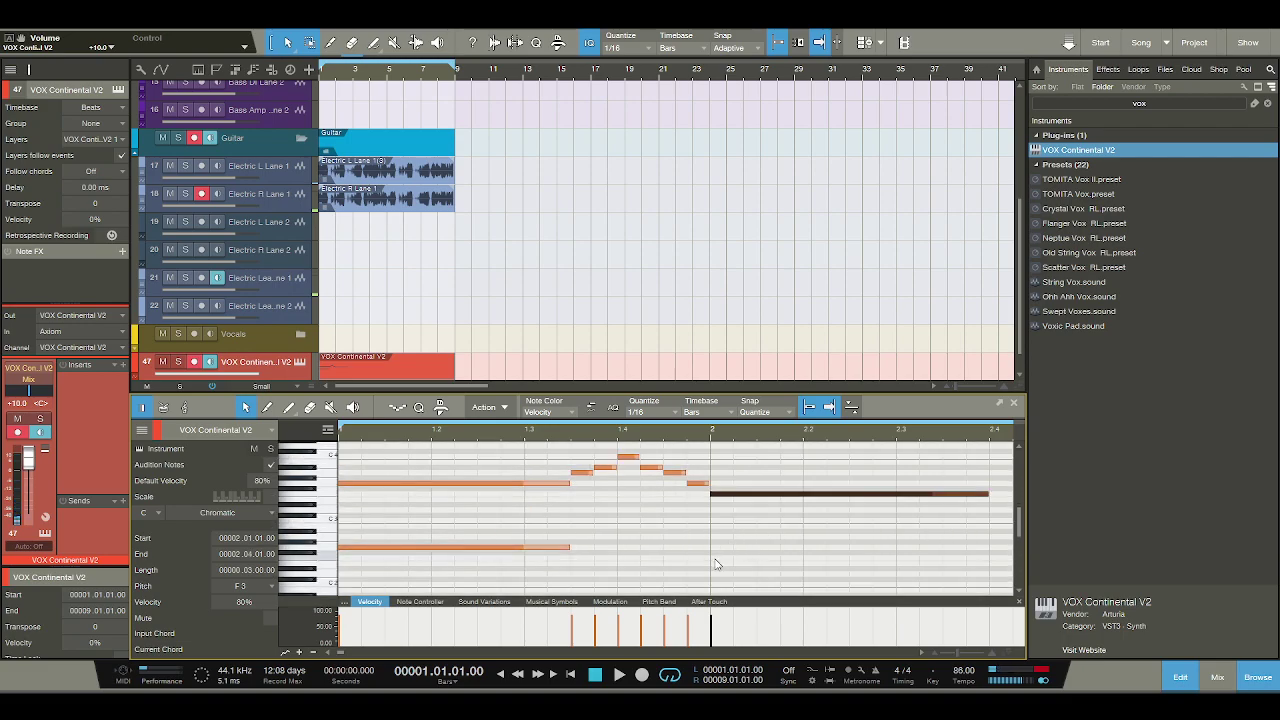
{"action": "left_click", "coordinate": [725, 558]}
{"action": "left_click_drag", "start_coordinate": [731, 558], "coordinate": [985, 558]}
{"action": "key", "text": "space"}
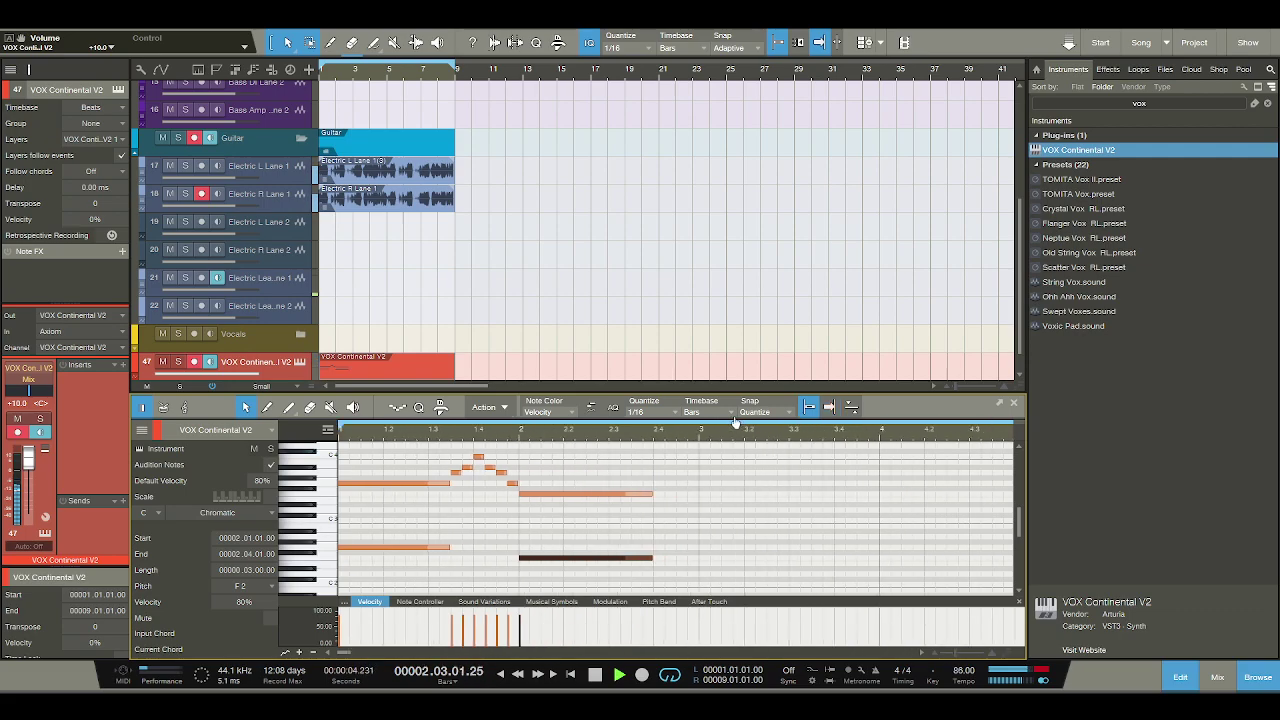
Shorten the F3 and F2 notes in bar 2 to two beats, ending at 2.3.
{"action": "key", "text": "space"}
{"action": "left_click_drag", "start_coordinate": [652, 494], "coordinate": [607, 494]}
{"action": "left_click", "coordinate": [640, 558]}
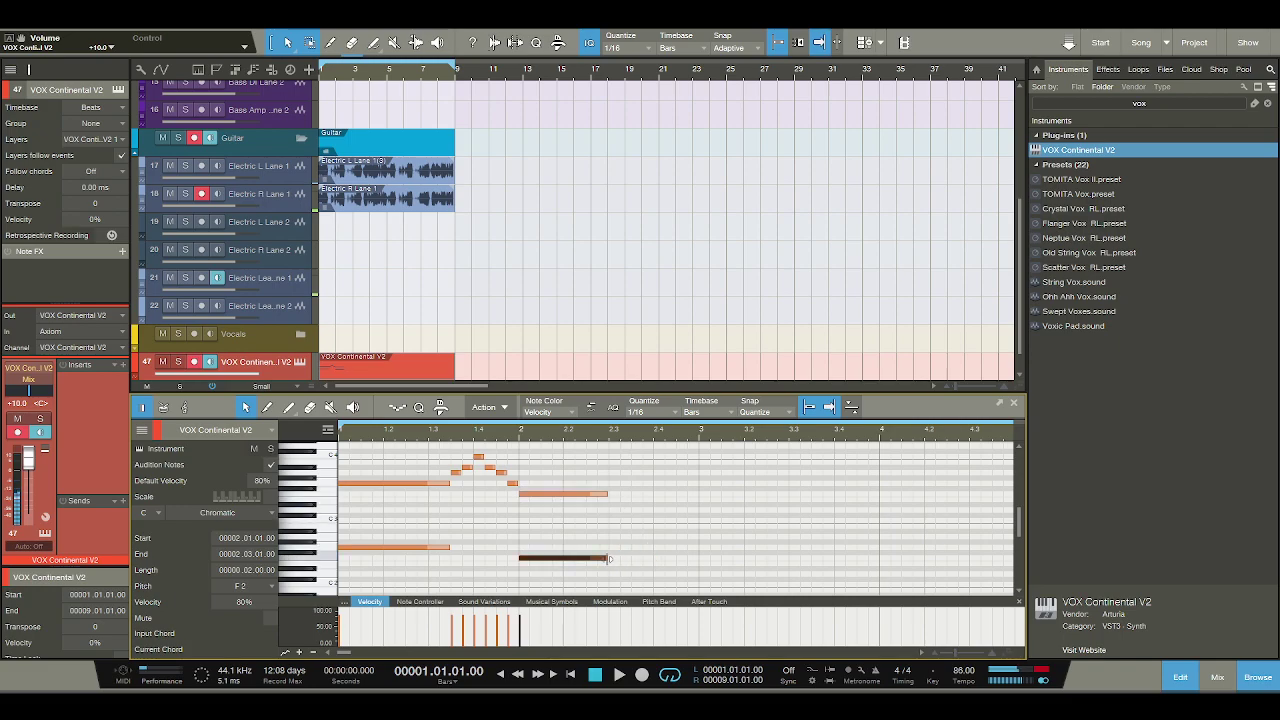
Double the bar 1 run an octave lower with sixteenth notes A2, A#2, C3, A#2, A2 and G2, and audition it.
{"action": "double_click", "coordinate": [455, 533]}
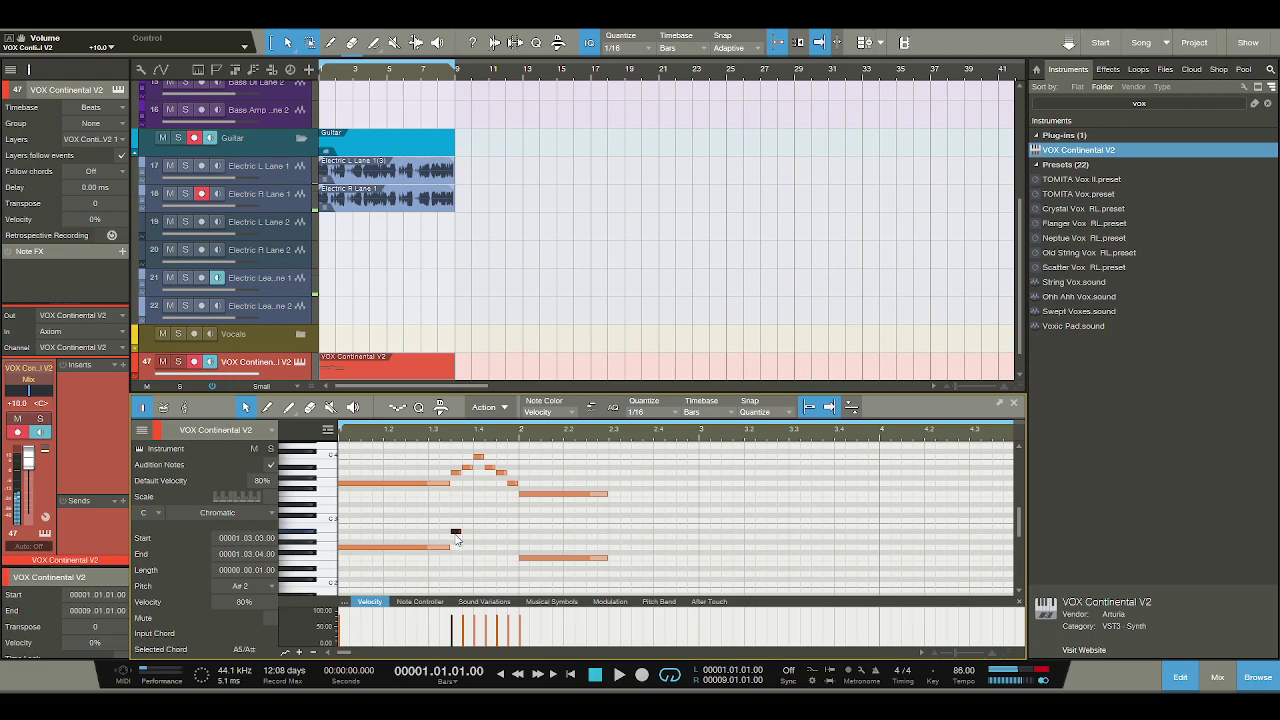
{"action": "key", "text": "Down"}
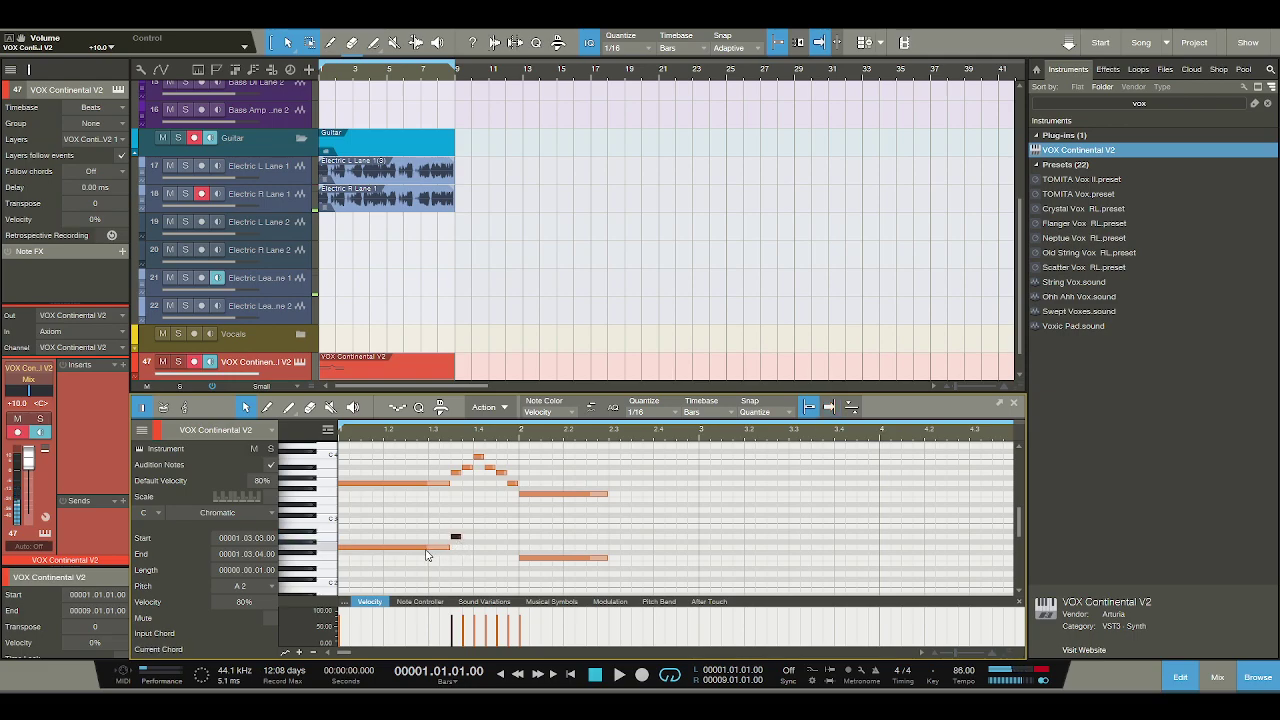
{"action": "key", "text": "Up"}
{"action": "key", "text": "alt+Right"}
{"action": "double_click", "coordinate": [478, 521]}
{"action": "double_click", "coordinate": [491, 531]}
{"action": "double_click", "coordinate": [512, 552]}
{"action": "key", "text": "Up"}
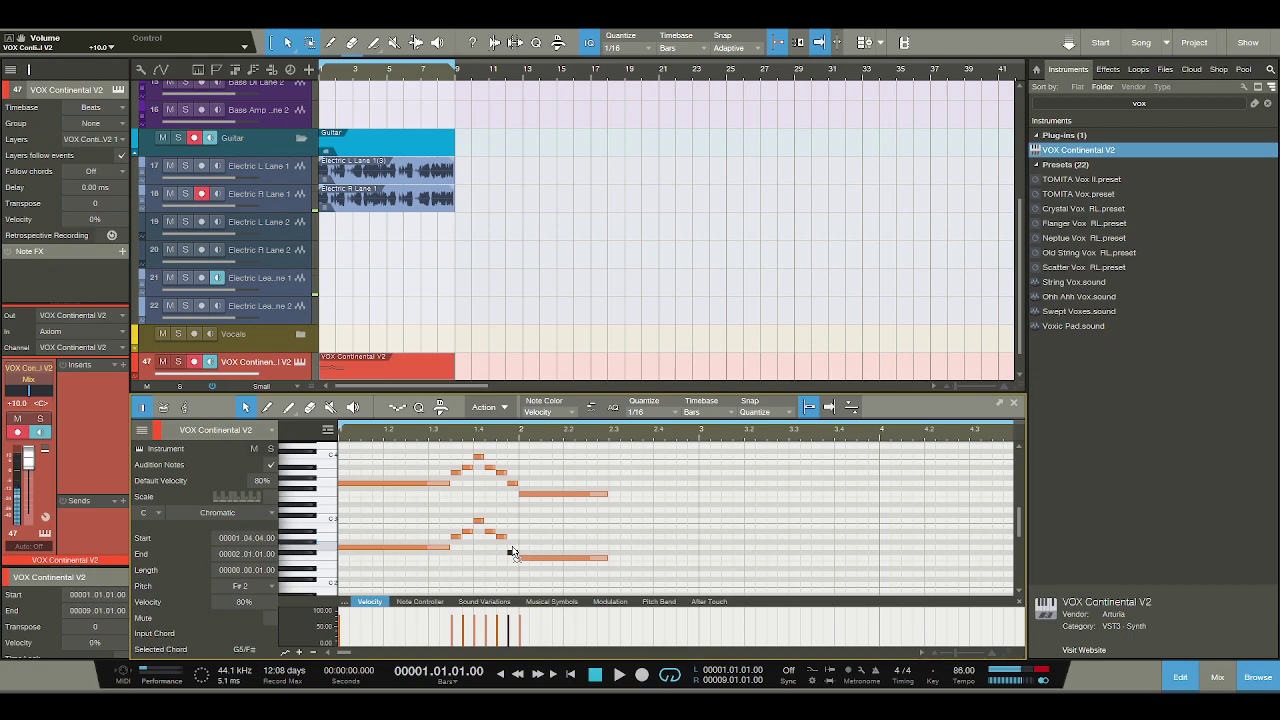
{"action": "left_click", "coordinate": [618, 676]}
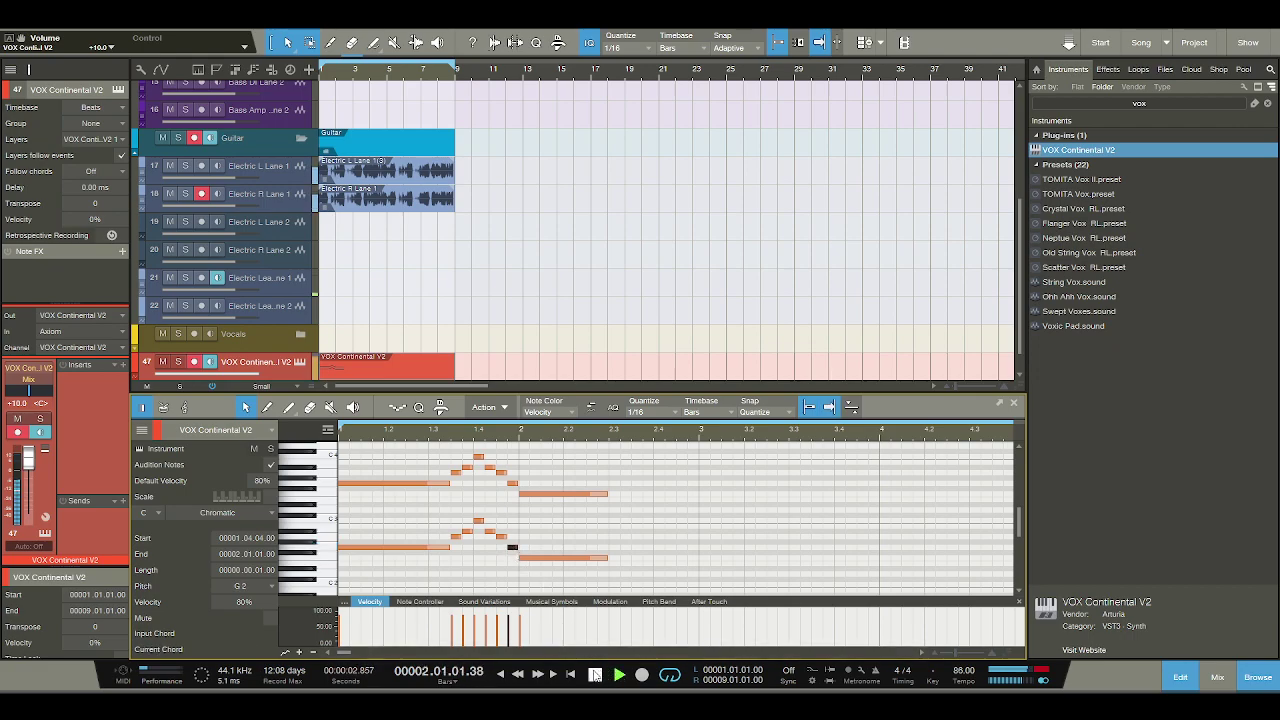
{"action": "left_click", "coordinate": [595, 675]}
Try an alternating sixteenth-note line of A#3, F3, A3, F3, G3 and F3 from 2.3, and undo it.
{"action": "scroll", "coordinate": [615, 489], "scroll_direction": "up", "scroll_amount": 1}
{"action": "double_click", "coordinate": [614, 485]}
{"action": "double_click", "coordinate": [625, 510]}
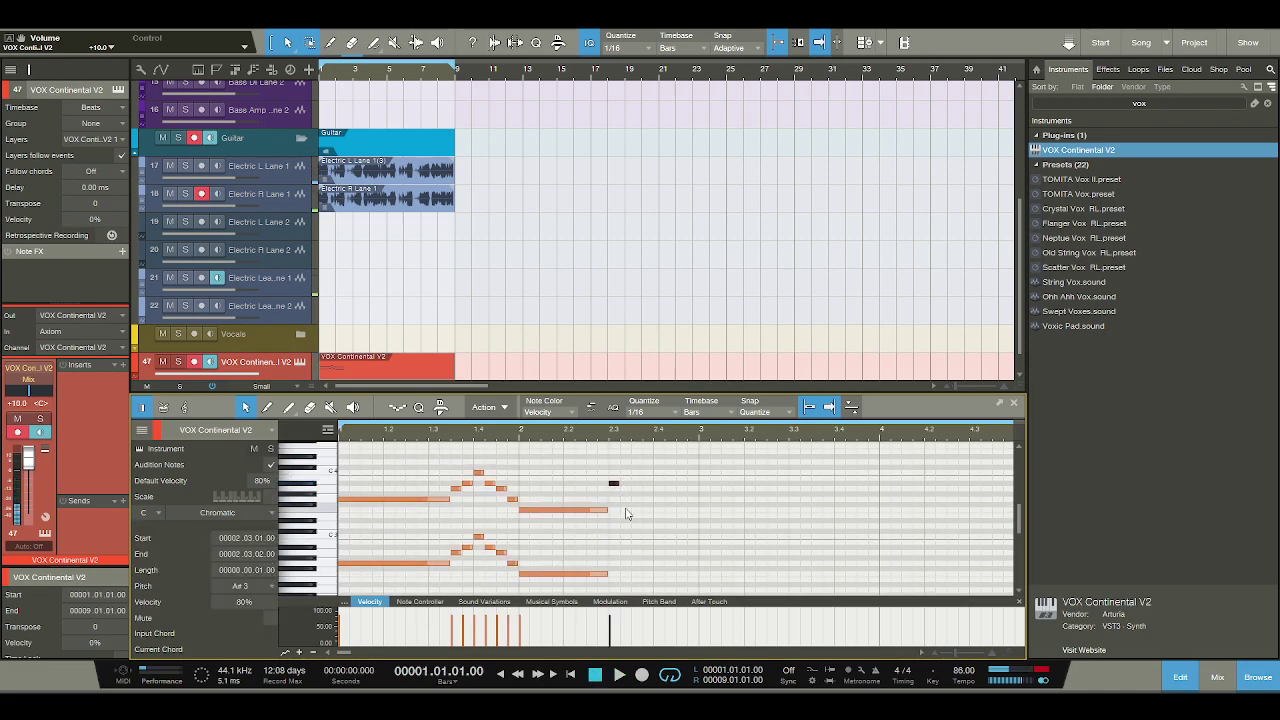
{"action": "double_click", "coordinate": [636, 489]}
{"action": "double_click", "coordinate": [648, 510]}
{"action": "left_click", "coordinate": [660, 503]}
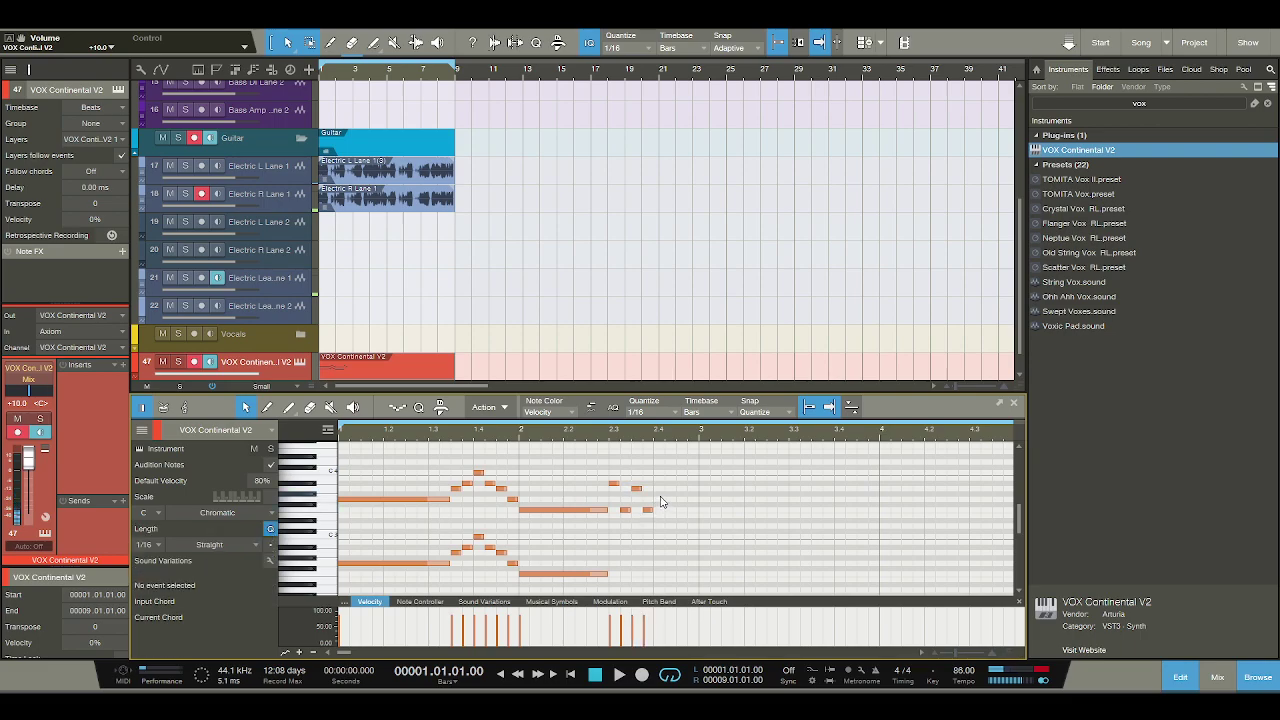
{"action": "double_click", "coordinate": [659, 496]}
{"action": "double_click", "coordinate": [668, 510]}
{"action": "key", "text": "space"}
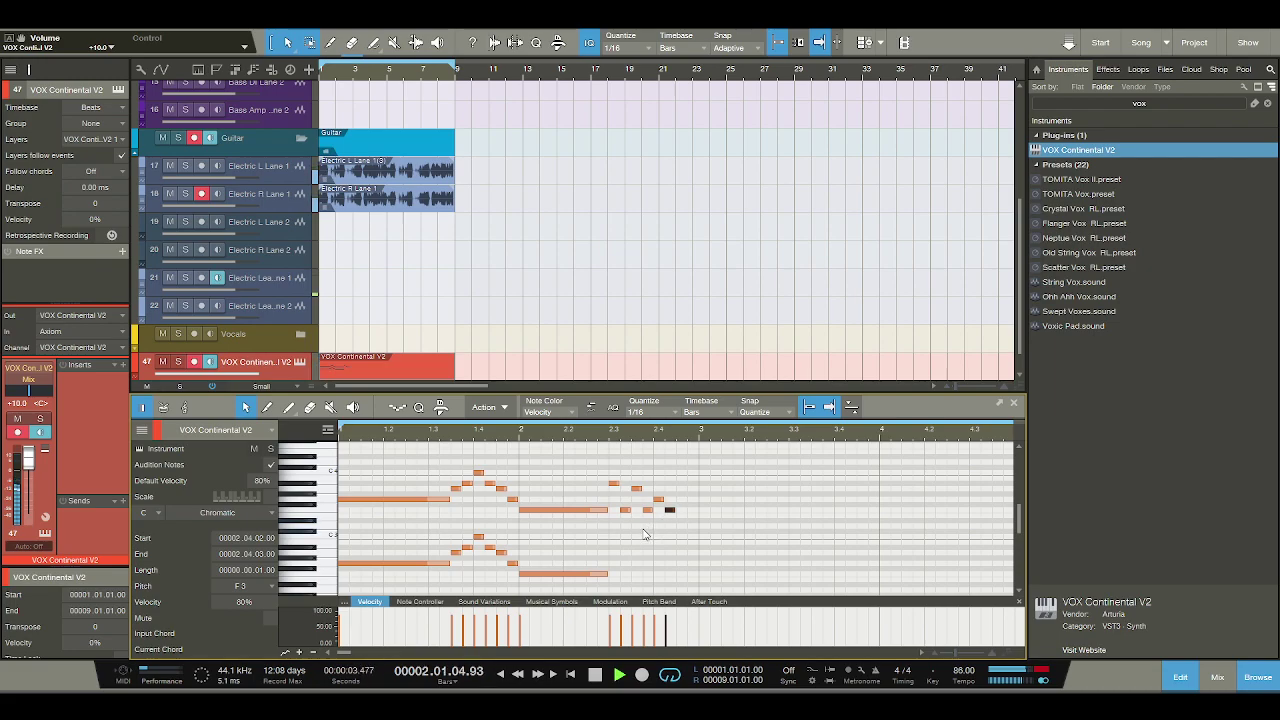
{"action": "key", "text": "space"}
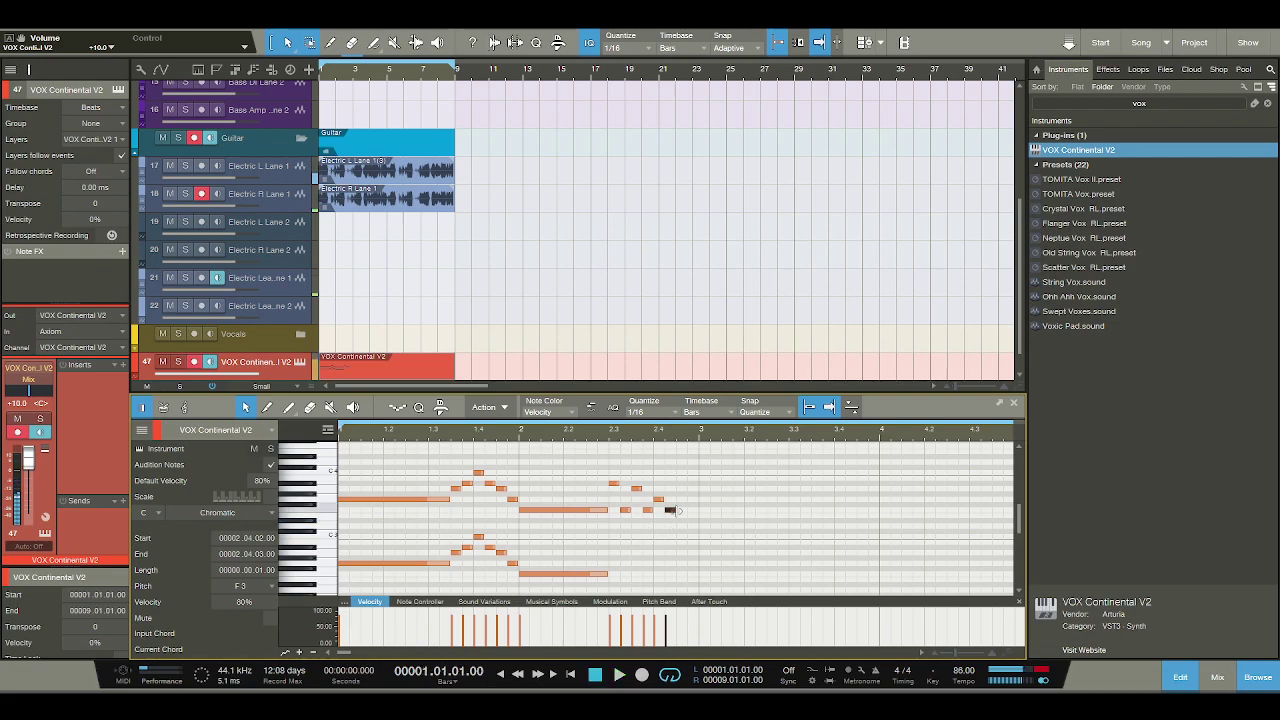
{"action": "left_click", "coordinate": [617, 478]}
{"action": "key", "text": "ctrl+z"}
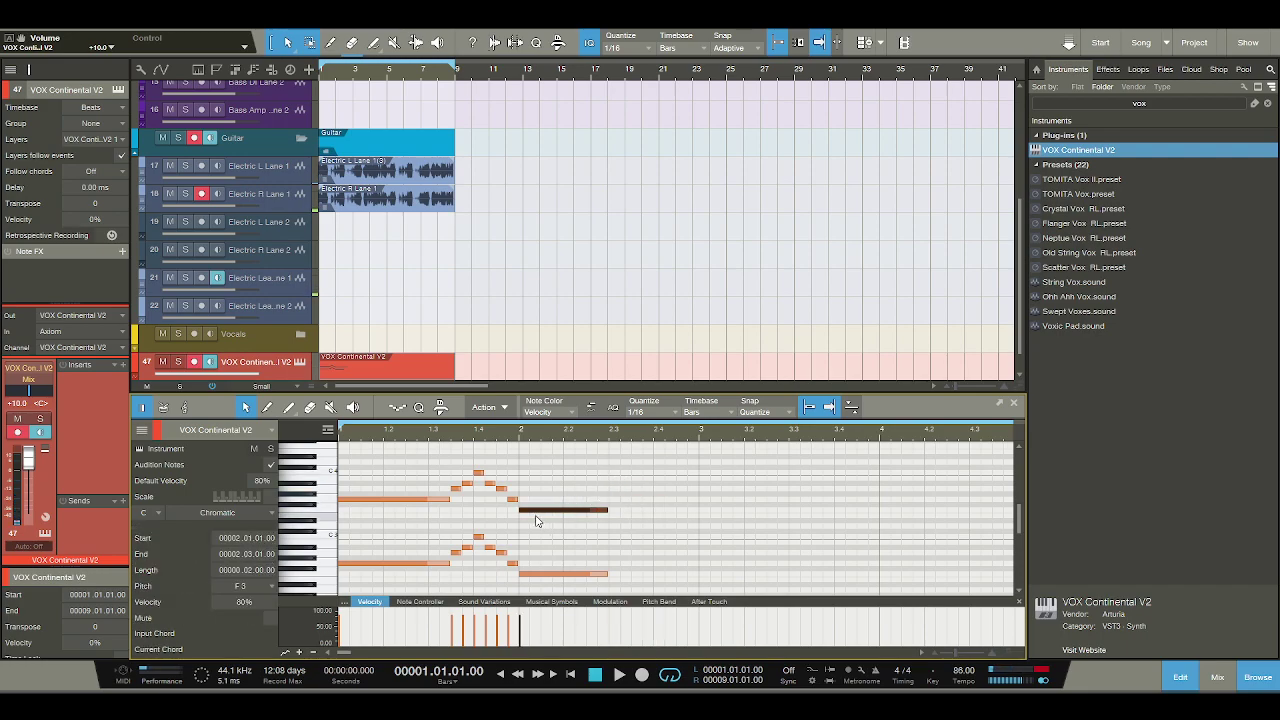
Lengthen C4 and C3 in the bar 1 runs to eighth notes and end both octaves with sixteenth notes A# and A.
{"action": "key", "text": "space"}
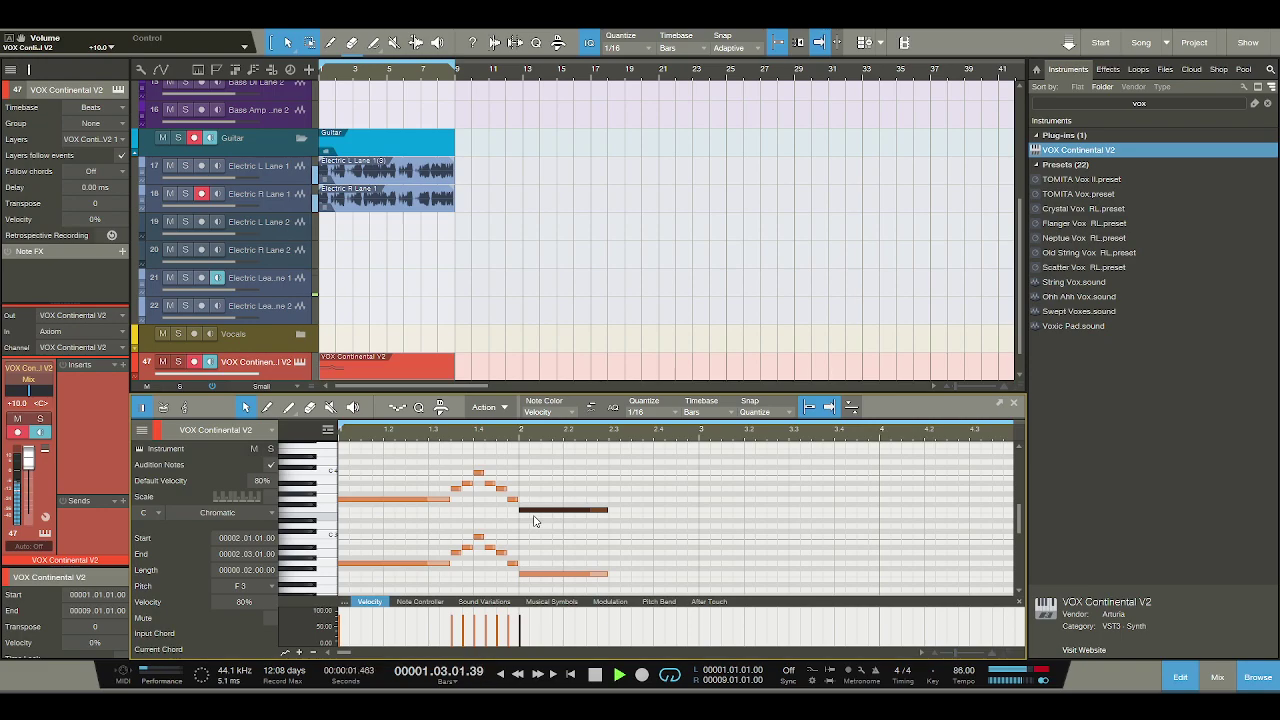
{"action": "key", "text": "space"}
{"action": "left_click", "coordinate": [479, 472]}
{"action": "left_click", "coordinate": [494, 485]}
{"action": "left_click_drag", "start_coordinate": [502, 487], "coordinate": [512, 494]}
{"action": "left_click_drag", "start_coordinate": [490, 545], "coordinate": [514, 556]}
{"action": "left_click", "coordinate": [500, 553]}
{"action": "key", "text": "space"}
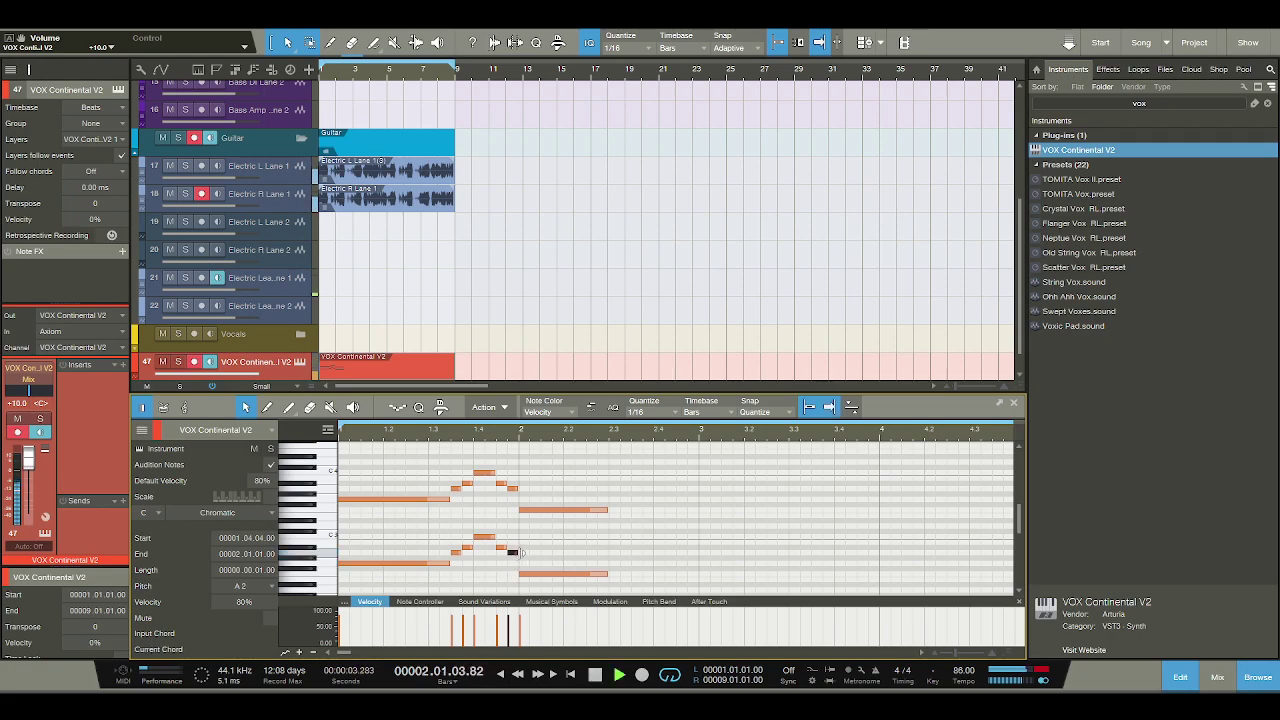
{"action": "key", "text": "space"}
Add descending eighth notes A#2, A2, G2 and F2 from 2.3 to bar 3, and audition them.
{"action": "double_click", "coordinate": [613, 546]}
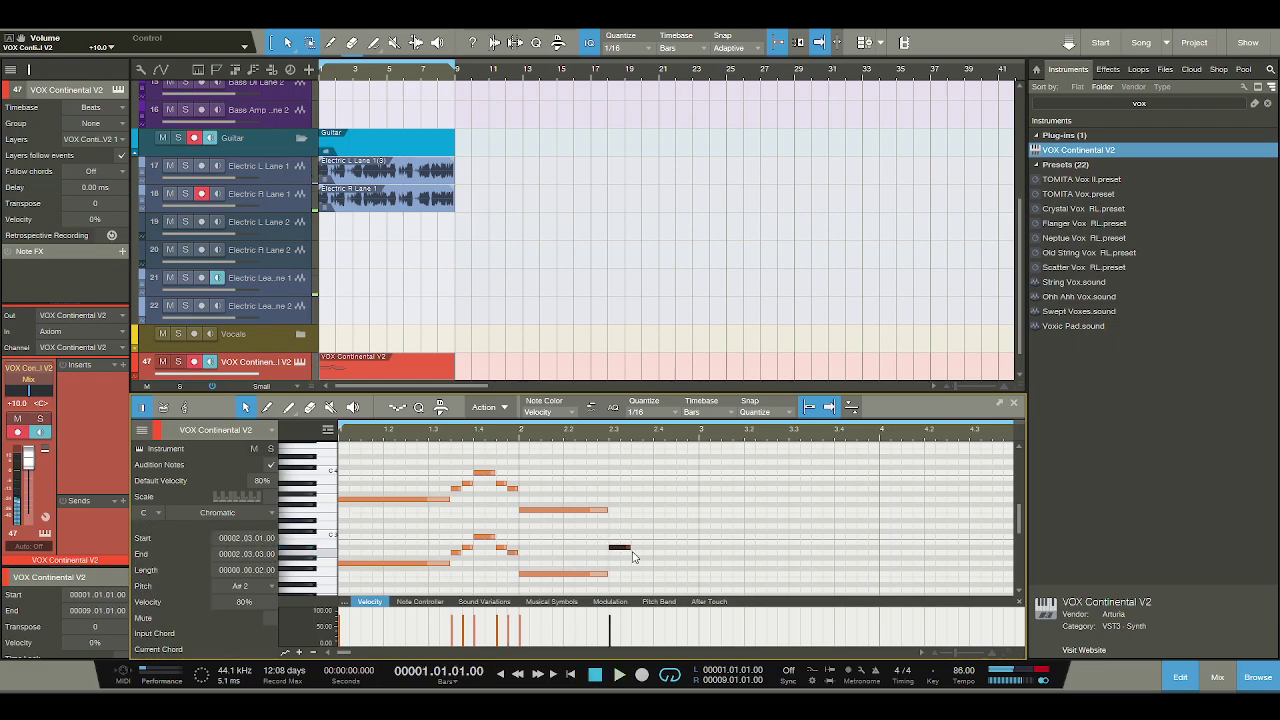
{"action": "left_click_drag", "start_coordinate": [634, 553], "coordinate": [698, 574]}
{"action": "left_click", "coordinate": [656, 563]}
{"action": "left_click", "coordinate": [678, 573]}
{"action": "key", "text": "space"}
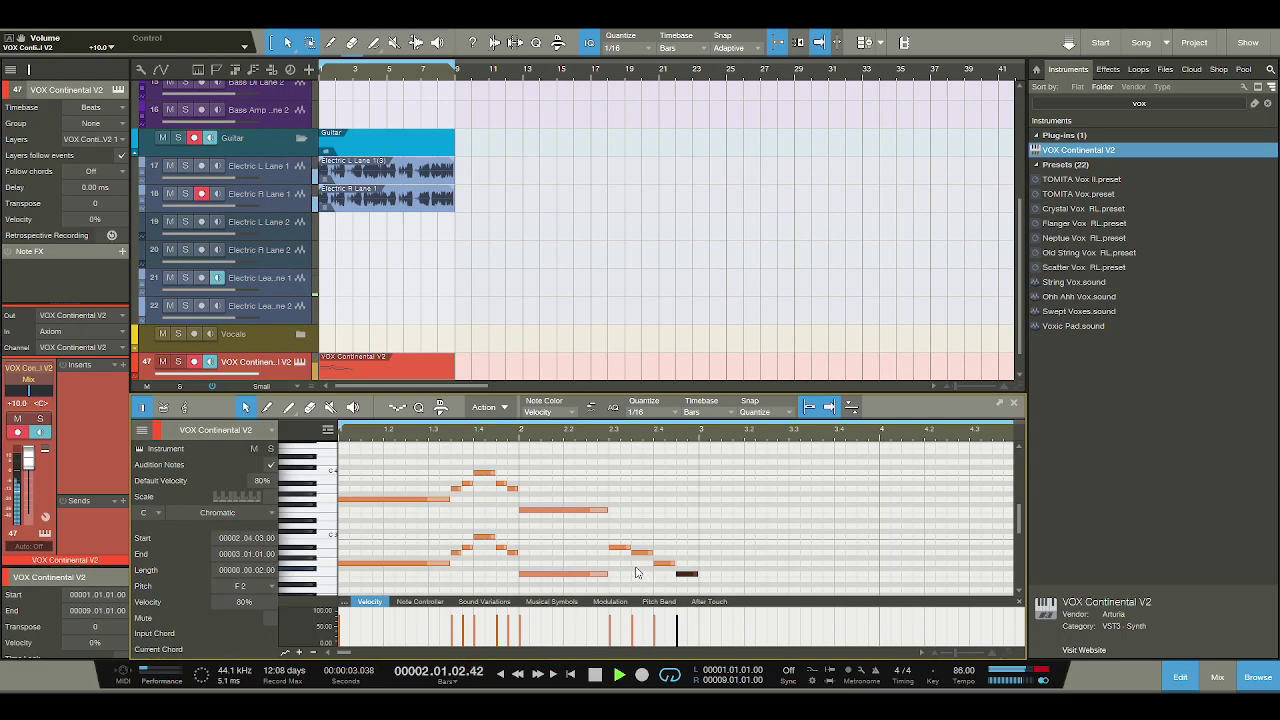
{"action": "key", "text": "space"}
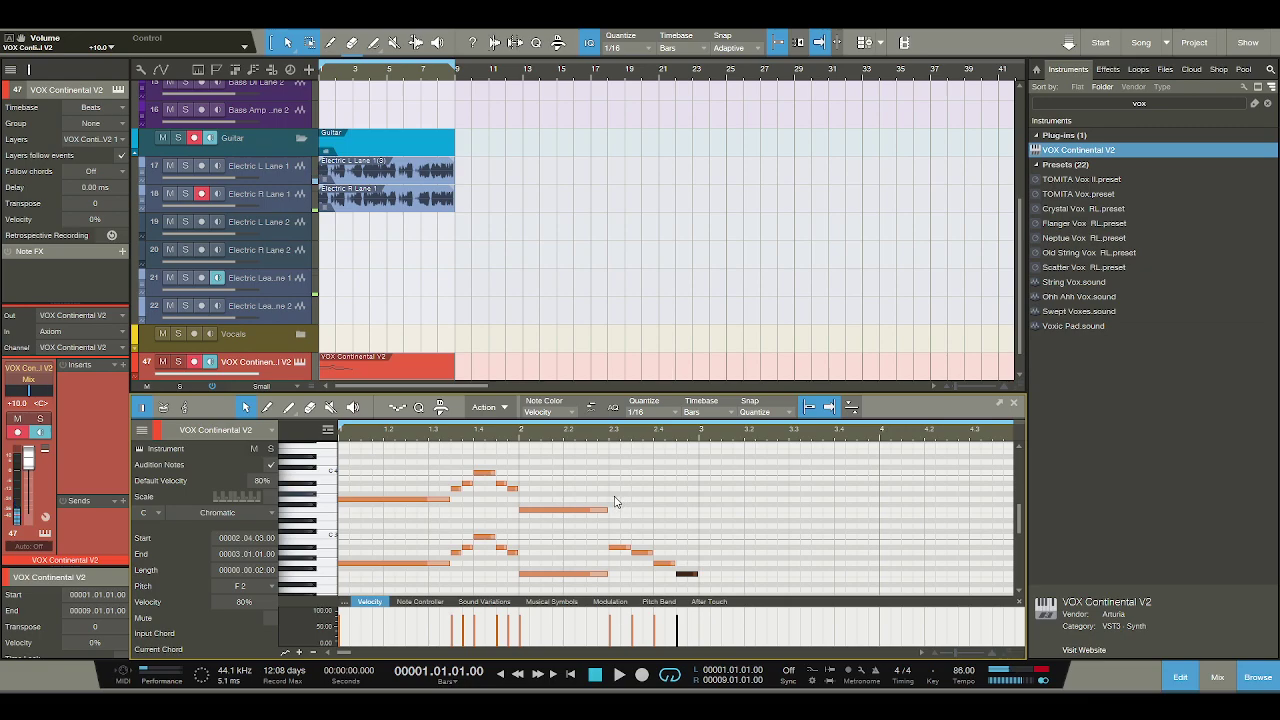
Double the descending eighth notes from 2.3 an octave higher as A#3, A3, G3 and F3, and audition them.
{"action": "mouse_move", "coordinate": [611, 483]}
{"action": "left_mouse_down"}
{"action": "mouse_move", "coordinate": [649, 489]}
{"action": "mouse_move", "coordinate": [675, 514]}
{"action": "left_mouse_up"}
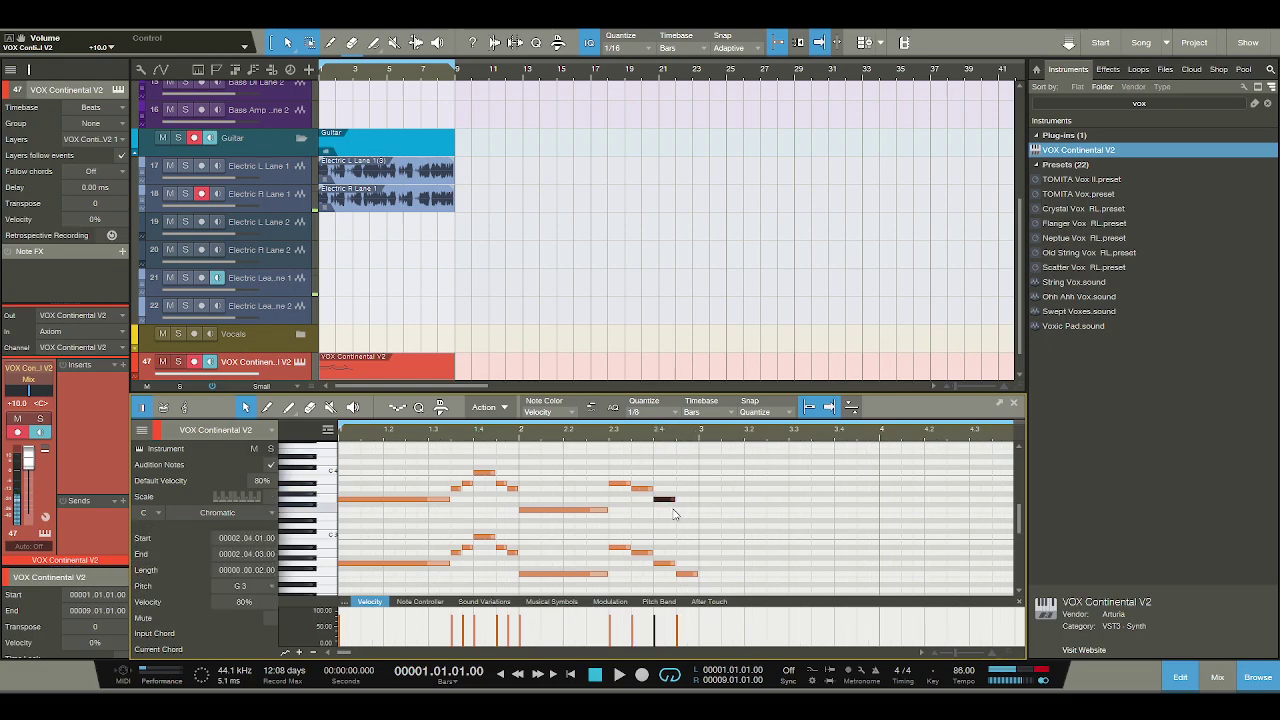
{"action": "left_click", "coordinate": [676, 511]}
{"action": "key", "text": "space"}
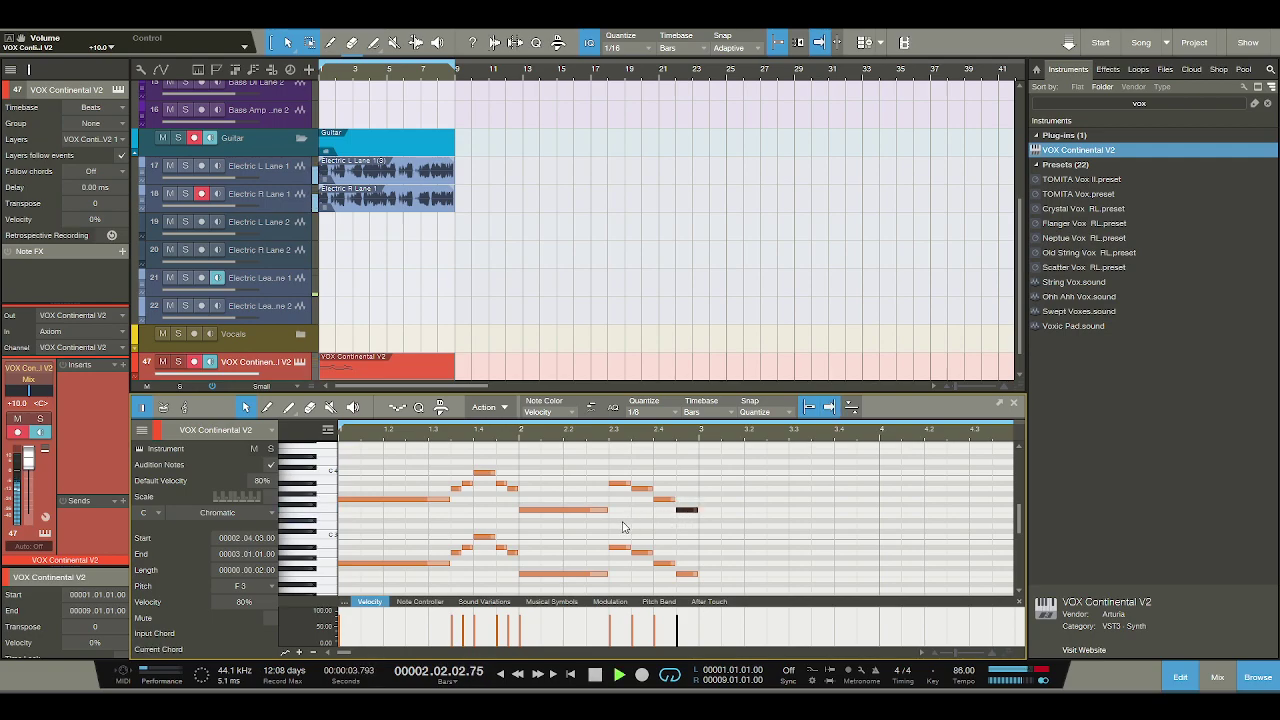
{"action": "key", "text": "space"}
Add G3 at the start of bar 3, lengthen it to two beats, double it with G2, and audition the phrase.
{"action": "left_click_drag", "start_coordinate": [688, 512], "coordinate": [710, 506]}
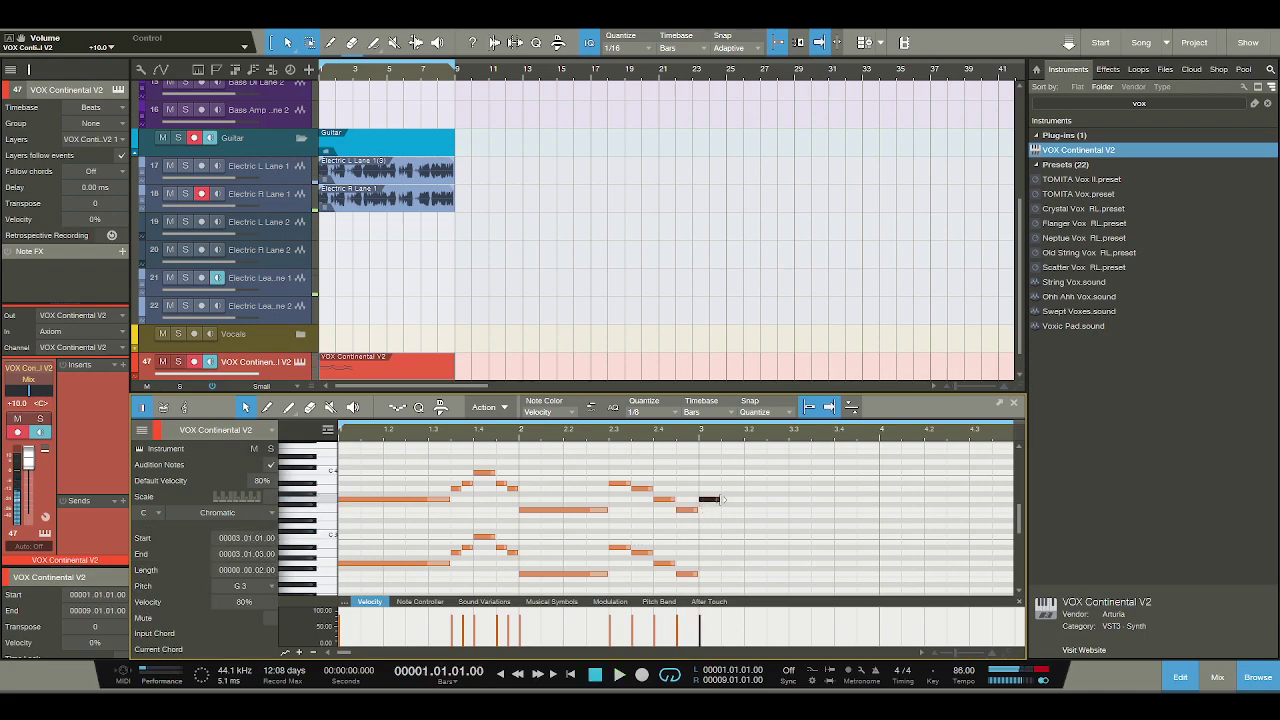
{"action": "key", "text": "space"}
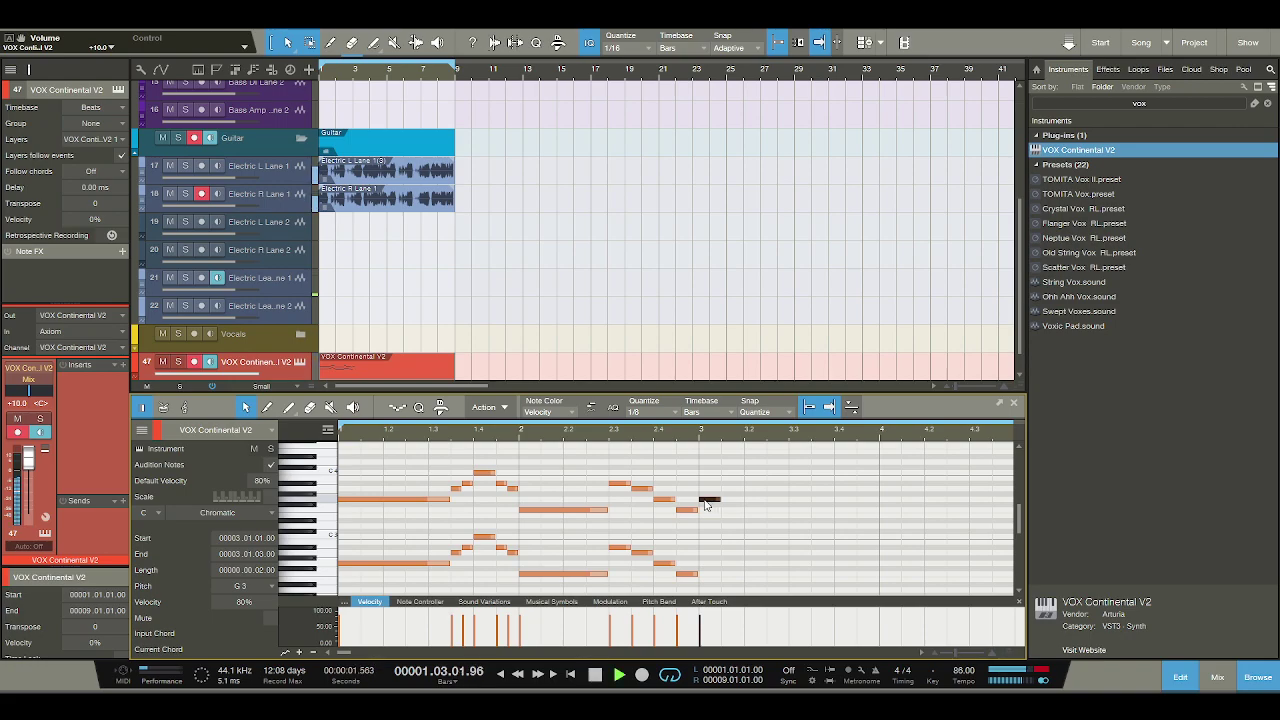
{"action": "left_click_drag", "start_coordinate": [718, 434], "coordinate": [703, 432]}
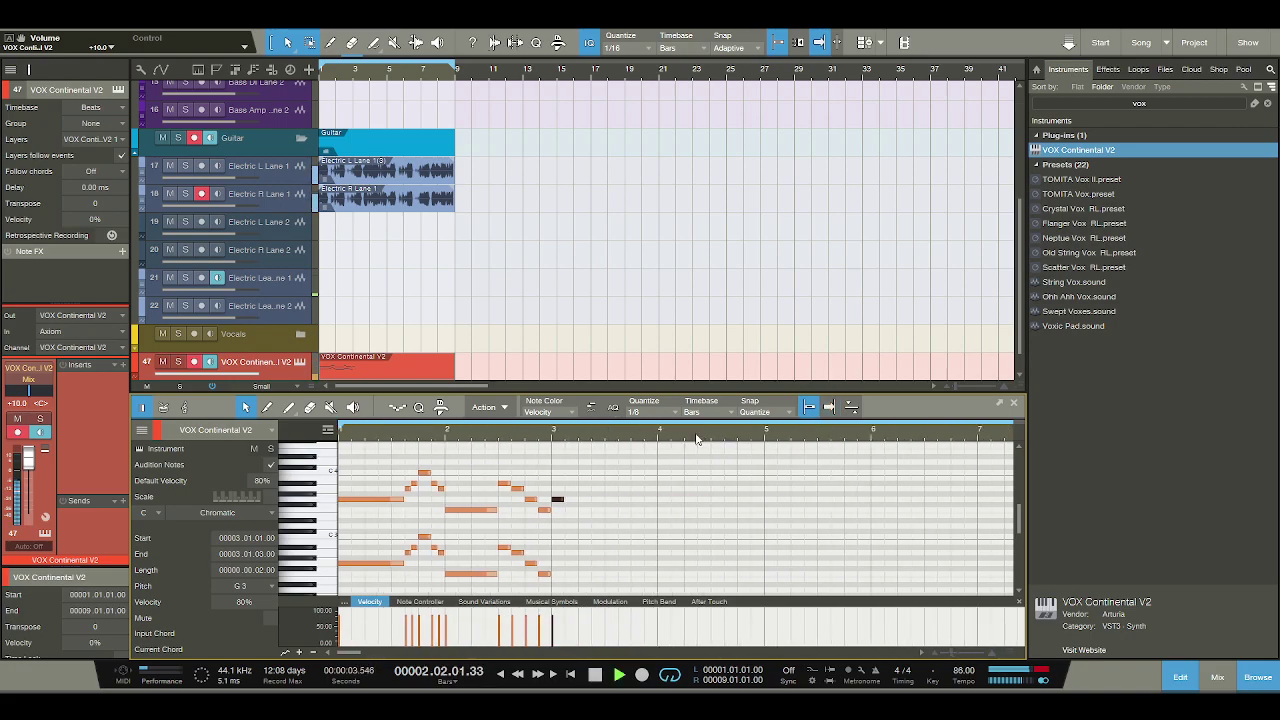
{"action": "key", "text": "space"}
{"action": "left_click_drag", "start_coordinate": [565, 499], "coordinate": [602, 499]}
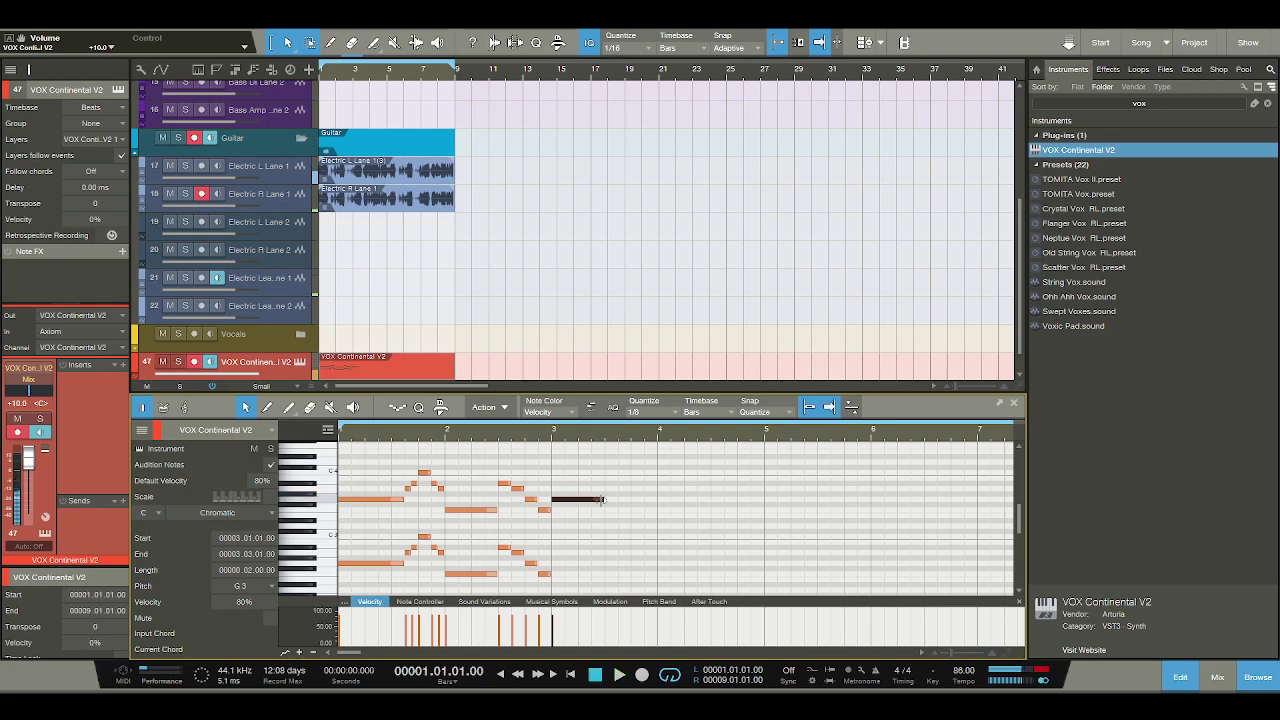
{"action": "left_click", "coordinate": [558, 564]}
{"action": "key", "text": "space"}
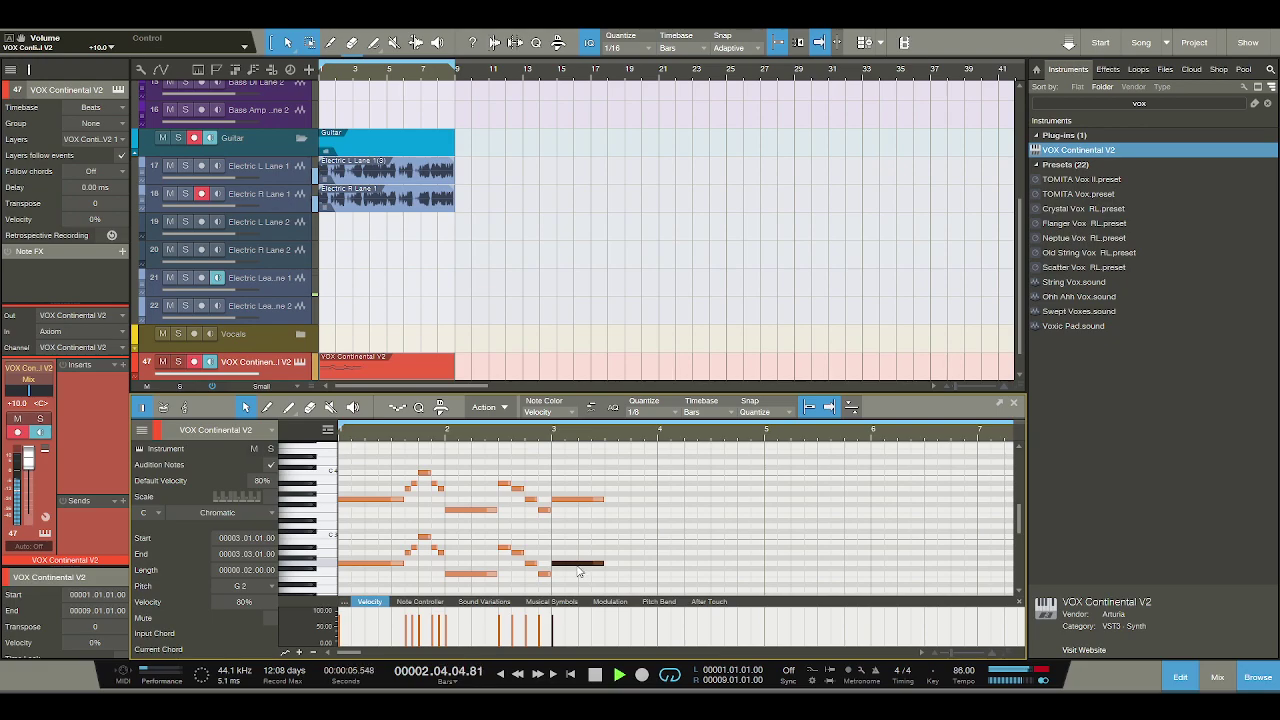
{"action": "key", "text": "space"}
Add rising eighth notes A3, A#3, C4 and D4 from 3.3, and audition the phrase.
{"action": "scroll", "coordinate": [620, 457], "scroll_direction": "up", "scroll_amount": 3}
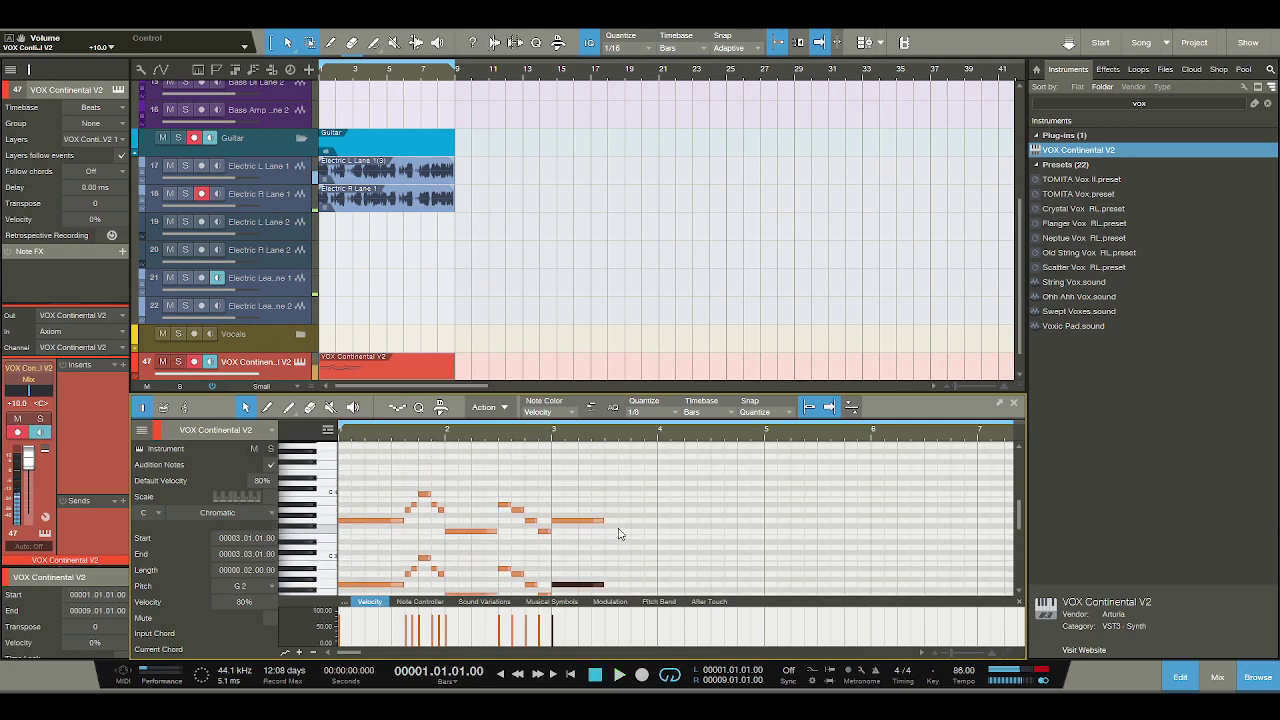
{"action": "double_click", "coordinate": [595, 510]}
{"action": "left_click", "coordinate": [629, 509]}
{"action": "double_click", "coordinate": [630, 503]}
{"action": "left_click", "coordinate": [663, 494]}
{"action": "double_click", "coordinate": [665, 494]}
{"action": "left_click_drag", "start_coordinate": [668, 497], "coordinate": [690, 487]}
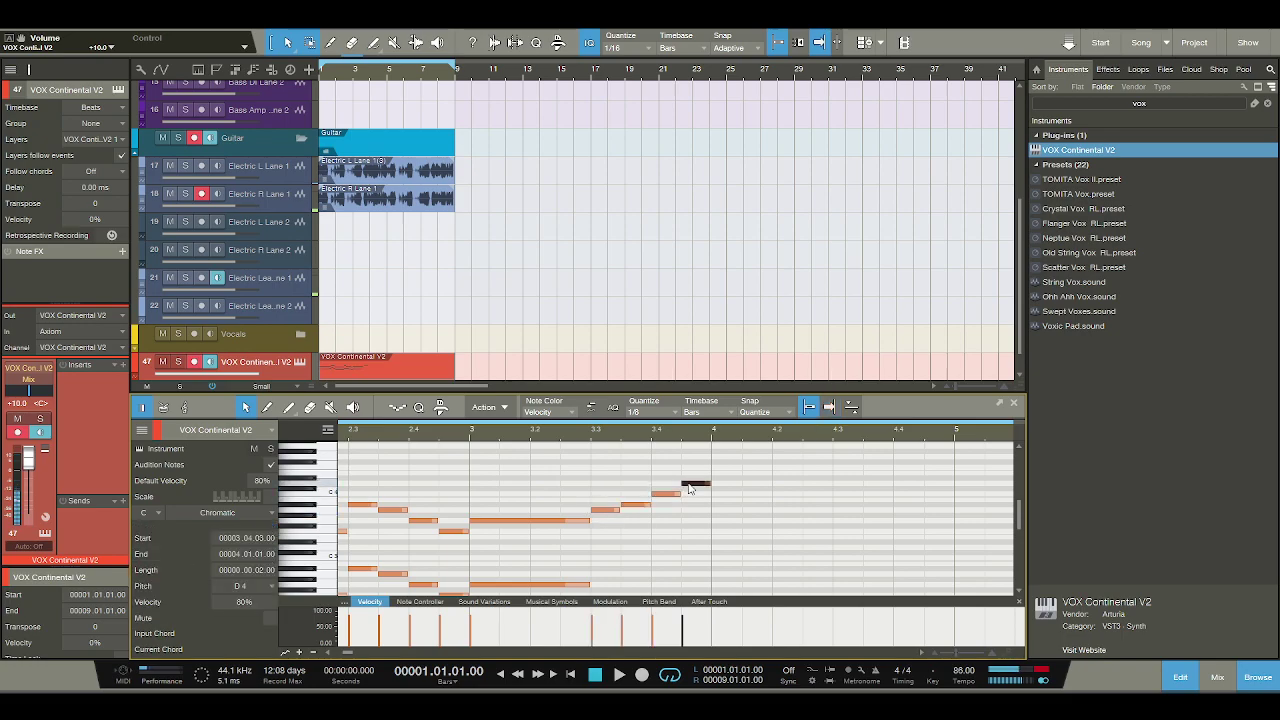
{"action": "key", "text": "space"}
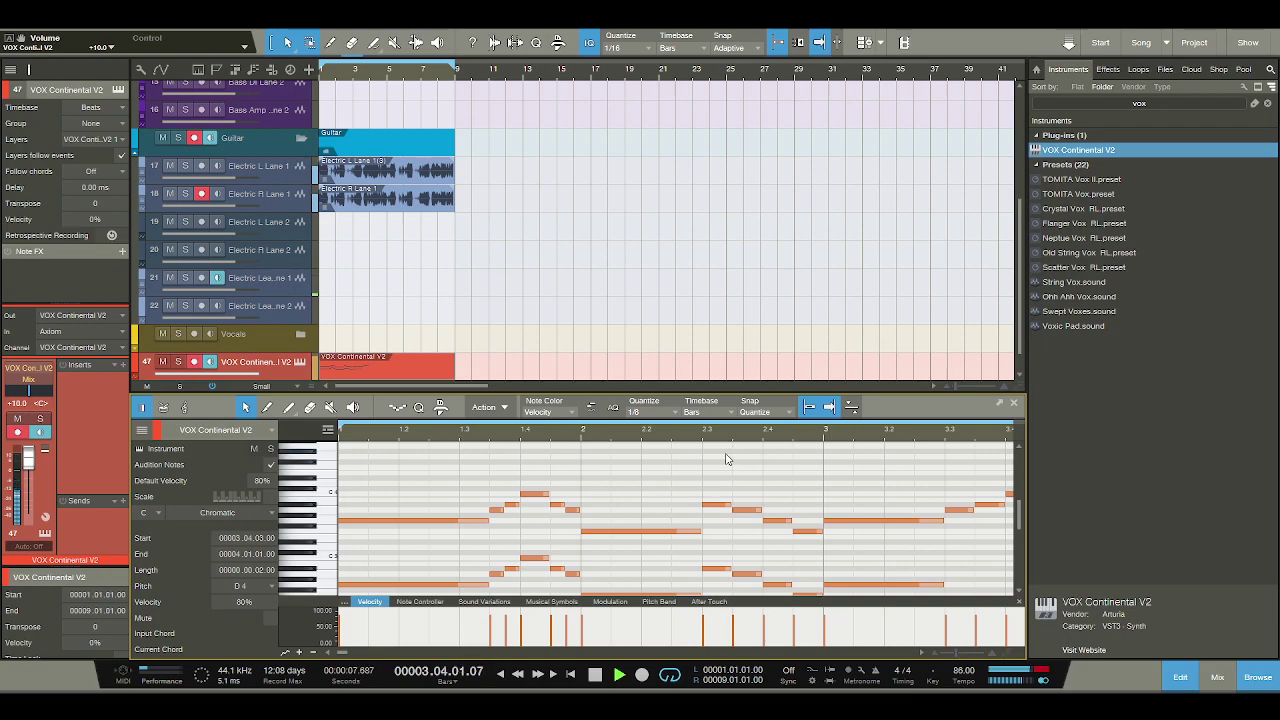
{"action": "key", "text": "space"}
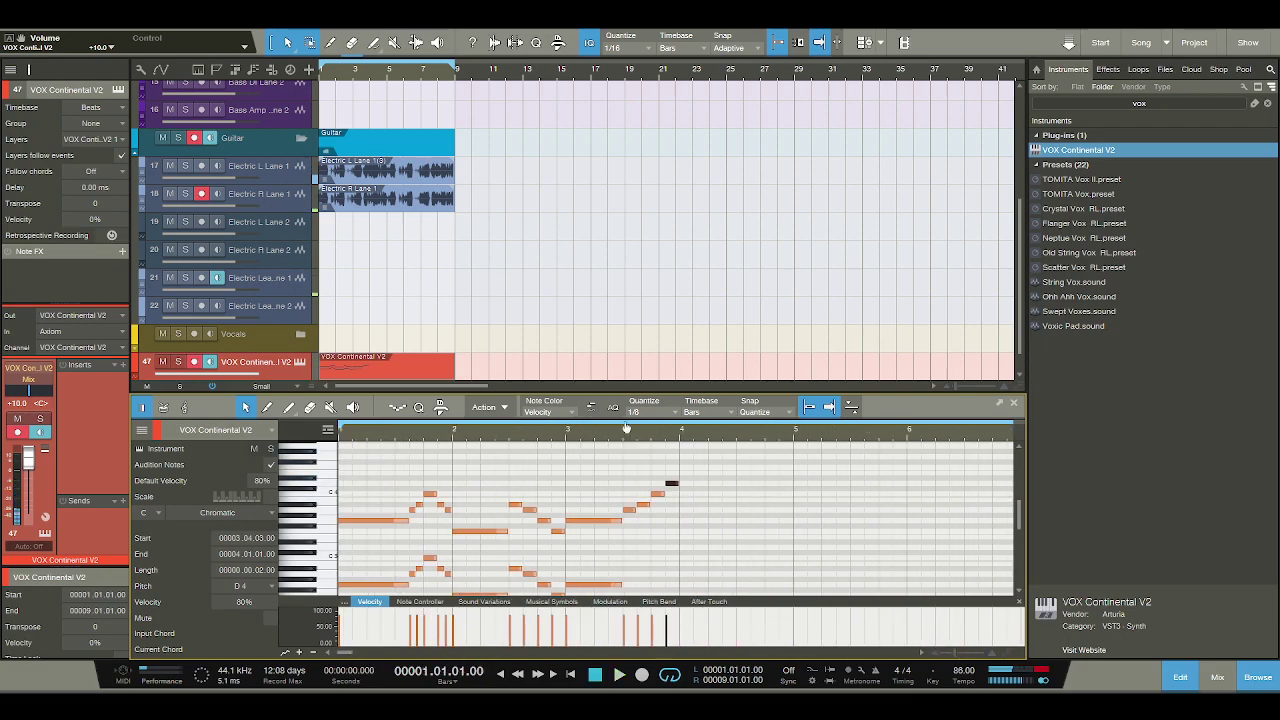
Add two-beat notes F4 and A#3 at the start of bar 4.
{"action": "scroll", "coordinate": [677, 437], "scroll_direction": "up", "scroll_amount": 3}
{"action": "left_click_drag", "start_coordinate": [589, 482], "coordinate": [694, 469]}
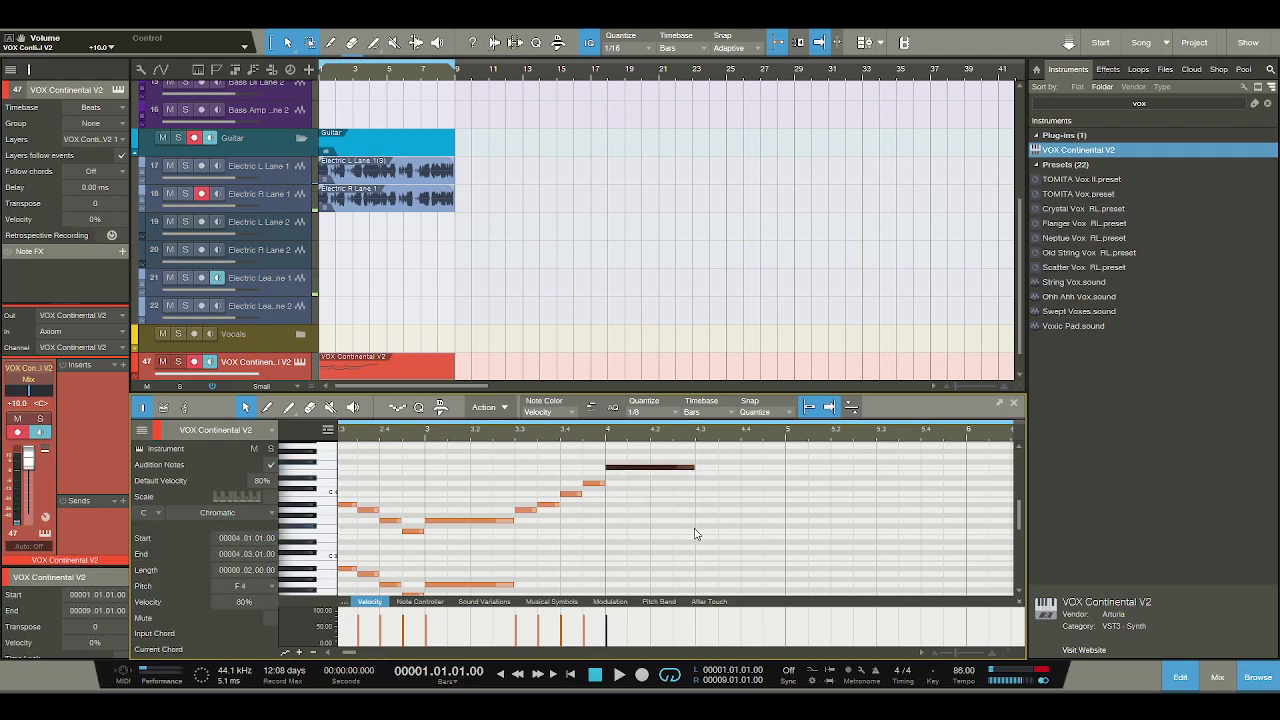
{"action": "left_click", "coordinate": [616, 510]}
{"action": "left_click", "coordinate": [616, 507]}
{"action": "left_click_drag", "start_coordinate": [624, 509], "coordinate": [688, 508]}
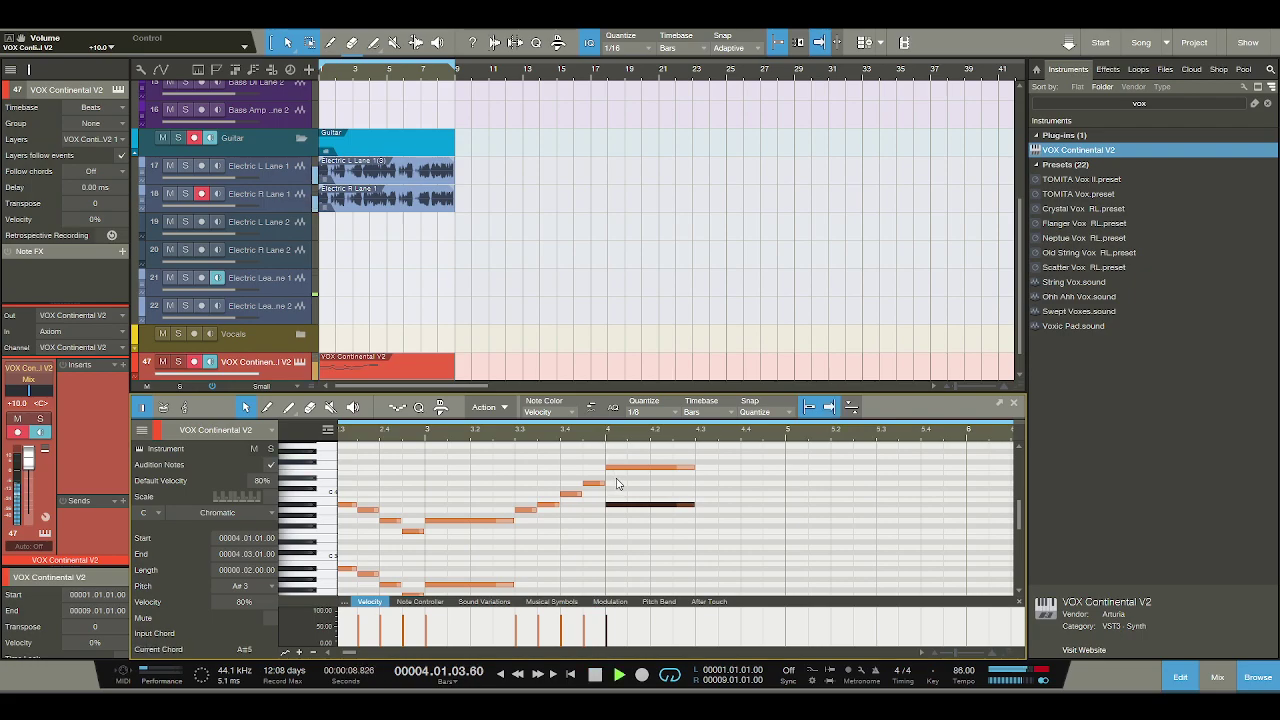
Try shortening F4 and A#3 at the start of bar 4 to one beat.
{"action": "left_click_drag", "start_coordinate": [693, 504], "coordinate": [646, 504]}
{"action": "left_click_drag", "start_coordinate": [693, 467], "coordinate": [649, 467]}
{"action": "scroll", "coordinate": [660, 540], "scroll_direction": "down", "scroll_amount": 1}
Try lower notes A#2 and E2 at 4.2, raise them to C3 and A#2, and delete both.
{"action": "double_click", "coordinate": [660, 540]}
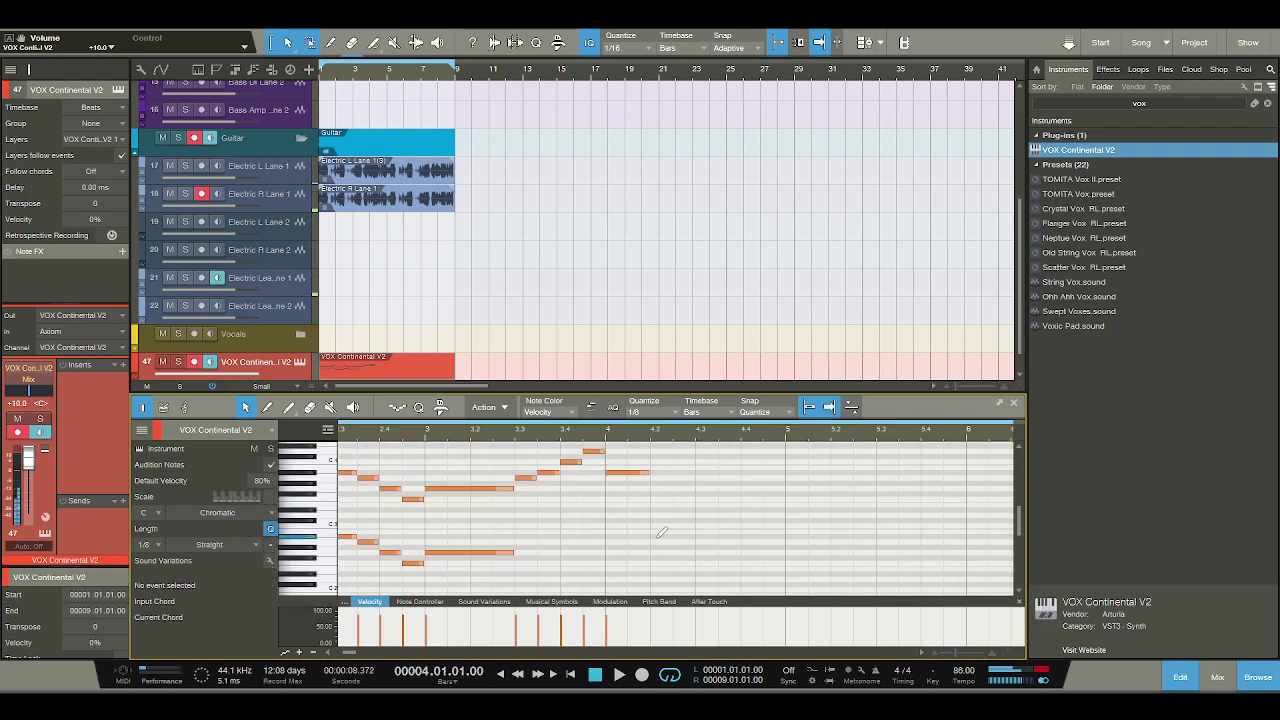
{"action": "double_click", "coordinate": [656, 576]}
{"action": "left_click_drag", "start_coordinate": [656, 578], "coordinate": [657, 573]}
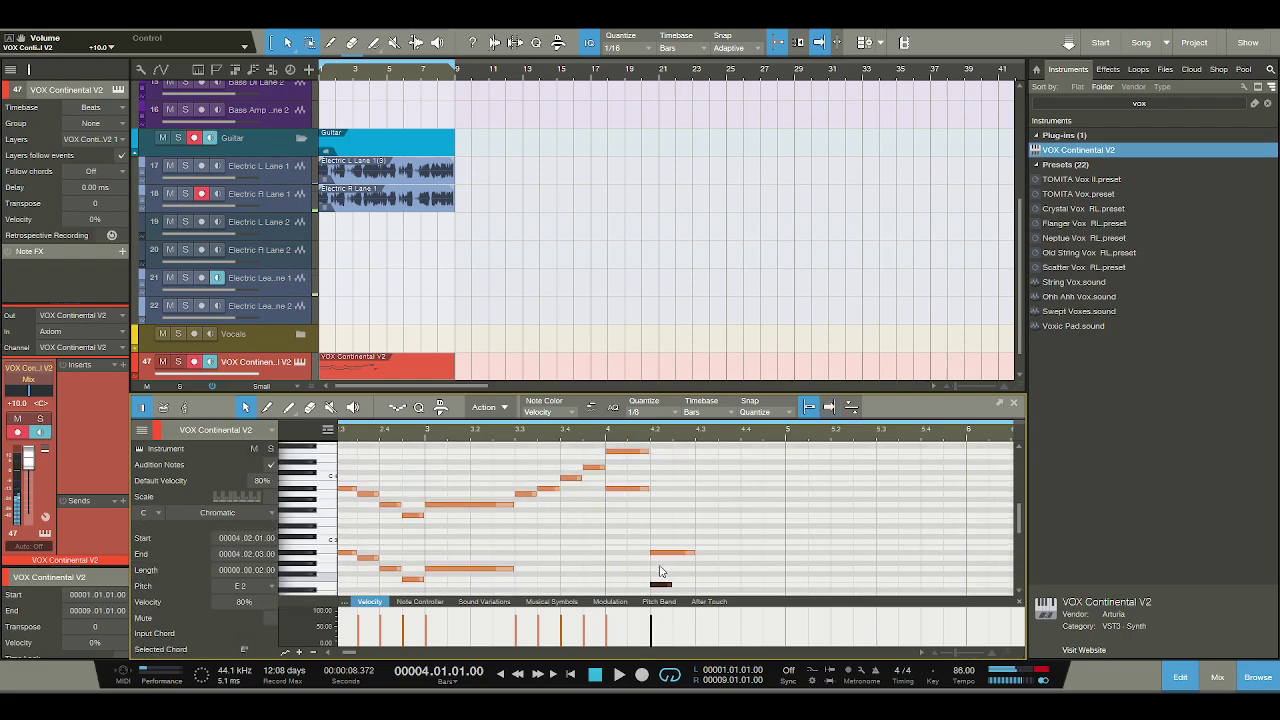
{"action": "scroll", "coordinate": [667, 566], "scroll_direction": "up", "scroll_amount": 1}
{"action": "left_click", "coordinate": [667, 558]}
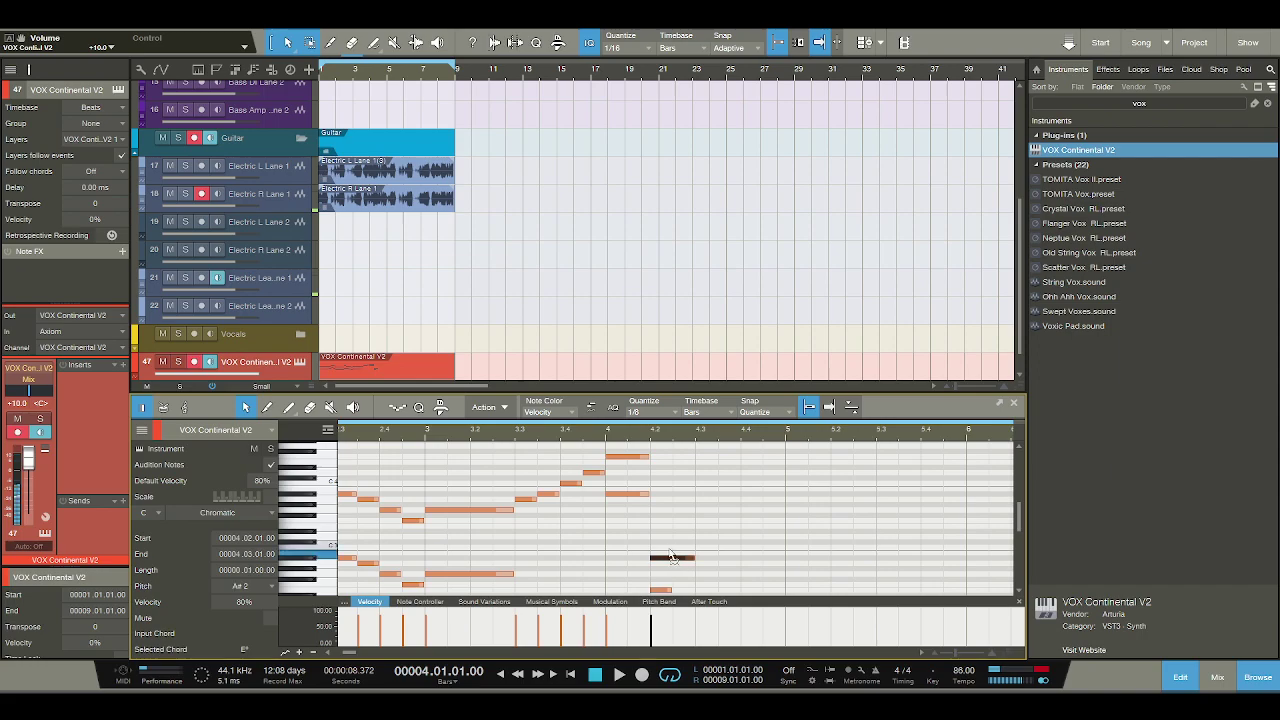
{"action": "left_click_drag", "start_coordinate": [667, 558], "coordinate": [667, 548]}
{"action": "left_click", "coordinate": [660, 589]}
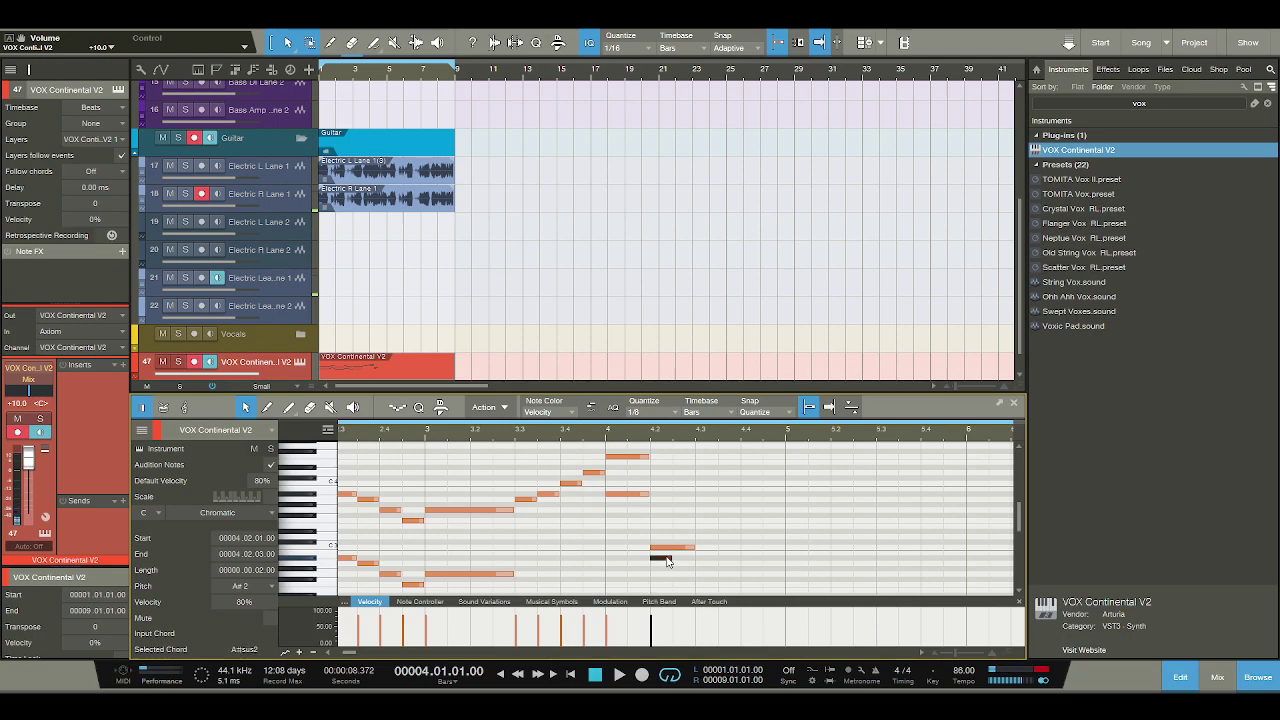
{"action": "scroll", "coordinate": [667, 560], "scroll_direction": "up", "scroll_amount": 2}
{"action": "scroll", "coordinate": [670, 558], "scroll_direction": "down", "scroll_amount": 2}
{"action": "scroll", "coordinate": [669, 558], "scroll_direction": "down", "scroll_amount": 1}
{"action": "left_click", "coordinate": [651, 530], "text": "shift"}
{"action": "key", "text": "Delete"}
Audition the phrase and lengthen F4 and A#3 at the start of bar 4 to two beats.
{"action": "scroll", "coordinate": [509, 480], "scroll_direction": "up", "scroll_amount": 1}
{"action": "key", "text": "space"}
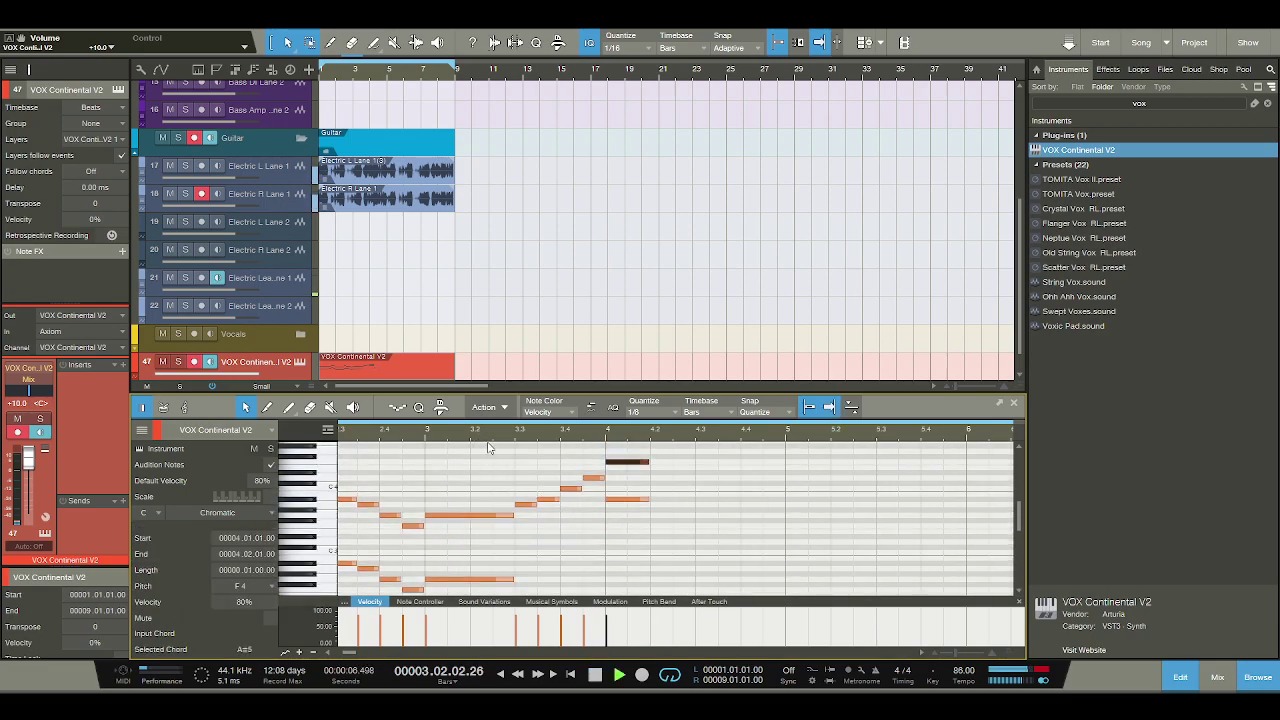
{"action": "scroll", "coordinate": [652, 524], "scroll_direction": "up", "scroll_amount": 1}
{"action": "scroll", "coordinate": [652, 524], "scroll_direction": "up", "scroll_amount": 2}
{"action": "key", "text": "space"}
{"action": "left_click_drag", "start_coordinate": [646, 500], "coordinate": [694, 500]}
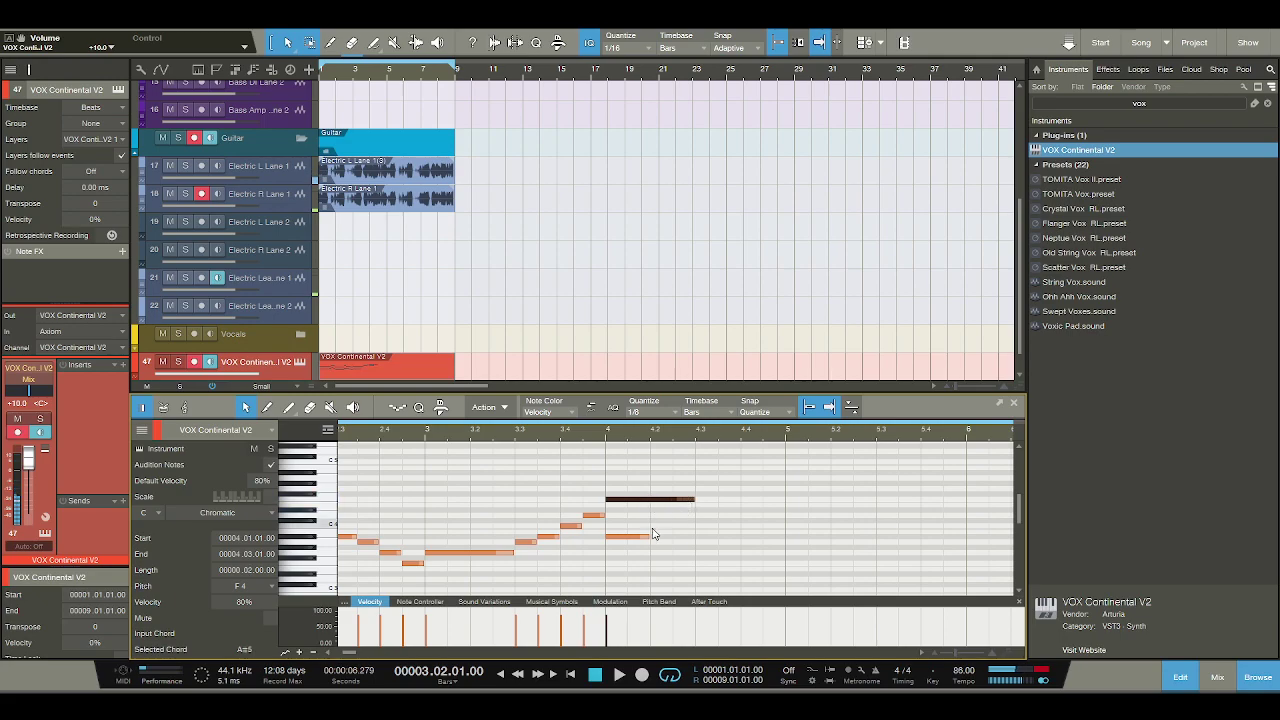
{"action": "left_click_drag", "start_coordinate": [649, 536], "coordinate": [694, 536]}
Add two-beat notes G4 and C4 at 4.3, audition them, and raise C4 to D4.
{"action": "left_click", "coordinate": [702, 485]}
{"action": "left_click_drag", "start_coordinate": [720, 491], "coordinate": [786, 491]}
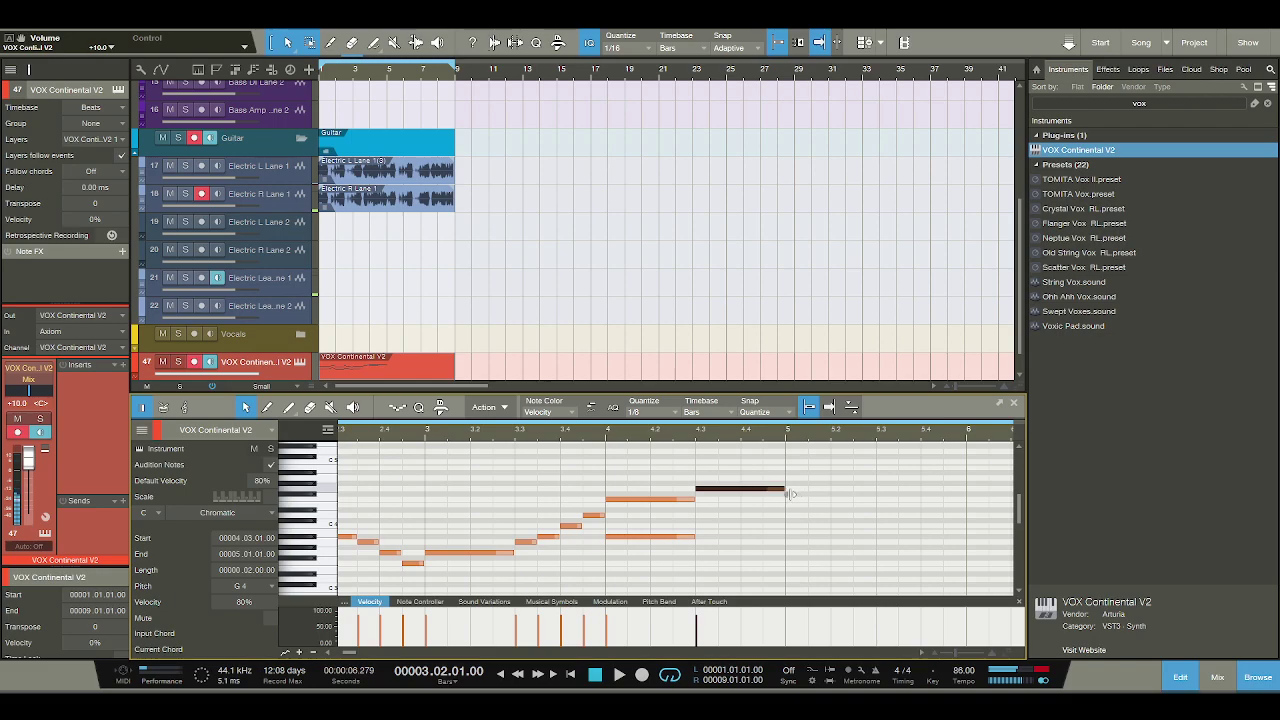
{"action": "left_click", "coordinate": [700, 527]}
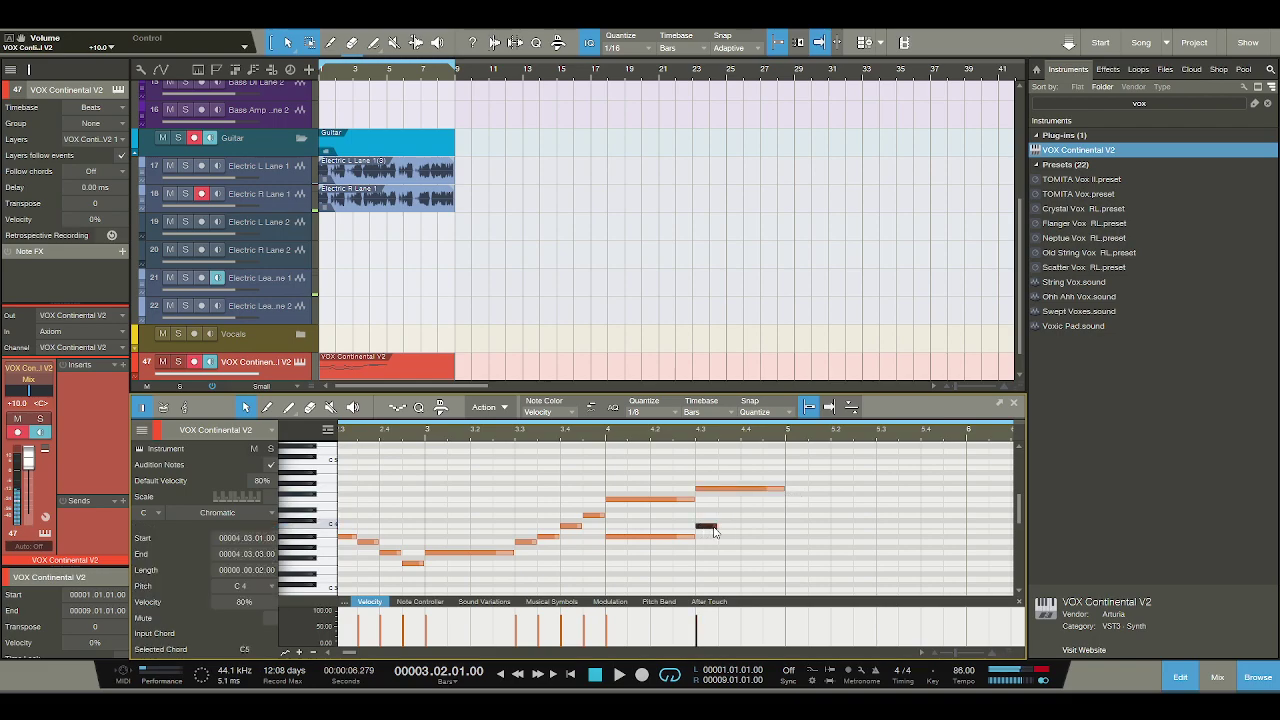
{"action": "left_click_drag", "start_coordinate": [716, 527], "coordinate": [777, 527]}
{"action": "key", "text": "space"}
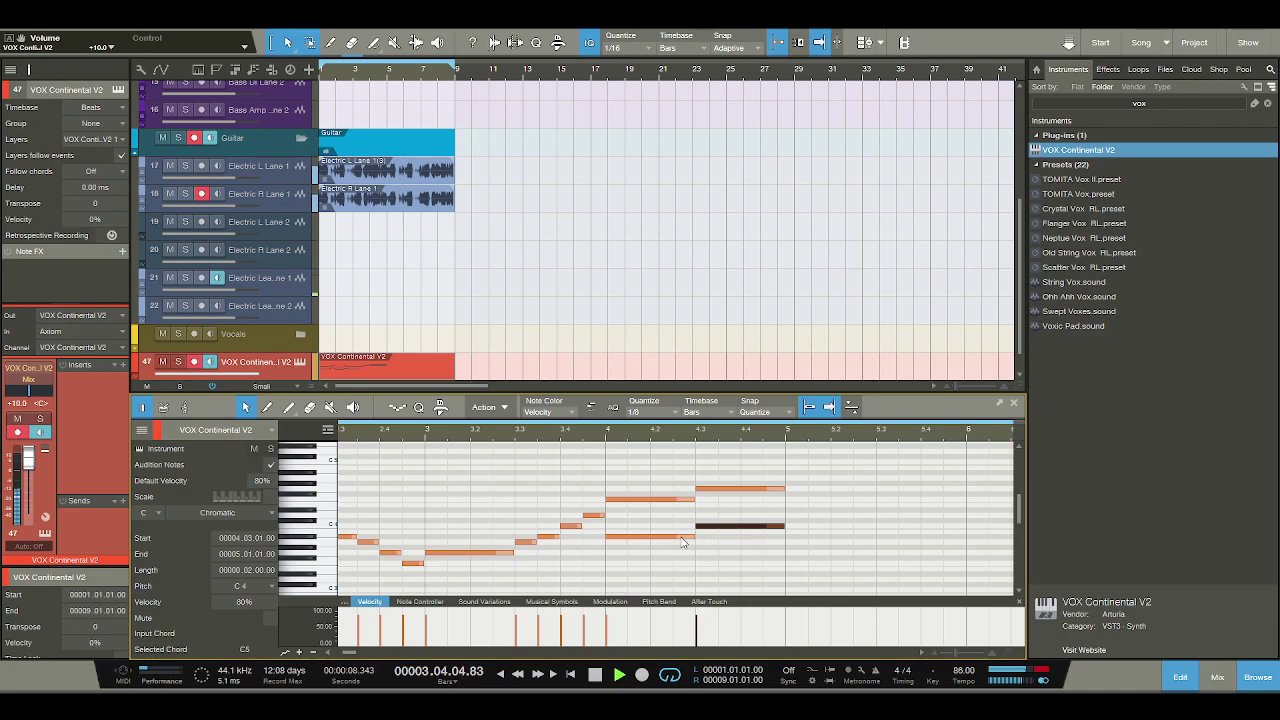
{"action": "key", "text": "space"}
{"action": "left_click_drag", "start_coordinate": [735, 528], "coordinate": [735, 523]}
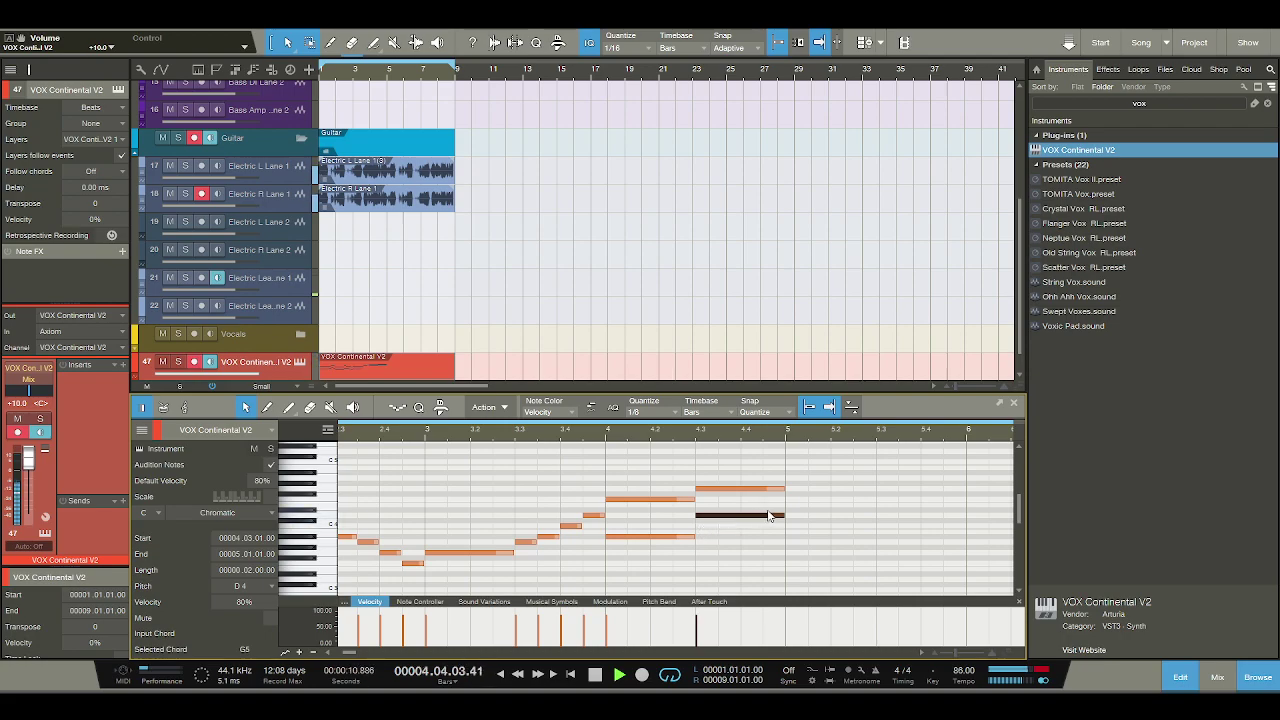
Add three-beat notes A#4 and D4 at the start of bar 5, audition them, and trim both to two beats.
{"action": "left_click", "coordinate": [793, 477]}
{"action": "key", "text": "space"}
{"action": "left_click_drag", "start_coordinate": [793, 477], "coordinate": [937, 473]}
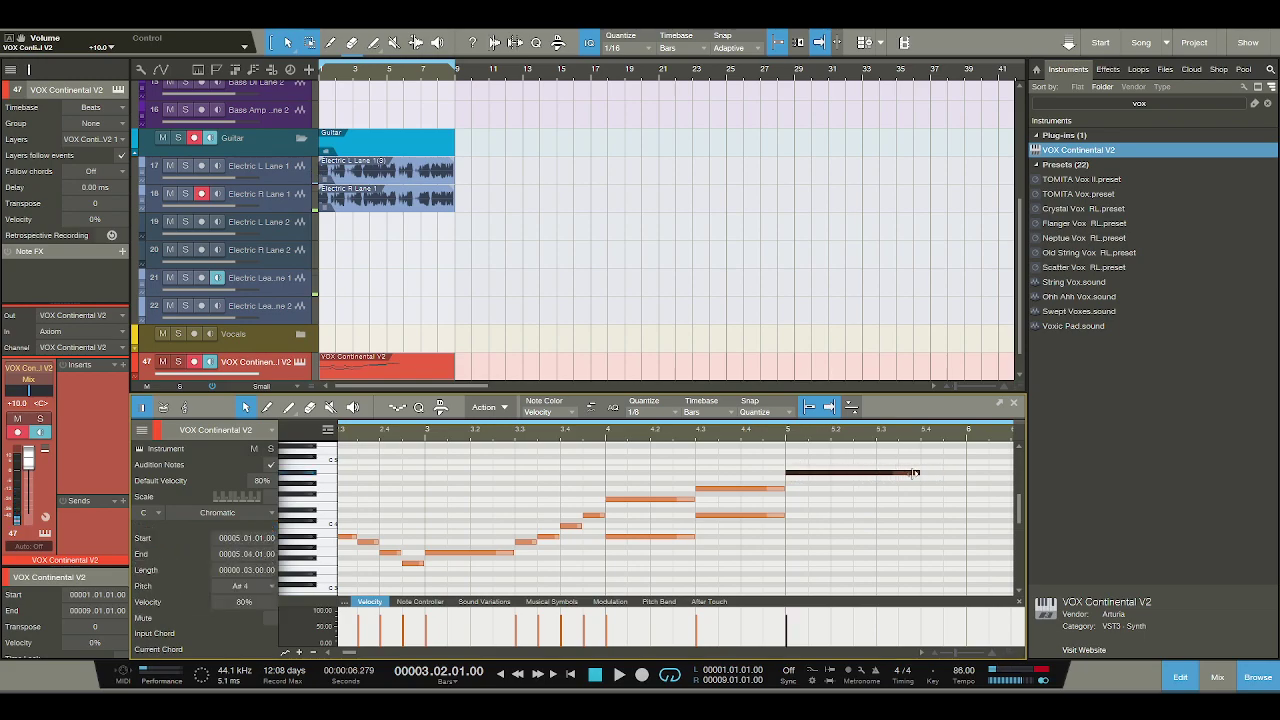
{"action": "left_click_drag", "start_coordinate": [788, 525], "coordinate": [875, 521]}
{"action": "key", "text": "space"}
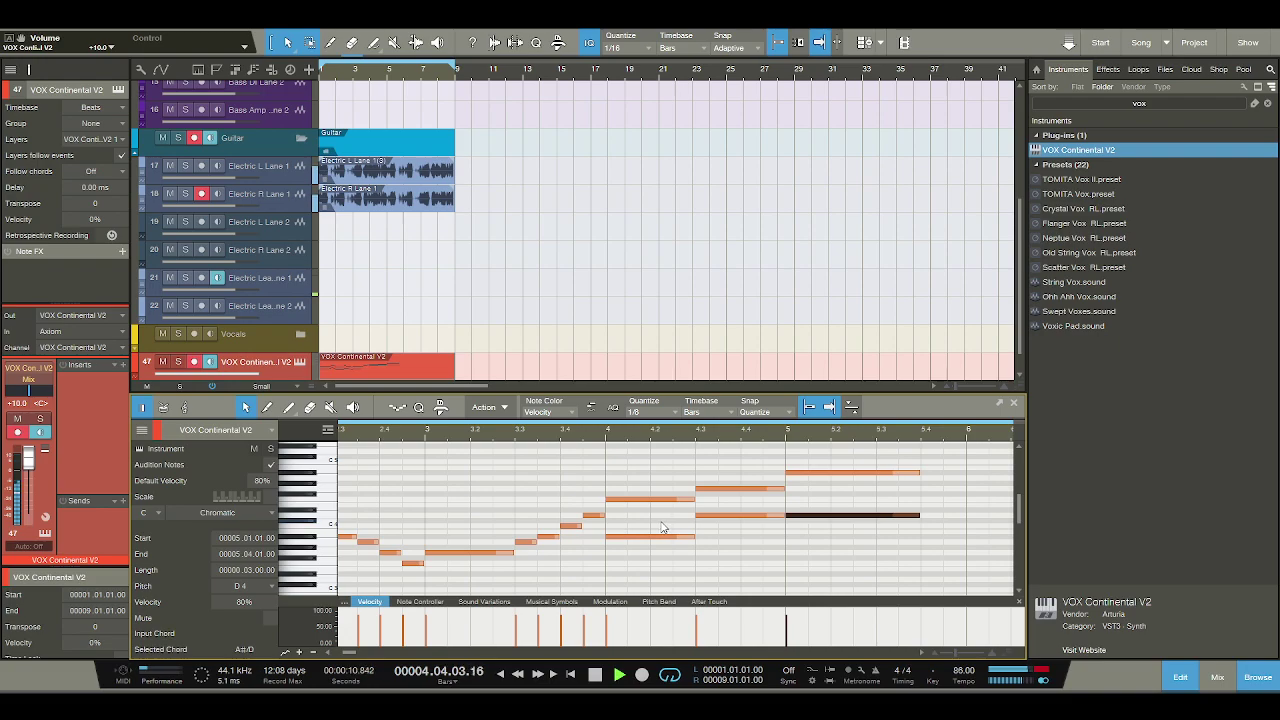
{"action": "key", "text": "space"}
{"action": "left_click_drag", "start_coordinate": [918, 472], "coordinate": [875, 472]}
{"action": "left_click_drag", "start_coordinate": [921, 515], "coordinate": [875, 515]}
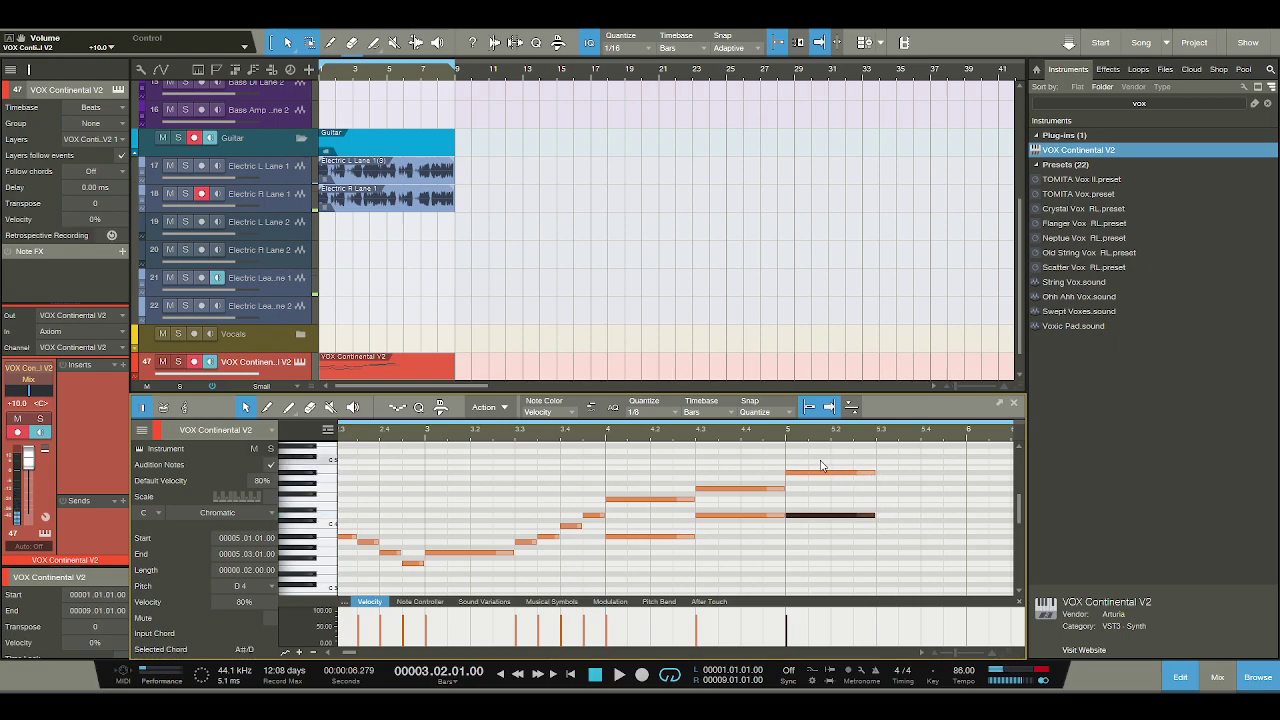
Delete the lower-octave organ notes in bars 1 to 3 and audition the remaining part.
{"action": "scroll", "coordinate": [557, 520], "scroll_direction": "down", "scroll_amount": 3}
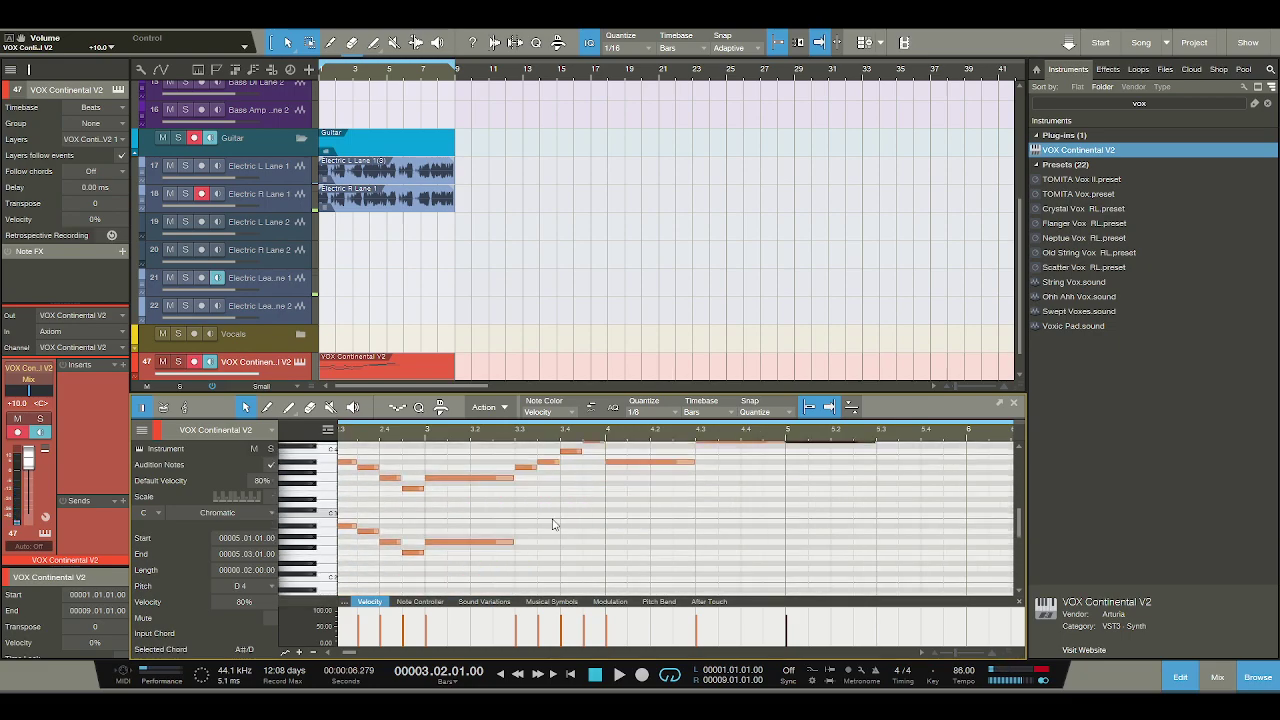
{"action": "scroll", "coordinate": [530, 460], "scroll_direction": "down", "scroll_amount": 4}
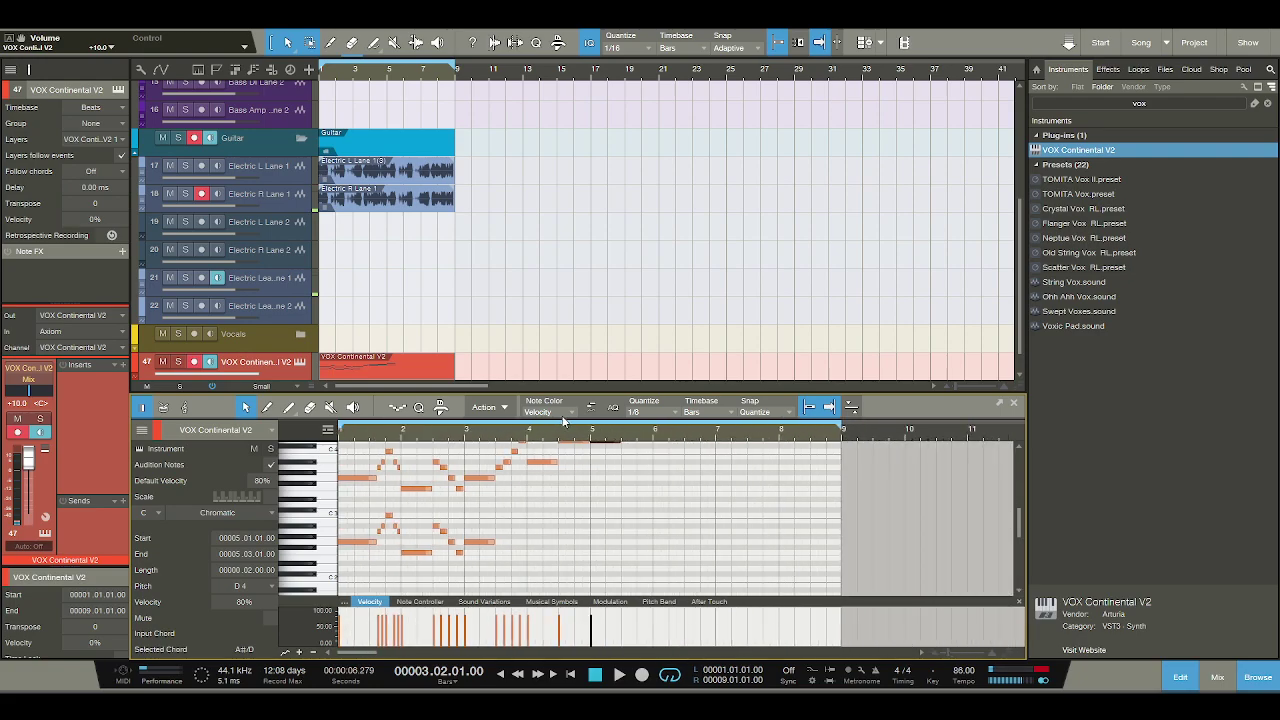
{"action": "left_click", "coordinate": [332, 515]}
{"action": "key", "text": "ctrl+z"}
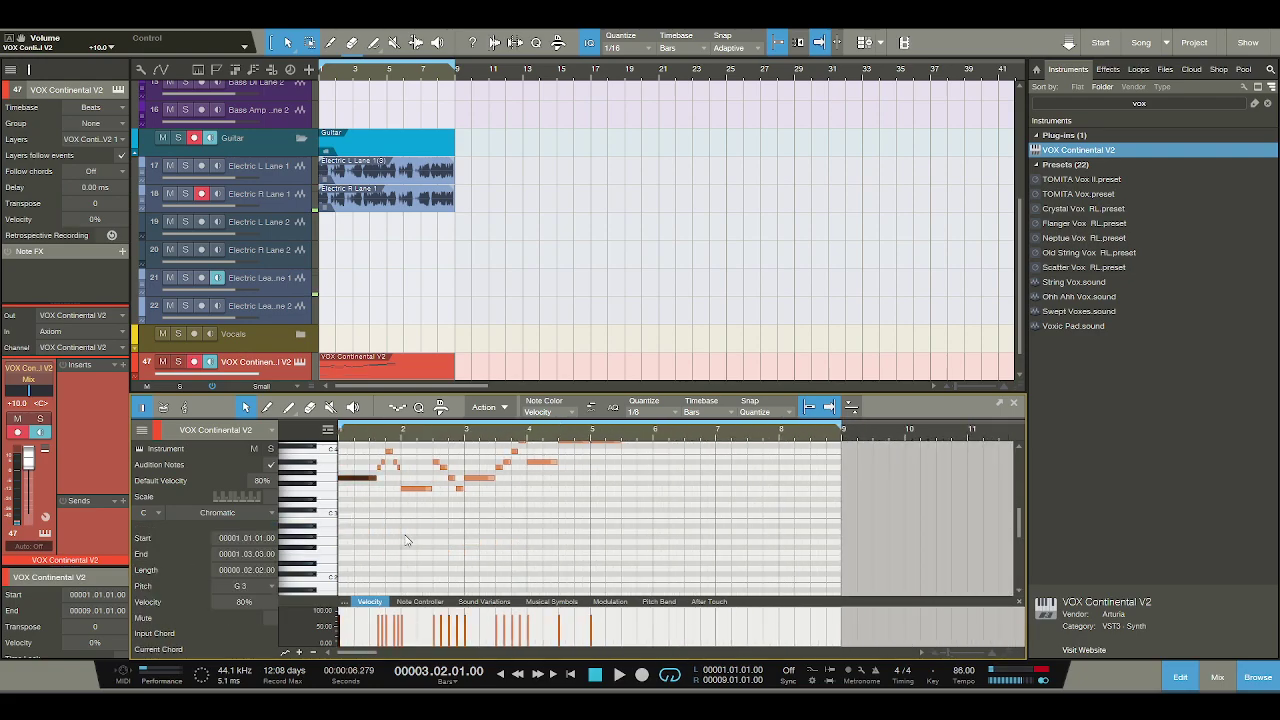
{"action": "left_click", "coordinate": [614, 677]}
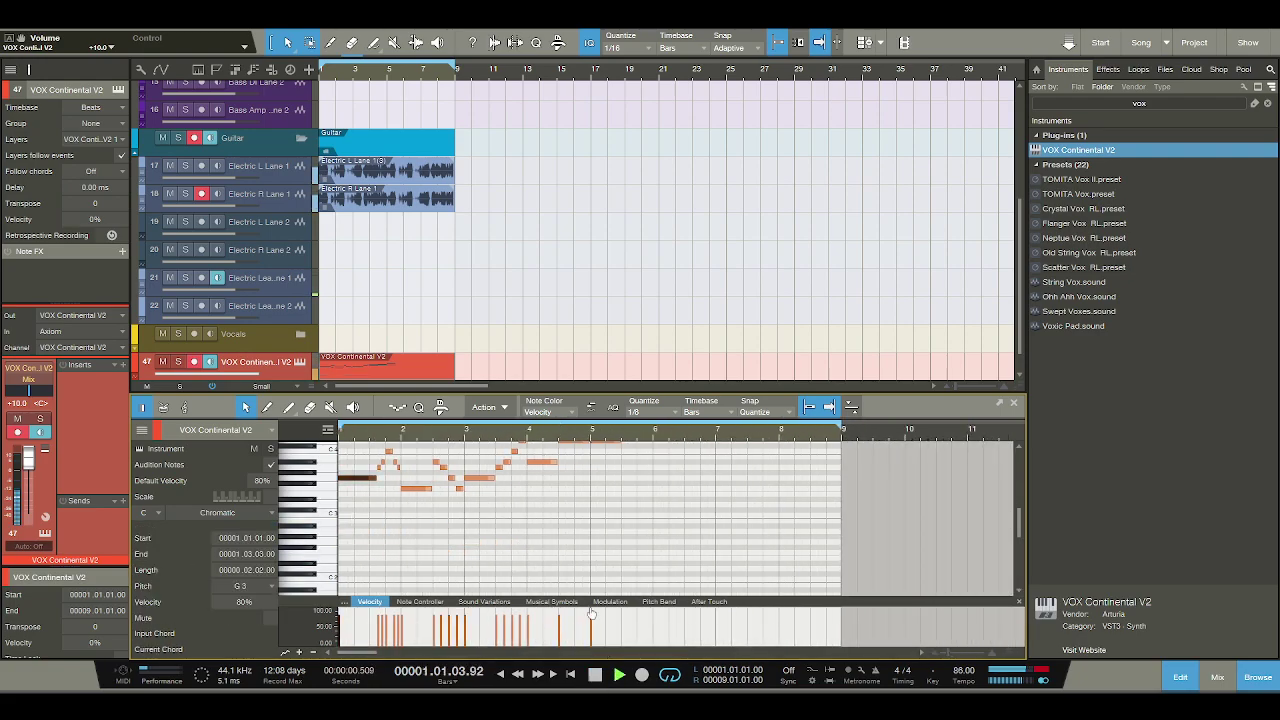
{"action": "key", "text": "w"}
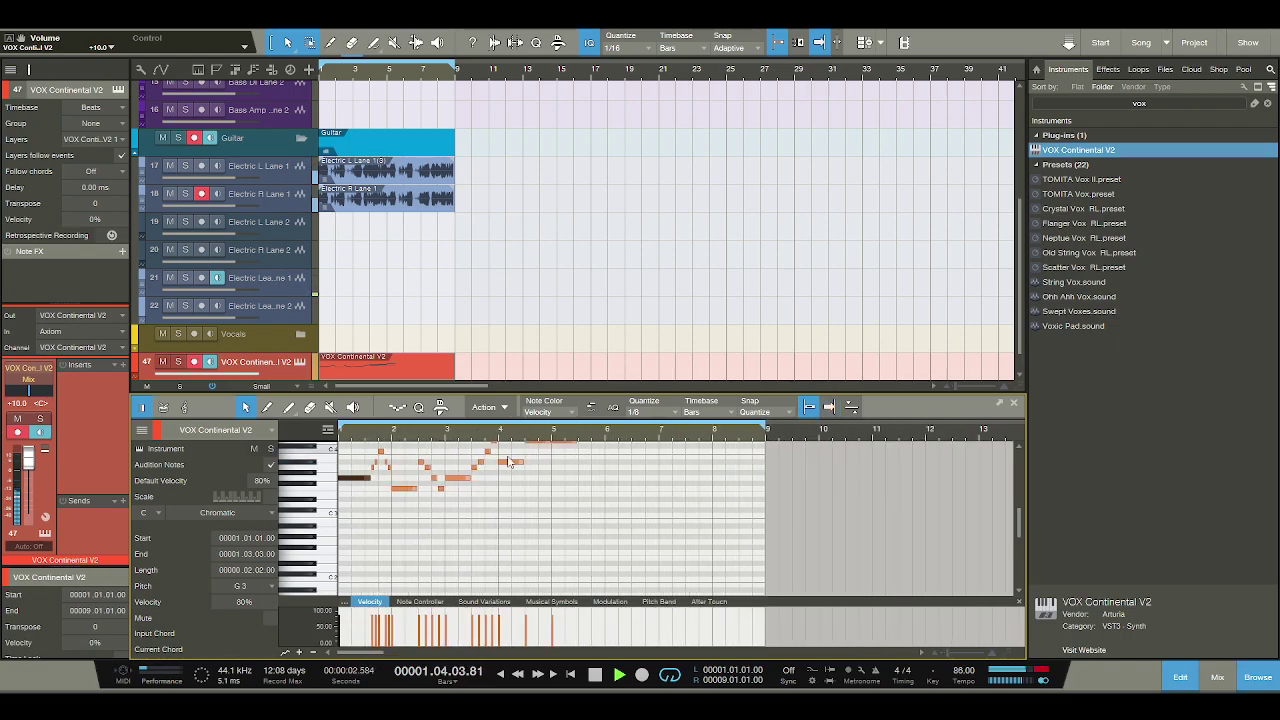
{"action": "key", "text": "alt+e"}
{"action": "key", "text": "alt+e"}
{"action": "scroll", "coordinate": [503, 532], "scroll_direction": "up", "scroll_amount": 1}
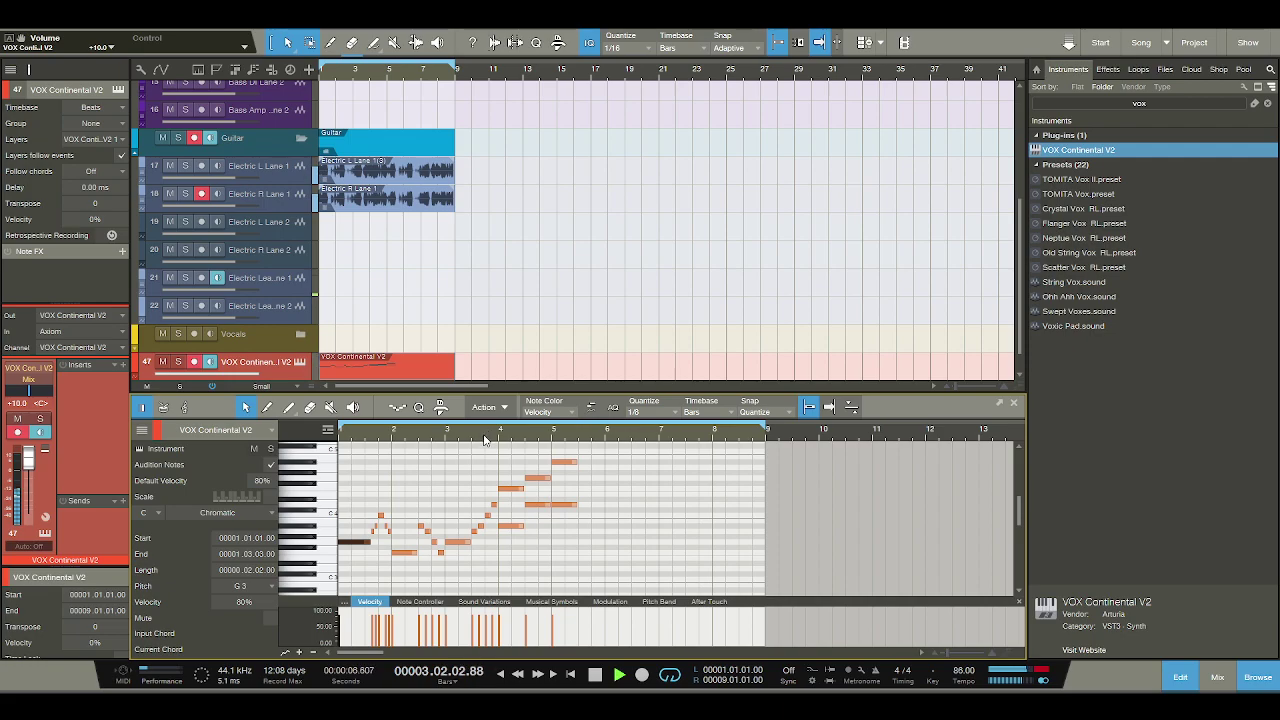
{"action": "key", "text": "space"}
Shorten A3, A#3, C4 and D4 from 3.3 to sixteenths, insert a G3 sixteenth after each, and audition the run.
{"action": "key", "text": "e"}
{"action": "key", "text": "e"}
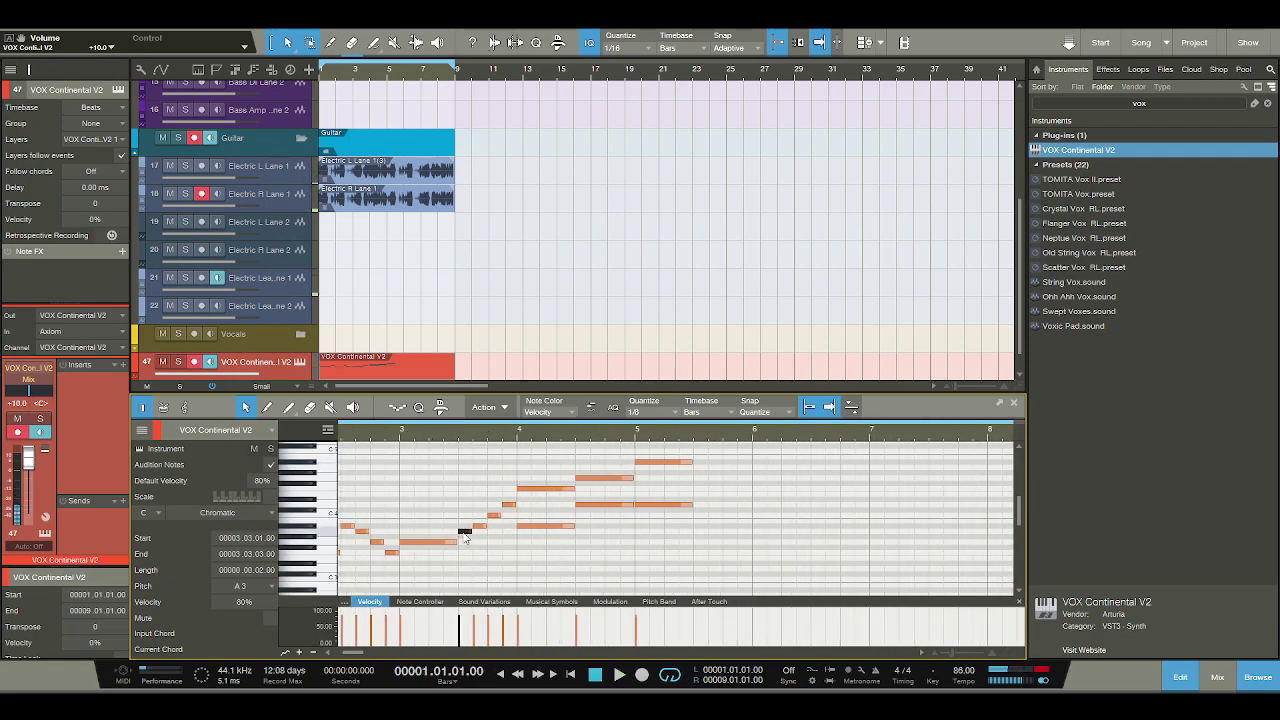
{"action": "mouse_move", "coordinate": [465, 537]}
{"action": "left_mouse_down"}
{"action": "mouse_move", "coordinate": [498, 539]}
{"action": "mouse_move", "coordinate": [463, 541]}
{"action": "left_mouse_up"}
{"action": "double_click", "coordinate": [476, 527]}
{"action": "left_click_drag", "start_coordinate": [477, 532], "coordinate": [513, 546]}
{"action": "double_click", "coordinate": [503, 542]}
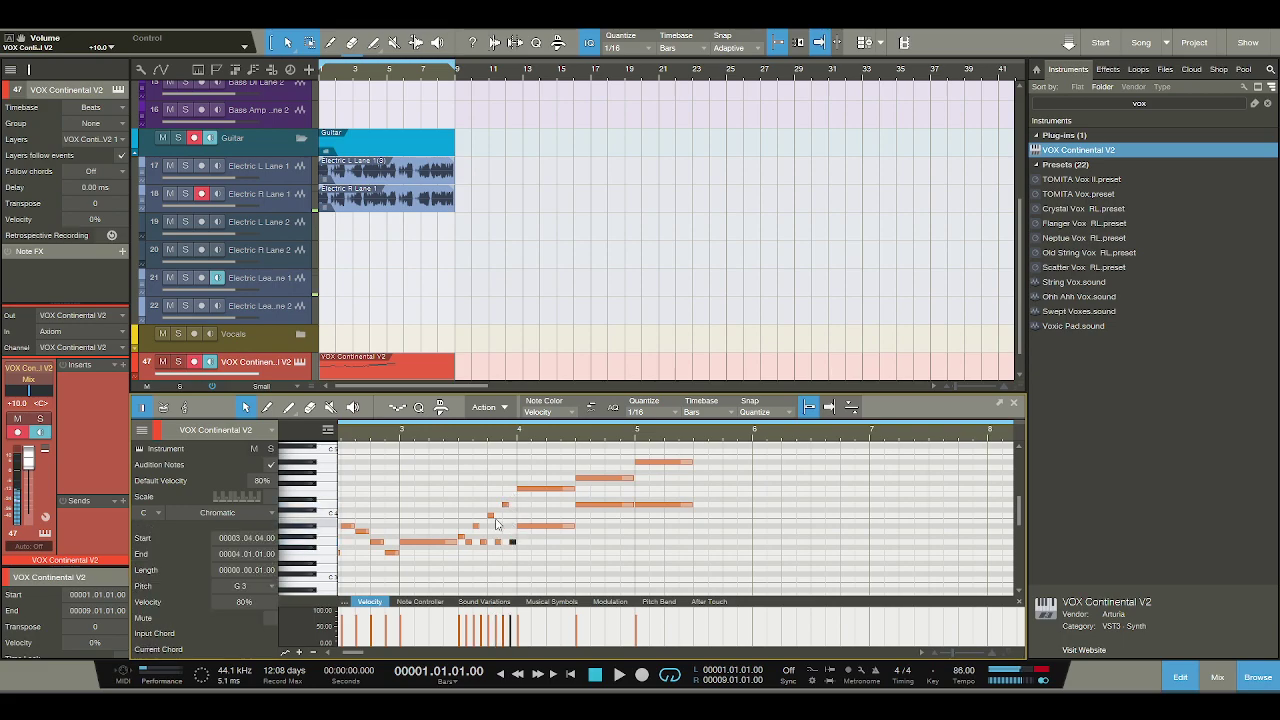
{"action": "left_click", "coordinate": [390, 440]}
{"action": "key", "text": "space"}
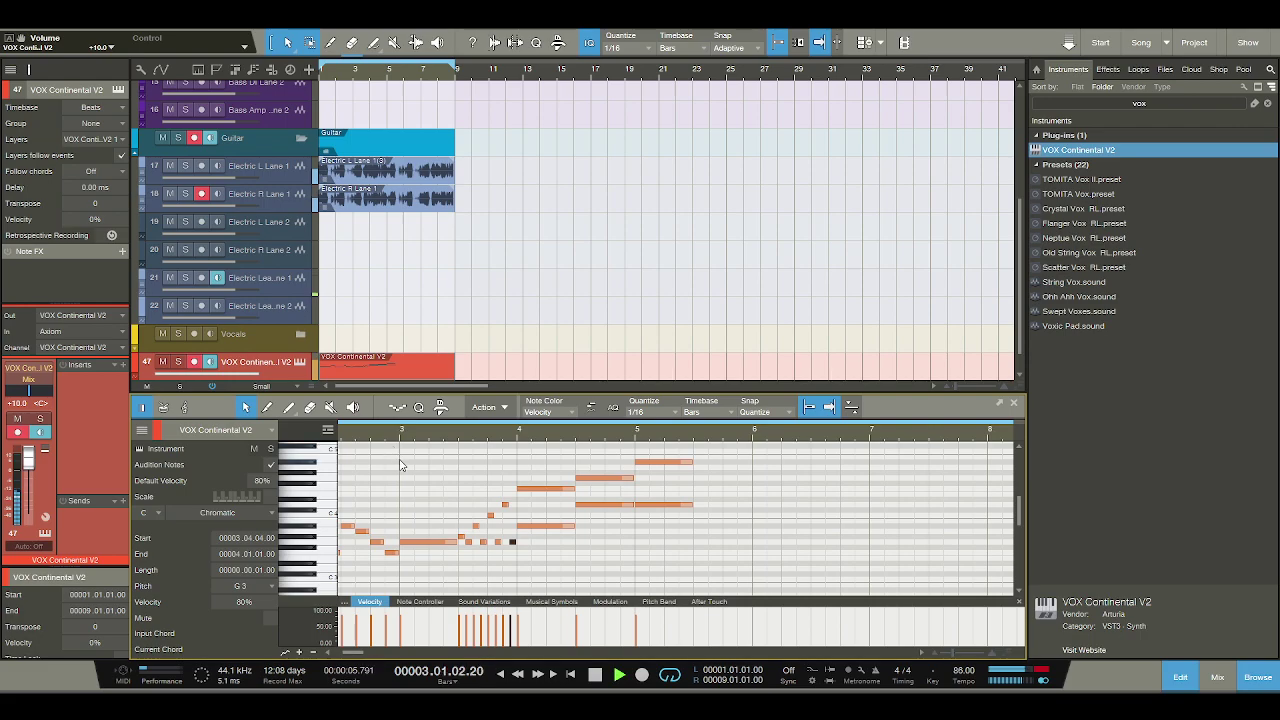
Raise the first sixteenth of the run at 3.3 to A3 and audition the passage.
{"action": "key", "text": "space"}
{"action": "left_click", "coordinate": [460, 538]}
{"action": "left_click_drag", "start_coordinate": [463, 540], "coordinate": [463, 532]}
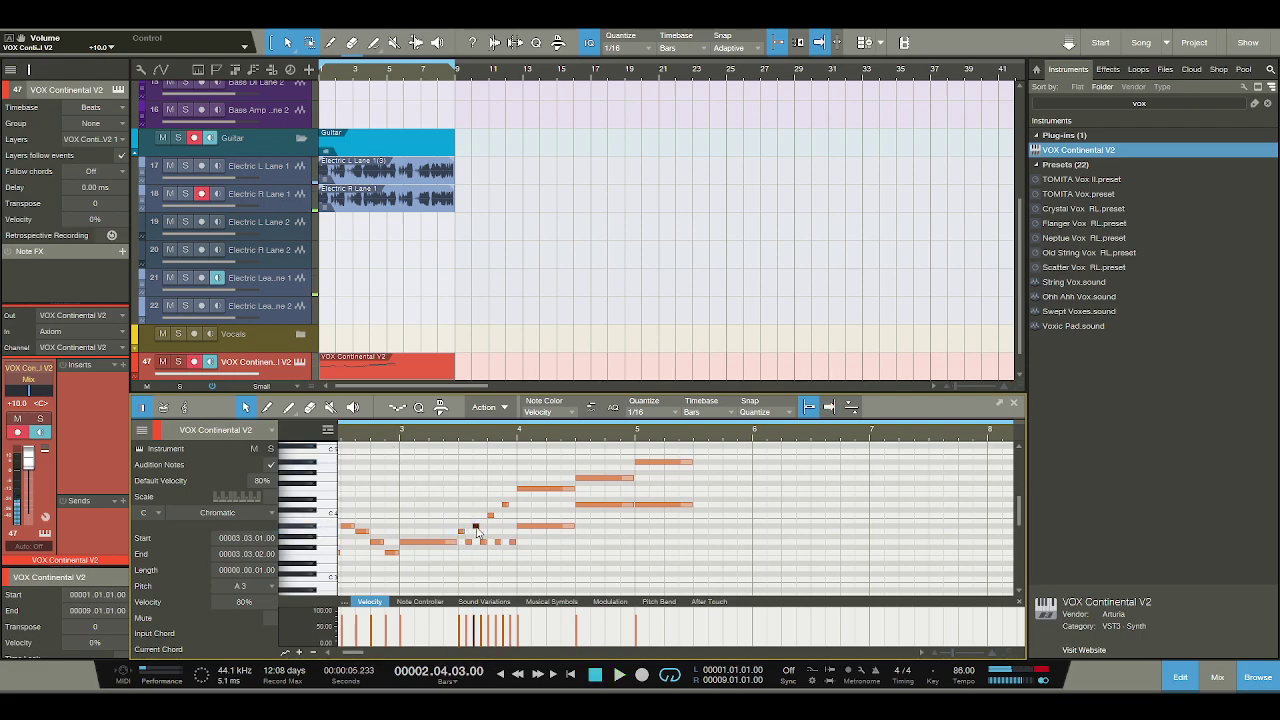
{"action": "key", "text": "space"}
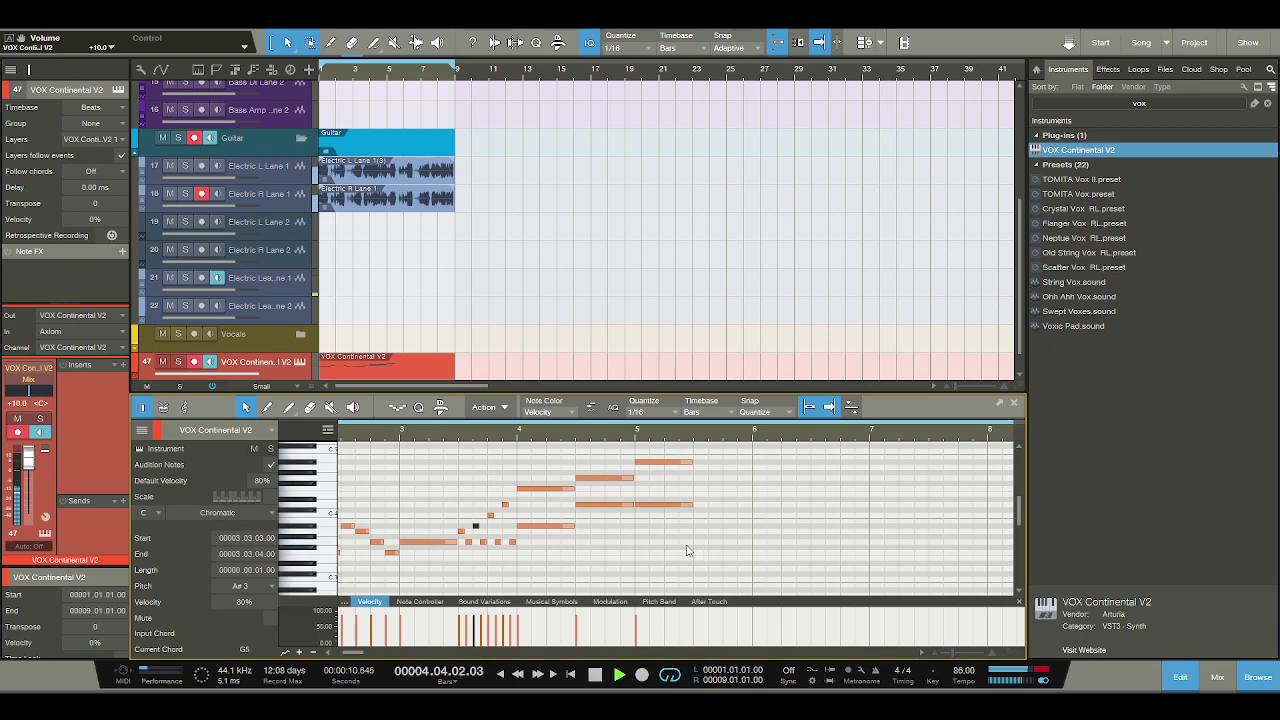
{"action": "scroll", "coordinate": [698, 540], "scroll_direction": "up", "scroll_amount": 3}
{"action": "key", "text": "space"}
Add descending eighth notes C5, A#4, G4 and F4 from 5.3 up to bar 6 and audition them.
{"action": "left_click", "coordinate": [703, 477]}
{"action": "left_click", "coordinate": [698, 484]}
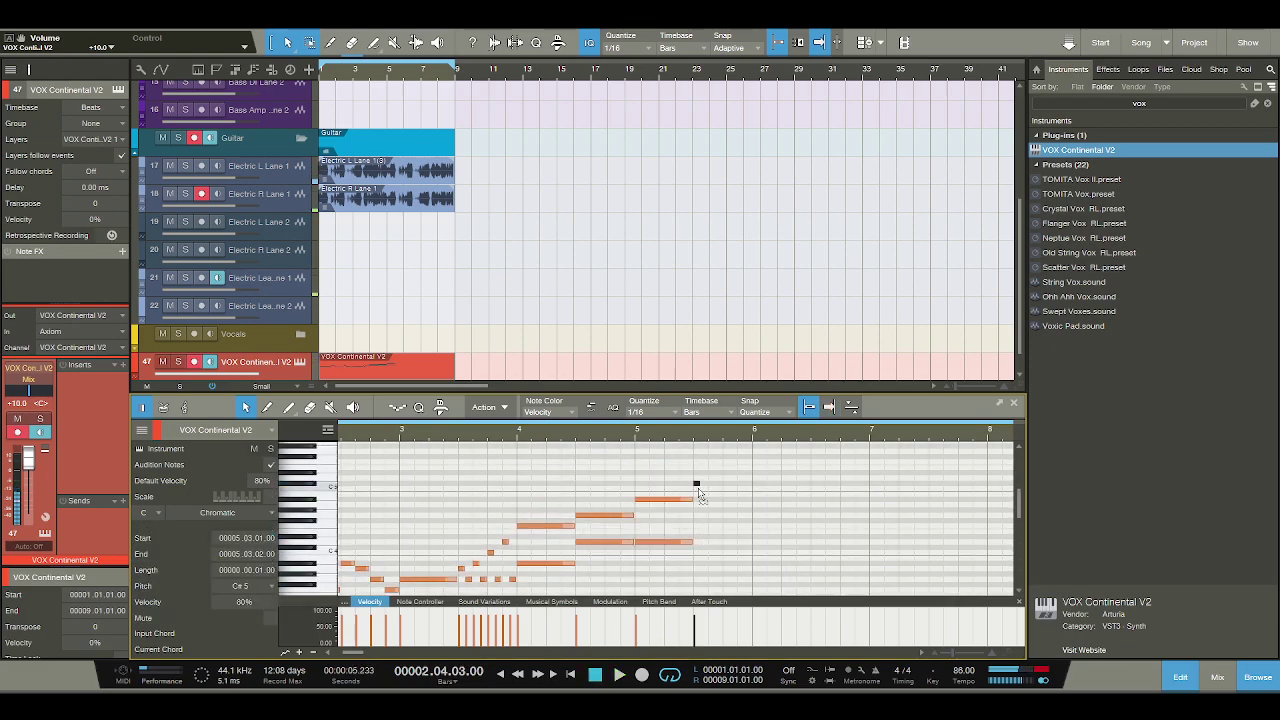
{"action": "left_click_drag", "start_coordinate": [698, 490], "coordinate": [746, 528]}
{"action": "key", "text": "space"}
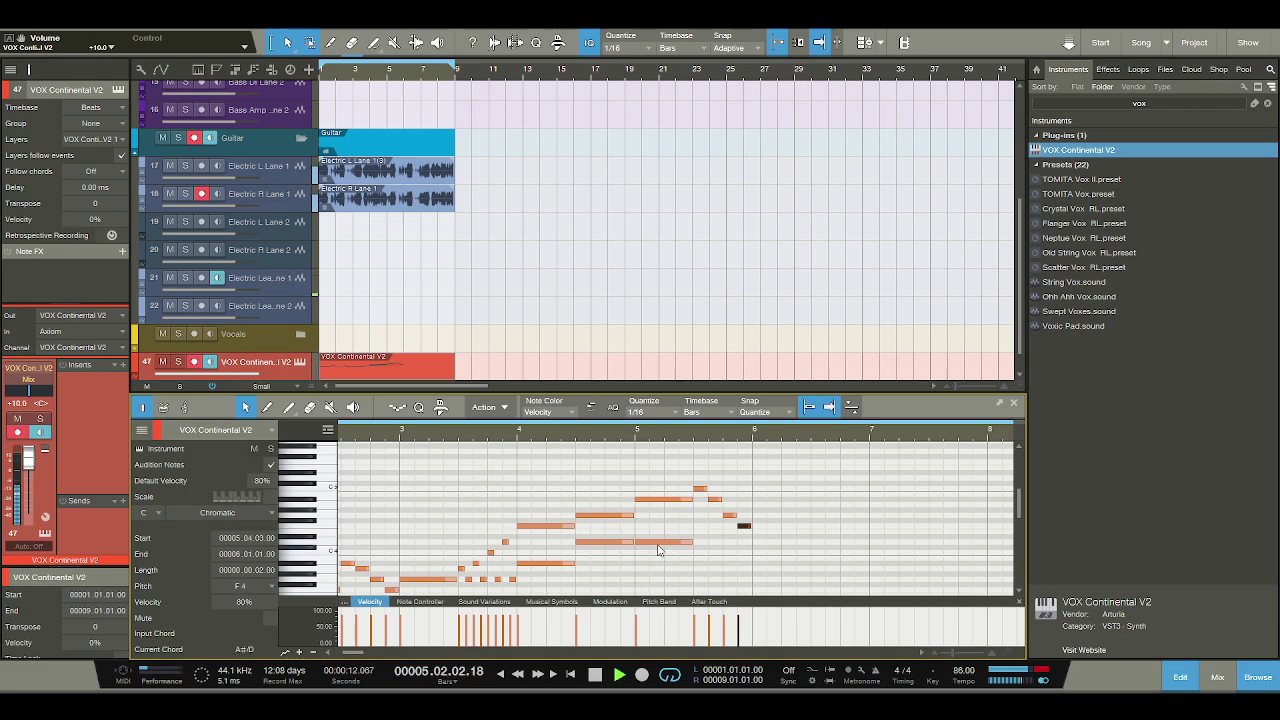
{"action": "key", "text": "space"}
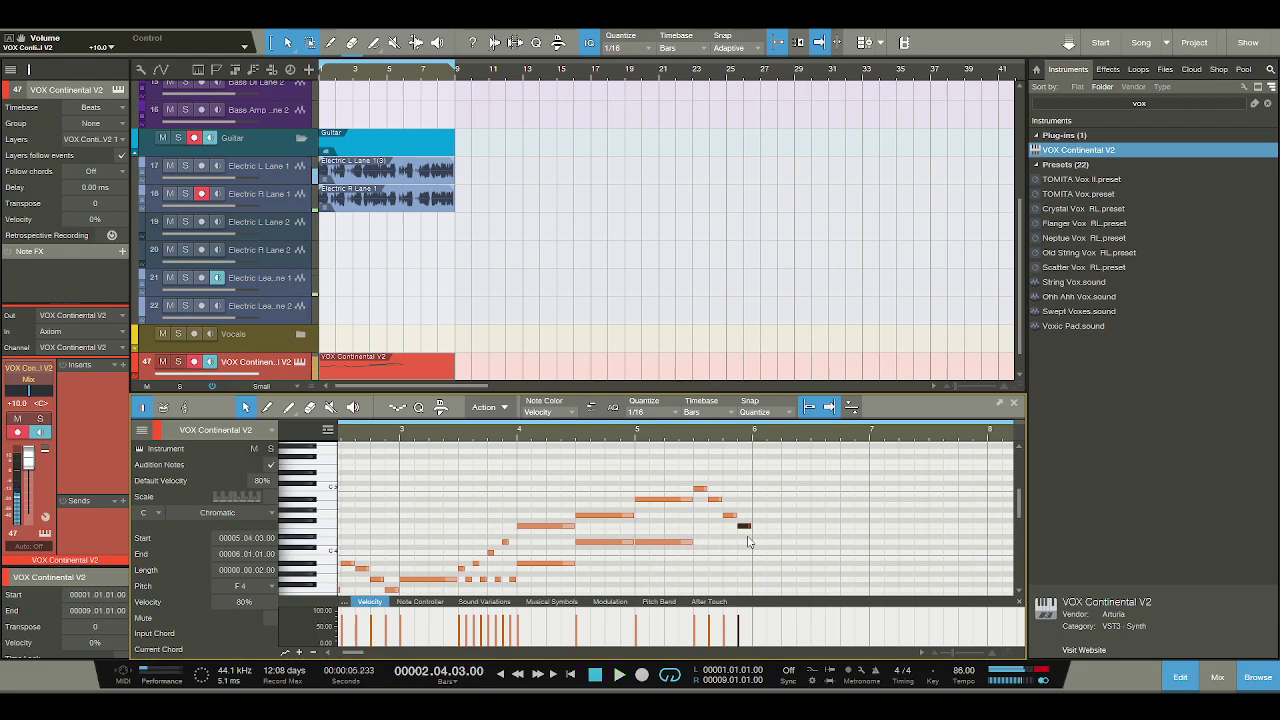
Add two-beat notes D4 and A#3 at the start of bar 6 and audition them.
{"action": "double_click", "coordinate": [756, 540]}
{"action": "left_click_drag", "start_coordinate": [757, 543], "coordinate": [810, 543]}
{"action": "scroll", "coordinate": [760, 545], "scroll_direction": "down", "scroll_amount": 1}
{"action": "left_click", "coordinate": [756, 544]}
{"action": "double_click", "coordinate": [755, 547]}
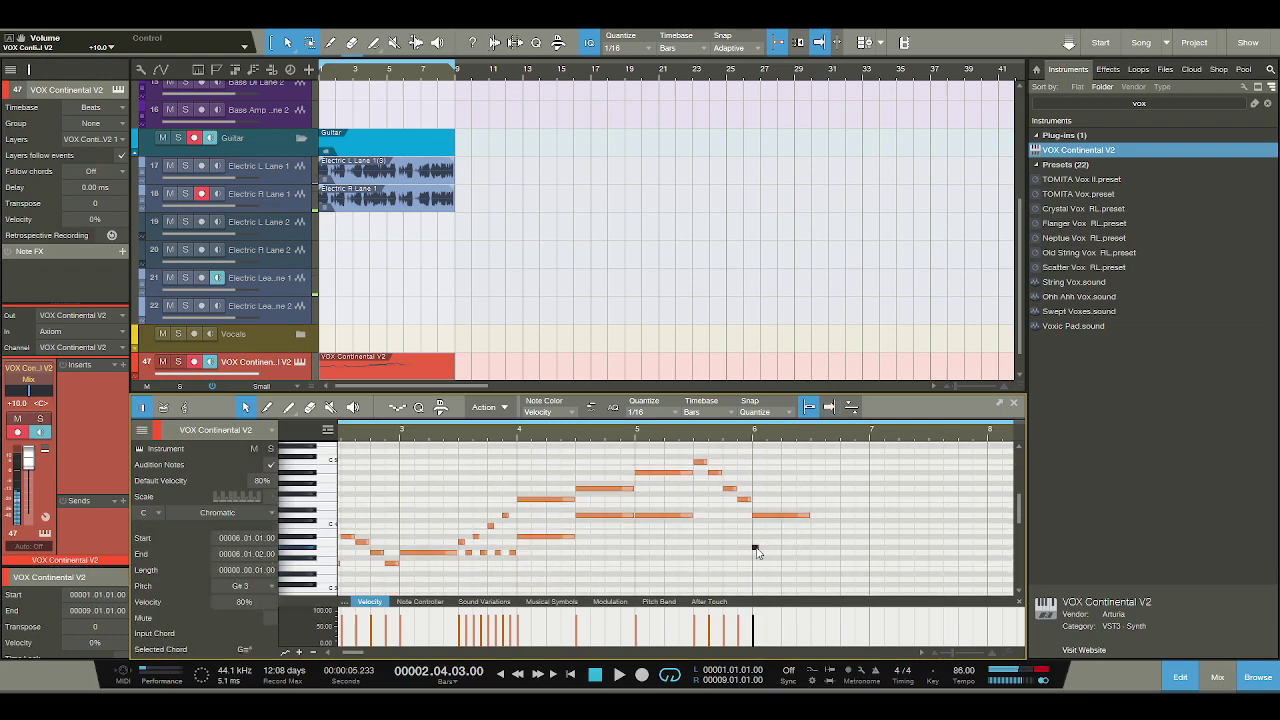
{"action": "left_click_drag", "start_coordinate": [760, 548], "coordinate": [815, 538]}
{"action": "key", "text": "space"}
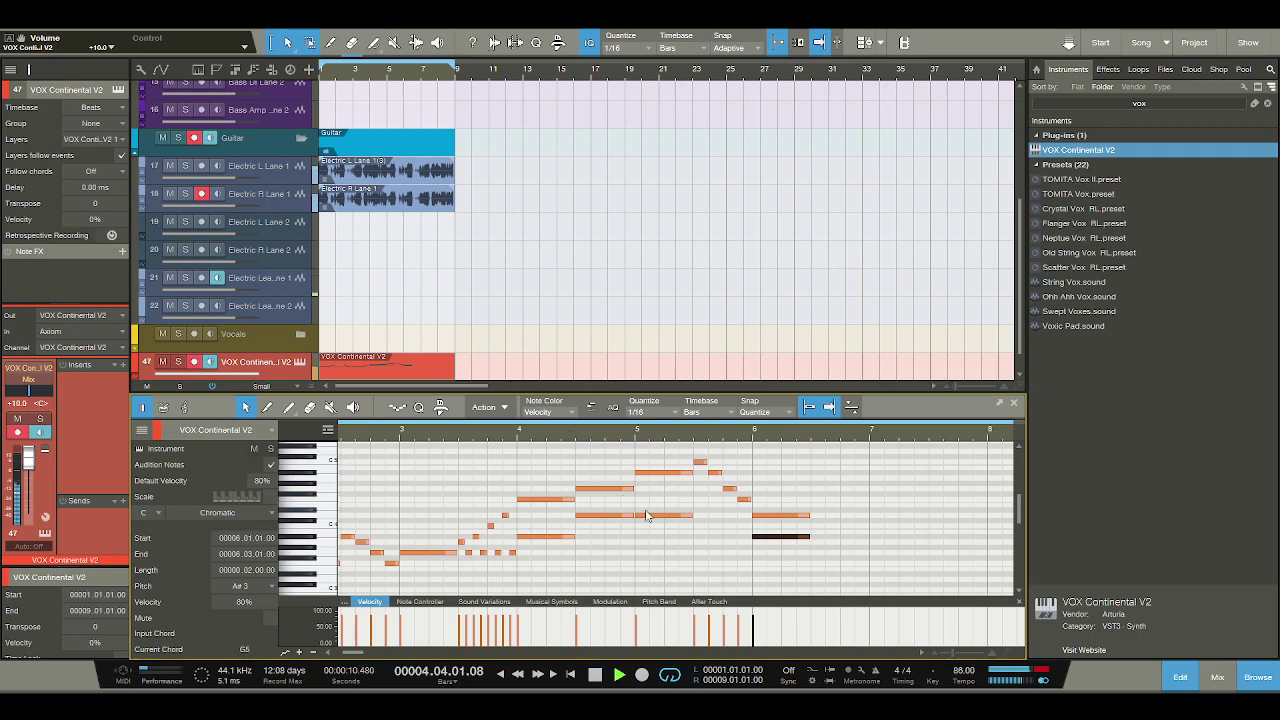
{"action": "key", "text": "space"}
Lower the D4 harmony note at the start of bar 5 to C#4 and on to C4, auditioning the change.
{"action": "left_click", "coordinate": [650, 517]}
{"action": "key", "text": "space"}
{"action": "key", "text": "space"}
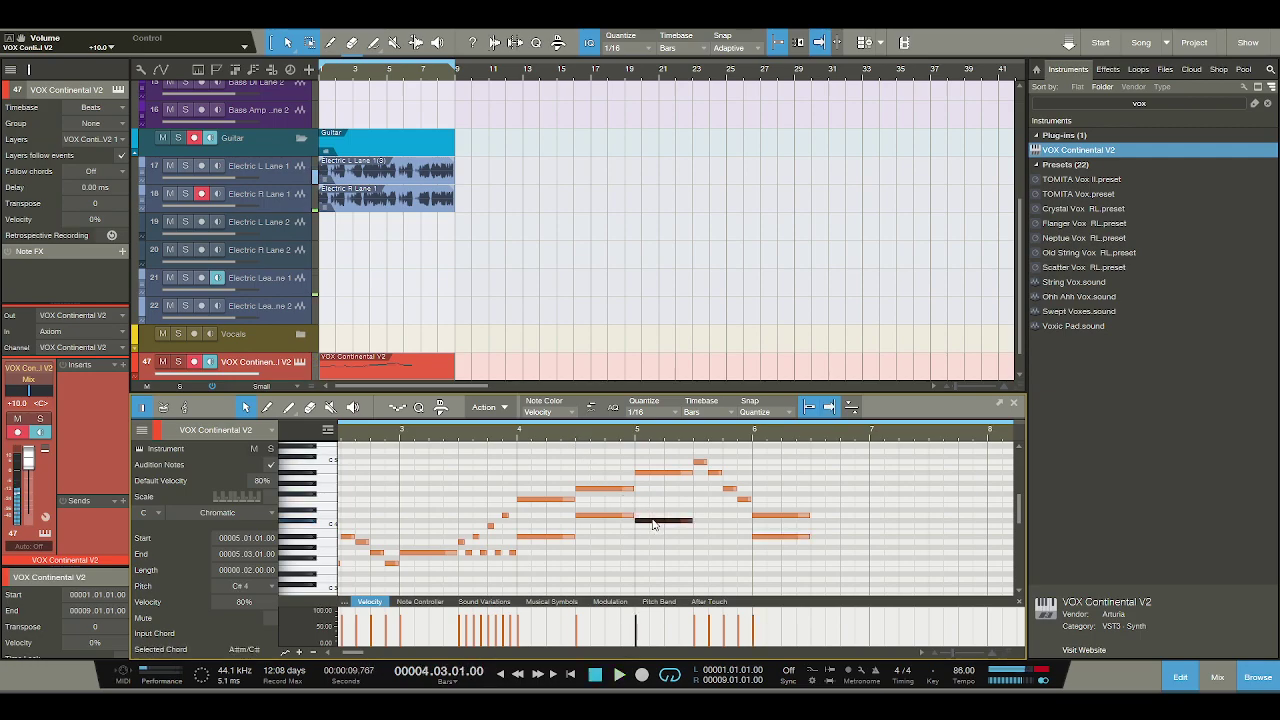
{"action": "key", "text": "Down"}
{"action": "key", "text": "space"}
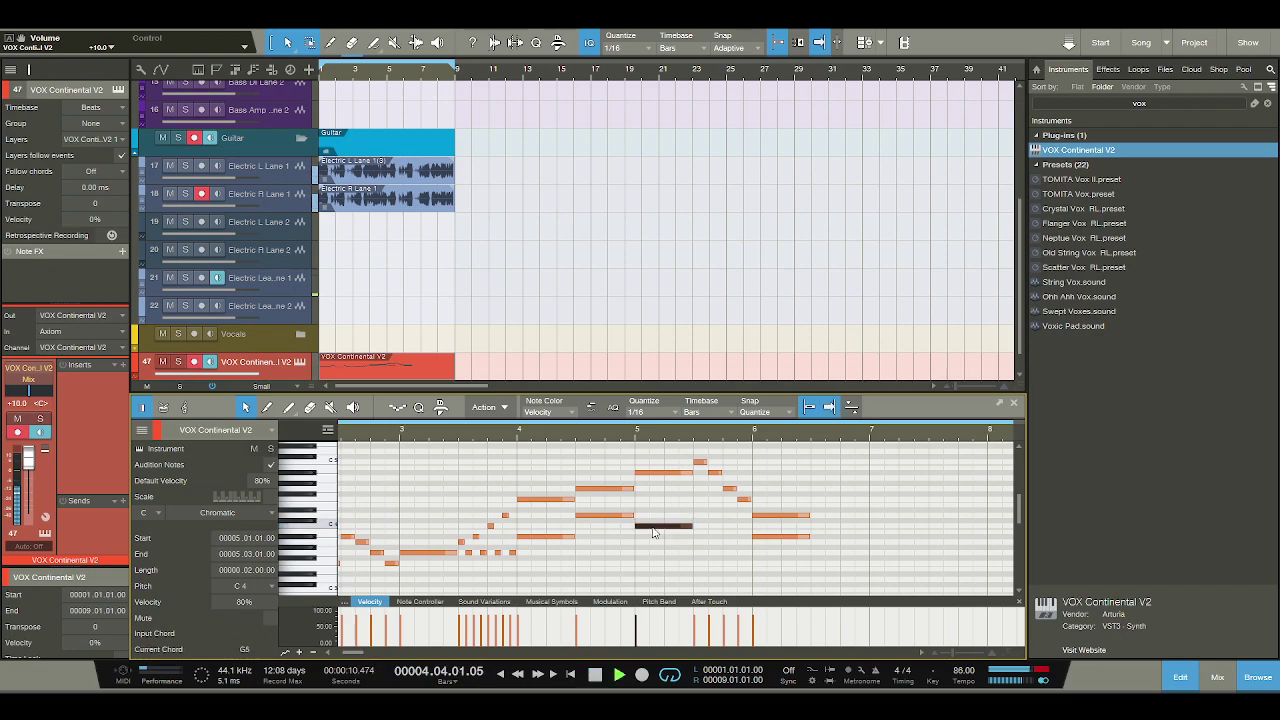
{"action": "key", "text": "space"}
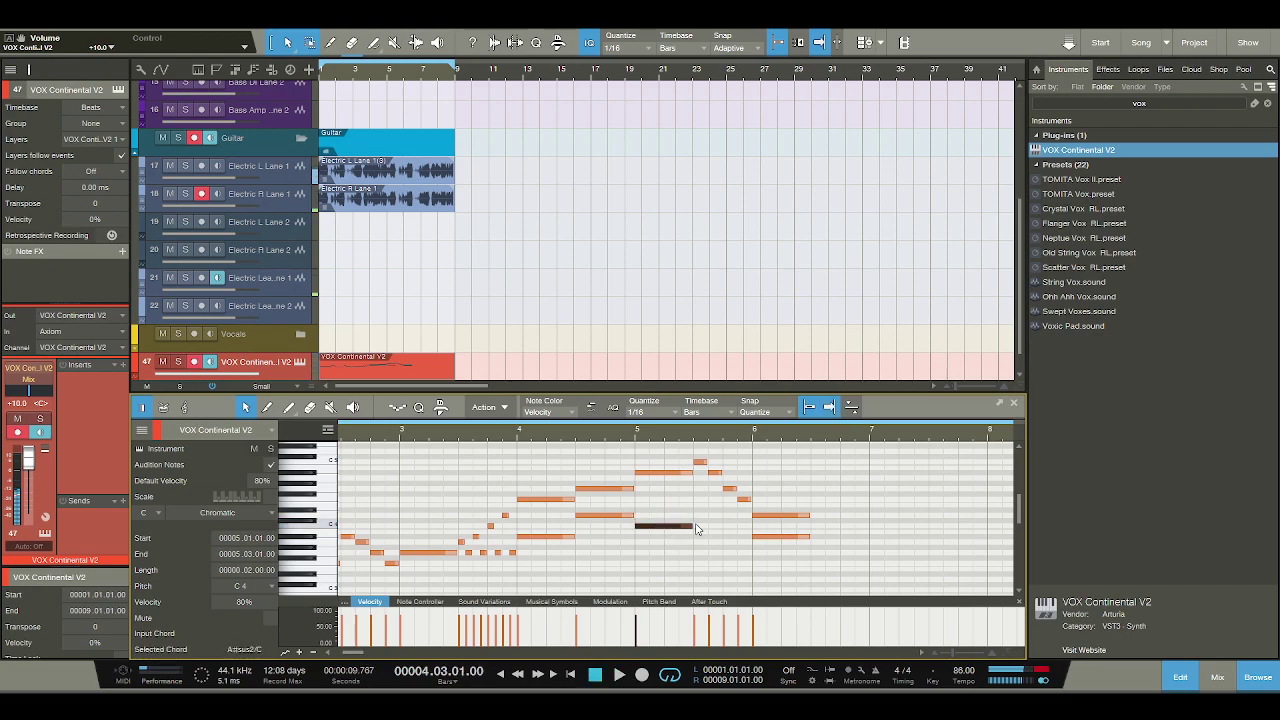
Trim the C4 in bar 5 to one beat, continue down with one-beat A#3, A3 and G3 notes, and audition the line.
{"action": "left_click", "coordinate": [667, 532]}
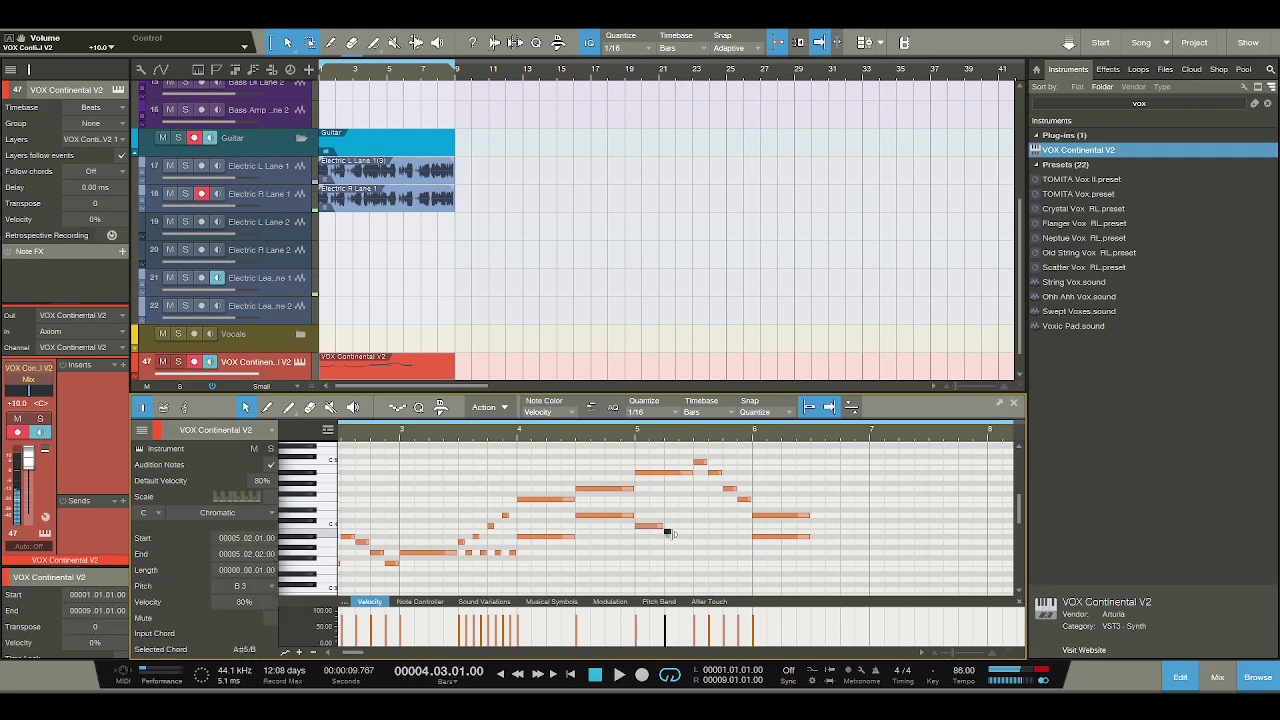
{"action": "left_click_drag", "start_coordinate": [668, 533], "coordinate": [669, 538]}
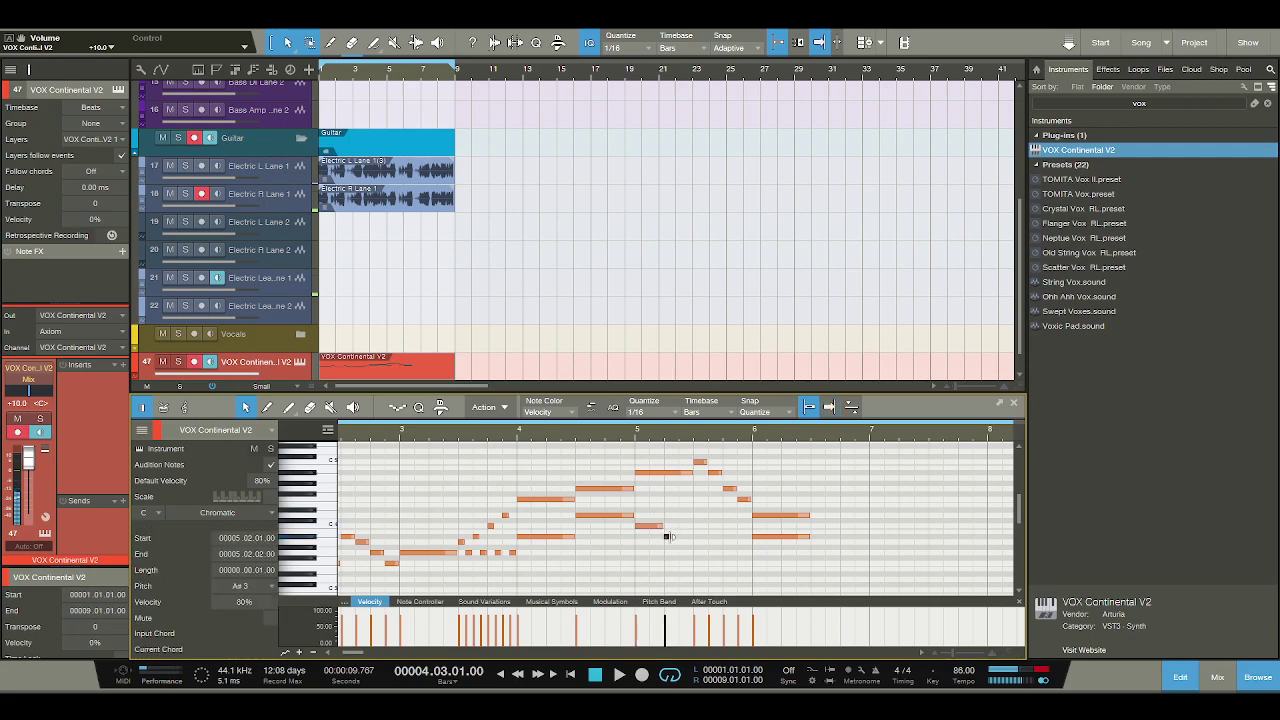
{"action": "key", "text": "space"}
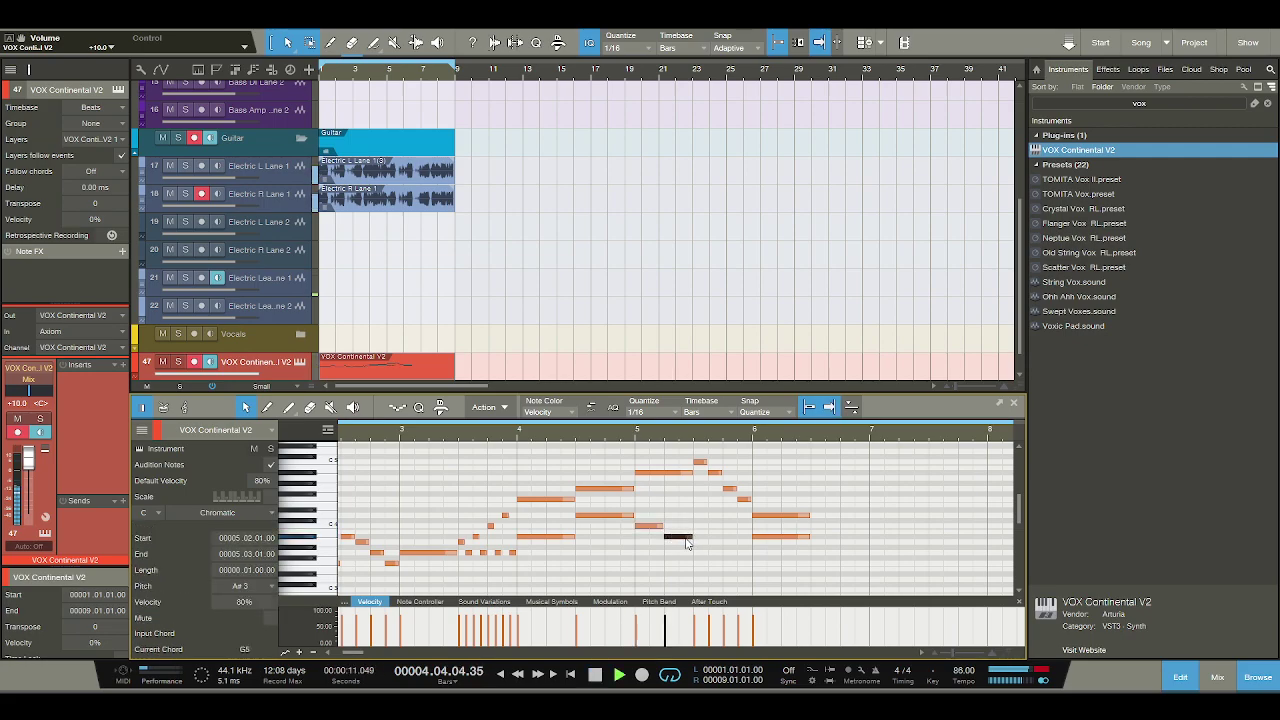
{"action": "key", "text": "space"}
{"action": "left_click", "coordinate": [696, 543]}
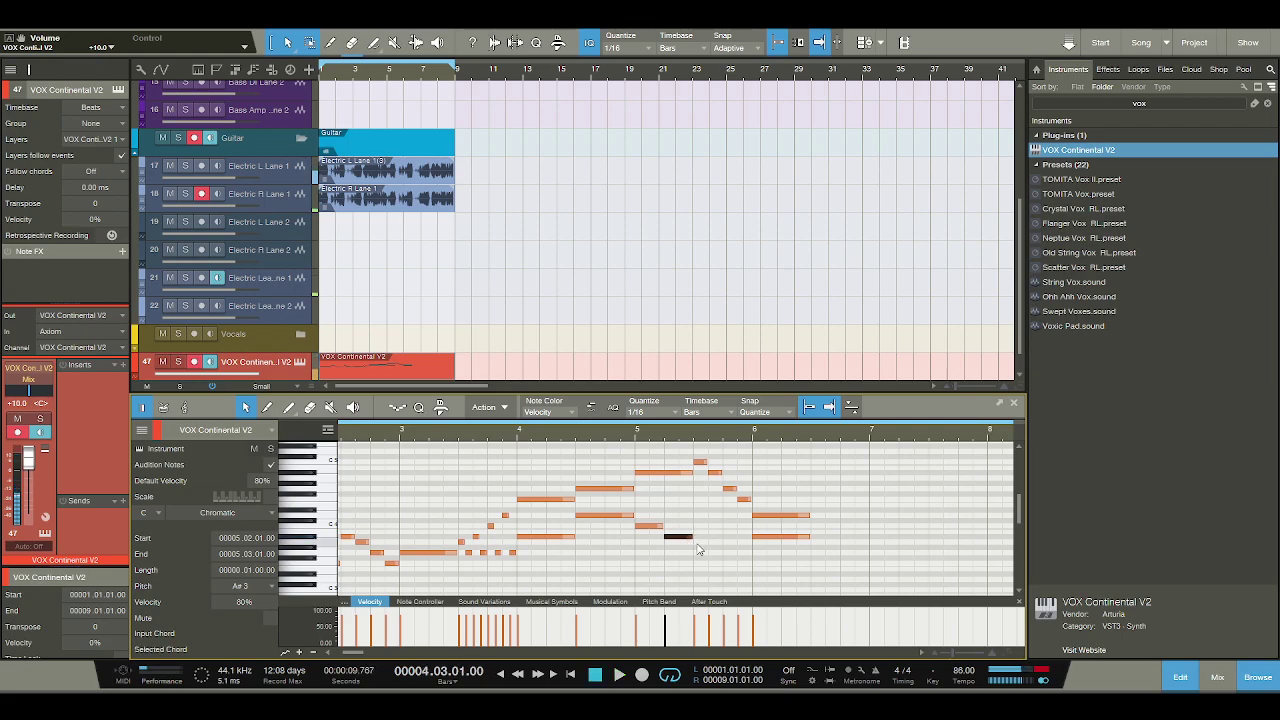
{"action": "left_click_drag", "start_coordinate": [724, 552], "coordinate": [752, 553]}
{"action": "key", "text": "space"}
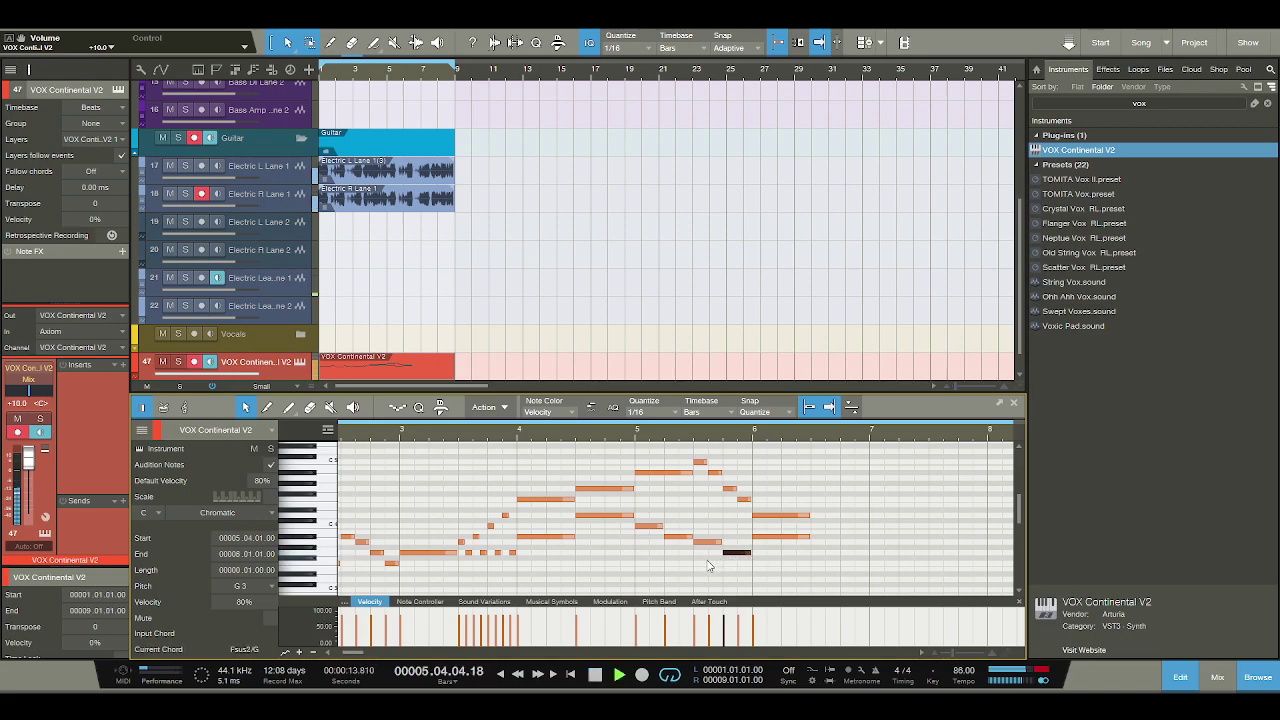
{"action": "key", "text": "space"}
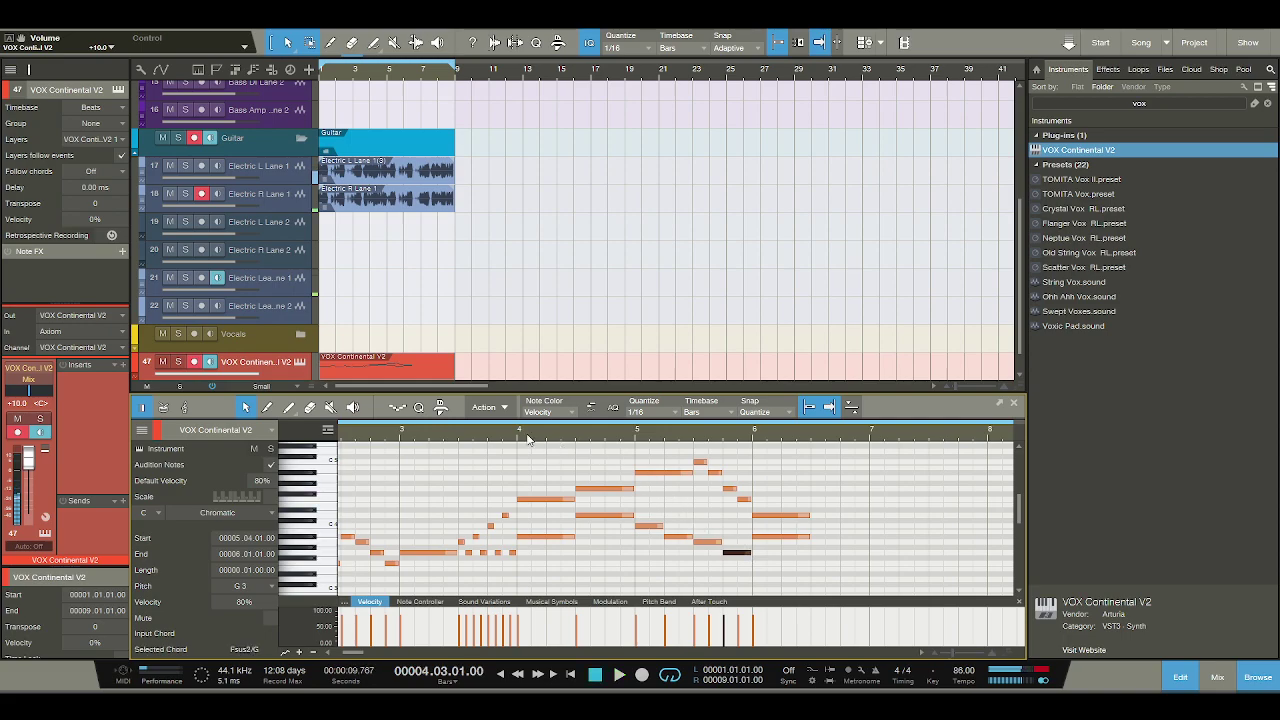
Return to the song start, add a two-and-a-half-beat D3 harmony note at the start of bar 1, and audition it.
{"action": "scroll", "coordinate": [528, 438], "scroll_direction": "down", "scroll_amount": 2}
{"action": "left_click", "coordinate": [594, 676]}
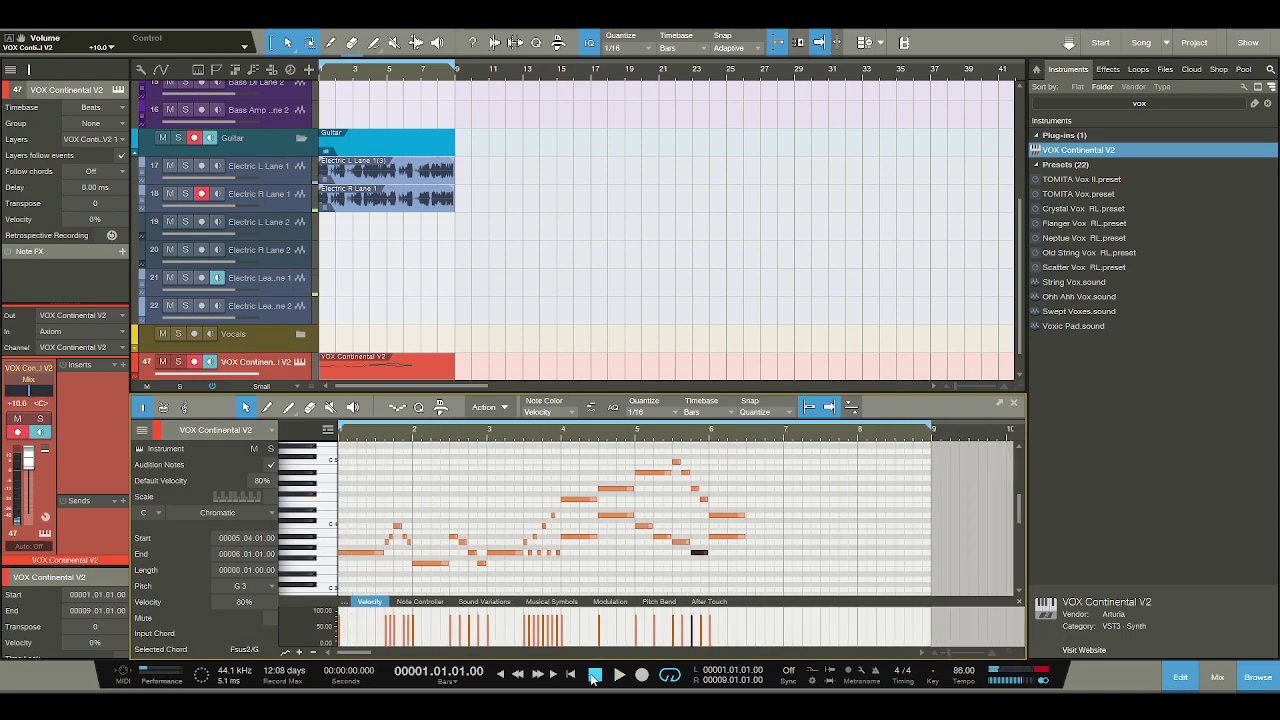
{"action": "scroll", "coordinate": [320, 570], "scroll_direction": "down", "scroll_amount": 2}
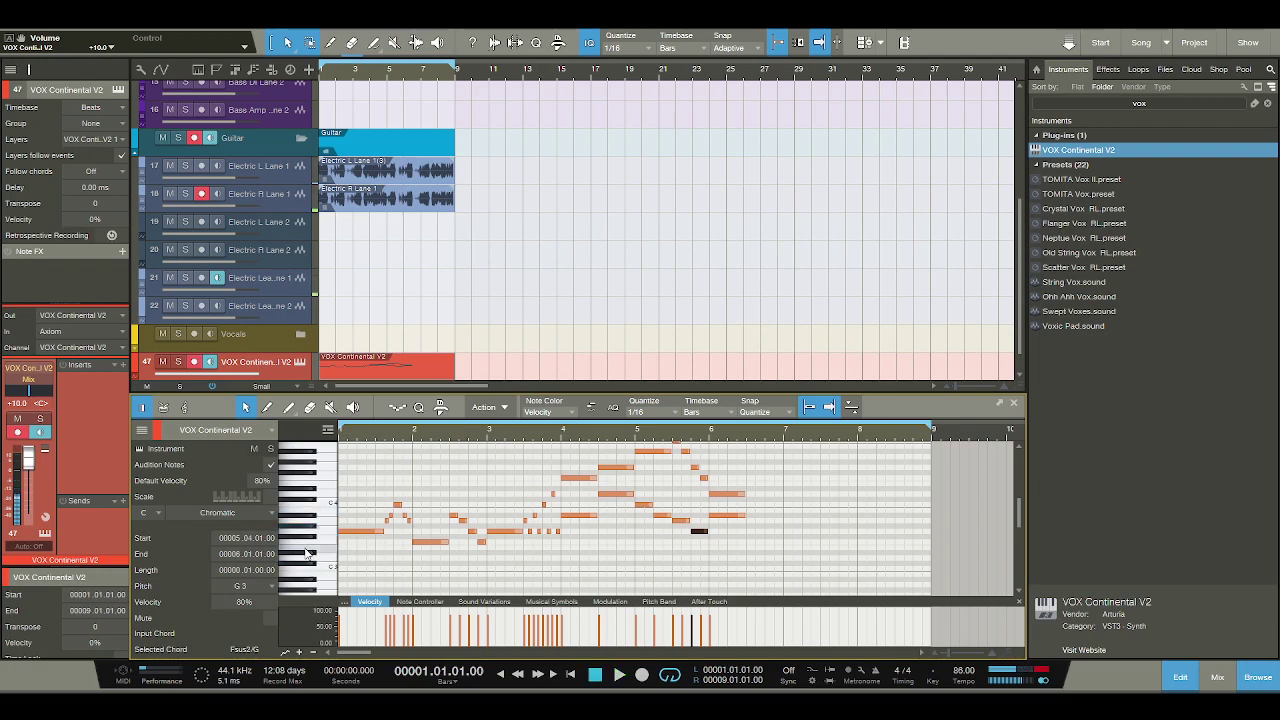
{"action": "left_click", "coordinate": [346, 562]}
{"action": "left_click", "coordinate": [344, 559]}
{"action": "left_click_drag", "start_coordinate": [346, 560], "coordinate": [390, 561]}
{"action": "key", "text": "space"}
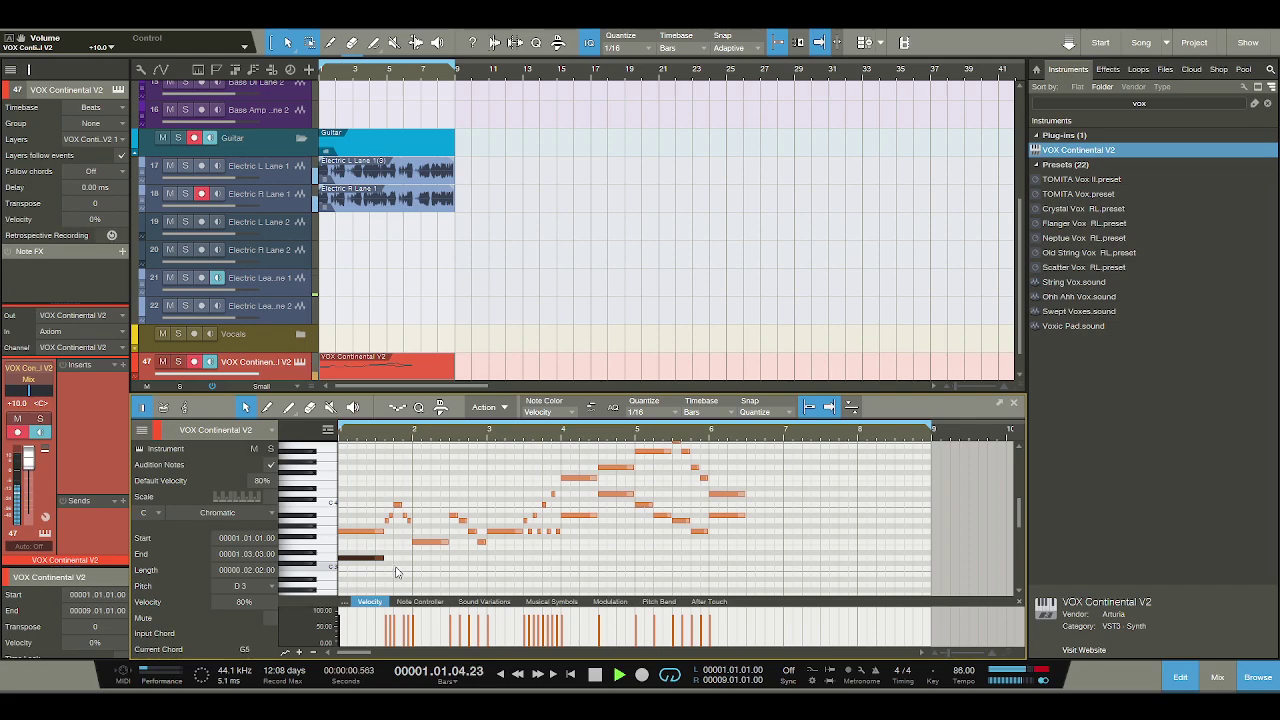
{"action": "key", "text": "space"}
Add a two-beat C3 harmony note at the start of bar 2 and audition it.
{"action": "left_click", "coordinate": [414, 563]}
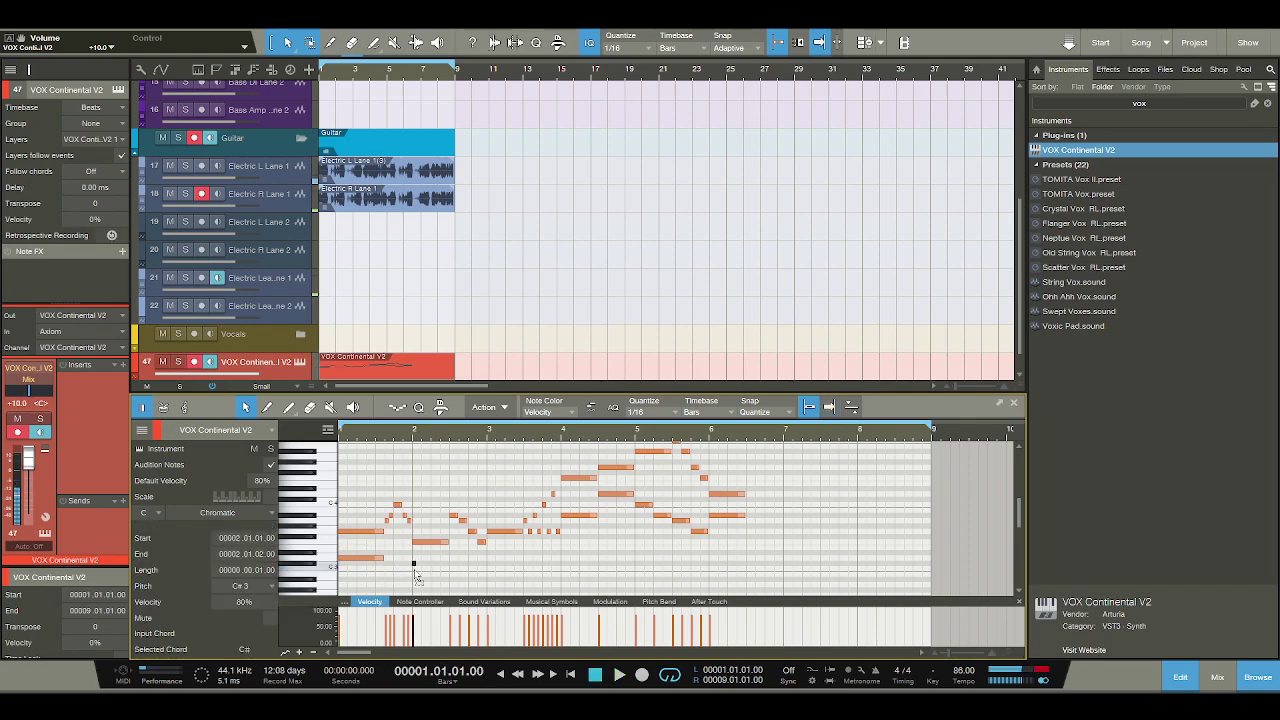
{"action": "key", "text": "space"}
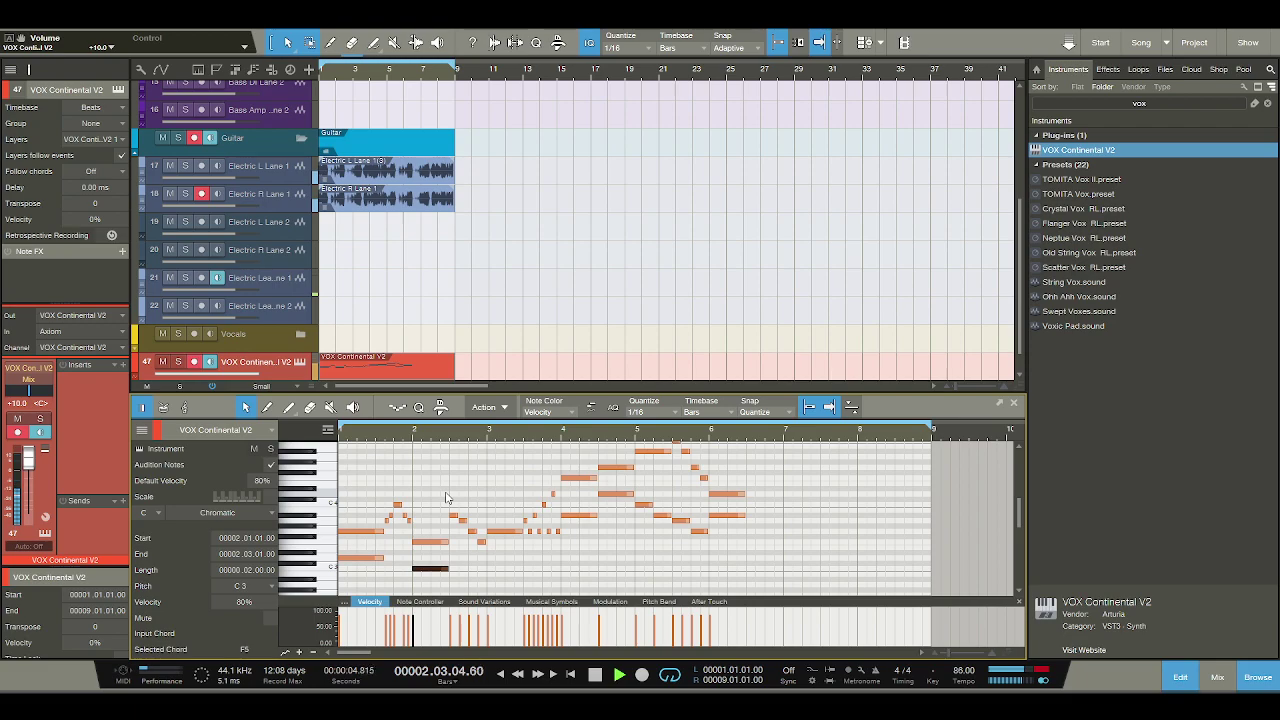
{"action": "key", "text": "space"}
Add a two-beat D#3 harmony note at the start of bar 3 and play the part from the beginning through bar 6.
{"action": "left_click", "coordinate": [491, 549]}
{"action": "left_click_drag", "start_coordinate": [491, 553], "coordinate": [522, 554]}
{"action": "key", "text": "space"}
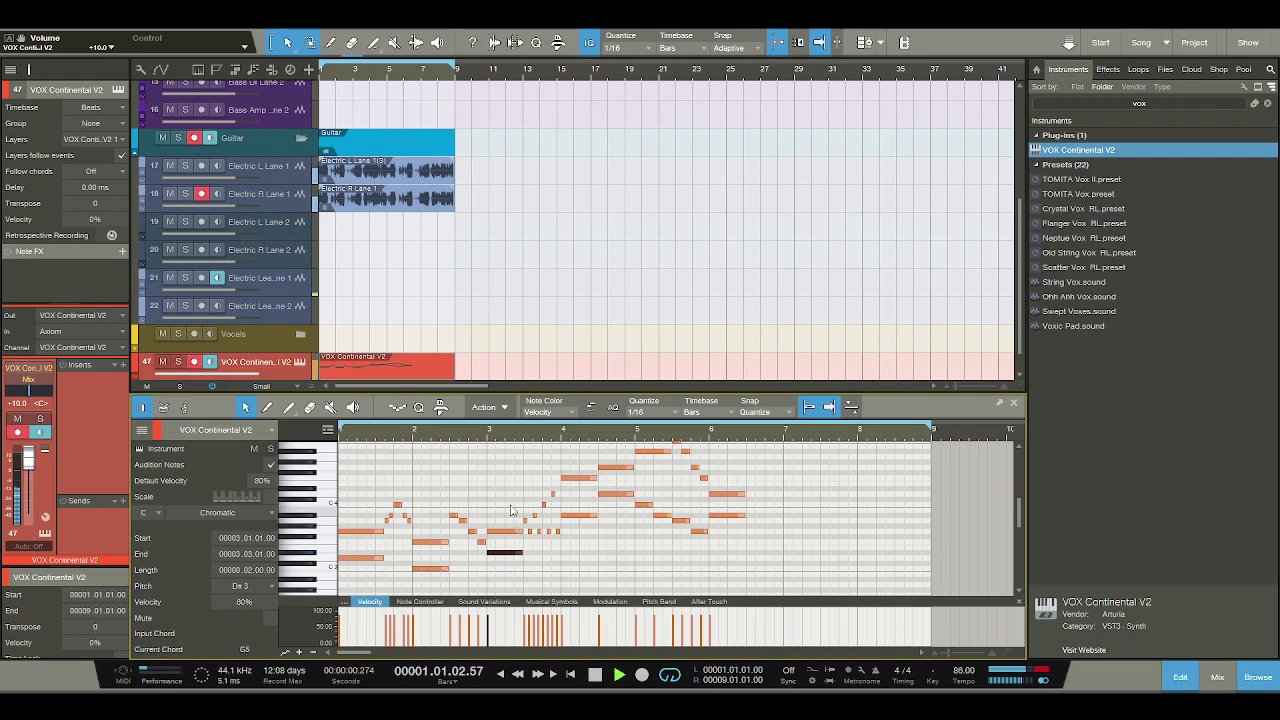
{"action": "key", "text": "w"}
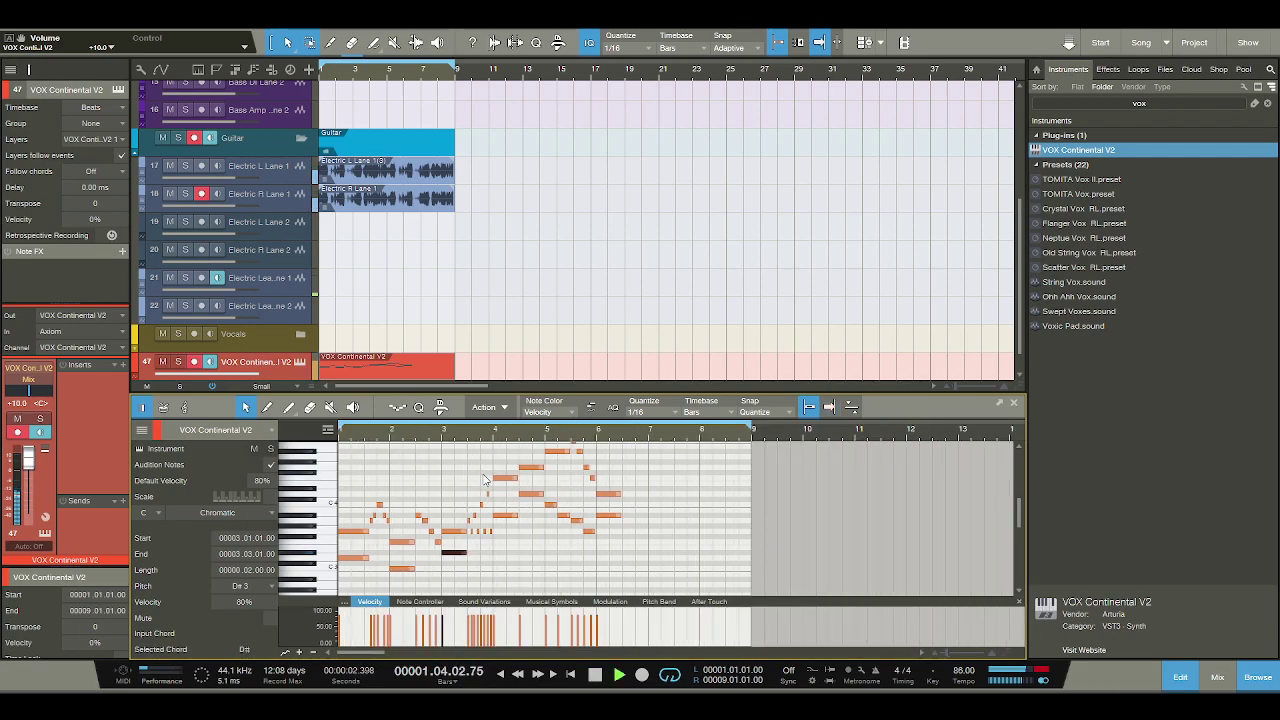
{"action": "scroll", "coordinate": [484, 478], "scroll_direction": "down", "scroll_amount": 2}
{"action": "scroll", "coordinate": [467, 458], "scroll_direction": "up", "scroll_amount": 3}
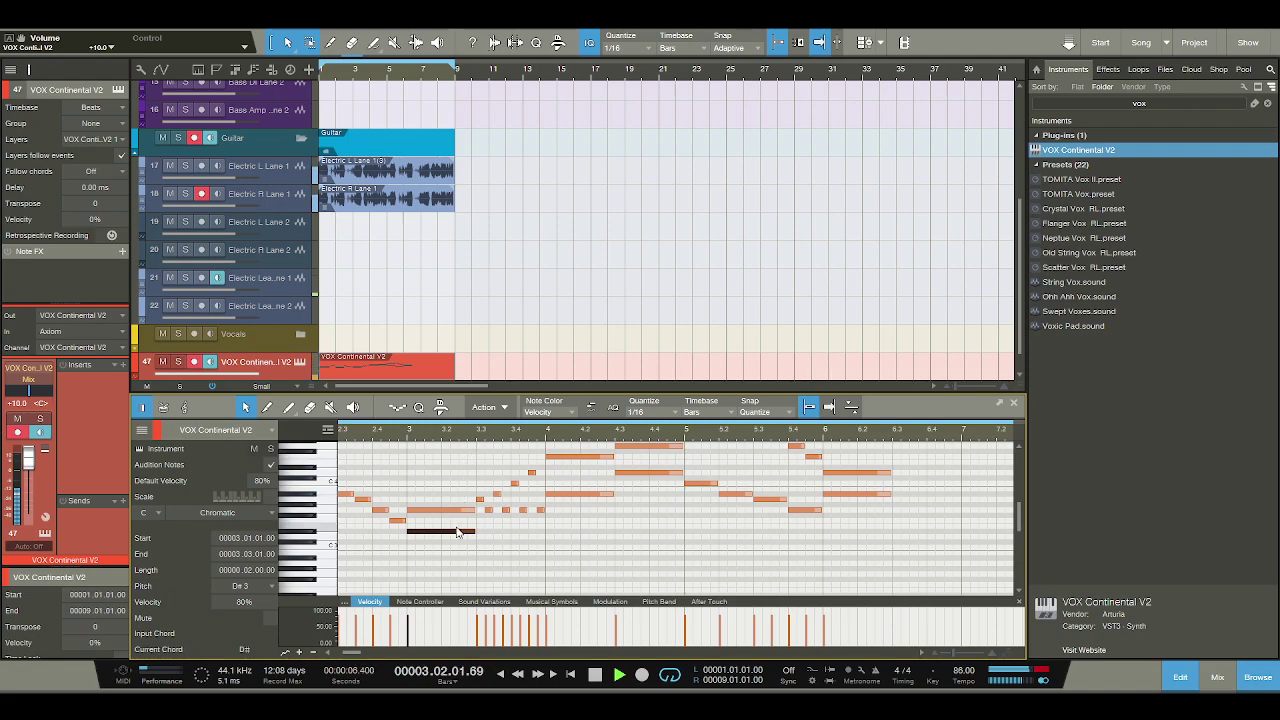
{"action": "scroll", "coordinate": [675, 508], "scroll_direction": "up", "scroll_amount": 5}
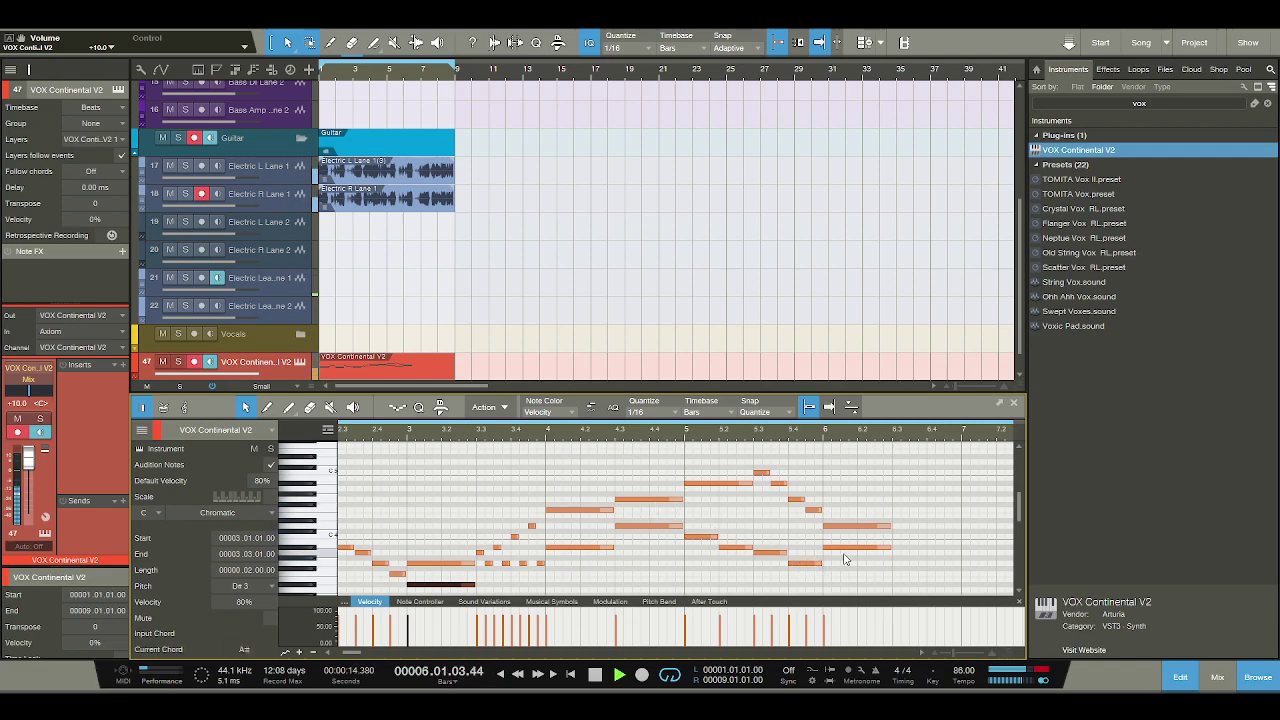
Add one-beat melody notes F4 at 6.3 and G4 at 6.4 and audition them.
{"action": "left_click", "coordinate": [899, 511]}
{"action": "key", "text": "space"}
{"action": "left_click", "coordinate": [896, 511]}
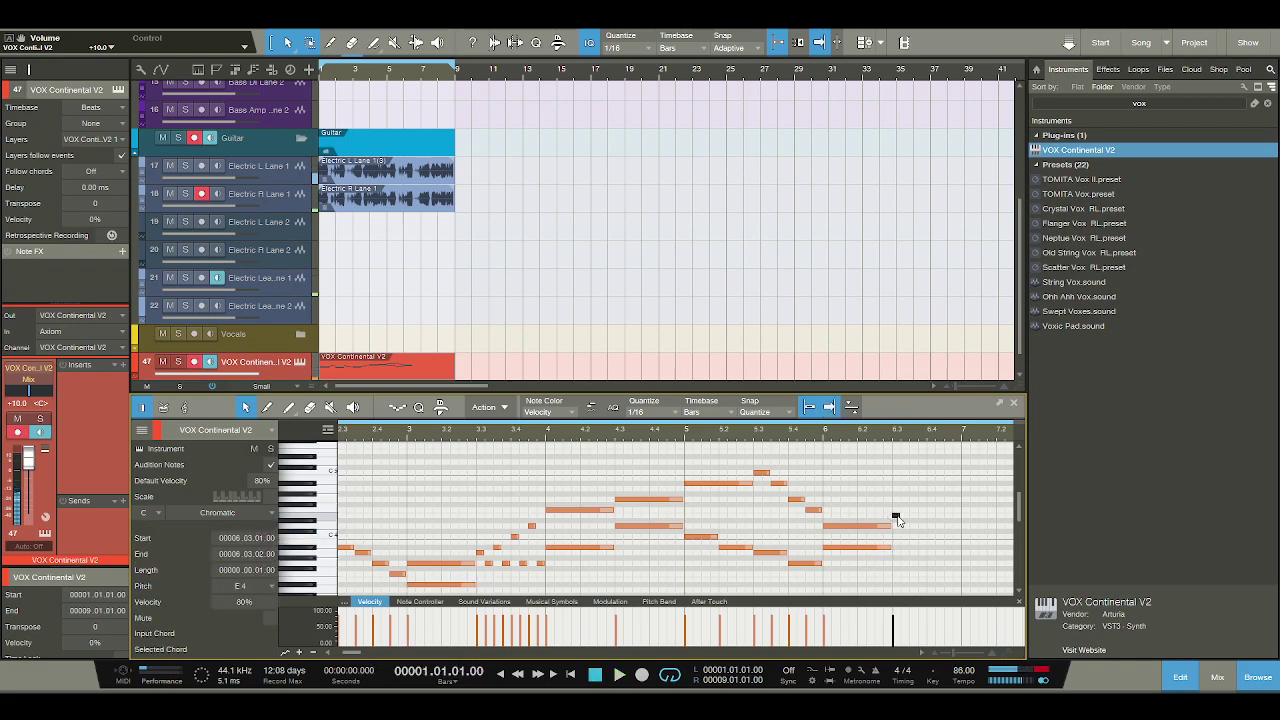
{"action": "left_click_drag", "start_coordinate": [896, 511], "coordinate": [962, 503]}
{"action": "left_click", "coordinate": [930, 499]}
{"action": "key", "text": "space"}
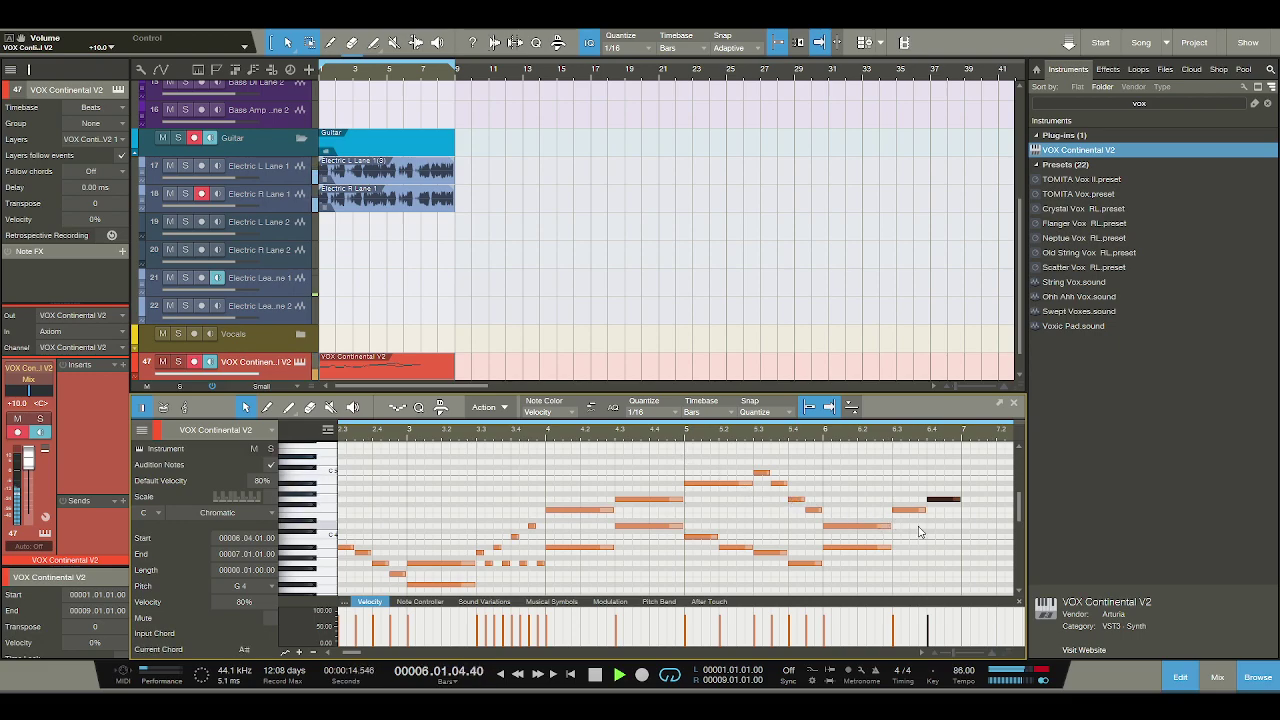
{"action": "key", "text": "space"}
Add a two-beat D4 melody note at the start of bar 7 and audition the passage leading to it.
{"action": "left_click", "coordinate": [872, 525]}
{"action": "left_click_drag", "start_coordinate": [924, 530], "coordinate": [940, 529]}
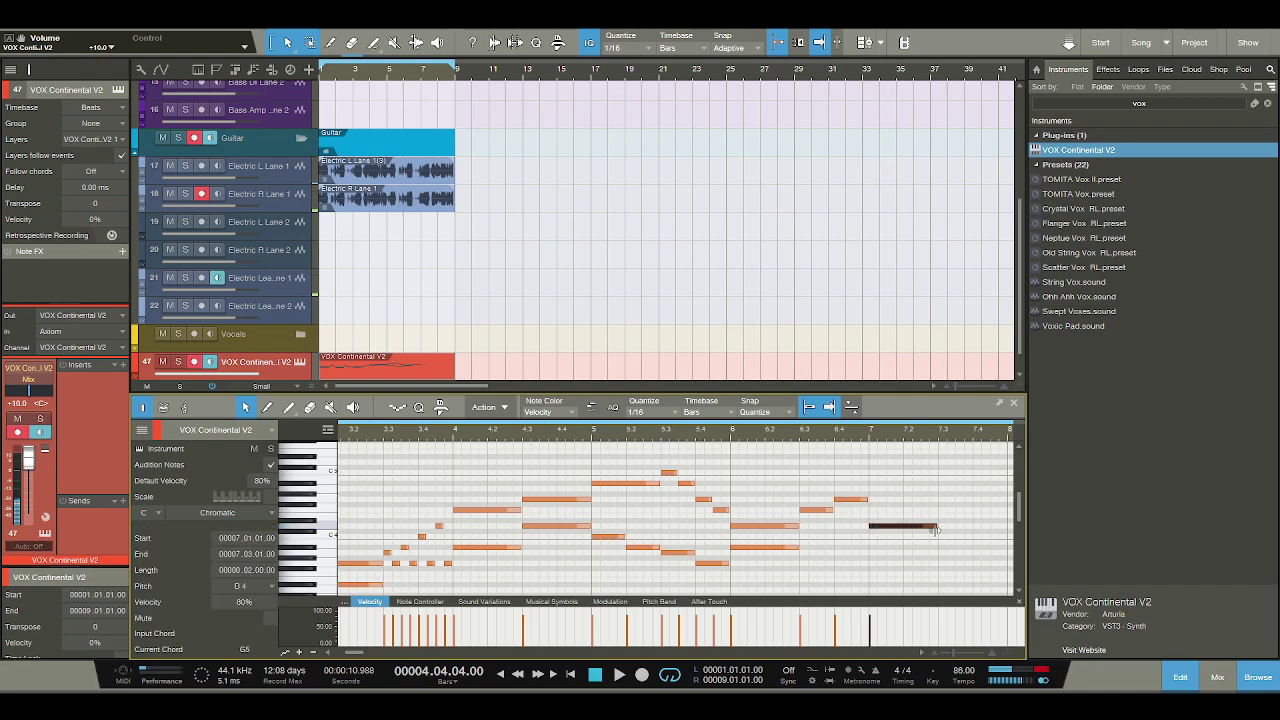
{"action": "key", "text": "space"}
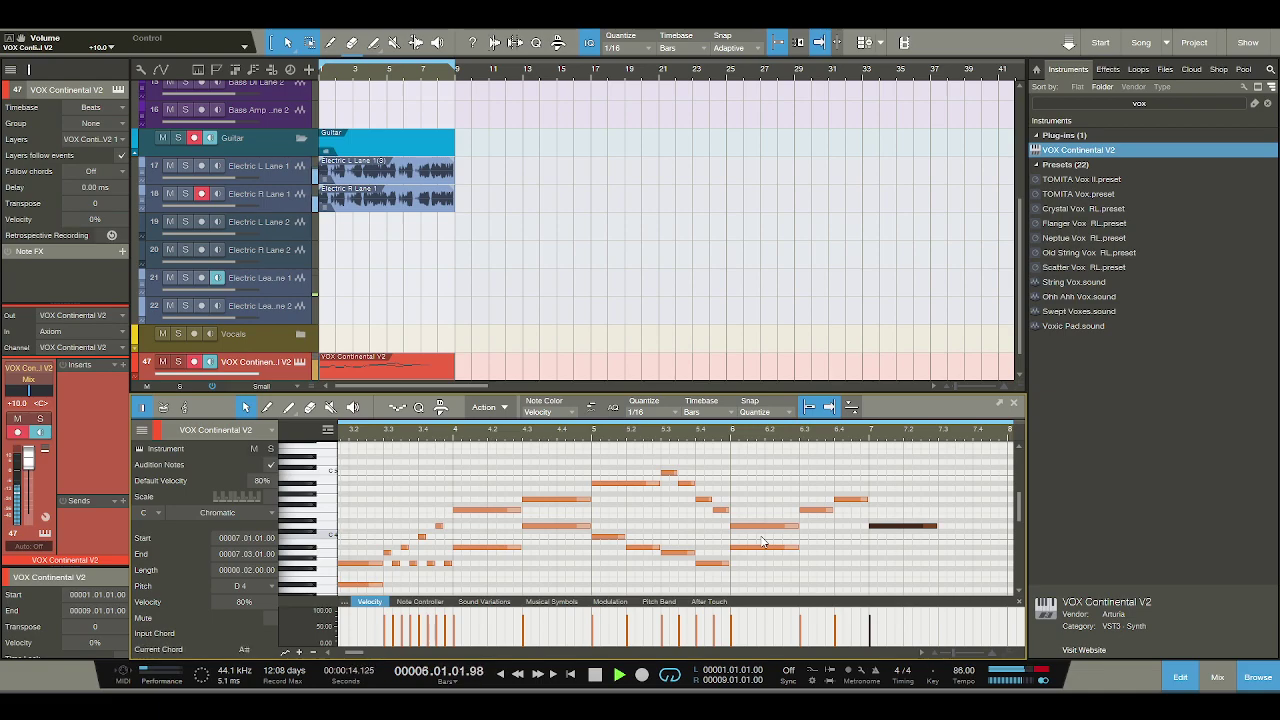
{"action": "key", "text": "space"}
Add one-beat harmony notes G3 at 6.3 and F3 at 6.4 and audition them.
{"action": "left_click", "coordinate": [803, 558]}
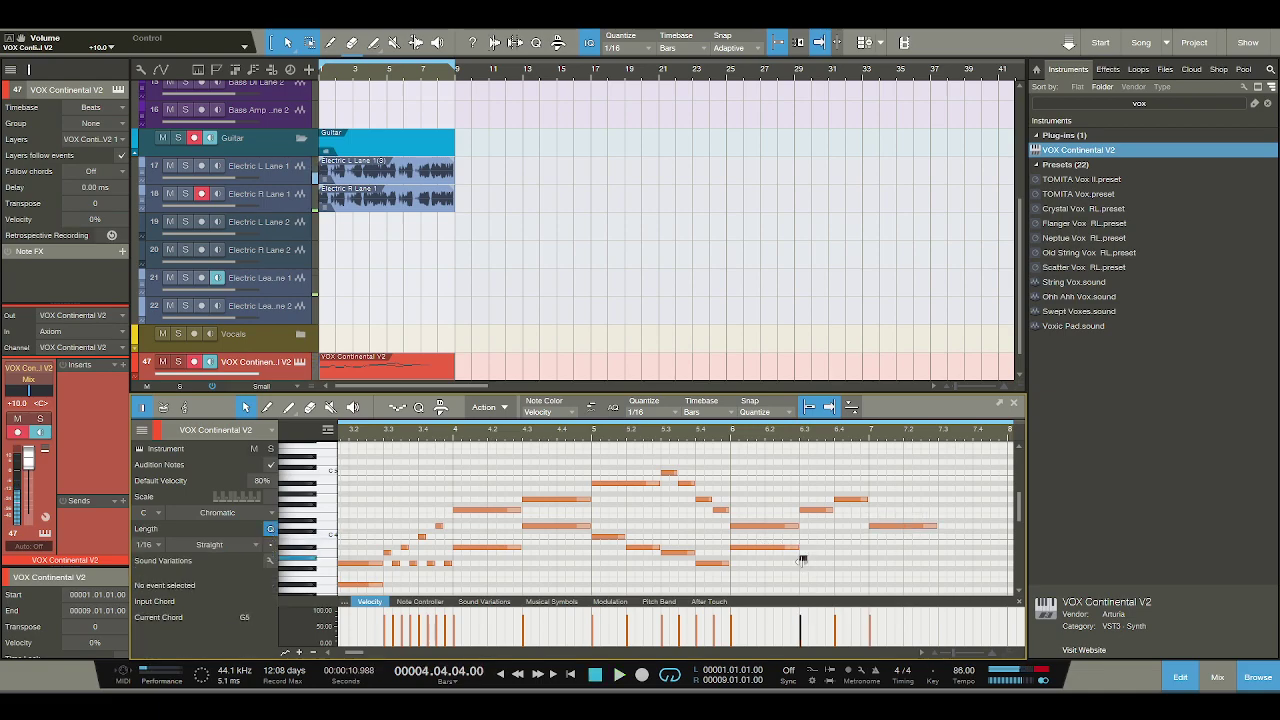
{"action": "left_click_drag", "start_coordinate": [804, 571], "coordinate": [852, 574]}
{"action": "key", "text": "space"}
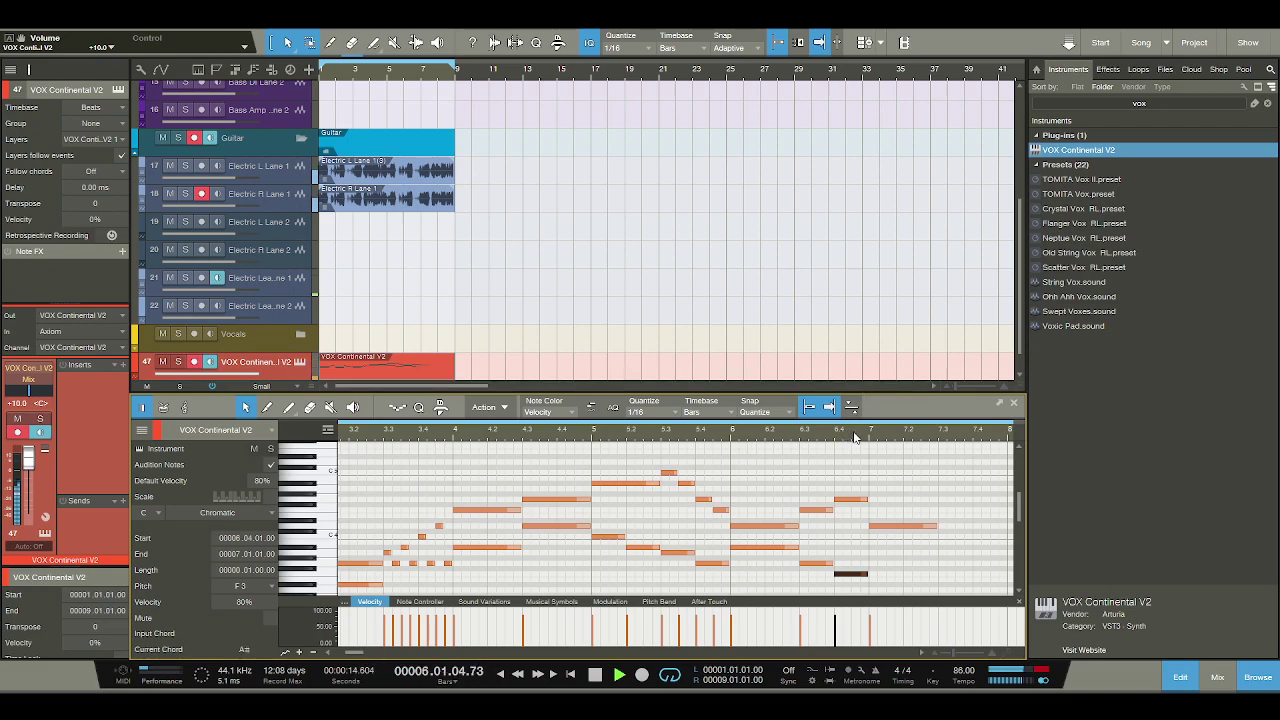
{"action": "key", "text": "space"}
Add a two-beat G3 harmony note below the D4 at the start of bar 7 and start an audition.
{"action": "left_click", "coordinate": [774, 559]}
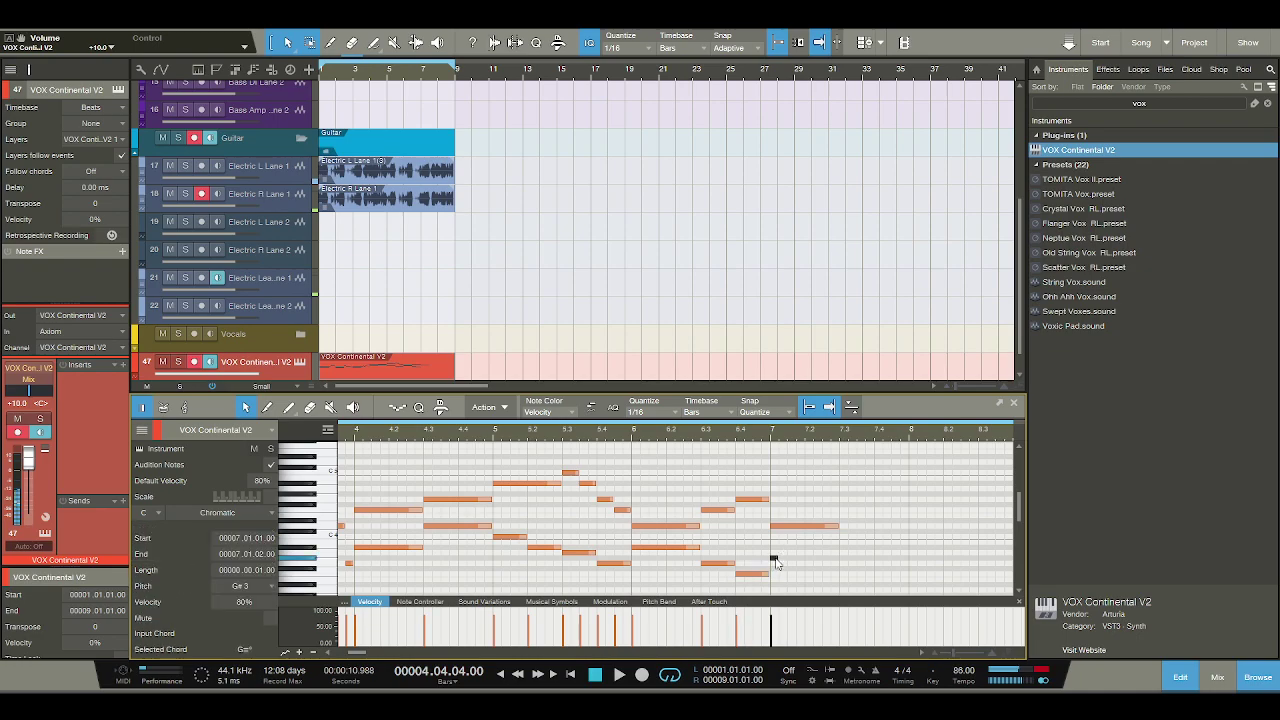
{"action": "left_click_drag", "start_coordinate": [778, 572], "coordinate": [838, 572]}
{"action": "key", "text": "space"}
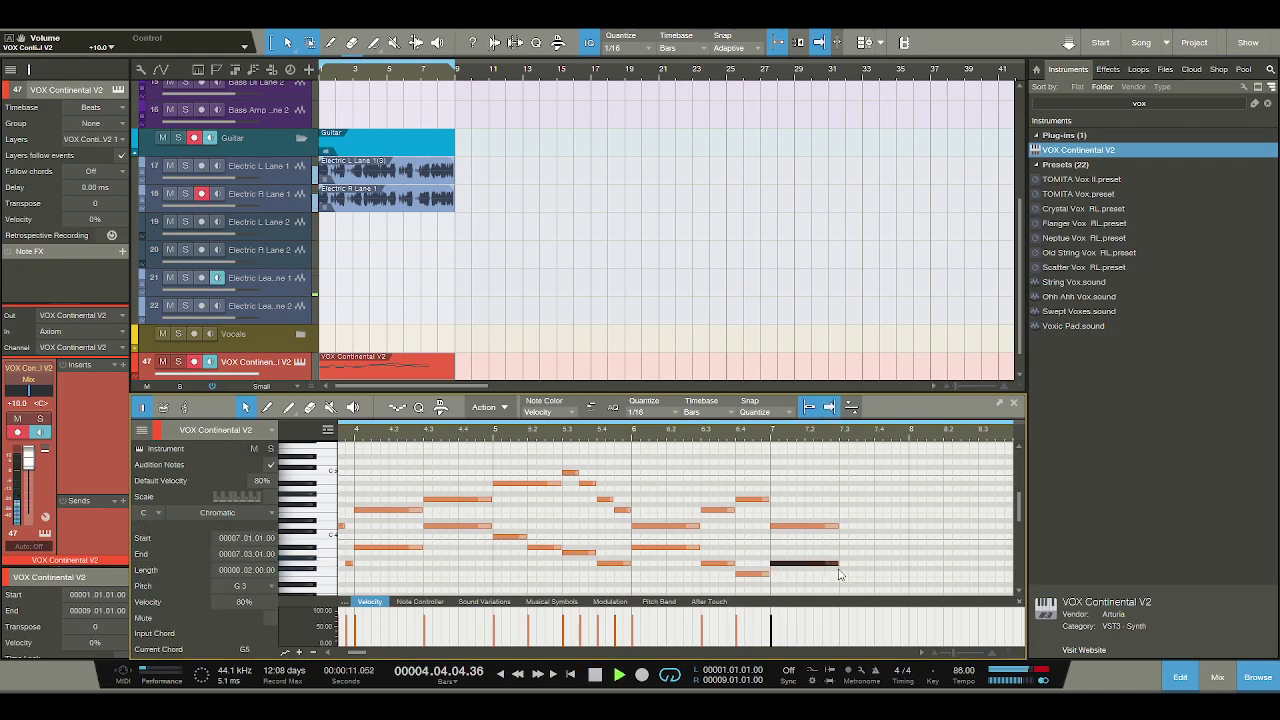
{"action": "key", "text": "space"}
Raise the one-beat harmony note at 6.4 to A3 and audition the passage.
{"action": "left_click", "coordinate": [719, 563]}
{"action": "left_click", "coordinate": [743, 572]}
{"action": "left_click_drag", "start_coordinate": [744, 567], "coordinate": [744, 553]}
{"action": "key", "text": "space"}
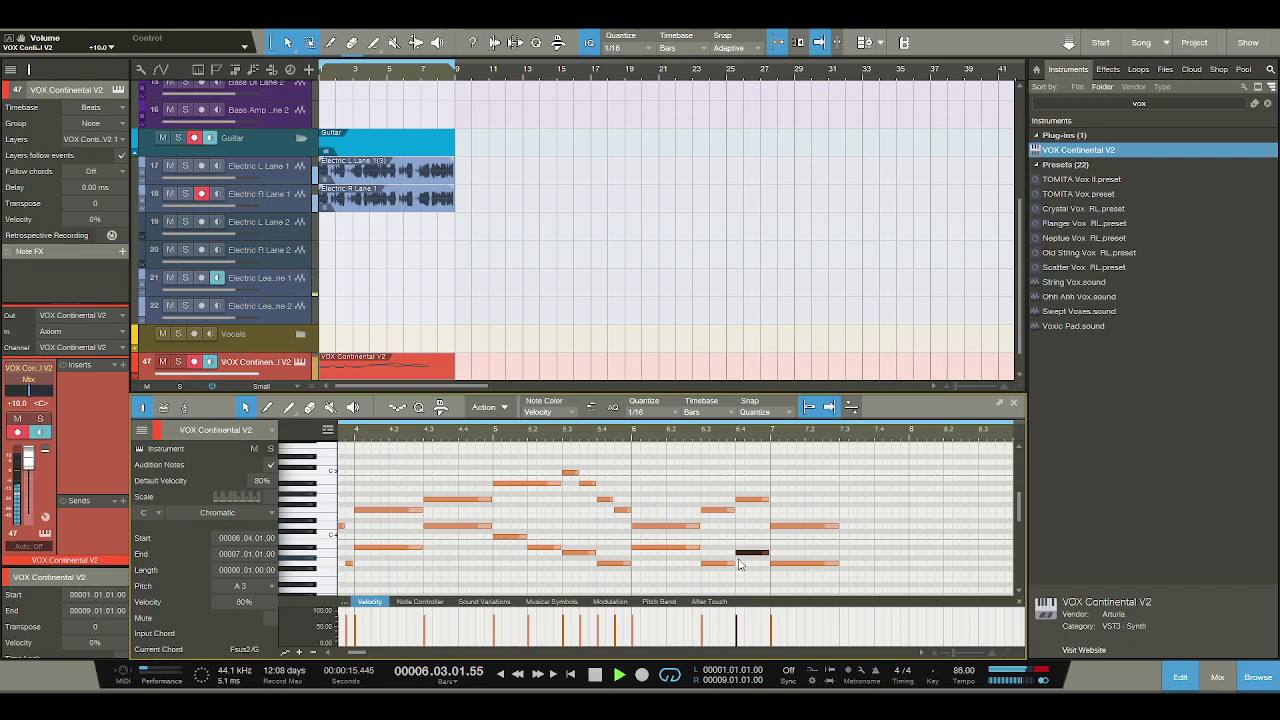
{"action": "key", "text": "space"}
{"action": "left_click", "coordinate": [750, 553]}
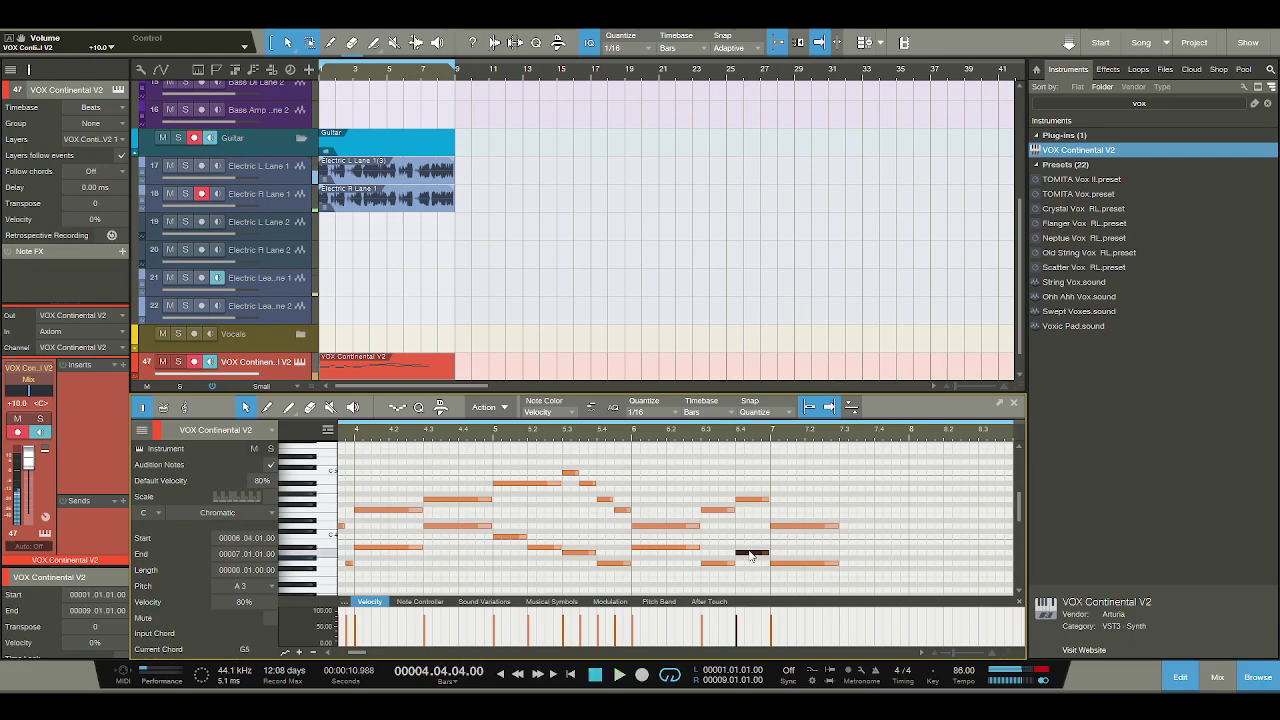
Raise the one-beat harmony note at 6.4 to A#3 and audition the change.
{"action": "key", "text": "Up"}
{"action": "key", "text": "space"}
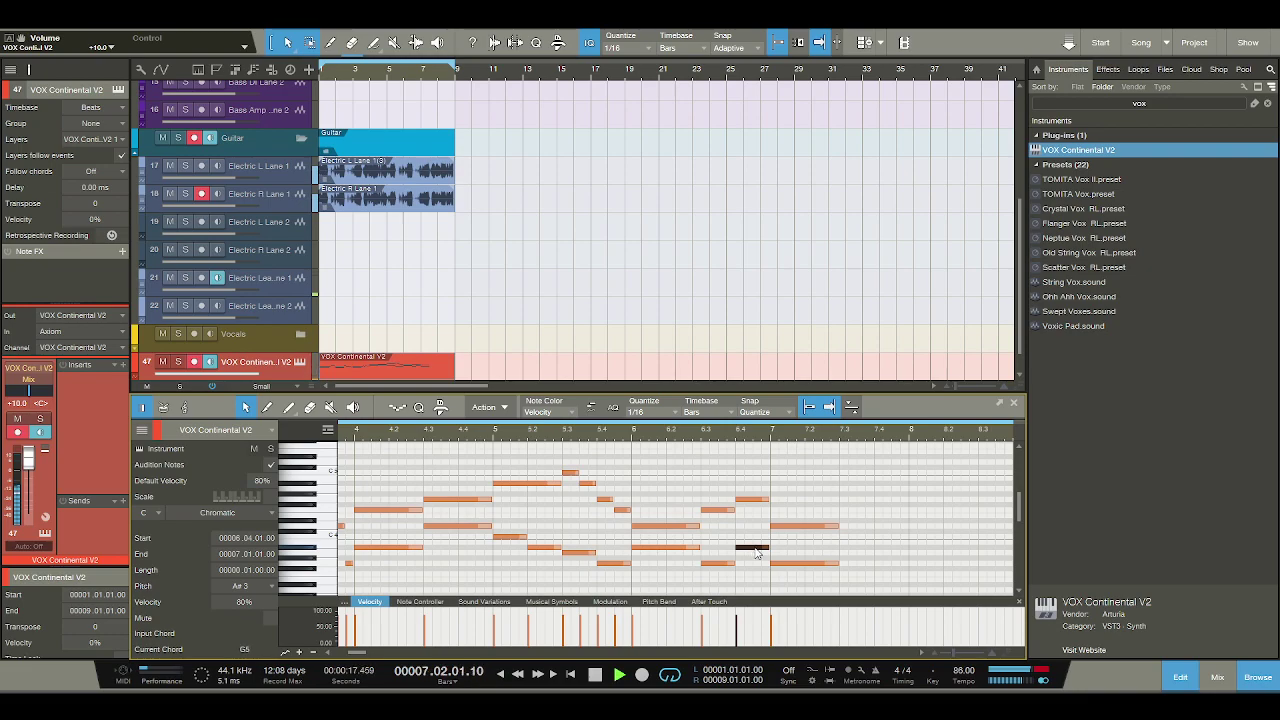
{"action": "key", "text": "space"}
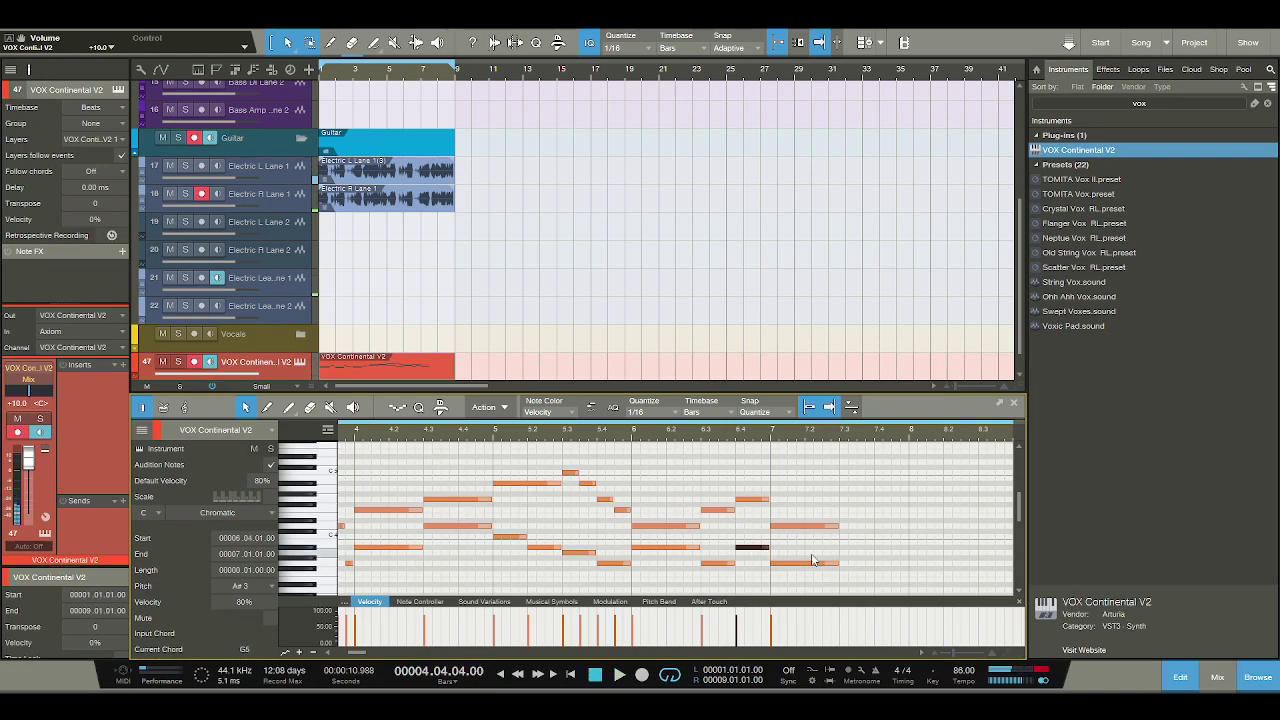
Audition the organ part from the start of the song through bar 6.
{"action": "scroll", "coordinate": [600, 465], "scroll_direction": "down", "scroll_amount": 3}
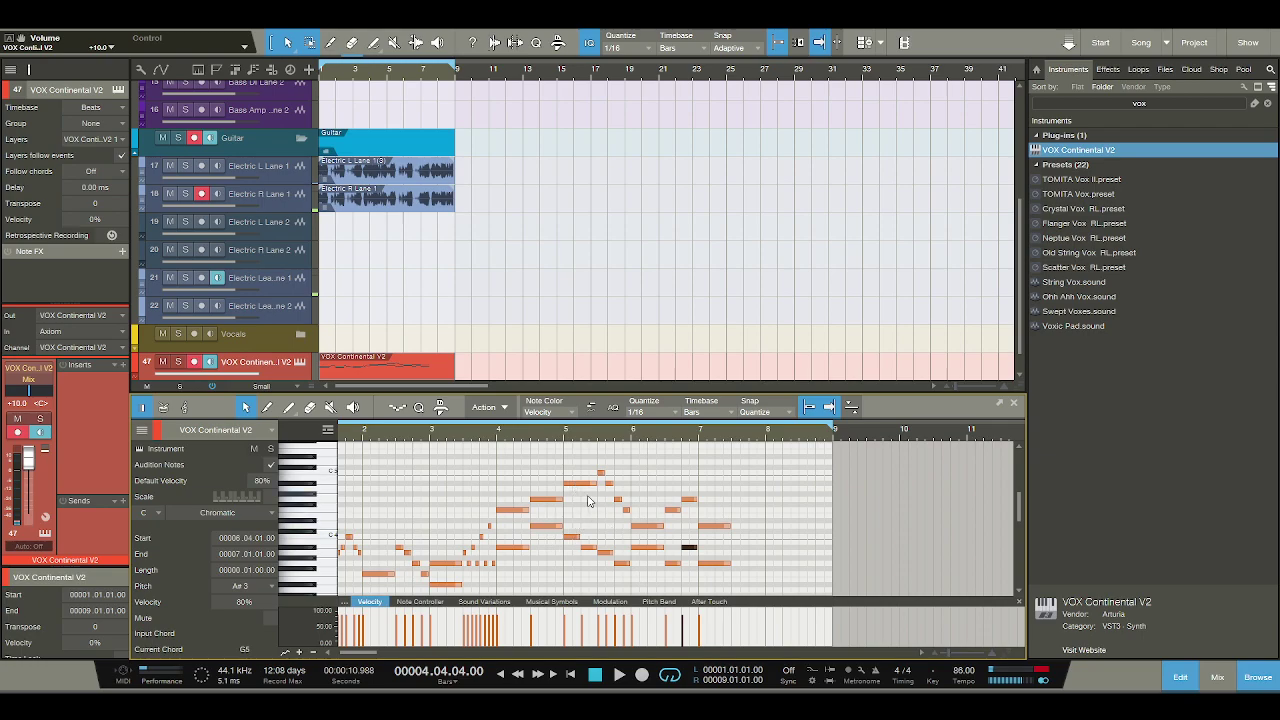
{"action": "left_click", "coordinate": [597, 677]}
{"action": "left_click", "coordinate": [618, 676]}
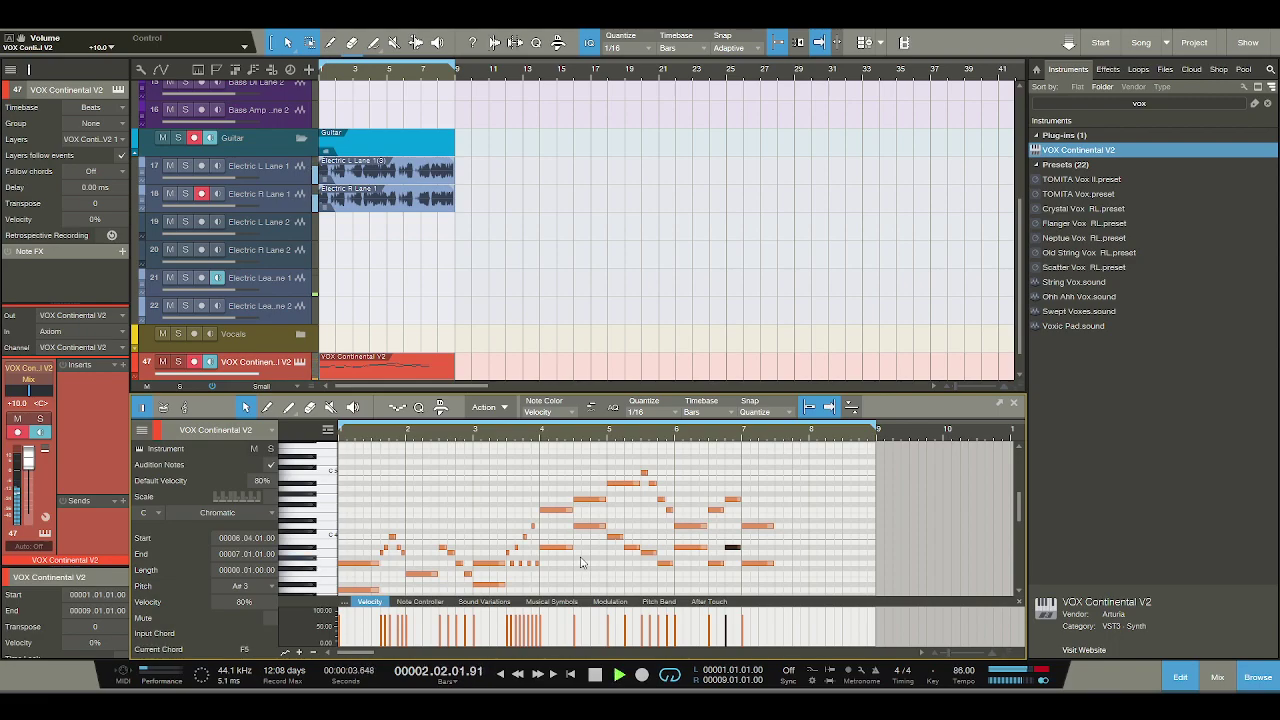
{"action": "scroll", "coordinate": [580, 567], "scroll_direction": "down", "scroll_amount": 1}
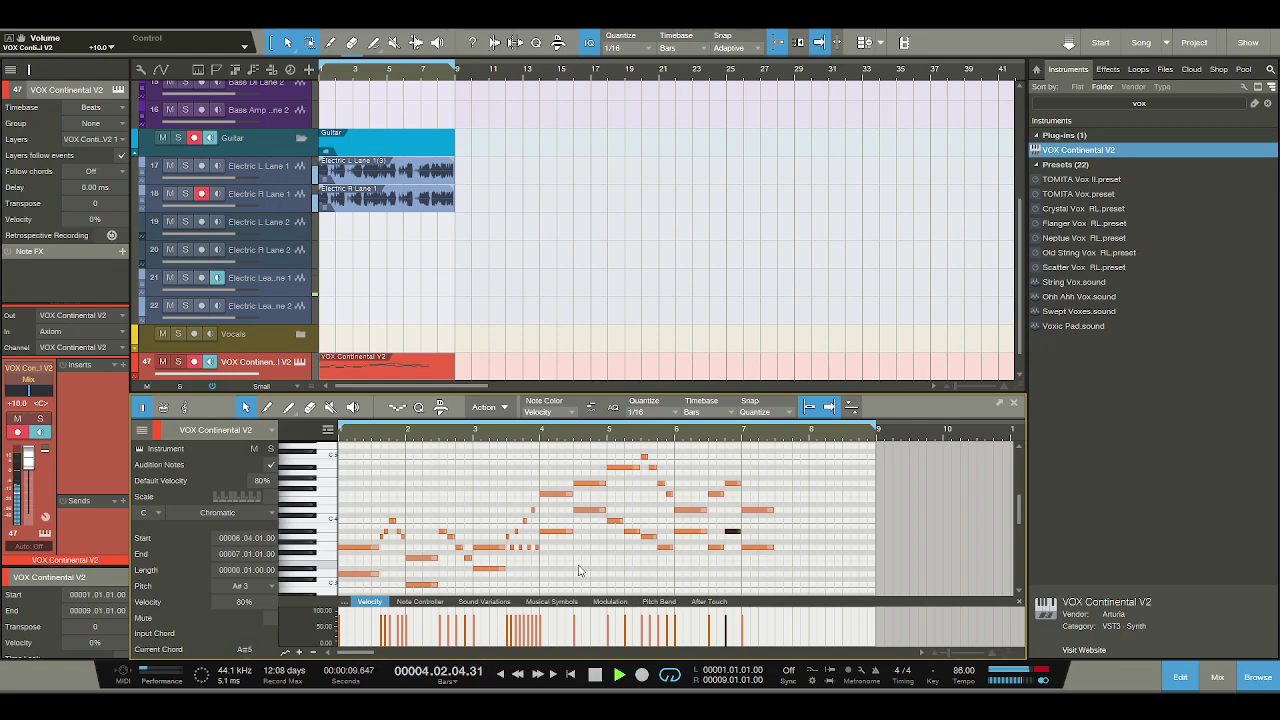
{"action": "scroll", "coordinate": [590, 571], "scroll_direction": "up", "scroll_amount": 1}
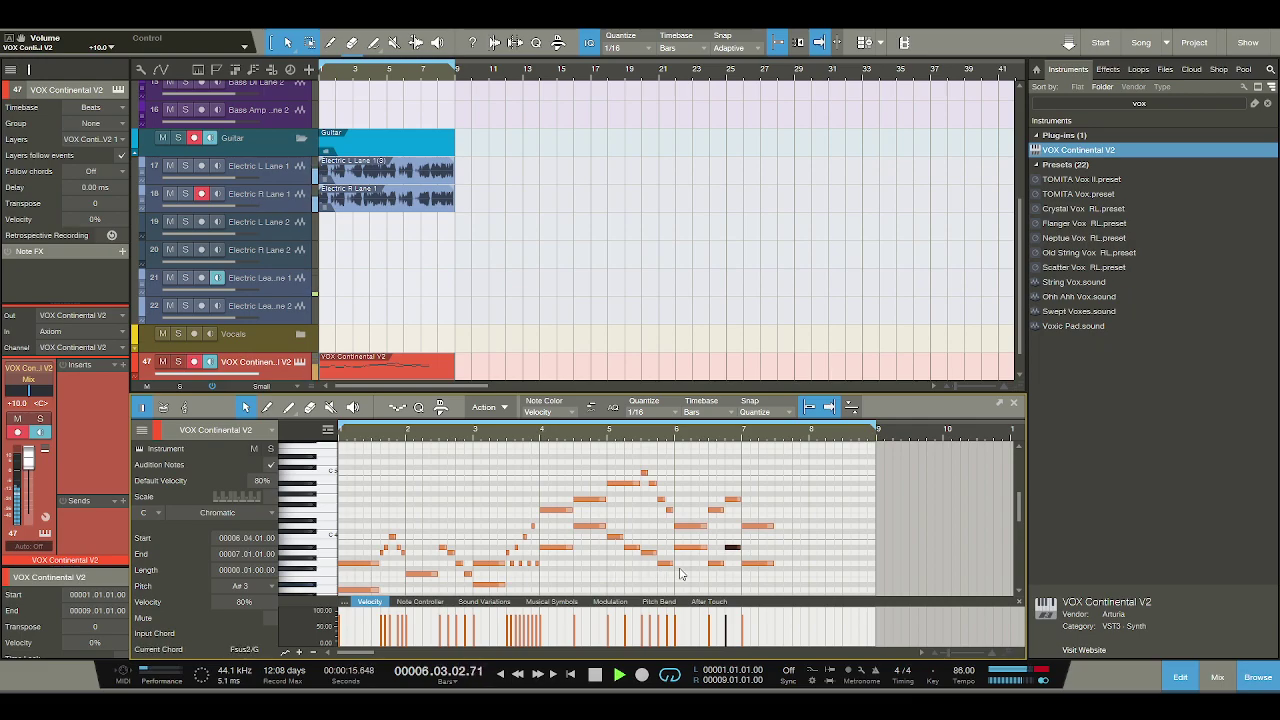
{"action": "key", "text": "space"}
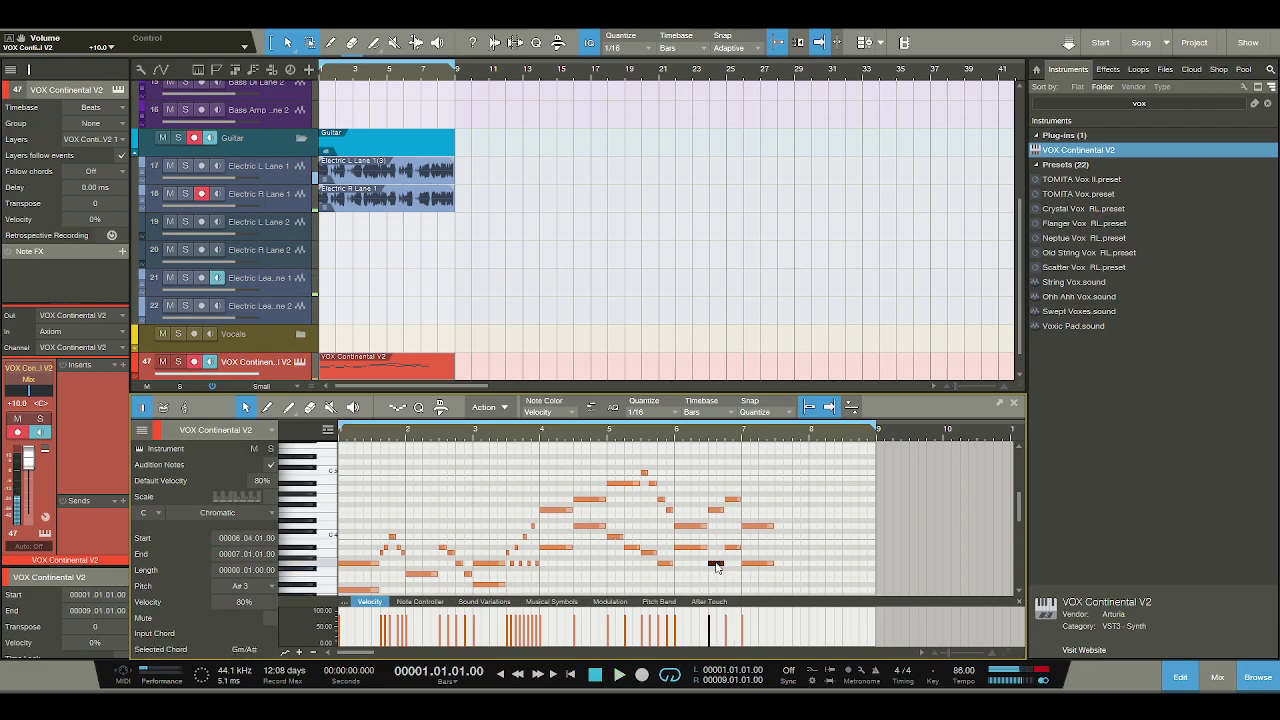
Replace the harmony notes at 6.3 and 6.4 by extending the A#3 at the start of bar 6 to a full bar, and audition it.
{"action": "mouse_move", "coordinate": [733, 553]}
{"action": "left_mouse_down"}
{"action": "mouse_move", "coordinate": [704, 551]}
{"action": "mouse_move", "coordinate": [737, 550]}
{"action": "left_mouse_up"}
{"action": "key", "text": "space"}
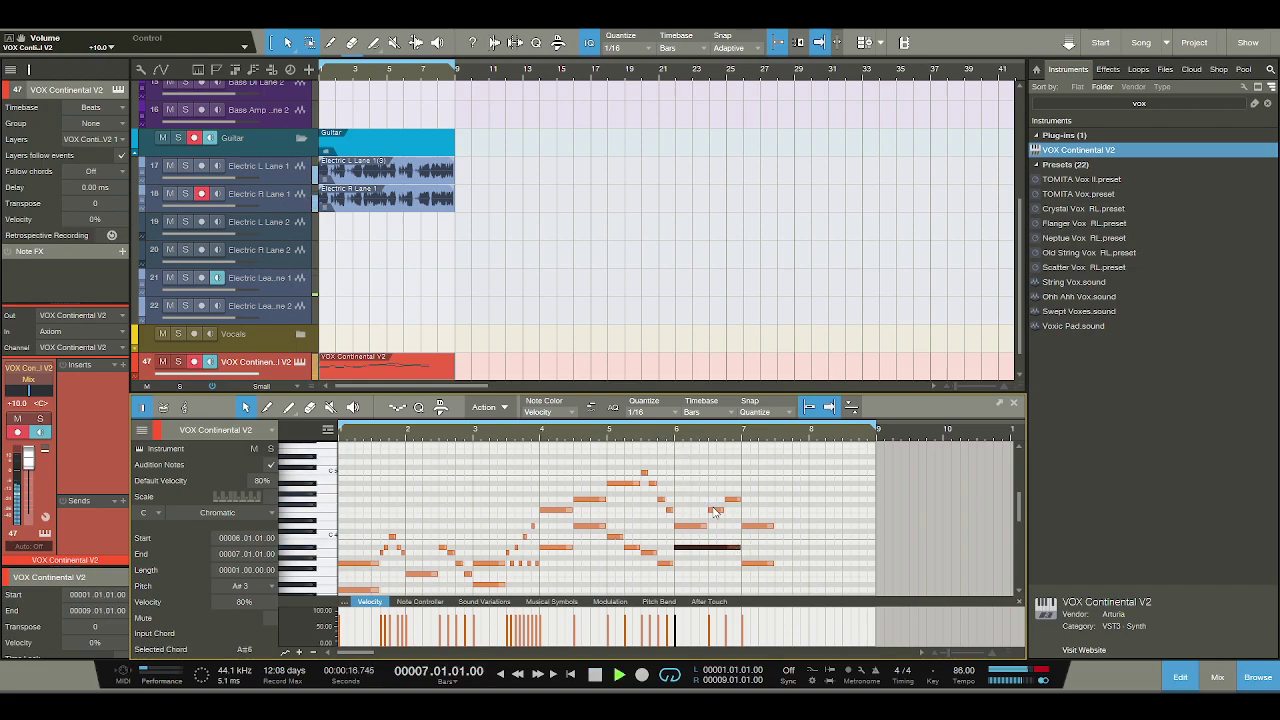
{"action": "key", "text": "space"}
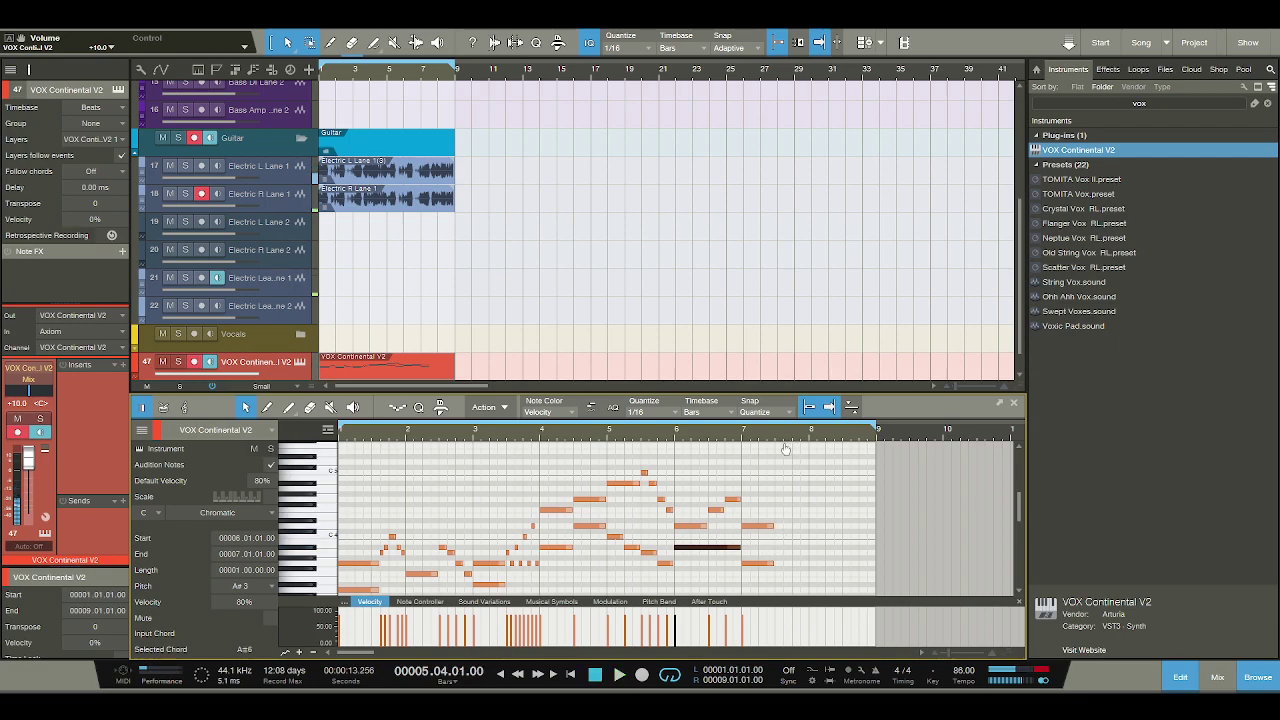
Add one-beat melody notes C4 at 7.3 and A#3 at 7.4 and audition them.
{"action": "scroll", "coordinate": [780, 540], "scroll_direction": "up", "scroll_amount": 2}
{"action": "double_click", "coordinate": [757, 531]}
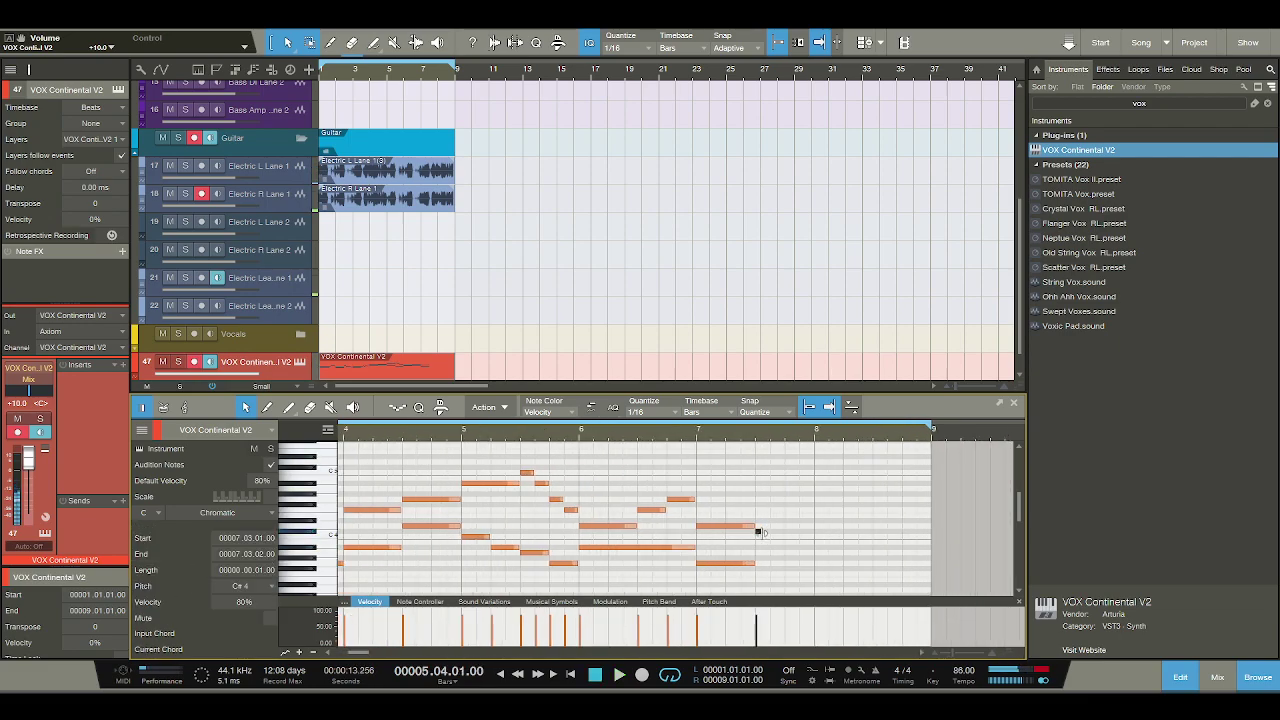
{"action": "left_click_drag", "start_coordinate": [757, 534], "coordinate": [812, 547]}
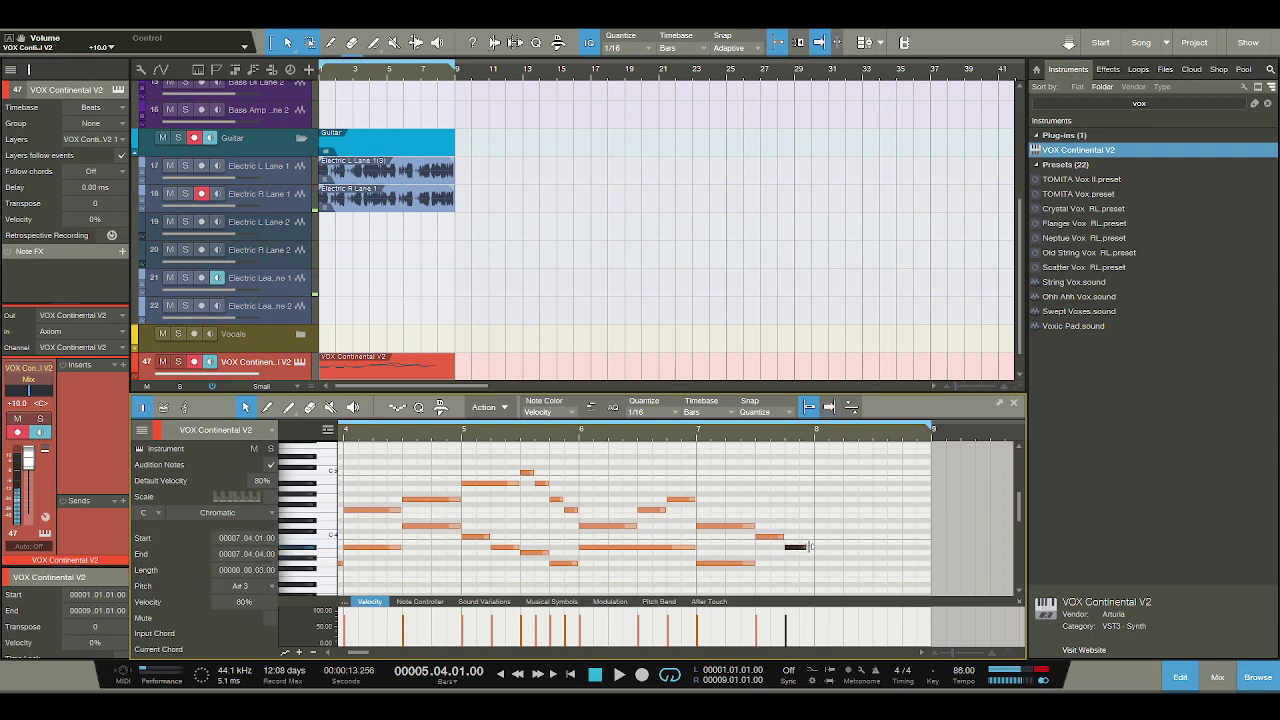
{"action": "key", "text": "space"}
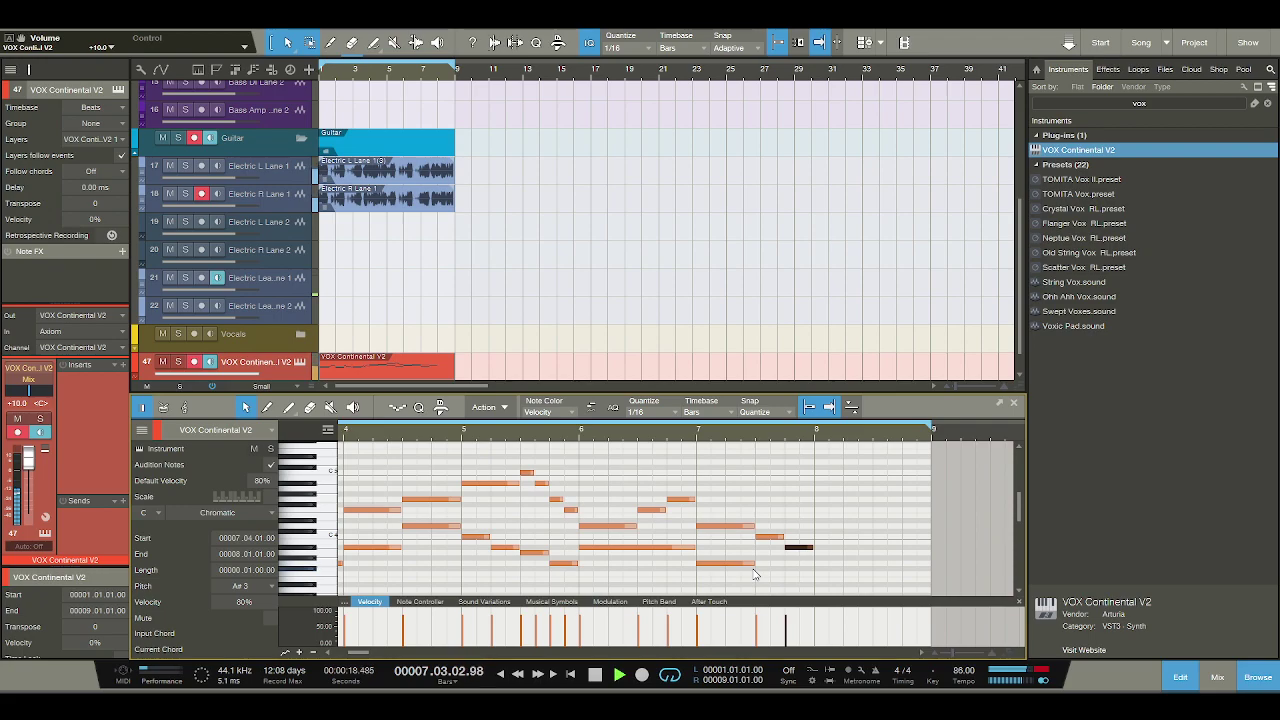
{"action": "key", "text": "space"}
Add one-beat melody notes D4 at 8.1 and F4 at 8.2 and audition the passage.
{"action": "double_click", "coordinate": [818, 531]}
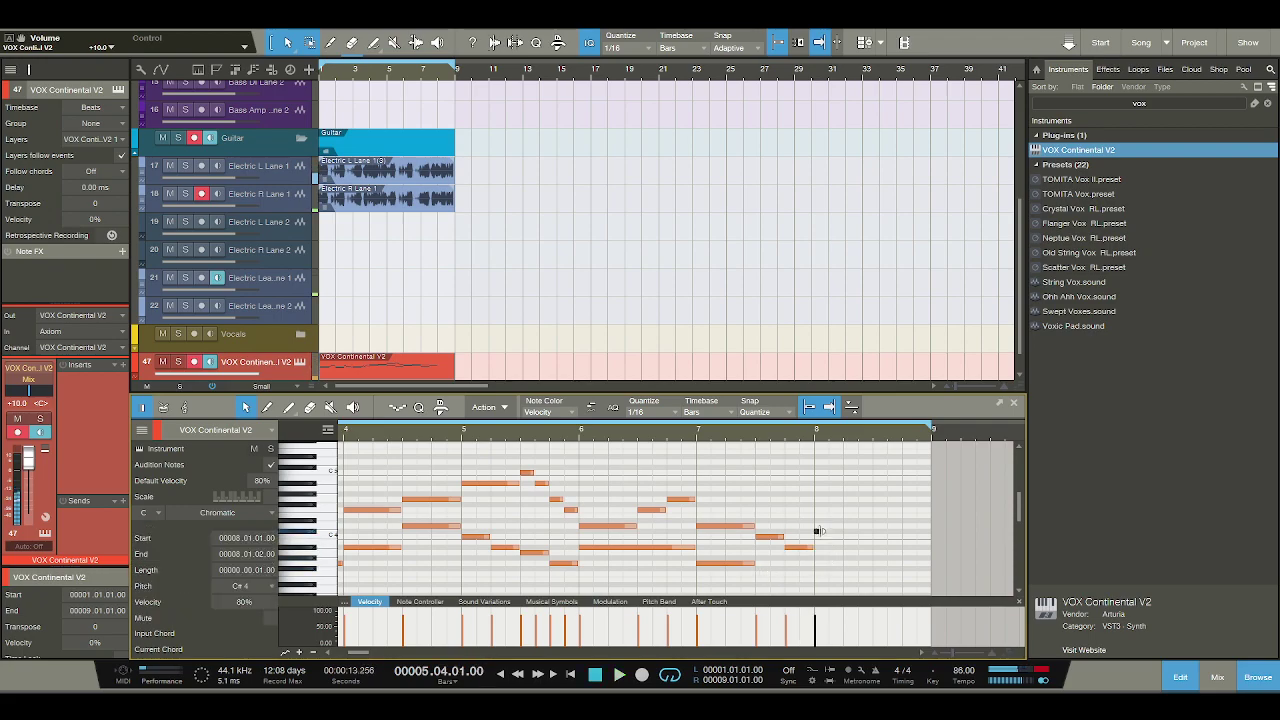
{"action": "left_click_drag", "start_coordinate": [818, 531], "coordinate": [880, 514]}
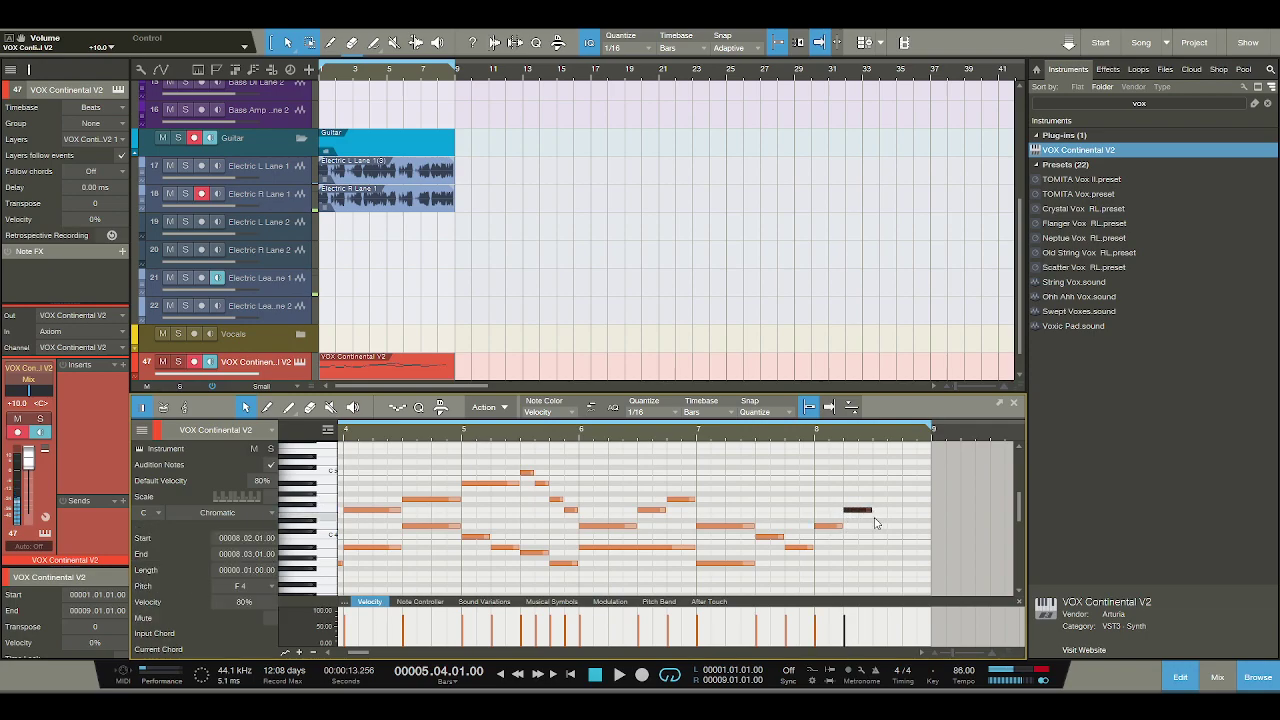
{"action": "key", "text": "space"}
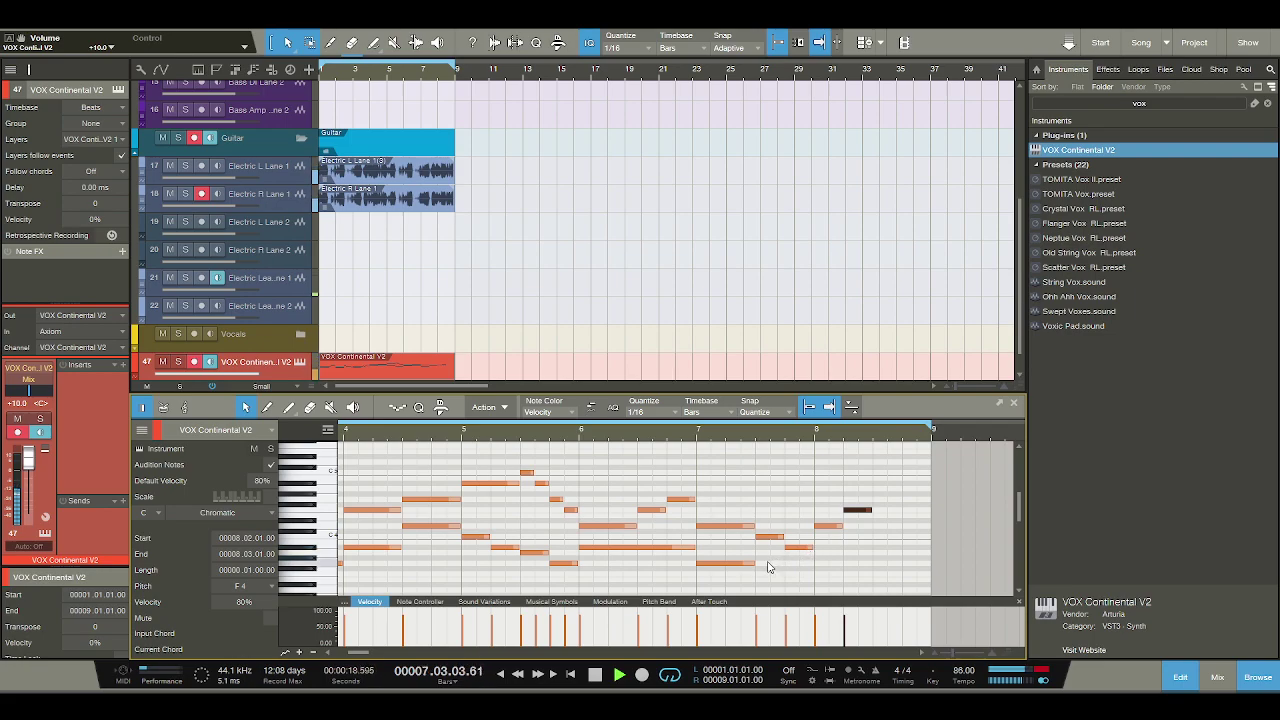
{"action": "key", "text": "space"}
Add one-beat melody notes A3 at 8.3 and A#3 at 8.4 and audition the ending.
{"action": "left_click", "coordinate": [876, 542]}
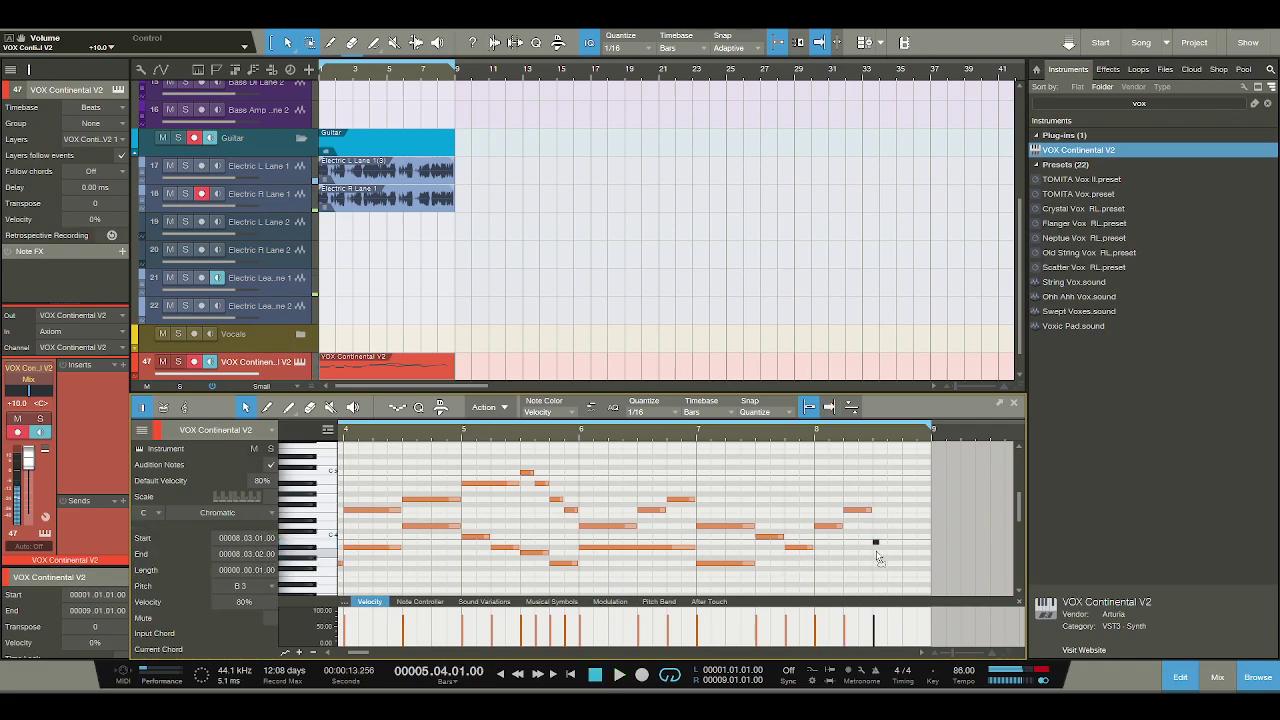
{"action": "left_click_drag", "start_coordinate": [876, 542], "coordinate": [934, 547]}
{"action": "left_click", "coordinate": [905, 547]}
{"action": "key", "text": "space"}
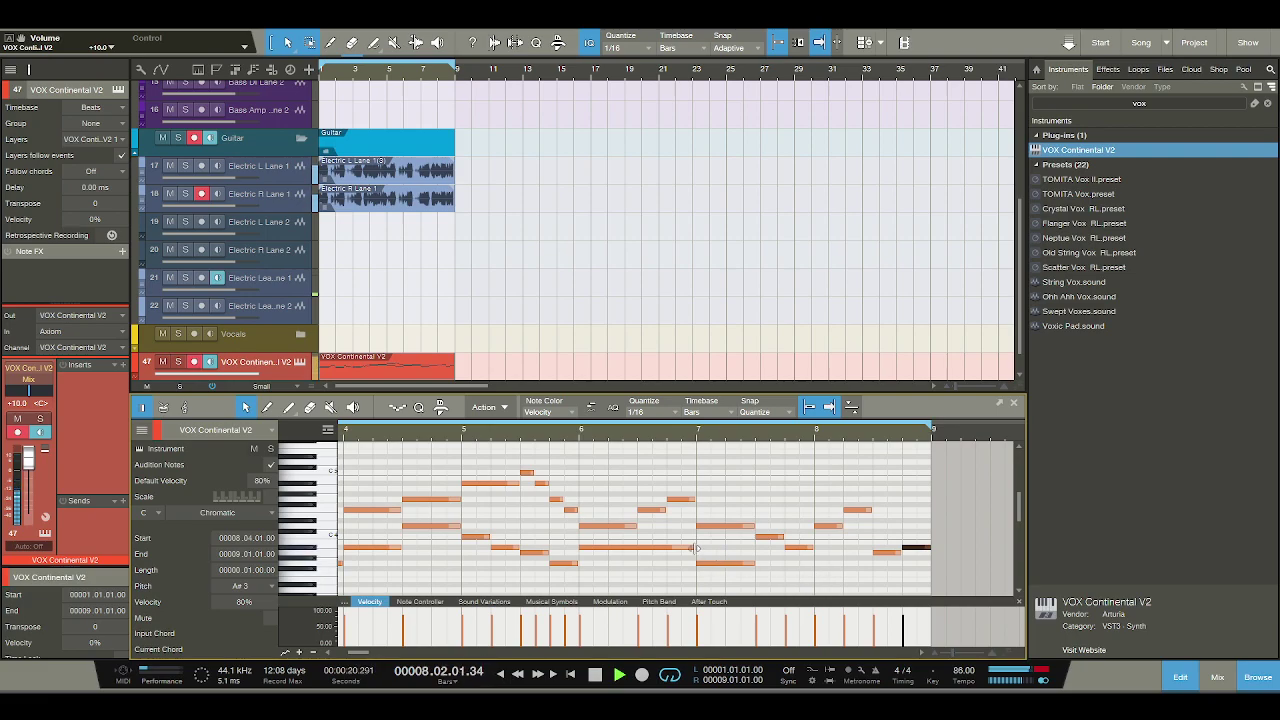
{"action": "key", "text": "space"}
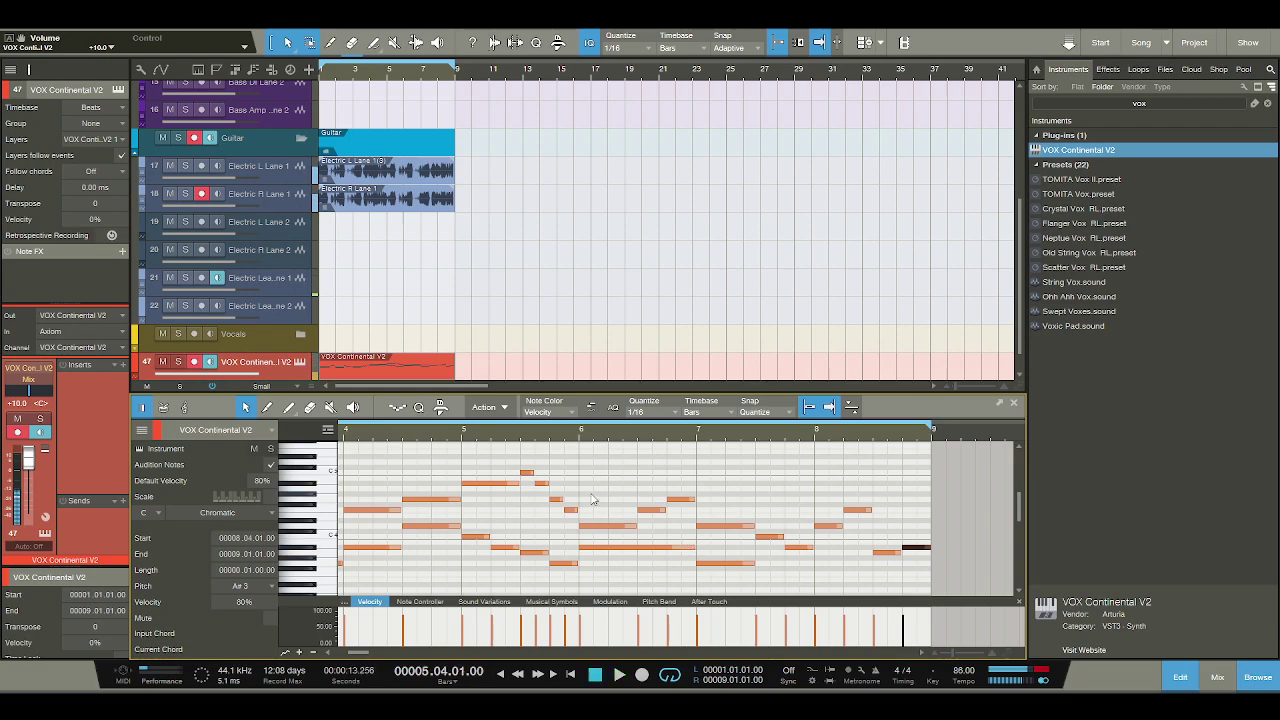
Shorten the A#3 harmony note at the start of bar 6 to two beats and audition the passage.
{"action": "left_click", "coordinate": [556, 437]}
{"action": "key", "text": "space"}
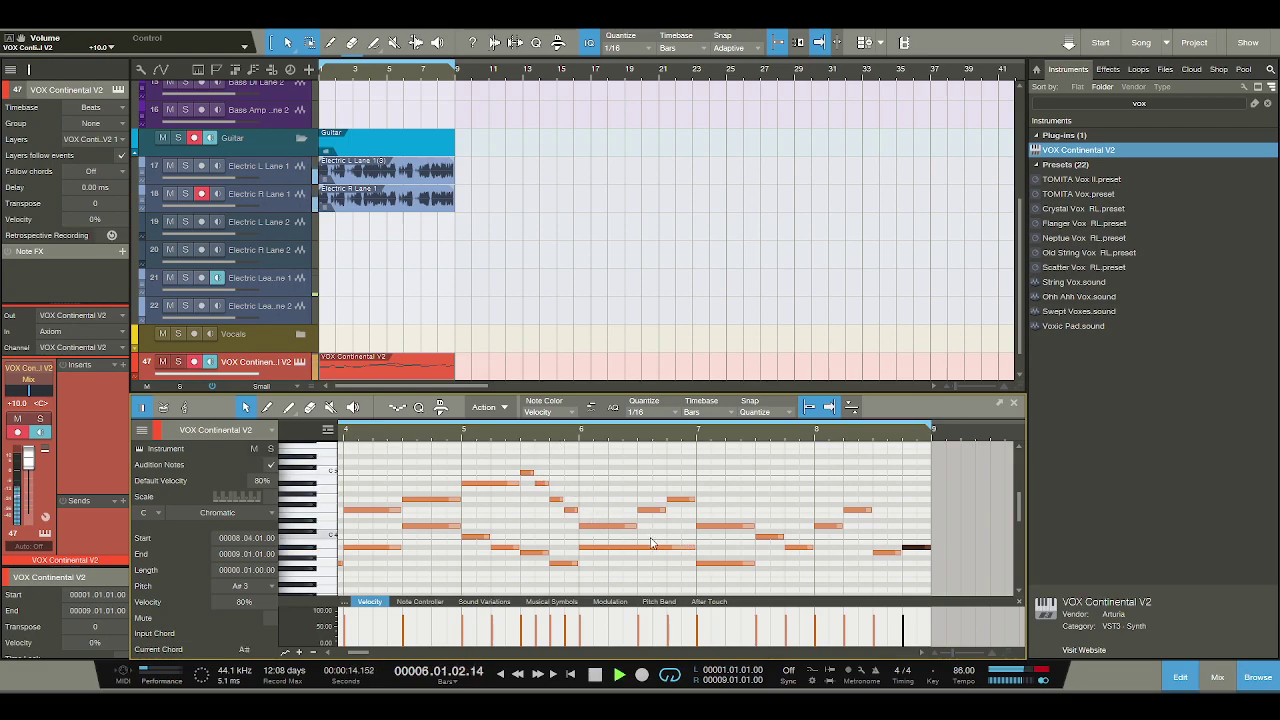
{"action": "key", "text": "space"}
{"action": "left_click_drag", "start_coordinate": [693, 548], "coordinate": [646, 547]}
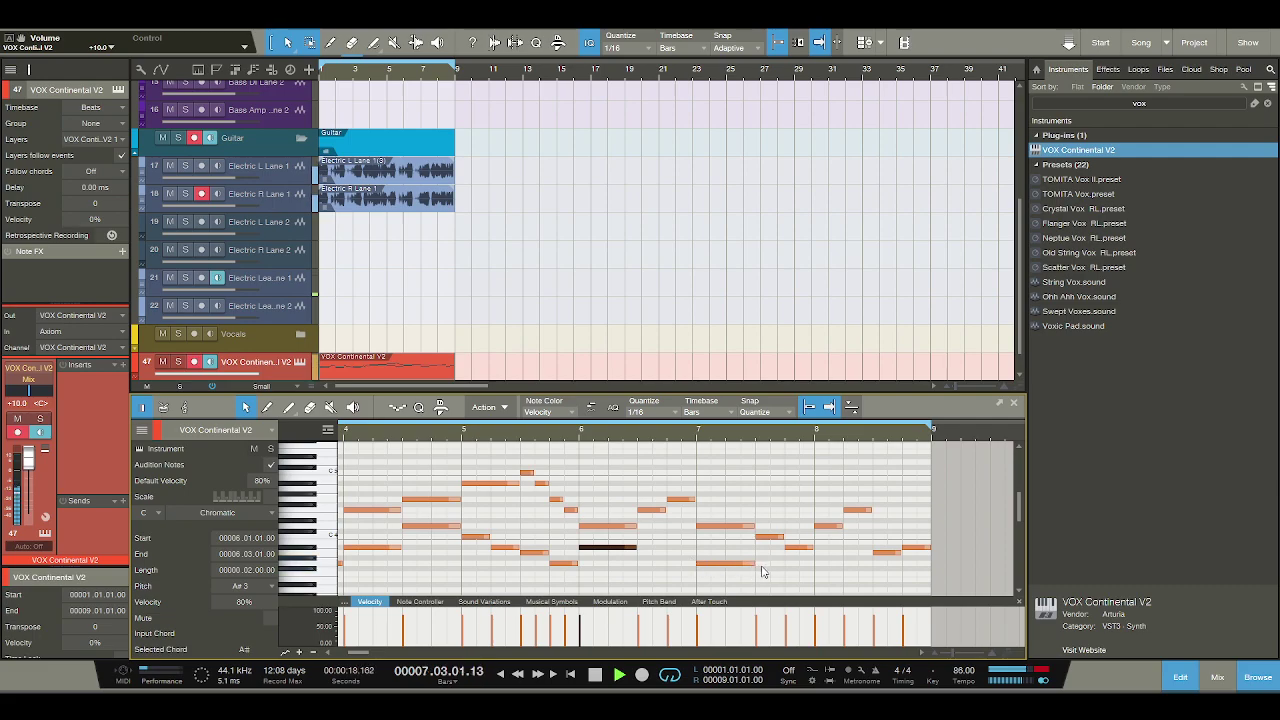
{"action": "key", "text": "space"}
Add a two-beat F3 harmony note at the start of bar 8 and audition it from 7.4.
{"action": "left_click", "coordinate": [820, 582]}
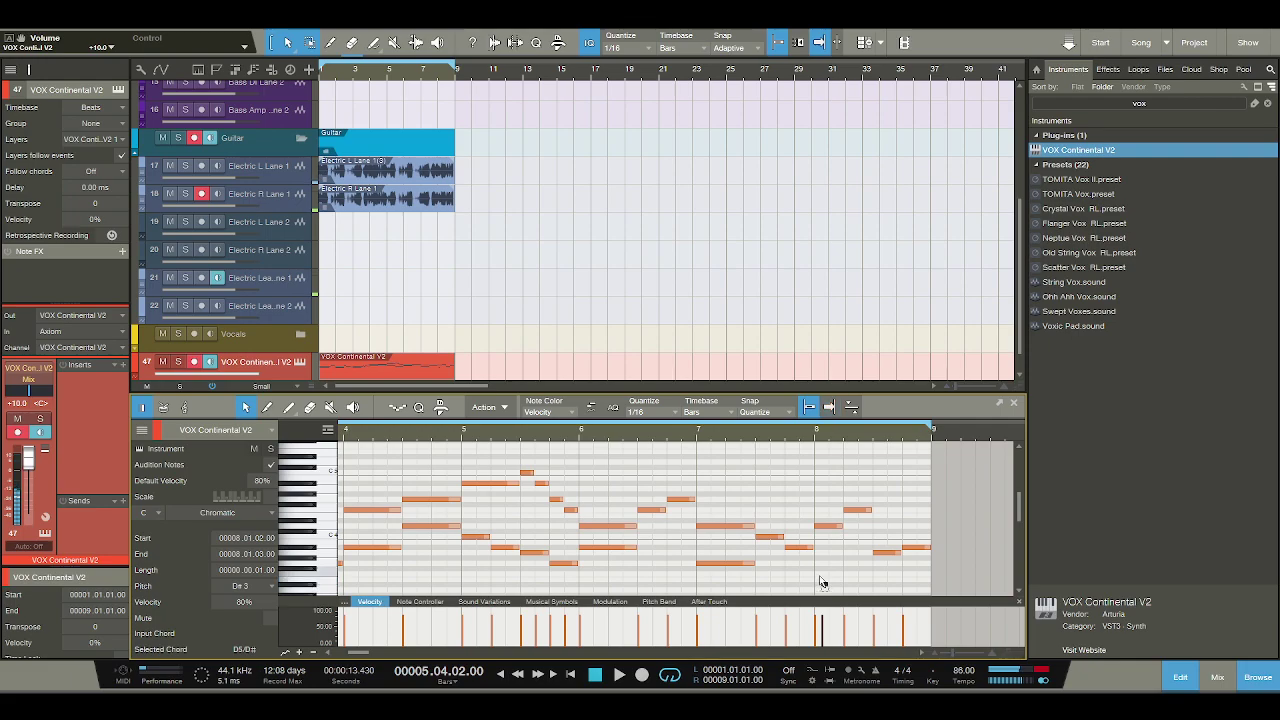
{"action": "left_click_drag", "start_coordinate": [822, 582], "coordinate": [873, 575]}
{"action": "left_click", "coordinate": [809, 437]}
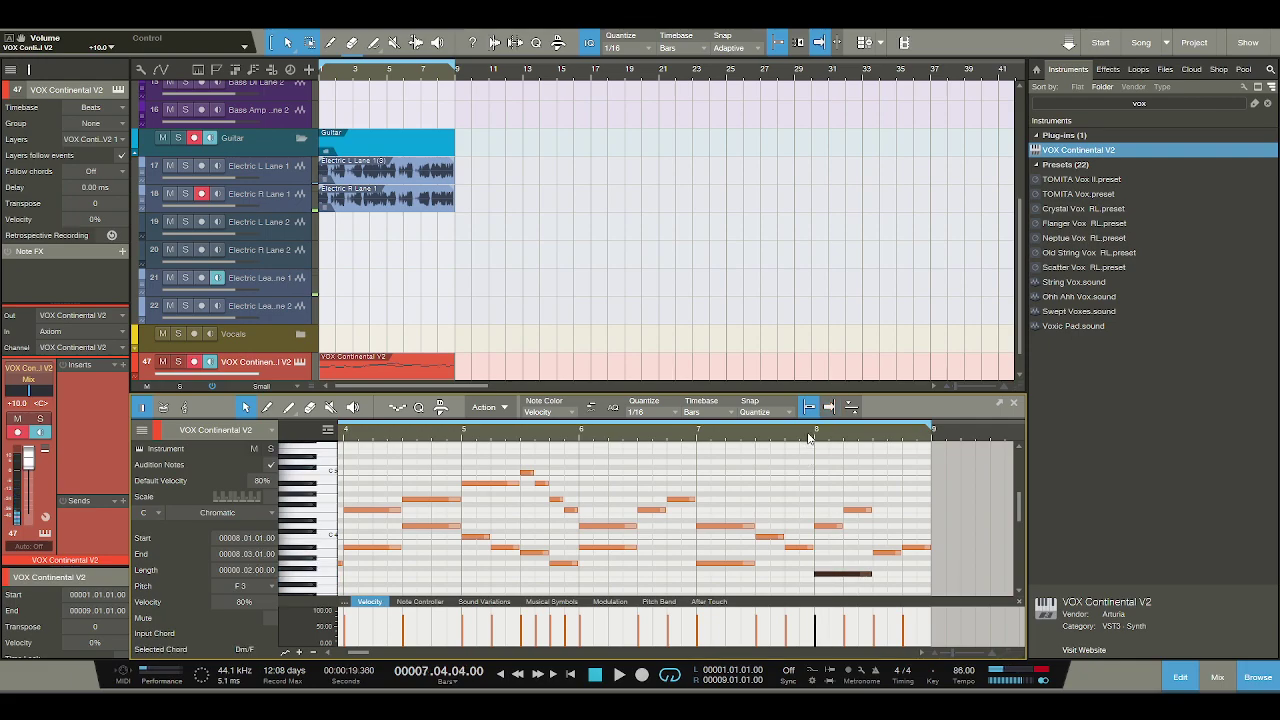
{"action": "key", "text": "space"}
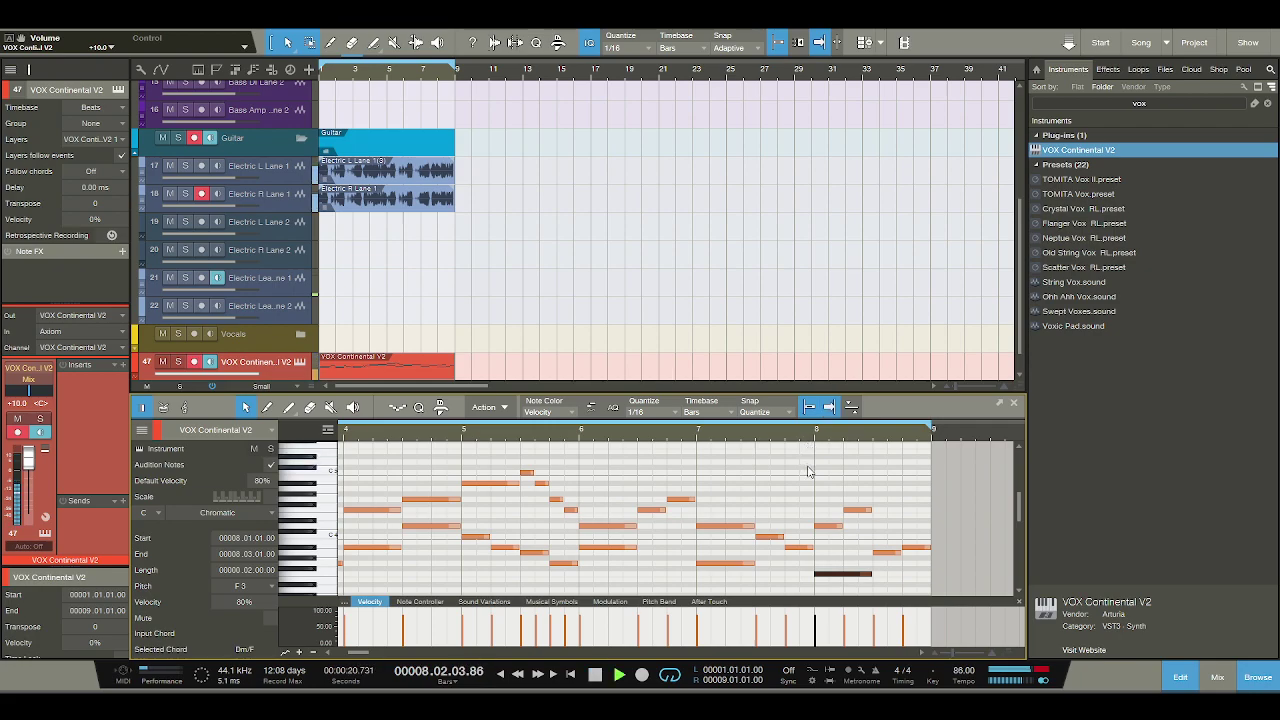
{"action": "key", "text": "space"}
{"action": "key", "text": "space"}
{"action": "key", "text": "space"}
Add a two-beat G3 harmony note at 8.3 and audition the end of bar 8.
{"action": "left_click", "coordinate": [876, 570]}
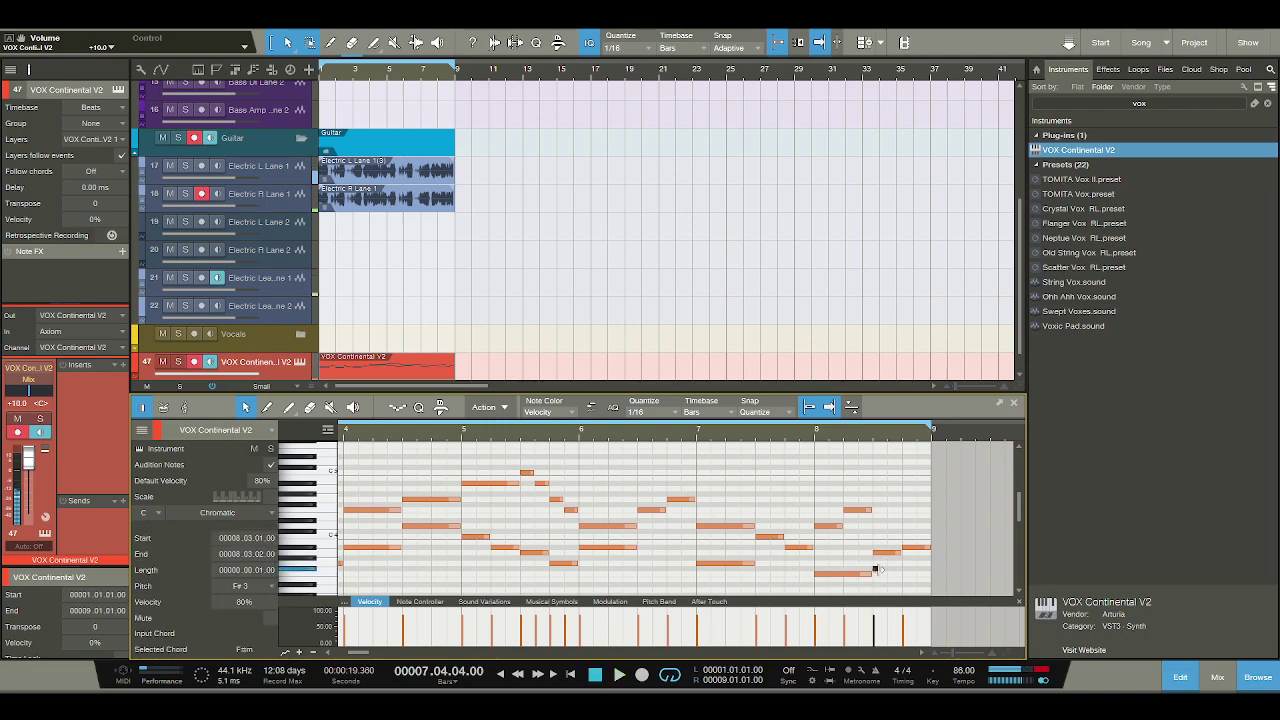
{"action": "left_click_drag", "start_coordinate": [876, 572], "coordinate": [921, 572]}
{"action": "key", "text": "space"}
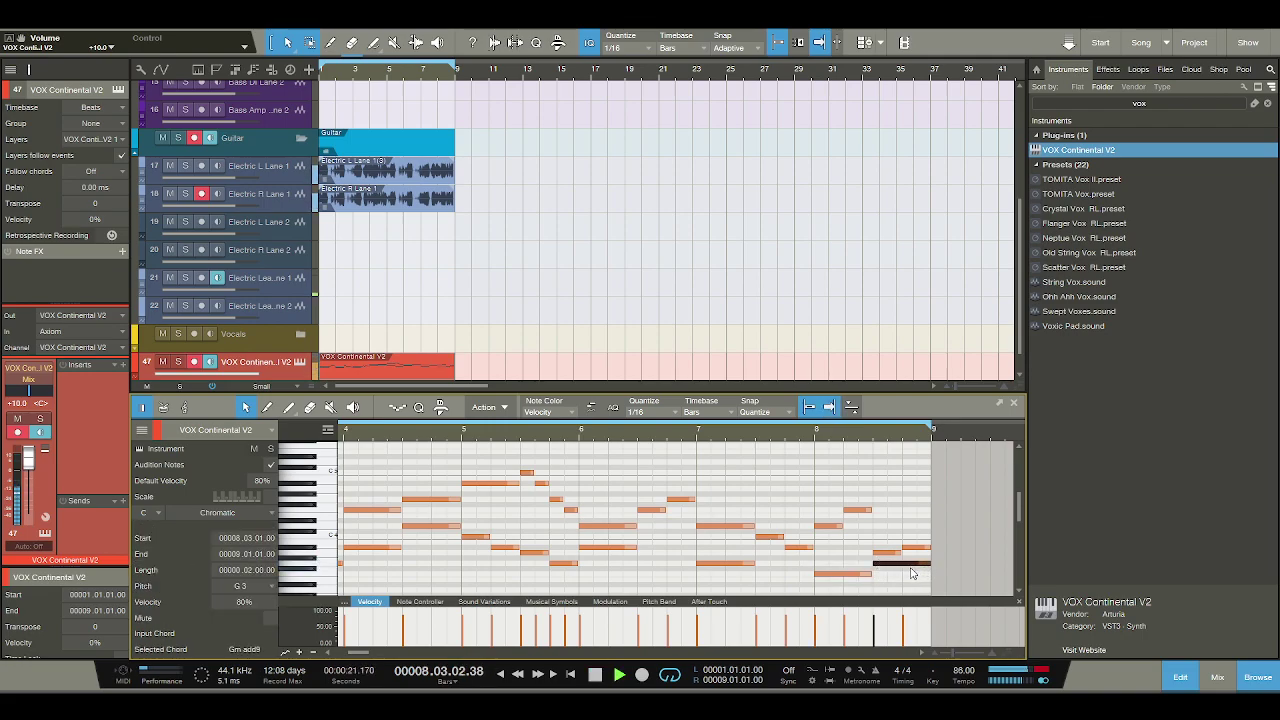
{"action": "key", "text": "space"}
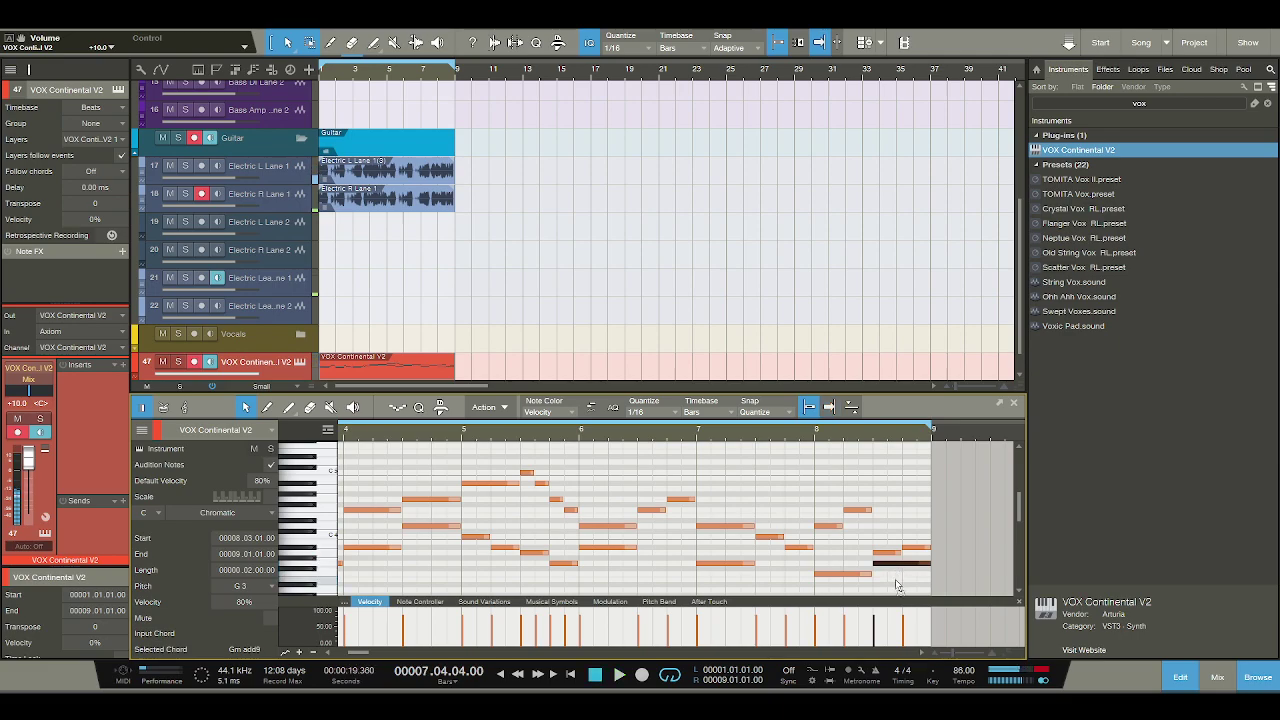
Try the two-beat harmony note at 8.3 on D#3 and a semitone higher, auditioning each pitch.
{"action": "key", "text": "Down"}
{"action": "key", "text": "Down"}
{"action": "key", "text": "Down"}
{"action": "key", "text": "Down"}
{"action": "key", "text": "space"}
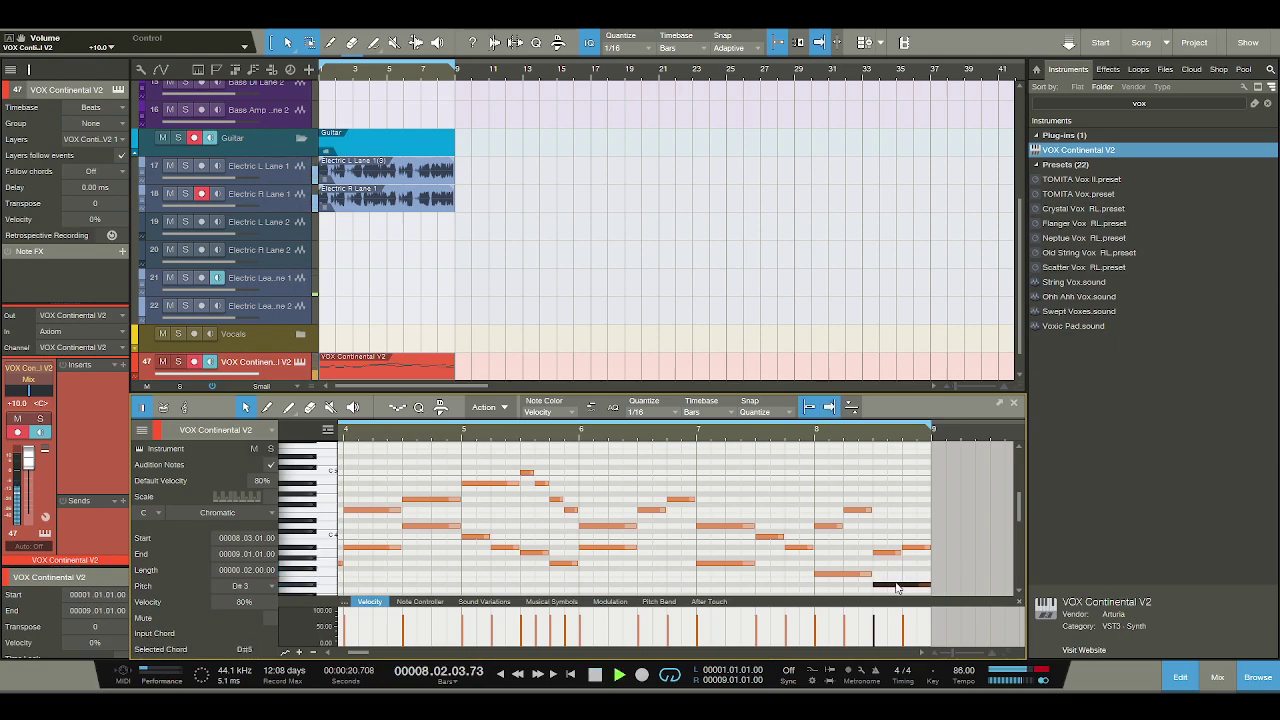
{"action": "key", "text": "space"}
{"action": "key", "text": "Up"}
{"action": "key", "text": "space"}
{"action": "key", "text": "space"}
Try the two-beat harmony note at 8.3 on D3 and C#3, auditioning each pitch.
{"action": "left_click_drag", "start_coordinate": [897, 584], "coordinate": [896, 594]}
{"action": "key", "text": "space"}
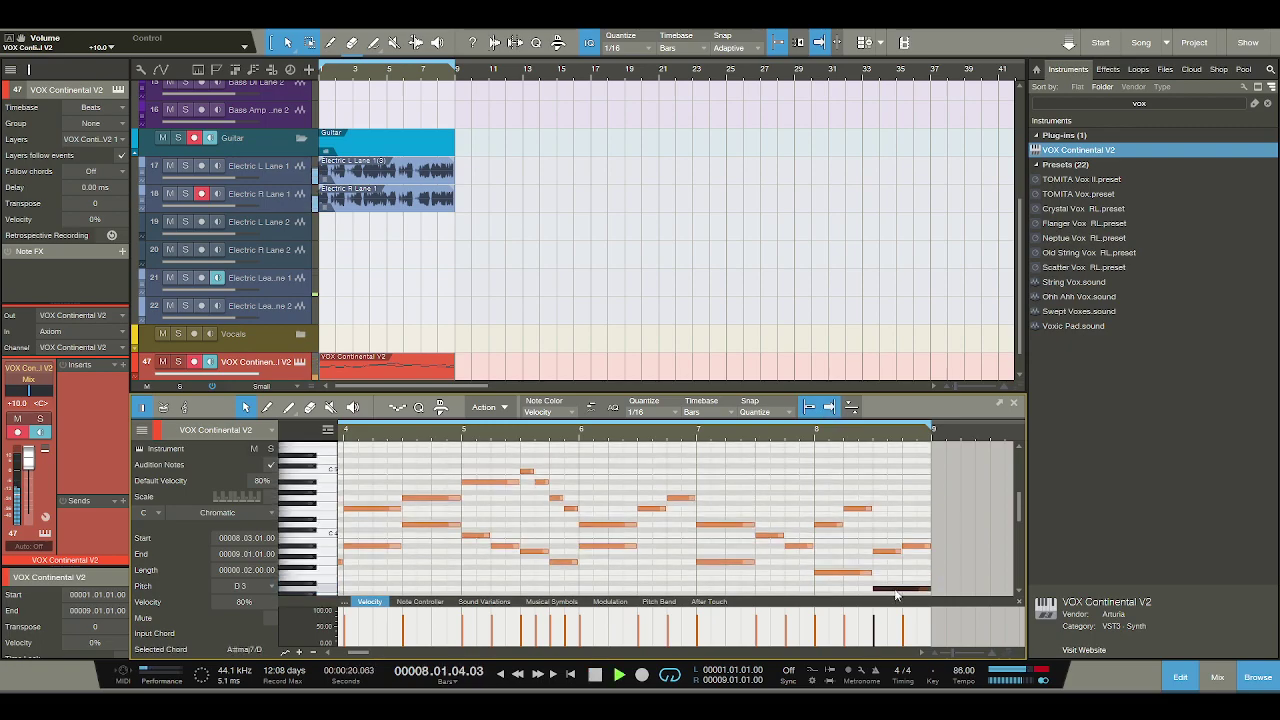
{"action": "key", "text": "space"}
{"action": "key", "text": "Down"}
{"action": "key", "text": "space"}
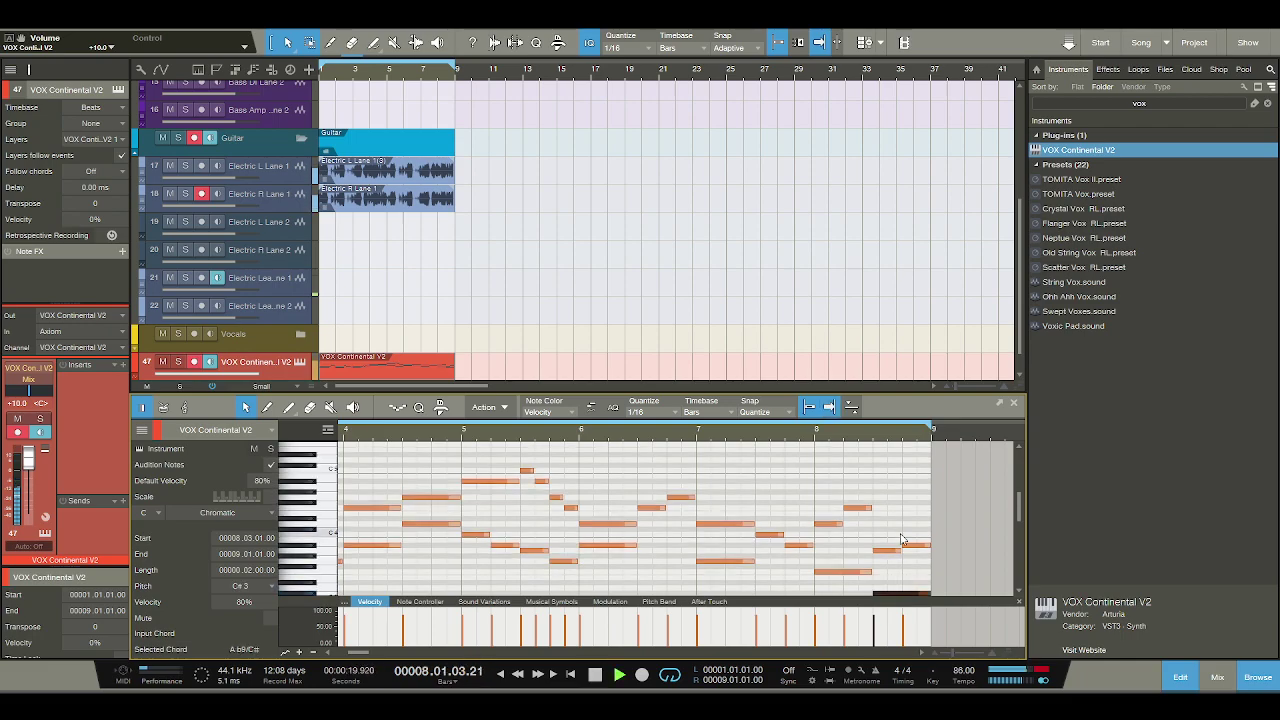
{"action": "scroll", "coordinate": [902, 535], "scroll_direction": "down", "scroll_amount": 1}
{"action": "key", "text": "space"}
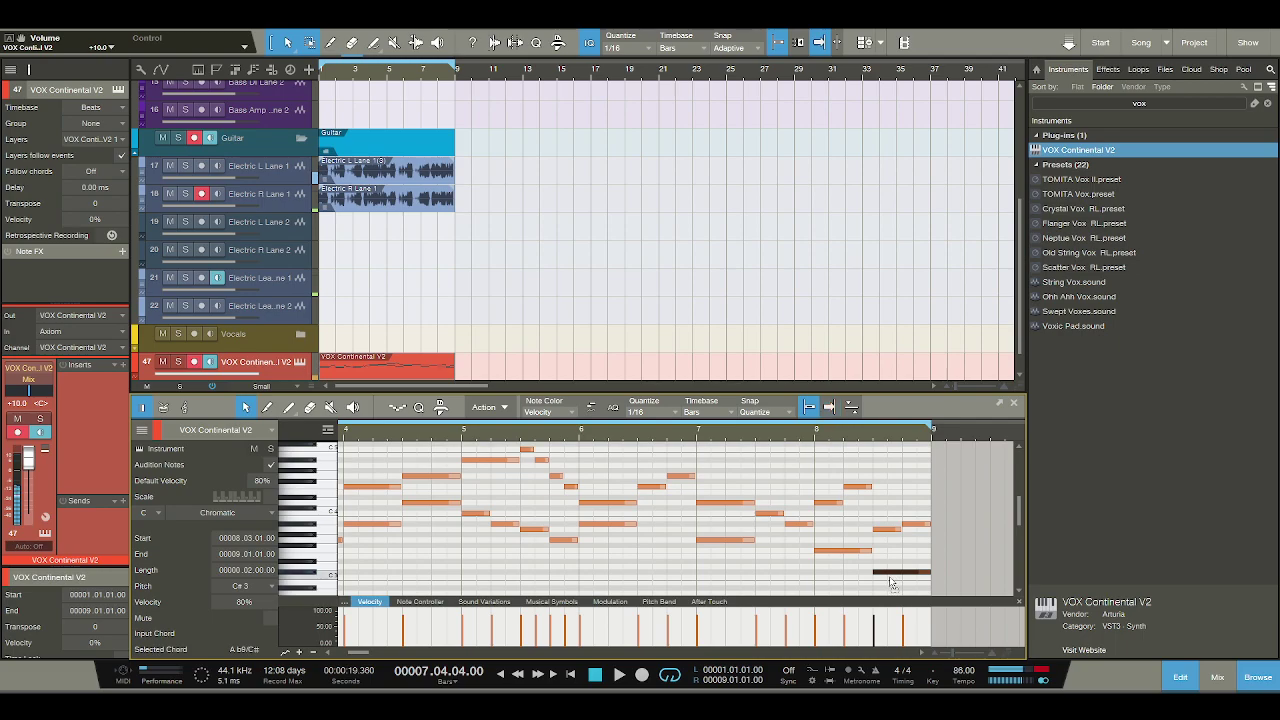
Set the two-beat harmony note at 8.3 to C3 and audition the full eight-bar organ part.
{"action": "key", "text": "Down"}
{"action": "key", "text": "space"}
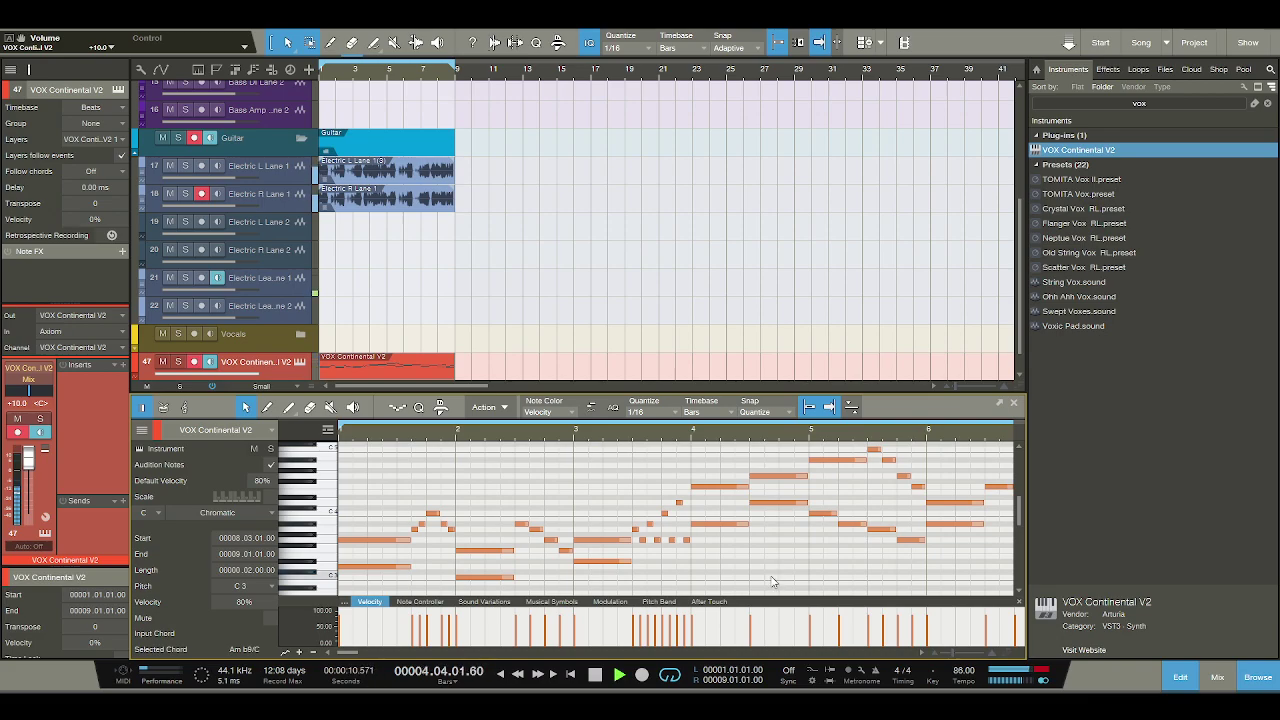
{"action": "scroll", "coordinate": [832, 573], "scroll_direction": "up", "scroll_amount": 1}
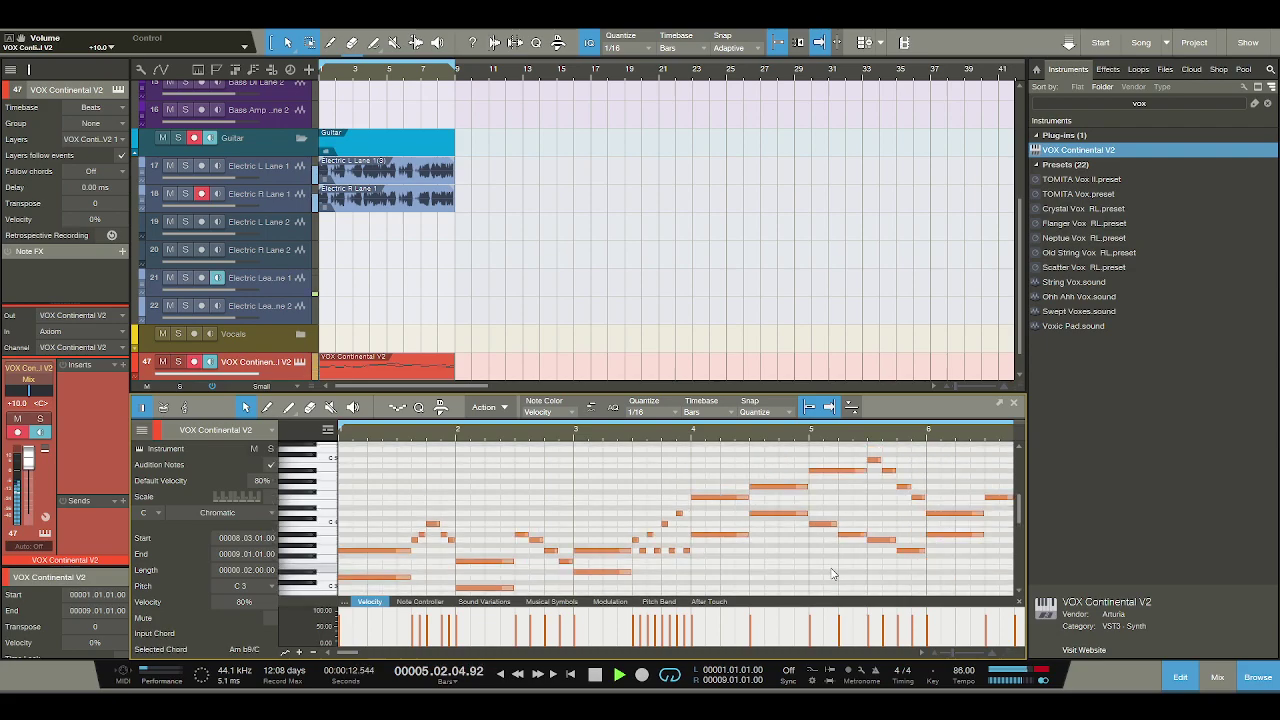
{"action": "key", "text": "w"}
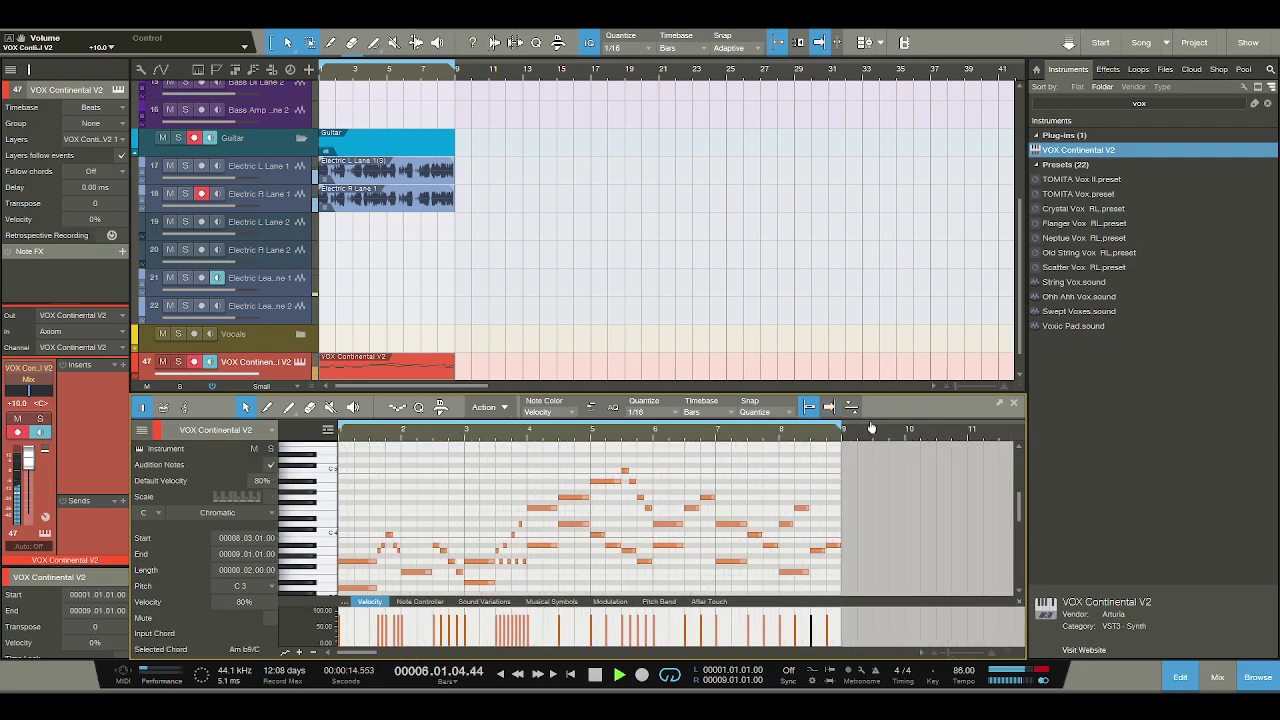
{"action": "key", "text": "e"}
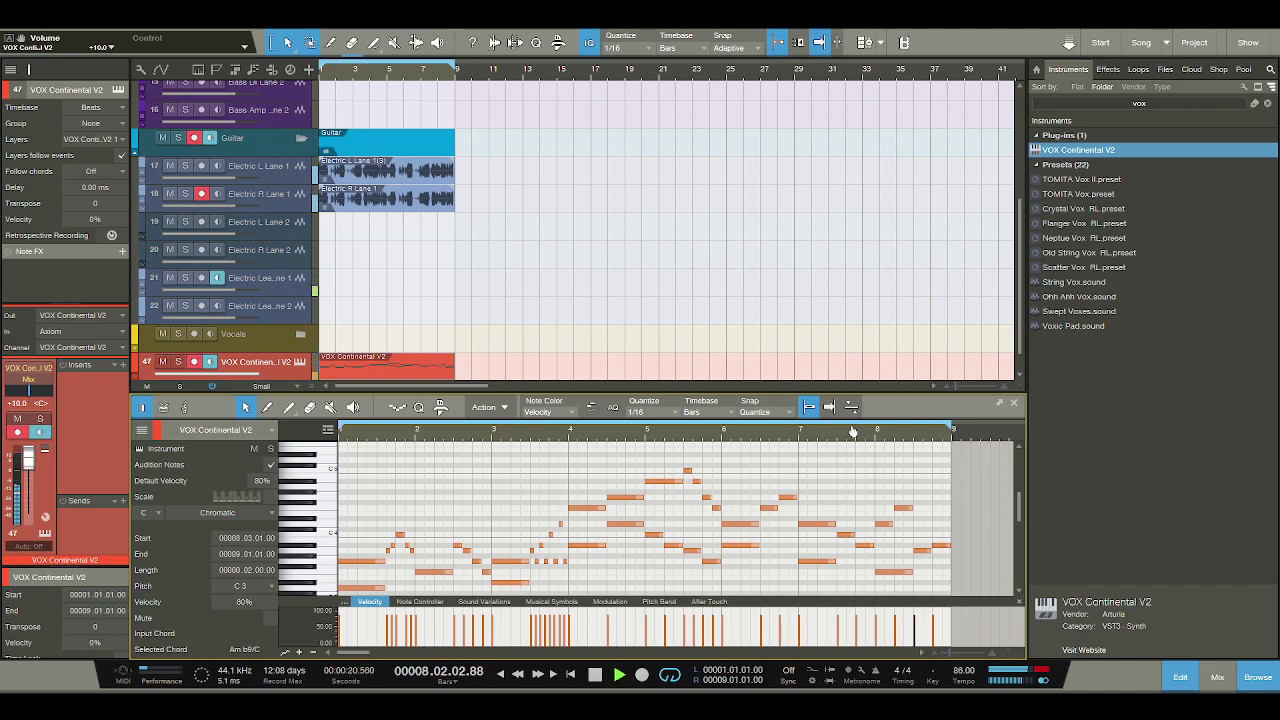
{"action": "key", "text": "w"}
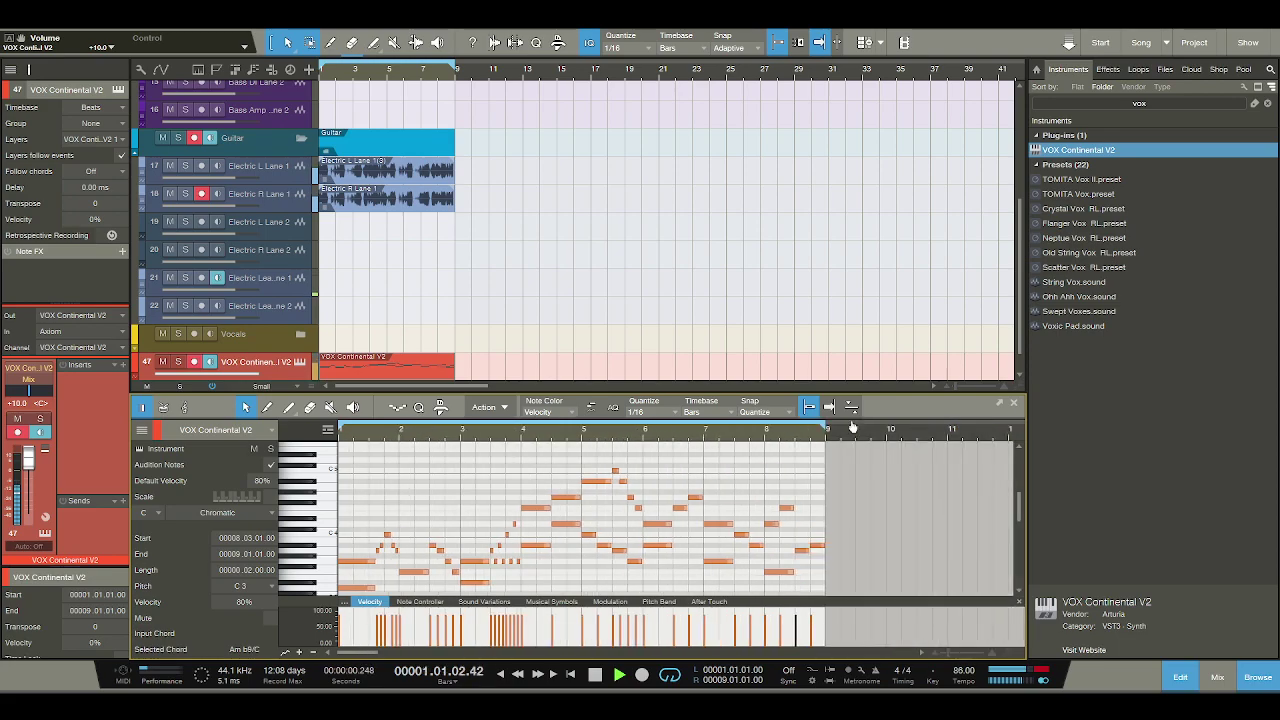
Extend the A#3 harmony note at bar 6 to a full bar and add a two-beat D#3 harmony note at 7.3, auditioning the change.
{"action": "key", "text": "space"}
{"action": "key", "text": "e"}
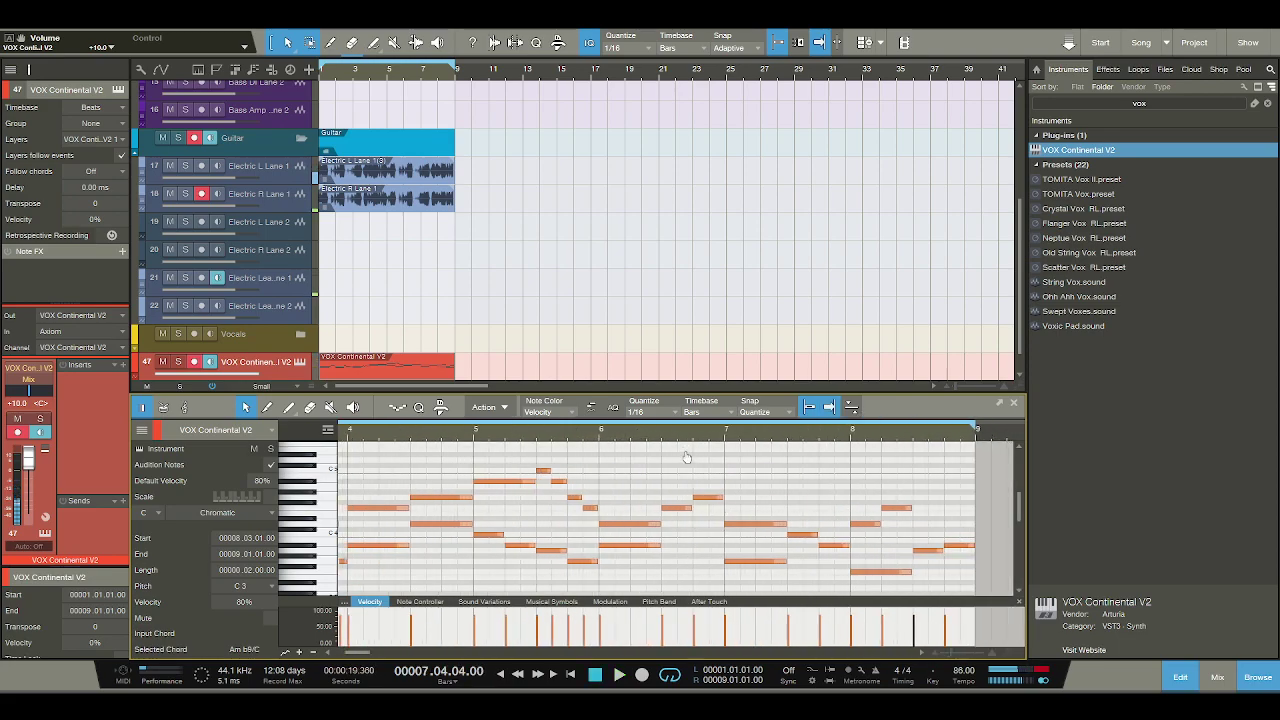
{"action": "left_click_drag", "start_coordinate": [720, 549], "coordinate": [733, 549]}
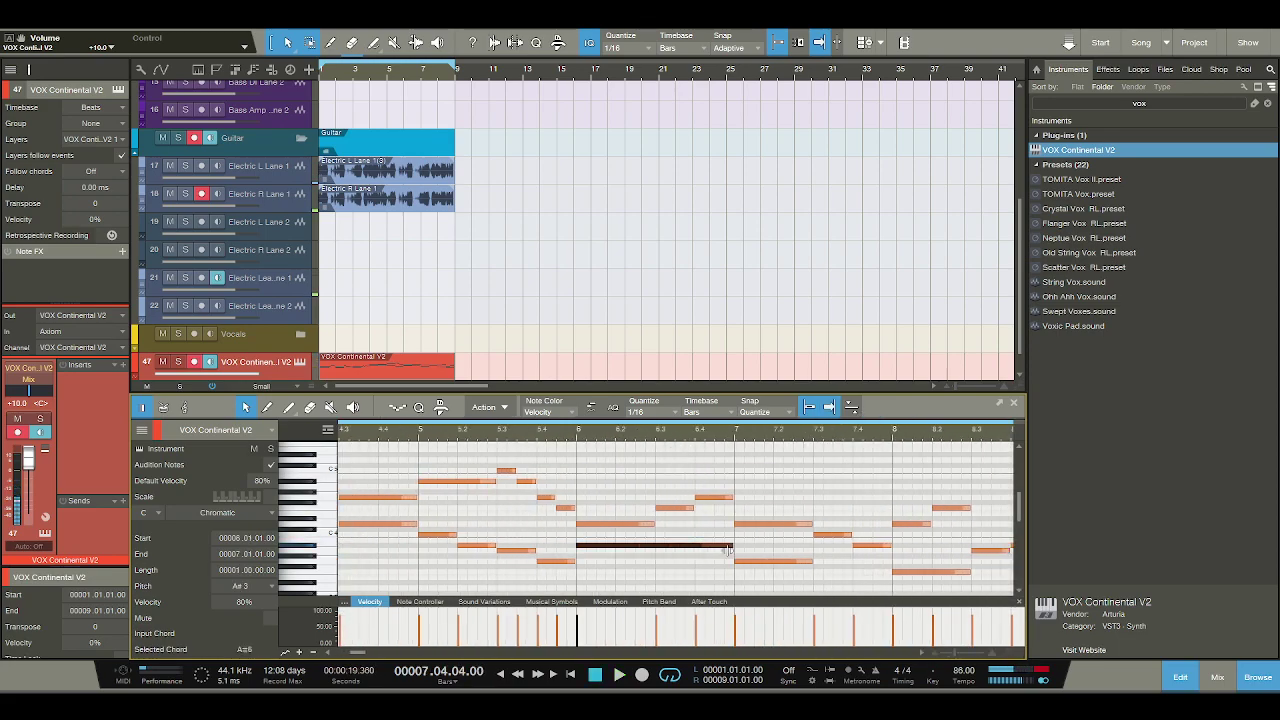
{"action": "left_click", "coordinate": [816, 577]}
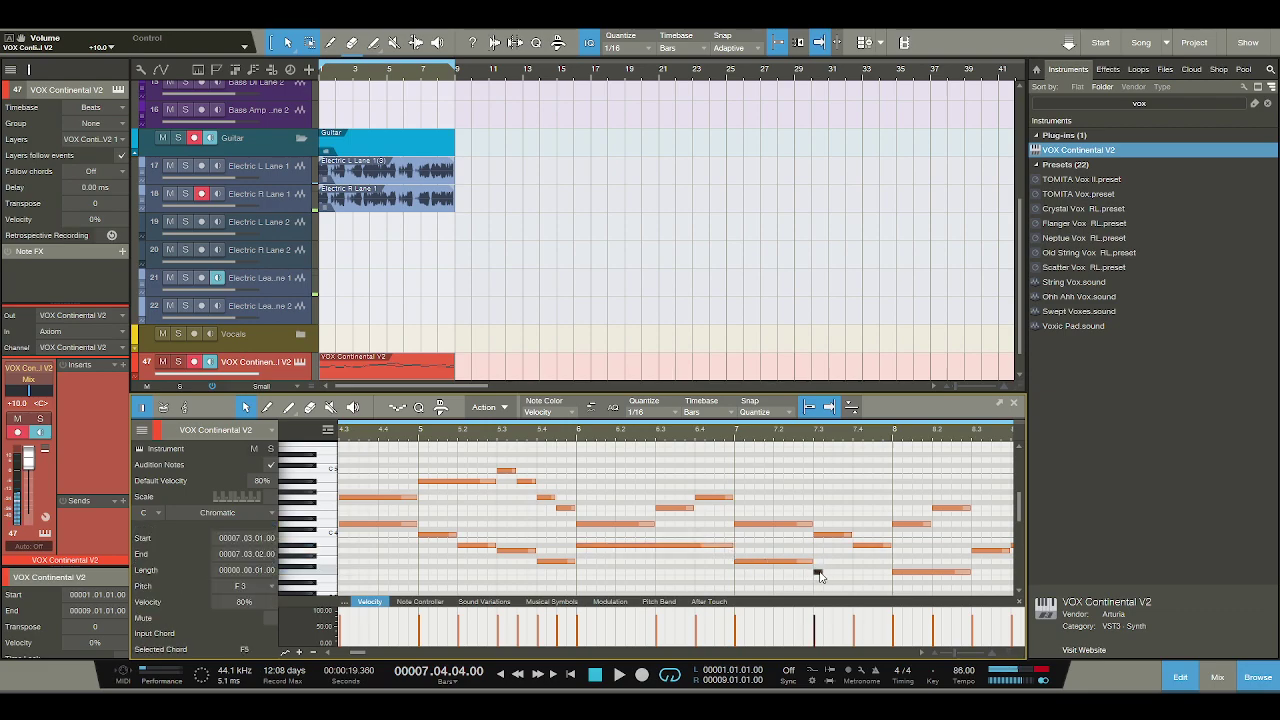
{"action": "left_click_drag", "start_coordinate": [816, 581], "coordinate": [891, 585]}
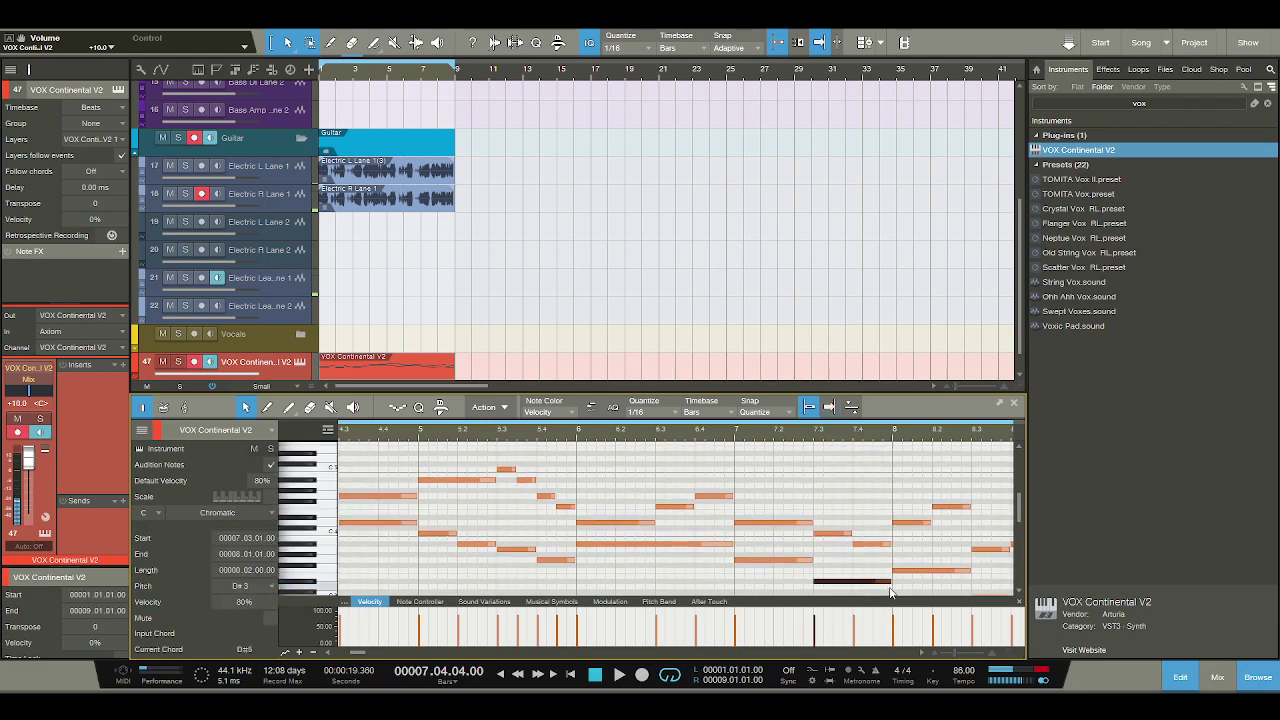
{"action": "left_click", "coordinate": [577, 438]}
{"action": "key", "text": "space"}
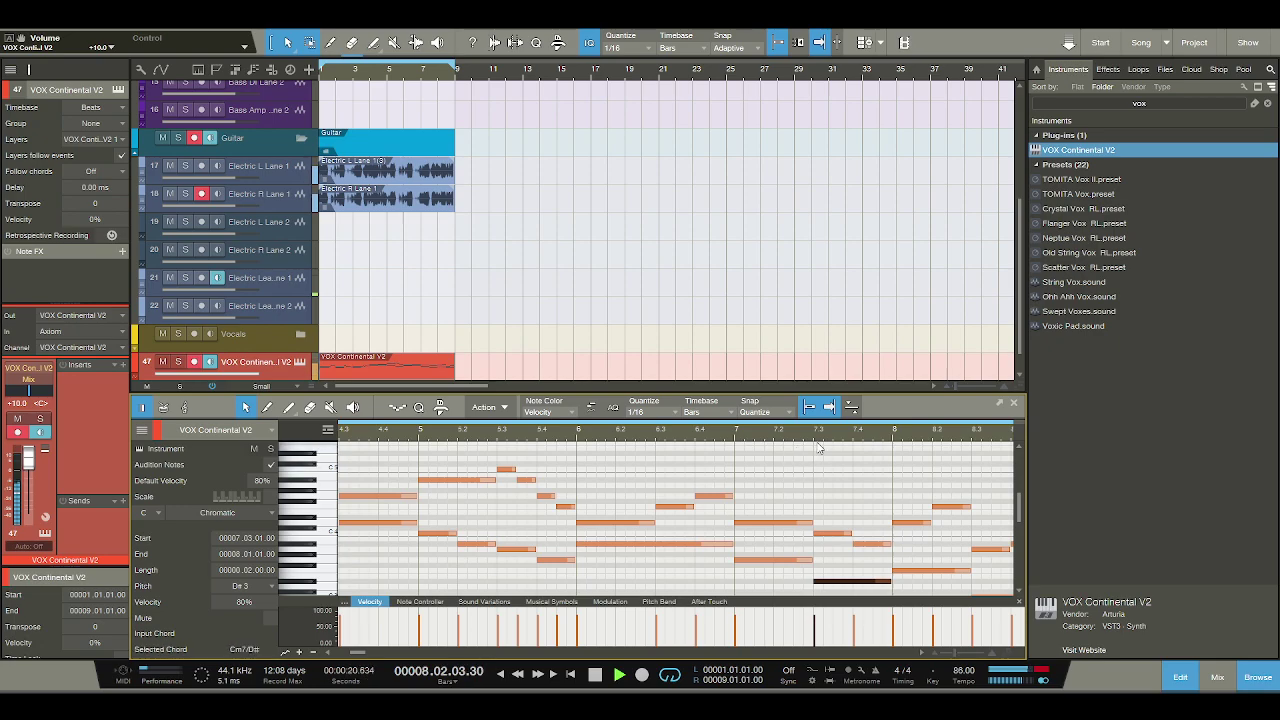
Play back the eight-bar organ part from the start to review its melody and harmony notes with the guitars.
{"action": "scroll", "coordinate": [712, 484], "scroll_direction": "down", "scroll_amount": 5}
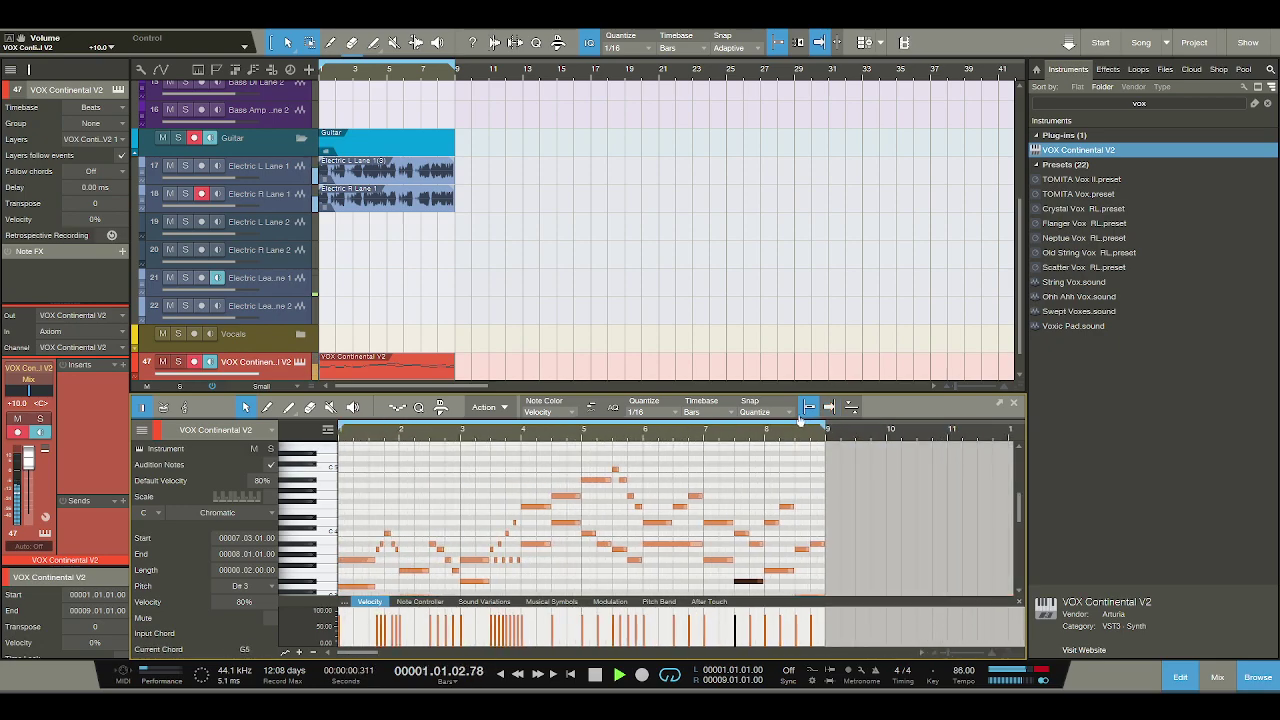
{"action": "scroll", "coordinate": [712, 484], "scroll_direction": "down", "scroll_amount": 6}
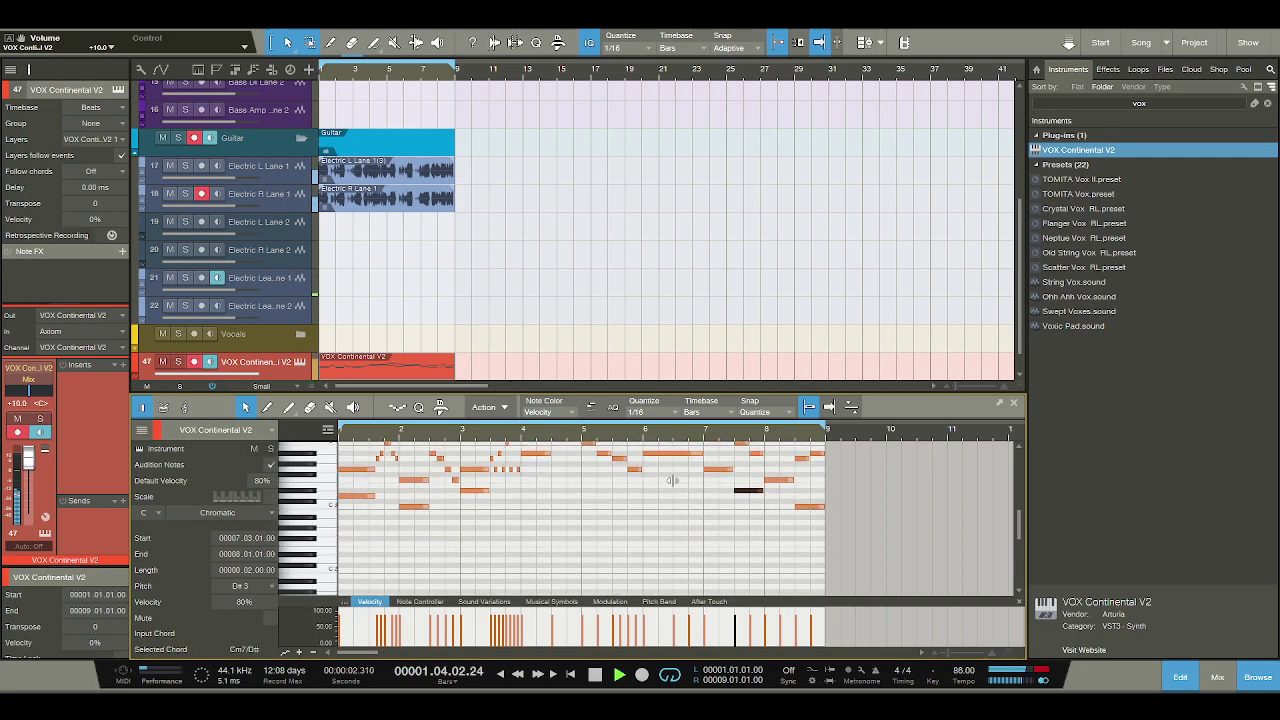
{"action": "scroll", "coordinate": [672, 480], "scroll_direction": "up", "scroll_amount": 2}
{"action": "key", "text": "space"}
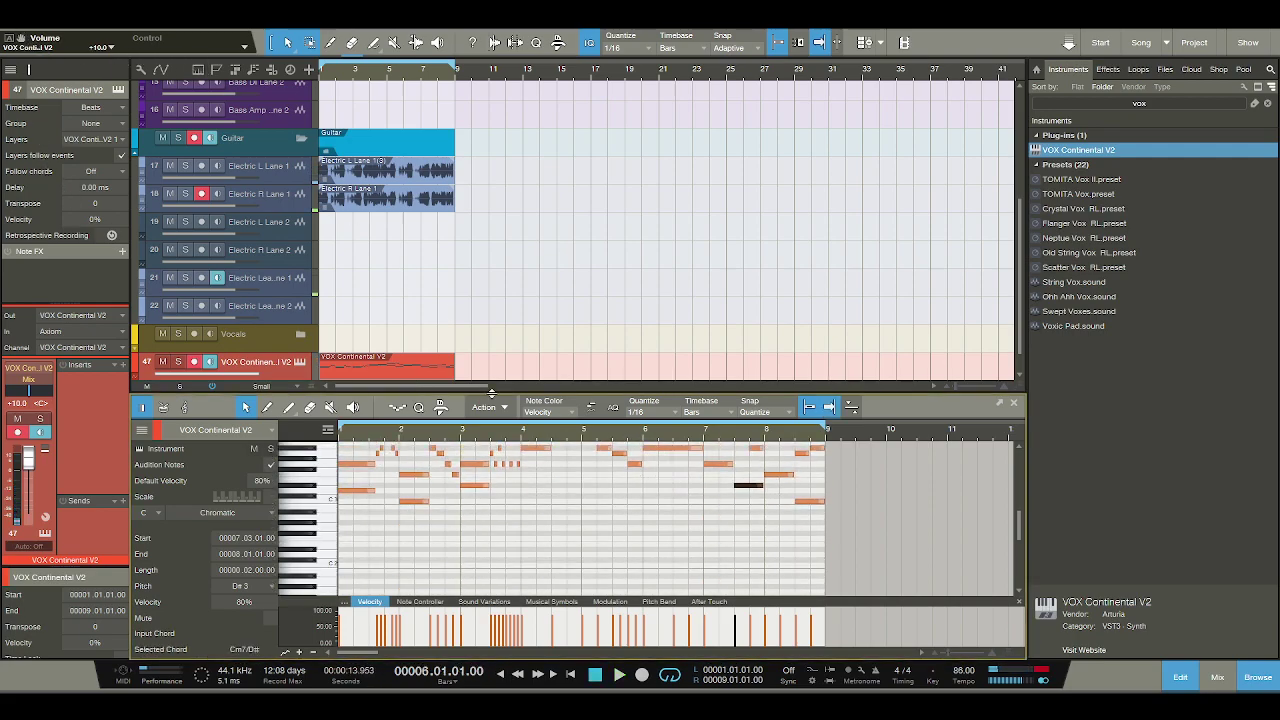
{"action": "scroll", "coordinate": [500, 508], "scroll_direction": "up", "scroll_amount": 8}
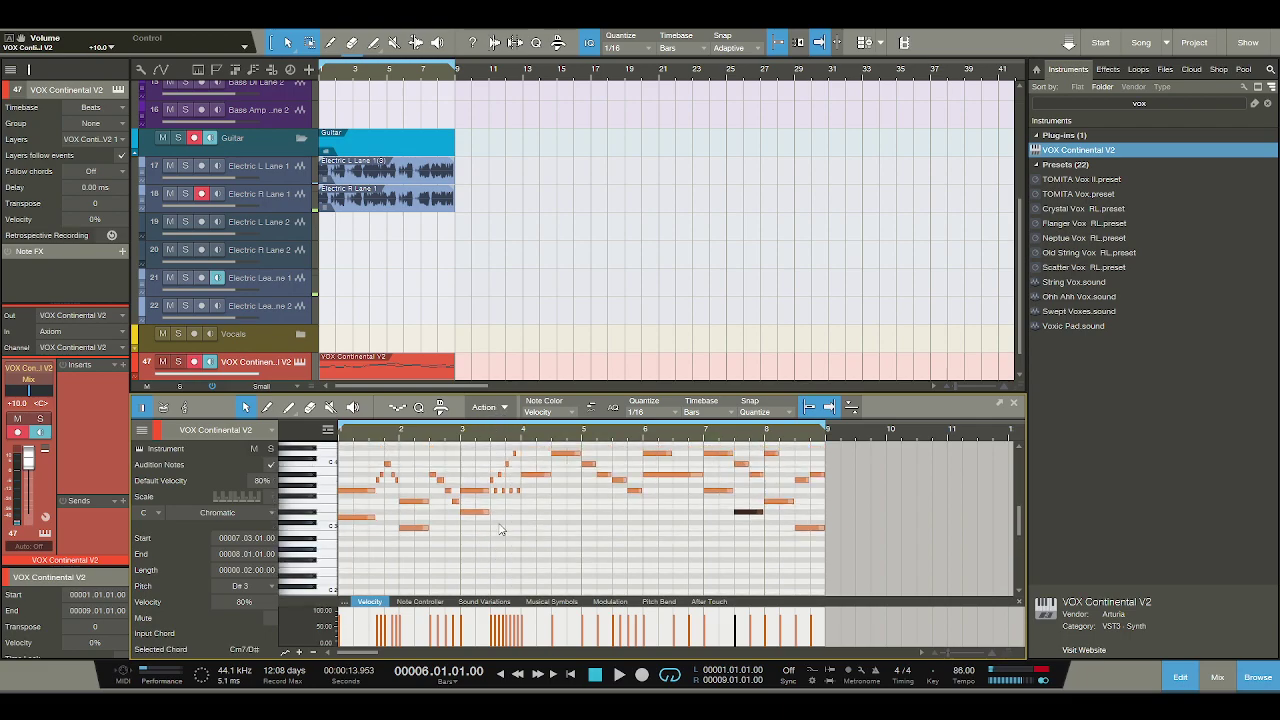
{"action": "scroll", "coordinate": [508, 535], "scroll_direction": "up", "scroll_amount": 1}
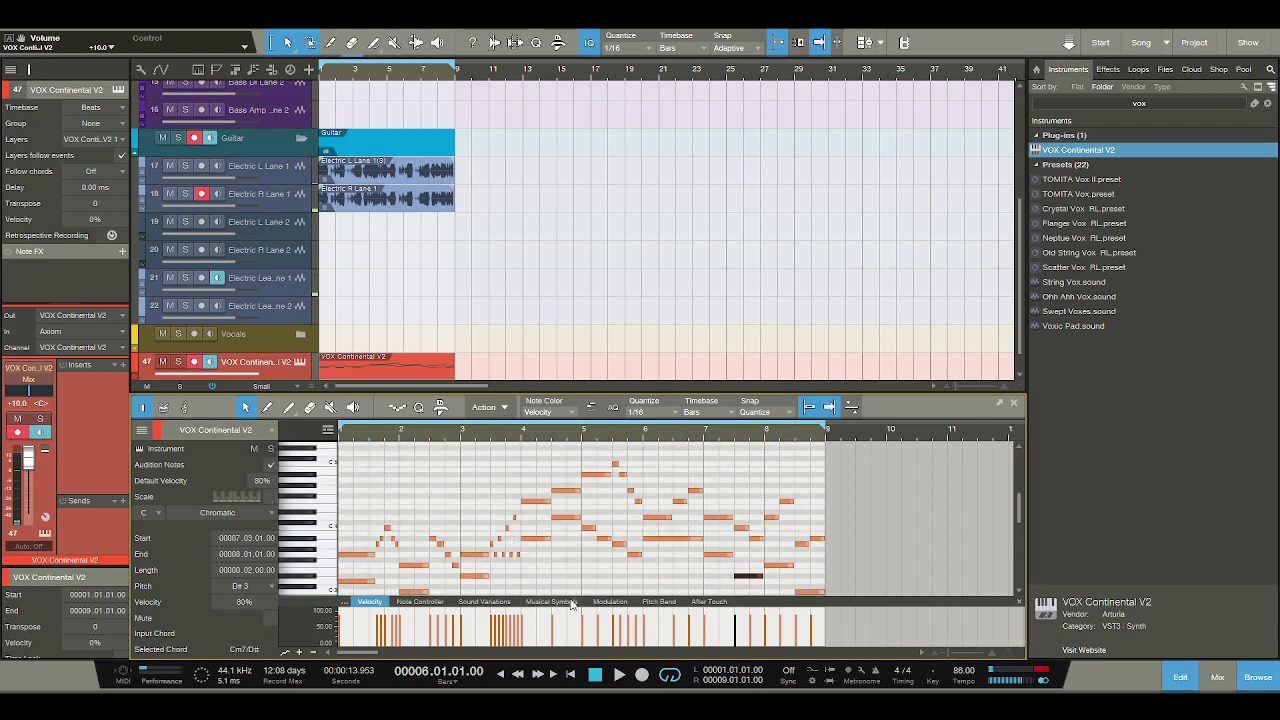
{"action": "left_click", "coordinate": [595, 675]}
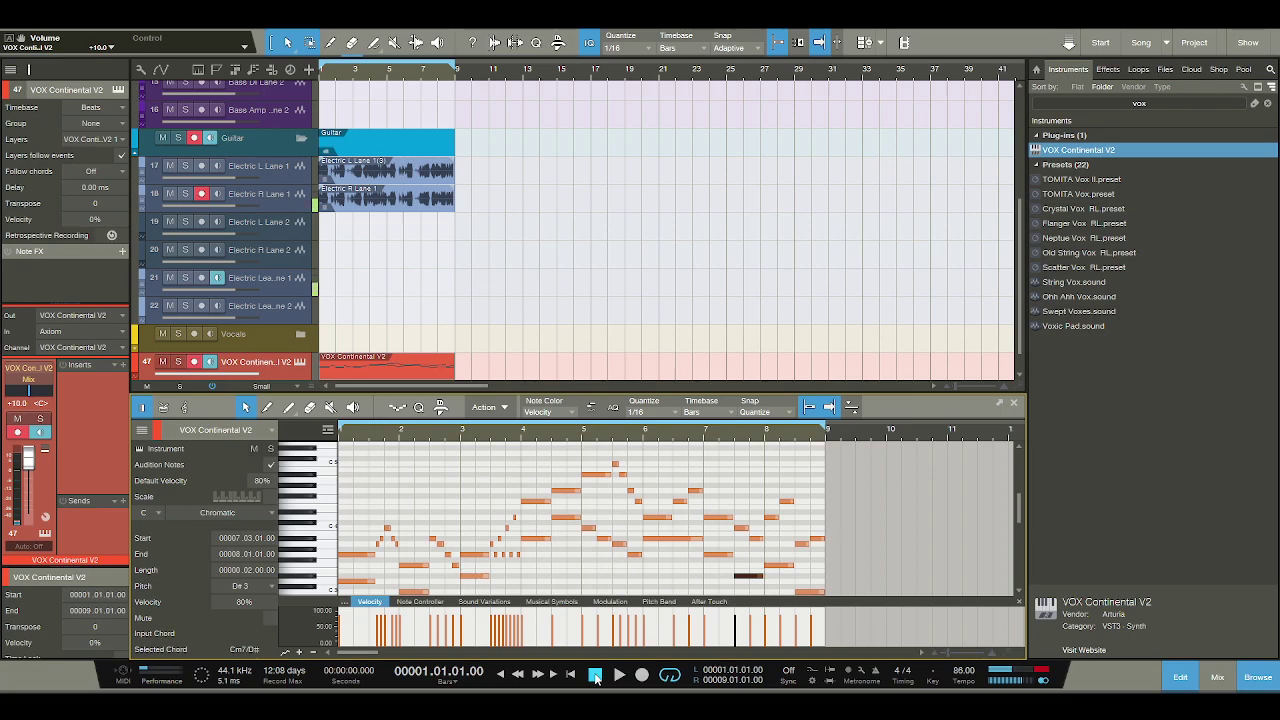
{"action": "left_click", "coordinate": [619, 675]}
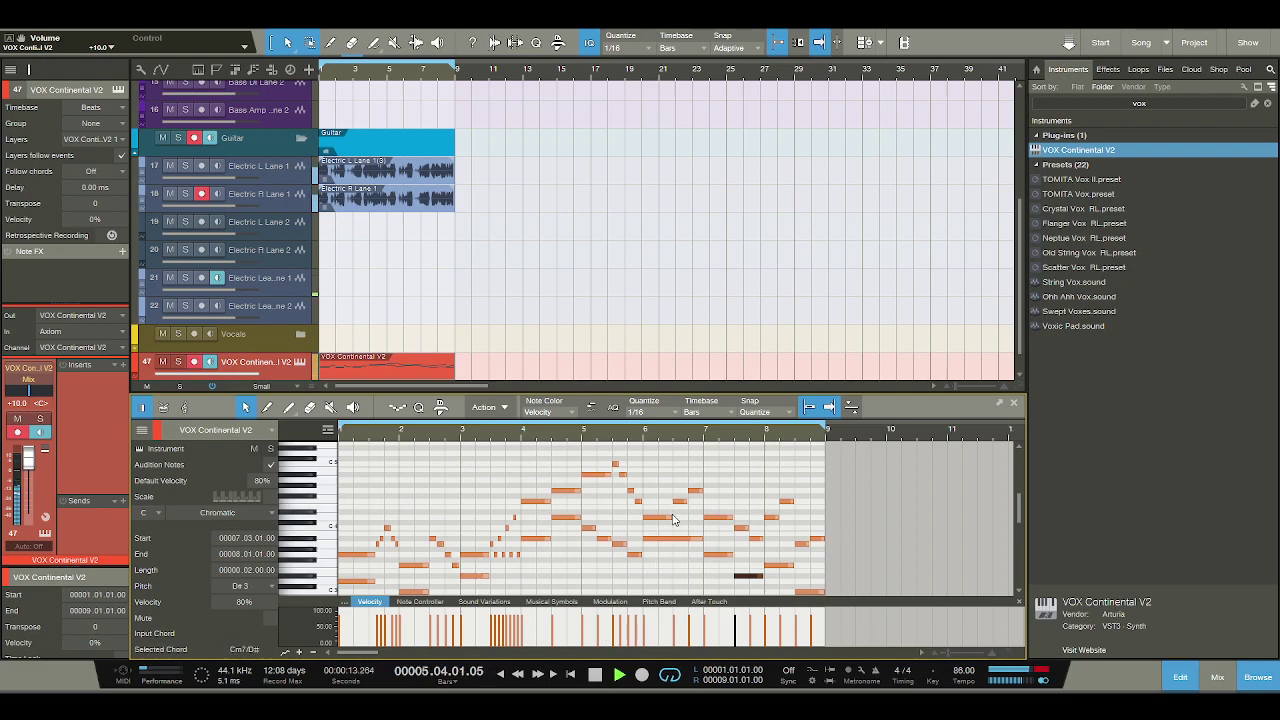
{"action": "scroll", "coordinate": [553, 272], "scroll_direction": "down", "scroll_amount": 1}
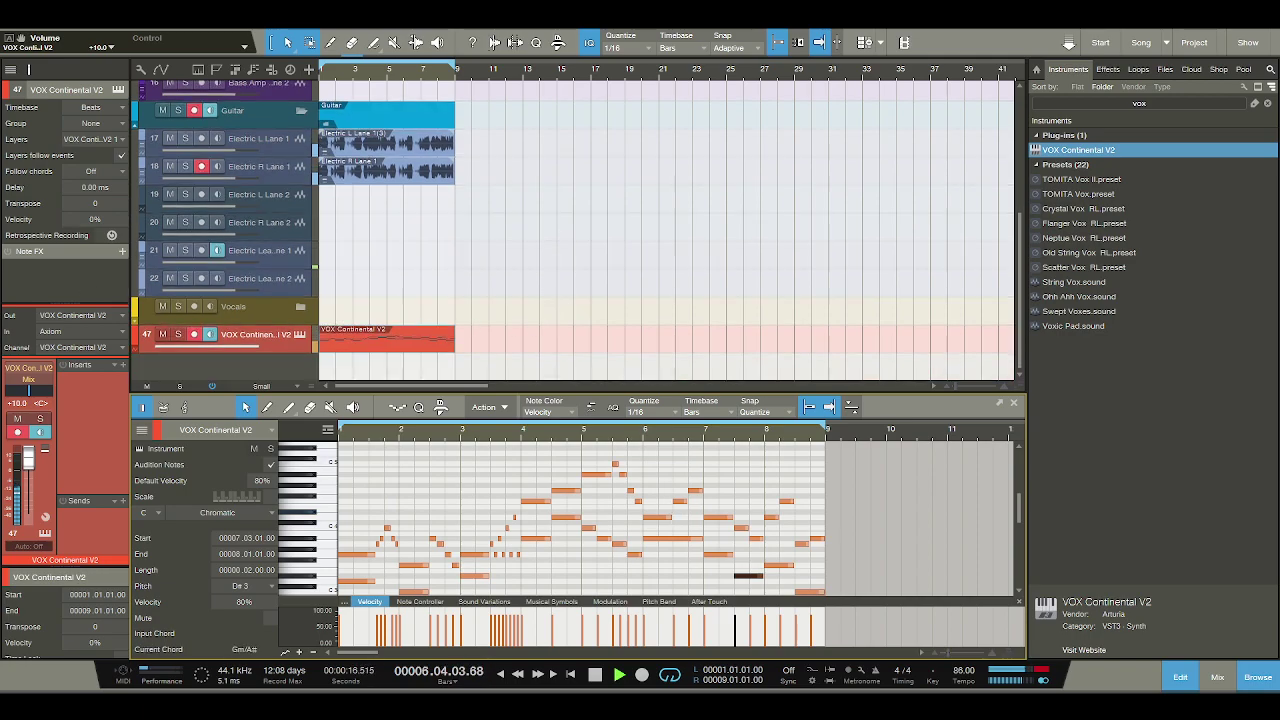
{"action": "key", "text": "space"}
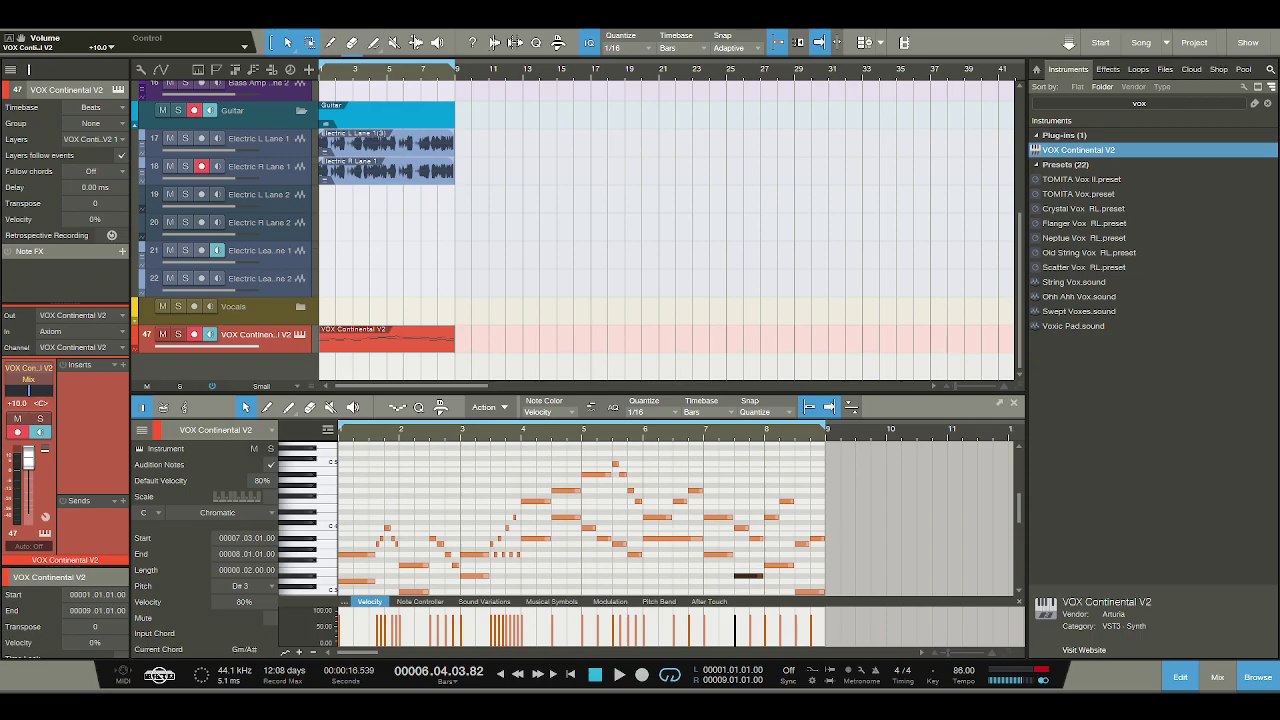
Search the instruments for "mello" and add a Mellotron V instrument track with the No Strawberries preset.
{"action": "left_click", "coordinate": [1113, 104]}
{"action": "type", "text": "mello"}
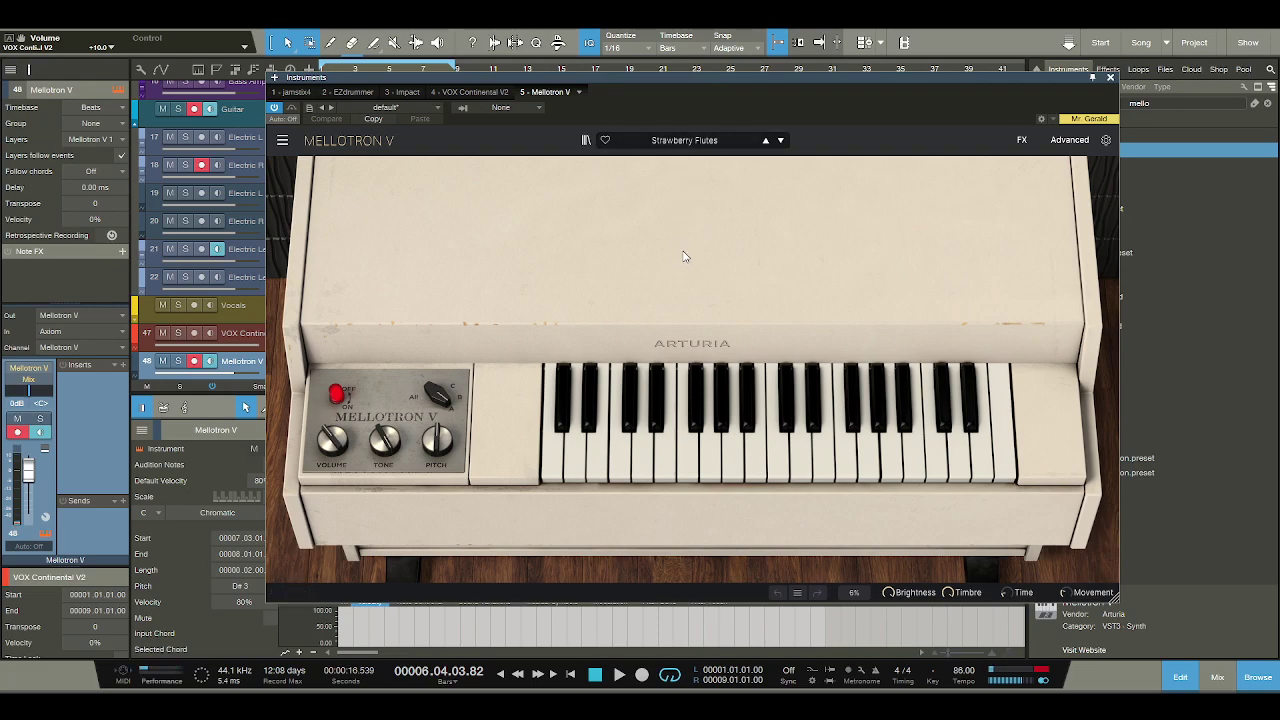
{"action": "left_click", "coordinate": [718, 450]}
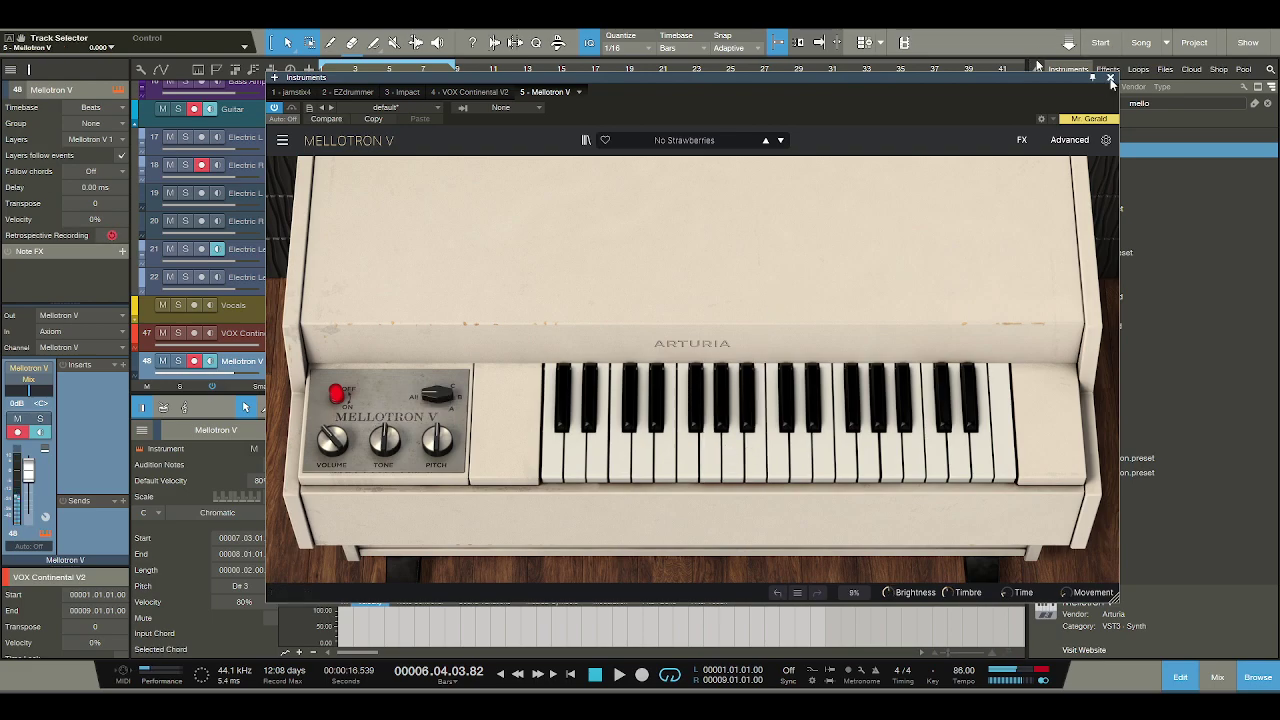
{"action": "left_click", "coordinate": [1109, 77]}
Create an empty eight-bar part on the Mellotron V track, mute the VOX Continental V2 track, and open the Mellotron part for note editing.
{"action": "double_click", "coordinate": [335, 368]}
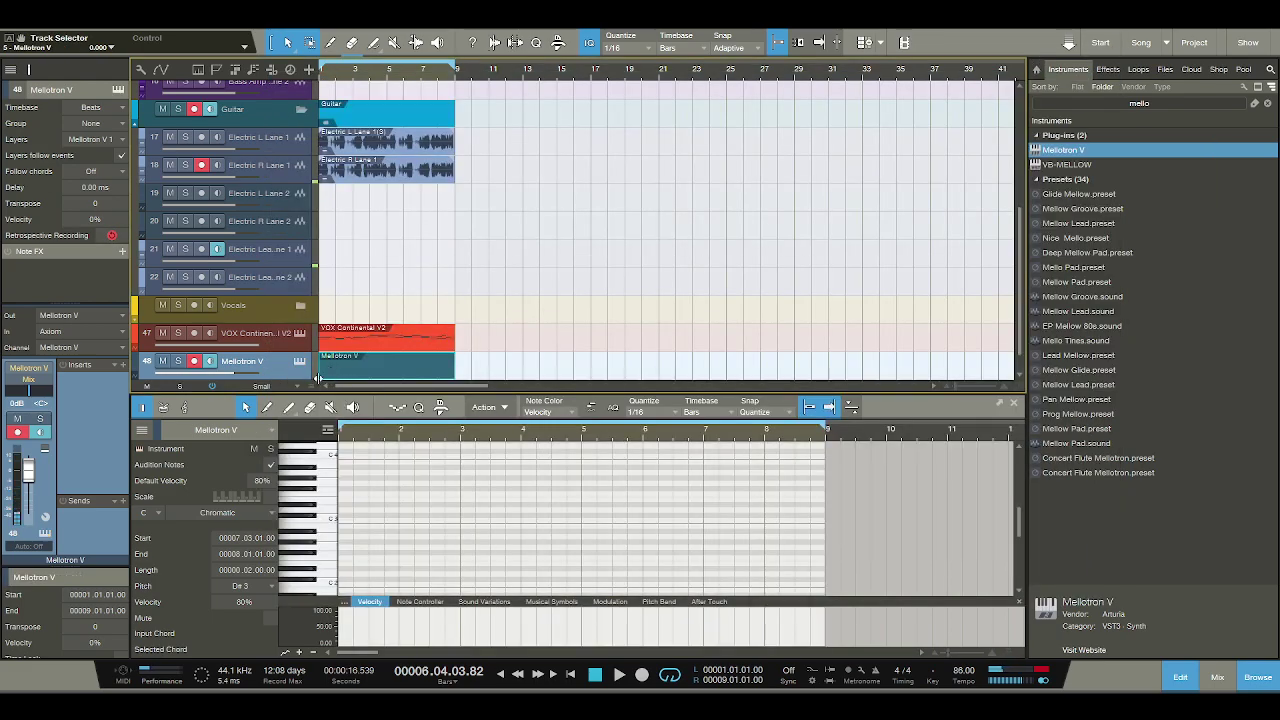
{"action": "left_click", "coordinate": [175, 345]}
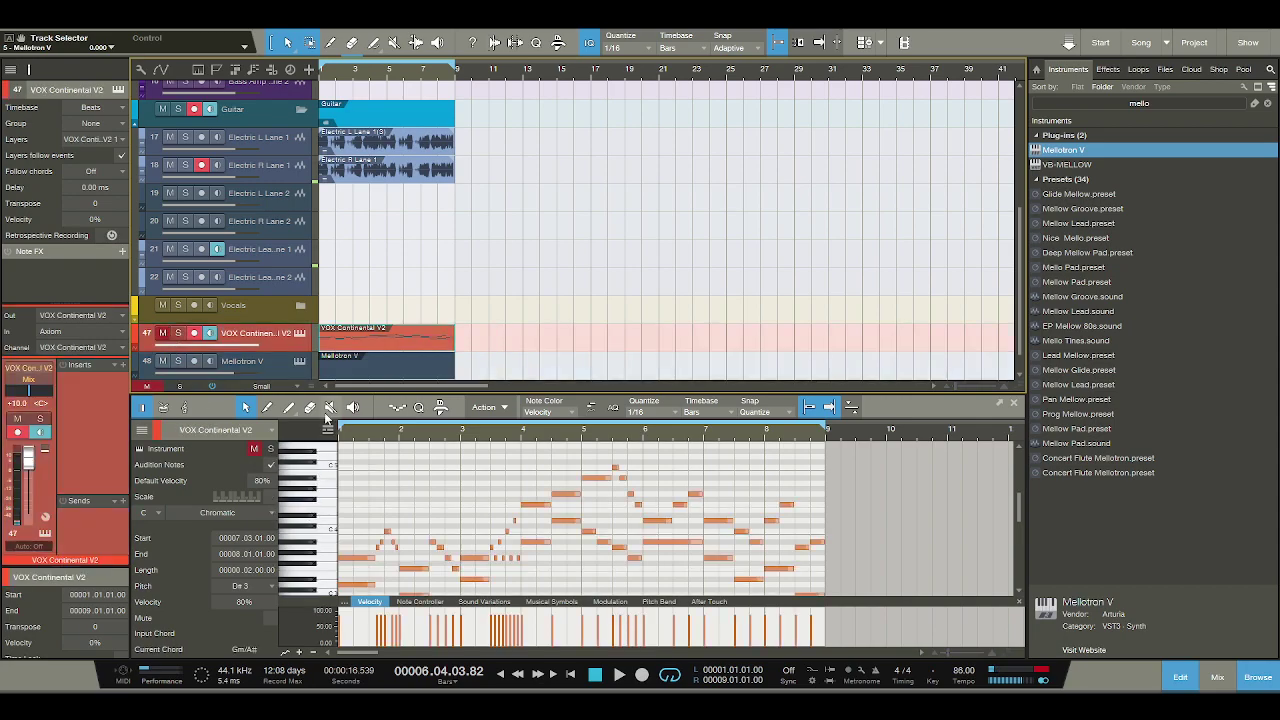
{"action": "left_click", "coordinate": [339, 377]}
{"action": "left_click", "coordinate": [329, 494]}
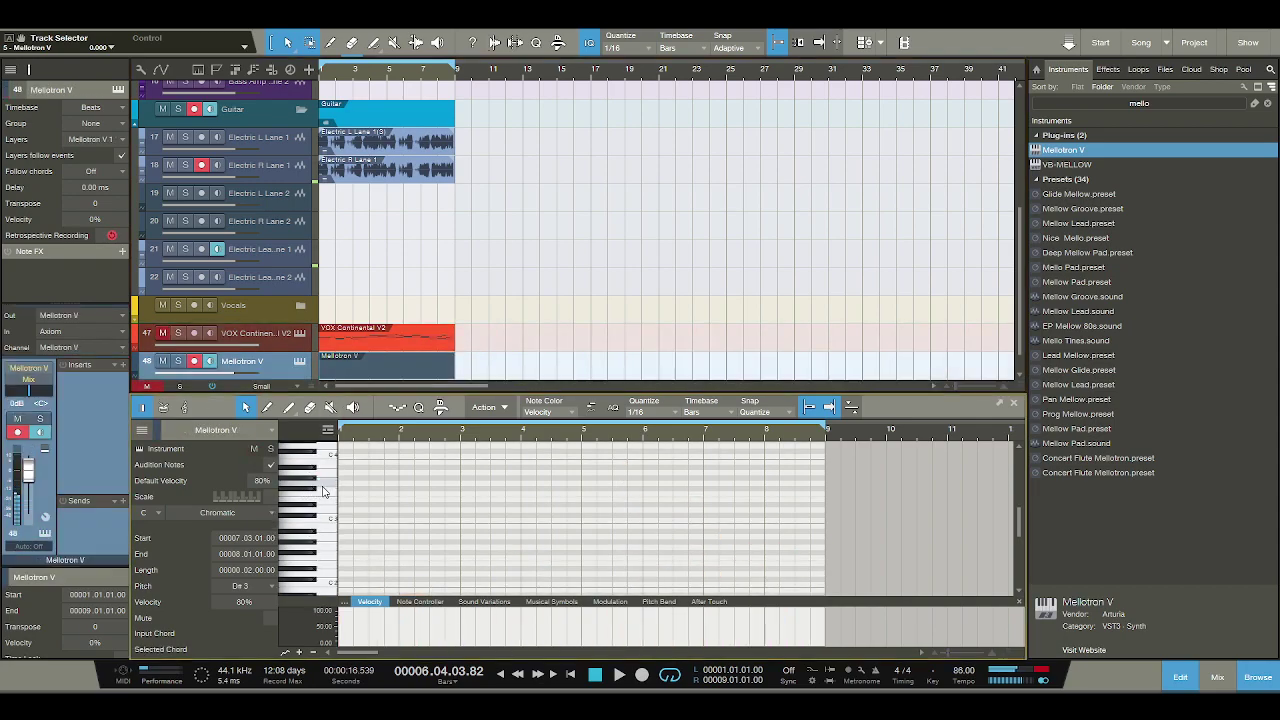
{"action": "key", "text": "space"}
{"action": "key", "text": "space"}
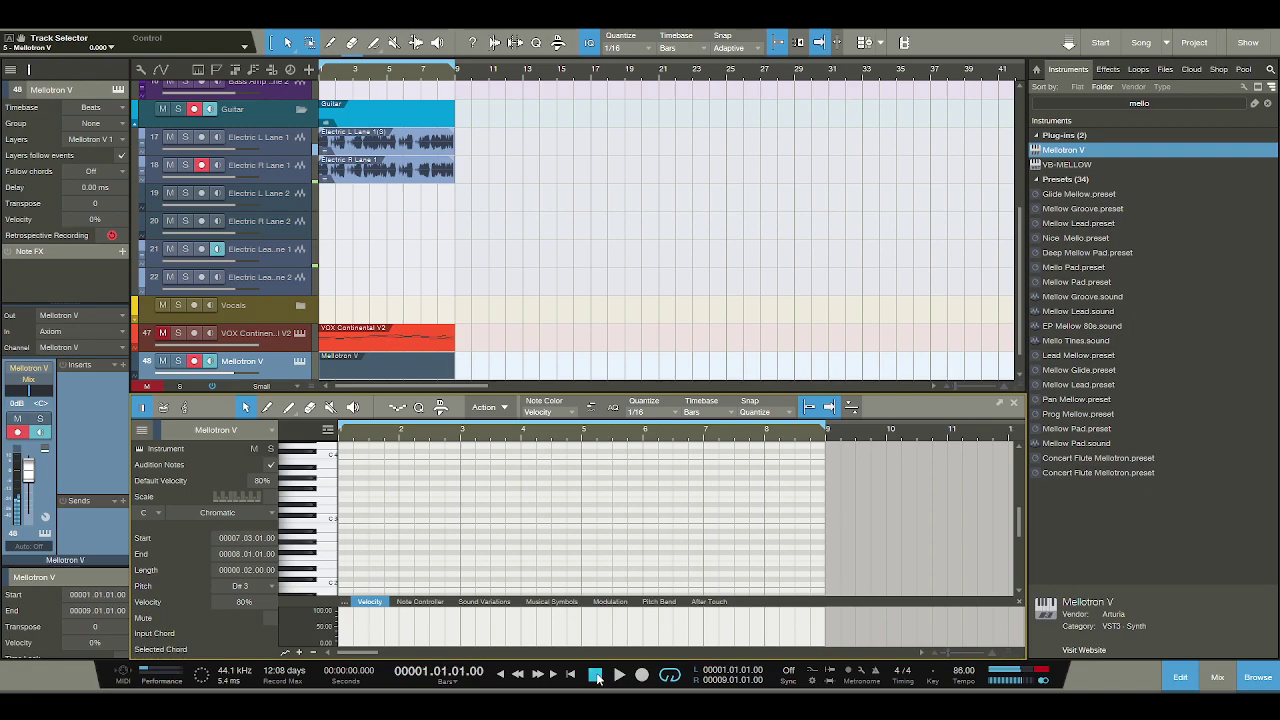
Audition candidate pitches on the piano roll's keyboard and add a one-bar D3 note in bar 1 of the Mellotron part.
{"action": "left_click", "coordinate": [321, 533]}
{"action": "left_click", "coordinate": [315, 545]}
{"action": "left_click", "coordinate": [318, 532]}
{"action": "left_click", "coordinate": [320, 525]}
{"action": "left_click", "coordinate": [324, 510]}
{"action": "left_click", "coordinate": [341, 511]}
{"action": "left_click", "coordinate": [342, 511]}
{"action": "left_click_drag", "start_coordinate": [342, 511], "coordinate": [400, 513]}
{"action": "key", "text": "space"}
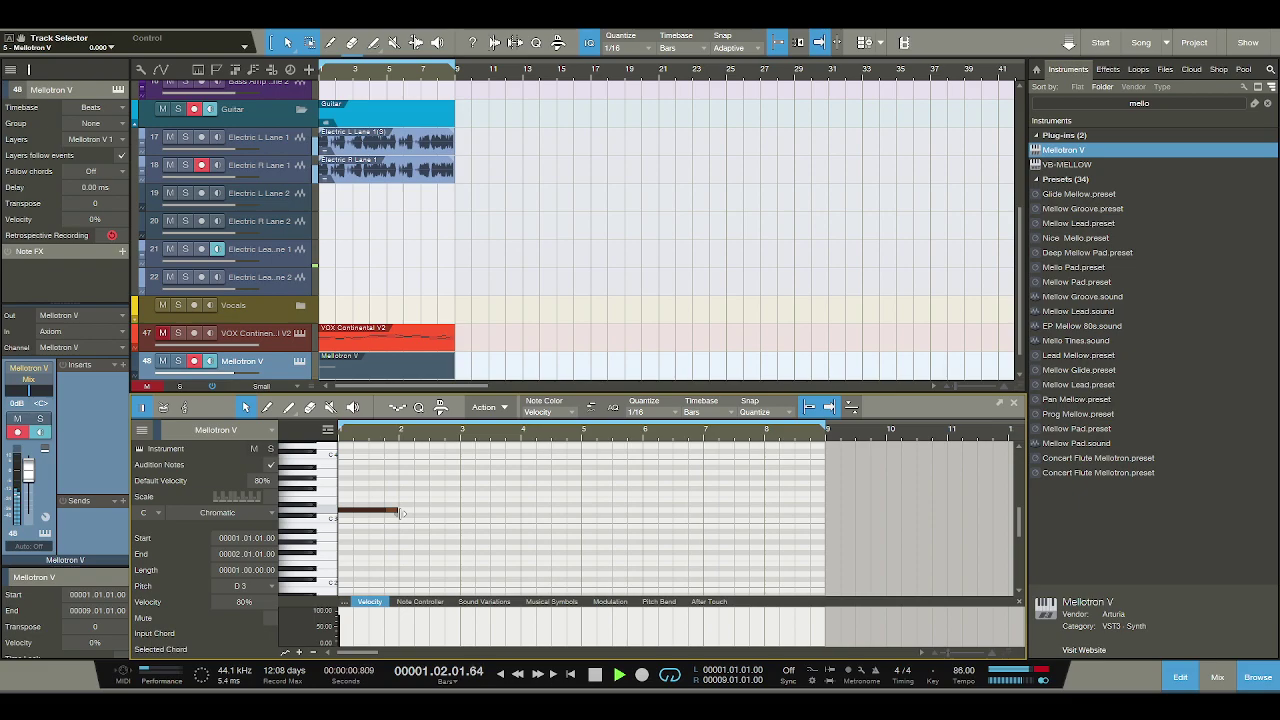
Add a one-bar C3 note in bar 2 of the Mellotron part and audition it.
{"action": "left_click", "coordinate": [401, 525]}
{"action": "key", "text": "space"}
{"action": "double_click", "coordinate": [403, 519]}
{"action": "left_click_drag", "start_coordinate": [403, 520], "coordinate": [460, 524]}
{"action": "key", "text": "space"}
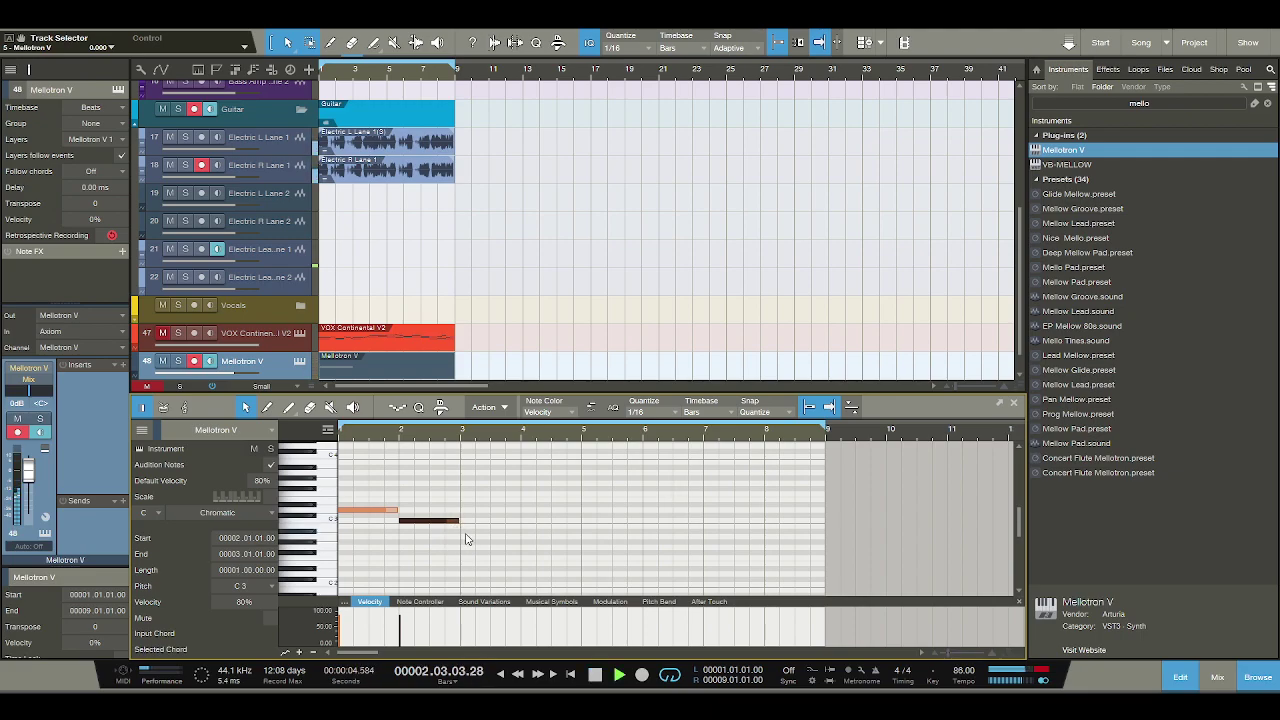
Add a one-bar G2 note in bar 3 of the Mellotron part and audition the line.
{"action": "key", "text": "space"}
{"action": "left_click", "coordinate": [463, 538]}
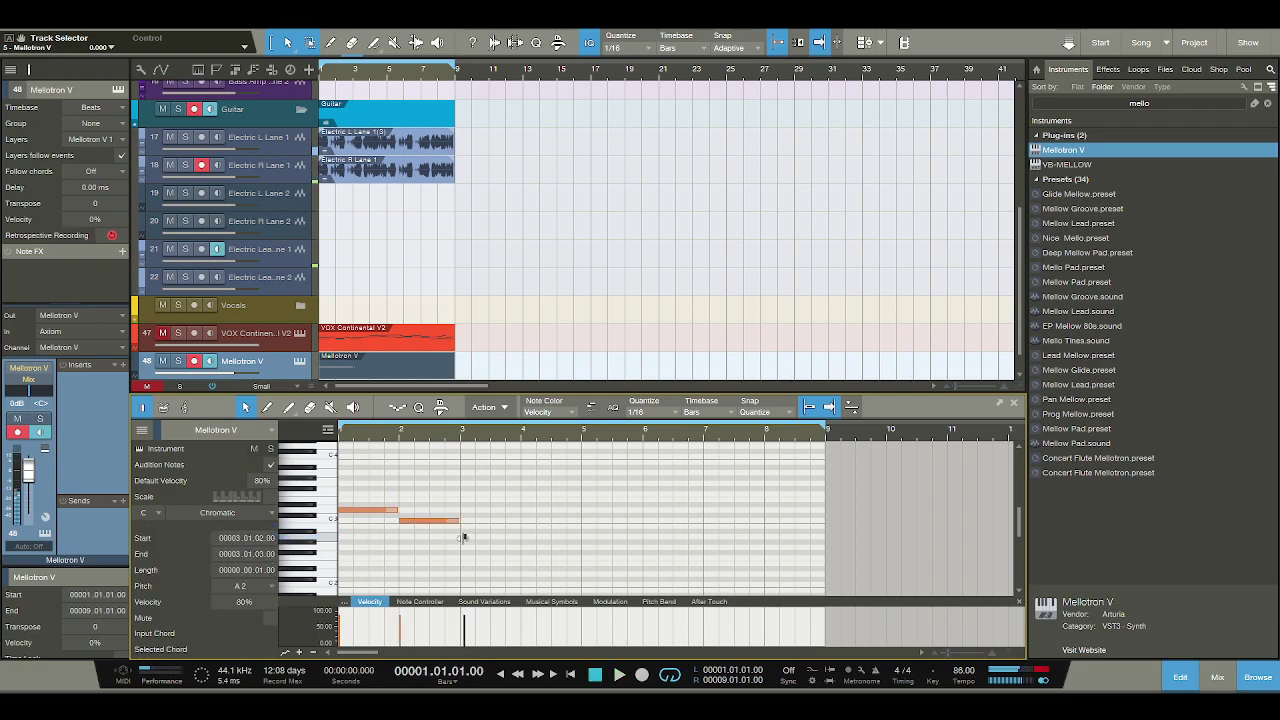
{"action": "left_click_drag", "start_coordinate": [463, 538], "coordinate": [521, 548]}
{"action": "scroll", "coordinate": [634, 412], "scroll_direction": "up", "scroll_amount": 1}
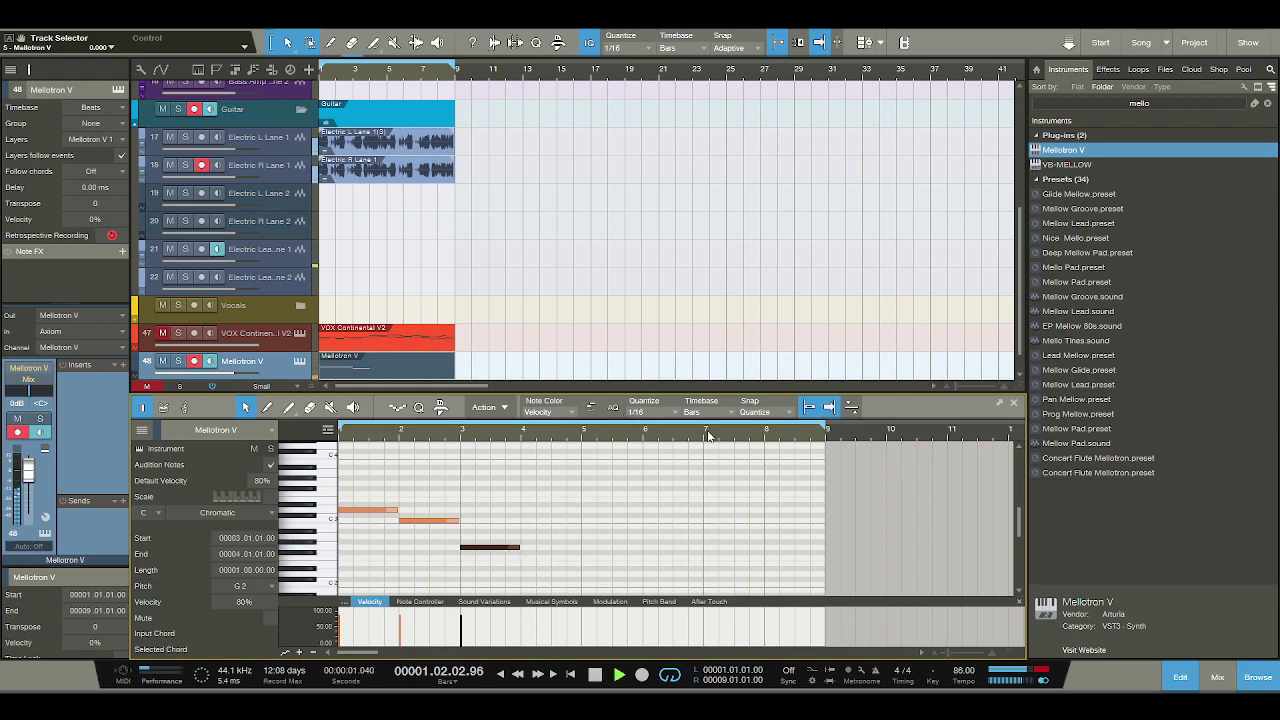
{"action": "left_click_drag", "start_coordinate": [545, 432], "coordinate": [561, 444]}
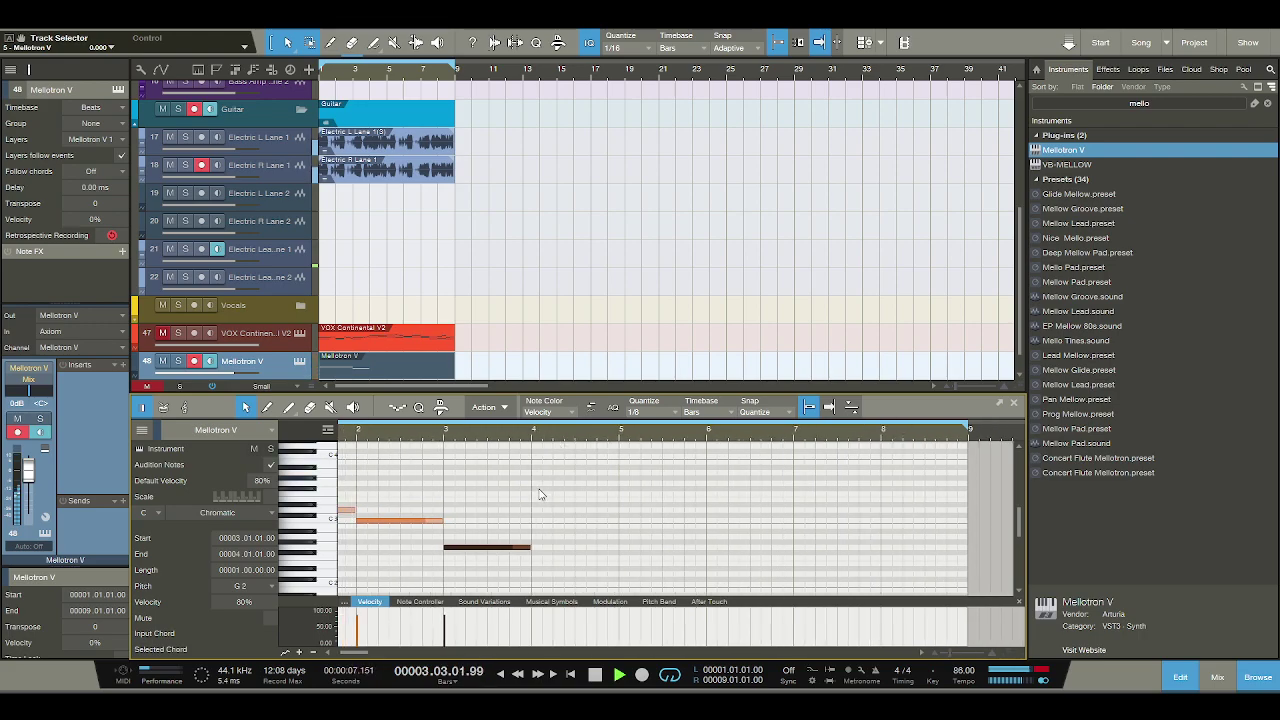
Add a two-beat A#2 note at 4.1 and a two-beat C3 note at 4.3 in the Mellotron part.
{"action": "key", "text": "space"}
{"action": "left_click", "coordinate": [536, 532]}
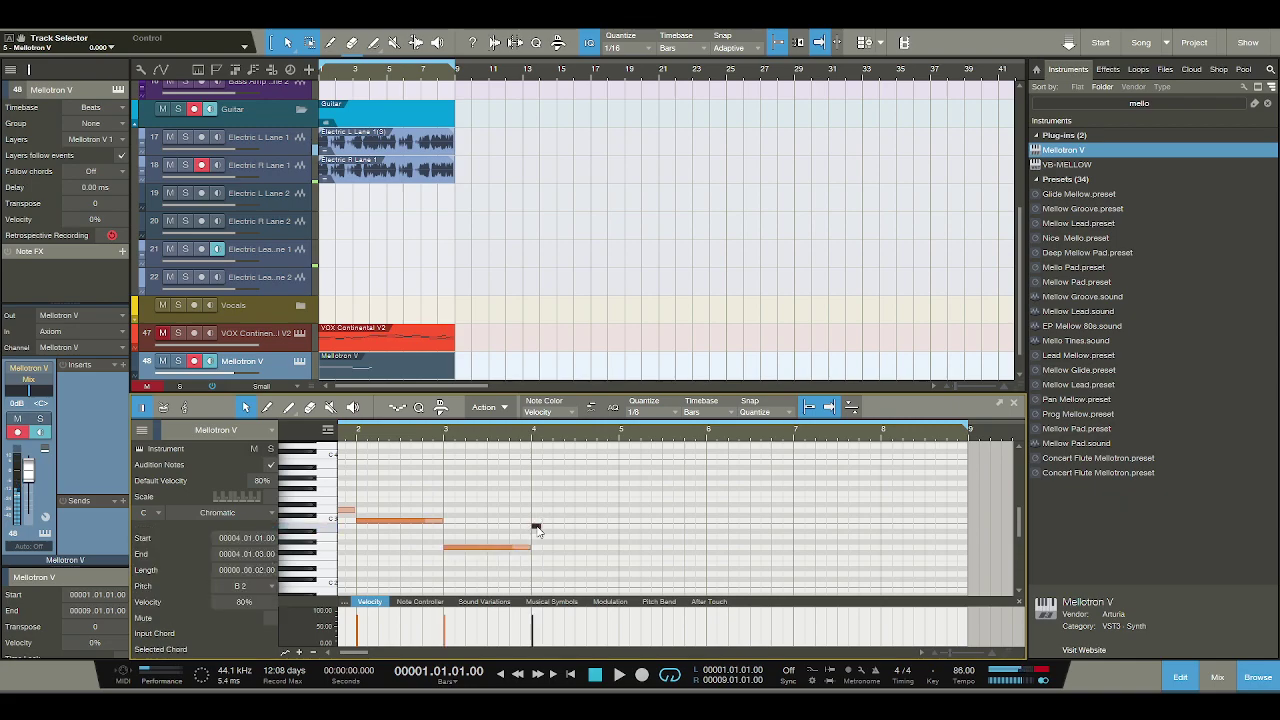
{"action": "left_click_drag", "start_coordinate": [540, 533], "coordinate": [620, 522]}
{"action": "left_click", "coordinate": [578, 522]}
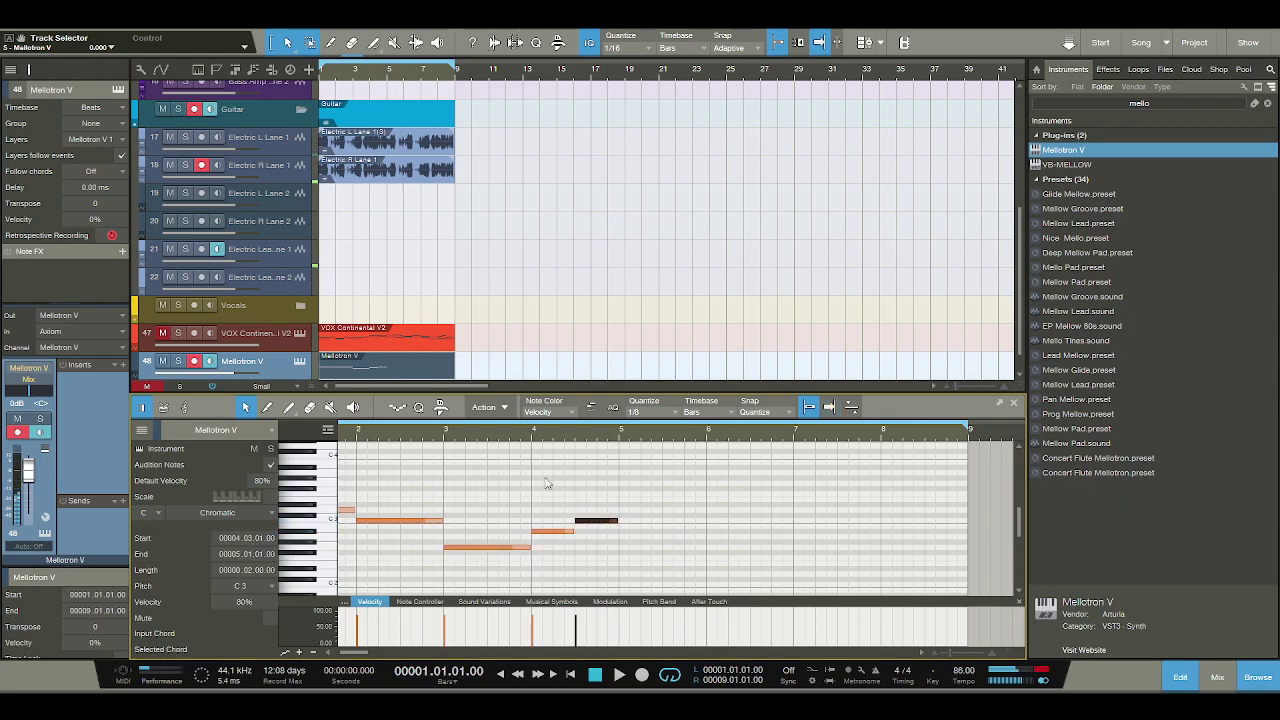
{"action": "left_click_drag", "start_coordinate": [480, 428], "coordinate": [503, 413]}
Add one-bar Mellotron harmony notes on G3 in bar 1 and F3 in bar 2, auditioning the pitches.
{"action": "left_click_drag", "start_coordinate": [375, 437], "coordinate": [318, 503]}
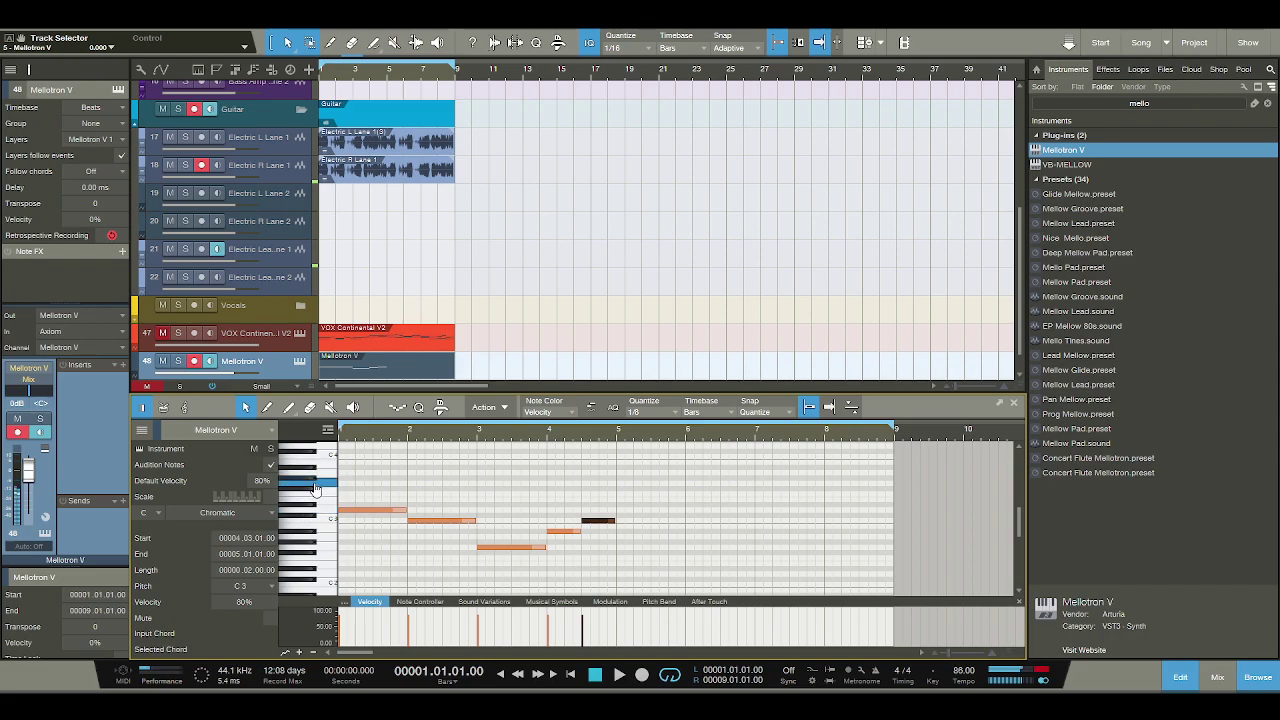
{"action": "left_click_drag", "start_coordinate": [341, 487], "coordinate": [406, 486]}
{"action": "key", "text": "space"}
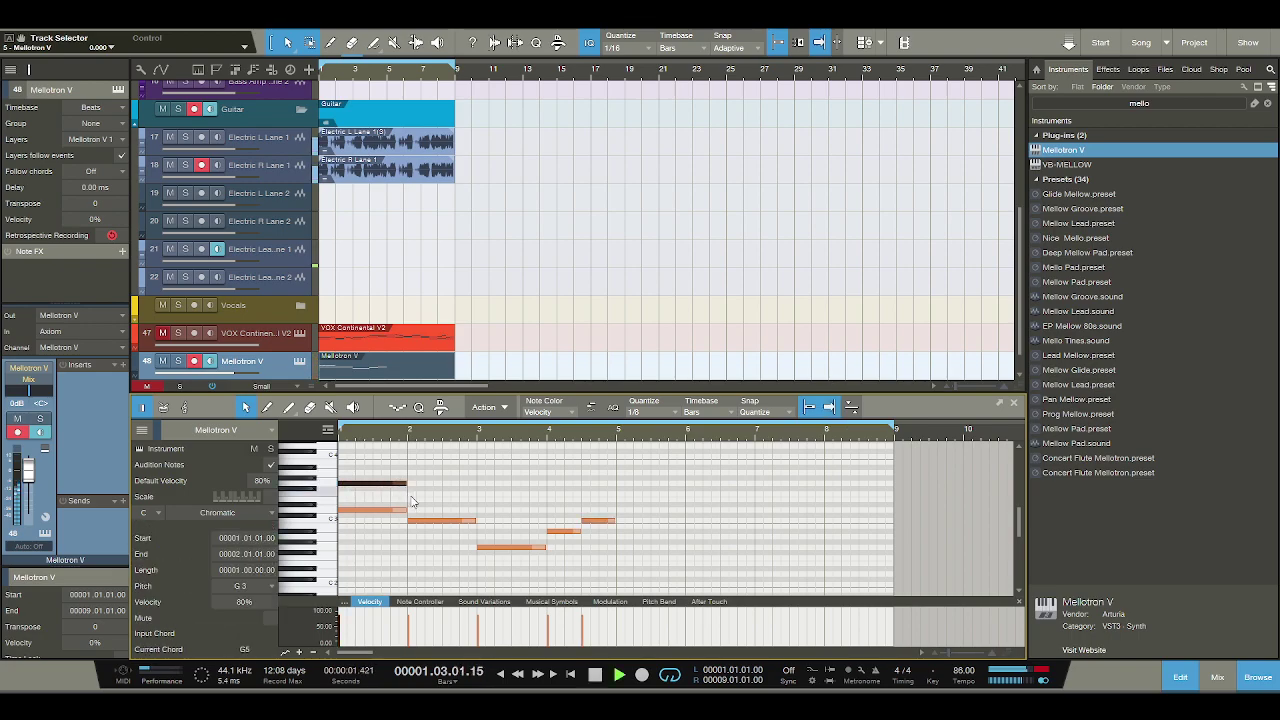
{"action": "left_click", "coordinate": [413, 500]}
{"action": "left_click_drag", "start_coordinate": [410, 494], "coordinate": [476, 494]}
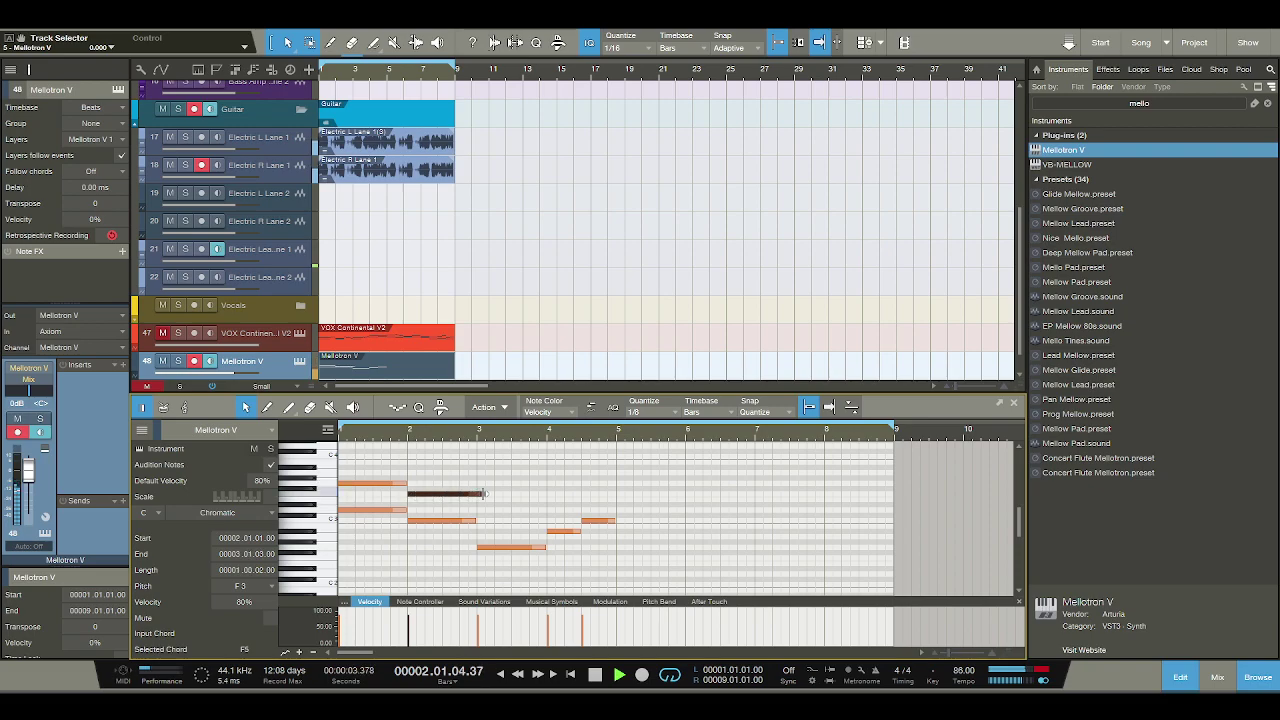
Add a one-bar D3 harmony note in bar 3 of the Mellotron part and audition it.
{"action": "left_click", "coordinate": [480, 519]}
{"action": "key", "text": "space"}
{"action": "left_click_drag", "start_coordinate": [481, 519], "coordinate": [546, 511]}
{"action": "key", "text": "space"}
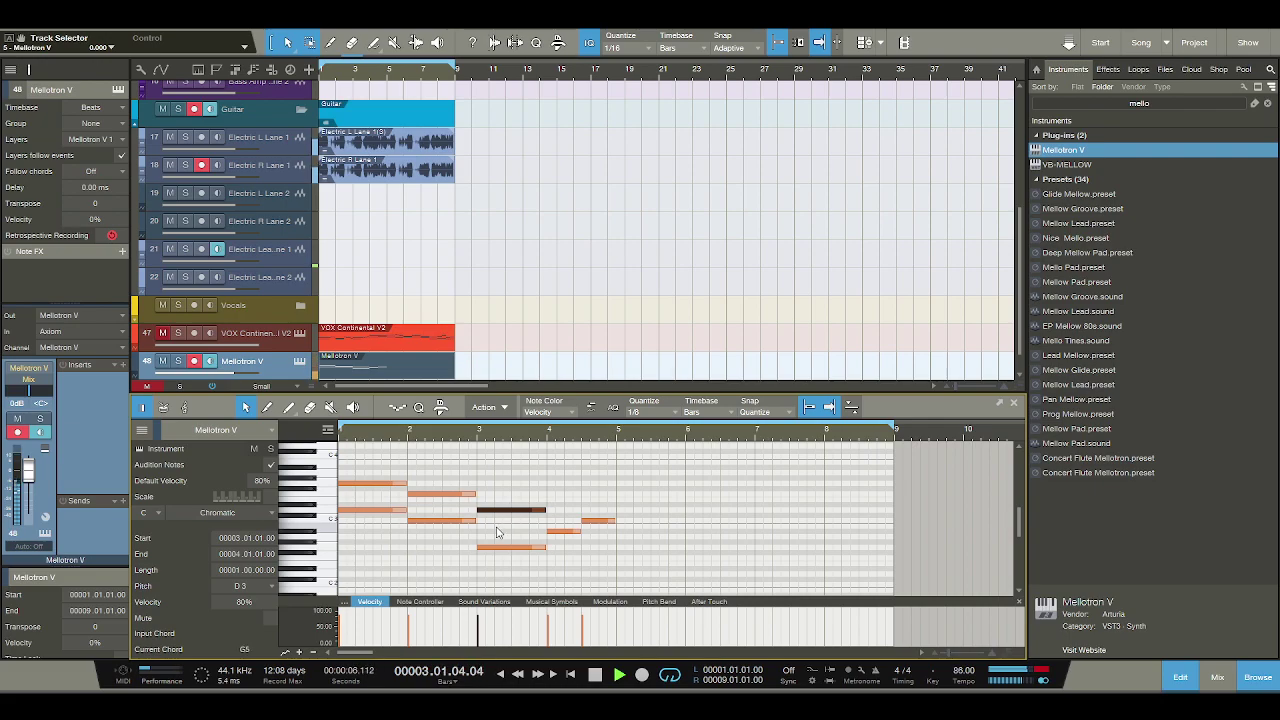
{"action": "key", "text": "space"}
Add two-beat Mellotron harmony notes on F2 at 4.1 and G2 at 4.3, and audition the four bars.
{"action": "left_click", "coordinate": [549, 499]}
{"action": "left_click_drag", "start_coordinate": [552, 501], "coordinate": [553, 519]}
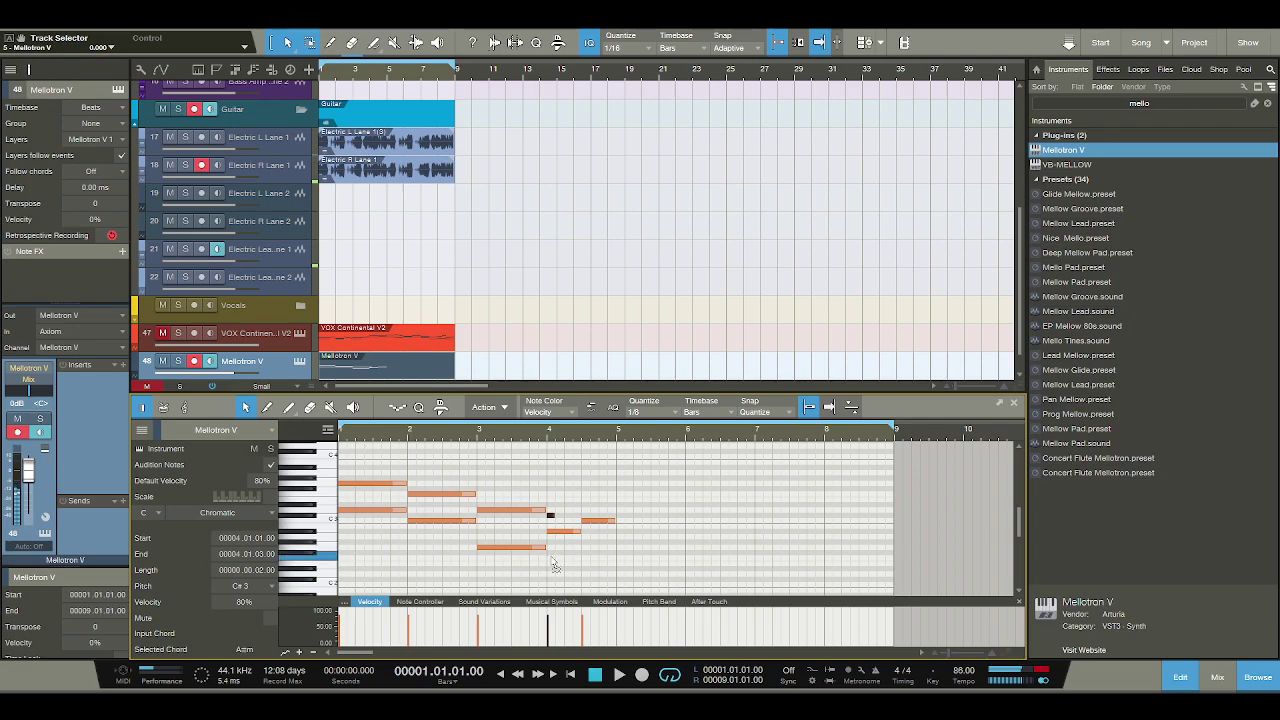
{"action": "left_click_drag", "start_coordinate": [550, 560], "coordinate": [614, 548]}
{"action": "key", "text": "Delete"}
{"action": "key", "text": "space"}
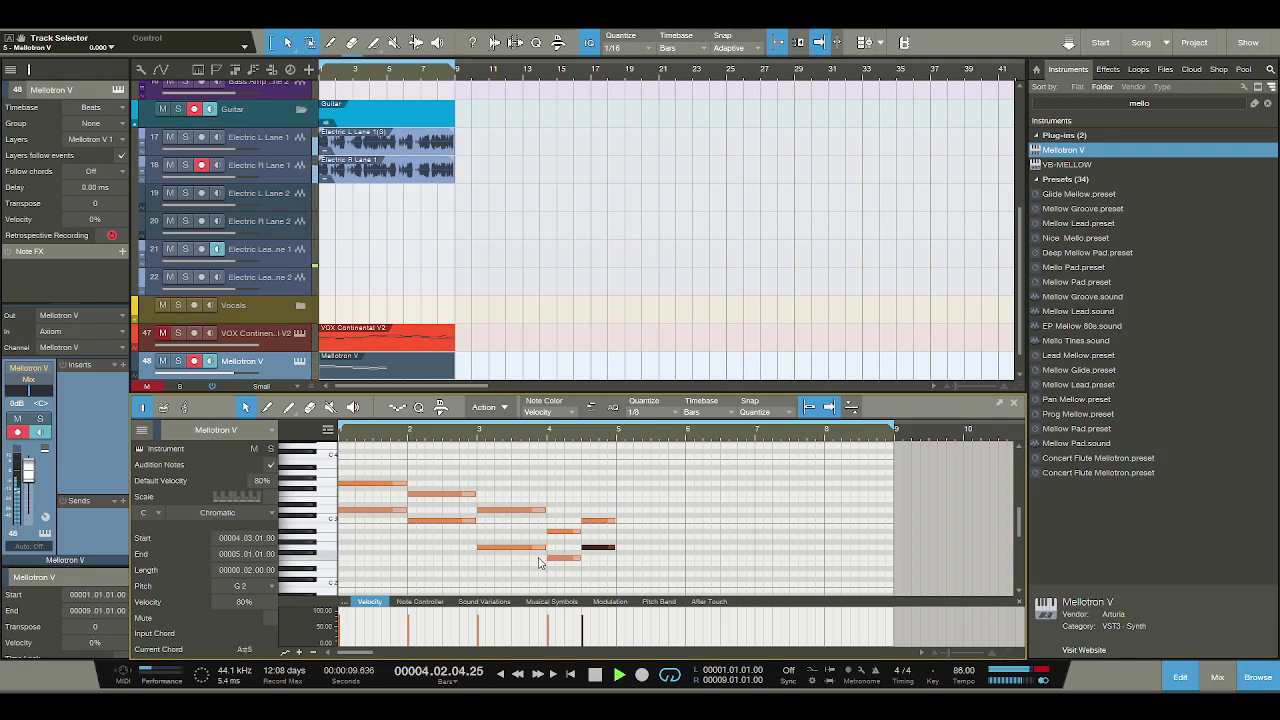
{"action": "key", "text": "space"}
Duplicate all Mellotron notes from bars 1–4 into bars 5–8 and select the two notes in bar 5.
{"action": "left_click", "coordinate": [410, 492]}
{"action": "key", "text": "ctrl+a"}
{"action": "key", "text": "ctrl+d"}
{"action": "left_click", "coordinate": [657, 529]}
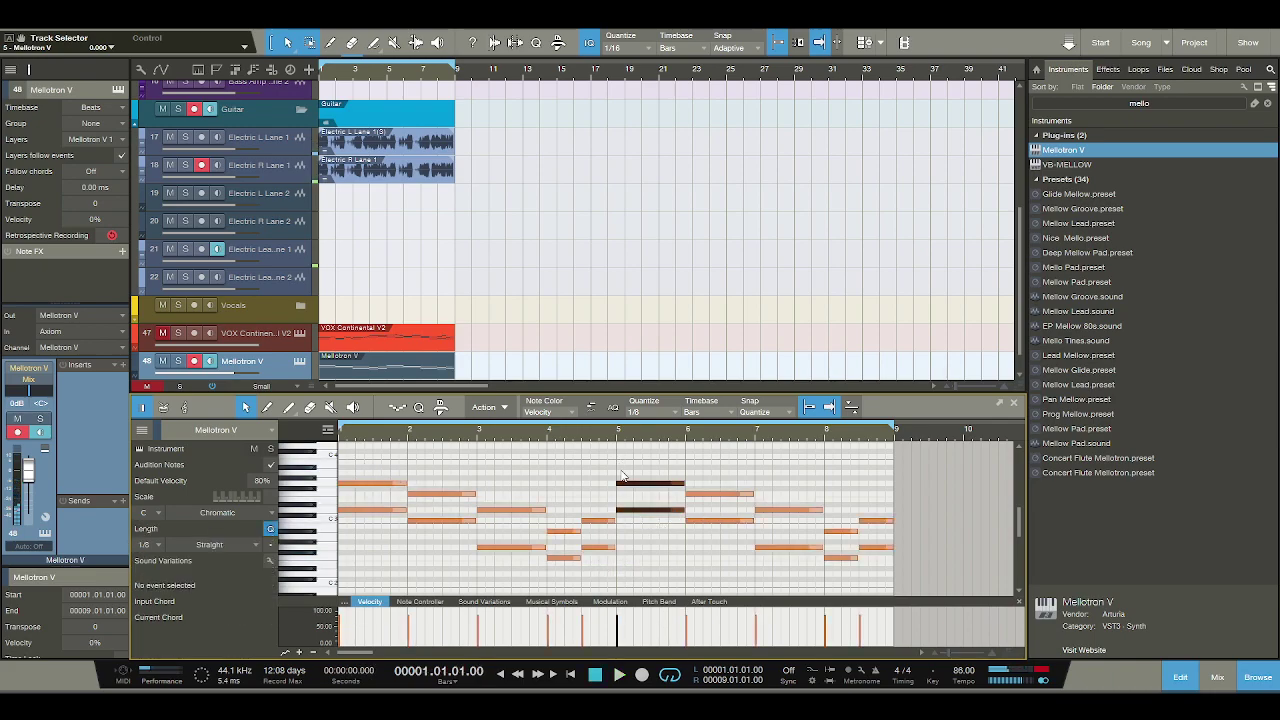
{"action": "scroll", "coordinate": [620, 472], "scroll_direction": "up", "scroll_amount": 1}
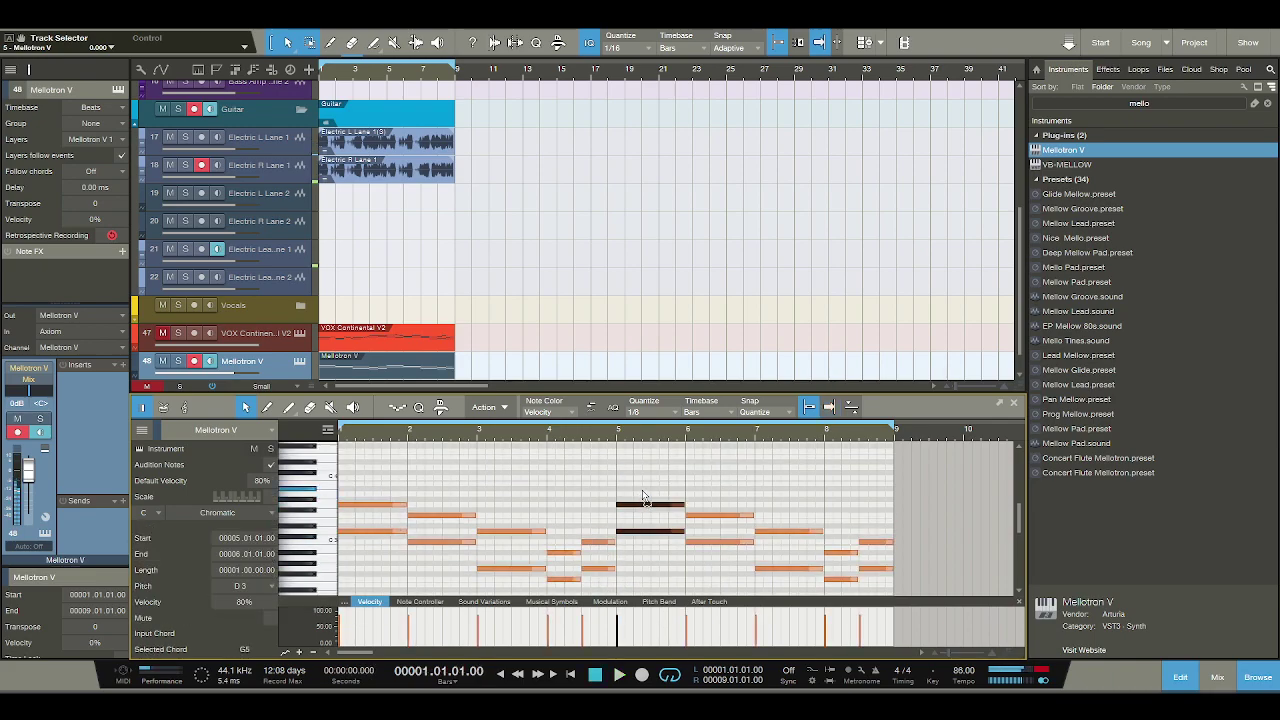
Raise both Mellotron notes in bar 5 by three semitones and audition from the start of that bar.
{"action": "key", "text": "Up"}
{"action": "key", "text": "Up"}
{"action": "key", "text": "Up"}
{"action": "left_click", "coordinate": [614, 432]}
{"action": "key", "text": "space"}
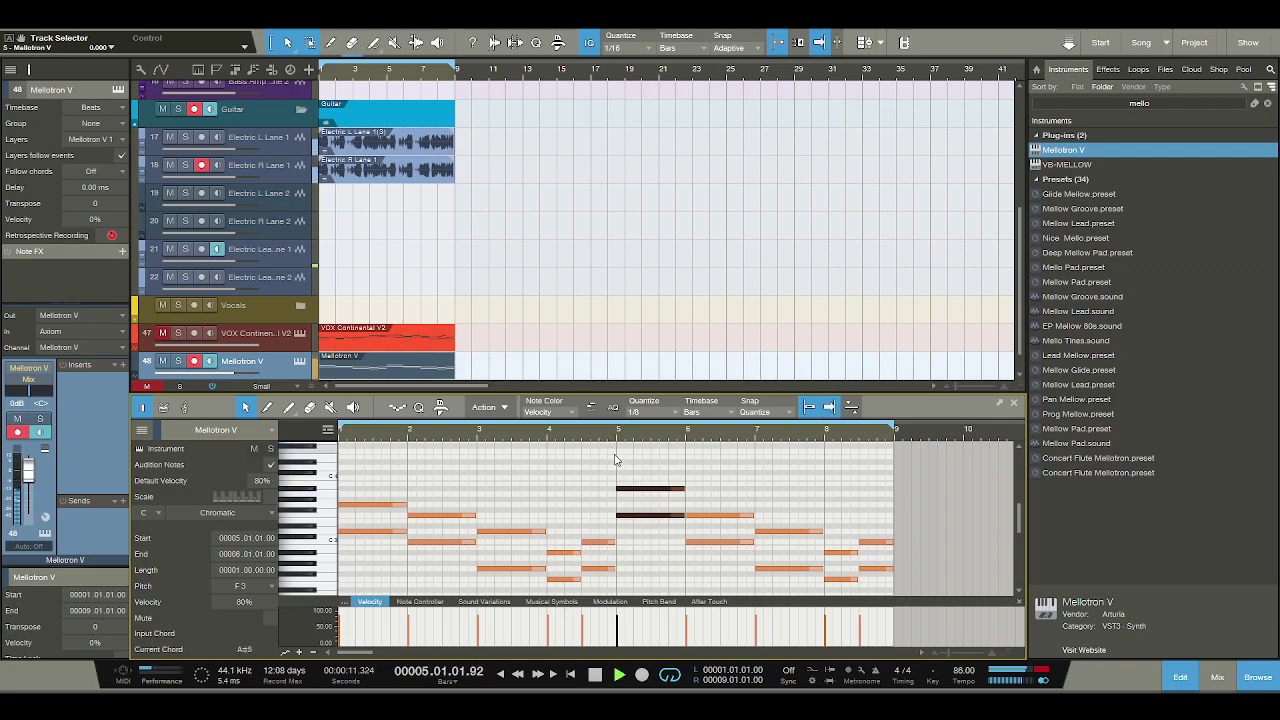
Raise both Mellotron notes in bar 6 by seven semitones and audition them.
{"action": "left_click", "coordinate": [706, 517]}
{"action": "key", "text": "space"}
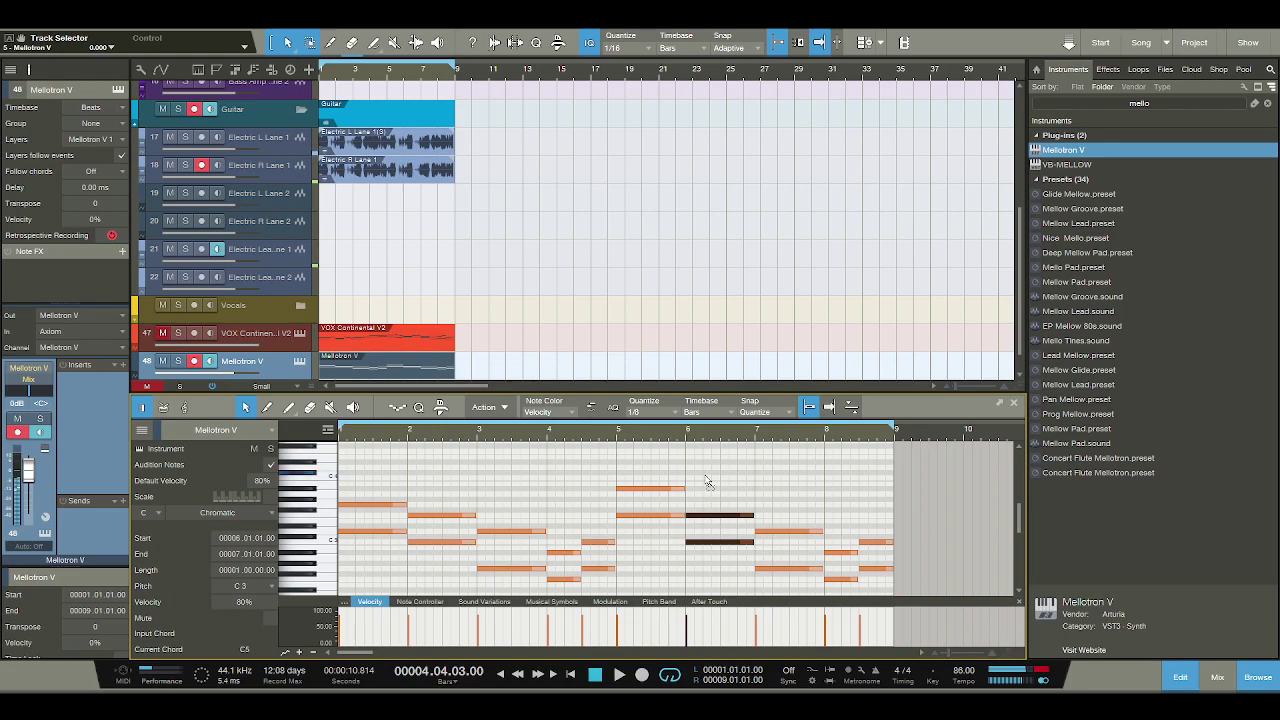
{"action": "key", "text": "Up"}
{"action": "key", "text": "Up"}
{"action": "key", "text": "Up"}
{"action": "key", "text": "Up"}
{"action": "key", "text": "Up"}
{"action": "key", "text": "Up"}
{"action": "key", "text": "Up"}
{"action": "key", "text": "space"}
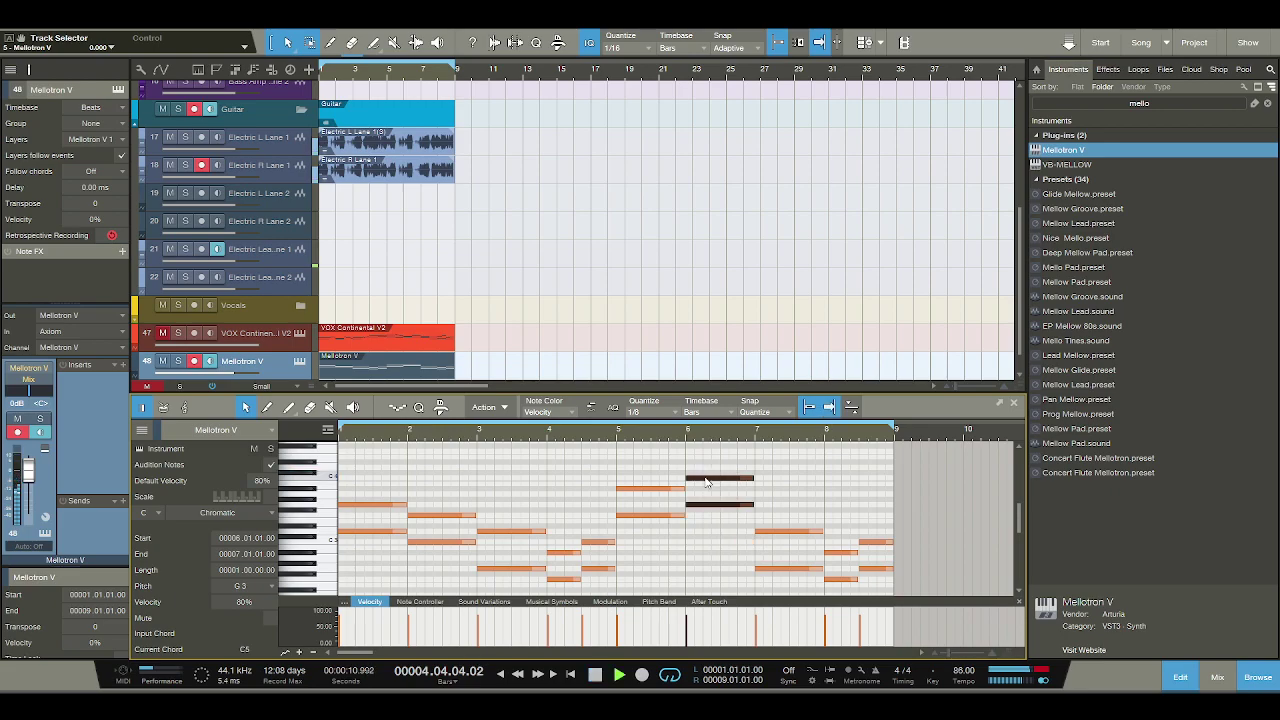
{"action": "left_click", "coordinate": [714, 530]}
{"action": "key", "text": "space"}
Raise both Mellotron notes in bar 7 by five semitones and audition the change.
{"action": "left_click_drag", "start_coordinate": [783, 582], "coordinate": [786, 528]}
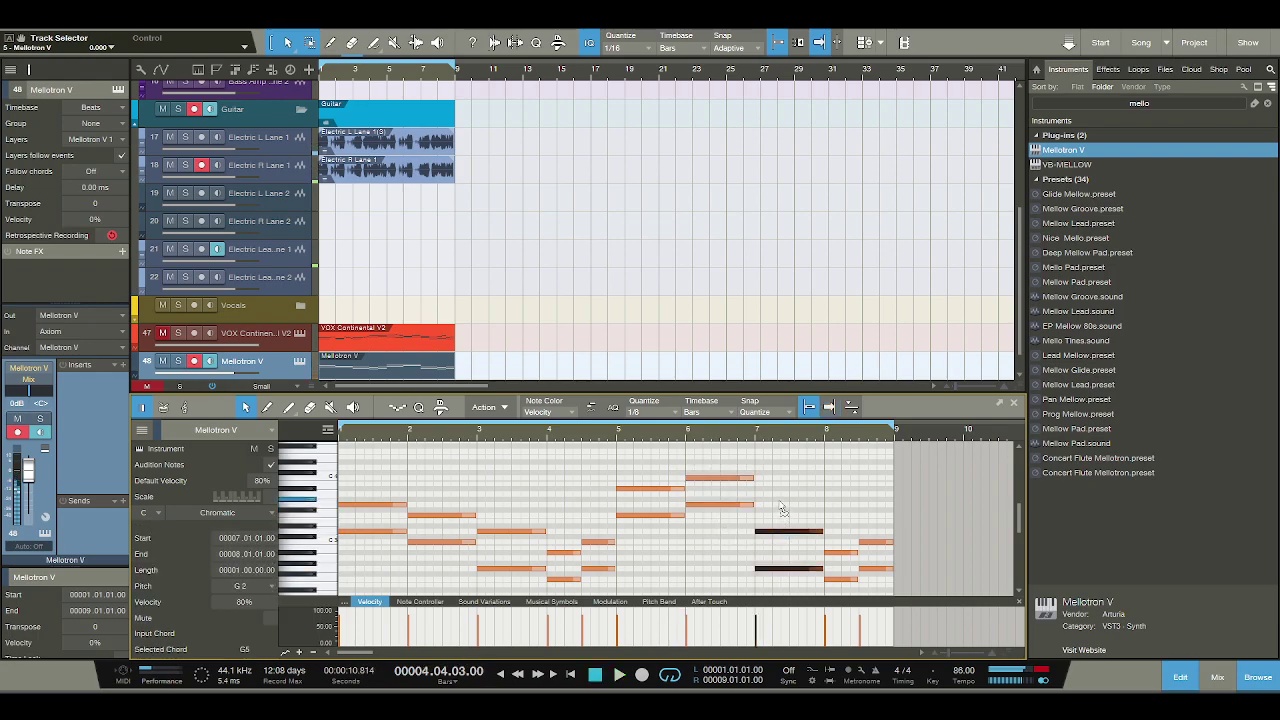
{"action": "key", "text": "Up"}
{"action": "key", "text": "Up"}
{"action": "key", "text": "Up"}
{"action": "key", "text": "Up"}
{"action": "key", "text": "Up"}
{"action": "key", "text": "space"}
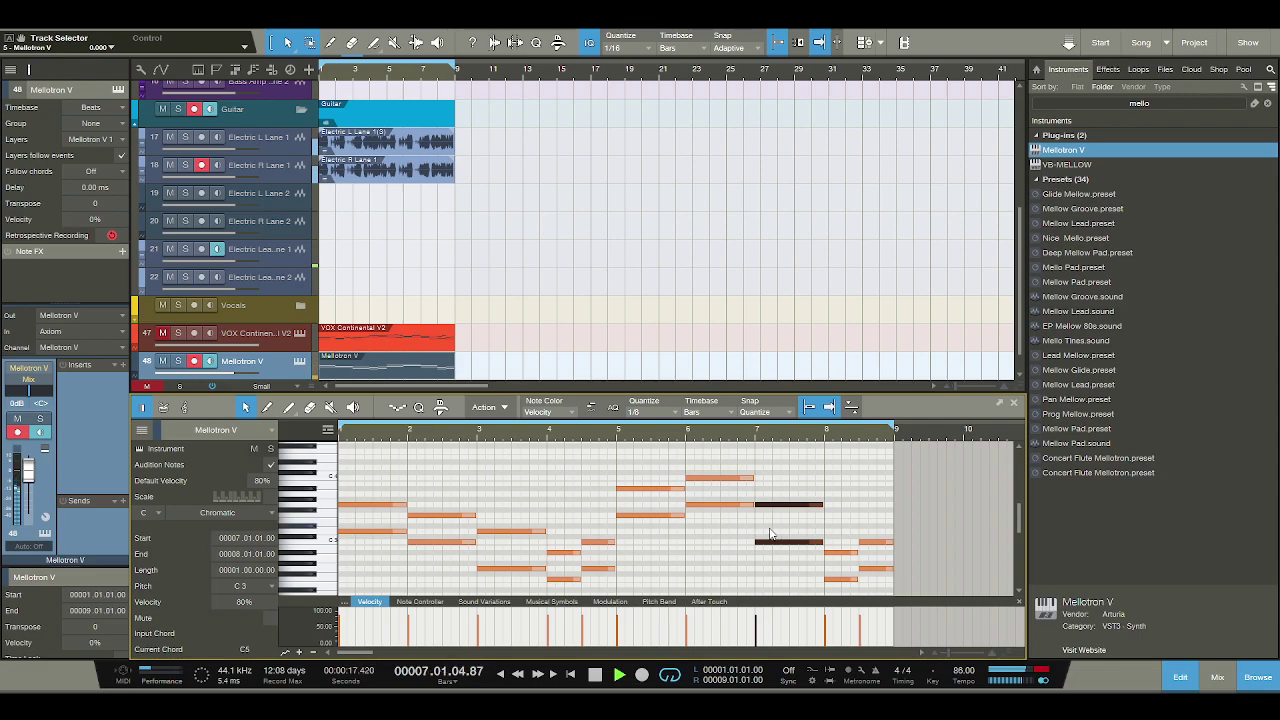
{"action": "key", "text": "space"}
Raise the two Mellotron notes at 8.1 by one octave.
{"action": "left_click", "coordinate": [840, 552]}
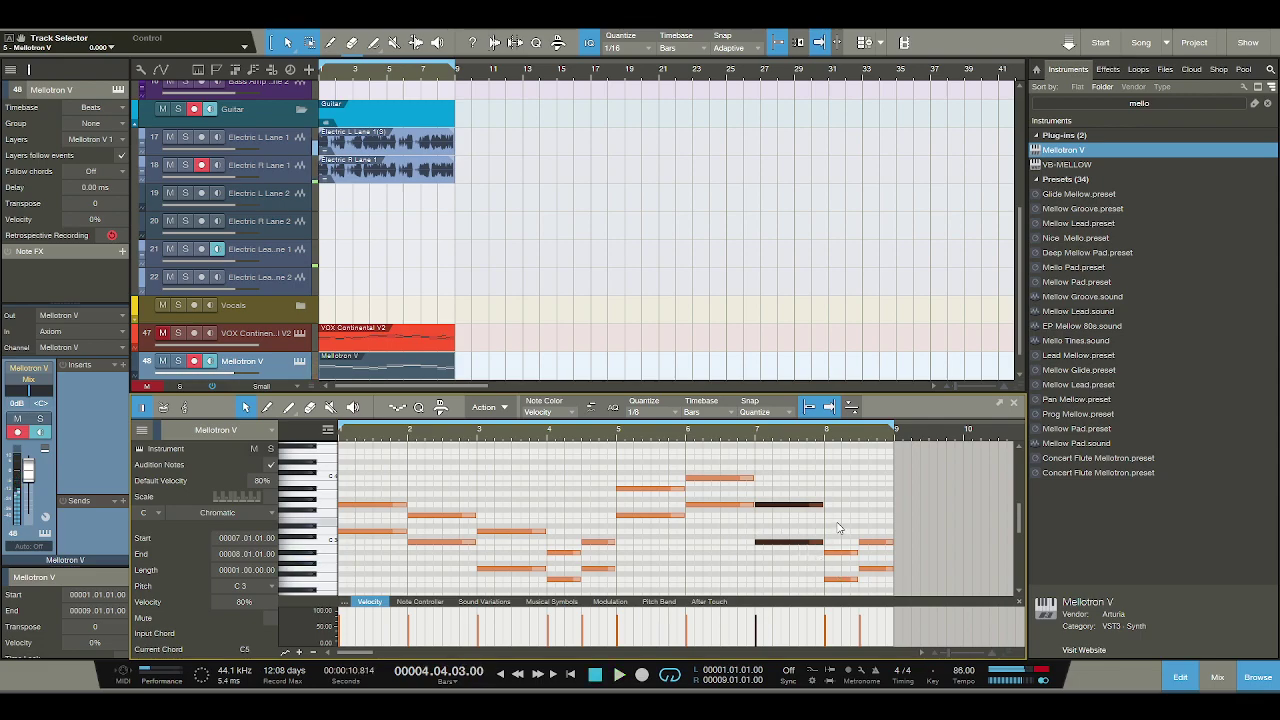
{"action": "left_click", "coordinate": [841, 579], "text": "shift"}
{"action": "key", "text": "Up"}
{"action": "key", "text": "Up"}
{"action": "key", "text": "Up"}
{"action": "key", "text": "Up"}
{"action": "key", "text": "Up"}
{"action": "key", "text": "Up"}
{"action": "key", "text": "Up"}
{"action": "key", "text": "Up"}
{"action": "key", "text": "Up"}
{"action": "key", "text": "Up"}
{"action": "key", "text": "Up"}
{"action": "key", "text": "Up"}
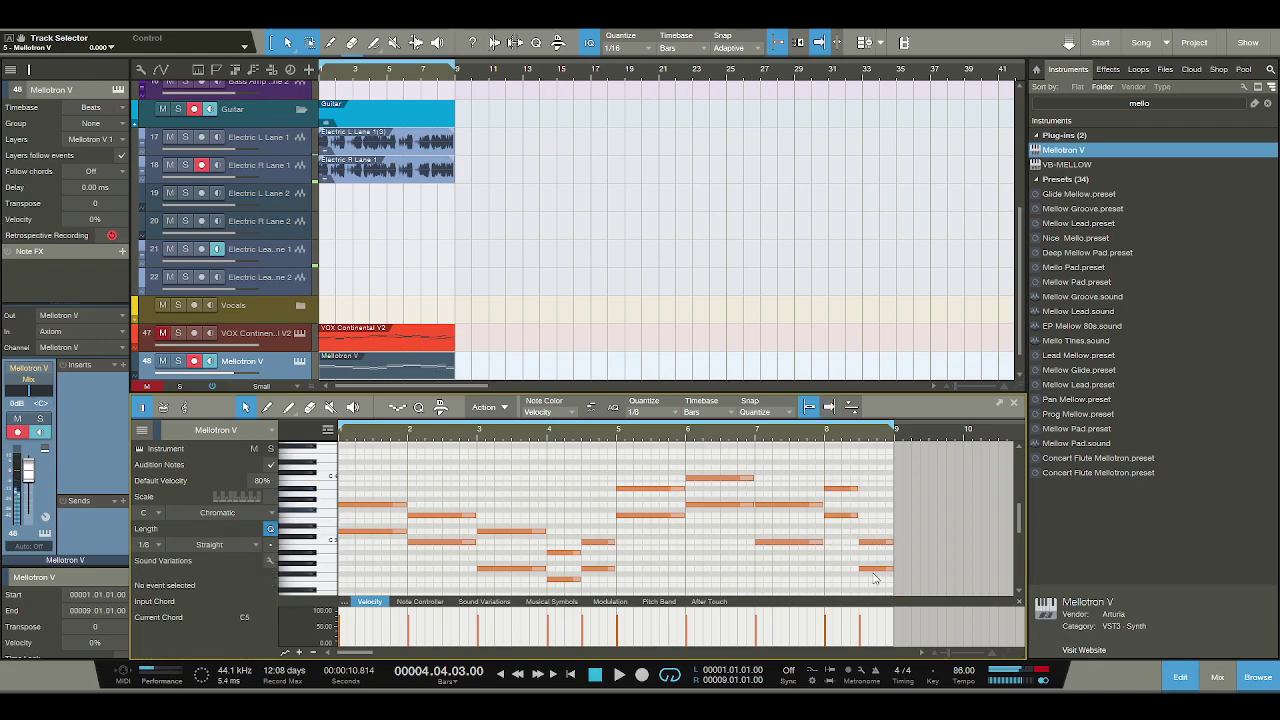
Raise the two Mellotron notes at 8.3 by five semitones and audition the end of the part.
{"action": "left_click", "coordinate": [869, 541]}
{"action": "left_click", "coordinate": [869, 541]}
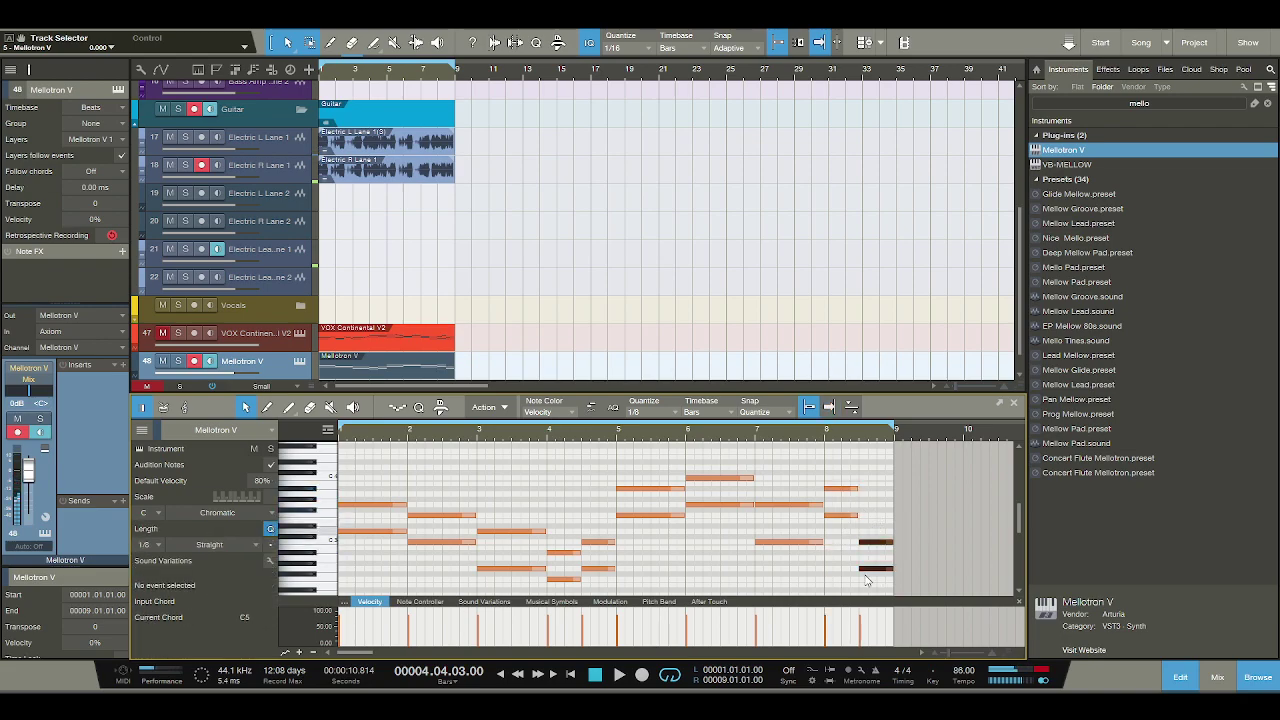
{"action": "key", "text": "Up"}
{"action": "key", "text": "Up"}
{"action": "key", "text": "Up"}
{"action": "key", "text": "Up"}
{"action": "key", "text": "Up"}
{"action": "left_click", "coordinate": [829, 437]}
{"action": "key", "text": "space"}
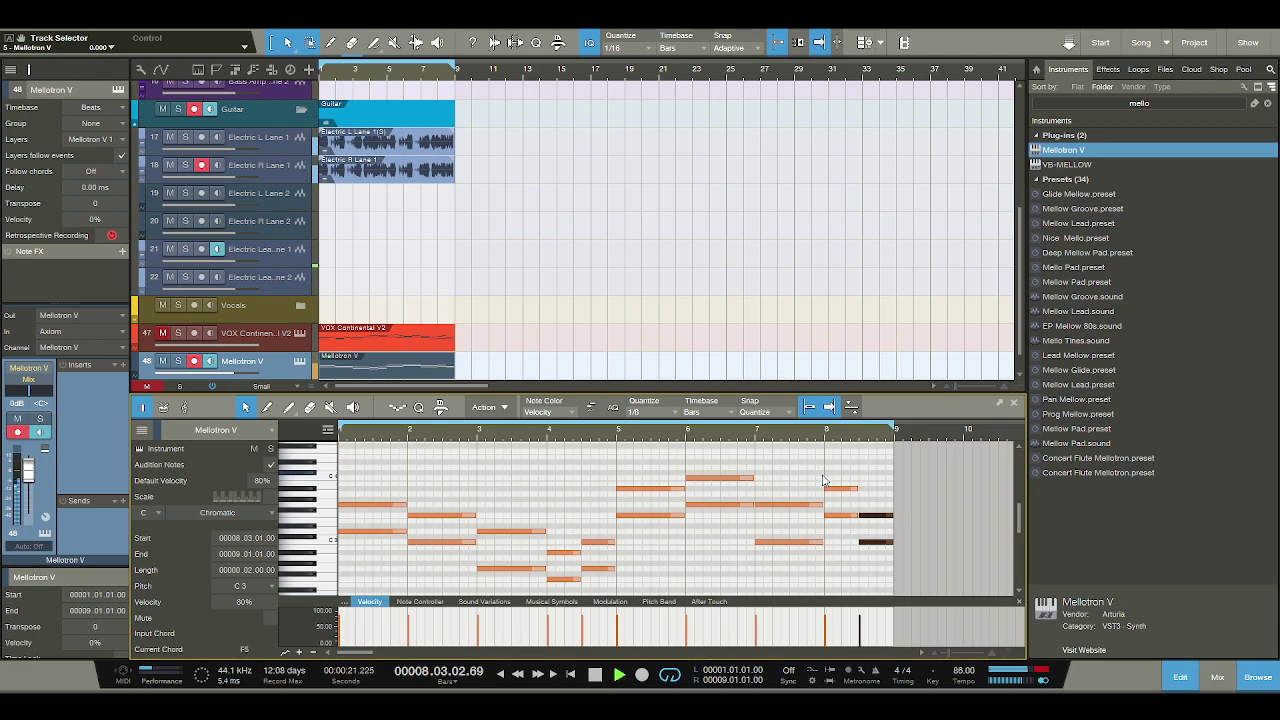
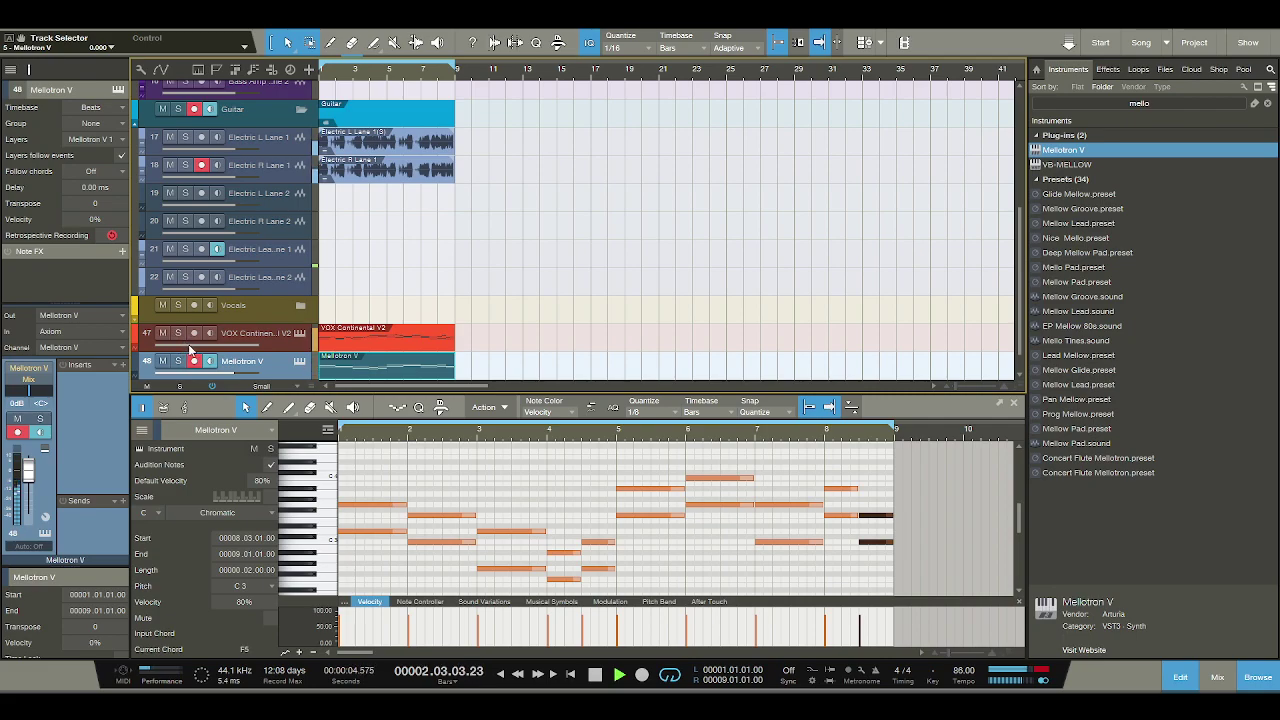
Listen to the looped song while viewing the VOX Continental V2 notes and the Mellotron V notes in turn.
{"action": "left_click", "coordinate": [377, 343]}
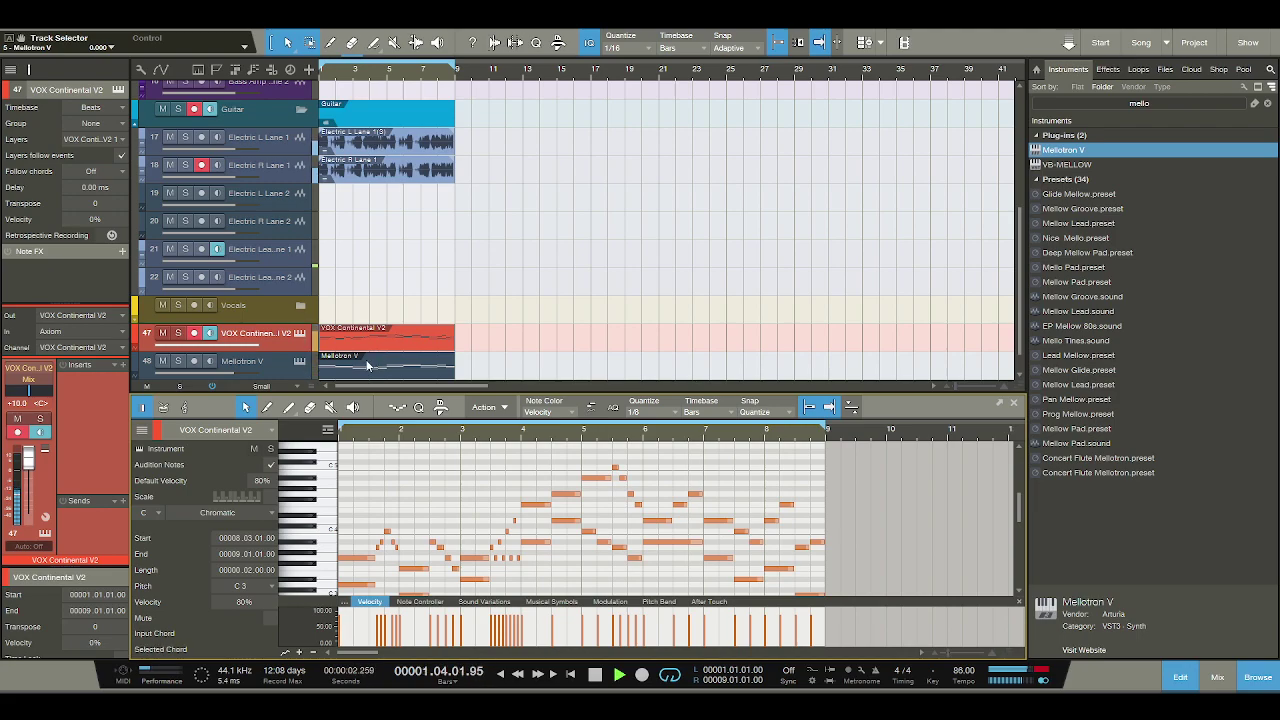
{"action": "left_click", "coordinate": [367, 366]}
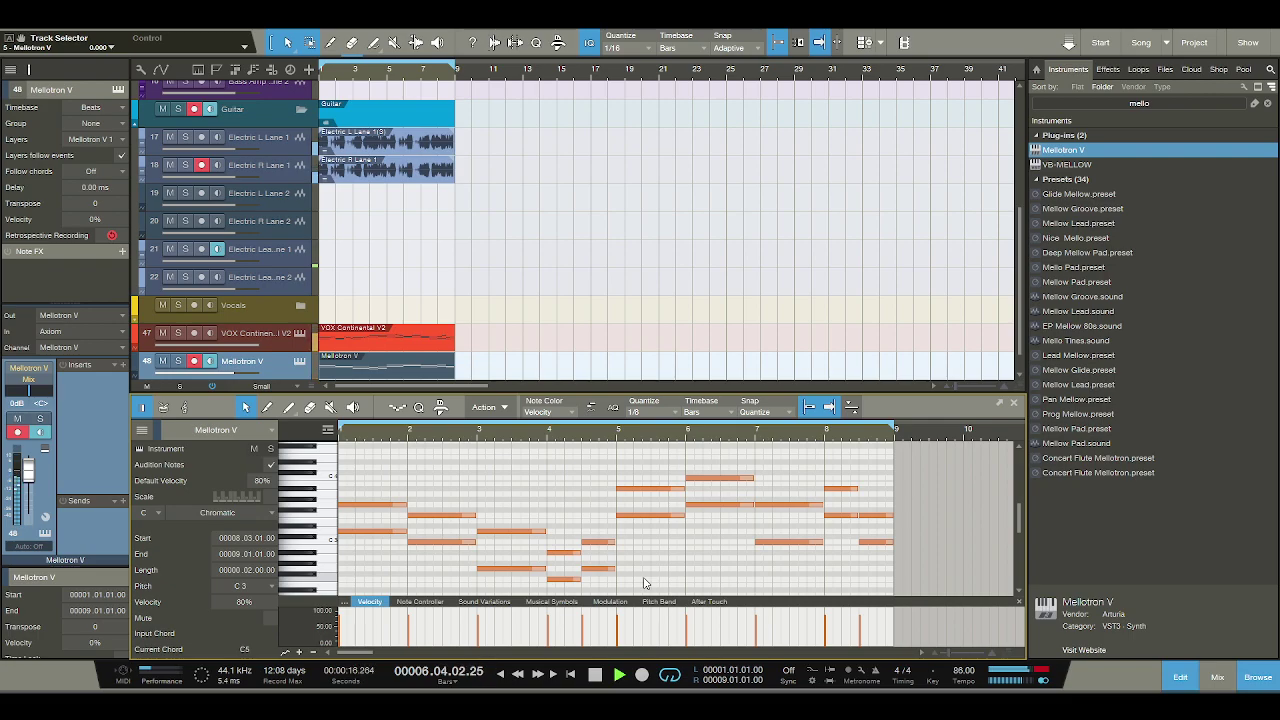
{"action": "key", "text": "space"}
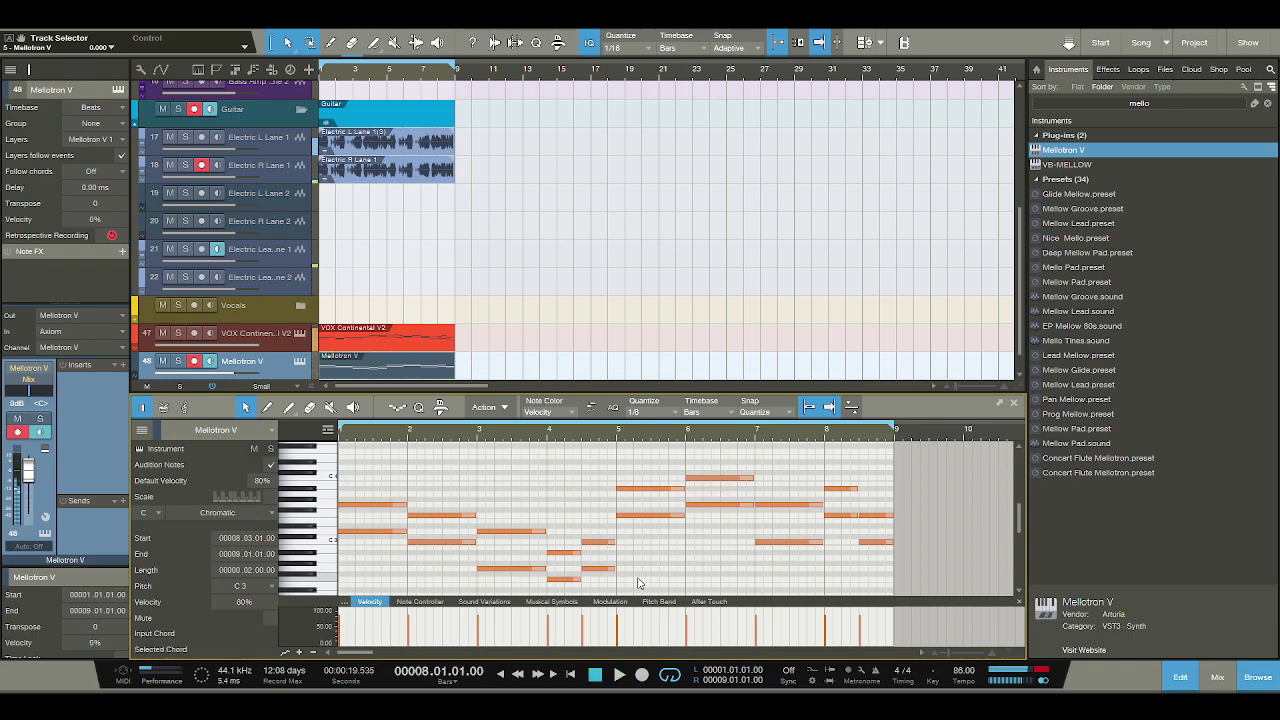
Undo the pitch changes in bars 5–8 of the Mellotron part, keeping the duplicated notes, and audition from bar 5.
{"action": "key", "text": "ctrl+z"}
{"action": "key", "text": "ctrl+z"}
{"action": "key", "text": "ctrl+z"}
{"action": "key", "text": "ctrl+y"}
{"action": "key", "text": "ctrl+y"}
{"action": "key", "text": "ctrl+y"}
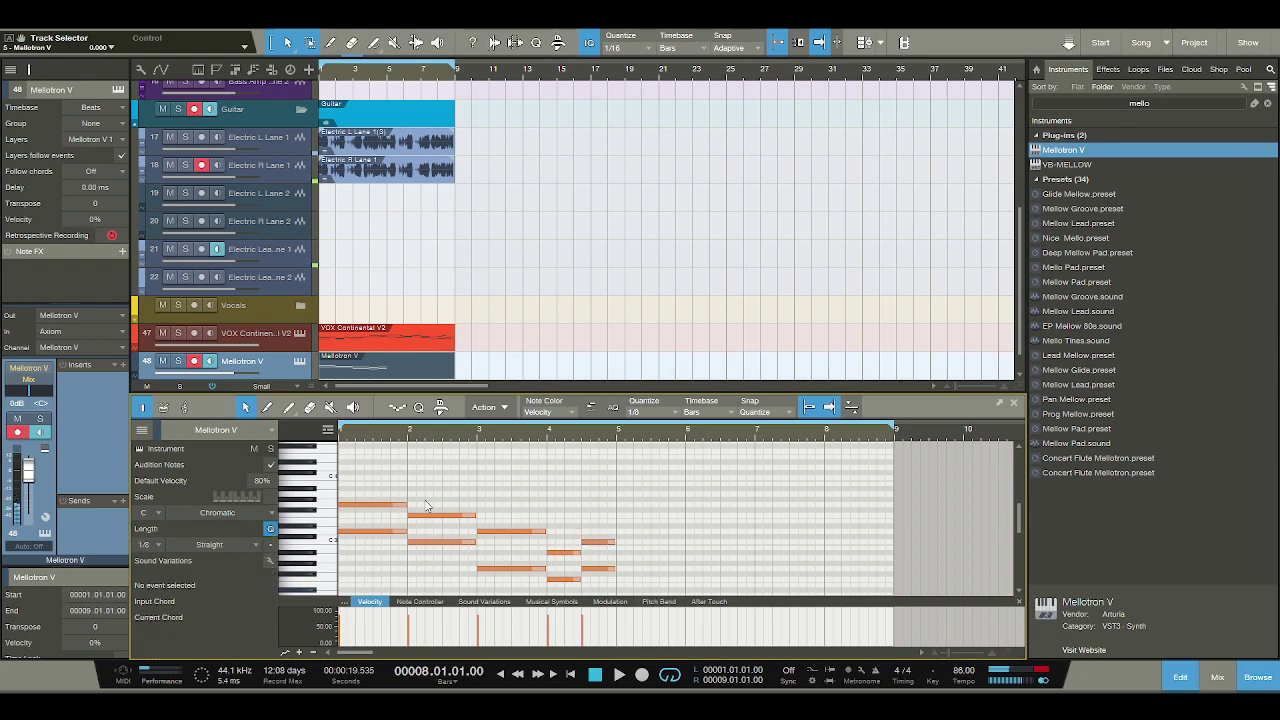
{"action": "left_click", "coordinate": [615, 432]}
{"action": "key", "text": "space"}
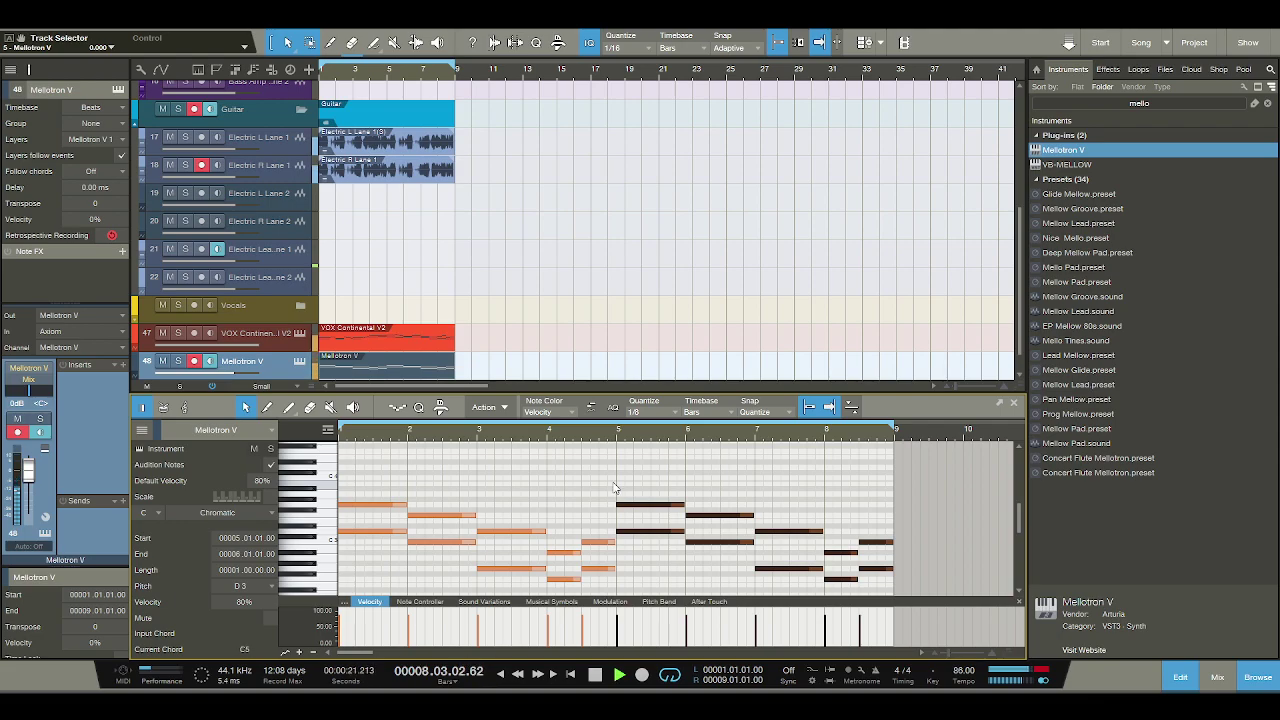
{"action": "key", "text": "space"}
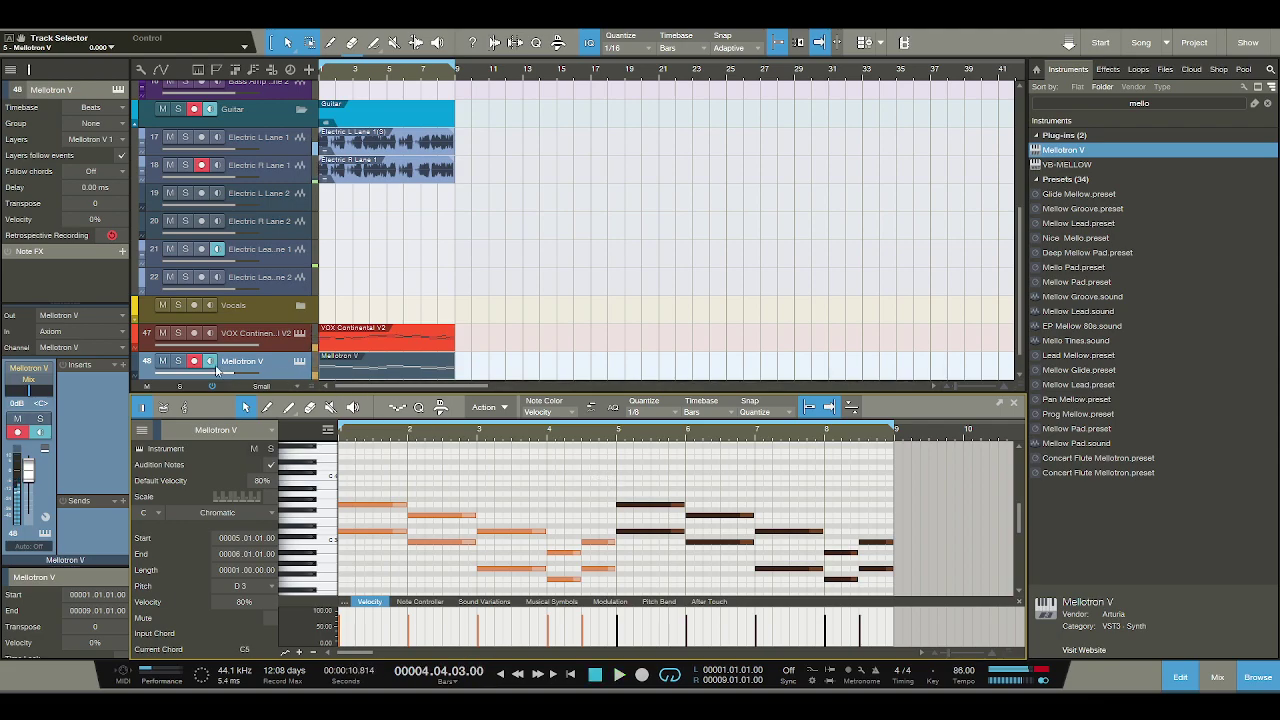
Mute the VOX Continental V2 and Mellotron V tracks and add a Prophet-5 V instrument track below them.
{"action": "left_click", "coordinate": [163, 361]}
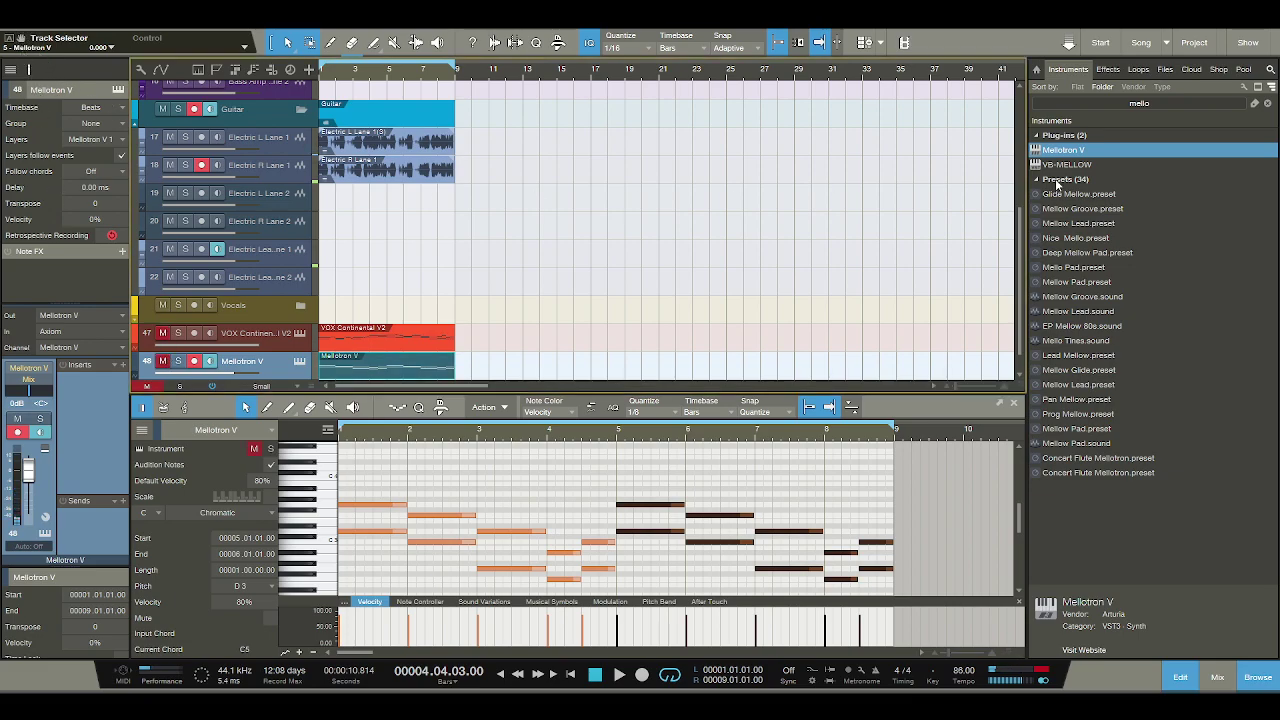
{"action": "left_click", "coordinate": [1103, 104]}
{"action": "type", "text": "prophet"}
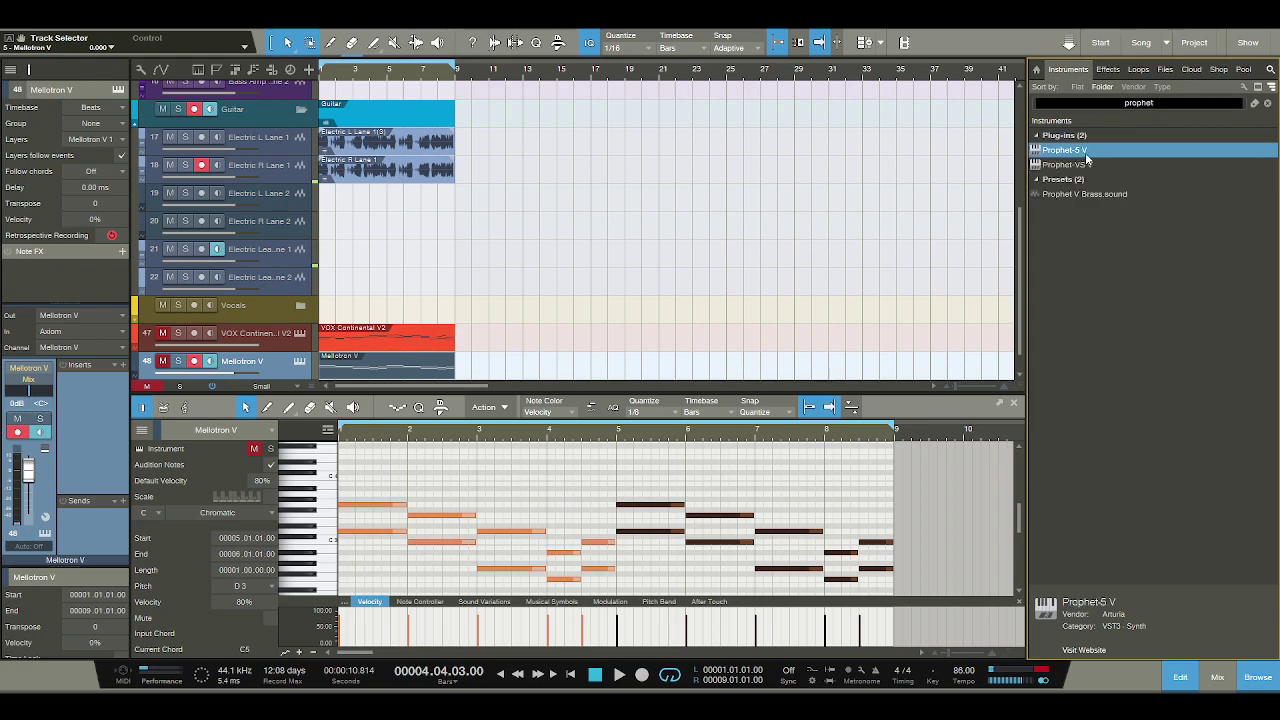
{"action": "scroll", "coordinate": [362, 333], "scroll_direction": "down", "scroll_amount": 1}
{"action": "left_click", "coordinate": [277, 357]}
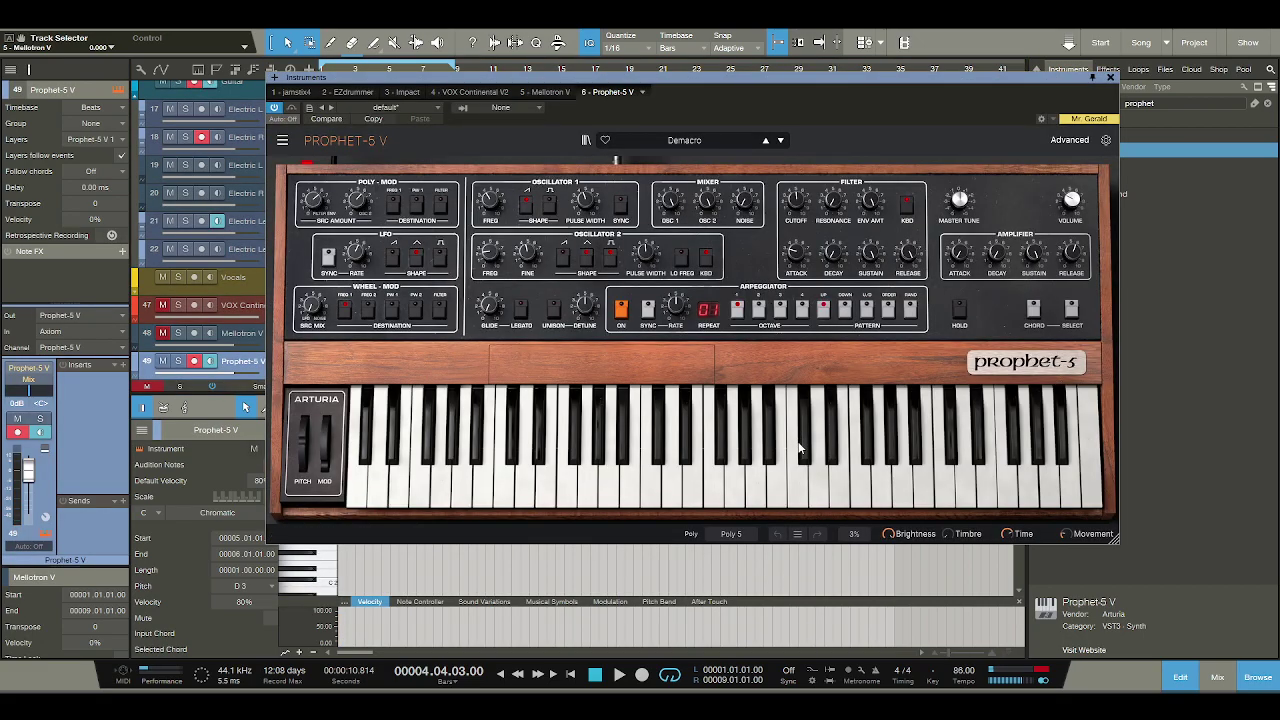
{"action": "left_click", "coordinate": [1110, 78]}
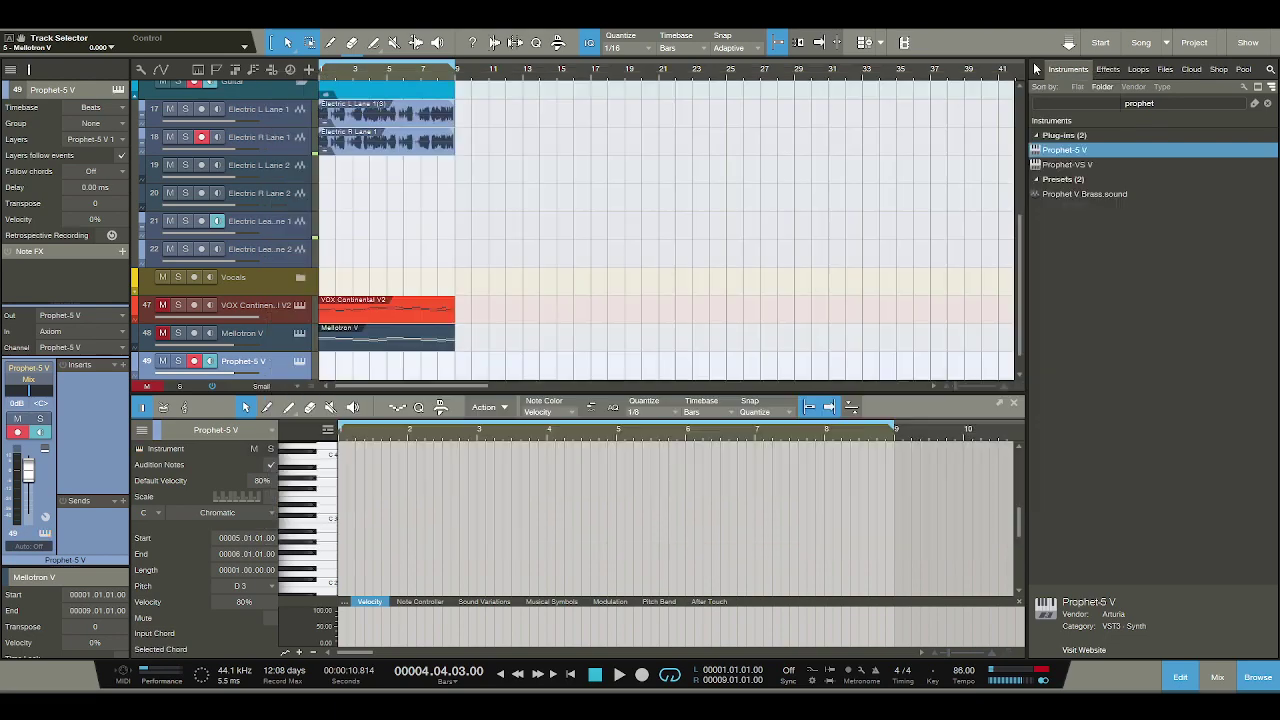
Create an eight-bar part from bar 1 on the Prophet-5 V track and audition pitches for its opening note.
{"action": "double_click", "coordinate": [330, 368]}
{"action": "left_click", "coordinate": [330, 511]}
{"action": "left_click", "coordinate": [331, 494]}
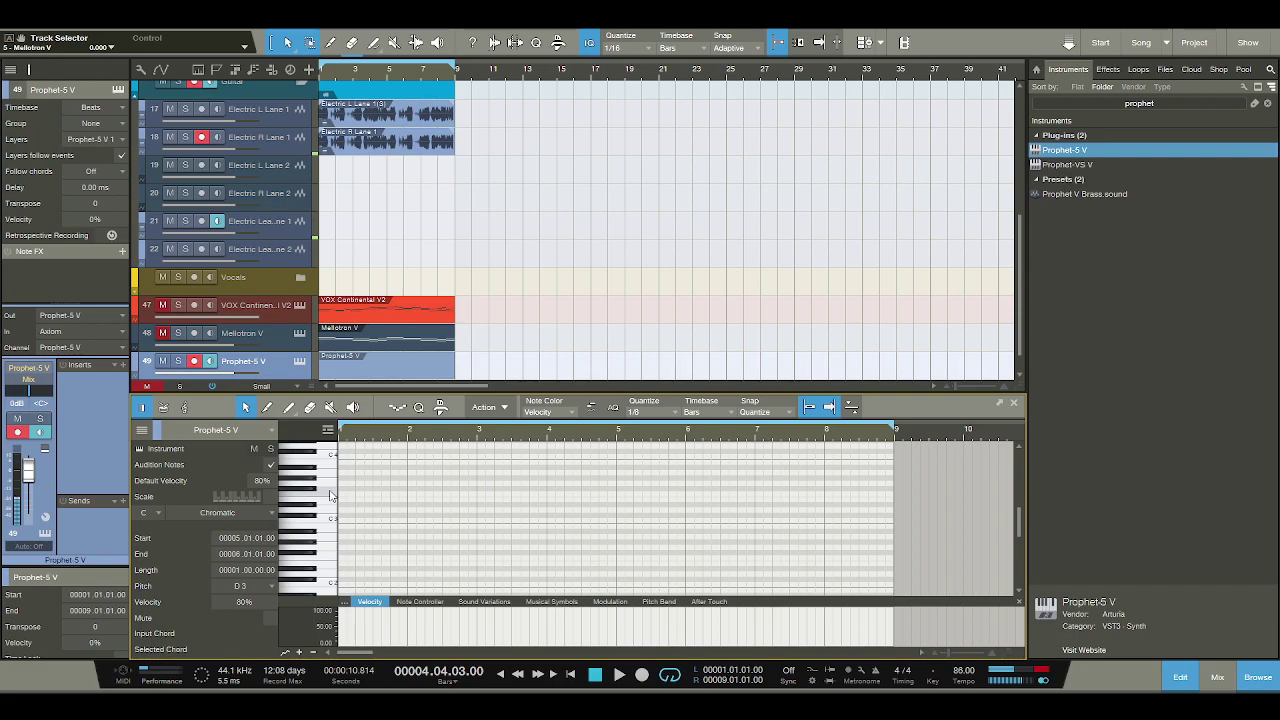
{"action": "left_click", "coordinate": [330, 487]}
{"action": "scroll", "coordinate": [429, 449], "scroll_direction": "up", "scroll_amount": 4}
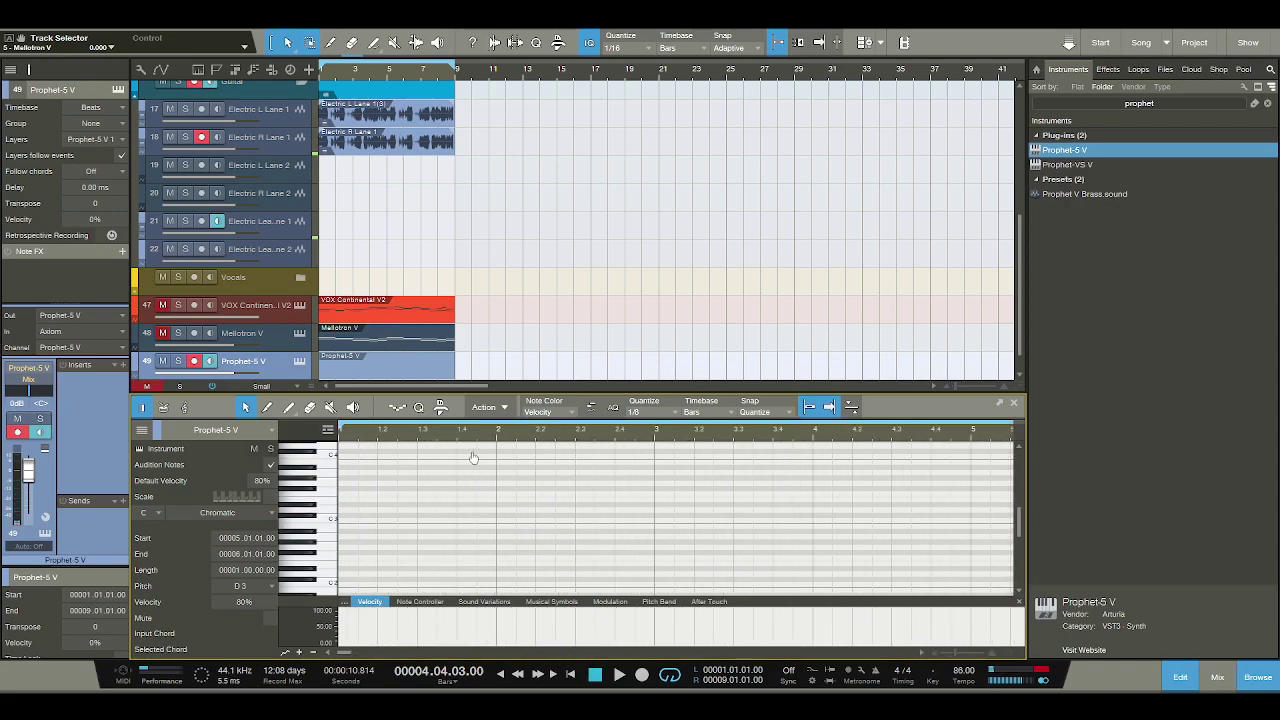
{"action": "left_click", "coordinate": [333, 522]}
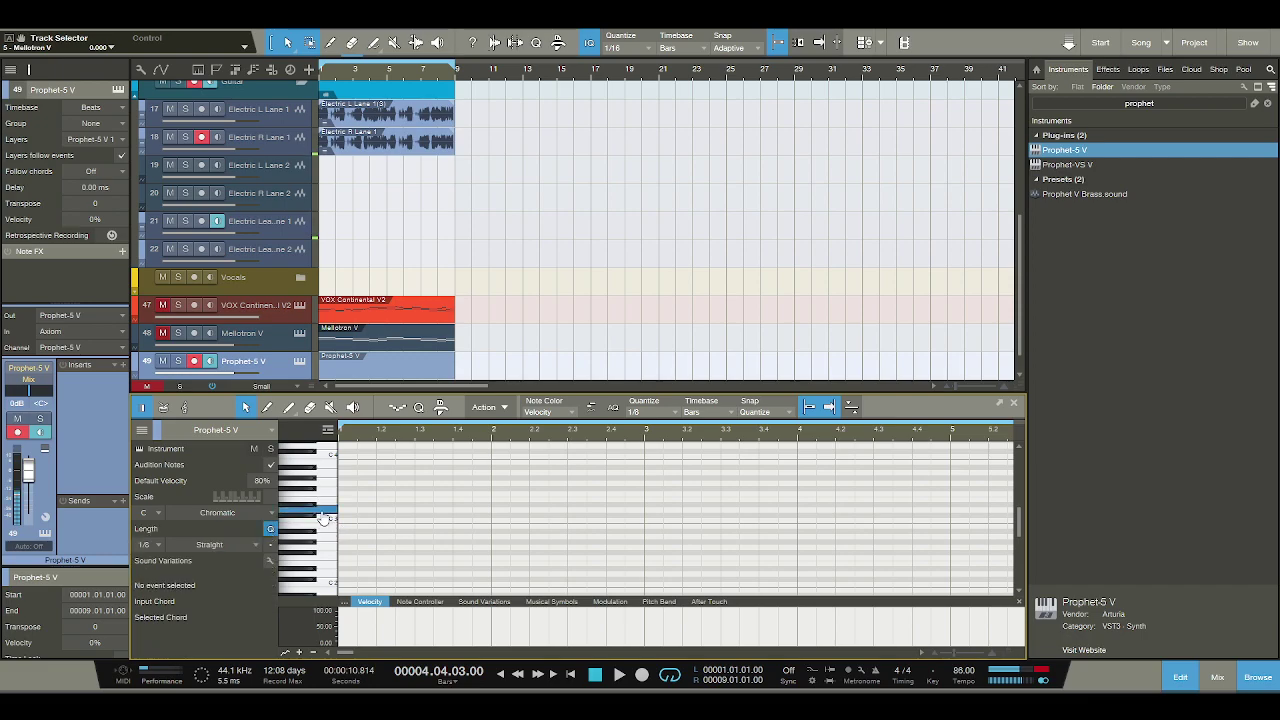
Draw a two-beat D3 Prophet note at bar 1, followed by eighth notes F3 at 1.3.1 and G3 at 1.3.3, and audition them.
{"action": "left_click_drag", "start_coordinate": [341, 516], "coordinate": [419, 519]}
{"action": "key", "text": "space"}
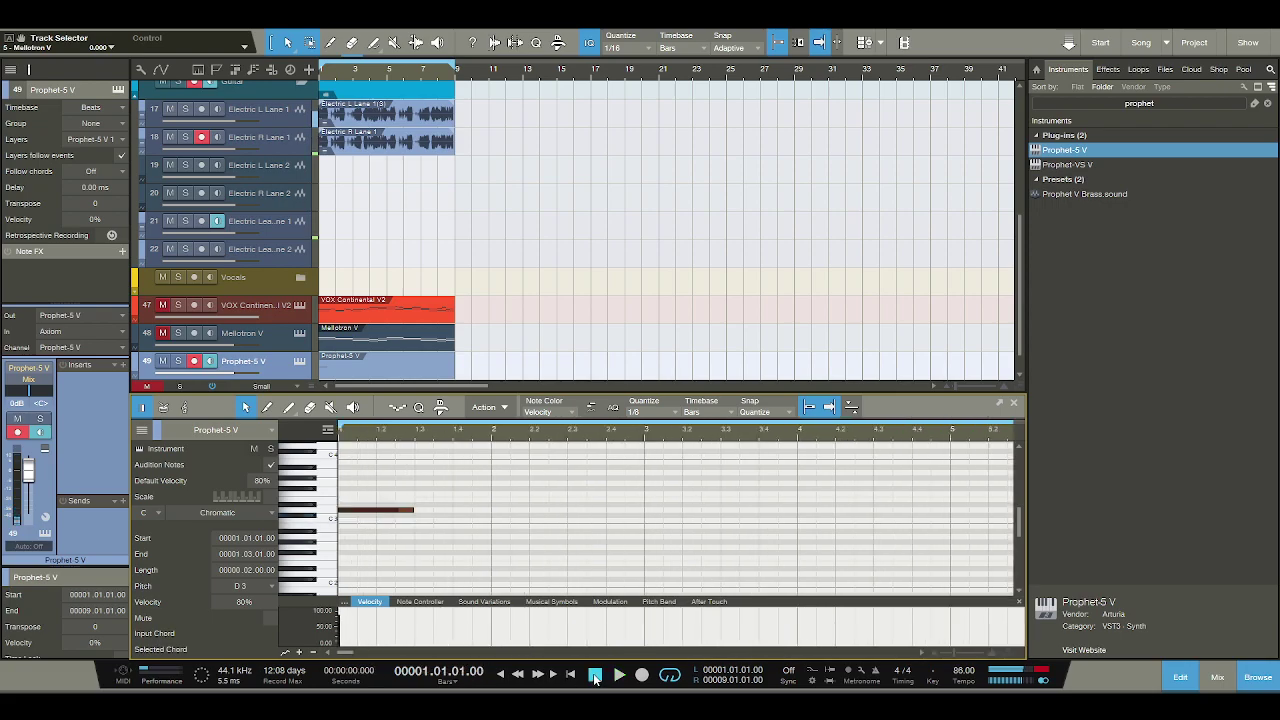
{"action": "left_click", "coordinate": [617, 677]}
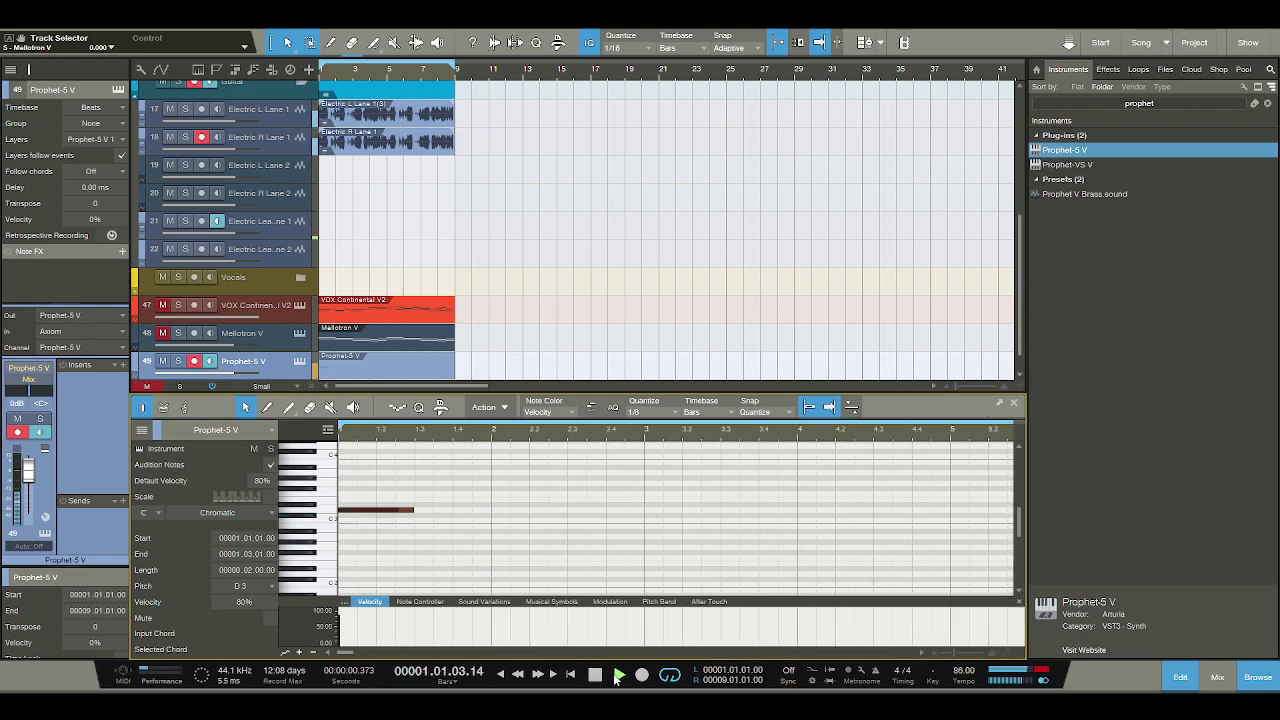
{"action": "key", "text": "space"}
{"action": "left_click", "coordinate": [424, 494]}
{"action": "left_click", "coordinate": [442, 484]}
{"action": "key", "text": "space"}
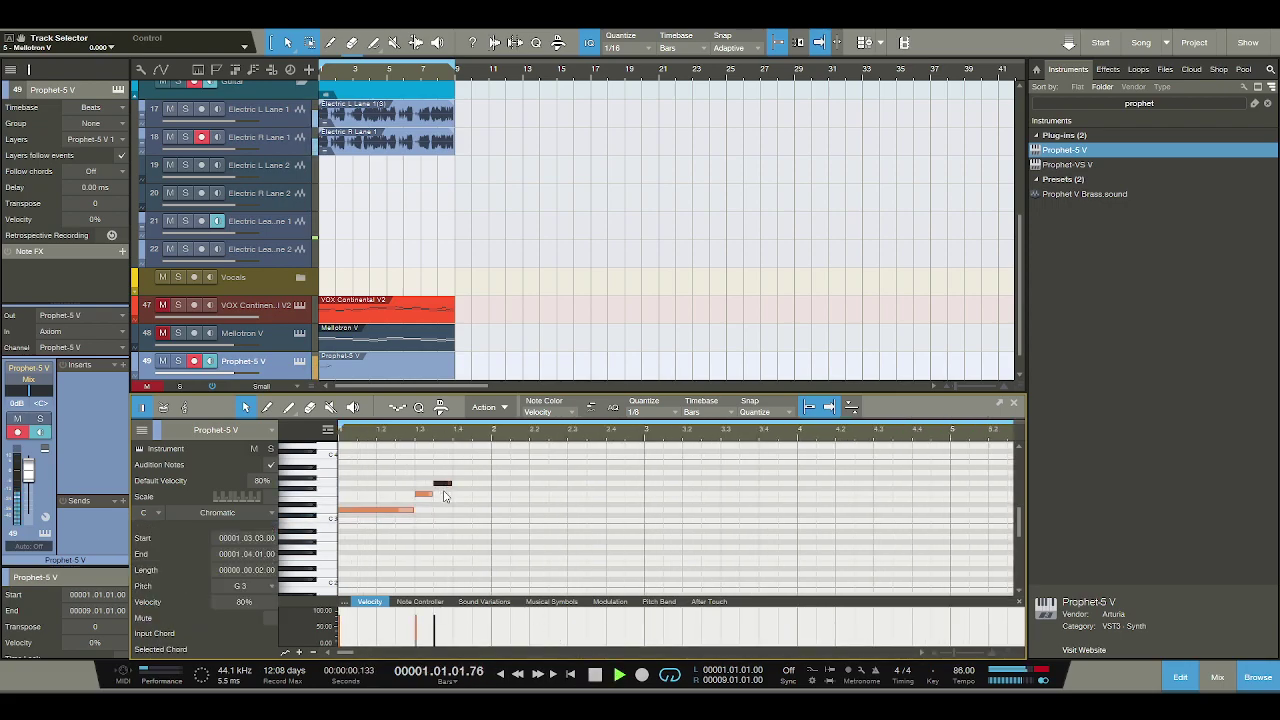
{"action": "key", "text": "space"}
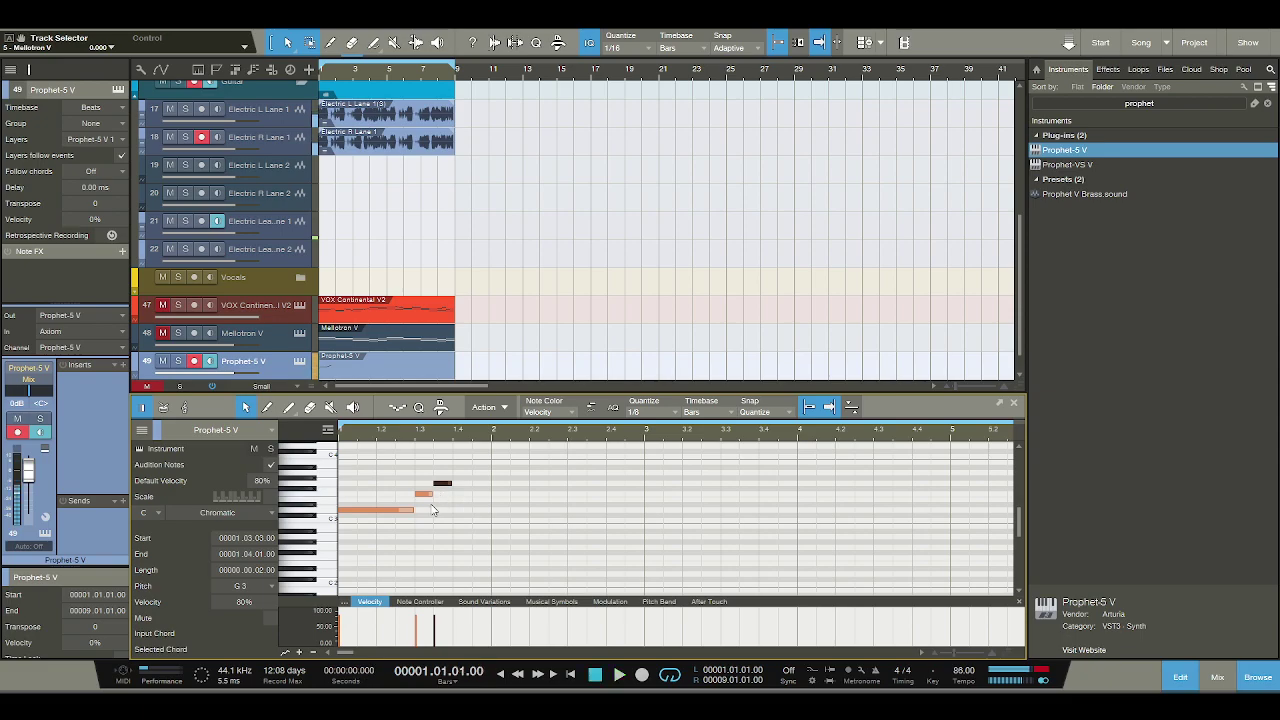
Shorten the opening D3 to end at 1.2.3, start F3 there, extend G3 to the end of bar 1, and audition the phrase.
{"action": "left_click_drag", "start_coordinate": [415, 510], "coordinate": [487, 486]}
{"action": "key", "text": "space"}
{"action": "key", "text": "space"}
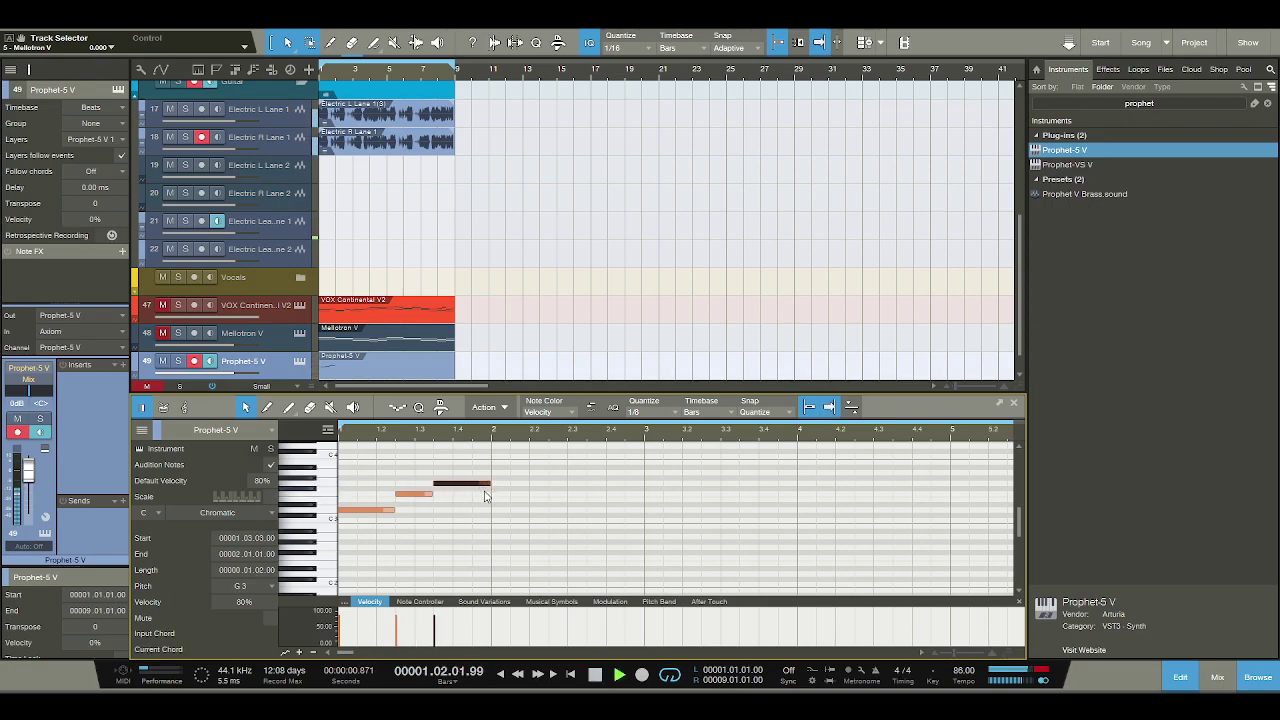
{"action": "key", "text": "space"}
Add eighth-note Prophet notes G3 at 2.1.1 and 2.1.3 and F3 at 2.2.1, and audition the phrase.
{"action": "left_click", "coordinate": [499, 484]}
{"action": "left_click", "coordinate": [521, 487]}
{"action": "key", "text": "space"}
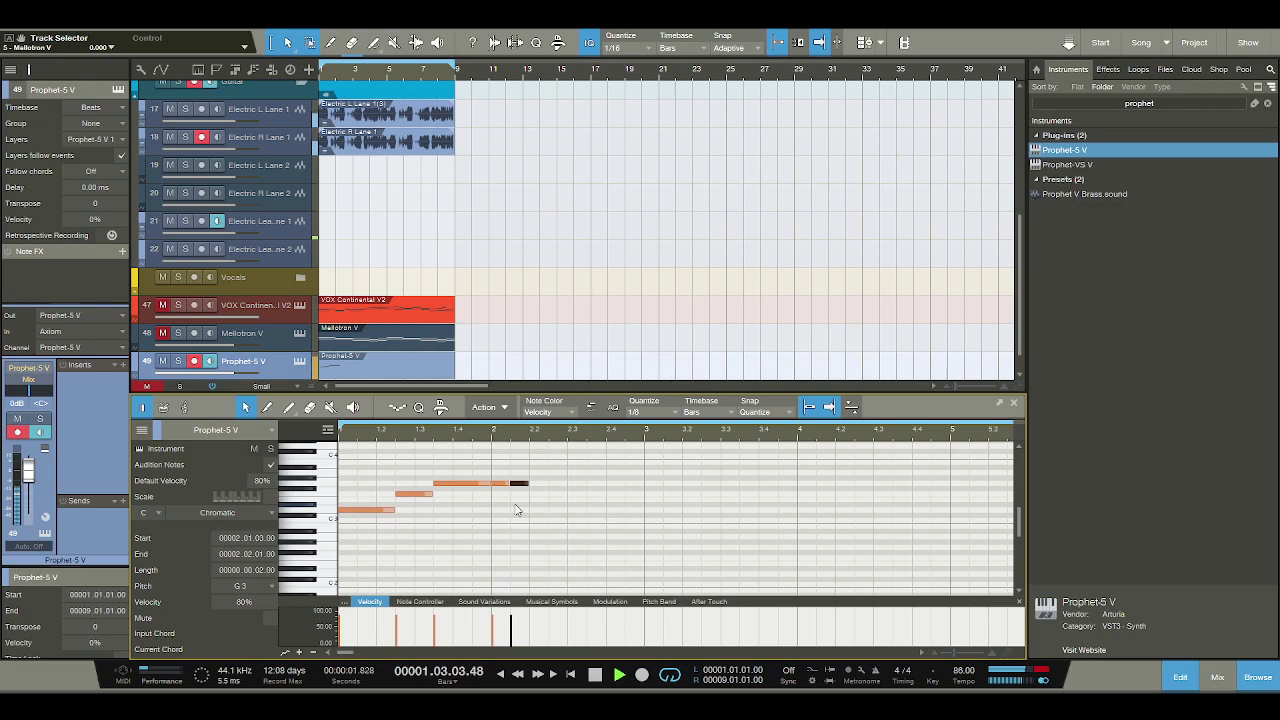
{"action": "key", "text": "space"}
{"action": "left_click", "coordinate": [538, 492]}
{"action": "left_click_drag", "start_coordinate": [539, 497], "coordinate": [551, 509]}
{"action": "key", "text": "space"}
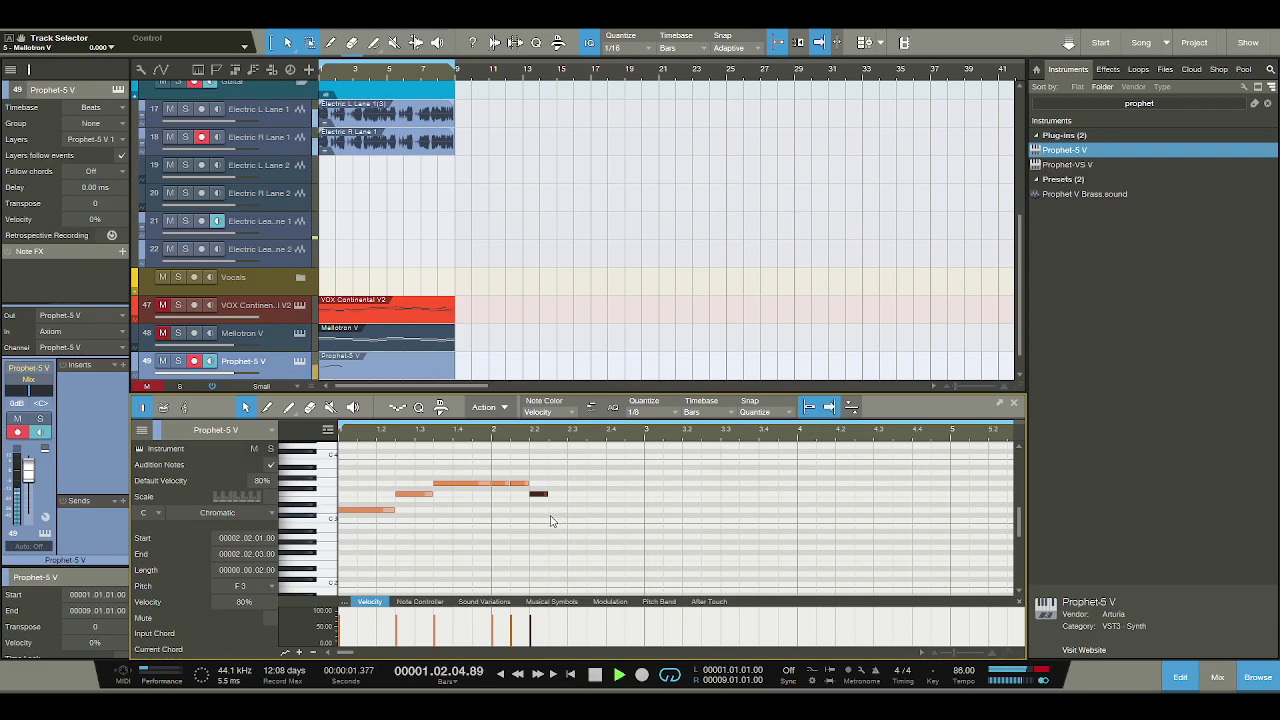
{"action": "key", "text": "space"}
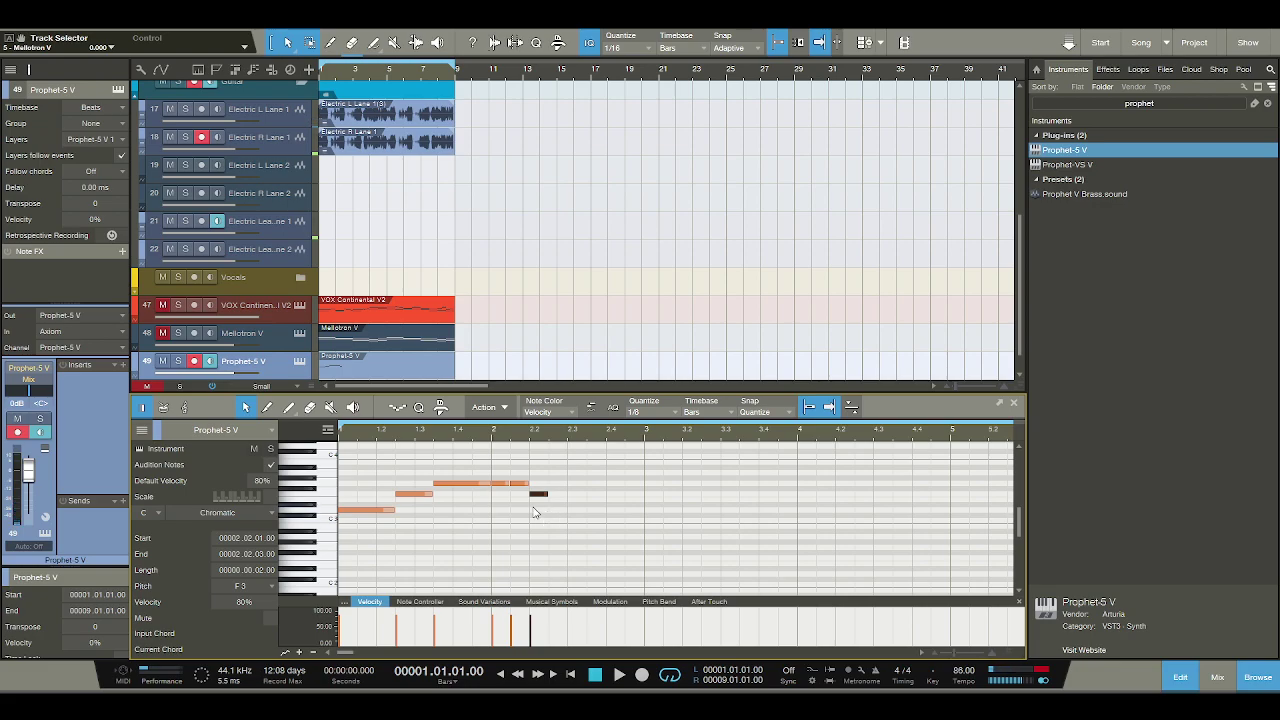
{"action": "key", "text": "space"}
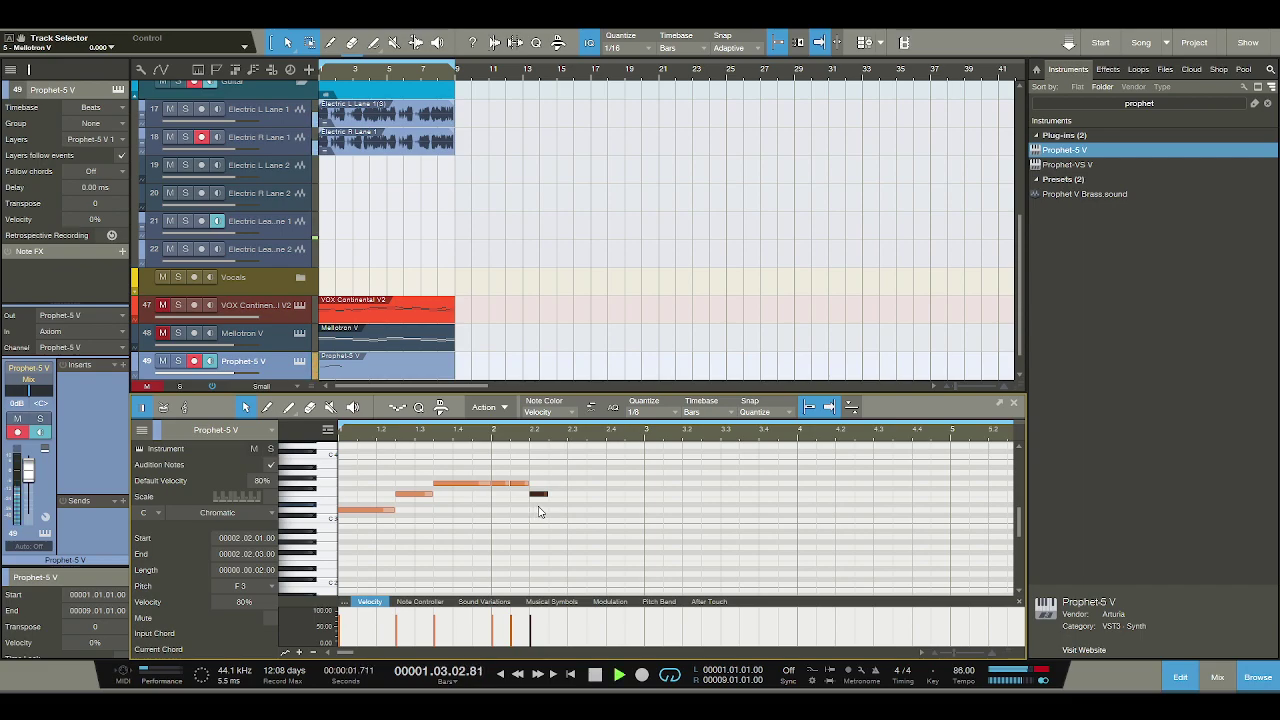
{"action": "key", "text": "space"}
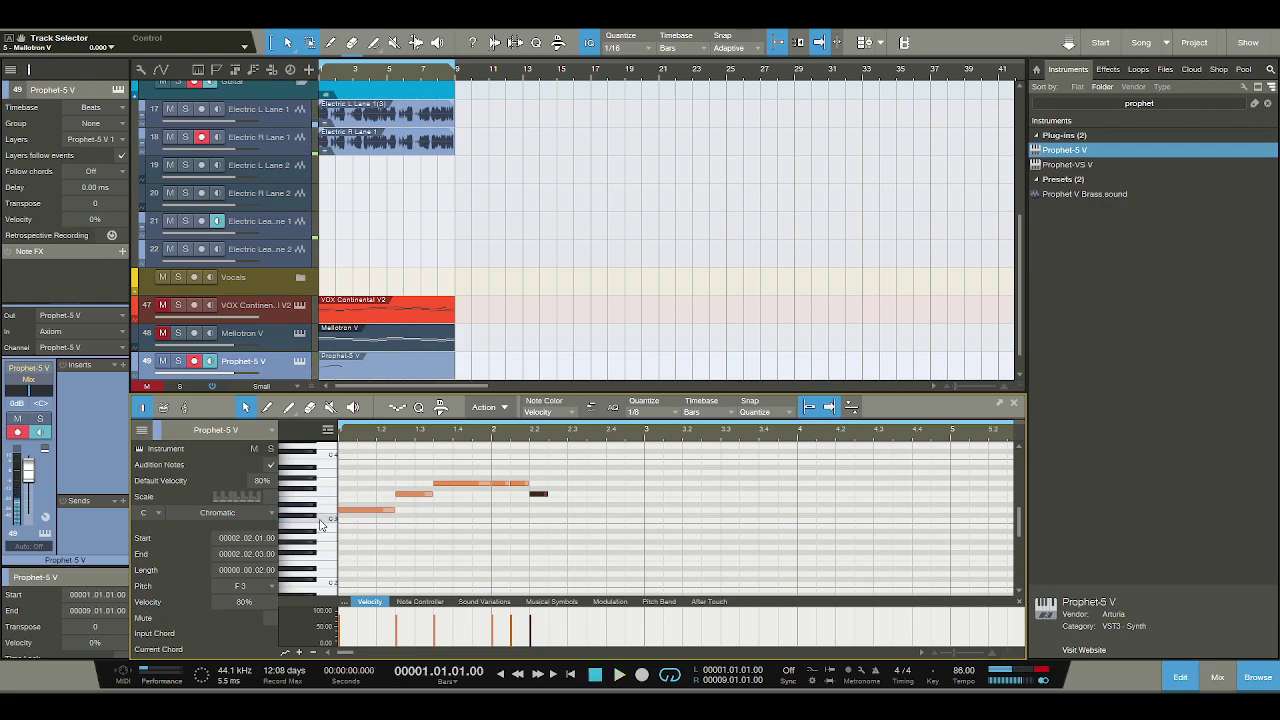
Add eighth-note Prophet notes C3 at 2.2.3, D3 at 2.3.1 and C3 at 2.3.3, and play the phrase.
{"action": "left_click", "coordinate": [555, 511]}
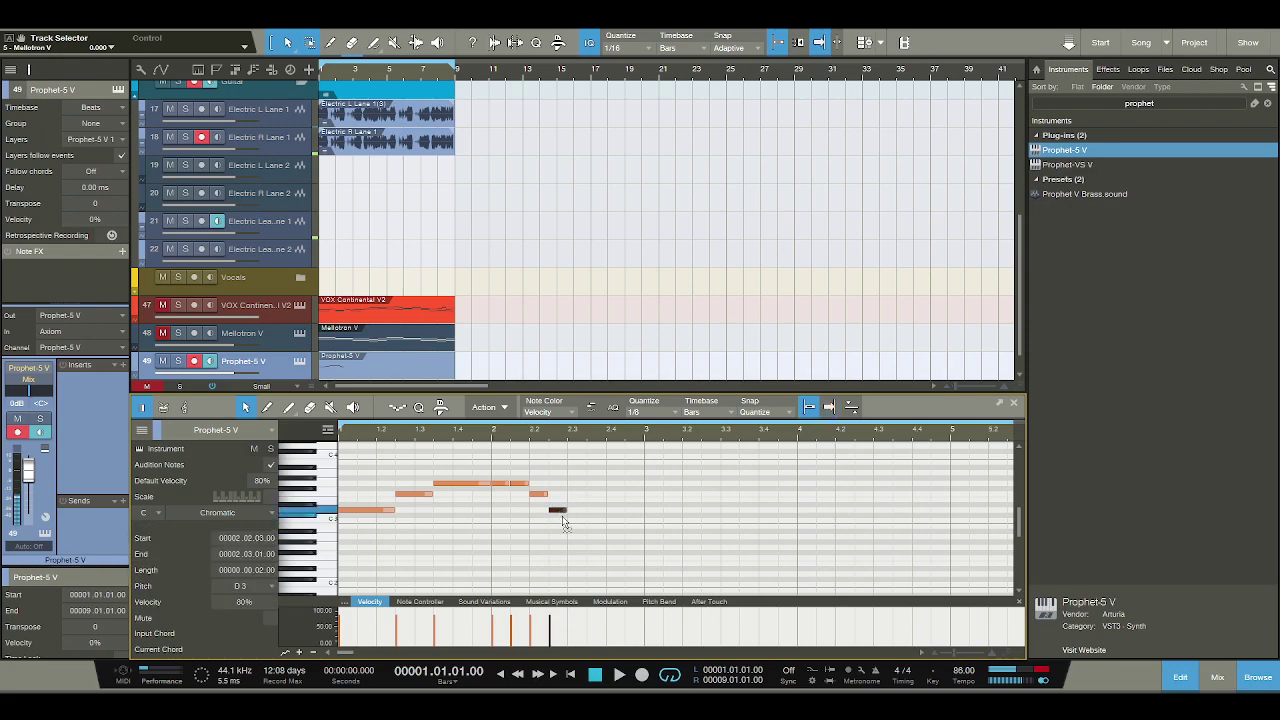
{"action": "left_click_drag", "start_coordinate": [562, 513], "coordinate": [562, 521]}
{"action": "left_click", "coordinate": [575, 510]}
{"action": "left_click", "coordinate": [594, 521]}
{"action": "key", "text": "space"}
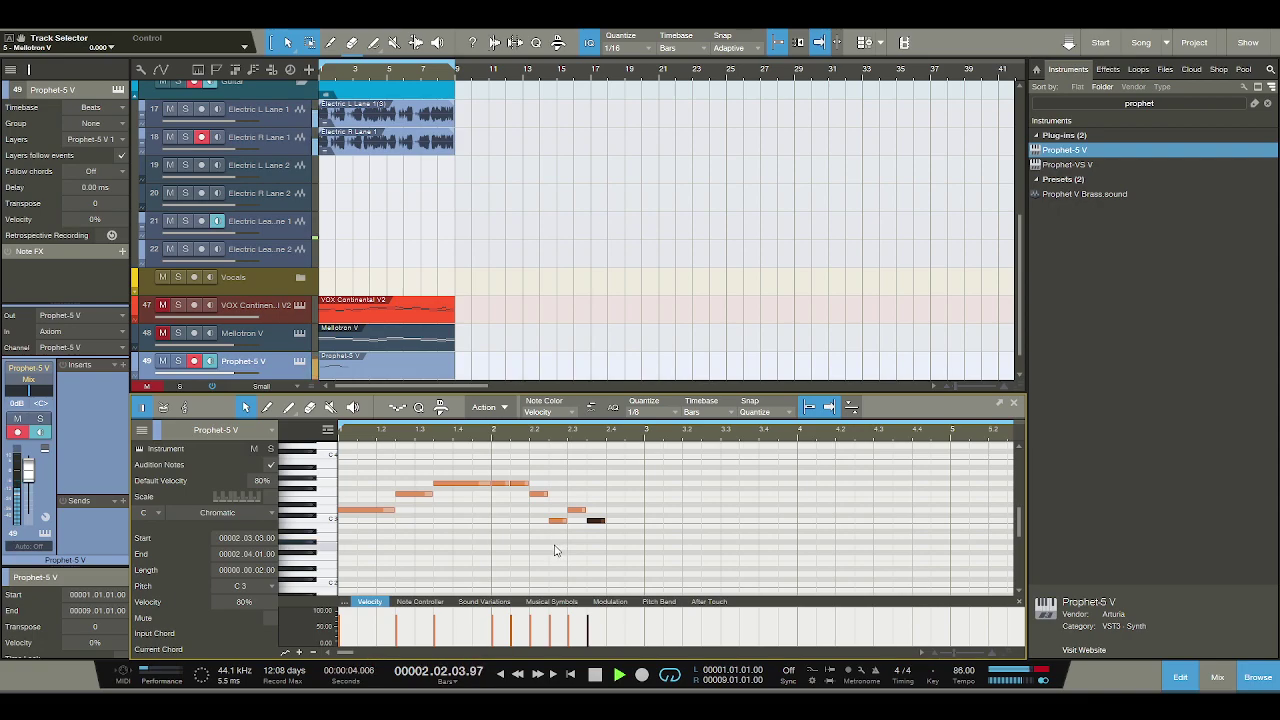
Lengthen the Prophet D3 at 2.3.1 to one beat, run the last C3 from 2.4.1 to the end of bar 2, and audition the phrase.
{"action": "key", "text": "space"}
{"action": "left_click_drag", "start_coordinate": [584, 510], "coordinate": [638, 528]}
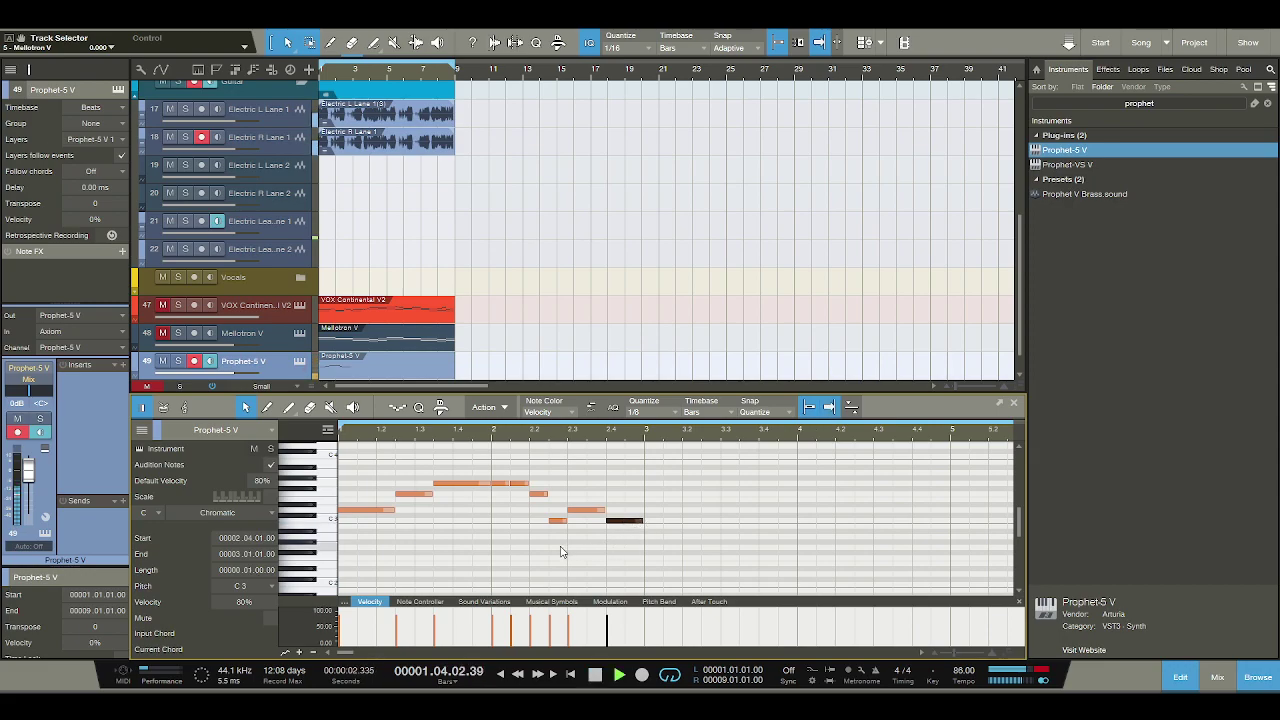
{"action": "key", "text": "space"}
{"action": "key", "text": "space"}
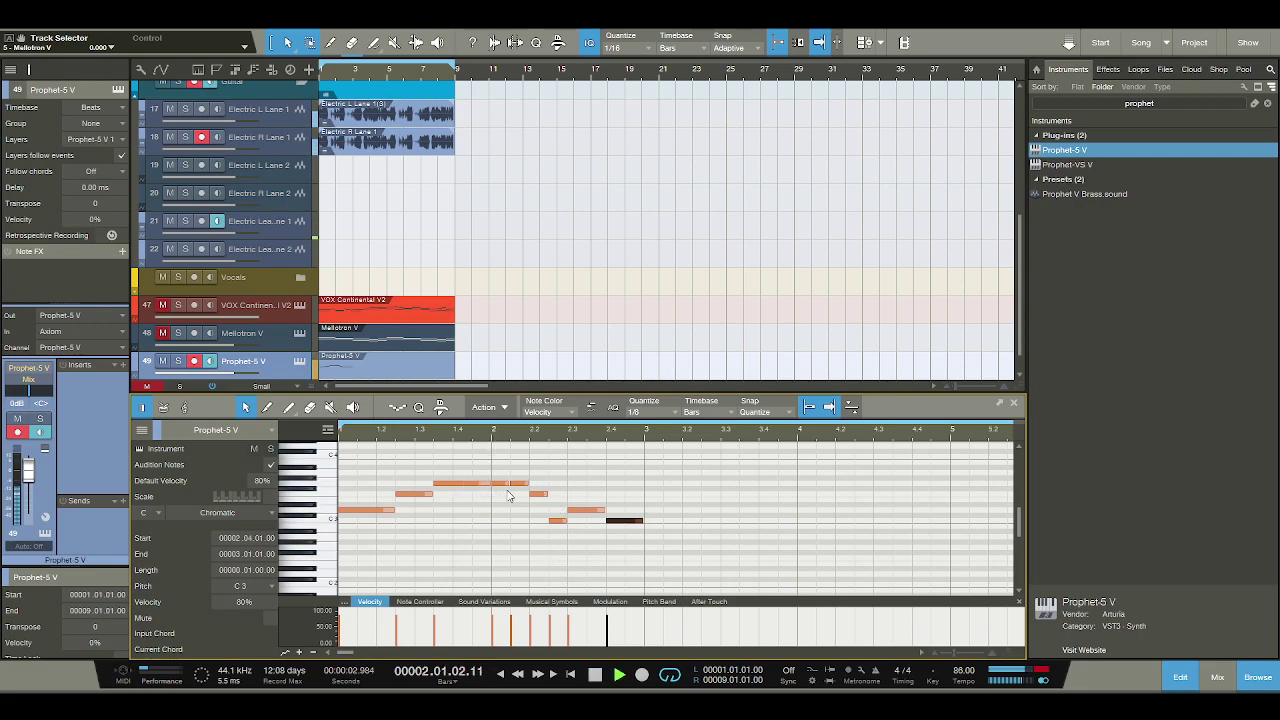
{"action": "key", "text": "space"}
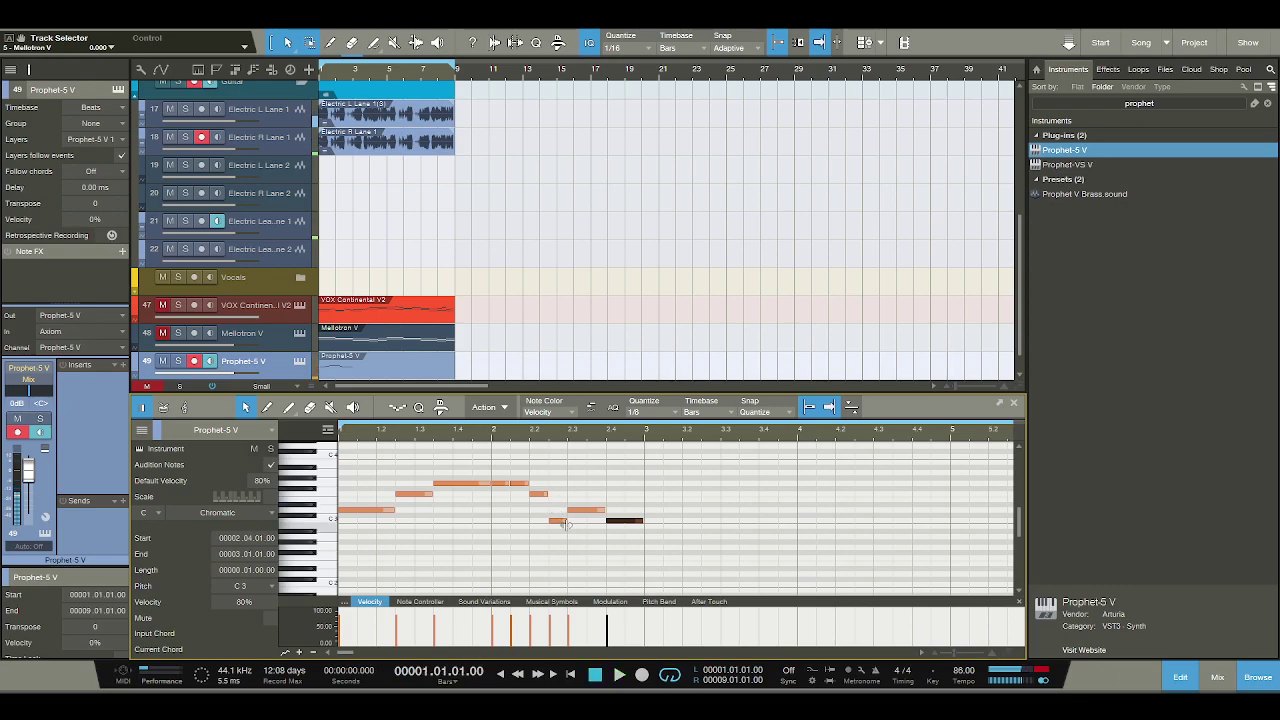
{"action": "scroll", "coordinate": [541, 453], "scroll_direction": "up", "scroll_amount": 2}
{"action": "key", "text": "space"}
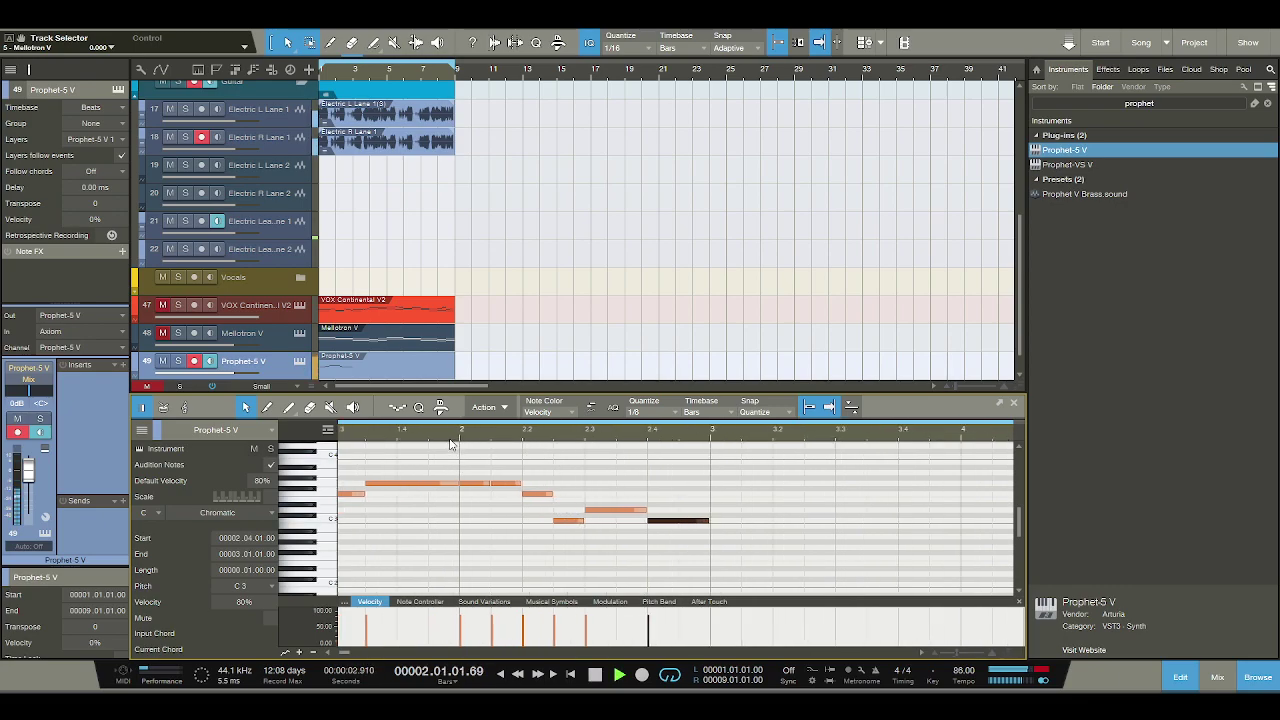
{"action": "key", "text": "space"}
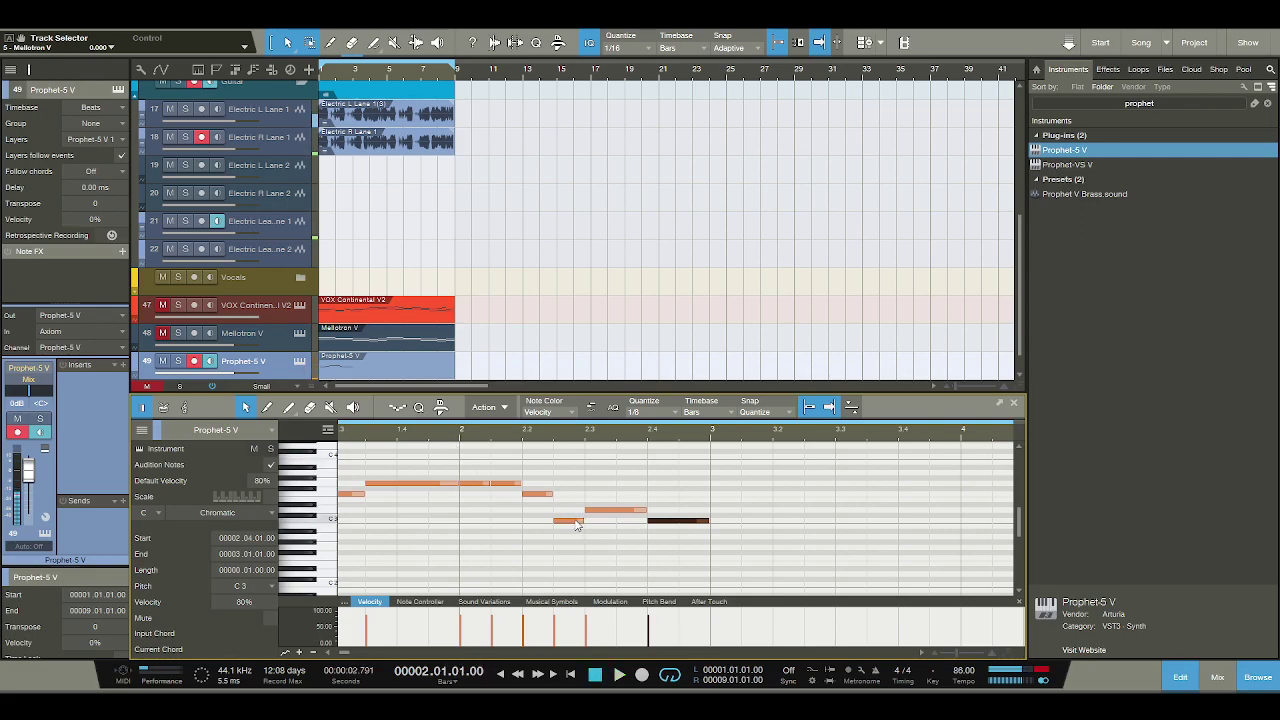
Shorten the D3 at 2.3.1 to an eighth, start the last C3 at 2.3.3, and play the phrase.
{"action": "left_click_drag", "start_coordinate": [471, 437], "coordinate": [486, 433]}
{"action": "key", "text": "space"}
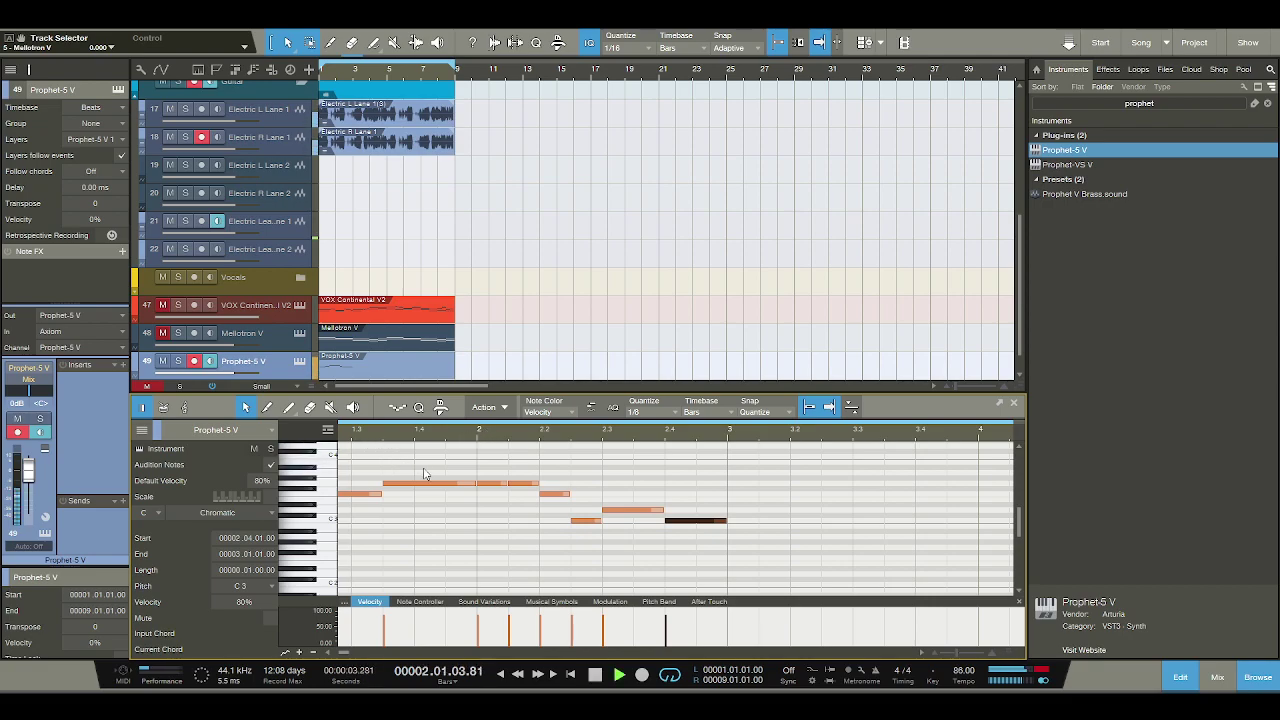
{"action": "key", "text": "space"}
{"action": "left_click_drag", "start_coordinate": [662, 511], "coordinate": [727, 524]}
{"action": "key", "text": "alt+Left"}
{"action": "left_click", "coordinate": [694, 524]}
{"action": "key", "text": "space"}
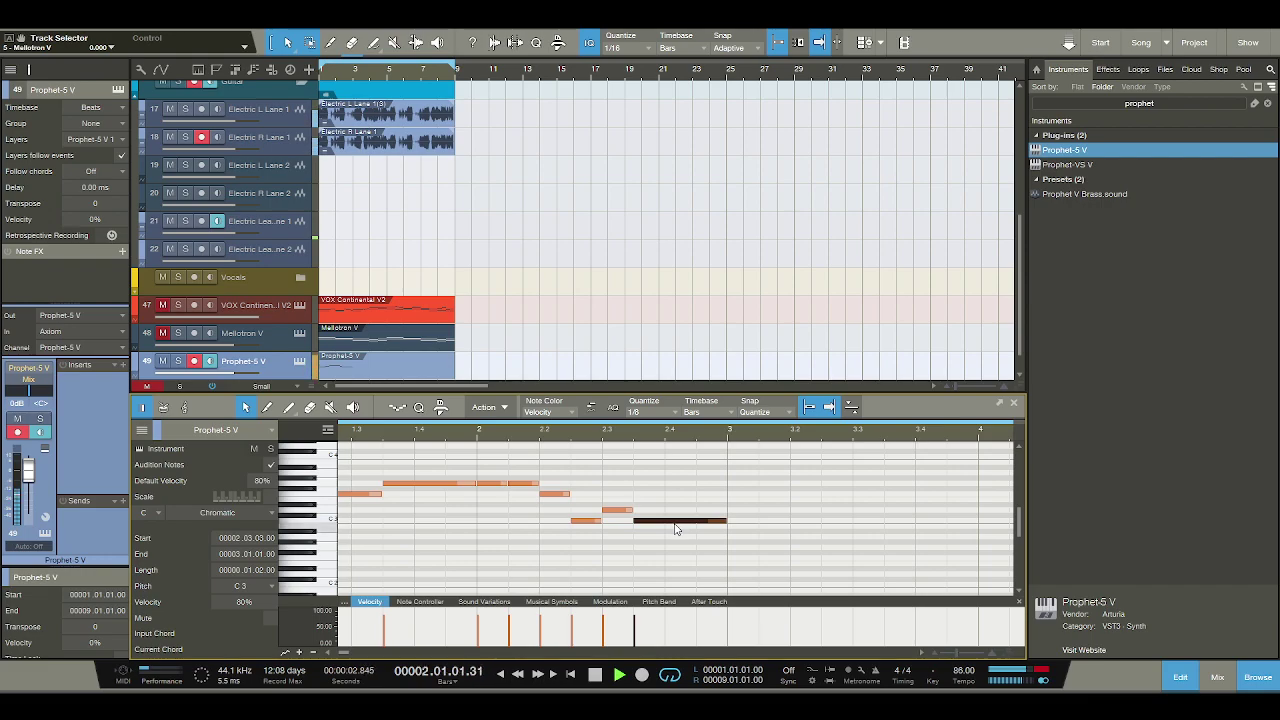
{"action": "key", "text": "space"}
On a 1/16 grid, shorten D3 to a sixteenth, run the last C3 from 2.3.2 to the end of bar 2, and audition.
{"action": "left_click", "coordinate": [617, 510]}
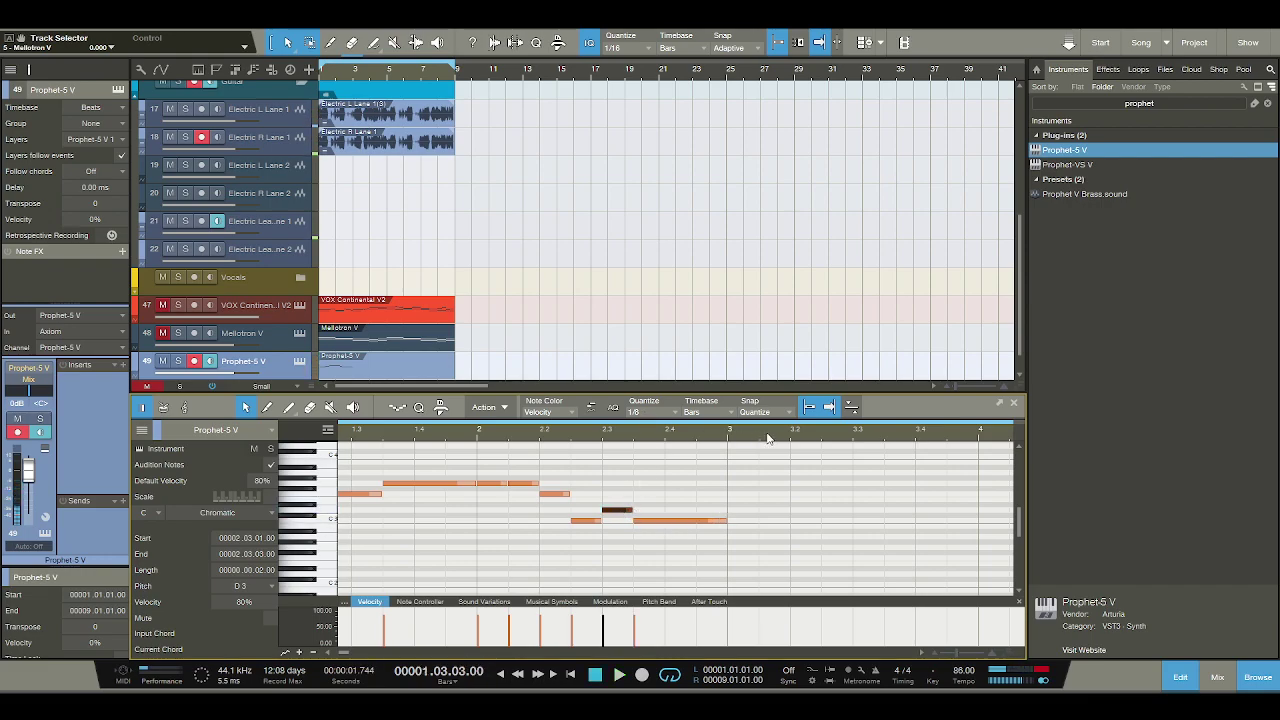
{"action": "mouse_move", "coordinate": [631, 510]}
{"action": "left_mouse_down"}
{"action": "mouse_move", "coordinate": [616, 510]}
{"action": "mouse_move", "coordinate": [618, 527]}
{"action": "left_mouse_up"}
{"action": "left_click", "coordinate": [630, 521]}
{"action": "left_click", "coordinate": [632, 521]}
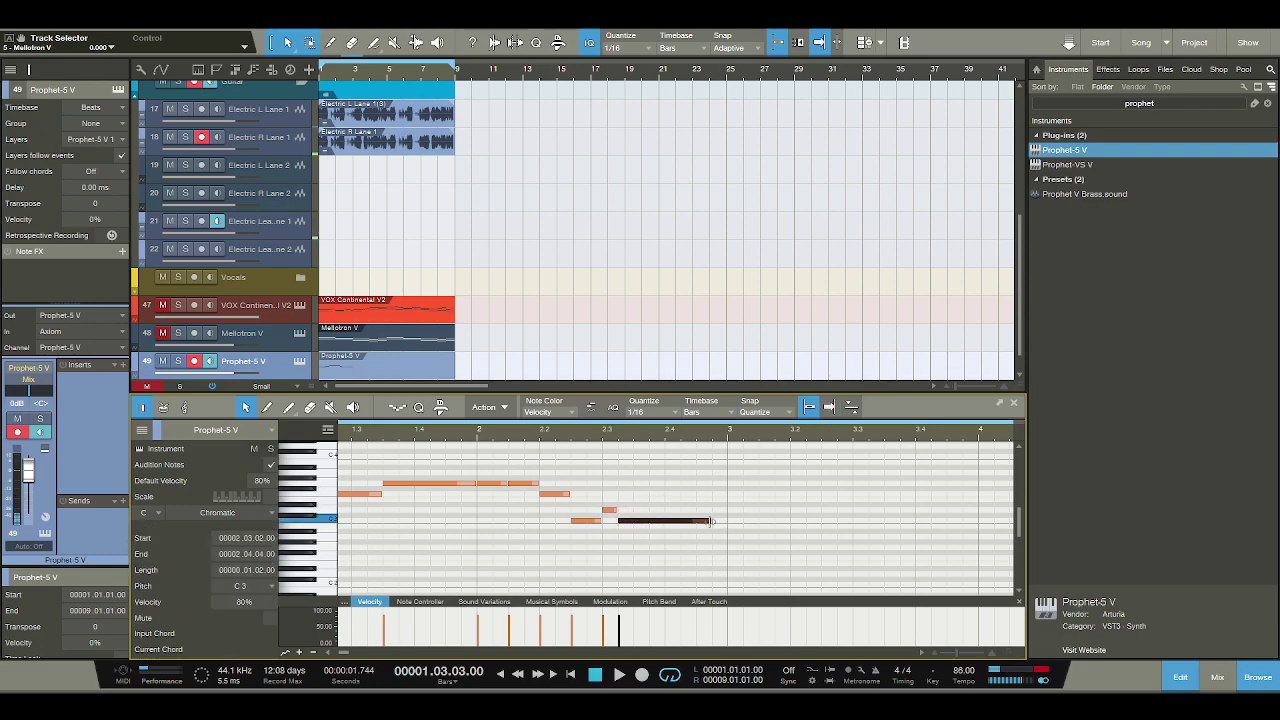
{"action": "key", "text": "space"}
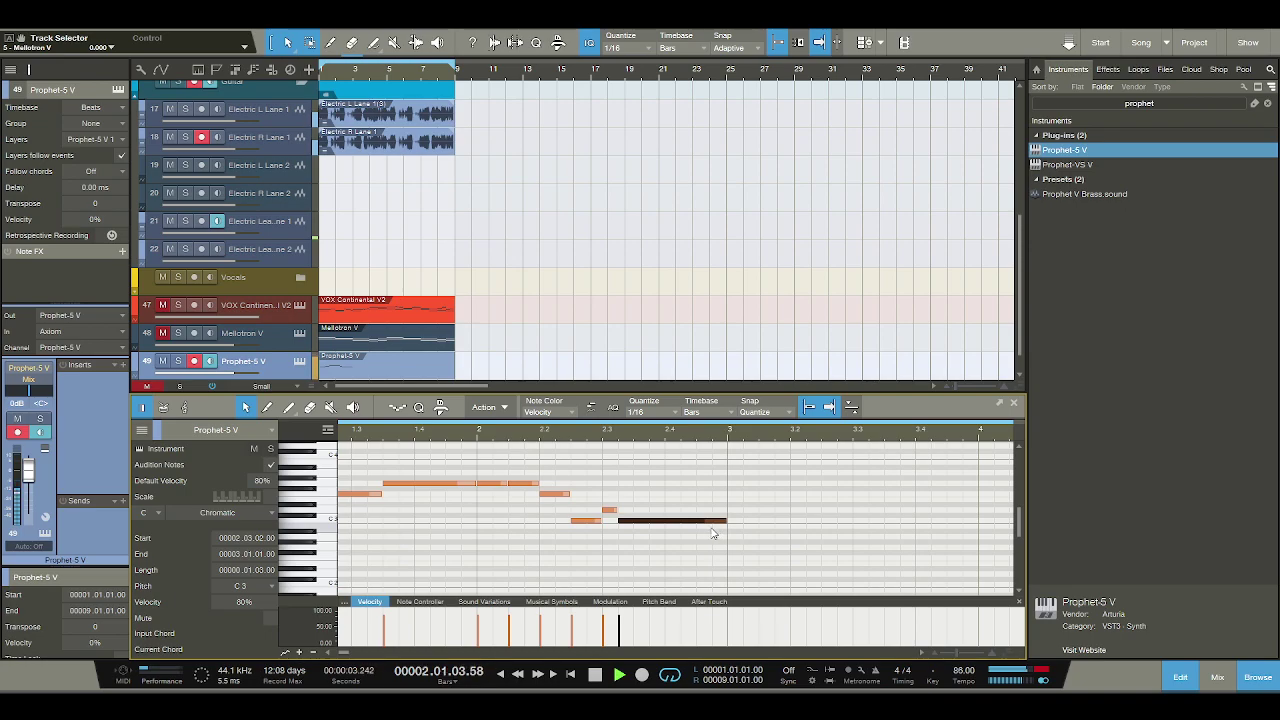
{"action": "key", "text": "space"}
Shorten the C3 at 2.2.3 to a sixteenth, shift the two following notes a sixteenth earlier, and play the phrase.
{"action": "mouse_move", "coordinate": [600, 521]}
{"action": "left_mouse_down"}
{"action": "mouse_move", "coordinate": [586, 521]}
{"action": "mouse_move", "coordinate": [605, 510]}
{"action": "mouse_move", "coordinate": [591, 510]}
{"action": "mouse_move", "coordinate": [630, 521]}
{"action": "mouse_move", "coordinate": [617, 521]}
{"action": "left_mouse_up"}
{"action": "key", "text": "space"}
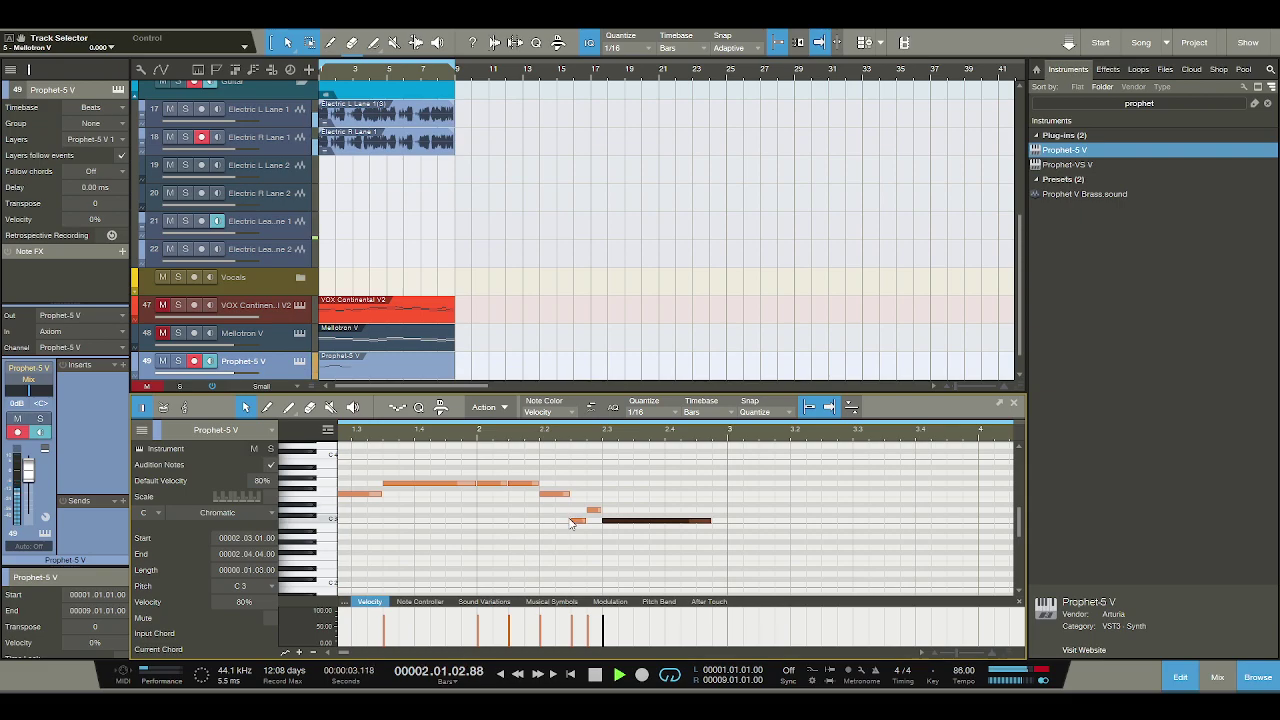
{"action": "key", "text": "space"}
{"action": "key", "text": "w"}
{"action": "key", "text": "w"}
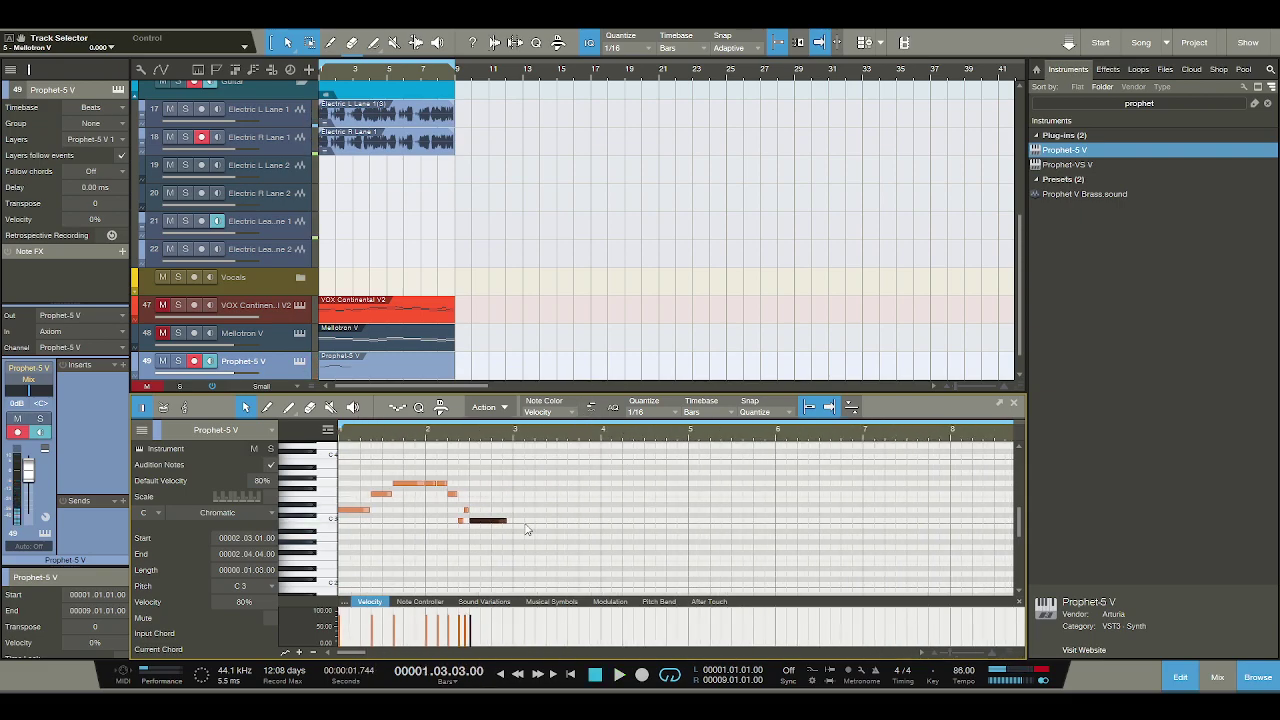
Delete all notes from the Prophet-5 V part.
{"action": "left_click", "coordinate": [466, 520]}
{"action": "key", "text": "ctrl+a"}
{"action": "key", "text": "Delete"}
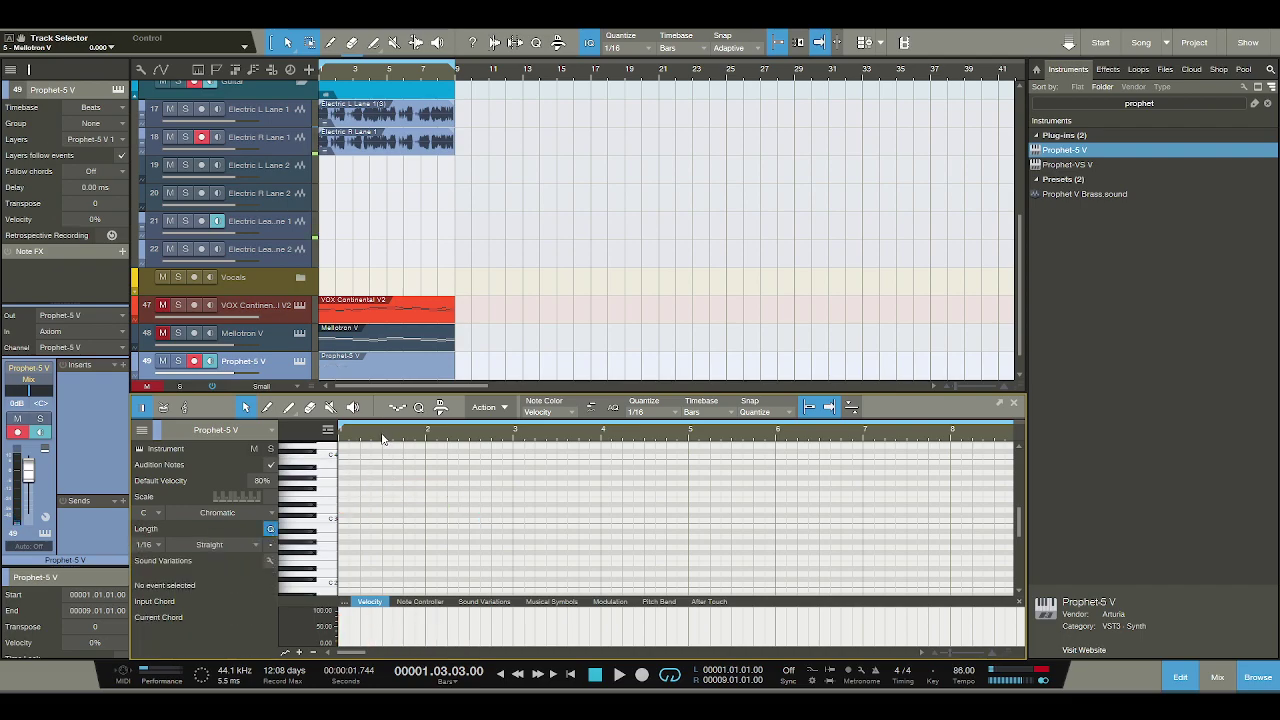
Draw a two-beat G3 Prophet note at bar 1 and an eighth-note A#3 at 1.3.1, auditioning against the track.
{"action": "scroll", "coordinate": [370, 440], "scroll_direction": "up", "scroll_amount": 2}
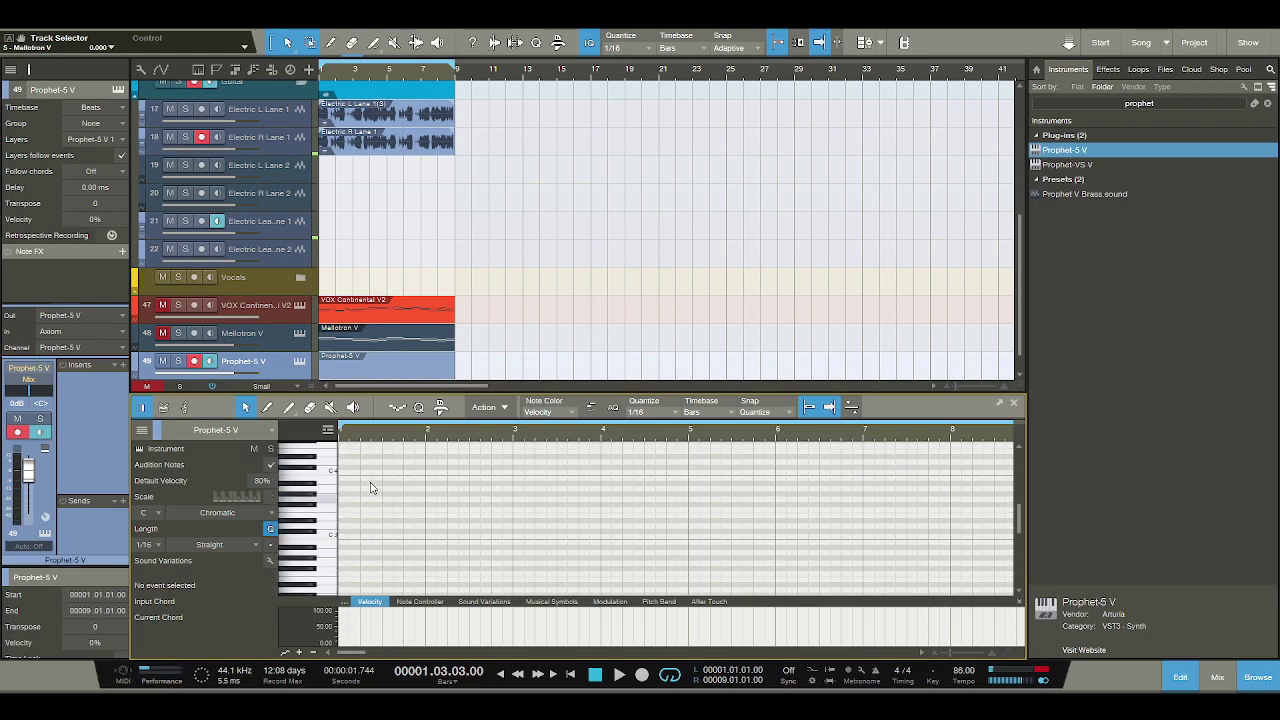
{"action": "key", "text": "e"}
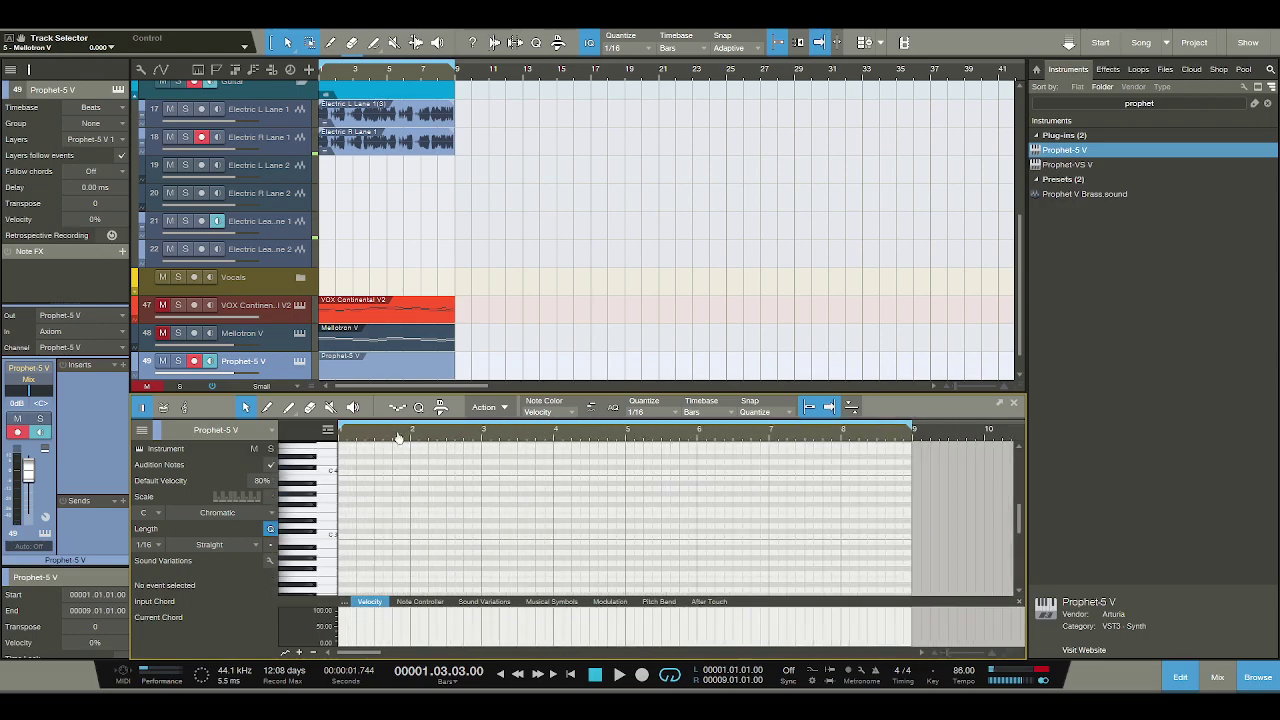
{"action": "left_click", "coordinate": [316, 488]}
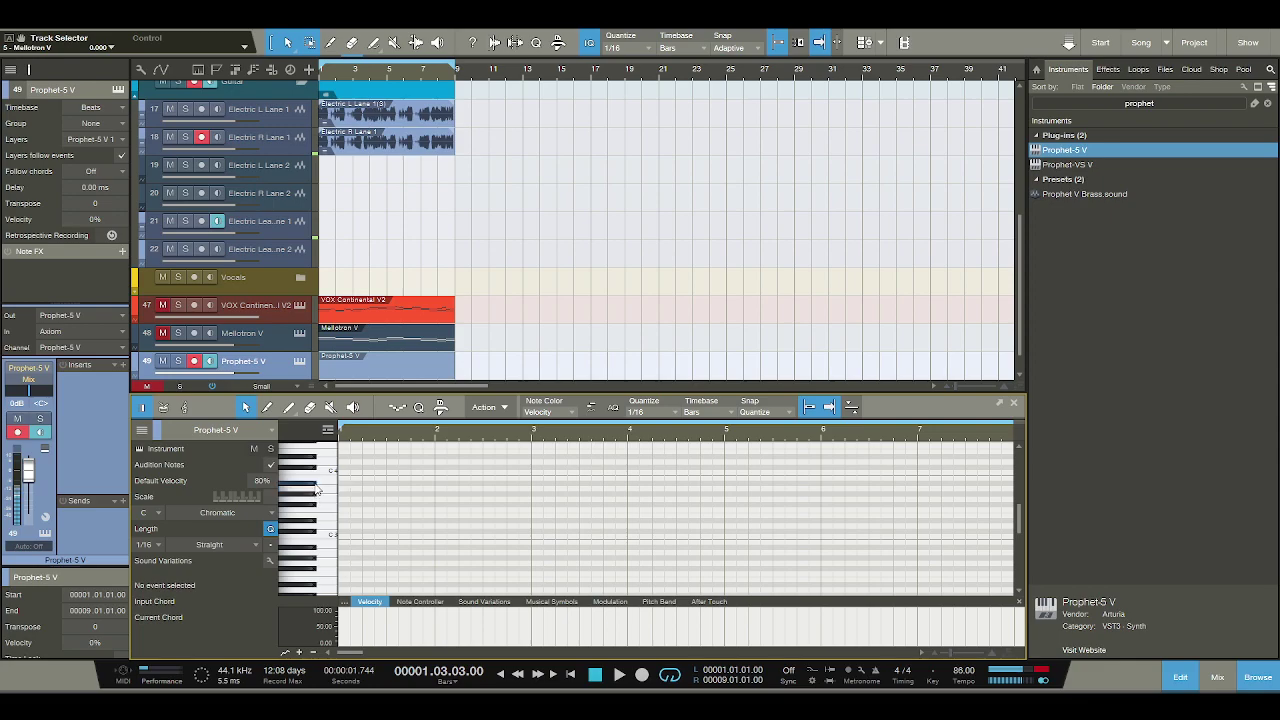
{"action": "key", "text": "space"}
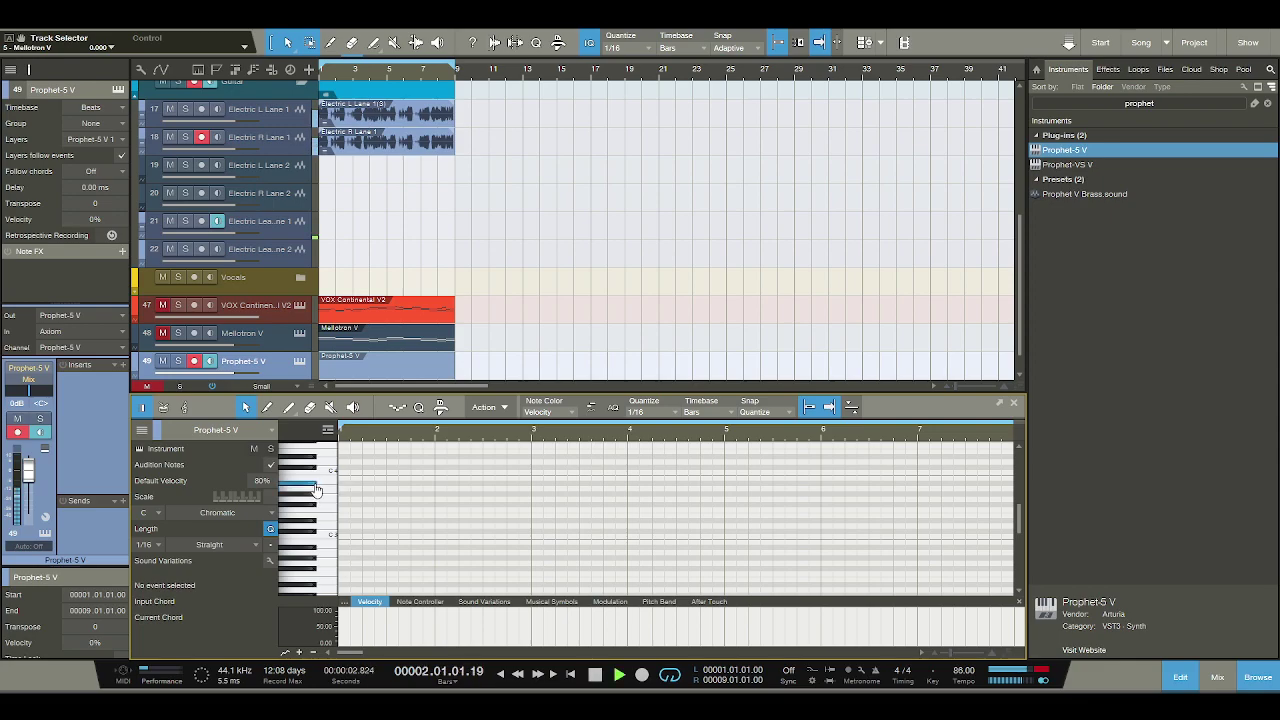
{"action": "key", "text": "space"}
{"action": "key", "text": "comma"}
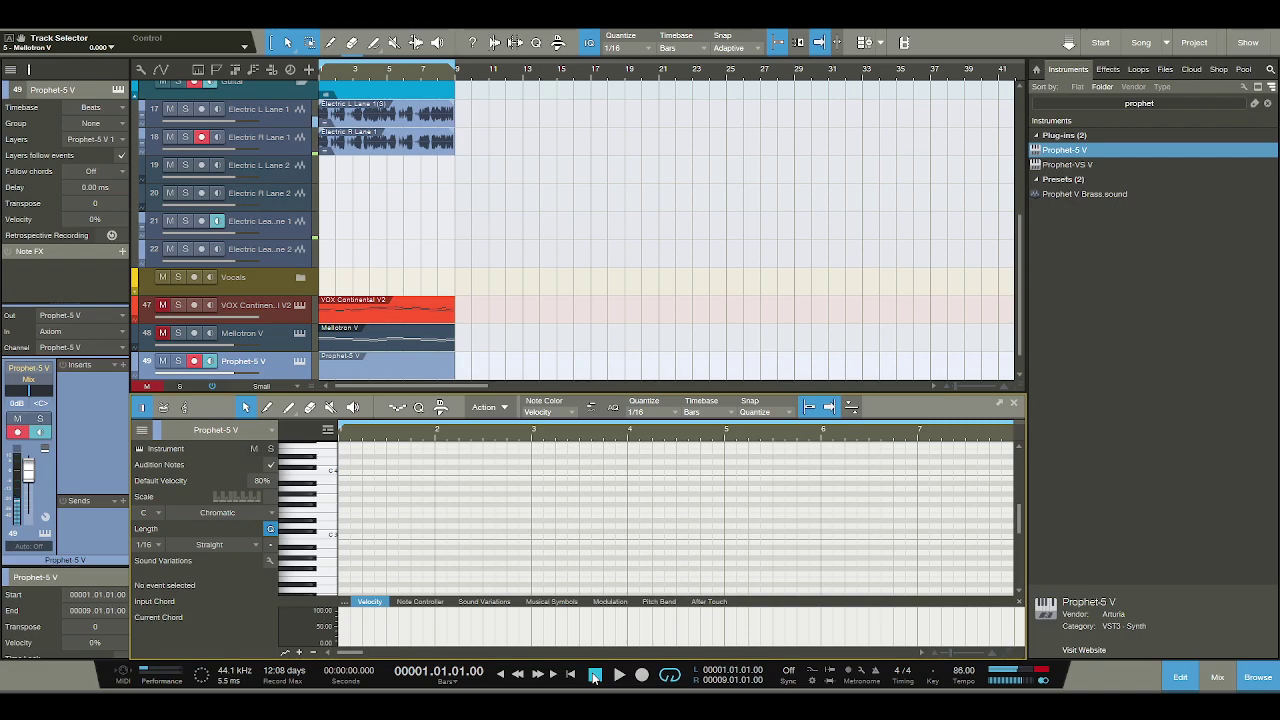
{"action": "left_click", "coordinate": [310, 499]}
{"action": "left_click", "coordinate": [341, 501]}
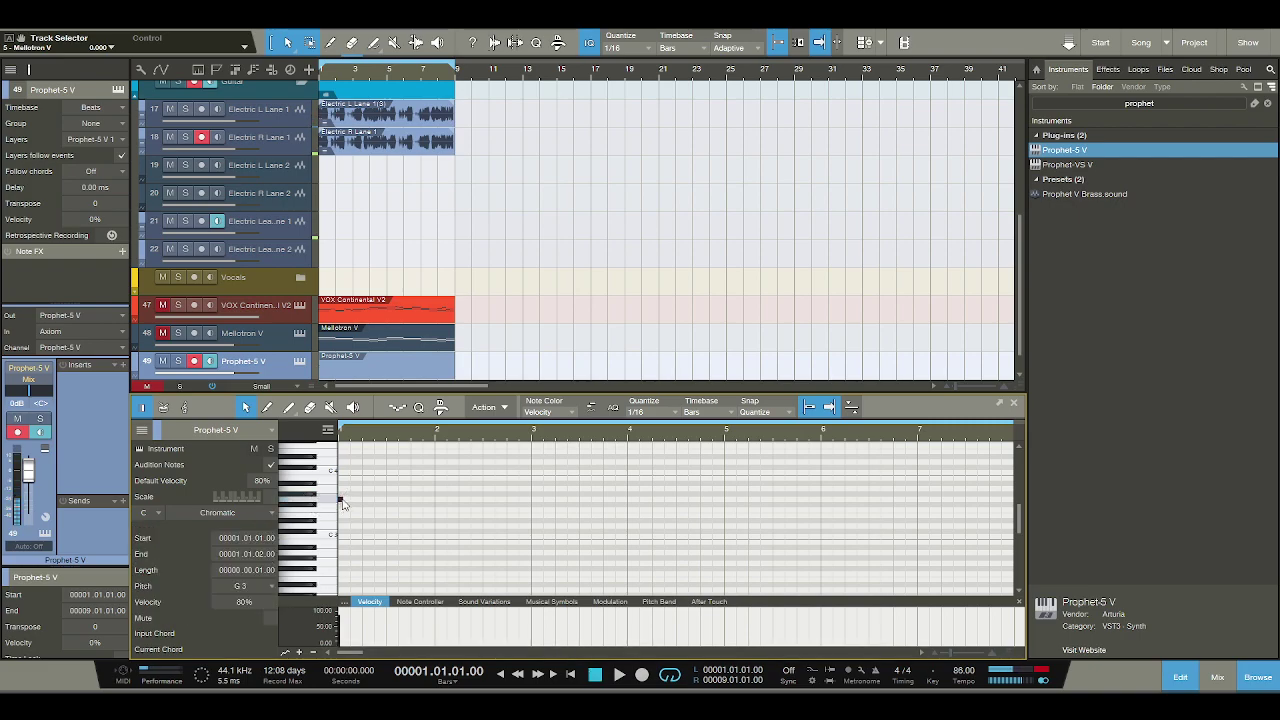
{"action": "left_click_drag", "start_coordinate": [341, 500], "coordinate": [378, 500]}
{"action": "left_click", "coordinate": [390, 484]}
{"action": "key", "text": "space"}
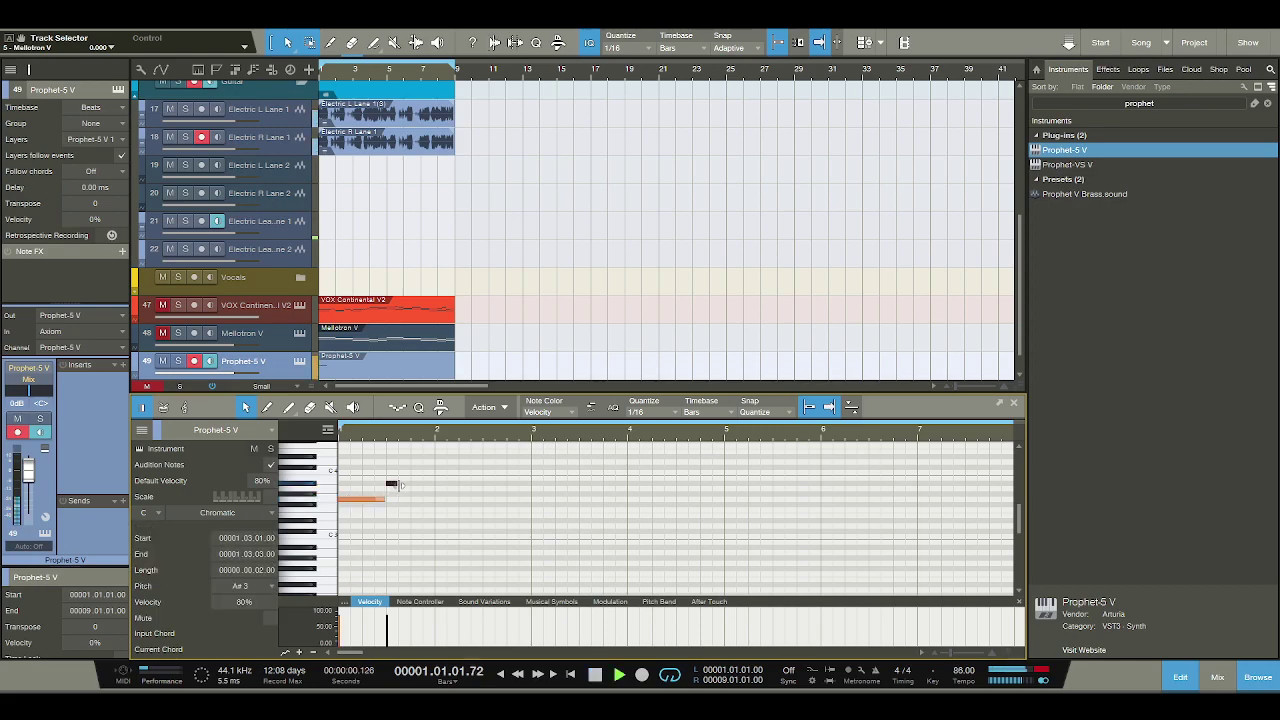
{"action": "key", "text": "space"}
Add eighth-note Prophet notes C4 at 1.3.3 and D4 at 1.4.1, auditioning the rising line.
{"action": "left_click", "coordinate": [407, 472]}
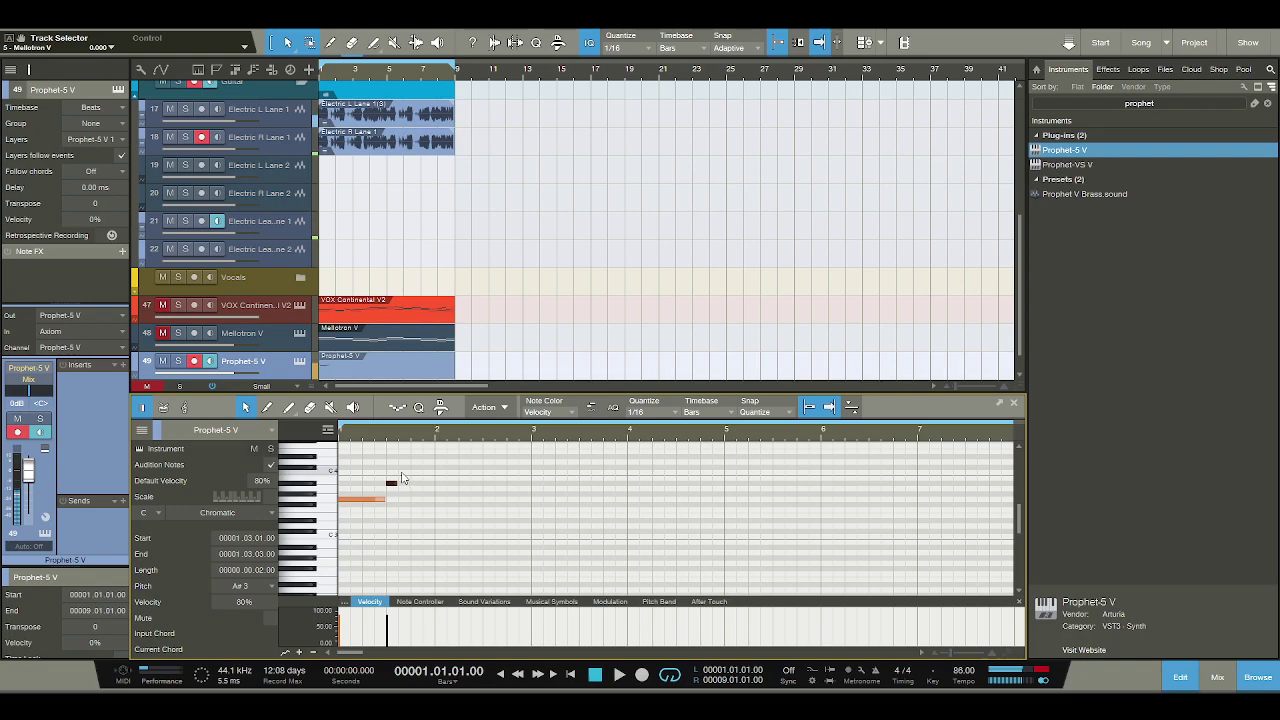
{"action": "left_click_drag", "start_coordinate": [405, 473], "coordinate": [398, 473]}
{"action": "key", "text": "space"}
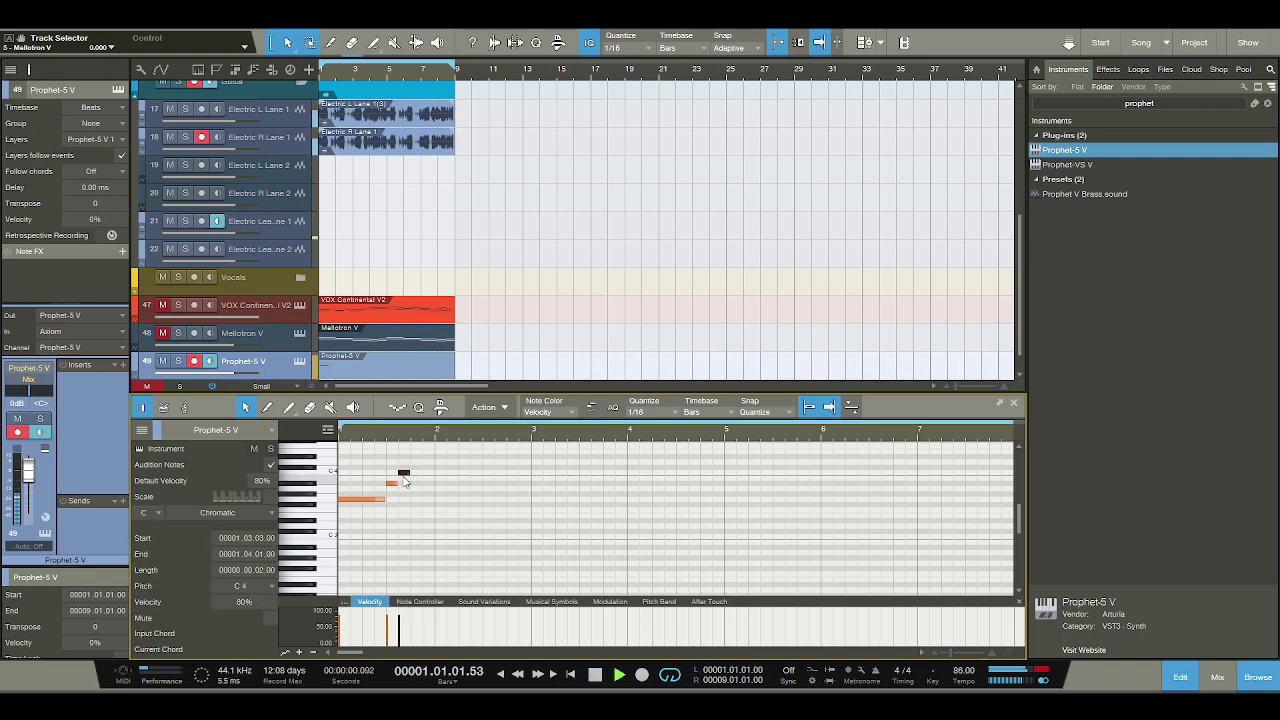
{"action": "key", "text": "space"}
{"action": "left_click", "coordinate": [417, 464]}
{"action": "left_click_drag", "start_coordinate": [418, 464], "coordinate": [412, 464]}
{"action": "key", "text": "space"}
{"action": "scroll", "coordinate": [430, 474], "scroll_direction": "up", "scroll_amount": 1}
{"action": "key", "text": "space"}
Add an eighth-note F4 at 1.4.3 and play back the bar 1 phrase.
{"action": "left_click", "coordinate": [430, 472]}
{"action": "left_click_drag", "start_coordinate": [430, 472], "coordinate": [428, 468]}
{"action": "key", "text": "space"}
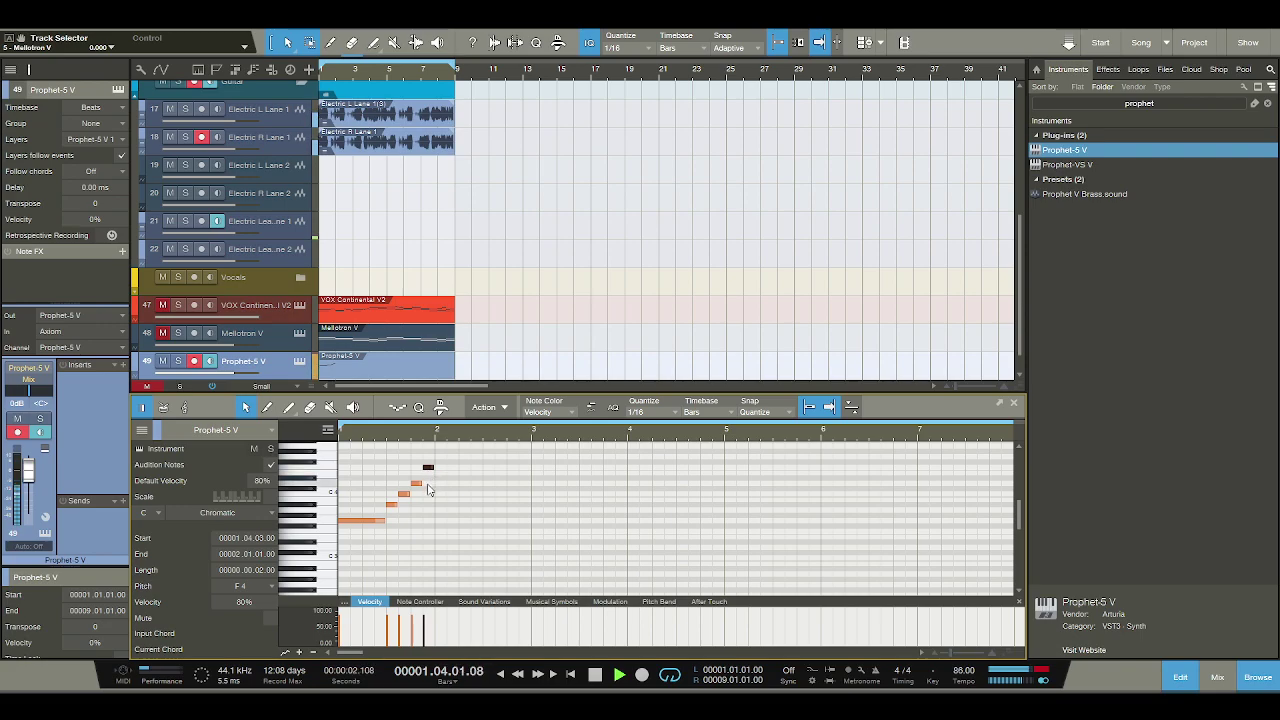
{"action": "key", "text": "space"}
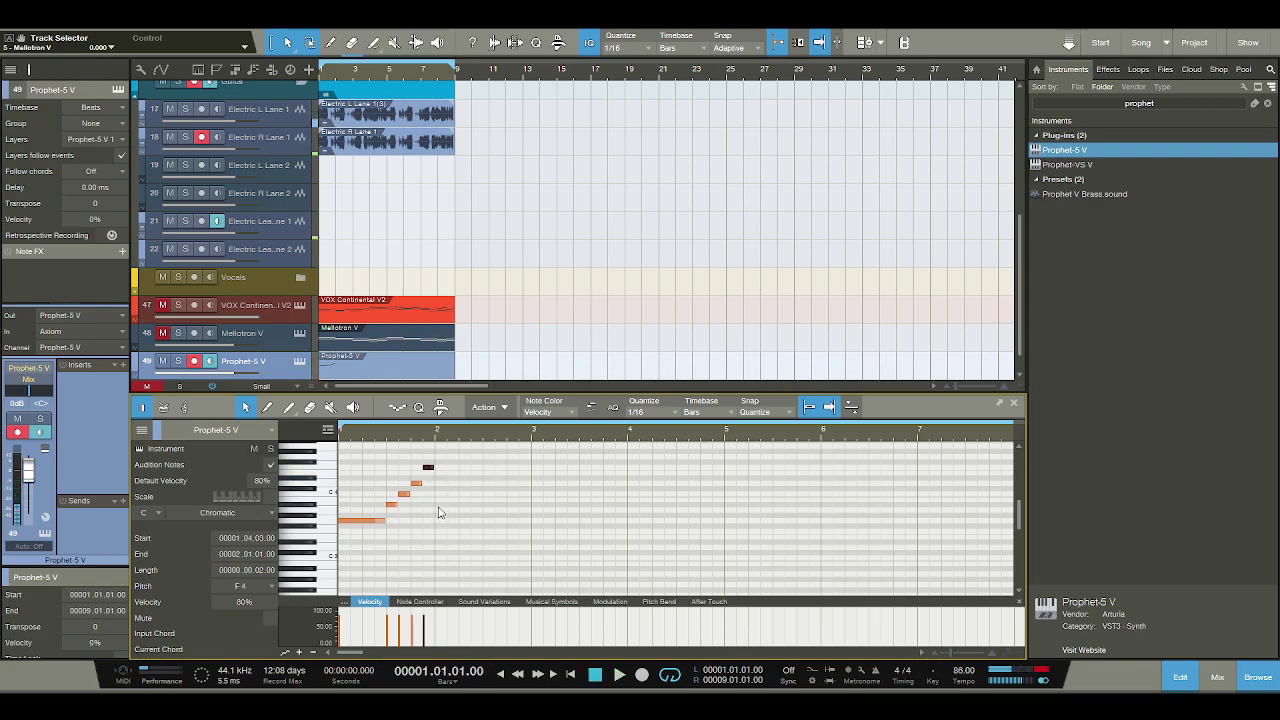
{"action": "key", "text": "space"}
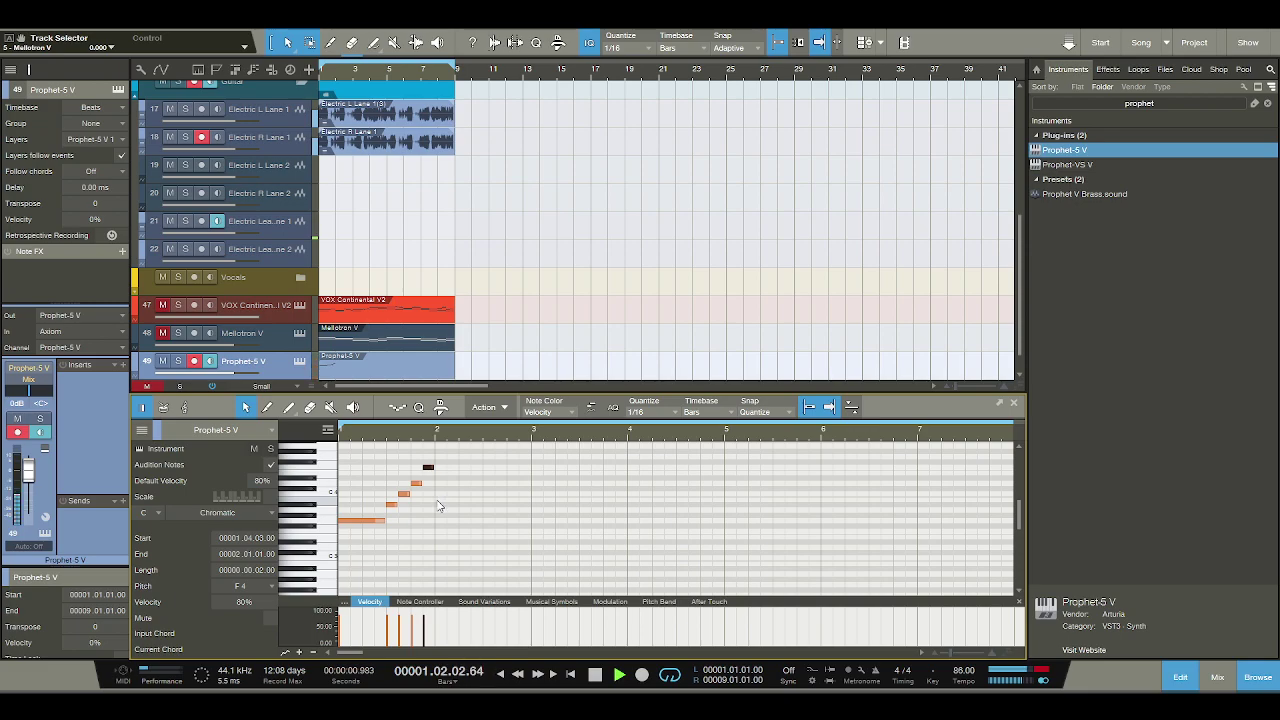
{"action": "key", "text": "space"}
Add a two-beat G4 Prophet note at the start of bar 2 and audition the phrase.
{"action": "scroll", "coordinate": [436, 510], "scroll_direction": "up", "scroll_amount": 3}
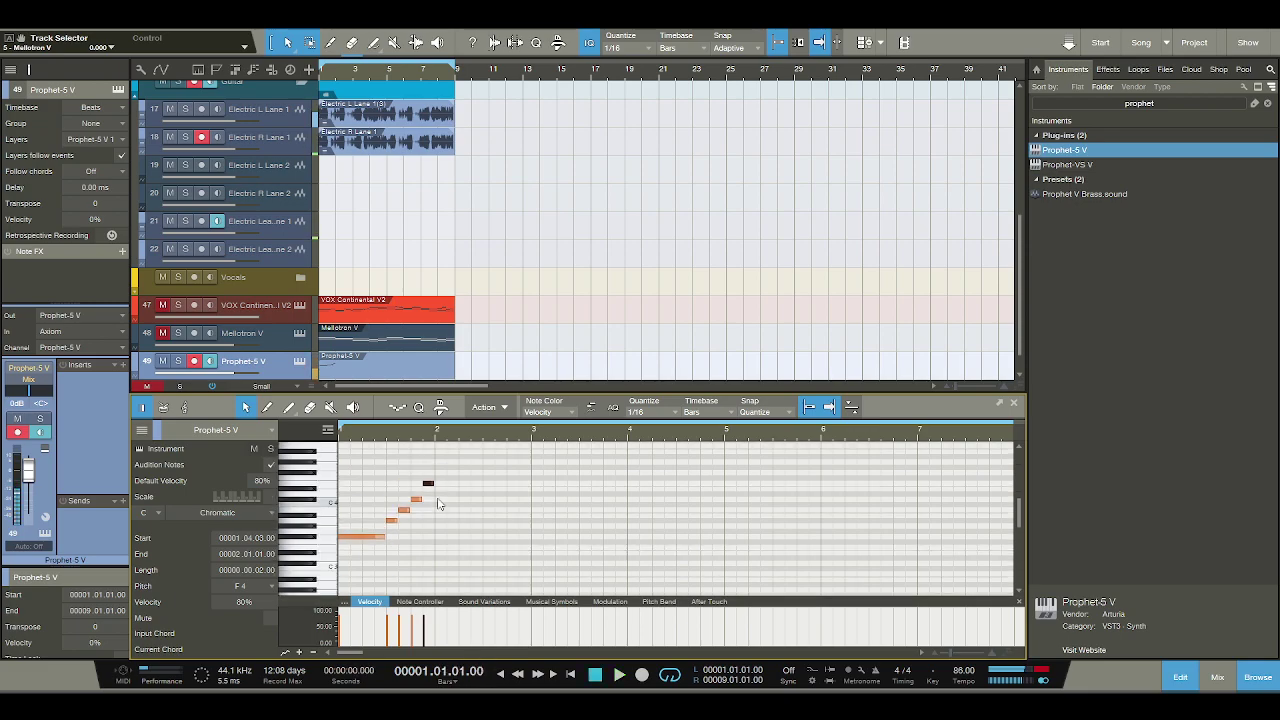
{"action": "left_click", "coordinate": [443, 483]}
{"action": "left_click_drag", "start_coordinate": [445, 483], "coordinate": [481, 484]}
{"action": "key", "text": "space"}
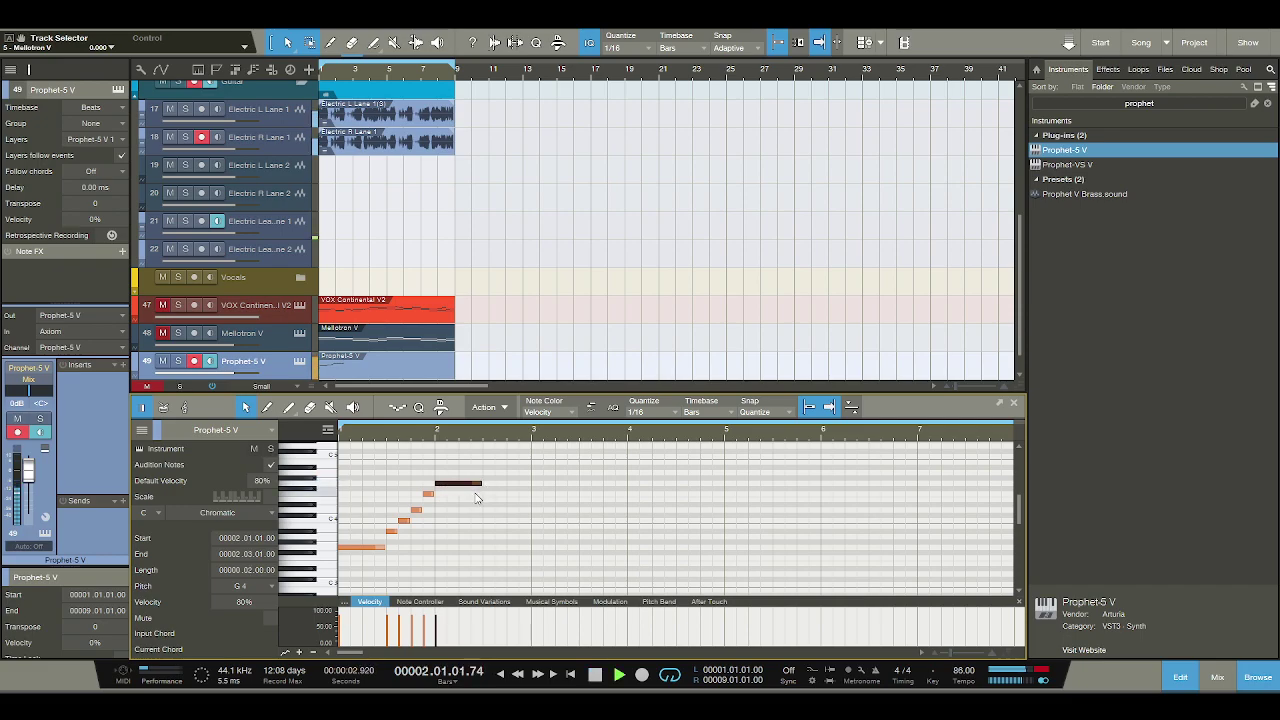
{"action": "key", "text": "space"}
Add an eighth-note A#4 at 2.3.3 and play the phrase.
{"action": "left_click", "coordinate": [485, 473]}
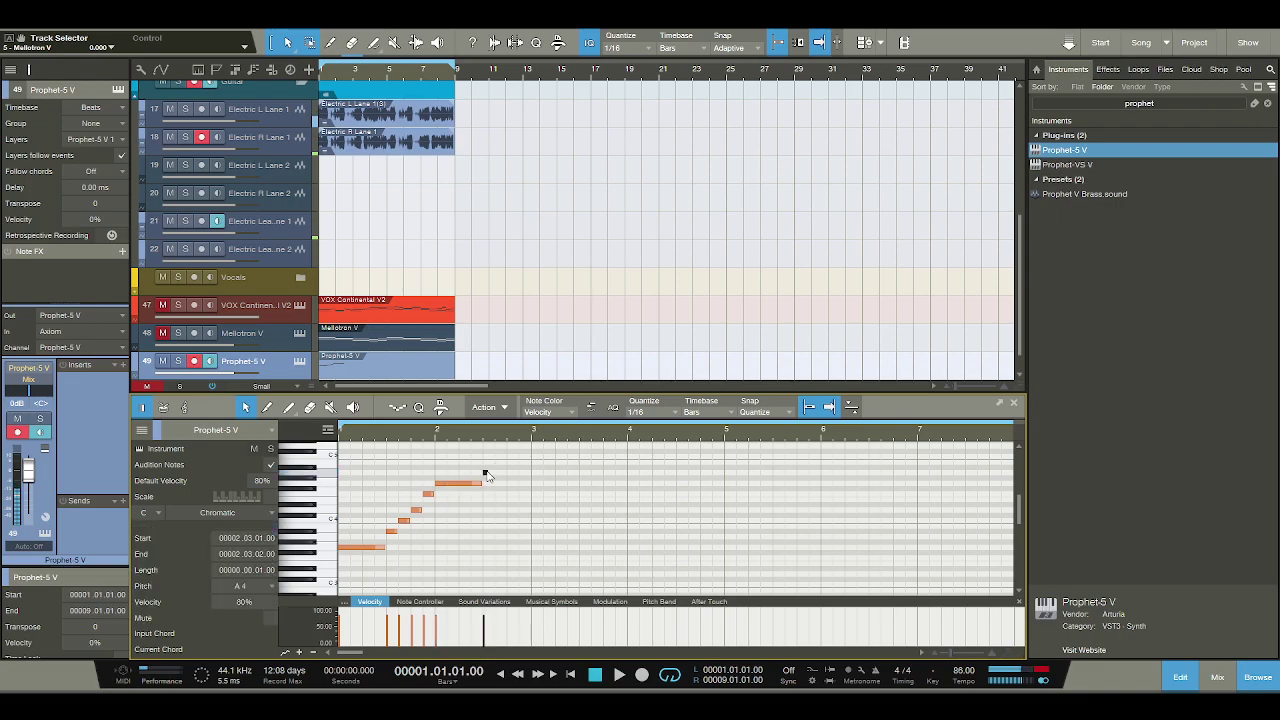
{"action": "left_click_drag", "start_coordinate": [487, 473], "coordinate": [499, 468]}
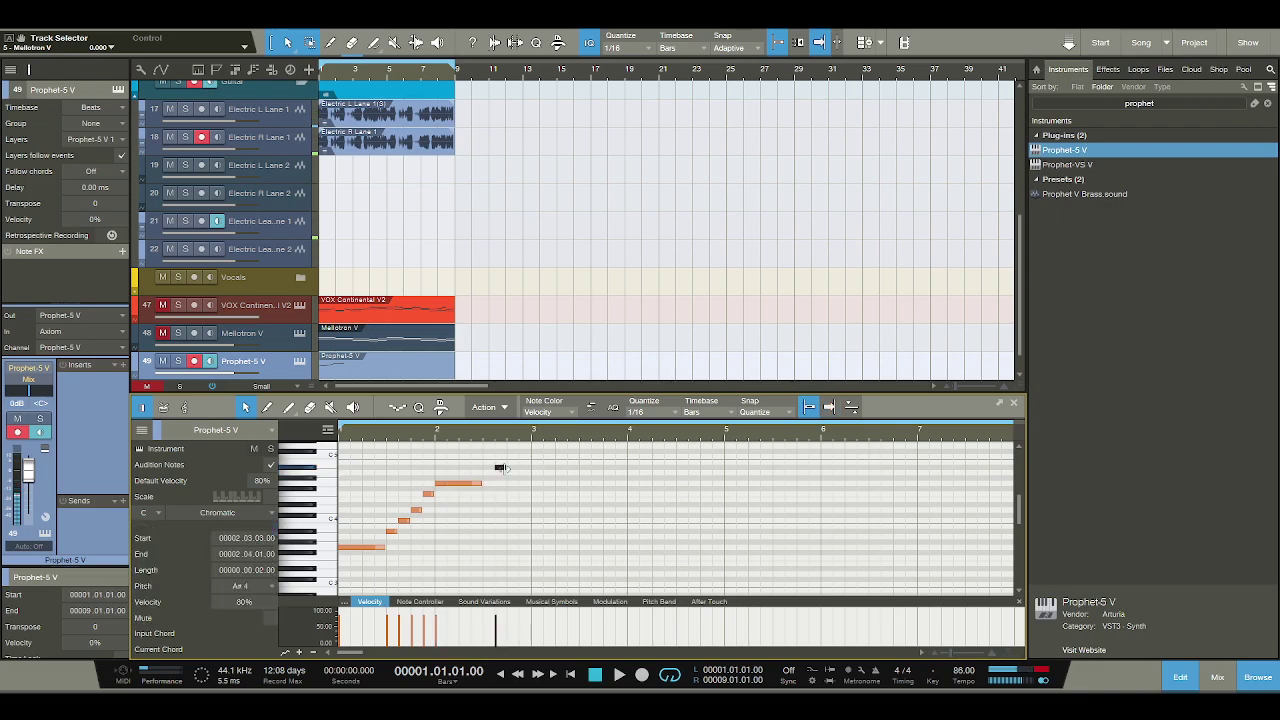
{"action": "key", "text": "space"}
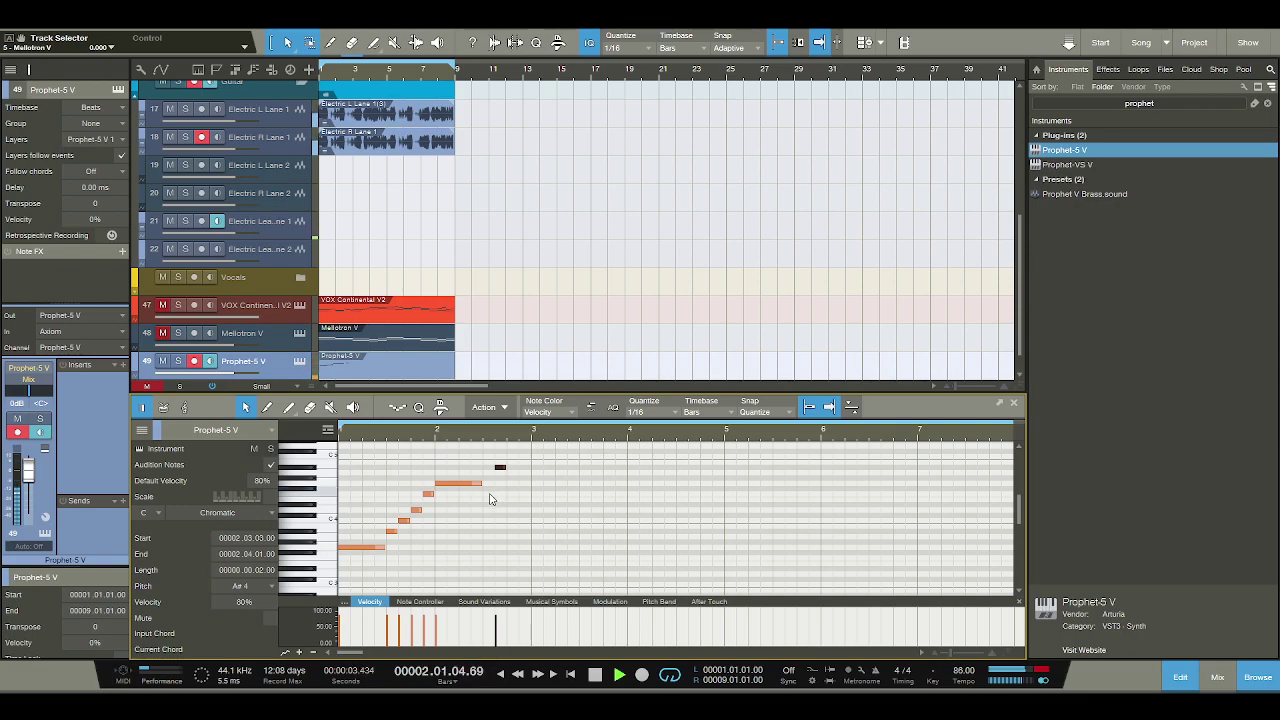
{"action": "key", "text": "space"}
Add eighth-note Prophet notes A4 at 2.4.1 and F4 at 2.4.3, and audition the phrase.
{"action": "left_click", "coordinate": [511, 479]}
{"action": "left_click", "coordinate": [510, 473]}
{"action": "left_click", "coordinate": [525, 488]}
{"action": "mouse_move", "coordinate": [527, 488]}
{"action": "left_mouse_down"}
{"action": "mouse_move", "coordinate": [517, 491]}
{"action": "mouse_move", "coordinate": [530, 494]}
{"action": "left_mouse_up"}
{"action": "key", "text": "space"}
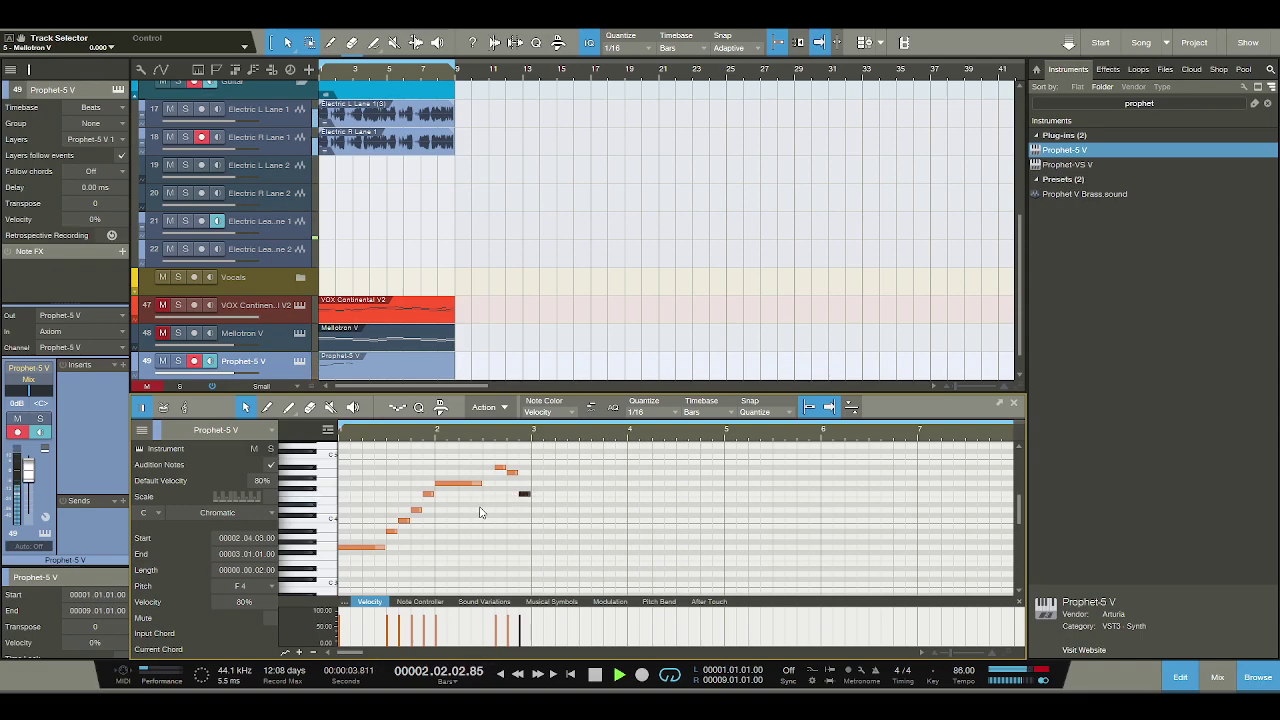
{"action": "key", "text": "space"}
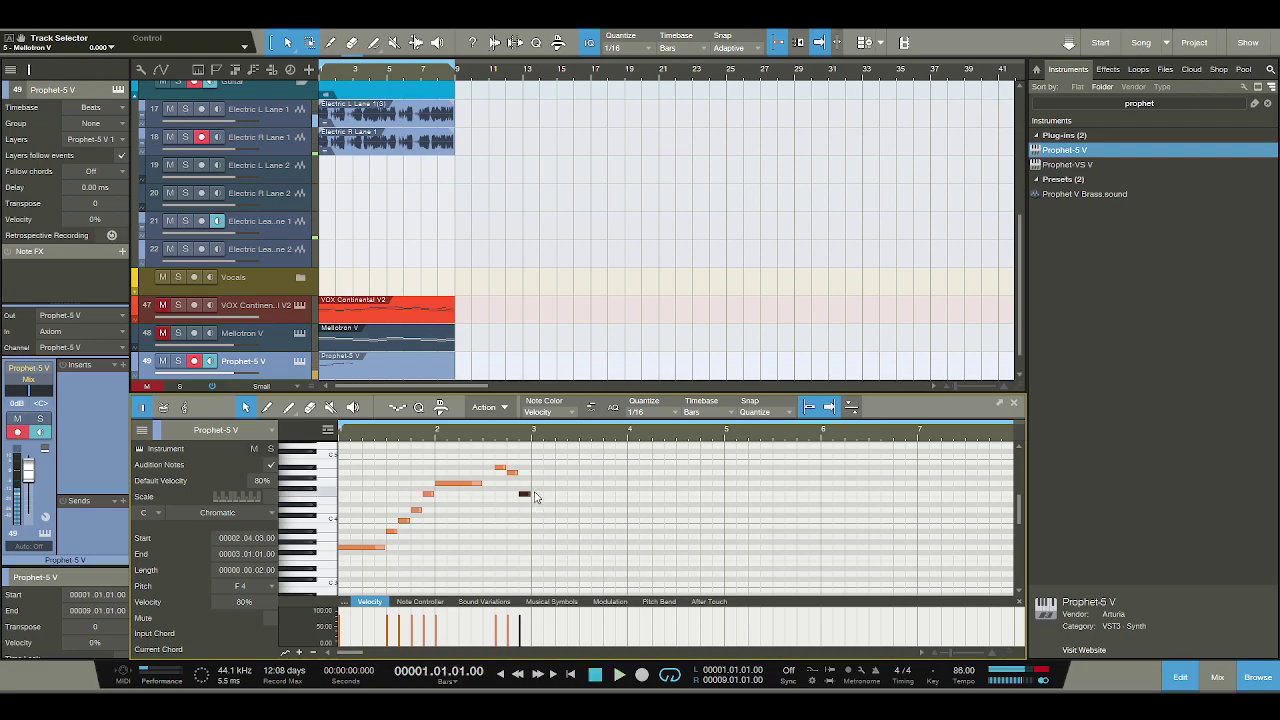
Add a two-beat D4 Prophet note at the start of bar 3 and play the phrase.
{"action": "double_click", "coordinate": [534, 511]}
{"action": "left_click_drag", "start_coordinate": [535, 511], "coordinate": [578, 511]}
{"action": "key", "text": "space"}
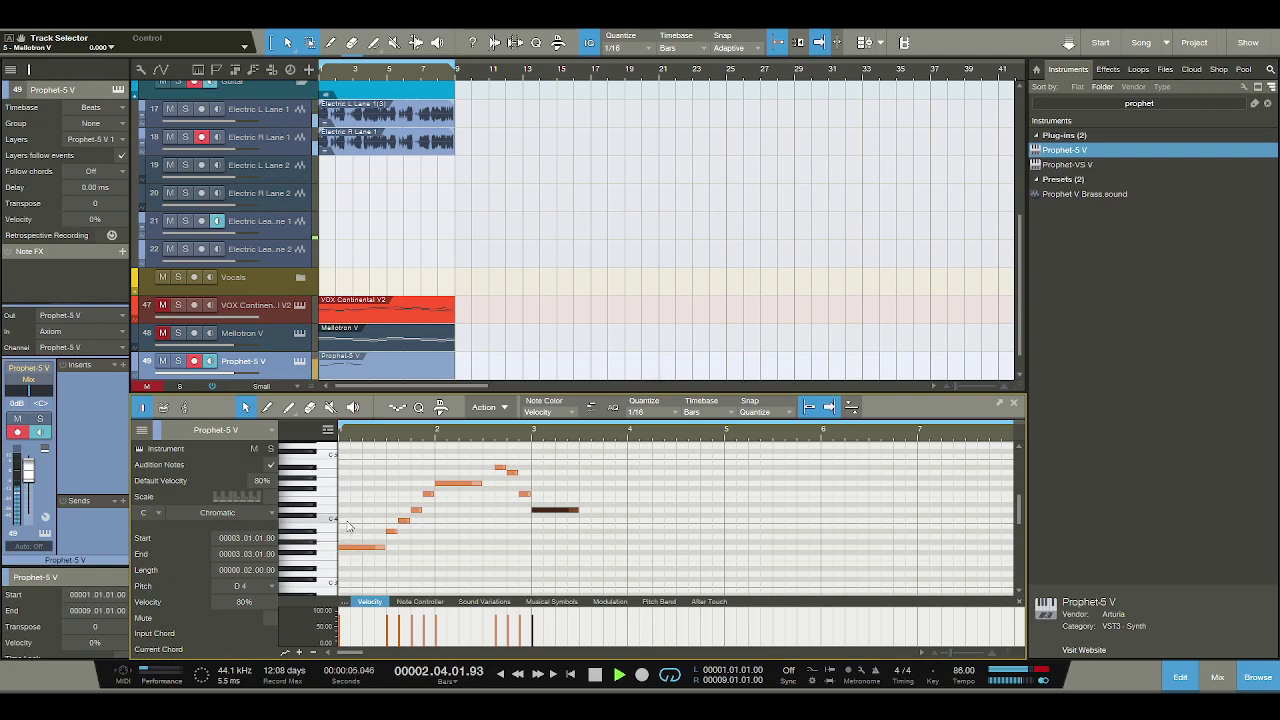
{"action": "key", "text": "space"}
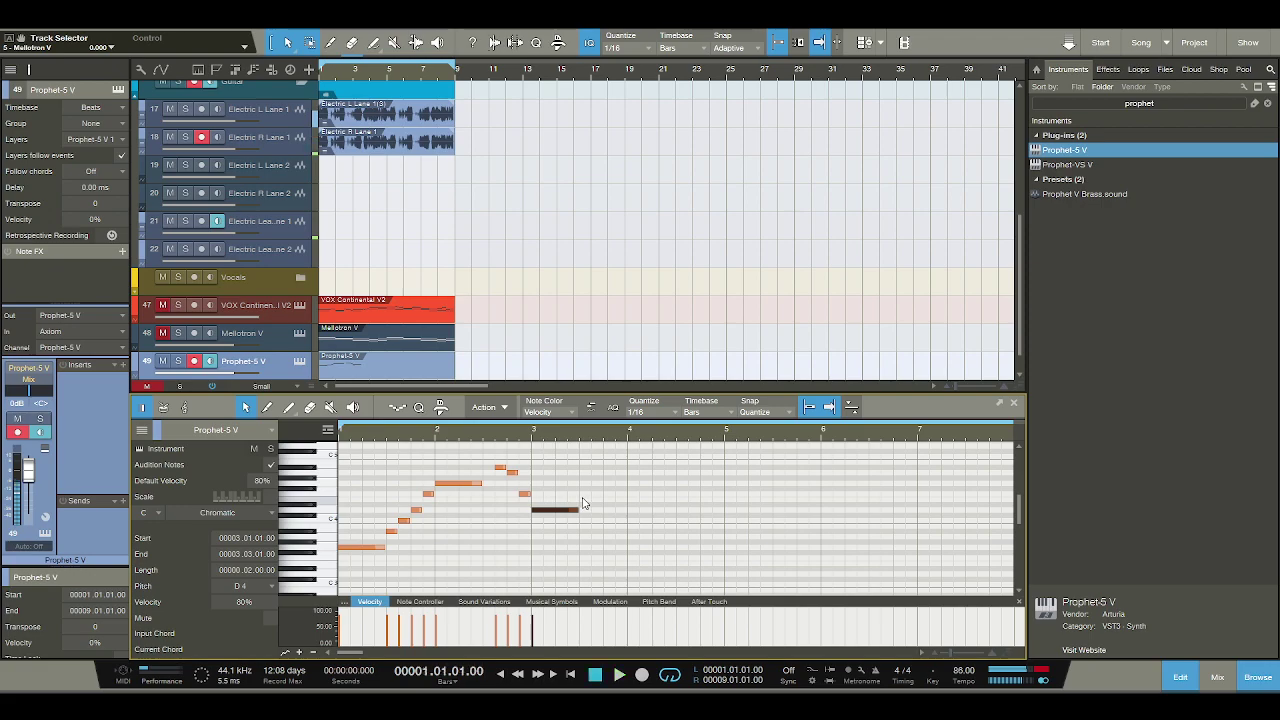
Add two-beat Prophet notes F4 at 3.3.1 and G4 at the start of bar 4, and audition the phrase.
{"action": "left_click", "coordinate": [581, 500]}
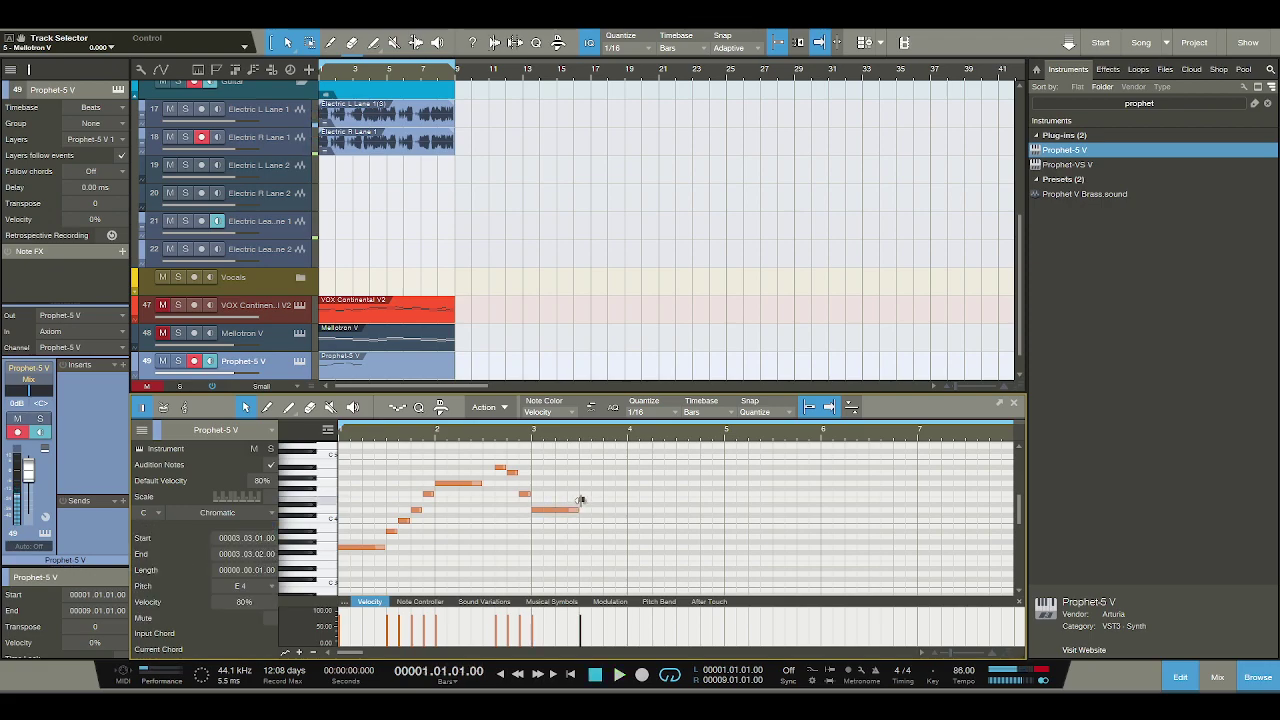
{"action": "left_click_drag", "start_coordinate": [581, 495], "coordinate": [675, 487]}
{"action": "left_click", "coordinate": [629, 487]}
{"action": "key", "text": "space"}
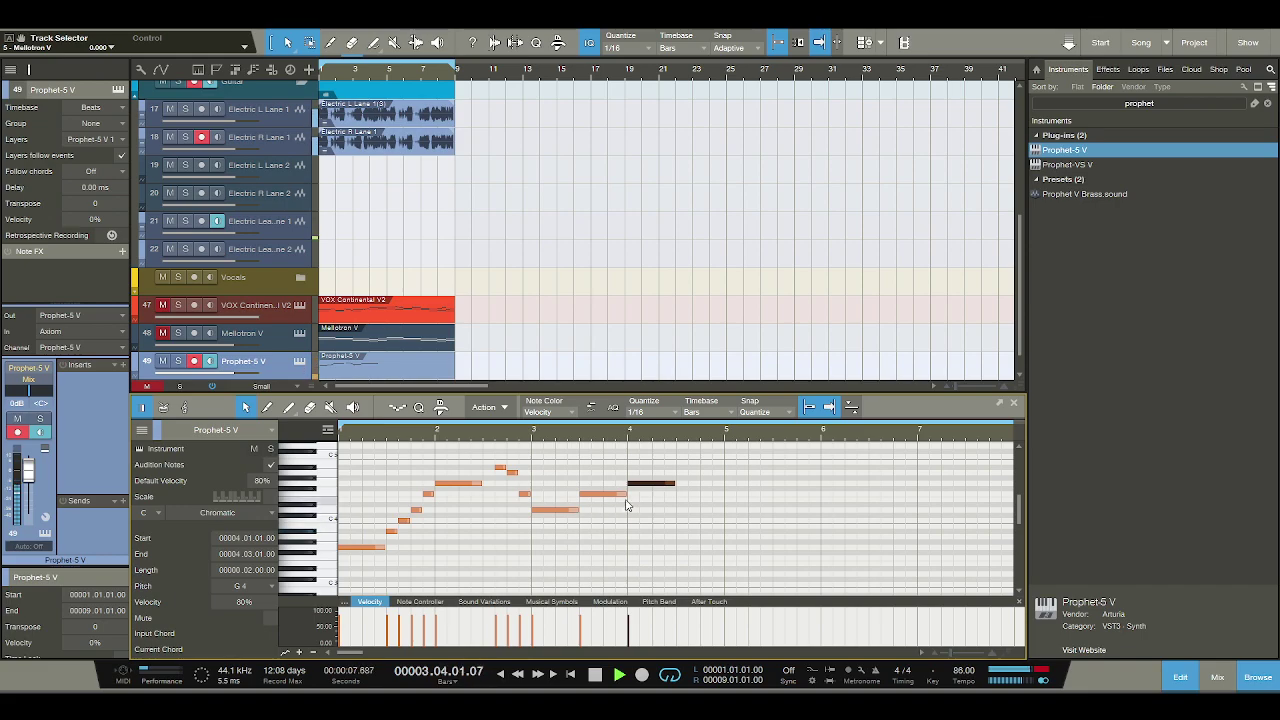
{"action": "key", "text": "space"}
Shorten the F4 at 3.3.1 to one beat and play the phrase.
{"action": "left_click_drag", "start_coordinate": [626, 494], "coordinate": [602, 497]}
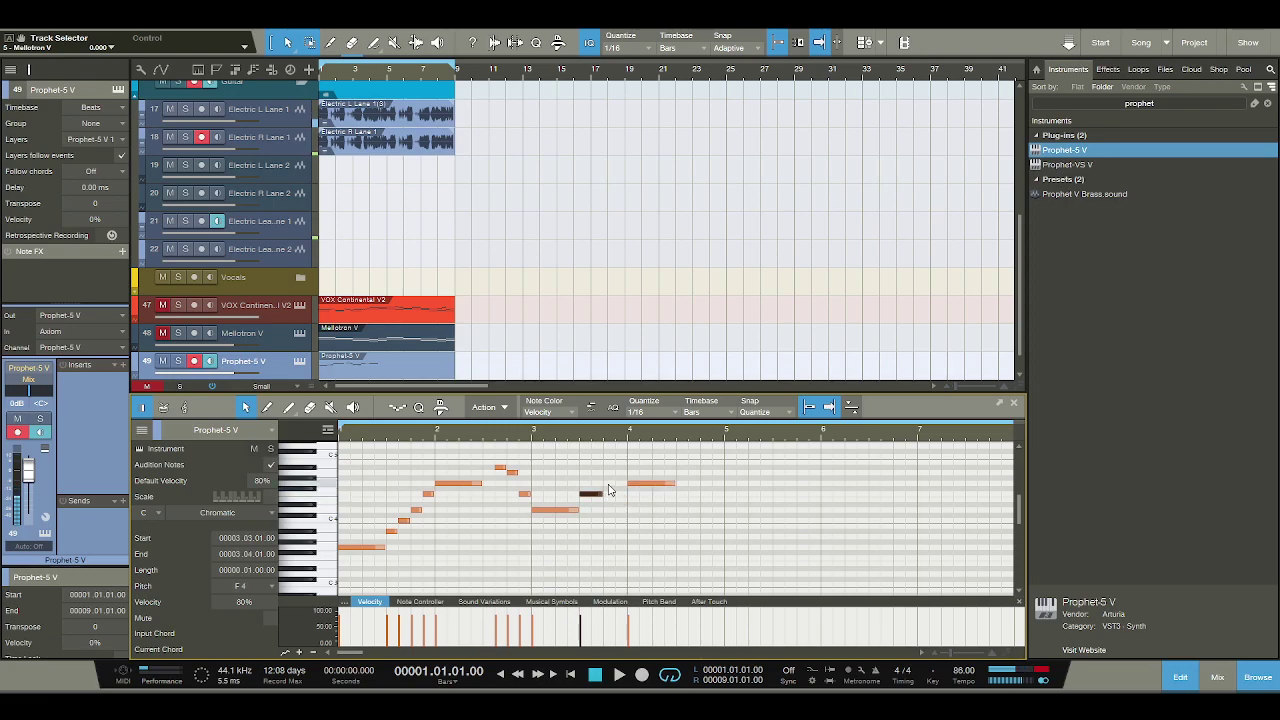
{"action": "key", "text": "space"}
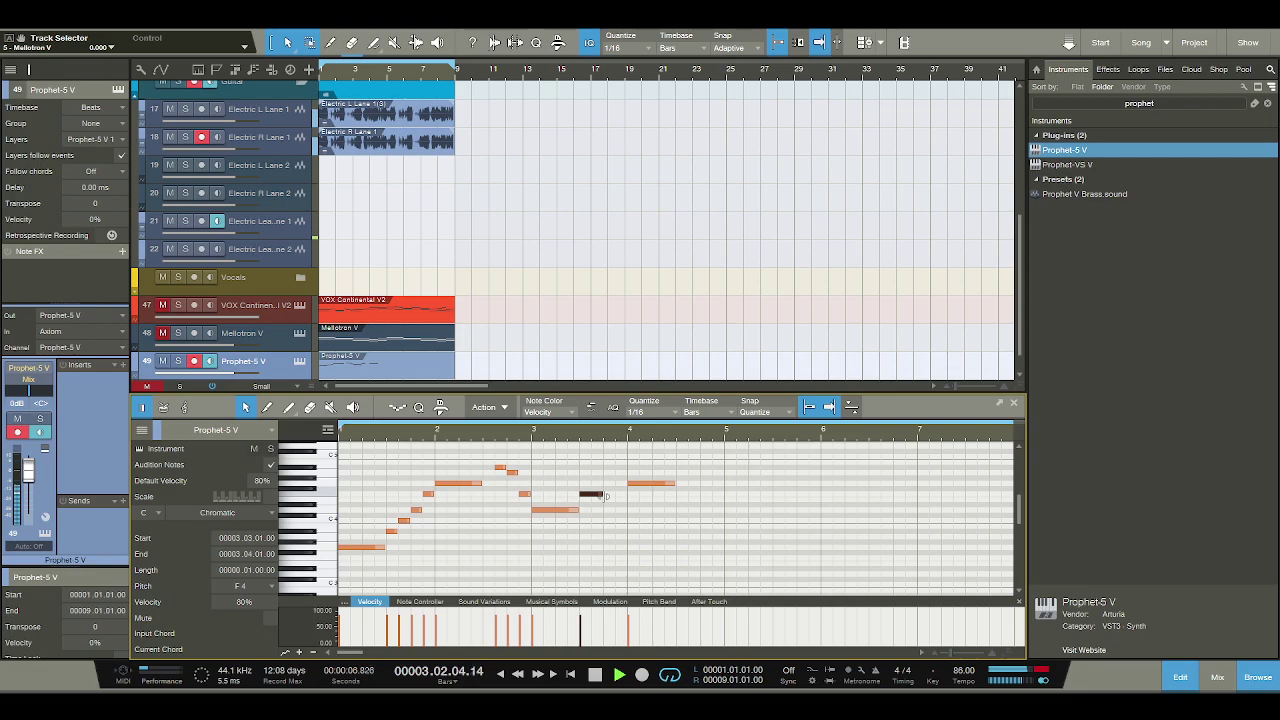
{"action": "key", "text": "space"}
Add a one-beat G4 at 3.4.1, change the note at the start of bar 4 to F4, and audition the phrase.
{"action": "left_click_drag", "start_coordinate": [606, 484], "coordinate": [630, 500]}
{"action": "left_click", "coordinate": [633, 485]}
{"action": "key", "text": "space"}
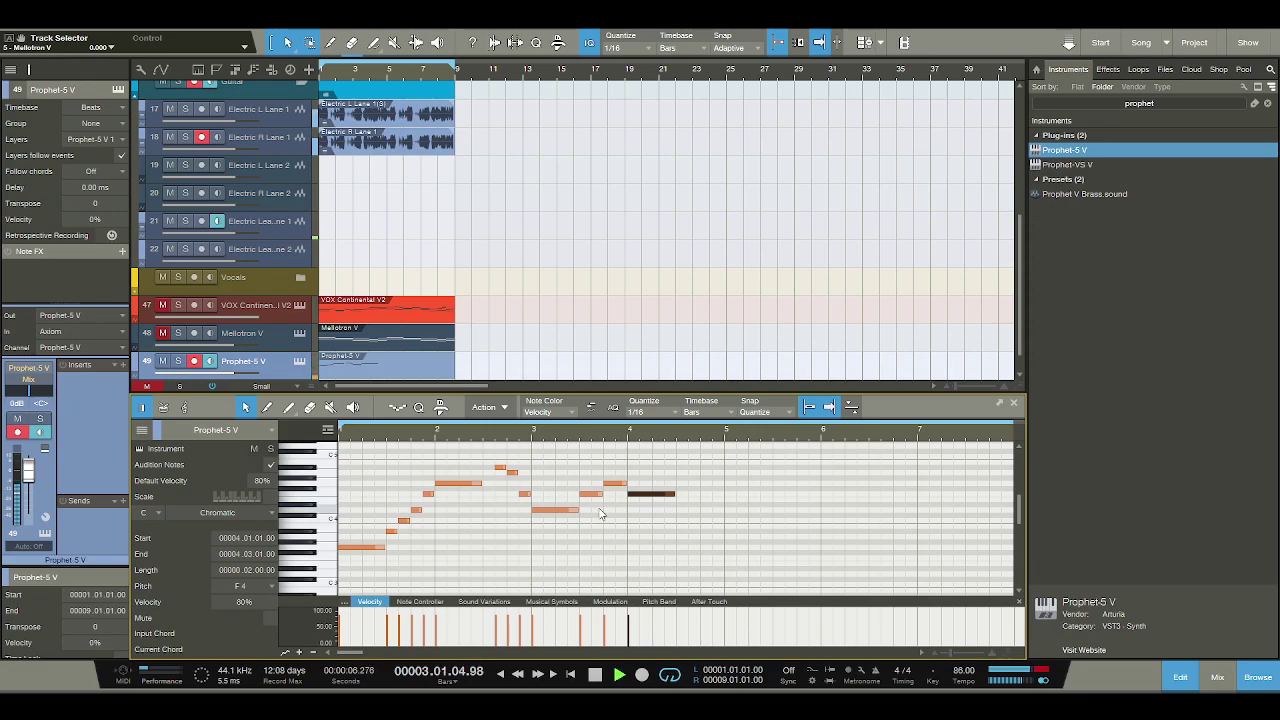
{"action": "key", "text": "space"}
Trim bar 4's opening F4 to one beat, add one-beat notes G3 at 4.2.1, A3 at 4.3.1 and A#3 at 4.4.1, and play them.
{"action": "left_click_drag", "start_coordinate": [674, 494], "coordinate": [656, 494]}
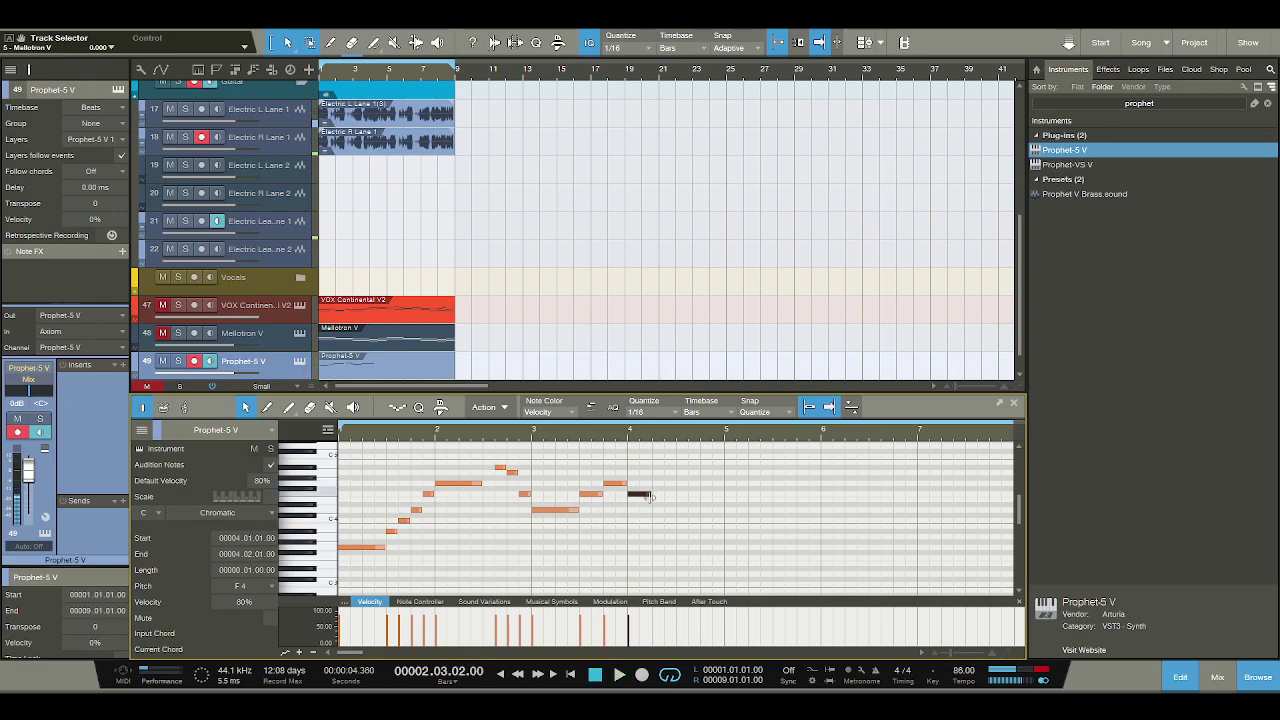
{"action": "double_click", "coordinate": [654, 528]}
{"action": "left_click_drag", "start_coordinate": [654, 528], "coordinate": [703, 536]}
{"action": "double_click", "coordinate": [678, 537]}
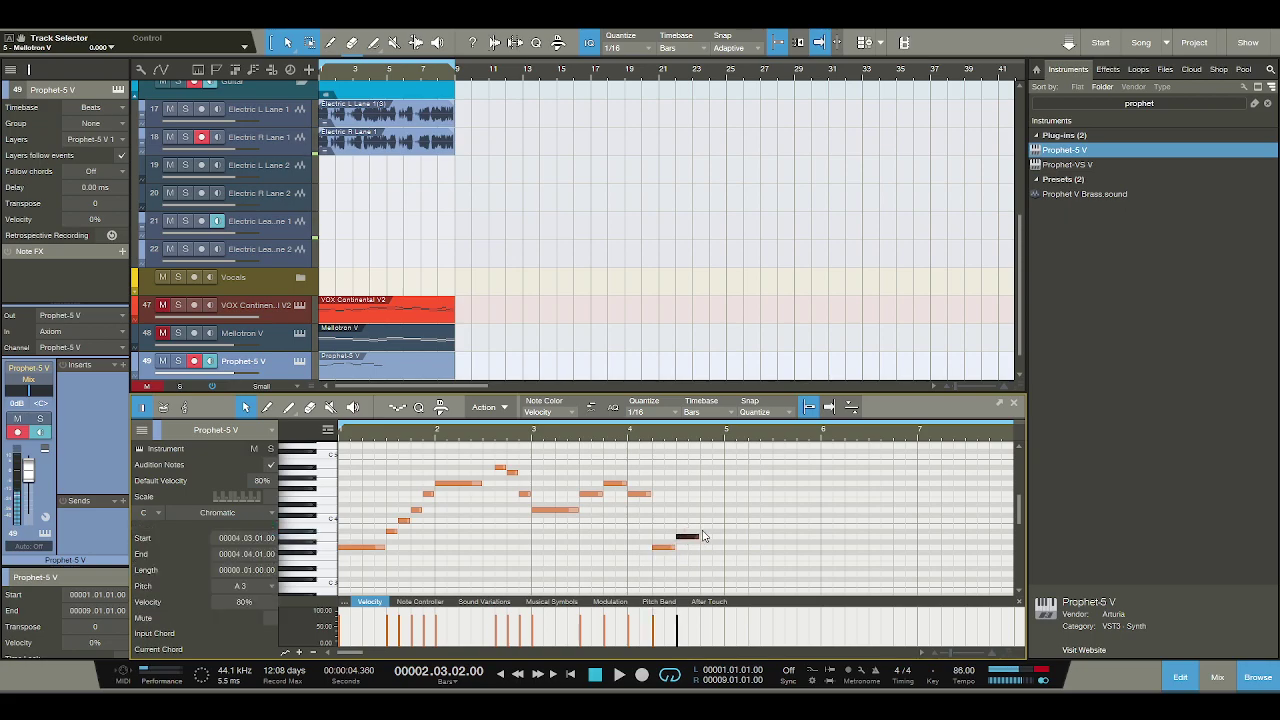
{"action": "double_click", "coordinate": [706, 531]}
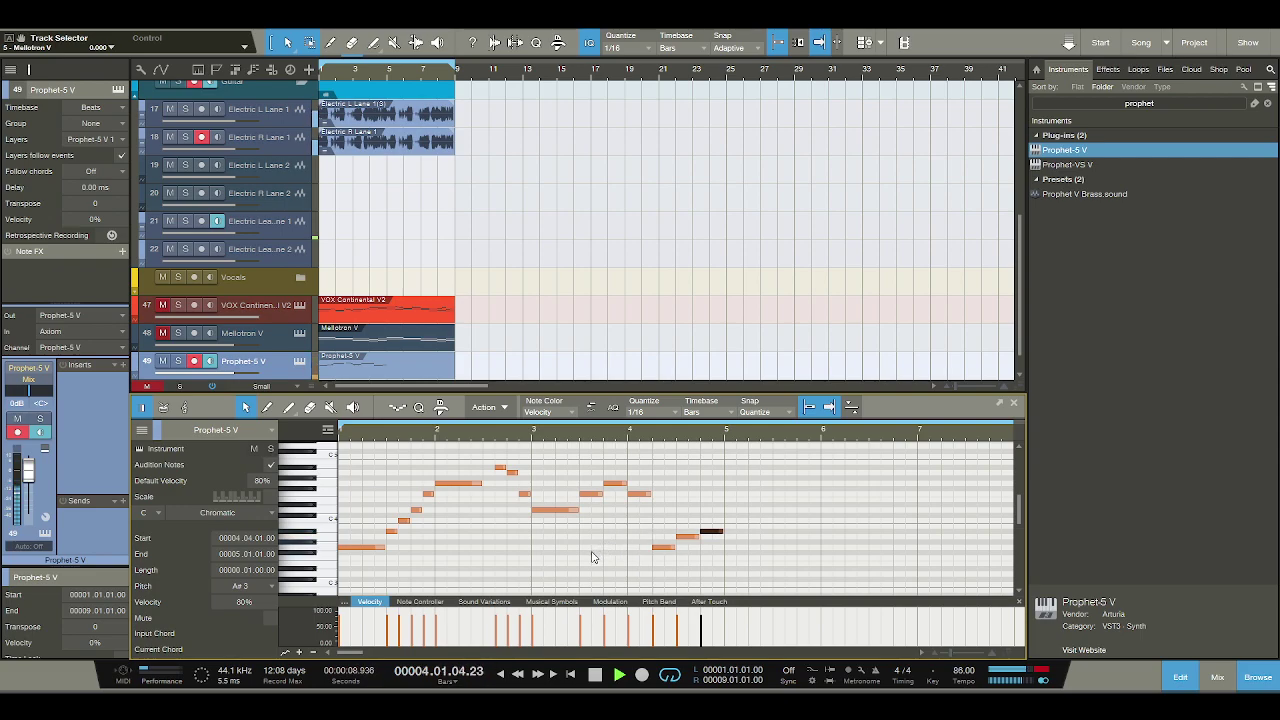
{"action": "key", "text": "space"}
{"action": "left_click", "coordinate": [573, 676]}
{"action": "left_click", "coordinate": [619, 676]}
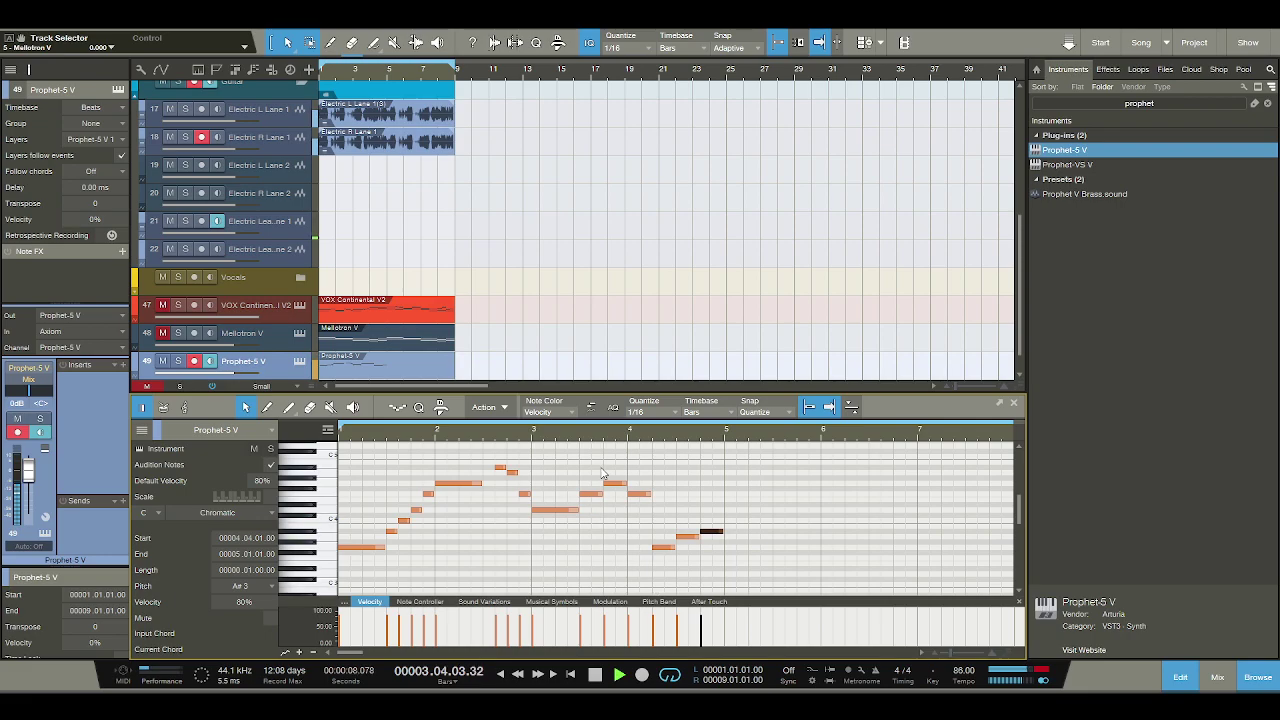
Trim the start of the G4 in beat 4 of bar 3 to leave an eighth note at 3.4.3, and play the phrase.
{"action": "left_click_drag", "start_coordinate": [606, 485], "coordinate": [618, 486]}
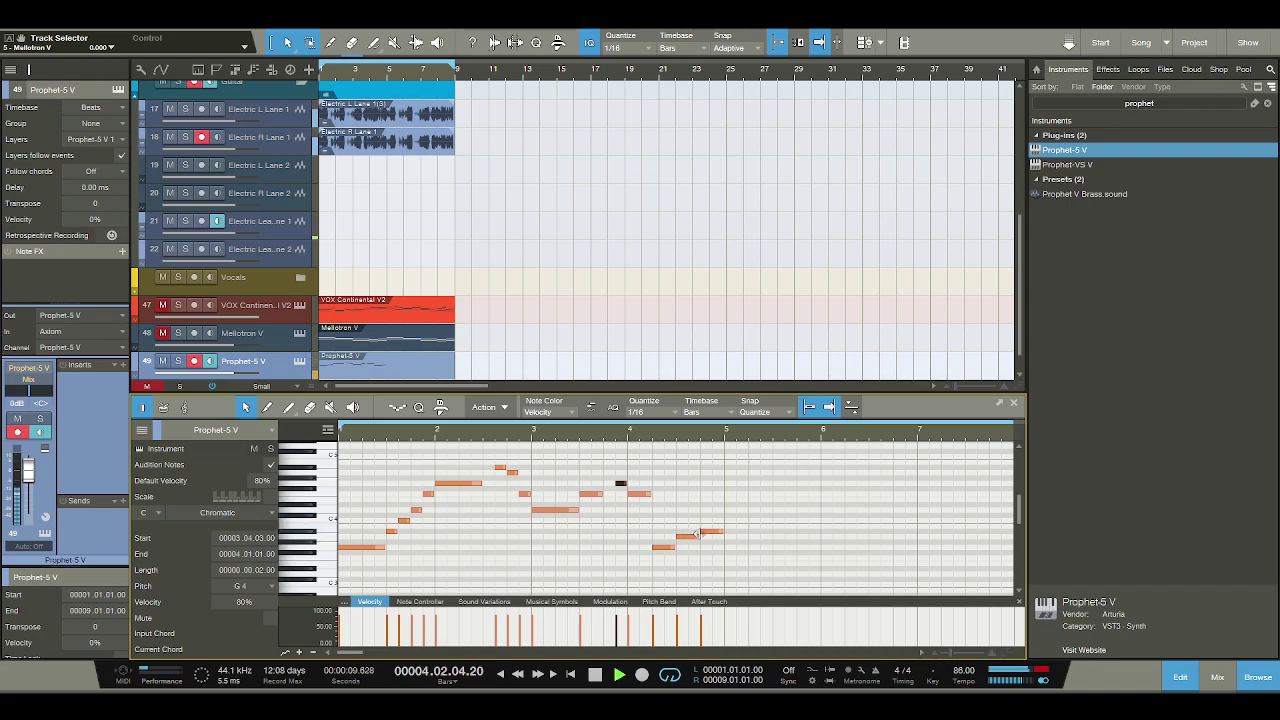
{"action": "key", "text": "space"}
{"action": "key", "text": "space"}
{"action": "key", "text": "space"}
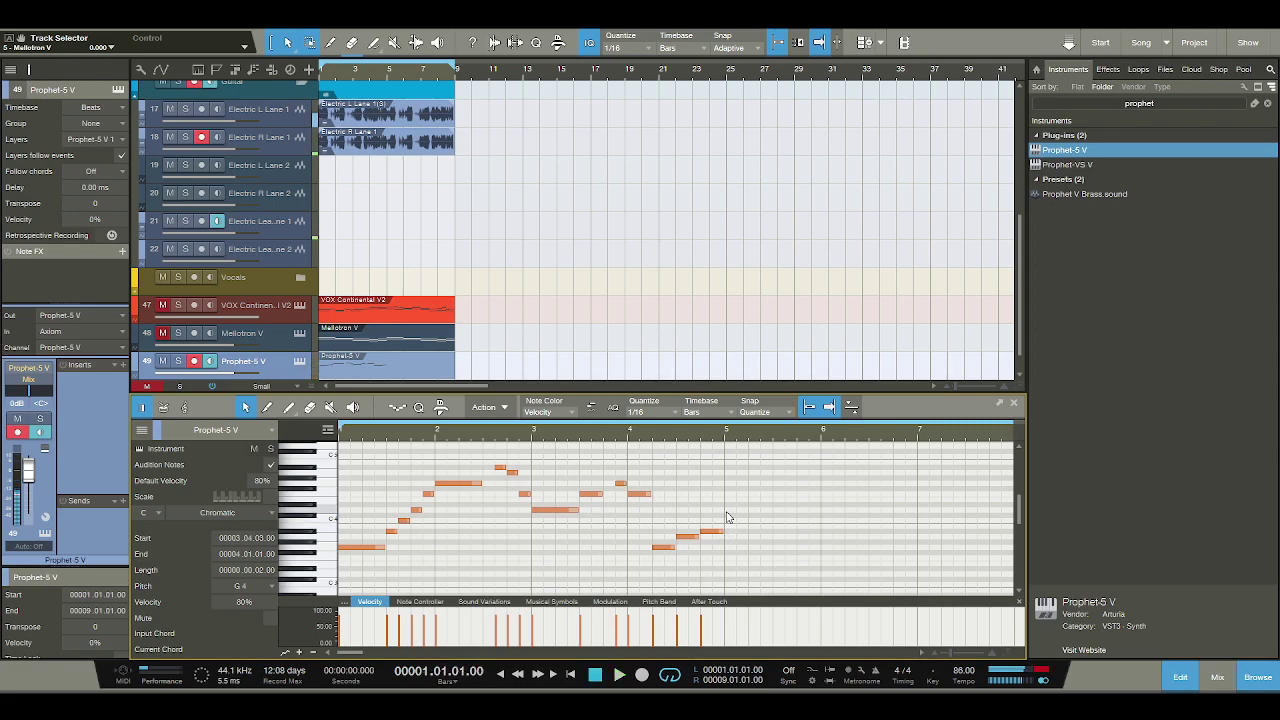
Add a two-beat D4 Prophet note at the start of bar 5 and audition it.
{"action": "left_click_drag", "start_coordinate": [731, 510], "coordinate": [771, 510]}
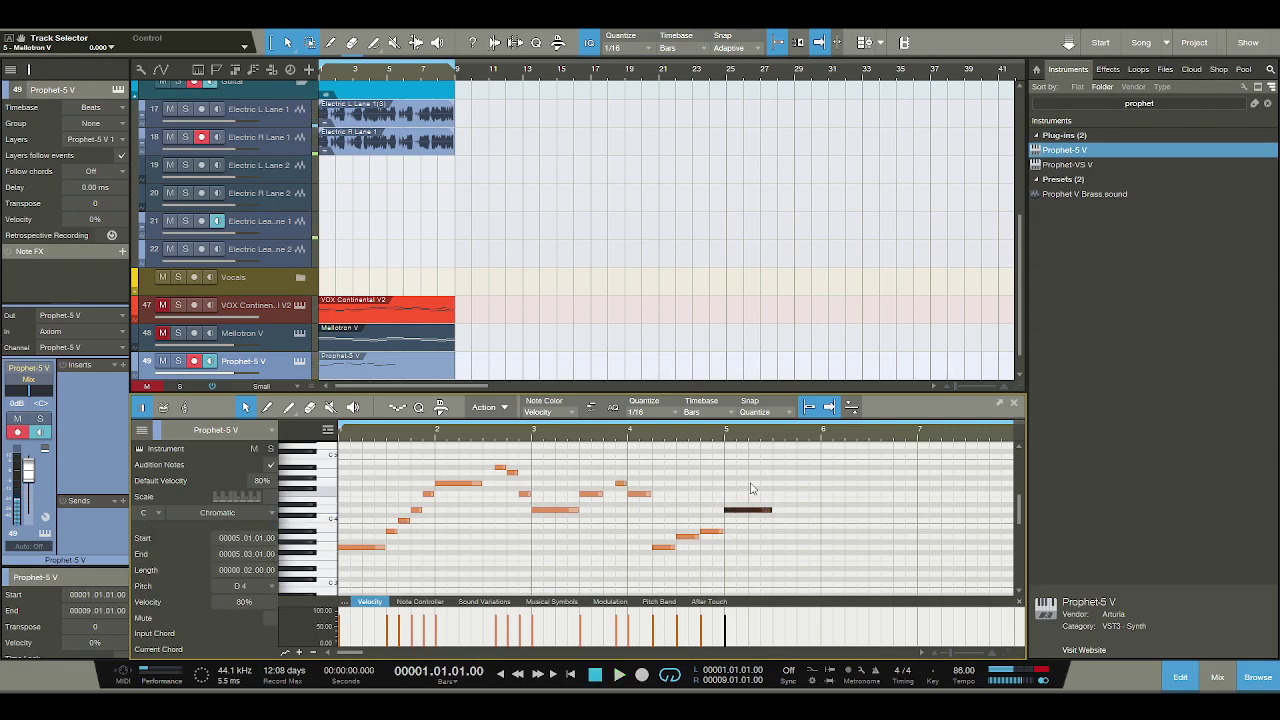
{"action": "key", "text": "space"}
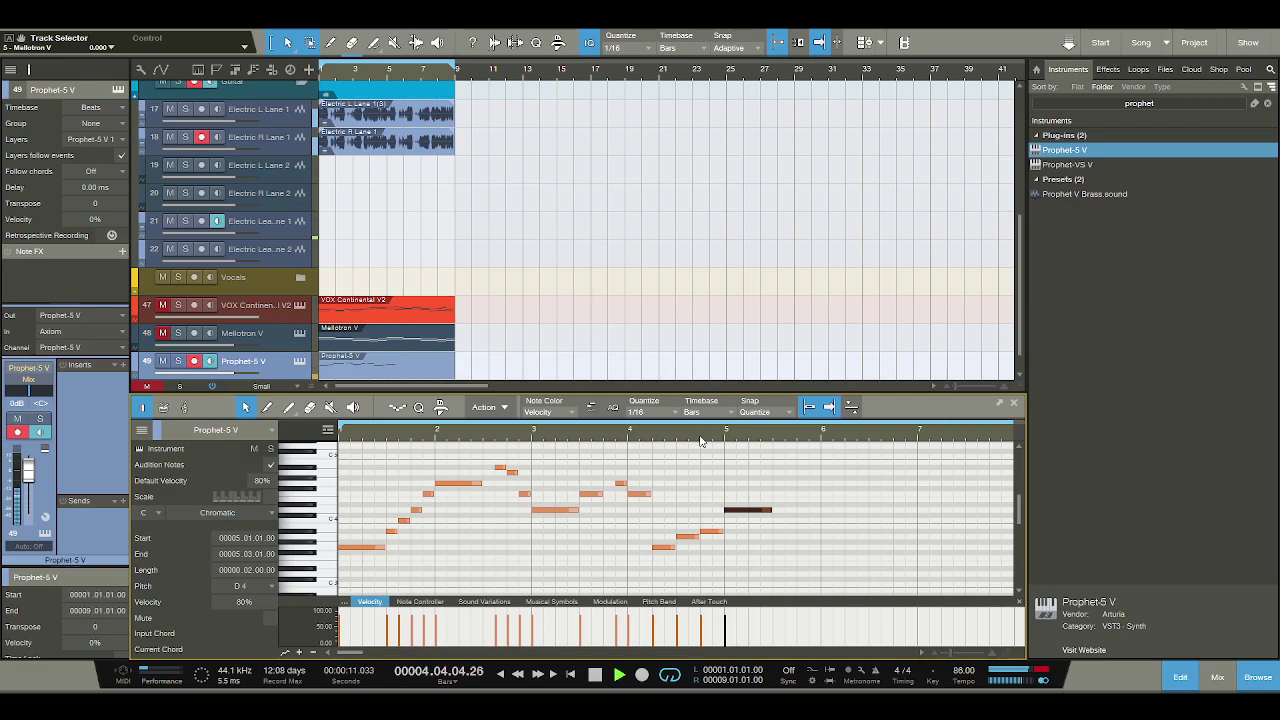
{"action": "key", "text": "space"}
Add one-beat notes A3 at 5.3.1 and A#3 at 5.4.1 and a three-and-a-half-beat G3 at 6.1.1, and play the phrase.
{"action": "left_click", "coordinate": [779, 537]}
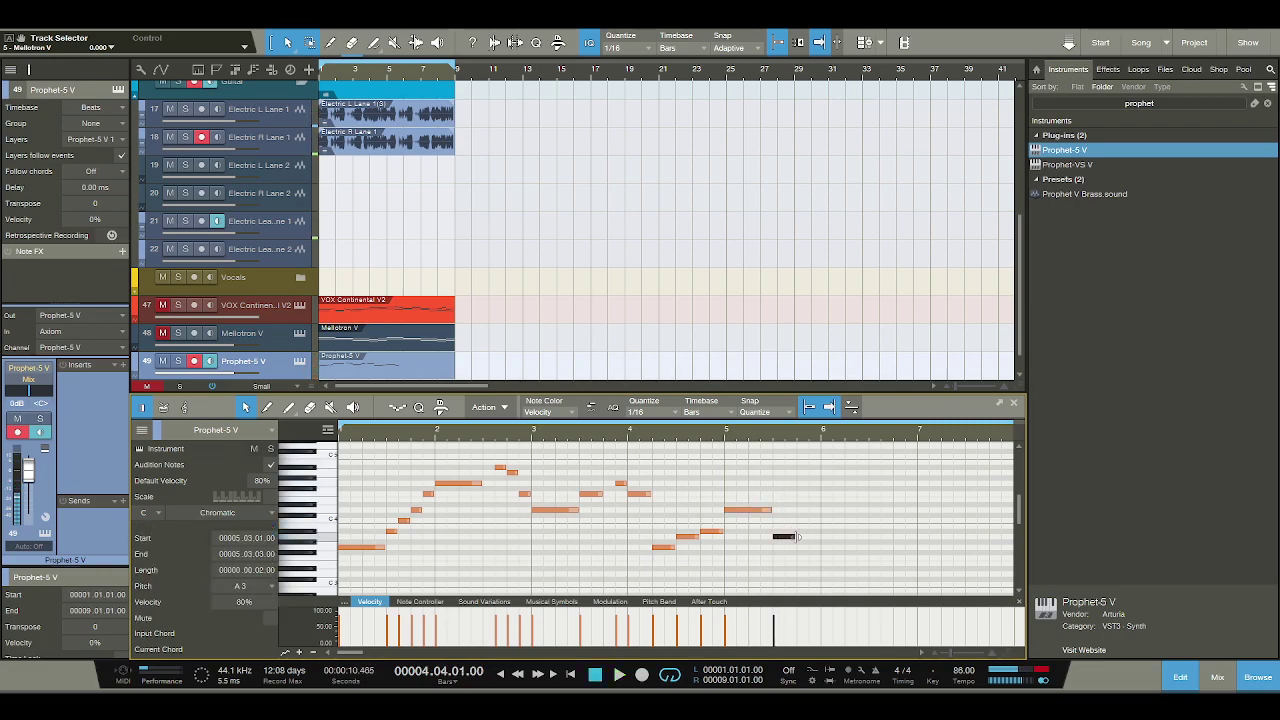
{"action": "left_click", "coordinate": [800, 532]}
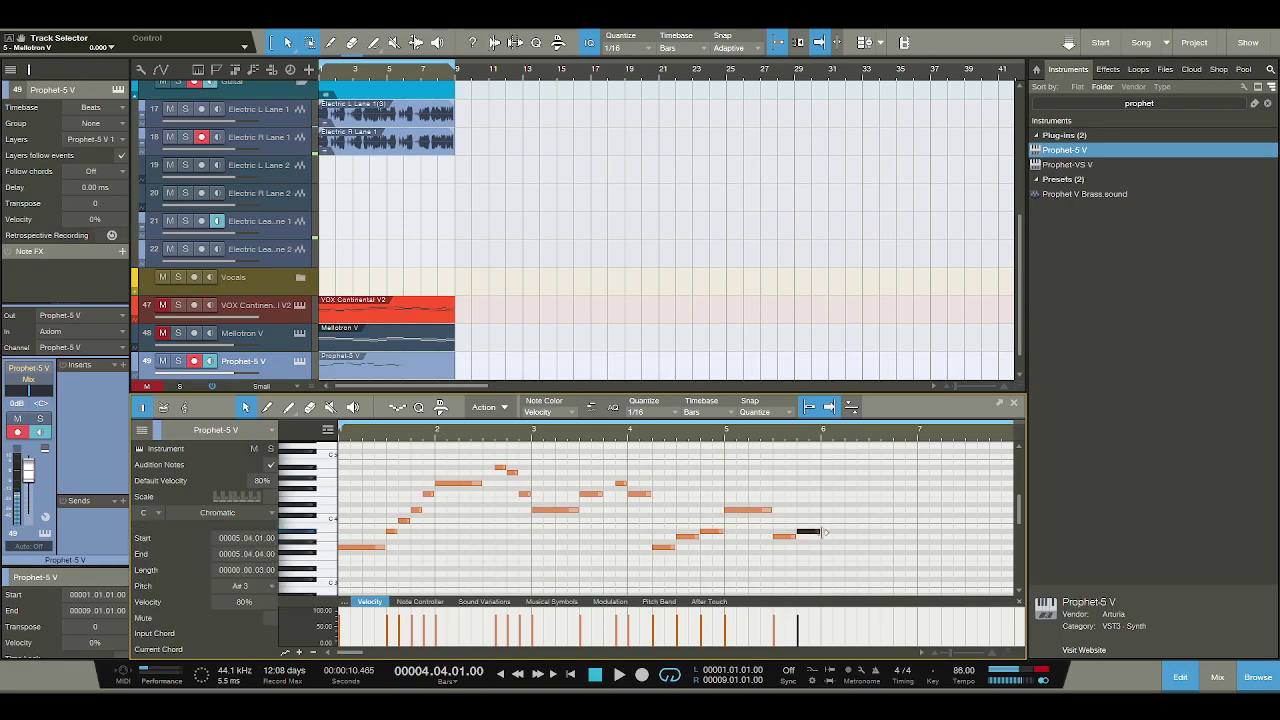
{"action": "mouse_move", "coordinate": [823, 553]}
{"action": "left_mouse_down"}
{"action": "mouse_move", "coordinate": [904, 553]}
{"action": "mouse_move", "coordinate": [873, 549]}
{"action": "left_mouse_up"}
{"action": "key", "text": "space"}
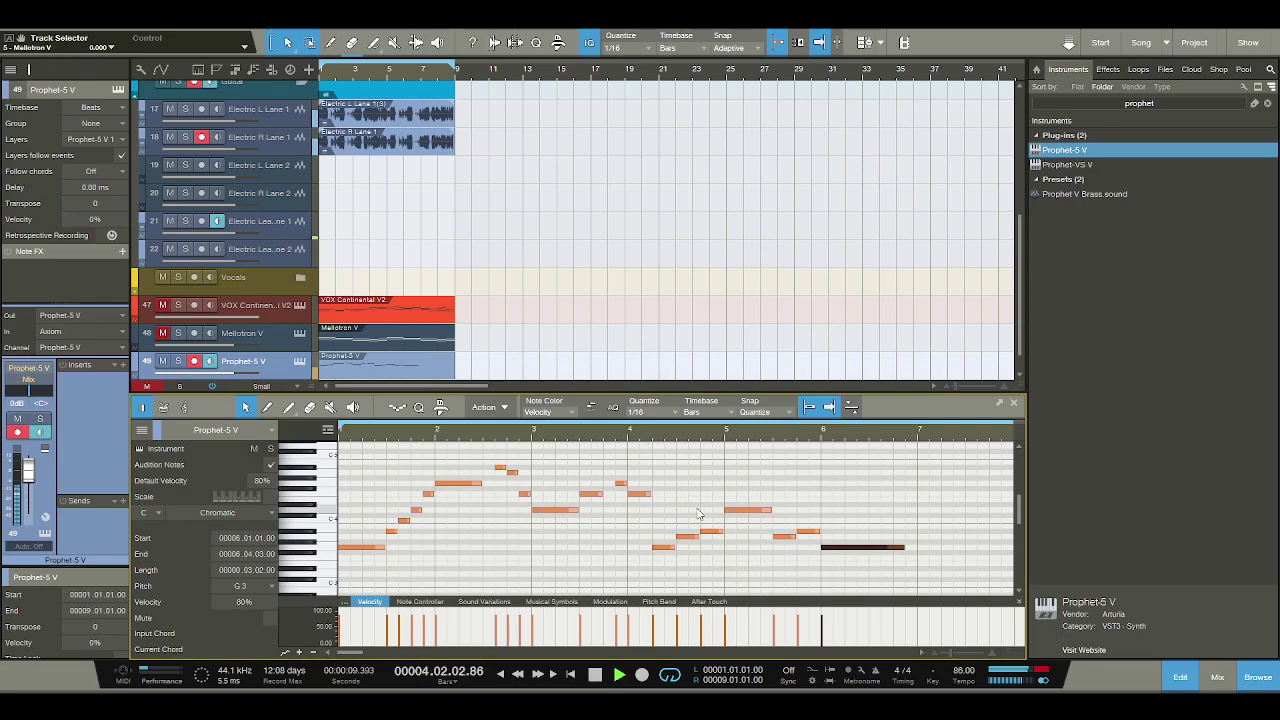
{"action": "key", "text": "space"}
{"action": "key", "text": "space"}
Shorten bar 5's opening D4 to one and a half beats and bar 6's G3 to two beats, and audition the phrase.
{"action": "left_click", "coordinate": [763, 511]}
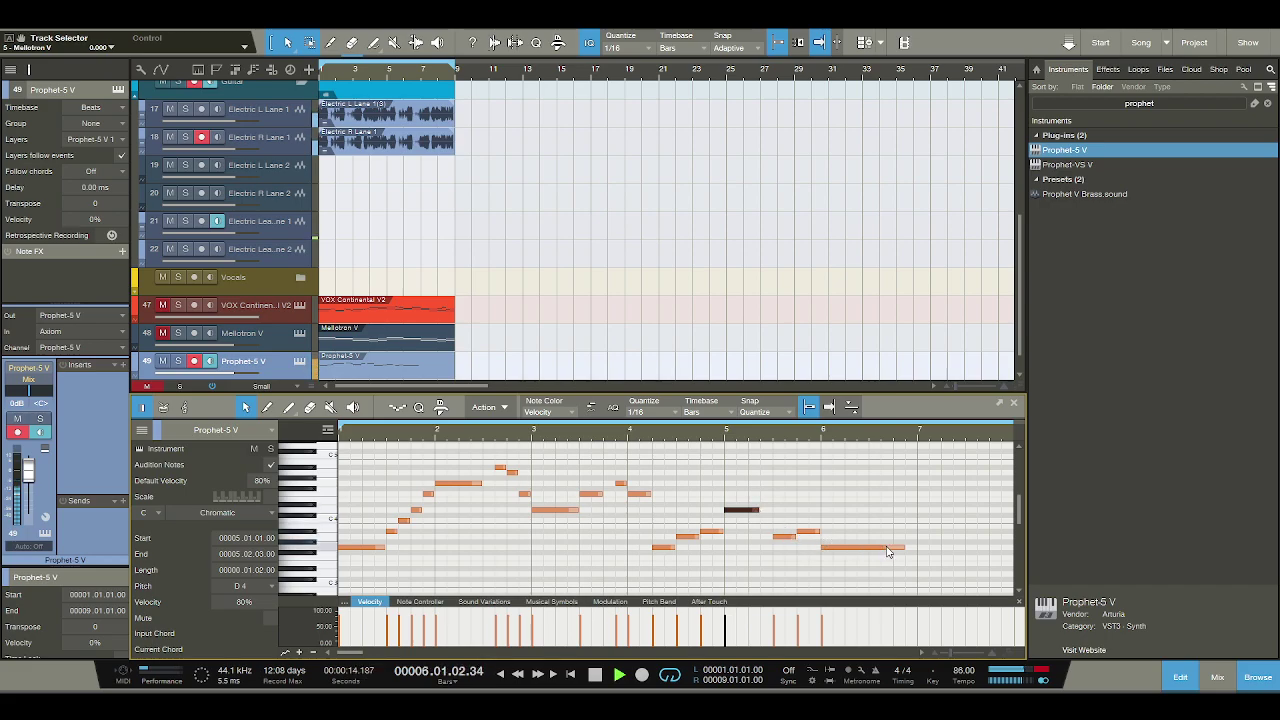
{"action": "left_click_drag", "start_coordinate": [907, 548], "coordinate": [867, 548]}
{"action": "left_click", "coordinate": [595, 675]}
{"action": "left_click", "coordinate": [595, 675]}
{"action": "left_click", "coordinate": [619, 675]}
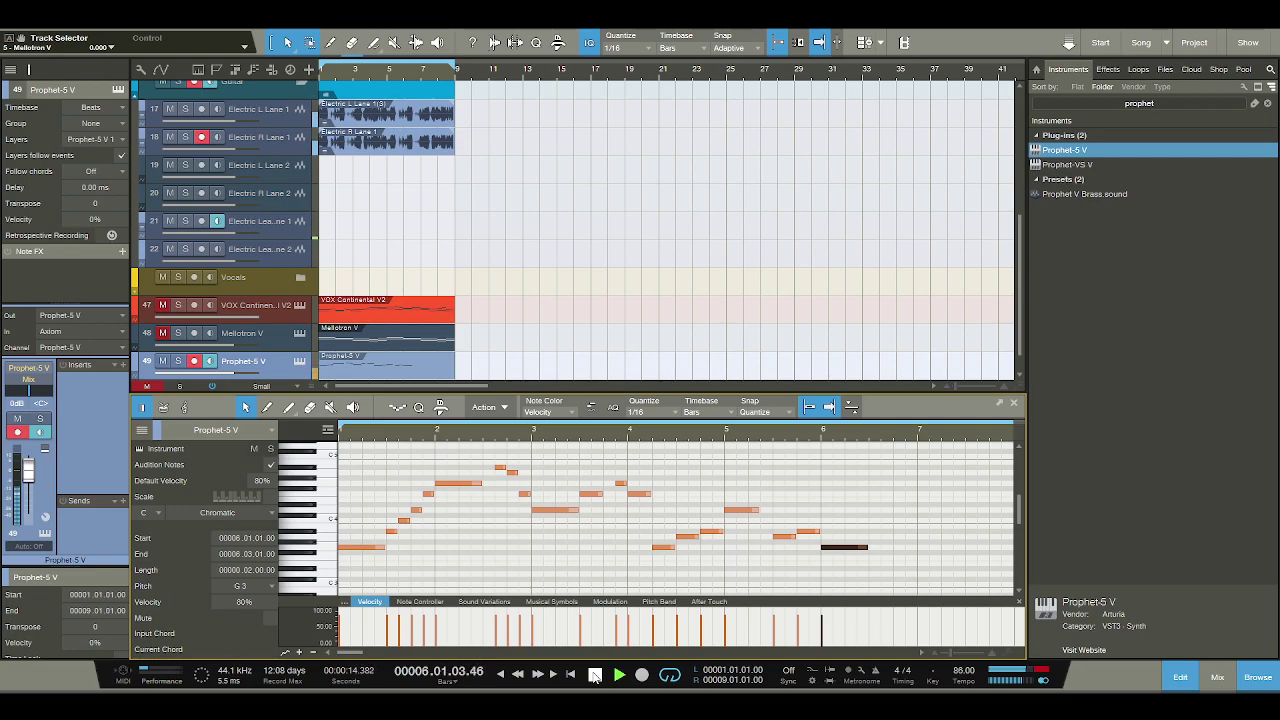
{"action": "left_click", "coordinate": [595, 675]}
Trim bar 6's G3 to one beat, add G4 at 6.2.1, an eighth-note F4 at 6.3.1 and D4 at 6.4.1, and play them.
{"action": "left_click_drag", "start_coordinate": [867, 547], "coordinate": [918, 512]}
{"action": "double_click", "coordinate": [871, 495]}
{"action": "double_click", "coordinate": [898, 500]}
{"action": "left_click", "coordinate": [903, 516]}
{"action": "left_click", "coordinate": [773, 430]}
{"action": "key", "text": "space"}
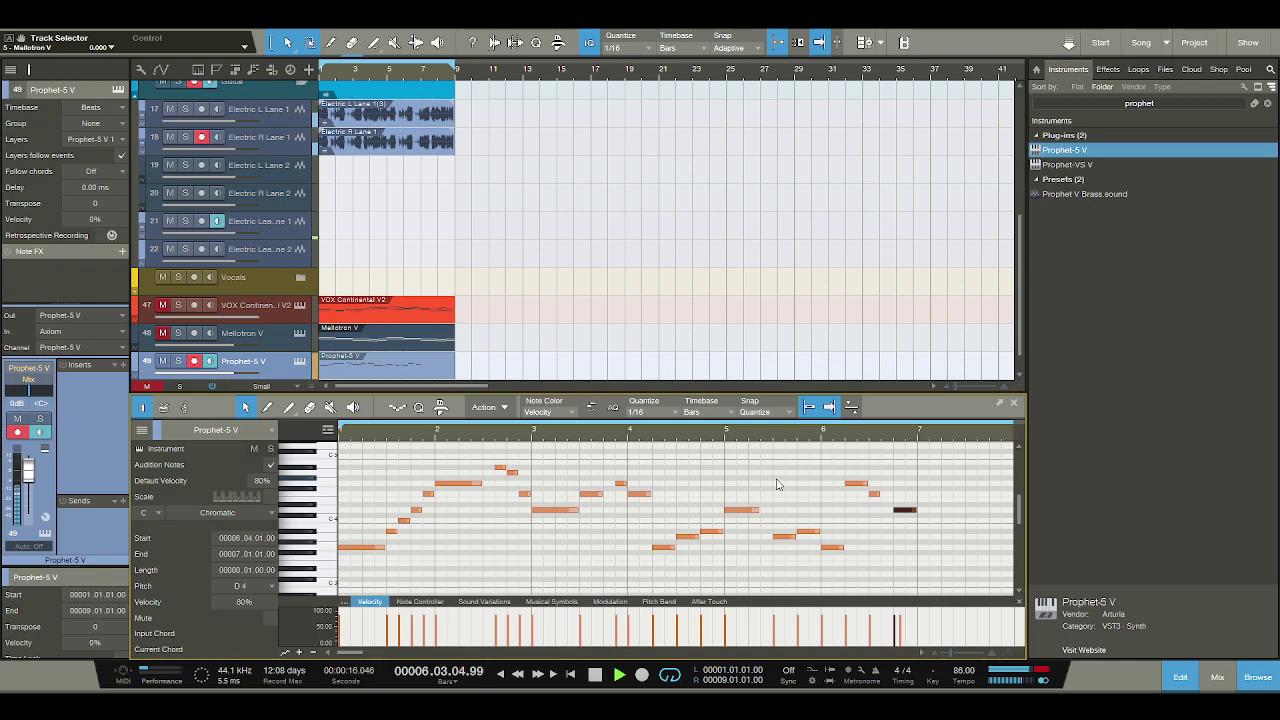
{"action": "key", "text": "space"}
Lengthen the F4 at 6.3.1 to one beat and audition bar 6.
{"action": "left_click_drag", "start_coordinate": [872, 494], "coordinate": [894, 495]}
{"action": "key", "text": "space"}
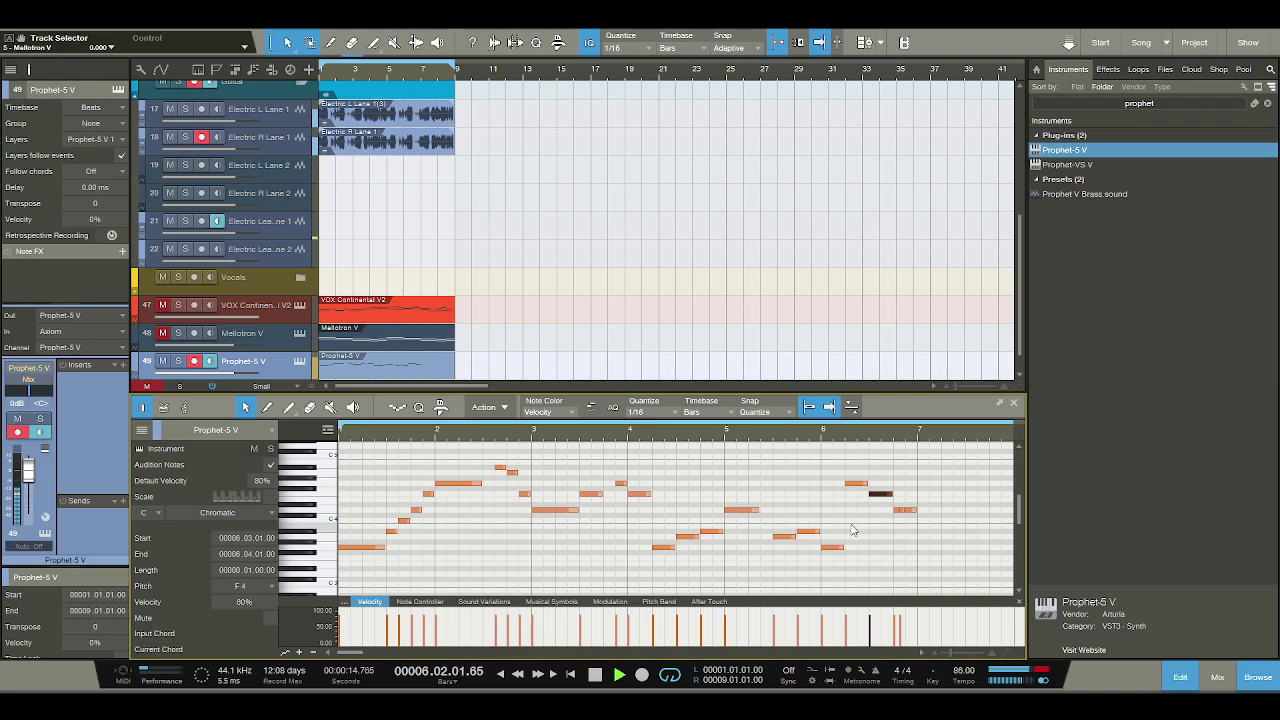
{"action": "key", "text": "space"}
Remove the stray extra note overlapping the D4 at 6.4.1 and play bars 5 and 6.
{"action": "left_click", "coordinate": [901, 511]}
{"action": "key", "text": "ctrl+z"}
{"action": "left_click", "coordinate": [879, 436]}
{"action": "key", "text": "space"}
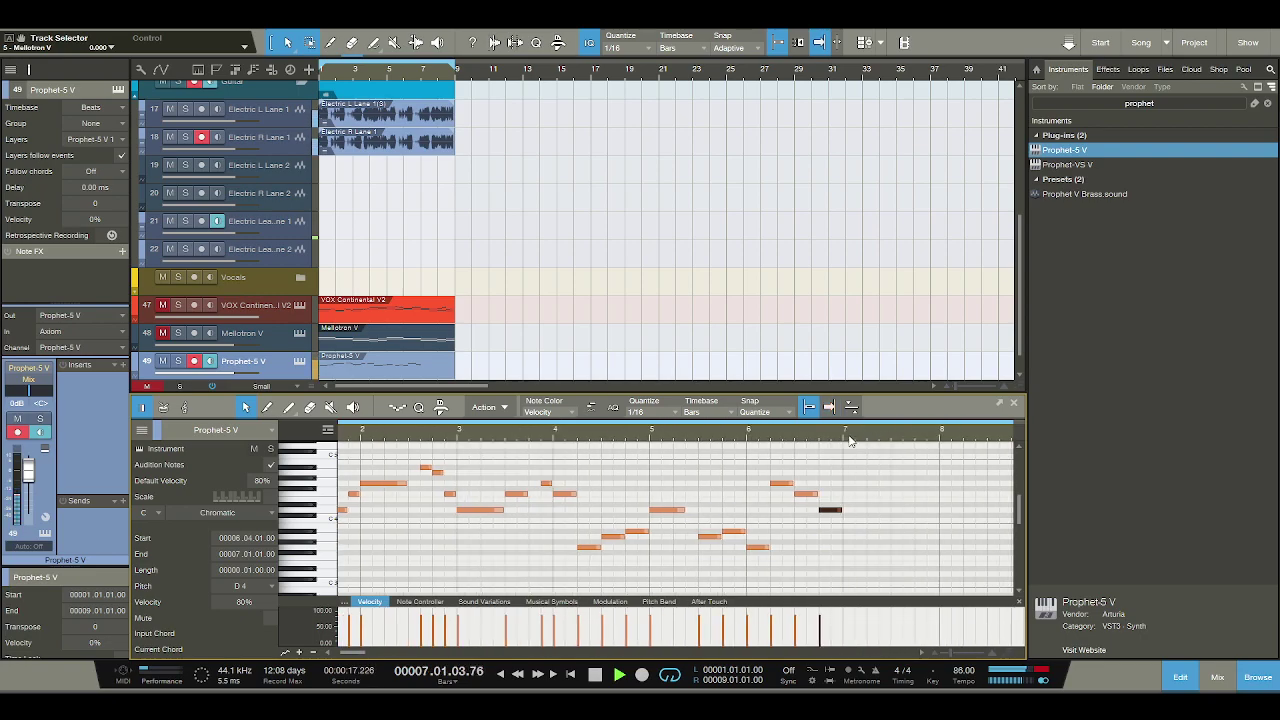
{"action": "key", "text": "space"}
{"action": "key", "text": "space"}
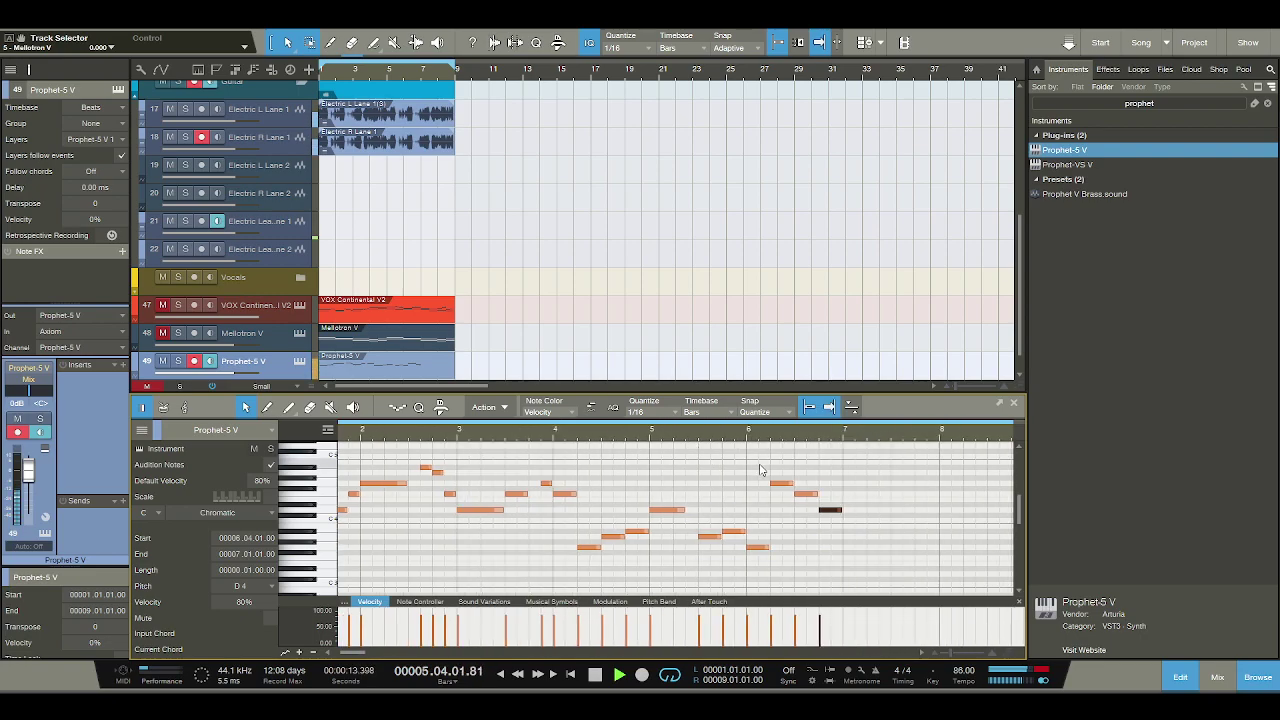
{"action": "key", "text": "shift+z"}
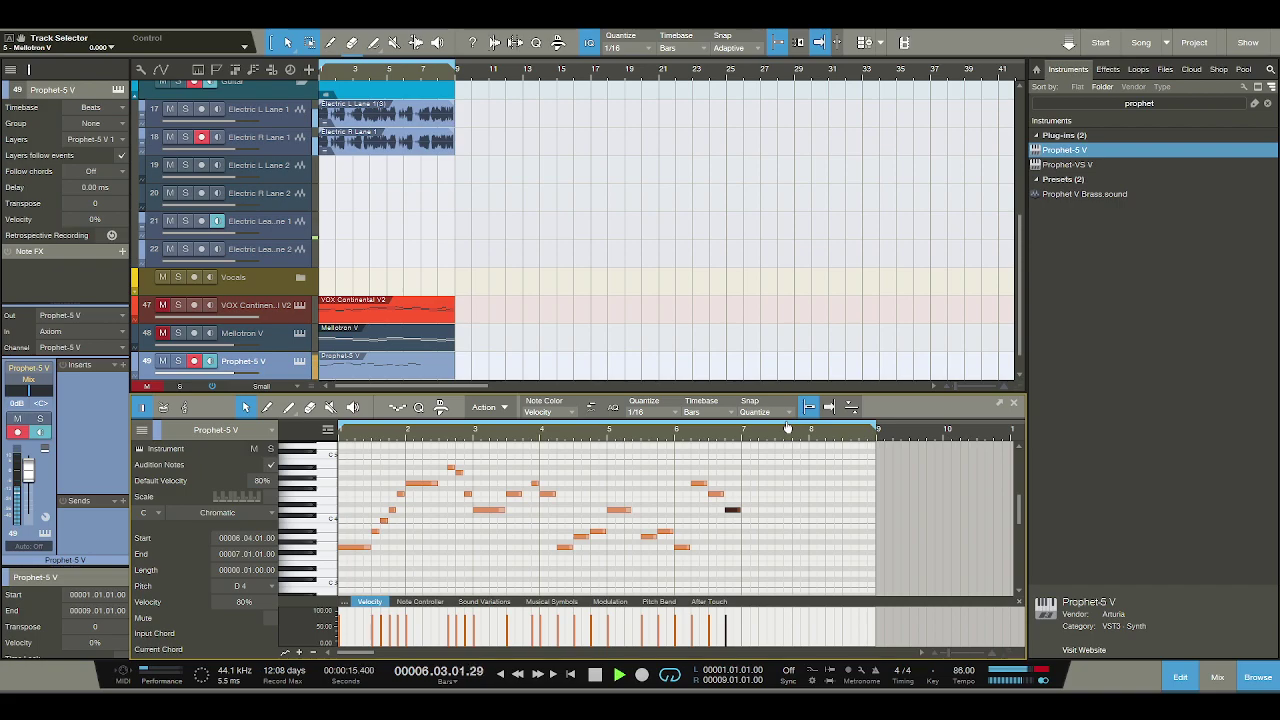
{"action": "key", "text": "space"}
Add eighth-note Prophet notes C5 at 7.1.1 and D5 at 7.1.3, and audition the phrase.
{"action": "scroll", "coordinate": [764, 470], "scroll_direction": "up", "scroll_amount": 2}
{"action": "left_click", "coordinate": [748, 476]}
{"action": "left_click", "coordinate": [744, 480]}
{"action": "key", "text": "f"}
{"action": "scroll", "coordinate": [746, 479], "scroll_direction": "up", "scroll_amount": 3}
{"action": "left_click_drag", "start_coordinate": [741, 478], "coordinate": [764, 470]}
{"action": "left_click", "coordinate": [750, 473]}
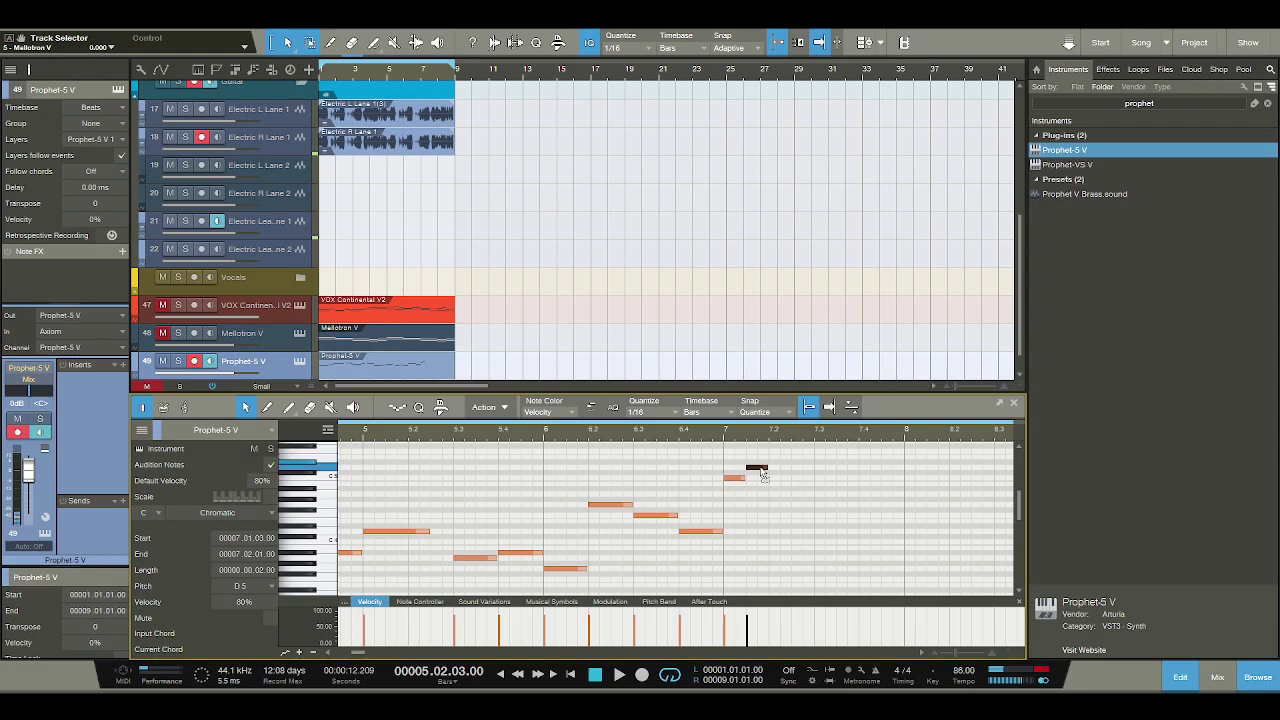
{"action": "key", "text": "space"}
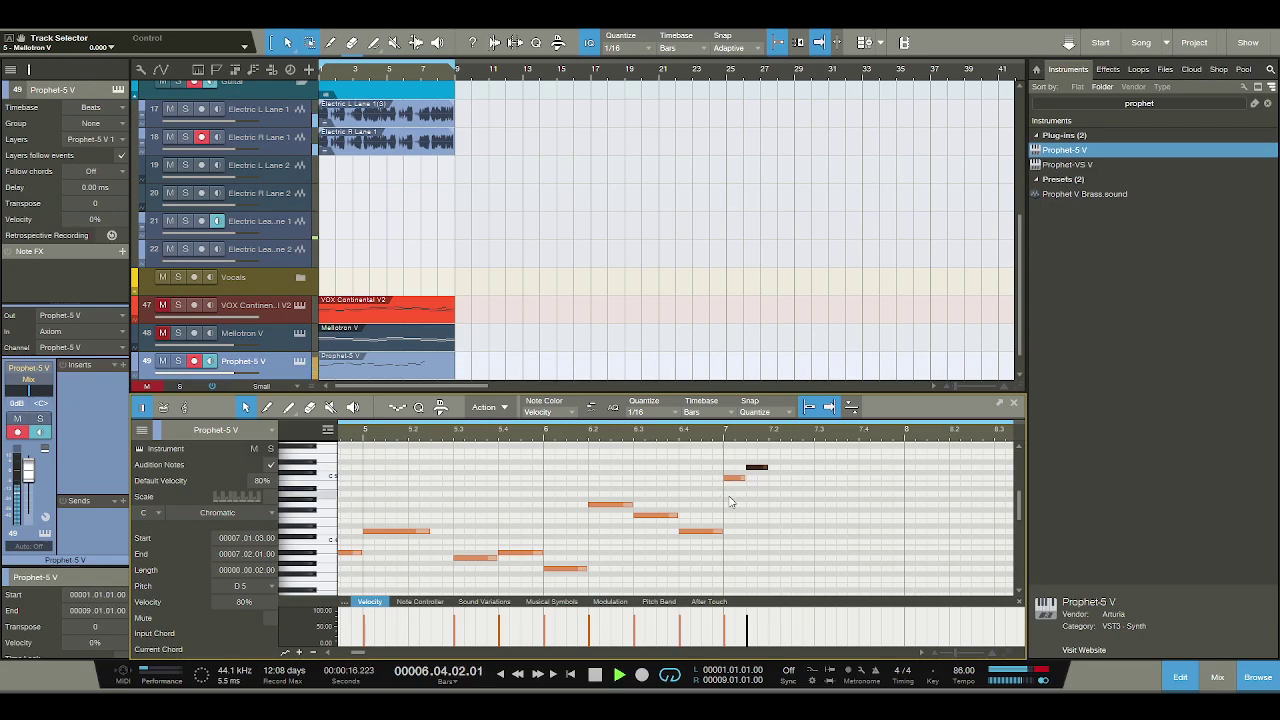
{"action": "key", "text": "space"}
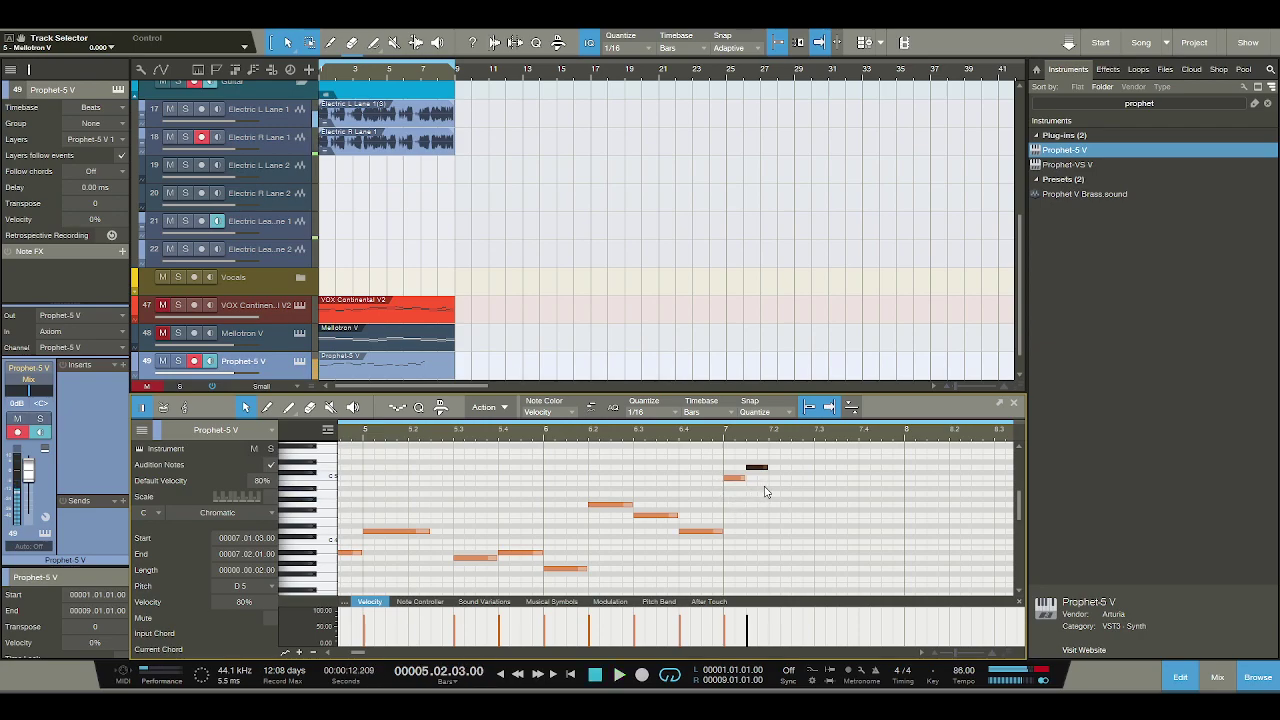
Add eighth-note Prophet notes C5 at 7.3.1 and D5 at 7.3.3, and play the phrase.
{"action": "left_click", "coordinate": [820, 478]}
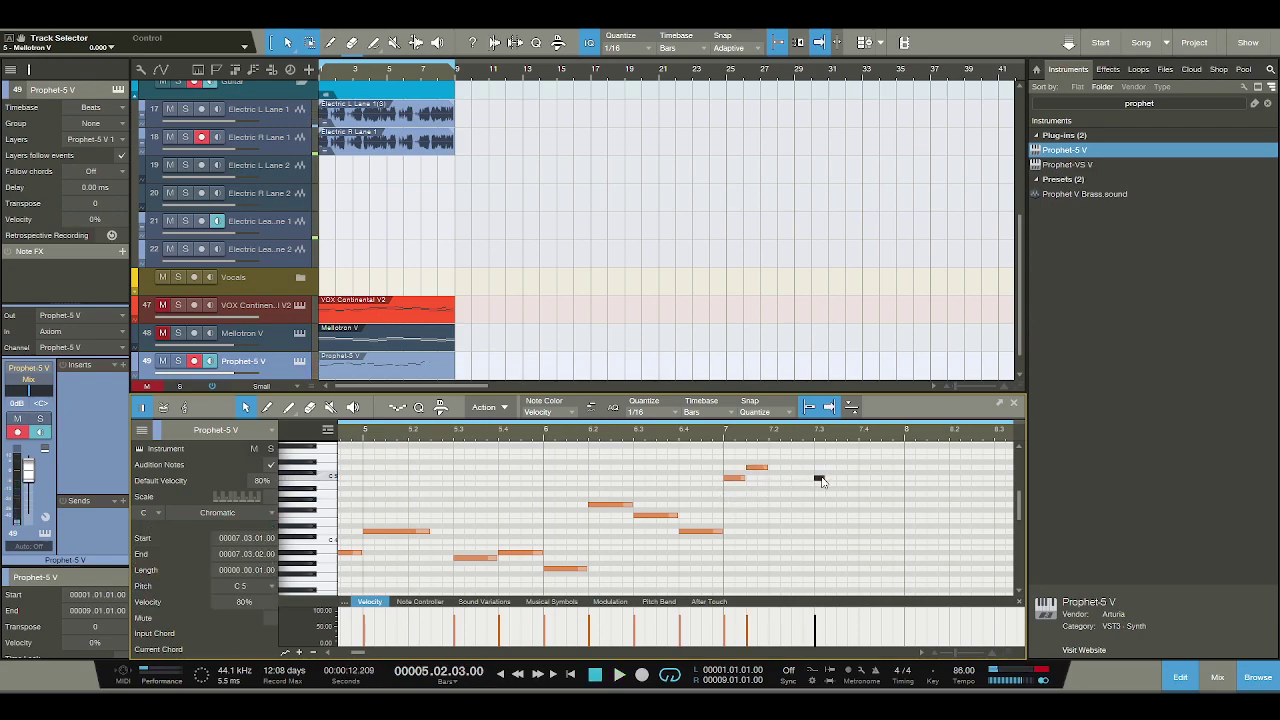
{"action": "left_click", "coordinate": [840, 467]}
{"action": "left_click", "coordinate": [689, 430]}
{"action": "key", "text": "space"}
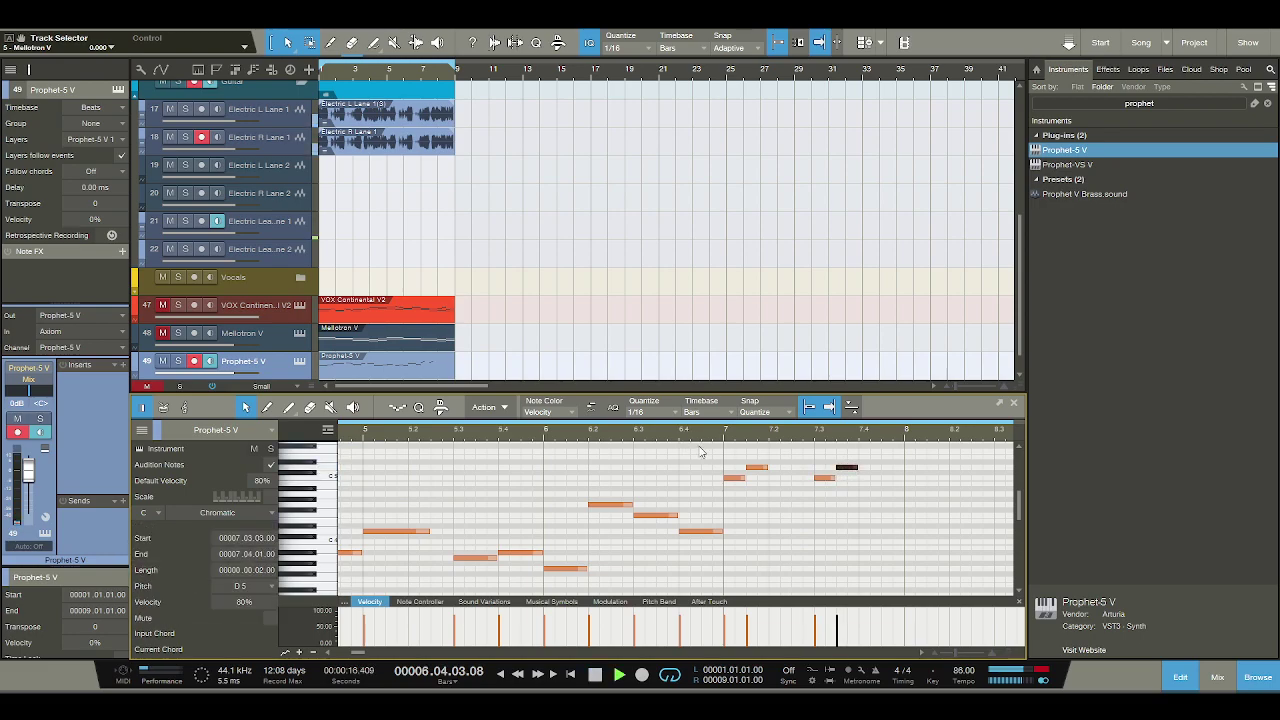
{"action": "key", "text": "space"}
{"action": "key", "text": "space"}
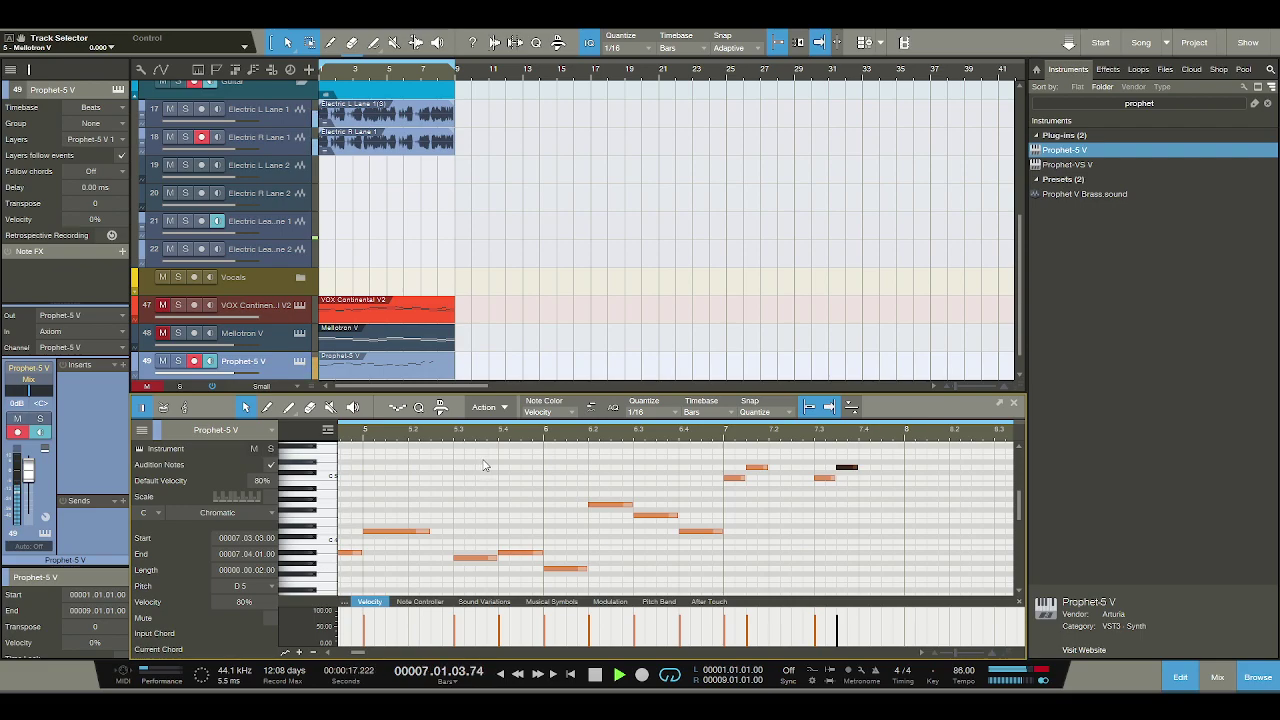
{"action": "key", "text": "space"}
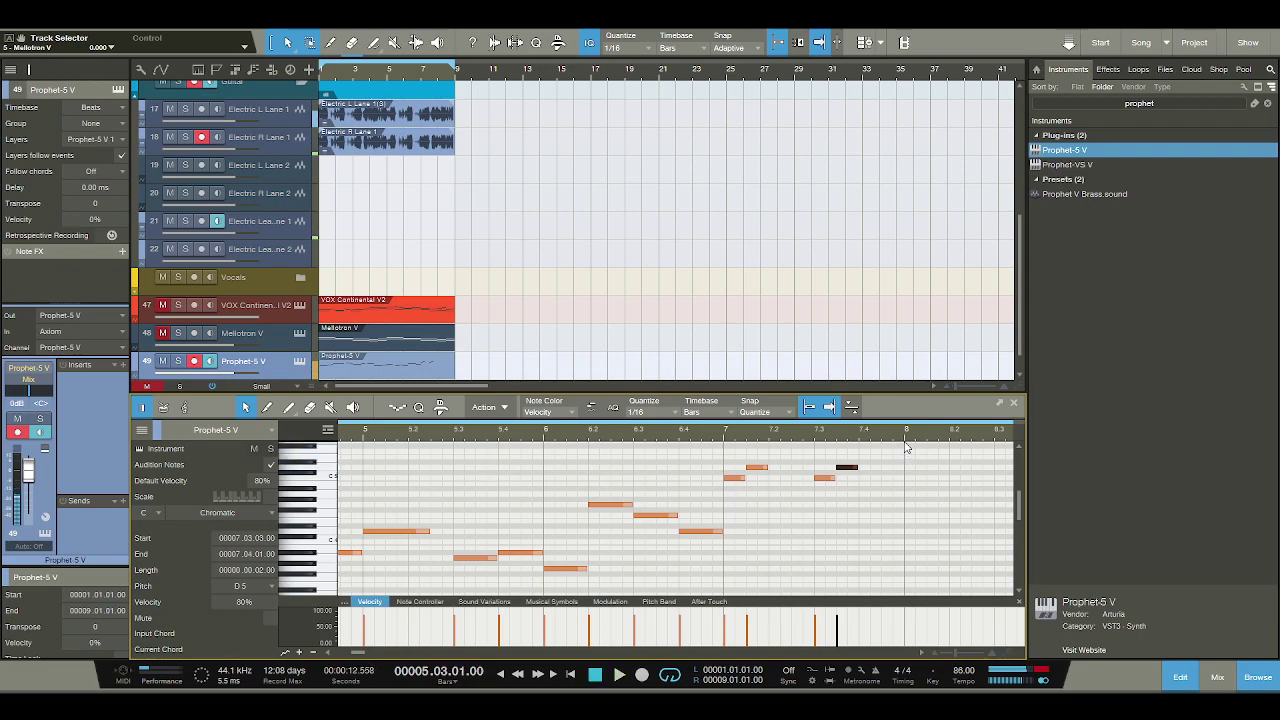
Fill the gaps in bar 7 with one-beat D4 notes at 7.2.1 and 7.4.1, auditioning the passage.
{"action": "left_click", "coordinate": [772, 520]}
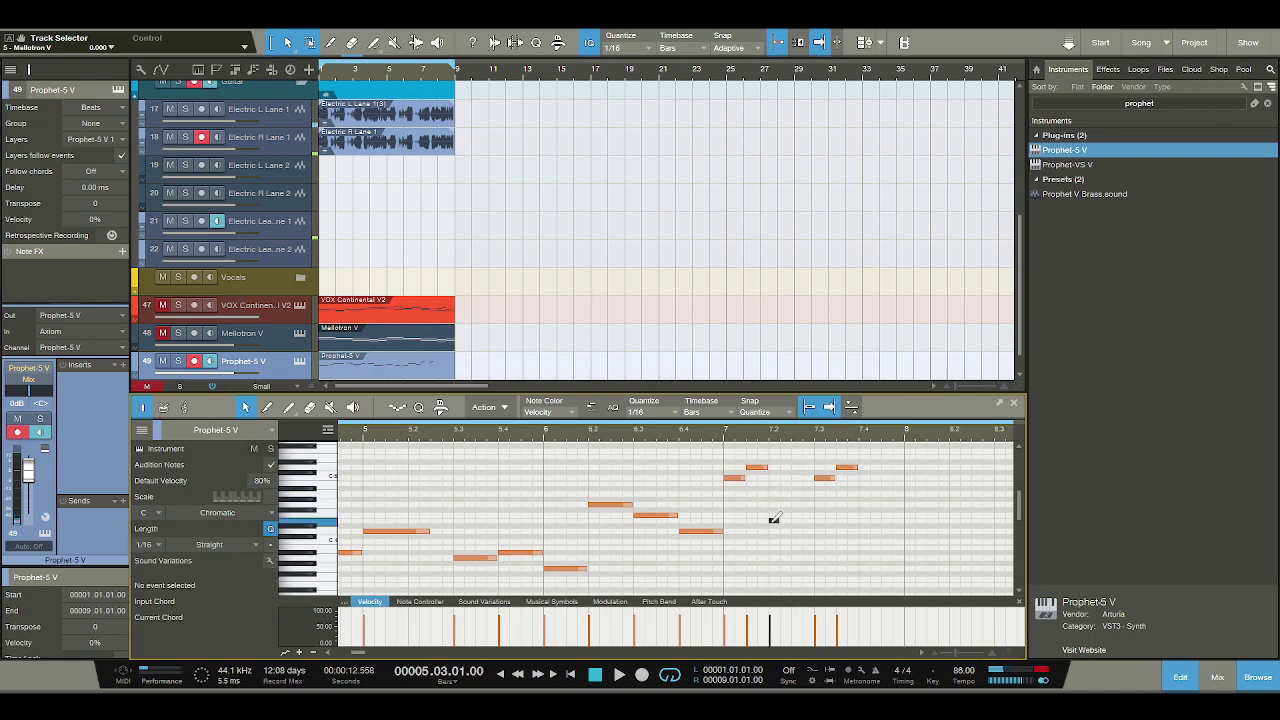
{"action": "left_click_drag", "start_coordinate": [776, 520], "coordinate": [816, 533]}
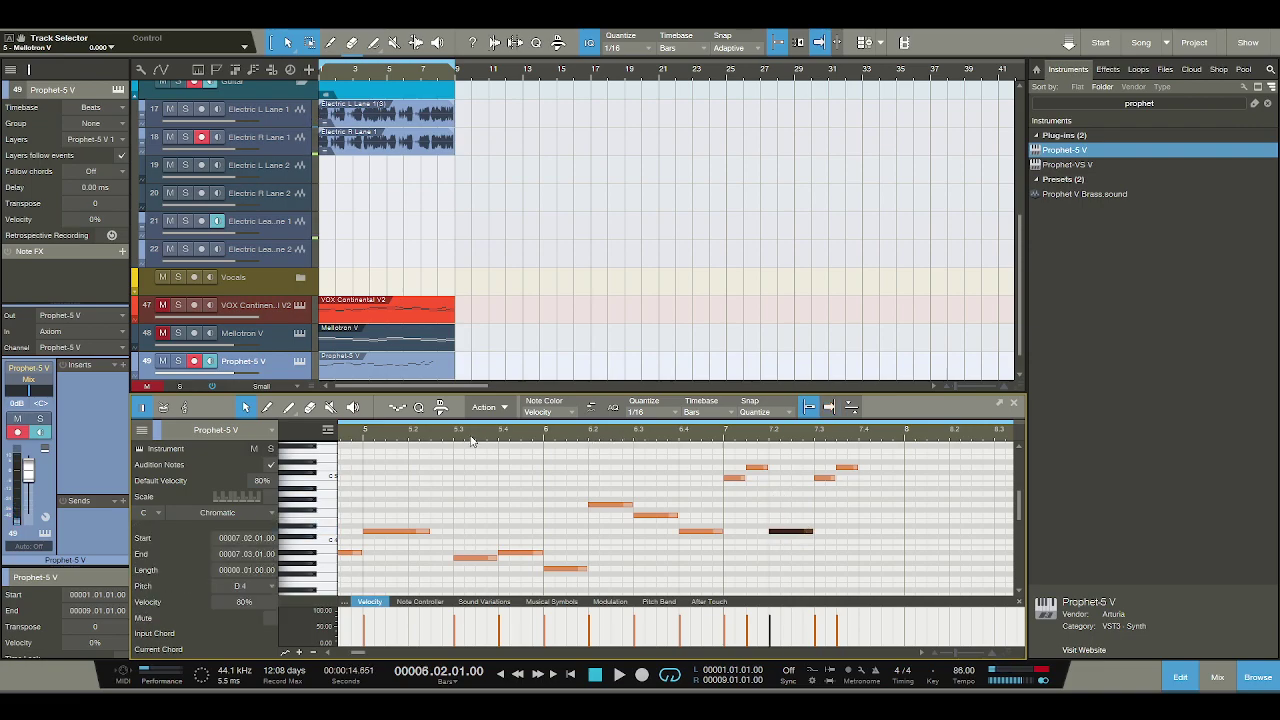
{"action": "left_click", "coordinate": [452, 440]}
{"action": "key", "text": "space"}
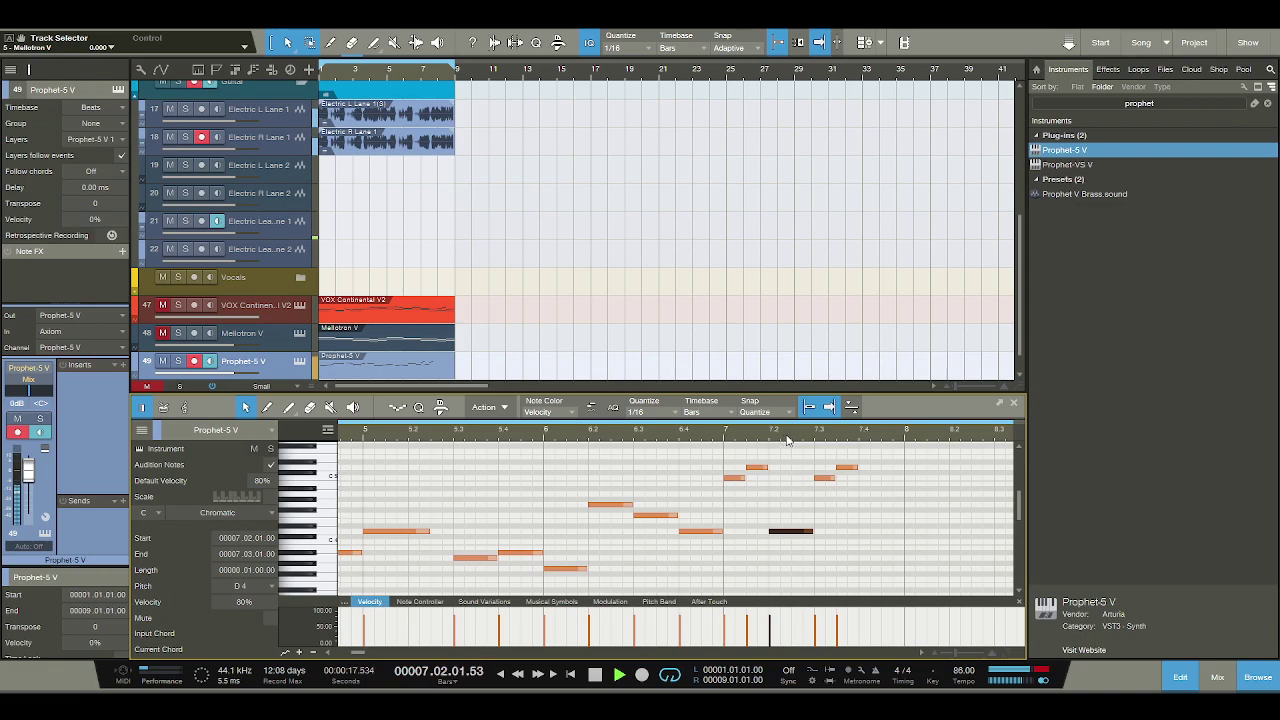
{"action": "key", "text": "space"}
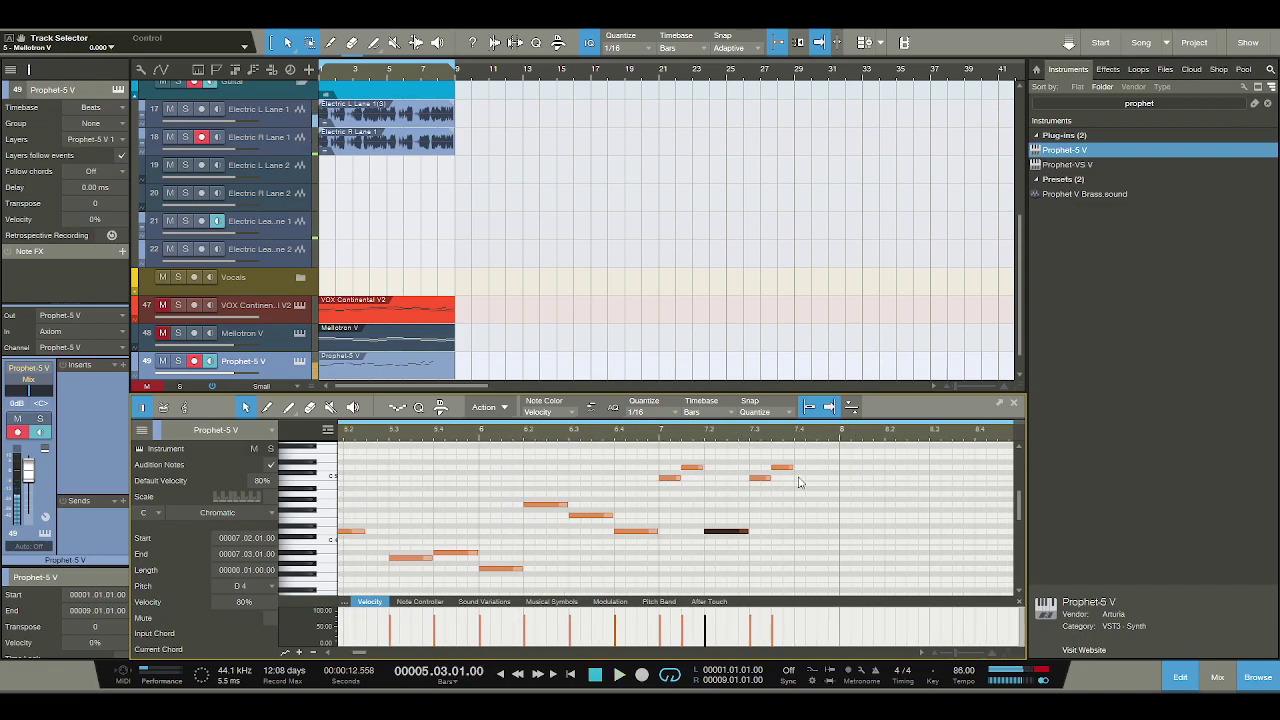
{"action": "left_click_drag", "start_coordinate": [797, 531], "coordinate": [838, 531]}
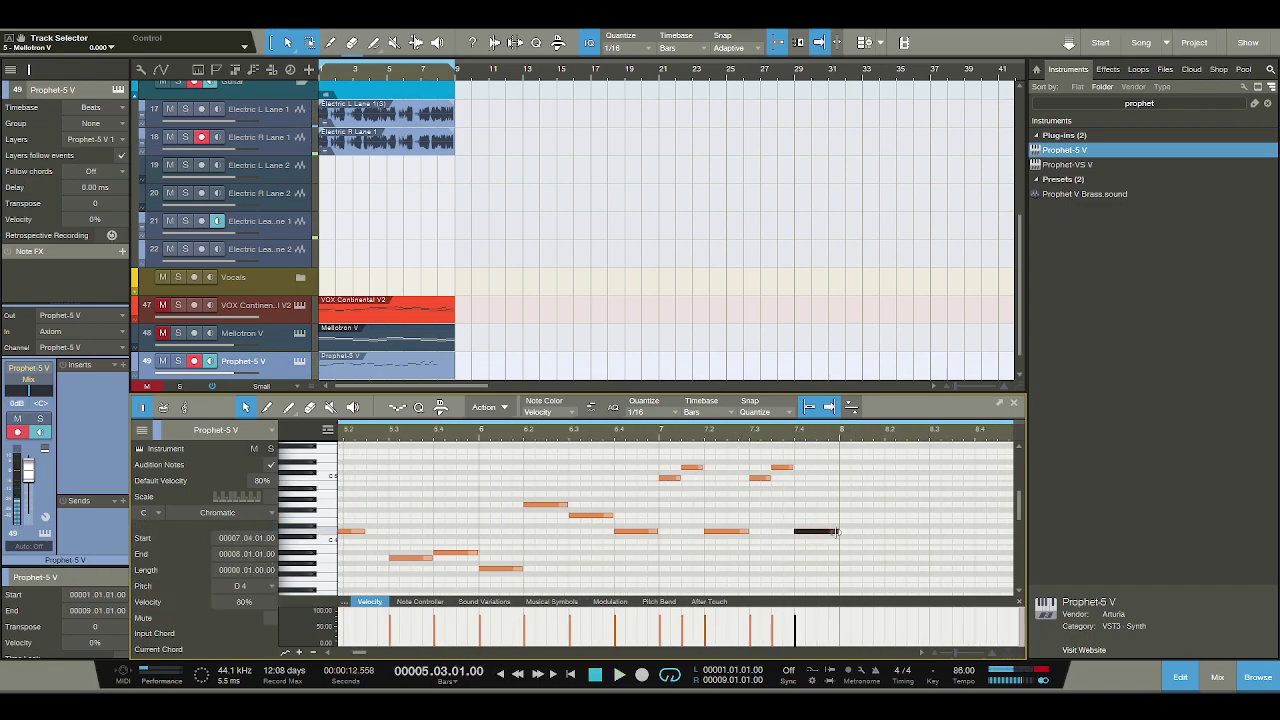
Add an eighth-note F5 to the Prophet-5 V part at 8.1.1 and audition it.
{"action": "scroll", "coordinate": [830, 515], "scroll_direction": "down", "scroll_amount": 3}
{"action": "scroll", "coordinate": [815, 492], "scroll_direction": "up", "scroll_amount": 2}
{"action": "left_click", "coordinate": [815, 490]}
{"action": "left_click_drag", "start_coordinate": [815, 490], "coordinate": [814, 491]}
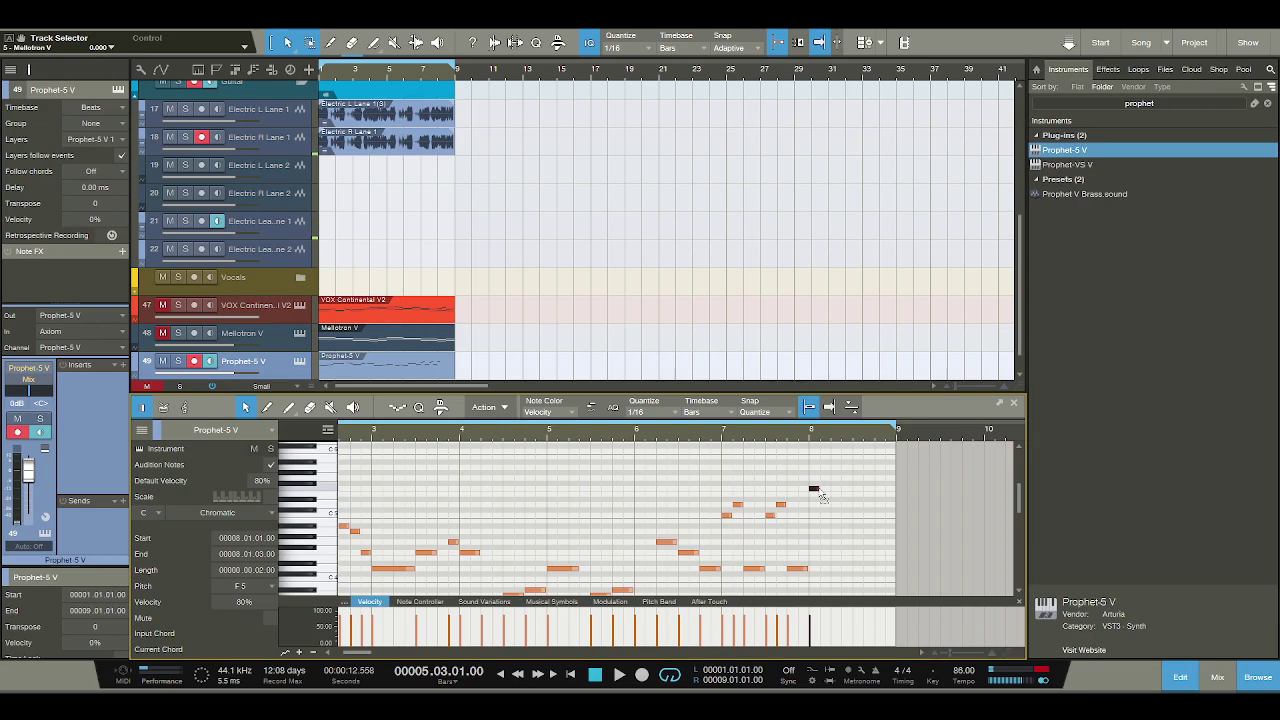
{"action": "left_click_drag", "start_coordinate": [820, 496], "coordinate": [825, 496]}
{"action": "left_click", "coordinate": [772, 436]}
{"action": "key", "text": "space"}
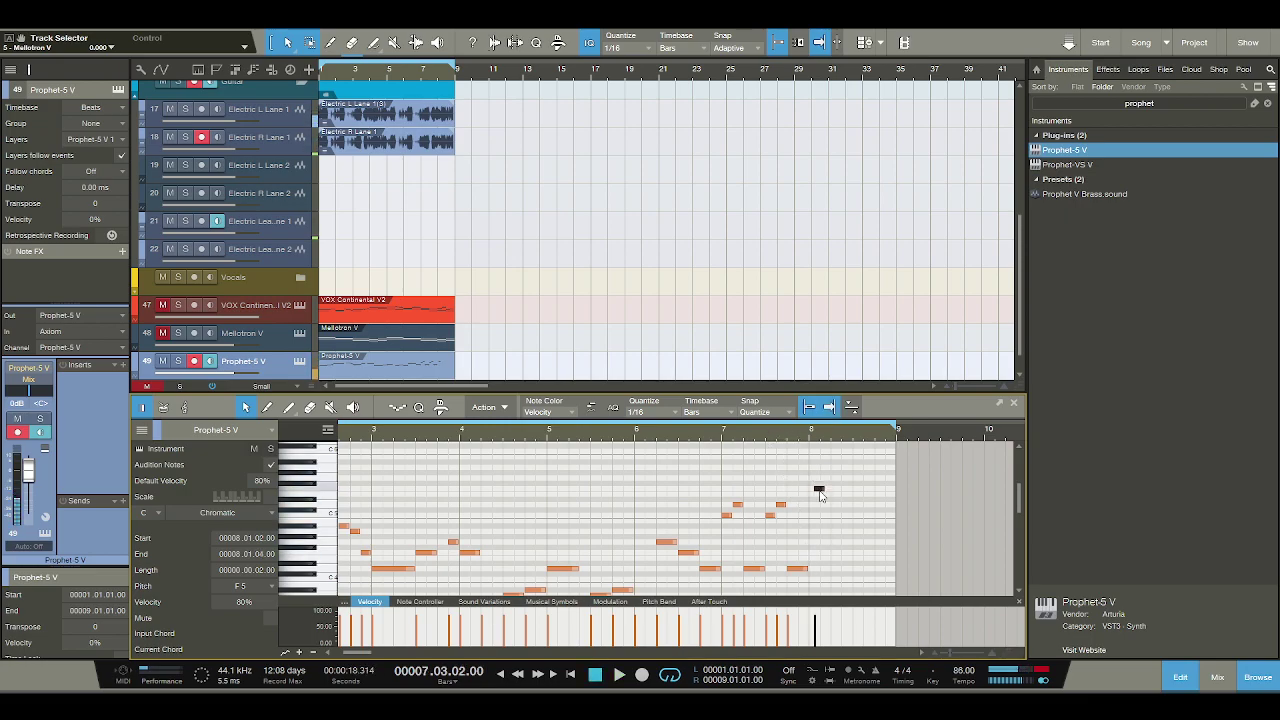
{"action": "left_click_drag", "start_coordinate": [819, 489], "coordinate": [814, 489]}
{"action": "left_click", "coordinate": [320, 497]}
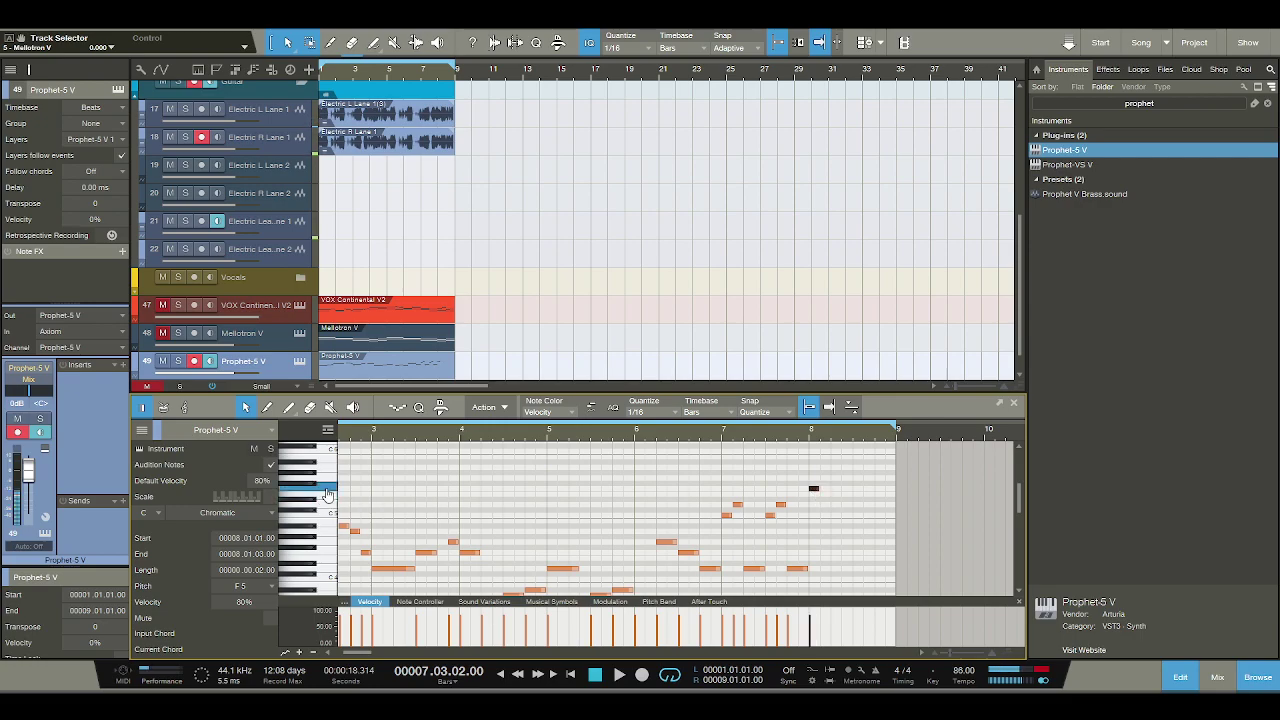
Fill bar 8 with two-beat Prophet notes, F5 at 8.1.1 and G5 at 8.3.1, and play the part.
{"action": "left_click", "coordinate": [813, 488]}
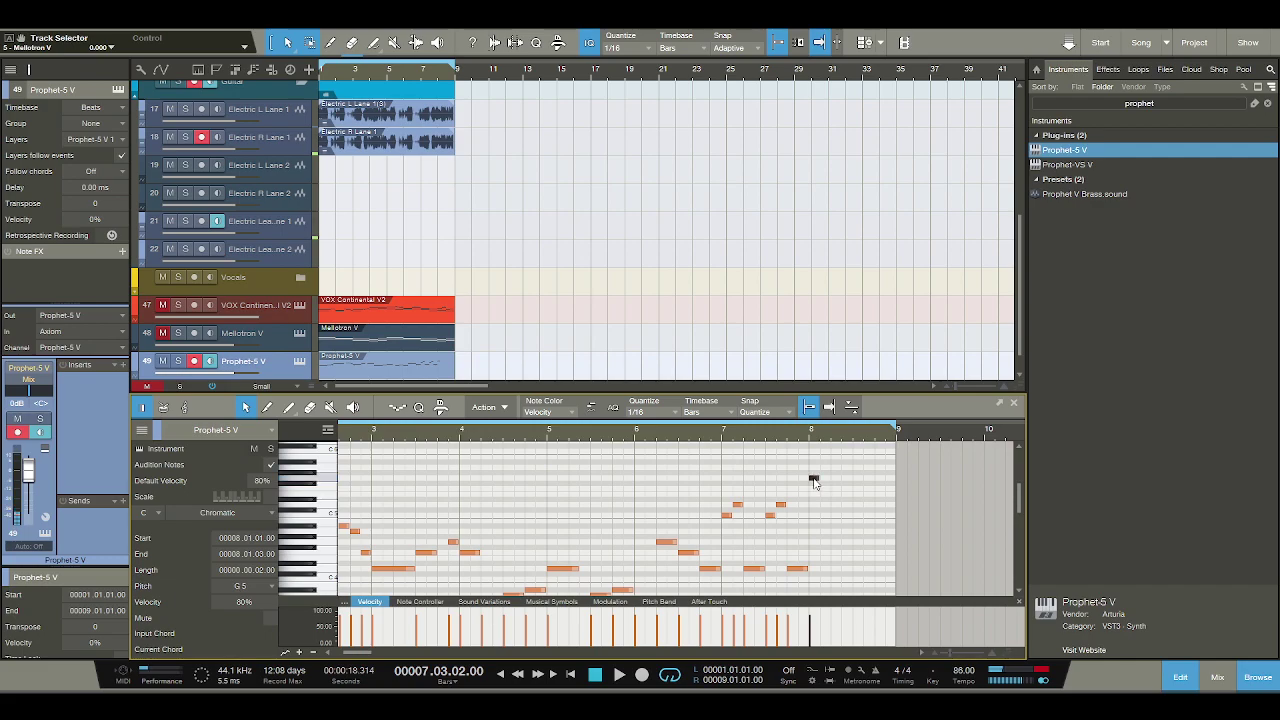
{"action": "left_click_drag", "start_coordinate": [822, 488], "coordinate": [897, 480]}
{"action": "key", "text": "space"}
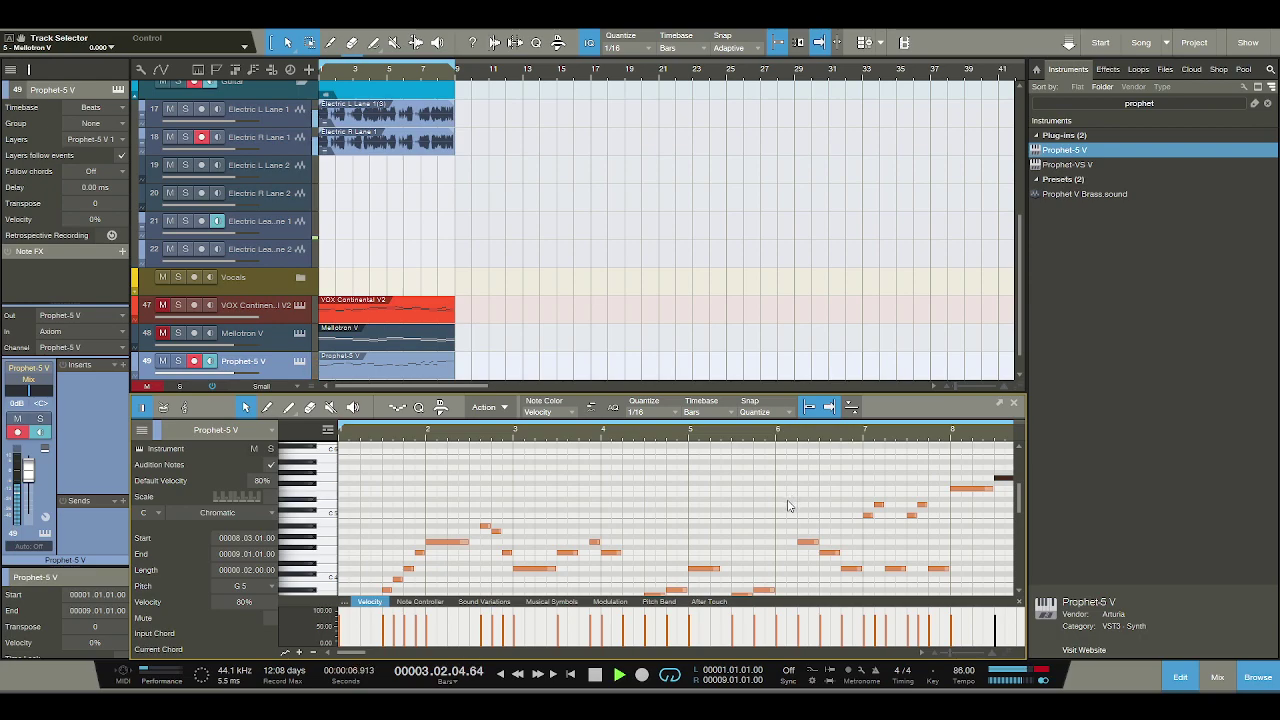
{"action": "scroll", "coordinate": [789, 506], "scroll_direction": "down", "scroll_amount": 3}
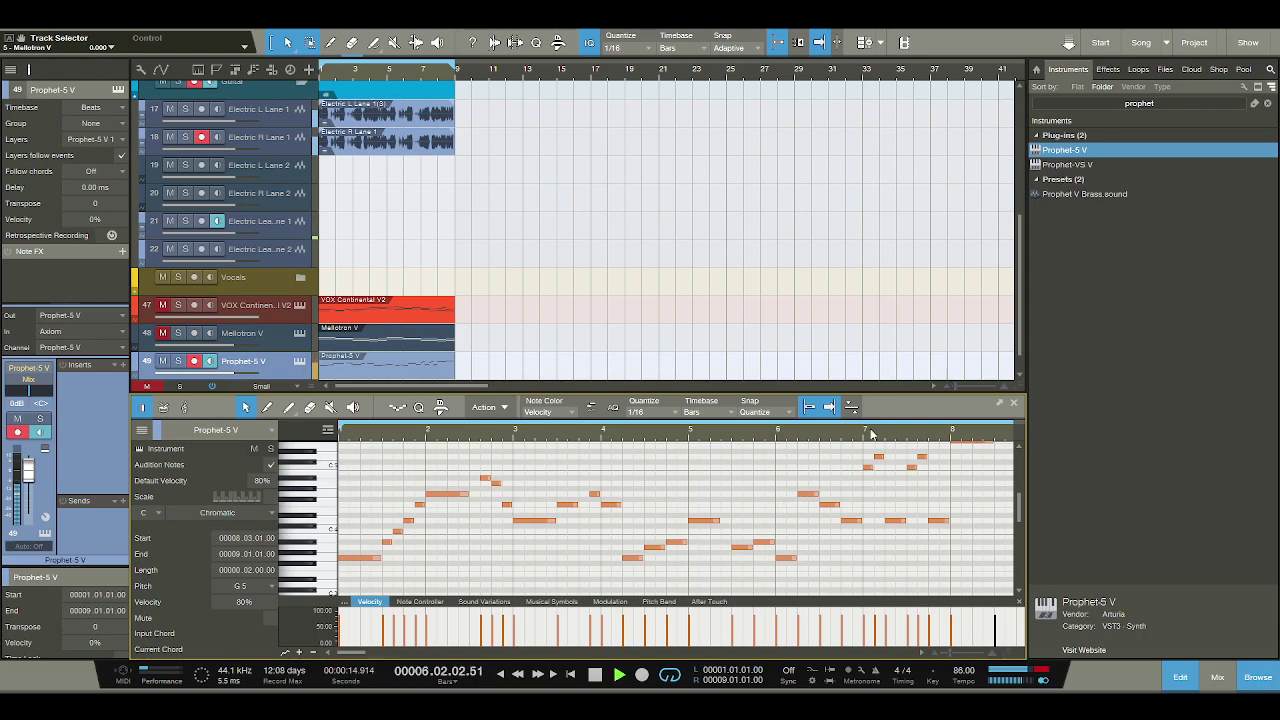
Shorten the D4 at 6.4.1 to an eighth note and play the passage.
{"action": "key", "text": "space"}
{"action": "left_click", "coordinate": [822, 520]}
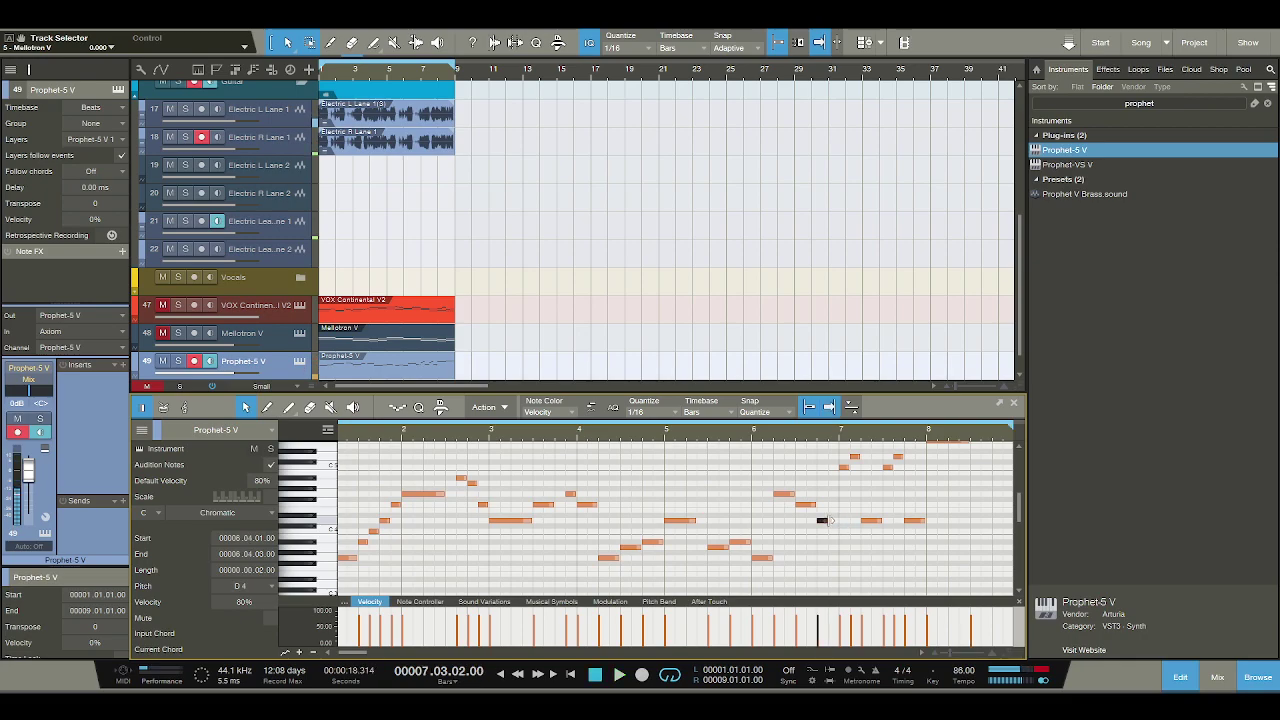
{"action": "key", "text": "space"}
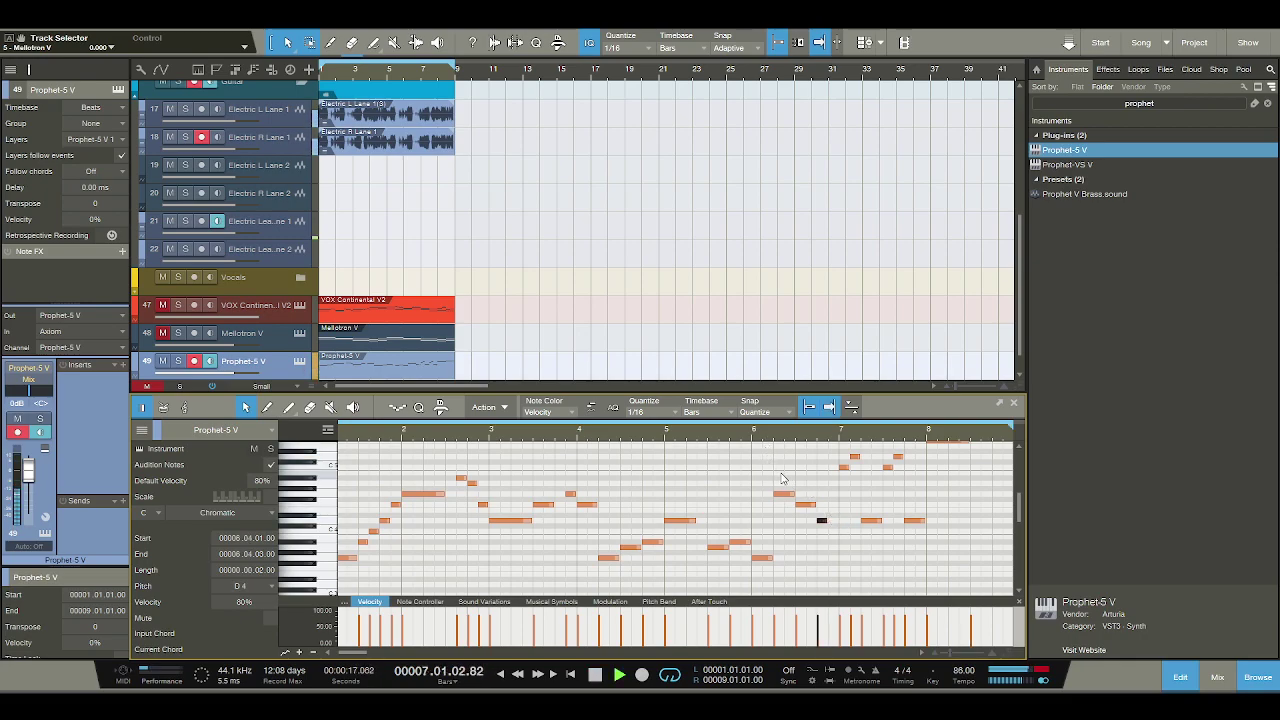
Shorten the G5 at 8.3.1 to one beat, add a one-beat B5 at 8.4.1, and play the ending.
{"action": "scroll", "coordinate": [950, 470], "scroll_direction": "up", "scroll_amount": 3}
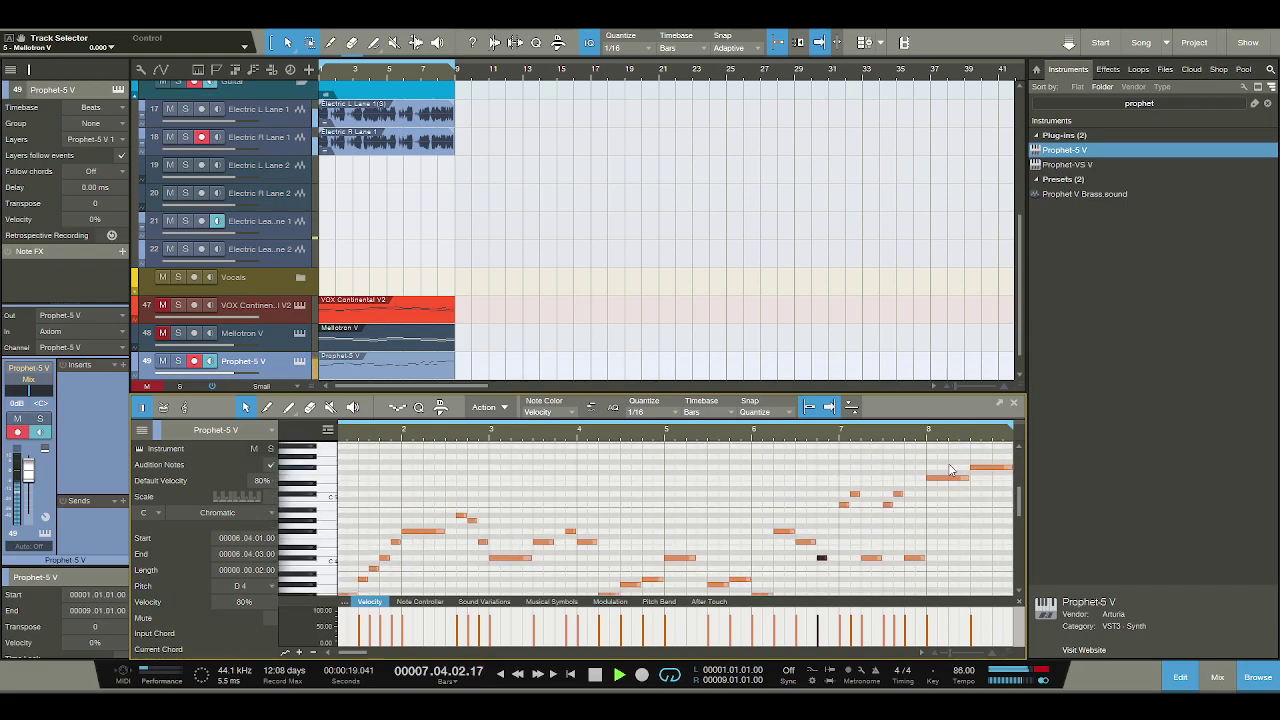
{"action": "key", "text": "space"}
{"action": "mouse_move", "coordinate": [948, 472]}
{"action": "left_mouse_down"}
{"action": "mouse_move", "coordinate": [931, 473]}
{"action": "mouse_move", "coordinate": [940, 484]}
{"action": "mouse_move", "coordinate": [936, 456]}
{"action": "mouse_move", "coordinate": [951, 453]}
{"action": "left_mouse_up"}
{"action": "double_click", "coordinate": [938, 484]}
{"action": "key", "text": "space"}
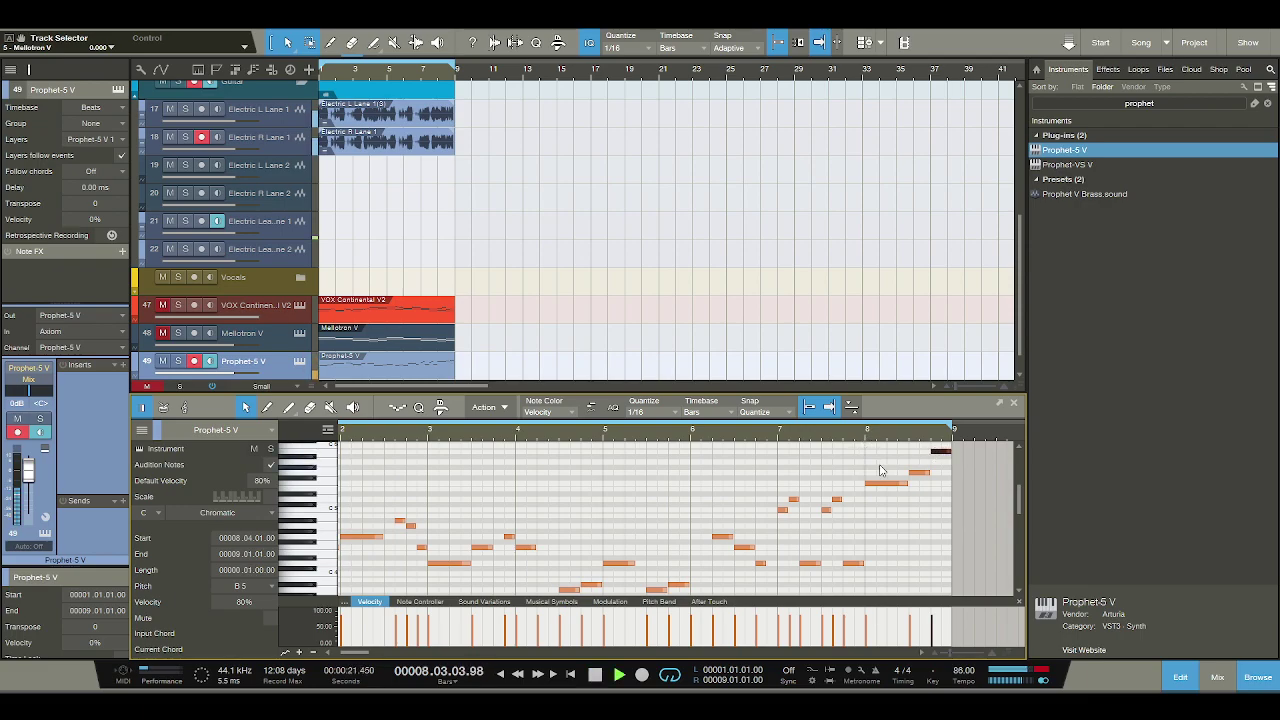
Lower the last note at 8.4.1 to A#5 and play the eight-bar Prophet part.
{"action": "key", "text": "space"}
{"action": "left_click_drag", "start_coordinate": [938, 454], "coordinate": [940, 462]}
{"action": "key", "text": "space"}
{"action": "scroll", "coordinate": [650, 480], "scroll_direction": "down", "scroll_amount": 1}
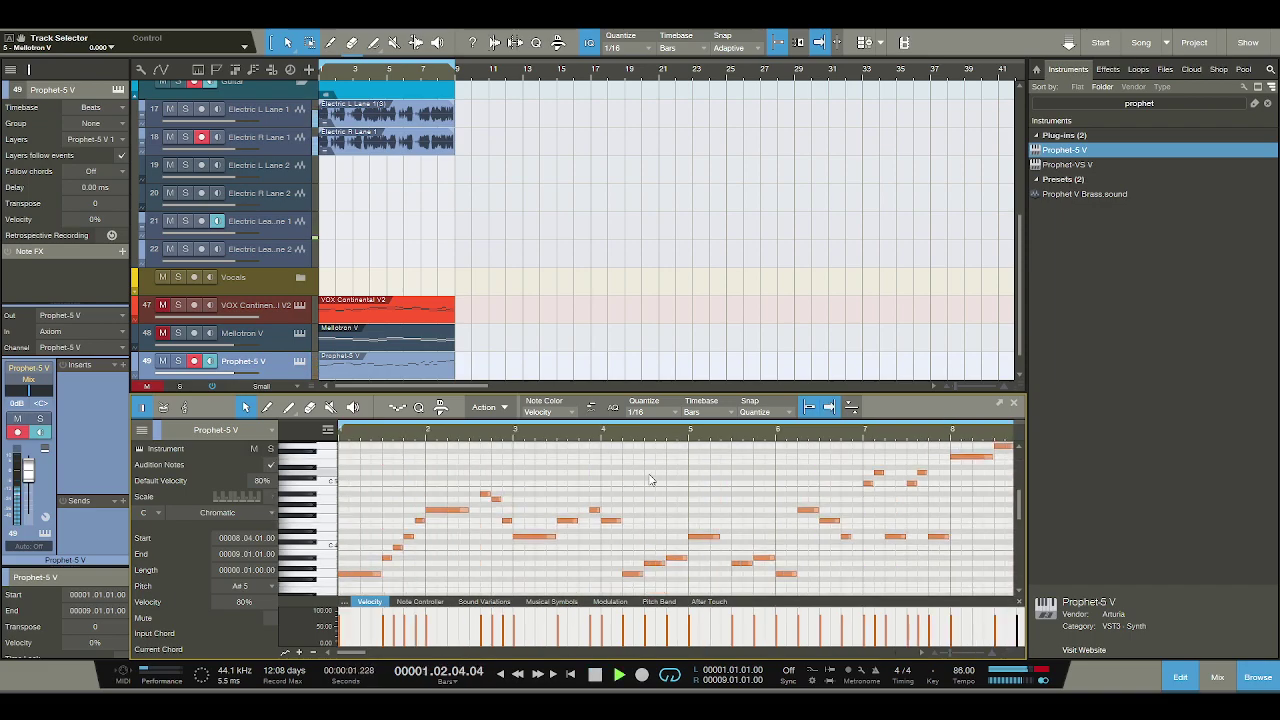
{"action": "scroll", "coordinate": [650, 480], "scroll_direction": "down", "scroll_amount": 1}
{"action": "scroll", "coordinate": [652, 476], "scroll_direction": "up", "scroll_amount": 2}
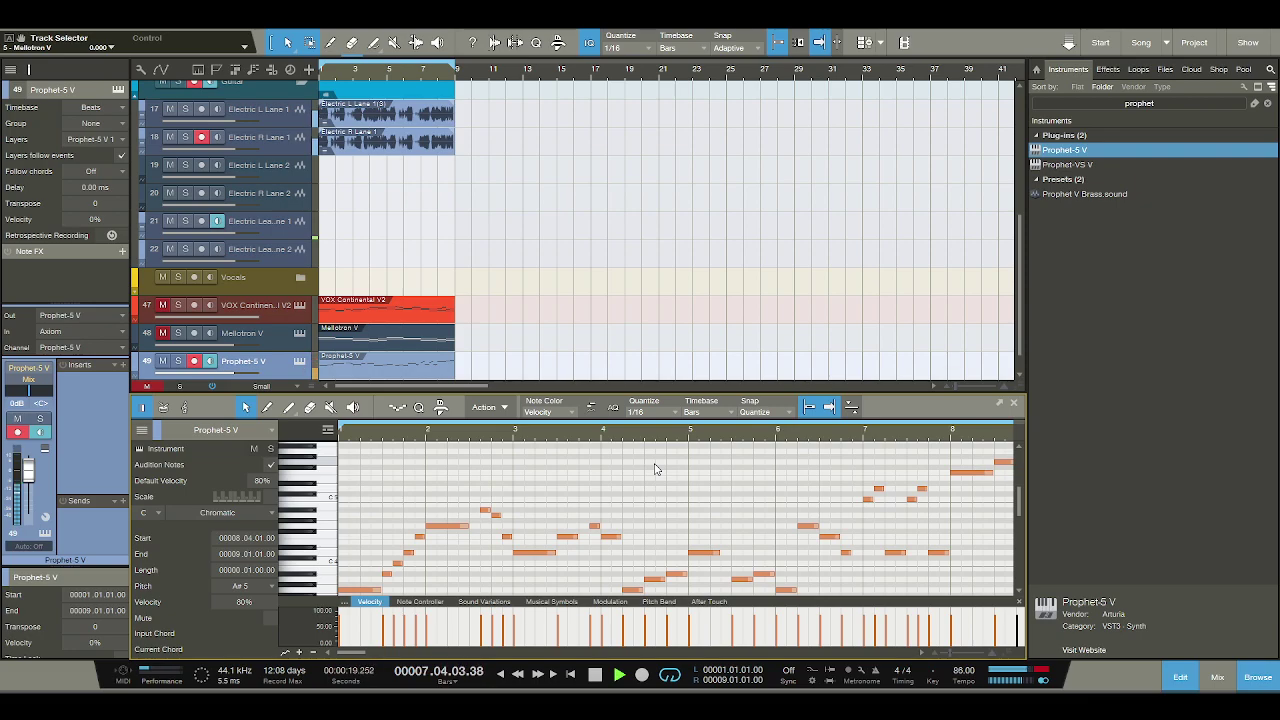
{"action": "key", "text": "w"}
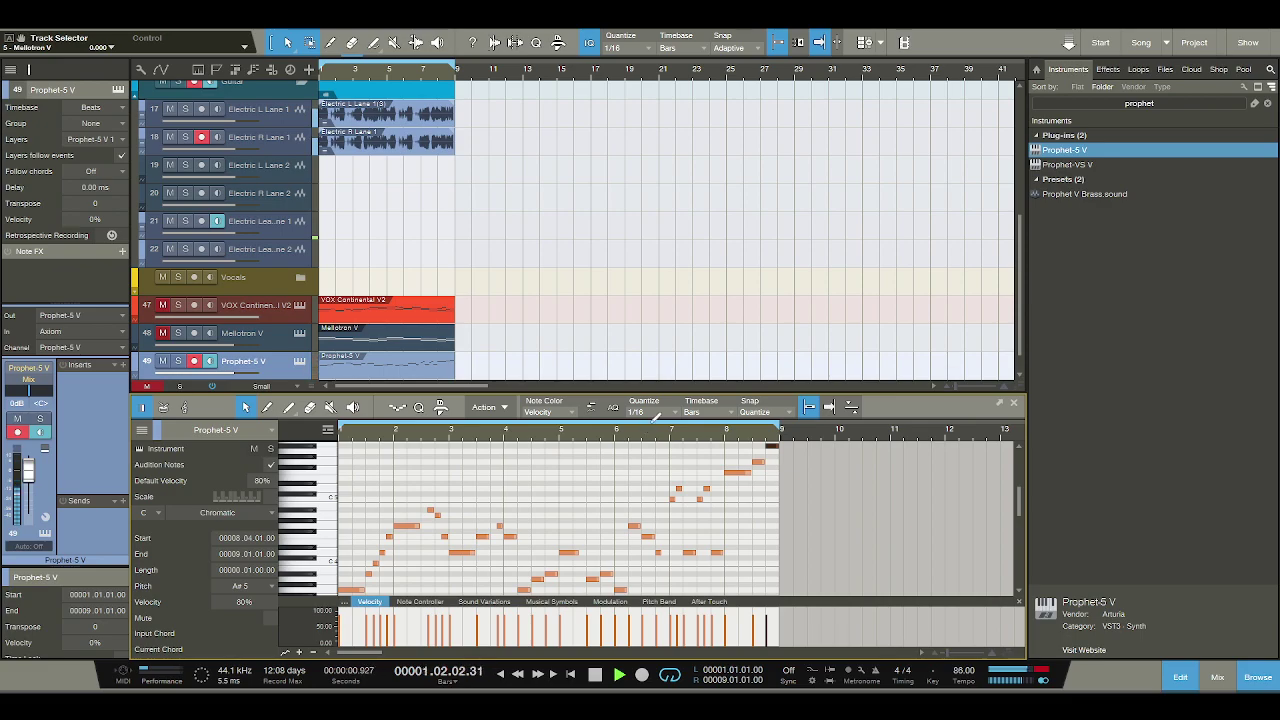
{"action": "key", "text": "space"}
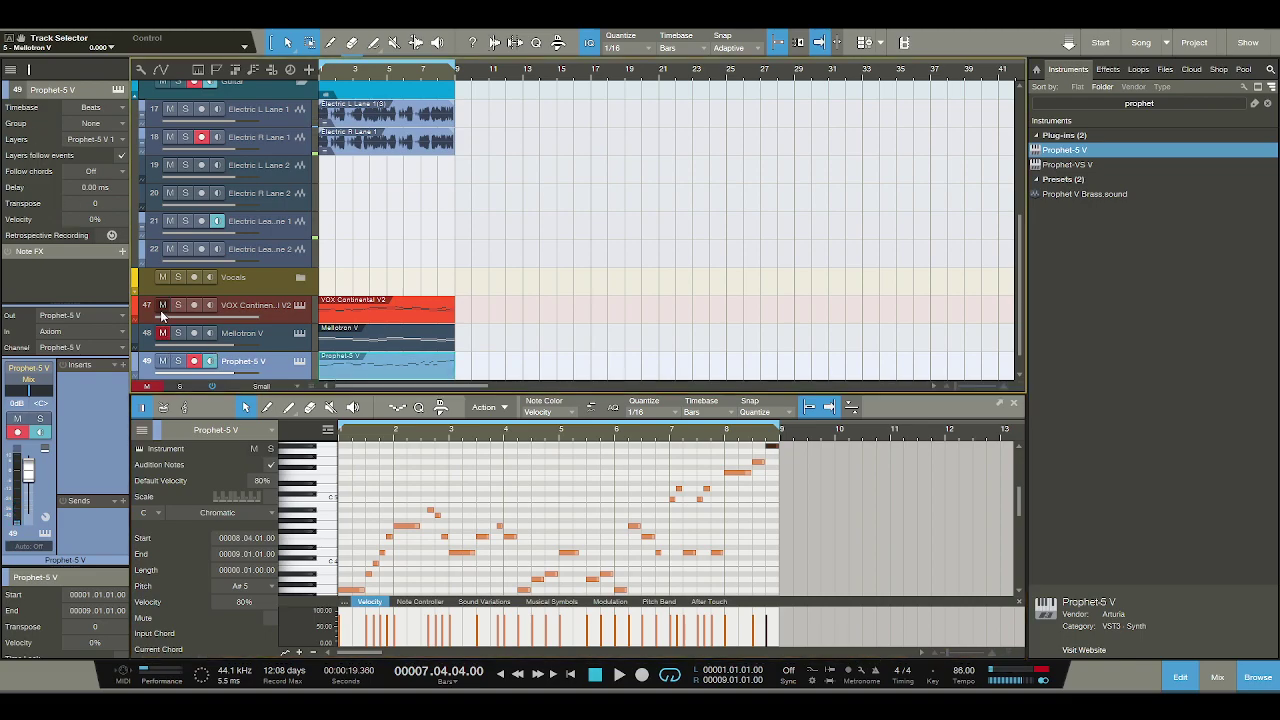
Unmute the VOX Continental V2 and Mellotron V tracks and raise the Prophet-5 V volume to +4.9 dB during playback.
{"action": "left_click", "coordinate": [593, 677]}
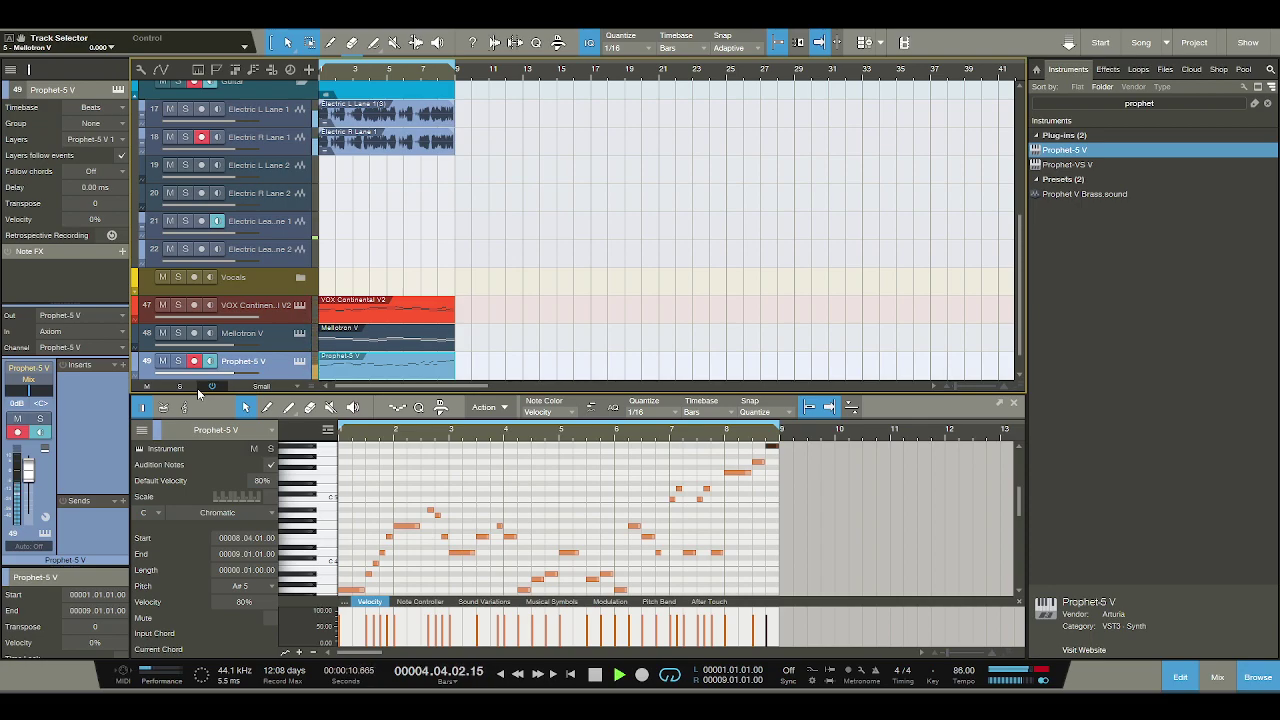
{"action": "left_click_drag", "start_coordinate": [28, 466], "coordinate": [33, 461]}
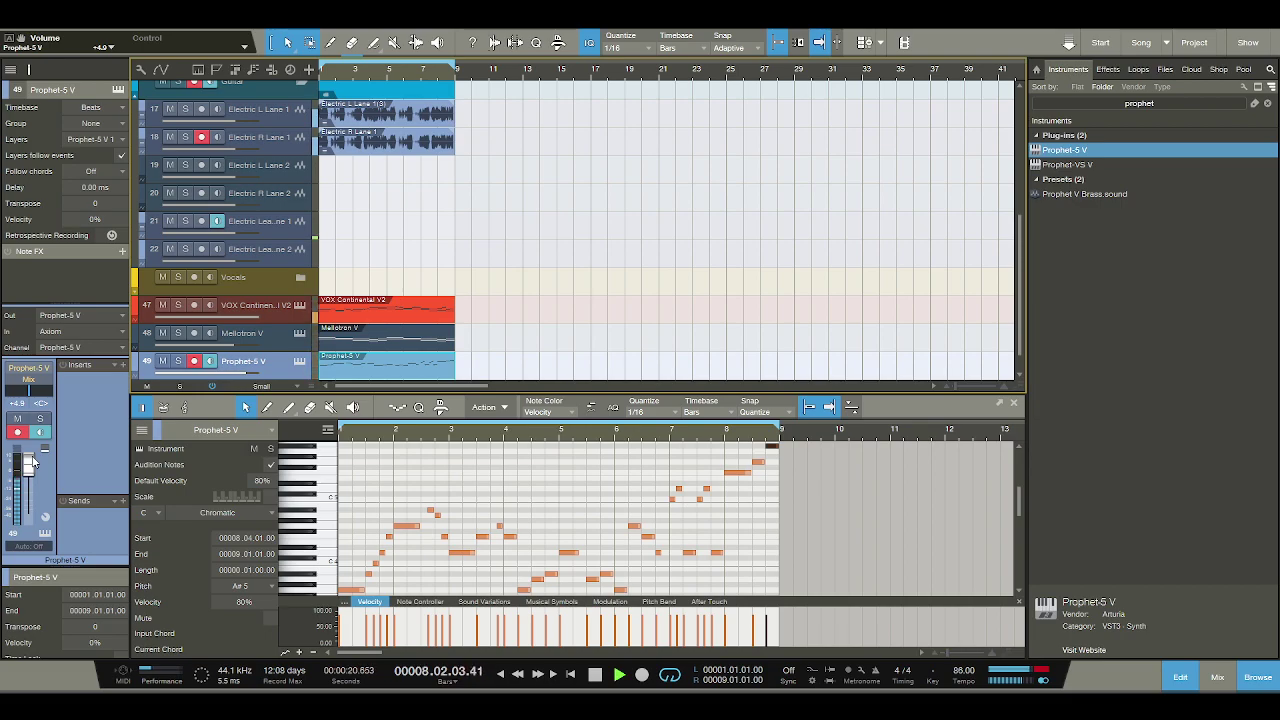
{"action": "left_click", "coordinate": [591, 677]}
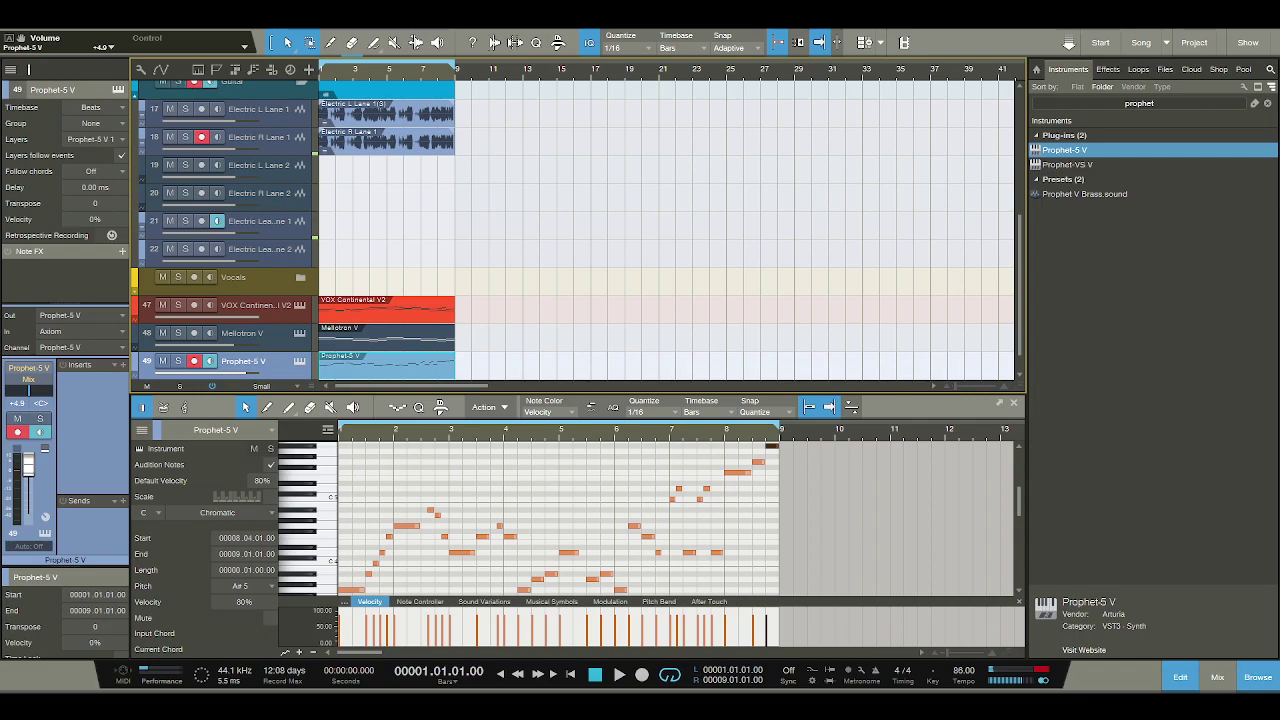
{"action": "scroll", "coordinate": [366, 143], "scroll_direction": "down", "scroll_amount": 1}
{"action": "scroll", "coordinate": [366, 143], "scroll_direction": "up", "scroll_amount": 3}
{"action": "scroll", "coordinate": [368, 145], "scroll_direction": "down", "scroll_amount": 2}
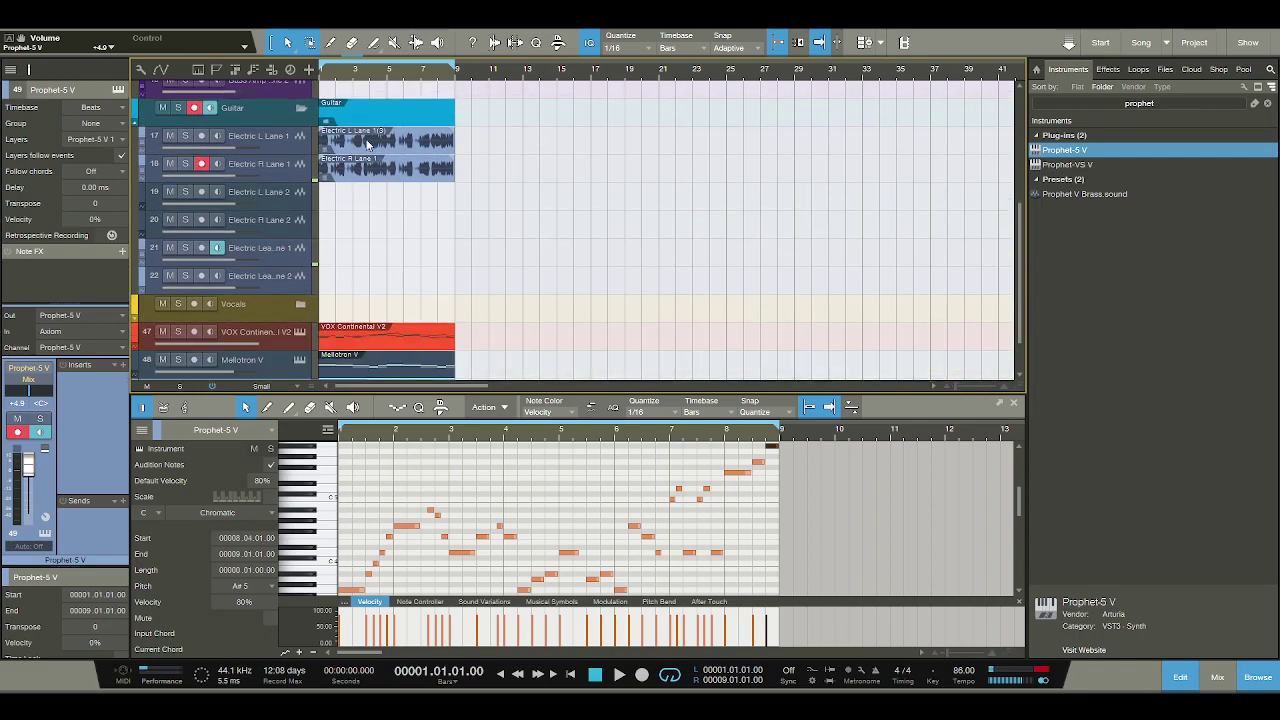
{"action": "scroll", "coordinate": [366, 143], "scroll_direction": "down", "scroll_amount": 1}
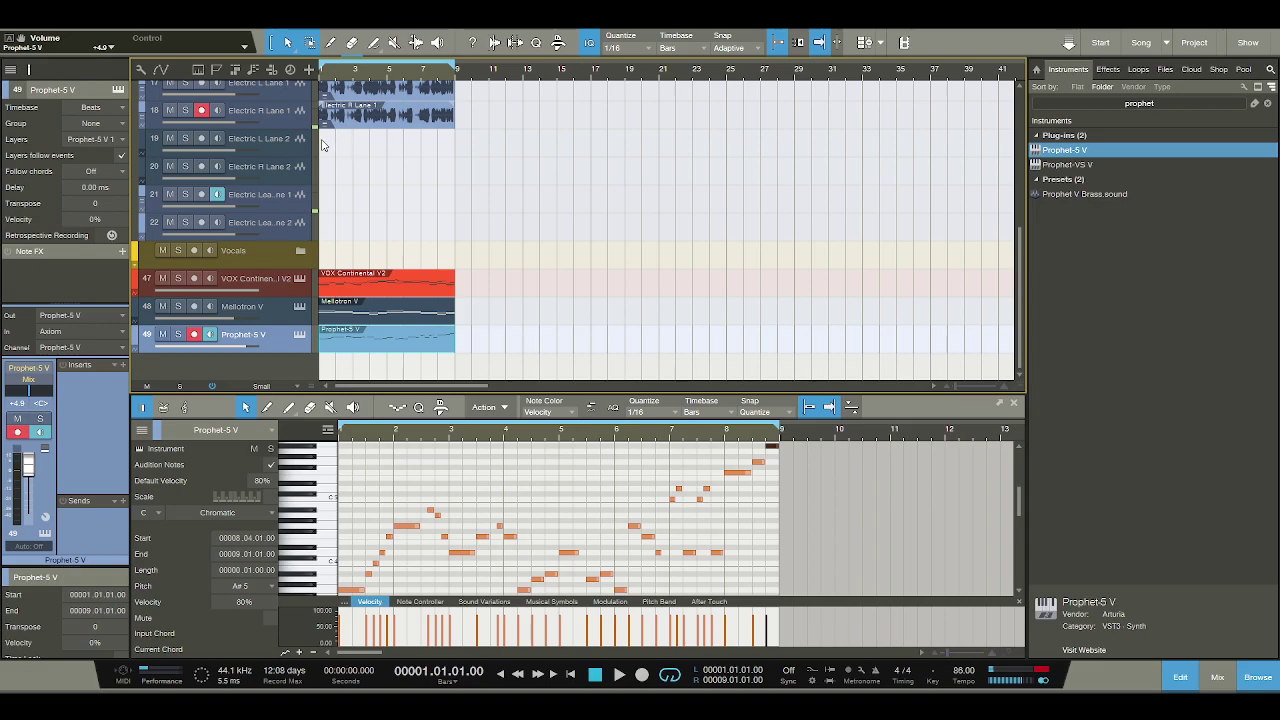
{"action": "left_click_drag", "start_coordinate": [338, 74], "coordinate": [372, 78]}
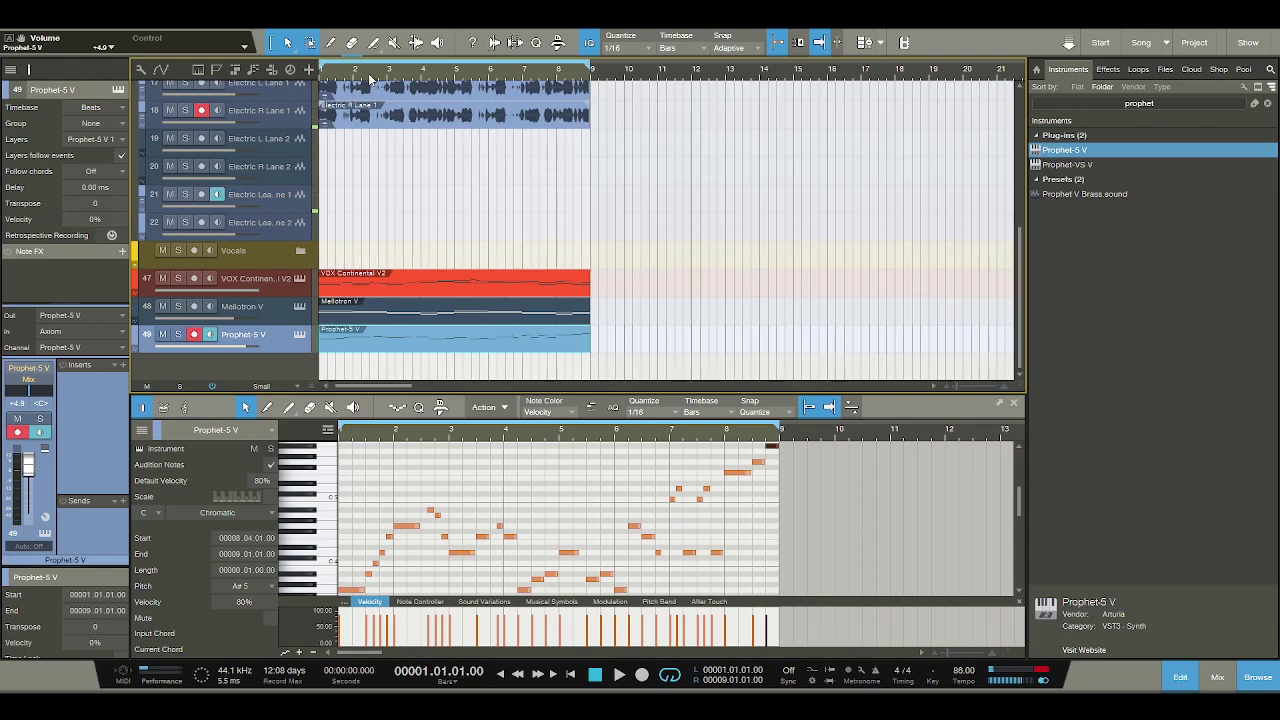